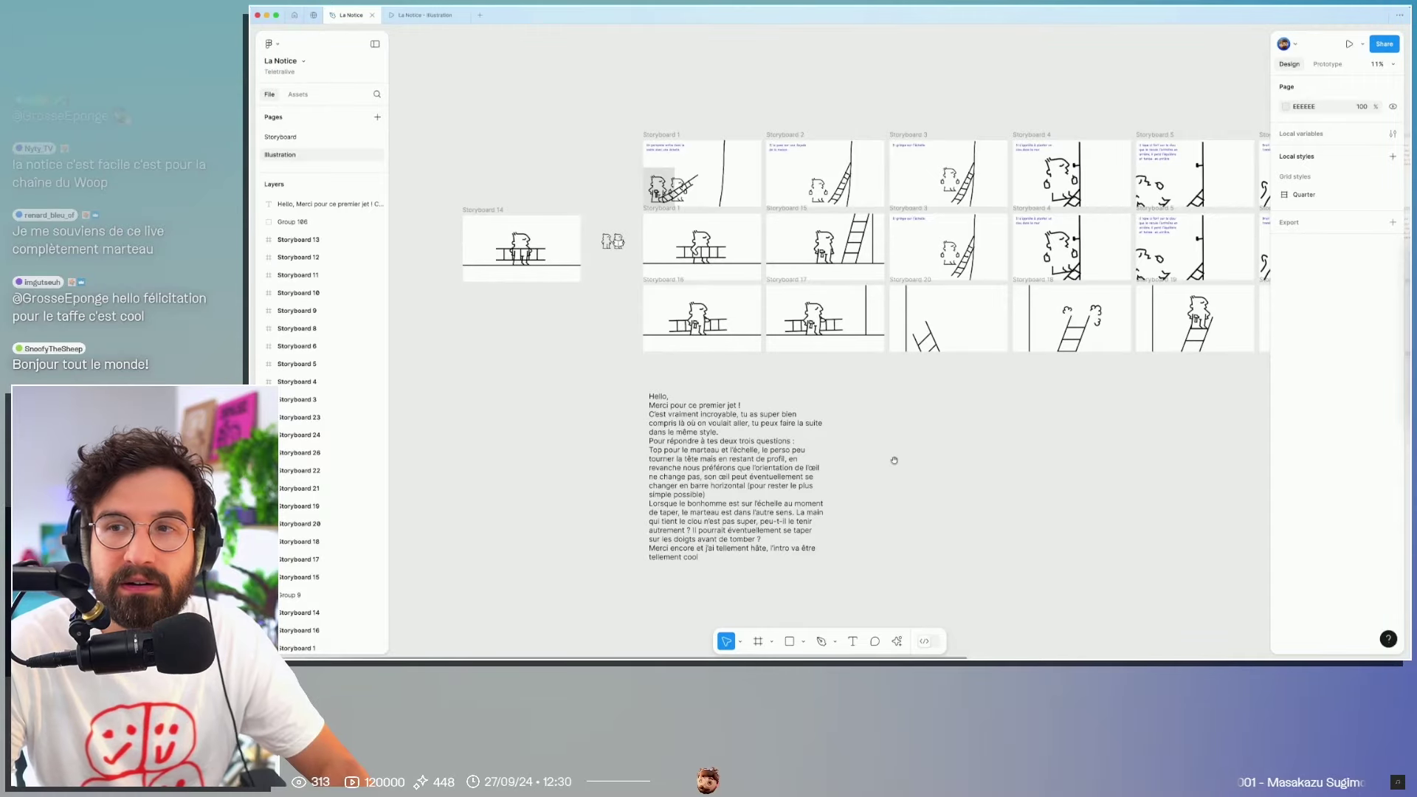
Step: Present the 'La Notice - Illustration' prototype to play through the storyboard frames
click(417, 16)
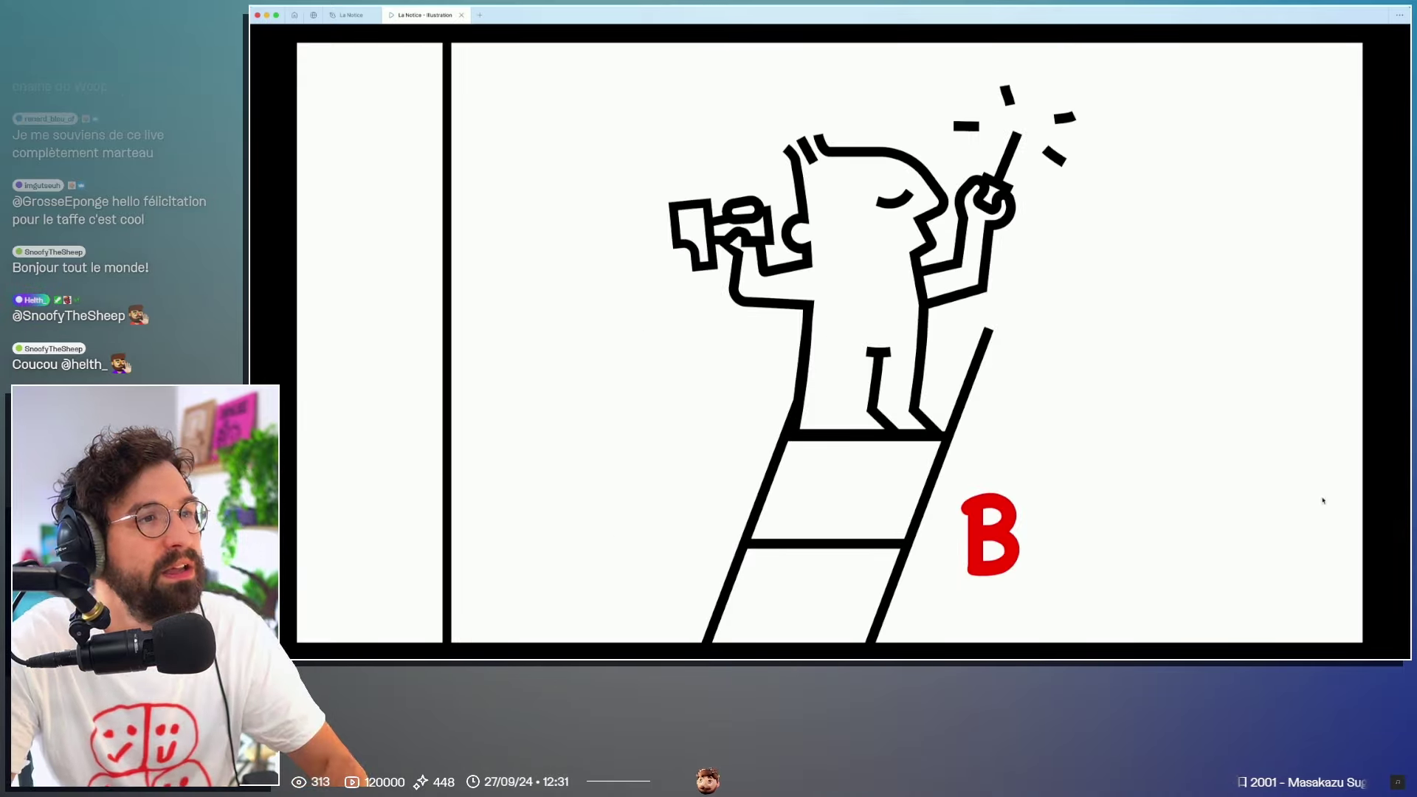
Step: Return to the La Notice file and zoom onto storyboard frame A with the ladder character
click(348, 15)
scroll(967, 400, right, 5)
scroll(738, 411, right, 3)
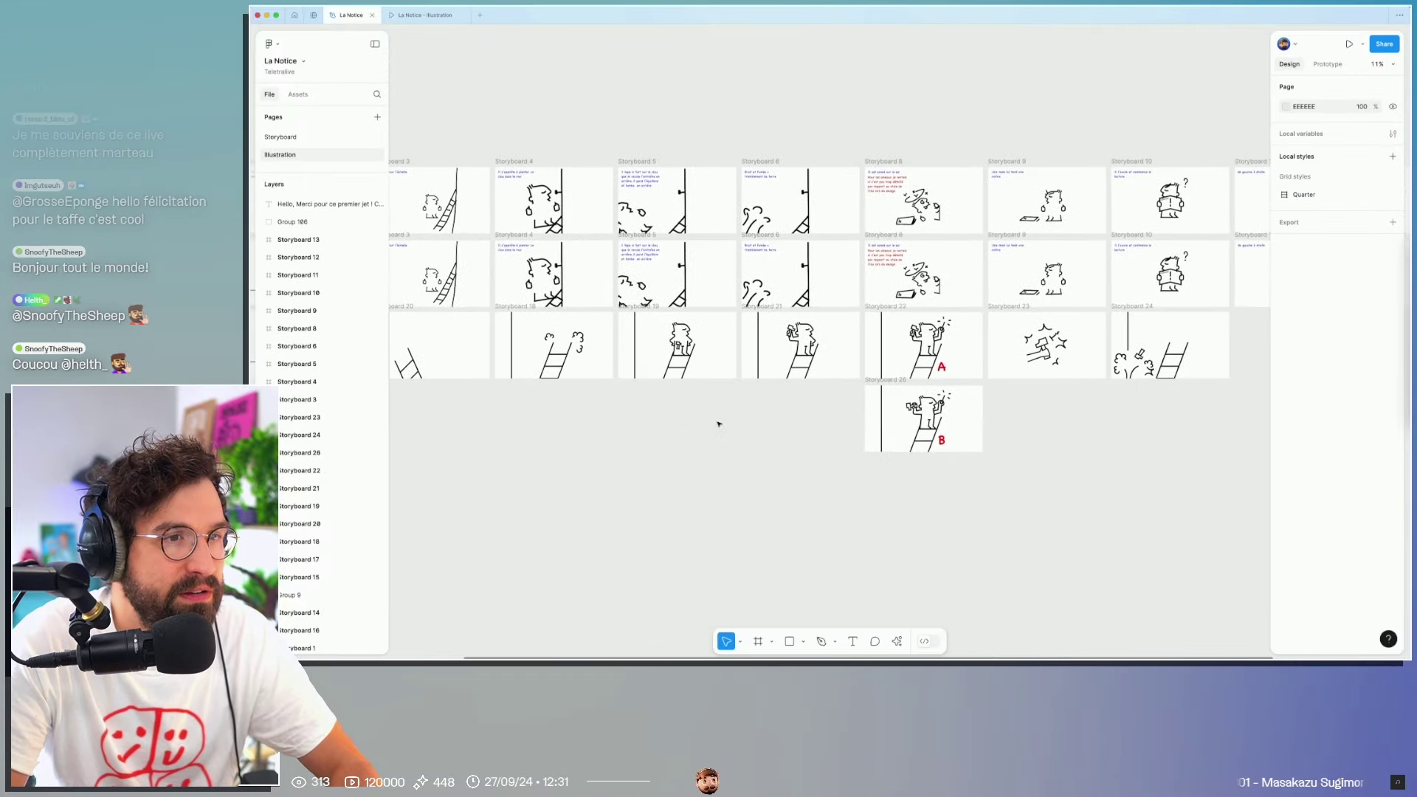
scroll(902, 437, up, 5)
scroll(936, 470, up, 3)
scroll(936, 470, up, 3)
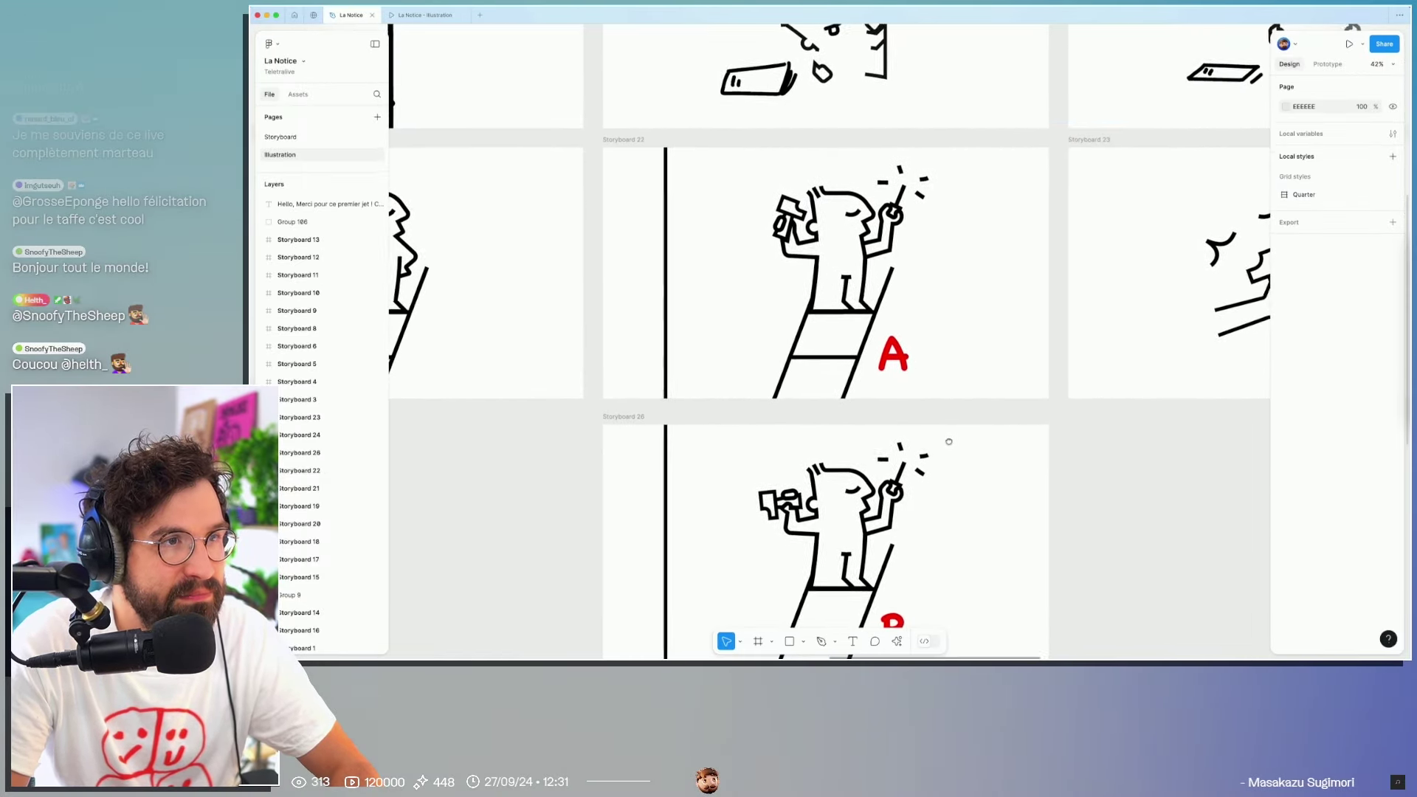
scroll(775, 212, up, 5)
scroll(774, 212, up, 3)
scroll(846, 119, down, 3)
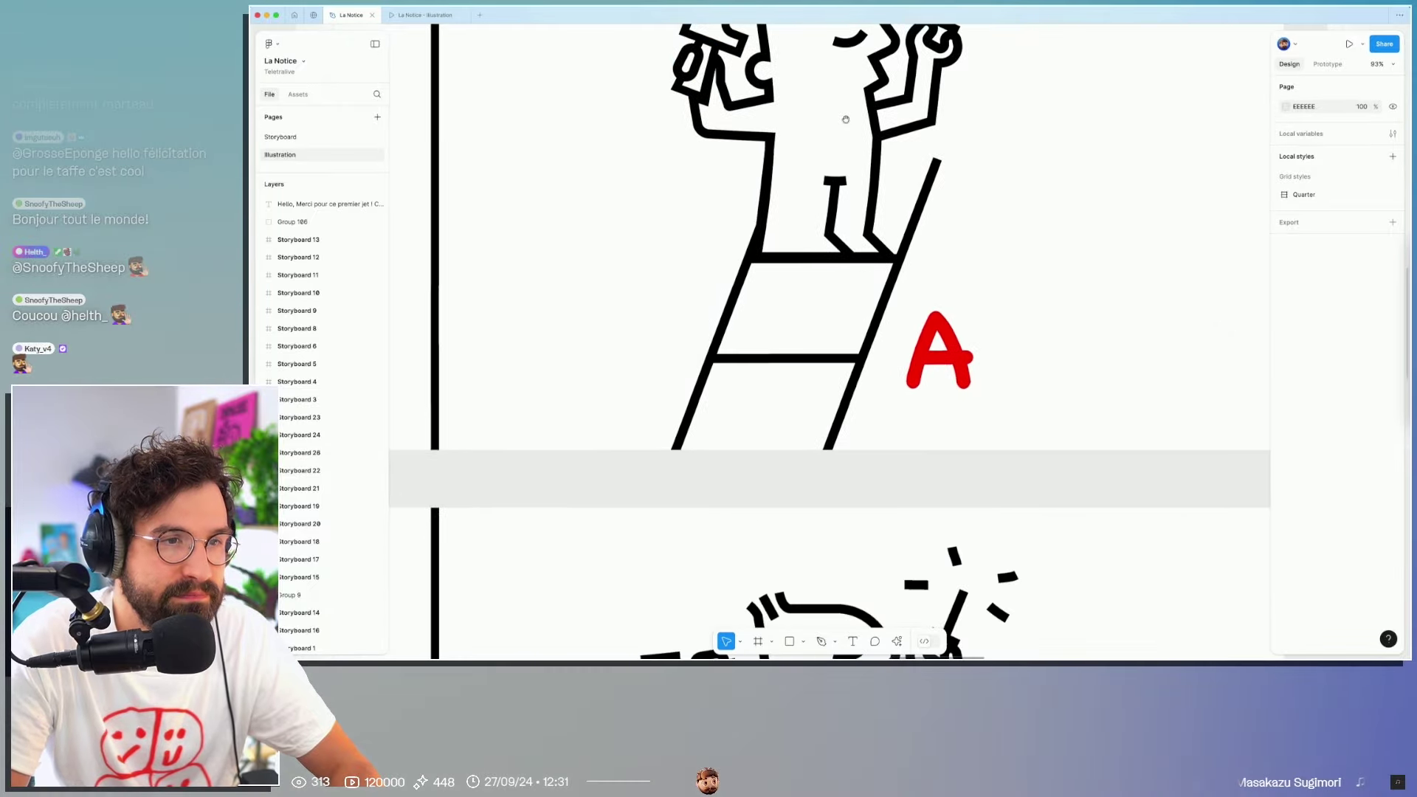
scroll(886, 186, down, 5)
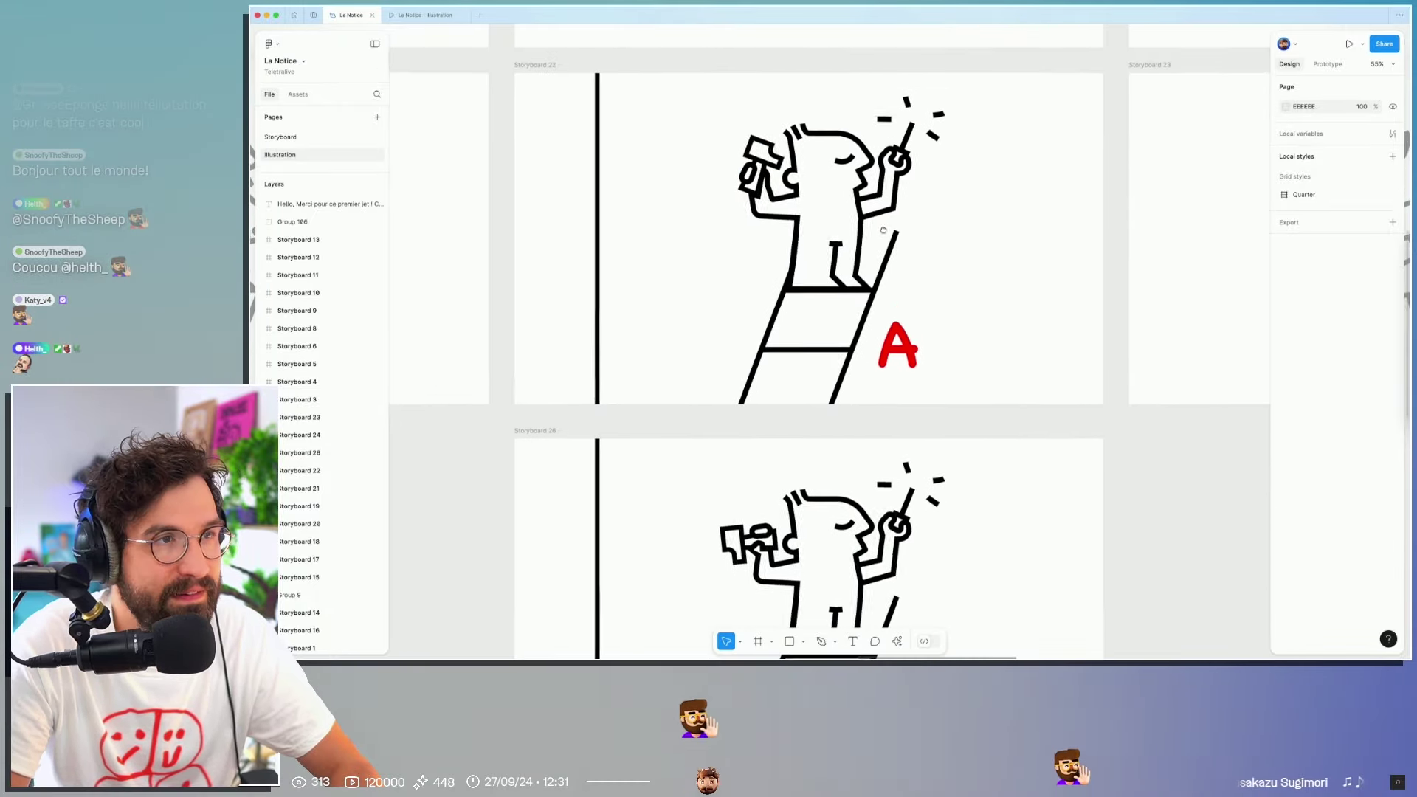
scroll(773, 207, up, 3)
scroll(773, 206, up, 2)
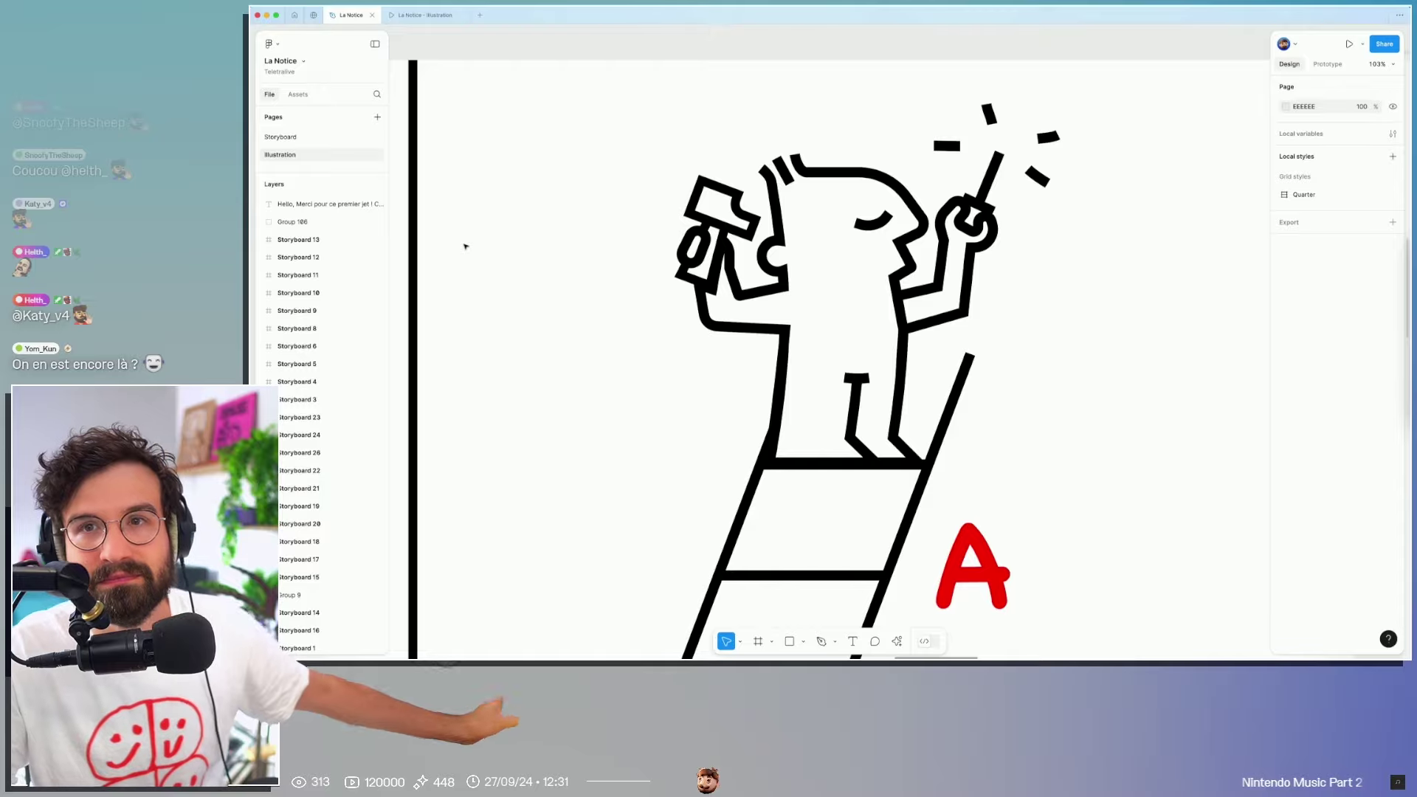
Step: Duplicate the Illustration page as Illustration 2 and bring the client's feedback note into view
right_click(303, 157)
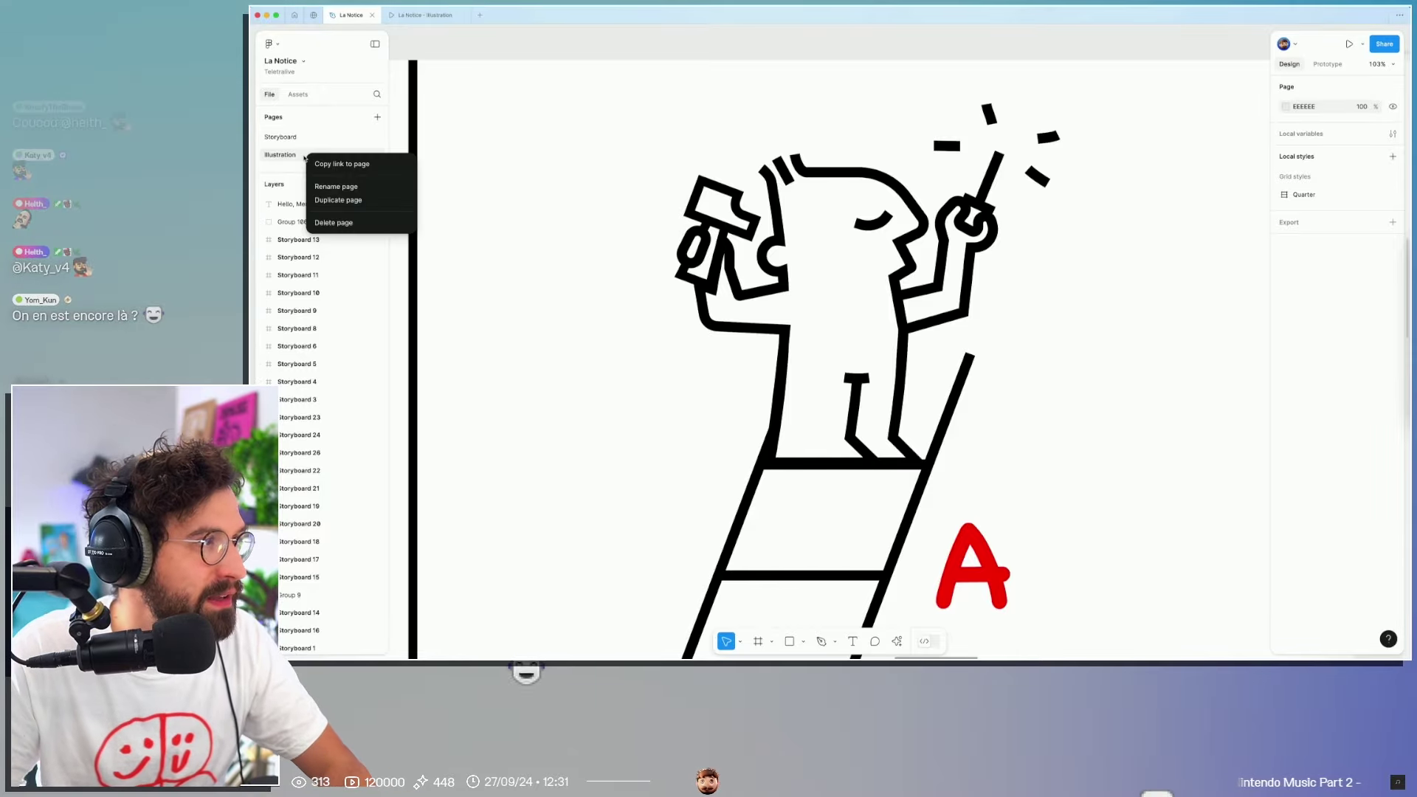
click(328, 196)
click(304, 168)
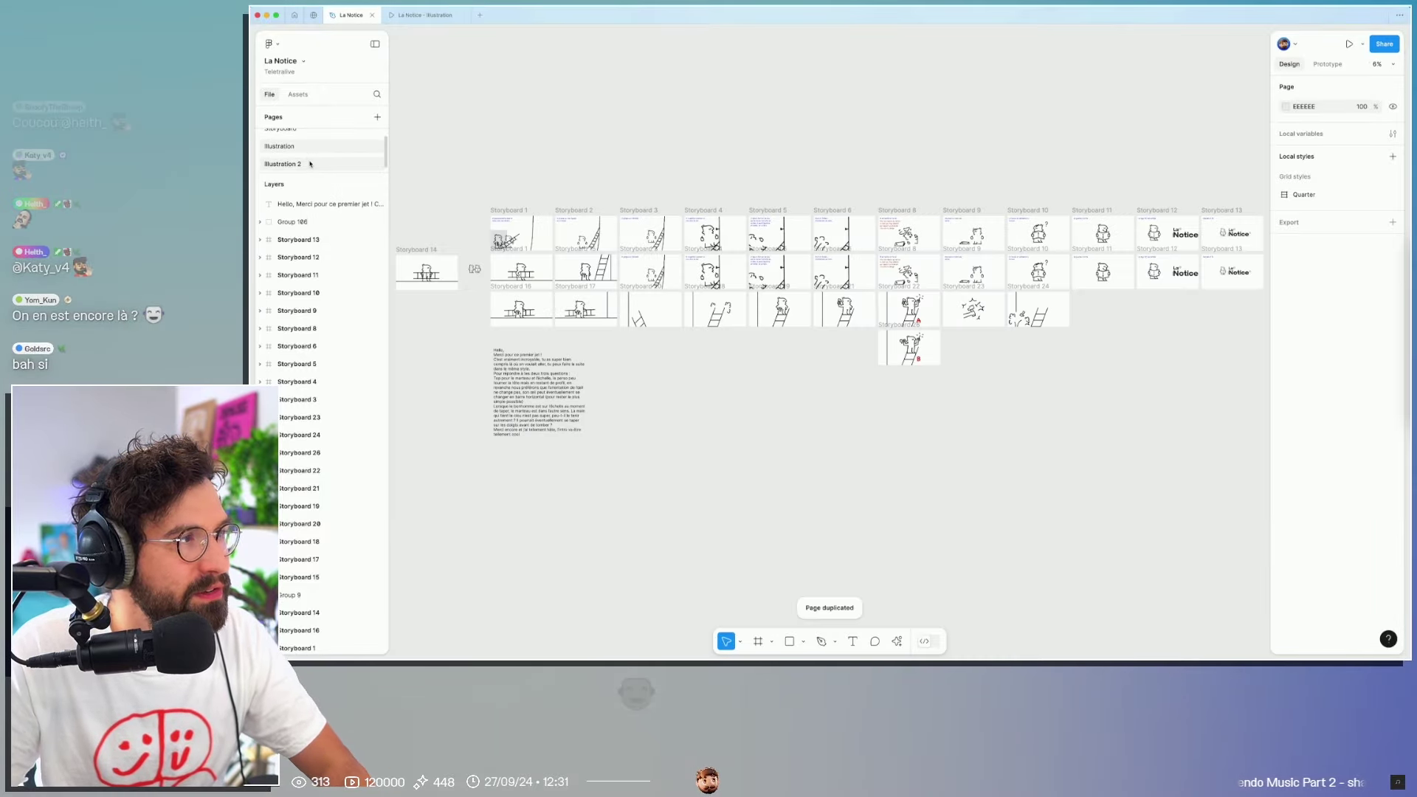
scroll(603, 393, up, 5)
mouse_move(602, 392)
mouse_down()
mouse_move(1068, 370)
mouse_move(1143, 331)
mouse_up()
scroll(1068, 370, up, 2)
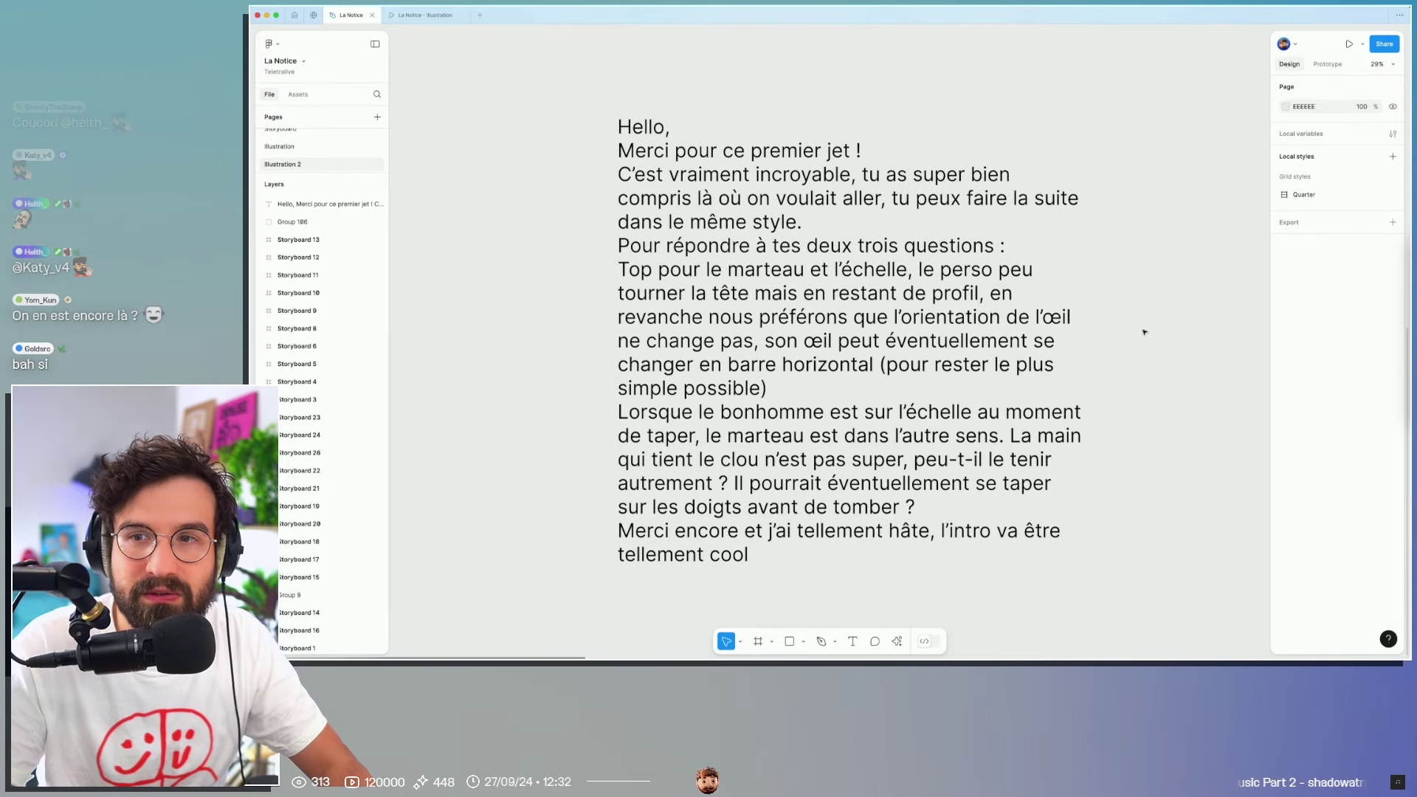
Step: Insert a blank line in the feedback note after 'dans le même style.'
double_click(869, 175)
drag(869, 174, 880, 197)
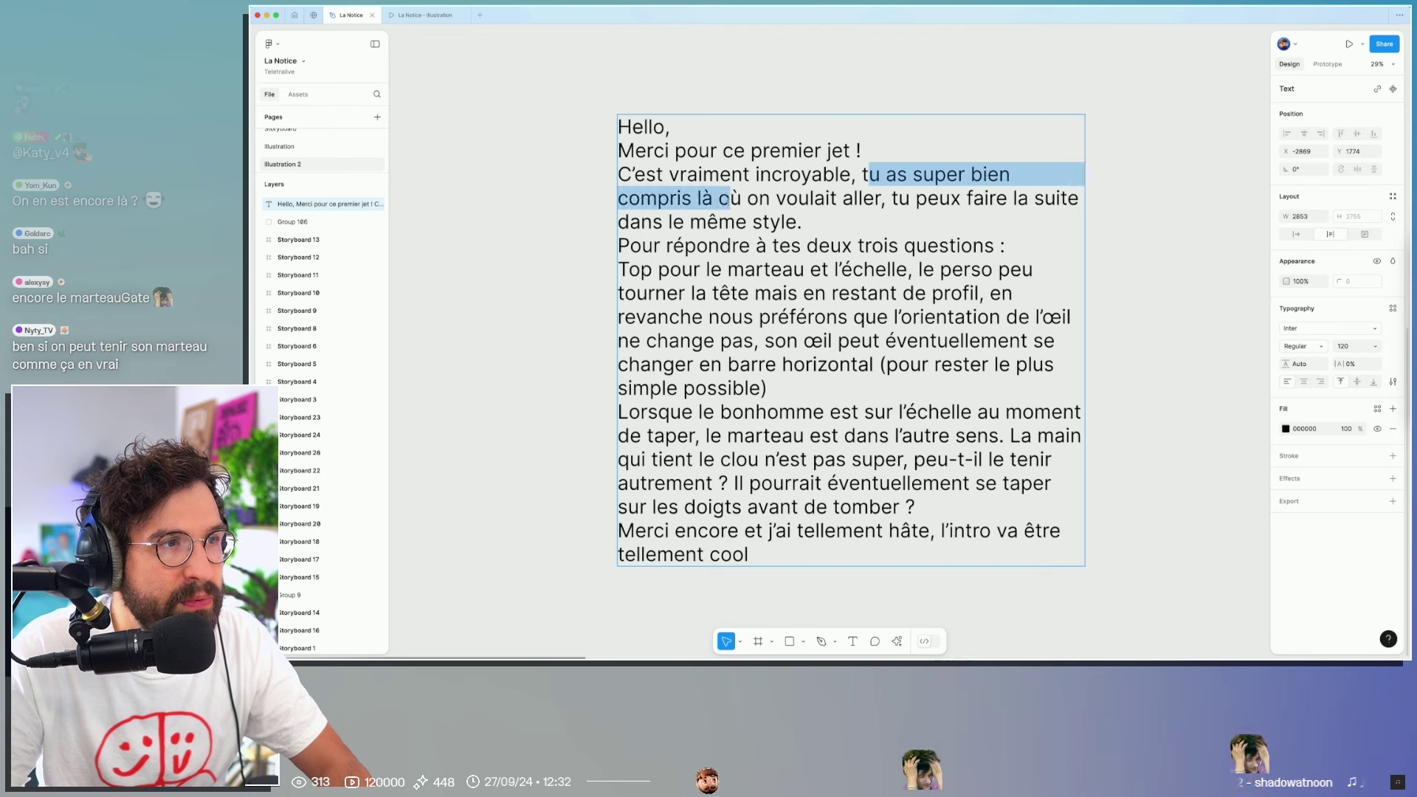
drag(882, 198, 809, 221)
click(811, 223)
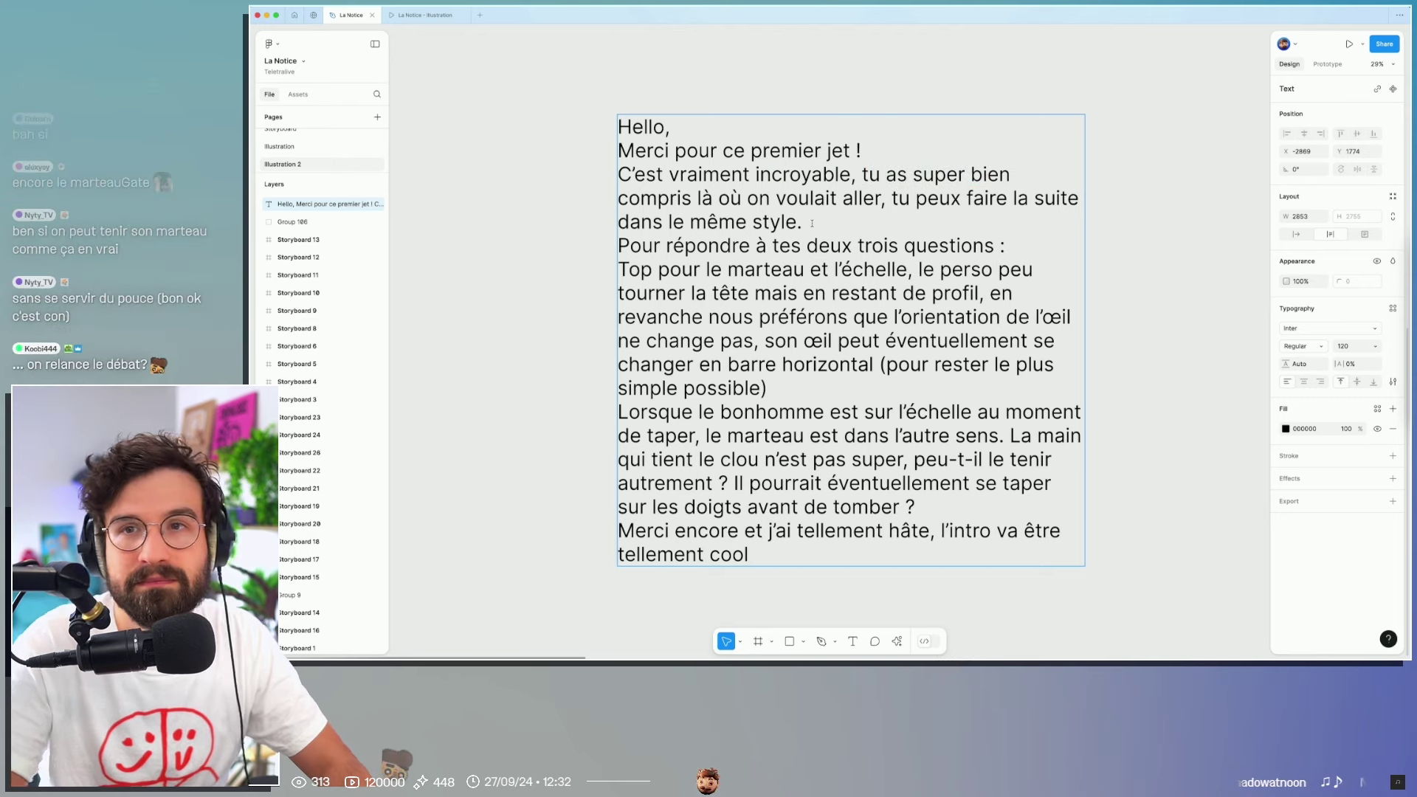
key(Return)
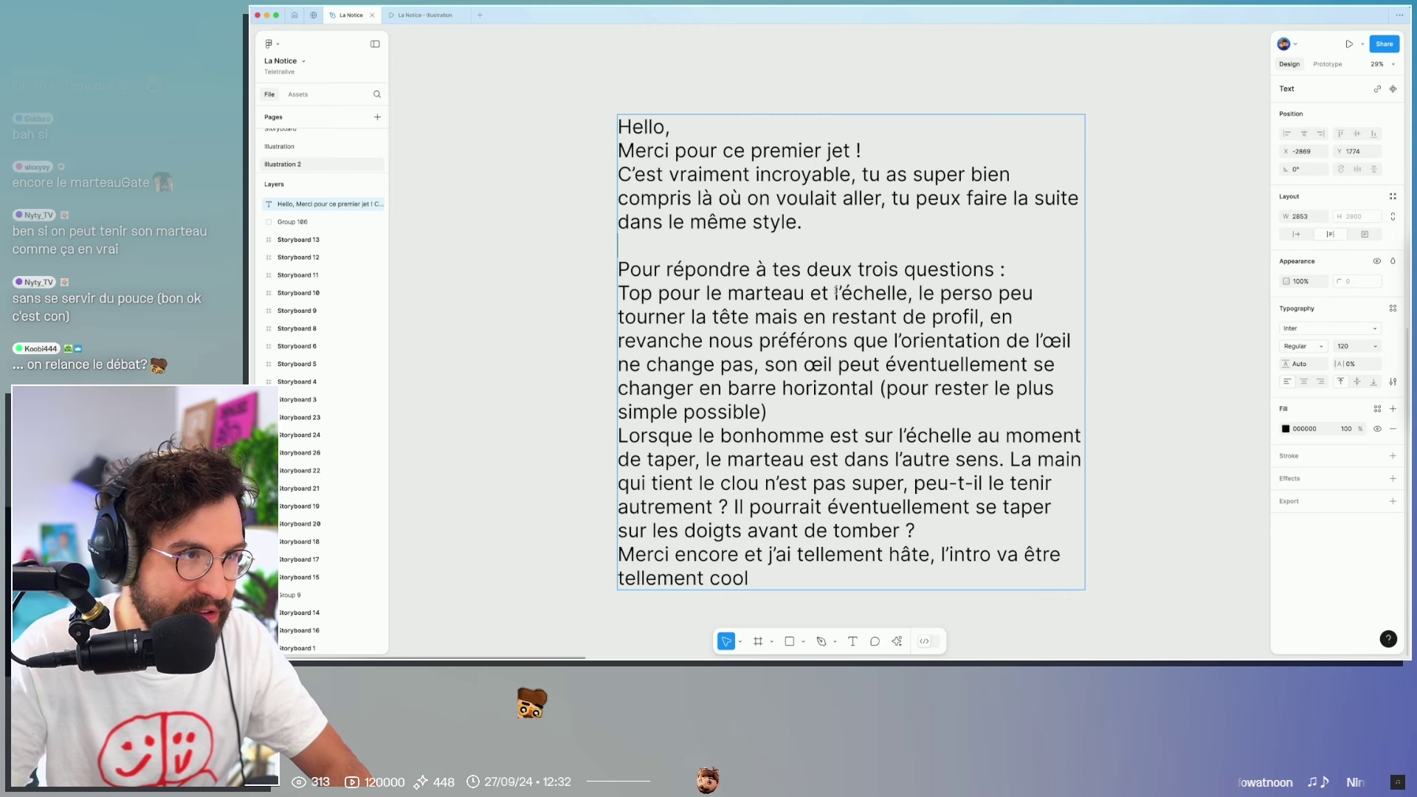
scroll(809, 254, down, 5)
scroll(720, 192, up, 3)
Step: Insert a blank line after 'simple possible)' and finish editing the note
drag(649, 169, 997, 173)
click(1008, 174)
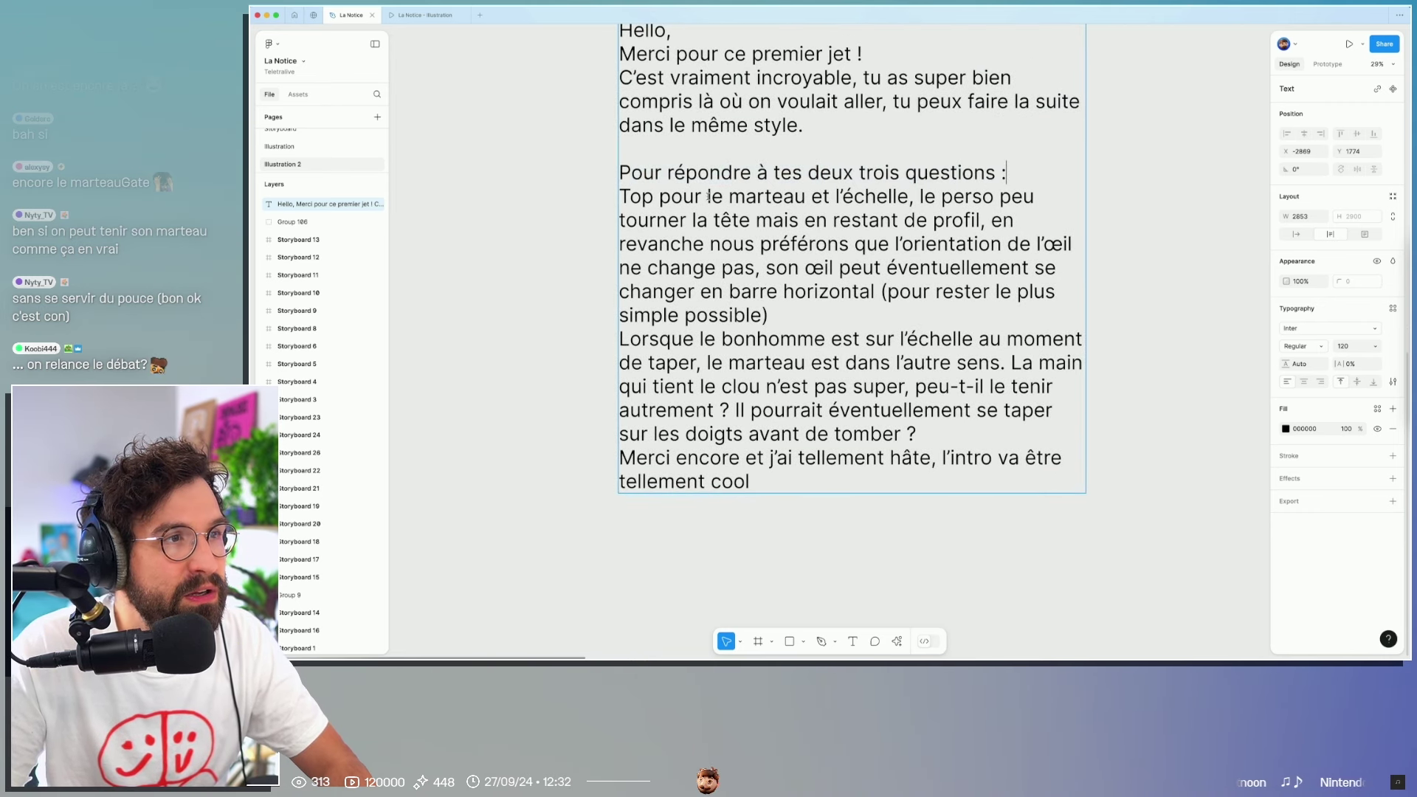
mouse_move(620, 196)
mouse_down()
mouse_move(895, 198)
mouse_move(717, 220)
mouse_up()
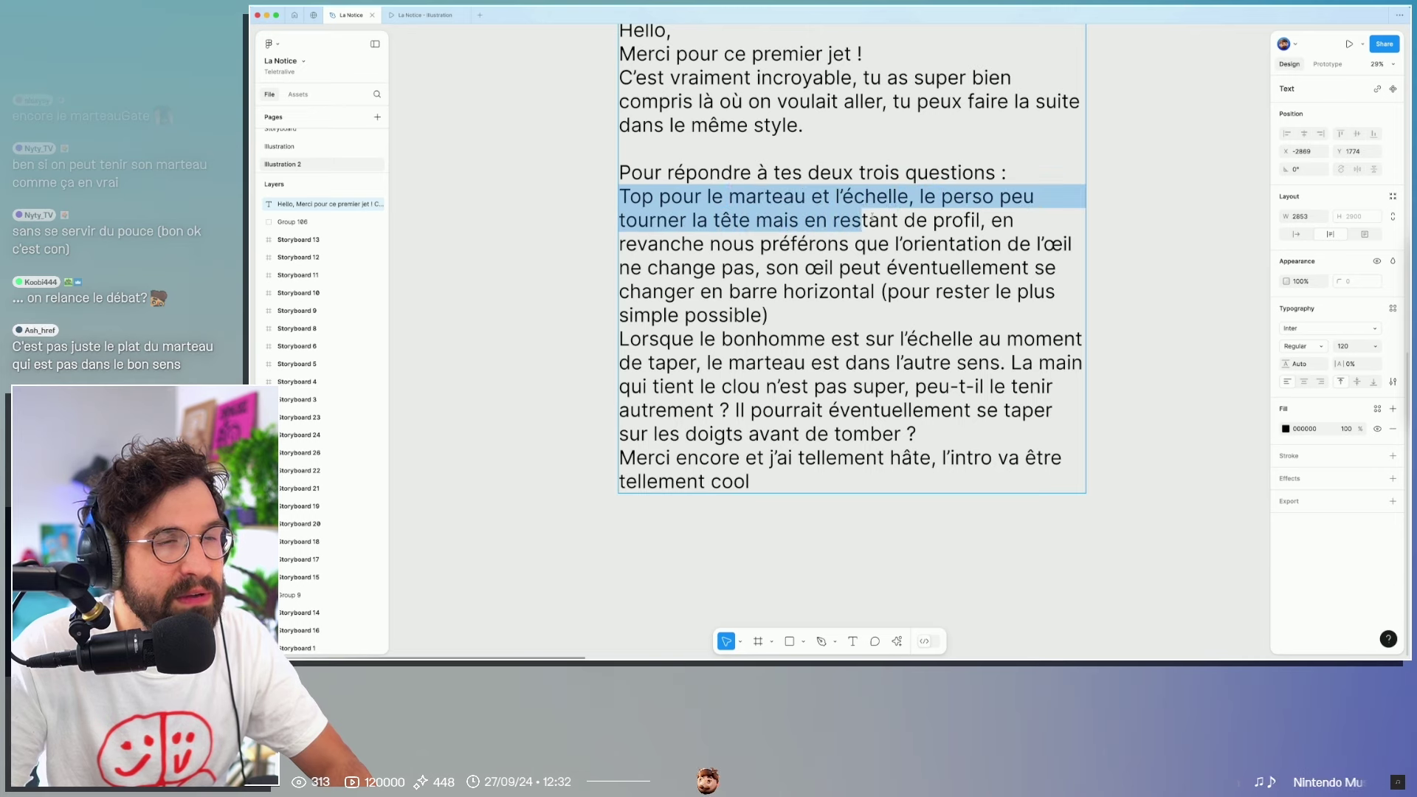
drag(882, 232, 720, 245)
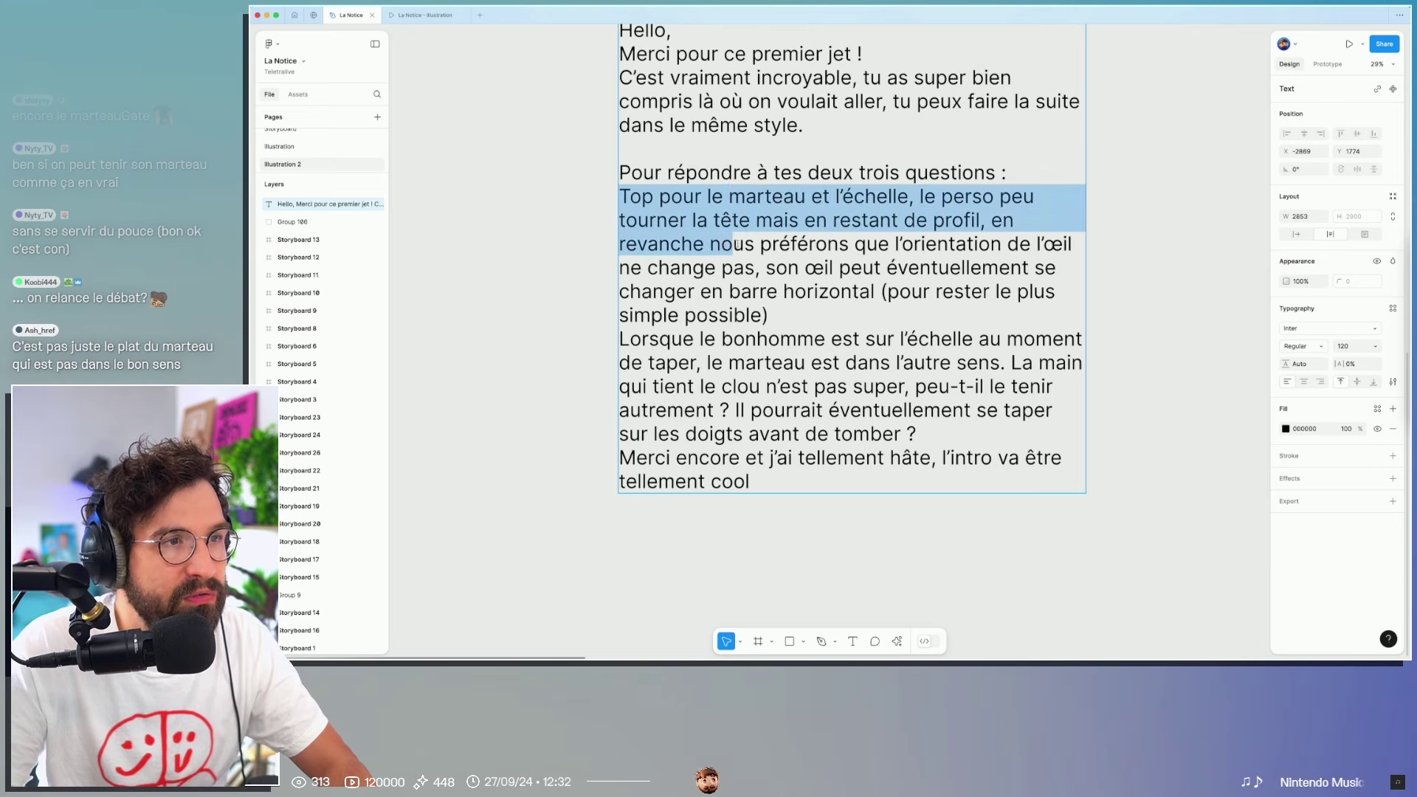
mouse_move(931, 243)
mouse_down()
mouse_move(1045, 245)
mouse_move(805, 267)
mouse_up()
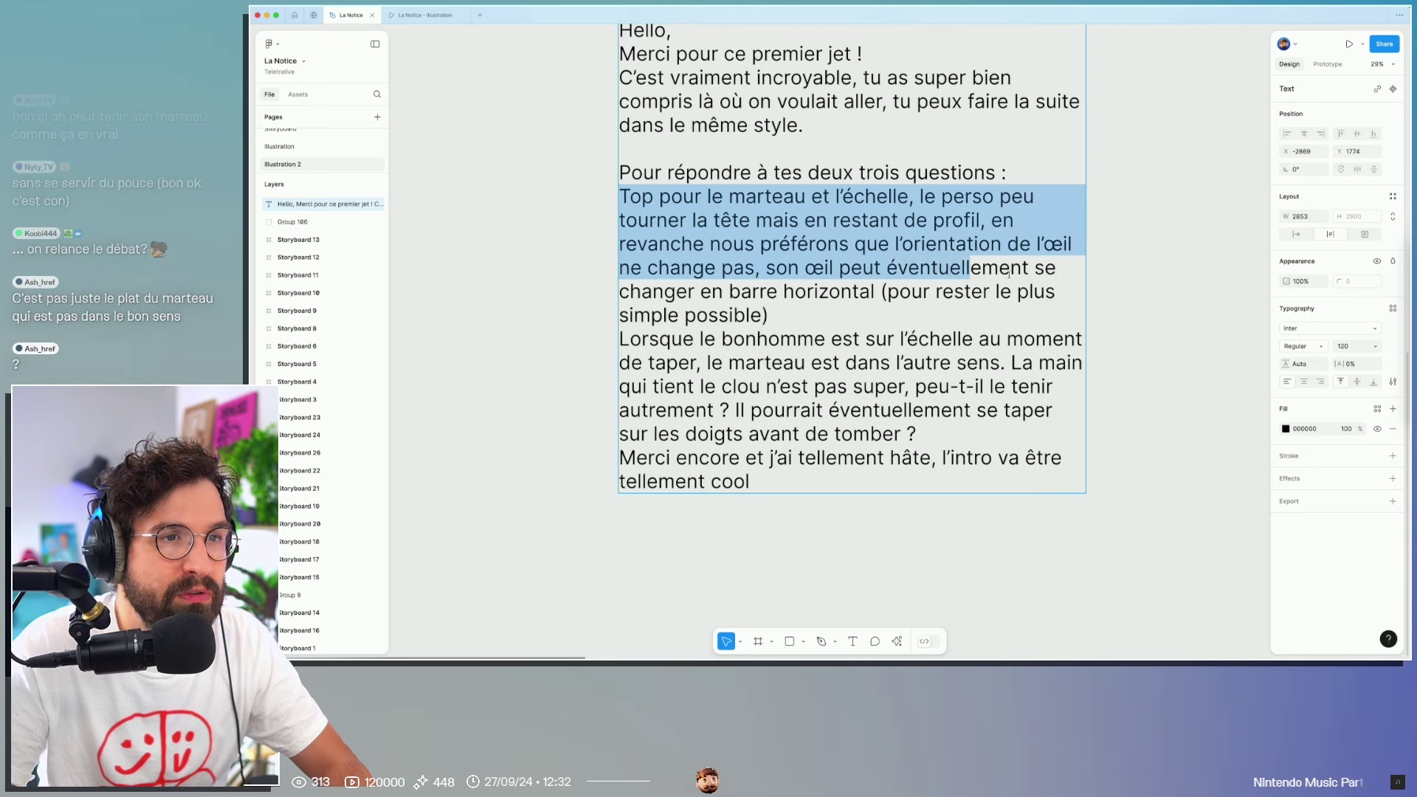
drag(1005, 274, 776, 289)
drag(872, 291, 851, 310)
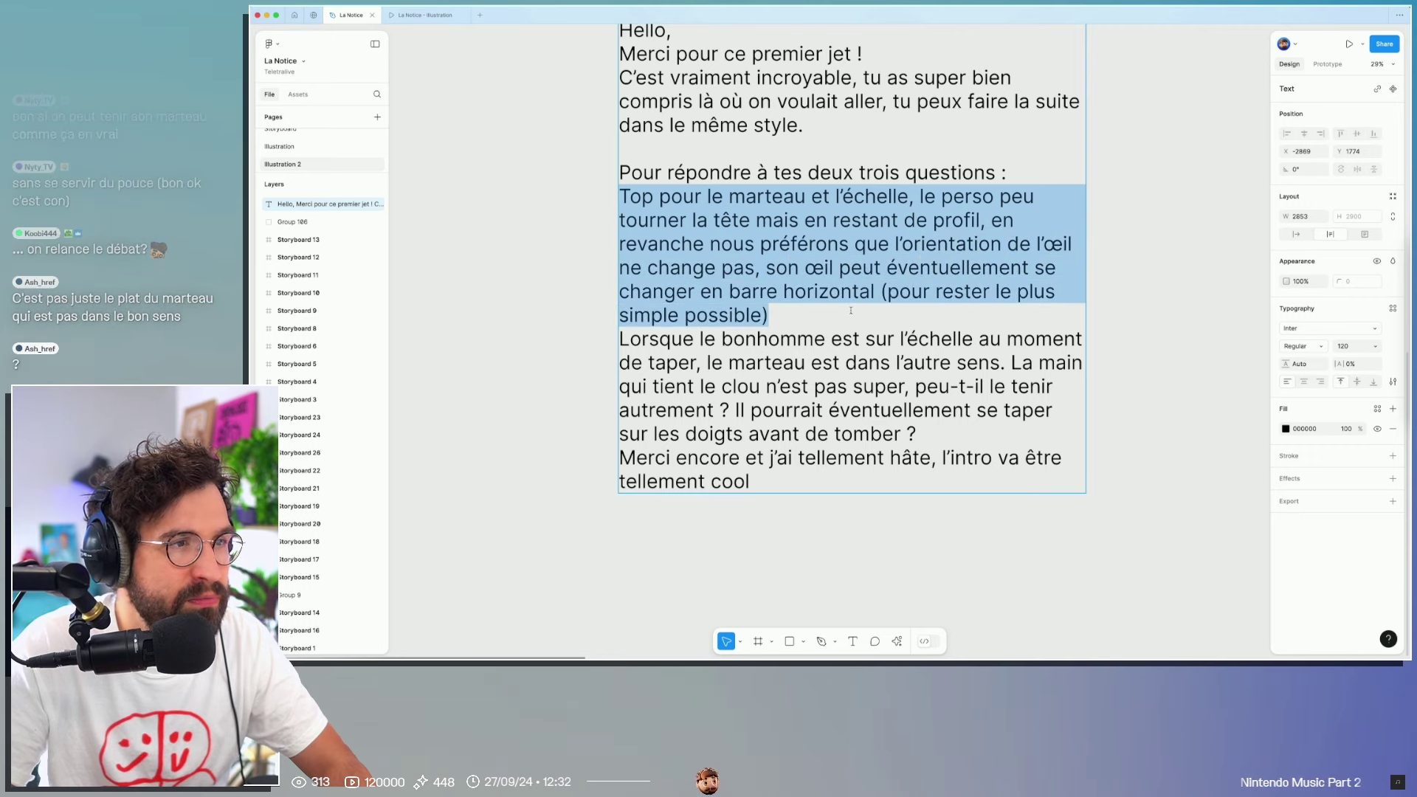
click(823, 316)
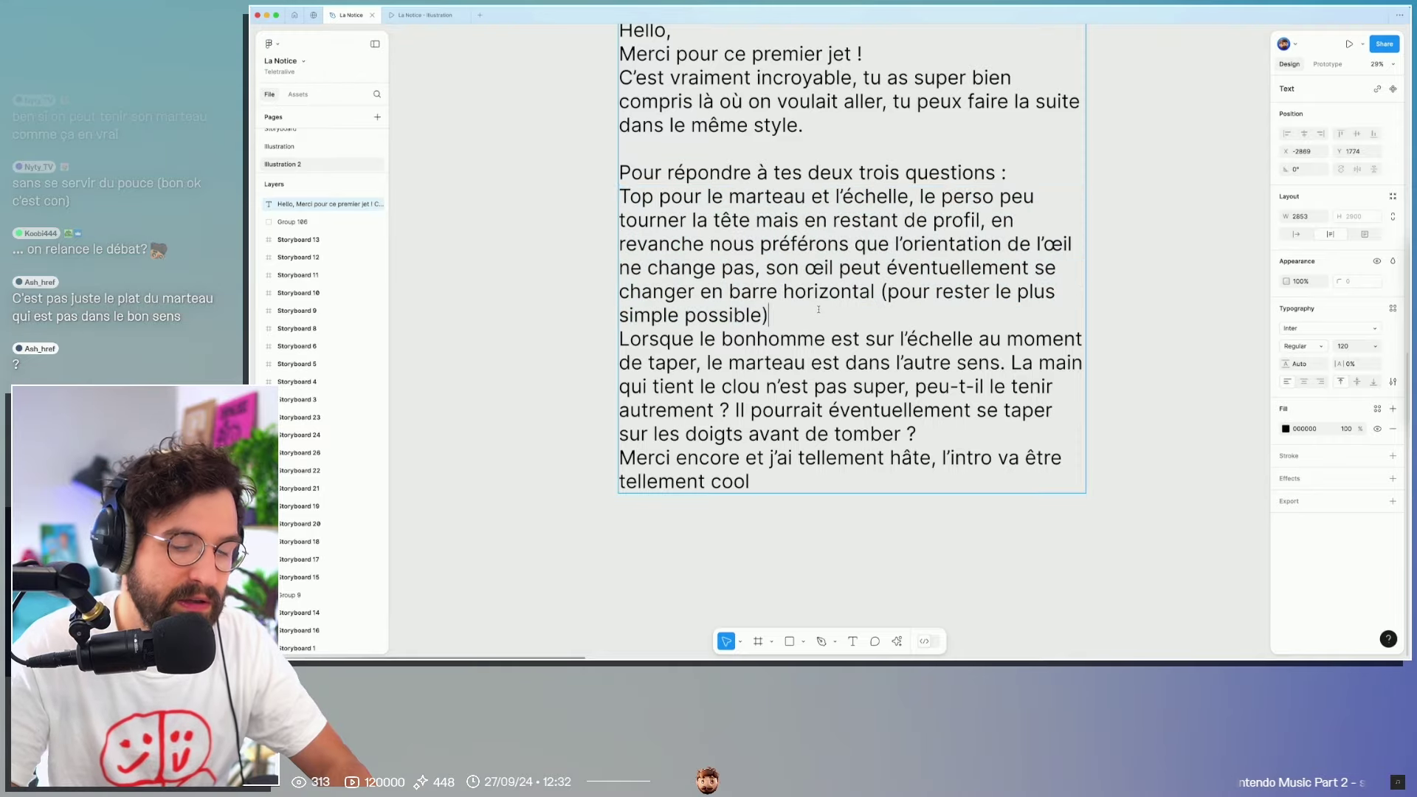
key(Return)
key(Escape)
scroll(1100, 174, down, 3)
scroll(908, 351, up, 3)
Step: Select the character's eye in Storyboard 17 and zoom in on it
mouse_move(908, 351)
mouse_down()
mouse_move(775, 376)
mouse_move(914, 406)
mouse_move(1056, 402)
mouse_up()
scroll(794, 246, up, 5)
scroll(793, 245, up, 2)
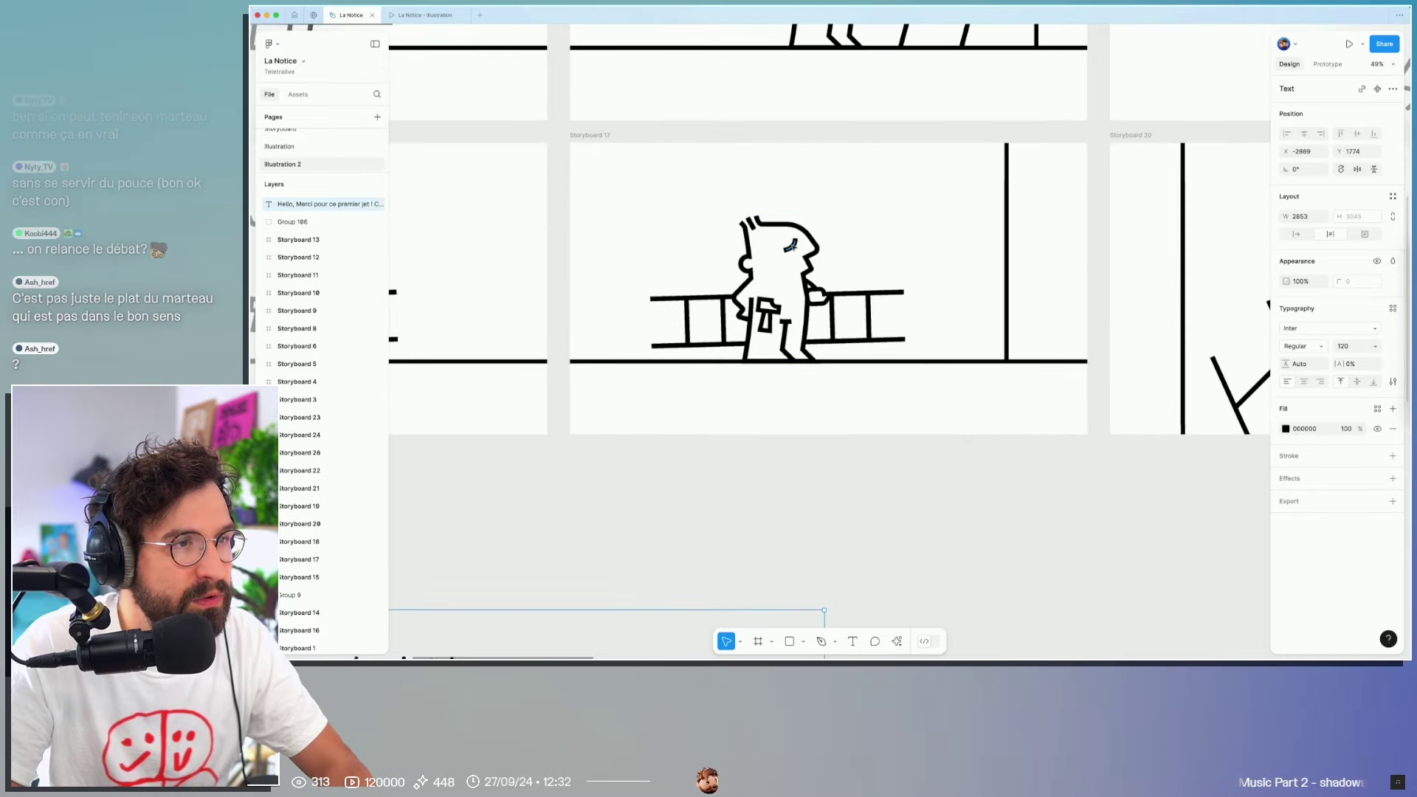
click(793, 246)
key(super+c)
scroll(702, 244, left, 5)
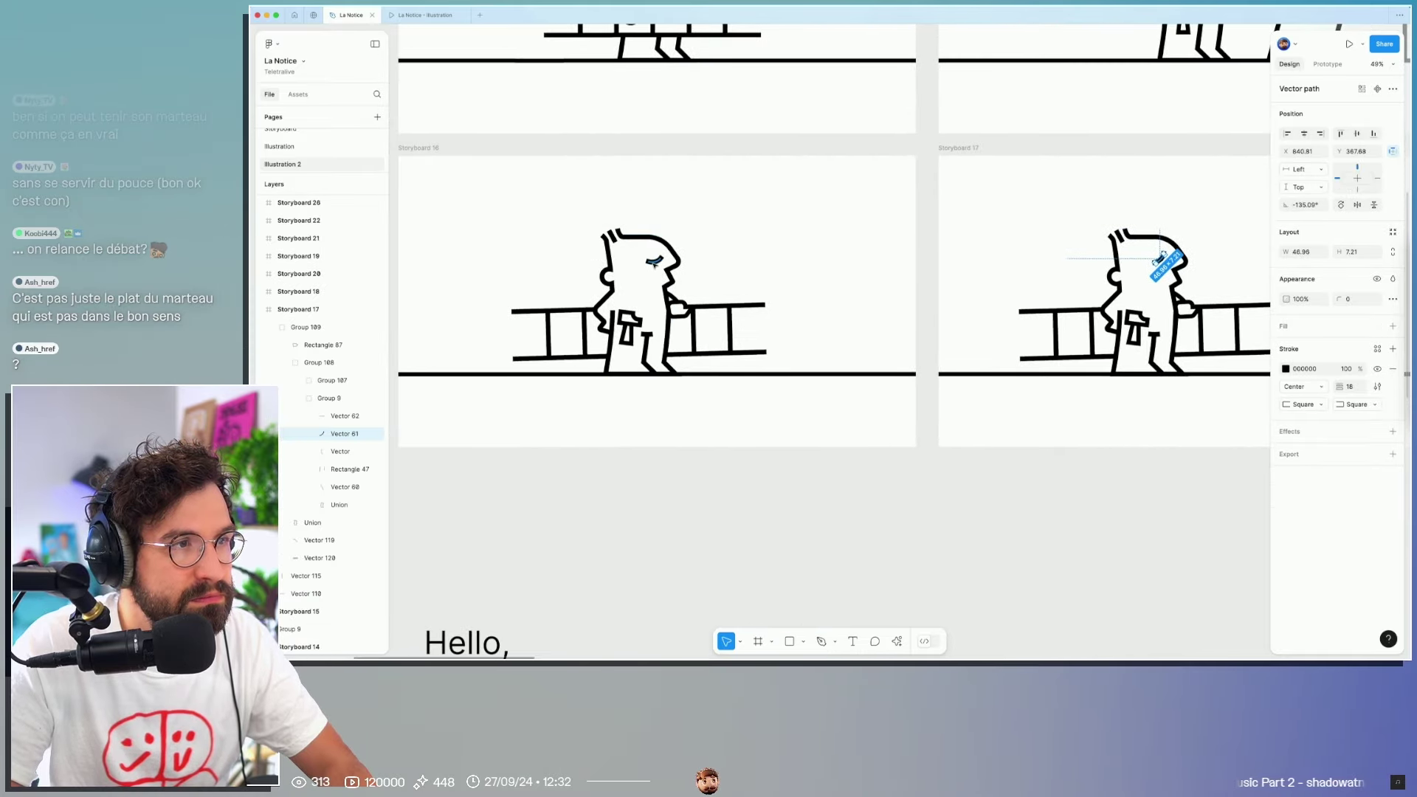
key(super+v)
scroll(942, 243, right, 4)
scroll(849, 273, up, 5)
key(super+v)
Step: Set the eye's rotation to -18° so it sits level like Storyboard 16
click(1303, 205)
text(-18)
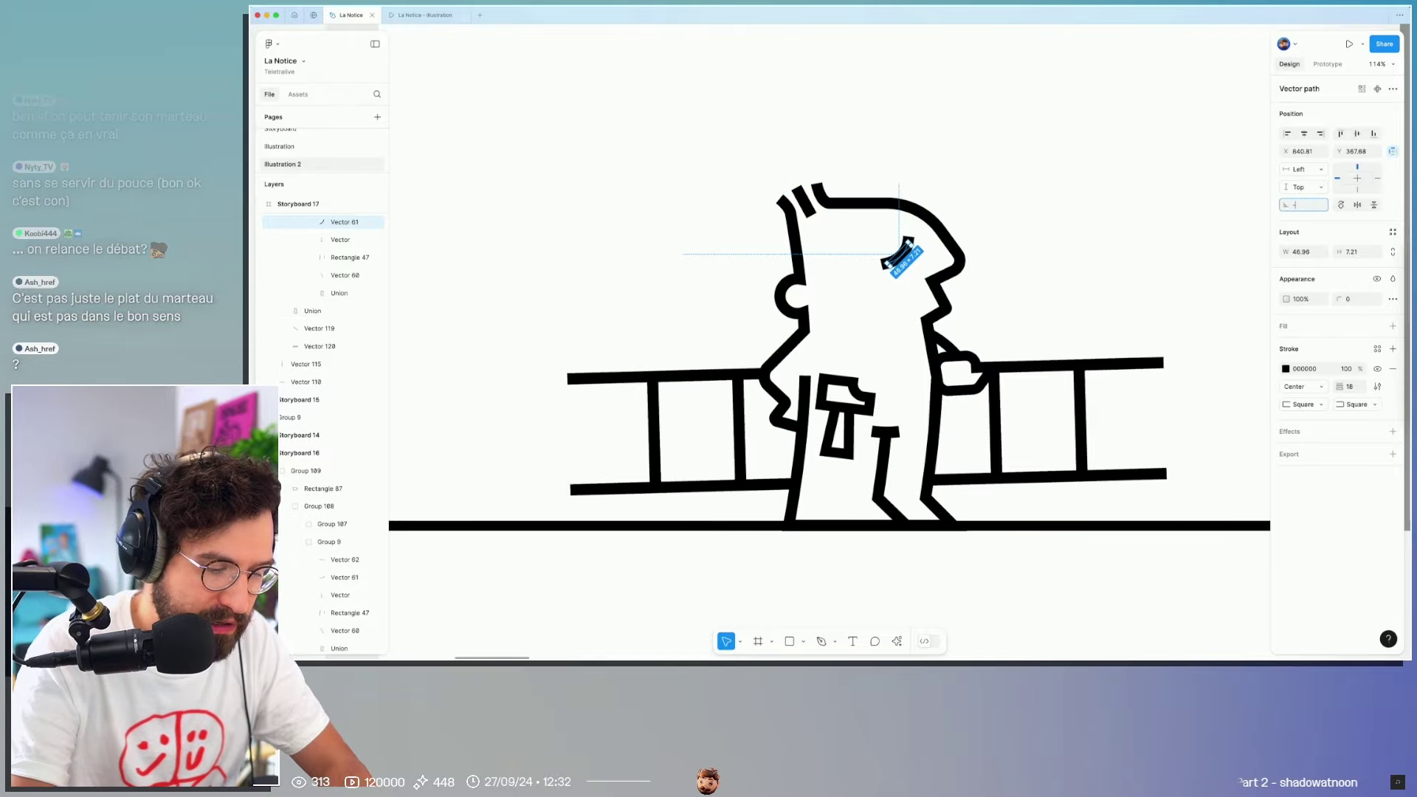
key(Return)
click(990, 212)
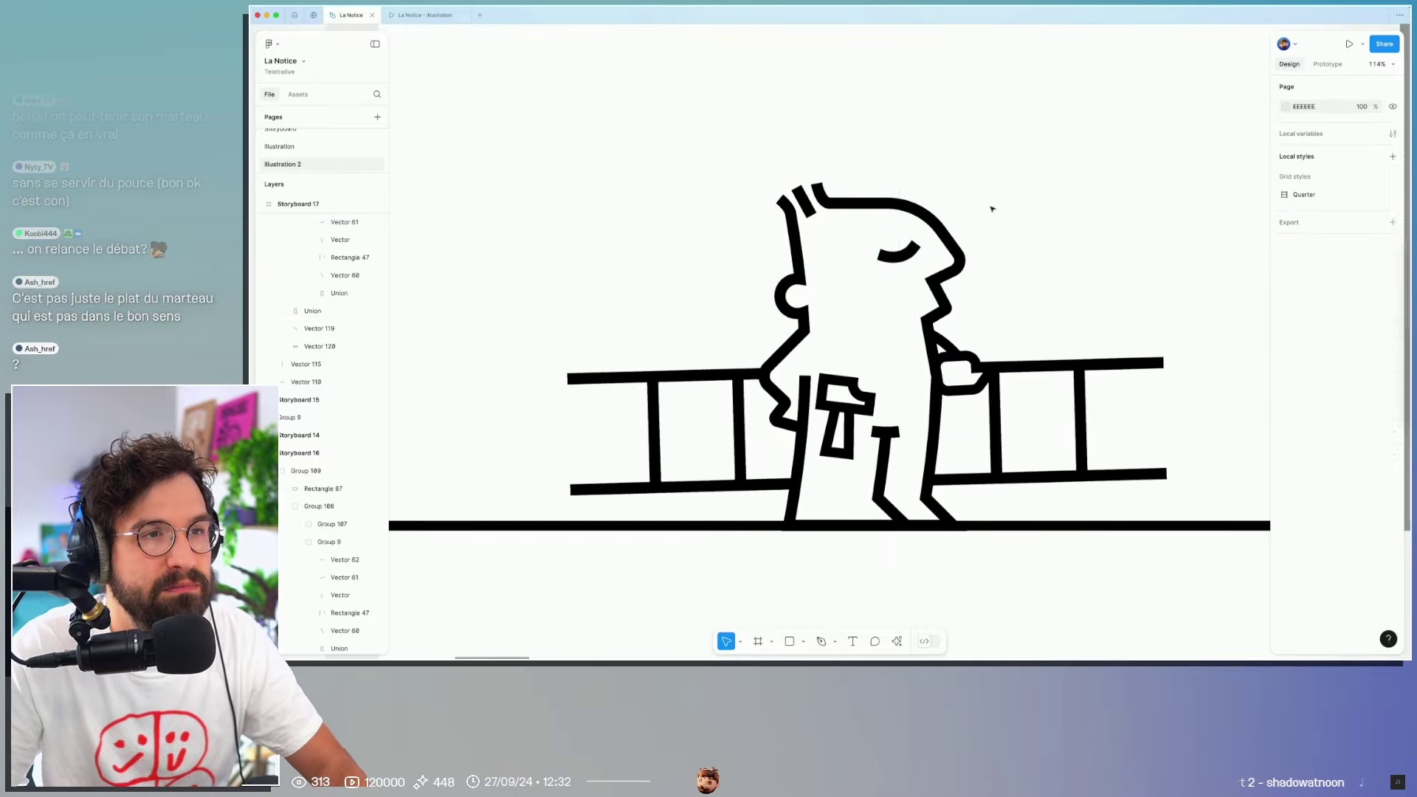
scroll(1004, 386, down, 5)
scroll(981, 409, right, 2)
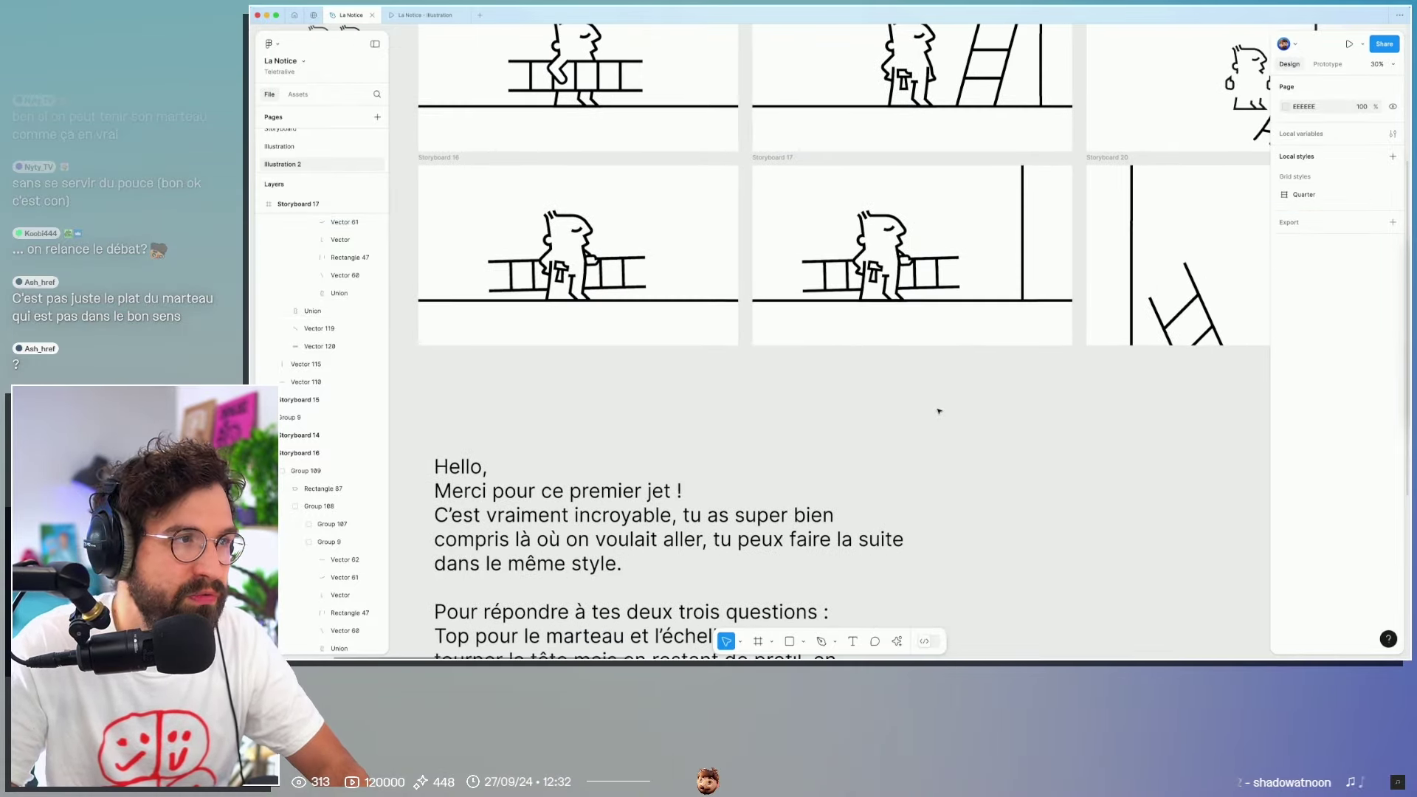
scroll(959, 418, down, 1)
scroll(911, 458, down, 4)
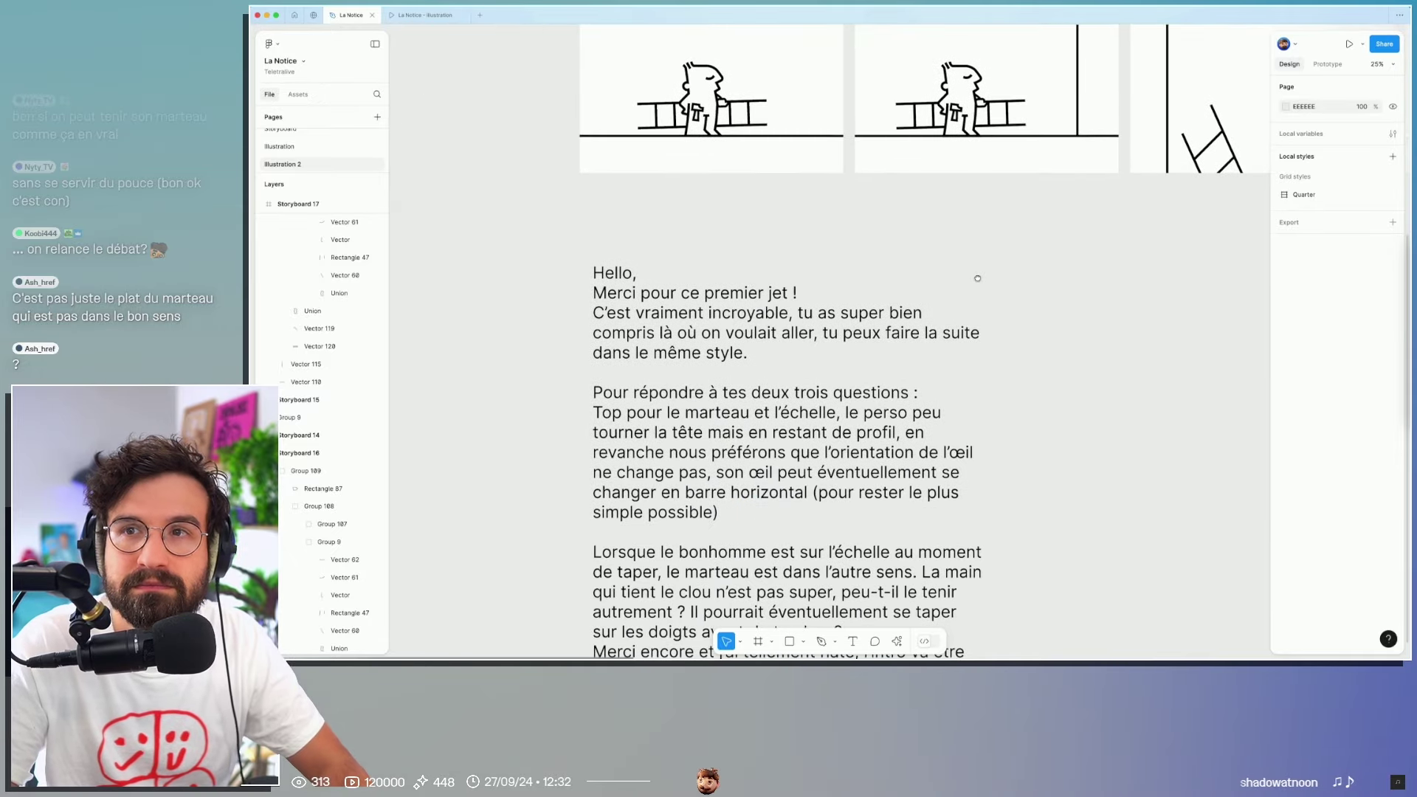
scroll(867, 407, down, 1)
scroll(867, 406, down, 1)
scroll(871, 405, down, 1)
scroll(874, 402, up, 2)
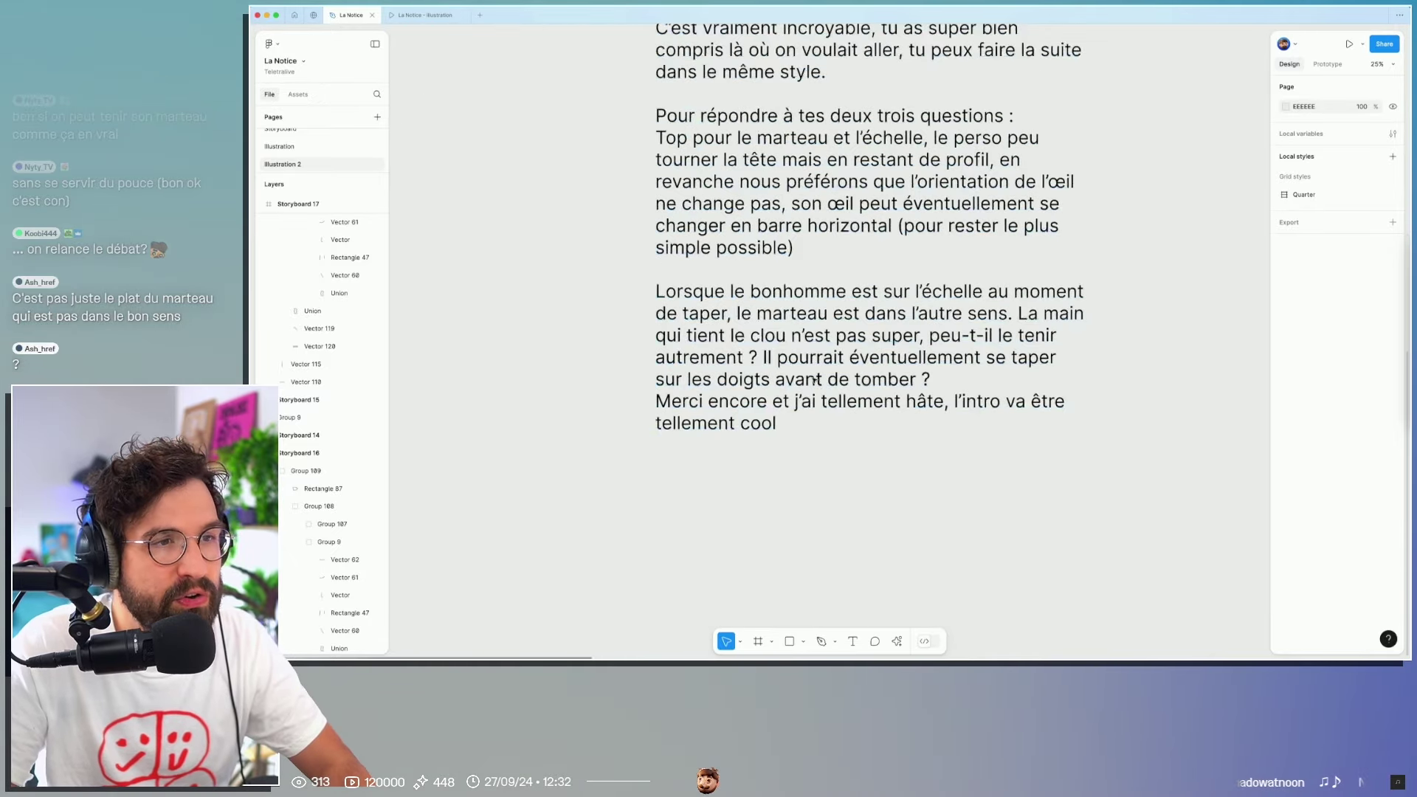
scroll(879, 396, down, 2)
scroll(879, 397, right, 1)
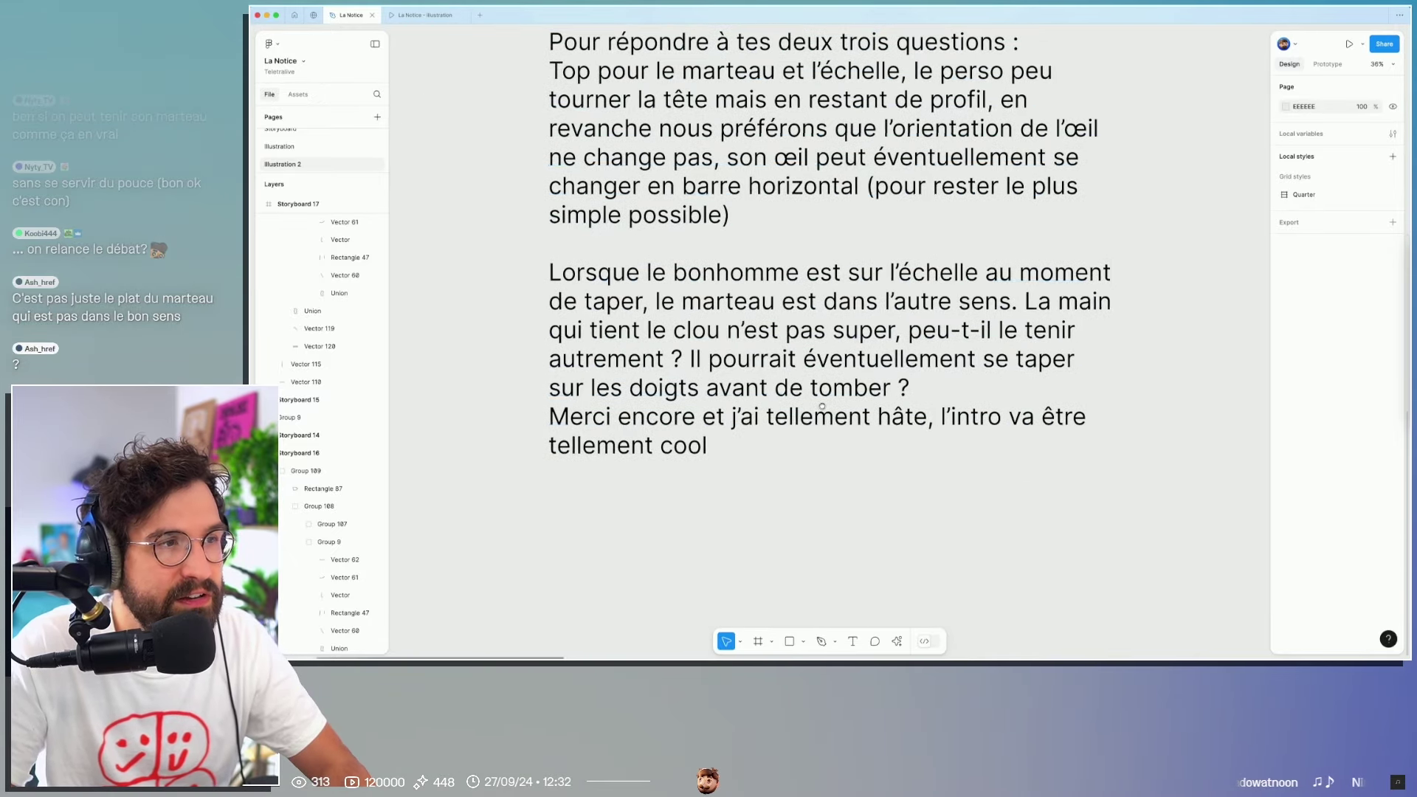
click(666, 314)
double_click(655, 302)
drag(656, 303, 964, 304)
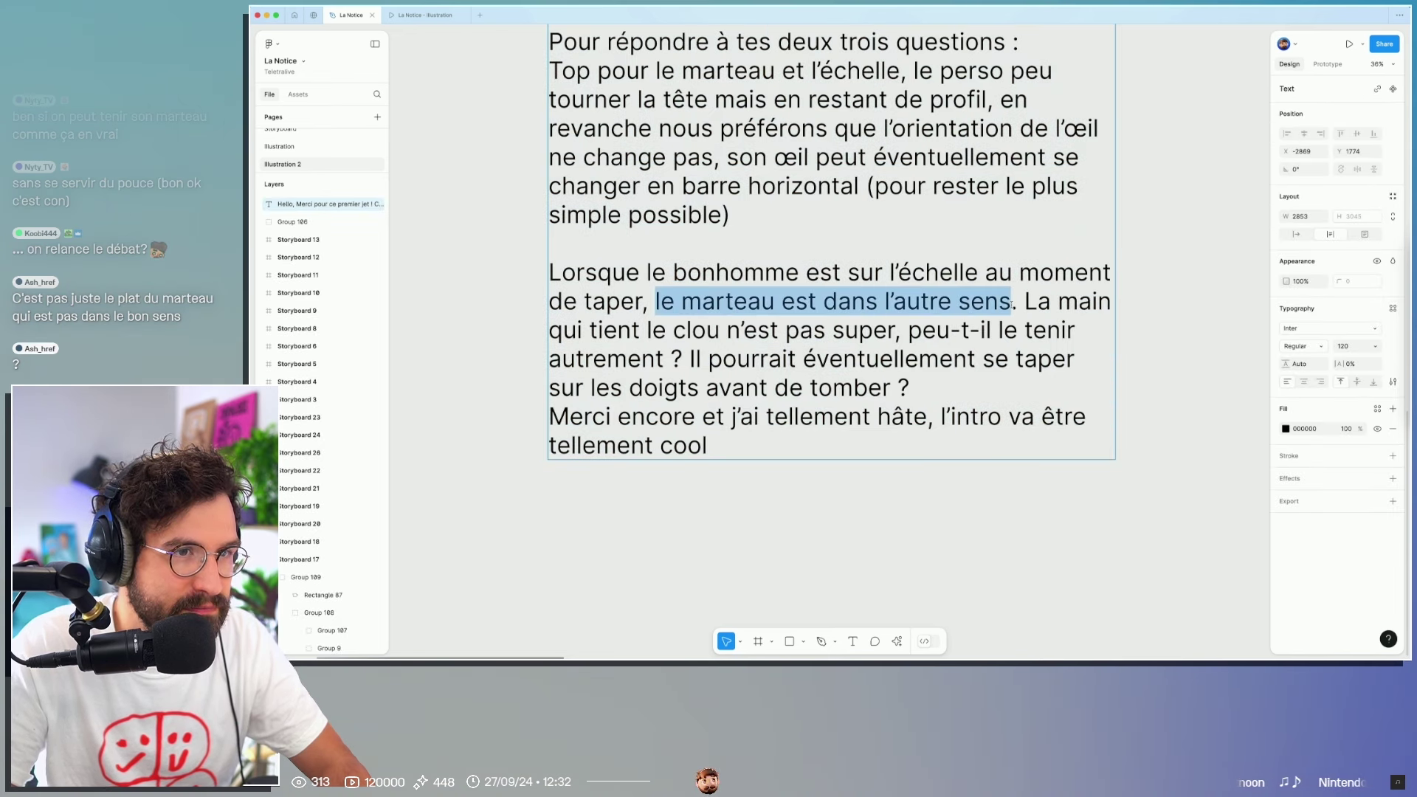
mouse_move(1024, 301)
mouse_down()
mouse_move(1018, 330)
mouse_move(741, 329)
mouse_up()
mouse_move(859, 330)
mouse_down()
mouse_move(958, 330)
mouse_move(673, 359)
mouse_move(957, 359)
mouse_move(753, 388)
mouse_move(909, 386)
mouse_up()
click(928, 382)
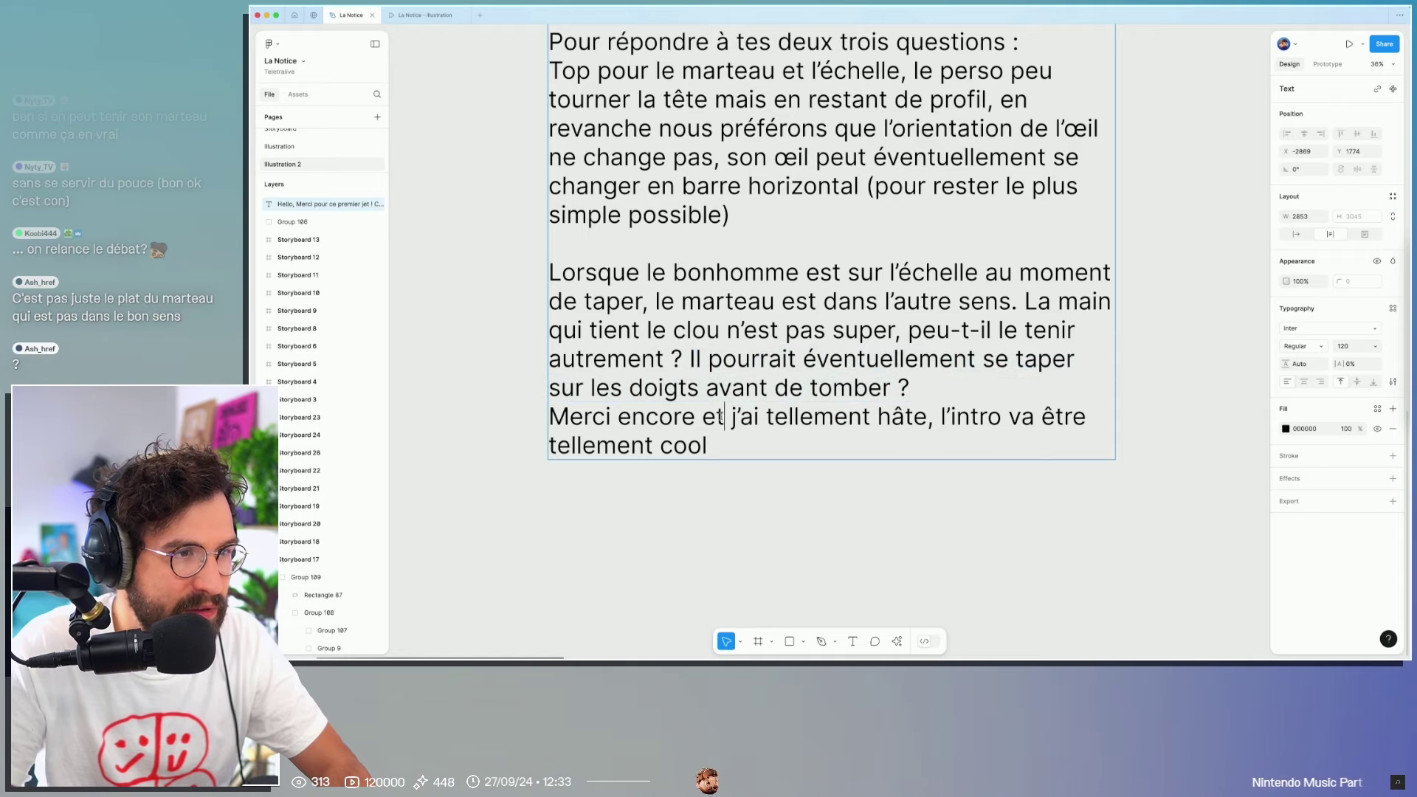
drag(721, 416, 895, 424)
key(Escape)
key(Escape)
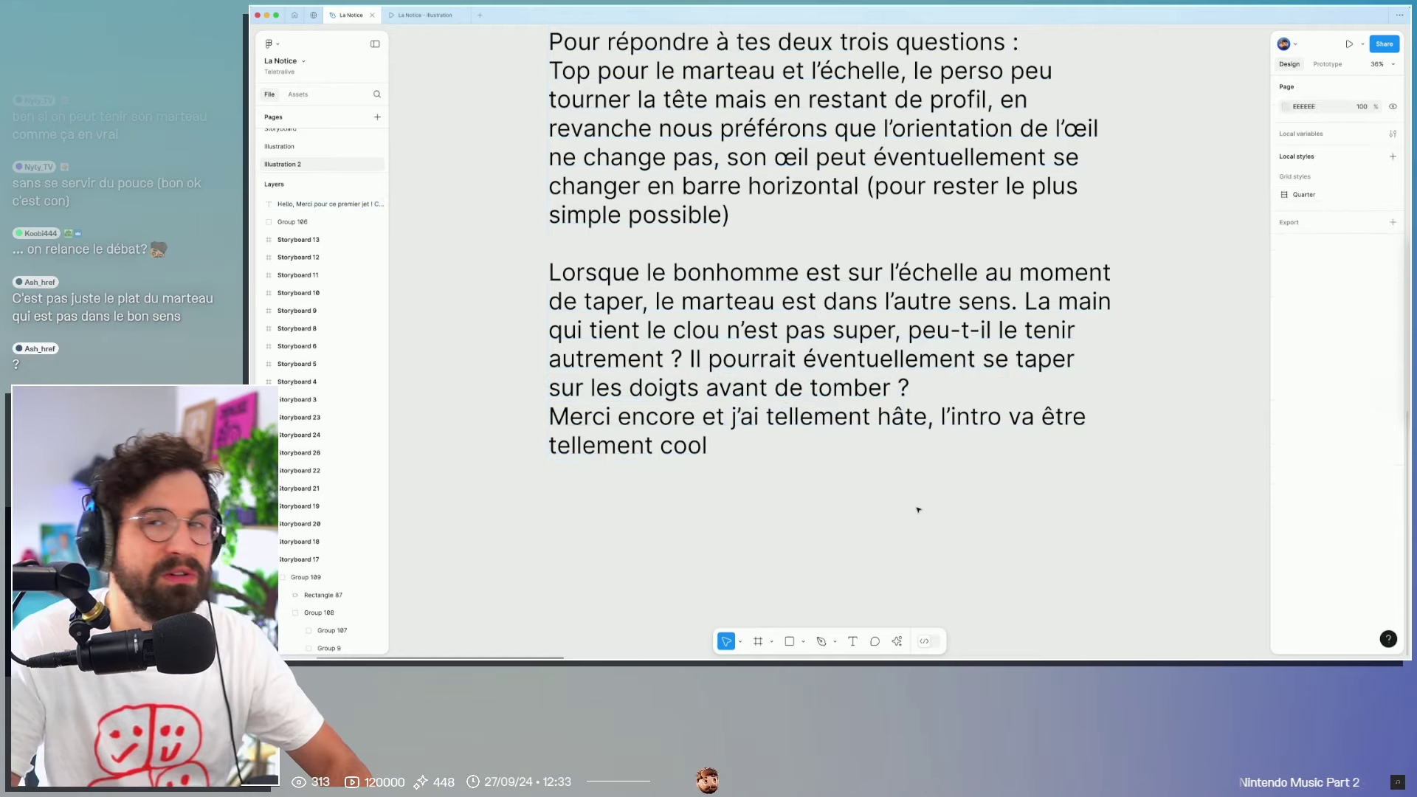
scroll(917, 506, up, 1)
scroll(917, 506, right, 2)
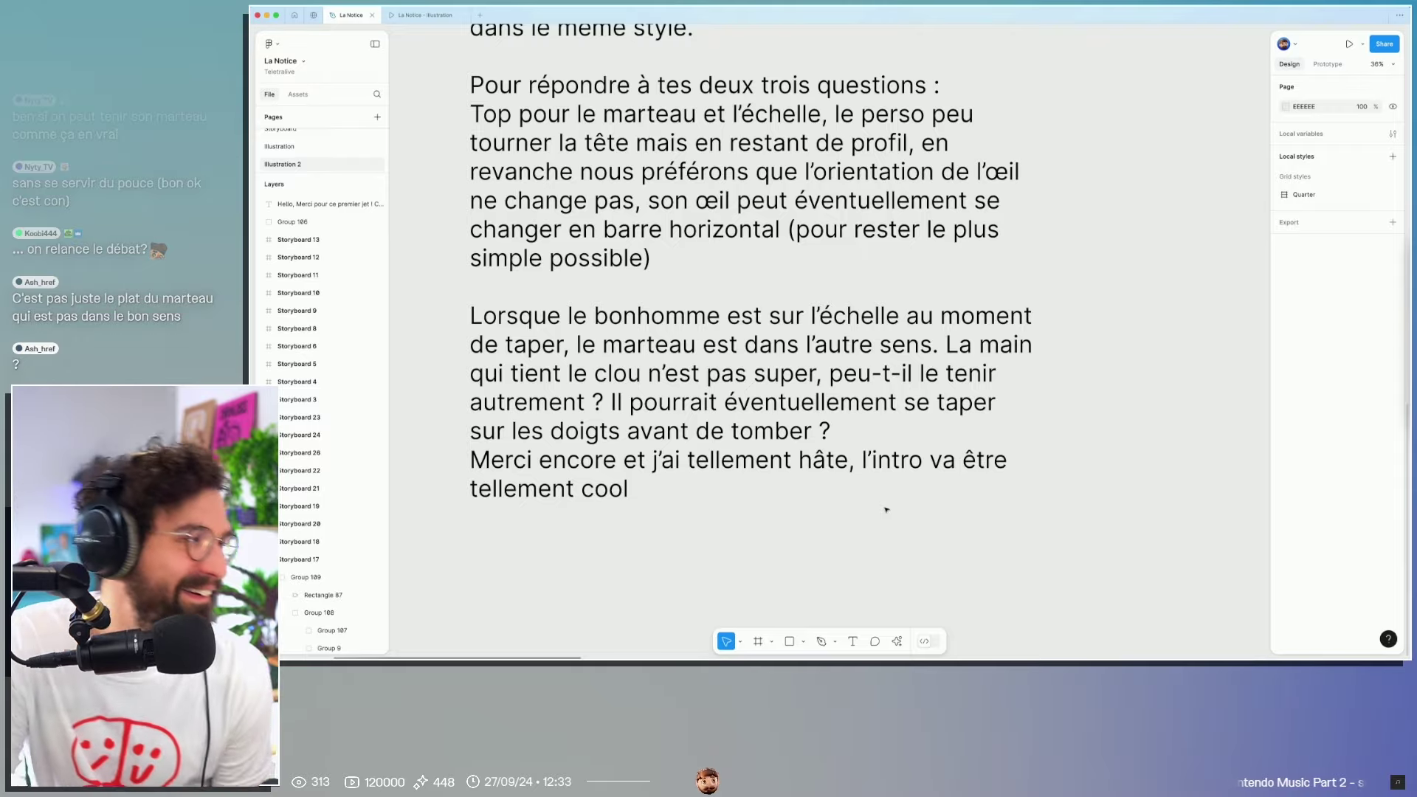
scroll(742, 443, down, 1)
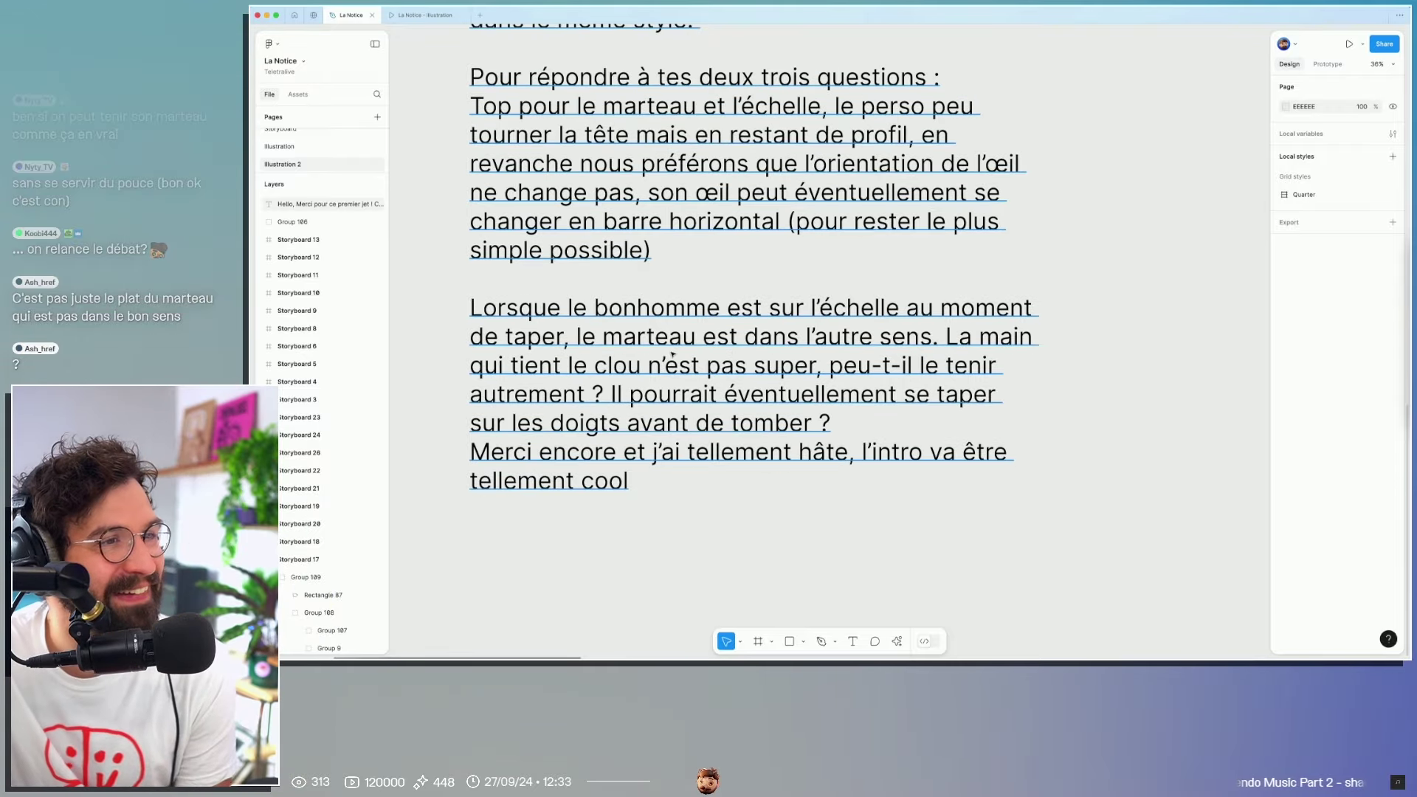
scroll(752, 355, down, 5)
scroll(751, 355, down, 5)
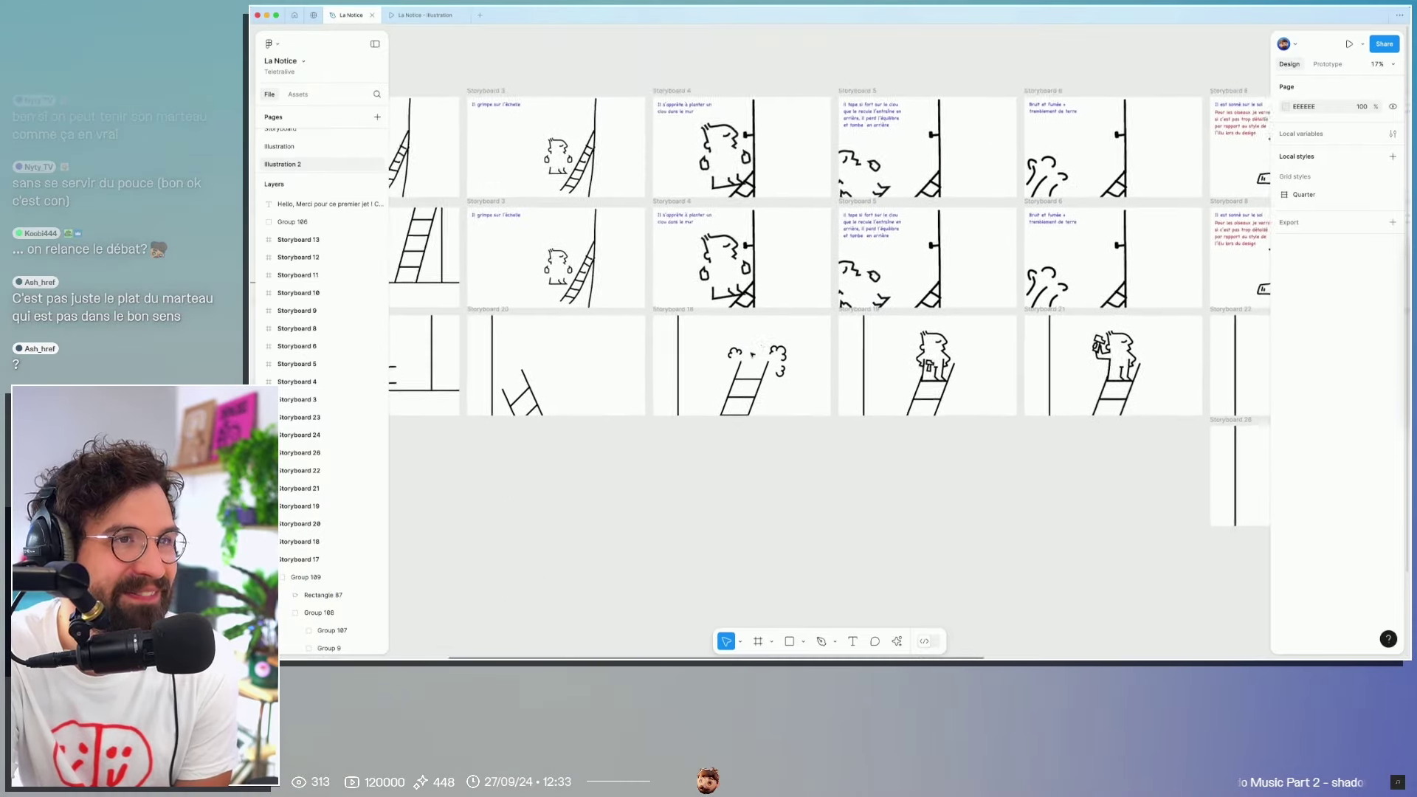
scroll(751, 357, up, 3)
scroll(751, 356, down, 2)
scroll(752, 355, down, 2)
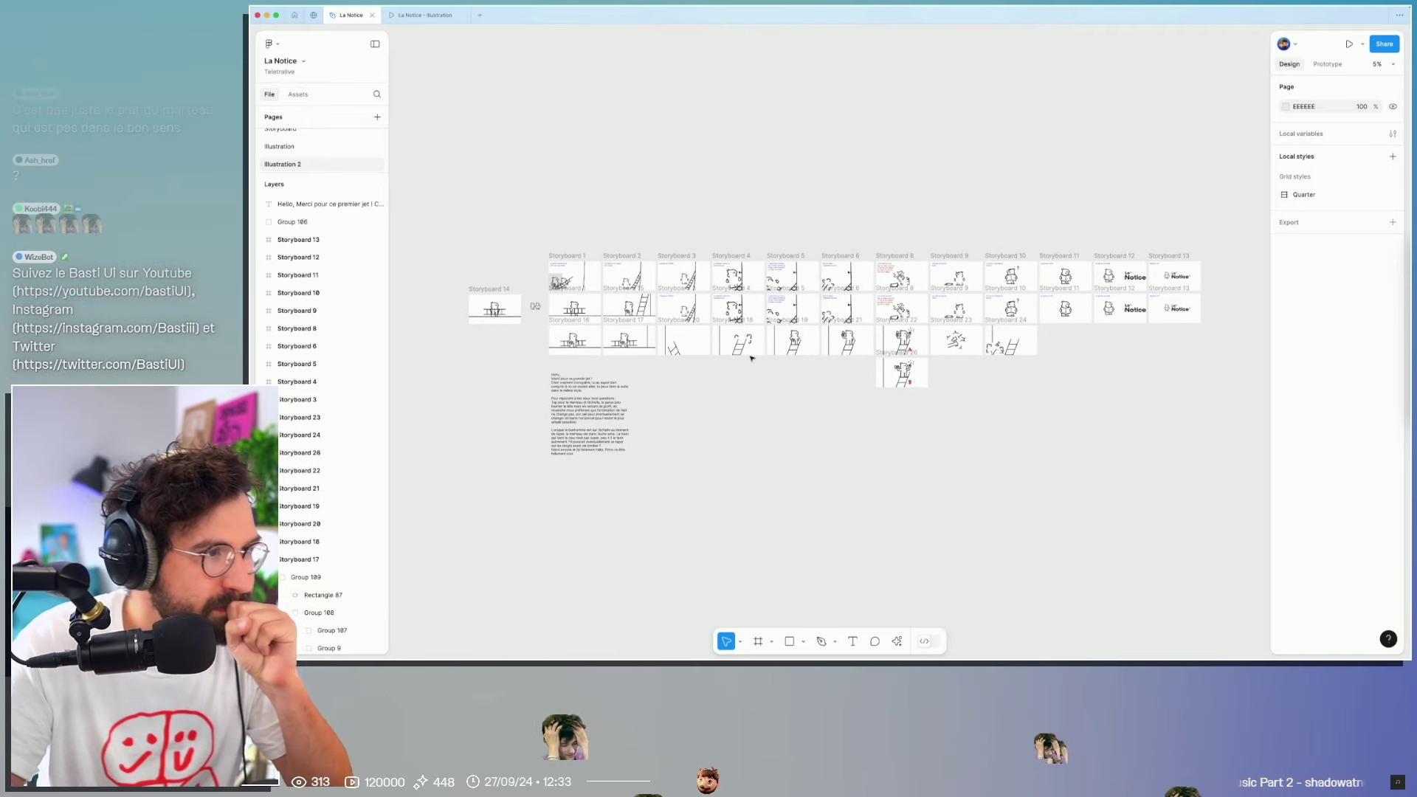
Step: Delete the top two storyboard rows, keeping the last row with hammer versions A and B
drag(463, 250, 543, 342)
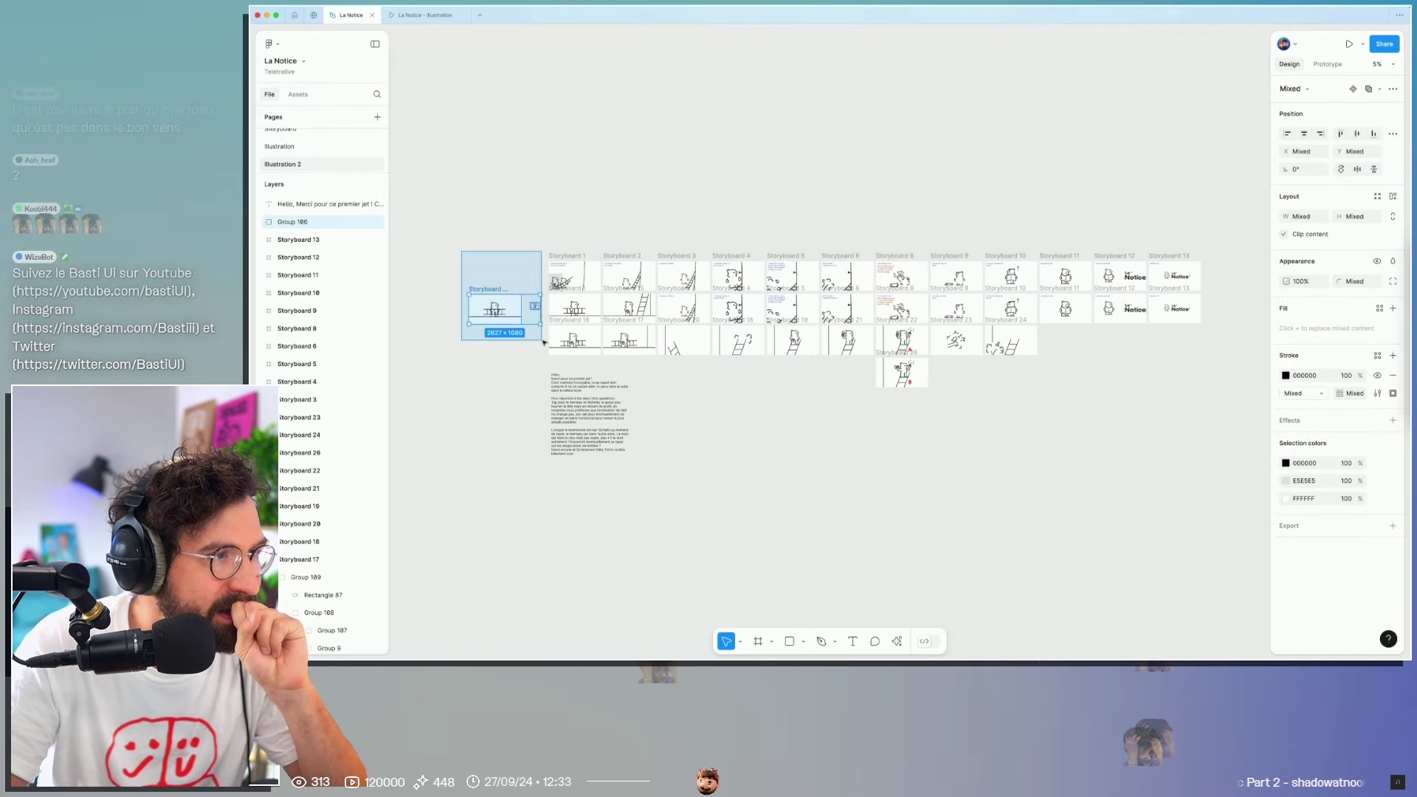
drag(524, 236, 1208, 322)
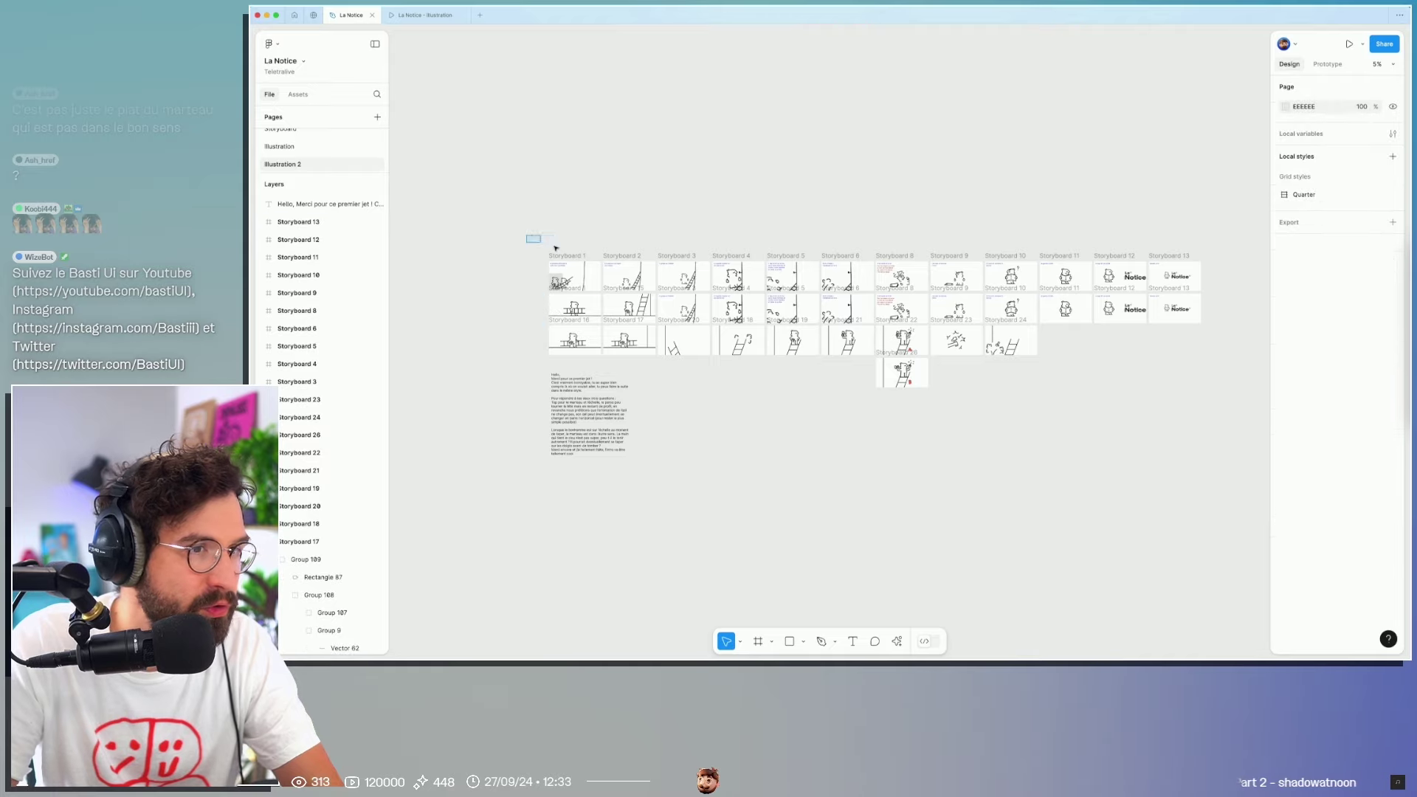
key(Delete)
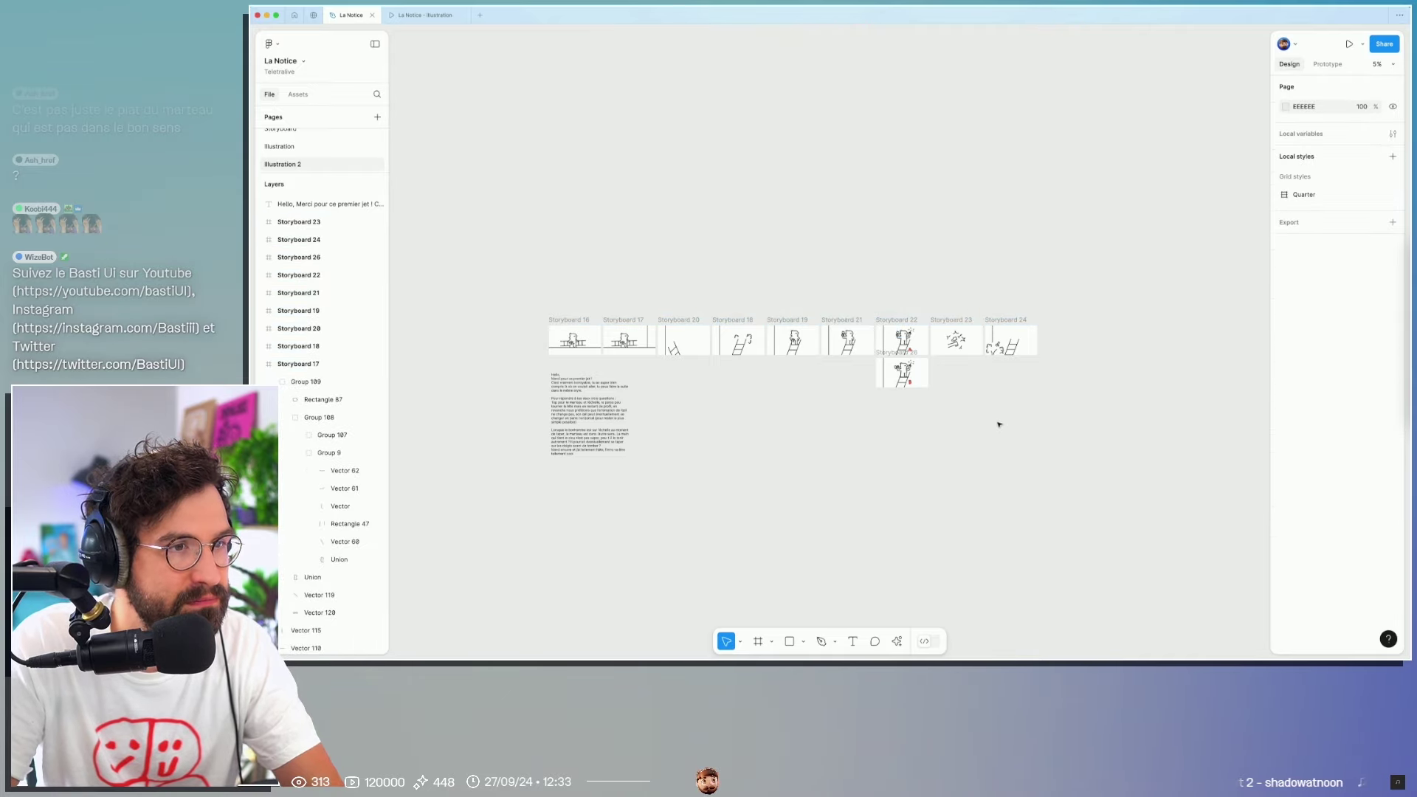
scroll(923, 355, up, 5)
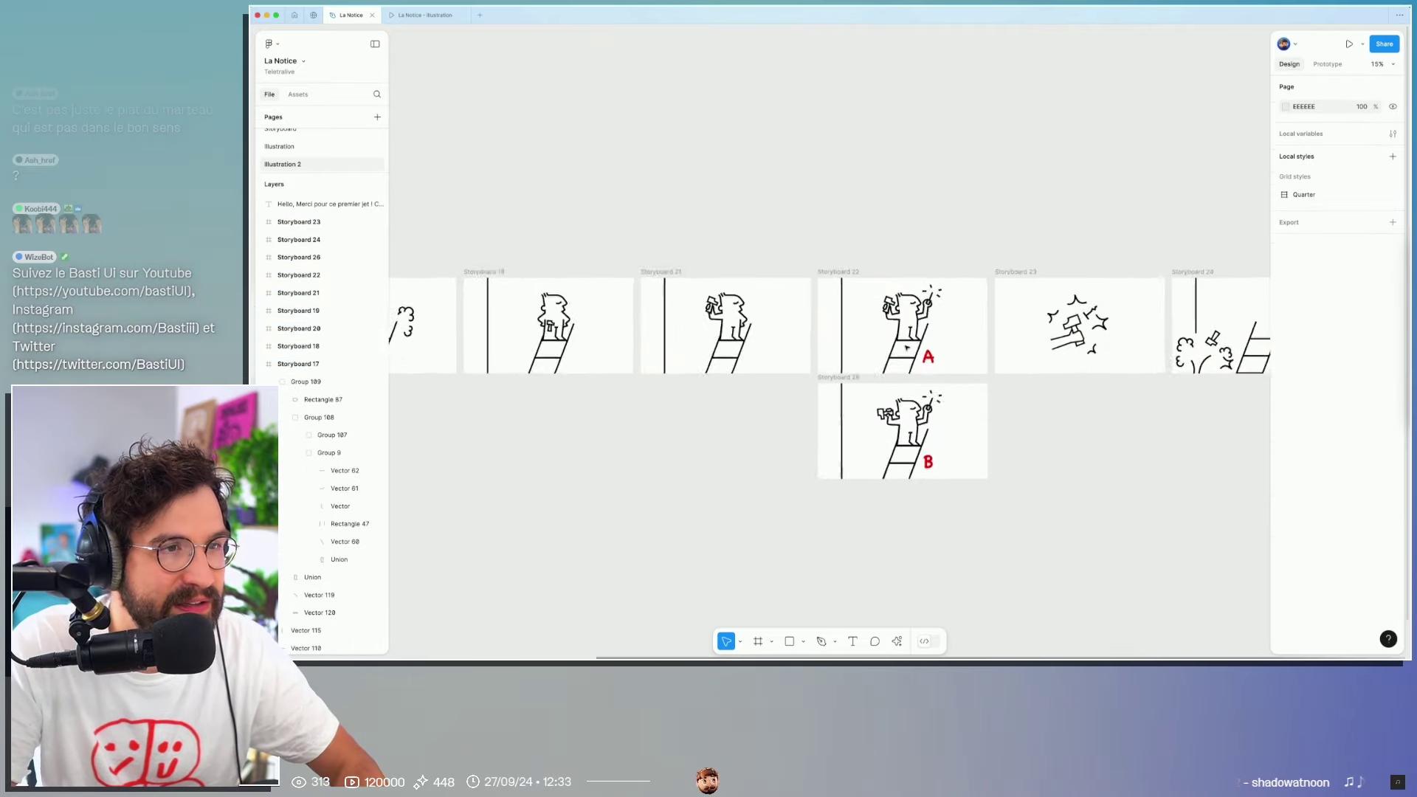
scroll(807, 422, up, 5)
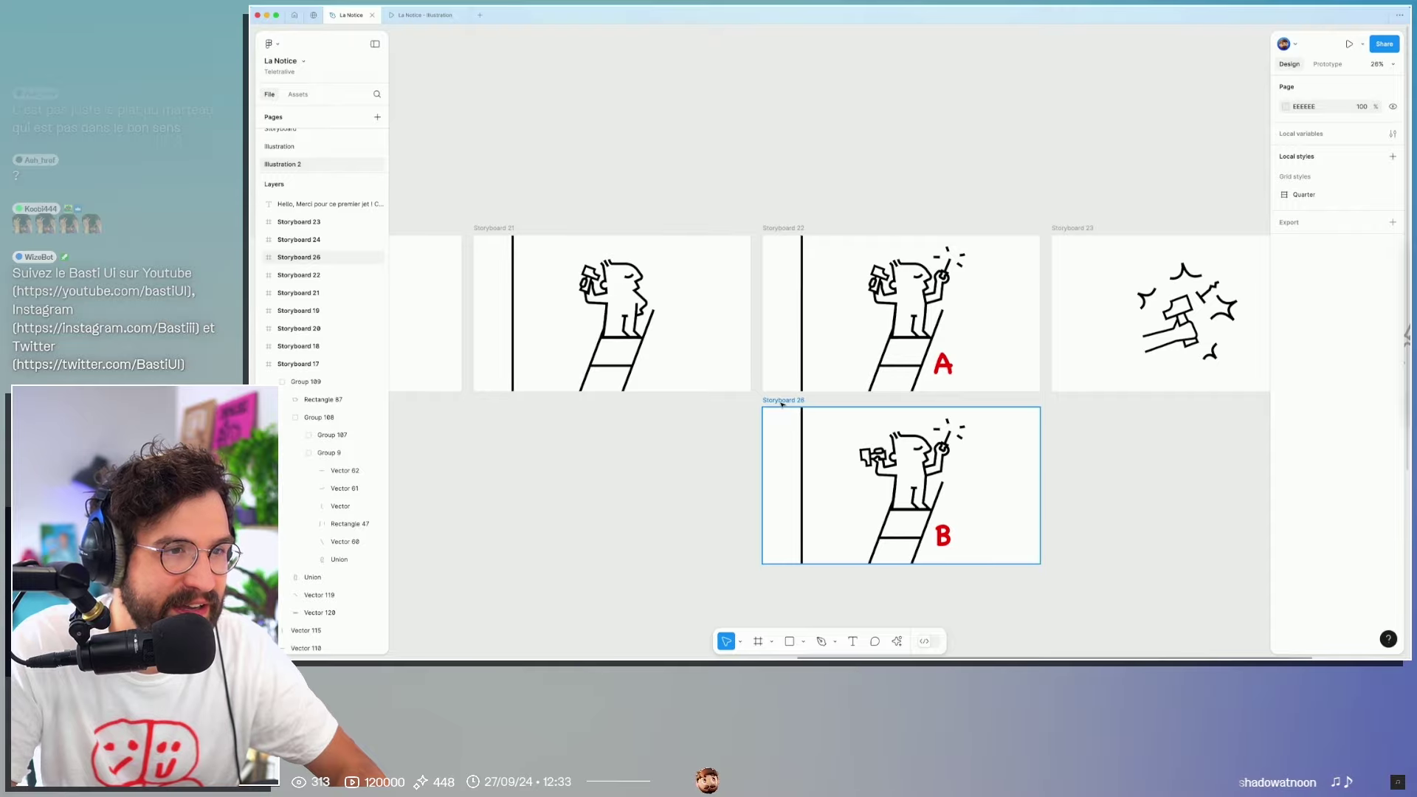
scroll(781, 403, up, 5)
scroll(946, 219, down, 3)
scroll(946, 220, down, 2)
click(909, 338)
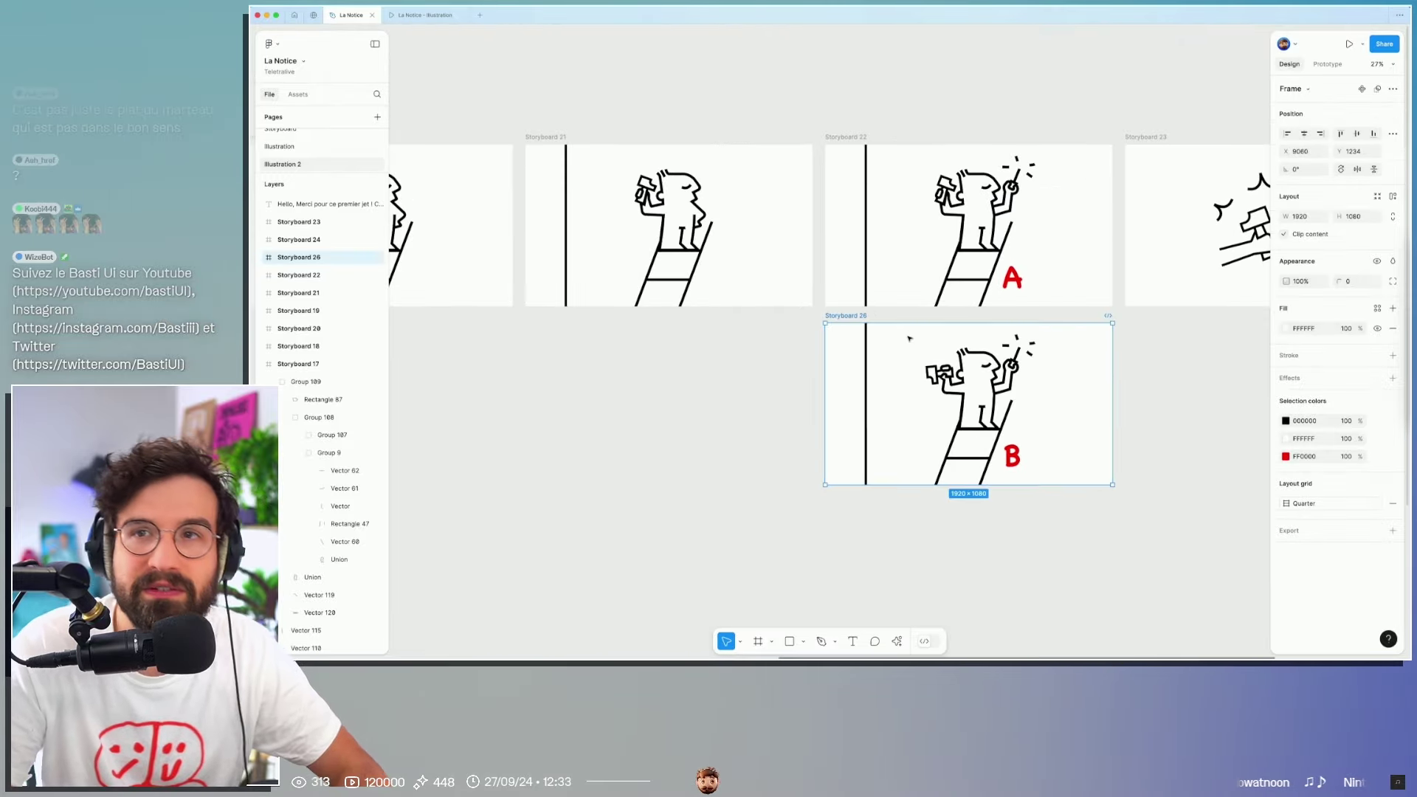
key(super+h)
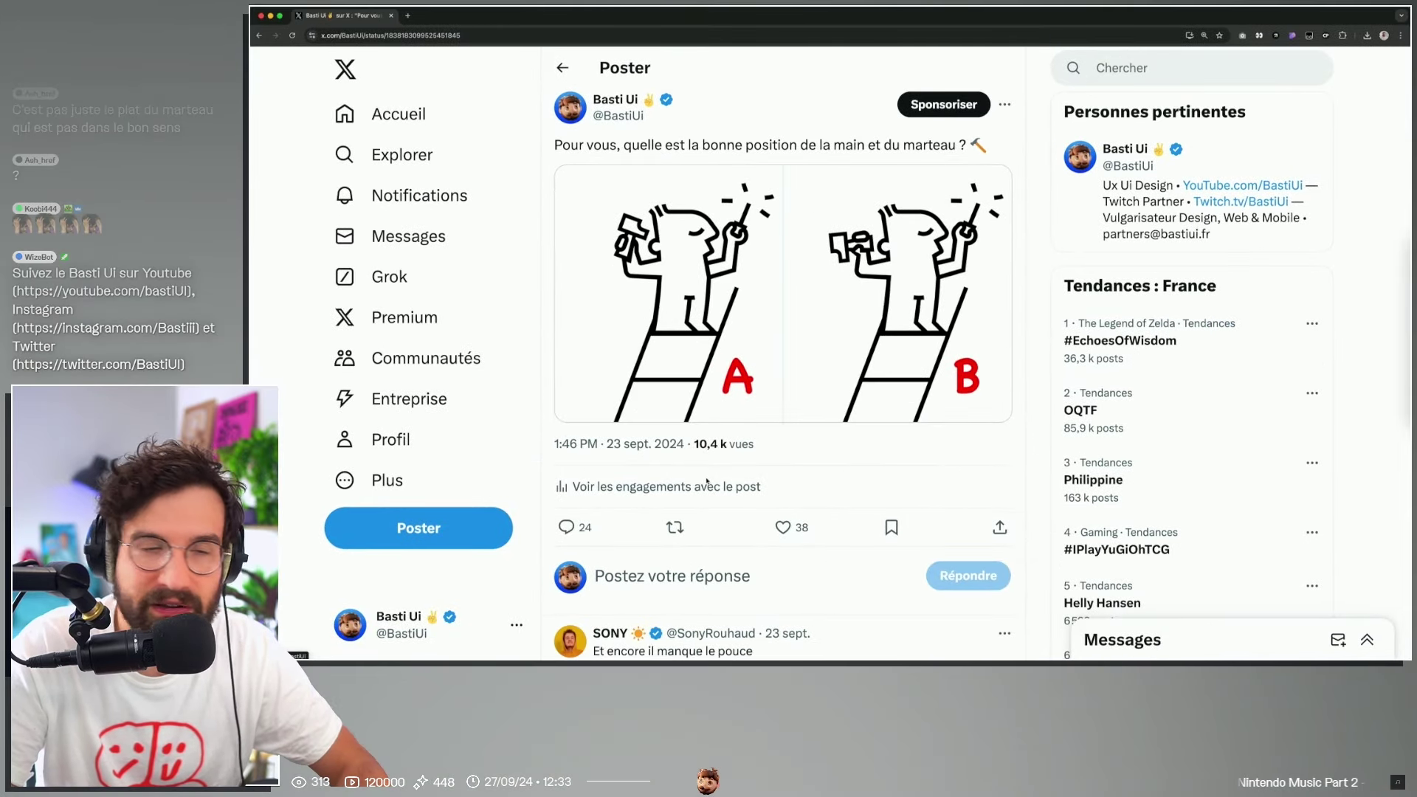
Step: Scroll the A/B hammer post's replies and enlarge a reply's version C drawing
scroll(710, 463, down, 2)
scroll(874, 546, down, 2)
scroll(874, 546, down, 1)
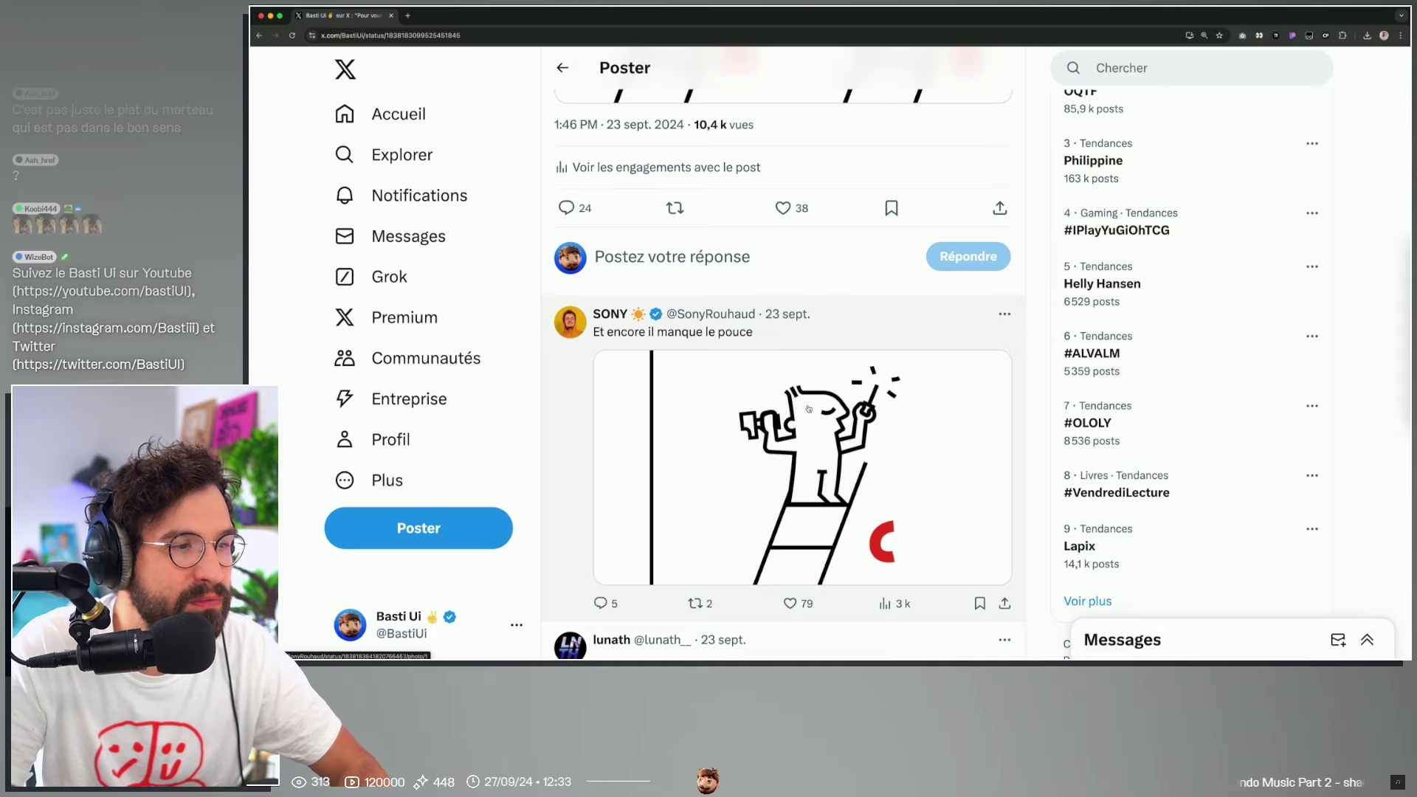
click(809, 409)
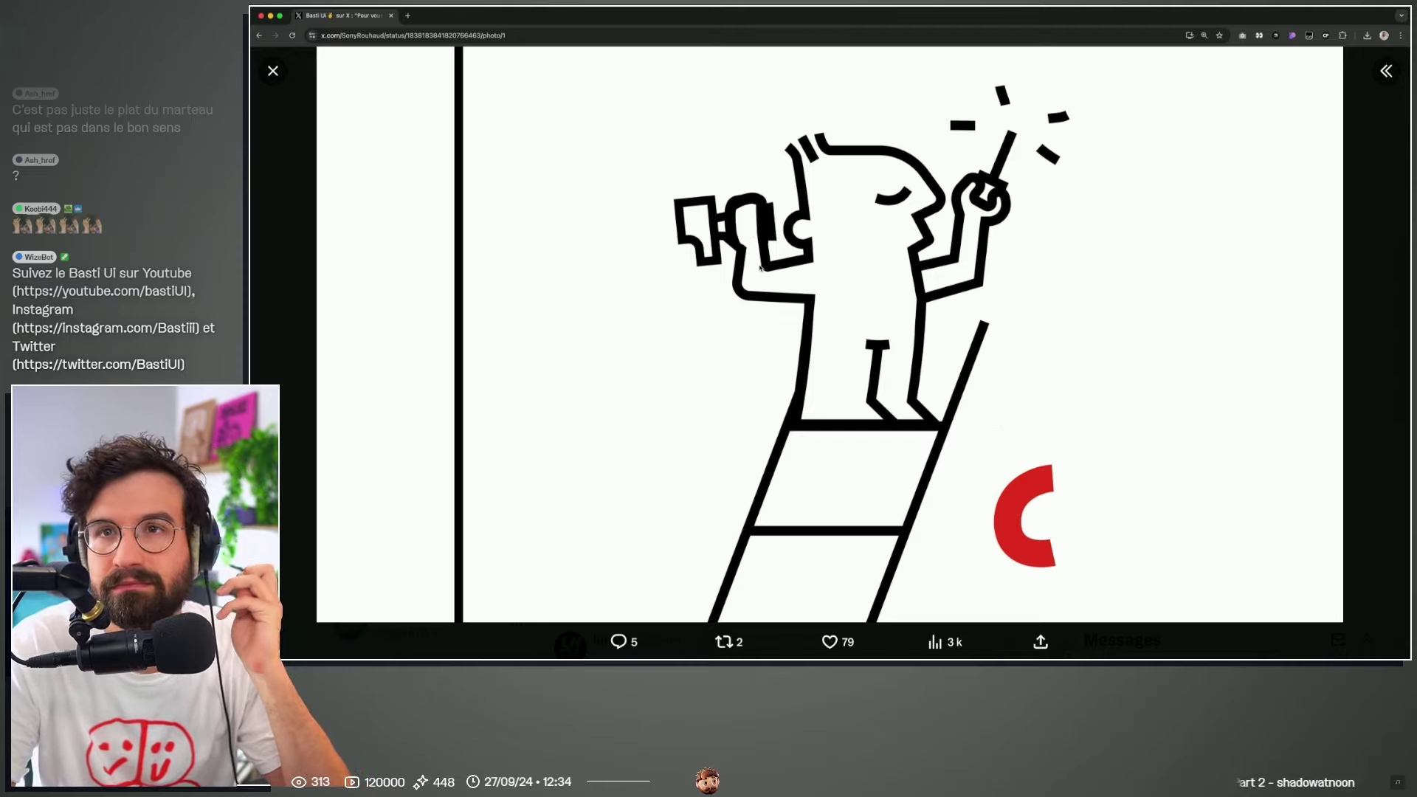
click(272, 71)
Step: Browse further replies, then reopen the version C drawing full size
scroll(637, 520, down, 3)
scroll(637, 521, down, 3)
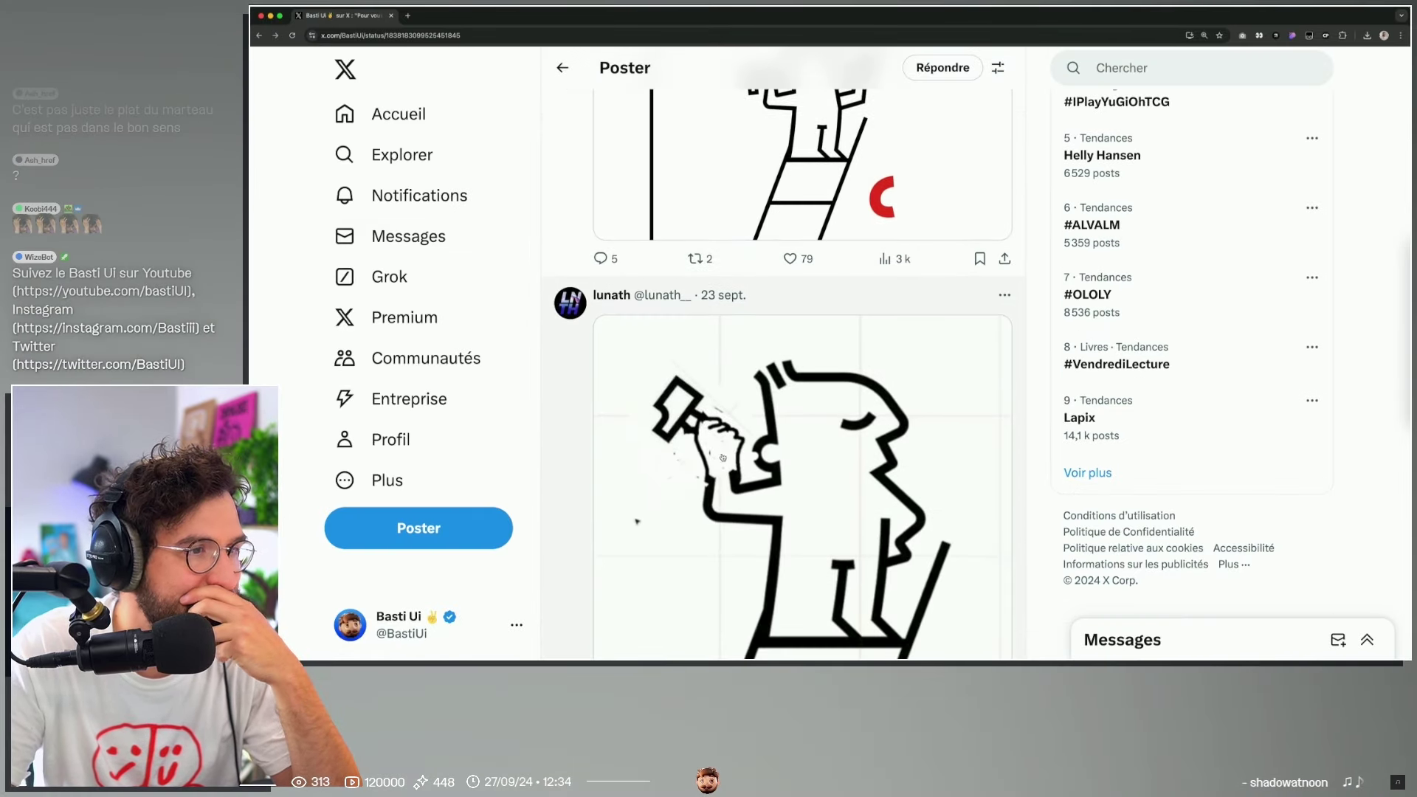
scroll(732, 447, down, 2)
scroll(790, 492, down, 2)
scroll(790, 491, up, 5)
scroll(789, 492, up, 2)
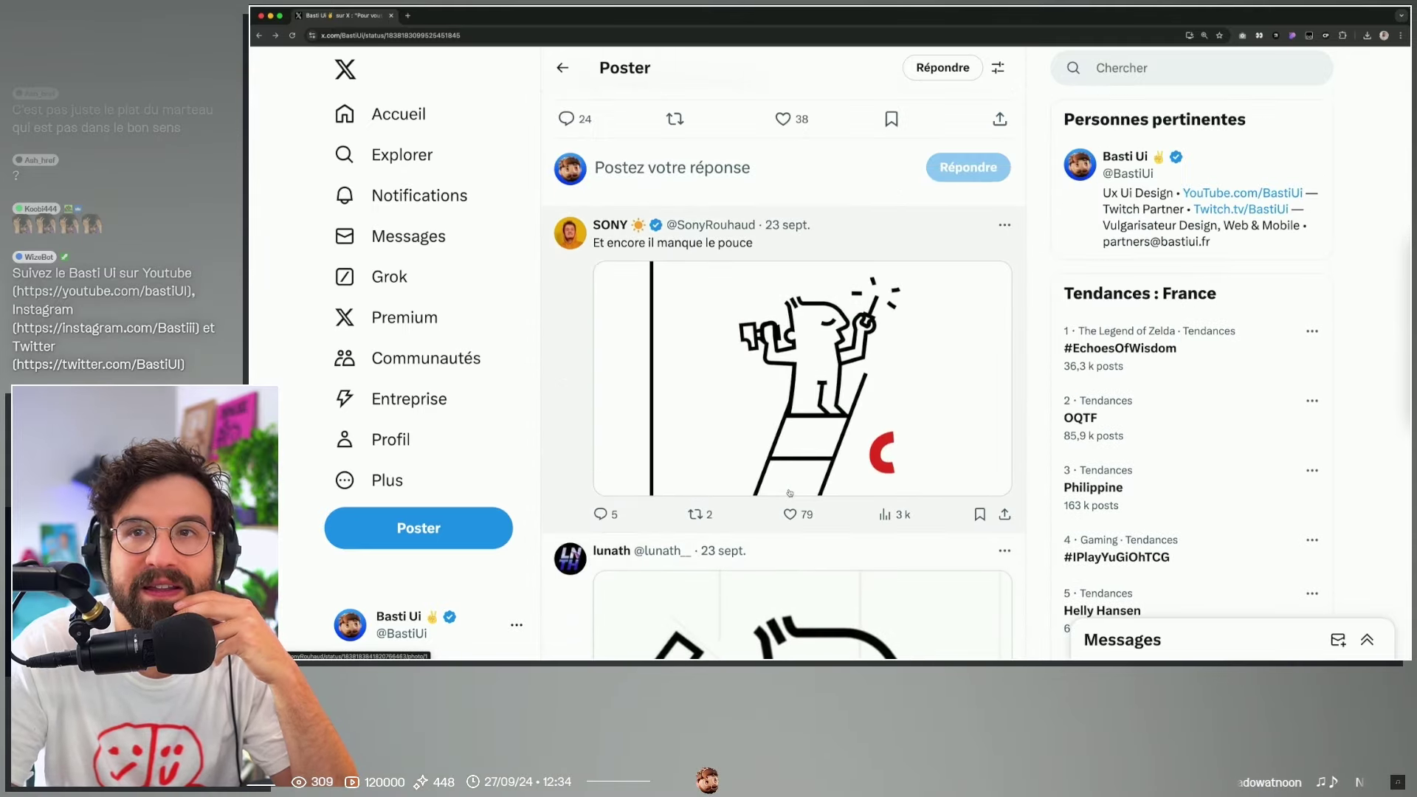
scroll(789, 492, up, 3)
scroll(782, 509, up, 1)
scroll(771, 531, down, 1)
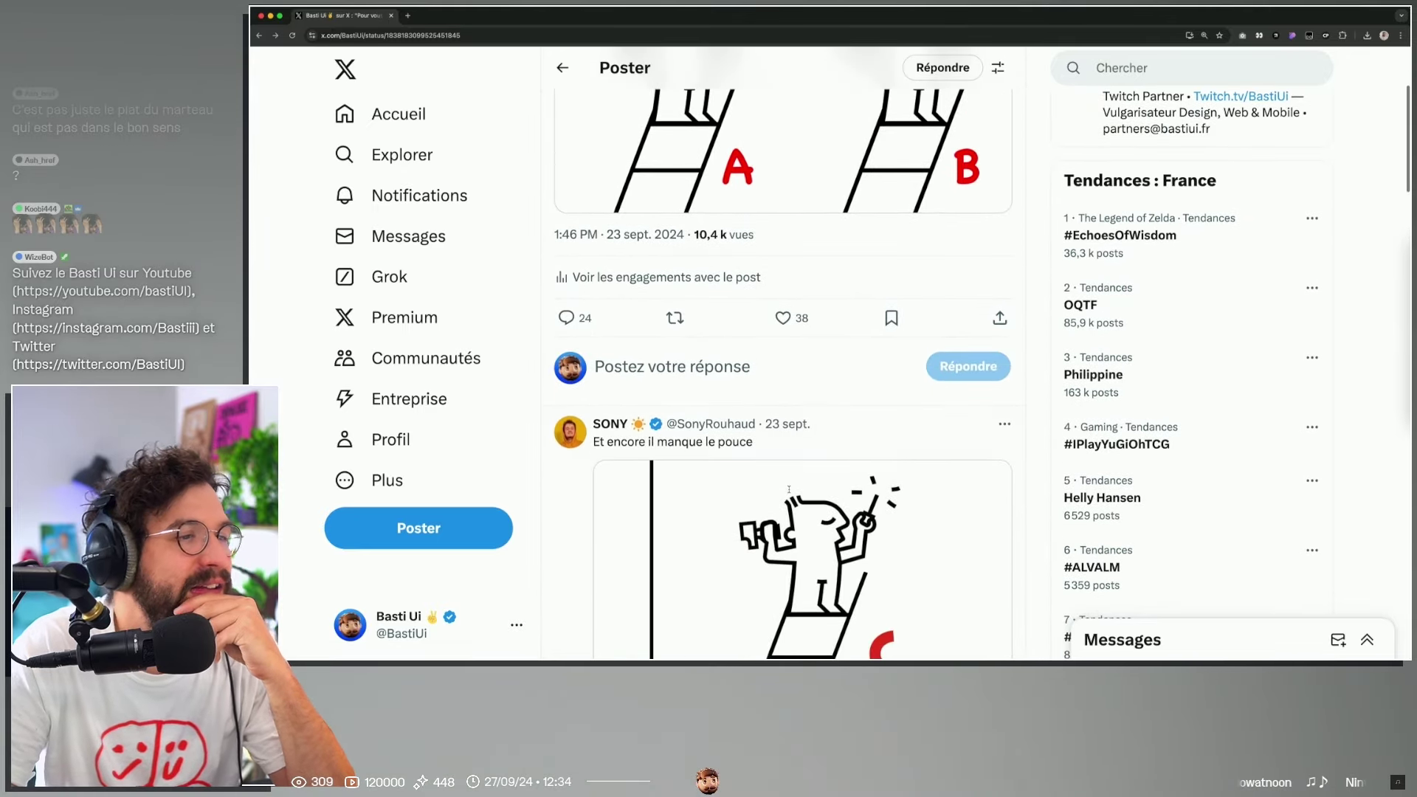
click(765, 546)
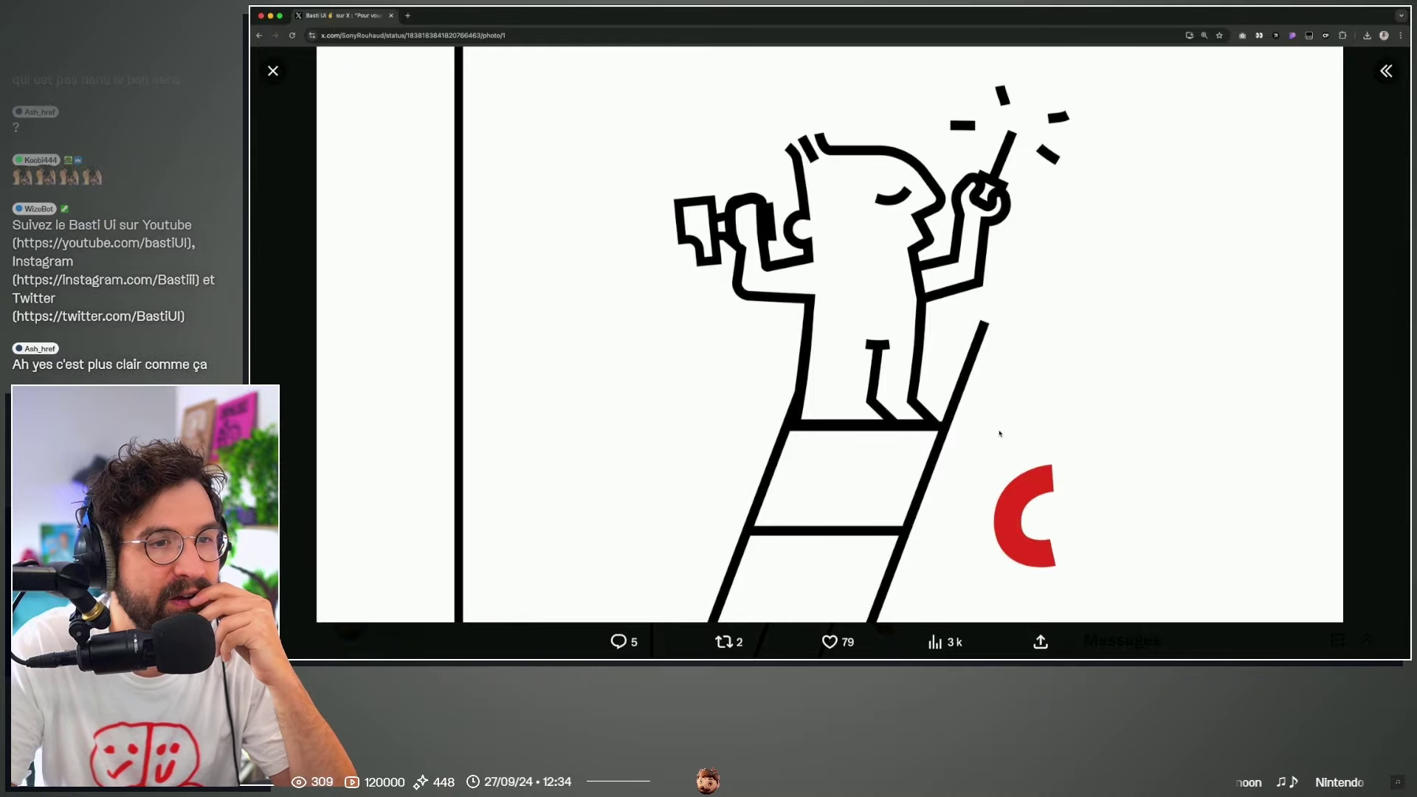
key(ctrl+Right)
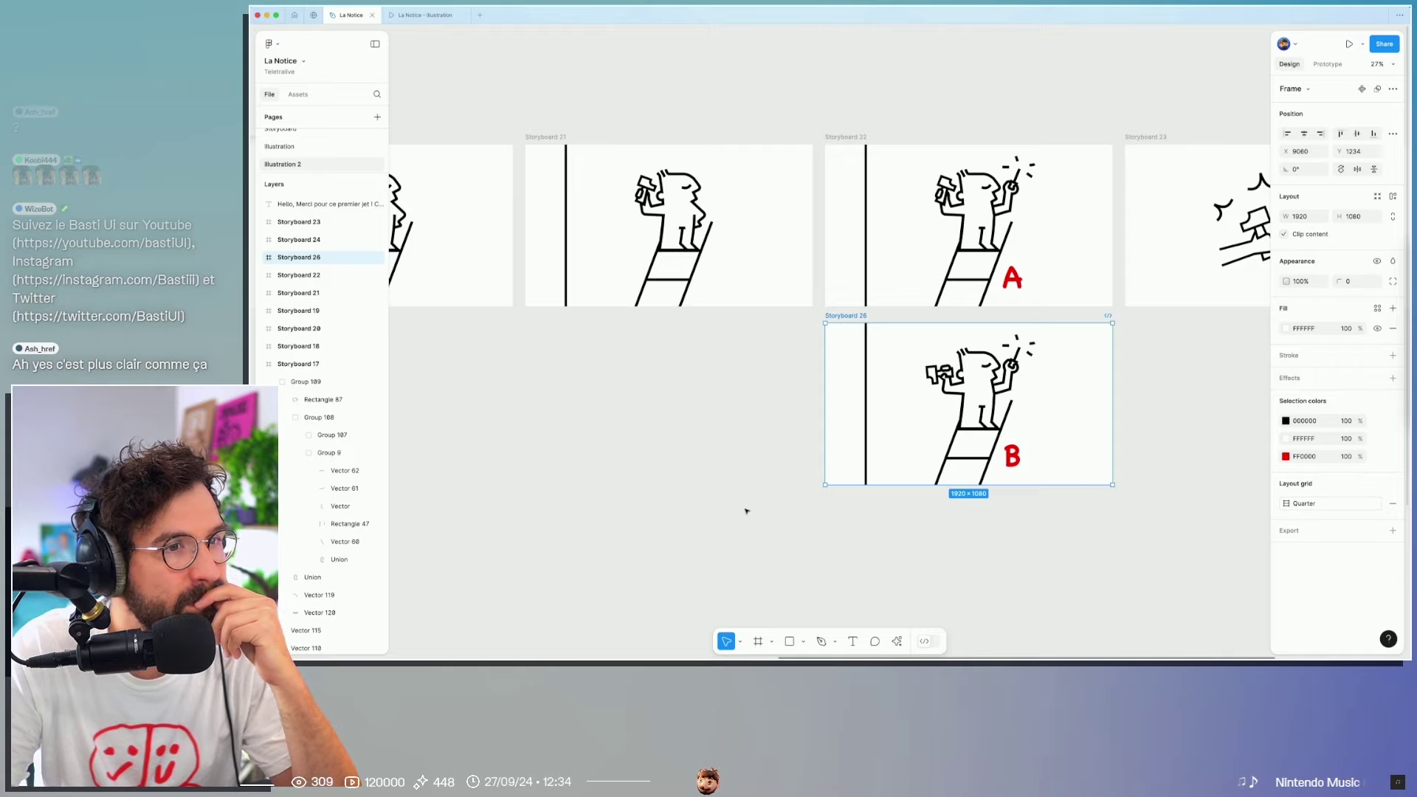
Step: Delete the version B Storyboard 26 frame, leaving version A in Storyboard 22
click(746, 511)
click(856, 315)
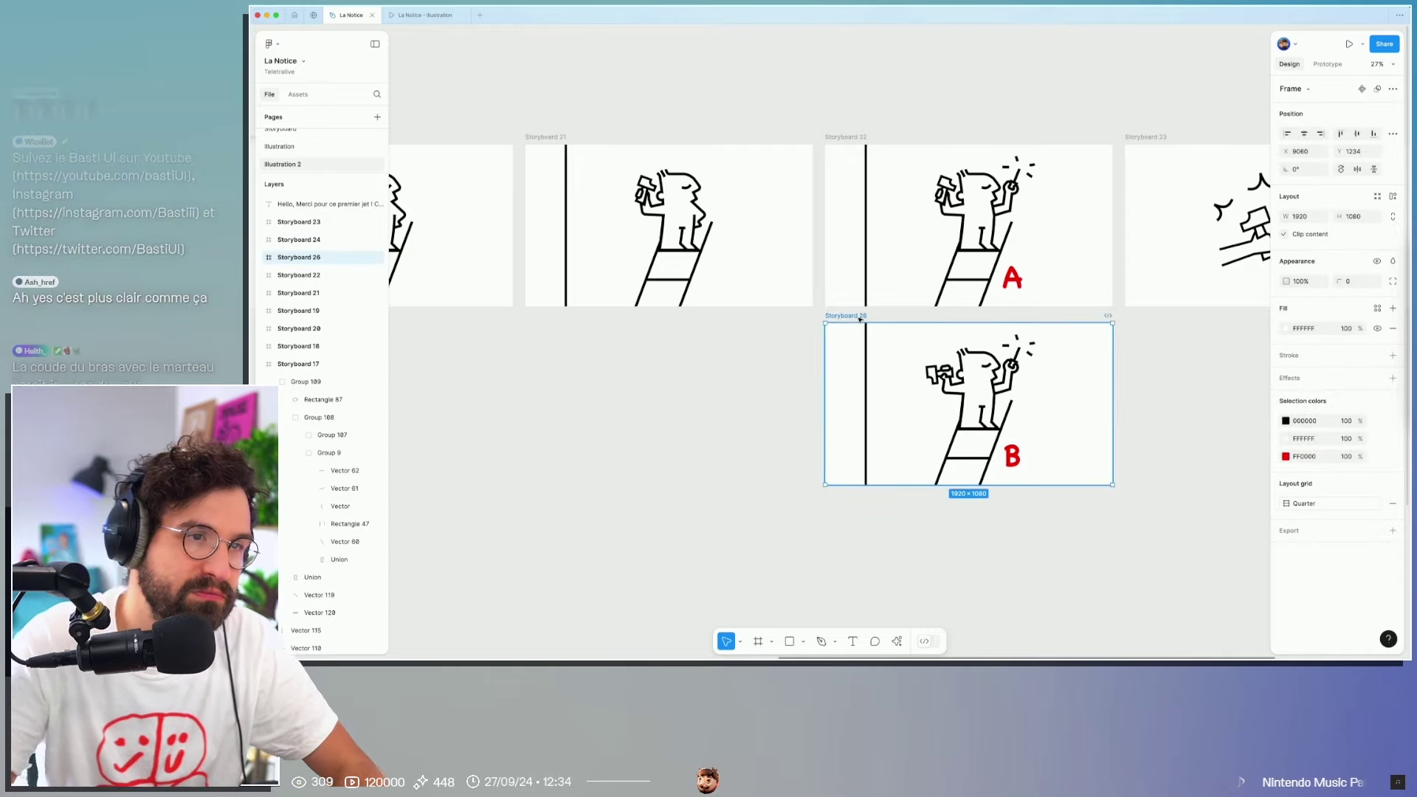
key(Delete)
scroll(1059, 104, up, 5)
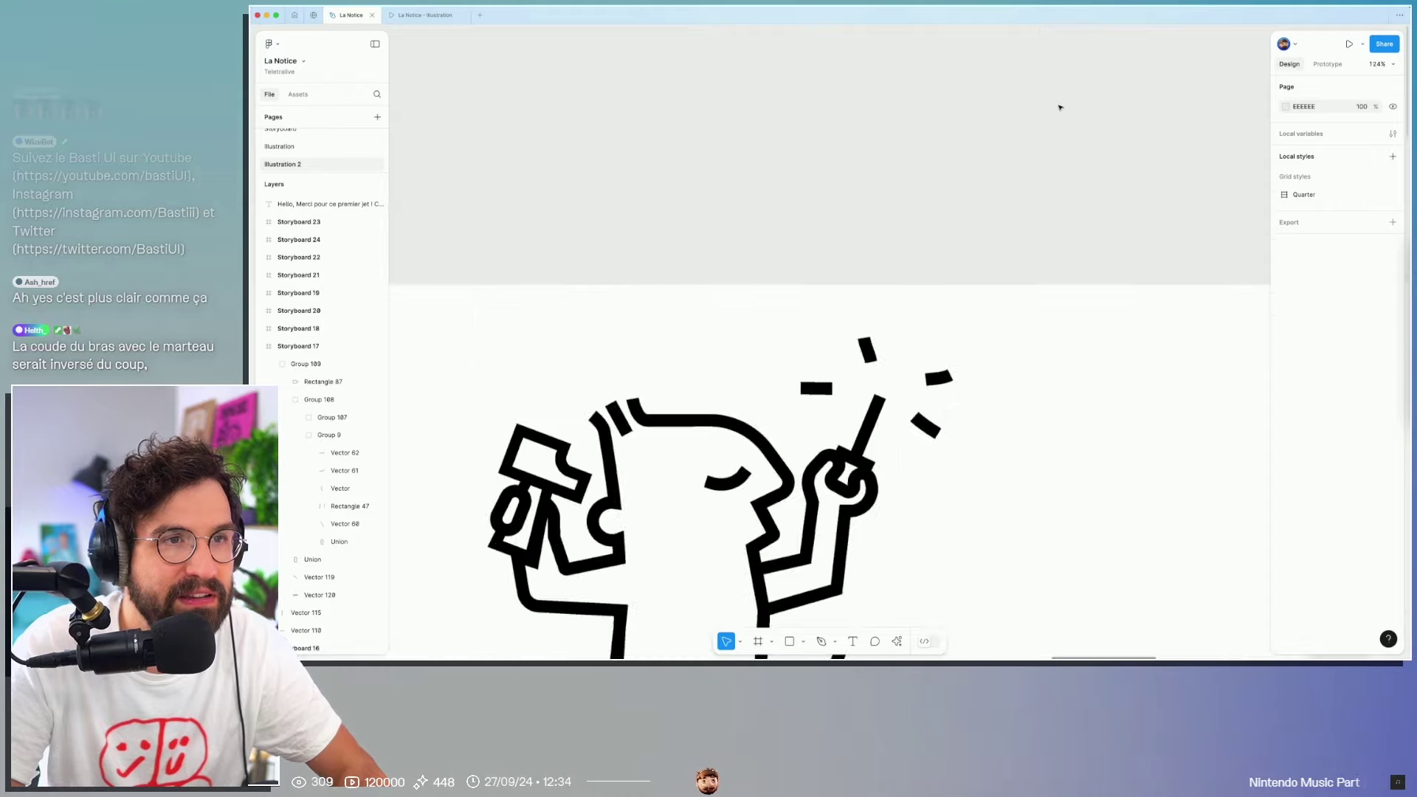
scroll(1044, 91, down, 3)
scroll(1044, 91, down, 1)
scroll(1033, 110, down, 1)
scroll(1018, 133, down, 1)
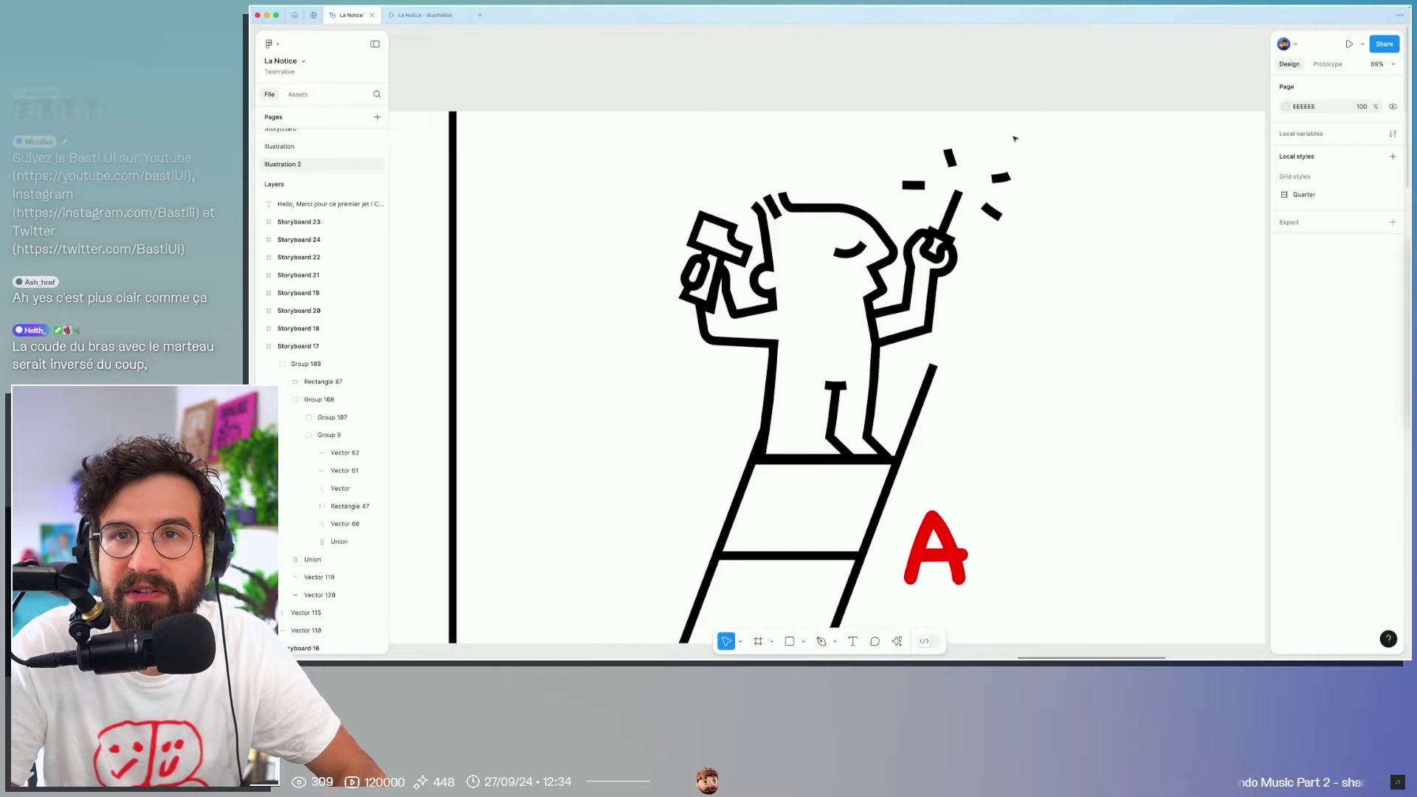
key(super+Tab)
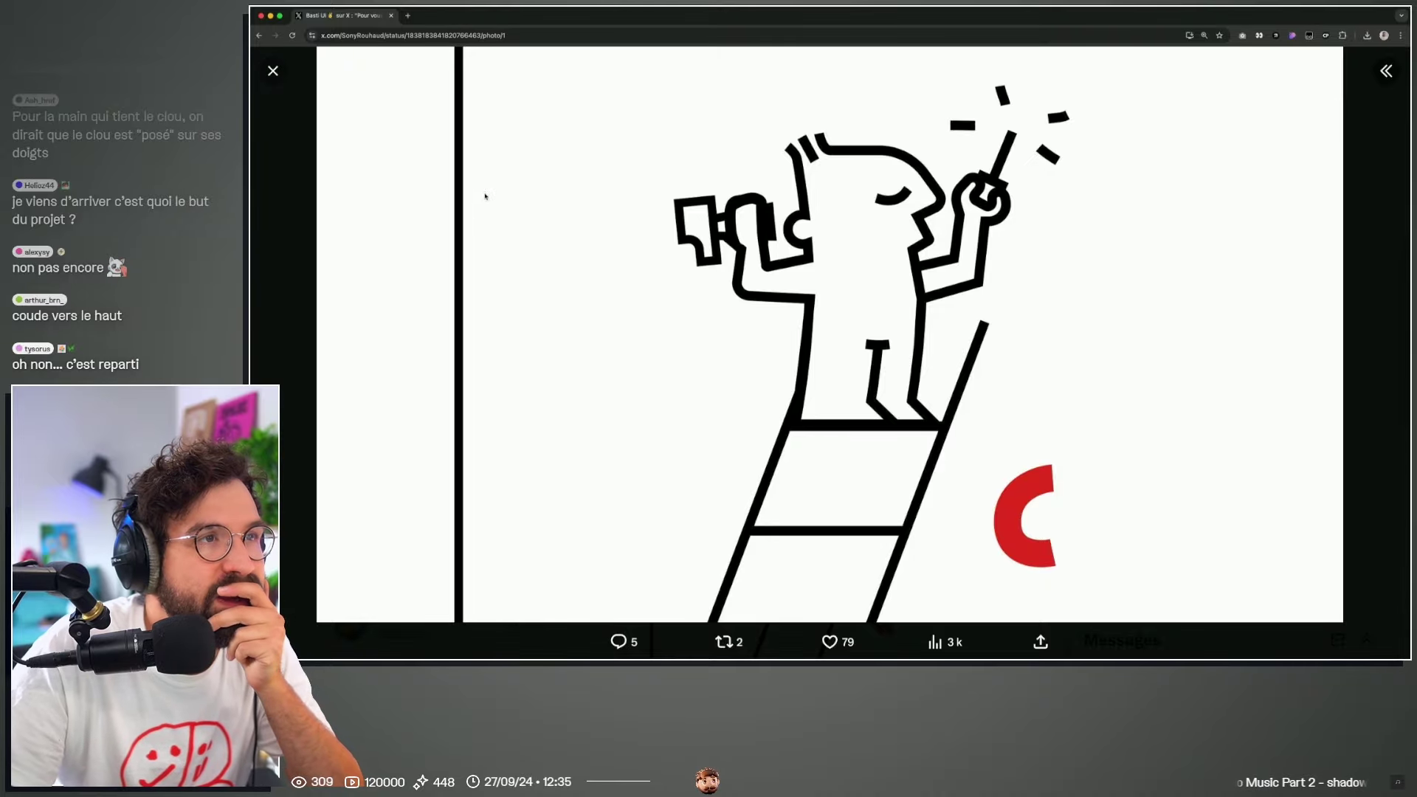
Step: Ungroup the character figure and move the hammer up and away from the hand
key(super+Tab)
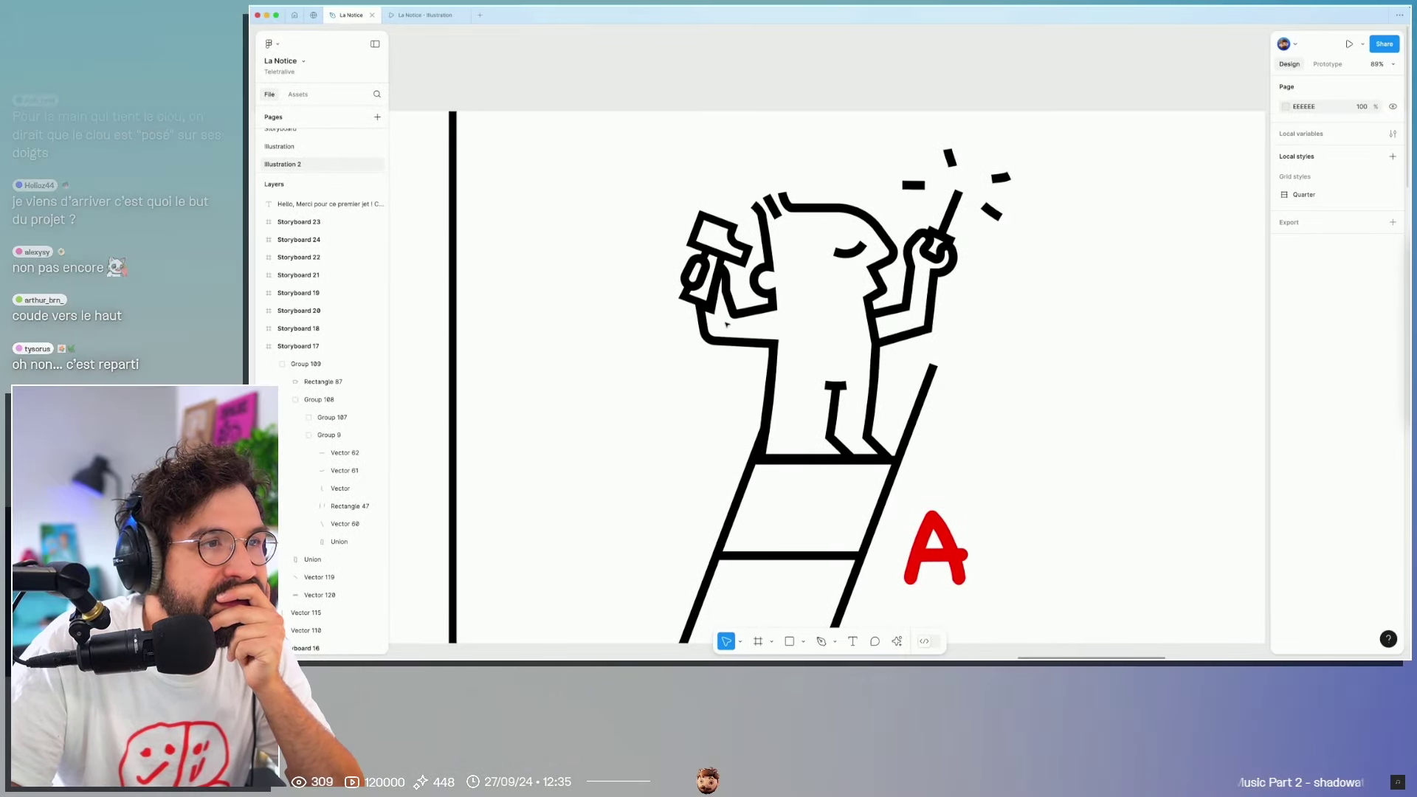
click(744, 302)
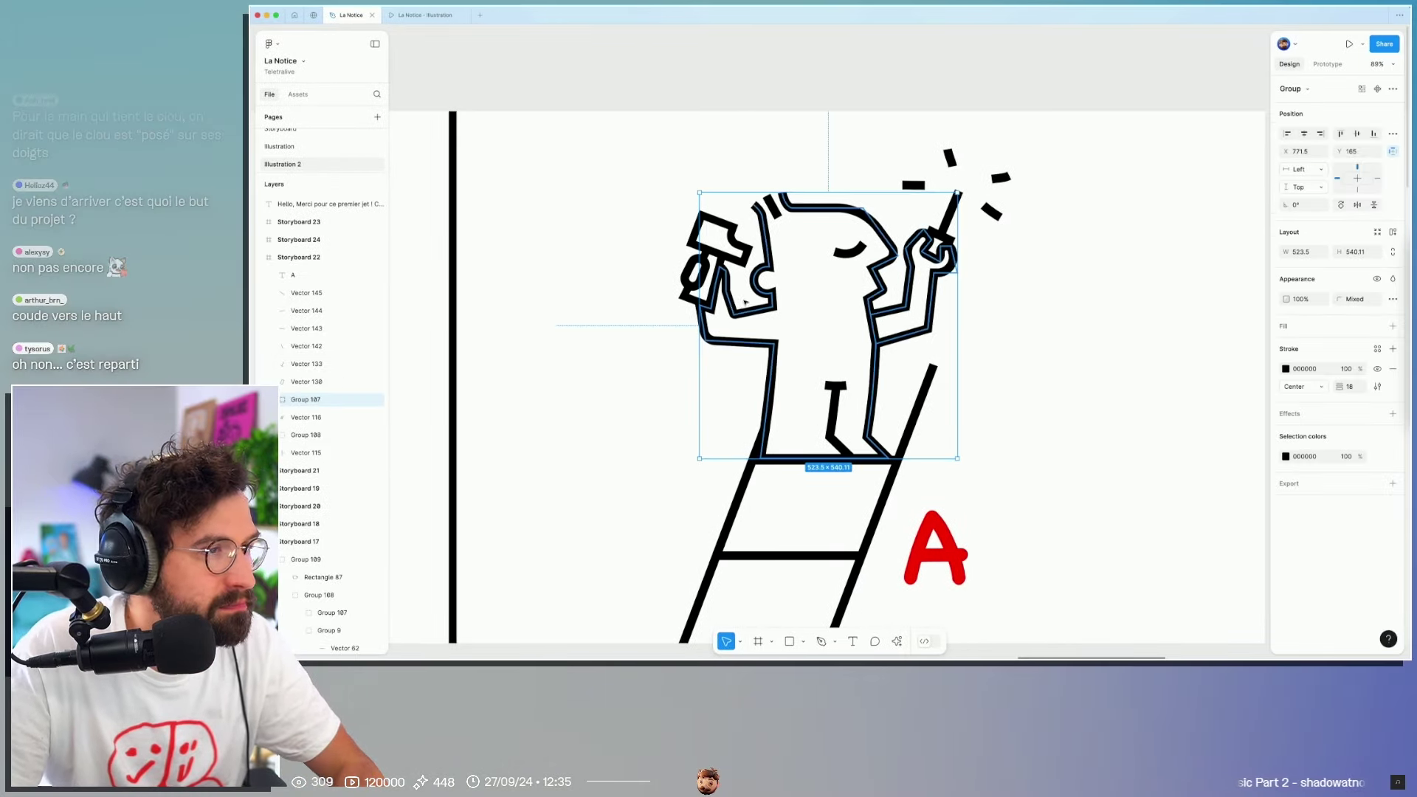
key(ctrl+z)
key(ctrl+z)
key(ctrl+shift+z)
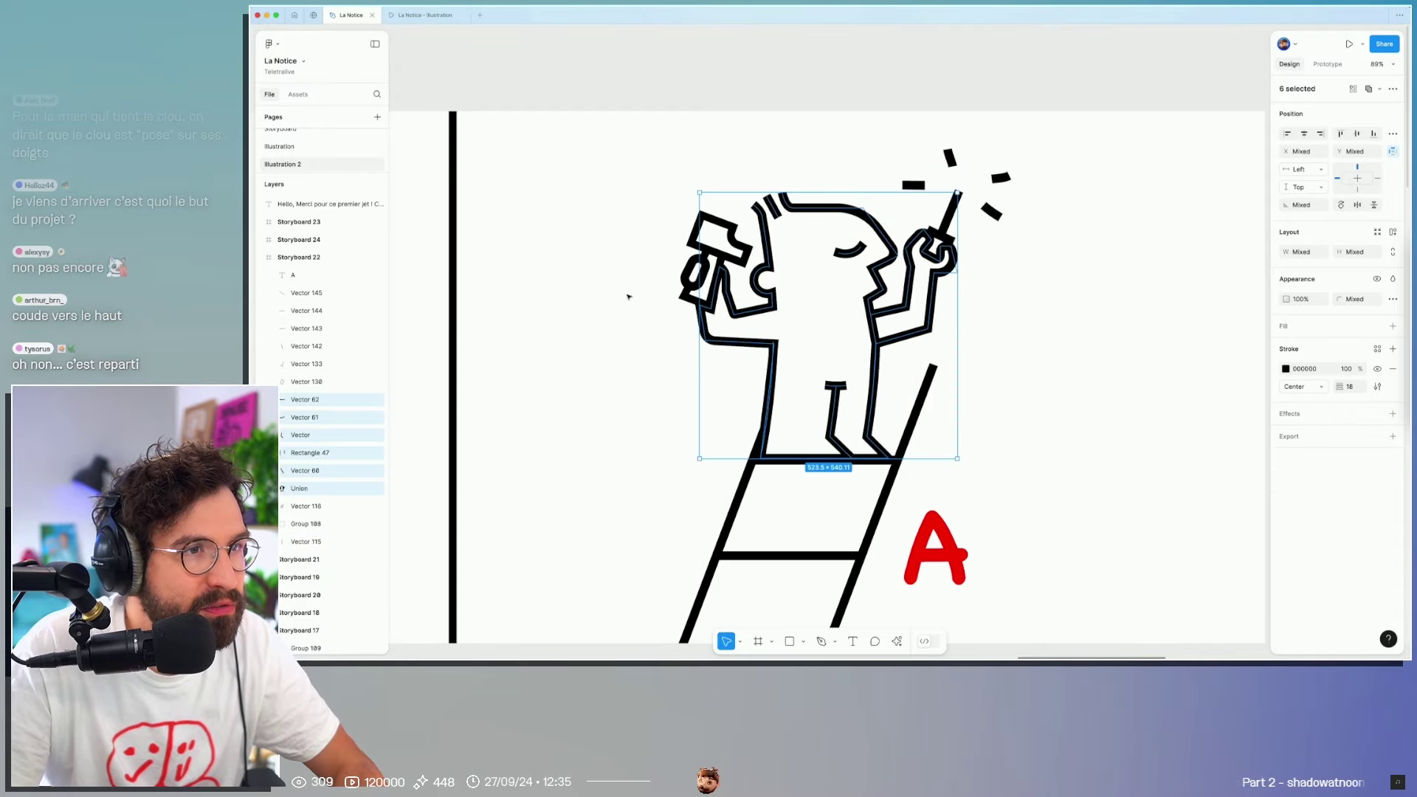
click(628, 296)
double_click(712, 239)
ctrl+scroll(715, 251, up, 5)
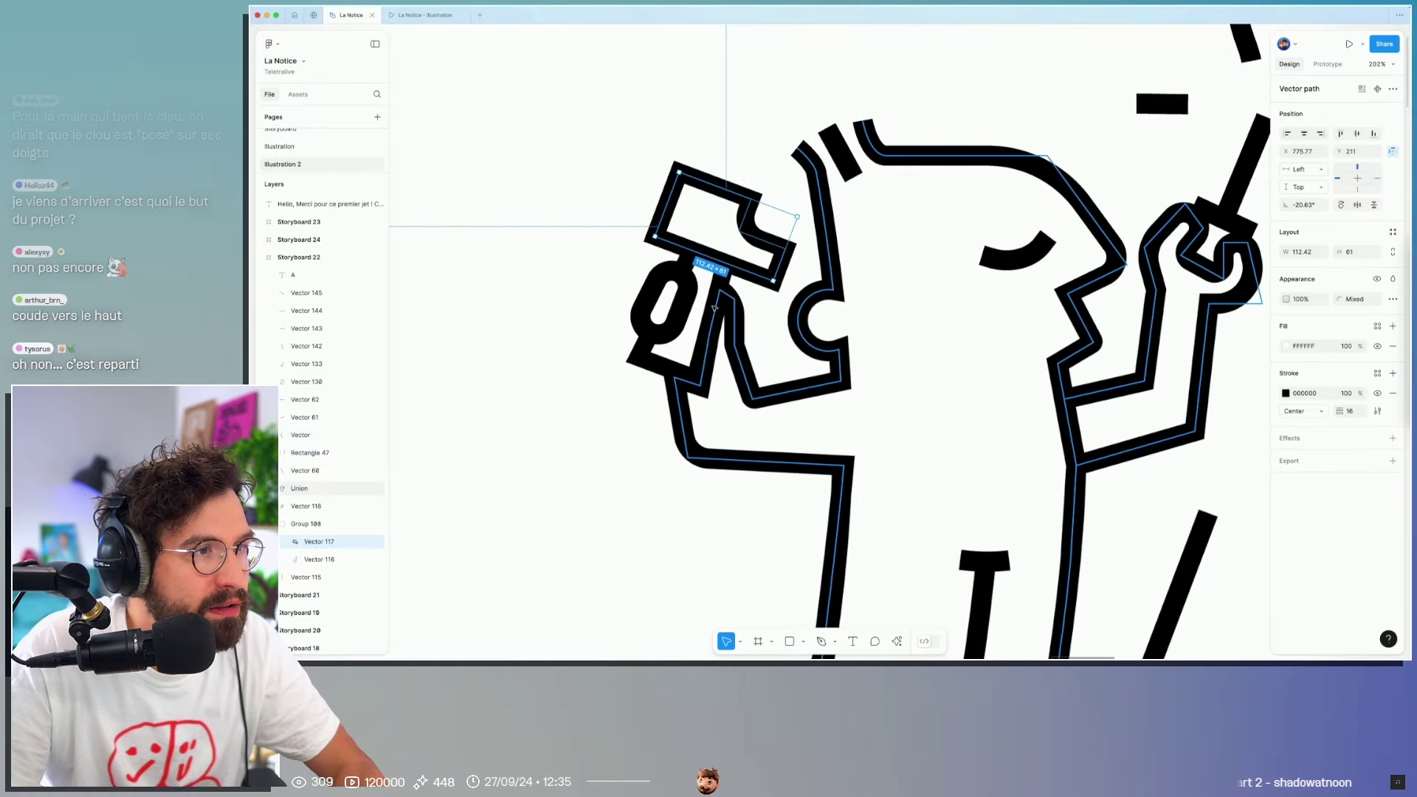
shift+click(715, 280)
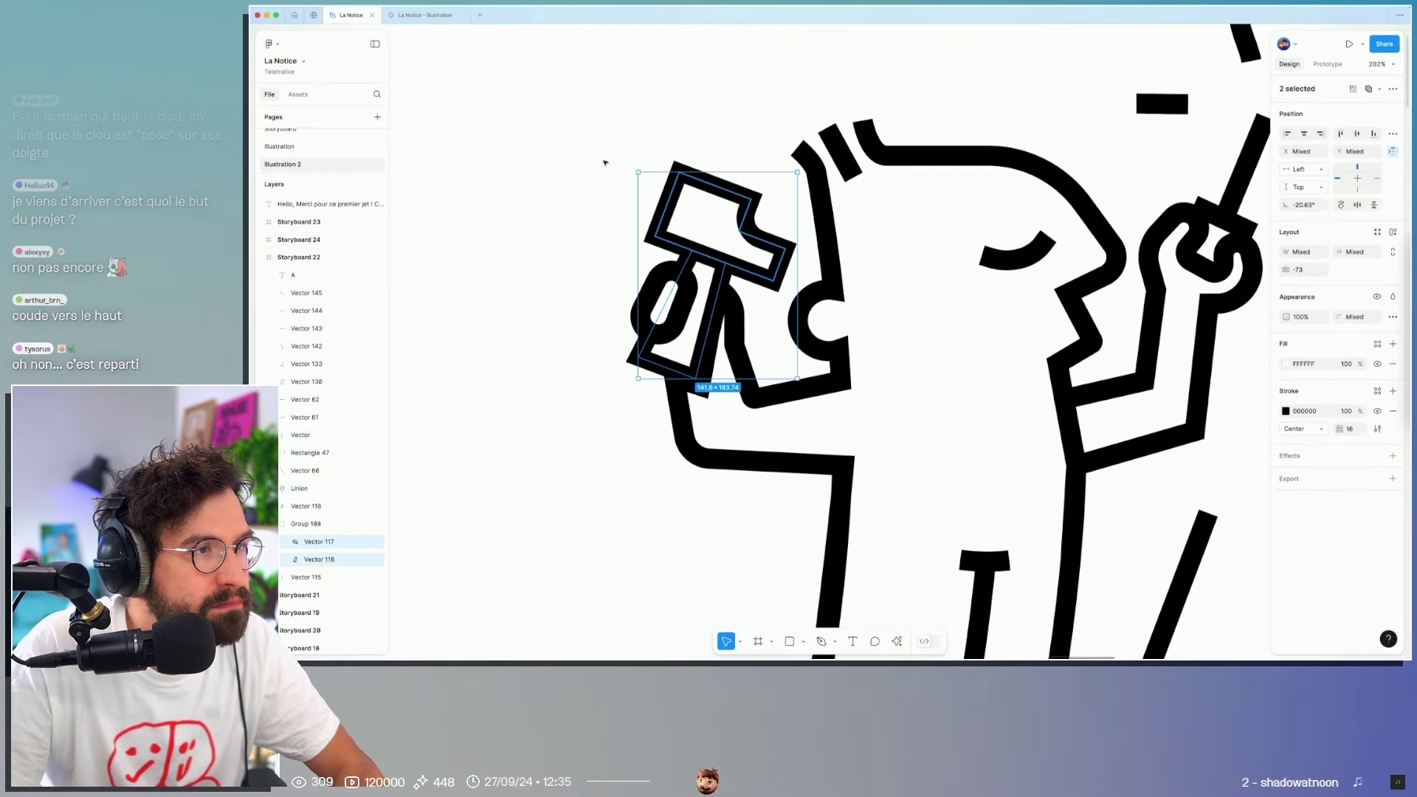
drag(716, 222, 555, 157)
Step: Delete the finger oval and remove the arm segment to open the hand's outline
click(687, 302)
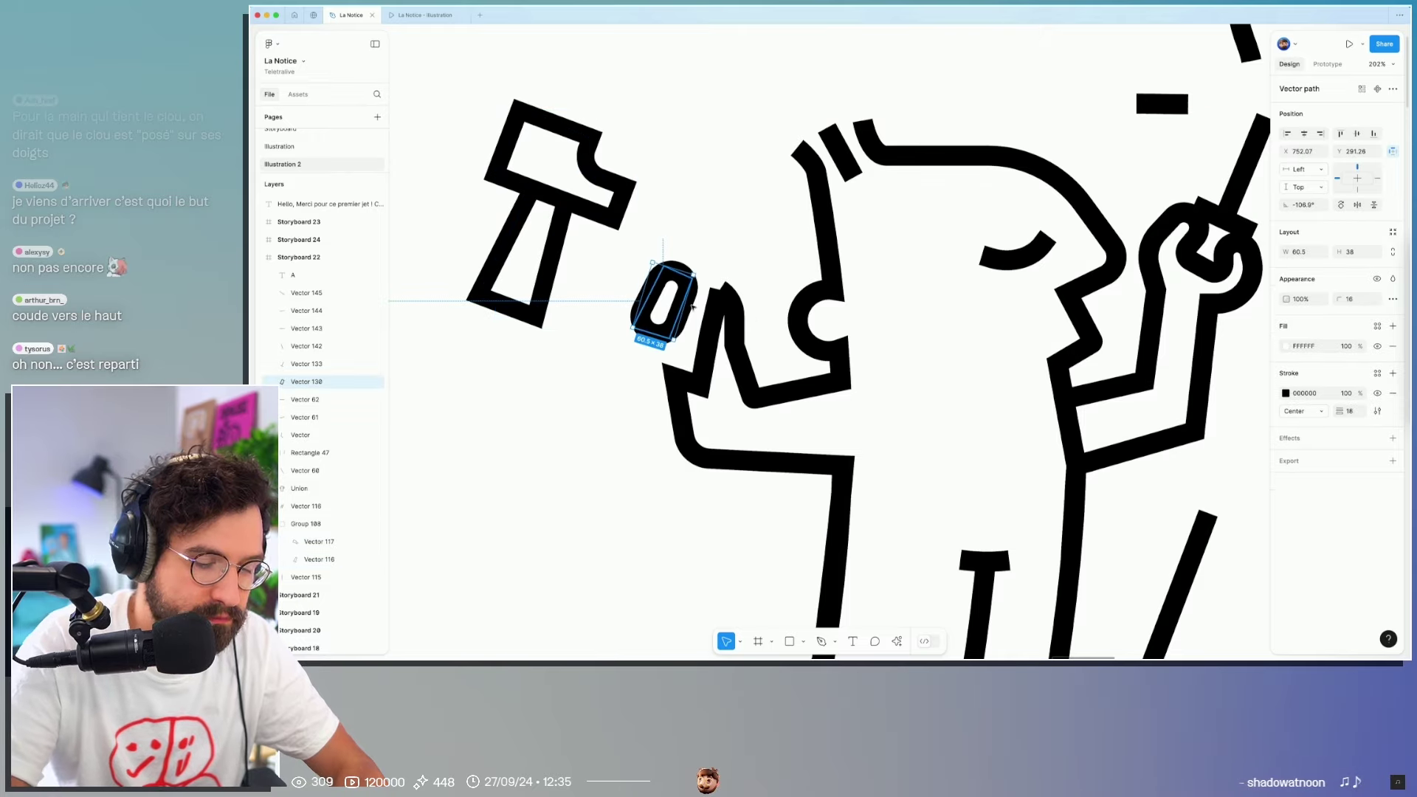
key(Delete)
double_click(710, 335)
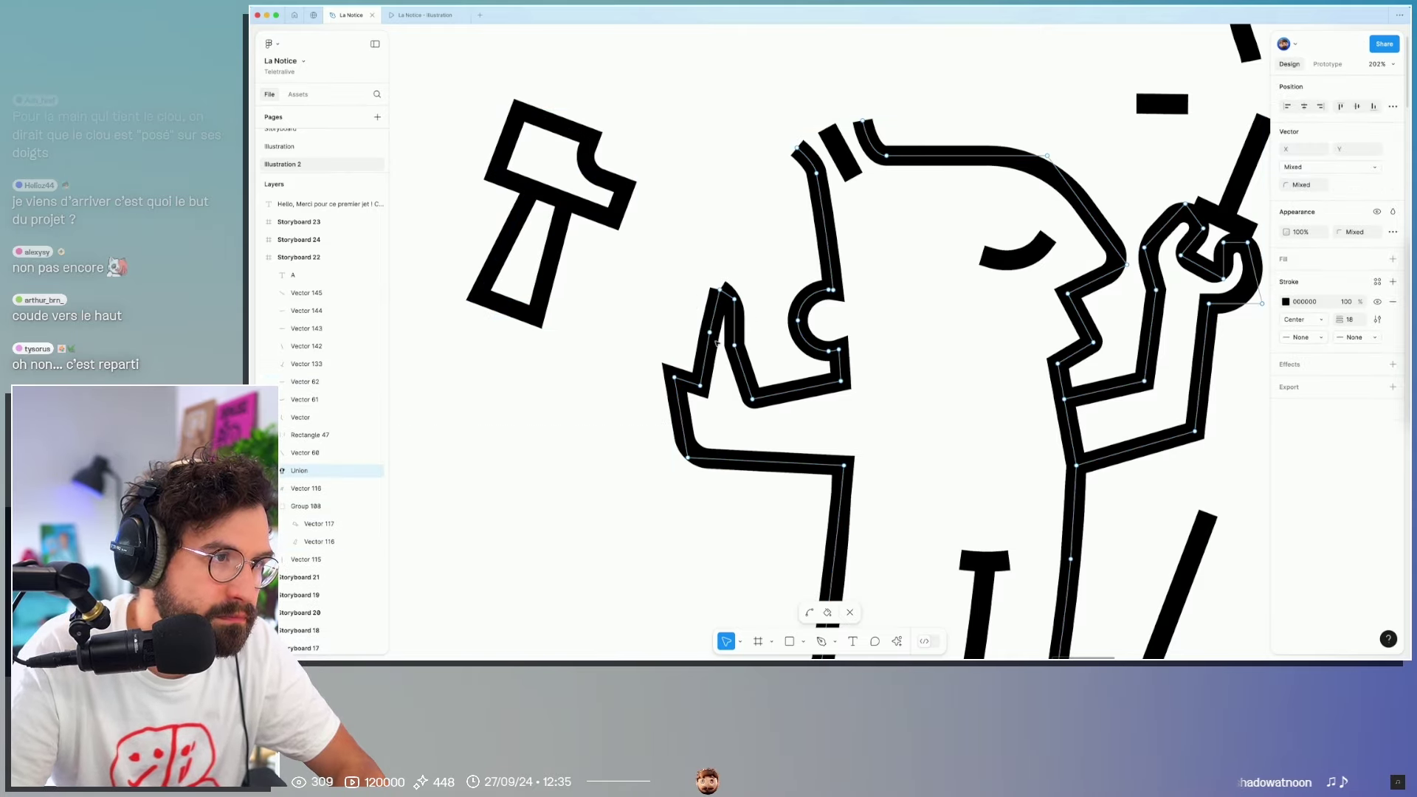
key(p)
click(712, 333)
click(713, 336)
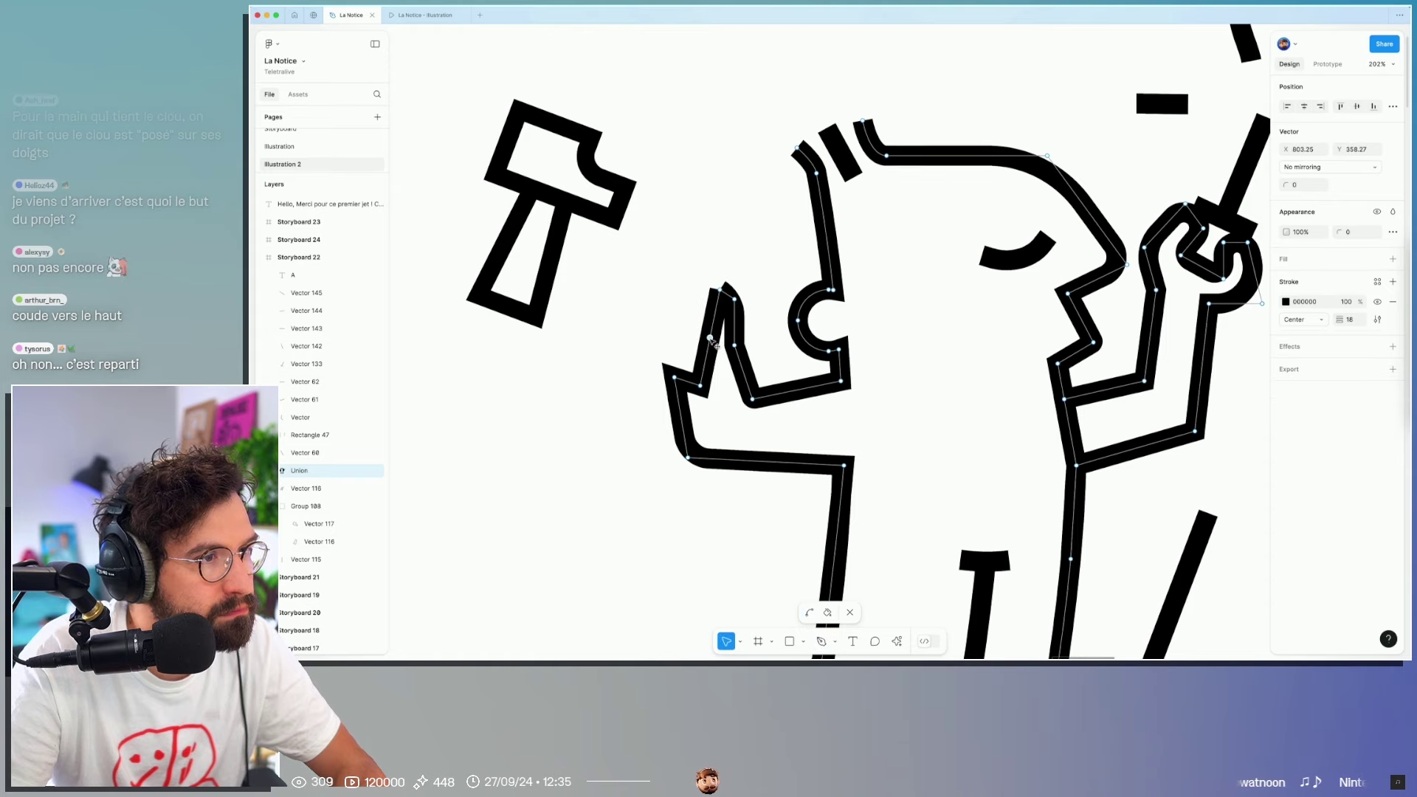
key(Delete)
key(ctrl+z)
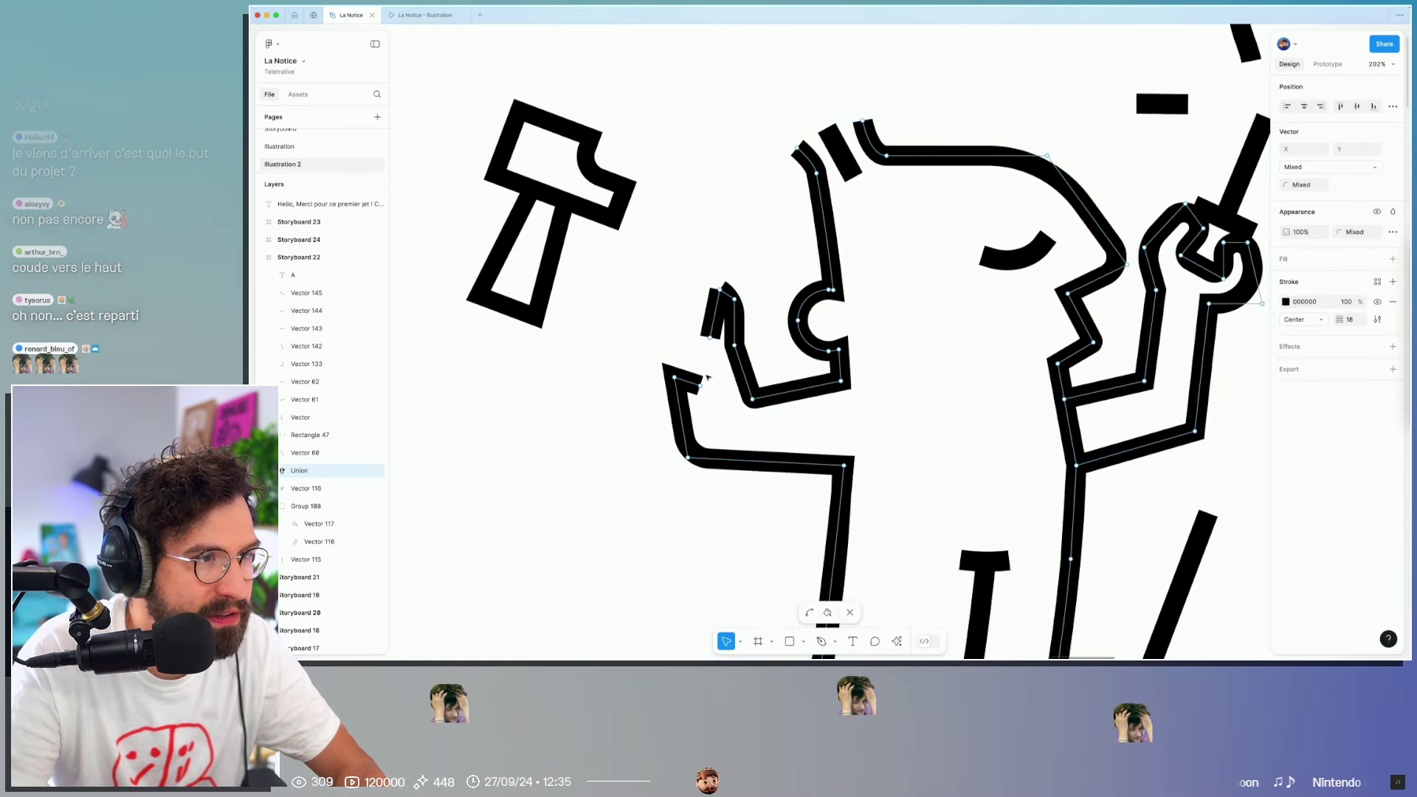
key(Delete)
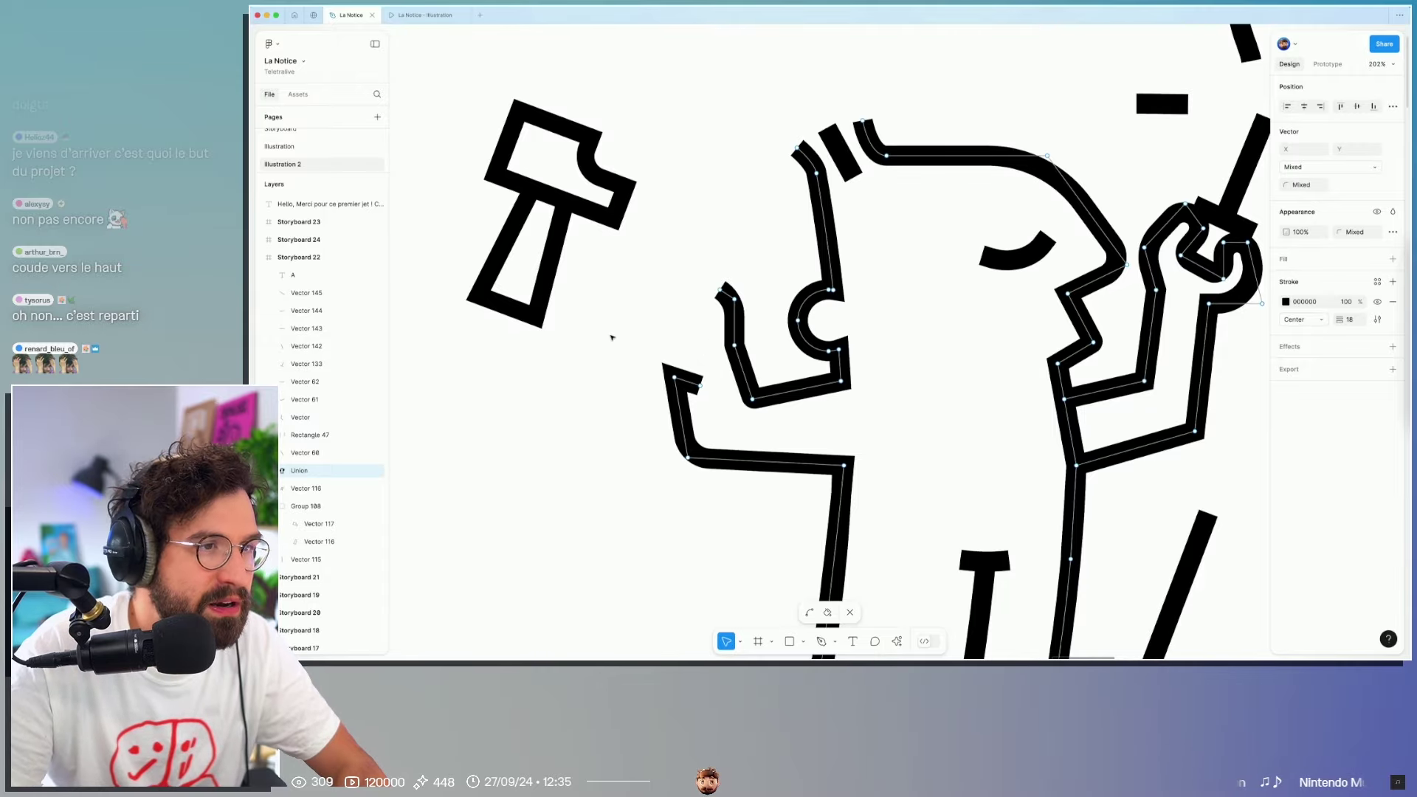
key(Escape)
scroll(611, 337, down, 3)
scroll(616, 317, down, 2)
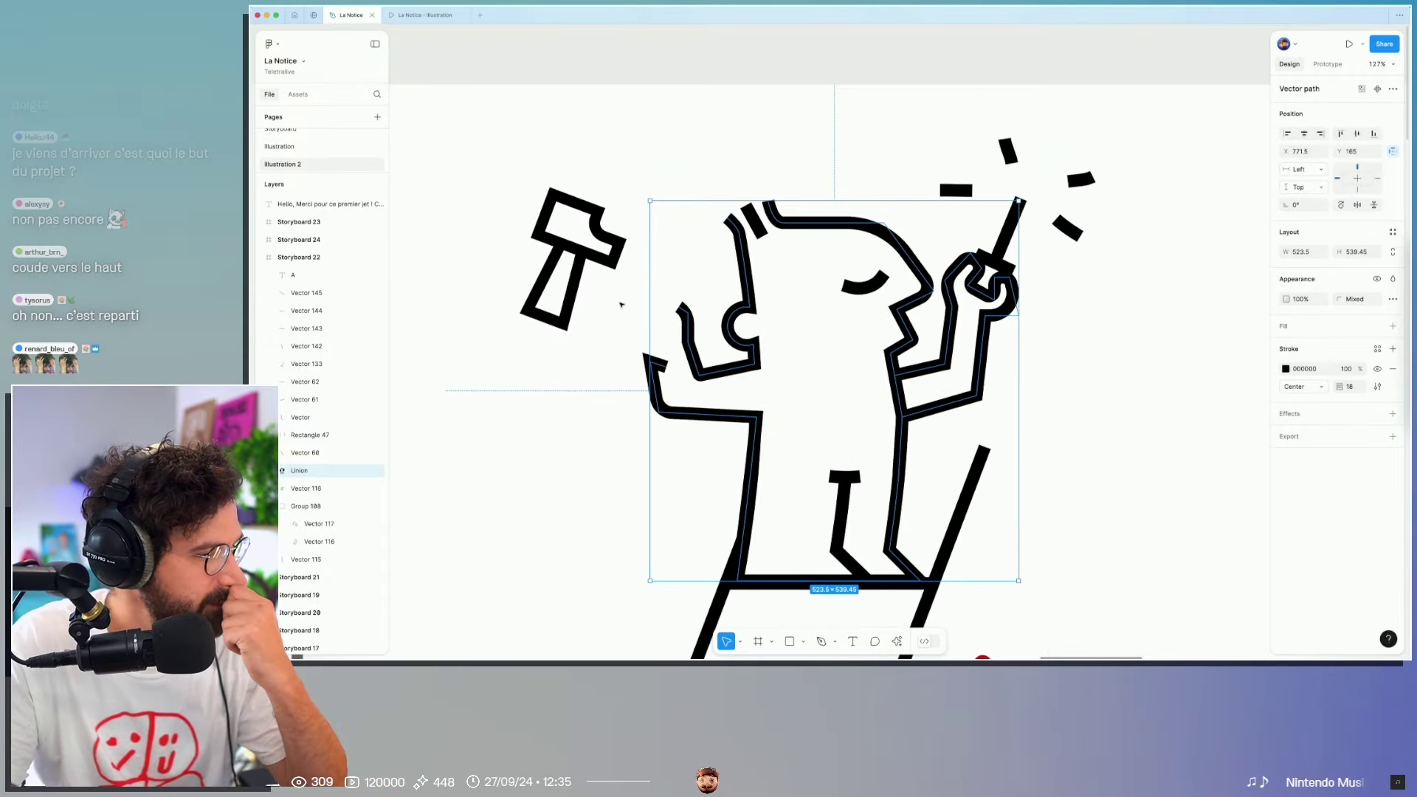
key(super+Tab)
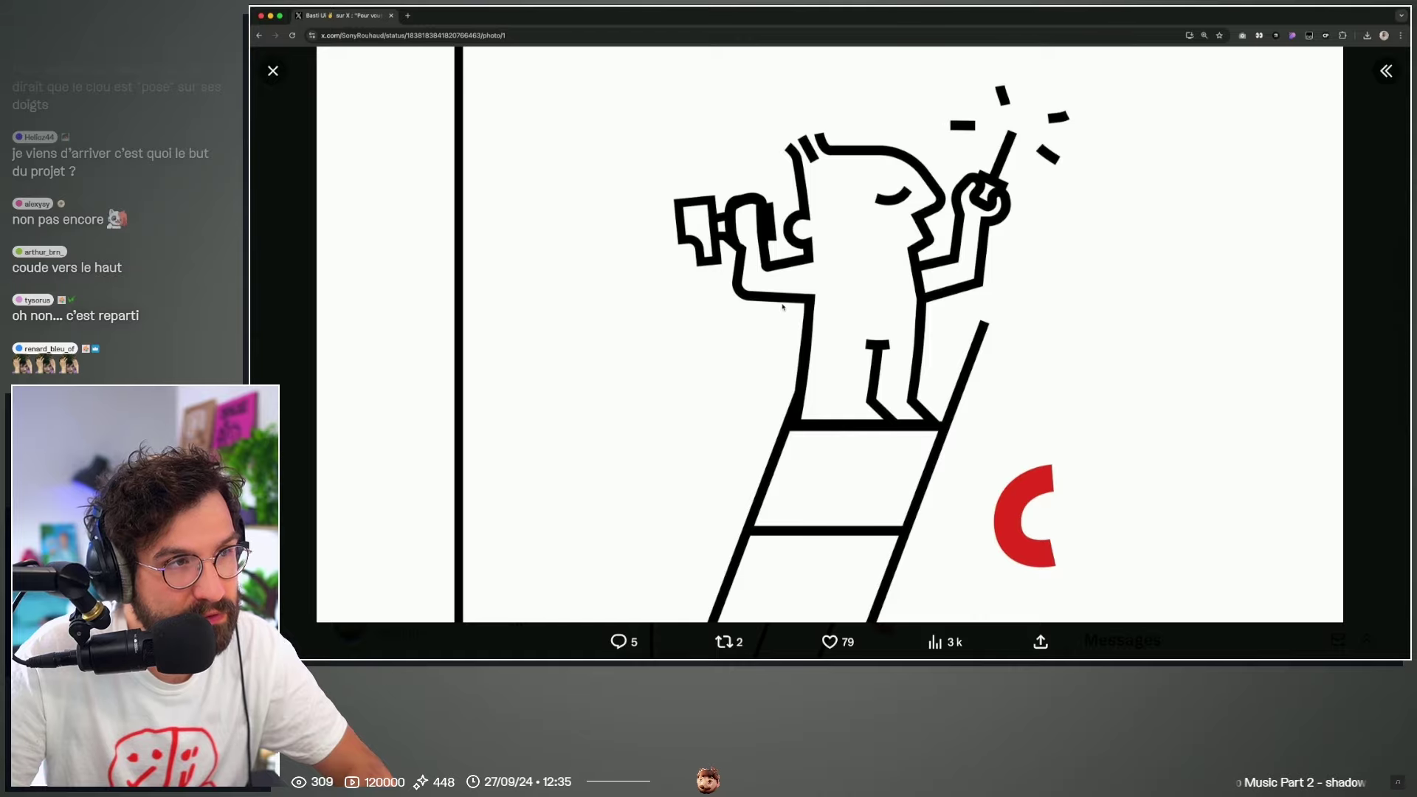
Step: Rotate the hammer group to -90° and flip it to face the other way
key(super+Tab)
click(634, 212)
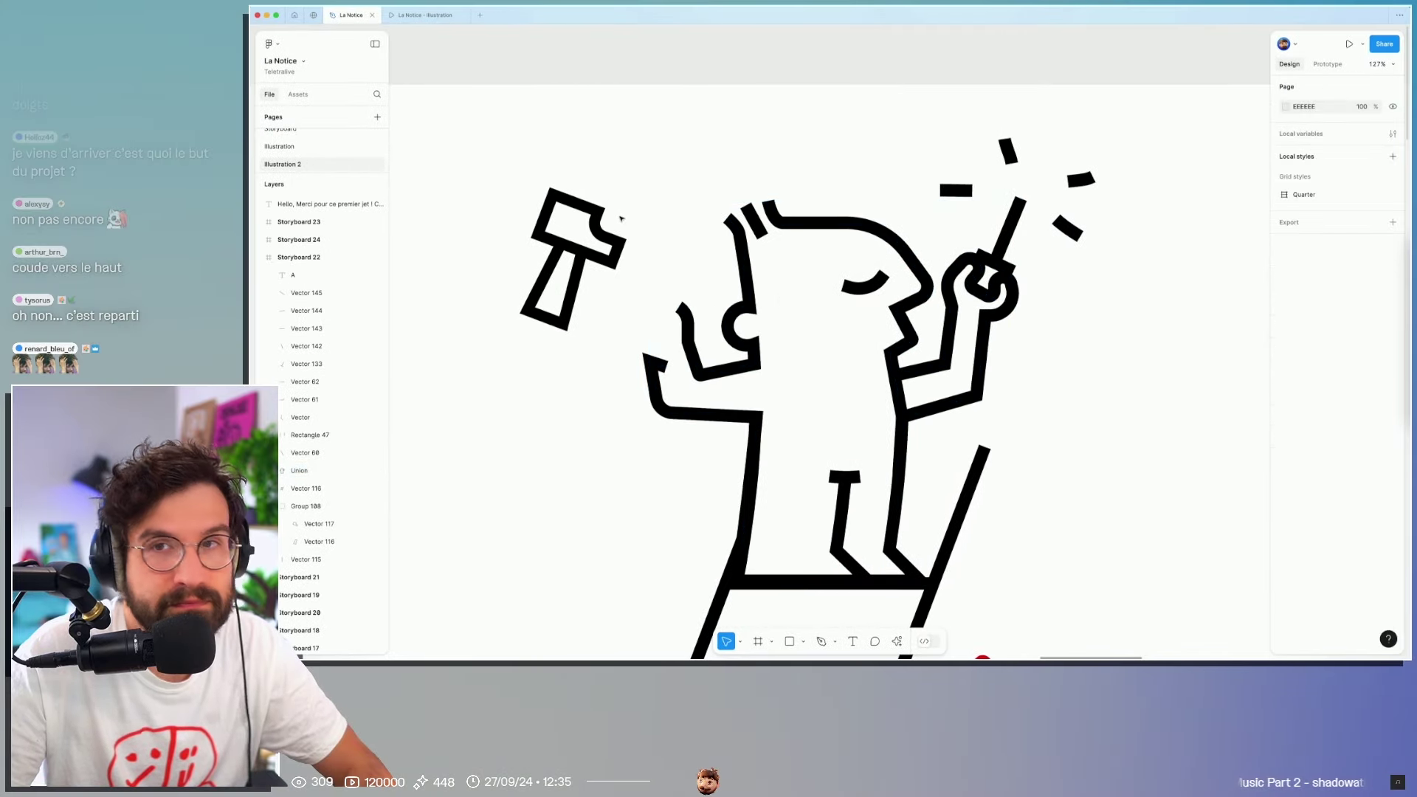
key(super+Tab)
key(super+Tab)
click(576, 244)
mouse_move(616, 194)
mouse_down()
mouse_move(626, 219)
mouse_move(481, 216)
mouse_up()
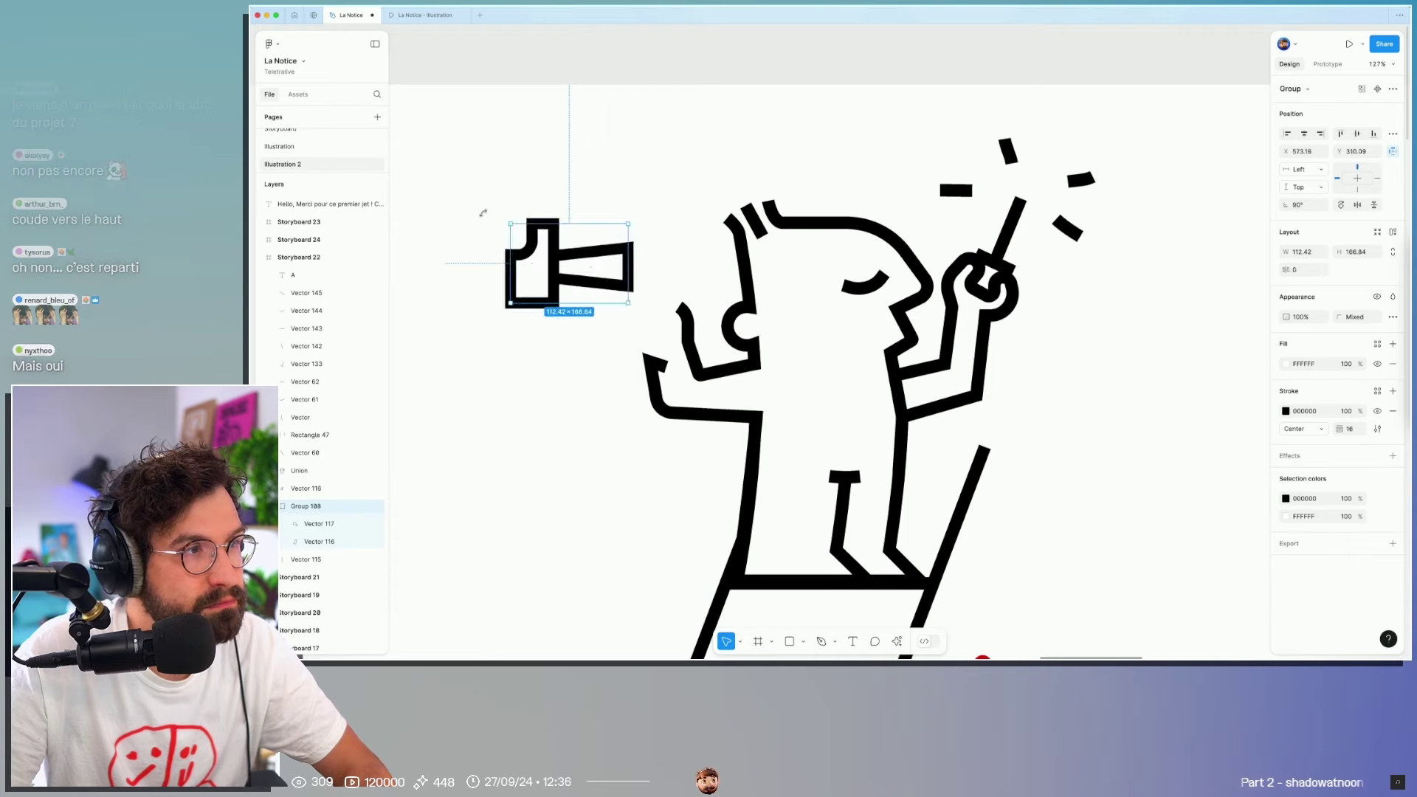
key(shift+v)
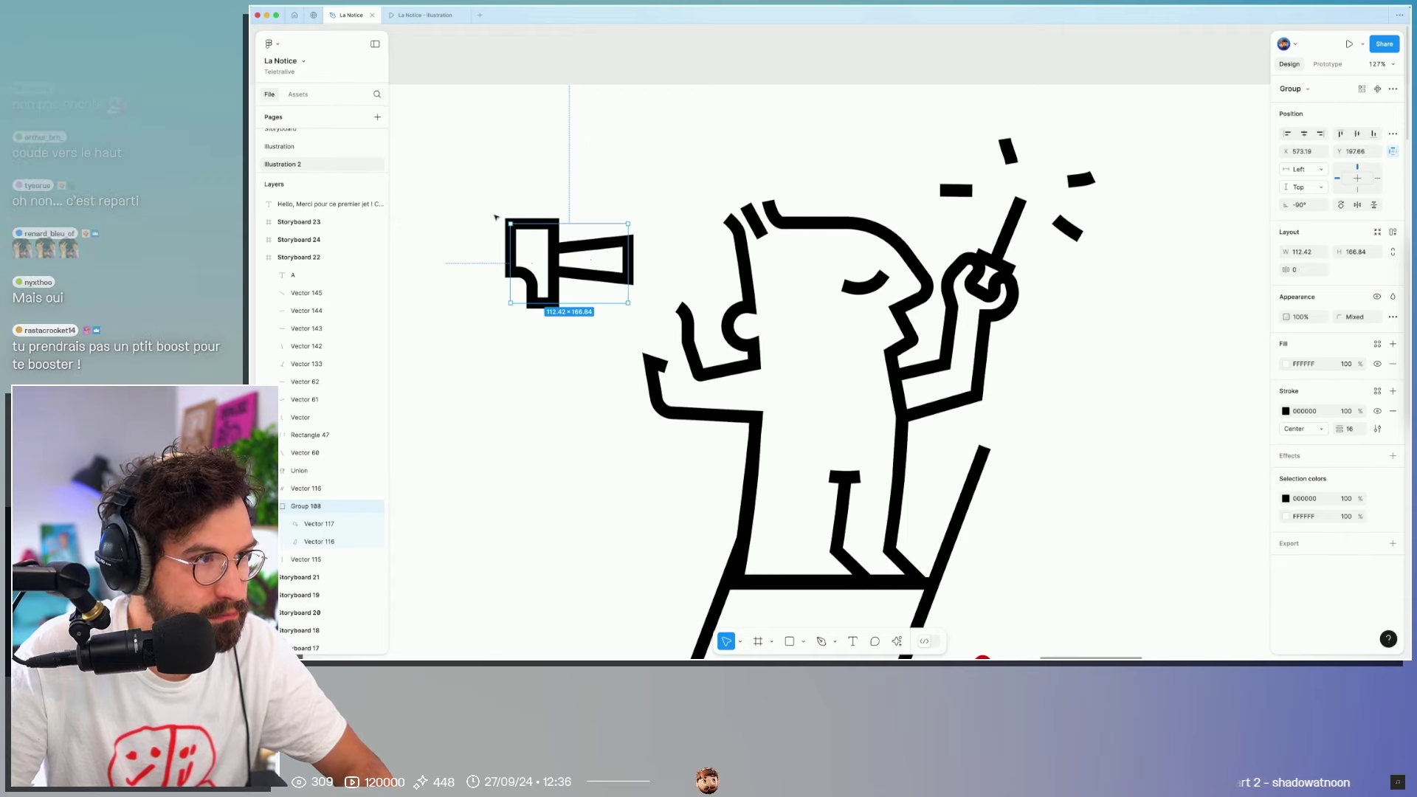
click(483, 216)
Step: Place the hammer in the character's raised hand beside the face, checking the reference post
drag(600, 245, 676, 276)
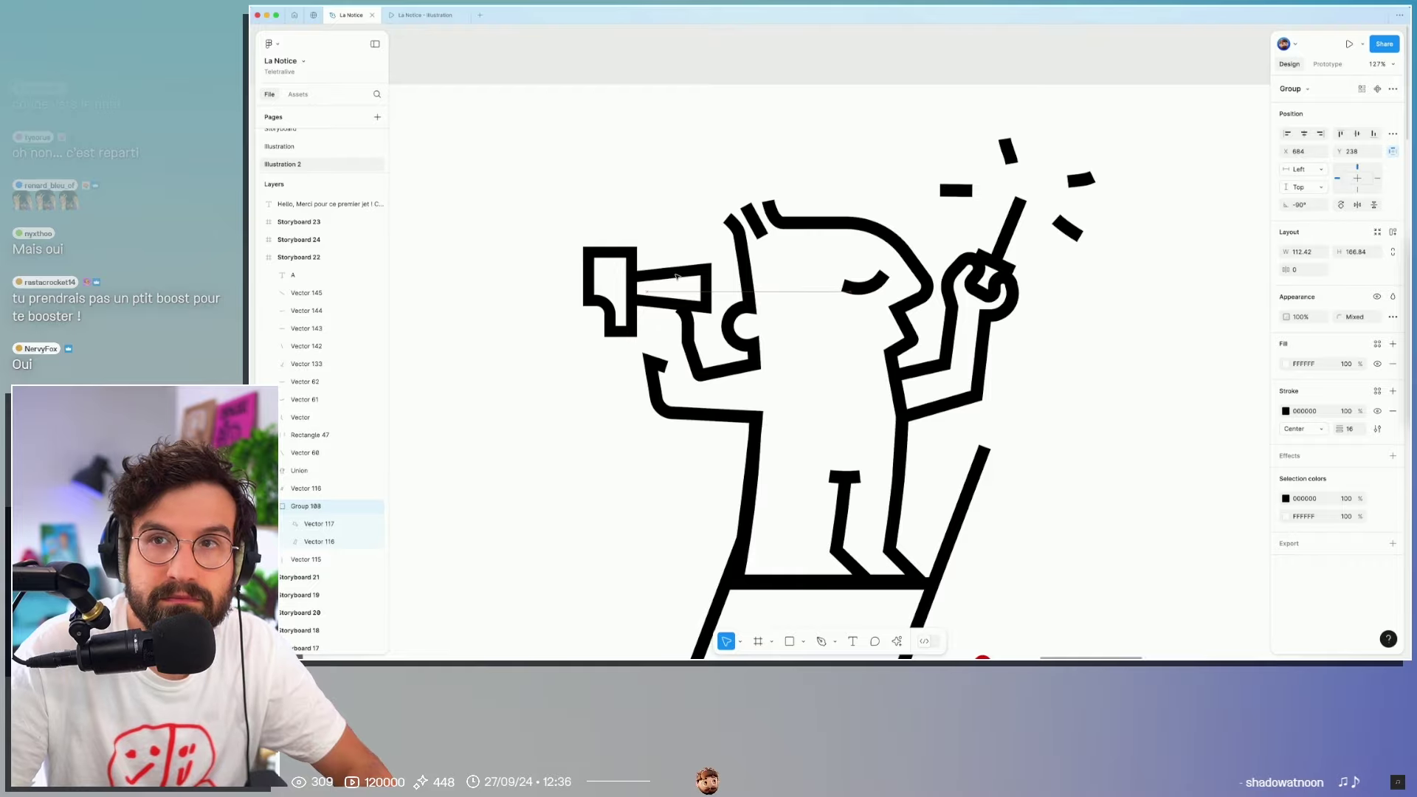
drag(676, 275, 677, 276)
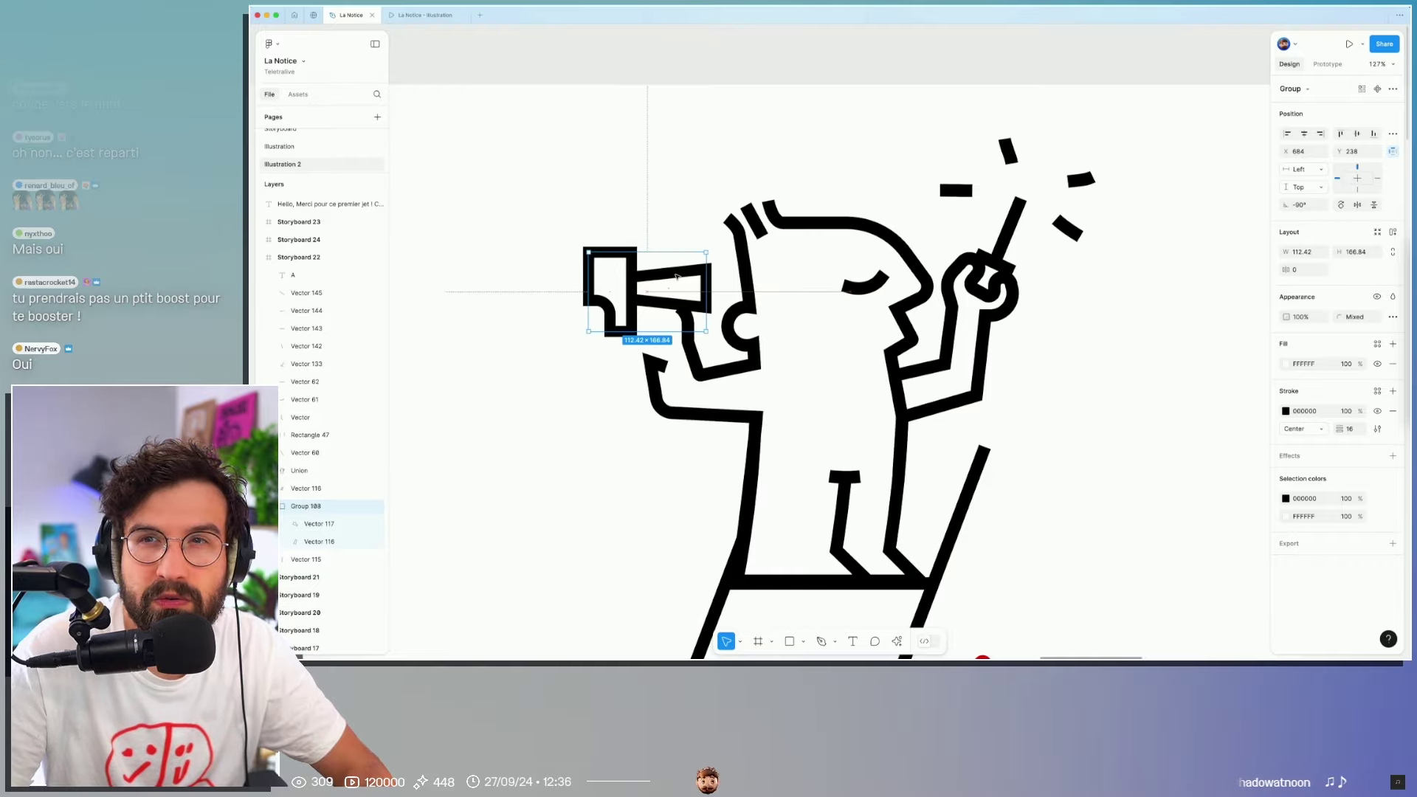
key(ctrl+Left)
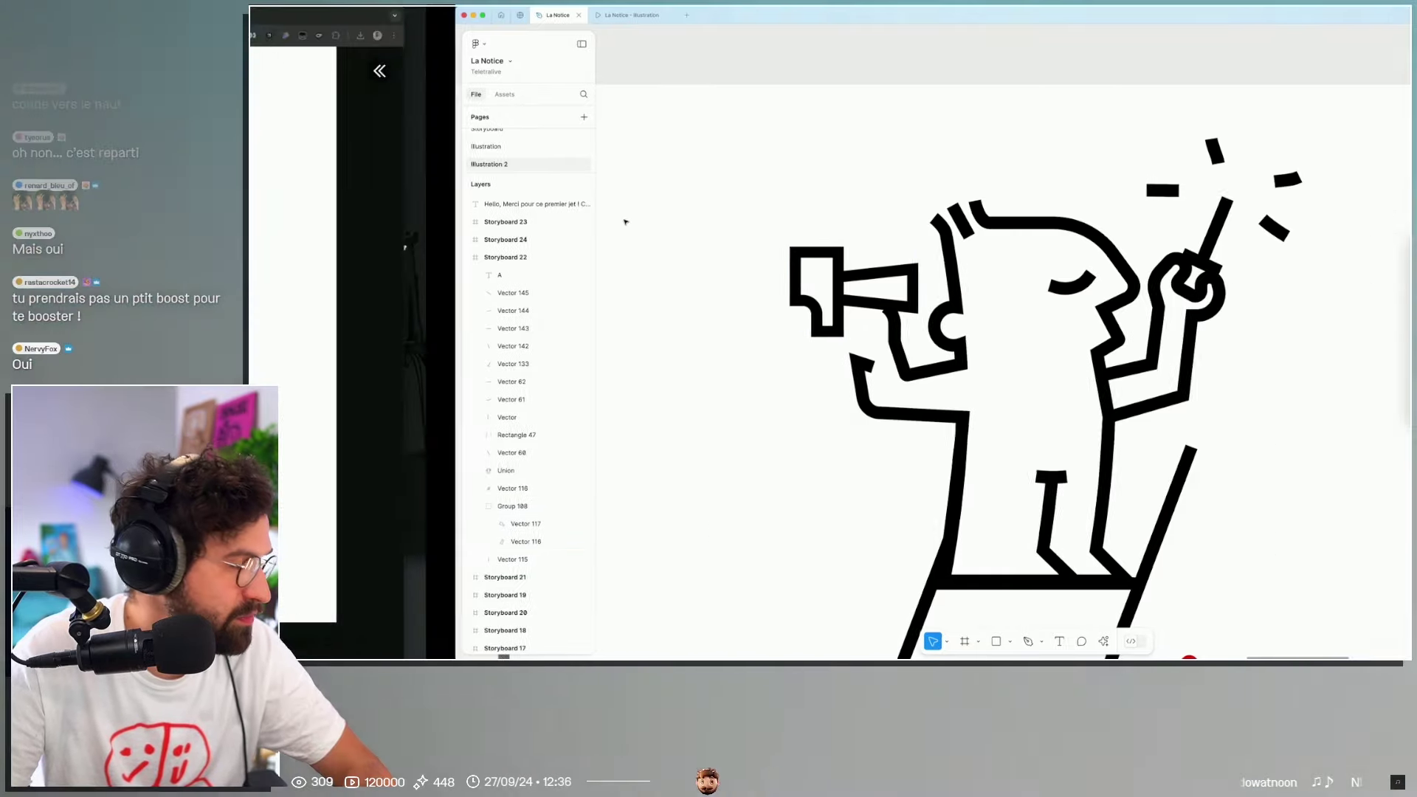
key(ctrl+Right)
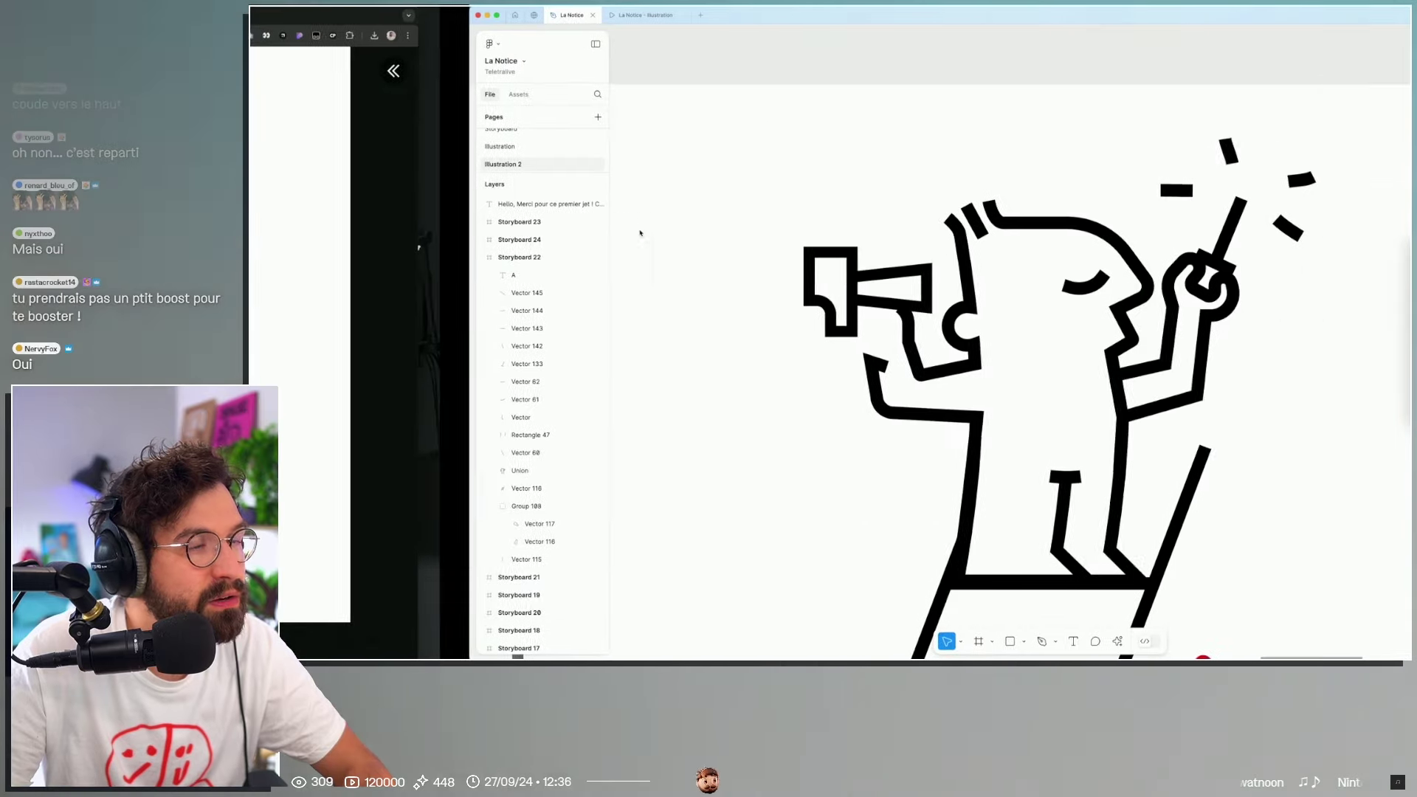
scroll(664, 295, up, 5)
click(693, 339)
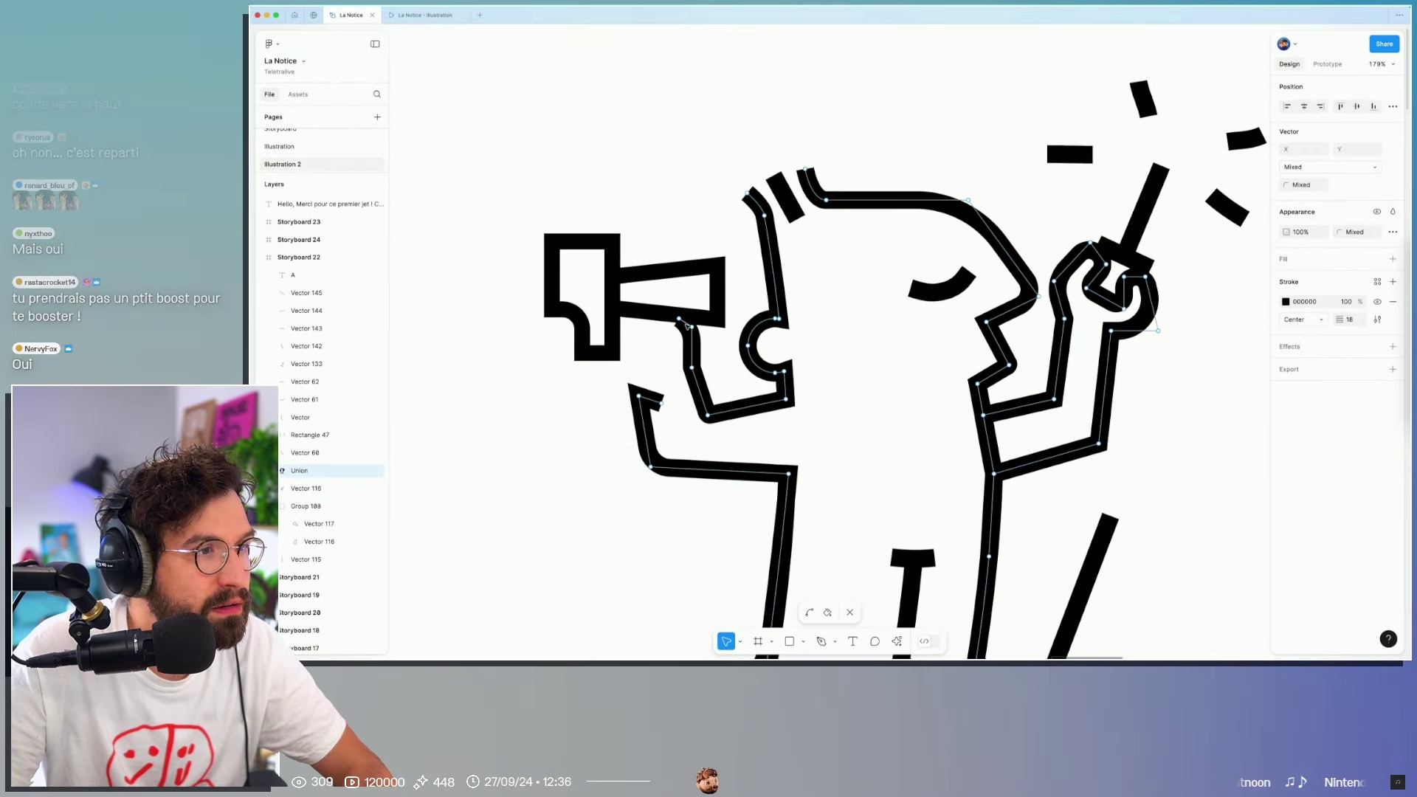
Step: Delete the arm segment below the hammer and nudge the hammer slightly left and down
double_click(682, 323)
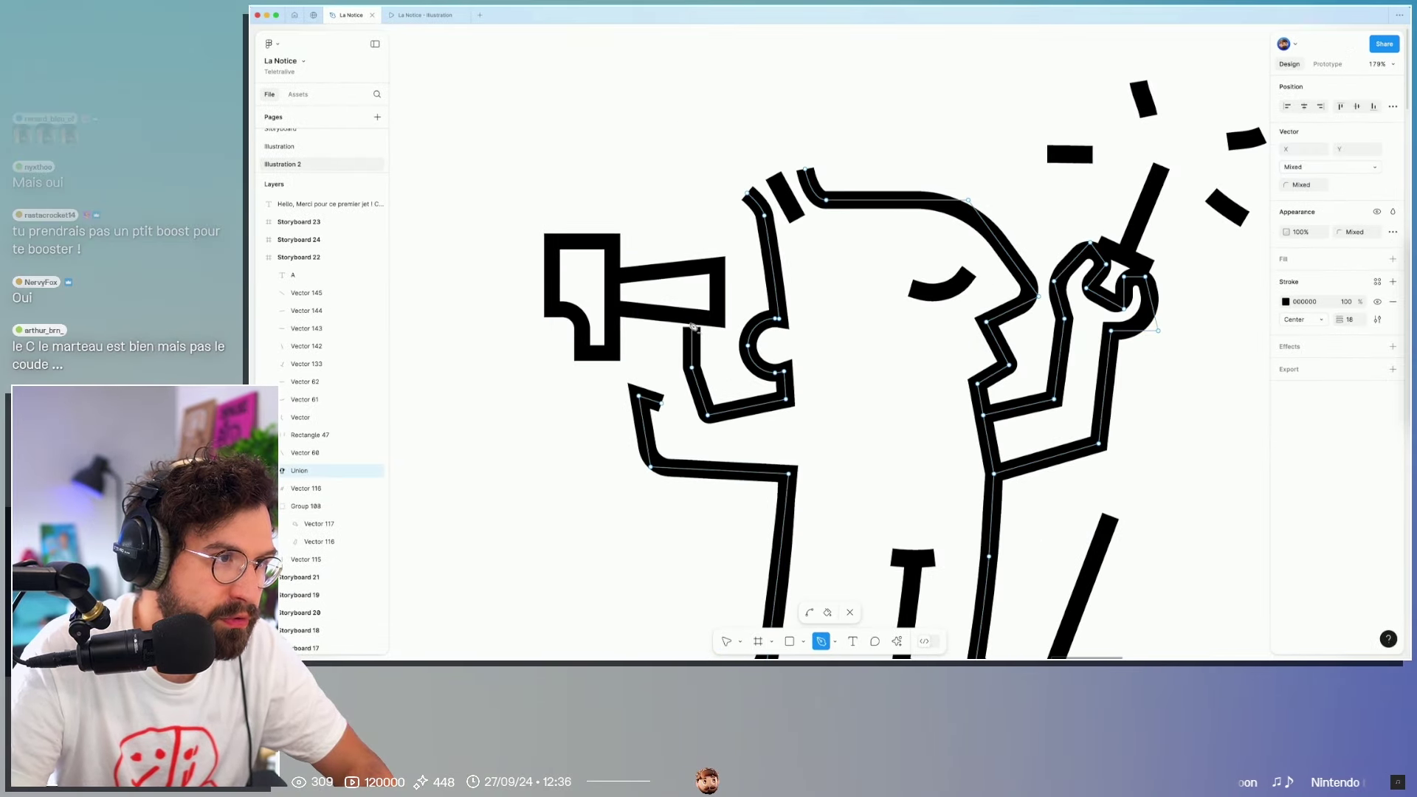
click(695, 329)
key(Delete)
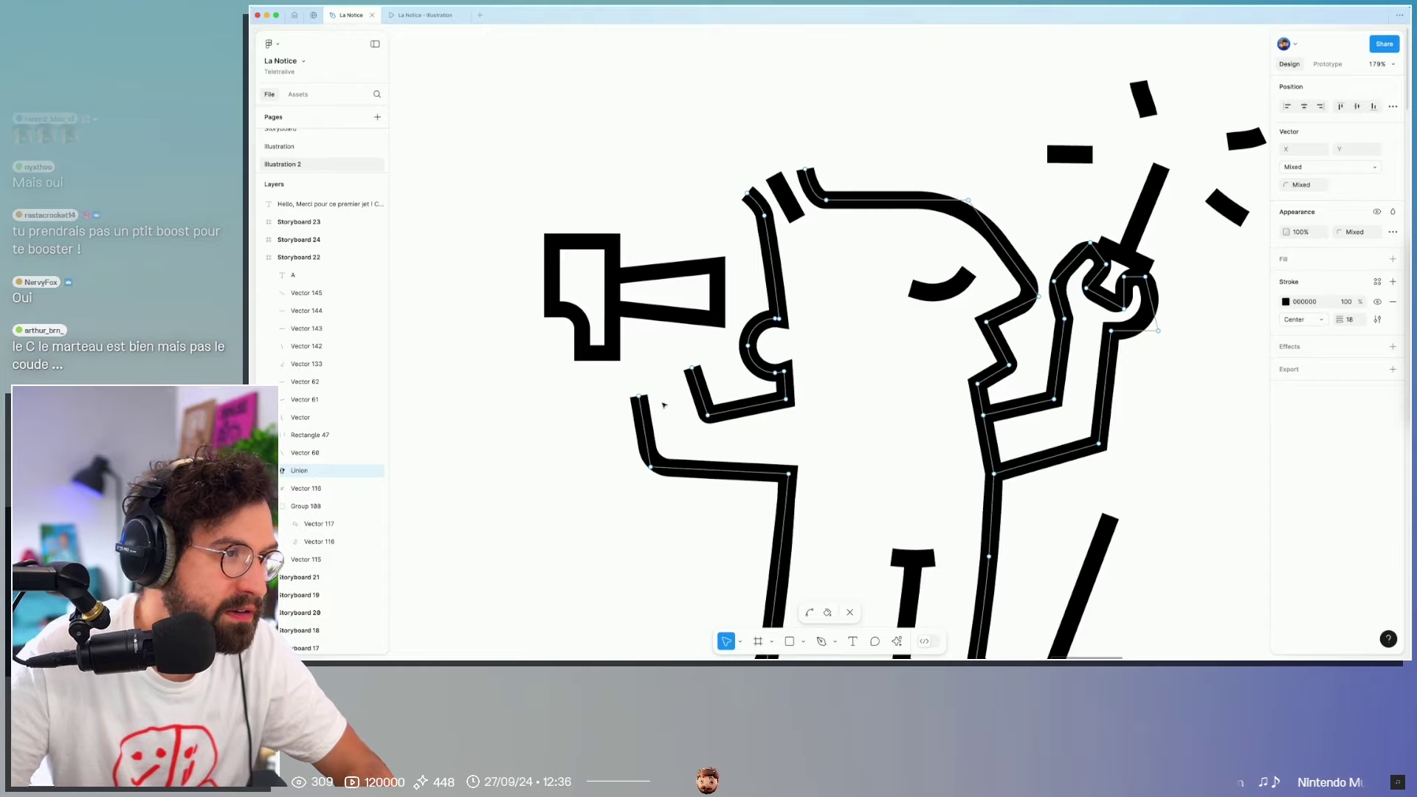
key(Escape)
click(708, 288)
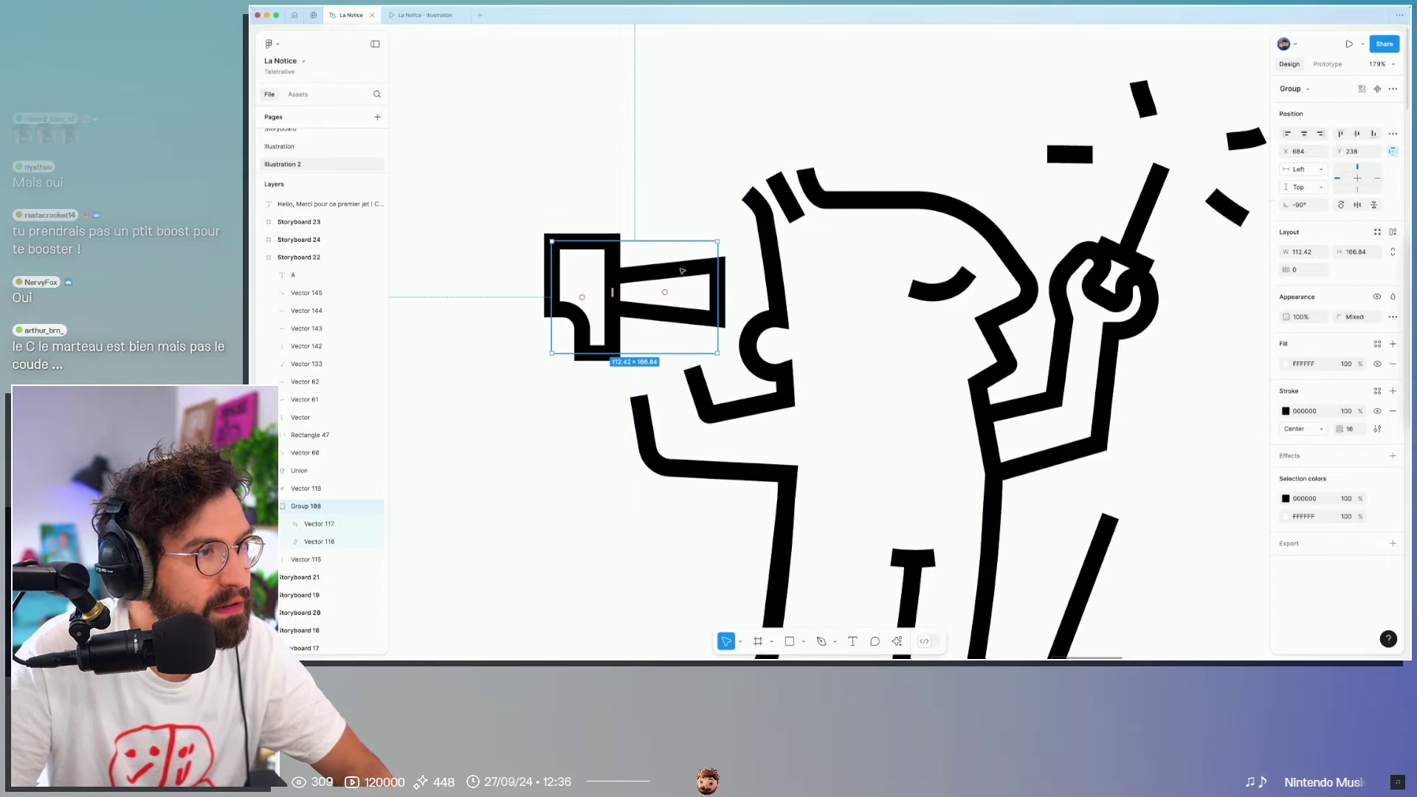
drag(682, 271, 675, 291)
click(662, 235)
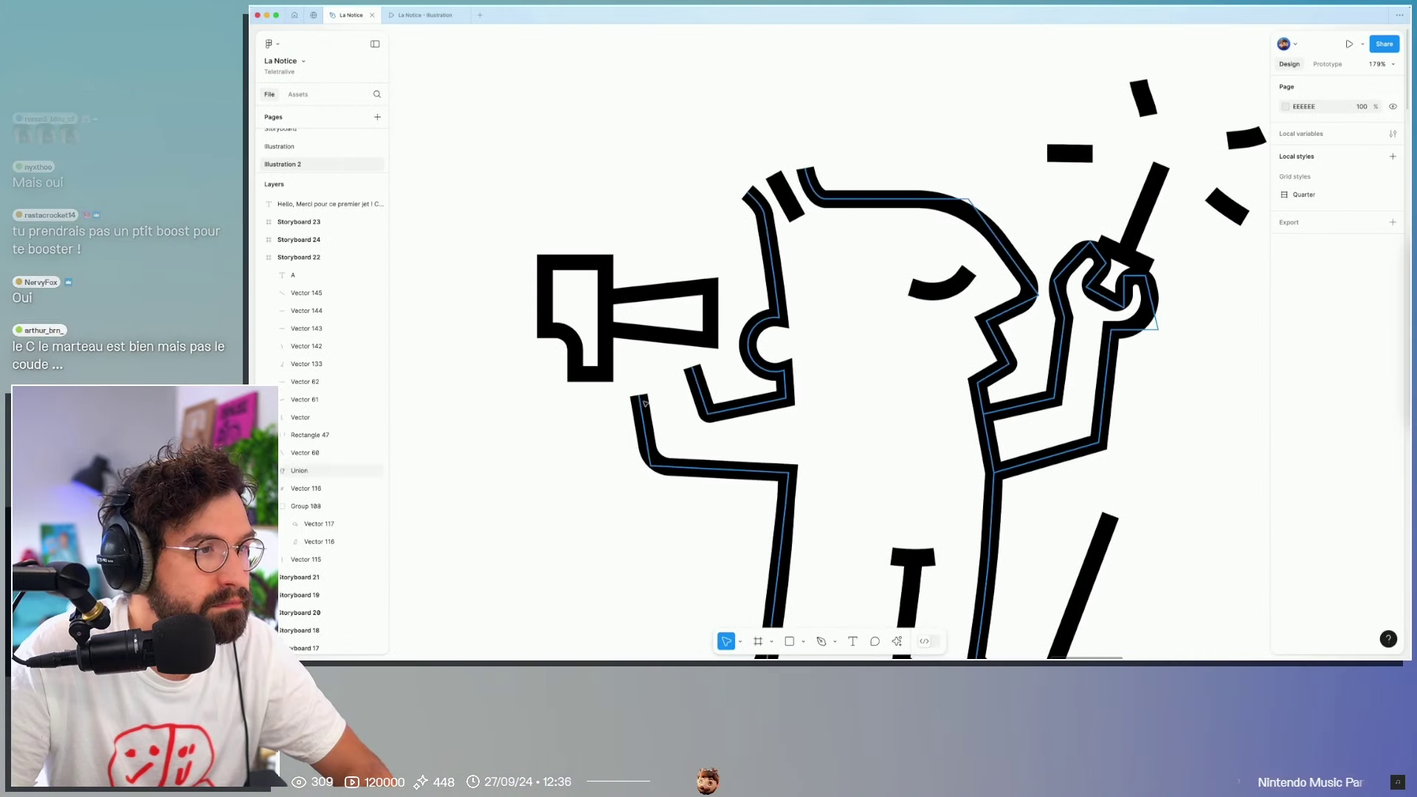
Step: Reshape the arm outline so its top end reaches up under the hammer
double_click(644, 406)
drag(642, 399, 667, 371)
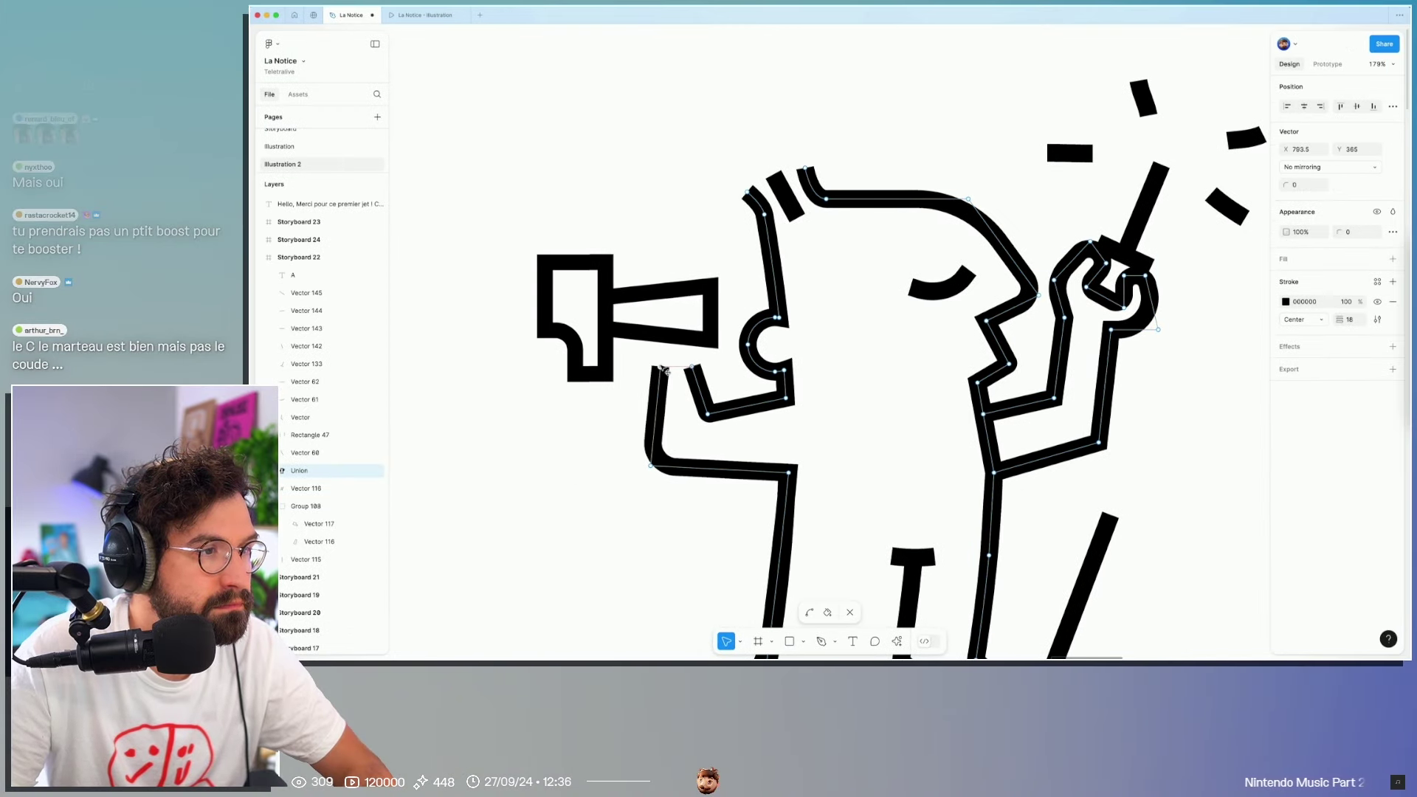
drag(651, 466, 652, 469)
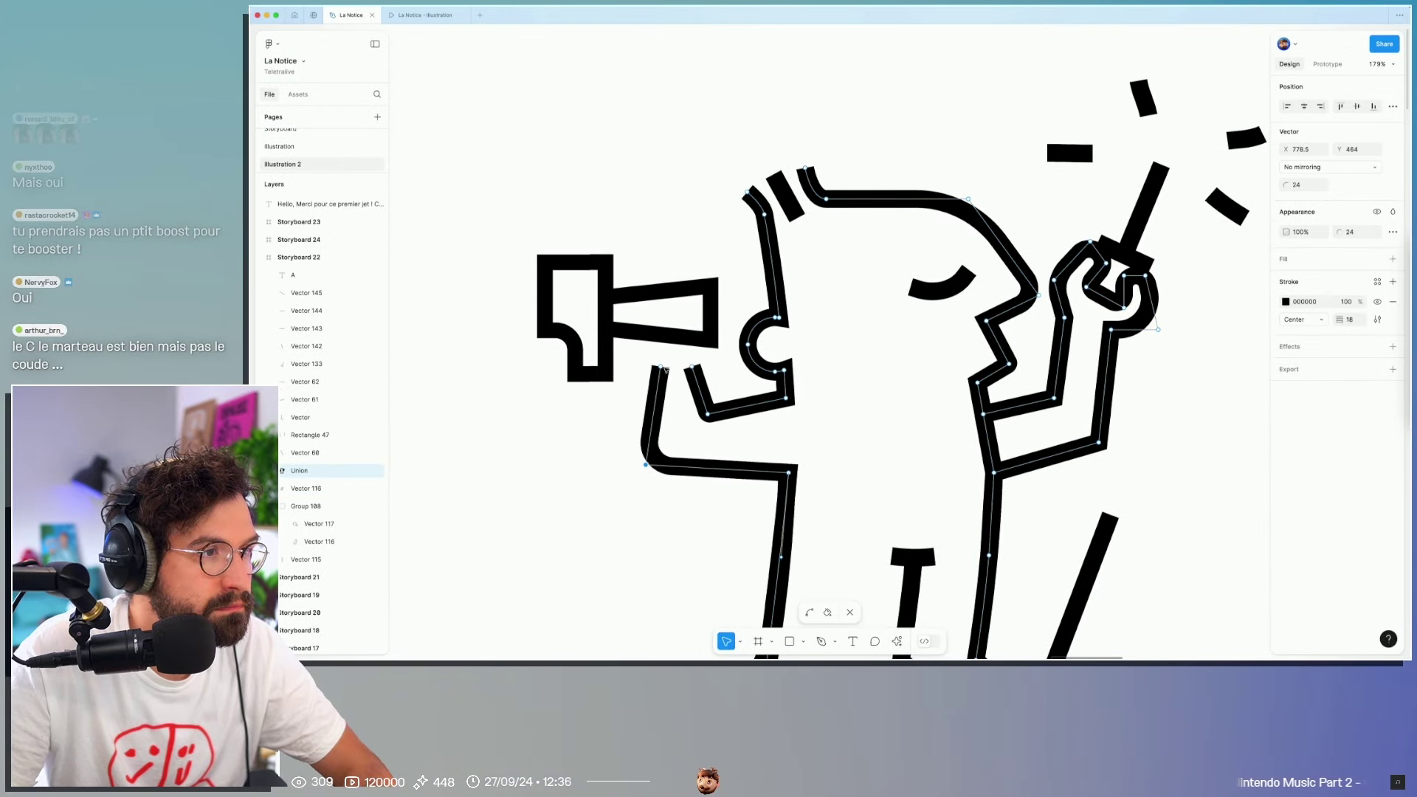
click(656, 366)
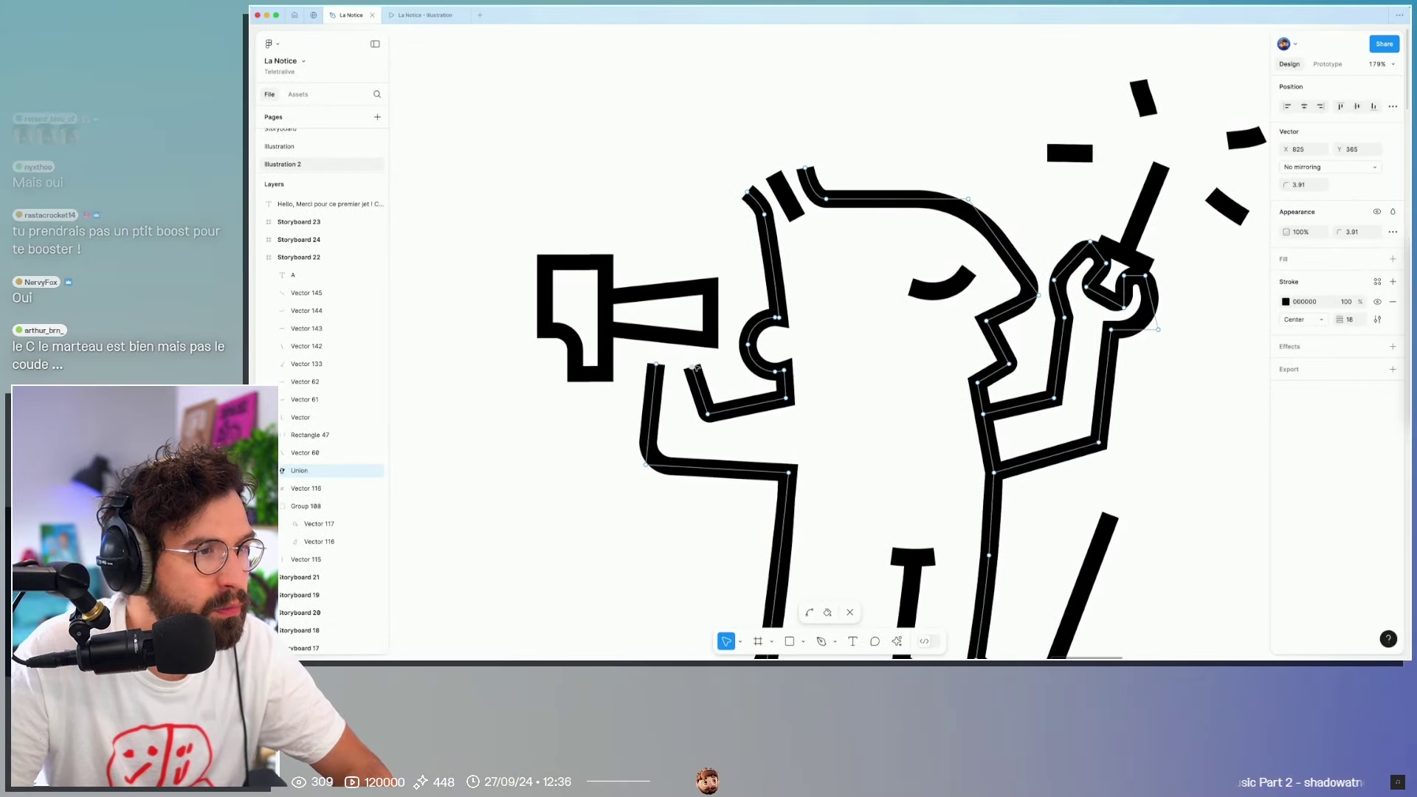
drag(696, 366, 703, 369)
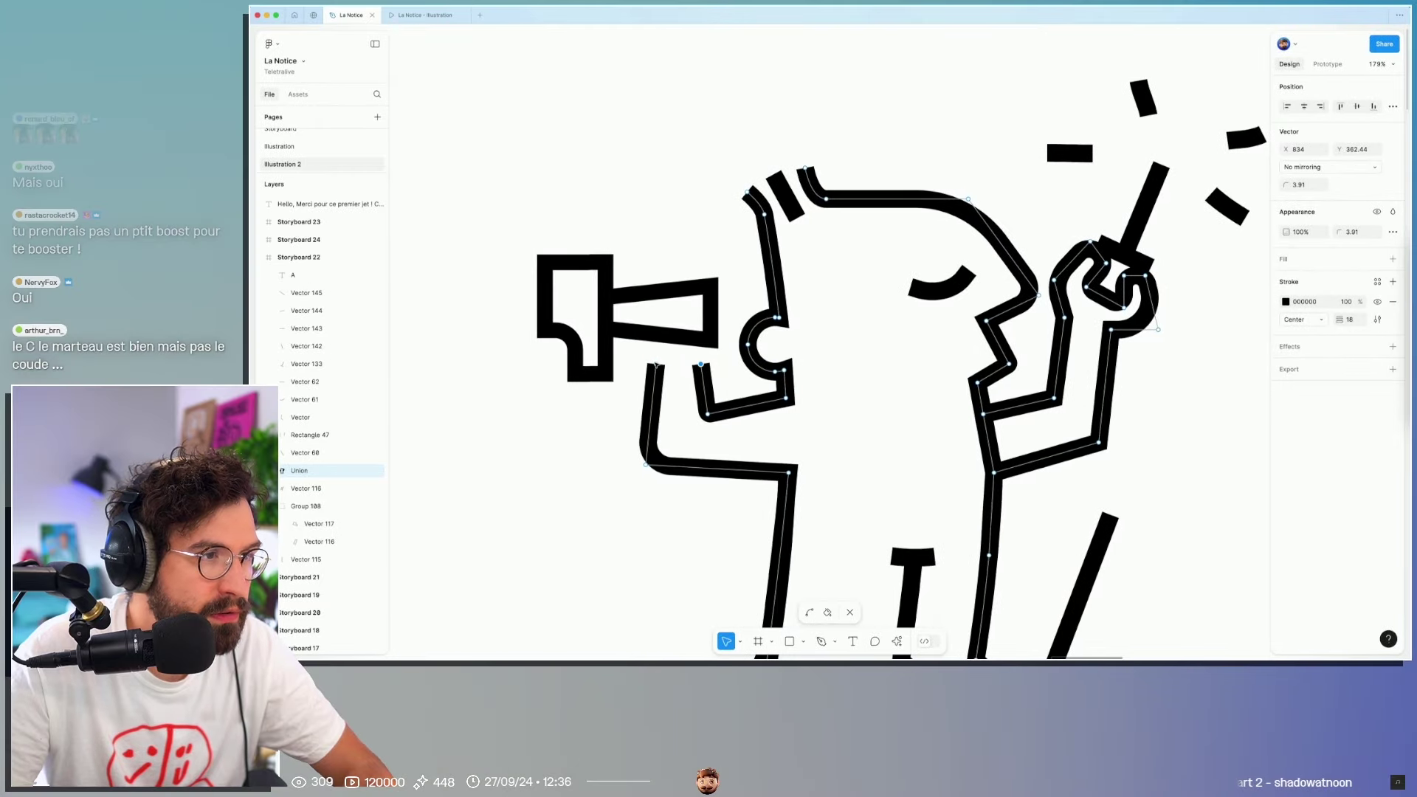
click(656, 364)
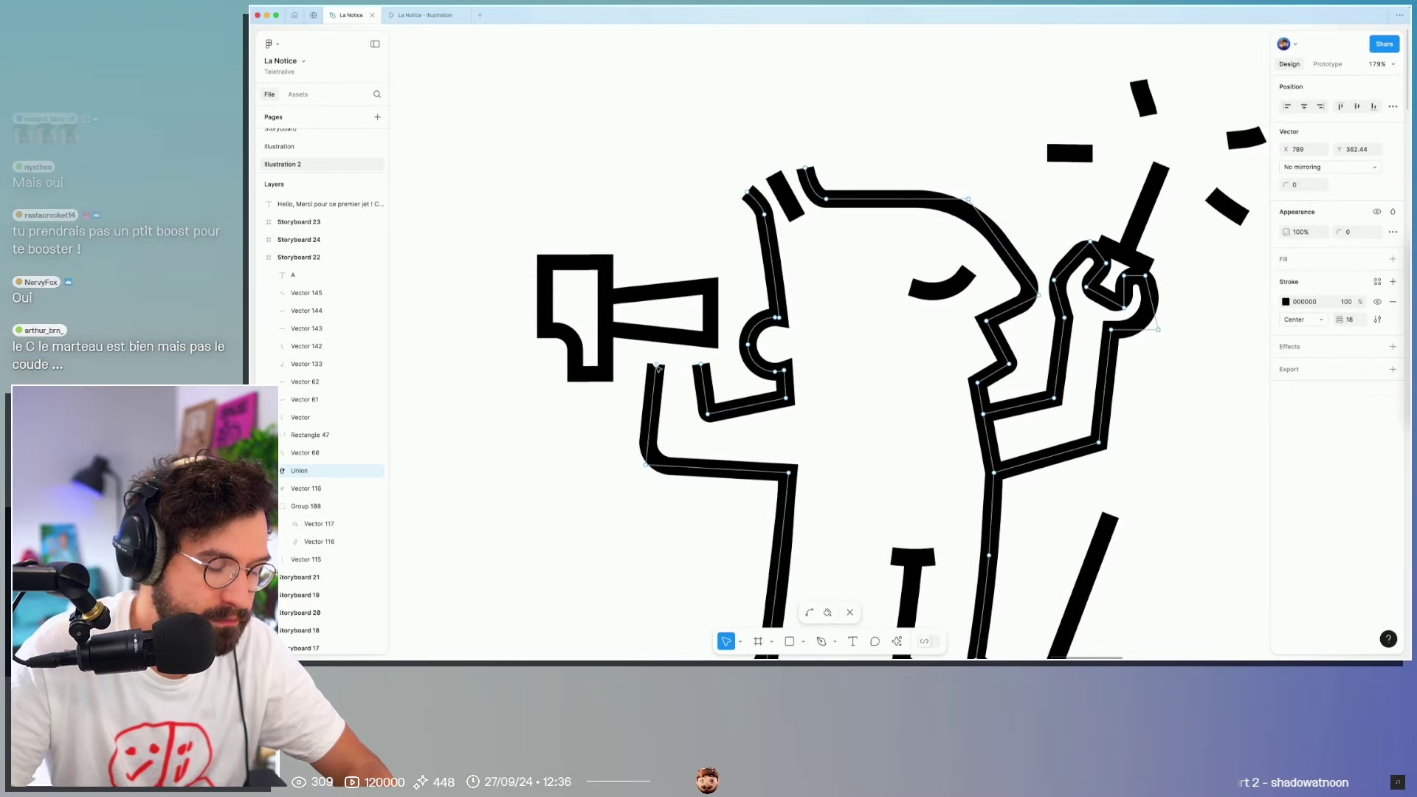
key(p)
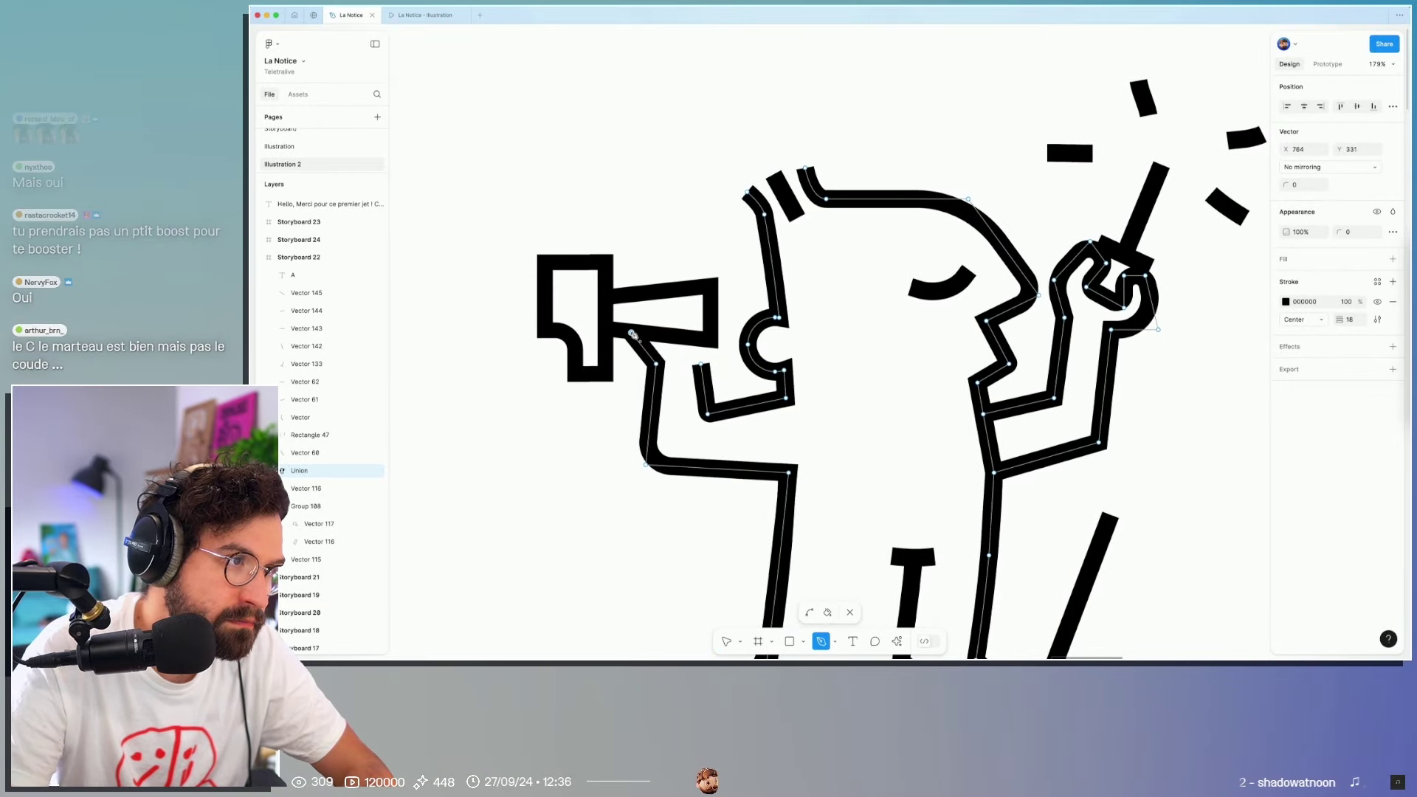
key(Escape)
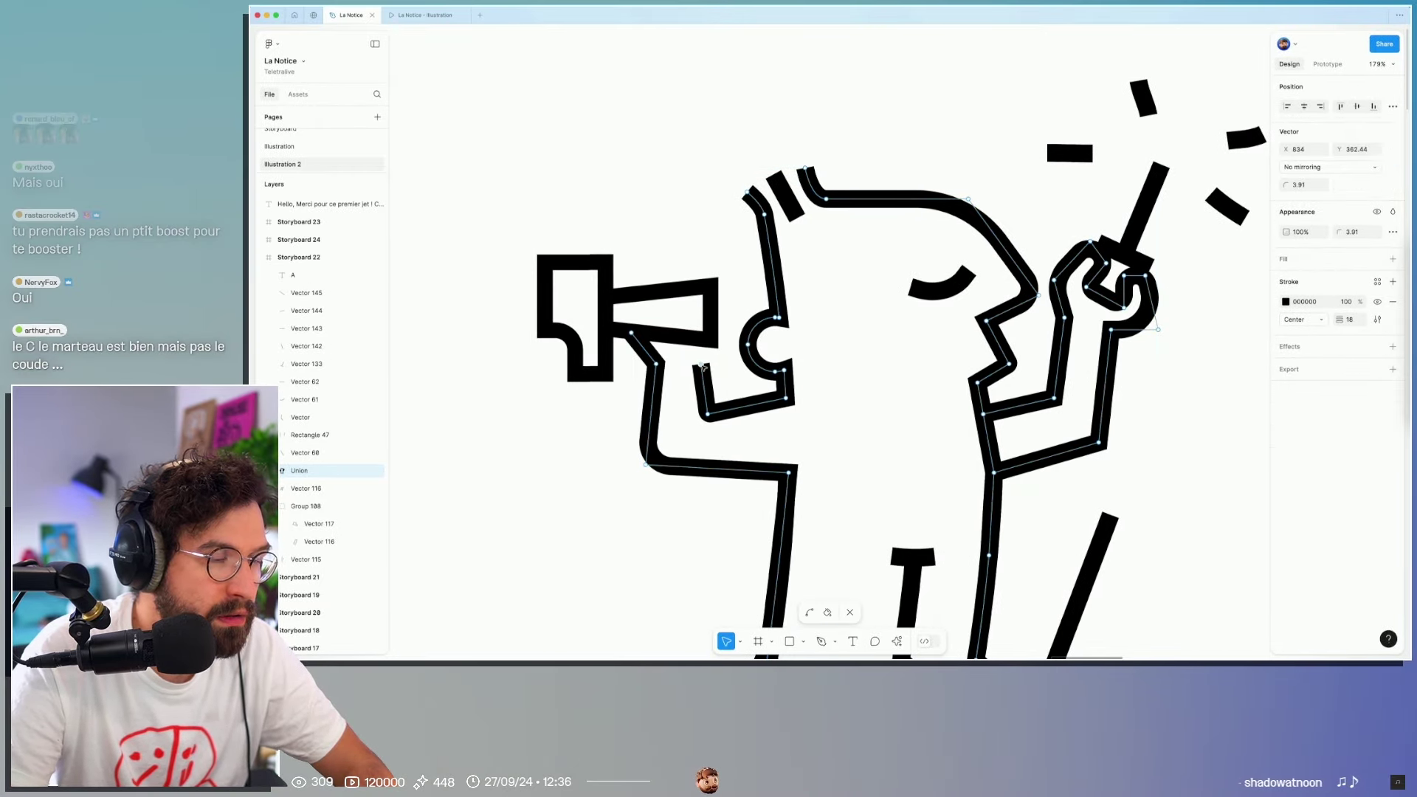
key(p)
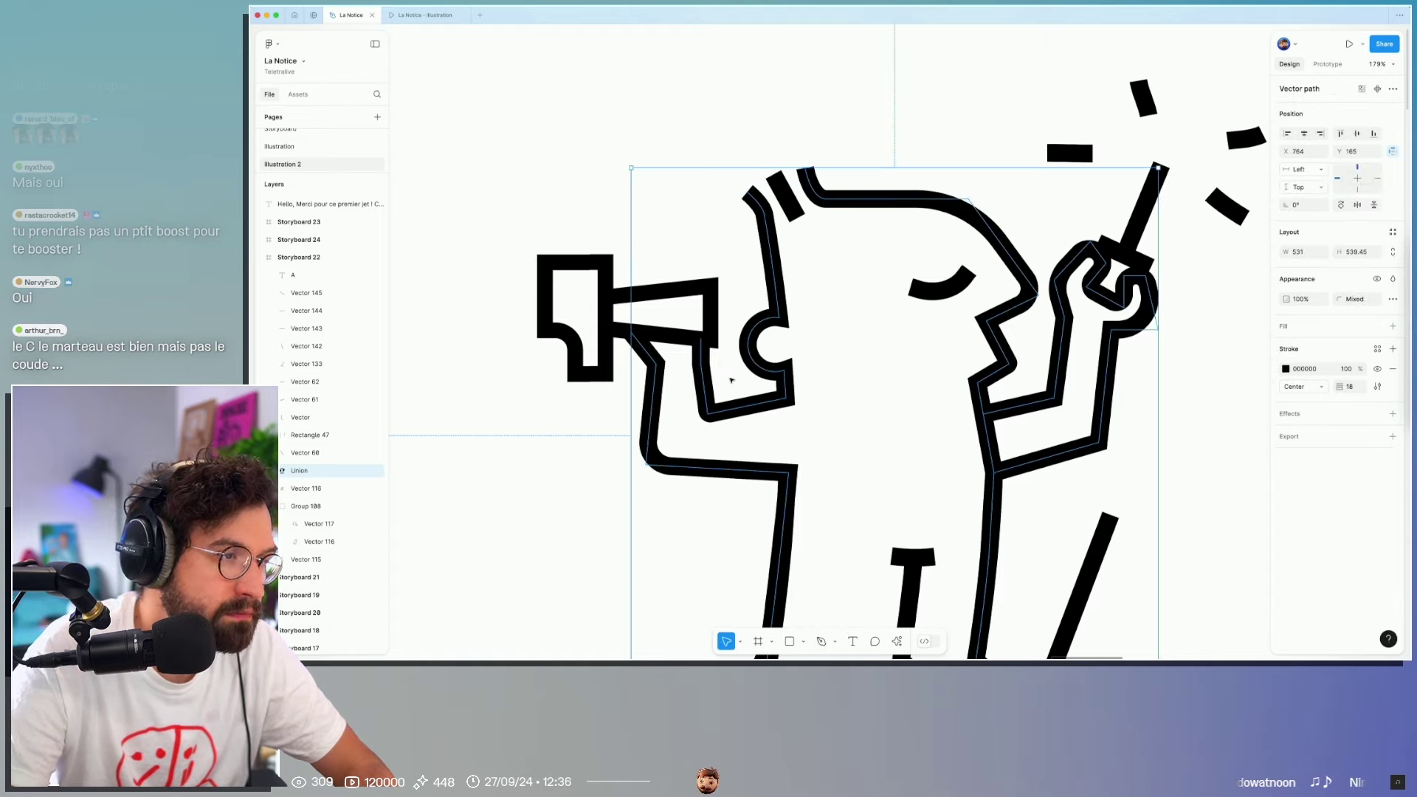
key(Escape)
key(Escape)
Step: Draw a new hand shape with the Pen, filled FFFFFF with no stroke
click(711, 364)
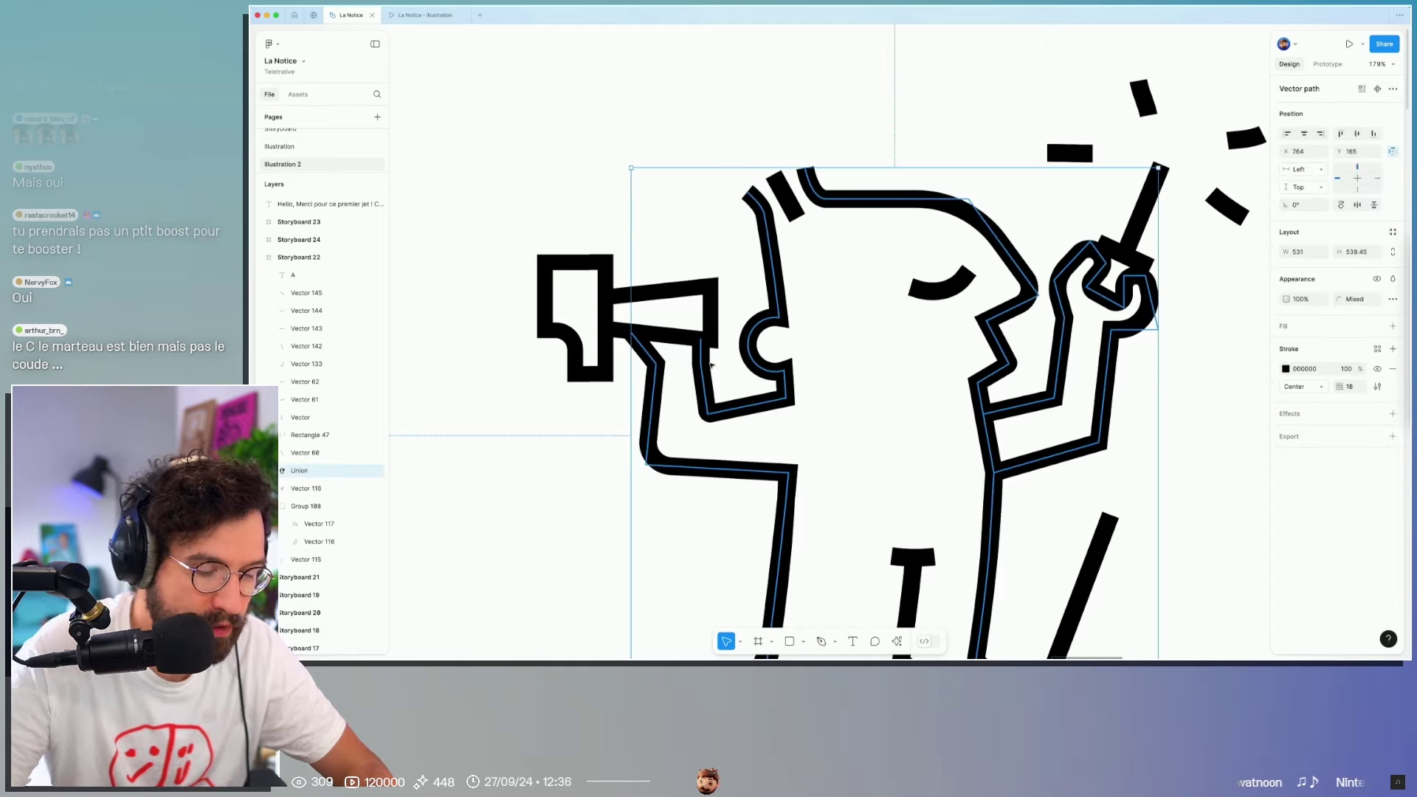
key(p)
click(702, 340)
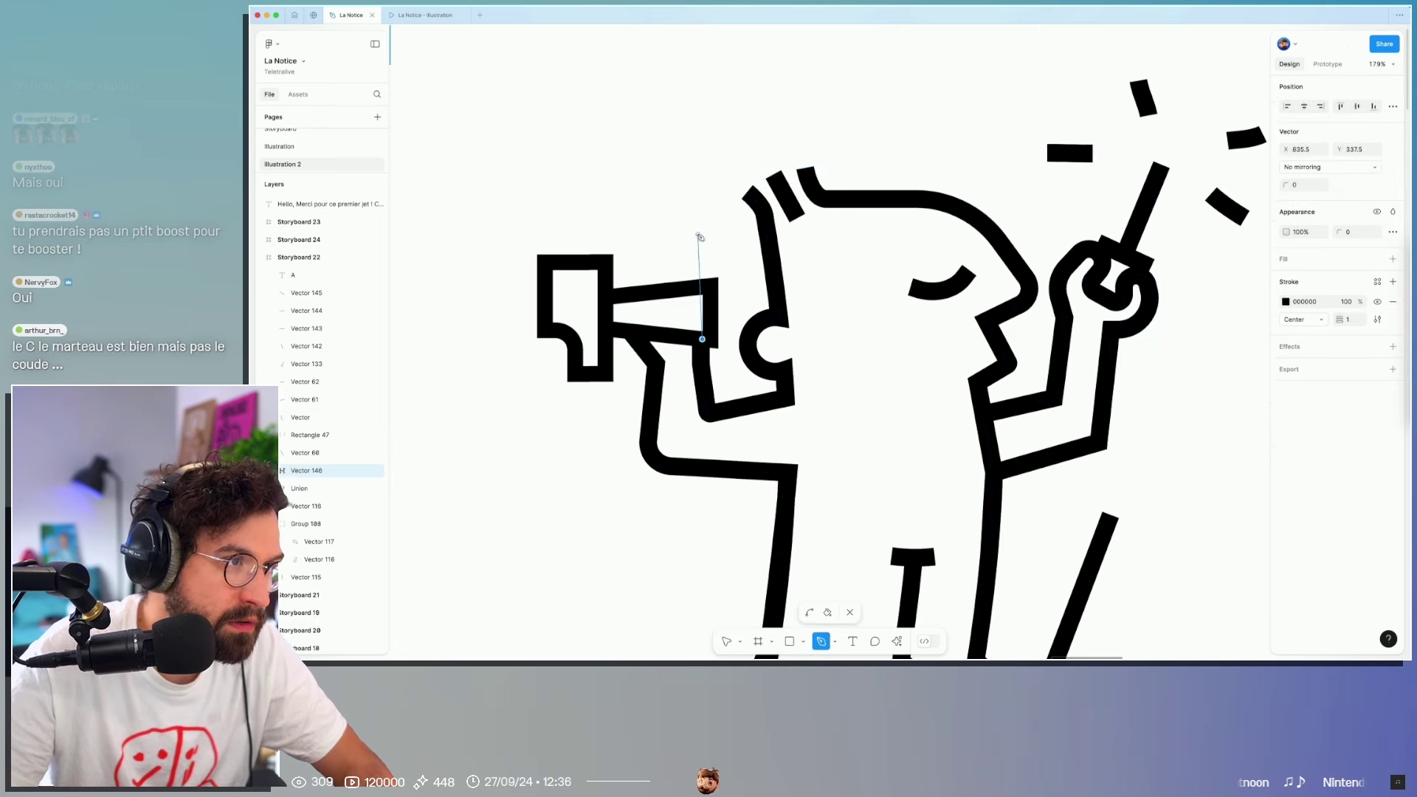
click(696, 247)
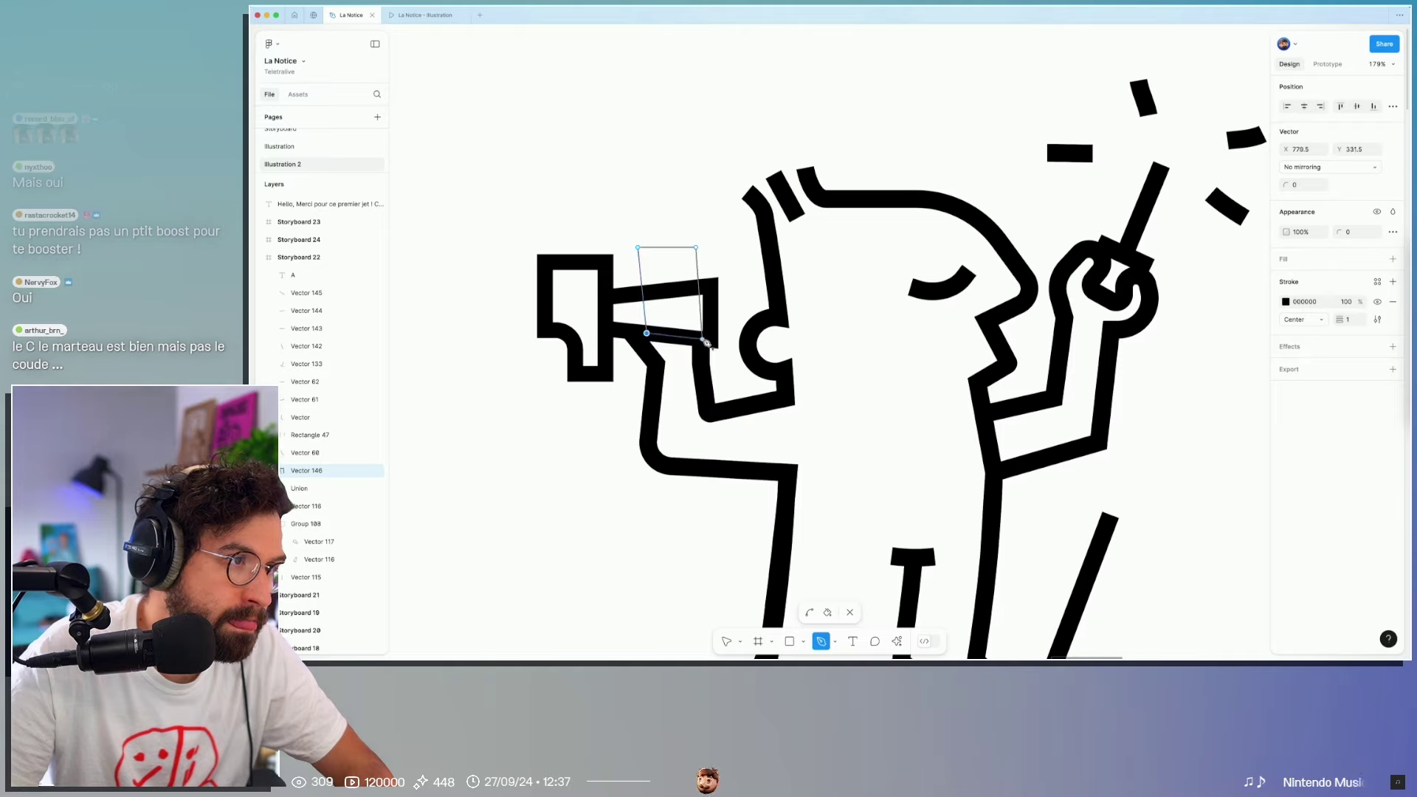
key(Escape)
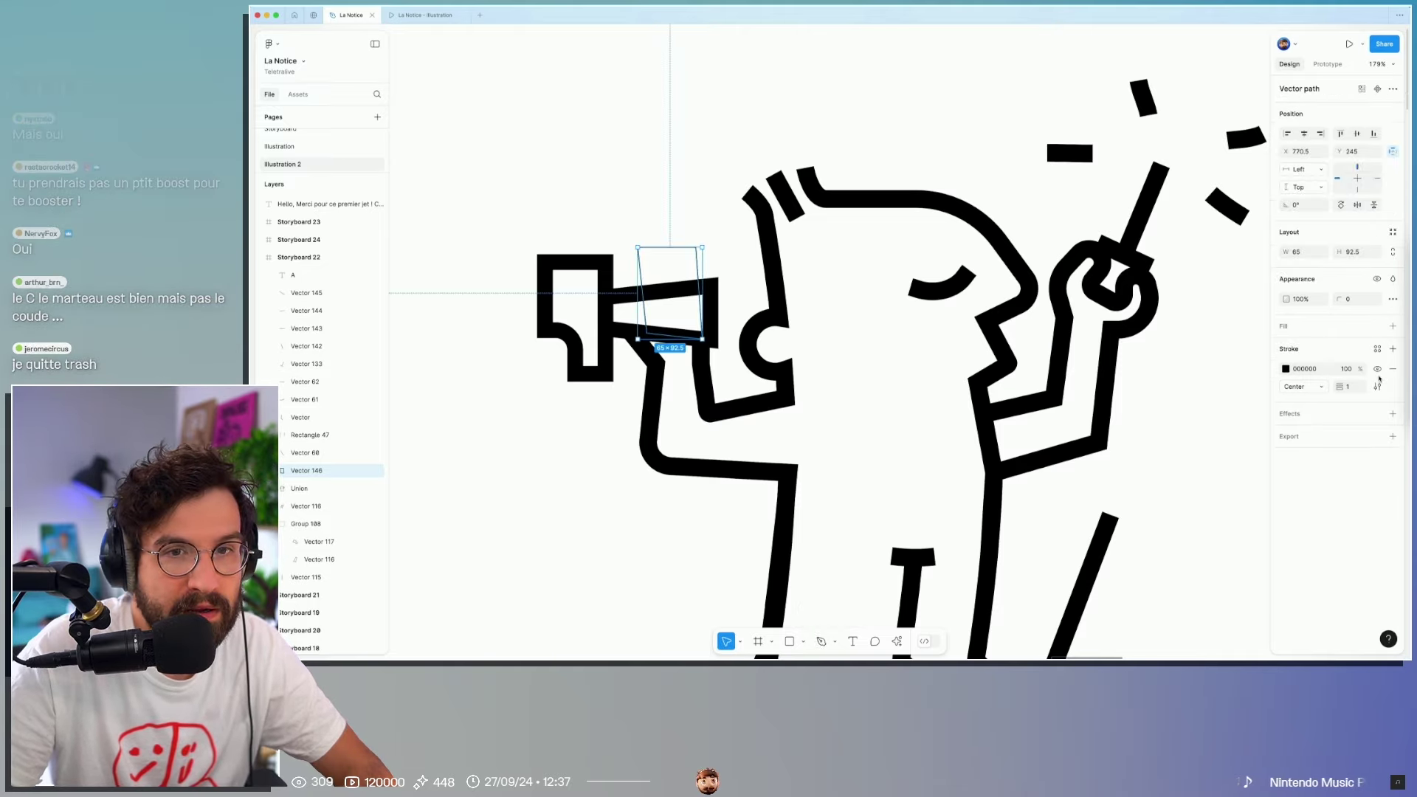
click(1392, 369)
click(1392, 326)
click(1301, 346)
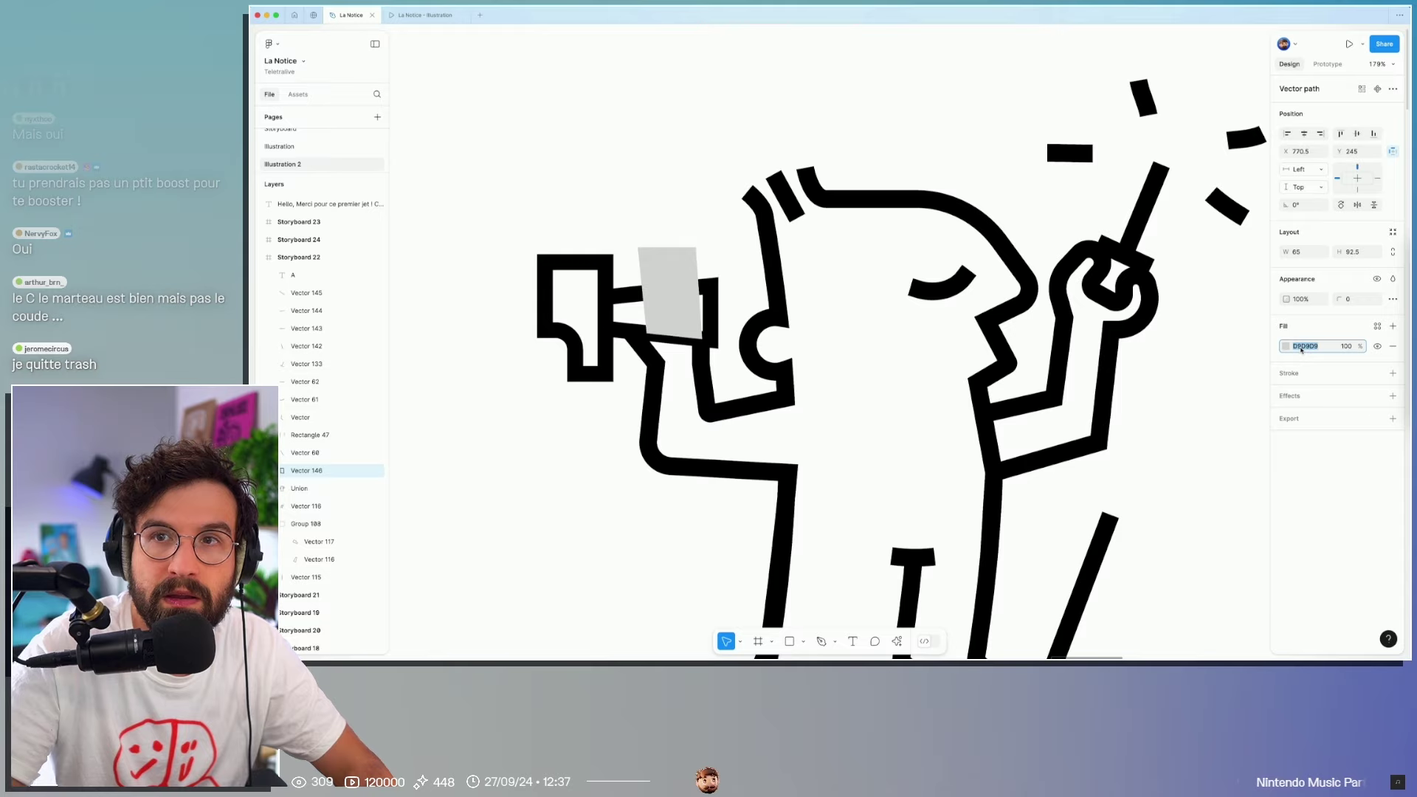
text(FFFFFF)
key(Return)
Step: Extend the body outline's arm stroke to a new point up beside the face
click(697, 358)
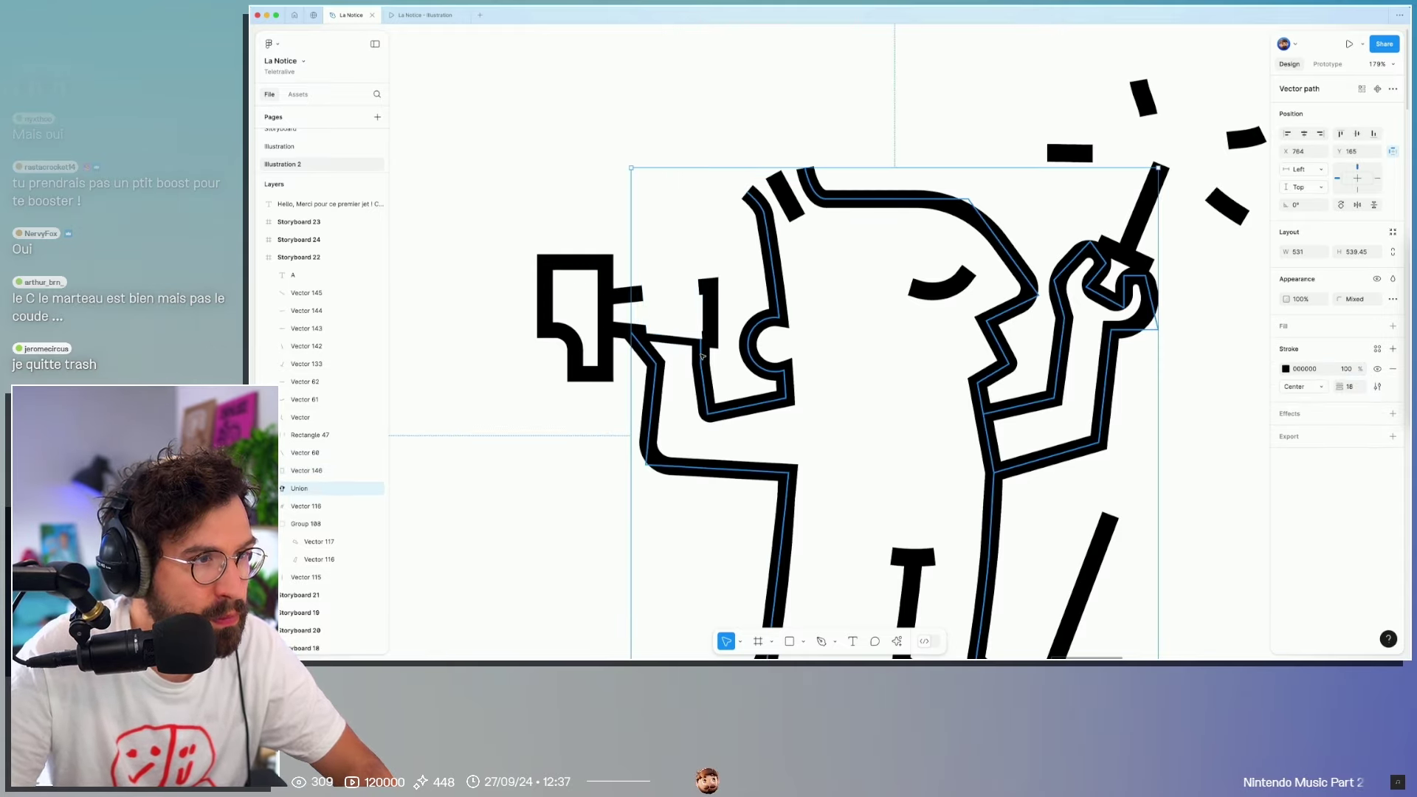
double_click(699, 347)
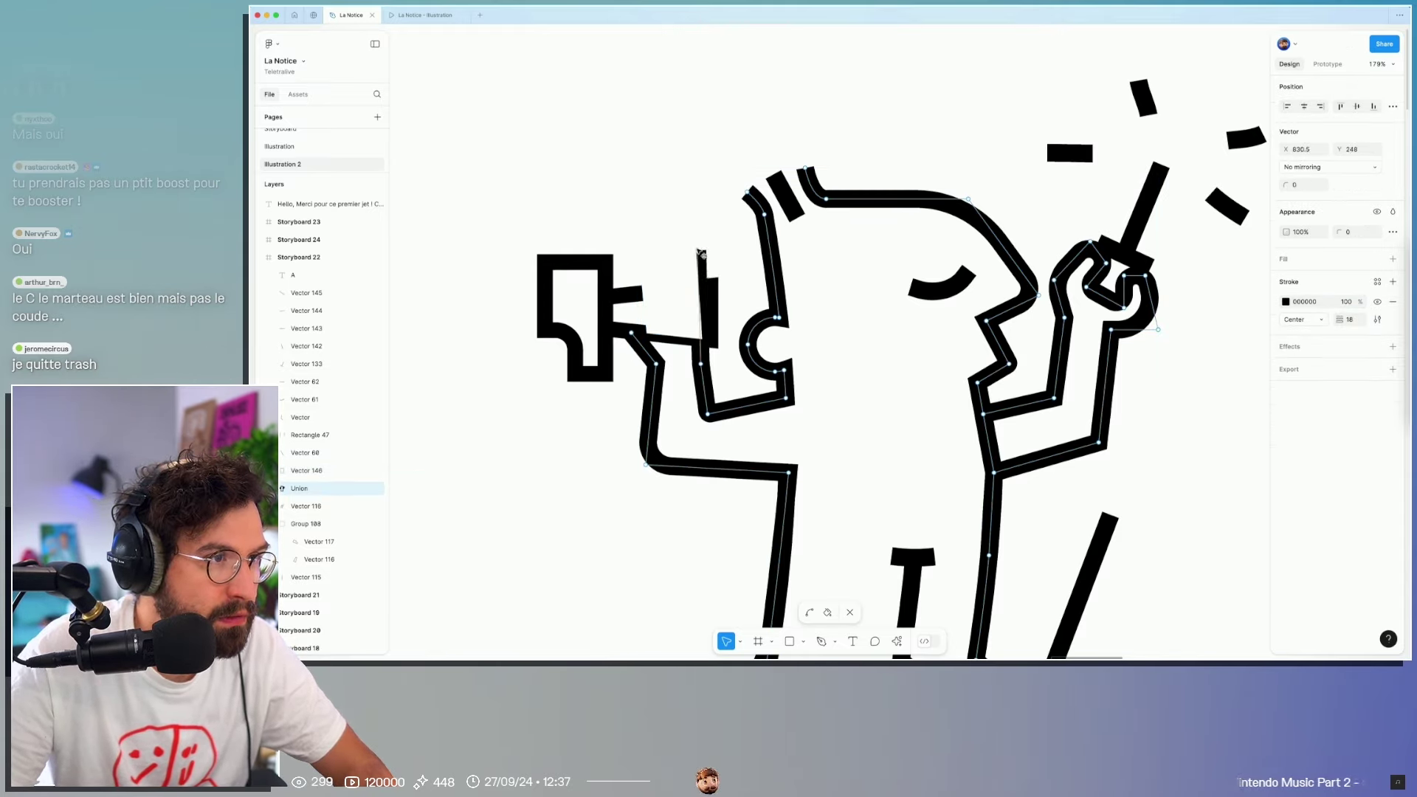
key(p)
click(641, 257)
key(Escape)
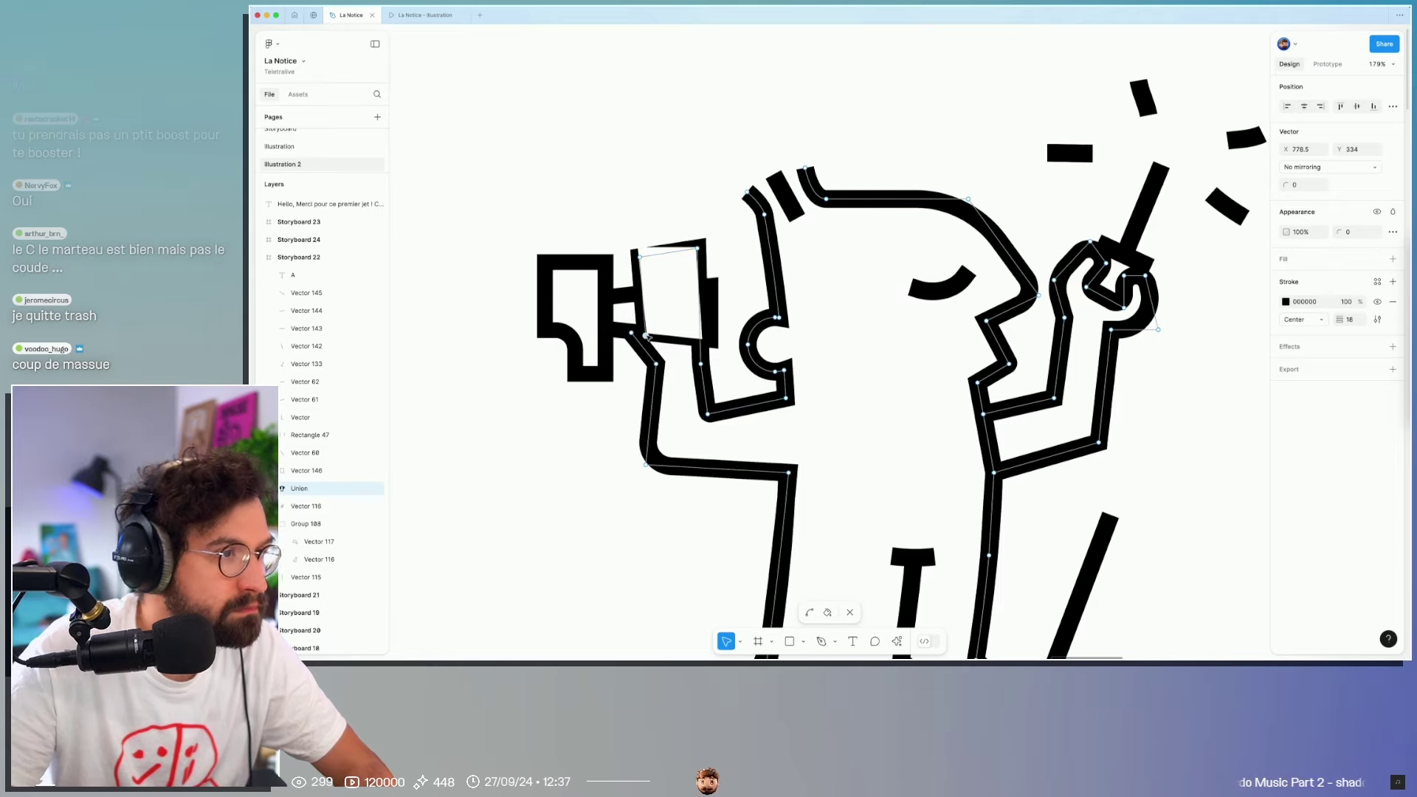
key(Escape)
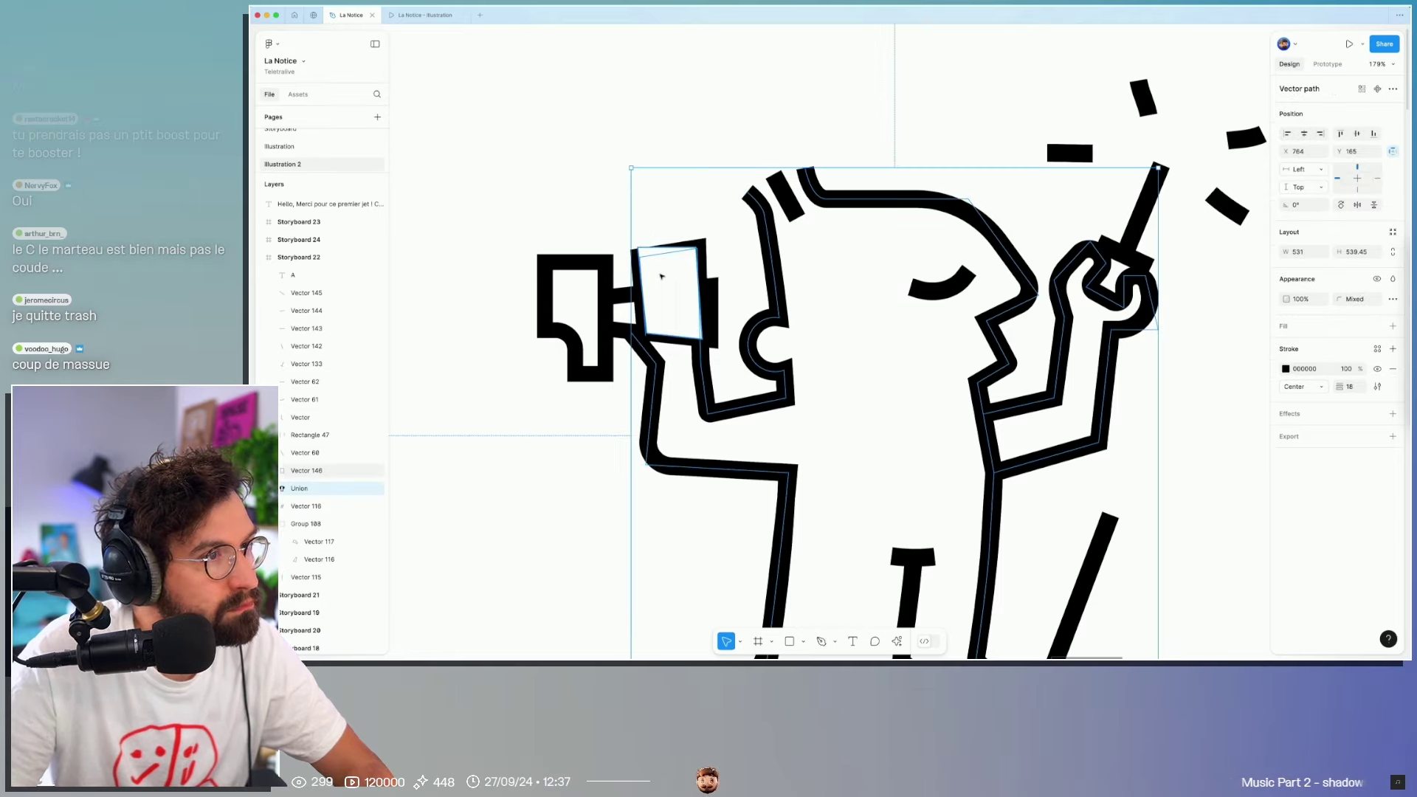
click(662, 277)
click(665, 195)
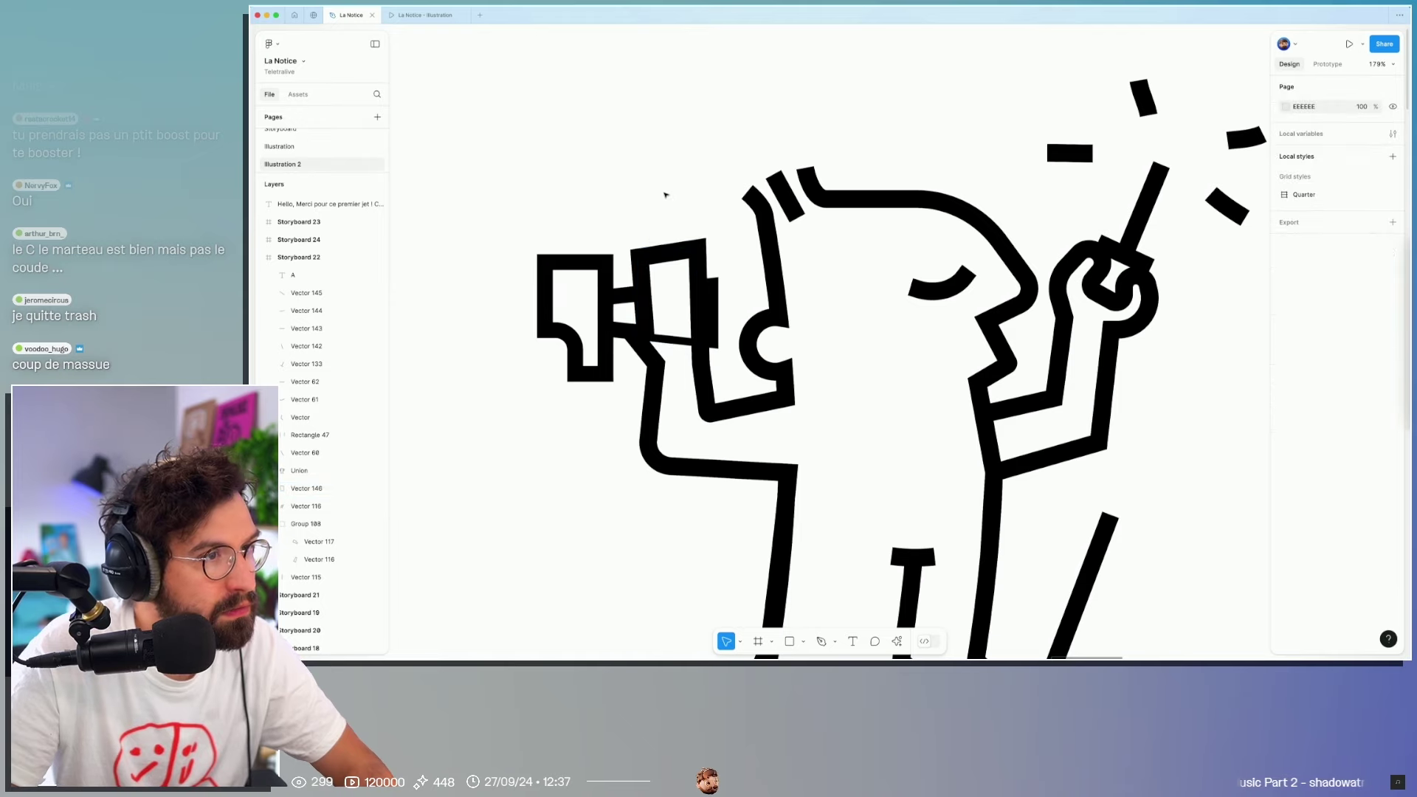
Step: Stretch the hand taller, move the arm outline's top points, and round two corners to 16
drag(673, 336, 673, 347)
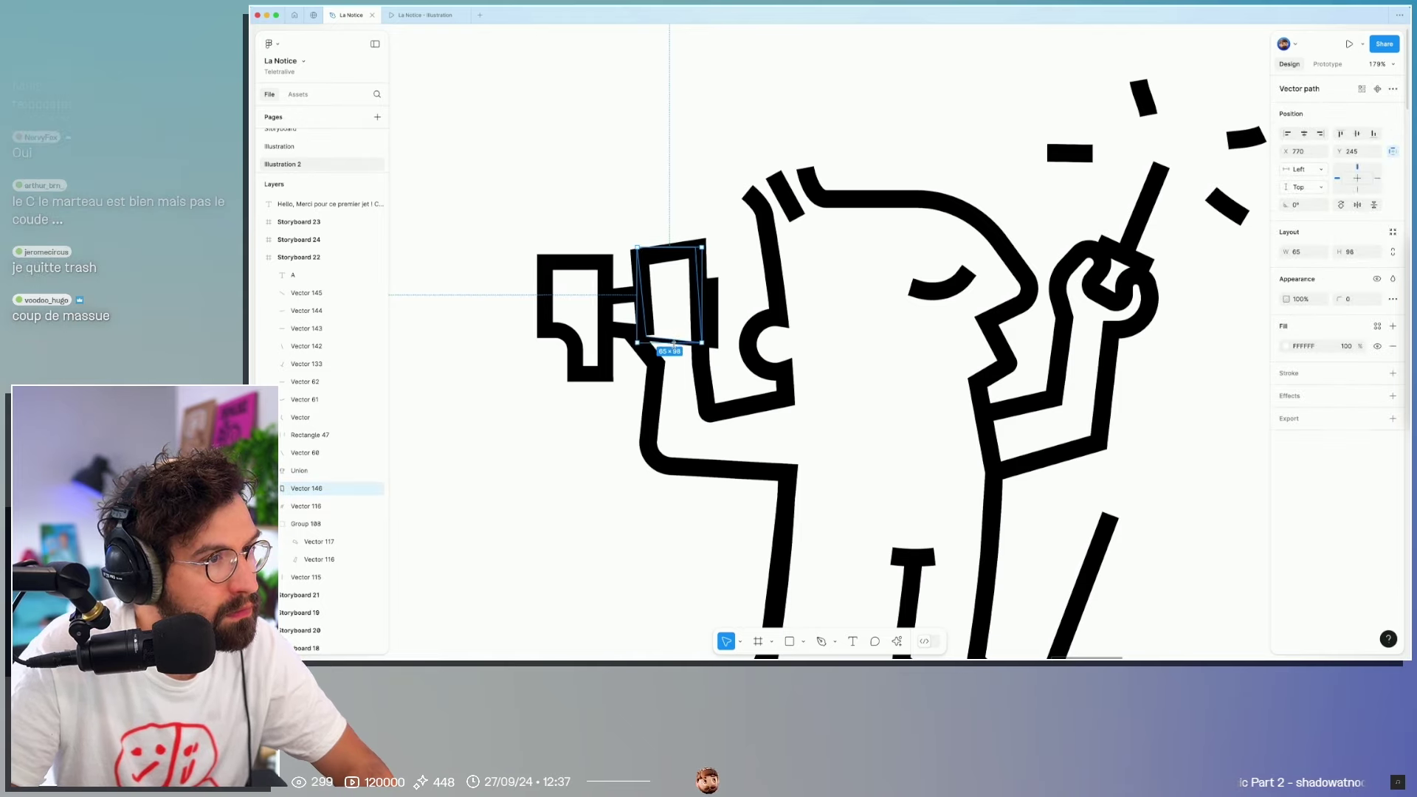
click(546, 380)
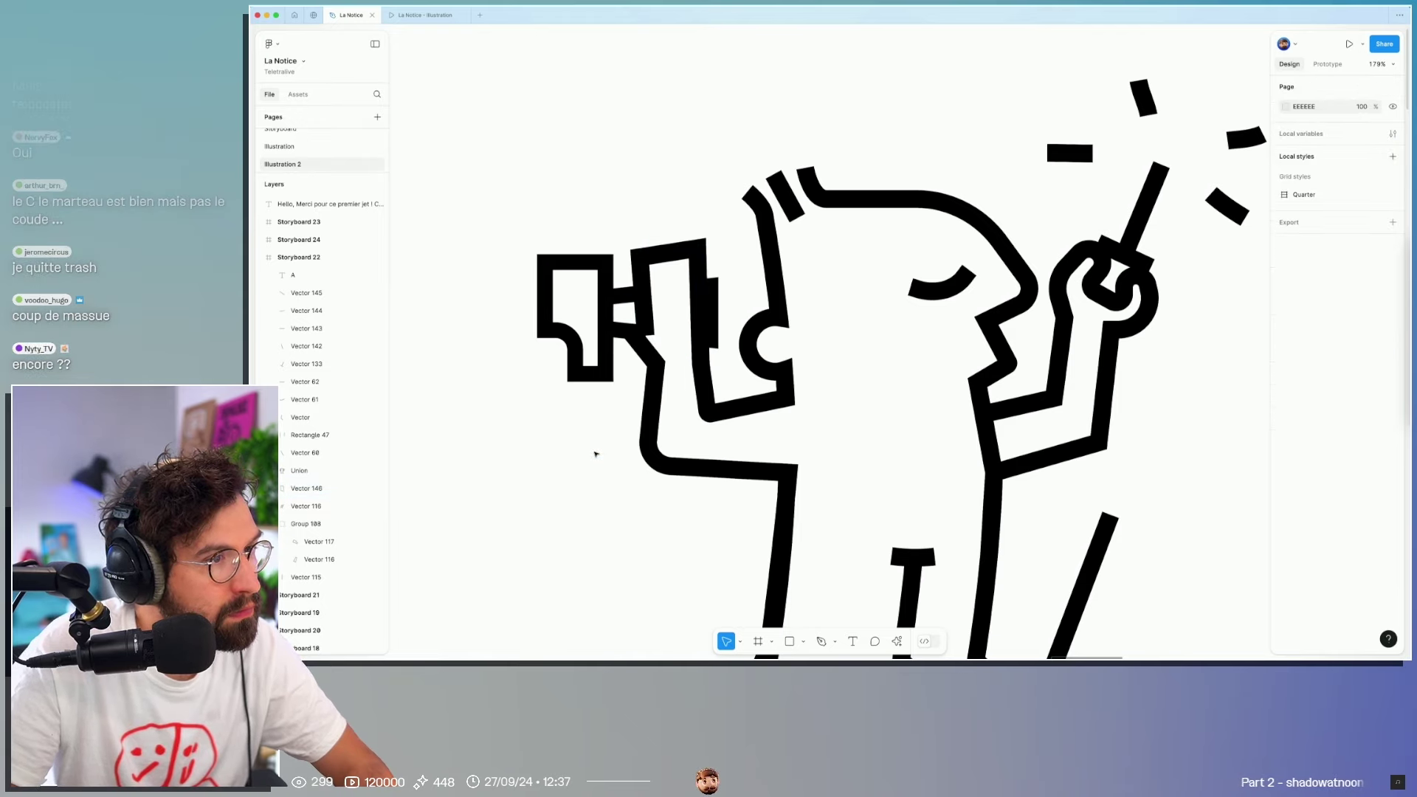
double_click(644, 259)
drag(644, 257, 662, 336)
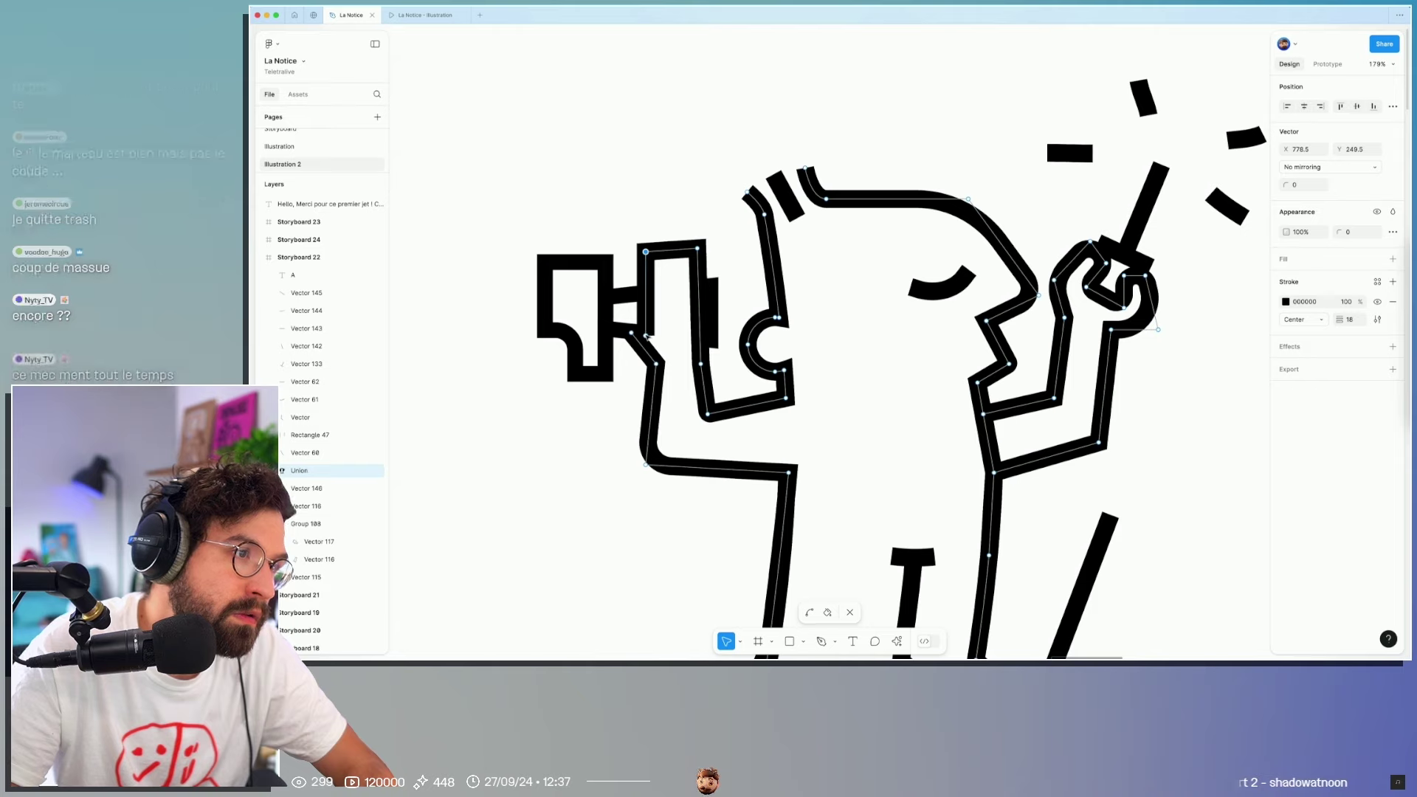
drag(647, 252, 649, 262)
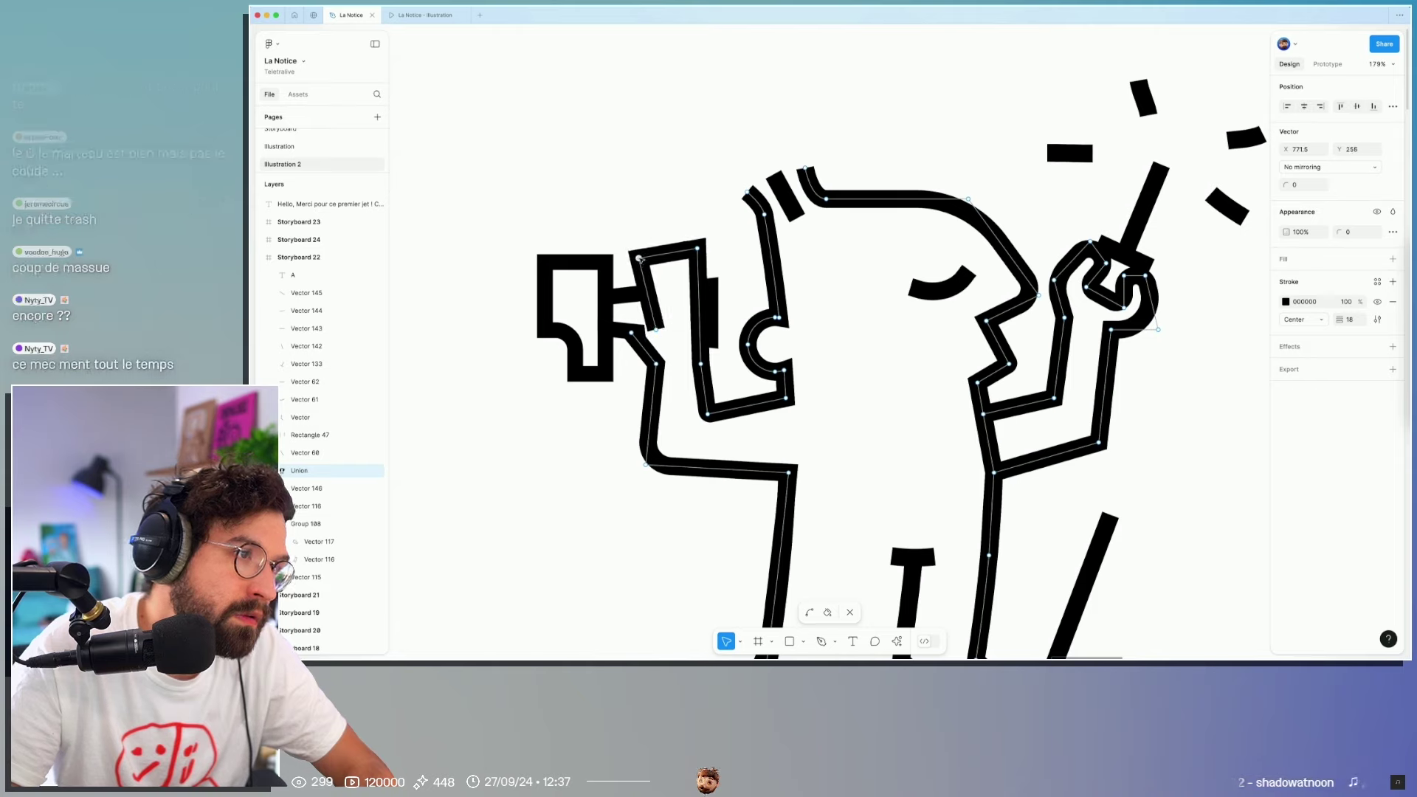
shift+click(698, 248)
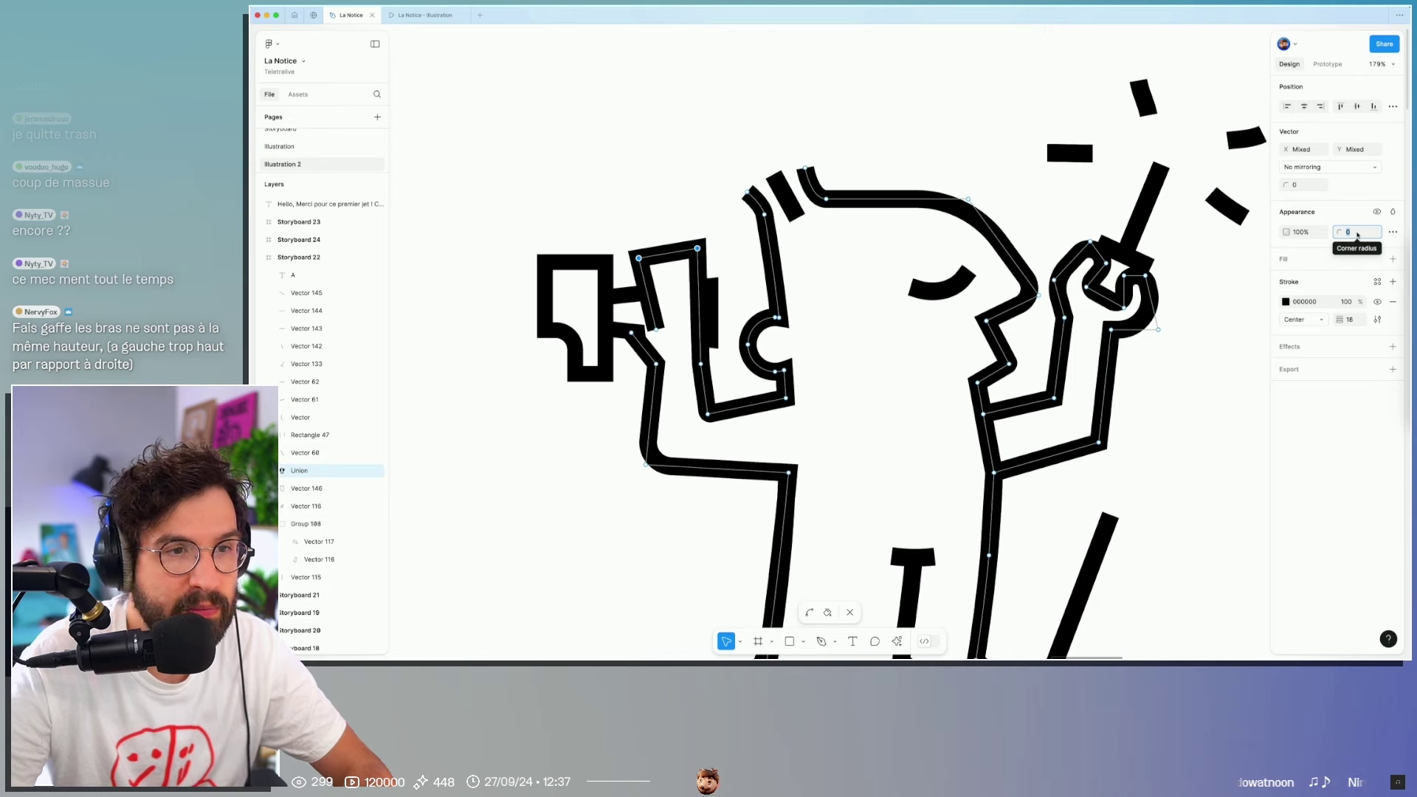
text(1)
text(6)
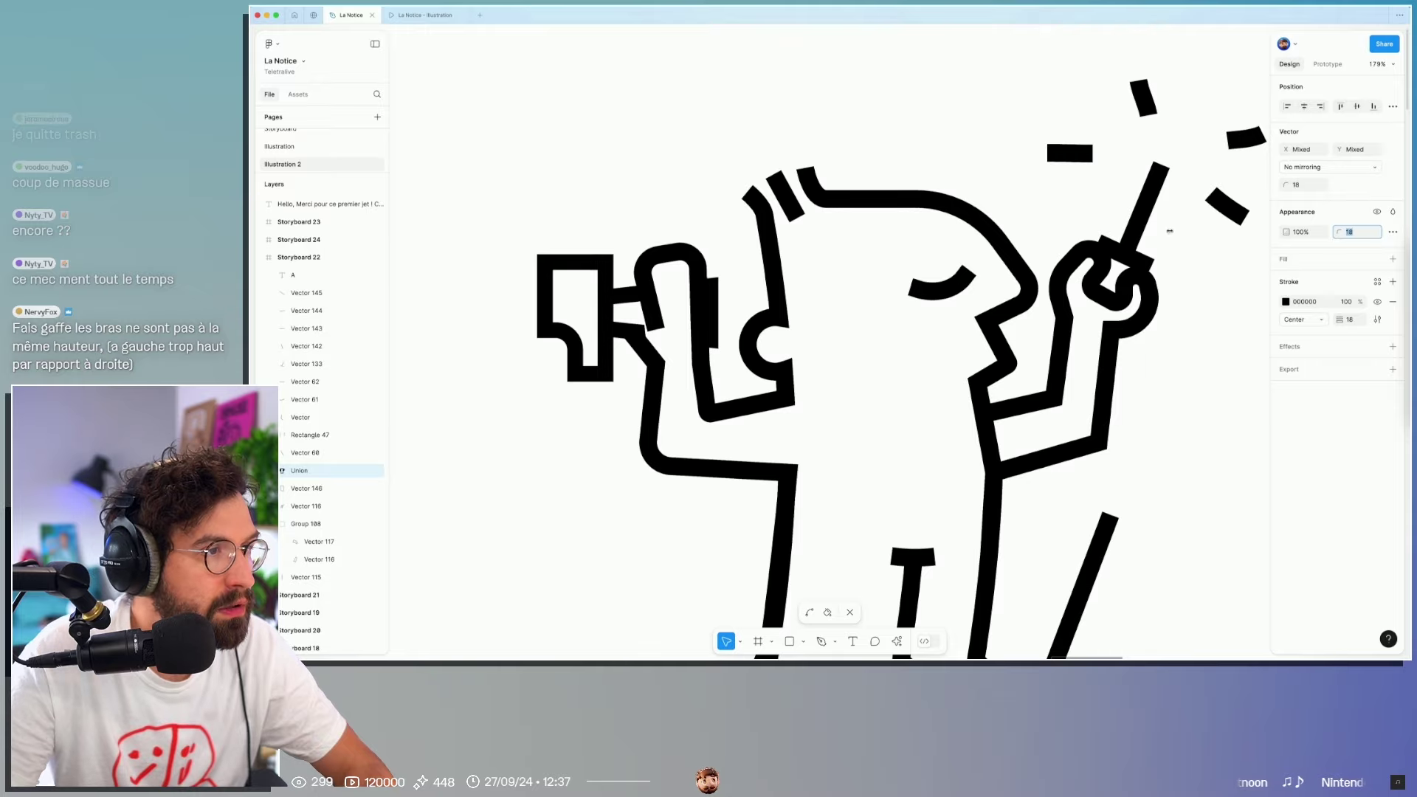
scroll(631, 285, up, 5)
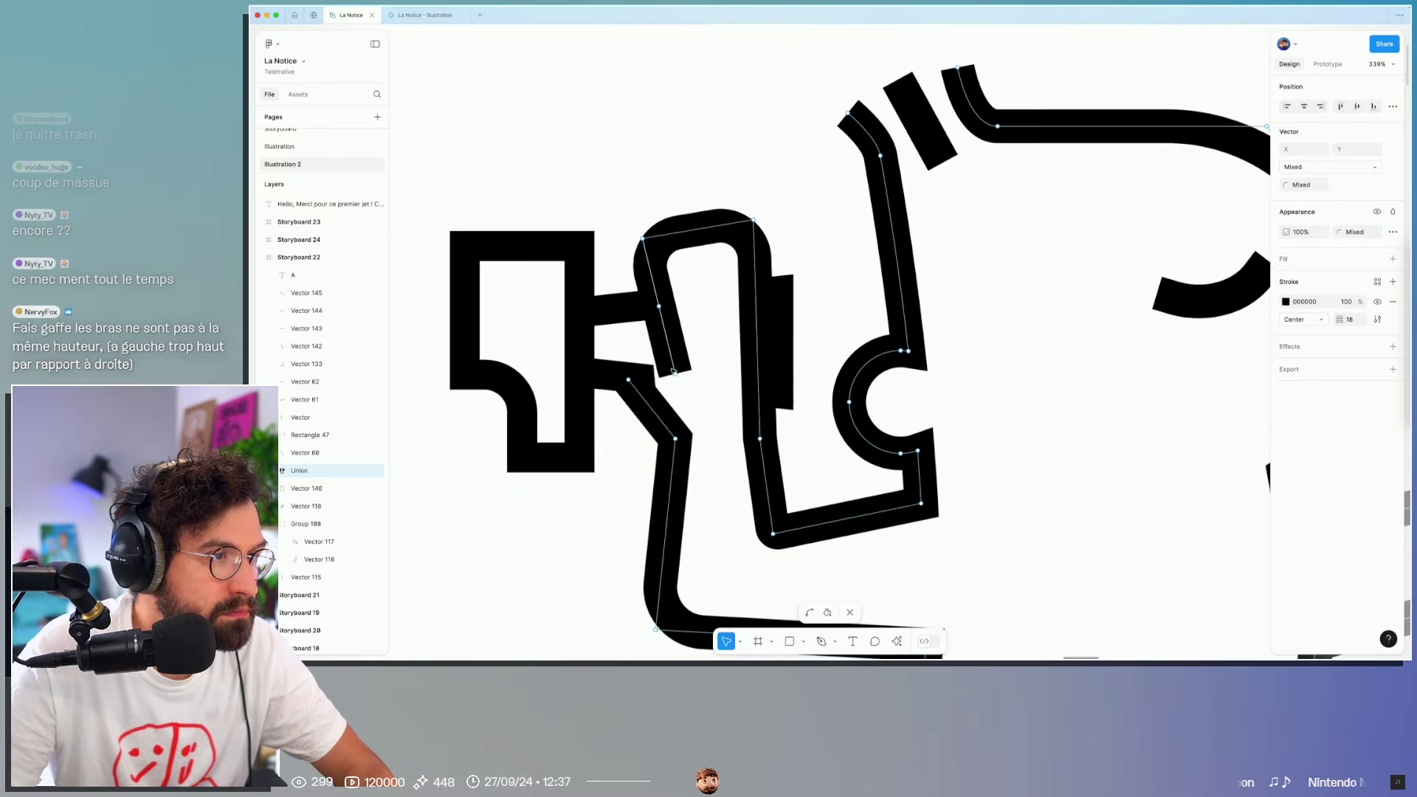
Step: Nudge the arm and hand outline points so the raised arm's rounded top sits lower
drag(673, 379, 661, 382)
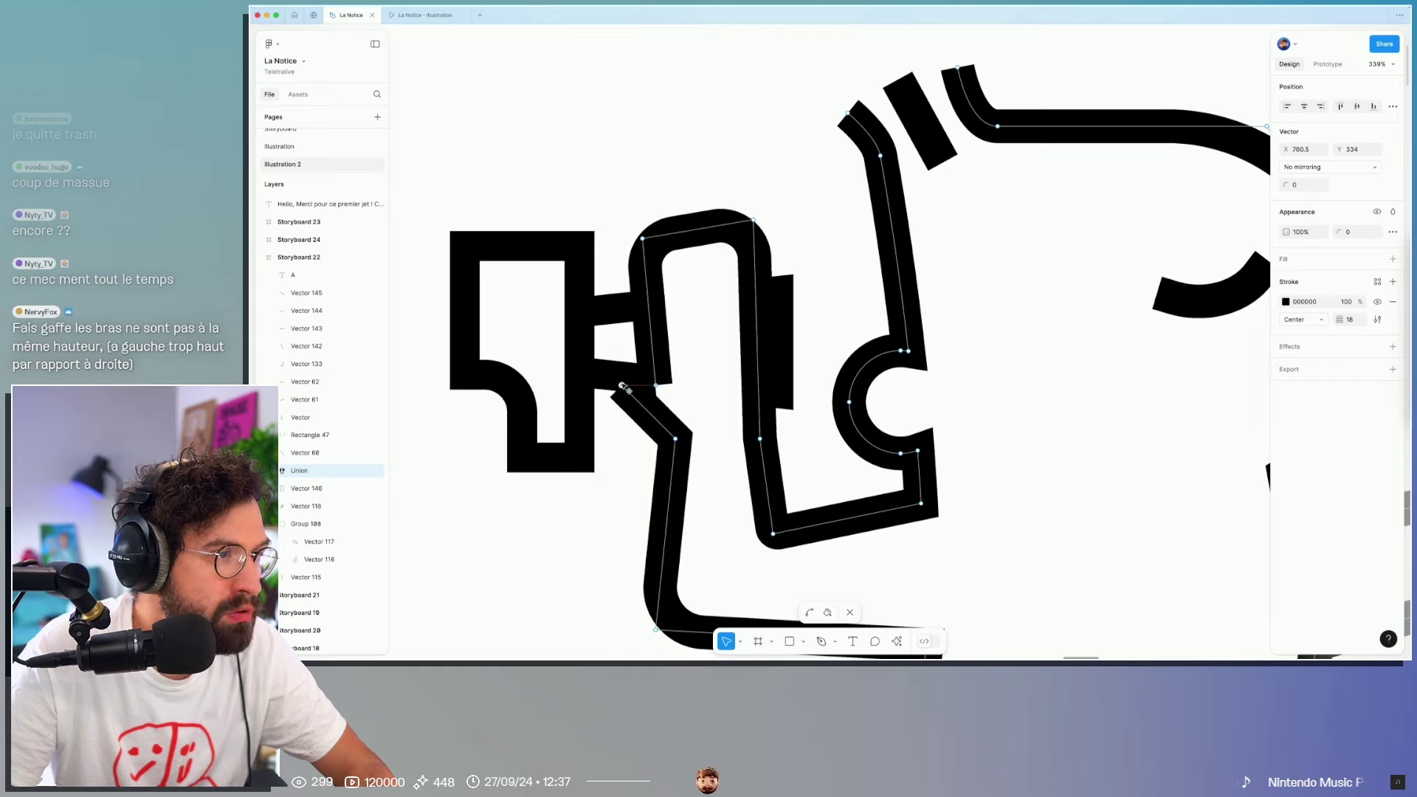
drag(659, 384, 656, 388)
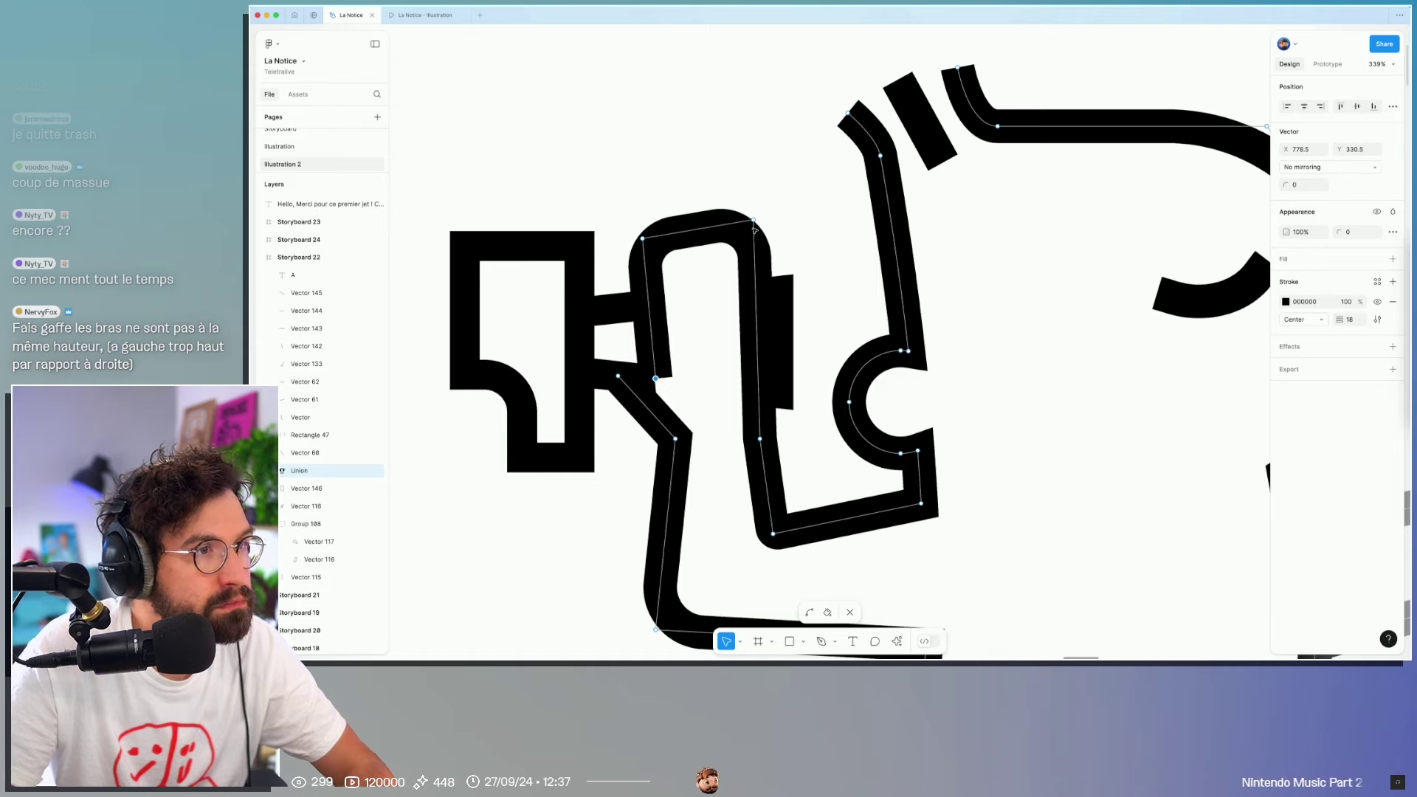
drag(752, 221, 753, 246)
drag(642, 240, 644, 257)
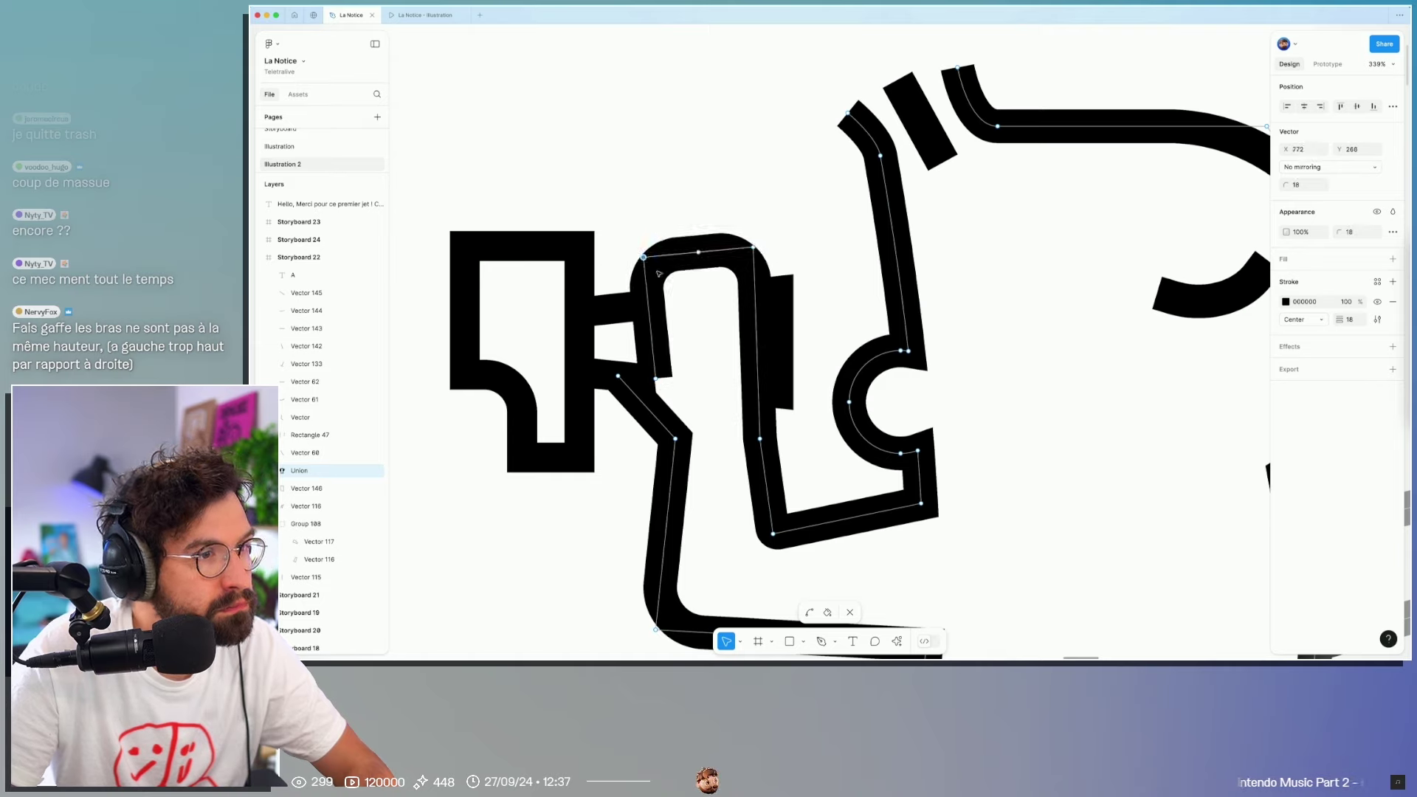
drag(760, 439, 753, 431)
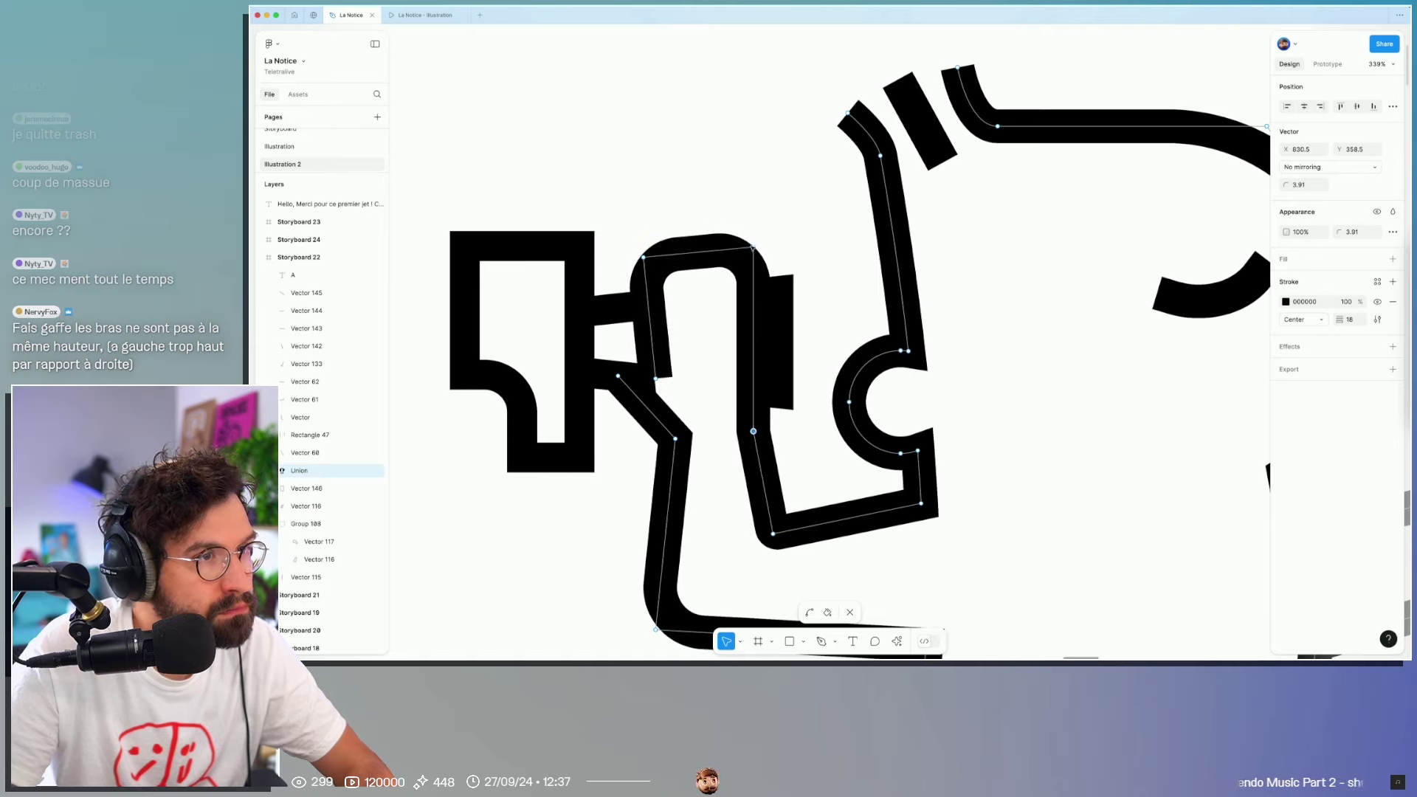
Step: Exit outline editing, zoom out to review the character, then switch to the X post
key(Escape)
key(Escape)
scroll(774, 218, down, 5)
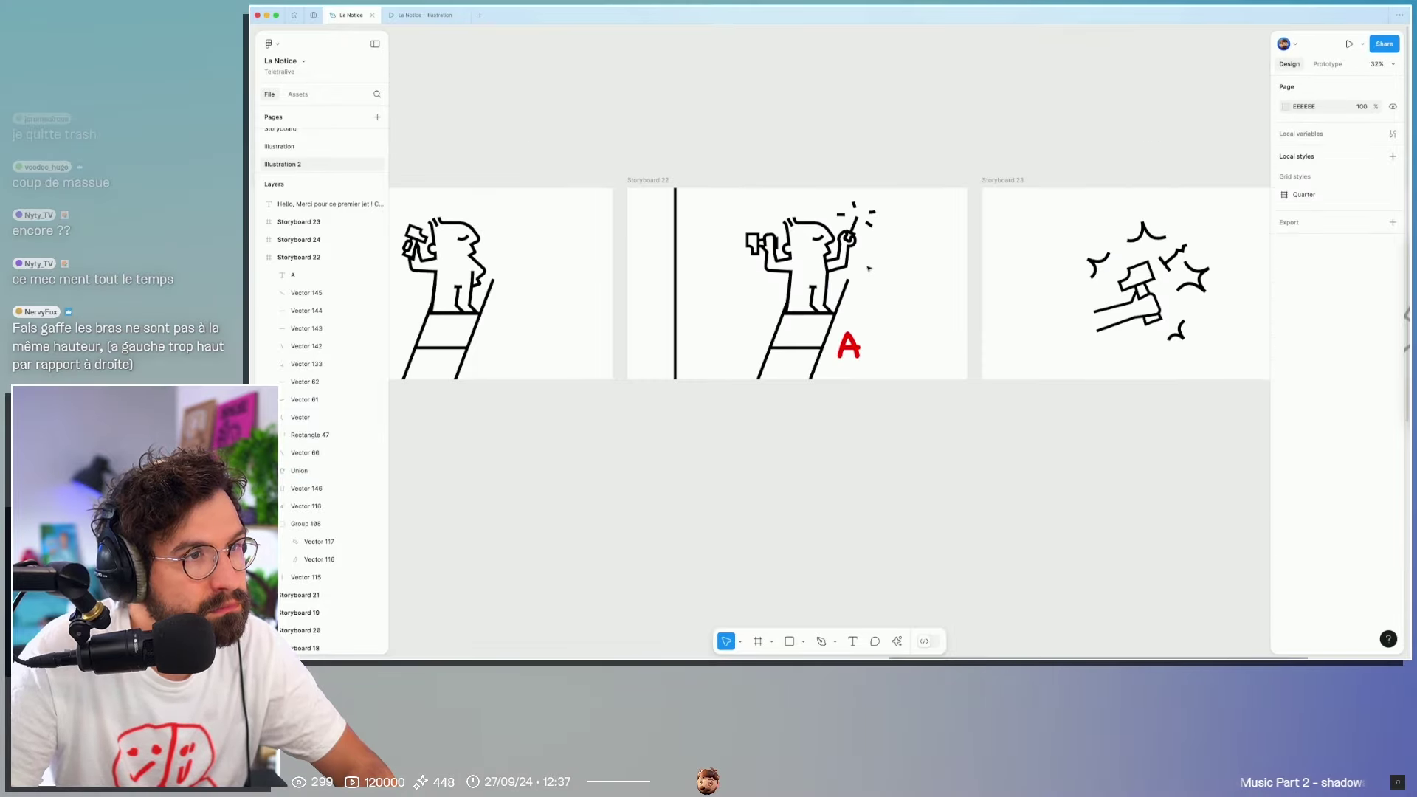
scroll(768, 242, up, 5)
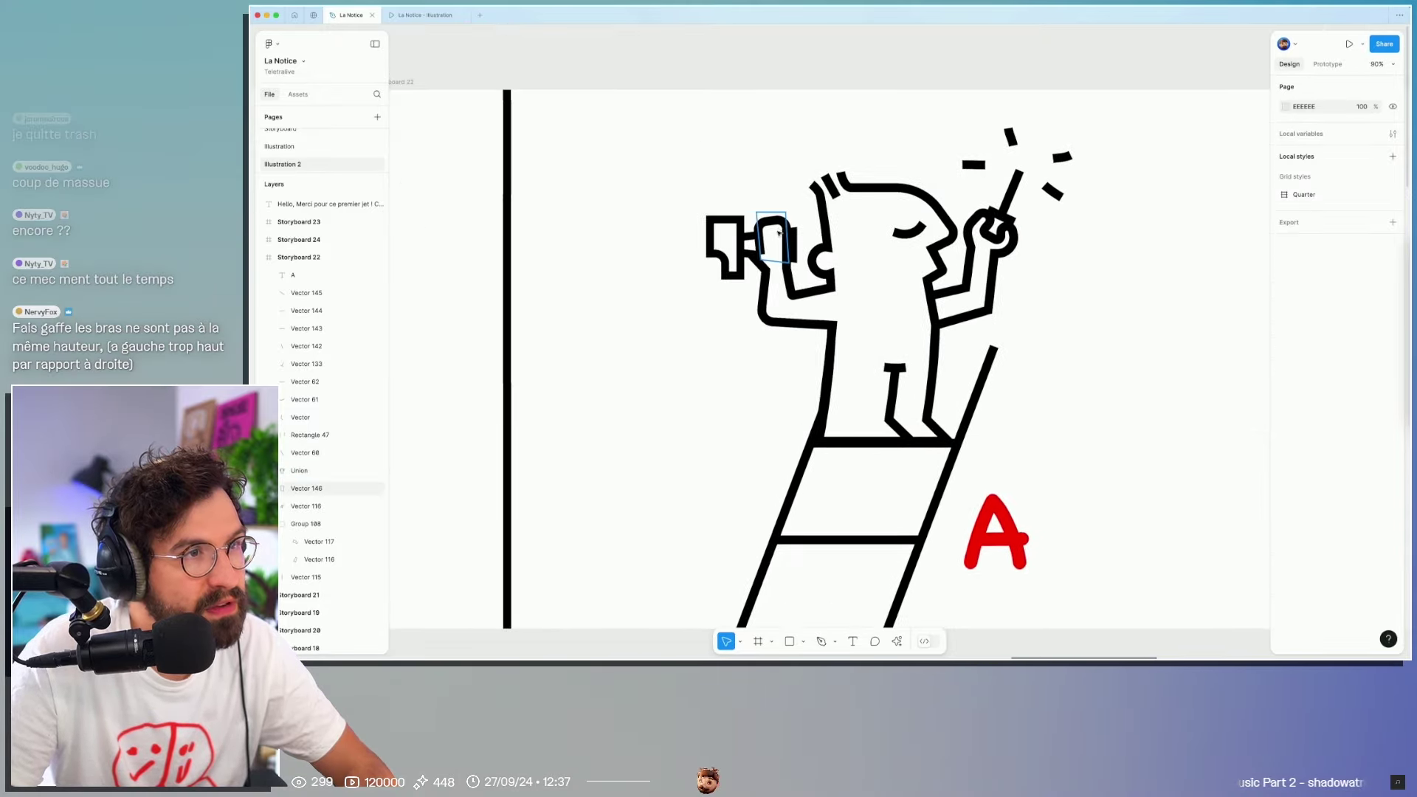
scroll(778, 236, up, 2)
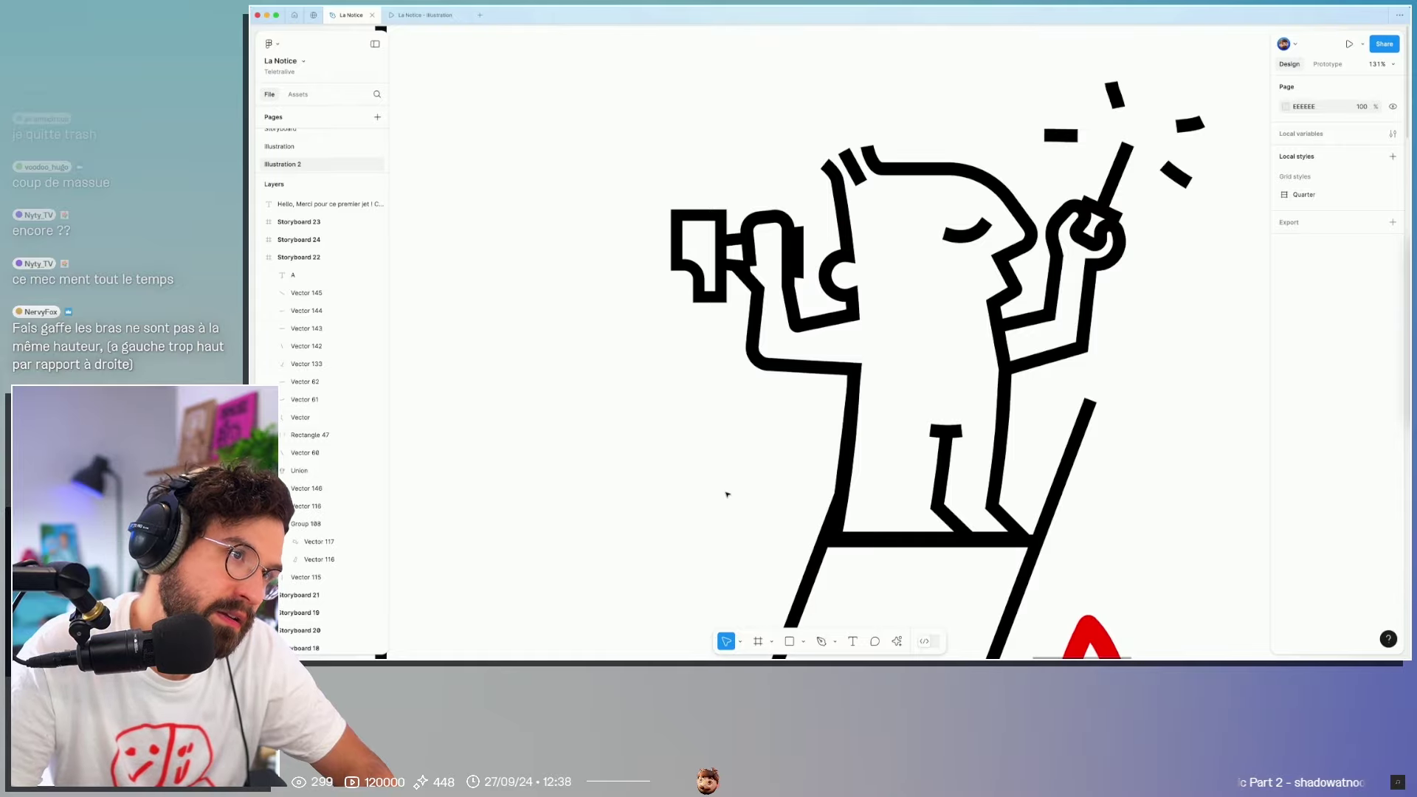
key(ctrl+Left)
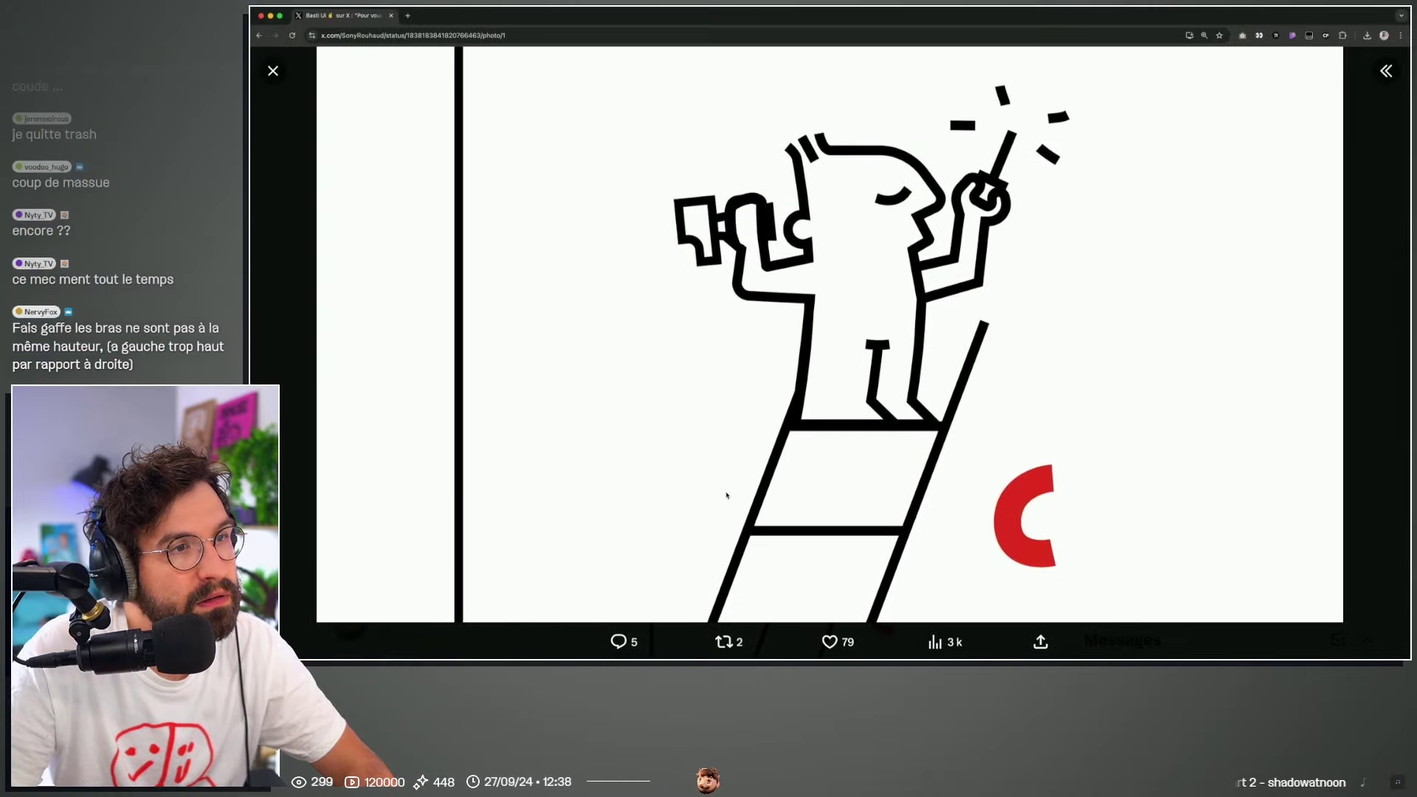
key(ctrl+Right)
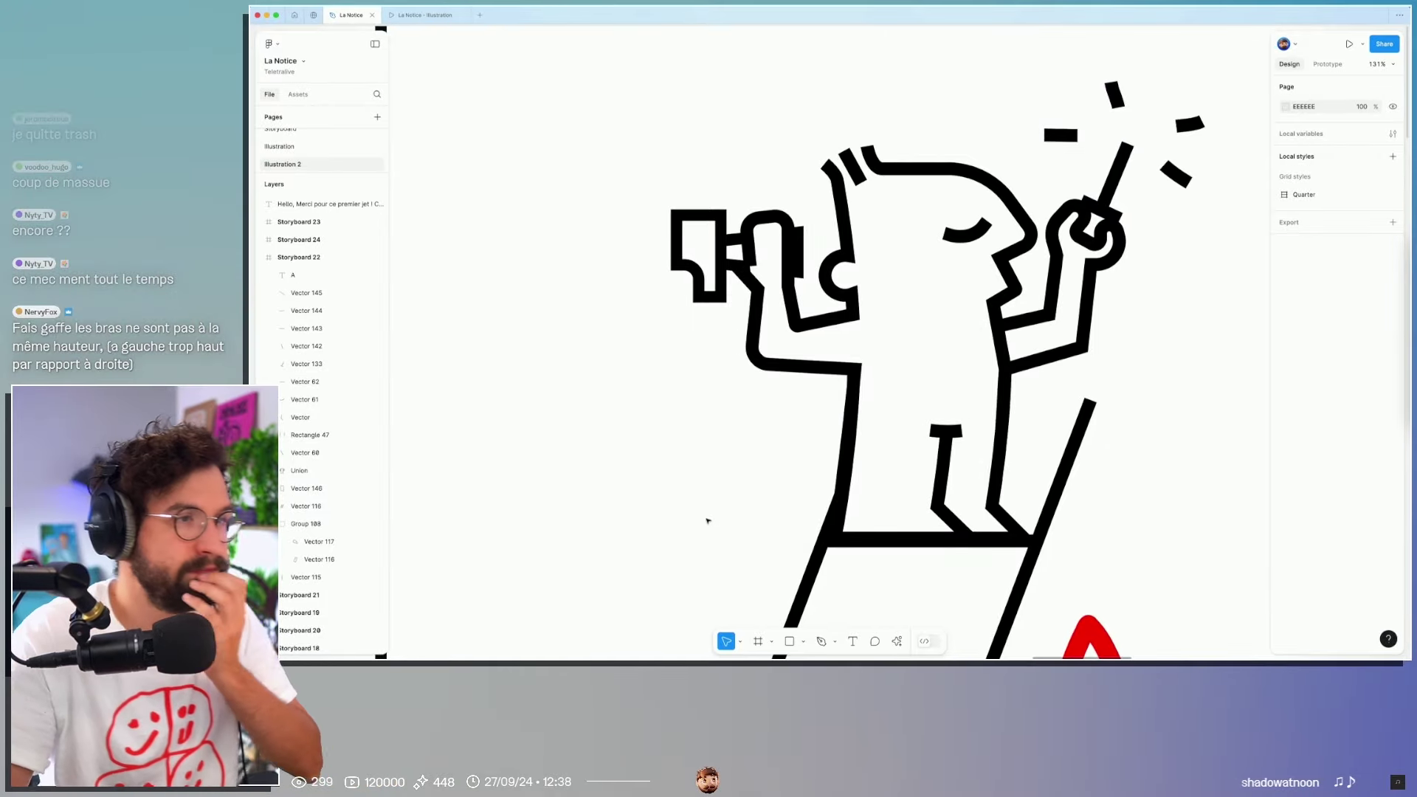
key(ctrl+Left)
Step: Browse the X replies' redrawn versions of the character, then go back to Figma
key(Escape)
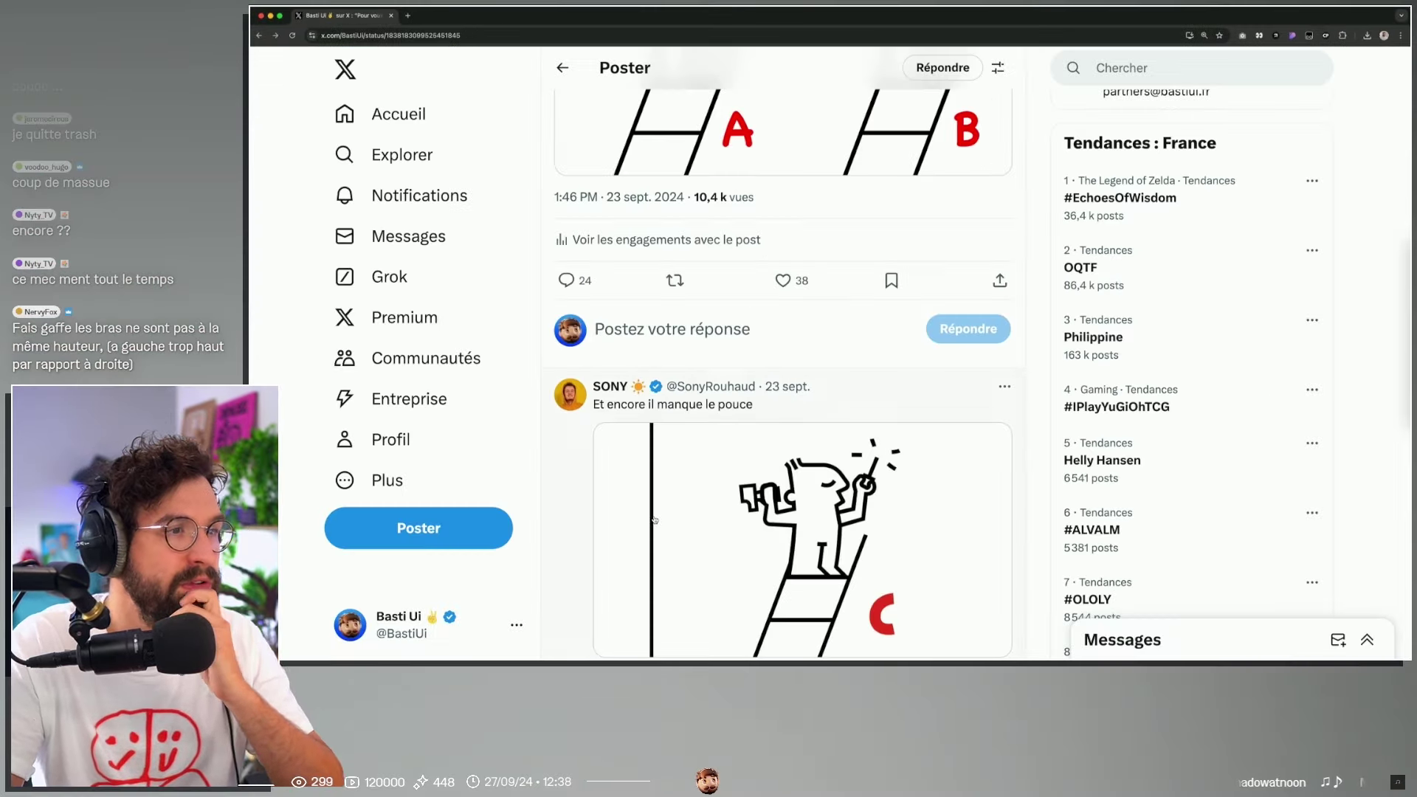
scroll(654, 519, down, 2)
scroll(664, 539, down, 2)
scroll(675, 557, down, 1)
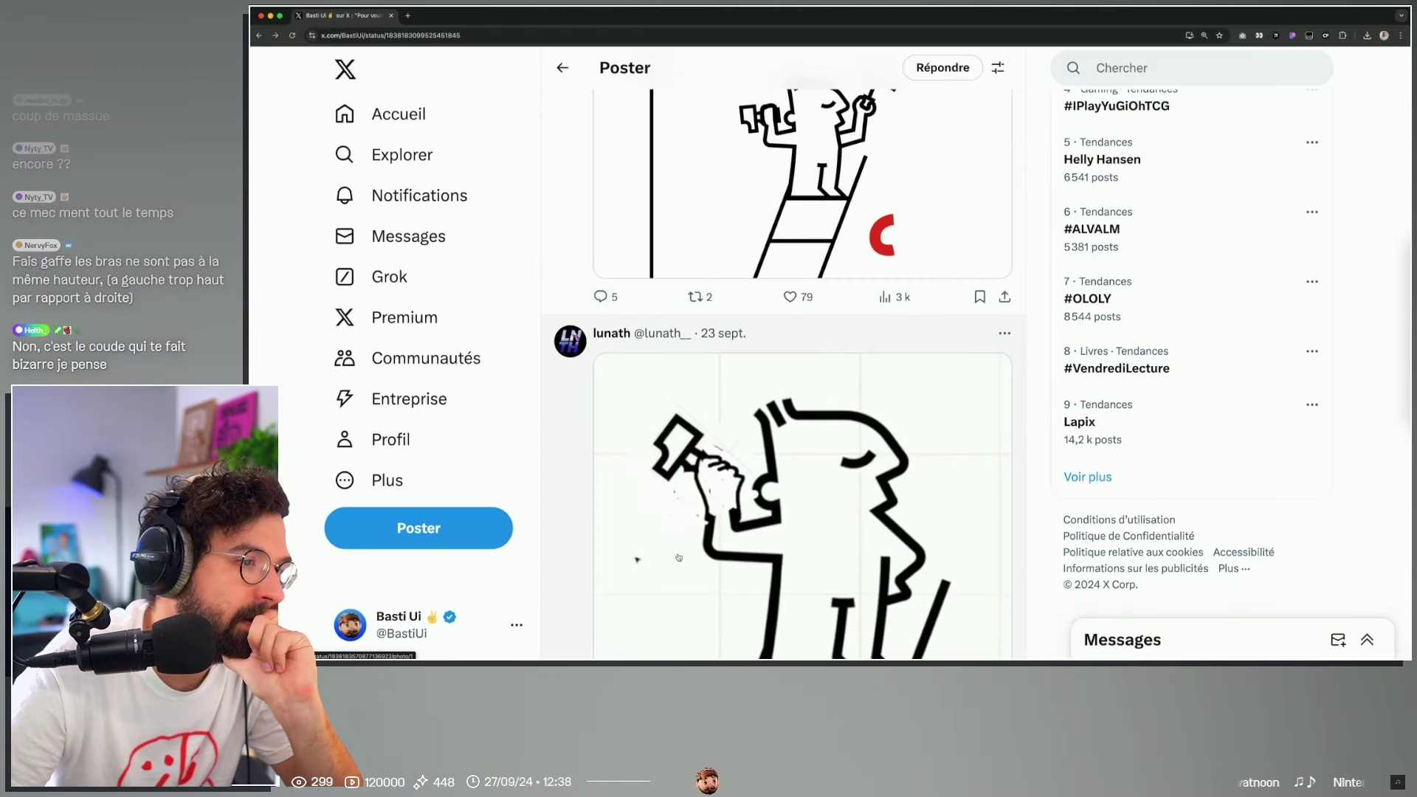
scroll(721, 492, down, 1)
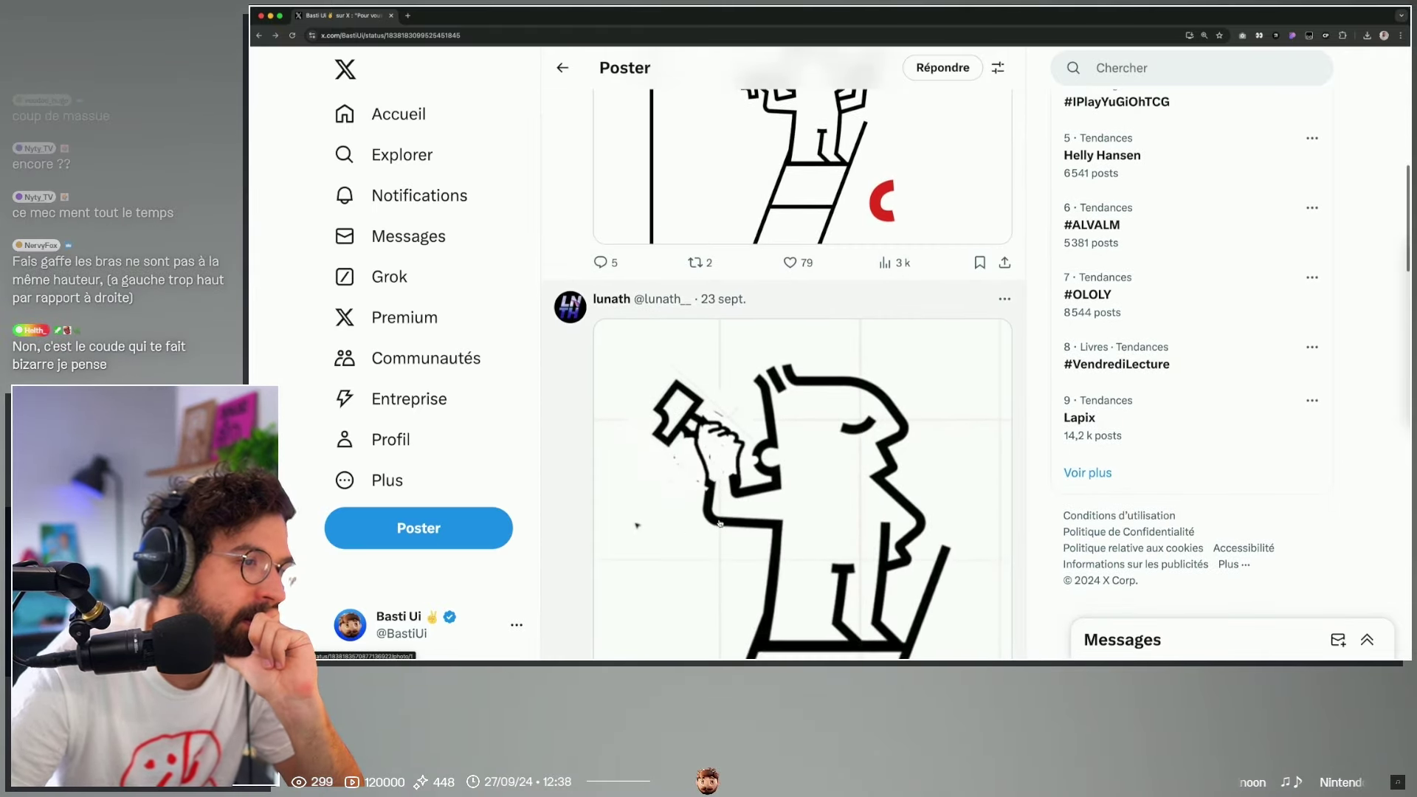
scroll(754, 546, down, 2)
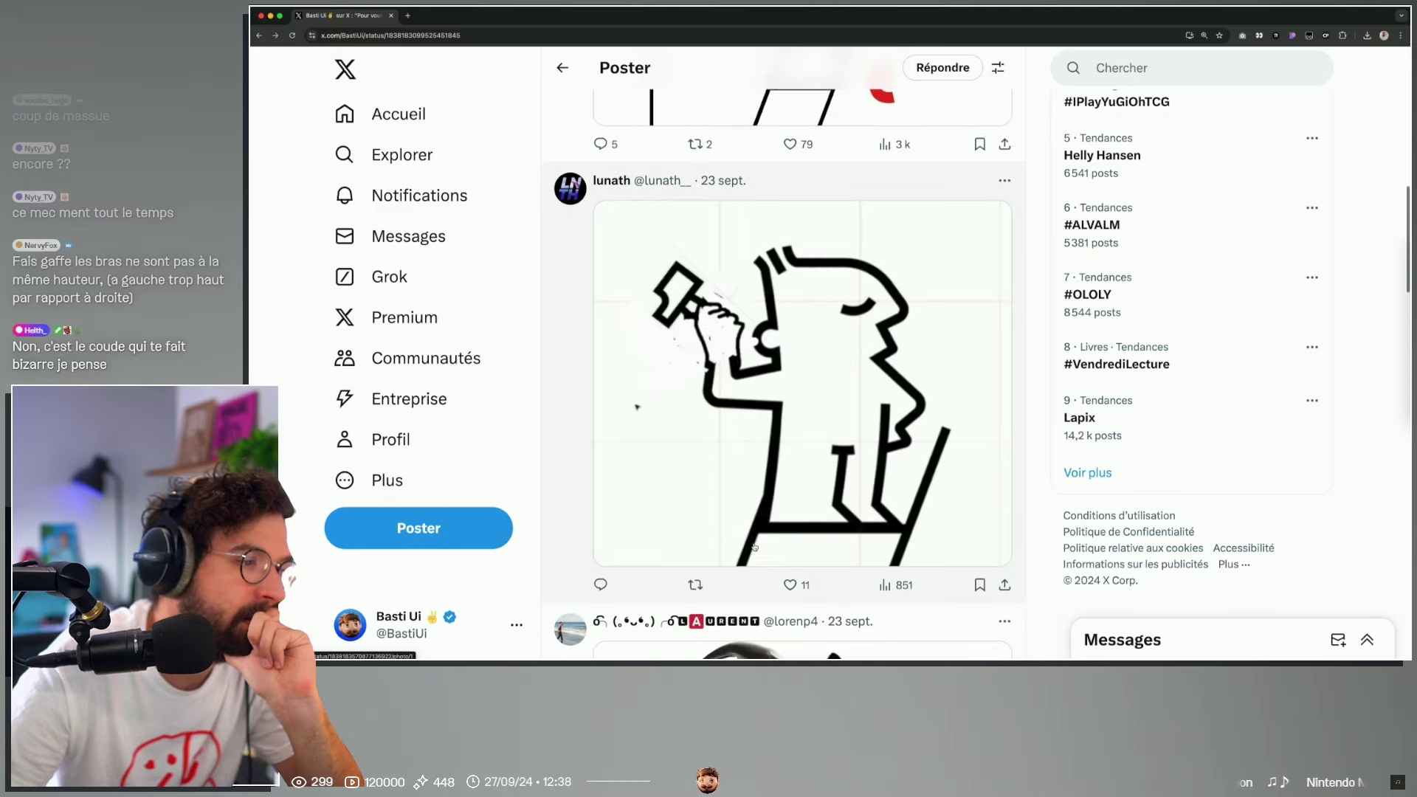
scroll(737, 427, up, 5)
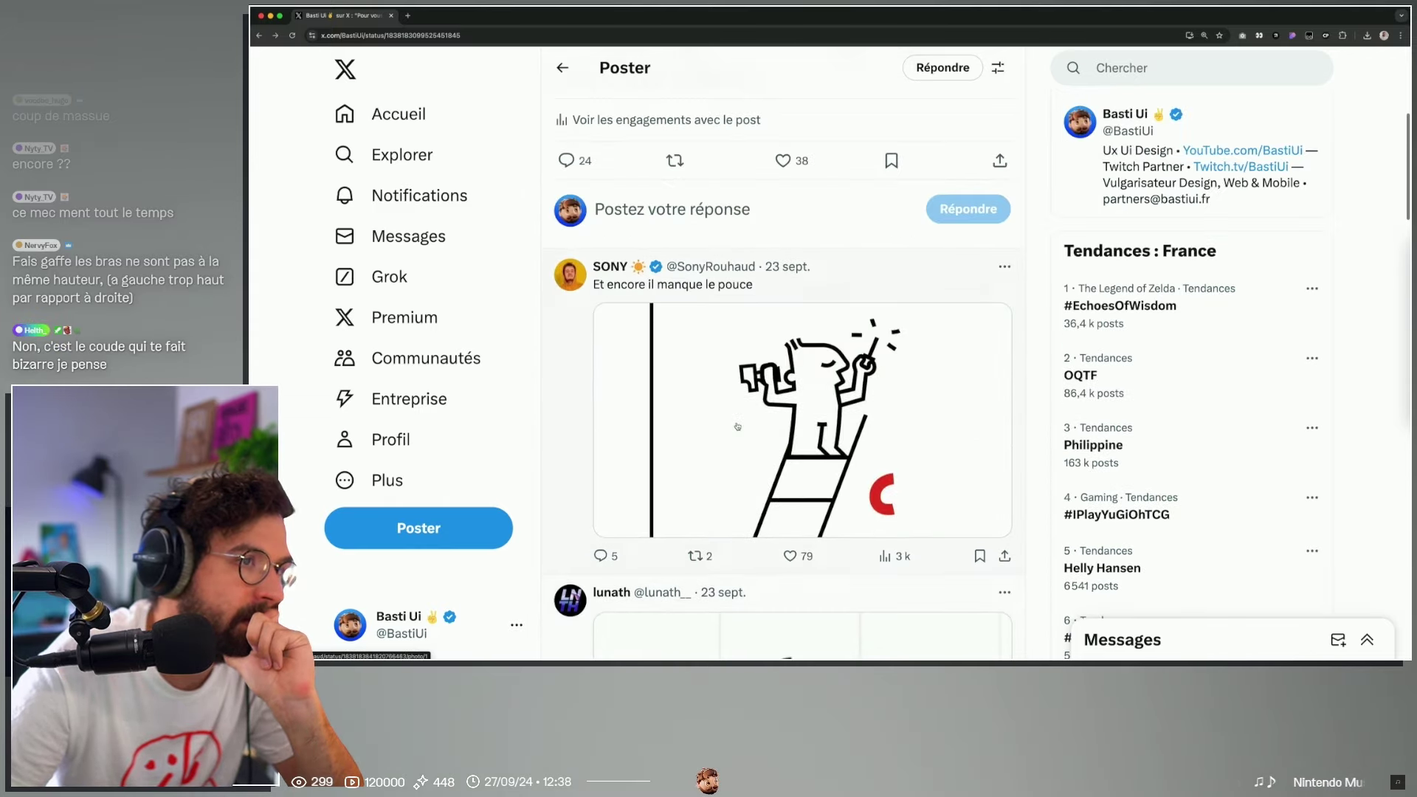
scroll(737, 426, down, 5)
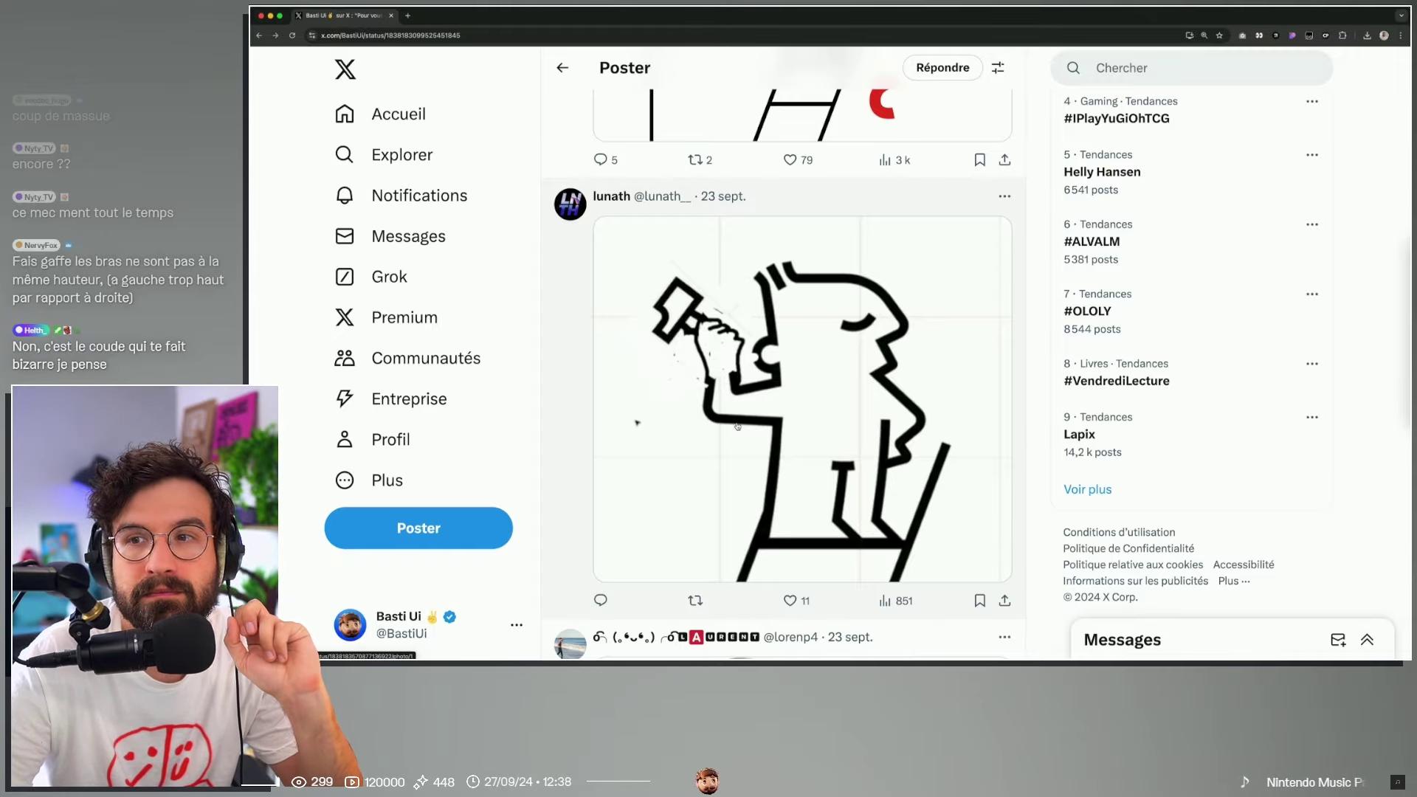
key(ctrl+Right)
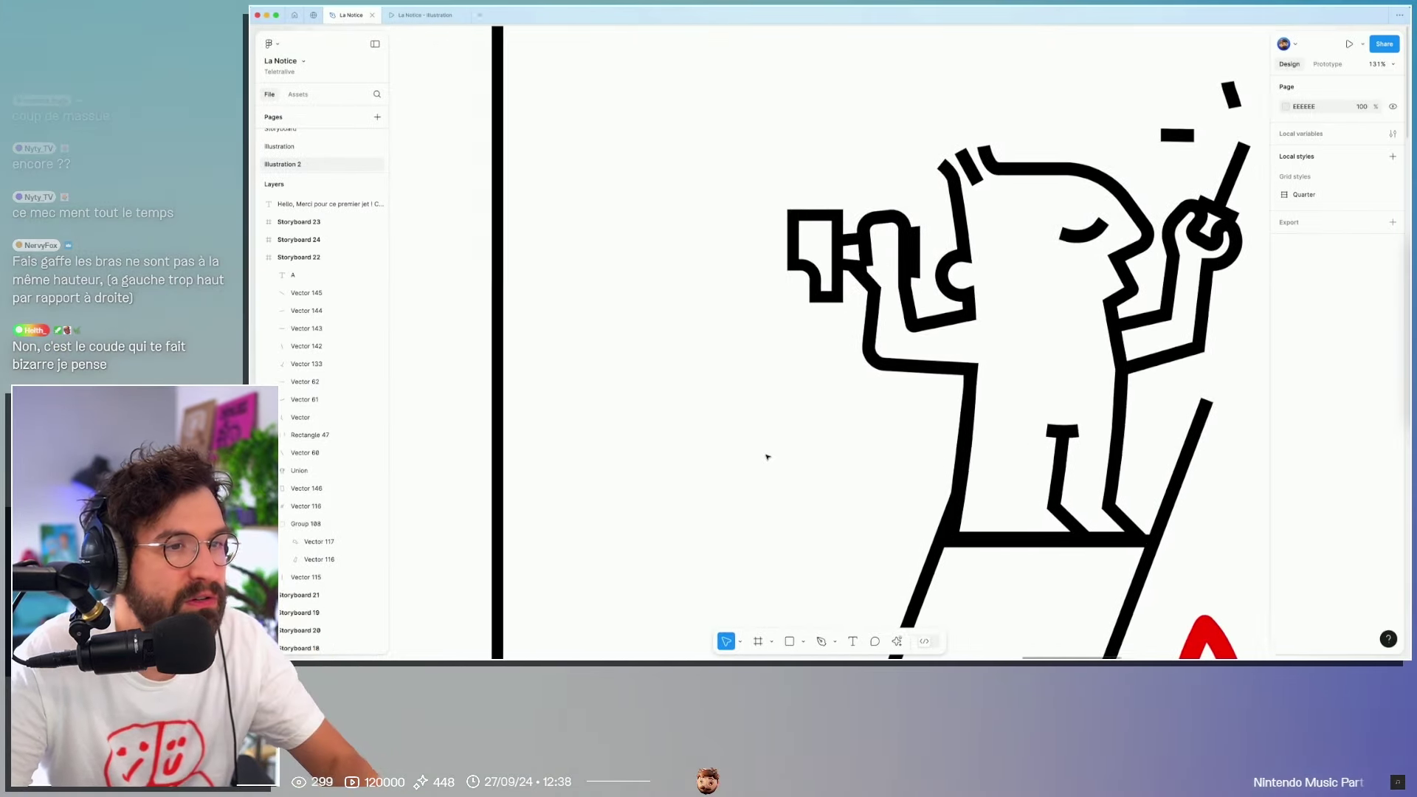
Step: Delete the red letter A from Storyboard 22
scroll(870, 465, right, 5)
click(656, 414)
scroll(657, 415, down, 5)
scroll(763, 469, down, 5)
scroll(845, 535, up, 5)
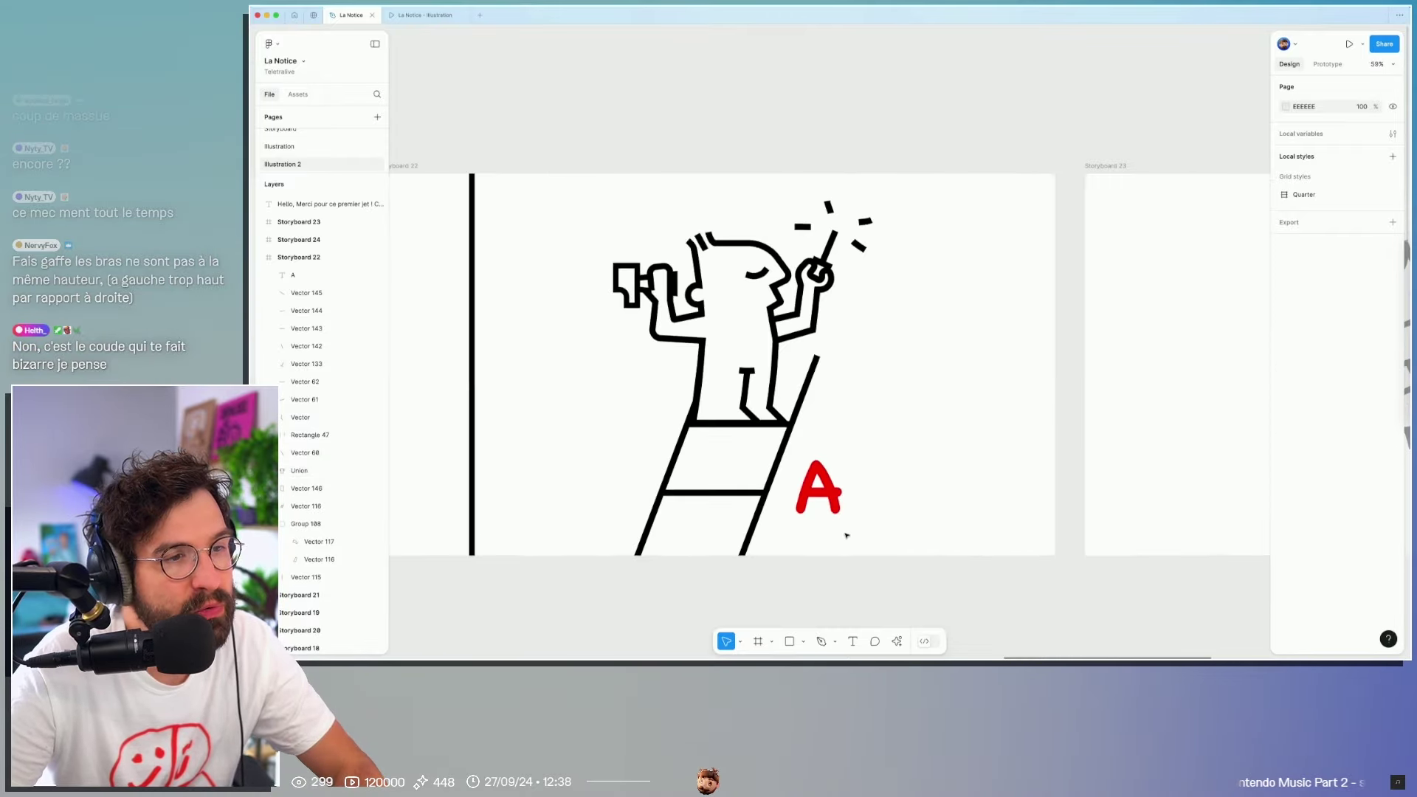
scroll(845, 534, up, 5)
click(819, 472)
key(Delete)
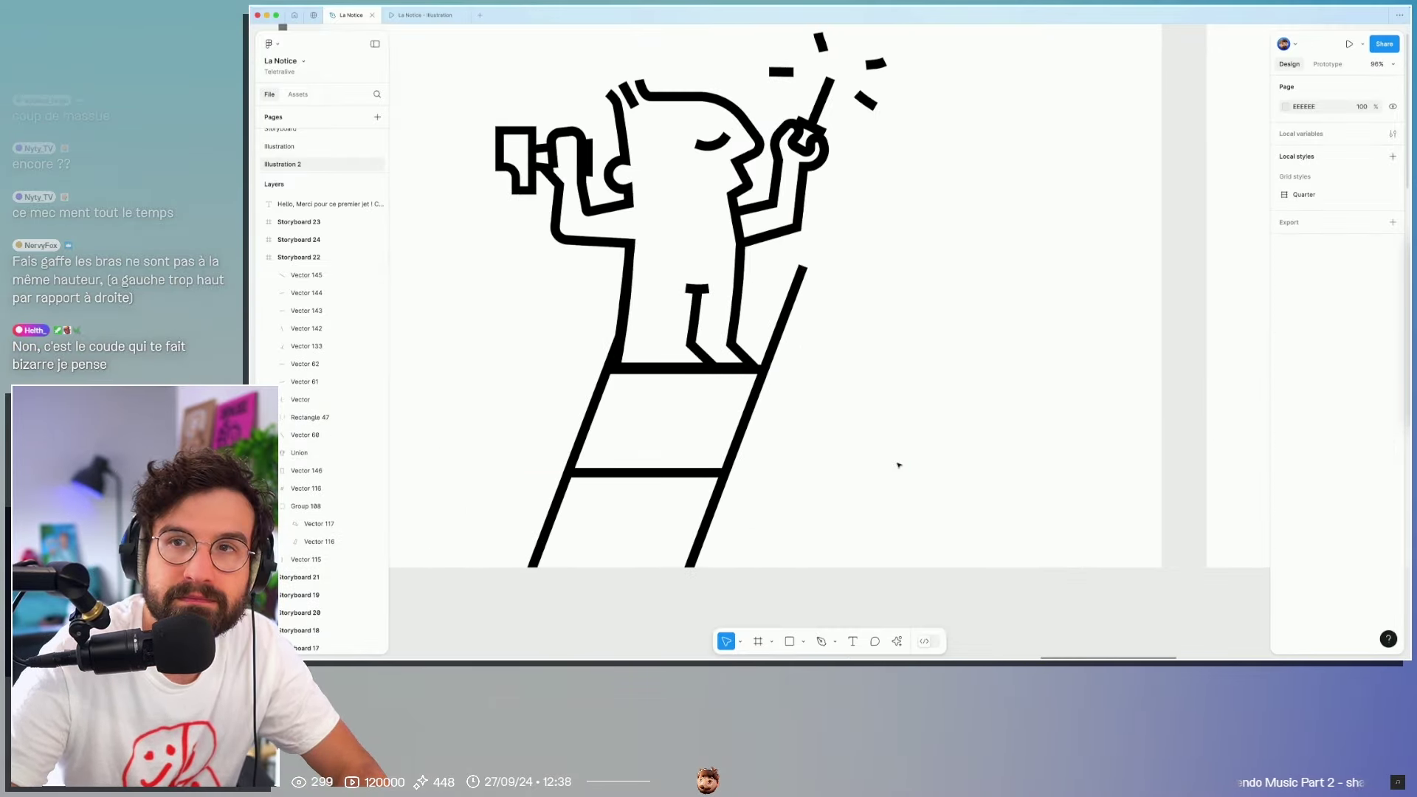
scroll(812, 457, left, 3)
scroll(811, 458, up, 2)
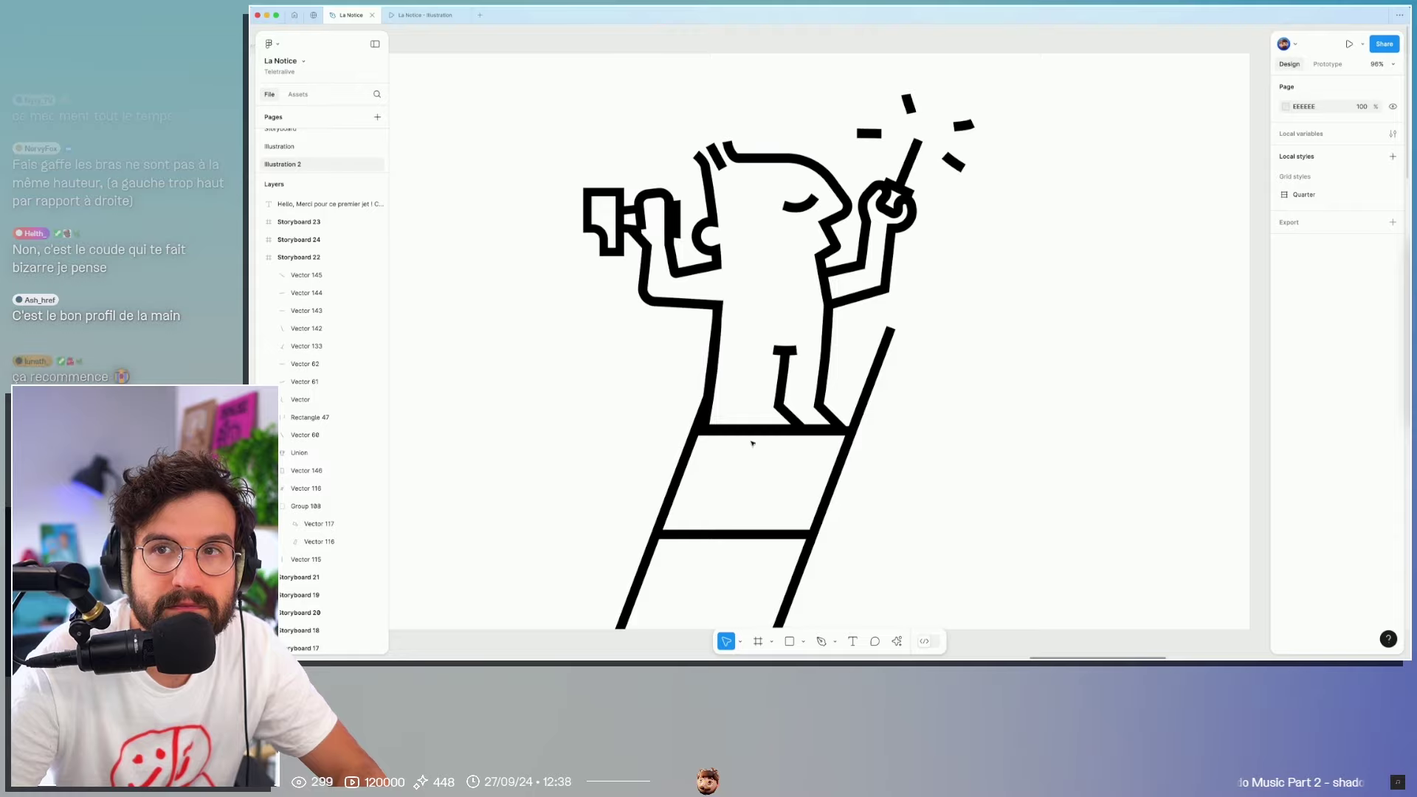
scroll(762, 447, left, 3)
scroll(762, 448, up, 3)
Step: Duplicate the Storyboard 22 frame into a copy directly below the original
key(ctrl+Left)
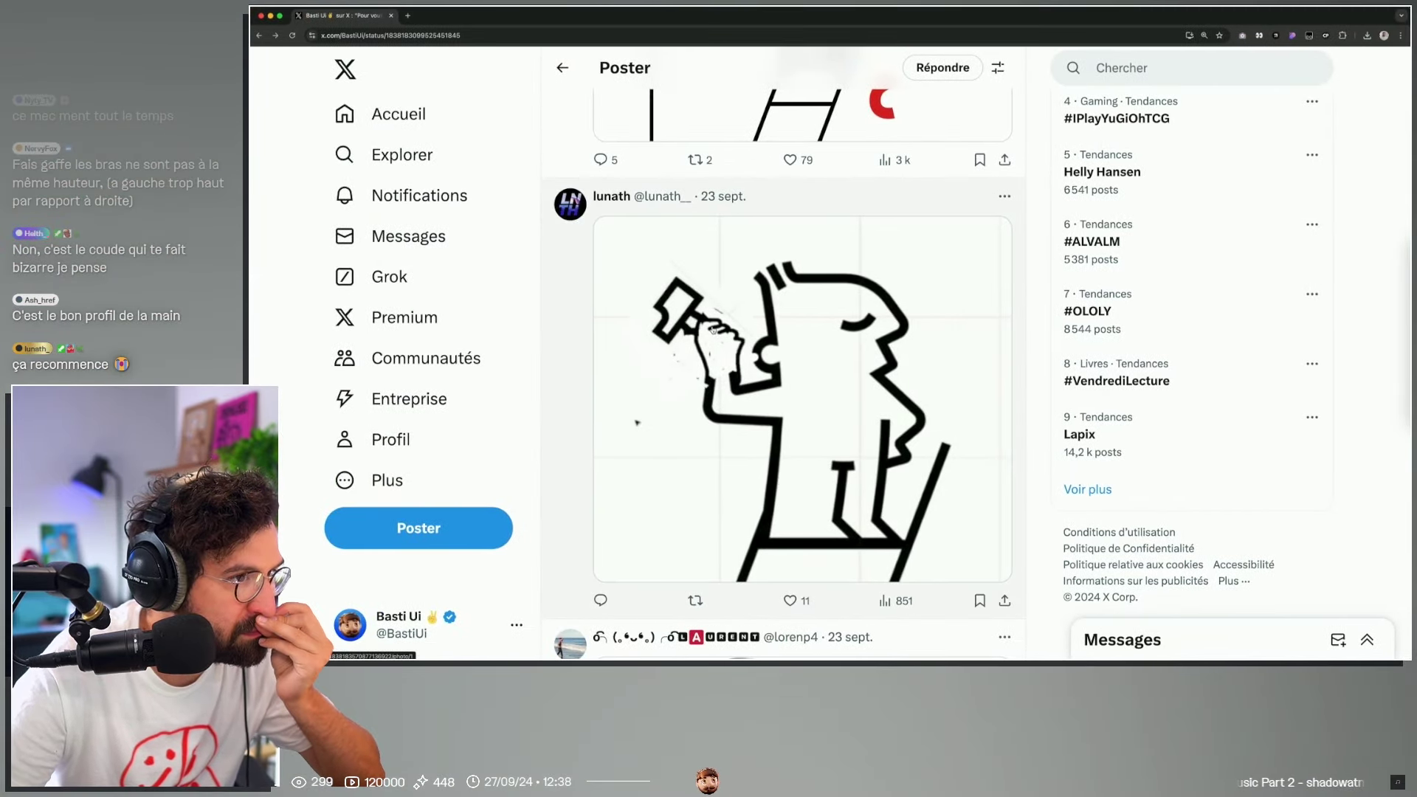
key(ctrl+Right)
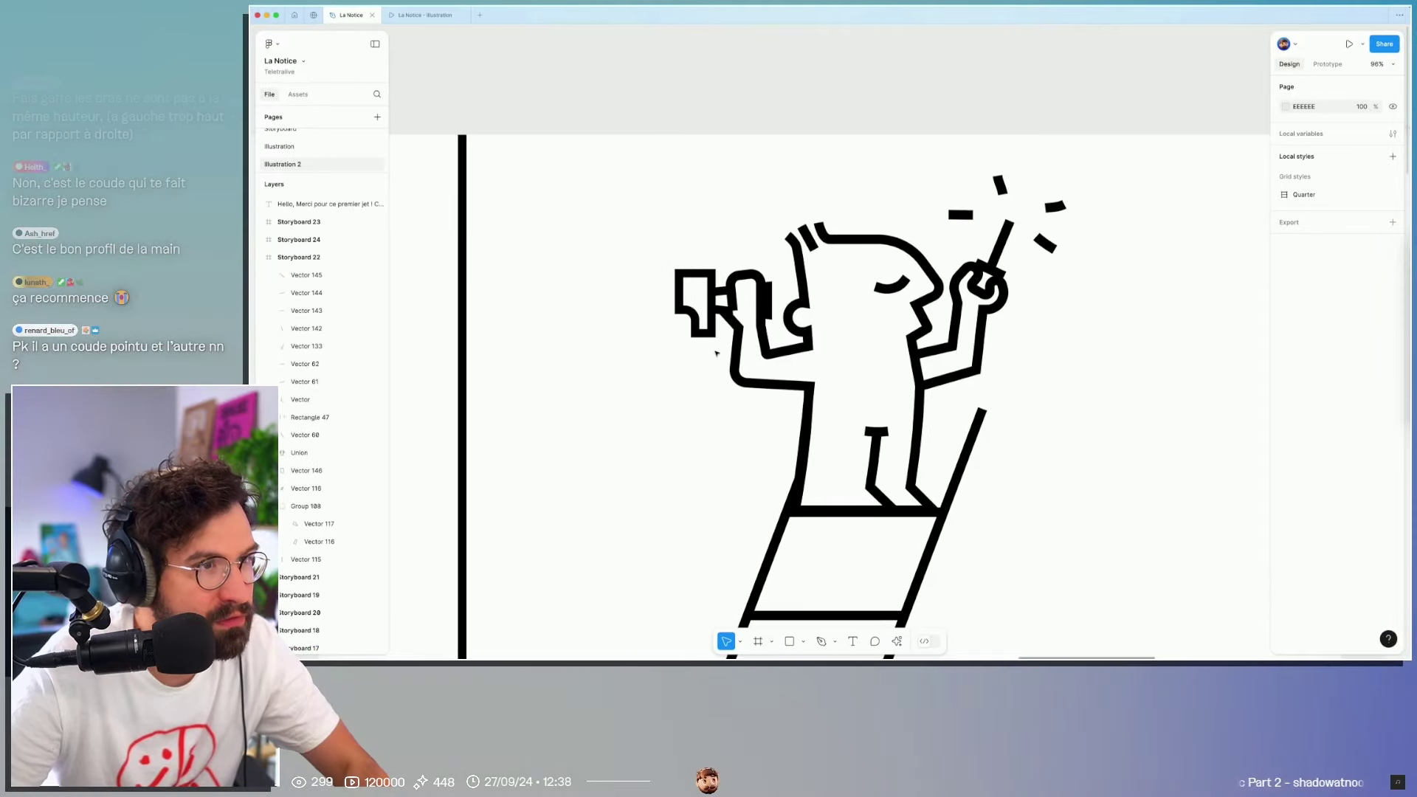
scroll(715, 351, down, 5)
click(673, 291)
drag(673, 291, 673, 458)
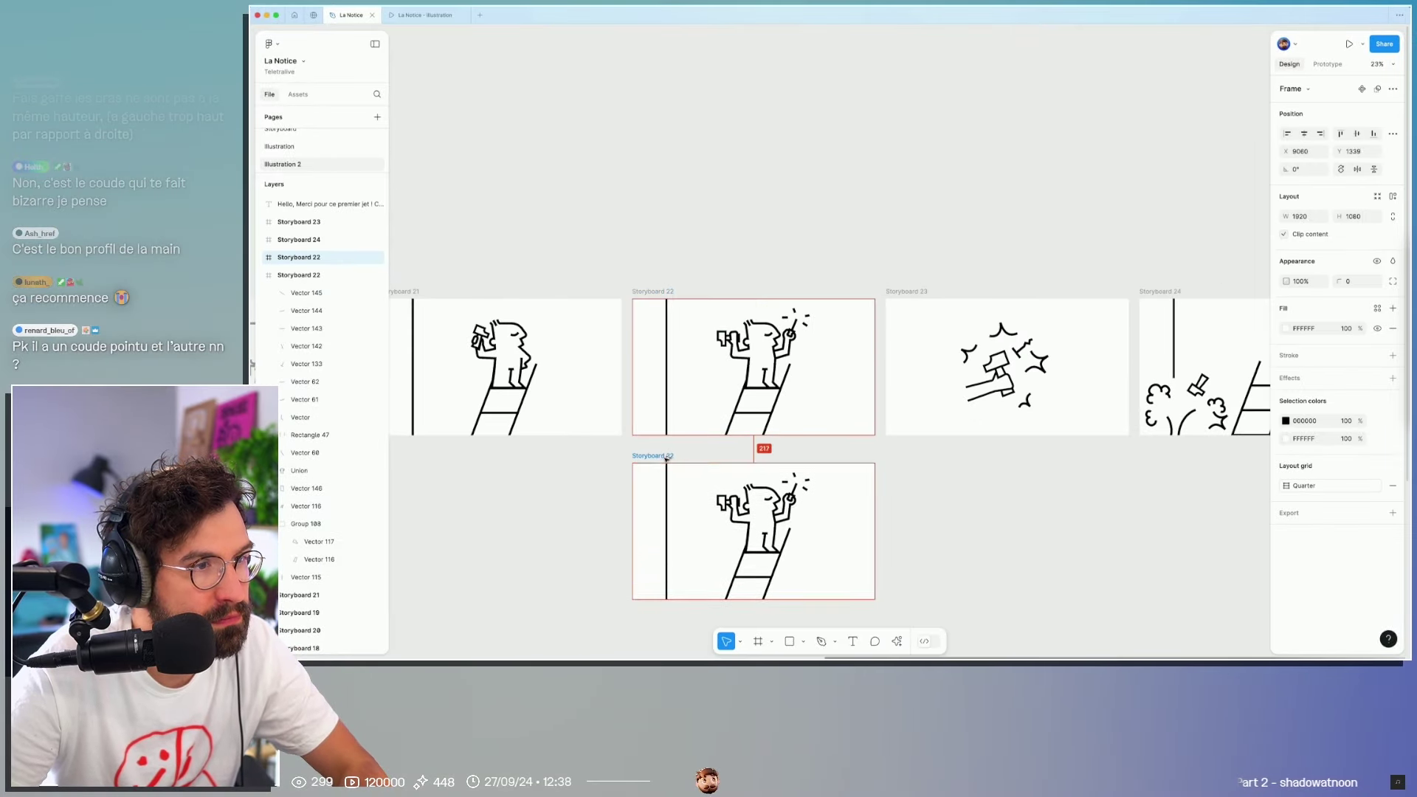
scroll(740, 361, up, 5)
scroll(740, 362, up, 4)
click(810, 312)
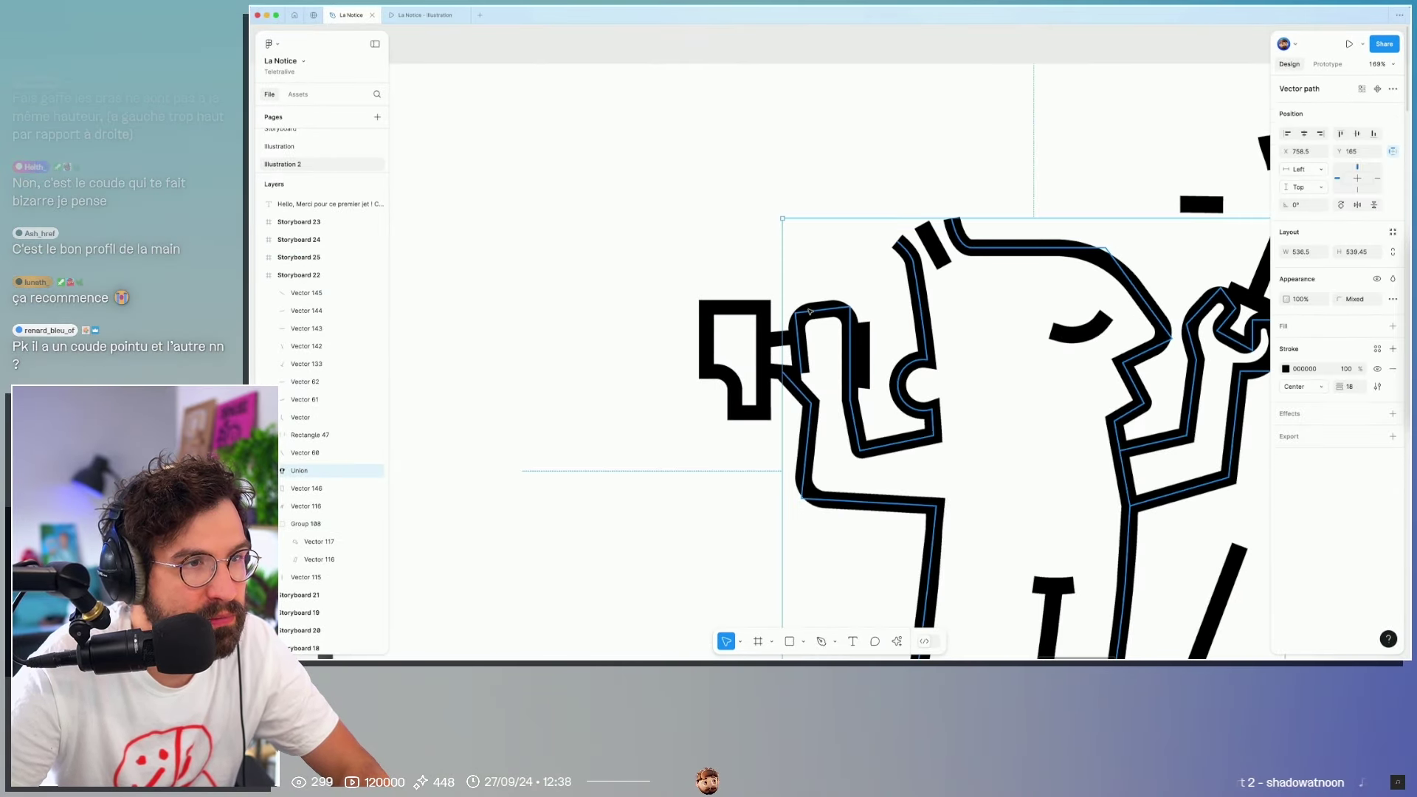
click(749, 294)
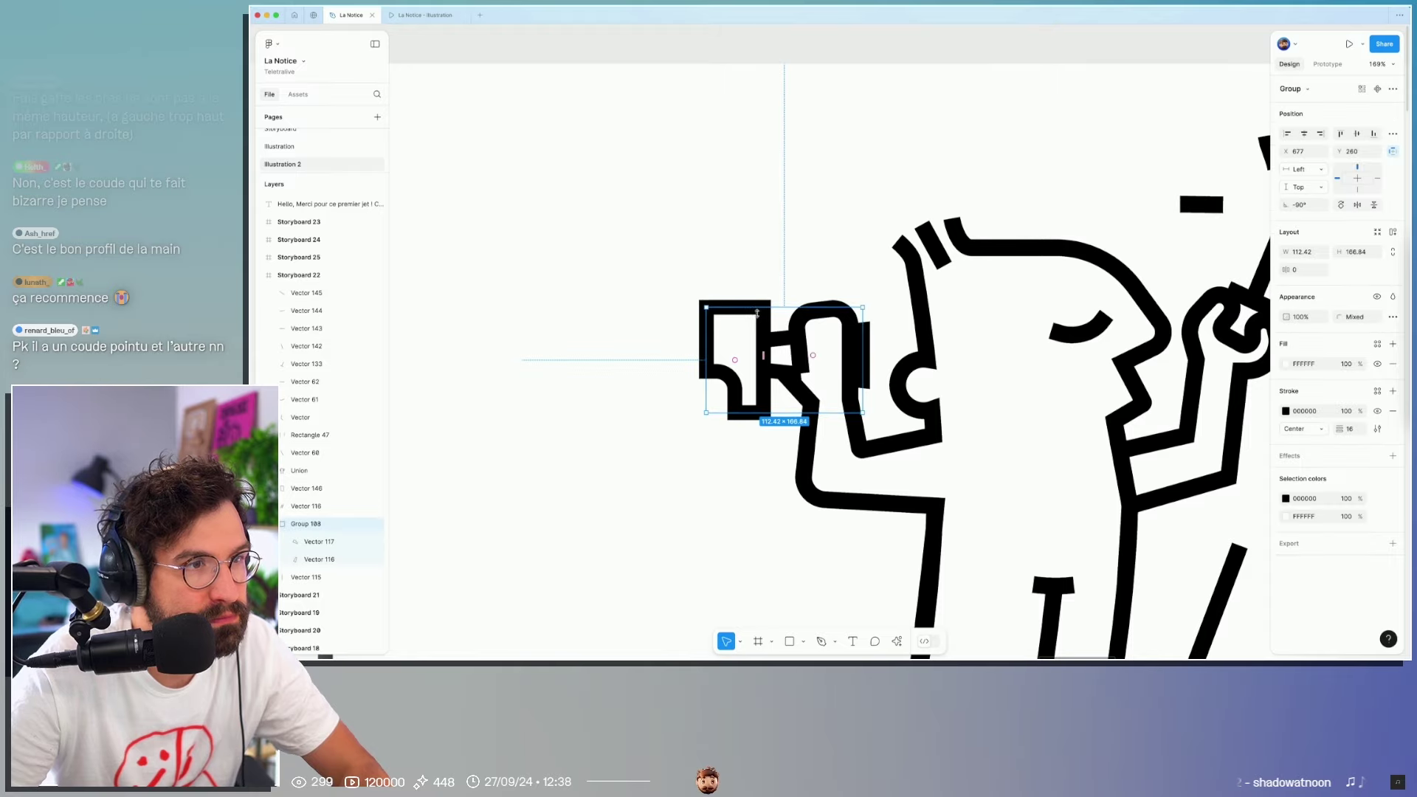
drag(876, 303, 890, 385)
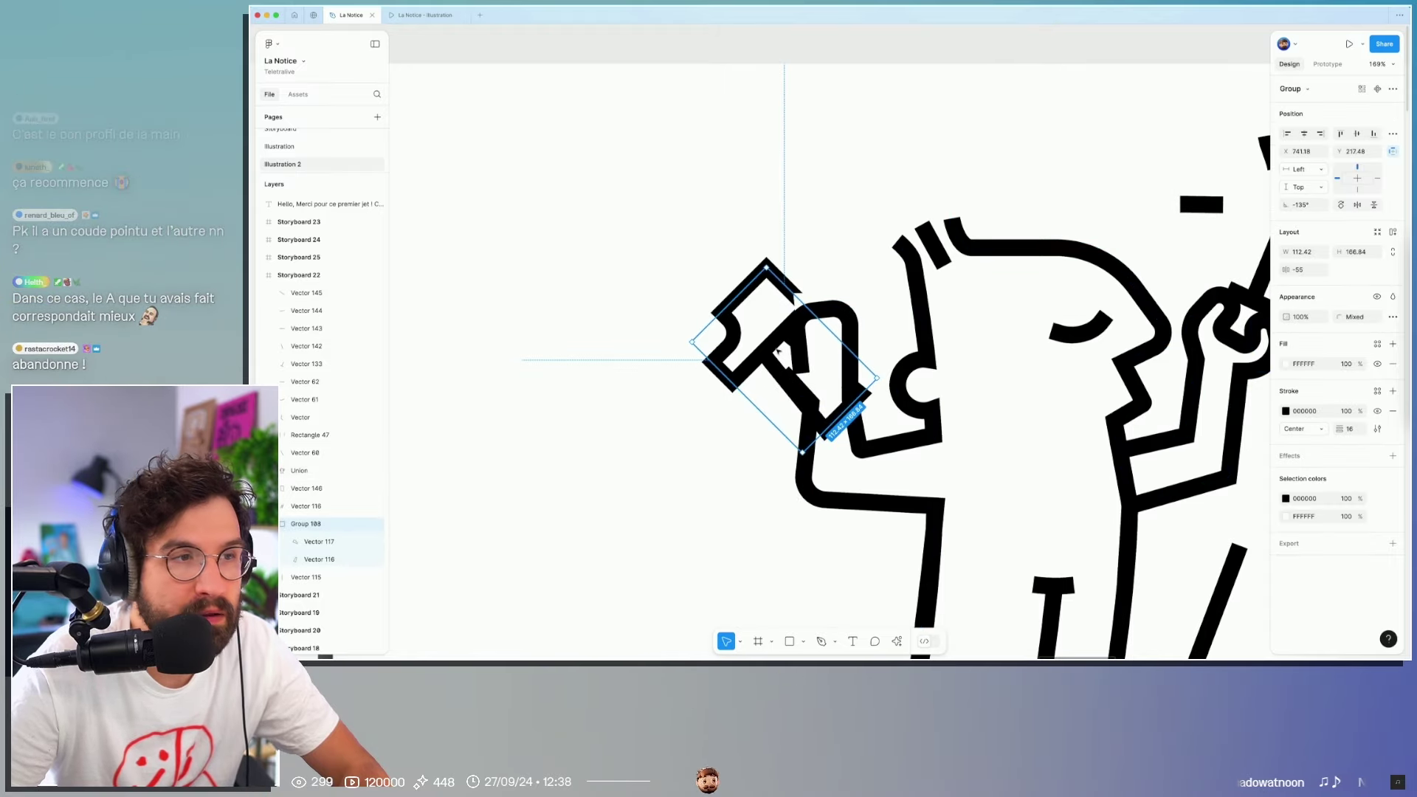
drag(776, 339, 760, 333)
click(834, 306)
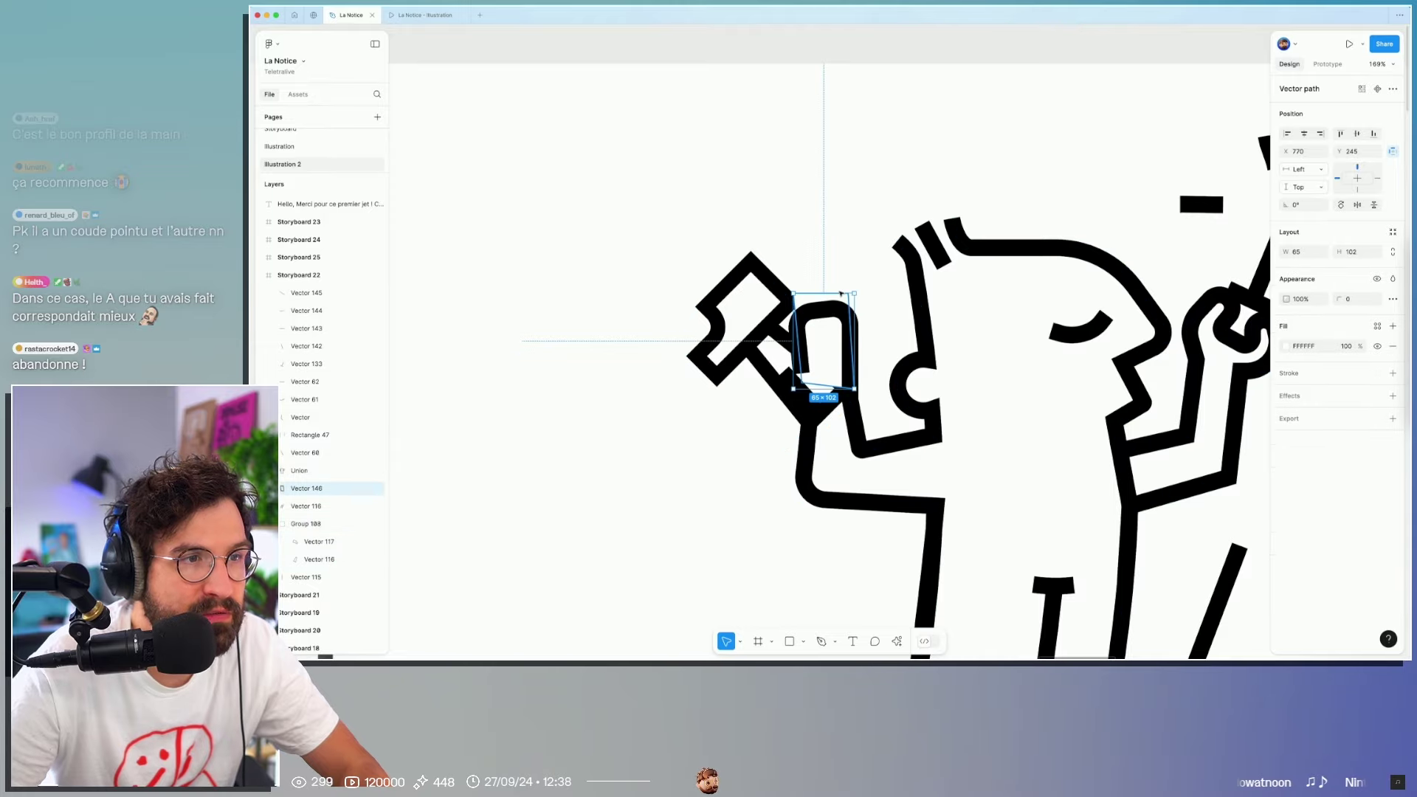
click(736, 385)
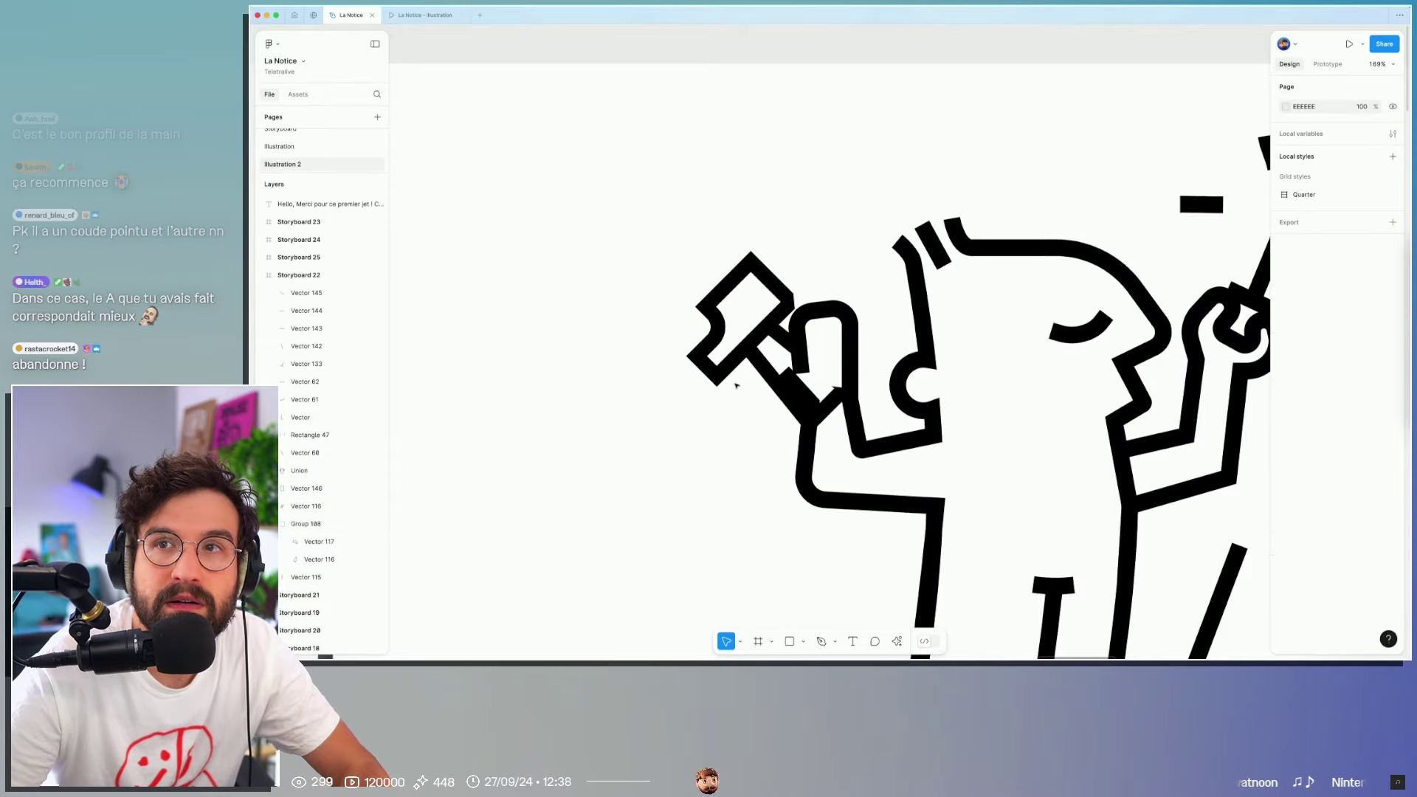
key(ctrl+Left)
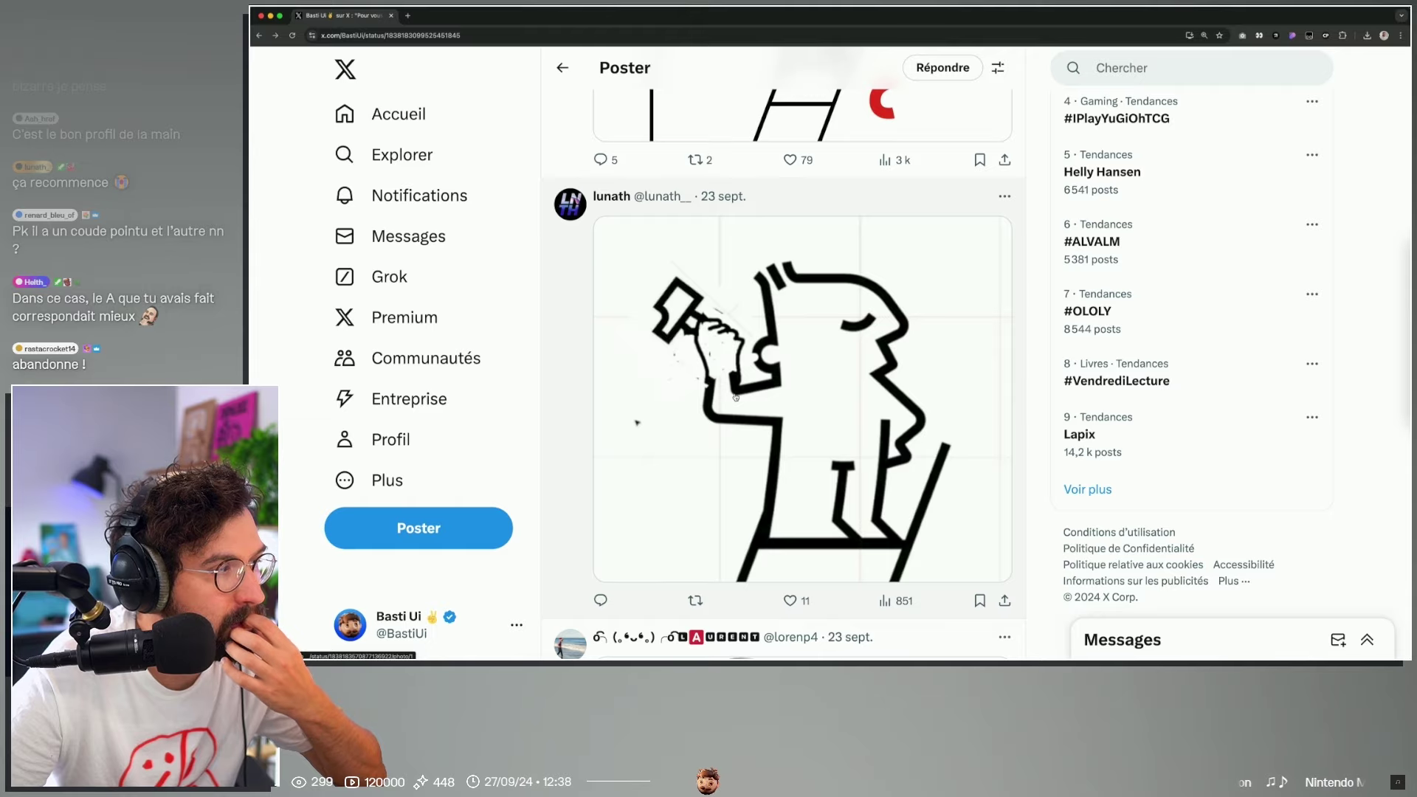
key(ctrl+Right)
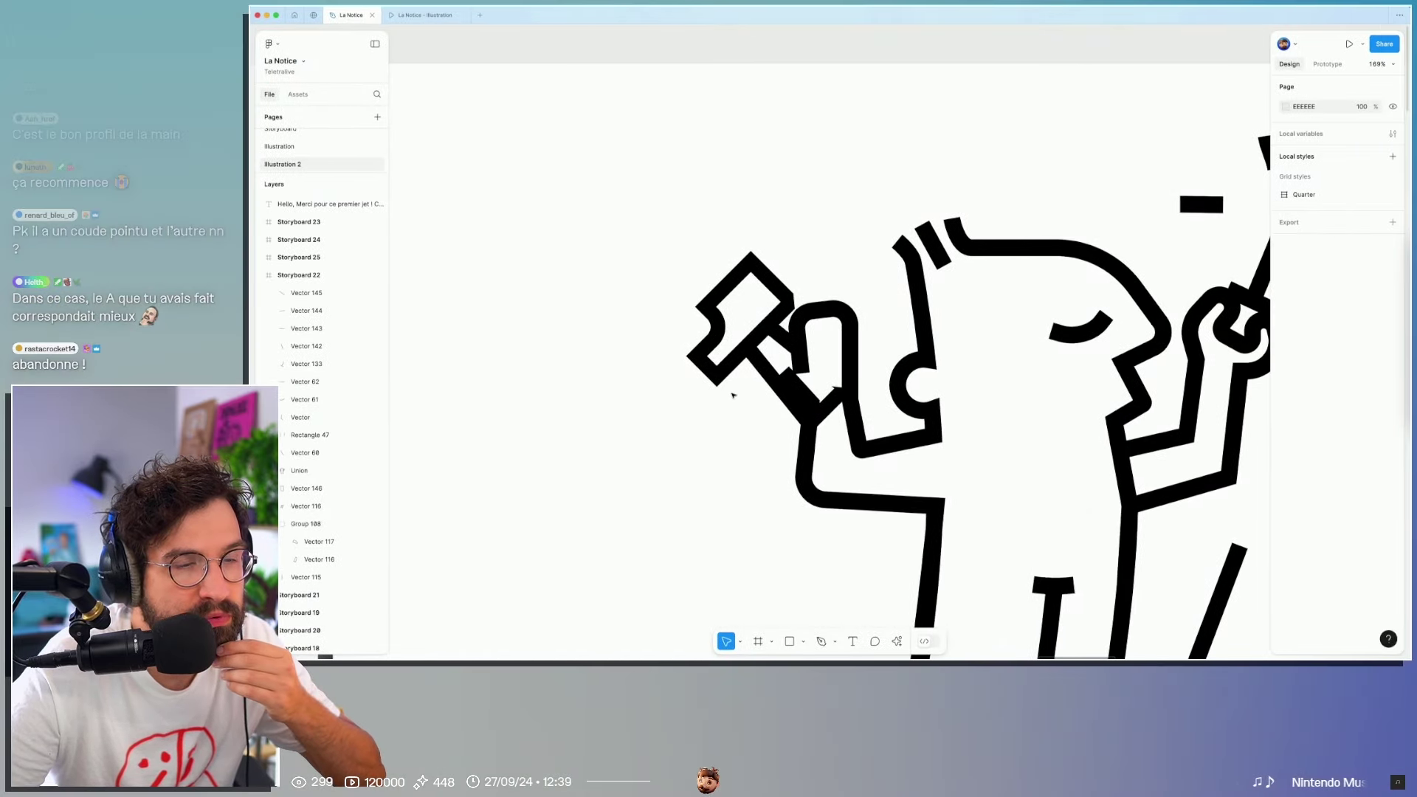
Step: Raise the hammer up beside the hand and delete the fist shape around its handle
scroll(732, 396, down, 1)
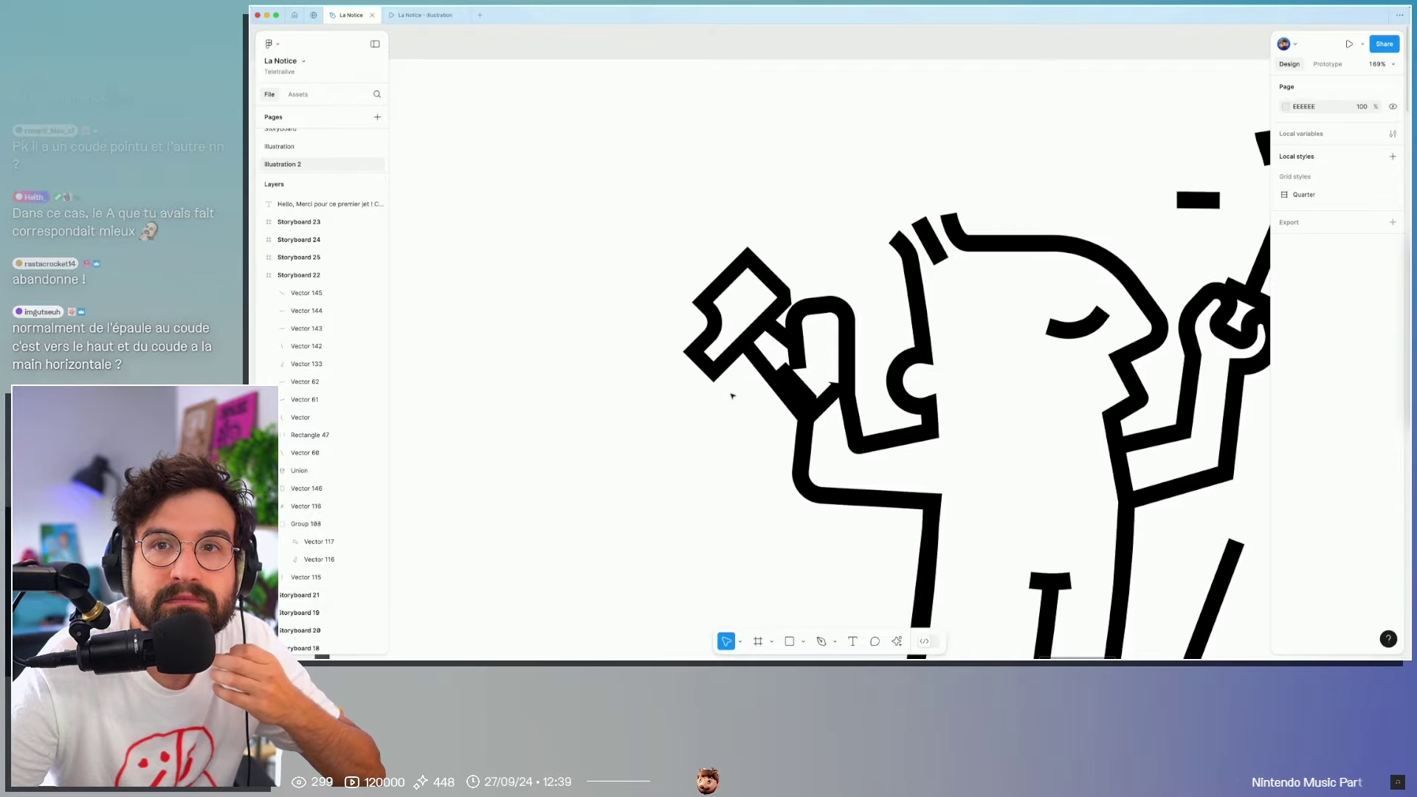
key(ctrl+Left)
key(ctrl+Right)
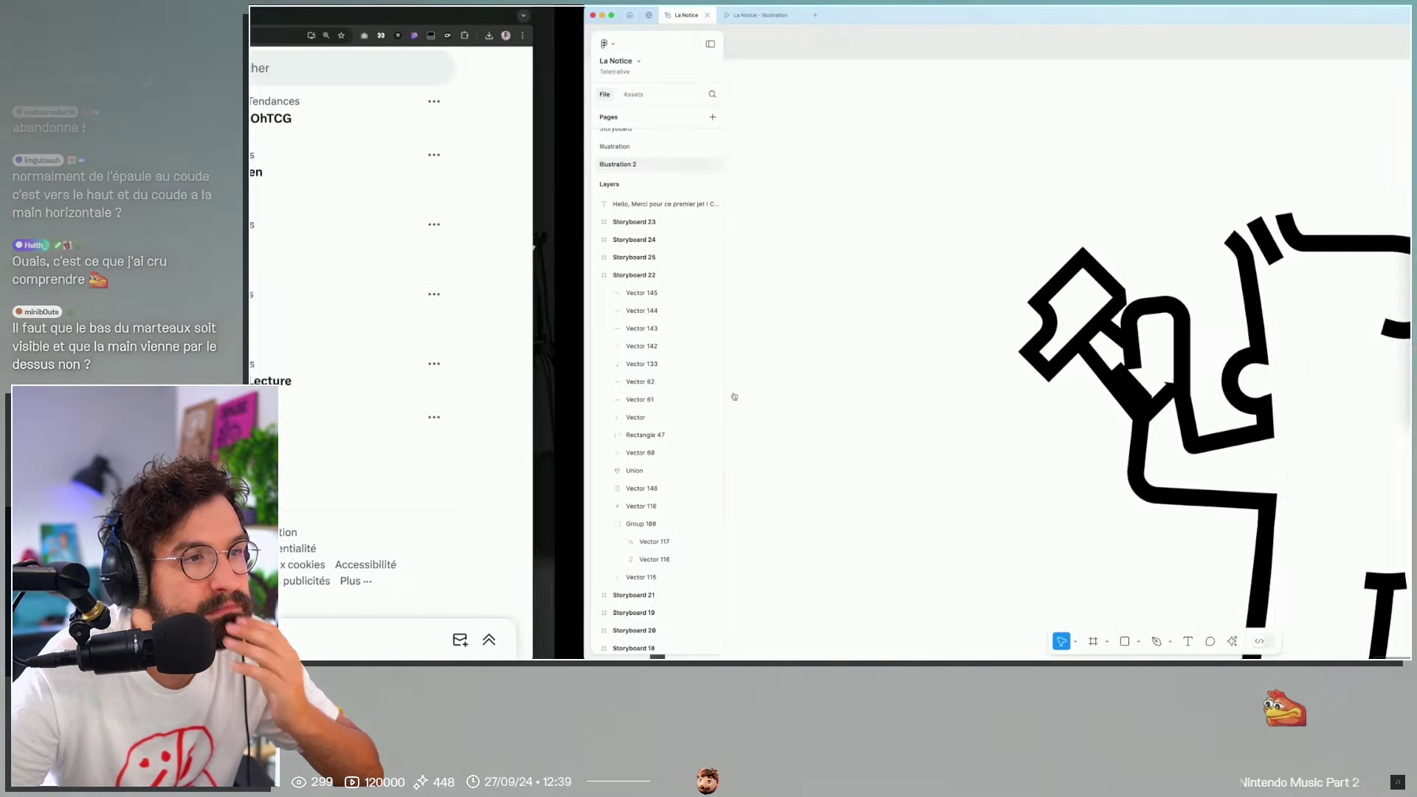
click(782, 369)
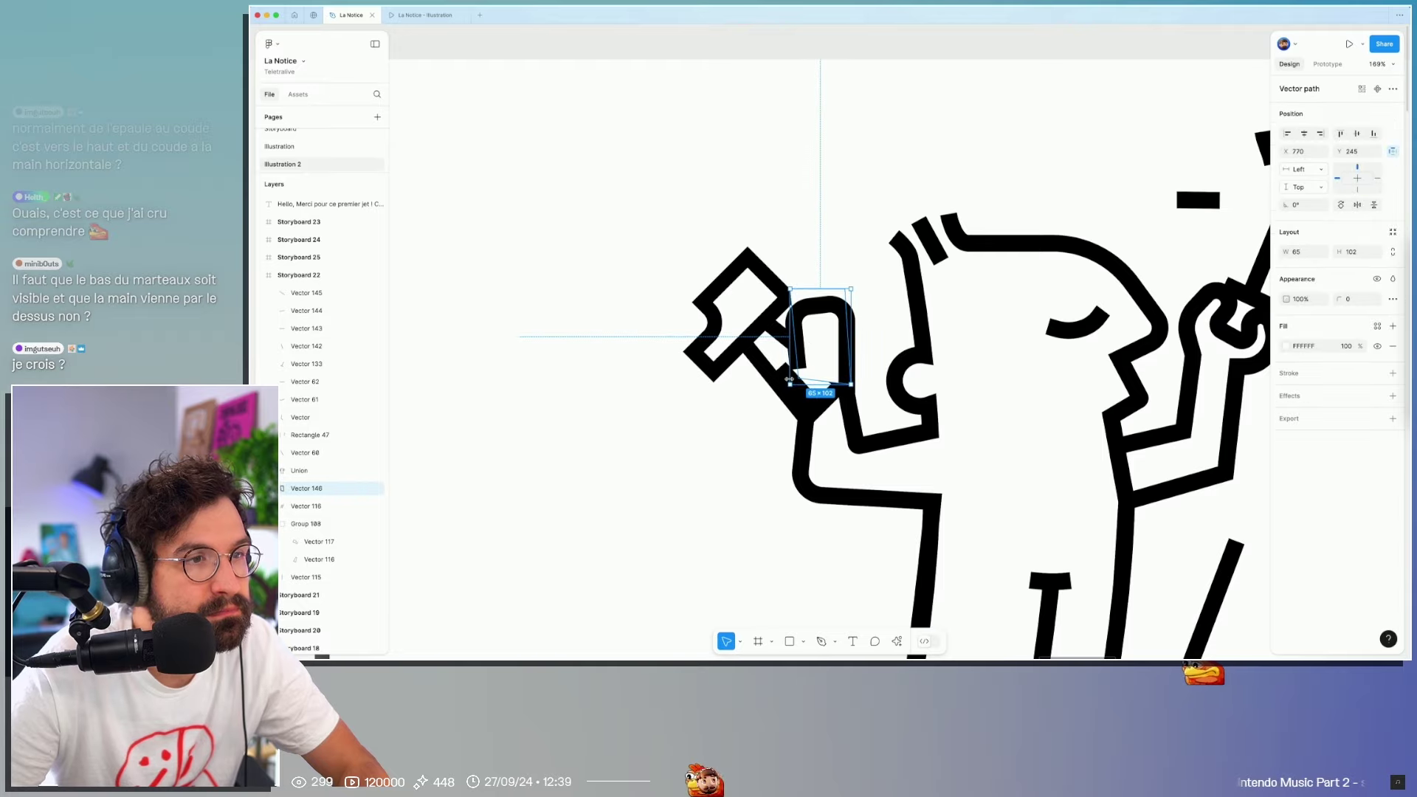
drag(784, 354, 786, 324)
click(833, 338)
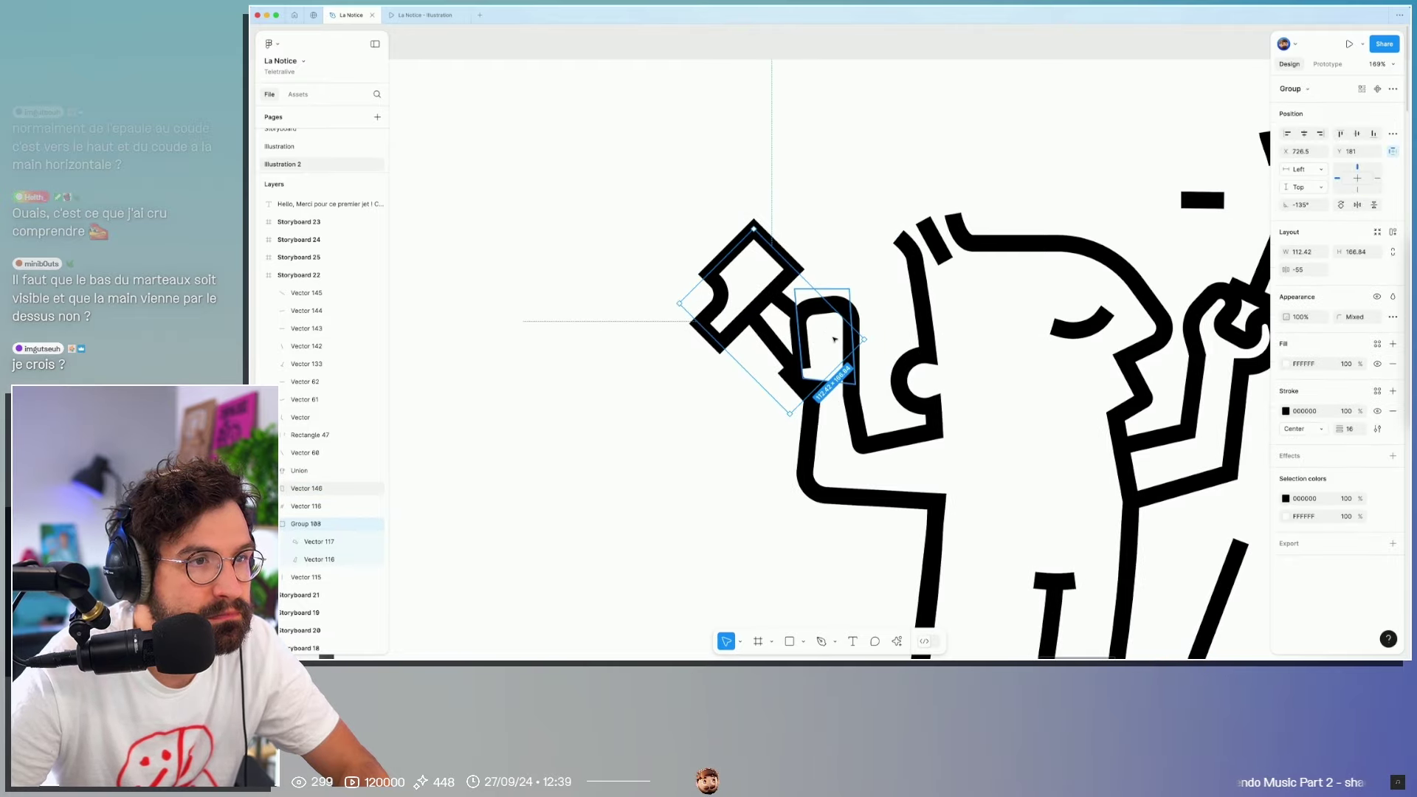
key(Delete)
Step: Start editing the arm outline's points with the Pen and recheck the reference post
click(816, 311)
key(Return)
key(p)
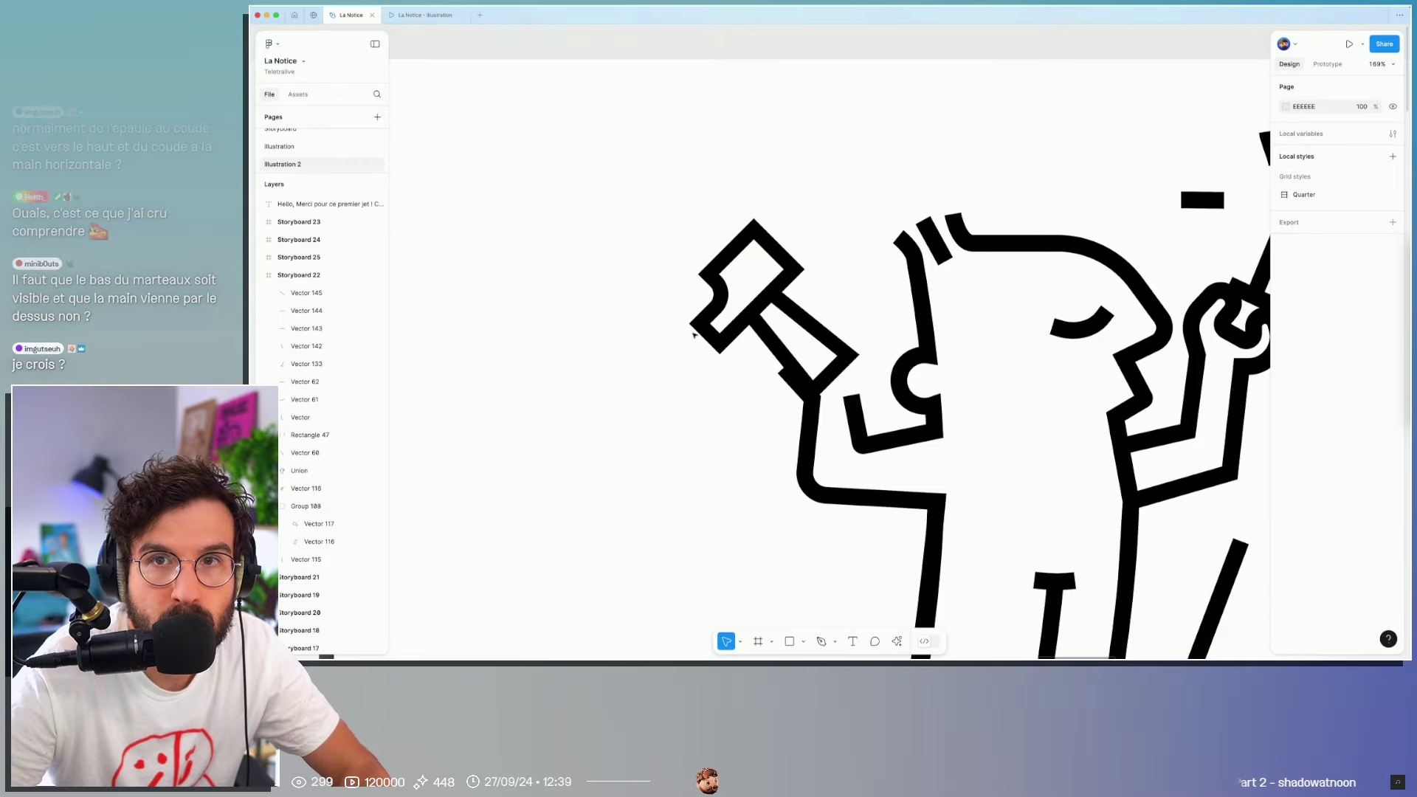
key(alt+Tab)
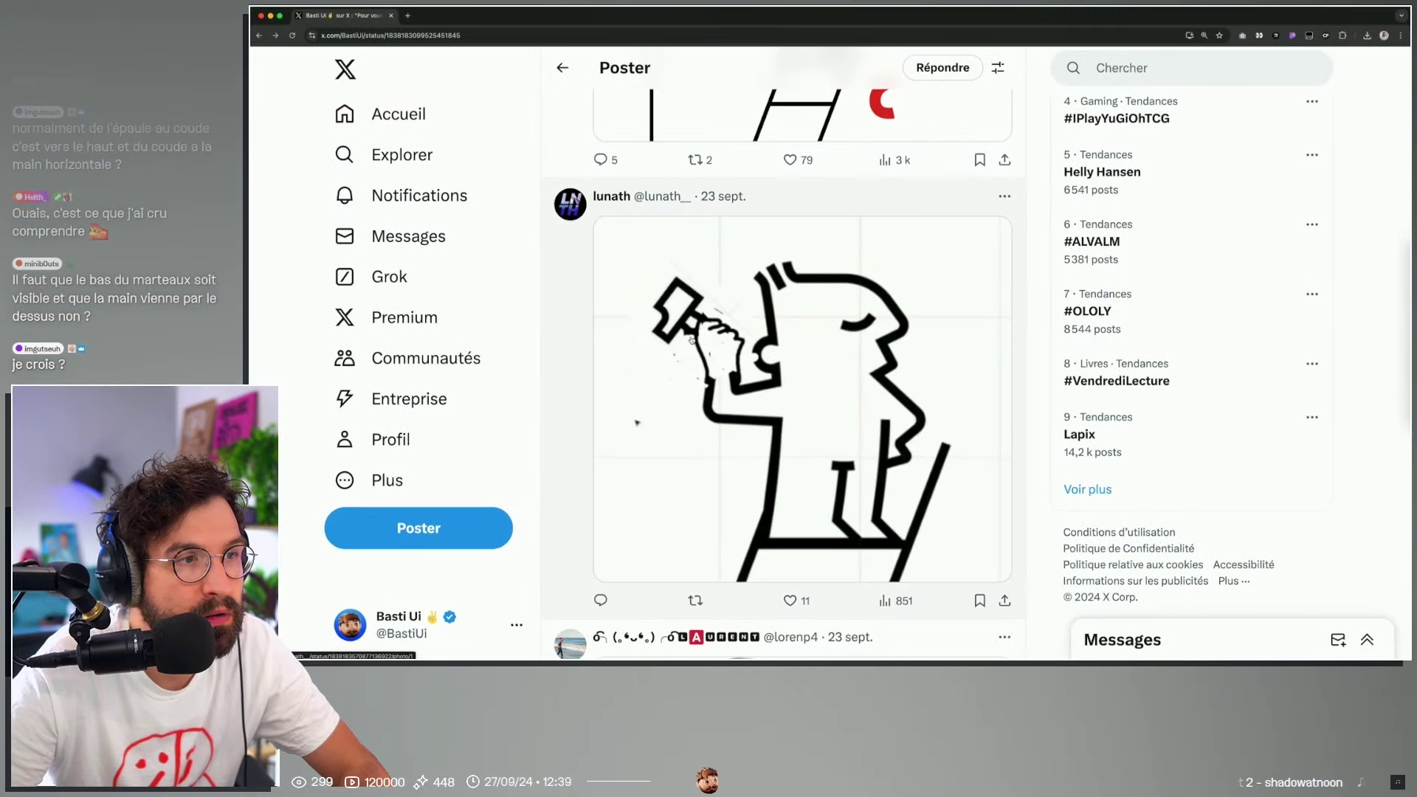
key(alt+Tab)
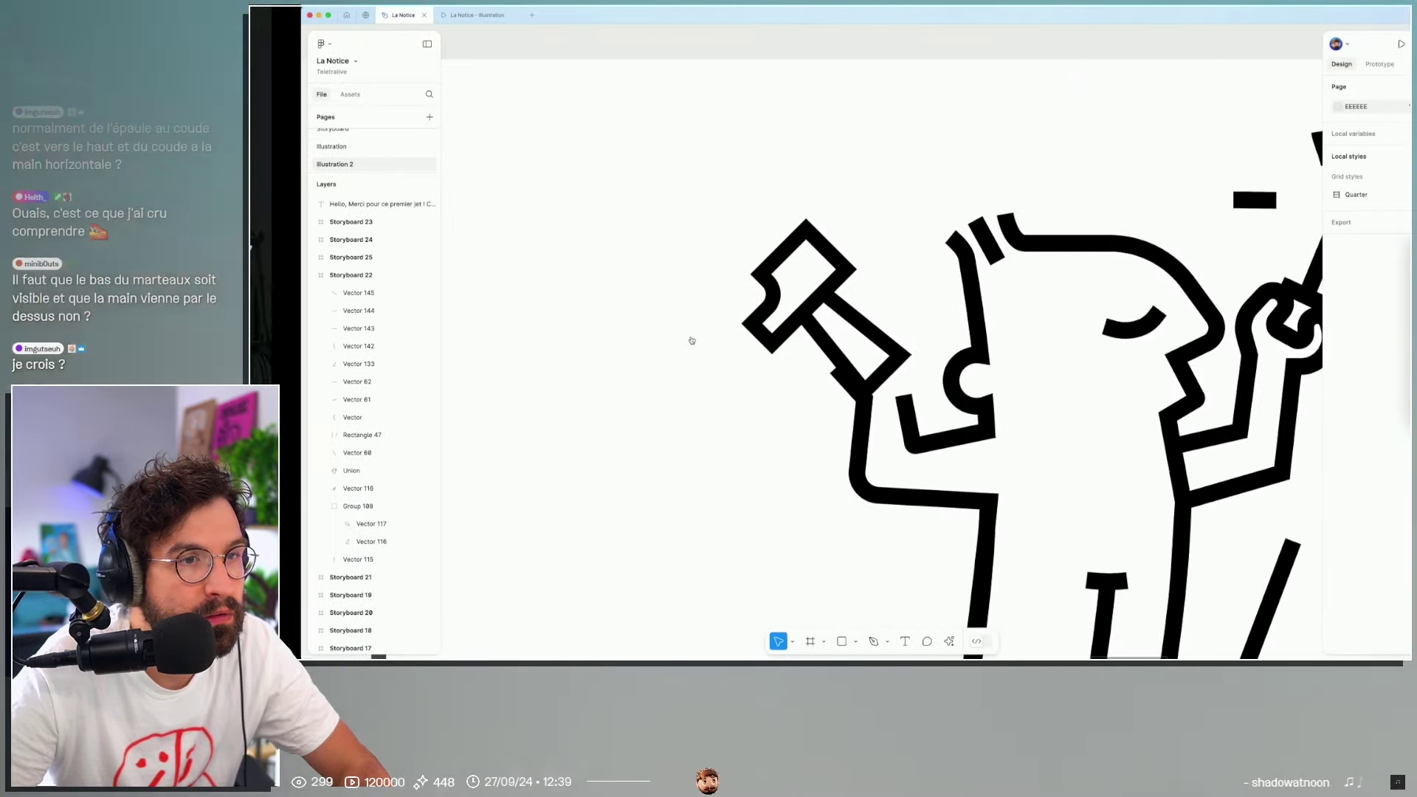
Step: Extend the arm outline with the Pen up around the hammer handle
double_click(797, 383)
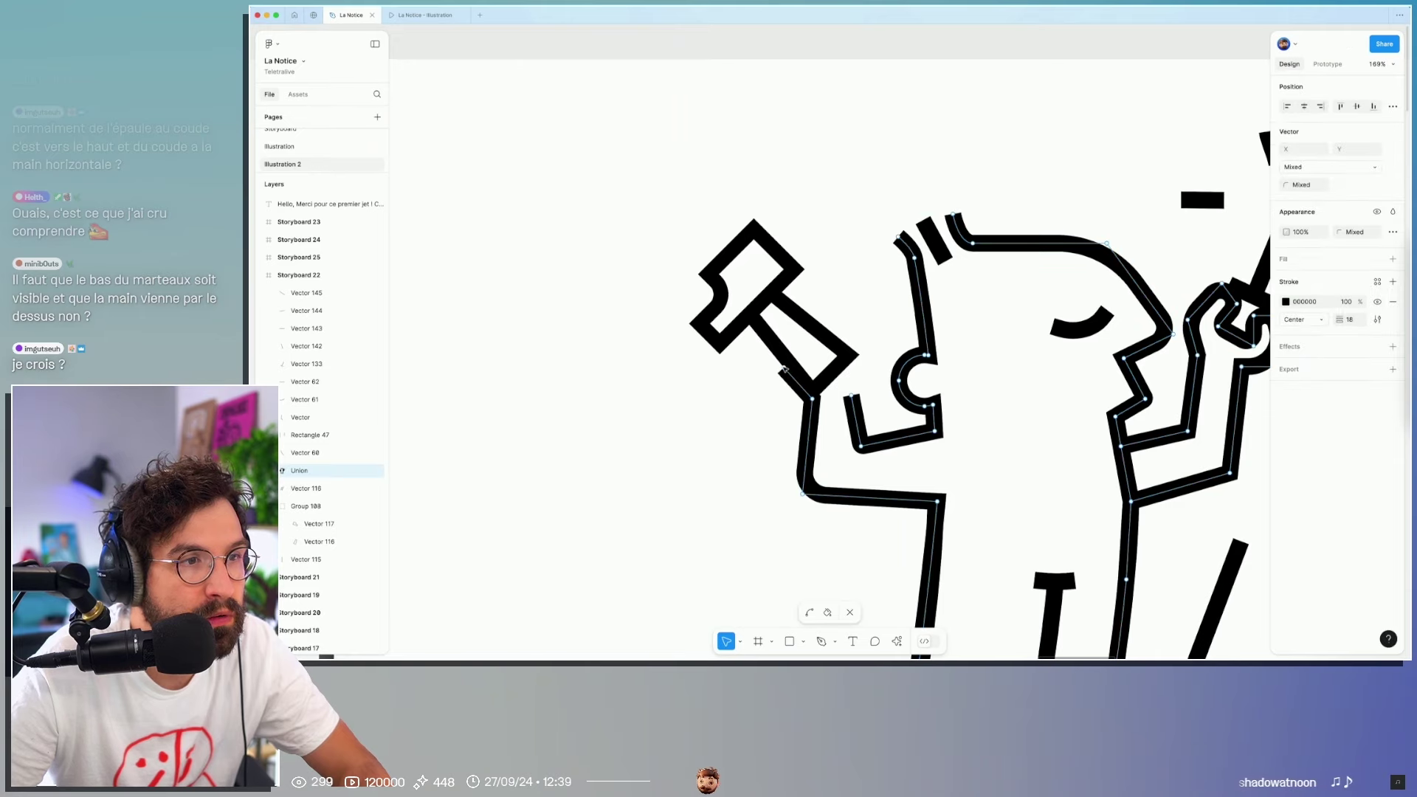
click(784, 369)
key(p)
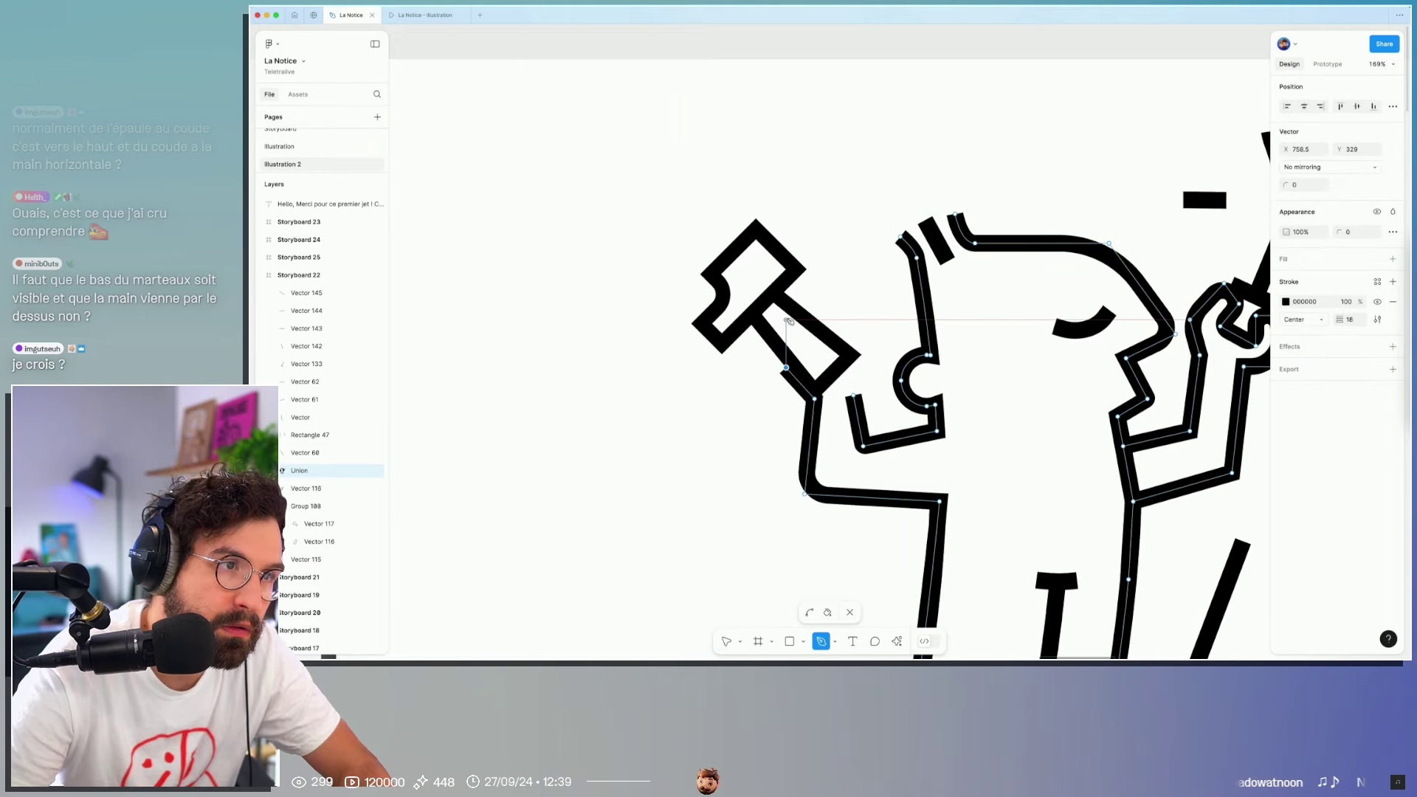
click(787, 306)
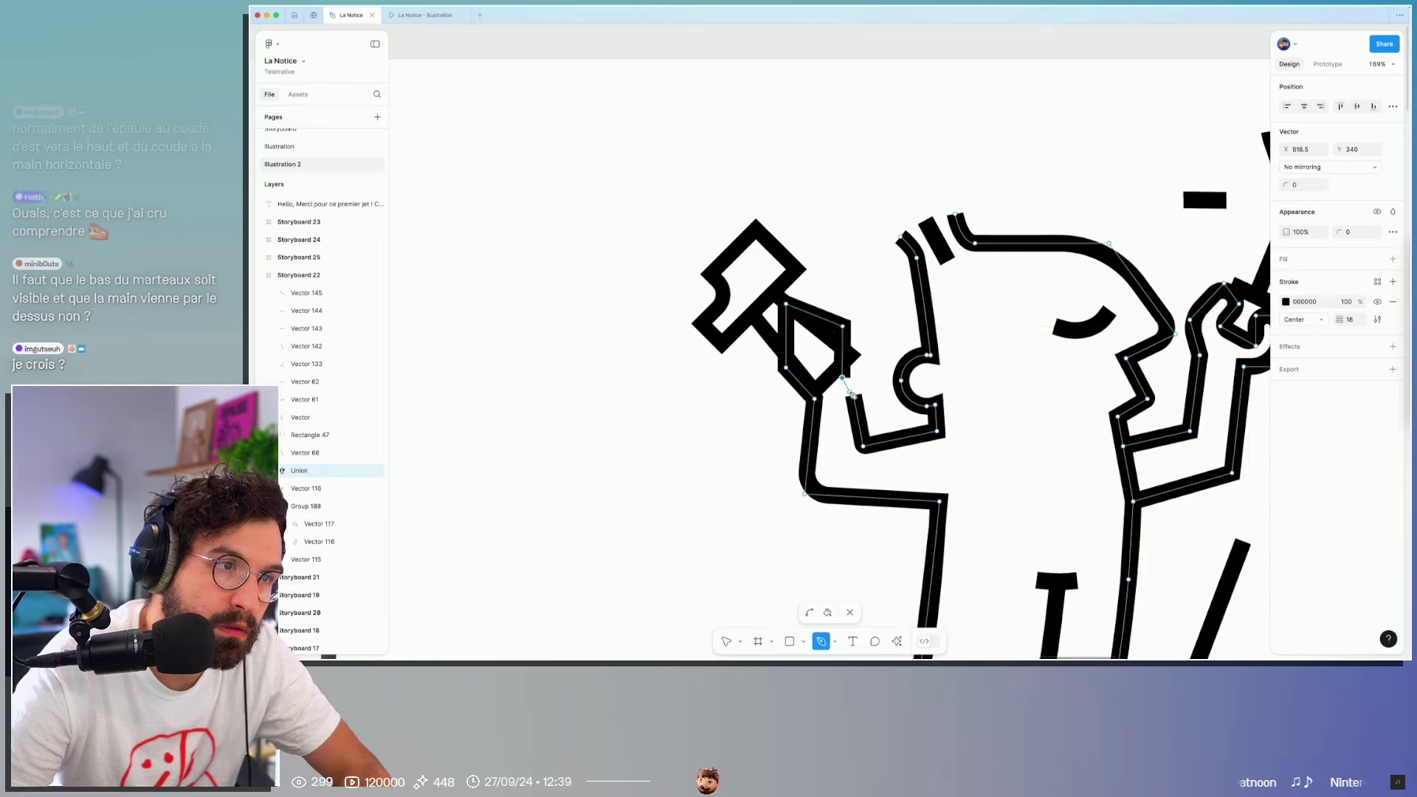
key(Escape)
key(Escape)
key(Escape)
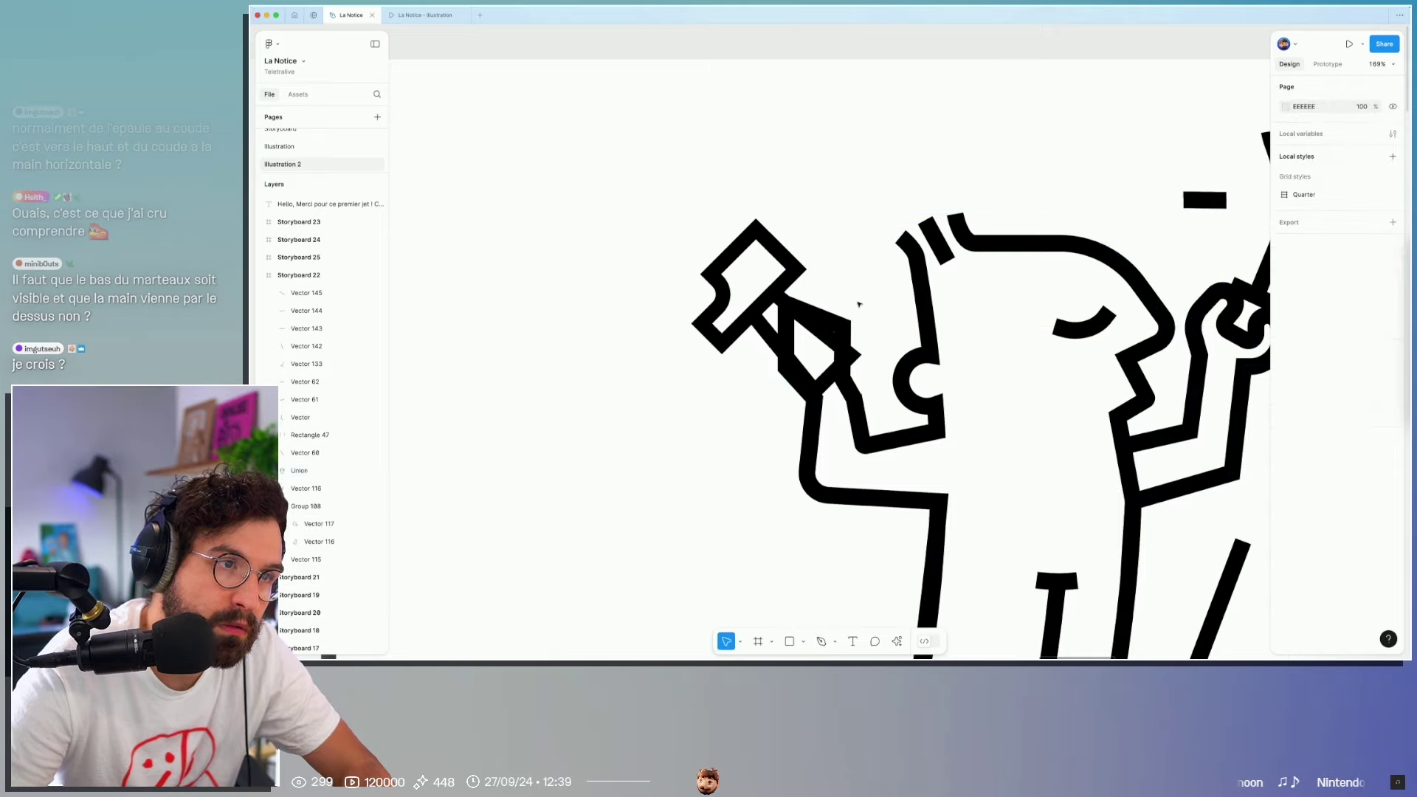
click(830, 325)
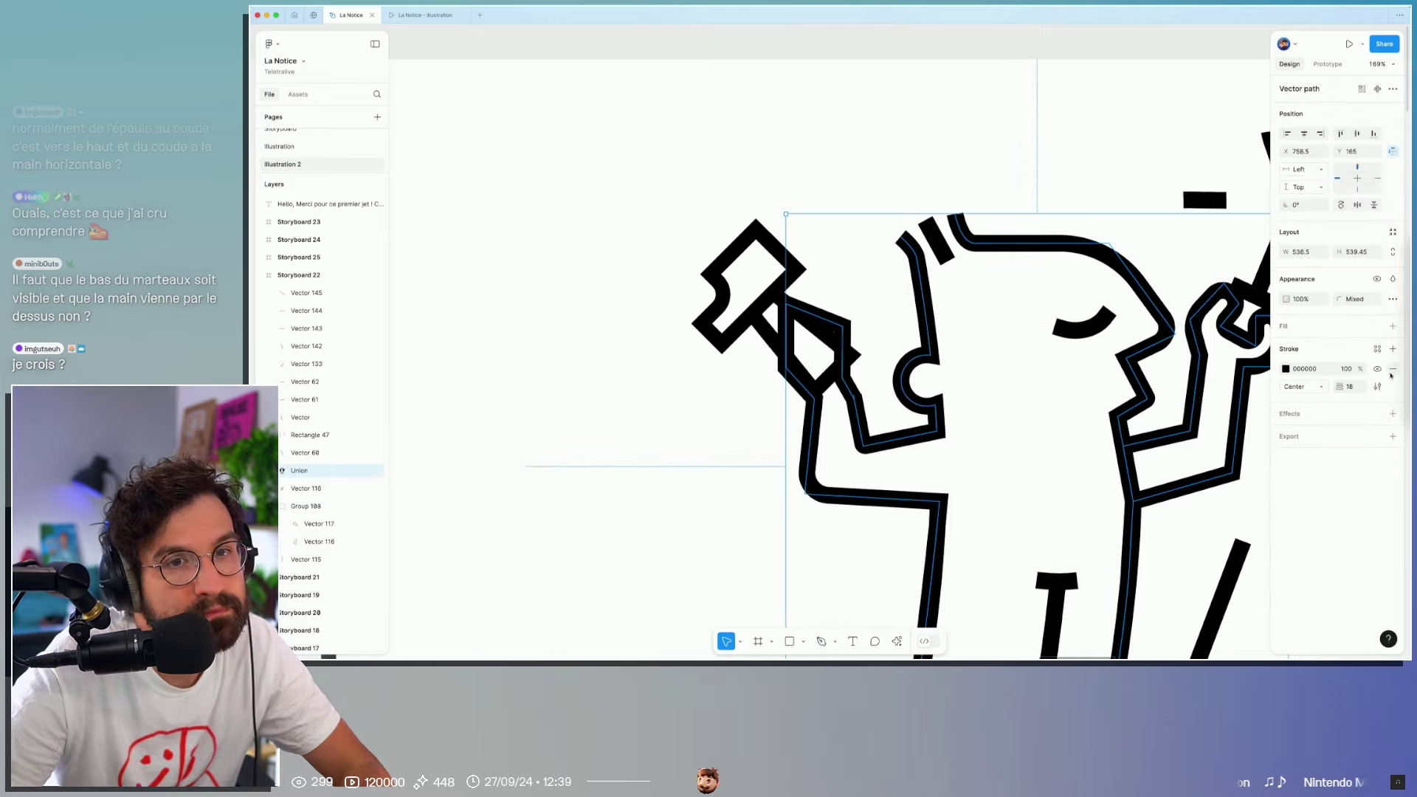
click(1392, 328)
Step: Draw a white (ffffff) rectangle over the hammer handle and send it backward
click(759, 242)
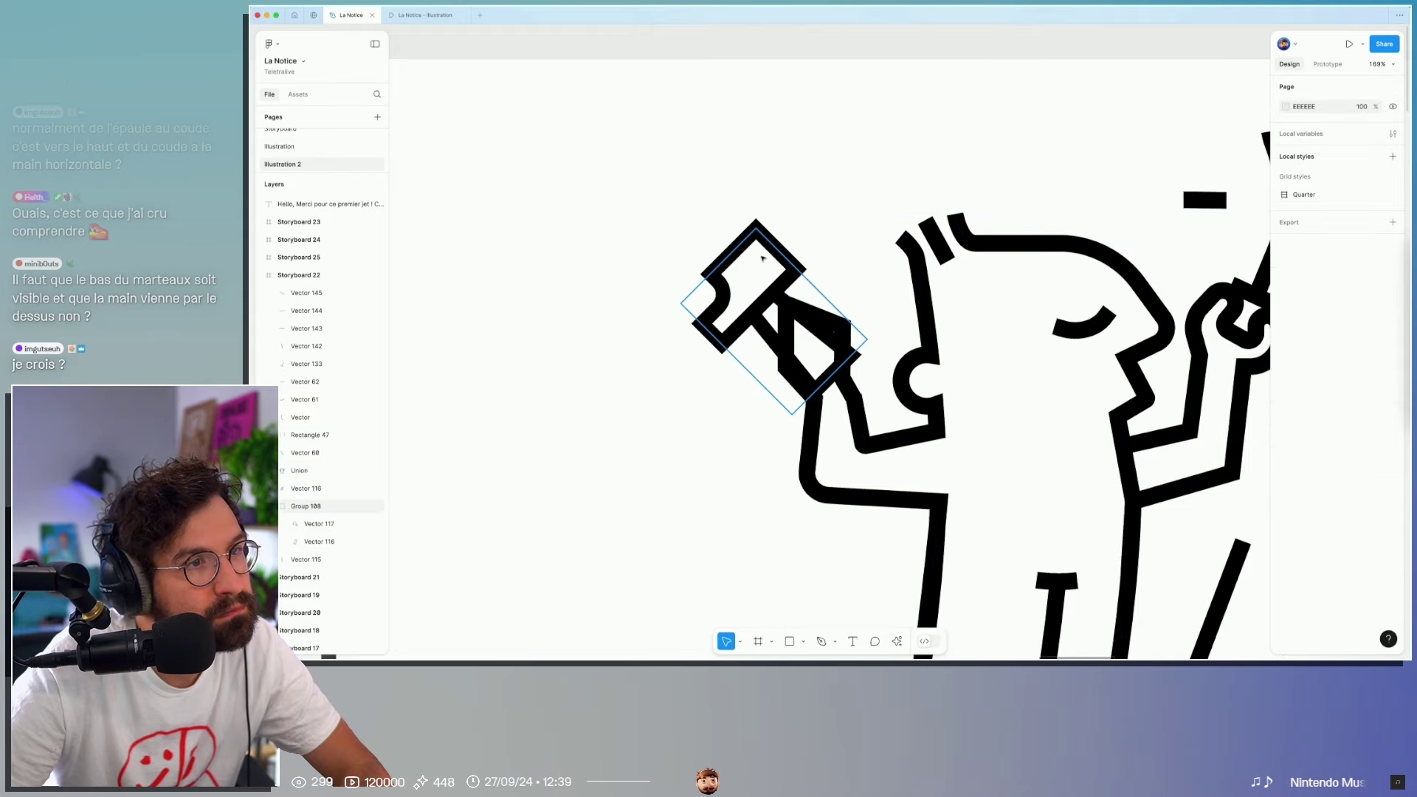
drag(759, 242, 752, 234)
key(r)
mouse_move(785, 285)
mouse_down()
mouse_move(810, 375)
mouse_move(884, 418)
mouse_up()
click(1309, 346)
text(ffffff)
key(Return)
key(ctrl+bracketleft)
key(ctrl+bracketleft)
key(ctrl+bracketleft)
key(ctrl+bracketleft)
key(ctrl+bracketleft)
key(ctrl+bracketleft)
key(ctrl+bracketleft)
key(ctrl+bracketleft)
key(ctrl+bracketleft)
key(ctrl+bracketleft)
key(ctrl+bracketleft)
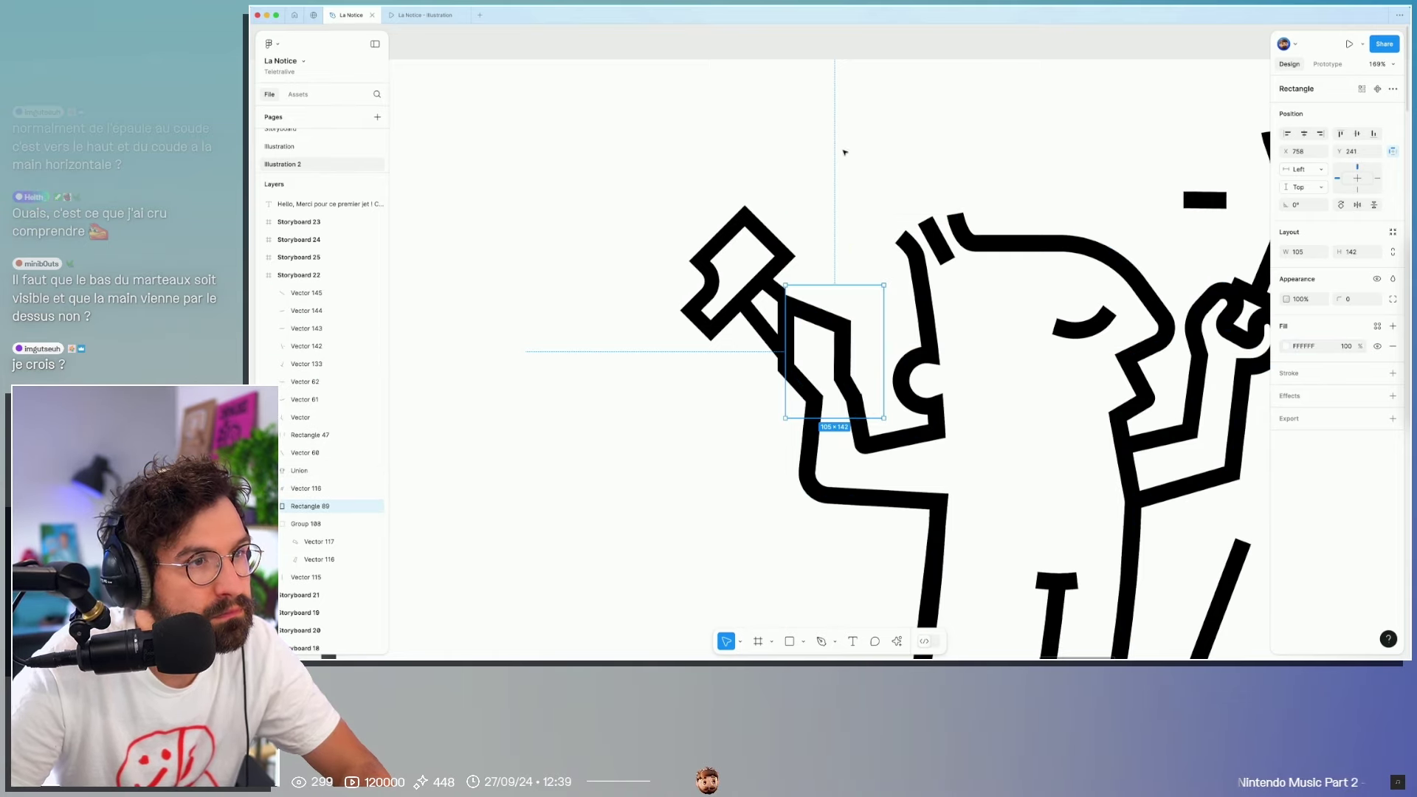
Step: Lower the hammer and tilt it to -120° so its handle tucks into the hand
click(760, 212)
drag(756, 245, 753, 253)
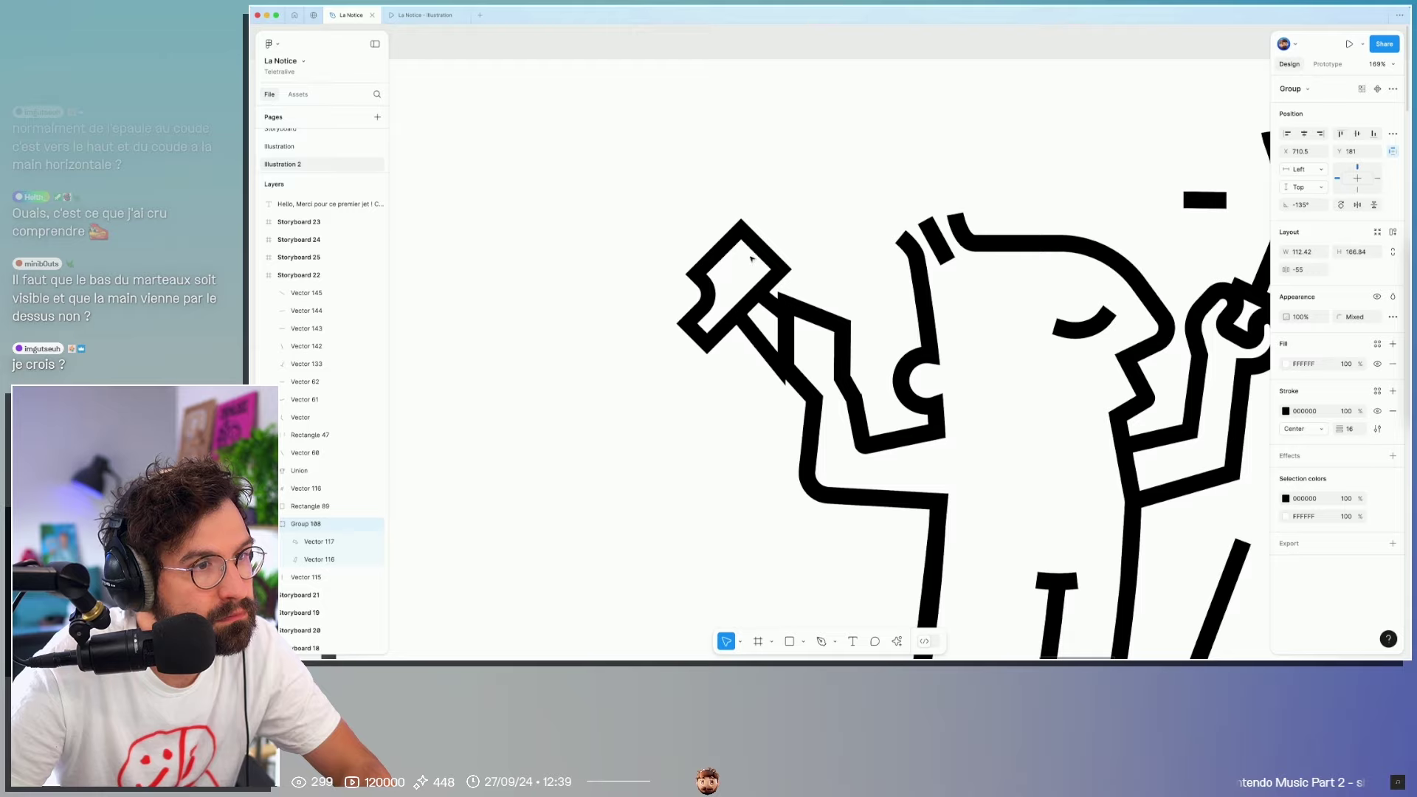
click(828, 266)
ctrl+scroll(828, 266, down, 5)
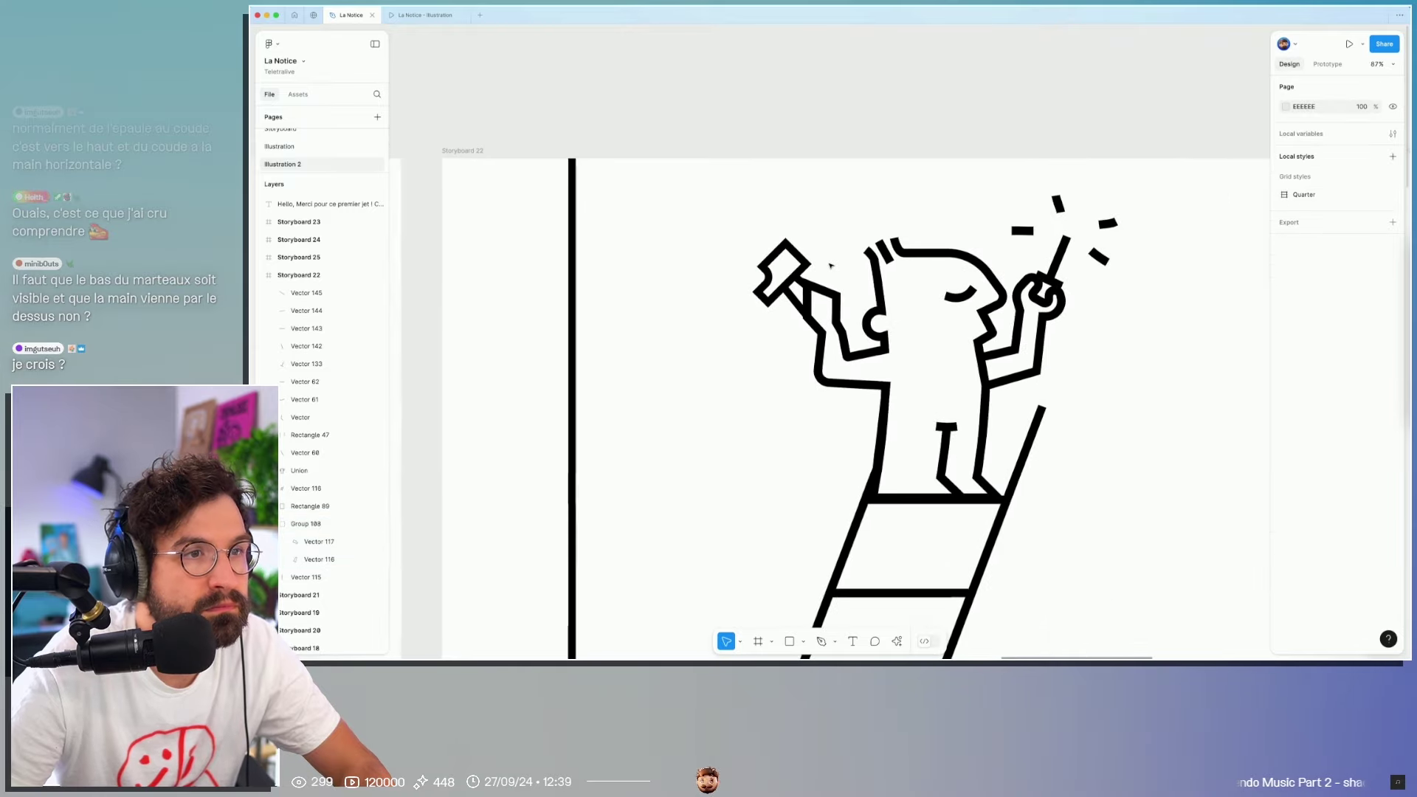
ctrl+scroll(827, 265, up, 3)
ctrl+scroll(828, 265, up, 2)
click(803, 259)
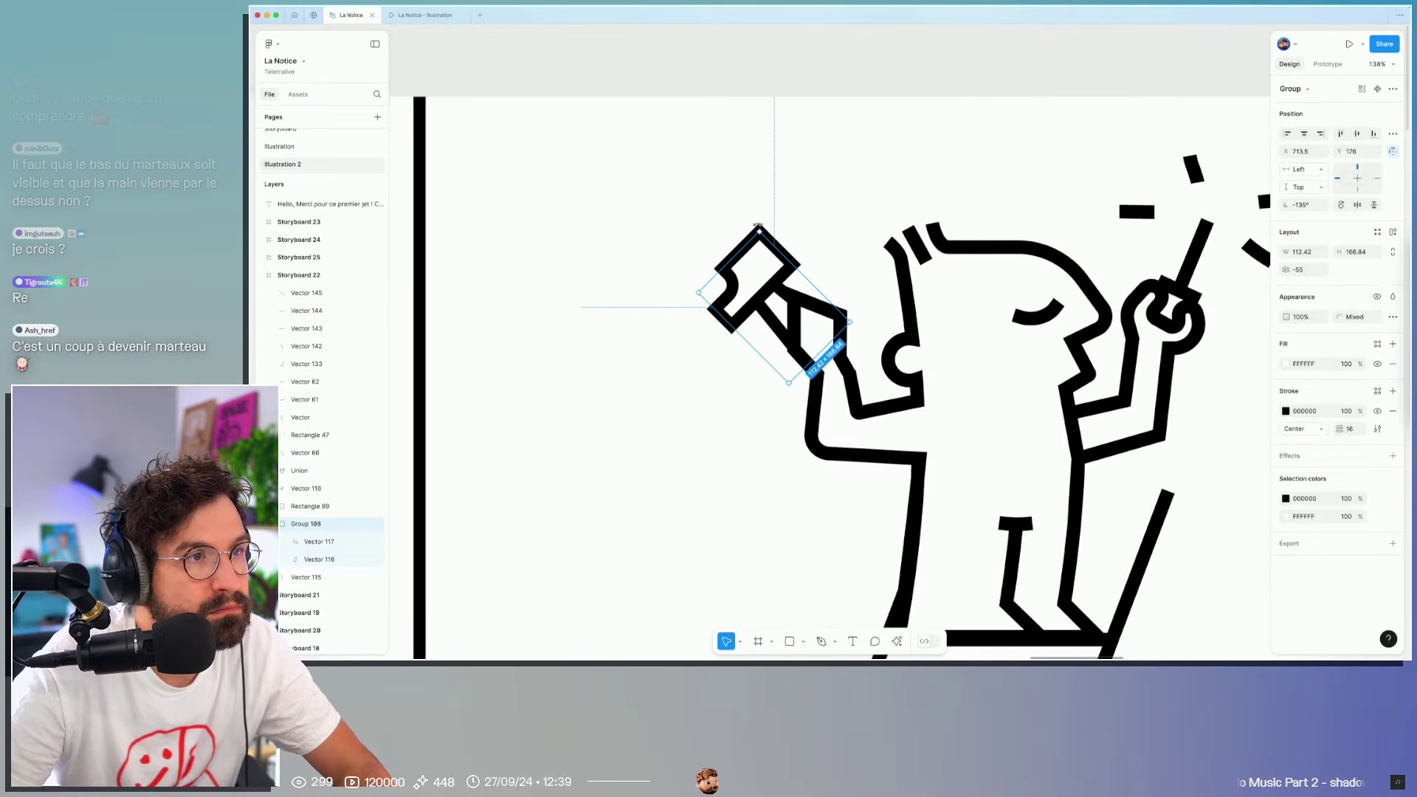
drag(744, 225, 764, 295)
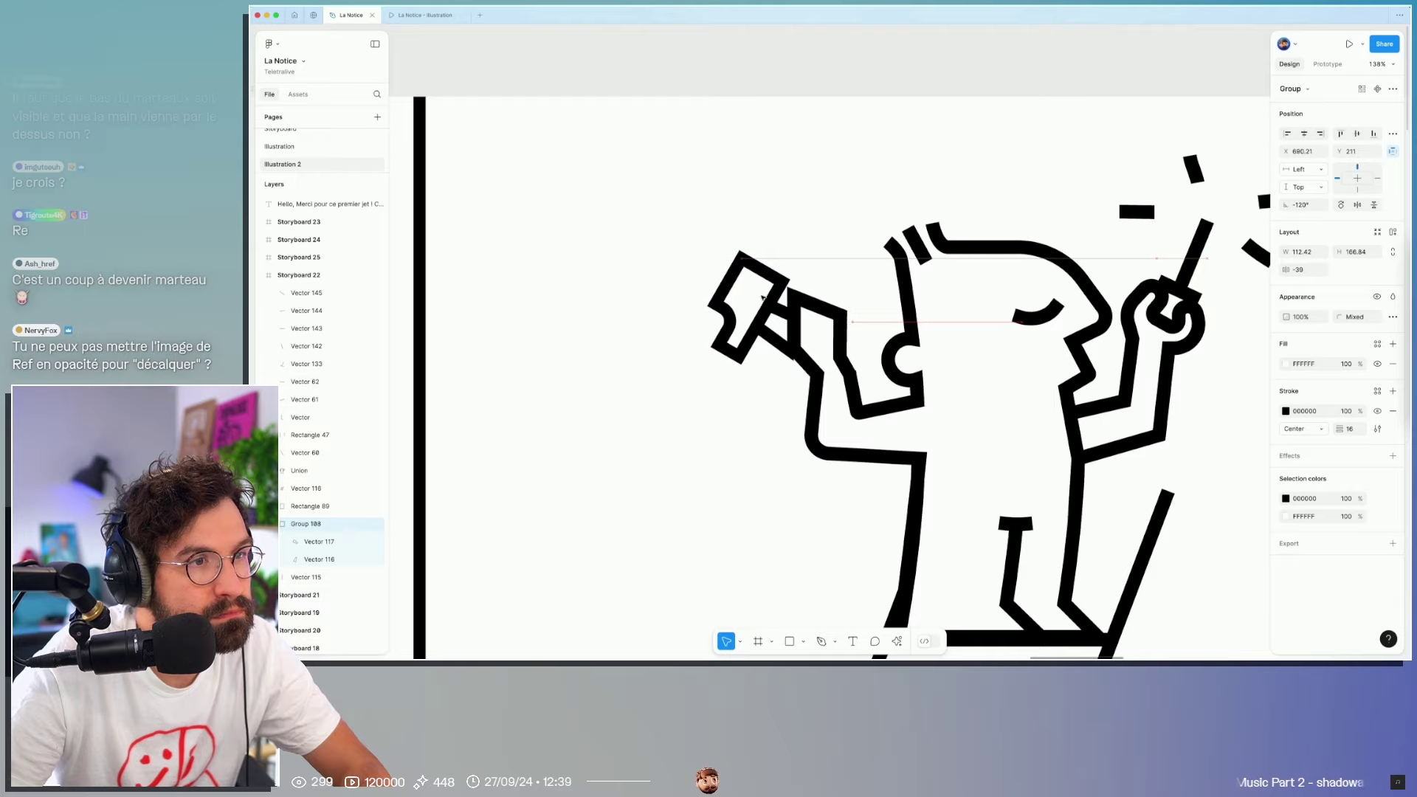
click(648, 215)
click(811, 317)
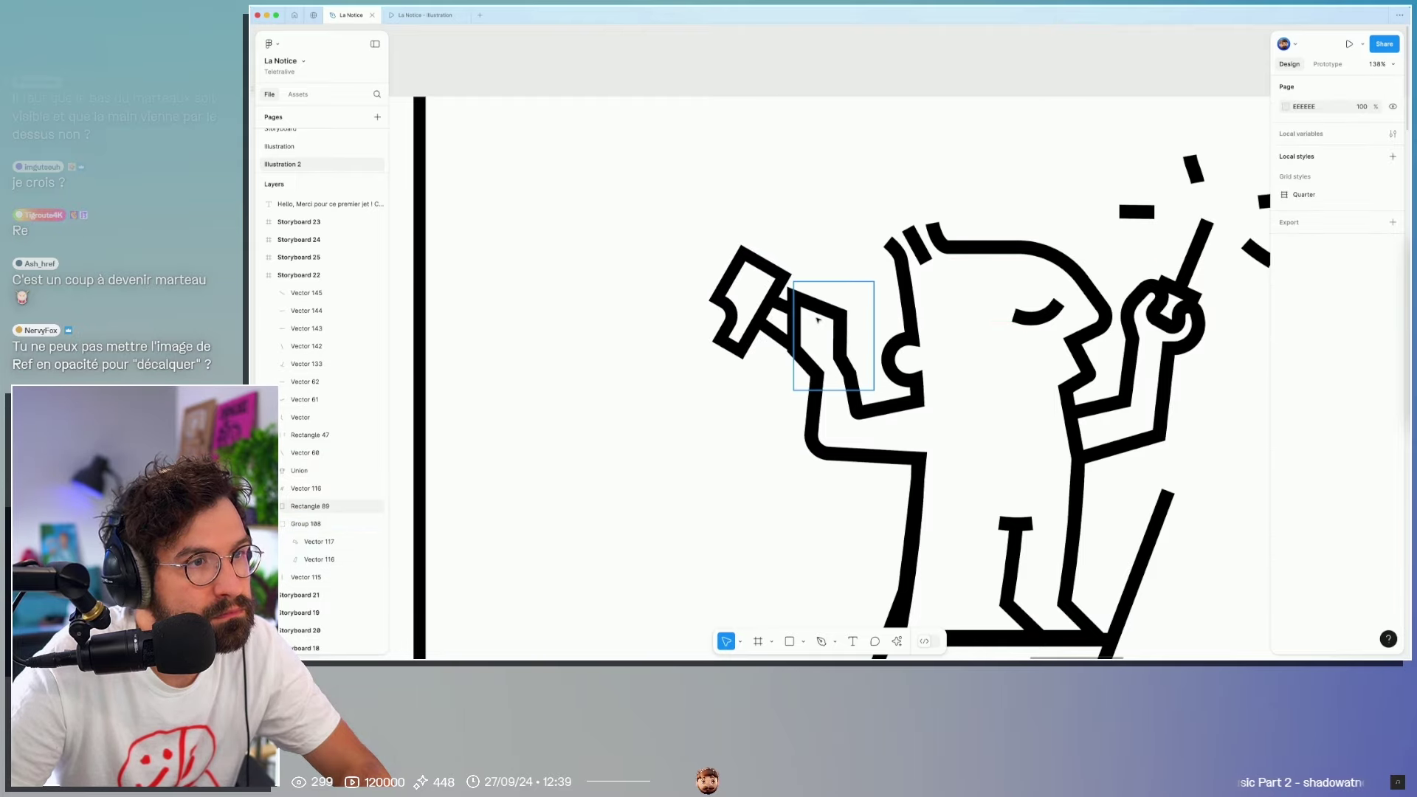
ctrl+scroll(792, 296, up, 5)
click(794, 286)
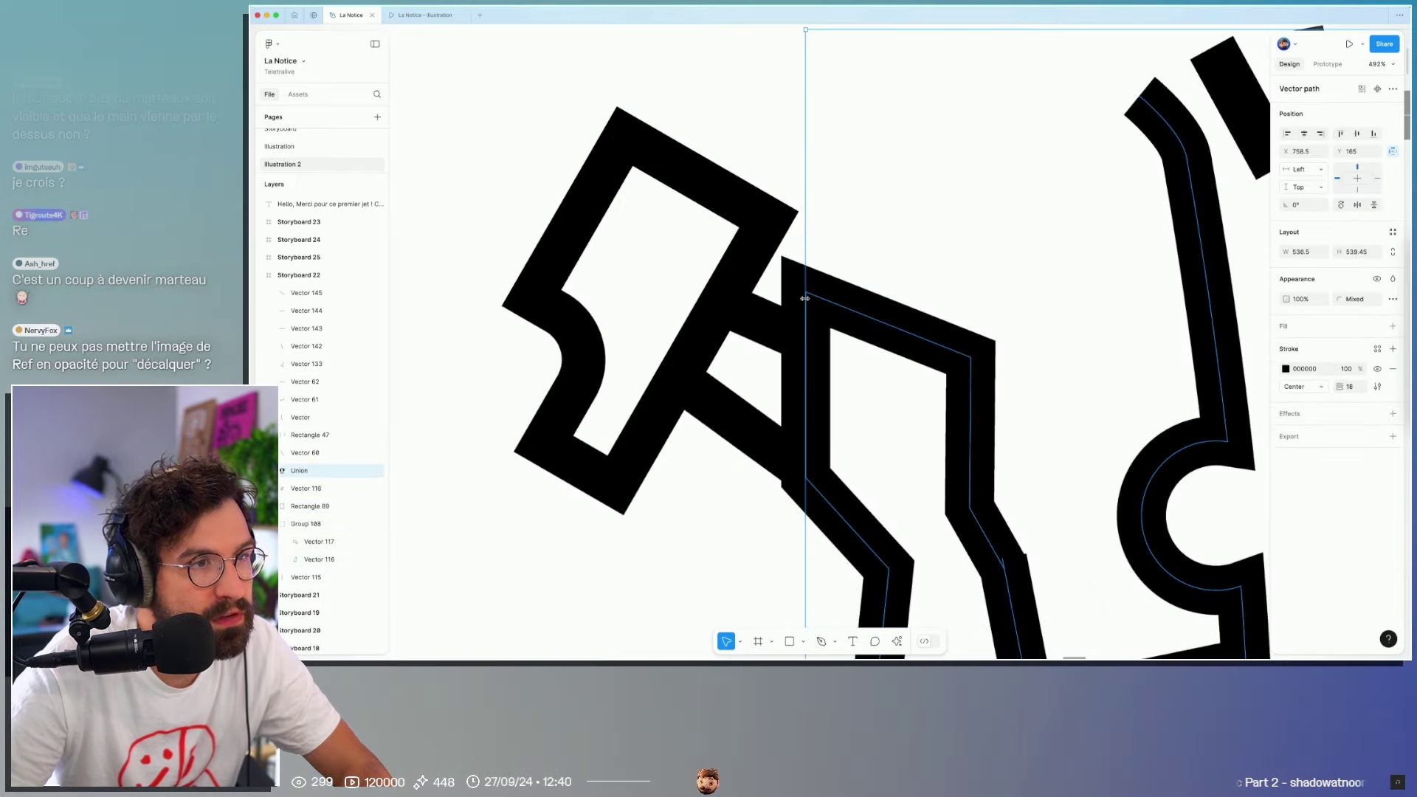
Step: Move a hand corner point down-right and set the outline's corner radius to 8
key(Escape)
double_click(824, 489)
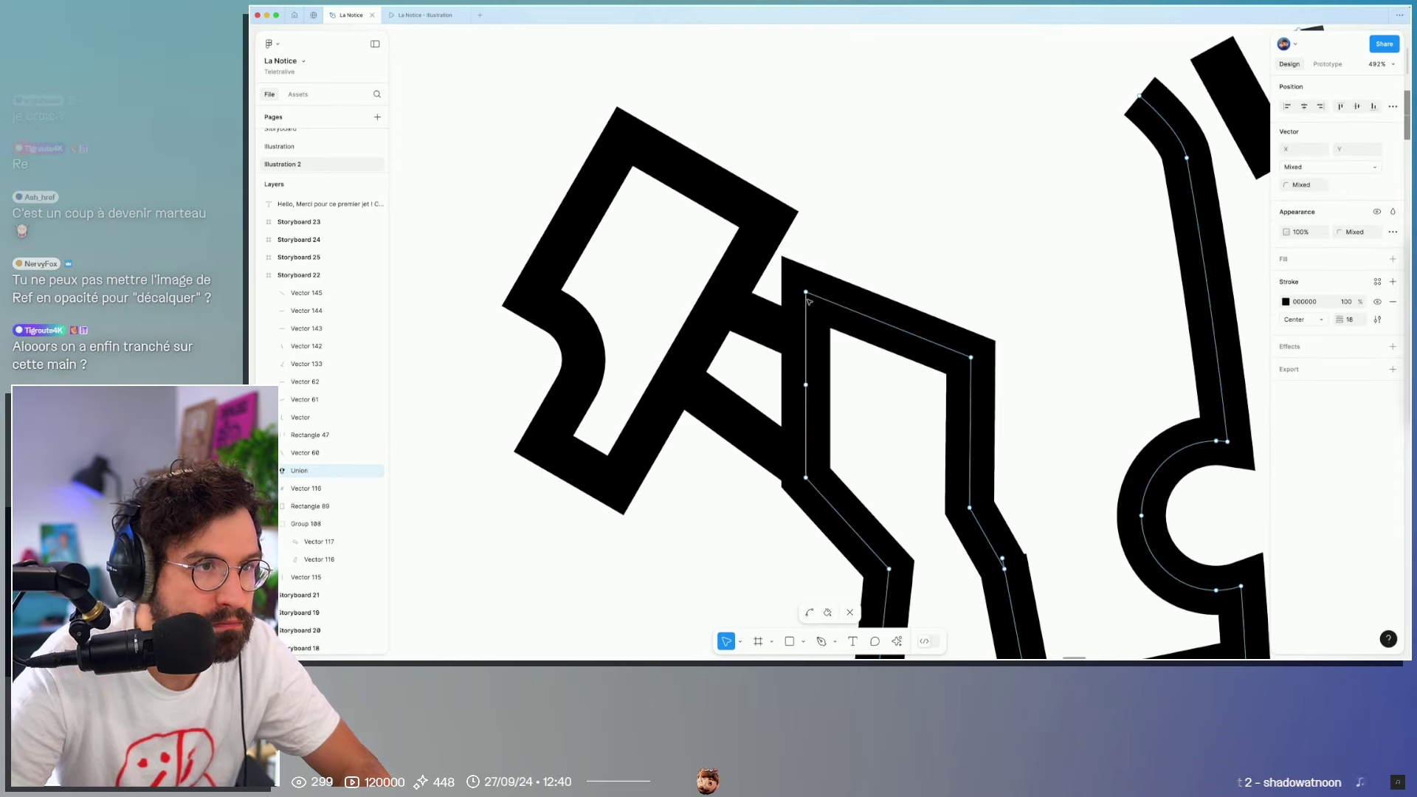
drag(810, 299, 825, 312)
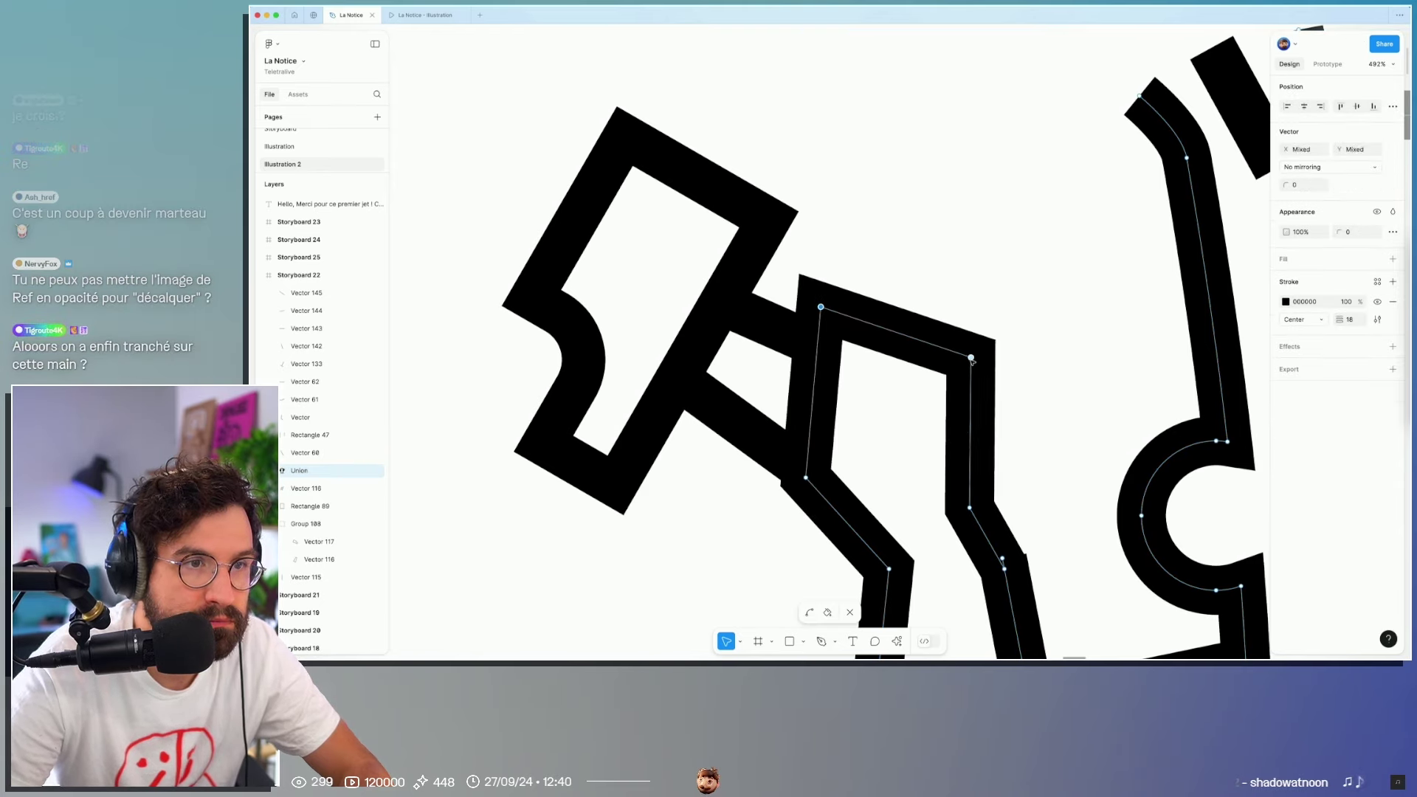
click(1355, 232)
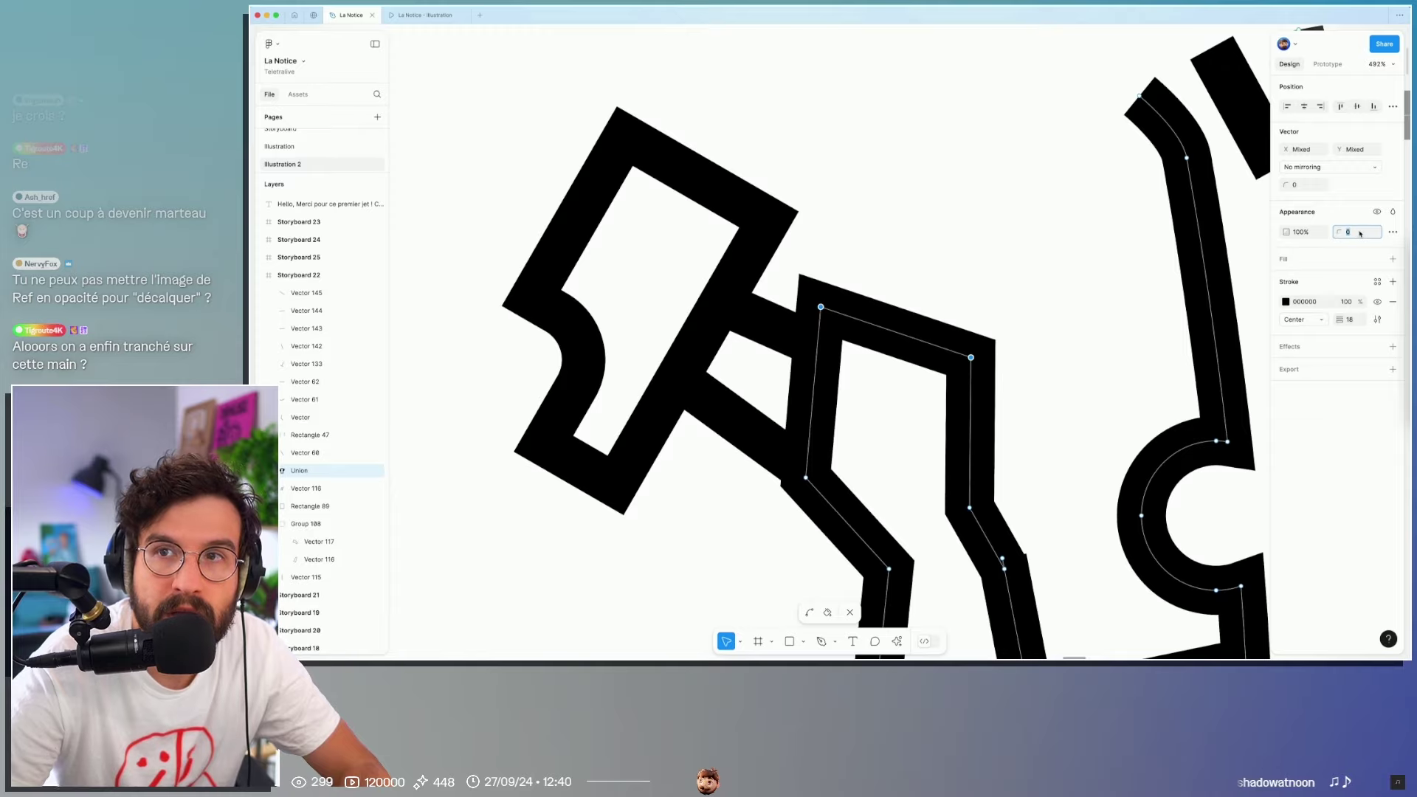
text(8)
key(Return)
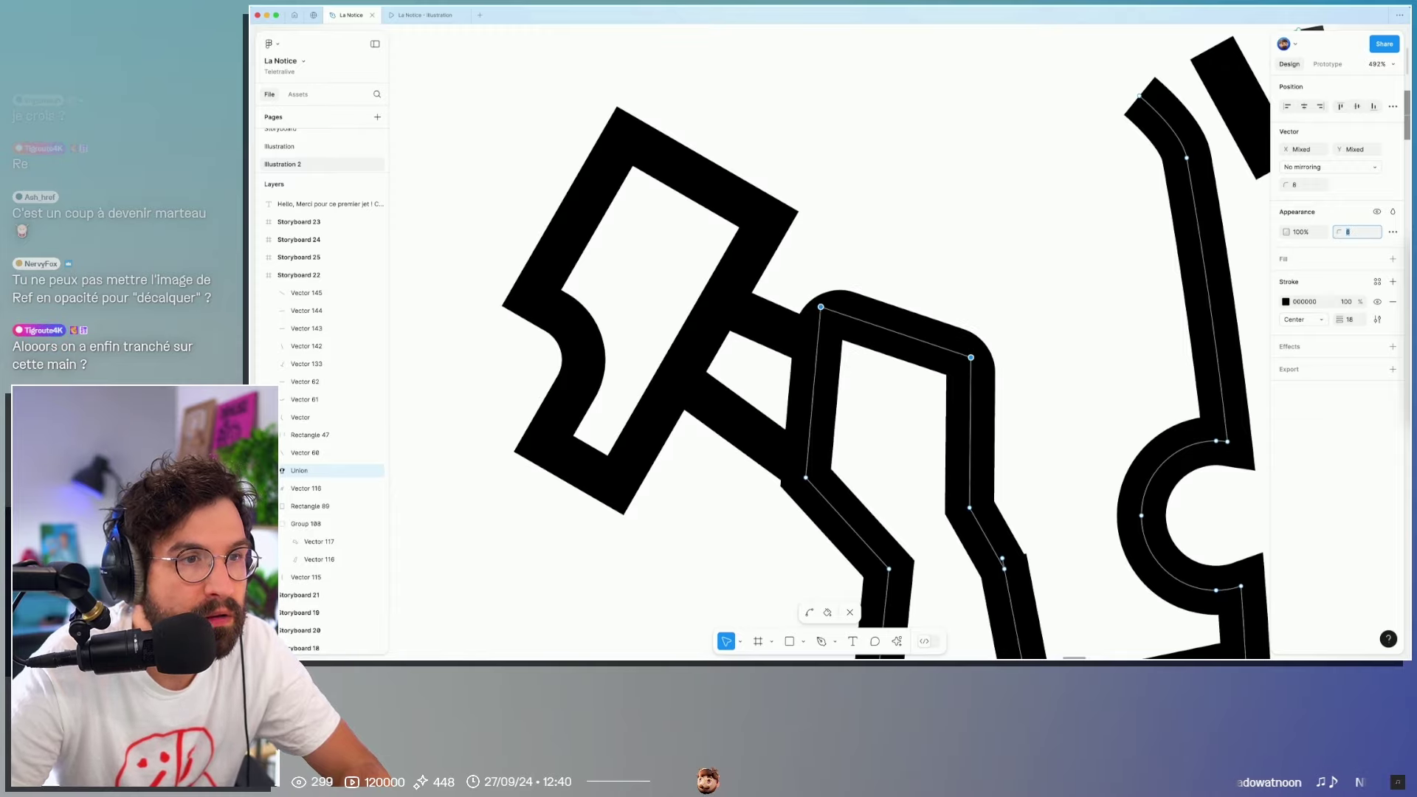
Step: Lower one body outline point and nudge the hammer slightly up and right
scroll(1104, 269, down, 5)
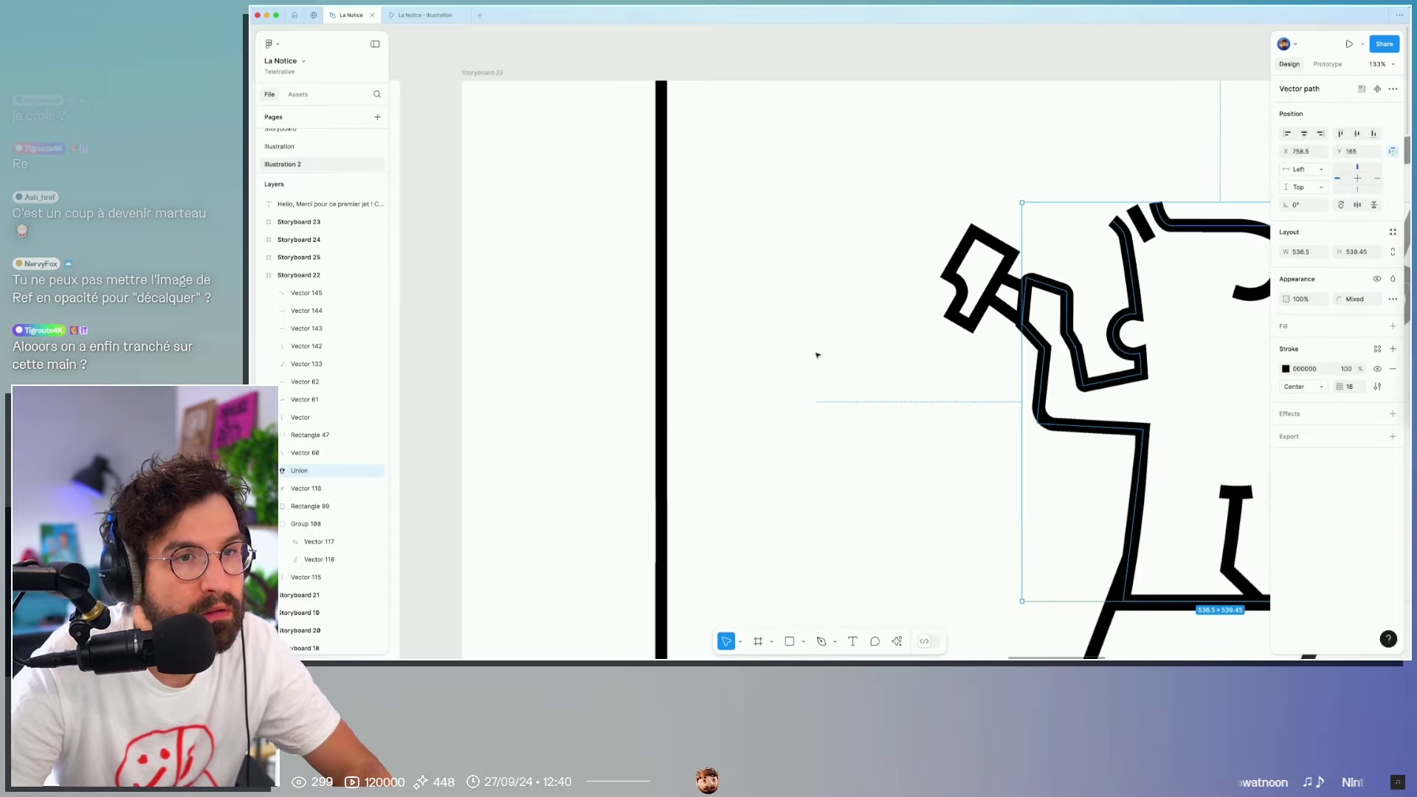
key(Escape)
scroll(680, 395, down, 3)
scroll(676, 394, up, 5)
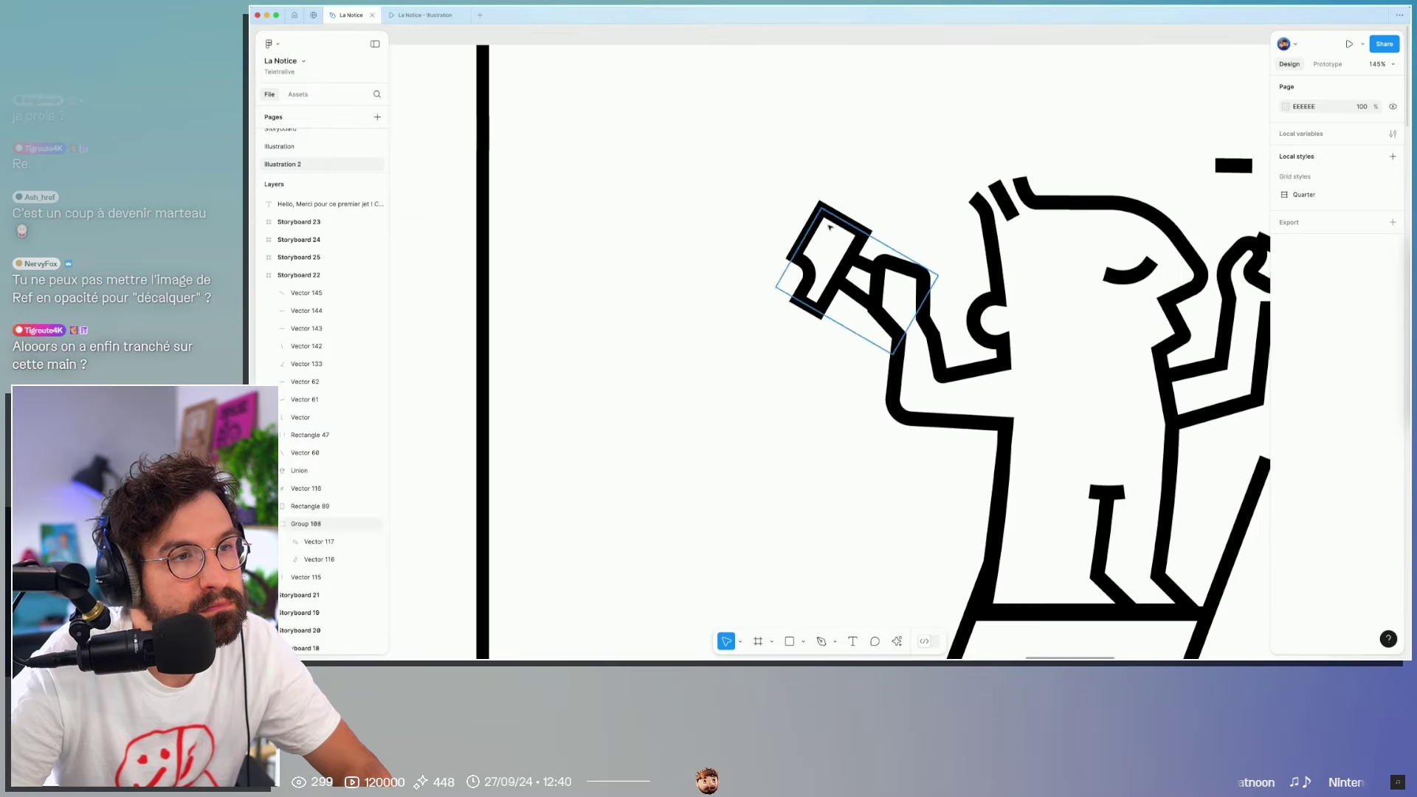
click(830, 255)
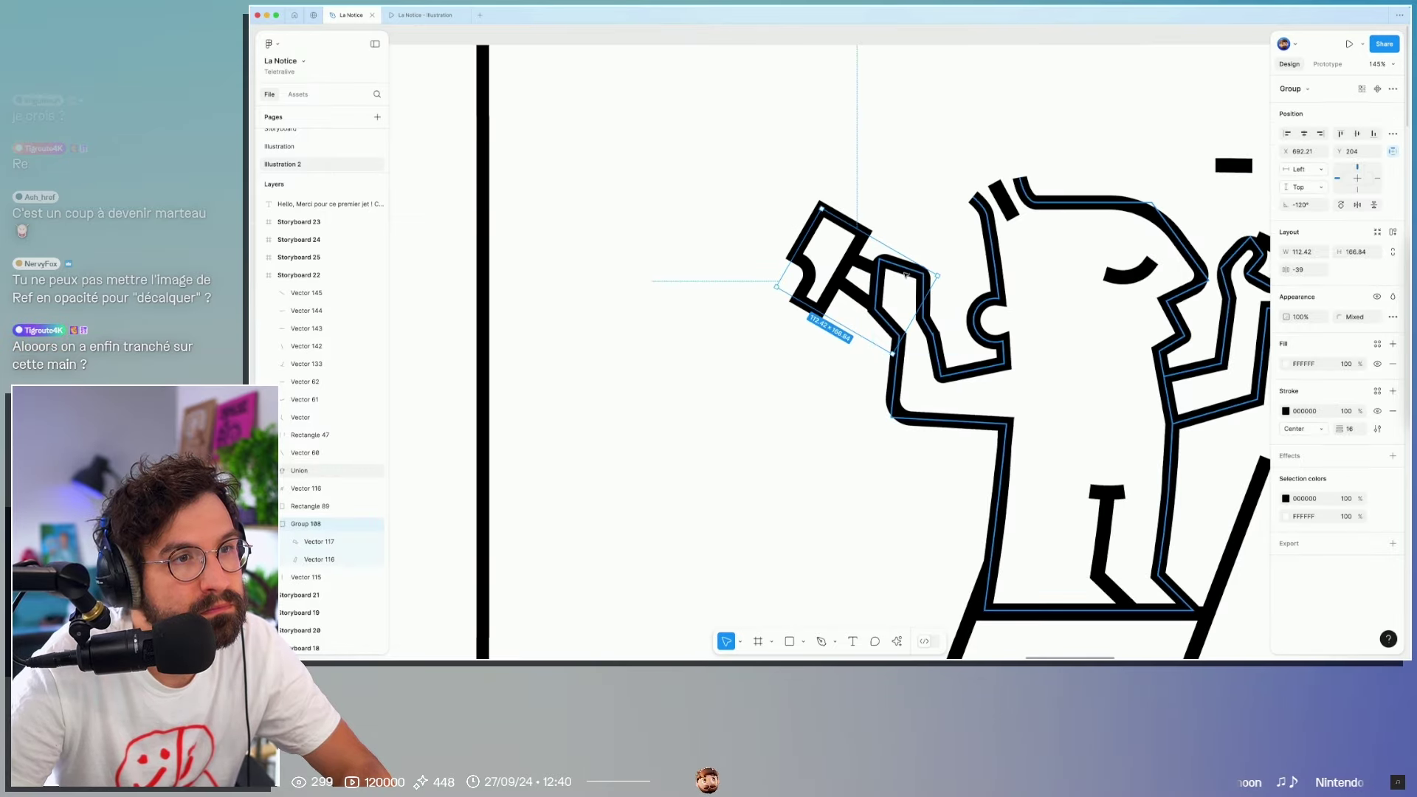
double_click(883, 262)
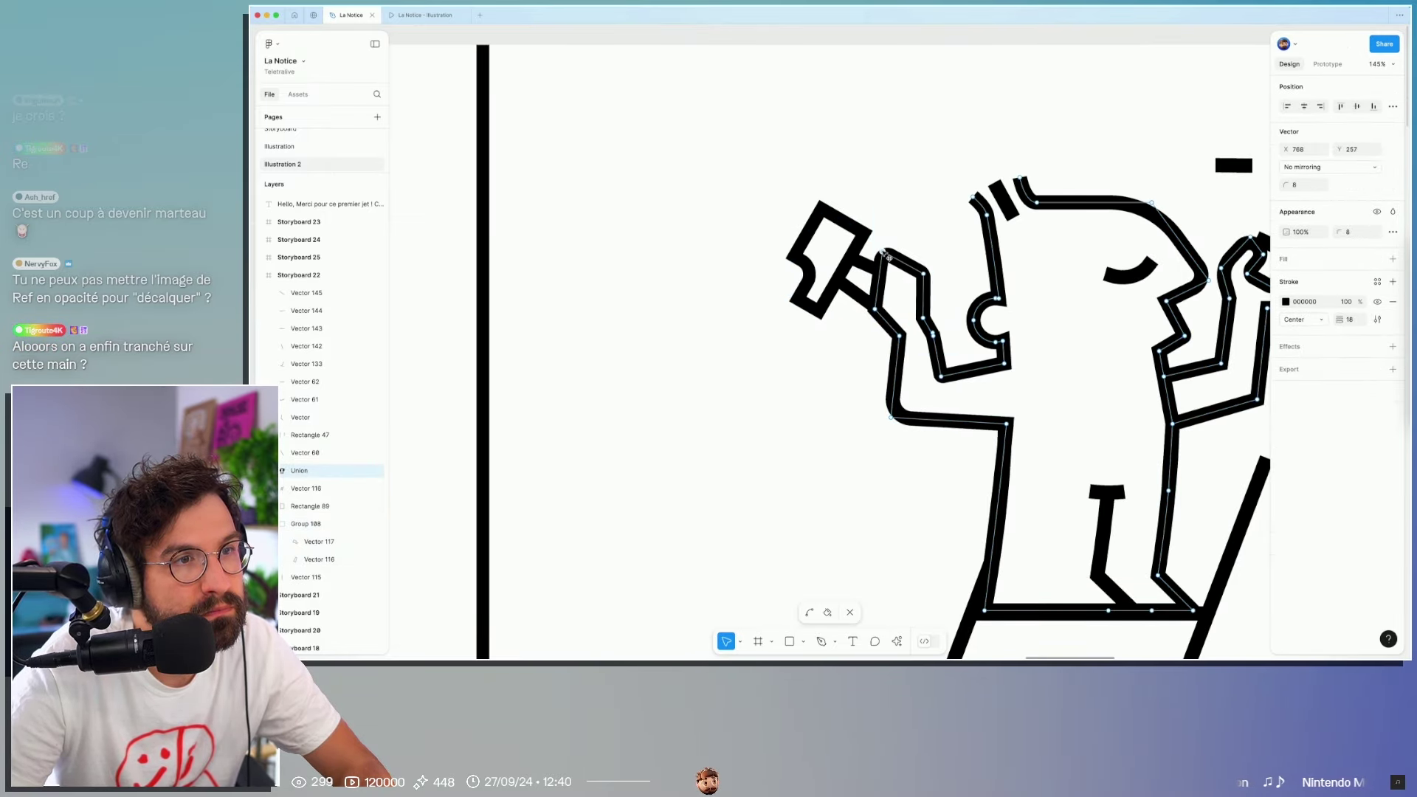
drag(925, 275, 931, 284)
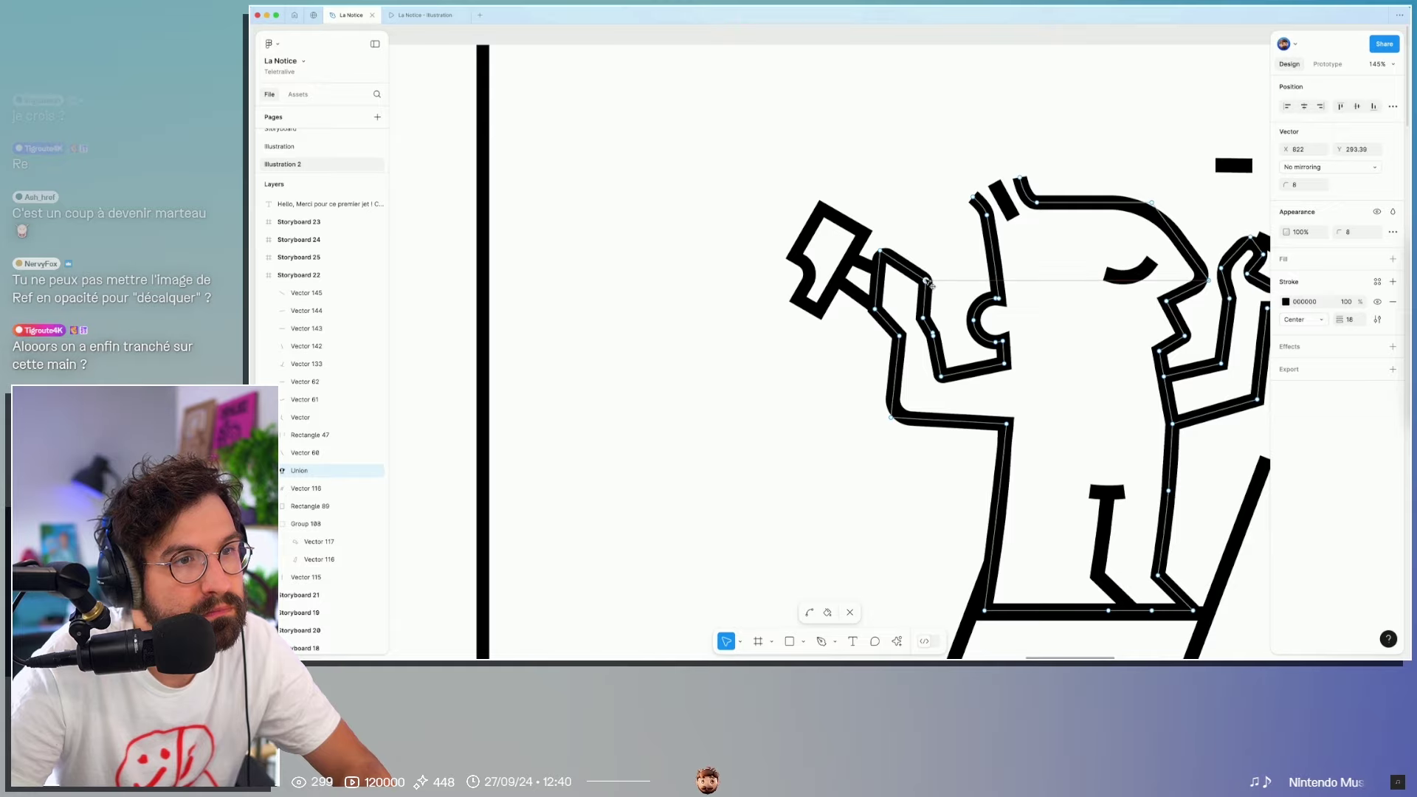
key(Escape)
drag(832, 230, 836, 225)
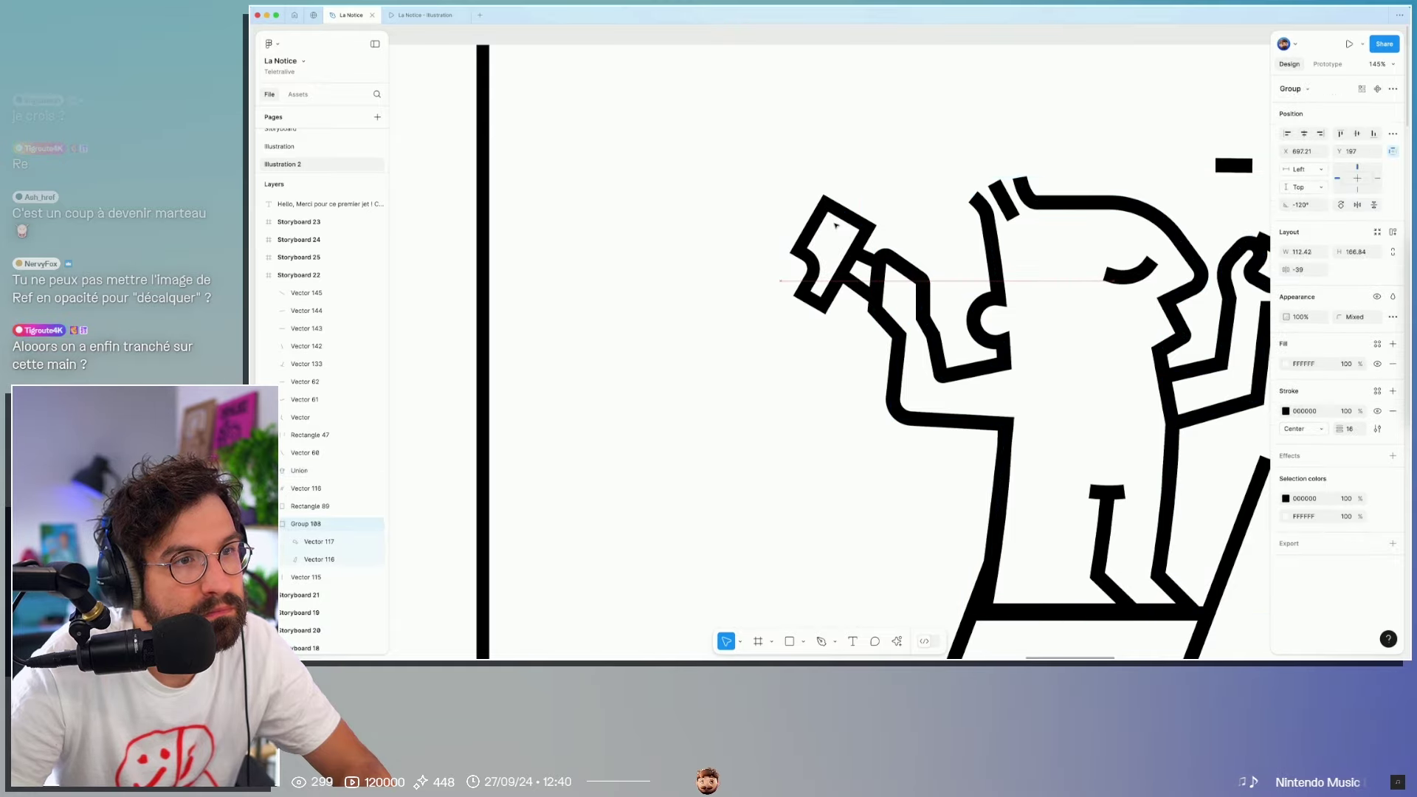
click(736, 155)
scroll(736, 155, down, 5)
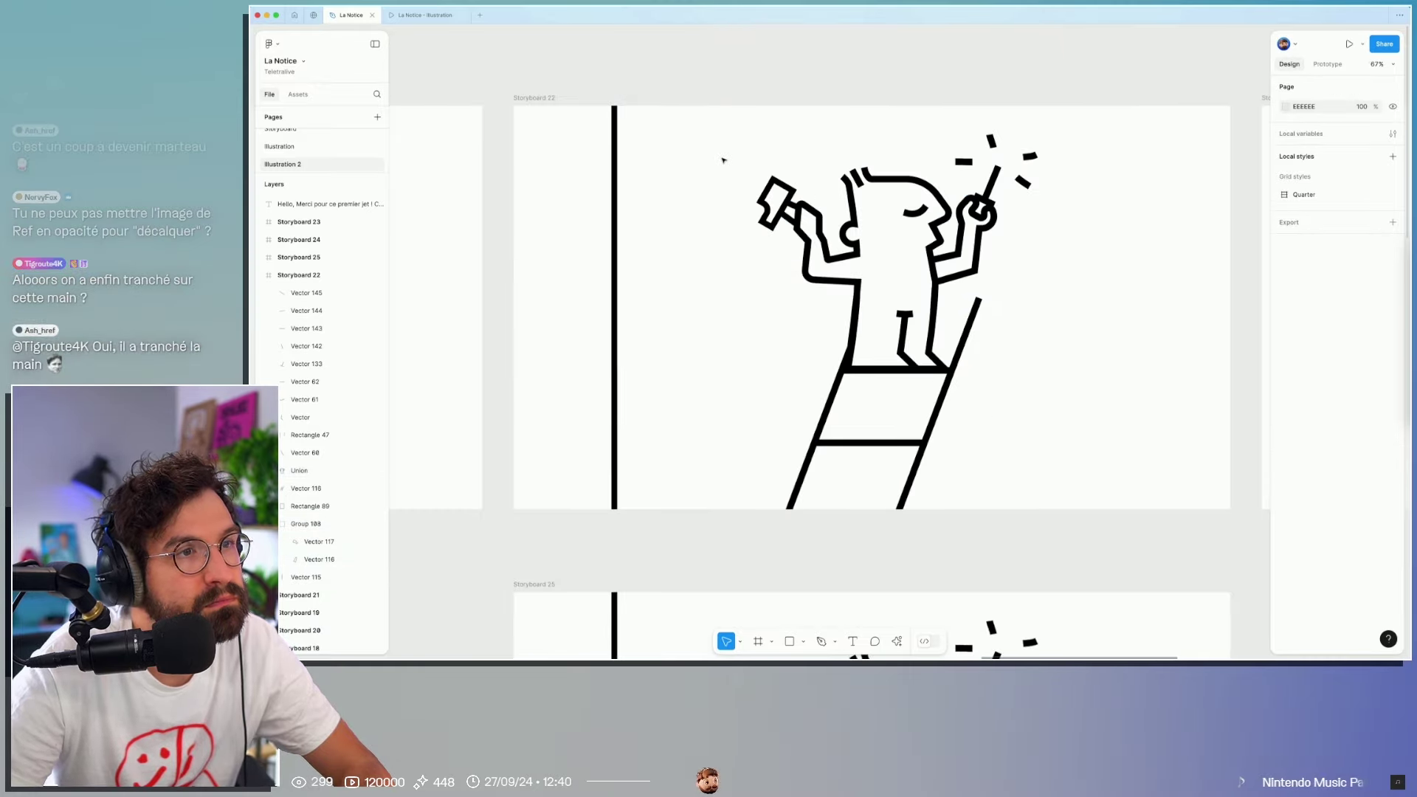
drag(700, 156, 765, 199)
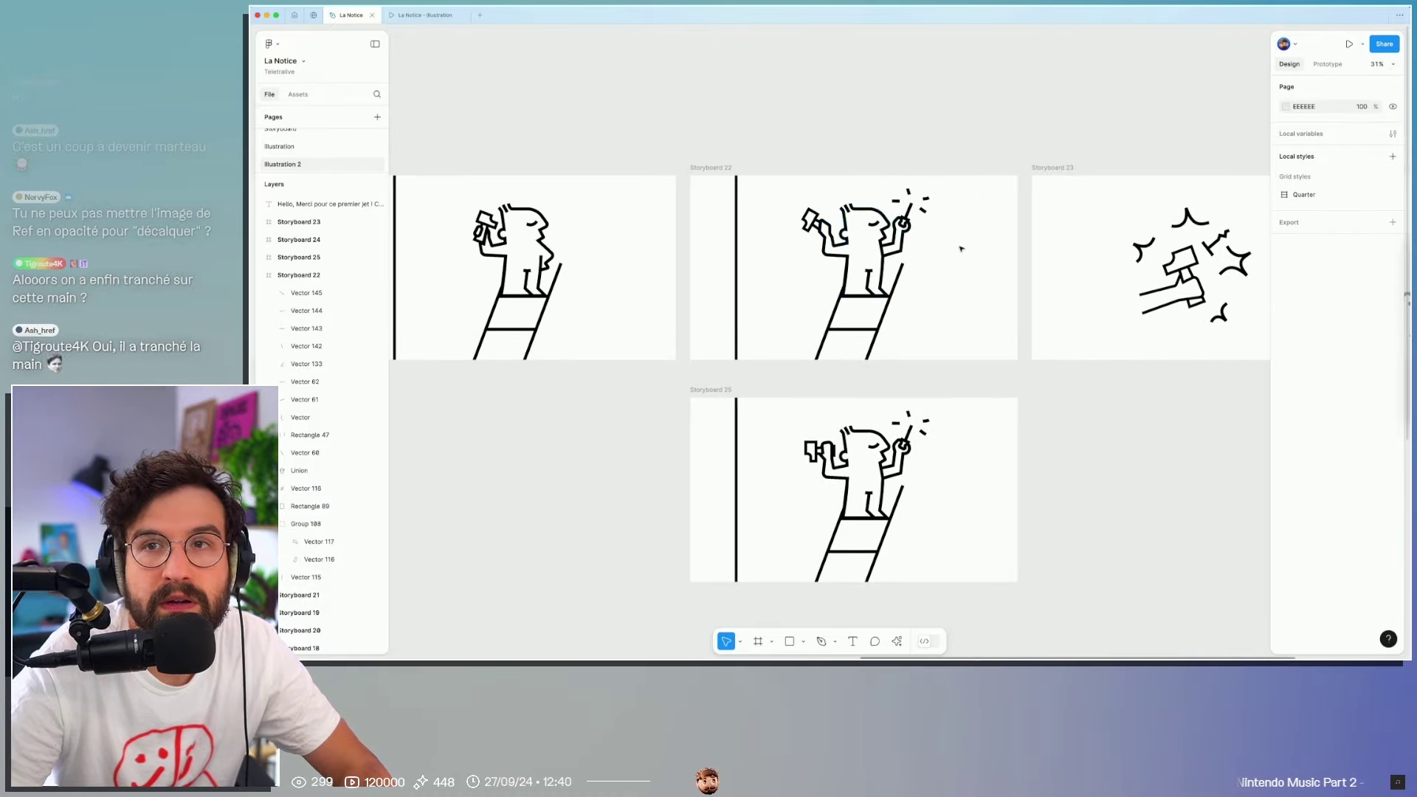
scroll(955, 237, up, 10)
double_click(447, 270)
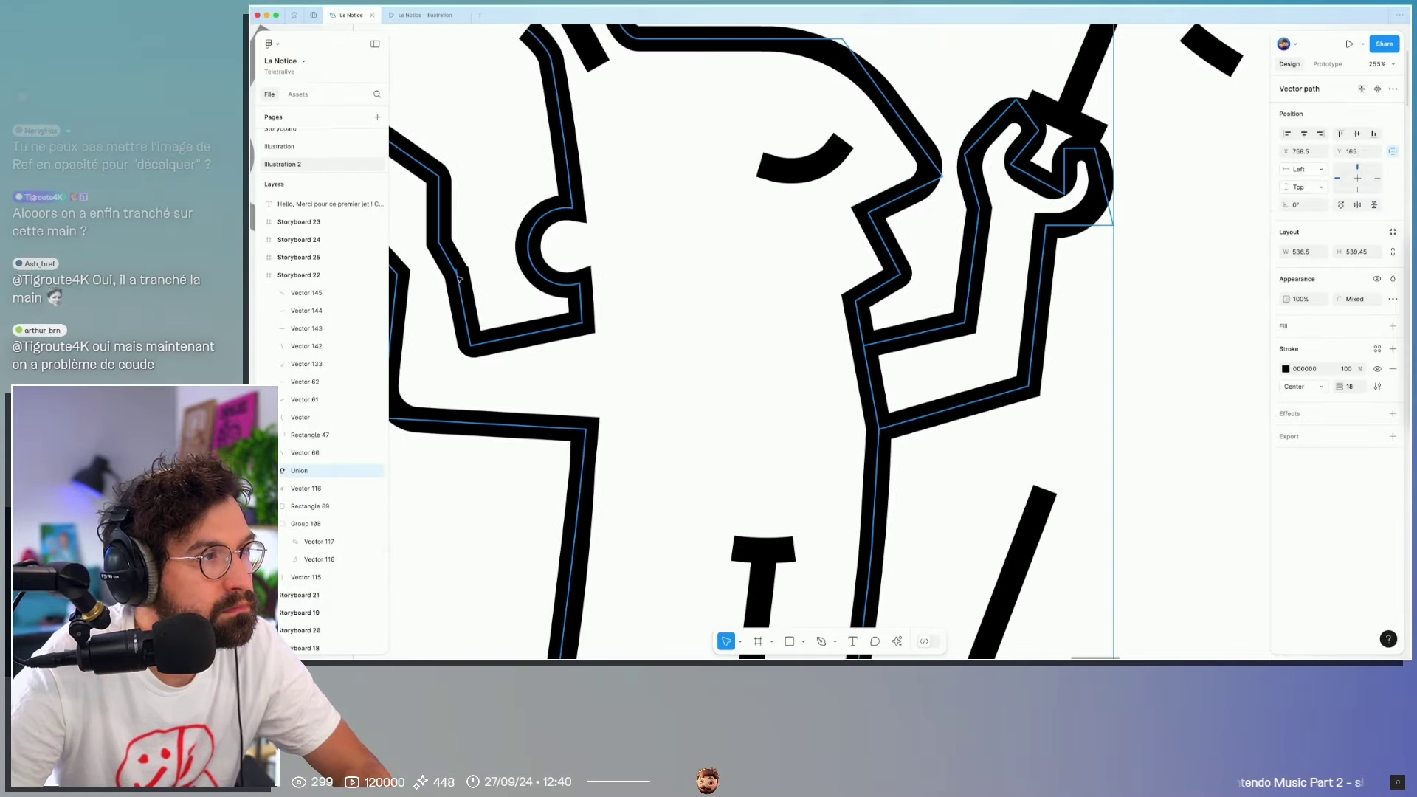
scroll(458, 262, up, 5)
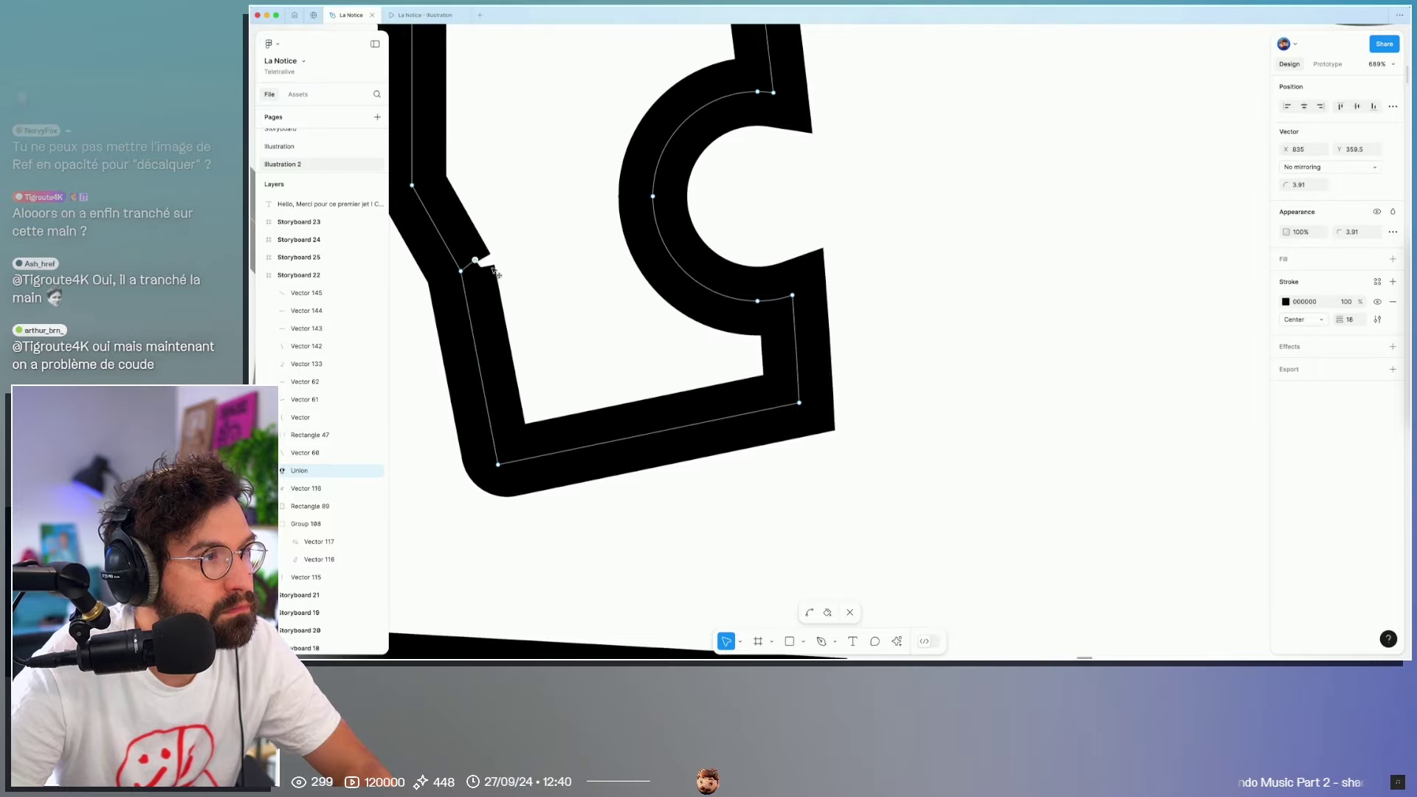
drag(474, 260, 540, 195)
key(Delete)
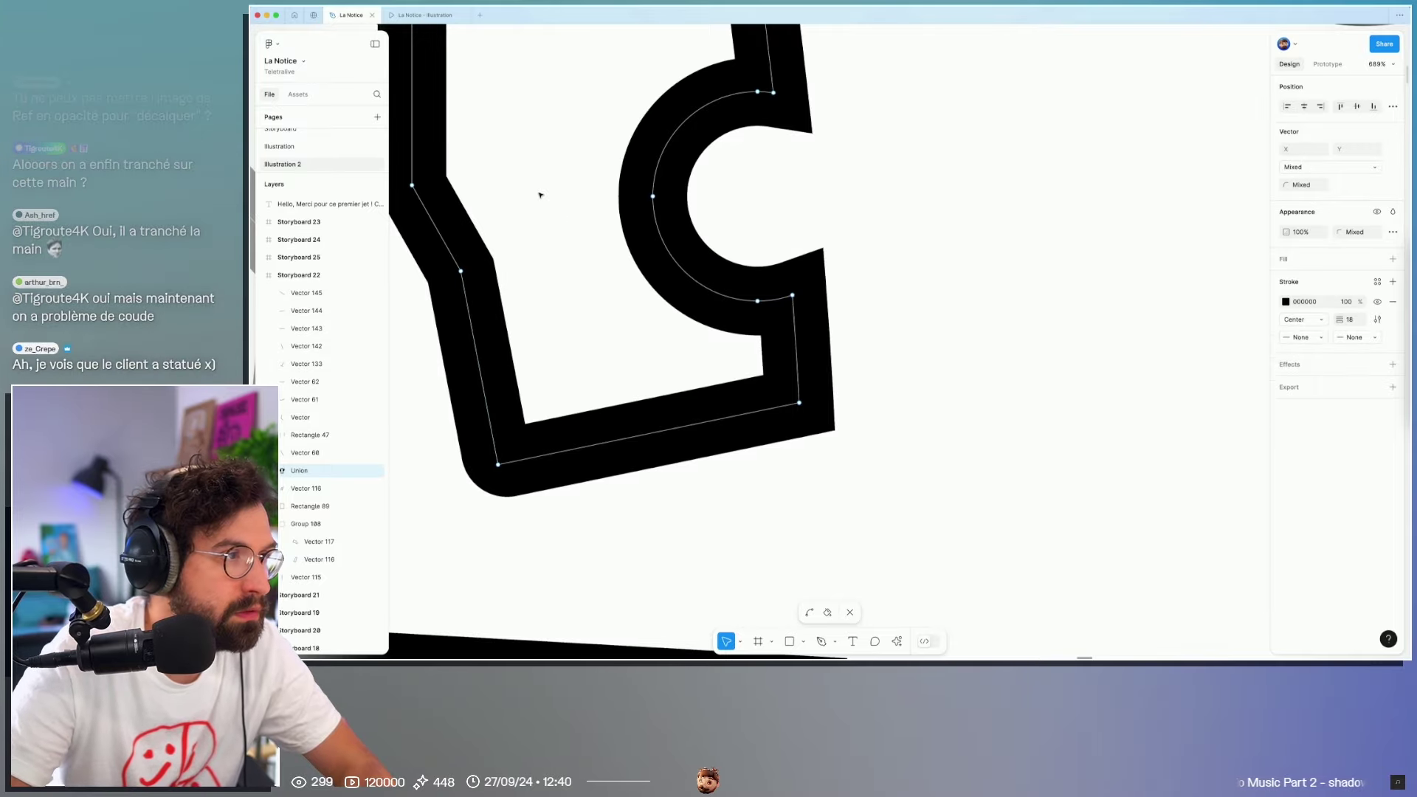
scroll(540, 195, down, 5)
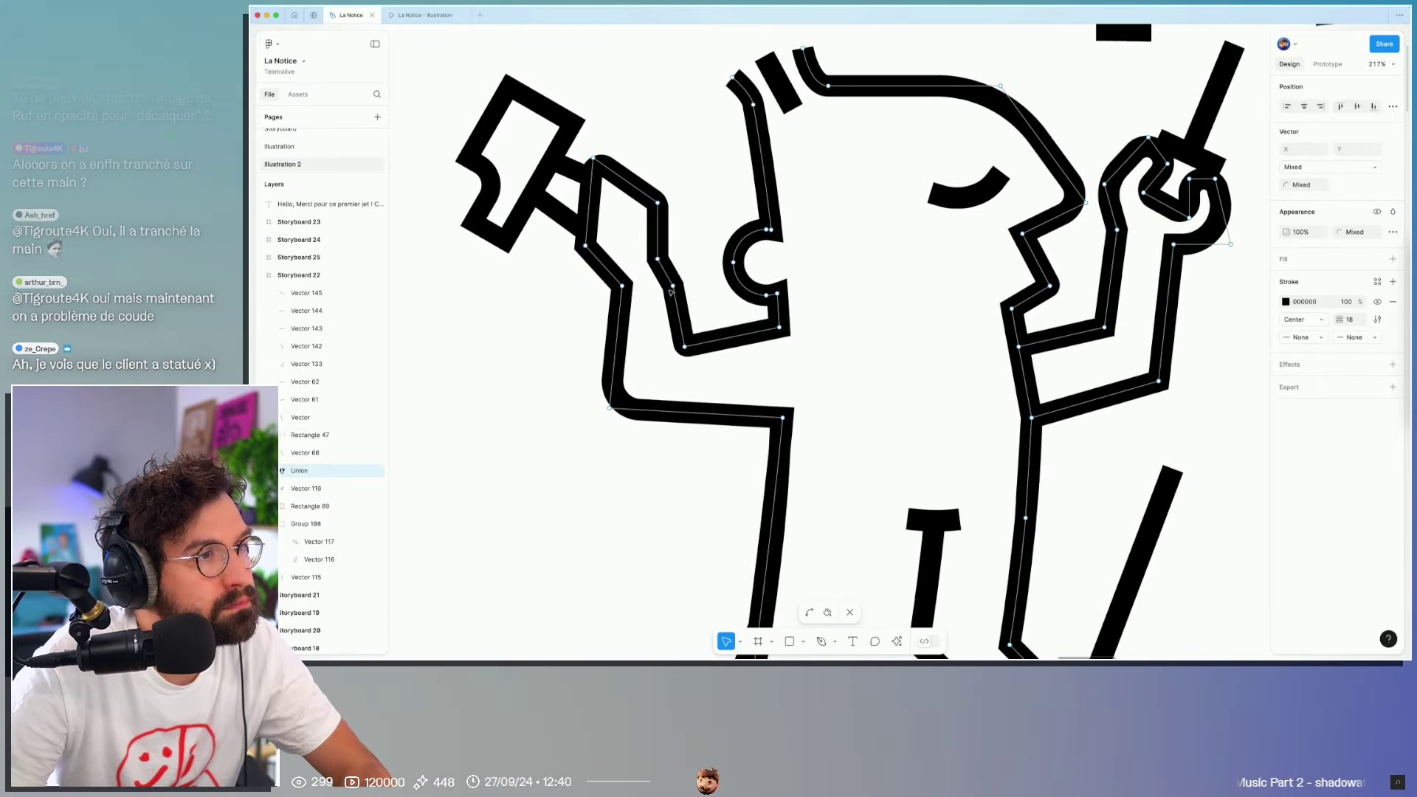
key(Escape)
scroll(662, 400, down, 5)
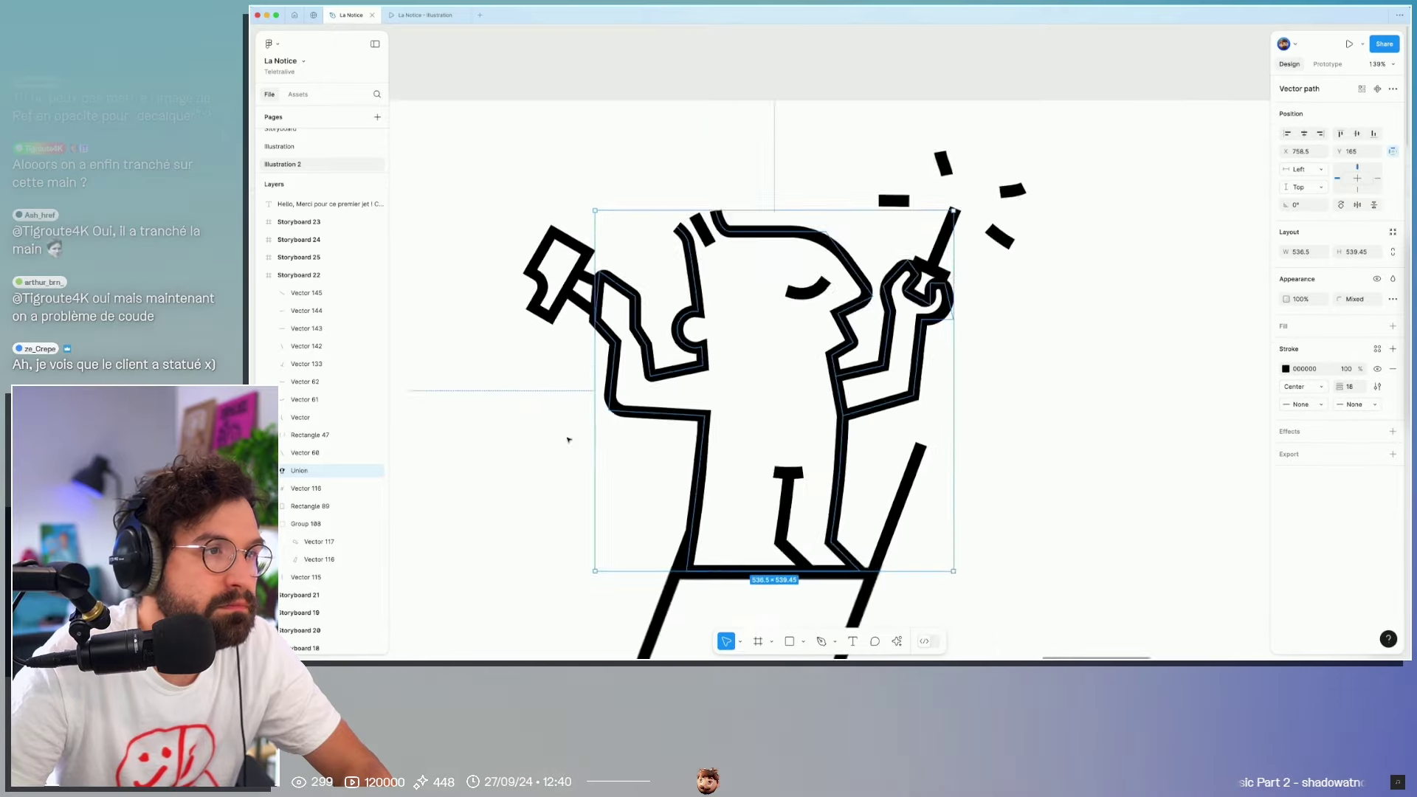
key(Escape)
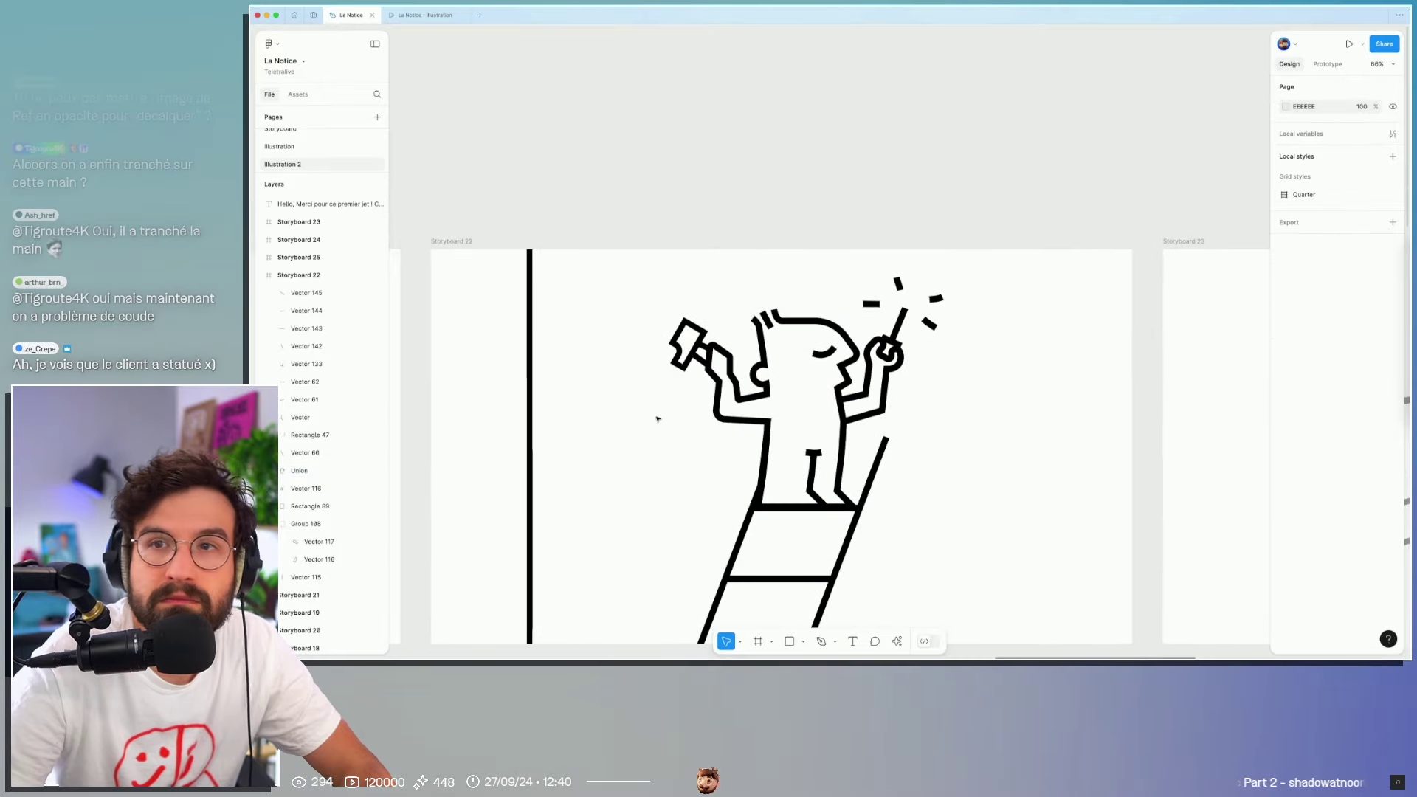
key(alt+Tab)
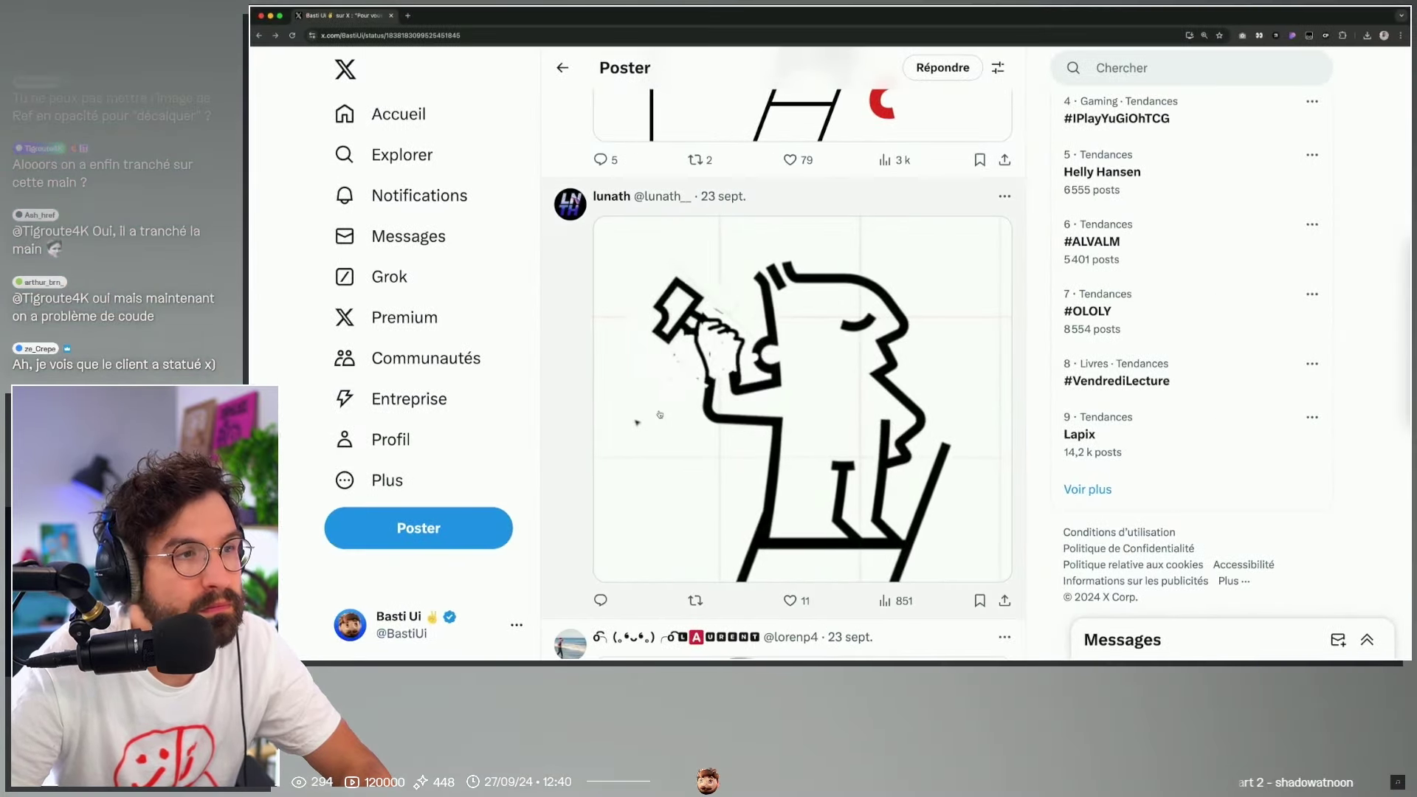
scroll(663, 412, up, 3)
scroll(667, 411, down, 2)
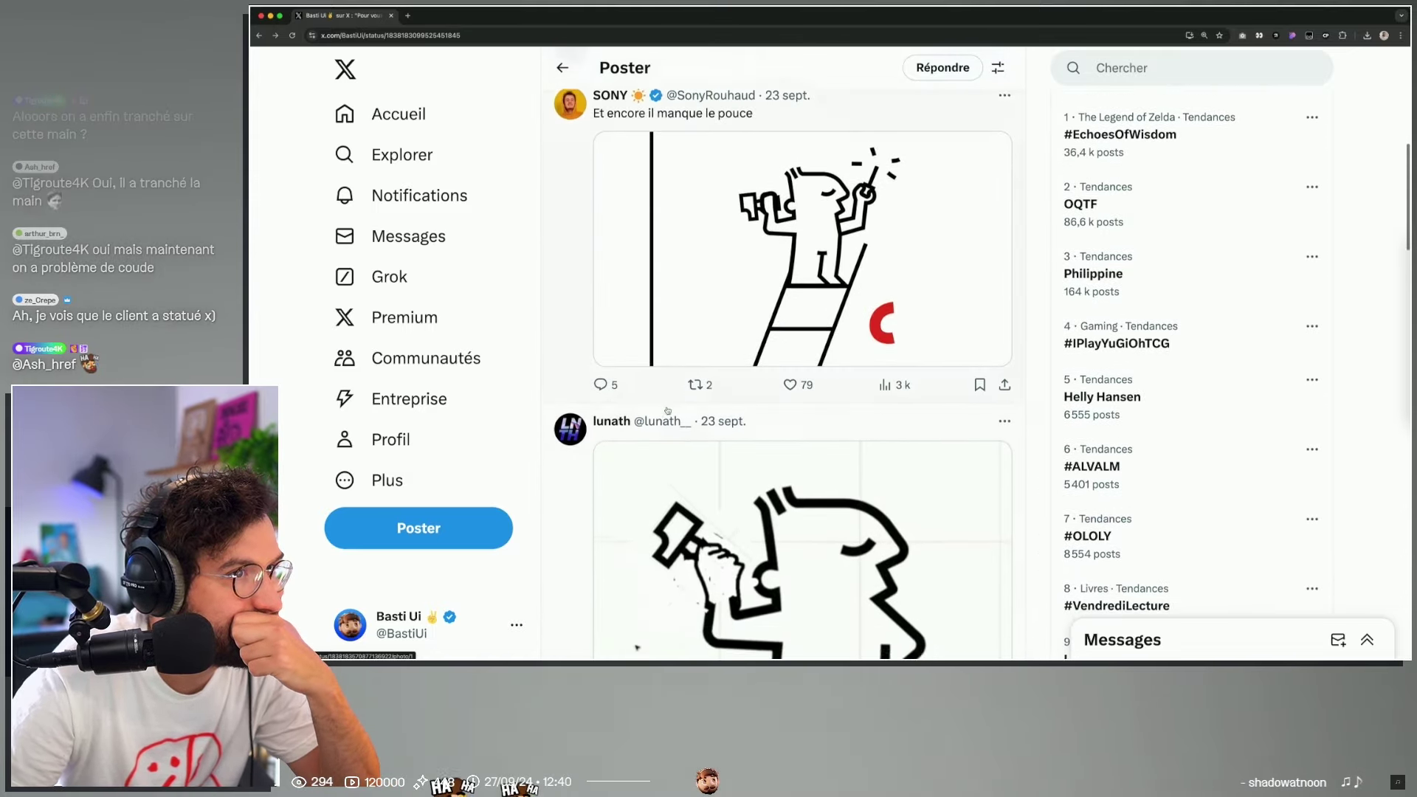
key(alt+Tab)
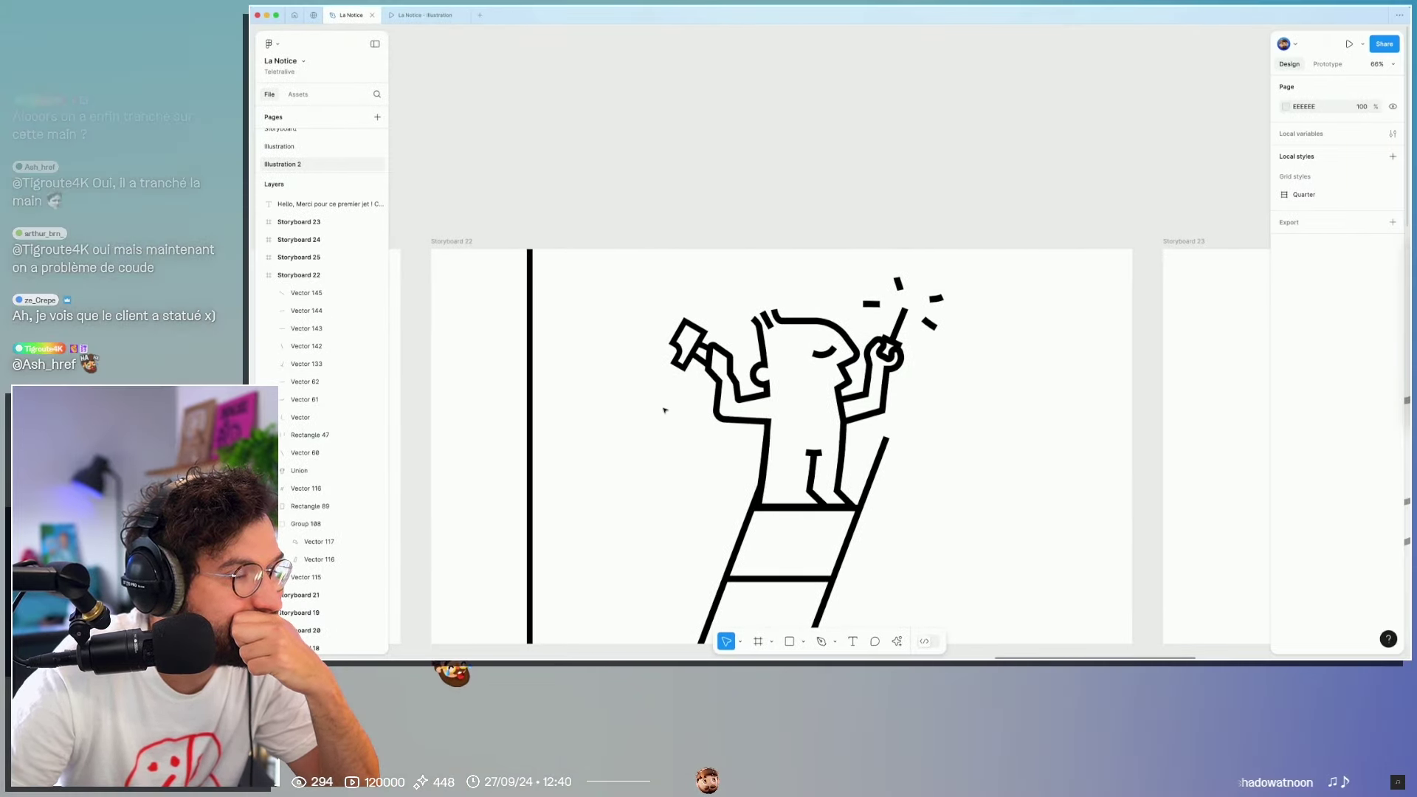
scroll(666, 411, down, 5)
scroll(666, 411, down, 2)
scroll(717, 504, up, 2)
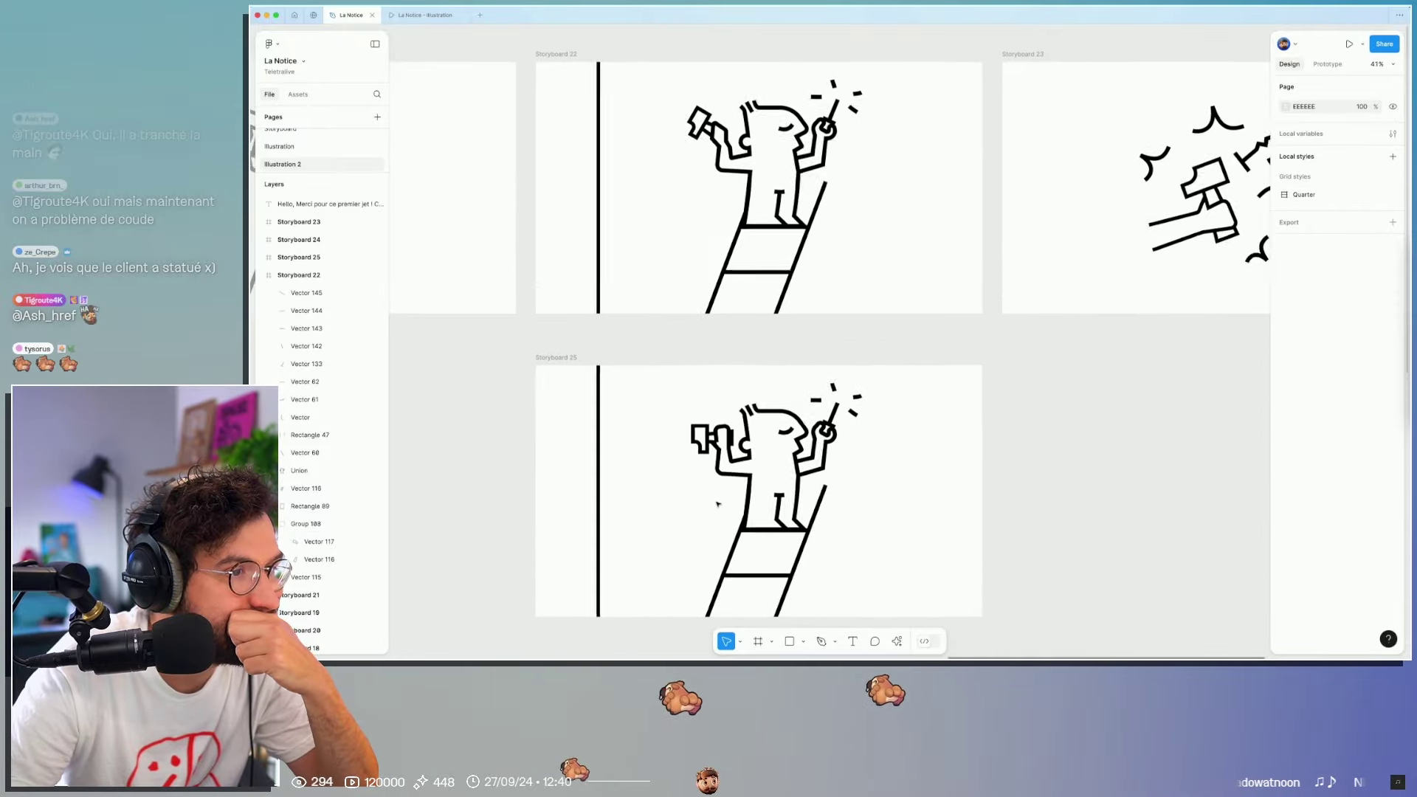
scroll(717, 504, up, 4)
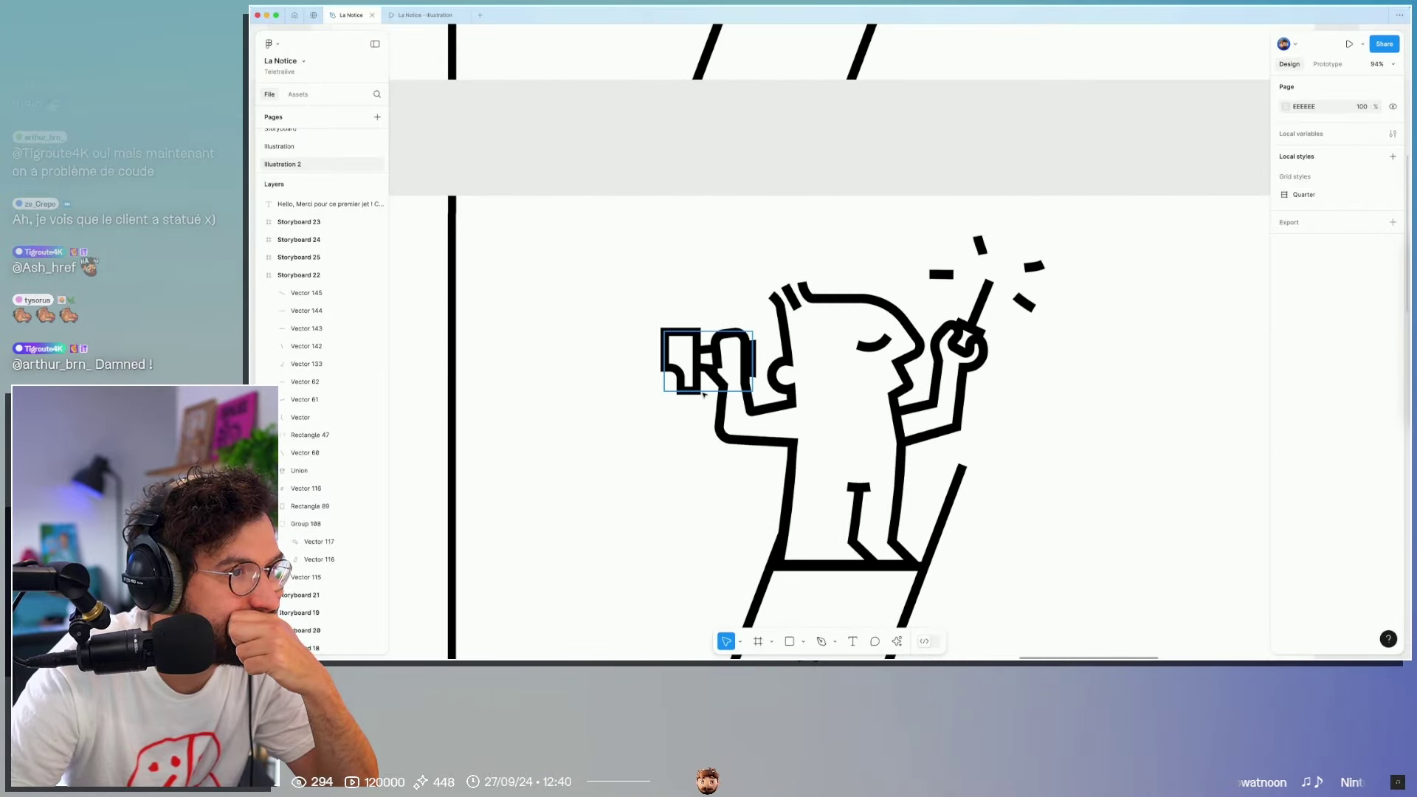
Step: Move the Storyboard 25 arm's forearm and elbow points to bend the hammer arm
scroll(703, 395, up, 2)
scroll(703, 394, up, 2)
double_click(724, 324)
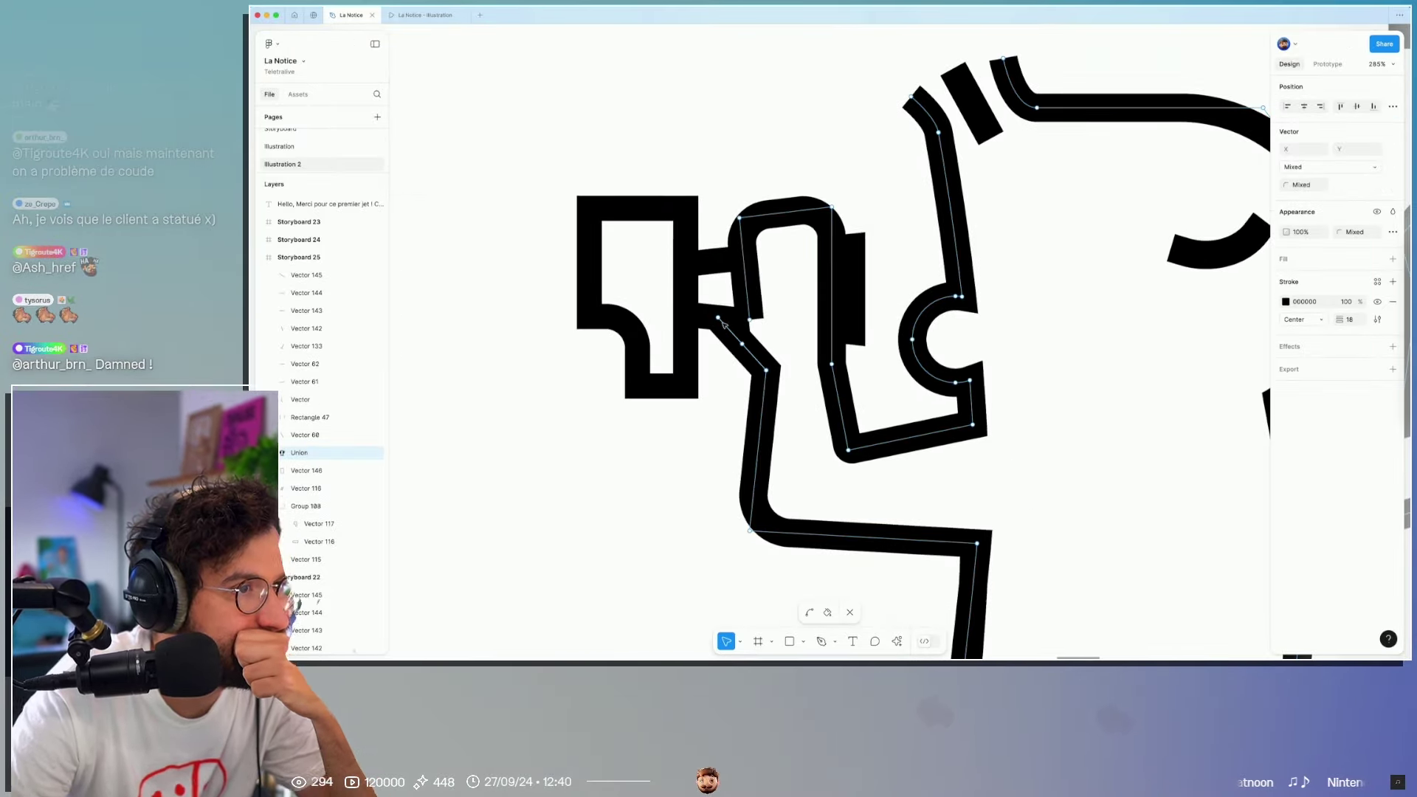
click(717, 318)
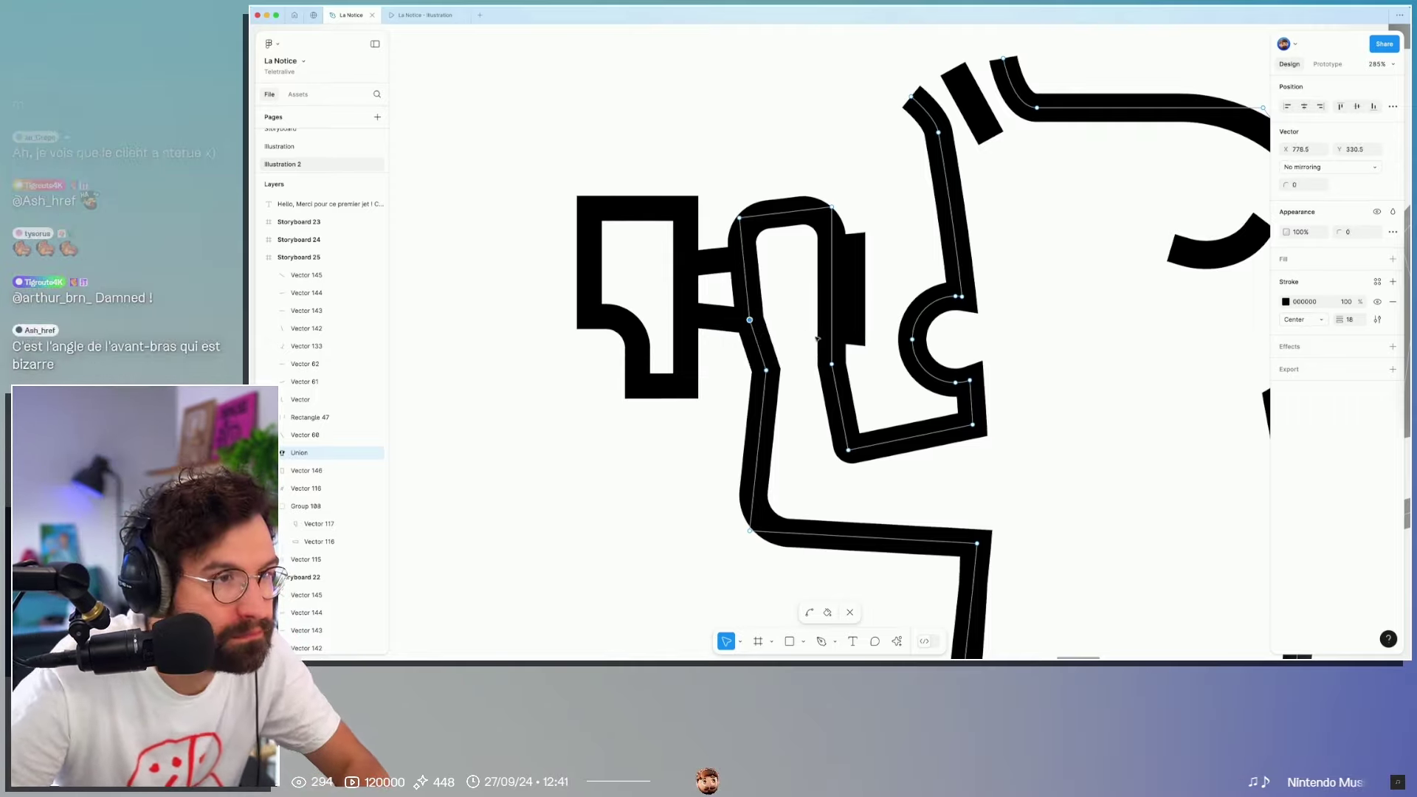
drag(831, 364, 856, 348)
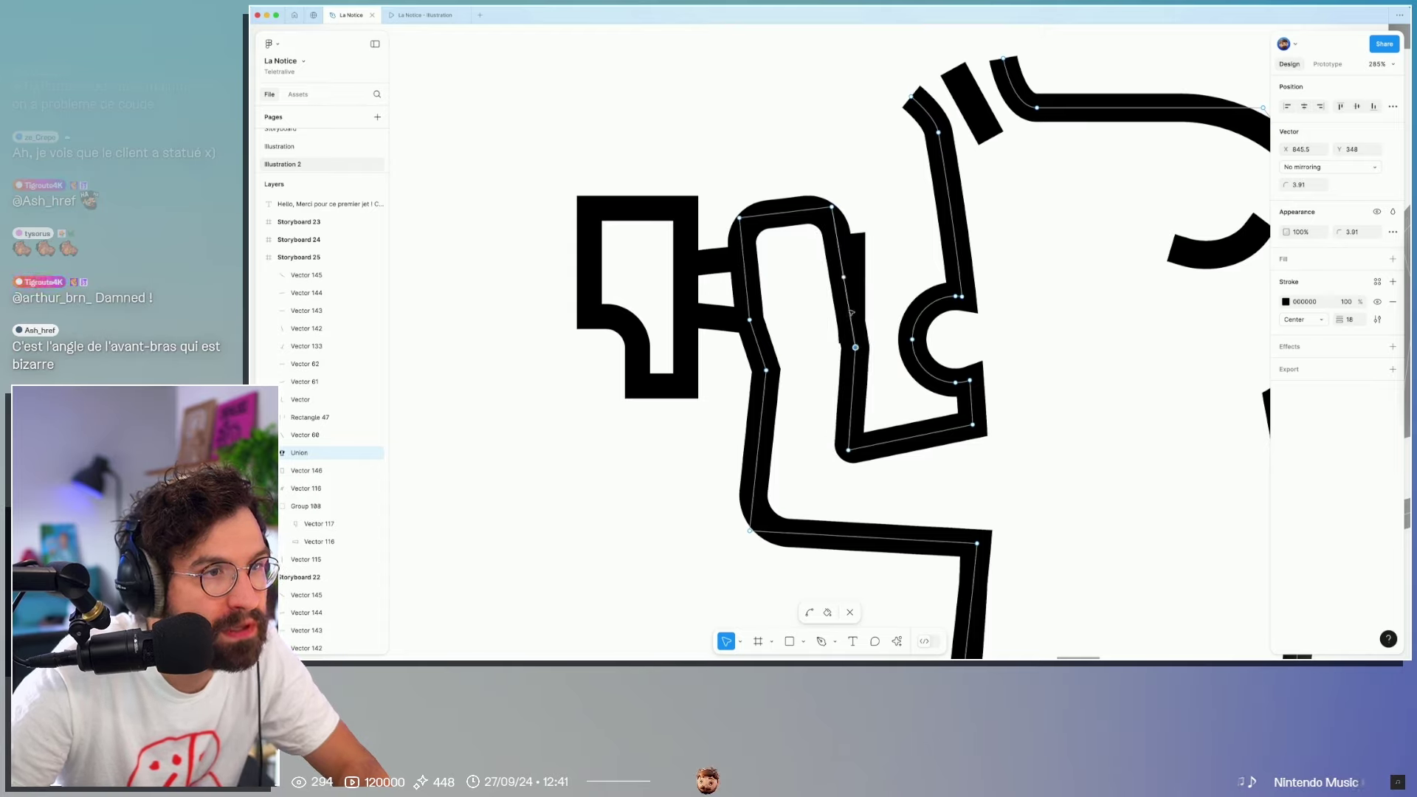
drag(844, 278, 819, 331)
key(Escape)
scroll(828, 328, down, 5)
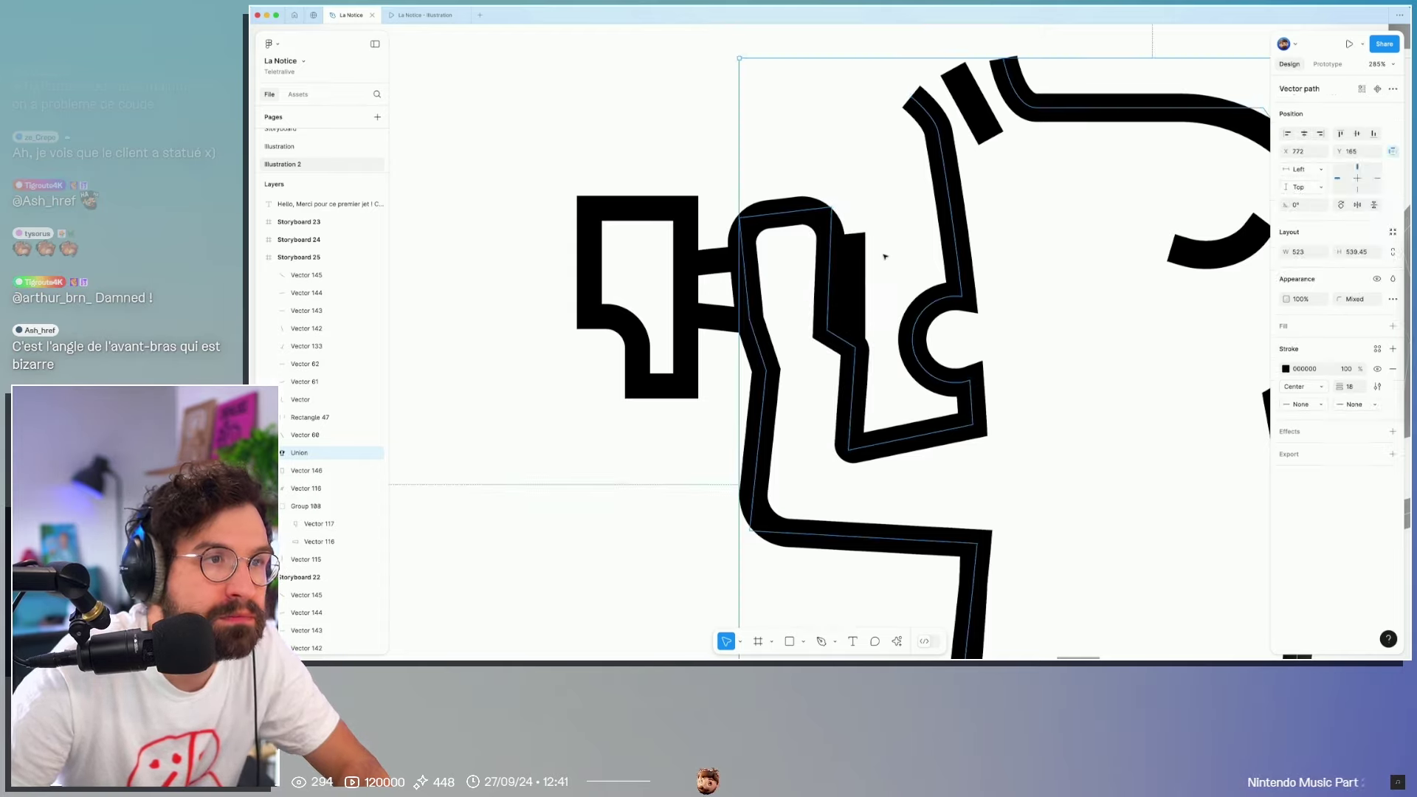
key(Escape)
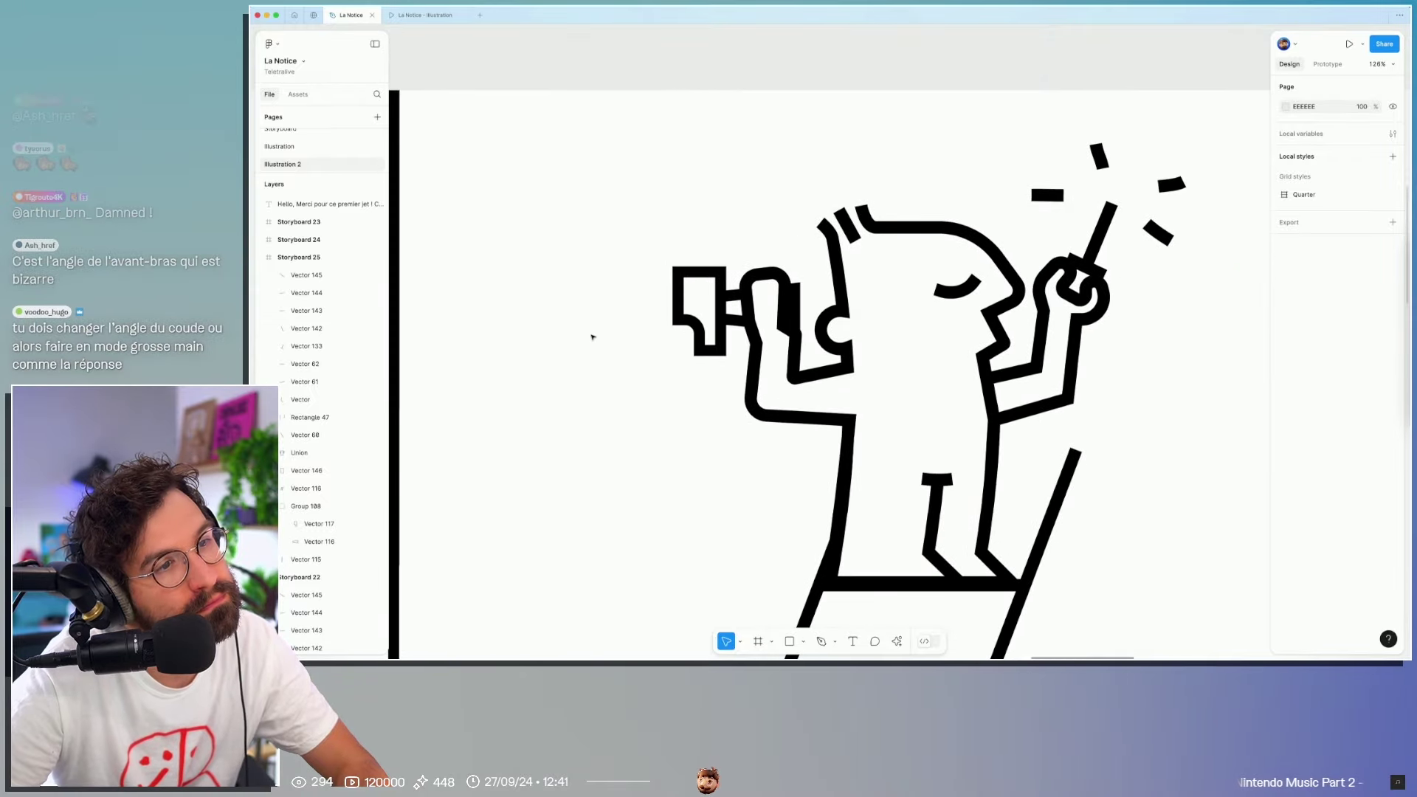
Step: Nudge an elbow point of the arm outline down to refine the bend
scroll(591, 337, down, 5)
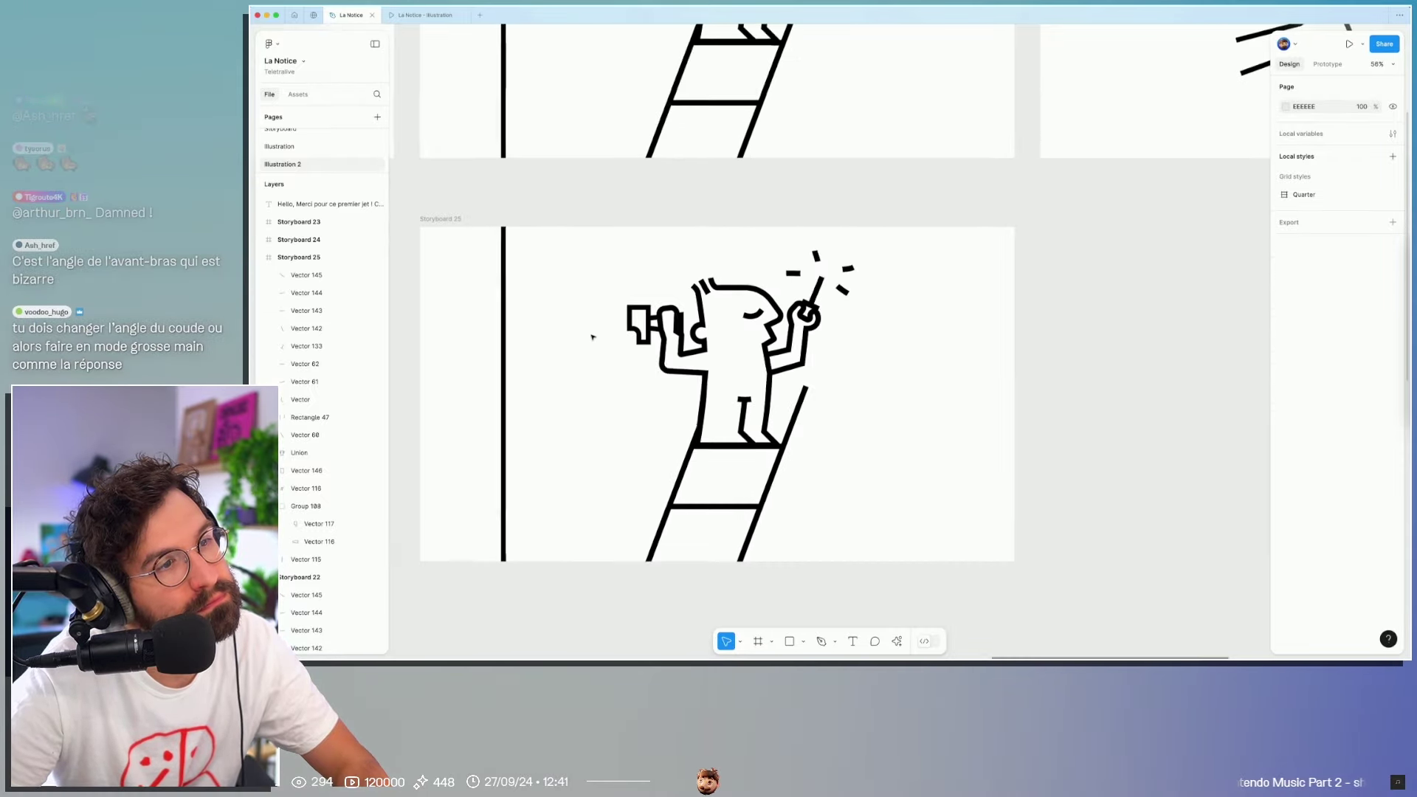
scroll(822, 389, left, 5)
double_click(937, 388)
scroll(941, 389, up, 3)
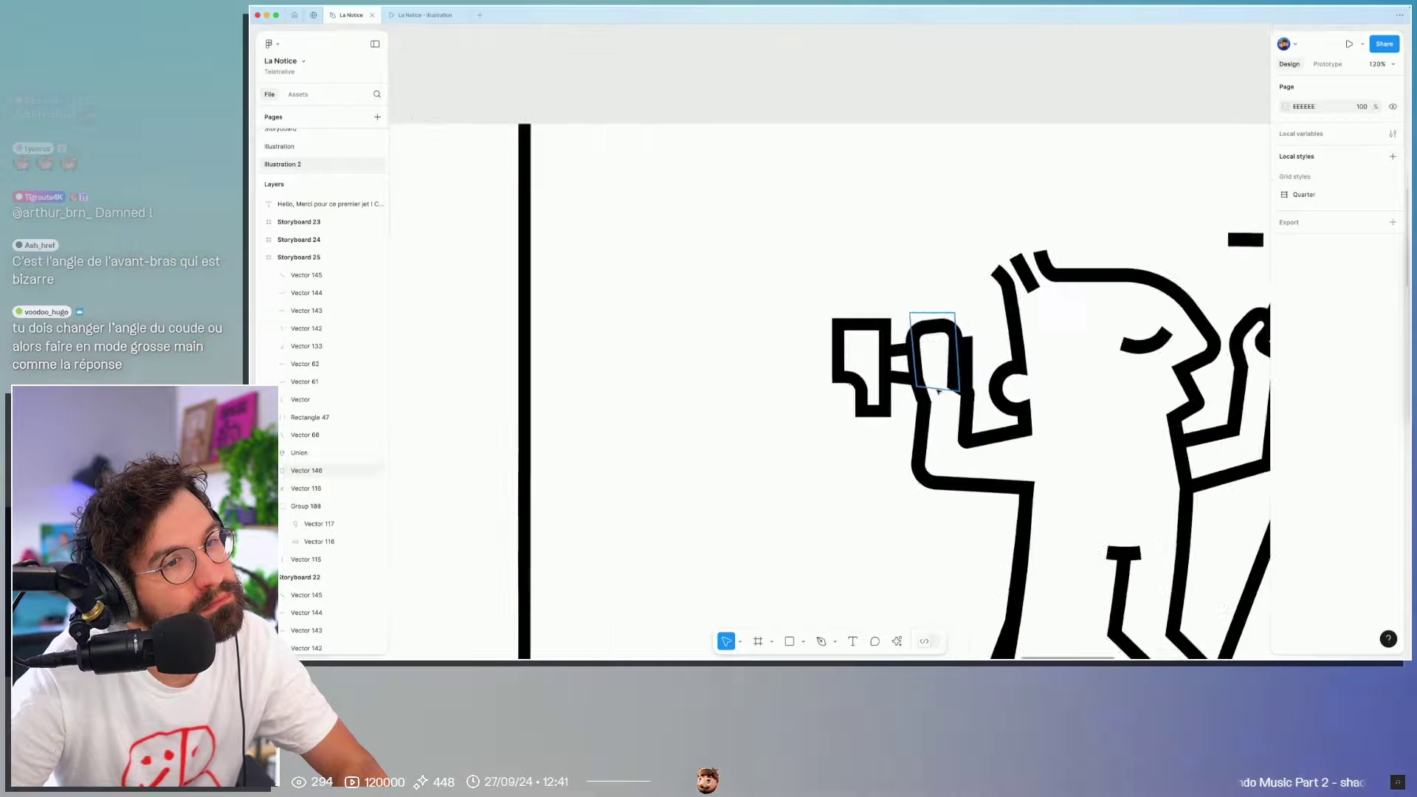
scroll(941, 390, up, 3)
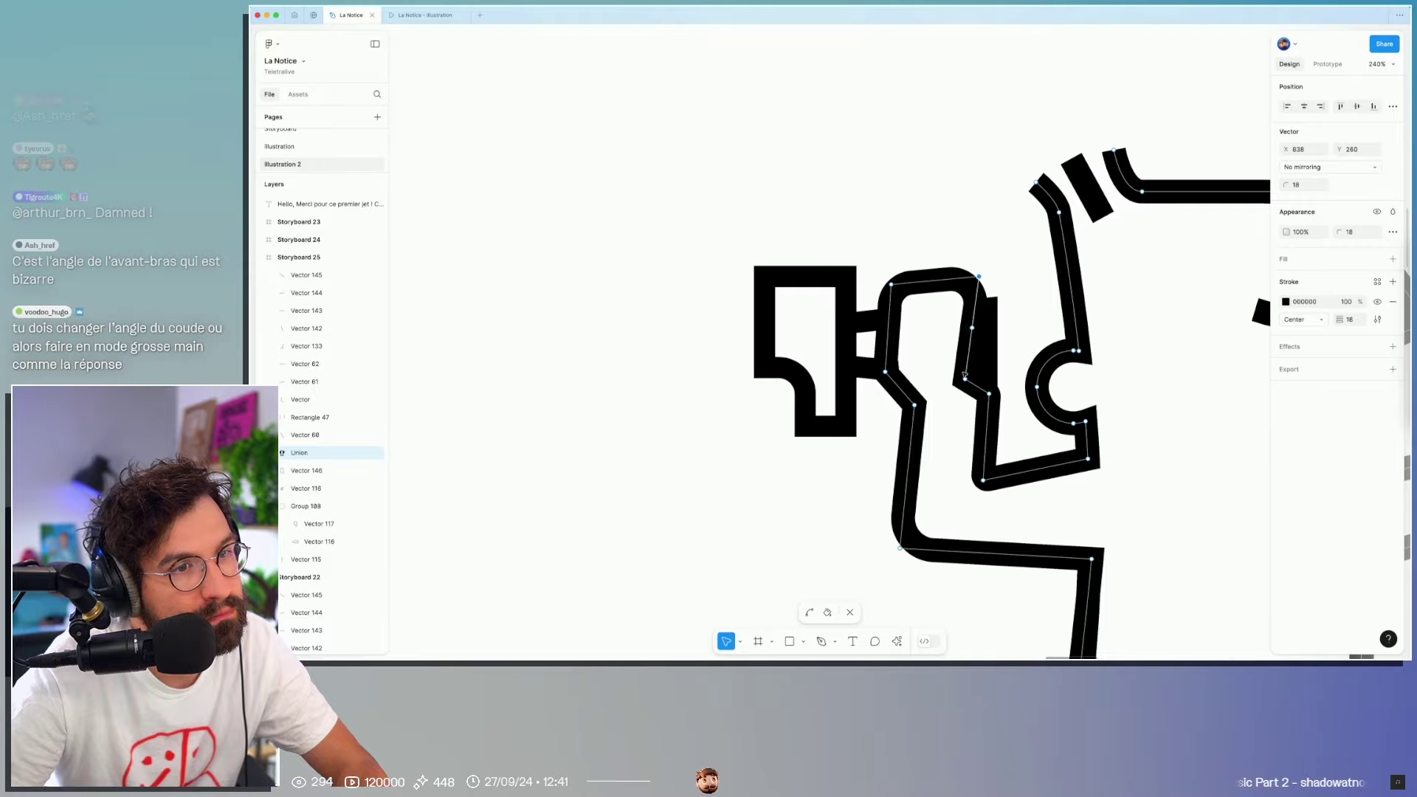
drag(914, 408, 913, 422)
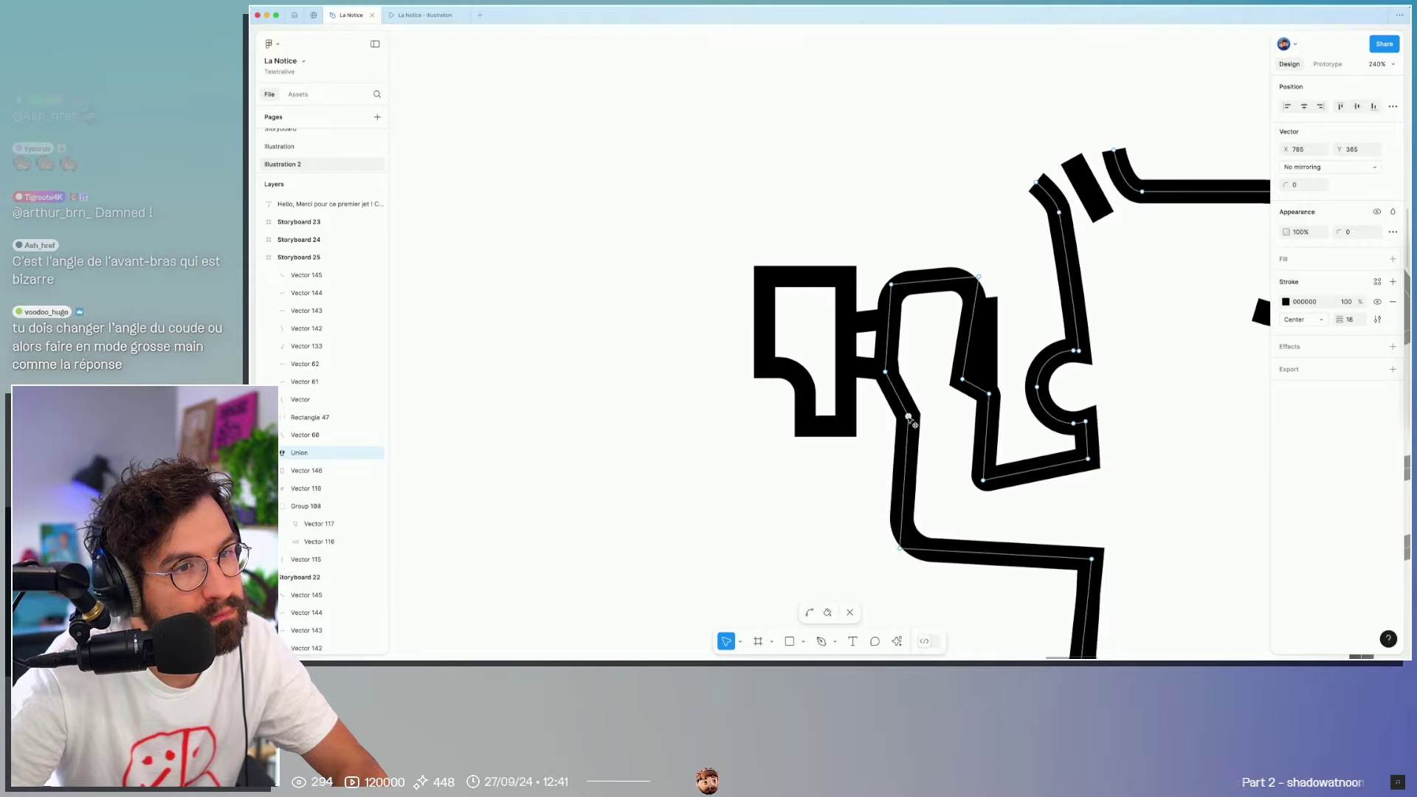
key(Escape)
key(Escape)
scroll(886, 478, down, 10)
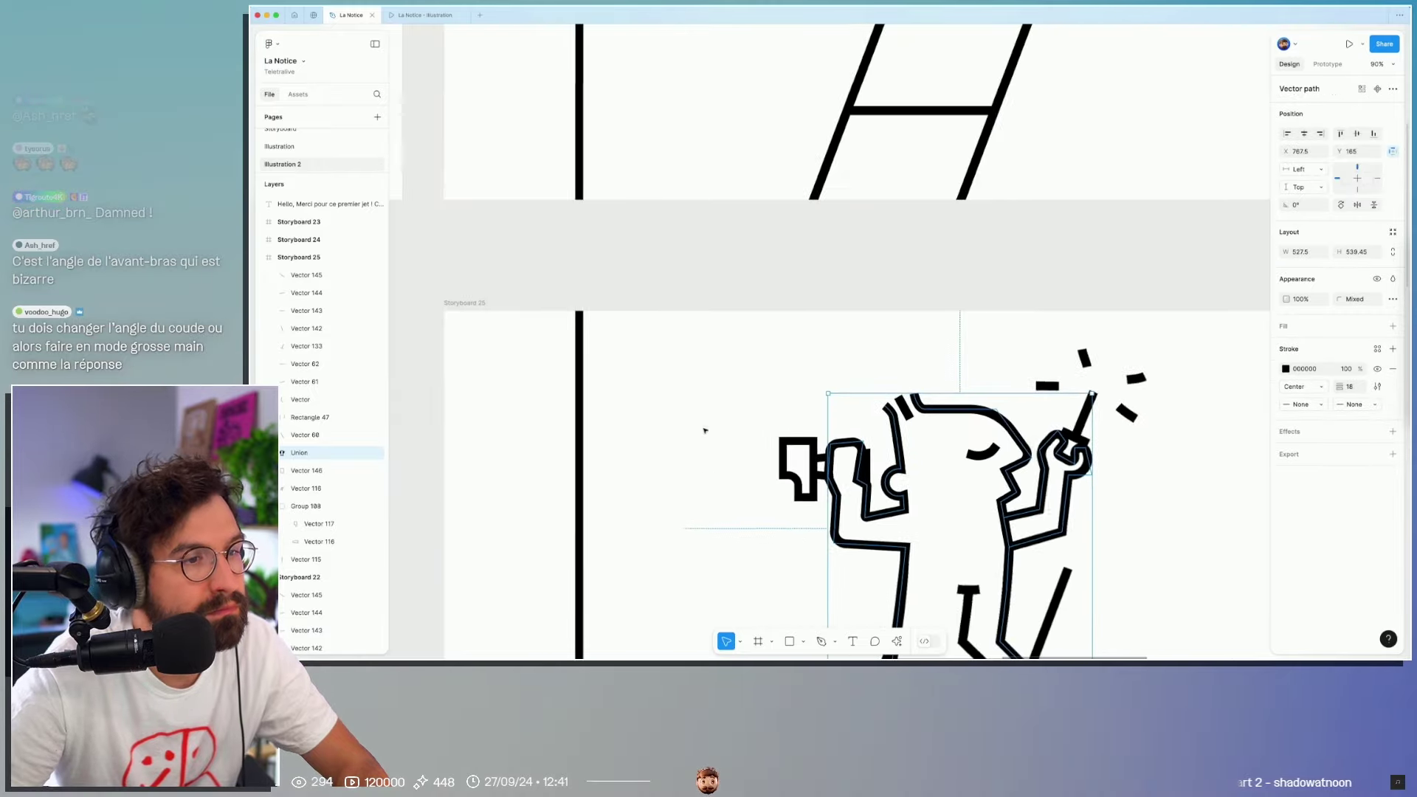
scroll(660, 388, down, 3)
mouse_move(661, 388)
mouse_down()
mouse_move(829, 315)
mouse_move(767, 327)
mouse_move(710, 376)
mouse_move(982, 389)
mouse_move(767, 393)
mouse_up()
scroll(766, 327, down, 3)
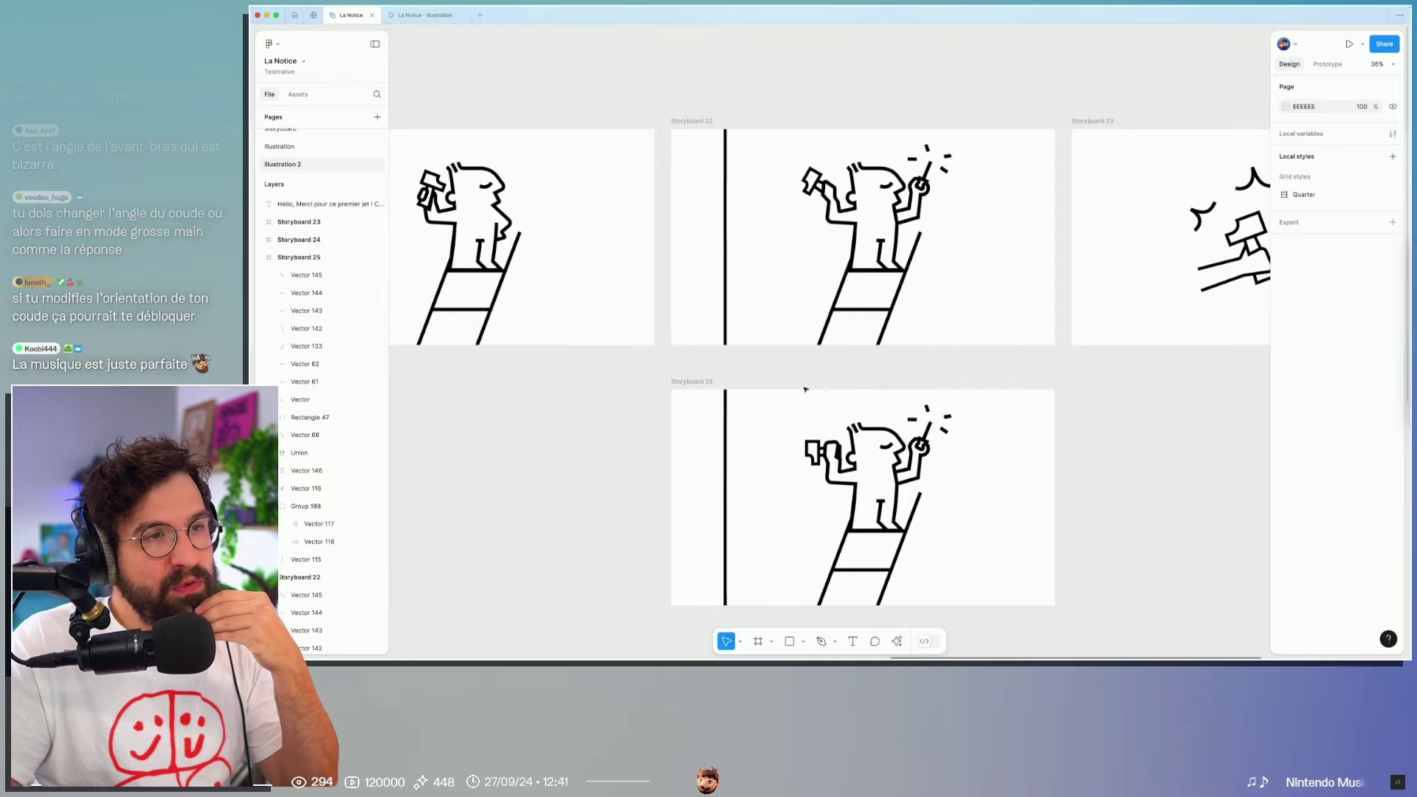
ctrl+scroll(804, 389, up, 10)
ctrl+scroll(861, 504, down, 3)
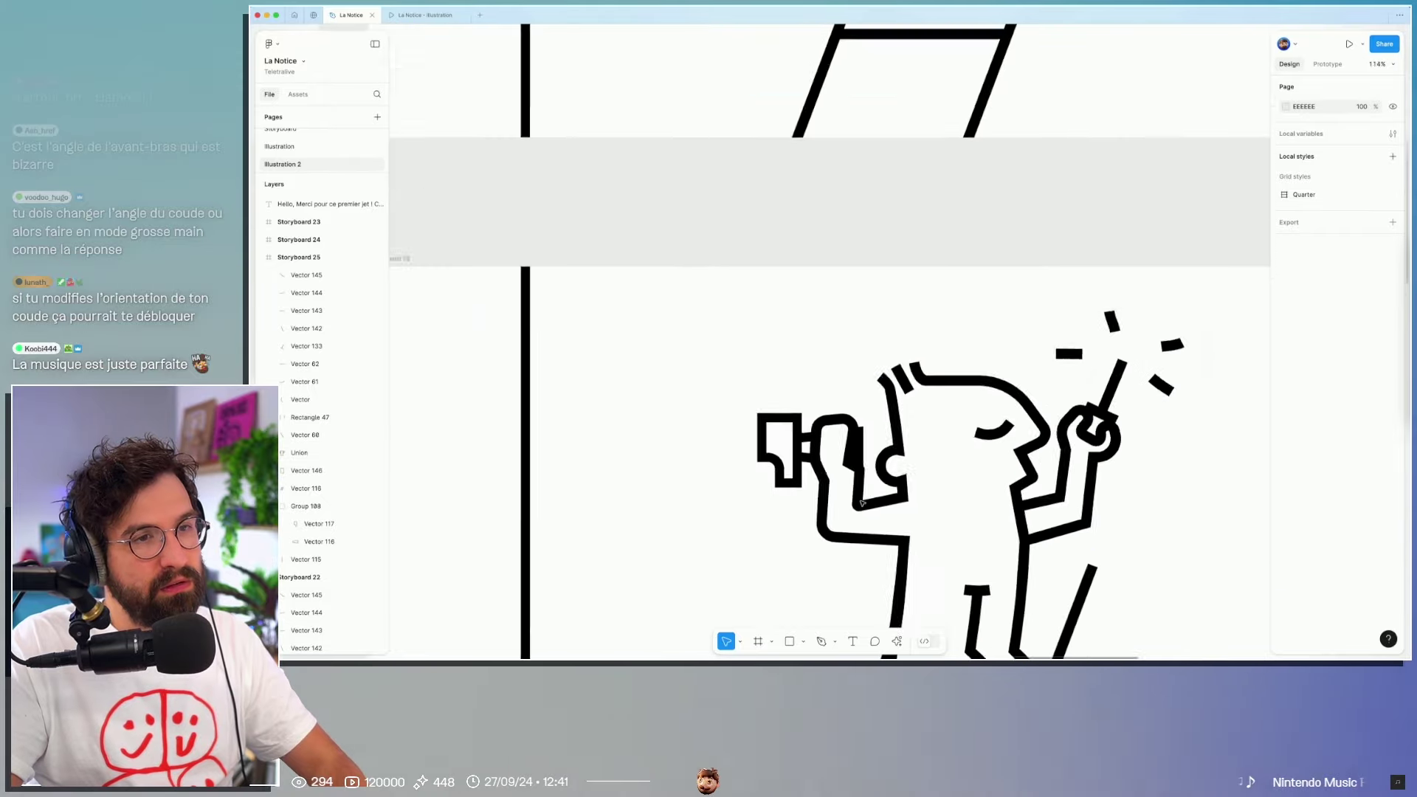
ctrl+scroll(861, 504, down, 1)
ctrl+scroll(859, 353, down, 5)
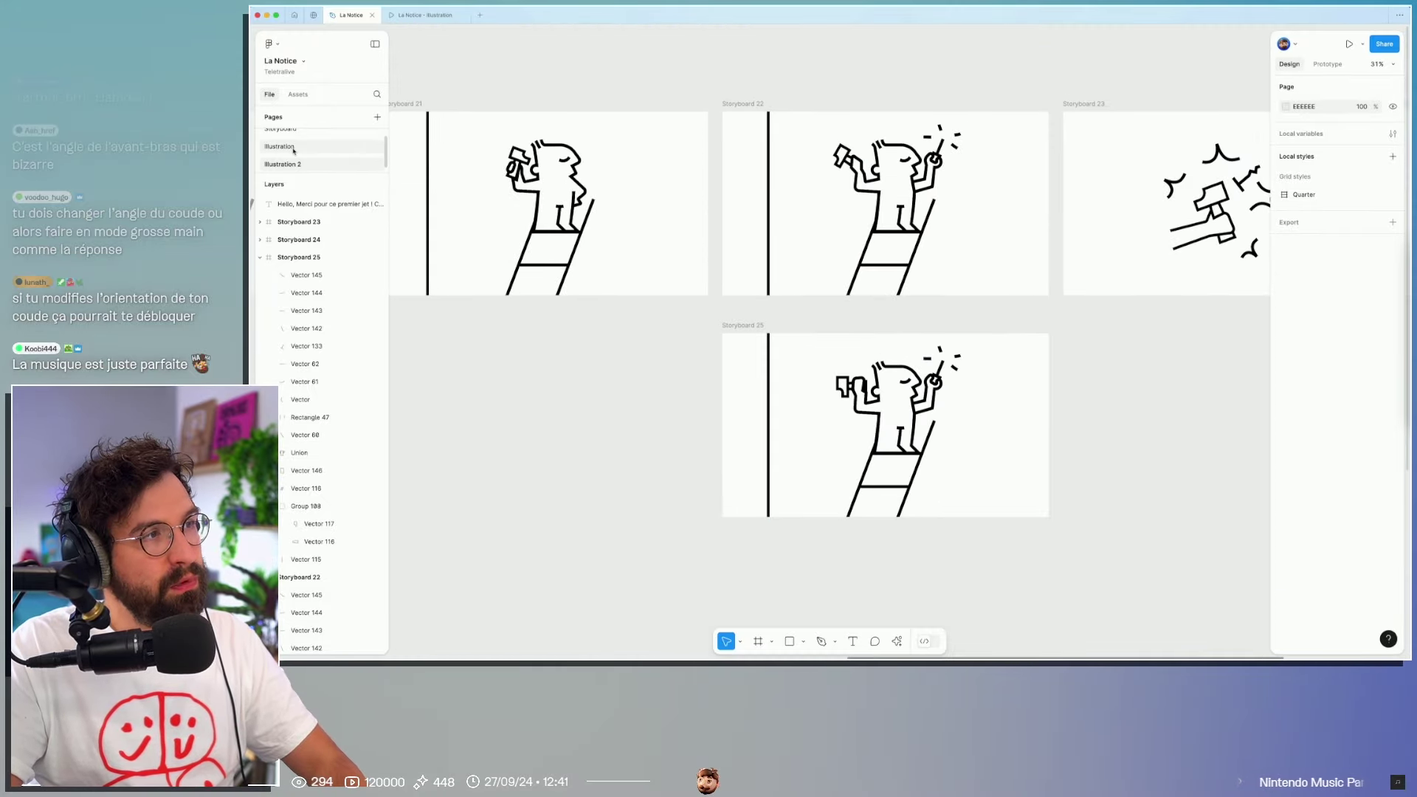
Step: On the Illustration page, select Storyboards 22 and 26 holding variants A and B
click(293, 147)
ctrl+scroll(871, 340, down, 5)
ctrl+scroll(871, 340, up, 1)
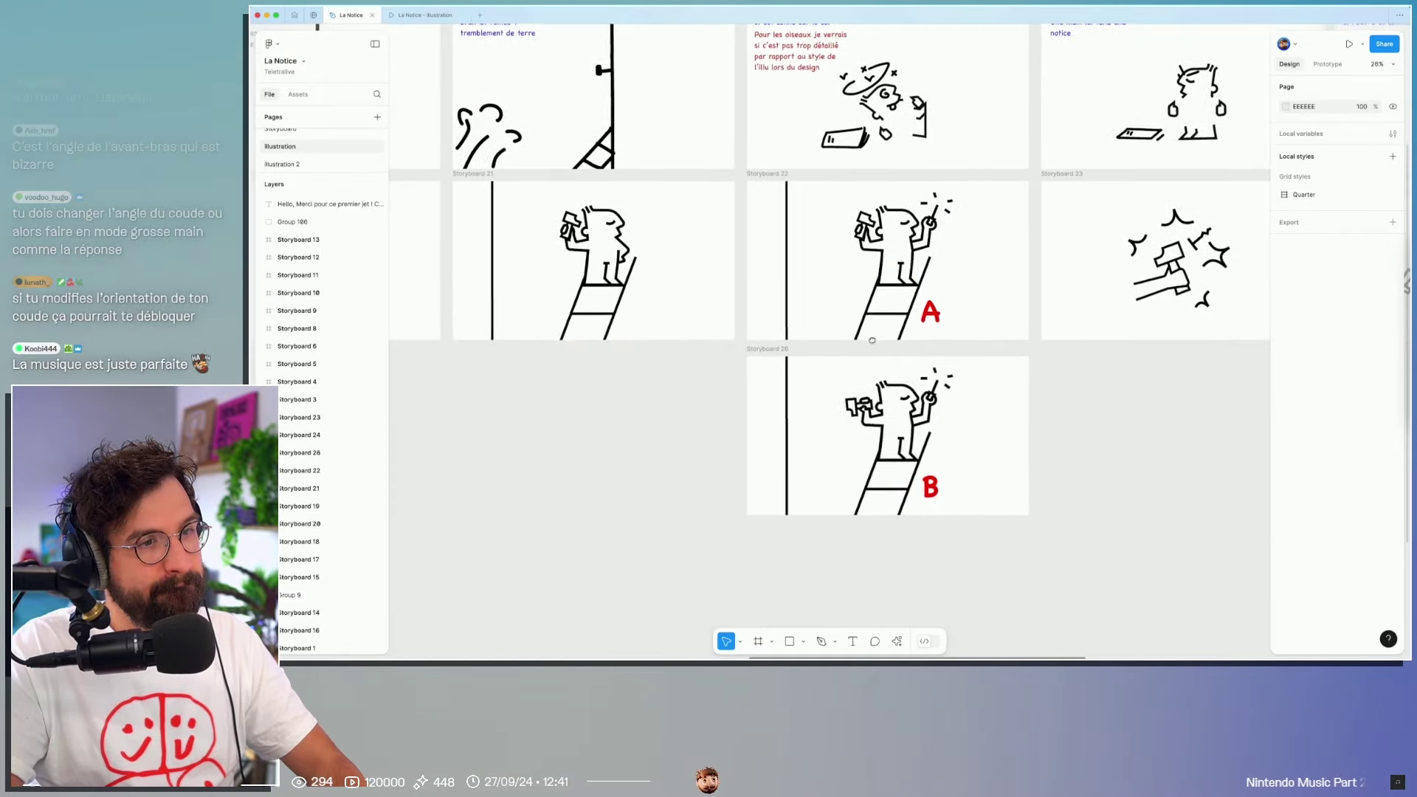
click(764, 175)
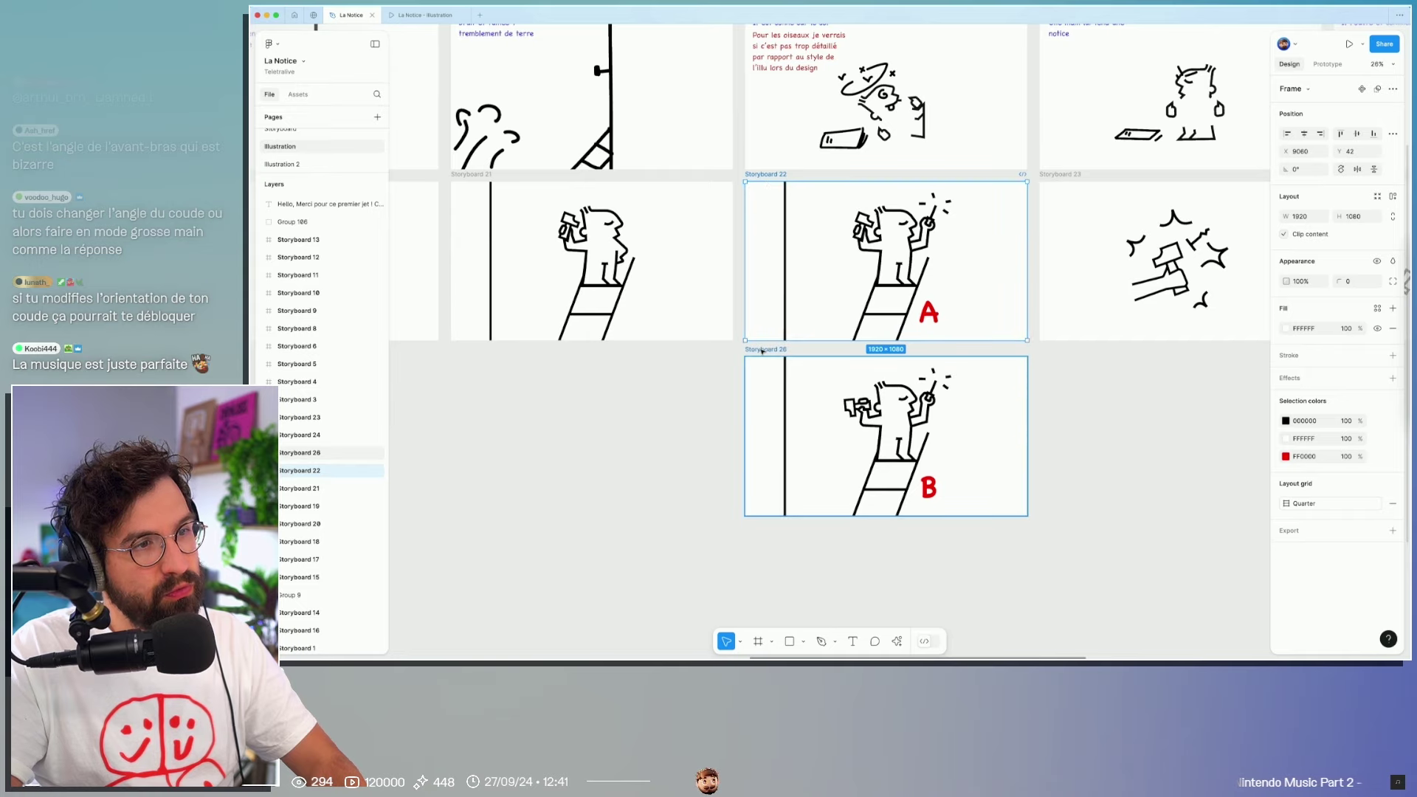
shift+click(774, 369)
Step: Paste the A and B frames onto Illustration 2 below Storyboard 25
click(295, 165)
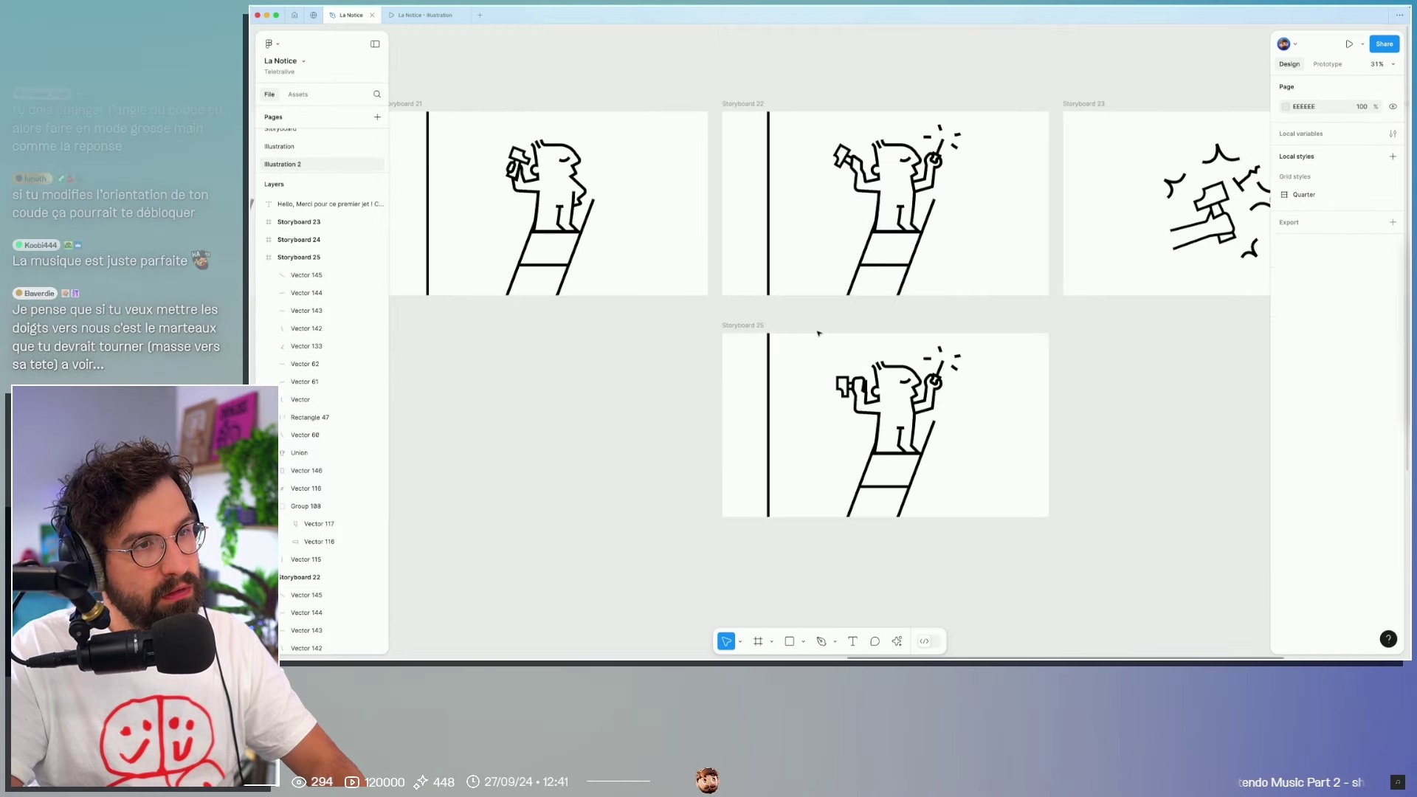
ctrl+scroll(836, 338, down, 3)
key(ctrl+v)
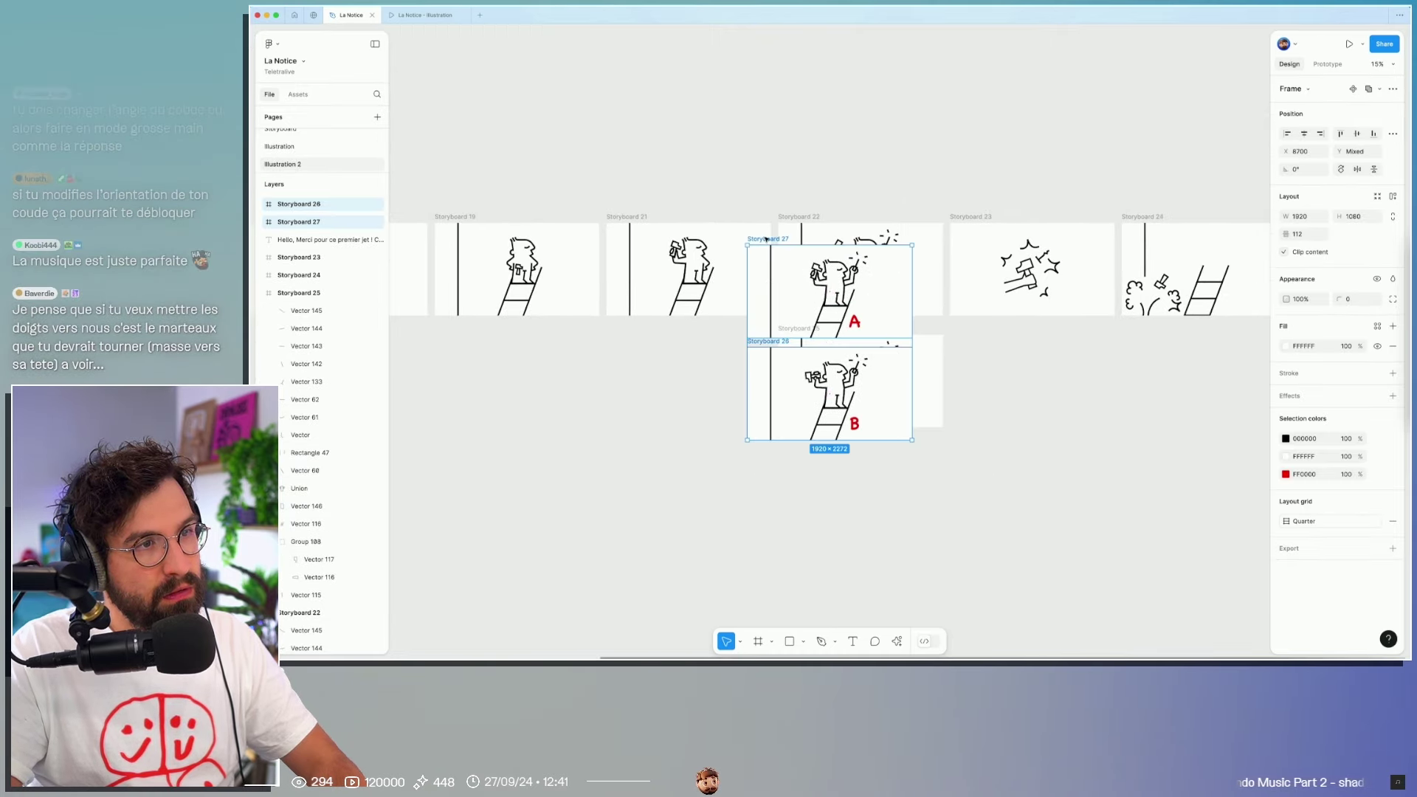
drag(766, 239, 797, 435)
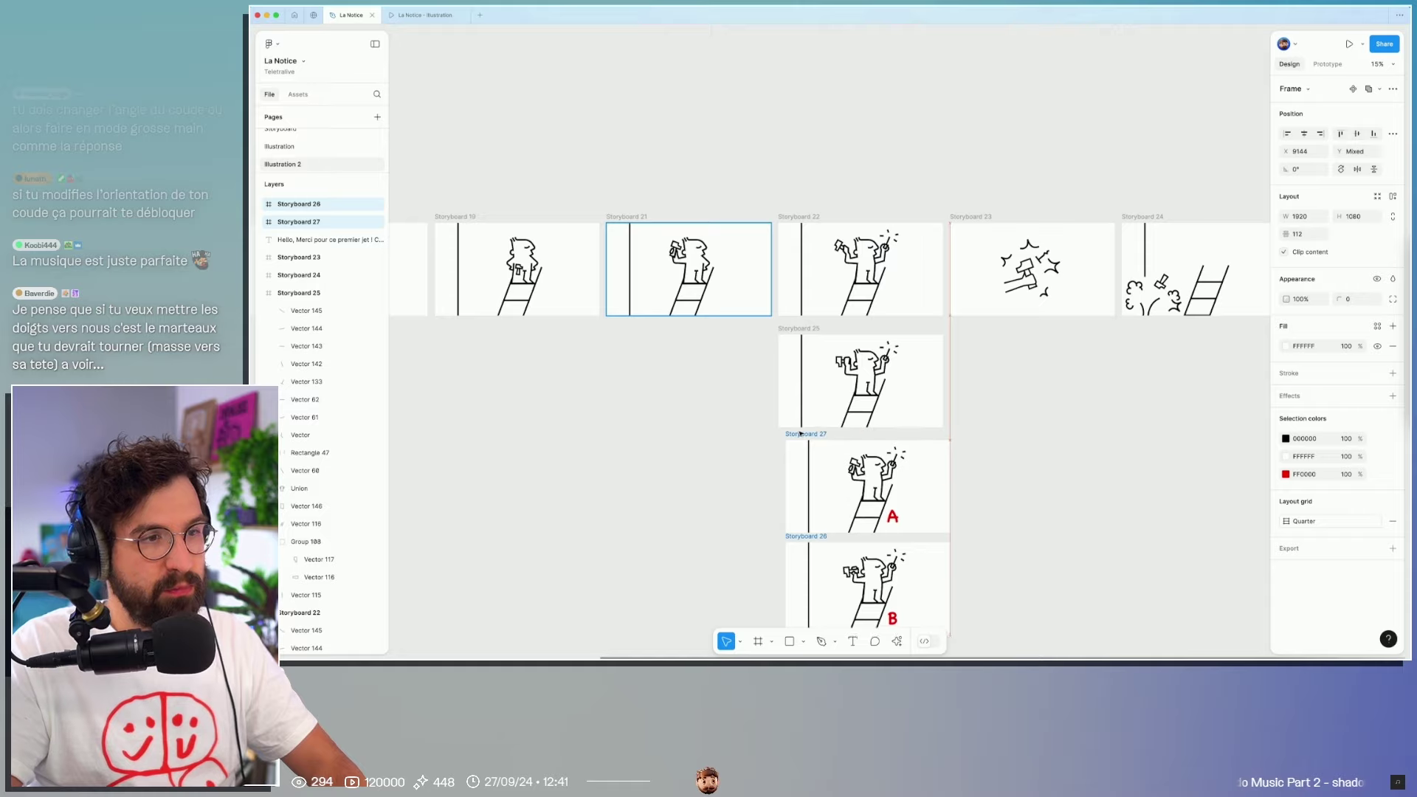
click(1028, 443)
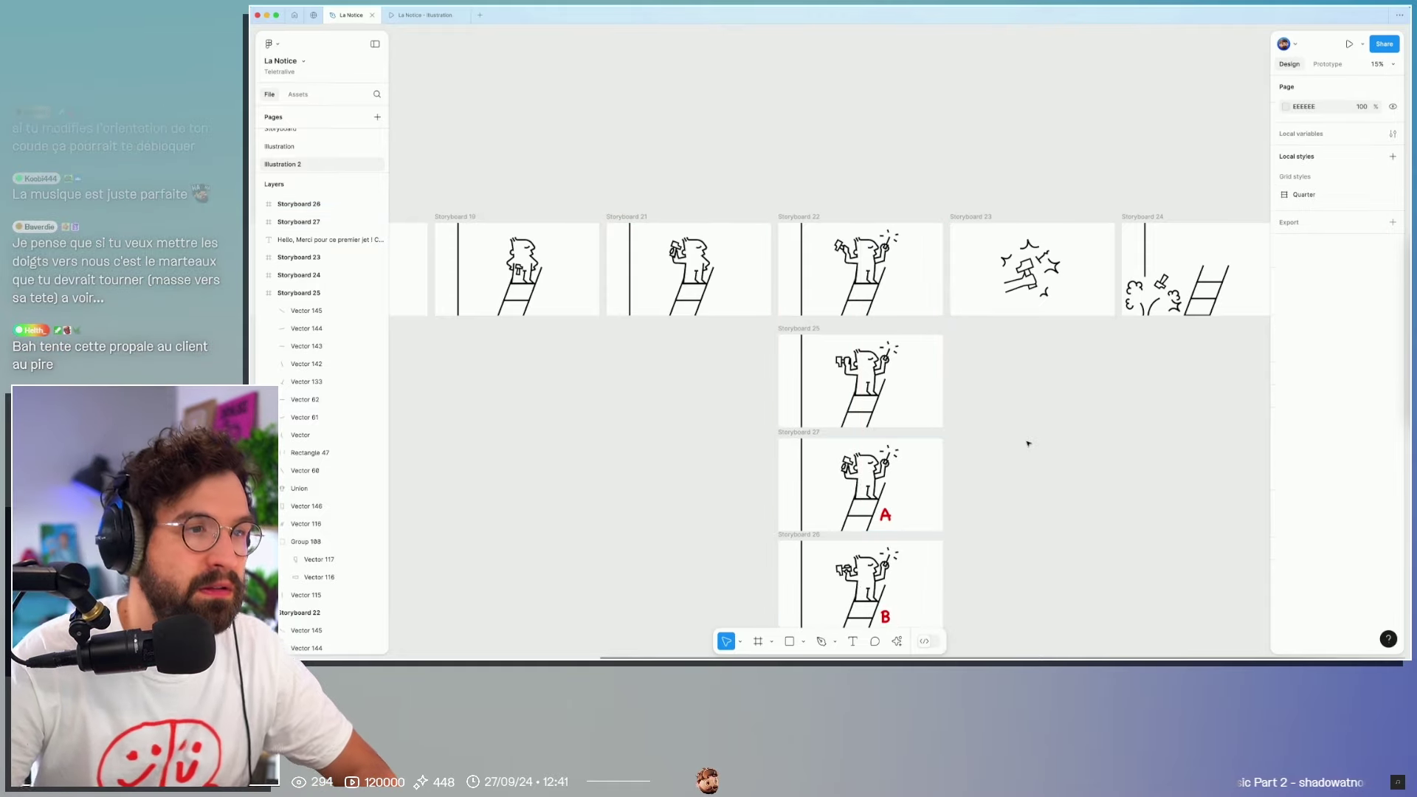
scroll(1021, 506, down, 3)
click(882, 502)
Step: Delete the red A and B labels from the pasted storyboards
shift+click(883, 401)
key(Delete)
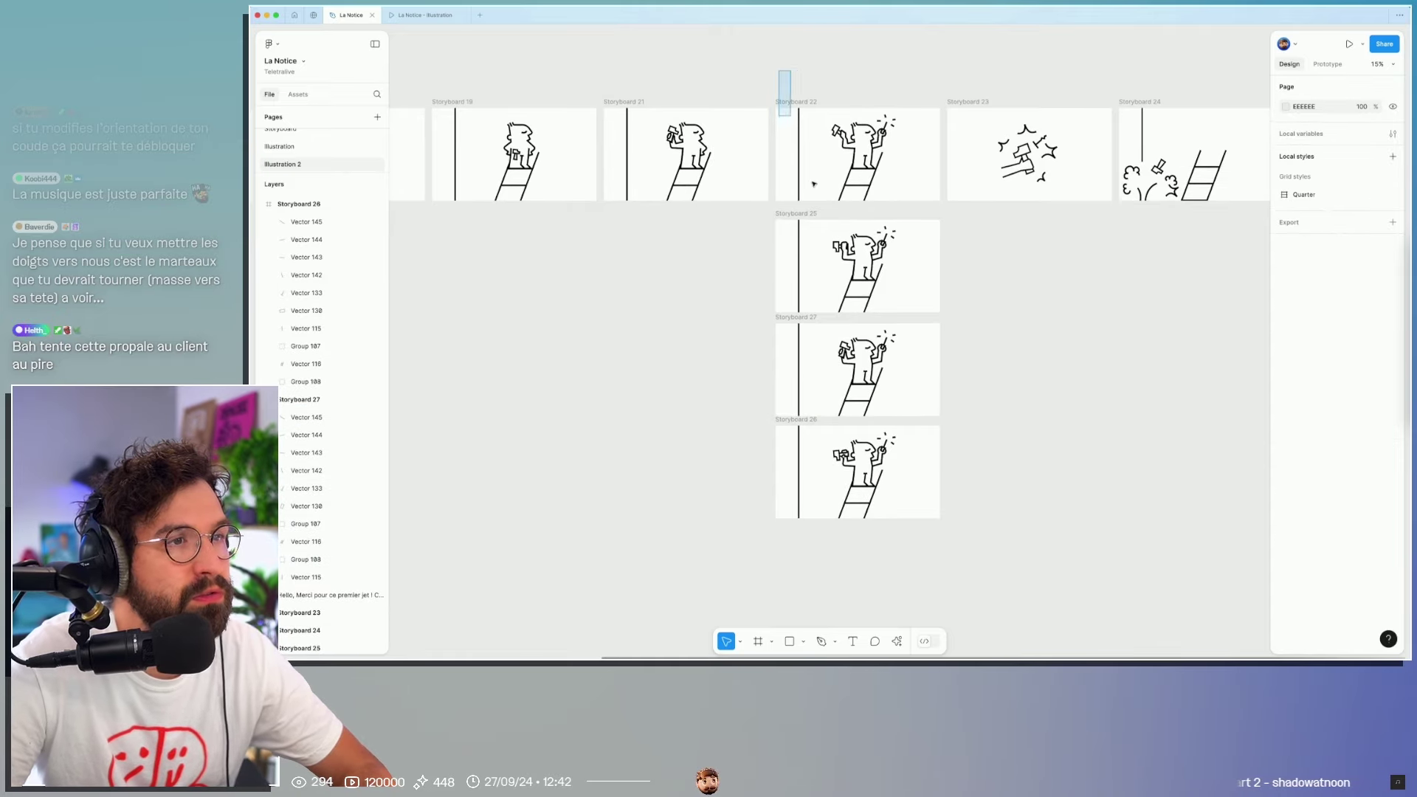
drag(814, 184, 944, 569)
click(905, 410)
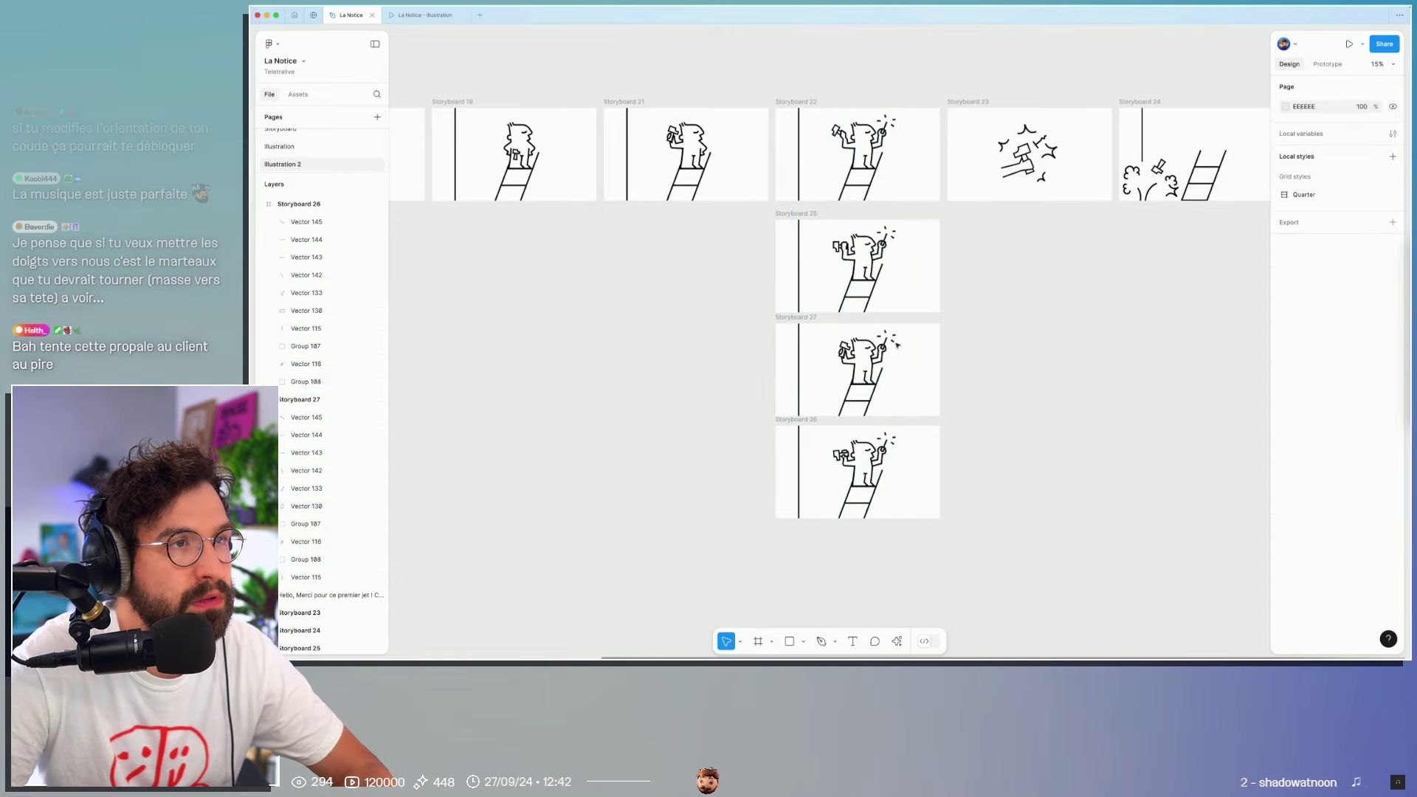
mouse_move(788, 162)
mouse_down()
mouse_move(941, 533)
mouse_move(772, 89)
mouse_up()
click(954, 542)
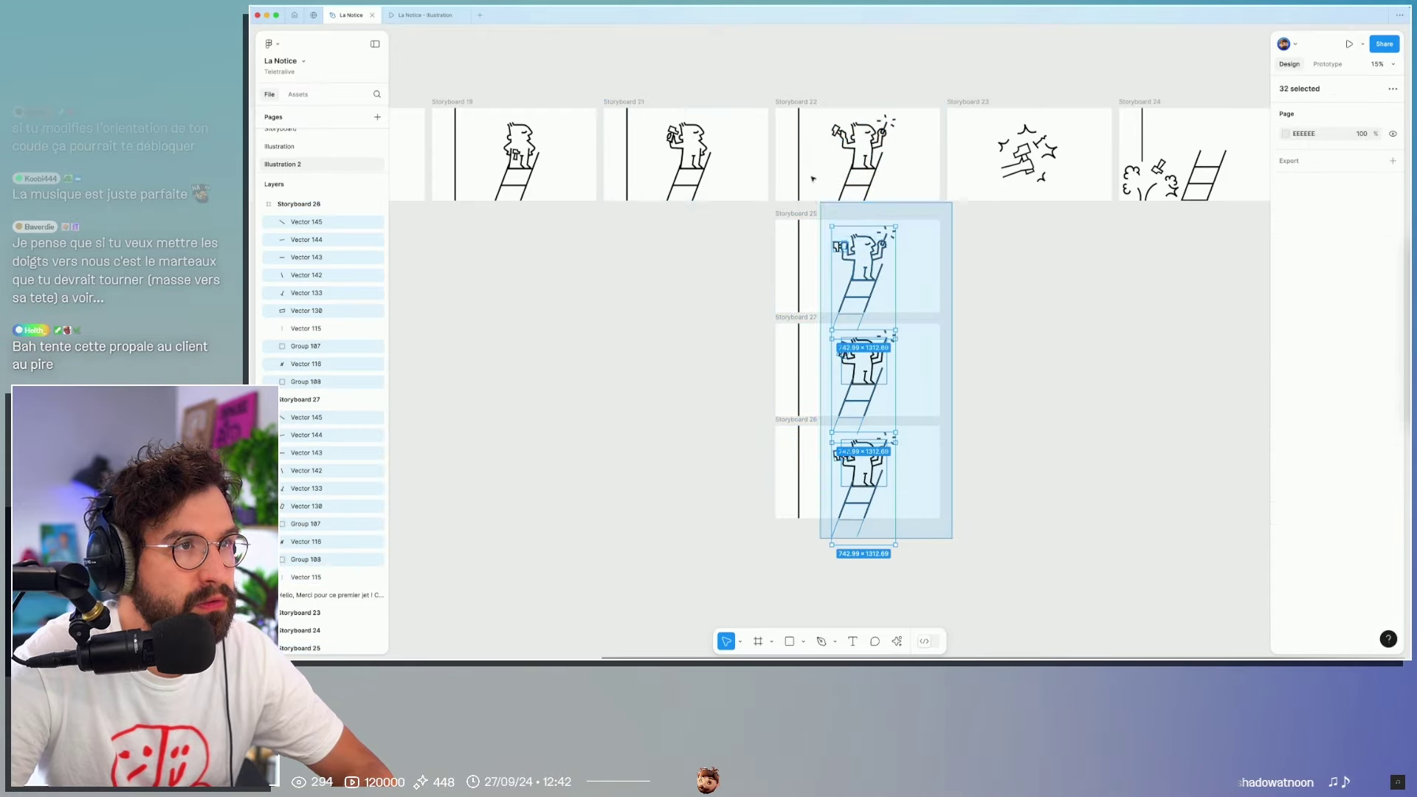
click(772, 88)
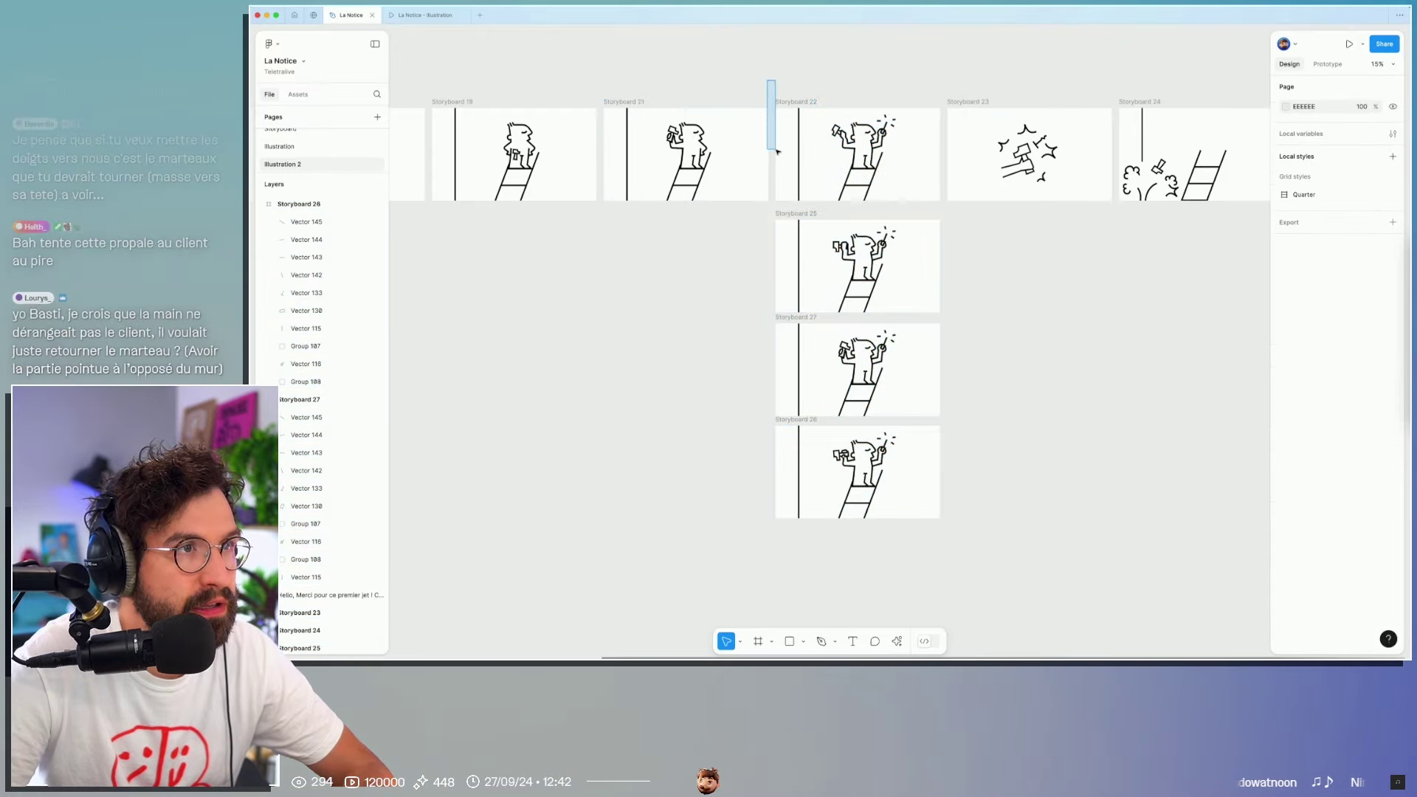
Step: Tidy Storyboards 22, 25, 27 and 26 into a column with 88 vertical spacing
mouse_move(769, 74)
mouse_down()
mouse_move(837, 413)
mouse_move(942, 596)
mouse_up()
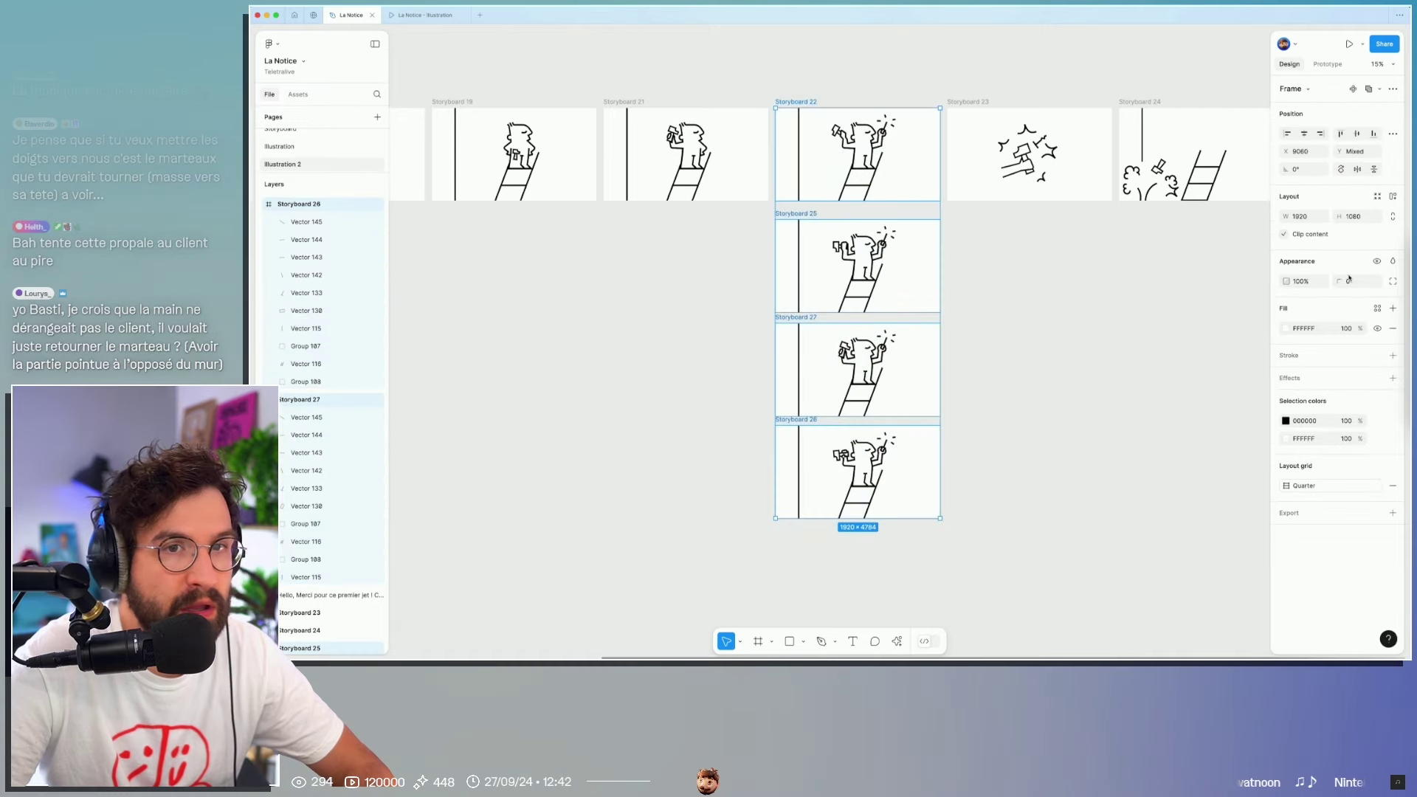
click(1392, 134)
click(1334, 158)
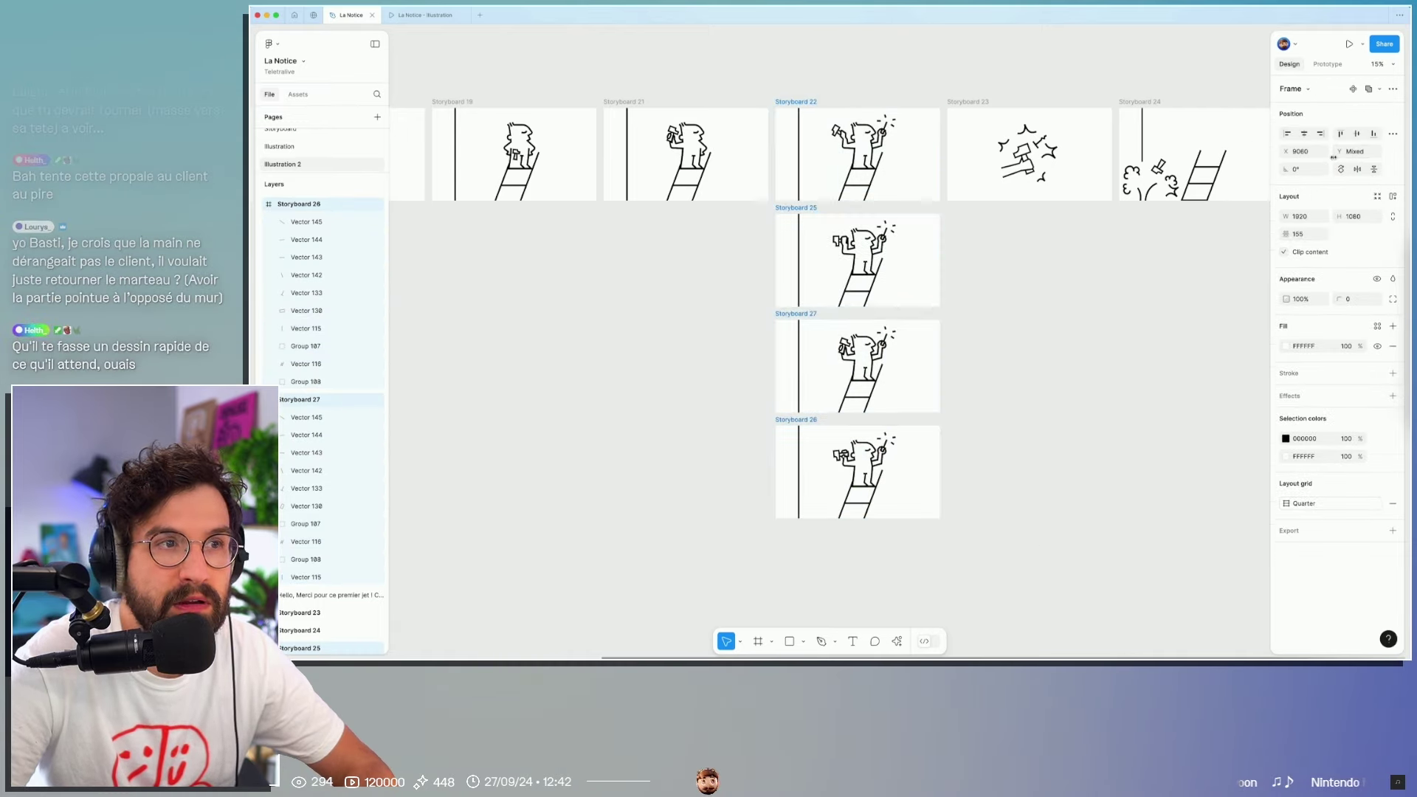
text(88)
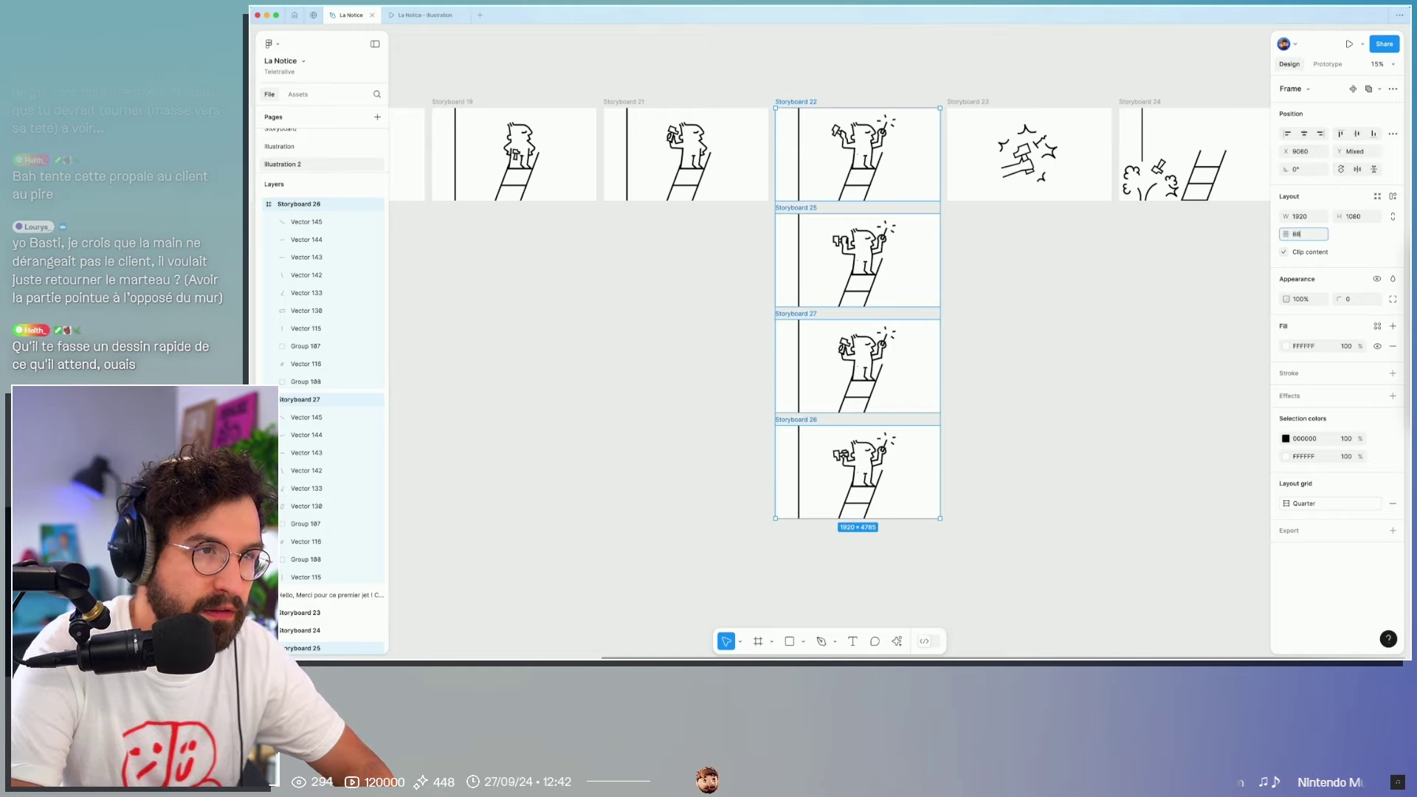
key(Return)
click(1075, 335)
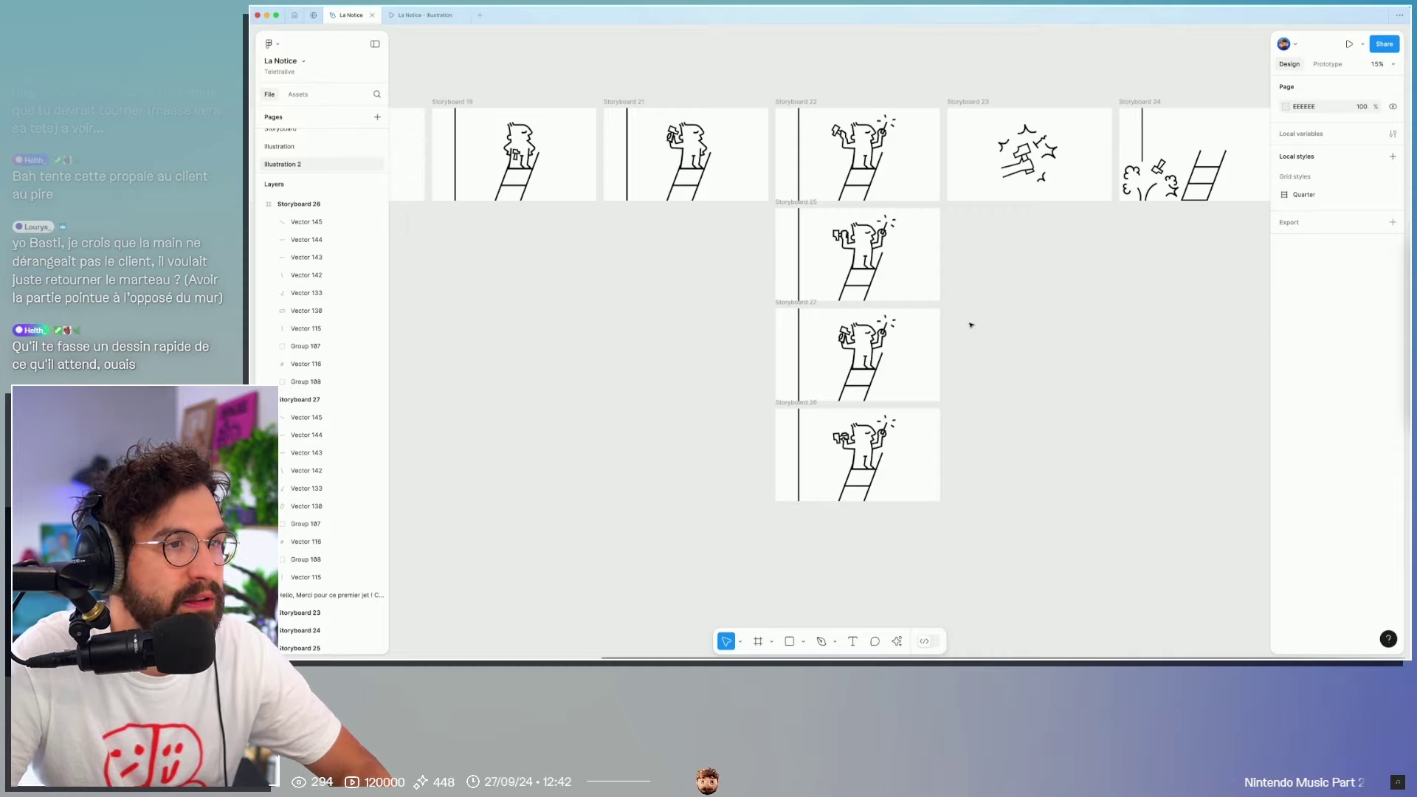
Step: Flip the hammer horizontally, rotate it, and nudge it into the character's hand
scroll(865, 340, up, 10)
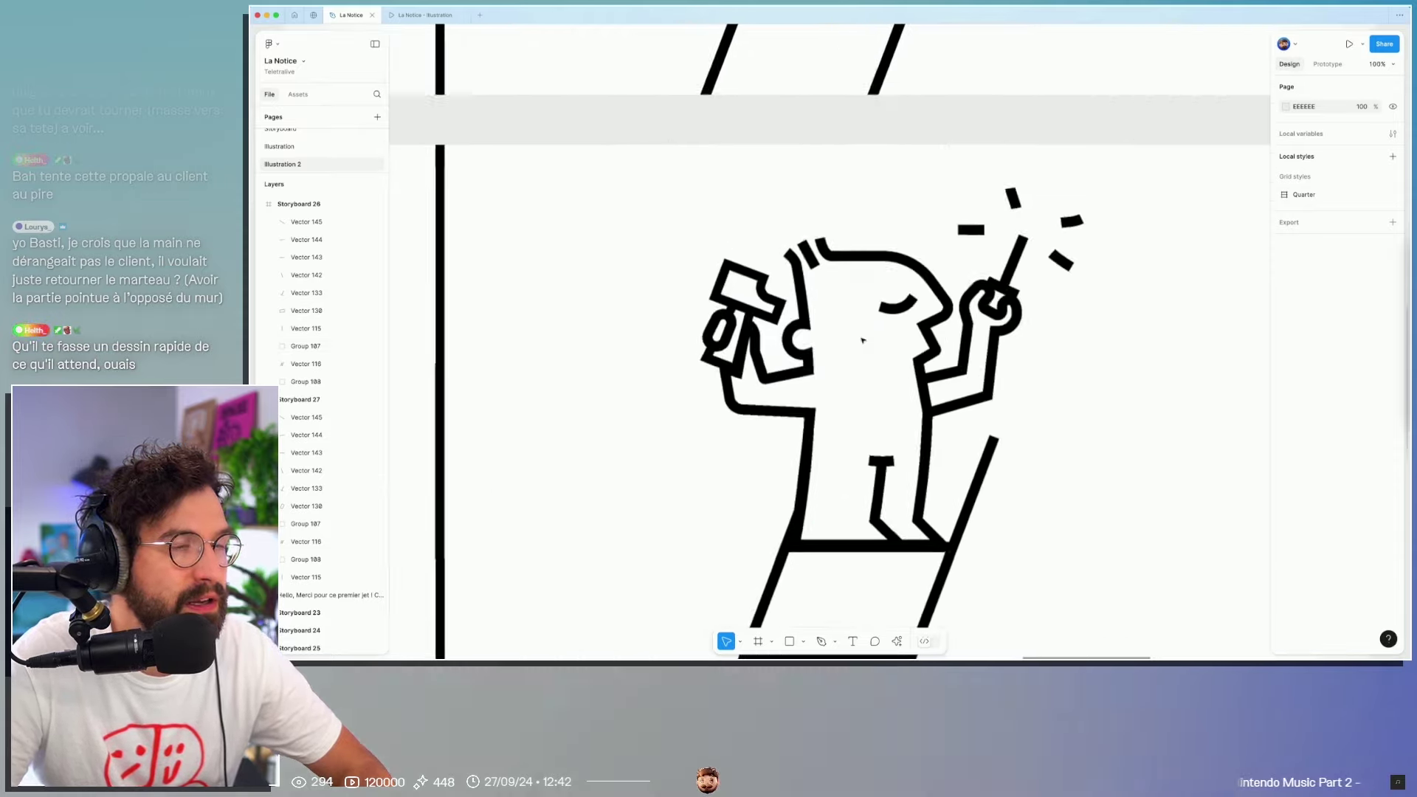
click(754, 280)
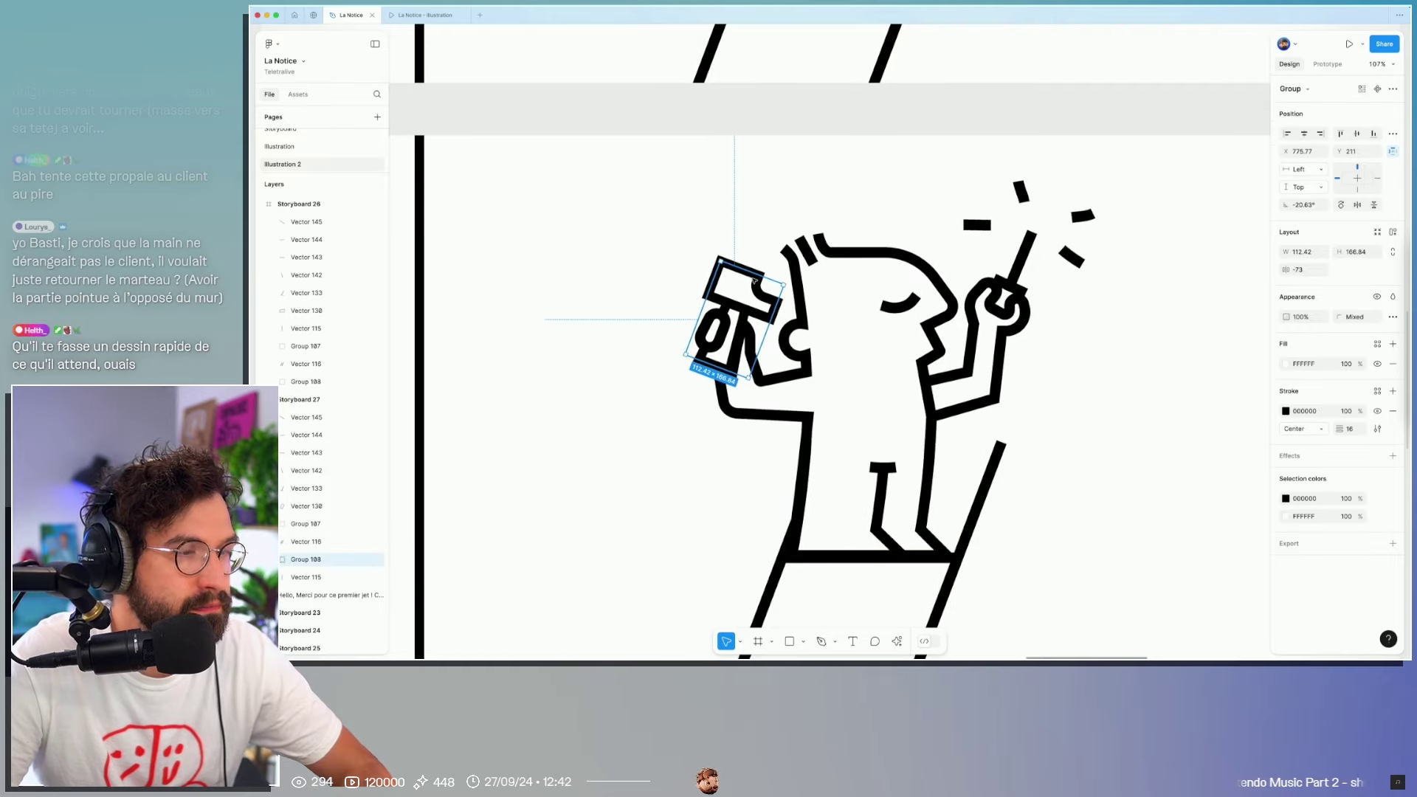
key(shift+h)
drag(751, 256, 791, 270)
scroll(756, 278, up, 5)
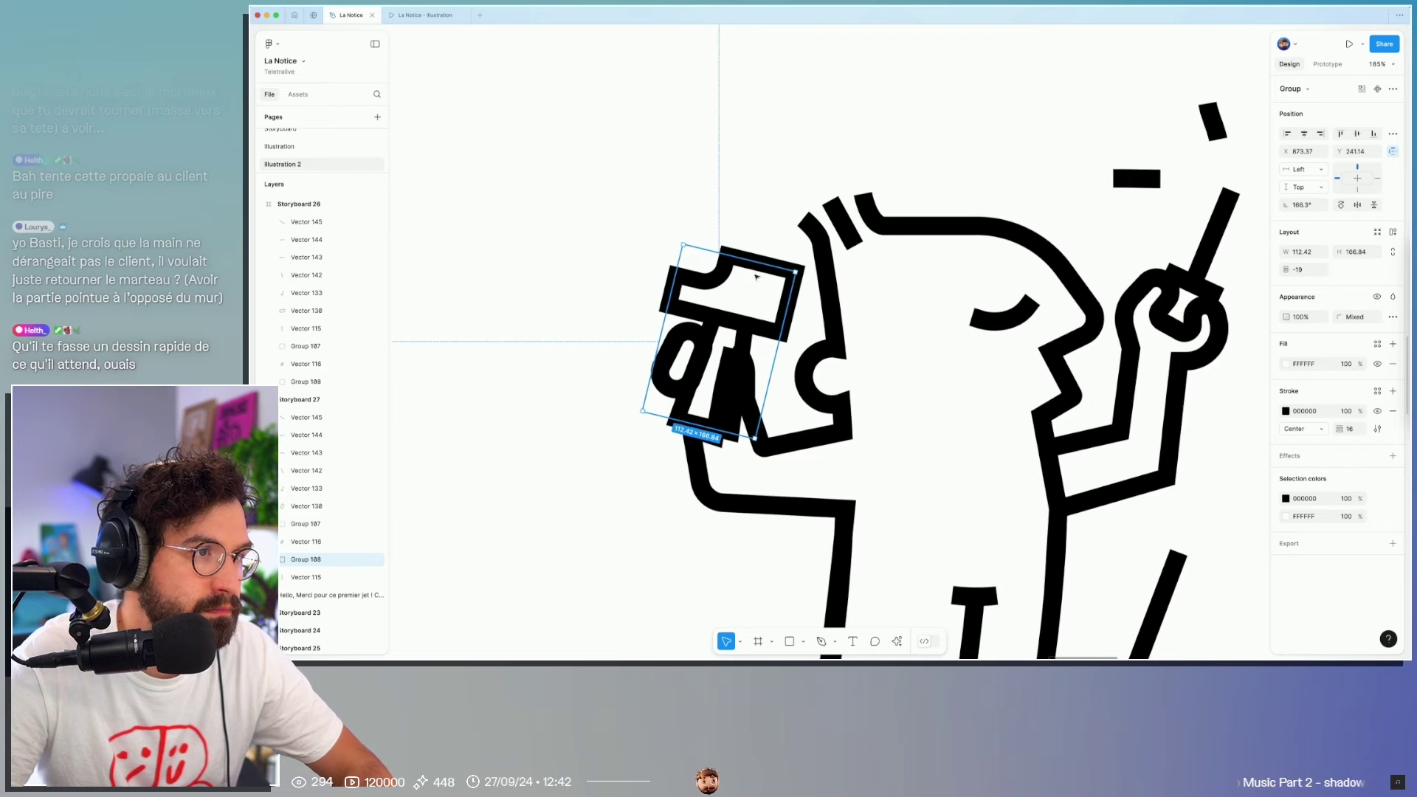
drag(751, 267, 739, 277)
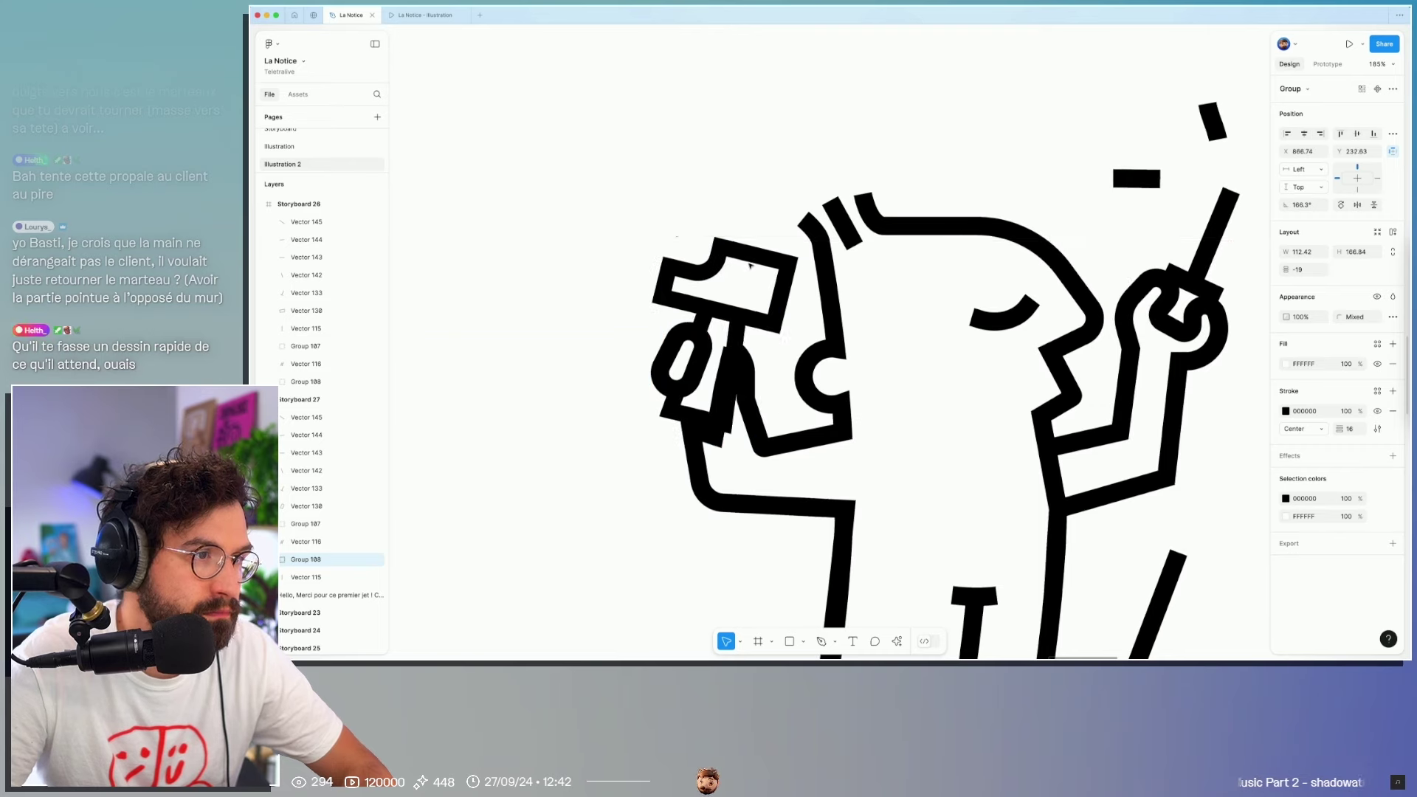
key(shift+h)
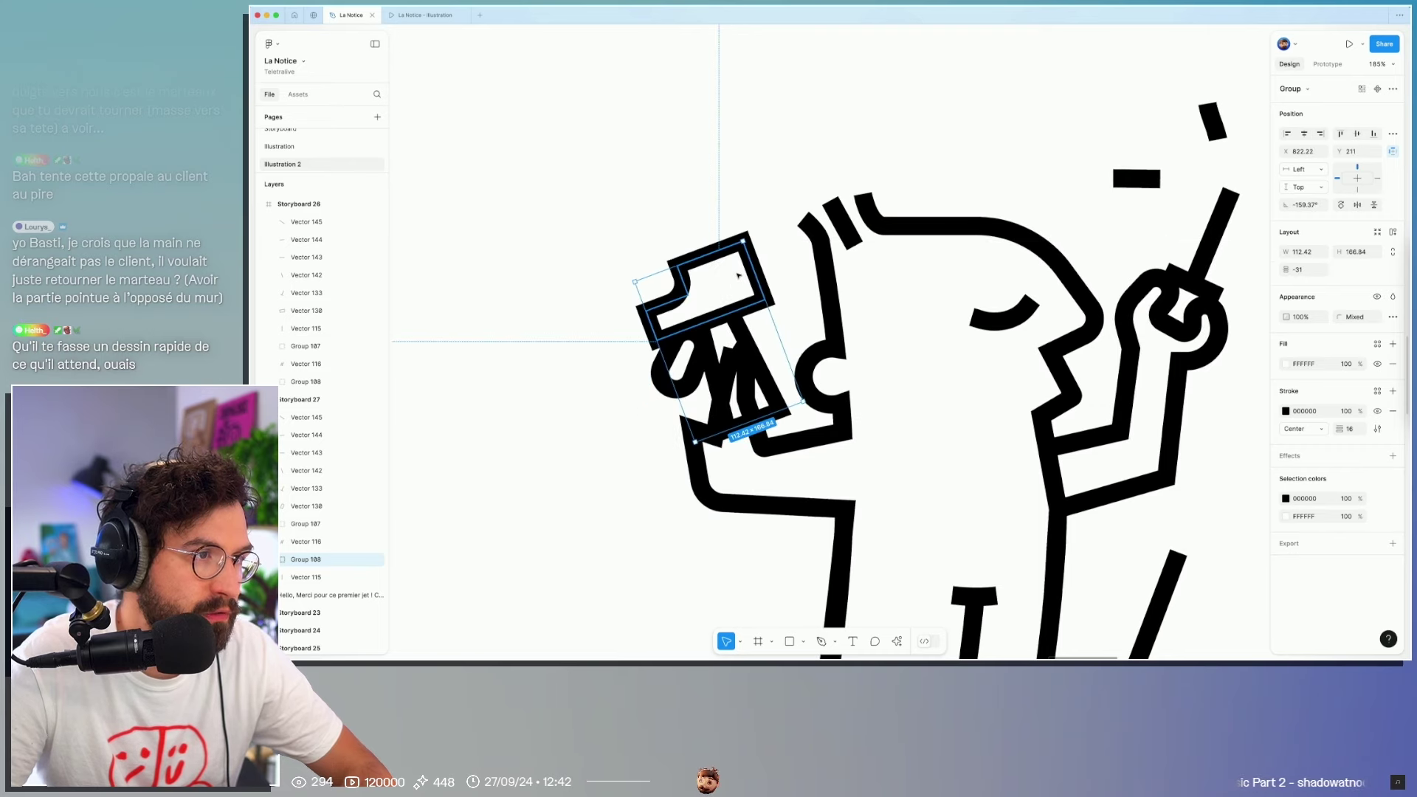
Step: Flip the hammer head and rotate it to about 161° to match the handle
double_click(757, 263)
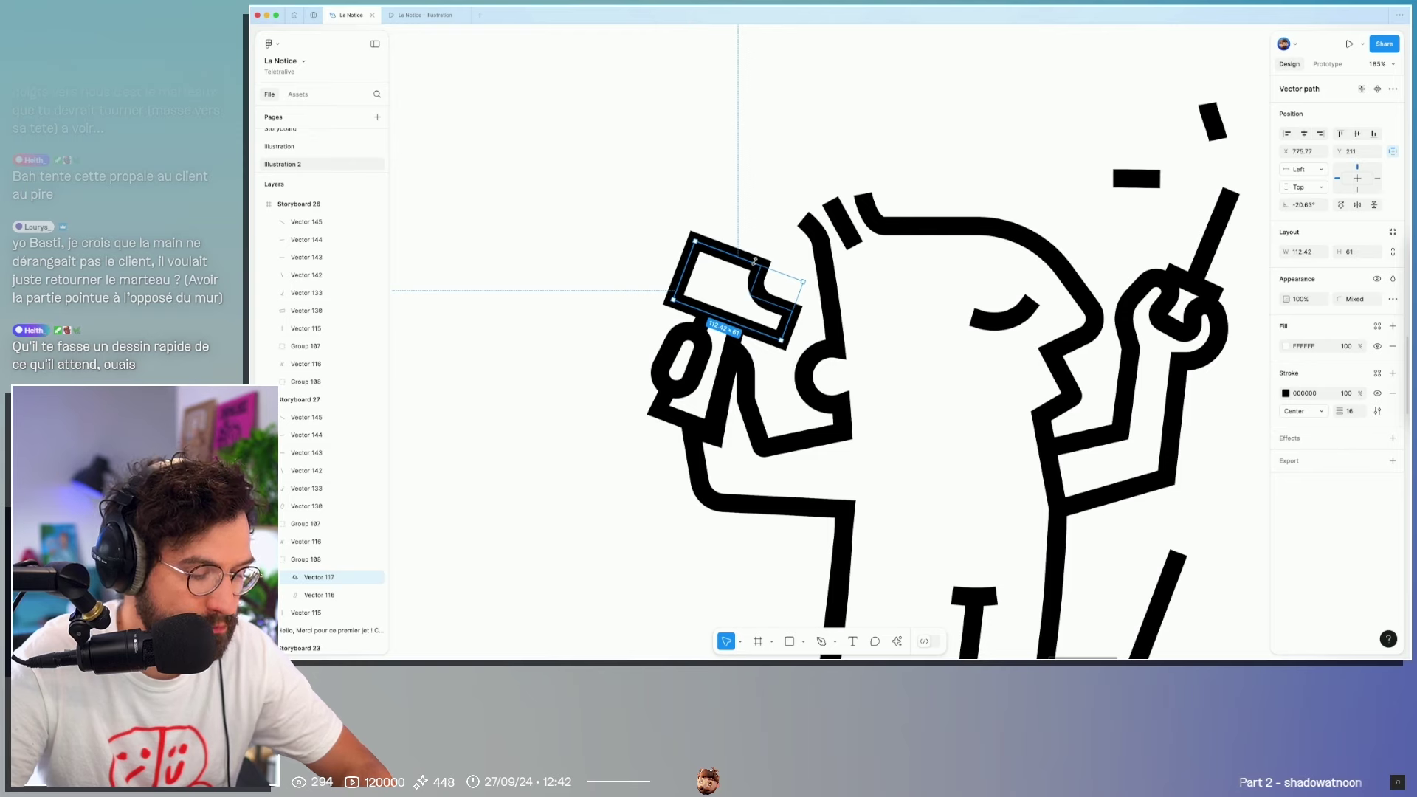
key(shift+h)
mouse_move(785, 236)
mouse_down()
mouse_move(812, 279)
mouse_move(791, 262)
mouse_move(754, 284)
mouse_up()
click(597, 259)
scroll(856, 380, down, 5)
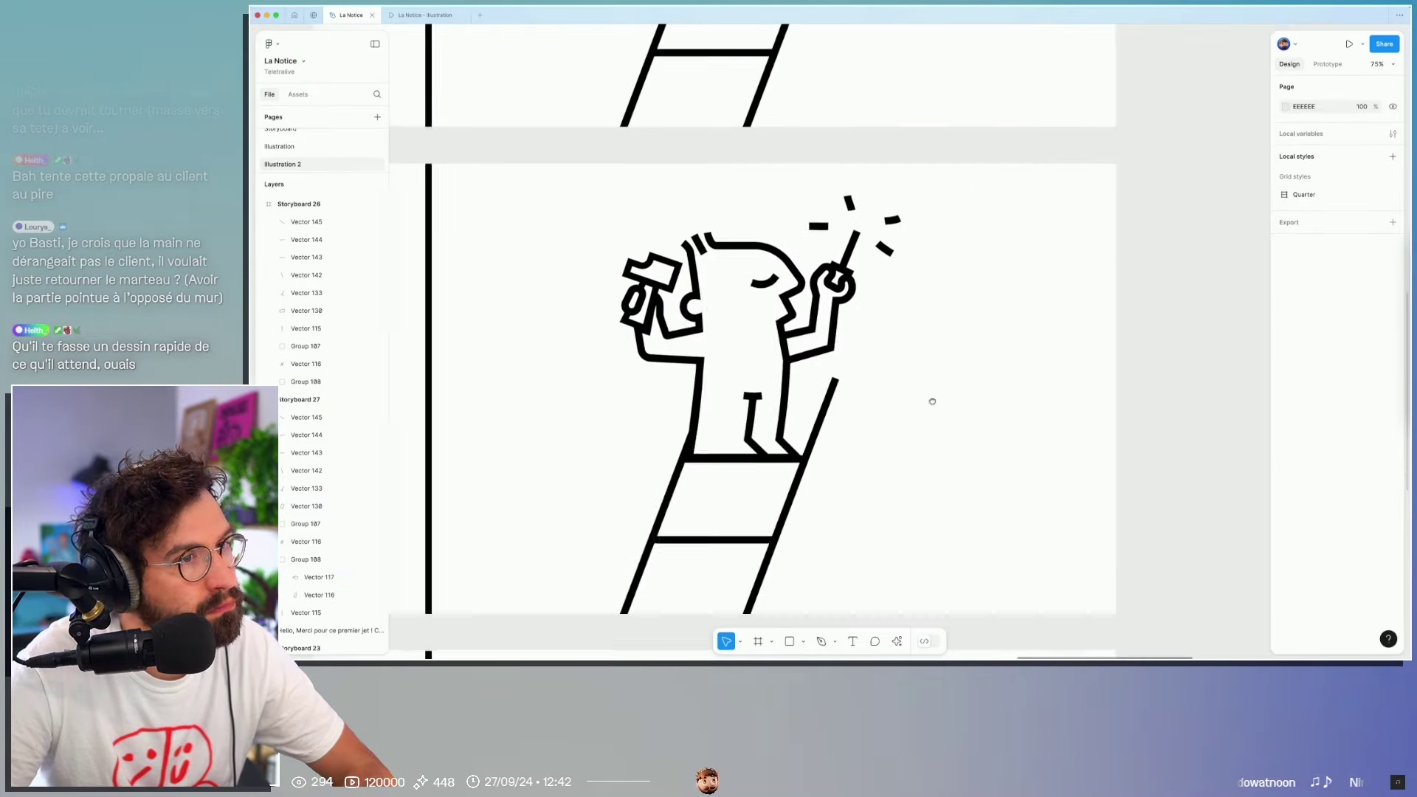
Step: Pan and zoom around the column to review Storyboards 26 and 27
scroll(934, 401, left, 3)
scroll(1049, 371, down, 5)
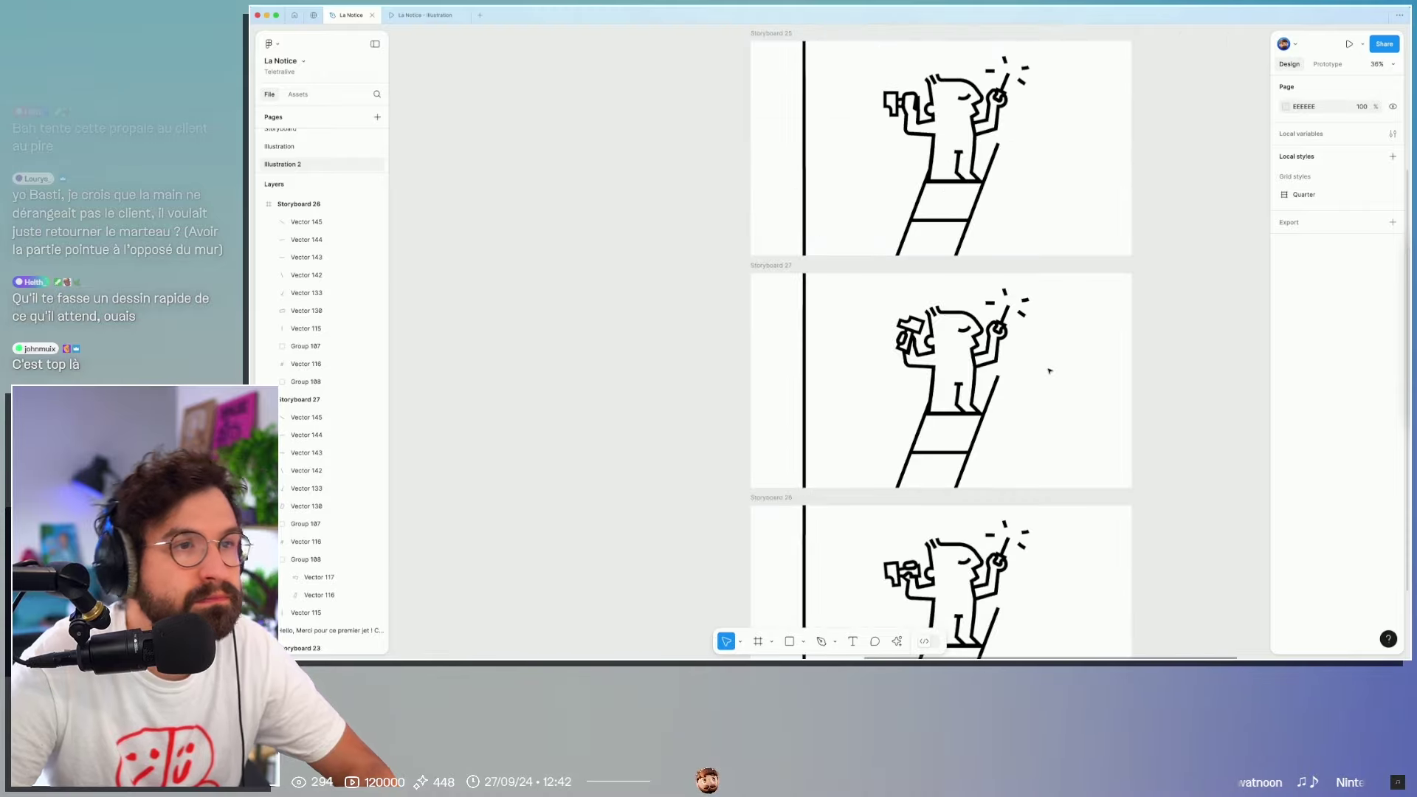
scroll(1037, 367, right, 1)
drag(1024, 363, 1021, 333)
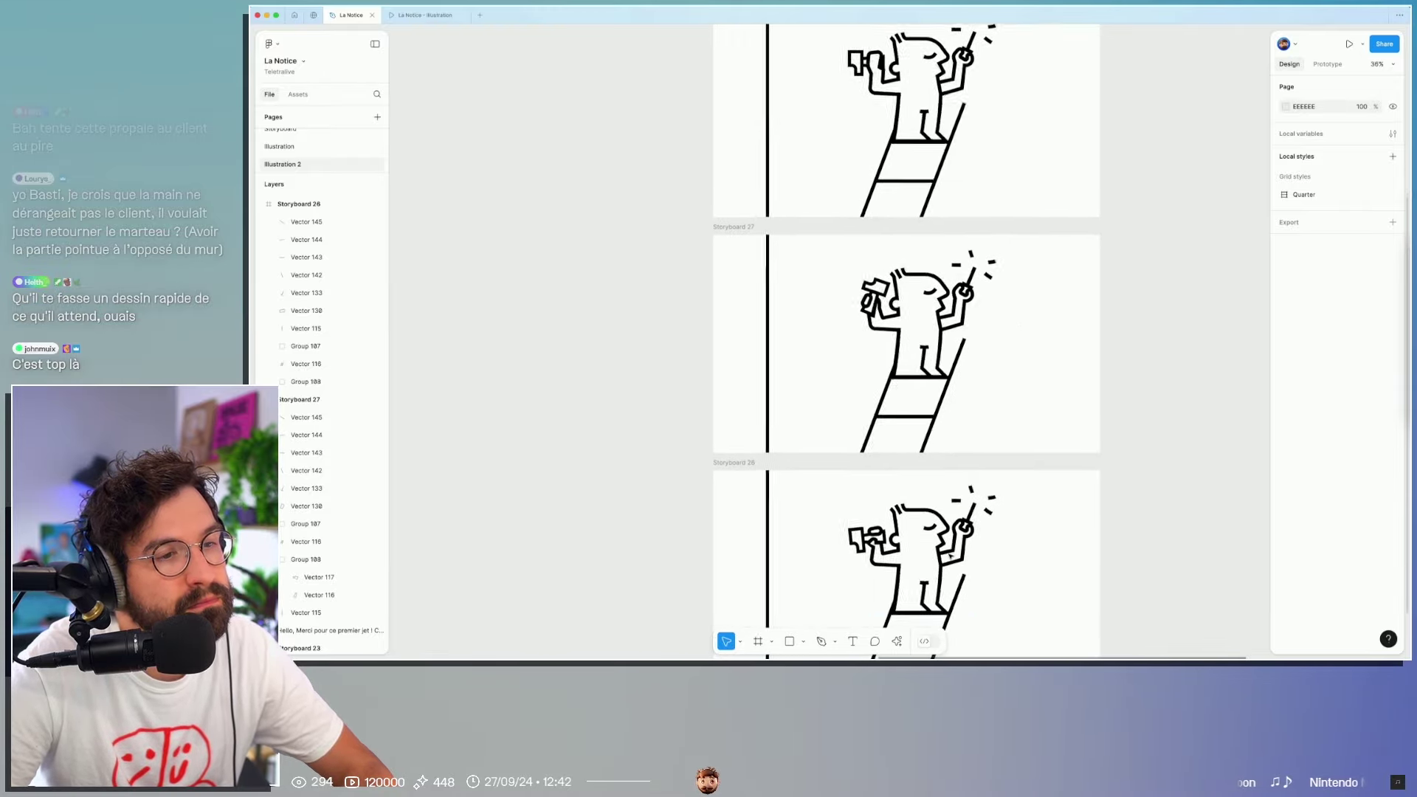
scroll(989, 354, up, 5)
scroll(965, 432, up, 3)
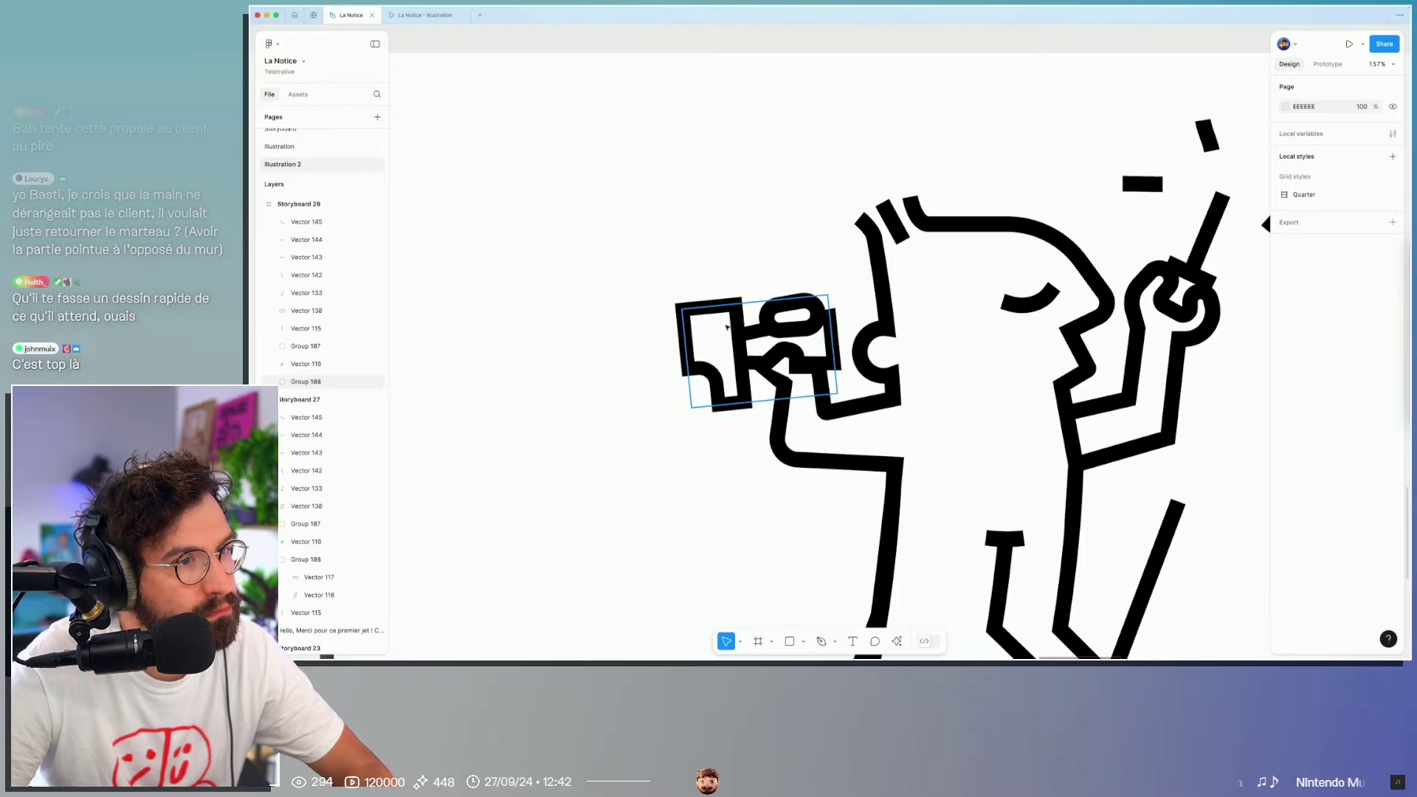
scroll(727, 327, down, 5)
drag(1053, 301, 1052, 511)
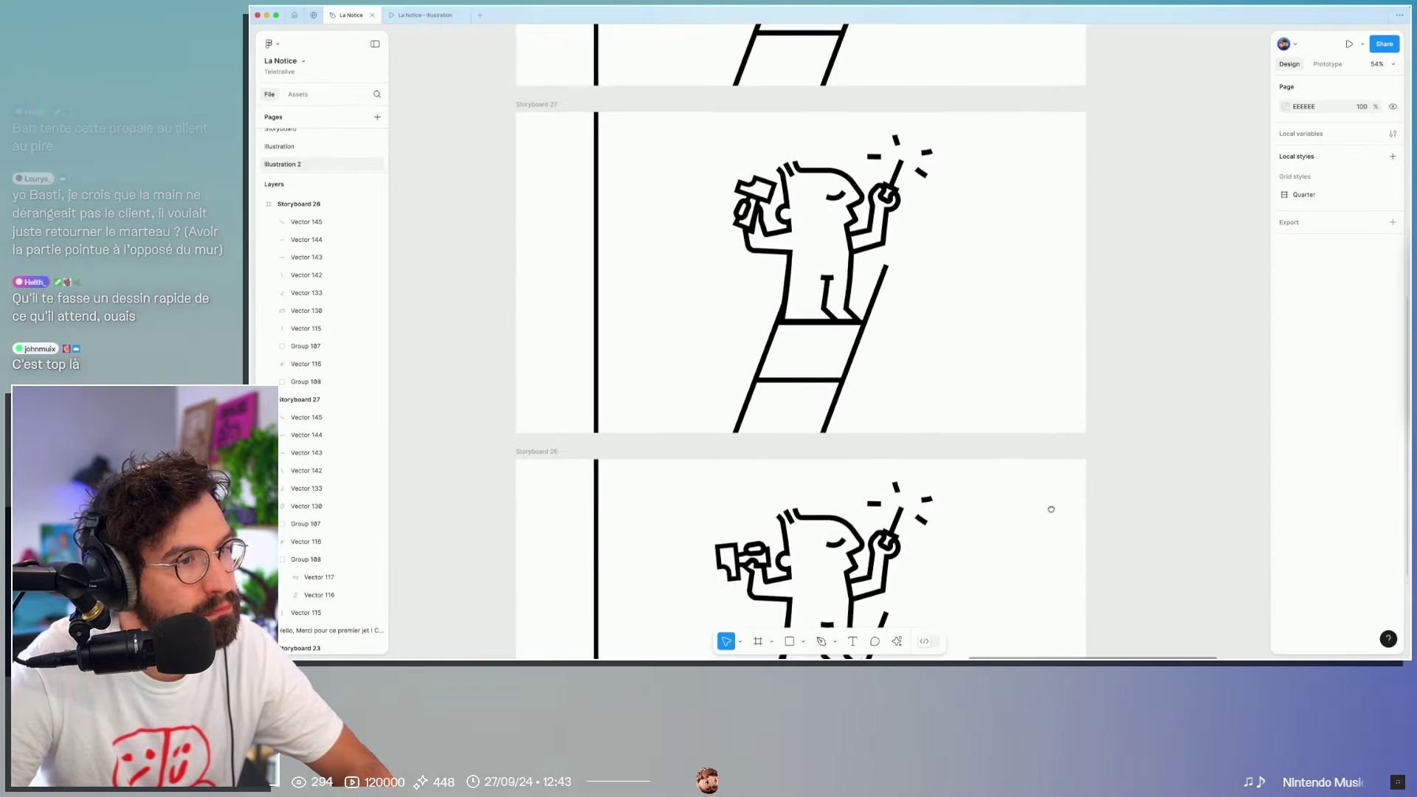
scroll(1092, 354, up, 2)
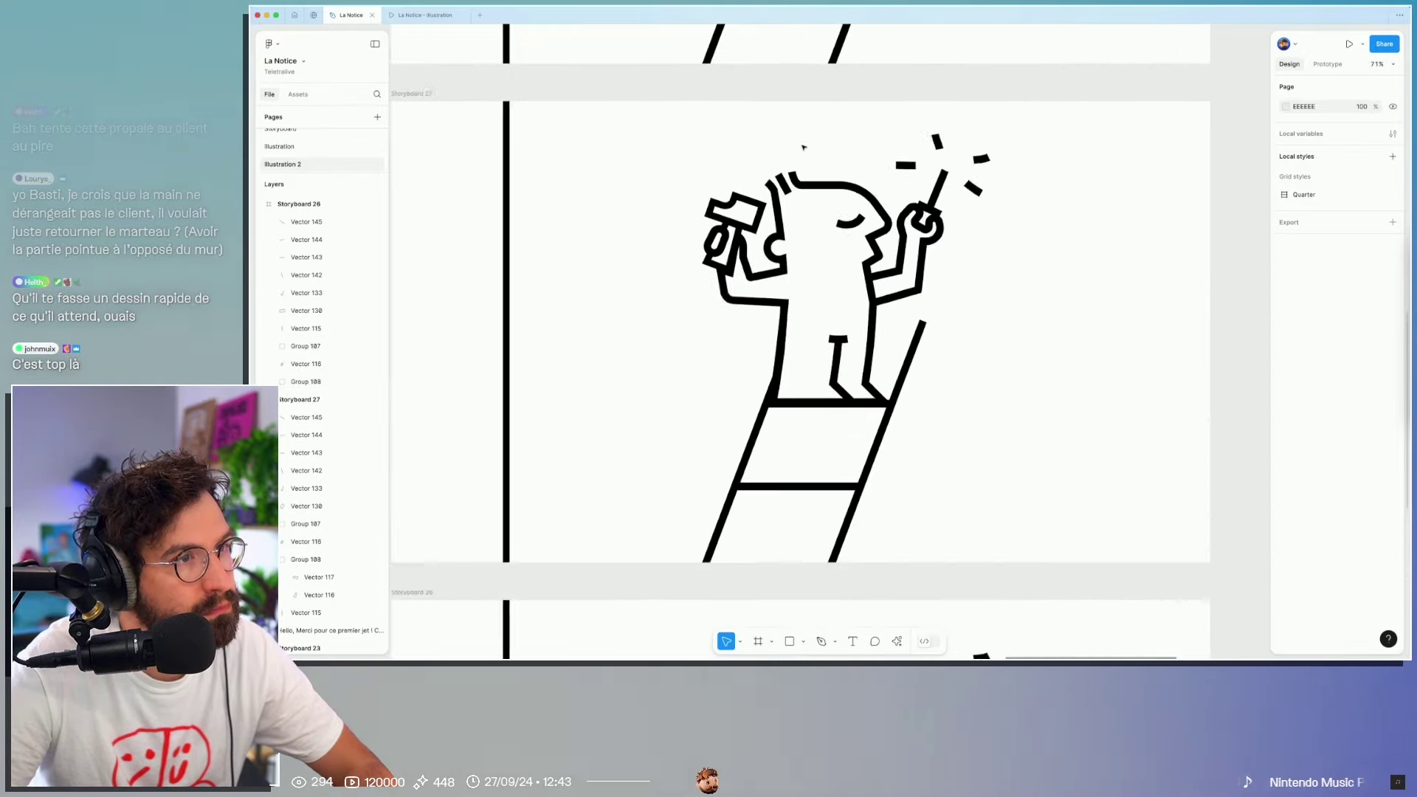
scroll(1107, 353, up, 3)
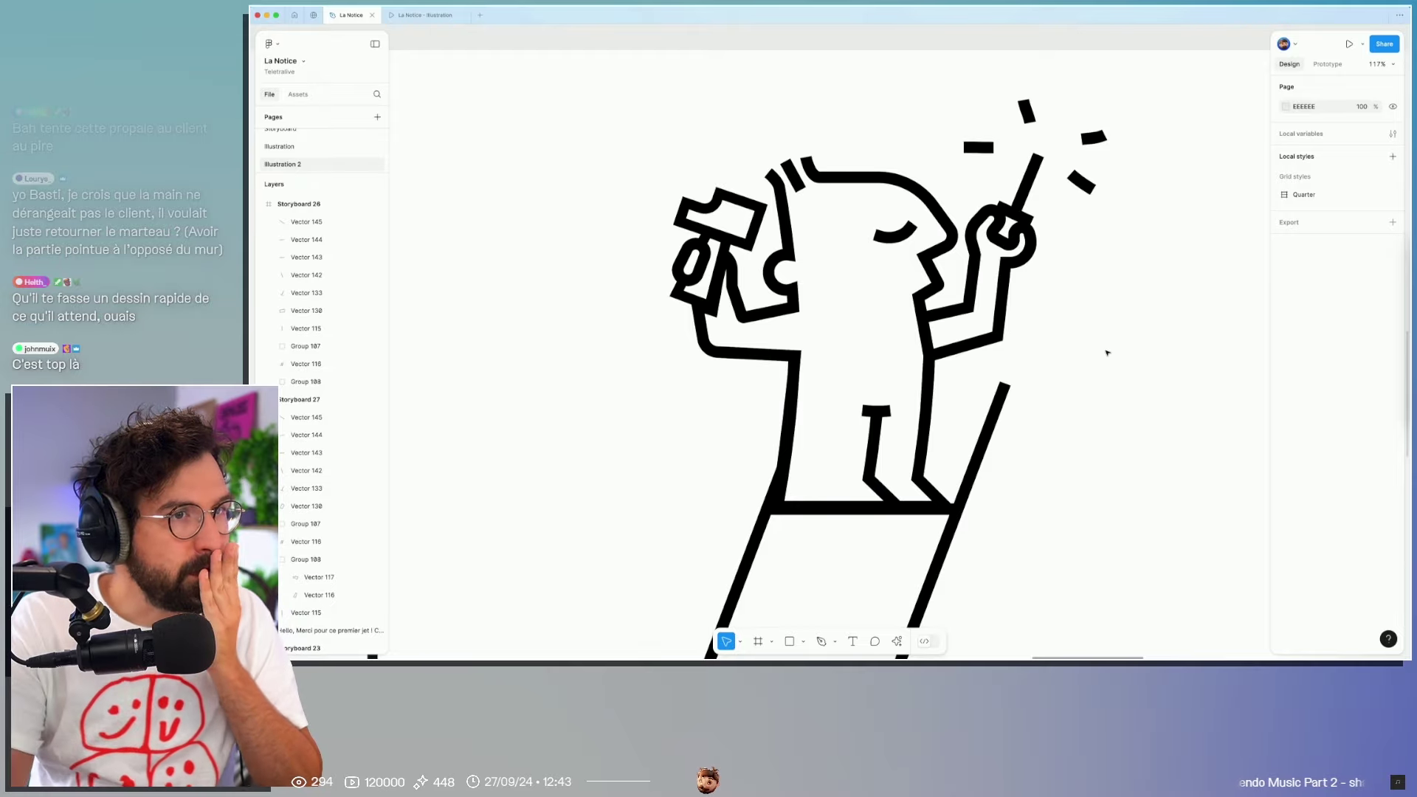
Step: Duplicate Storyboard 22 to the bottom of the column, below Storyboard 26
scroll(1047, 360, down, 5)
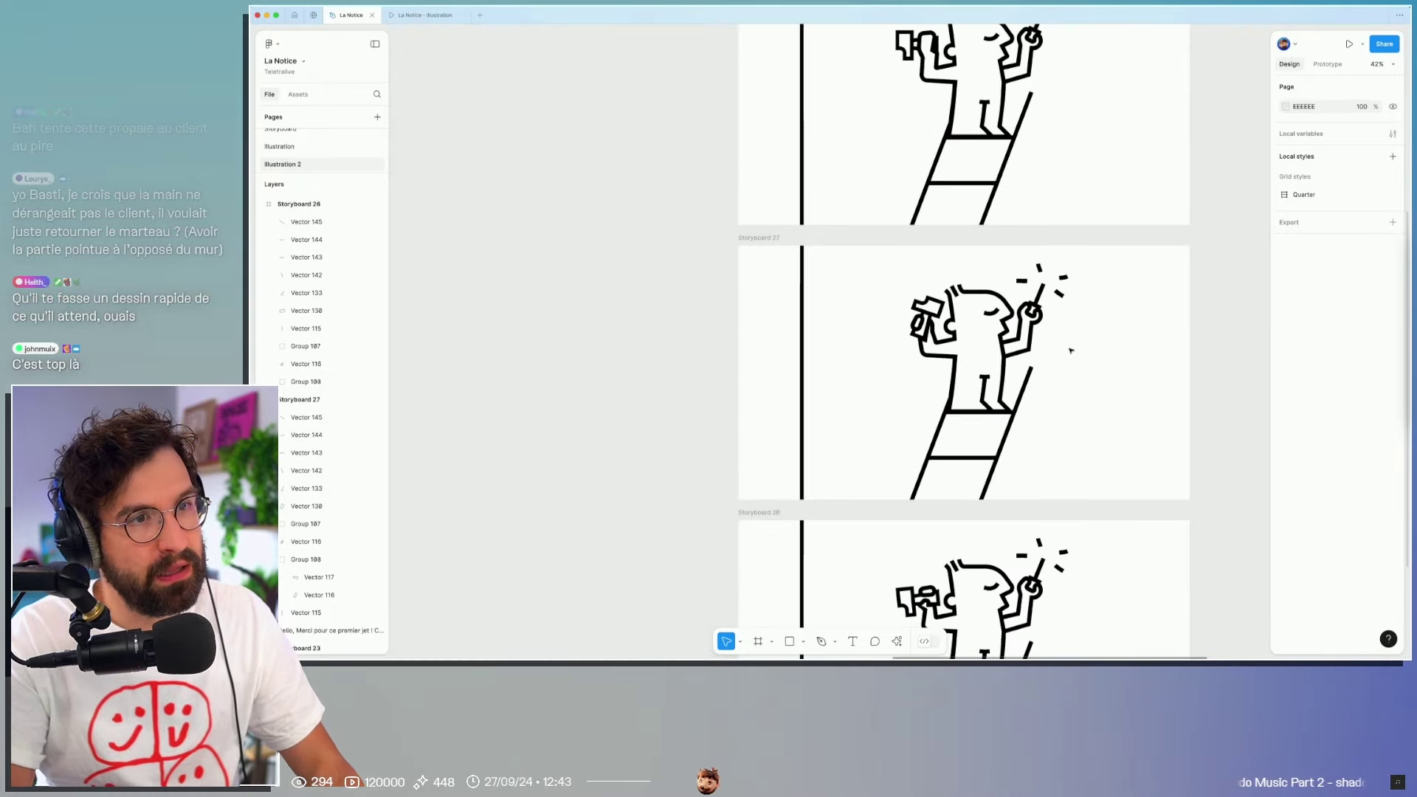
scroll(1065, 348, down, 1)
scroll(1075, 347, down, 3)
scroll(1053, 354, down, 2)
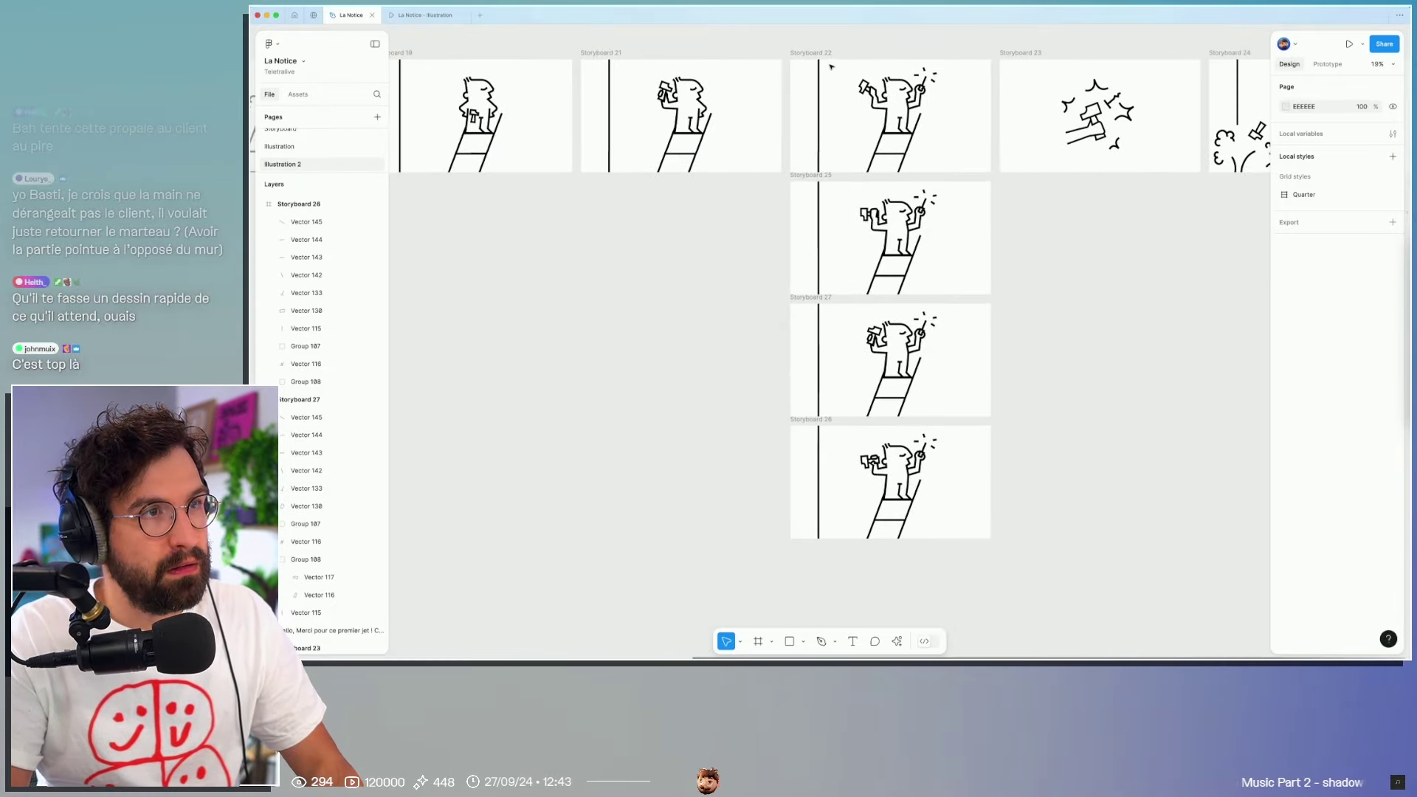
drag(834, 90, 867, 467)
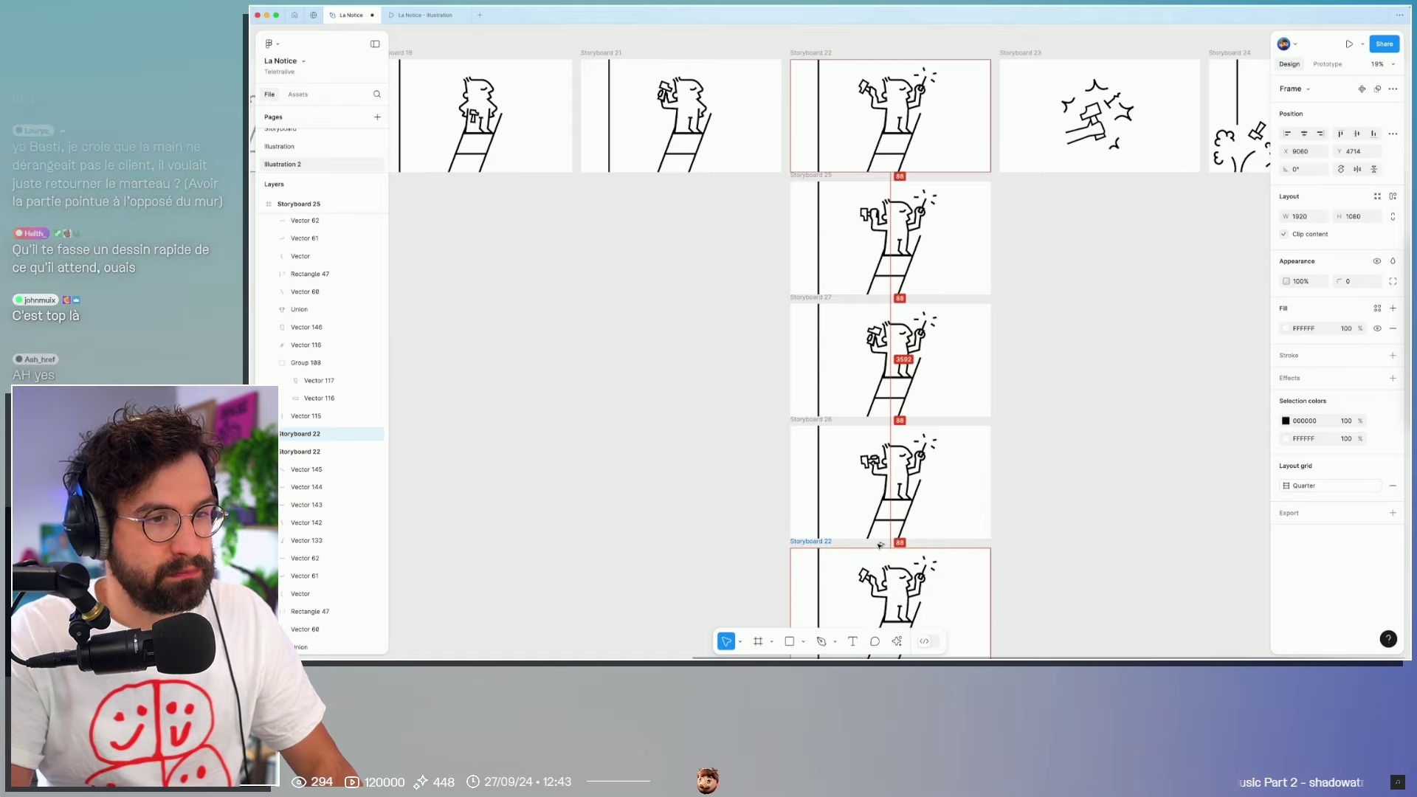
Step: Zoom to Storyboard 22 at the top of the column with Shift+2
click(802, 299)
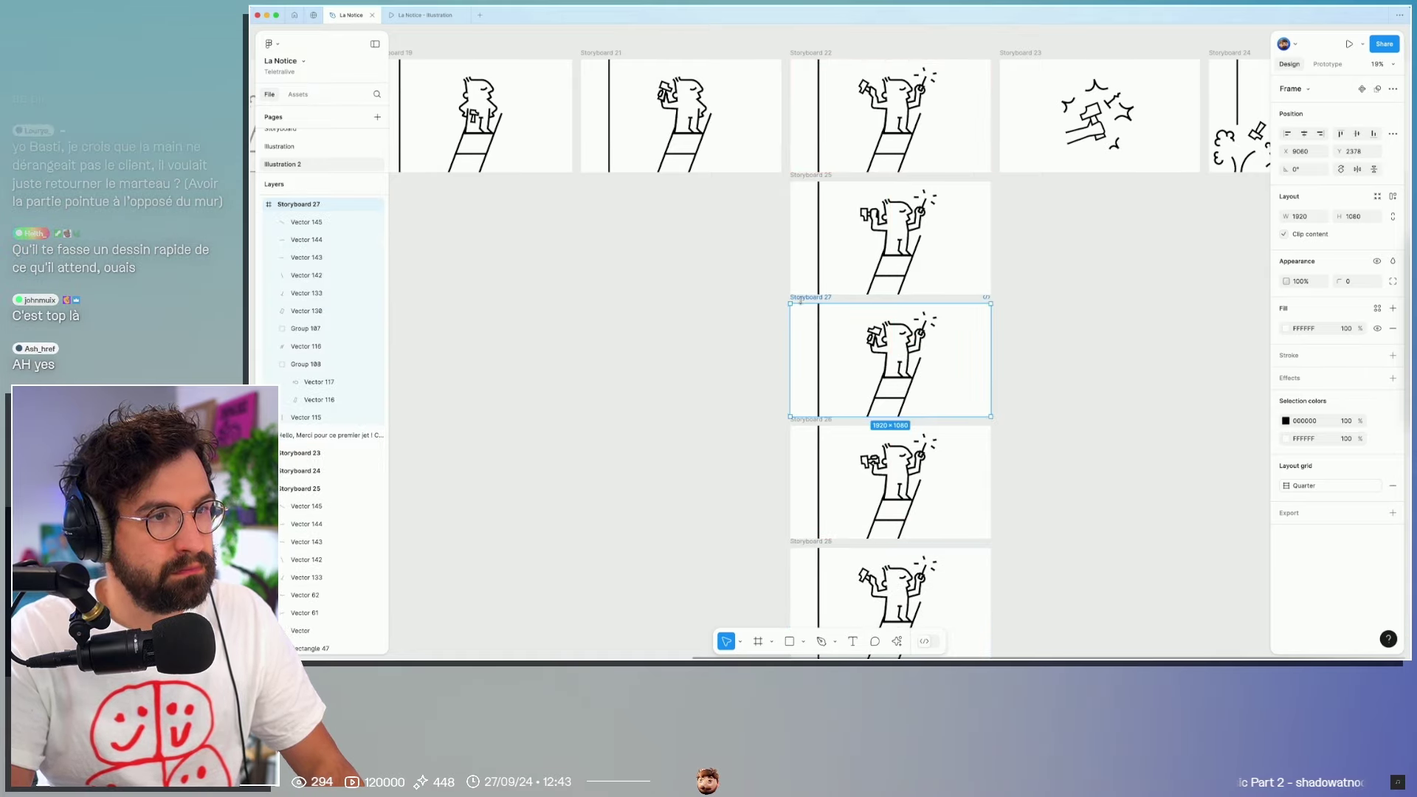
click(827, 52)
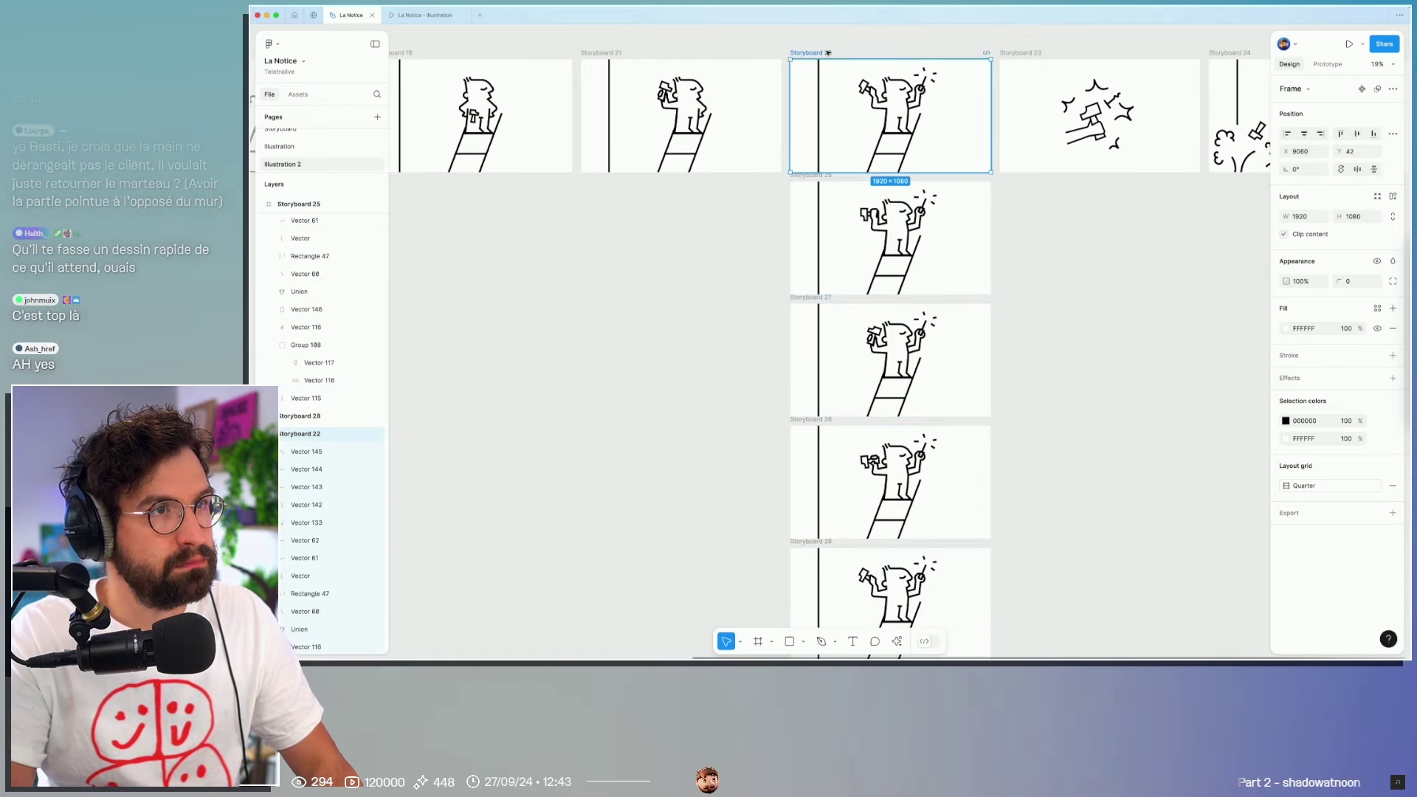
key(shift+2)
click(865, 62)
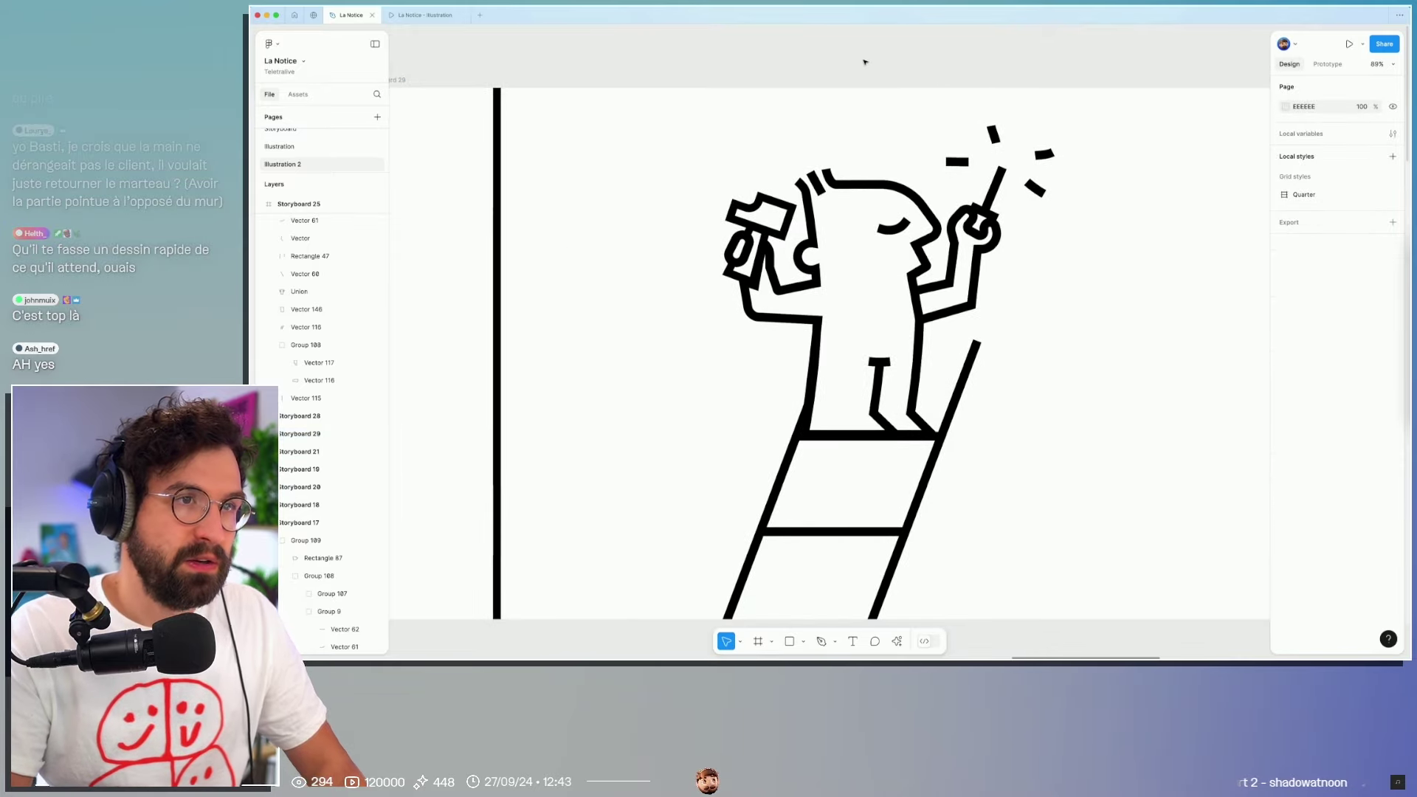
Step: Check the points of the right and upper spark dashes above the raised hand
scroll(1059, 148, up, 3)
scroll(1043, 228, up, 3)
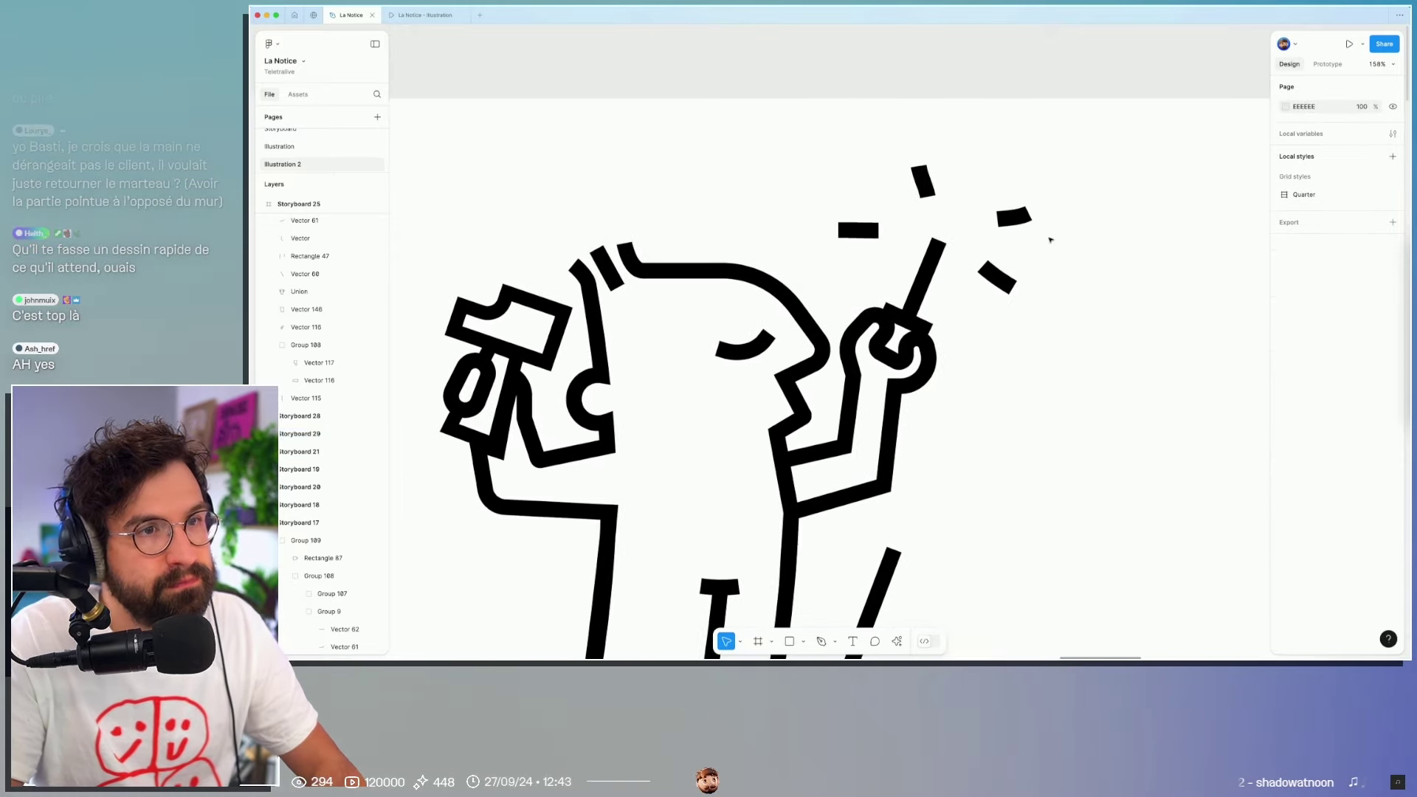
scroll(1003, 196, up, 5)
double_click(1010, 191)
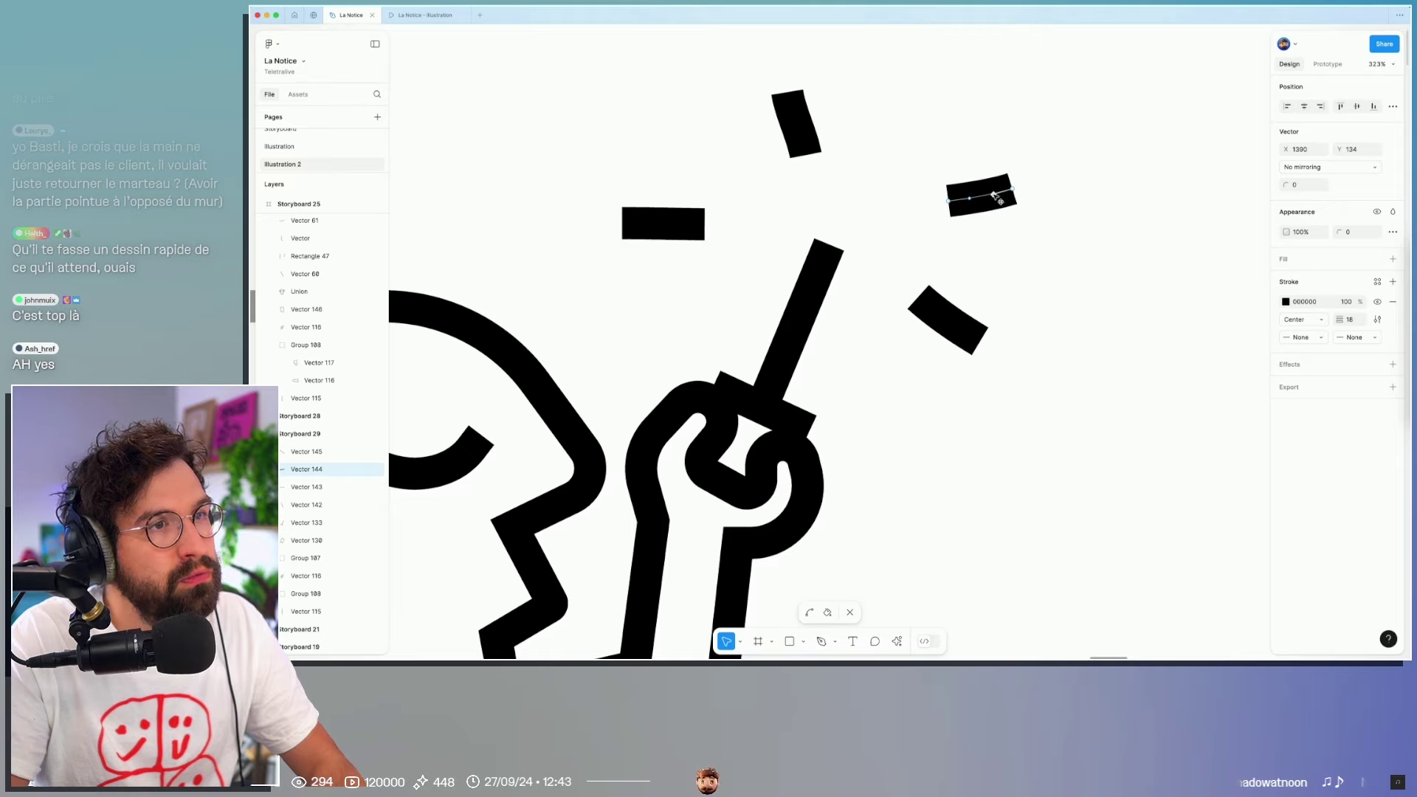
double_click(793, 108)
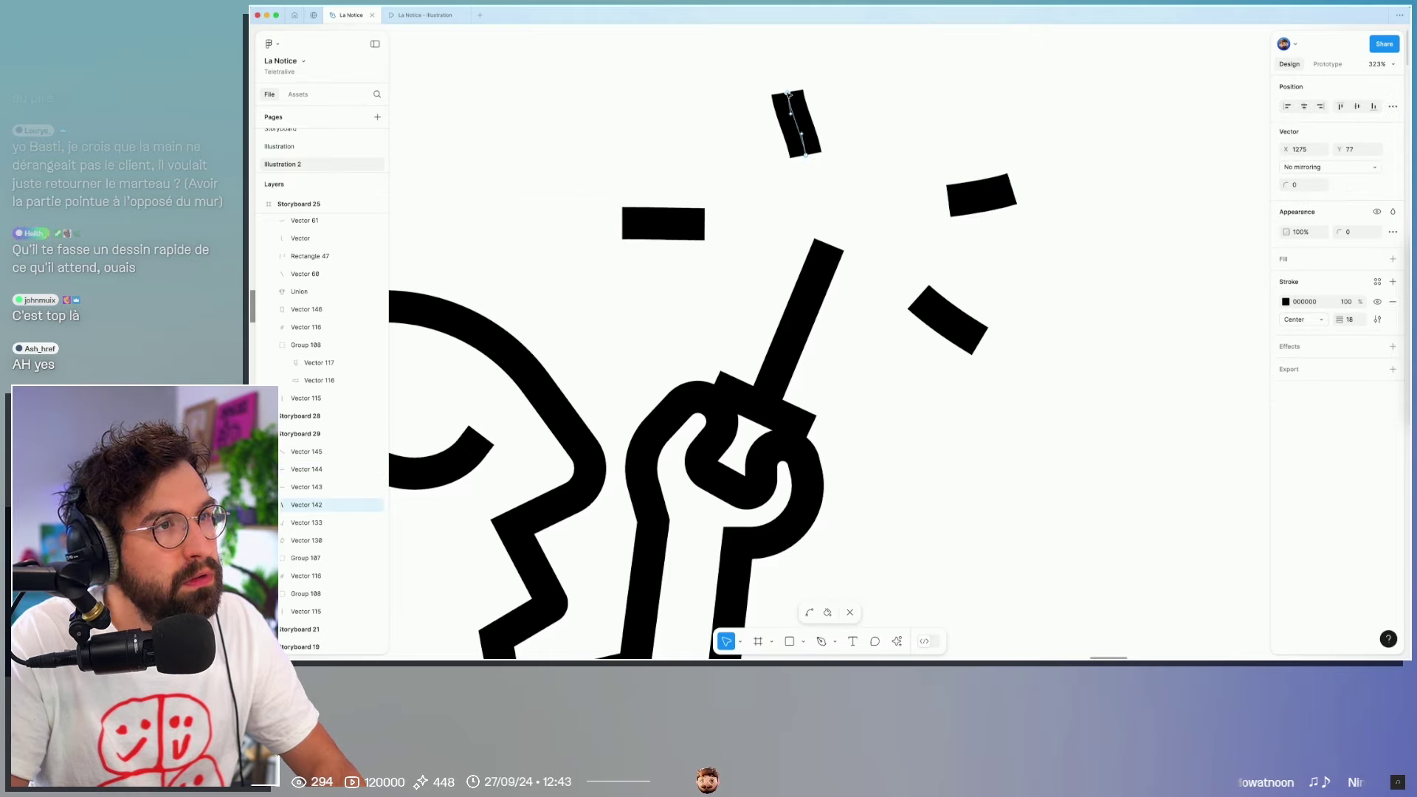
key(Escape)
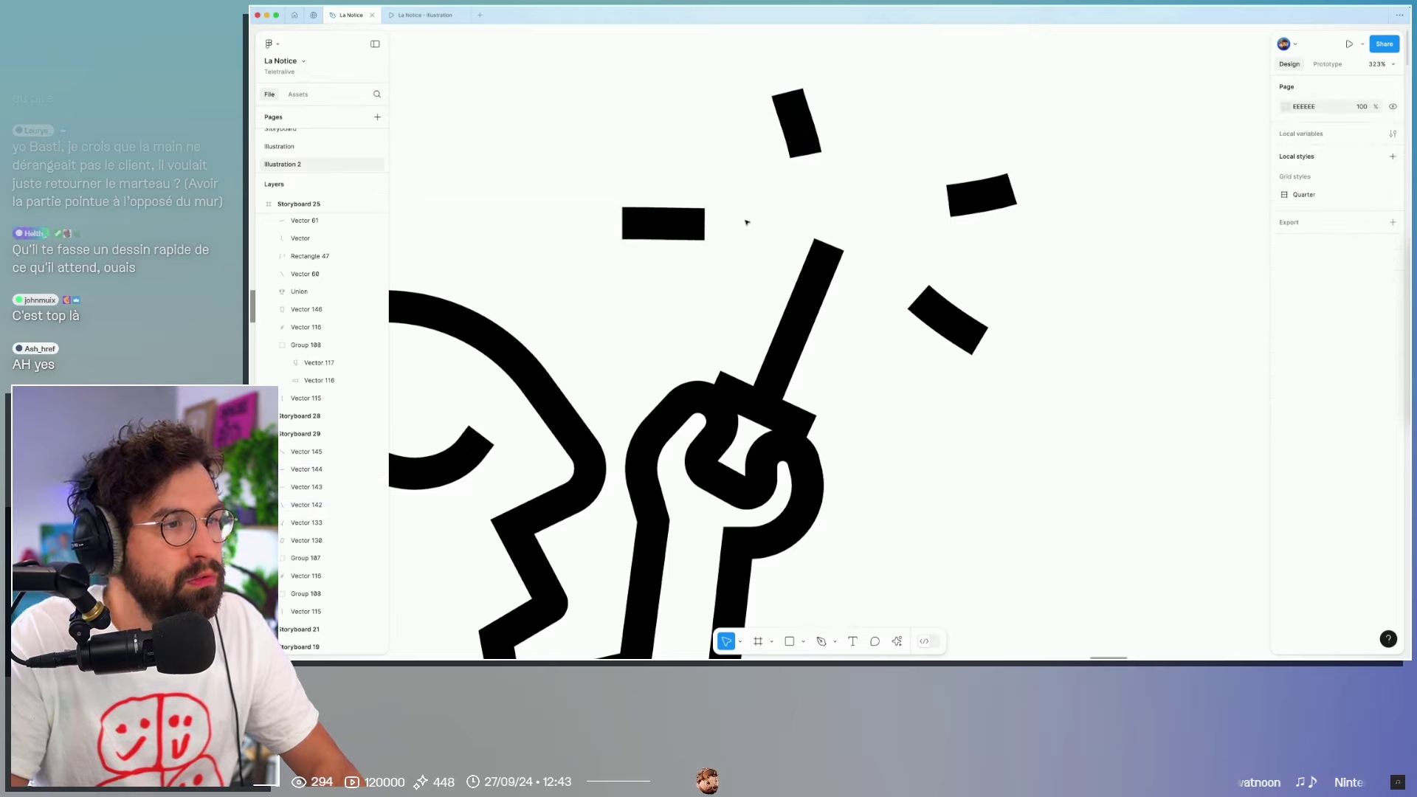
Step: Scroll over to the client's French feedback note
scroll(734, 215, down, 5)
scroll(960, 406, left, 3)
scroll(939, 280, down, 5)
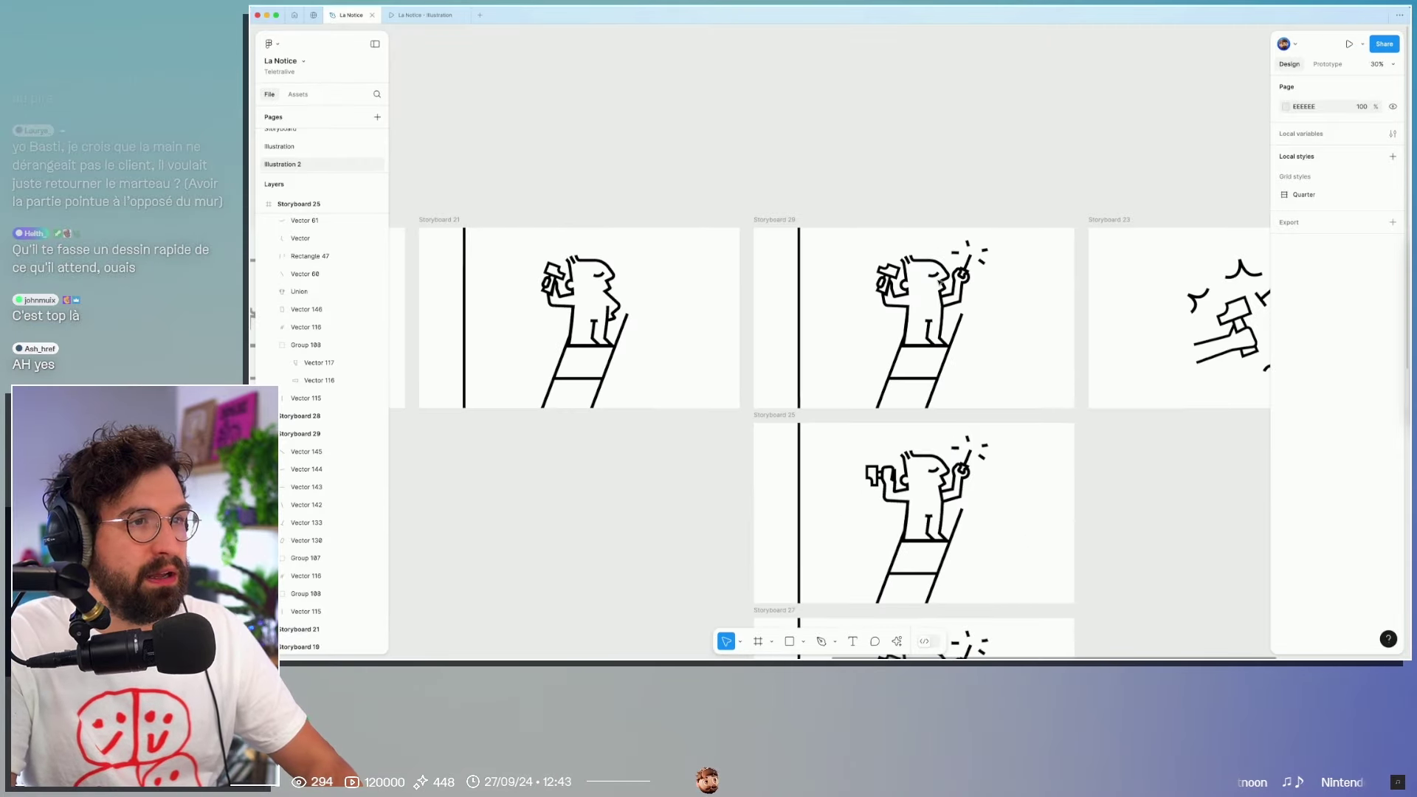
scroll(749, 414, down, 3)
scroll(664, 384, up, 3)
scroll(647, 389, up, 3)
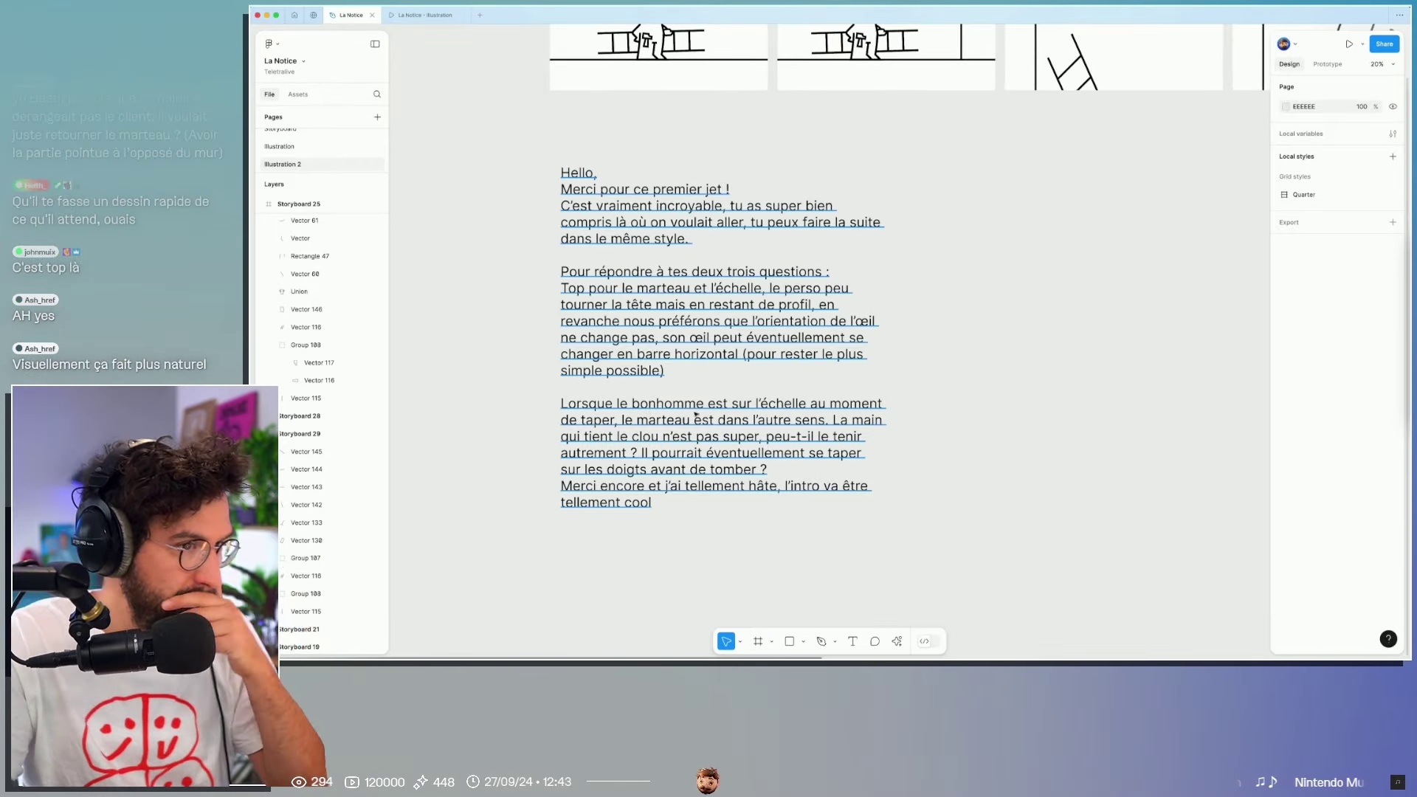
Step: Select and copy the feedback sentence about the nail-holding hand
double_click(826, 420)
click(826, 420)
drag(833, 420, 694, 453)
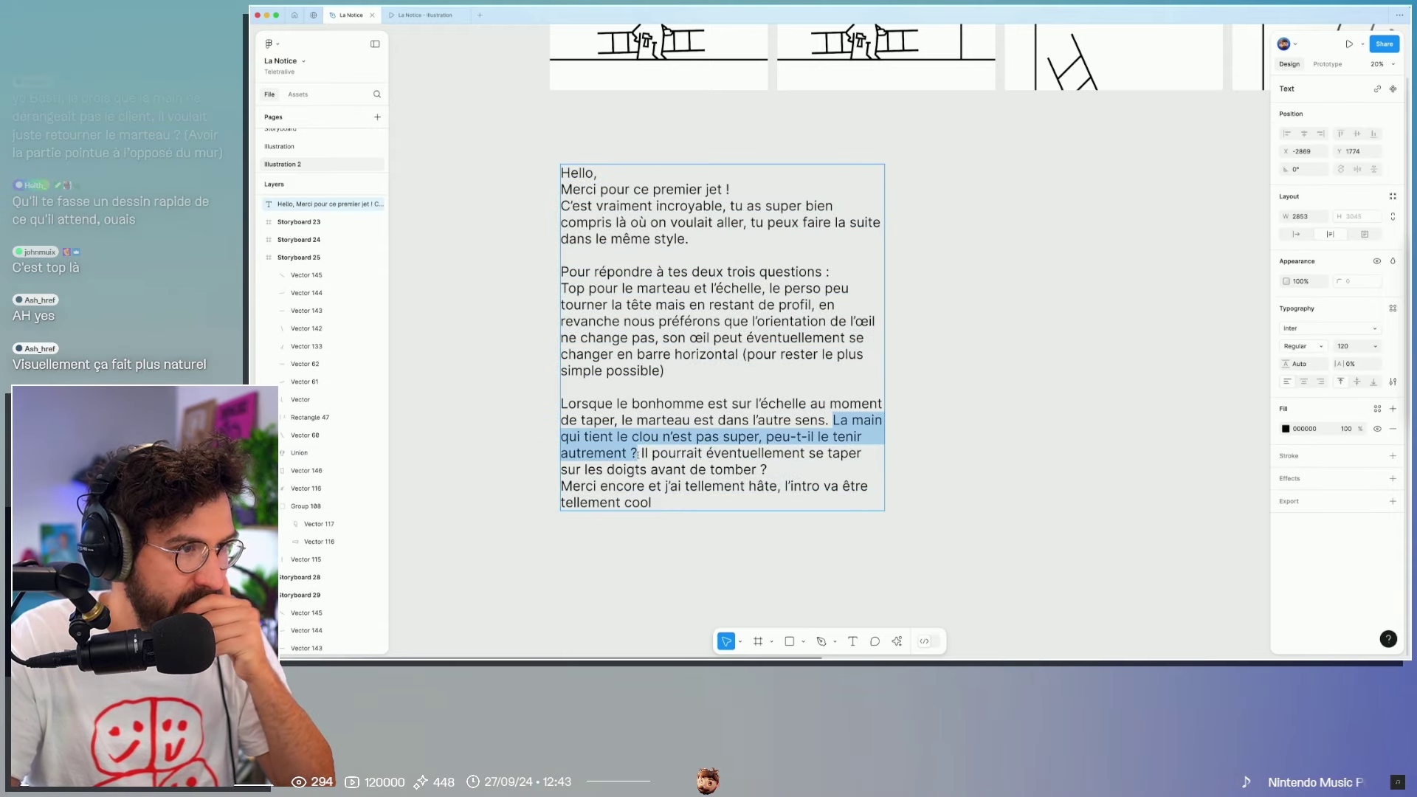
click(1074, 385)
scroll(1123, 332, down, 3)
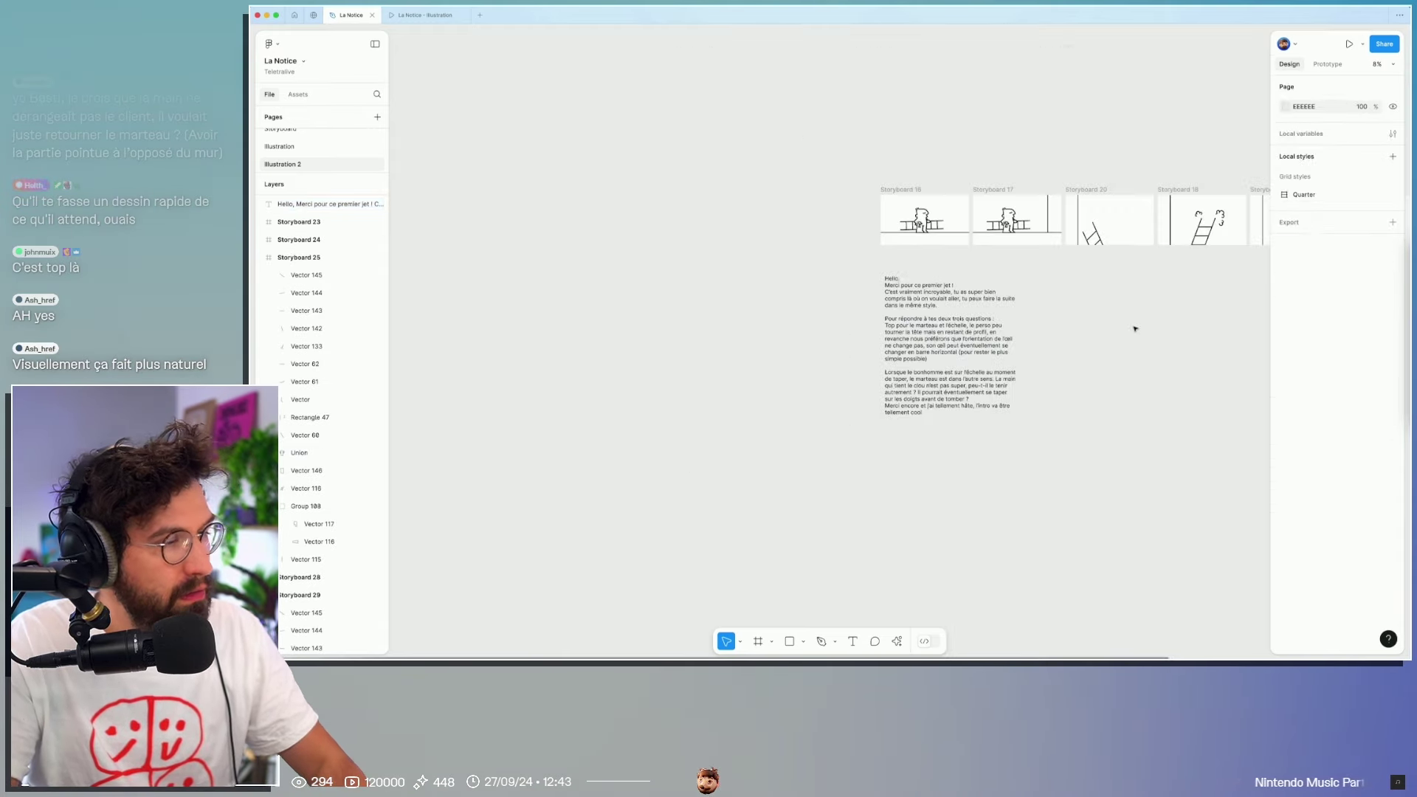
scroll(706, 392, up, 5)
scroll(753, 357, up, 5)
scroll(652, 370, up, 3)
scroll(652, 370, right, 3)
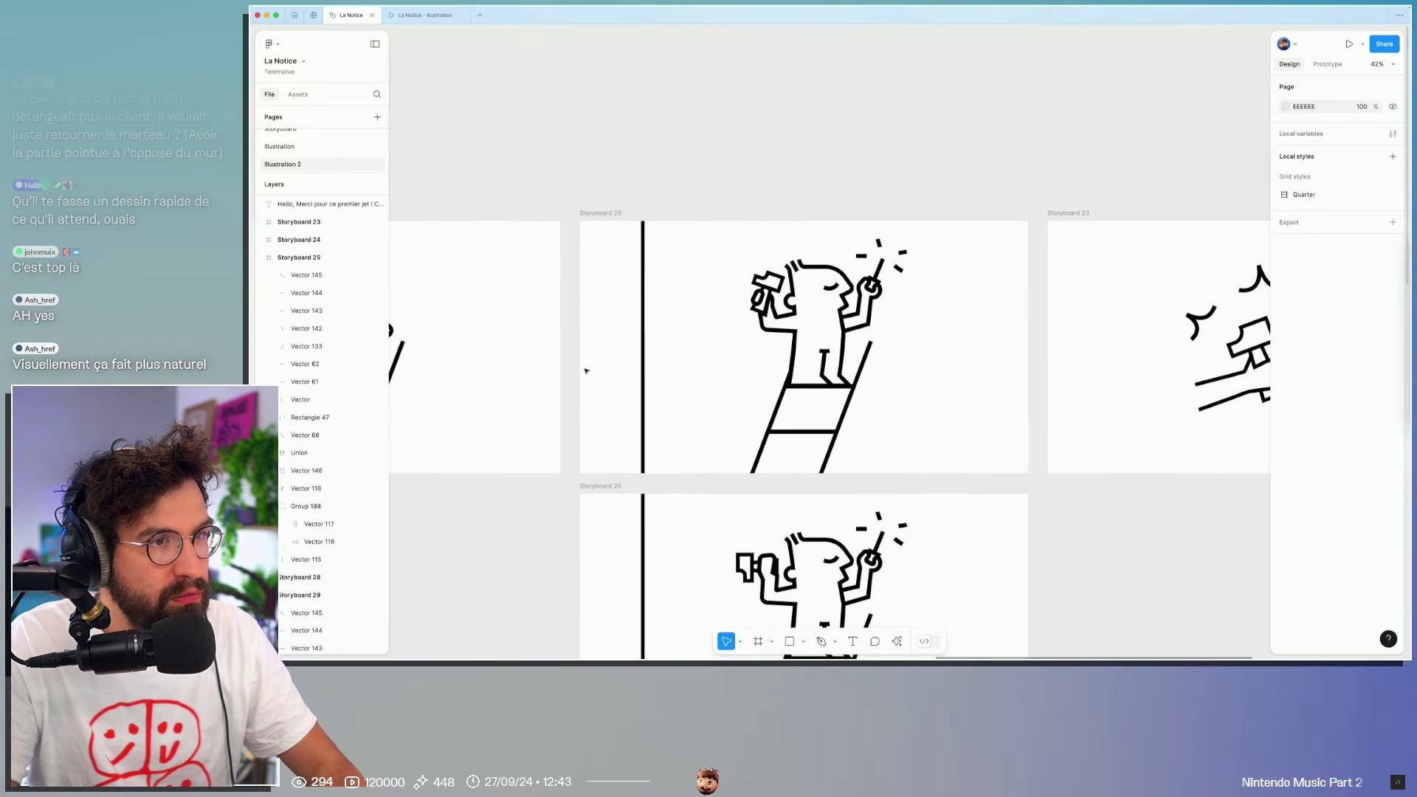
Step: Paste the sentence as size-44 text, wrapped, beside the character in Storyboard 29
text(La main qui tient le clou n'est pas super, peu-t-il le tenir autrement ?)
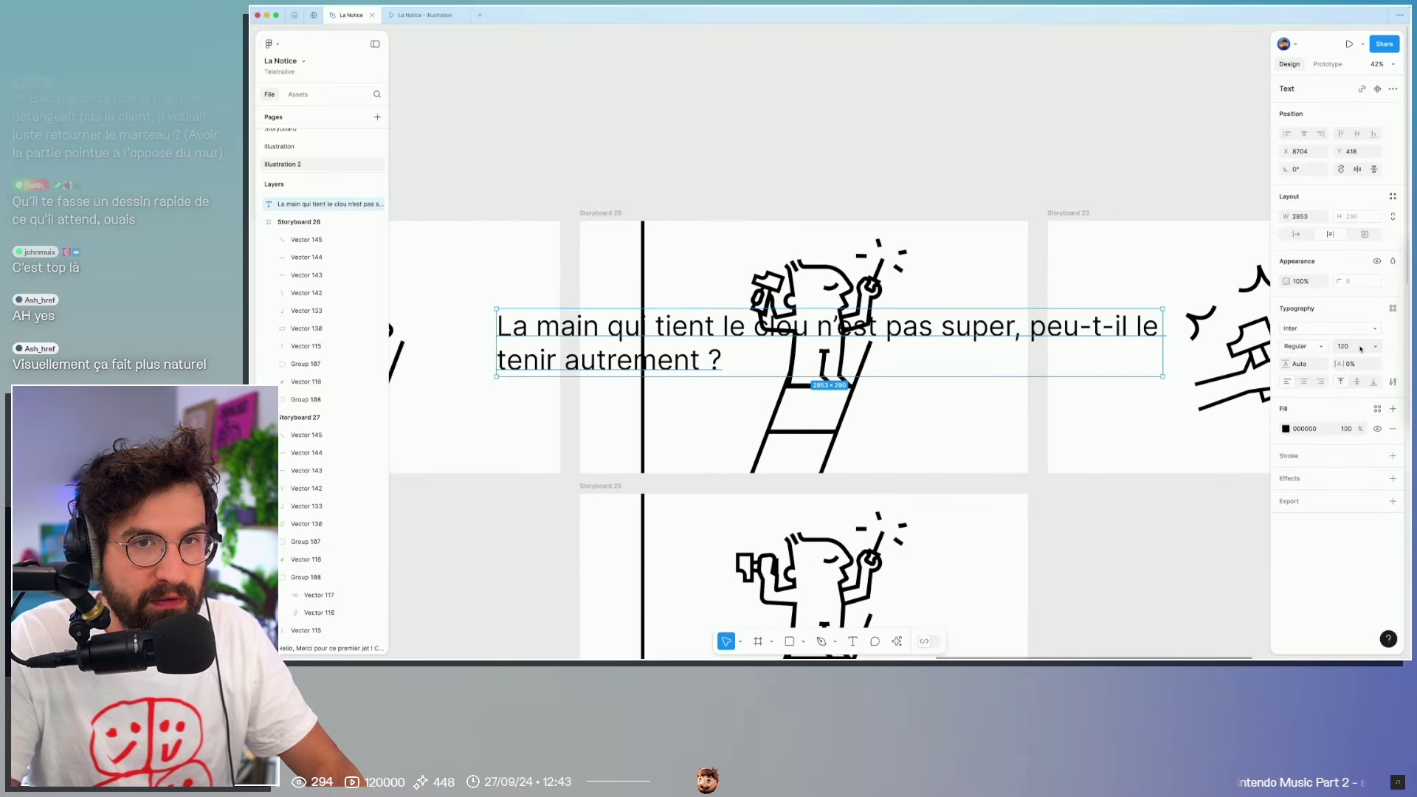
text(44)
key(Return)
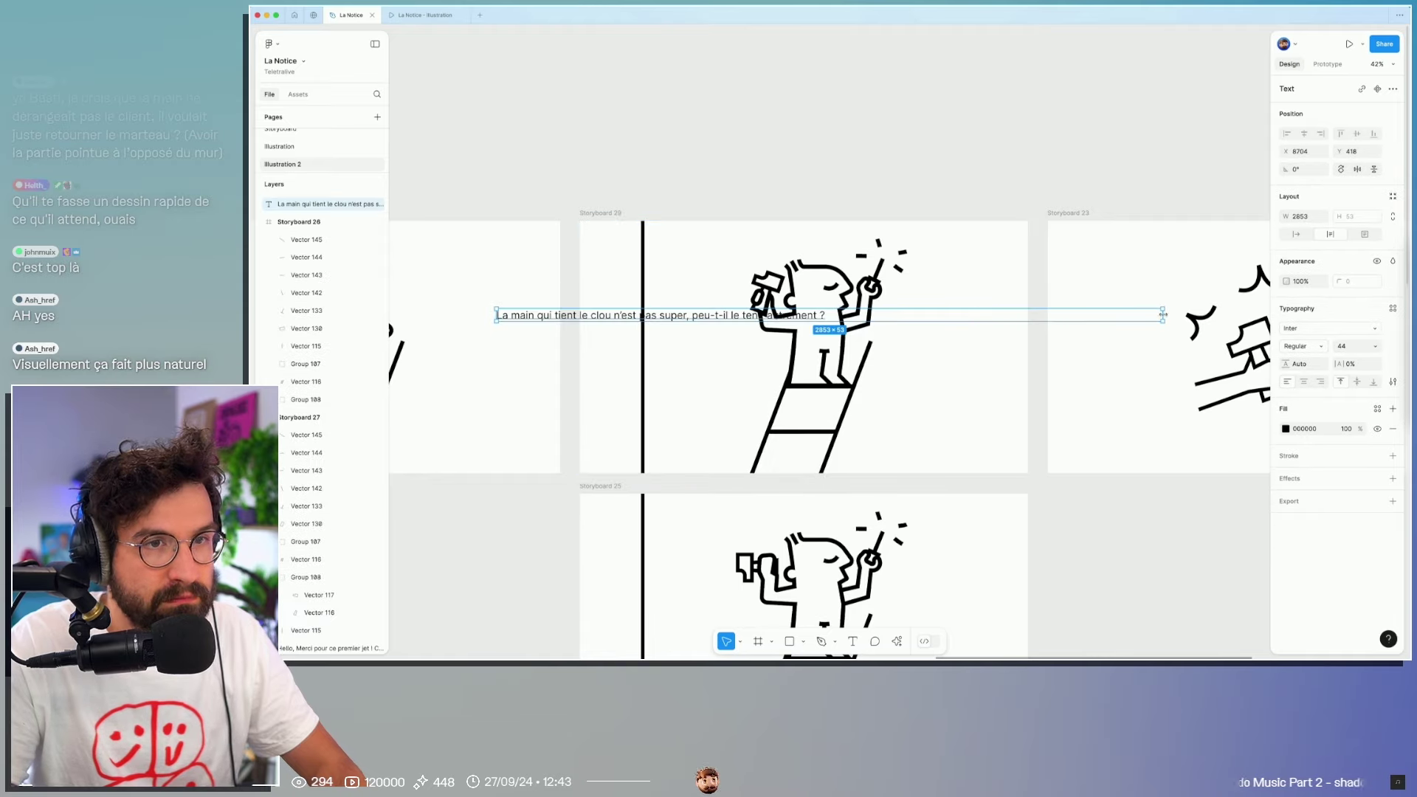
drag(1163, 315, 784, 316)
drag(551, 327, 960, 308)
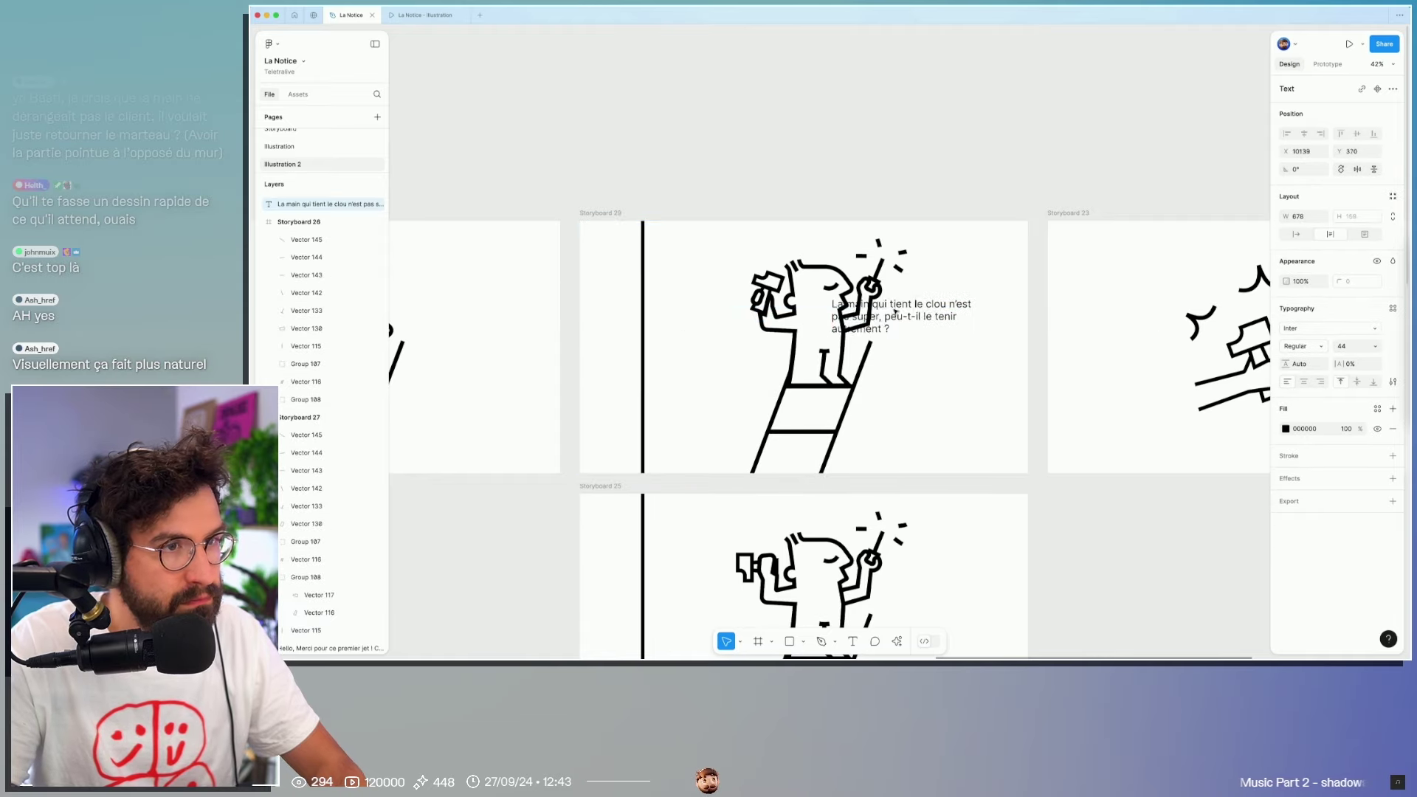
drag(1064, 301, 961, 312)
click(945, 405)
Step: Shrink the caption to size 32, wrap it to four lines, and place it top-right
scroll(949, 425, up, 8)
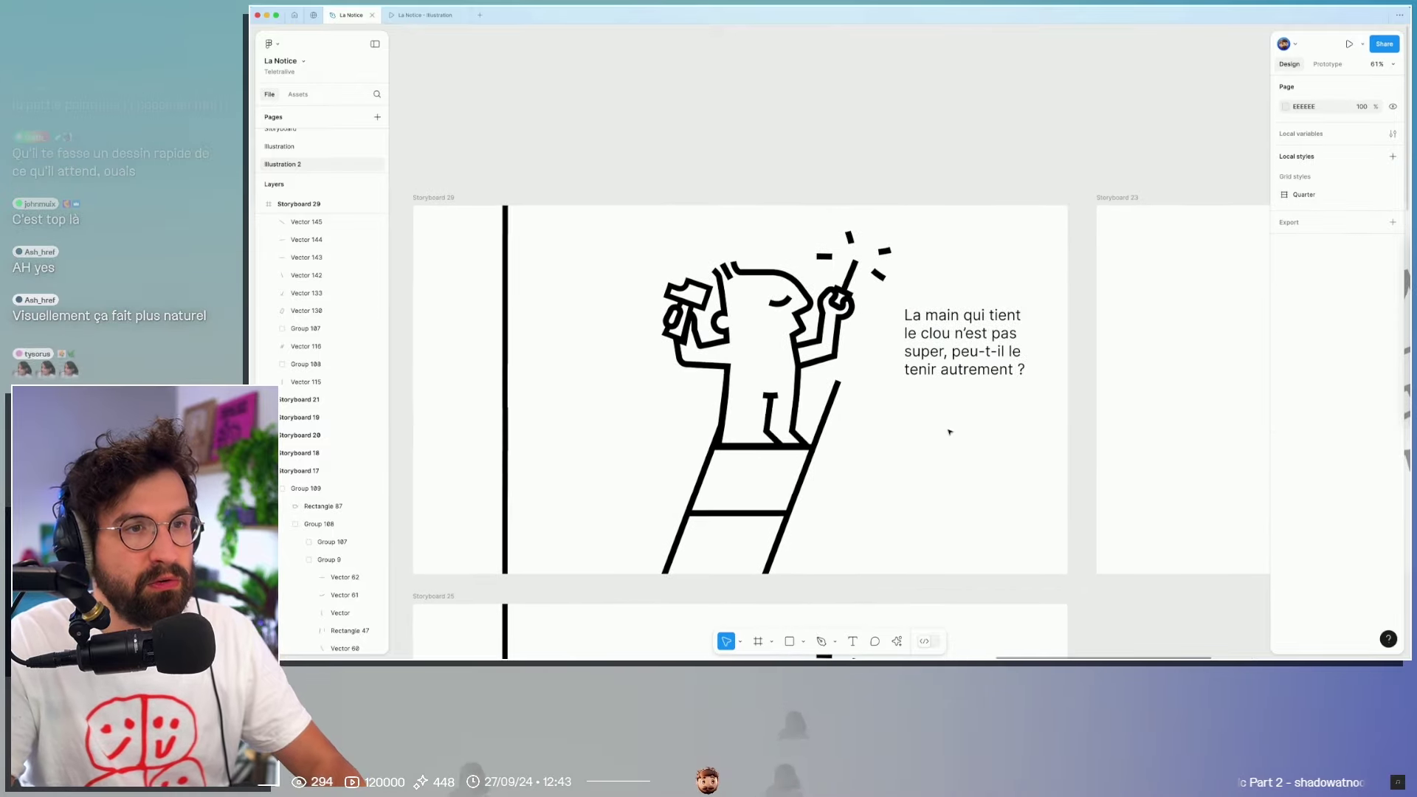
scroll(1018, 479, right, 1)
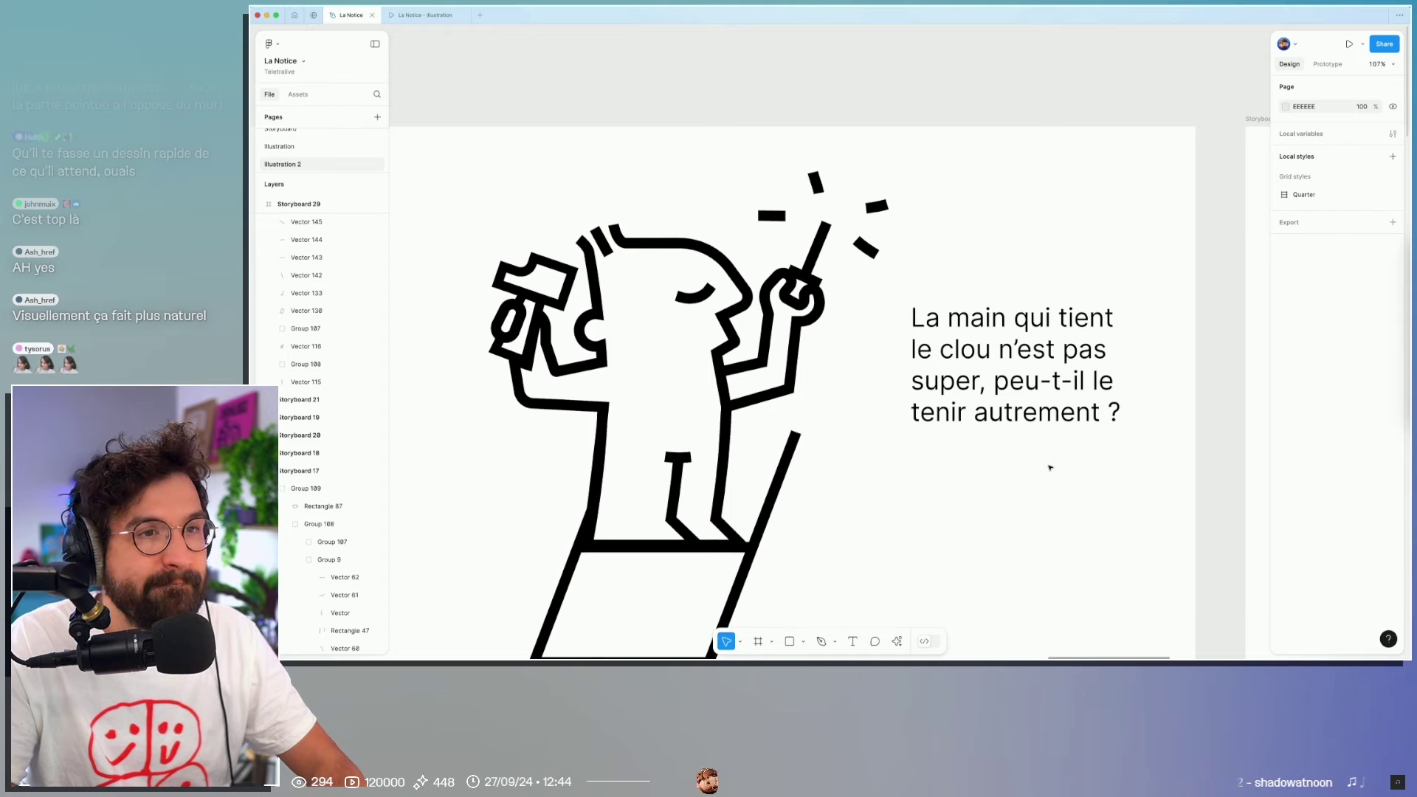
click(1054, 356)
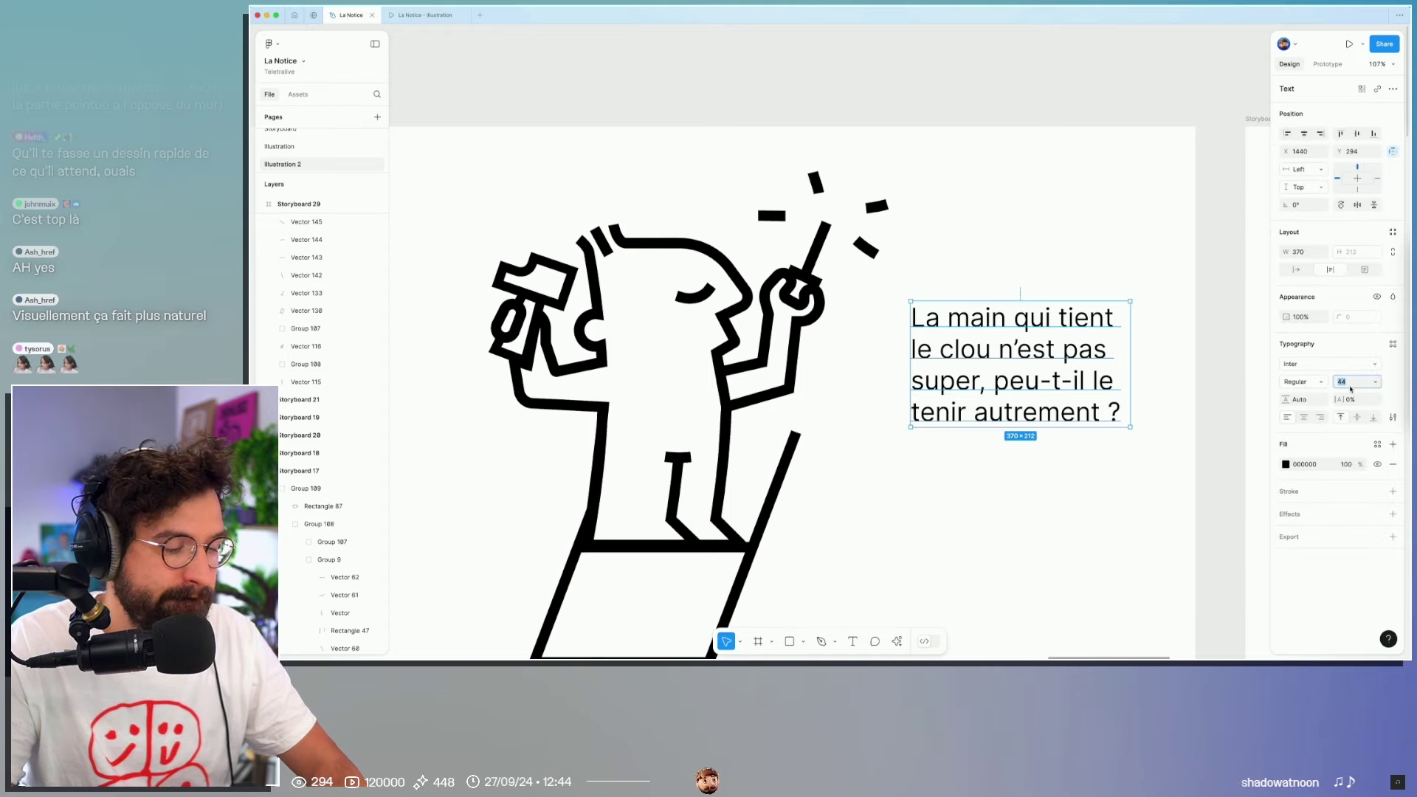
text(32)
key(Return)
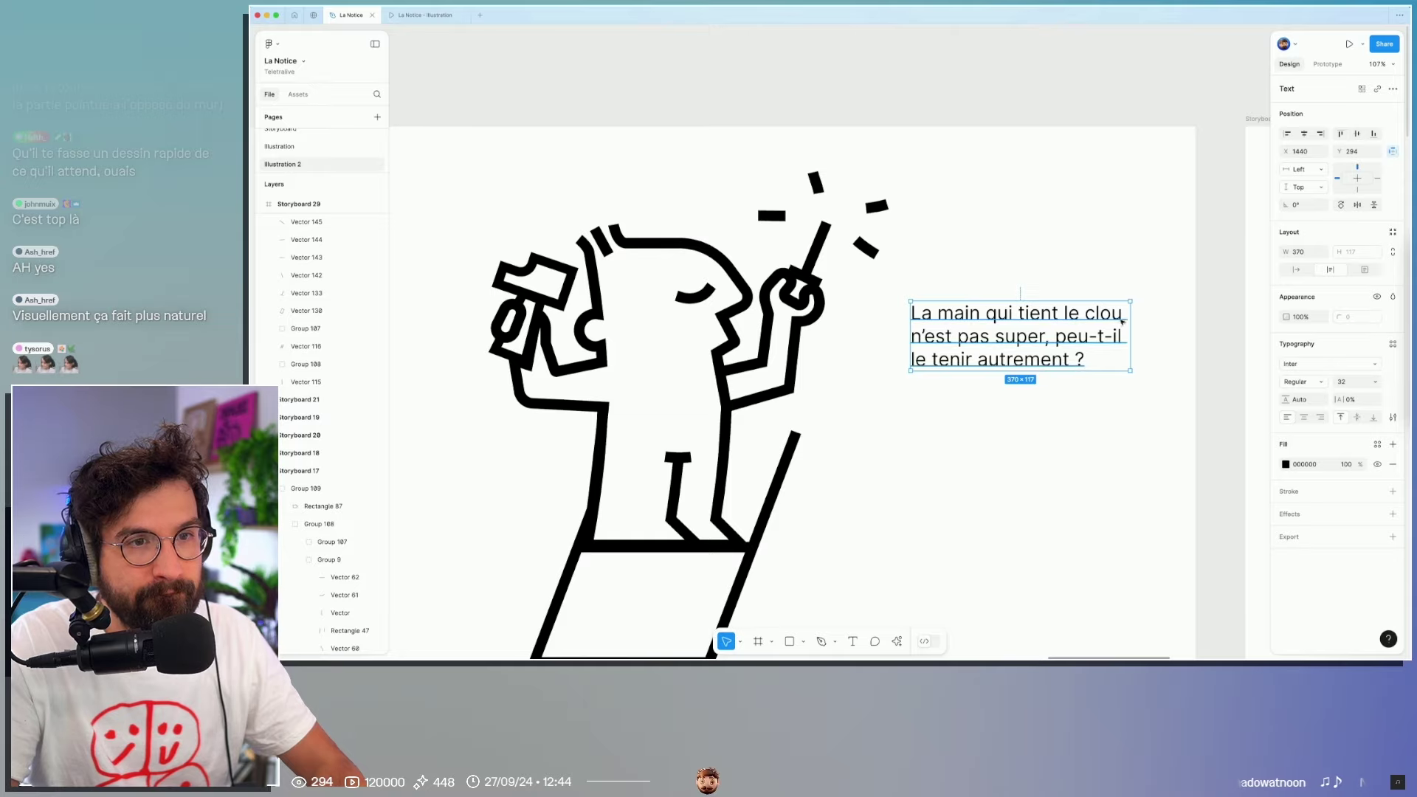
drag(1127, 318, 1072, 318)
drag(993, 337, 1096, 195)
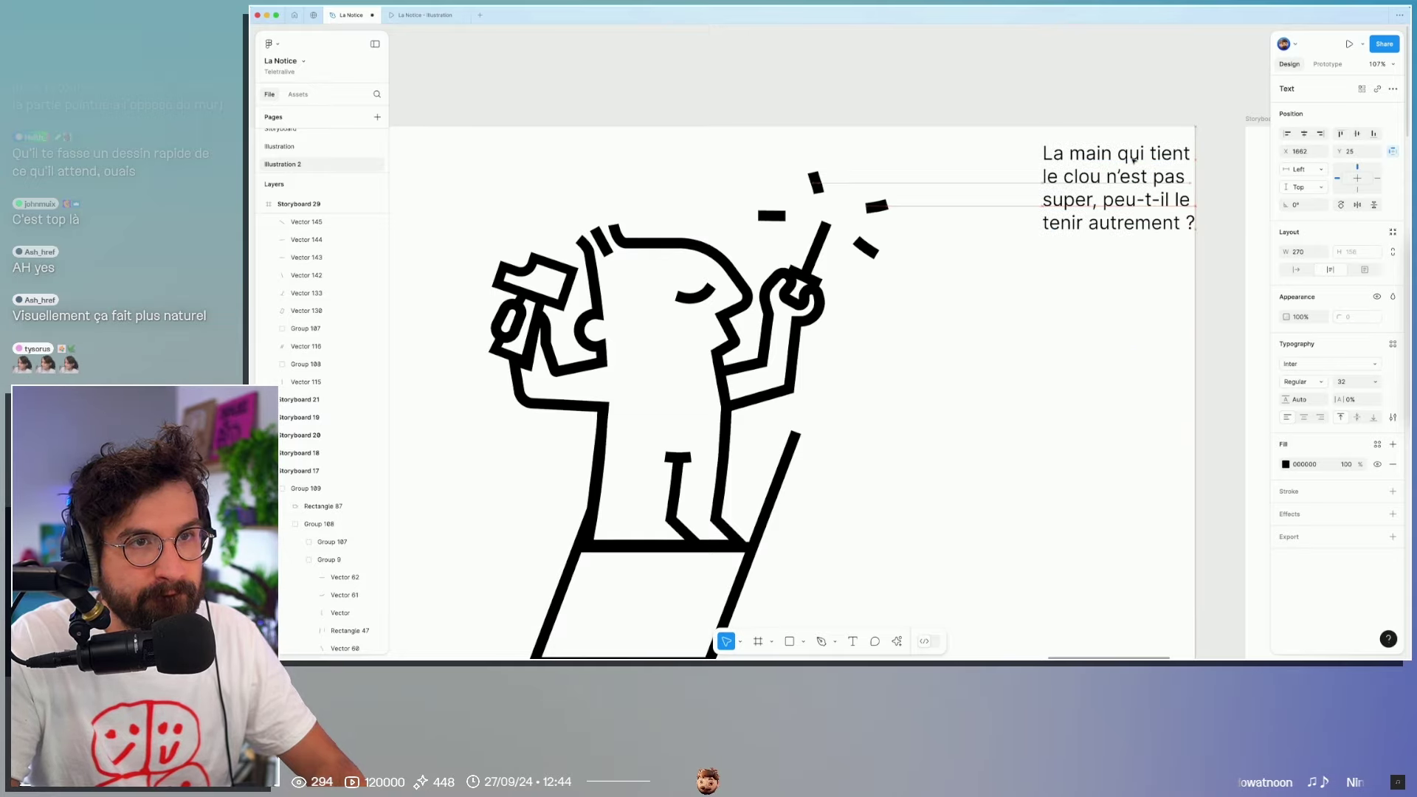
click(1034, 357)
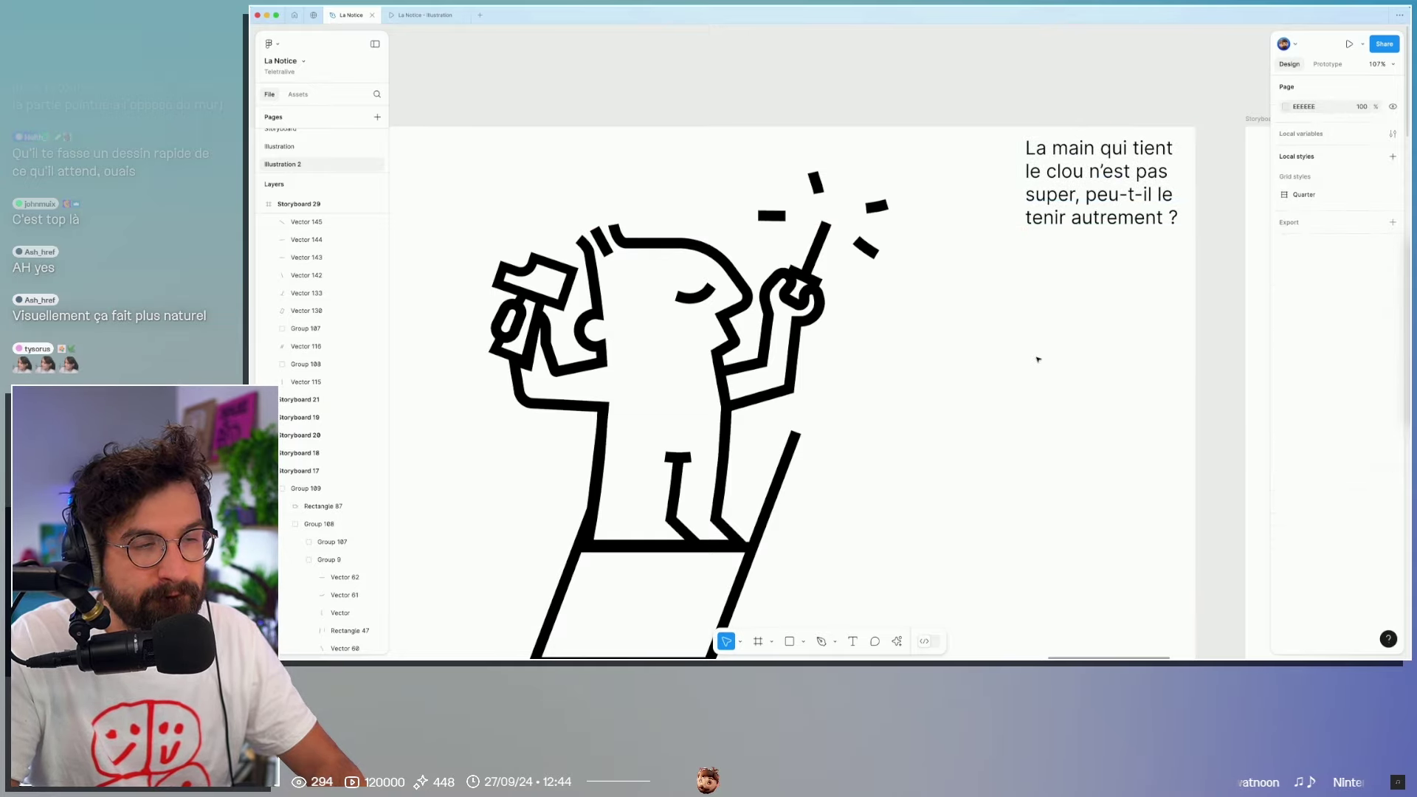
scroll(1062, 366, left, 2)
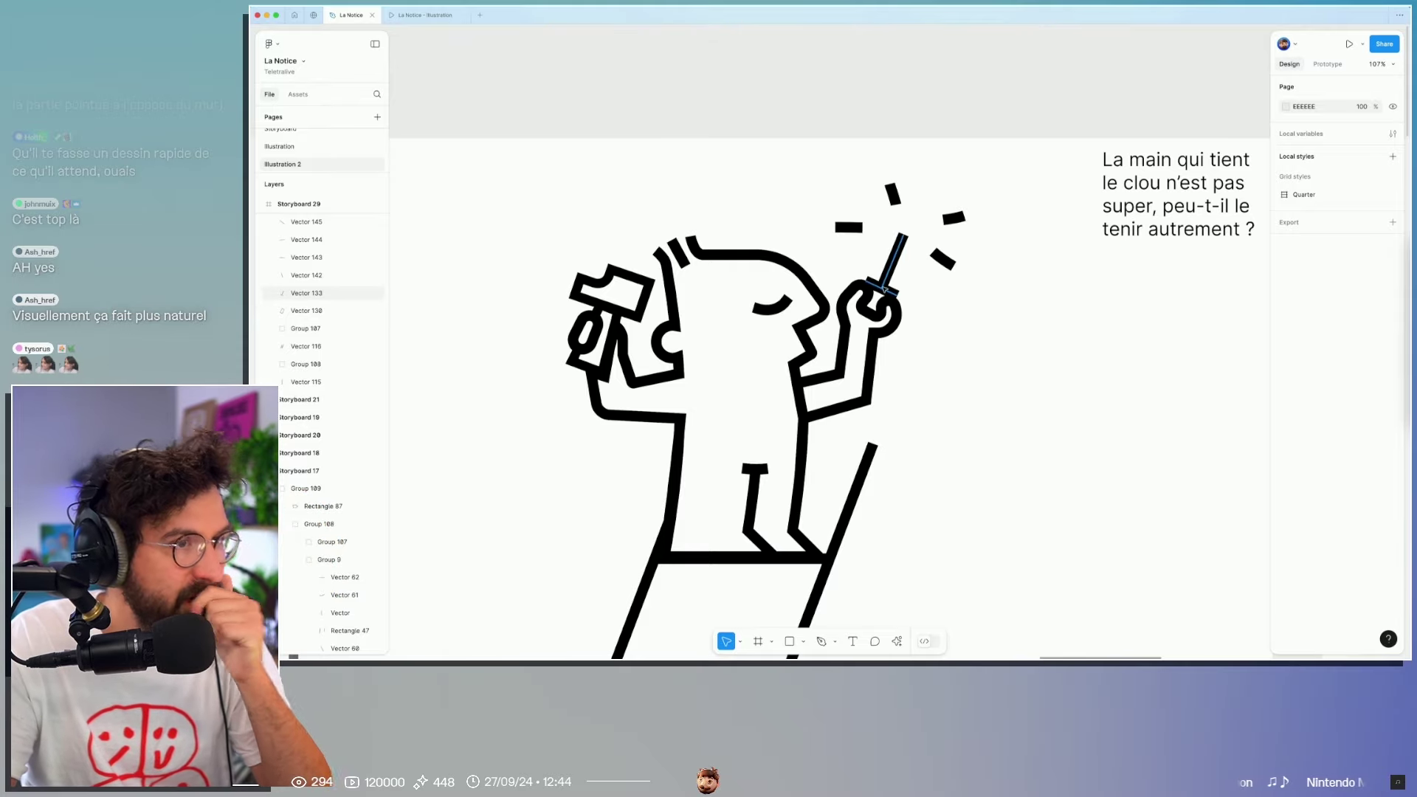
Step: Try reshaping the fist's outline points, then undo the change
click(885, 295)
scroll(882, 303, up, 3)
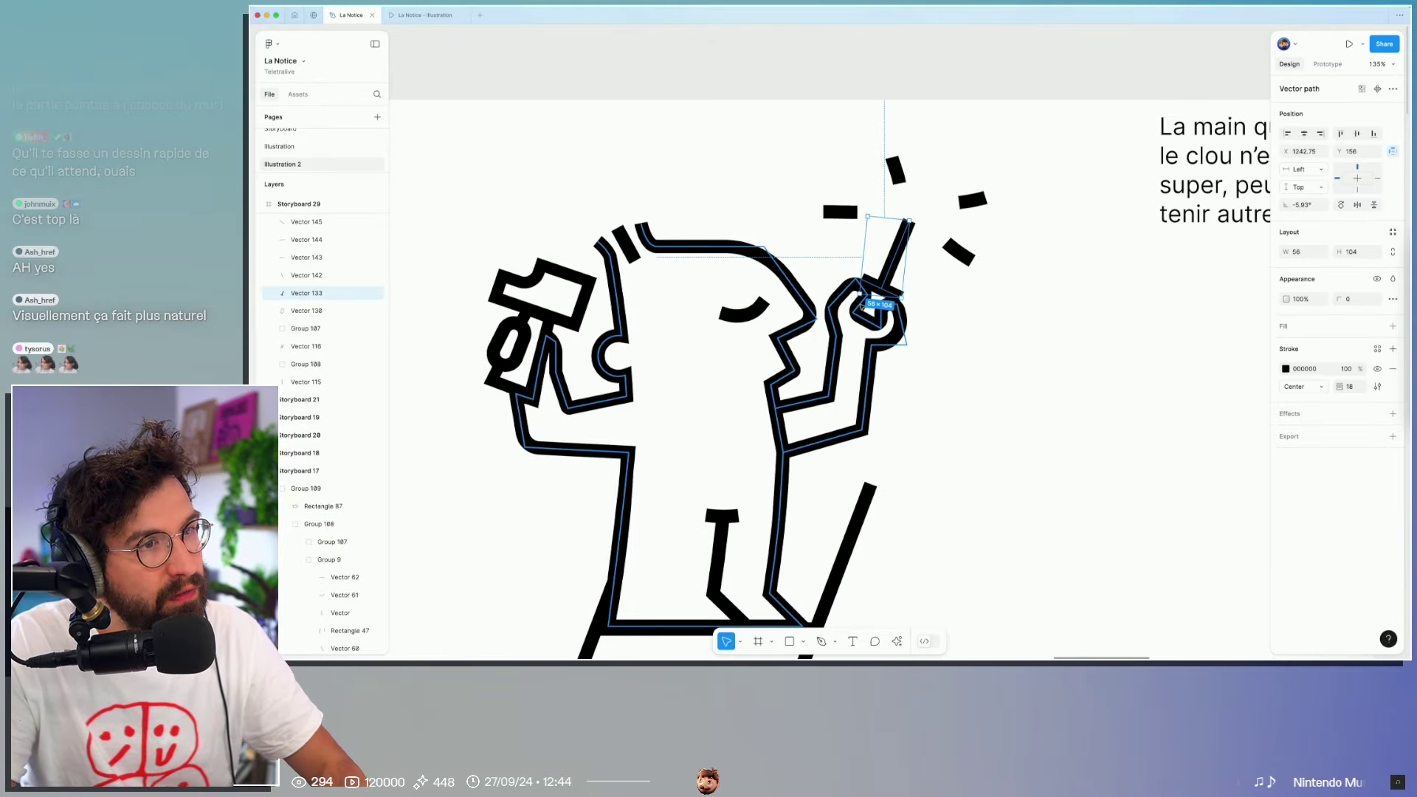
click(869, 307)
scroll(860, 295, up, 5)
double_click(844, 243)
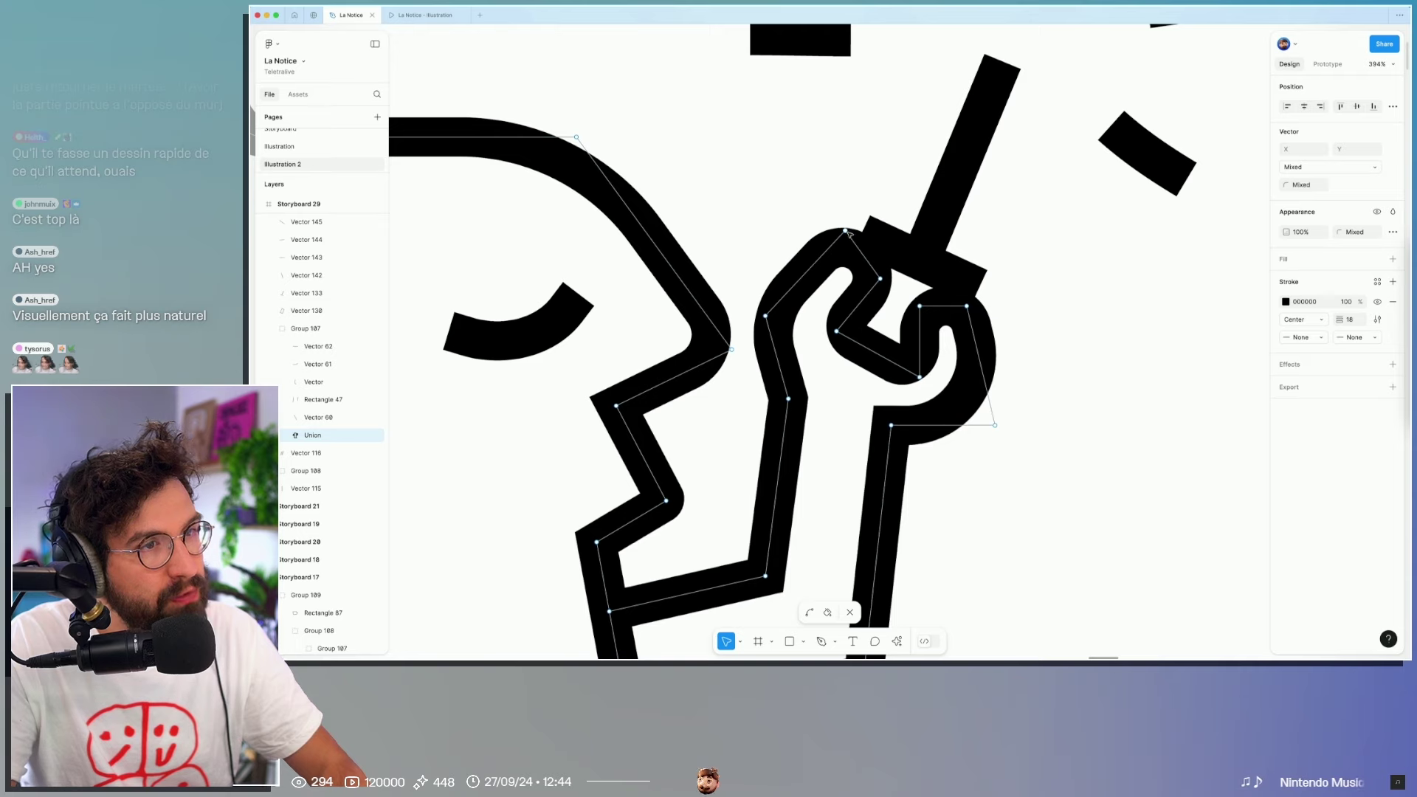
drag(885, 283, 859, 277)
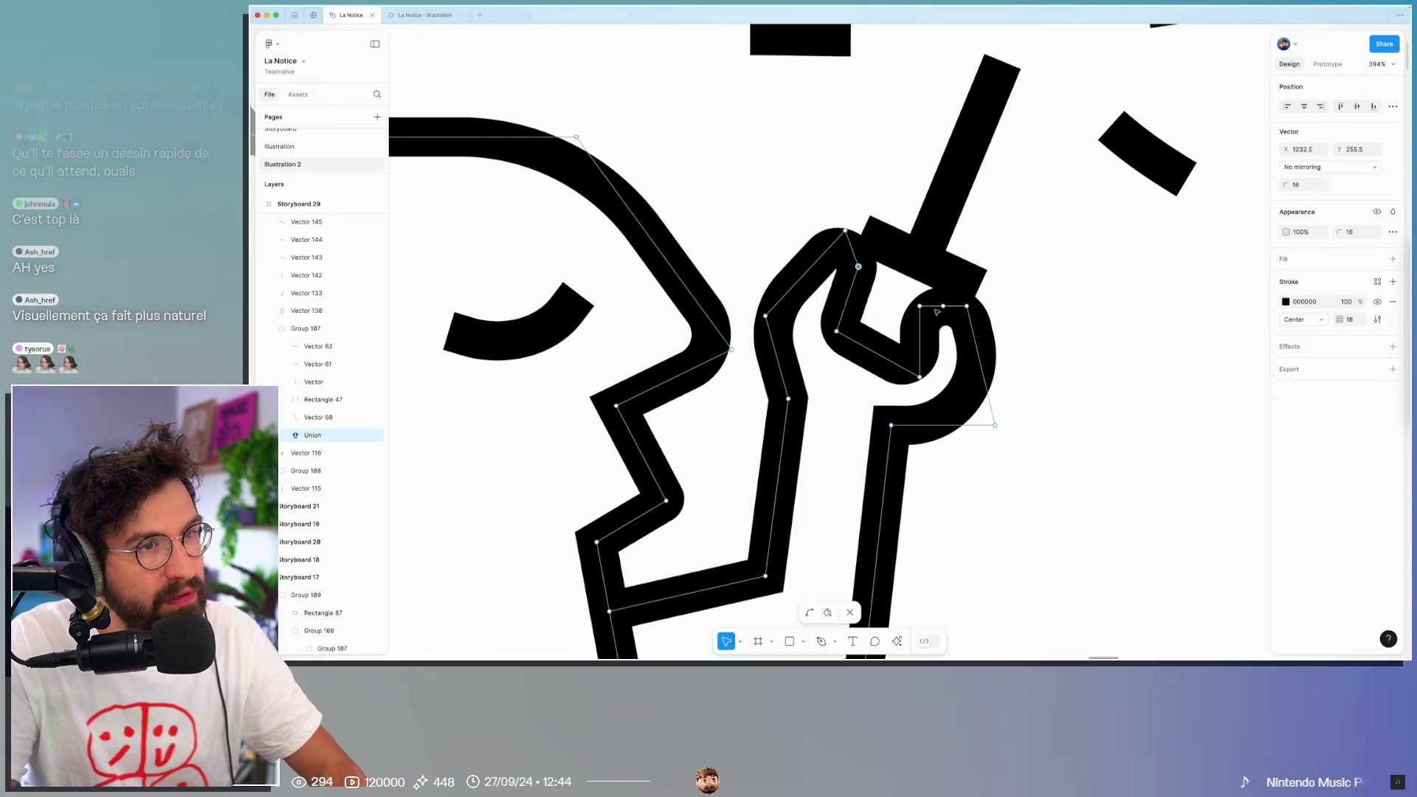
drag(967, 306, 1016, 319)
key(ctrl+z)
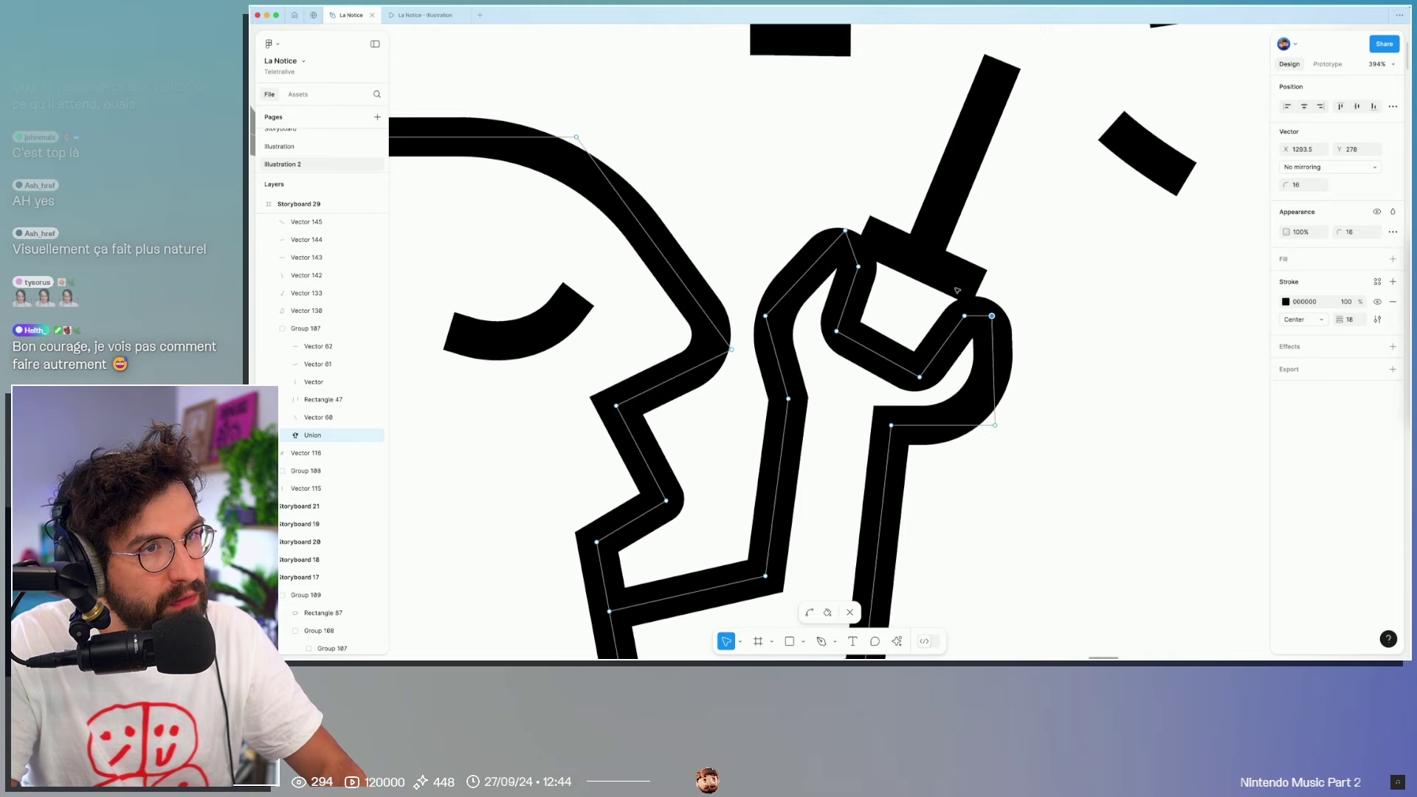
Step: Rotate Vector 133, the nail, to about -9.3° and seat it slightly lower
click(930, 265)
drag(1011, 64, 969, 129)
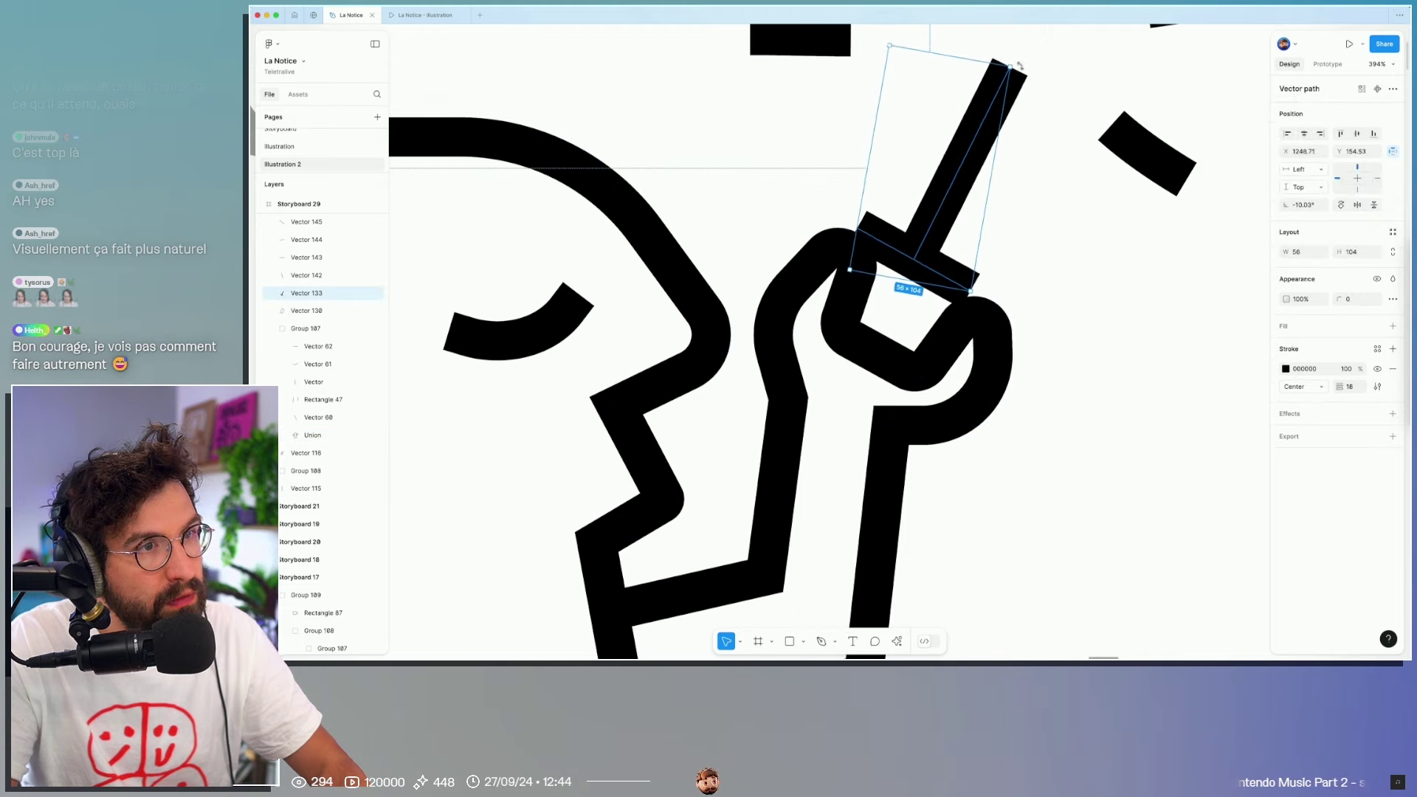
drag(969, 128, 969, 131)
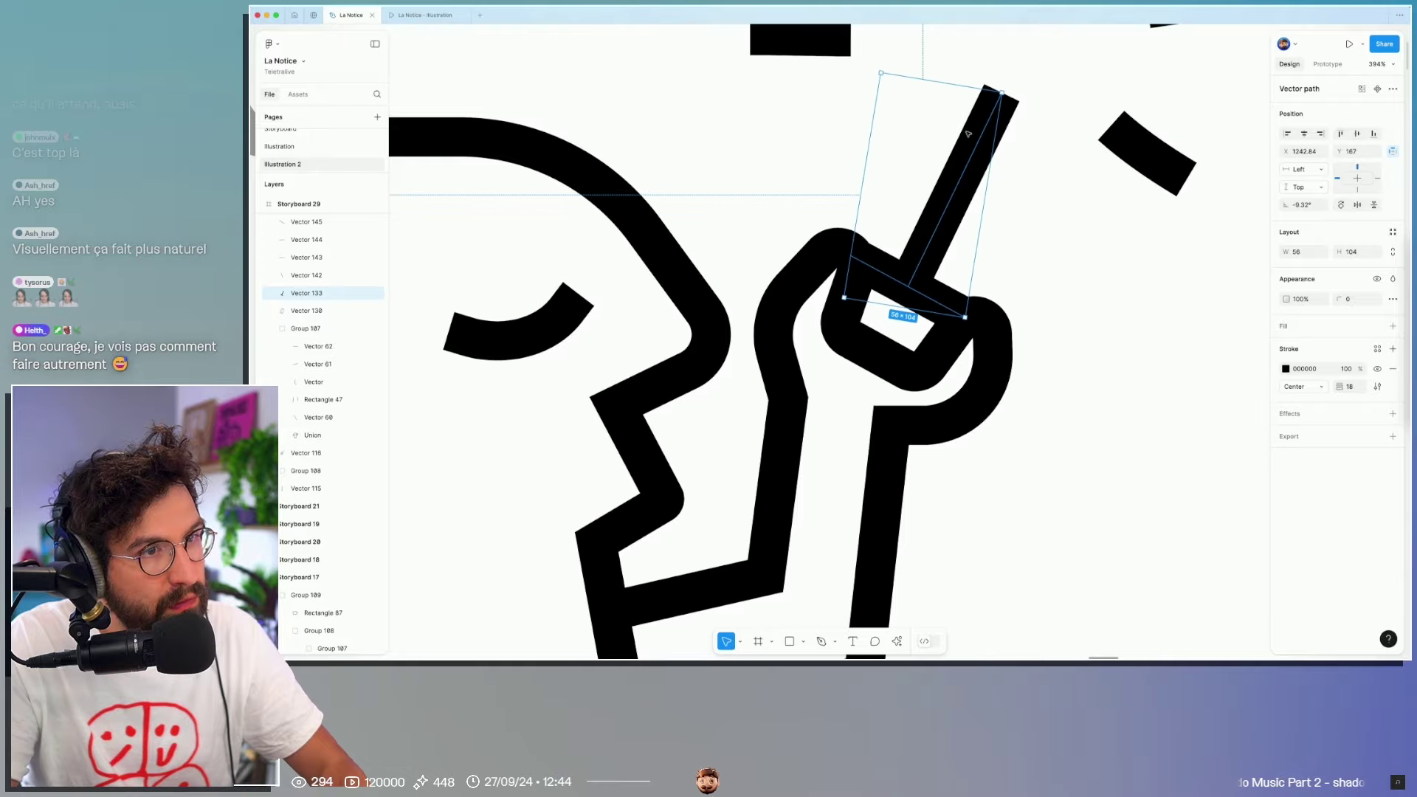
click(1063, 391)
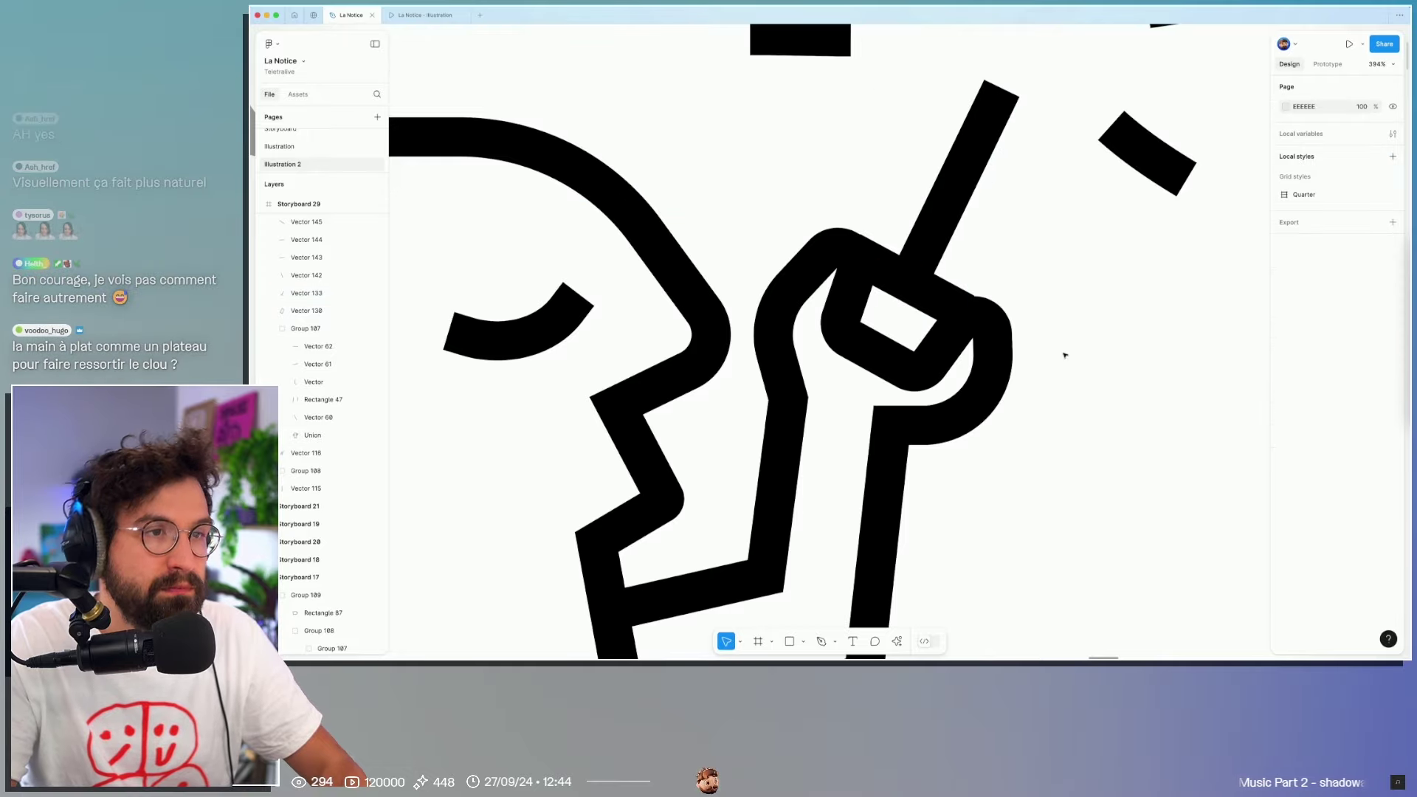
key(shift+1)
scroll(1033, 398, right, 3)
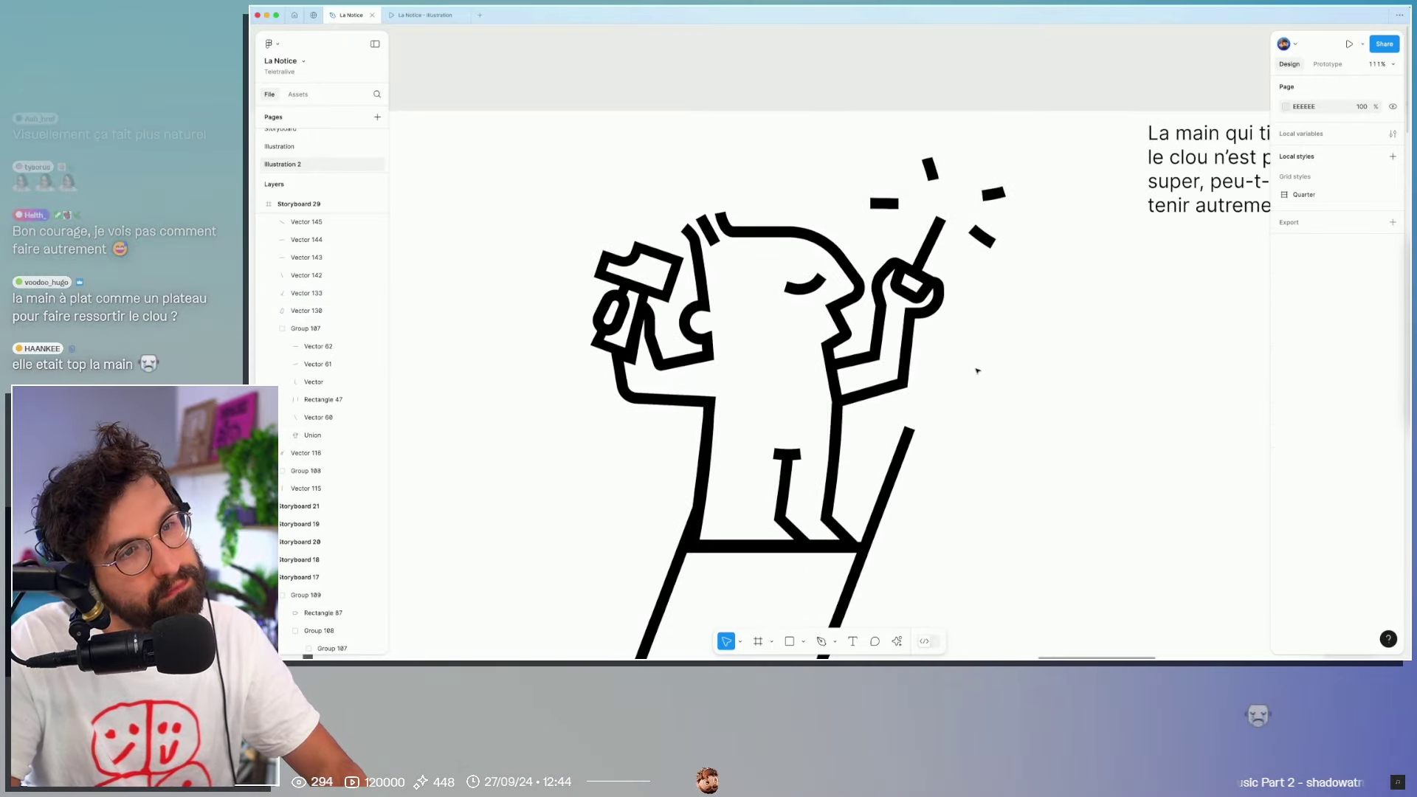
Step: Give the Union arm and body outline a corner radius of 2, then 5
scroll(959, 365, up, 5)
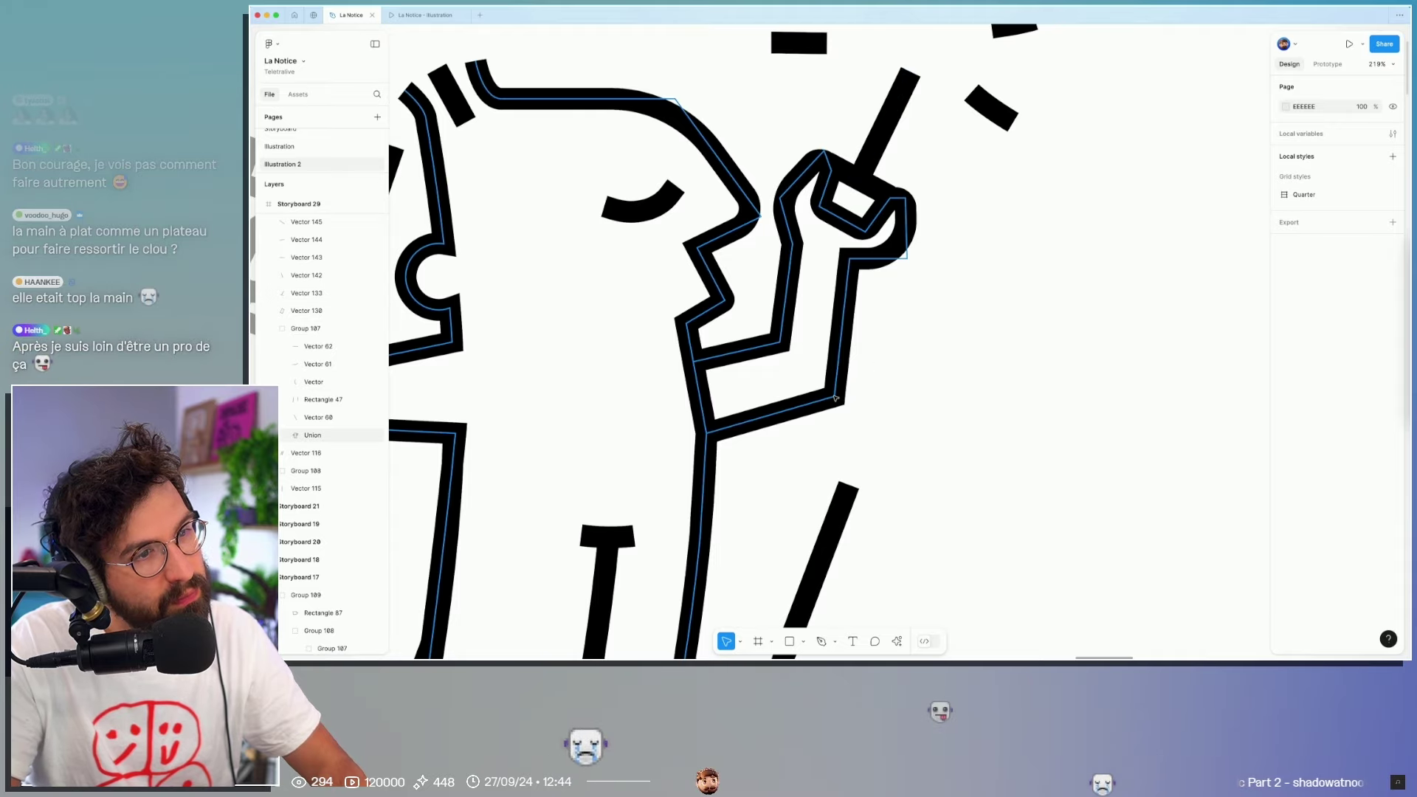
double_click(857, 215)
click(1356, 231)
text(2)
key(Return)
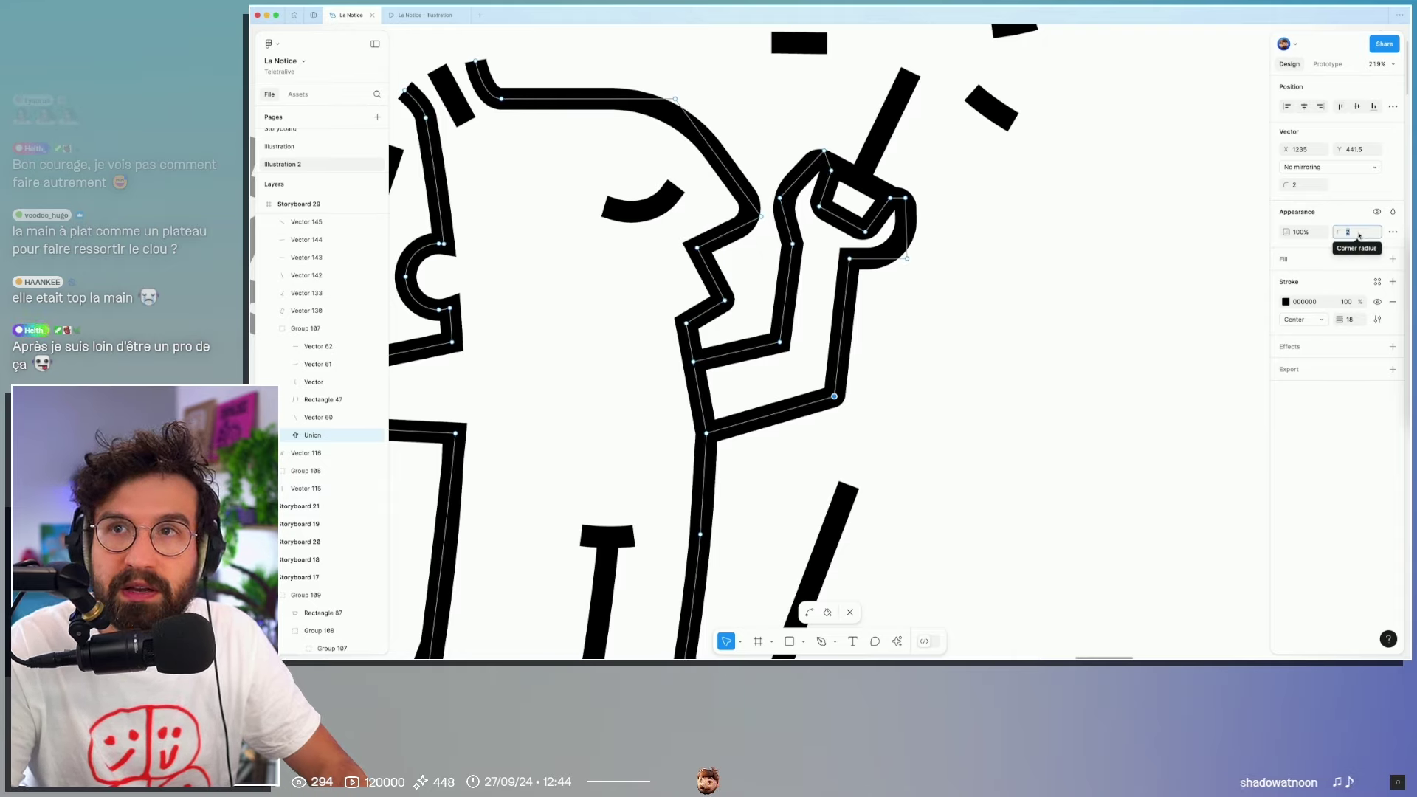
text(5)
key(Return)
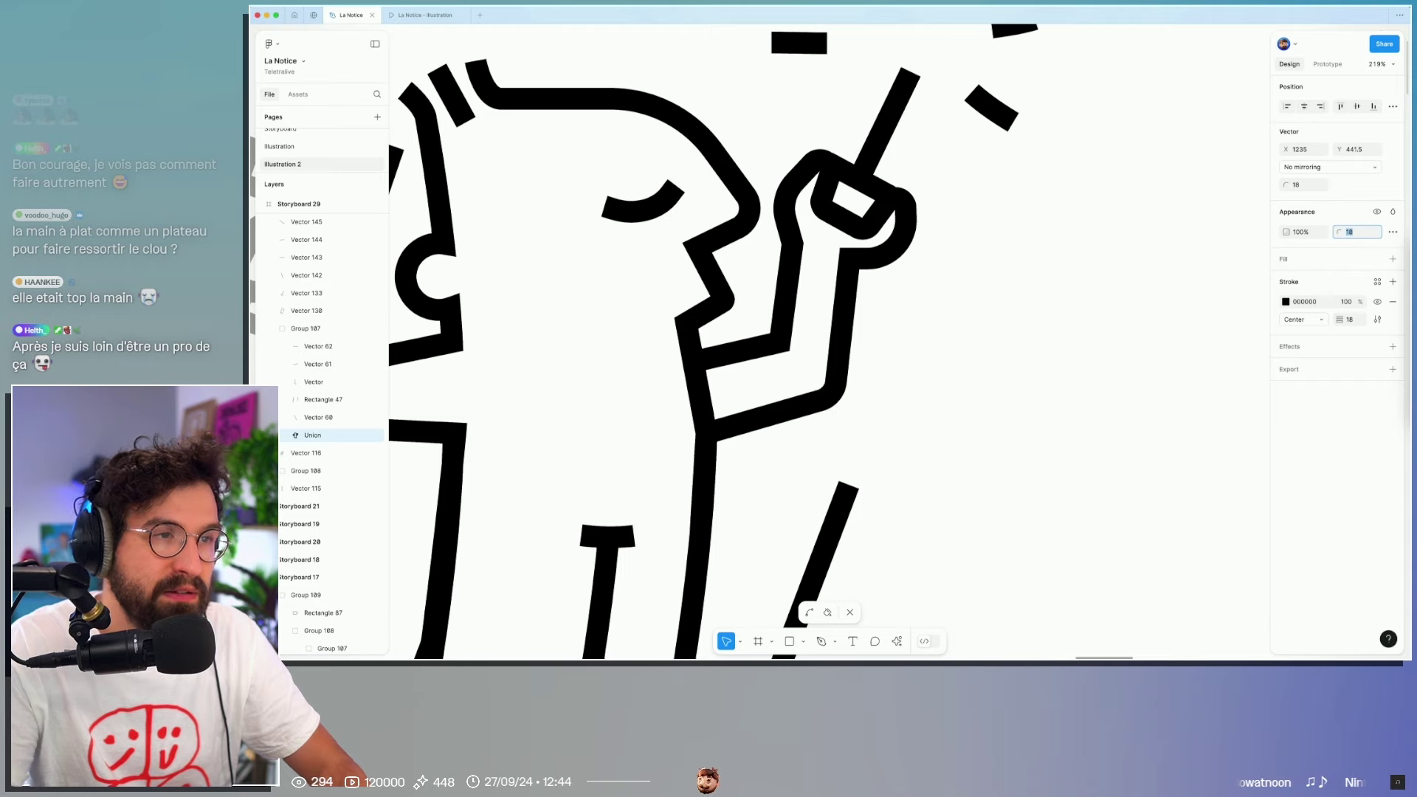
key(Escape)
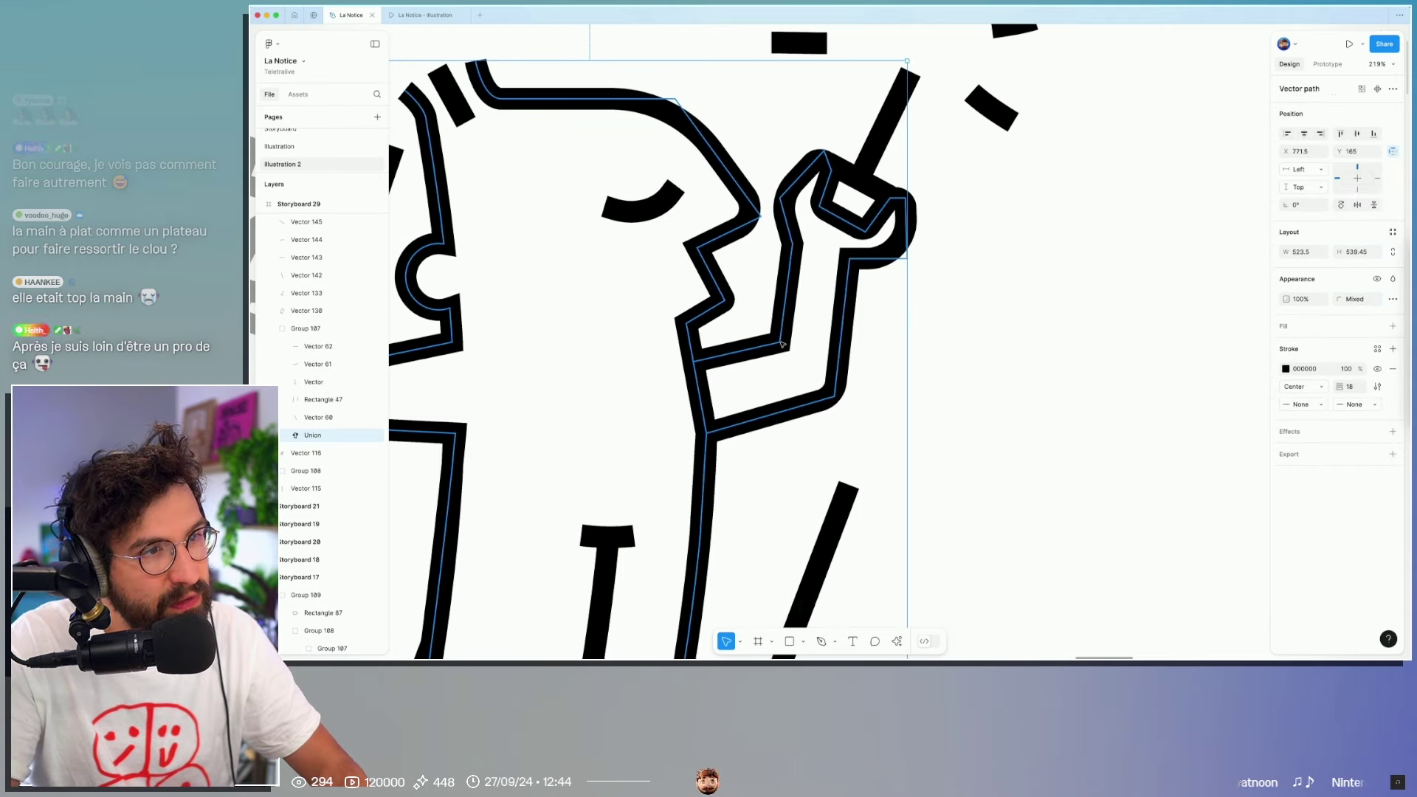
Step: Re-enter and leave vector editing on the outline, then view the whole character
double_click(781, 344)
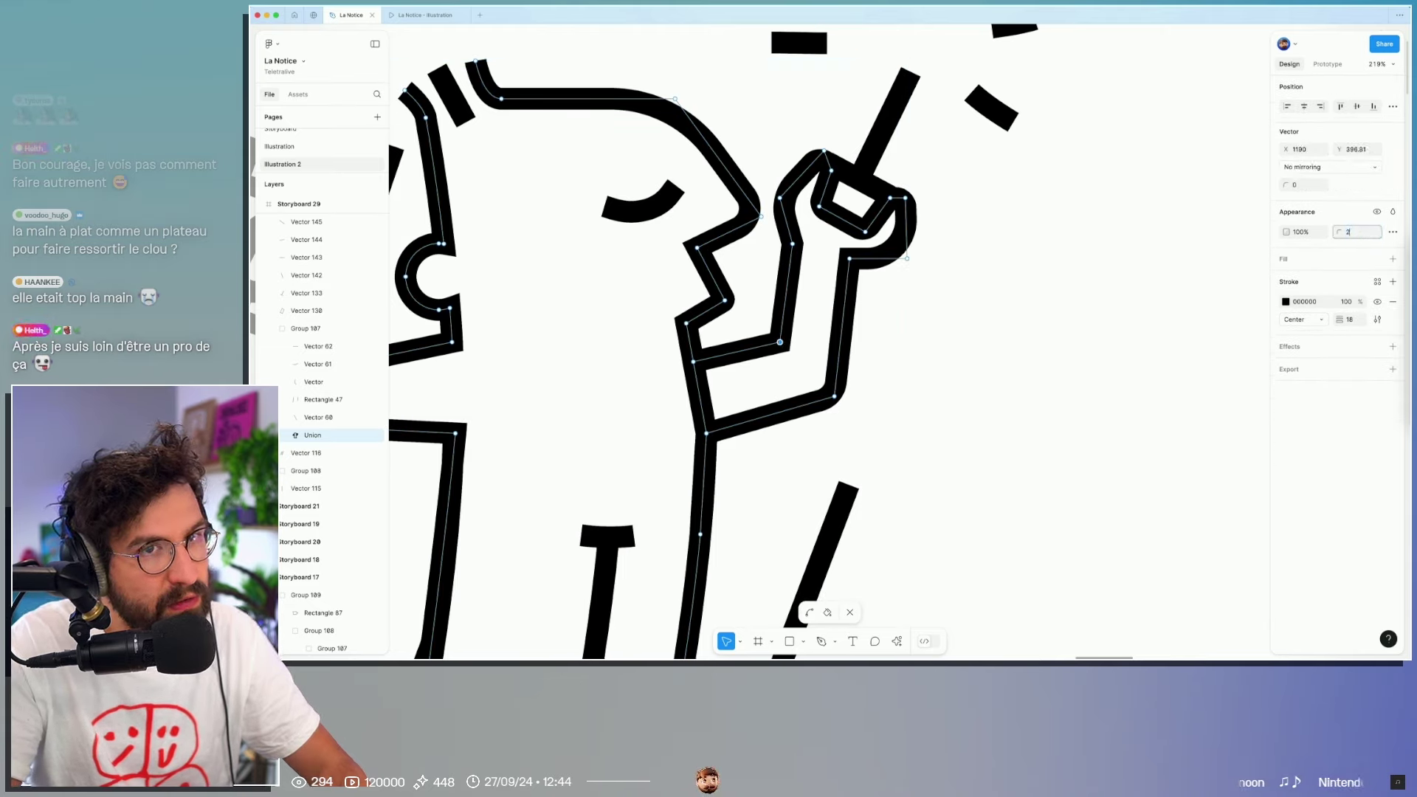
key(Return)
key(Escape)
ctrl+scroll(1126, 332, down, 5)
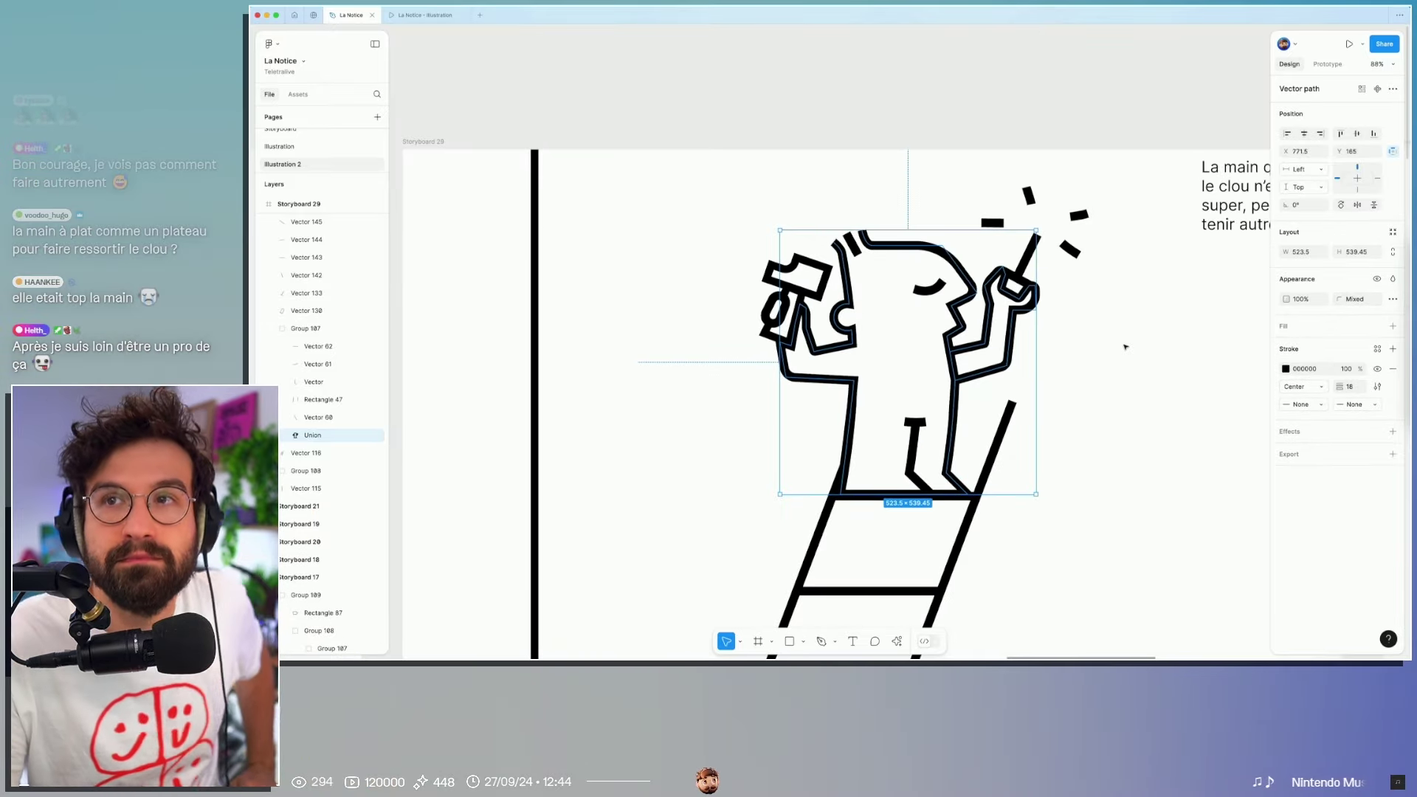
click(1126, 349)
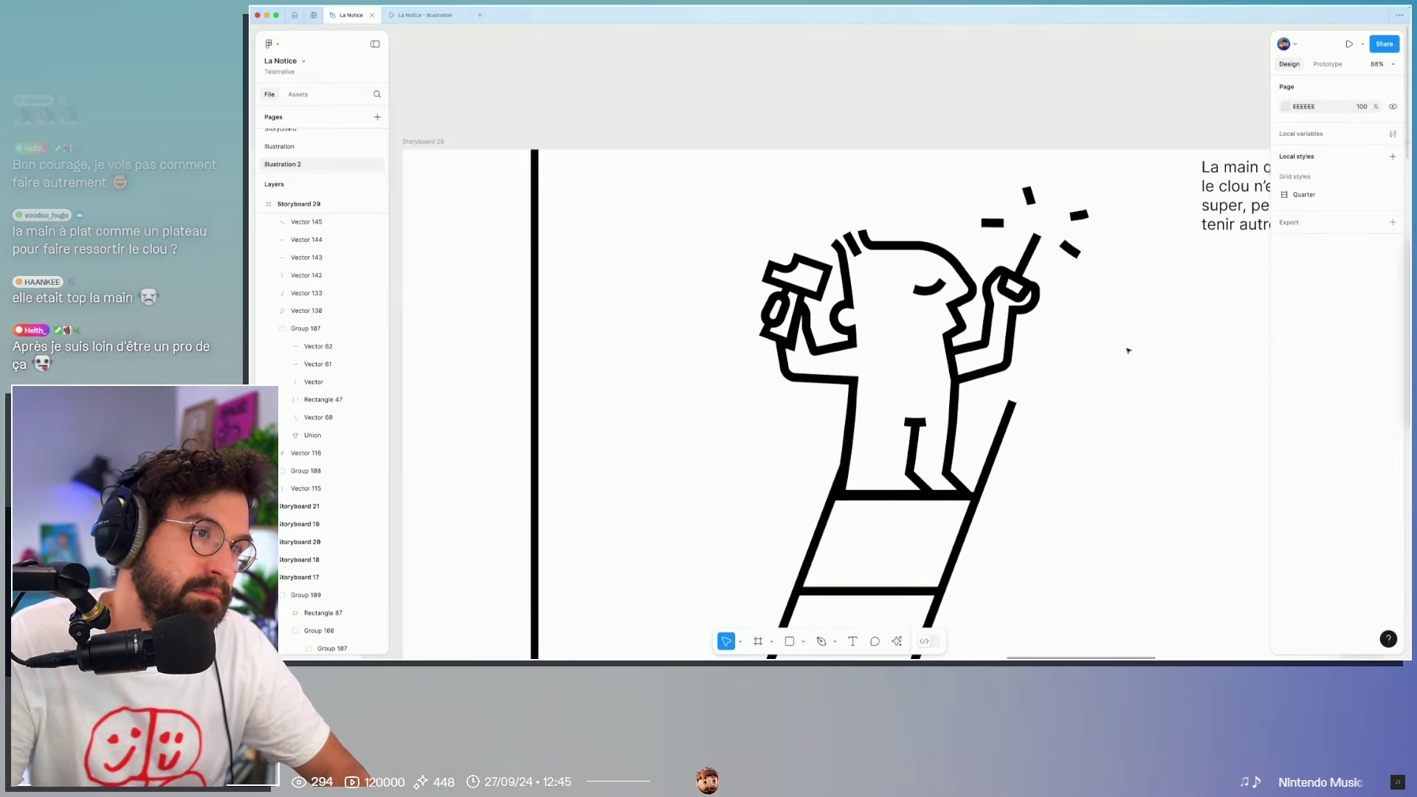
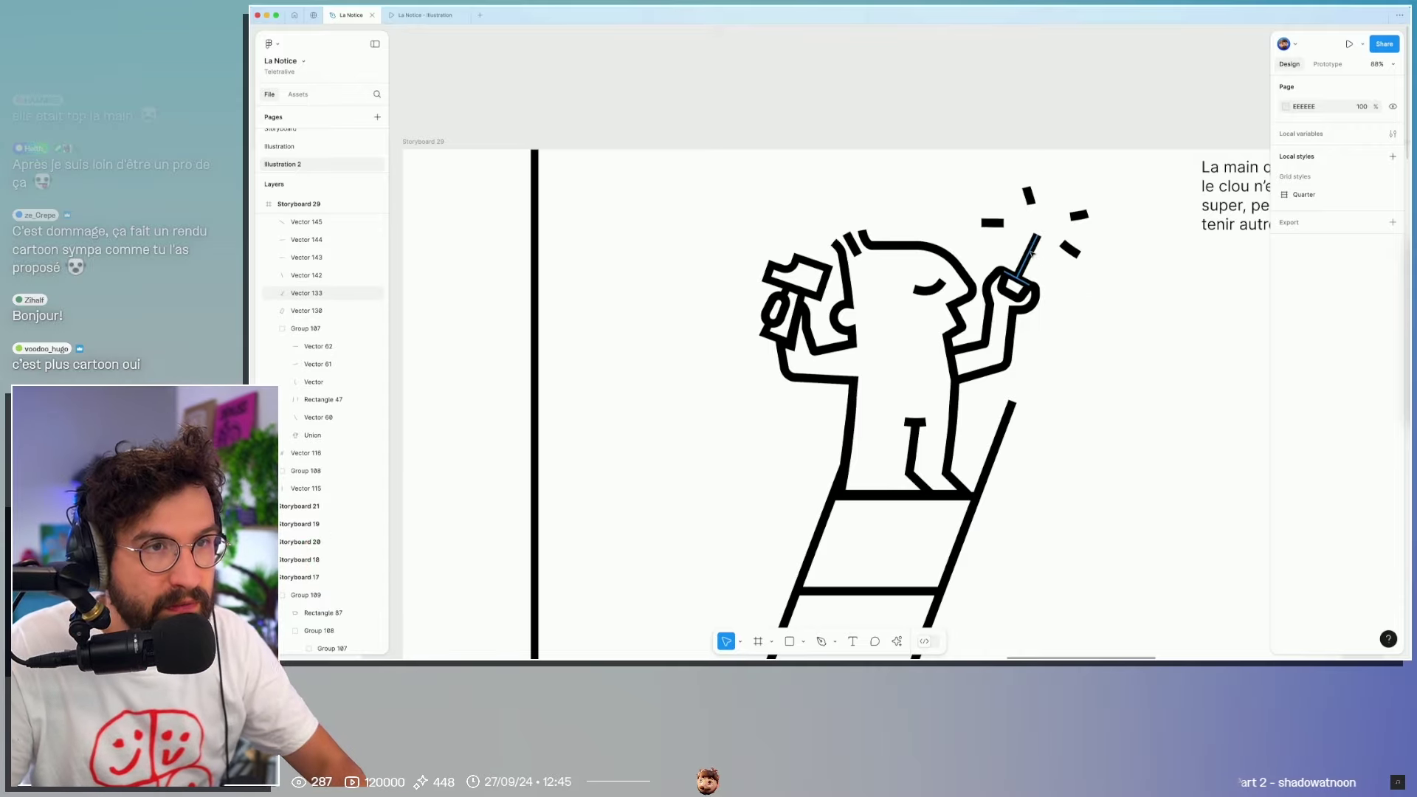
Step: Tilt the nail (Vector 133) upright to about 175° and move it onto the raised hand
click(1046, 233)
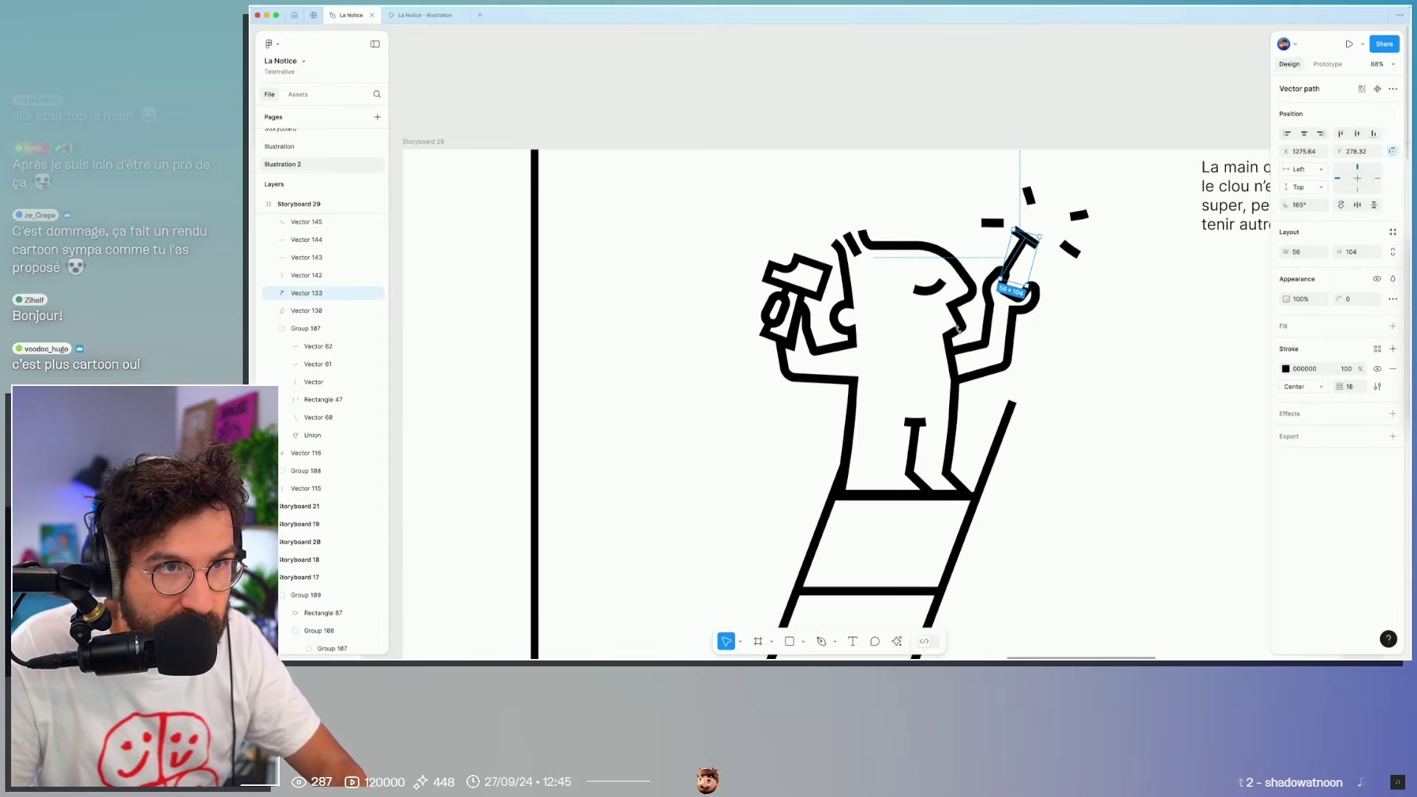
scroll(1063, 306, up, 5)
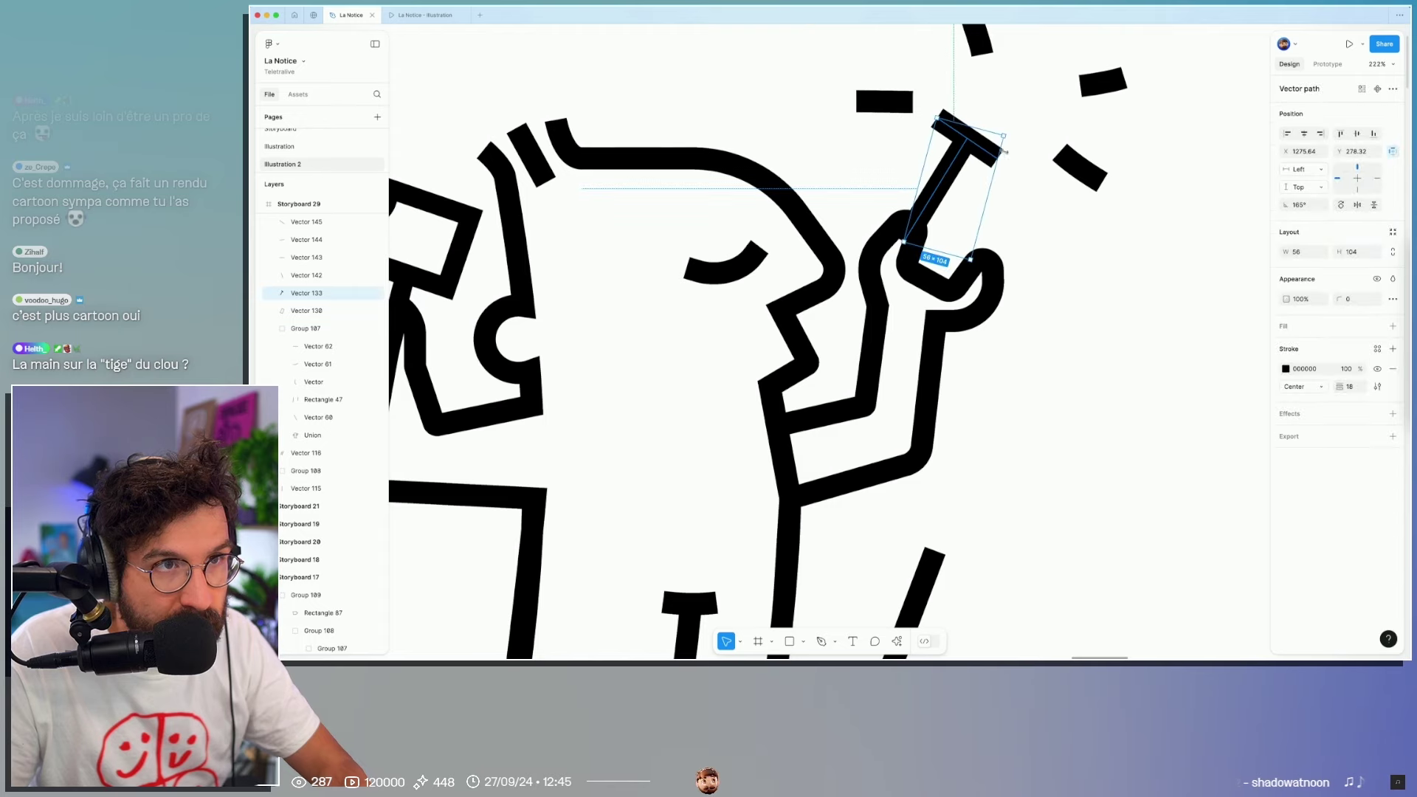
drag(1006, 123, 1004, 119)
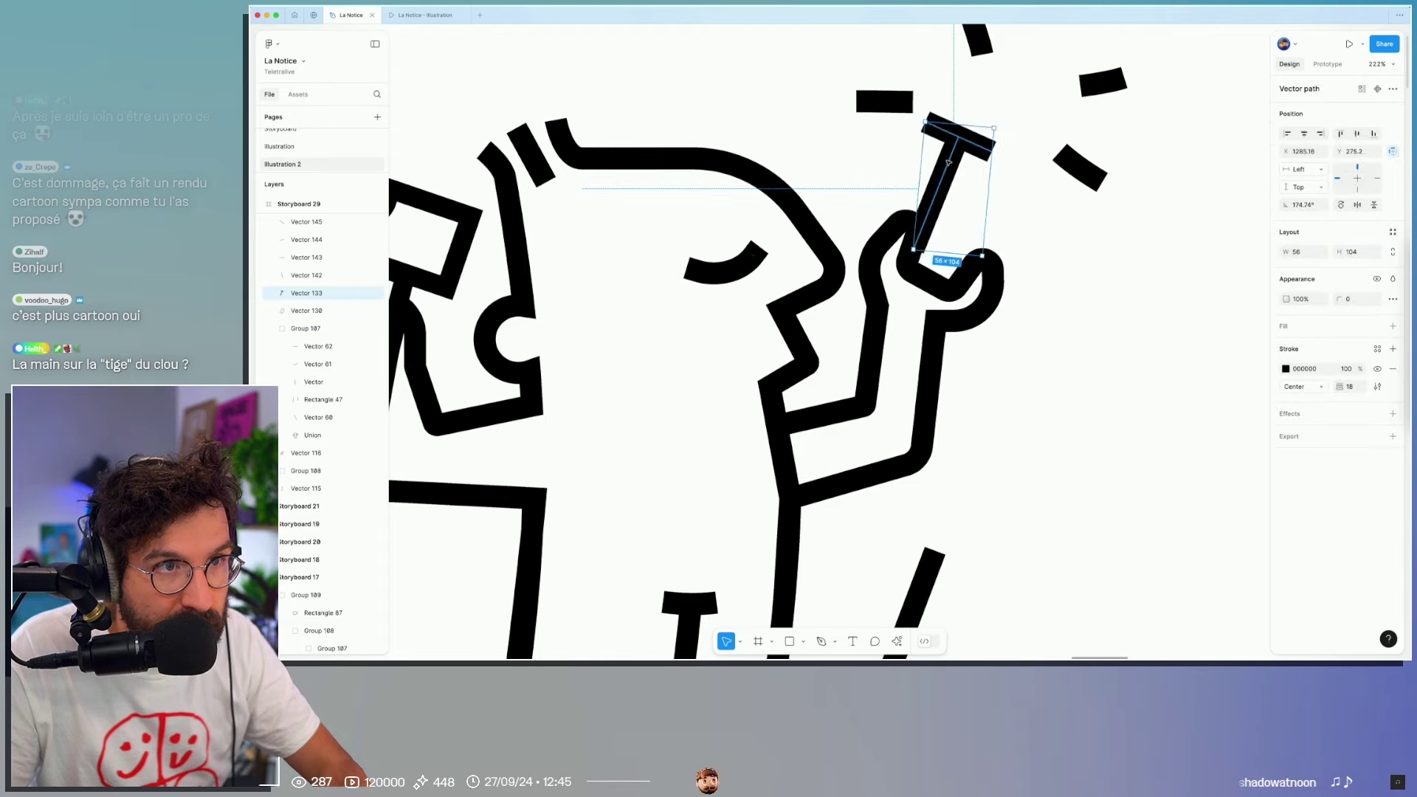
drag(947, 160, 984, 153)
key(Escape)
Step: Drag the hand outline's points so the fist wraps around the nail
double_click(970, 279)
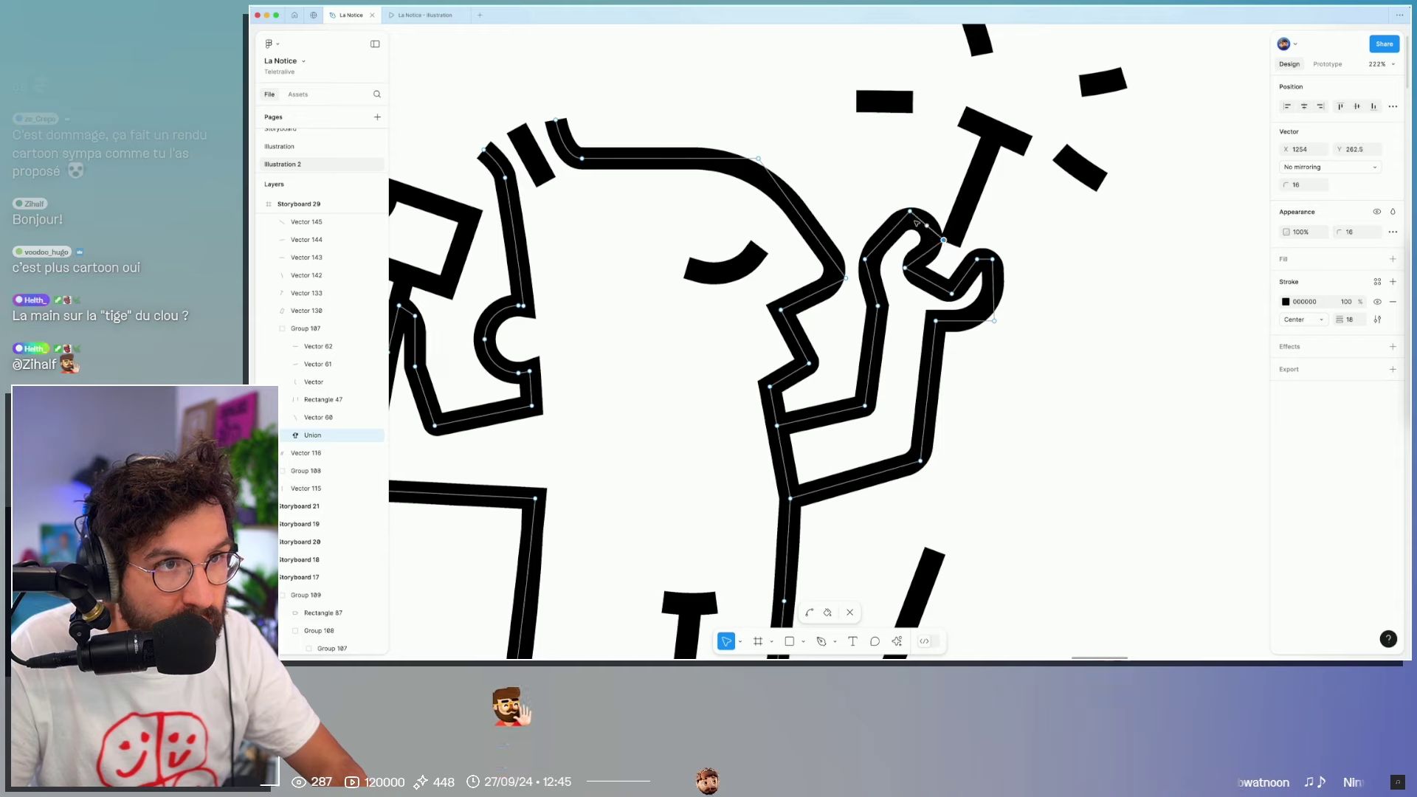
drag(909, 212, 935, 228)
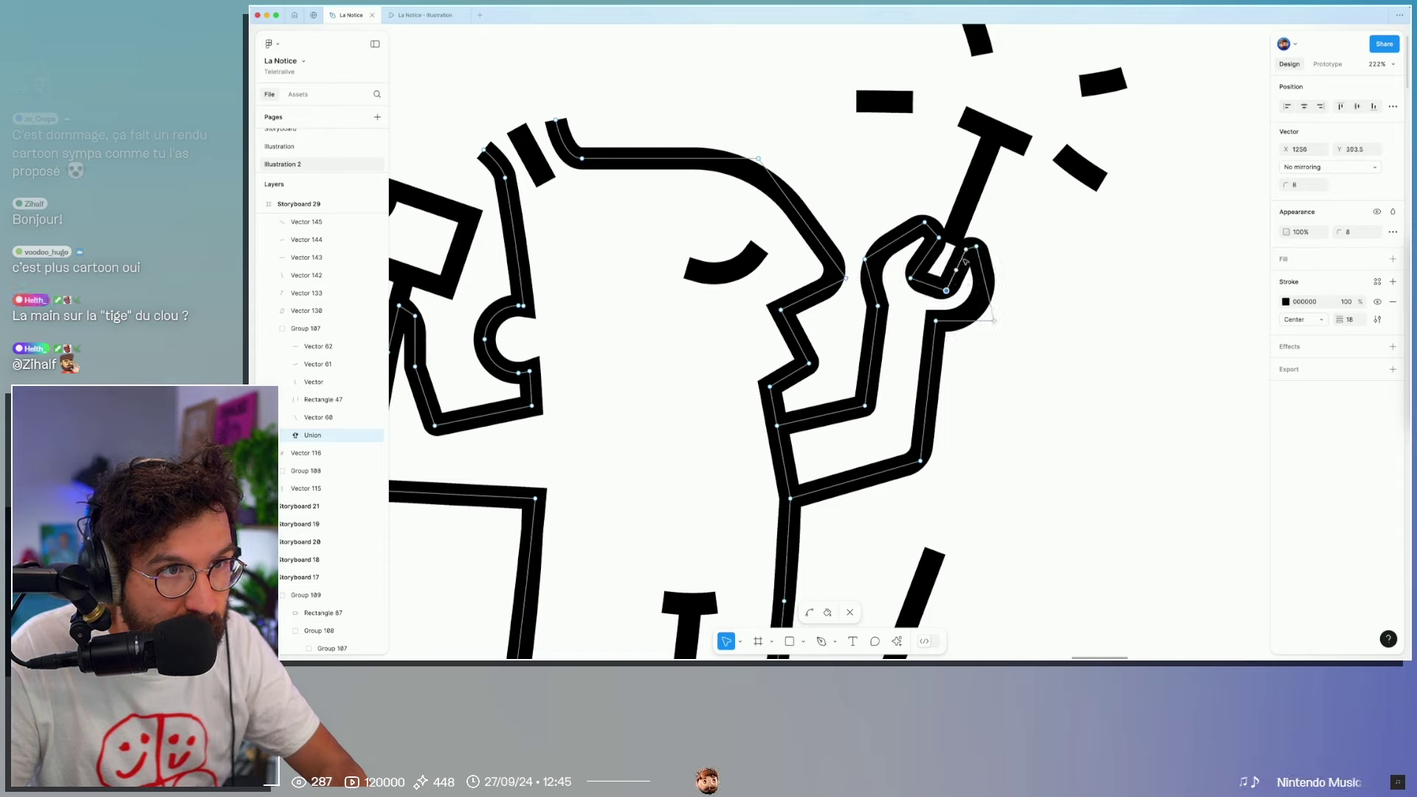
drag(873, 265, 878, 272)
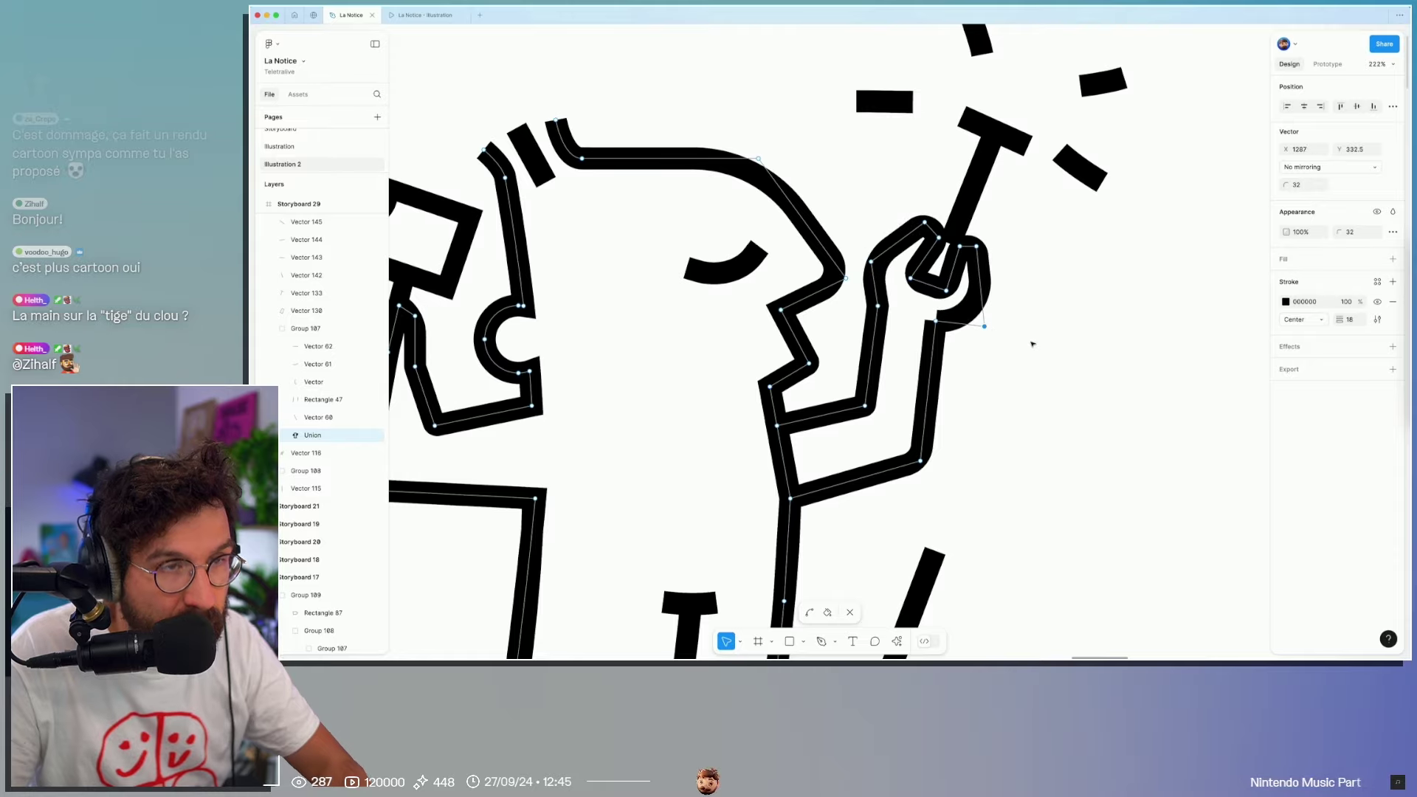
click(1033, 342)
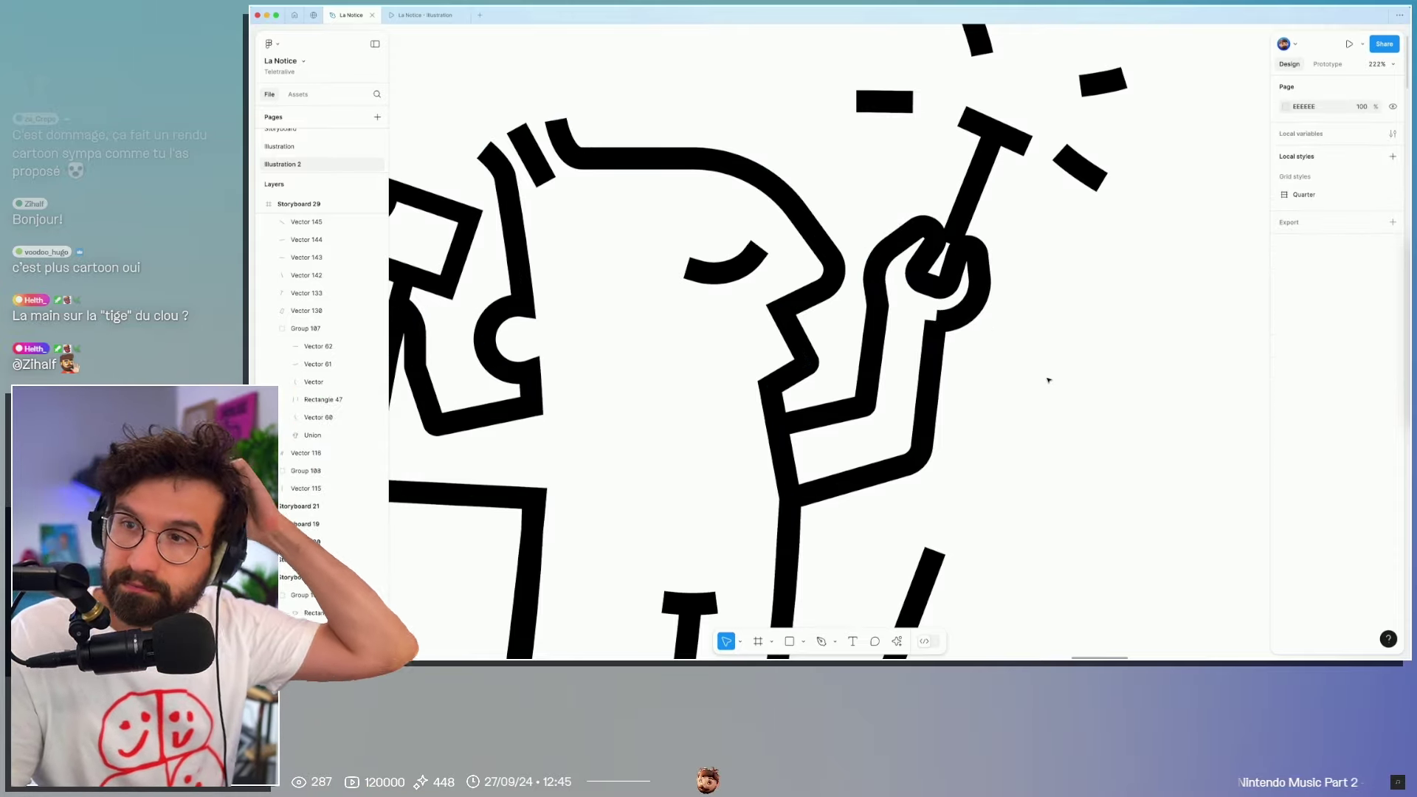
Step: Nudge a point of the hand outline down and right to tighten the grip
ctrl+scroll(1048, 380, down, 5)
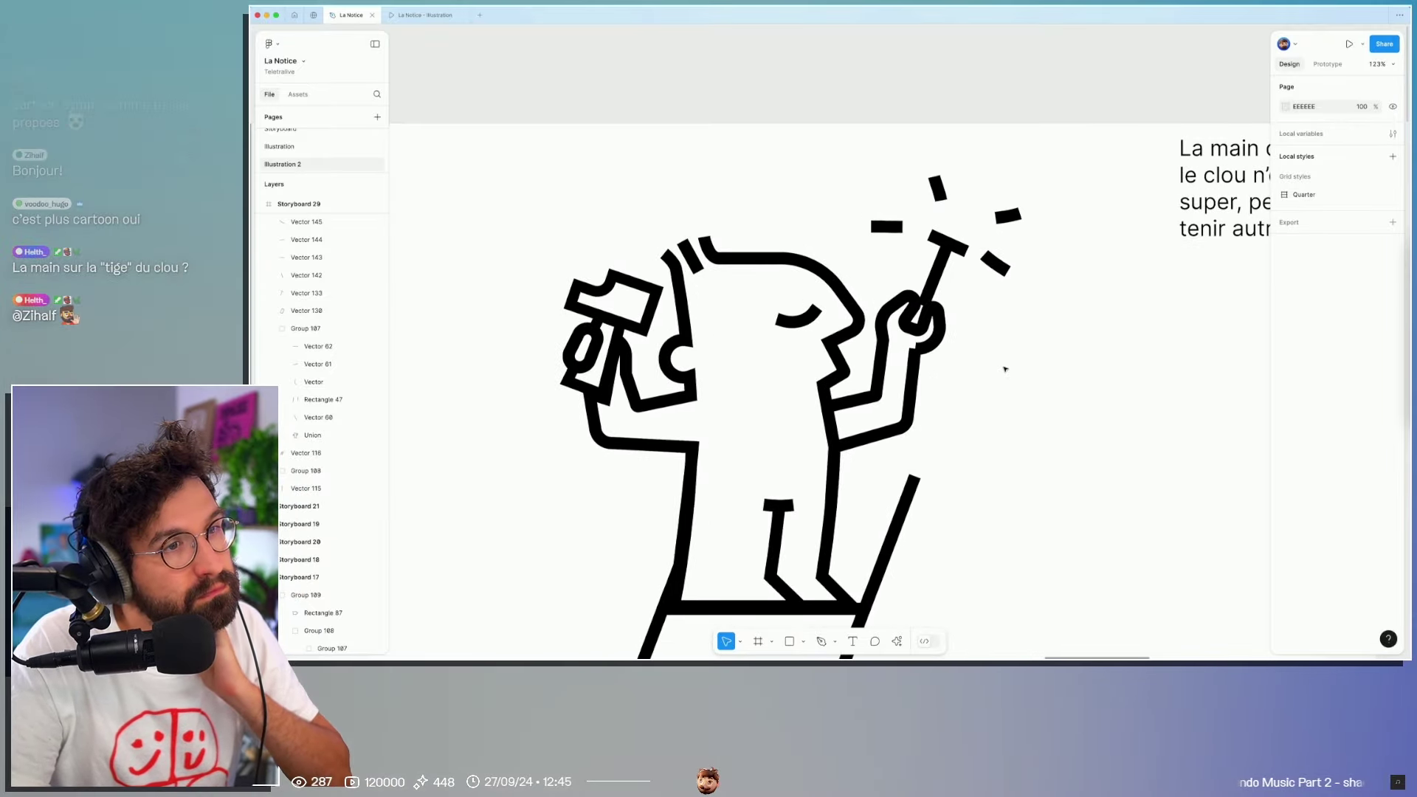
ctrl+scroll(1006, 367, up, 5)
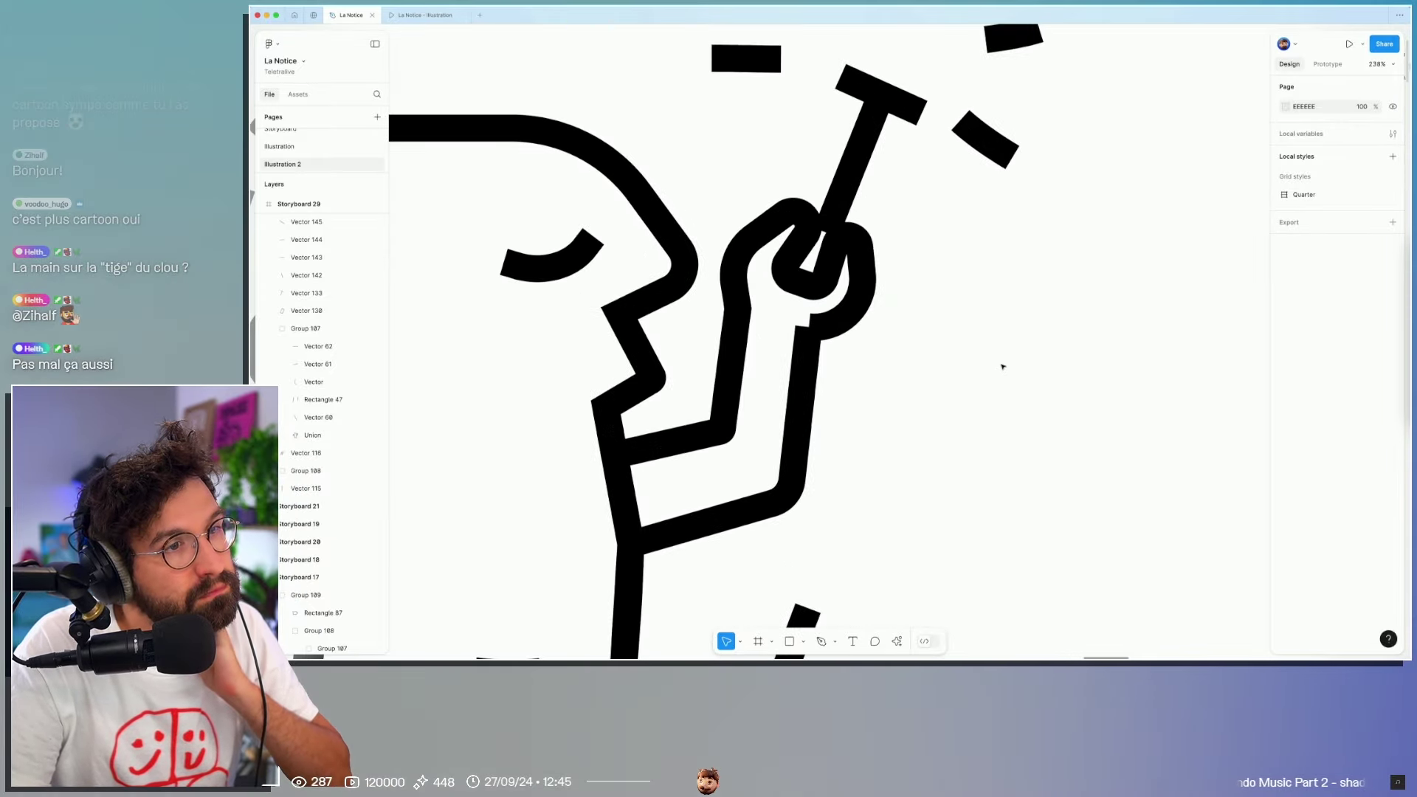
double_click(812, 332)
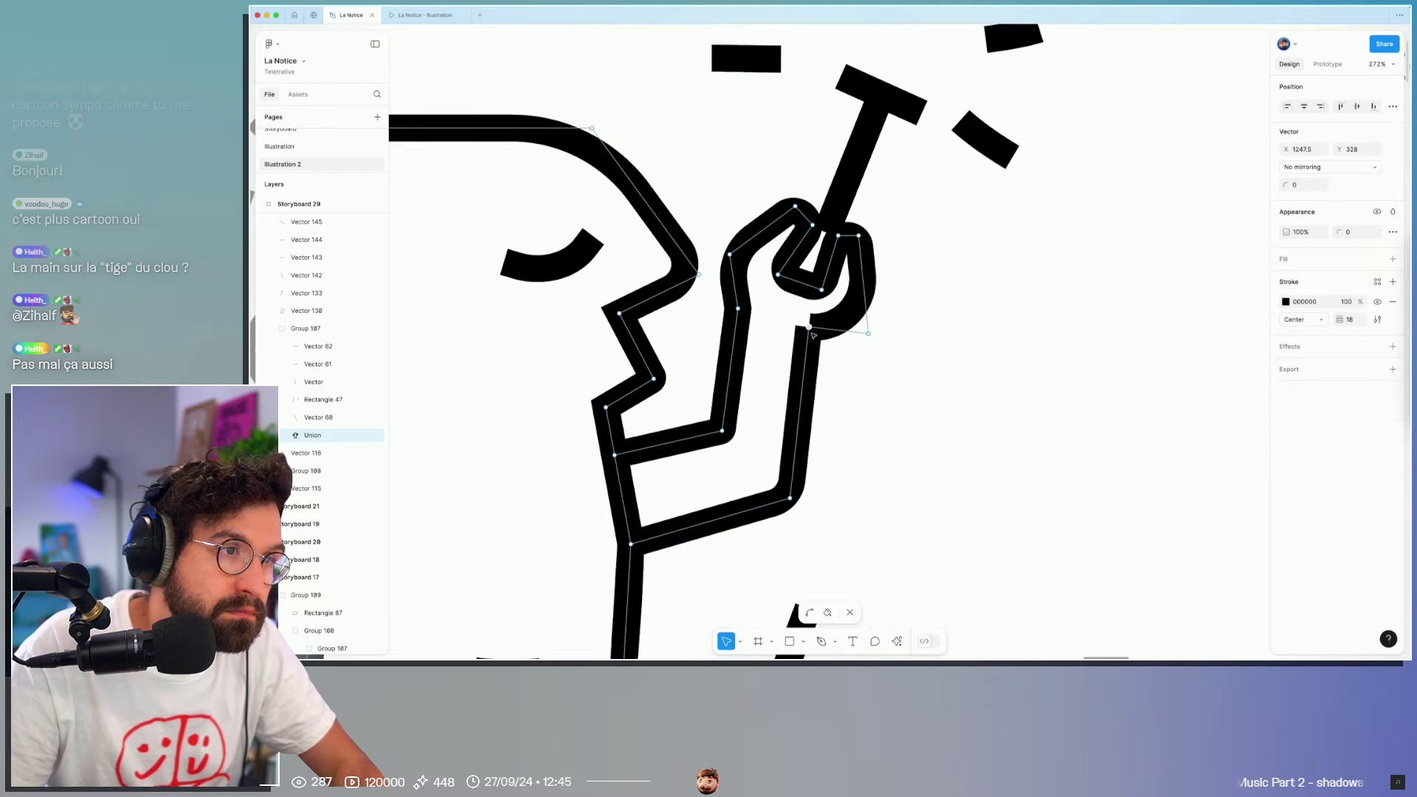
drag(810, 327, 814, 337)
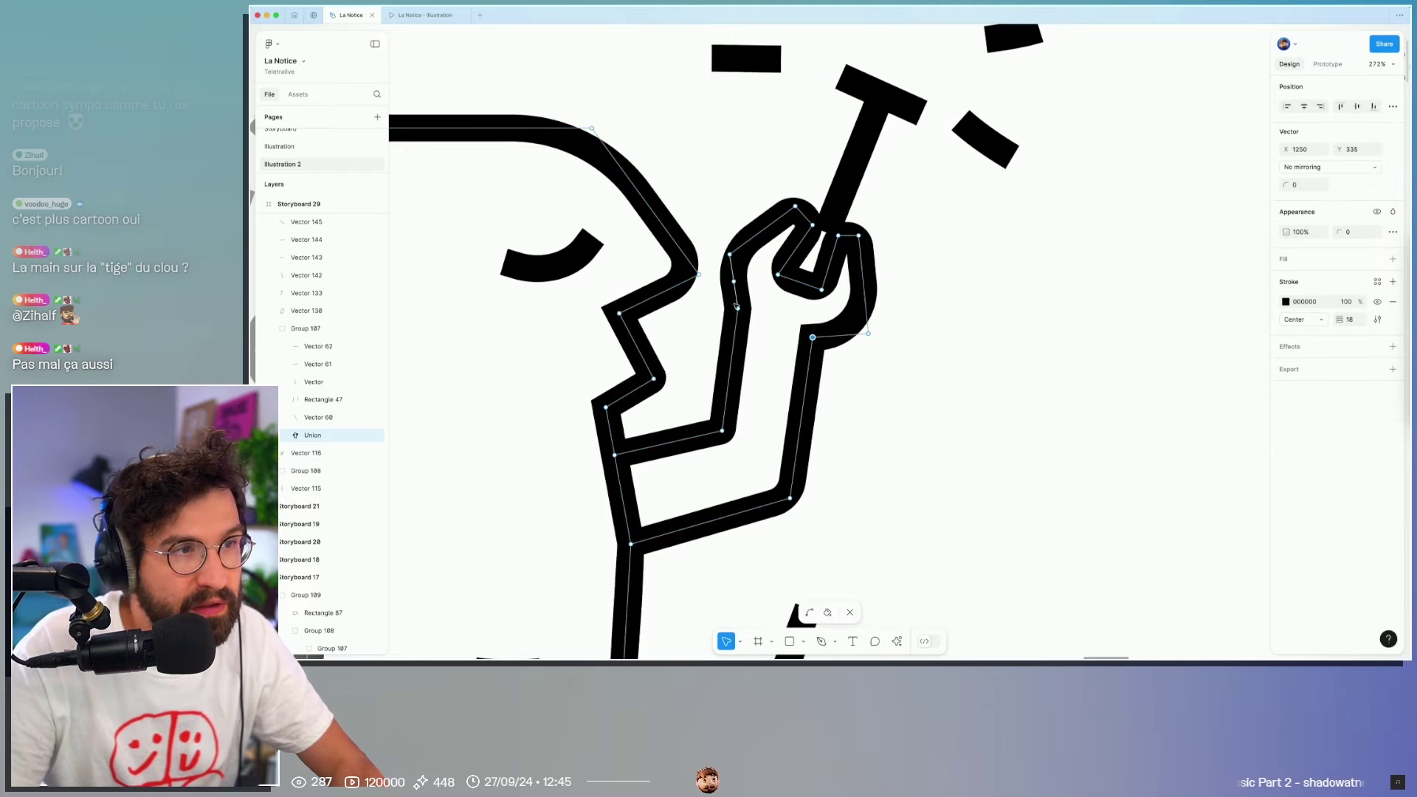
key(Escape)
key(Escape)
Step: Pan around to compare the hand and nail against the other storyboard panels
ctrl+scroll(1000, 359, down, 8)
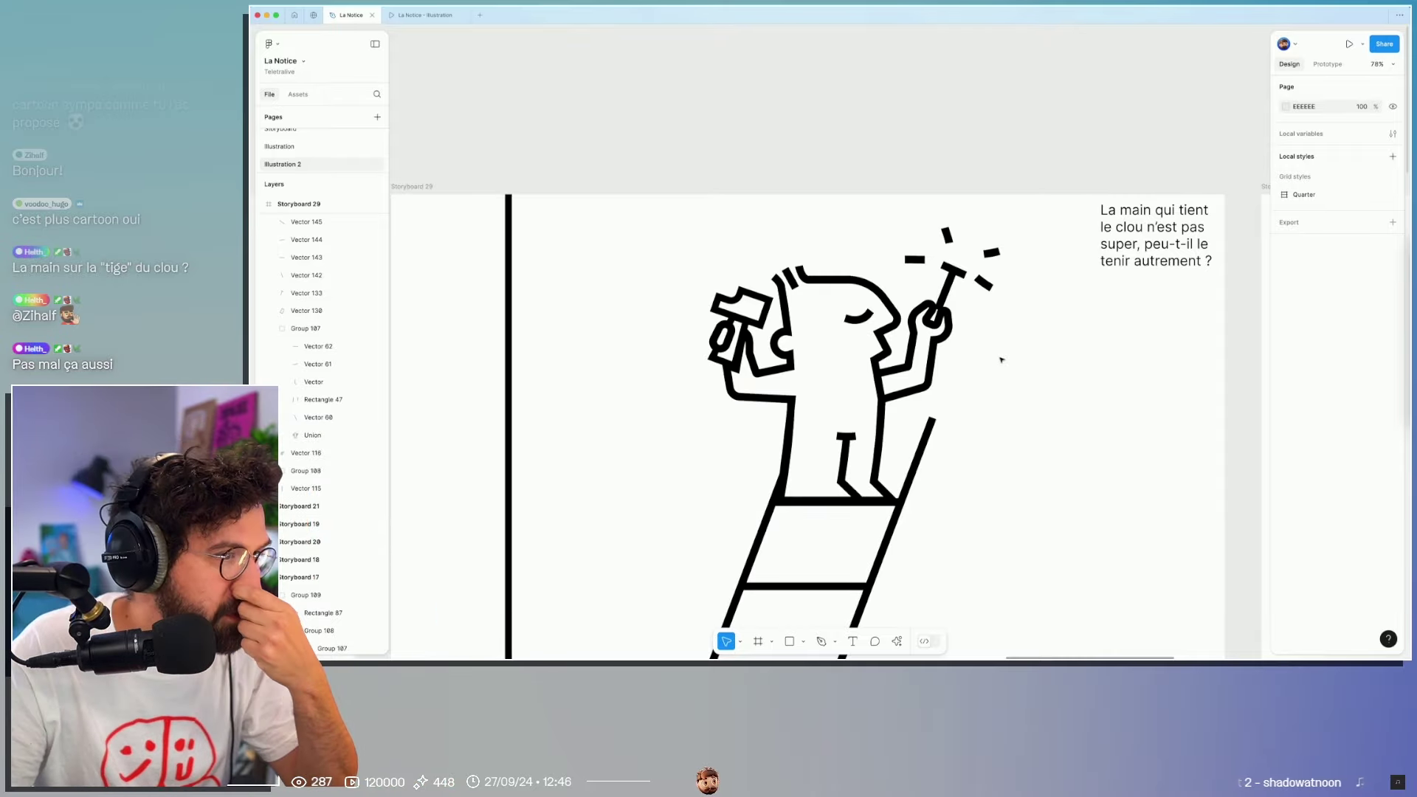
ctrl+scroll(1000, 359, down, 10)
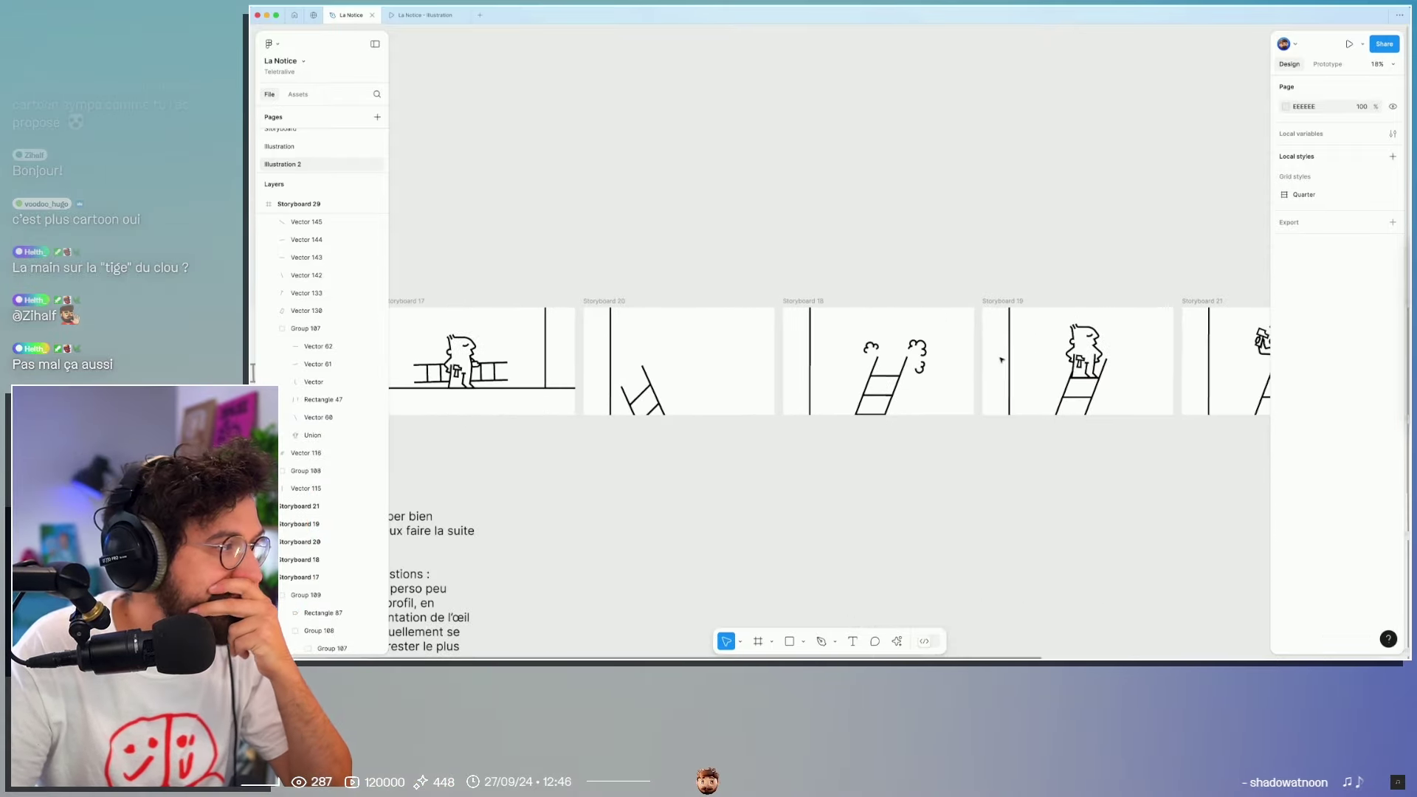
scroll(1001, 359, left, 2)
scroll(998, 364, left, 3)
scroll(995, 369, left, 2)
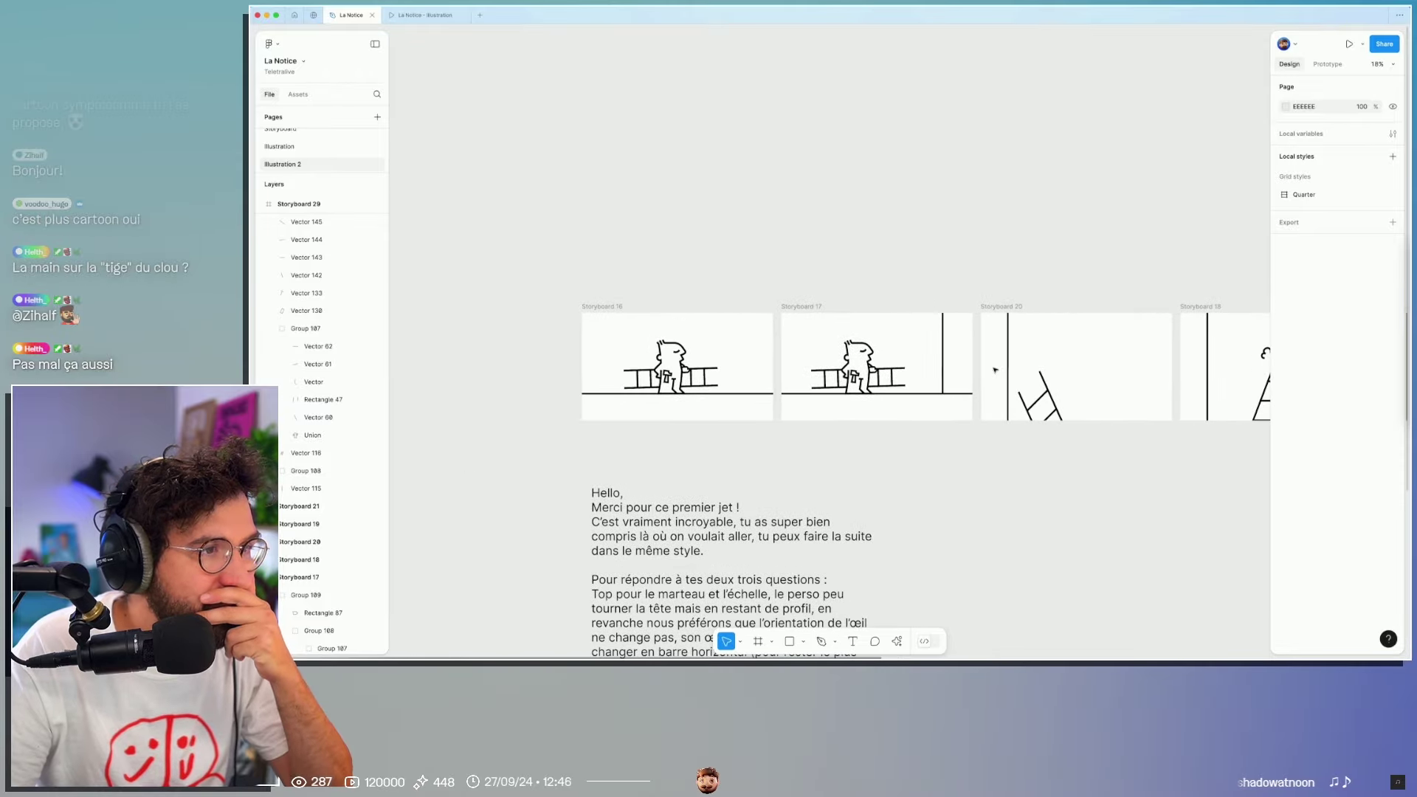
scroll(995, 370, right, 10)
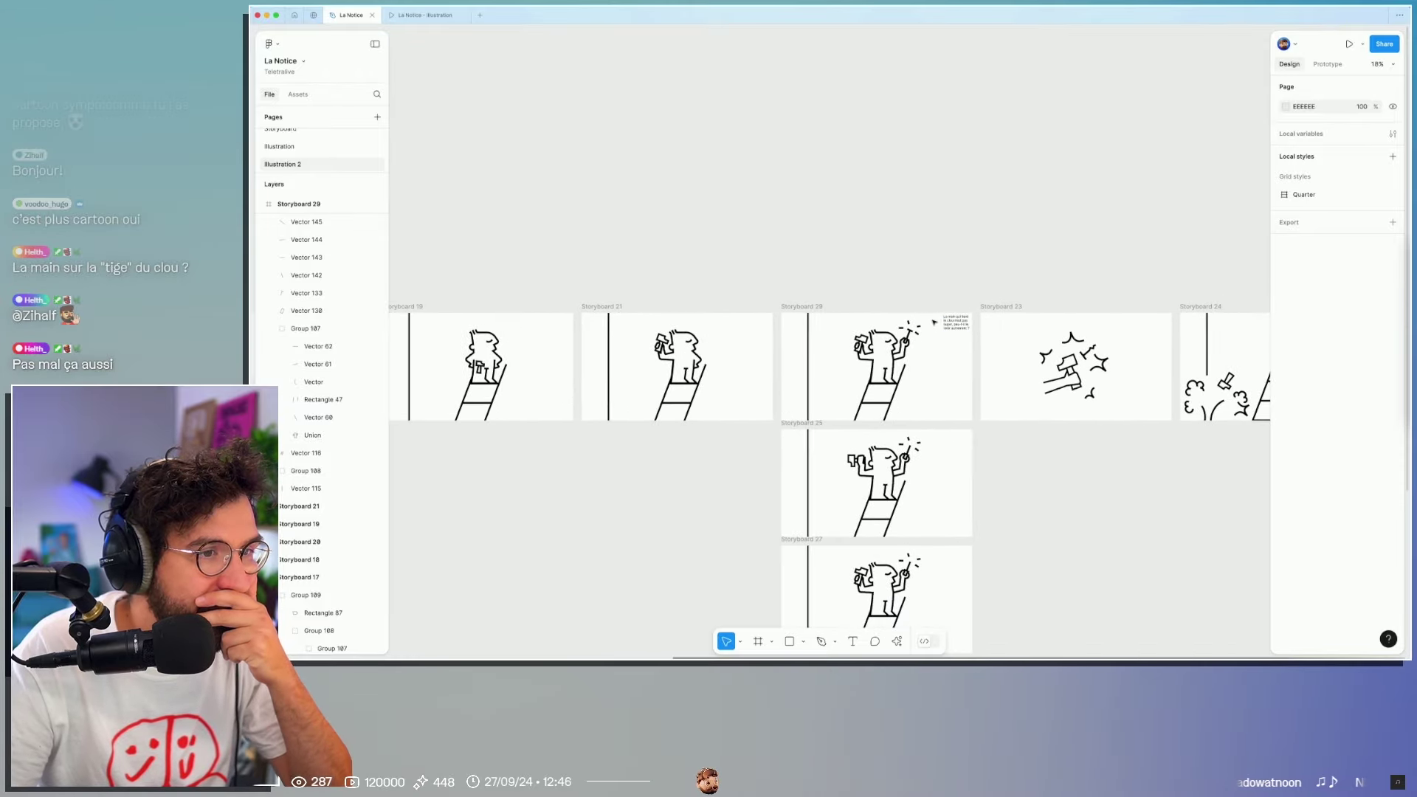
ctrl+scroll(922, 329, up, 3)
ctrl+scroll(911, 366, up, 10)
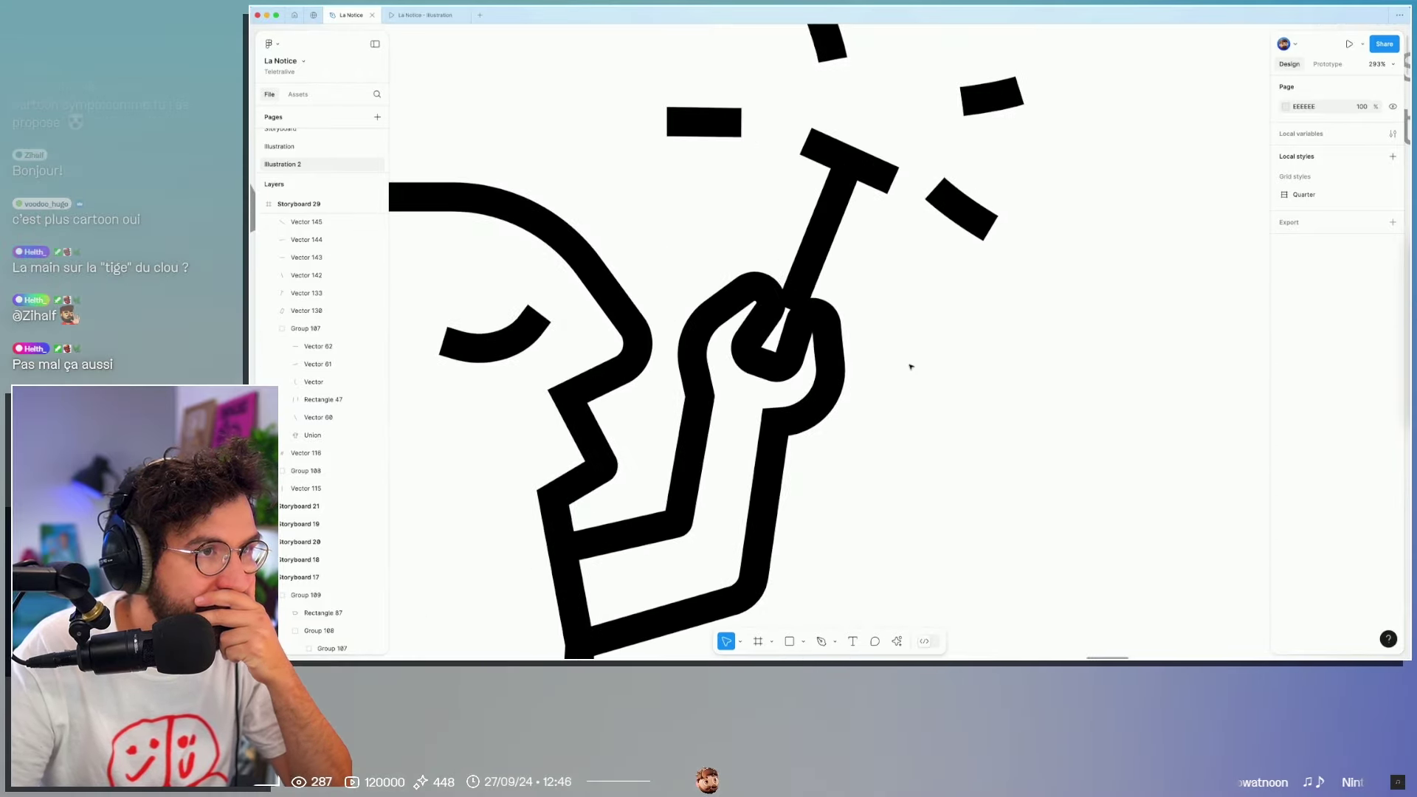
double_click(861, 169)
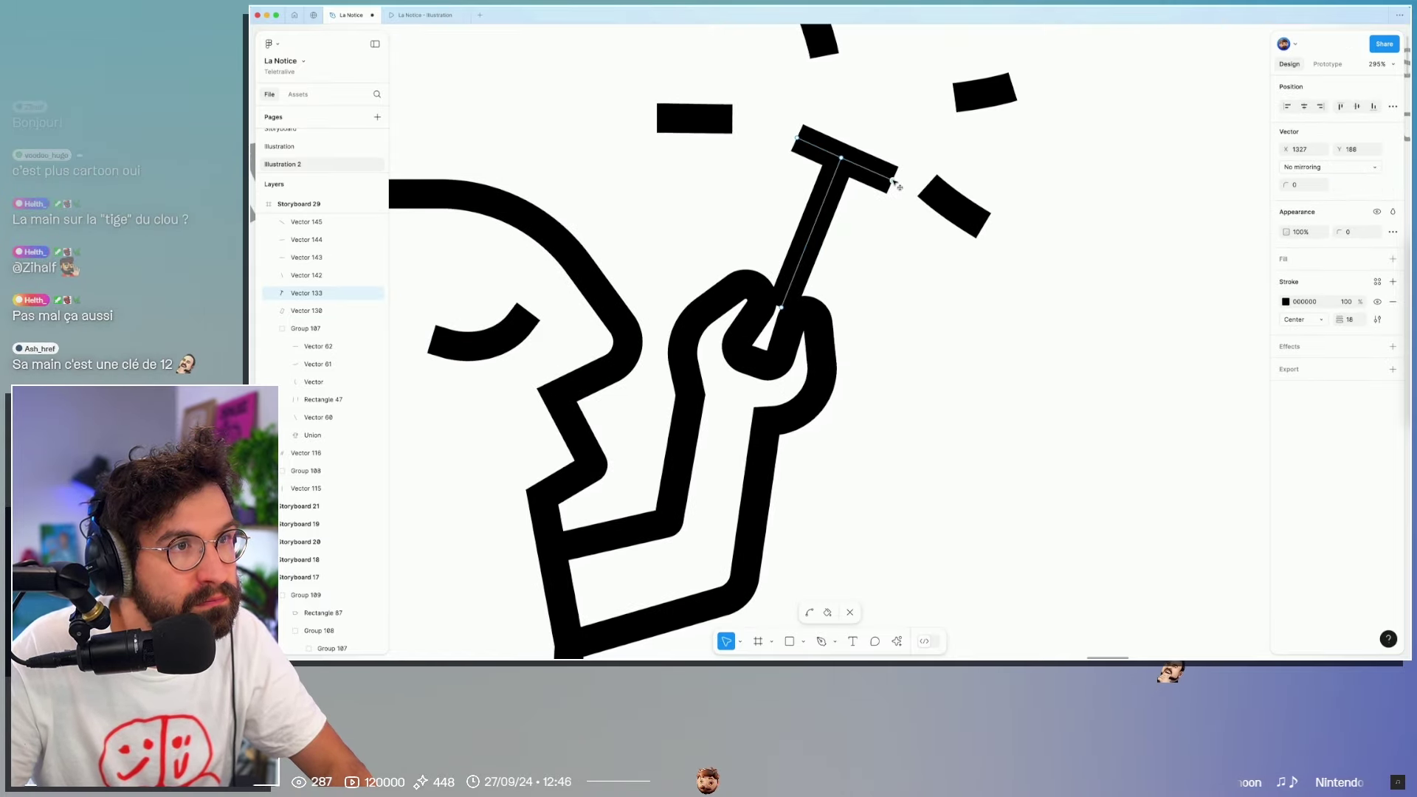
Step: Delete both halves of the nail's crossbar head, leaving only the straight shaft
scroll(848, 166, down, 1)
click(805, 145)
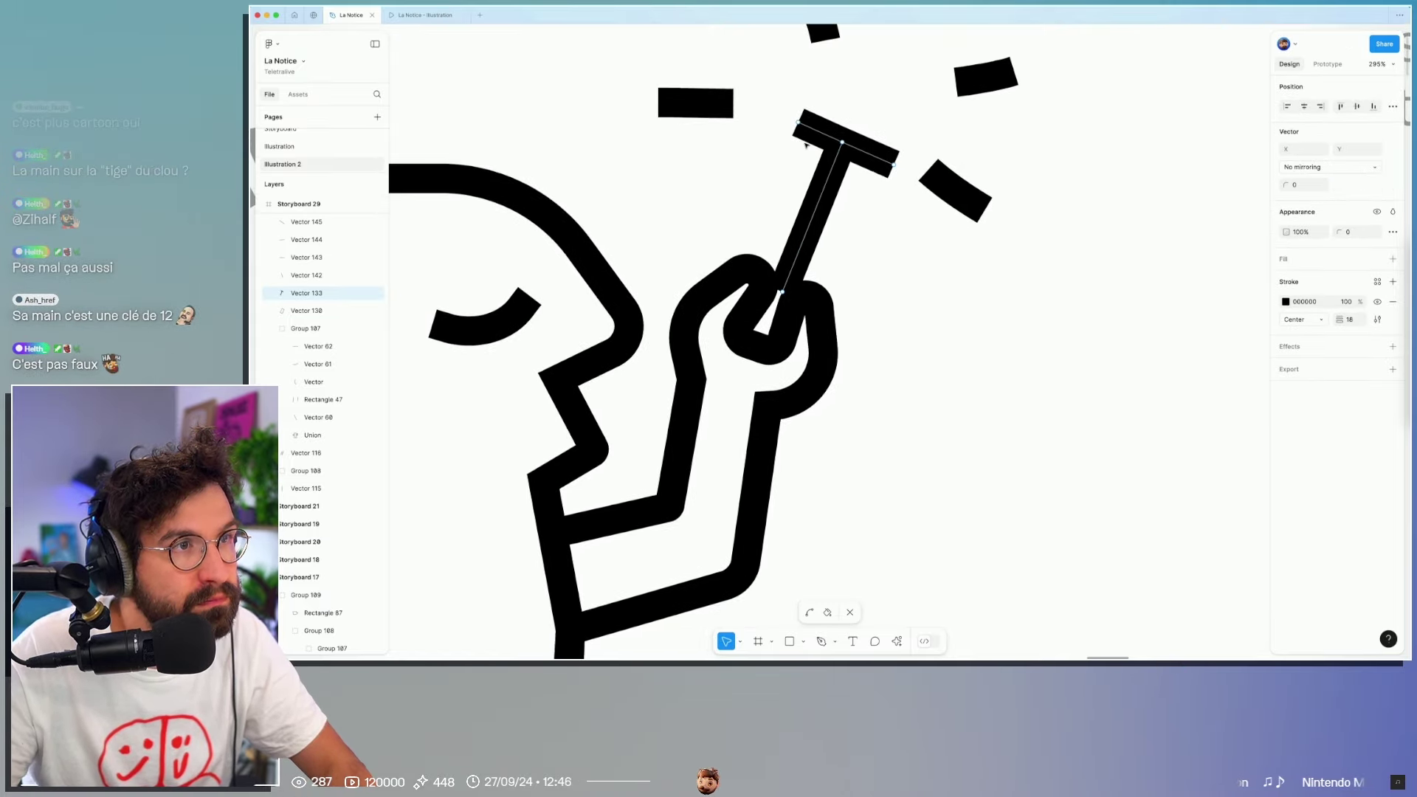
scroll(846, 126, up, 2)
click(819, 193)
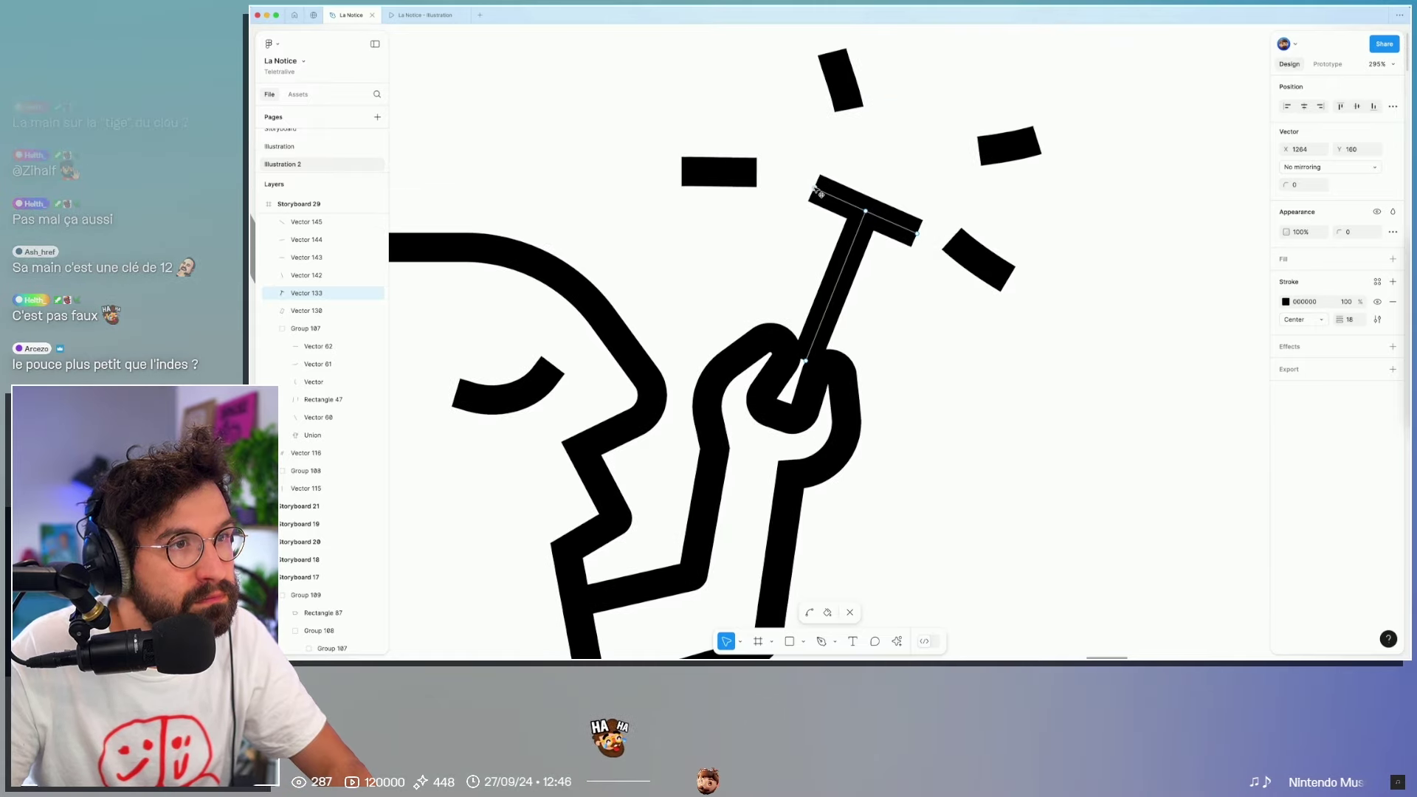
key(Escape)
key(Escape)
click(848, 204)
key(Return)
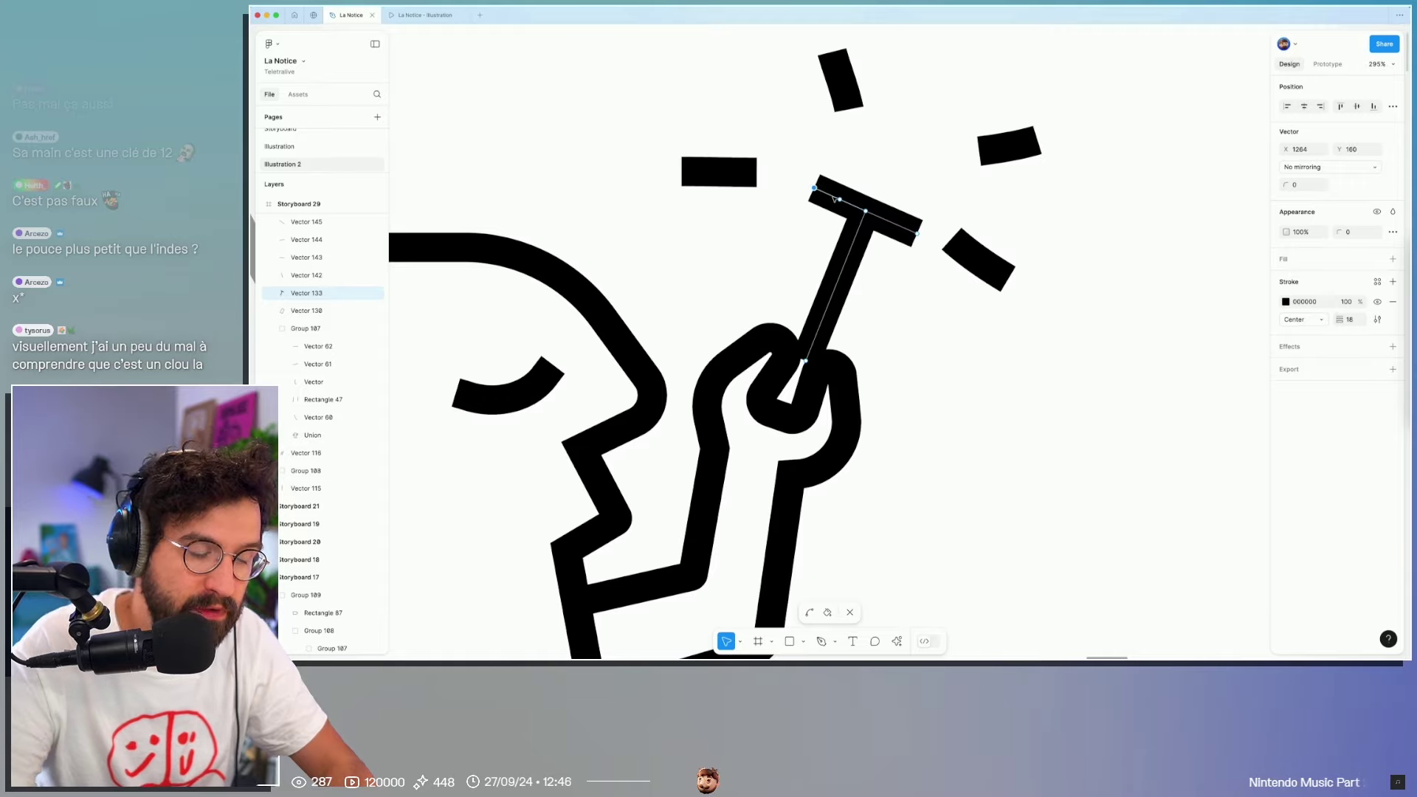
key(BackSpace)
click(919, 237)
key(BackSpace)
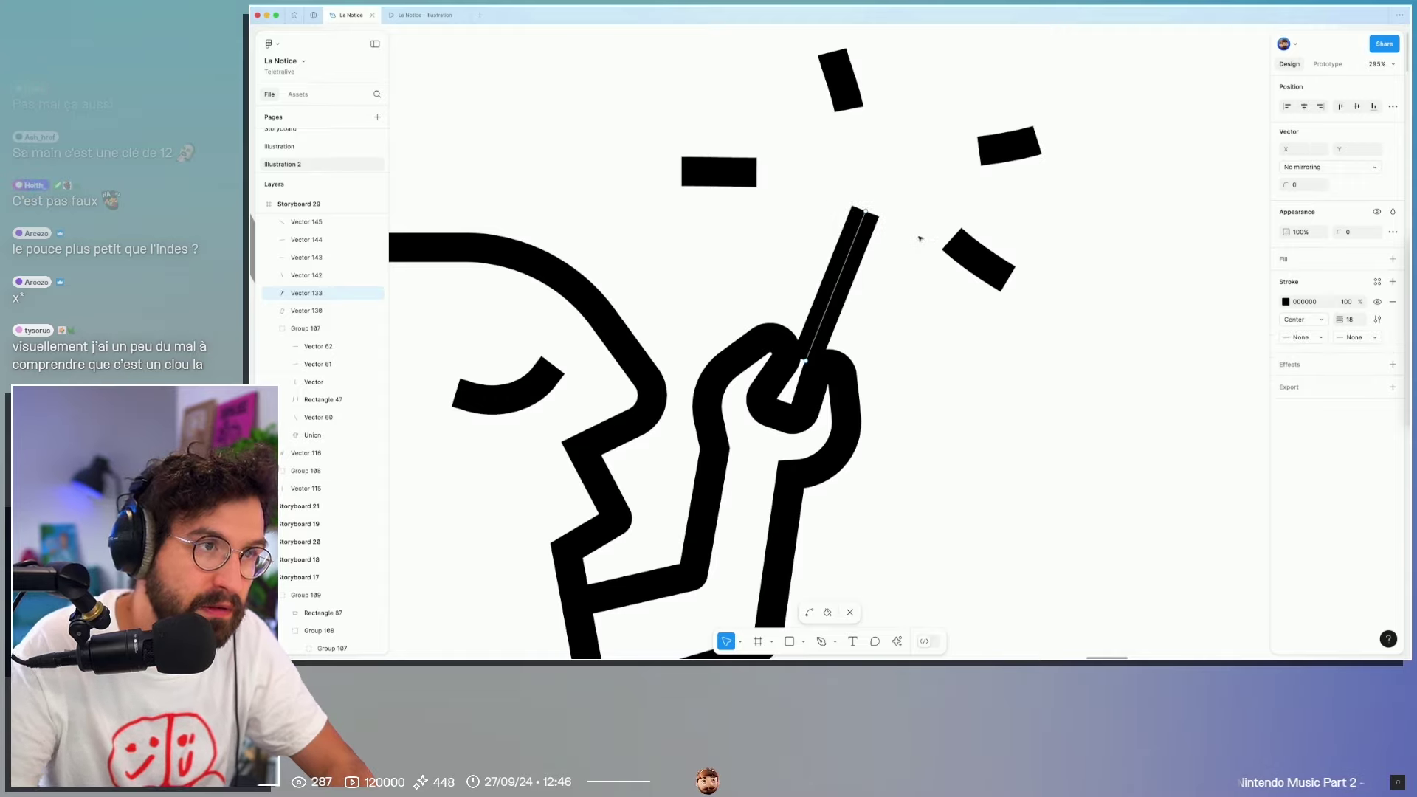
key(Escape)
key(Escape)
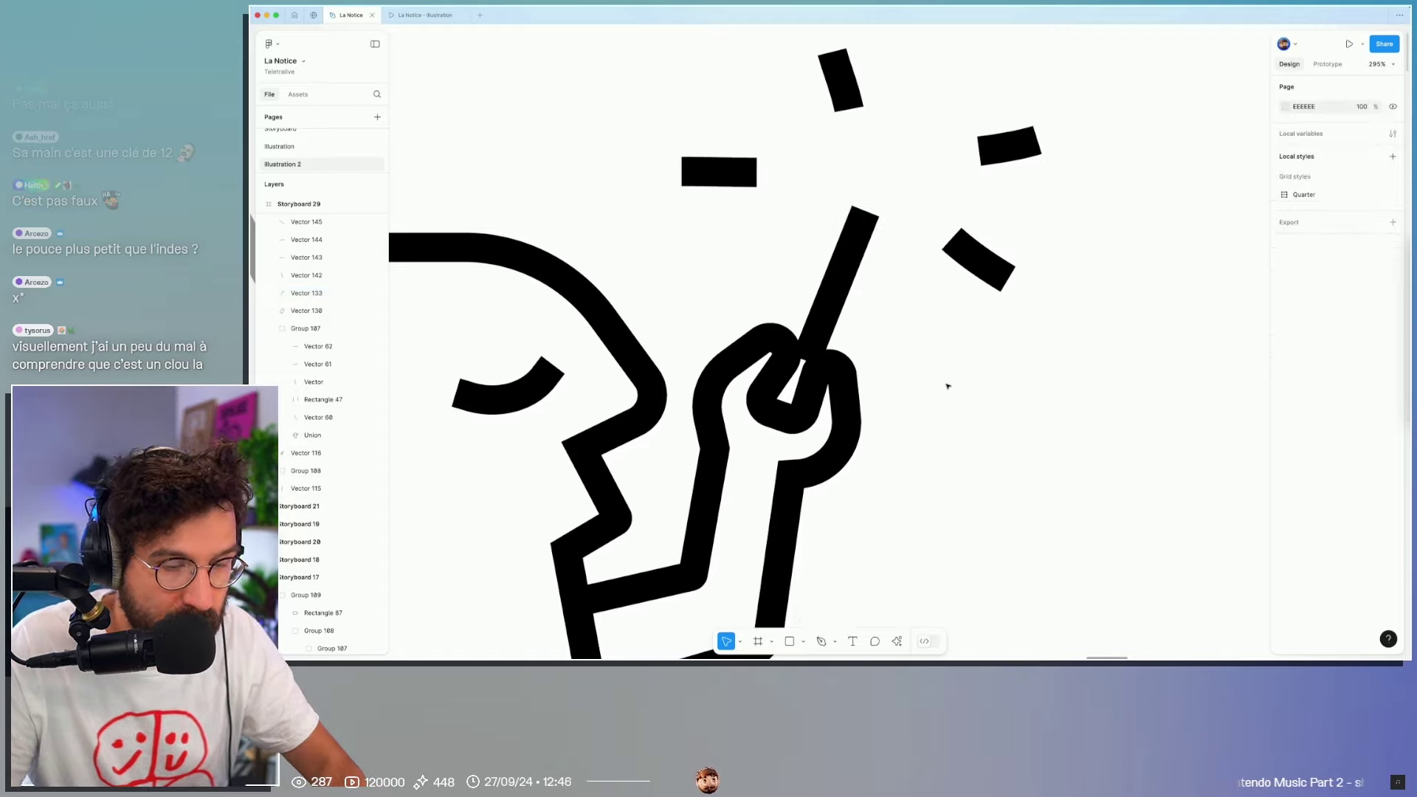
Step: Draw a circle beside the hand, duplicate it lower, and intersect the two into a lens
key(o)
drag(910, 356, 1110, 557)
key(ctrl+d)
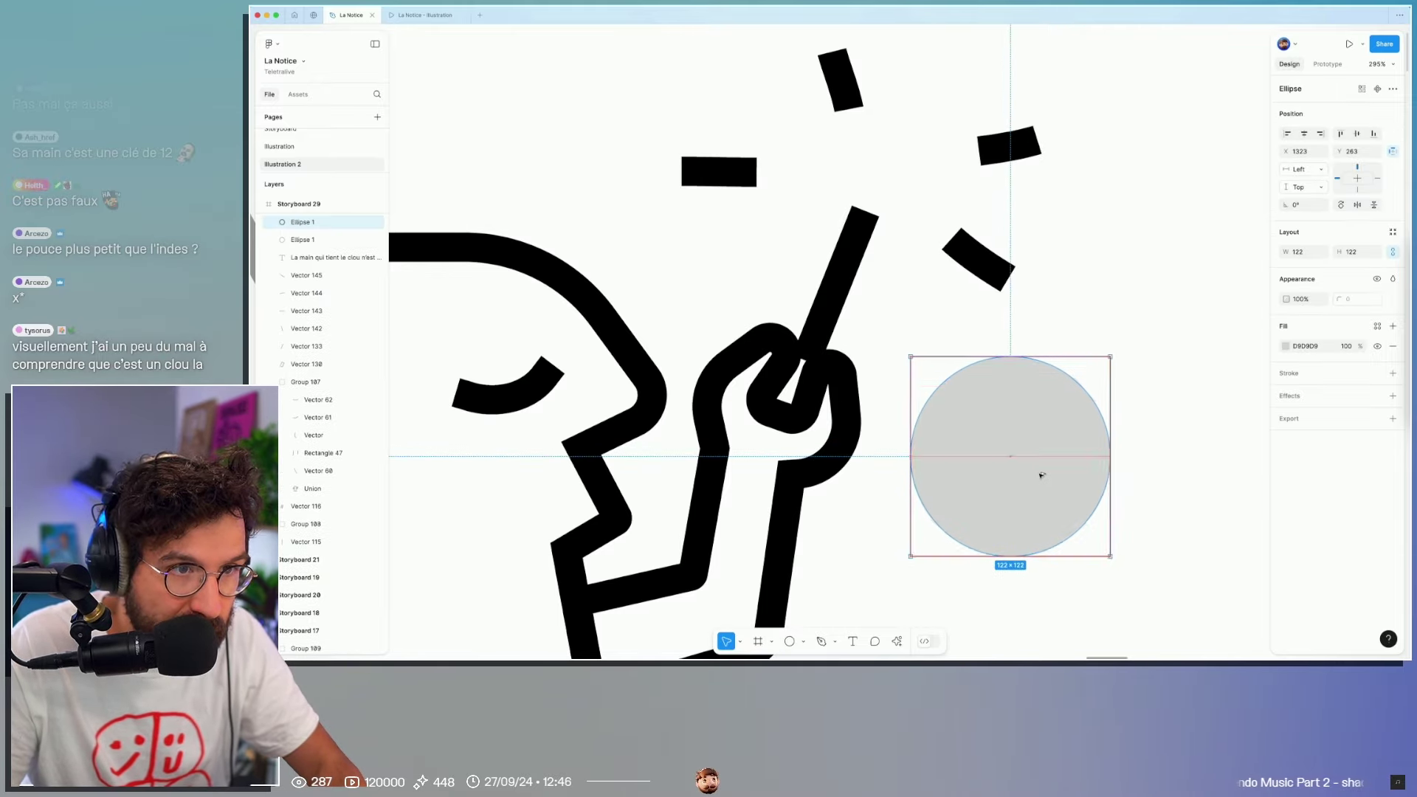
drag(1037, 474, 1038, 514)
shift+click(1032, 388)
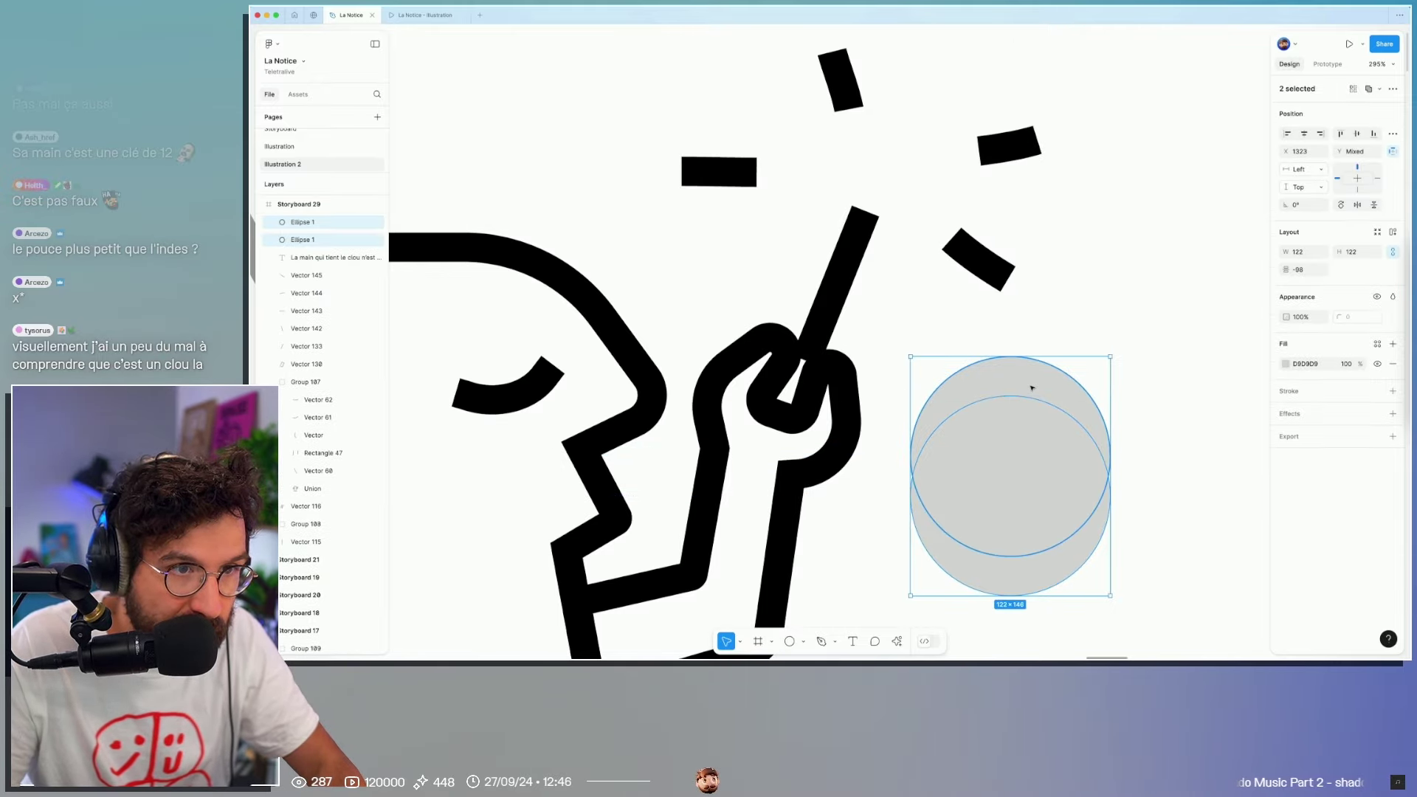
click(1369, 89)
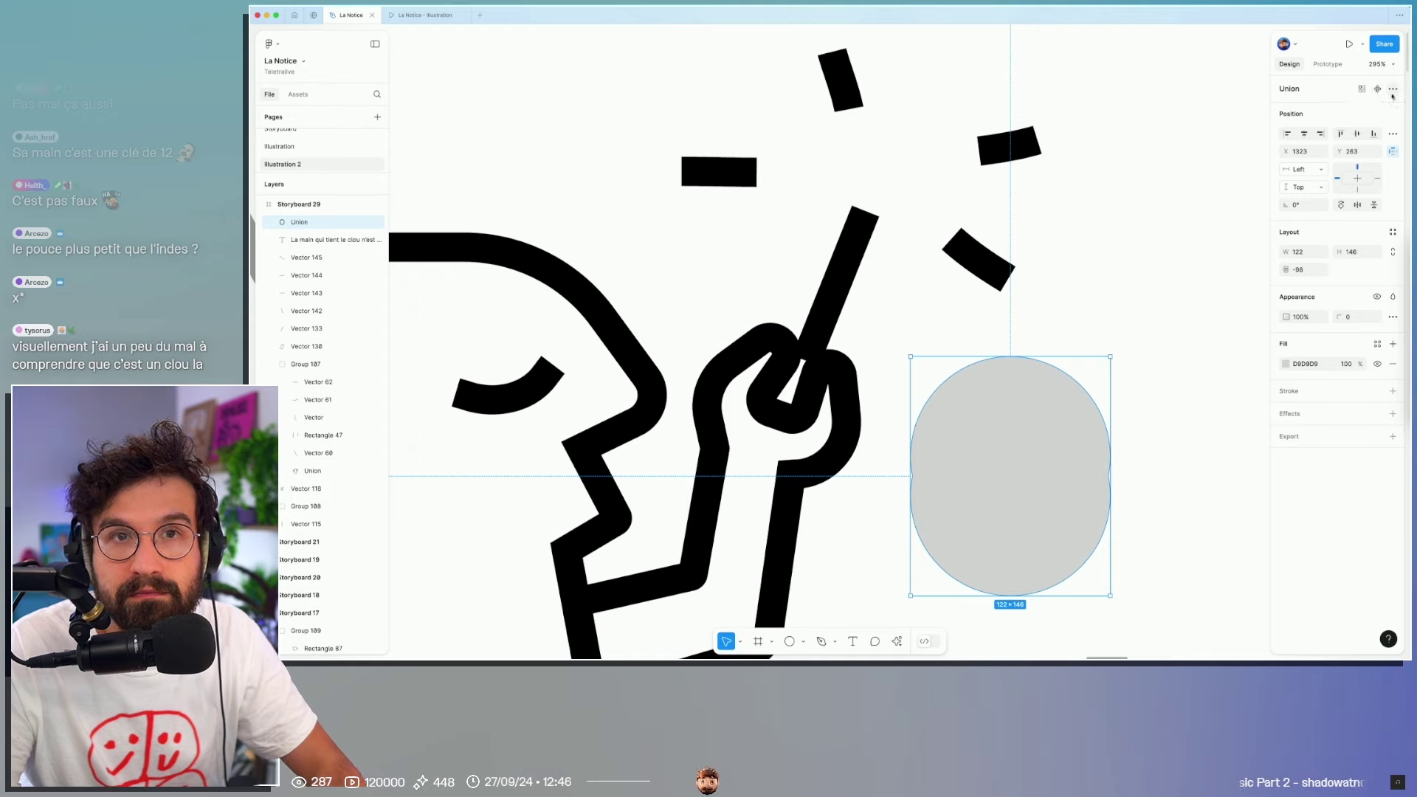
click(1393, 90)
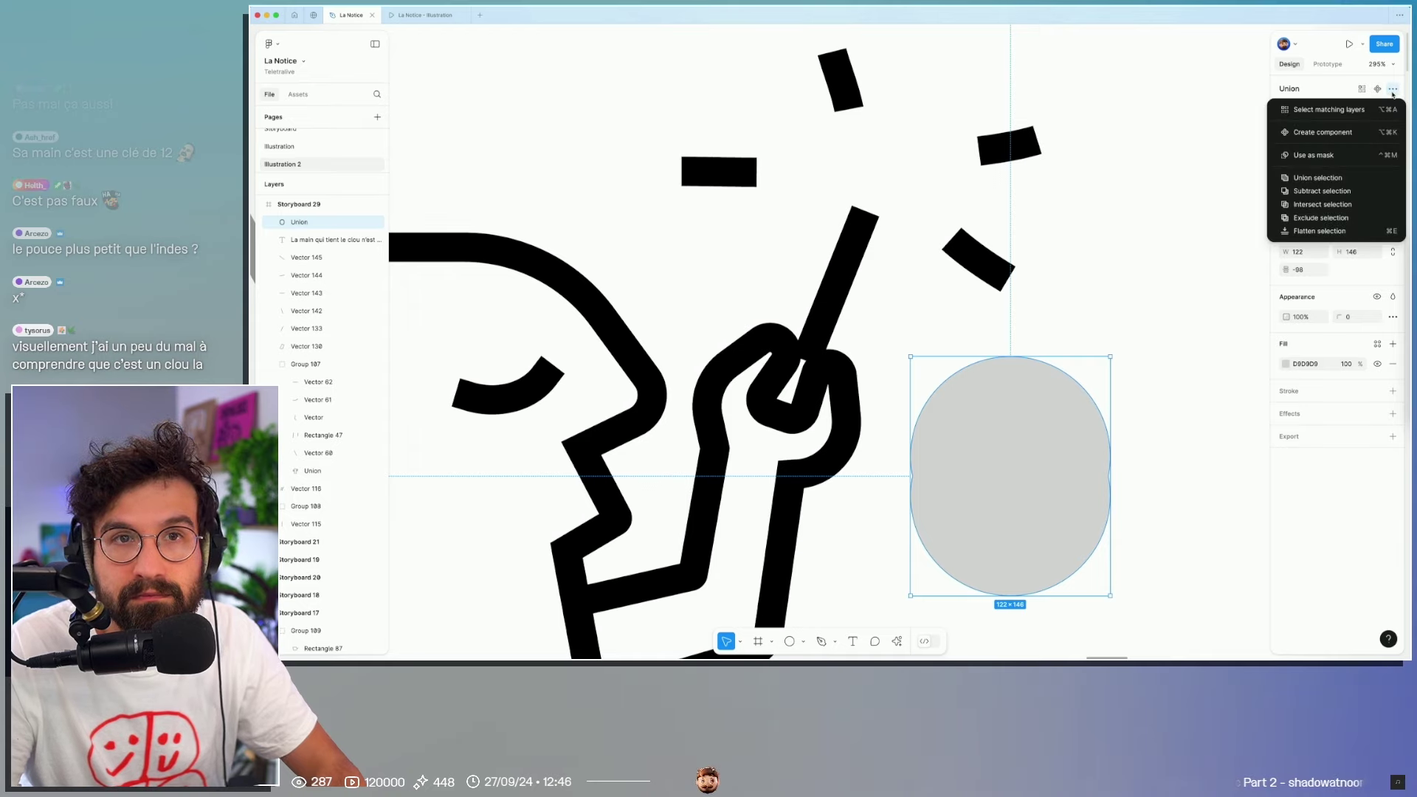
click(1305, 206)
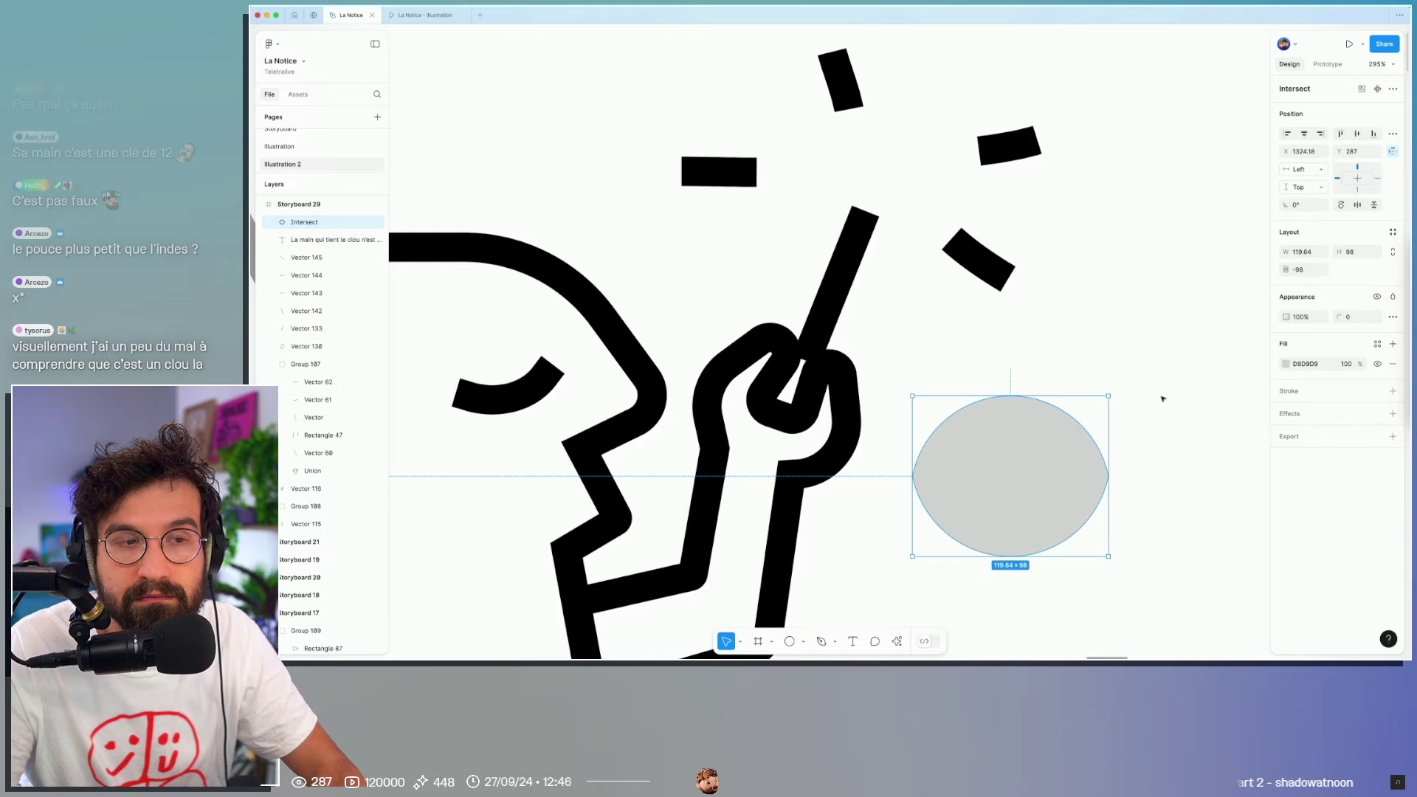
key(ctrl+shift+g)
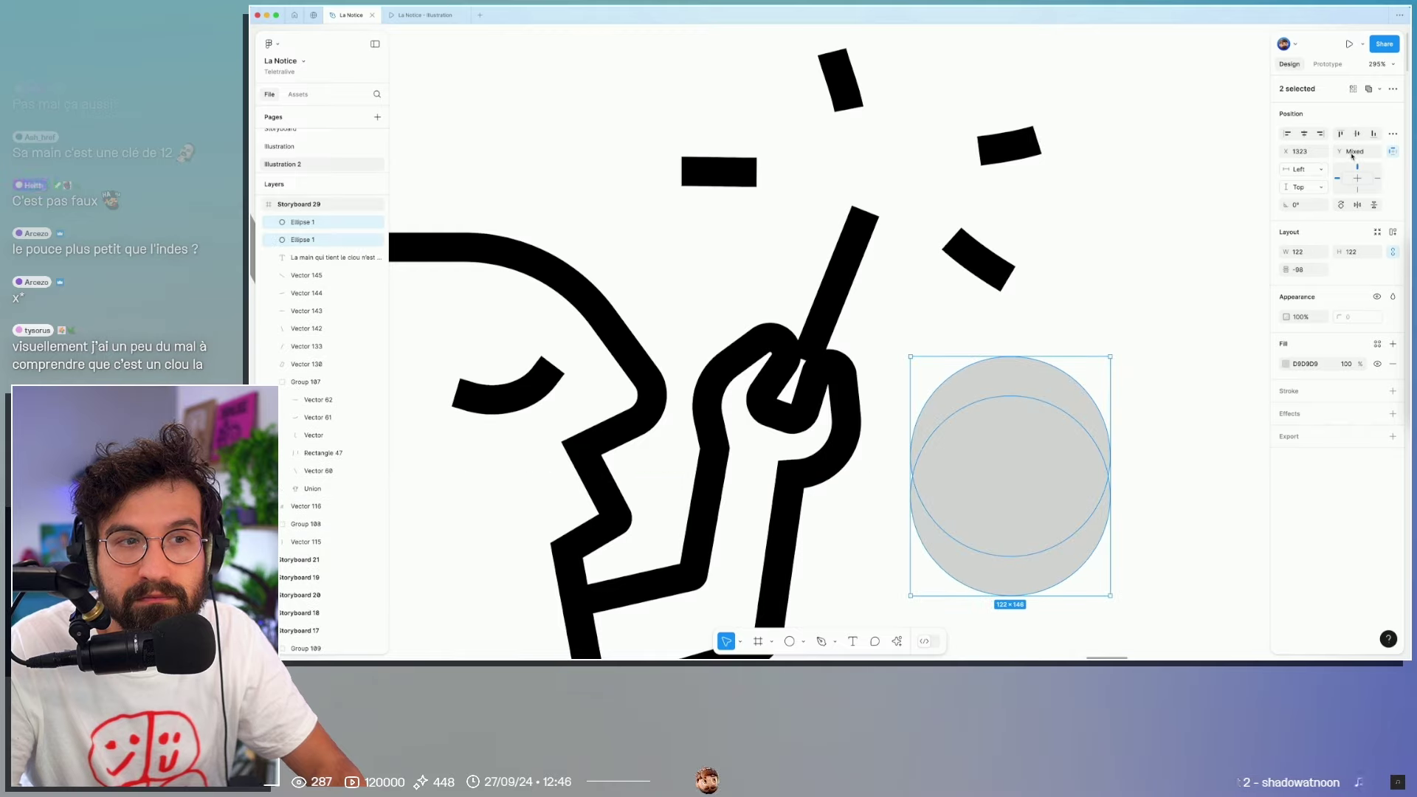
key(ctrl+z)
Step: Try moving one inner circle down to narrow the lens, then undo the change
double_click(1028, 433)
drag(1028, 433, 1031, 547)
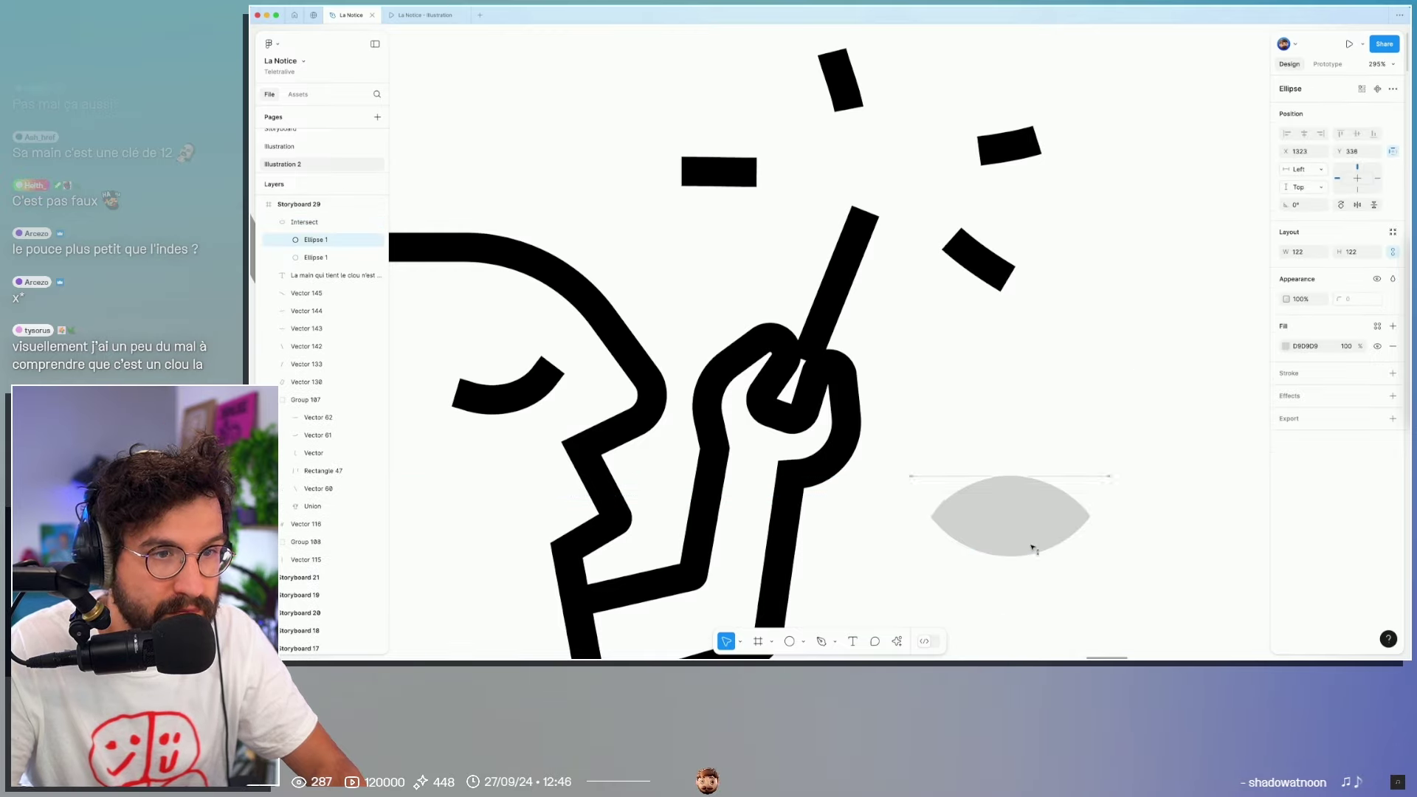
key(Escape)
double_click(1035, 516)
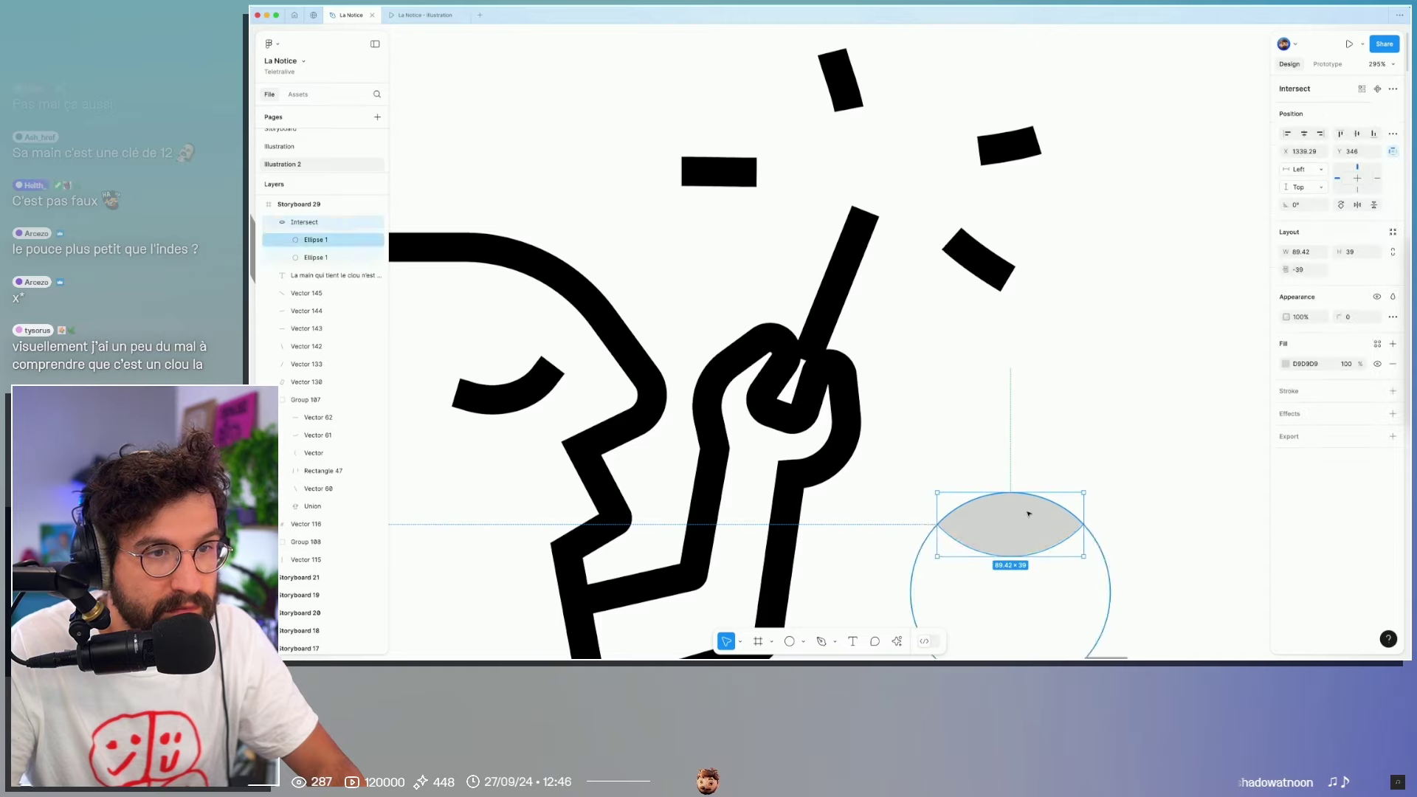
key(Escape)
key(Escape)
key(ctrl+z)
key(ctrl+z)
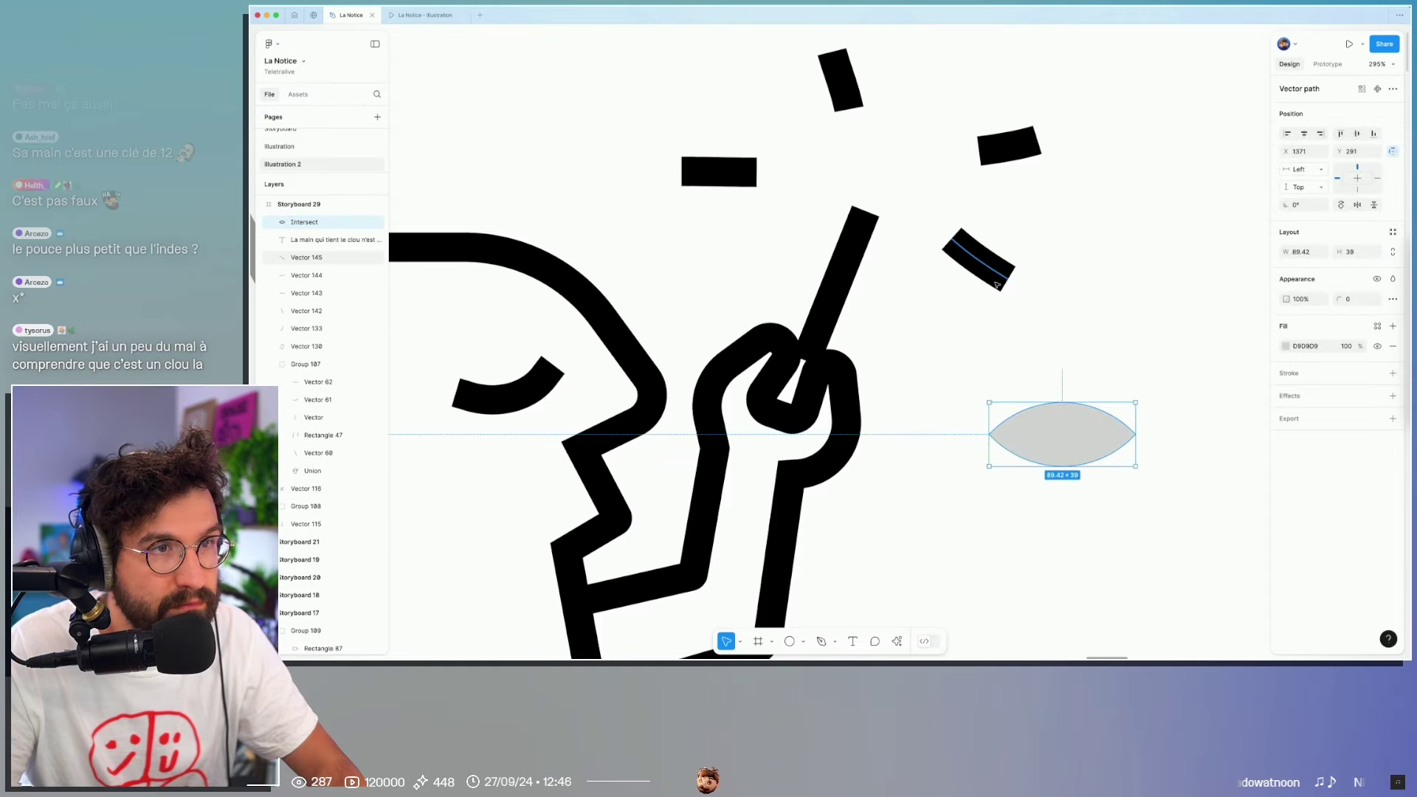
key(ctrl+z)
key(ctrl+z)
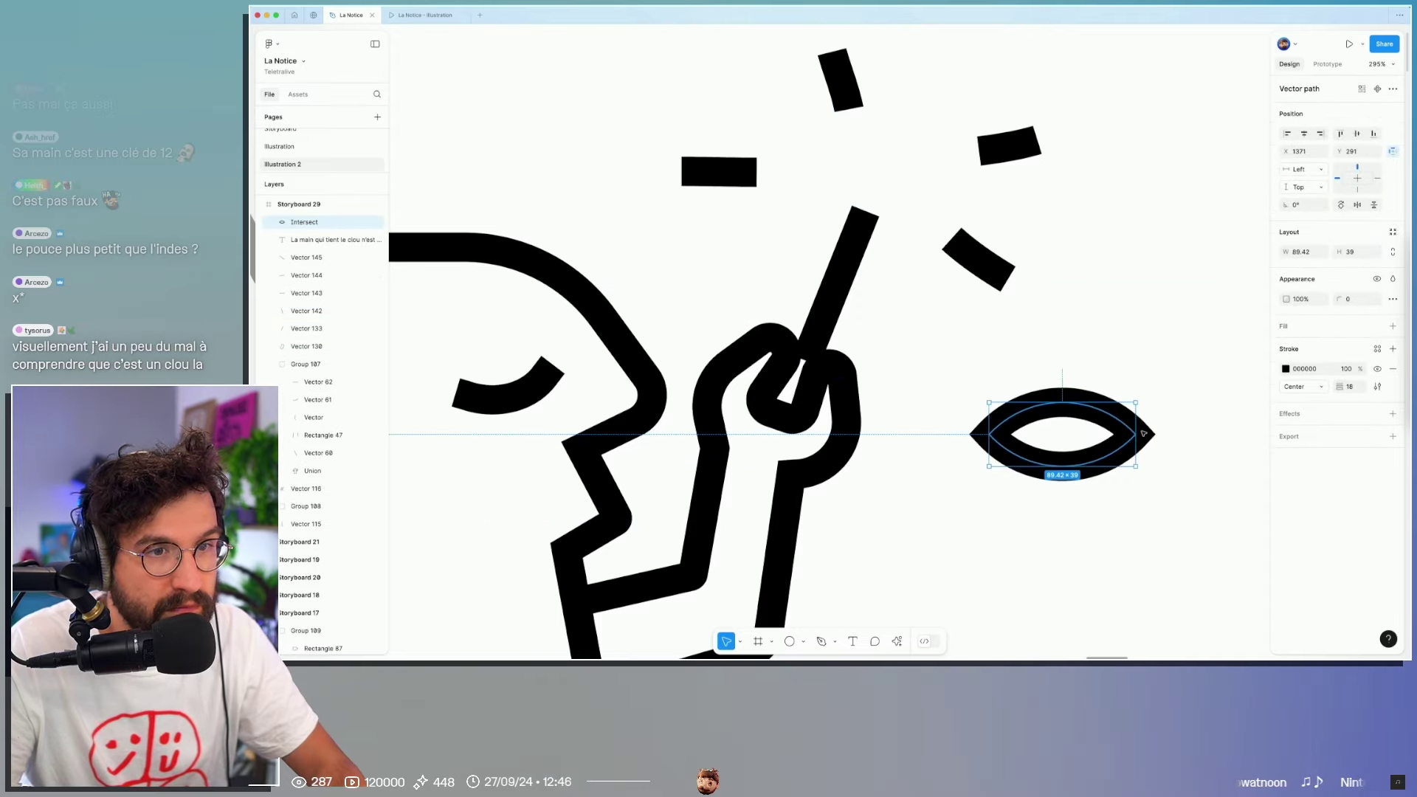
Step: Set the lens shape's corner radius to 16 and deselect to check it
click(1355, 298)
text(16)
key(Return)
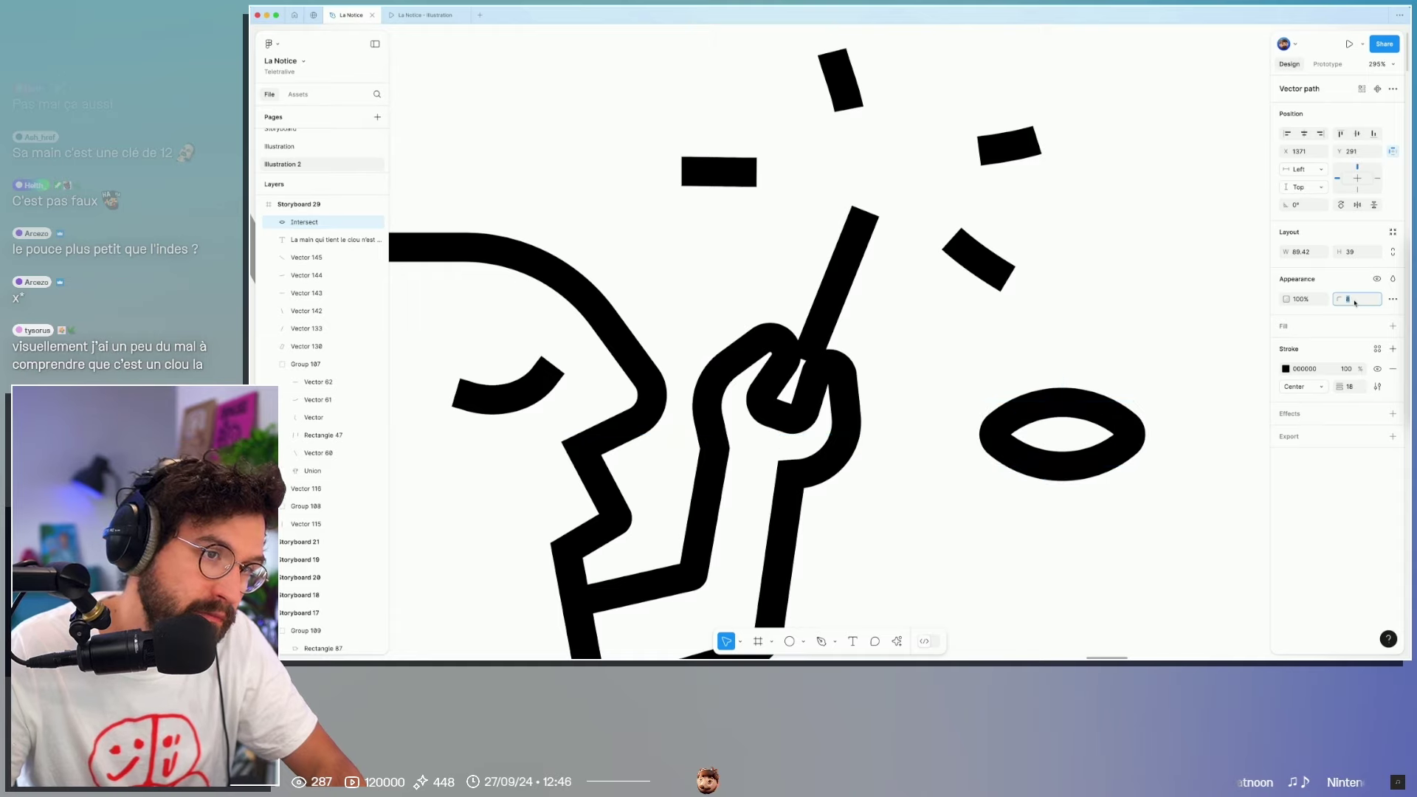
click(1179, 401)
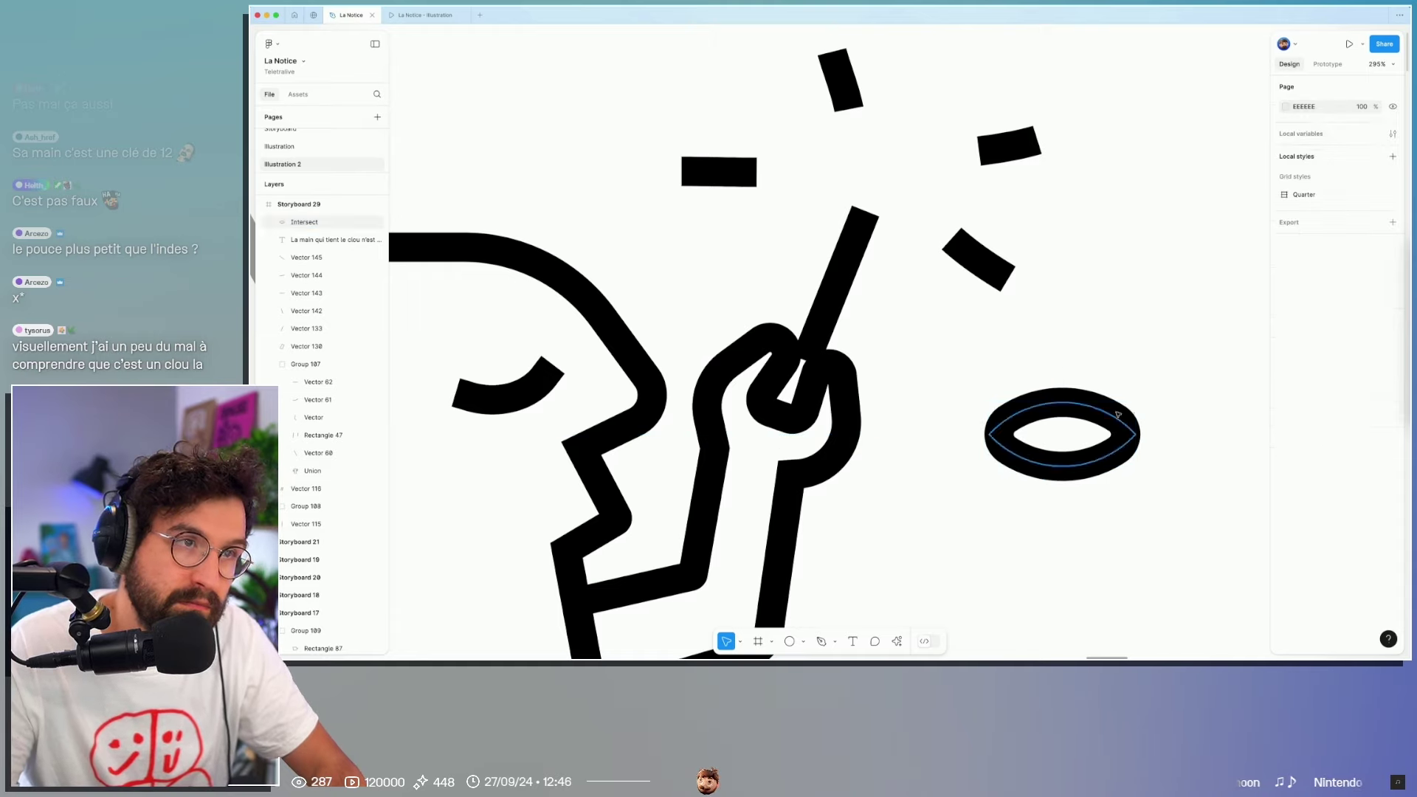
Step: Add a Pen stem below the lens and flatten the lens by lowering its top
double_click(1056, 468)
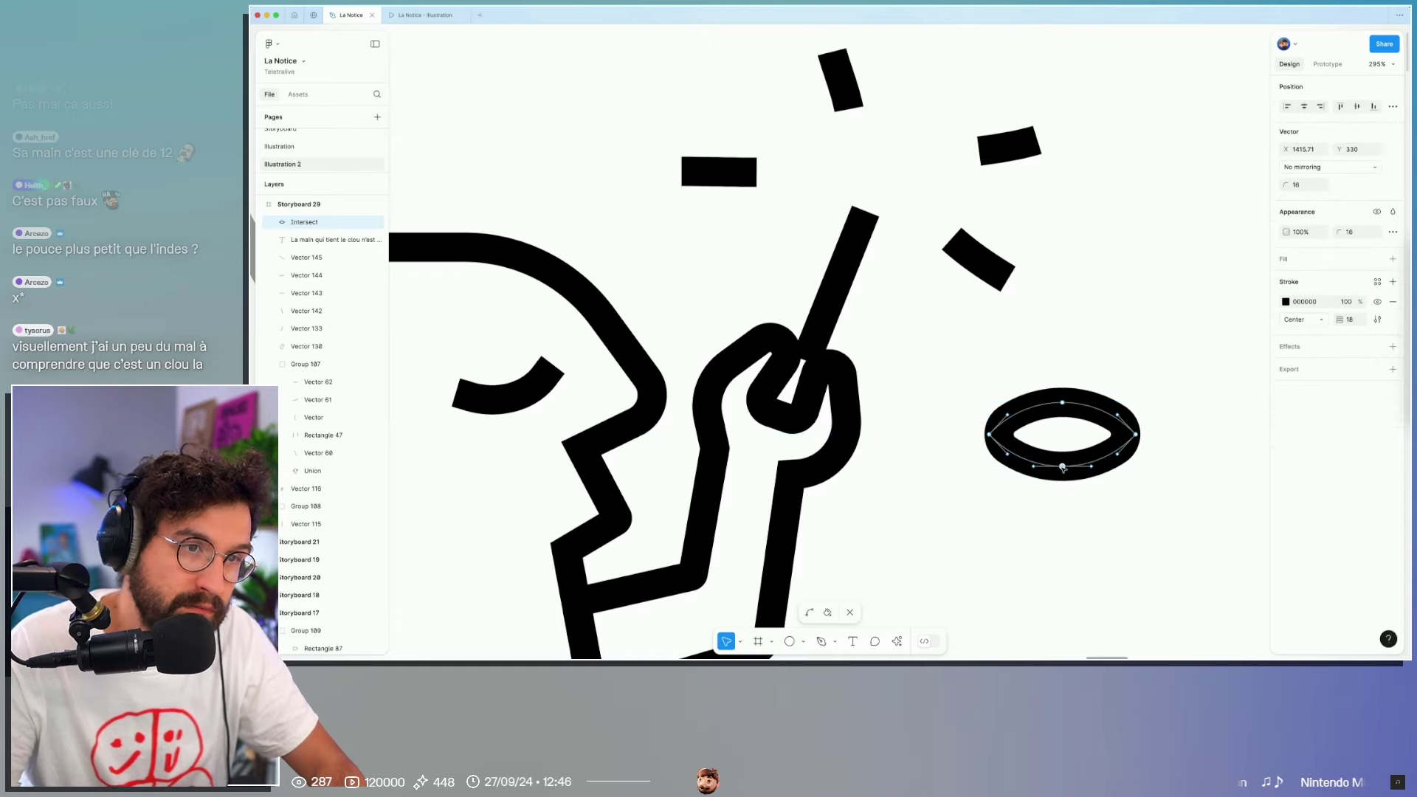
key(p)
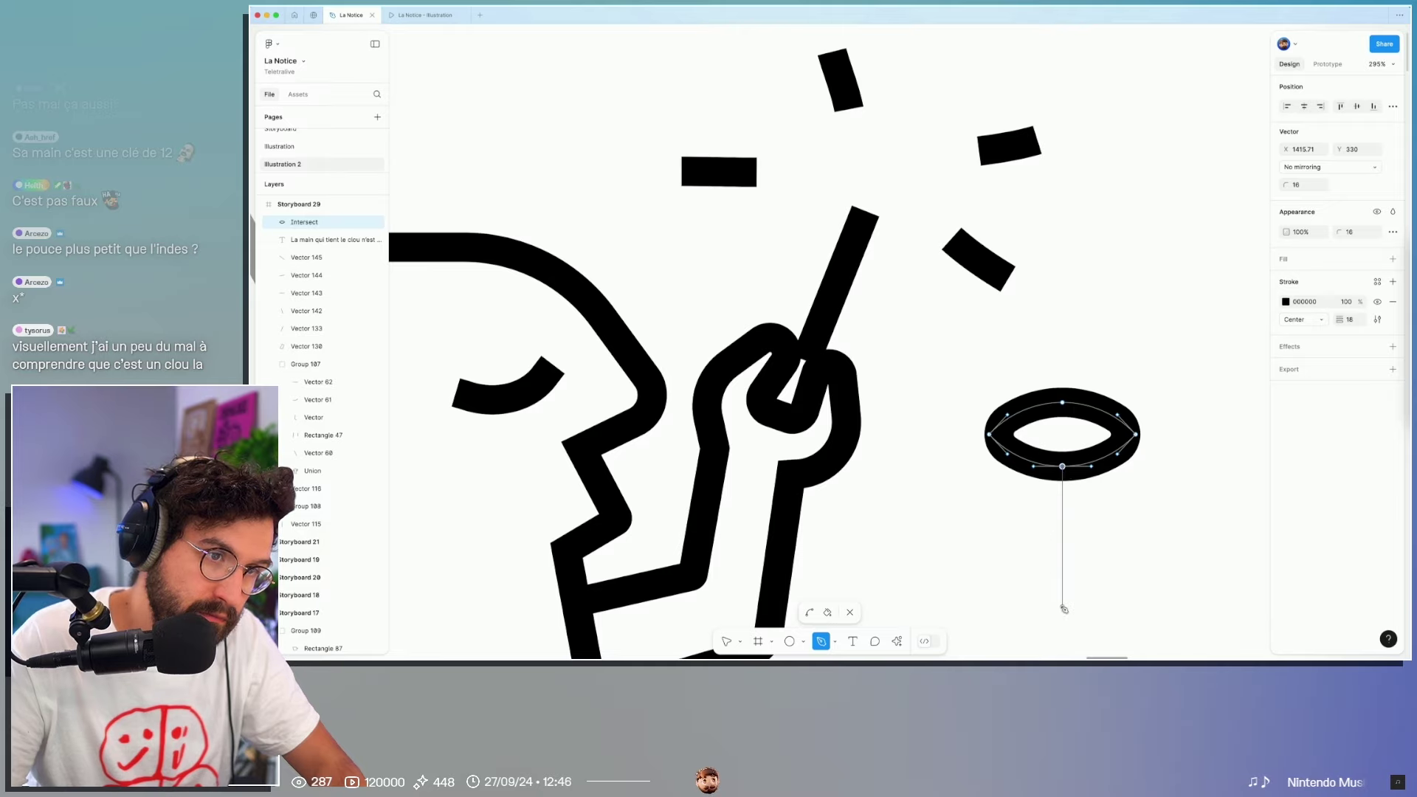
click(1063, 609)
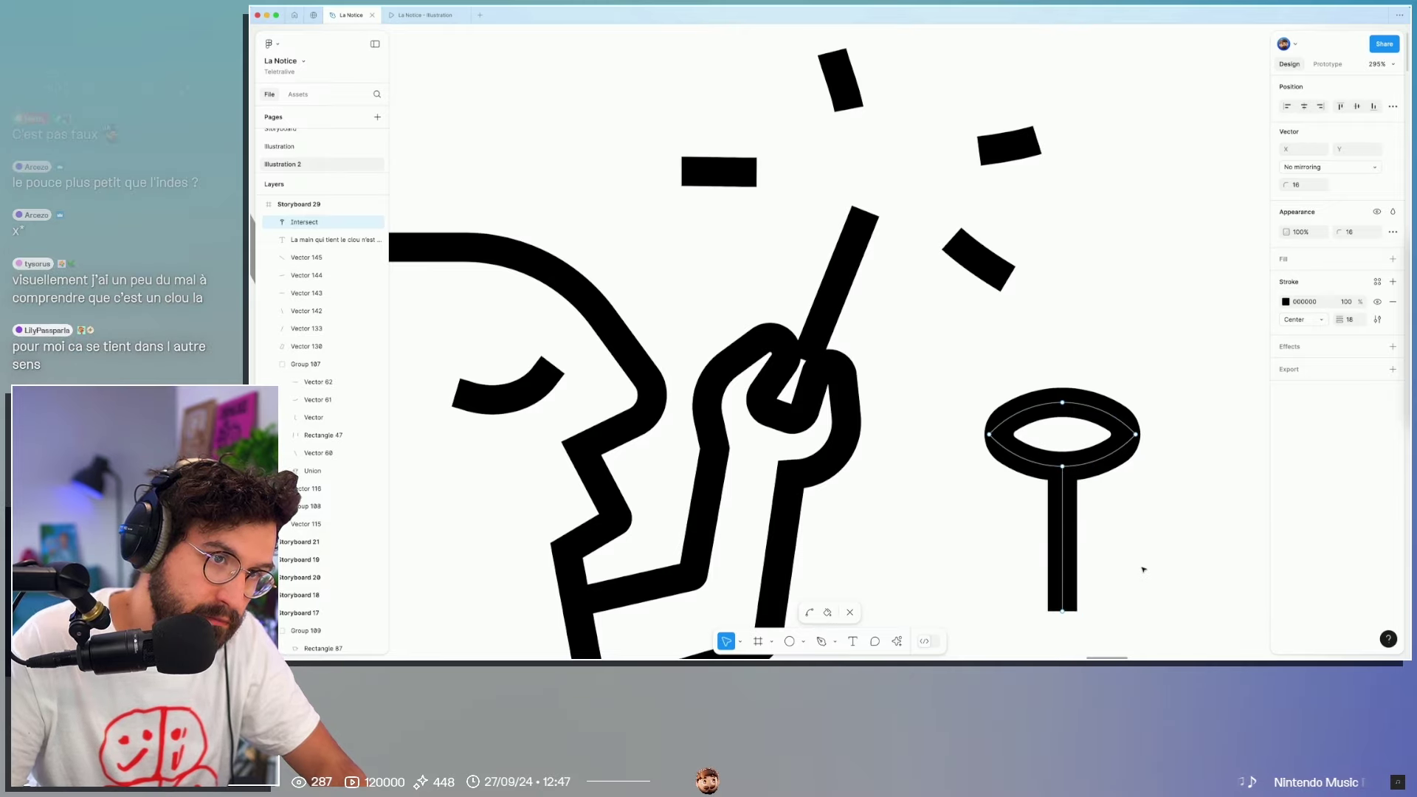
key(Escape)
scroll(1084, 450, down, 2)
drag(1041, 344, 1031, 459)
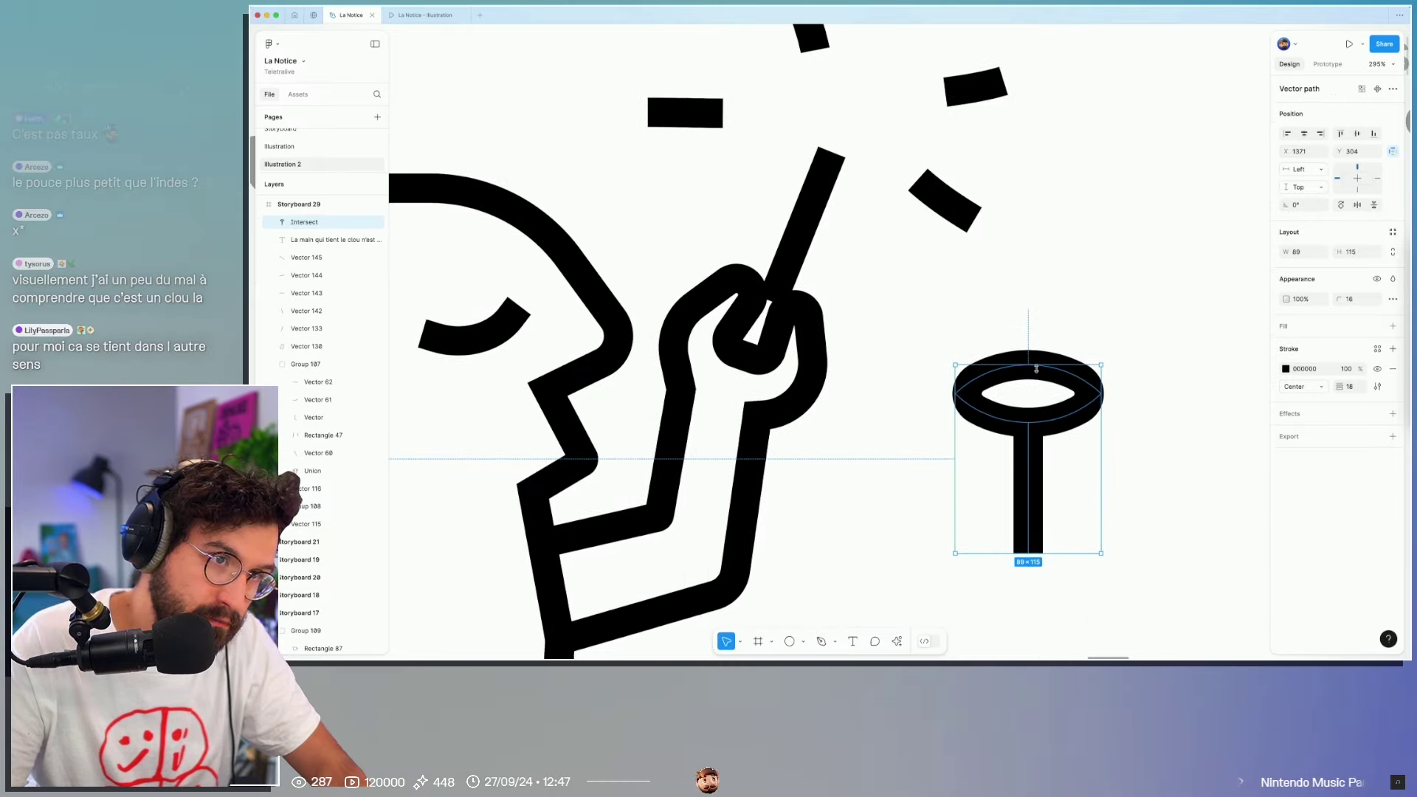
double_click(1029, 508)
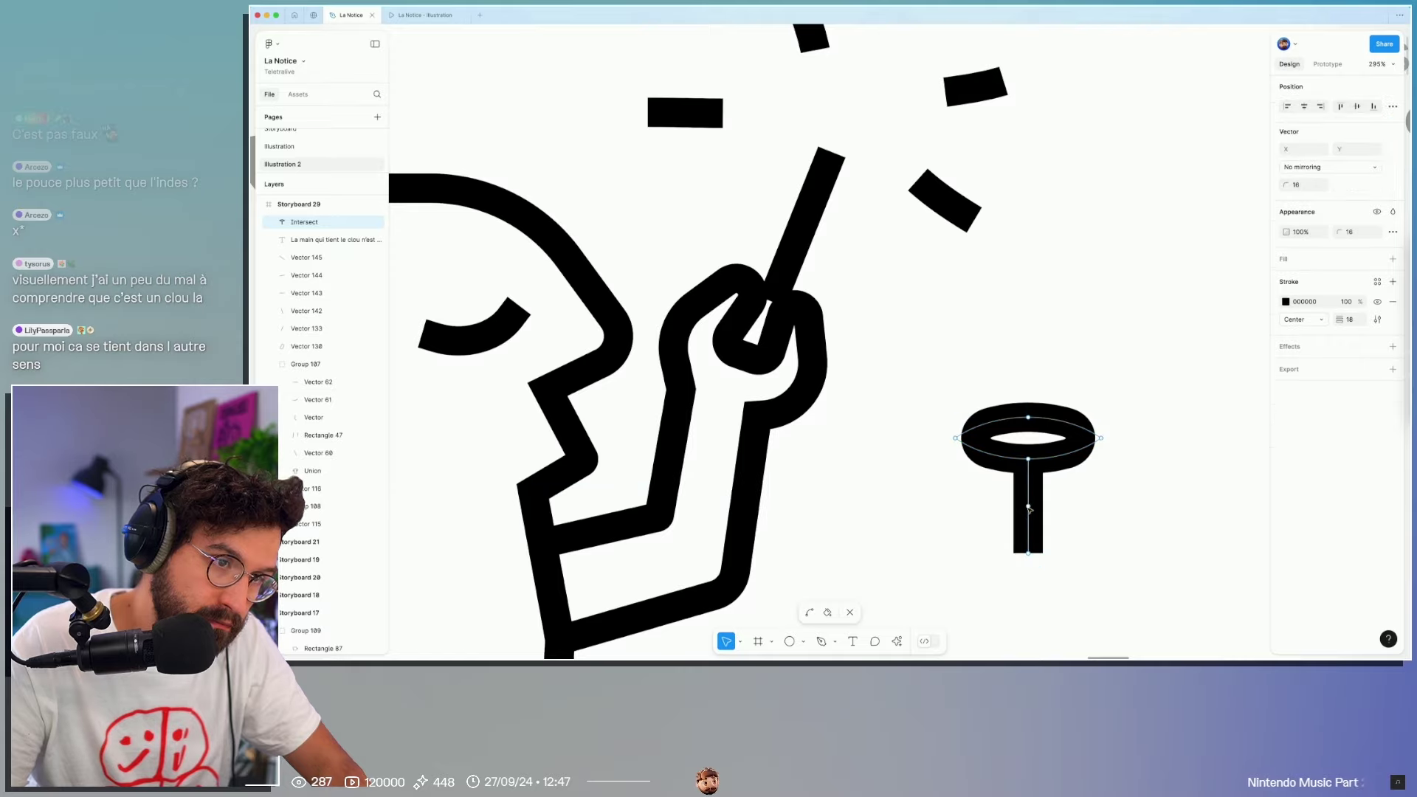
key(Escape)
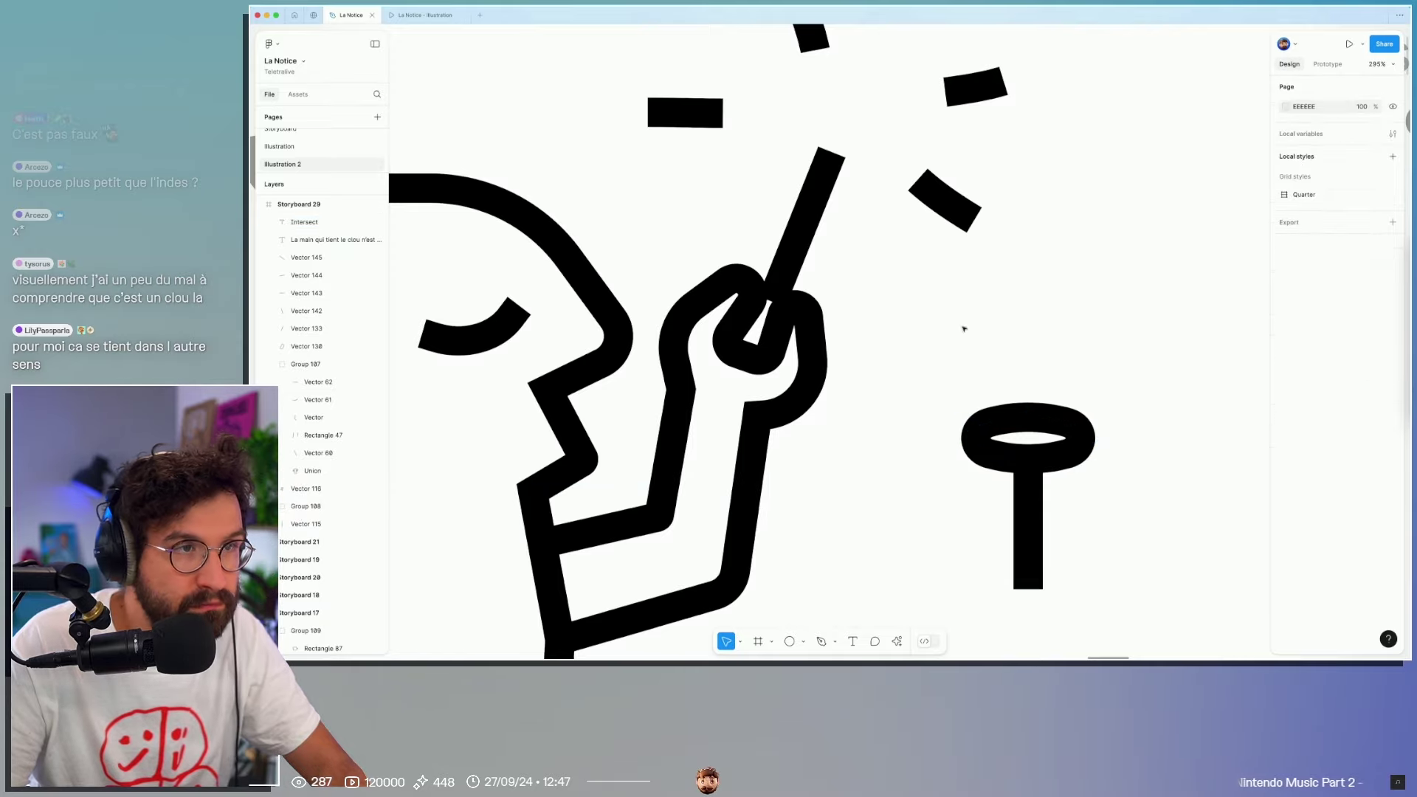
Step: Delete the old nail stick from the hand and check the new lens-headed nail
click(800, 222)
mouse_move(819, 297)
mouse_down()
mouse_move(1097, 400)
mouse_move(824, 110)
mouse_move(903, 125)
mouse_move(839, 128)
mouse_move(814, 157)
mouse_up()
key(Delete)
click(1071, 436)
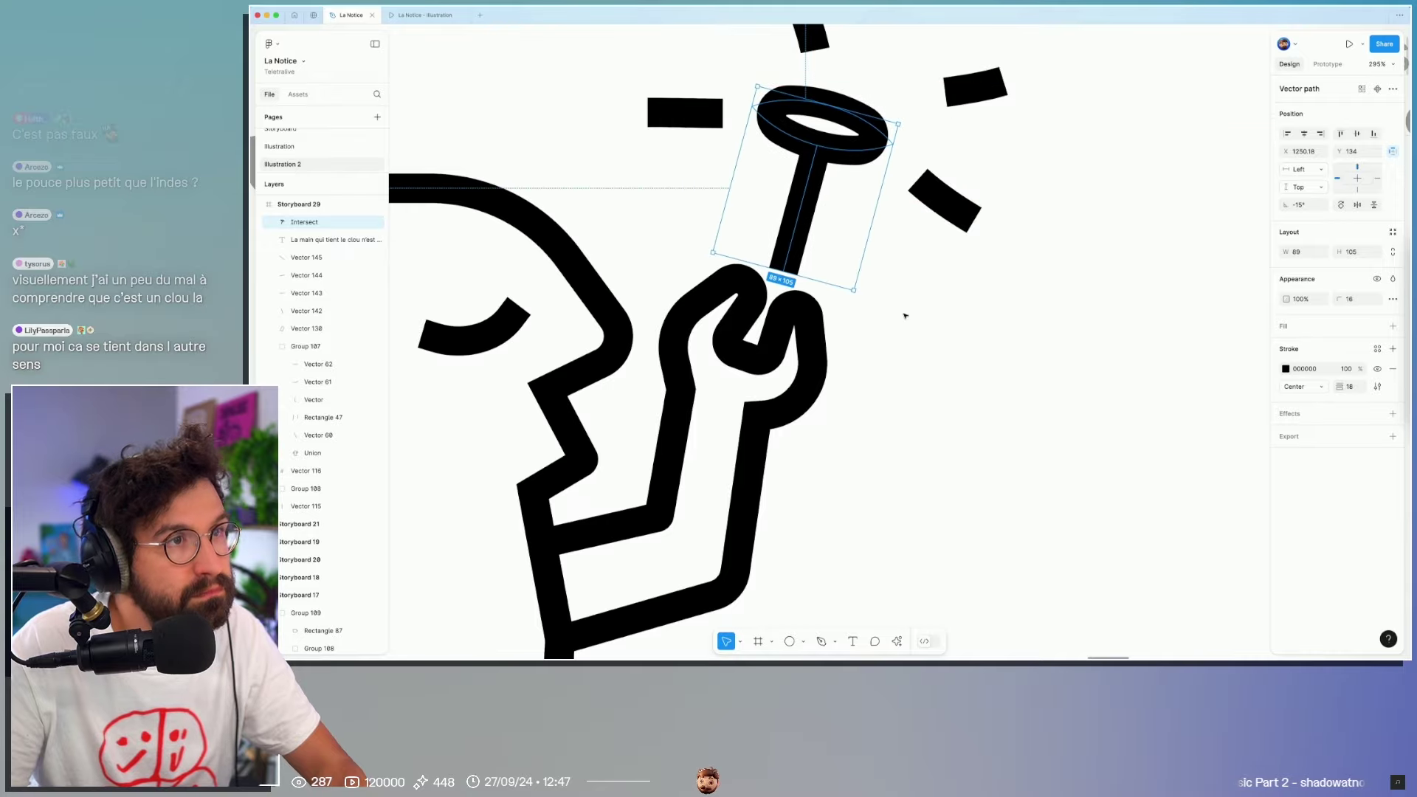
click(967, 357)
scroll(967, 357, down, 5)
scroll(967, 339, up, 1)
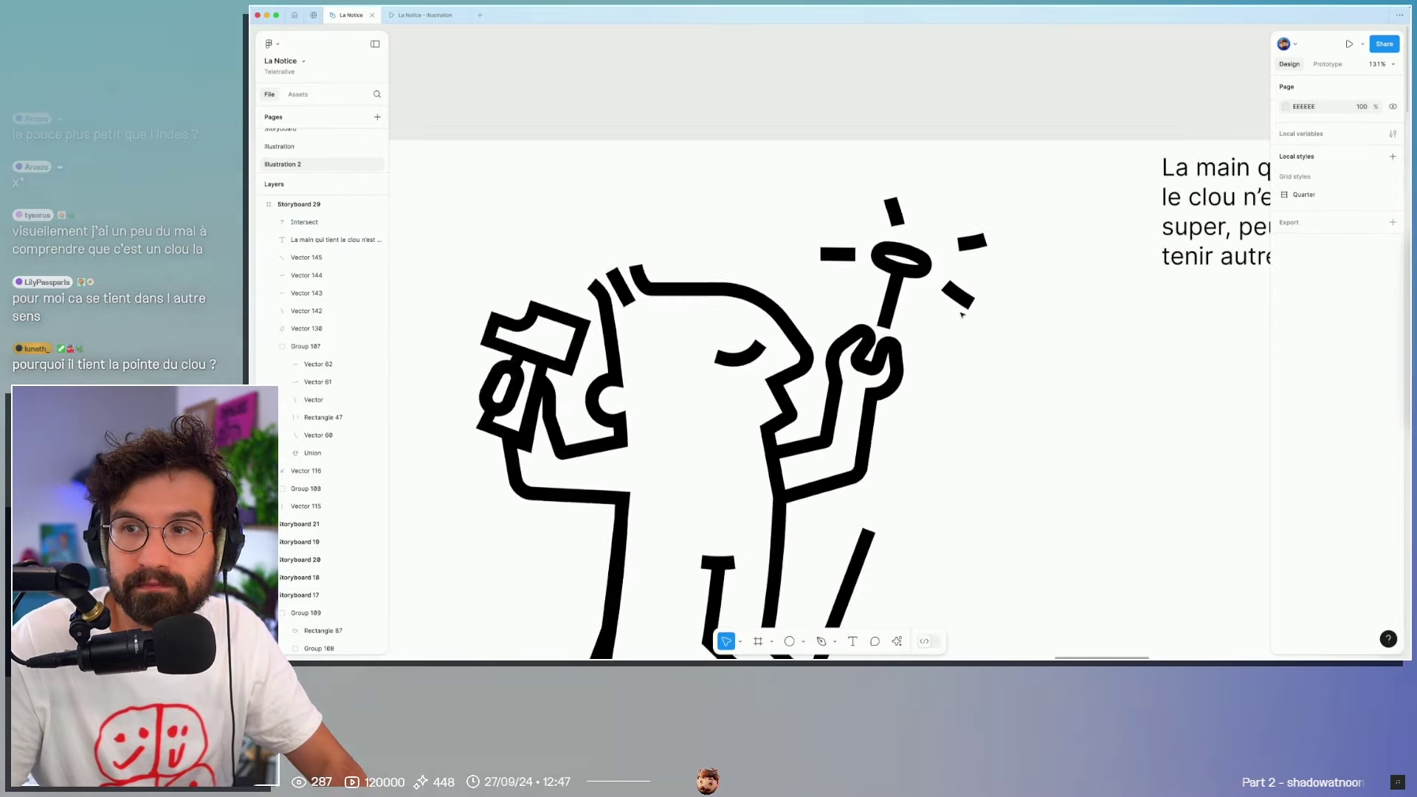
Step: Move the top spark stroke slightly to the left
scroll(959, 317, up, 3)
scroll(957, 313, up, 2)
drag(962, 312, 927, 275)
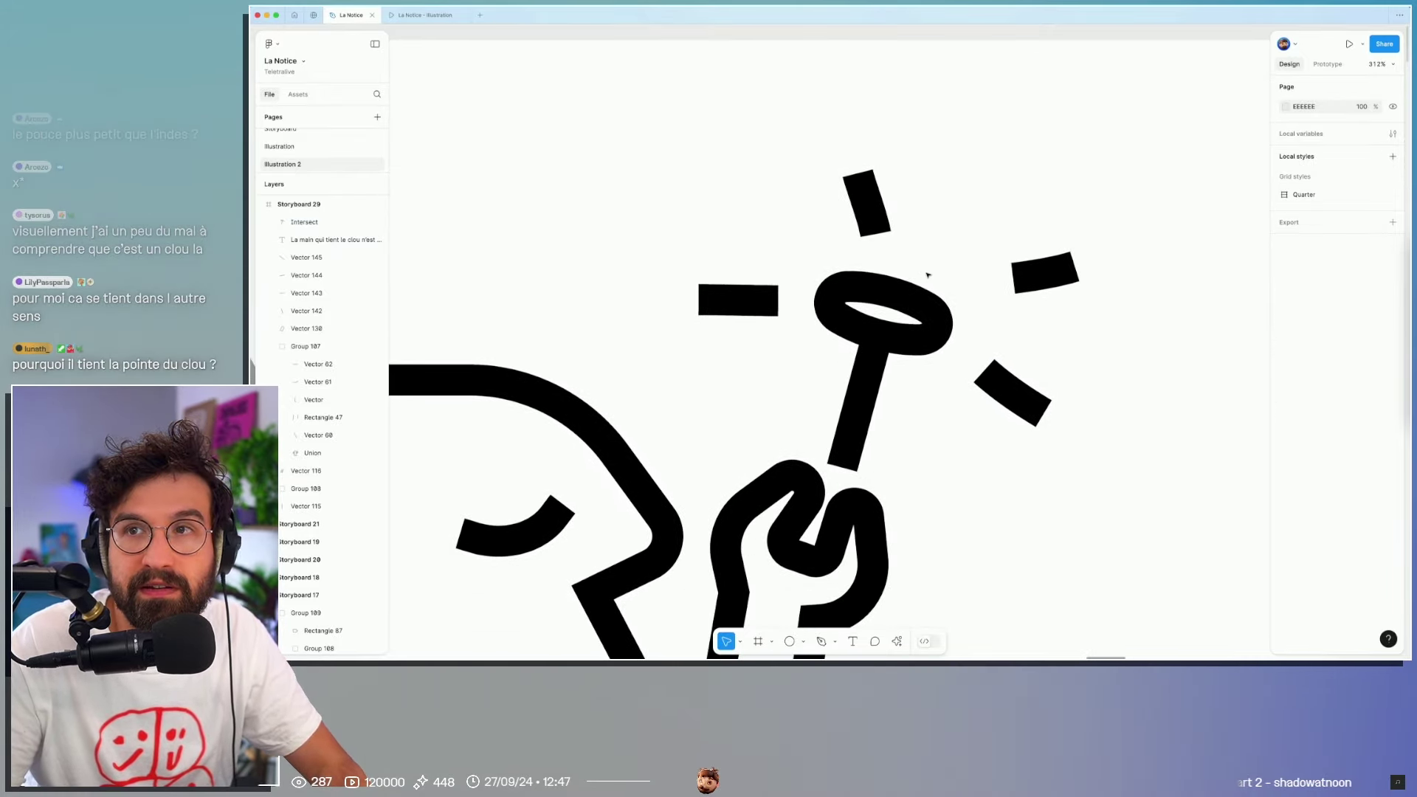
drag(881, 210, 841, 202)
Step: Rotate the nail so its head points down
click(928, 310)
click(958, 487)
click(937, 325)
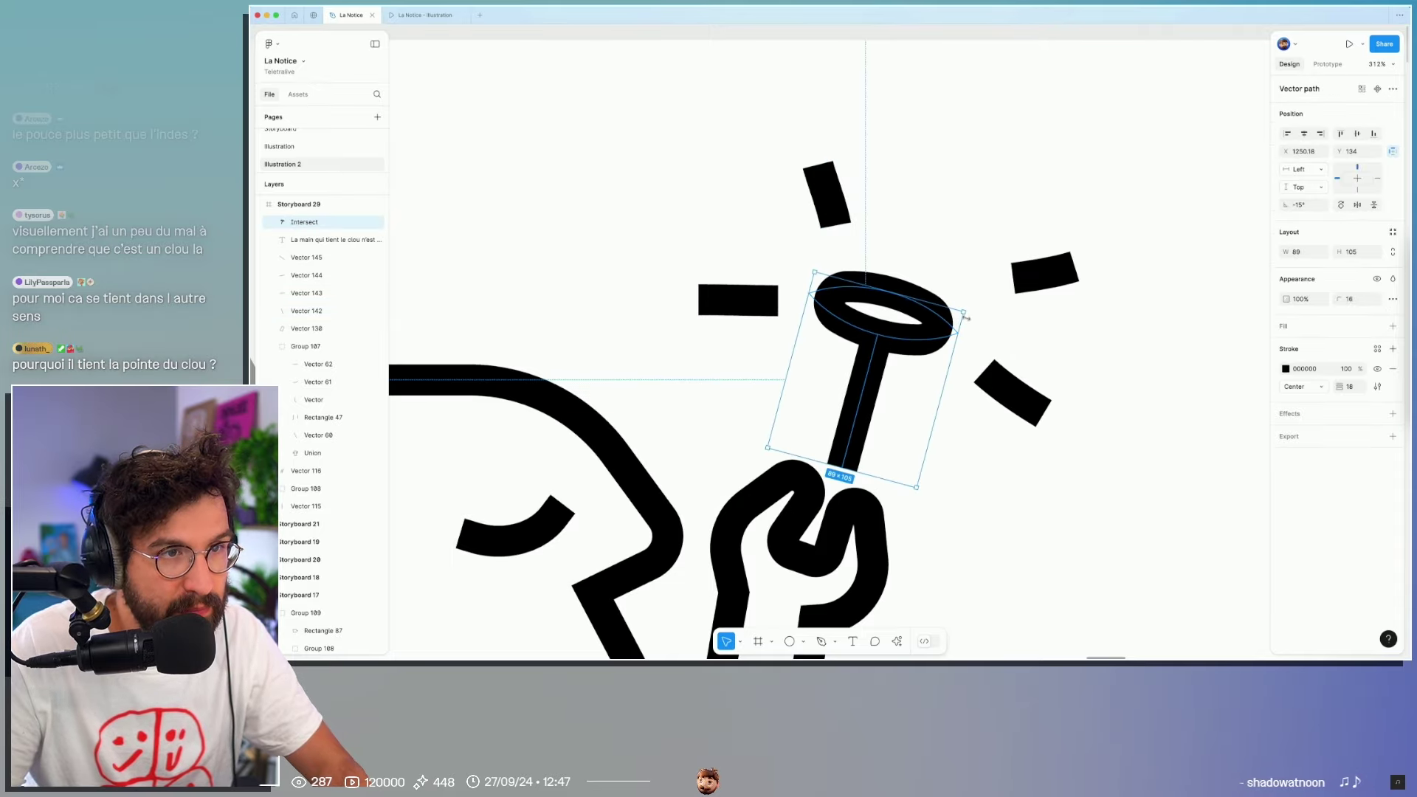
mouse_move(966, 309)
mouse_down()
mouse_move(679, 458)
mouse_move(694, 482)
mouse_move(767, 506)
mouse_up()
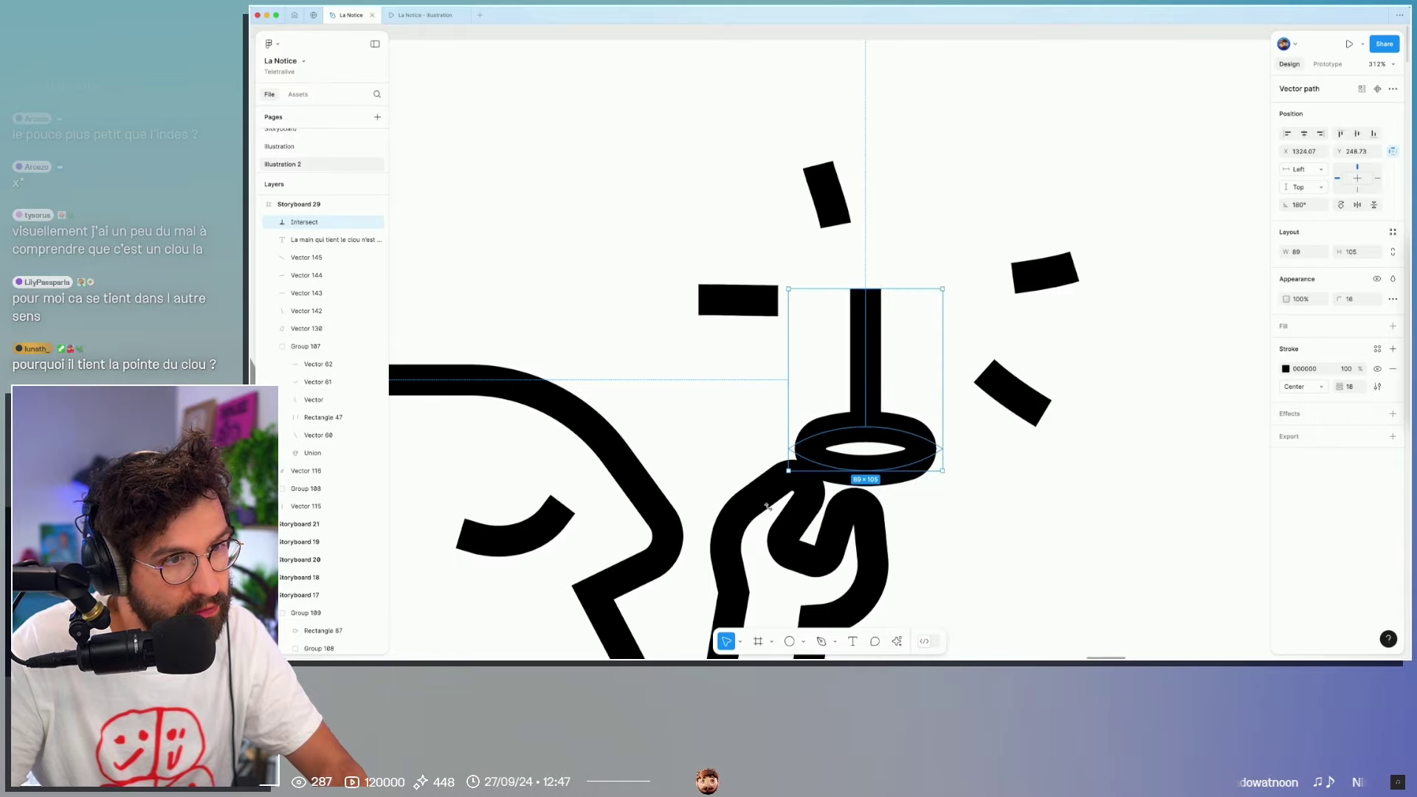
scroll(985, 559, down, 5)
click(907, 363)
scroll(934, 413, down, 5)
click(1029, 474)
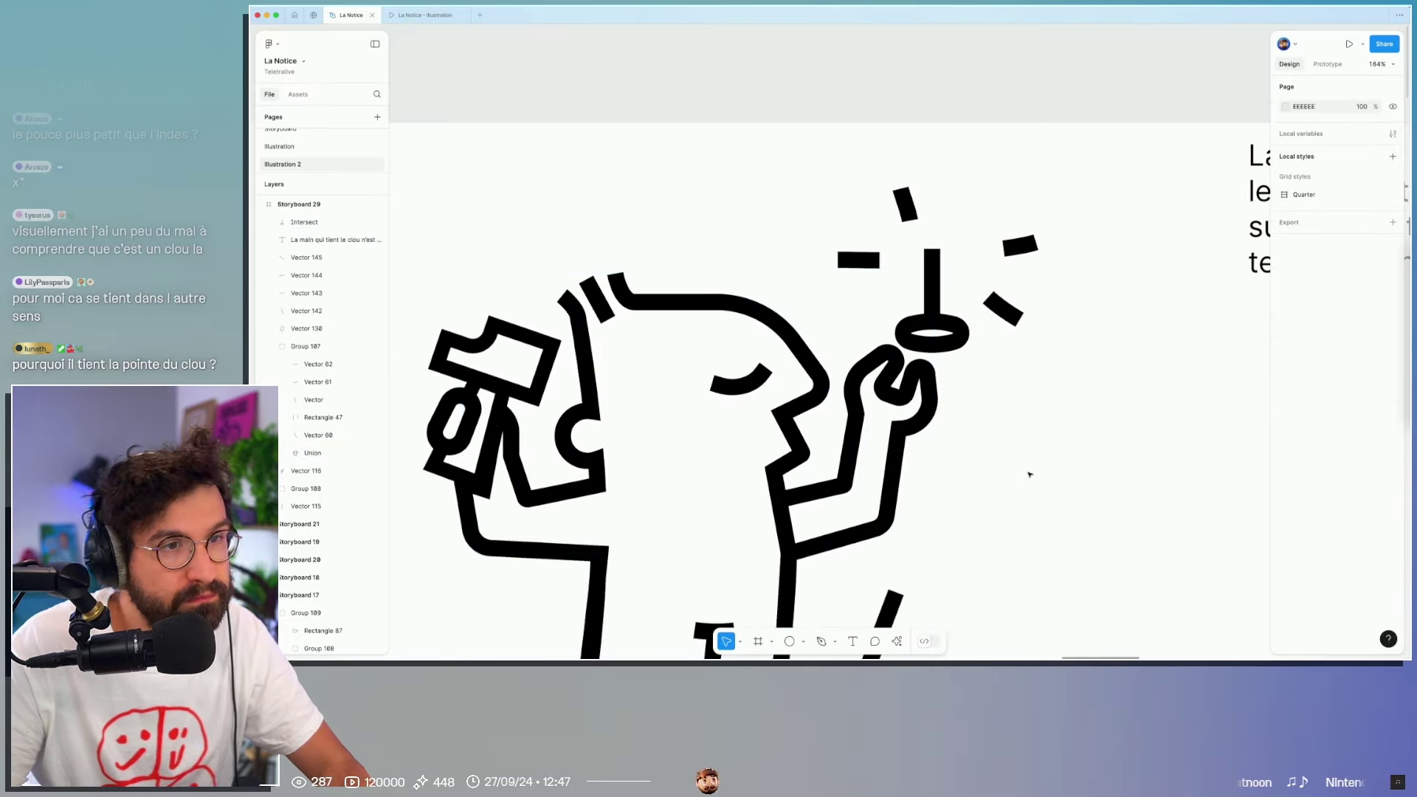
Step: Lift the nail upward so it stands upright with its head on the fist
click(934, 314)
drag(933, 314, 938, 284)
scroll(947, 257, up, 3)
double_click(948, 257)
scroll(947, 257, up, 5)
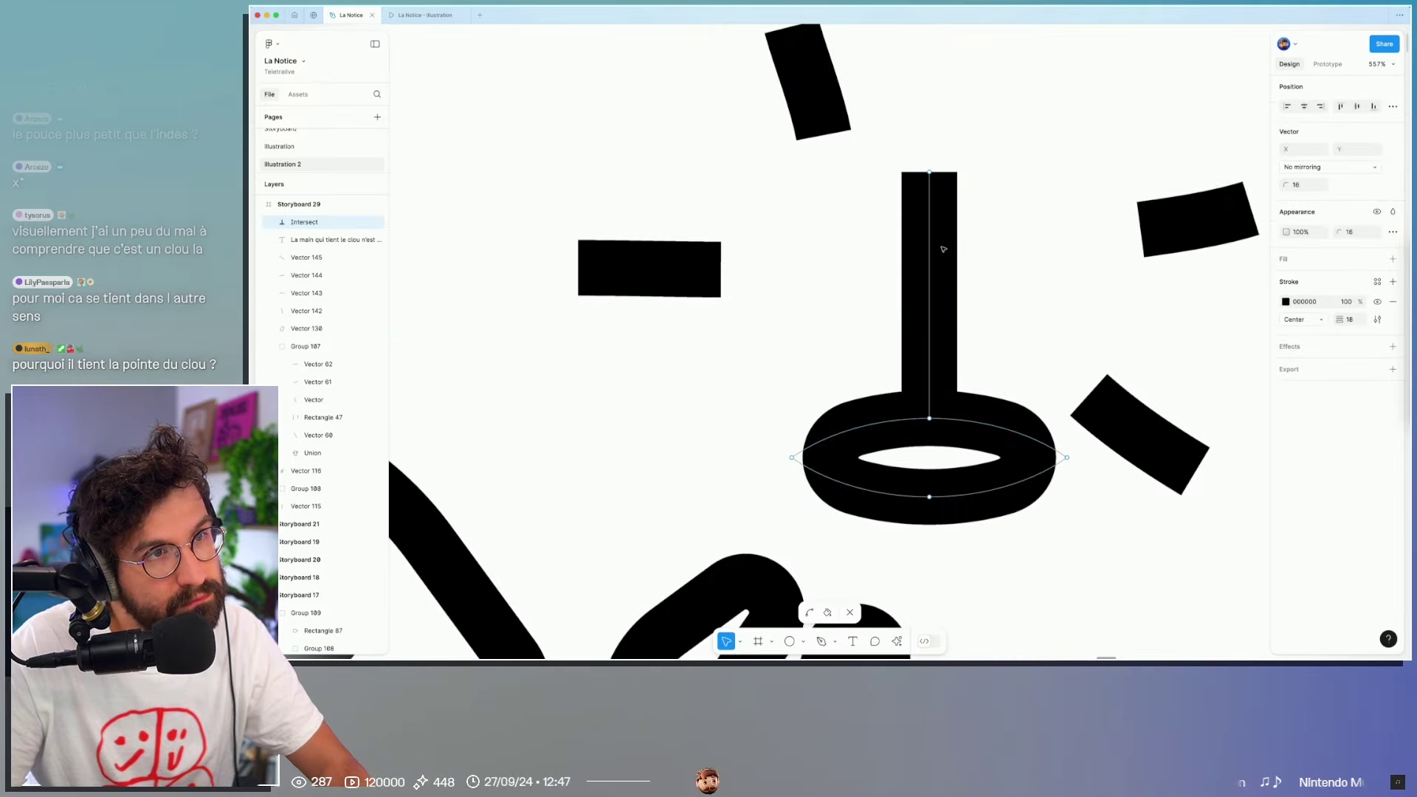
key(Escape)
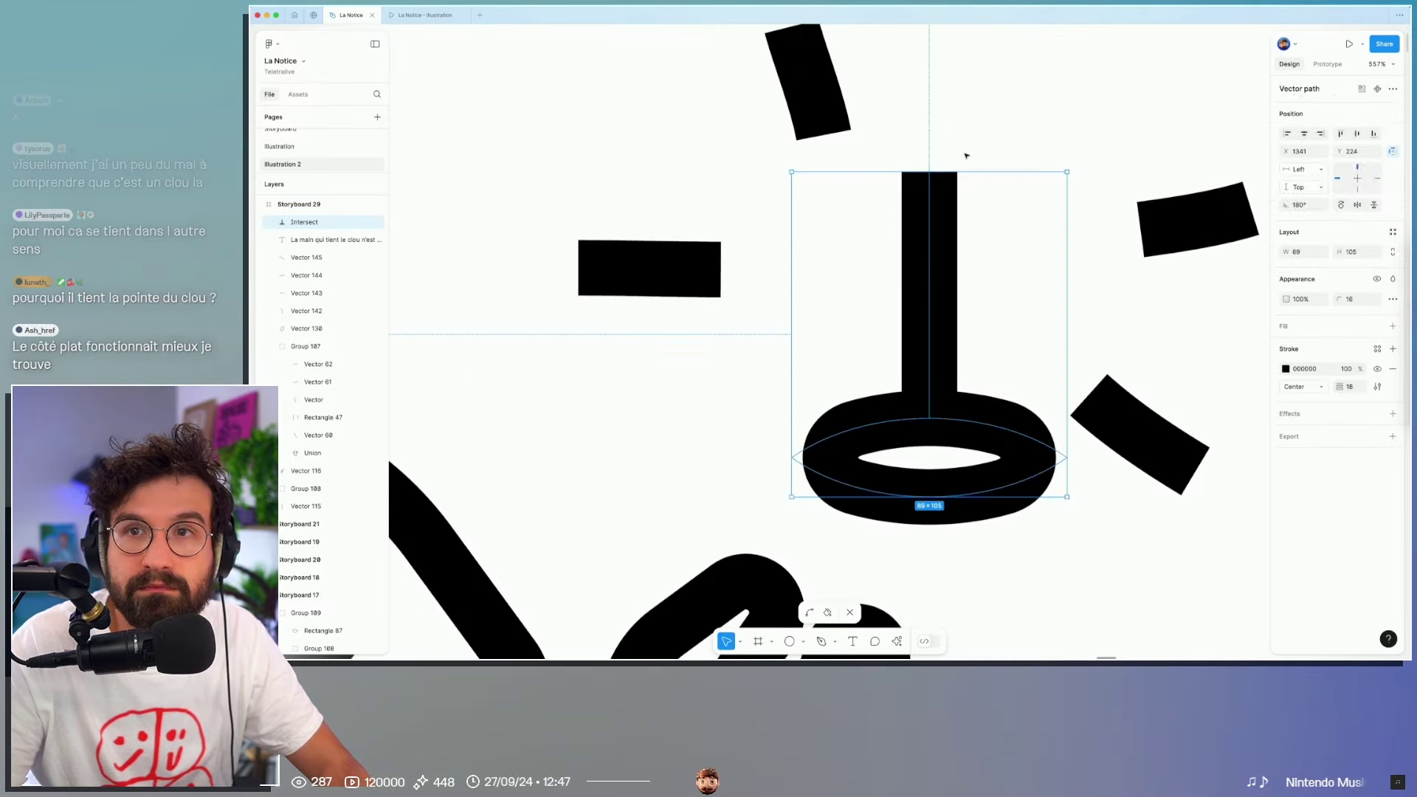
scroll(964, 153, down, 4)
scroll(936, 340, down, 1)
click(935, 340)
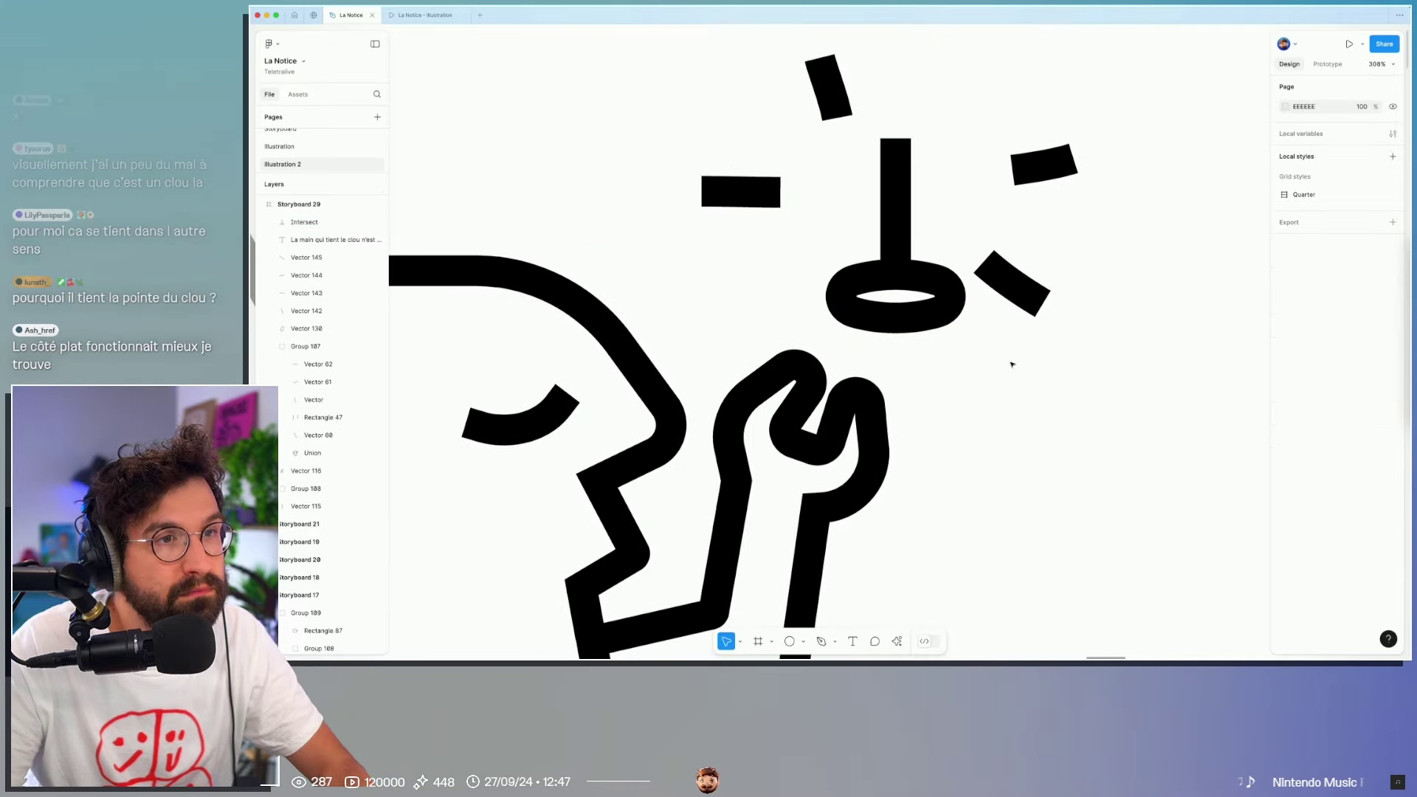
scroll(917, 351, right, 4)
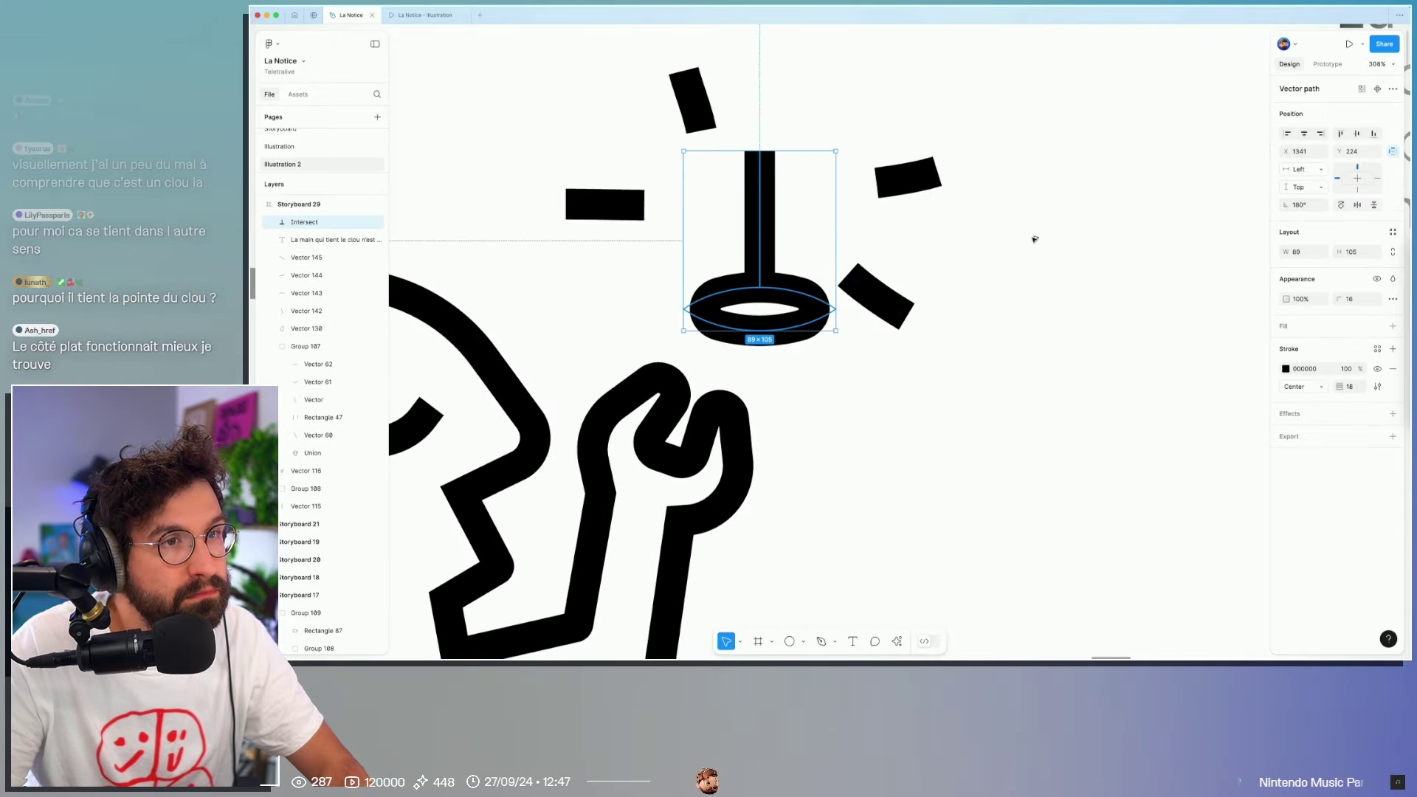
Step: Alt-drag a copy of the nail to the right and delete its ring's bottom point
drag(785, 253, 1063, 250)
double_click(1062, 249)
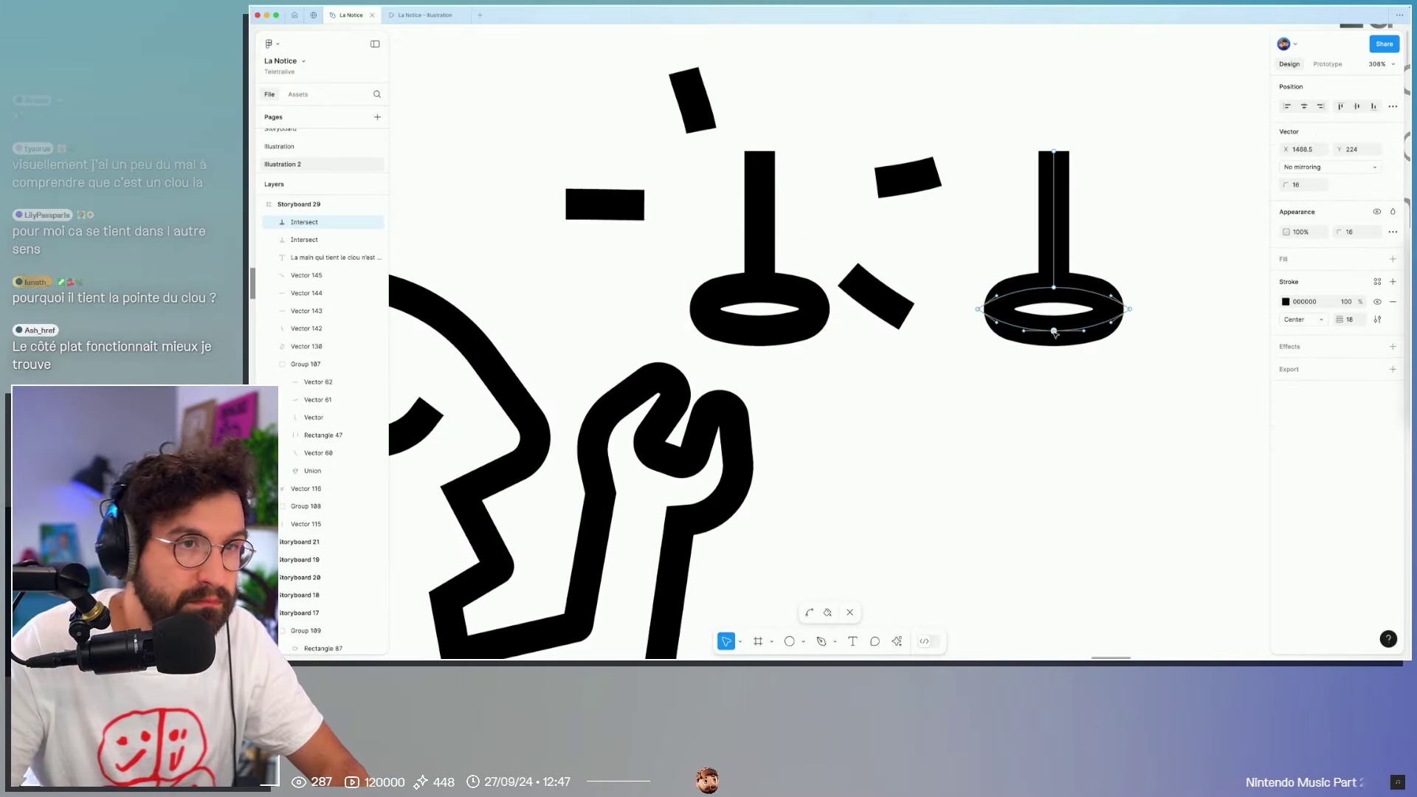
key(Delete)
key(Escape)
click(1077, 385)
Step: Align the remaining arc points' vertical centres so the copy's head becomes a flat bar
click(1082, 303)
double_click(1083, 301)
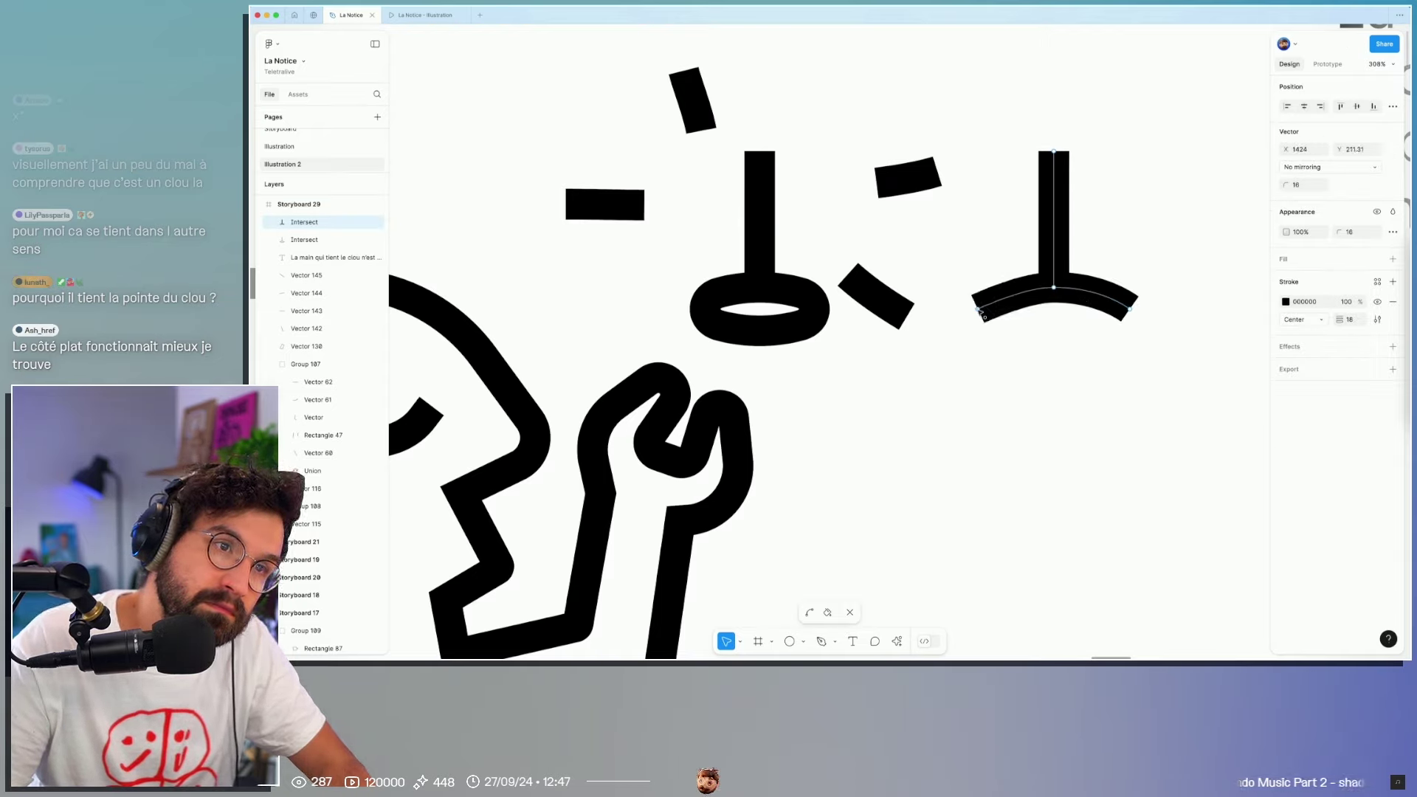
click(1129, 309)
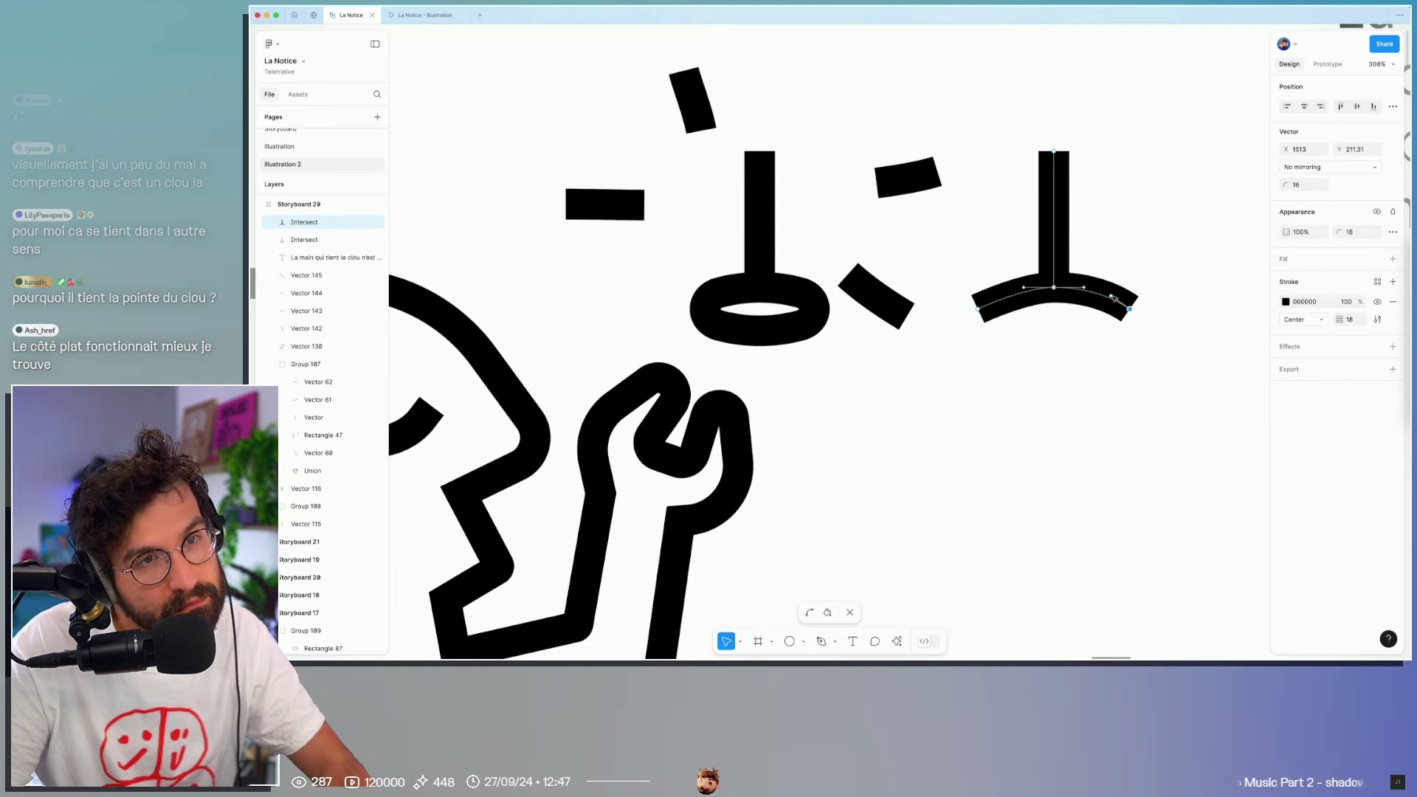
key(Escape)
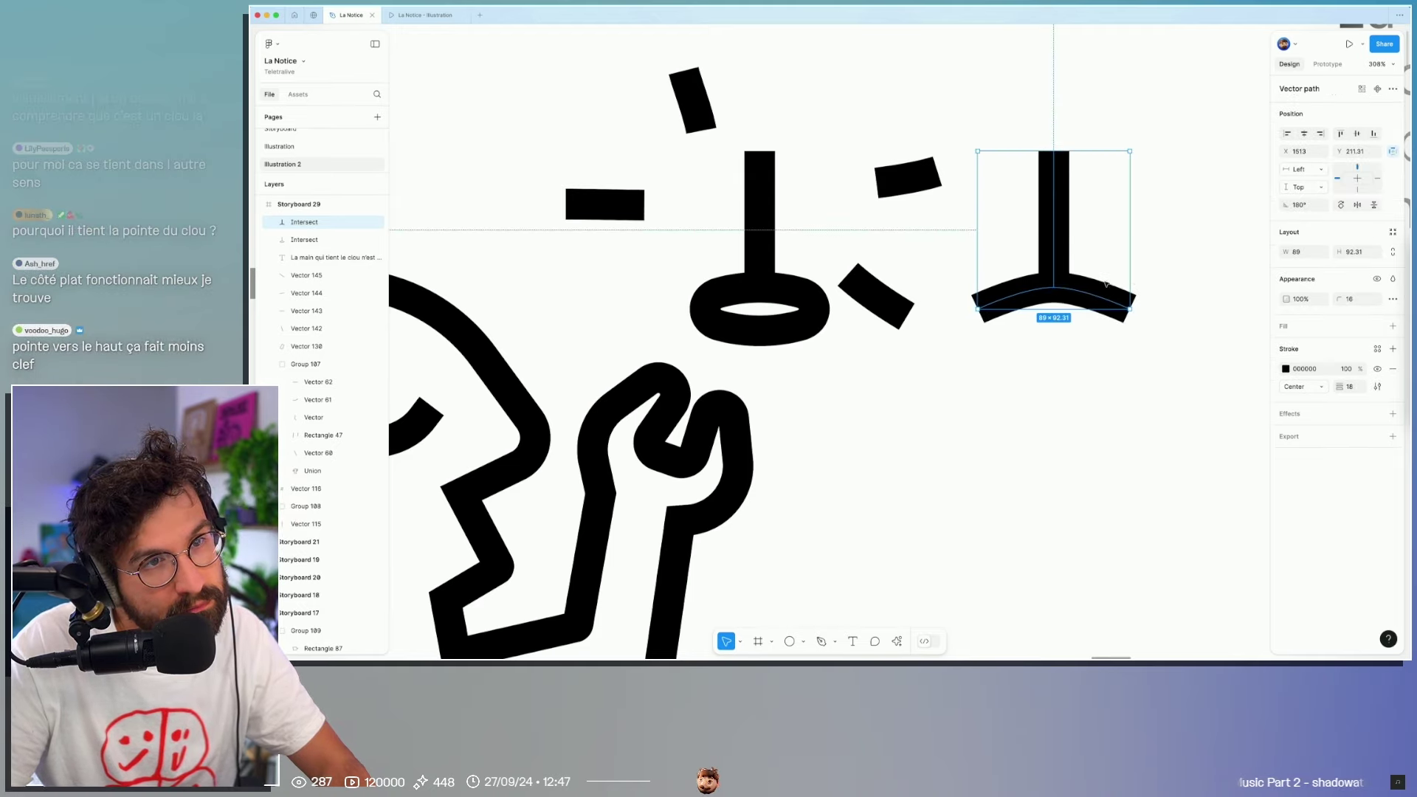
double_click(1054, 293)
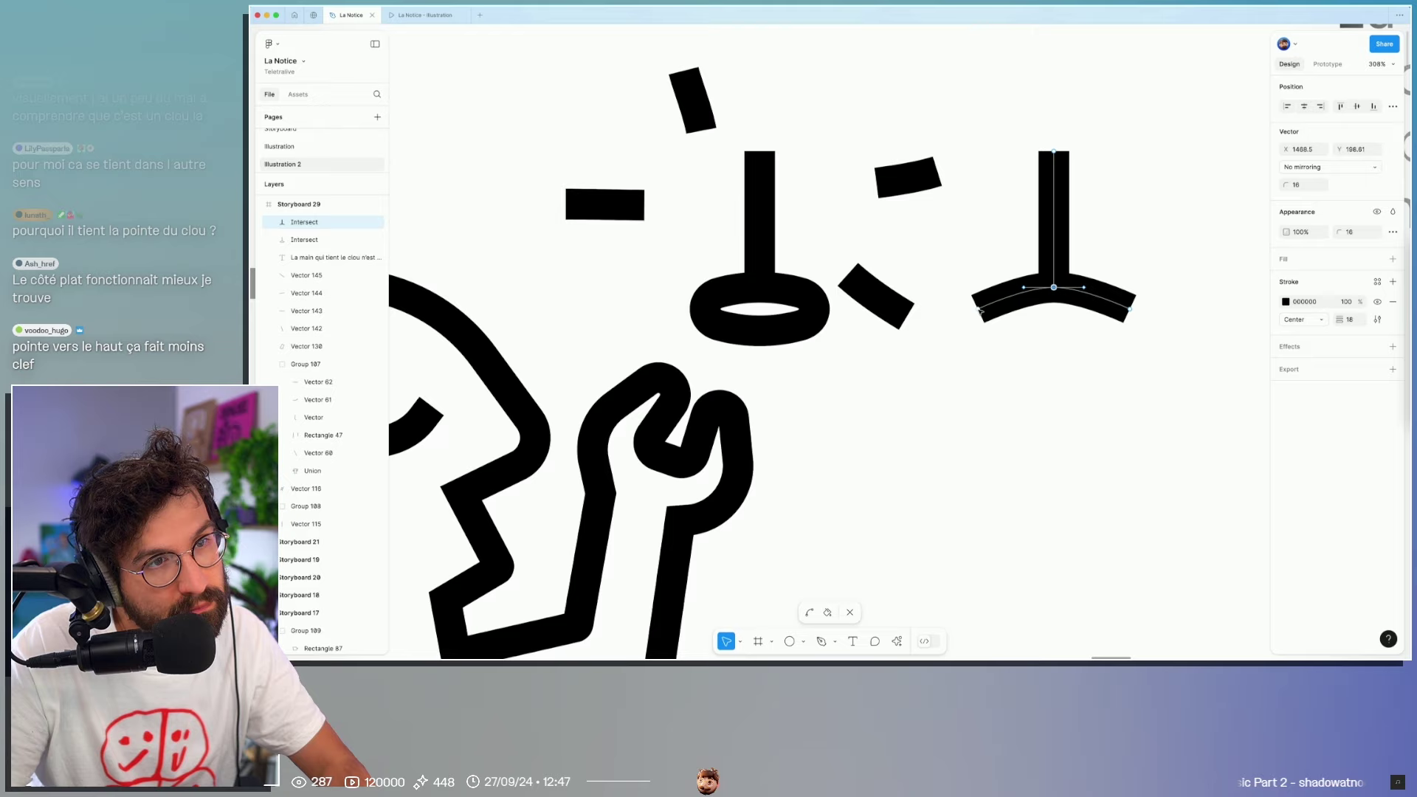
drag(955, 282, 1162, 360)
click(1356, 105)
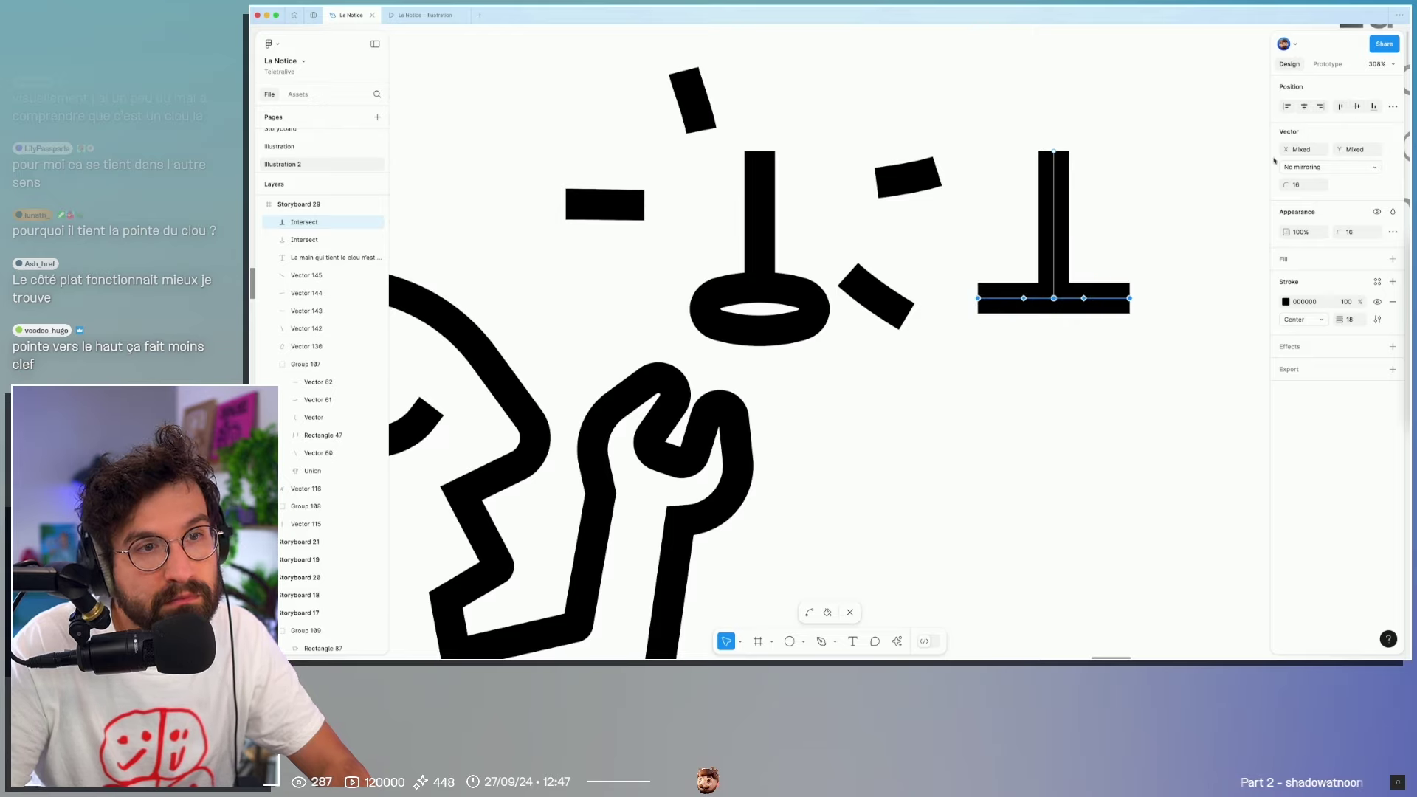
key(Escape)
key(Escape)
Step: Select the left end of the flat-headed nail's bar to check it
click(1059, 175)
double_click(1056, 152)
drag(955, 278, 1026, 366)
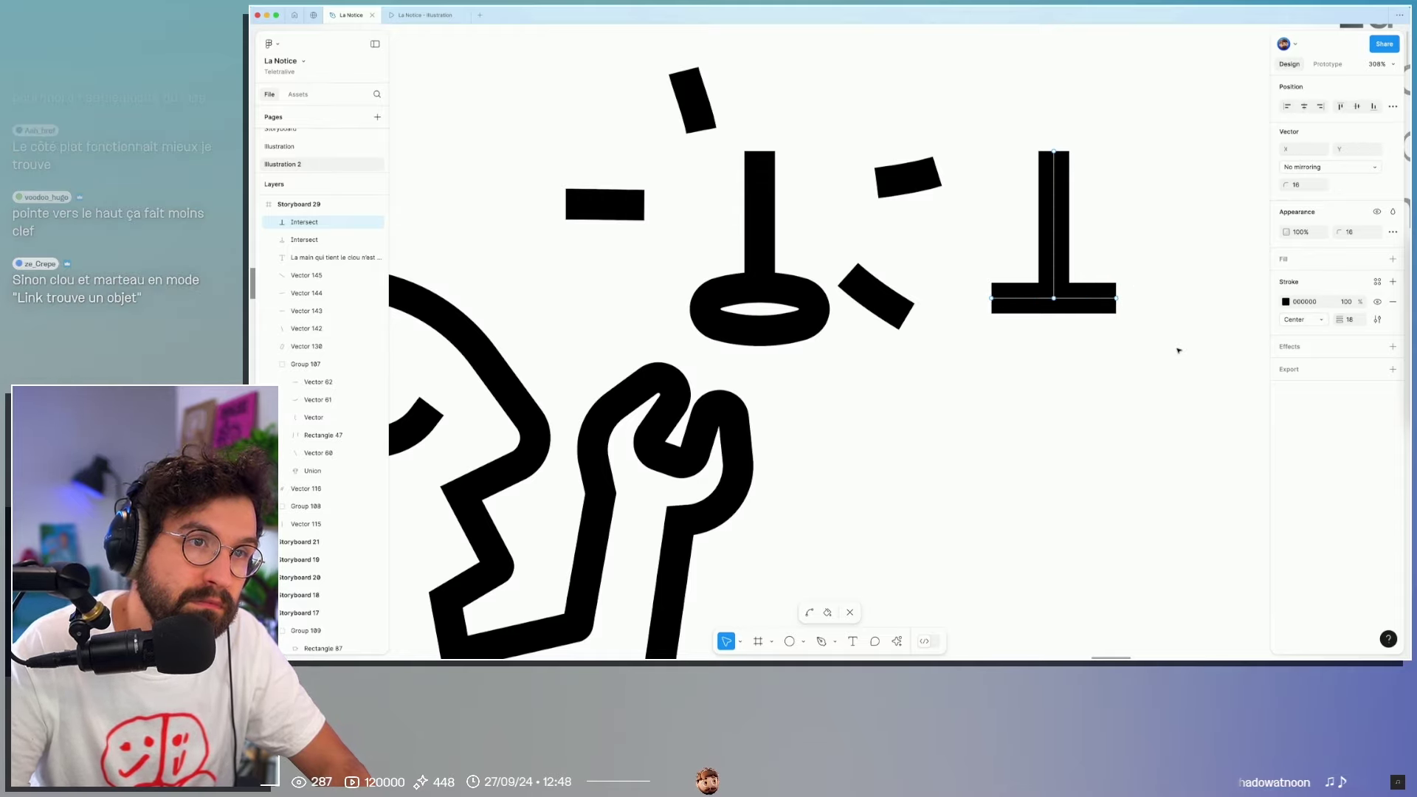
key(Escape)
key(Escape)
scroll(1178, 351, down, 3)
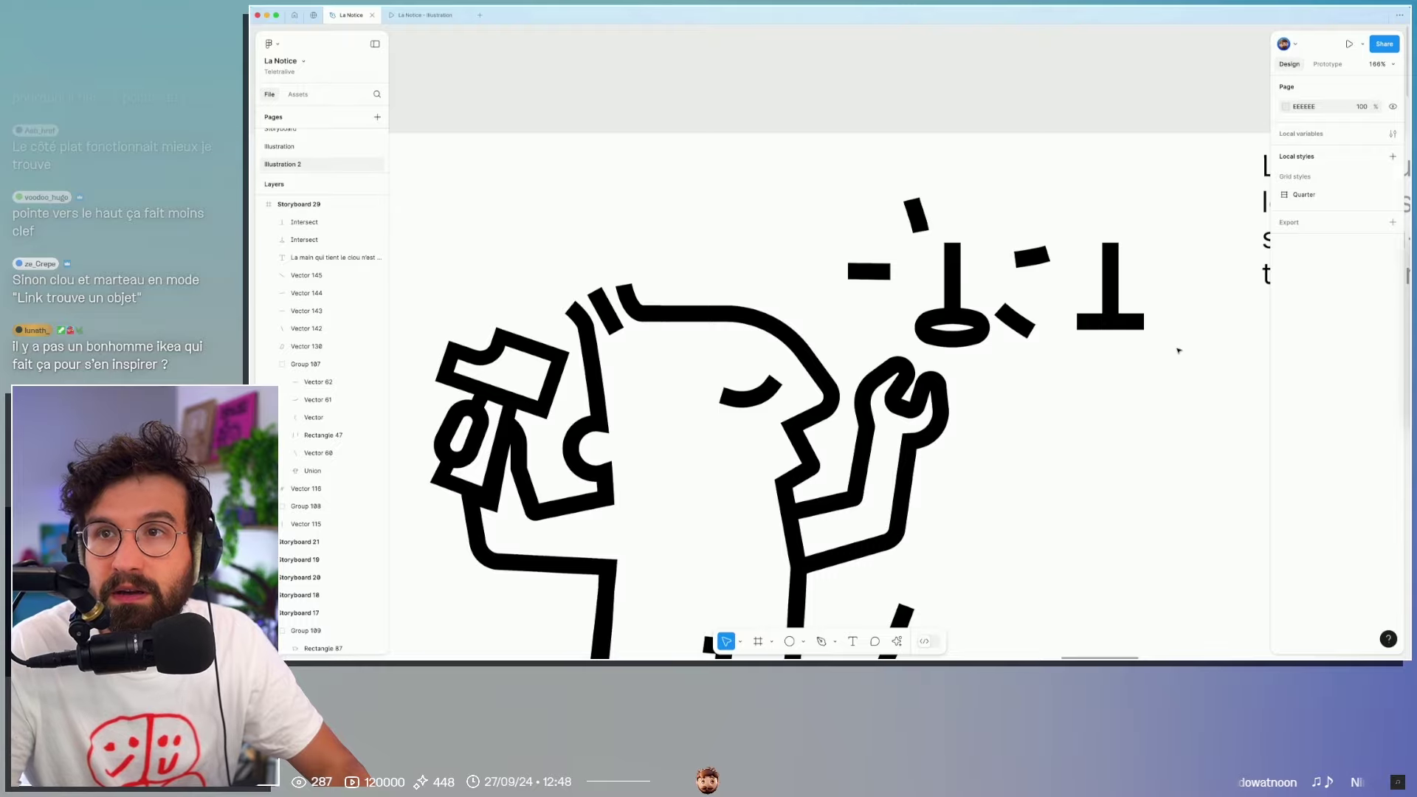
key(super+Tab)
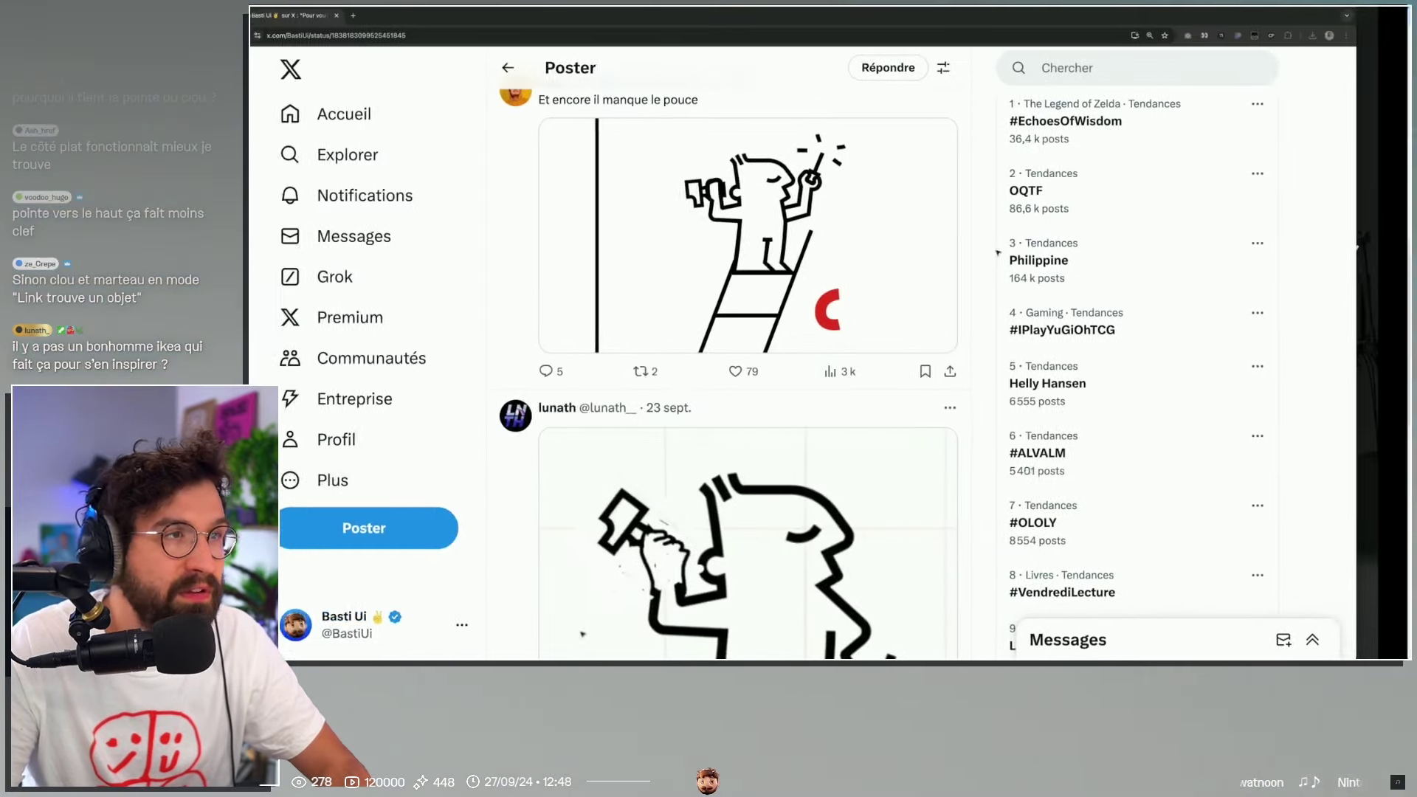
Step: Search 'ikea notice cloud' in a new tab and switch to the Images results
key(super+t)
text(ikea)
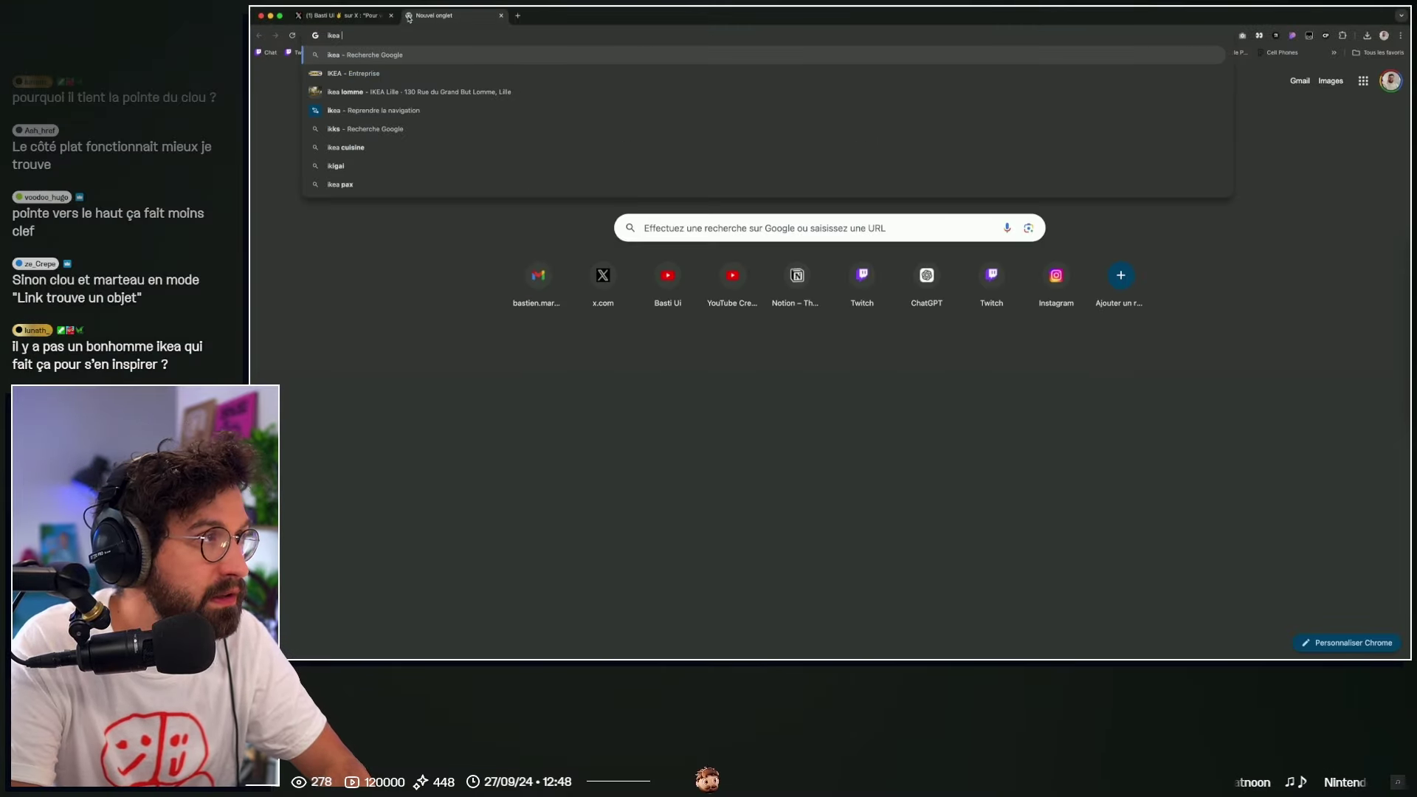
text( notice cloud)
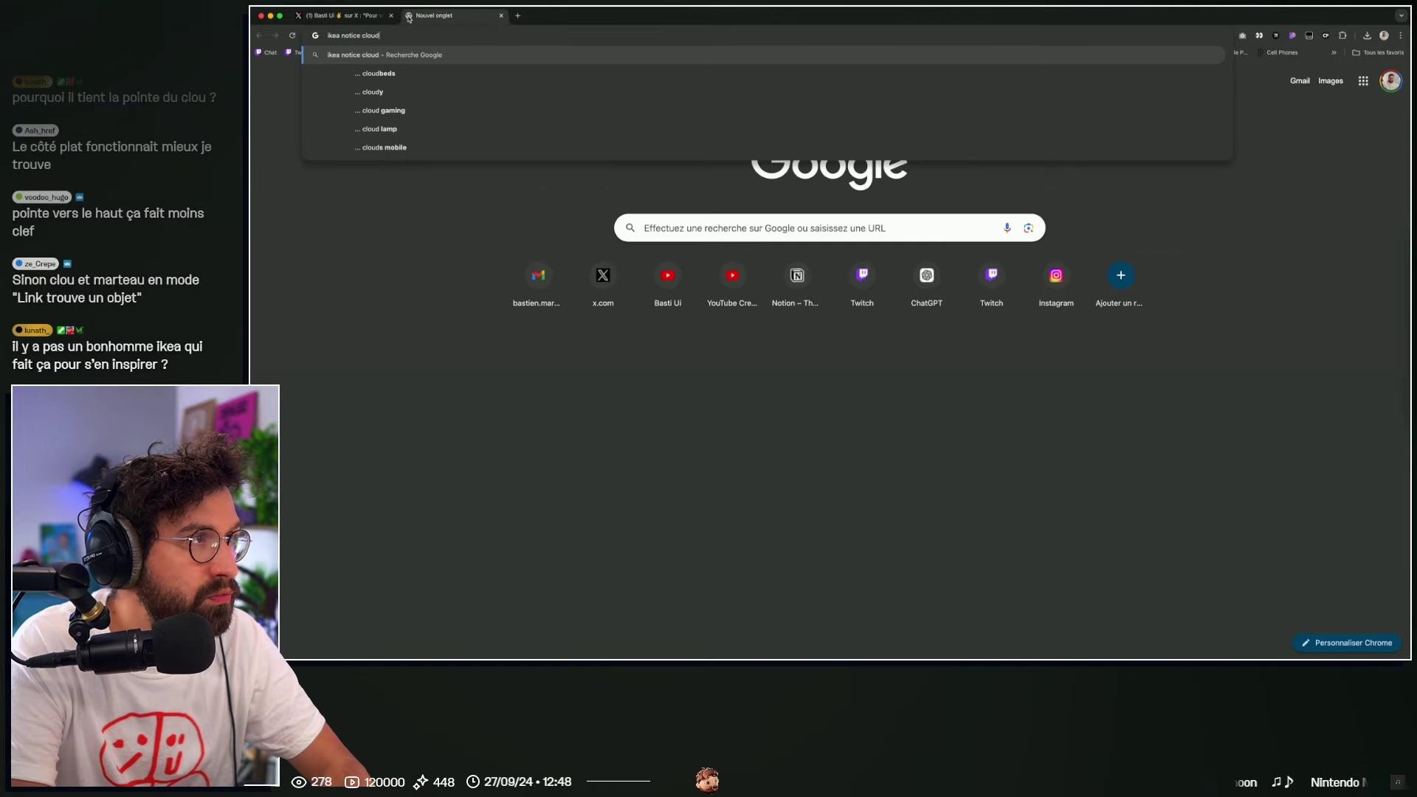
key(Return)
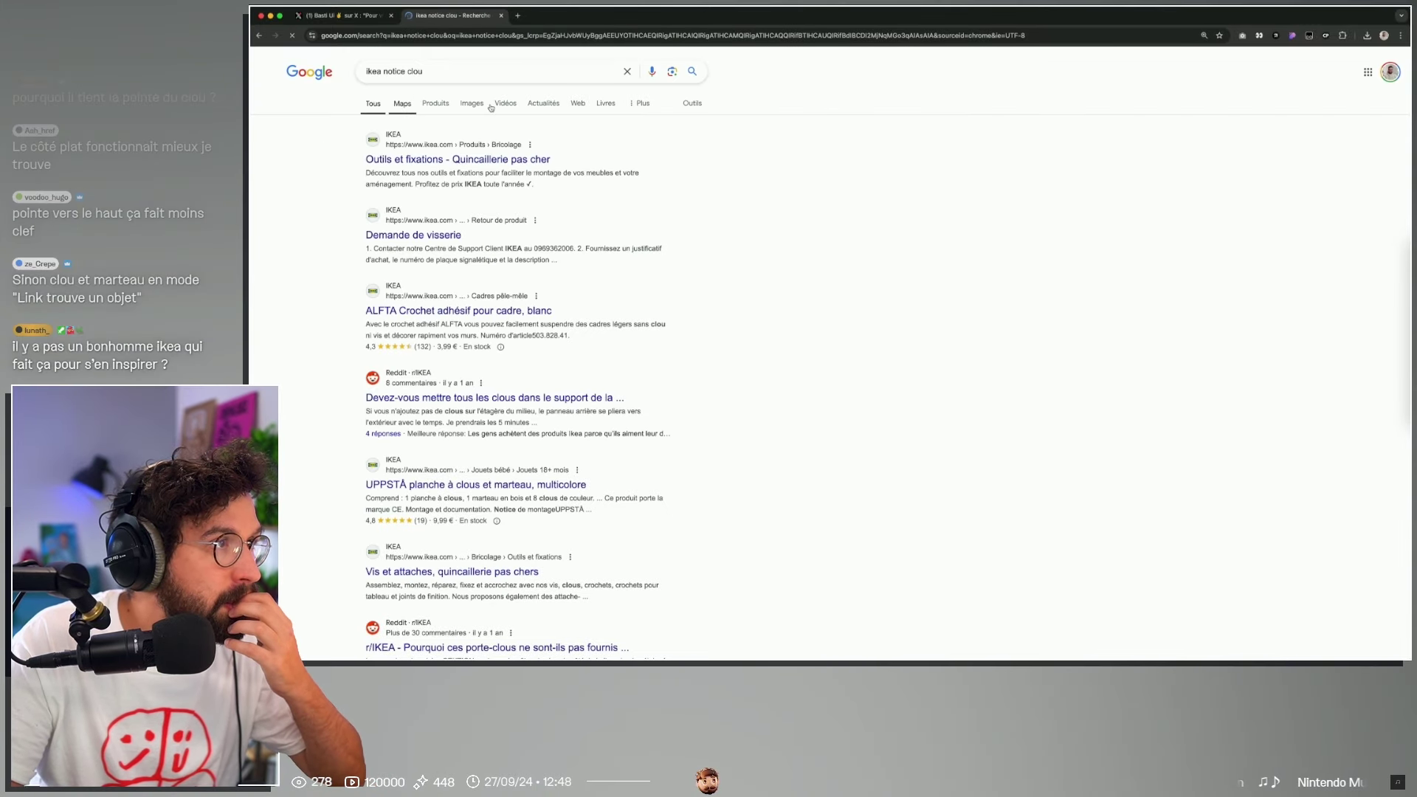
click(491, 108)
click(444, 107)
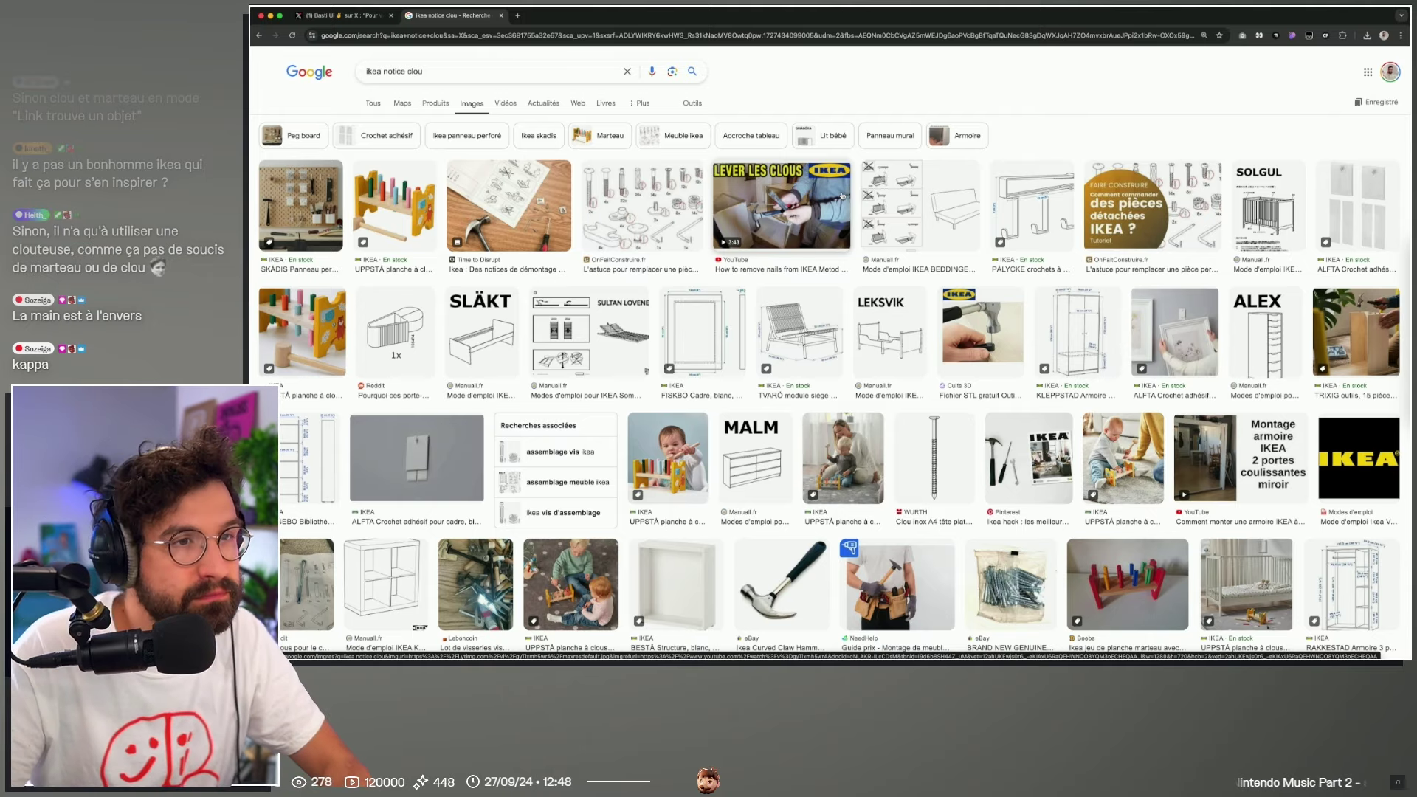
Step: Open the BEDDINGE manual result preview and zoom the page in
click(923, 206)
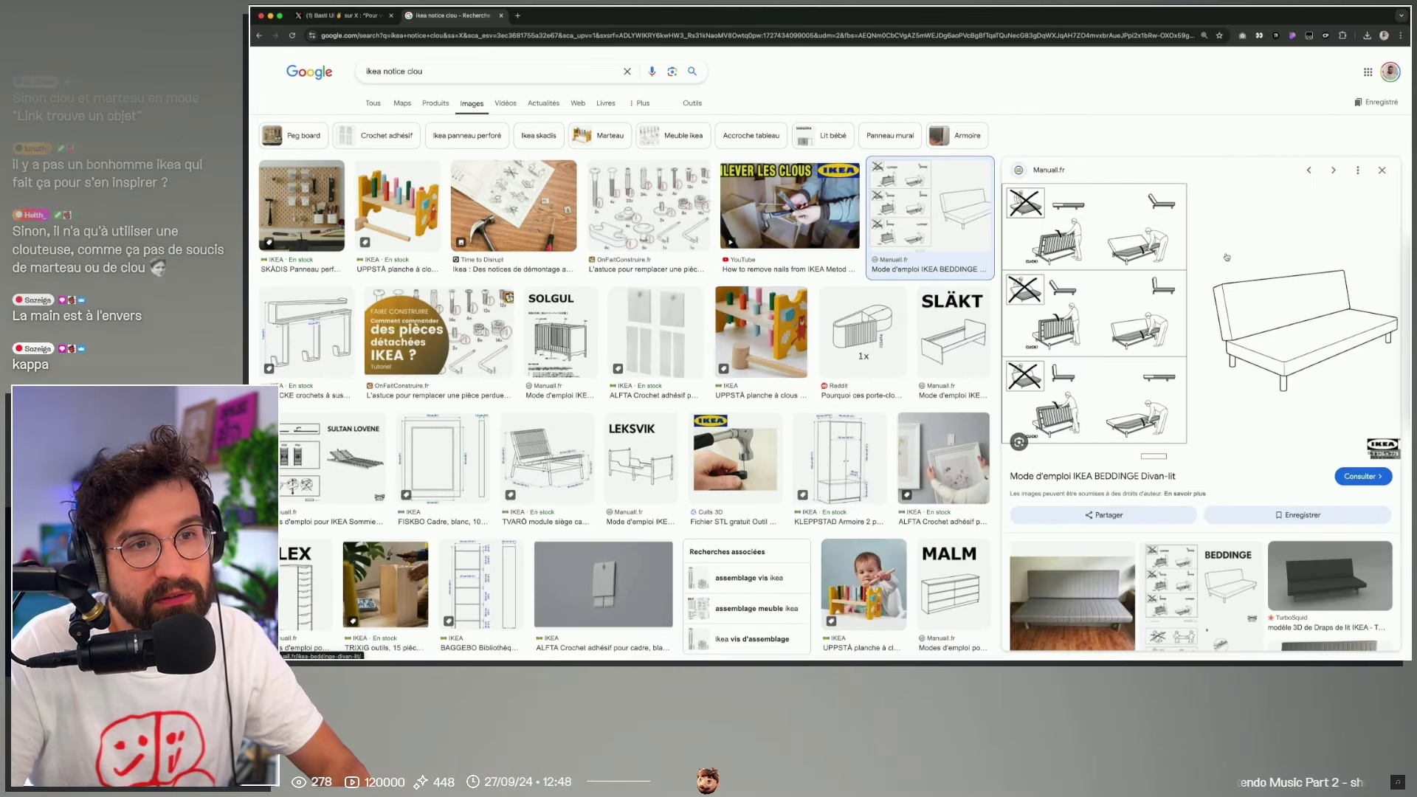
key(ctrl+plus)
scroll(450, 408, down, 3)
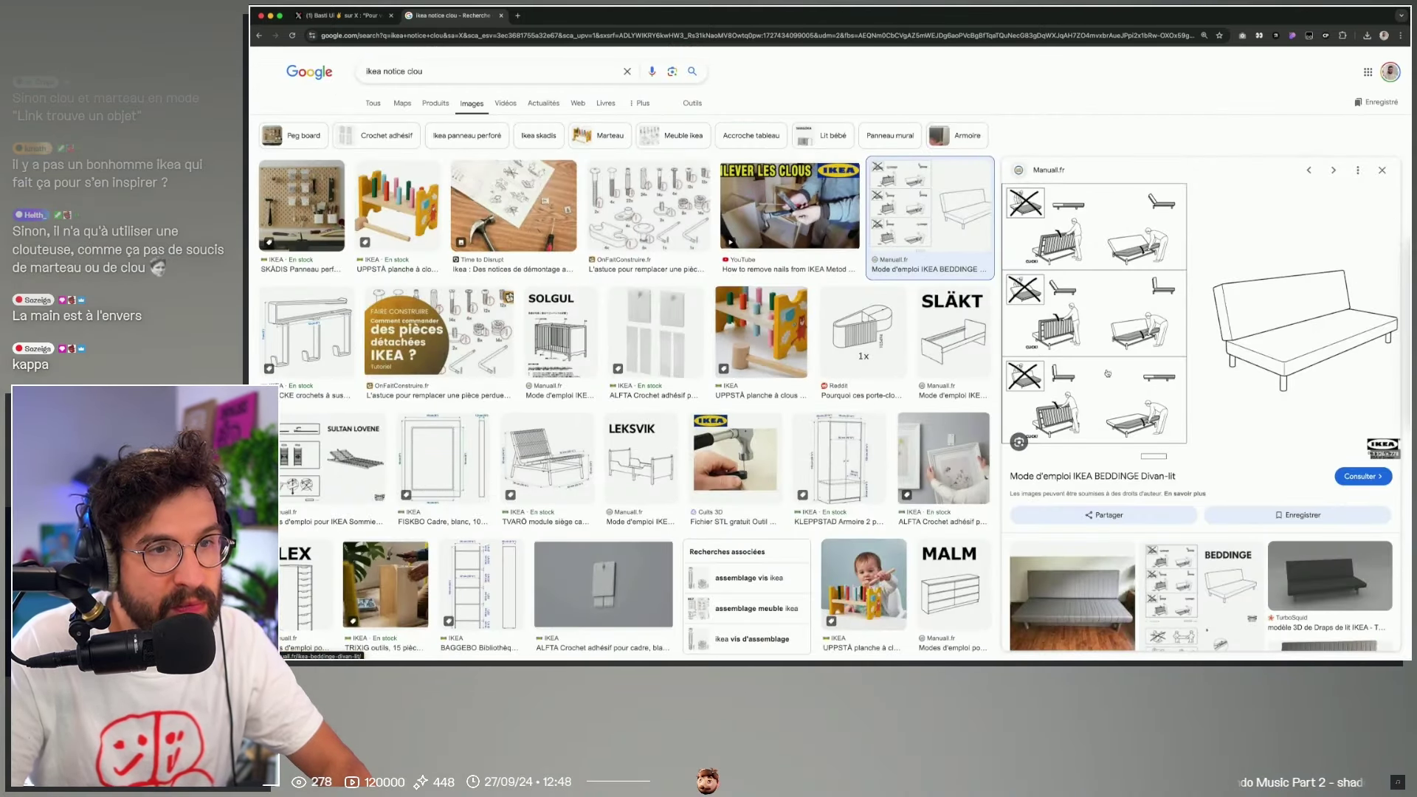
scroll(450, 408, down, 1)
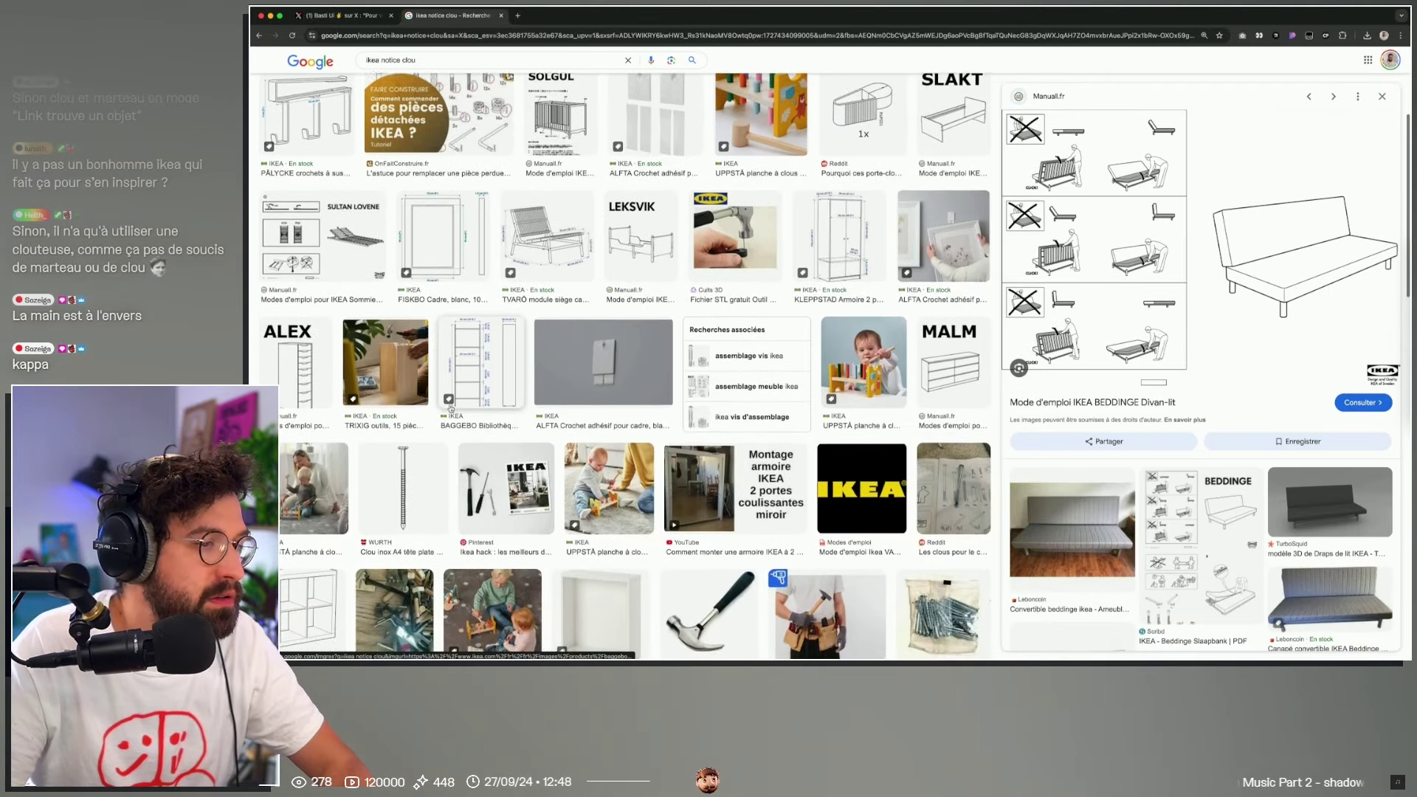
scroll(450, 408, down, 3)
Step: Browse the Scribd BEDDINGE manual preview, then open the 'assemblage vis ikea' related results
click(1199, 550)
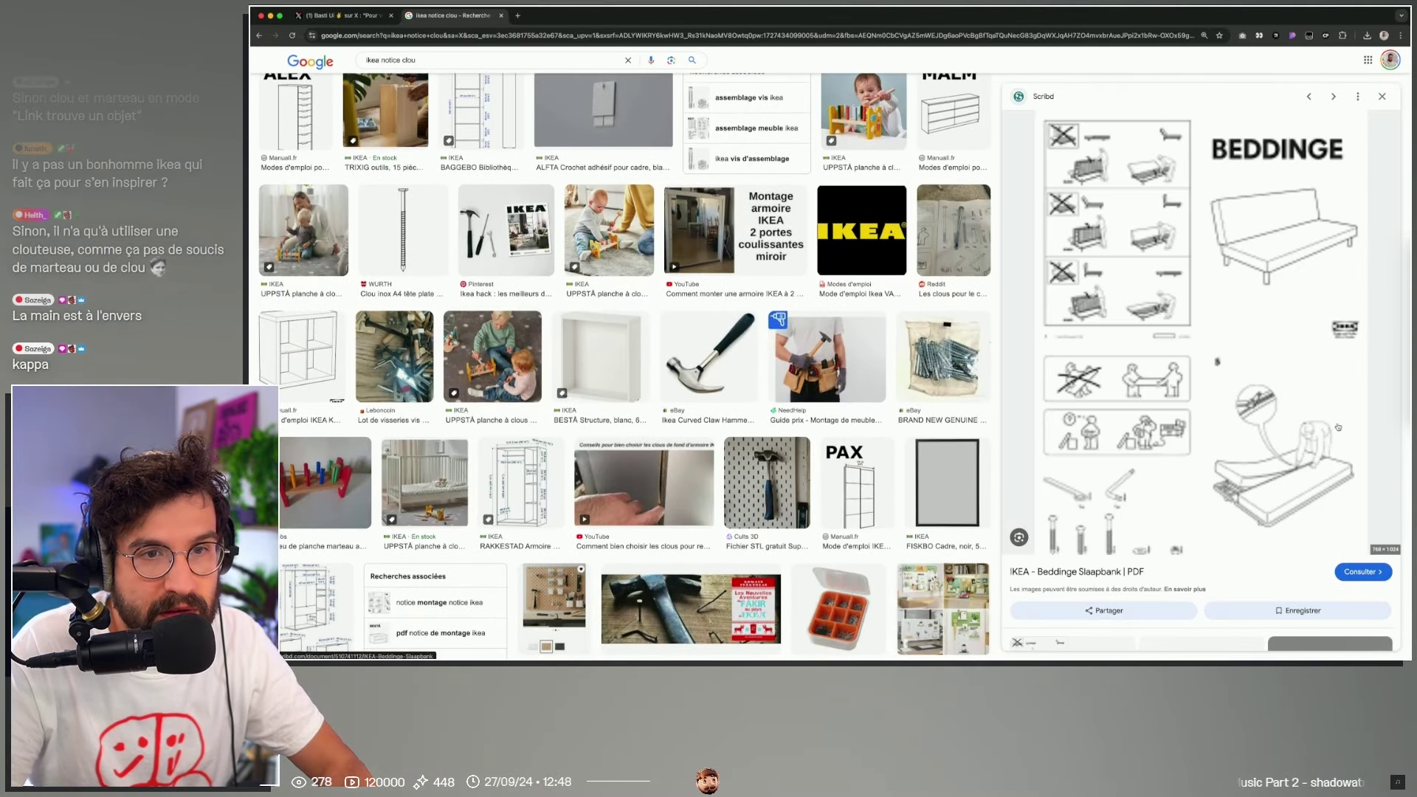
scroll(1047, 415, up, 5)
scroll(1047, 414, left, 2)
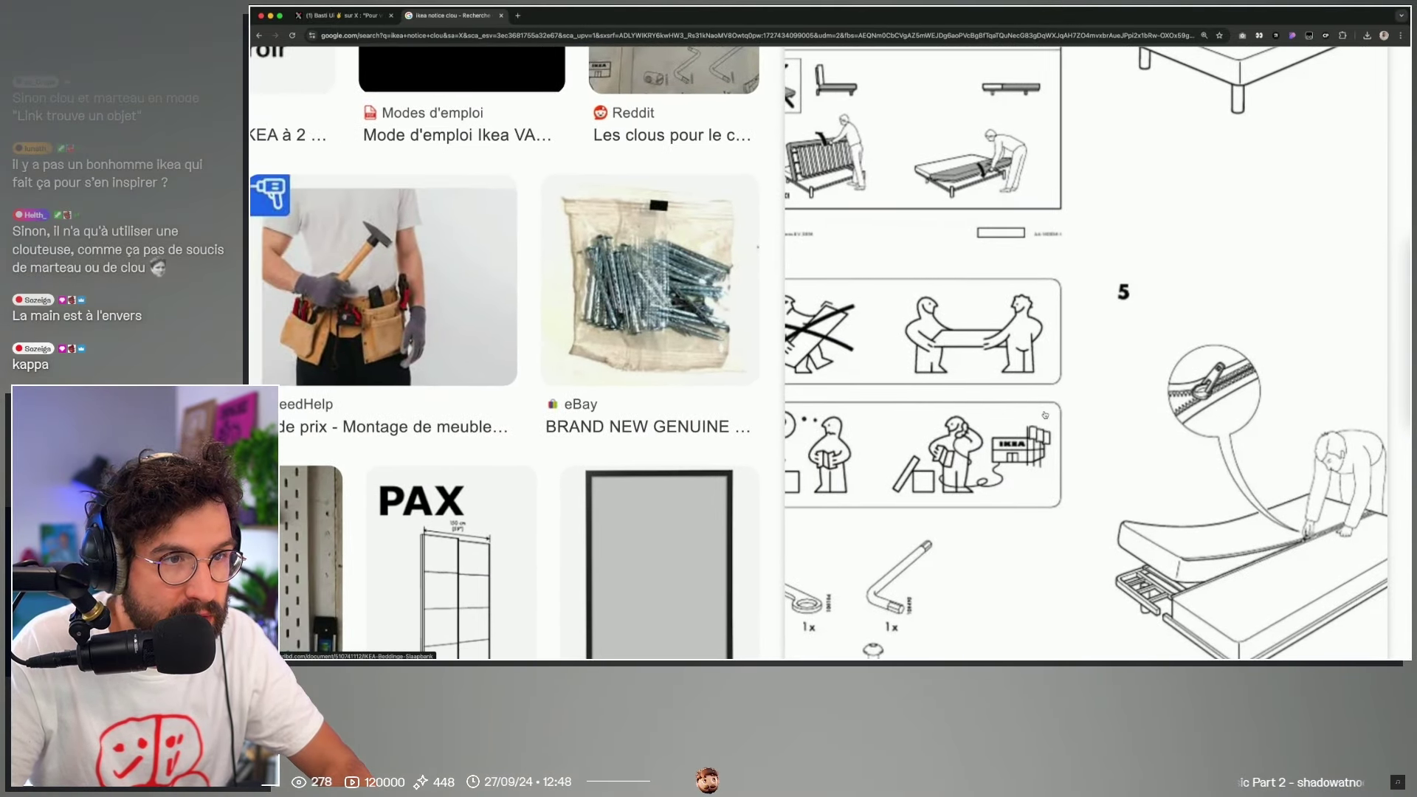
scroll(978, 459, right, 1)
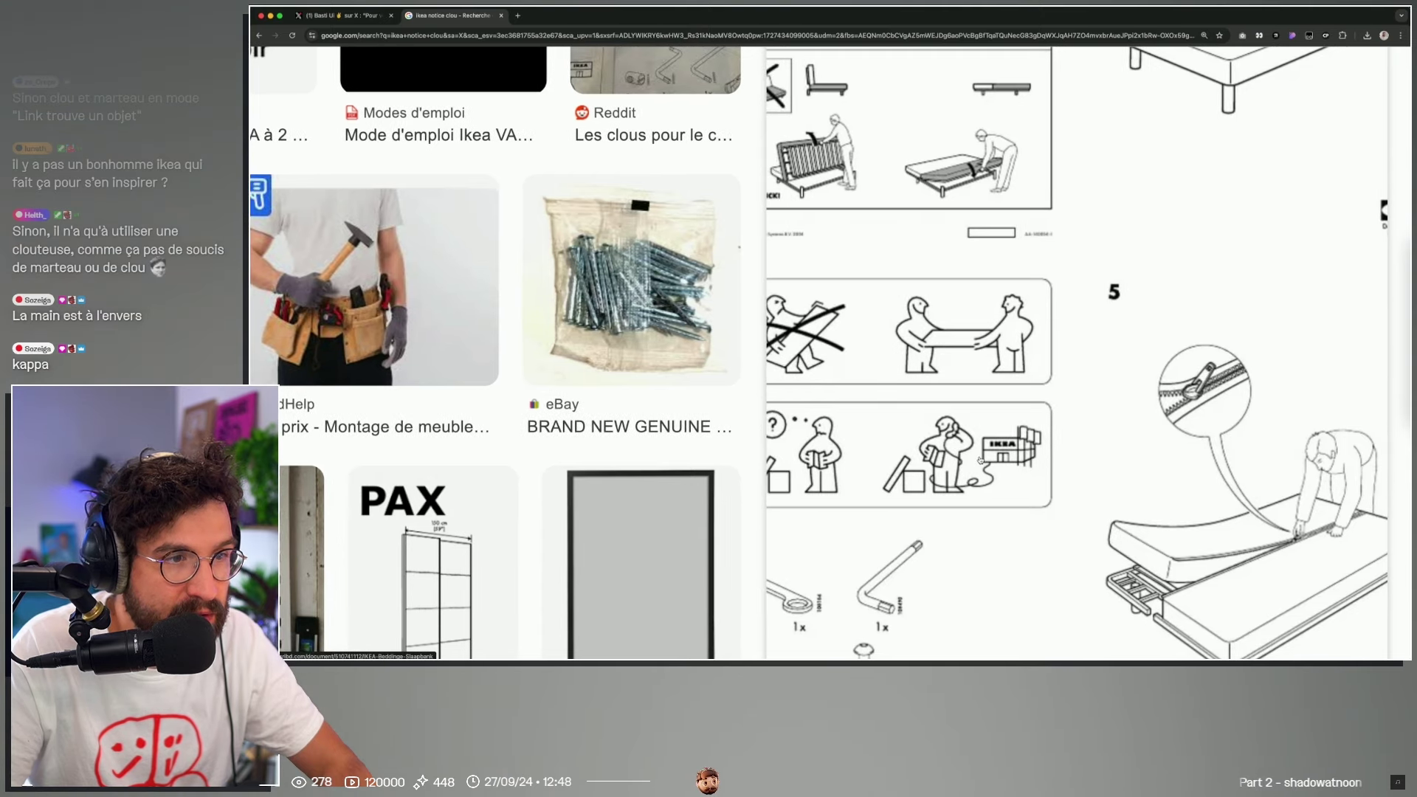
scroll(979, 460, right, 3)
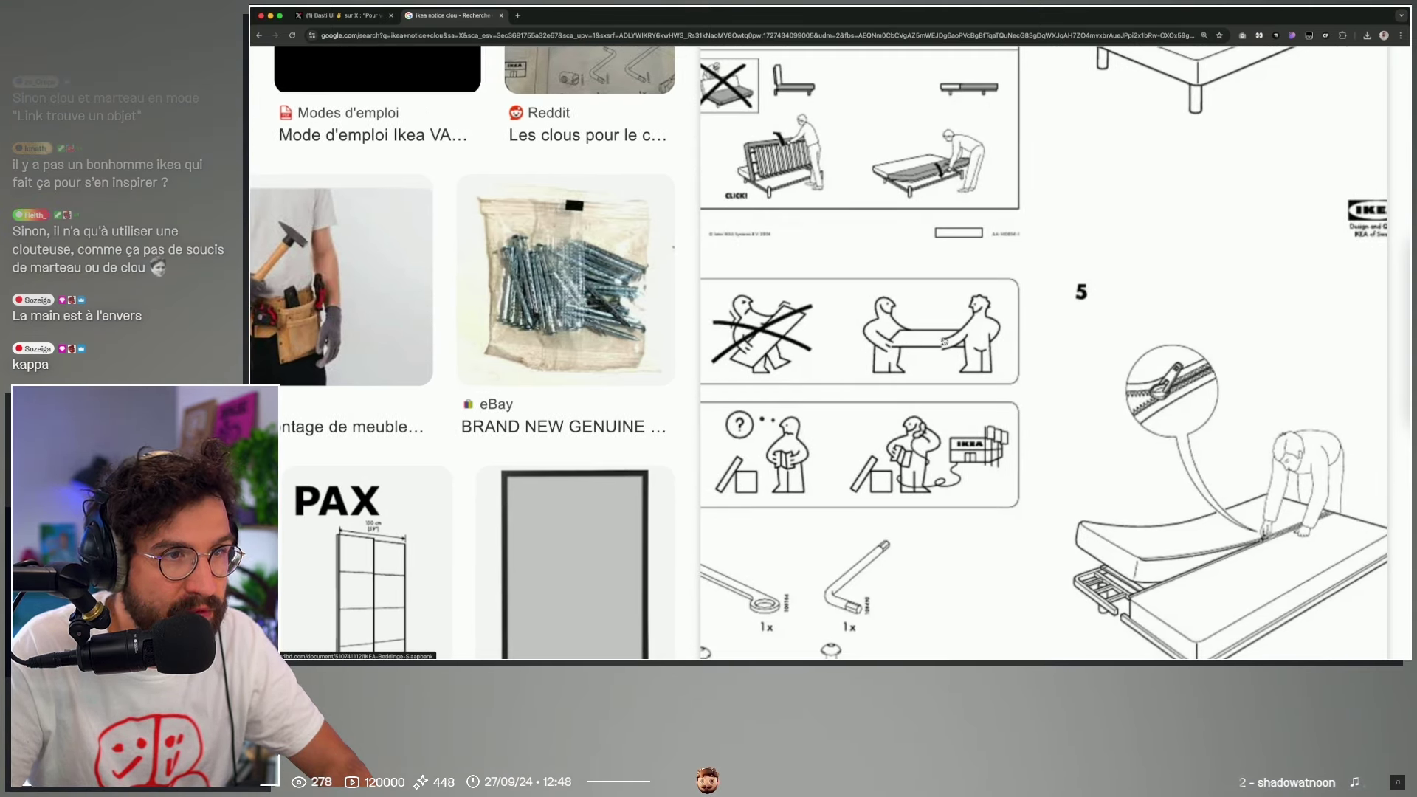
scroll(943, 341, up, 2)
scroll(1047, 433, down, 5)
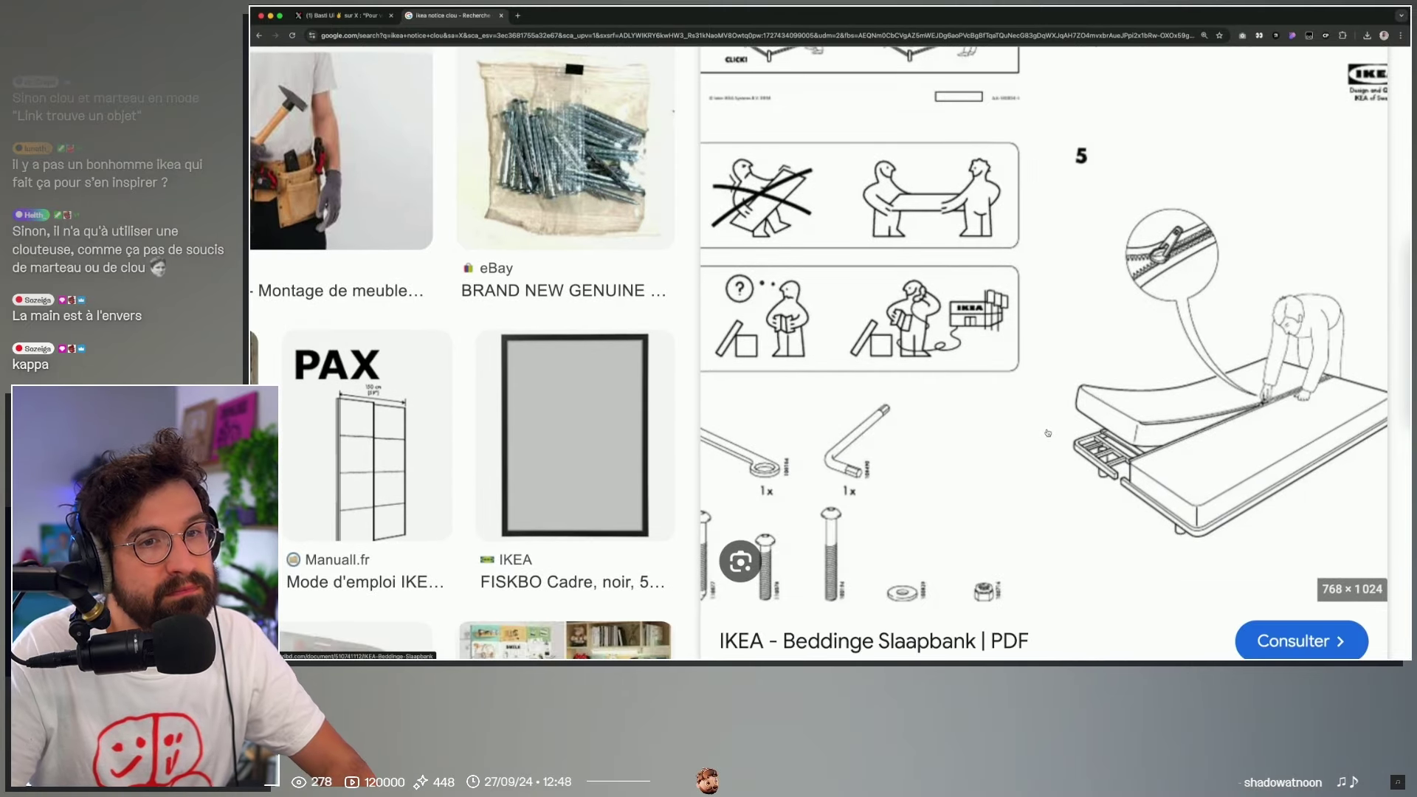
scroll(1047, 433, down, 2)
scroll(885, 442, down, 5)
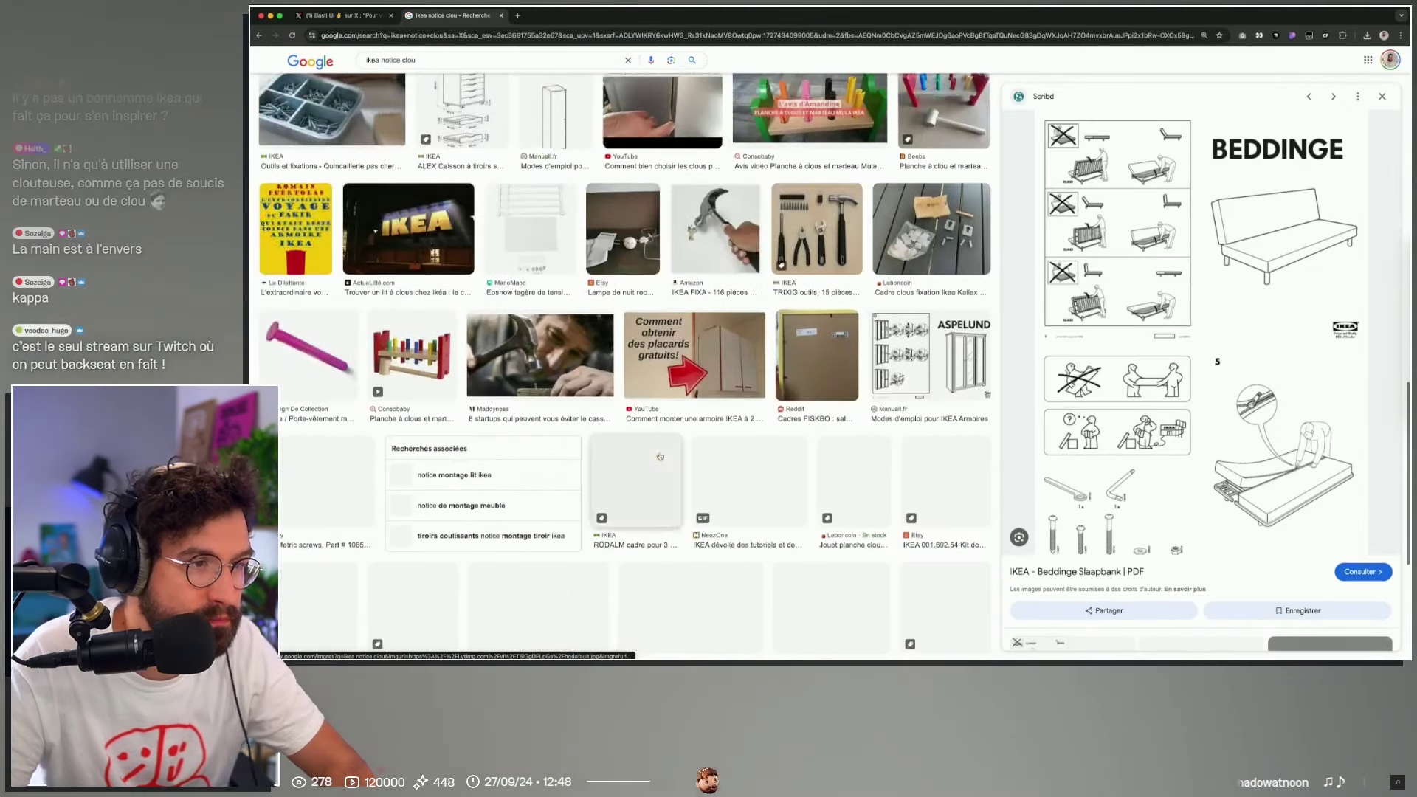
scroll(660, 456, down, 4)
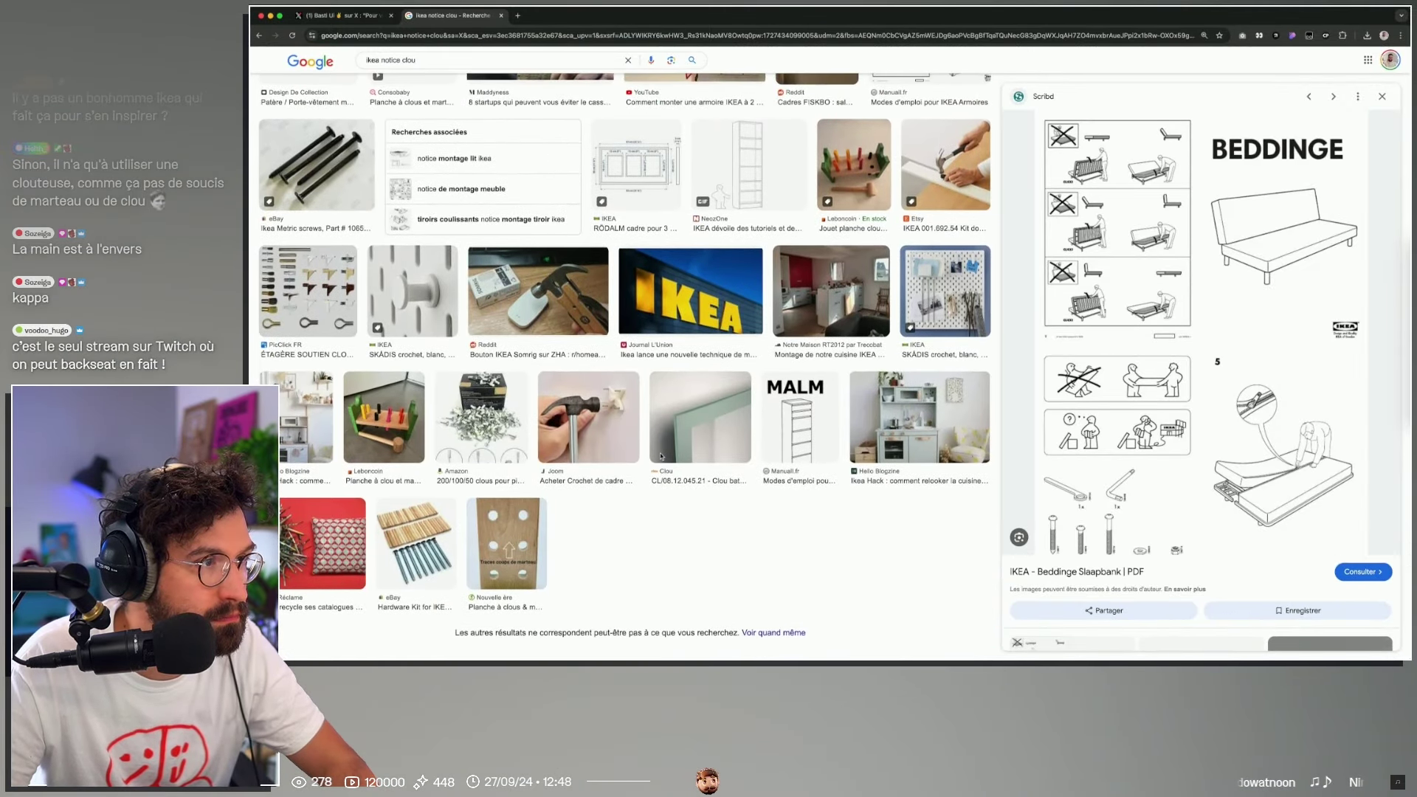
scroll(661, 456, up, 5)
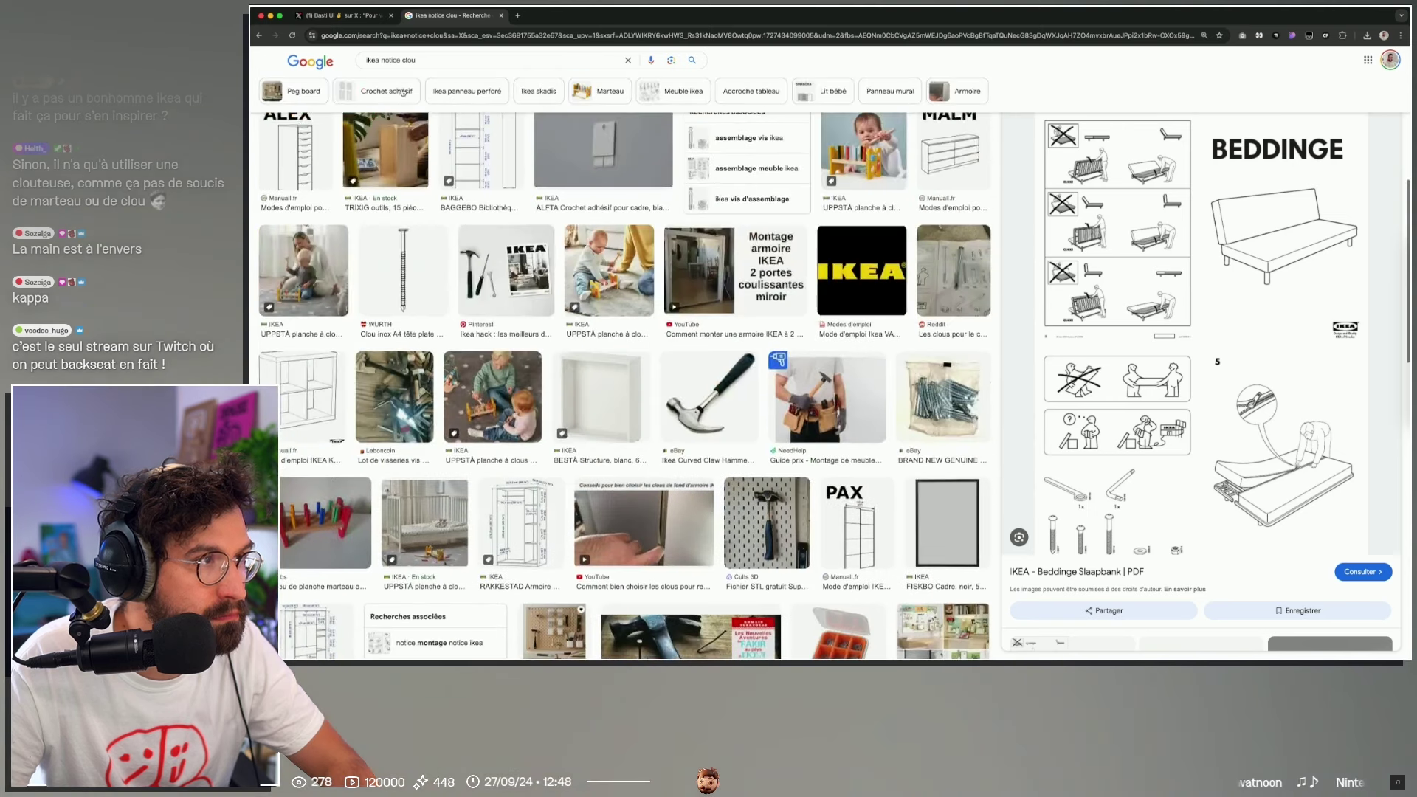
click(749, 138)
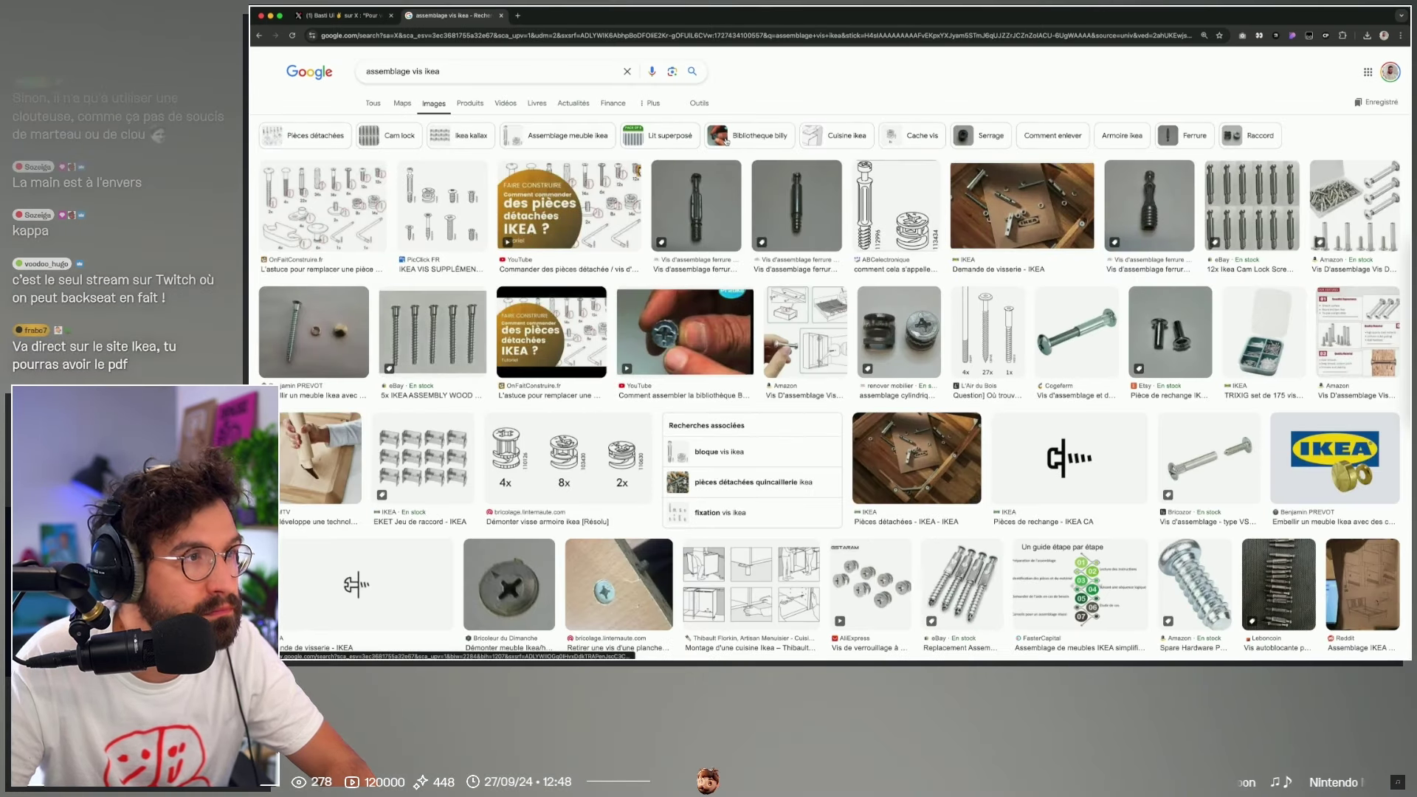
Step: Search images for 'notice ikea' and preview the first assembly-manual image
scroll(650, 295, down, 2)
scroll(596, 454, down, 5)
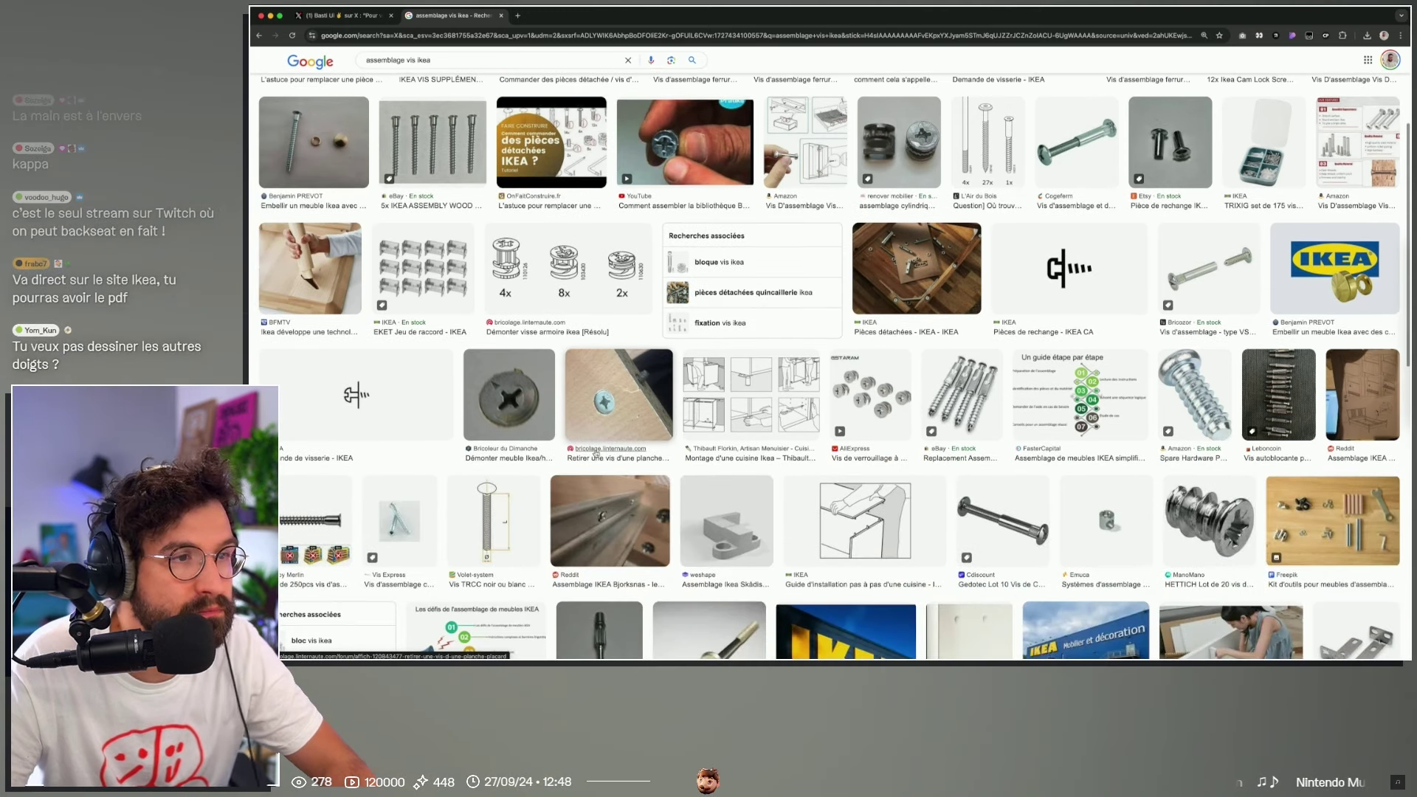
scroll(597, 454, down, 1)
triple_click(442, 59)
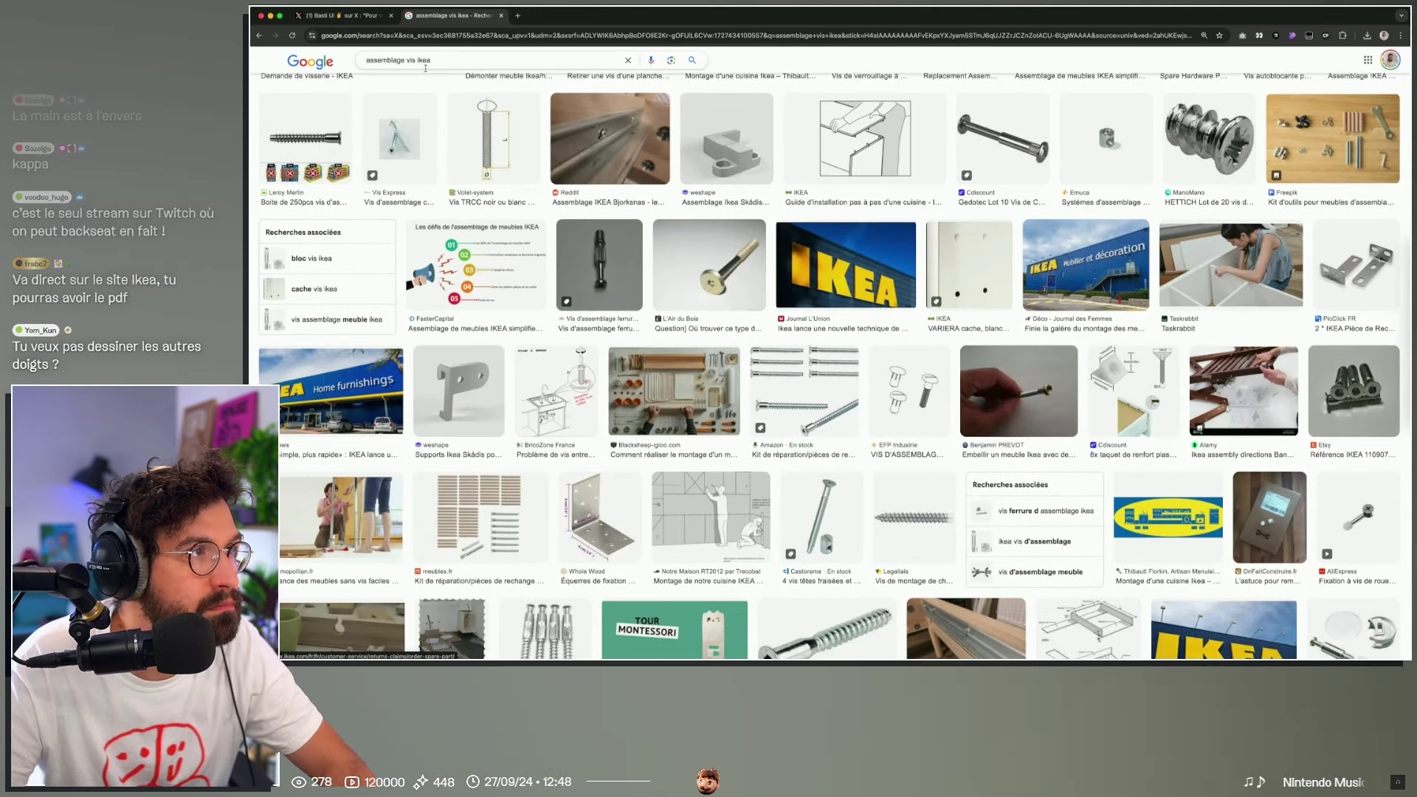
text(notice ikea)
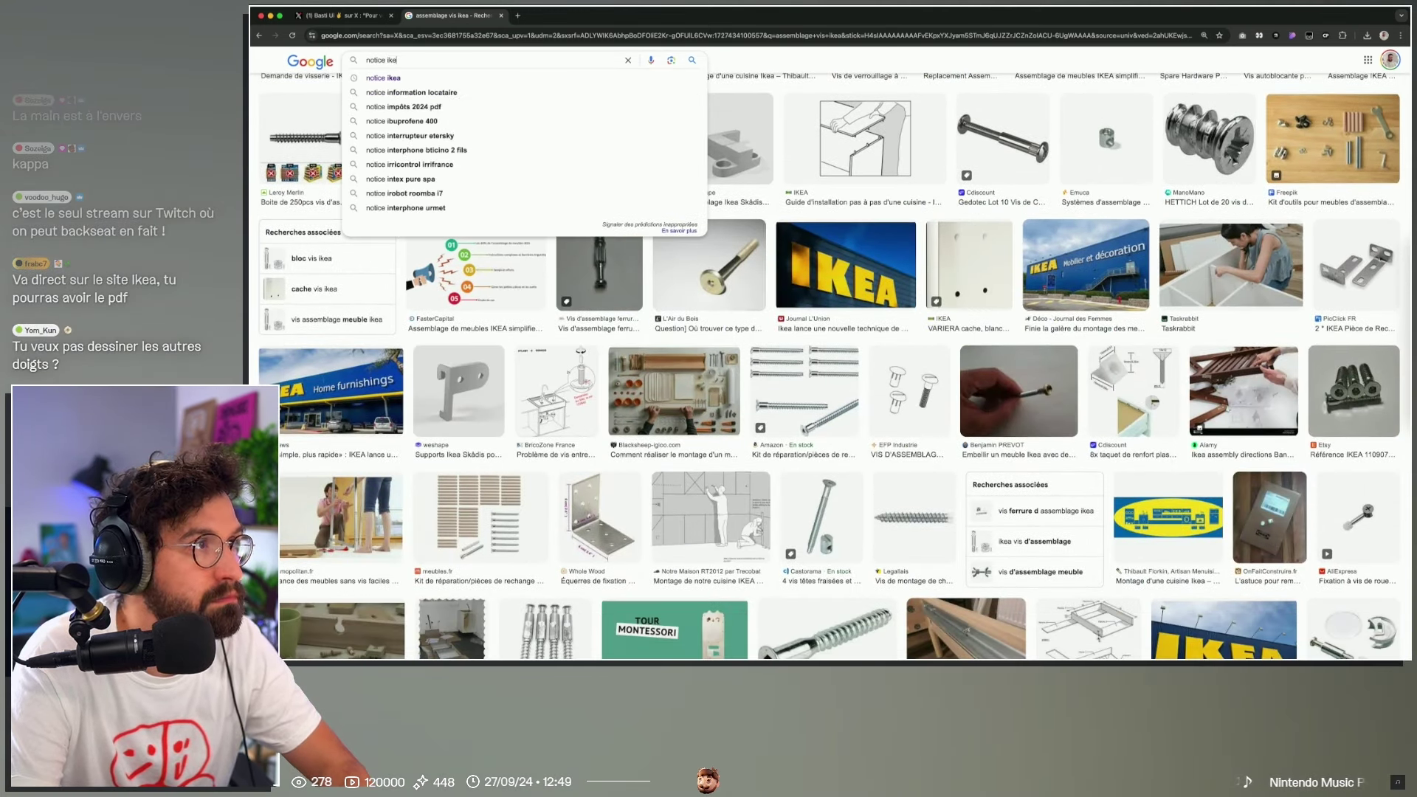
key(Return)
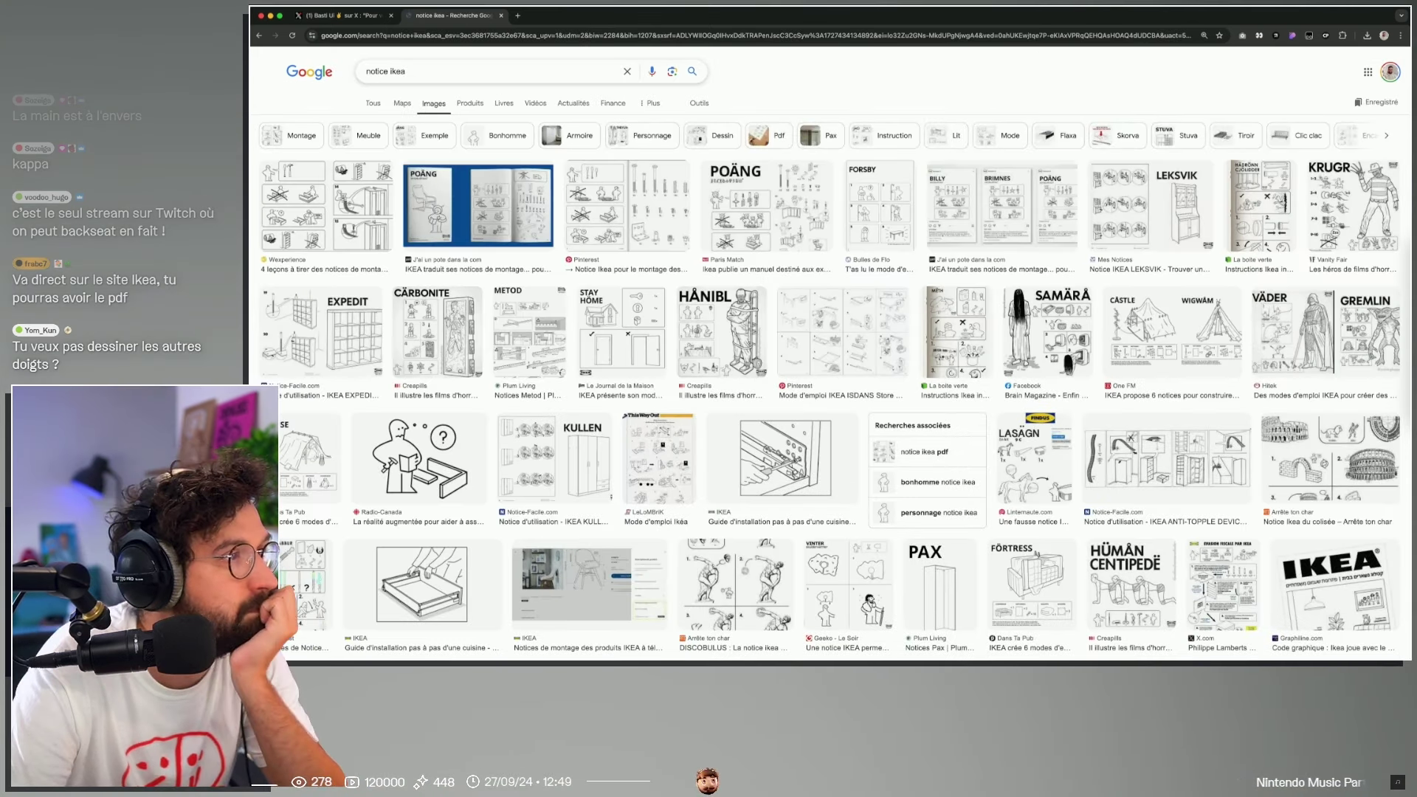
click(334, 206)
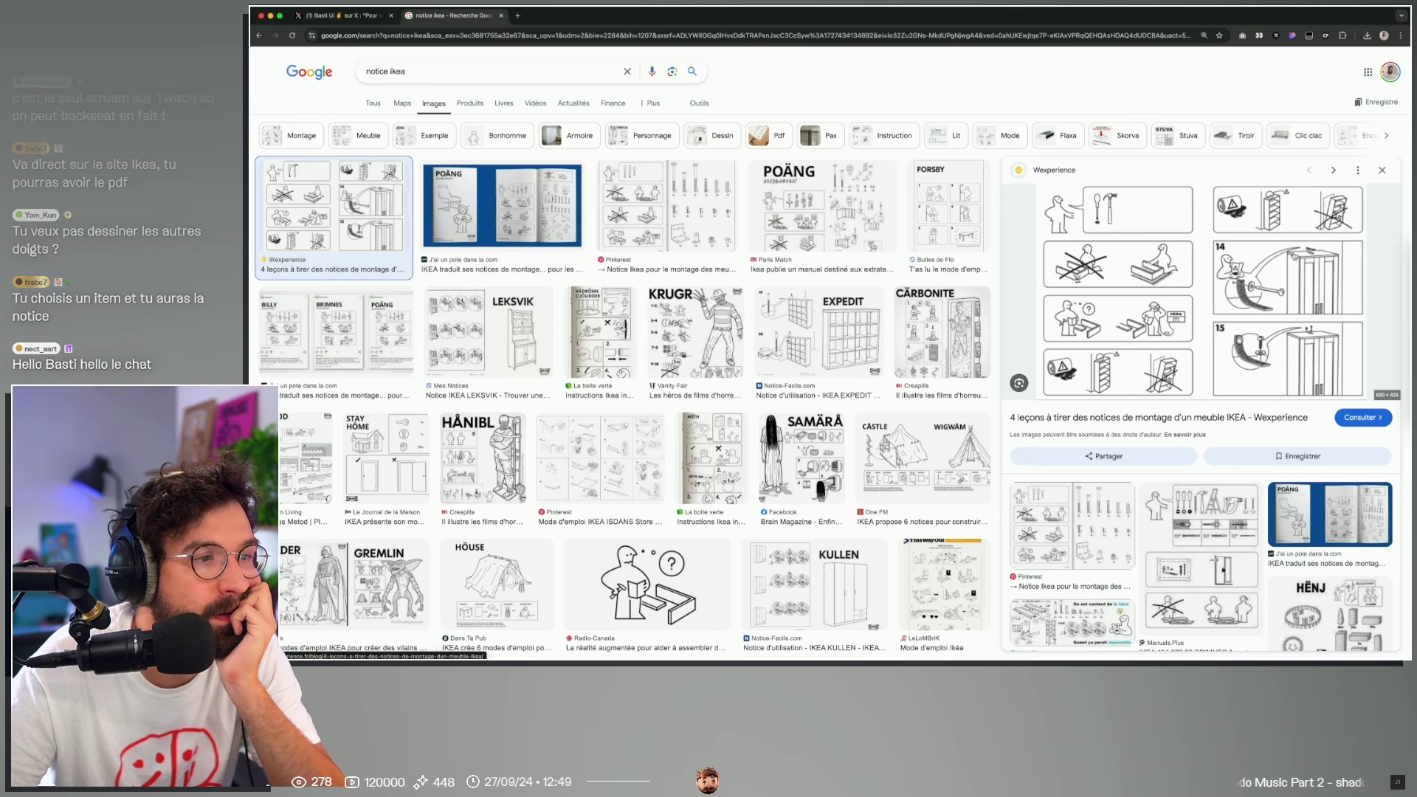
Step: Preview the Radio-Canada, STAY HOME, CÄRBONITE and MËTH parody IKEA manual images in turn
click(648, 587)
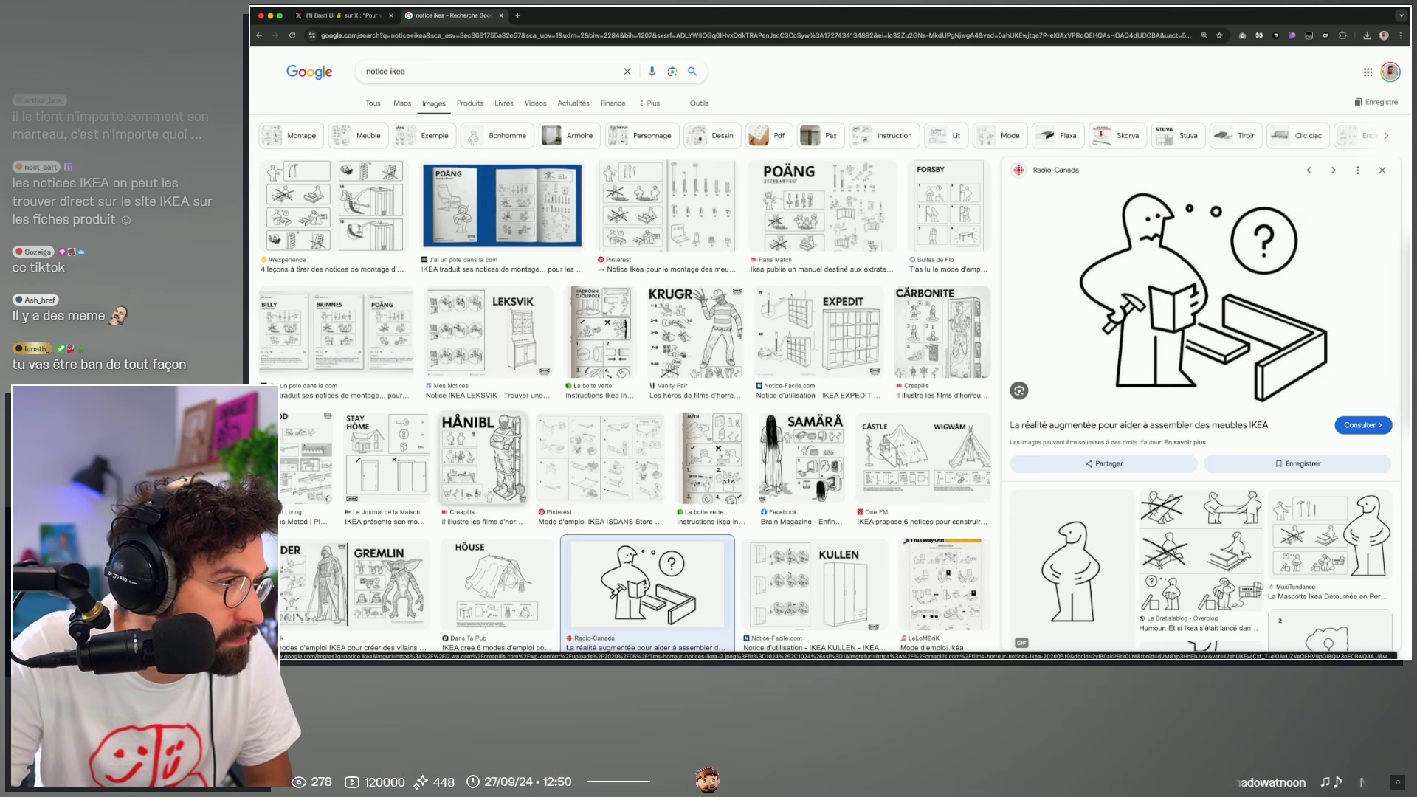
click(385, 458)
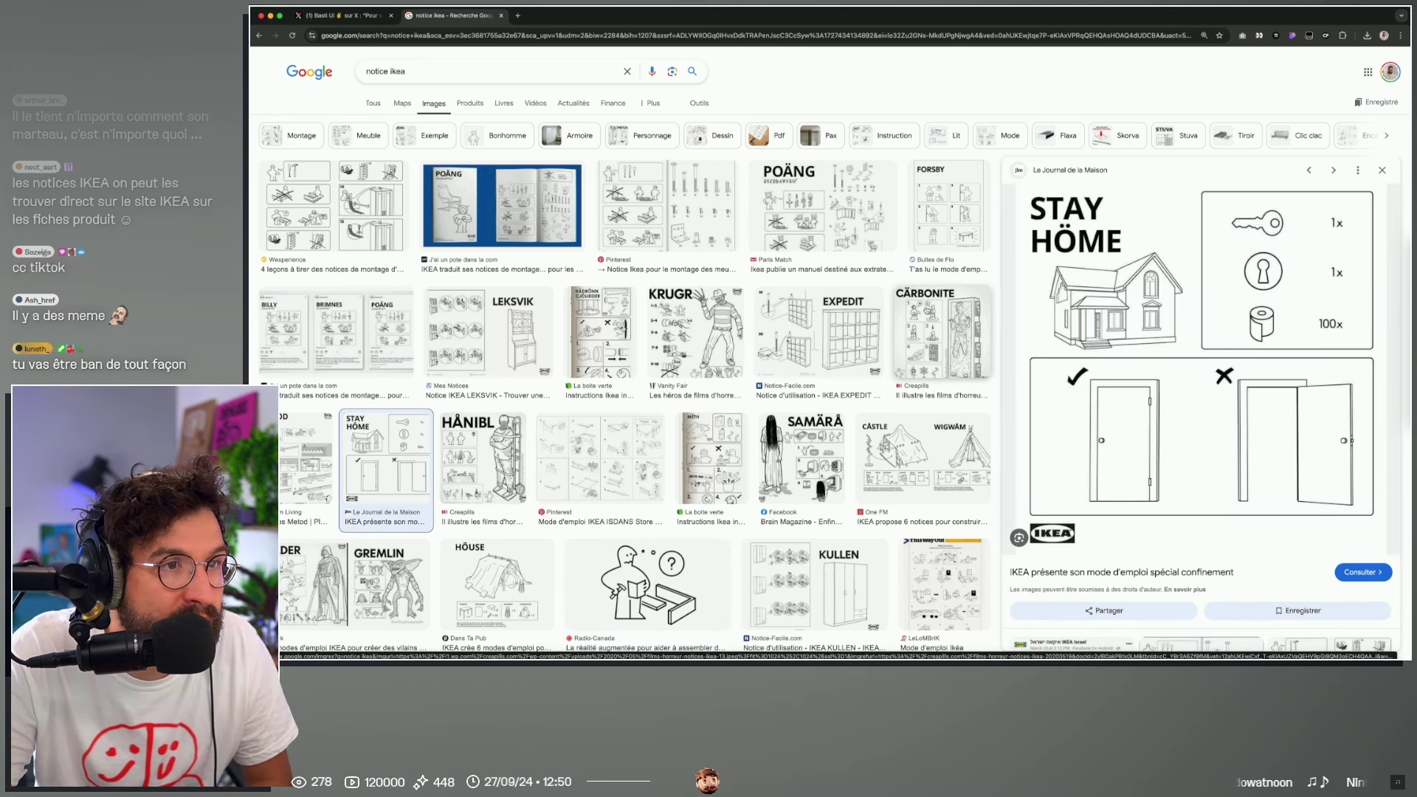
click(927, 310)
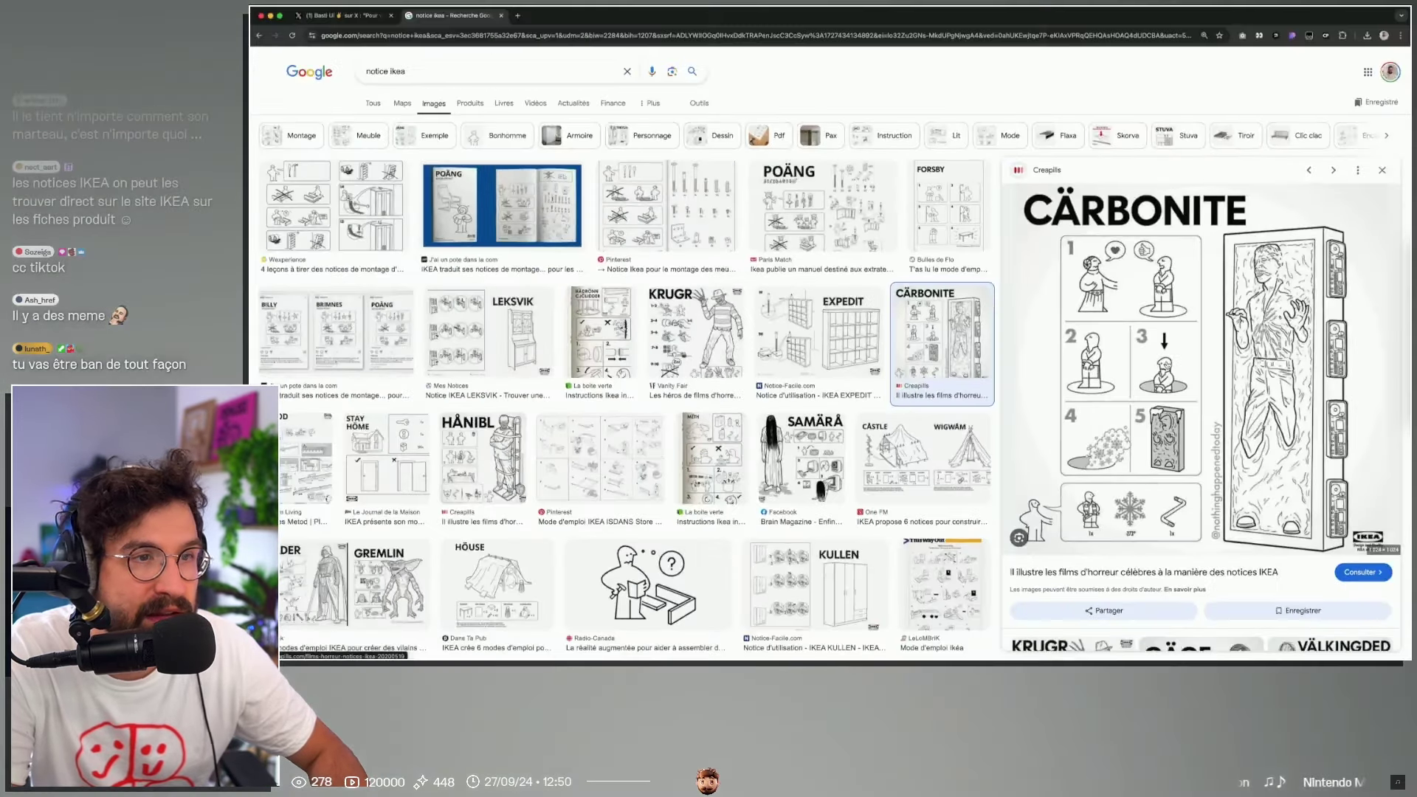
scroll(735, 332, down, 2)
scroll(735, 332, down, 2)
click(736, 315)
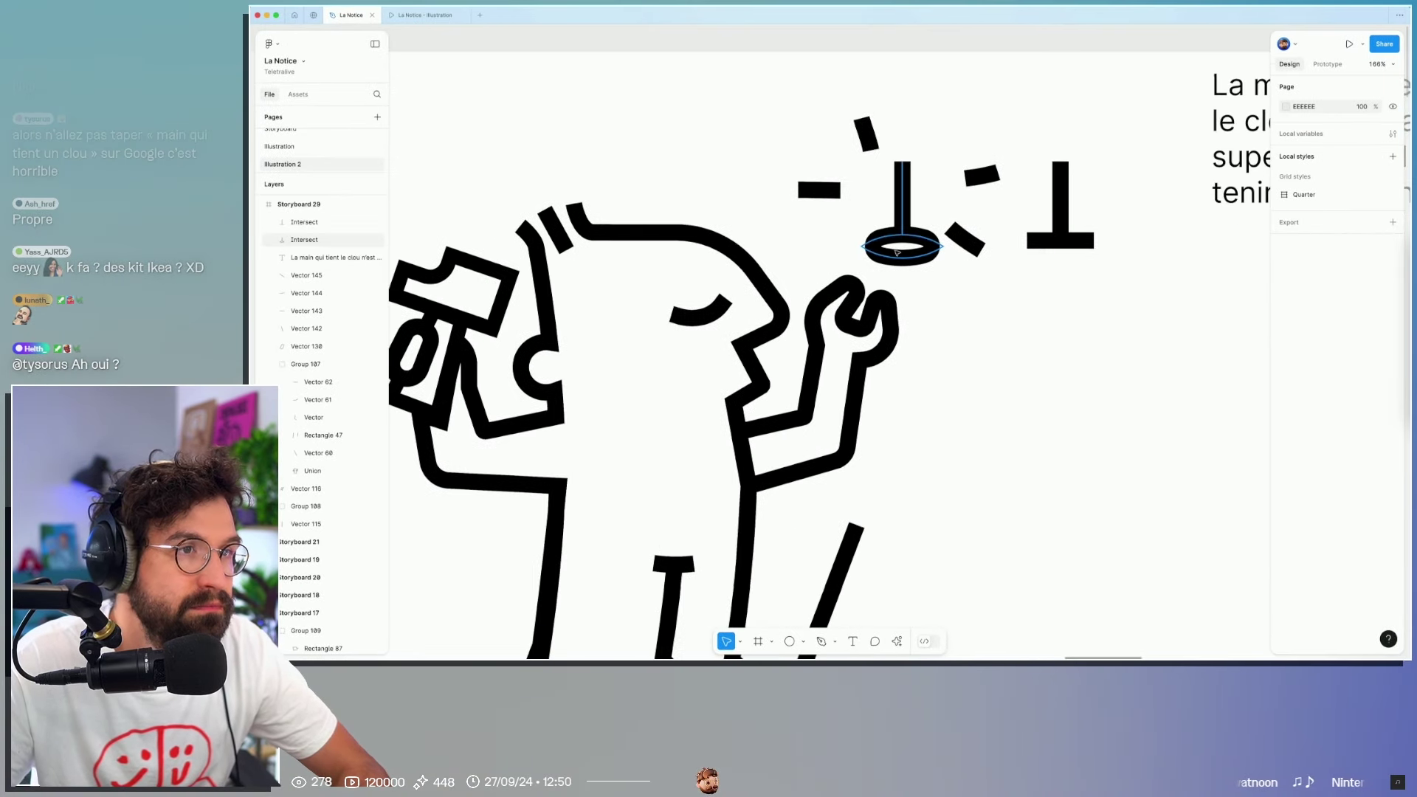
Step: Try enlarging the nail, undo it, then open the hand outline for point editing
click(896, 253)
drag(919, 393, 924, 432)
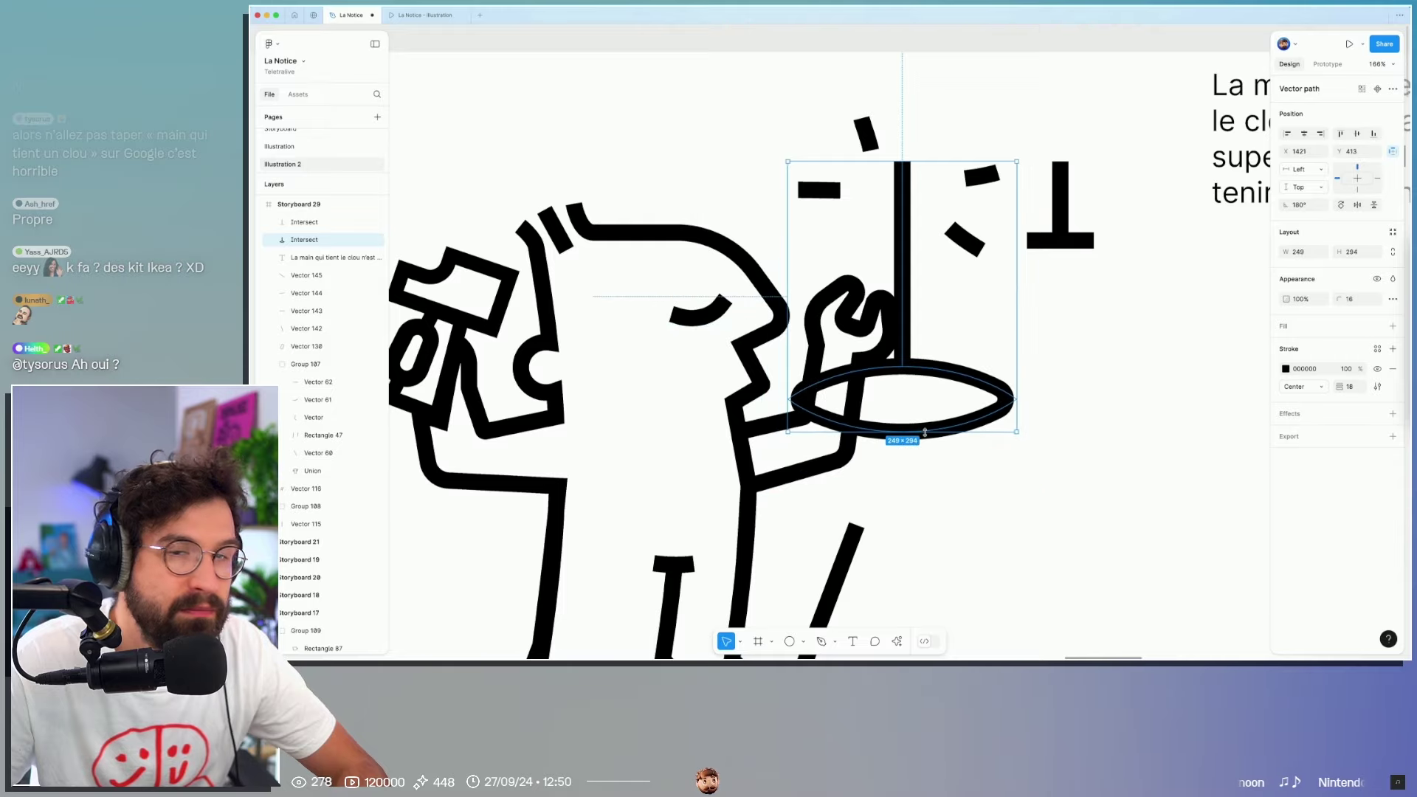
key(ctrl+z)
click(1034, 461)
double_click(873, 314)
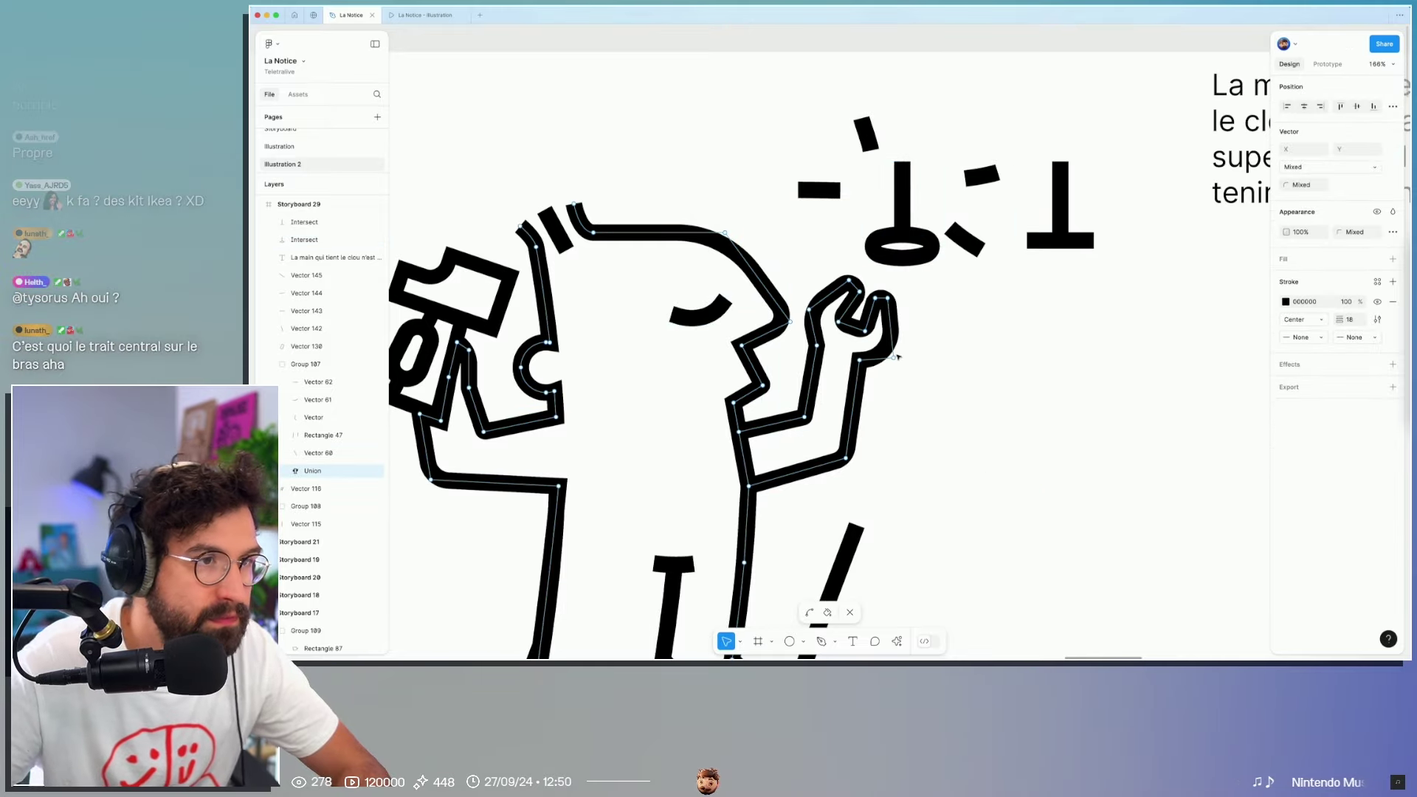
Step: Replace the fist's points with a flat horizontal hand stroke and adjust its end points
drag(961, 335, 810, 277)
key(Delete)
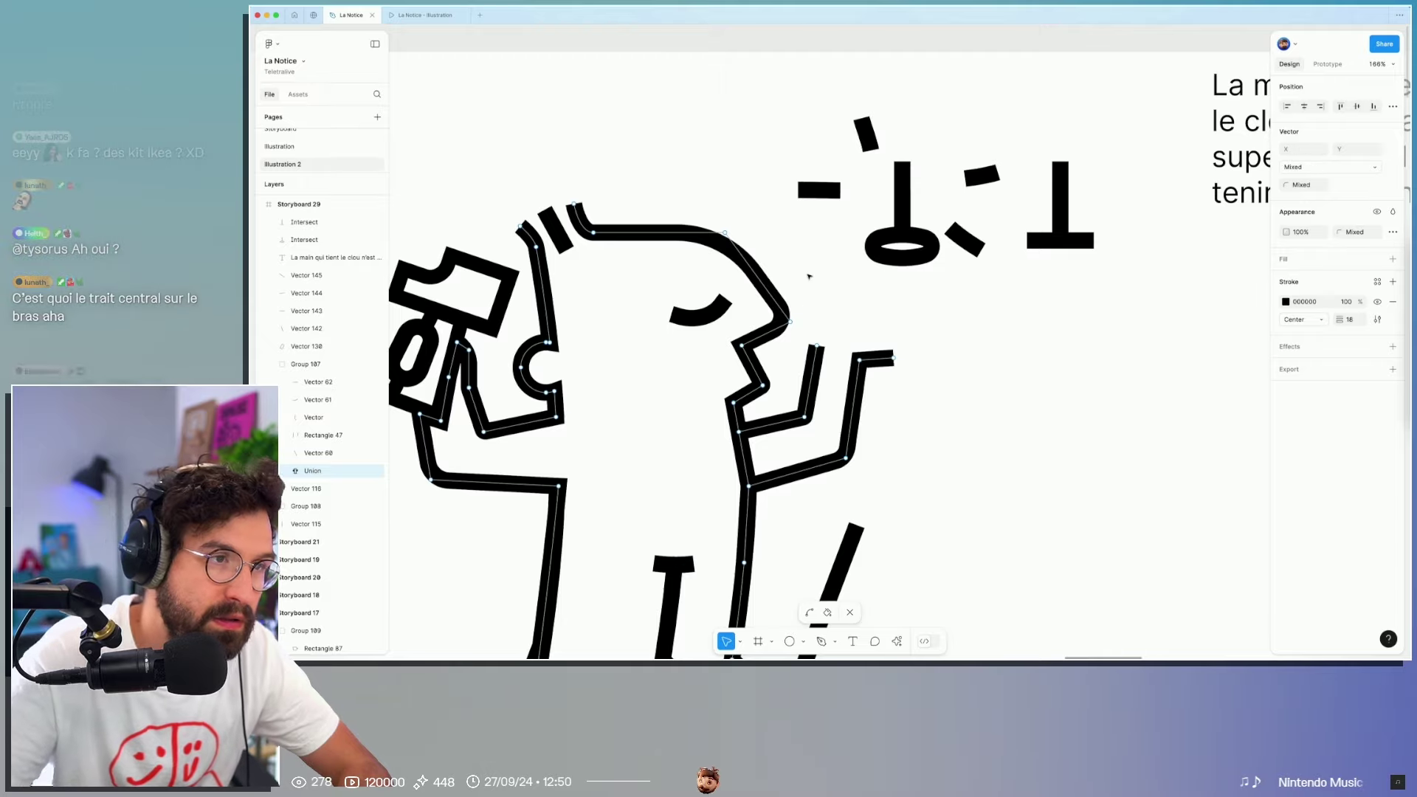
drag(894, 359, 920, 361)
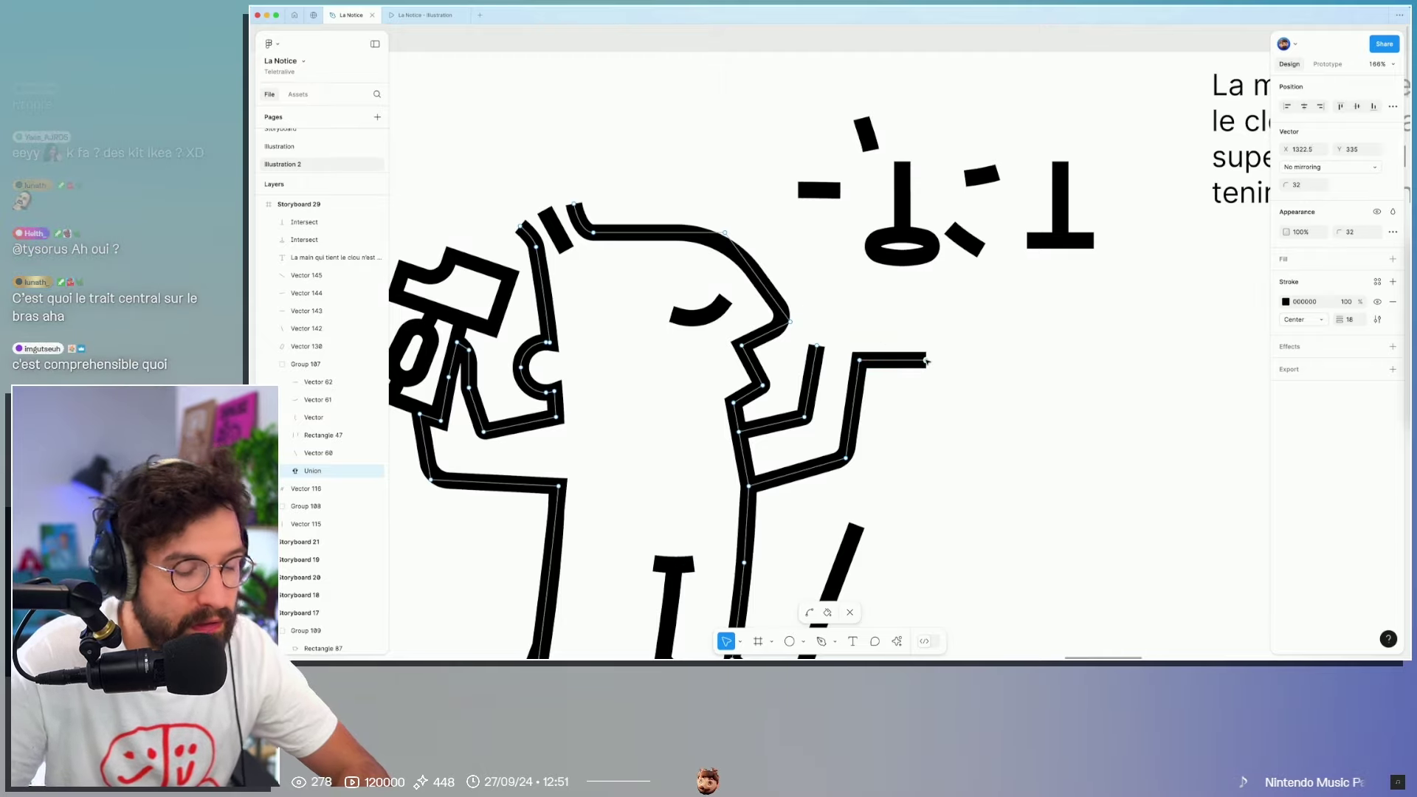
key(p)
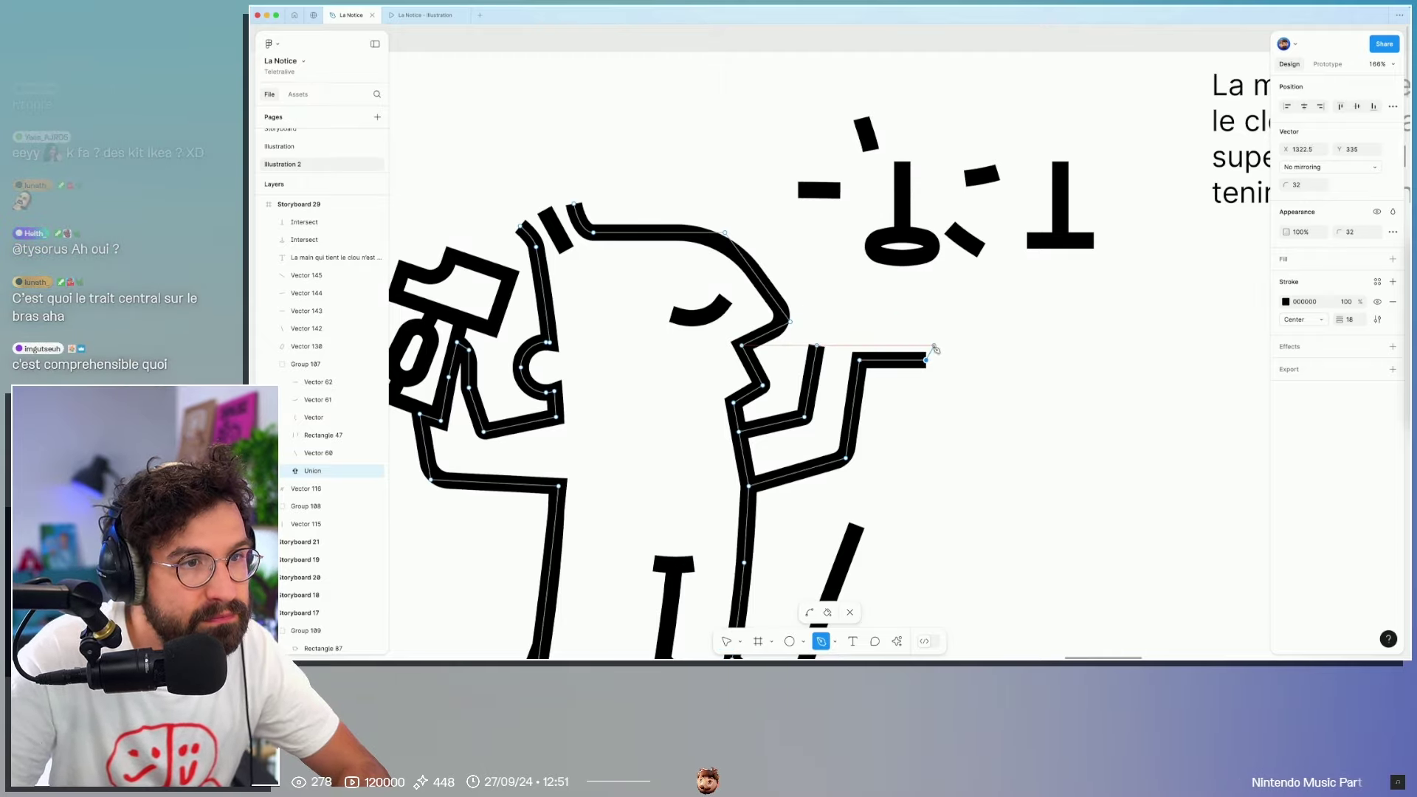
click(860, 339)
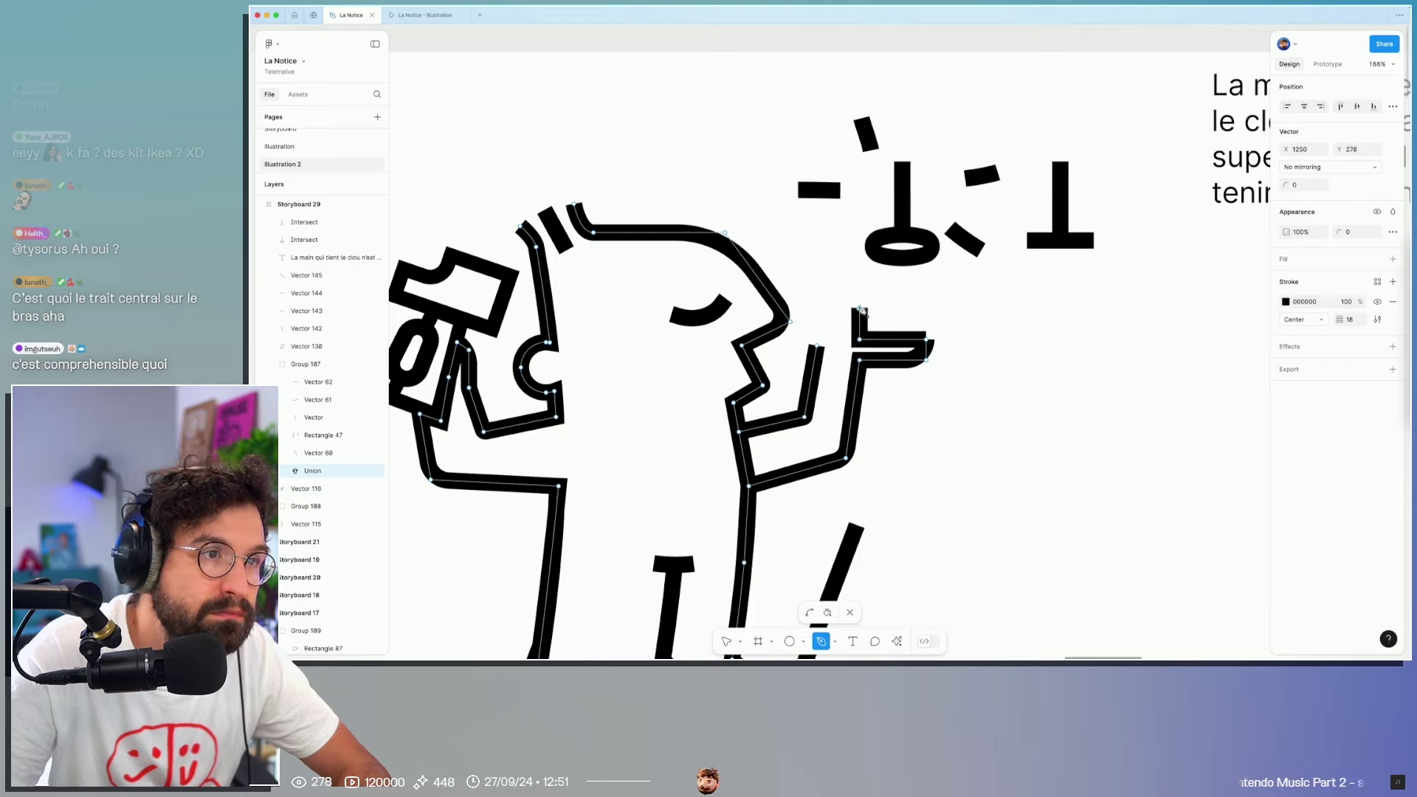
key(ctrl+z)
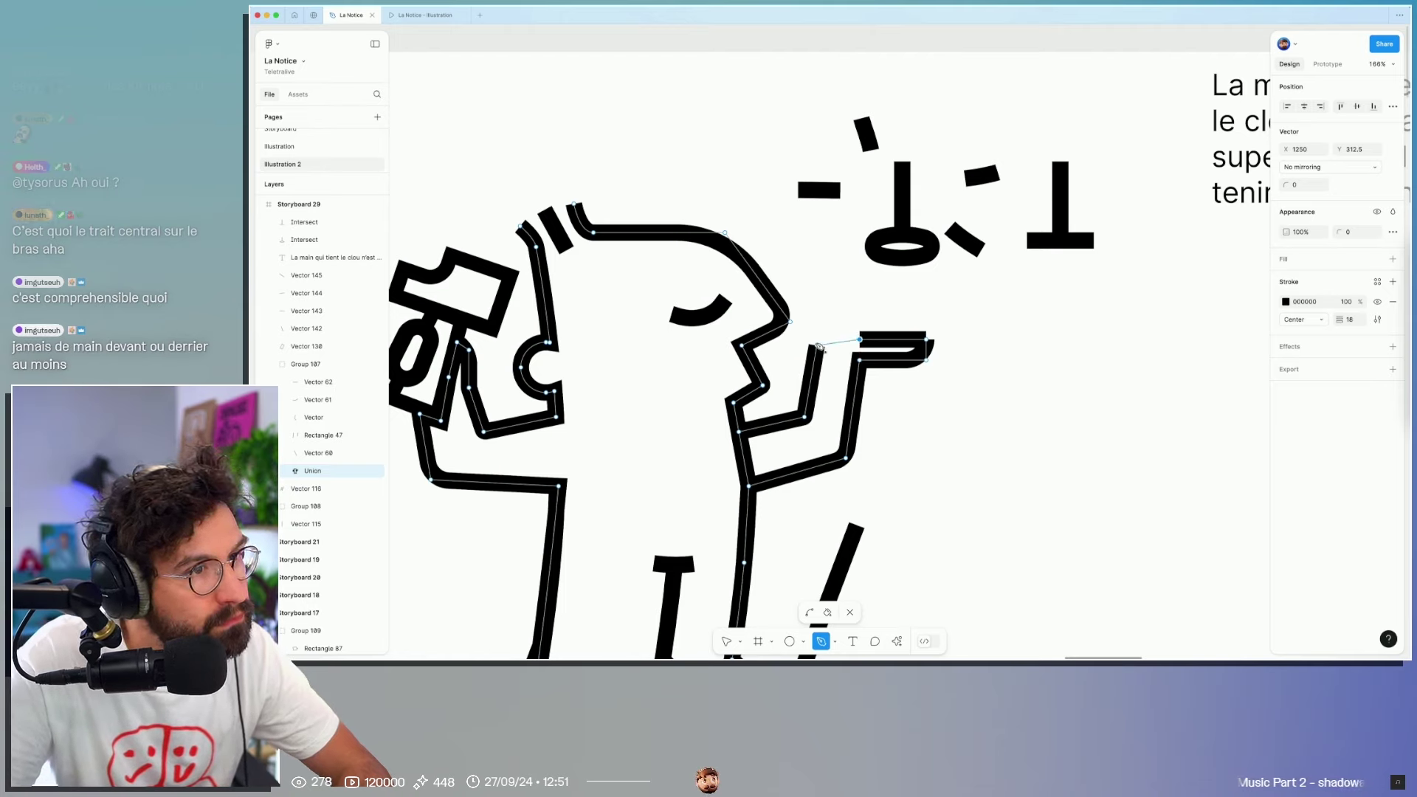
click(816, 339)
key(Escape)
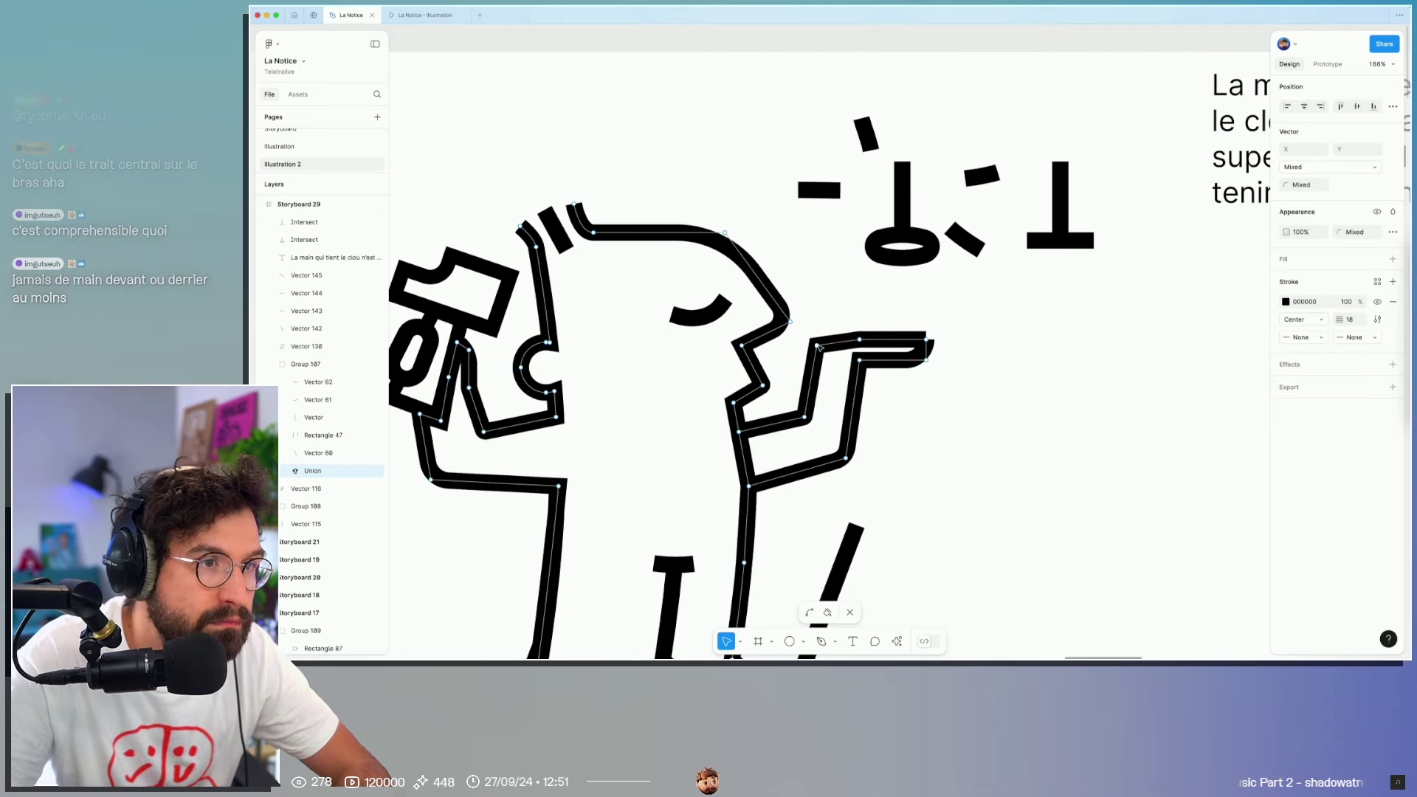
click(861, 344)
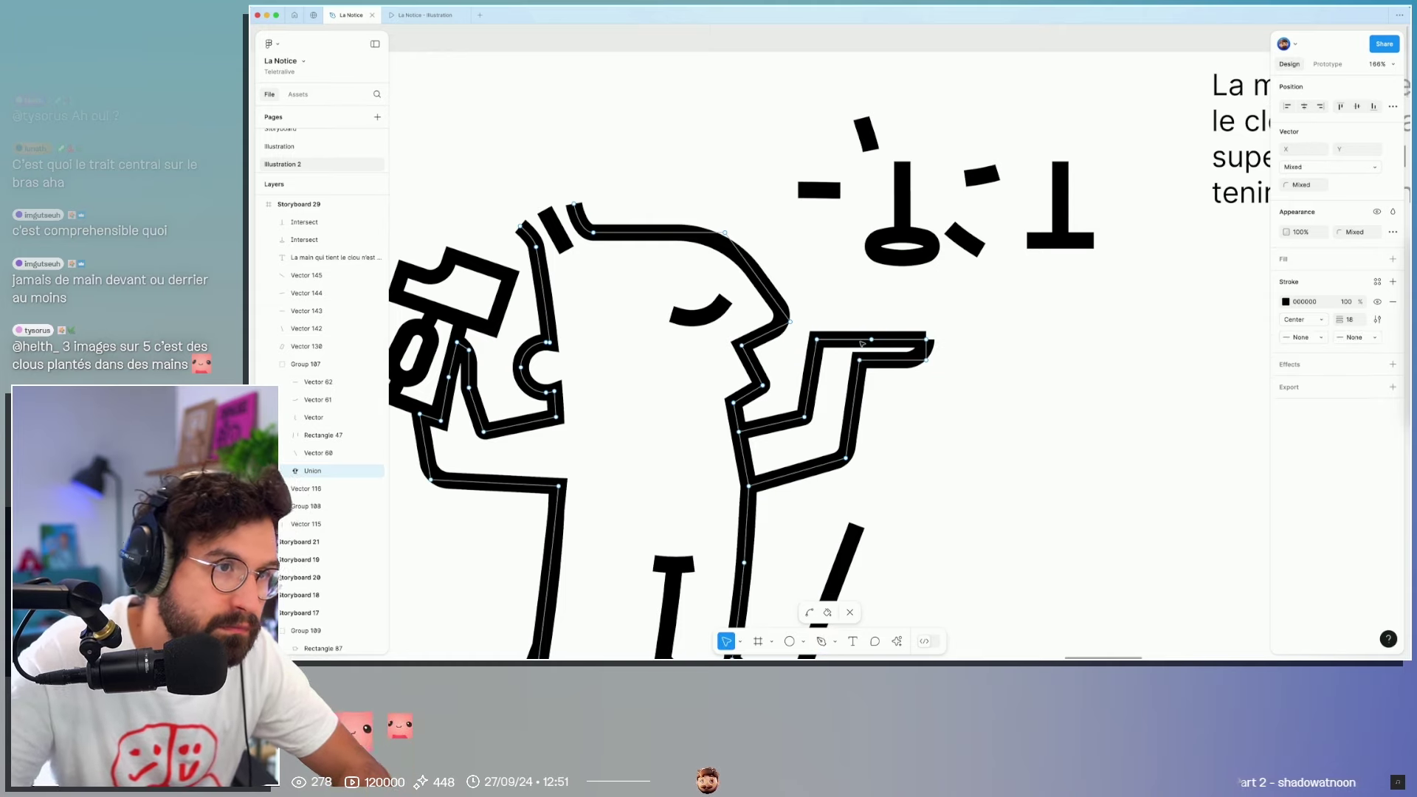
click(931, 342)
drag(930, 342, 932, 337)
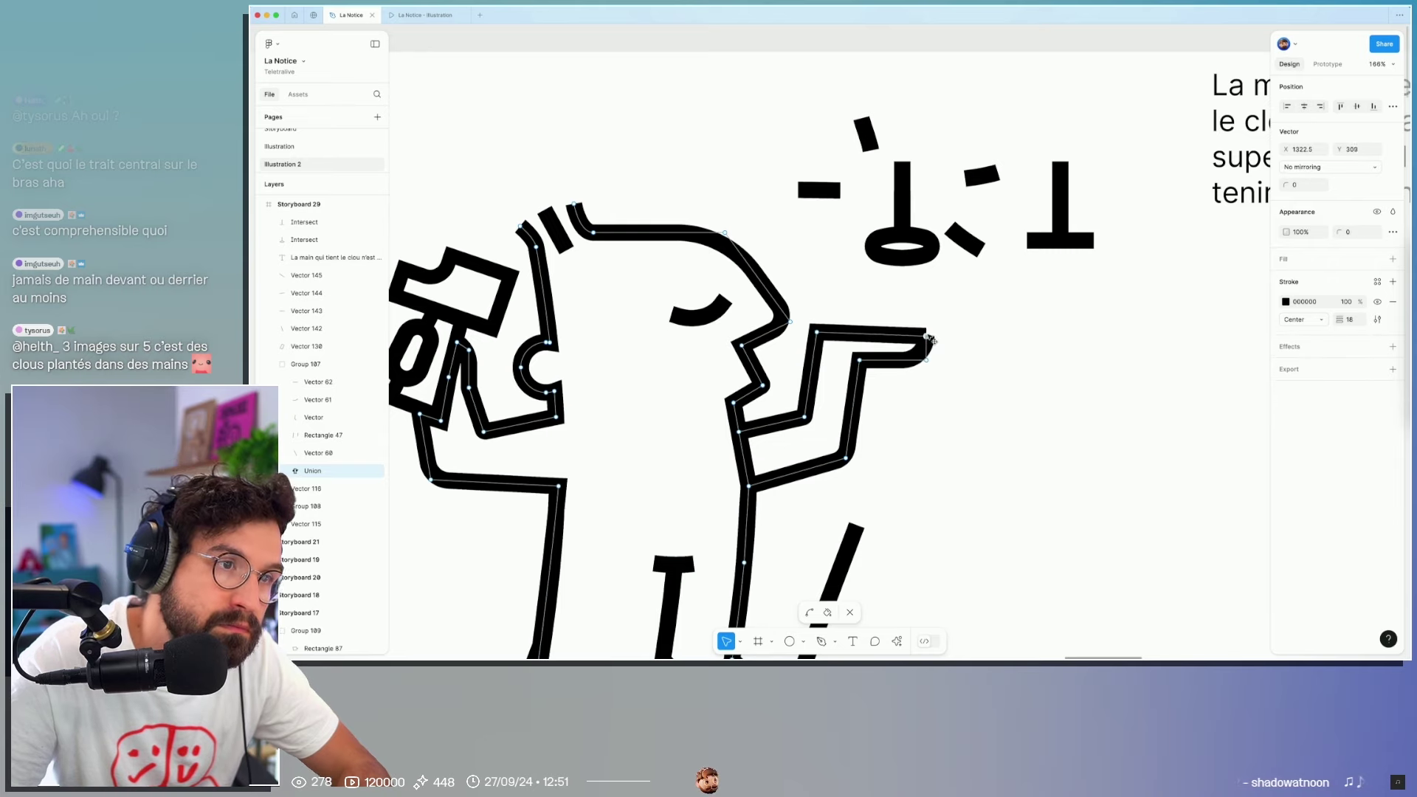
drag(931, 309, 918, 394)
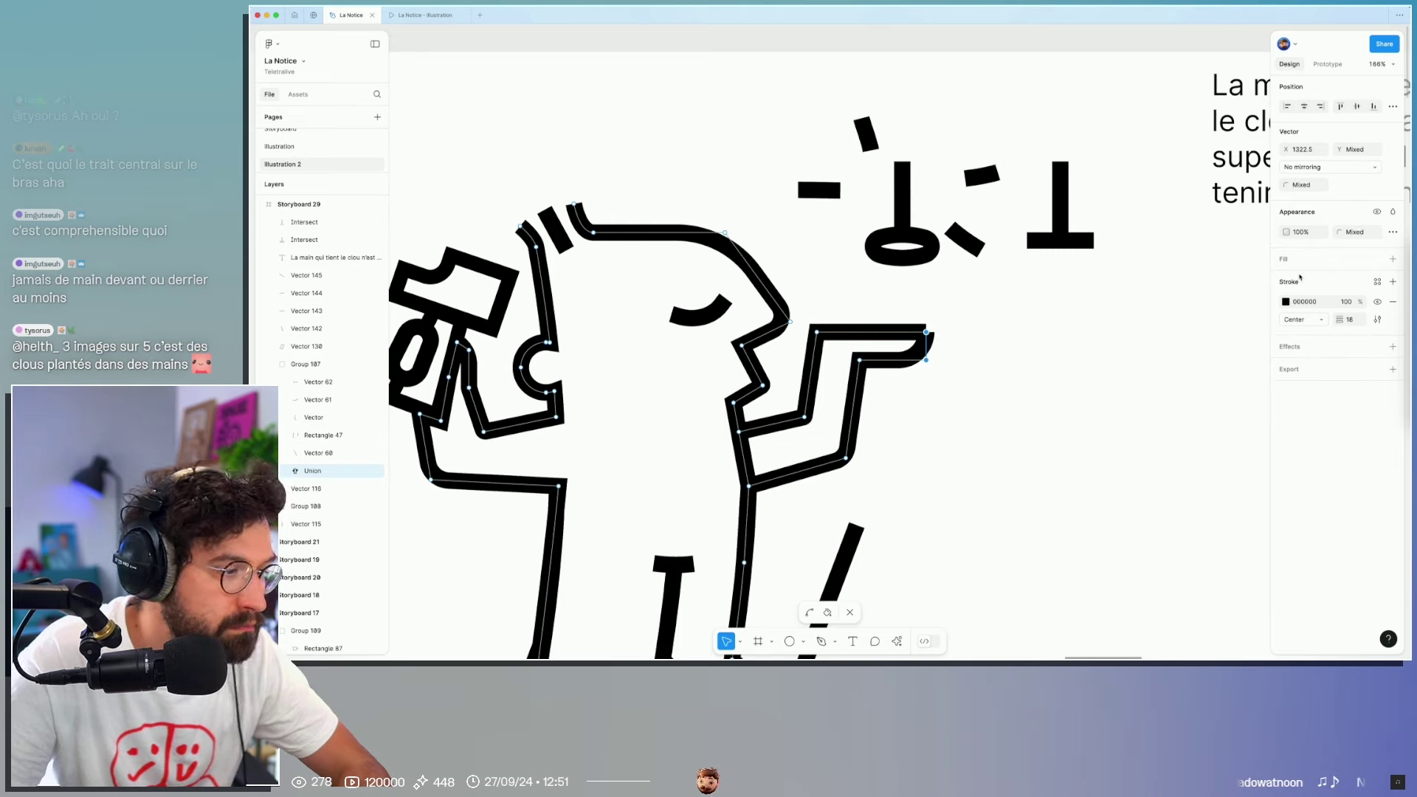
Step: Set the figure's stroke weight to 18 and round its corners with radius 10
click(1349, 320)
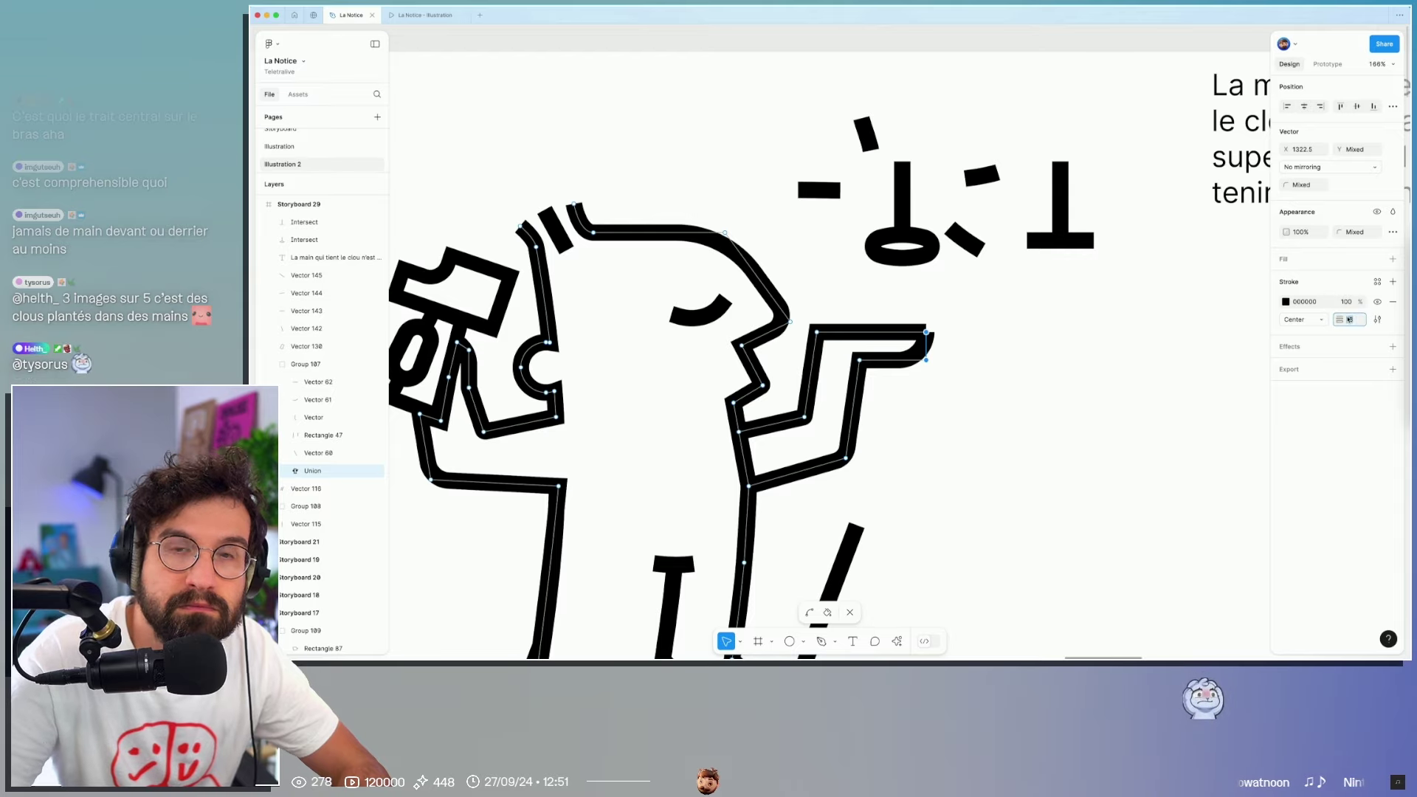
text(18)
key(Return)
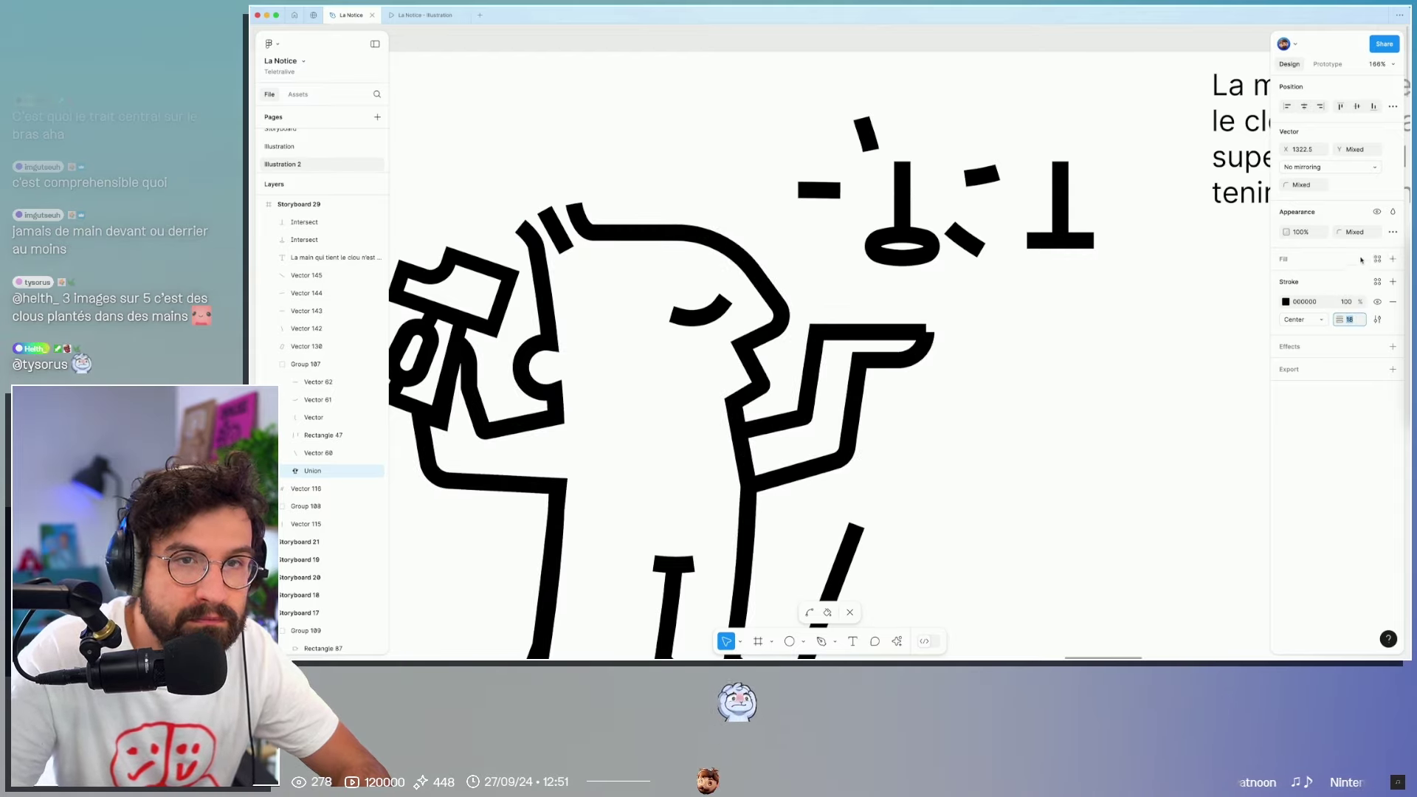
click(1357, 232)
key(Escape)
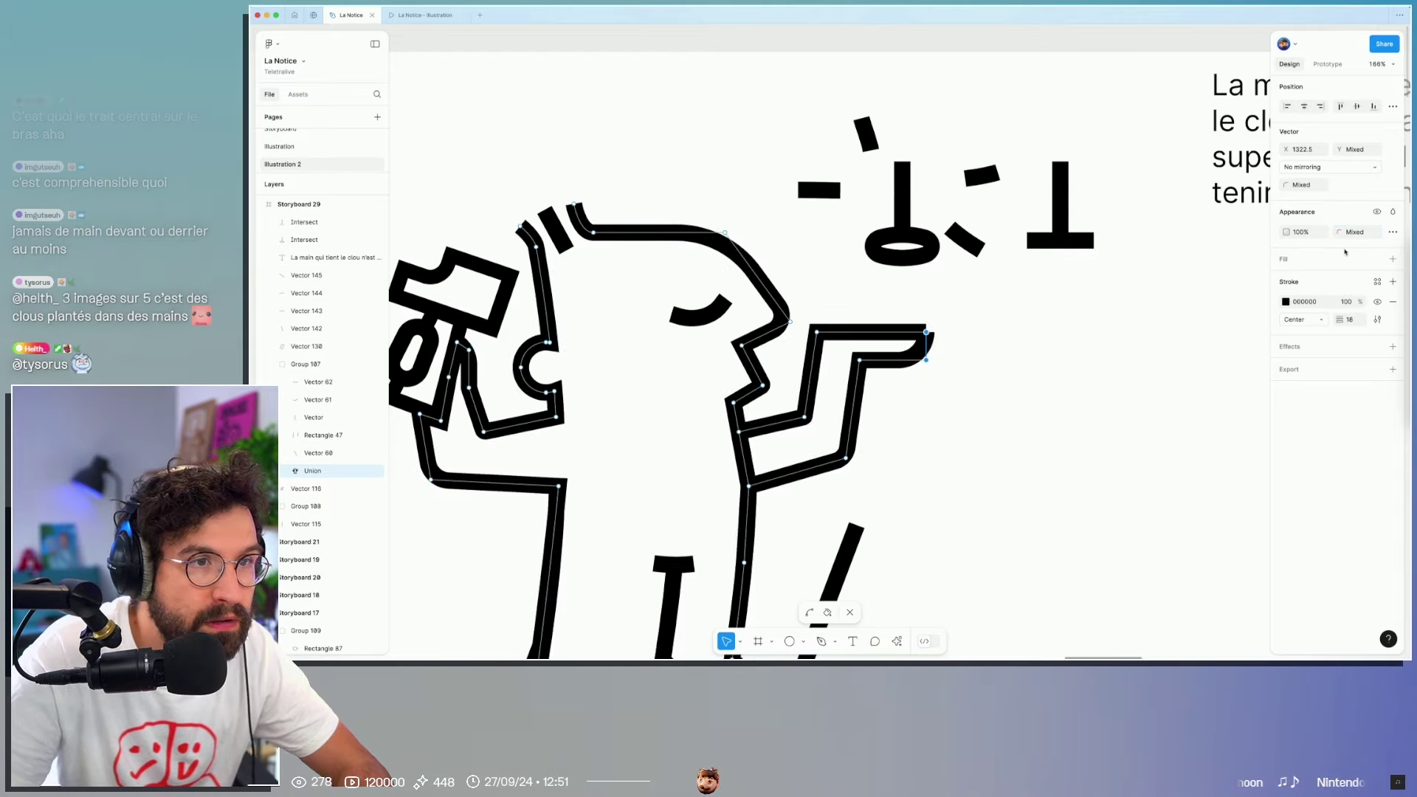
click(1364, 231)
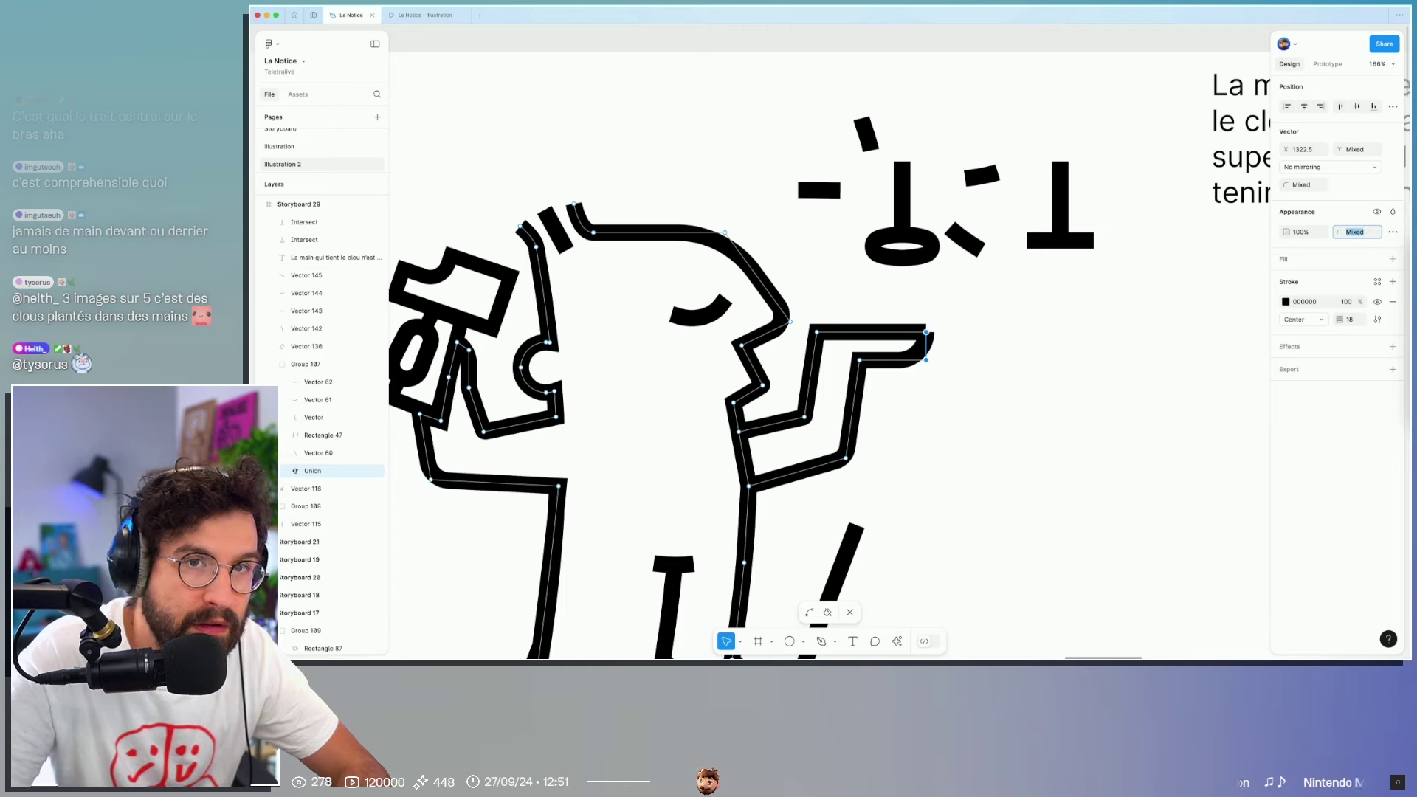
text(2)
key(Return)
click(927, 360)
text(10)
key(Return)
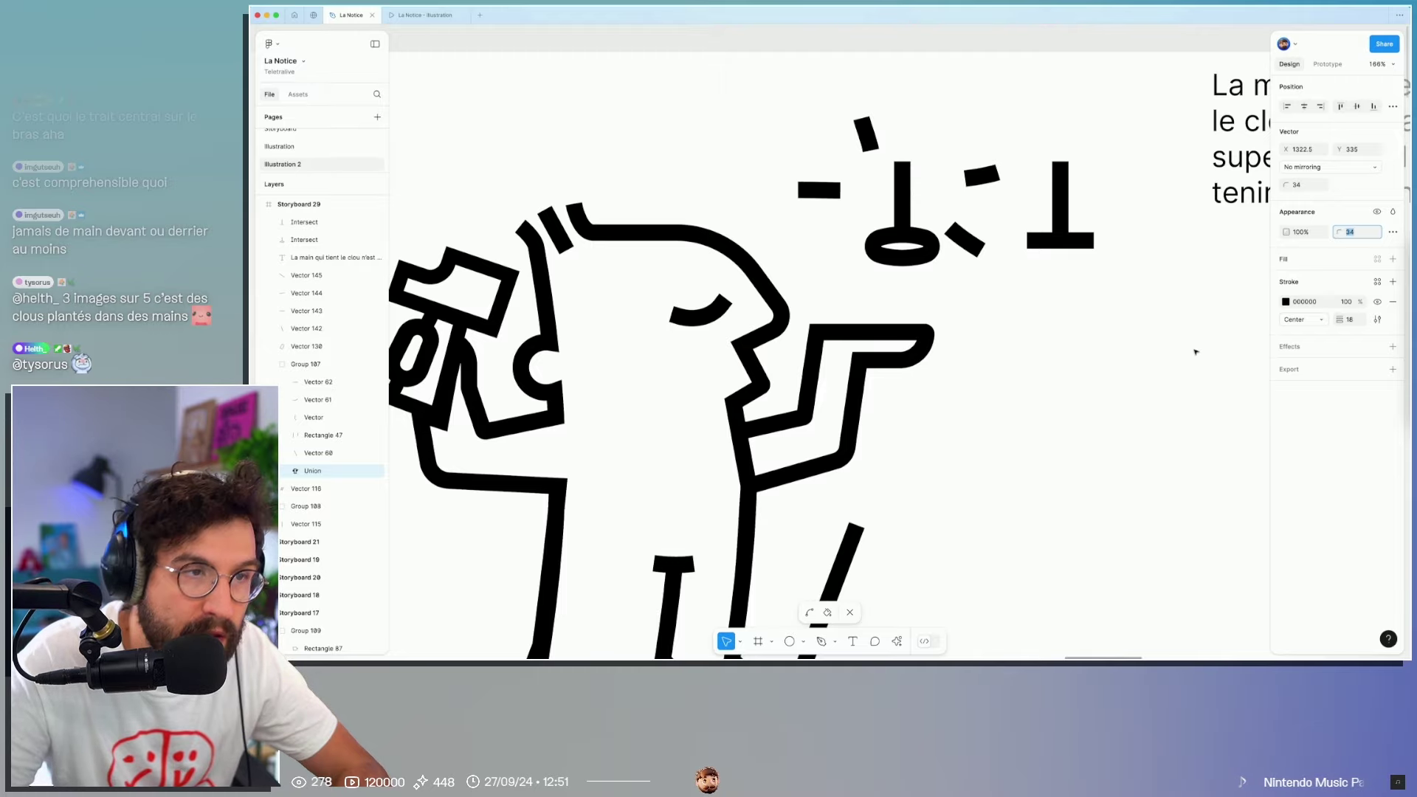
key(Escape)
key(Escape)
scroll(1001, 337, down, 5)
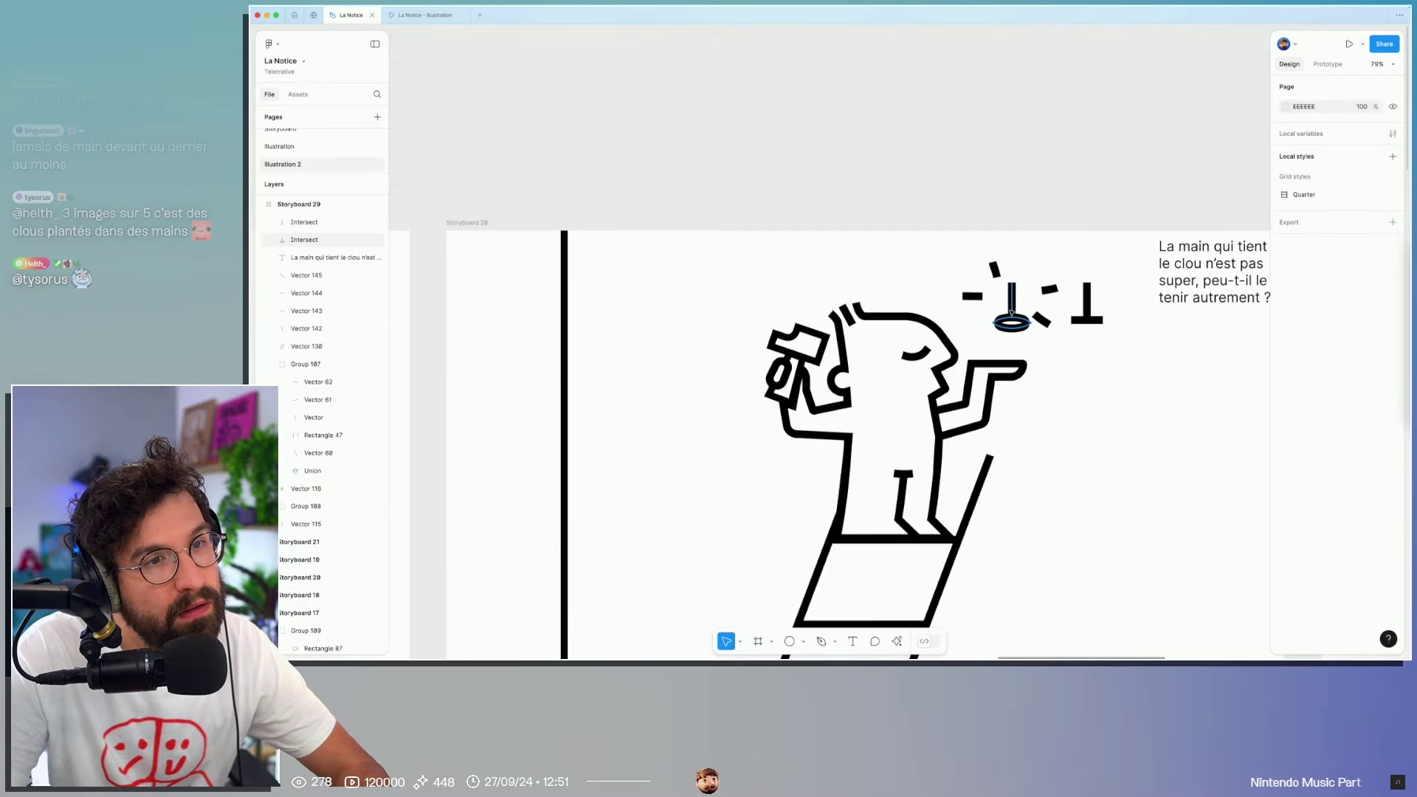
Step: Move the nail down onto the hand, trying and then undoing a T-base head swap
drag(1012, 313, 996, 330)
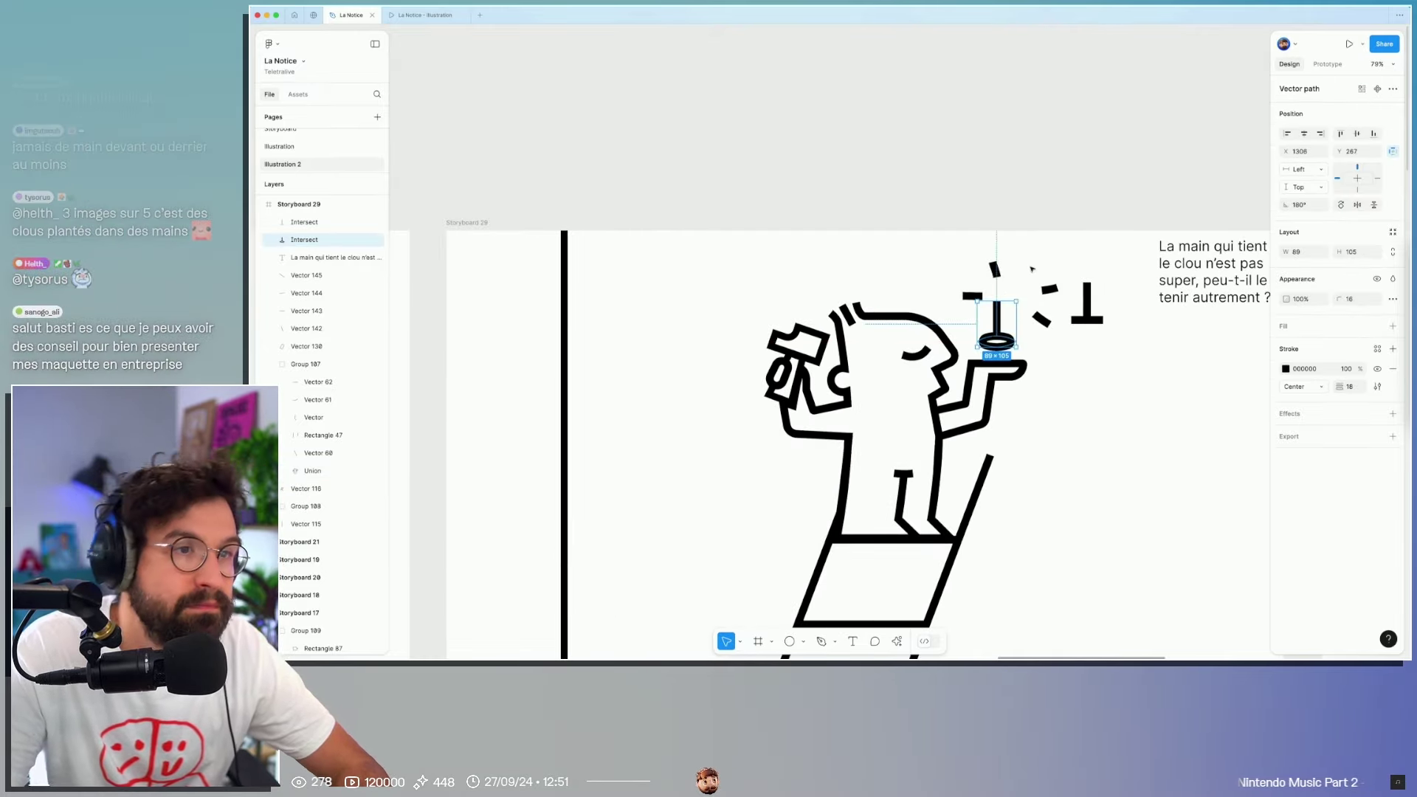
key(Escape)
scroll(1004, 259, up, 5)
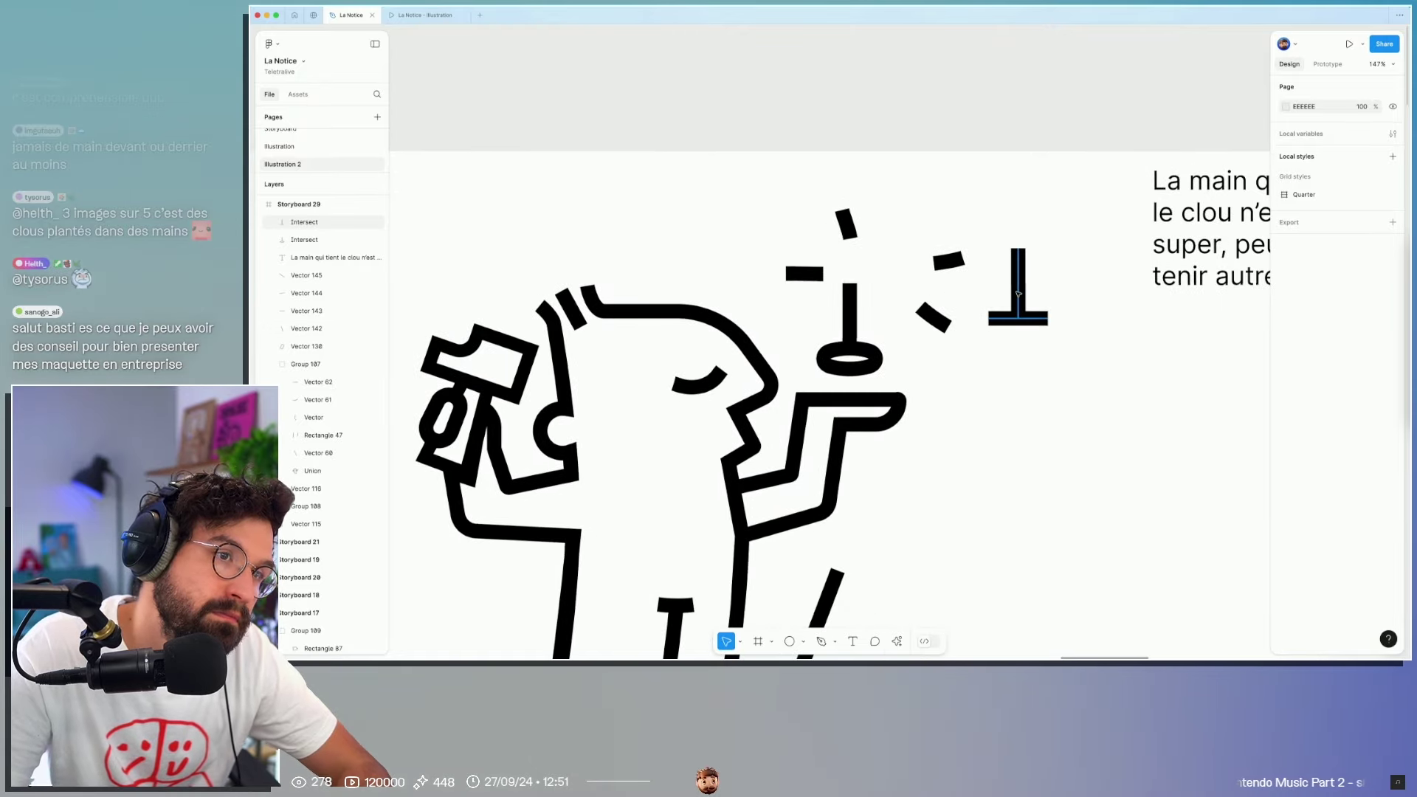
click(1016, 293)
key(ctrl+c)
click(847, 325)
key(ctrl+shift+r)
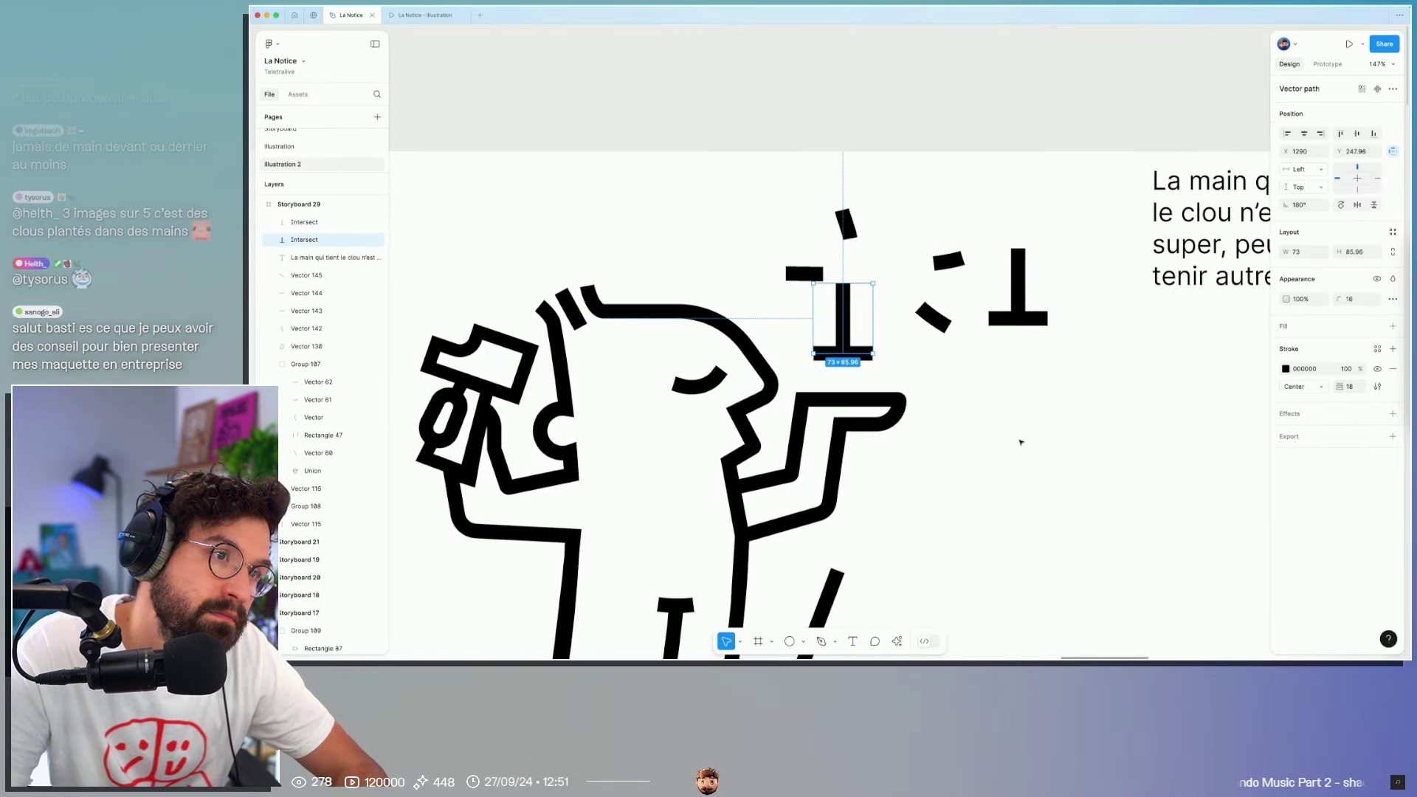
click(1033, 460)
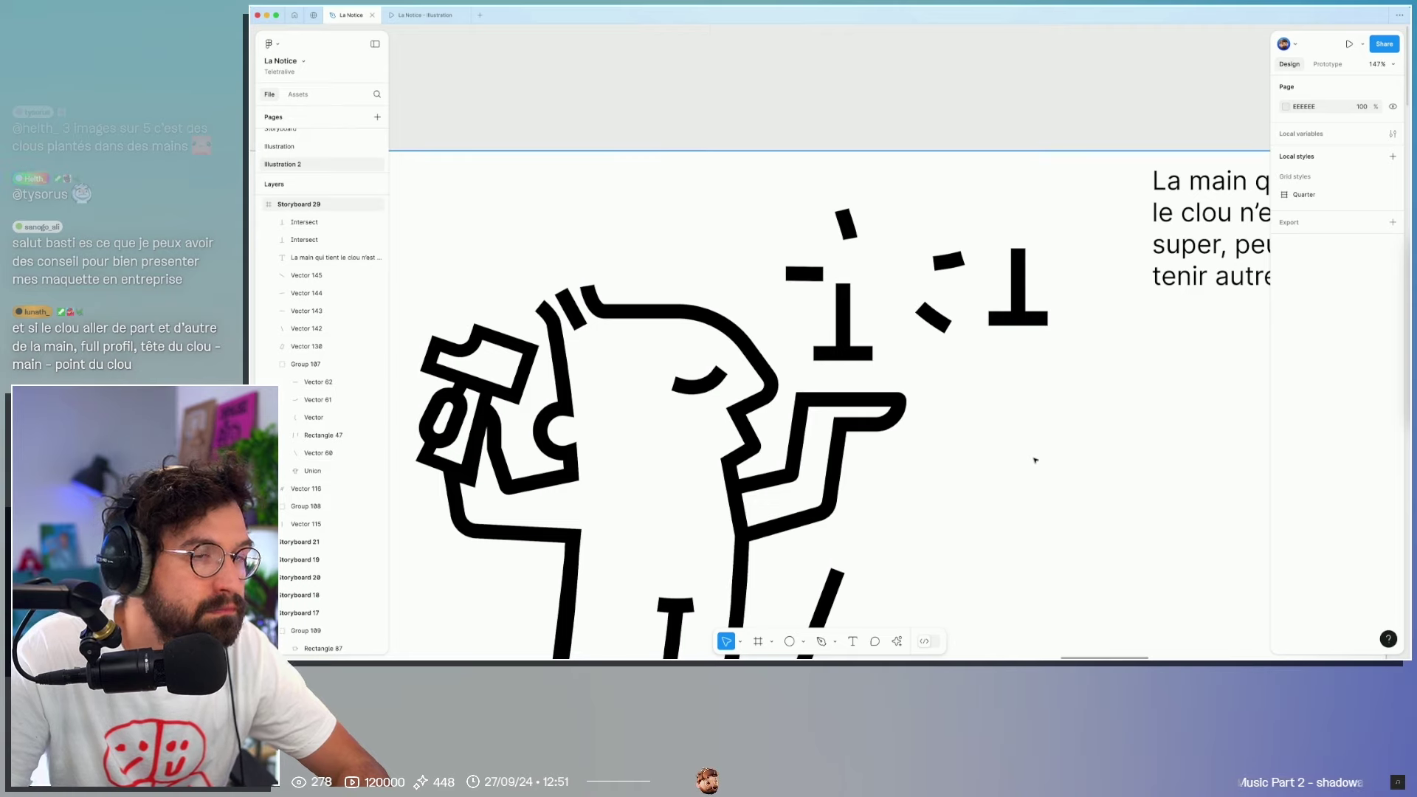
key(ctrl+z)
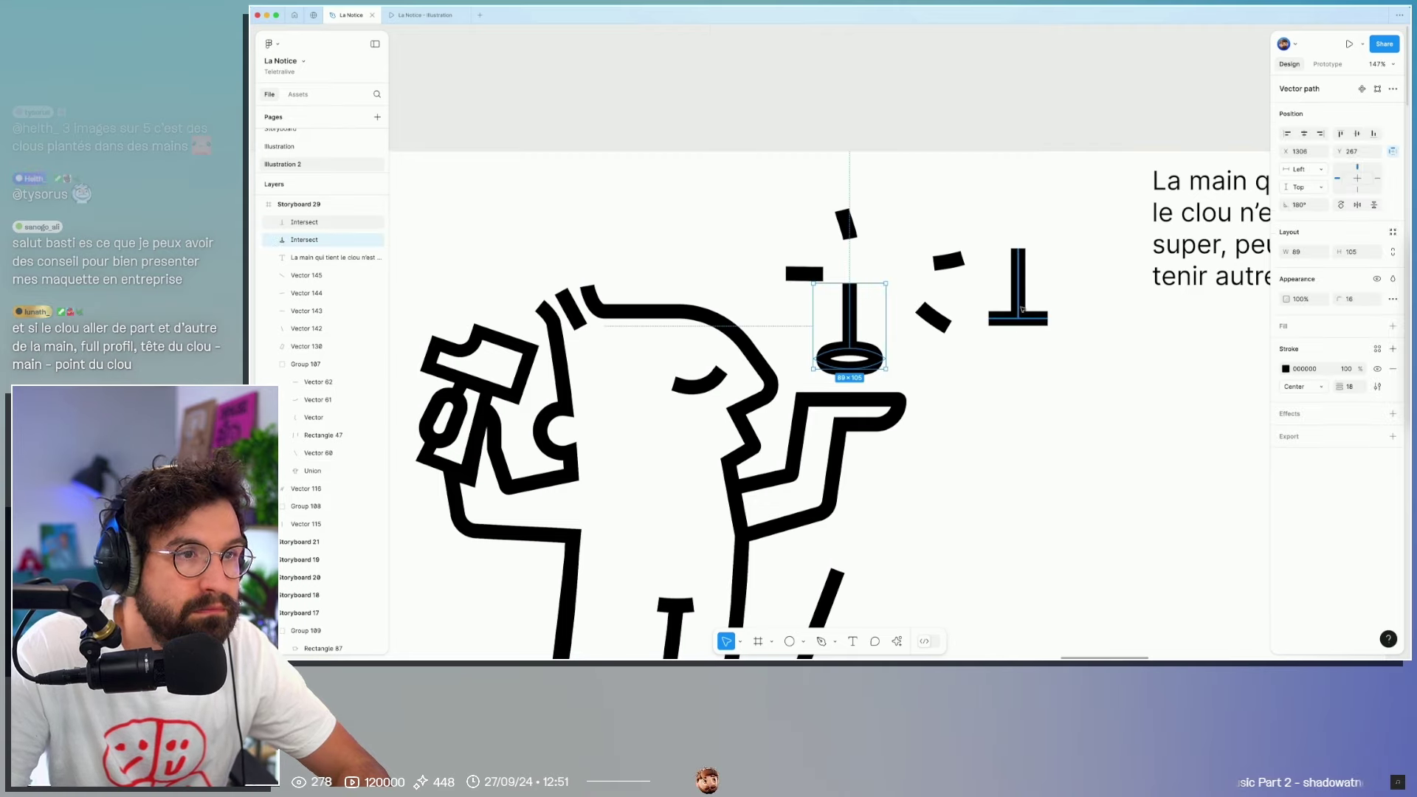
Step: Duplicate the hand's nail to the right and place the T nail beside the copy
drag(867, 331, 1153, 377)
mouse_move(1018, 292)
mouse_down()
mouse_move(1219, 374)
mouse_move(1235, 366)
mouse_up()
click(1122, 496)
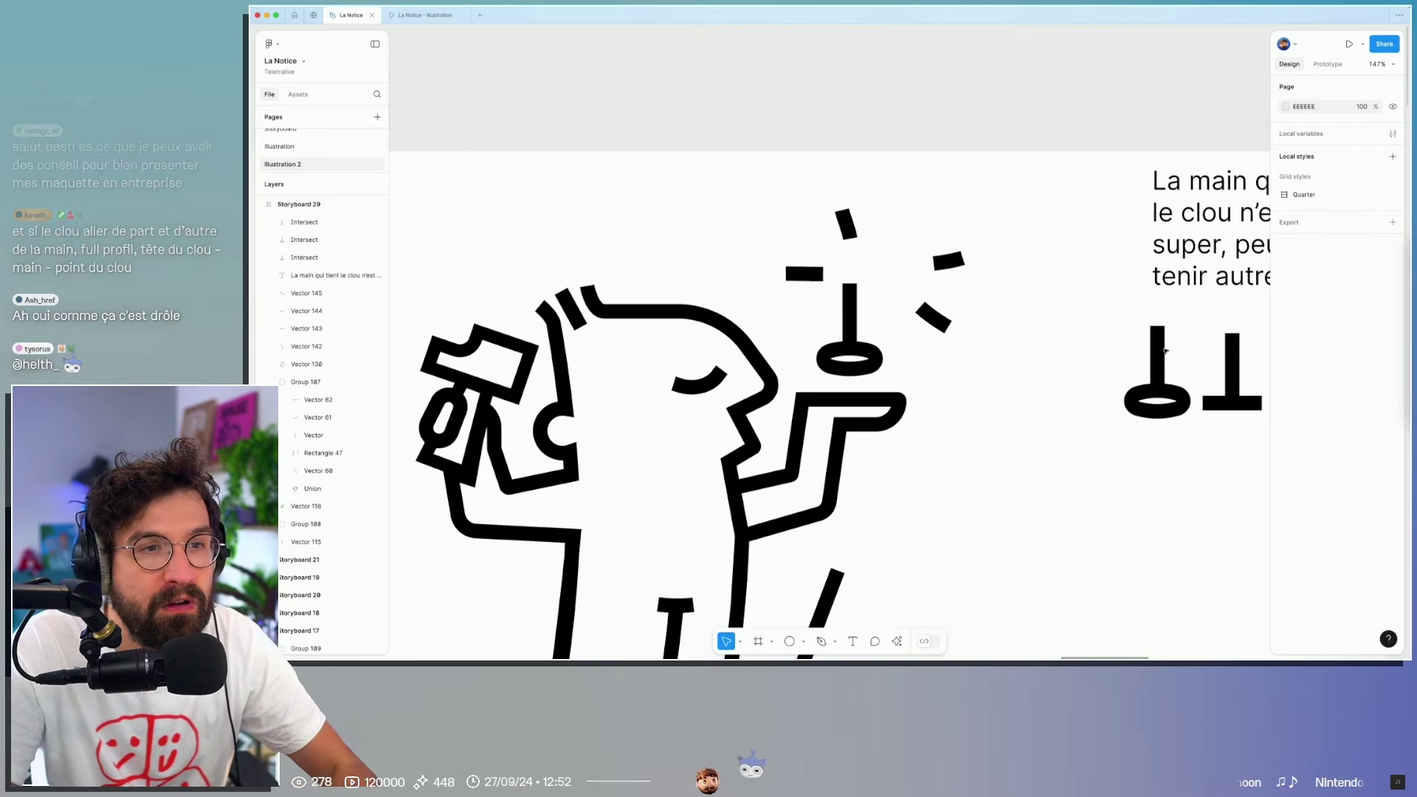
click(856, 317)
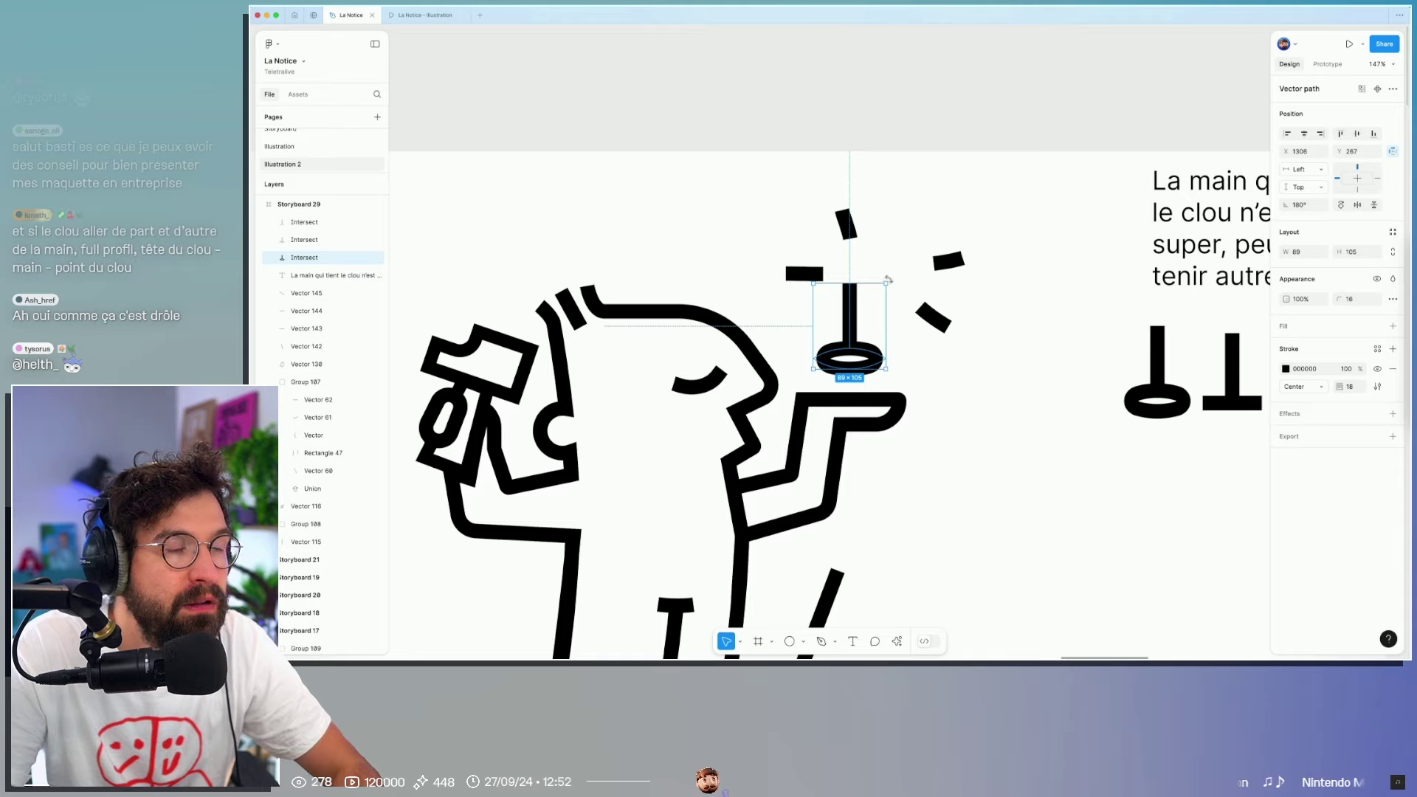
Step: Rotate the nail to lie horizontally and lower it onto the palm
drag(887, 280, 900, 360)
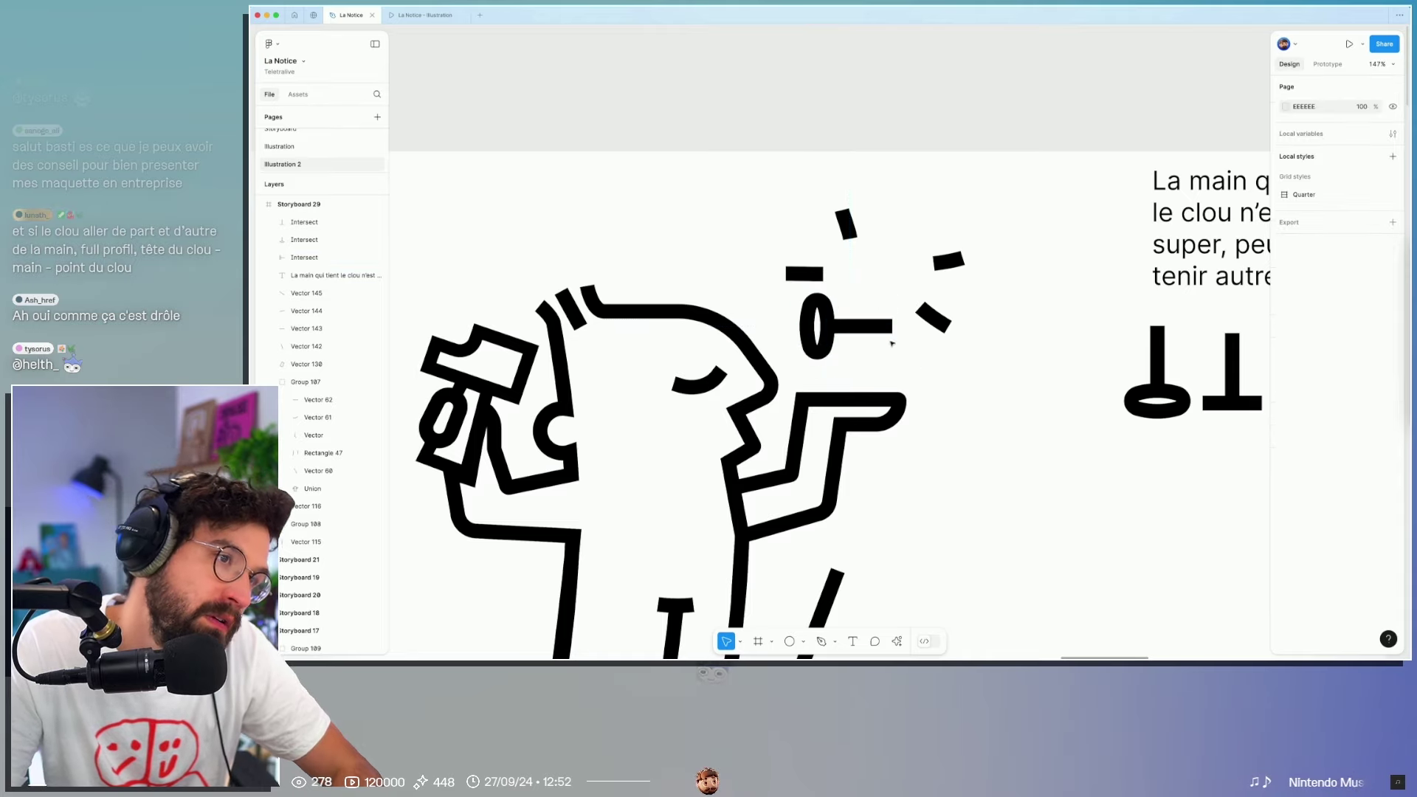
drag(873, 331, 873, 359)
click(1019, 455)
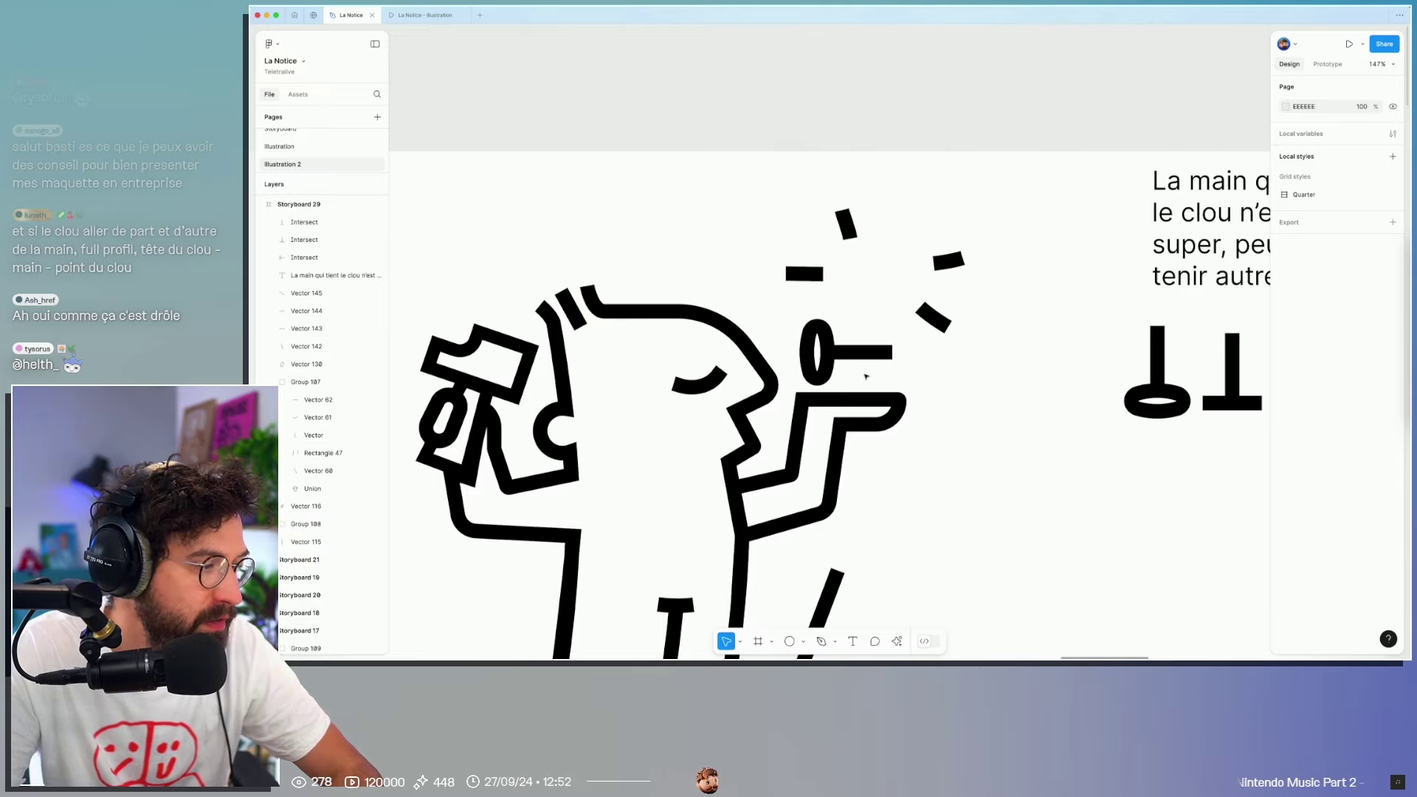
scroll(866, 376, up, 5)
click(952, 315)
double_click(958, 315)
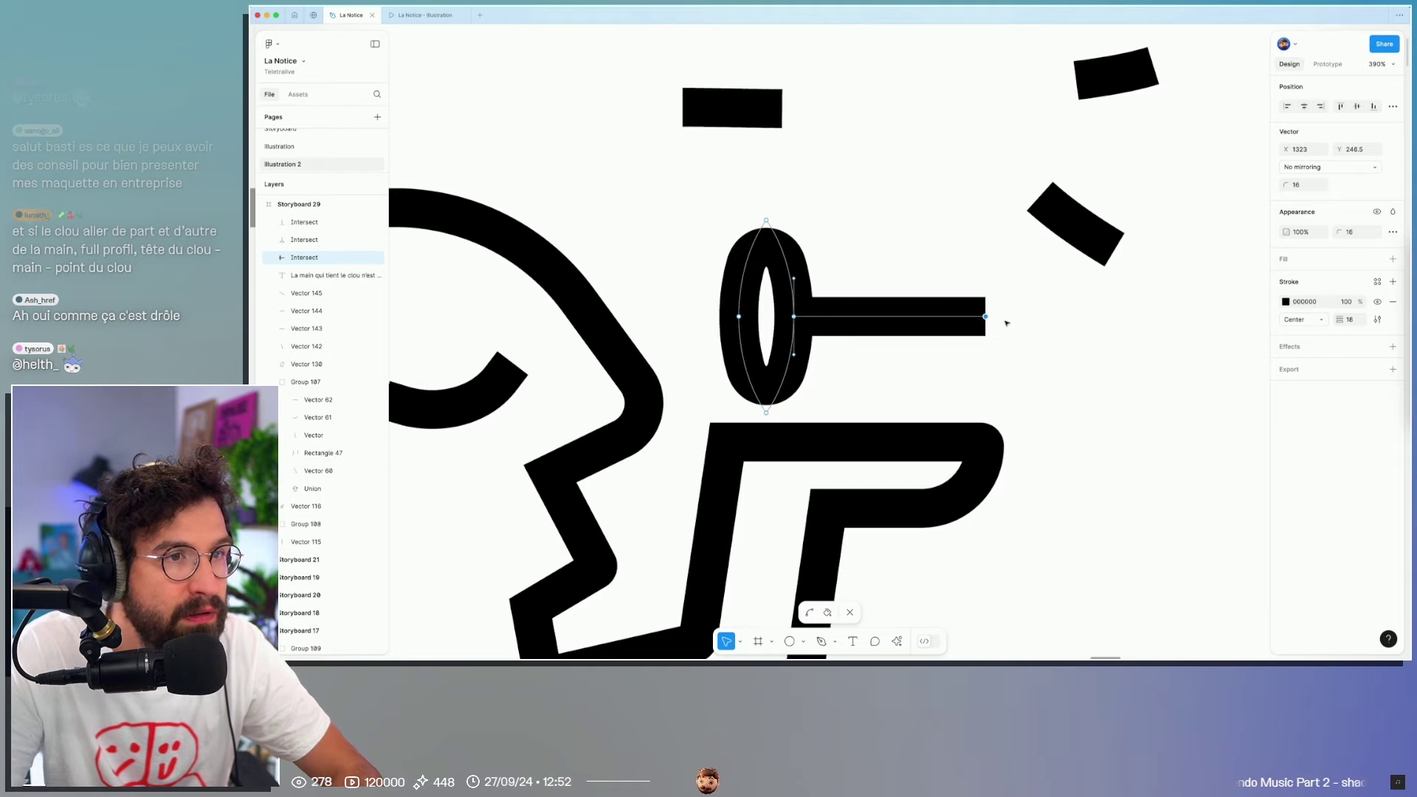
key(Escape)
Step: Try a triangle arrow end cap on the nail shaft, then undo it
double_click(984, 319)
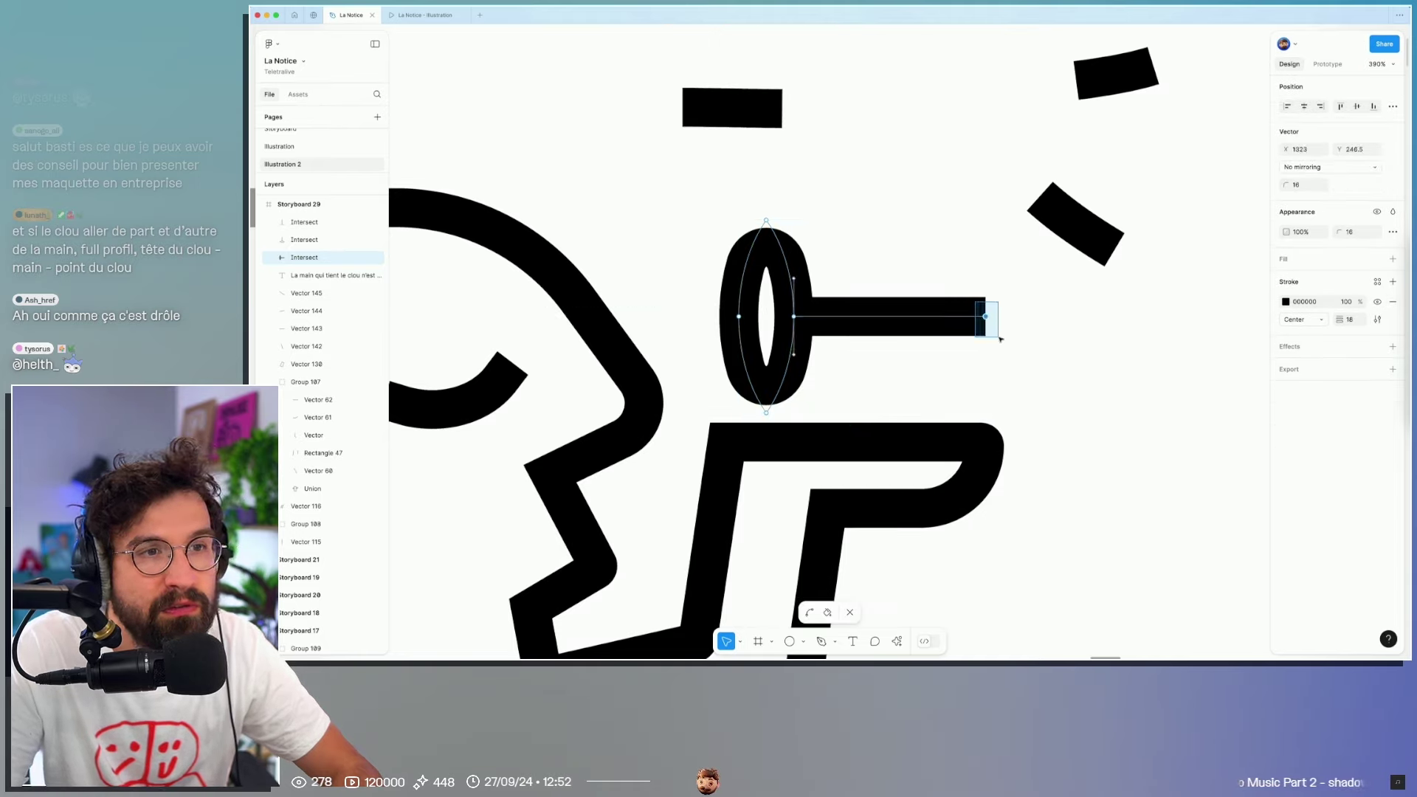
click(1376, 320)
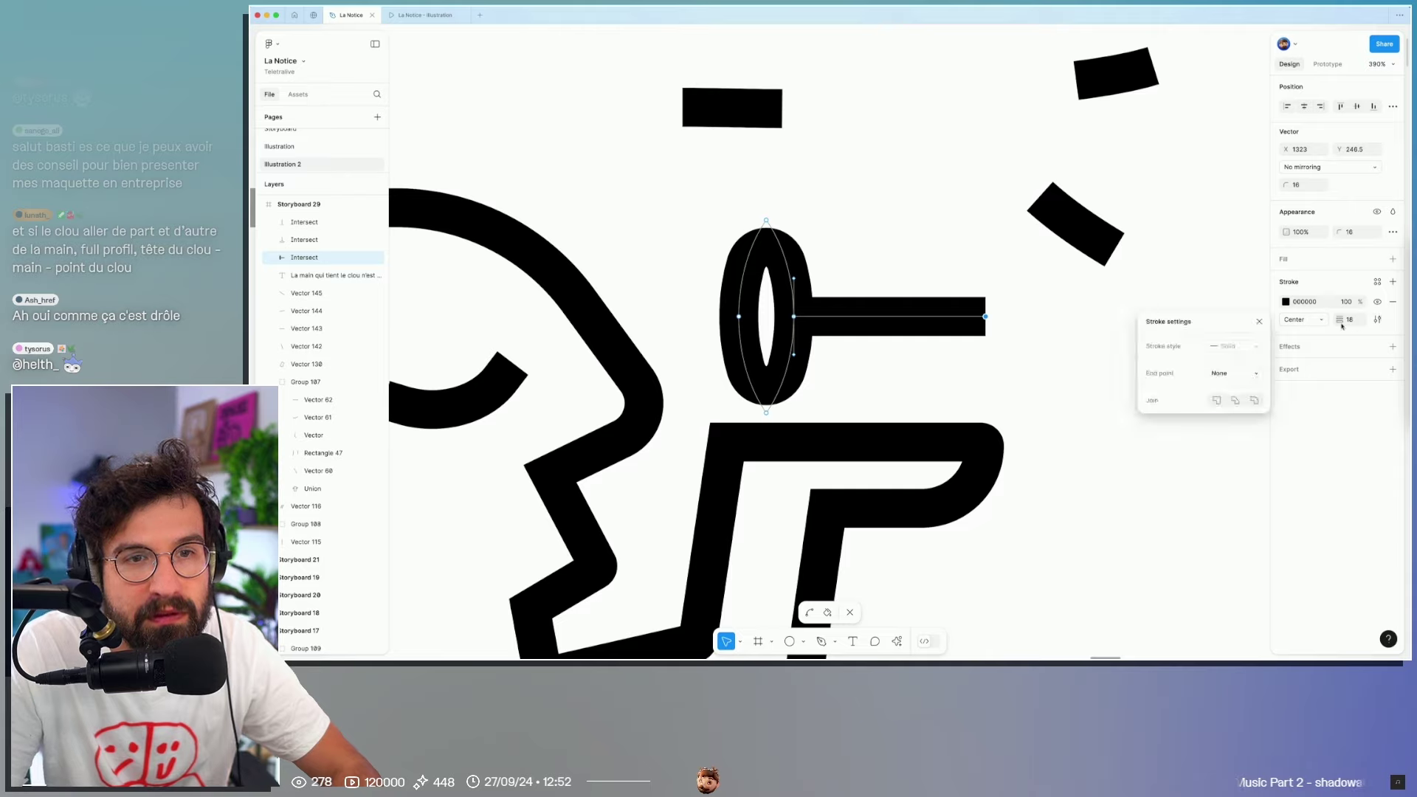
click(1228, 374)
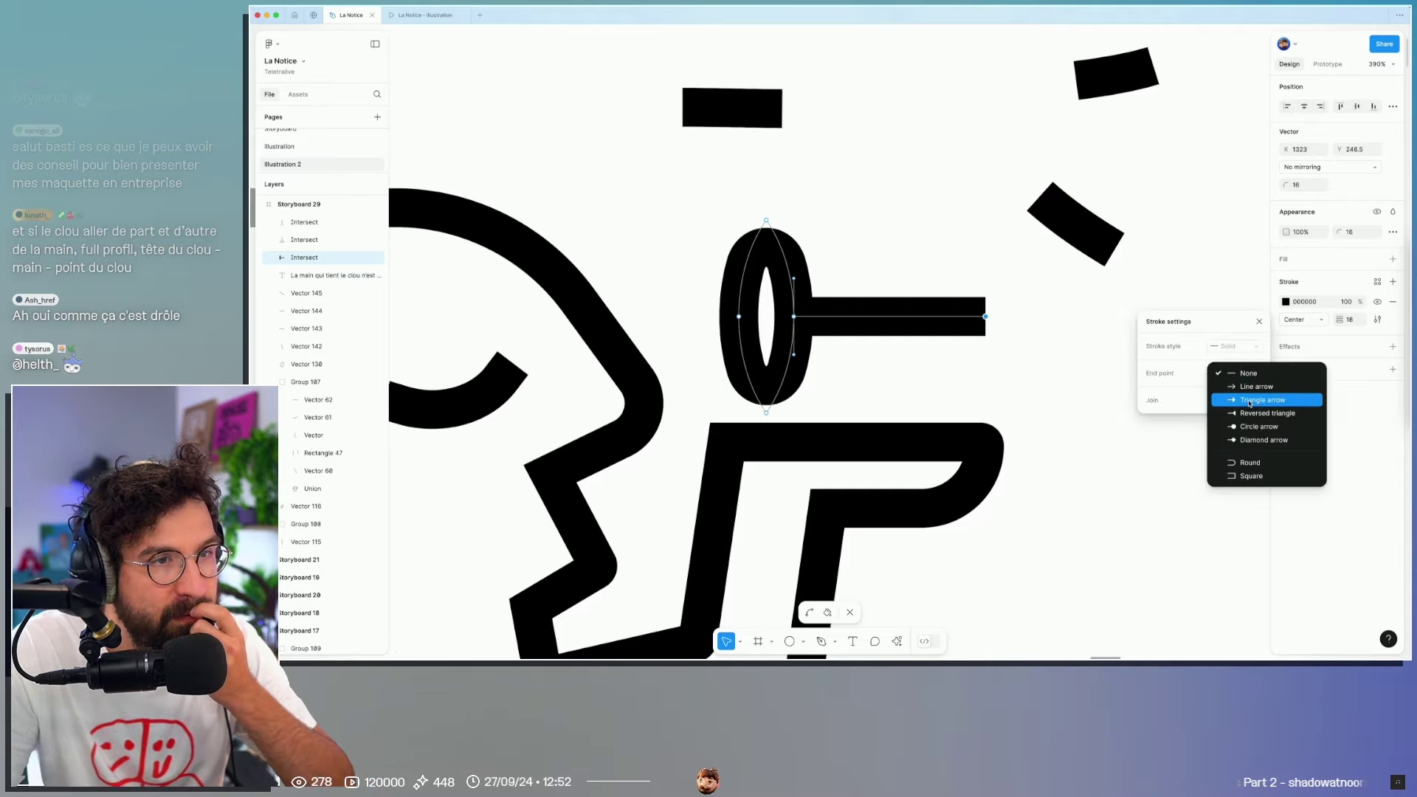
click(1258, 399)
key(Escape)
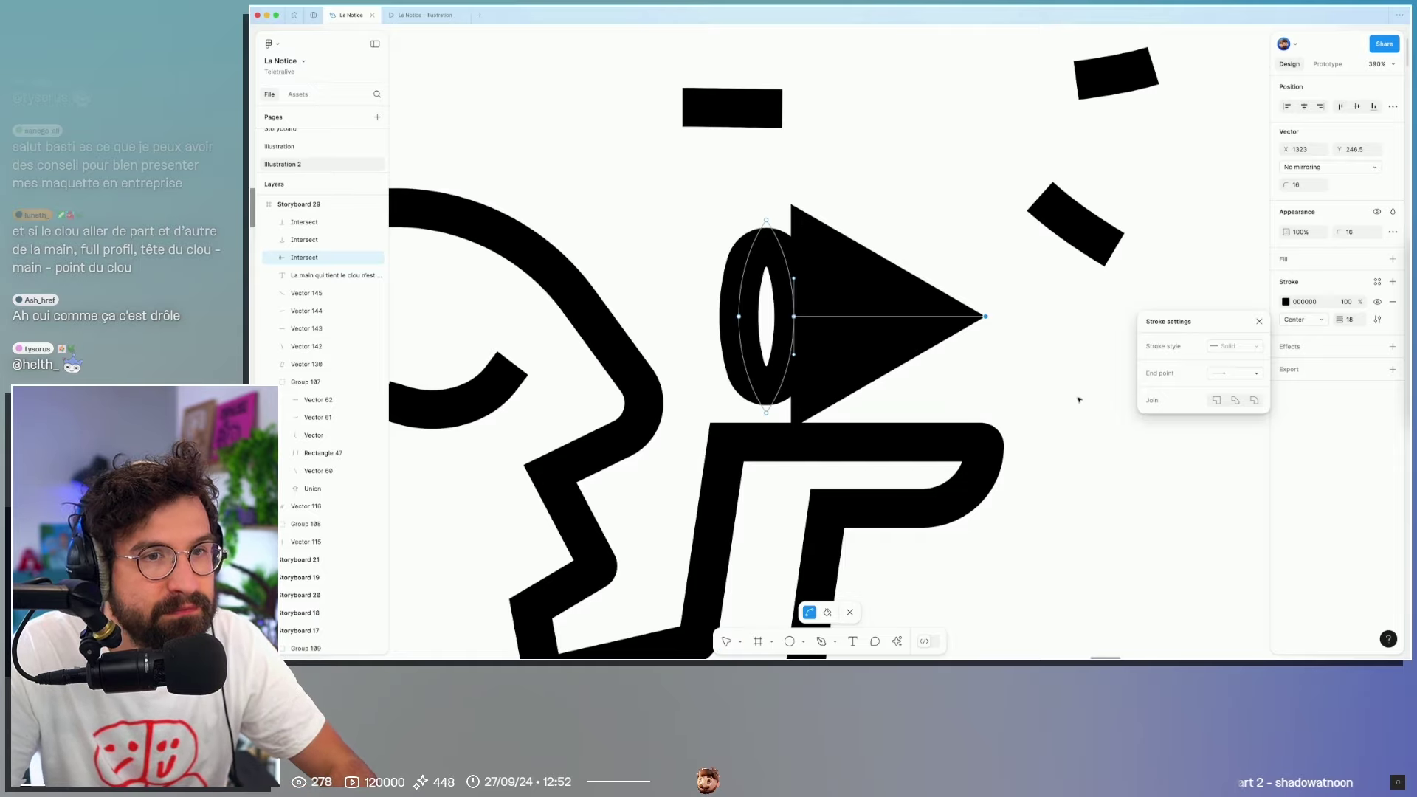
key(ctrl+z)
click(949, 319)
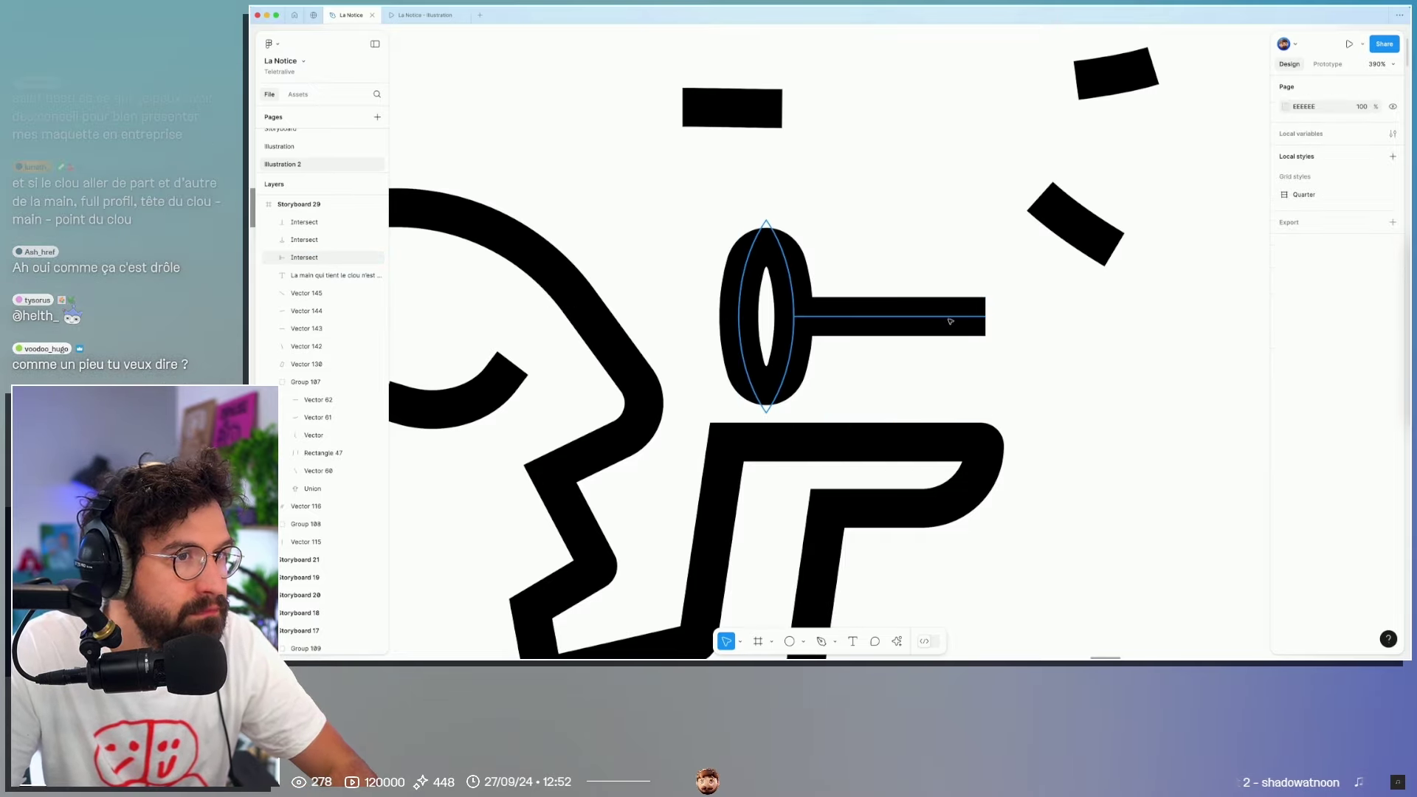
Step: Outline the nail's stroke and drag the shaft's end out into a sharp point
key(ctrl+shift+e)
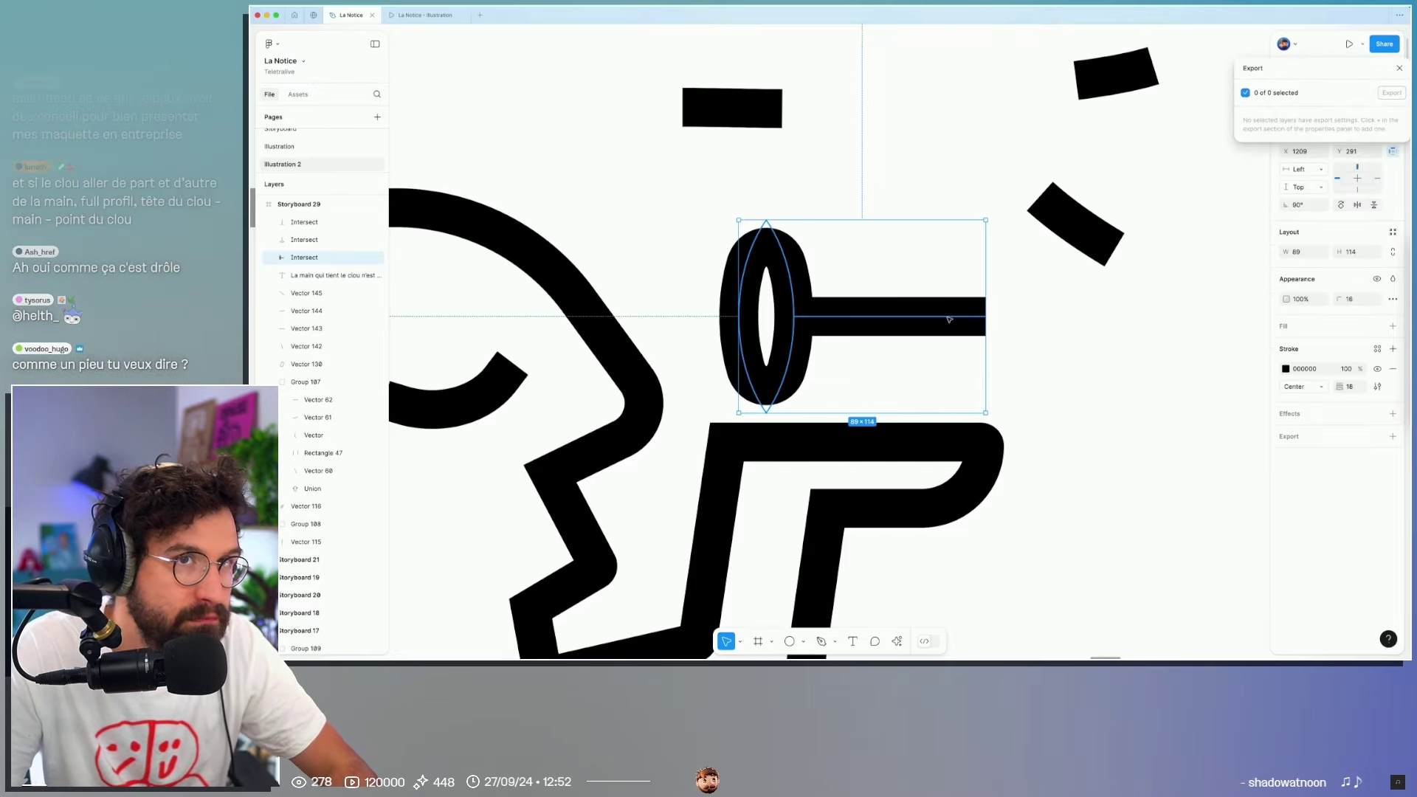
key(ctrl+alt+o)
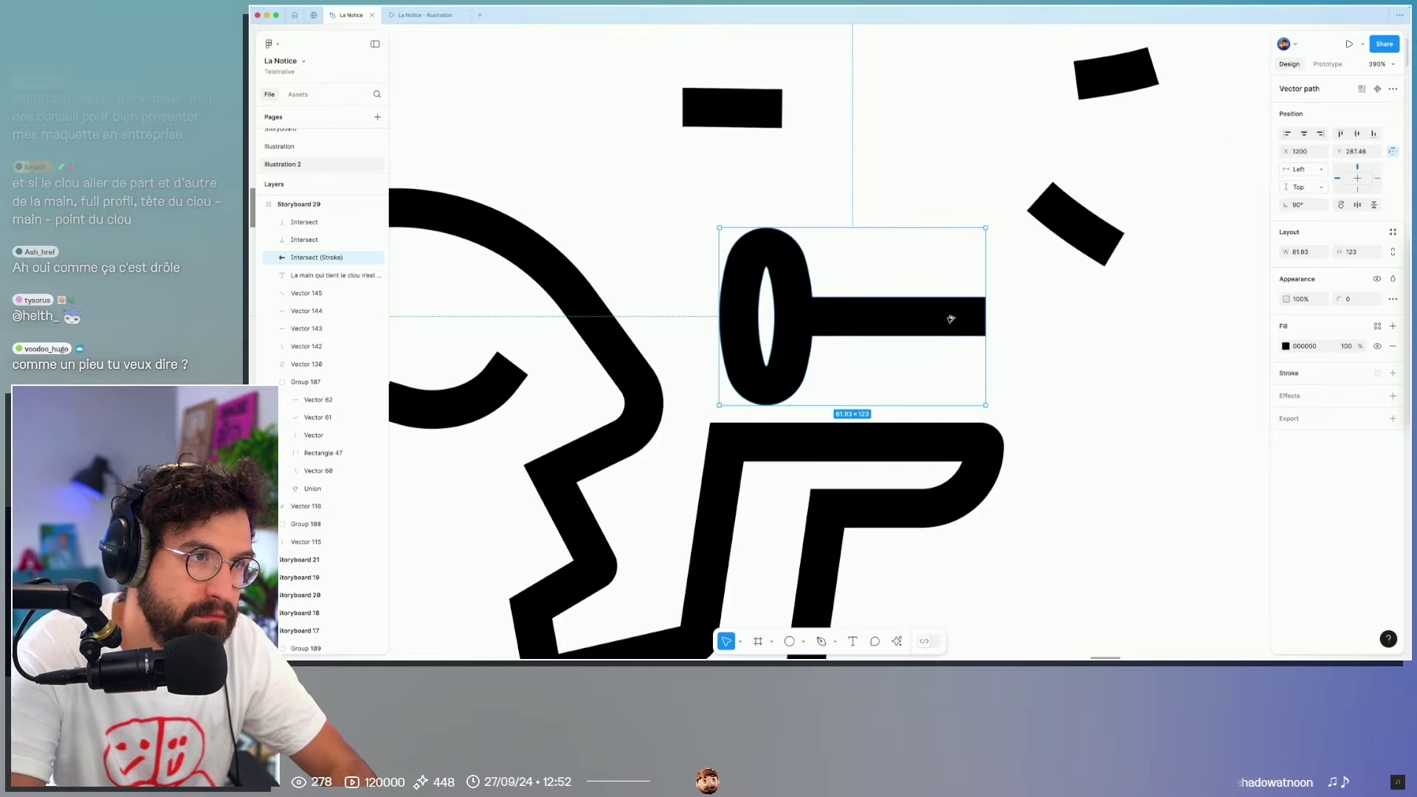
double_click(948, 318)
scroll(944, 317, up, 5)
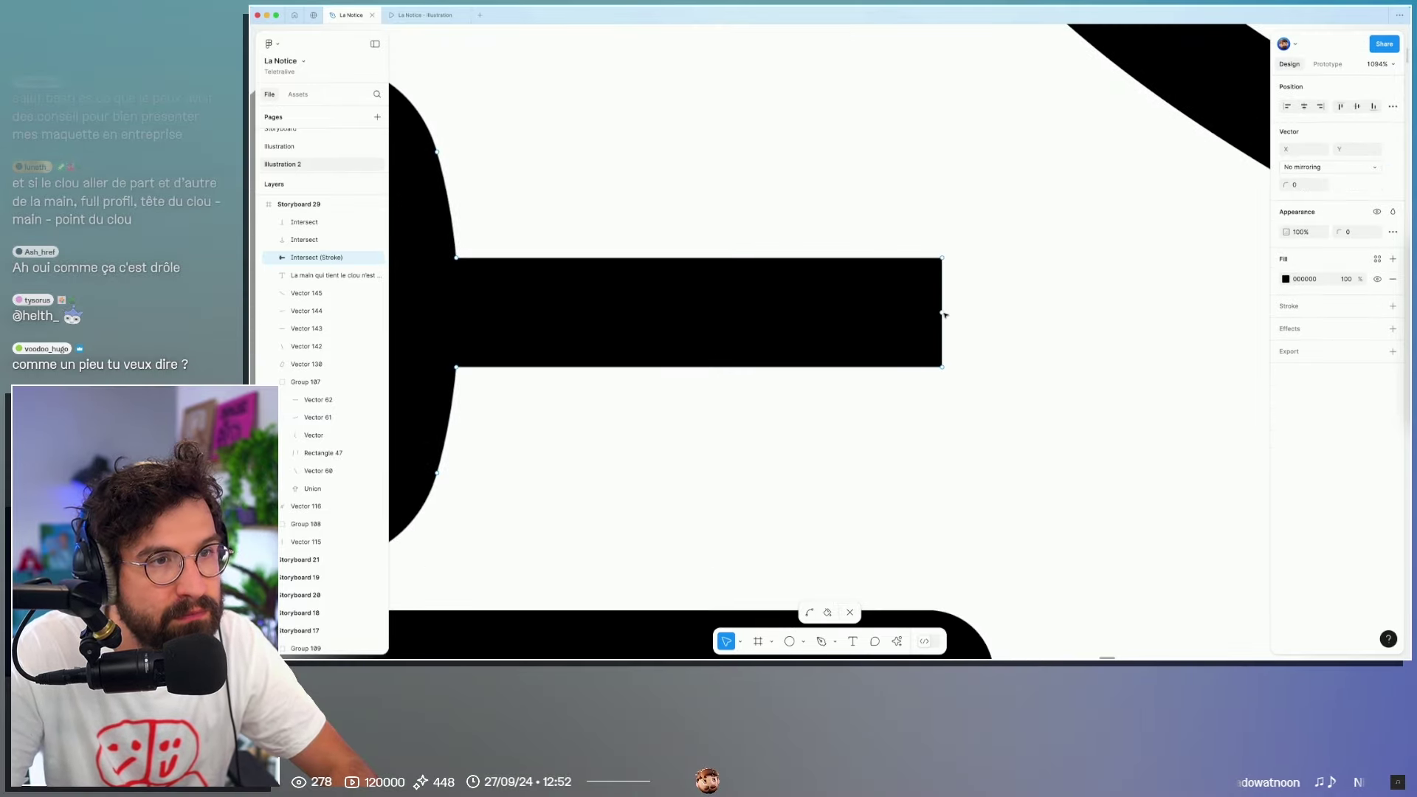
drag(943, 314, 1040, 315)
key(Escape)
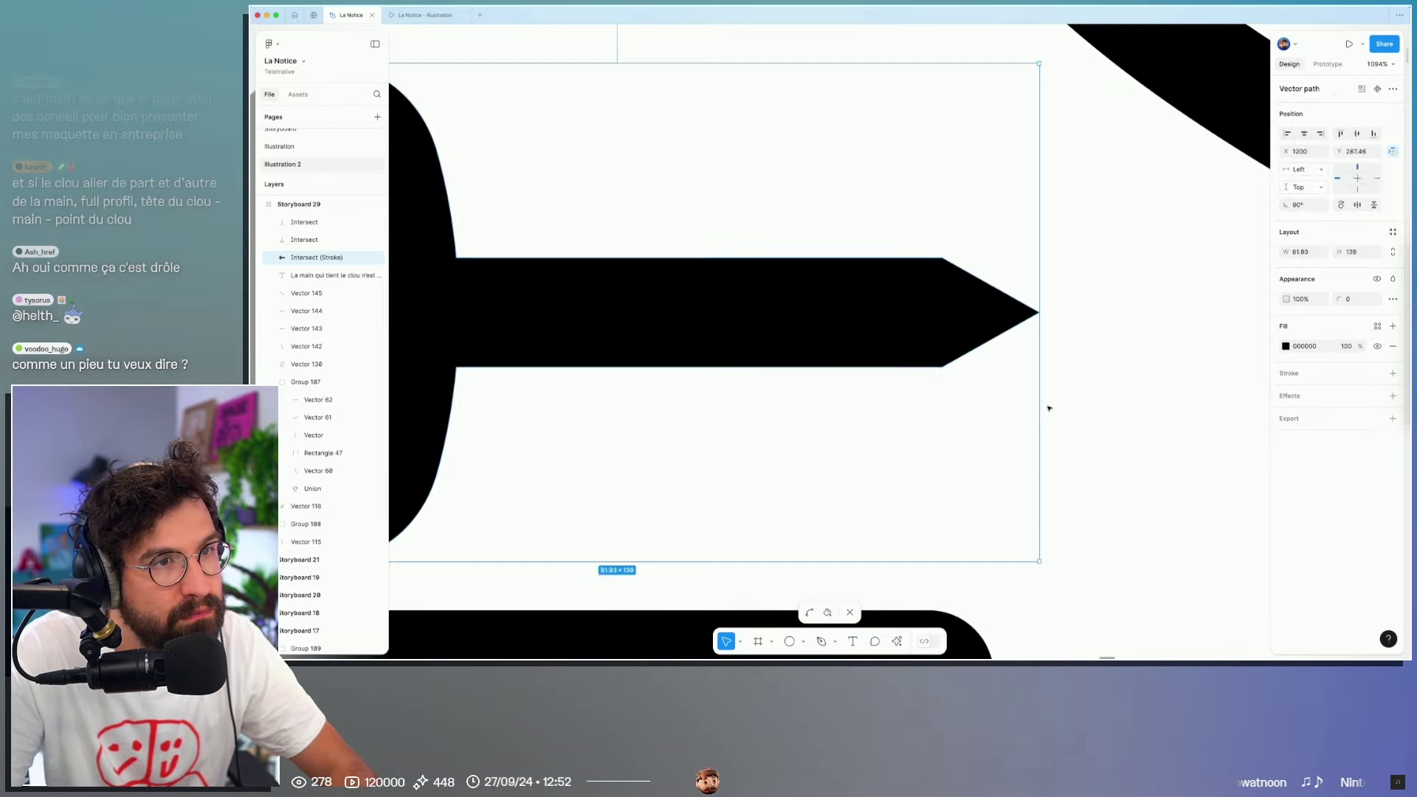
scroll(1145, 487, down, 5)
scroll(1145, 486, down, 3)
scroll(1171, 481, down, 3)
scroll(924, 361, down, 3)
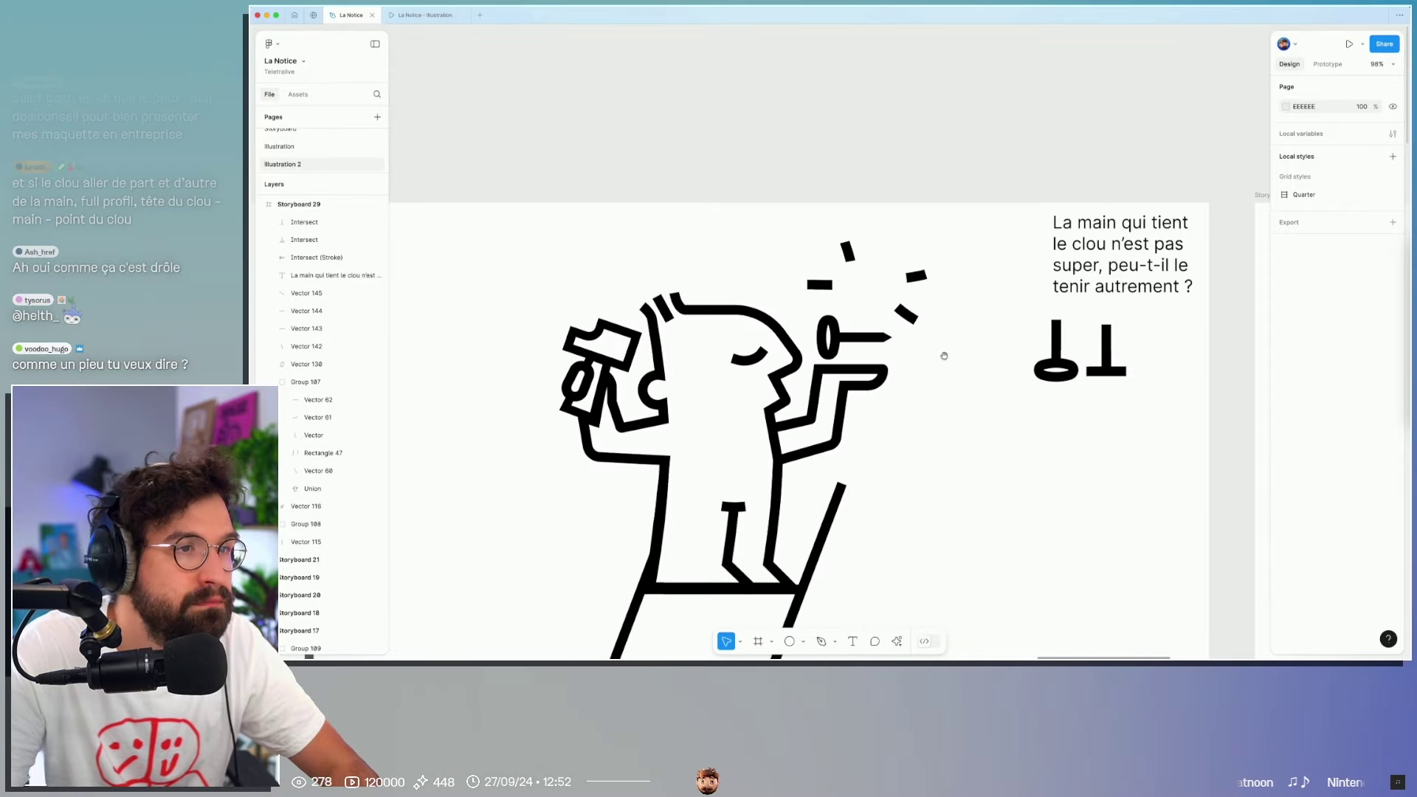
Step: Attempt a marquee selection of the spark dashes and undo the accidental move
scroll(977, 319, right, 1)
mouse_move(819, 268)
mouse_down()
mouse_move(806, 225)
mouse_move(944, 303)
mouse_up()
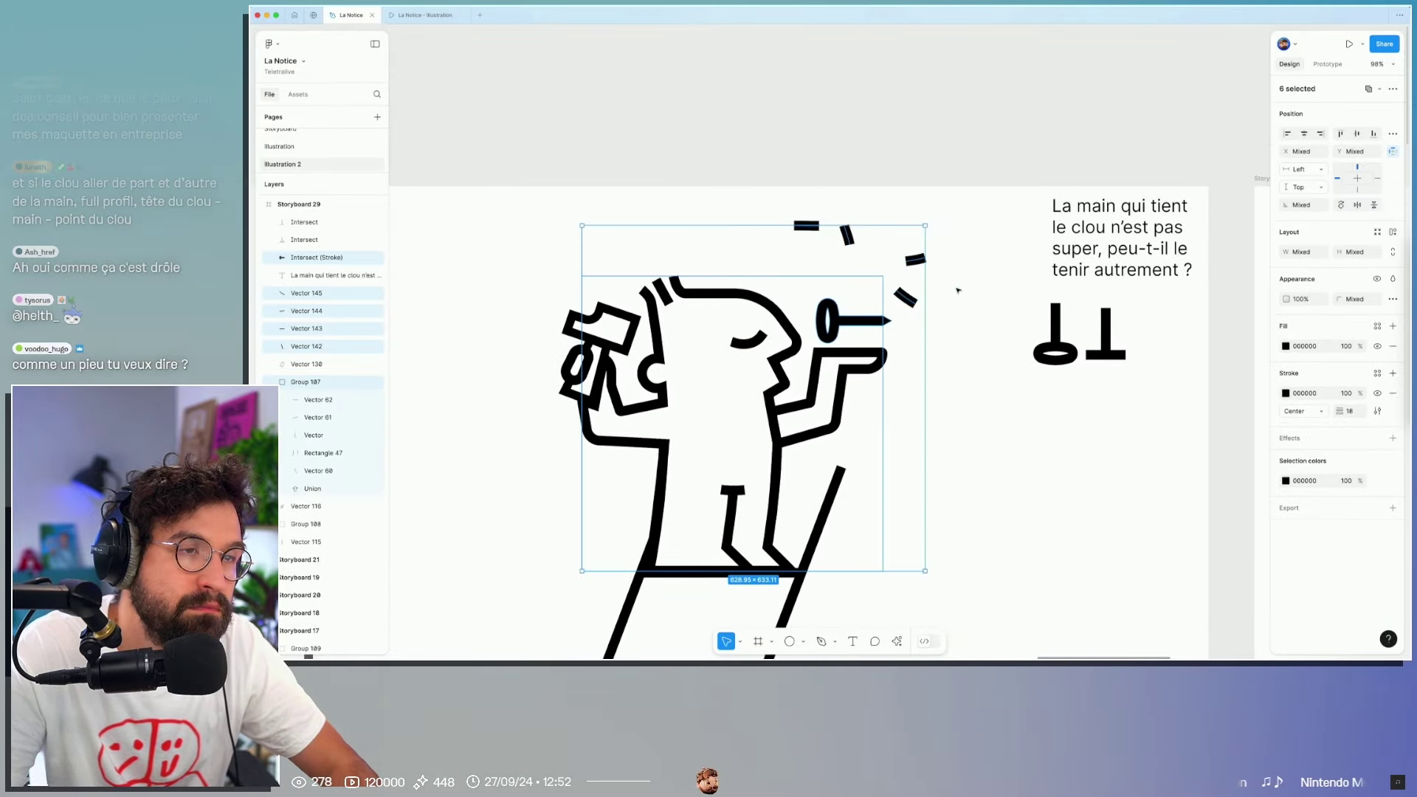
key(ctrl+z)
click(934, 249)
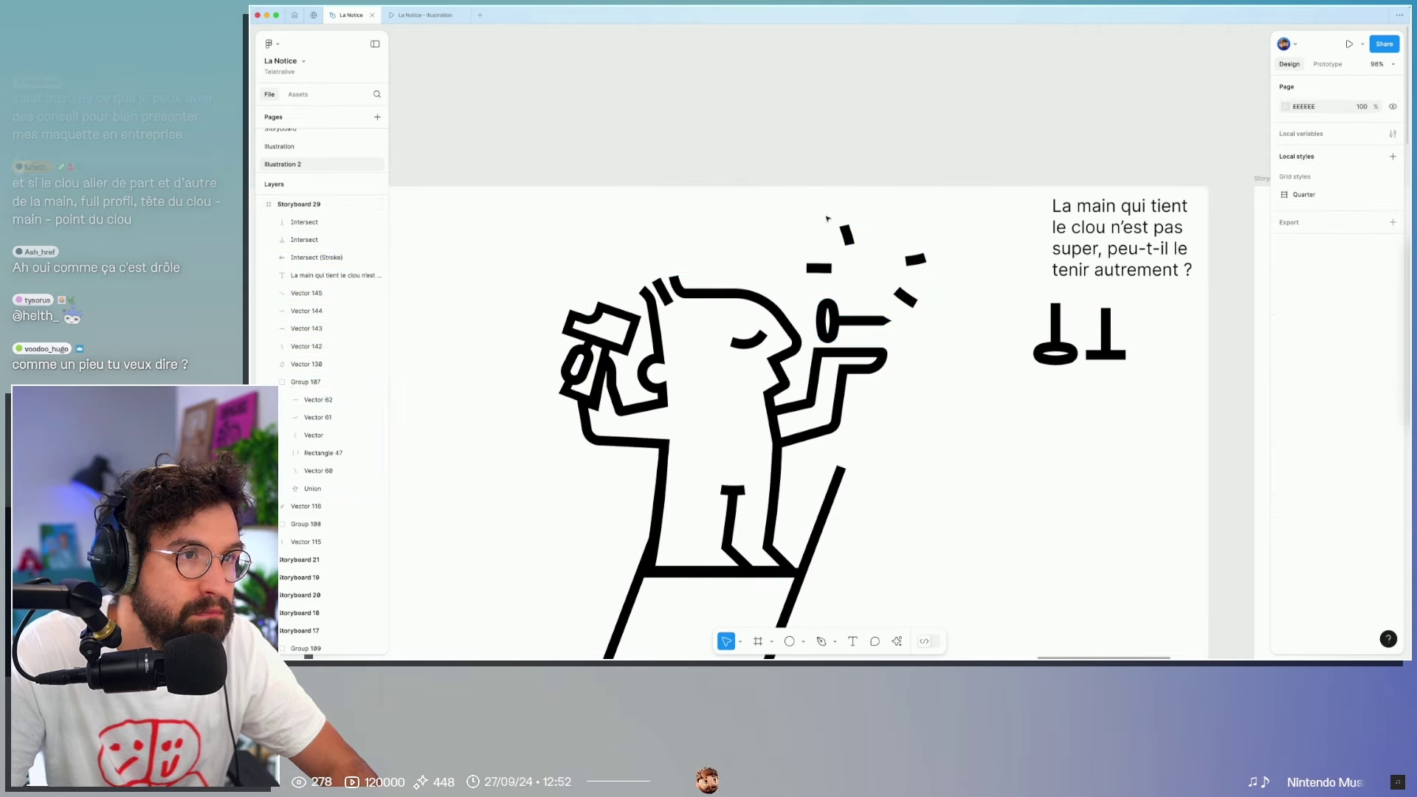
click(847, 234)
Step: Select the spark dashes and move them down-right below the spare nails
drag(943, 326, 919, 256)
shift+click(905, 297)
shift+click(847, 235)
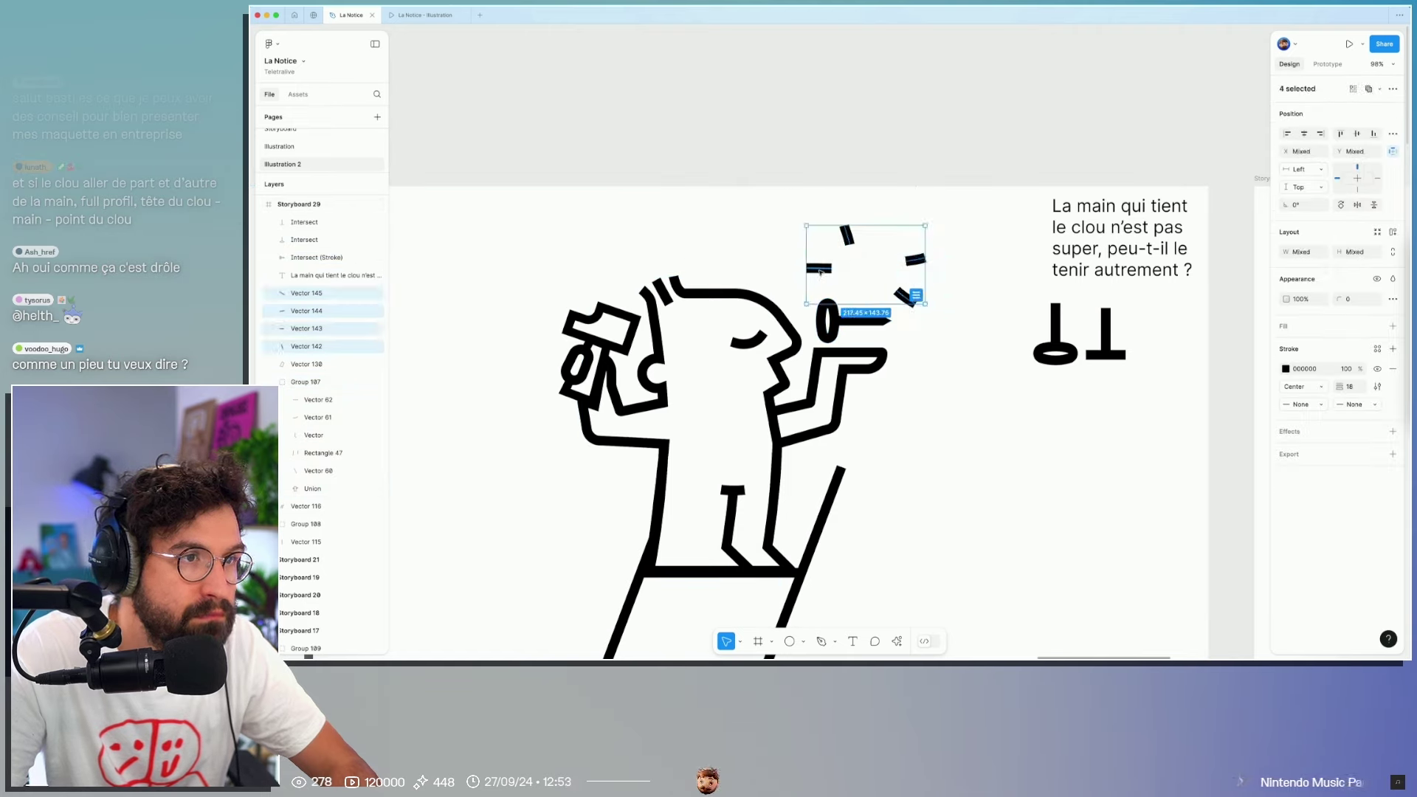
drag(819, 272, 1055, 478)
key(Escape)
click(858, 318)
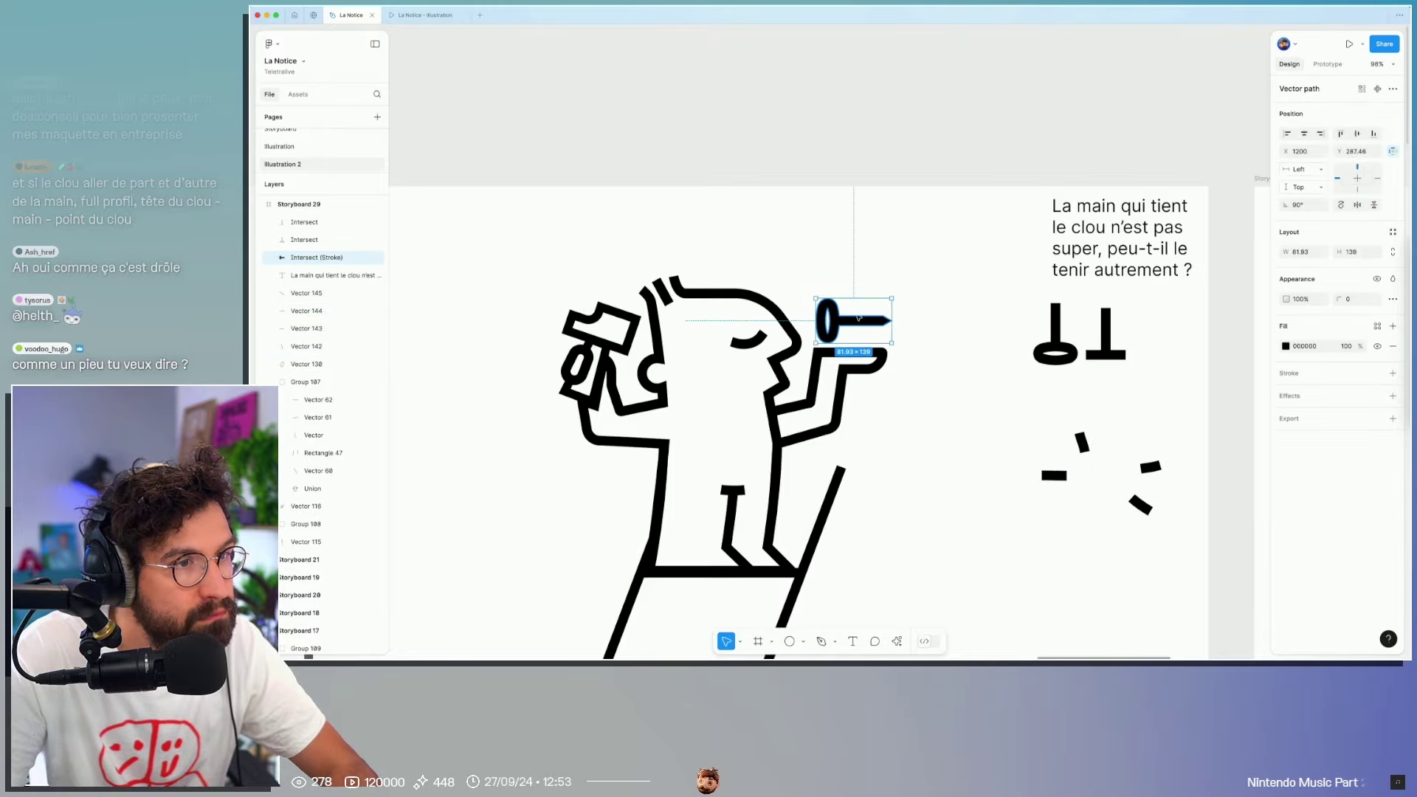
key(Escape)
scroll(811, 302, up, 5)
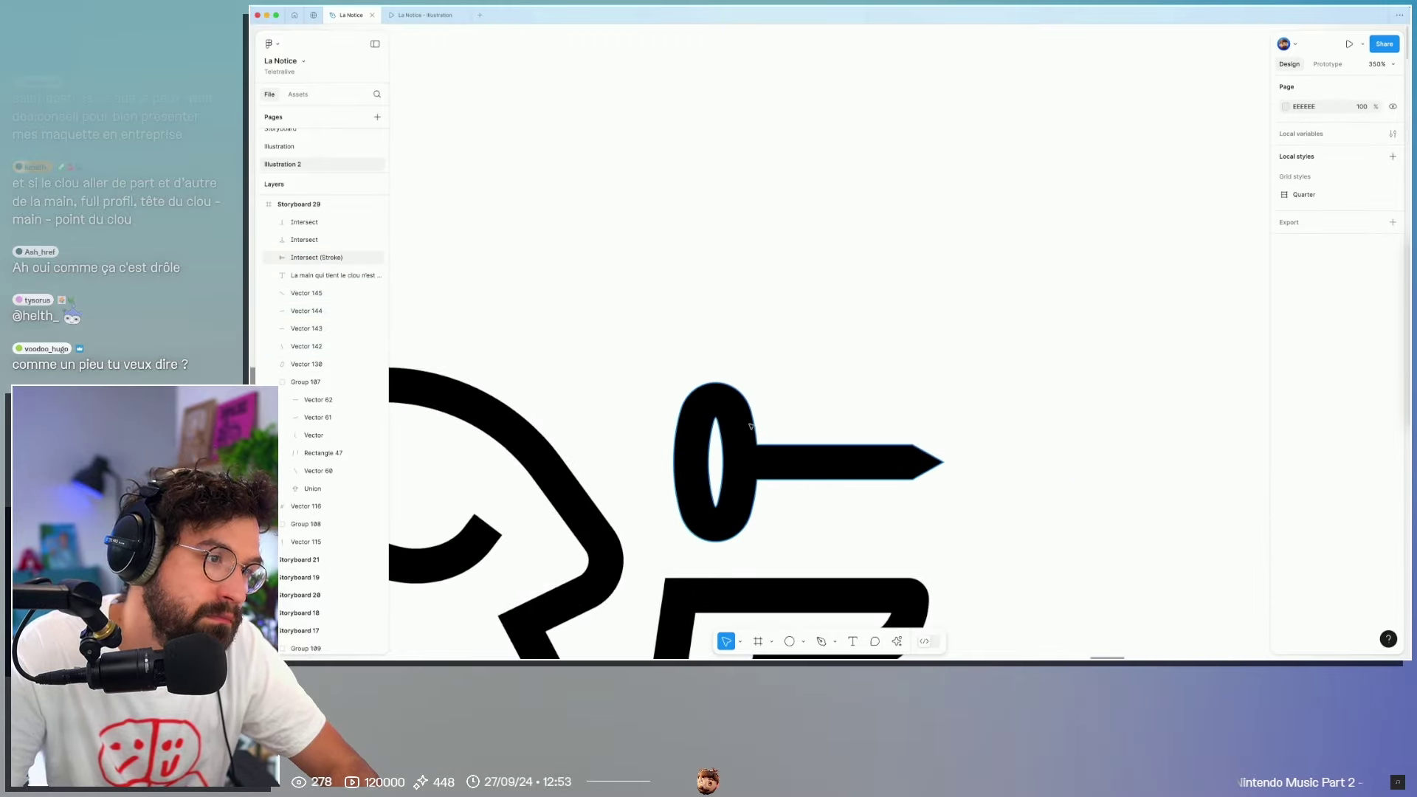
Step: Deselect the nail and zoom to 82% around the nail and spark dashes in Storyboard 29
click(751, 426)
key(Escape)
scroll(812, 332, down, 5)
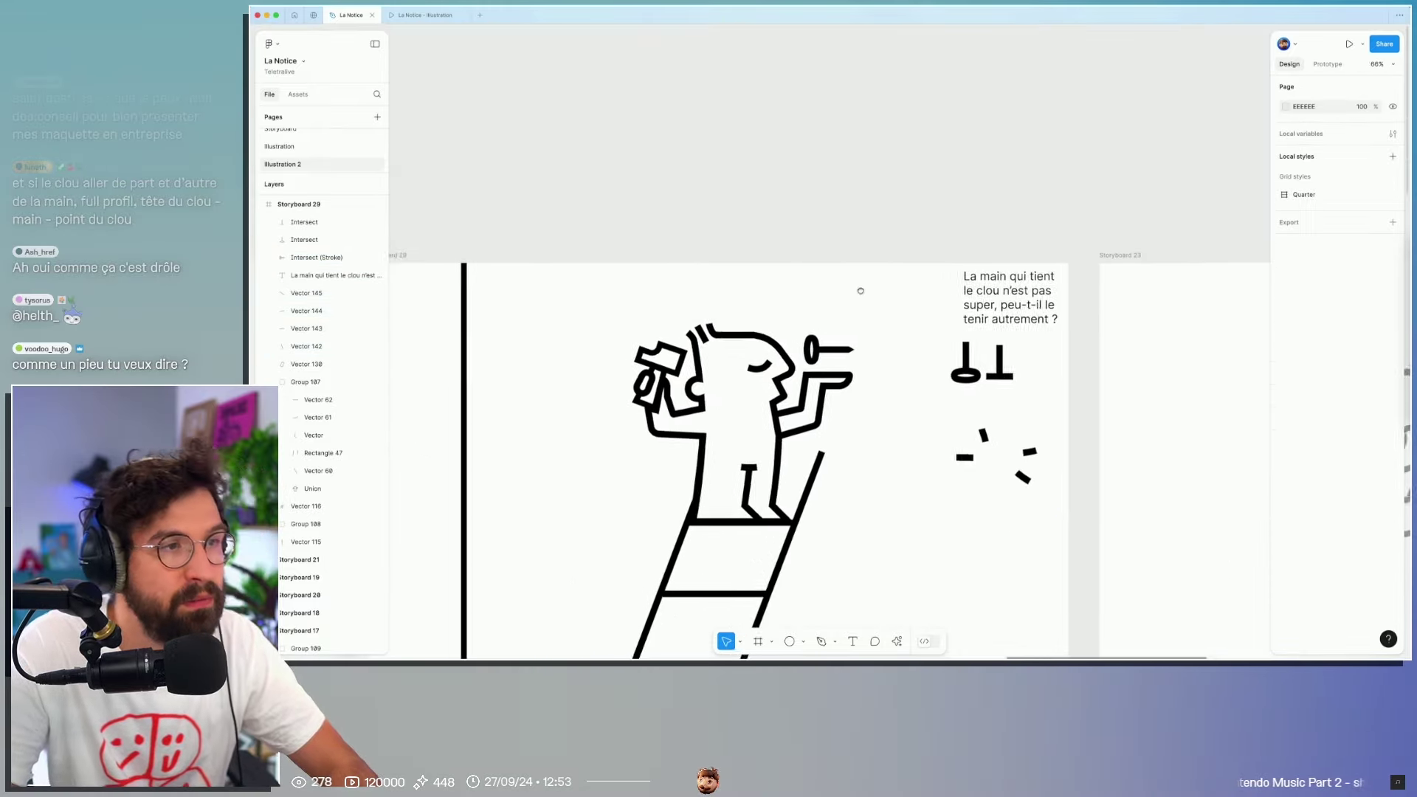
scroll(861, 290, left, 1)
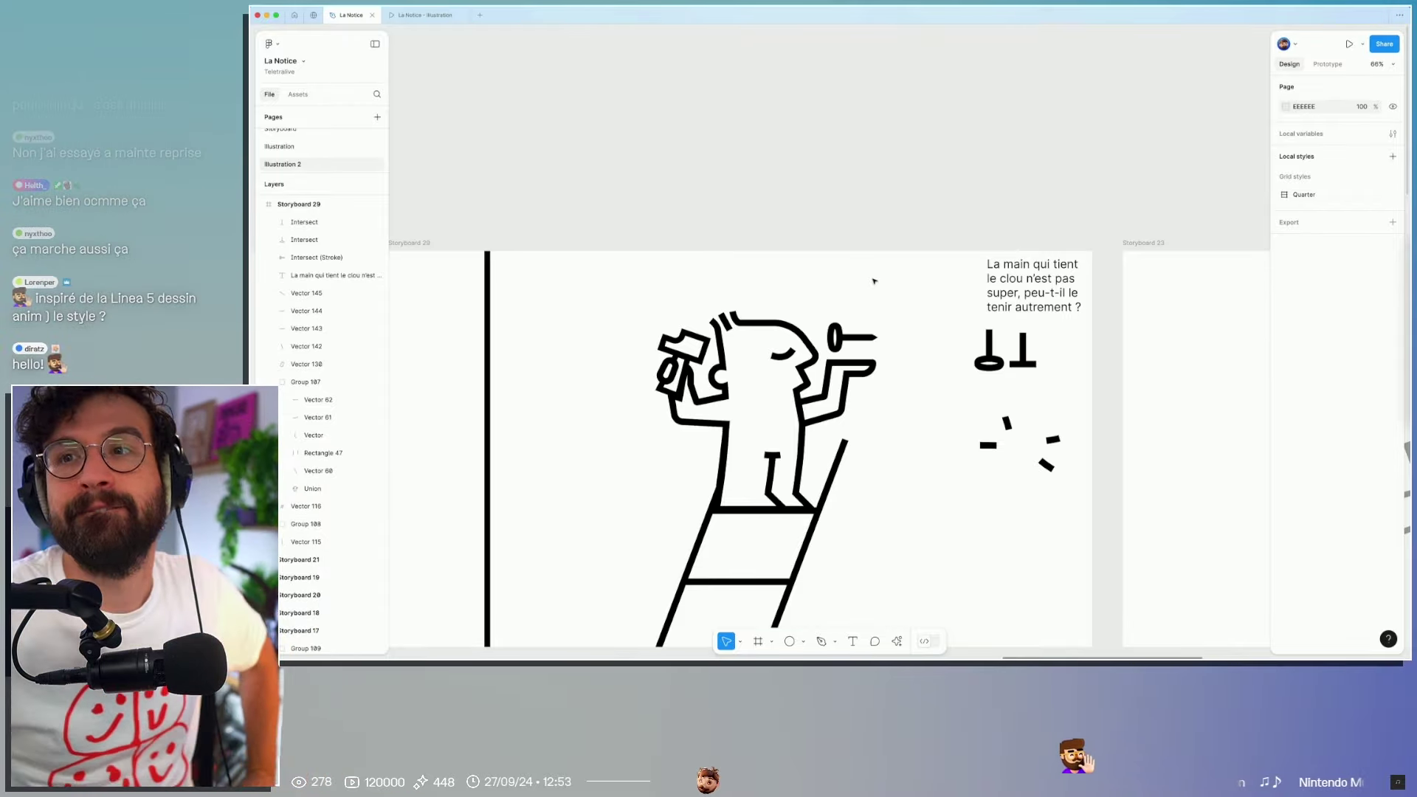
scroll(962, 461, up, 2)
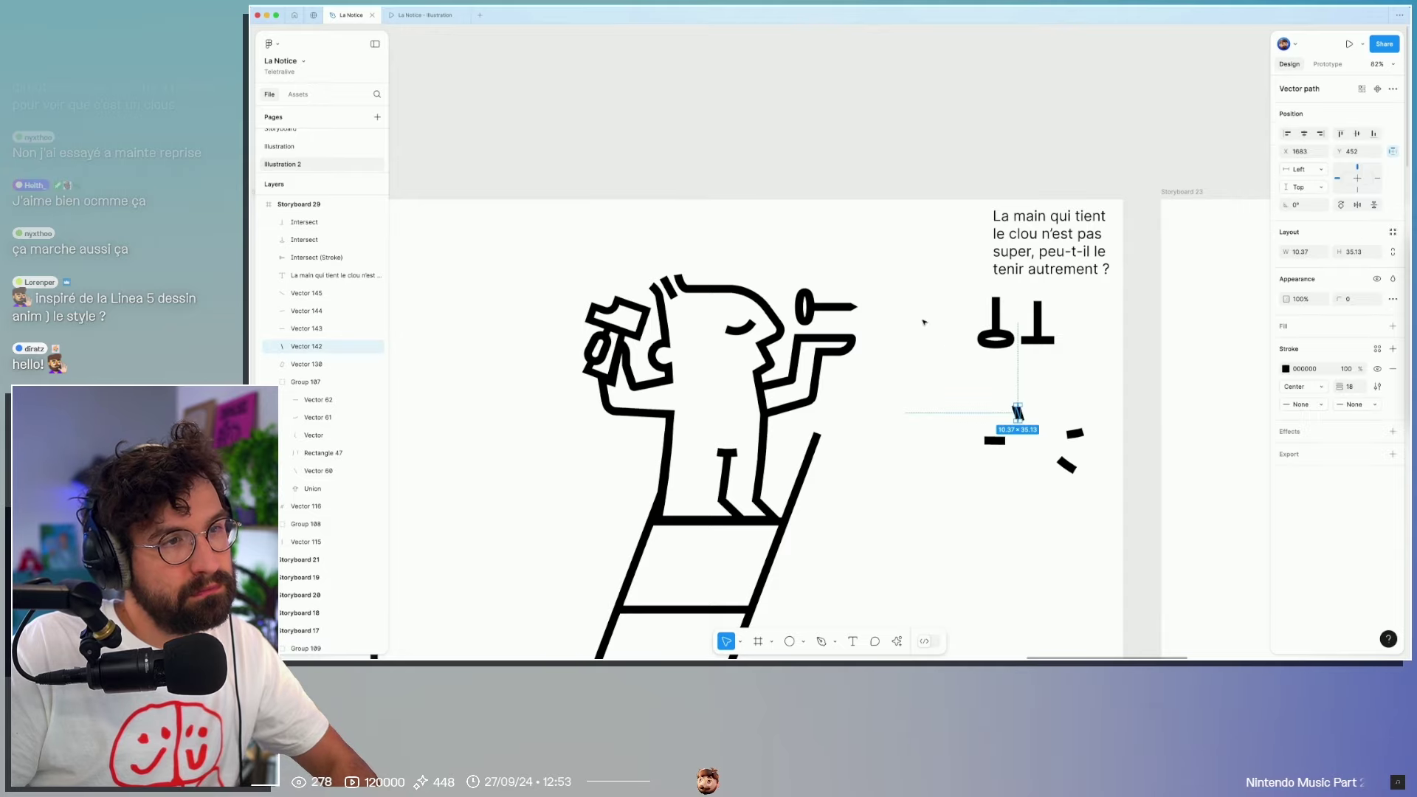
Step: Rotate the four spark dashes 30° and try repositioning single dashes near the head and nail
drag(1017, 415, 788, 267)
key(ctrl+z)
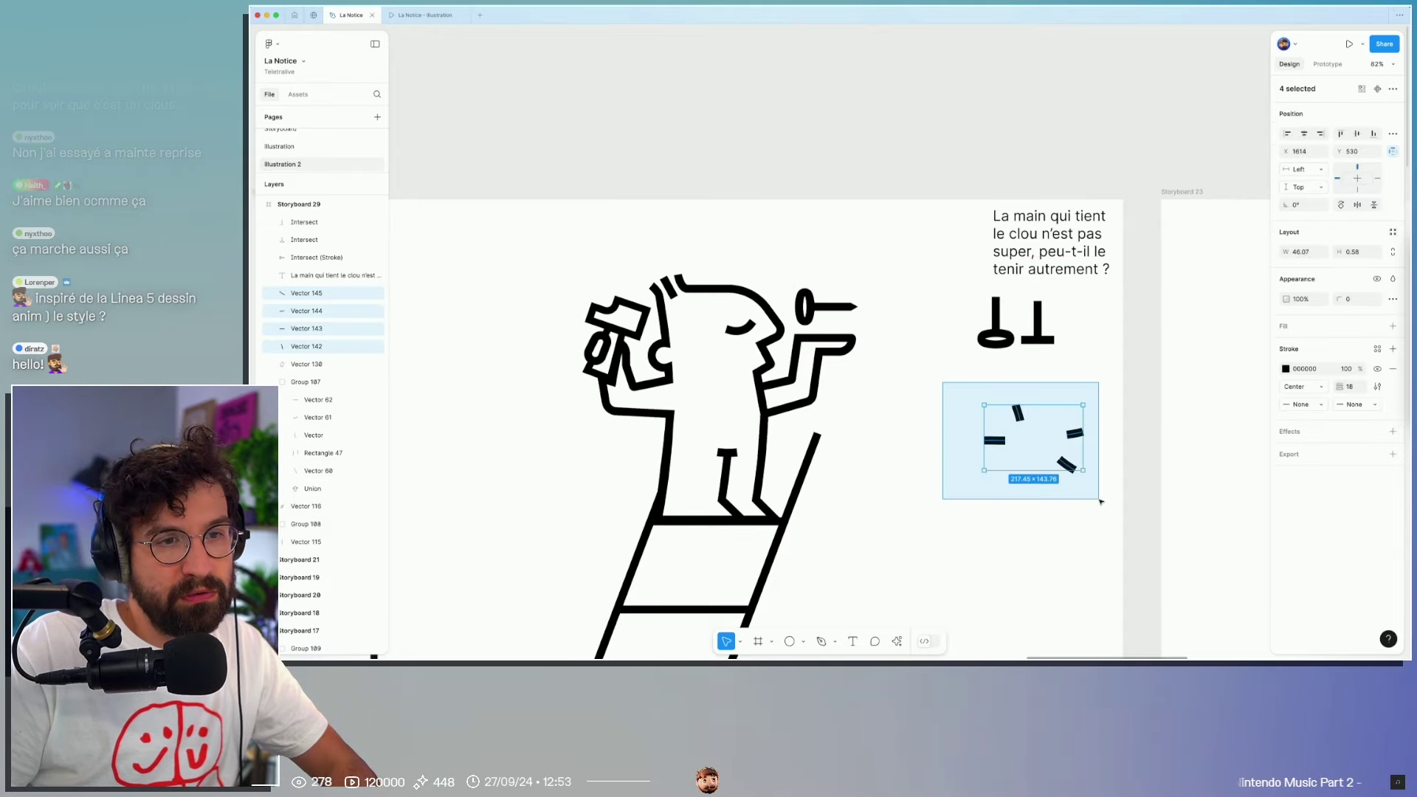
drag(942, 384, 1100, 501)
drag(1088, 402, 787, 268)
click(1064, 383)
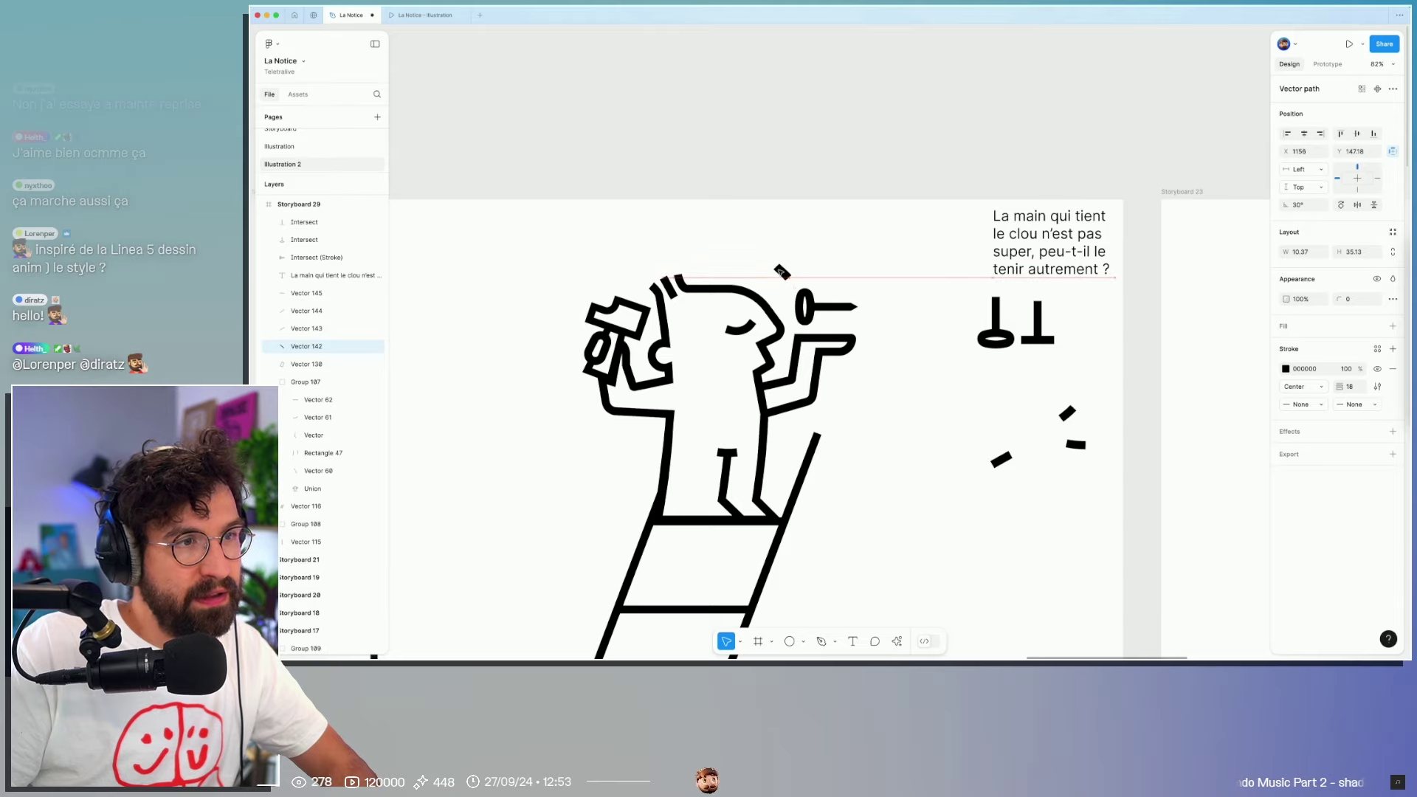
drag(1067, 413, 858, 278)
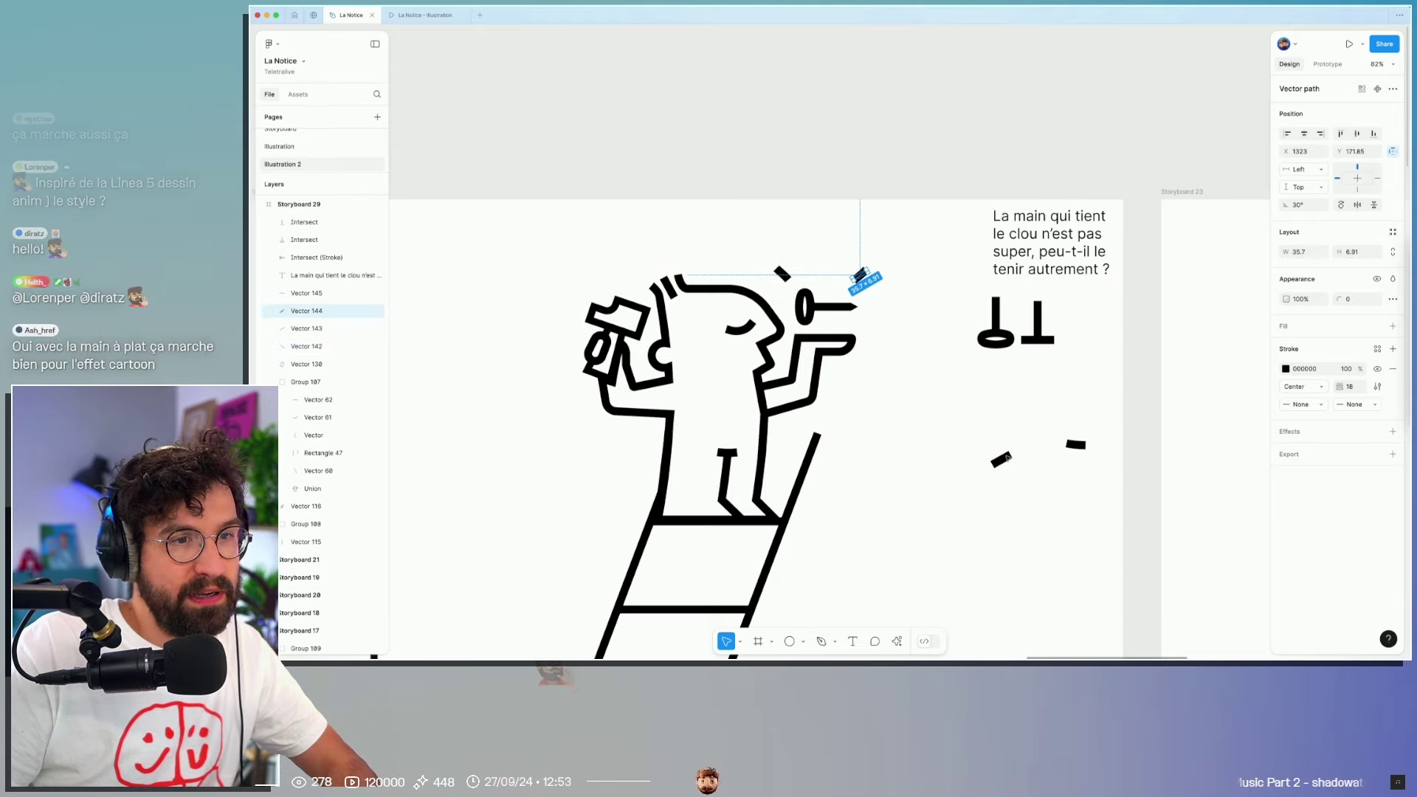
drag(1001, 459, 1016, 451)
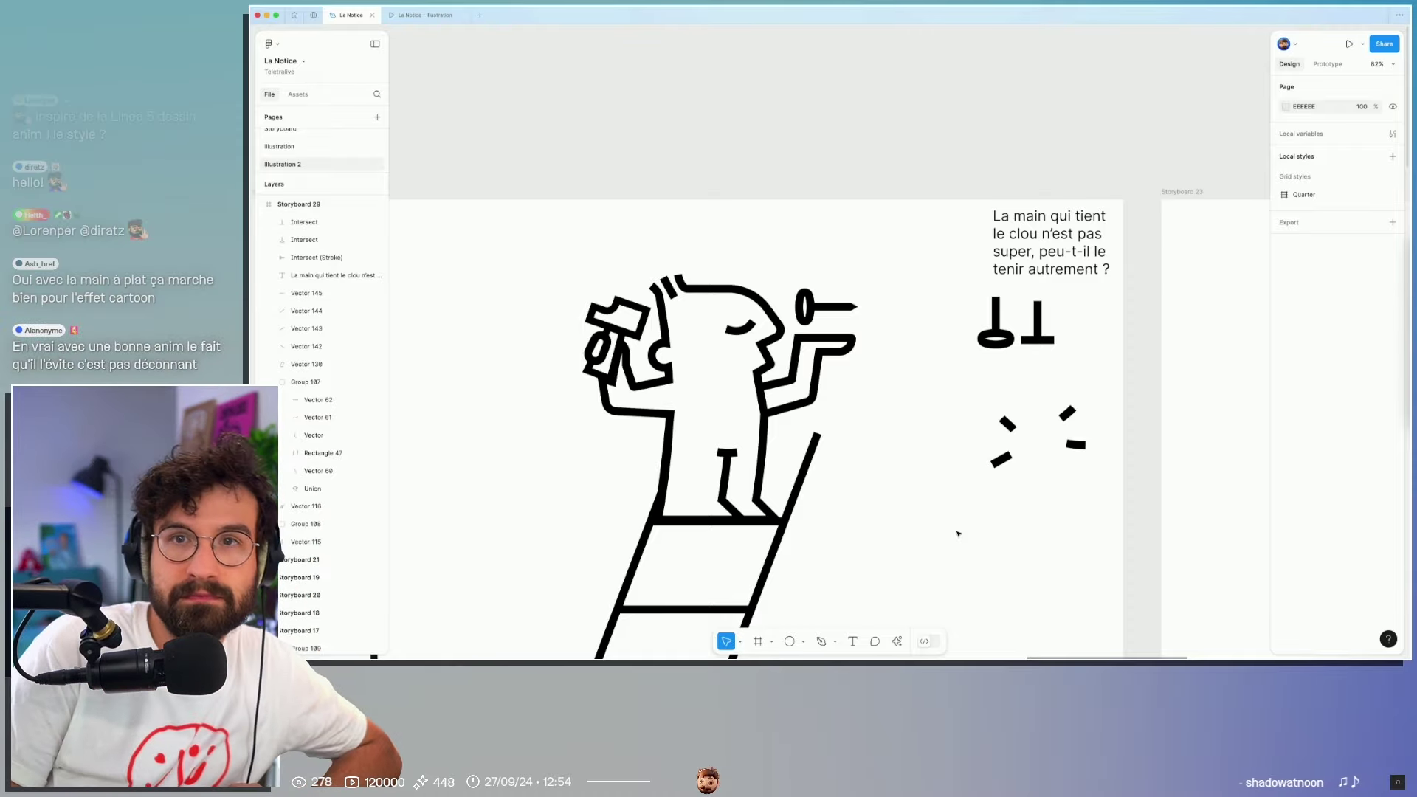
Step: Pan across the storyboards, zoom to 148% on Storyboard 23's hammer, and open its hand outline
scroll(871, 508, down, 5)
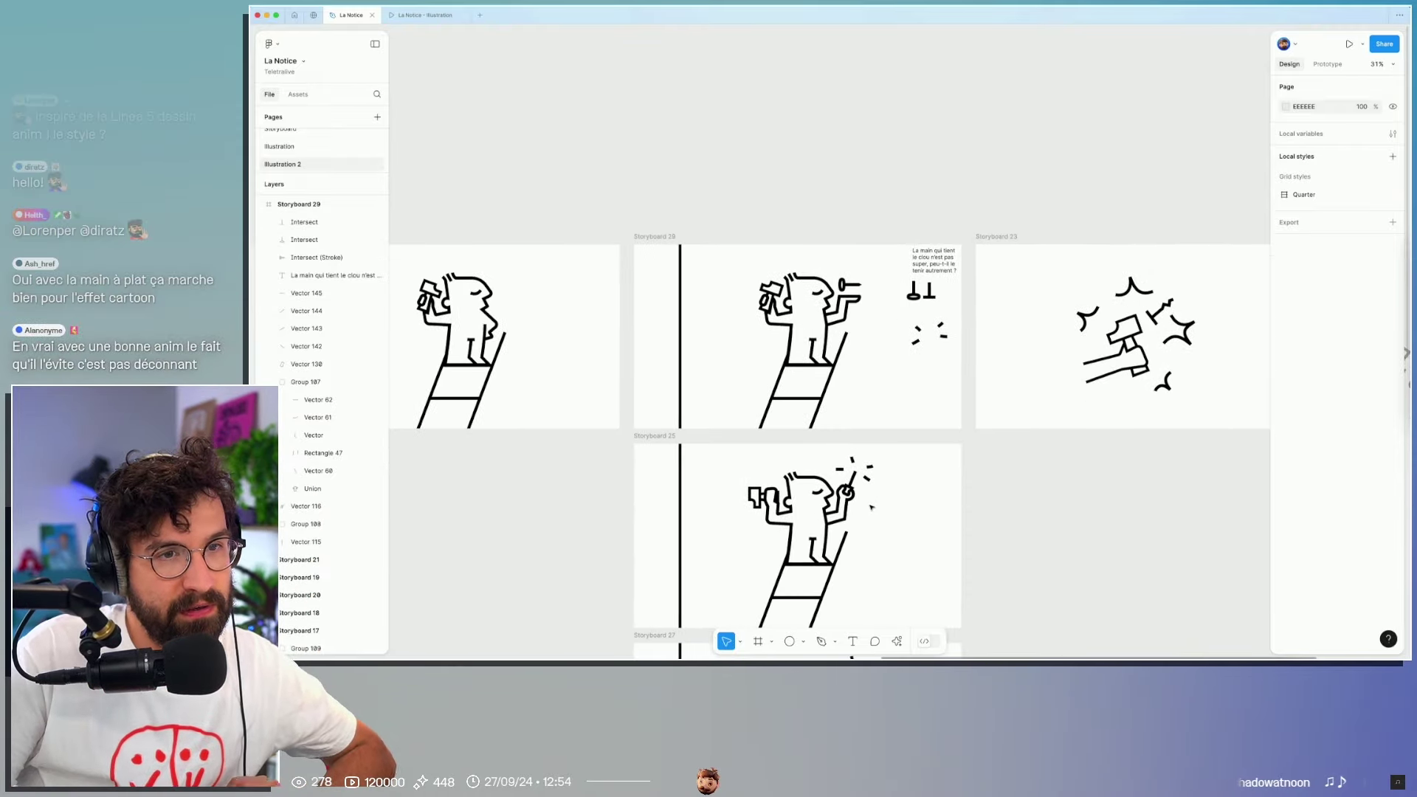
scroll(910, 492, right, 1)
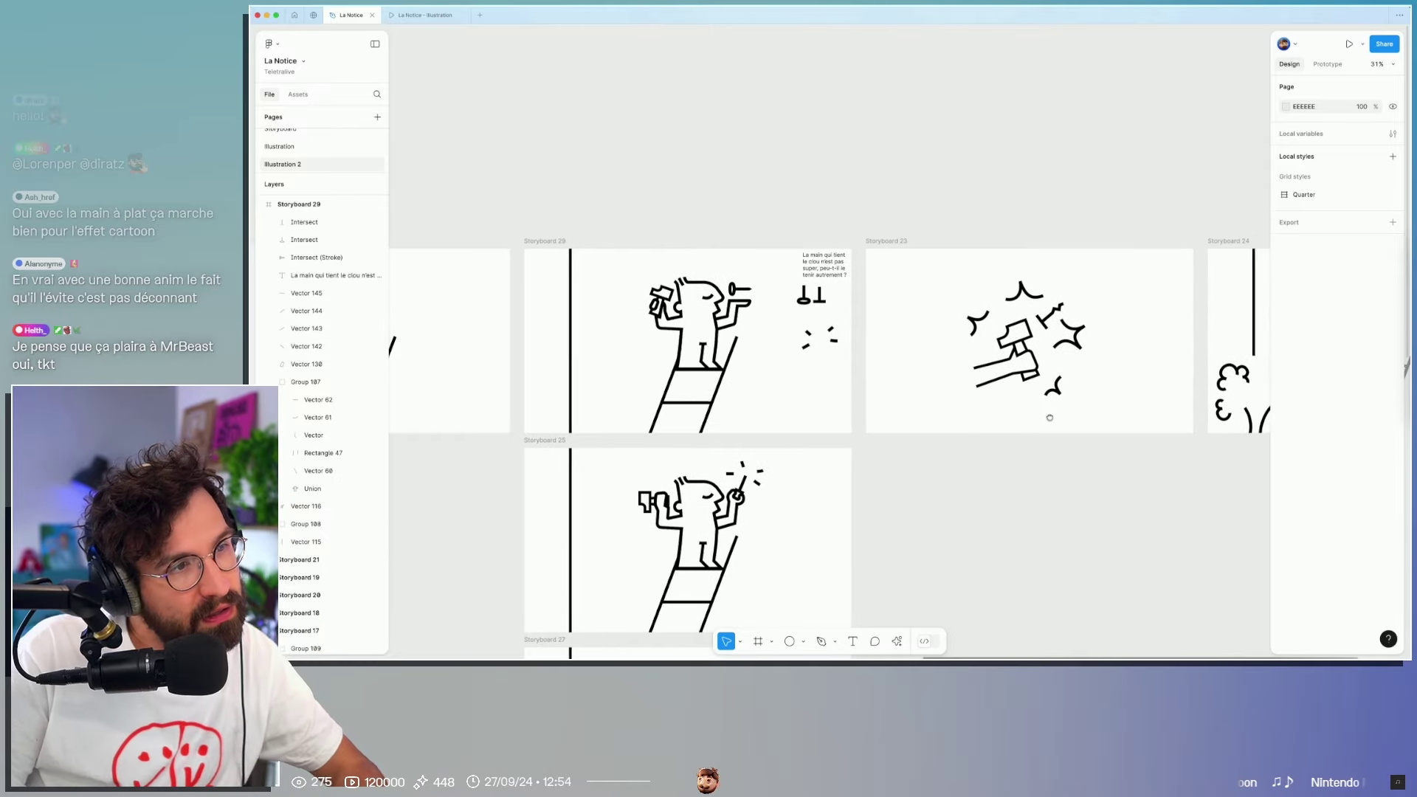
scroll(1037, 398, right, 2)
scroll(1024, 380, down, 4)
scroll(1024, 380, right, 4)
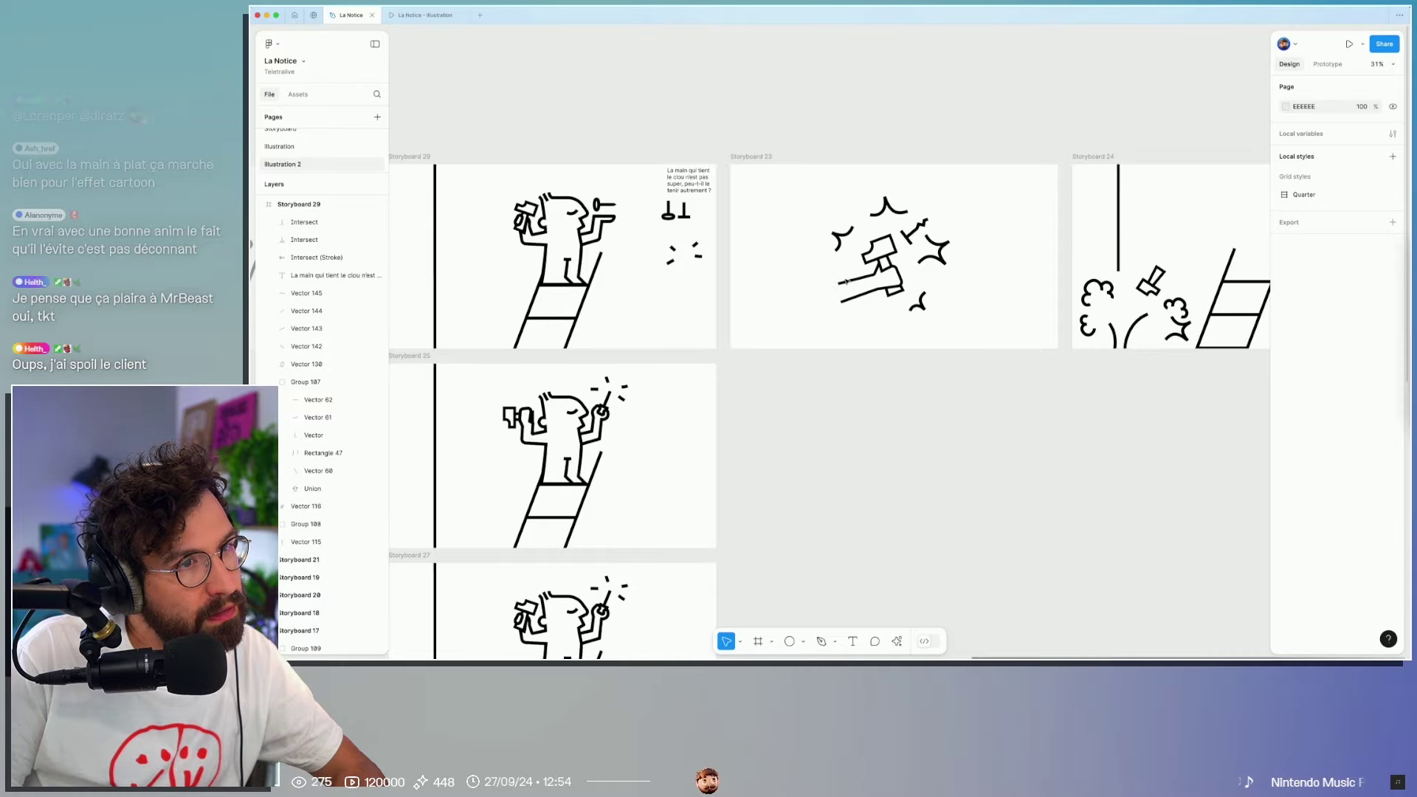
scroll(897, 275, up, 3)
scroll(945, 345, up, 3)
scroll(959, 368, up, 2)
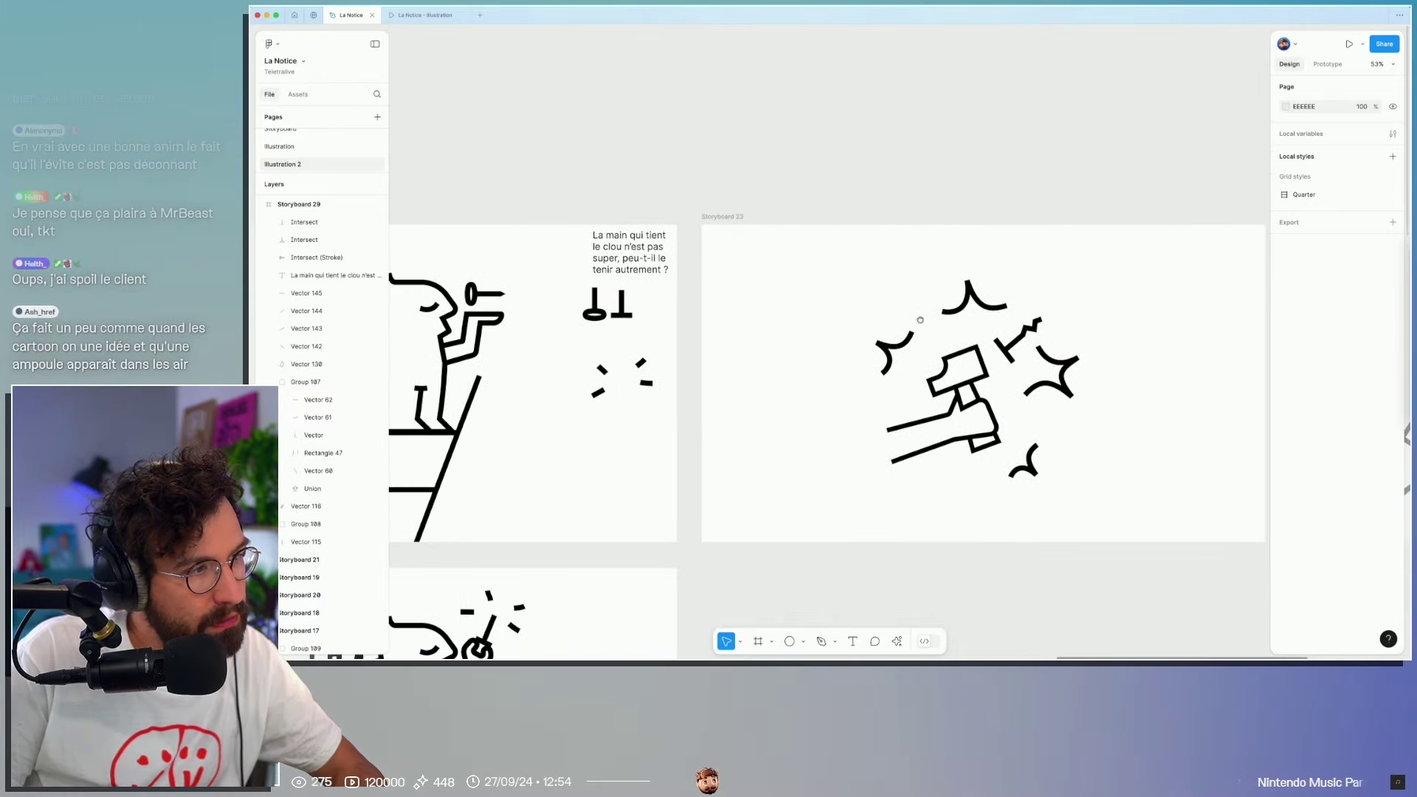
scroll(985, 402, up, 4)
double_click(985, 402)
Step: Try corner radii of 32 and then 56 on the hammer-hand outline
key(Return)
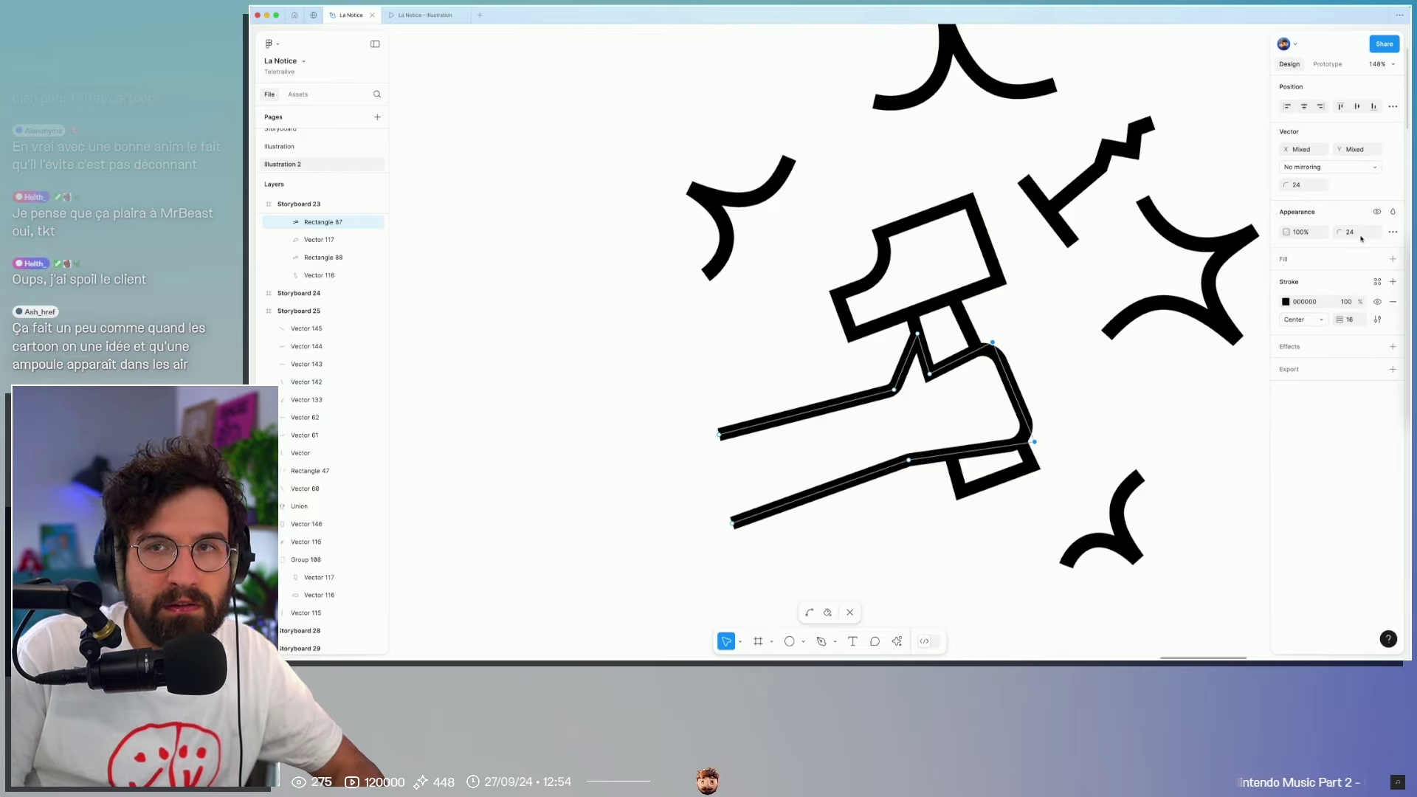
text(32)
key(Return)
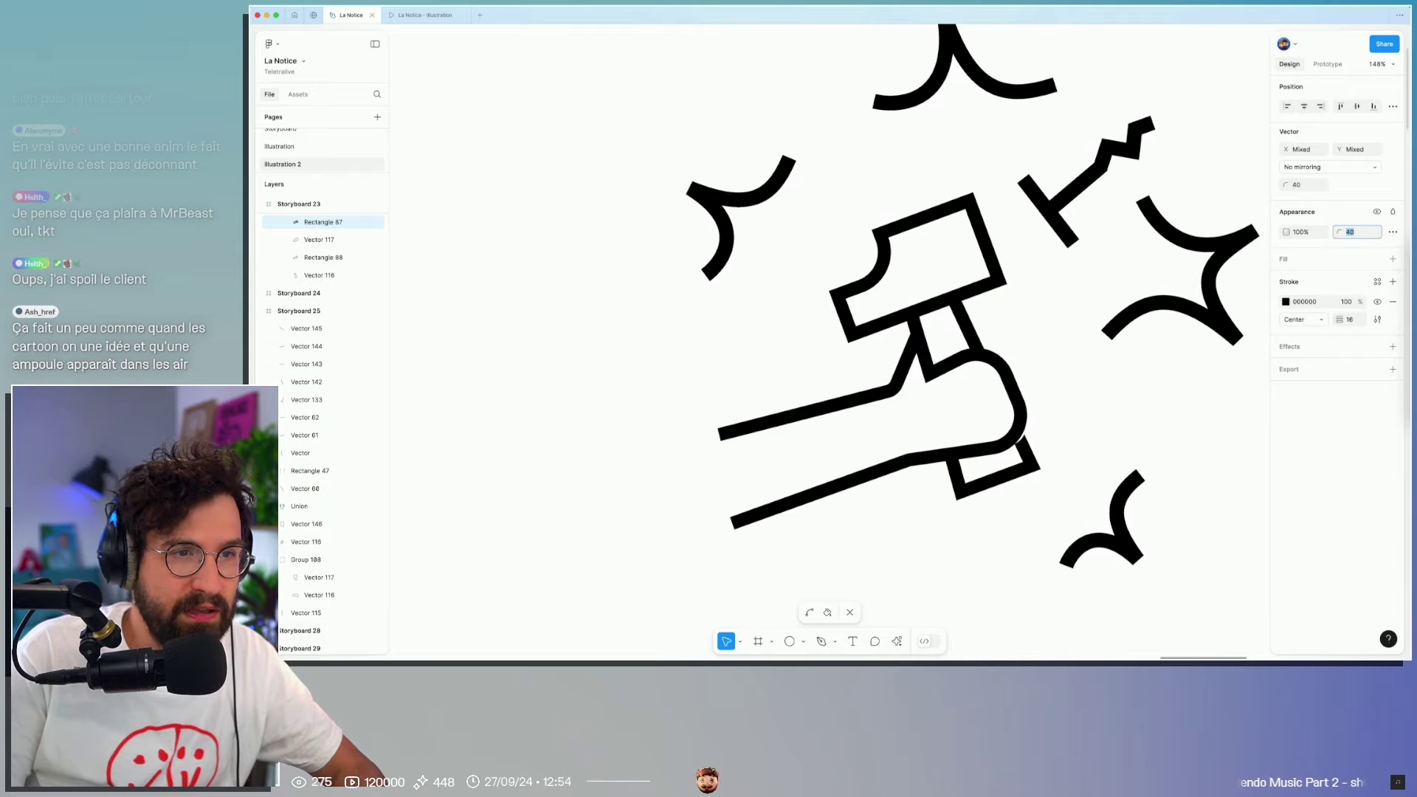
text(32)
key(Return)
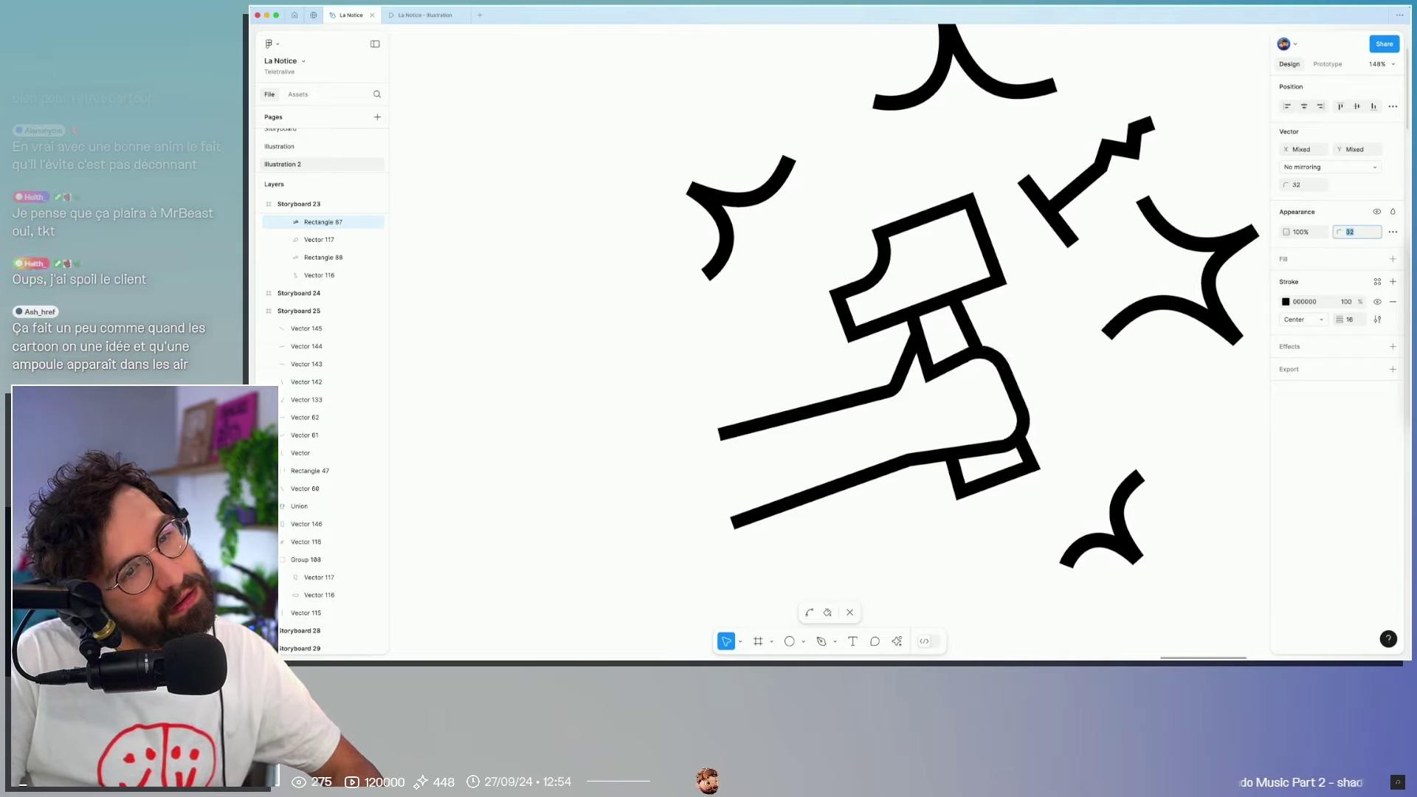
click(1019, 355)
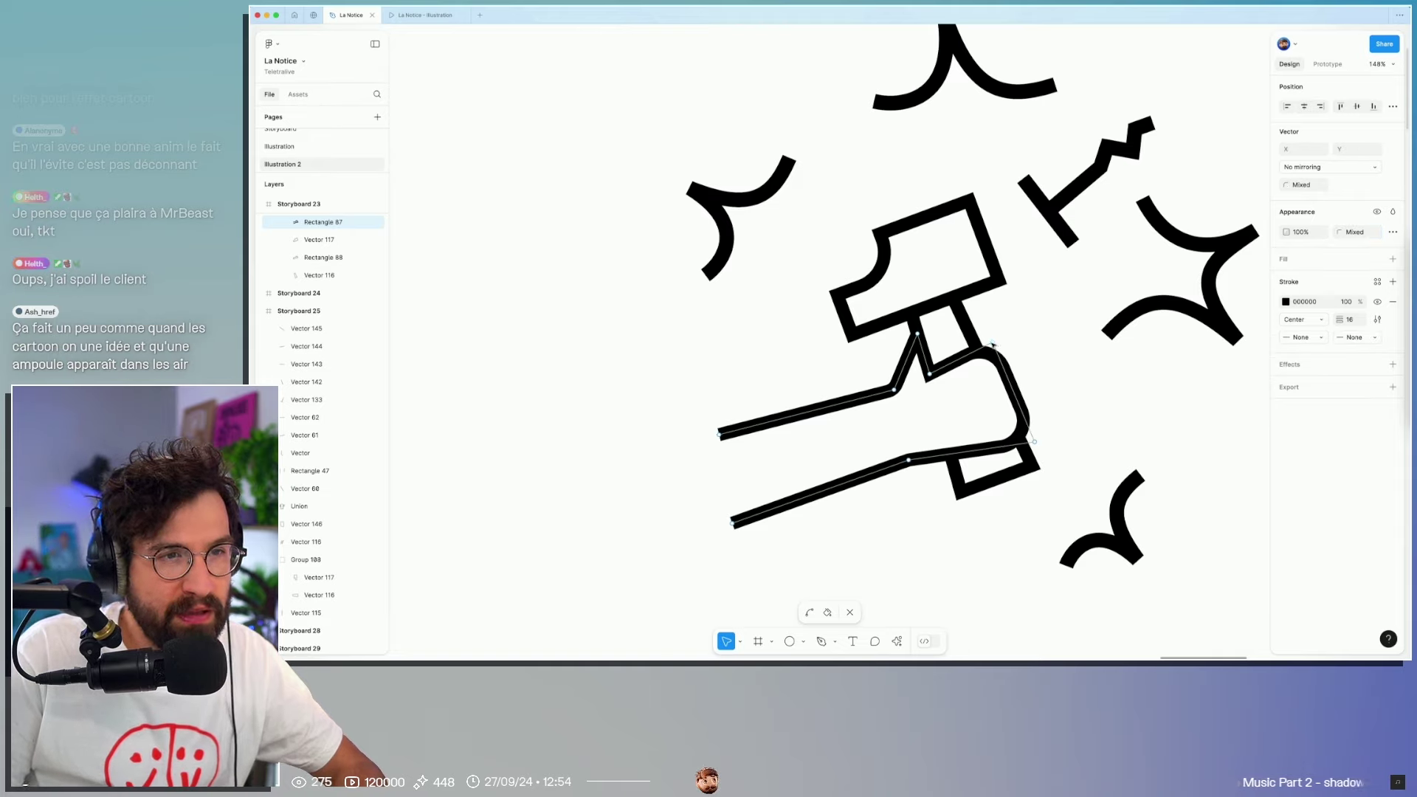
click(1350, 319)
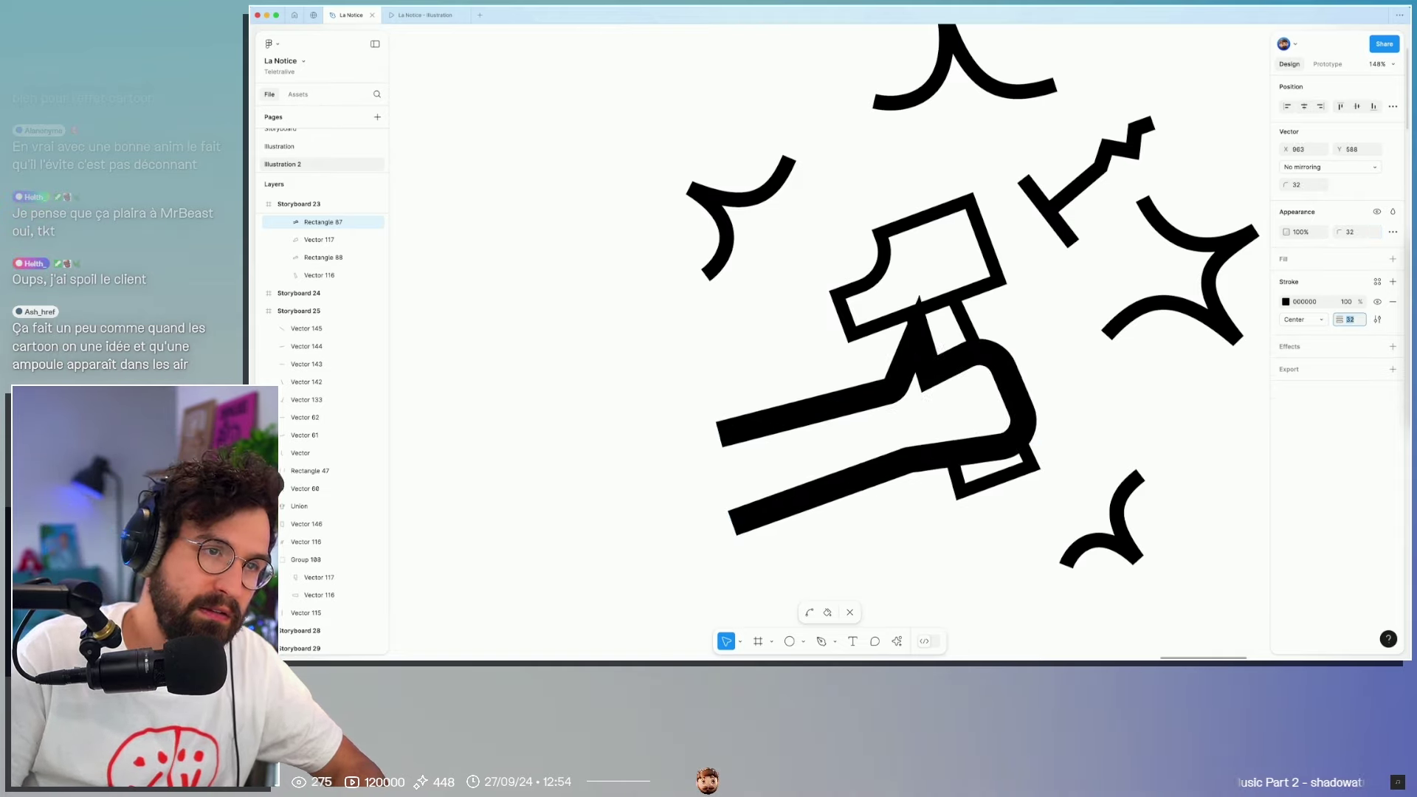
click(1354, 231)
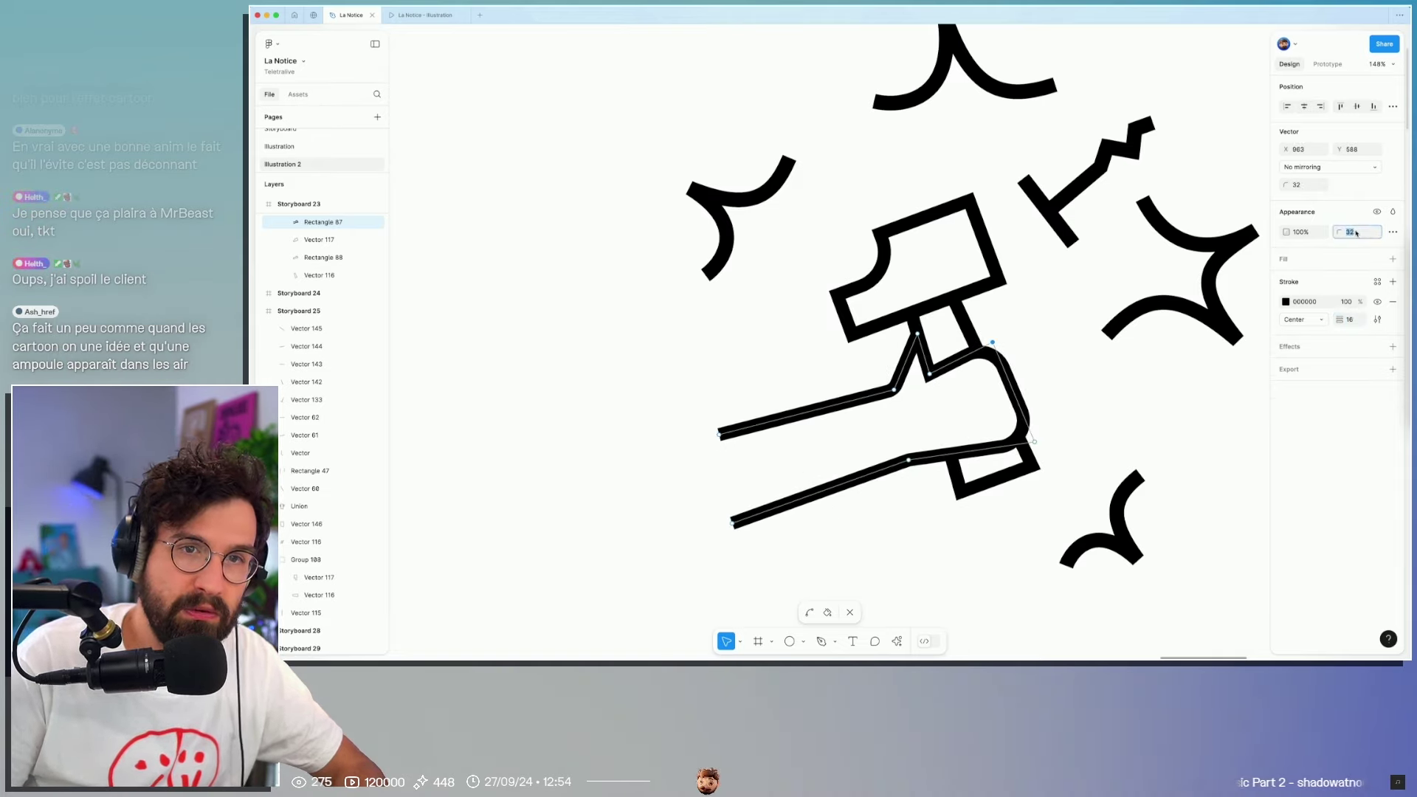
text(56)
key(Return)
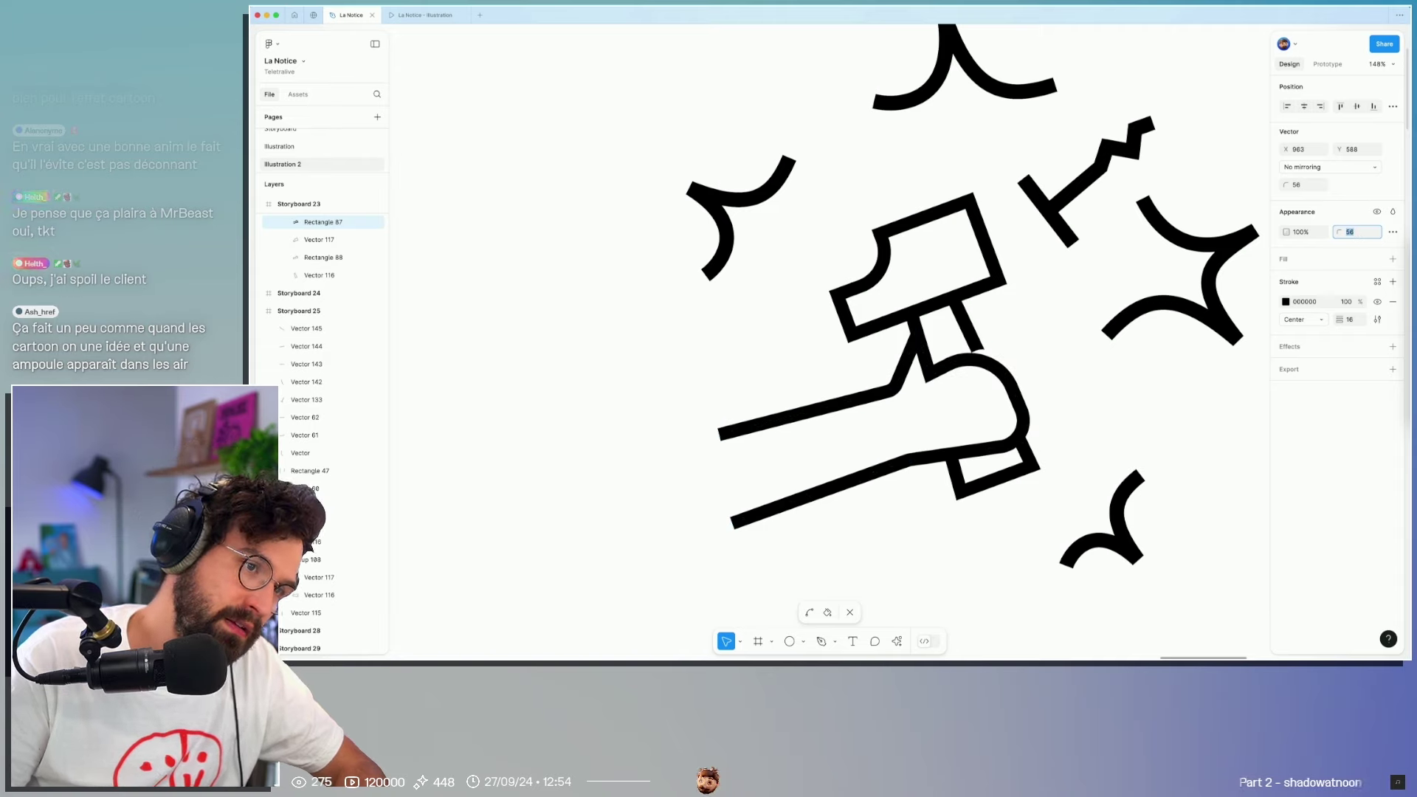
click(1050, 431)
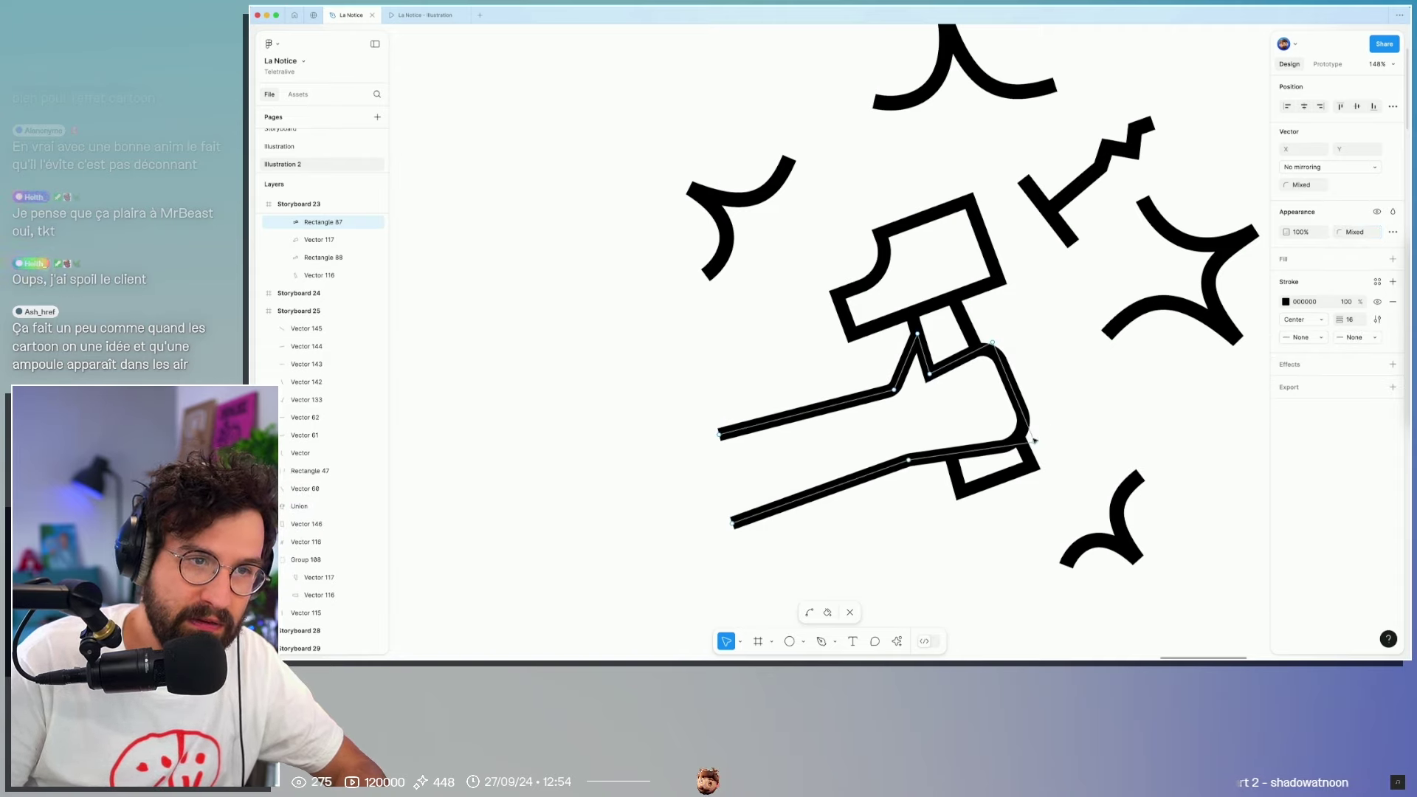
Step: Set the outline's corner radius to 72 and drag the bend's corner point right
text(48)
key(Return)
text(72)
key(Return)
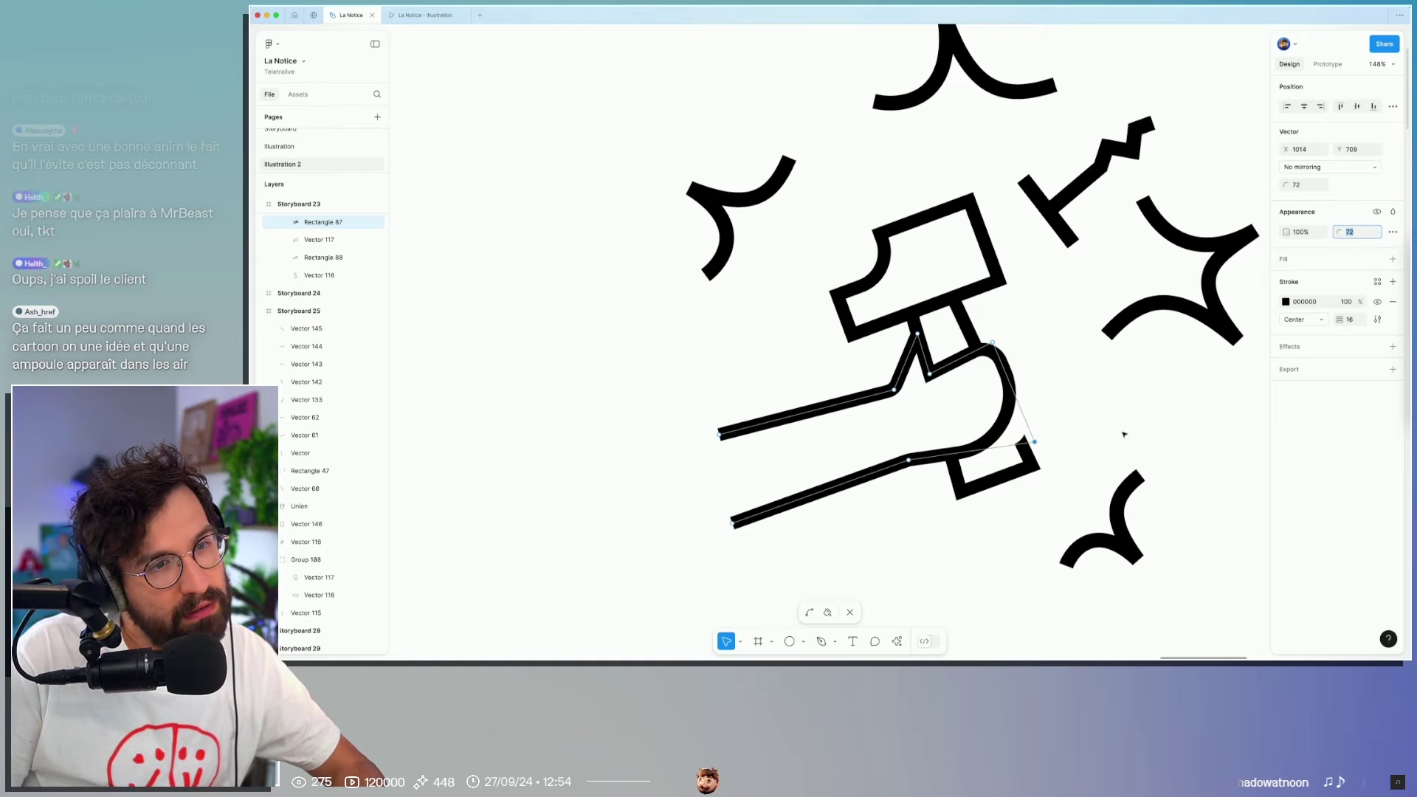
mouse_move(1038, 444)
mouse_down()
mouse_move(1090, 462)
mouse_move(1075, 479)
mouse_move(1092, 461)
mouse_up()
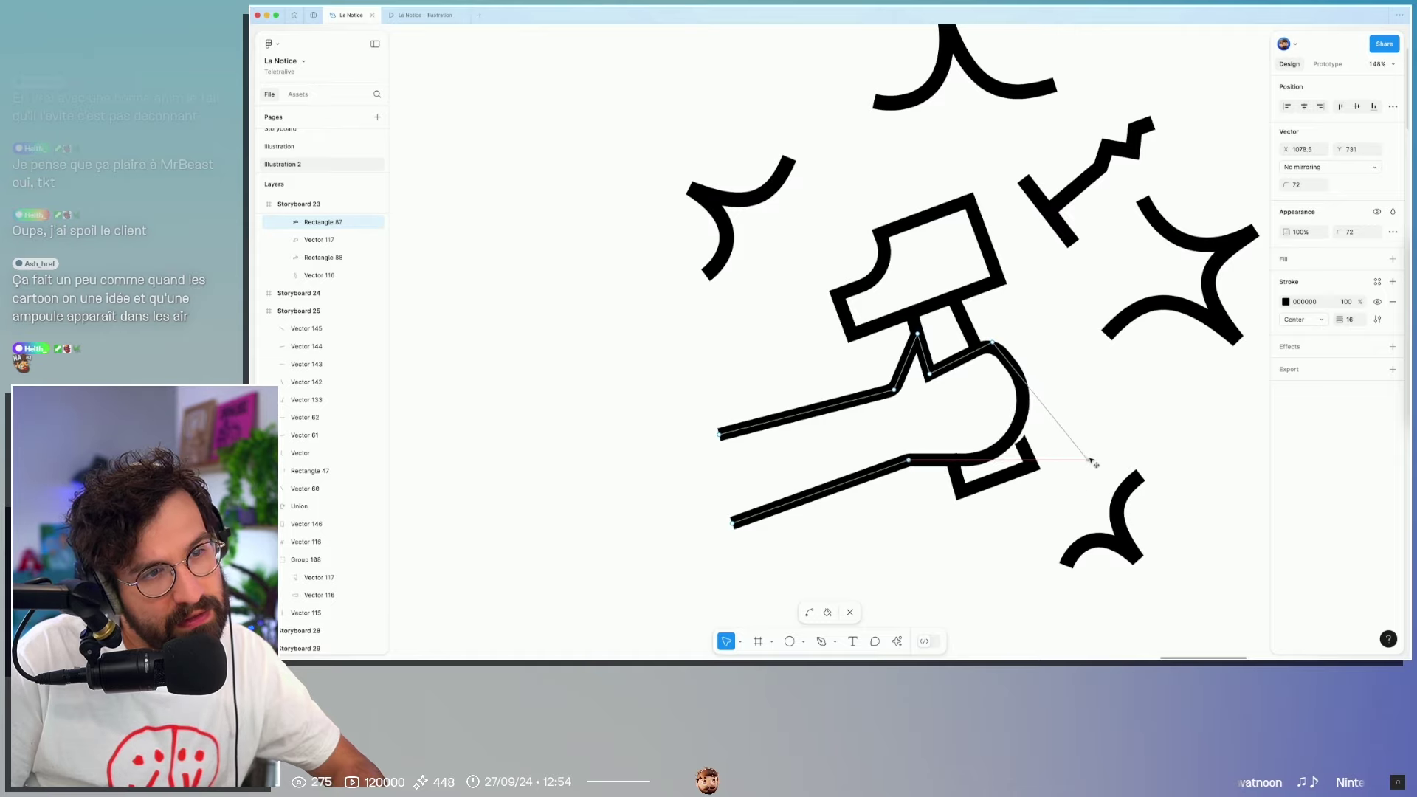
key(Escape)
Step: Briefly open the white inner hand shape for point editing, then exit and recentre Storyboard 23
click(986, 405)
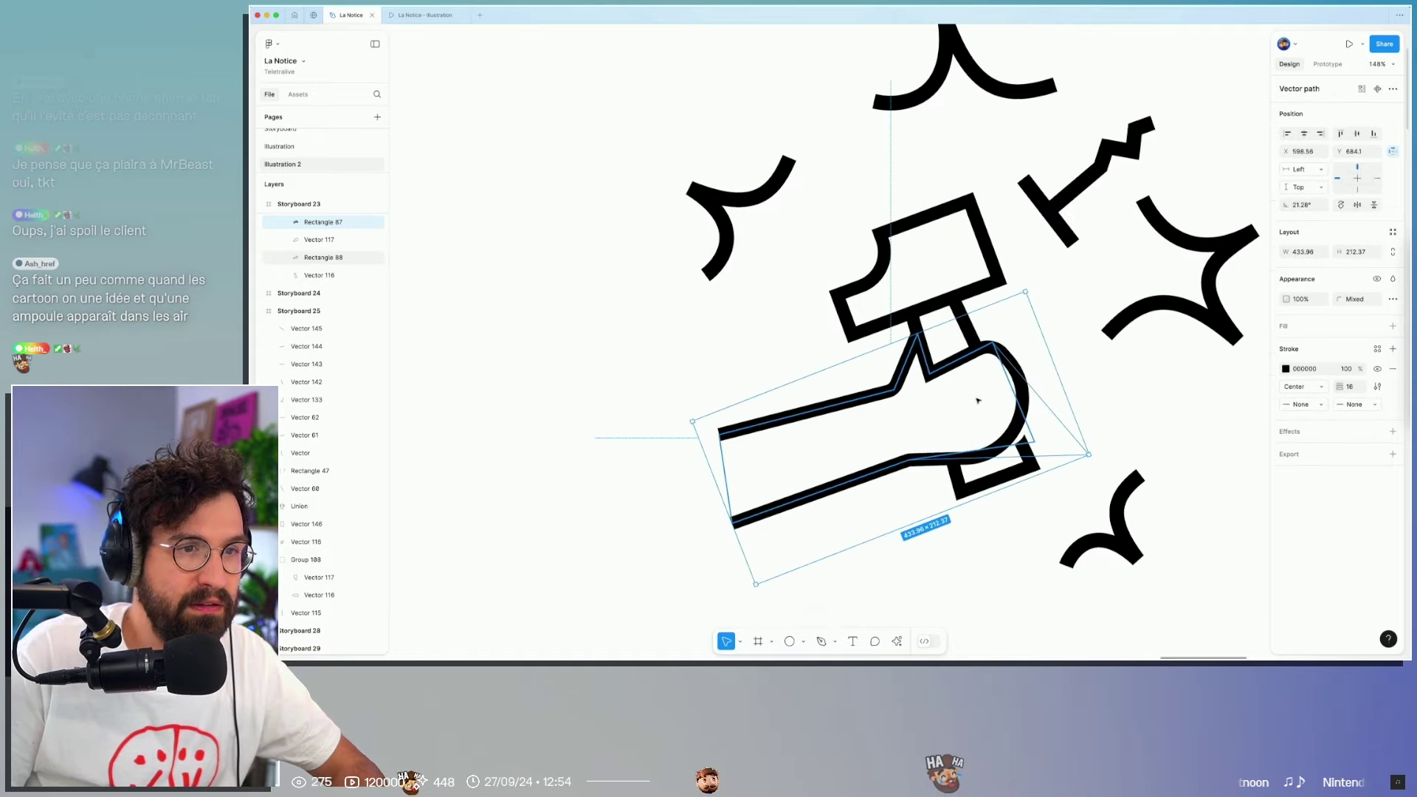
key(Return)
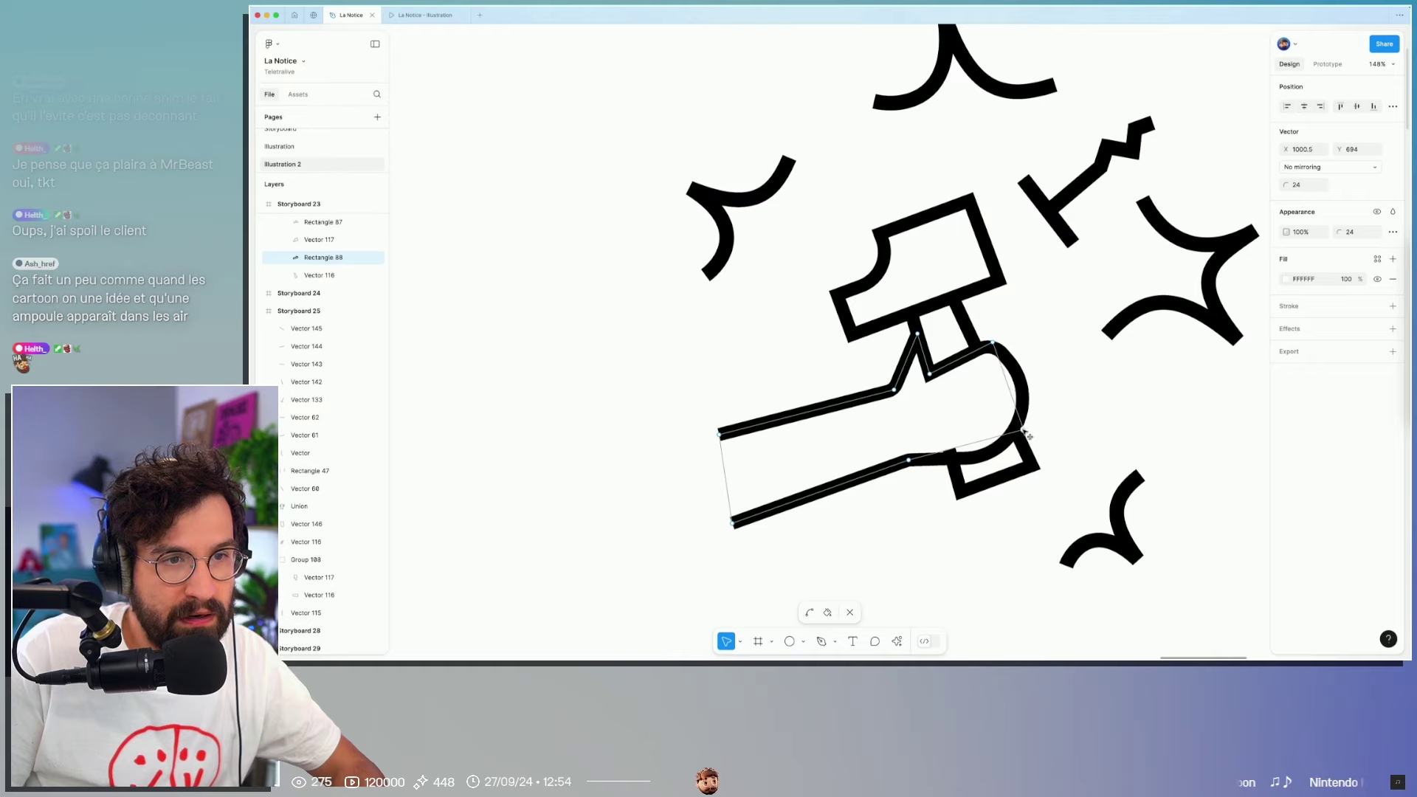
key(Escape)
click(1107, 468)
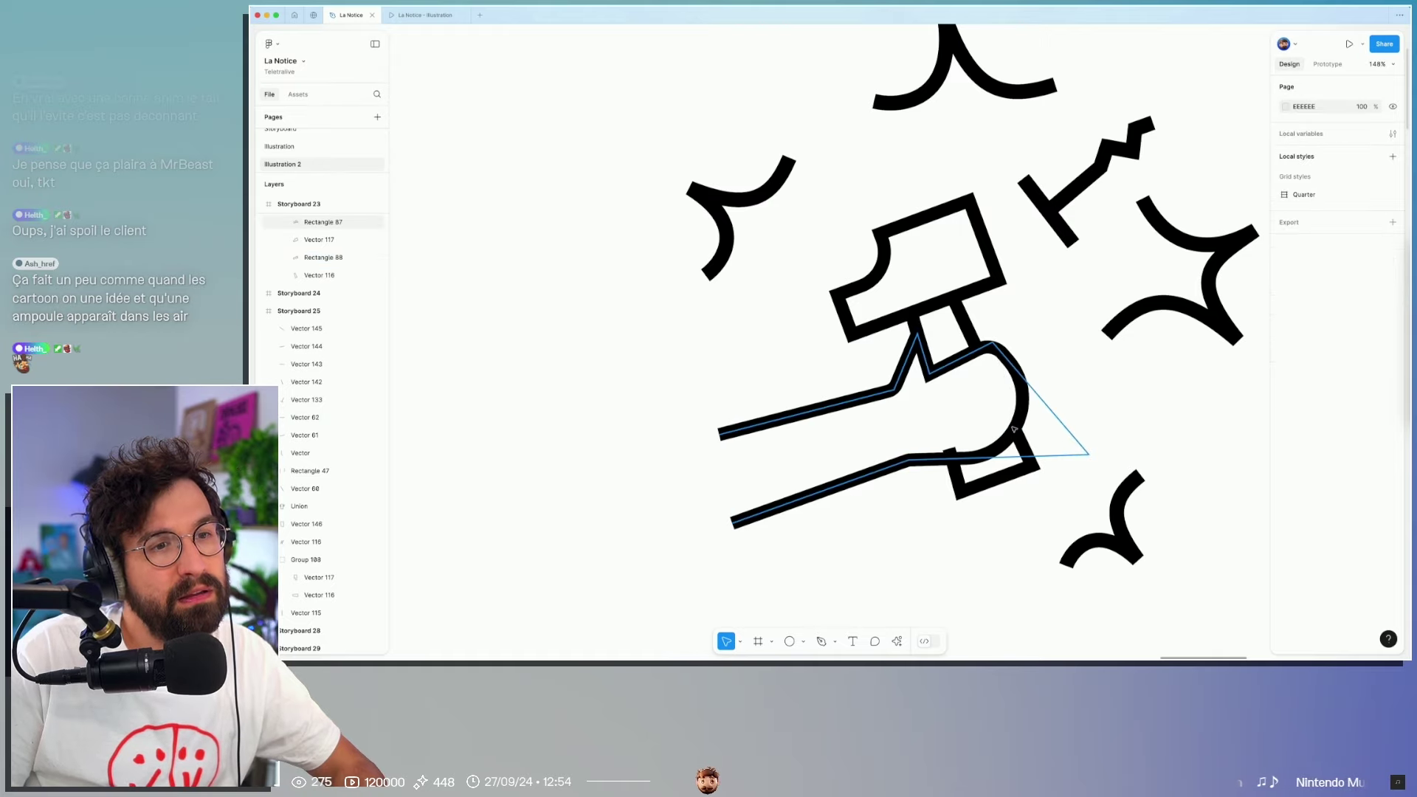
click(989, 418)
key(Return)
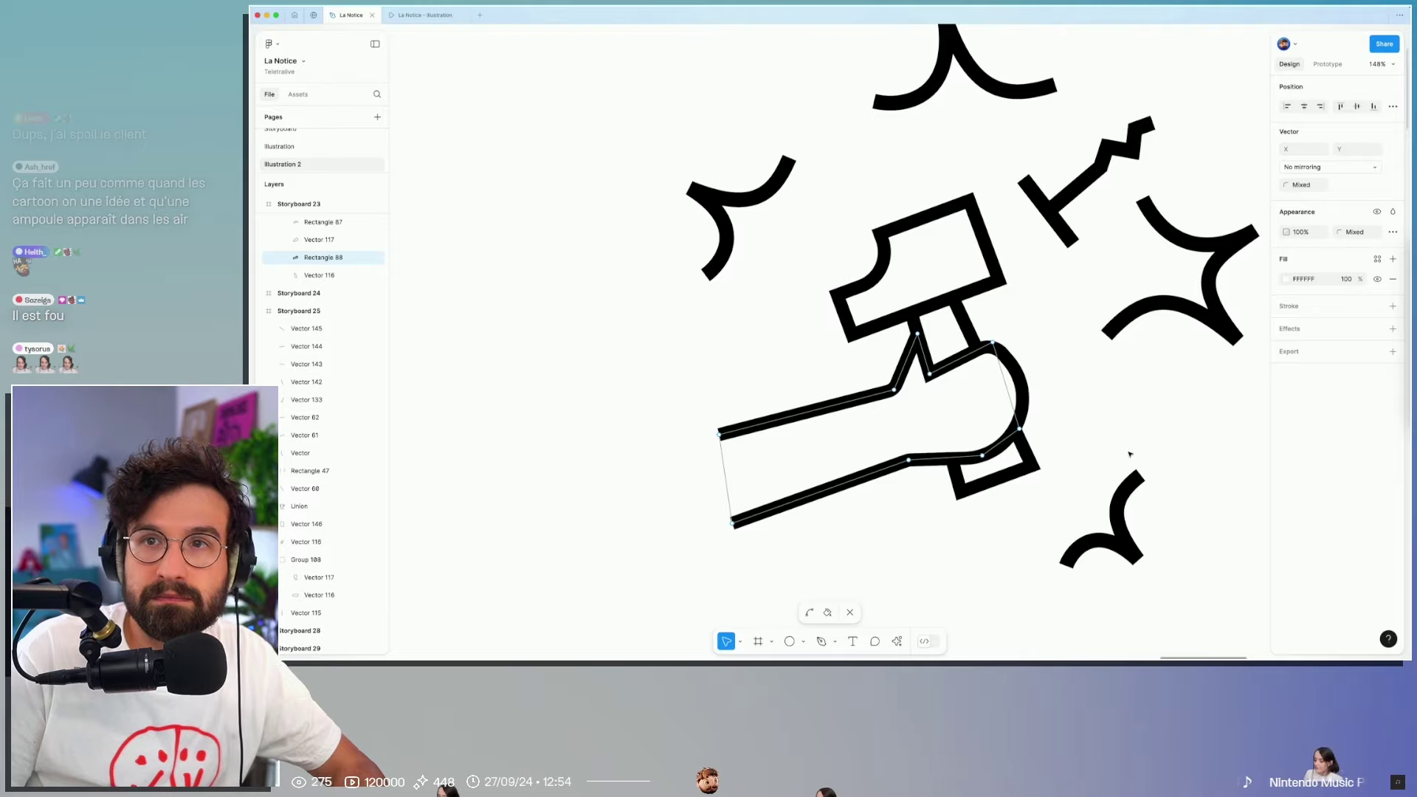
key(Escape)
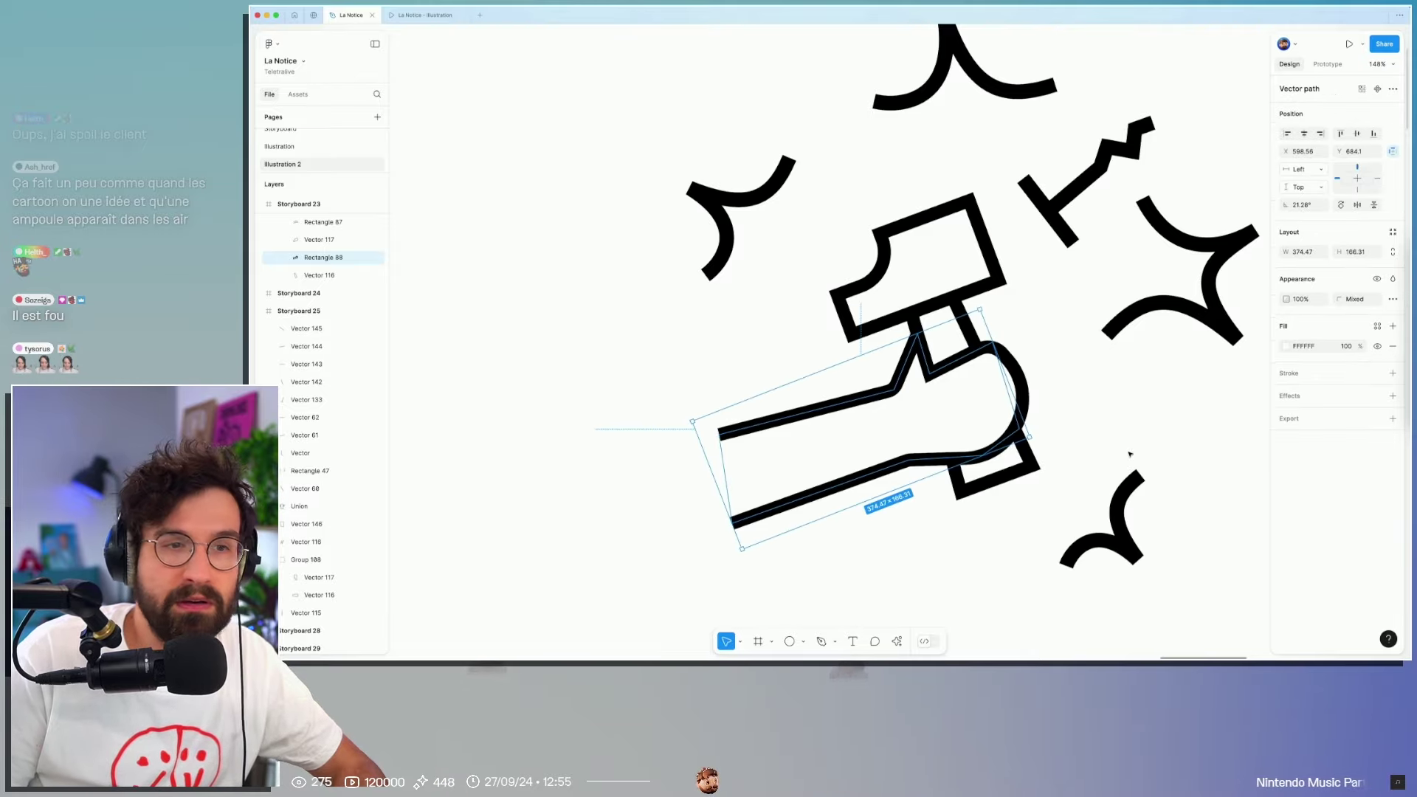
ctrl+scroll(1129, 453, down, 3)
key(Escape)
ctrl+scroll(1170, 448, down, 2)
mouse_move(1170, 448)
mouse_down()
mouse_move(924, 407)
mouse_move(979, 399)
mouse_up()
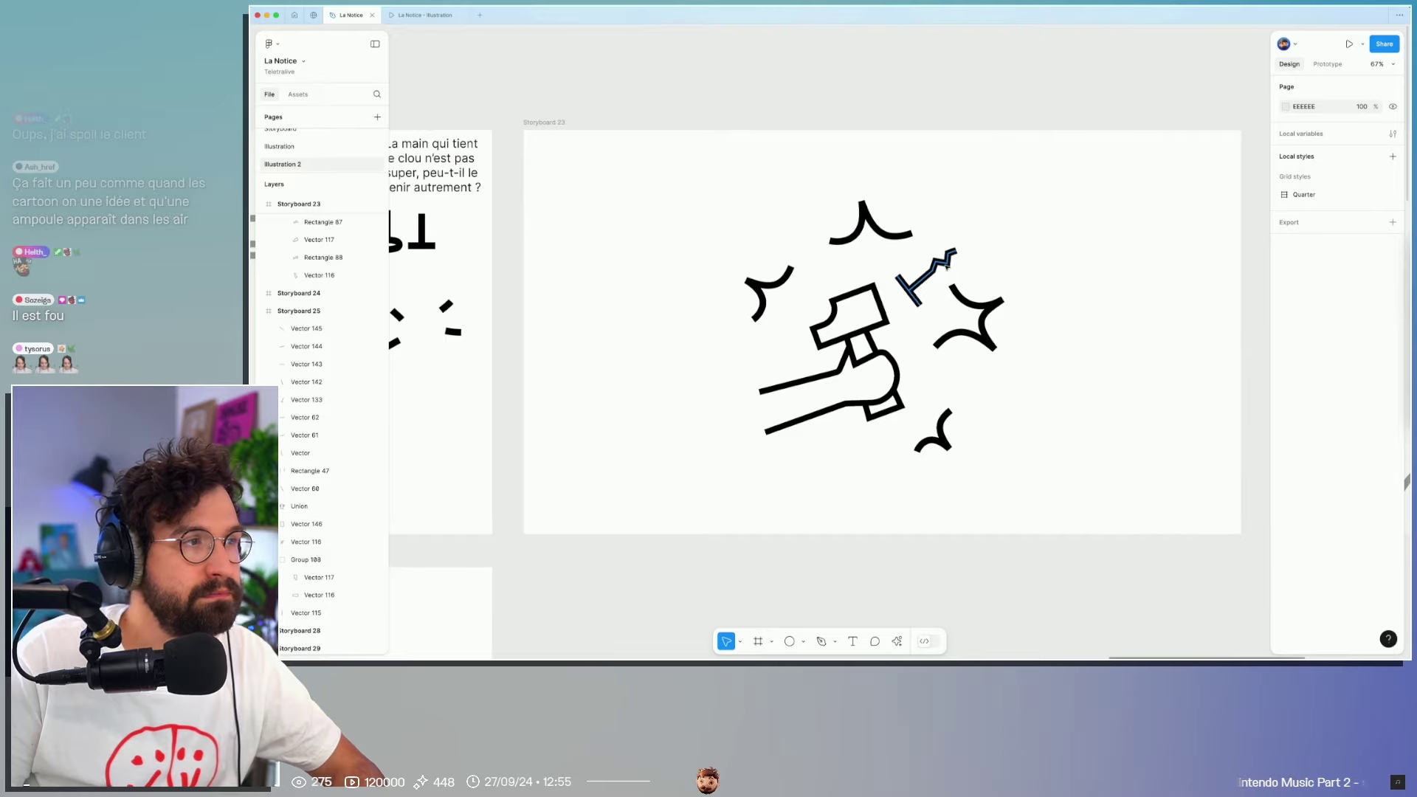
Step: Copy the small nail from Storyboard 29 beside the bottom star in Storyboard 23
drag(947, 267, 1097, 248)
click(537, 212)
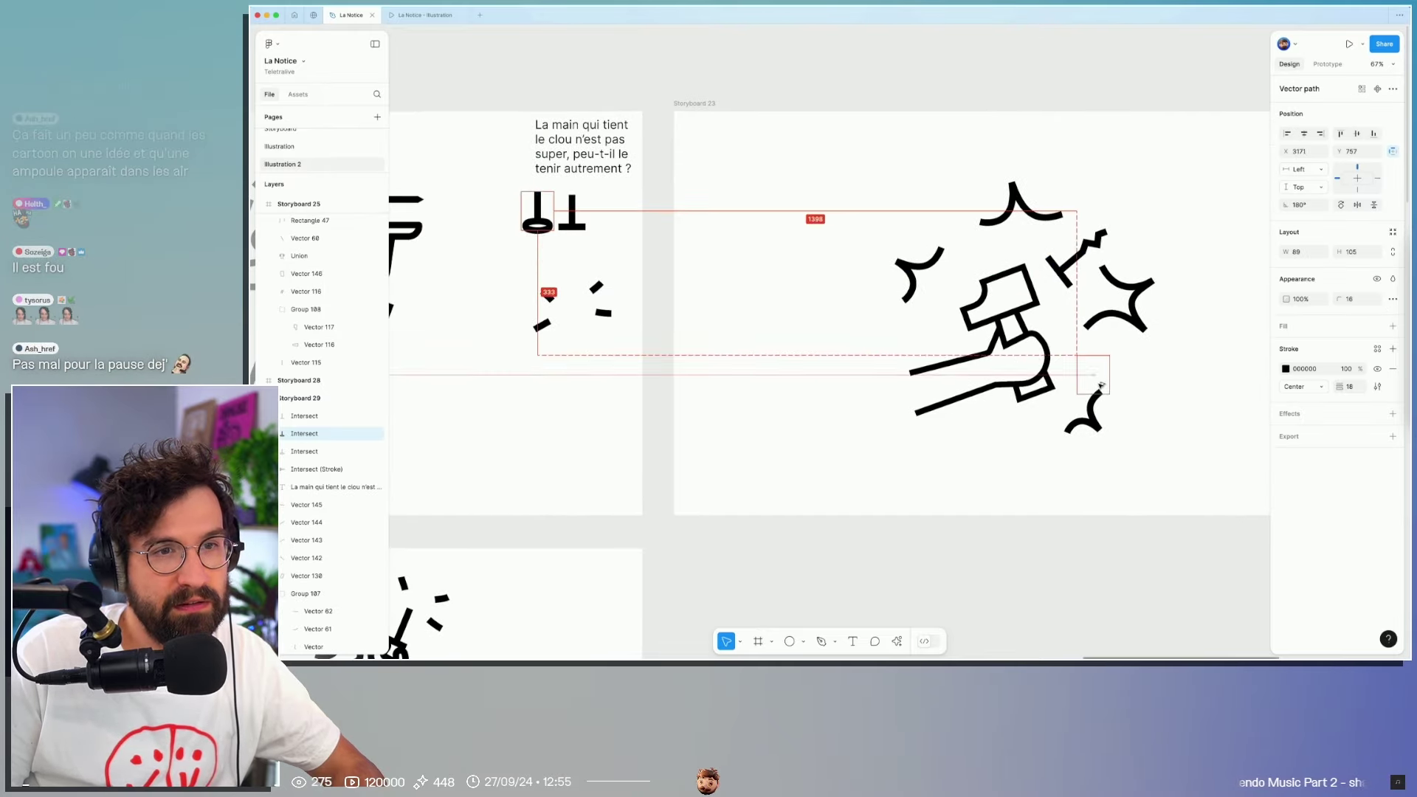
drag(1099, 384, 1099, 389)
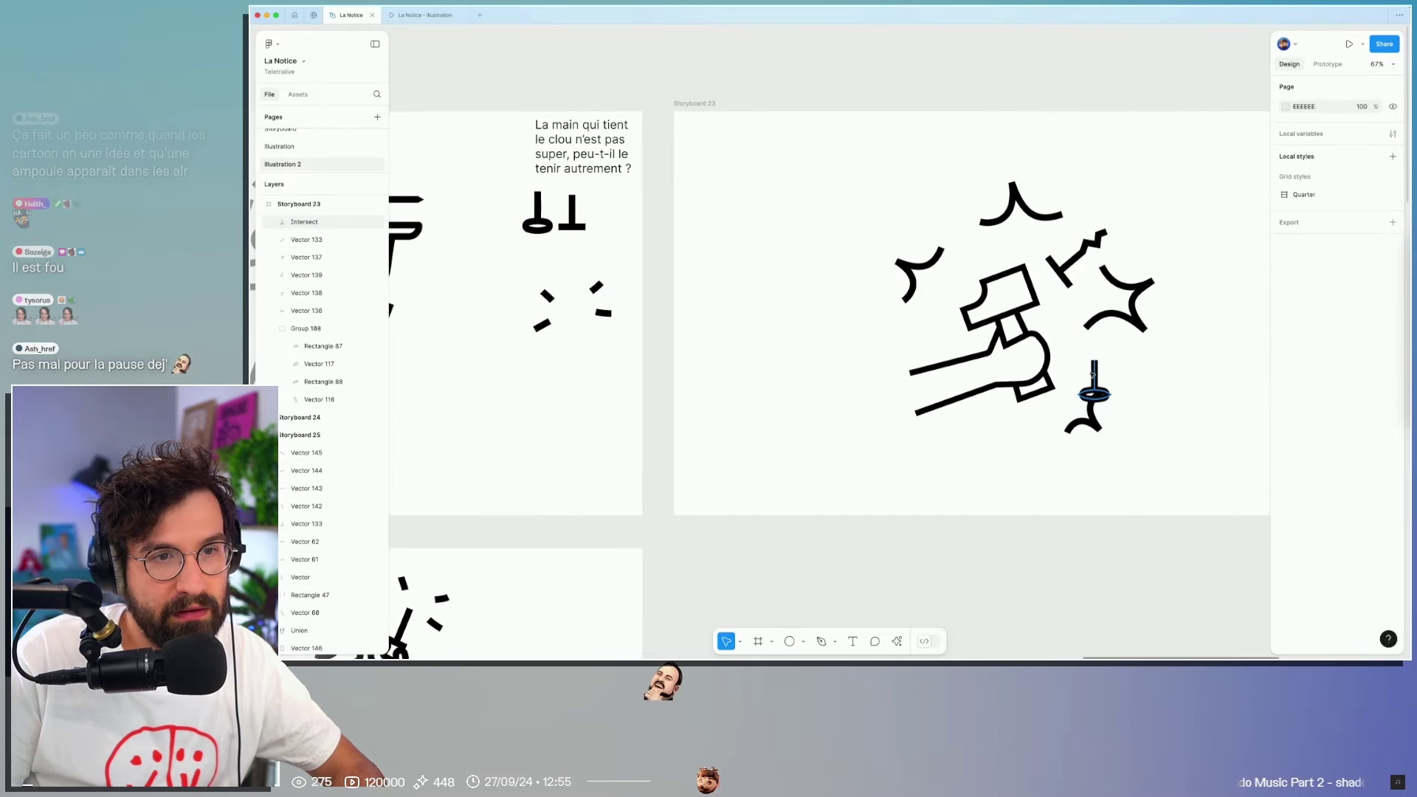
Step: Tilt the nail copy diagonally, undoing the accidental enlargement, then deselect it
mouse_move(1120, 364)
mouse_down()
mouse_move(1137, 384)
mouse_move(1121, 371)
mouse_move(1131, 361)
mouse_up()
key(ctrl+z)
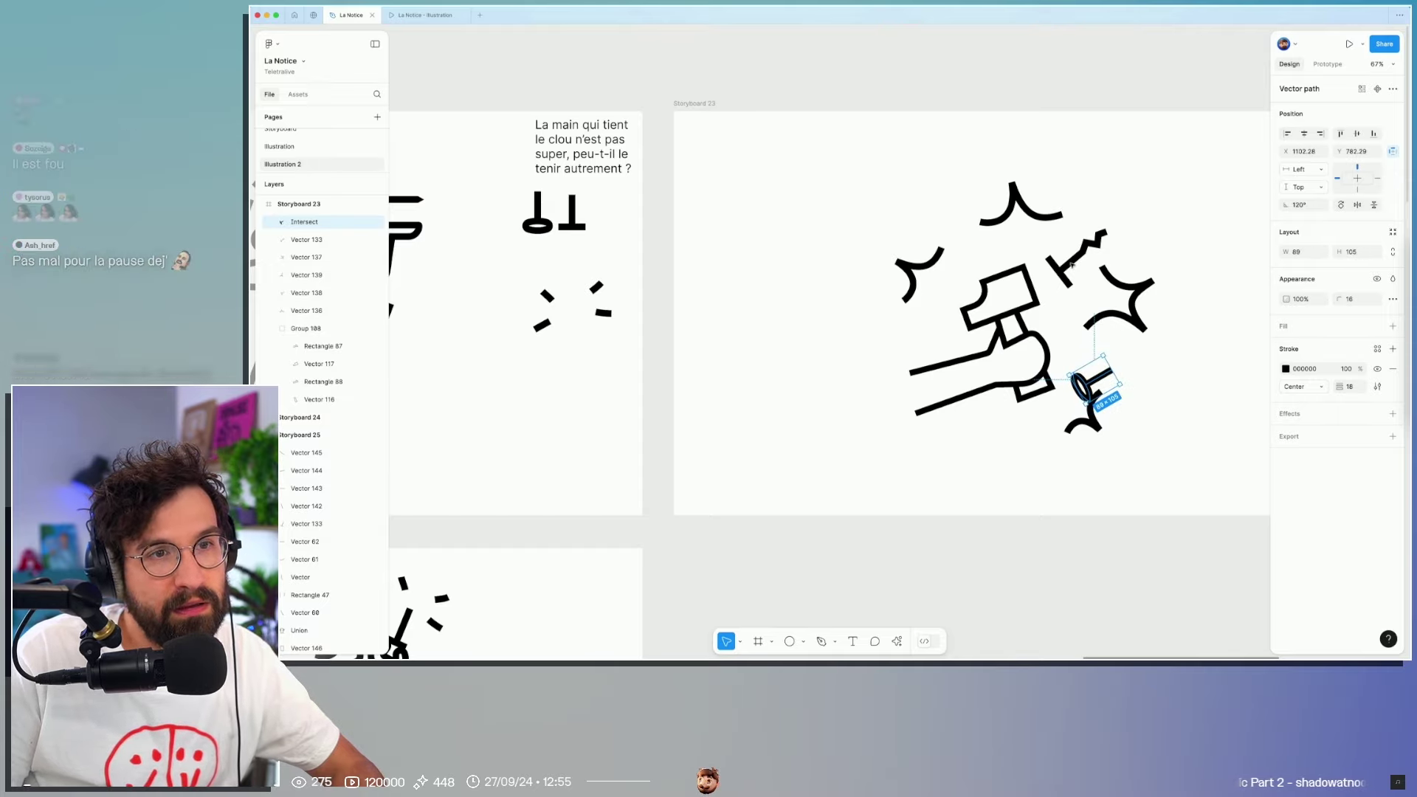
scroll(1106, 365, up, 1)
scroll(1104, 366, up, 5)
click(1150, 419)
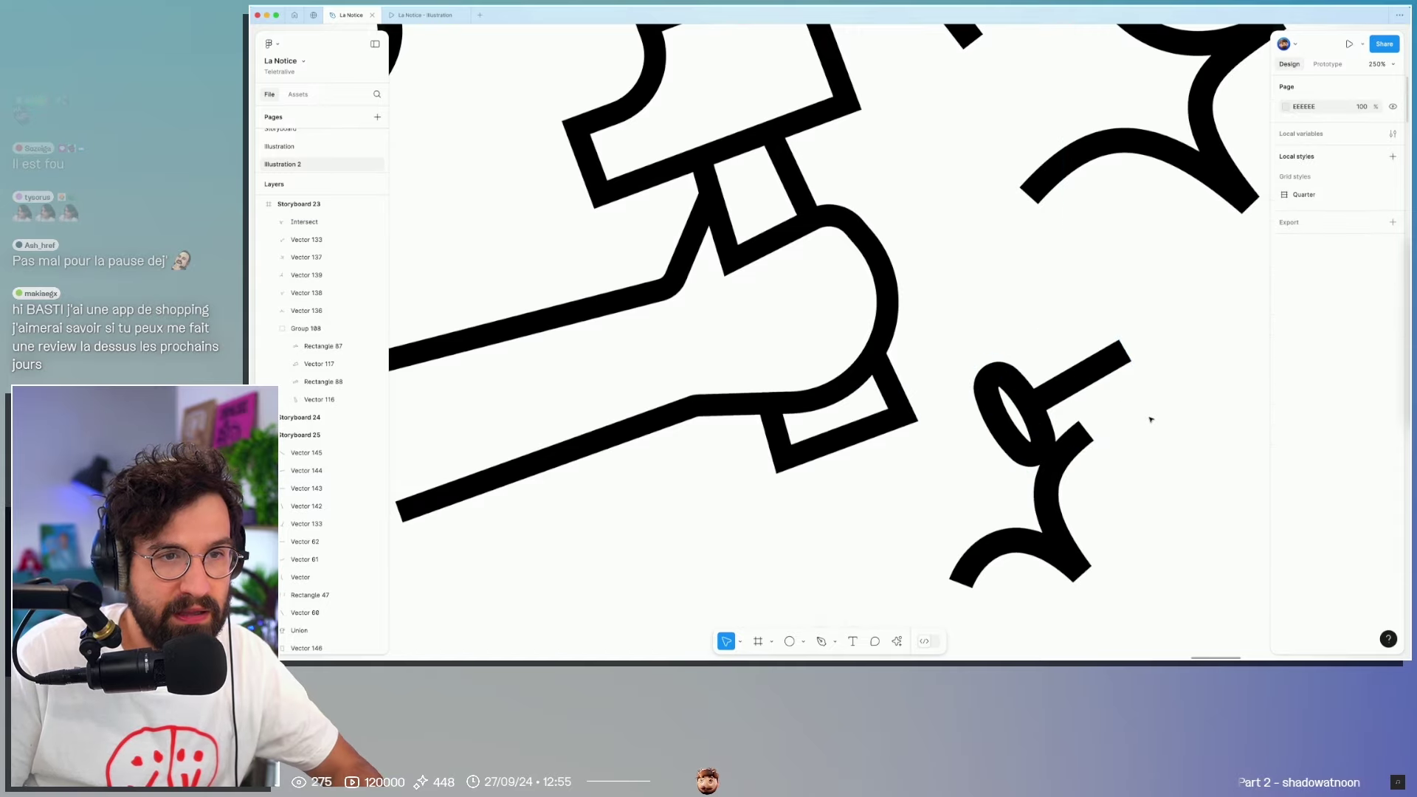
scroll(1150, 419, down, 4)
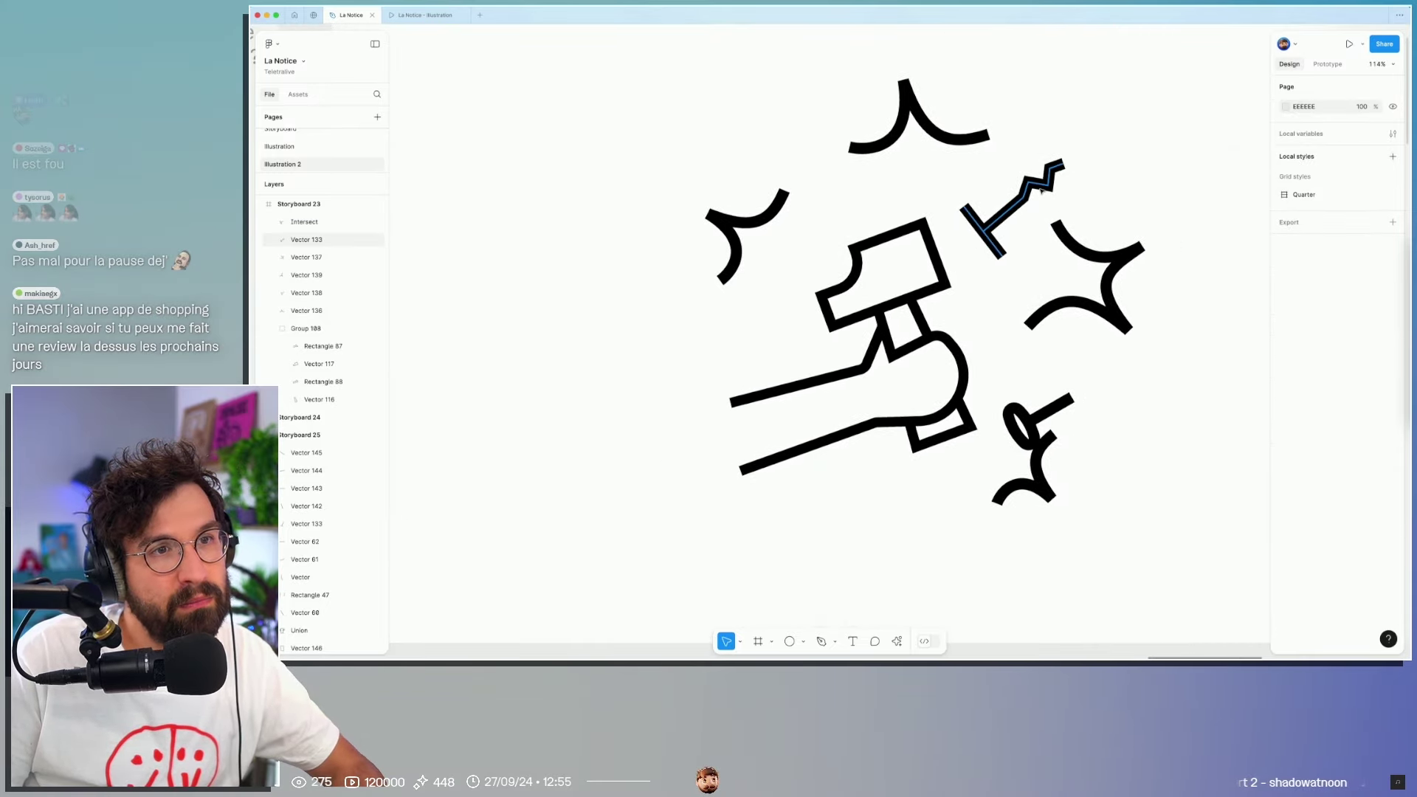
scroll(1044, 396, up, 5)
Step: Extend the nail's tail into a zigzag with the Pen tool and set corner radius 1
double_click(1079, 410)
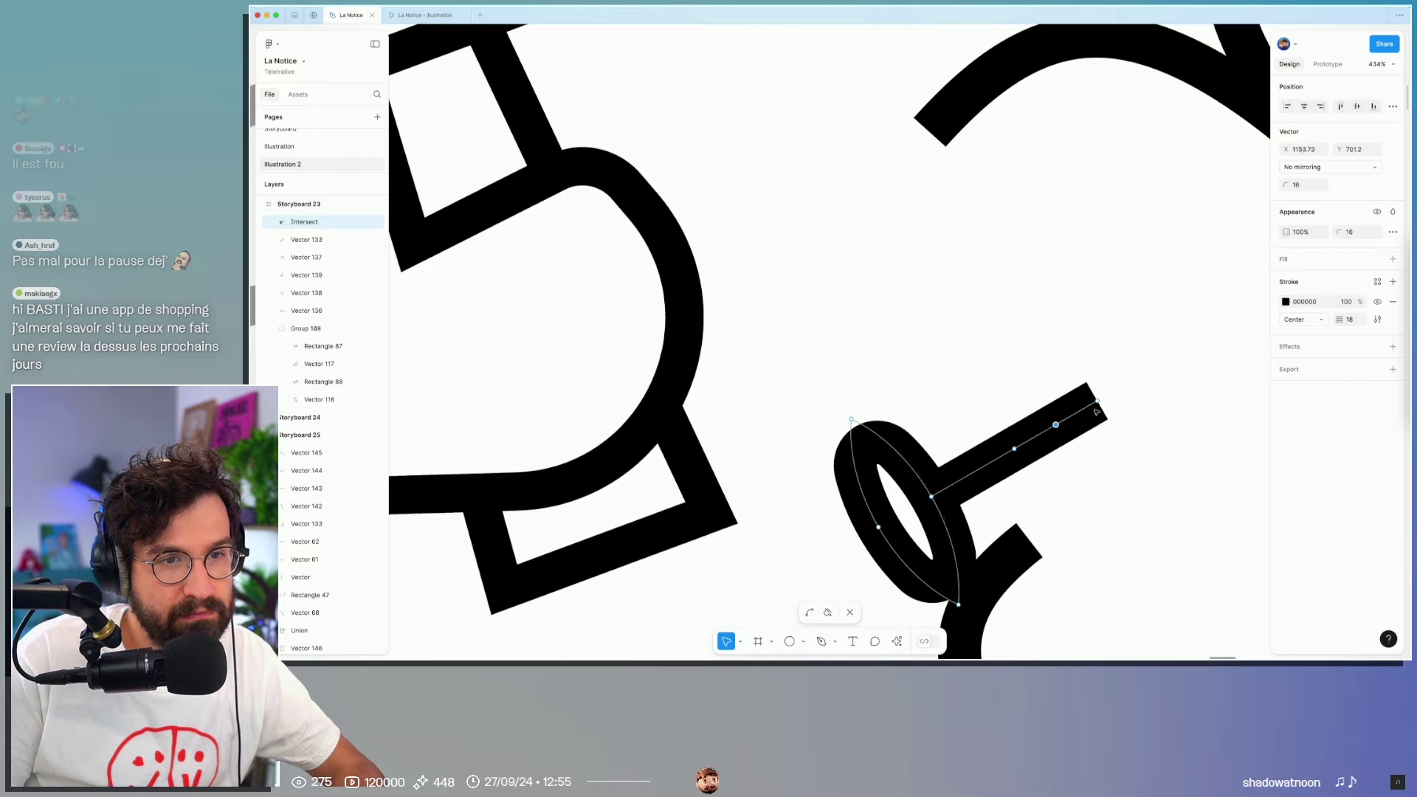
drag(1055, 425, 1043, 395)
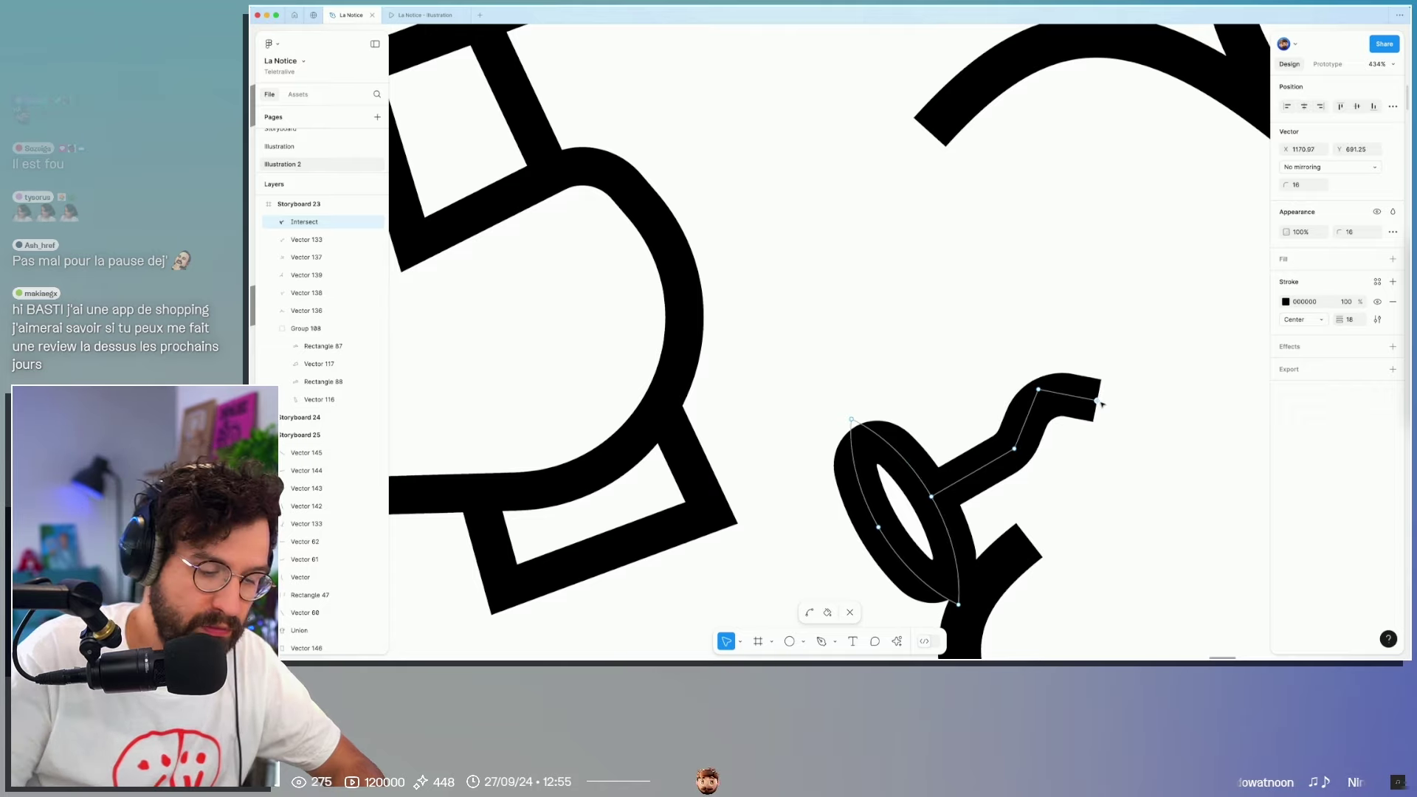
key(p)
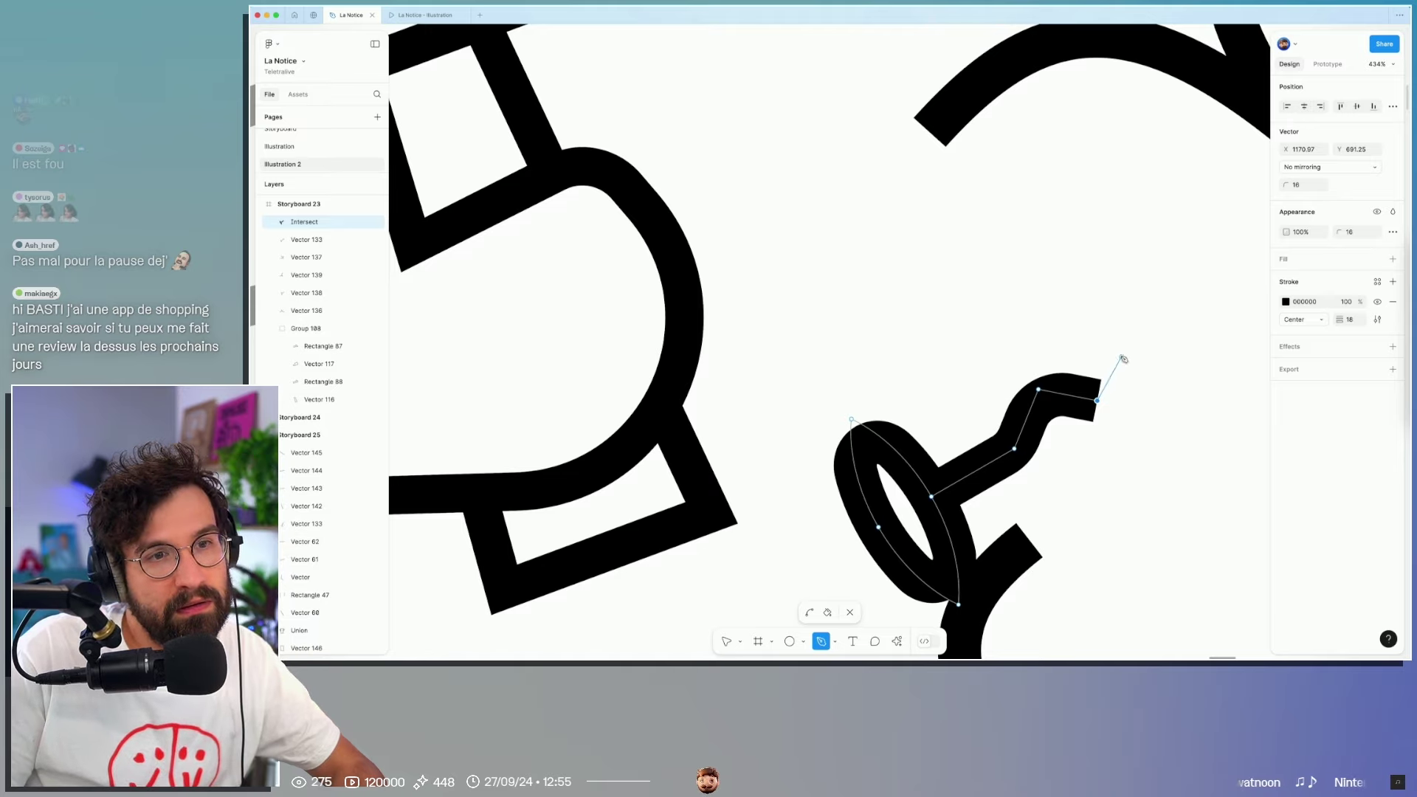
click(1125, 360)
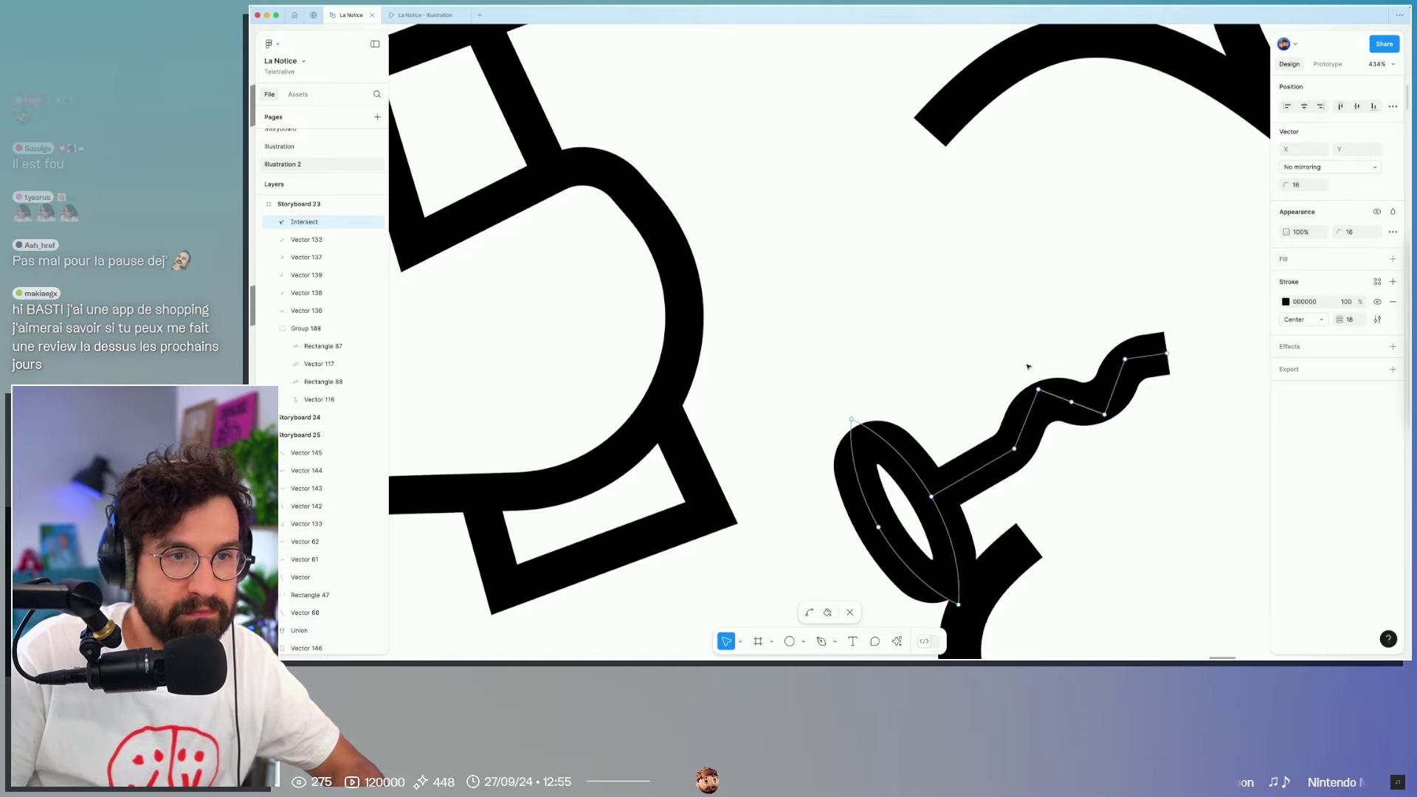
drag(968, 322, 1202, 488)
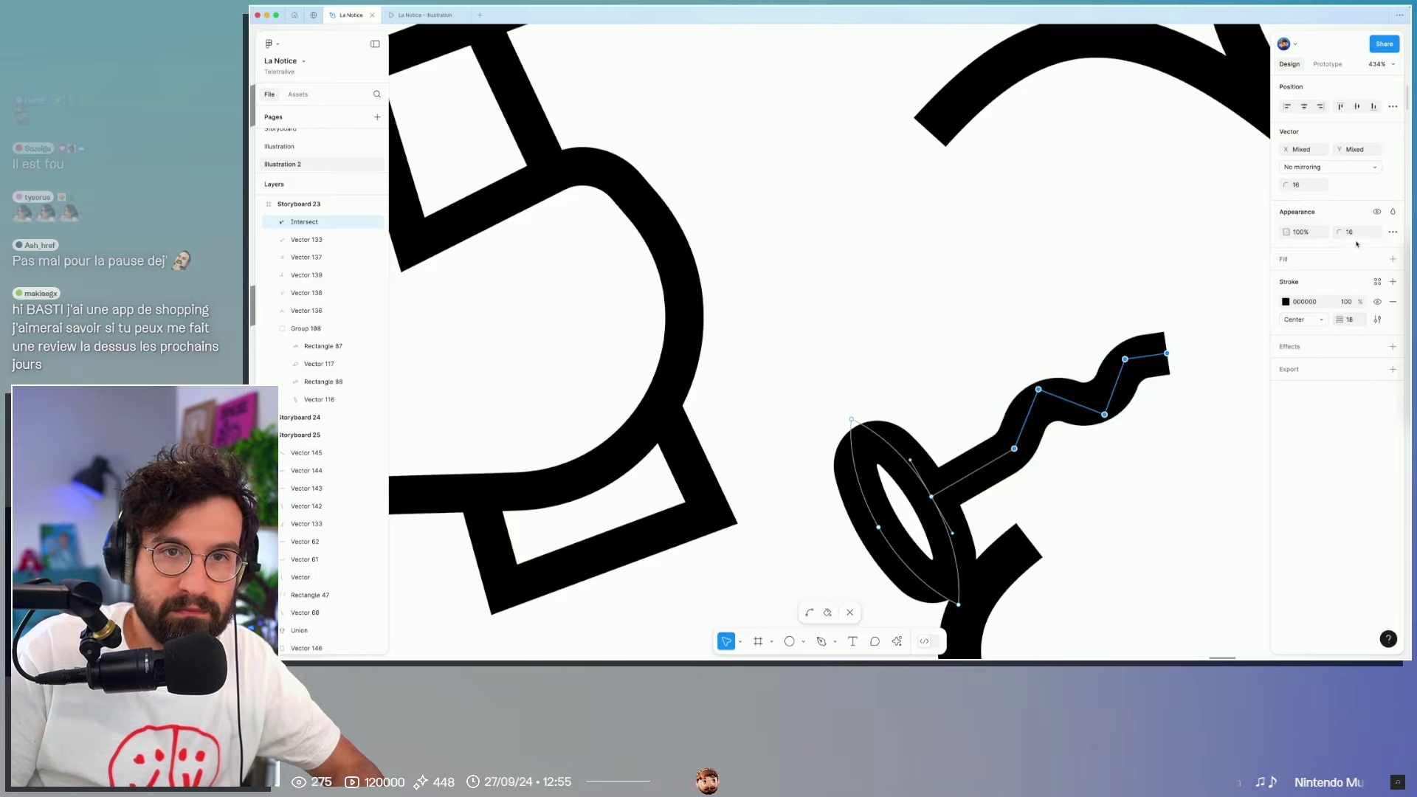
text(1)
key(Return)
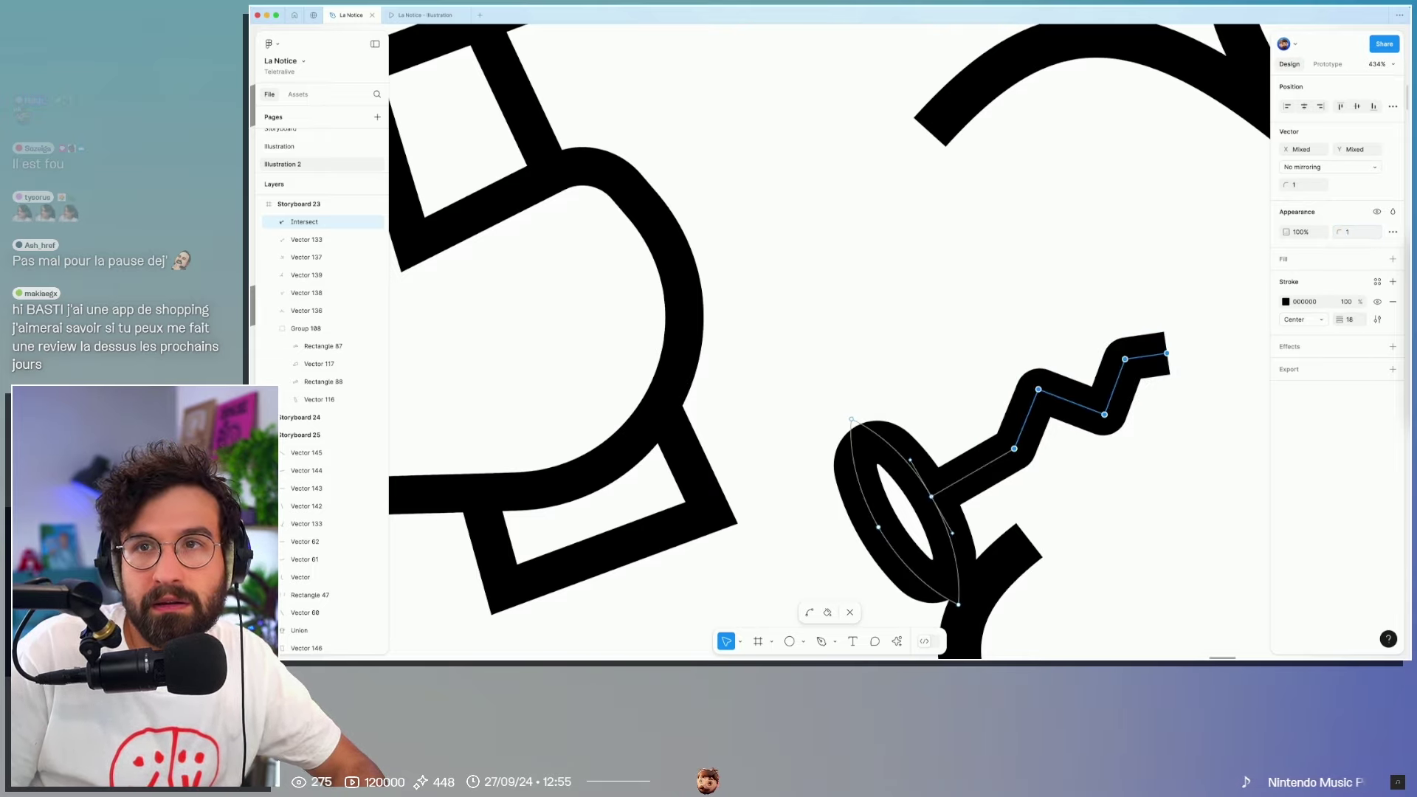
key(Escape)
key(Escape)
Step: Move the nail up beside the hammer head next to the right star
scroll(1054, 292, down, 10)
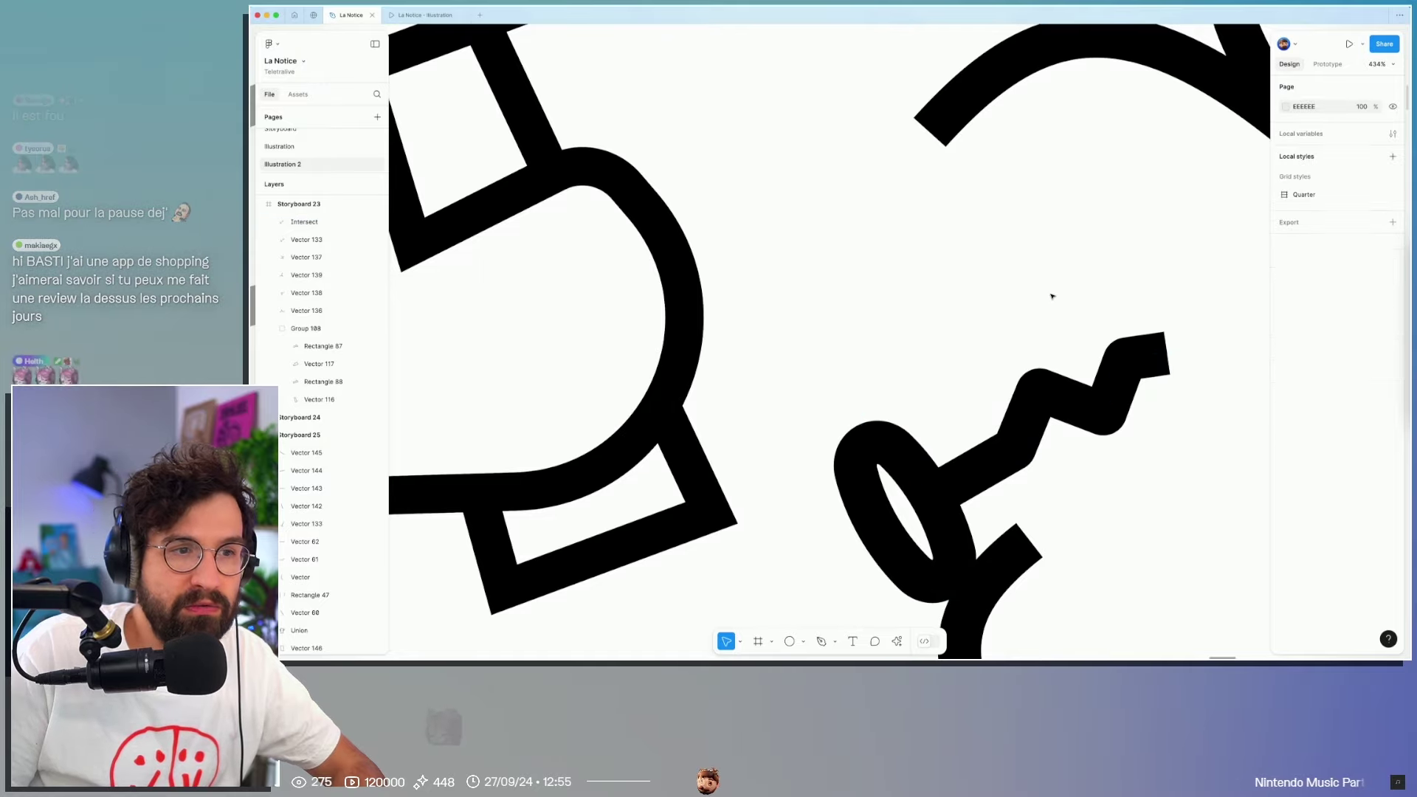
drag(1025, 385, 975, 168)
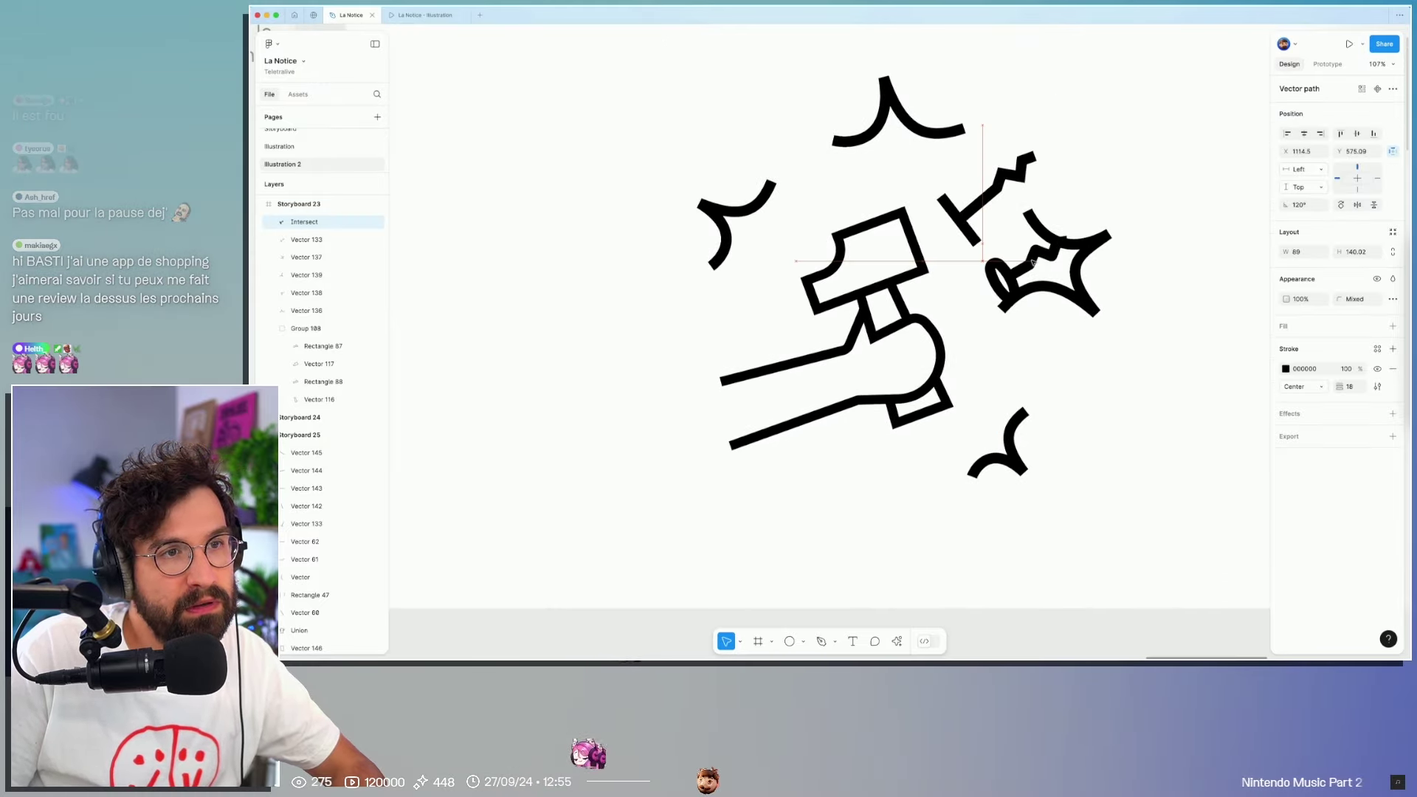
mouse_move(989, 157)
mouse_down()
mouse_move(999, 196)
mouse_move(1021, 130)
mouse_up()
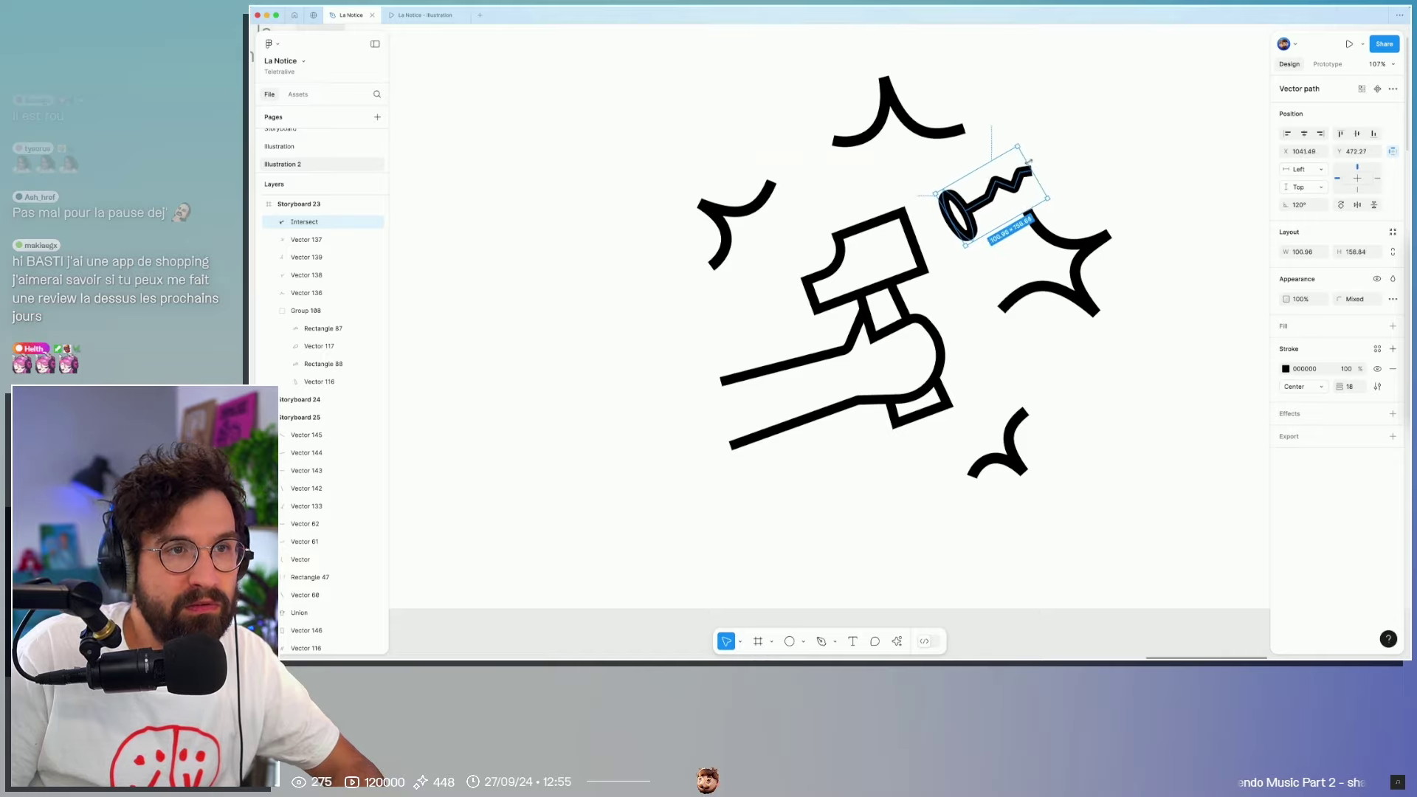
click(1081, 132)
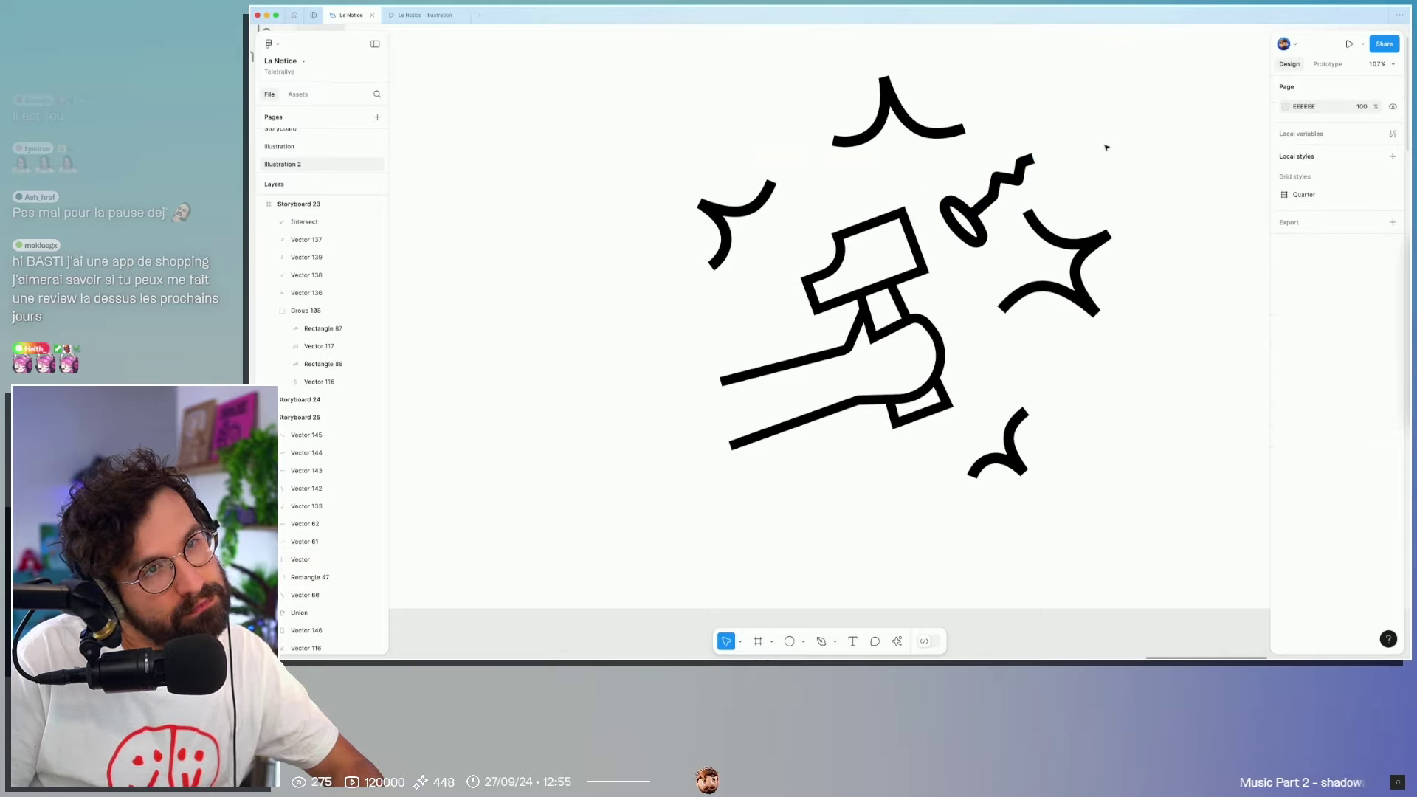
Step: Select the nail and hammer drawing, trying a 40 corner radius and undoing it
click(1033, 174)
click(1082, 172)
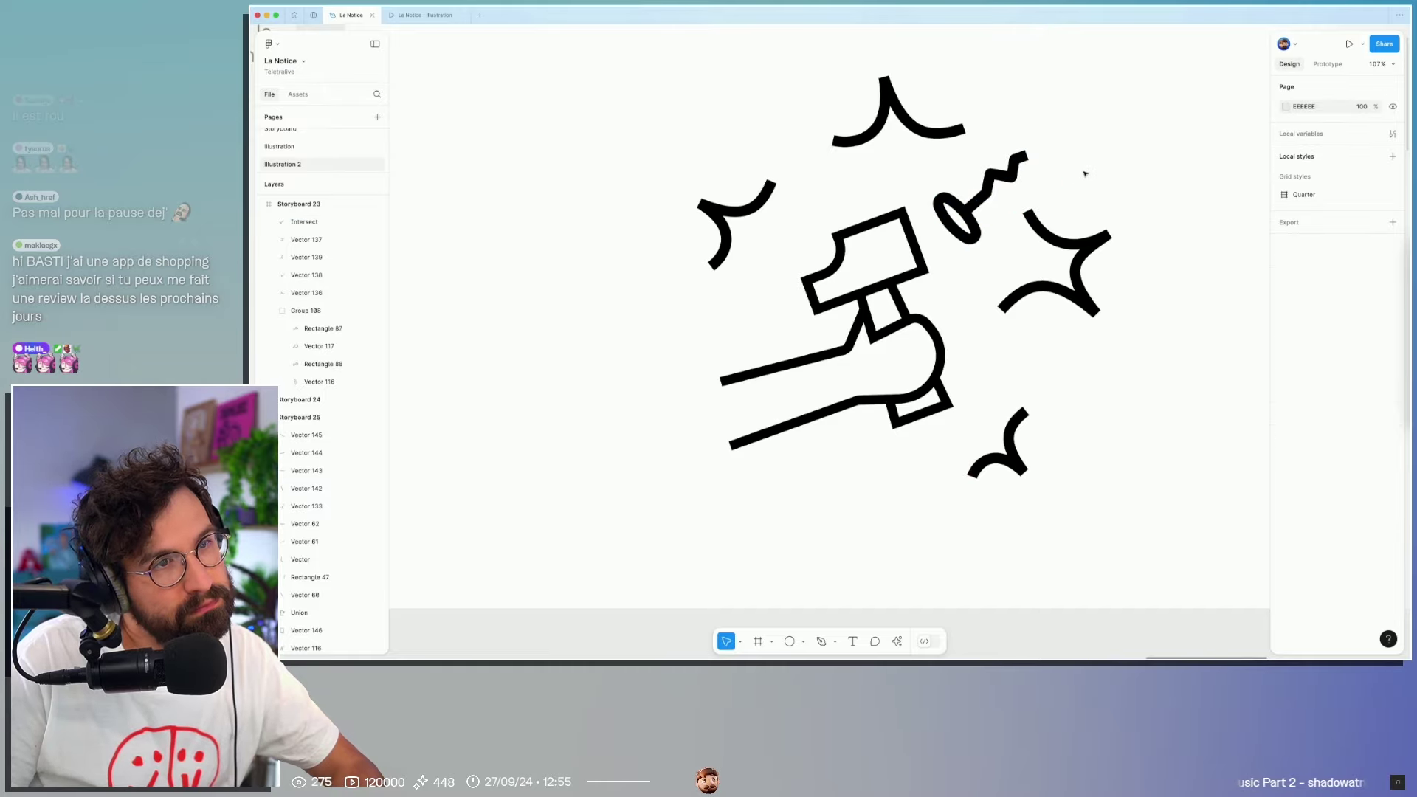
scroll(1070, 181, down, 3)
drag(894, 180, 988, 375)
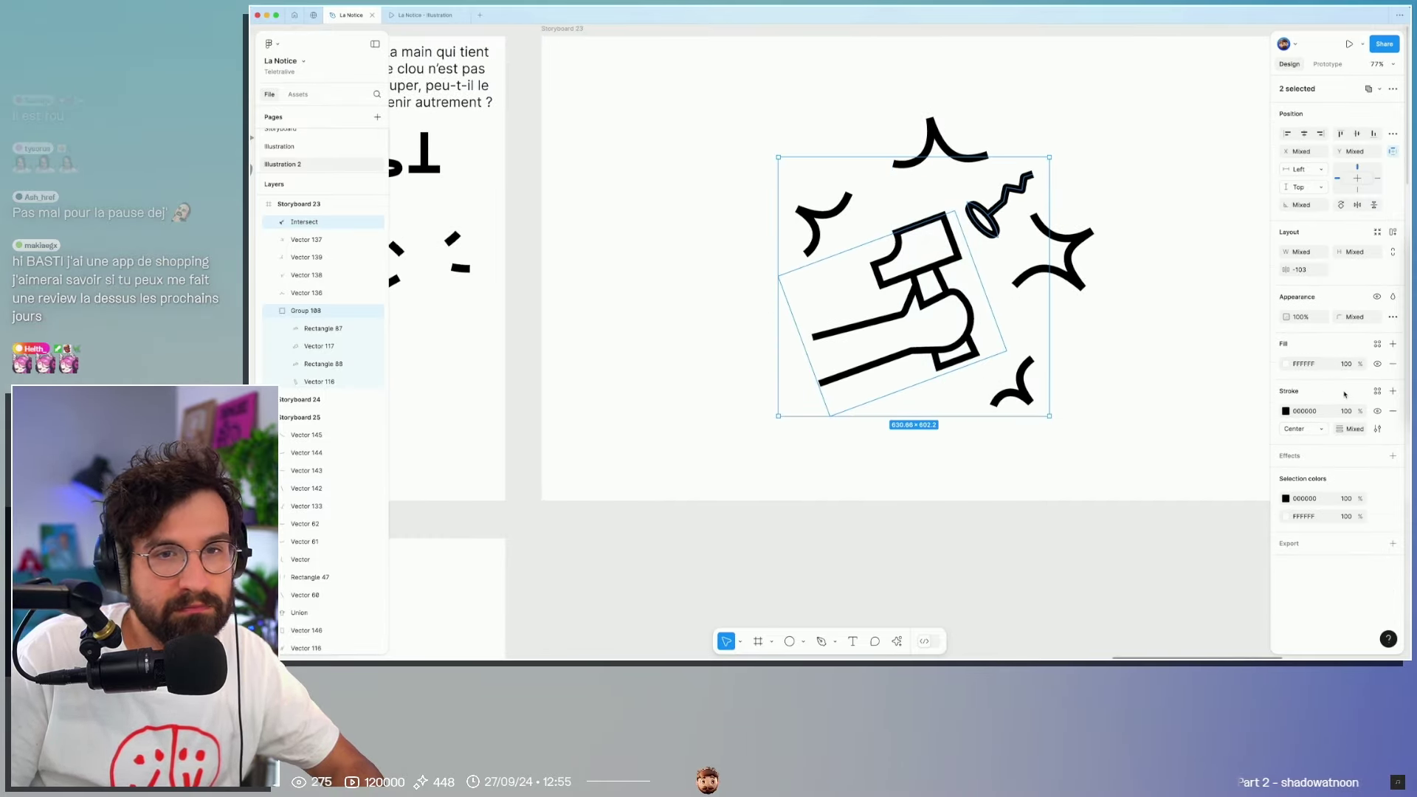
click(1364, 319)
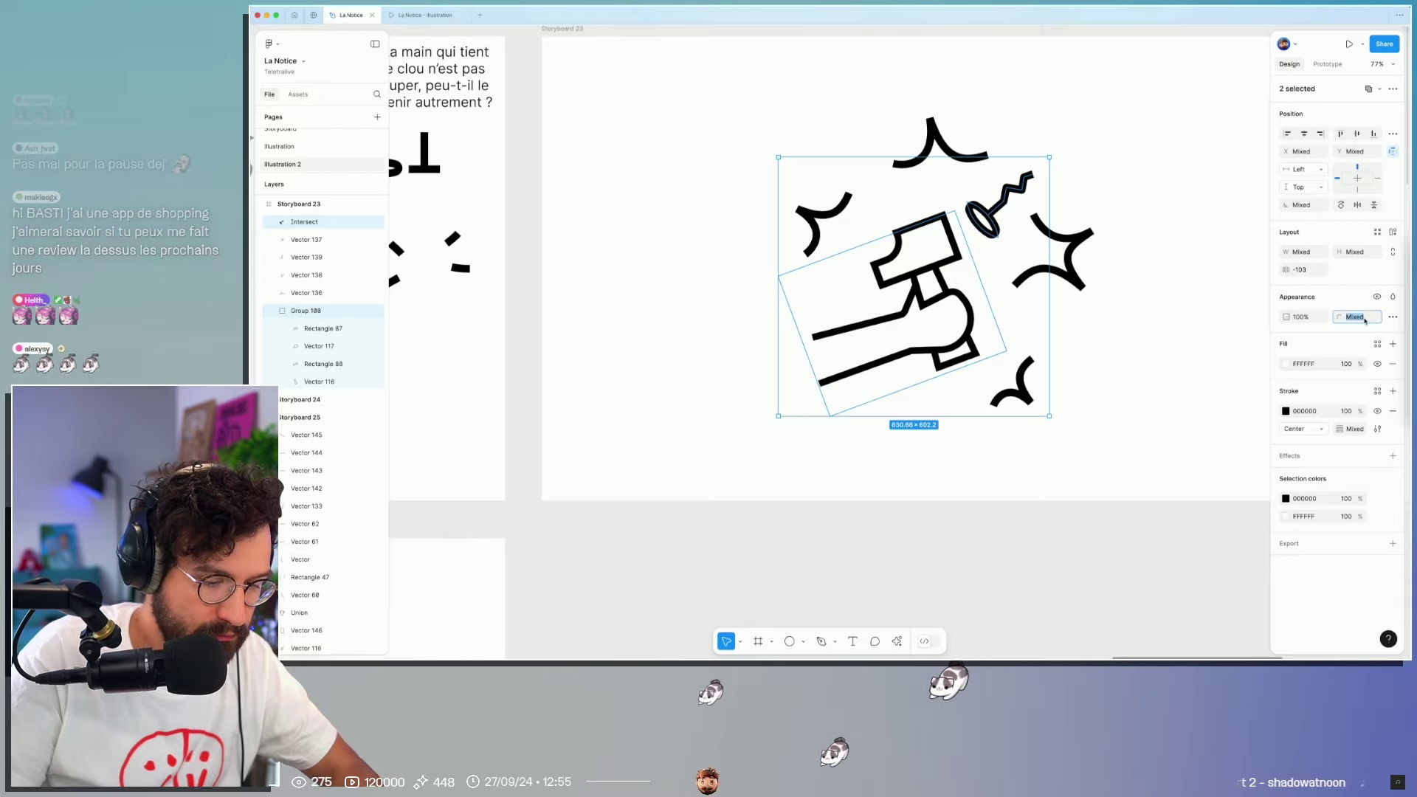
text(40)
key(Return)
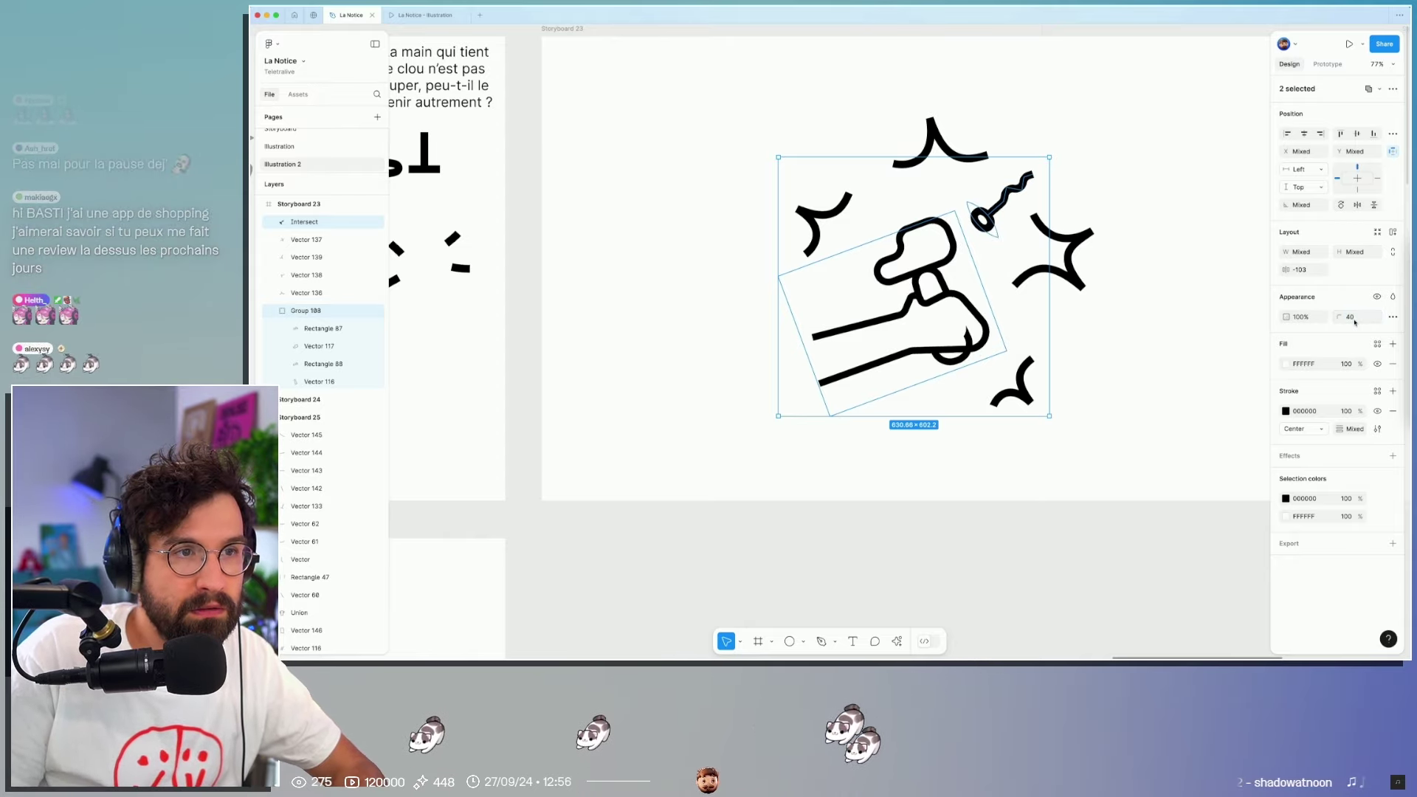
key(ctrl+z)
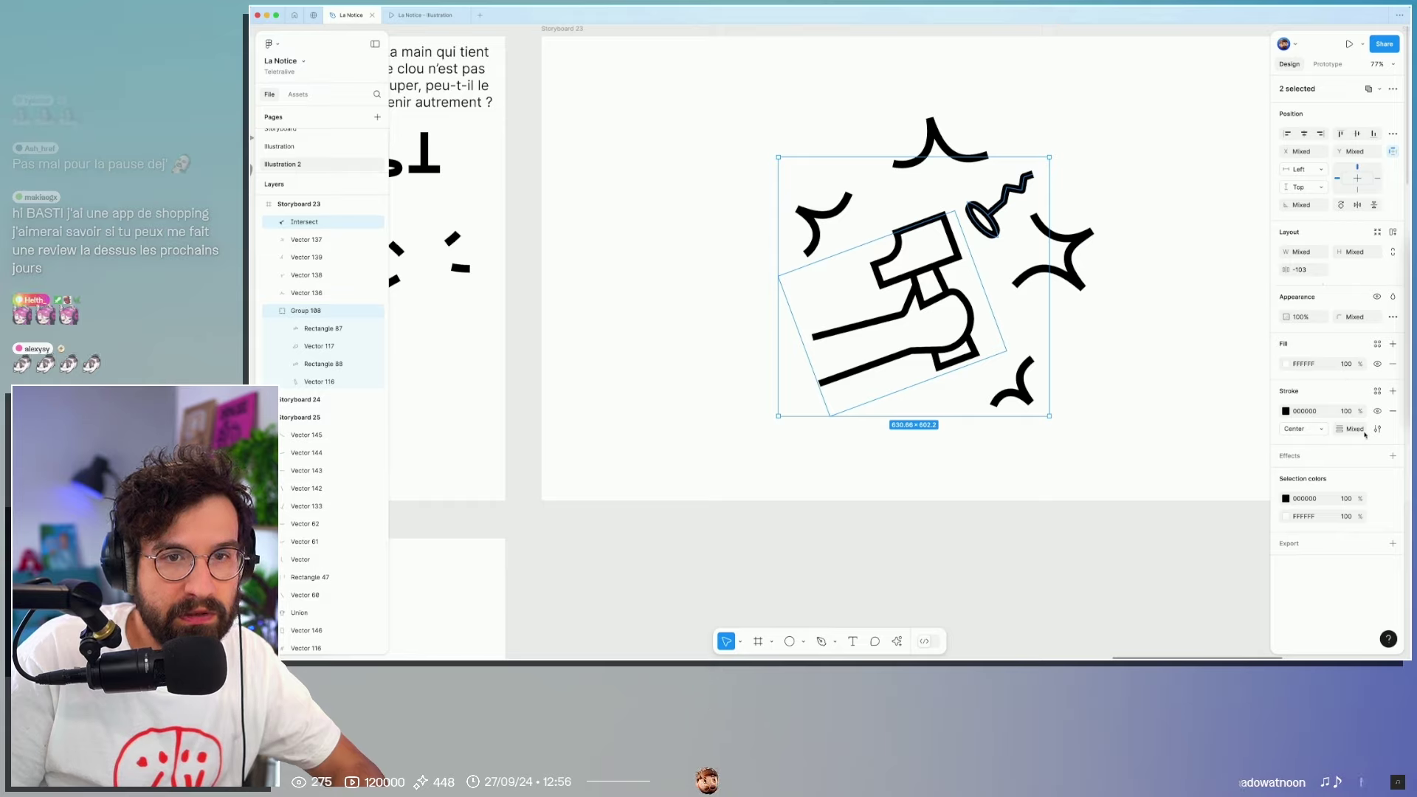
Step: Set the nail and hammer drawing's stroke weight to 24
text(32)
key(Return)
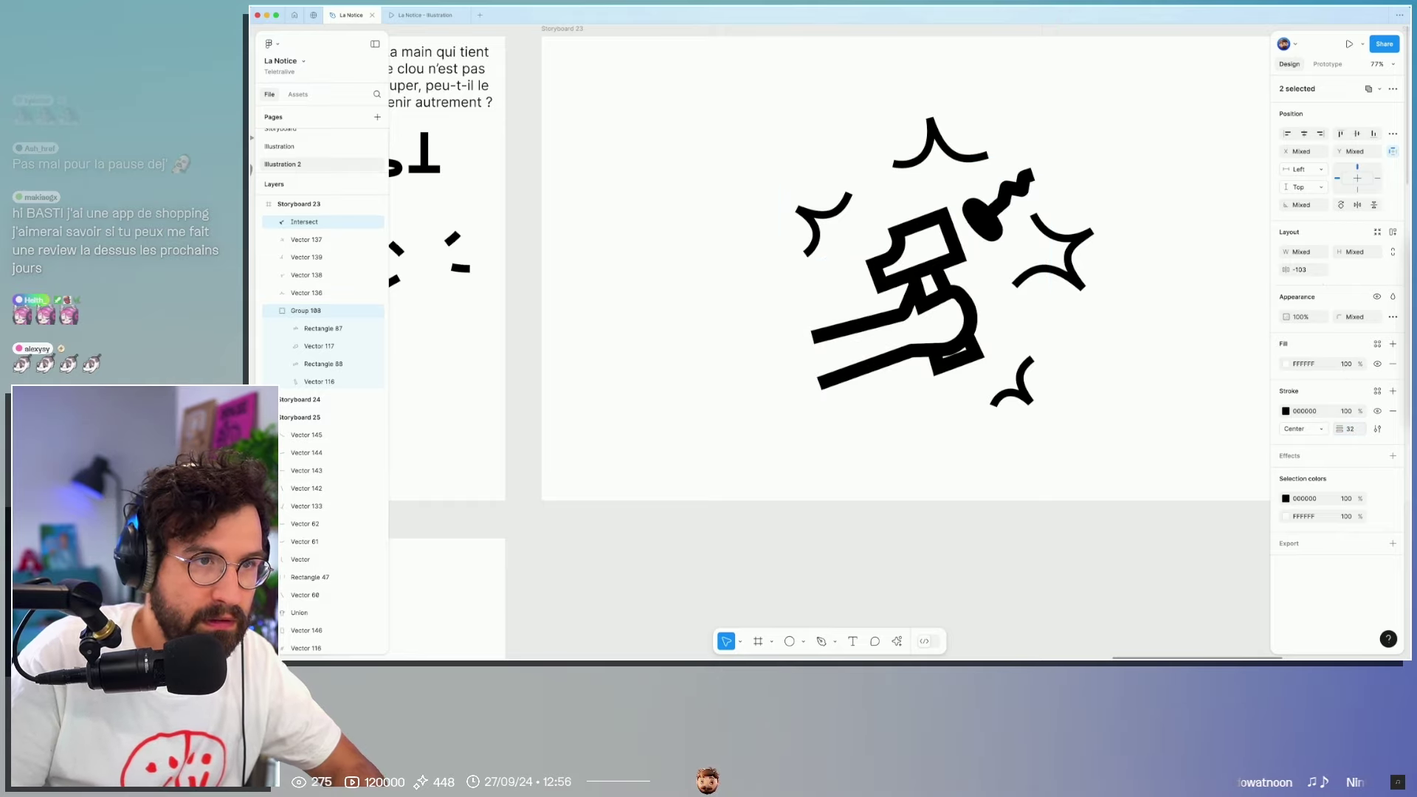
text(24)
key(Return)
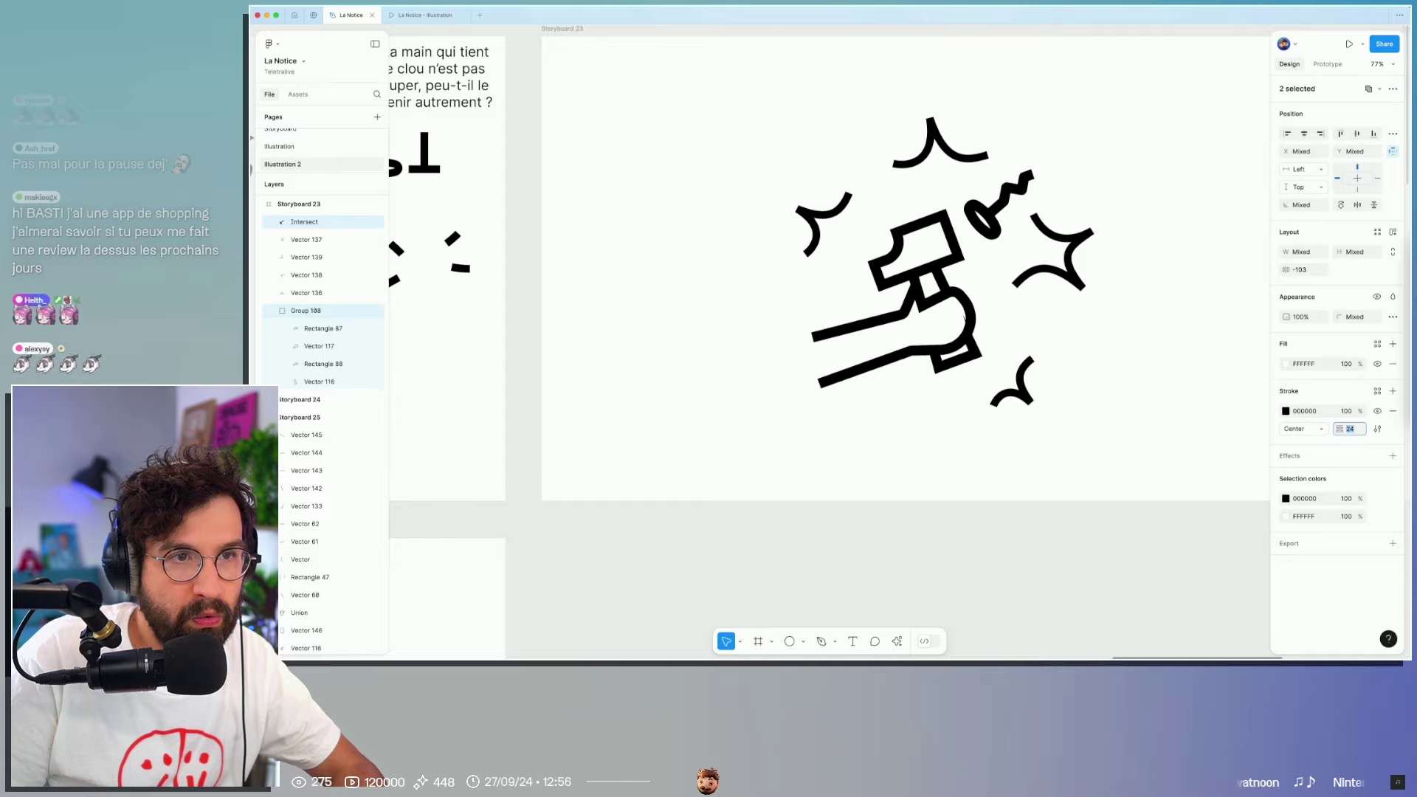
key(Escape)
scroll(940, 326, up, 5)
Step: Inspect the hand shape's points and curved segment, then exit point editing
click(810, 352)
double_click(846, 336)
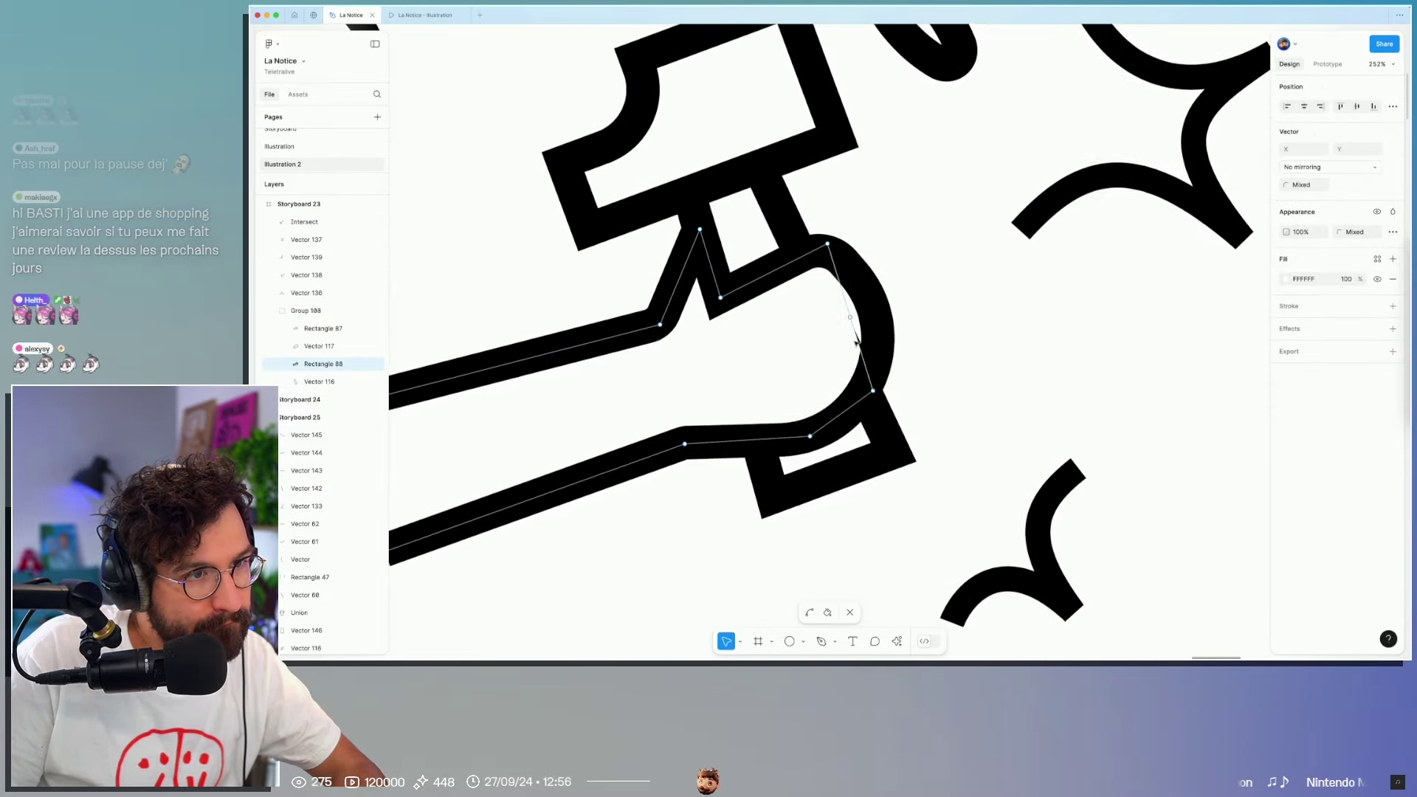
click(861, 319)
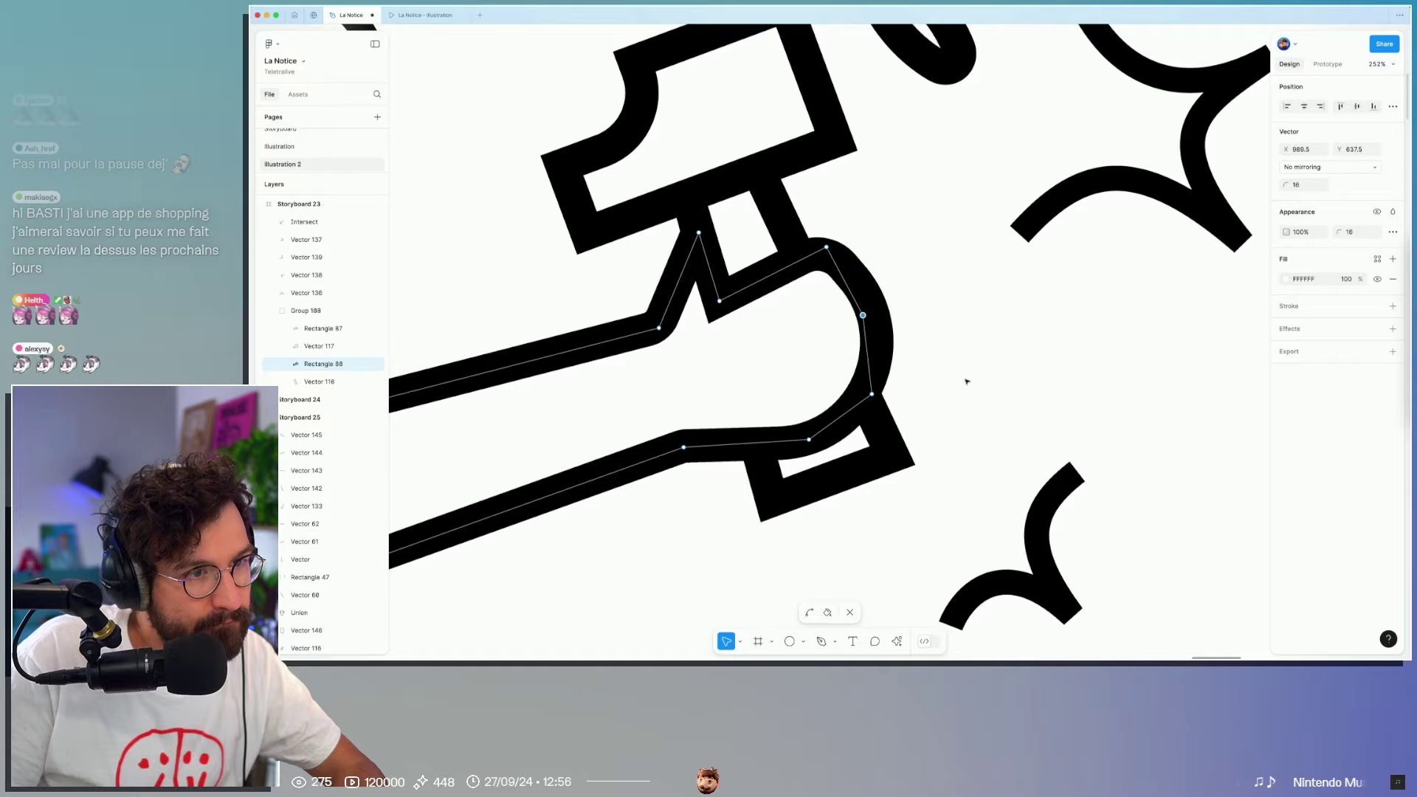
key(Escape)
key(Escape)
scroll(967, 381, down, 2)
scroll(967, 382, down, 5)
scroll(1033, 376, down, 3)
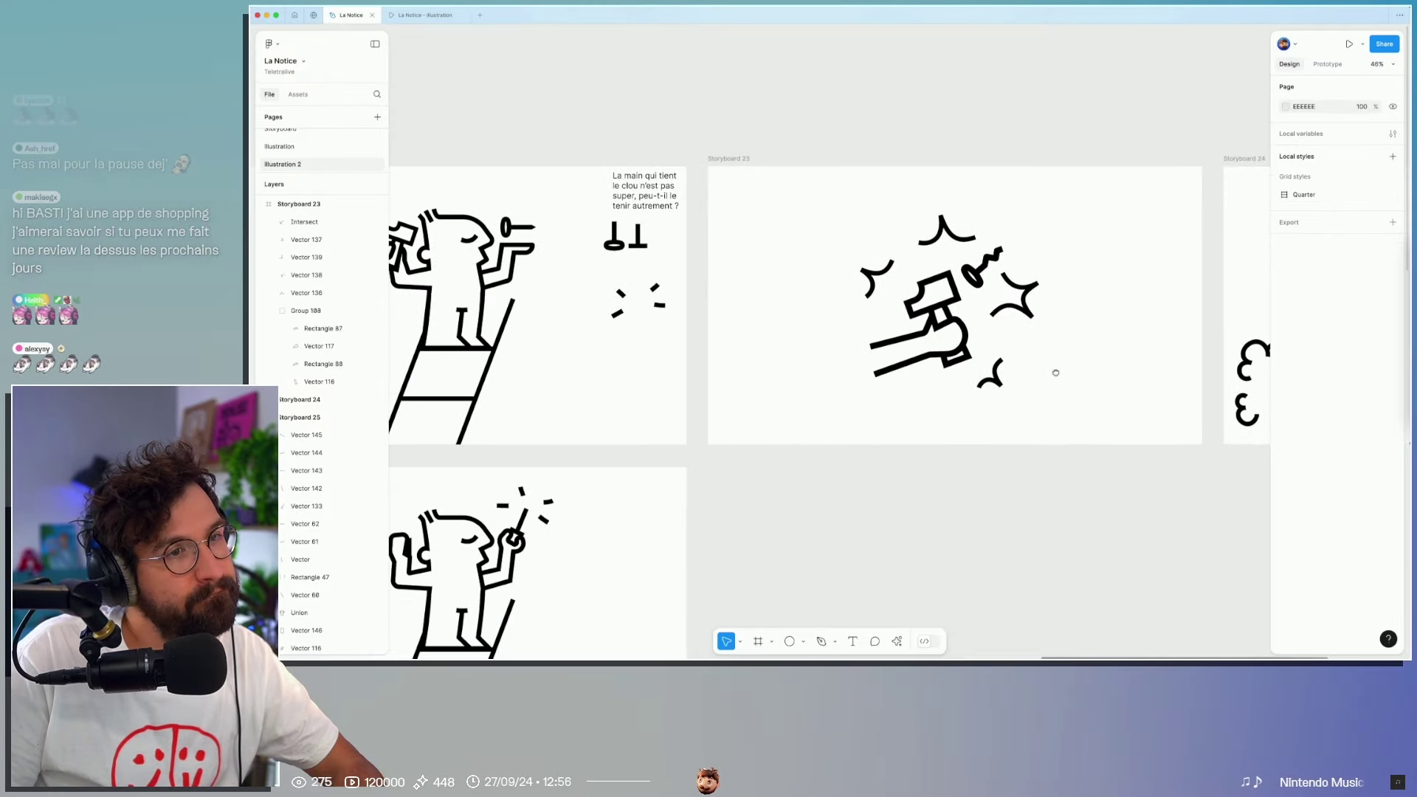
scroll(738, 310, left, 1)
Step: Select the nail and hammer group and thicken its strokes to 26
click(537, 232)
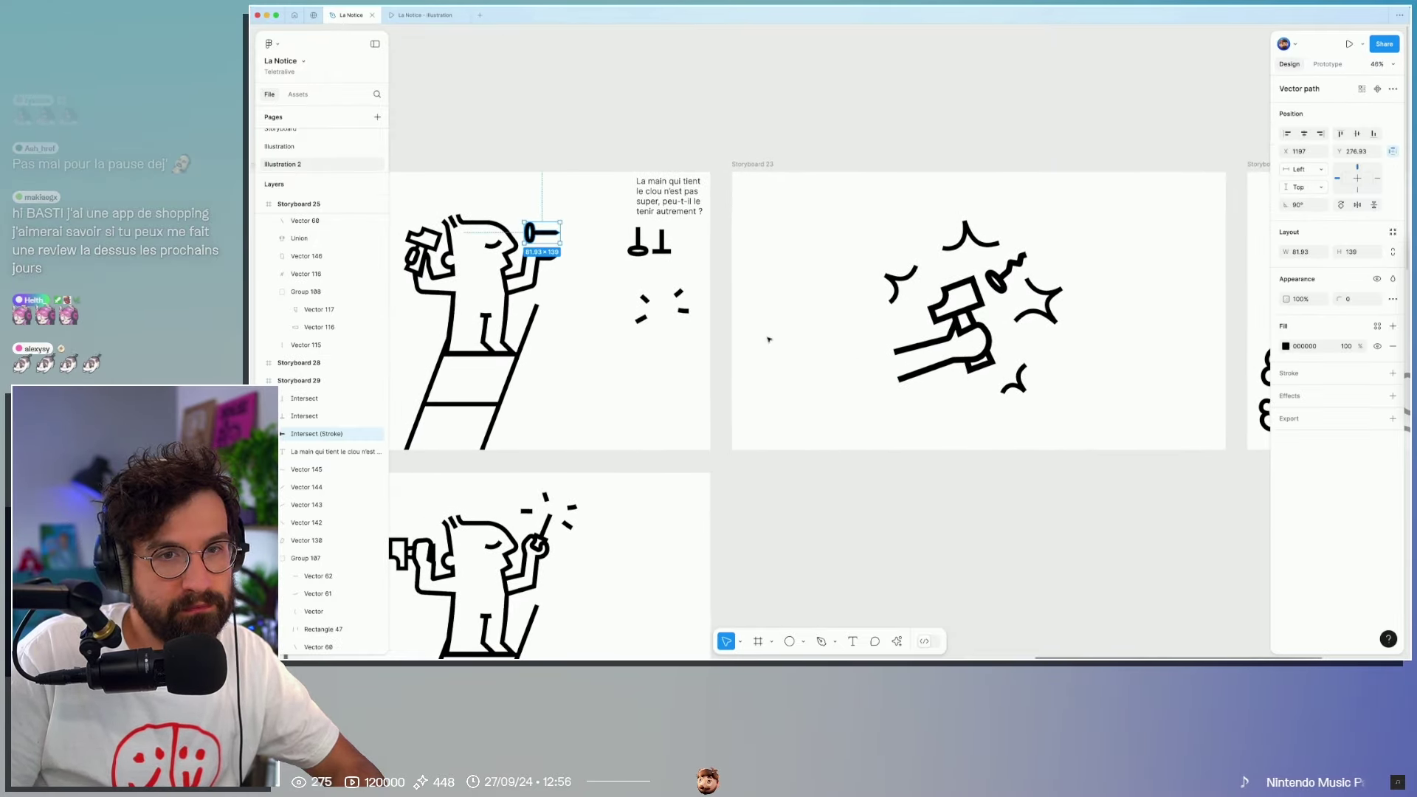
click(536, 317)
drag(1087, 440, 834, 188)
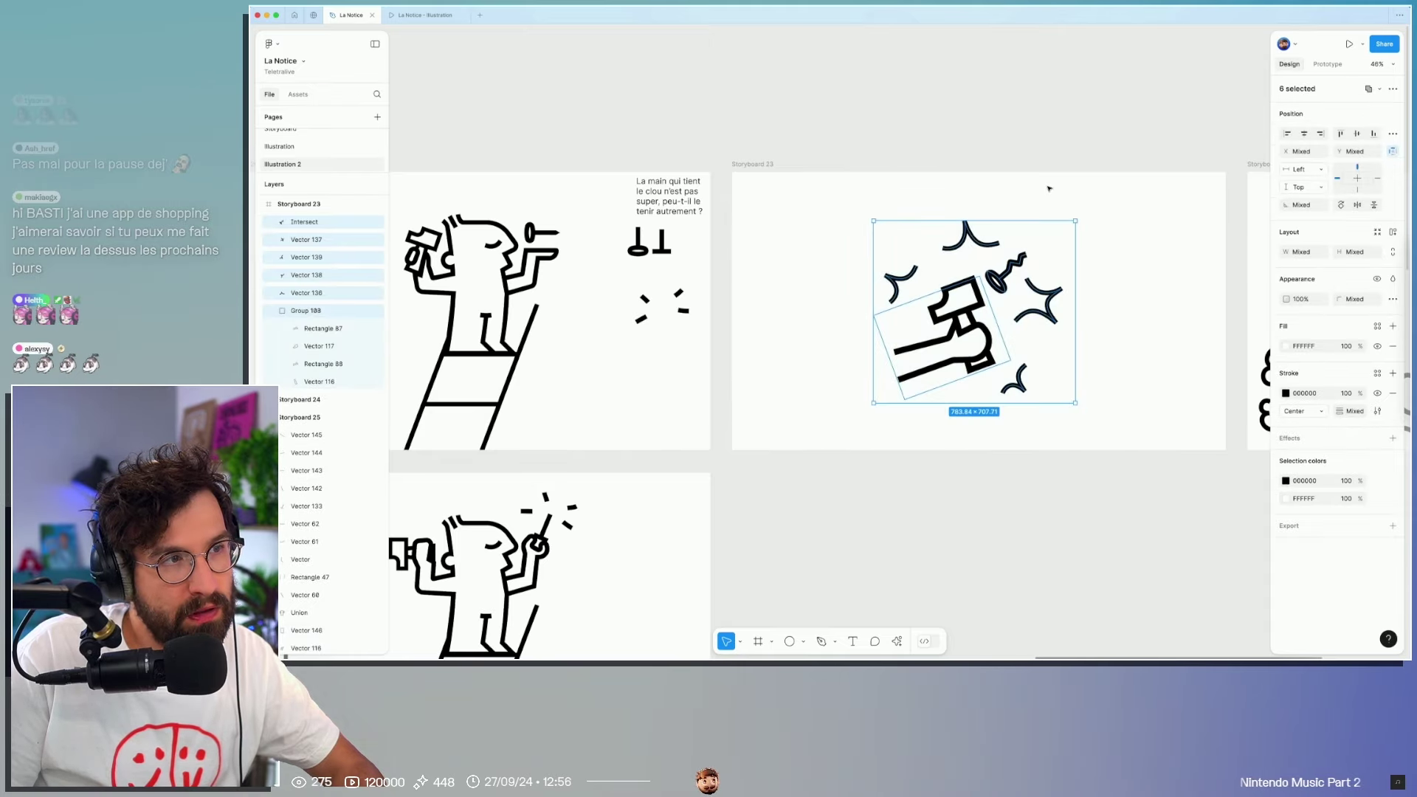
click(991, 243)
click(1001, 281)
shift+click(952, 310)
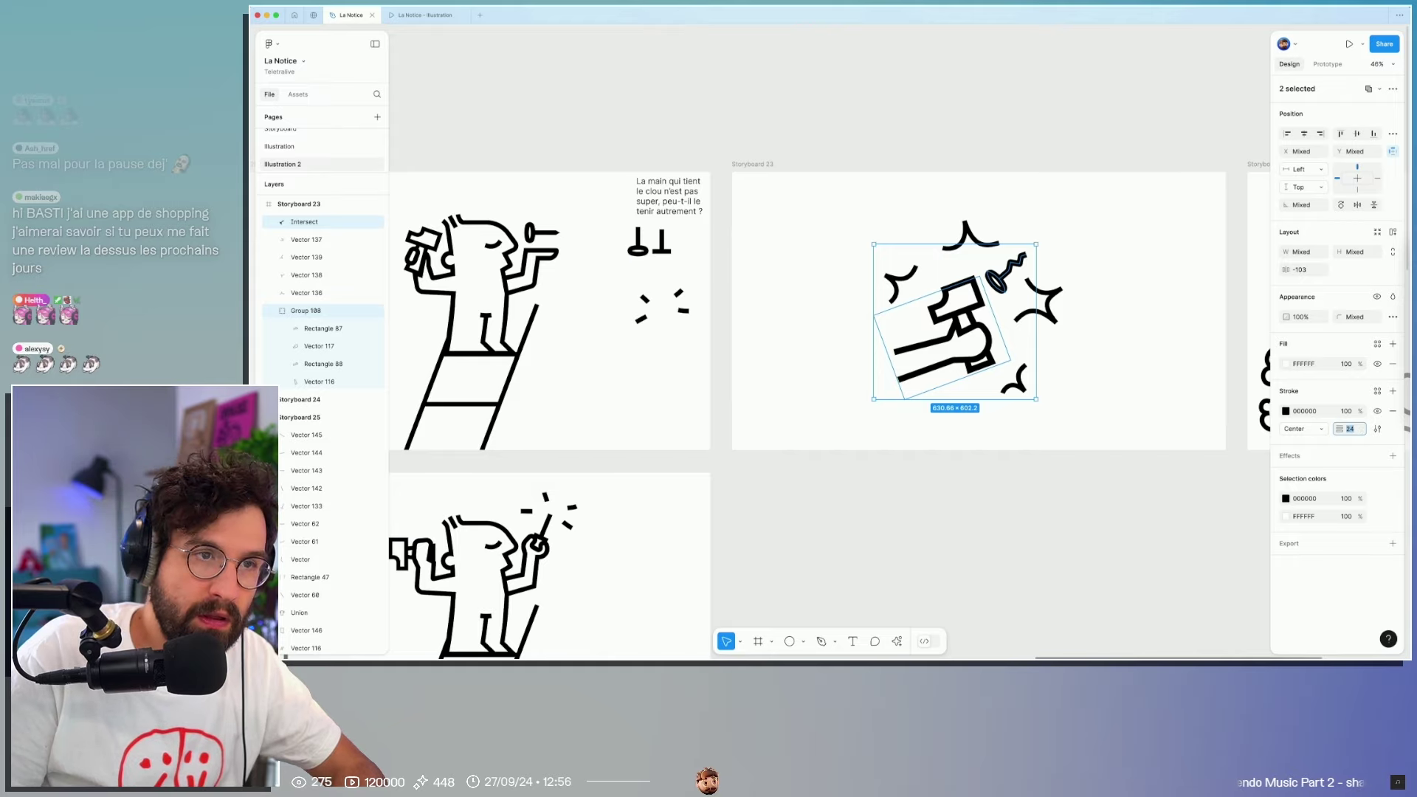
key(Up)
key(Up)
click(1069, 390)
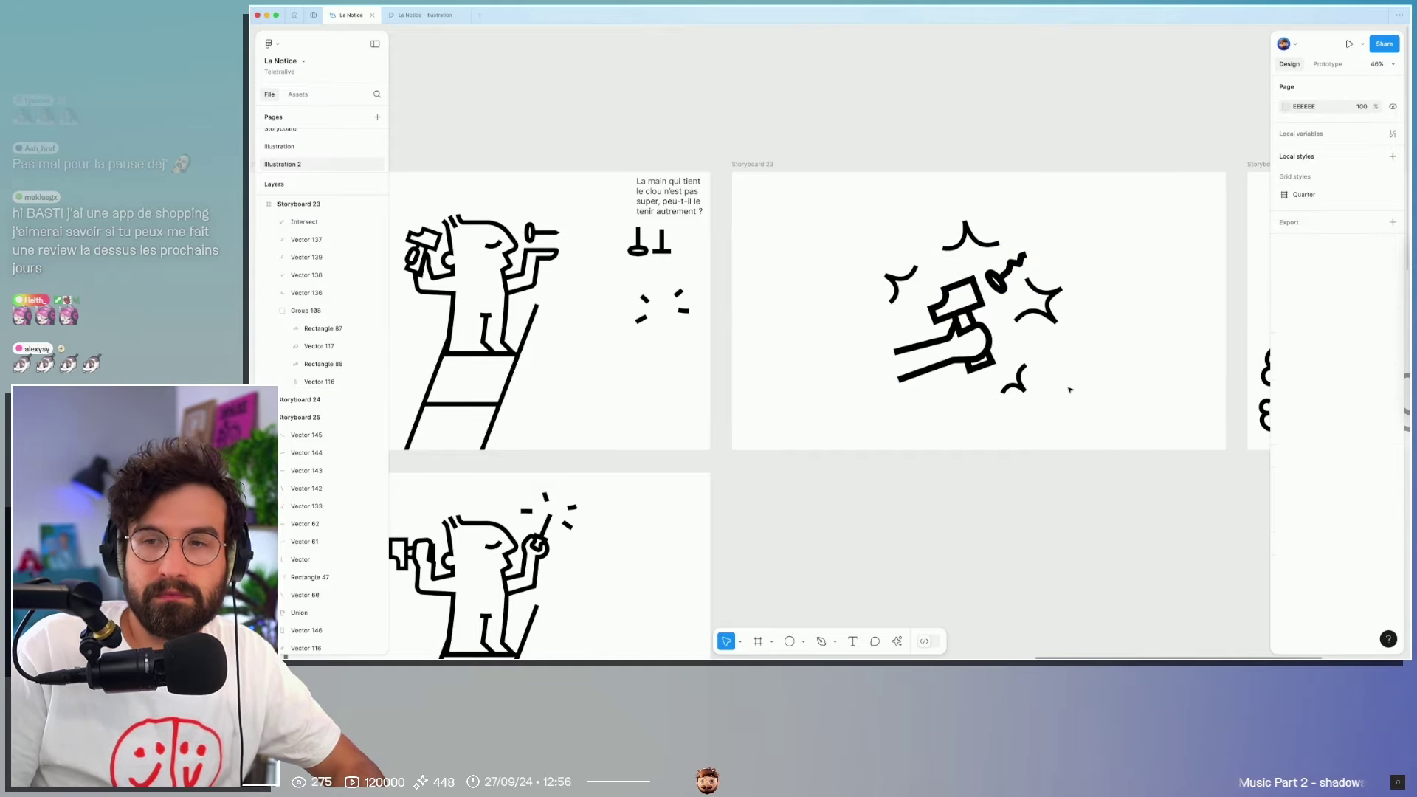
Step: Select the whole hammer illustration and enlarge it within its panel
ctrl+scroll(1053, 403, down, 5)
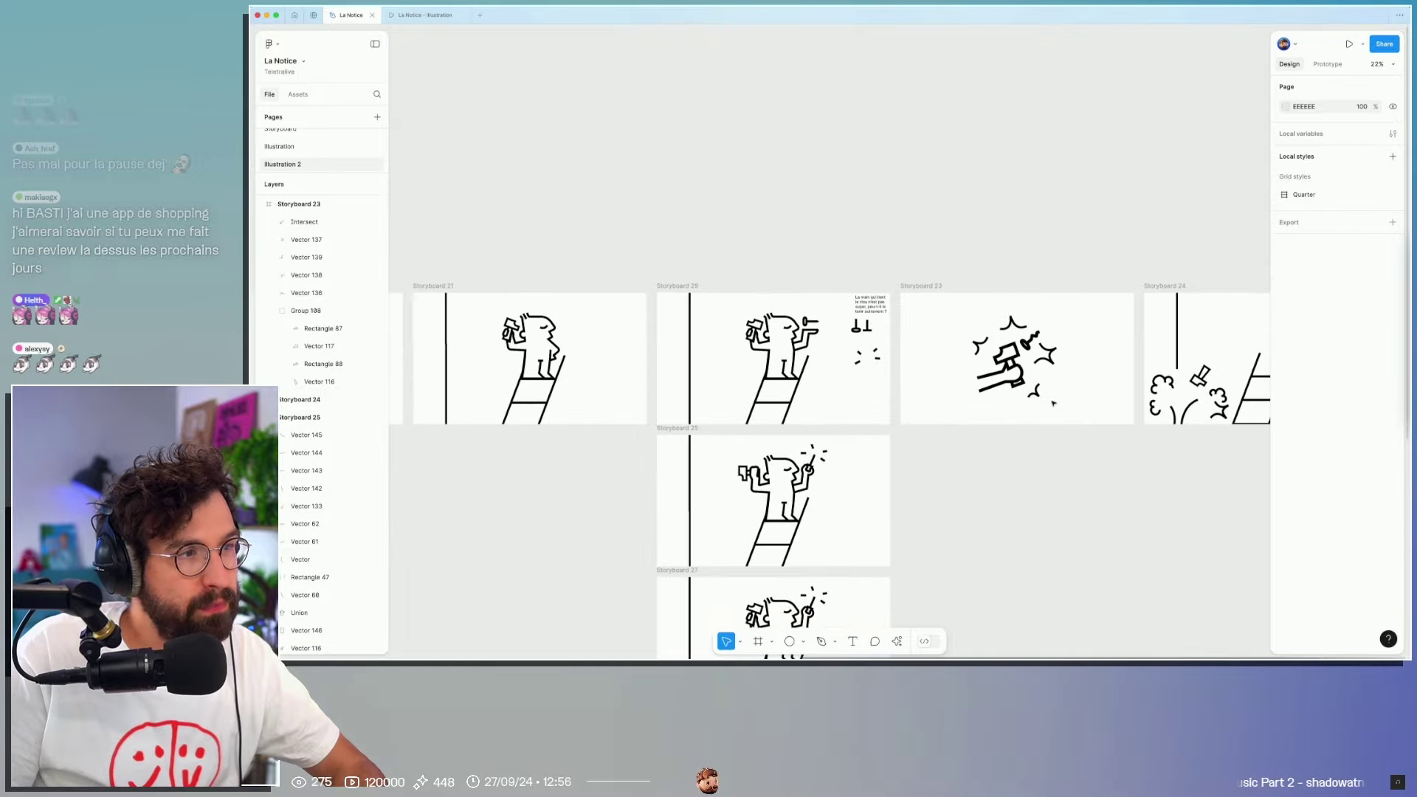
scroll(1106, 413, left, 5)
scroll(1180, 428, left, 5)
scroll(1239, 436, right, 5)
scroll(898, 436, down, 3)
scroll(898, 436, right, 5)
ctrl+scroll(898, 436, up, 3)
ctrl+scroll(915, 392, up, 5)
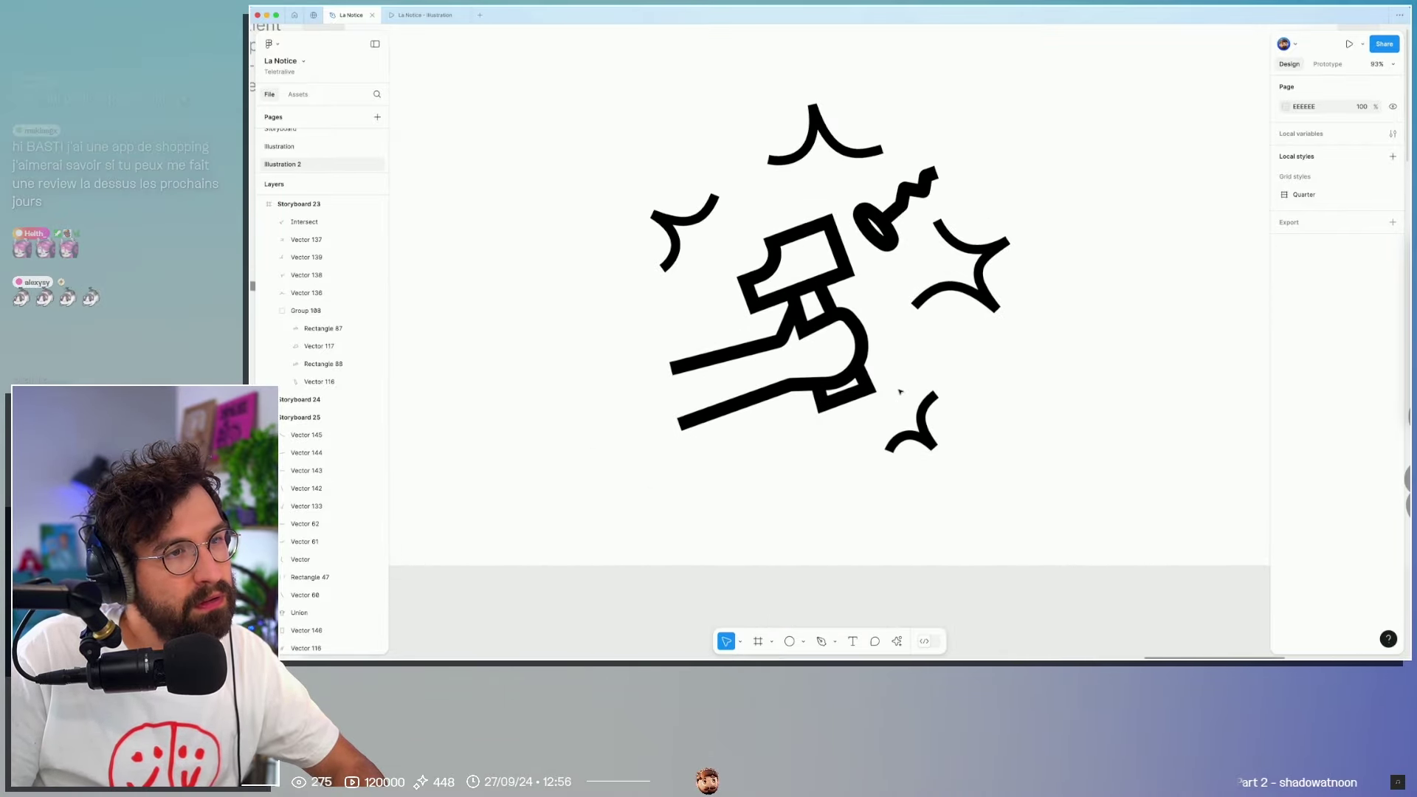
drag(1120, 543, 671, 51)
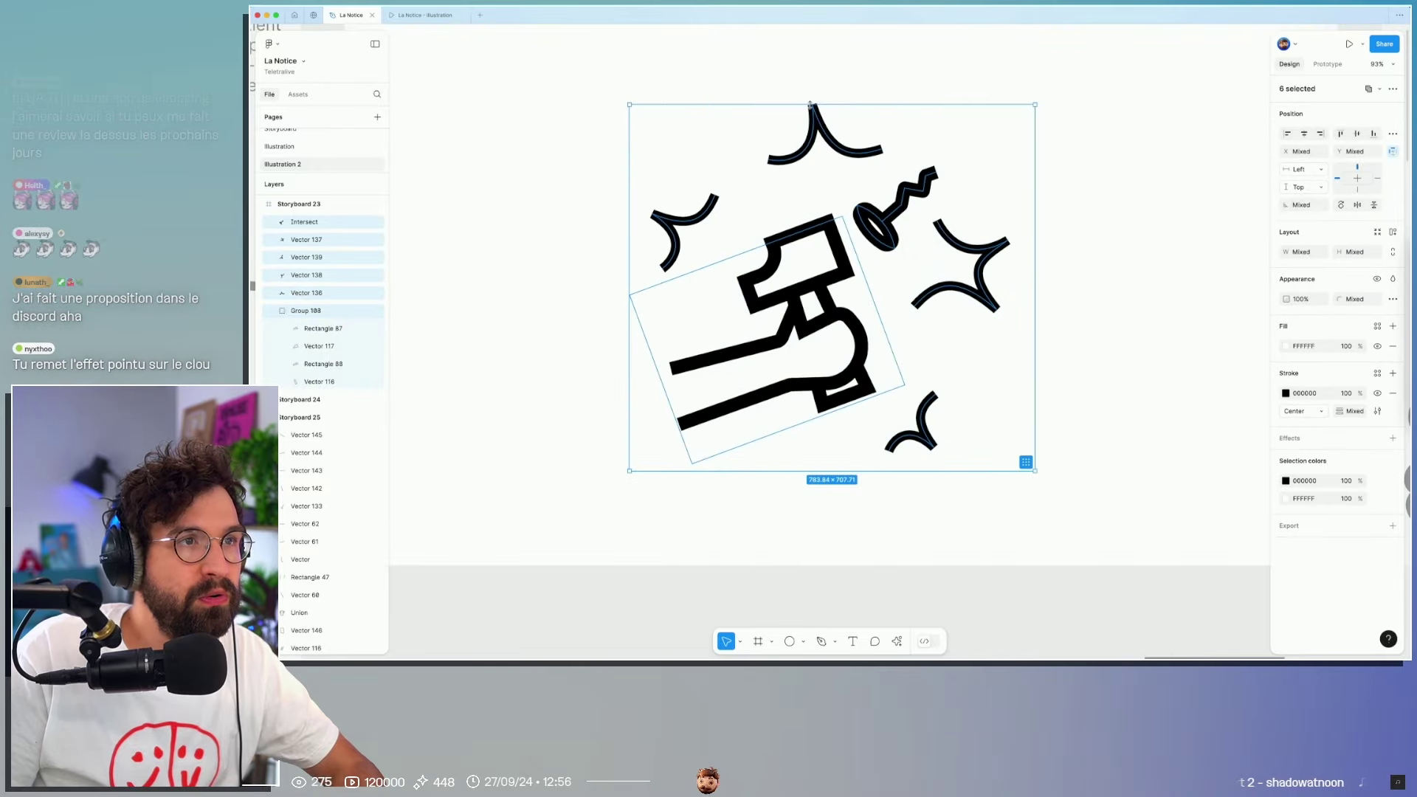
drag(810, 70, 809, 65)
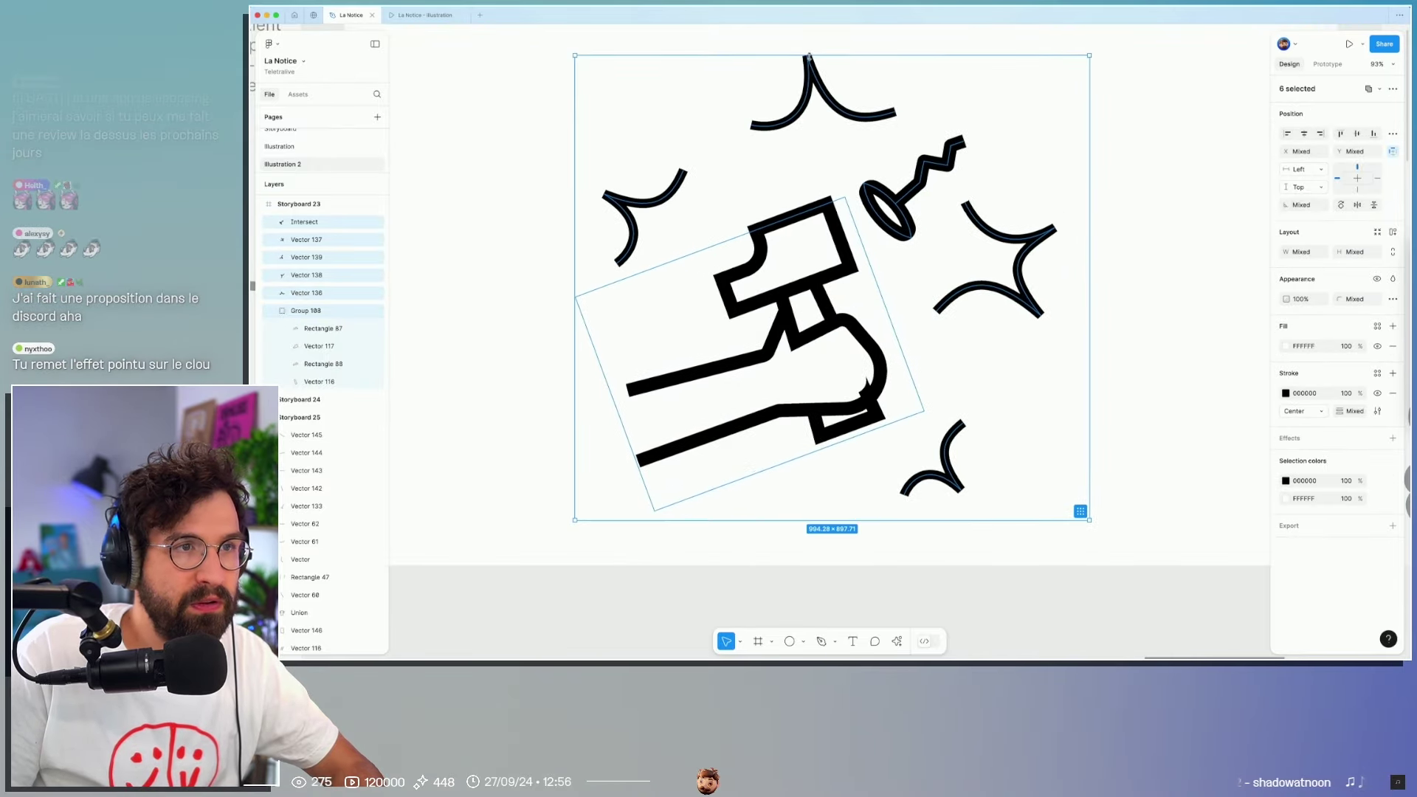
scroll(838, 174, down, 5)
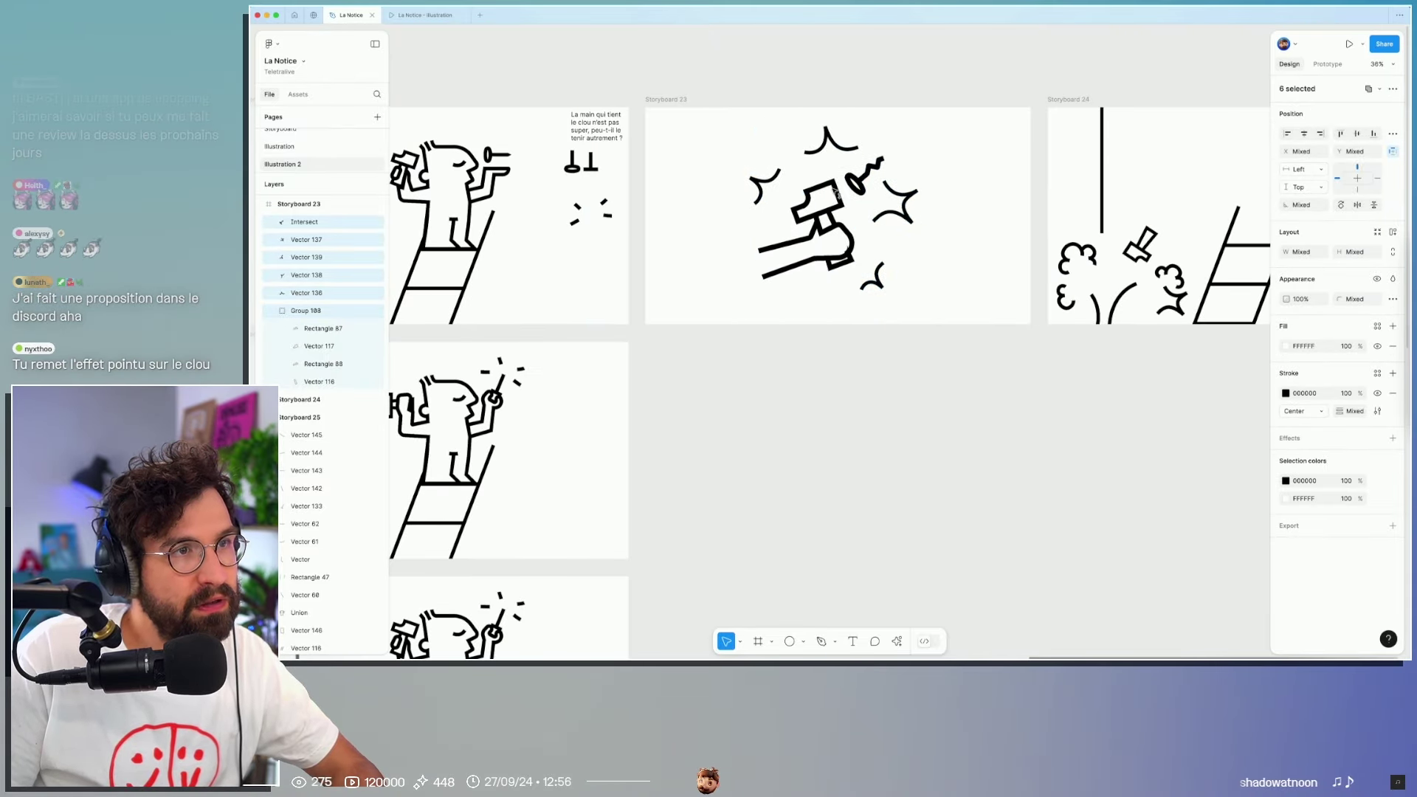
scroll(760, 189, up, 5)
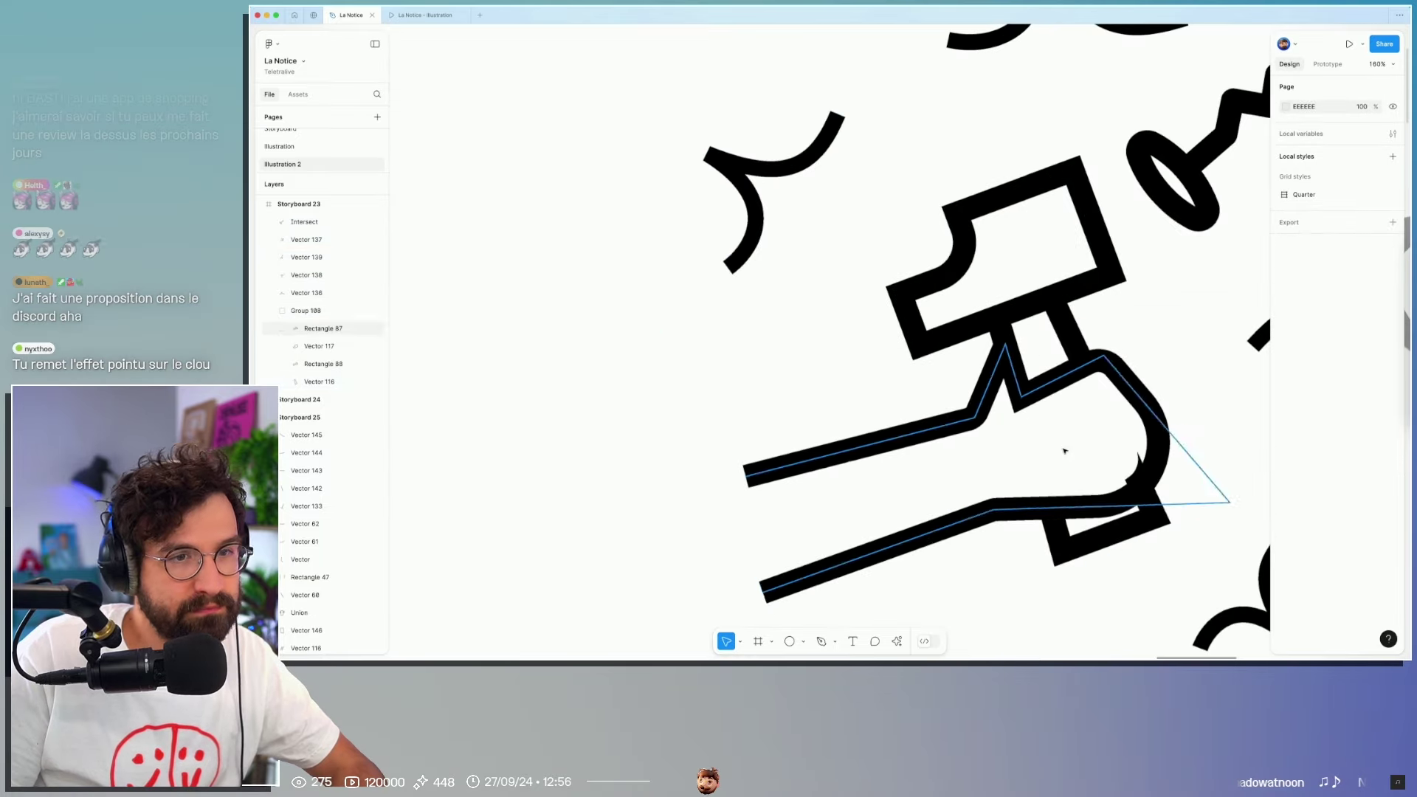
Step: Push the hand's lower-right corner outward and round the hammer handle's corners to 80
double_click(1143, 476)
drag(1151, 471, 1158, 472)
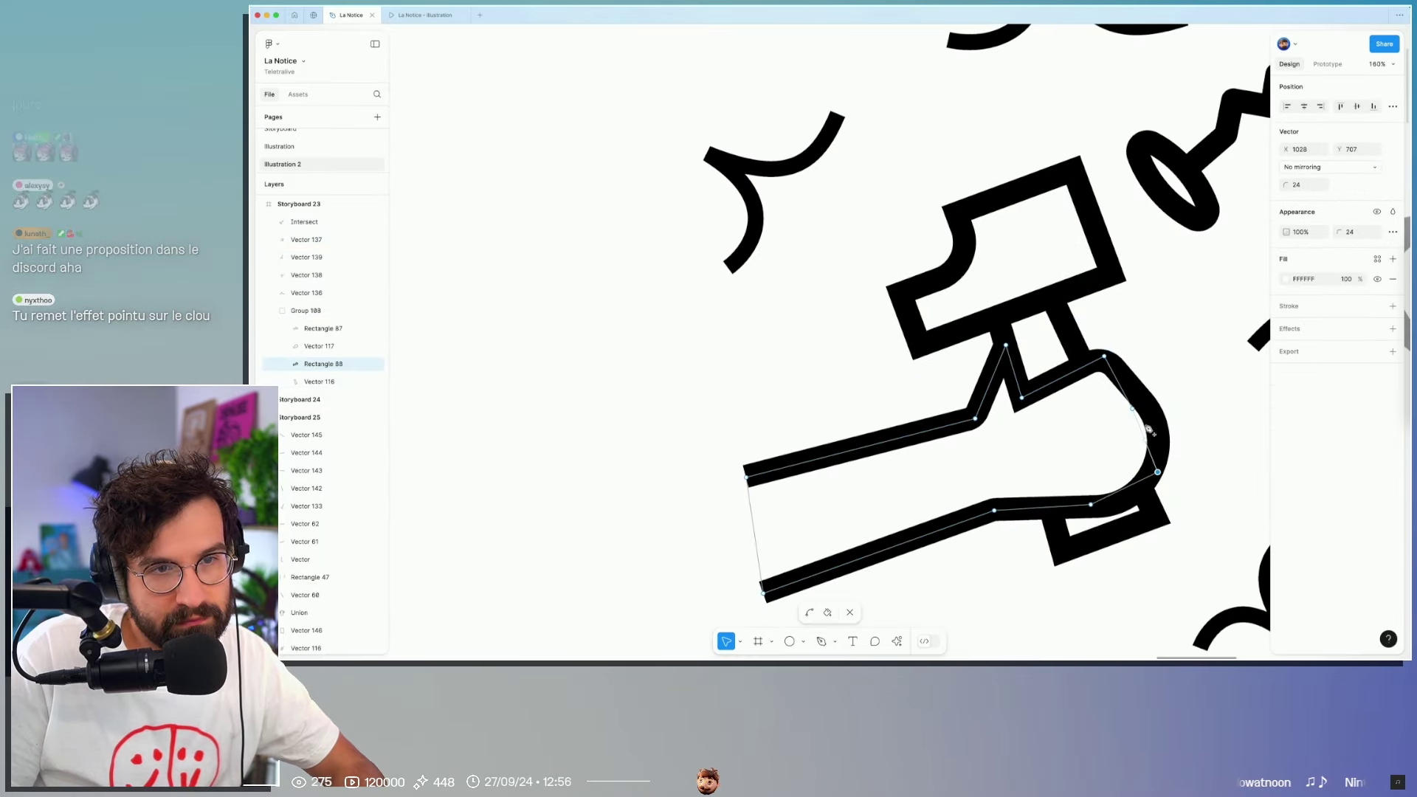
click(1193, 369)
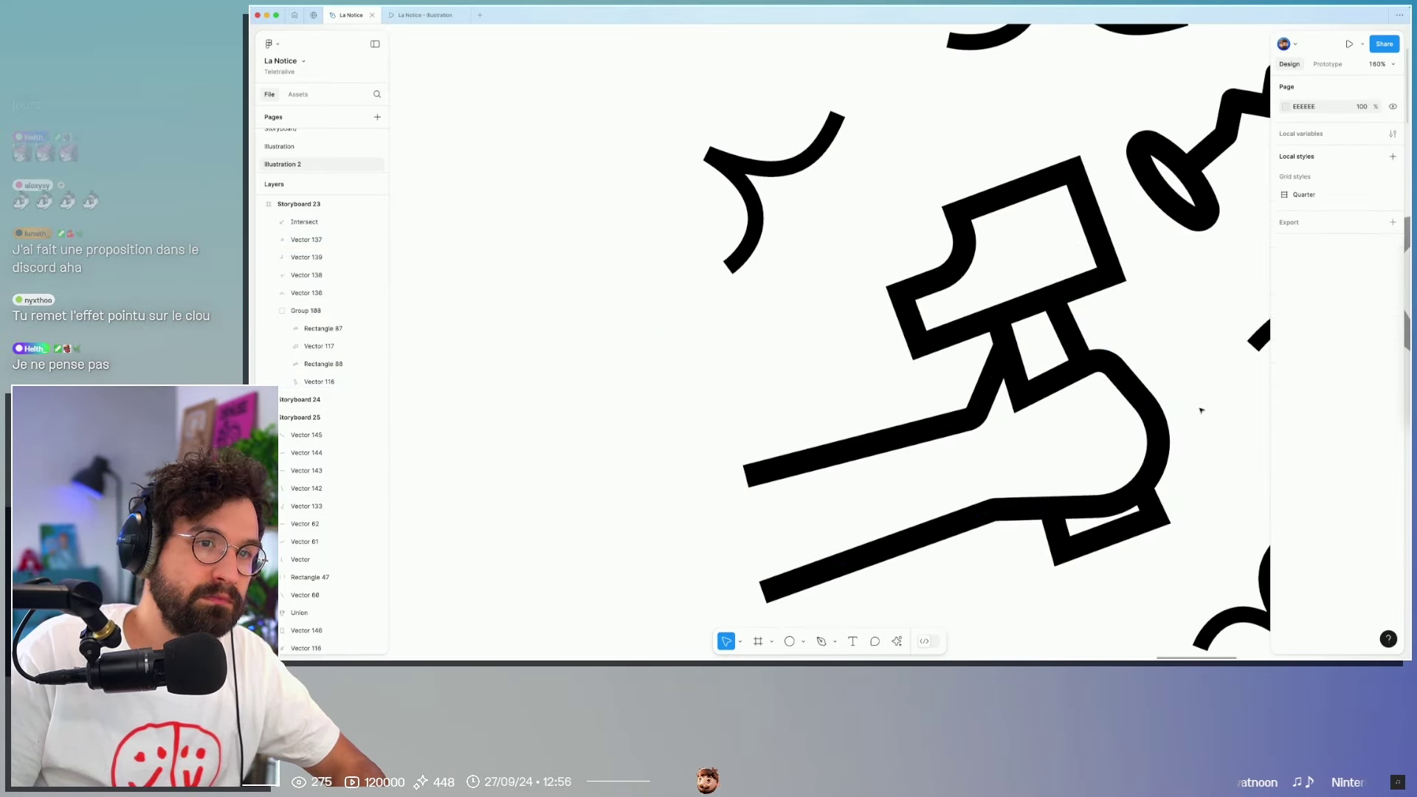
click(1165, 473)
double_click(1165, 473)
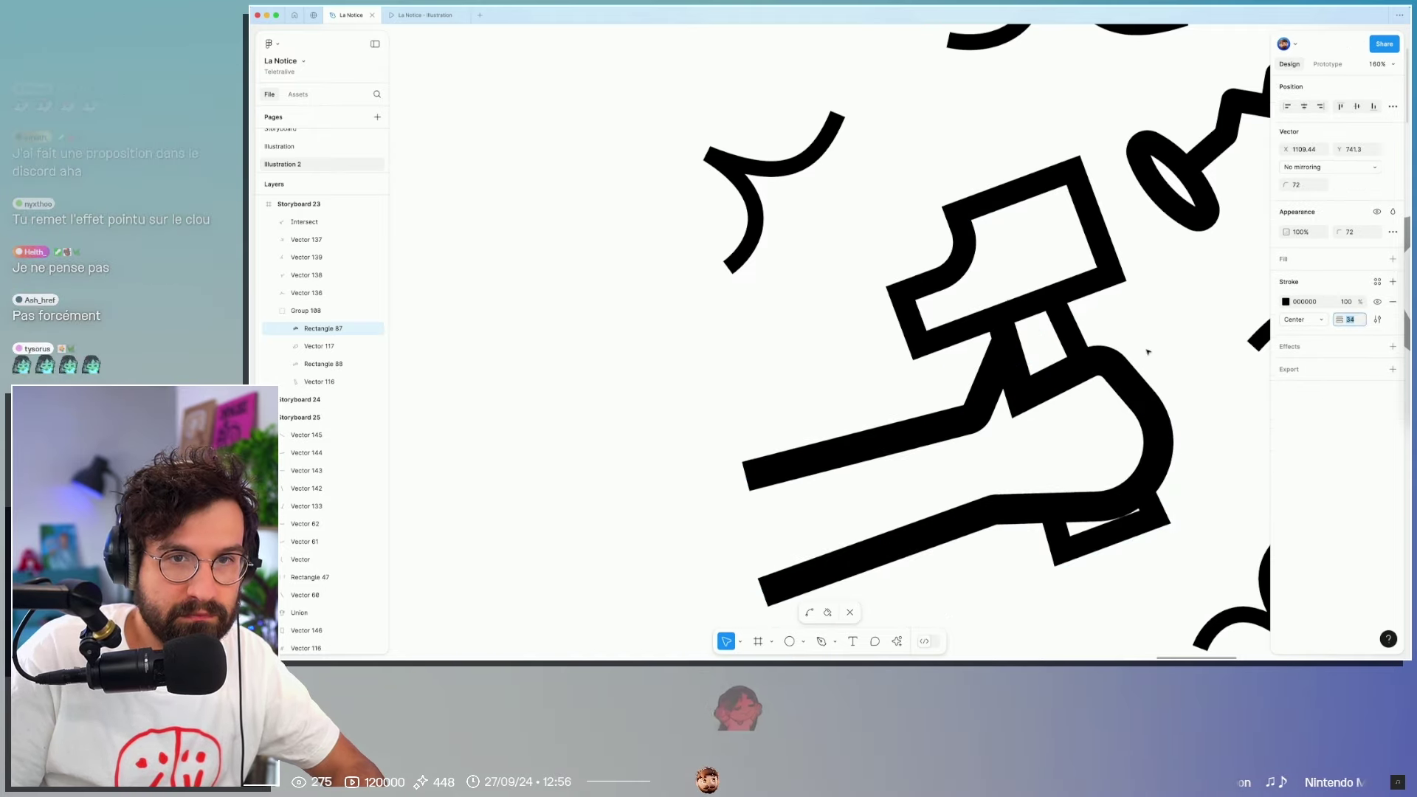
click(1356, 231)
text(80)
key(Return)
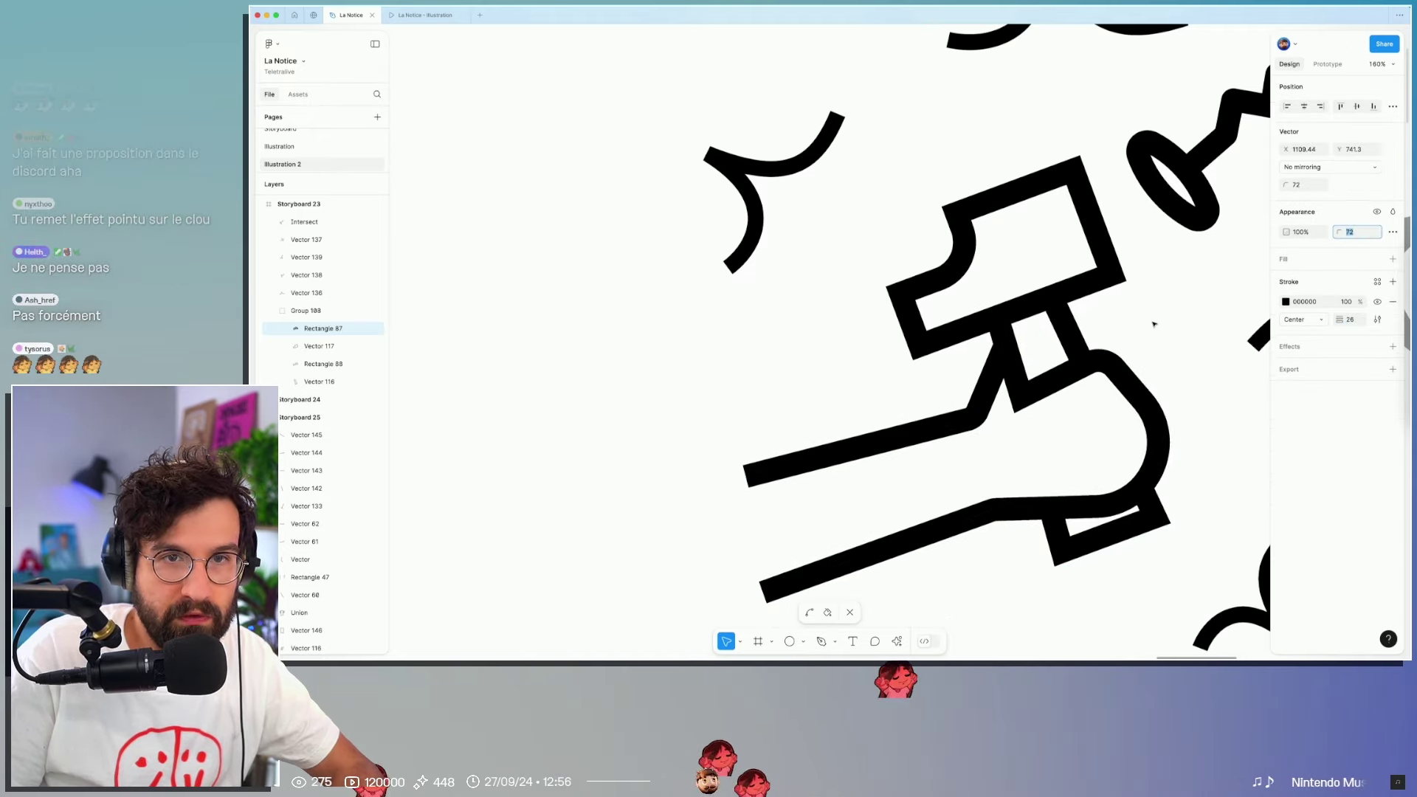
Step: Give the hand's corner point a 32 corner radius and finish editing
click(1100, 363)
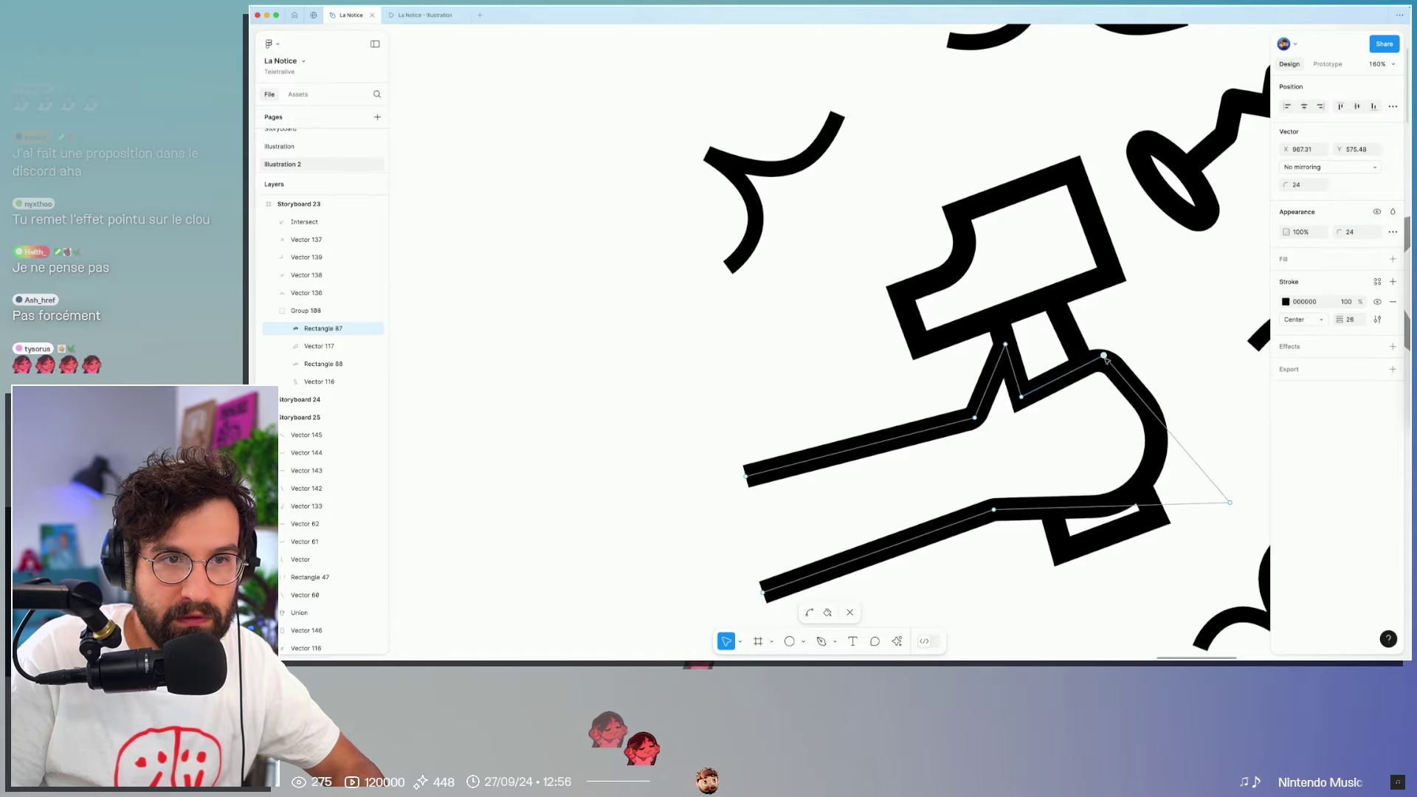
click(1356, 232)
text(32)
key(Return)
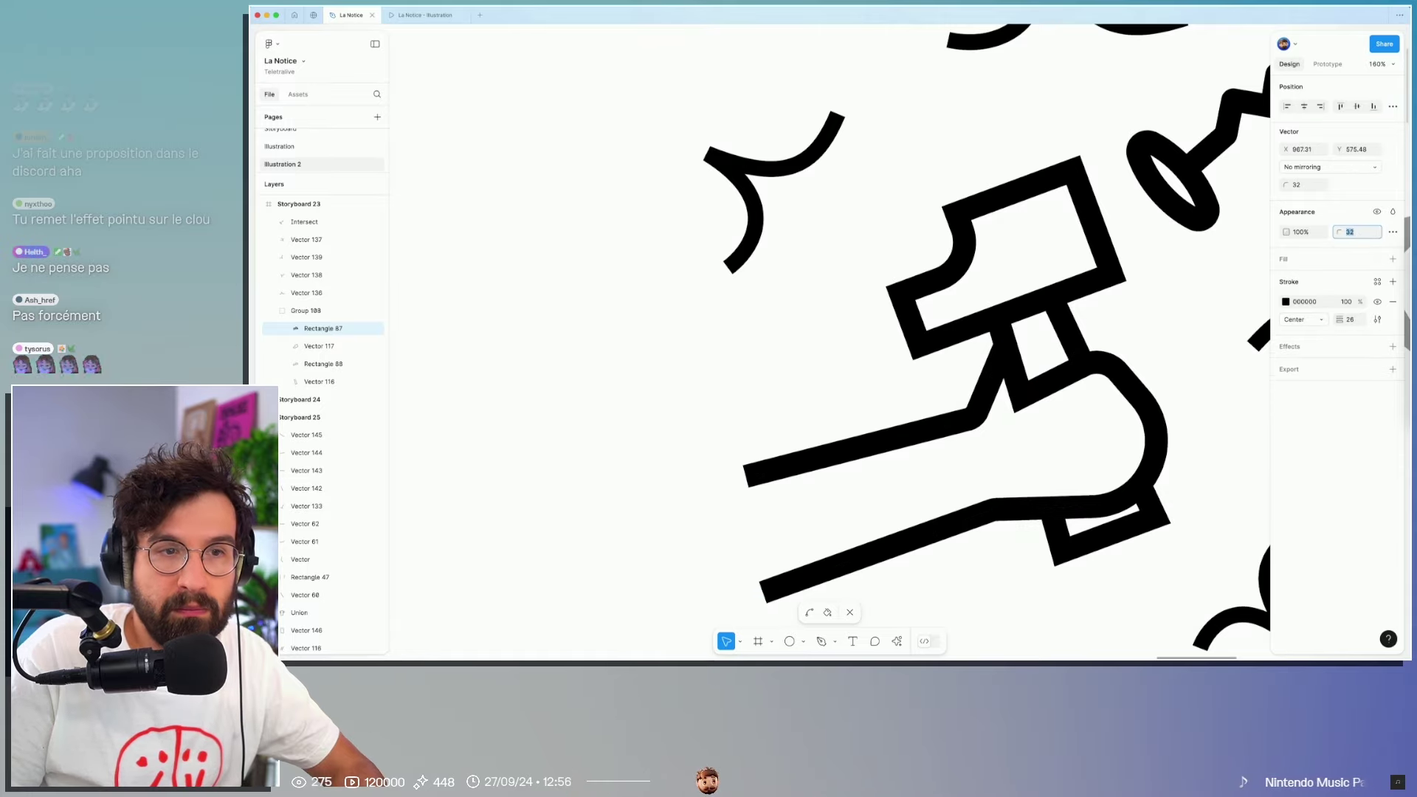
key(Escape)
scroll(1185, 341, down, 5)
key(Escape)
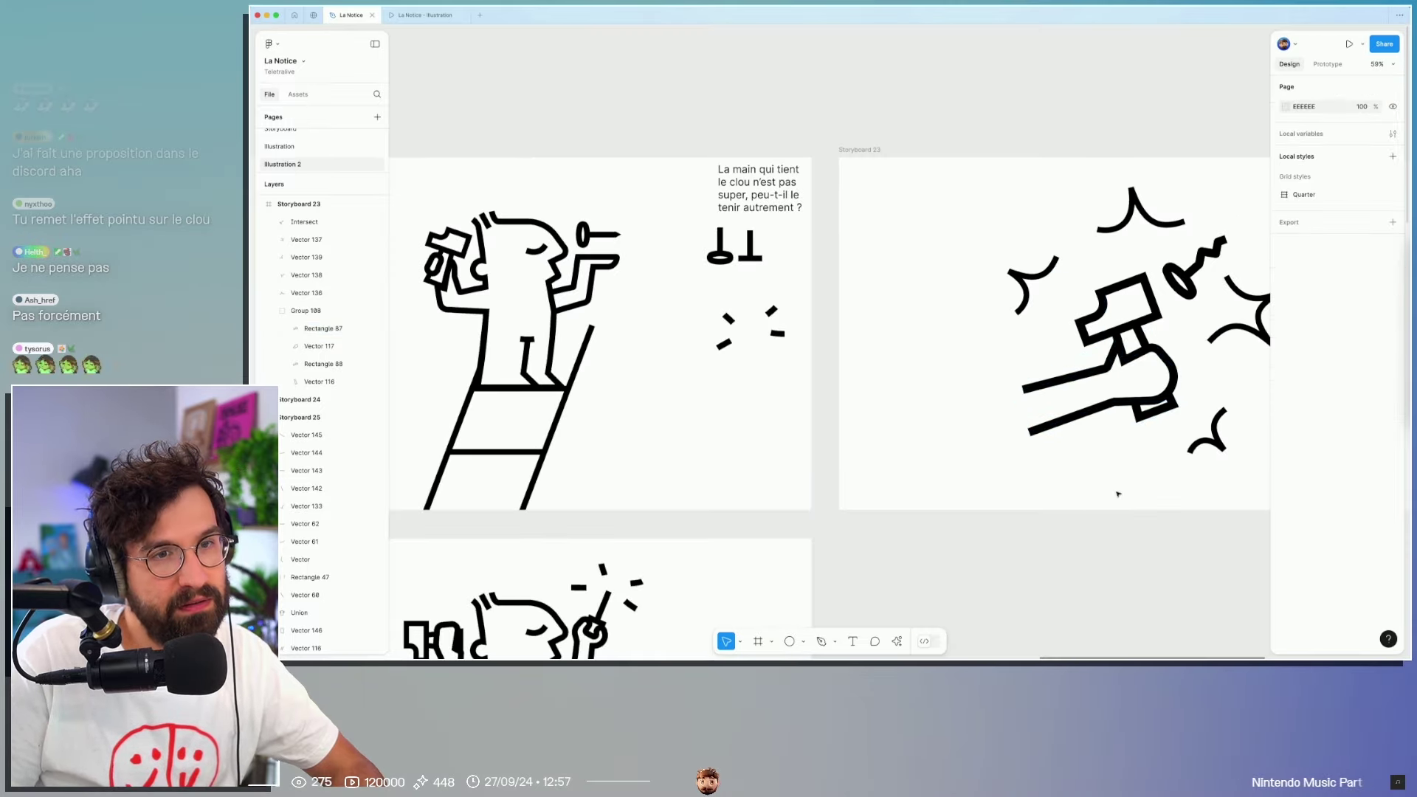
click(1116, 495)
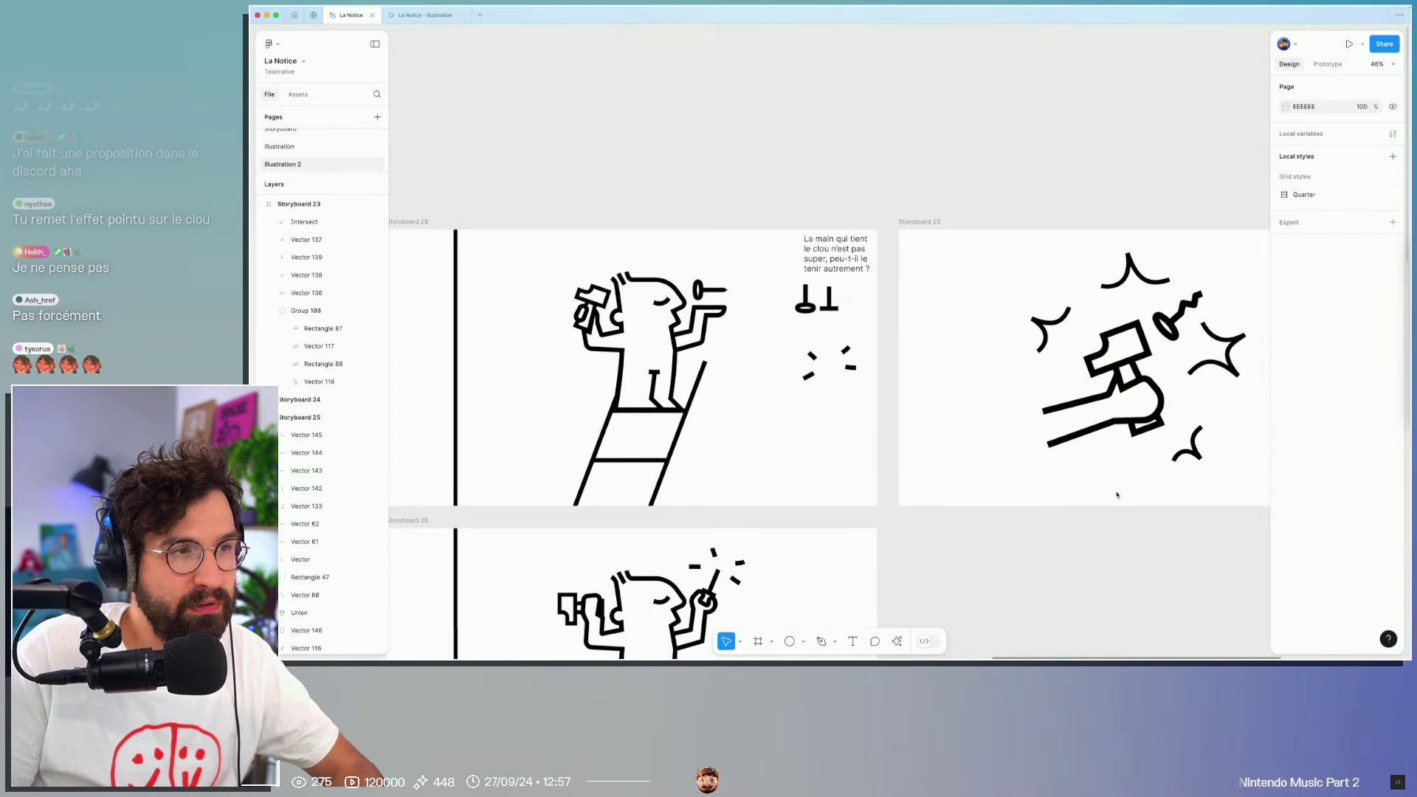
scroll(959, 483, down, 3)
scroll(959, 482, right, 2)
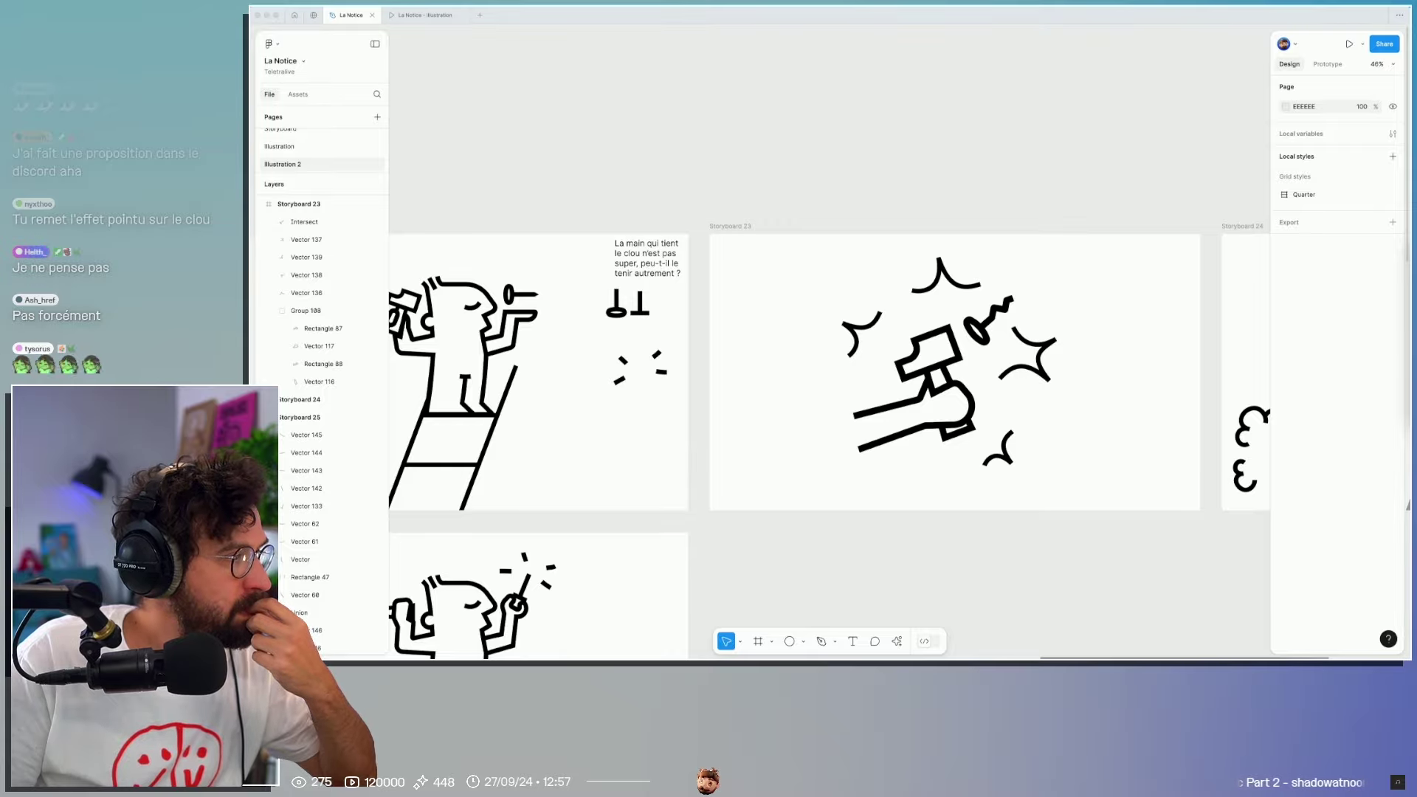
scroll(1132, 372, left, 2)
scroll(1131, 373, down, 1)
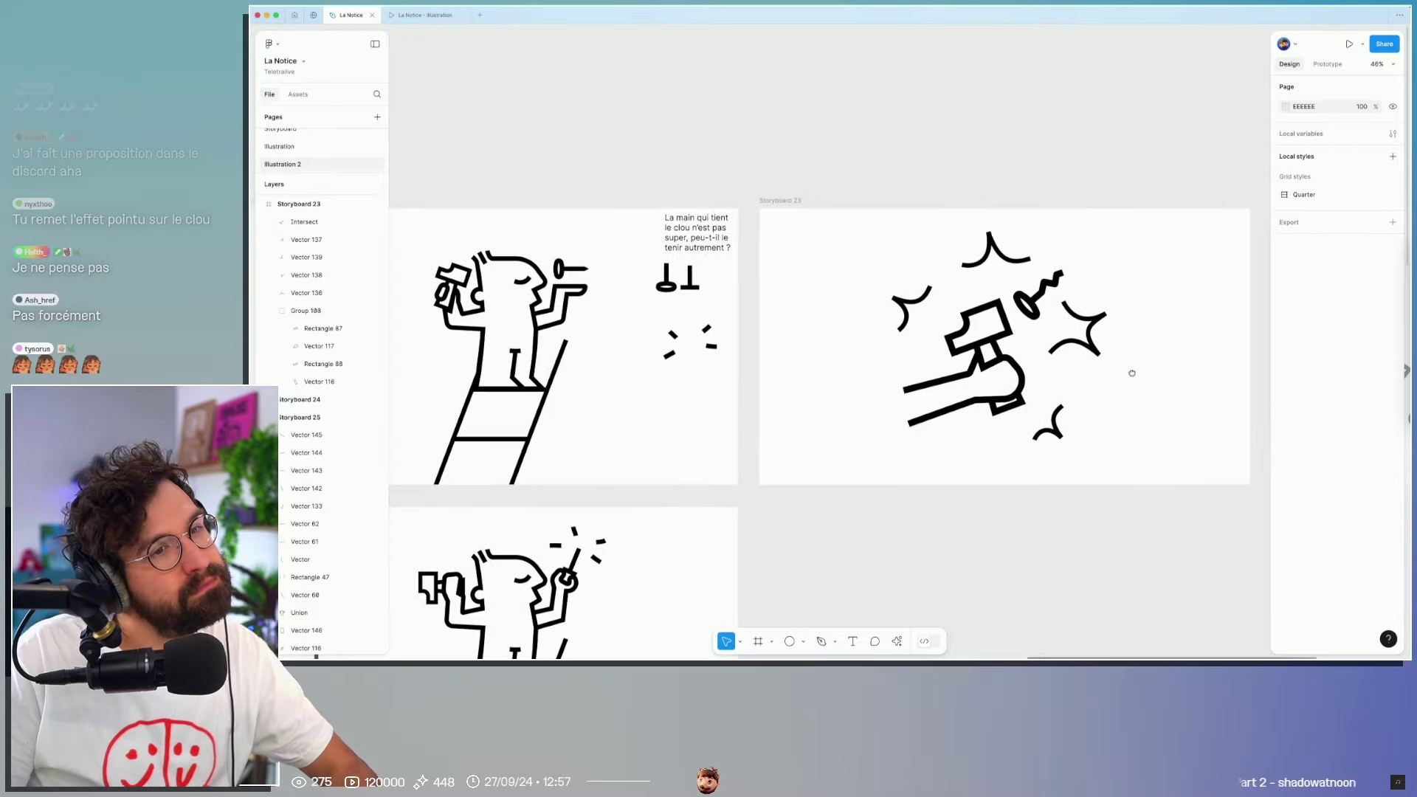
scroll(1131, 373, down, 3)
scroll(1132, 373, up, 1)
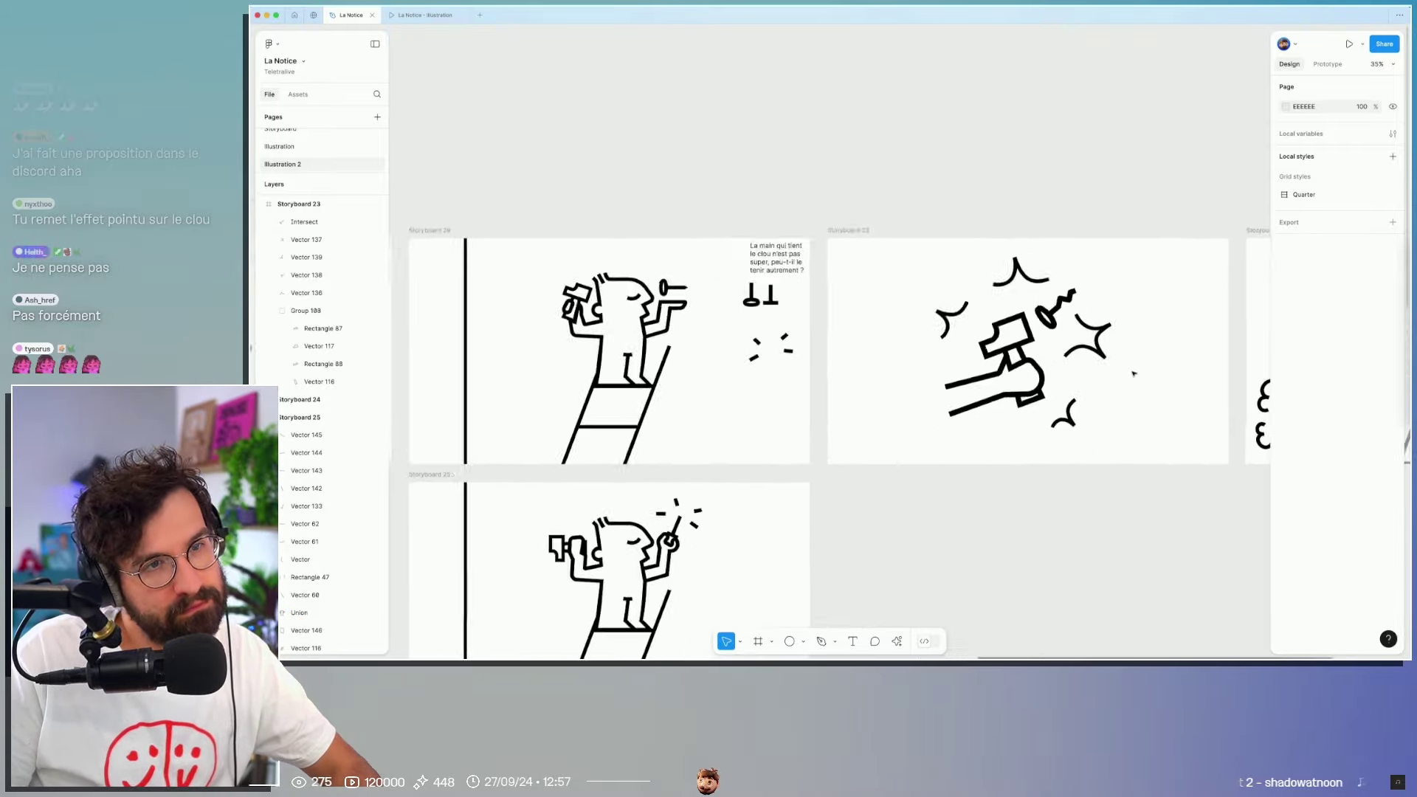
scroll(1133, 373, up, 3)
scroll(1133, 373, down, 3)
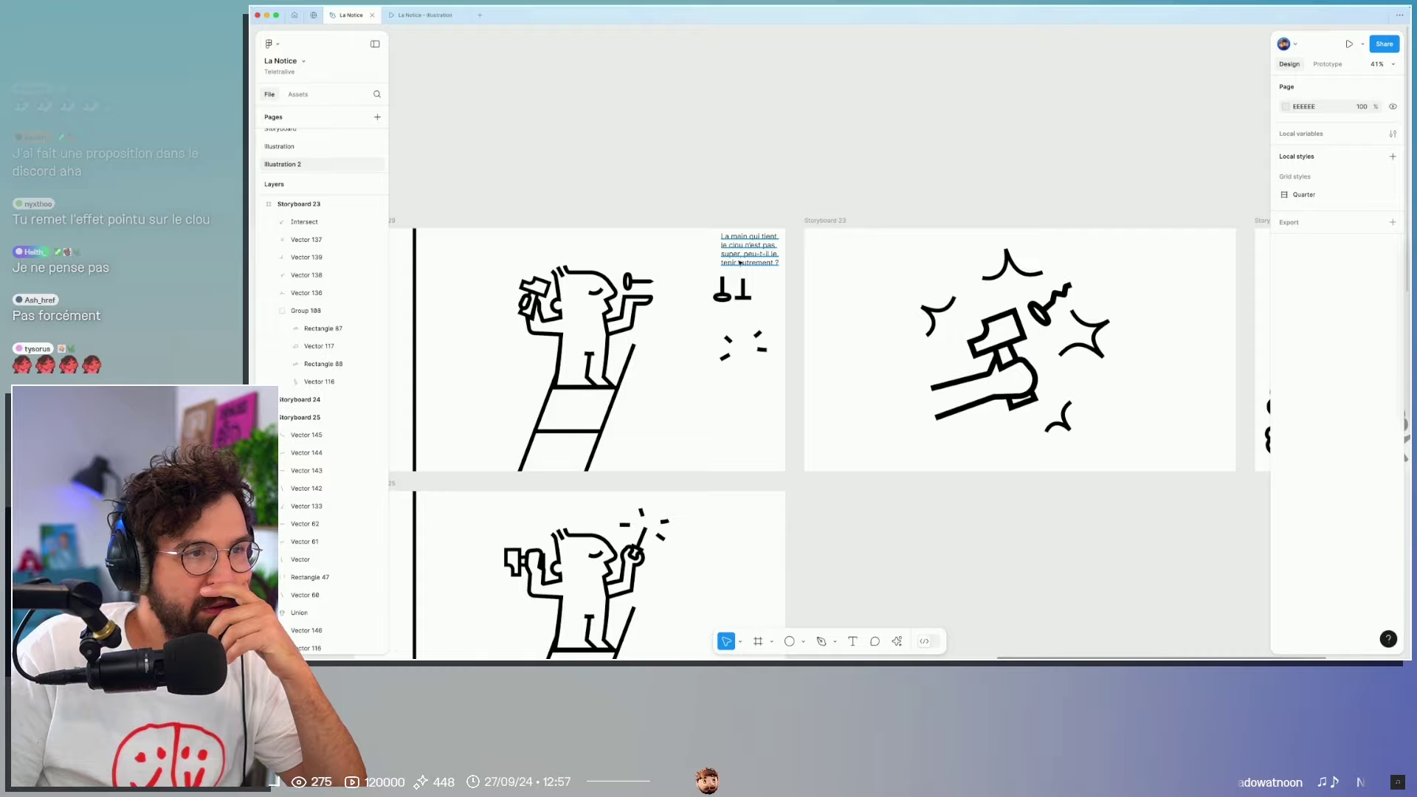
scroll(722, 424, left, 2)
scroll(719, 426, right, 2)
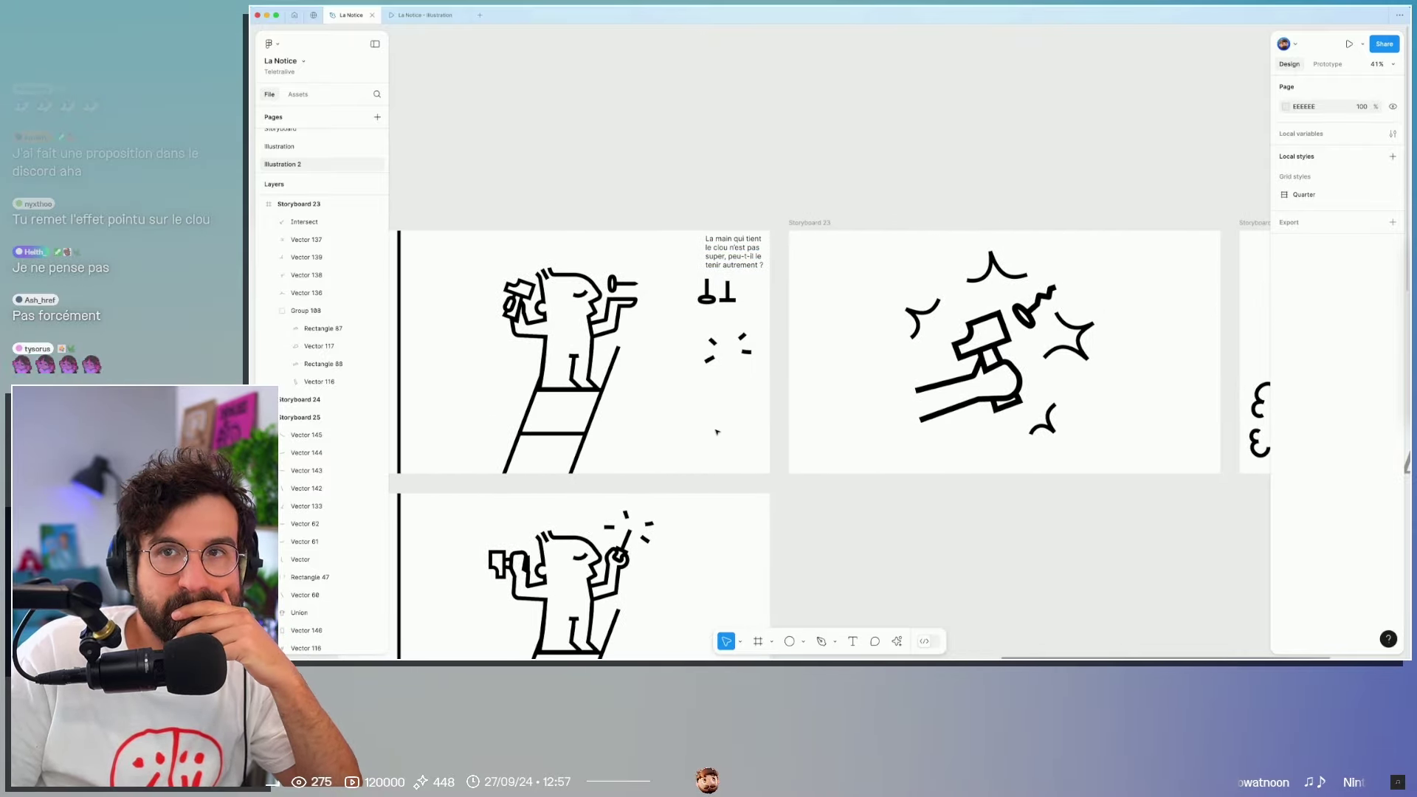
scroll(716, 429, left, 4)
scroll(714, 431, right, 1)
scroll(714, 428, right, 4)
scroll(715, 424, left, 4)
scroll(721, 416, right, 3)
scroll(721, 417, right, 6)
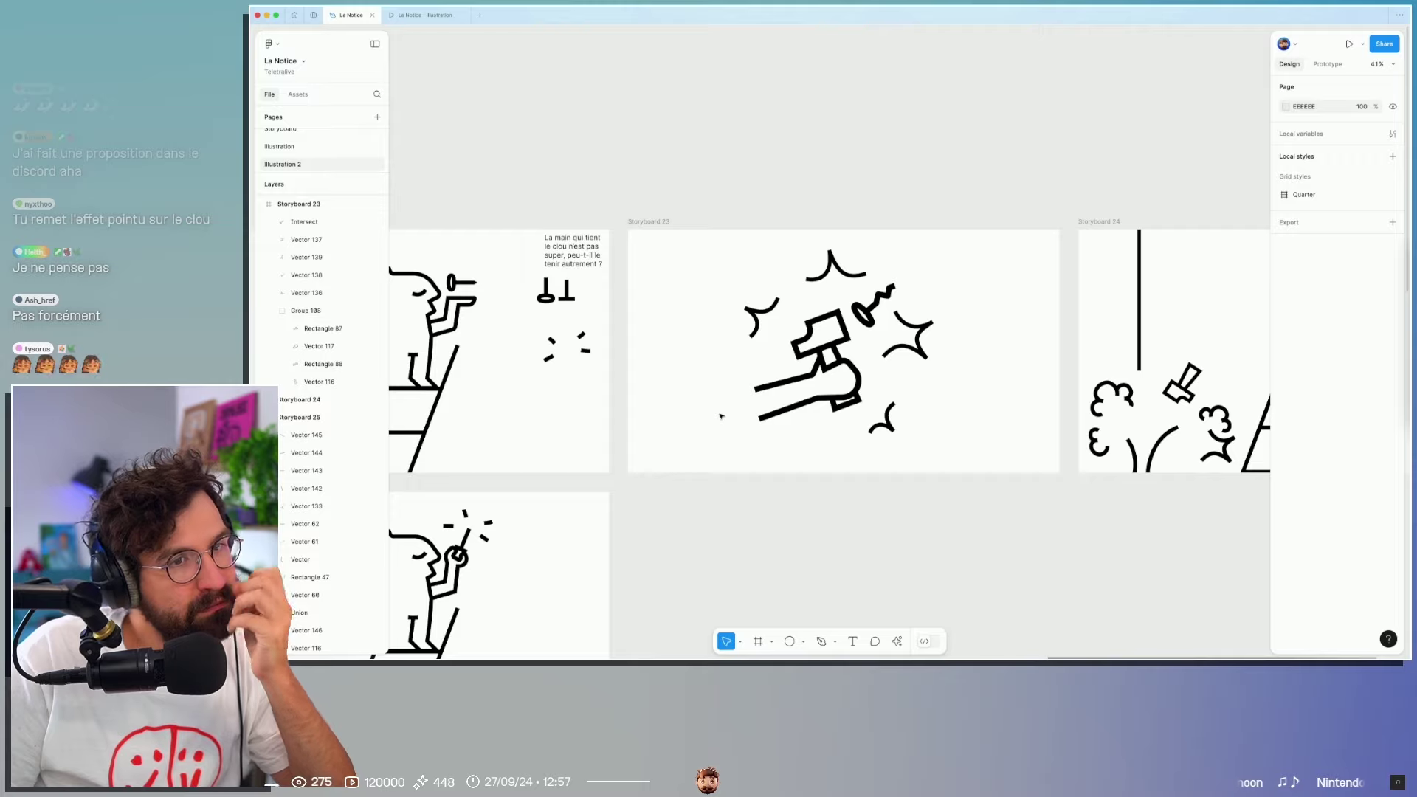
scroll(721, 416, right, 2)
scroll(721, 416, right, 1)
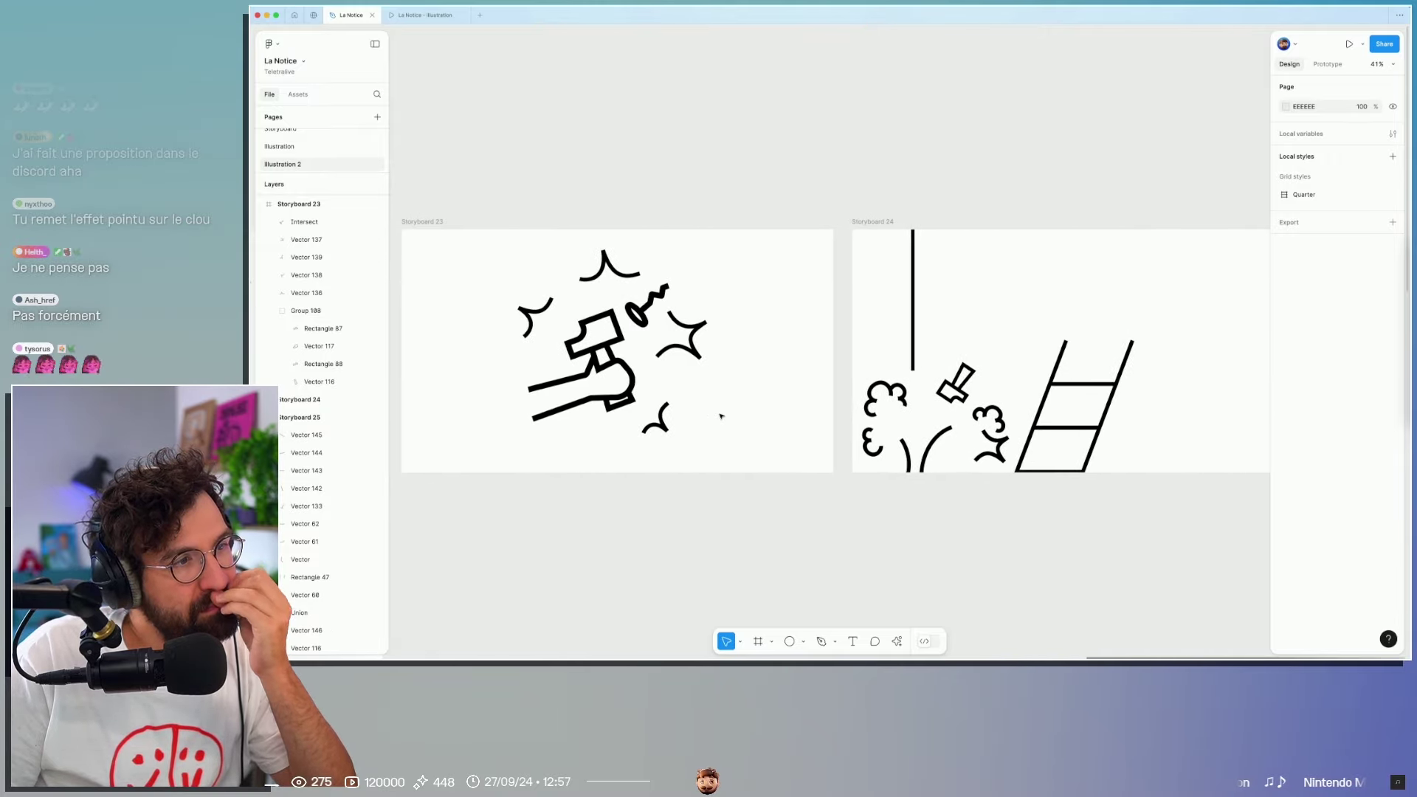
scroll(711, 435, left, 5)
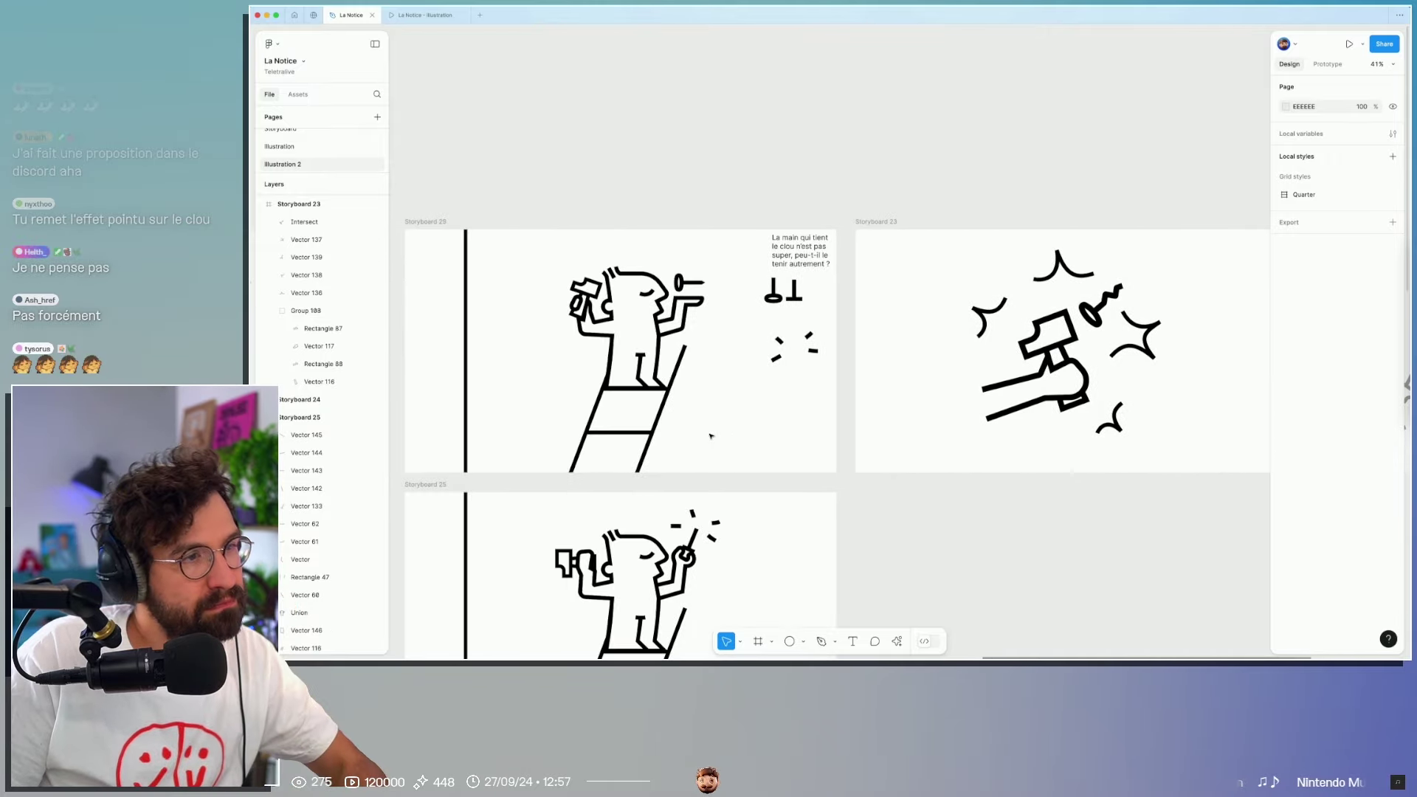
Step: Drag the hand's top endpoint to make the upper arm line horizontal
double_click(1003, 386)
mouse_move(974, 393)
mouse_down()
mouse_move(951, 395)
mouse_move(994, 406)
mouse_up()
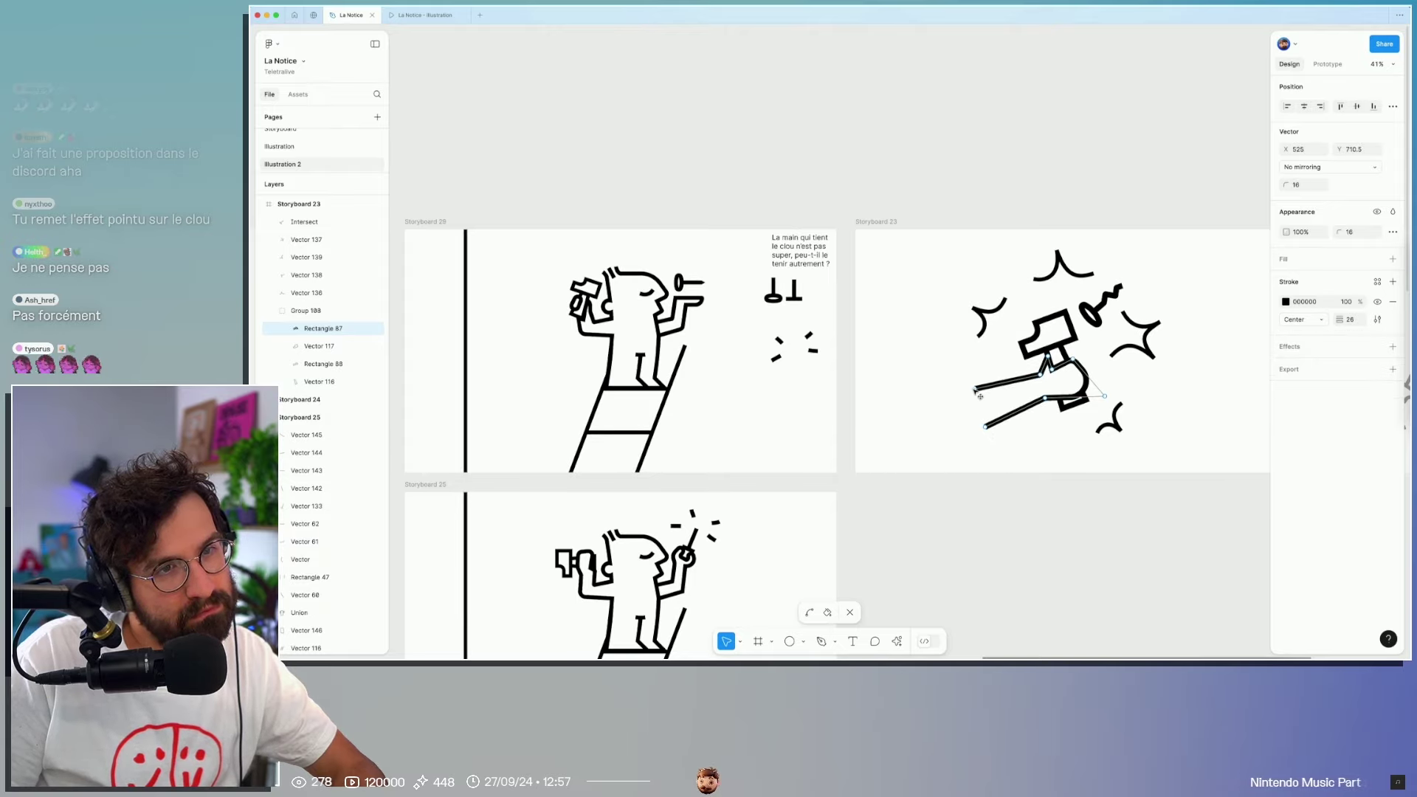
click(1063, 476)
scroll(1117, 474, down, 5)
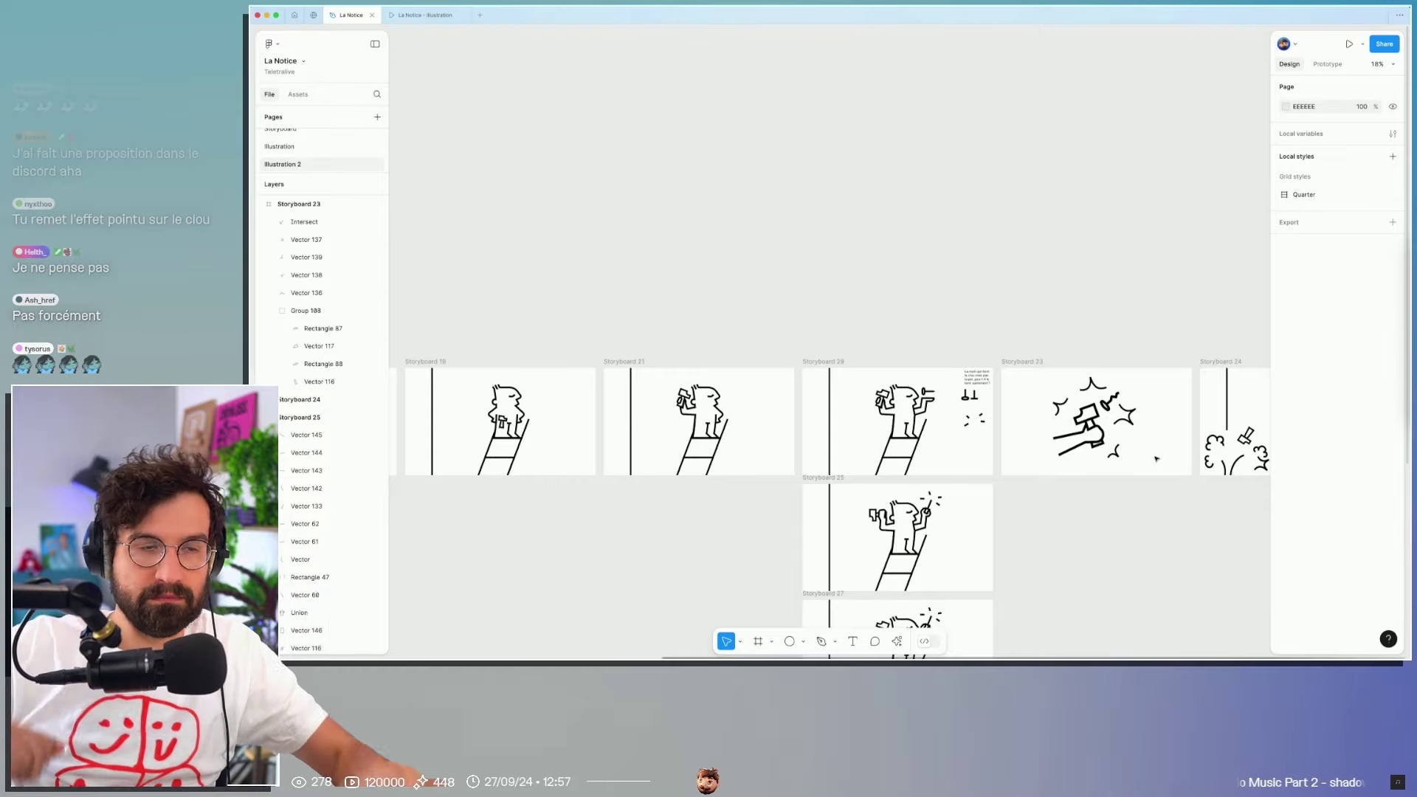
scroll(1157, 459, right, 3)
ctrl+scroll(1041, 475, down, 2)
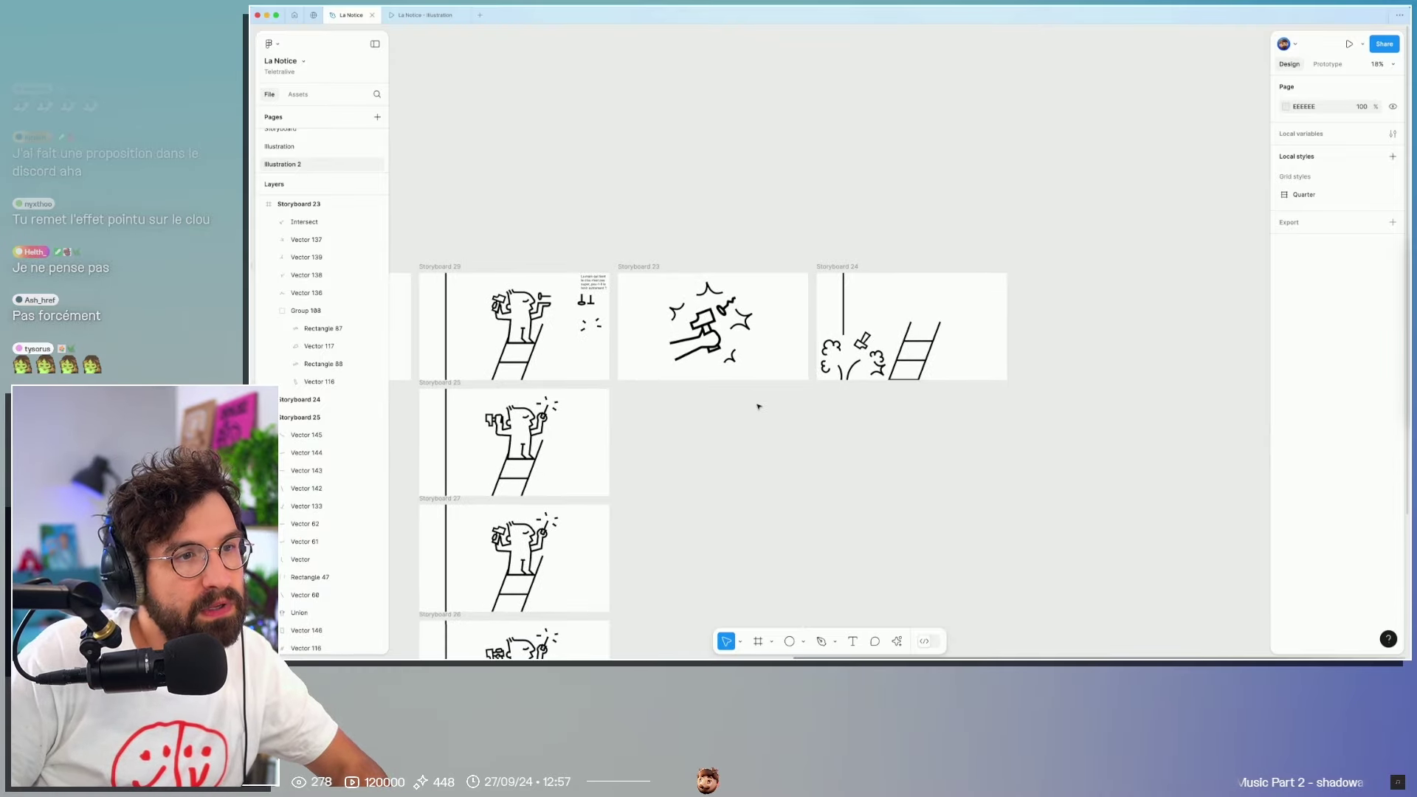
Step: Duplicate Storyboard 23 into a new Storyboard 30 placed right after it
click(670, 294)
click(669, 295)
click(825, 294)
drag(825, 295, 985, 293)
alt+drag(675, 296, 828, 299)
click(985, 295)
click(775, 269)
Step: Delete all hammer and spark artwork from the copied panel
scroll(685, 321, up, 5)
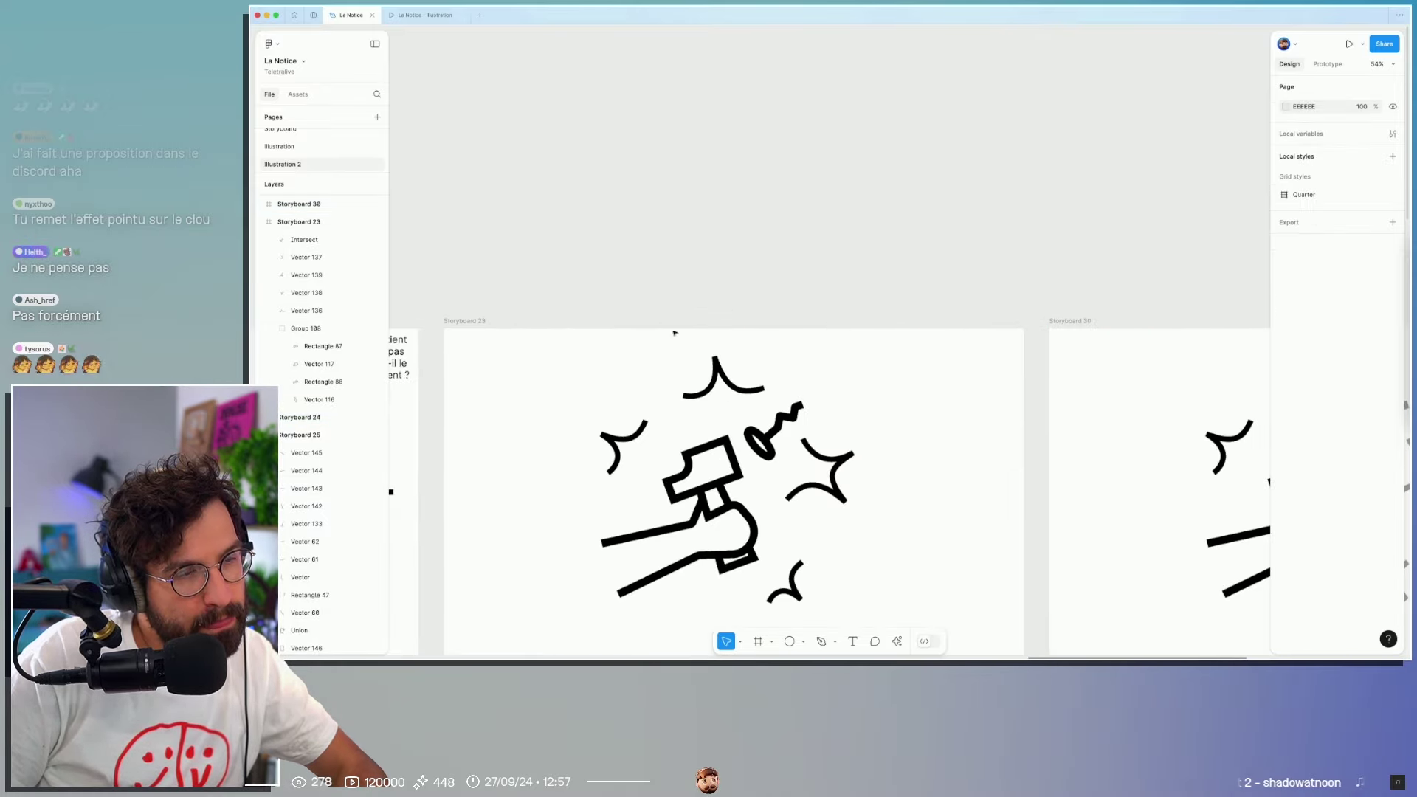
scroll(685, 322, left, 5)
scroll(685, 322, down, 2)
drag(924, 208, 1157, 483)
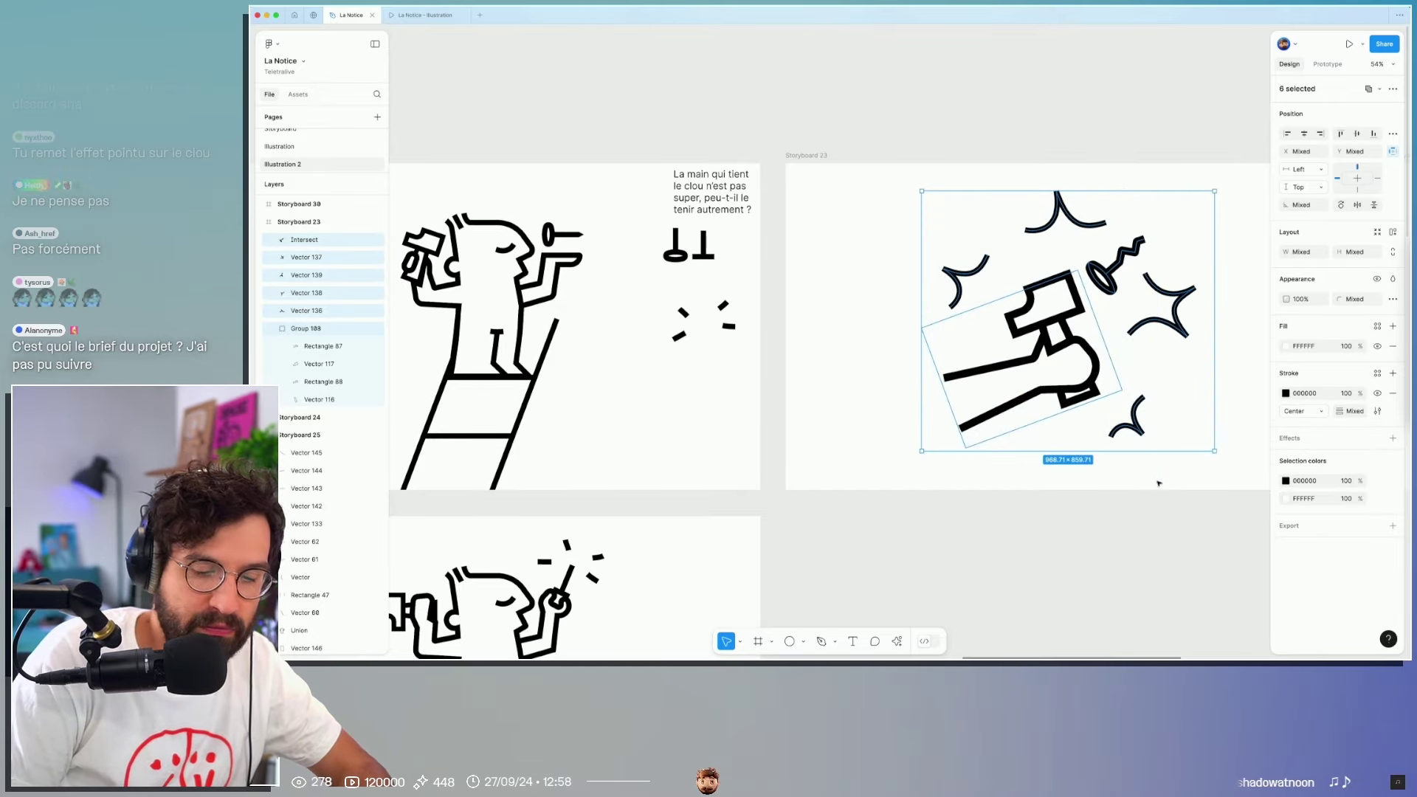
key(Delete)
scroll(915, 393, left, 2)
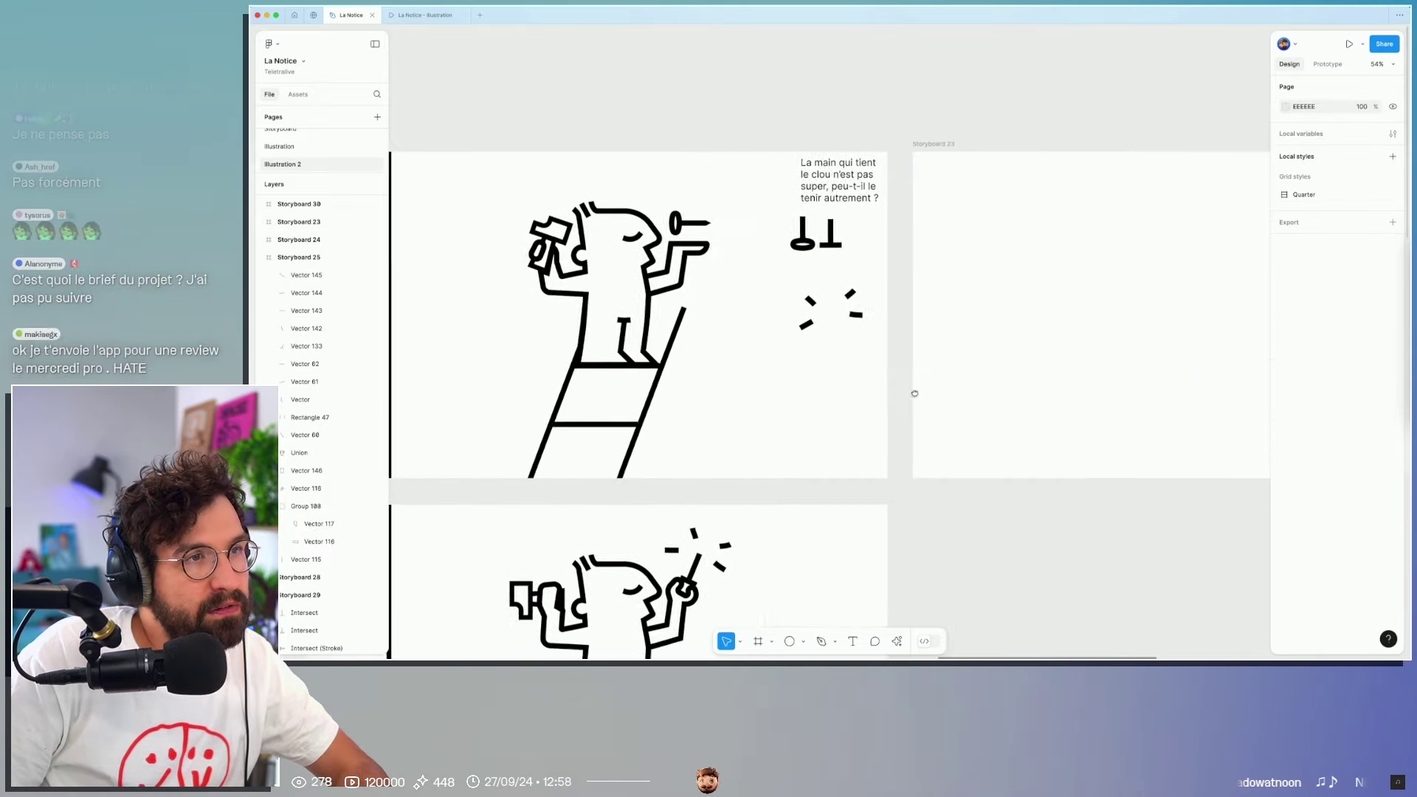
Step: Copy the man holding the nail from Storyboard 29 into the empty panel
scroll(914, 393, left, 2)
scroll(958, 391, down, 3)
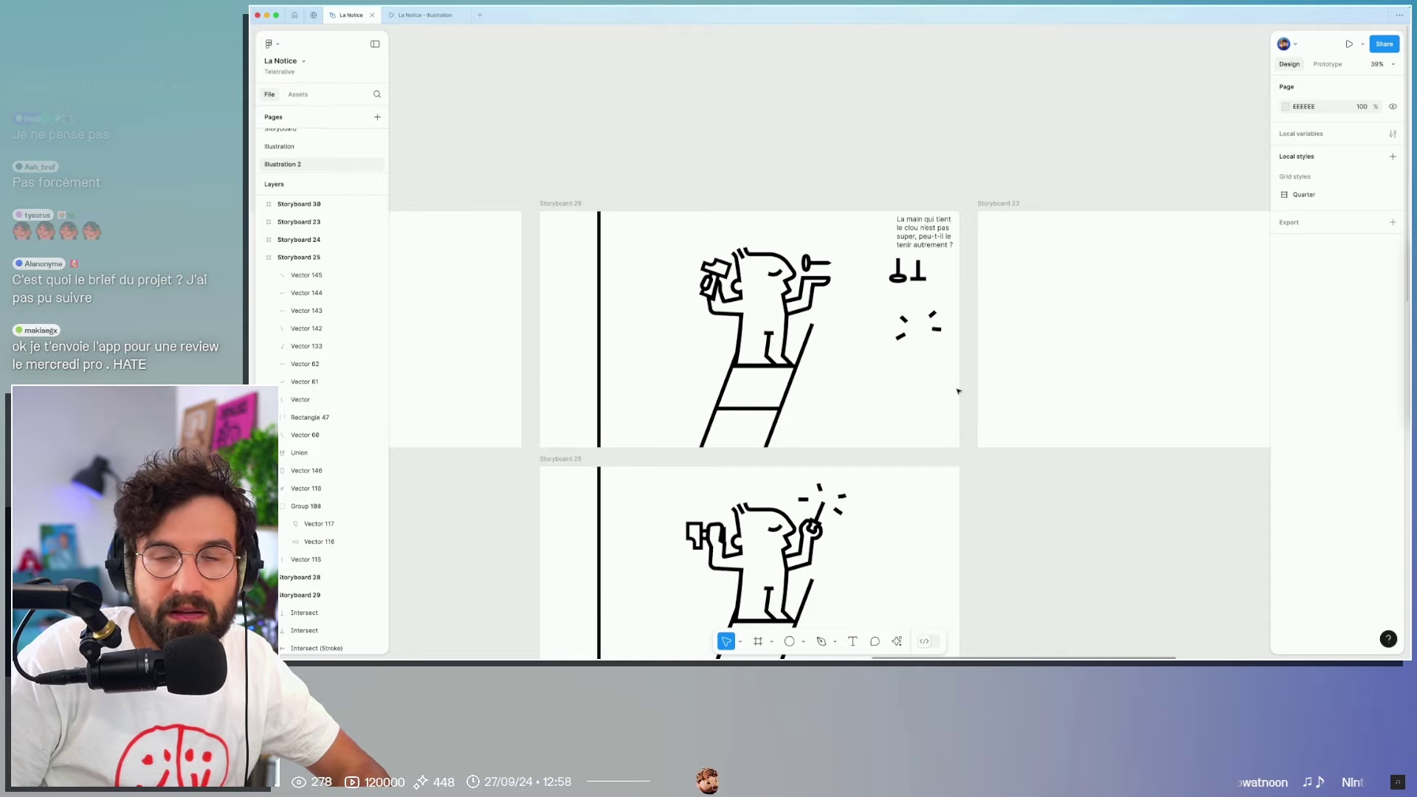
scroll(959, 391, up, 1)
scroll(963, 390, up, 2)
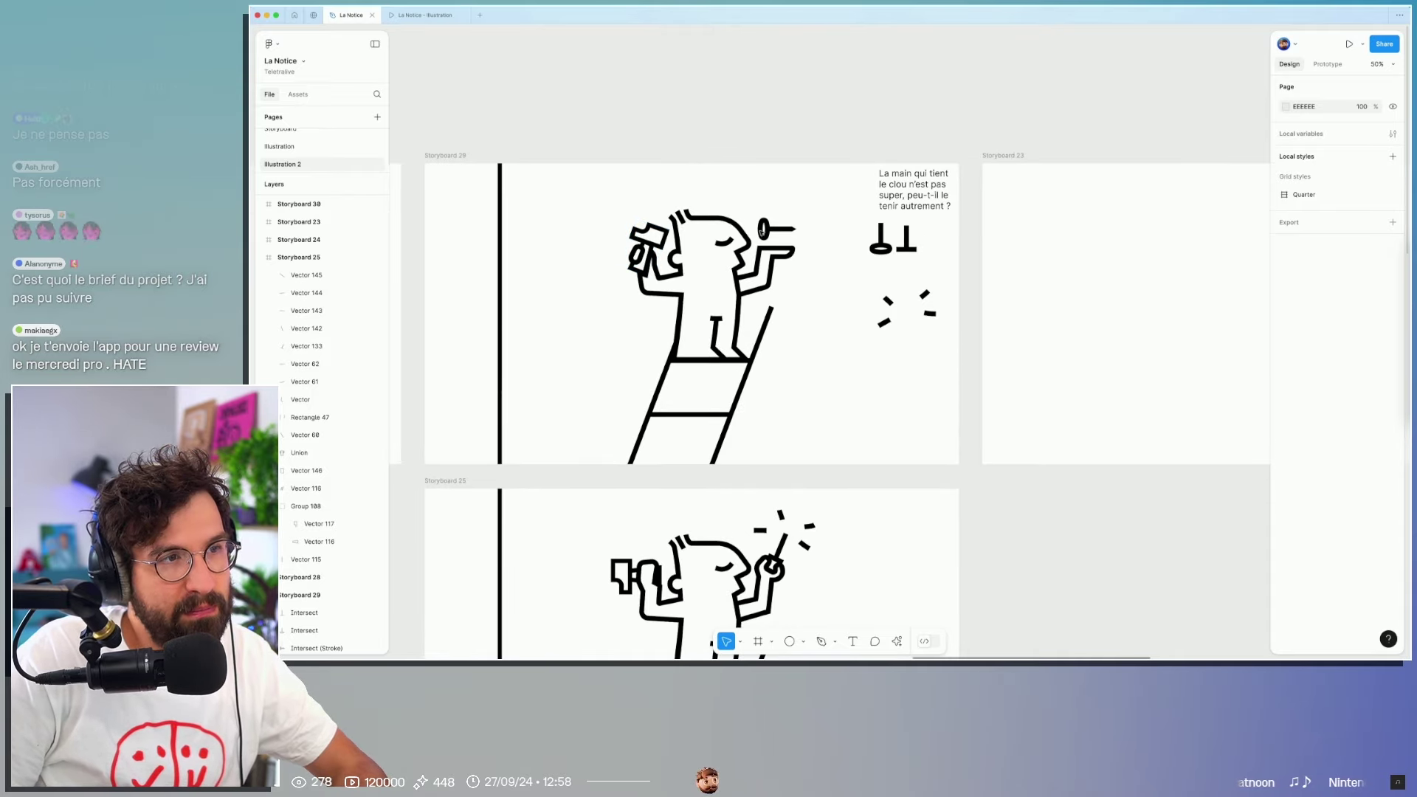
click(780, 249)
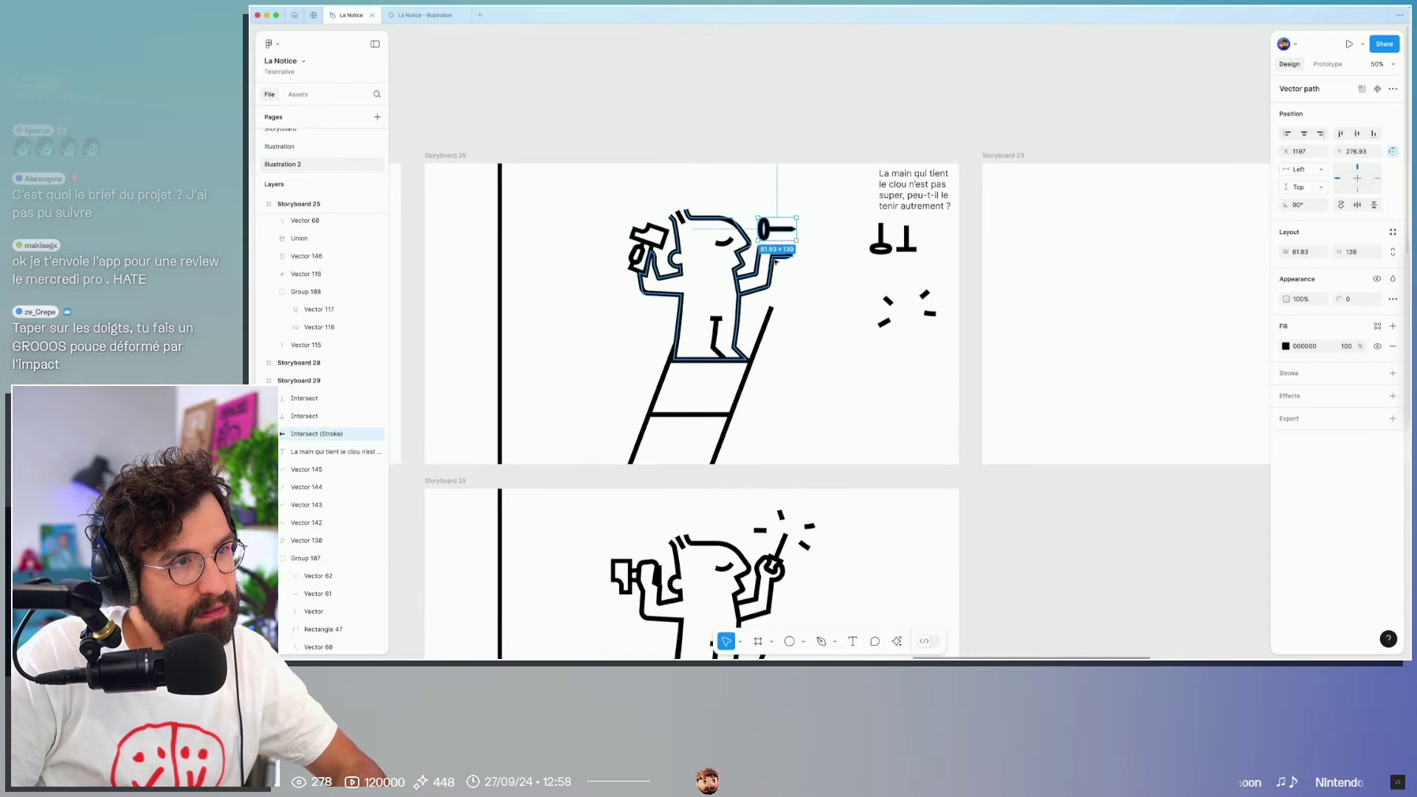
shift+click(777, 263)
key(Escape)
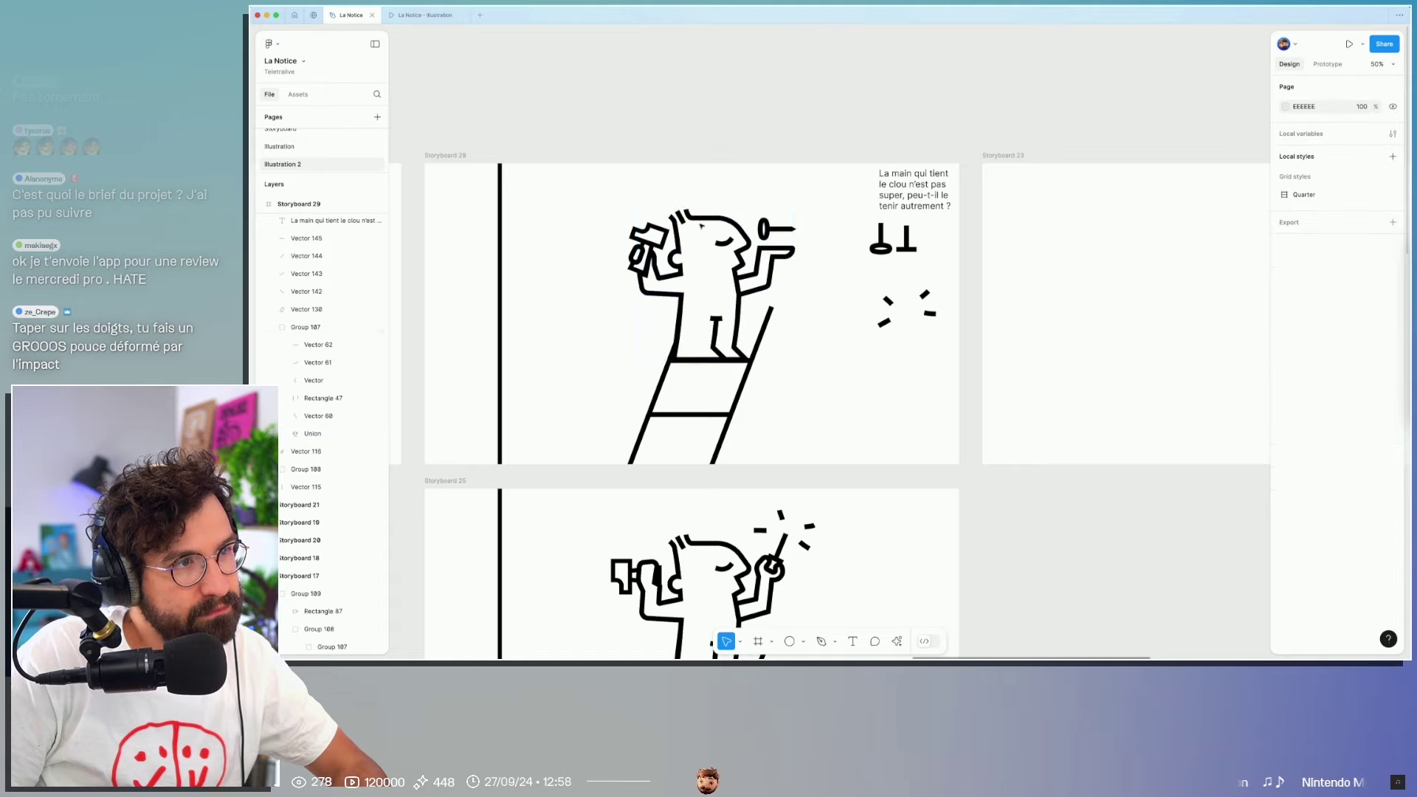
mouse_move(629, 195)
mouse_down()
mouse_move(815, 317)
mouse_move(614, 214)
mouse_up()
key(ctrl+alt+i)
drag(719, 244, 1277, 244)
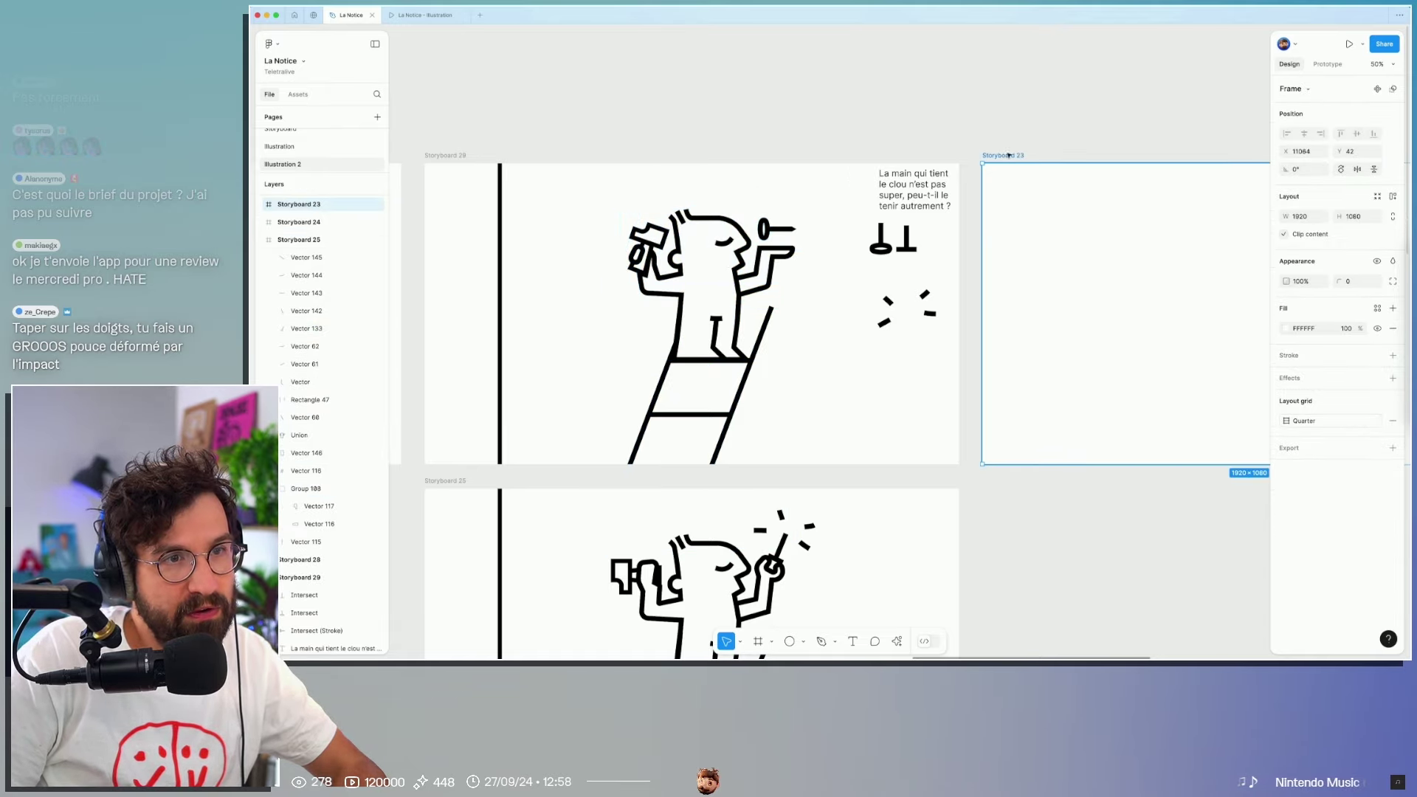
Step: Scale the man and nail up 3.55x, strokes included, for a close-up
scroll(593, 161, right, 5)
scroll(593, 161, right, 2)
drag(692, 394, 396, 635)
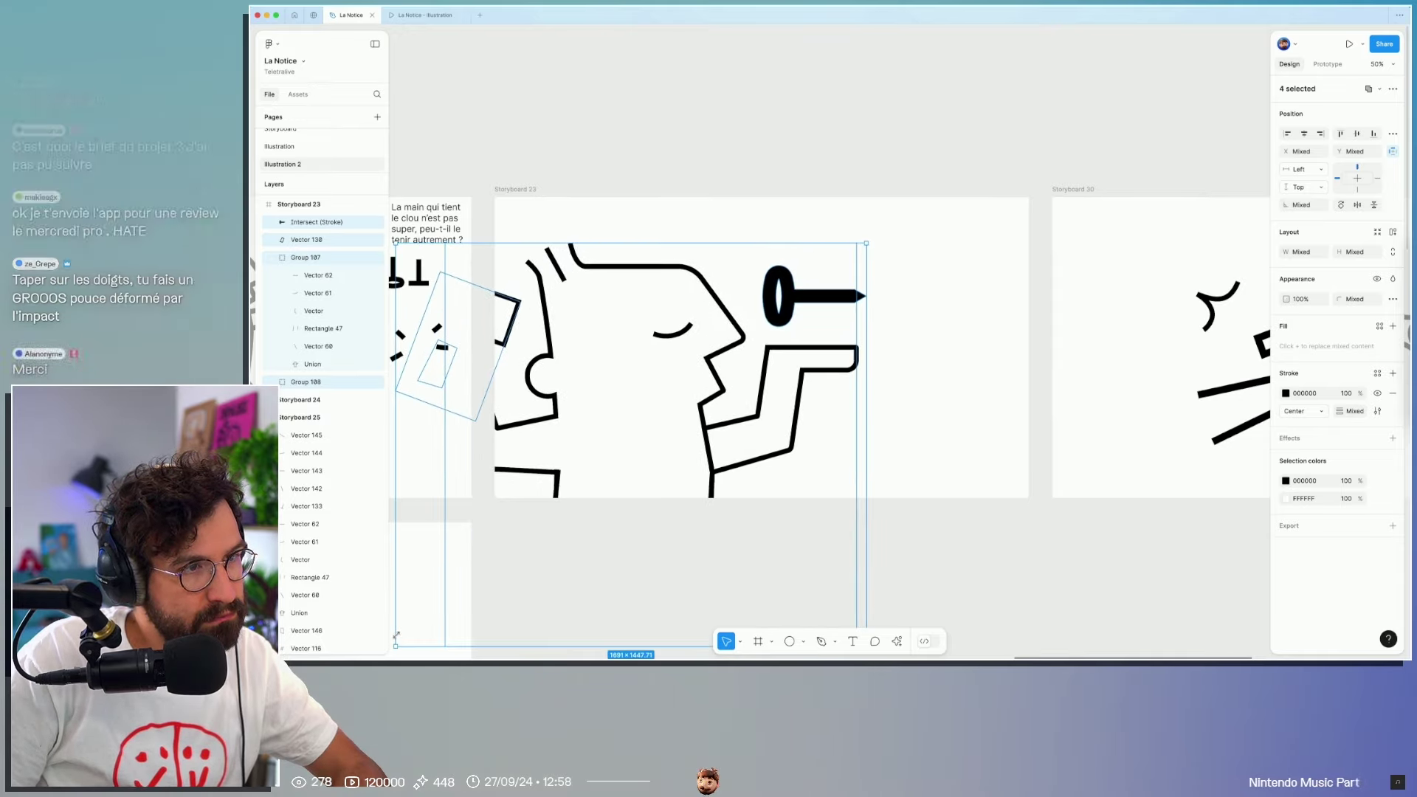
key(ctrl+z)
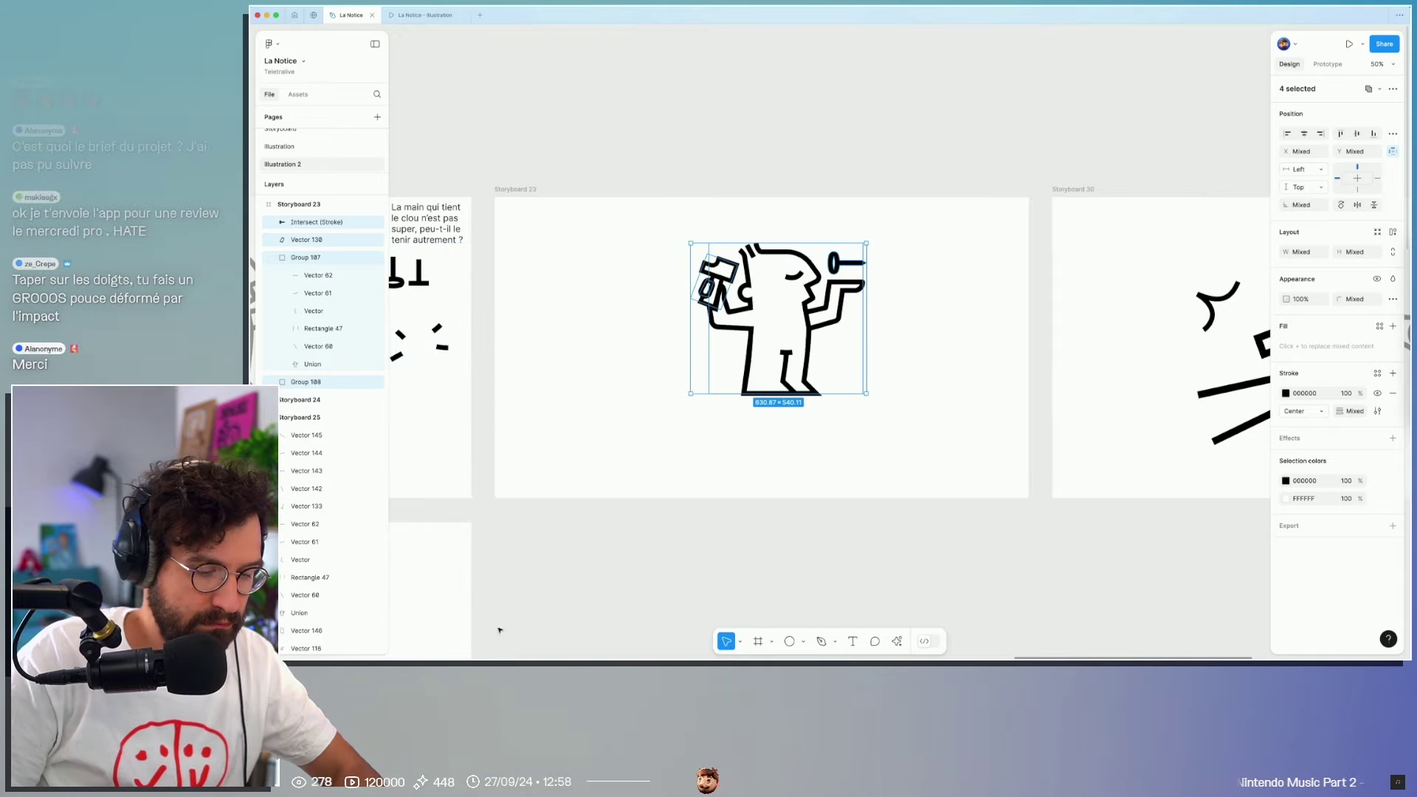
key(k)
drag(691, 395, 283, 655)
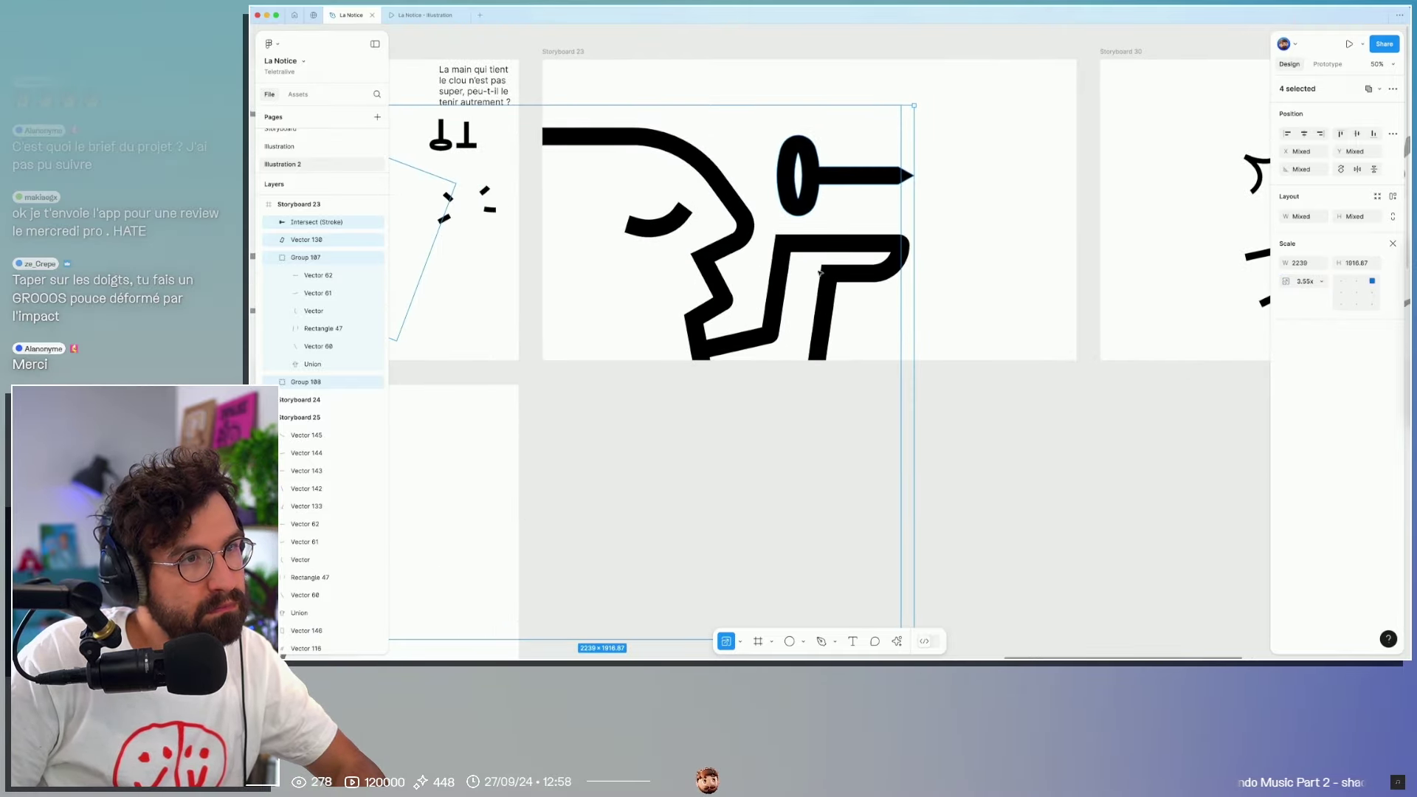
Step: Move the nail up toward the man's hand
click(966, 264)
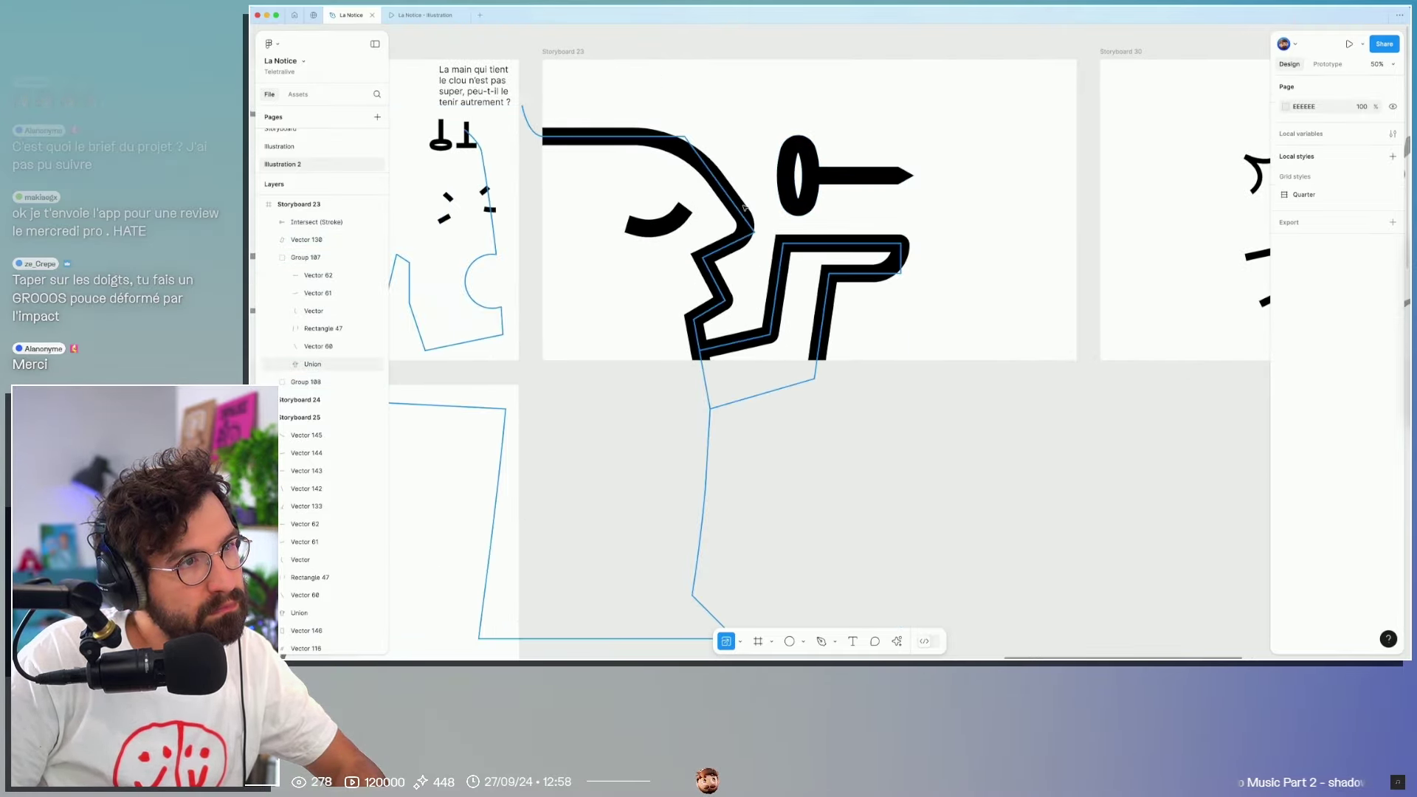
scroll(967, 411, up, 4)
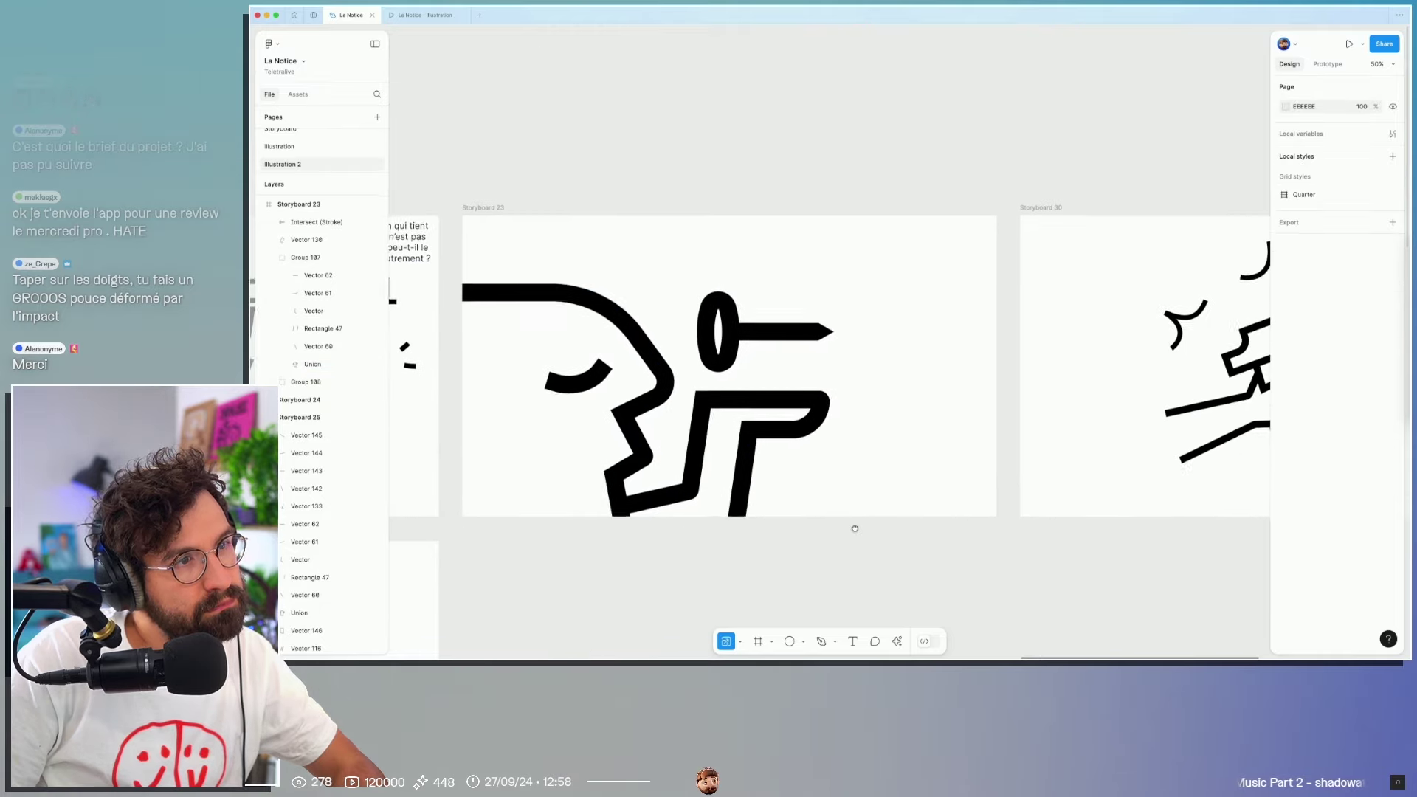
click(747, 325)
drag(748, 325, 753, 289)
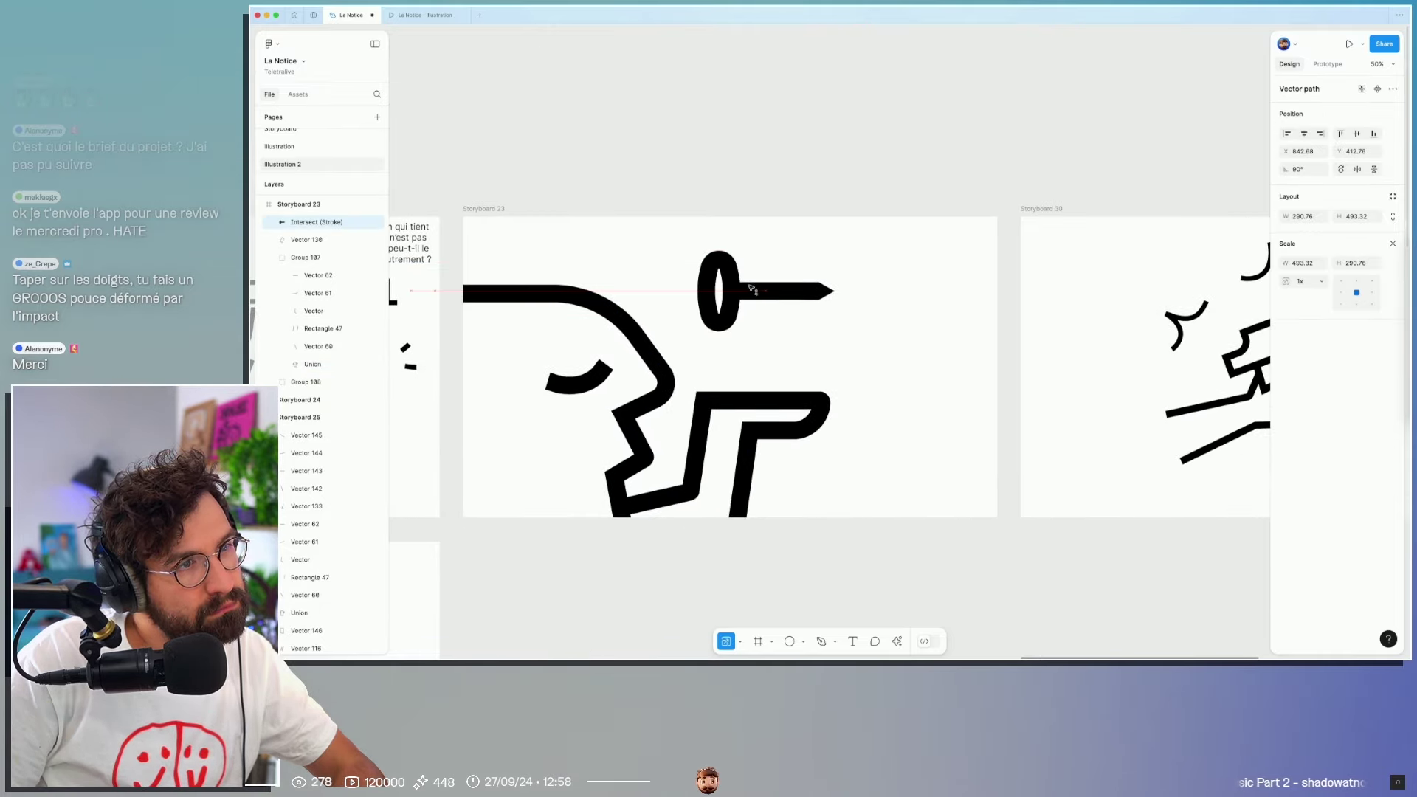
Step: Reshape the hand outline, widening it rightward and raising its right side
click(728, 404)
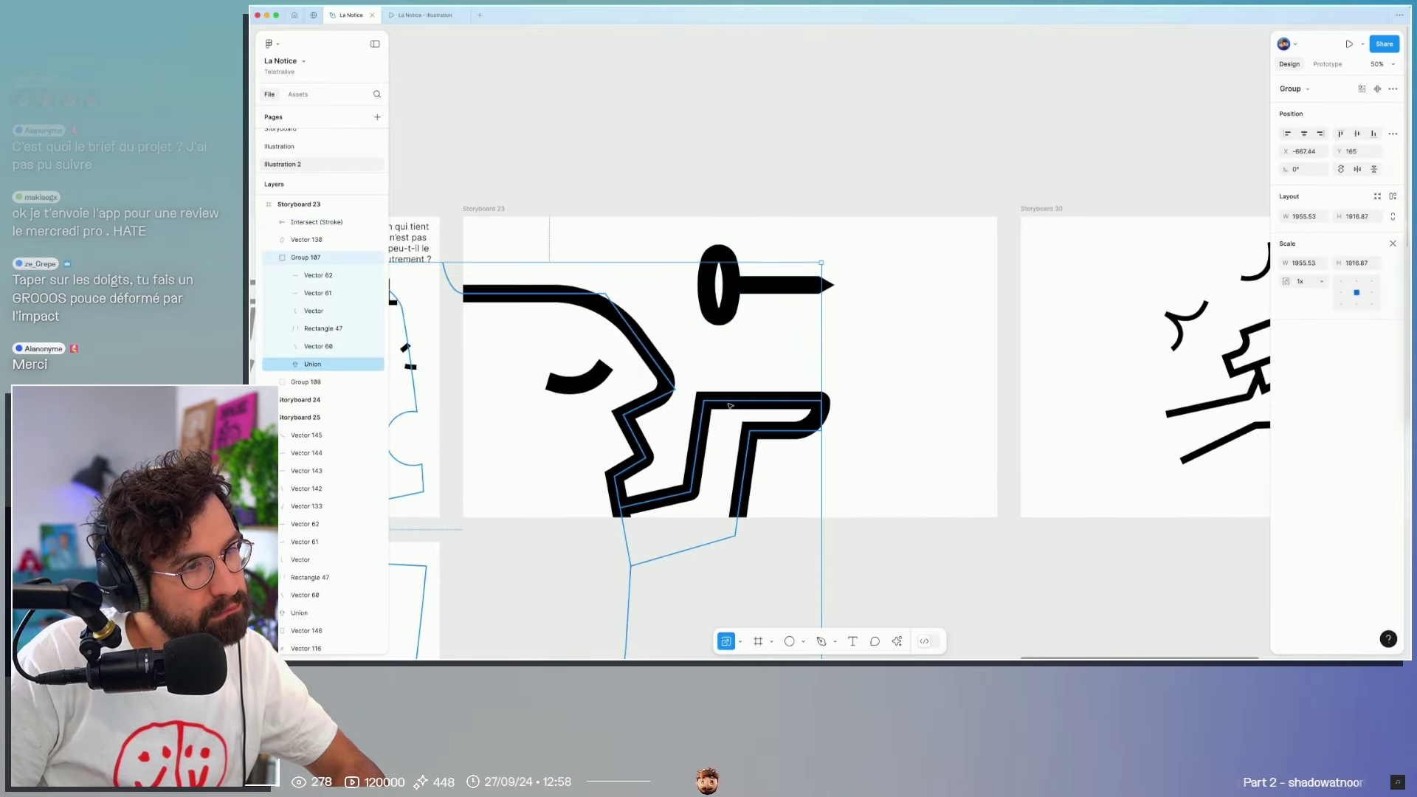
double_click(725, 406)
drag(692, 372, 919, 626)
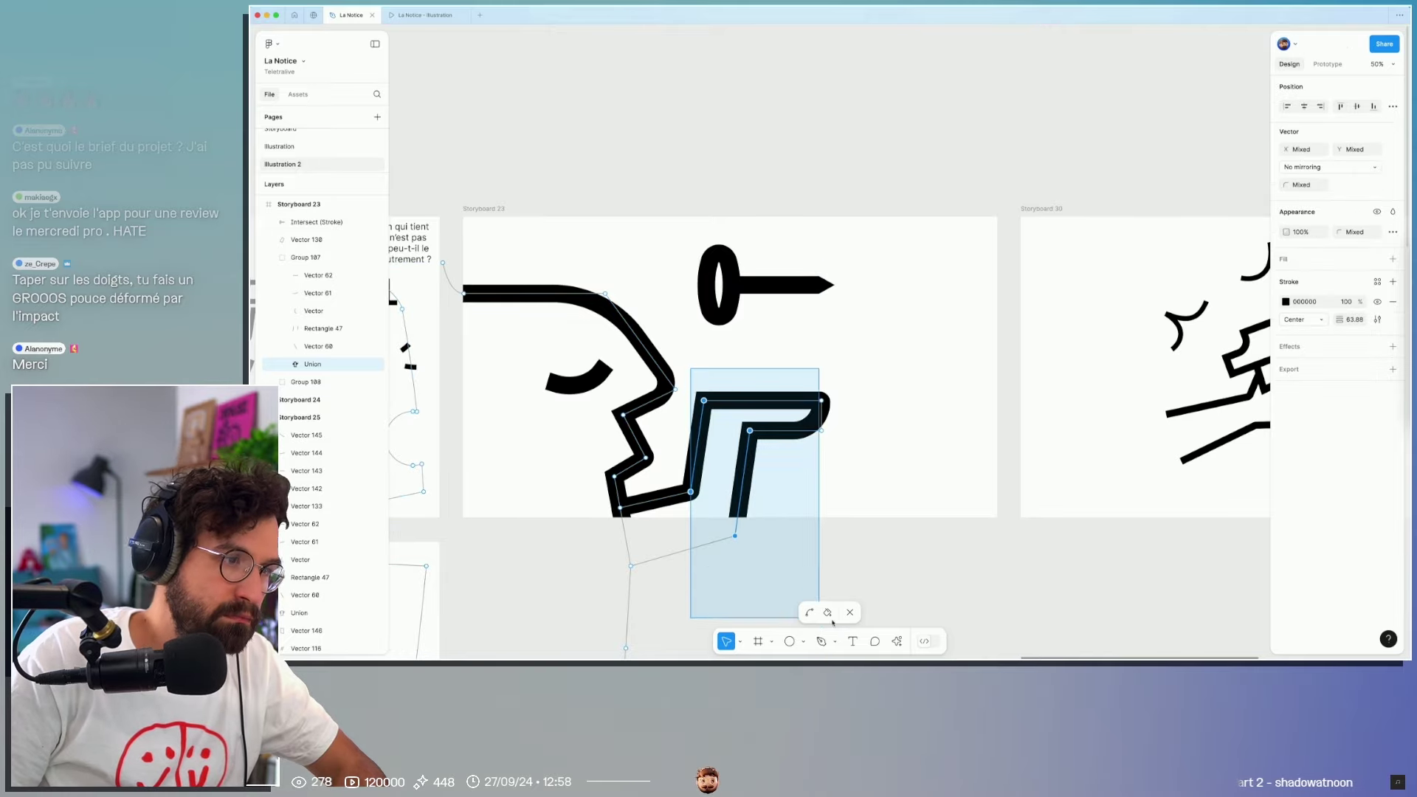
drag(822, 396, 869, 404)
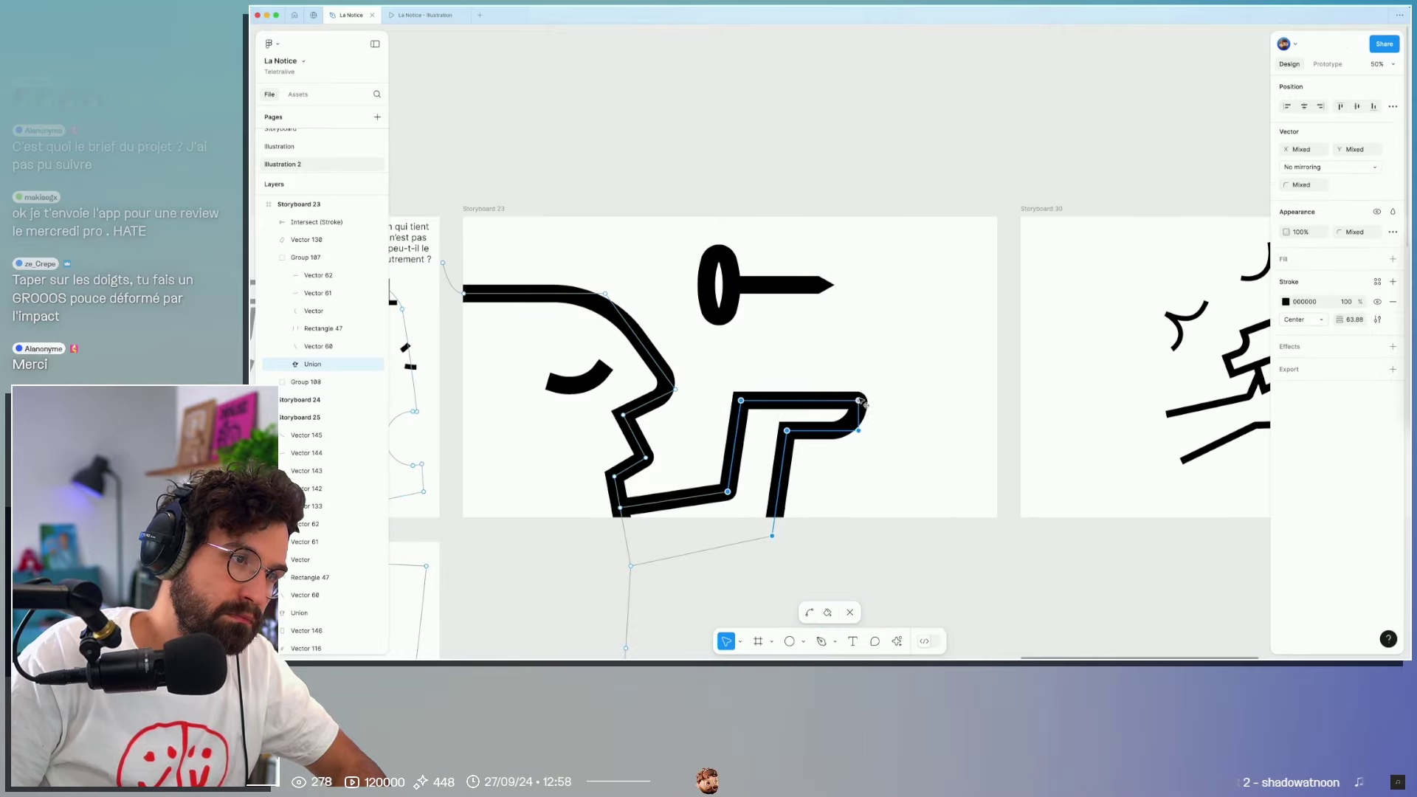
scroll(714, 463, down, 2)
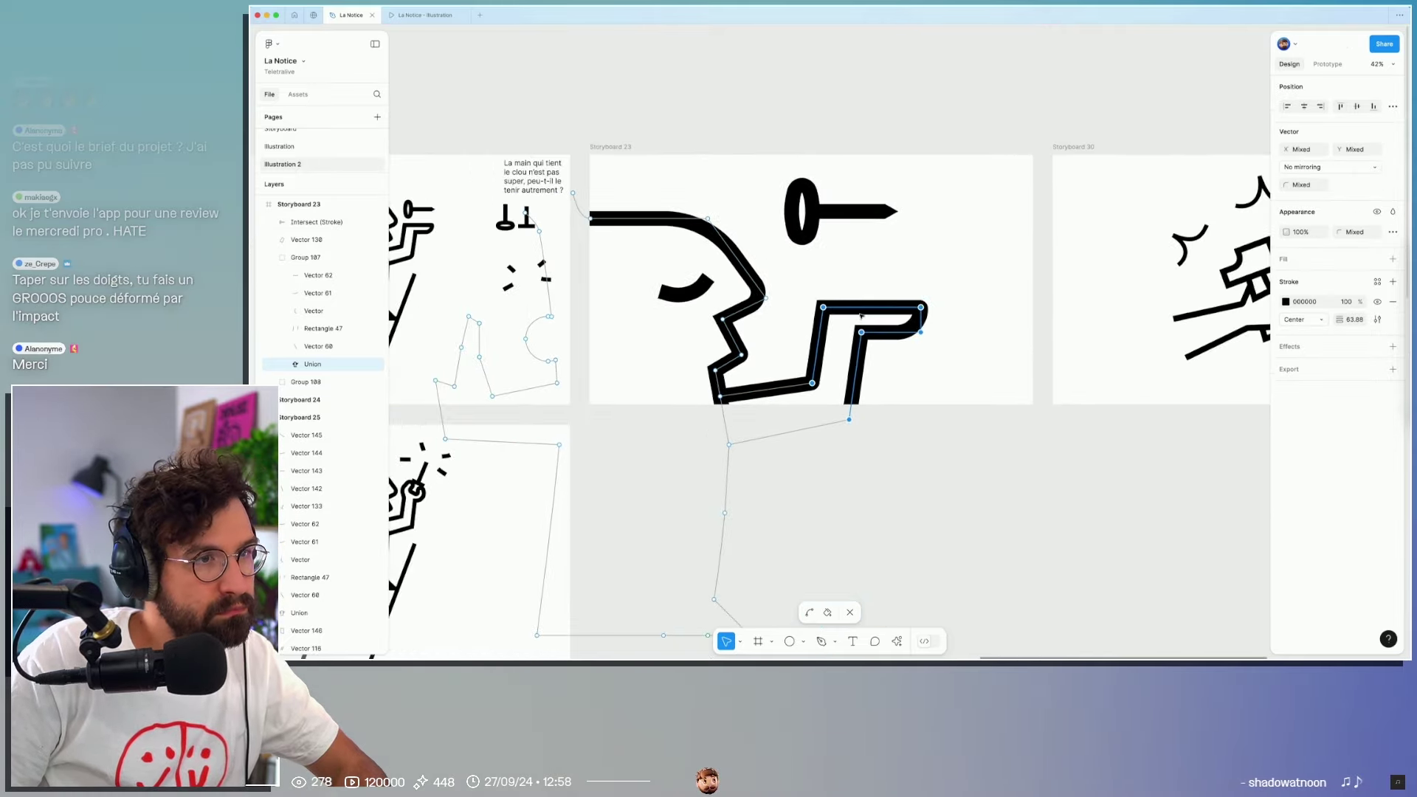
drag(822, 306, 823, 279)
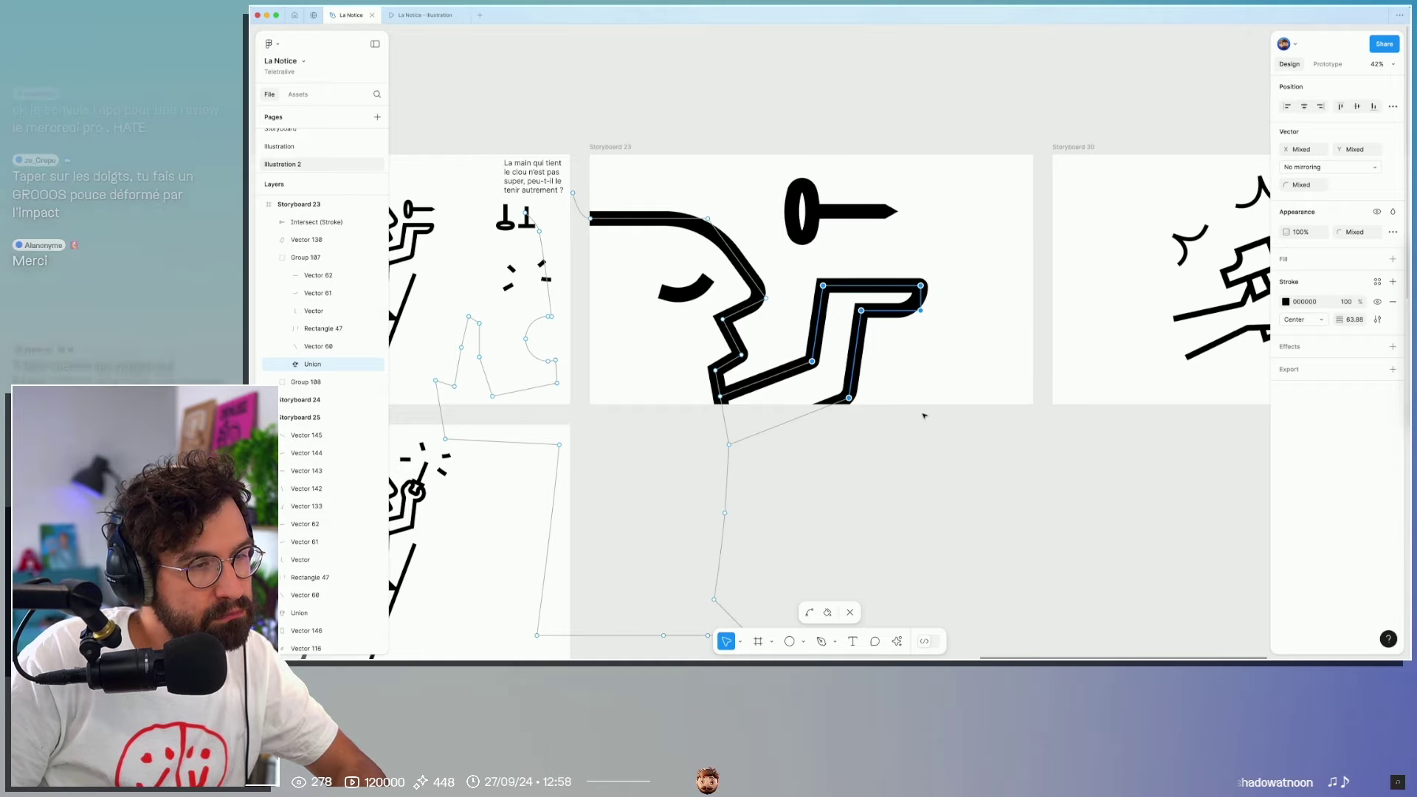
key(Escape)
click(928, 457)
Step: Shift the hand drawing left and down and set the nail into its grip
drag(731, 262, 693, 281)
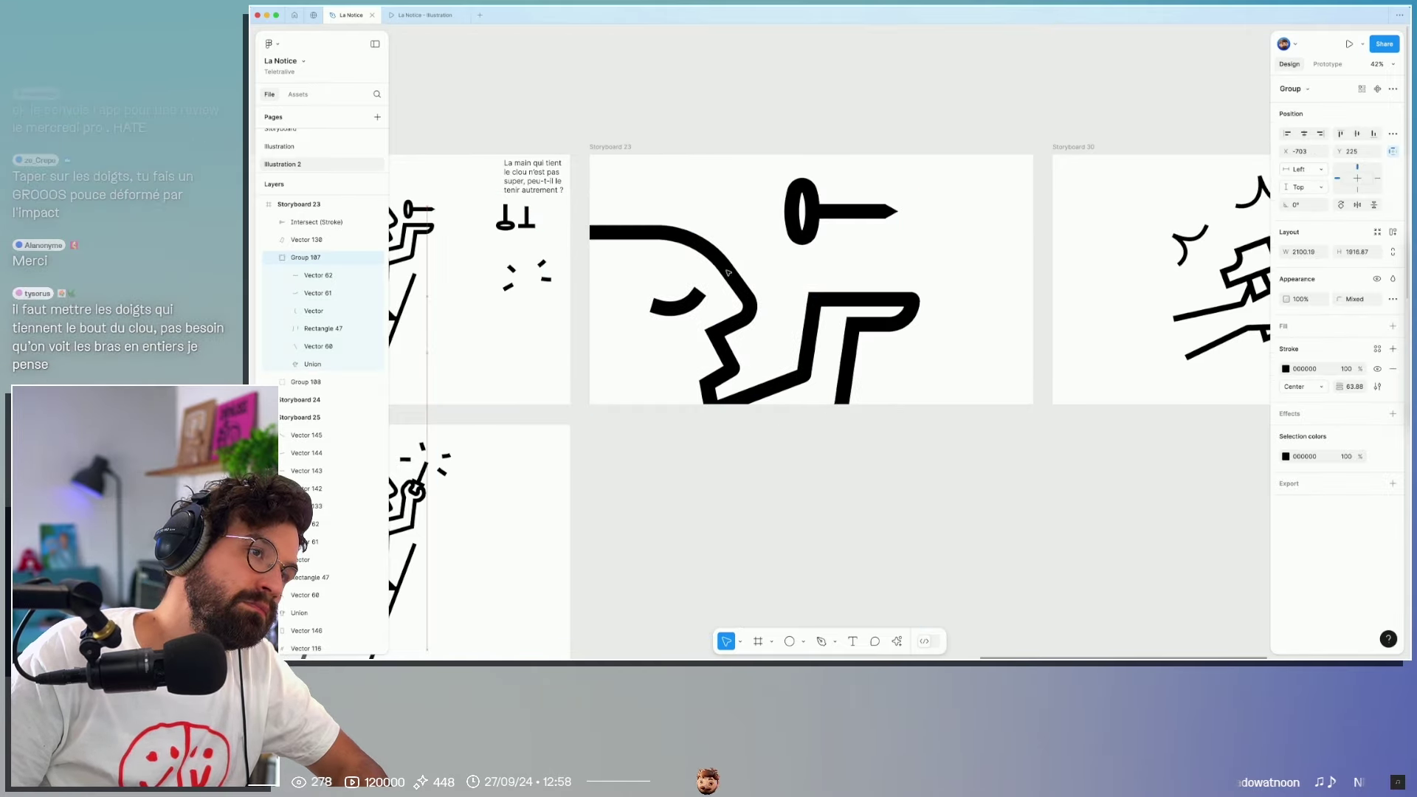
click(855, 211)
mouse_move(849, 212)
mouse_down()
mouse_move(818, 280)
mouse_move(819, 328)
mouse_up()
click(901, 180)
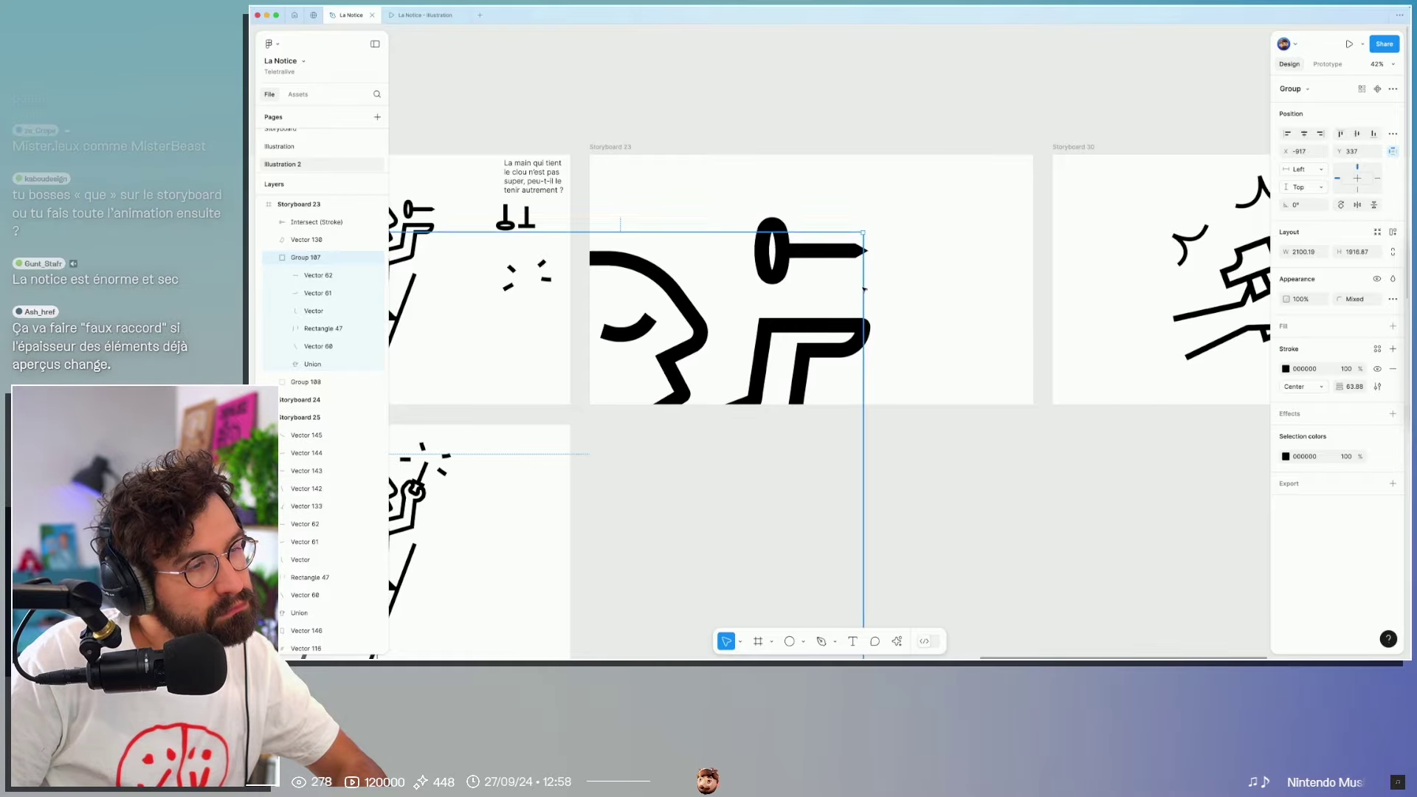
click(937, 204)
Step: Set the hand outline's stroke weight to 60
scroll(938, 205, down, 5)
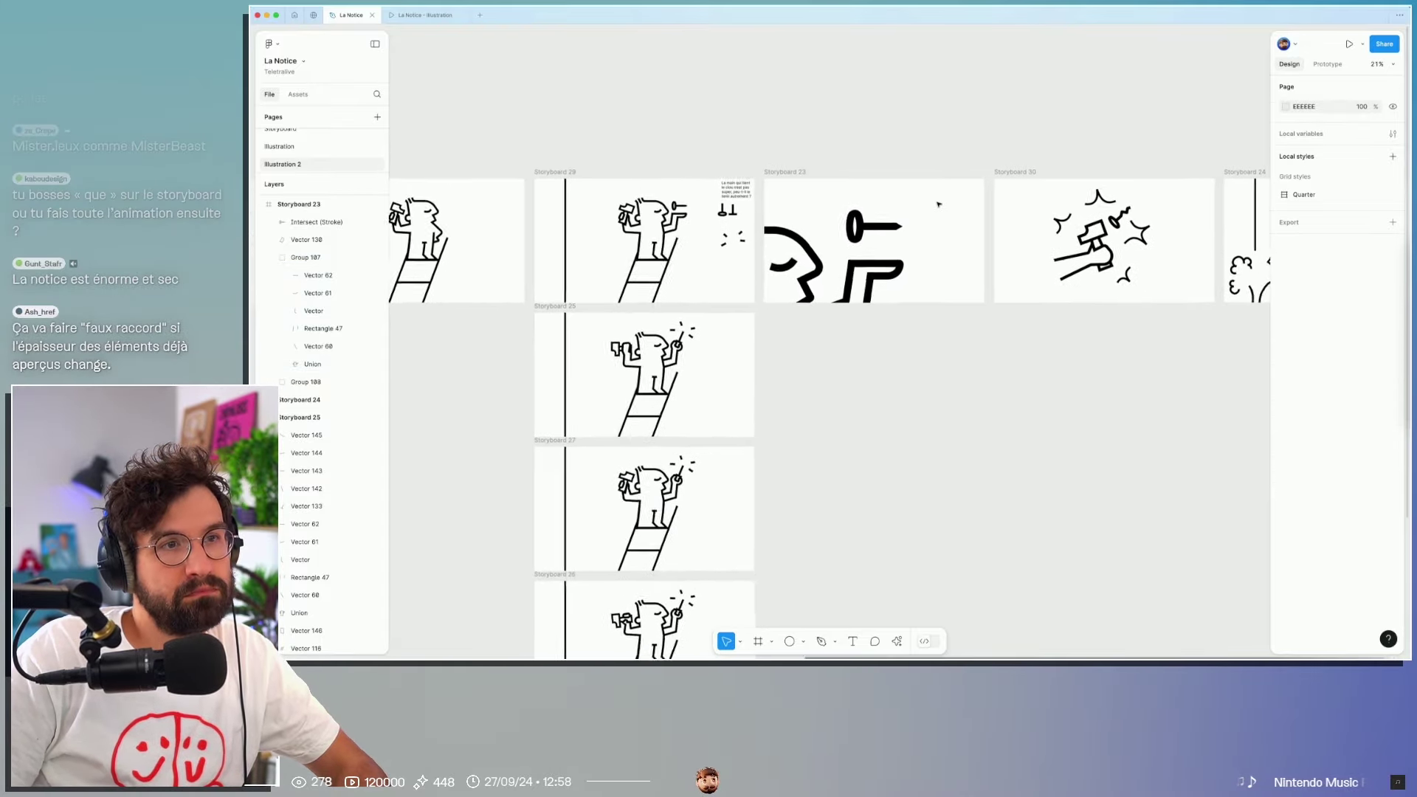
scroll(937, 204, up, 5)
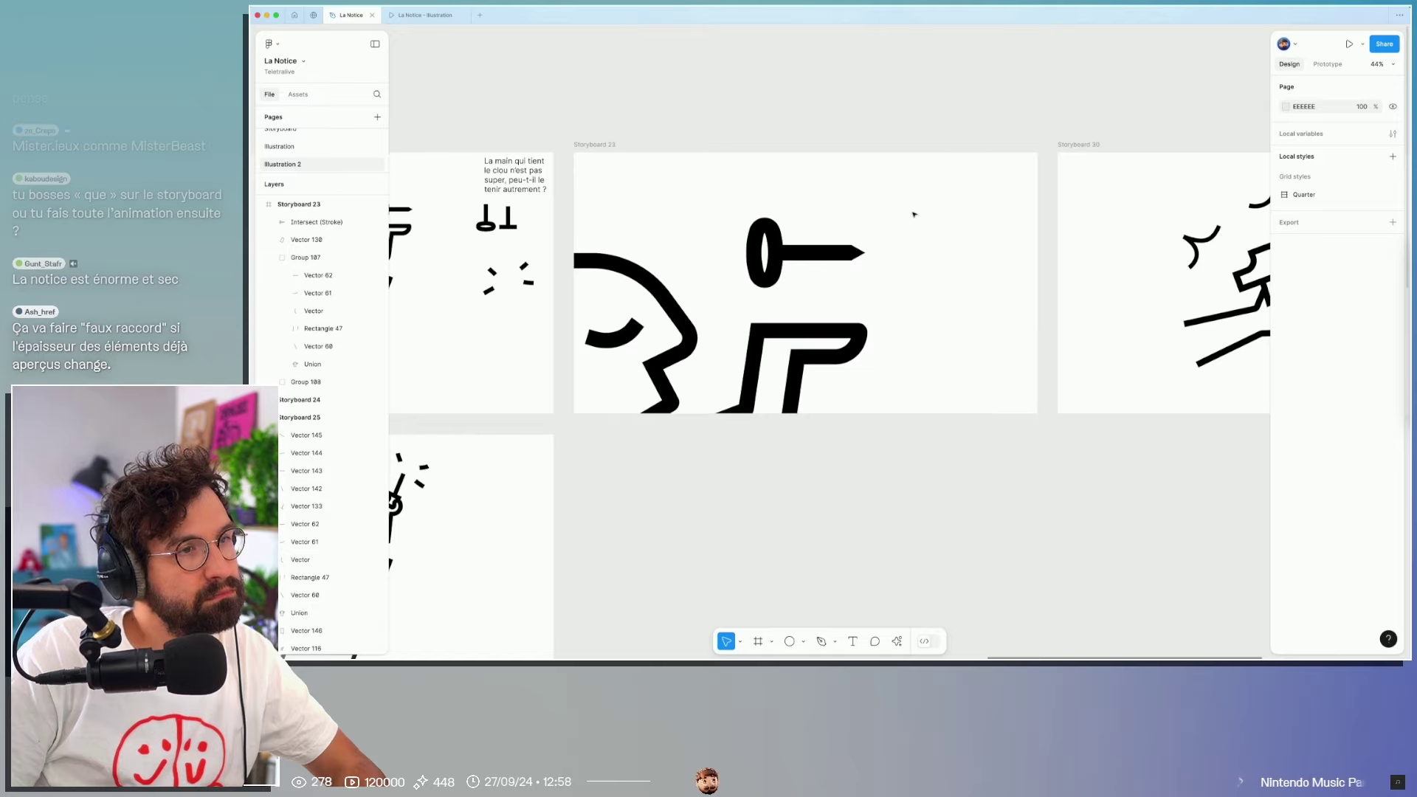
click(937, 292)
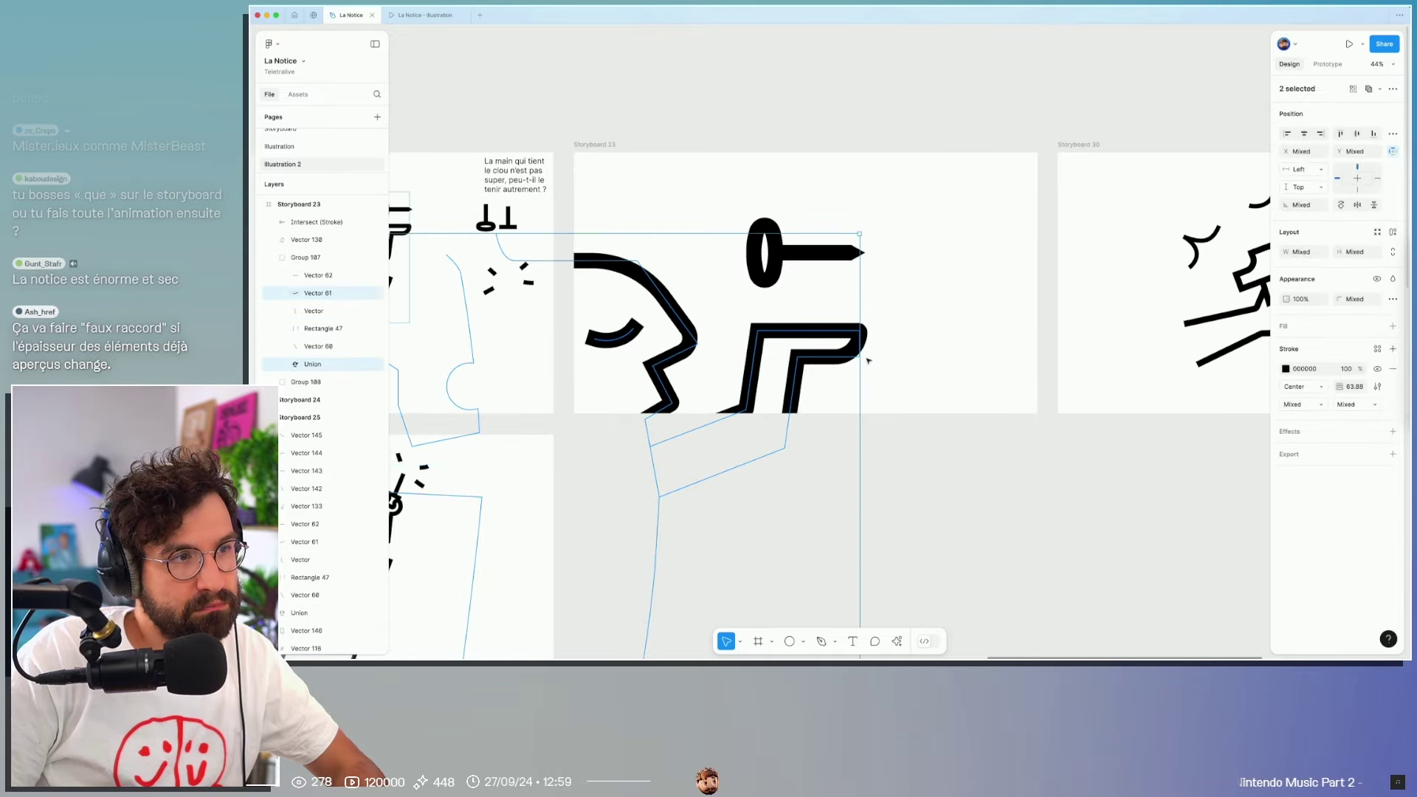
text(60)
key(Return)
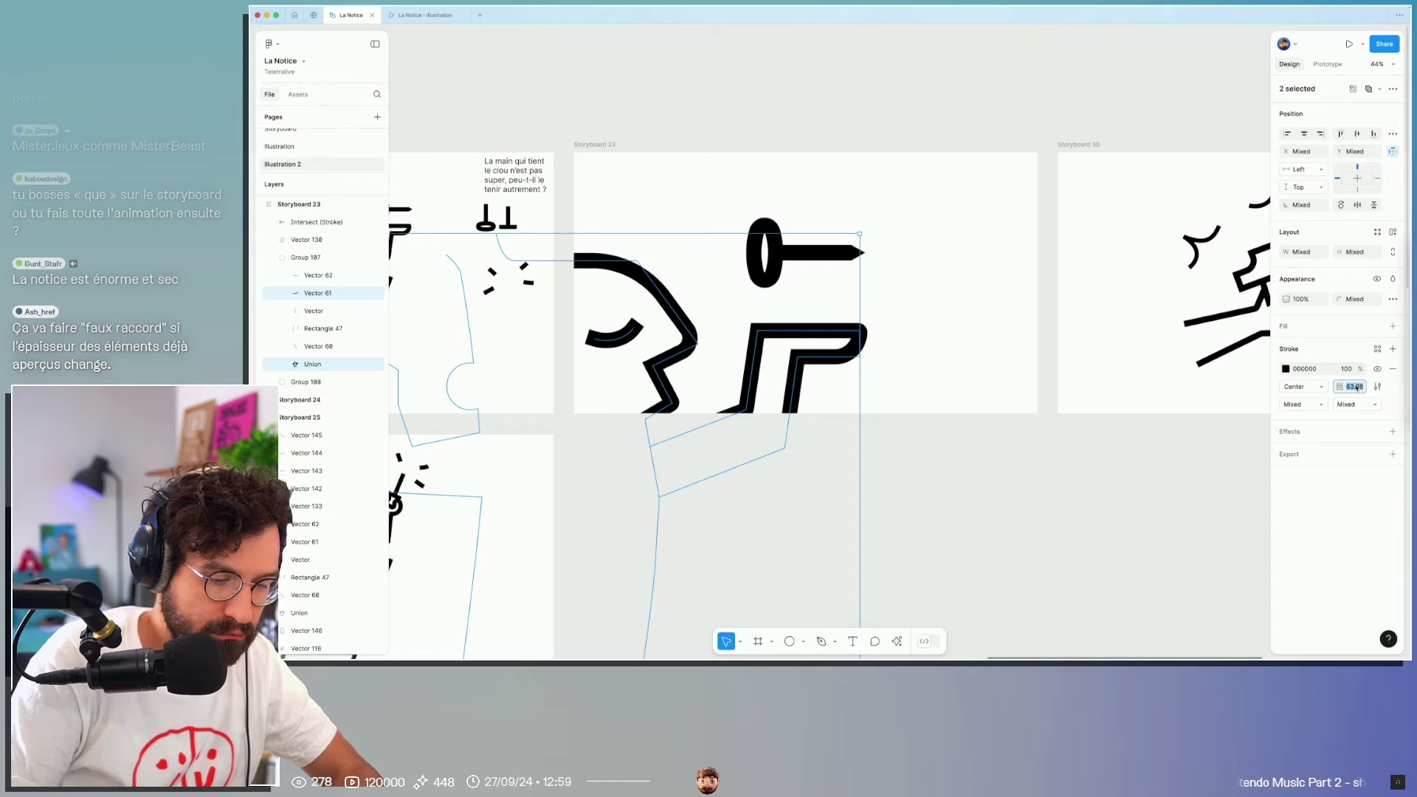
click(1053, 509)
scroll(759, 499, right, 5)
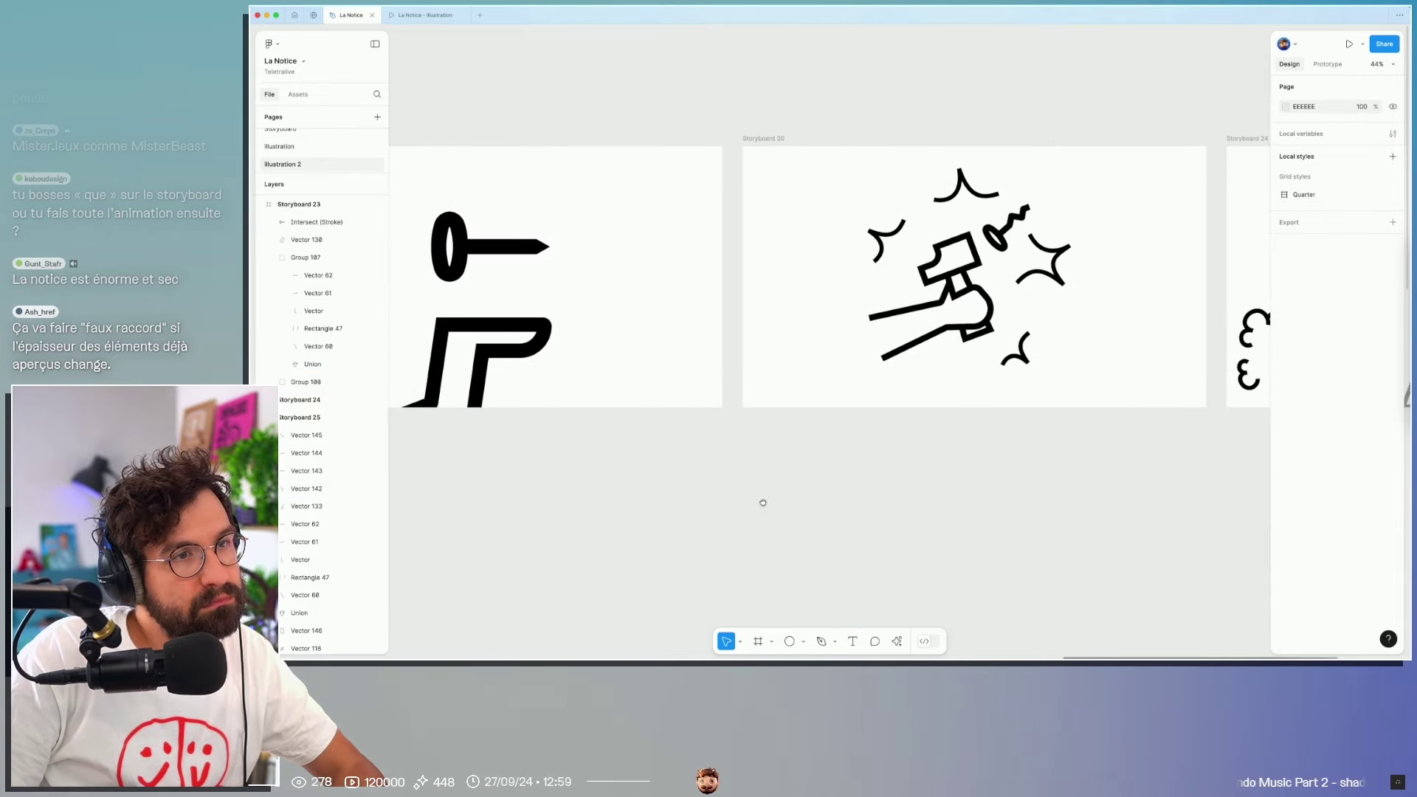
Step: Enlarge all six pieces of the hammer illustration and nudge it slightly left and down
click(972, 251)
drag(835, 169, 1089, 432)
mouse_move(979, 169)
mouse_down()
mouse_move(976, 82)
mouse_move(1176, 112)
mouse_move(1172, 155)
mouse_up()
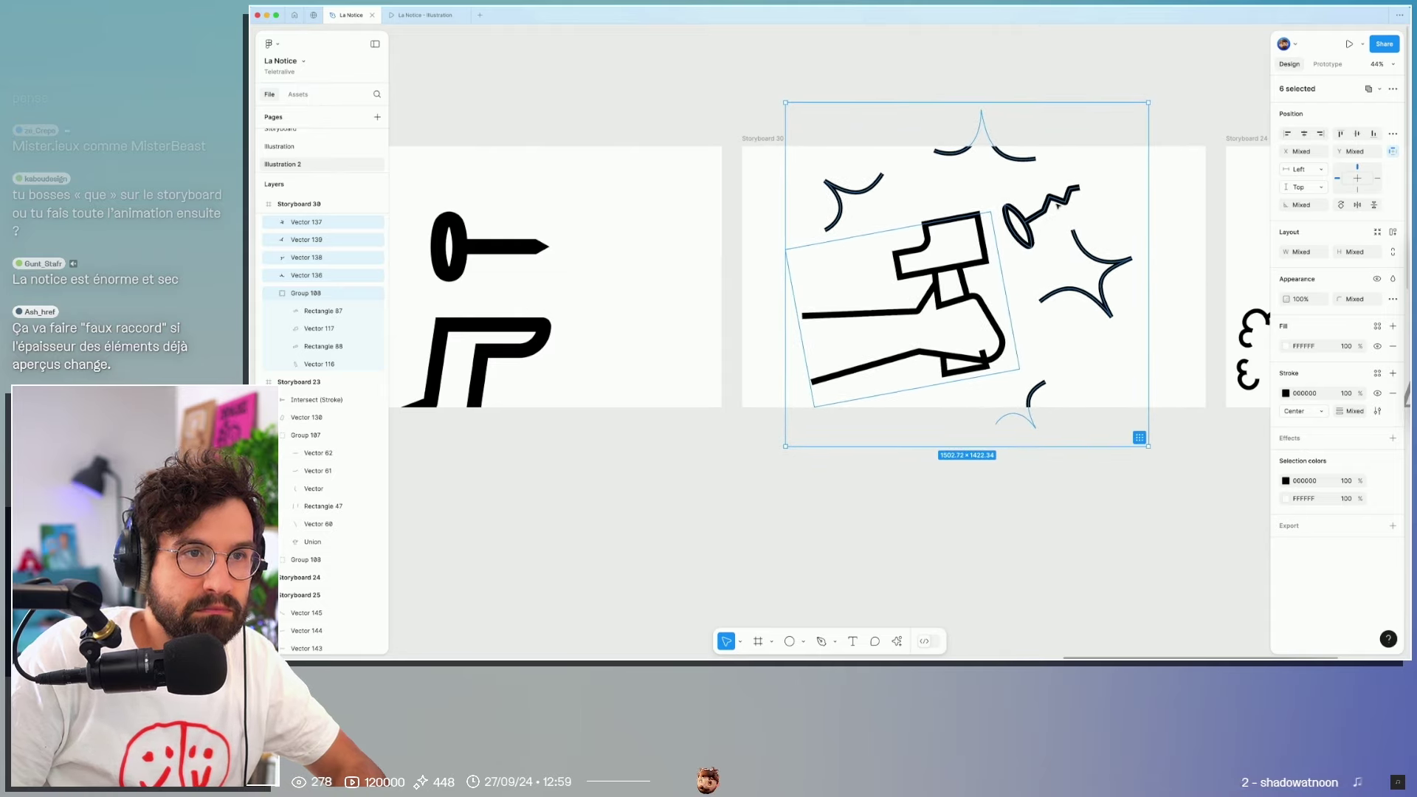
drag(1057, 205, 1048, 212)
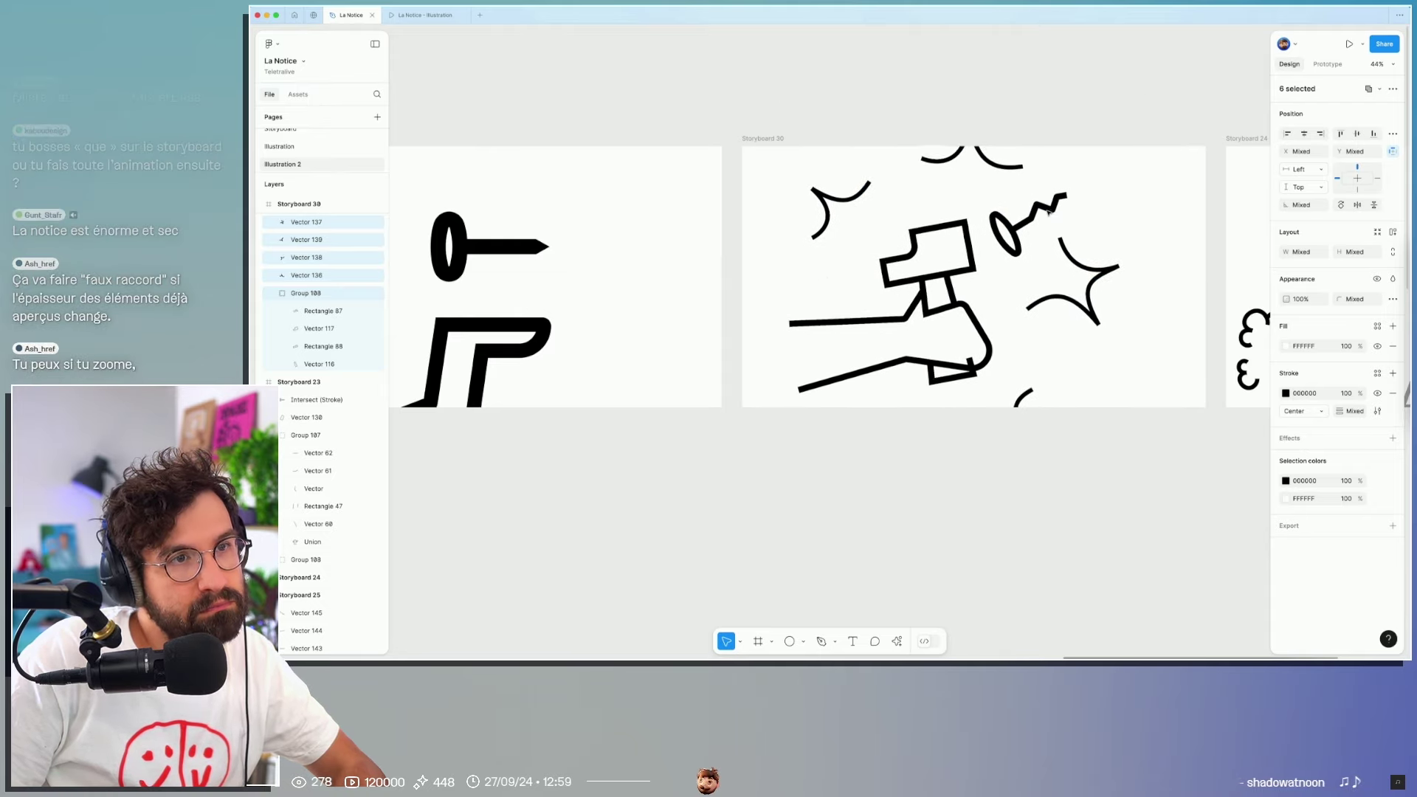
Step: Give the hammer group and nail squiggle a 60 stroke weight
click(974, 339)
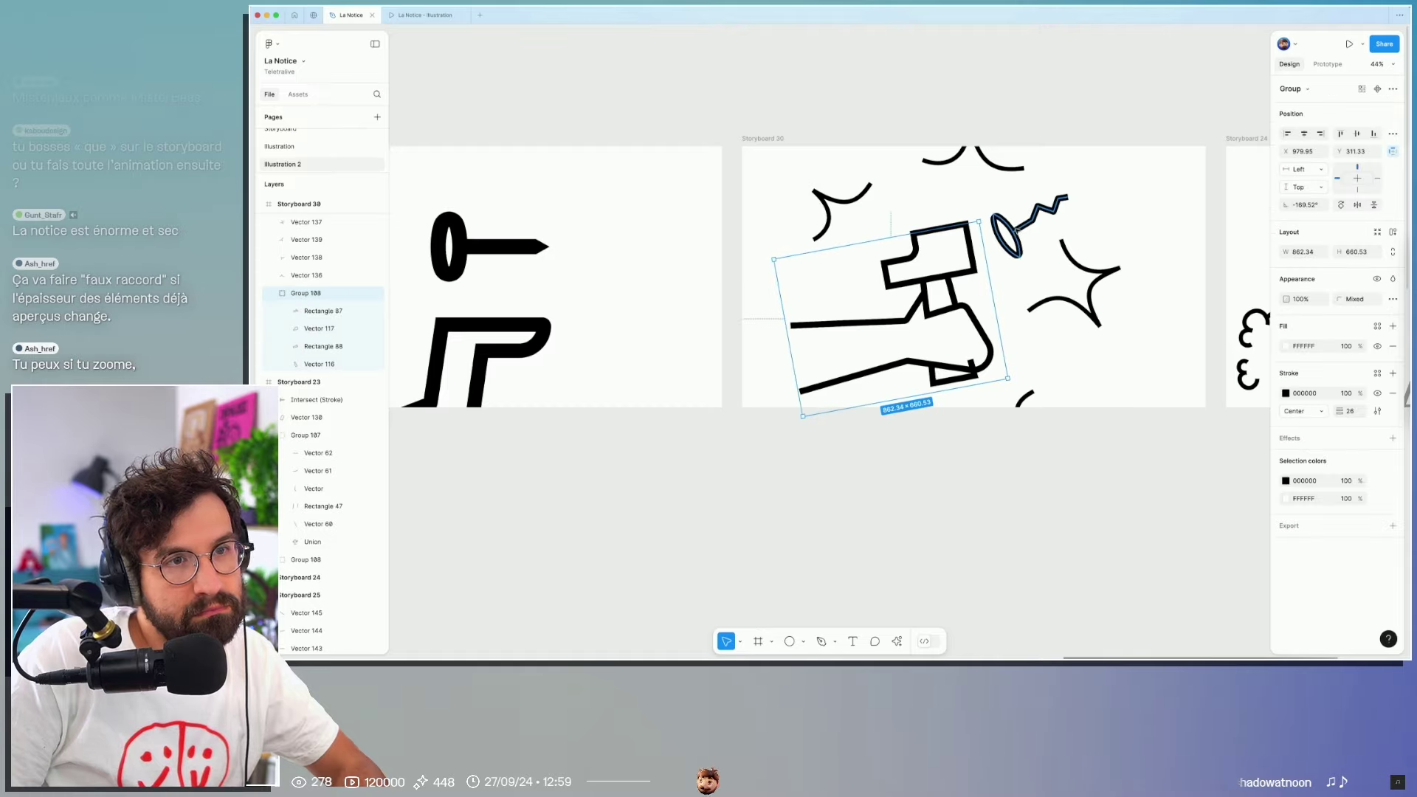
shift+click(1016, 231)
click(1349, 428)
text(60)
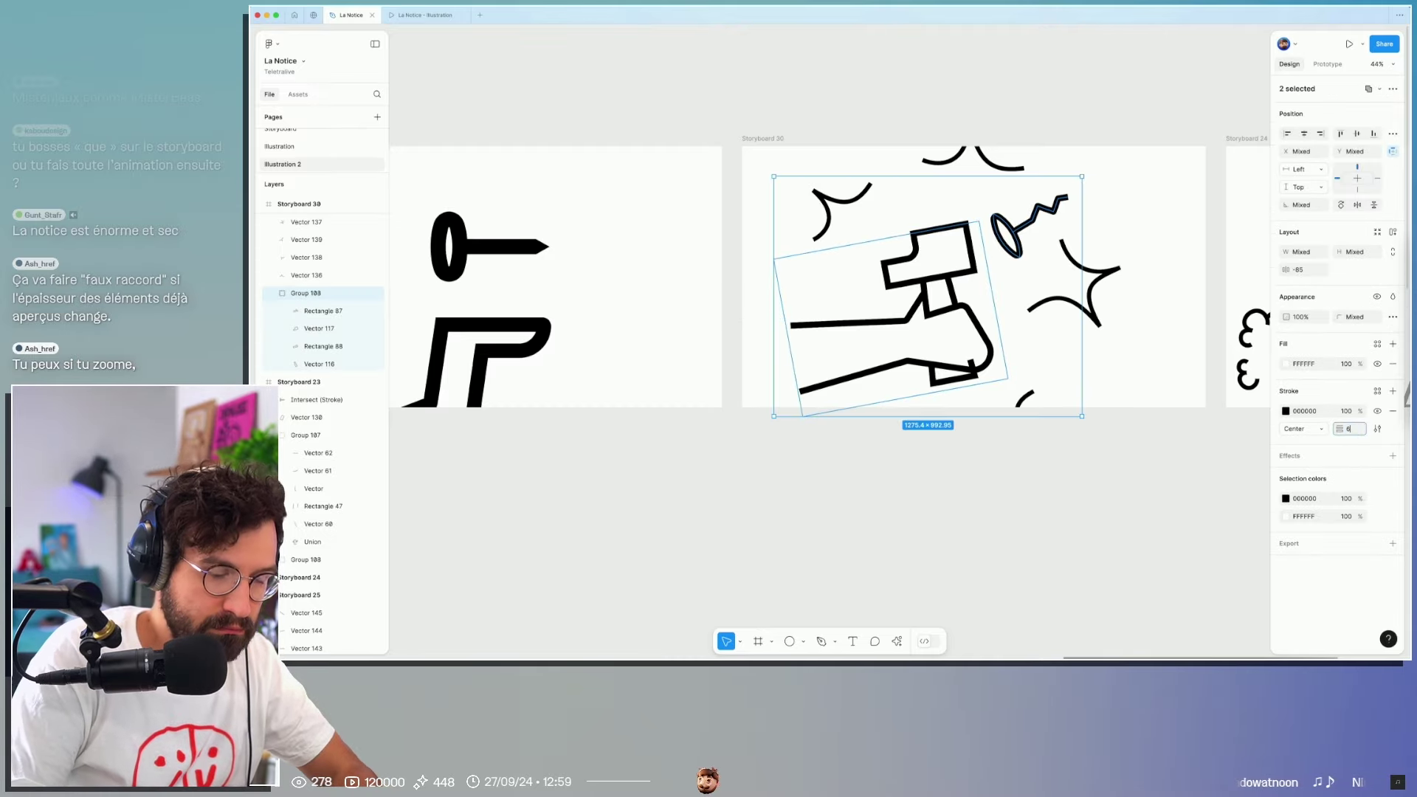
key(Return)
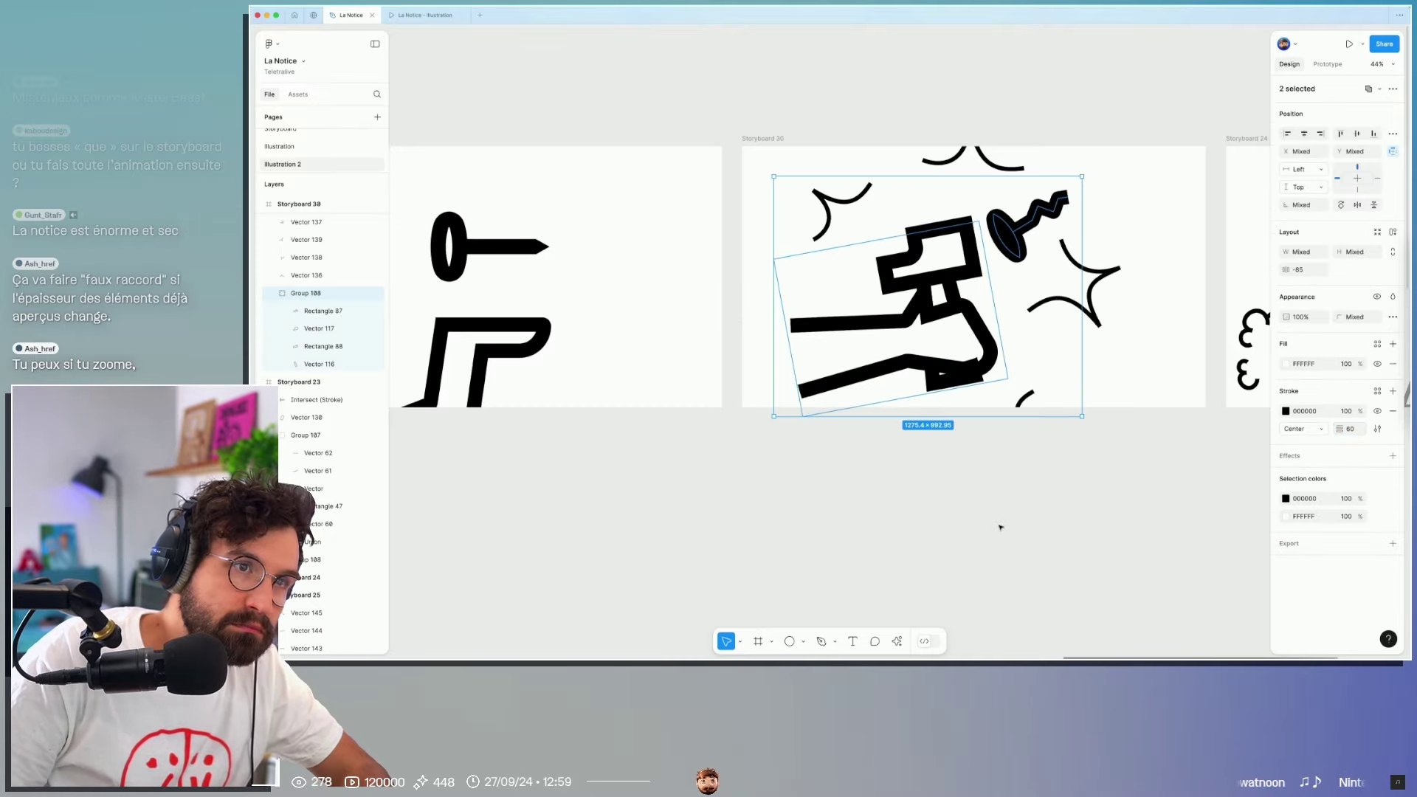
Step: Reduce the nail squiggle and hammer group strokes to 44
click(1010, 524)
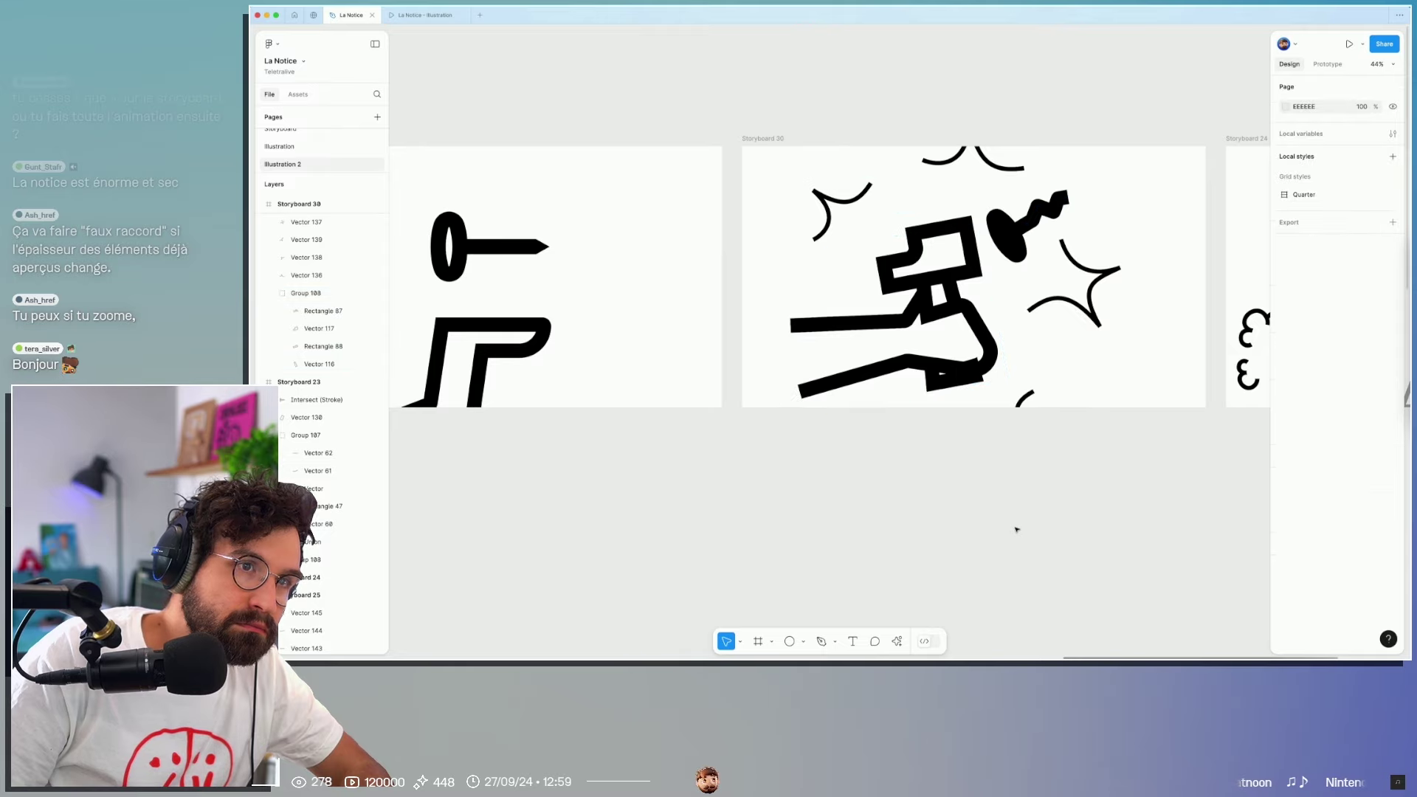
click(1007, 235)
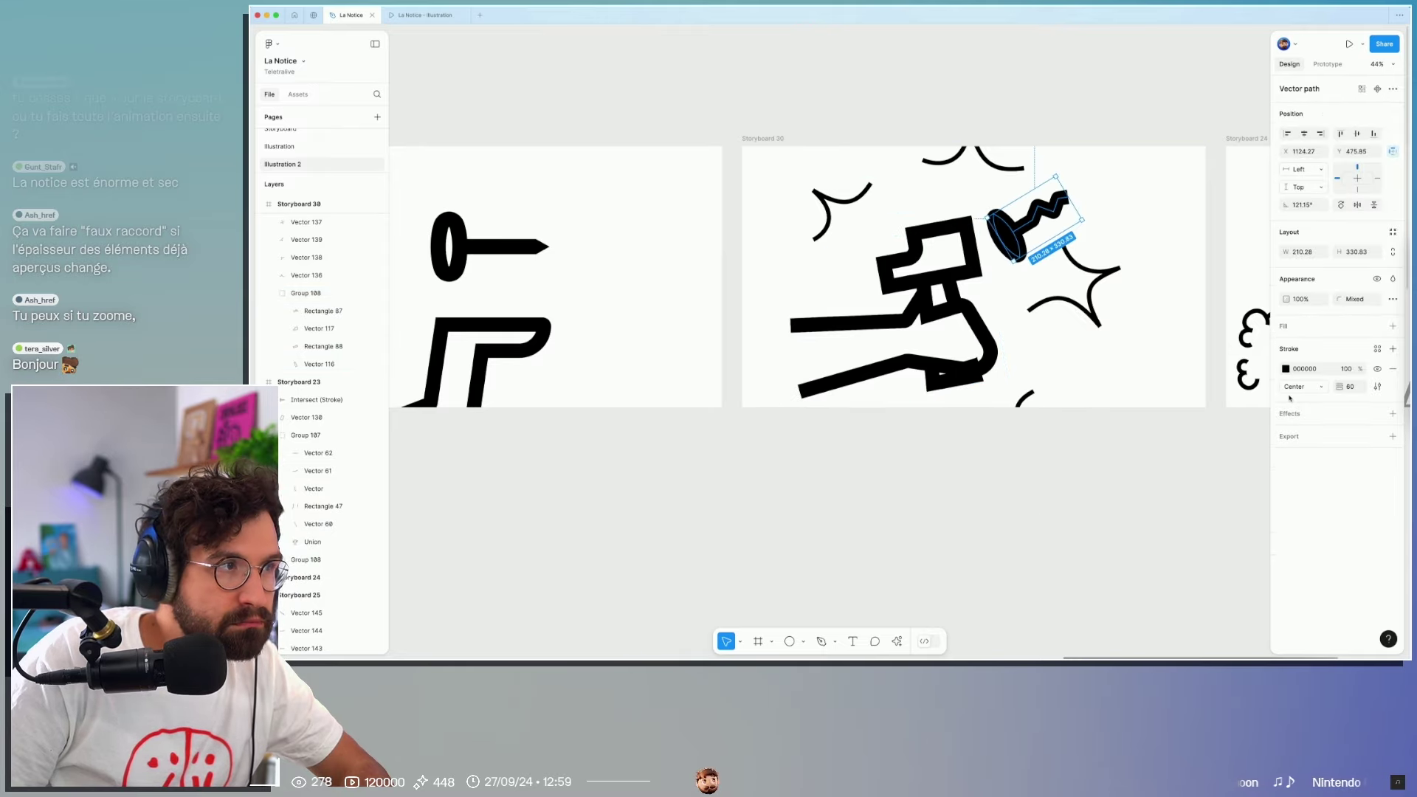
click(468, 249)
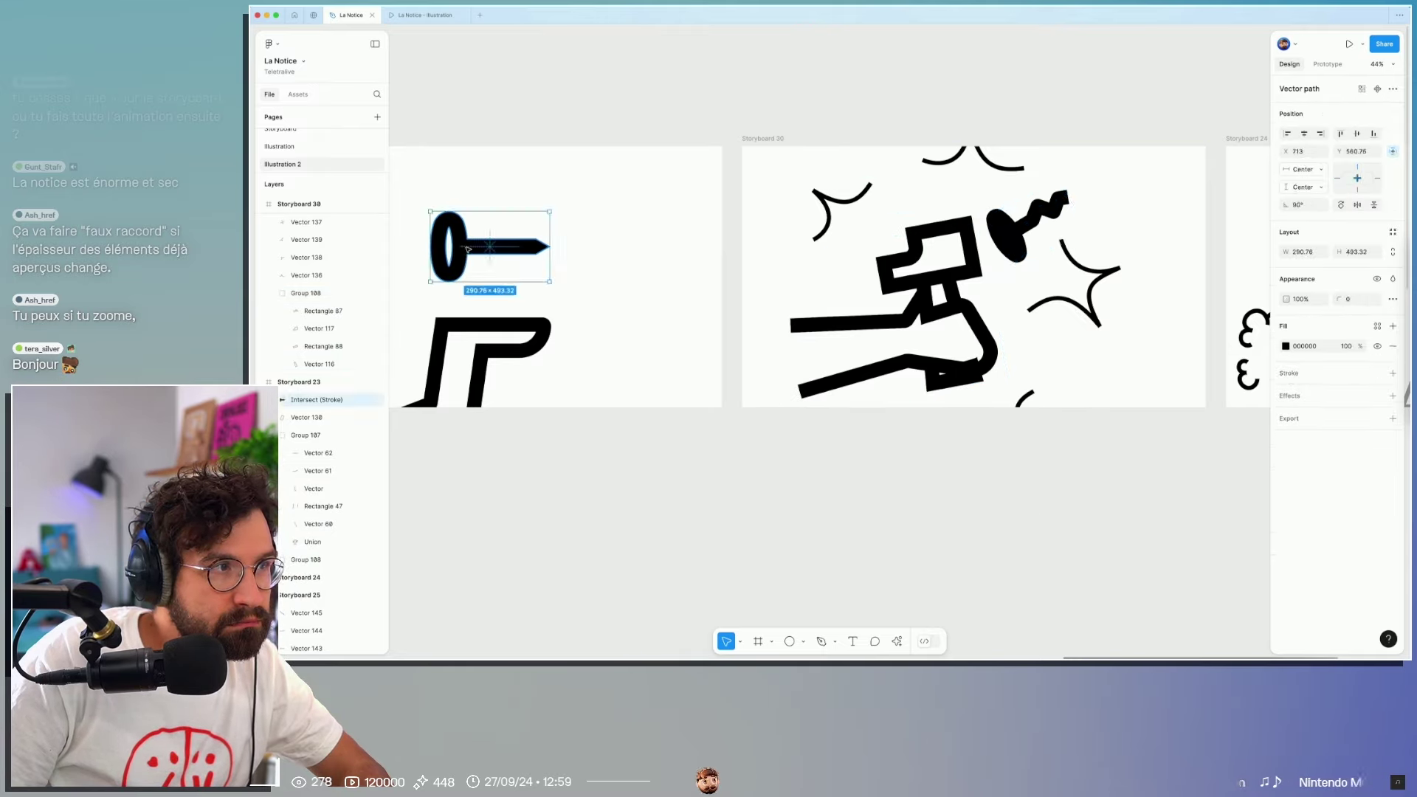
click(1009, 233)
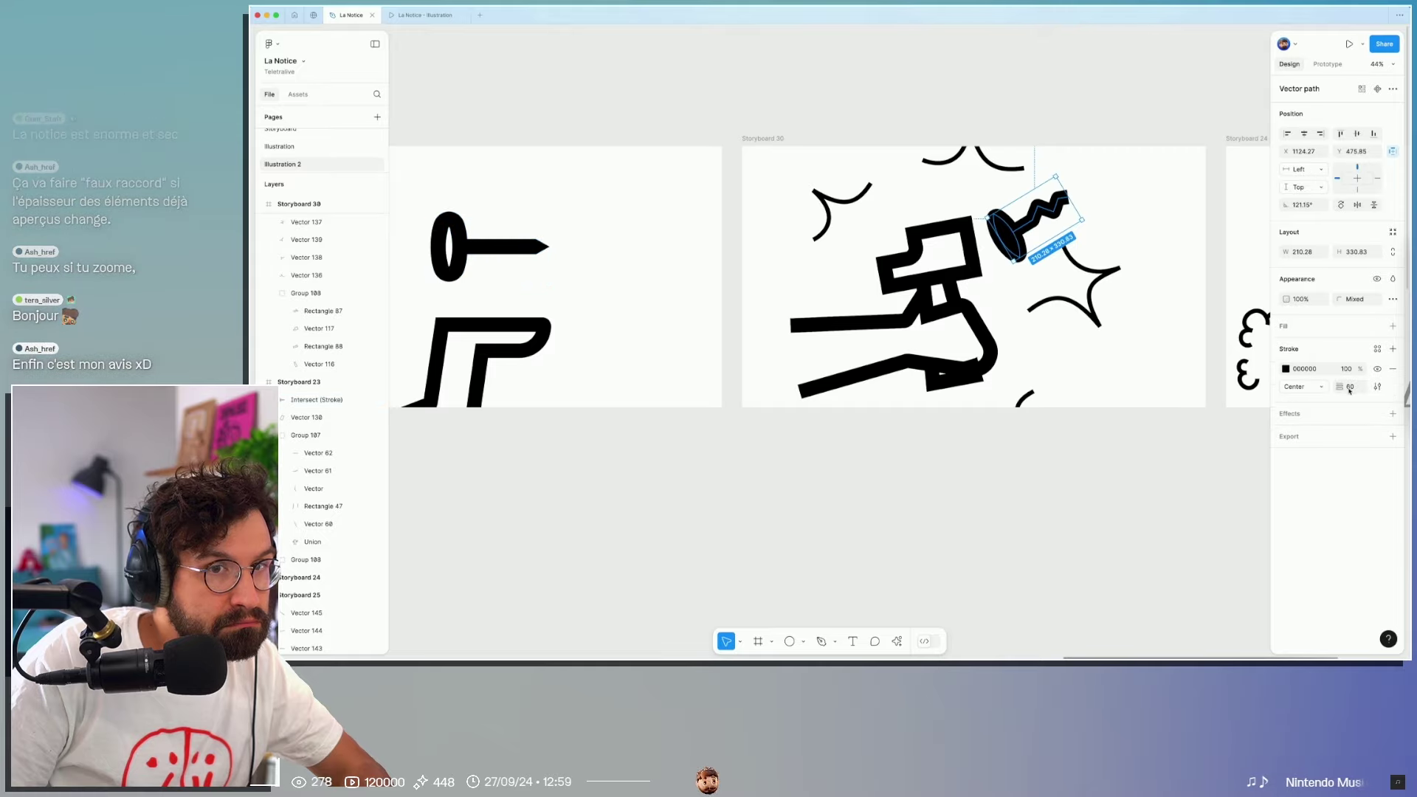
text(44)
key(Return)
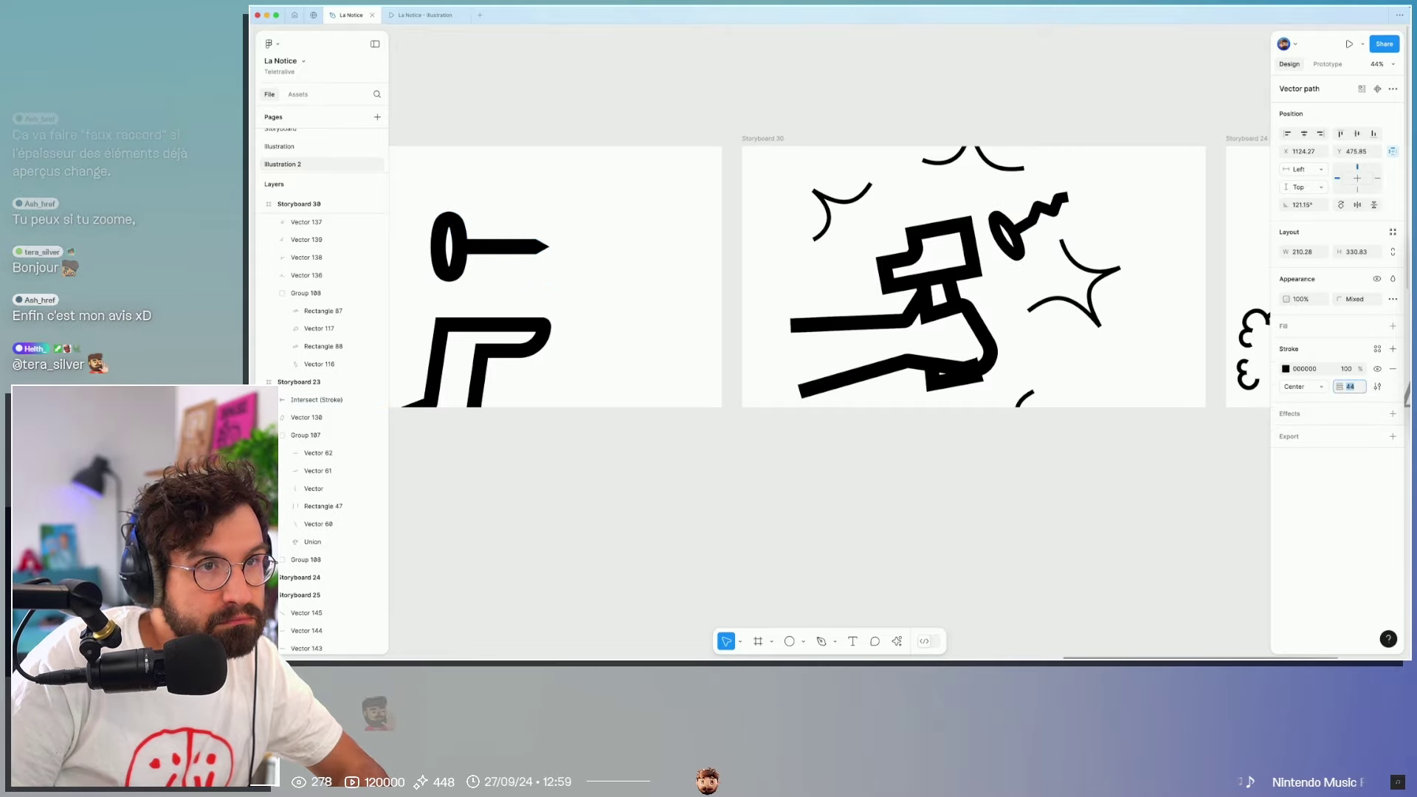
click(959, 251)
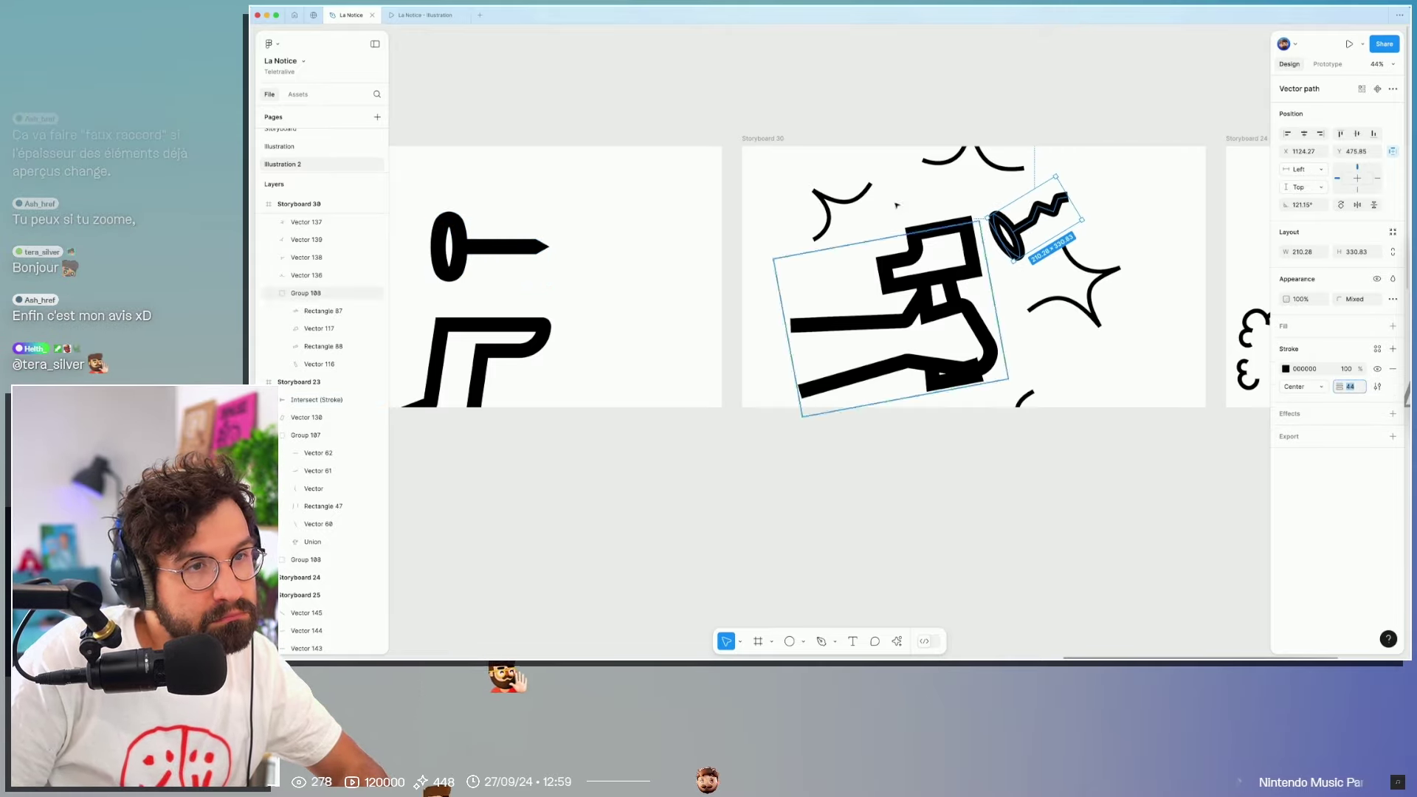
click(1350, 411)
text(44)
key(Return)
Step: Check Rectangle 88's points, then shrink the small curve and star spark to about 245×231
double_click(974, 360)
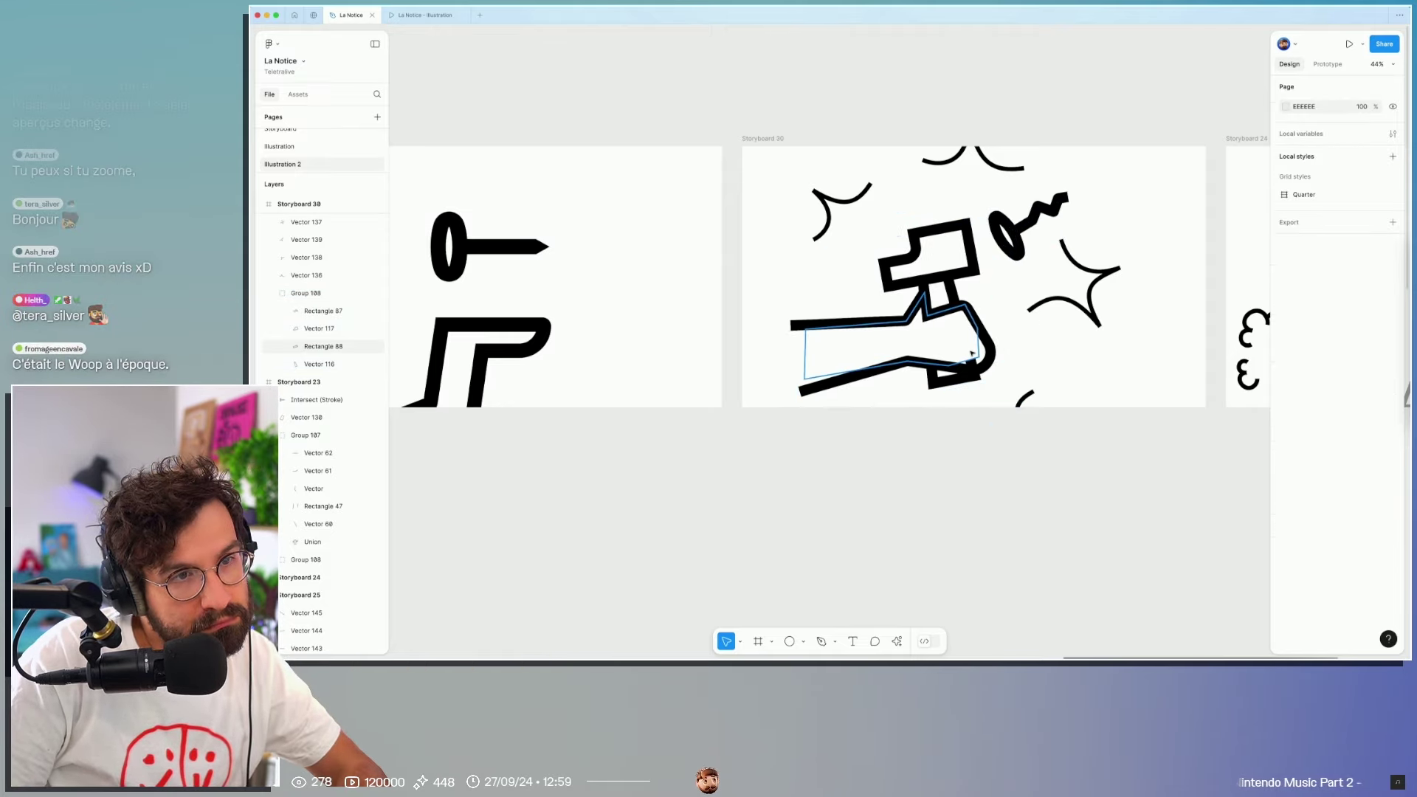
double_click(979, 359)
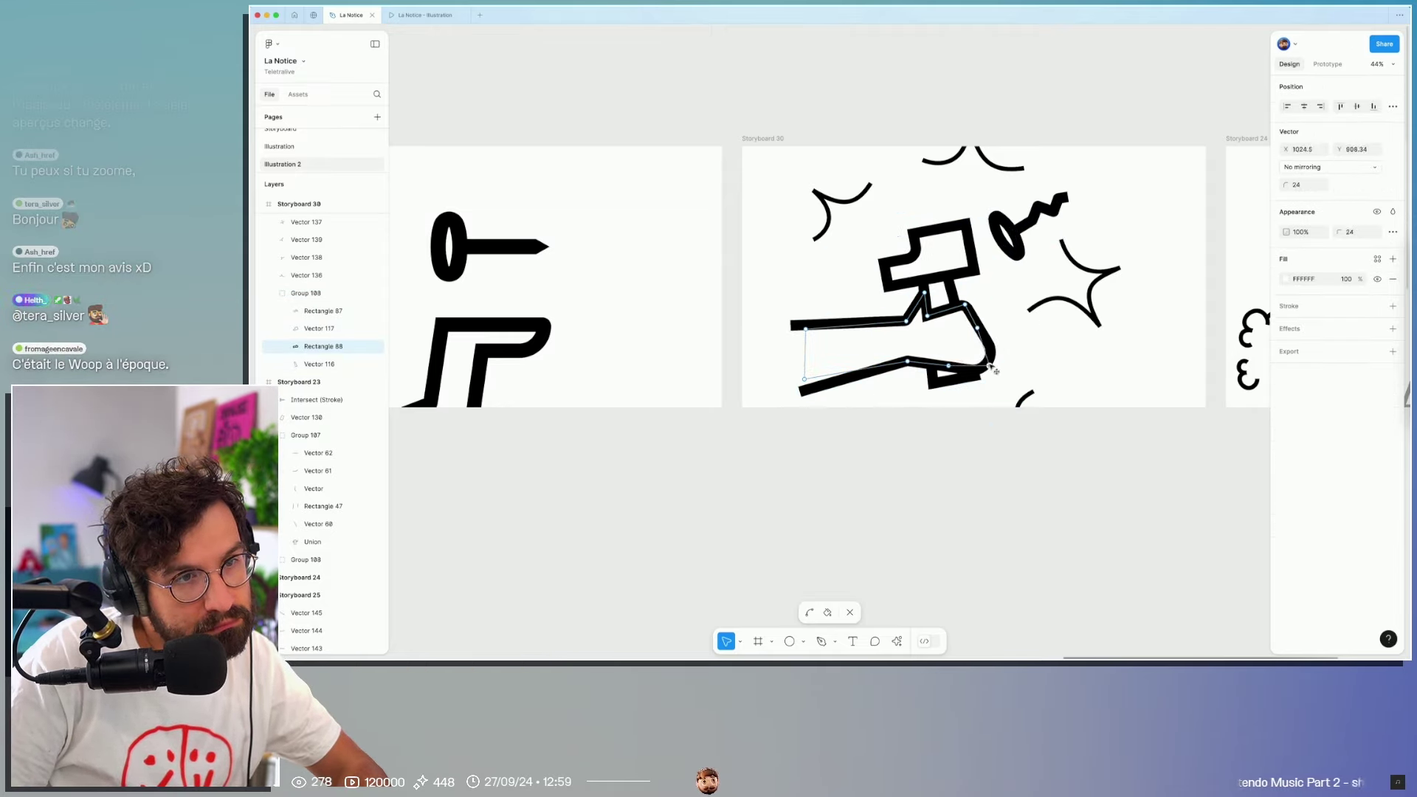
click(1127, 377)
click(1027, 399)
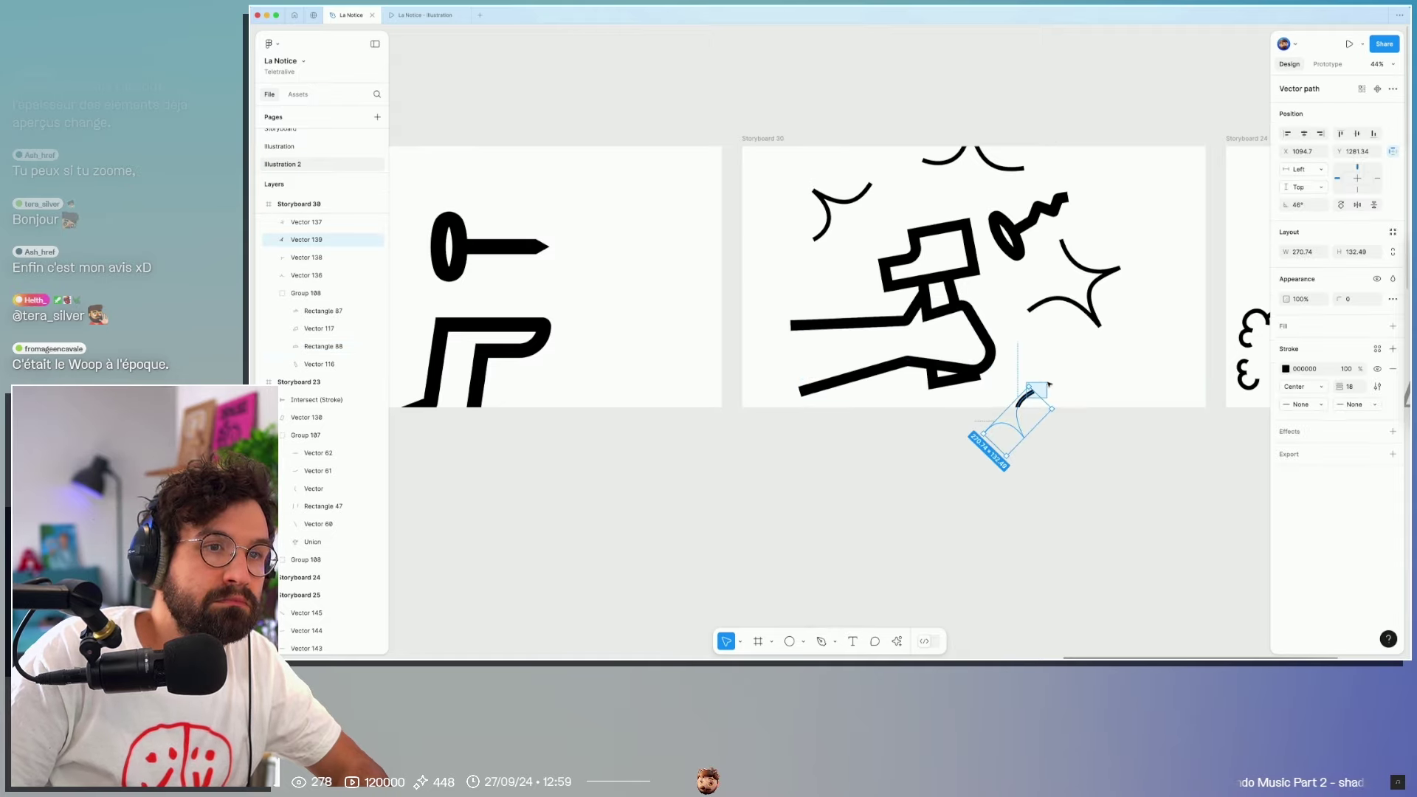
mouse_move(1030, 385)
mouse_down()
mouse_move(1024, 413)
mouse_move(1035, 356)
mouse_up()
click(1116, 269)
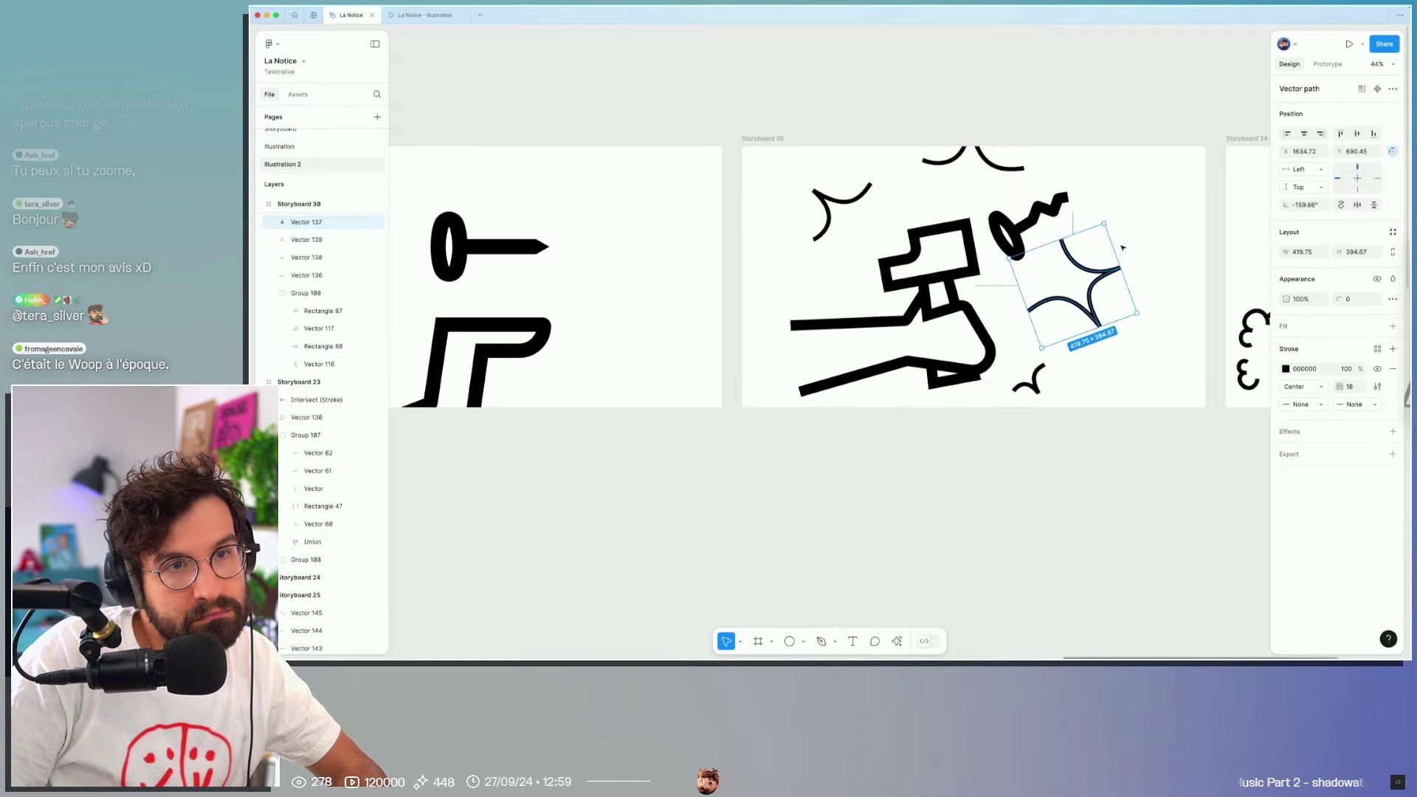
drag(1104, 222, 1099, 274)
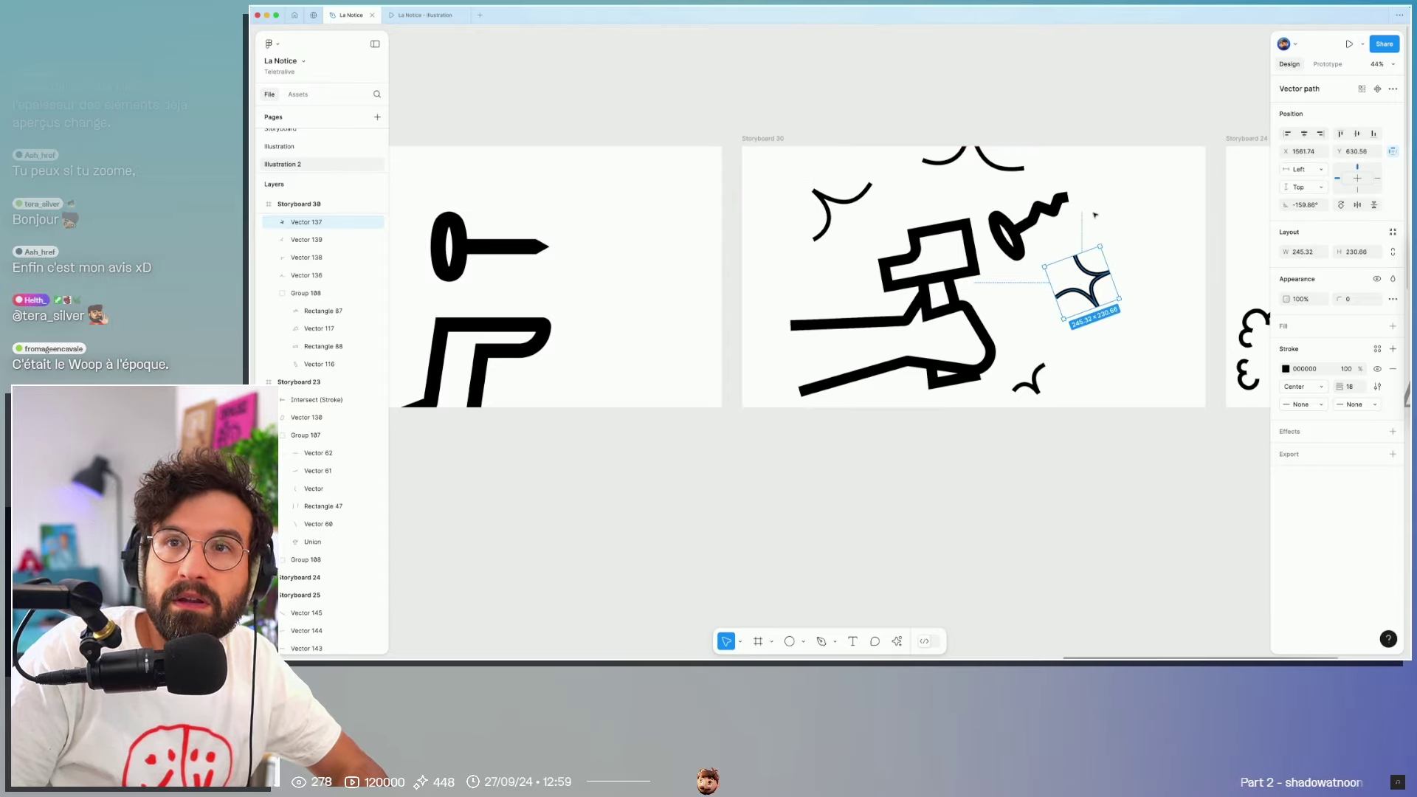
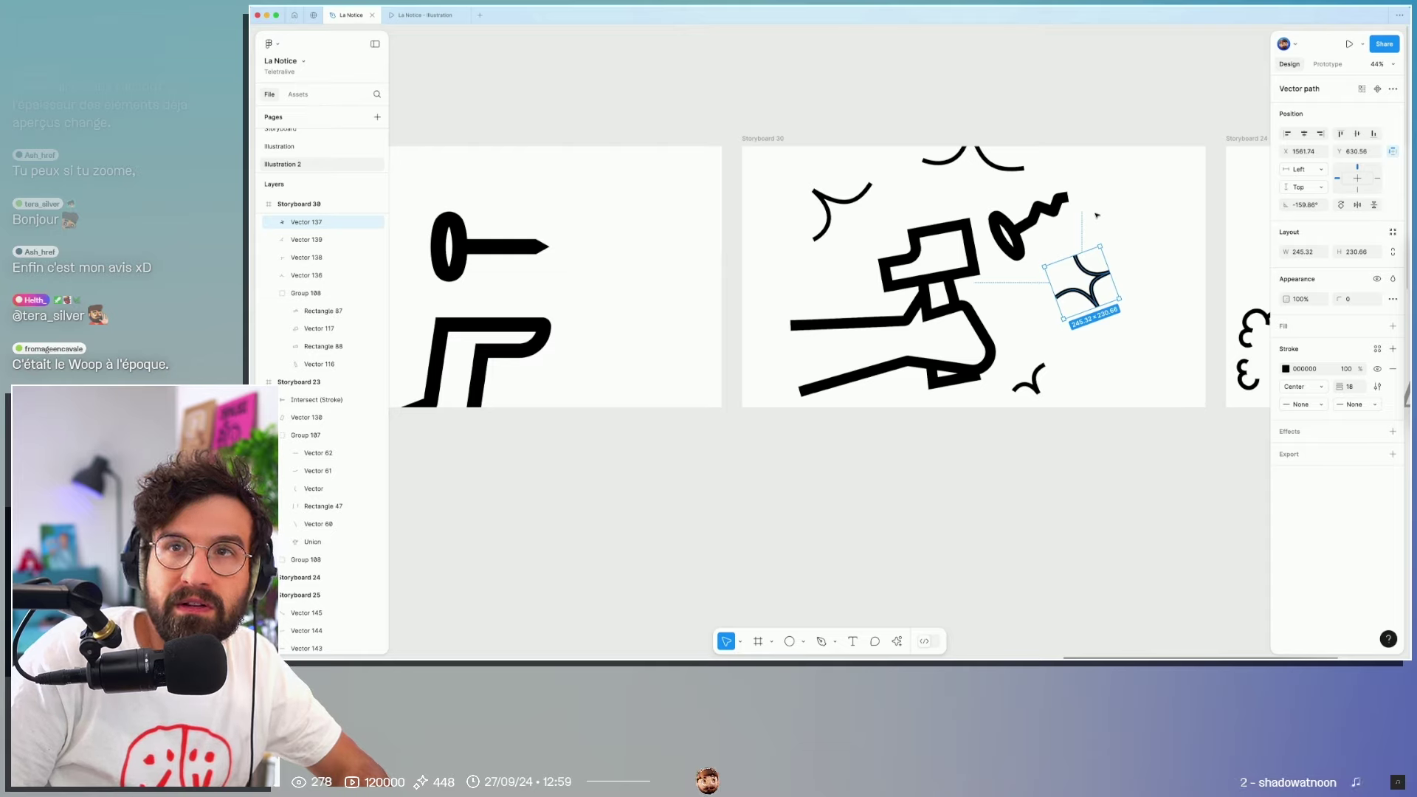
Step: Nudge the top arc mark up slightly and scale down the left arc mark in Storyboard 30
mouse_move(989, 166)
mouse_down()
mouse_move(974, 128)
mouse_move(982, 166)
mouse_up()
click(869, 188)
drag(857, 159, 848, 198)
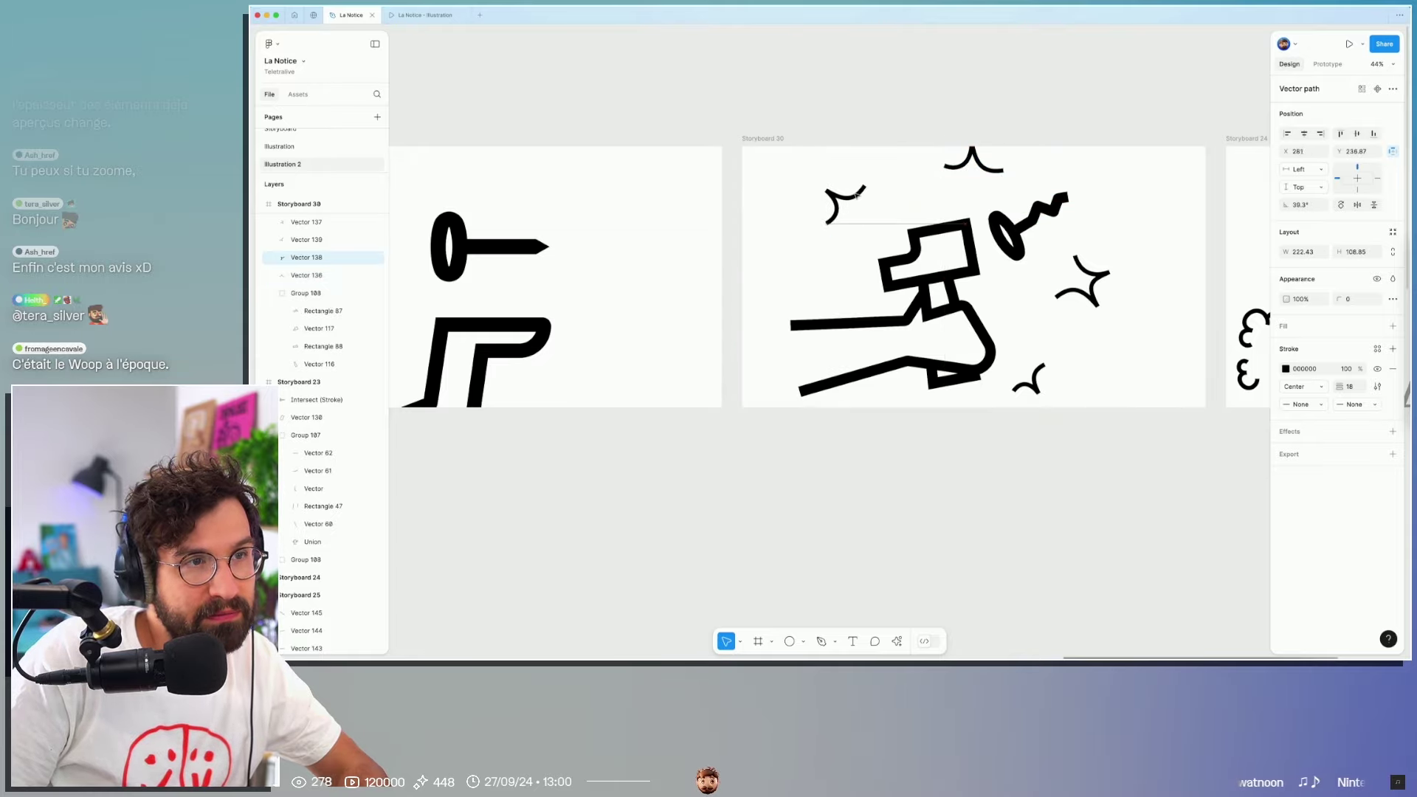
scroll(861, 192, down, 4)
Step: Find Storyboard 29 and marquee-select its four small impact strokes (Vectors 142–145)
key(Escape)
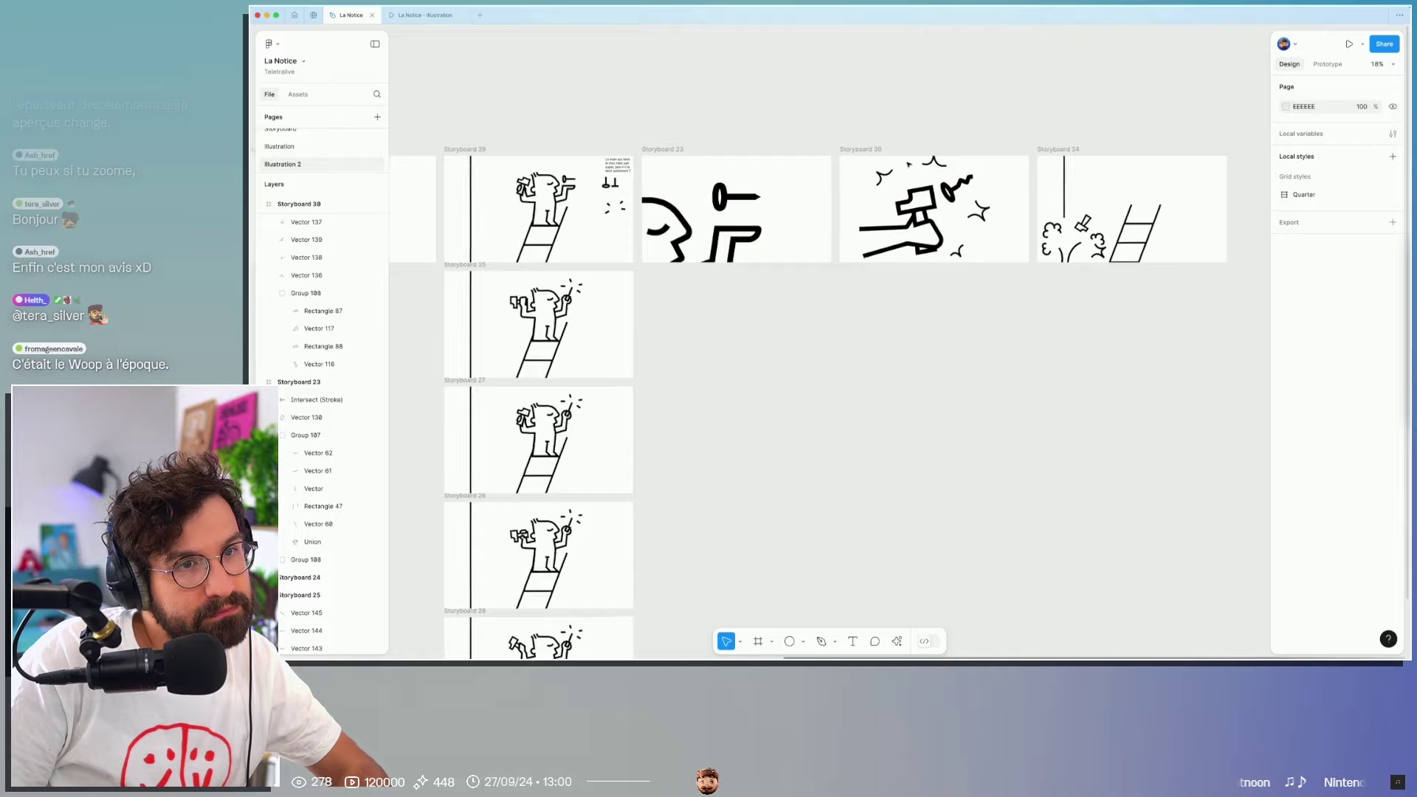
drag(766, 183, 1061, 247)
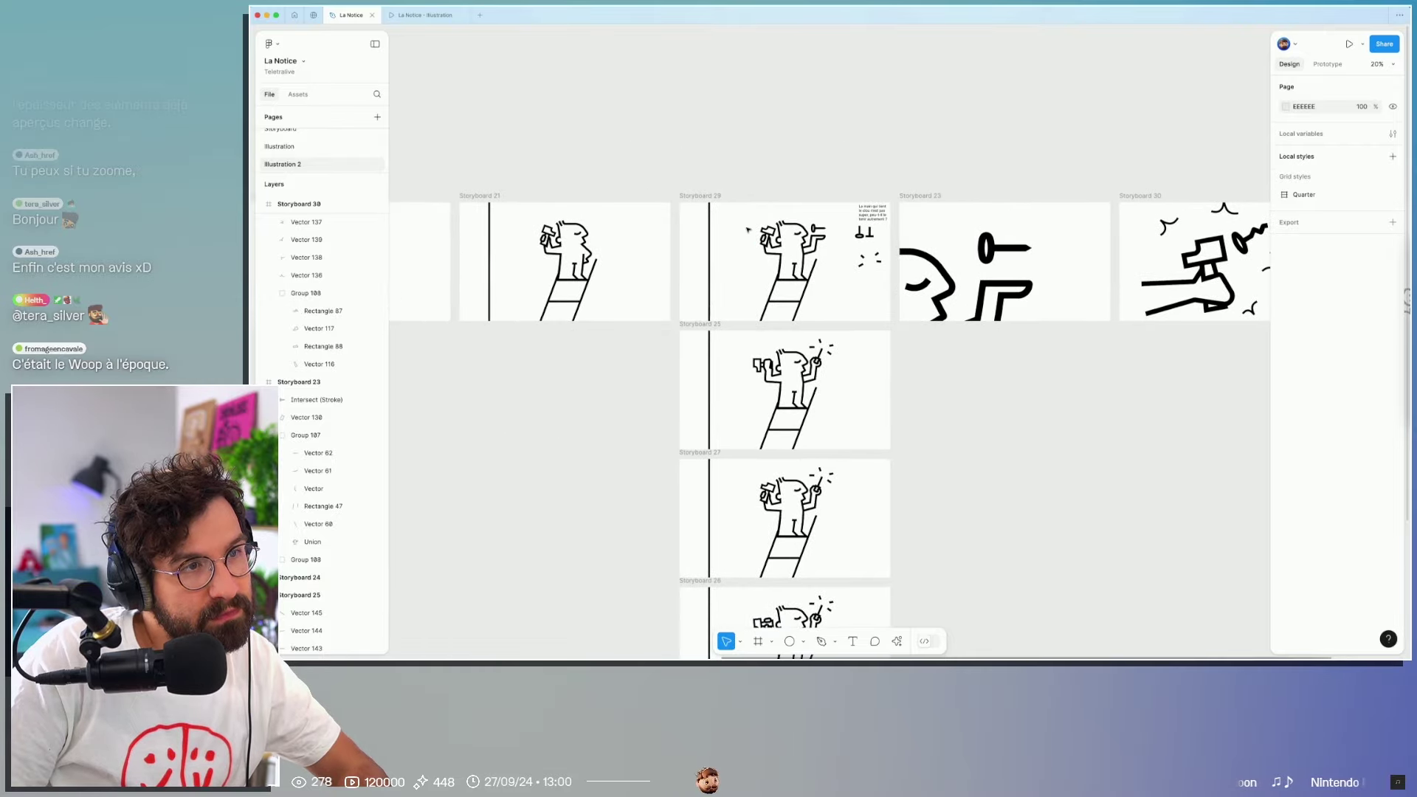
scroll(747, 229, up, 10)
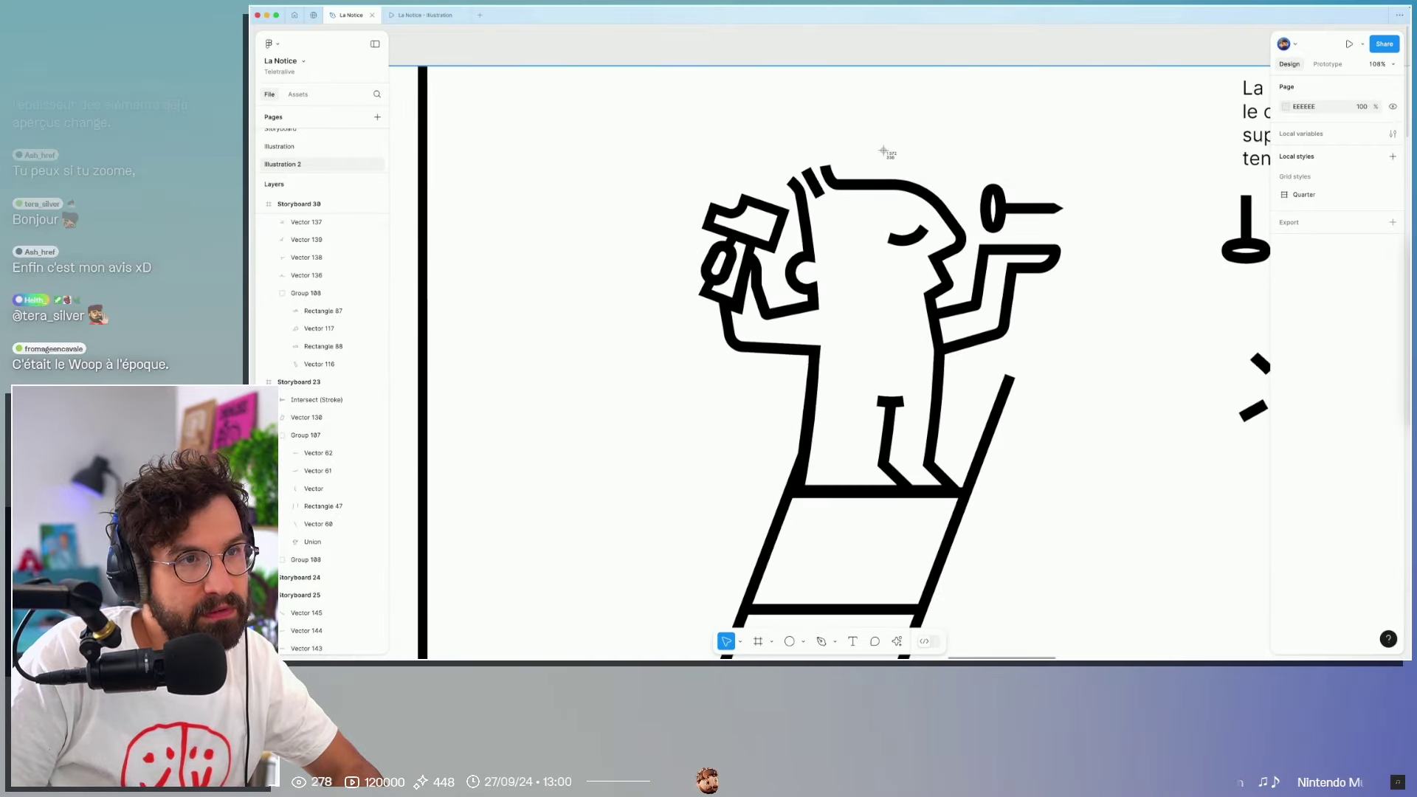
drag(884, 151, 1092, 313)
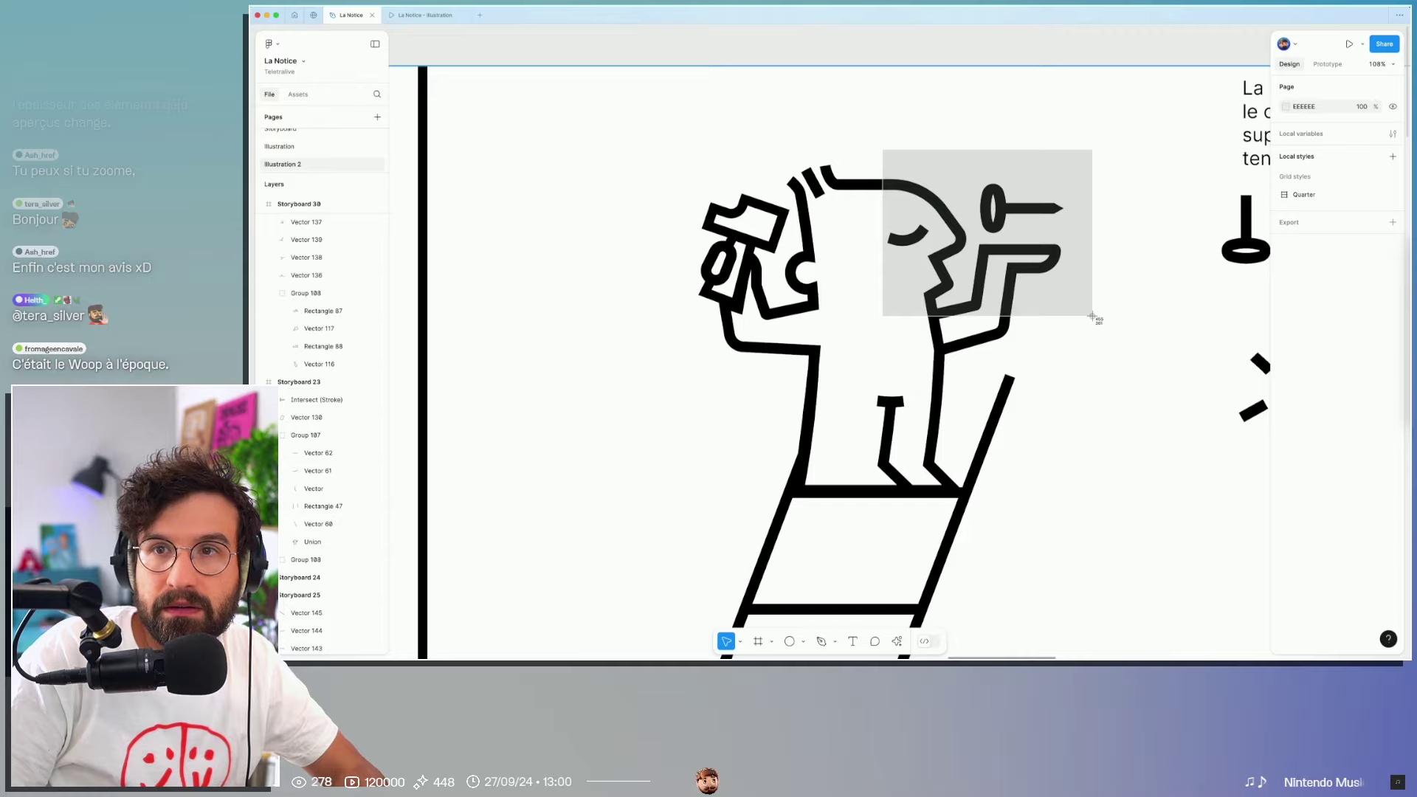
scroll(1092, 315, down, 2)
scroll(1092, 316, down, 4)
scroll(1091, 316, down, 2)
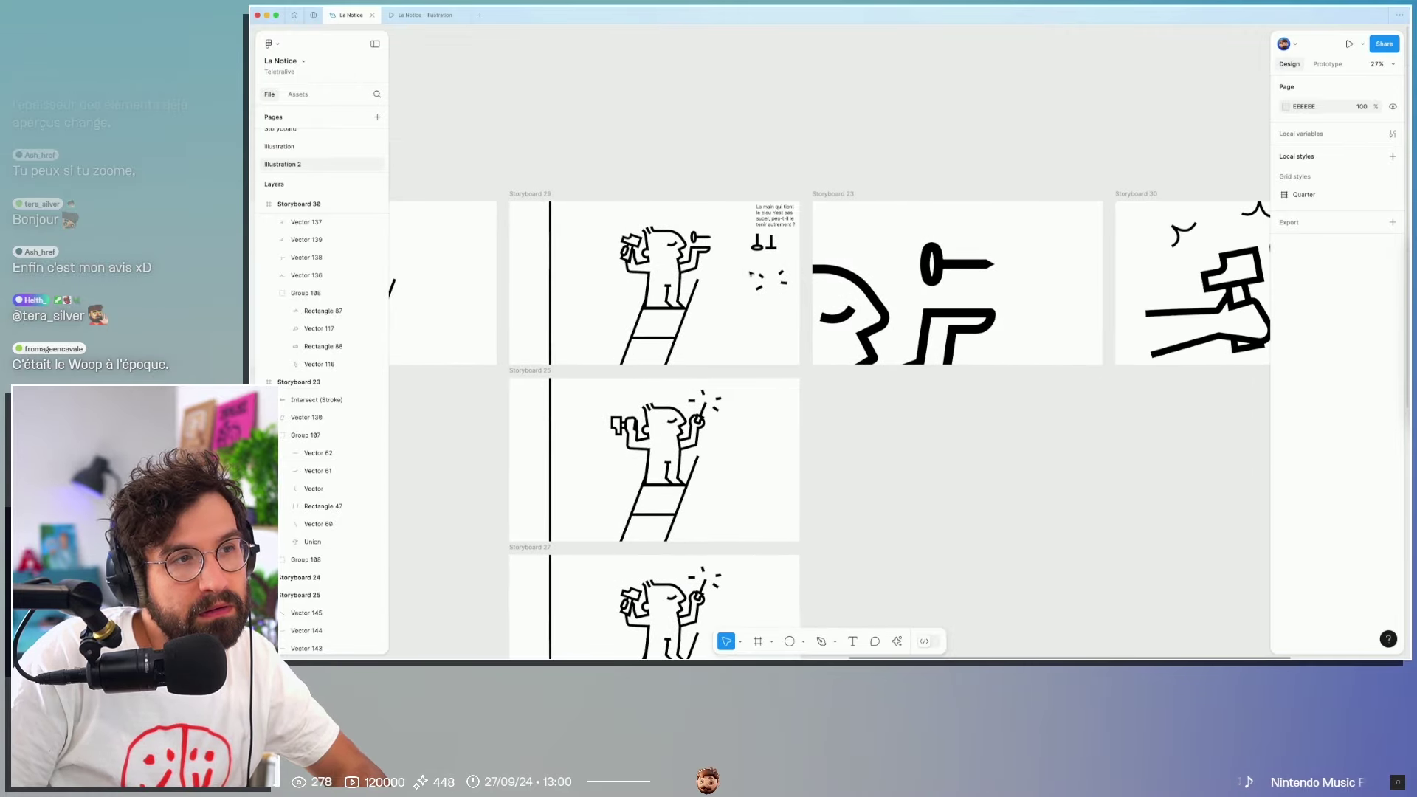
scroll(835, 288, right, 2)
drag(688, 273, 754, 317)
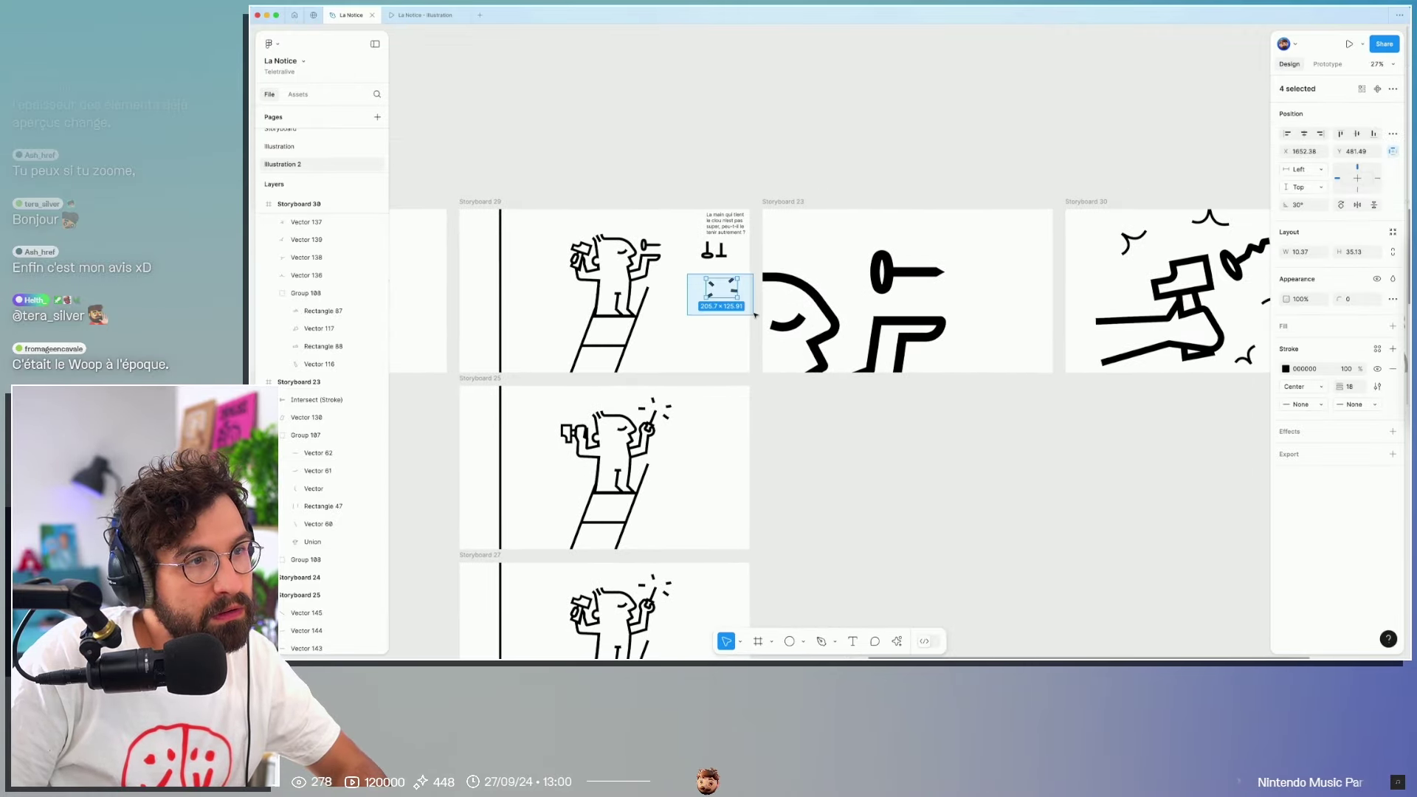
Step: Paste the four strokes into Storyboard 23 and arrange them beside the nail head
key(ctrl+v)
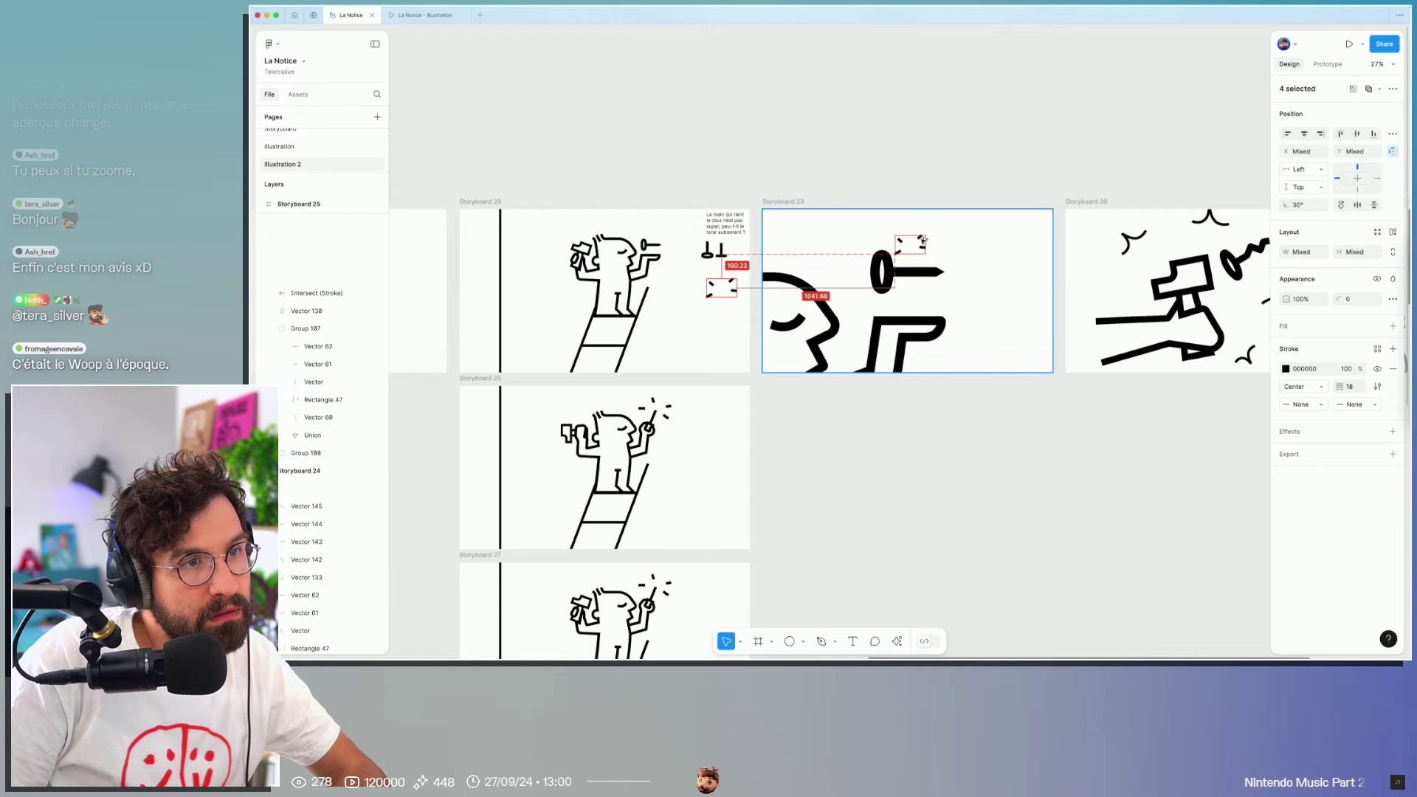
scroll(848, 243, up, 3)
drag(895, 262, 1011, 264)
drag(951, 306, 1011, 341)
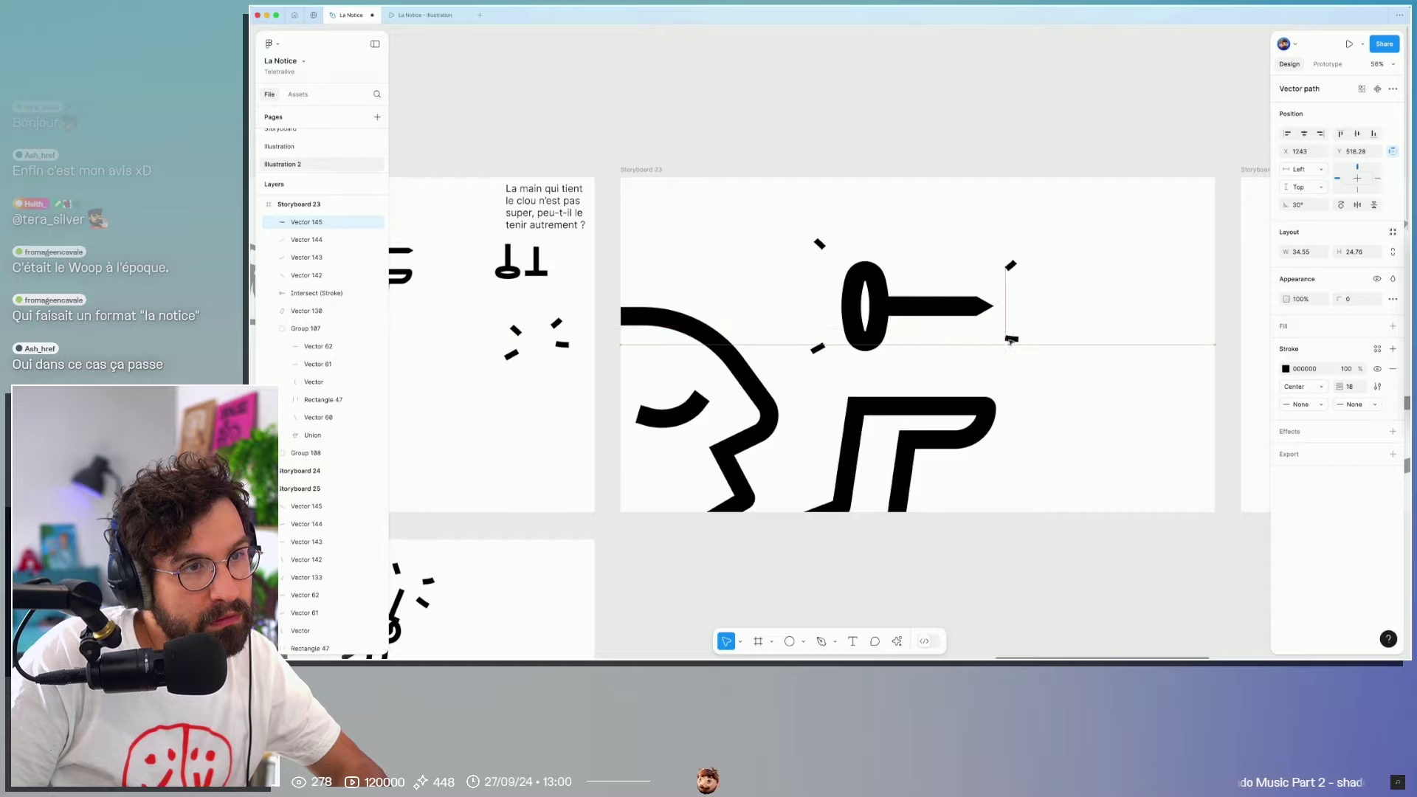
click(1085, 402)
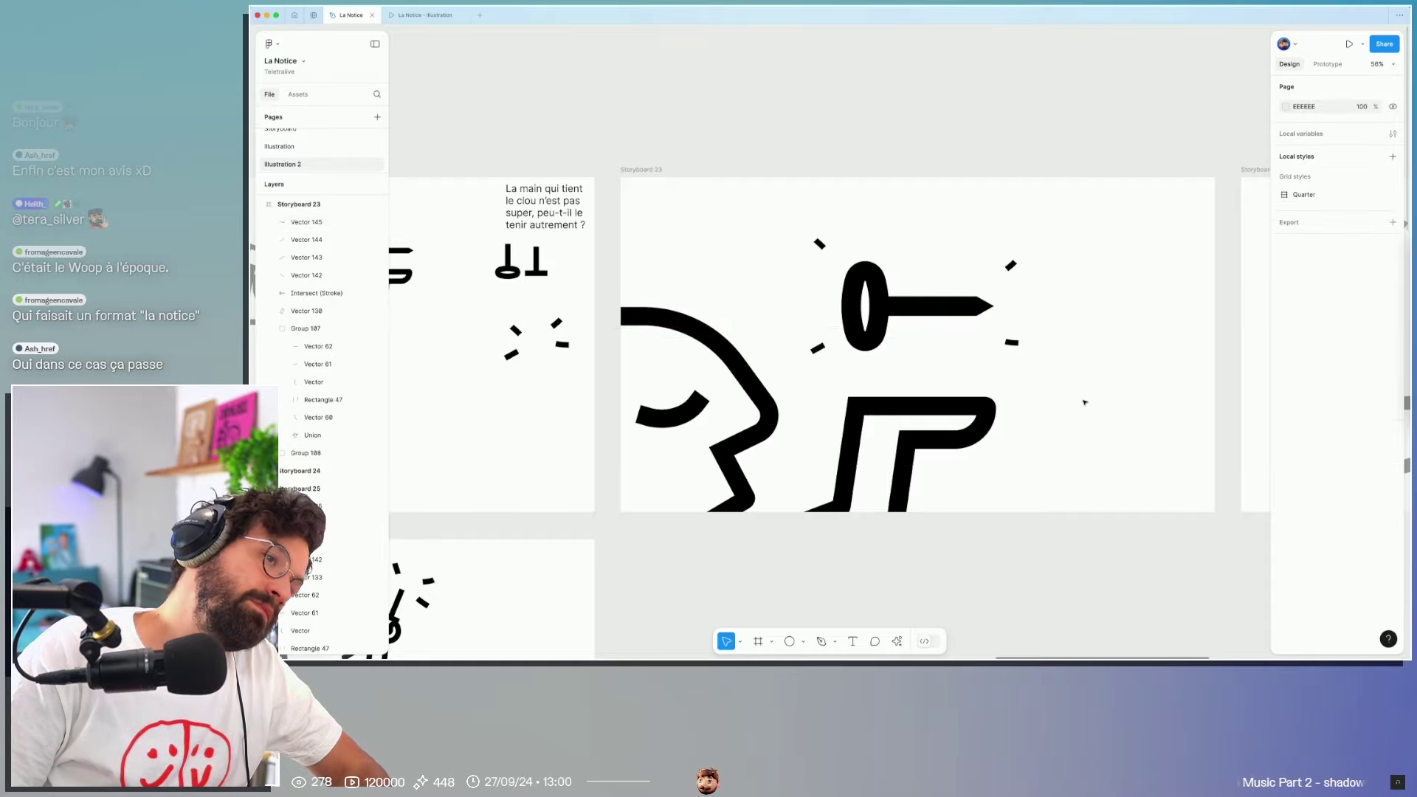
Step: Start a new pen path (Vector 147) to the right of the nail in Storyboard 23
scroll(1091, 332, up, 3)
scroll(964, 357, up, 3)
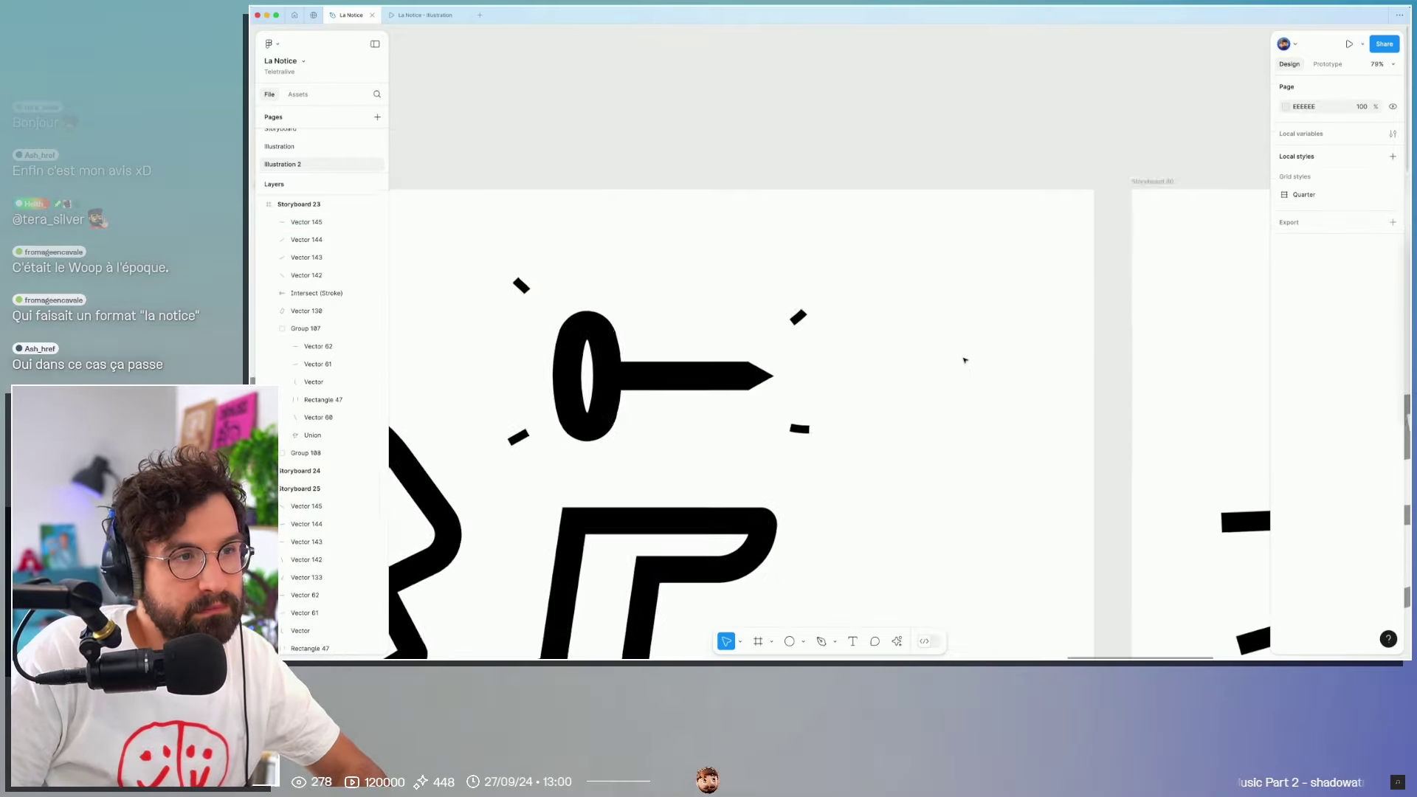
scroll(917, 357, up, 3)
key(p)
click(886, 266)
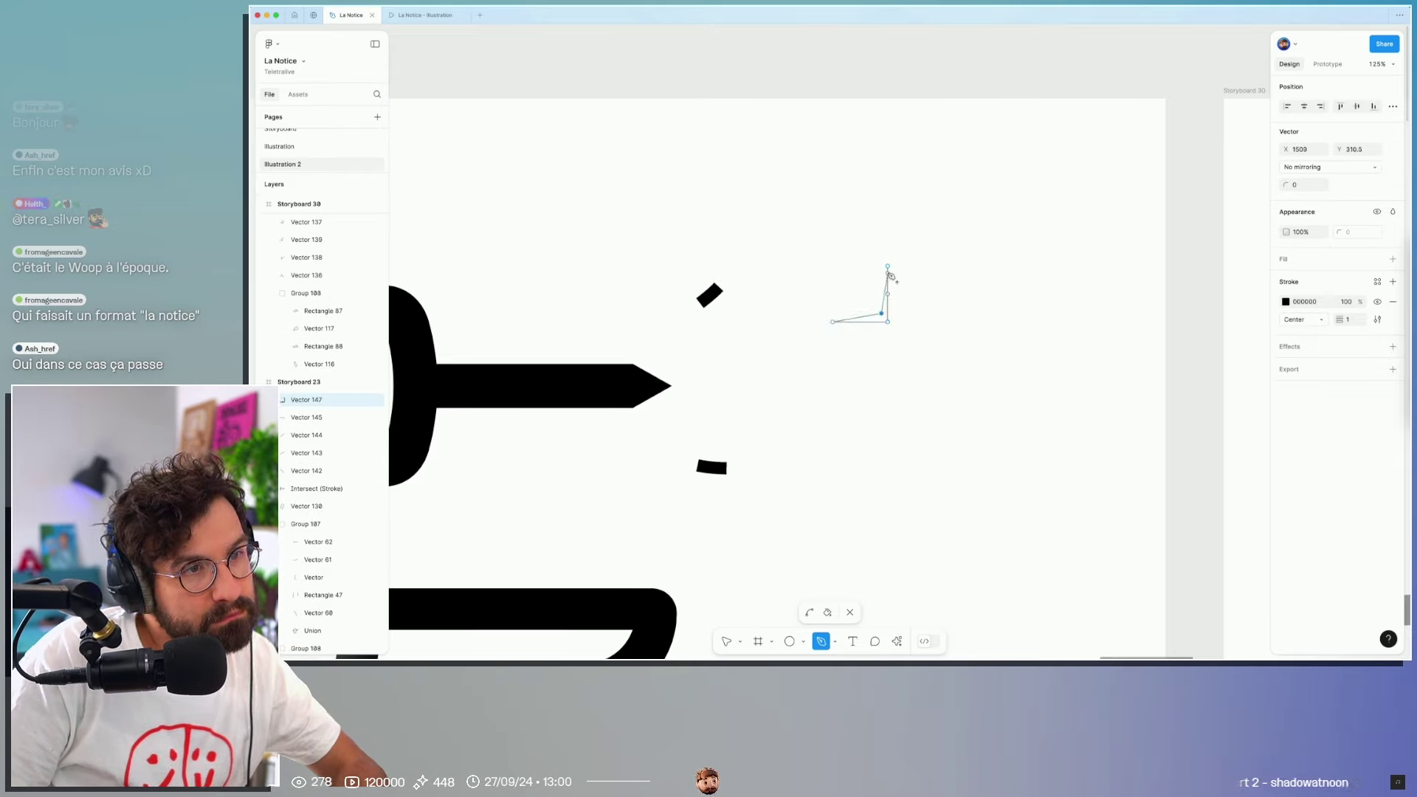
Step: Adjust Vector 147's inner corner point so the path forms a thin pointed sliver
scroll(879, 238, up, 5)
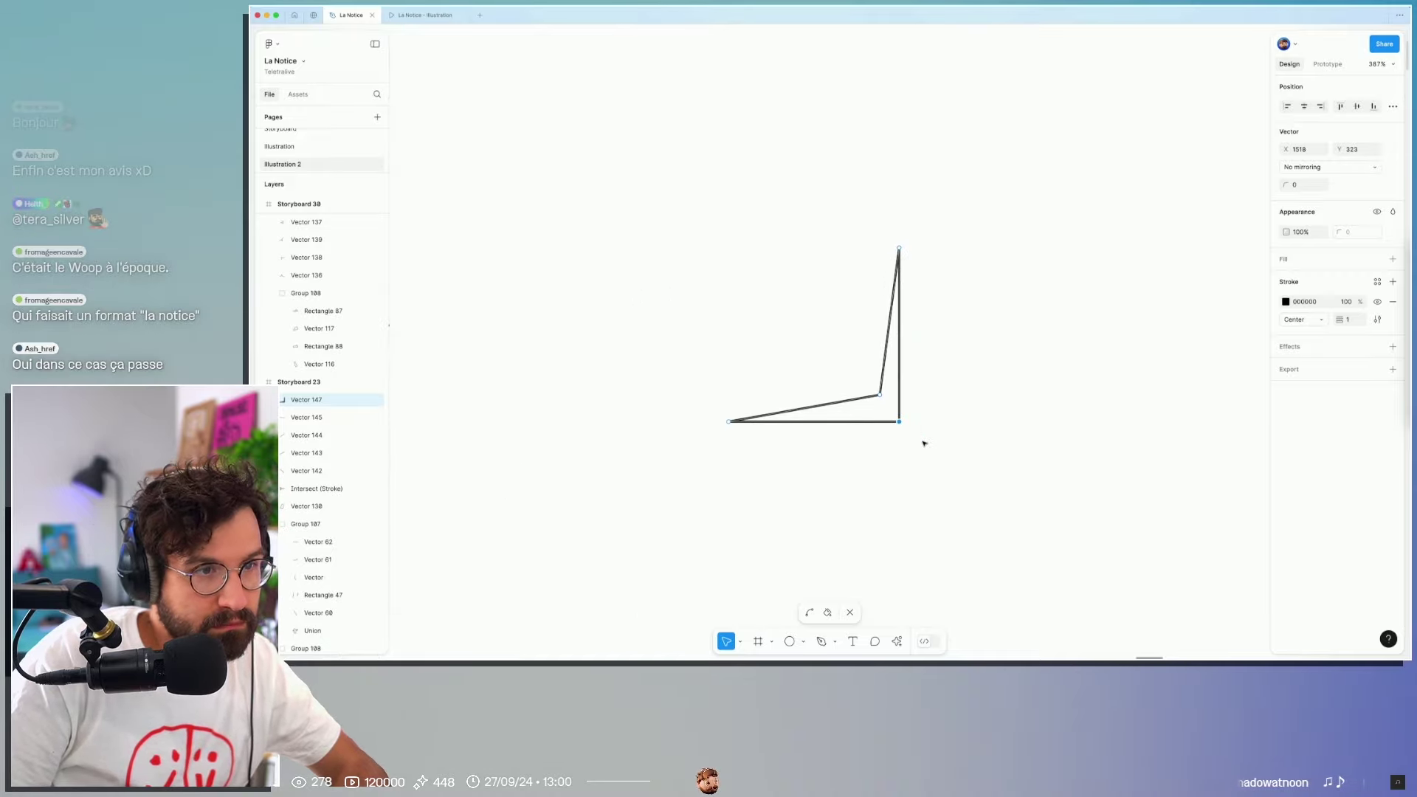
key(Escape)
key(Return)
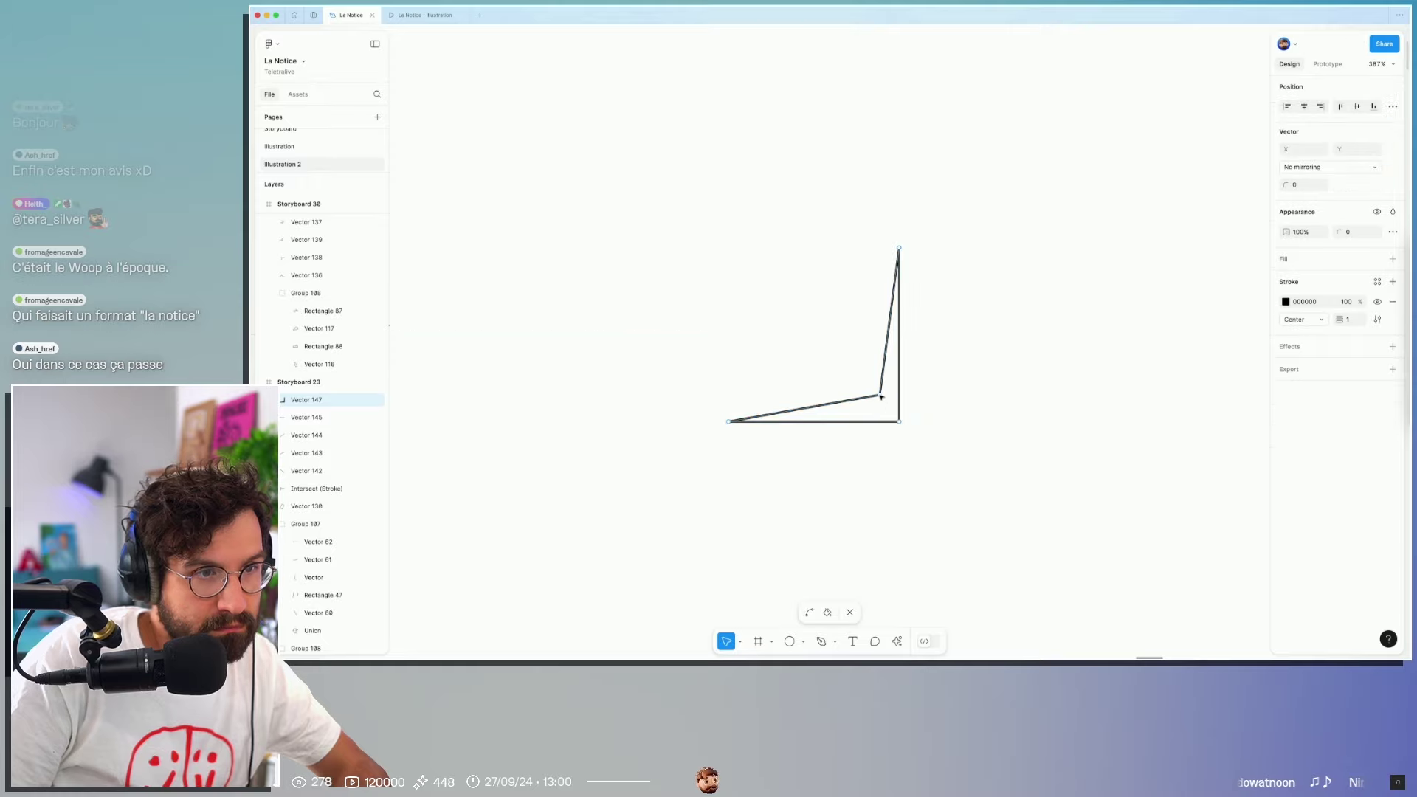
drag(880, 408, 908, 432)
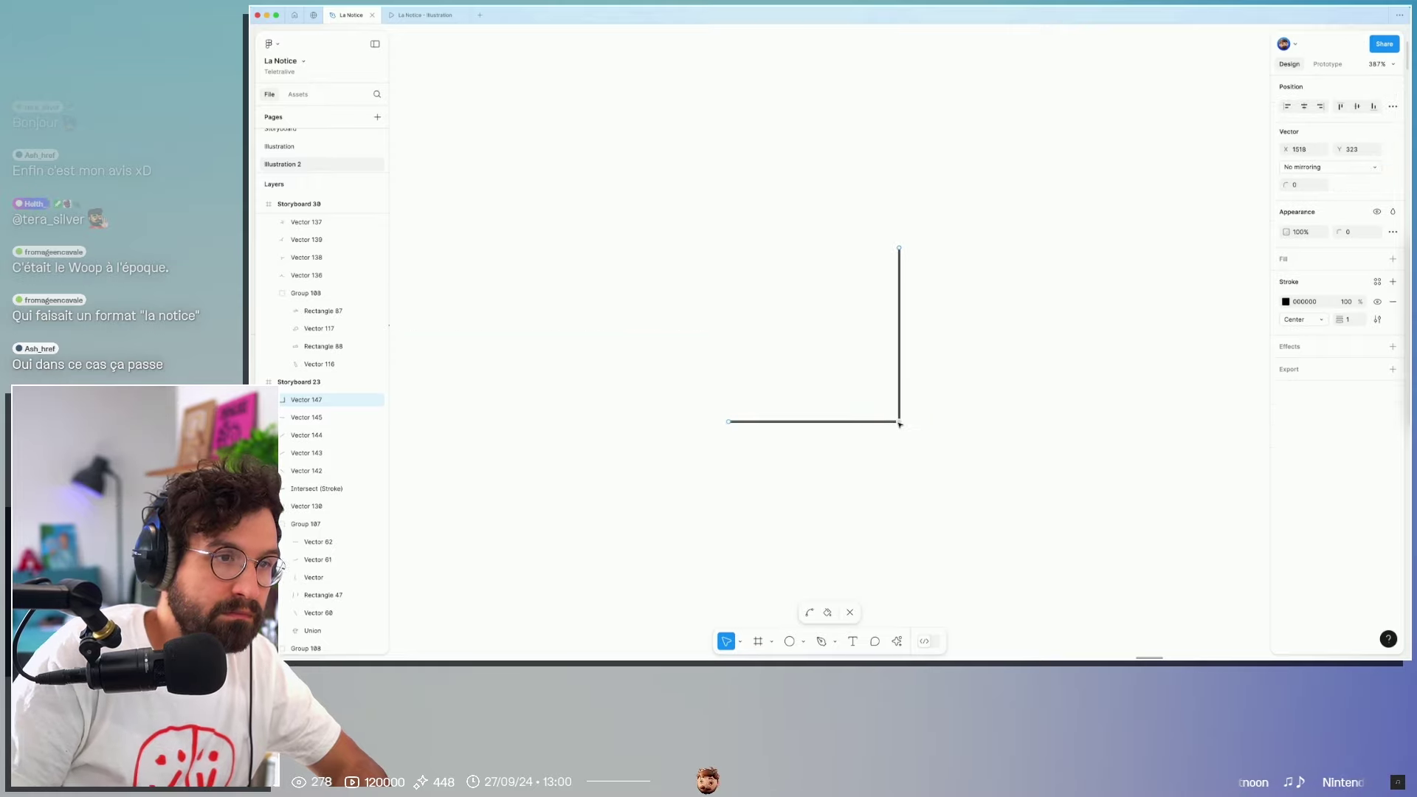
key(ctrl+z)
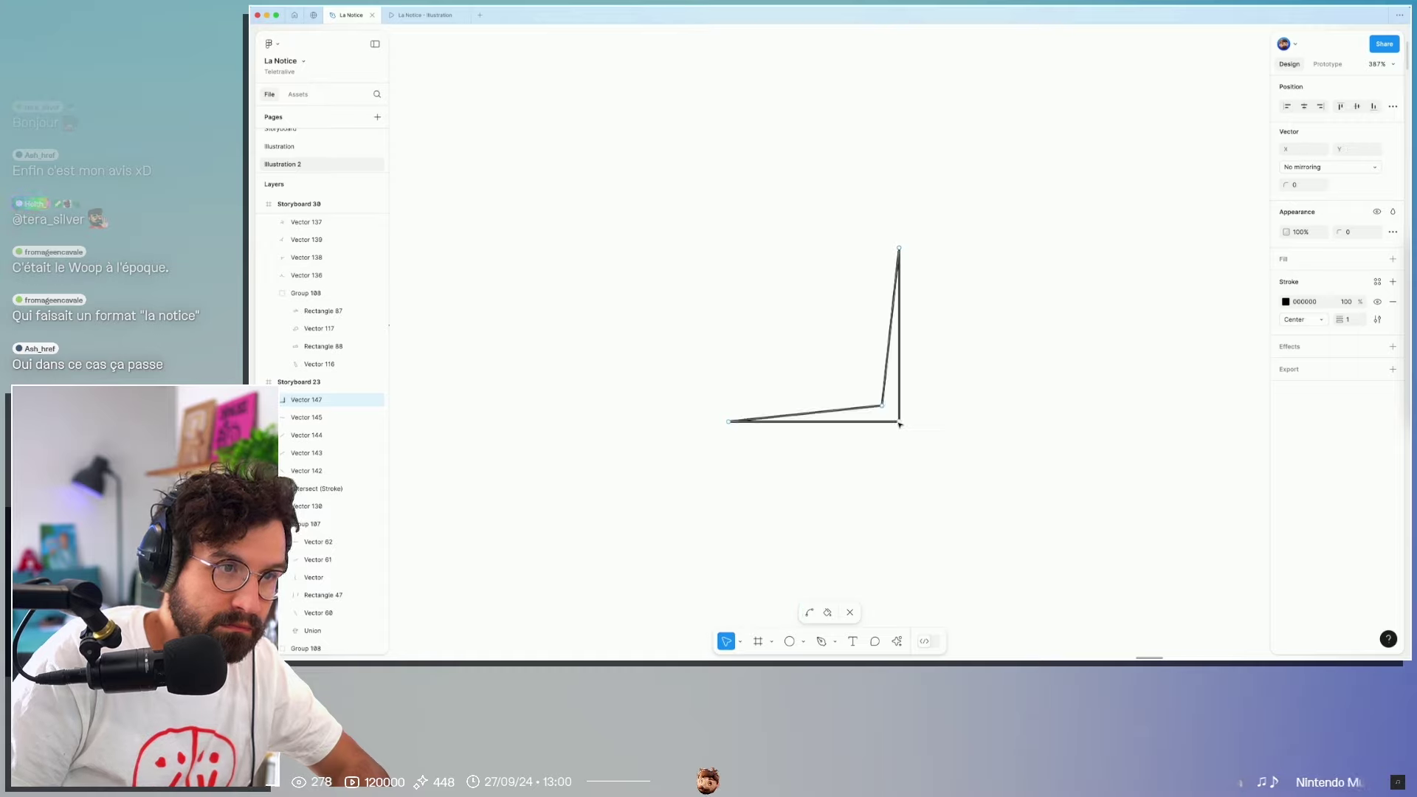
drag(882, 406, 898, 405)
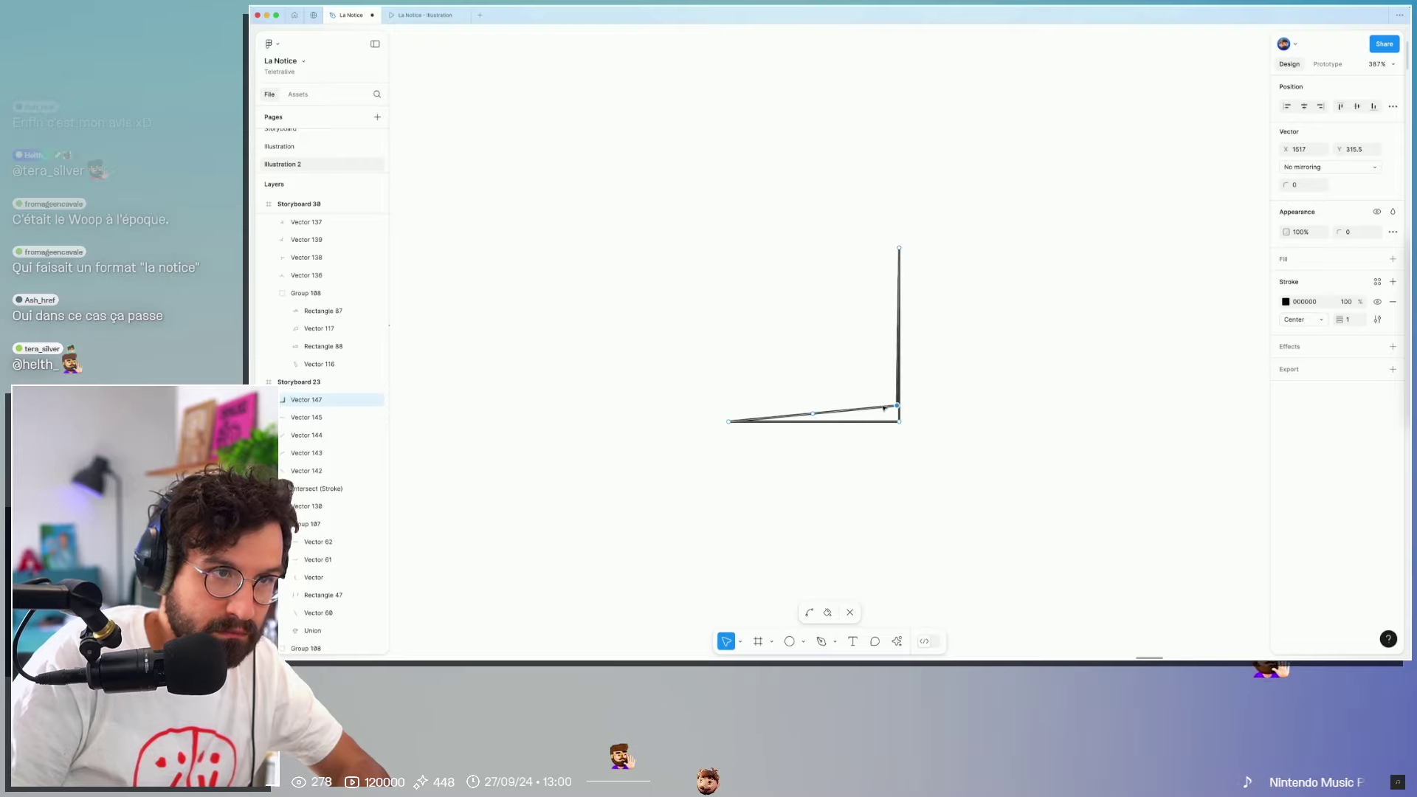
key(Left)
key(Down)
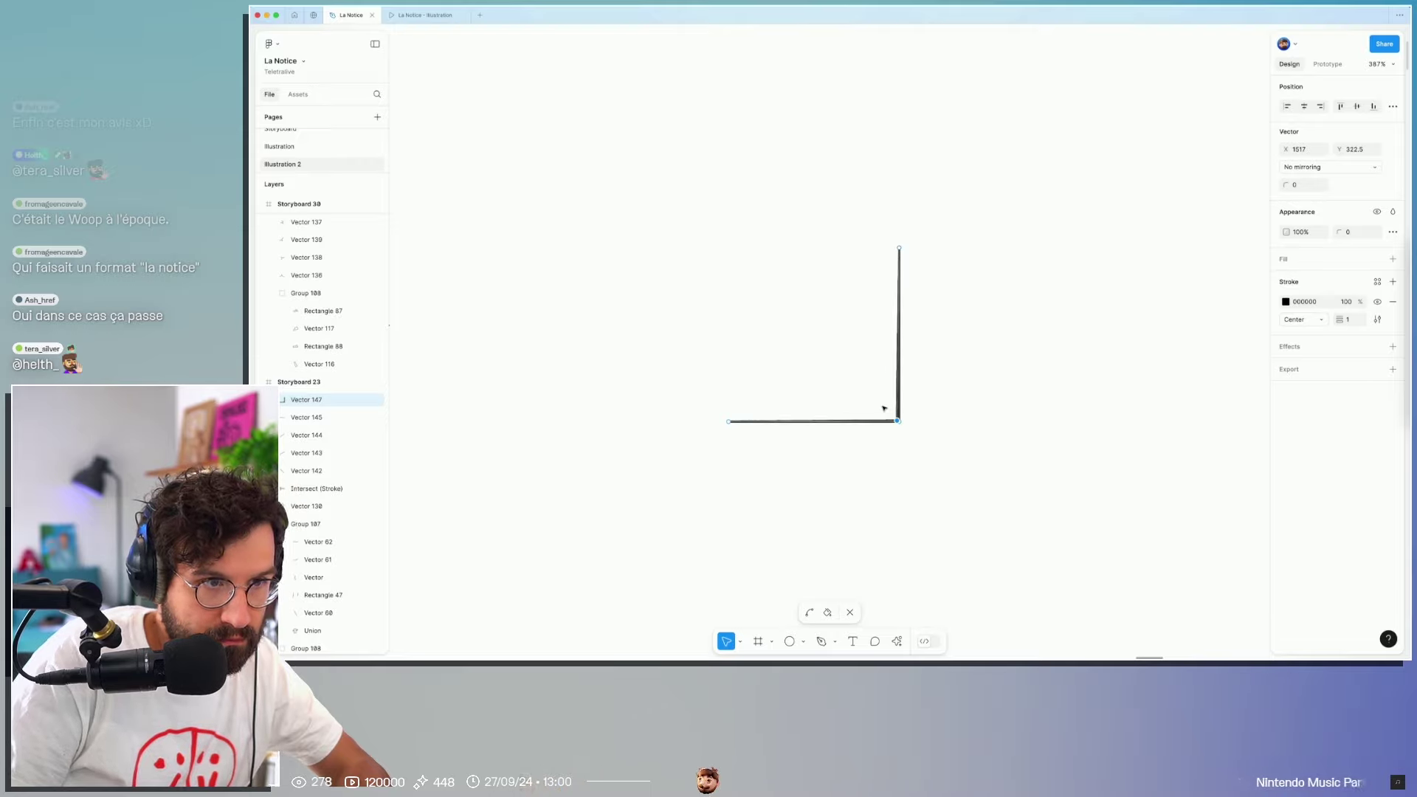
Step: Replace the sliver's black stroke with a D9D9D9 grey fill
key(Escape)
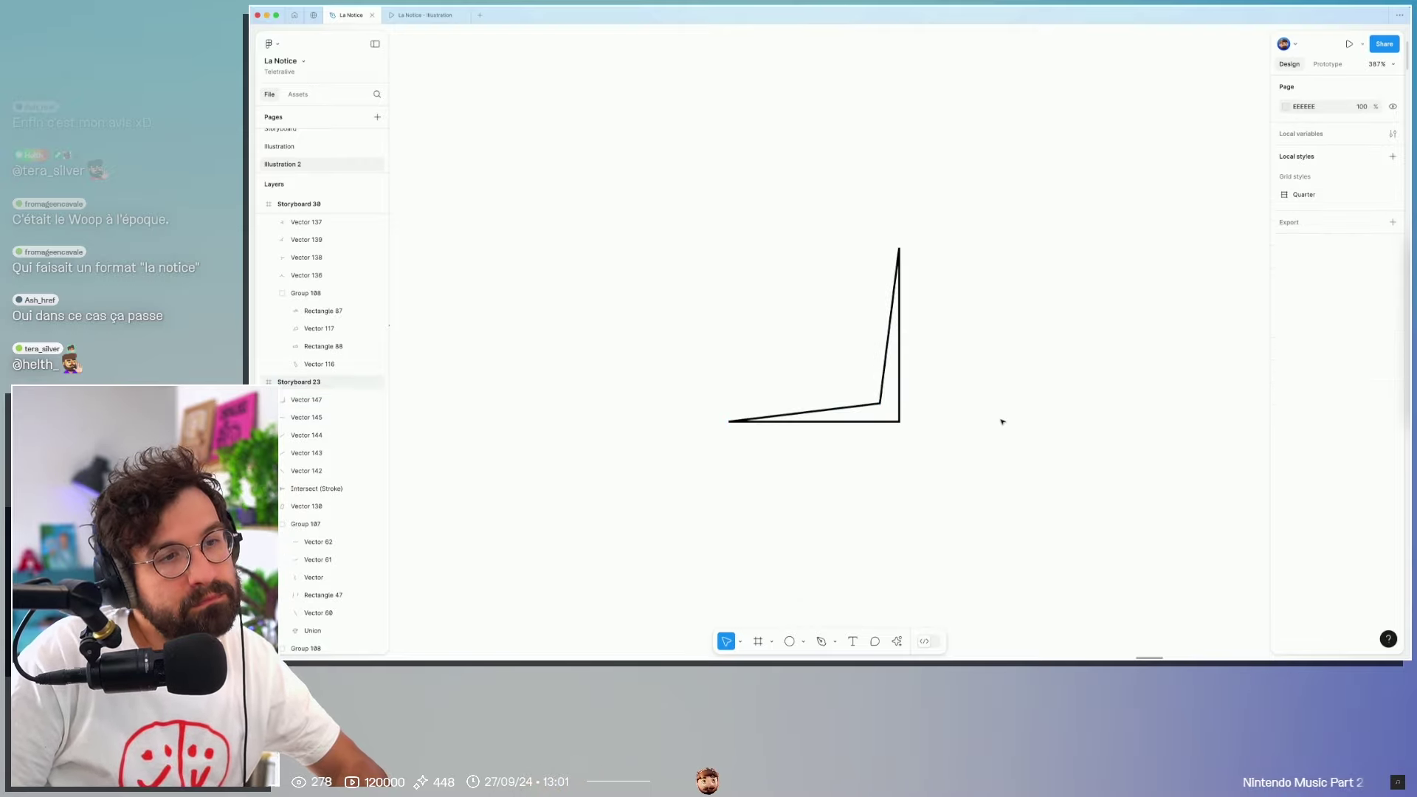
click(1394, 369)
click(1392, 326)
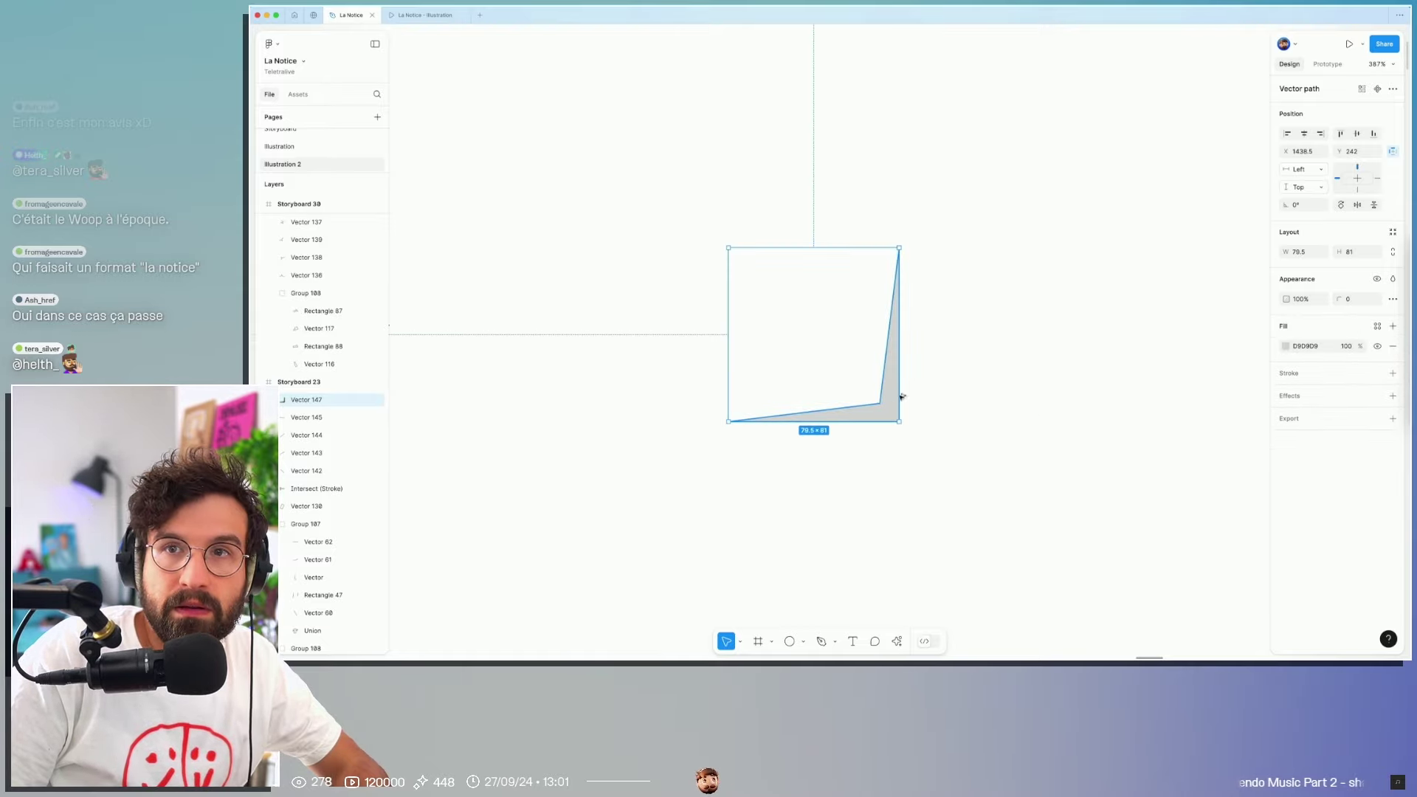
Step: Mirror copies of the spike horizontally and vertically, then union the four pieces into a star
drag(892, 397, 1016, 393)
key(shift+h)
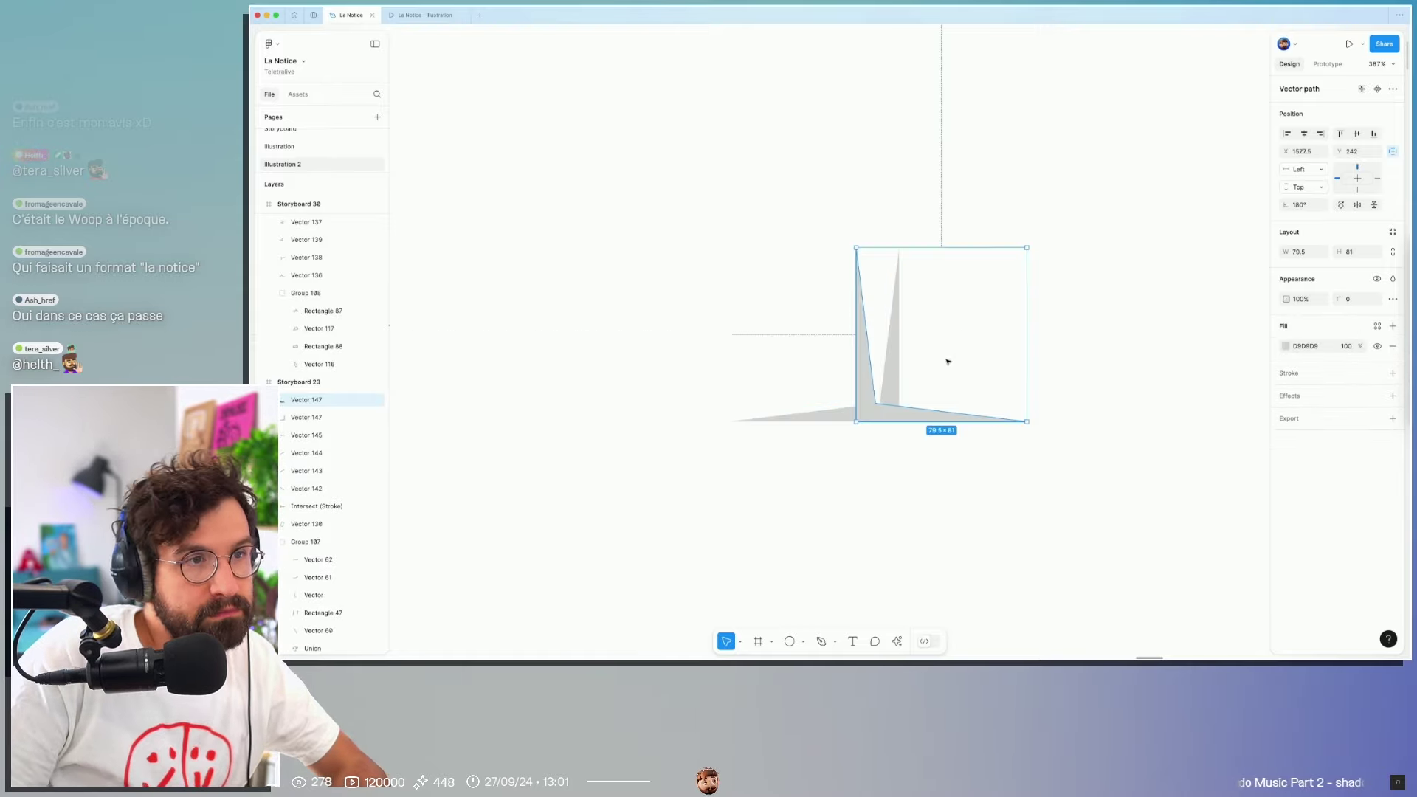
drag(862, 347, 915, 346)
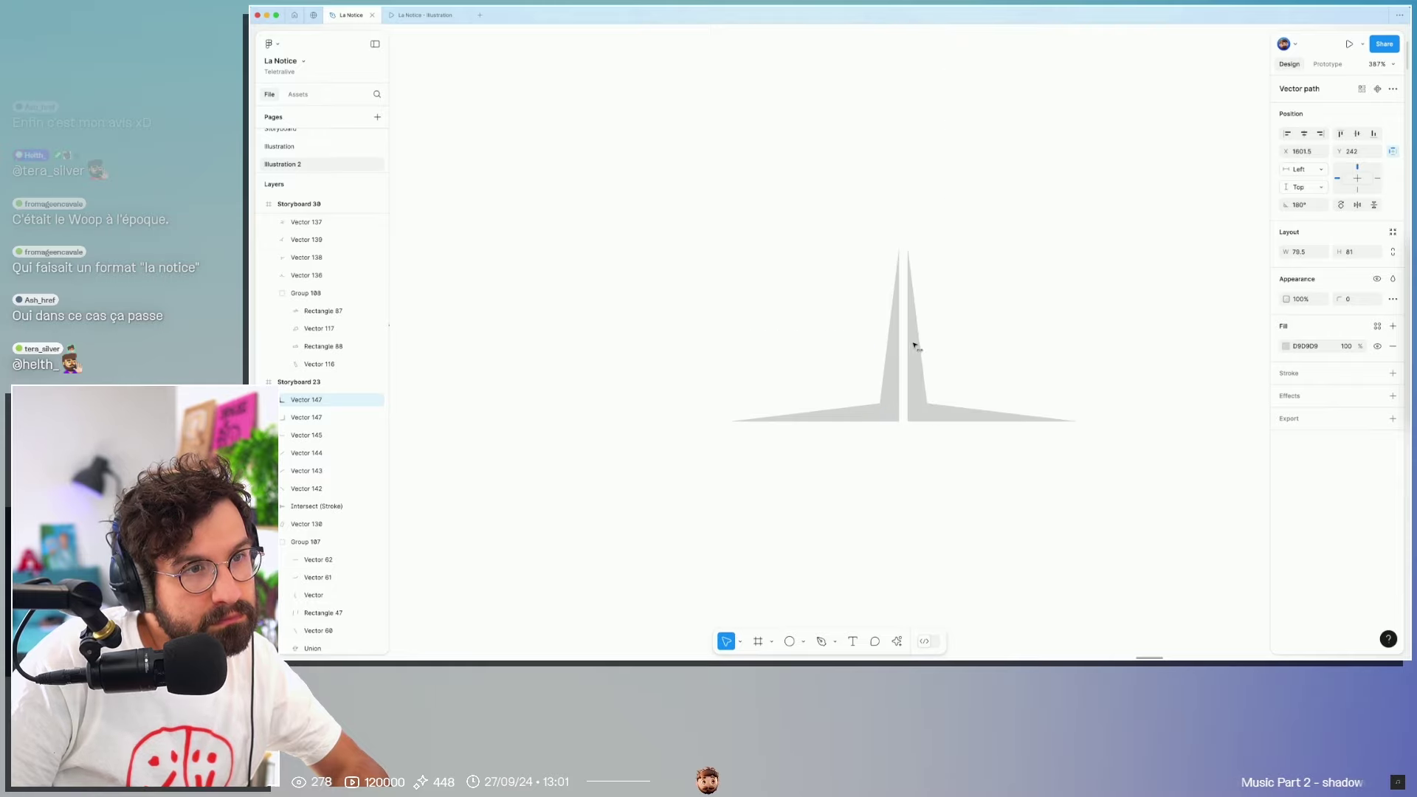
drag(816, 301, 984, 471)
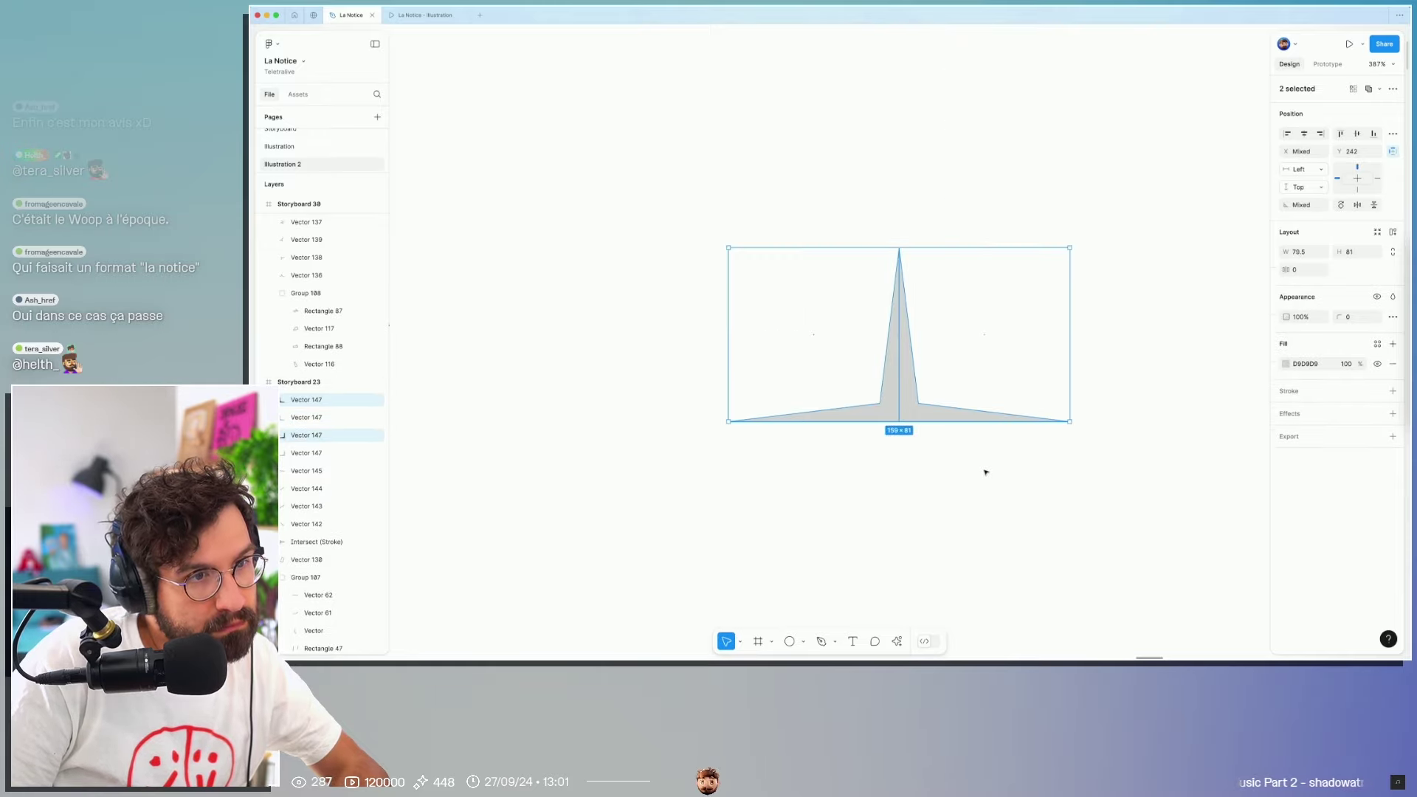
key(shift+v)
drag(908, 286, 915, 460)
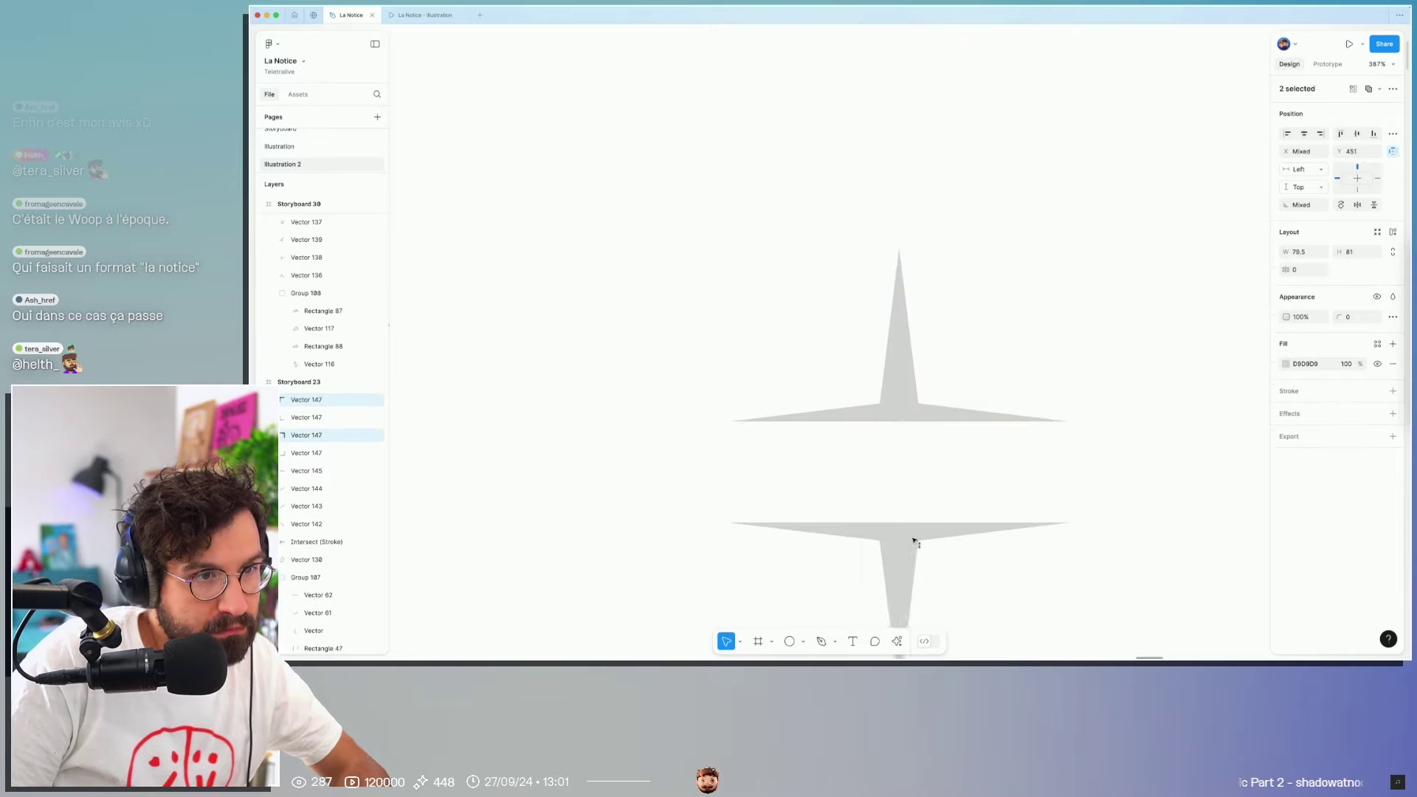
click(1035, 552)
drag(1035, 553, 851, 363)
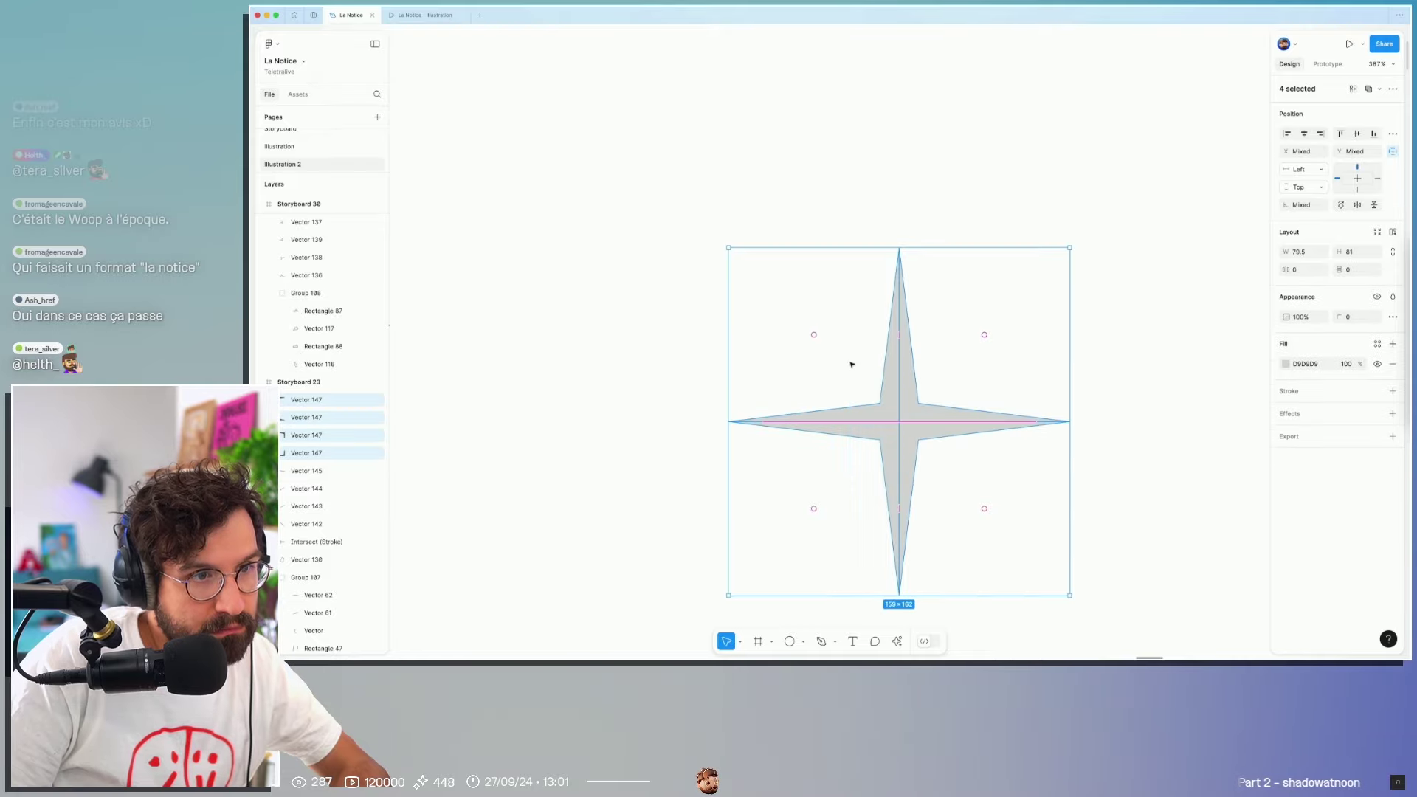
click(1366, 90)
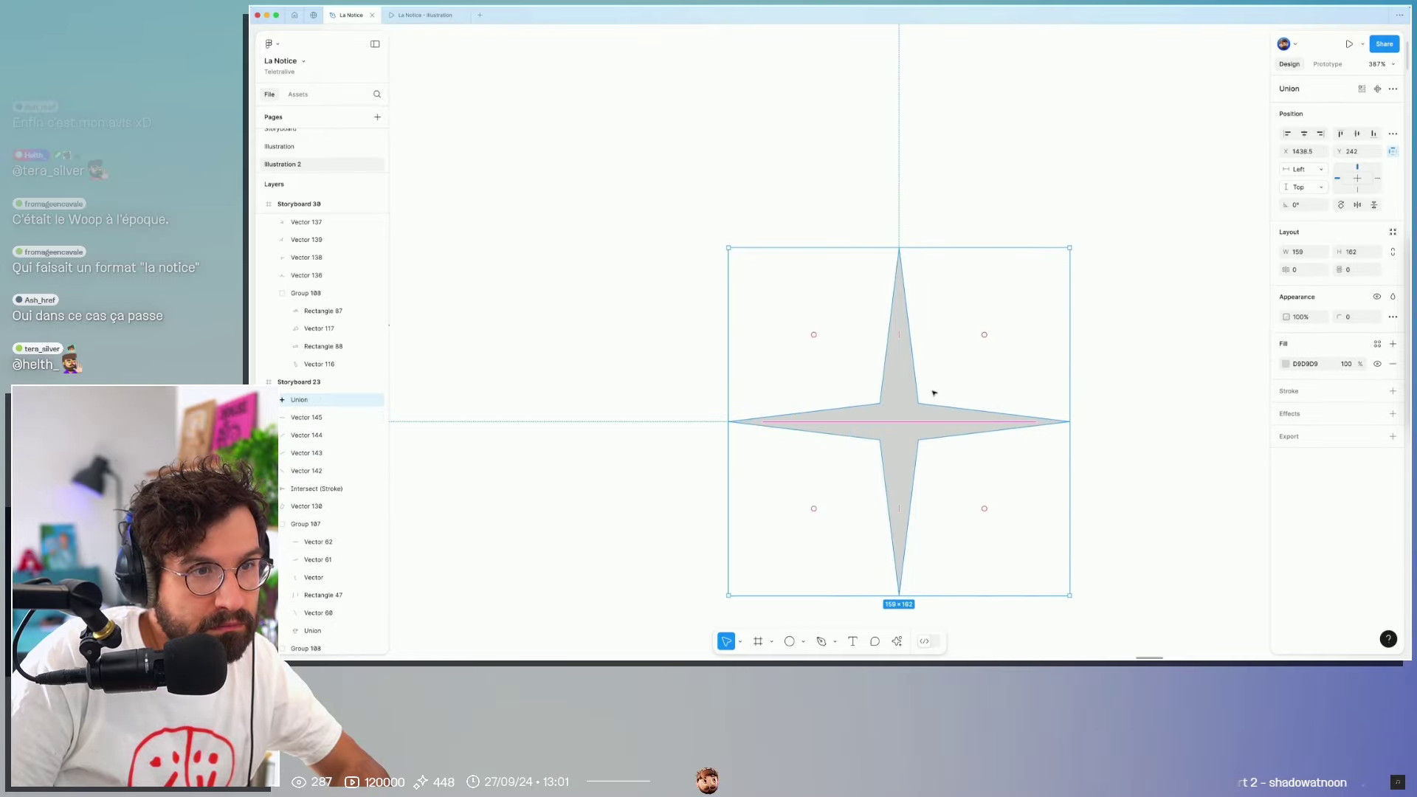
Step: Move the star above the nail head and place a small dash at its left side
scroll(963, 390, down, 5)
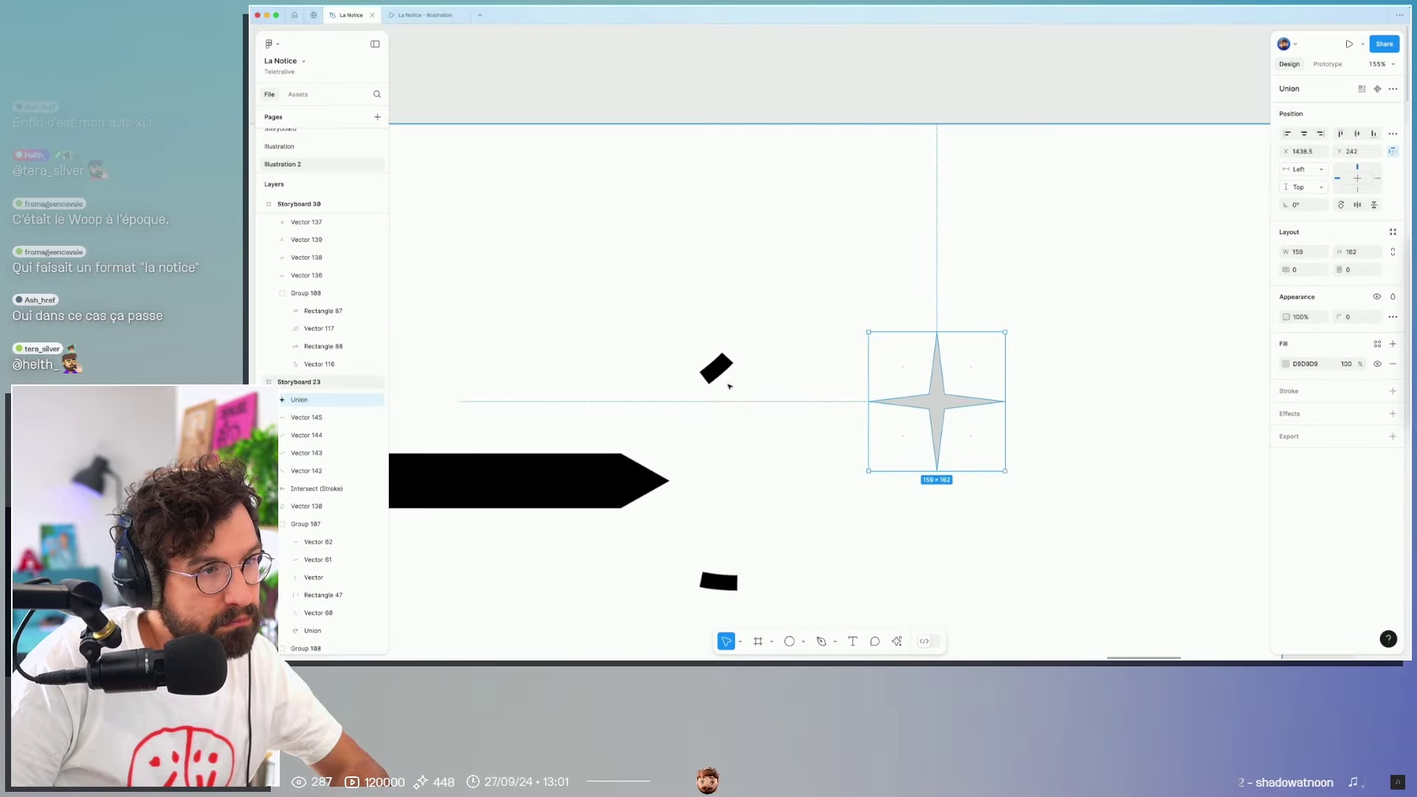
click(717, 367)
click(967, 404)
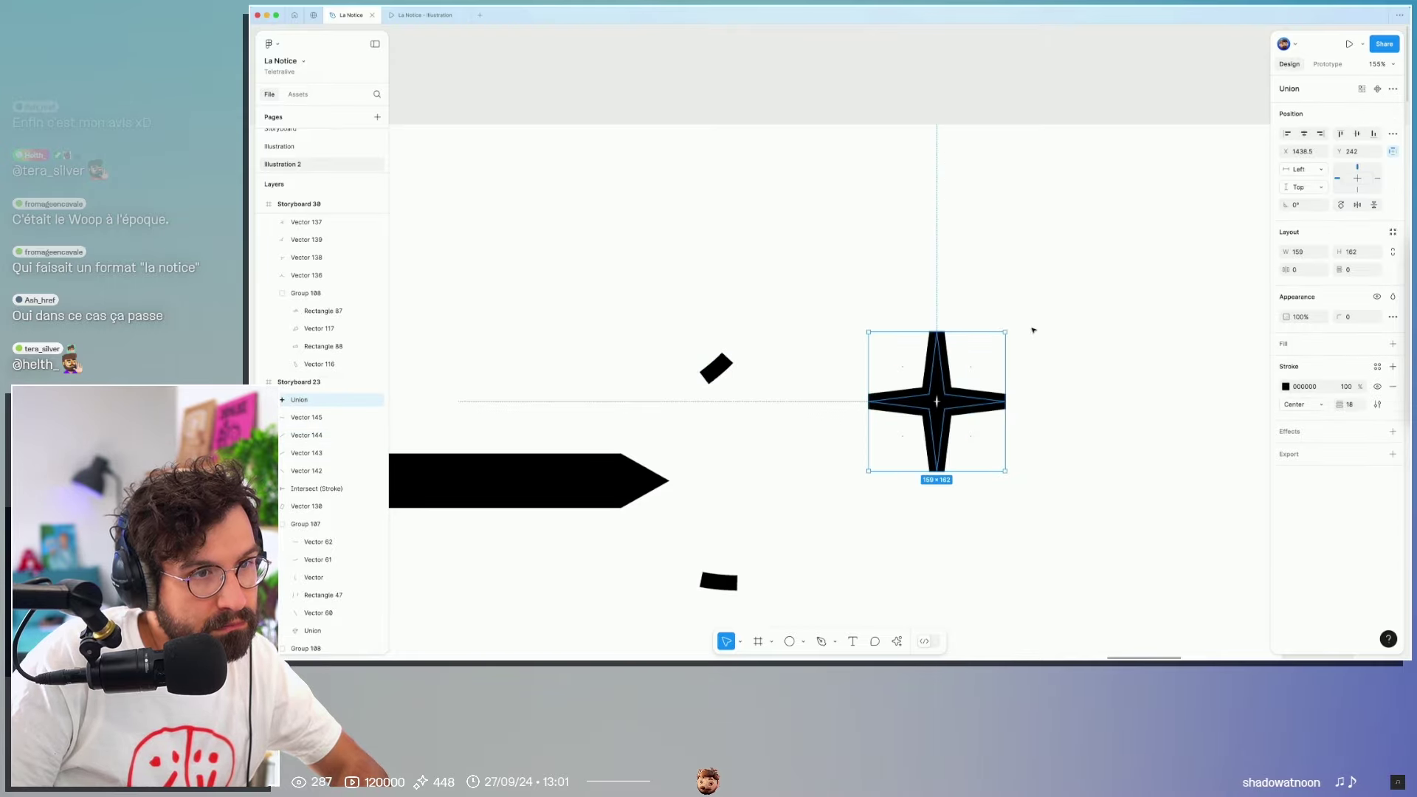
scroll(1029, 336, down, 3)
scroll(996, 361, down, 2)
mouse_move(991, 363)
mouse_down()
mouse_move(706, 353)
mouse_move(720, 338)
mouse_up()
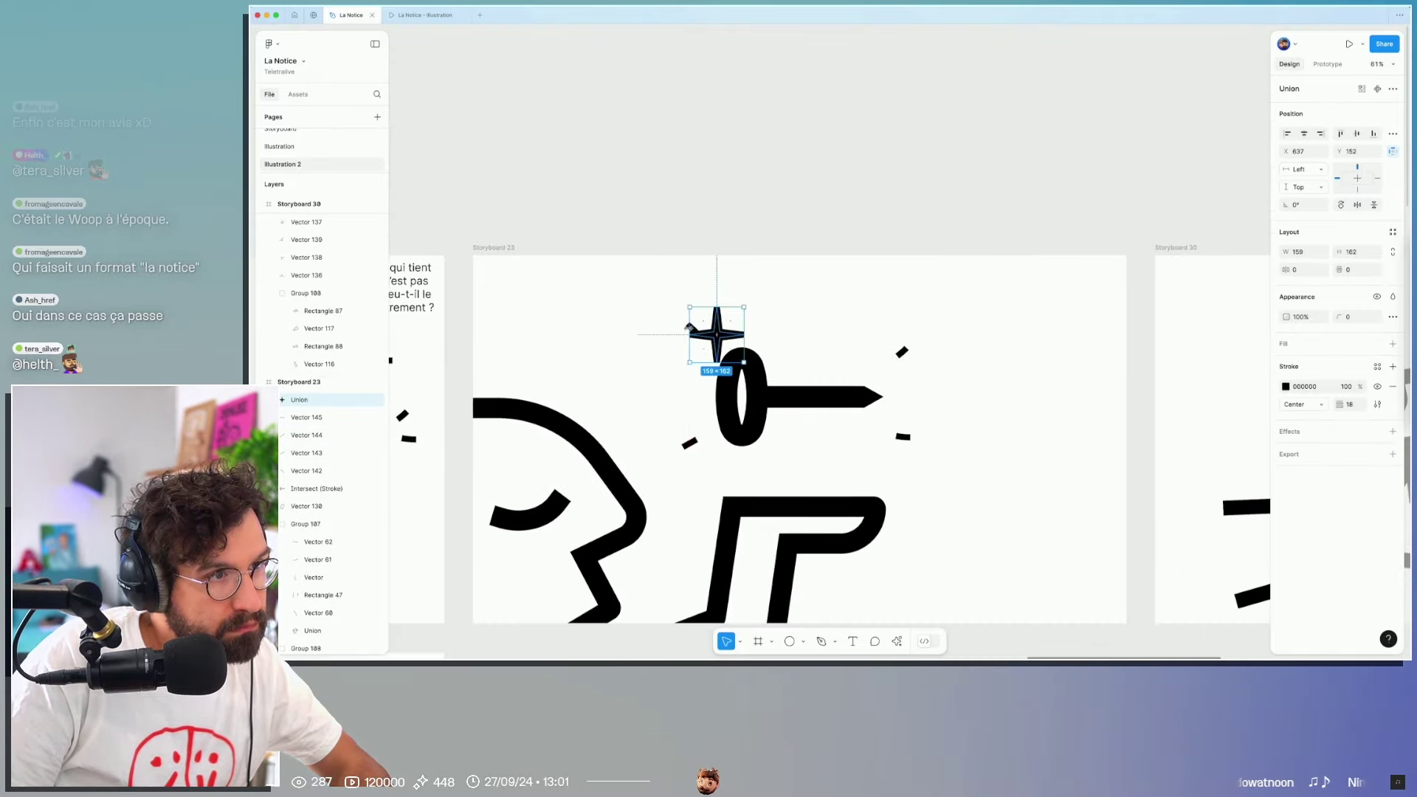
drag(688, 443, 692, 327)
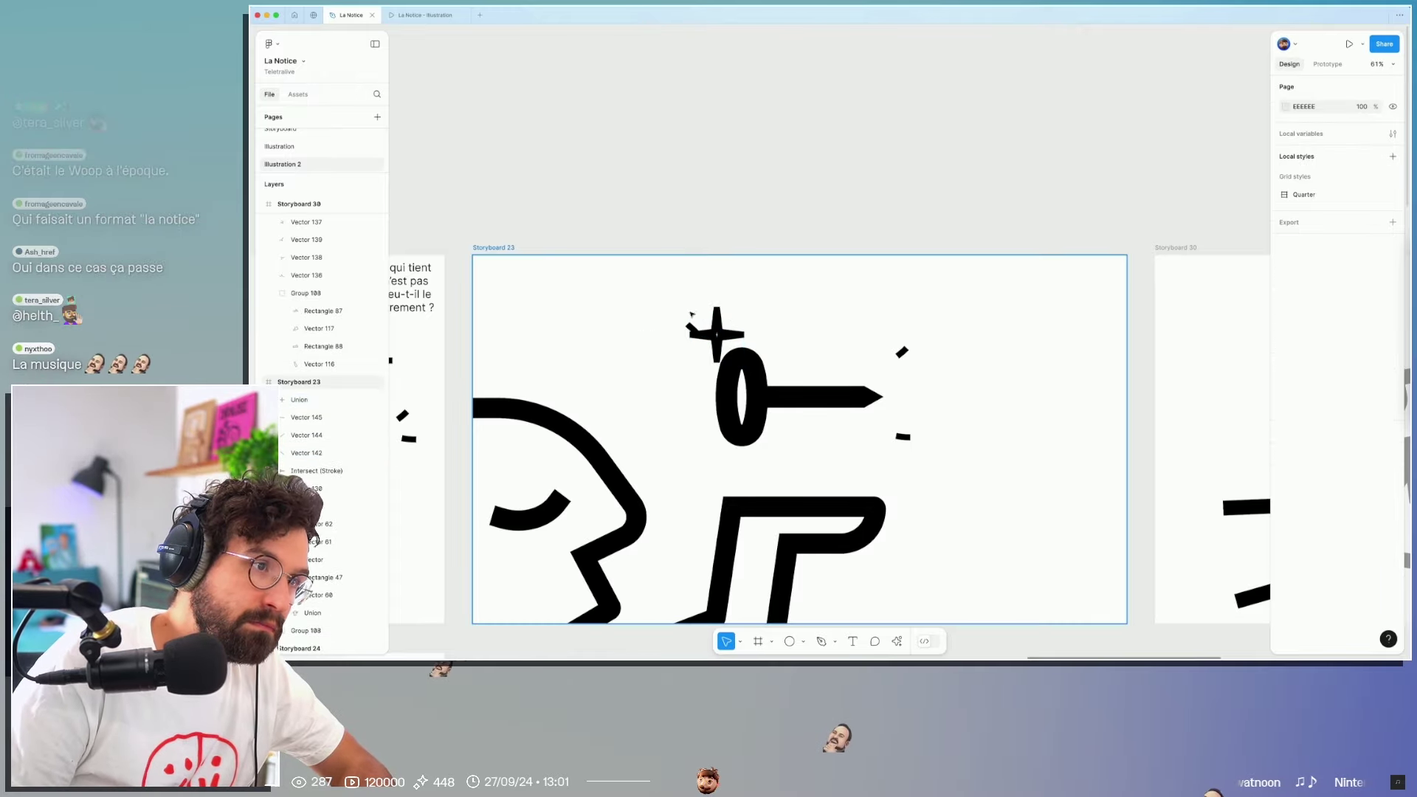
Step: Cut the two dashes right of the nail and reposition the sparkle star beside the nail
drag(885, 327, 936, 450)
key(ctrl+x)
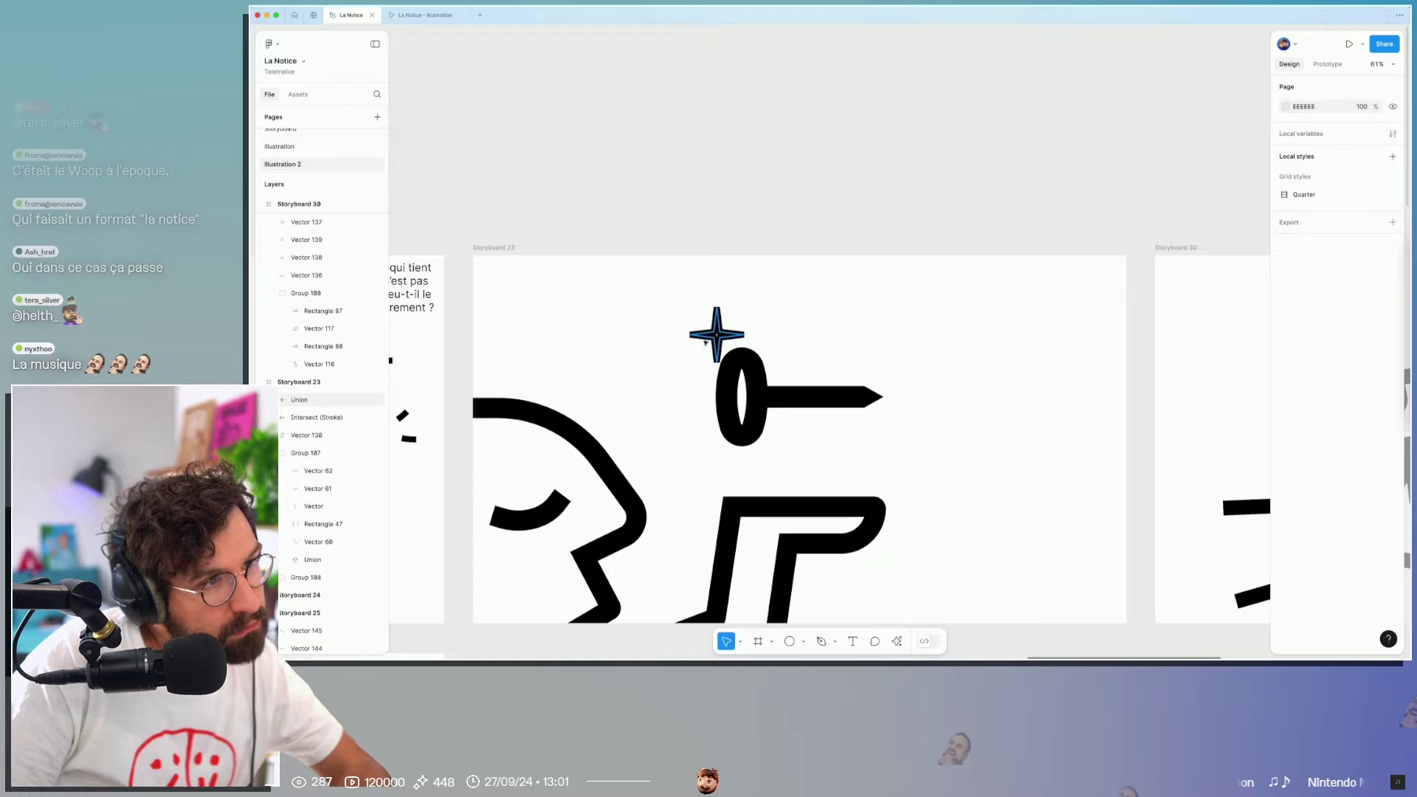
mouse_move(715, 334)
mouse_down()
mouse_move(789, 347)
mouse_move(771, 329)
mouse_up()
key(Escape)
scroll(923, 319, down, 5)
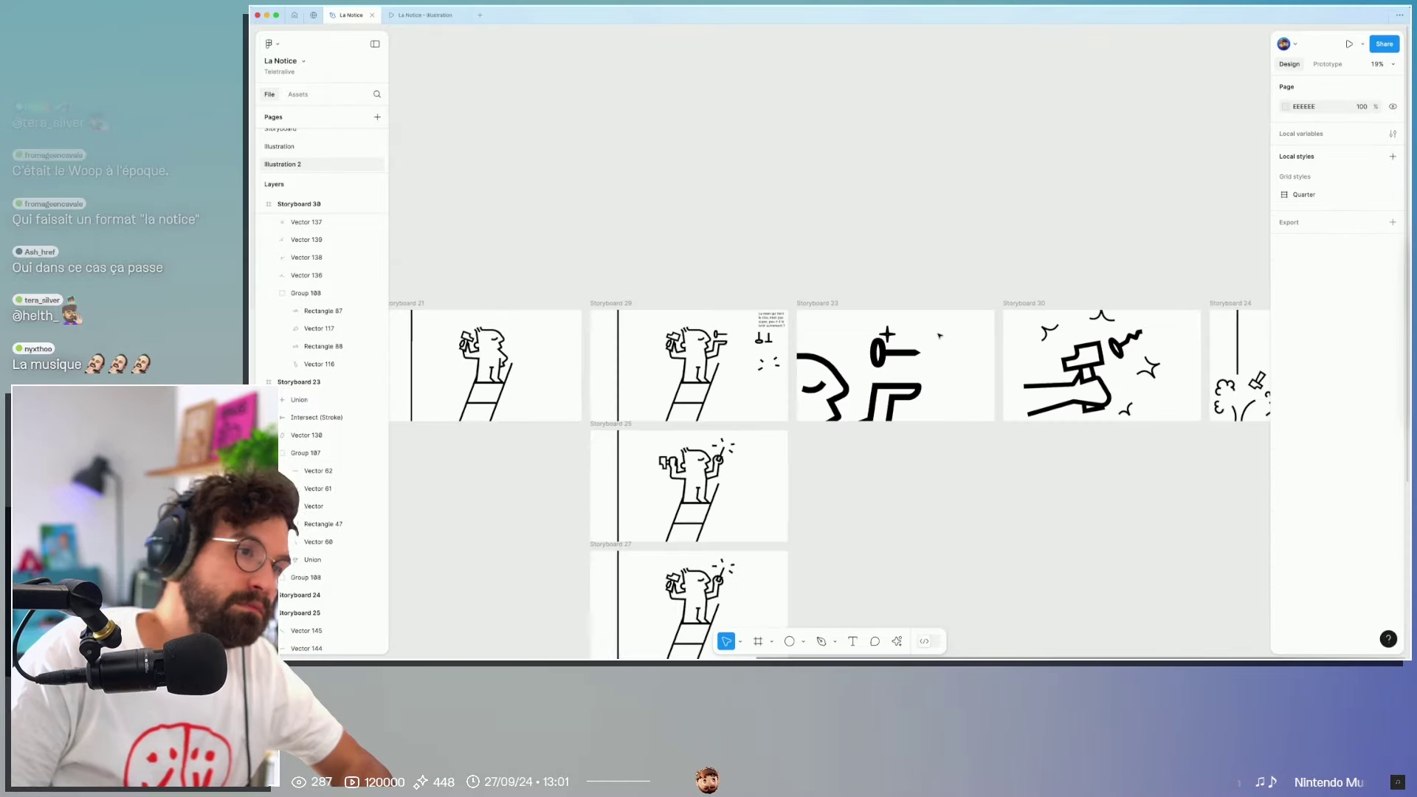
scroll(939, 336, up, 5)
drag(851, 333, 986, 360)
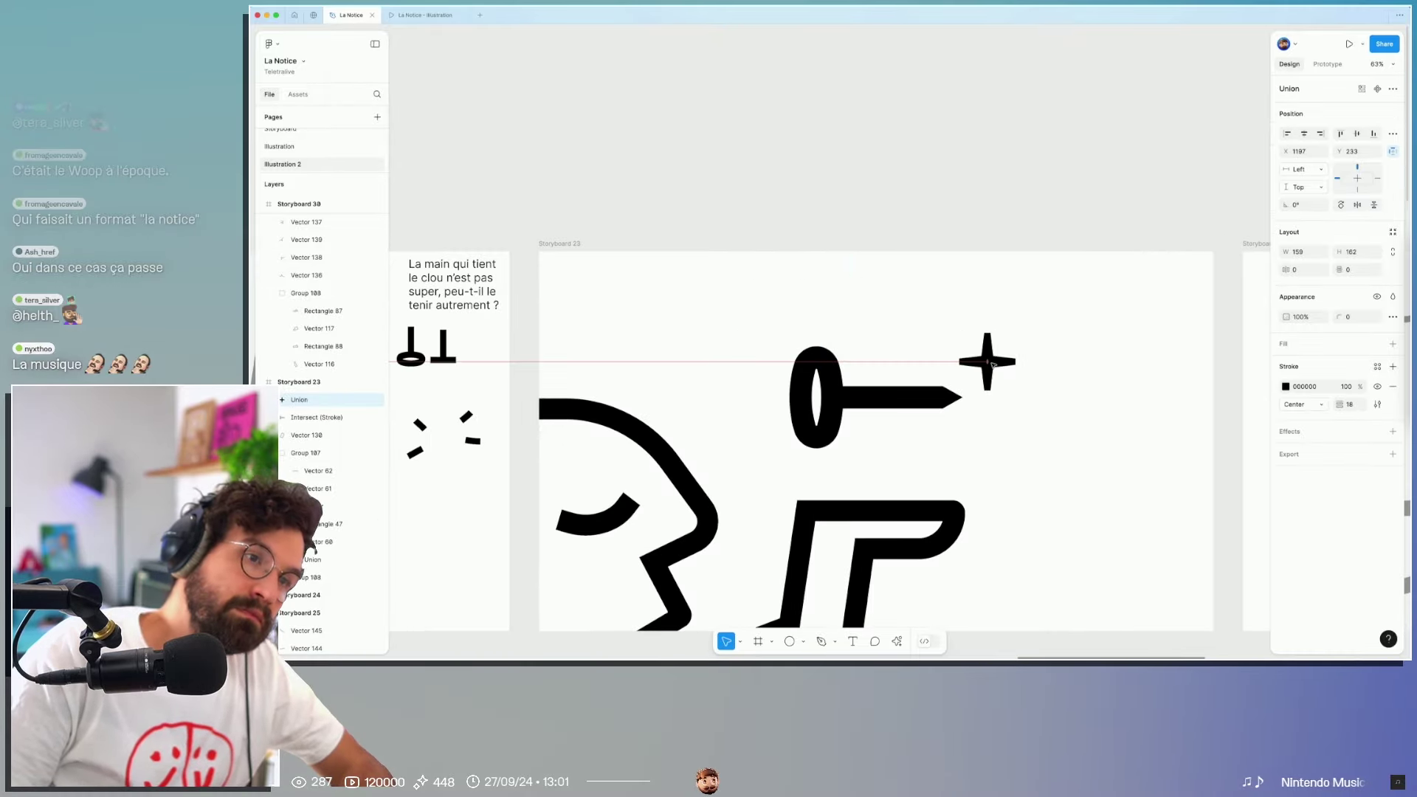
Step: Set the character's head and leg group (Group 107) to 50% opacity
click(885, 509)
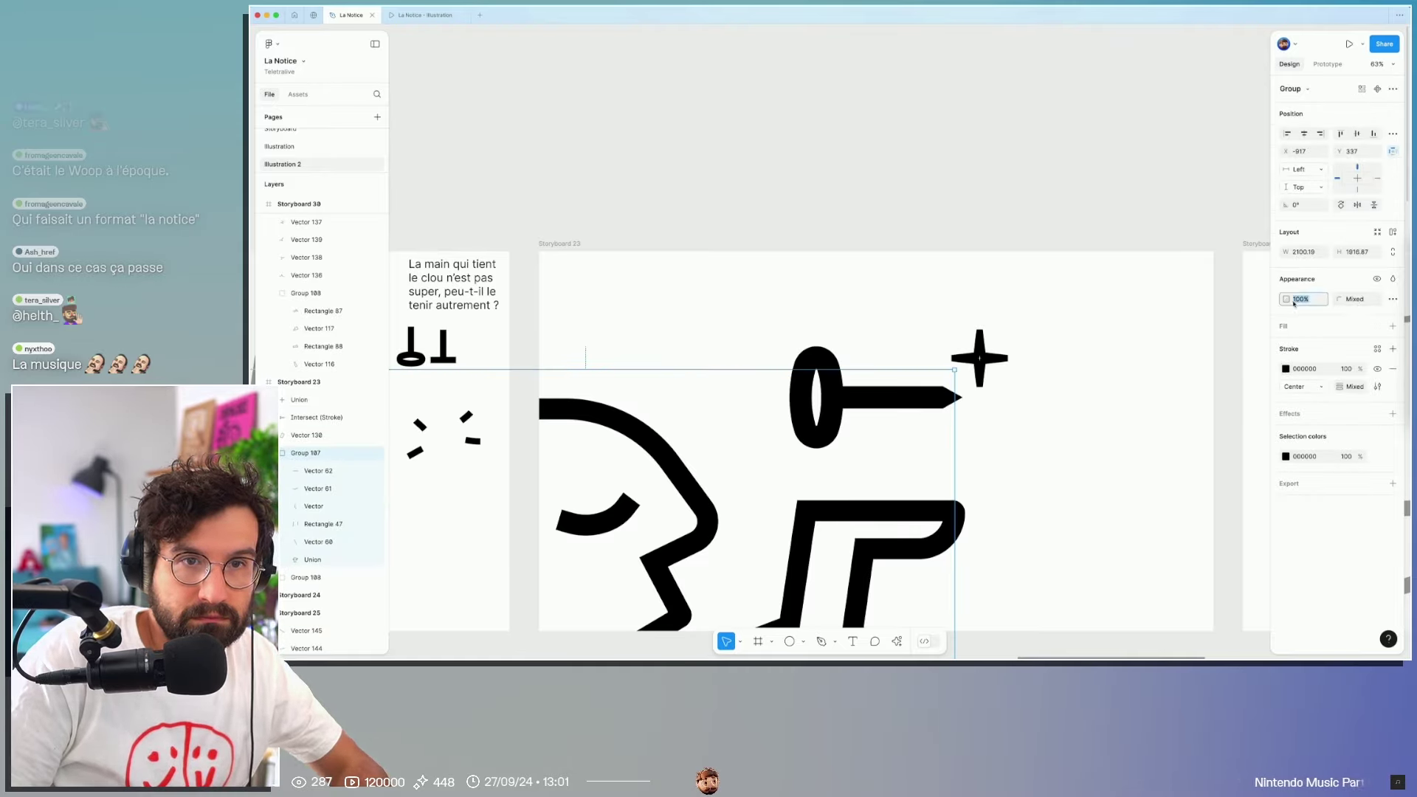
text(50)
key(Return)
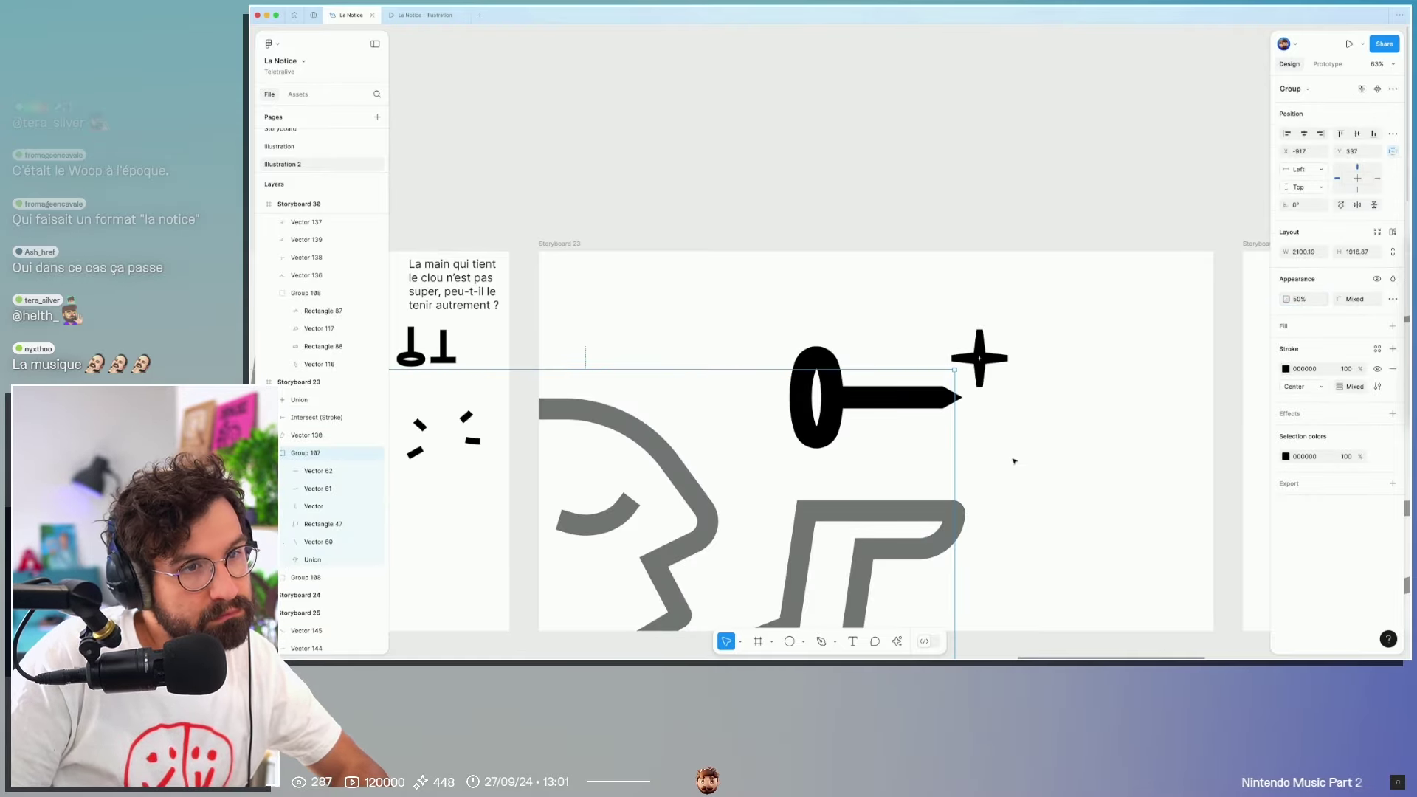
Step: Place the star above the nail head and delete the extra duplicate star
drag(985, 362, 866, 336)
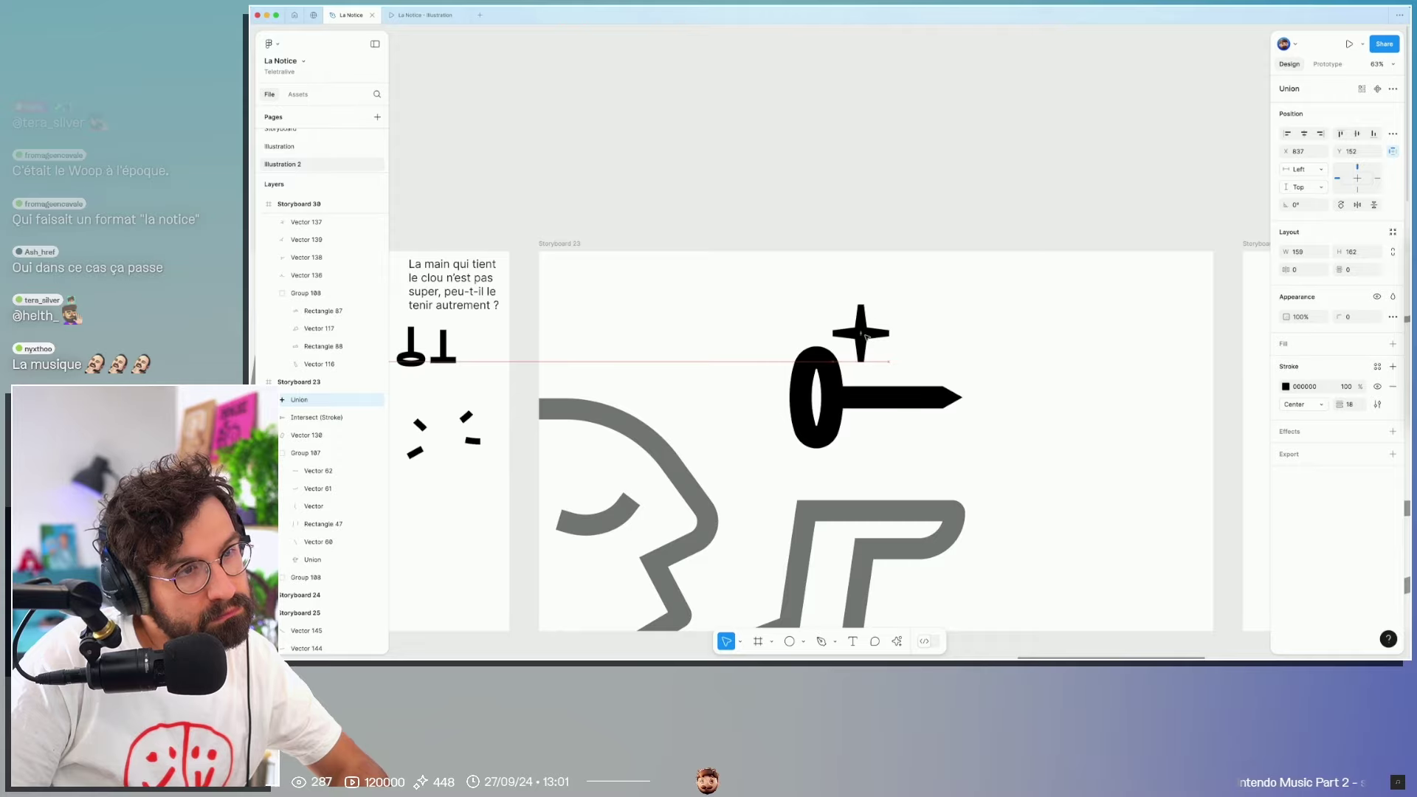
scroll(959, 339, down, 5)
scroll(857, 392, up, 3)
mouse_move(936, 330)
mouse_down()
mouse_move(1014, 347)
mouse_move(878, 405)
mouse_up()
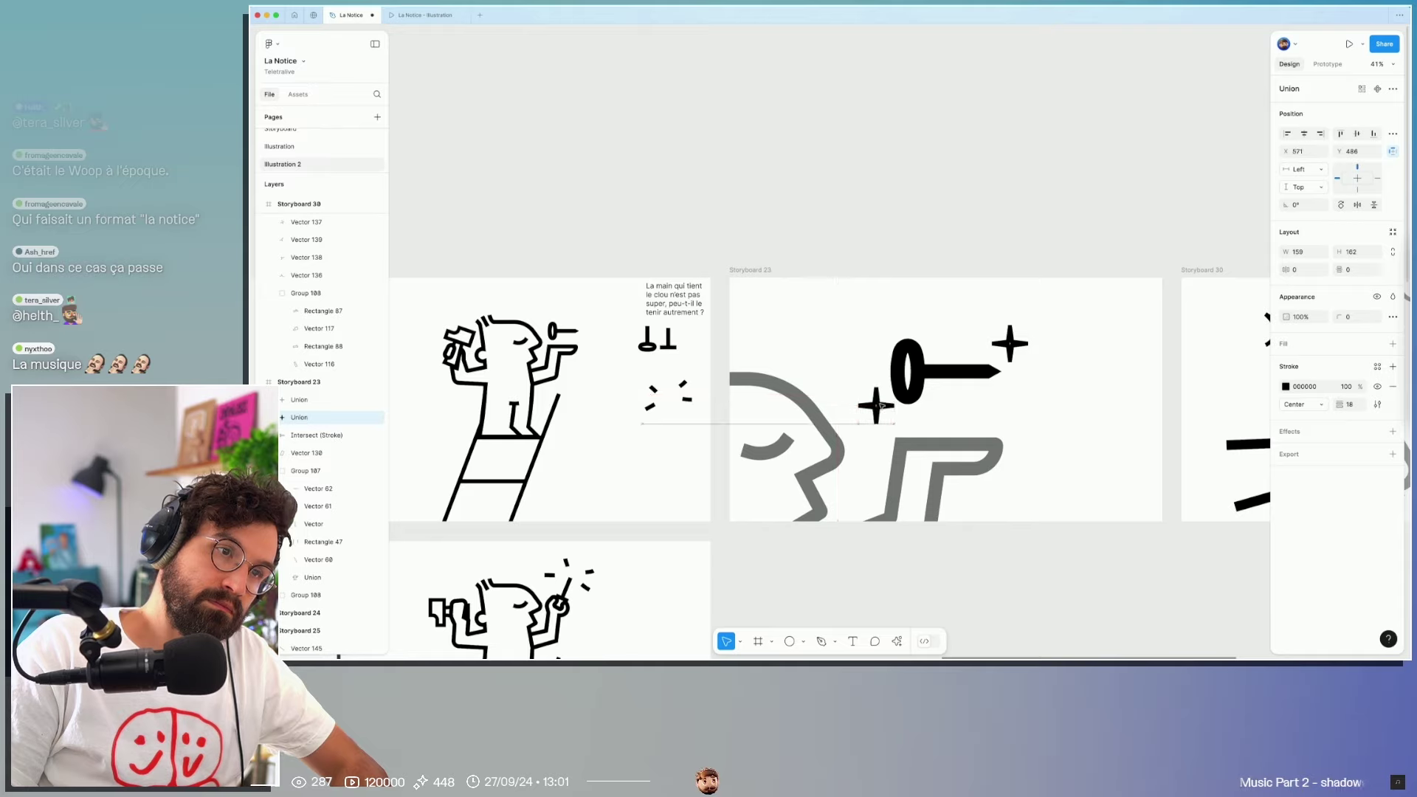
key(ctrl+z)
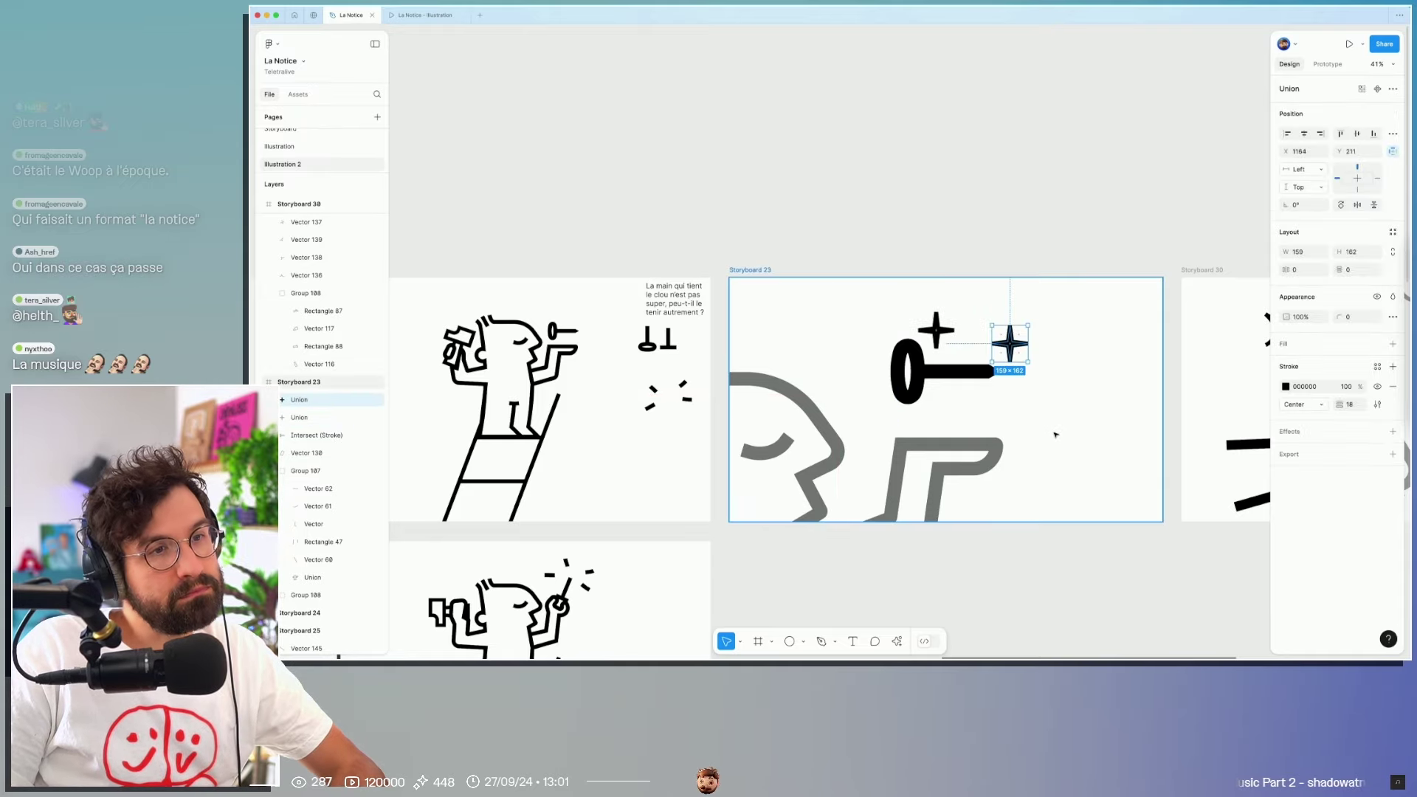
mouse_move(950, 334)
mouse_down()
mouse_move(903, 336)
mouse_move(935, 329)
mouse_up()
click(1003, 271)
click(1064, 318)
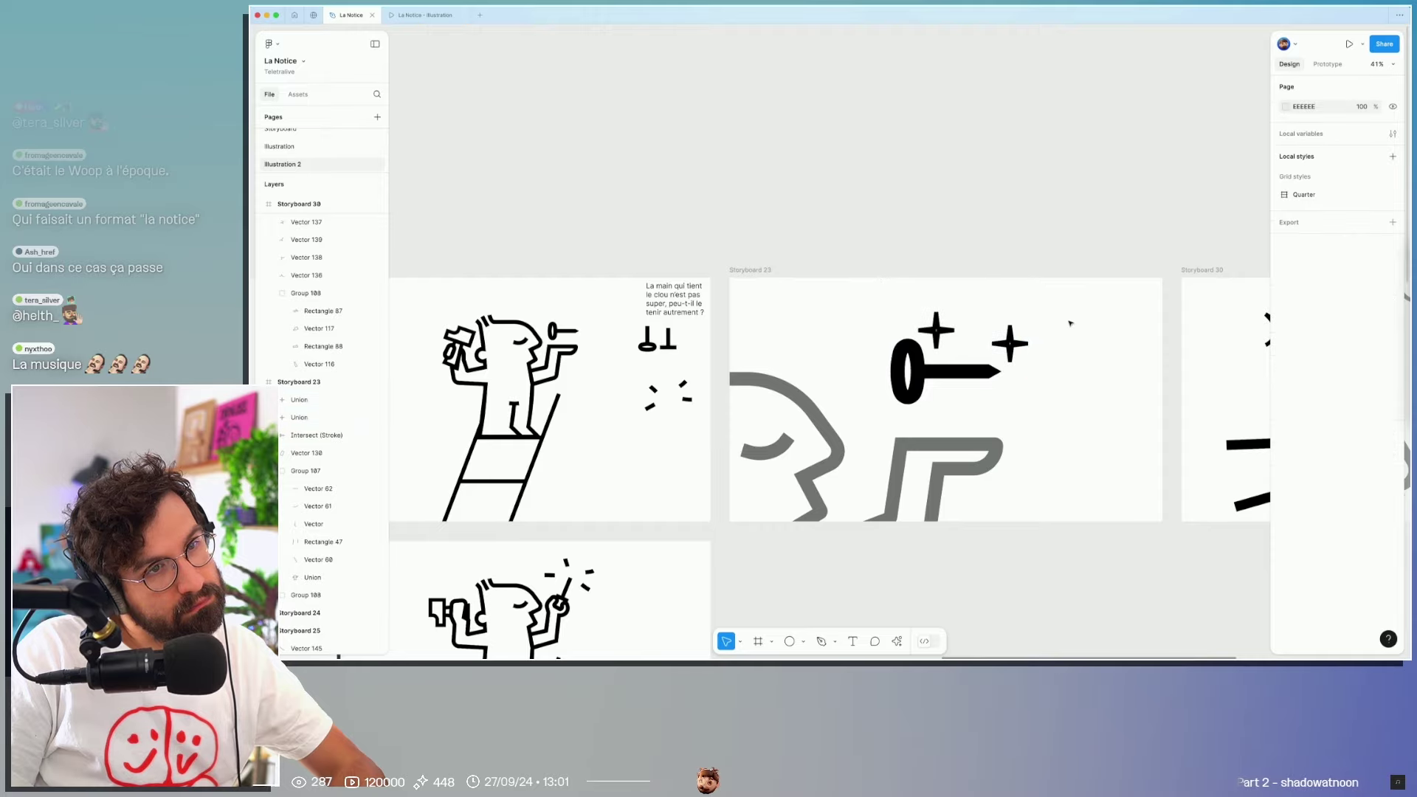
click(1023, 345)
key(Delete)
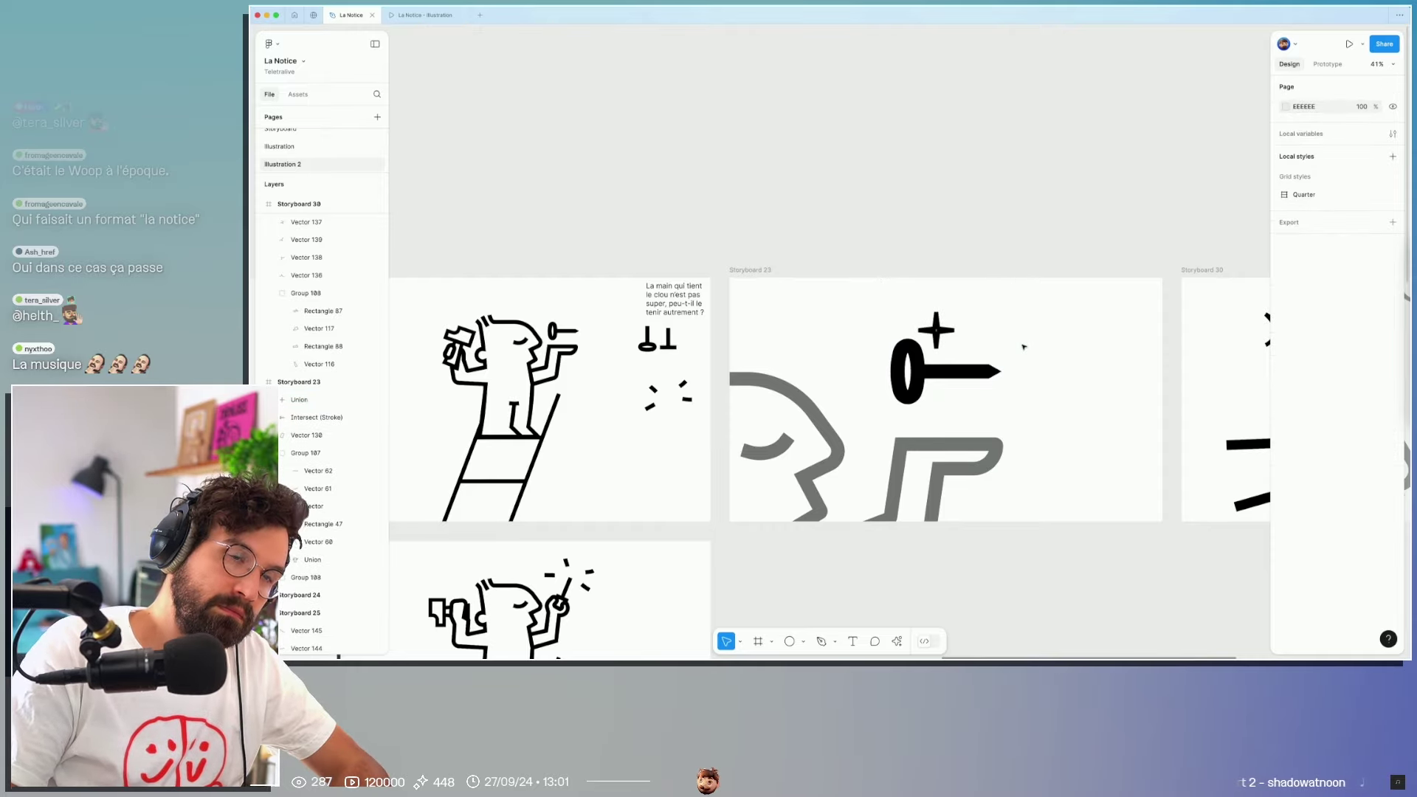
Step: Check the nail, star and character shapes by selecting them, then clear the selection
scroll(1024, 348, down, 5)
scroll(1022, 347, up, 4)
drag(869, 316, 1029, 489)
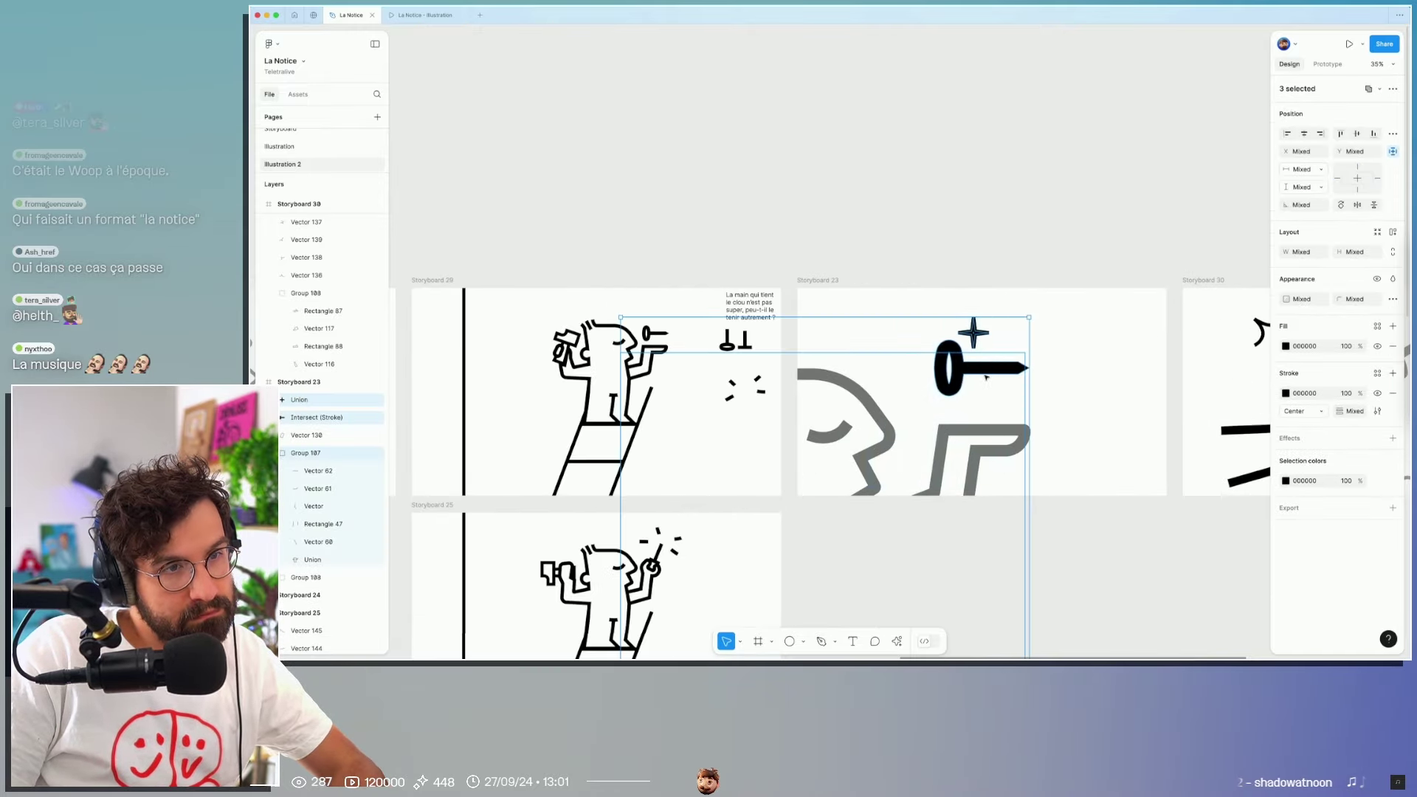
click(989, 402)
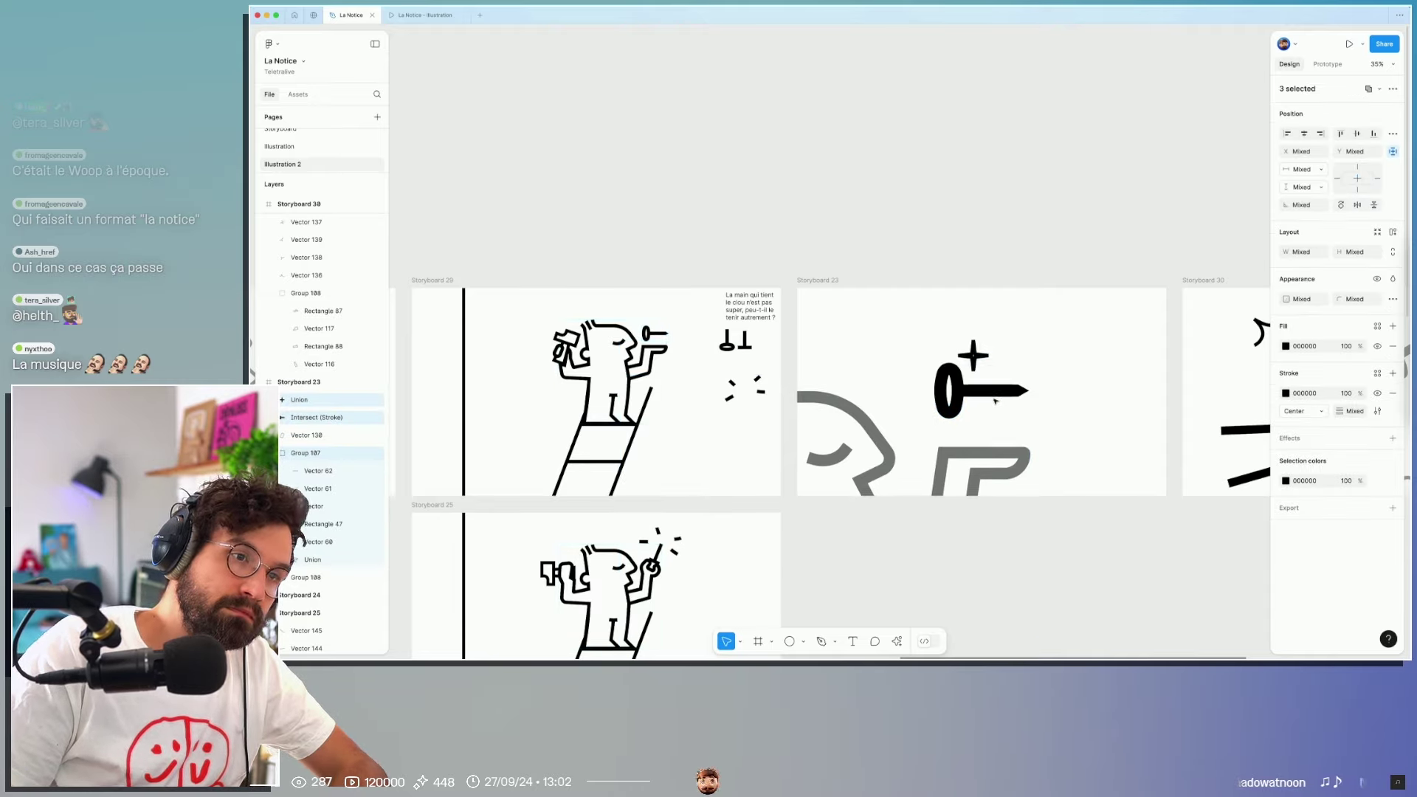
click(983, 397)
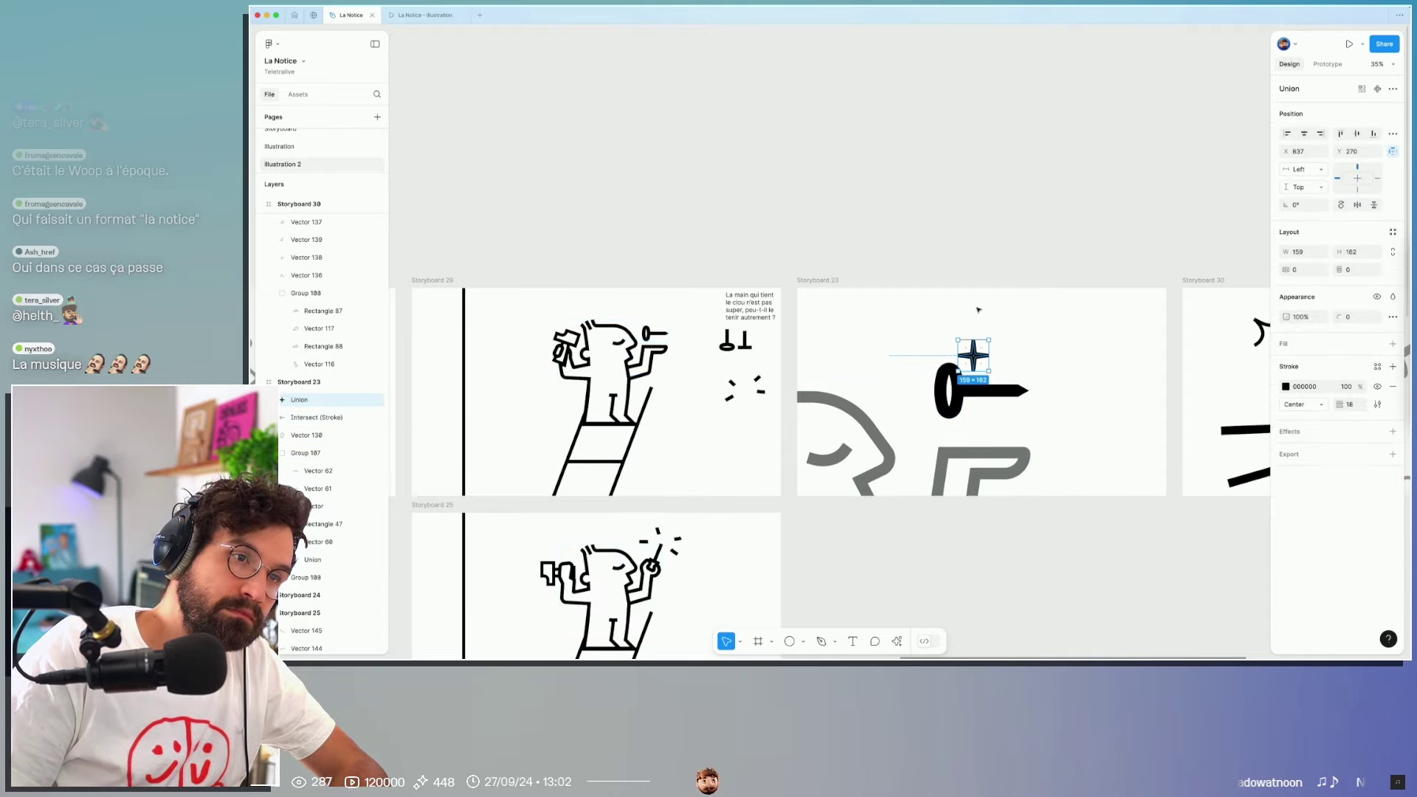
click(1086, 332)
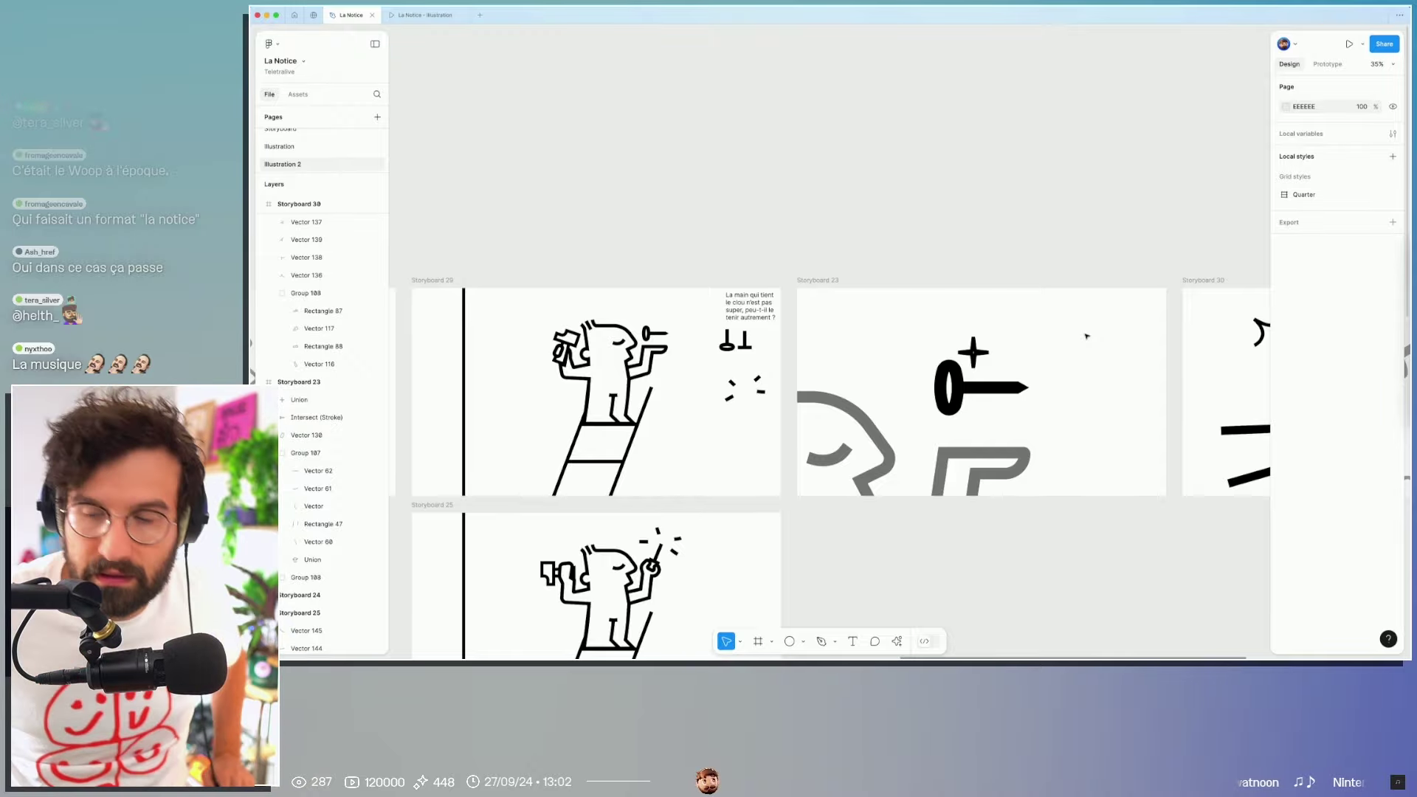
scroll(1086, 336, down, 2)
scroll(929, 214, down, 2)
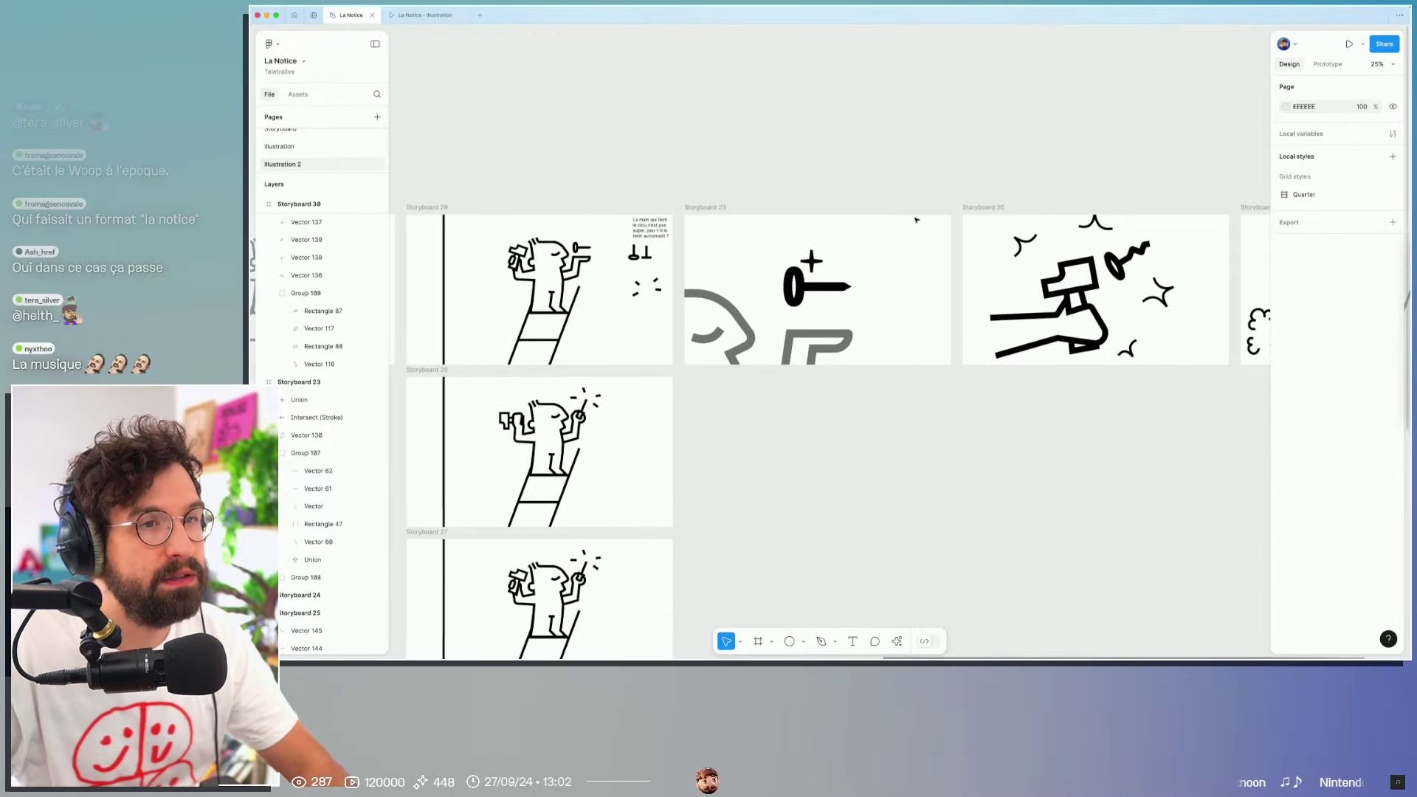
scroll(929, 214, right, 2)
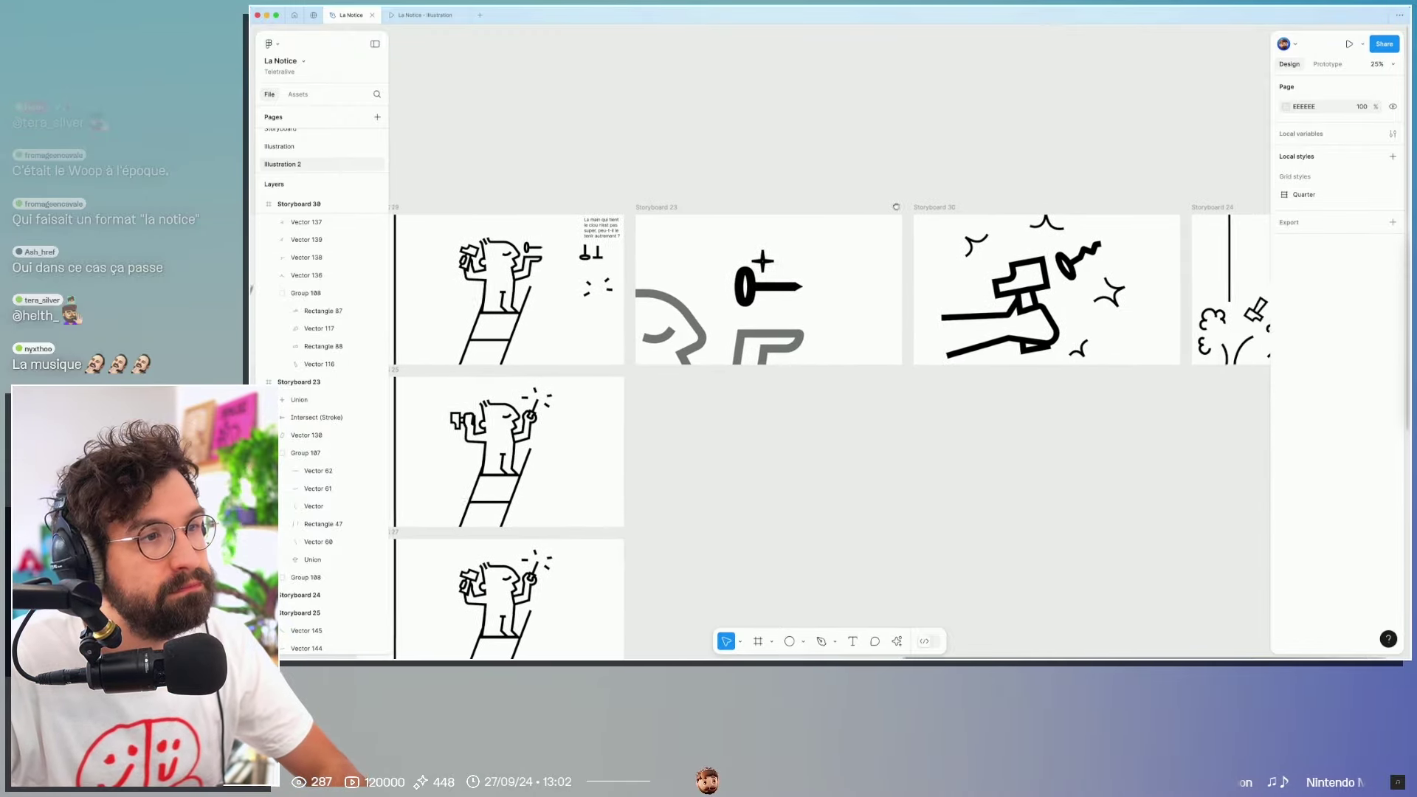
Step: Give the four Storyboard 30 strokes a stroke weight of 40 and 90% opacity
scroll(928, 213, right, 2)
mouse_move(823, 204)
mouse_down()
mouse_move(985, 247)
mouse_move(1042, 411)
mouse_up()
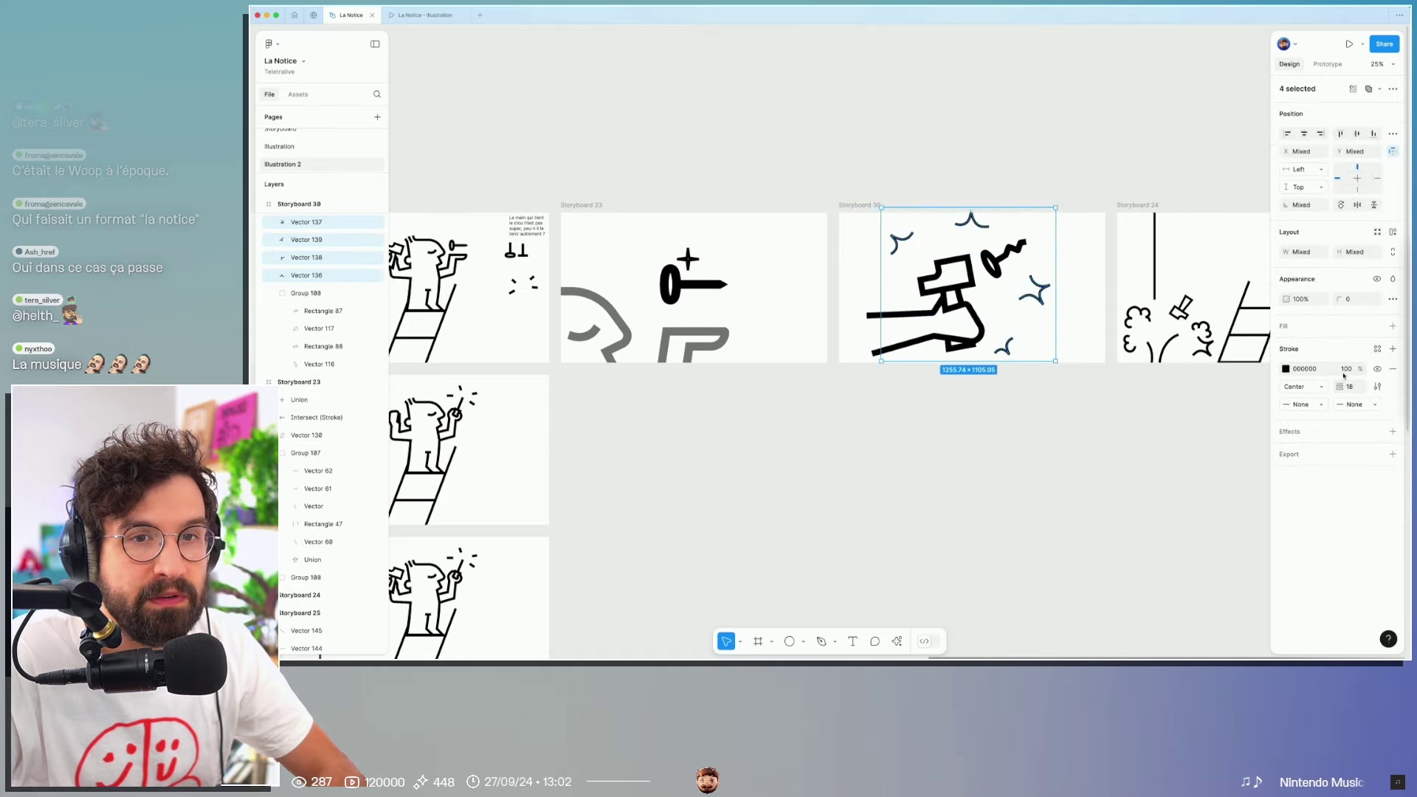
key(Return)
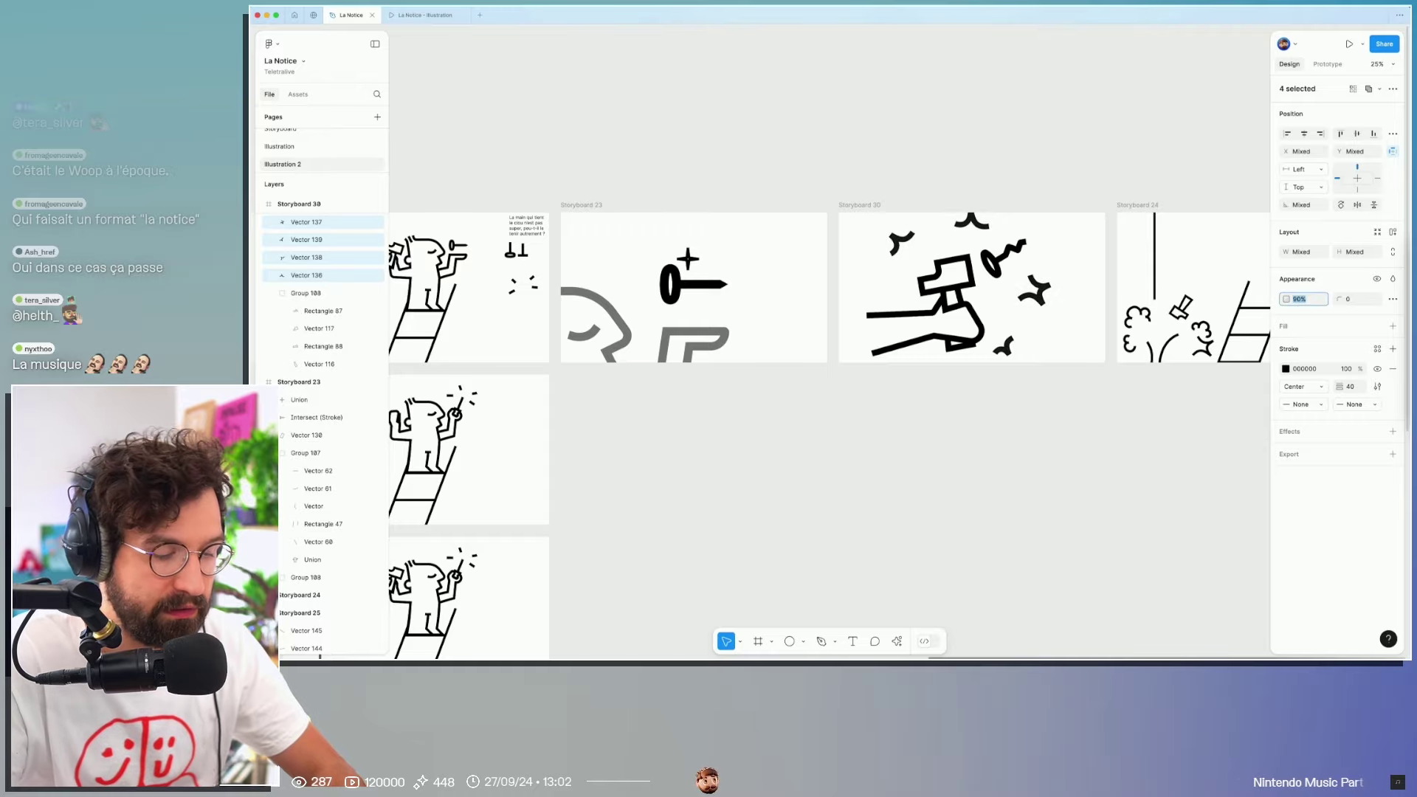
click(1028, 445)
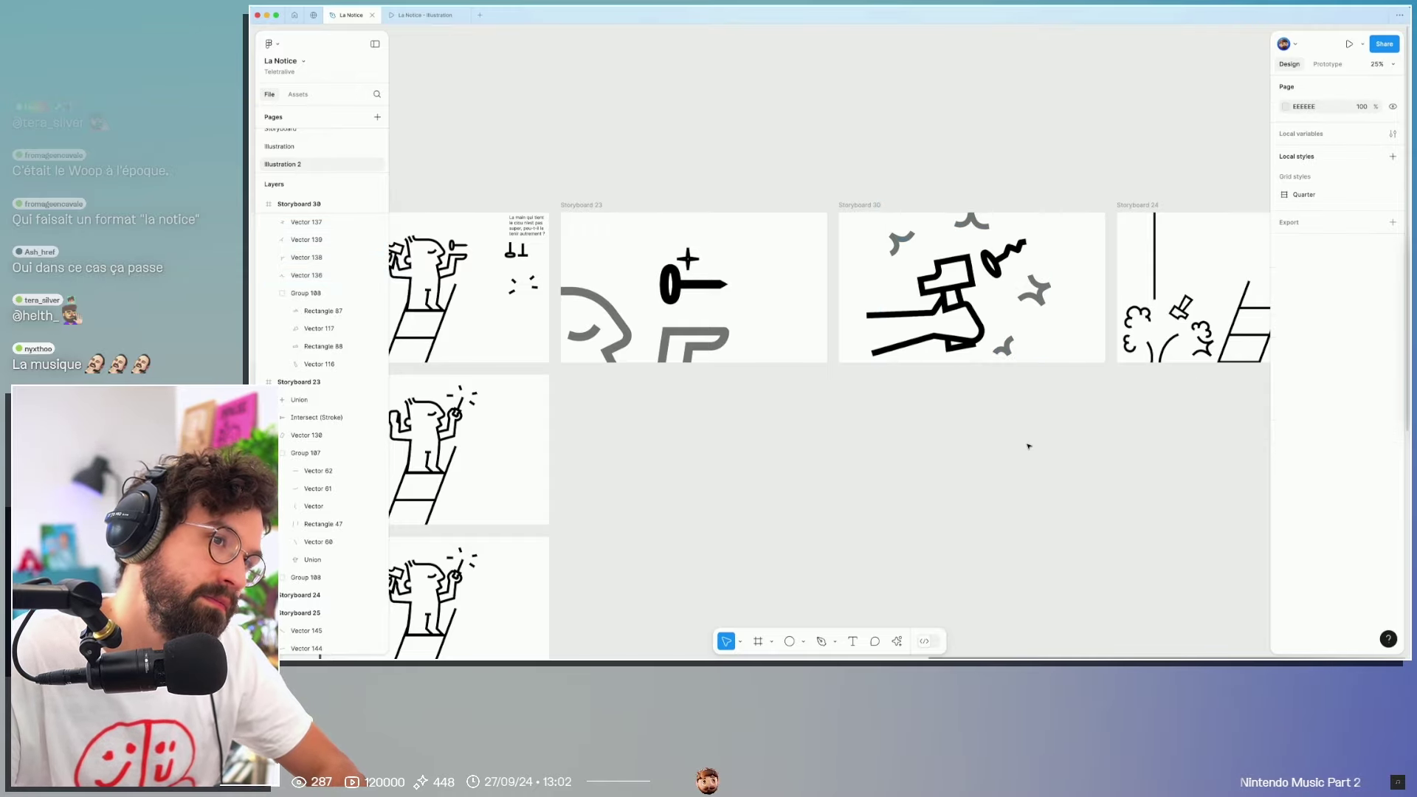
scroll(1028, 446, down, 5)
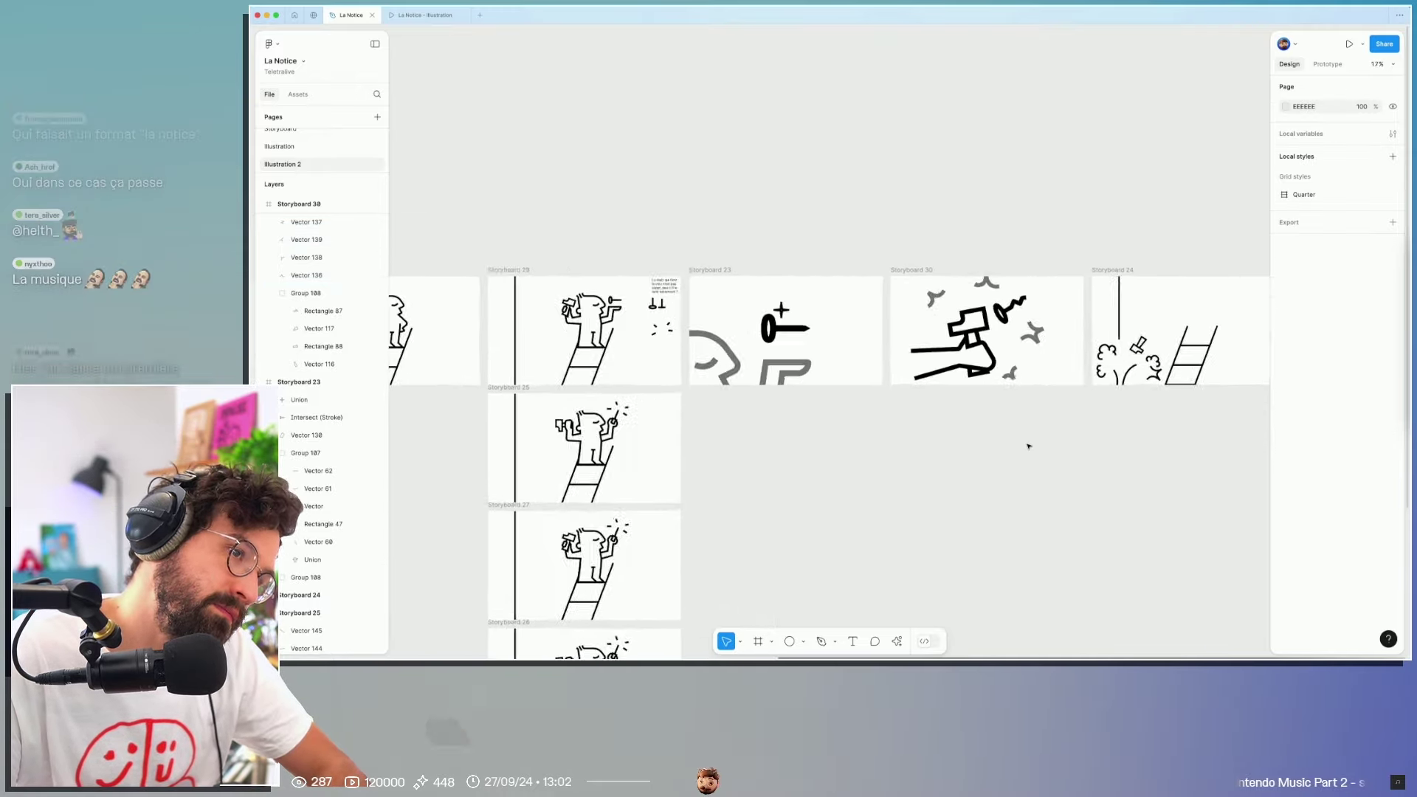
scroll(1028, 446, up, 5)
key(ctrl+z)
key(9)
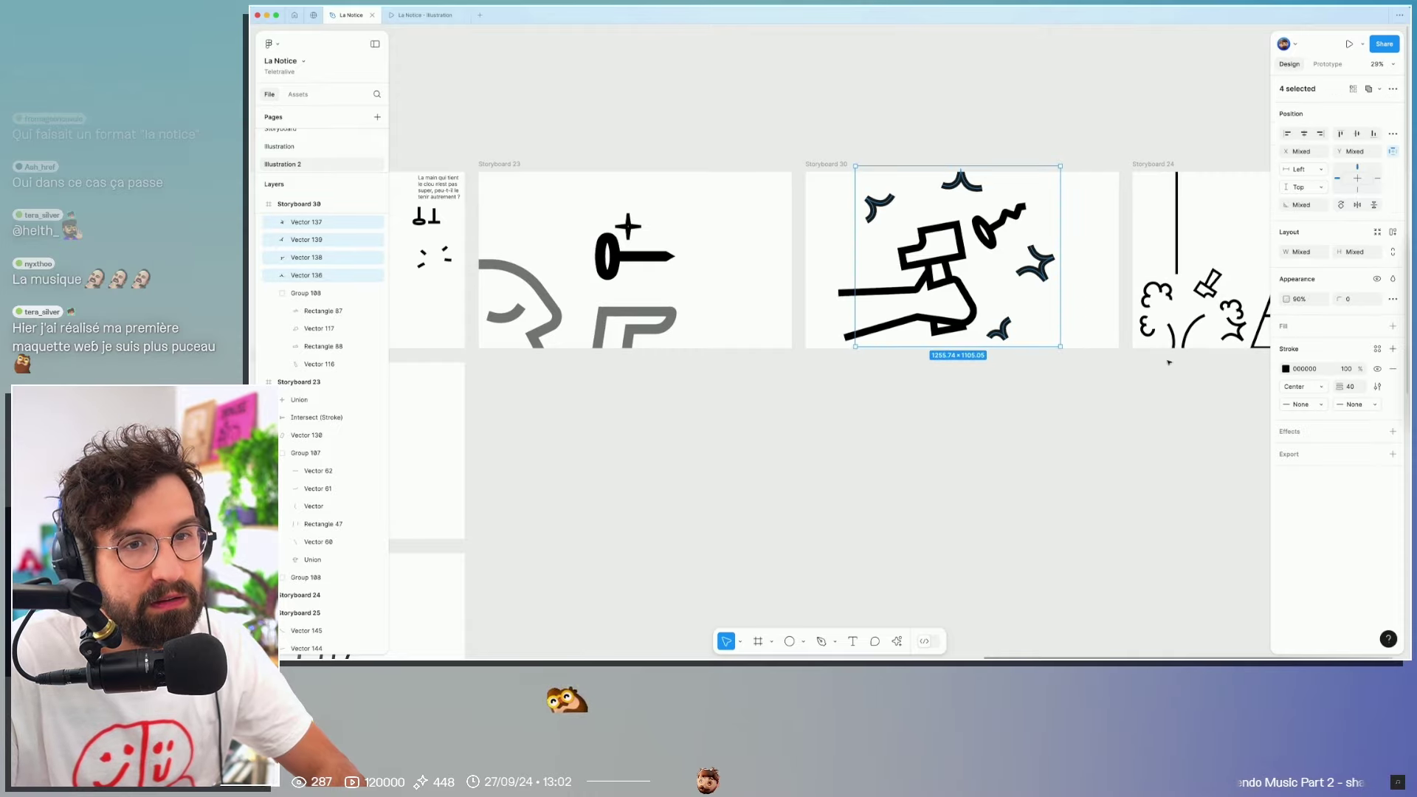
click(1308, 301)
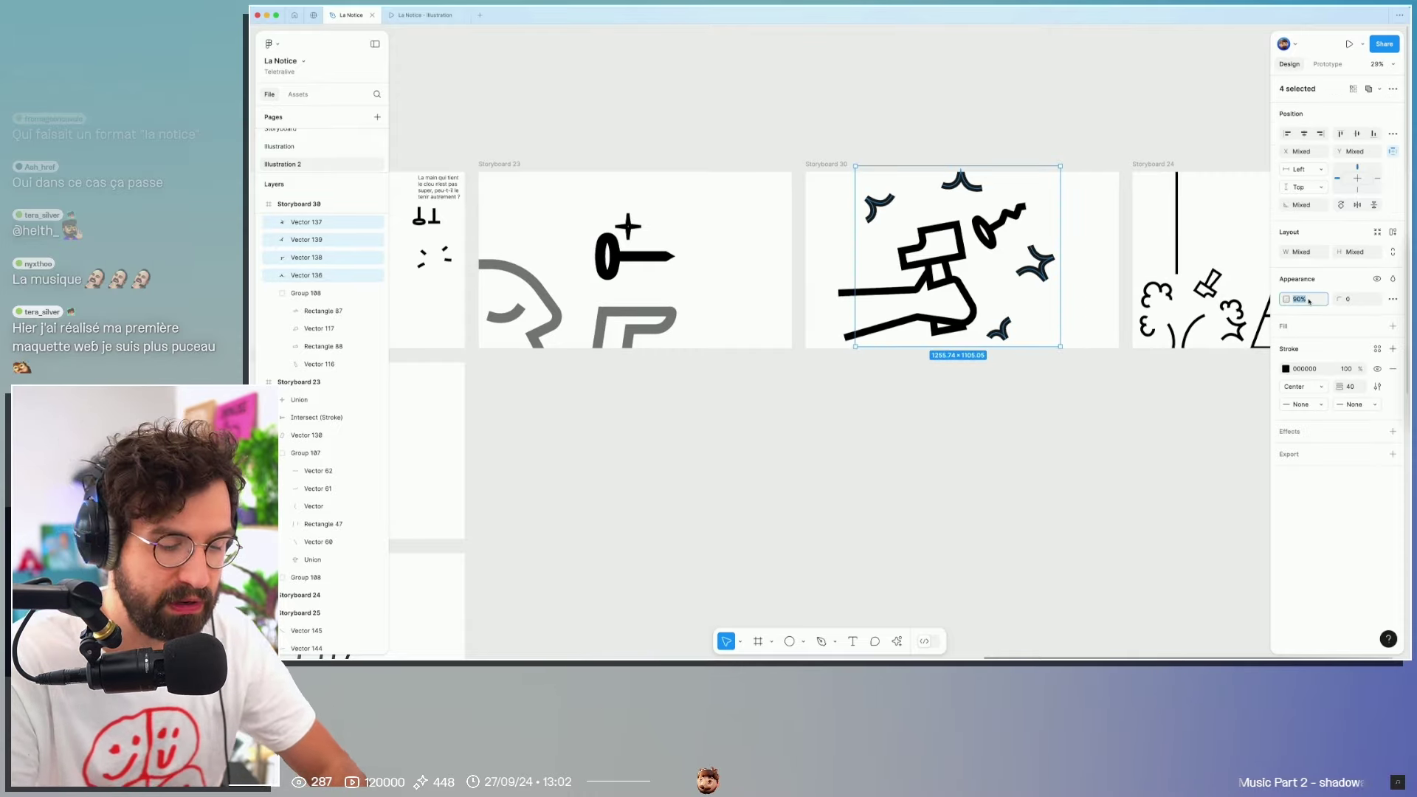
text(100)
Step: Restore Group 107's head and leg in Storyboard 23 to 100% opacity
click(532, 287)
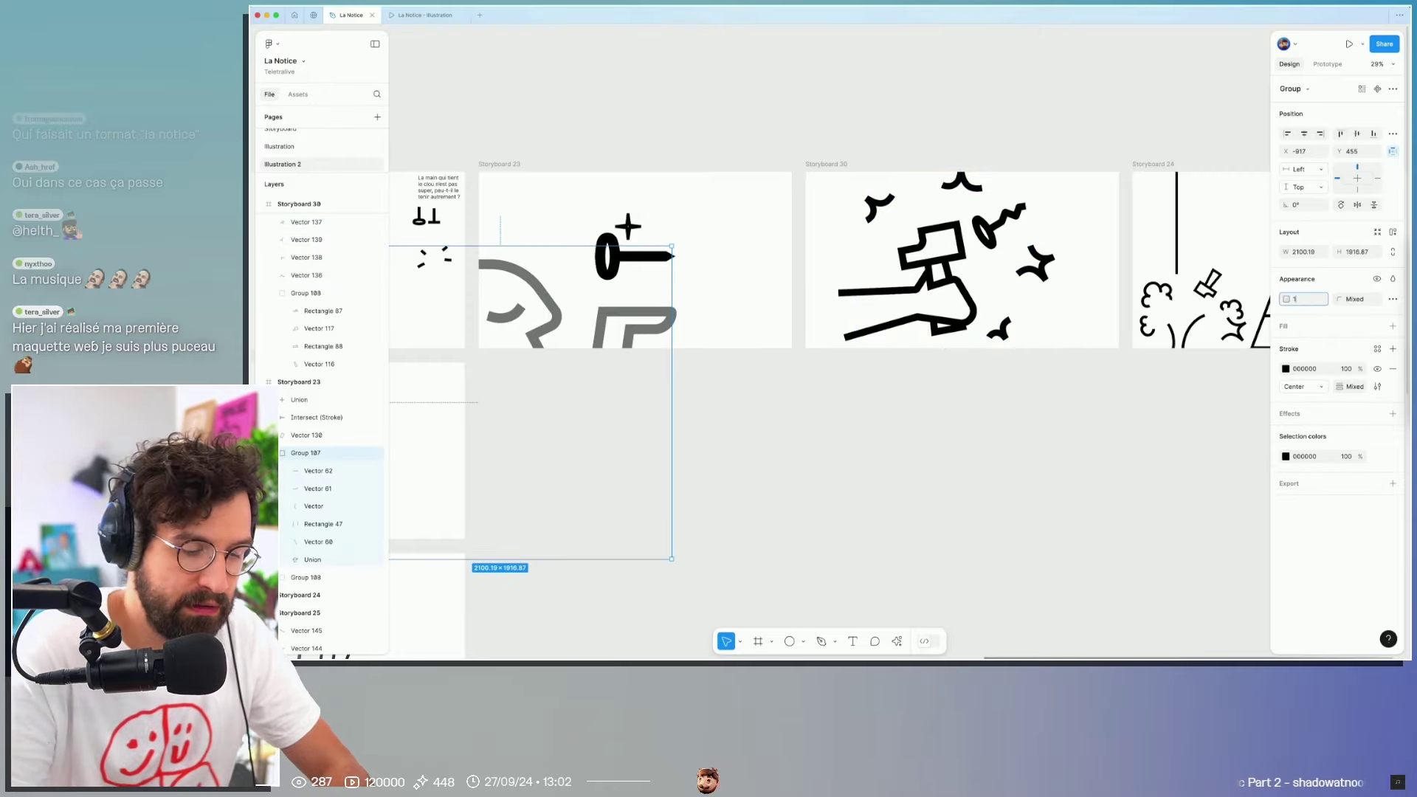
text(100)
key(Return)
click(780, 443)
scroll(780, 444, down, 3)
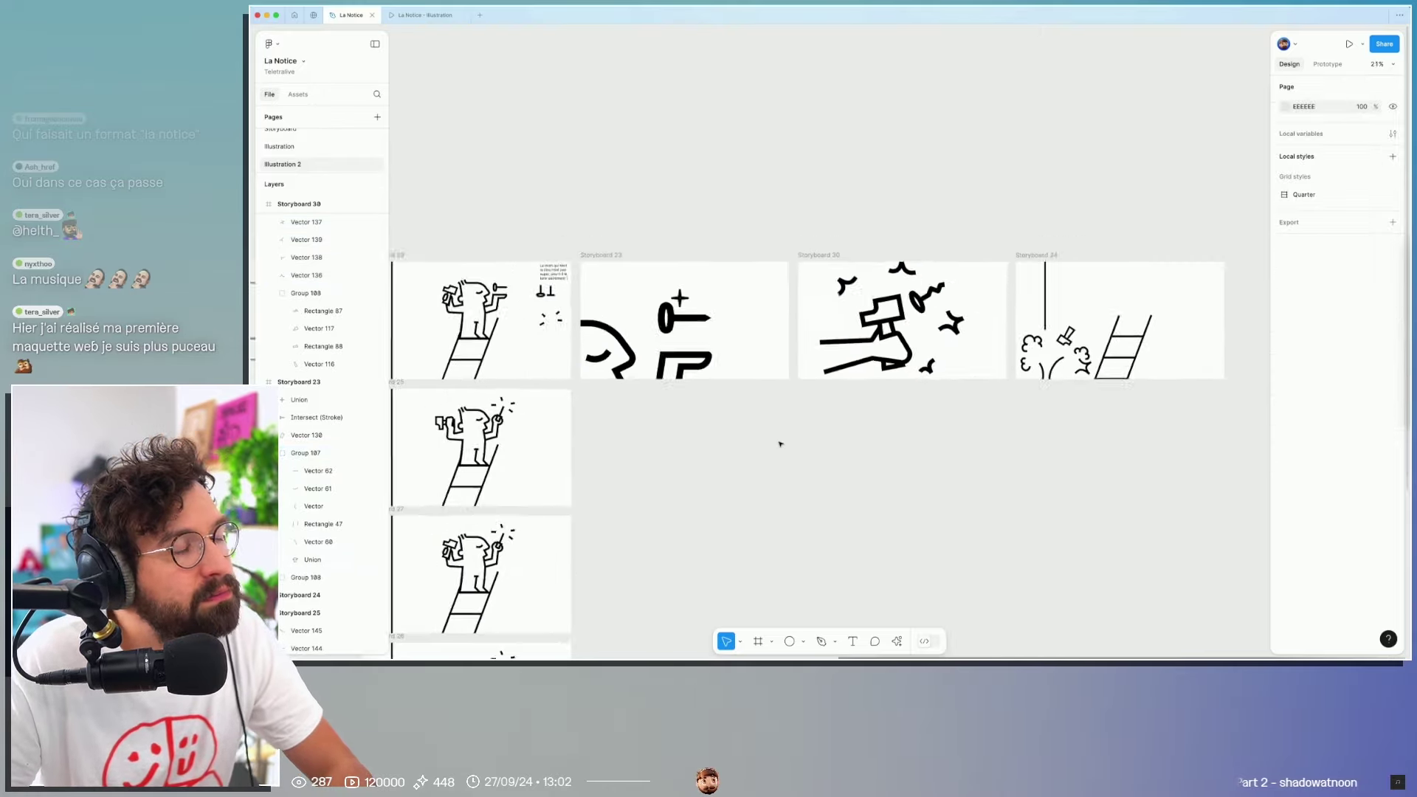
Step: Round the leg Union outline's corners using corner radius values 24 and 39.1
scroll(780, 443, down, 2)
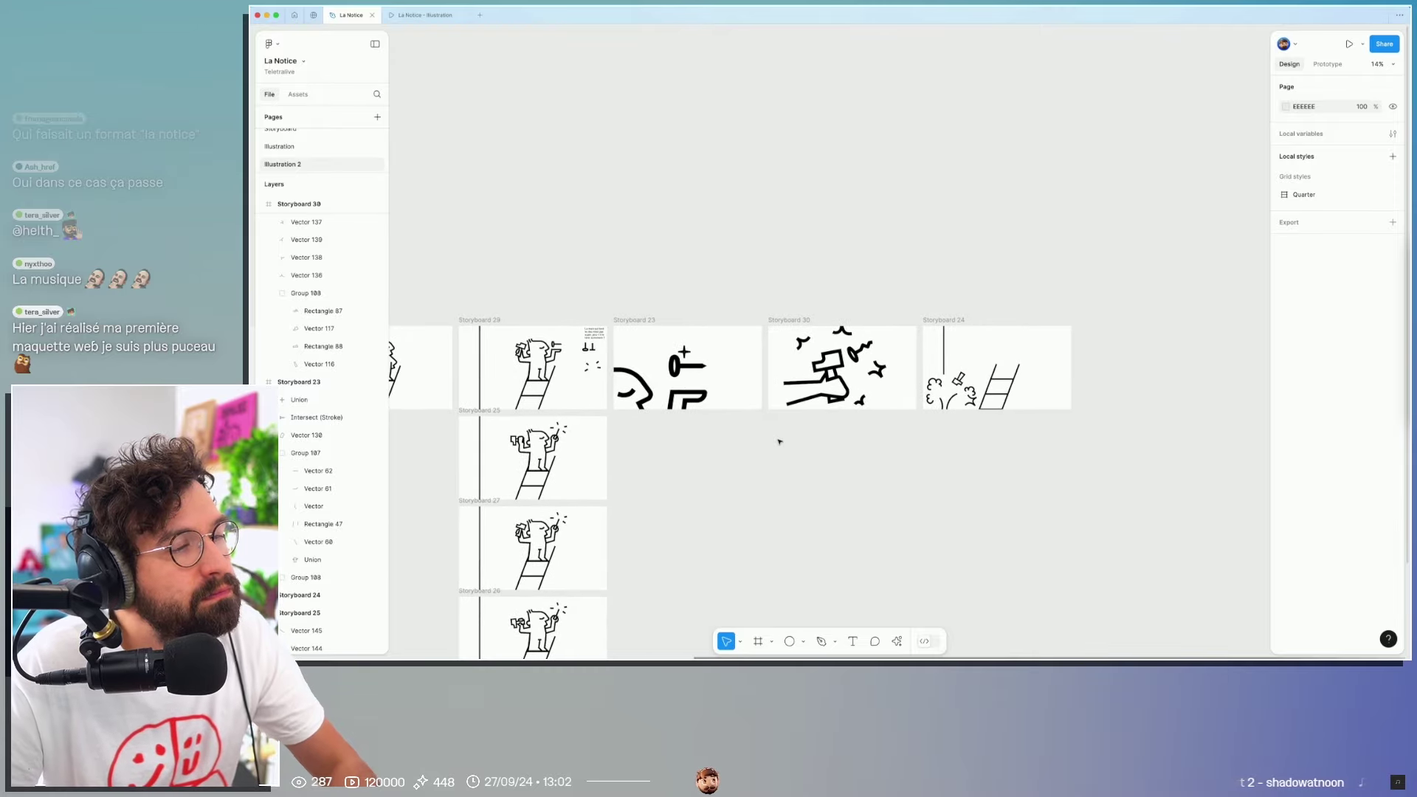
scroll(660, 394, up, 5)
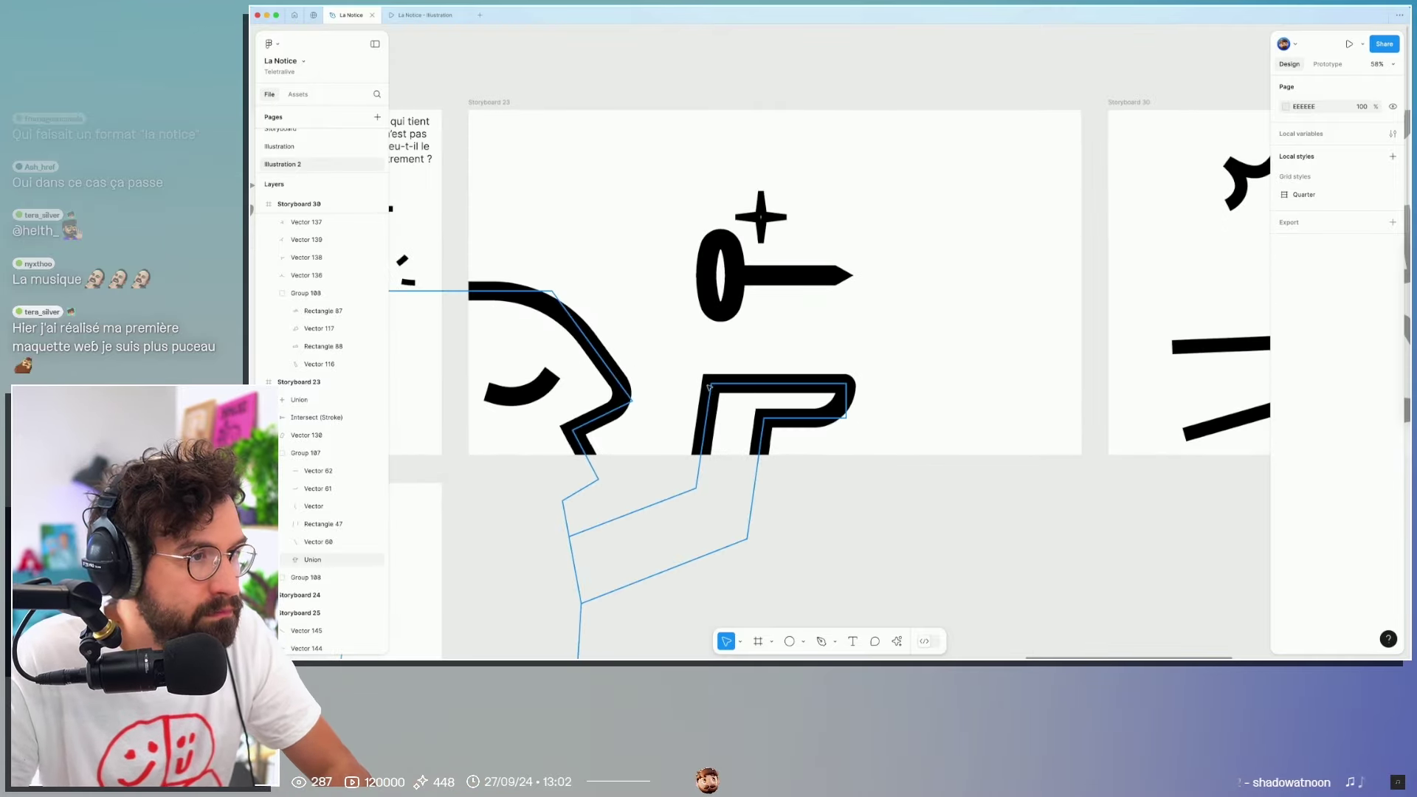
click(710, 386)
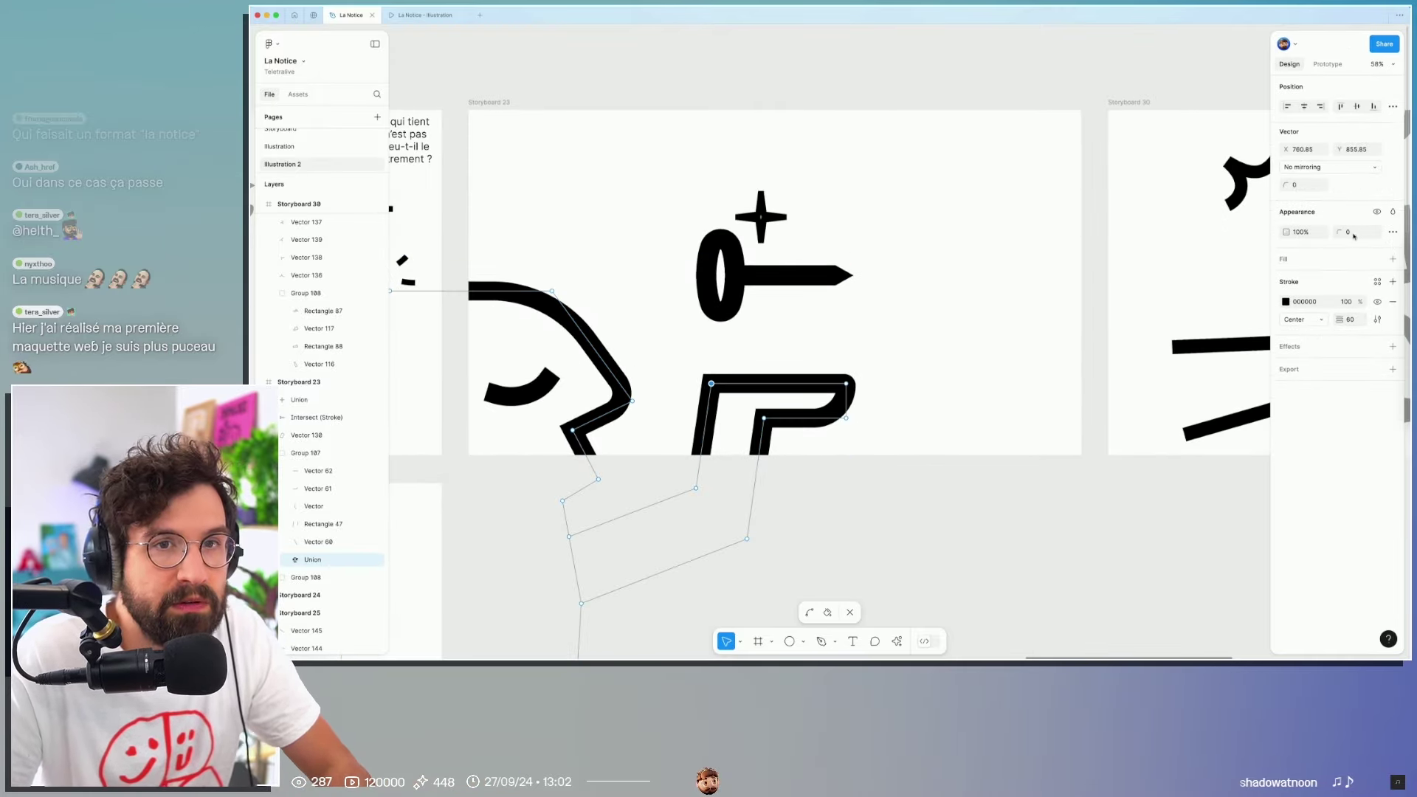
text(24)
key(Return)
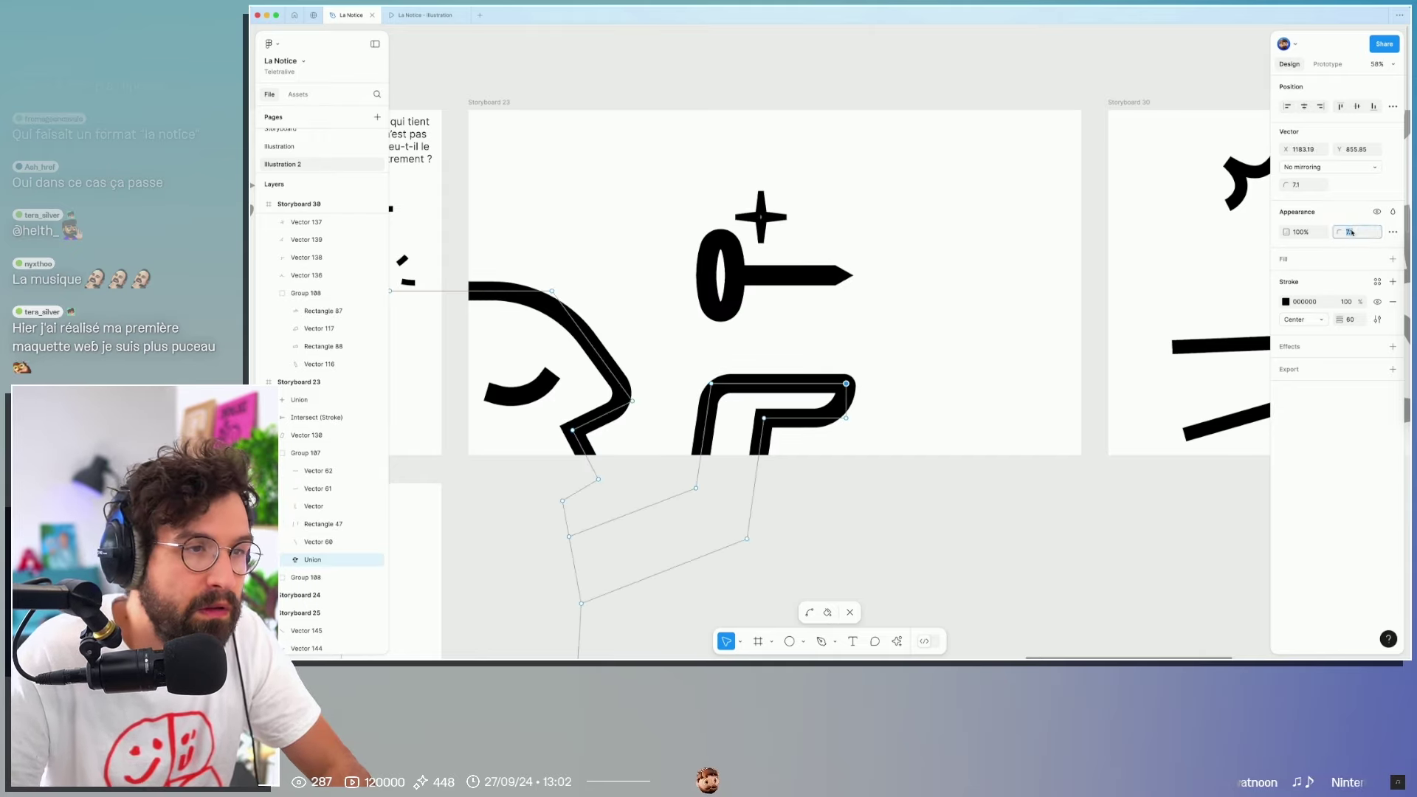
text(39.1)
key(Return)
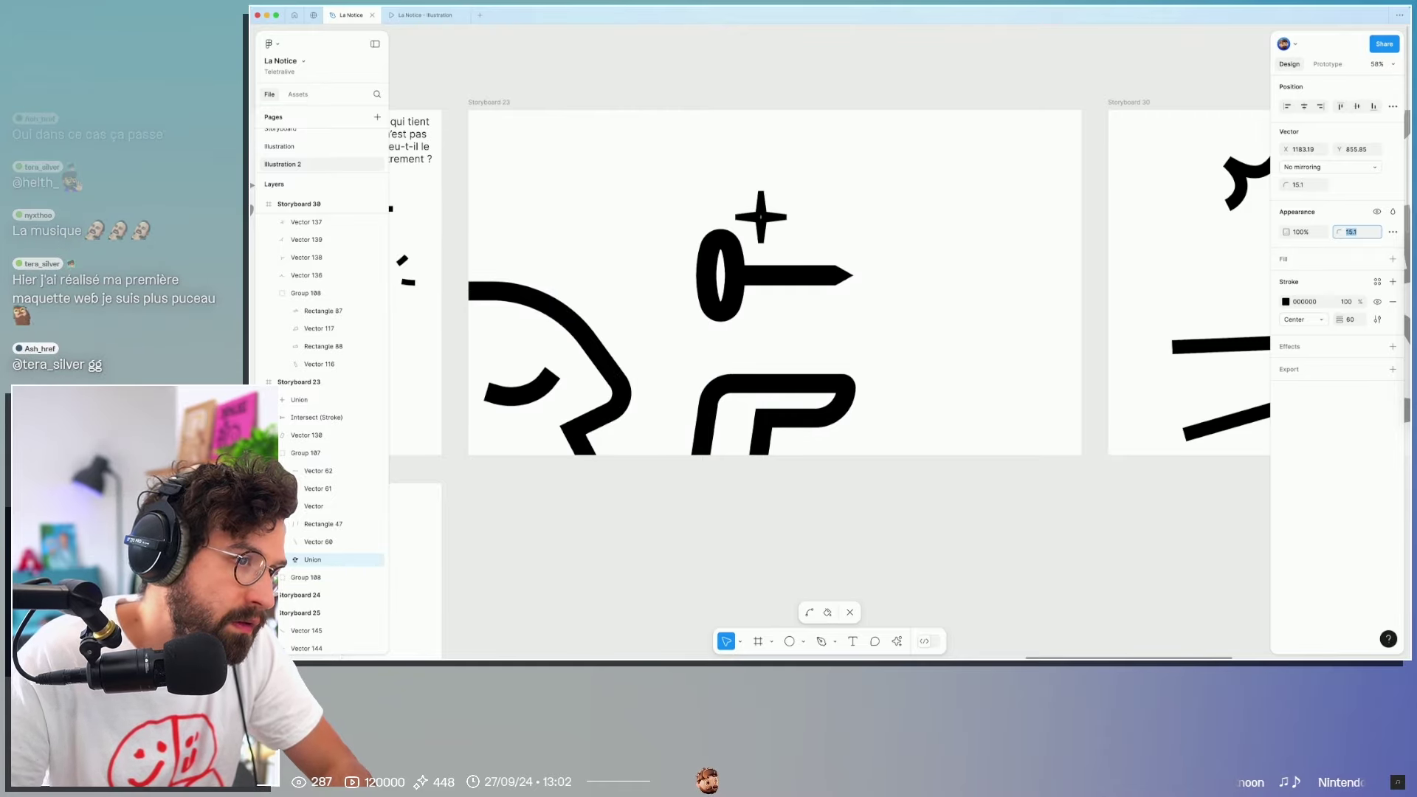
scroll(959, 273, down, 5)
key(ctrl+z)
key(ctrl+z)
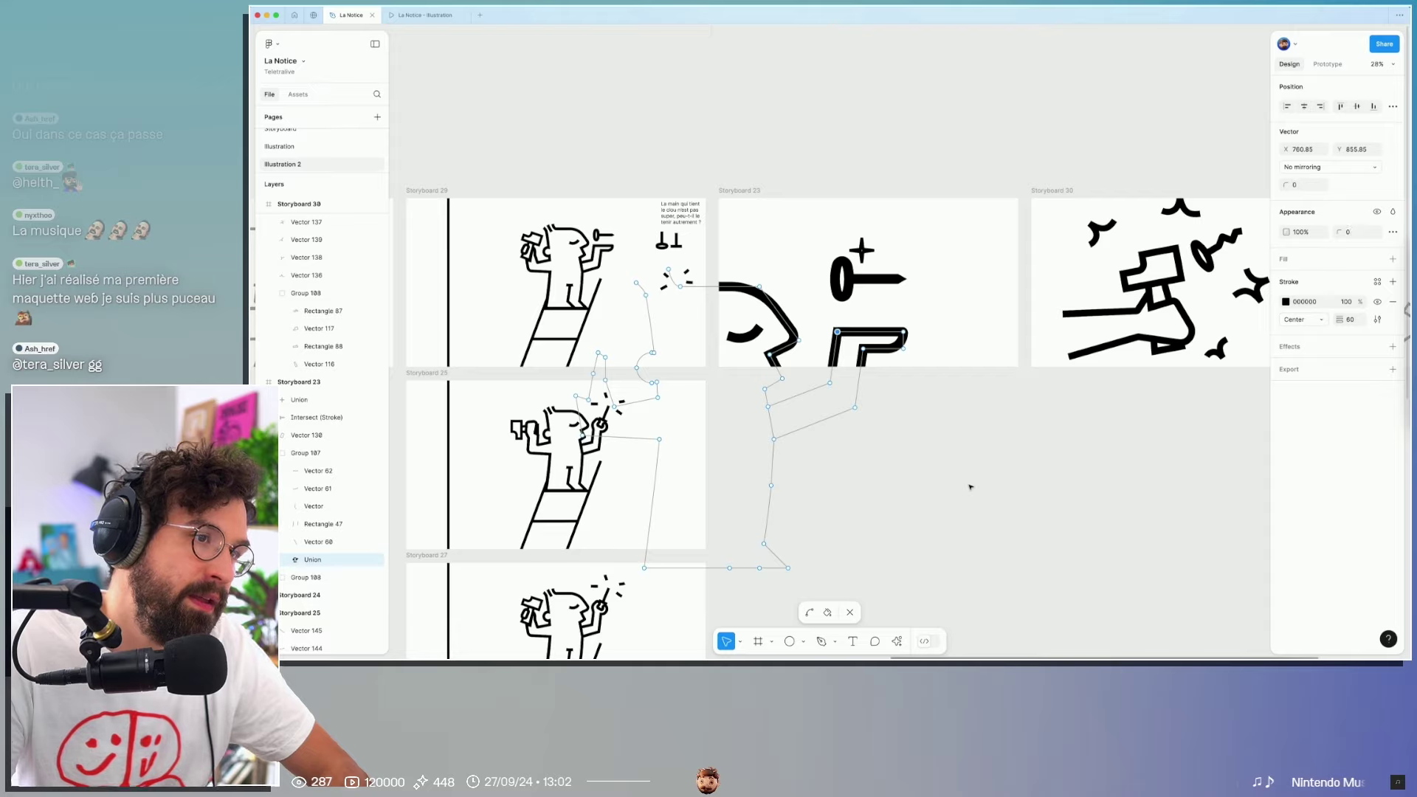
key(Escape)
key(Escape)
scroll(969, 485, down, 3)
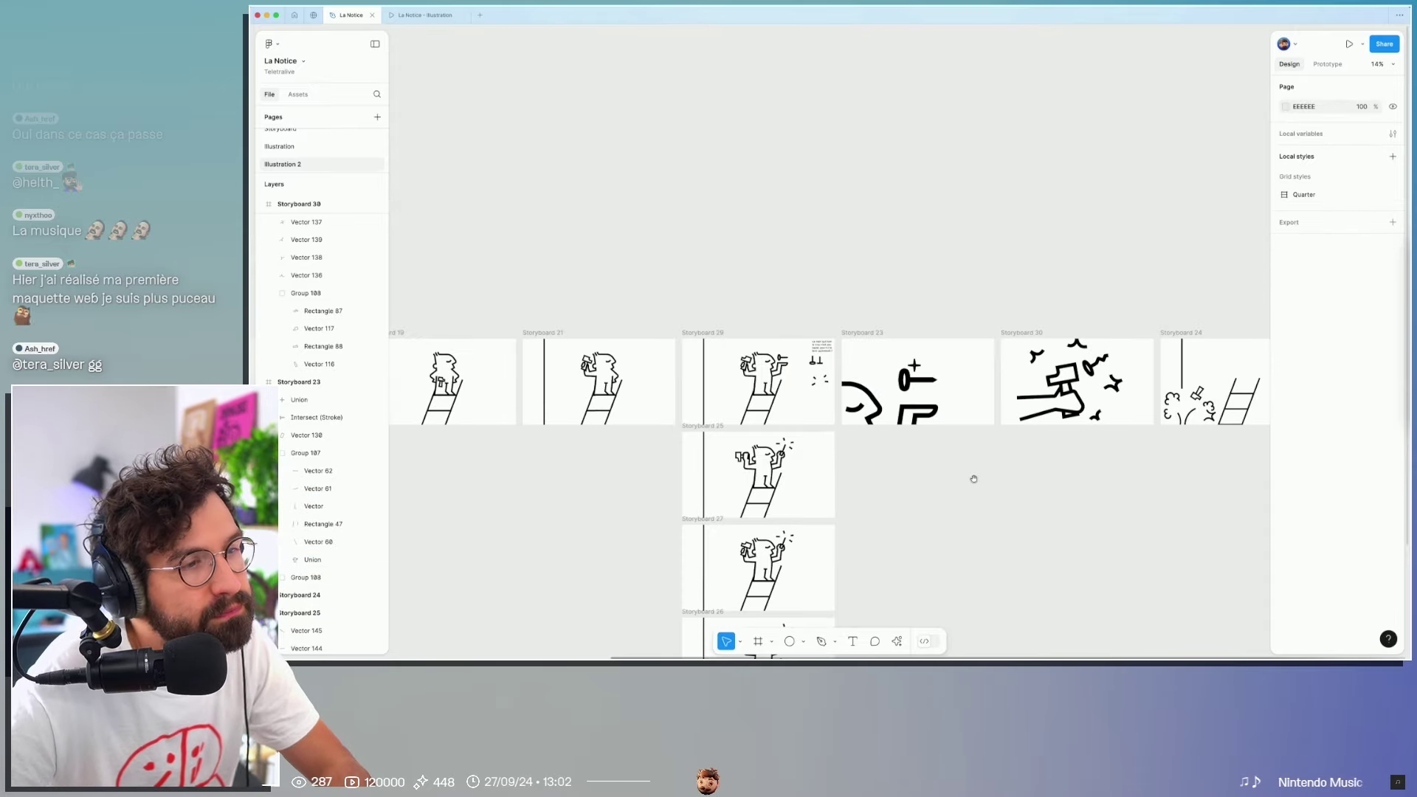
Step: Pan and zoom out to read the client's feedback beside the storyboards, then switch to Chrome
drag(969, 481, 779, 381)
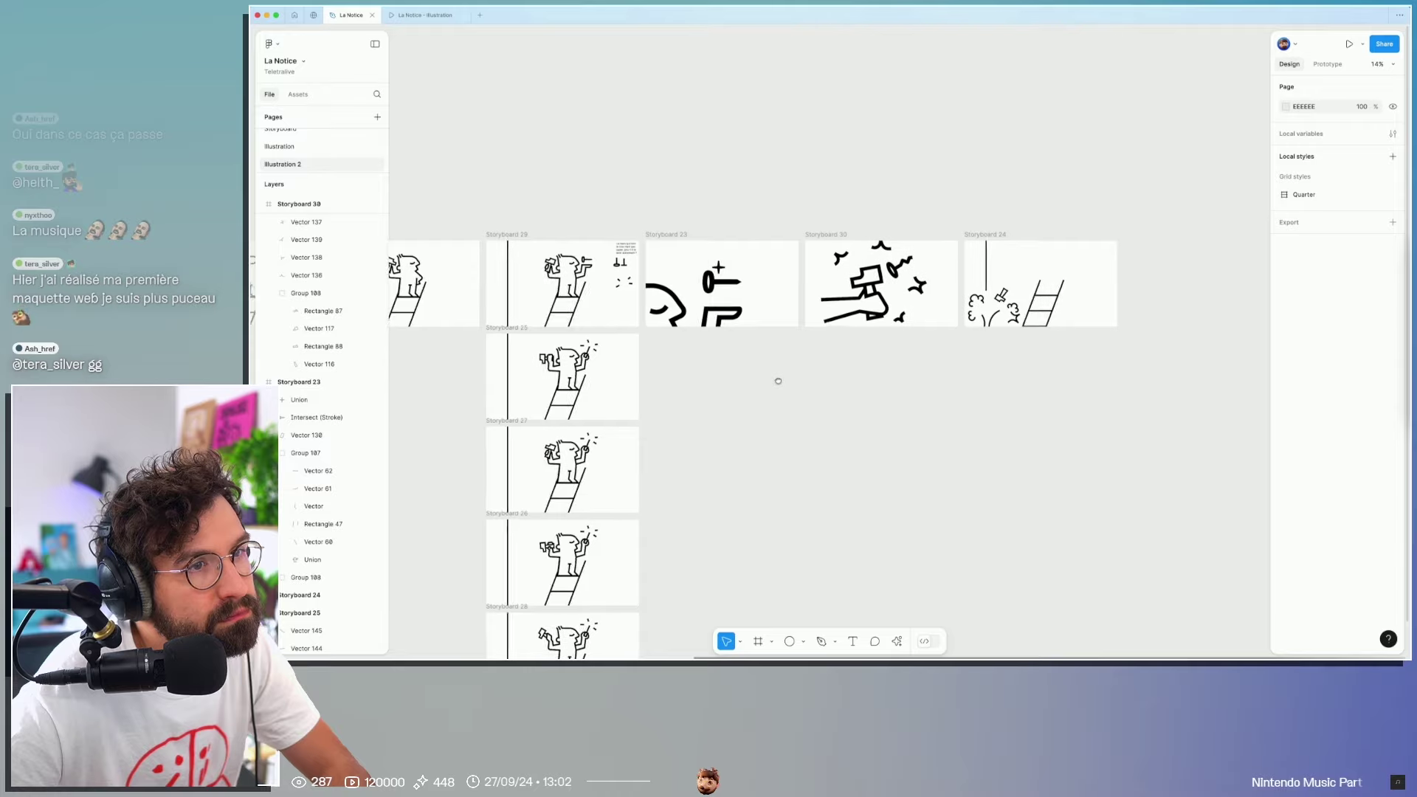
drag(779, 380, 738, 388)
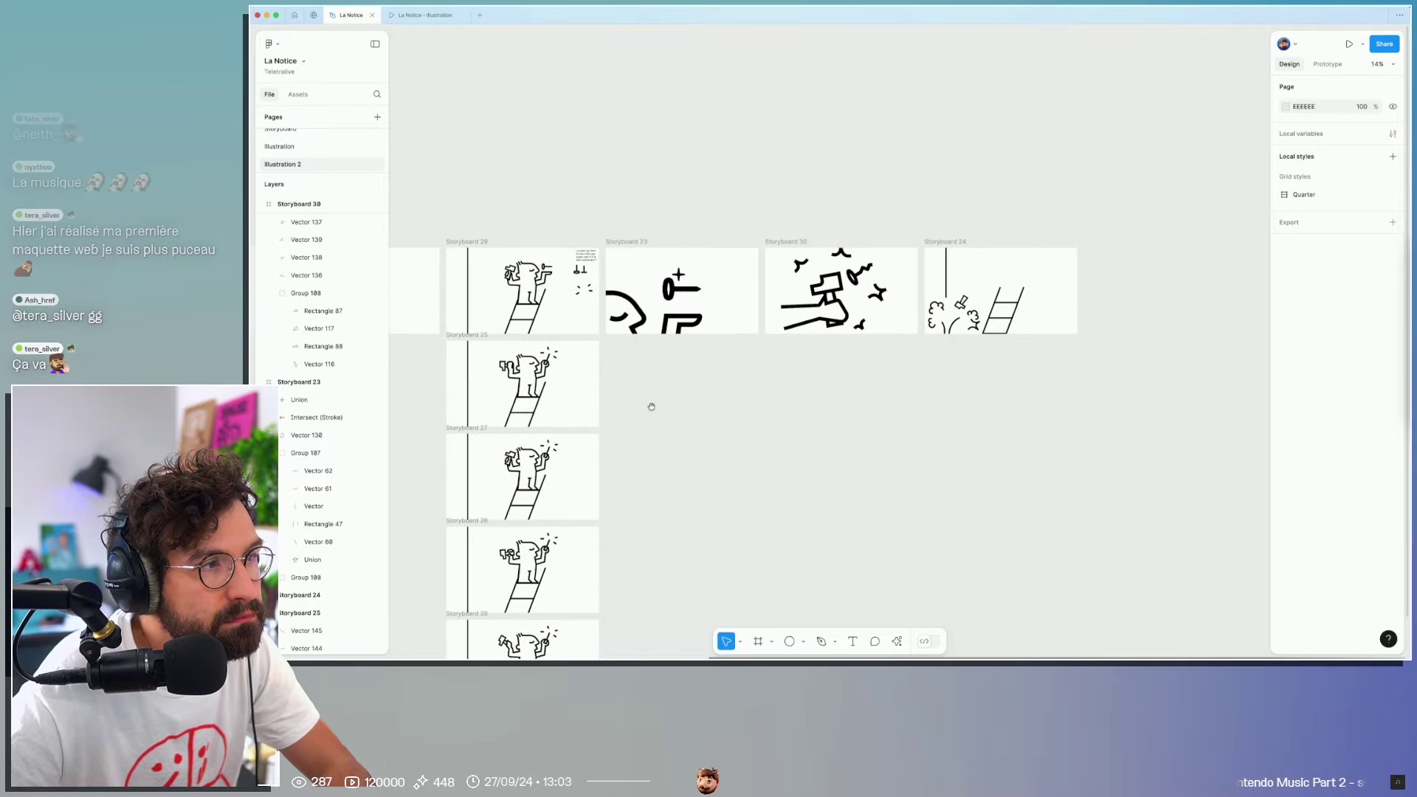
scroll(652, 407, left, 10)
scroll(689, 405, left, 10)
scroll(1130, 404, down, 3)
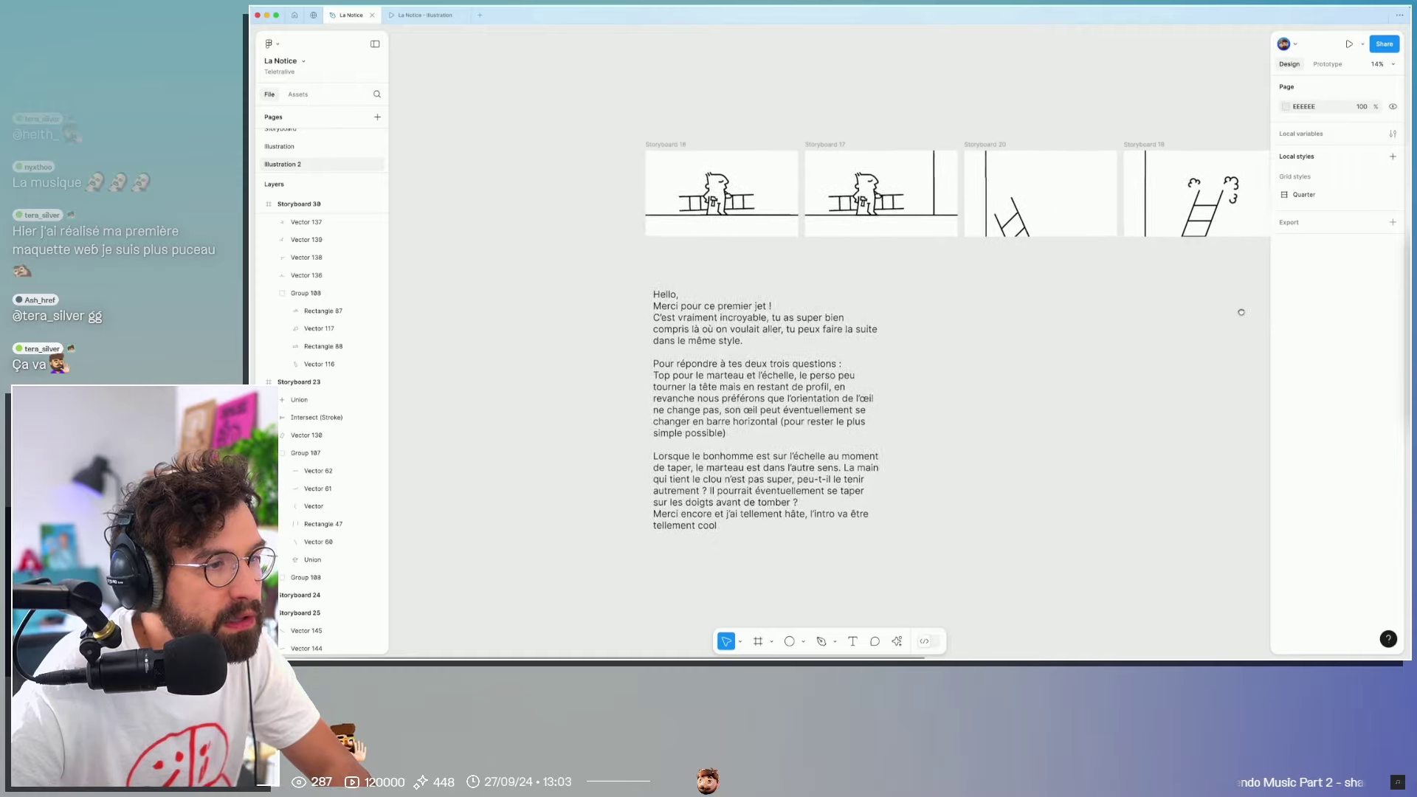
ctrl+scroll(727, 600, up, 5)
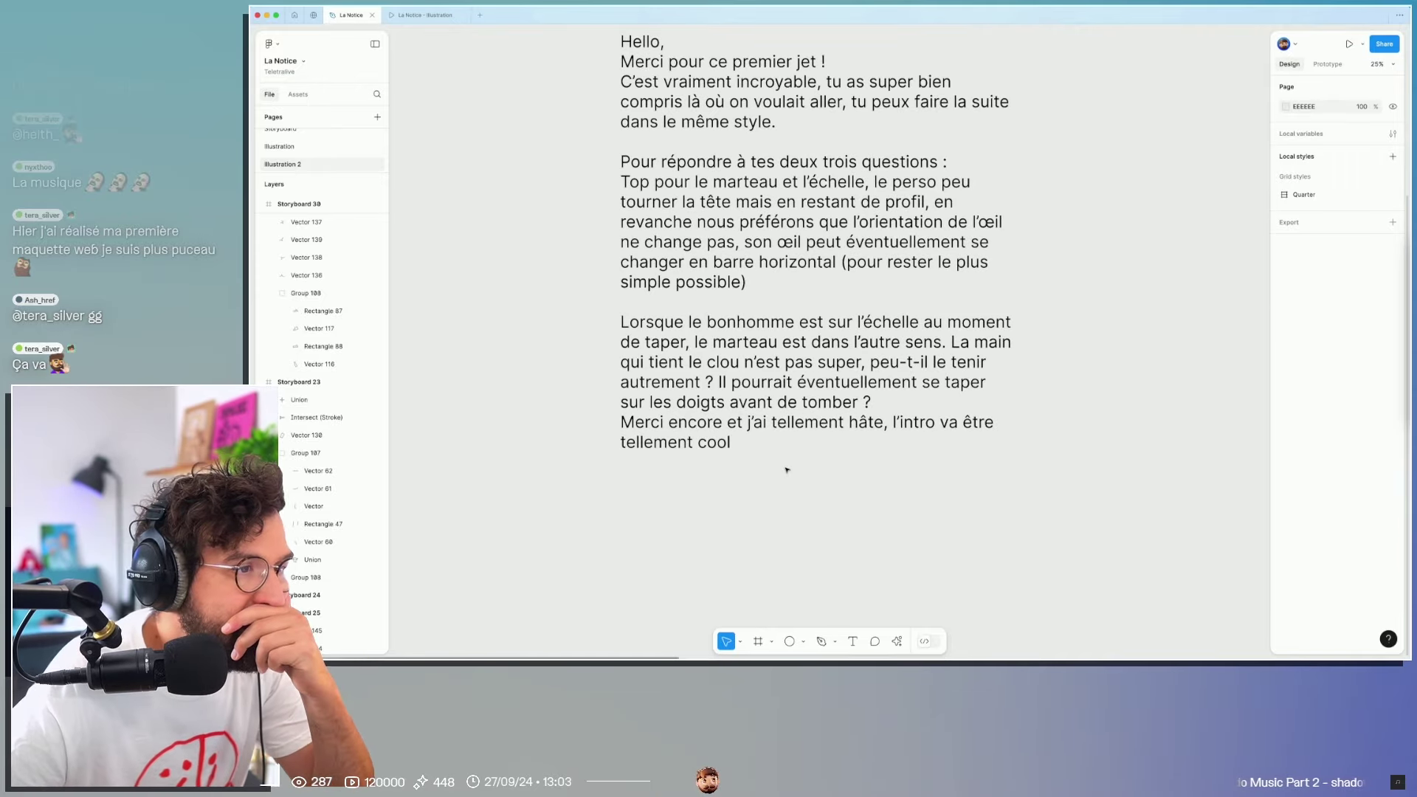
ctrl+scroll(786, 470, down, 5)
mouse_move(974, 392)
mouse_down()
mouse_move(710, 361)
mouse_move(776, 400)
mouse_up()
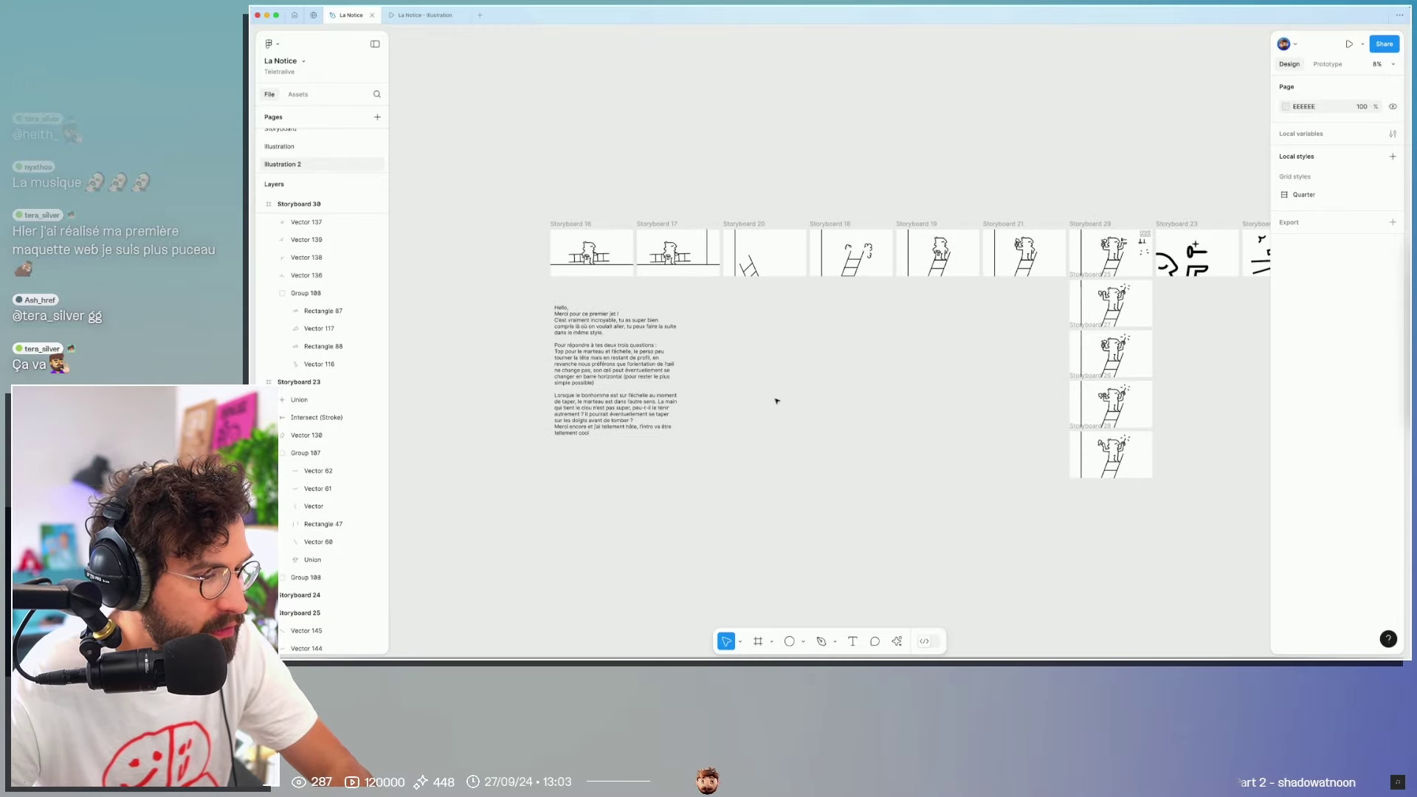
key(super+Tab)
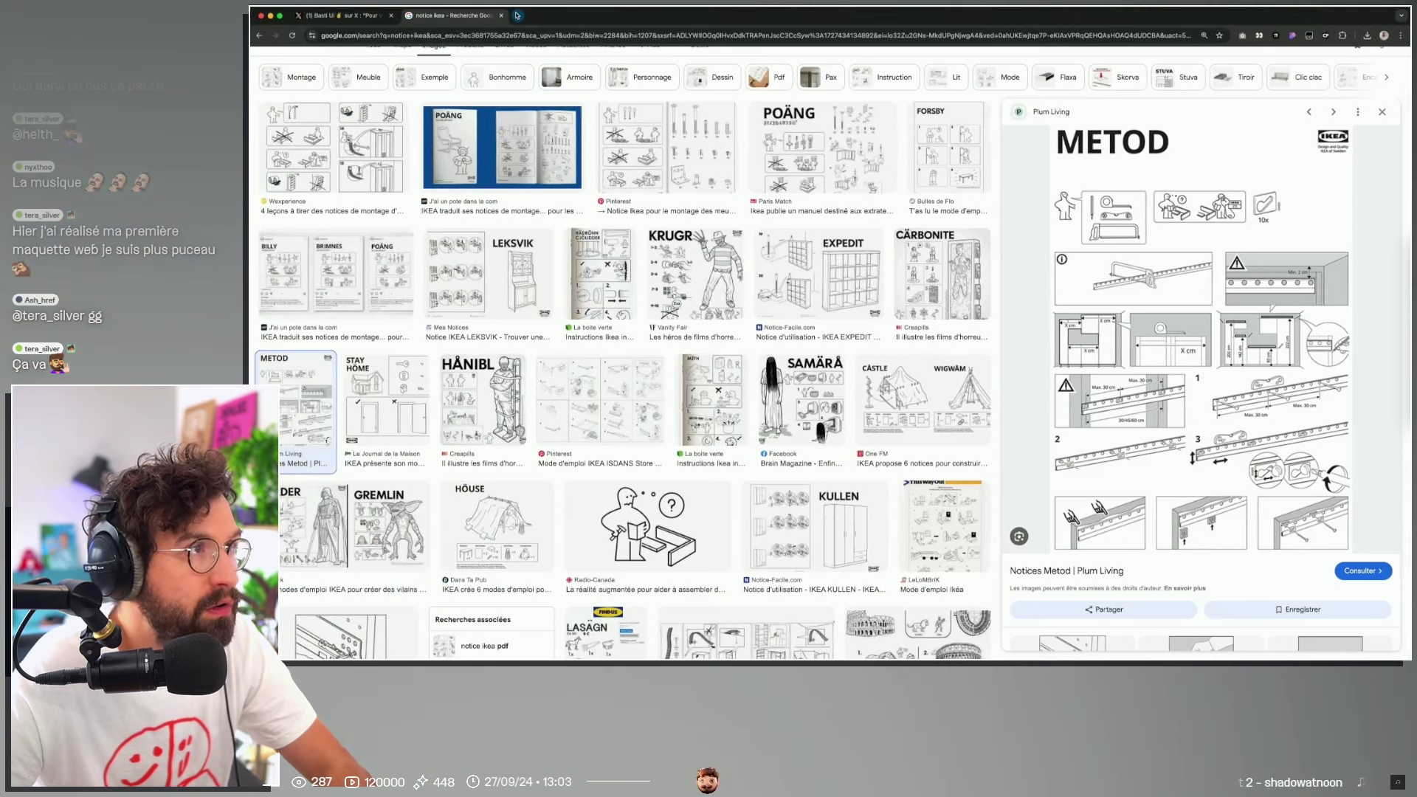
Step: Open unsplash.com in a new tab and browse the 'paper' photo results
click(517, 16)
text(unsplash.com)
key(Return)
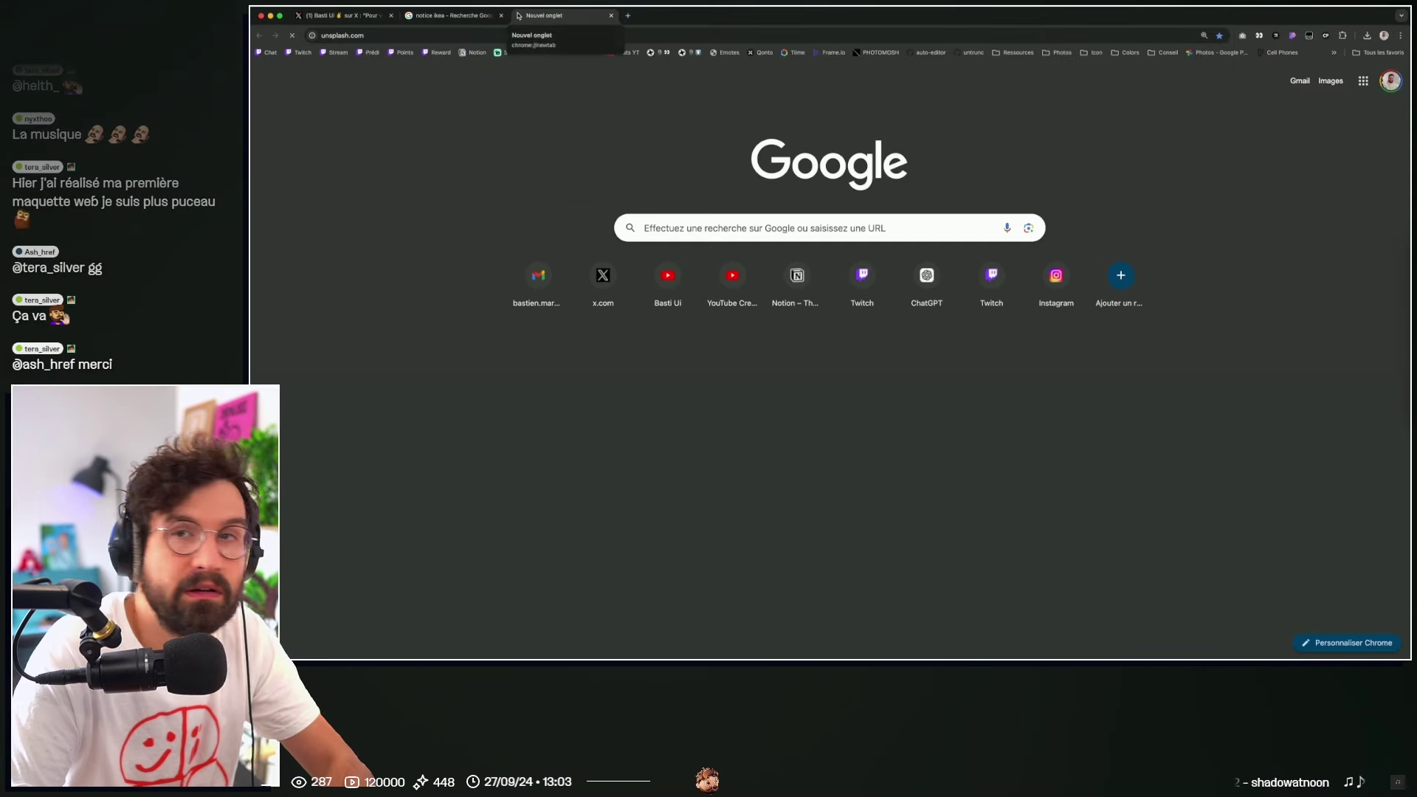
click(600, 254)
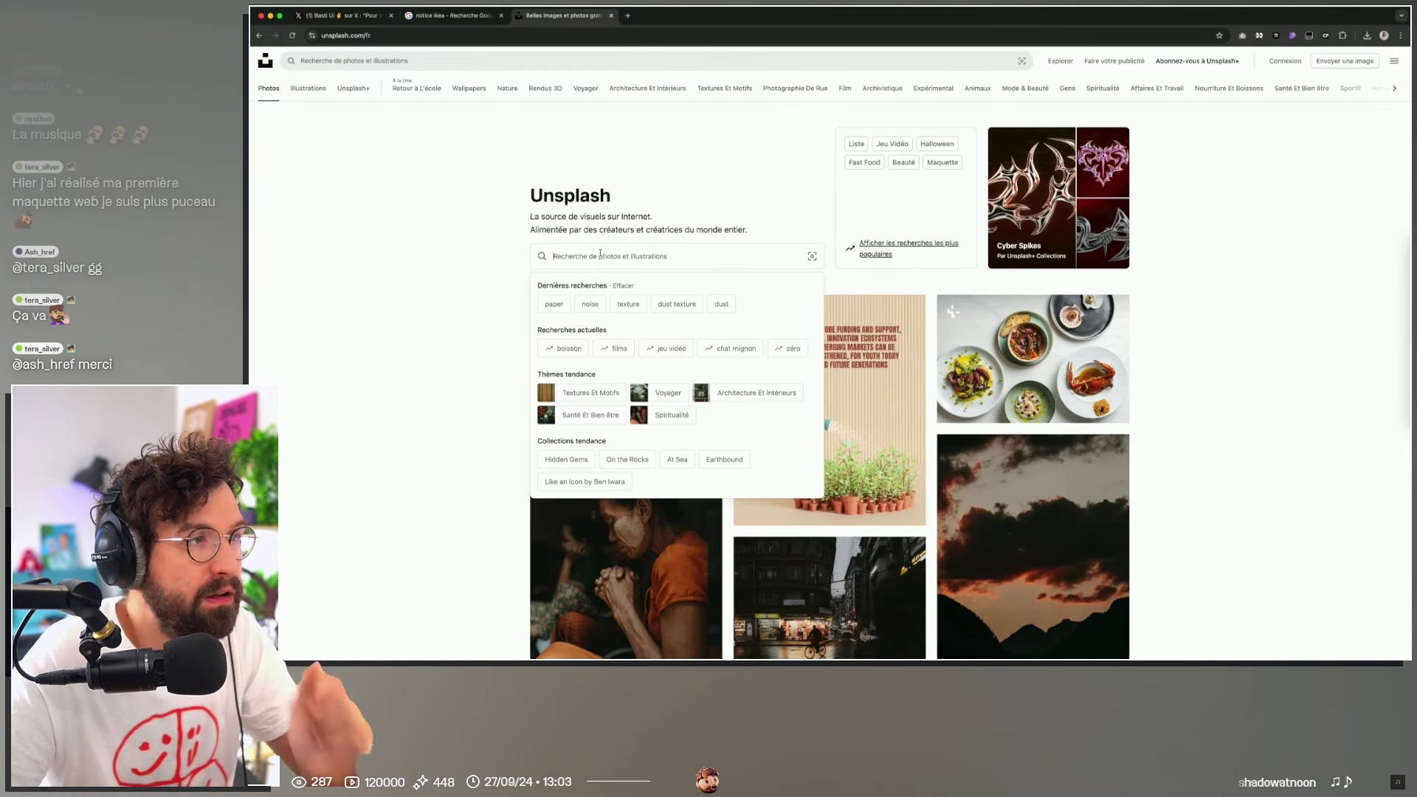
click(553, 304)
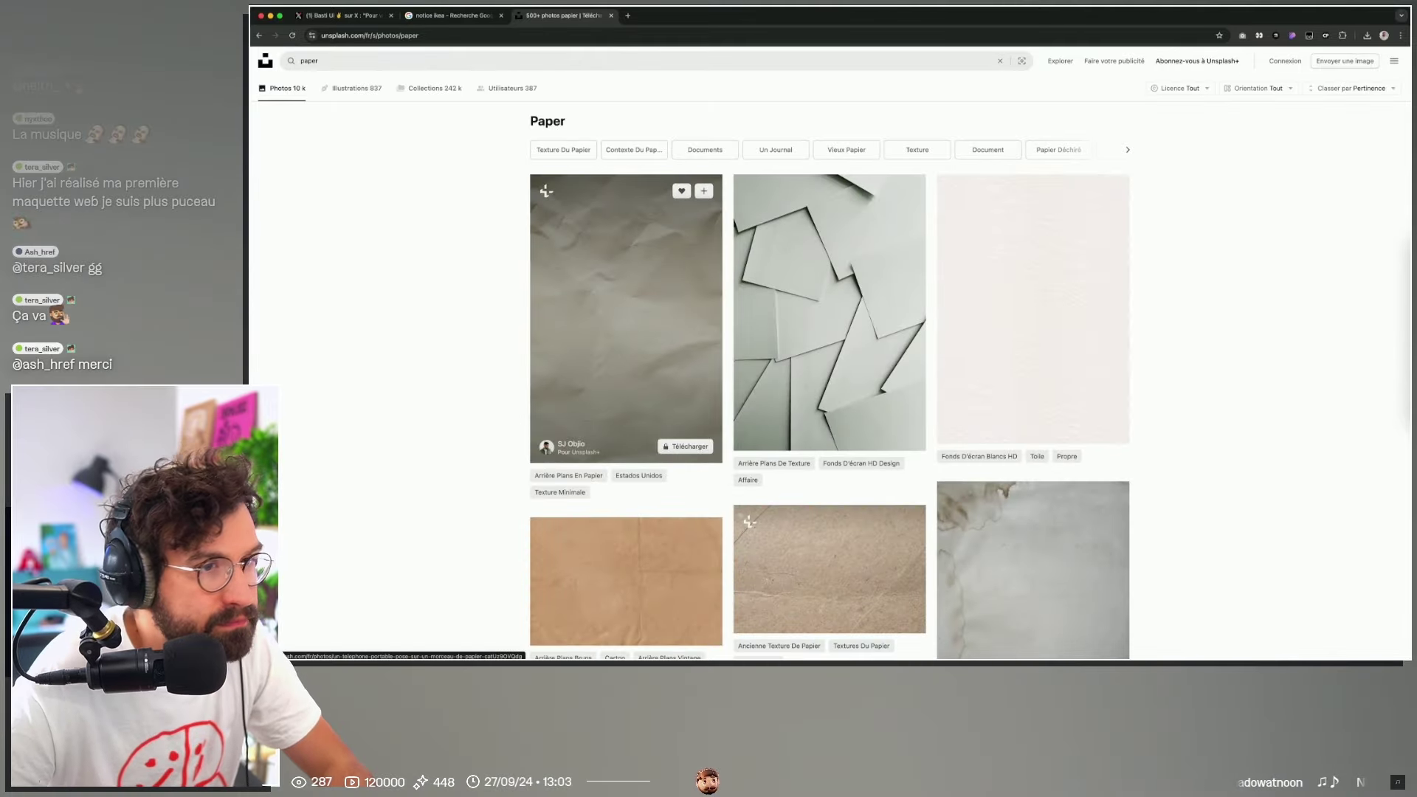
scroll(1107, 369, down, 3)
scroll(1153, 386, down, 3)
scroll(1176, 370, down, 1)
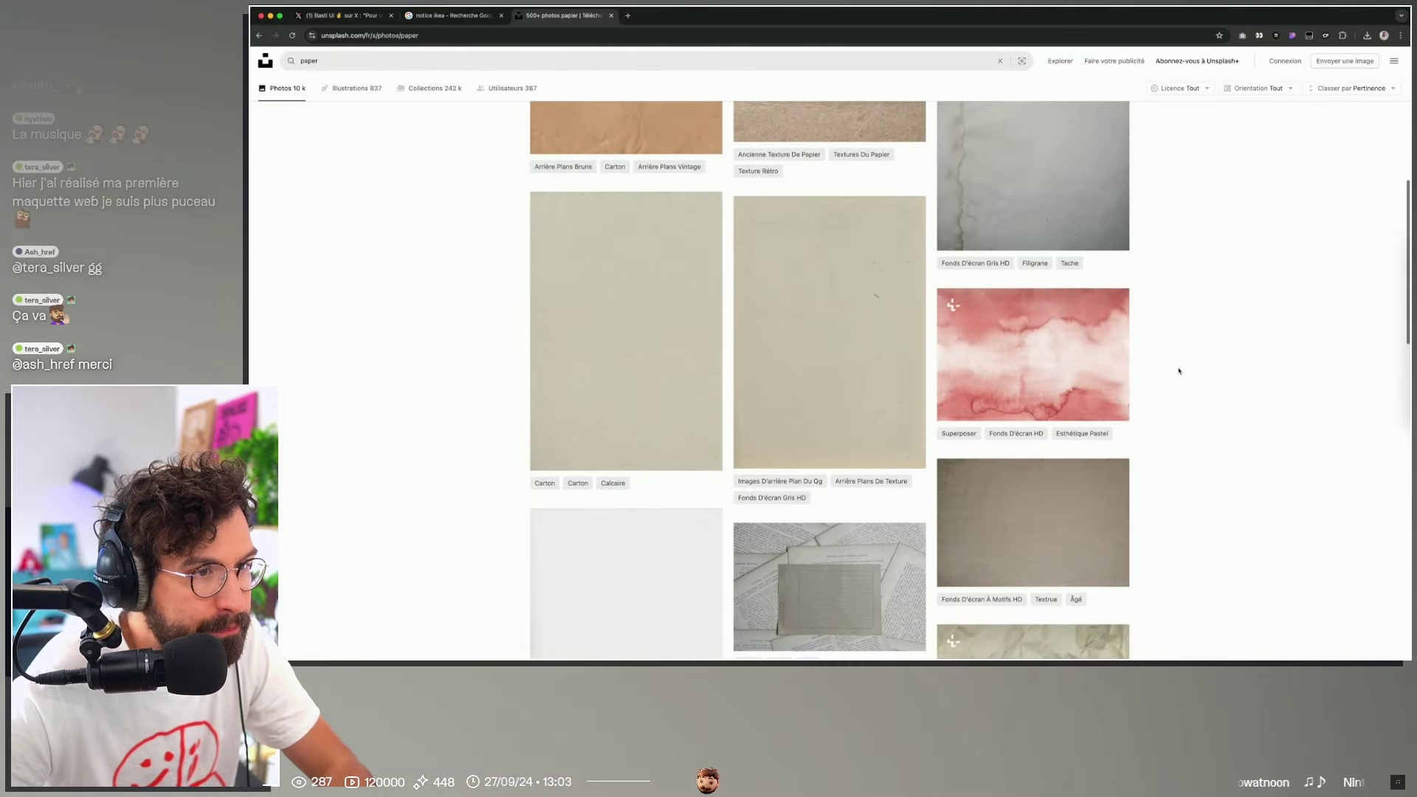
scroll(1178, 372, down, 3)
scroll(1179, 371, down, 3)
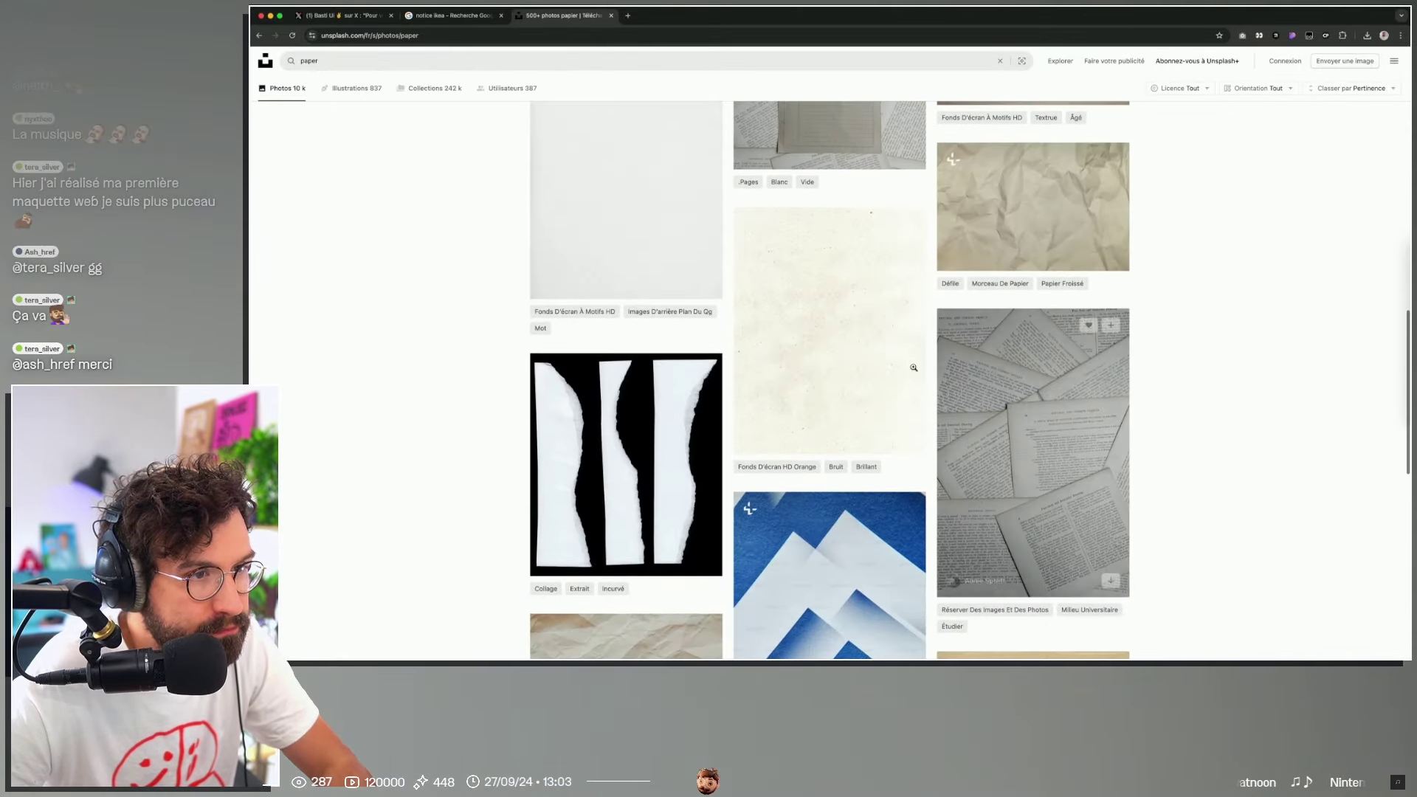
Step: Copy the blank speckled paper photo with Copier l'image and return to Figma
click(841, 364)
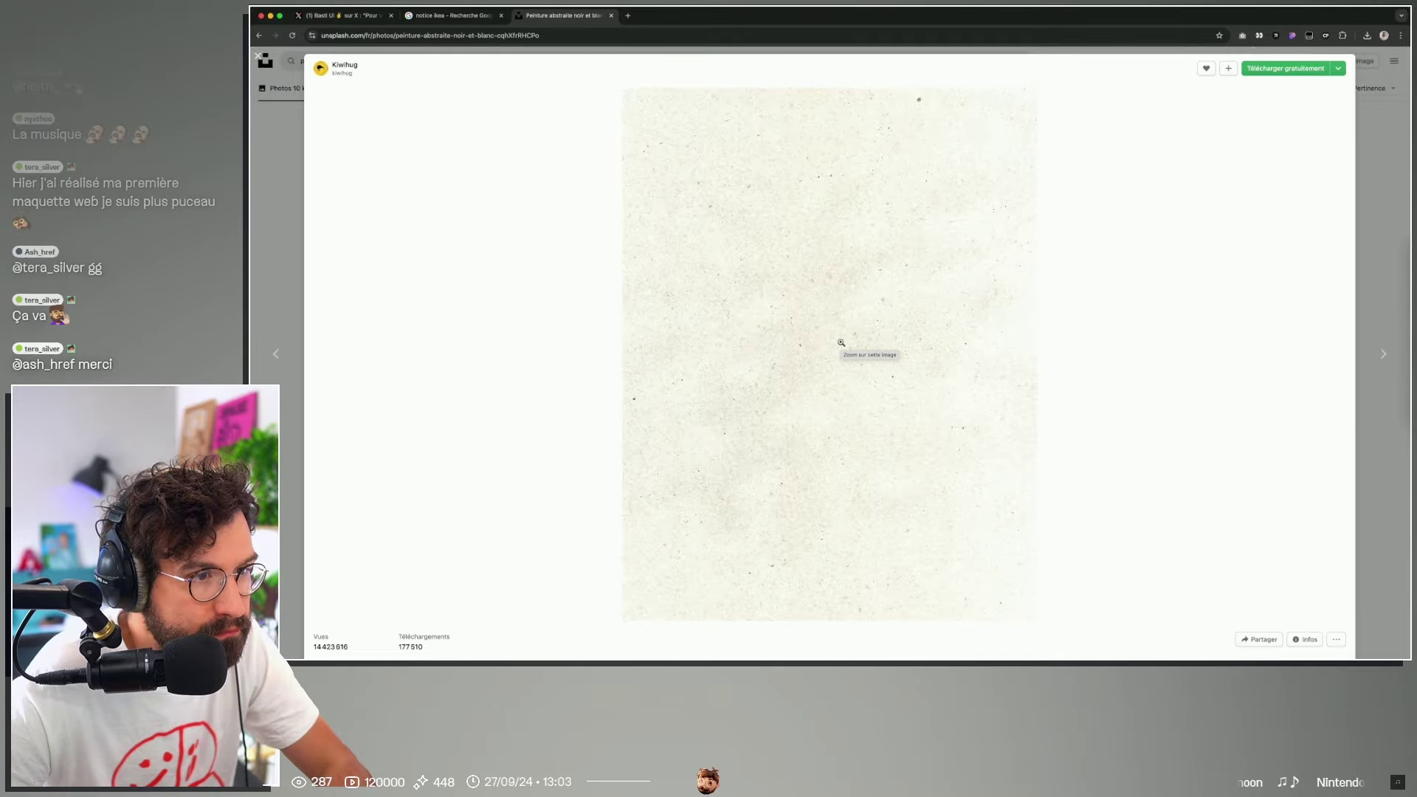
right_click(840, 343)
click(860, 367)
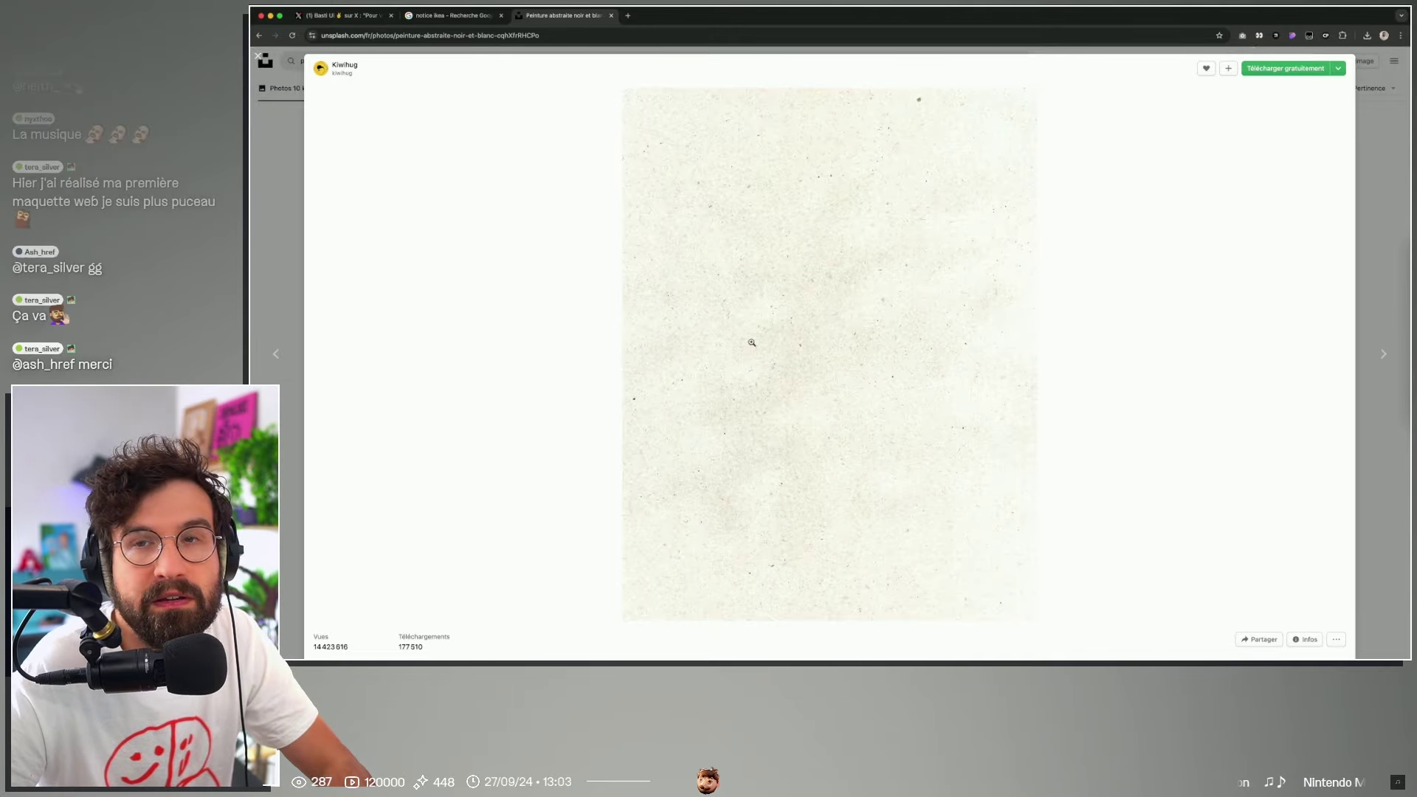
key(super+Tab)
click(553, 226)
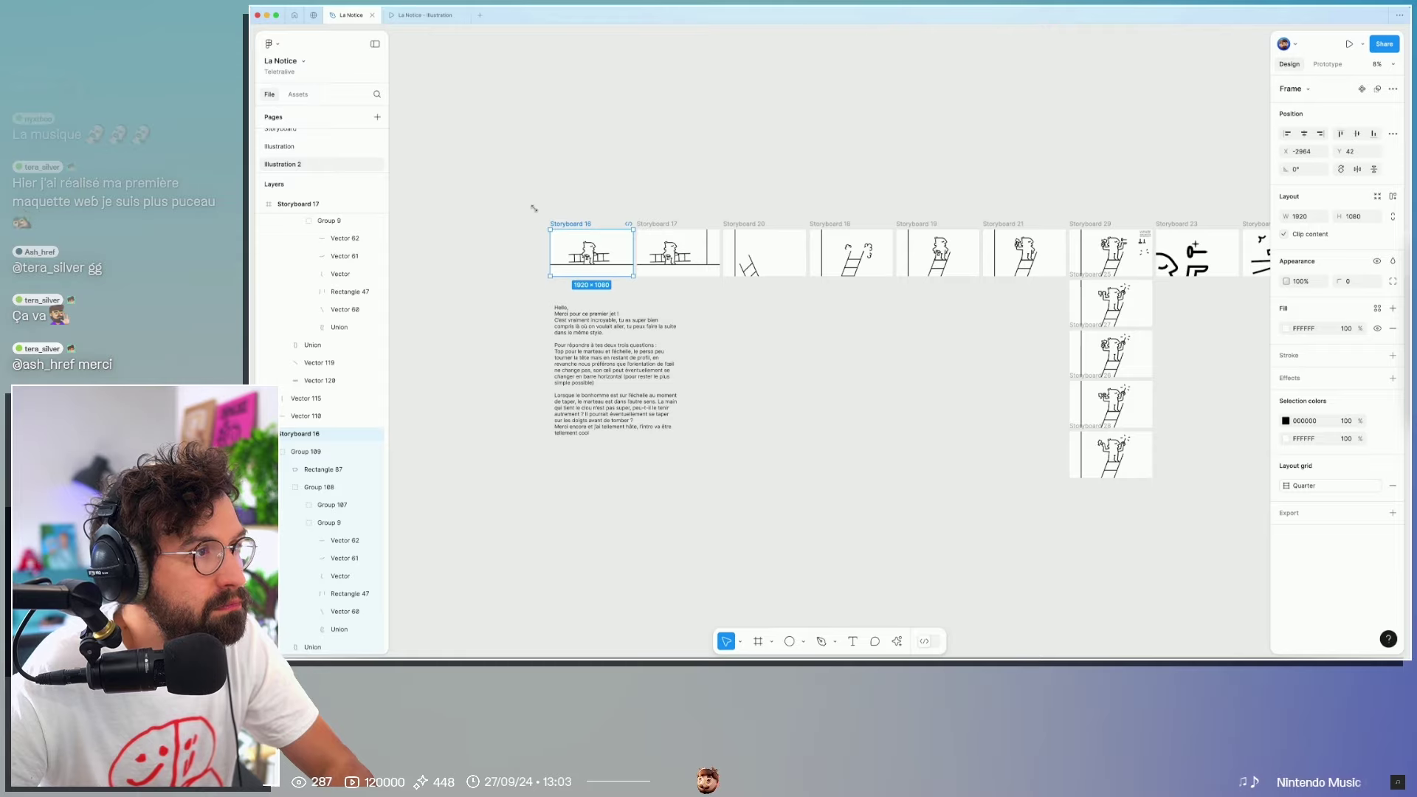
Step: Paste the paper photo into Storyboard 16, rotate it 90° and size it to cover the frame
key(ctrl+v)
scroll(525, 200, up, 5)
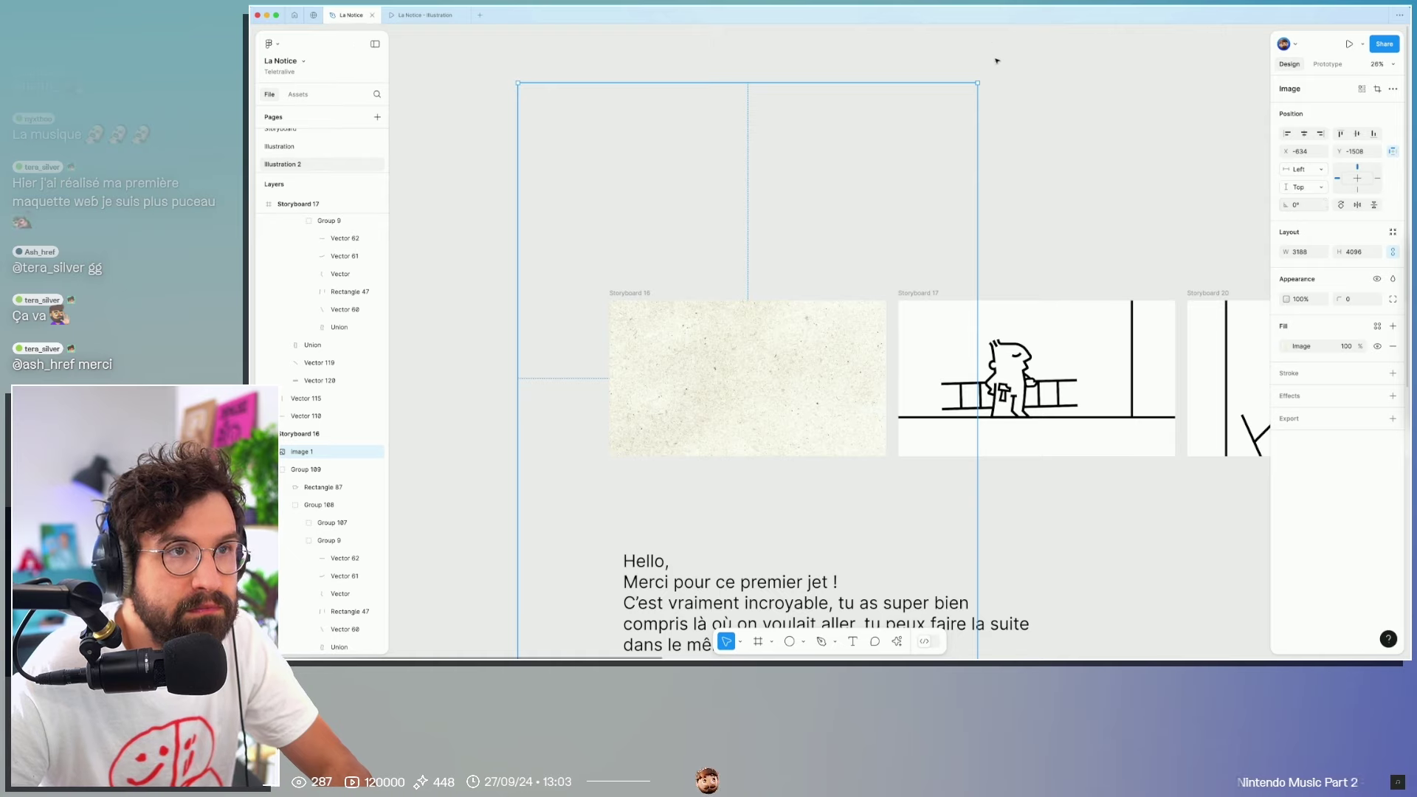
drag(982, 77, 558, 200)
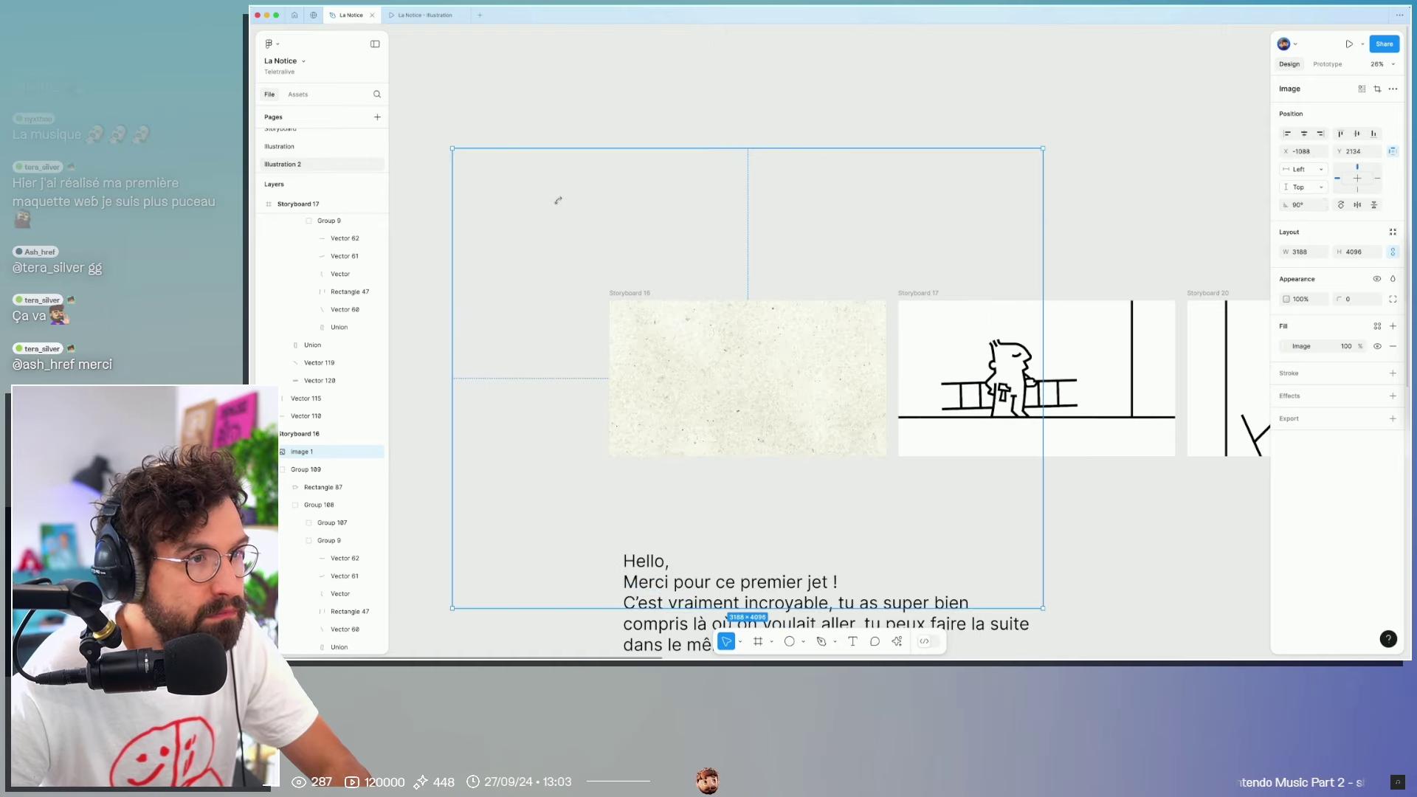
mouse_move(695, 149)
mouse_down()
mouse_move(695, 299)
mouse_move(606, 314)
mouse_up()
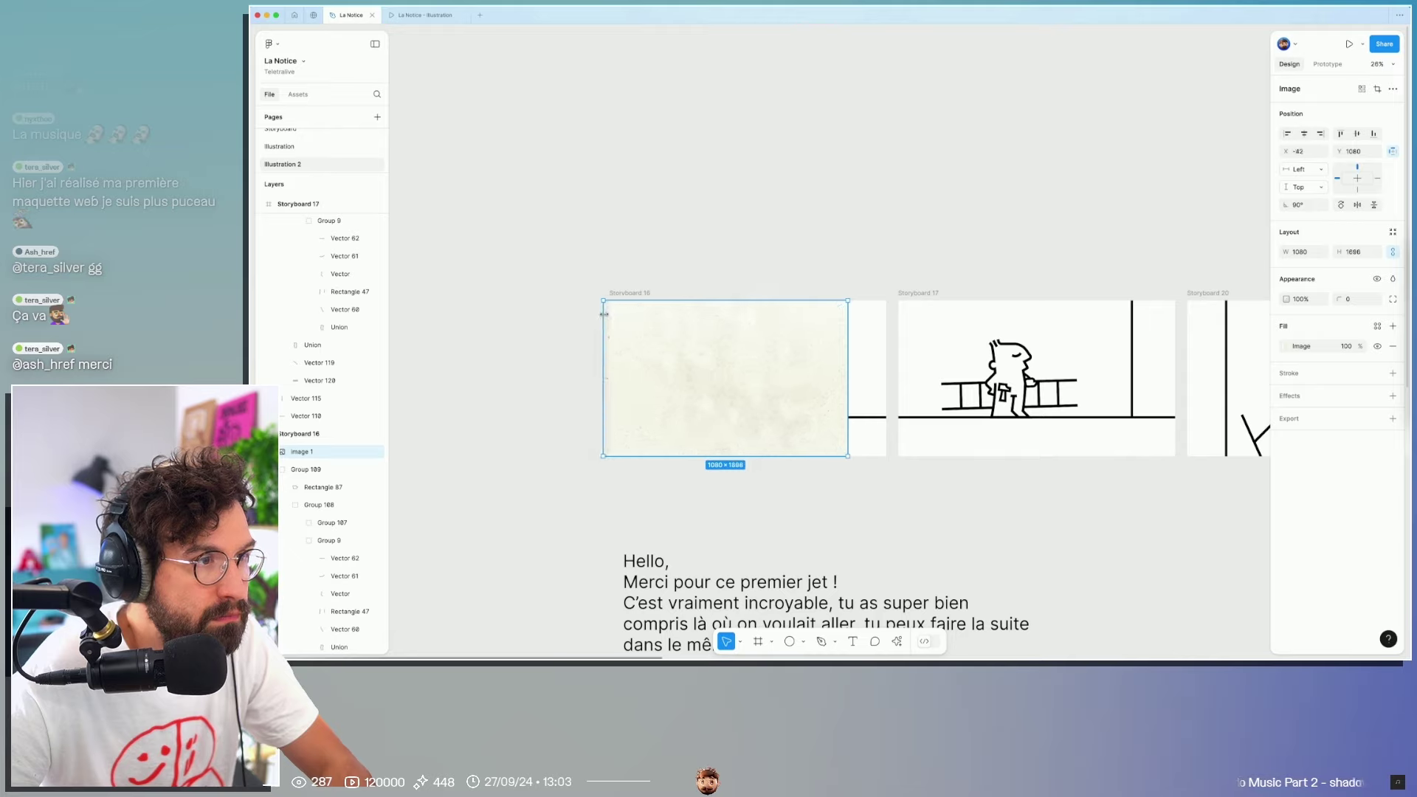
drag(857, 323, 888, 323)
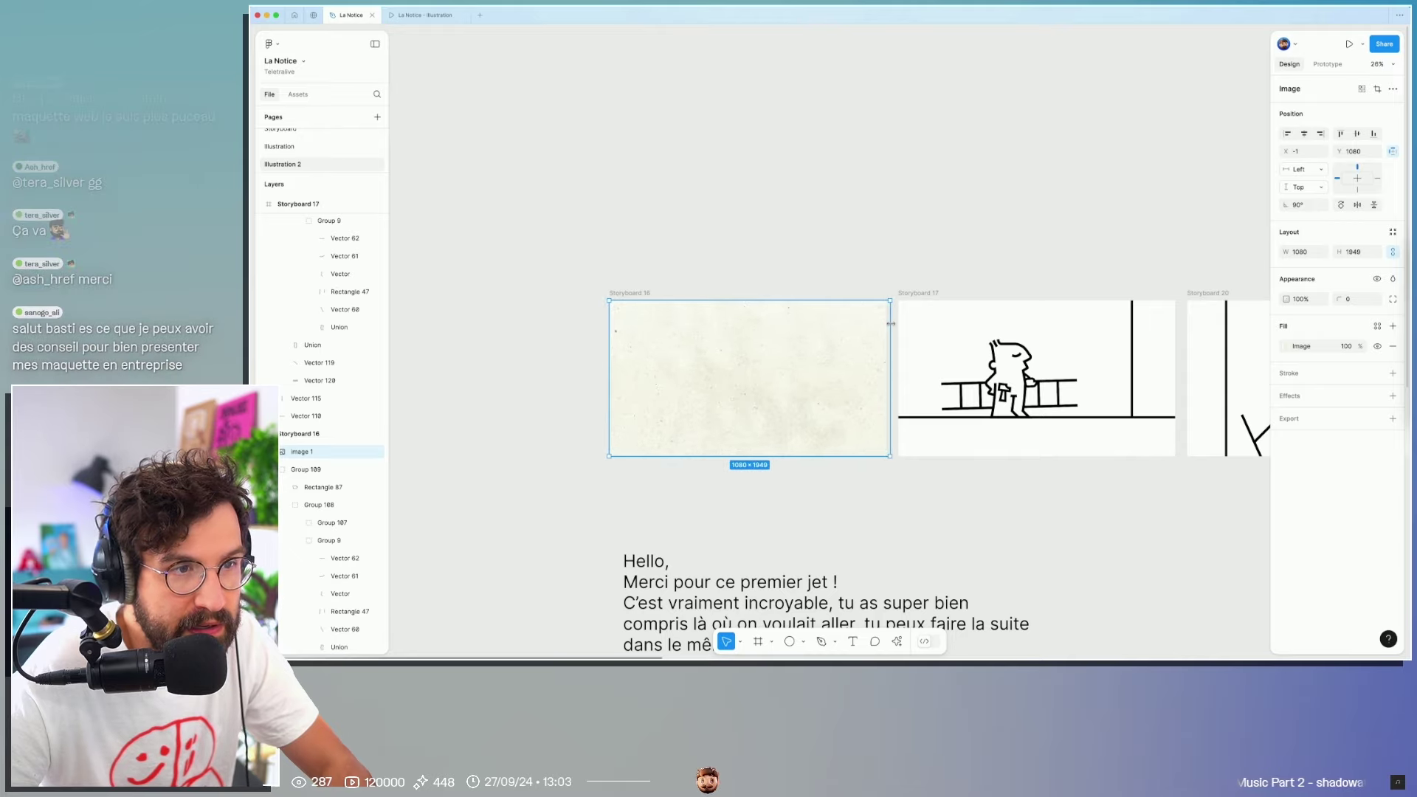
Step: Rename the image layer to 'Texture'
double_click(300, 452)
text(Texture)
key(Return)
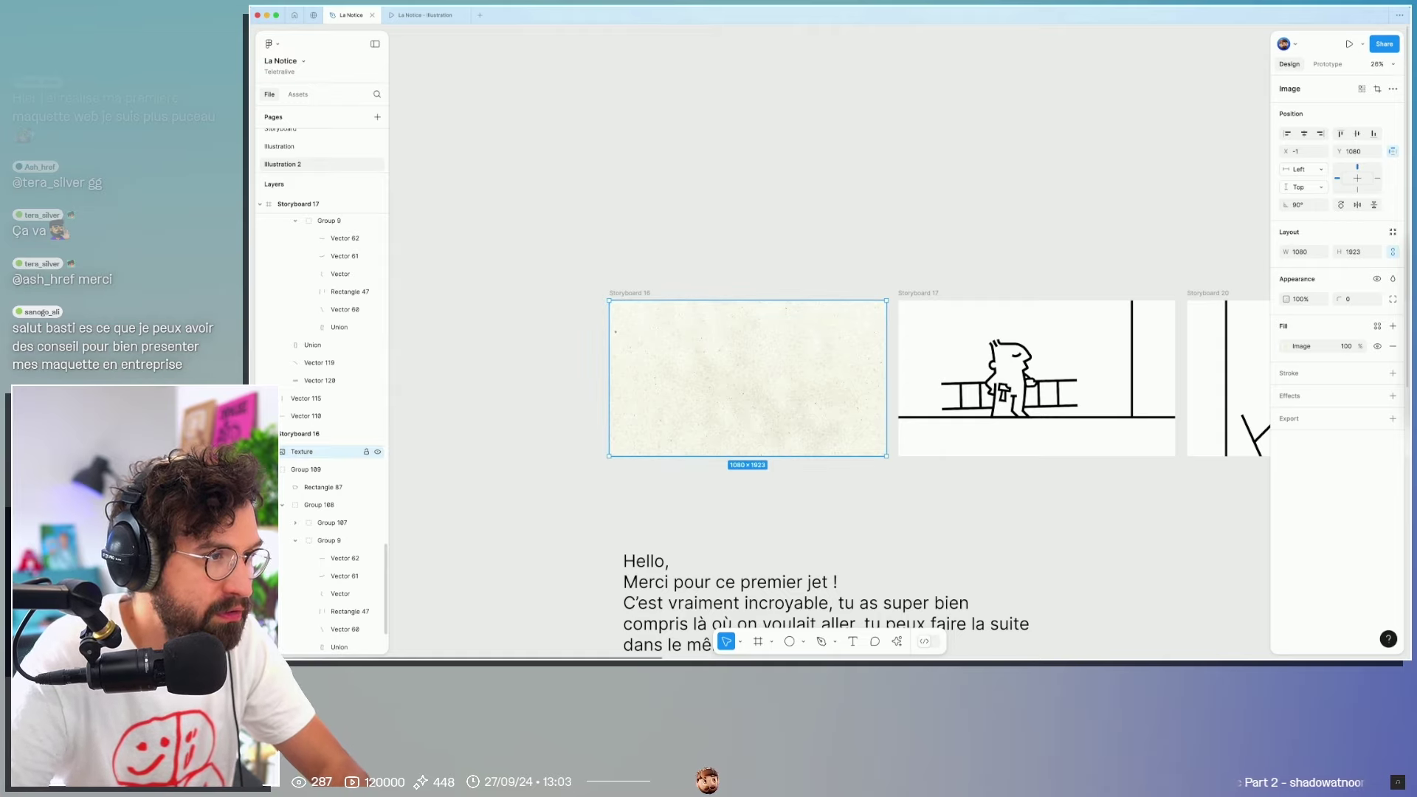
click(1327, 64)
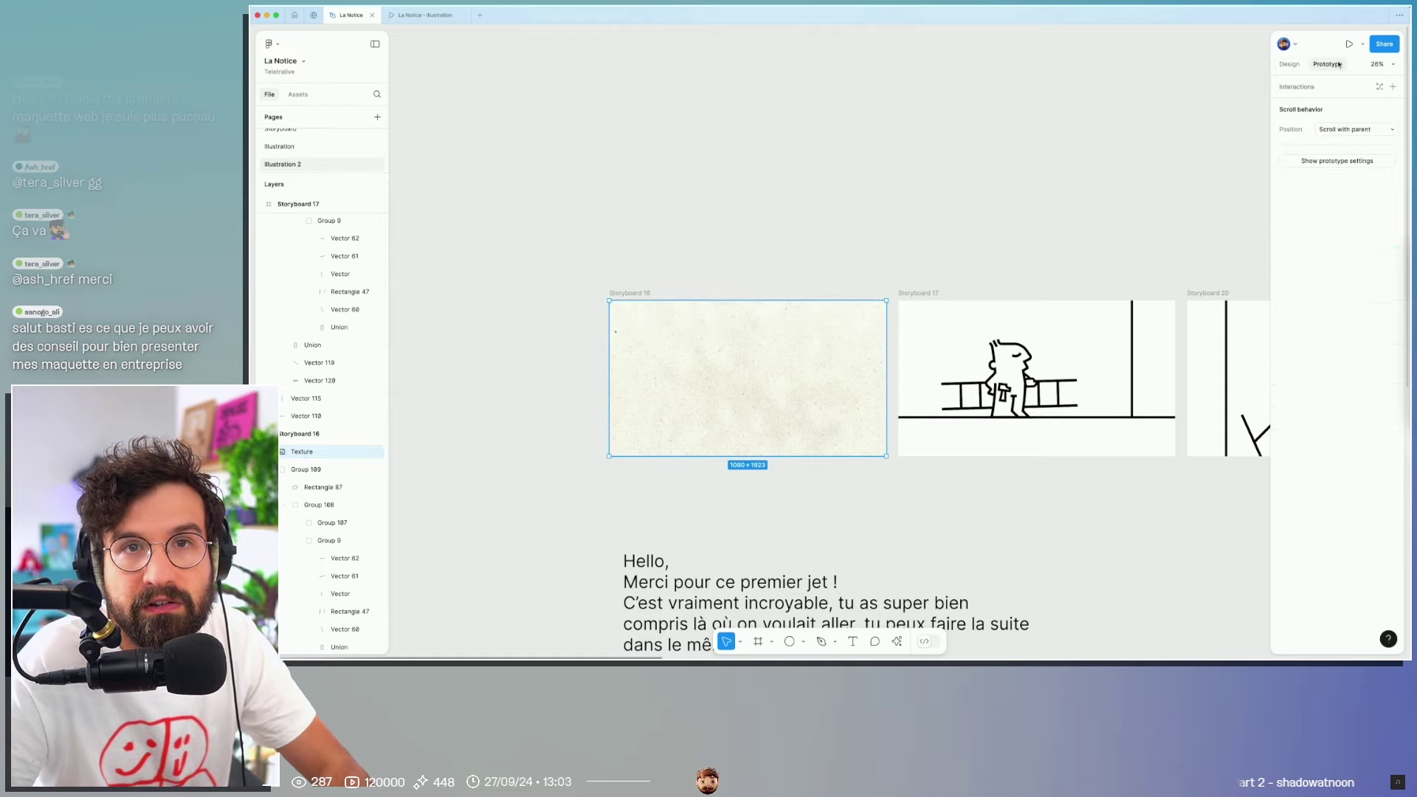
Step: Pin the Texture layer in Storyboard 16 with a Fixed prototype scroll position
click(1292, 65)
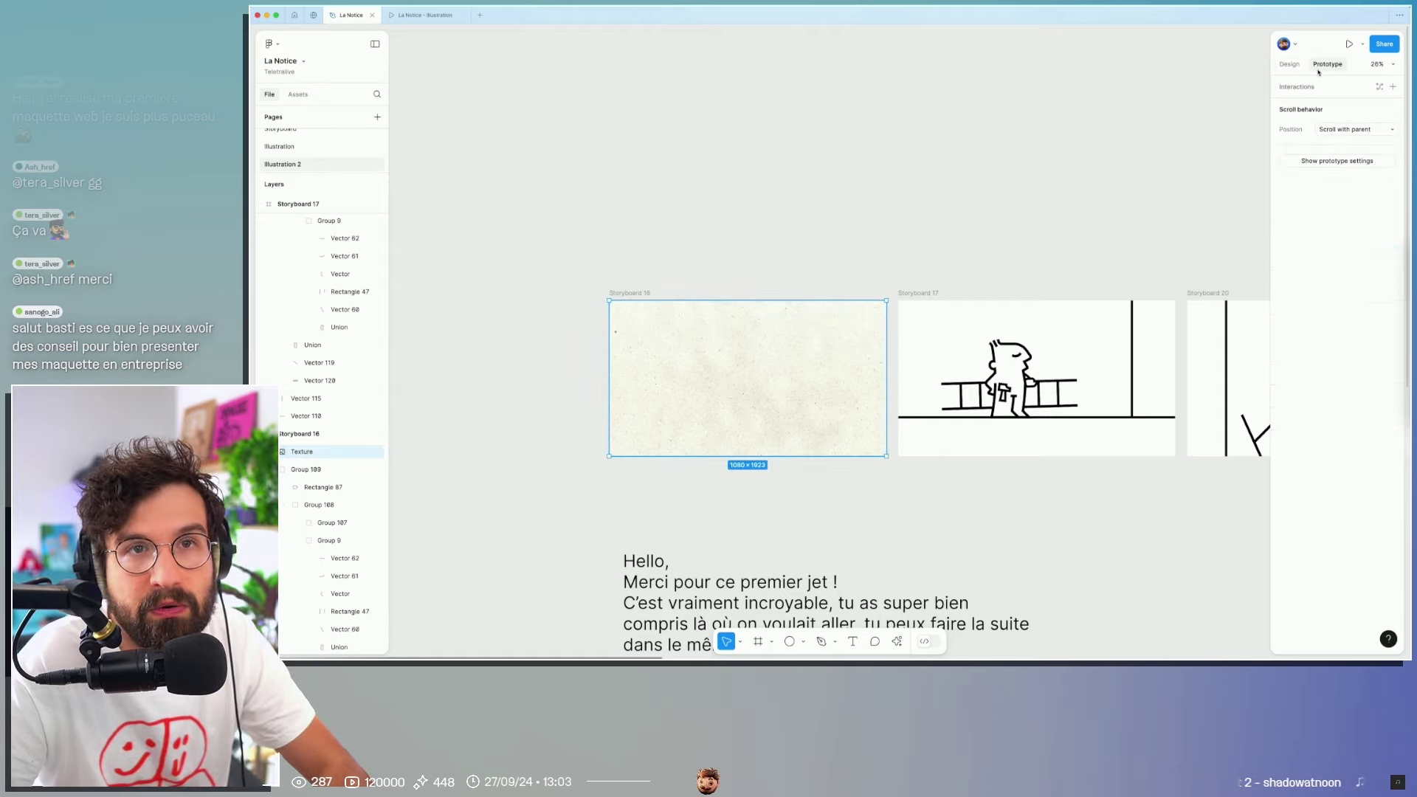
click(1348, 131)
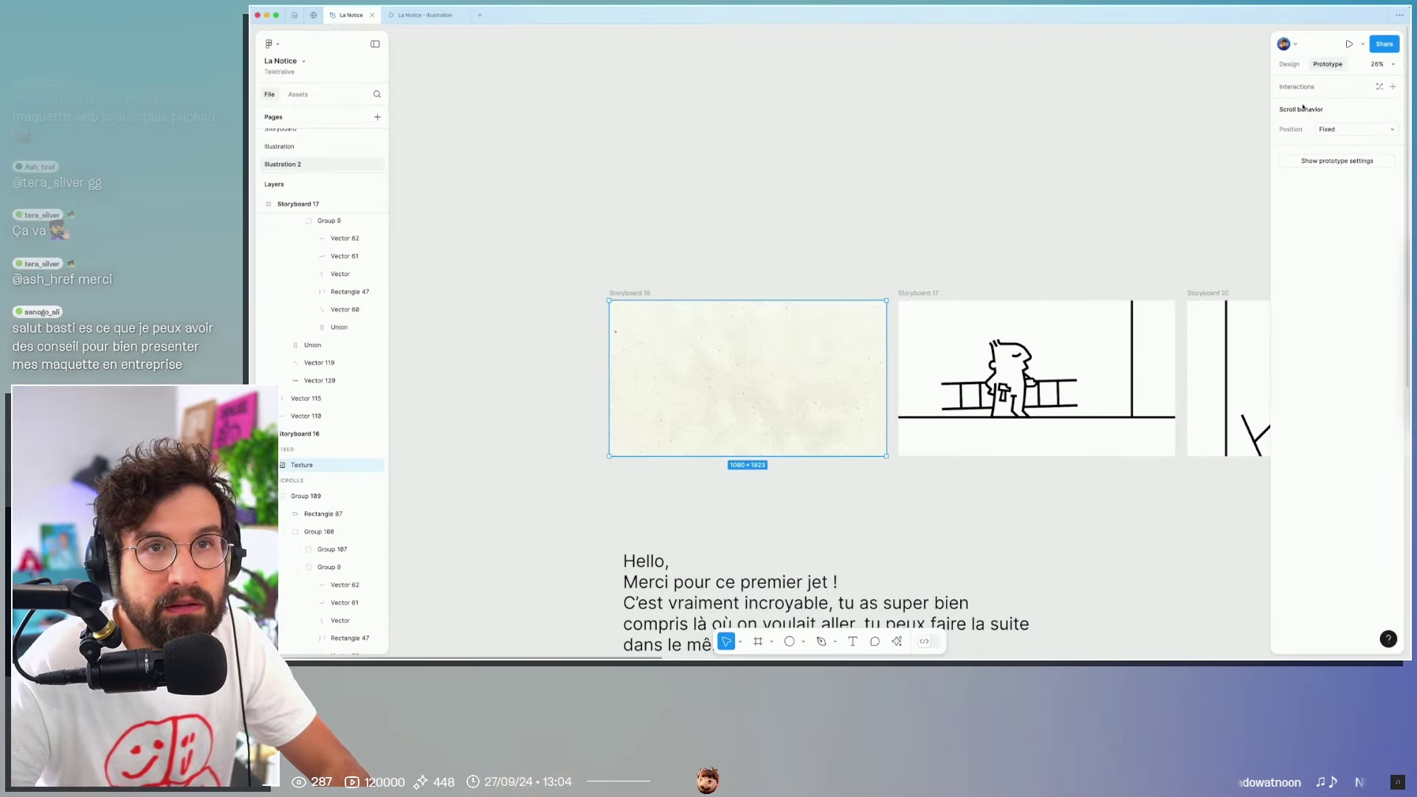
click(1289, 64)
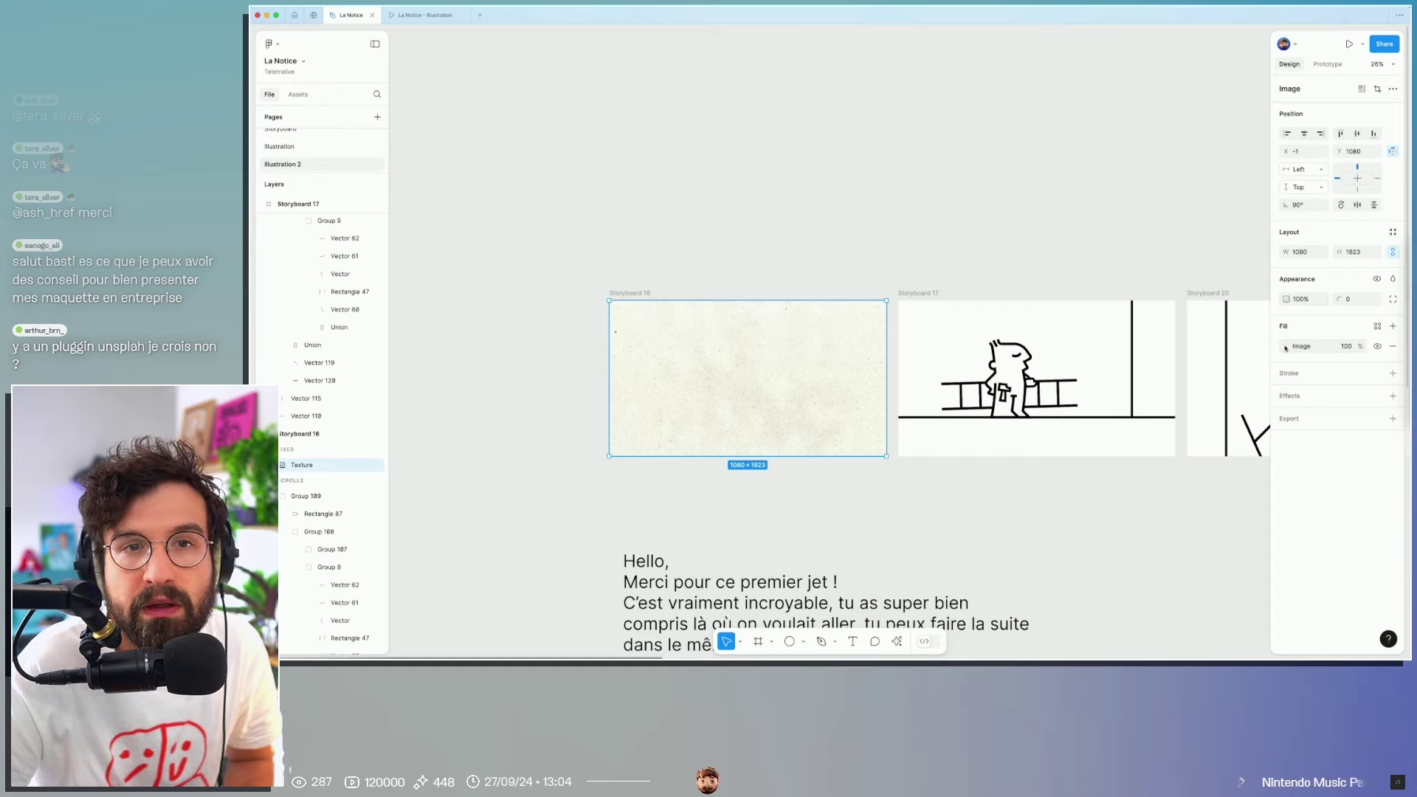
Step: Give the Texture layer Multiply blending and lower its image saturation
click(1394, 280)
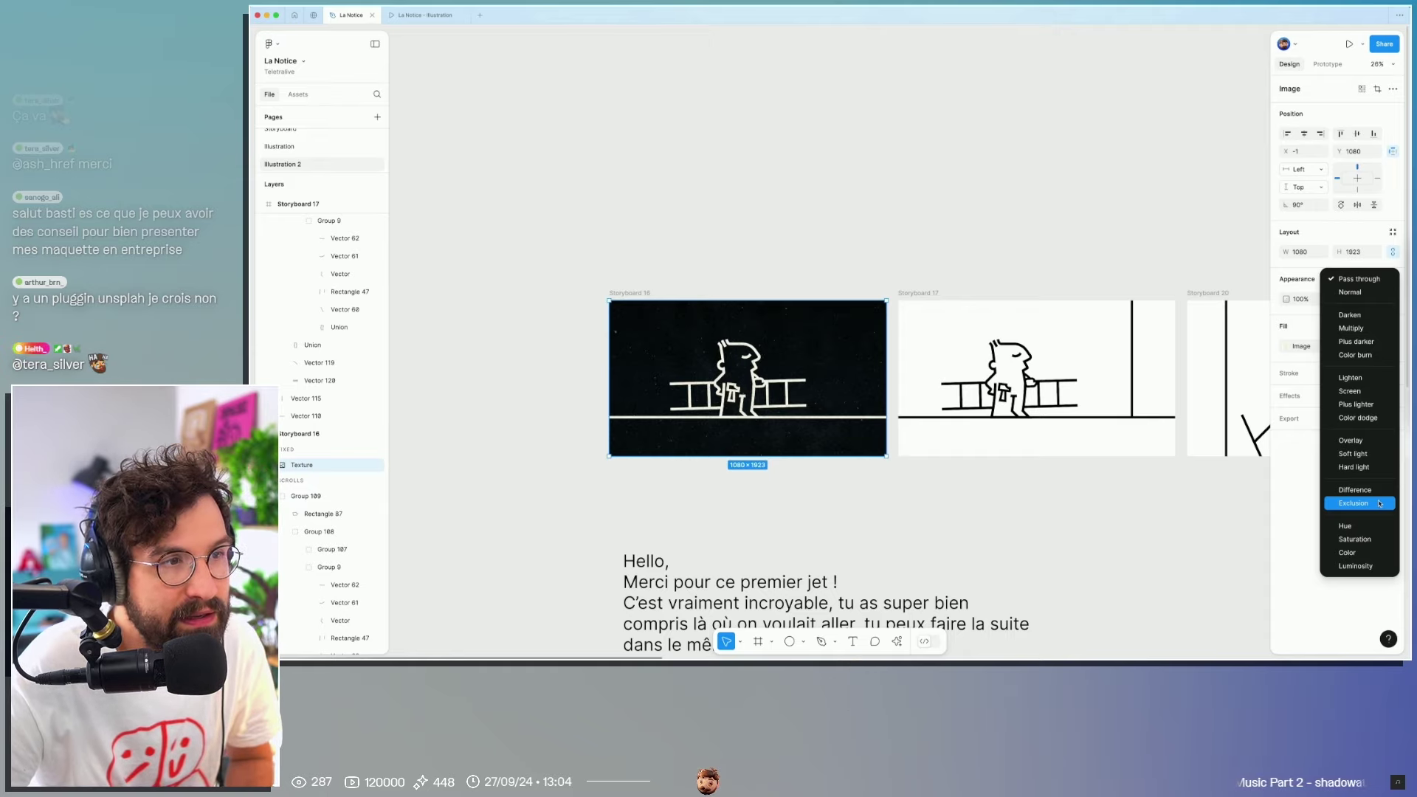
click(1365, 326)
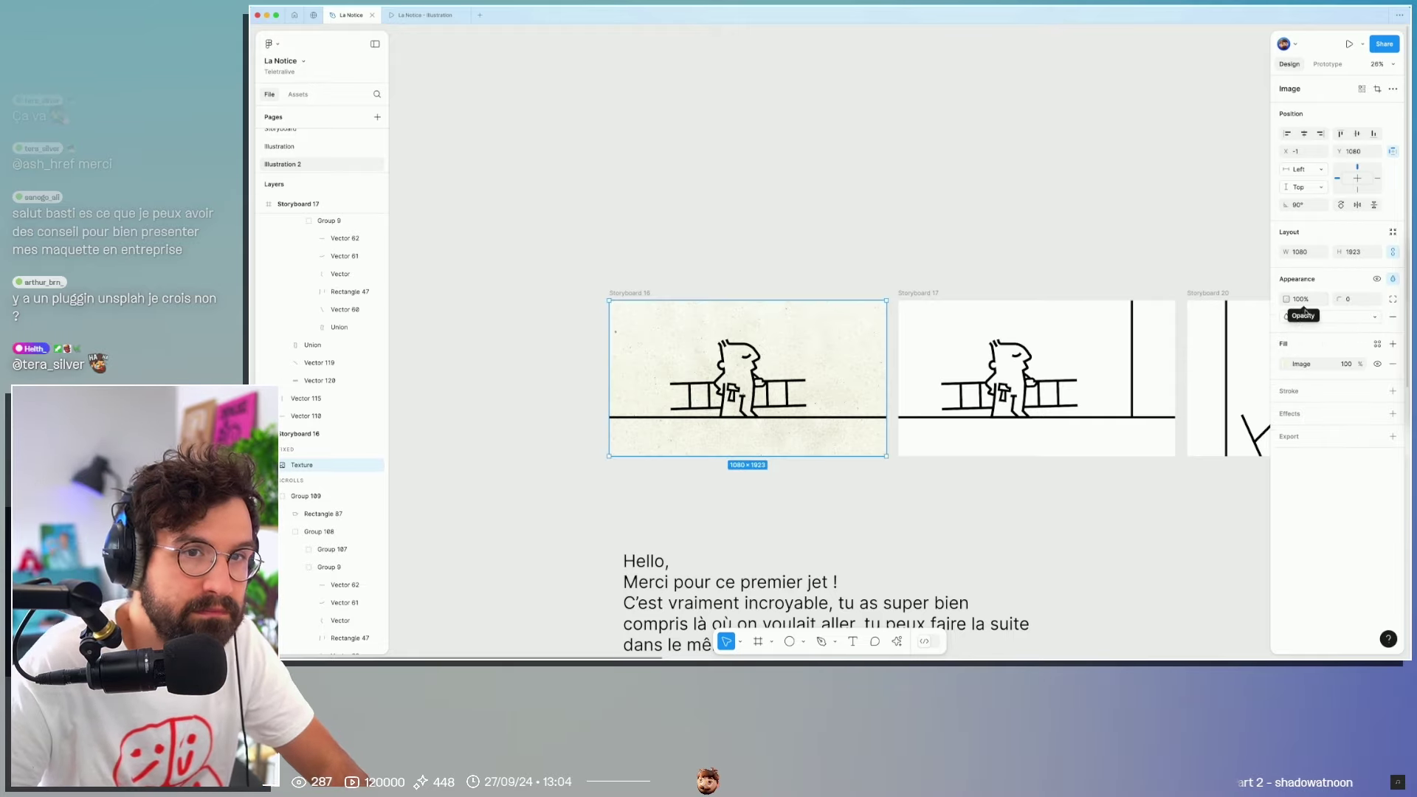
click(1286, 364)
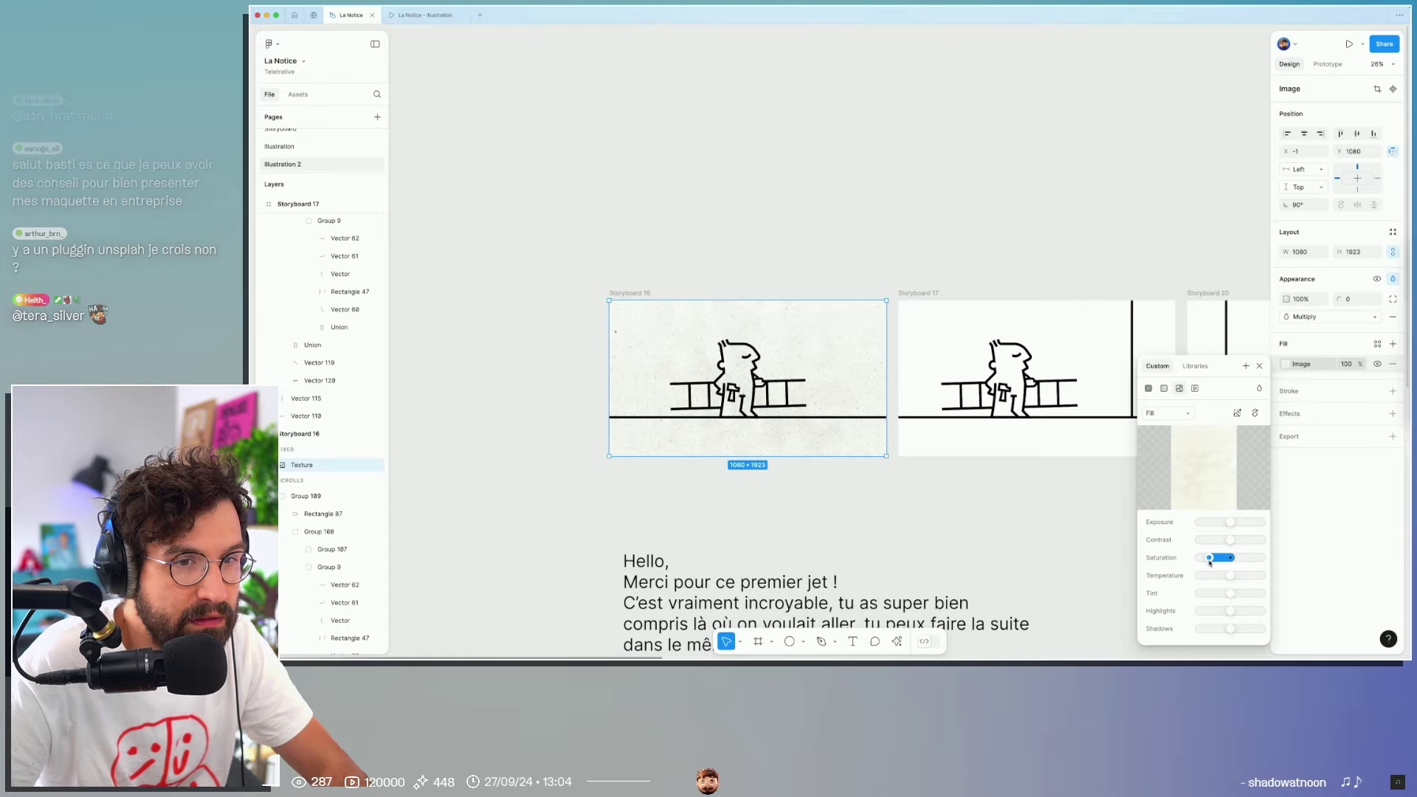
mouse_move(1209, 562)
mouse_down()
mouse_move(1187, 562)
mouse_move(1213, 559)
mouse_up()
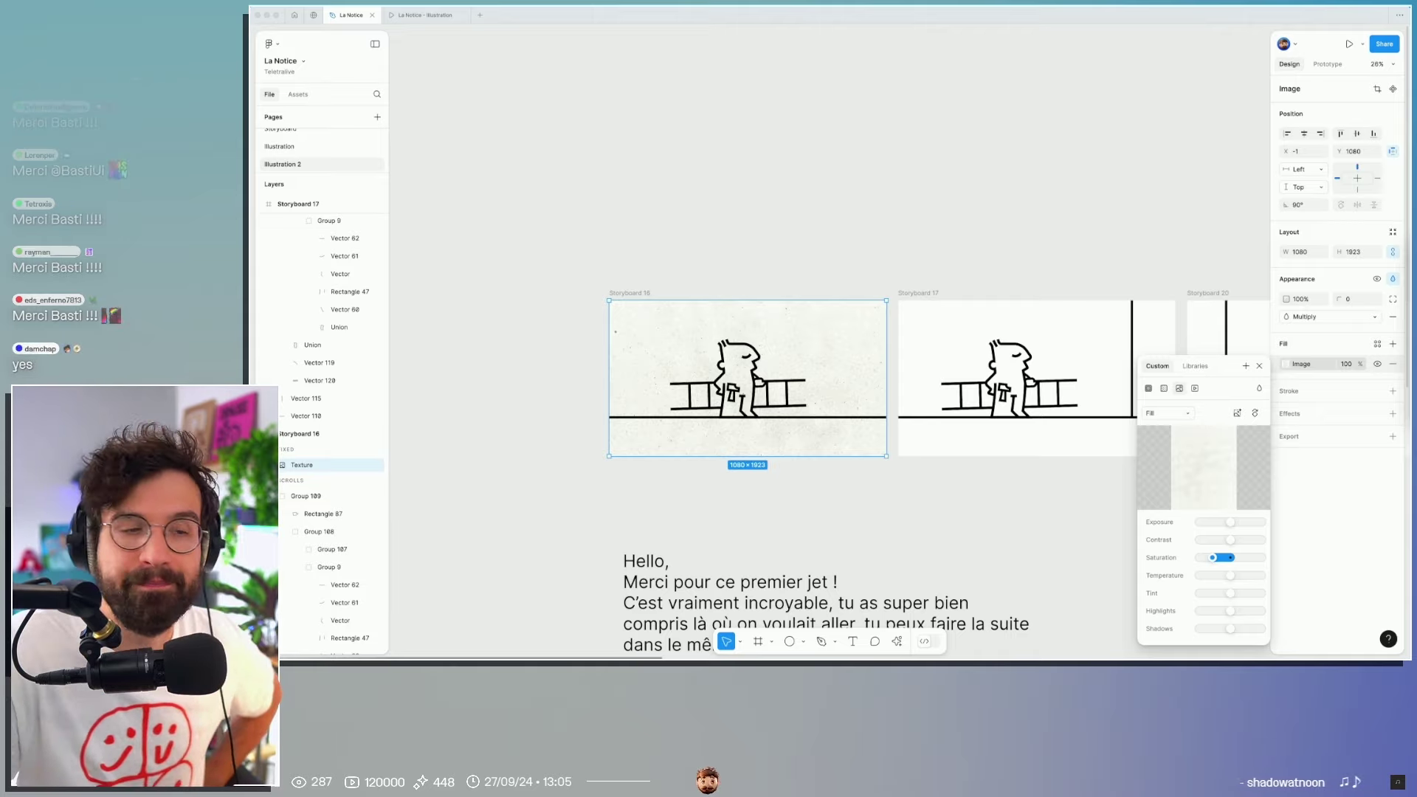
key(super+Tab)
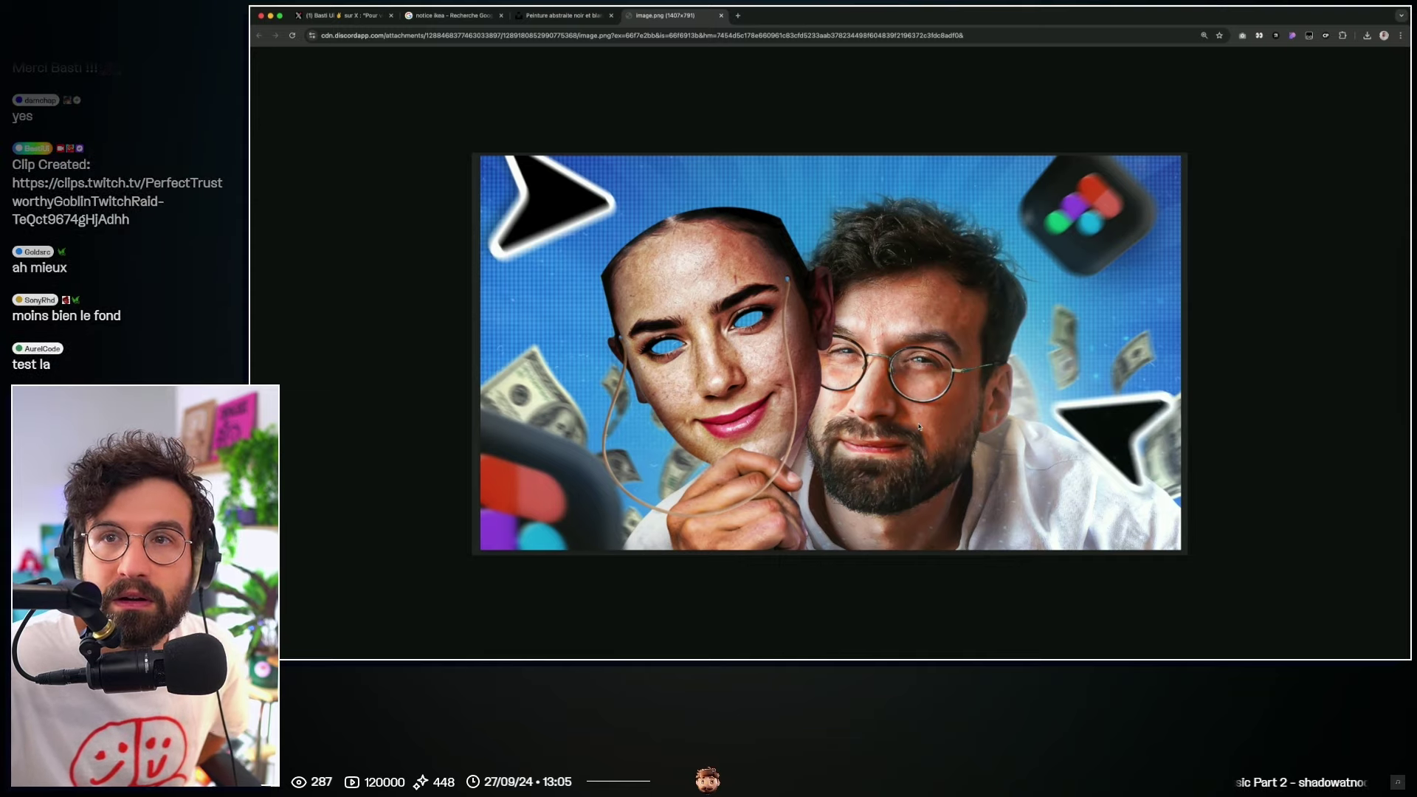
Step: Copy the Discord thumbnail image and open a new blank browser tab
right_click(887, 362)
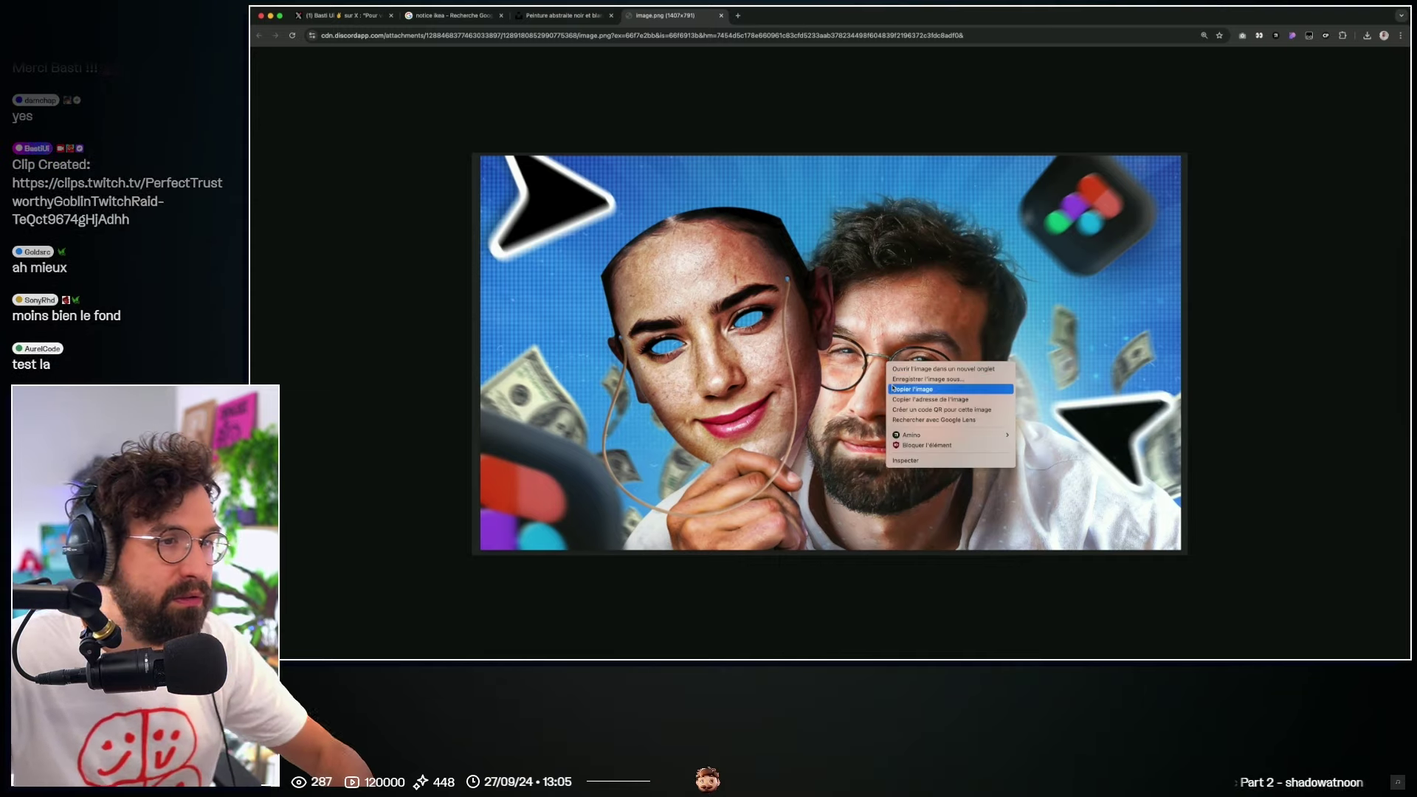
click(915, 389)
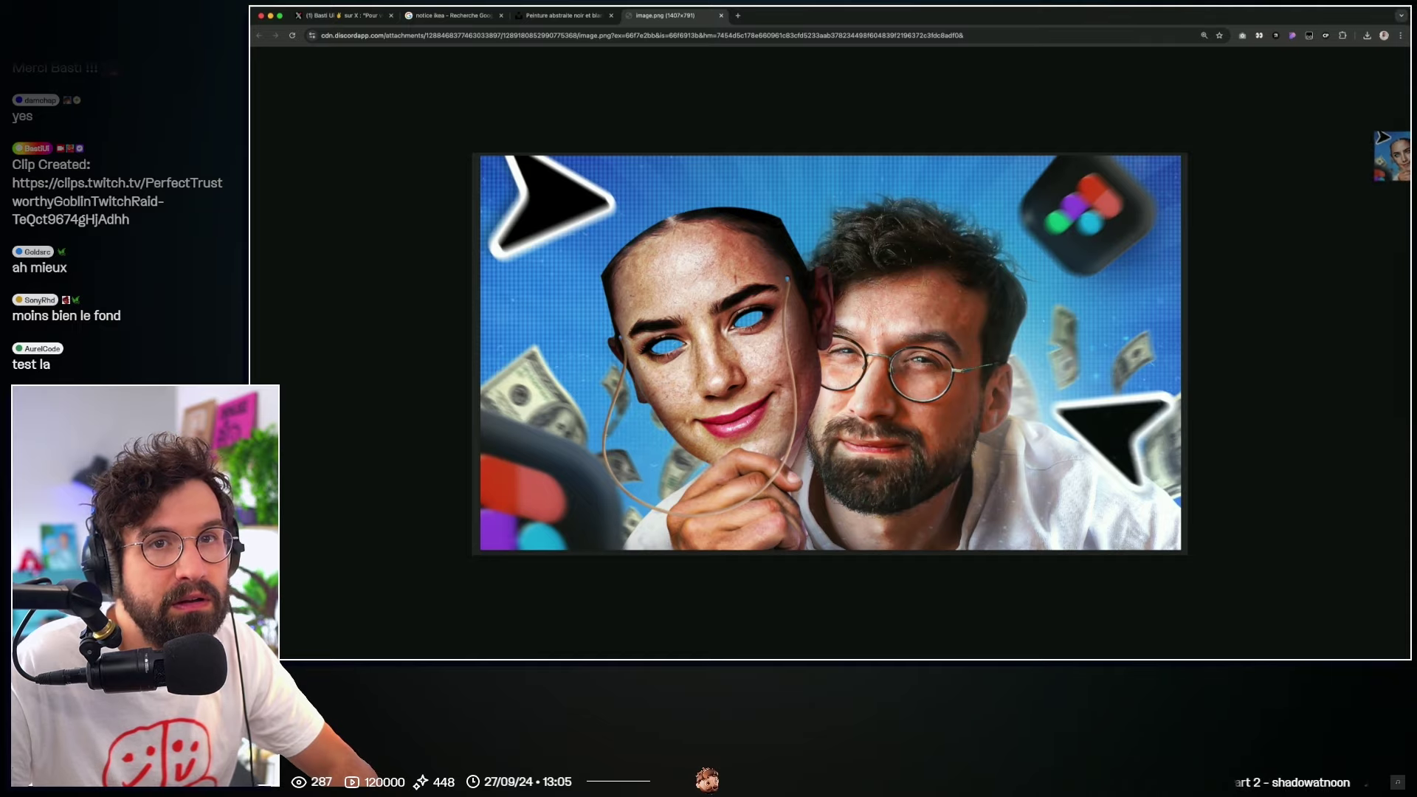
click(735, 16)
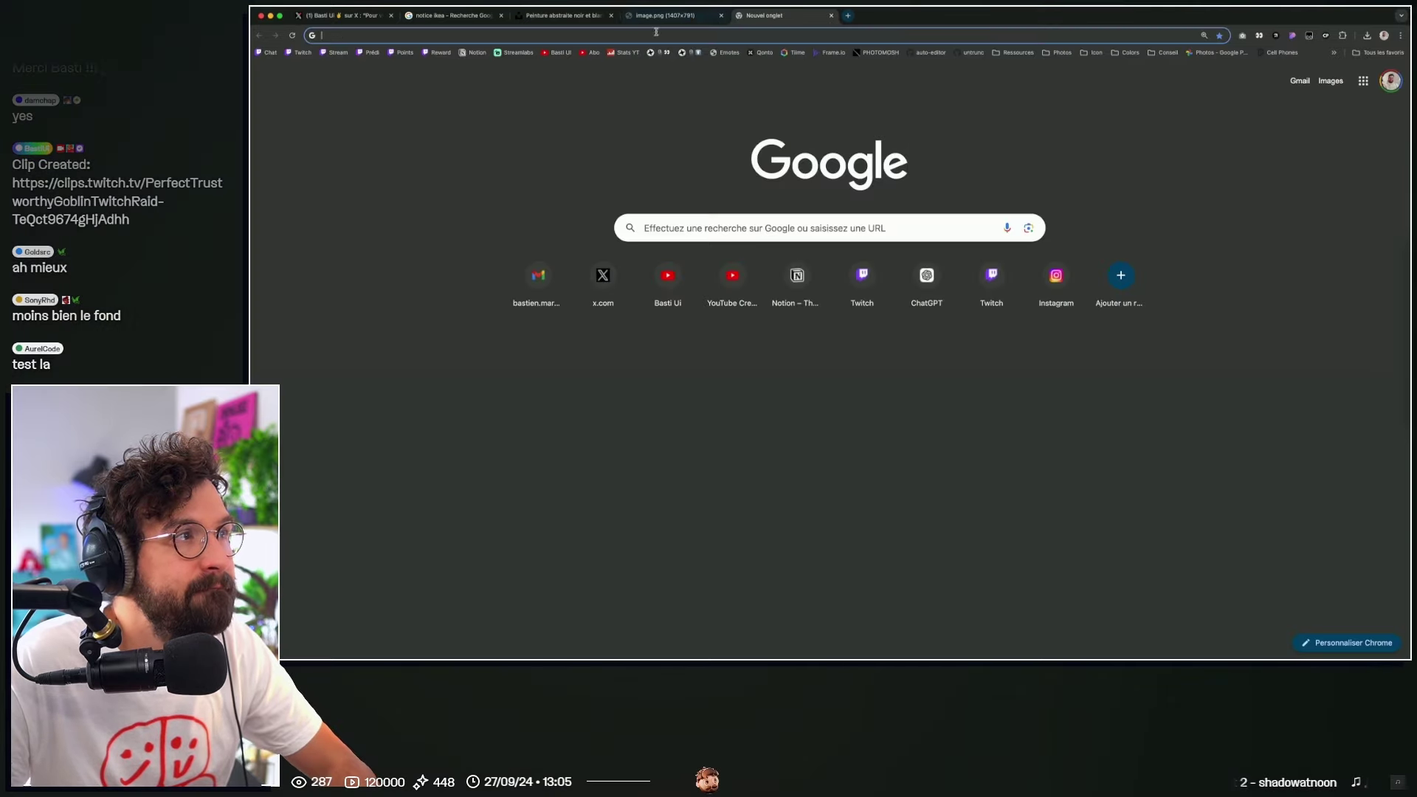
Step: Preview the new thumbnail on the YouTube channel page with the PrevYou extension
click(559, 53)
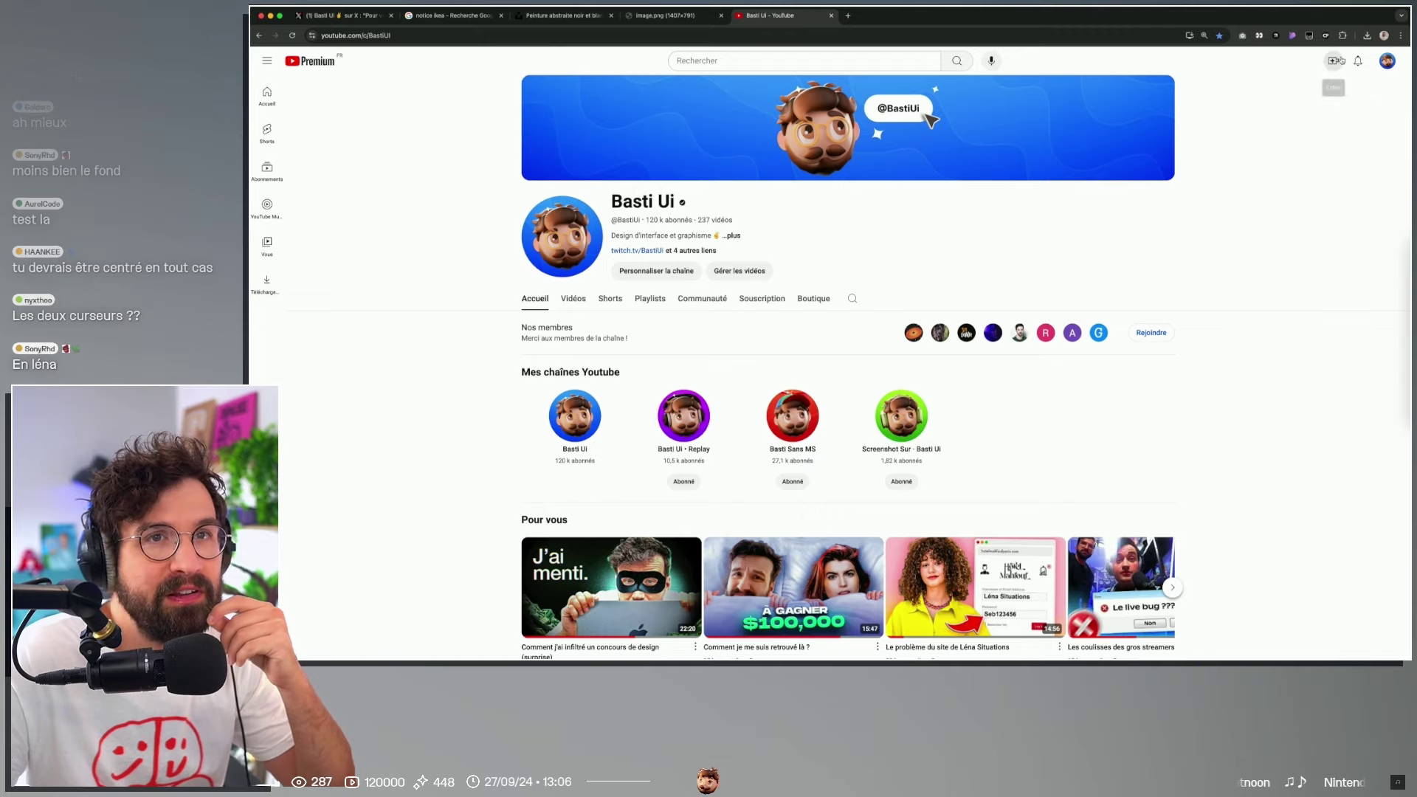
click(1260, 35)
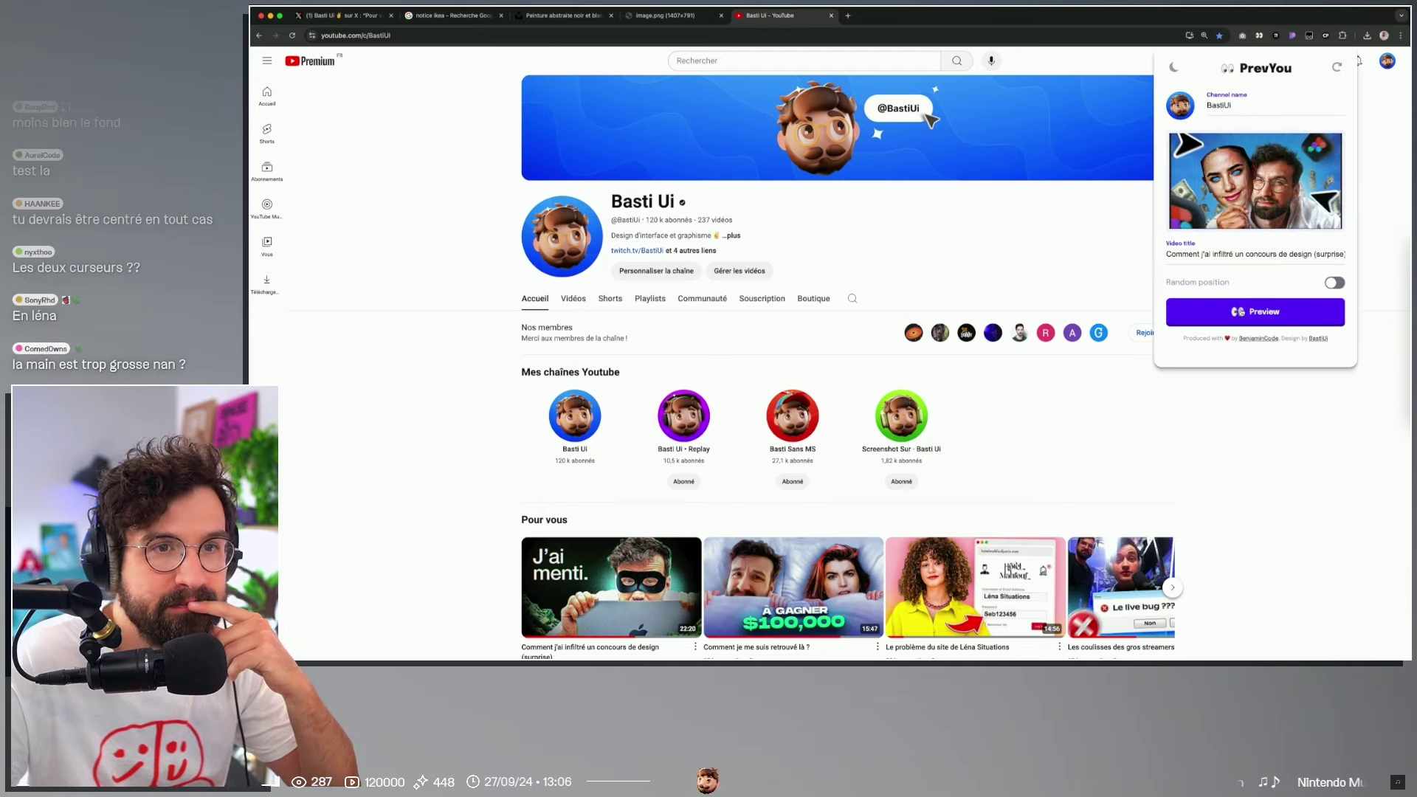
click(1254, 311)
Step: Scroll the channel page to inspect the swapped thumbnail, then return to Figma
scroll(664, 442, down, 2)
scroll(497, 491, up, 3)
scroll(496, 491, up, 2)
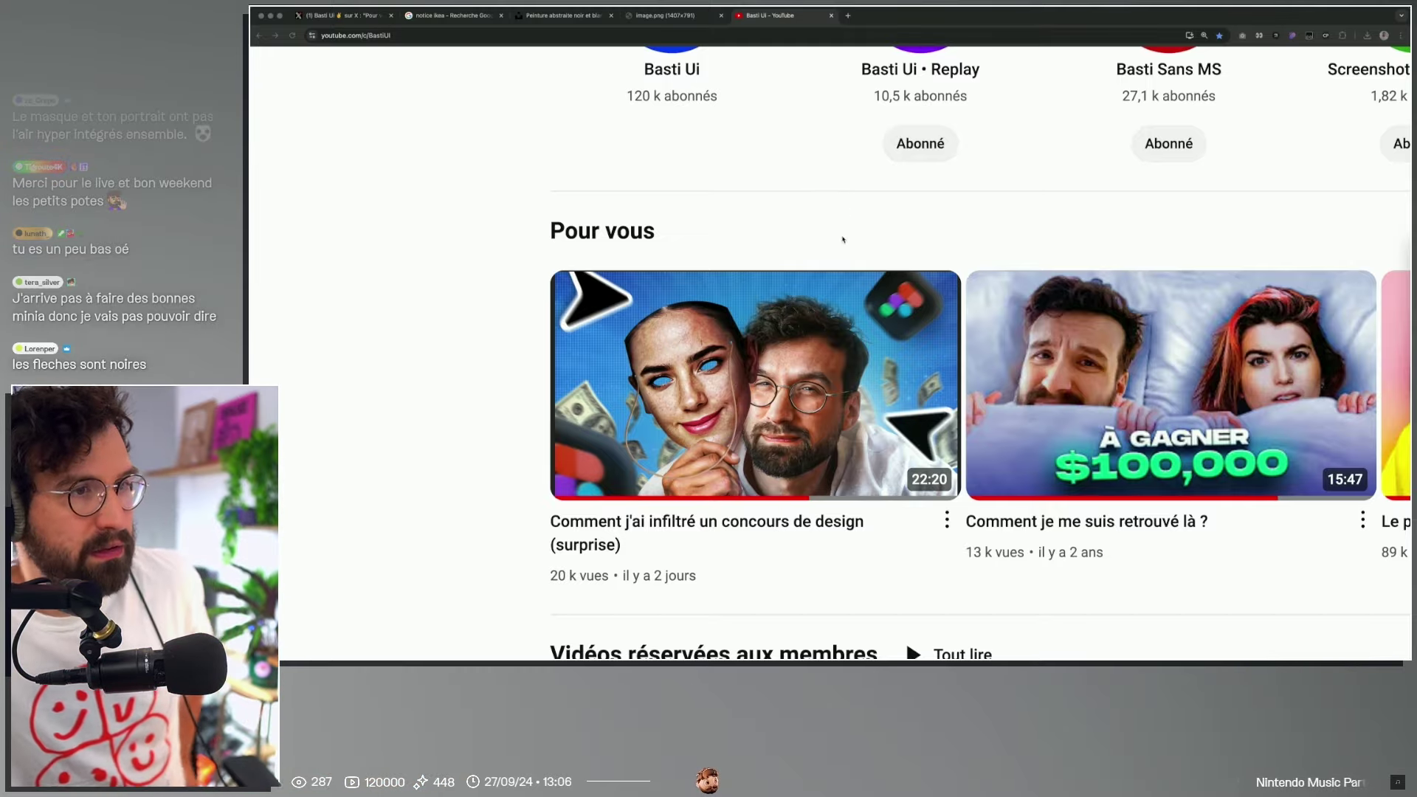
scroll(840, 237, down, 2)
scroll(841, 239, up, 8)
scroll(840, 236, down, 3)
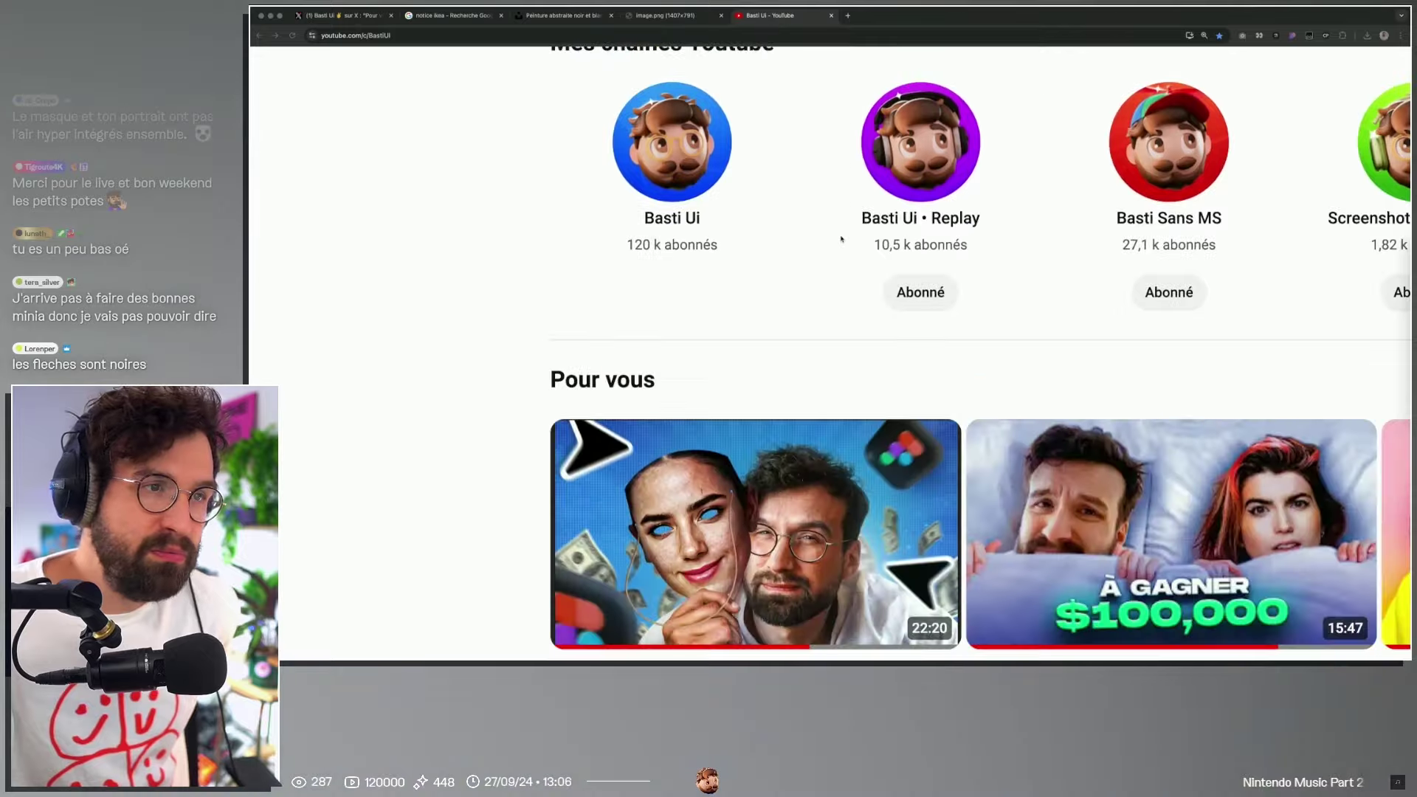
scroll(834, 234, down, 1)
key(ctrl+Right)
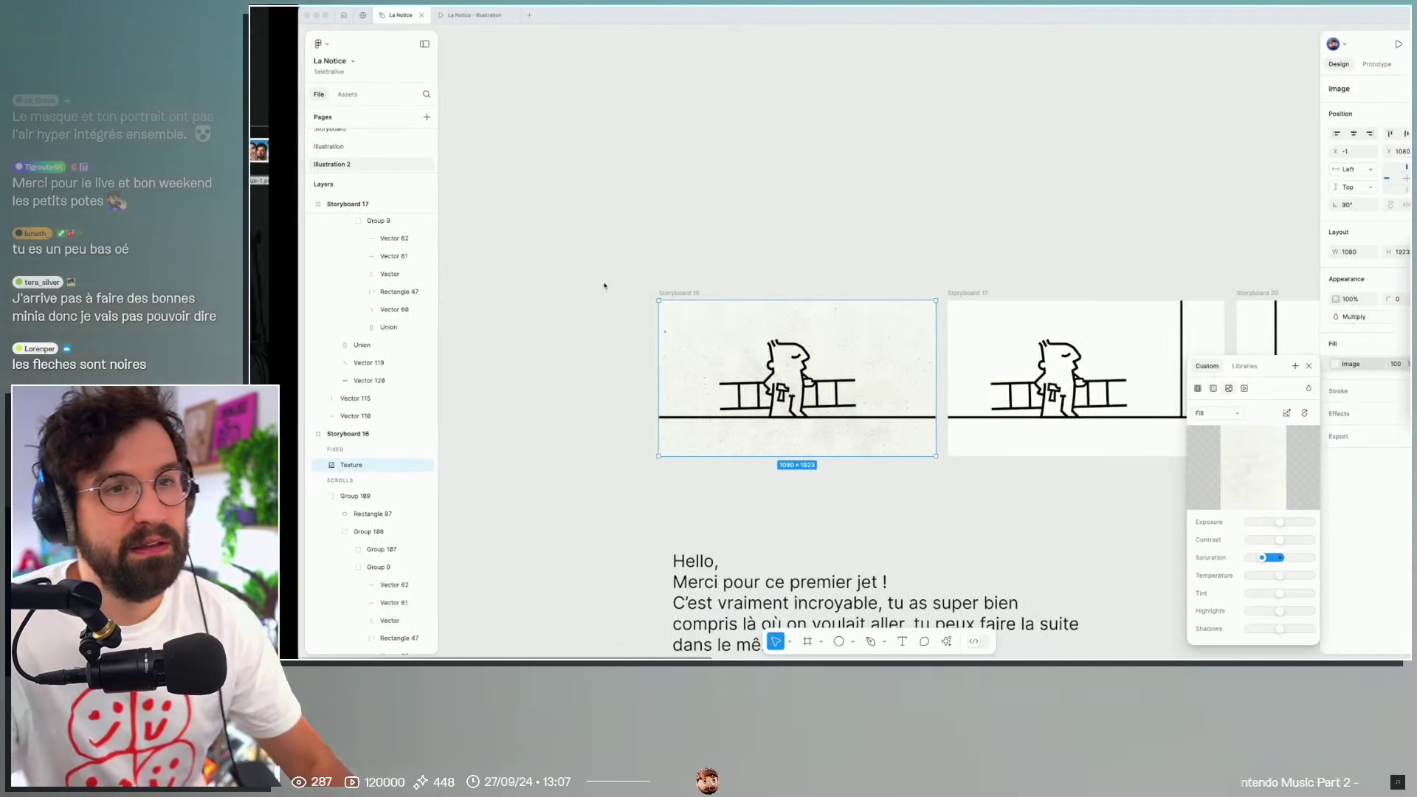
Step: Copy the Texture image from Storyboard 16 and paste it into Storyboard 17
click(712, 208)
click(648, 320)
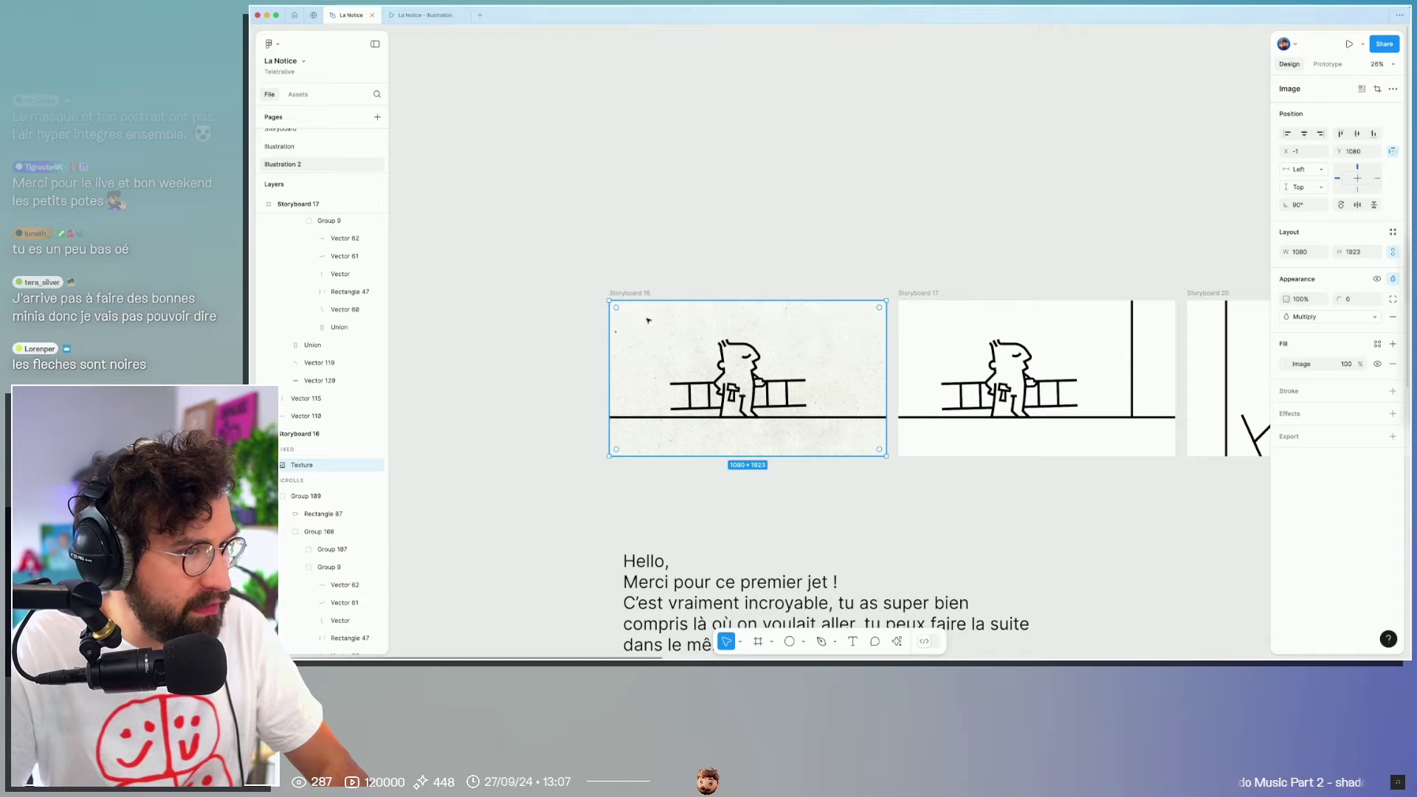
key(ctrl+c)
click(915, 293)
key(ctrl+v)
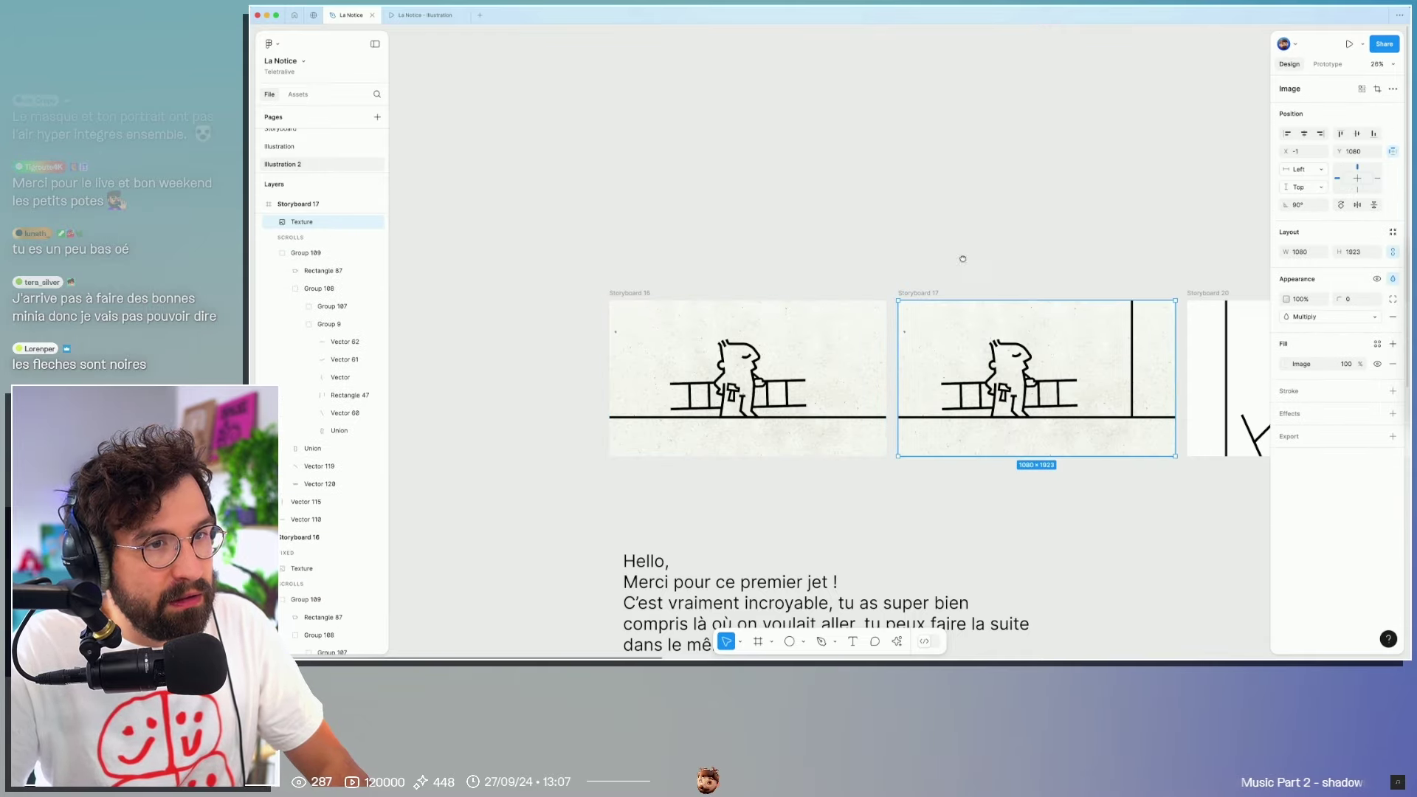
scroll(968, 258, down, 2)
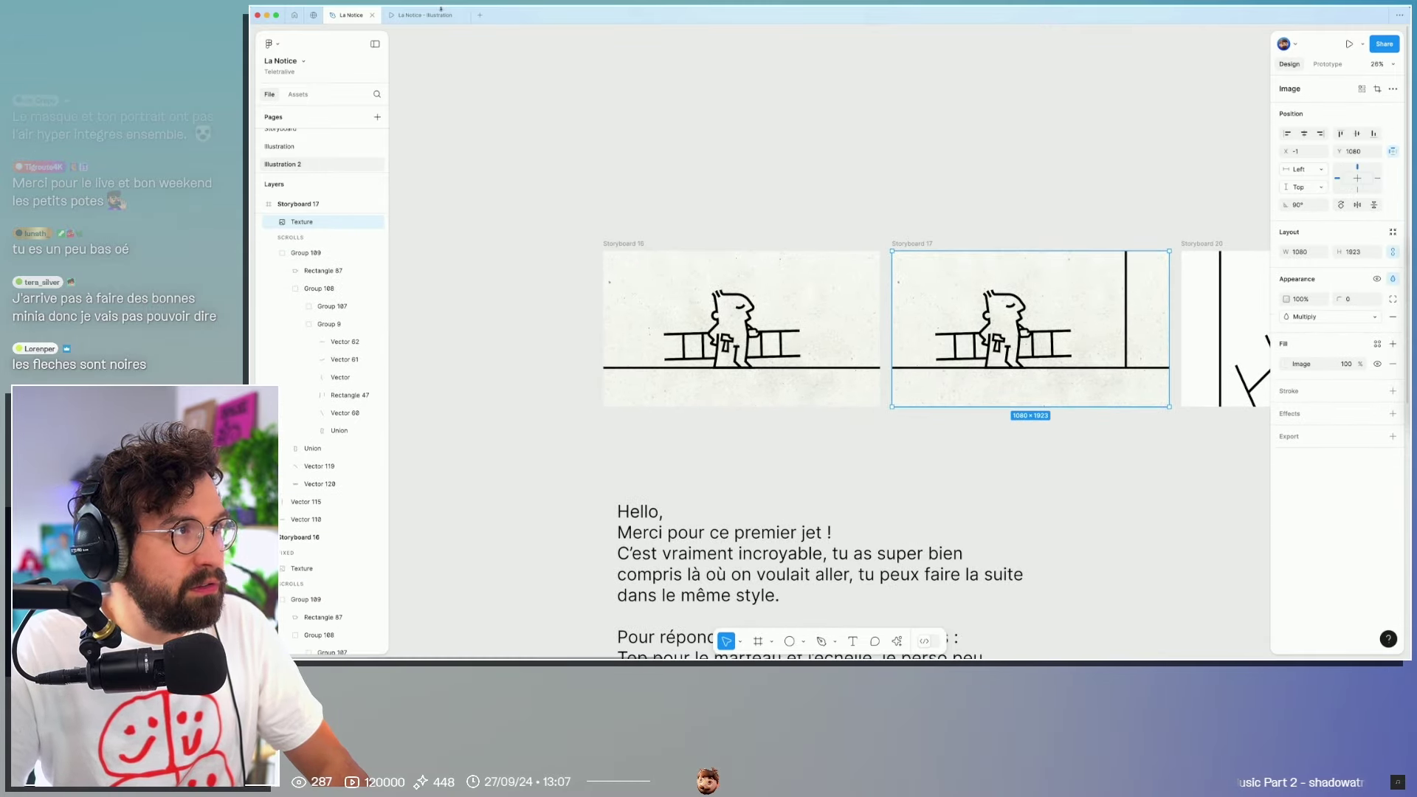
Step: Review the textured storyboards in a fresh prototype presentation and return to the editor
click(442, 10)
key(Right)
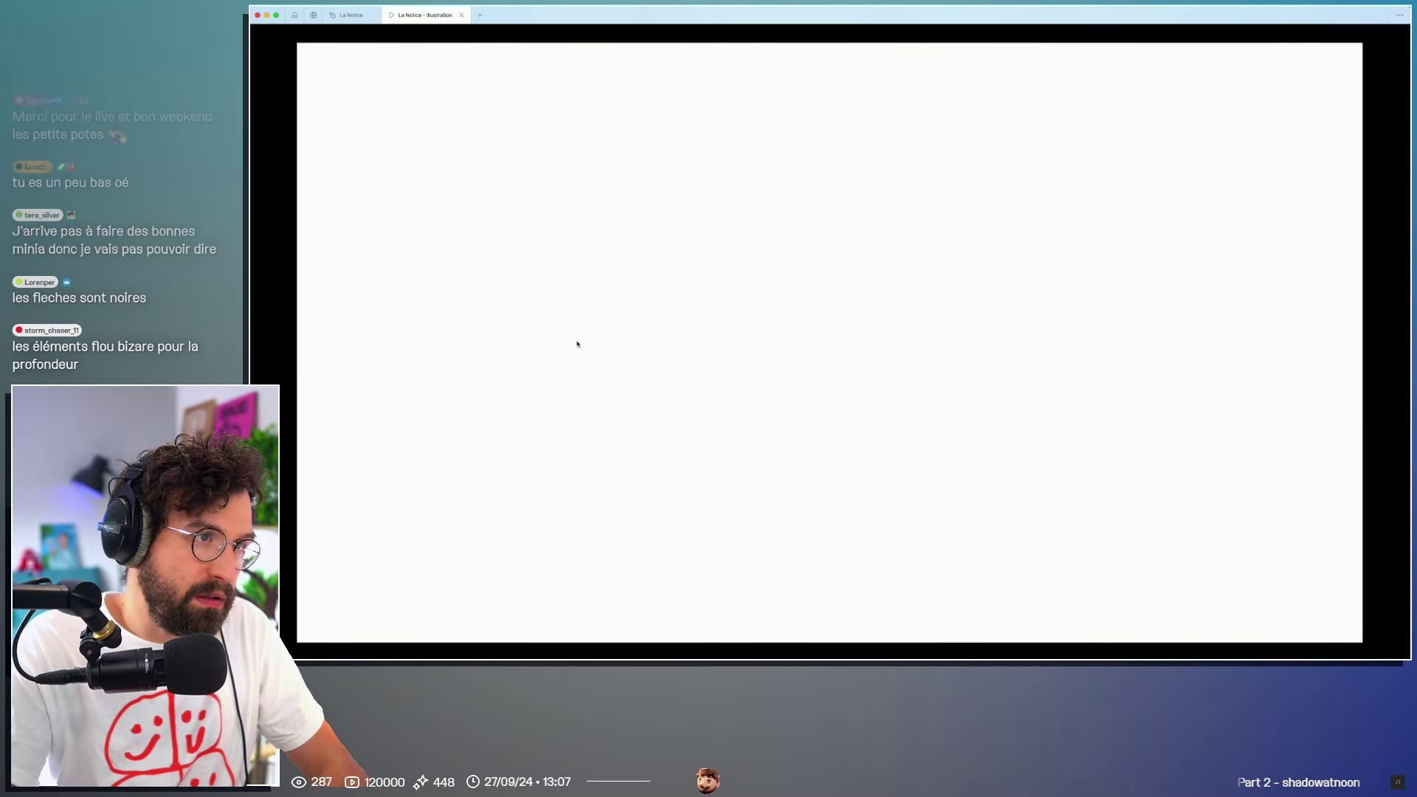
click(462, 15)
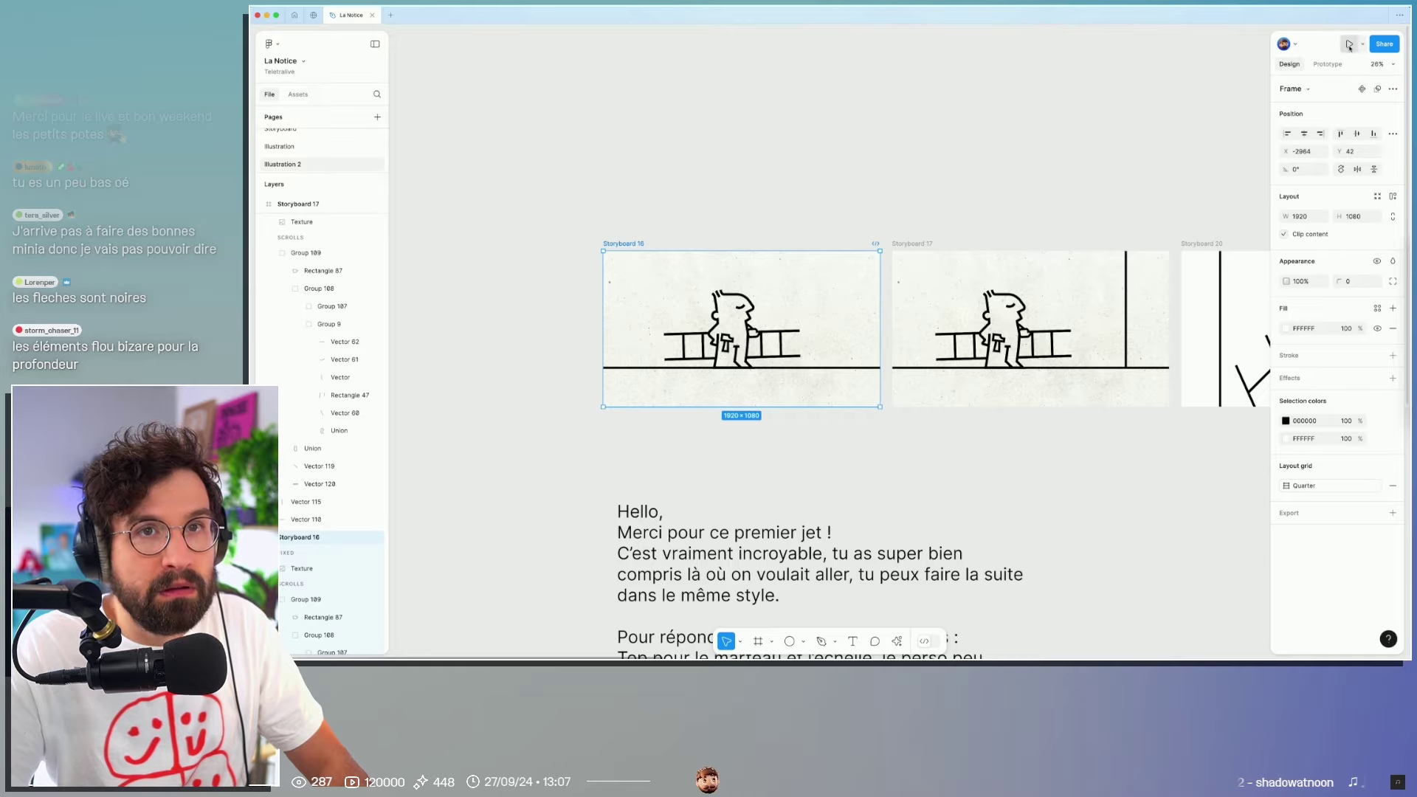
click(1348, 46)
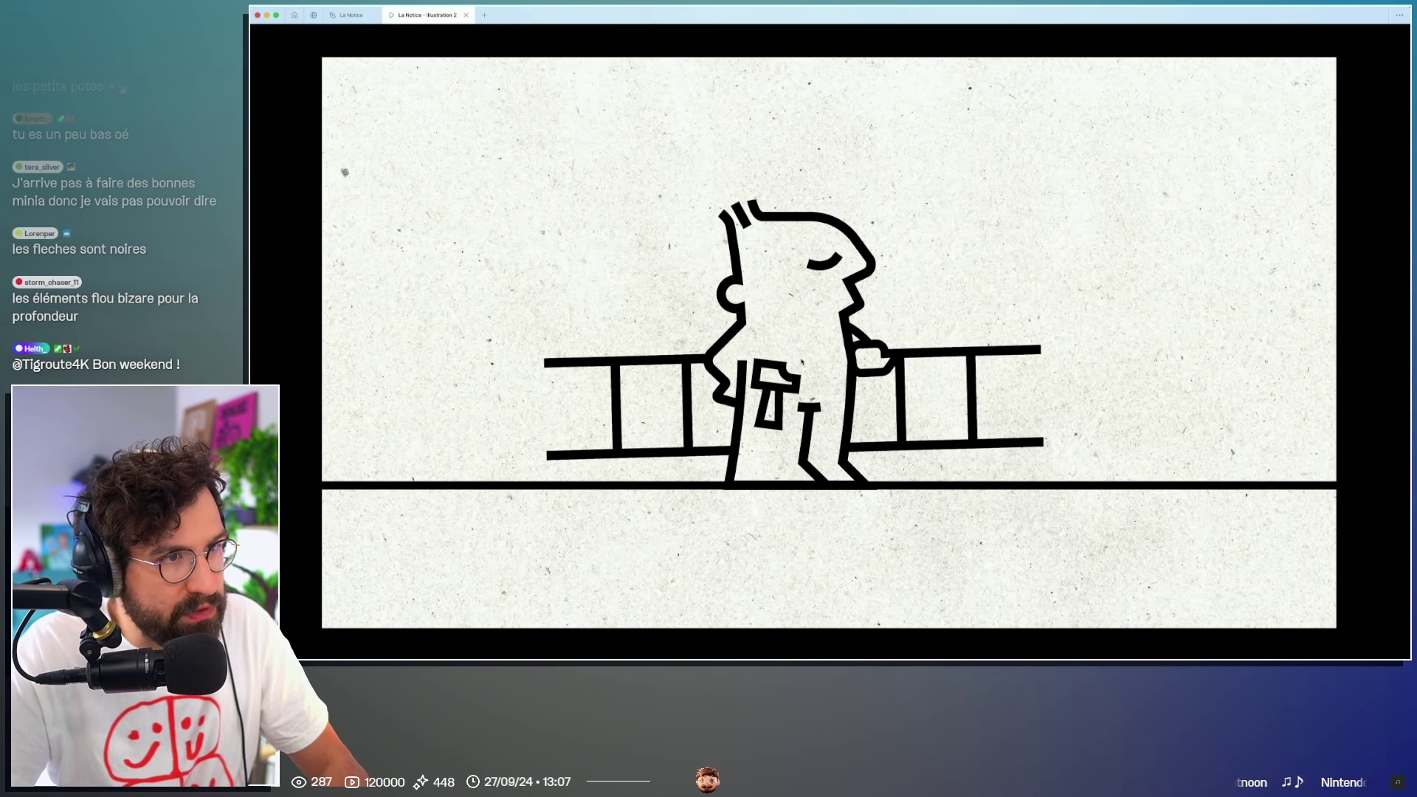
click(351, 14)
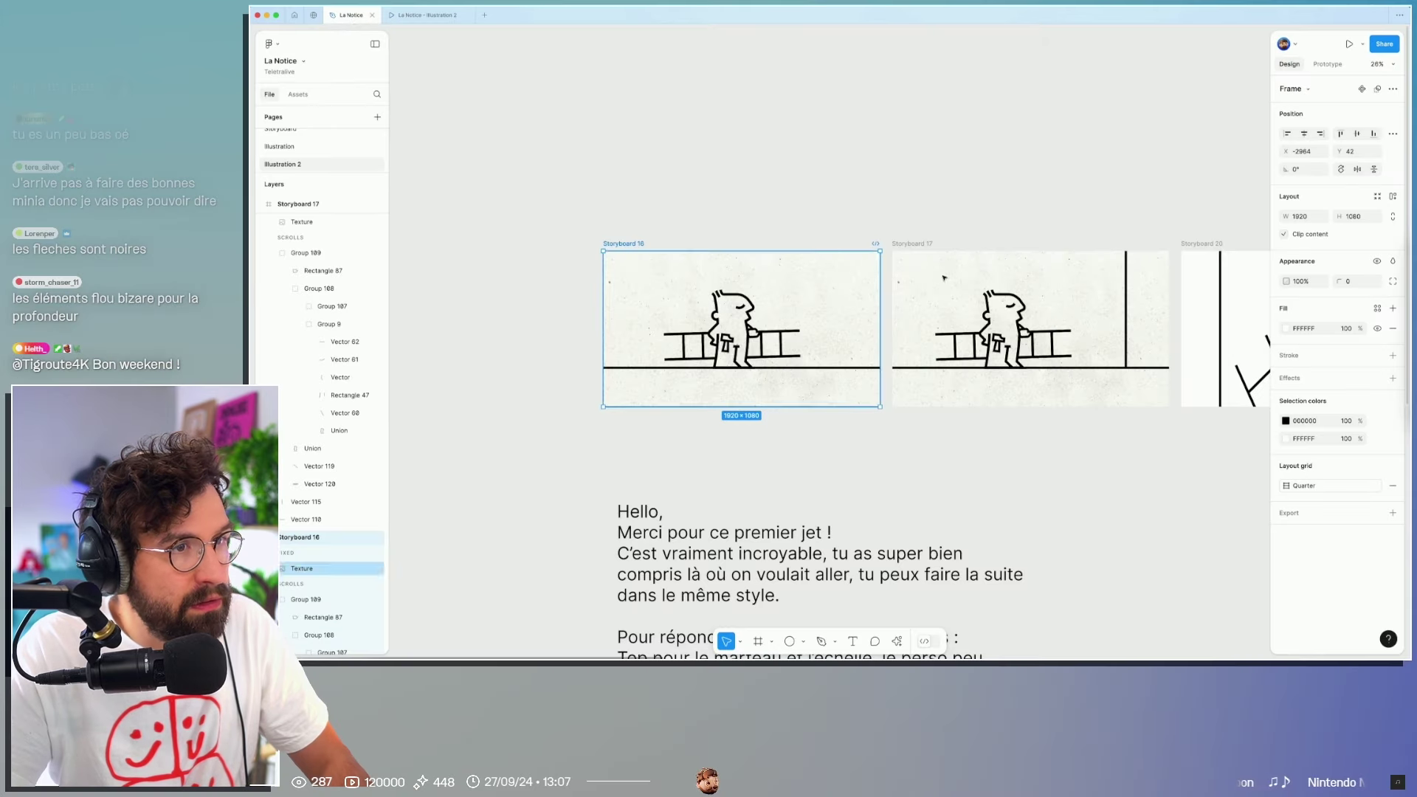
click(633, 296)
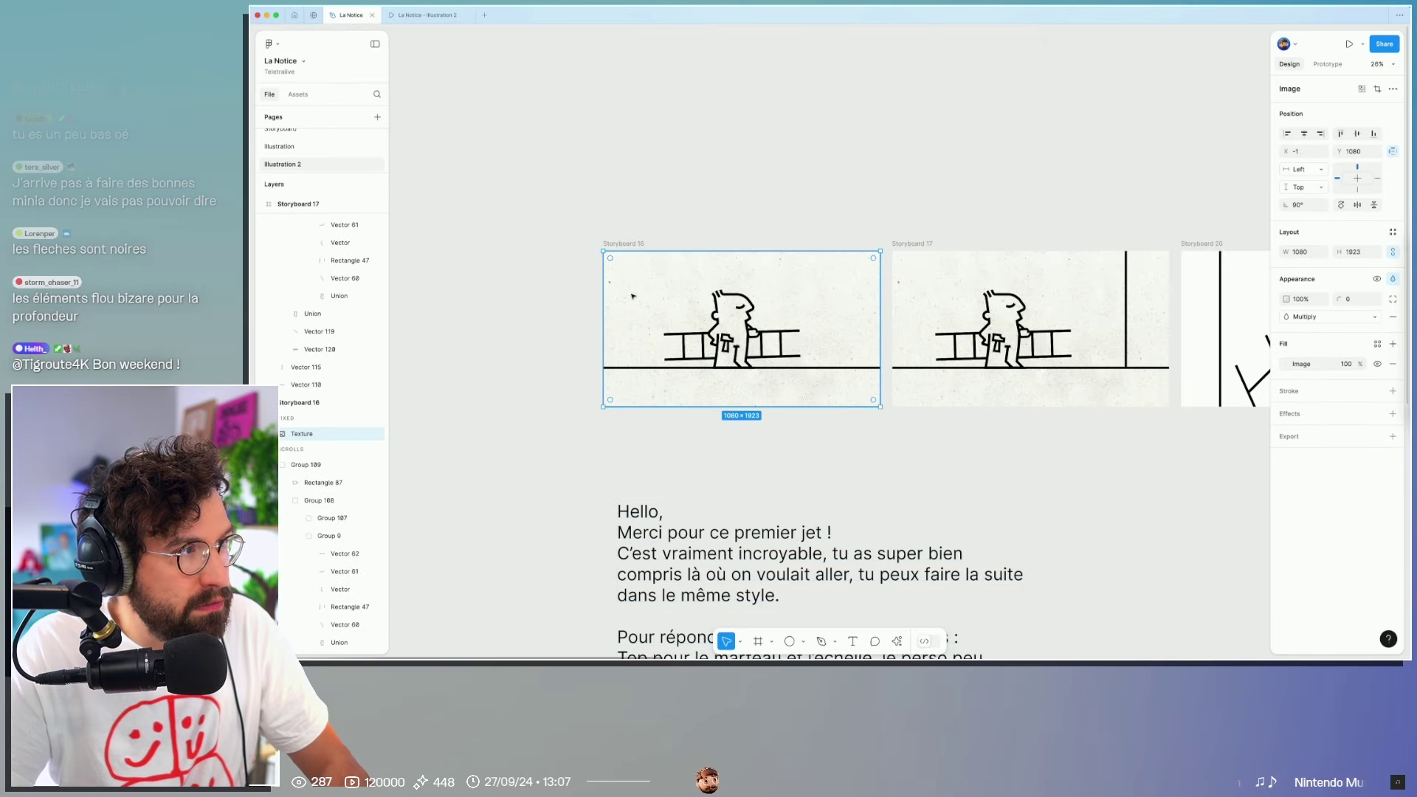
Step: Make the Texture a component and swap Storyboard 17's texture to an instance of it
drag(653, 295, 700, 96)
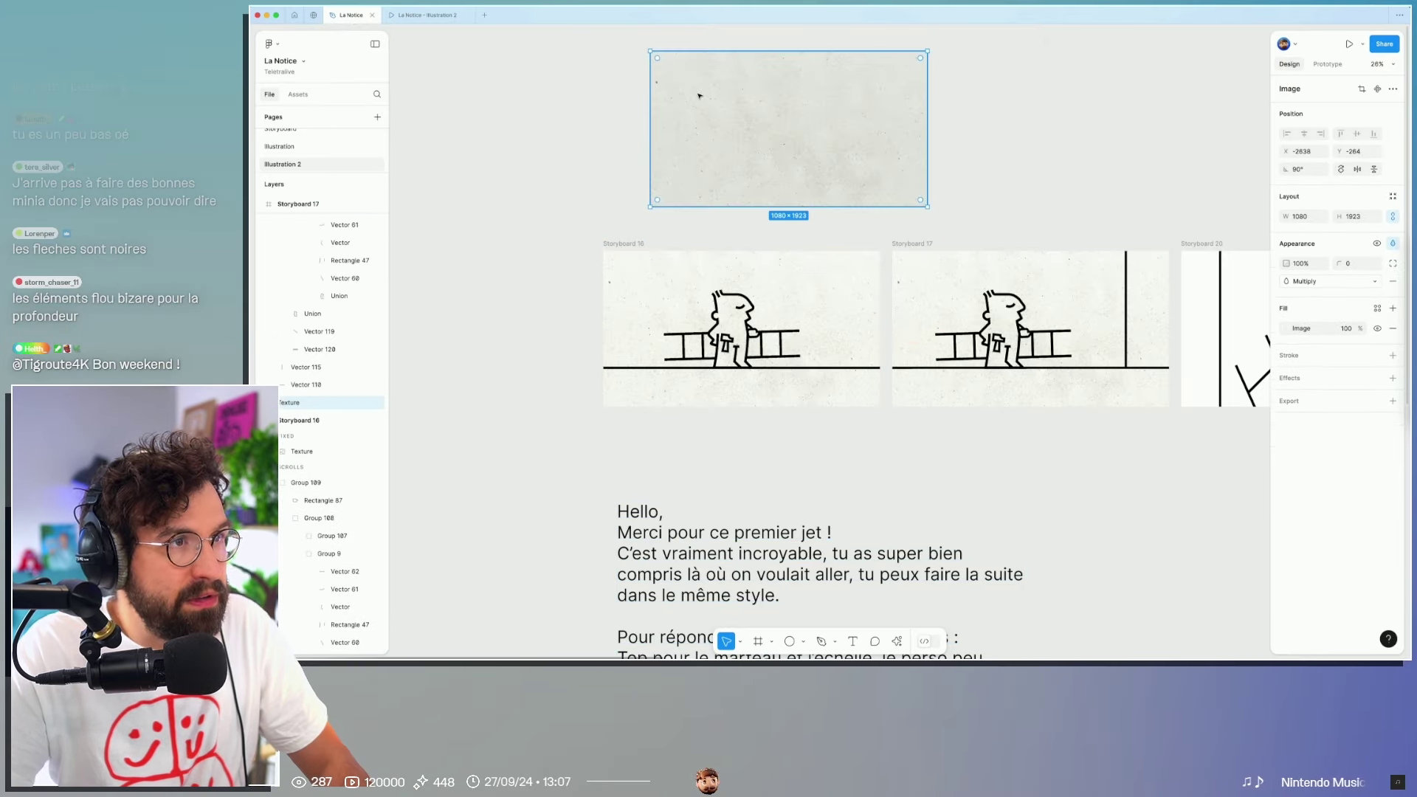
key(ctrl+alt+k)
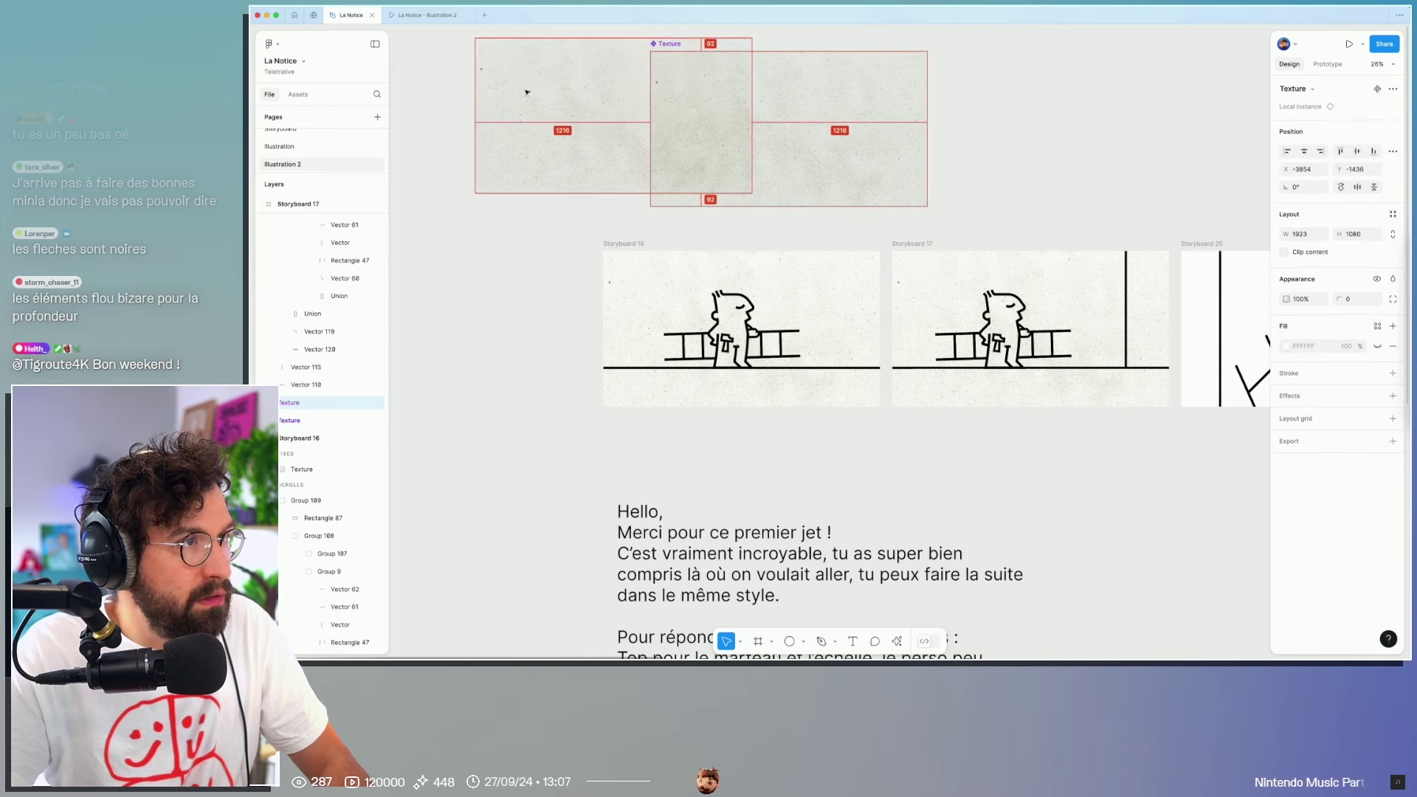
click(654, 277)
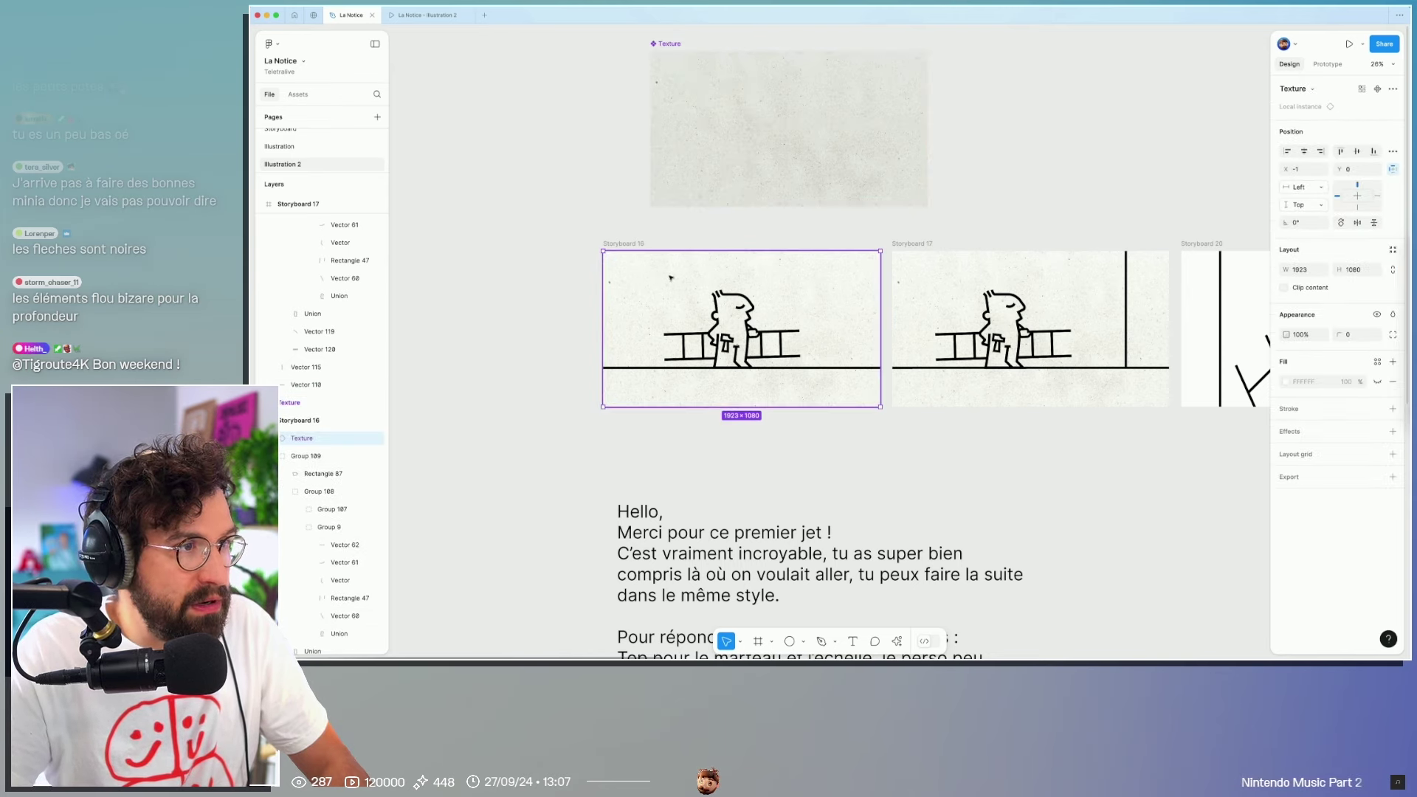
click(966, 279)
key(ctrl+shift+r)
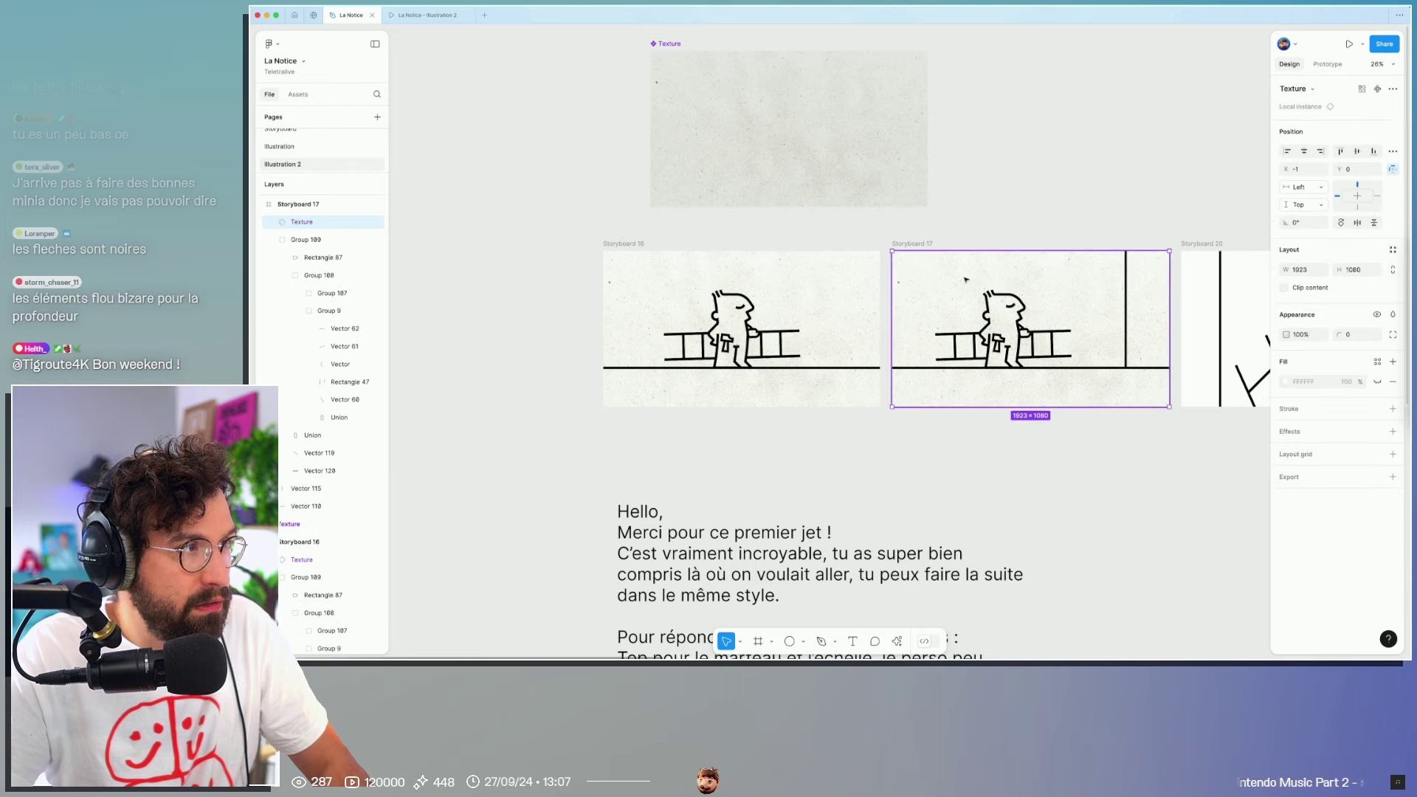
shift+click(844, 273)
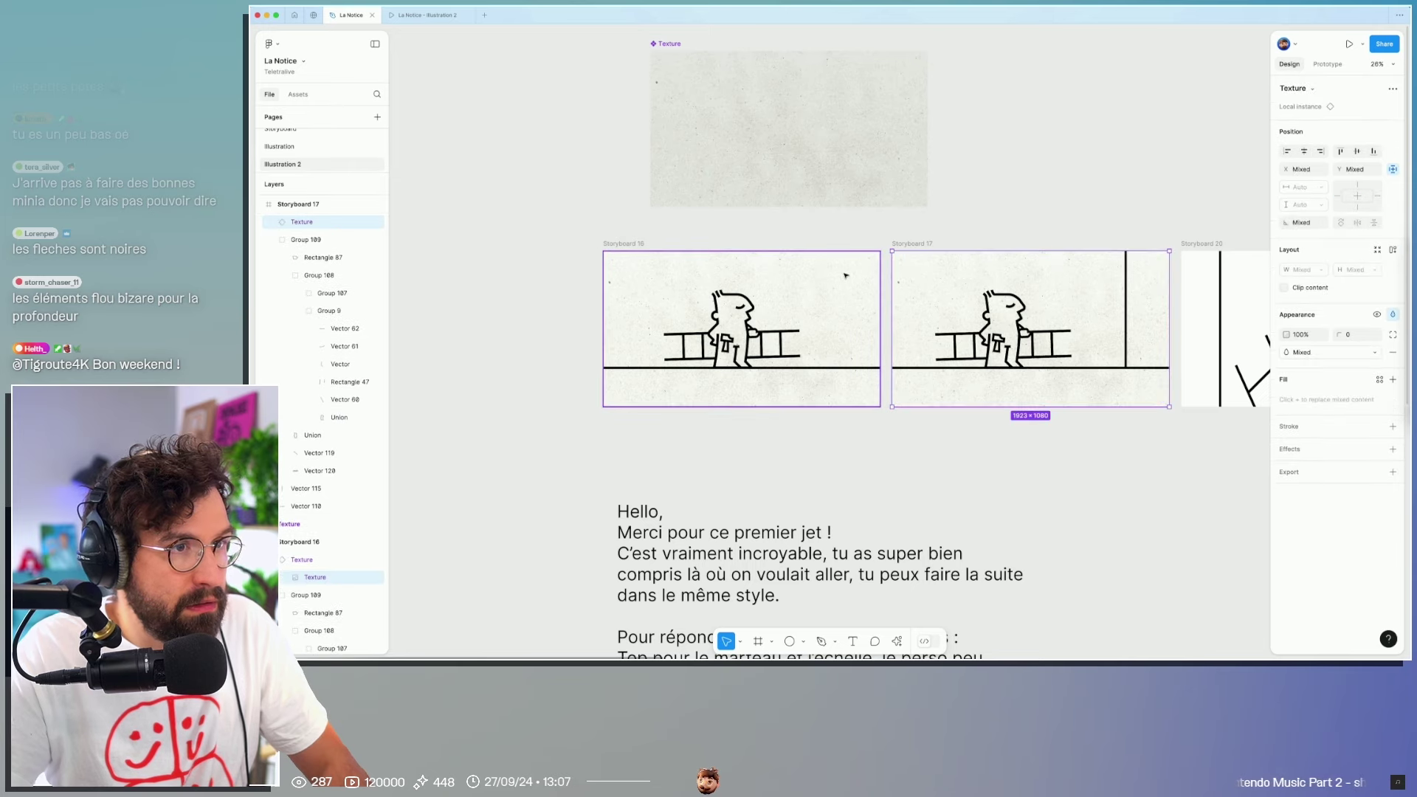
Step: Set the Storyboard 16 and 17 texture instances' scroll position to Fixed
click(1325, 65)
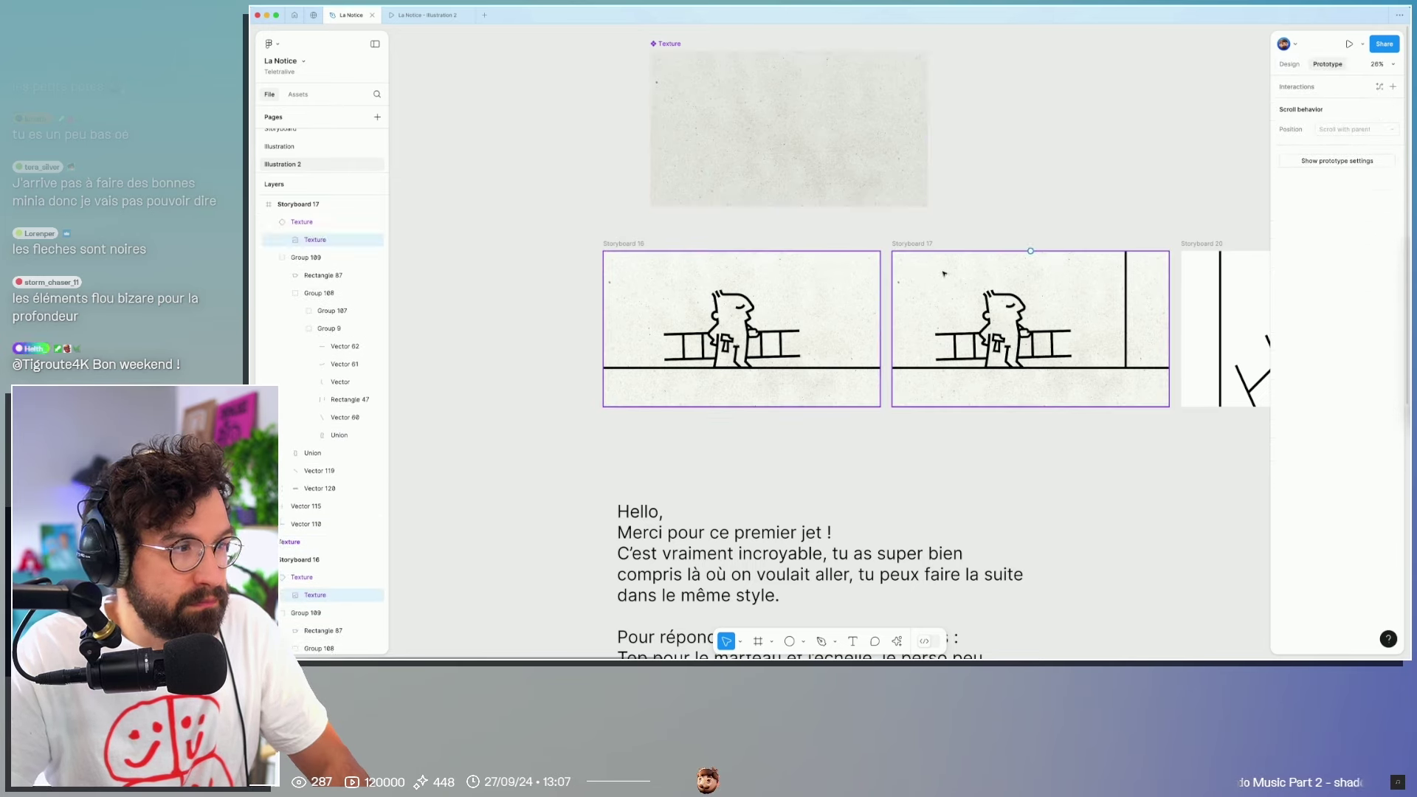
key(shift+Return)
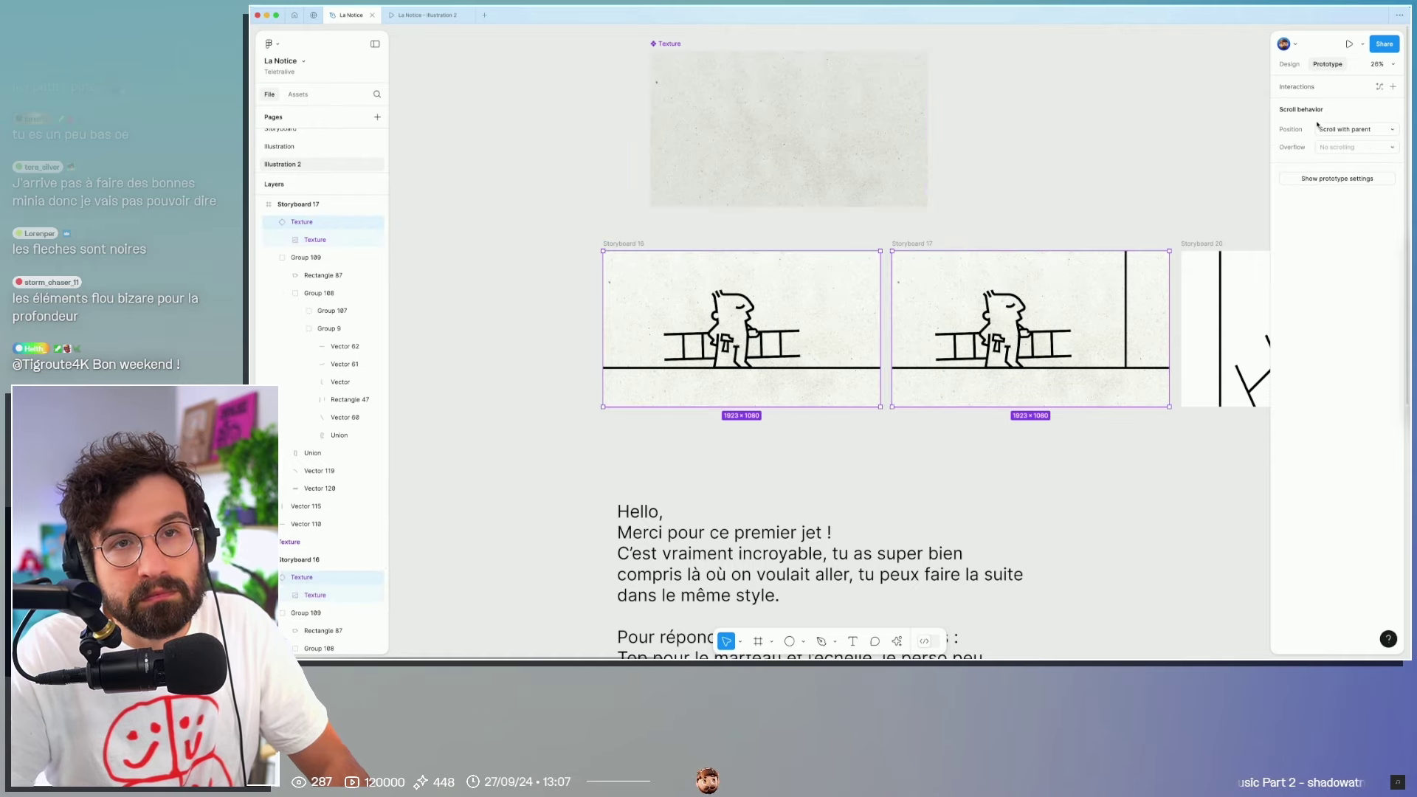
click(1343, 129)
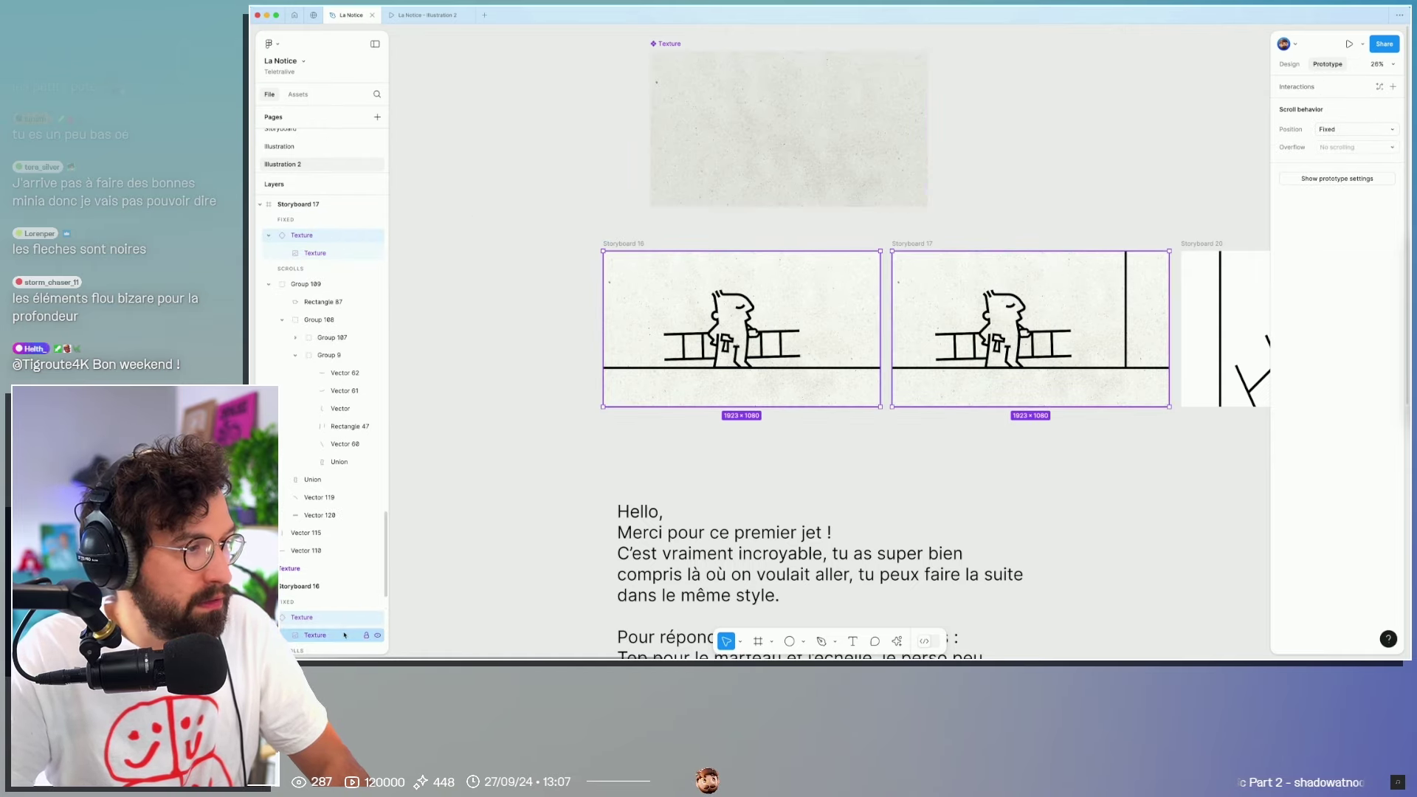
click(718, 149)
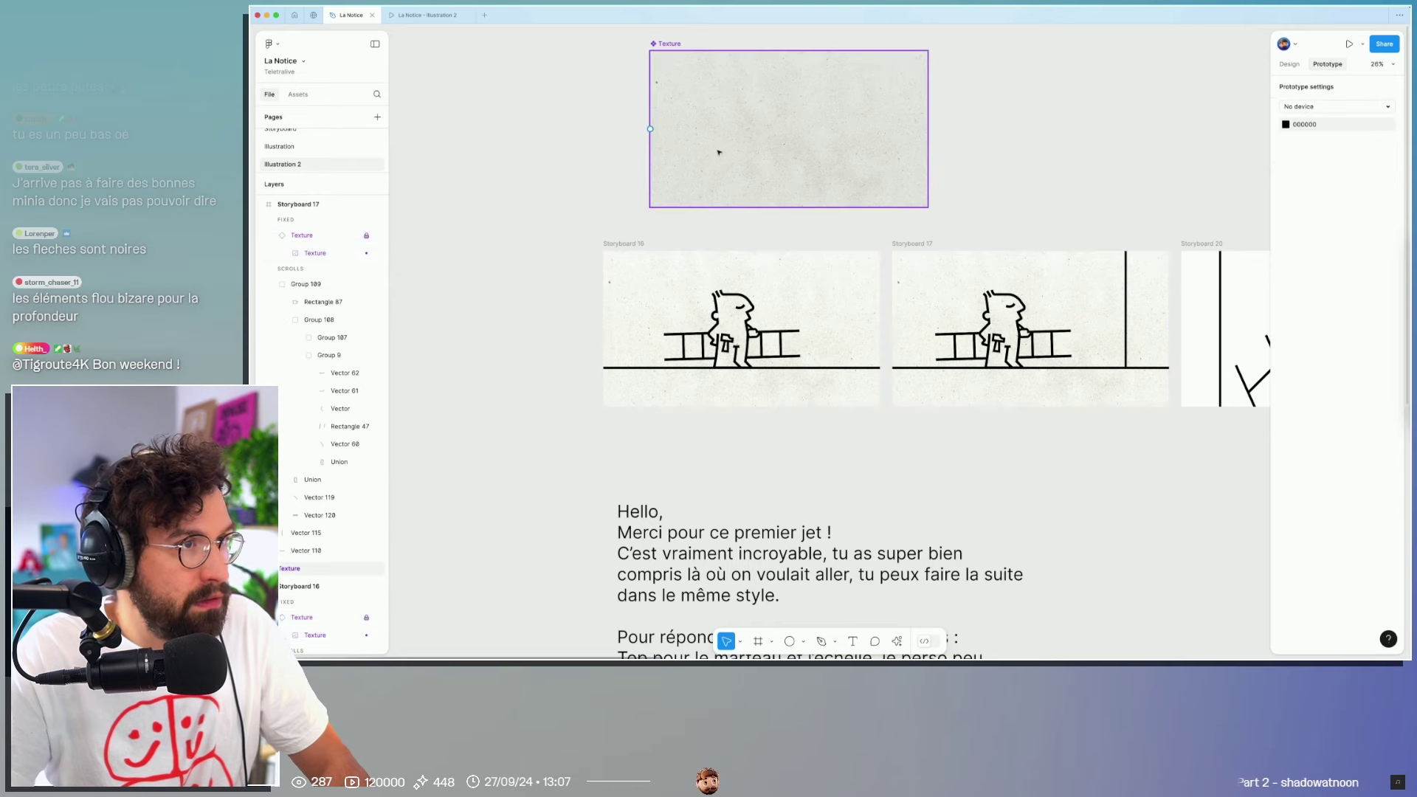
click(1289, 64)
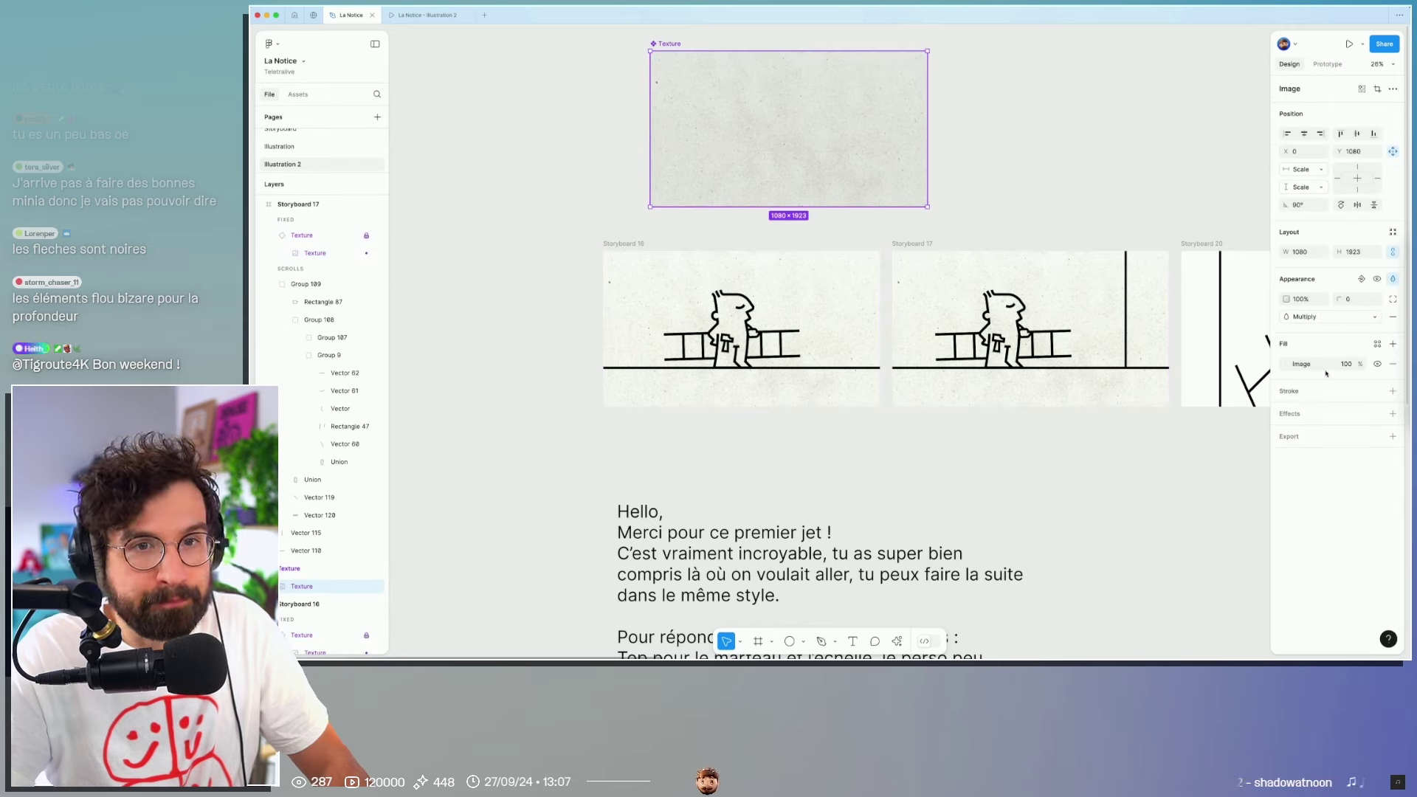
Step: Raise the texture component's exposure and shadows, then preview the whiter result in Present mode
click(1294, 364)
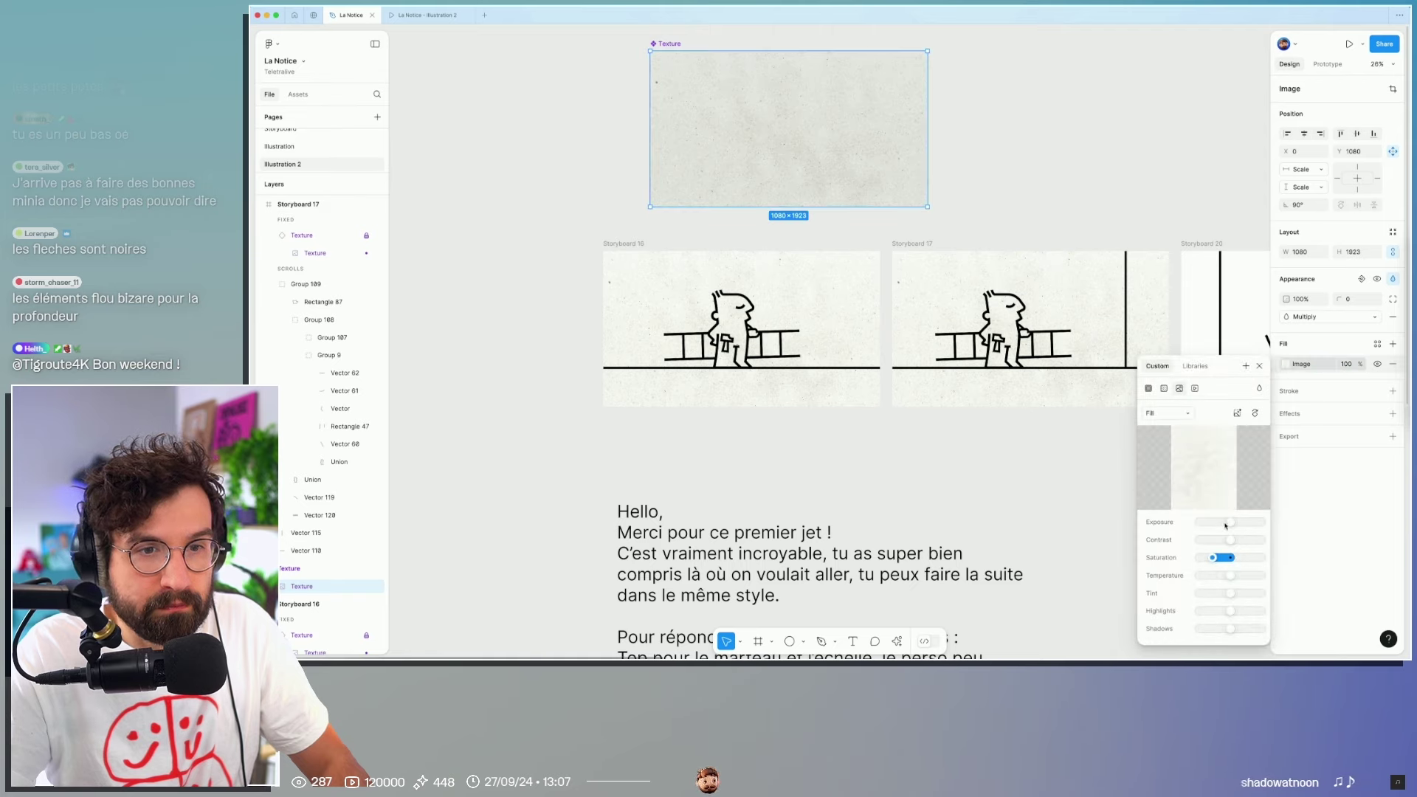
drag(1236, 522, 1241, 523)
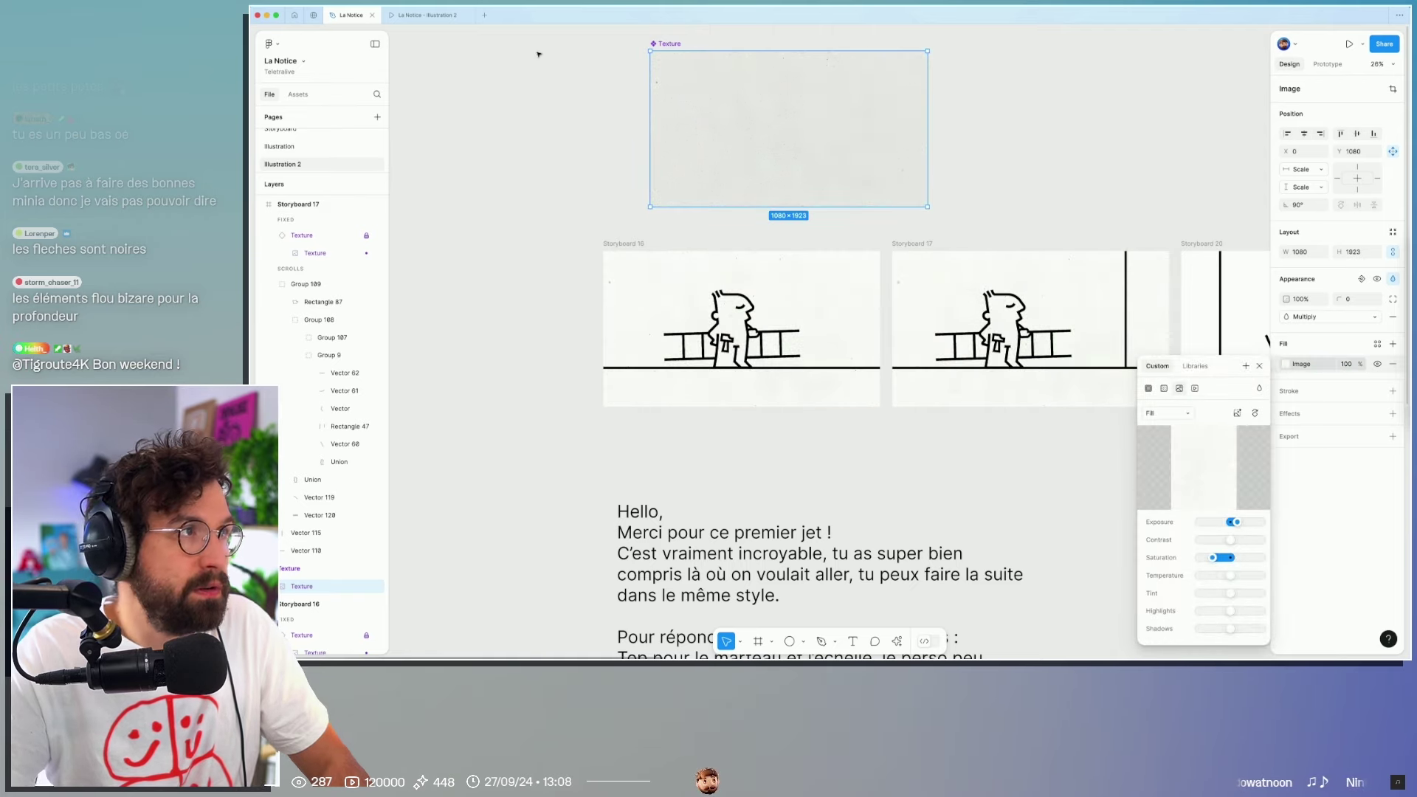
key(super+alt+Return)
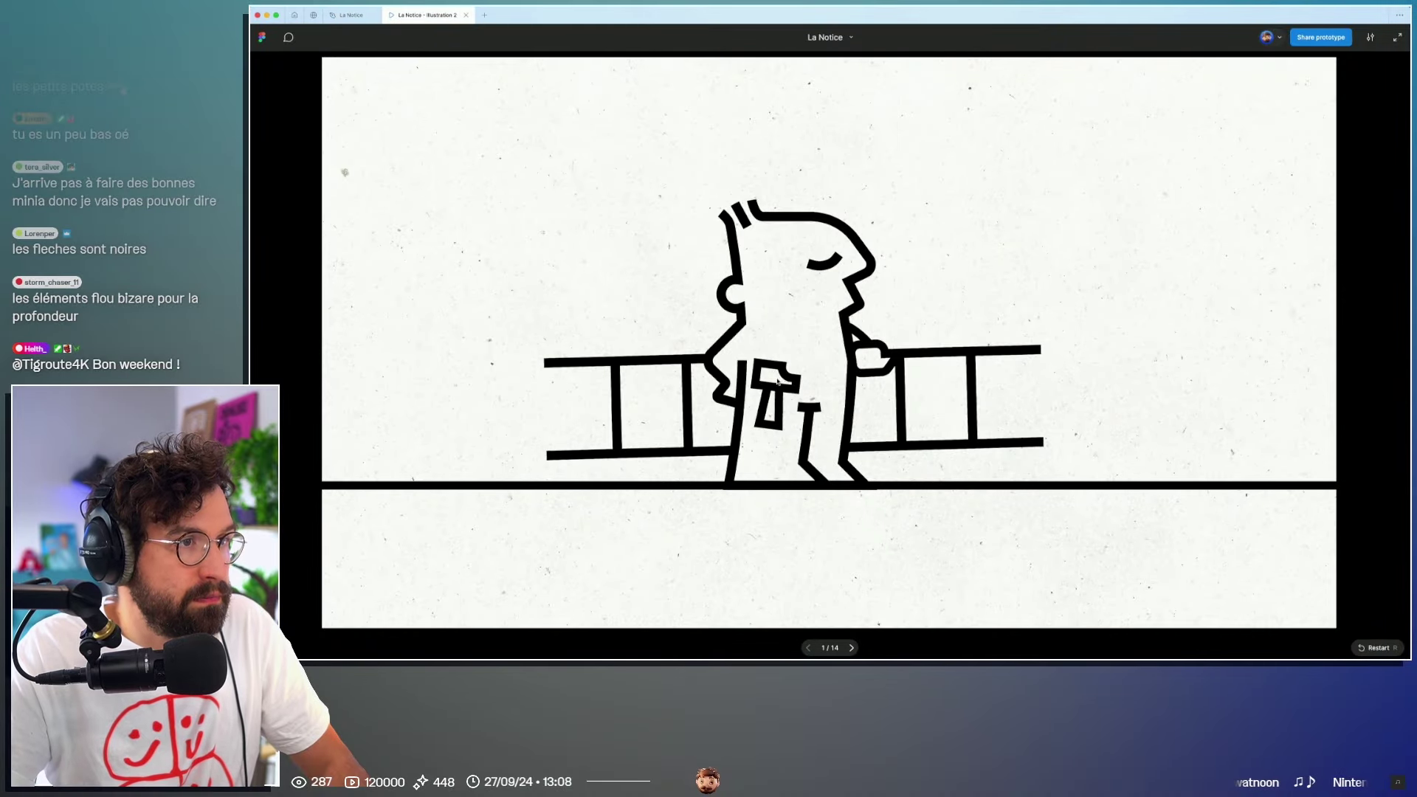
click(347, 14)
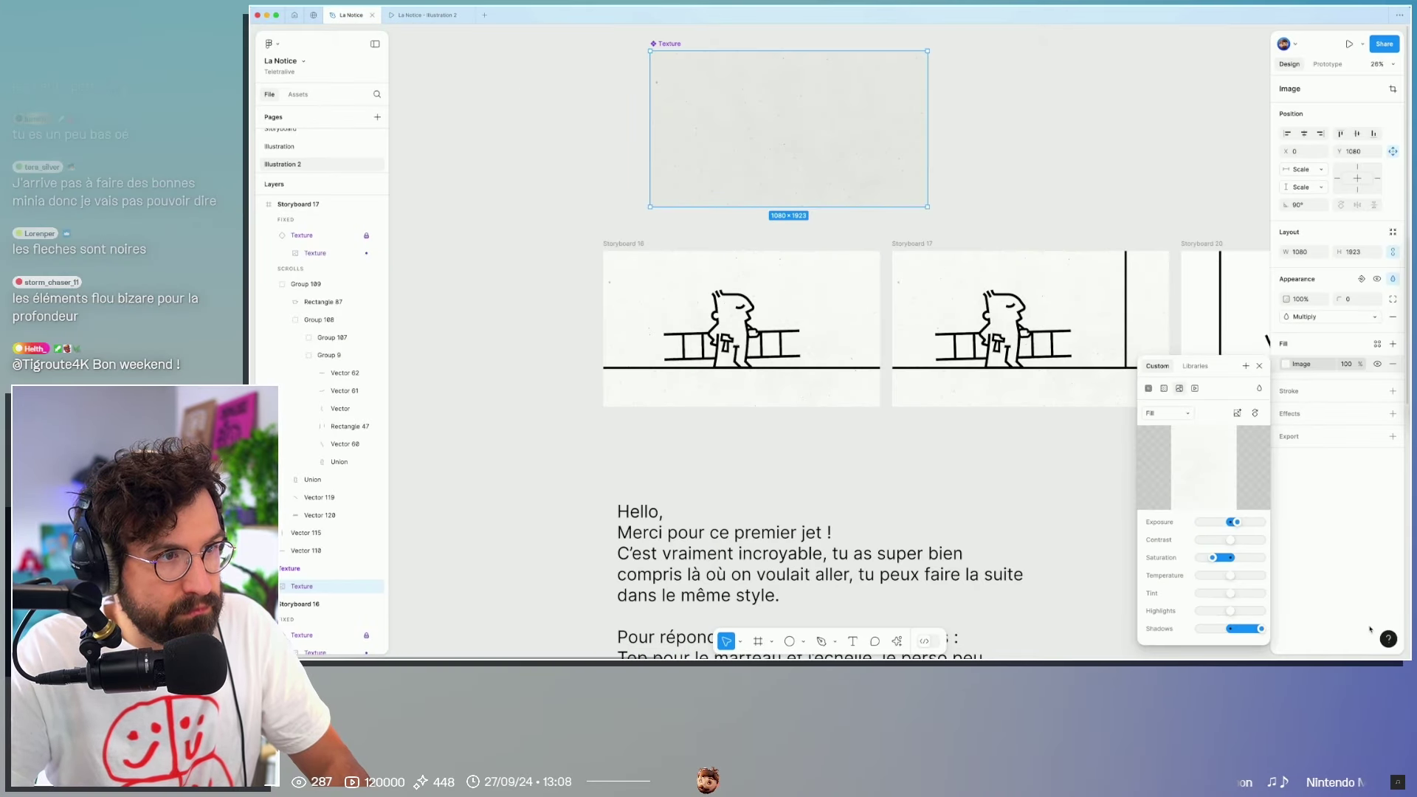
click(447, 16)
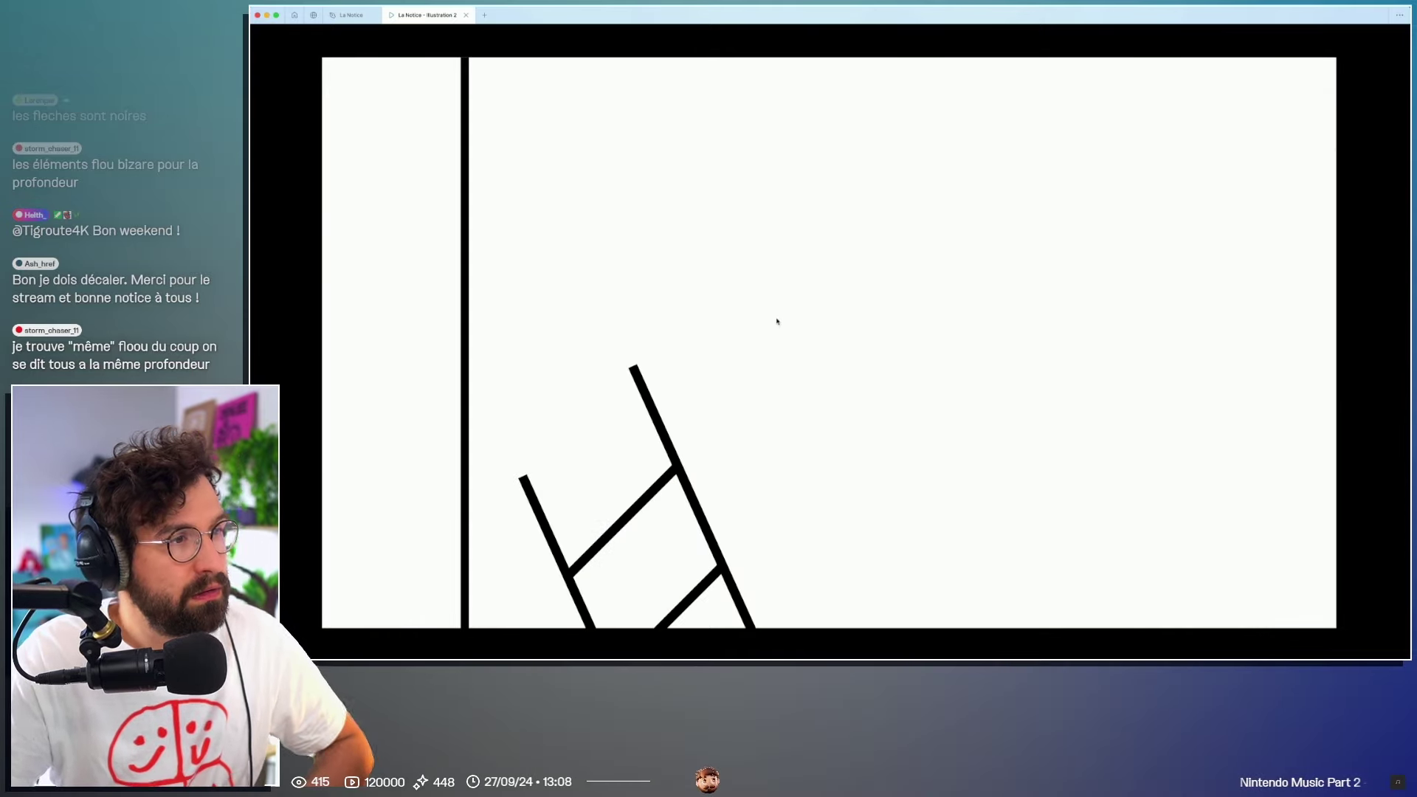
key(ctrl+shift+Tab)
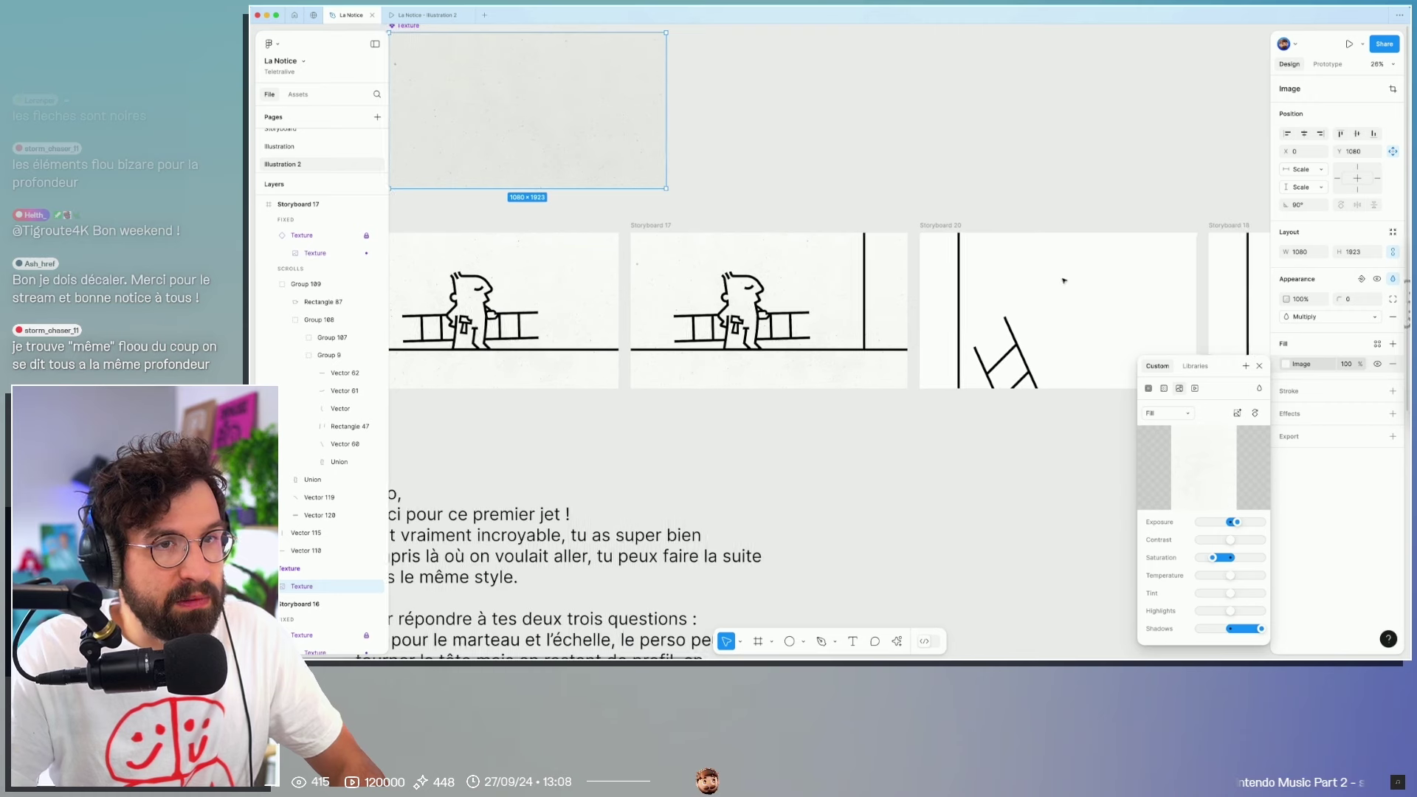
Step: Cut the standalone texture component off the canvas and paste it into Storyboard 20
click(1261, 367)
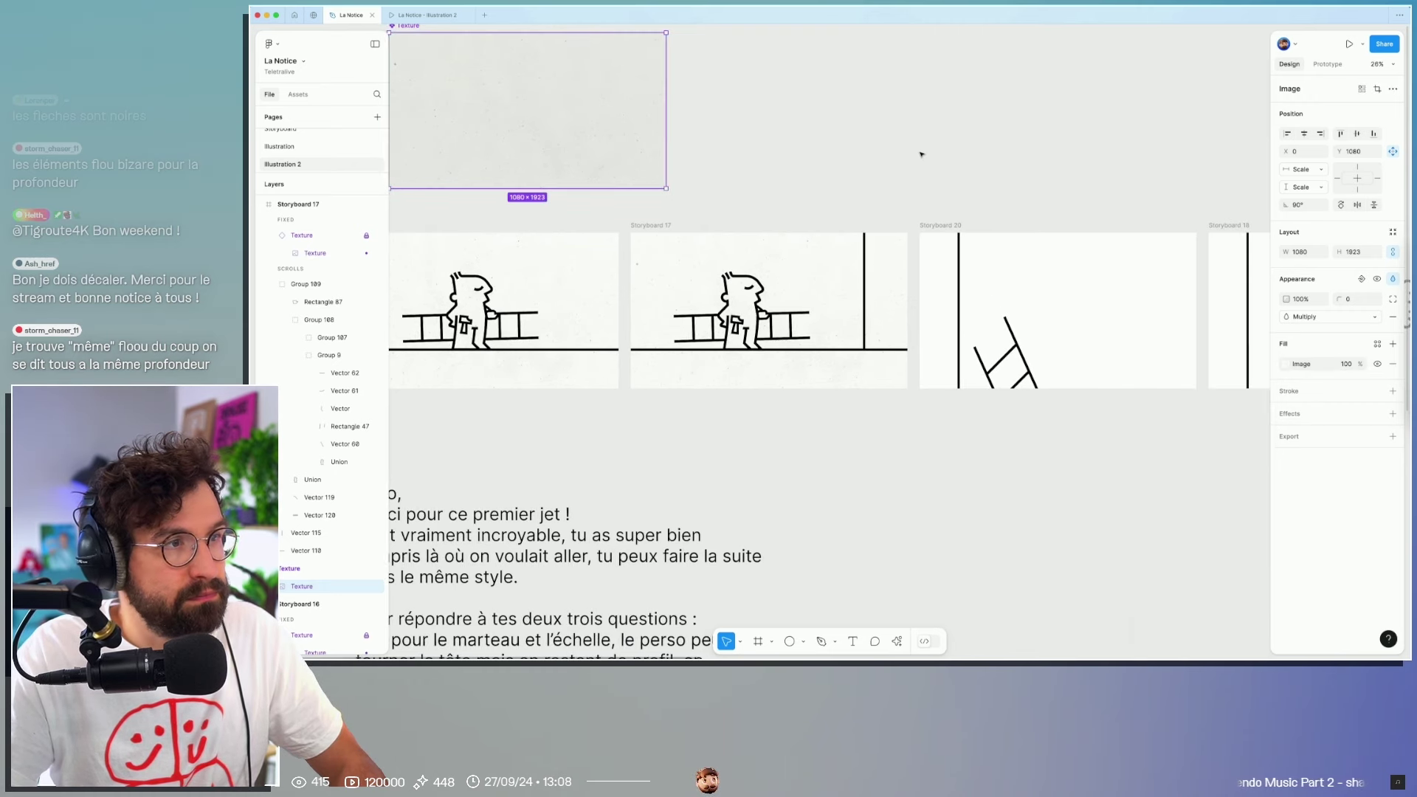
click(920, 148)
click(527, 111)
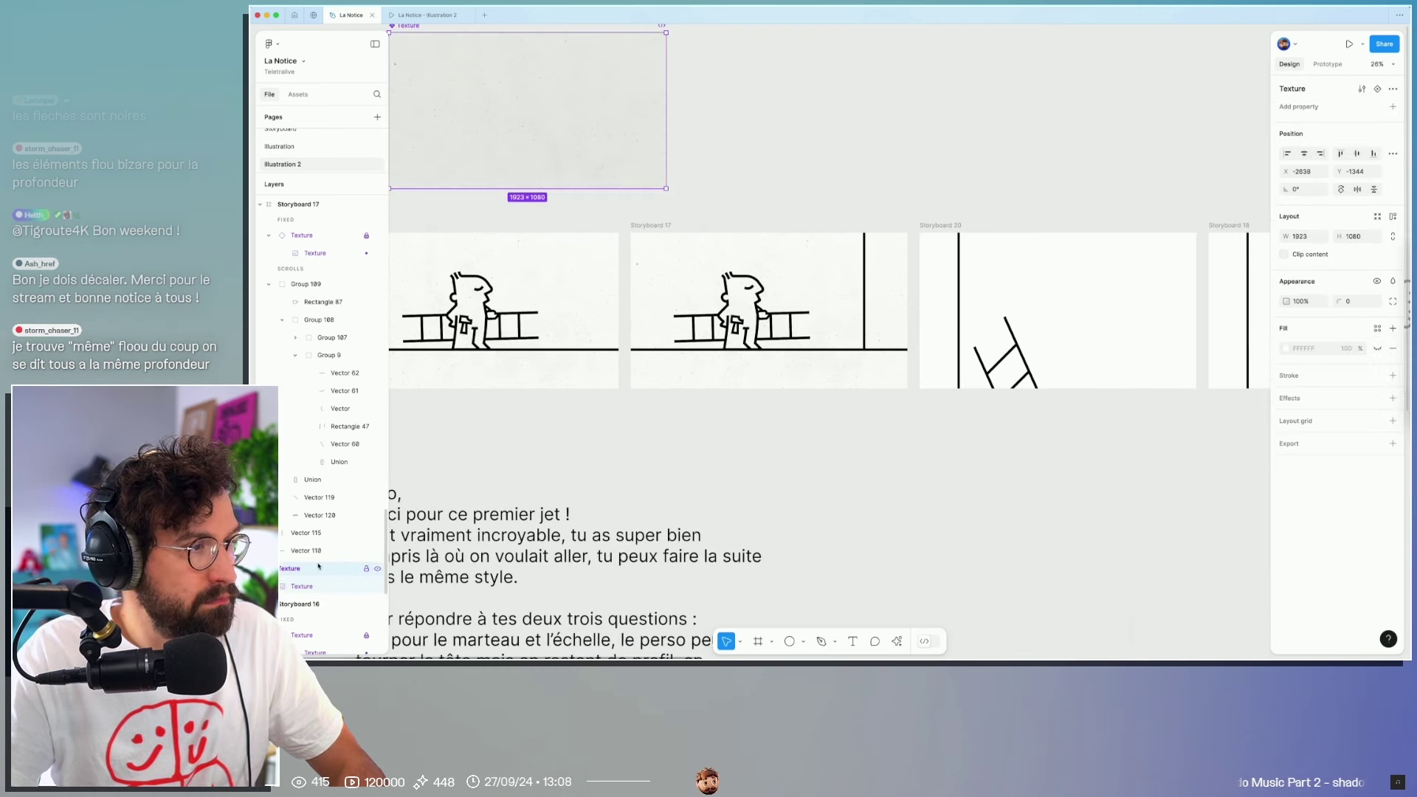
key(ctrl+x)
click(988, 240)
key(ctrl+v)
Step: Paste the Texture into Storyboards 18, 19, 21 and 29
click(759, 225)
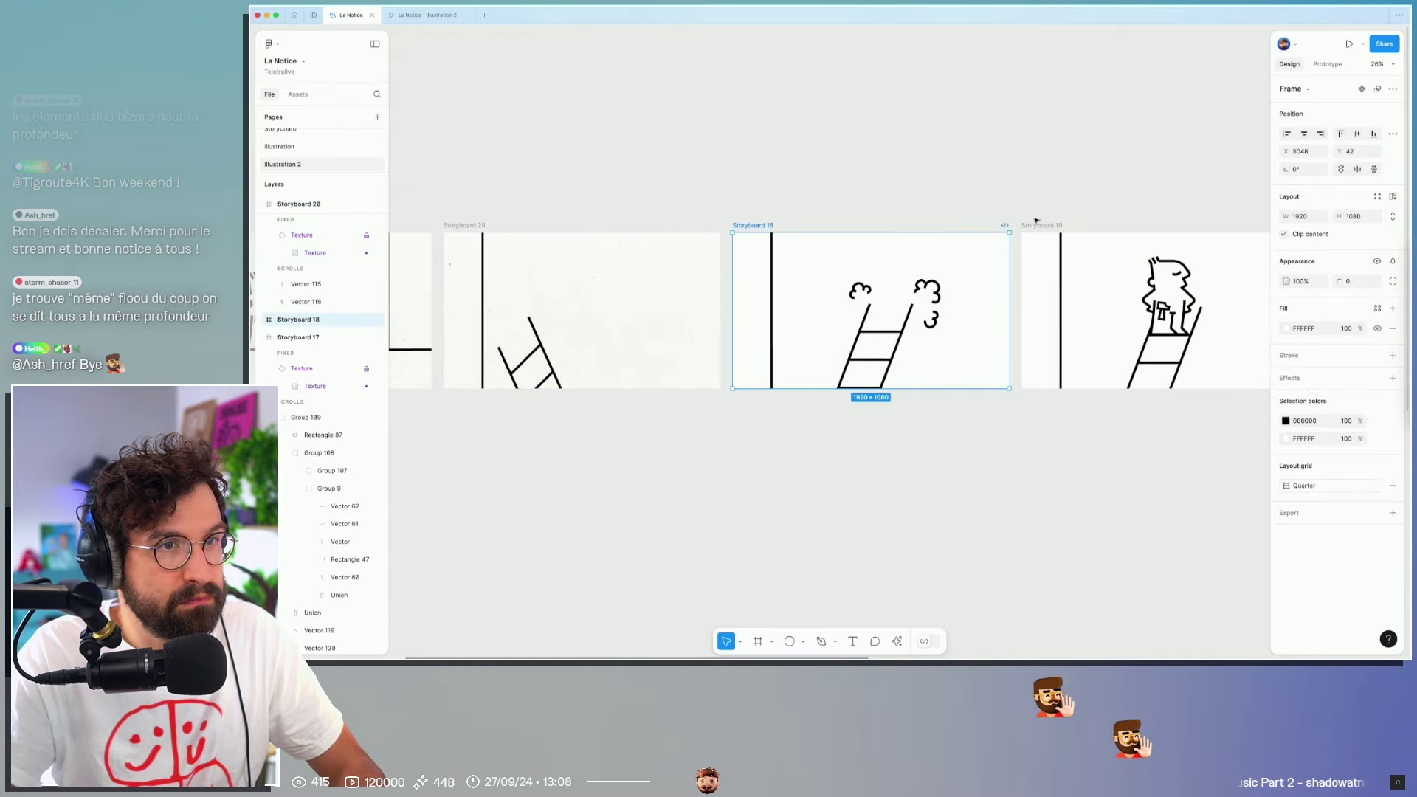
key(ctrl+v)
click(1041, 224)
key(ctrl+v)
scroll(1041, 221, right, 5)
click(896, 225)
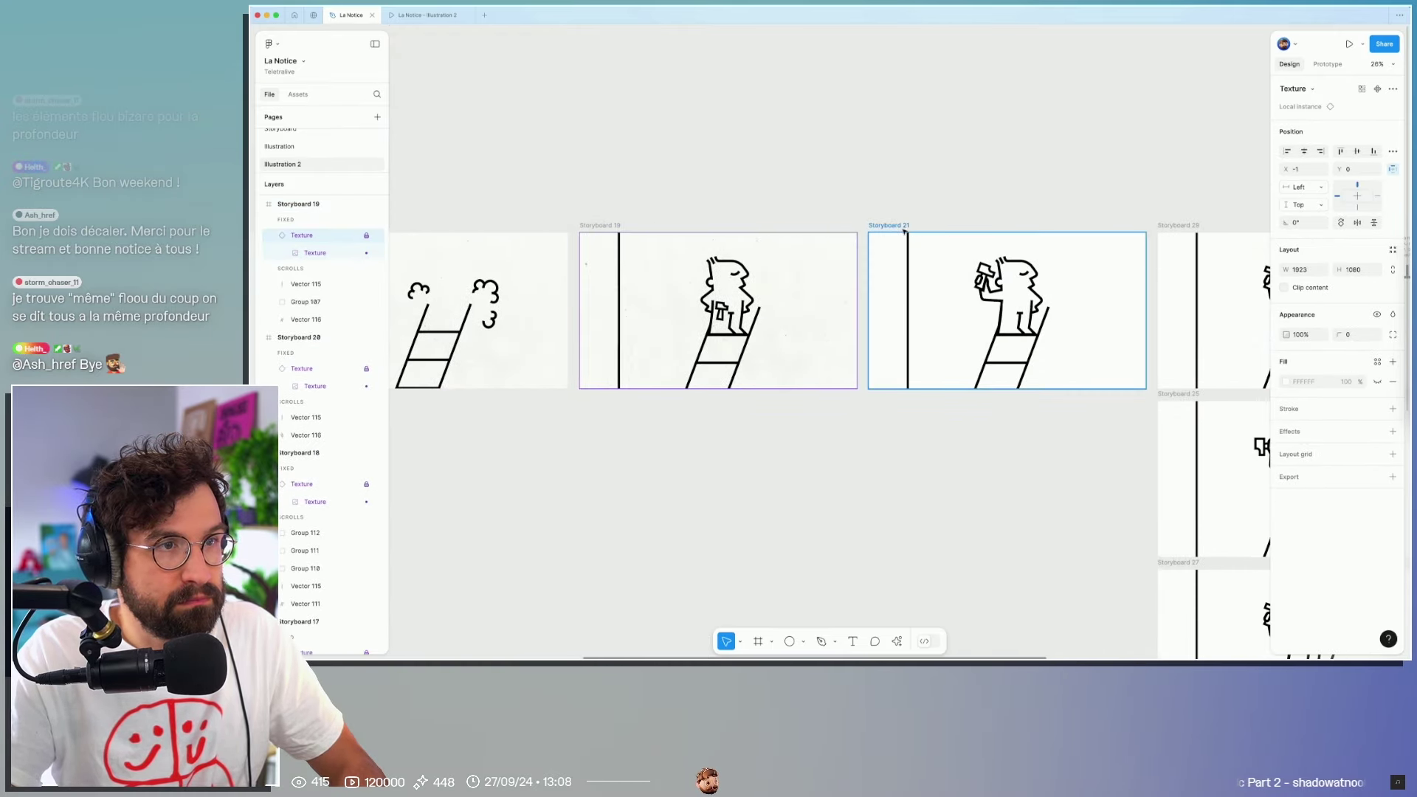
key(ctrl+v)
scroll(985, 213, right, 3)
scroll(984, 213, right, 2)
click(916, 225)
key(ctrl+v)
Step: Move Storyboard 29's note text and marks above the frame
scroll(956, 209, right, 2)
drag(965, 215, 1016, 325)
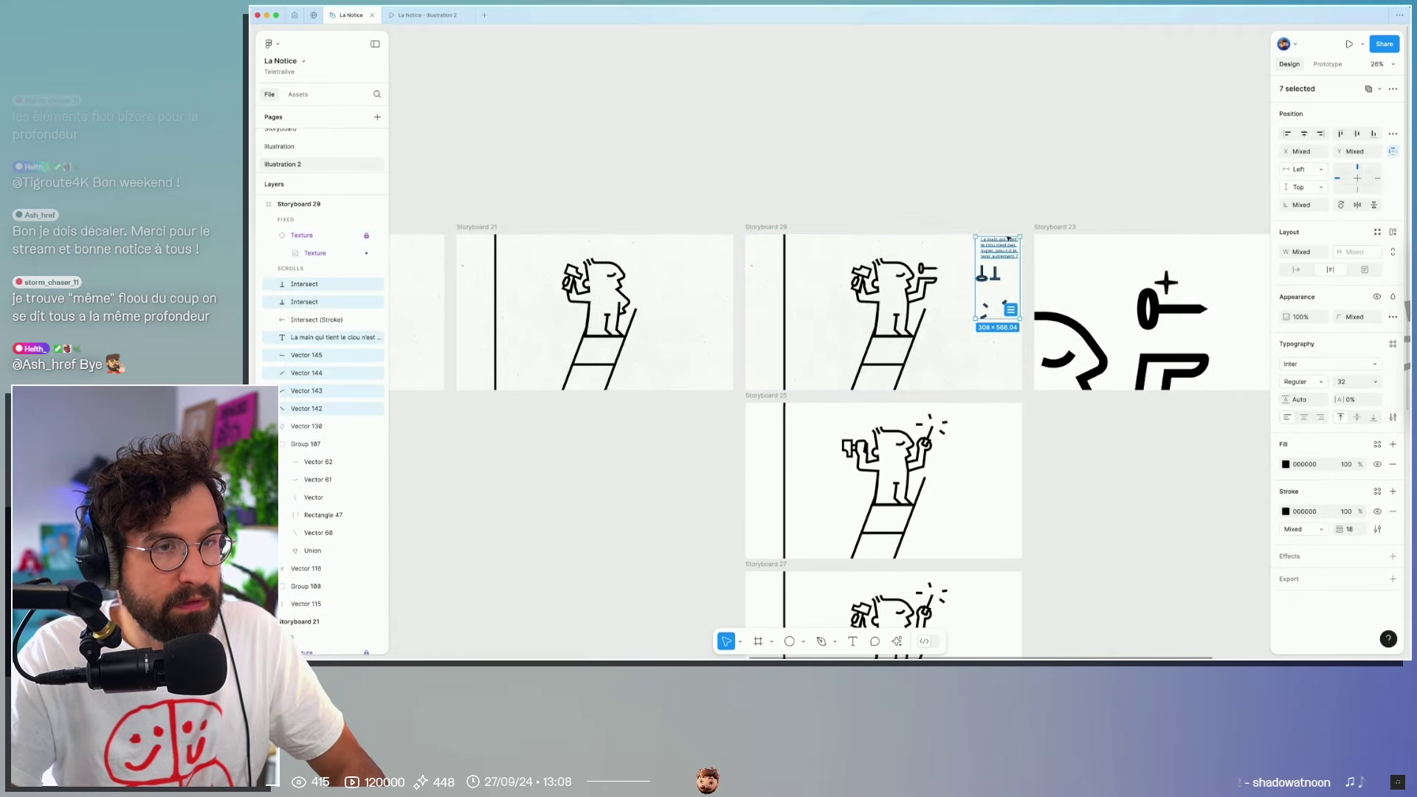
drag(1007, 245, 1008, 119)
click(1059, 228)
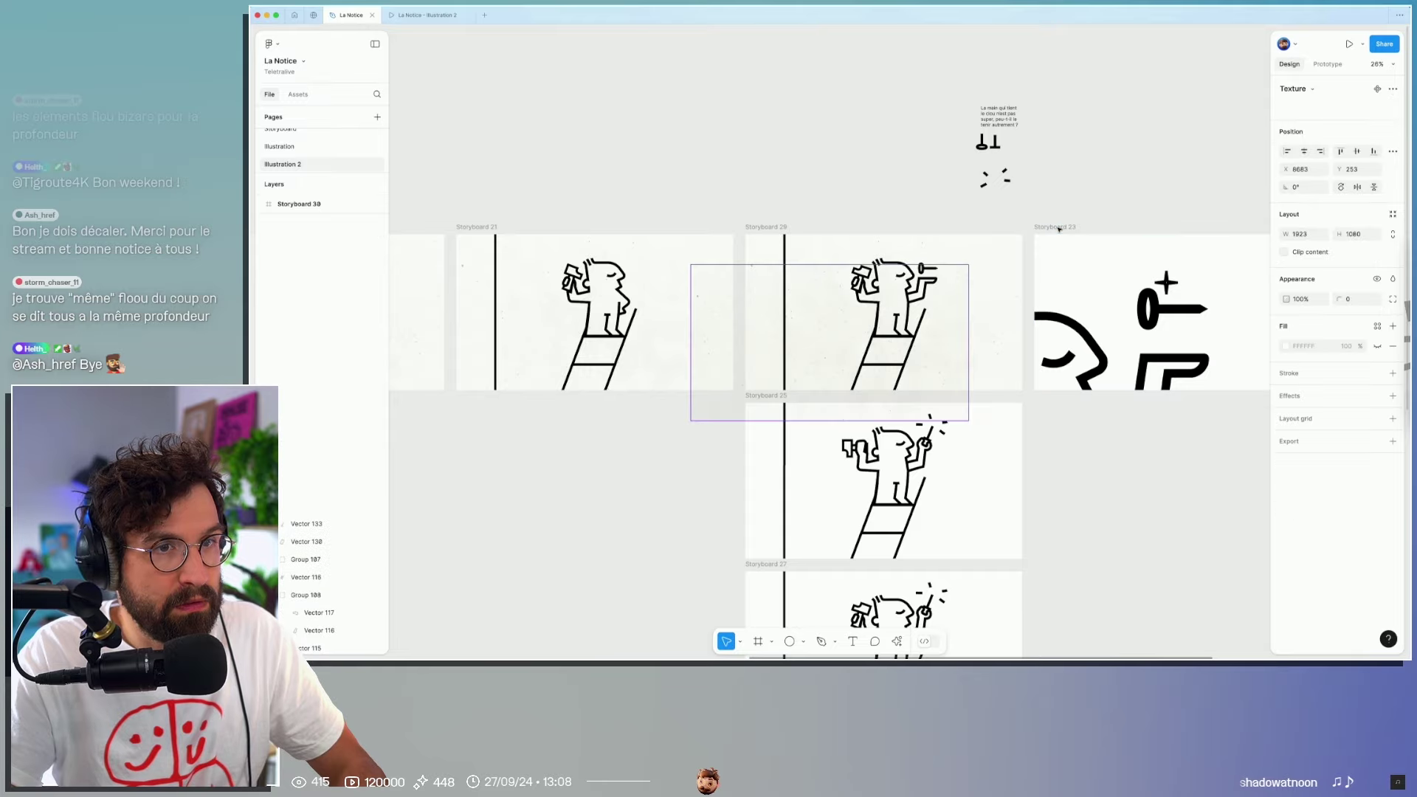
click(1059, 228)
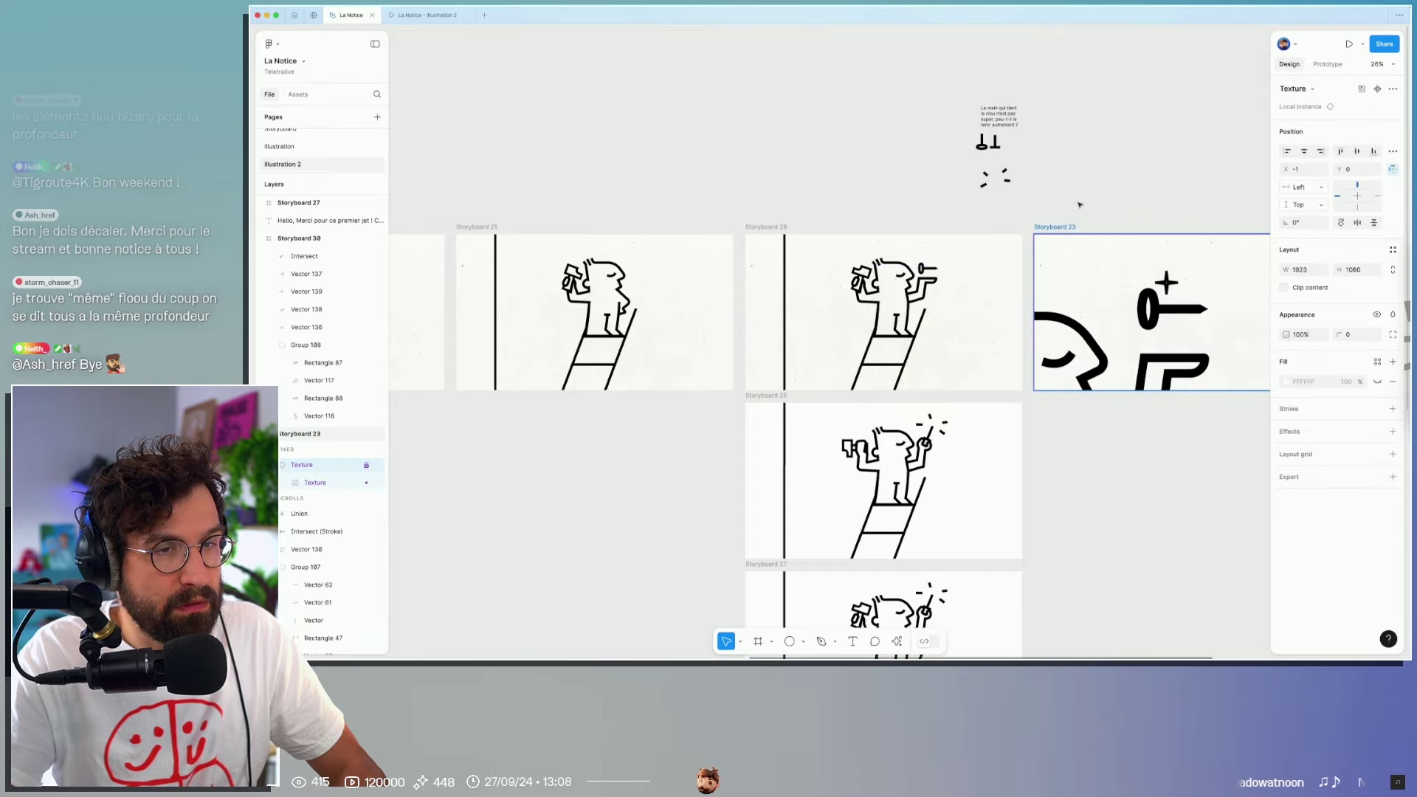
Step: Set Storyboard 30's Texture blend mode to Difference
drag(1079, 204, 854, 185)
drag(1092, 188, 912, 189)
click(929, 222)
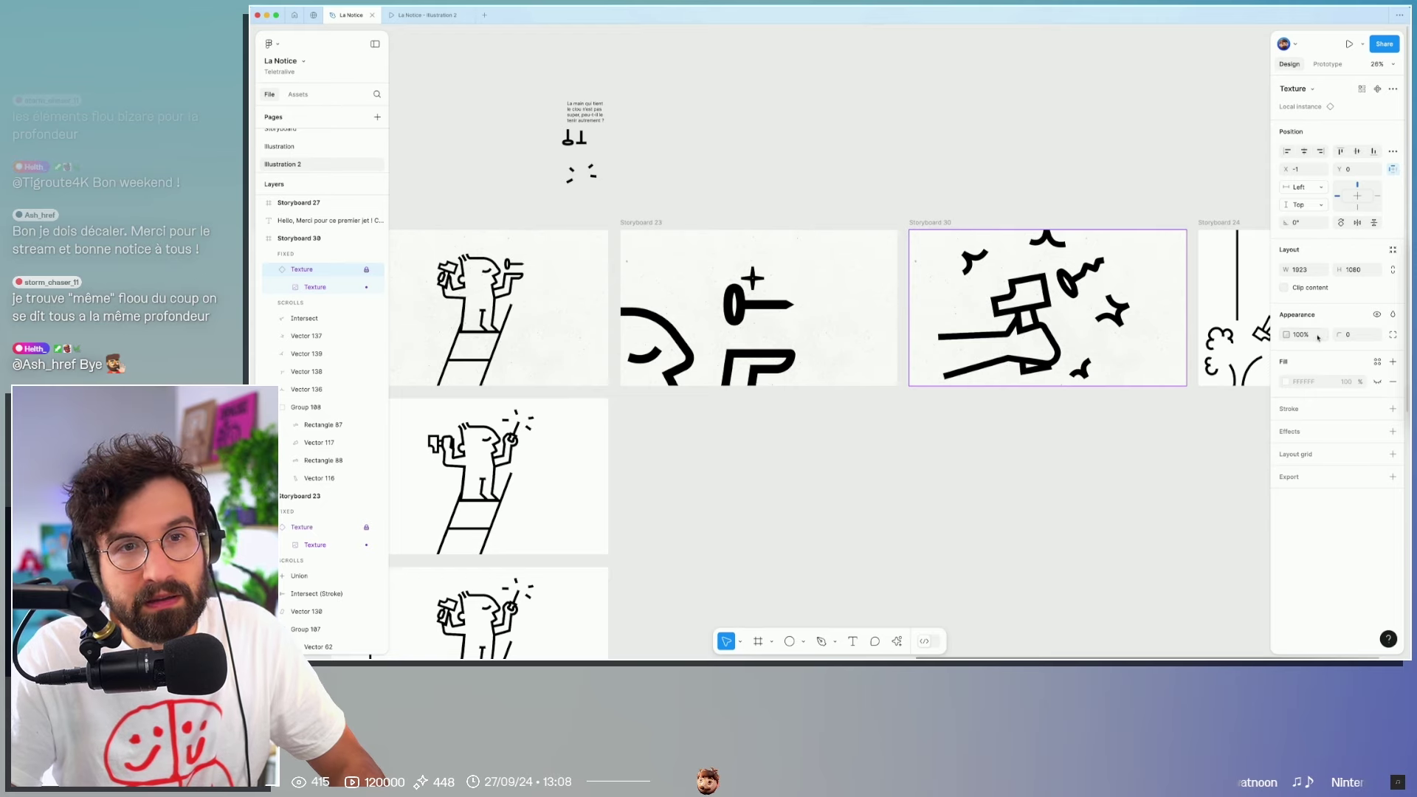
click(1392, 315)
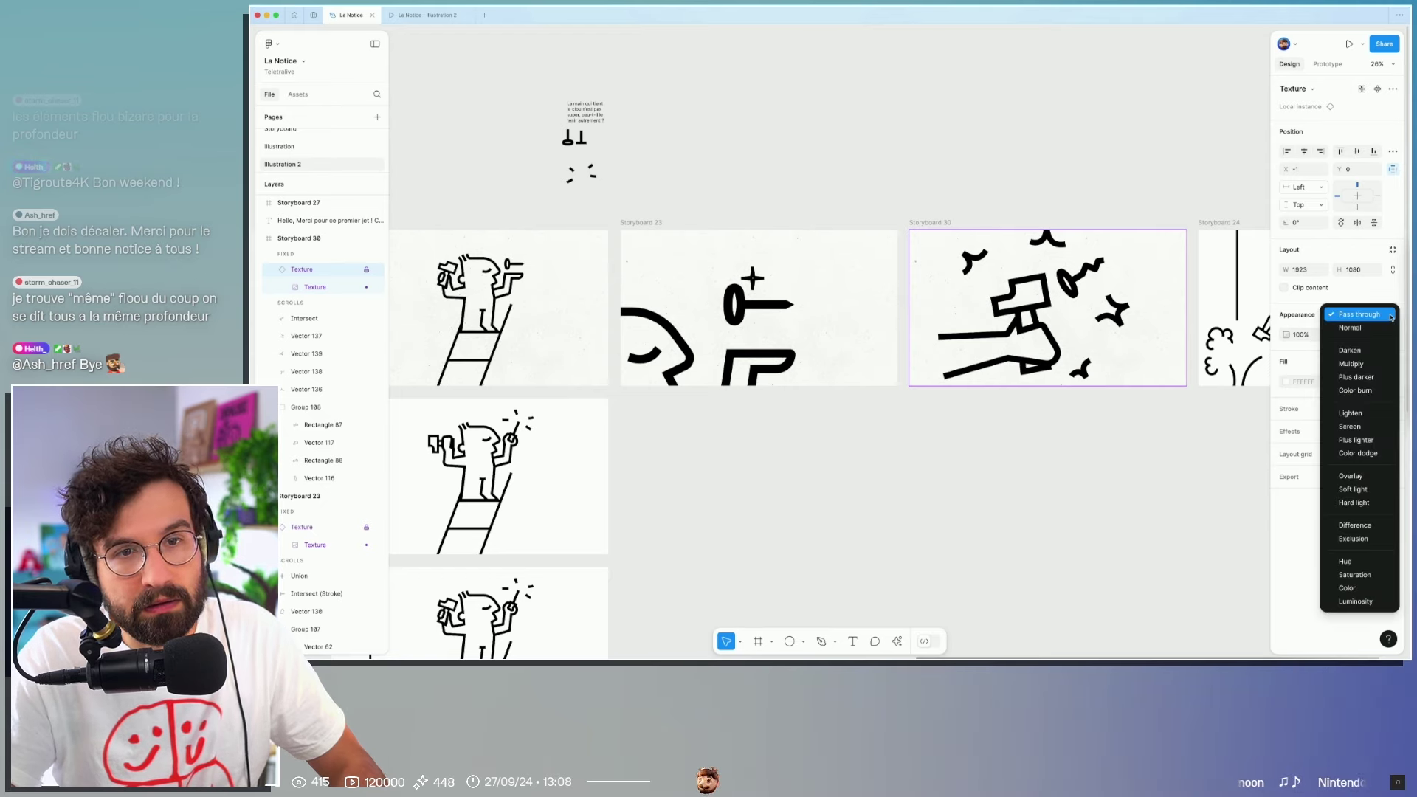
click(1367, 525)
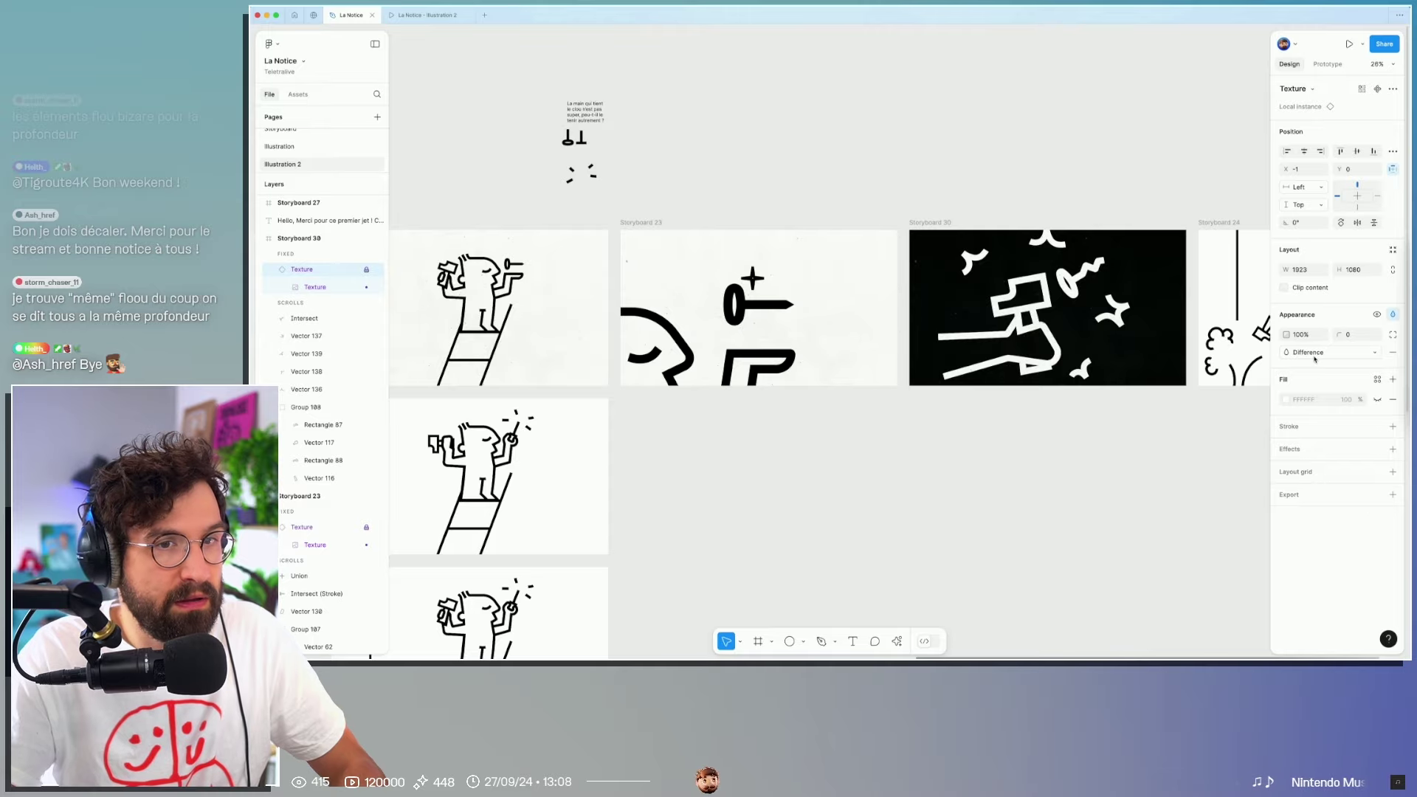
key(Escape)
scroll(1090, 359, up, 5)
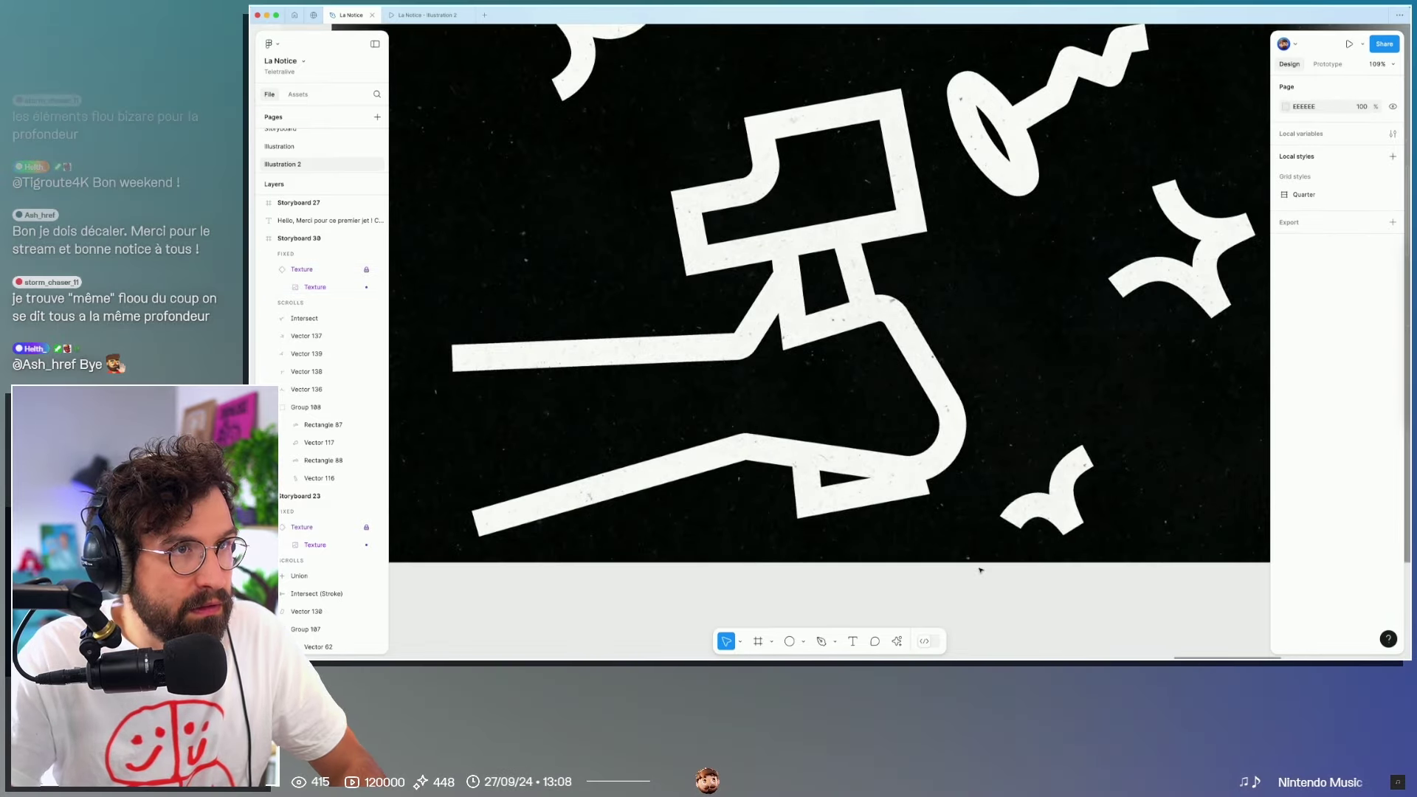
Step: Start the prototype presentation from Storyboard 24
scroll(979, 569, down, 5)
scroll(1085, 588, right, 5)
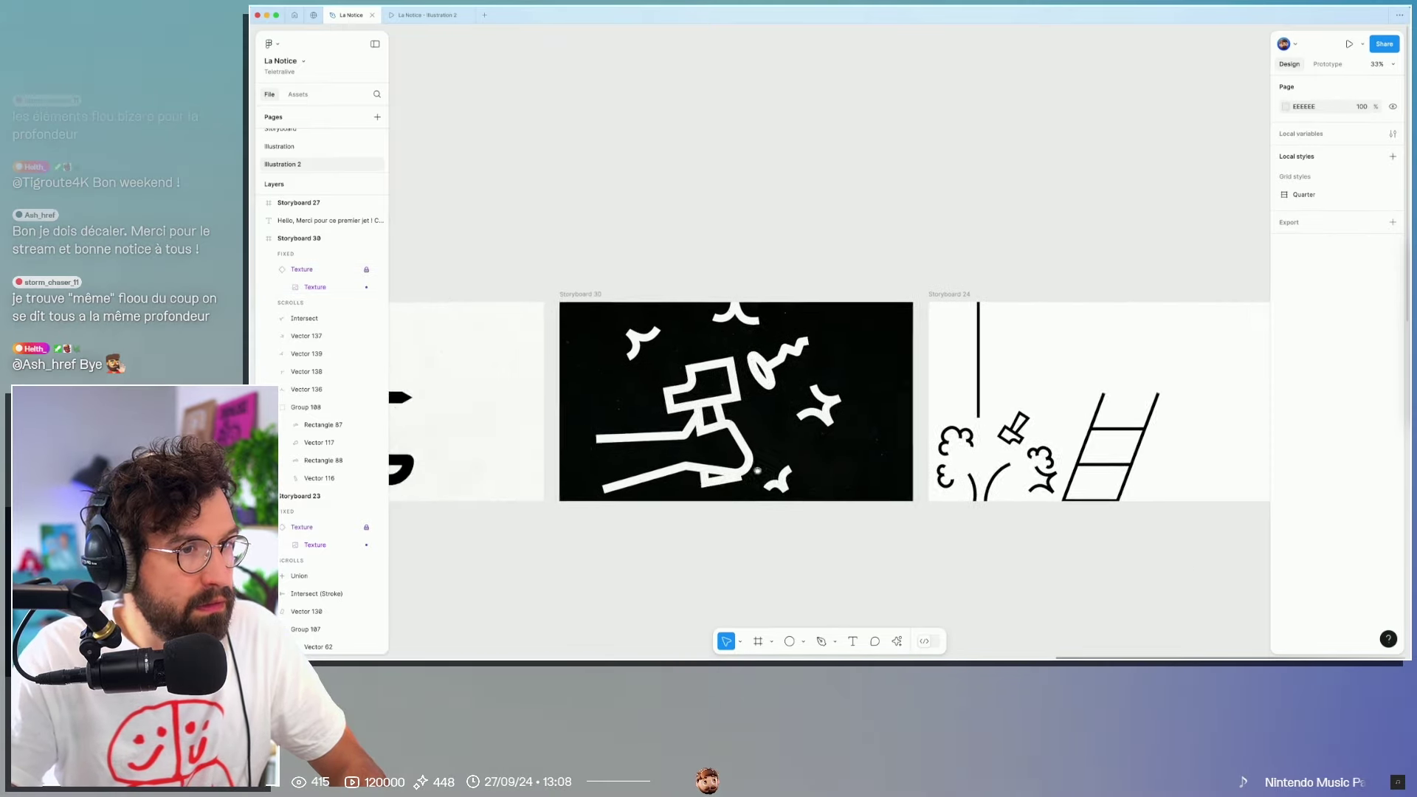
scroll(757, 470, left, 5)
scroll(1192, 226, right, 5)
click(997, 247)
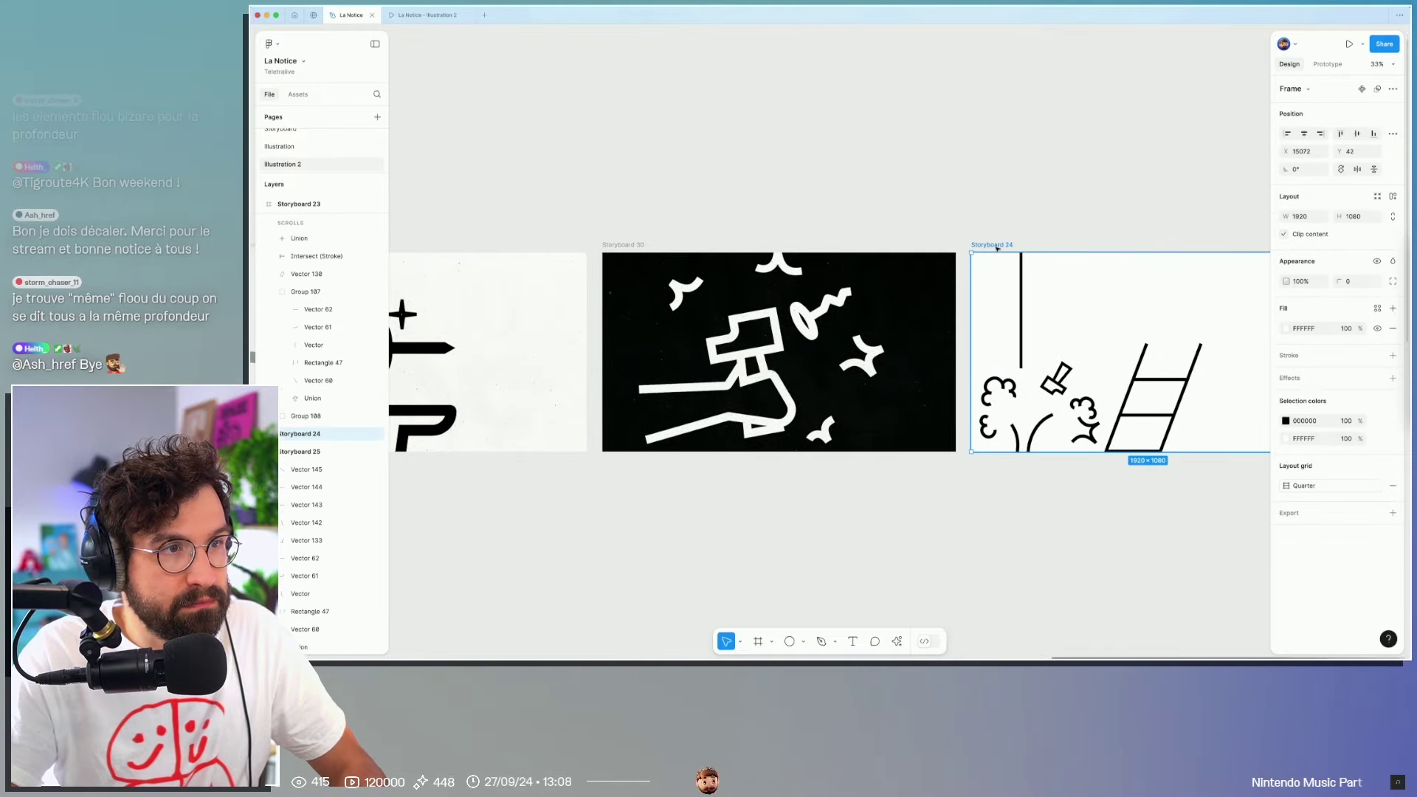
key(super+alt+Return)
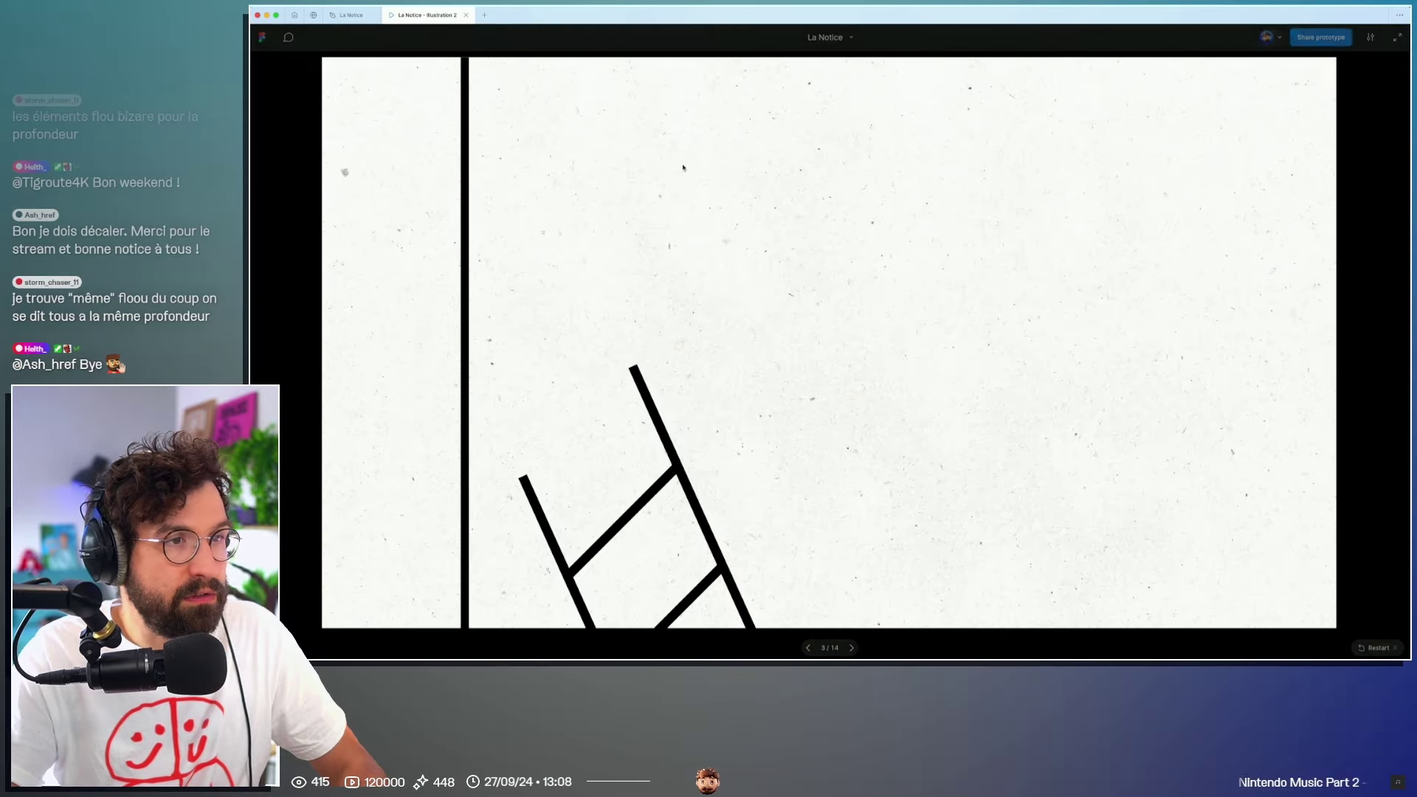
Step: Step through to the ladder frame, comparing the nail frames, then return to the editor
key(Right)
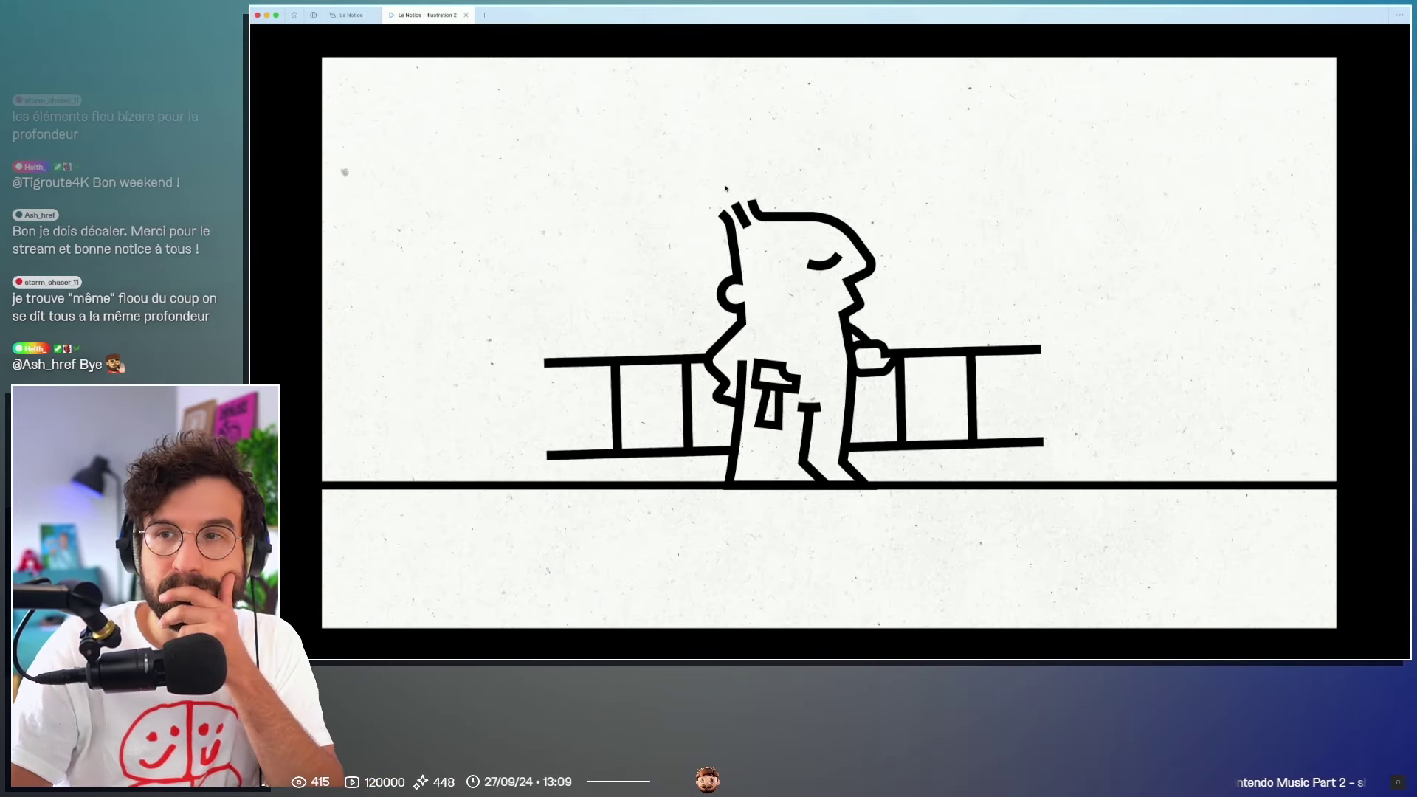
key(Right)
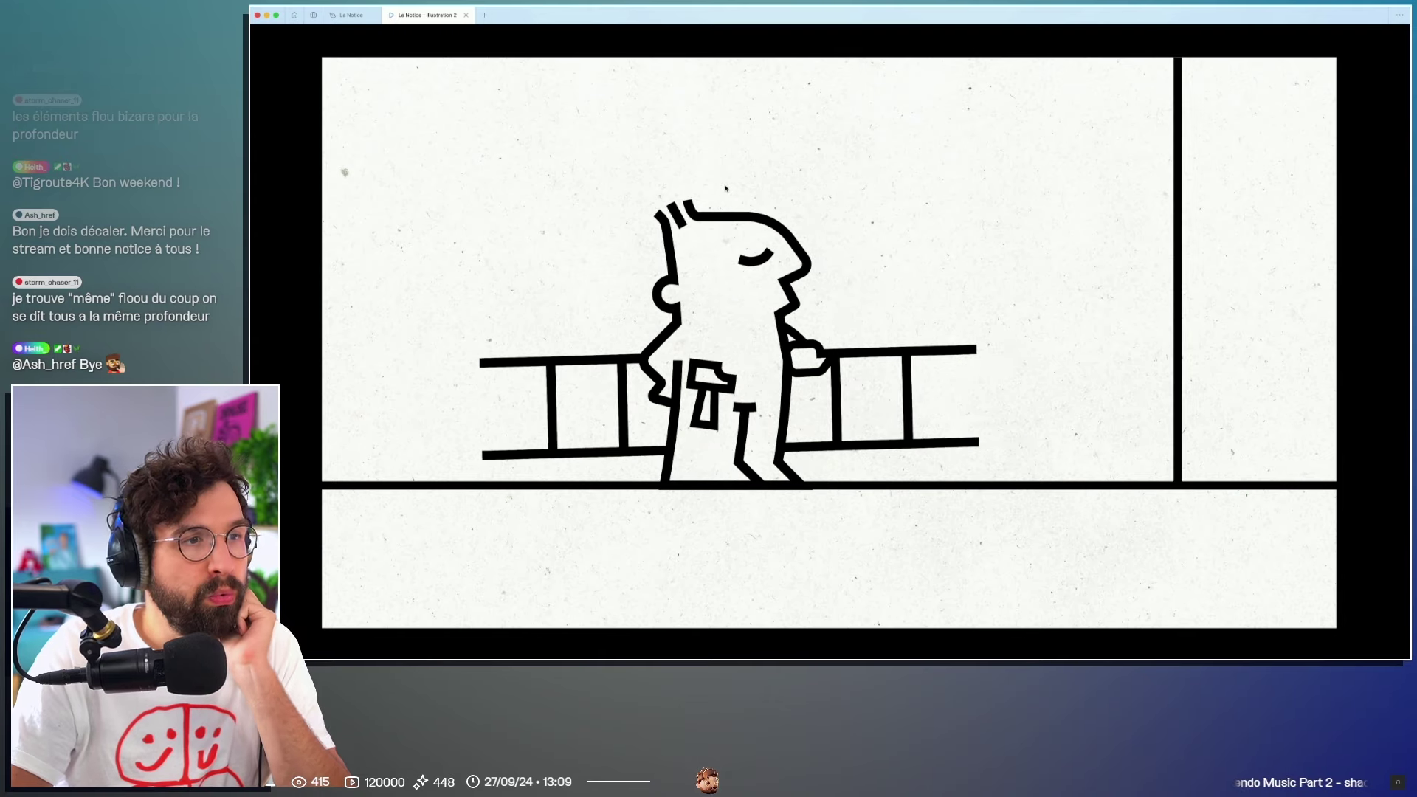
key(Right)
key(Right)
key(Right)
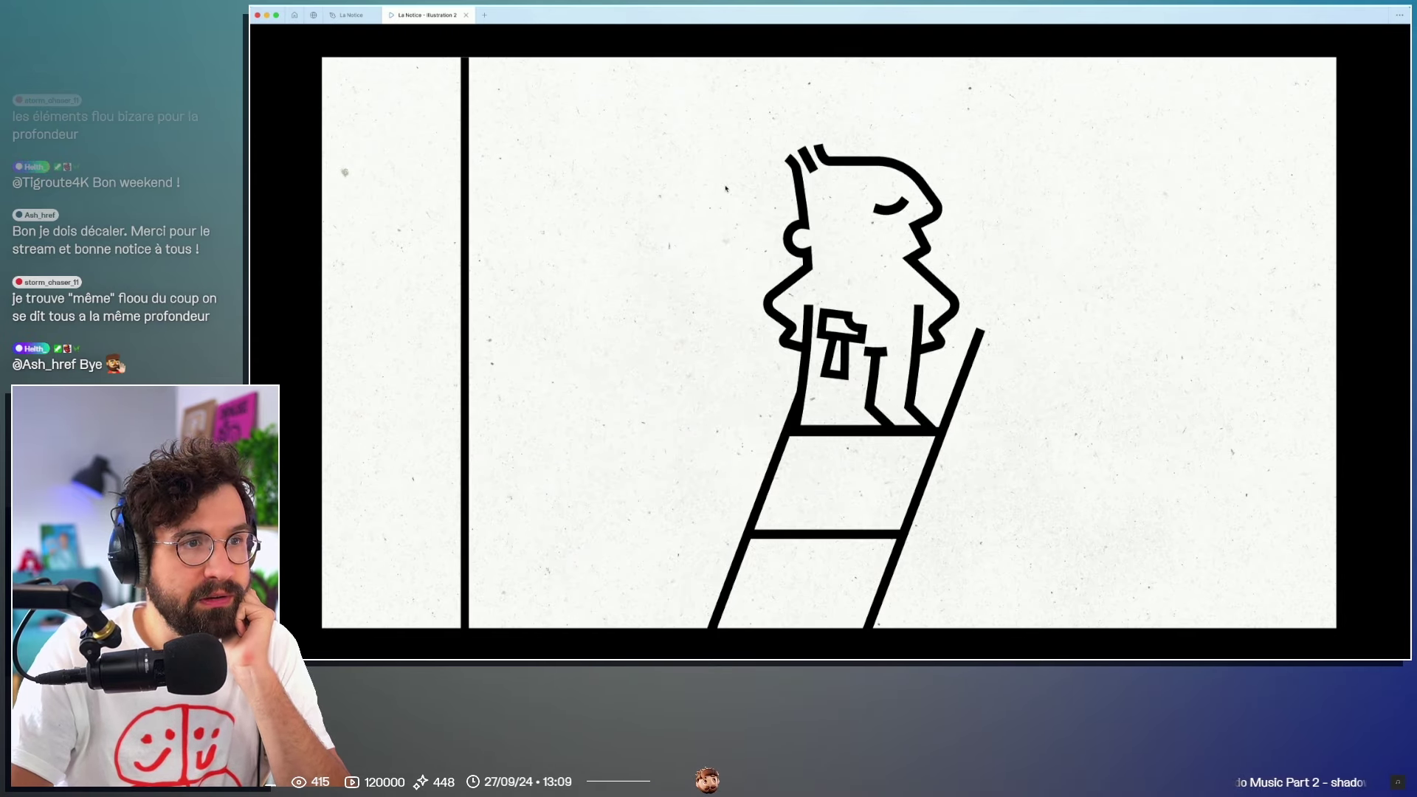
key(Right)
key(Right)
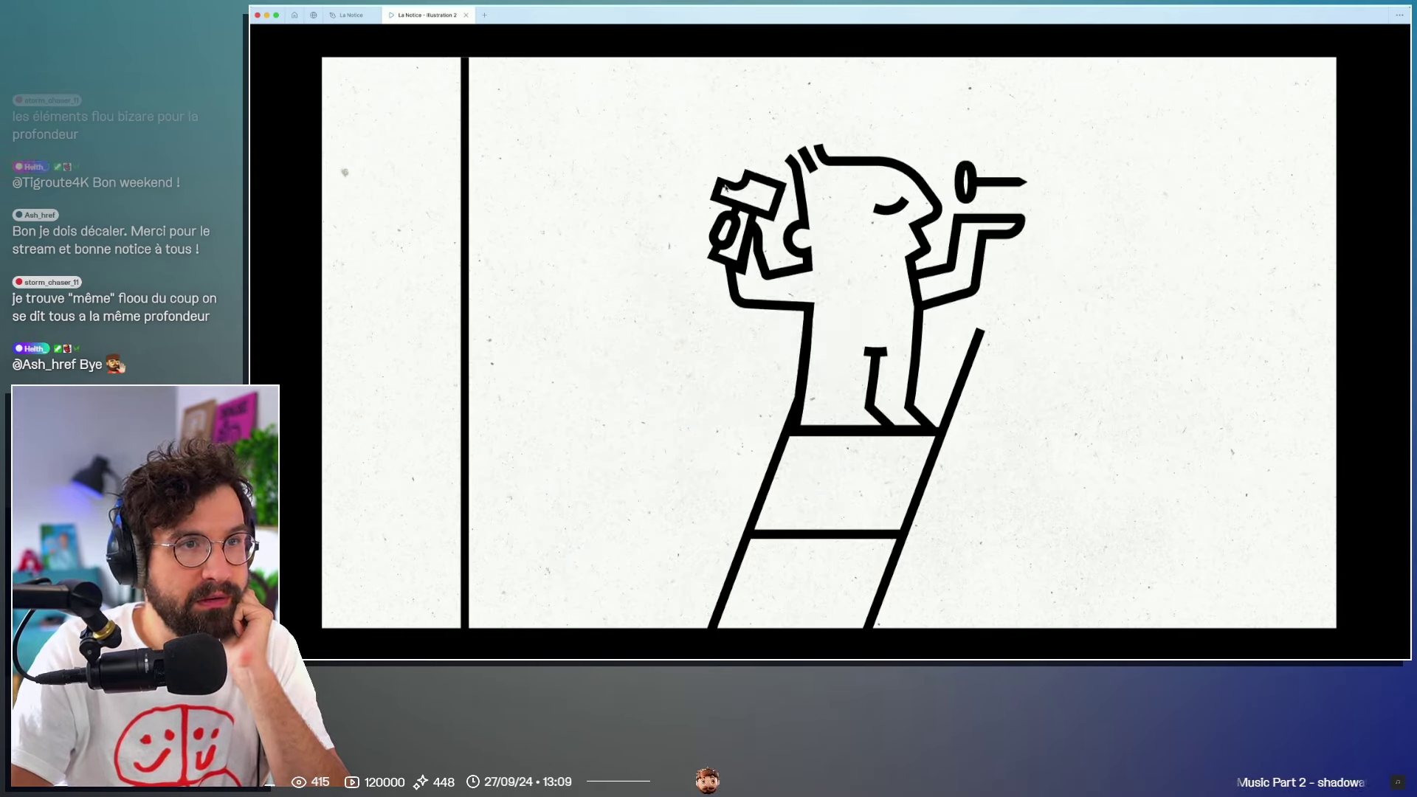
key(Left)
key(Right)
key(Left)
key(Right)
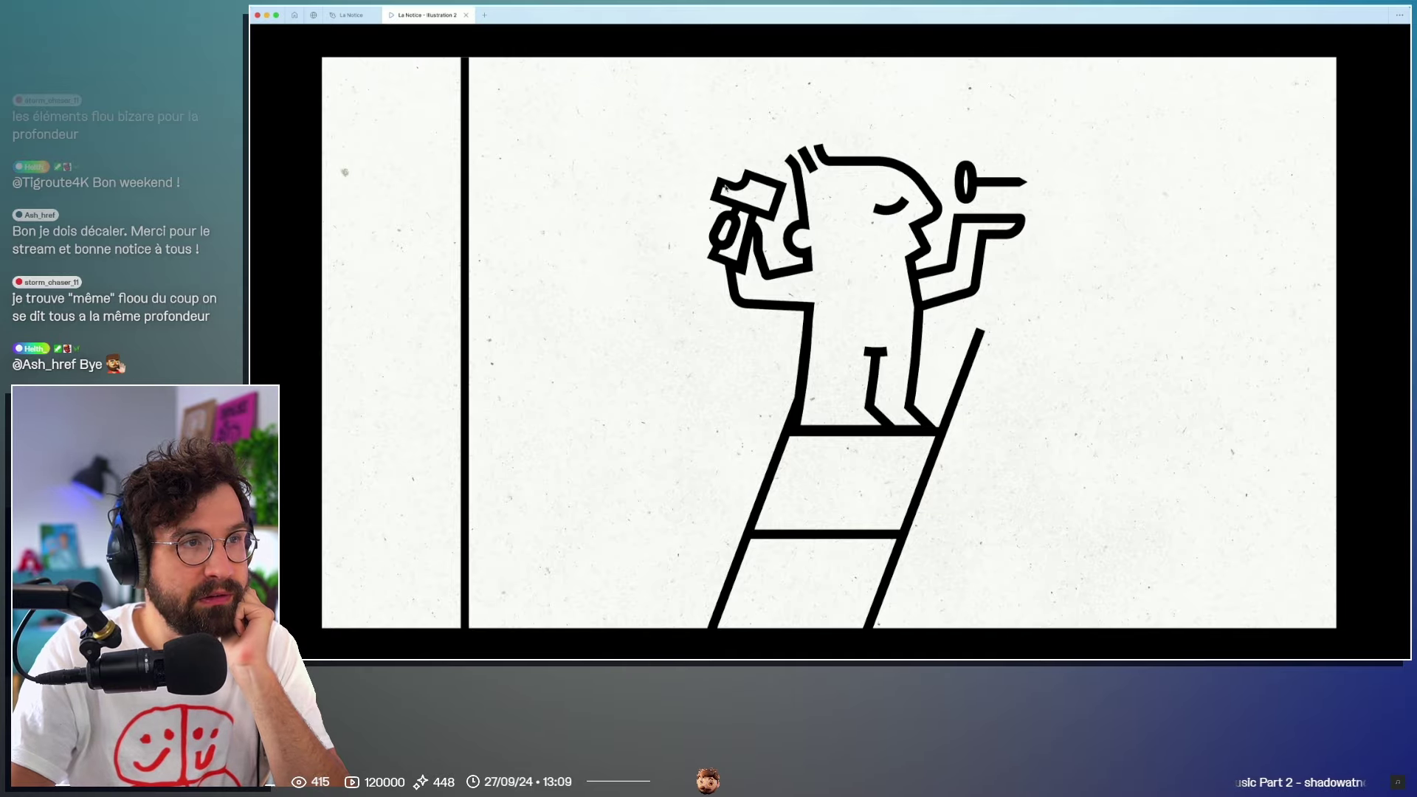
key(Left)
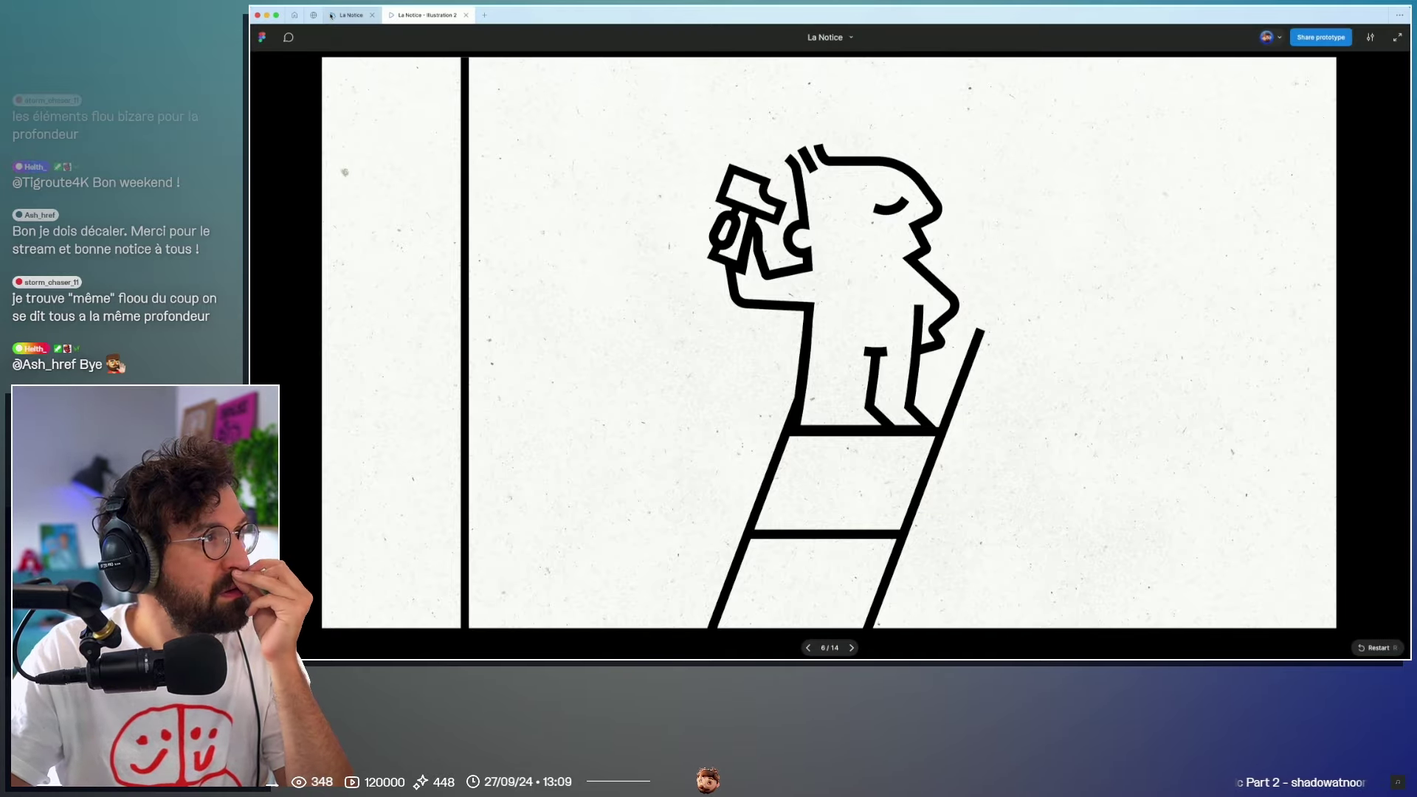
key(ctrl+shift+Tab)
Step: Flip the hammer in Storyboard 21's character hand horizontally and rotate it to about 165°
scroll(959, 295, left, 8)
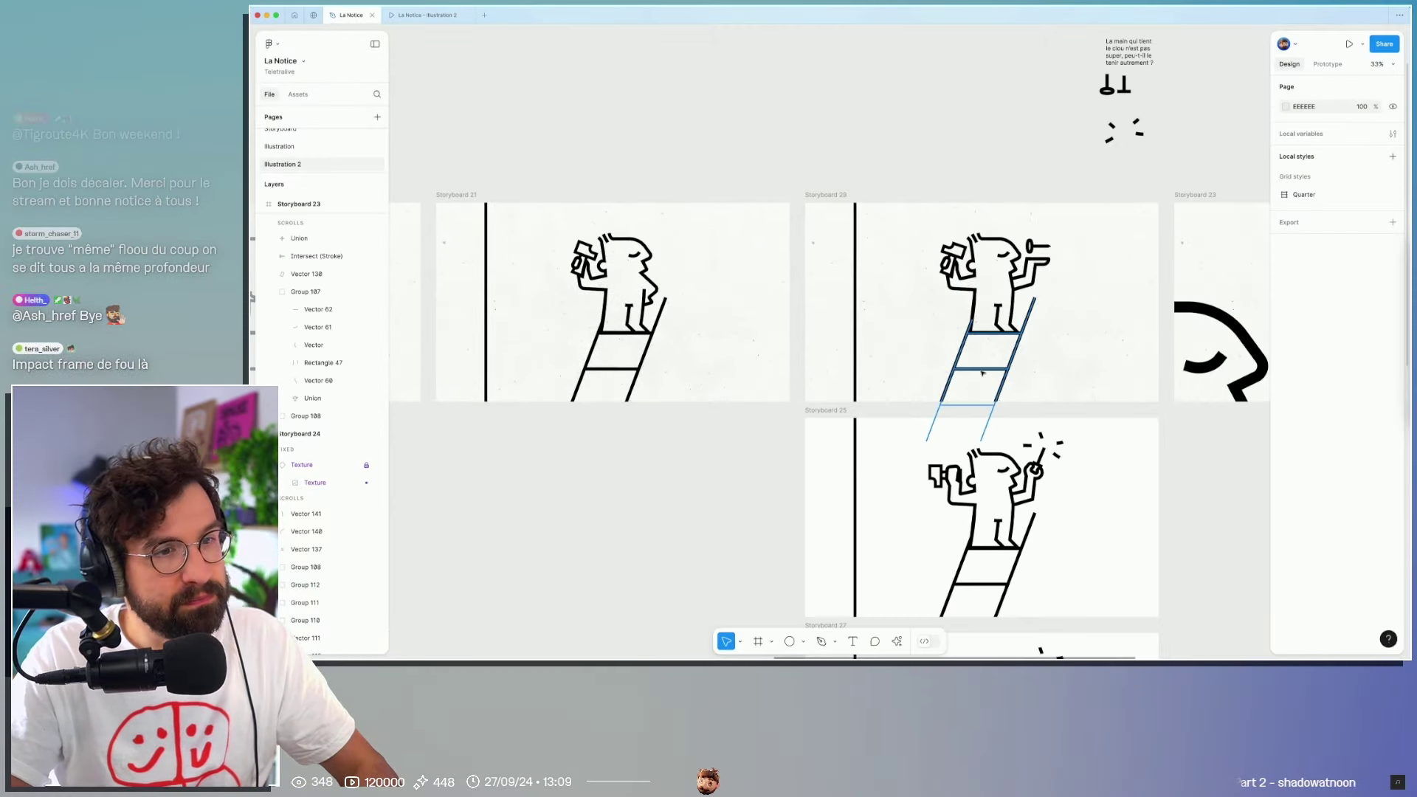
scroll(1033, 354, right, 5)
scroll(1074, 377, left, 3)
drag(1079, 372, 1006, 375)
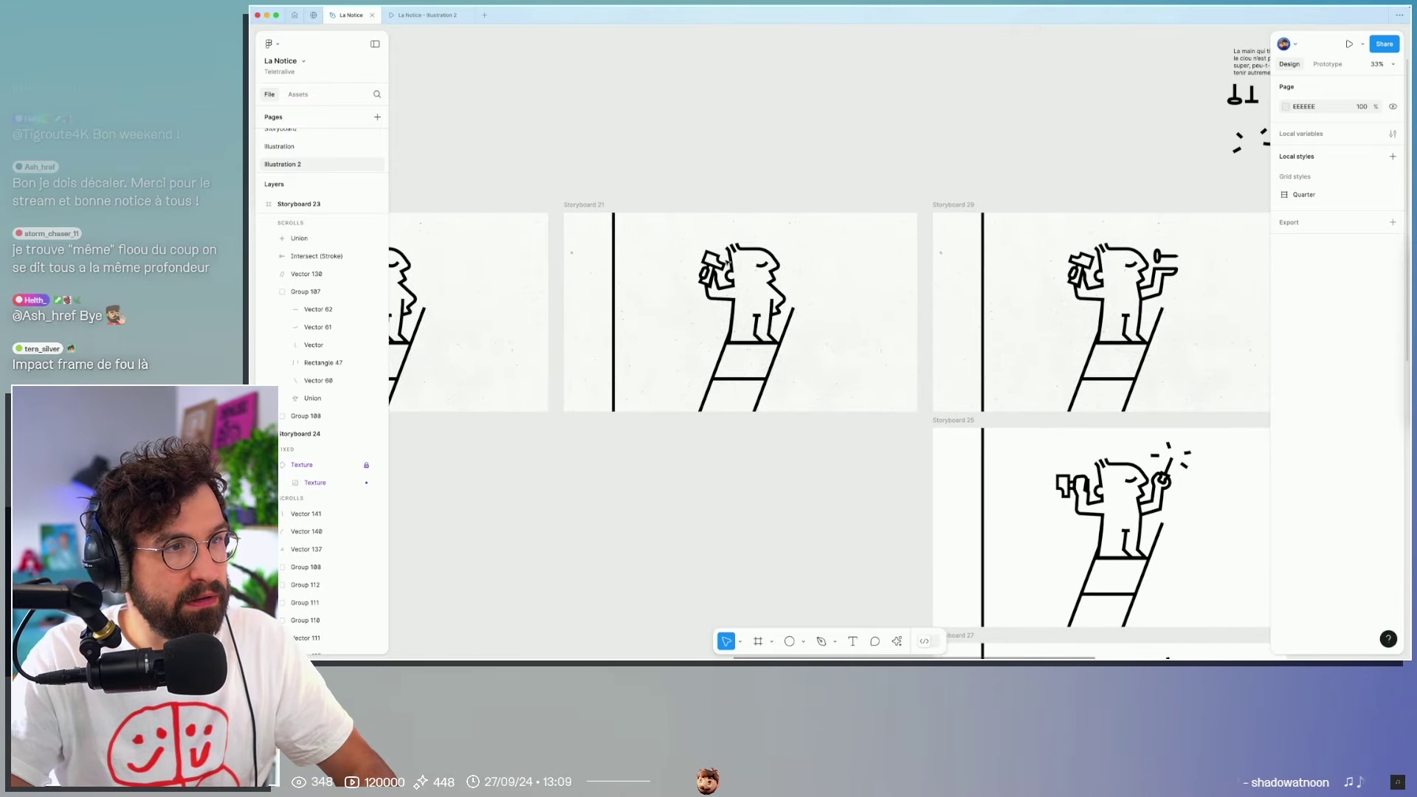
scroll(719, 273, up, 5)
click(692, 303)
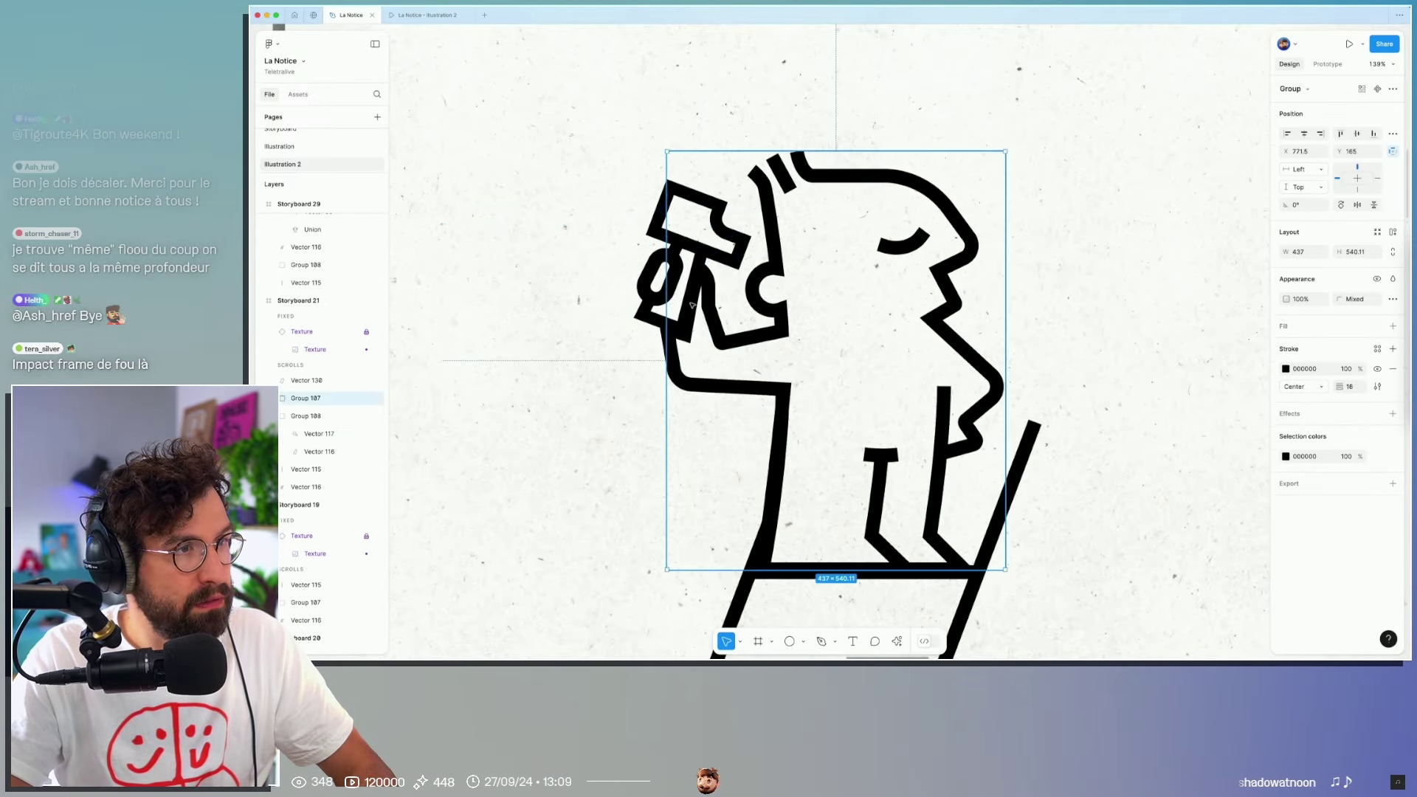
click(339, 416)
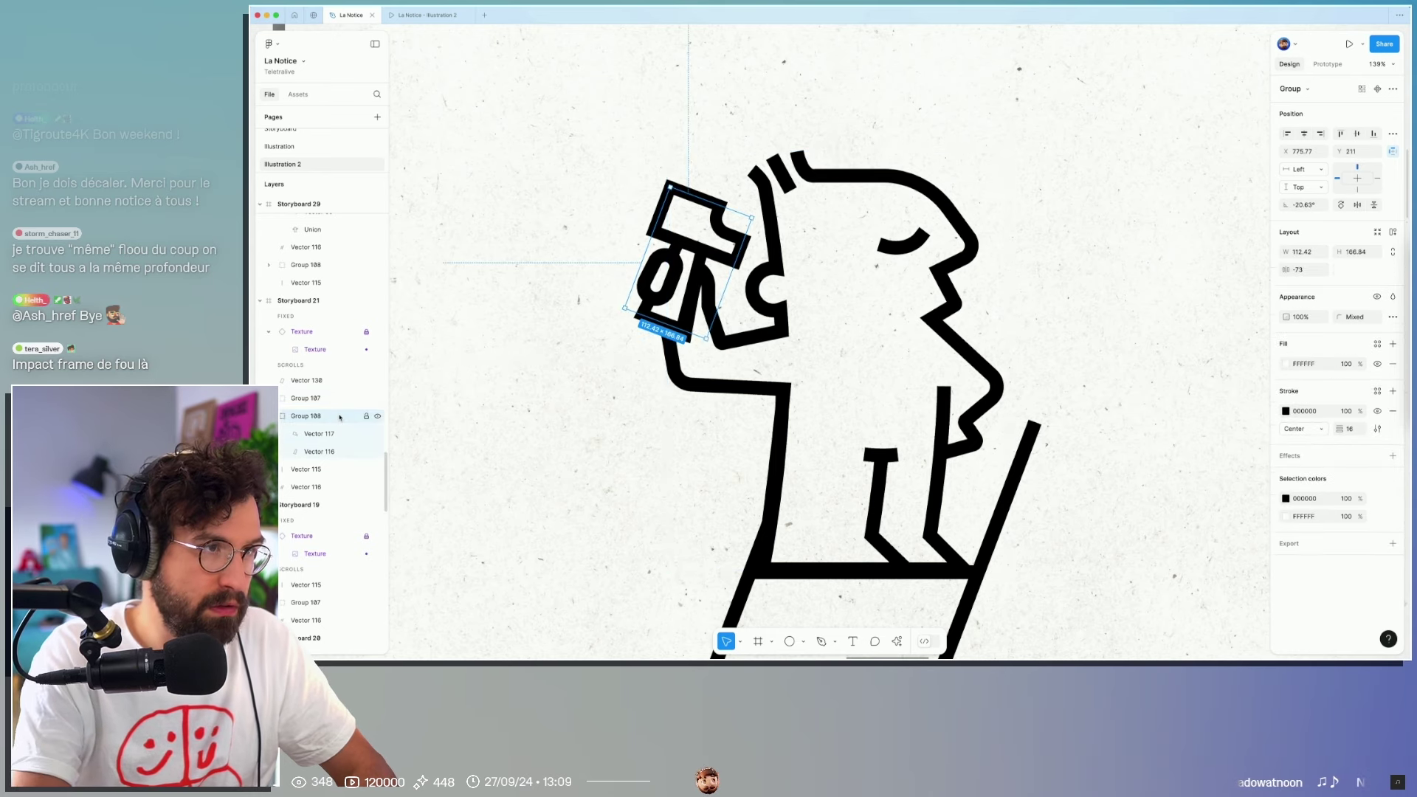
key(shift+h)
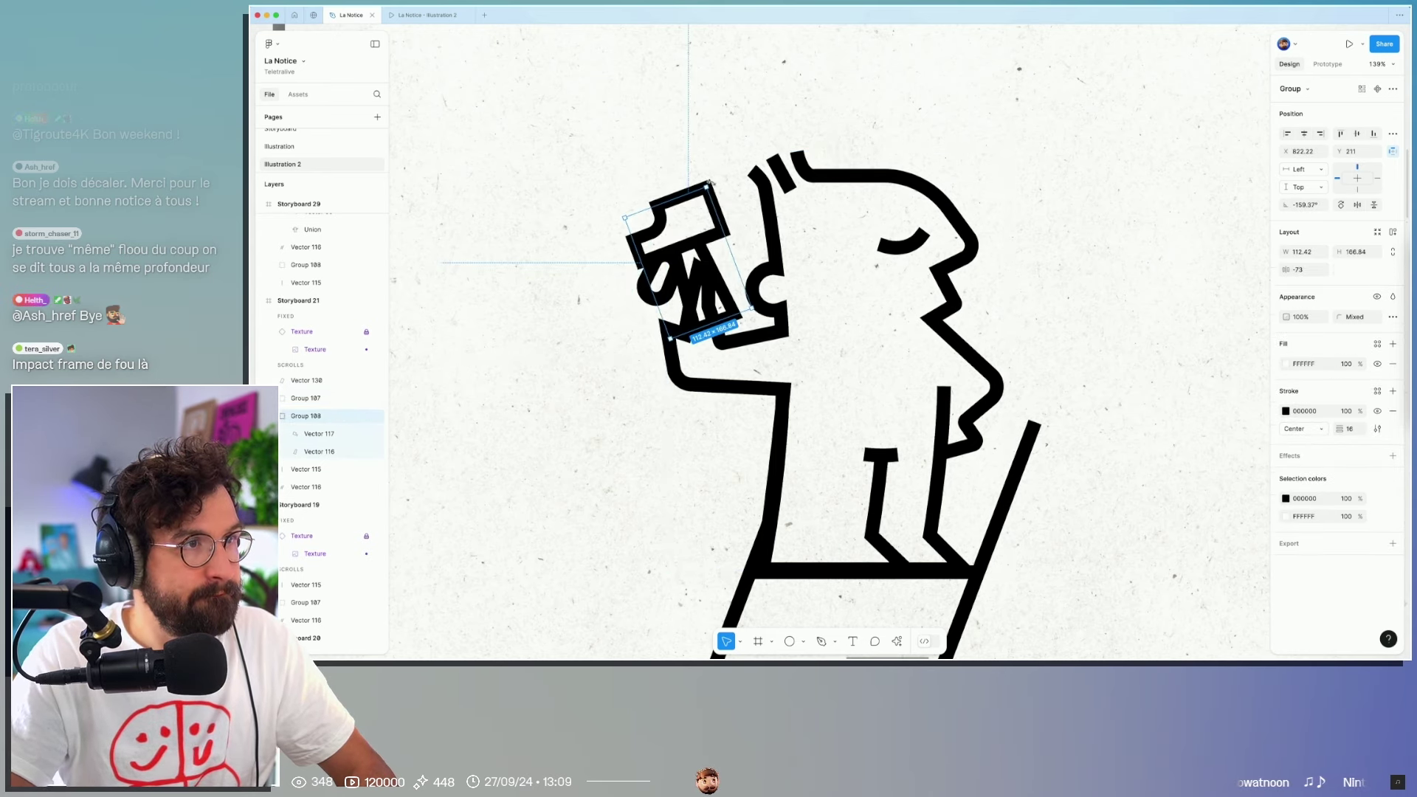
drag(710, 182, 745, 218)
scroll(746, 221, down, 5)
key(Escape)
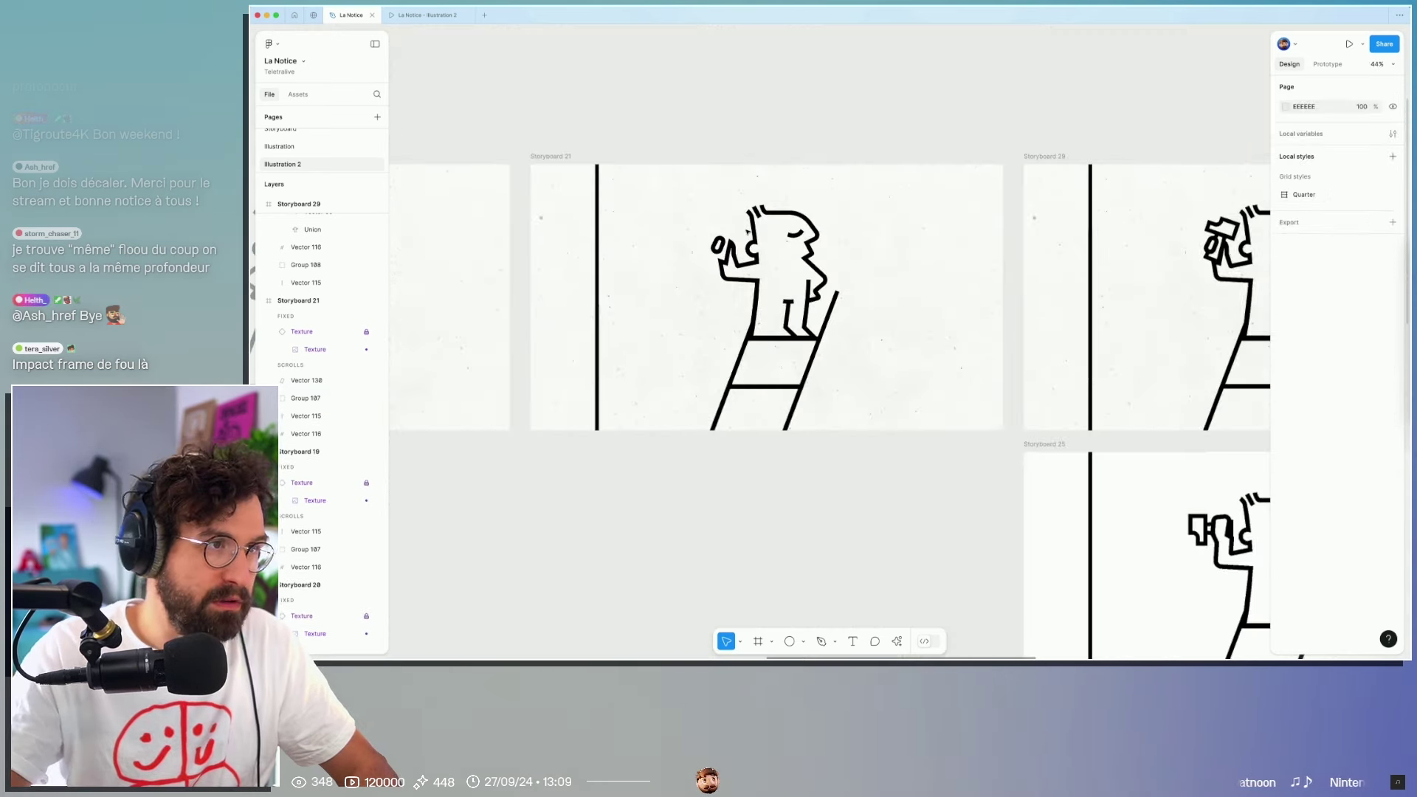
Step: Paste Storyboard 29's hammer into Storyboard 21's hand, sent behind the hand outline
scroll(892, 272, up, 5)
click(859, 307)
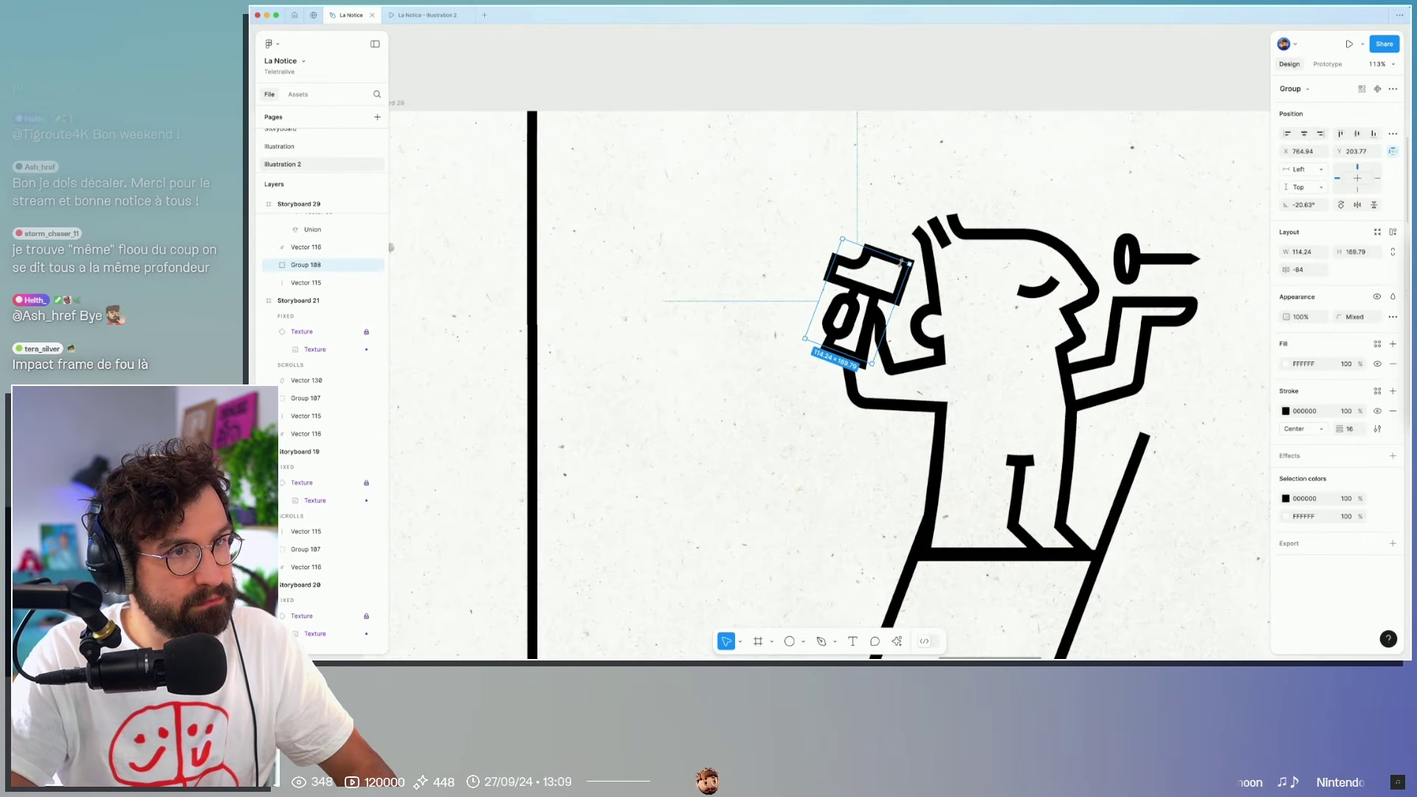
scroll(568, 310, right, 10)
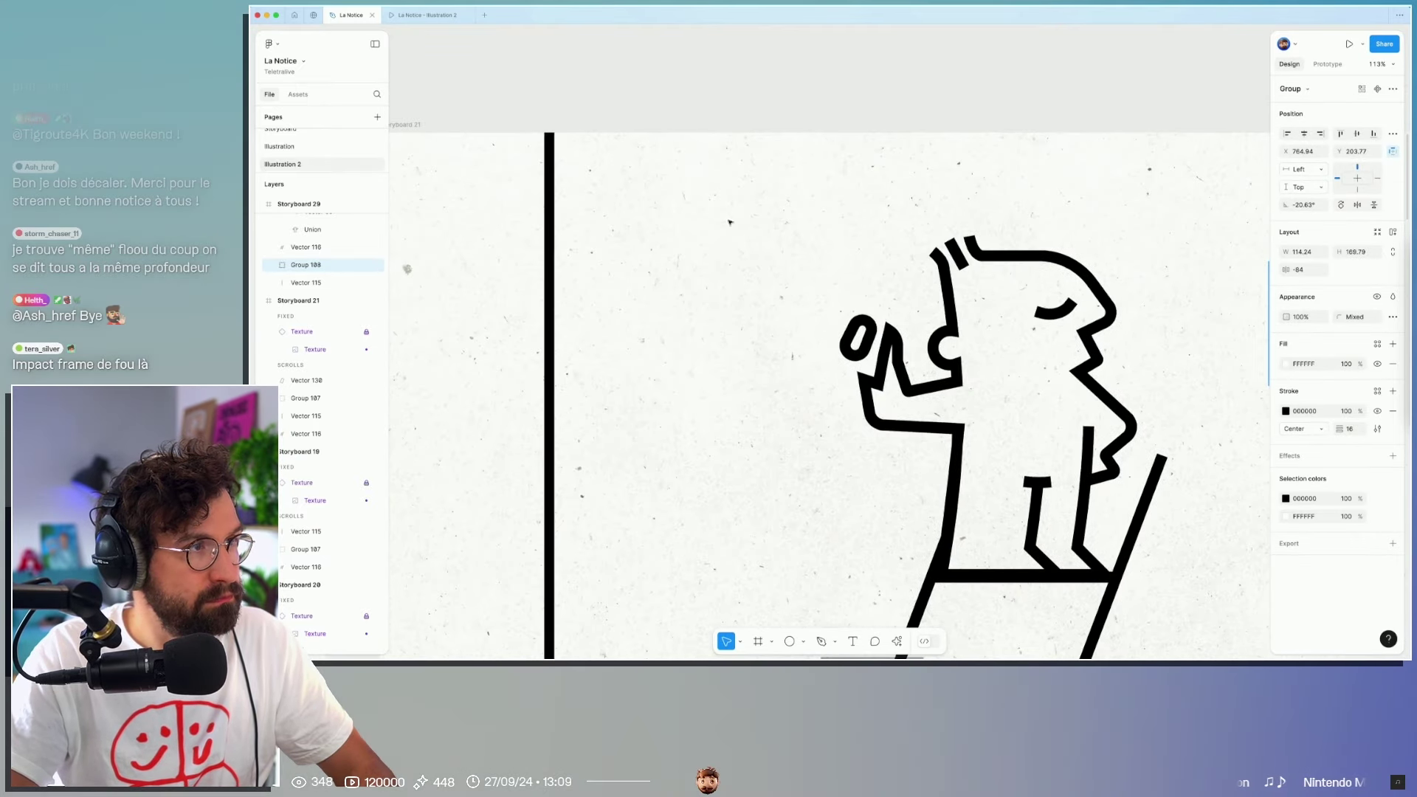
key(ctrl+v)
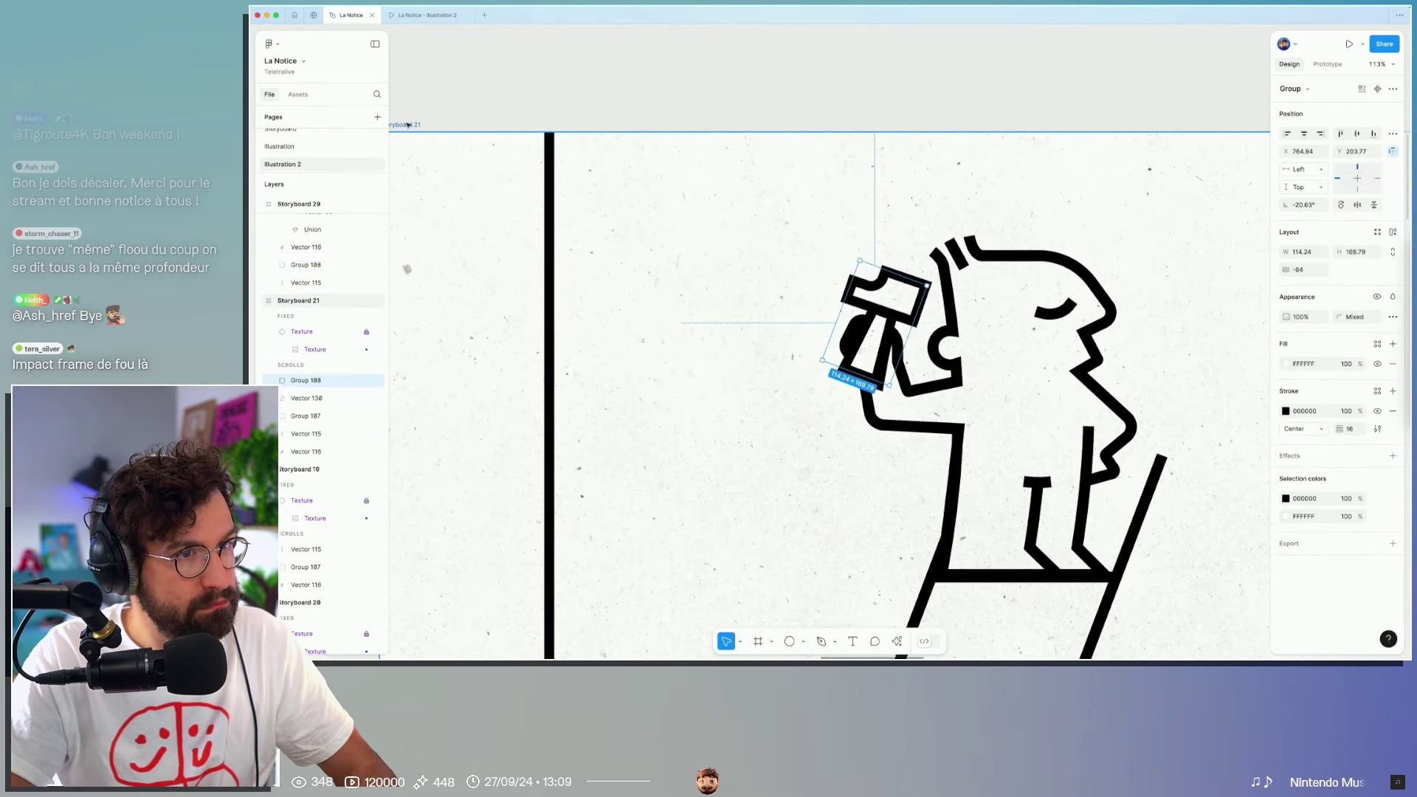
key(ctrl+bracketleft)
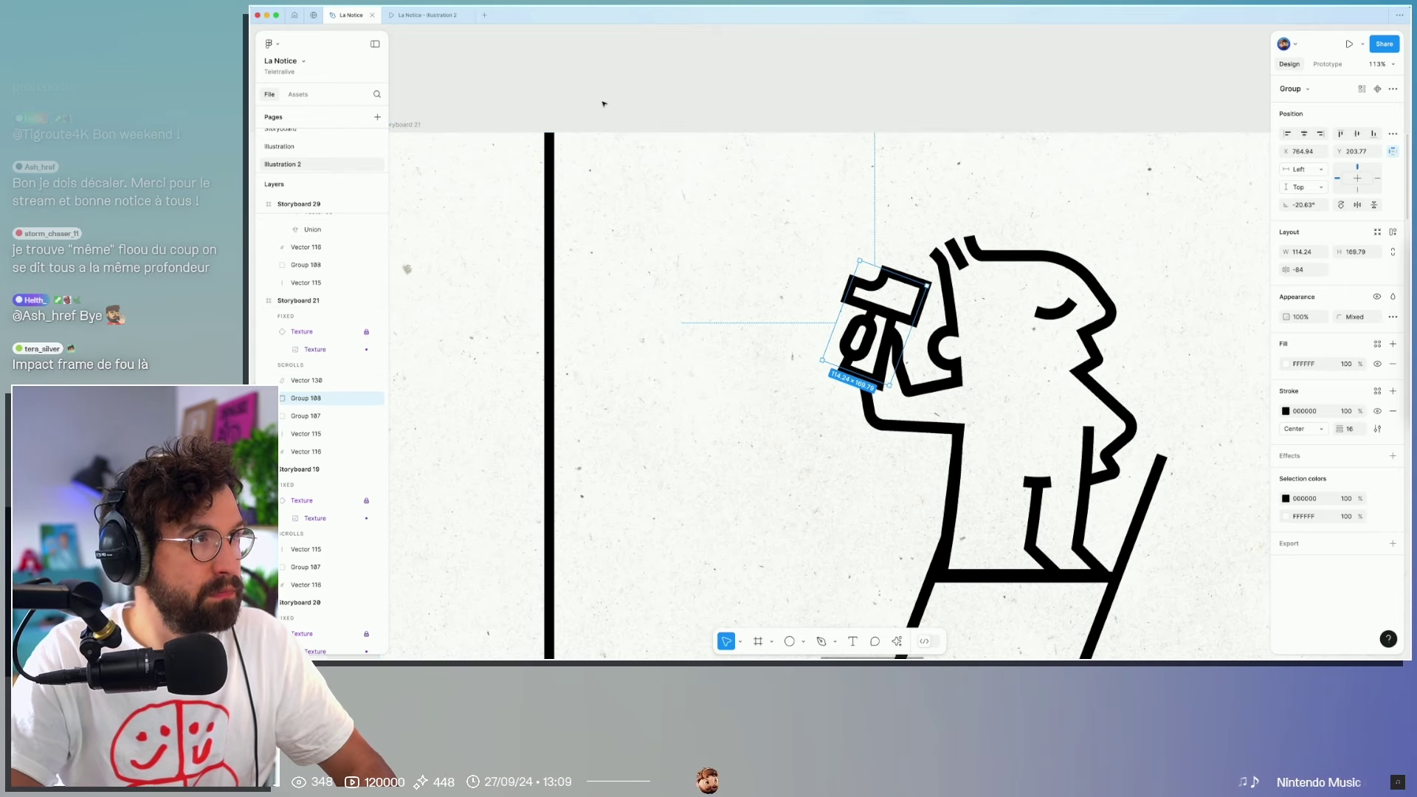
click(431, 21)
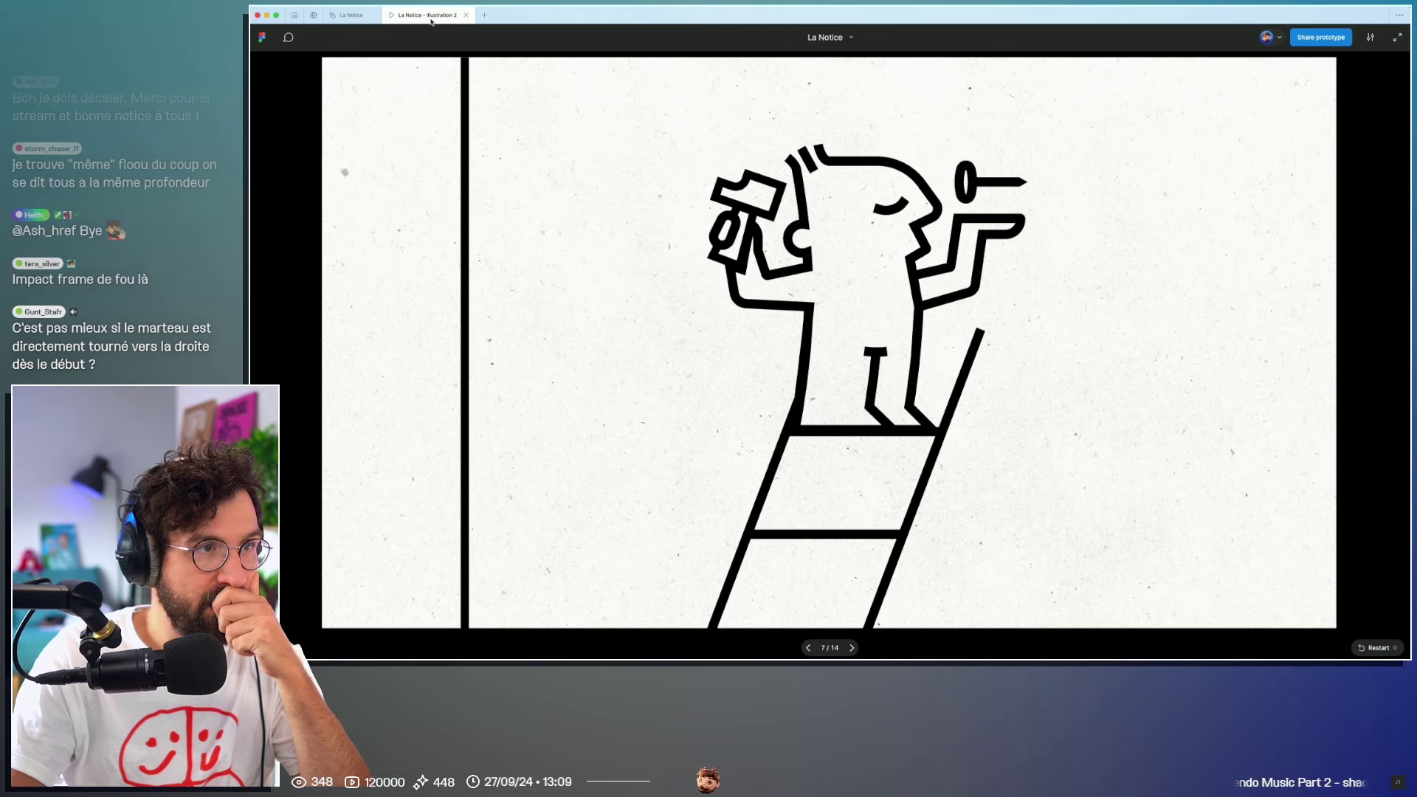
Step: Step the prototype back to frame 5, then forward through the nail close-up and impact frames to the falling-hammer frame
key(Left)
key(Right)
key(Left)
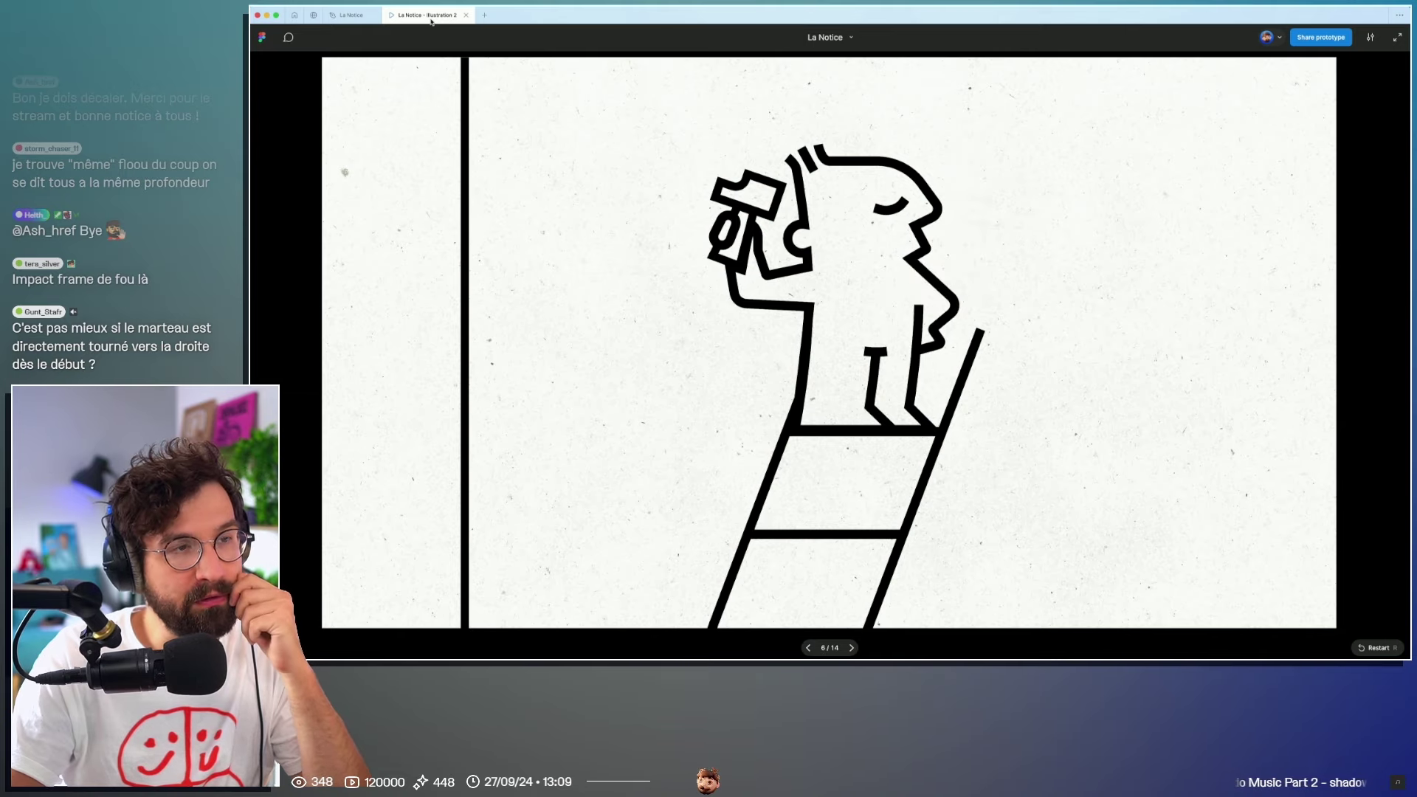
key(Left)
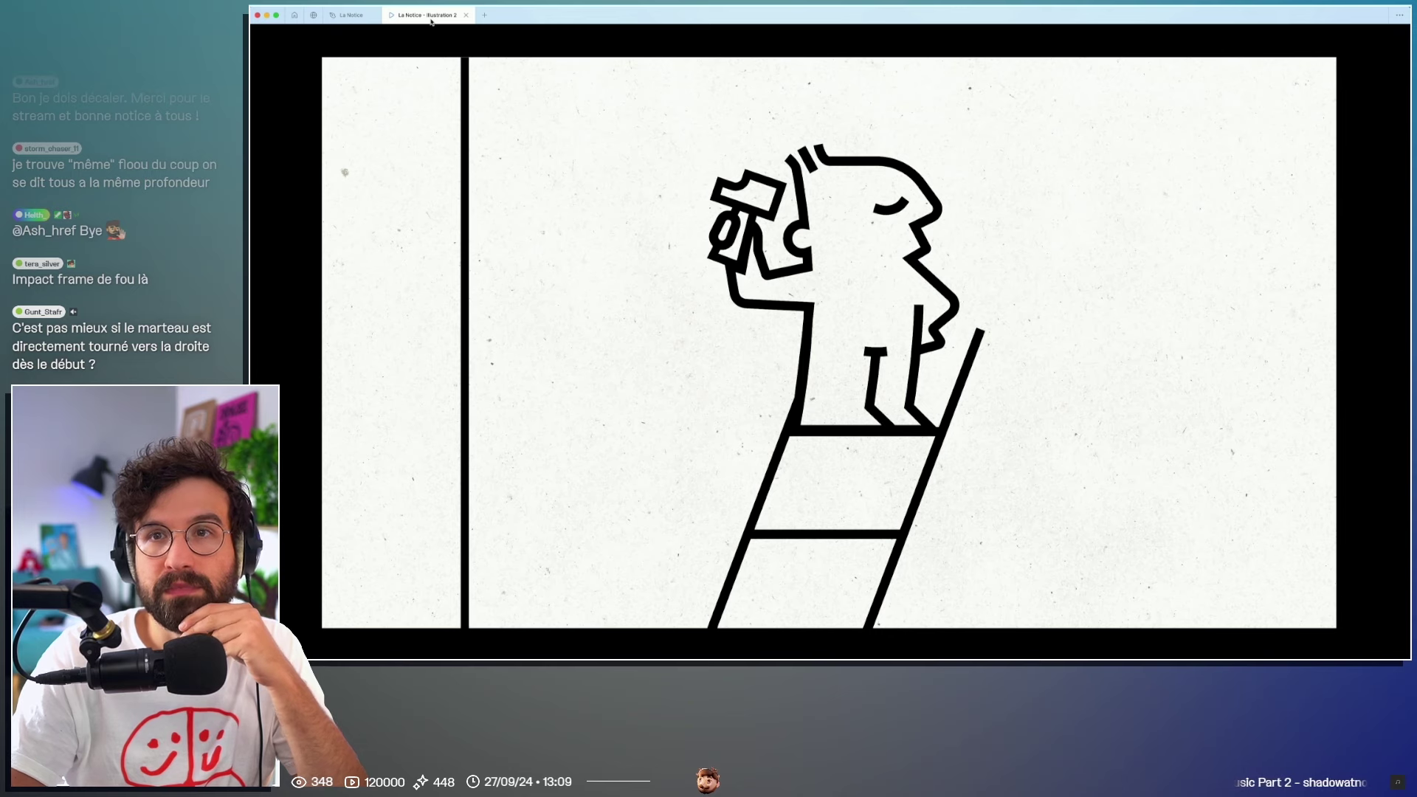
key(Right)
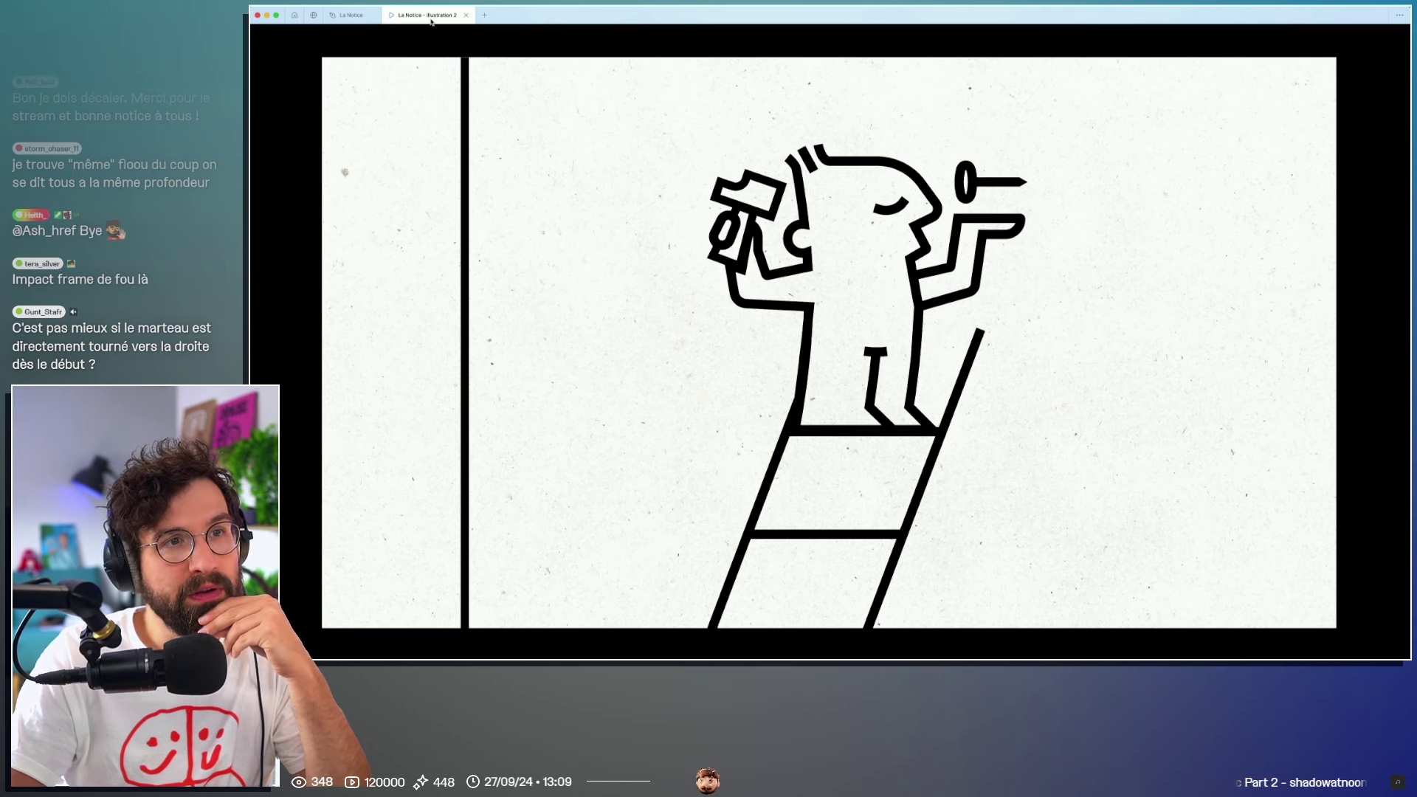
key(Right)
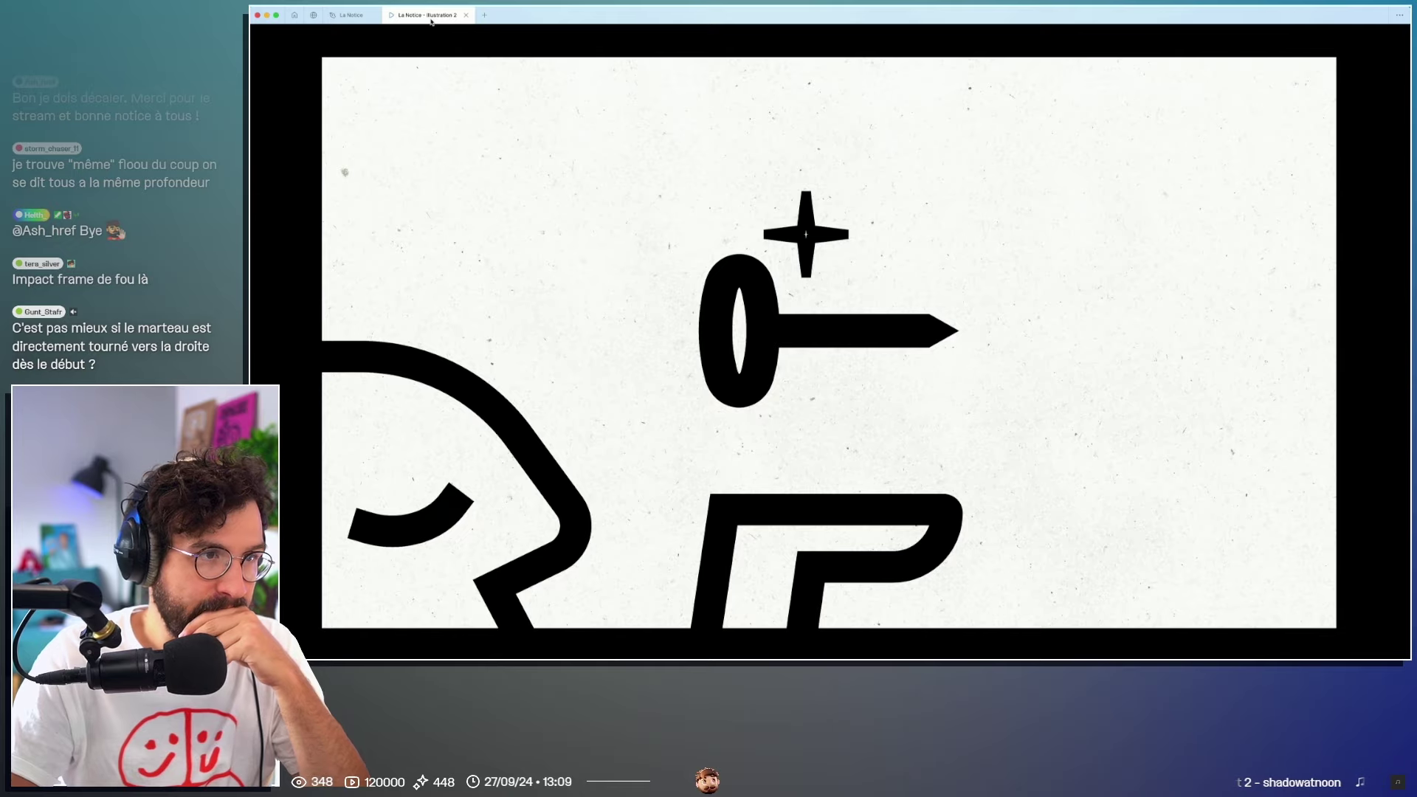
key(Right)
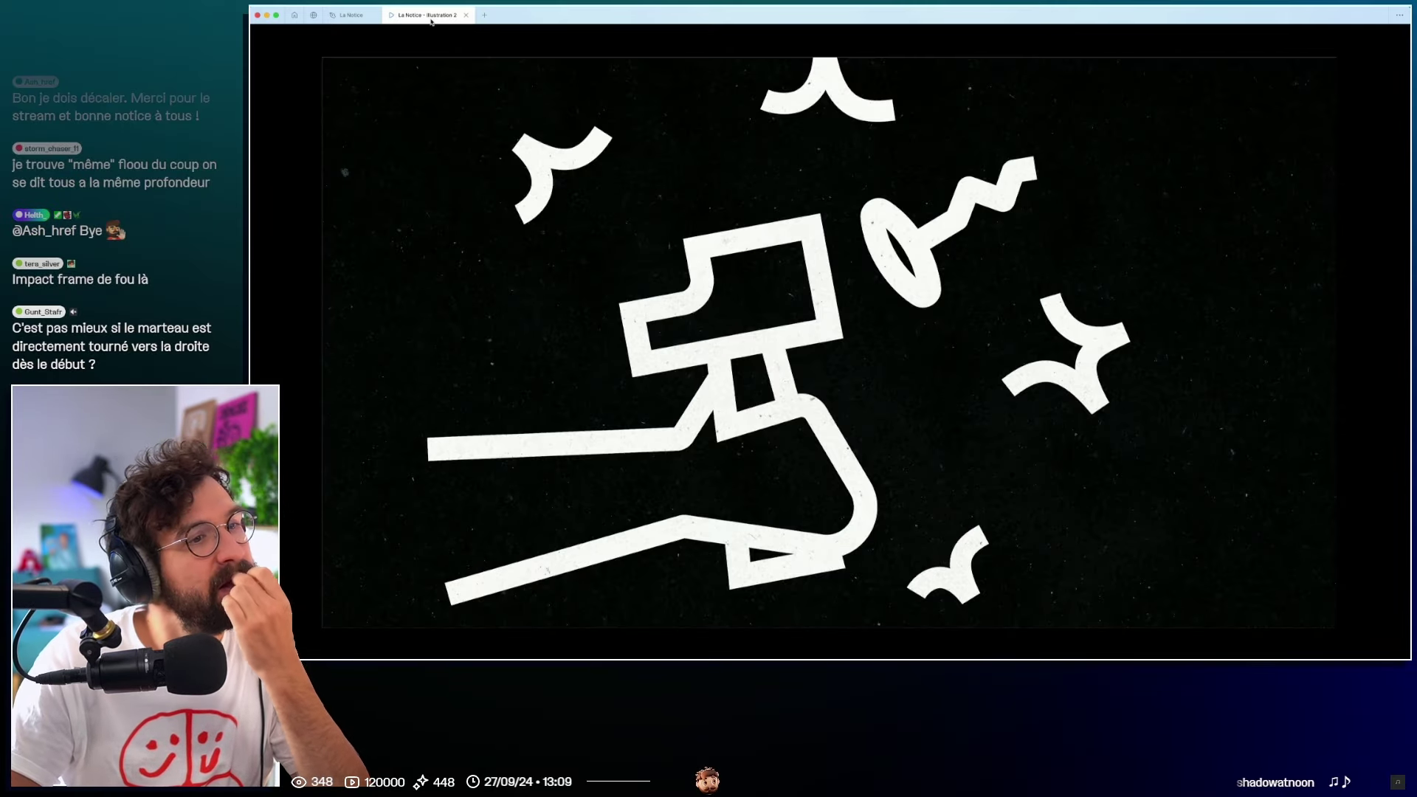
key(Right)
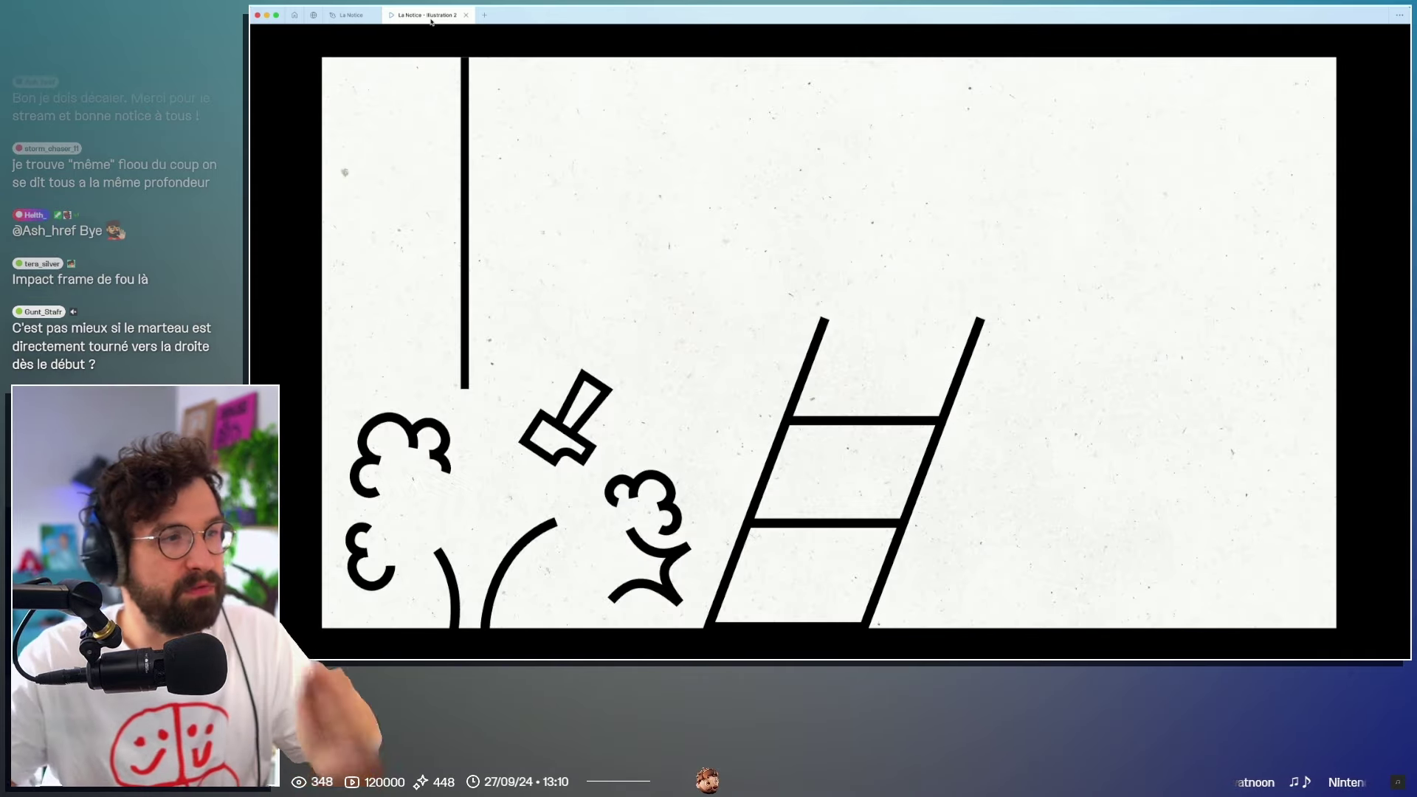
Step: In the La Notice editor, find Storyboard 24 and duplicate it with Ctrl+D as Storyboard 31
click(347, 14)
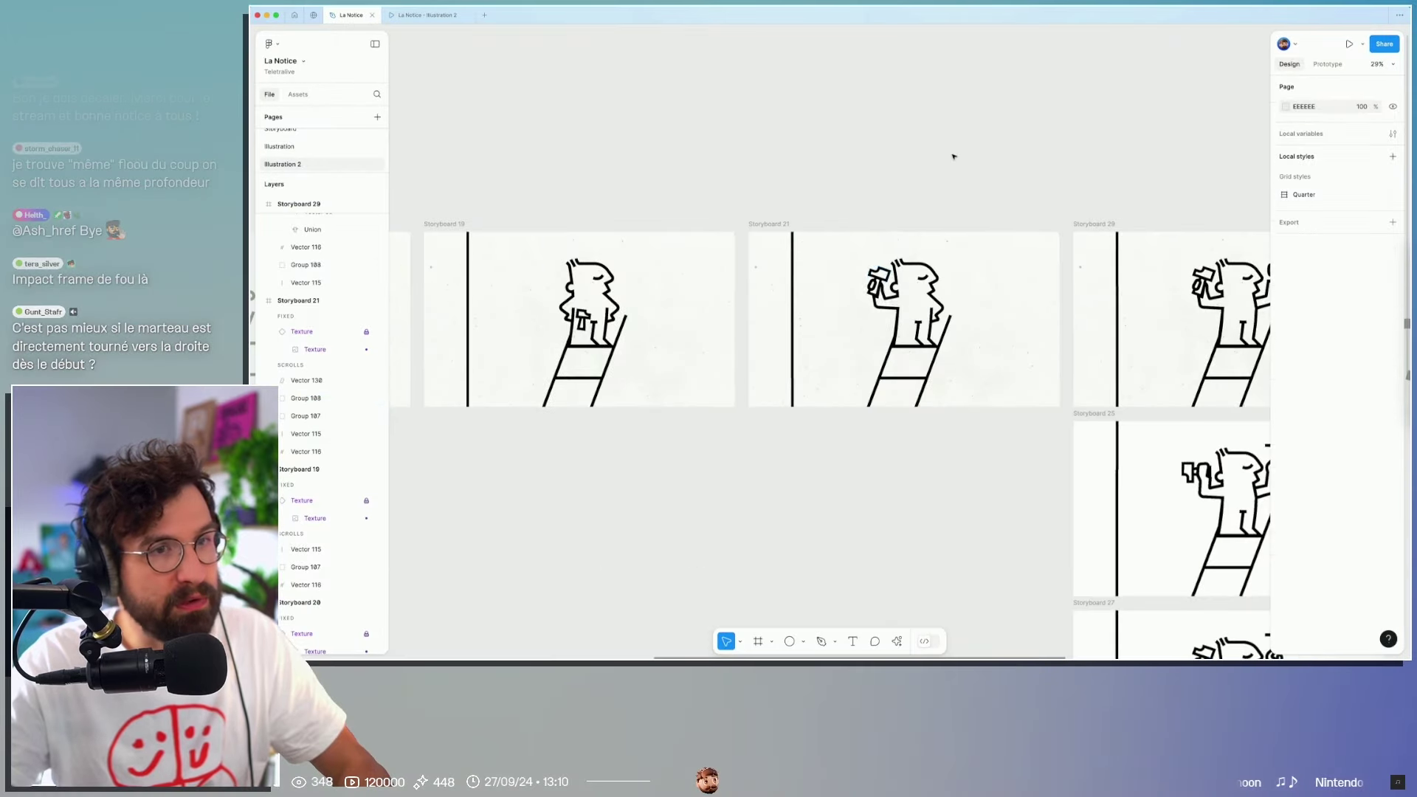
scroll(952, 157, down, 5)
scroll(930, 140, right, 5)
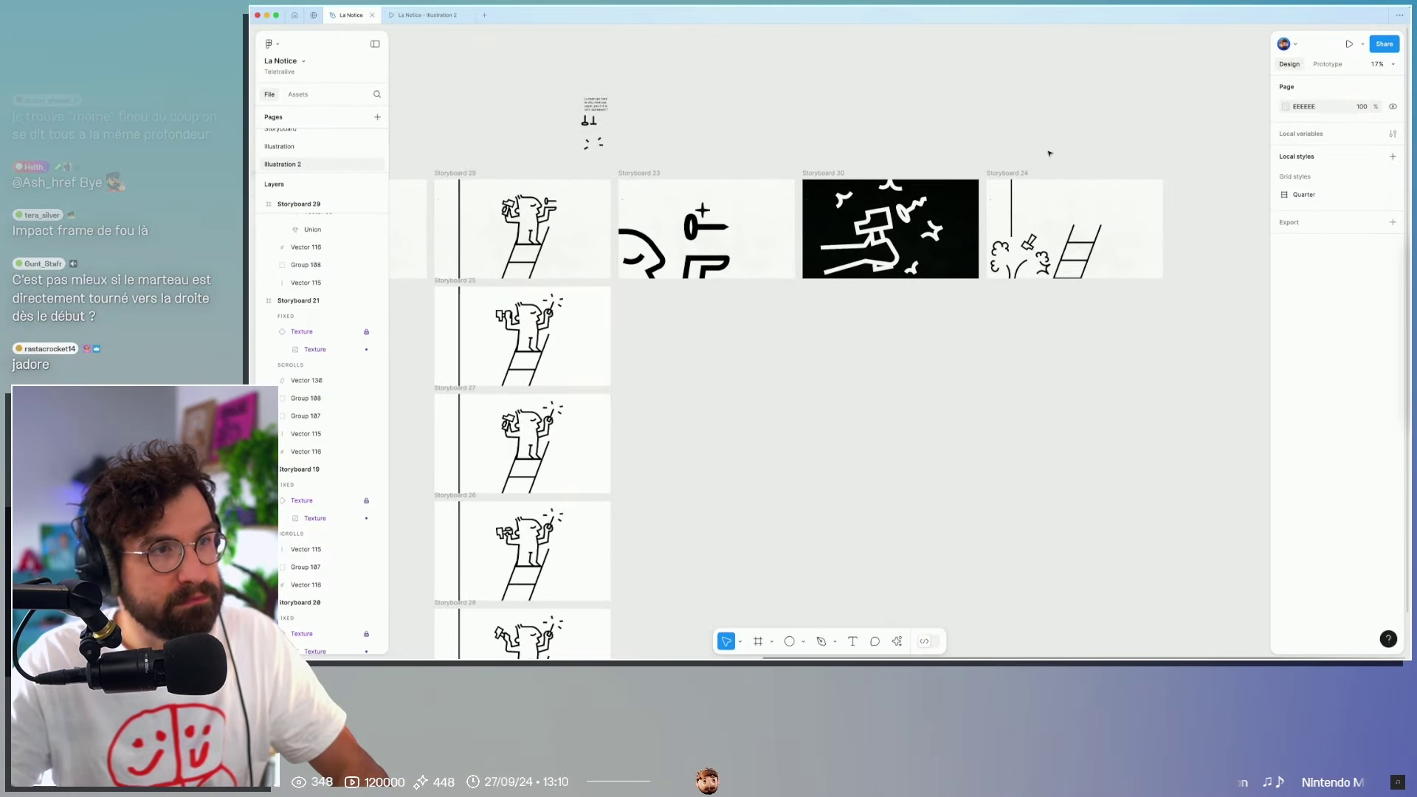
scroll(1049, 153, down, 5)
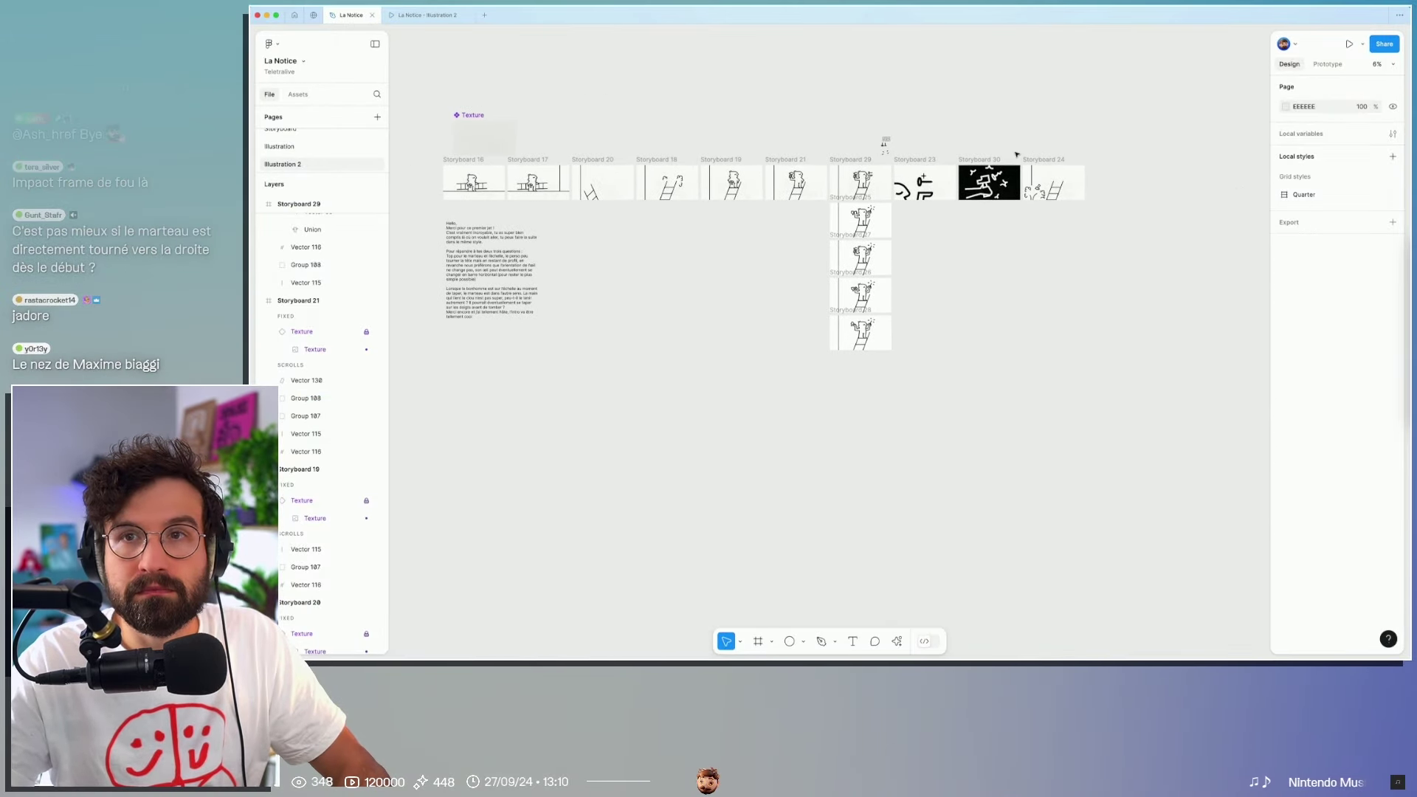
scroll(1017, 154, up, 3)
scroll(1017, 155, up, 3)
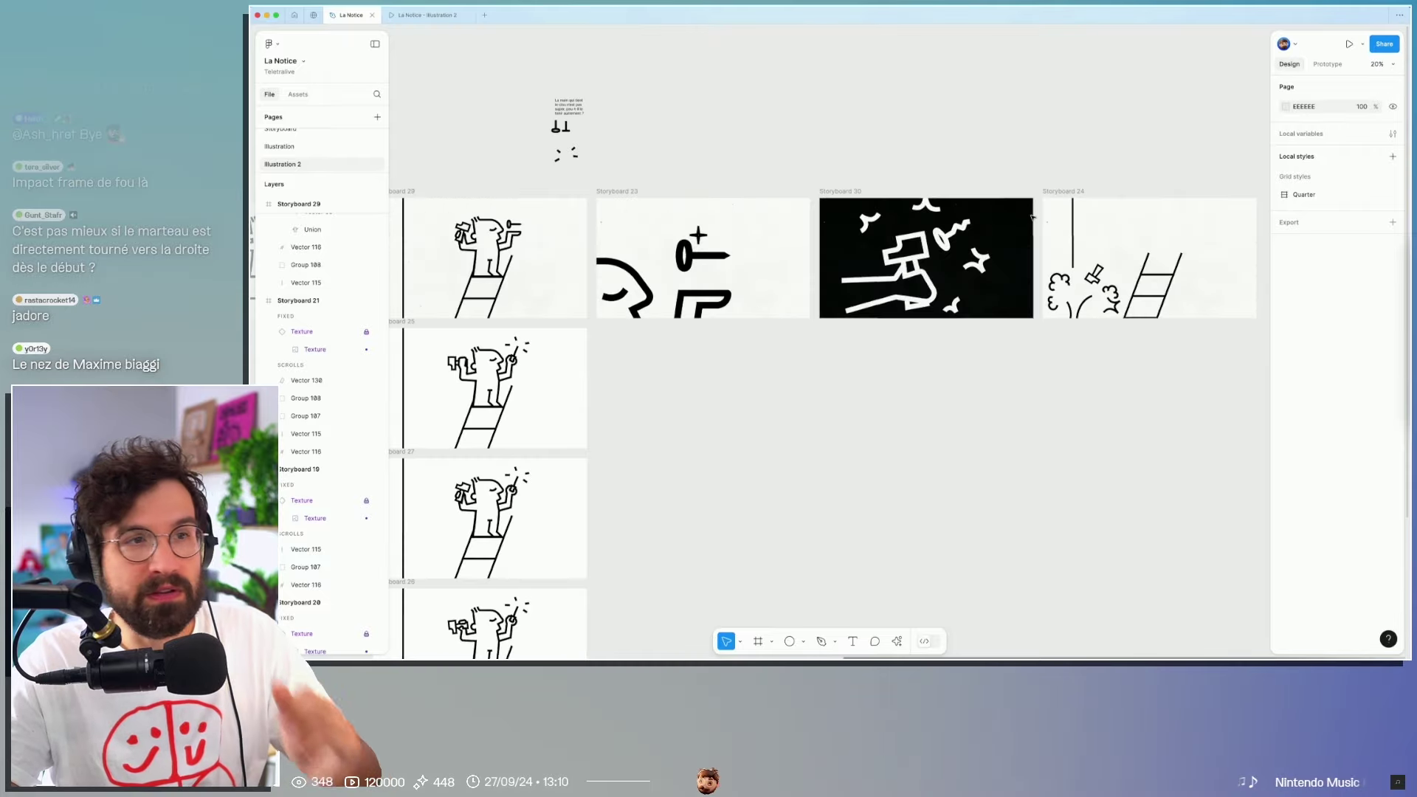
scroll(1053, 171, right, 5)
scroll(1050, 173, right, 1)
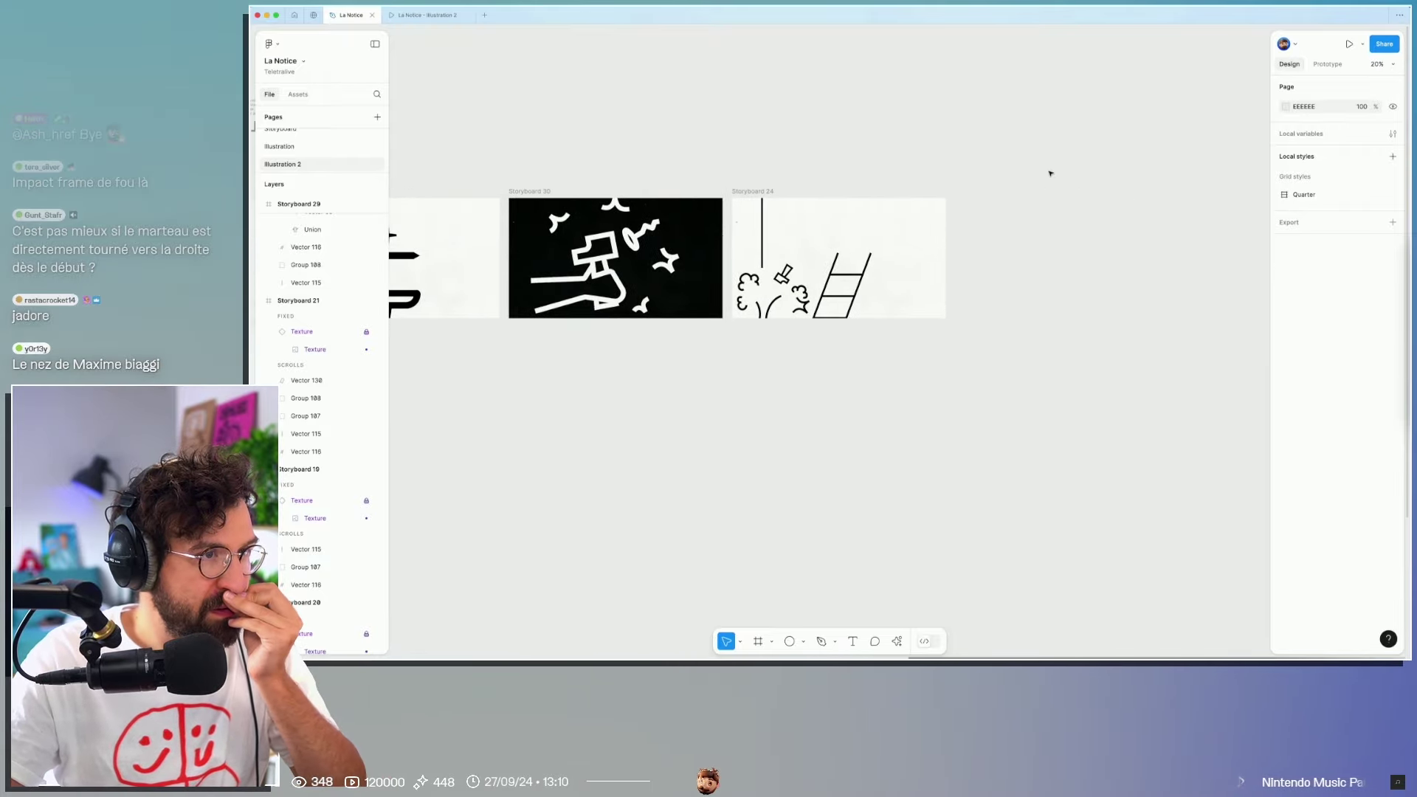
click(769, 192)
key(ctrl+d)
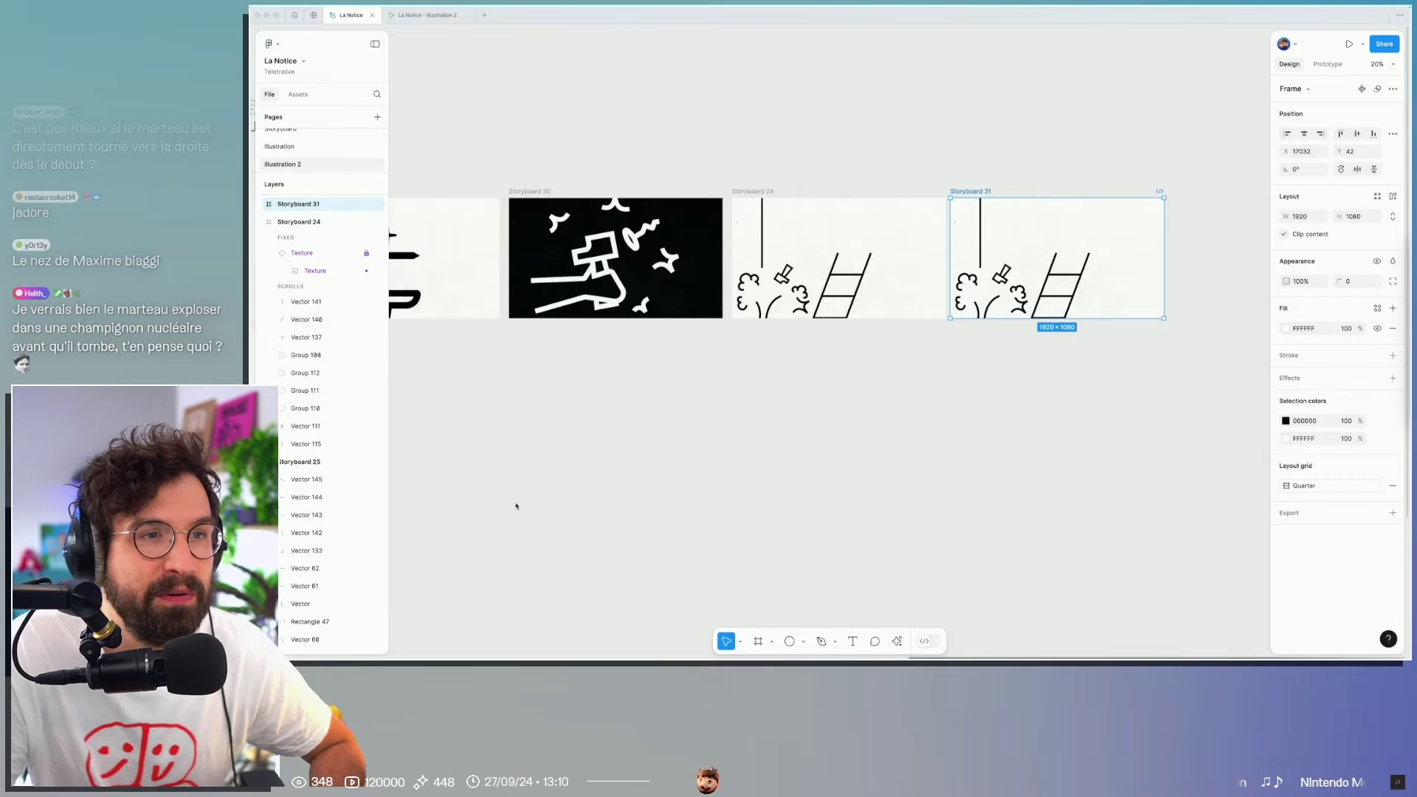
scroll(989, 355, up, 5)
Step: Rotate the hammer group in Storyboard 31 to about -150°
click(994, 385)
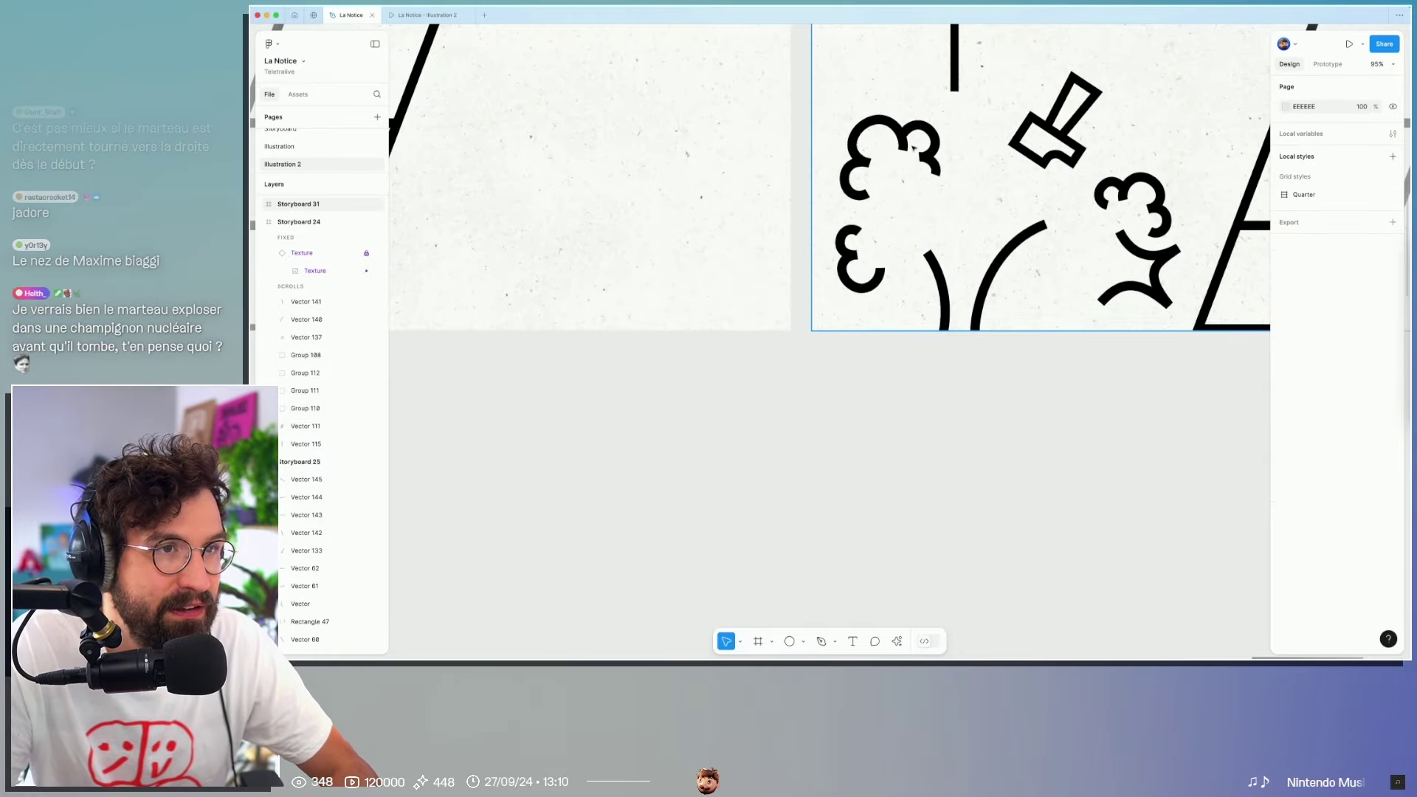
scroll(1080, 362, down, 2)
scroll(1079, 362, down, 2)
click(1079, 269)
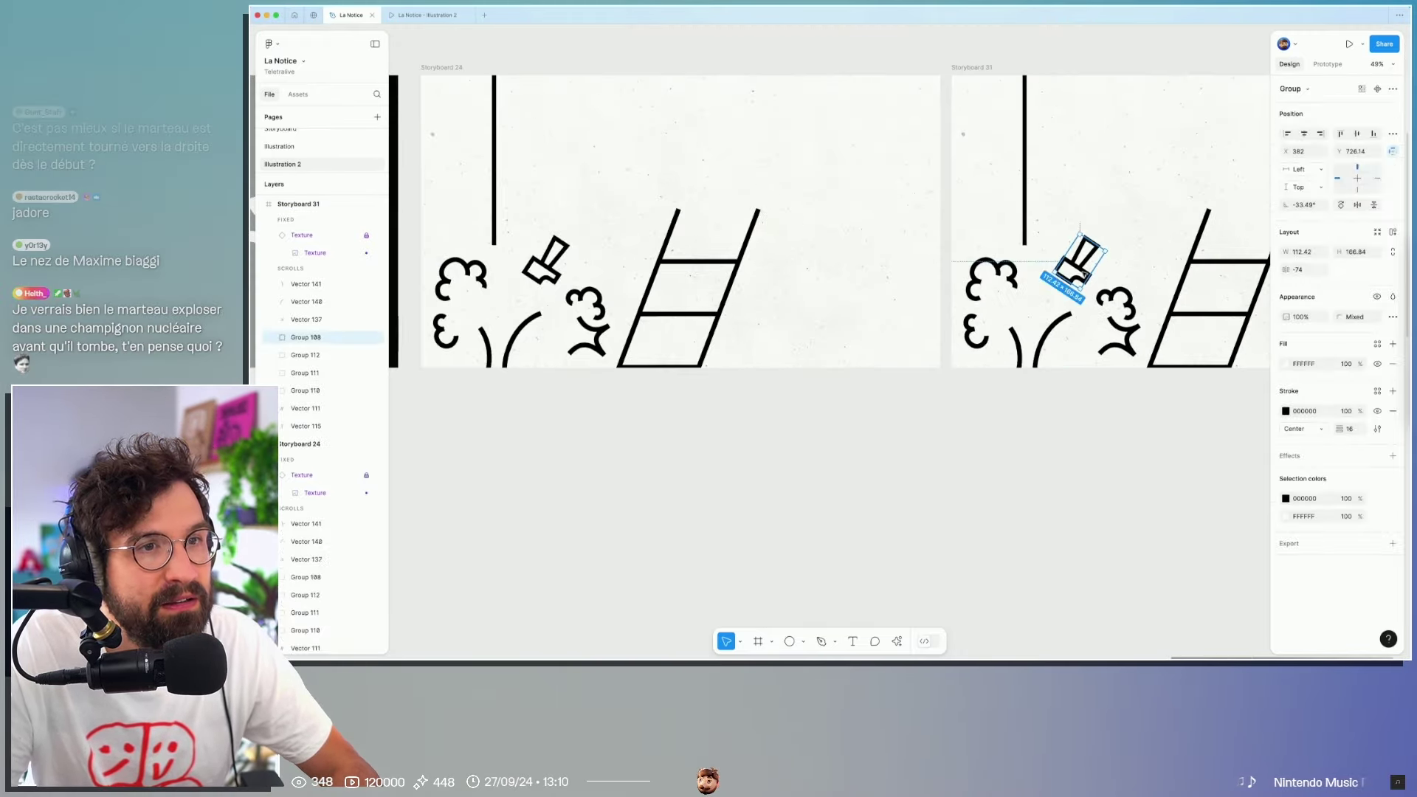
click(1107, 255)
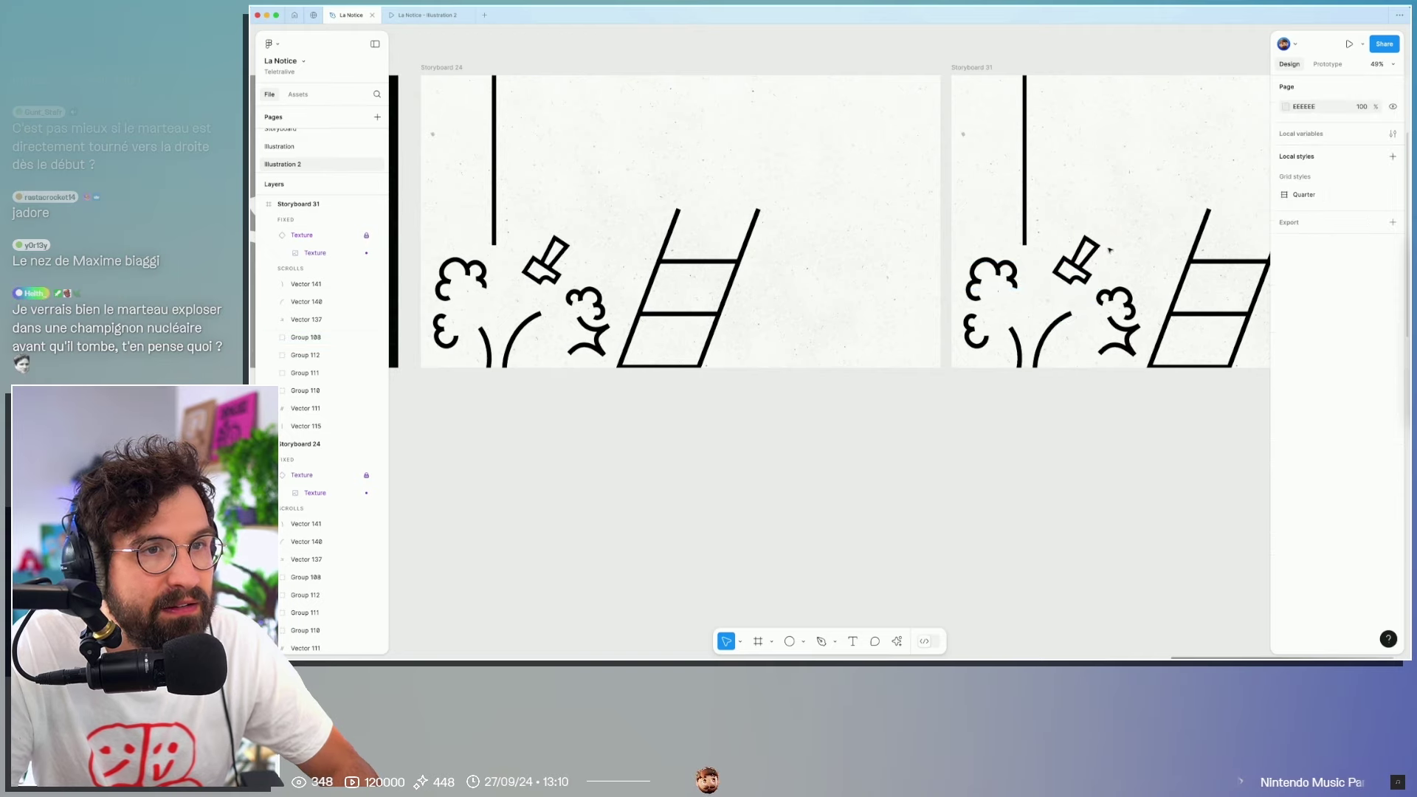
drag(1111, 250, 1076, 323)
drag(1084, 268, 1089, 295)
click(1089, 414)
Step: Marquee-select all the drawing inside Storyboard 31 and delete it
scroll(1112, 504, down, 3)
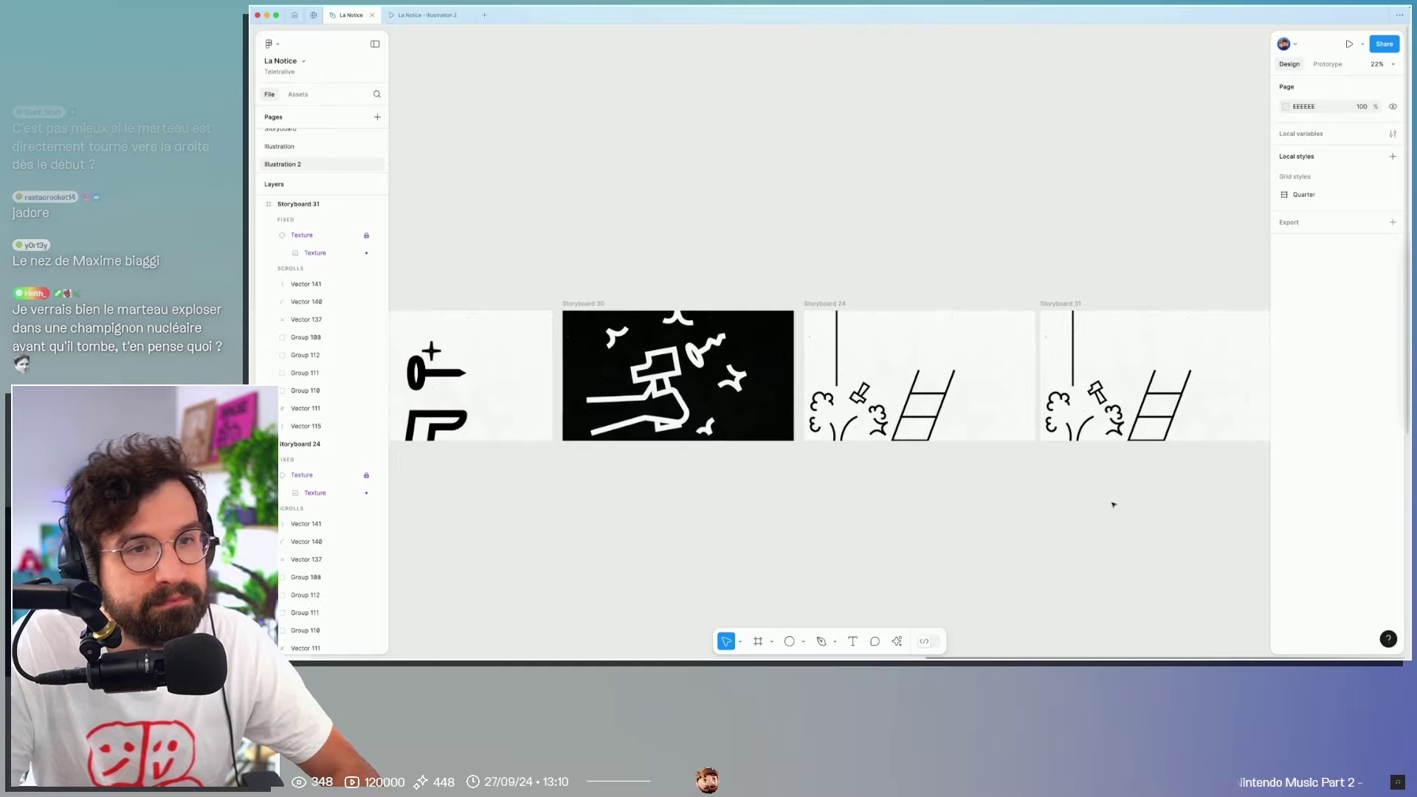
scroll(1128, 505, right, 3)
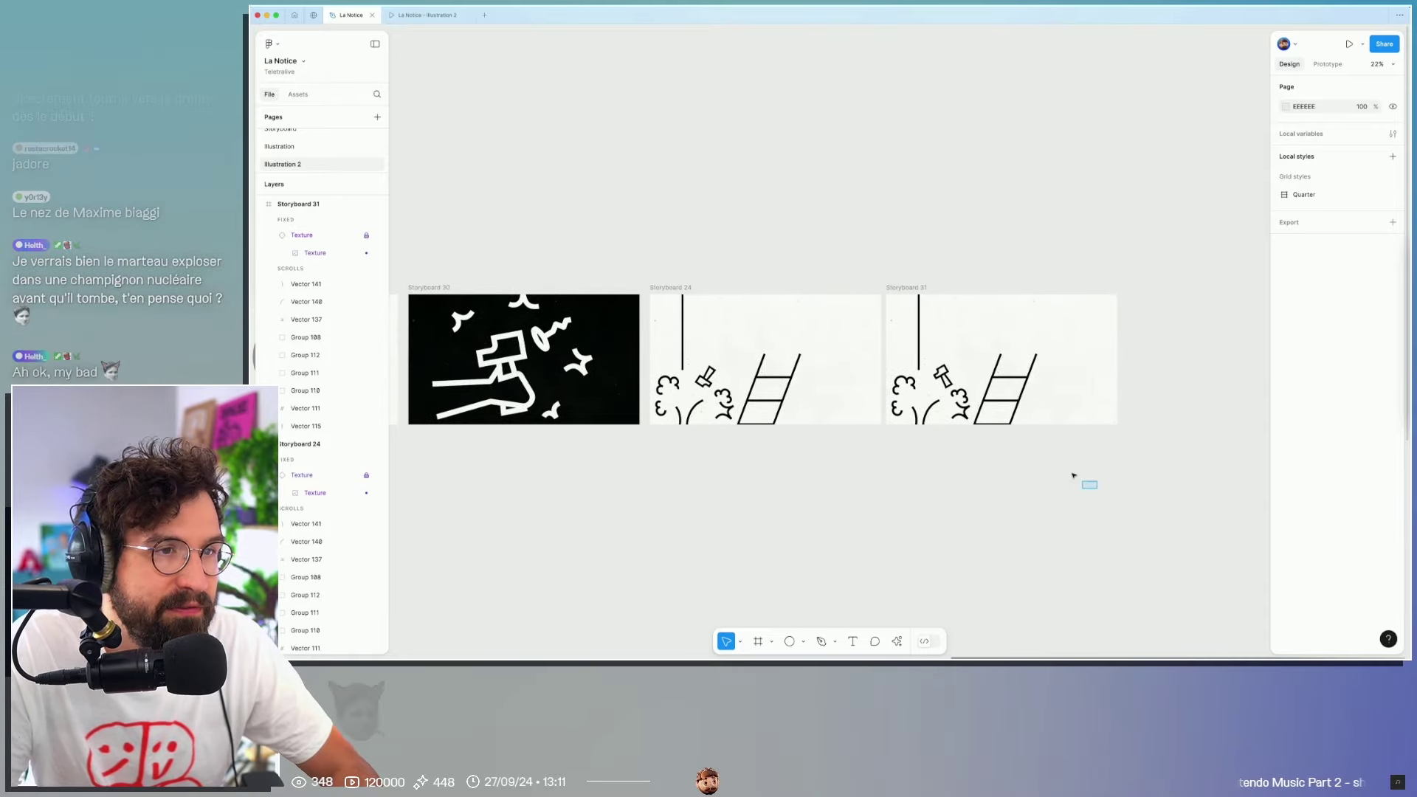
drag(1092, 485, 904, 327)
key(Delete)
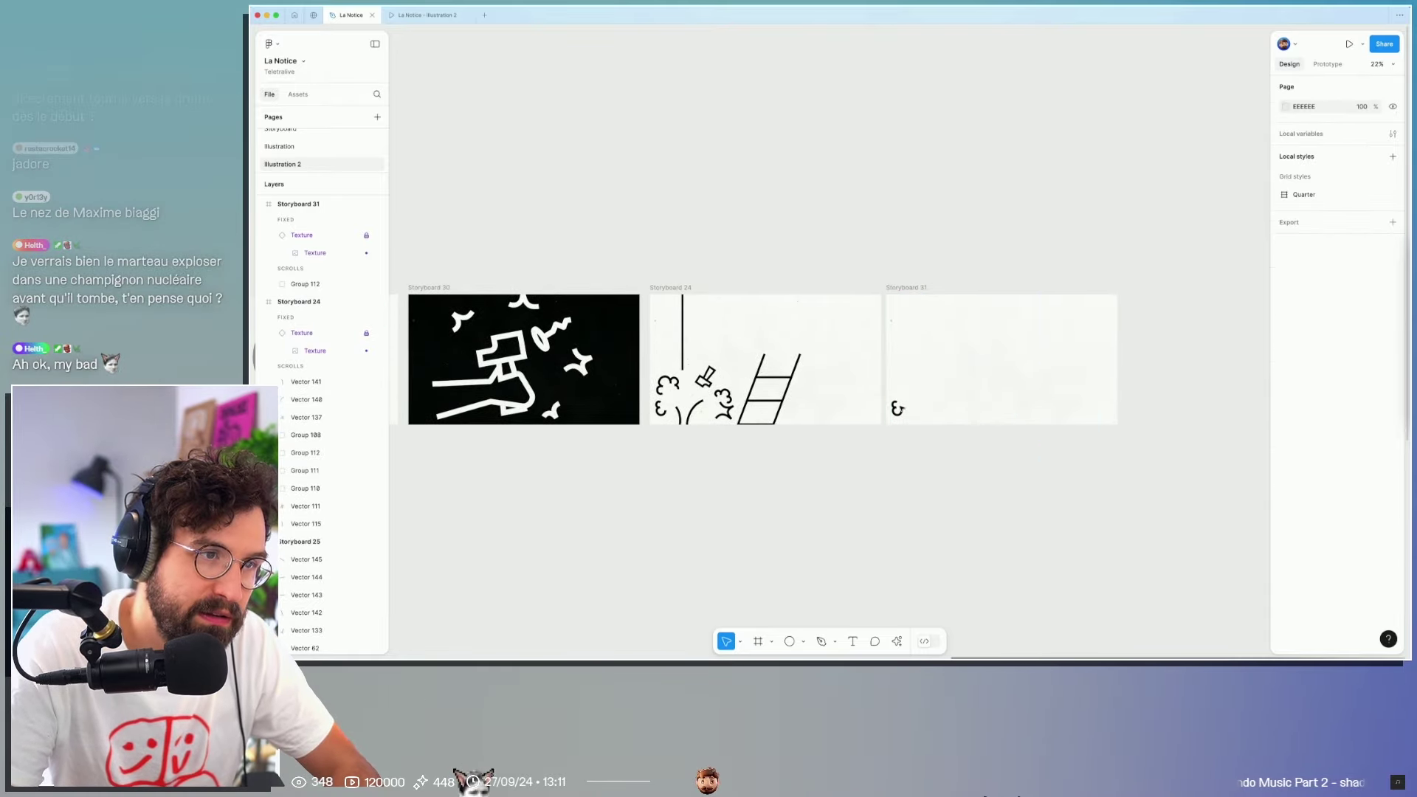
Step: On the Illustration page, select Storyboard 8's dizzy character sketch without its text note
click(279, 146)
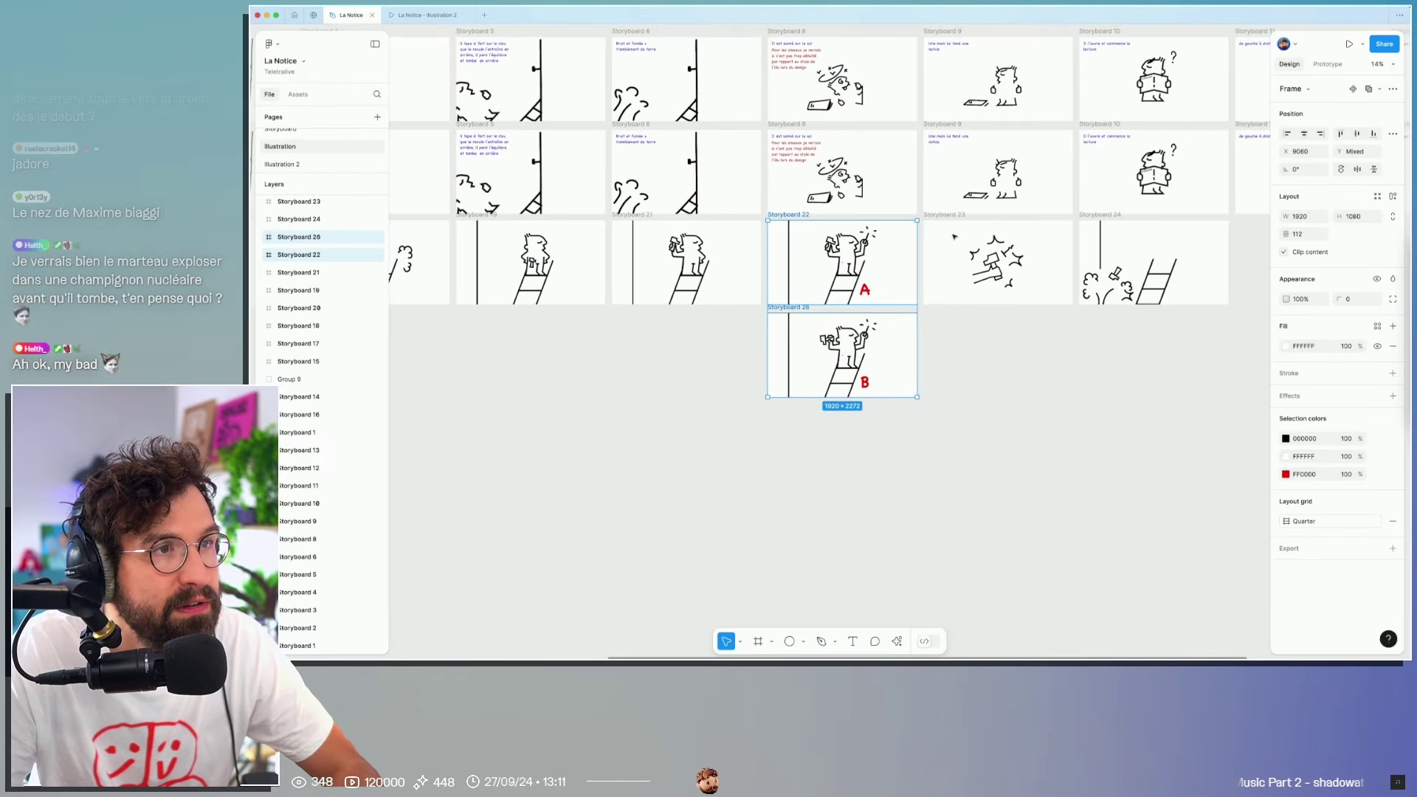
scroll(952, 280, up, 5)
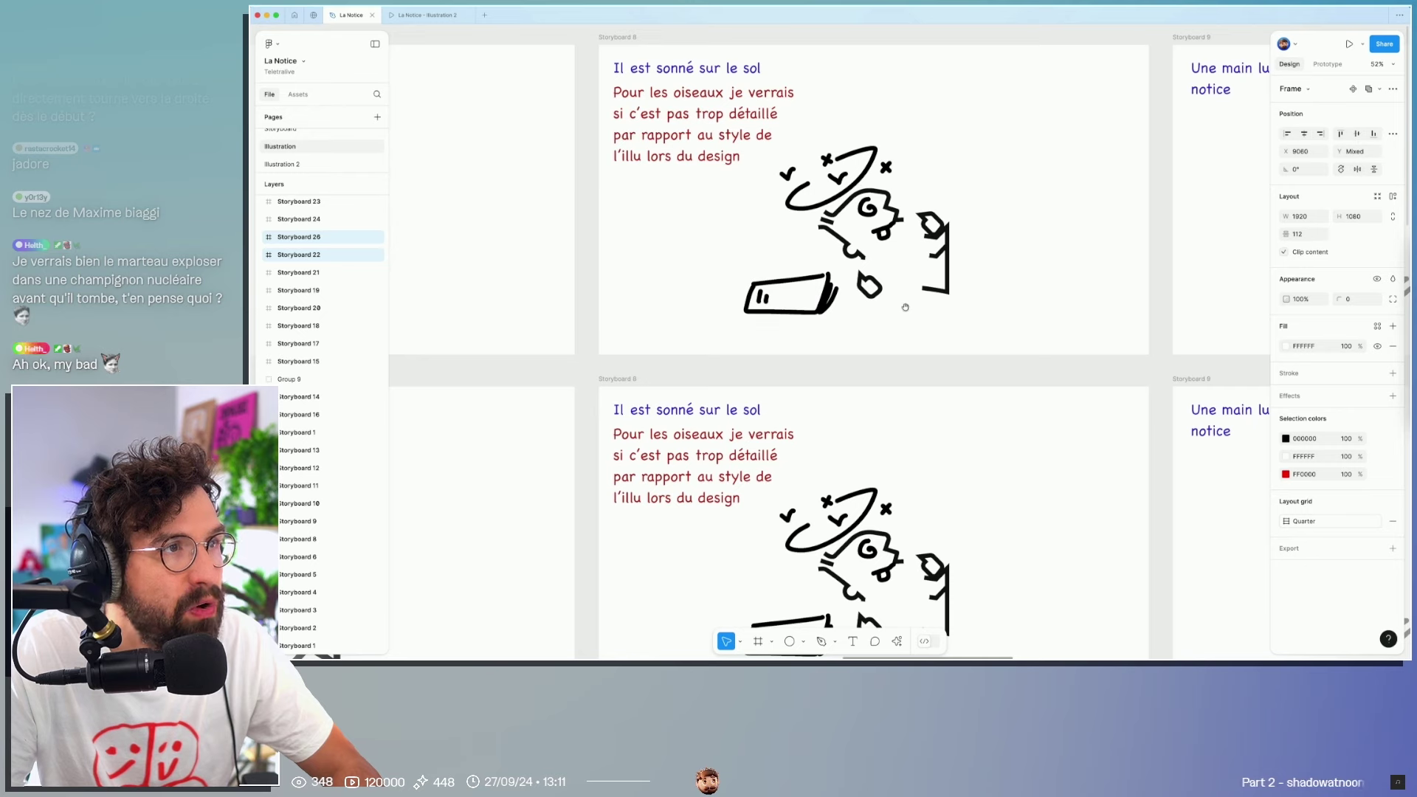
drag(976, 327, 773, 164)
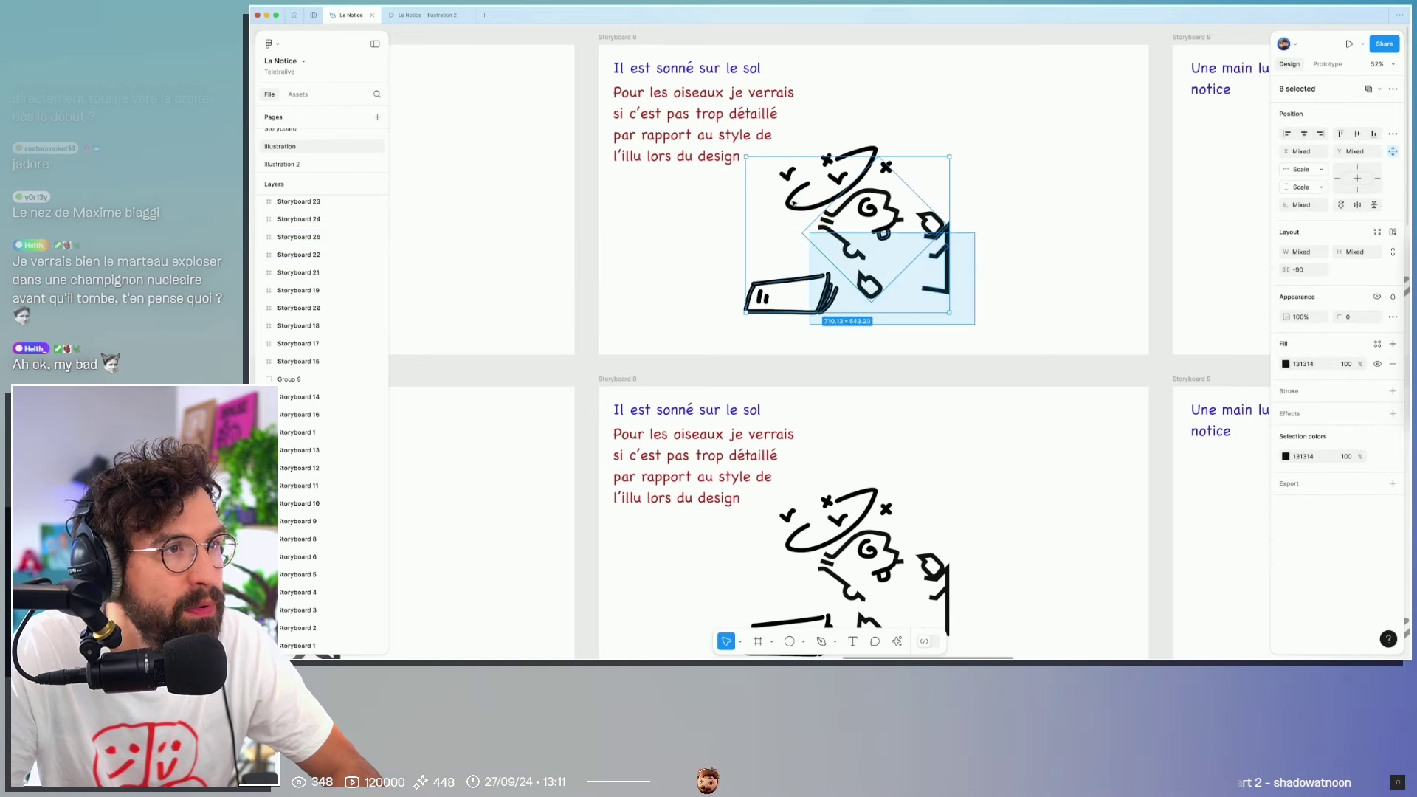
shift+click(719, 142)
click(395, 12)
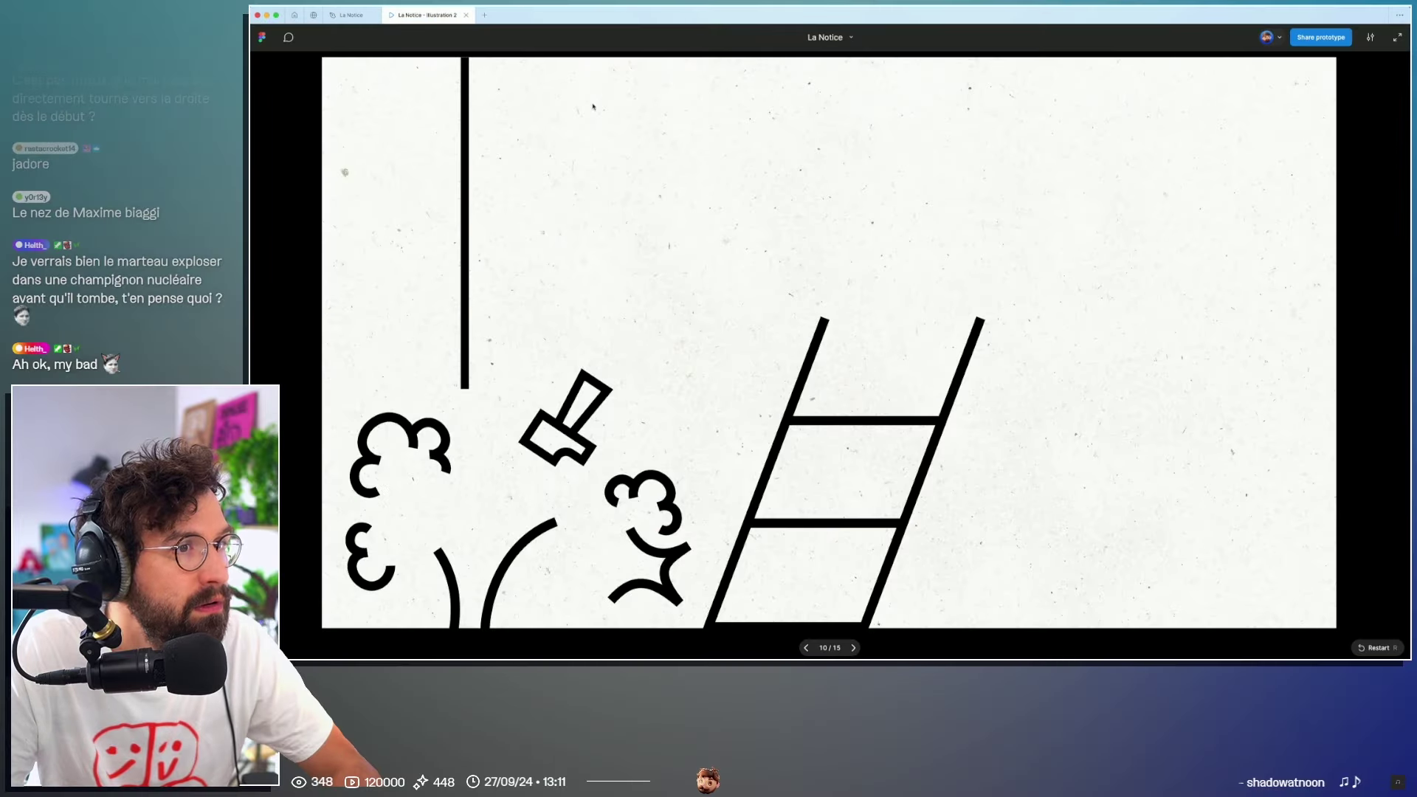
click(347, 15)
Step: Copy the sketch, paste it into Storyboard 31 and move it just above the frame
key(shift+1)
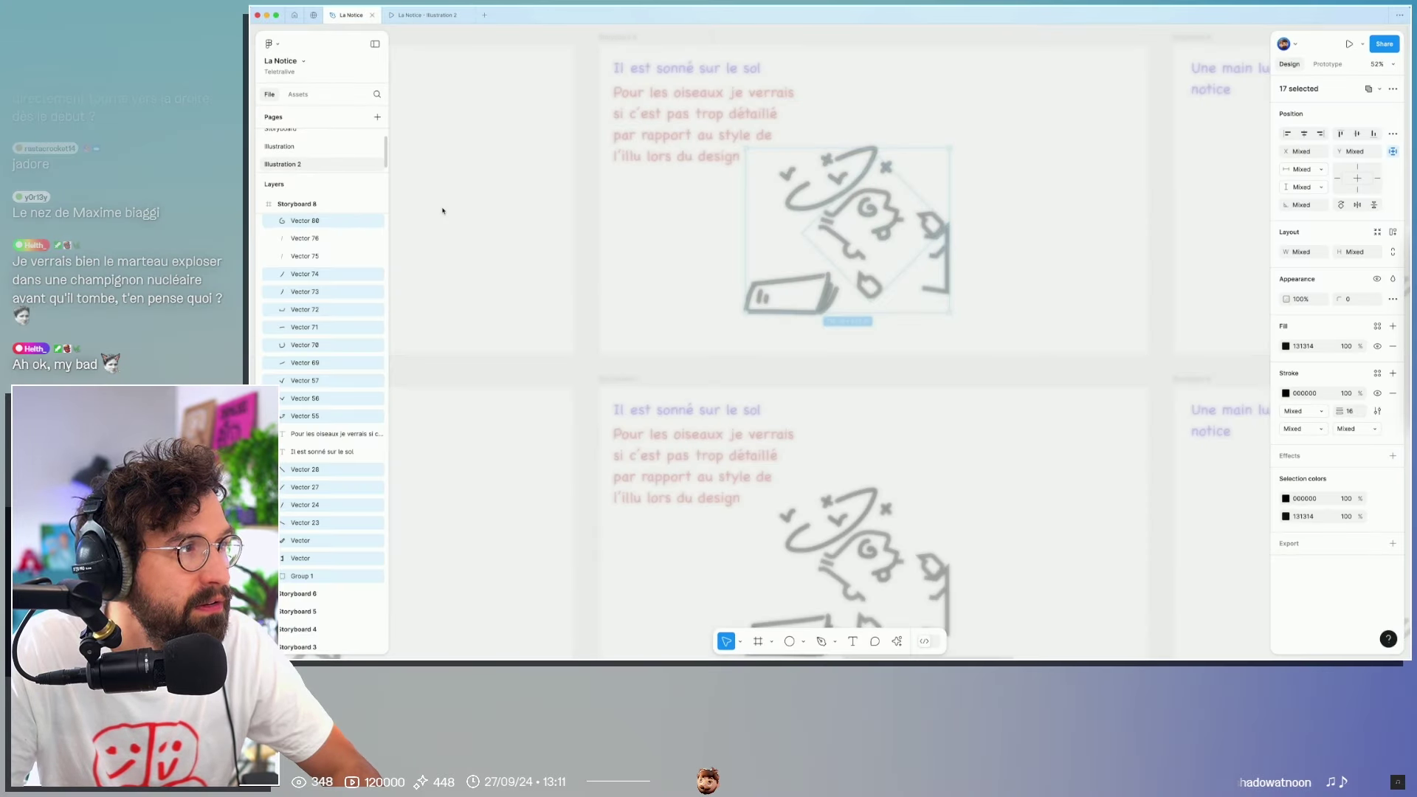
click(989, 317)
key(ctrl+v)
drag(1090, 467, 931, 336)
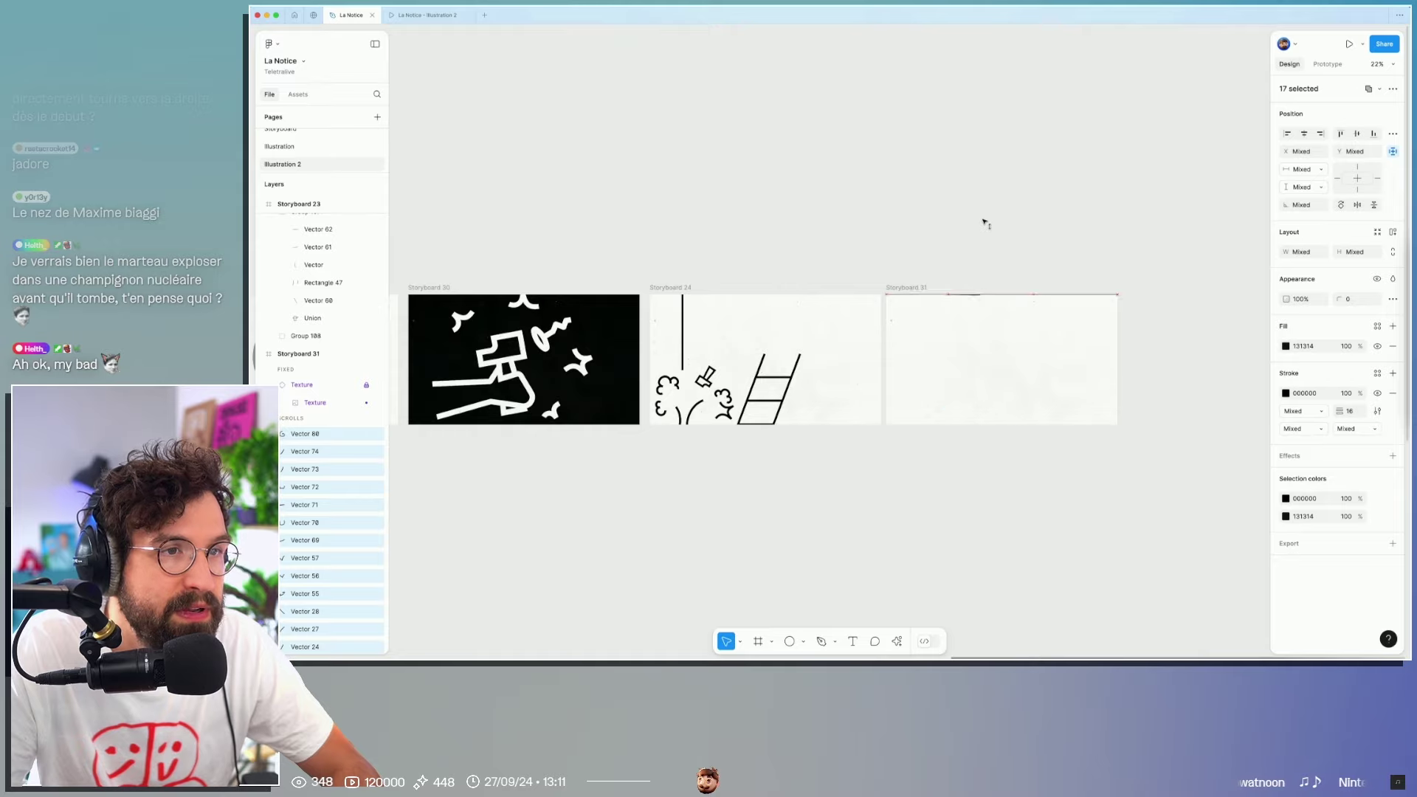
drag(992, 372, 985, 228)
key(Escape)
scroll(739, 287, down, 3)
drag(602, 336, 1222, 385)
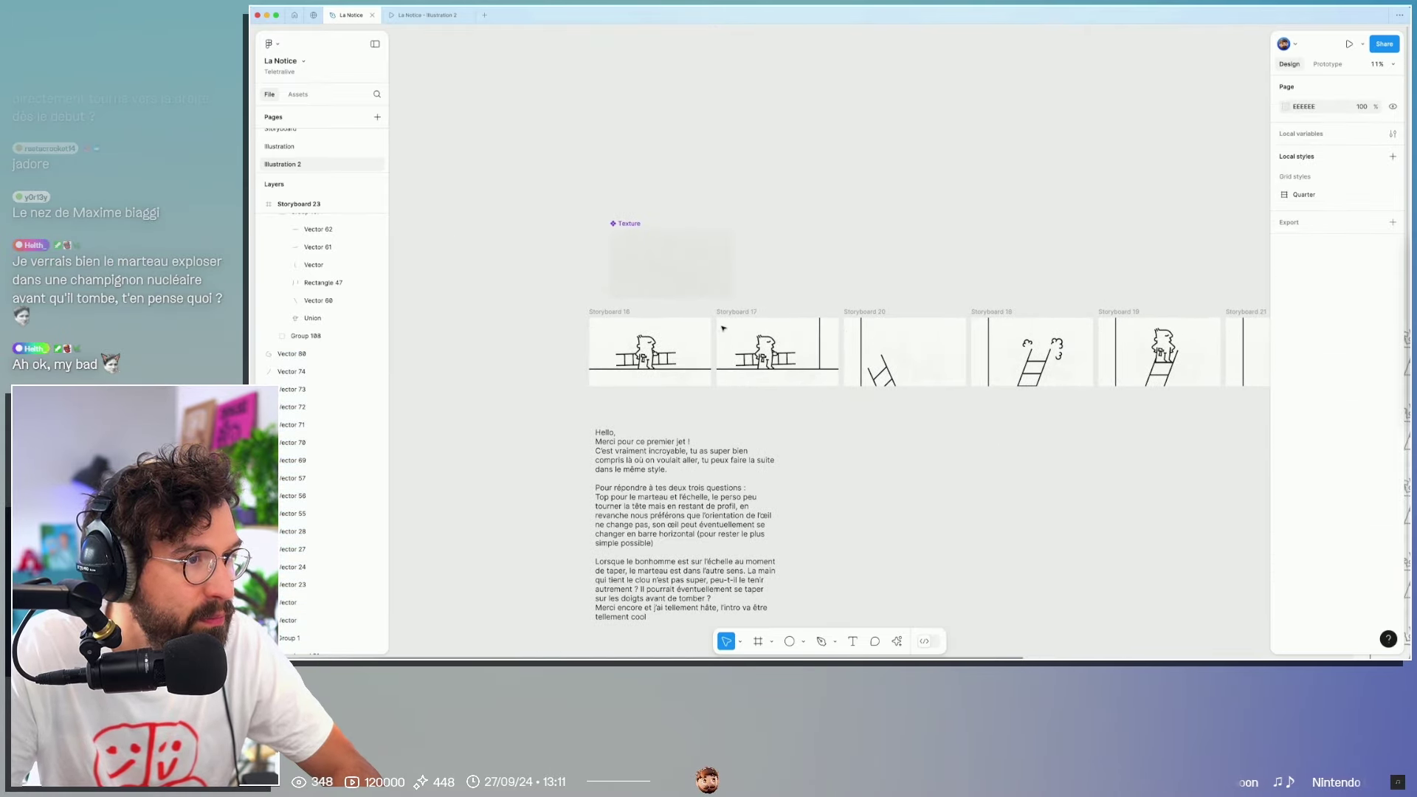
Step: Put Storyboard 17's ladder-carrying character in Storyboard 31, hide layout grids, and lower him below the floor
drag(724, 328, 834, 380)
scroll(927, 405, right, 10)
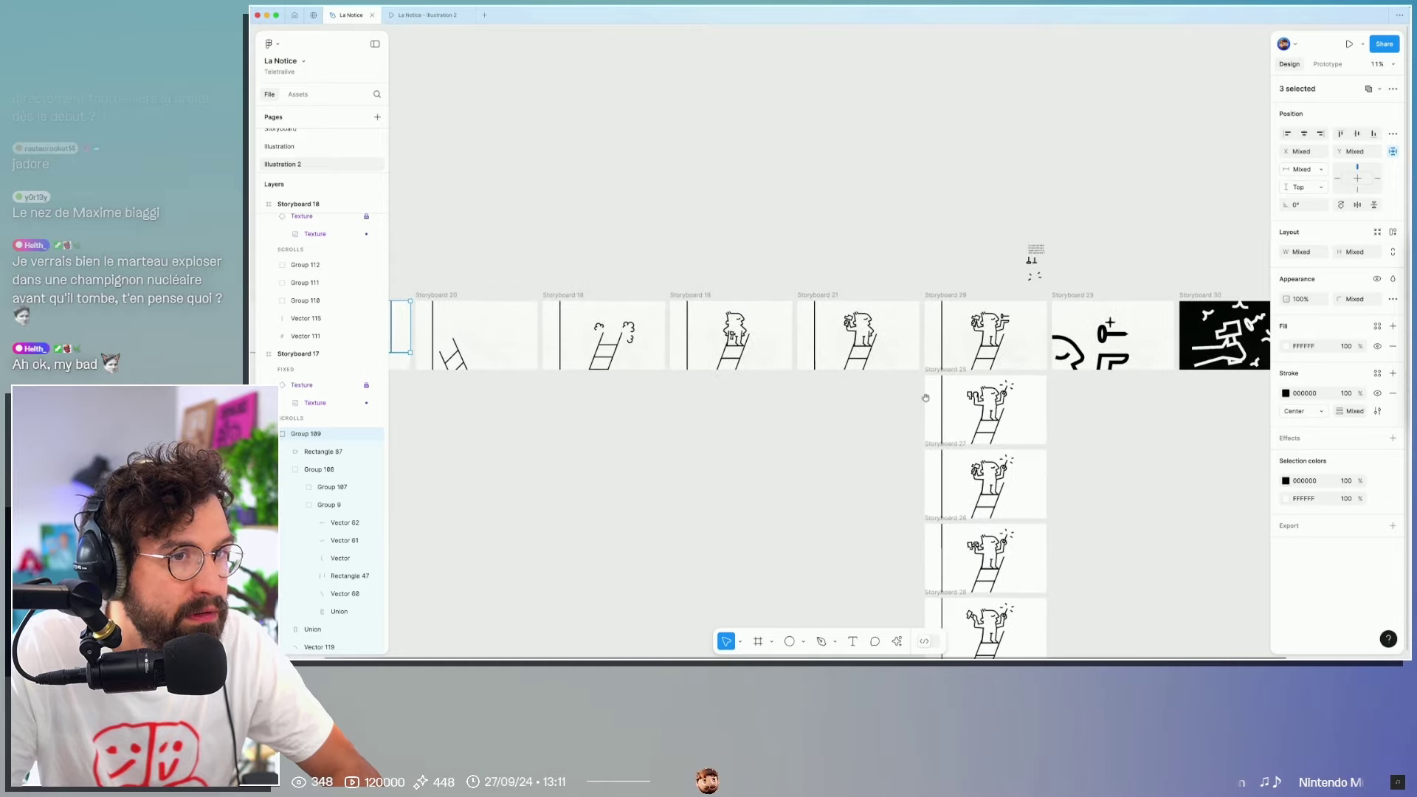
click(1010, 279)
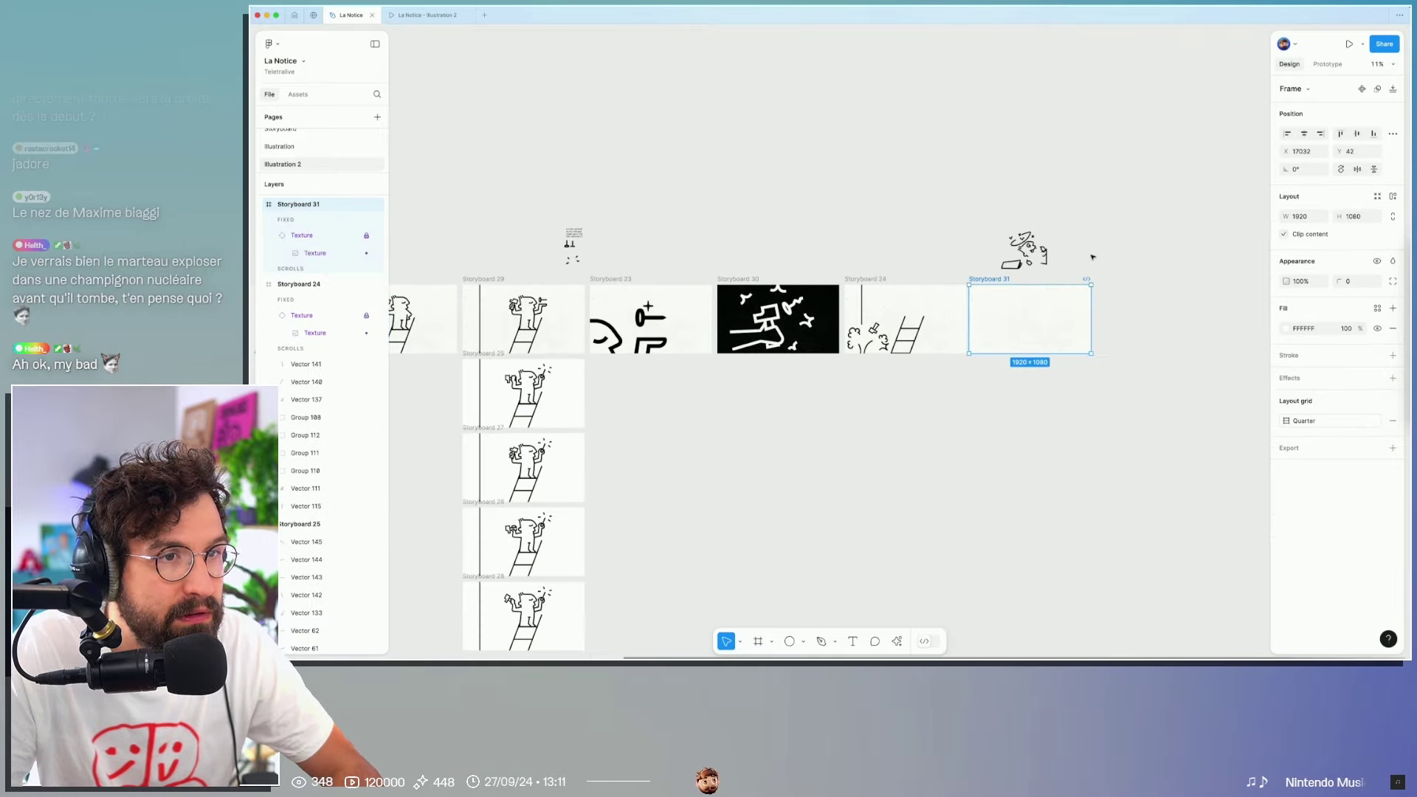
click(1090, 255)
scroll(1091, 255, up, 5)
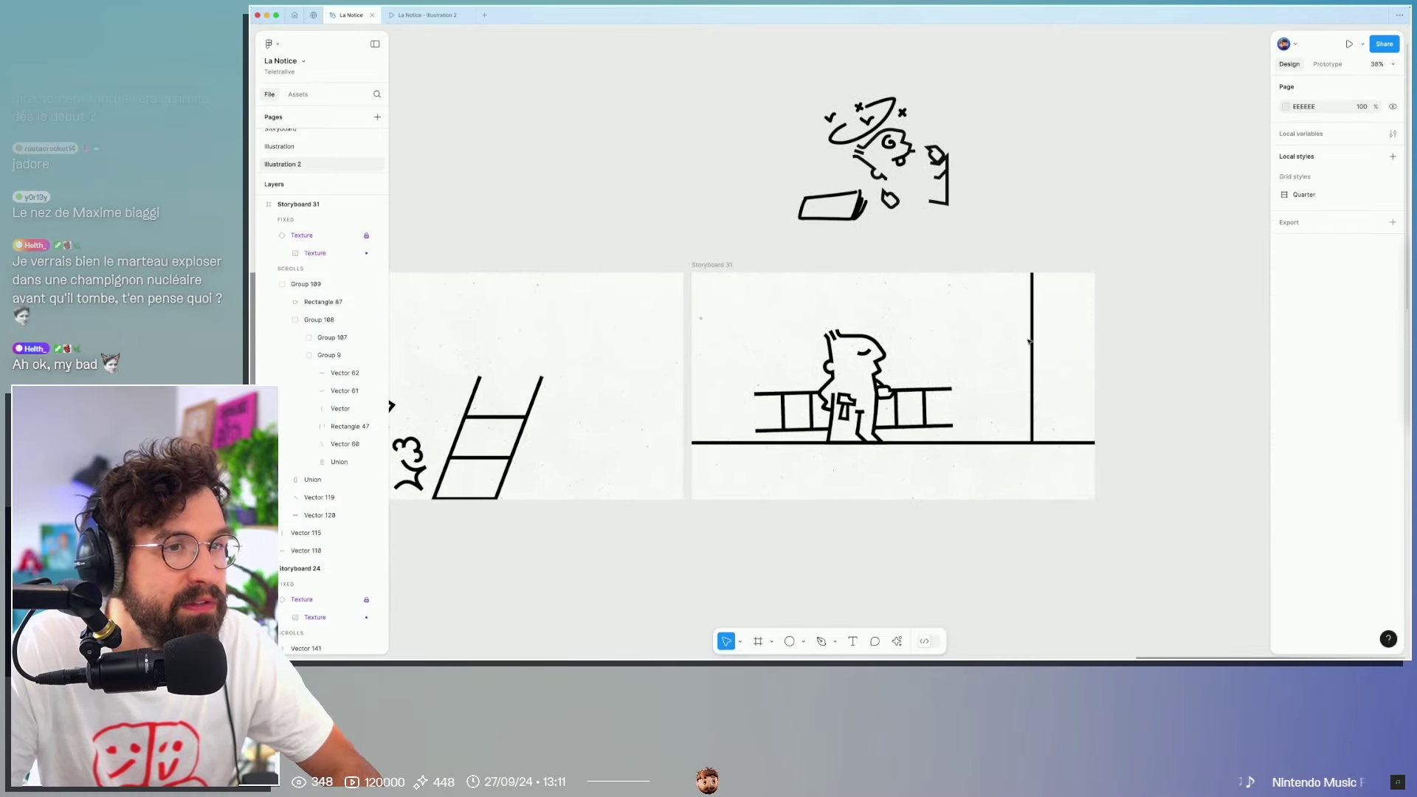
scroll(982, 362, up, 2)
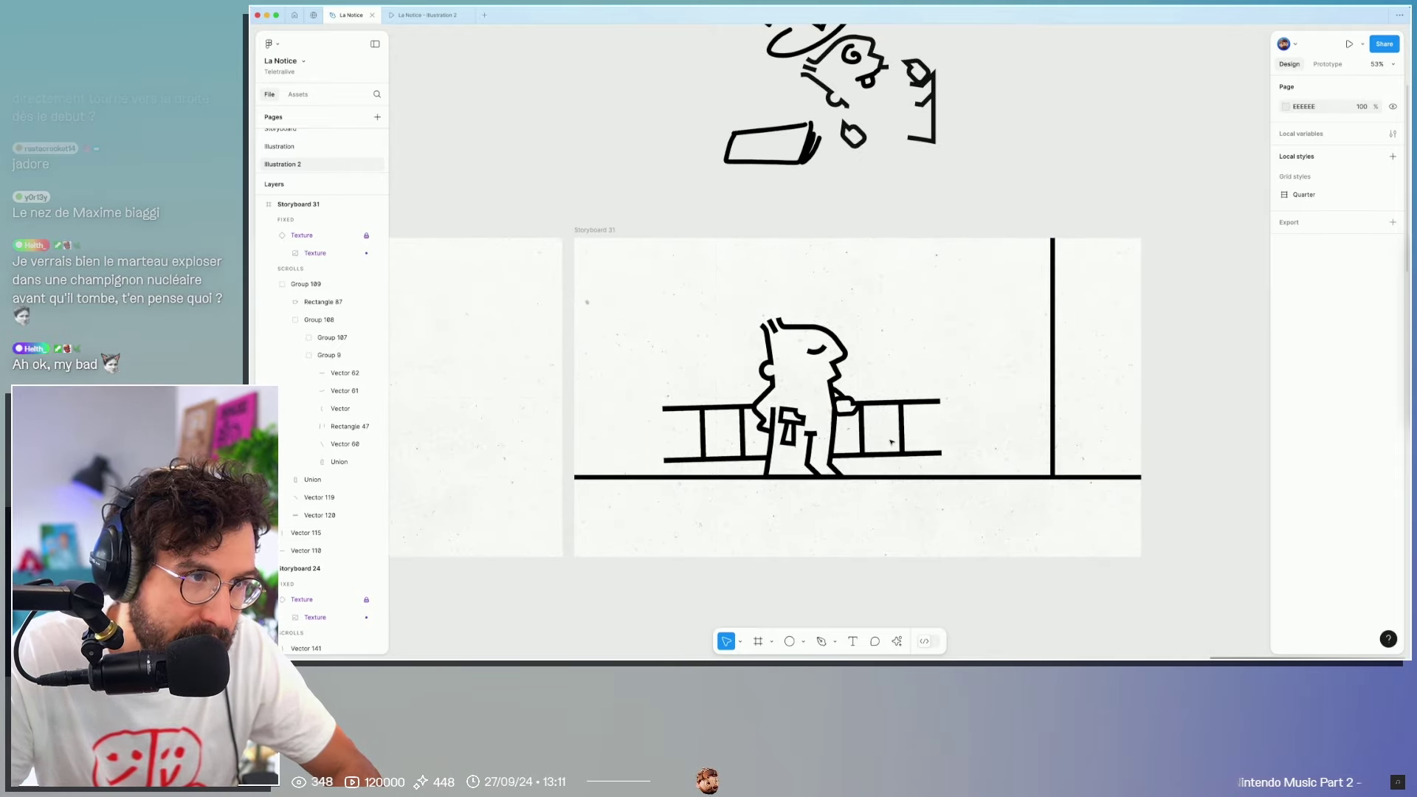
key(ctrl+g)
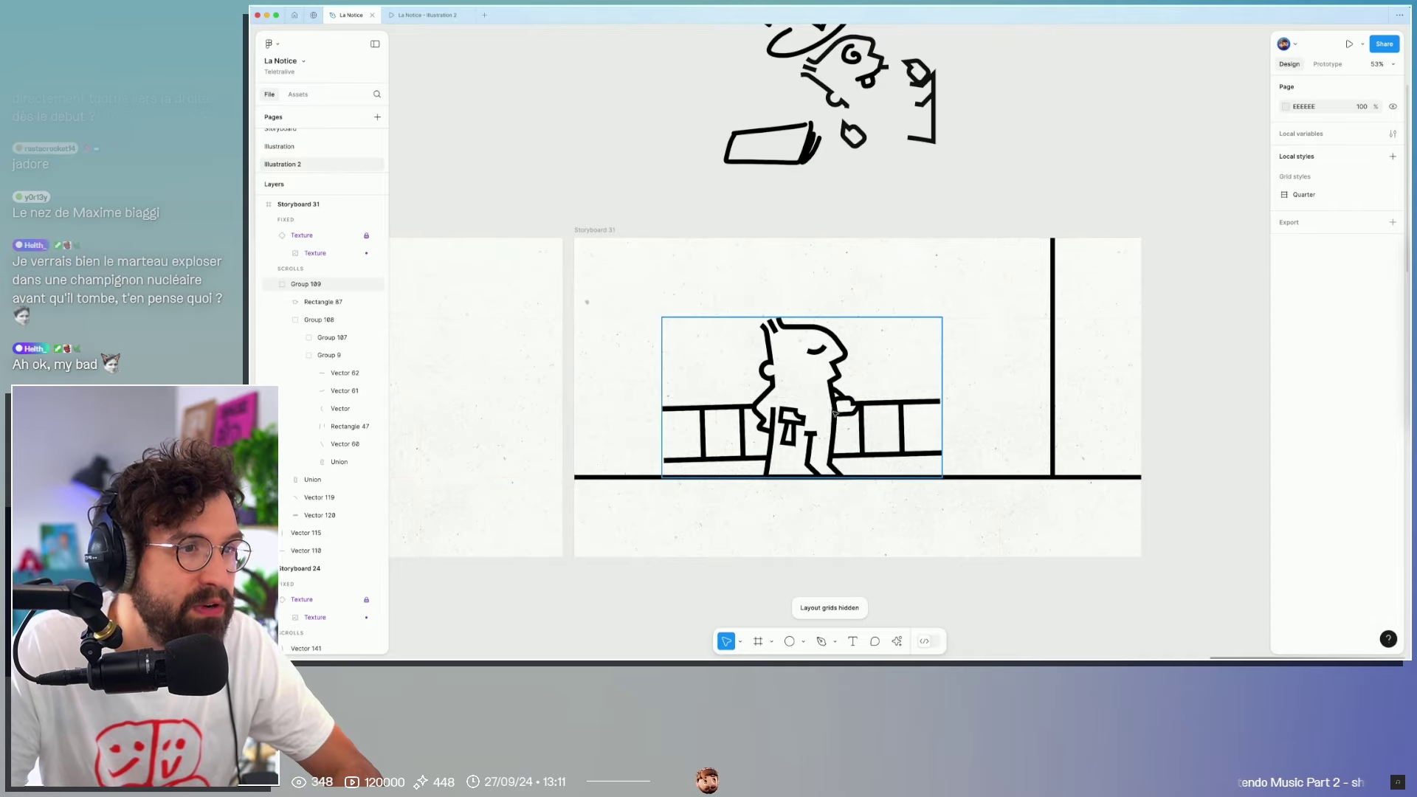
drag(811, 370, 878, 490)
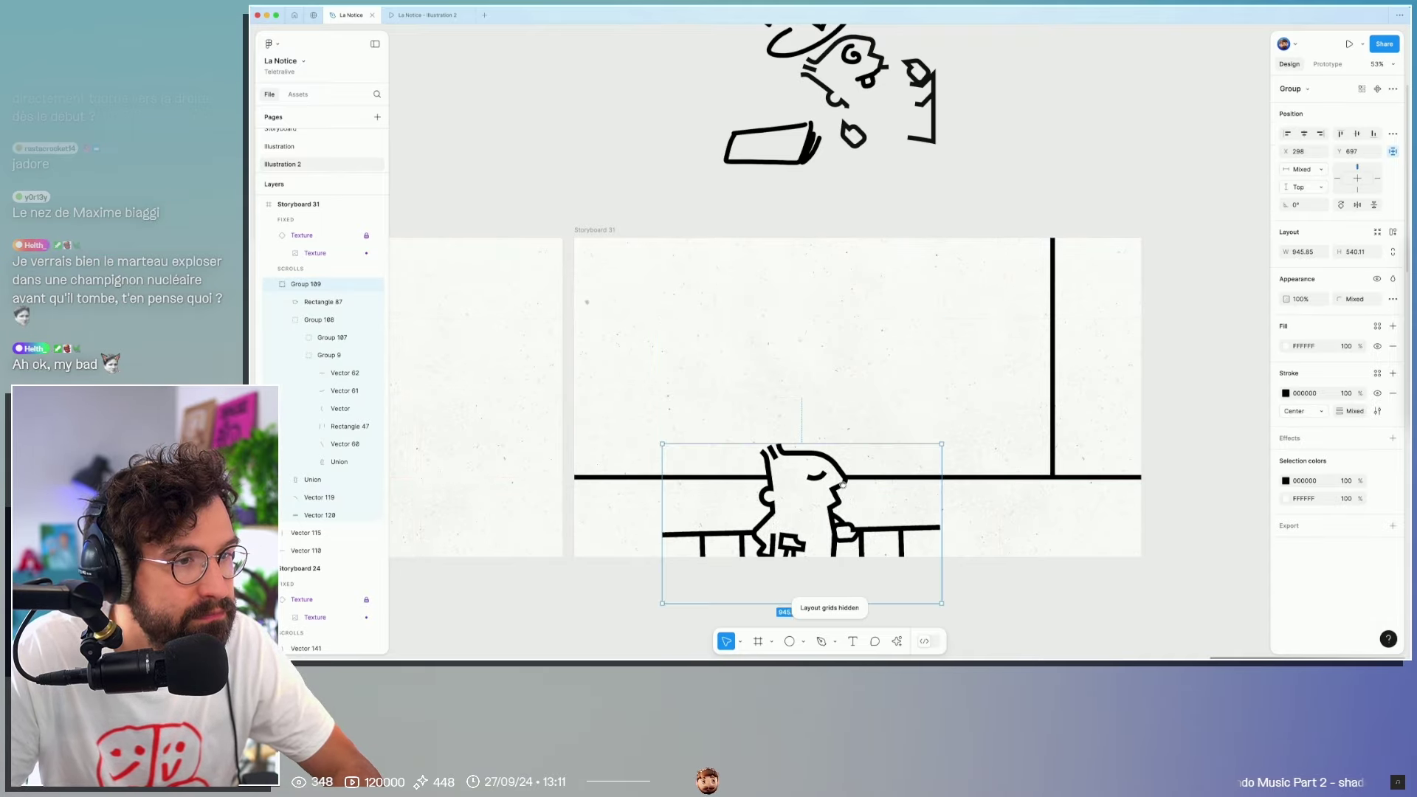
scroll(878, 491, down, 5)
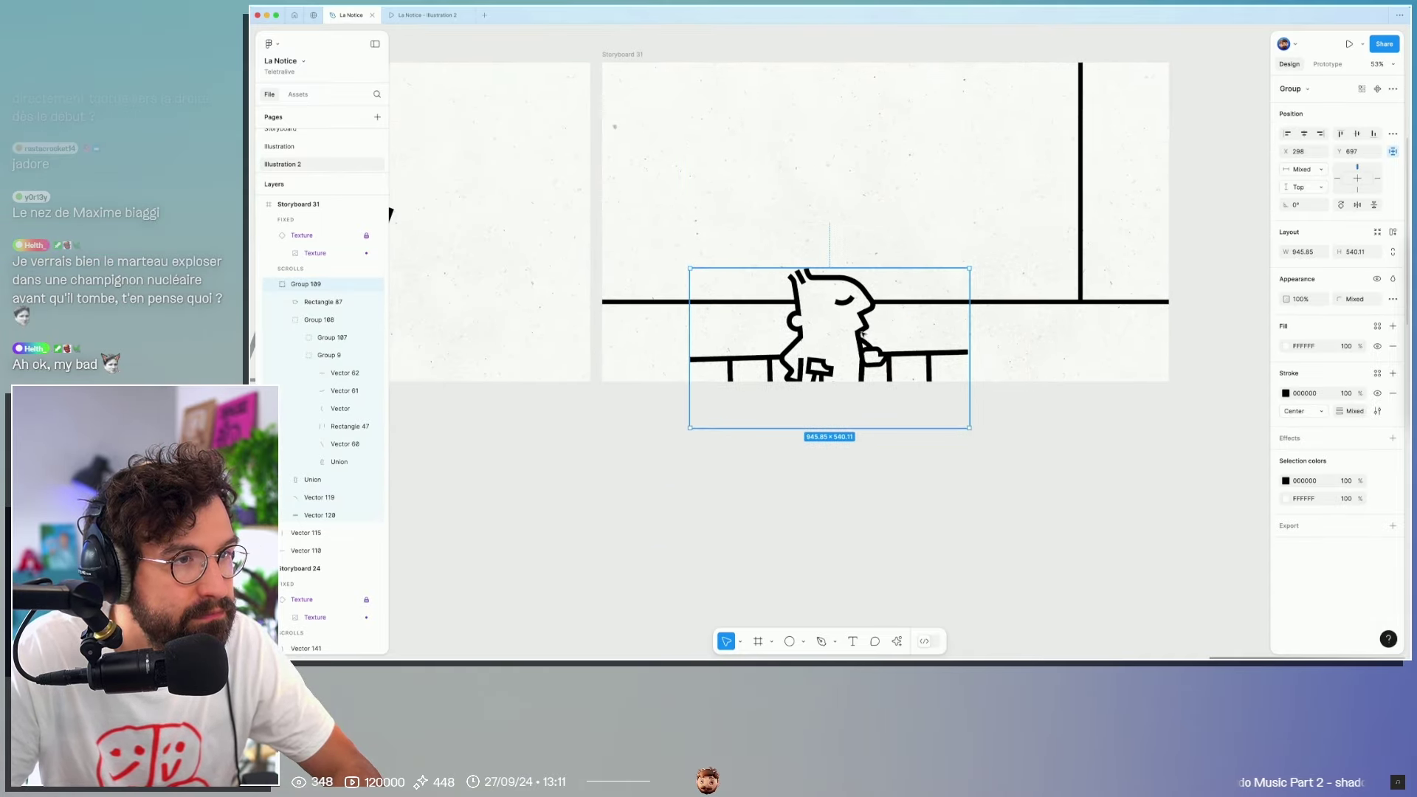
Step: Duplicate the floor line and shorten the copy from its right end to open a gap
double_click(738, 301)
key(Escape)
key(ctrl+d)
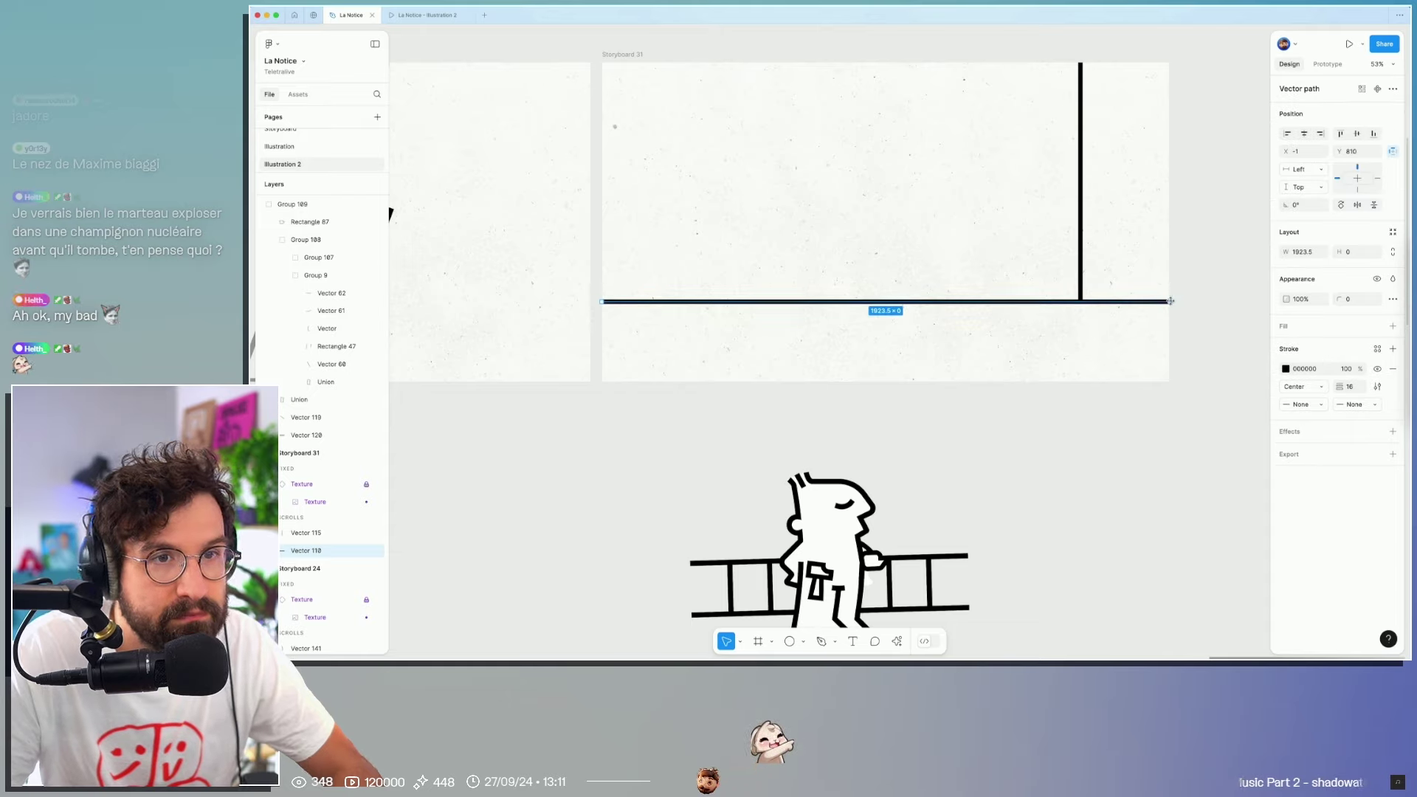
mouse_move(1170, 302)
mouse_down()
mouse_move(650, 303)
mouse_move(913, 300)
mouse_up()
click(1009, 452)
Step: Zoom out and pan left to bring Storyboards 18 to 21 into view
scroll(1091, 553, up, 5)
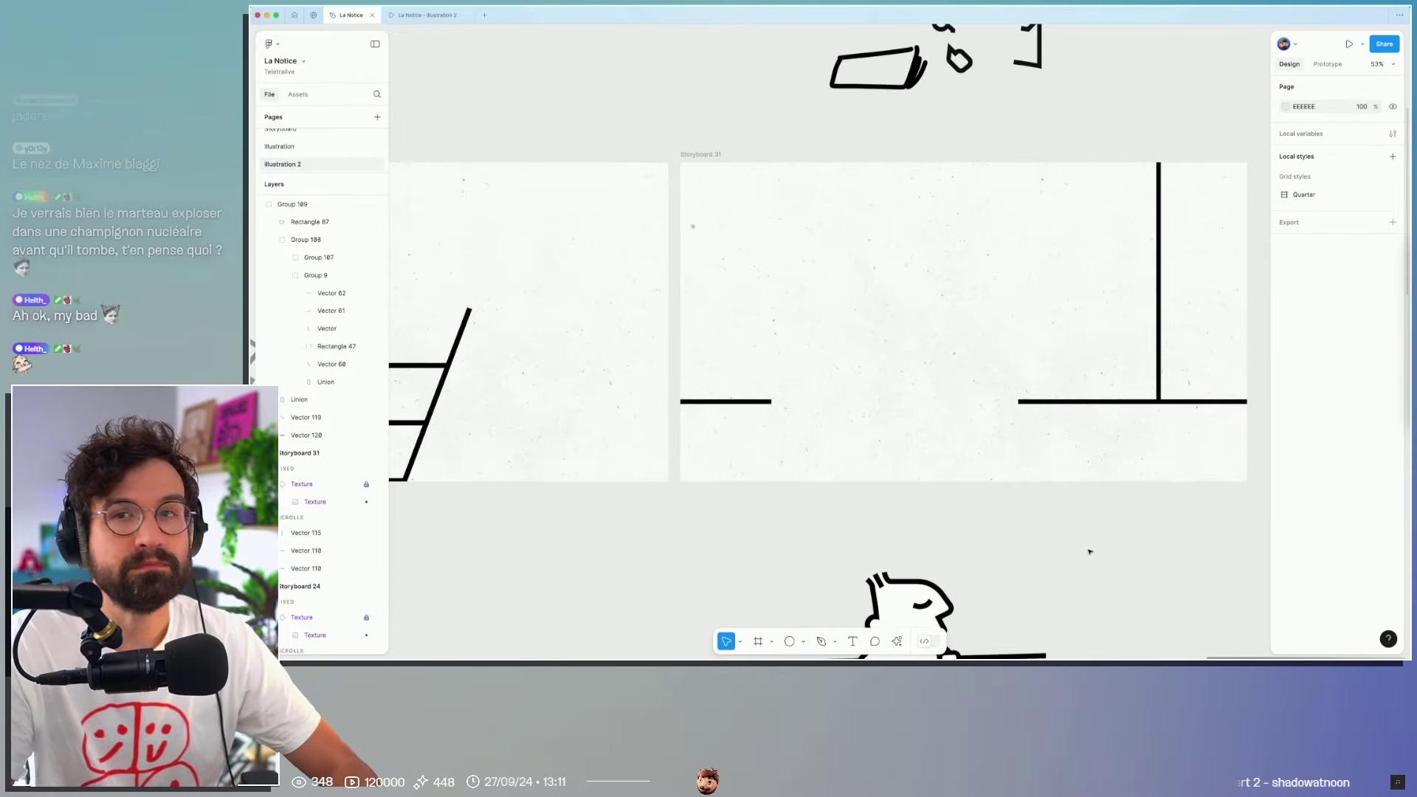
ctrl+scroll(1095, 544, down, 3)
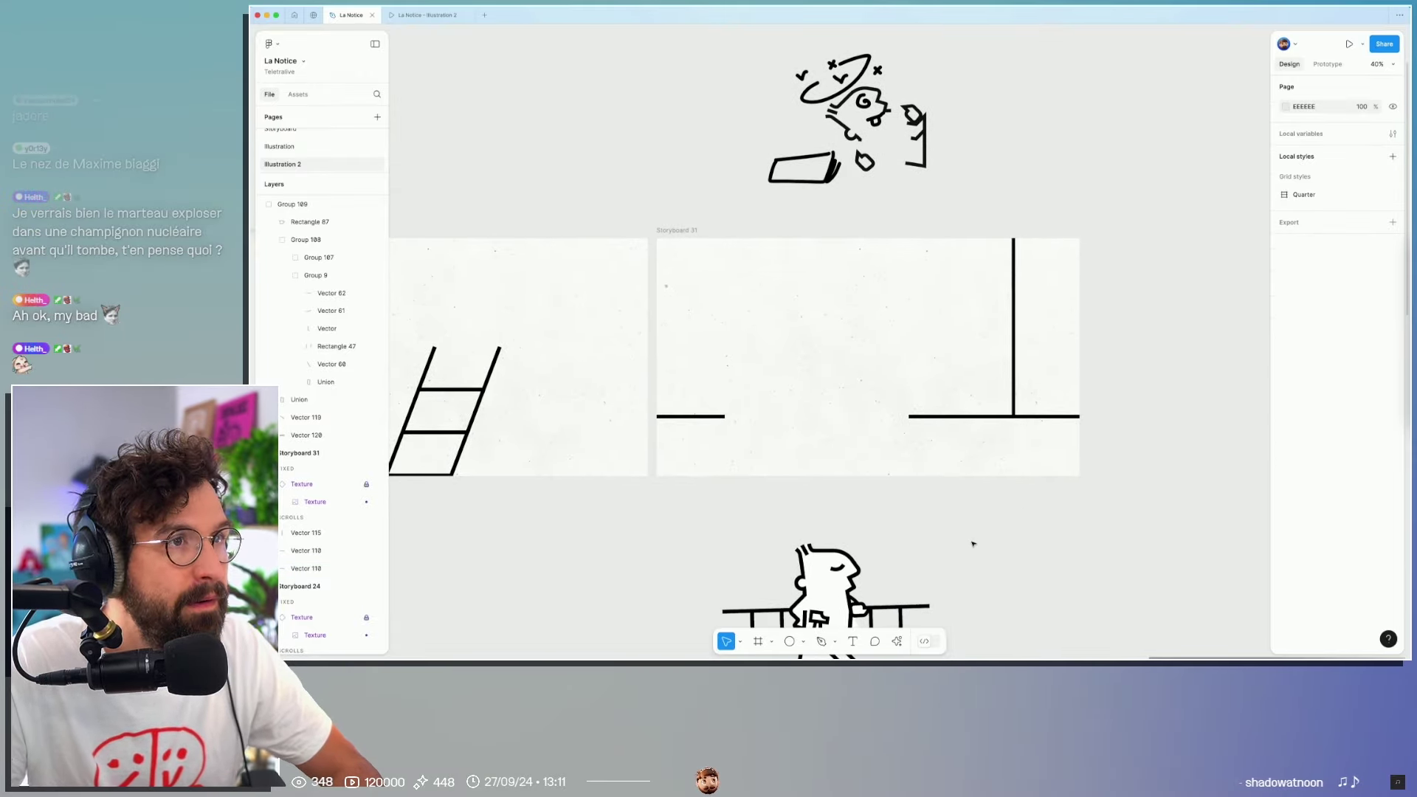
scroll(973, 502, down, 2)
scroll(893, 523, up, 1)
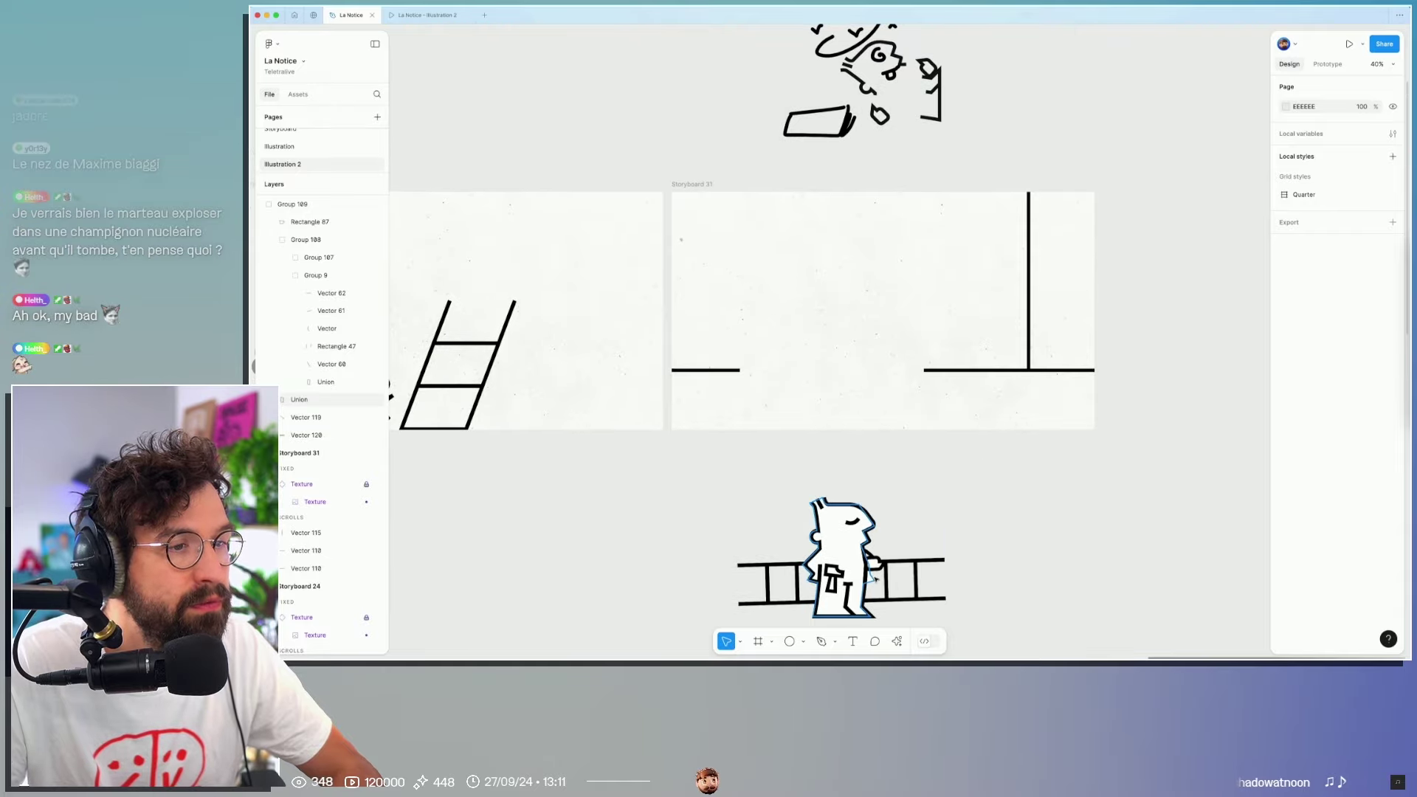
ctrl+scroll(762, 461, down, 3)
ctrl+scroll(908, 433, down, 2)
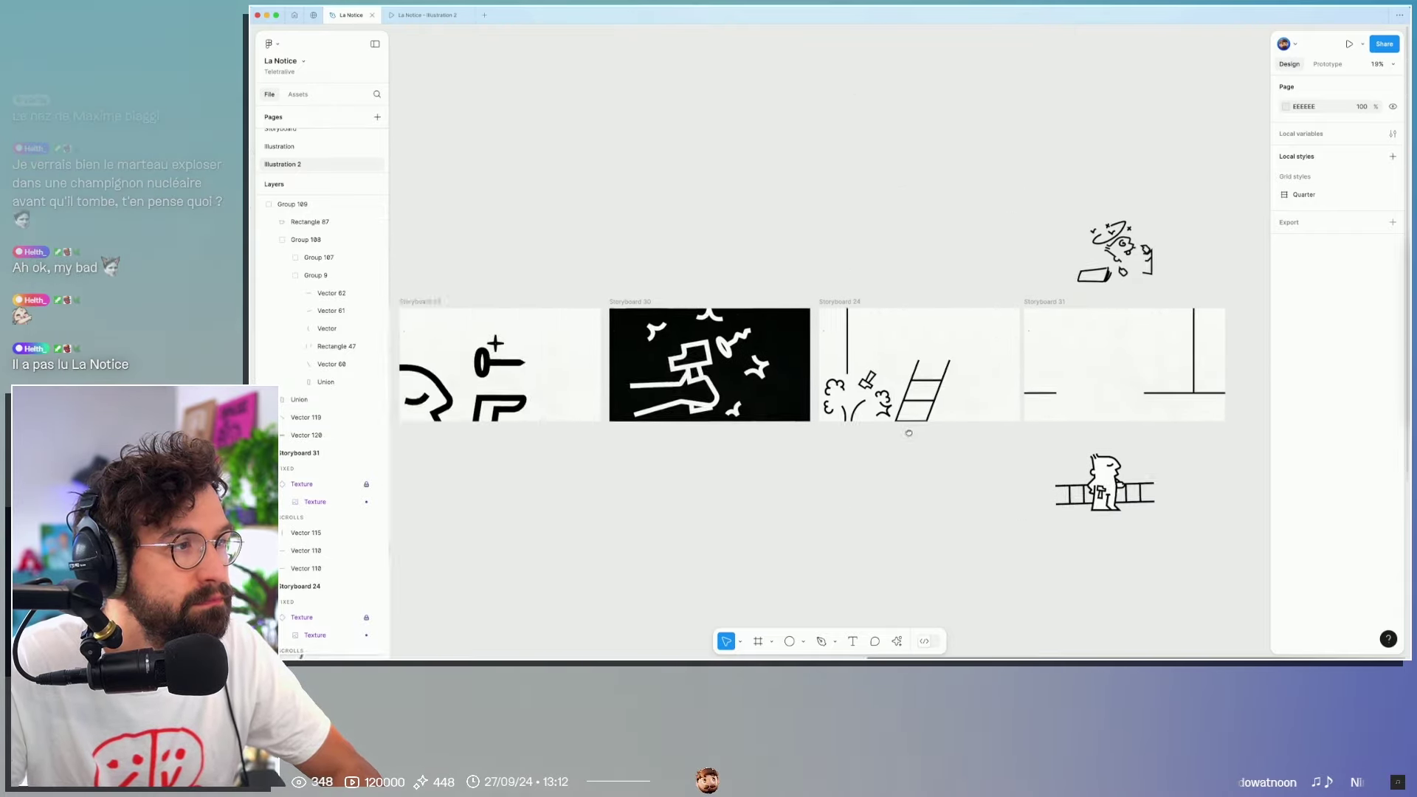
scroll(908, 433, left, 2)
scroll(915, 433, left, 5)
scroll(926, 432, left, 5)
scroll(937, 432, left, 3)
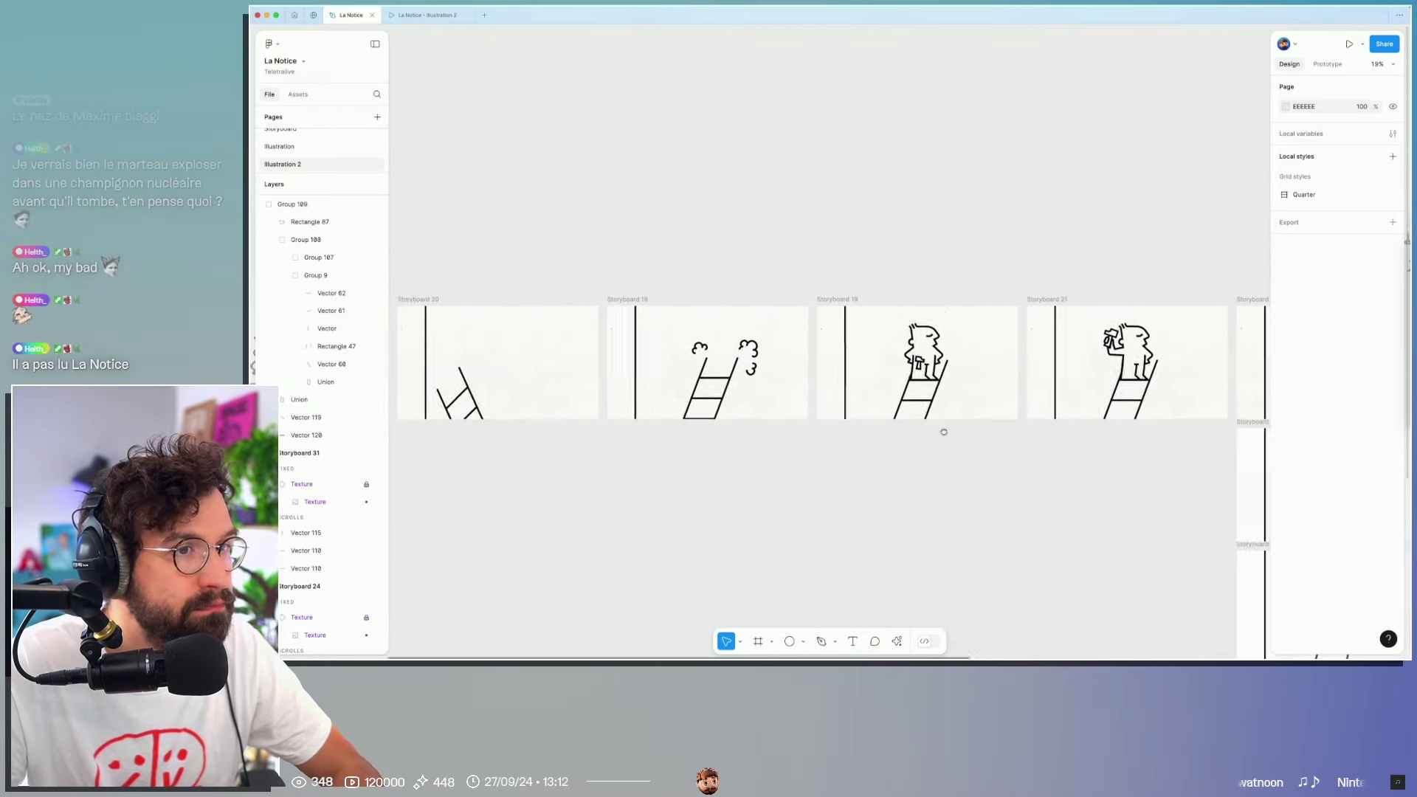
Step: Drag the standing character out of its earlier storyboard into Storyboard 31
drag(922, 354, 794, 176)
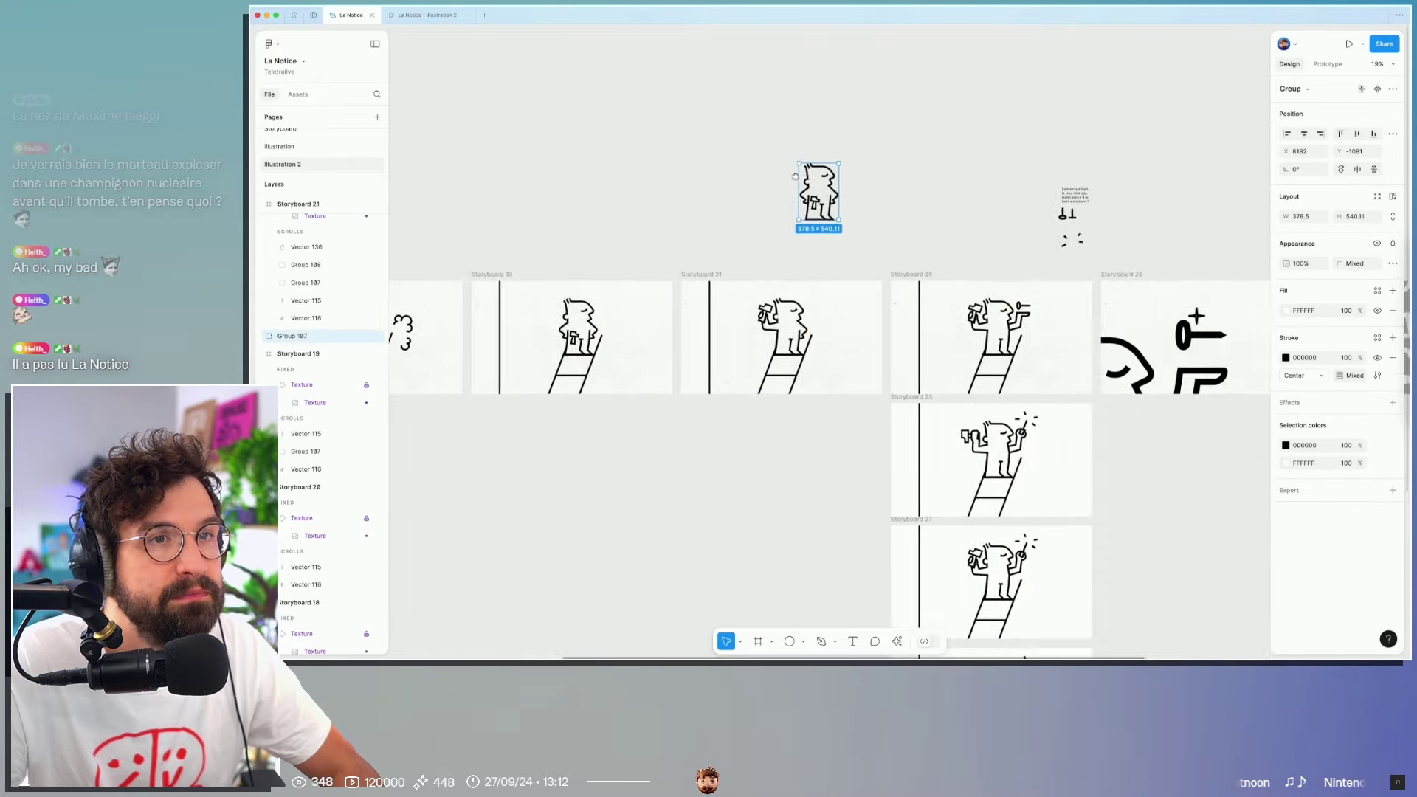
scroll(795, 177, right, 5)
drag(431, 144, 1088, 428)
scroll(1106, 443, right, 5)
scroll(701, 447, right, 2)
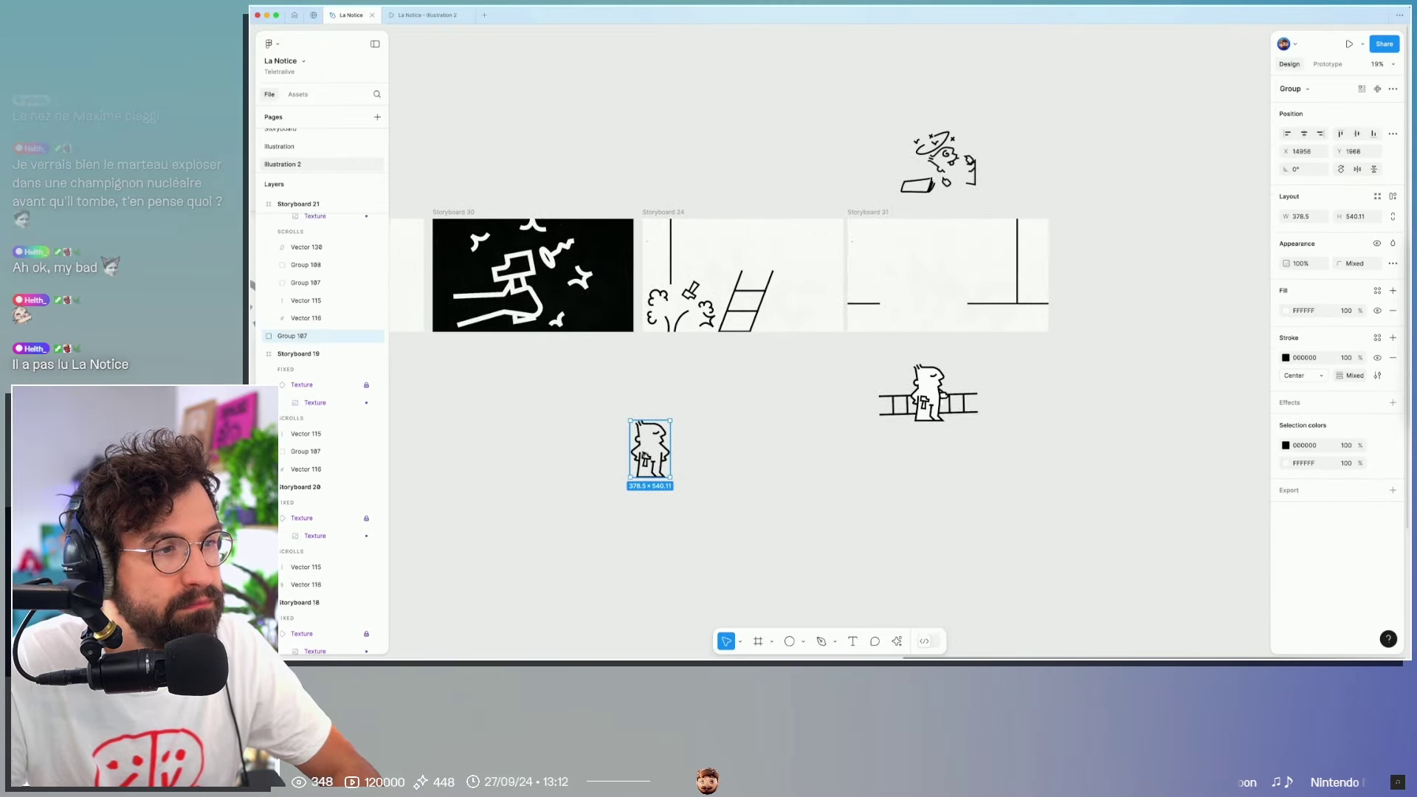
drag(649, 448, 923, 274)
scroll(944, 251, up, 5)
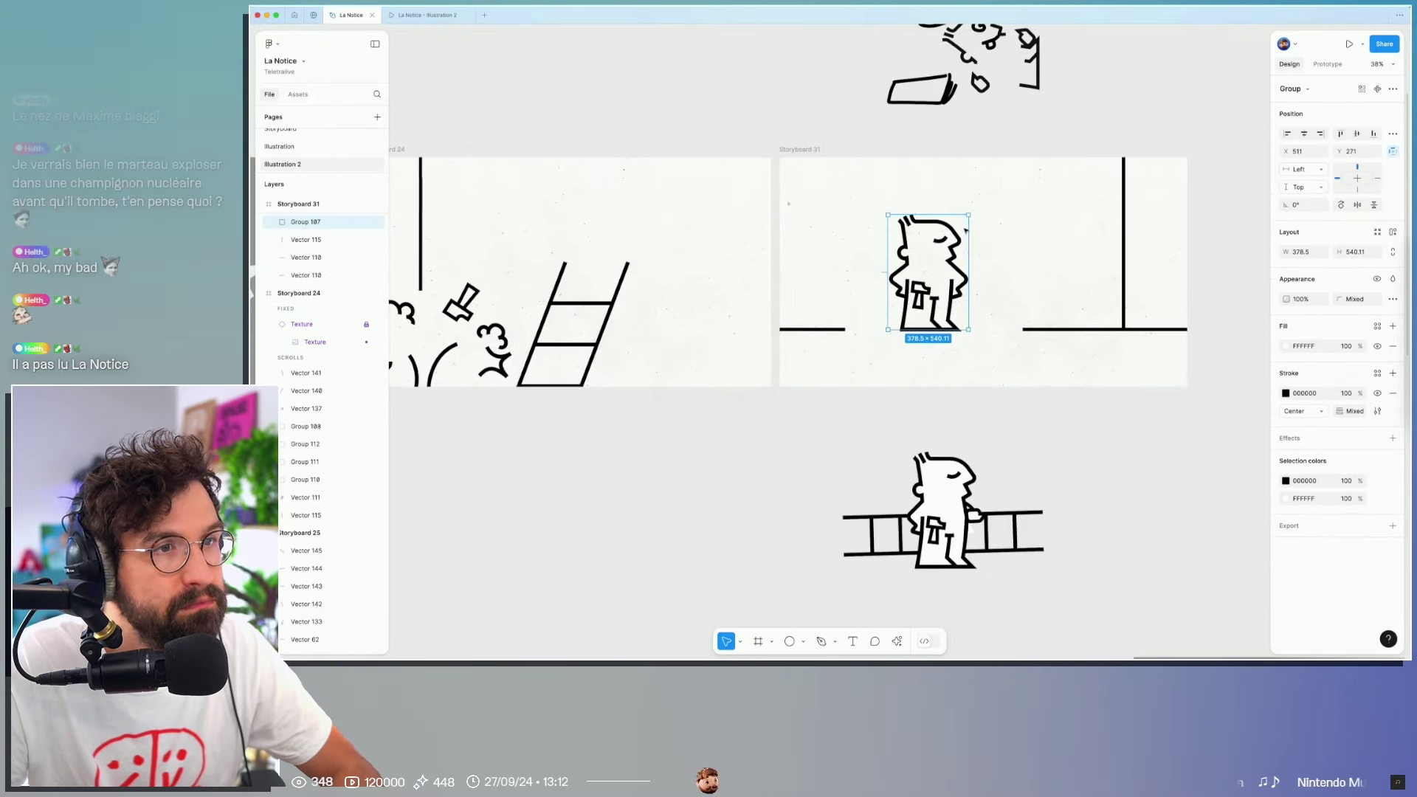
Step: Turn the character 90° onto its side and lower it onto the floor gap
drag(857, 219, 875, 343)
drag(901, 251, 881, 308)
click(1031, 329)
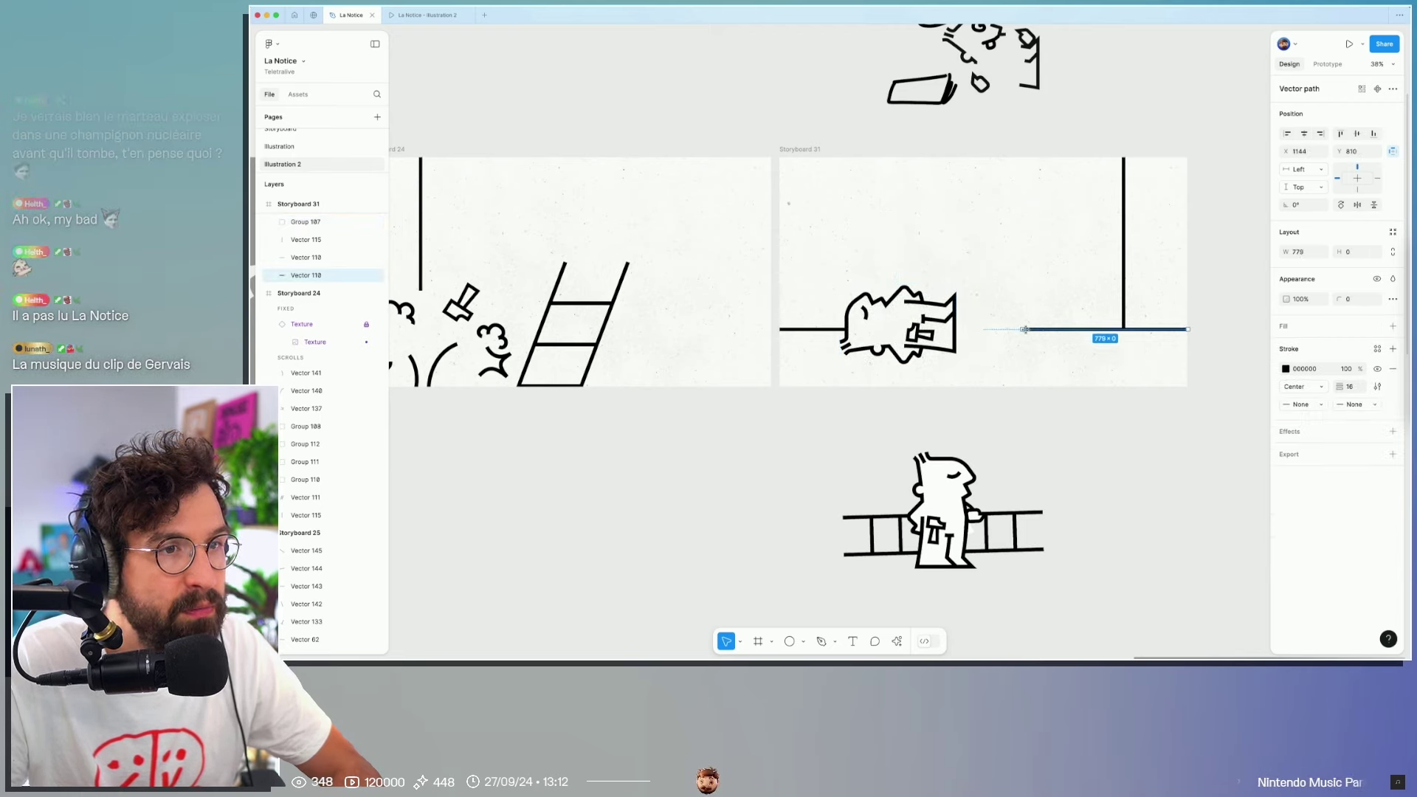
click(1009, 434)
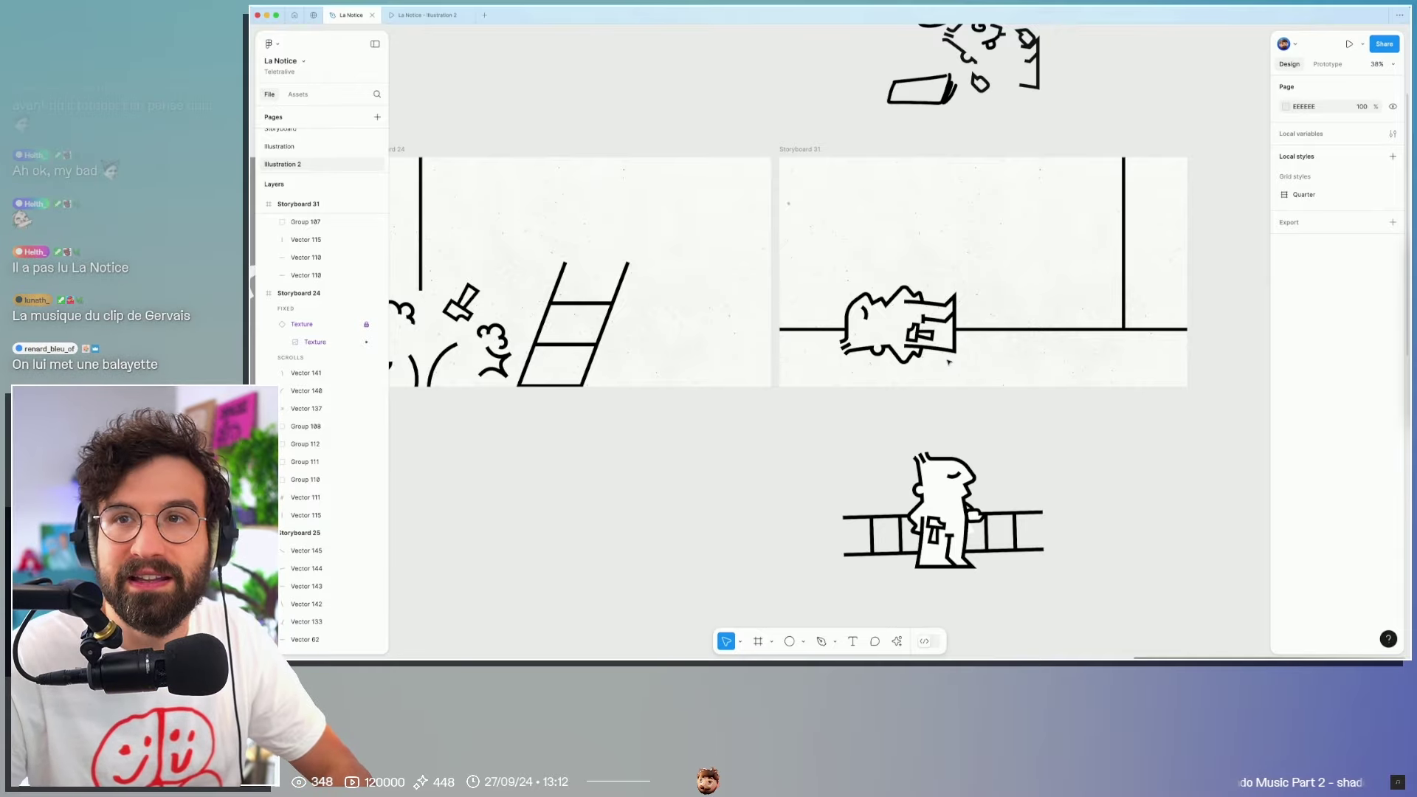
scroll(940, 359, up, 5)
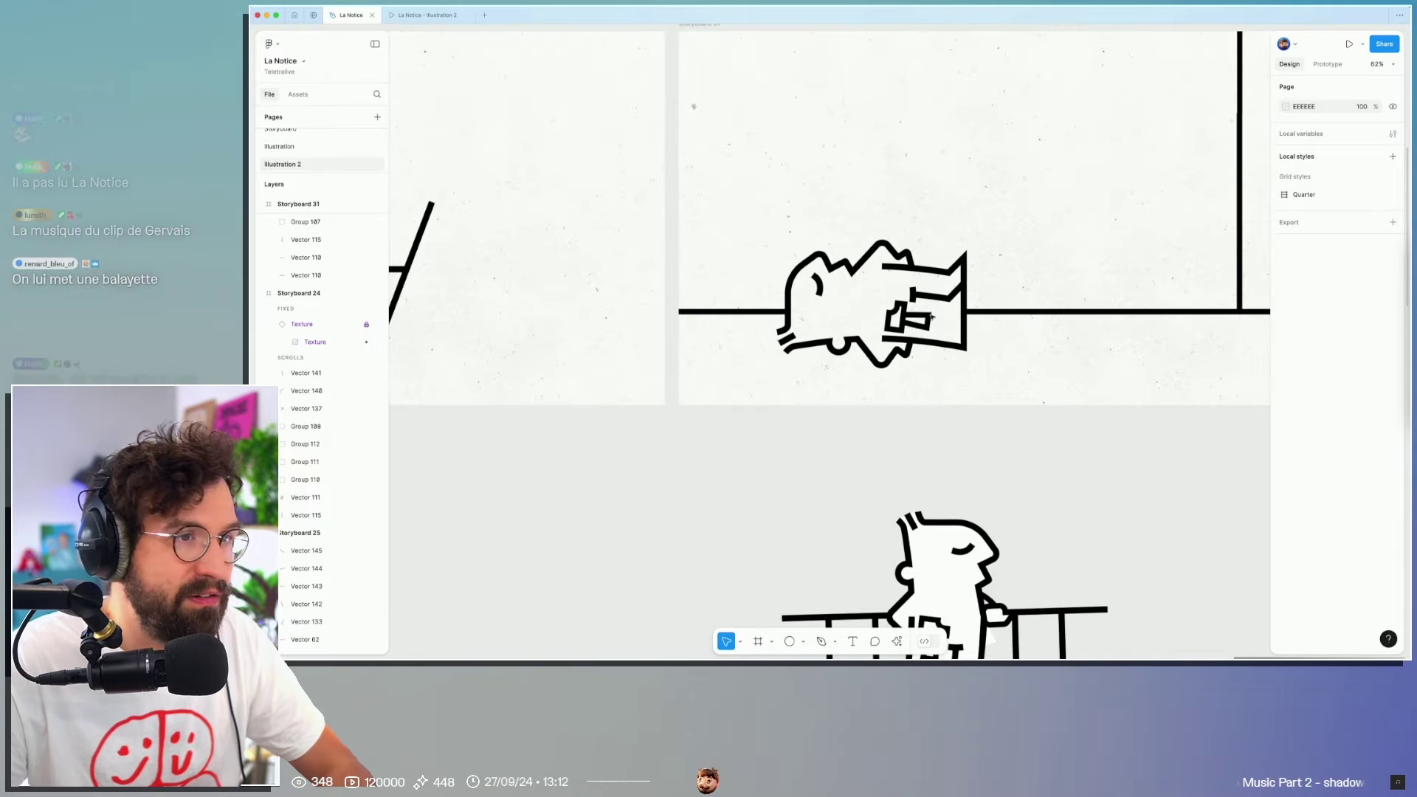
click(962, 295)
Step: Tilt the falling character group to 60°
mouse_move(969, 278)
mouse_down()
mouse_move(965, 295)
mouse_move(982, 206)
mouse_up()
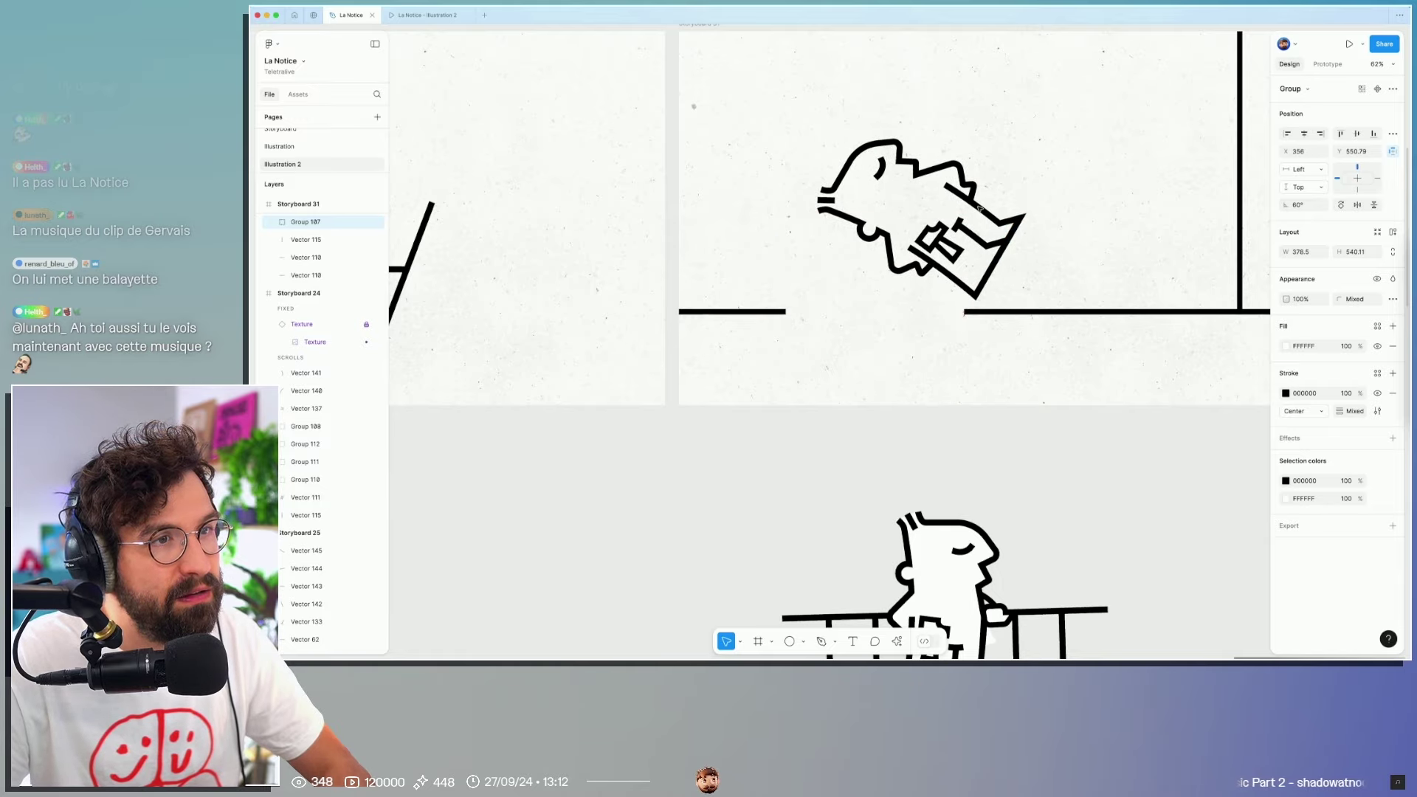
scroll(959, 295, up, 5)
scroll(959, 411, down, 3)
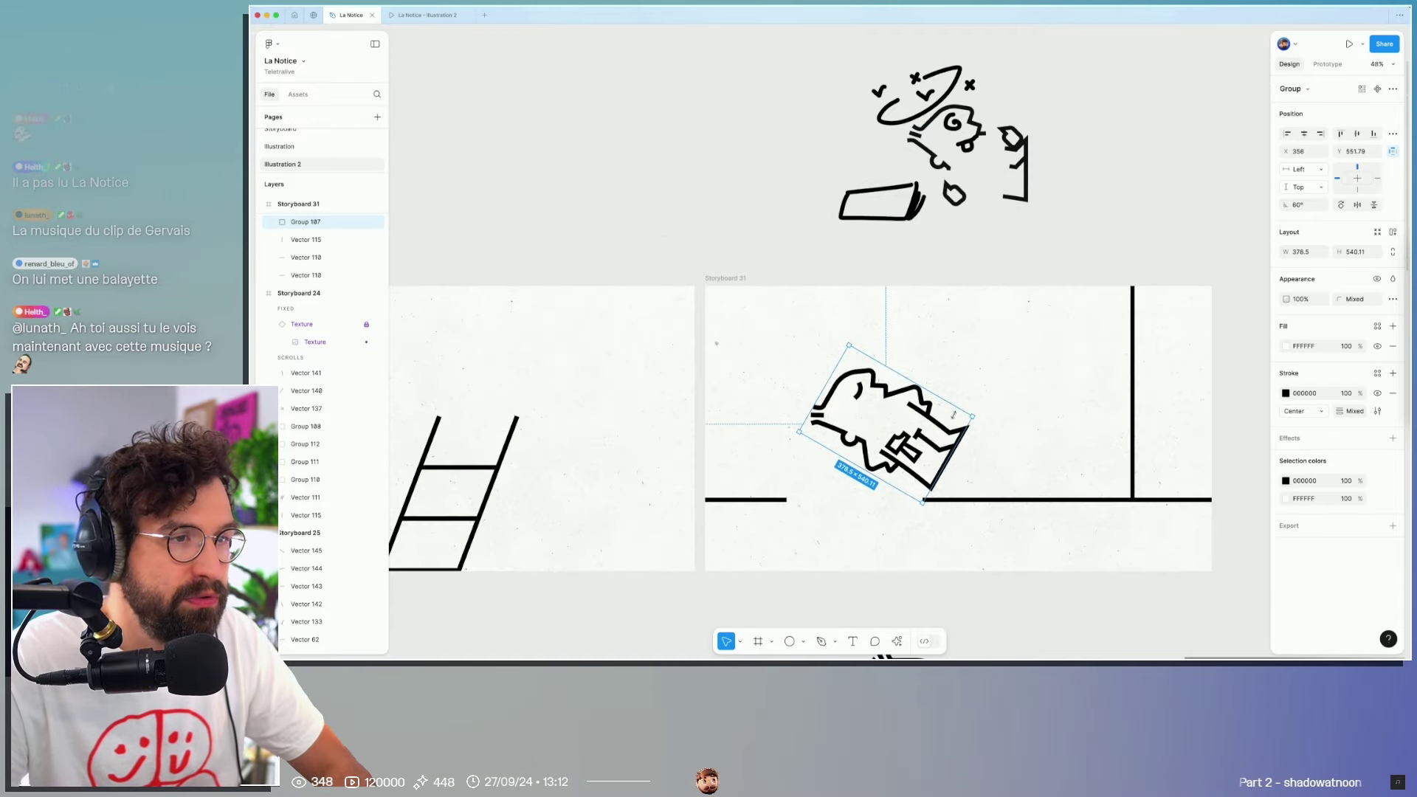
scroll(952, 415, down, 3)
scroll(885, 362, up, 2)
Step: Pull the hammer out of the character's hands to its right
double_click(883, 364)
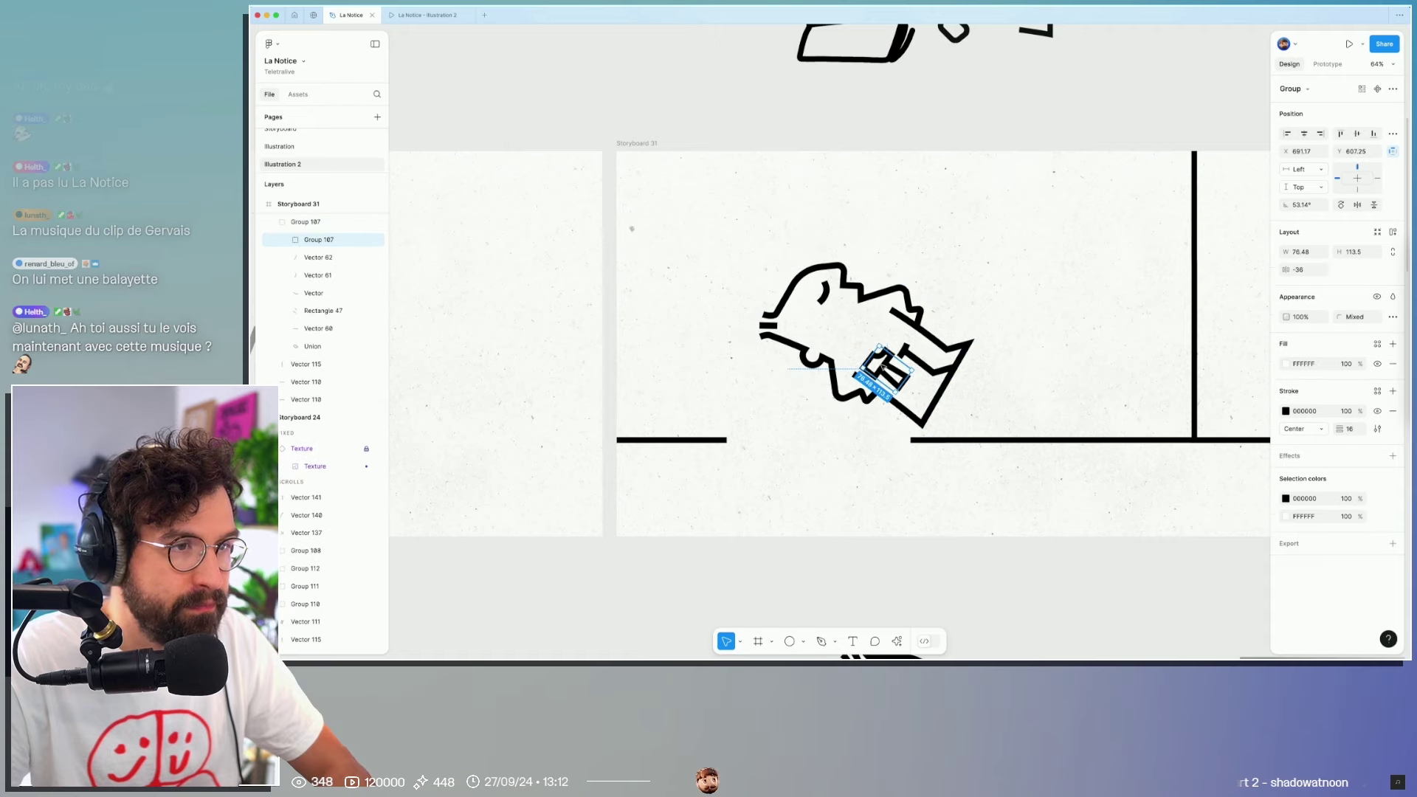
drag(912, 358, 1131, 396)
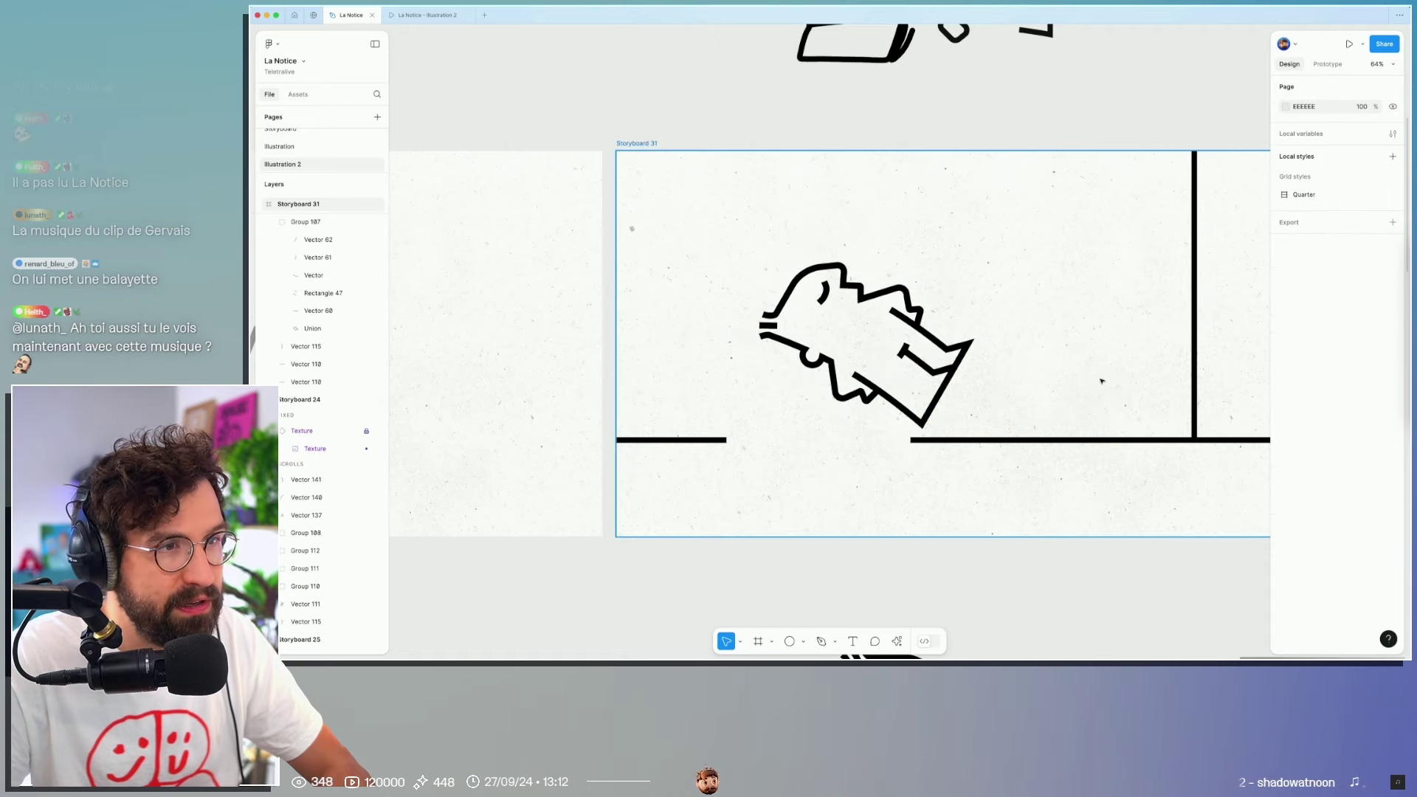
mouse_move(1107, 399)
mouse_down()
mouse_move(1135, 389)
mouse_move(1099, 444)
mouse_up()
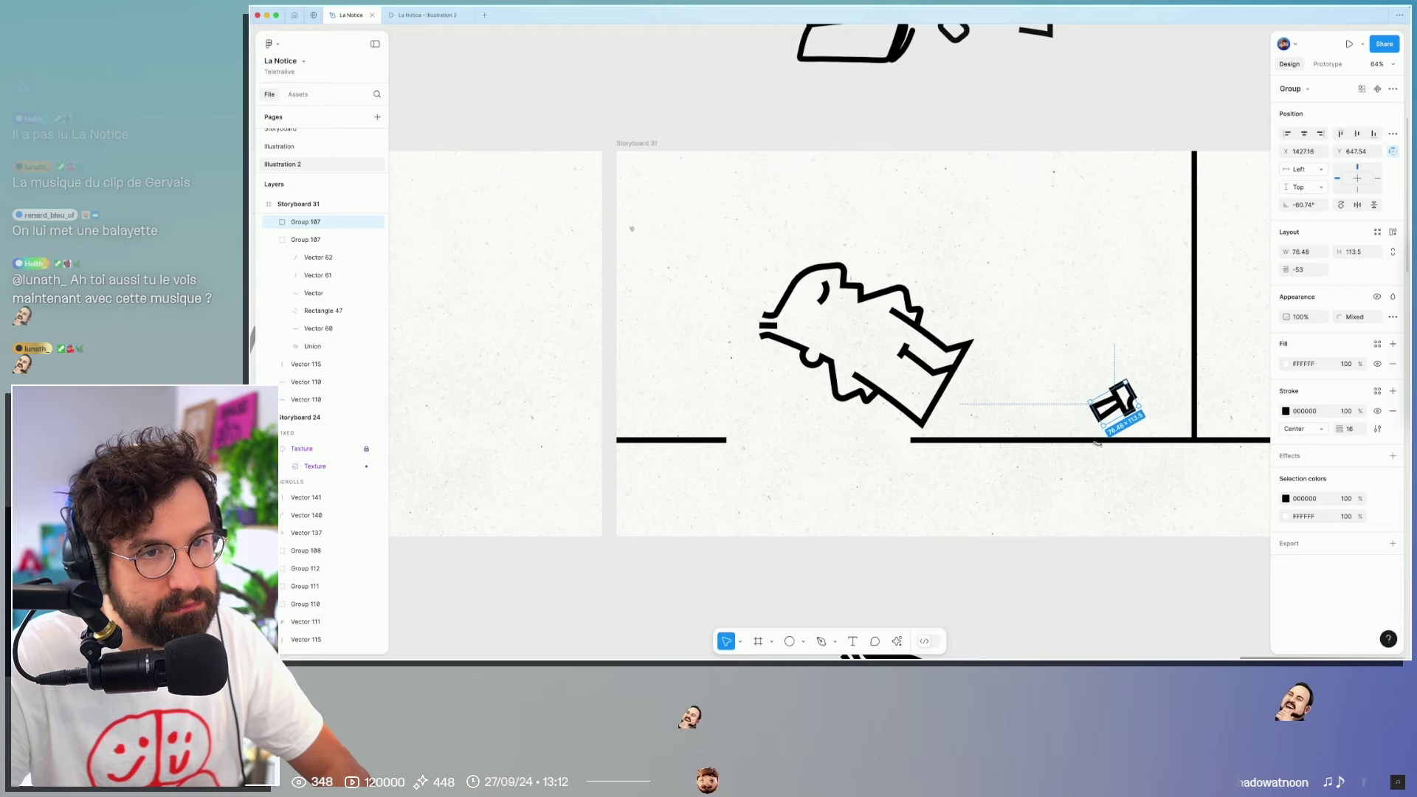
drag(1120, 402, 1120, 417)
scroll(1120, 417, up, 5)
key(ctrl+z)
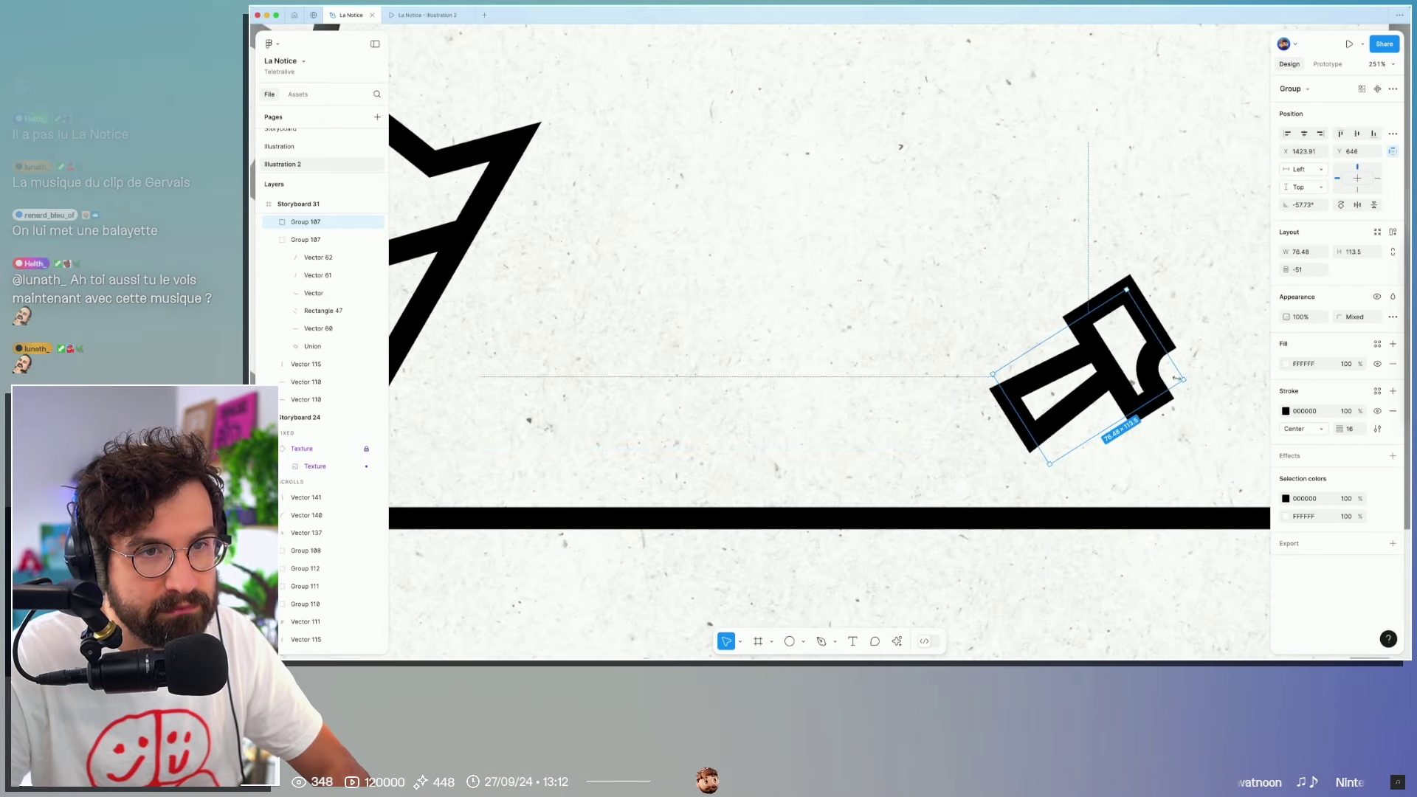
Step: Tip the hammer over and rest it on the right floor segment near the wall
drag(1156, 370, 1158, 407)
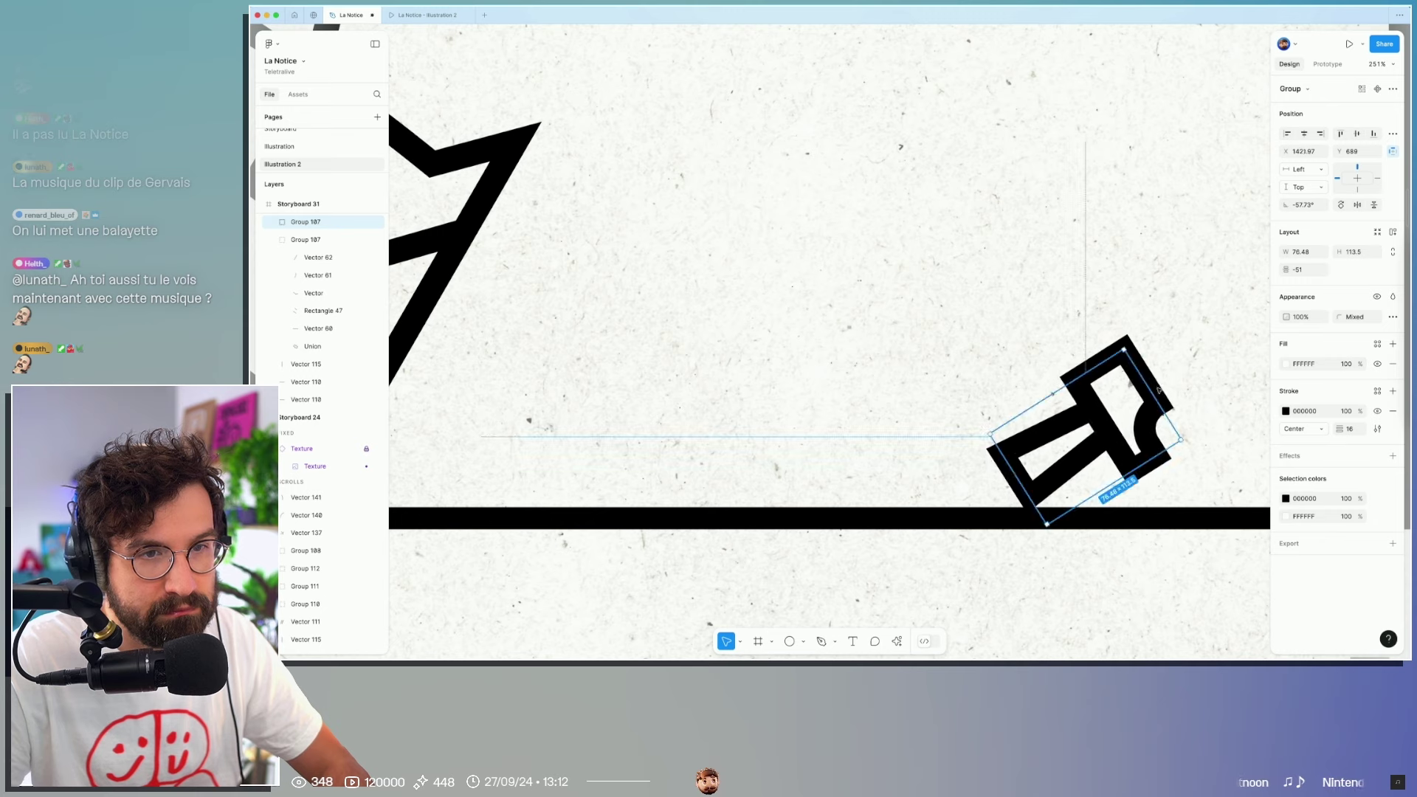
drag(1125, 343, 1128, 366)
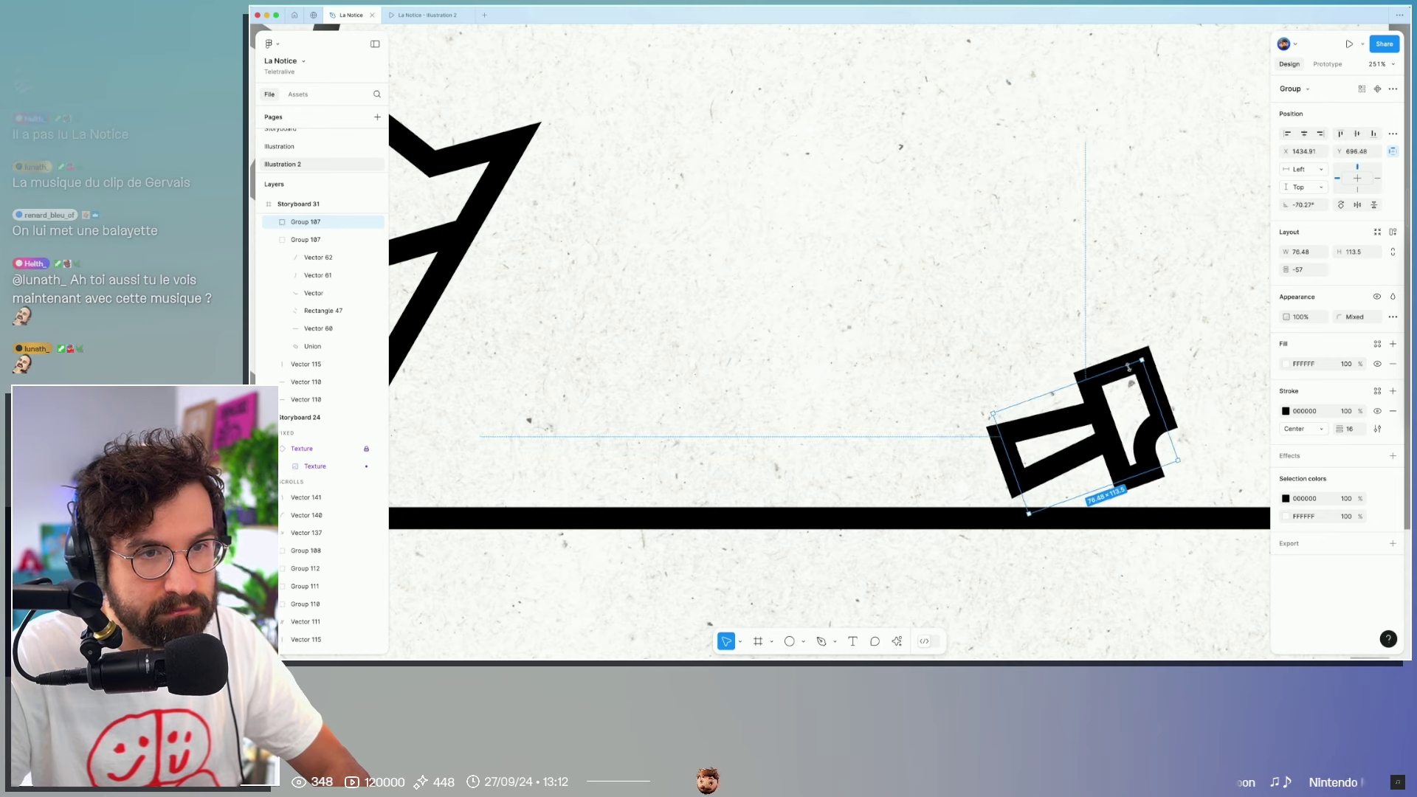
key(Down)
key(Down)
key(Down)
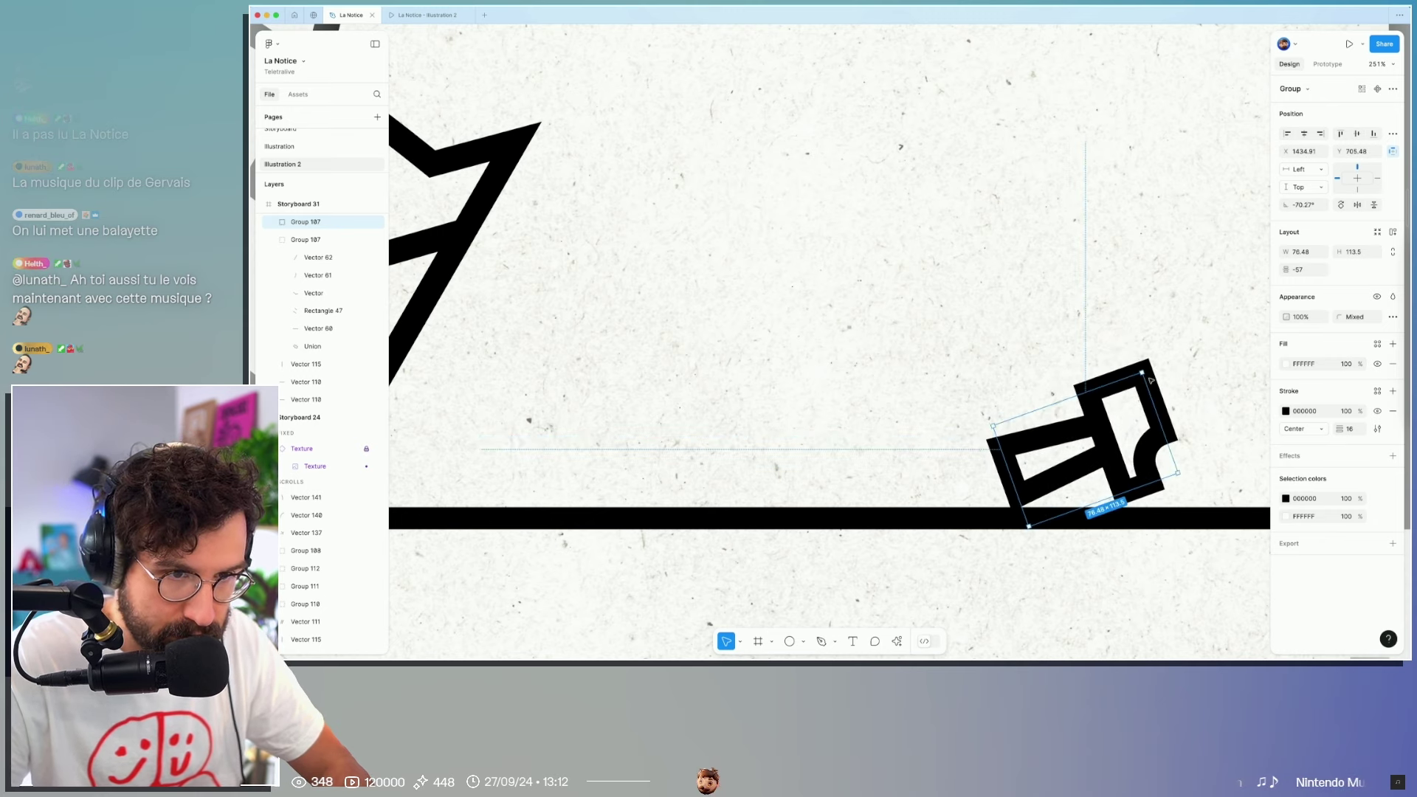
drag(1151, 380, 1154, 374)
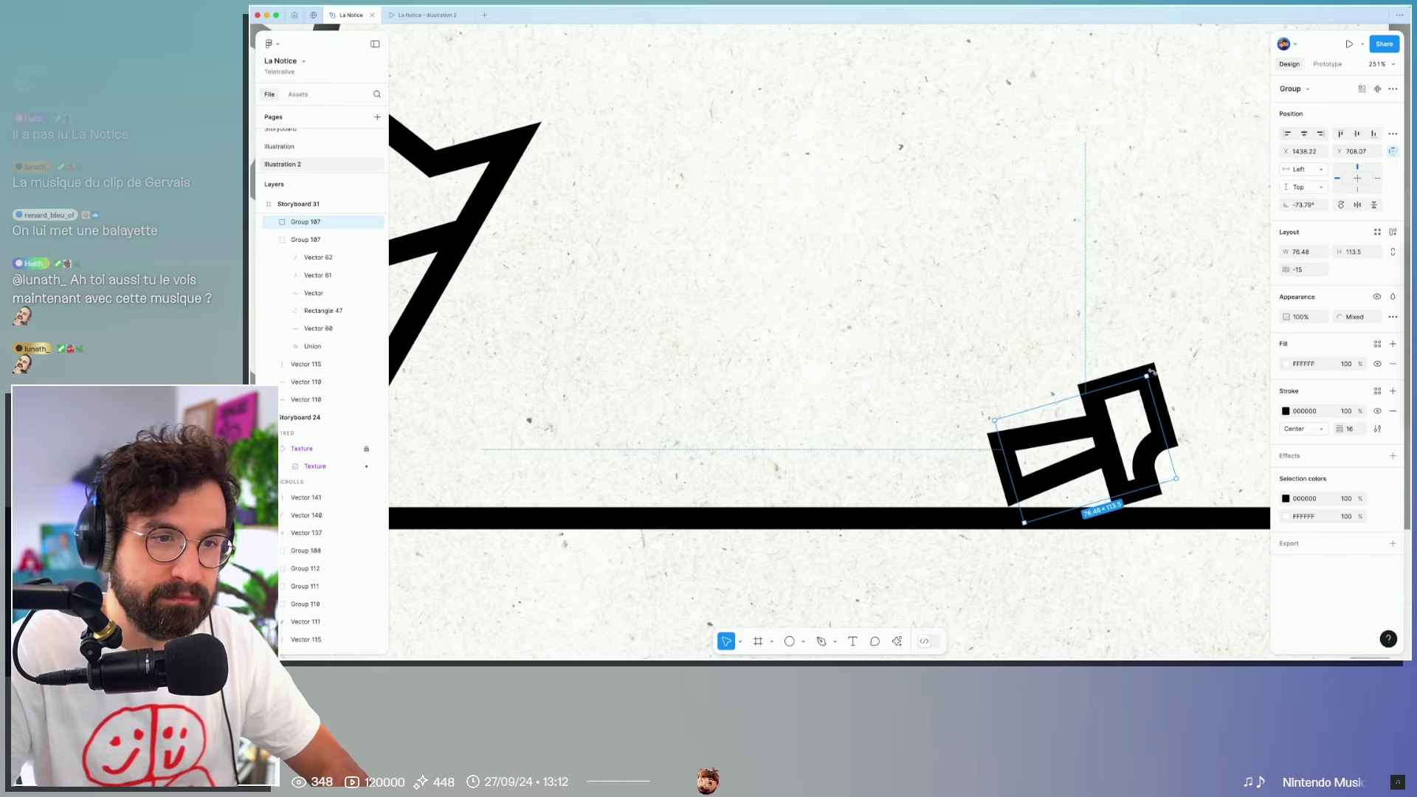
click(1147, 585)
key(shift+1)
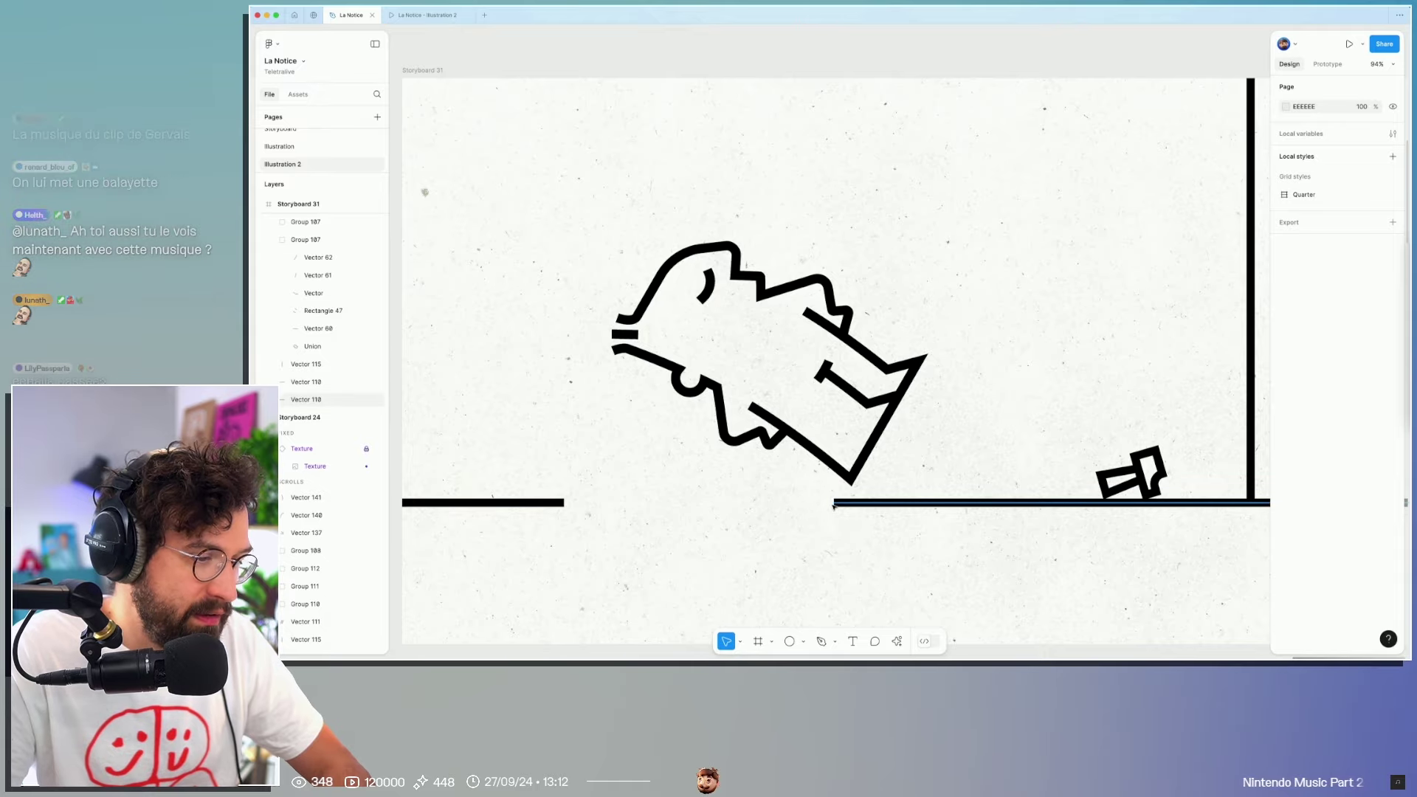
Step: Delete the lower middle segments of the character's body outline
scroll(833, 507, down, 5)
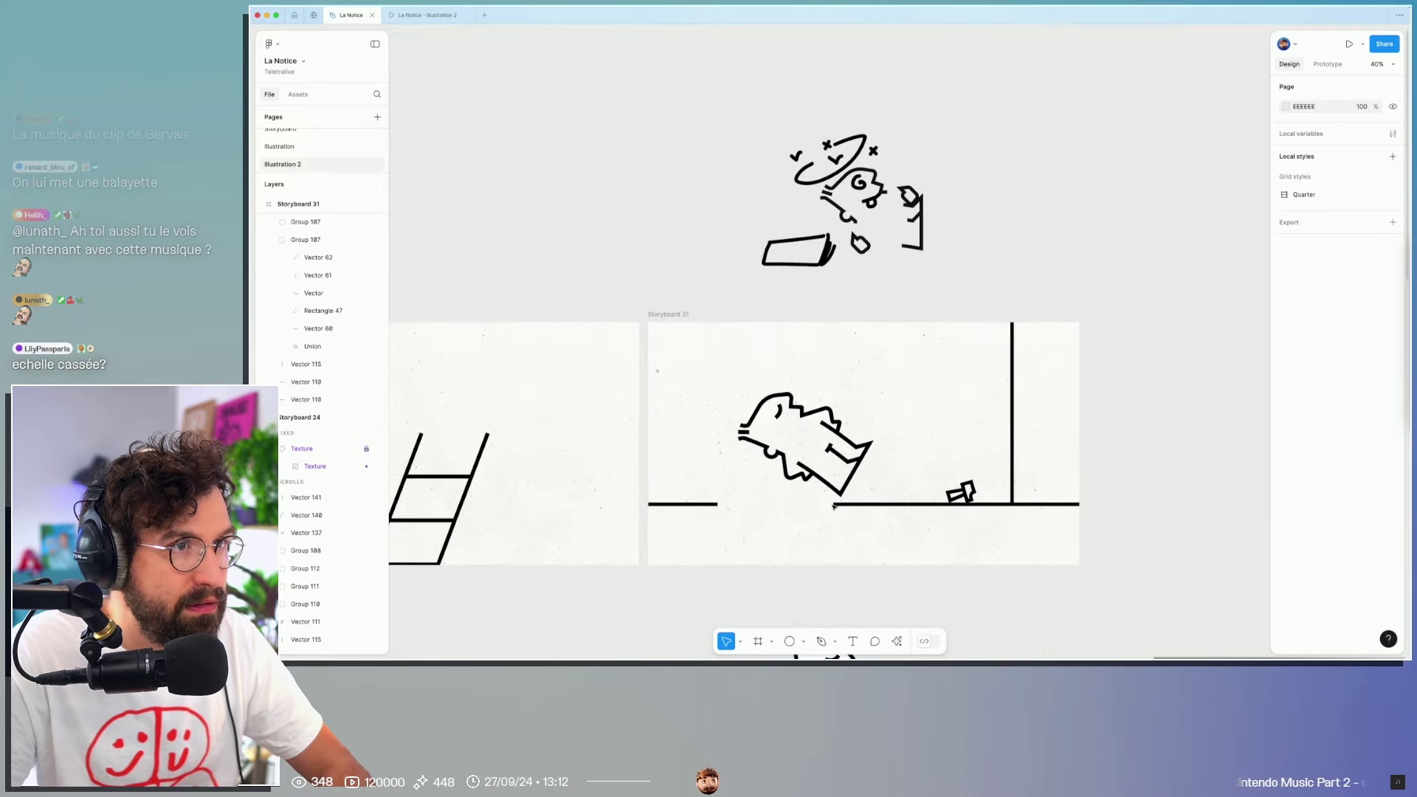
scroll(833, 507, up, 3)
scroll(833, 506, up, 1)
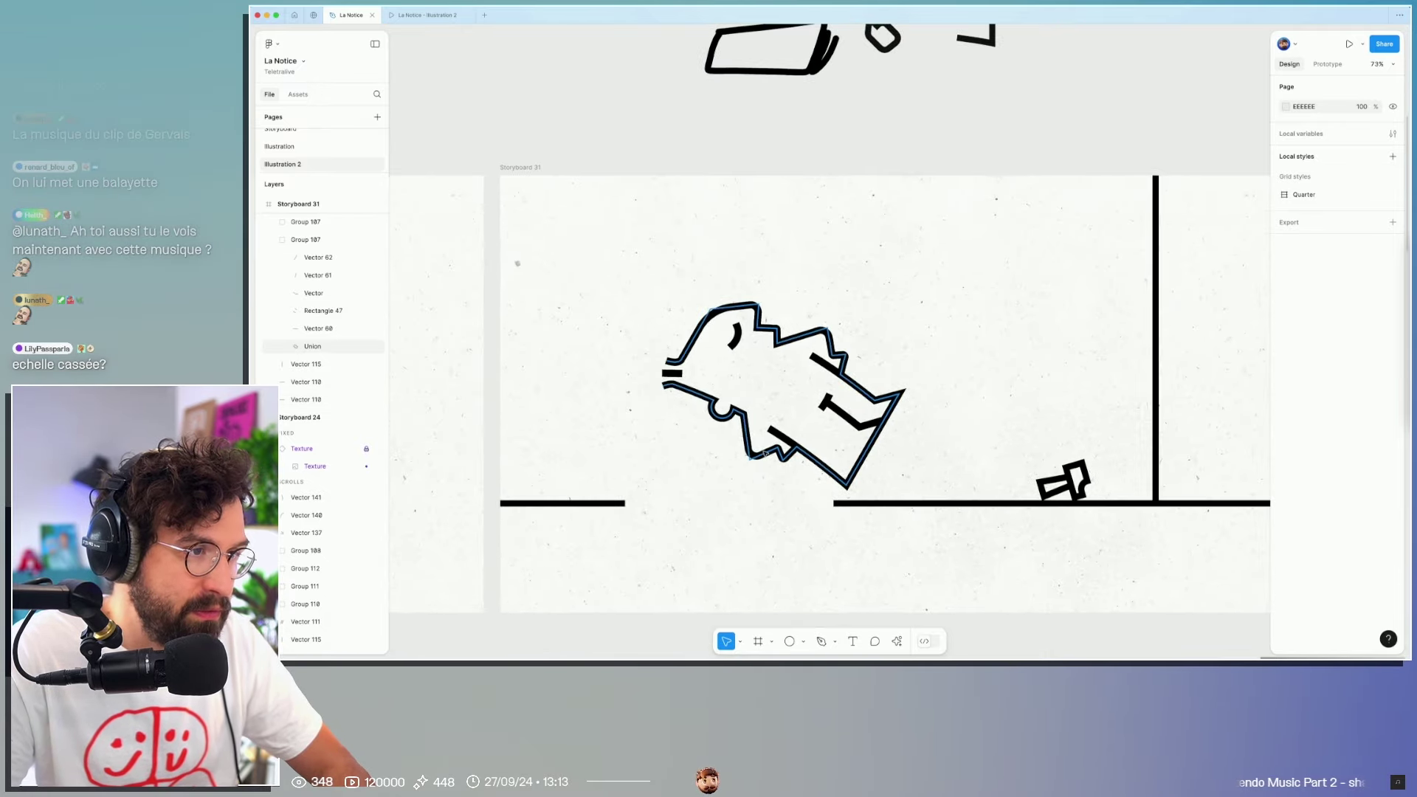
click(765, 453)
double_click(765, 454)
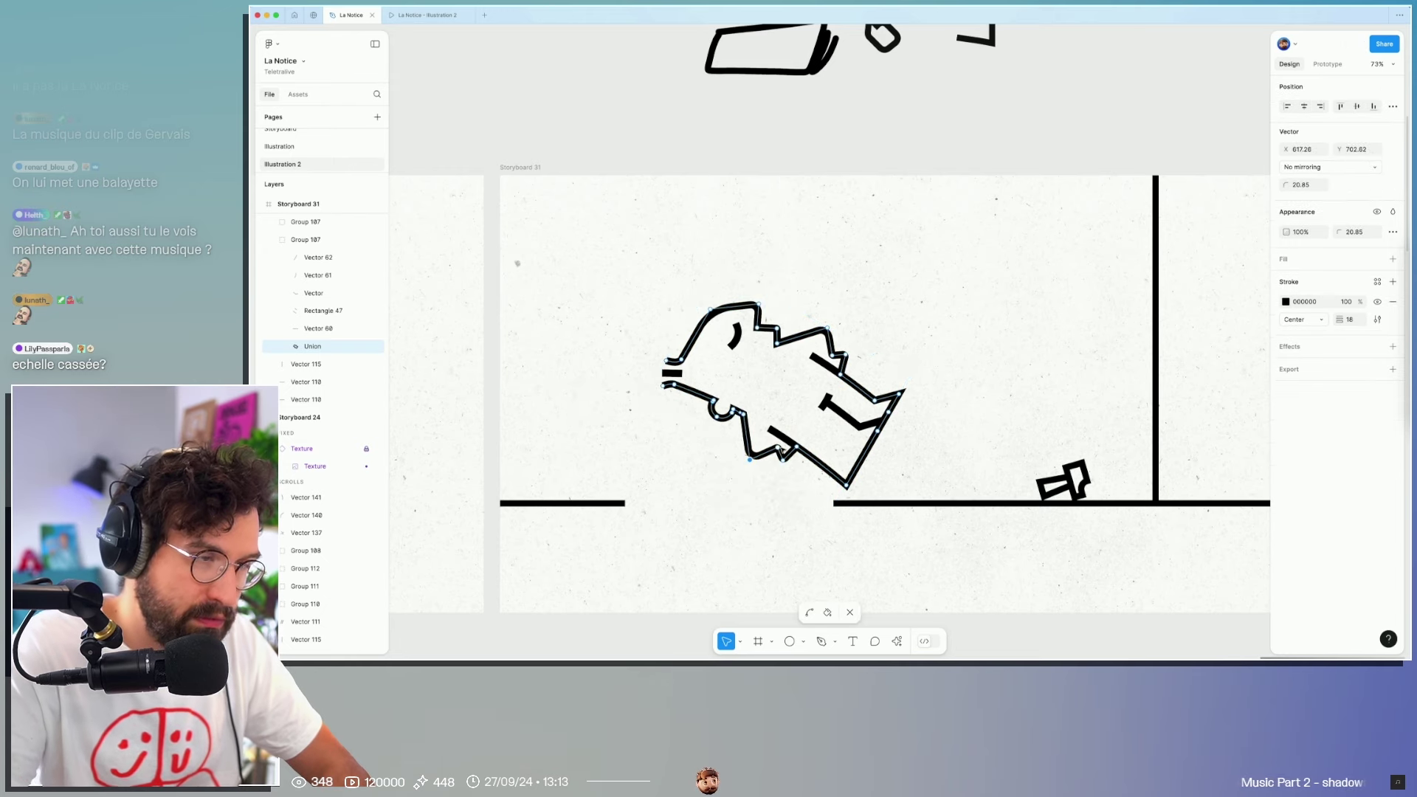
key(Delete)
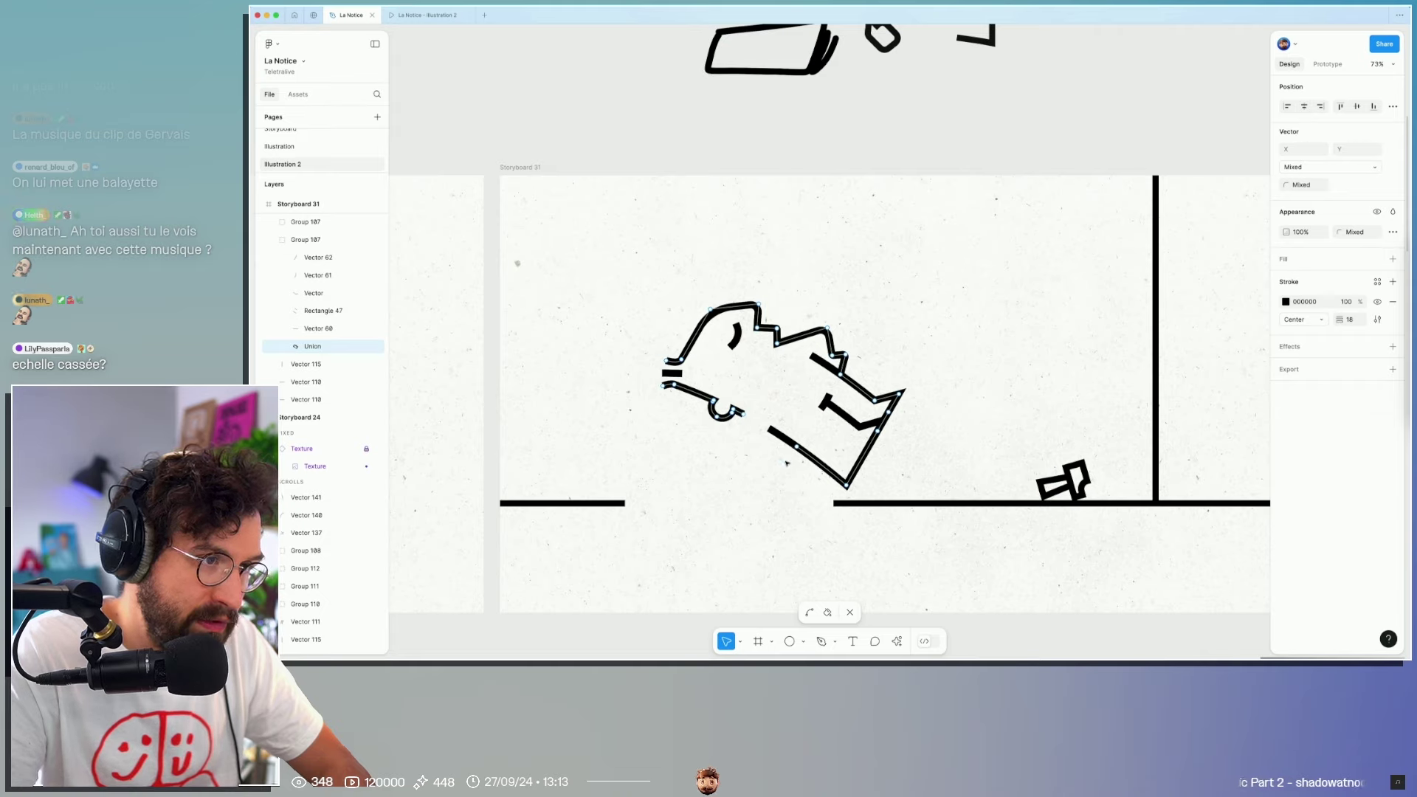
click(913, 449)
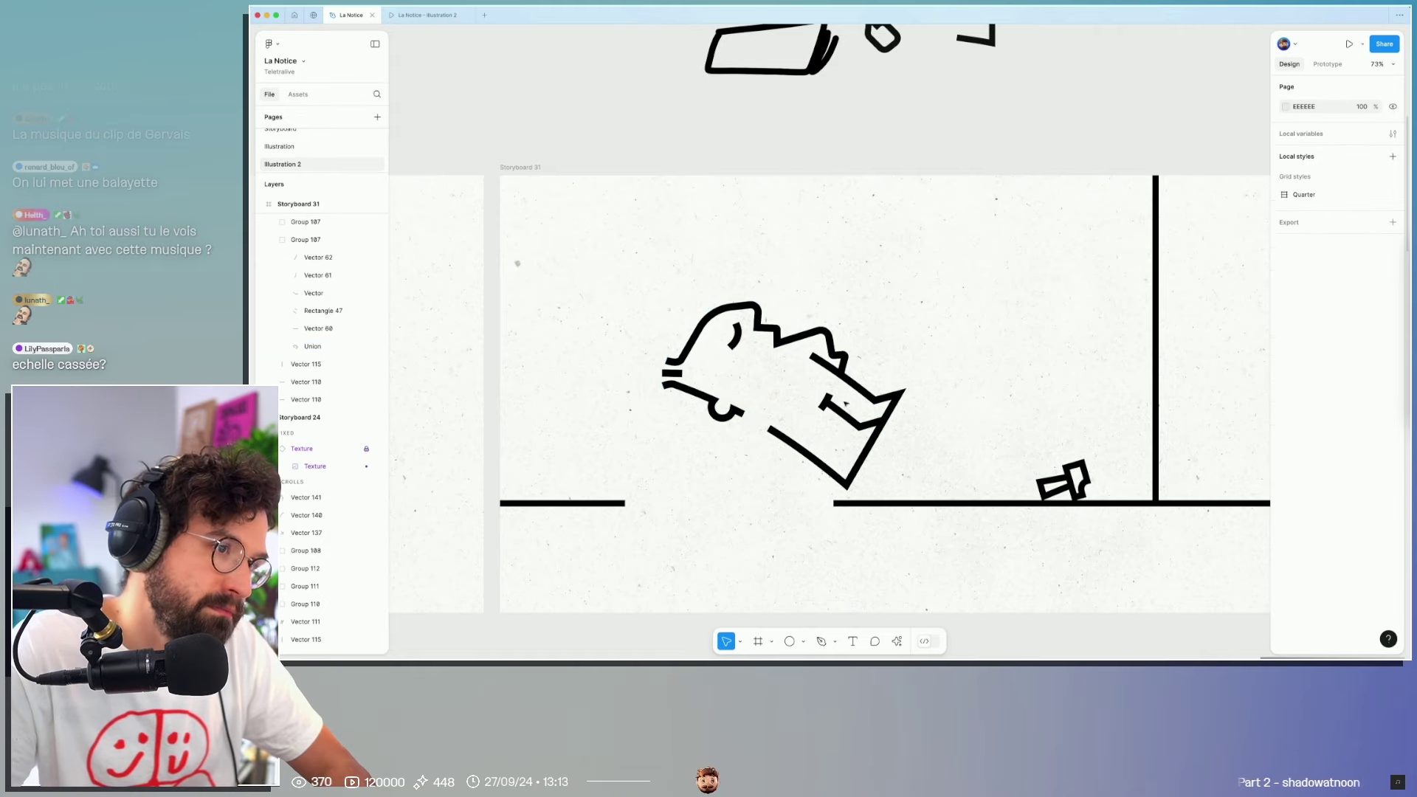
Step: Recheck the body outline points and delete the stray lower rectangle
click(806, 336)
double_click(807, 336)
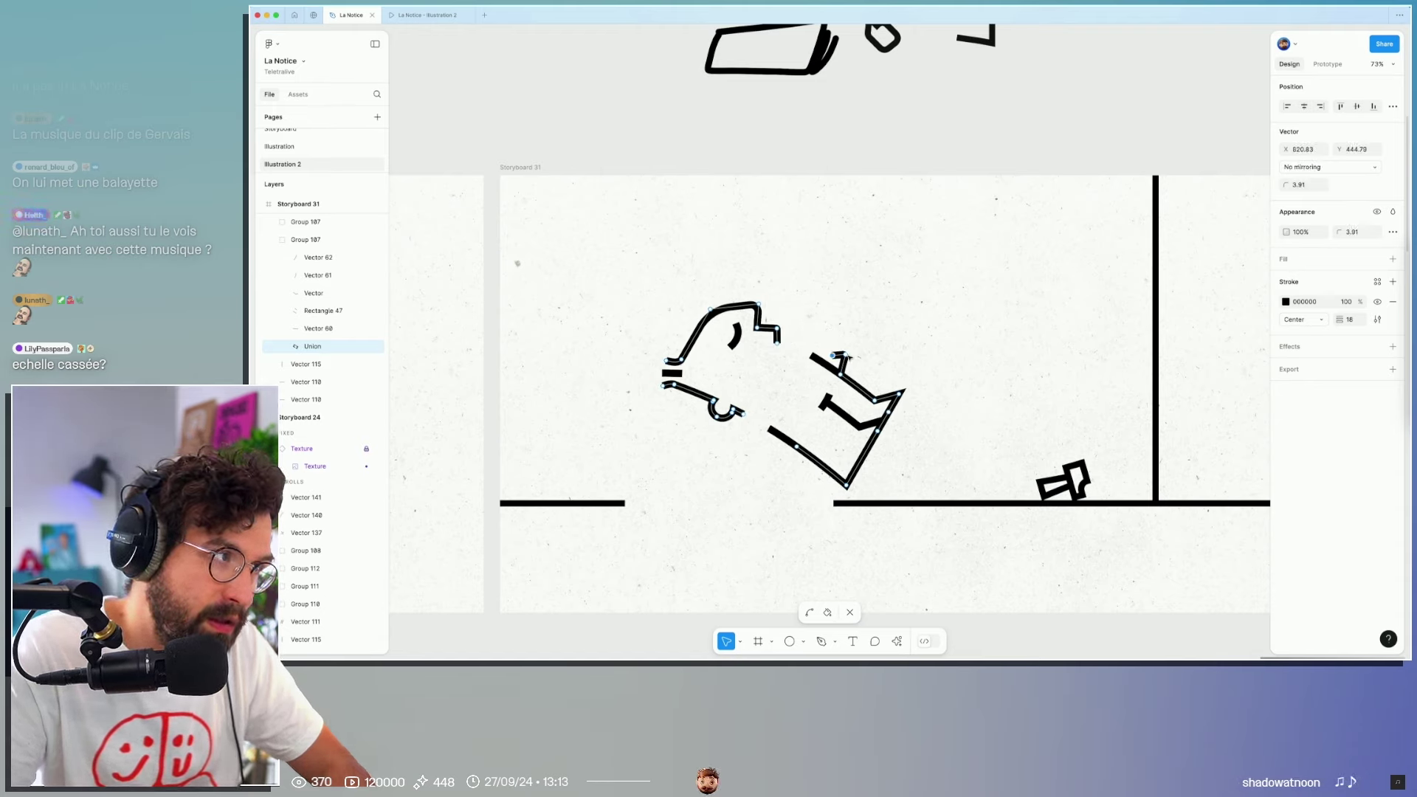
key(Escape)
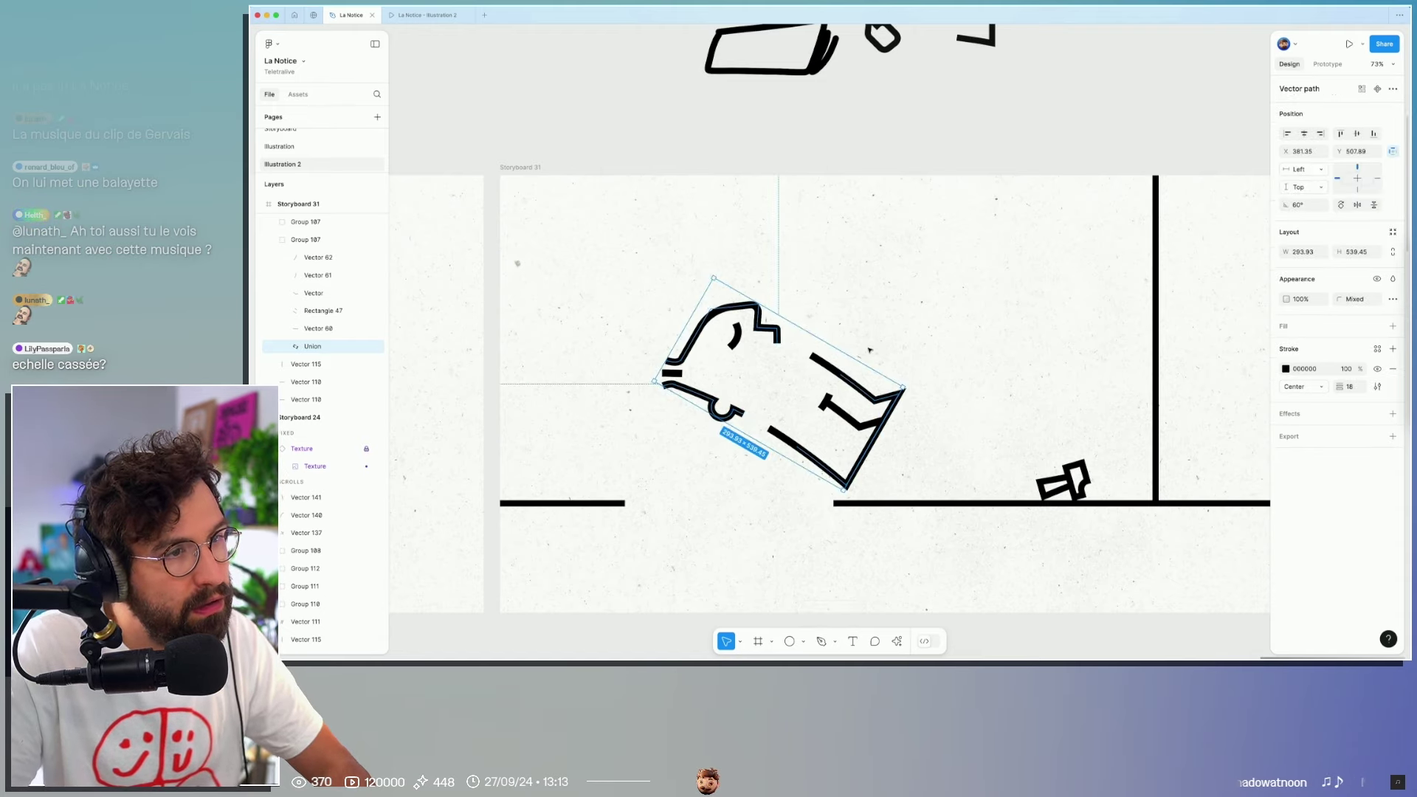
key(Escape)
click(778, 335)
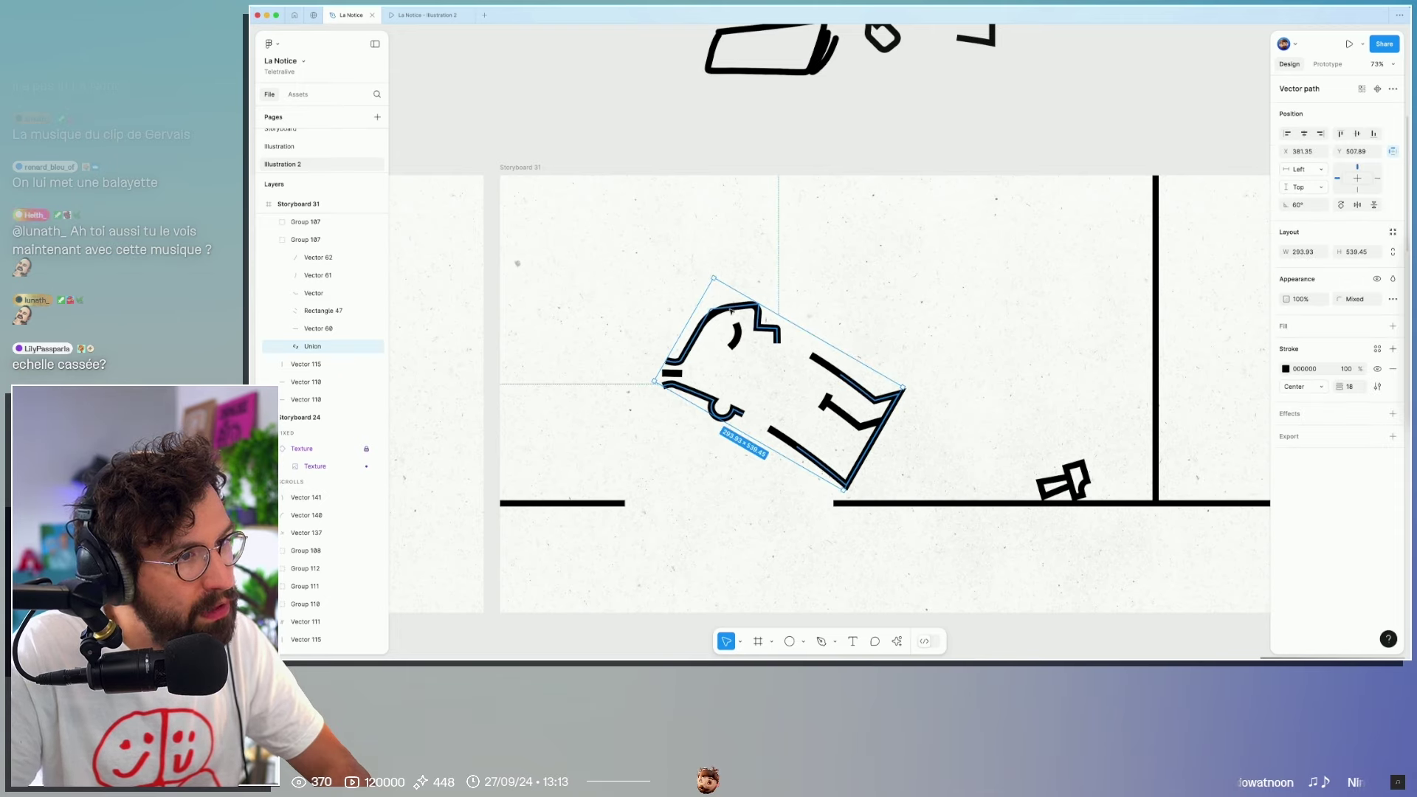
click(826, 368)
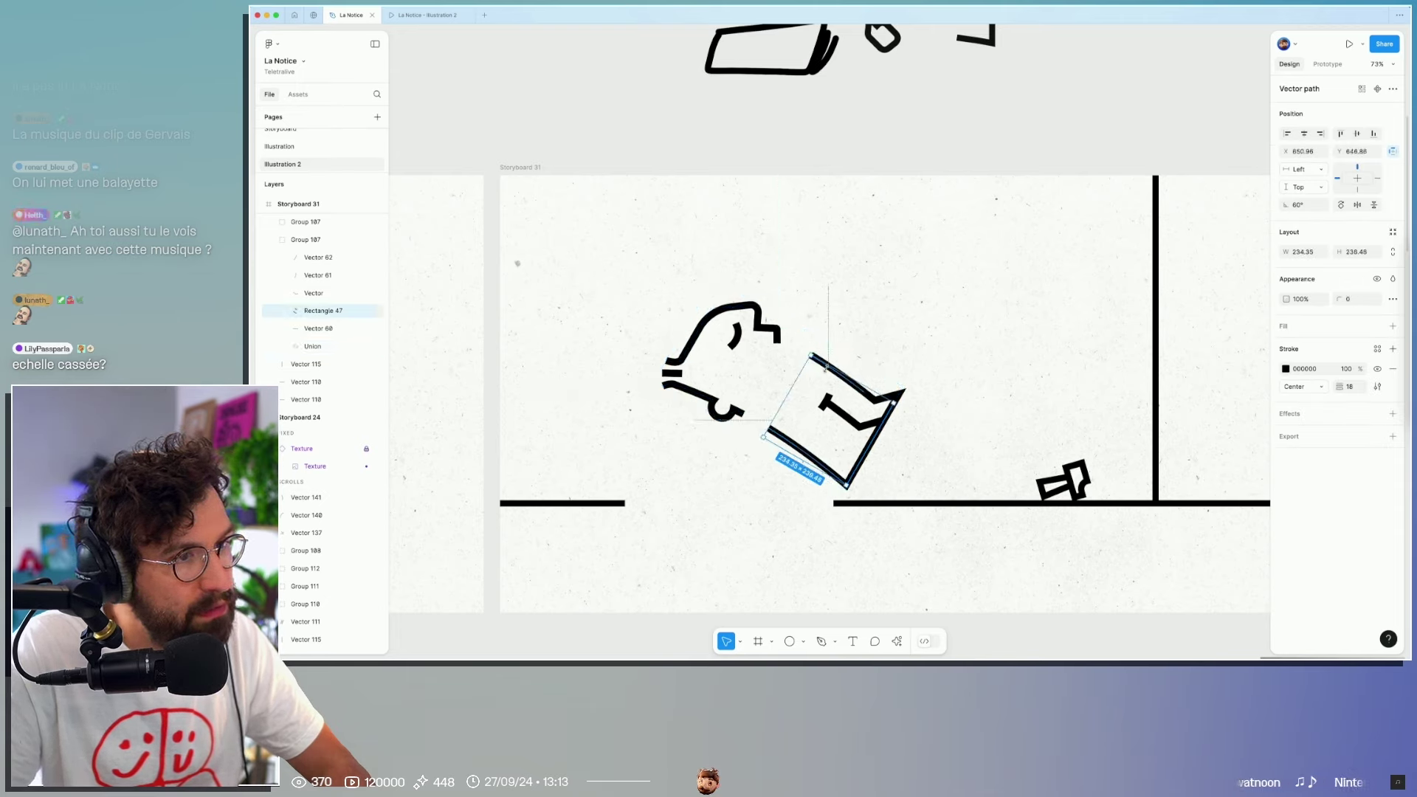
key(Delete)
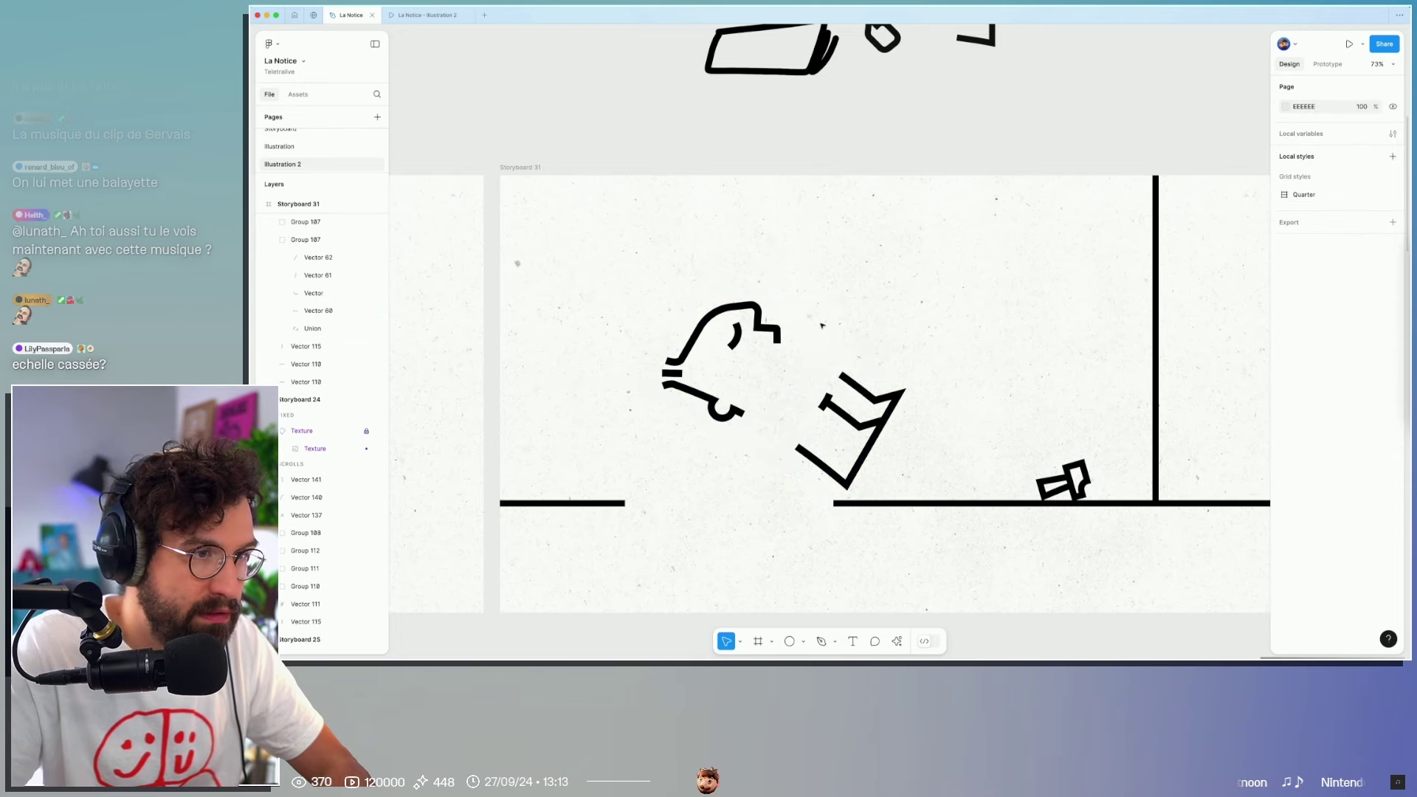
Step: Ungroup the character's nested group and cut the ladder points out into their own shape
click(853, 389)
key(super+shift+g)
click(878, 354)
click(832, 389)
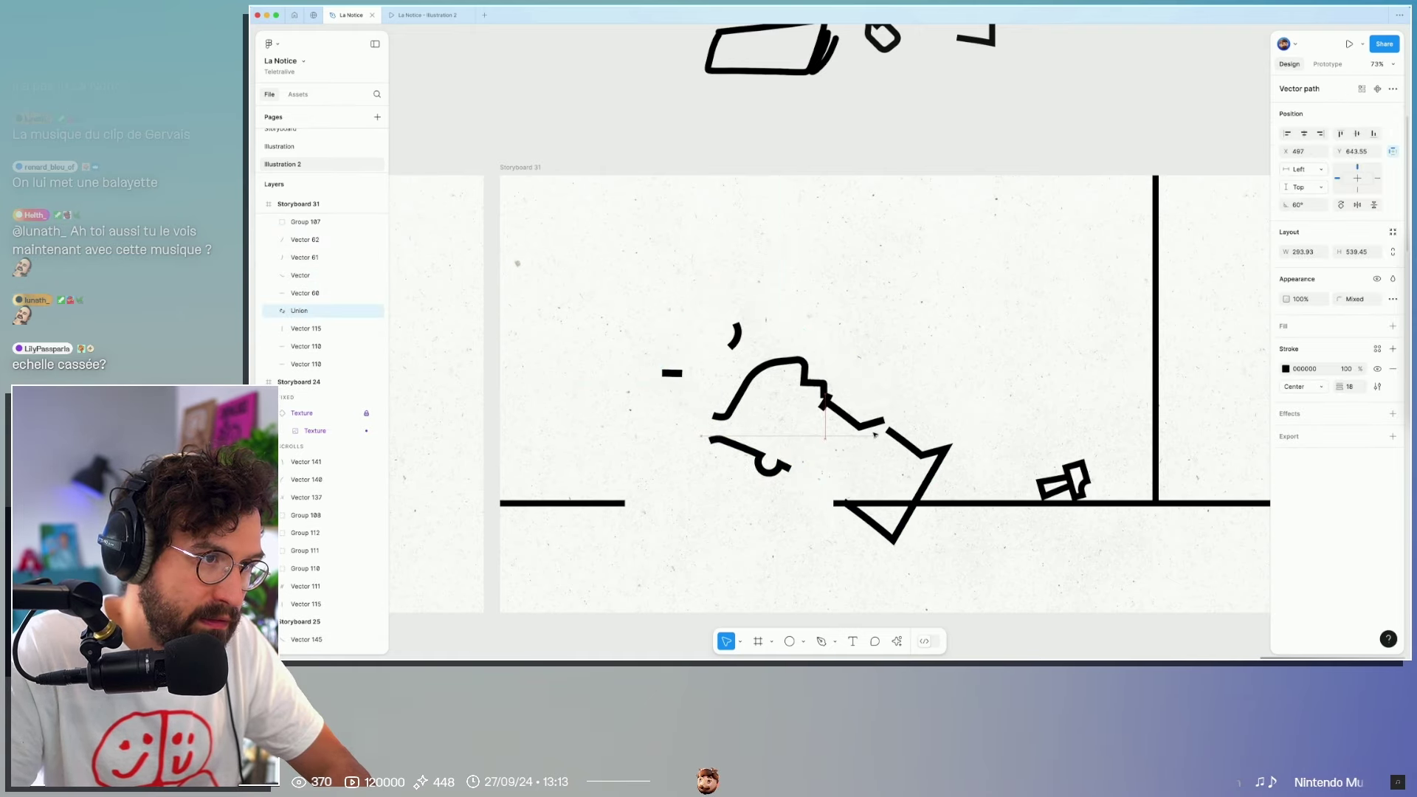
double_click(811, 372)
drag(779, 365, 941, 516)
key(ctrl+x)
key(Escape)
key(ctrl+shift+v)
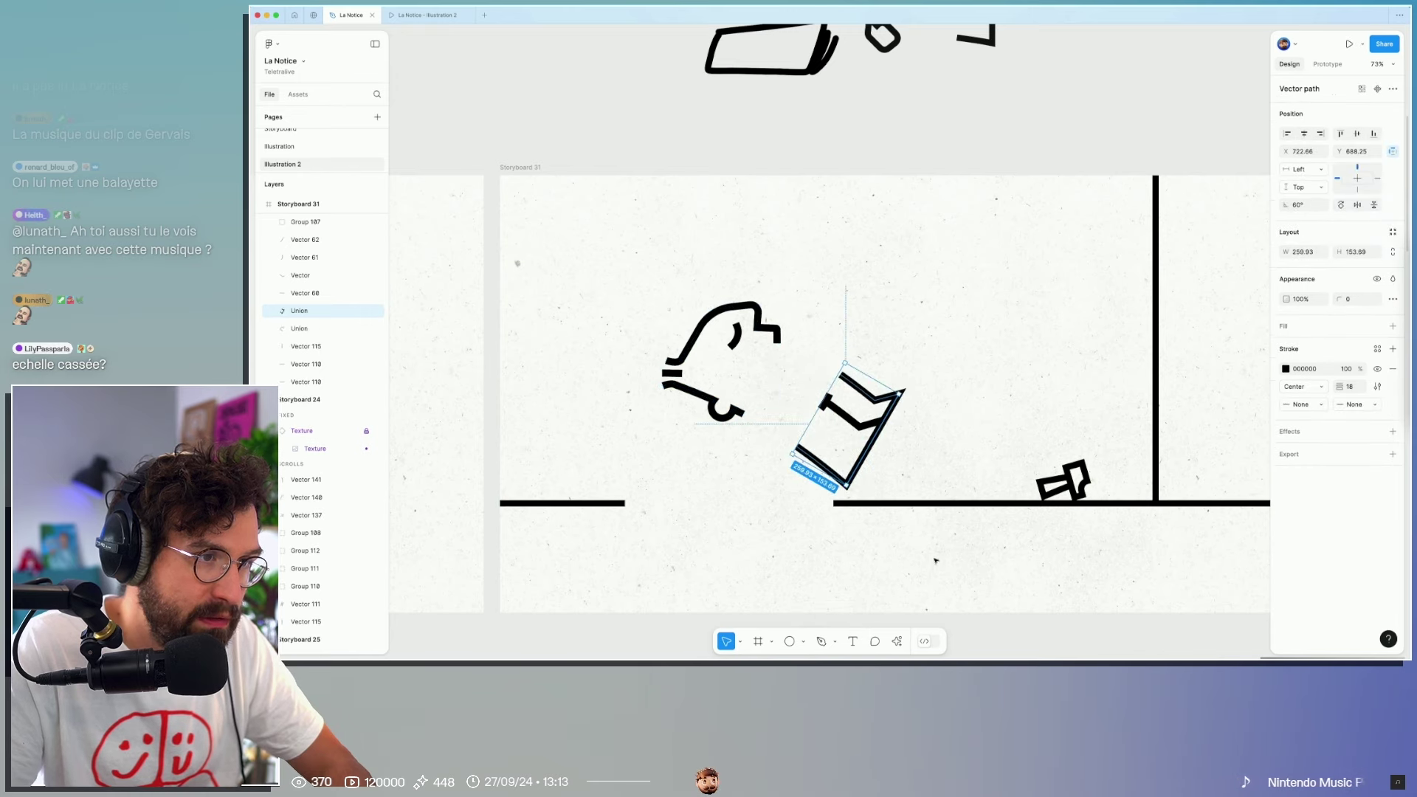
Step: Move the ladder pieces down to stand upright on the floor at the gap's edge
mouse_move(788, 491)
mouse_down()
mouse_move(909, 369)
mouse_move(850, 344)
mouse_up()
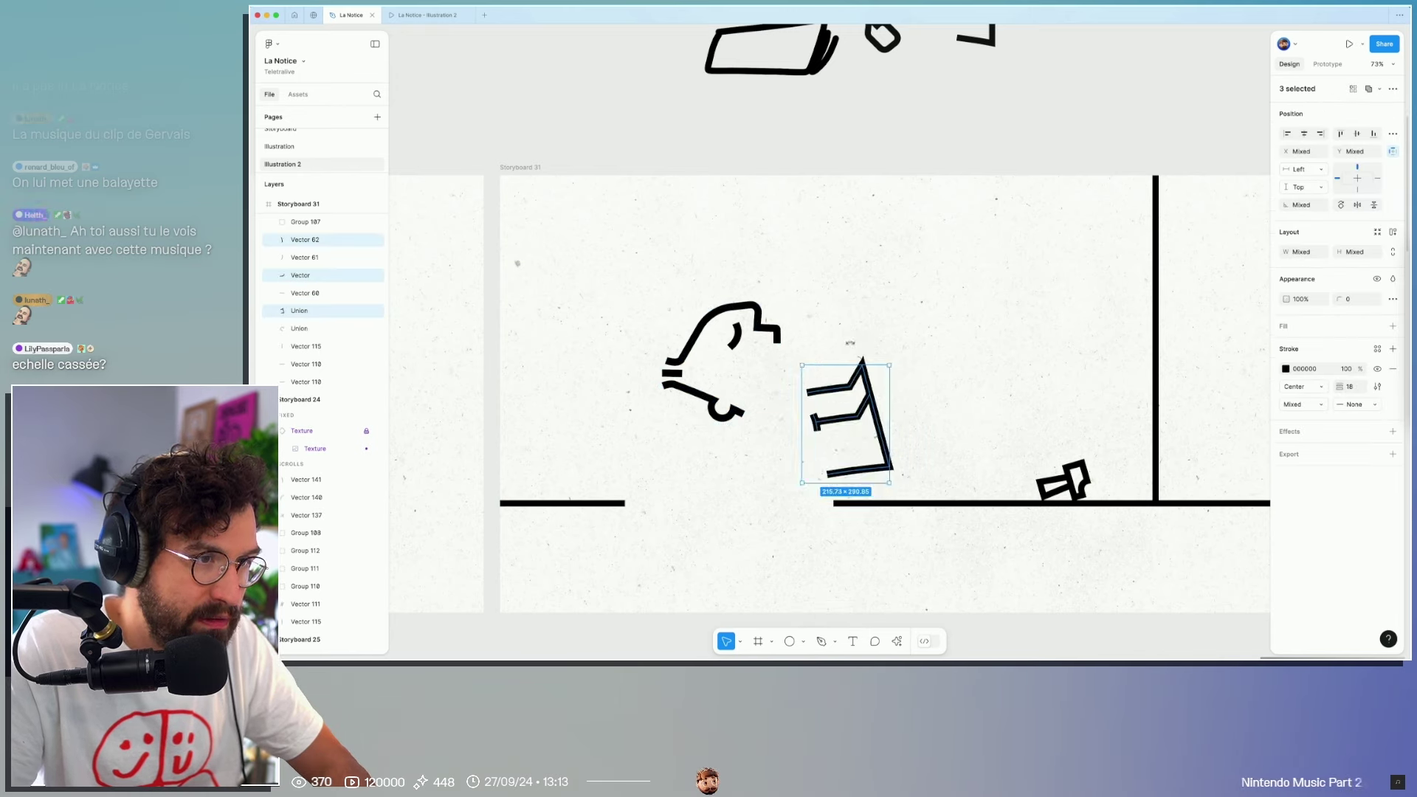
drag(862, 408, 852, 437)
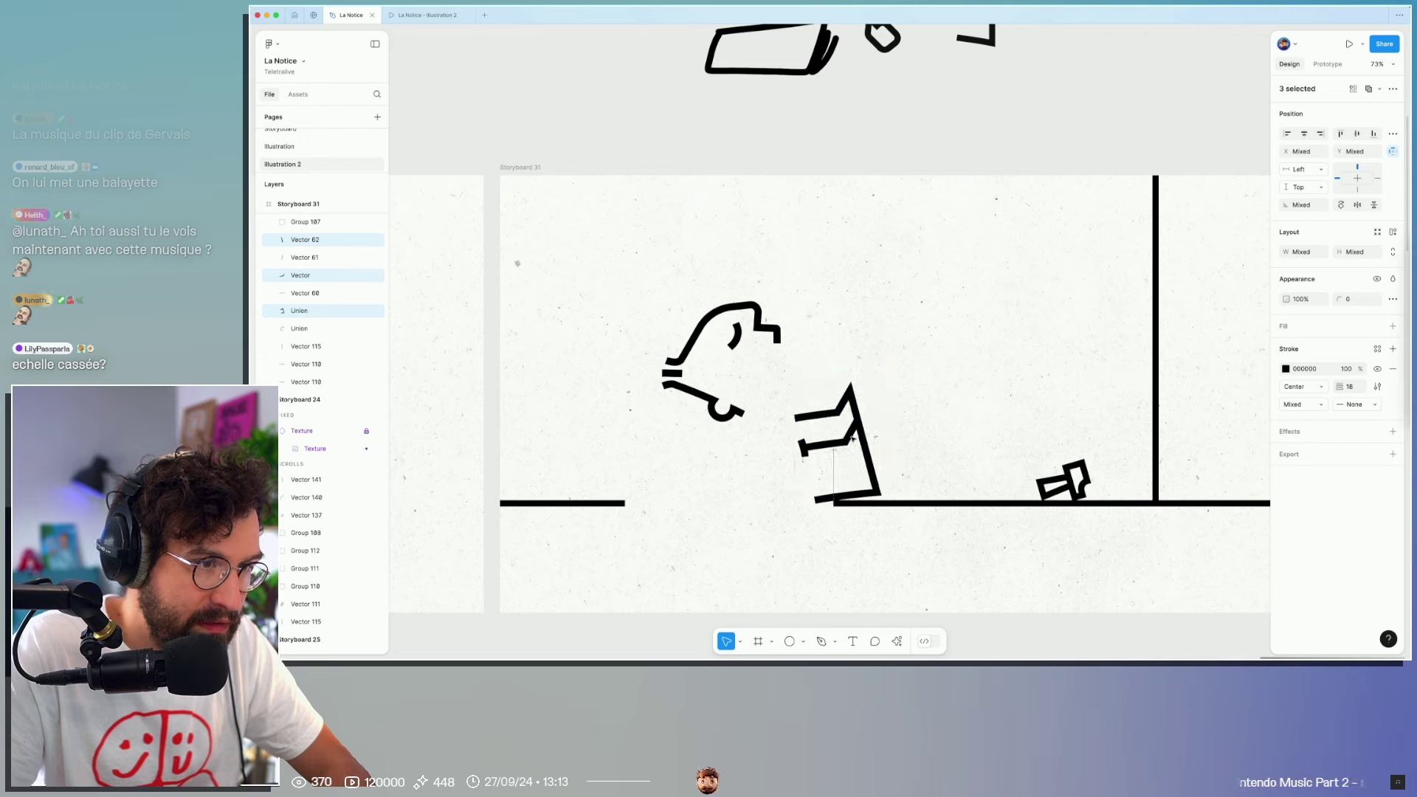
drag(853, 440, 651, 276)
click(915, 569)
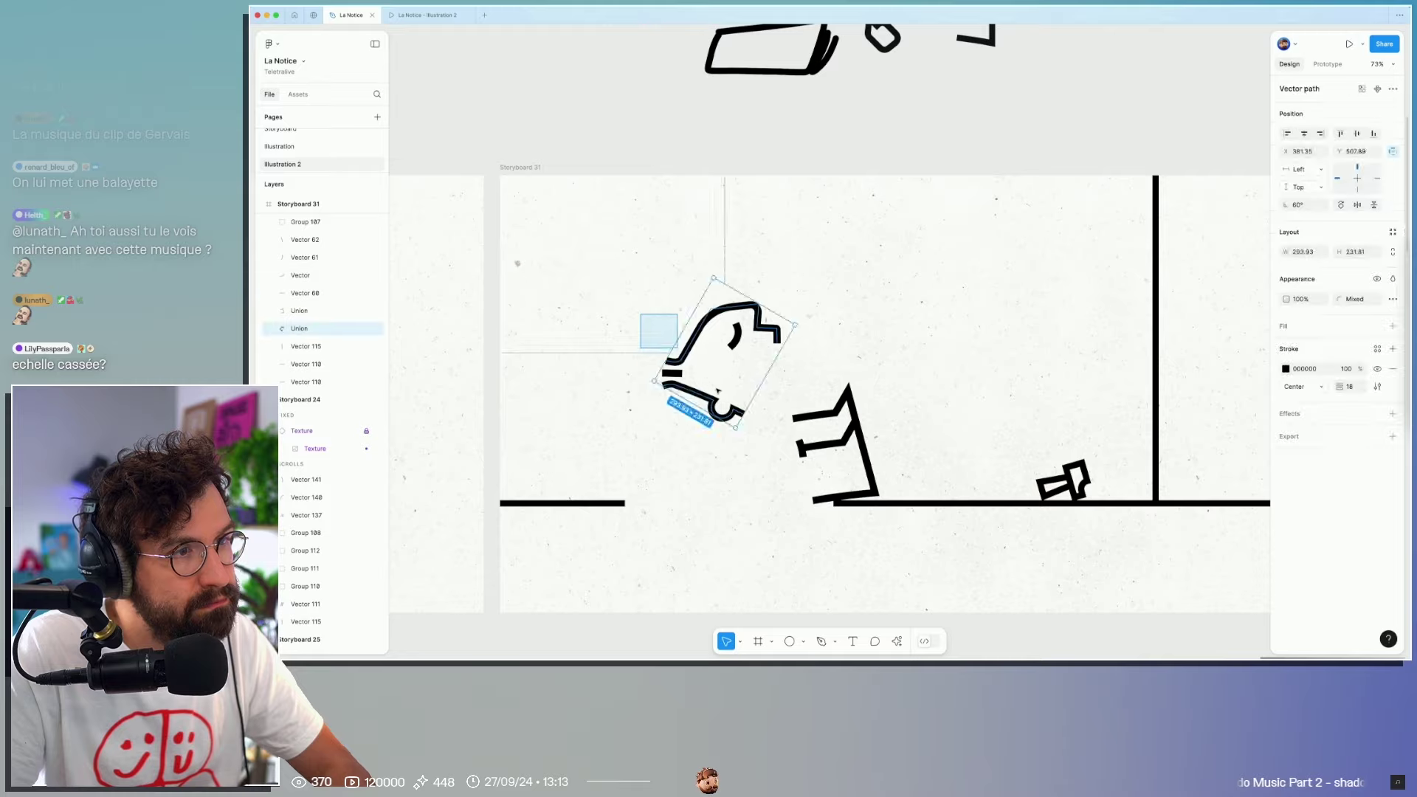
drag(839, 299, 880, 448)
key(Escape)
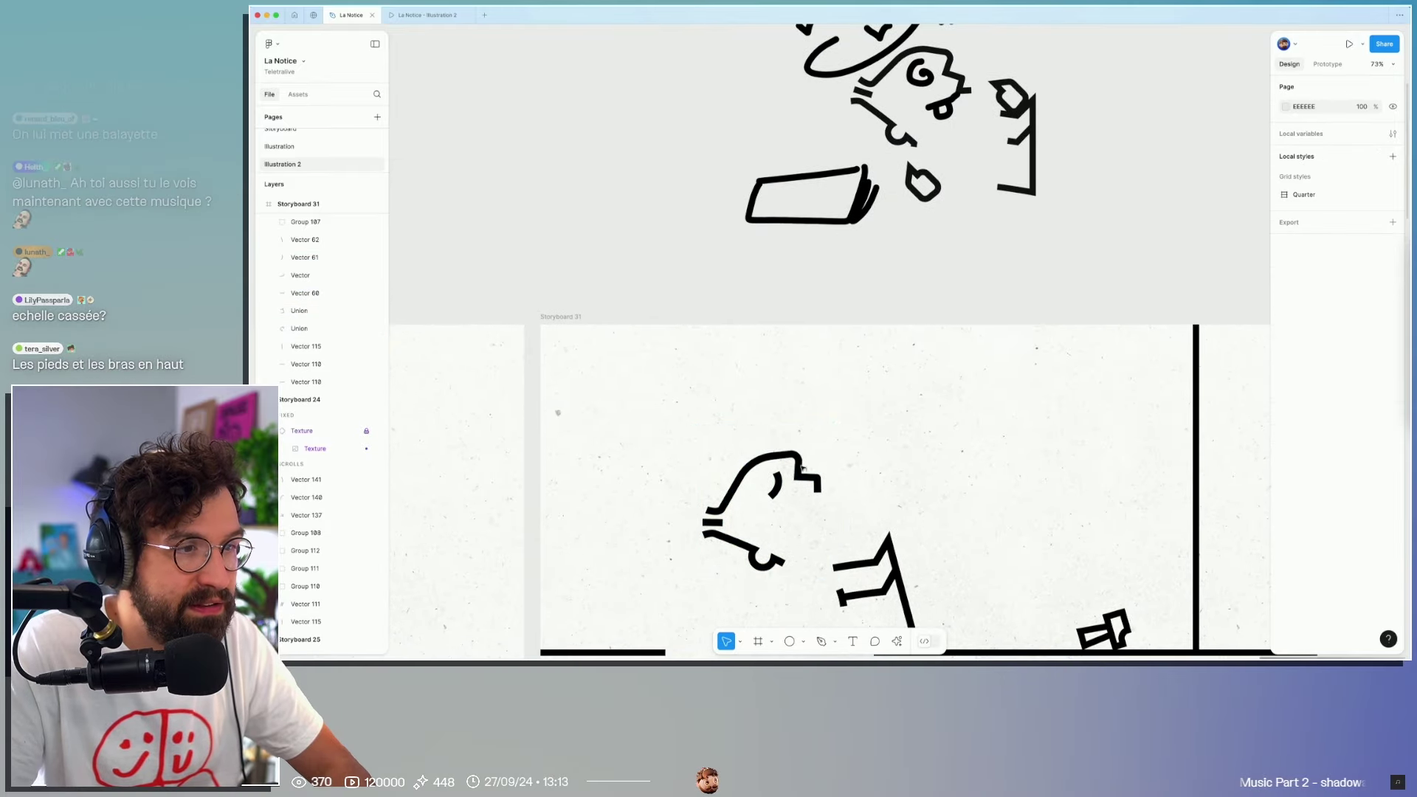
Step: Draw a spiral path inside the character's head and give it an 18 px stroke
click(777, 483)
key(Escape)
scroll(767, 501, up, 10)
drag(765, 521, 800, 438)
key(p)
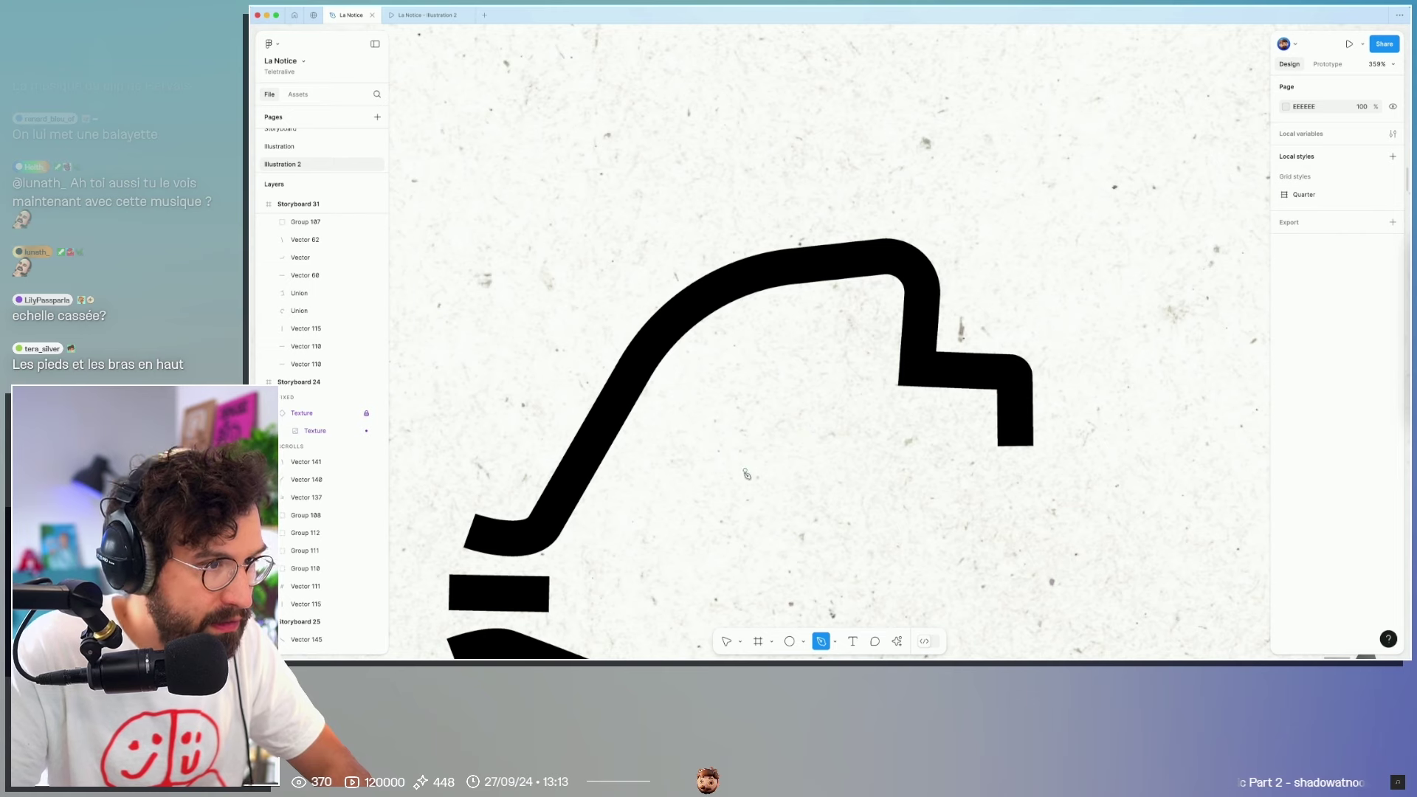
click(810, 430)
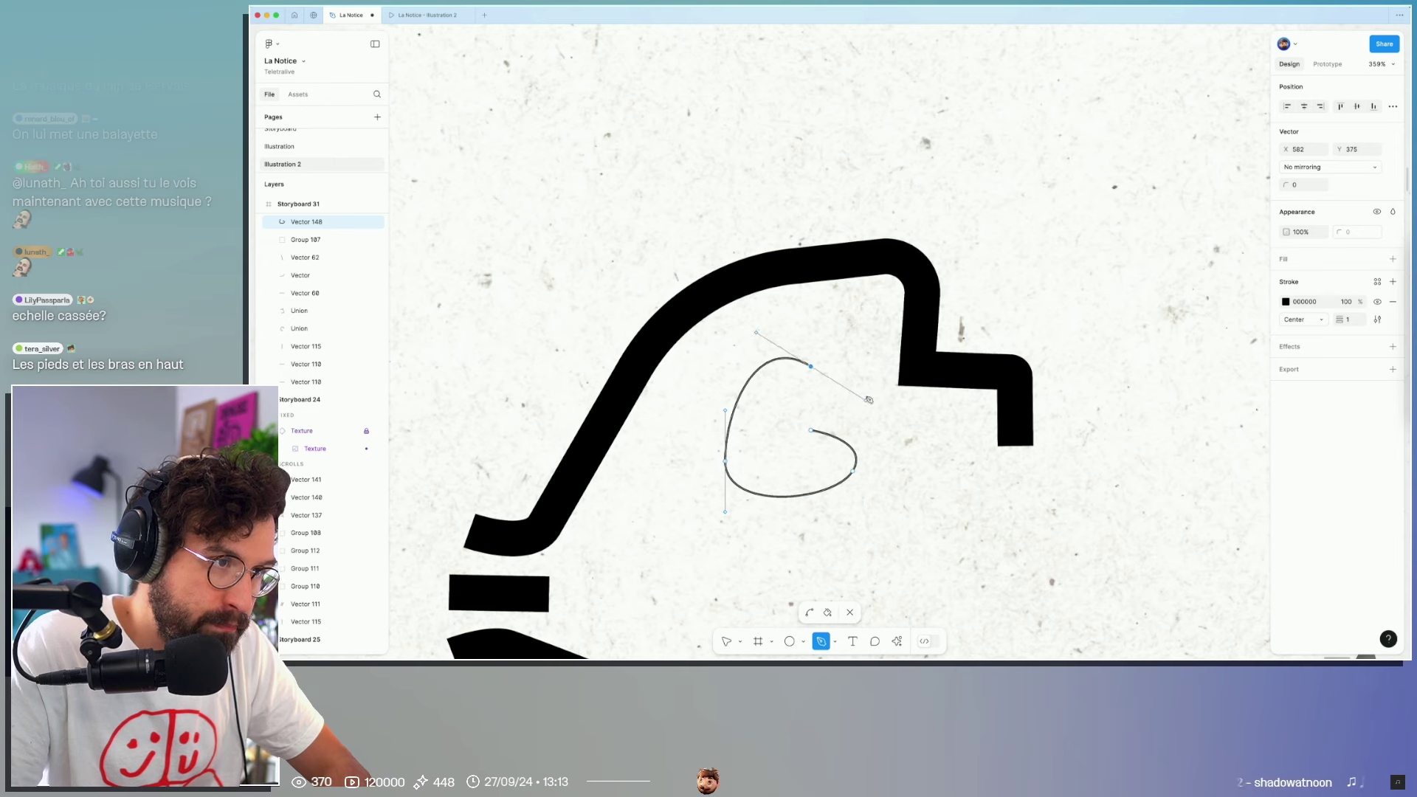
key(Escape)
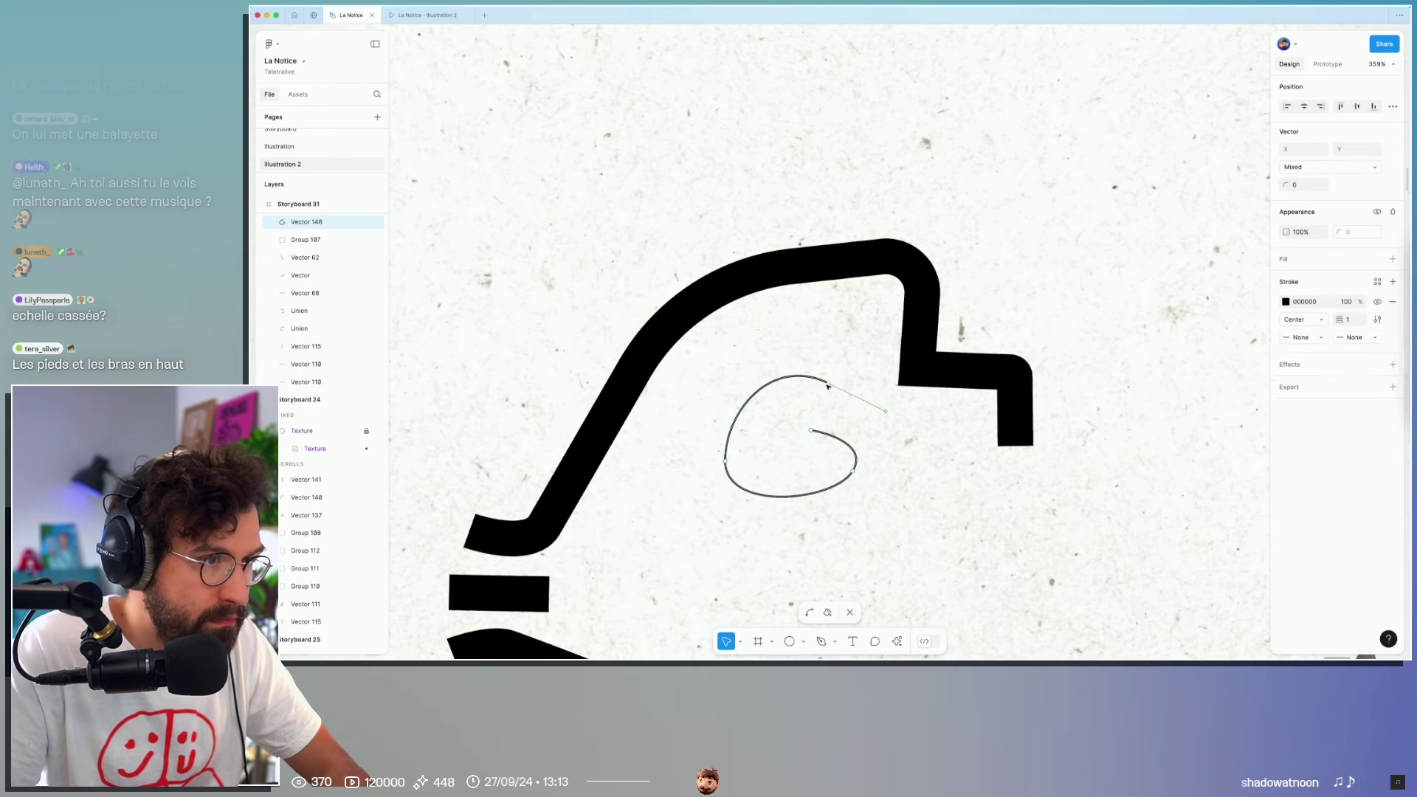
click(821, 275)
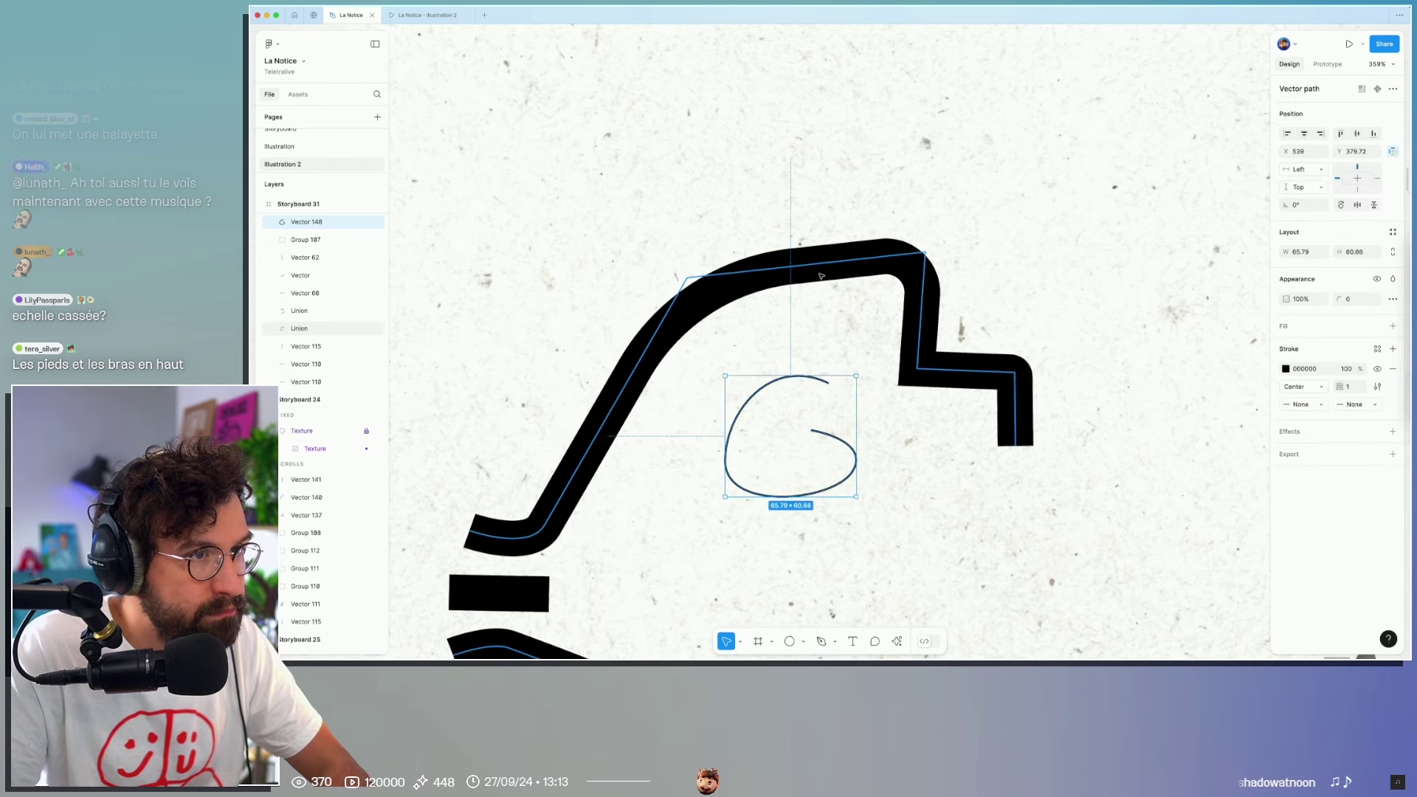
click(804, 374)
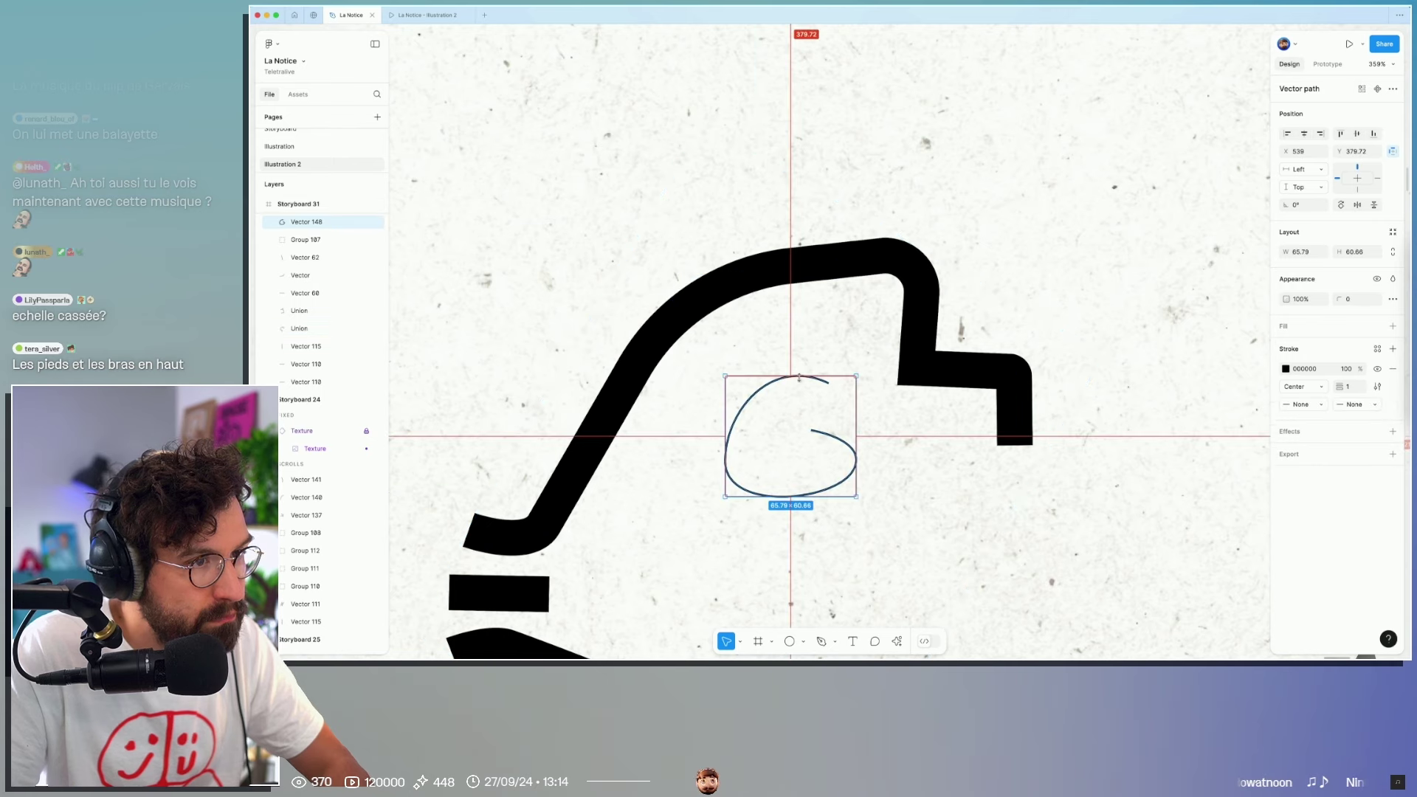
key(ctrl+alt+v)
Step: Edit the spiral's points and curves to shape it into a tighter curl
double_click(810, 439)
drag(810, 439, 847, 418)
drag(847, 483, 846, 502)
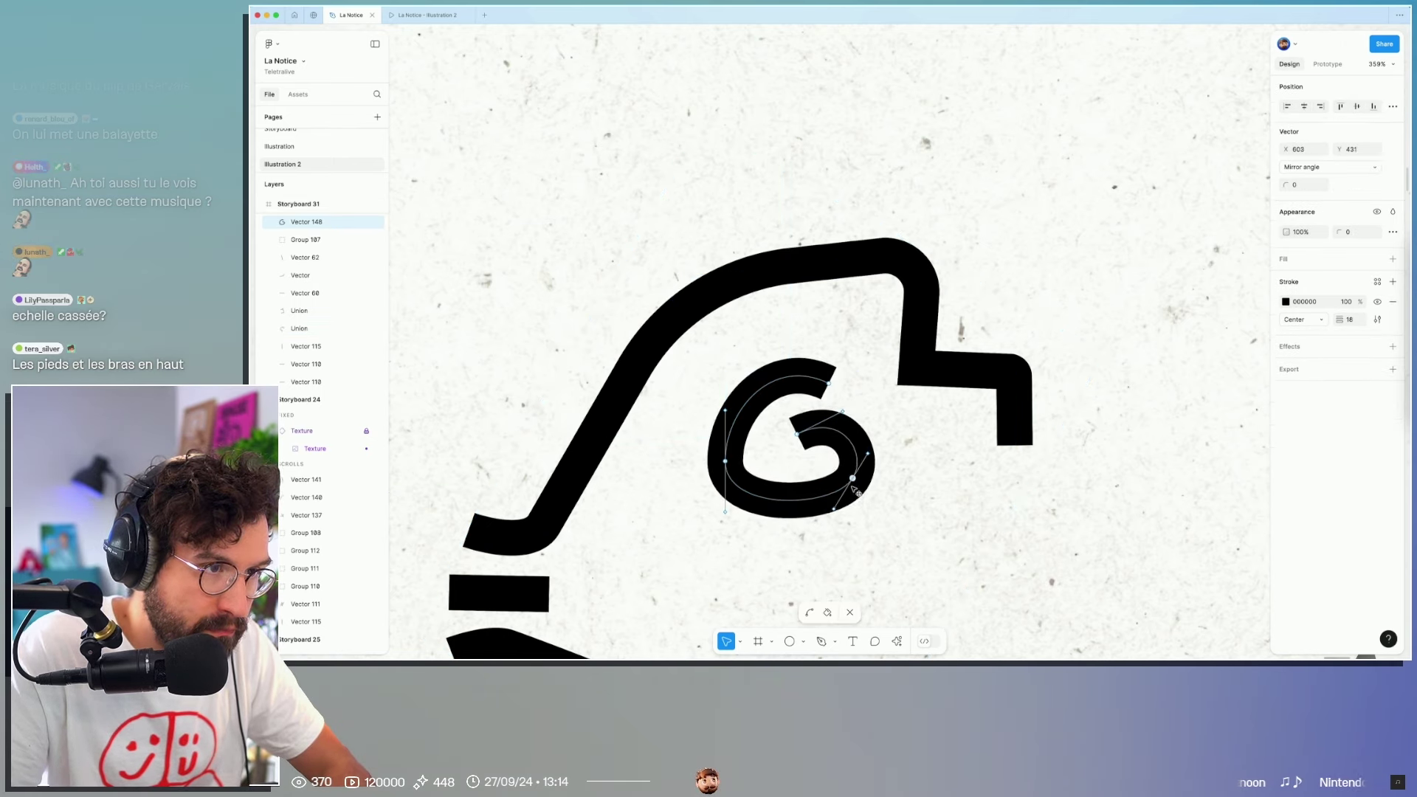
drag(801, 435, 730, 459)
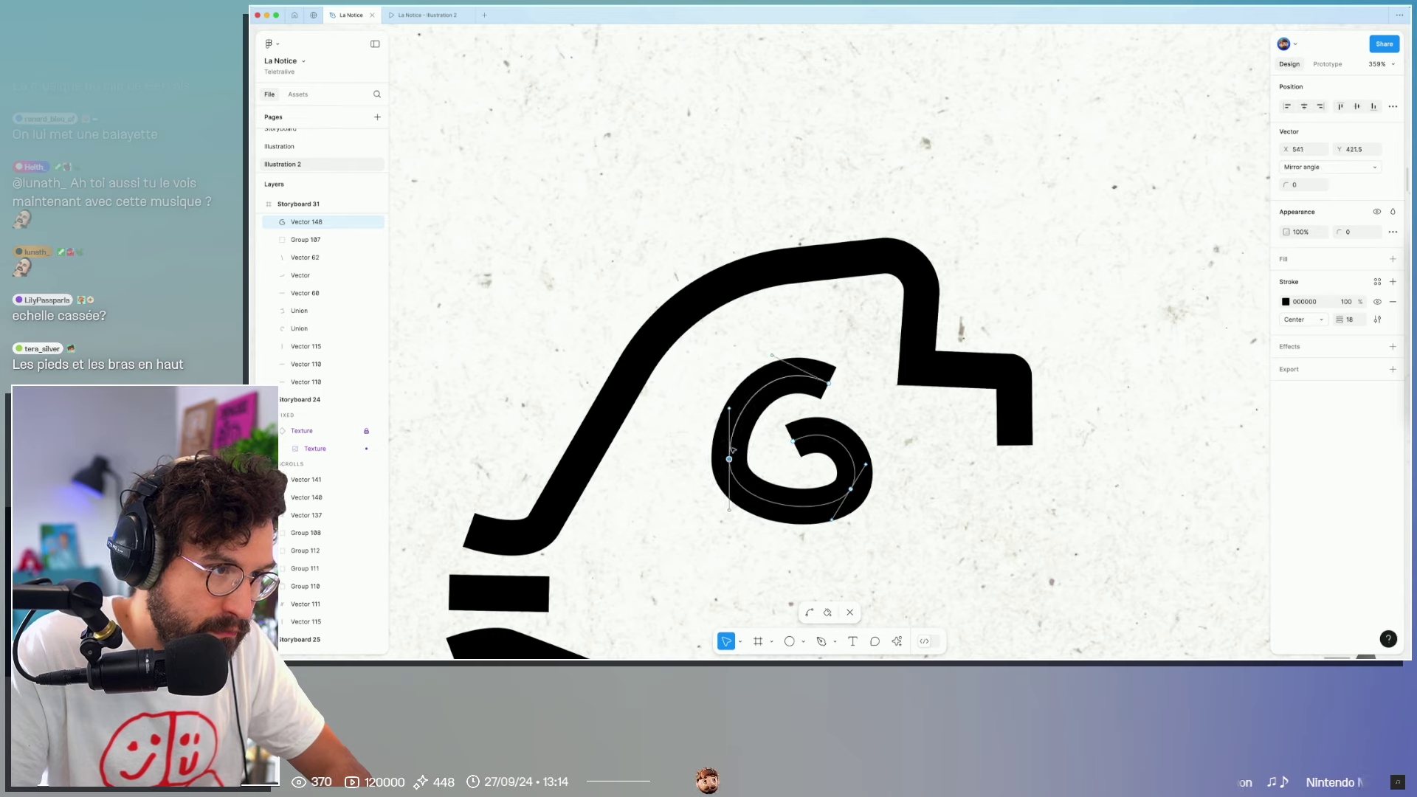
drag(731, 410, 713, 383)
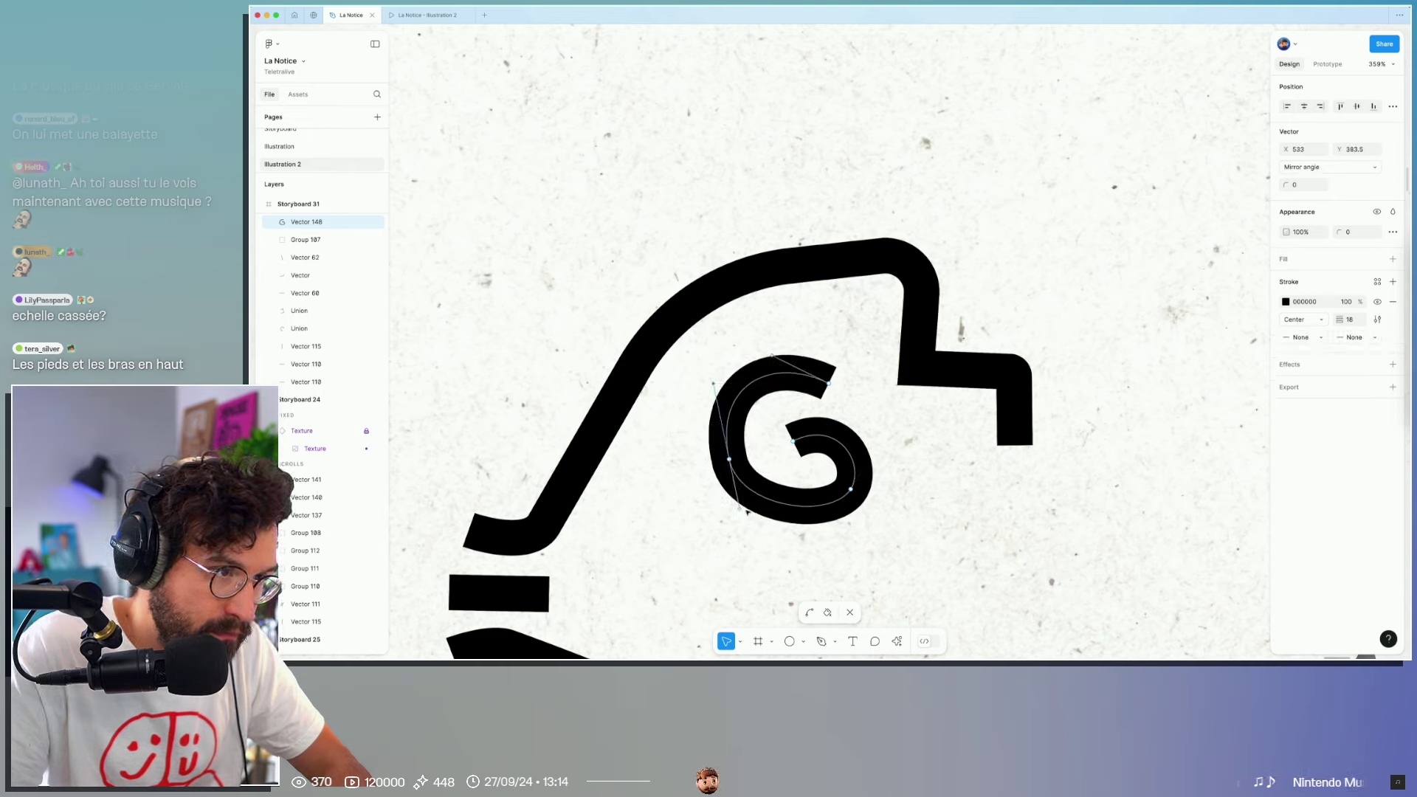
drag(741, 516, 745, 534)
shift+click(826, 384)
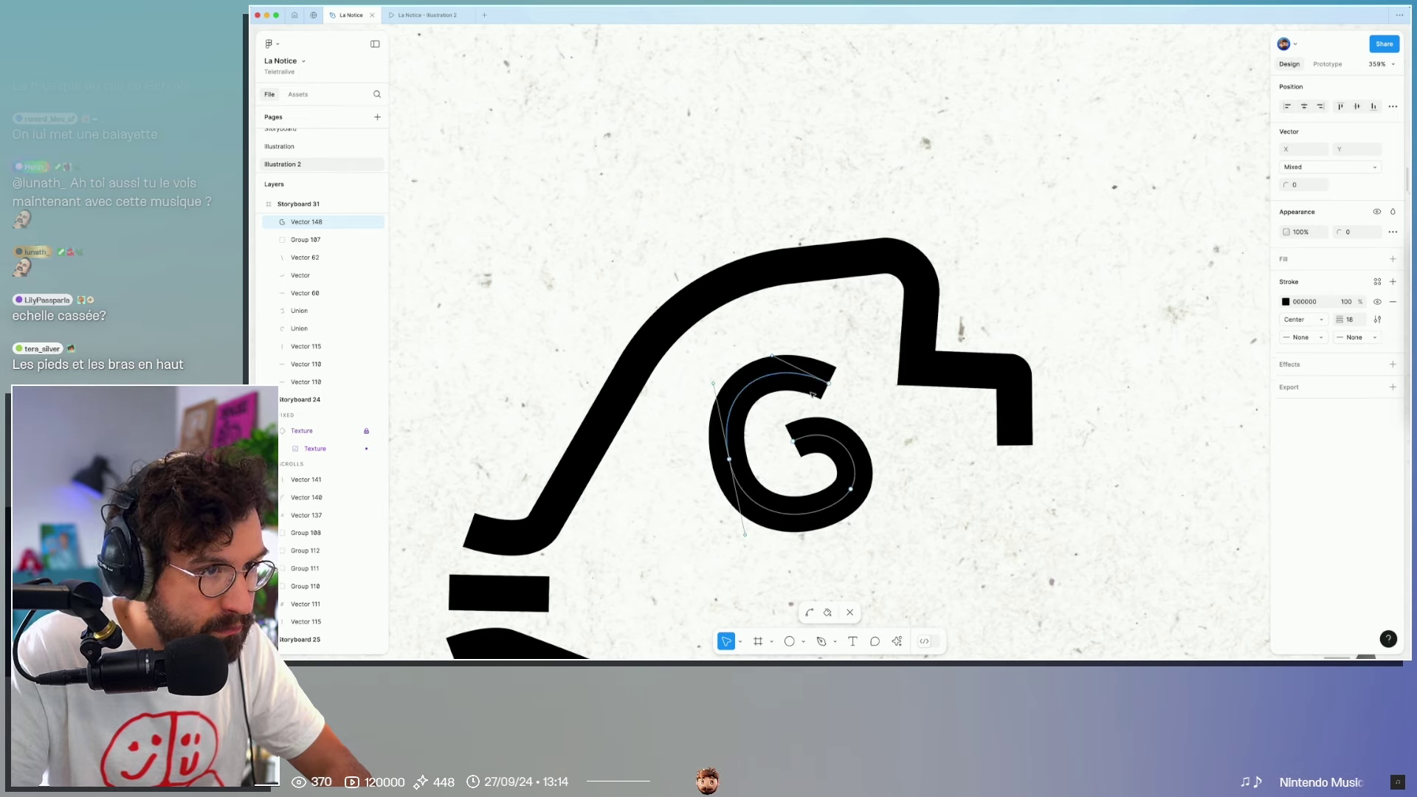
drag(828, 383, 846, 383)
drag(796, 447, 794, 452)
key(Escape)
key(Escape)
scroll(968, 349, down, 5)
Step: Marquee-select the head outline and spiral eye, then drag them down beside the floor gap
scroll(968, 349, down, 2)
scroll(969, 349, down, 3)
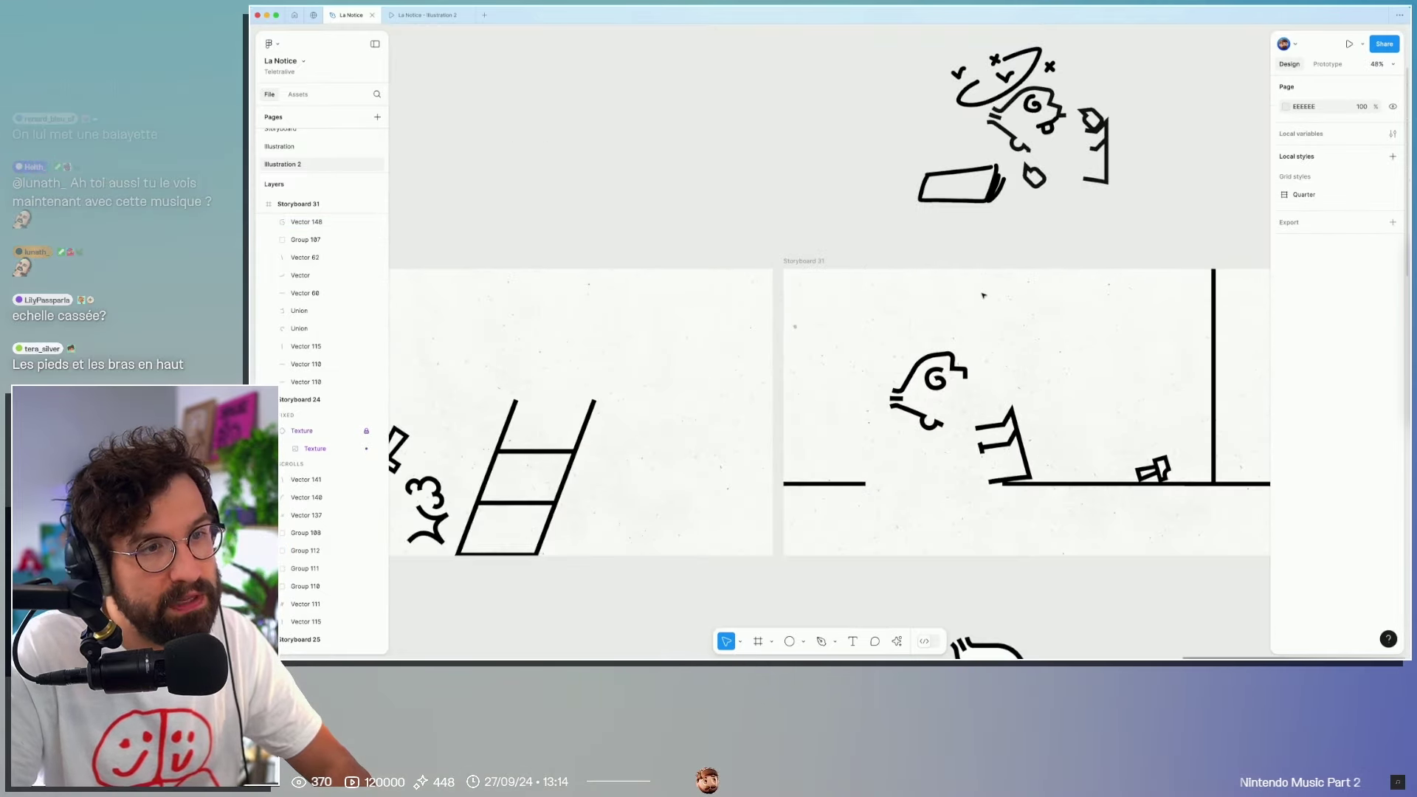
scroll(929, 384, down, 1)
scroll(899, 411, down, 1)
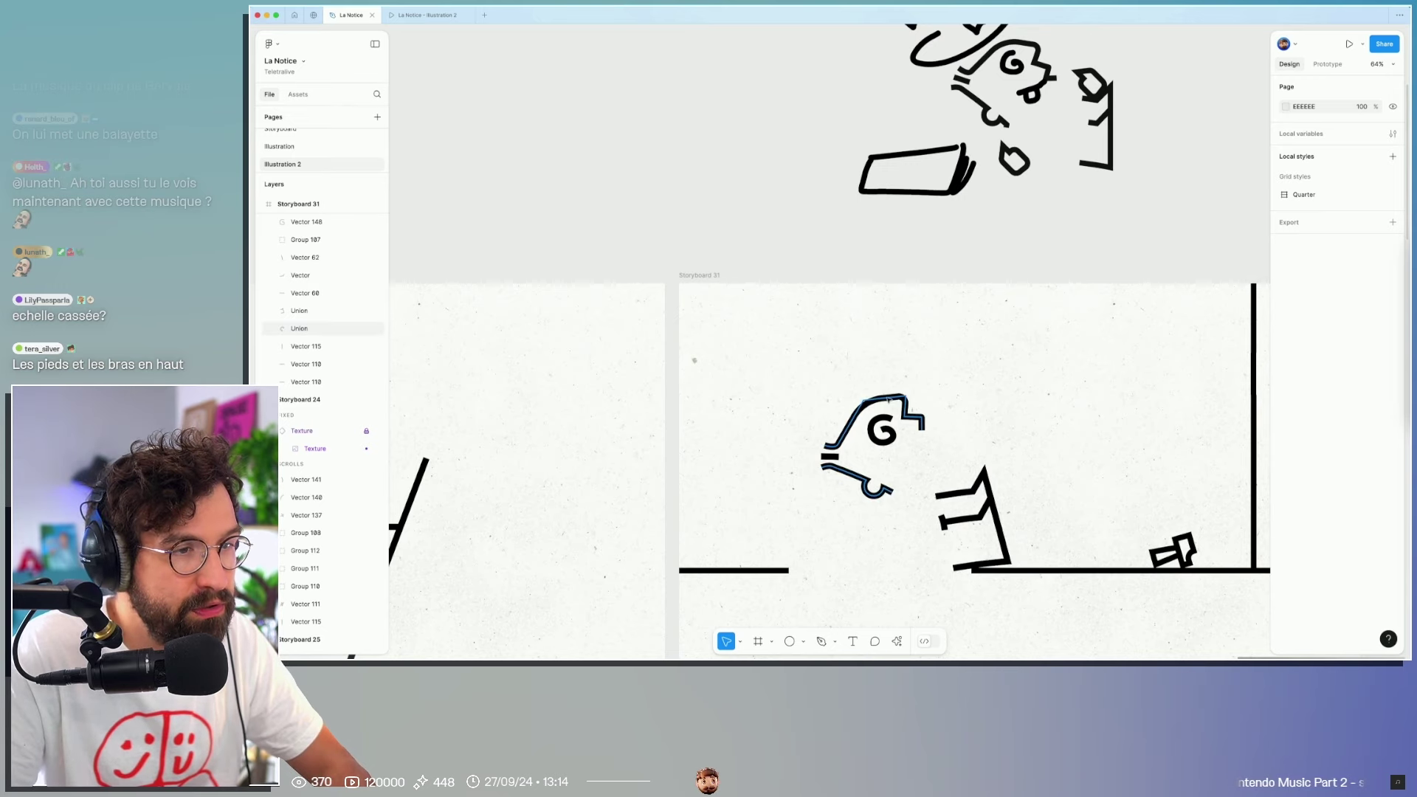
drag(938, 352, 819, 509)
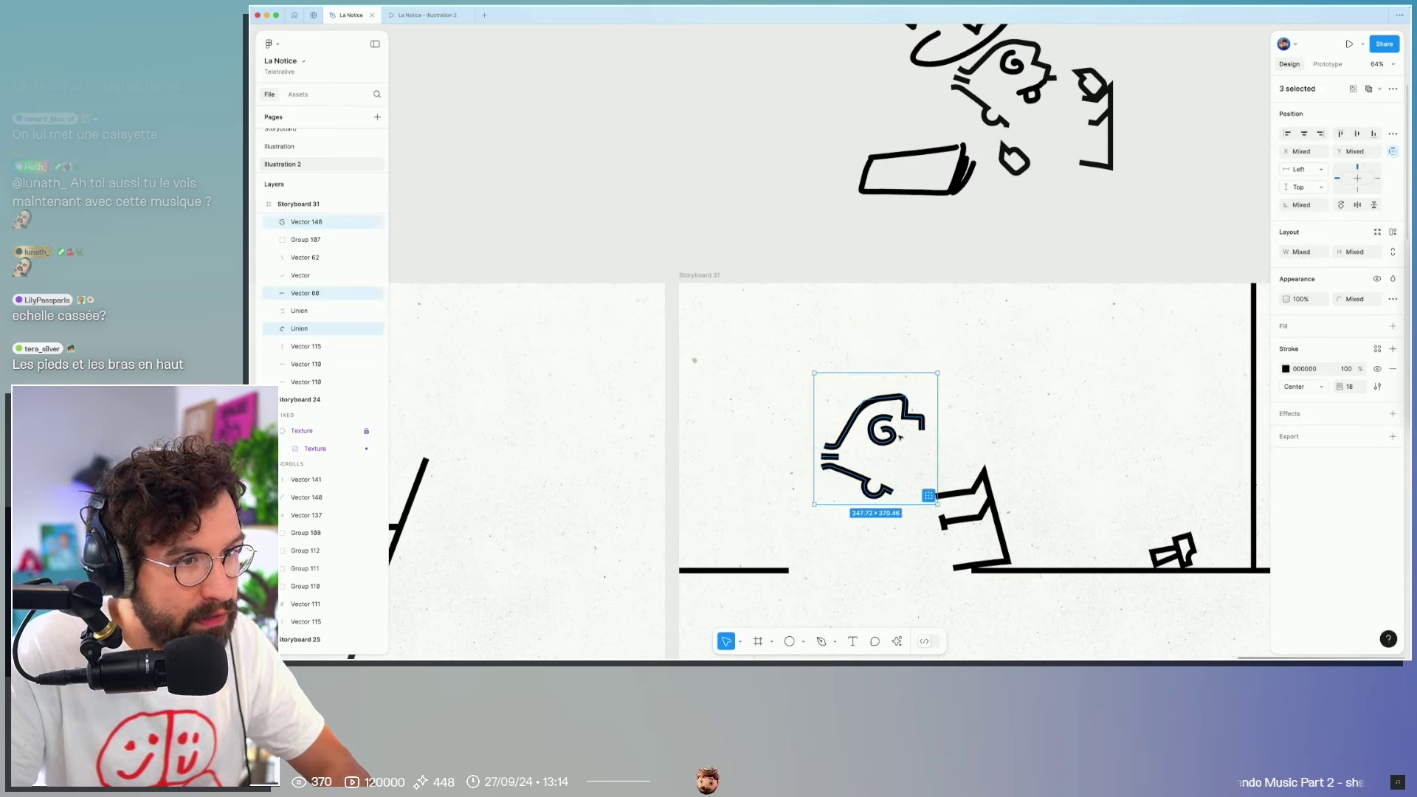
mouse_move(868, 468)
mouse_down()
mouse_move(827, 510)
mouse_move(850, 493)
mouse_up()
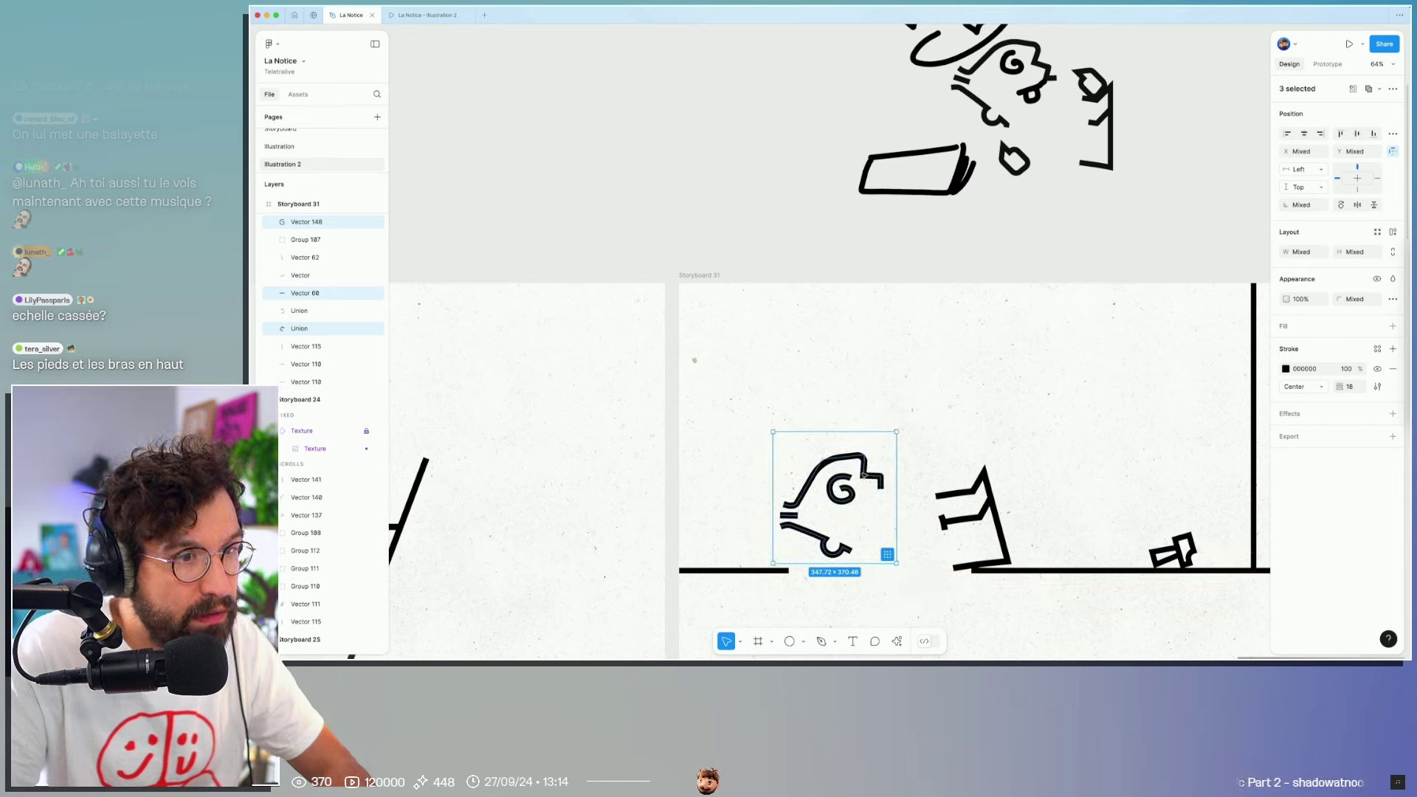
click(927, 420)
scroll(930, 419, down, 5)
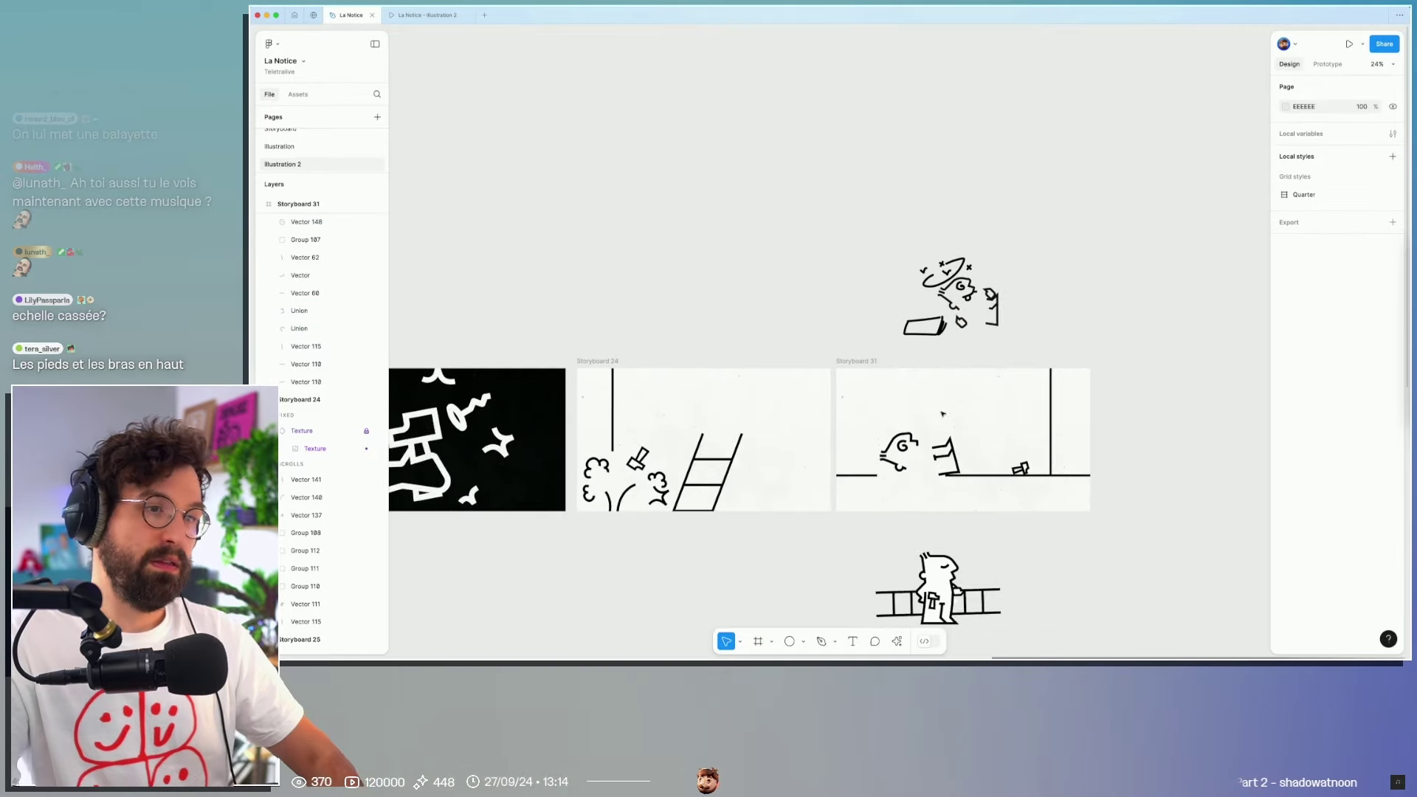
scroll(924, 427, up, 5)
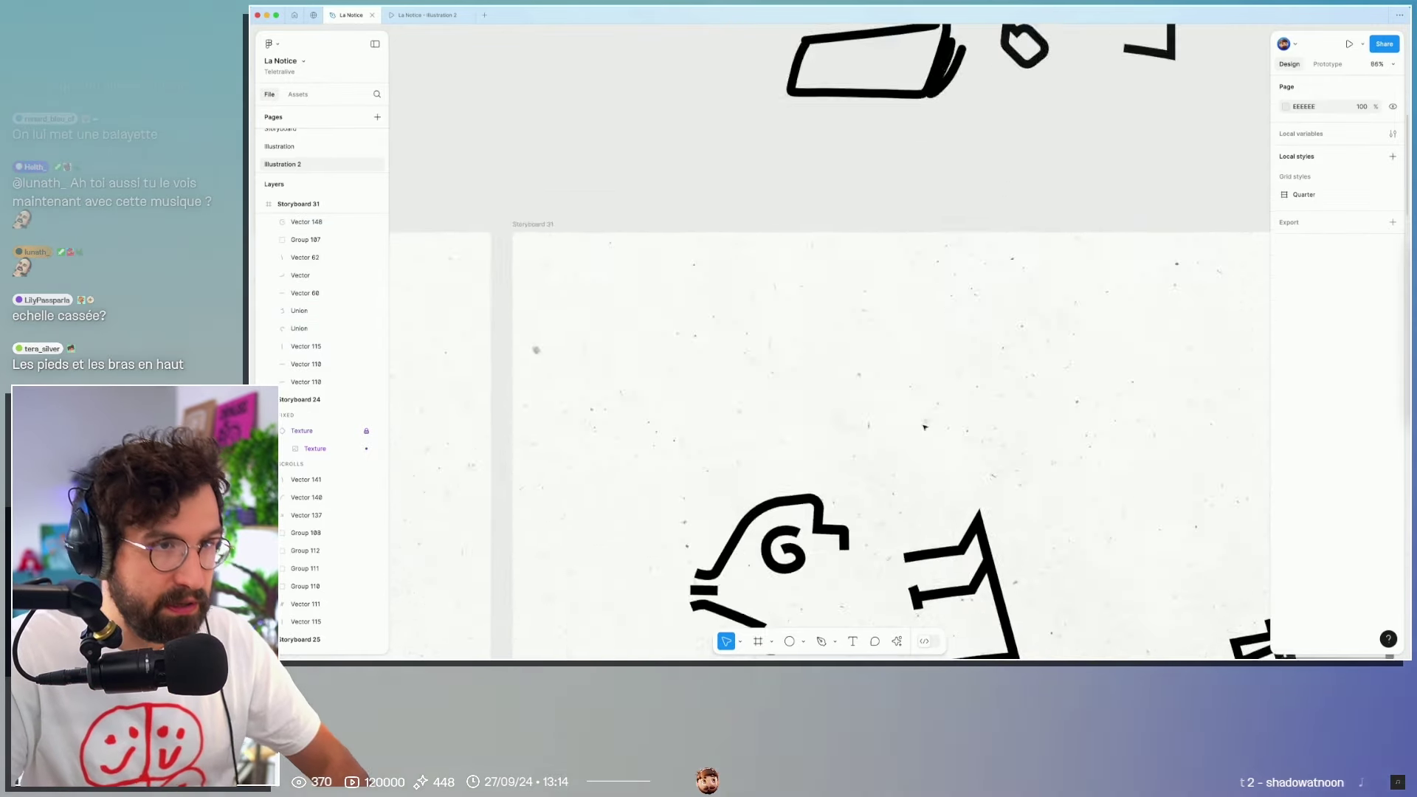
scroll(924, 427, up, 5)
scroll(850, 479, down, 3)
click(850, 480)
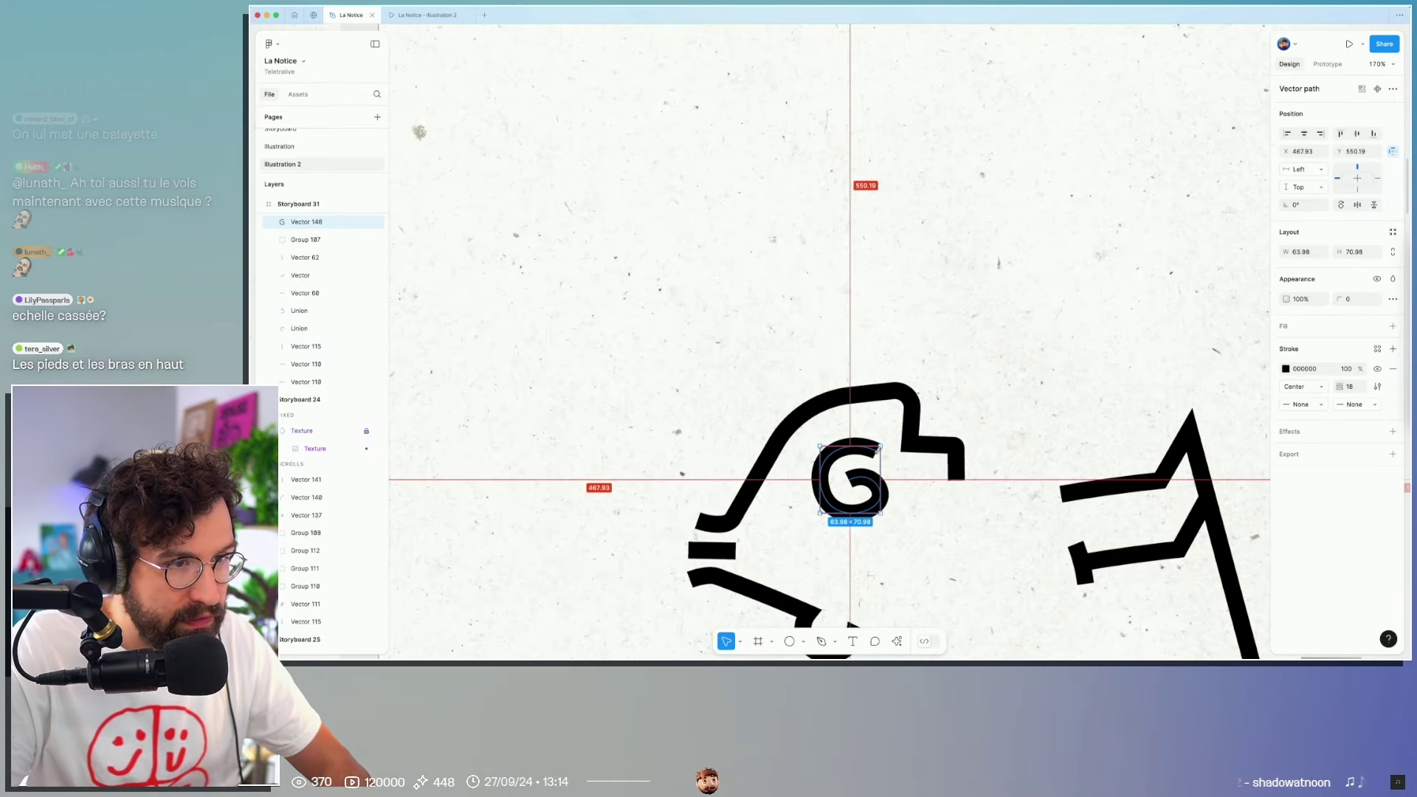
Step: Shrink Vector 148 to about 54×60 and reshape its points into a rounder, open curl
drag(878, 449, 874, 453)
scroll(841, 476, up, 10)
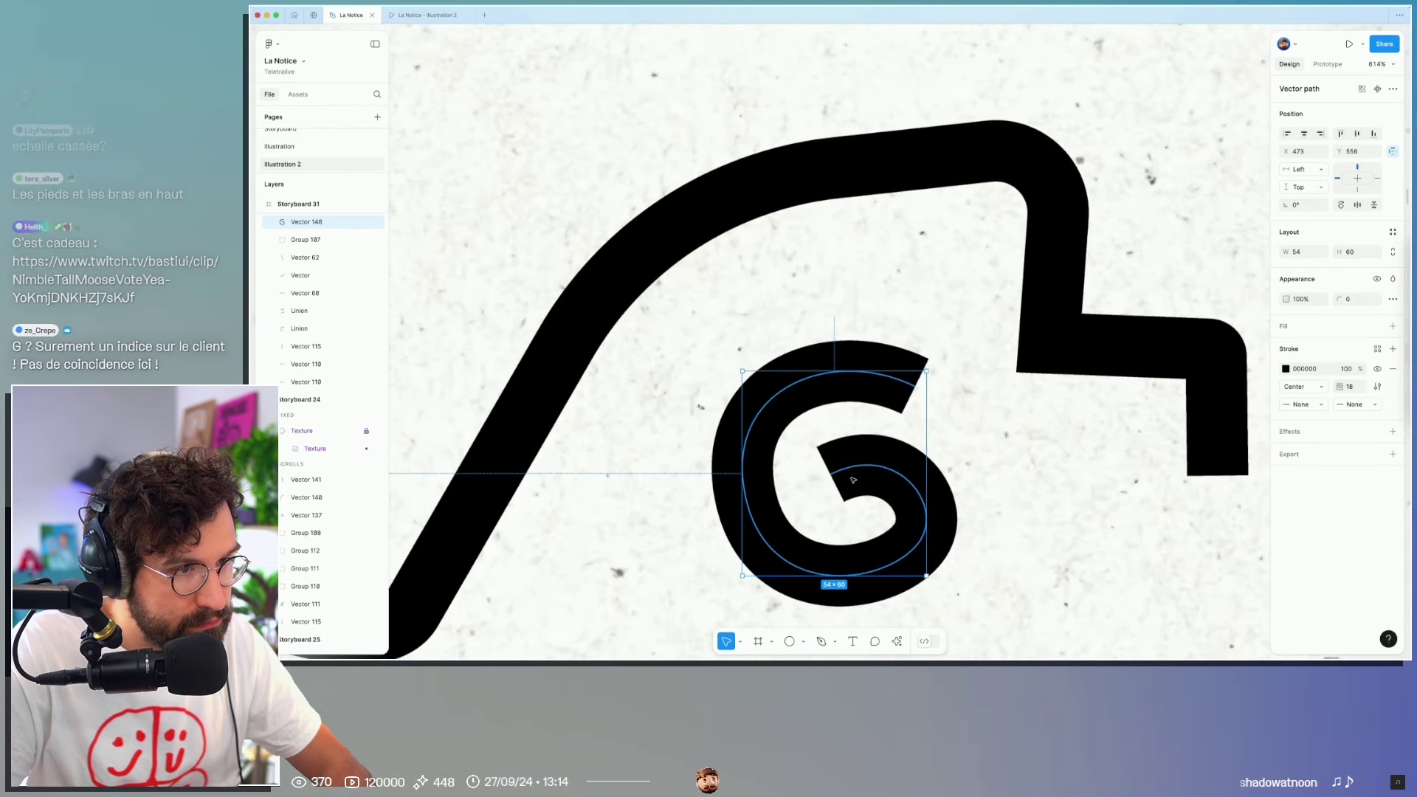
double_click(835, 475)
click(831, 473)
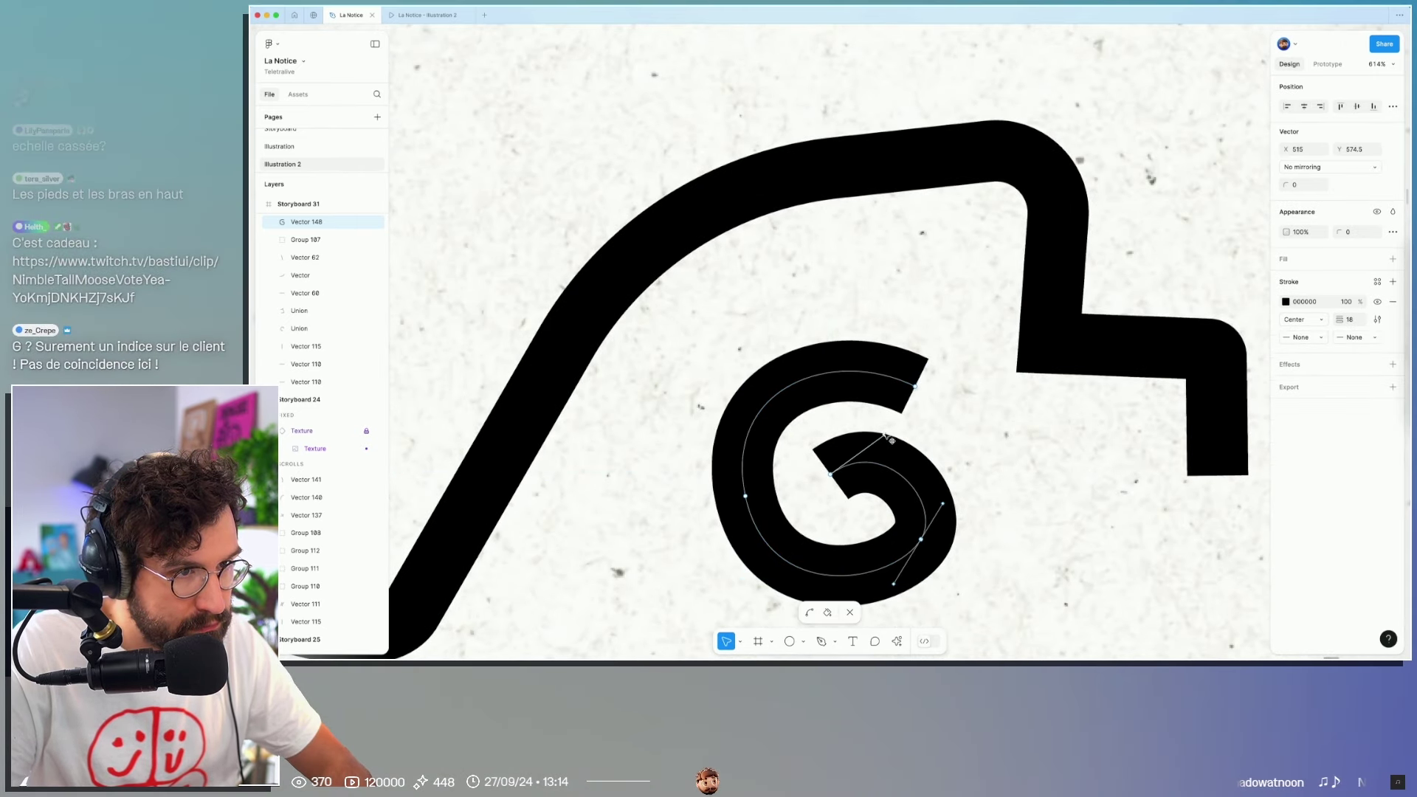
drag(925, 537, 973, 464)
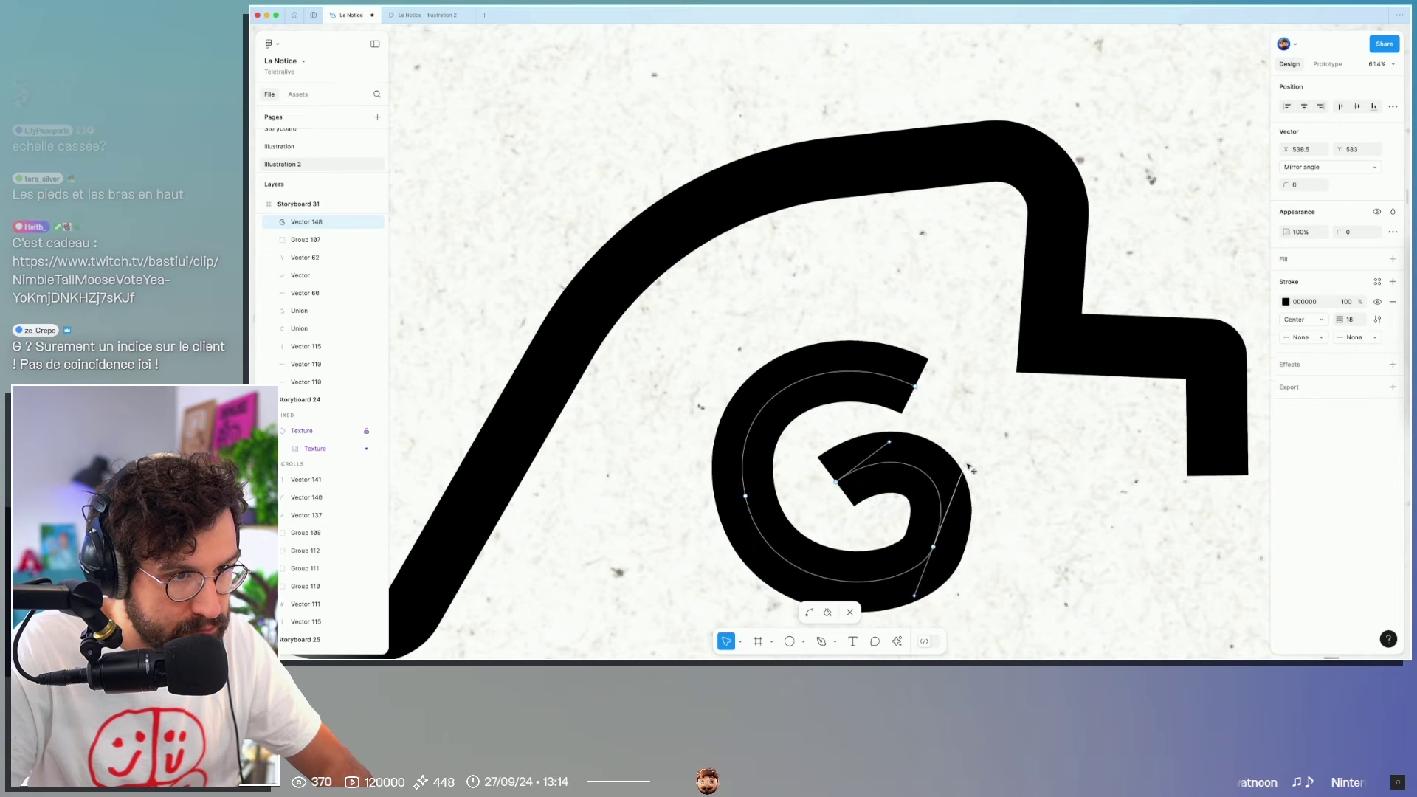
click(934, 547)
drag(914, 594, 899, 609)
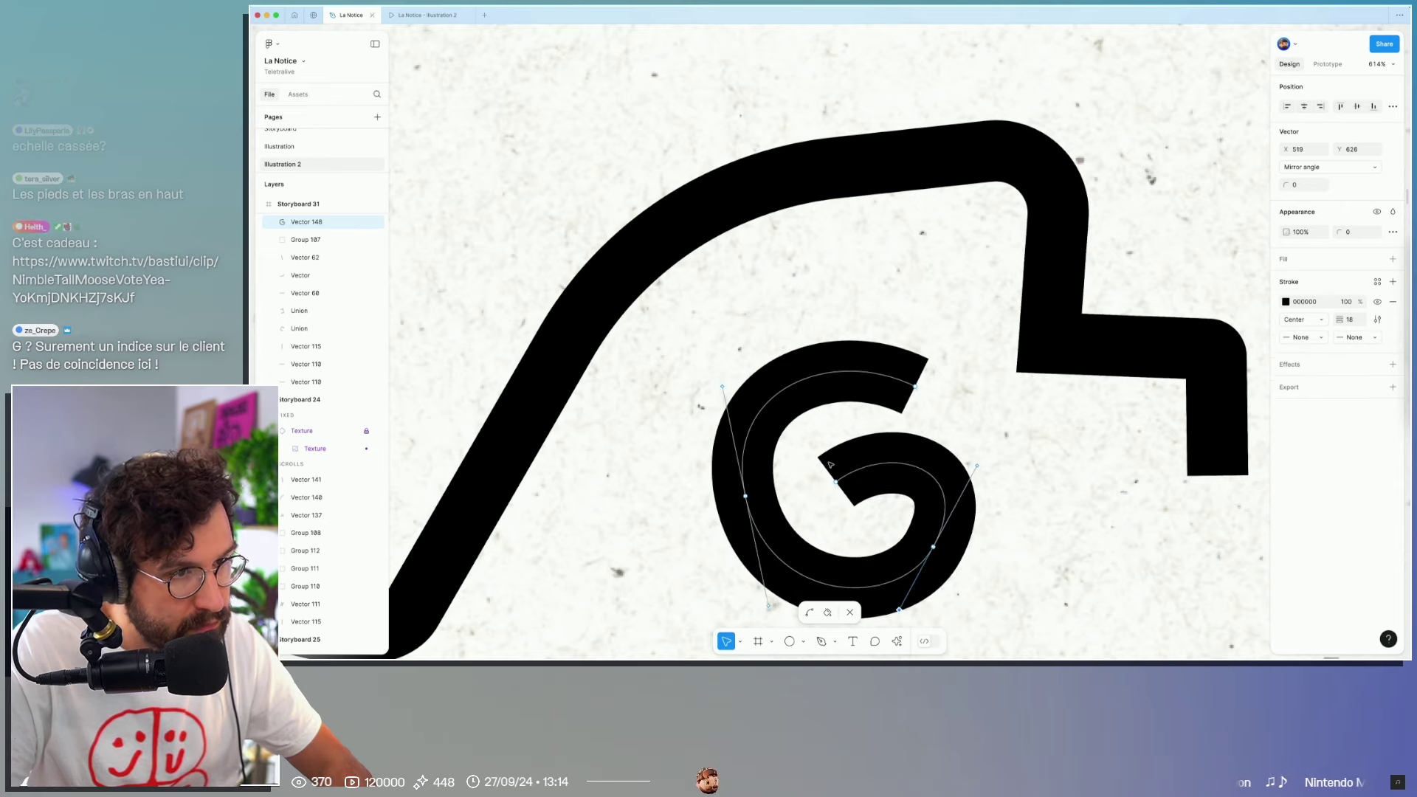
drag(837, 479, 847, 488)
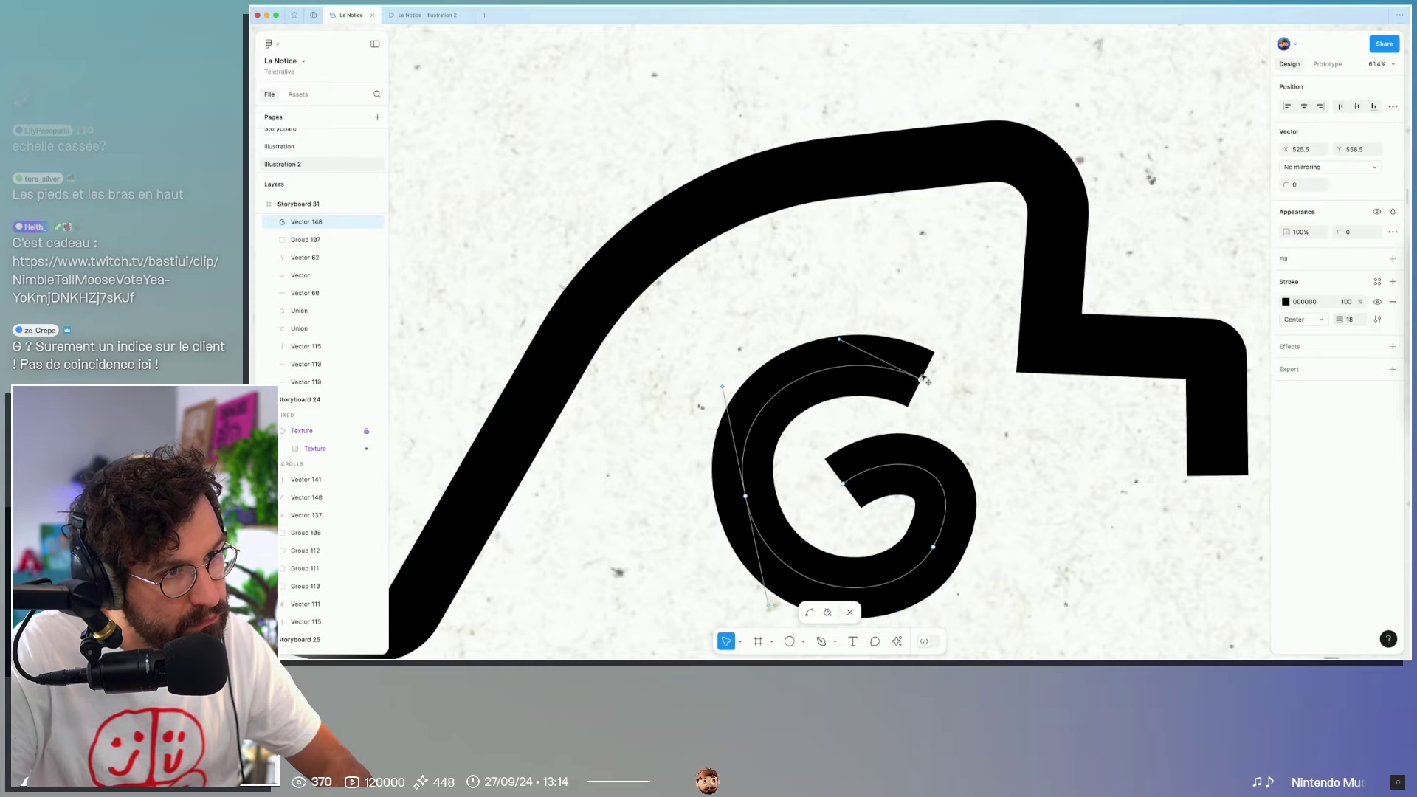
key(Escape)
scroll(967, 422, down, 5)
scroll(967, 422, down, 5)
click(1004, 309)
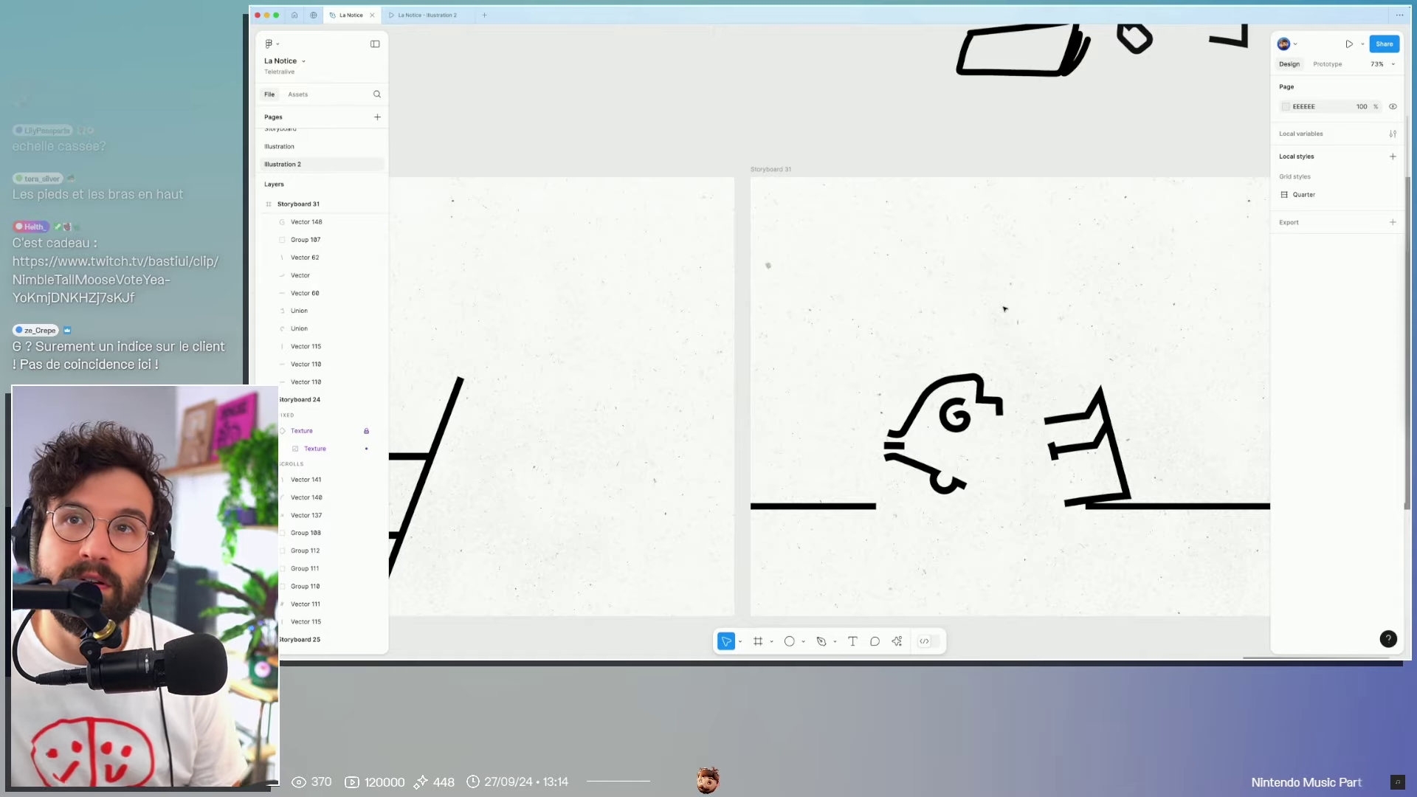
scroll(1004, 309, right, 2)
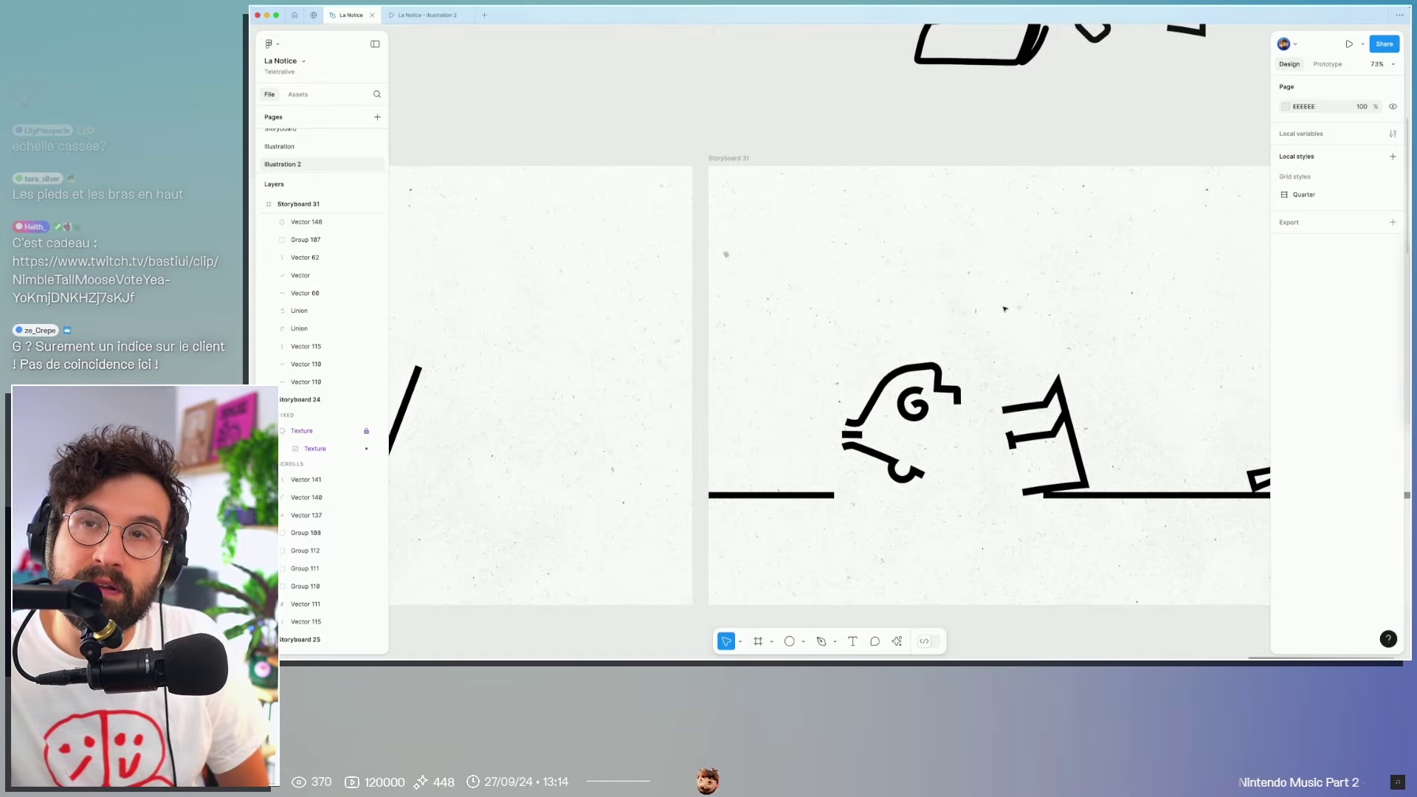
scroll(1004, 309, right, 2)
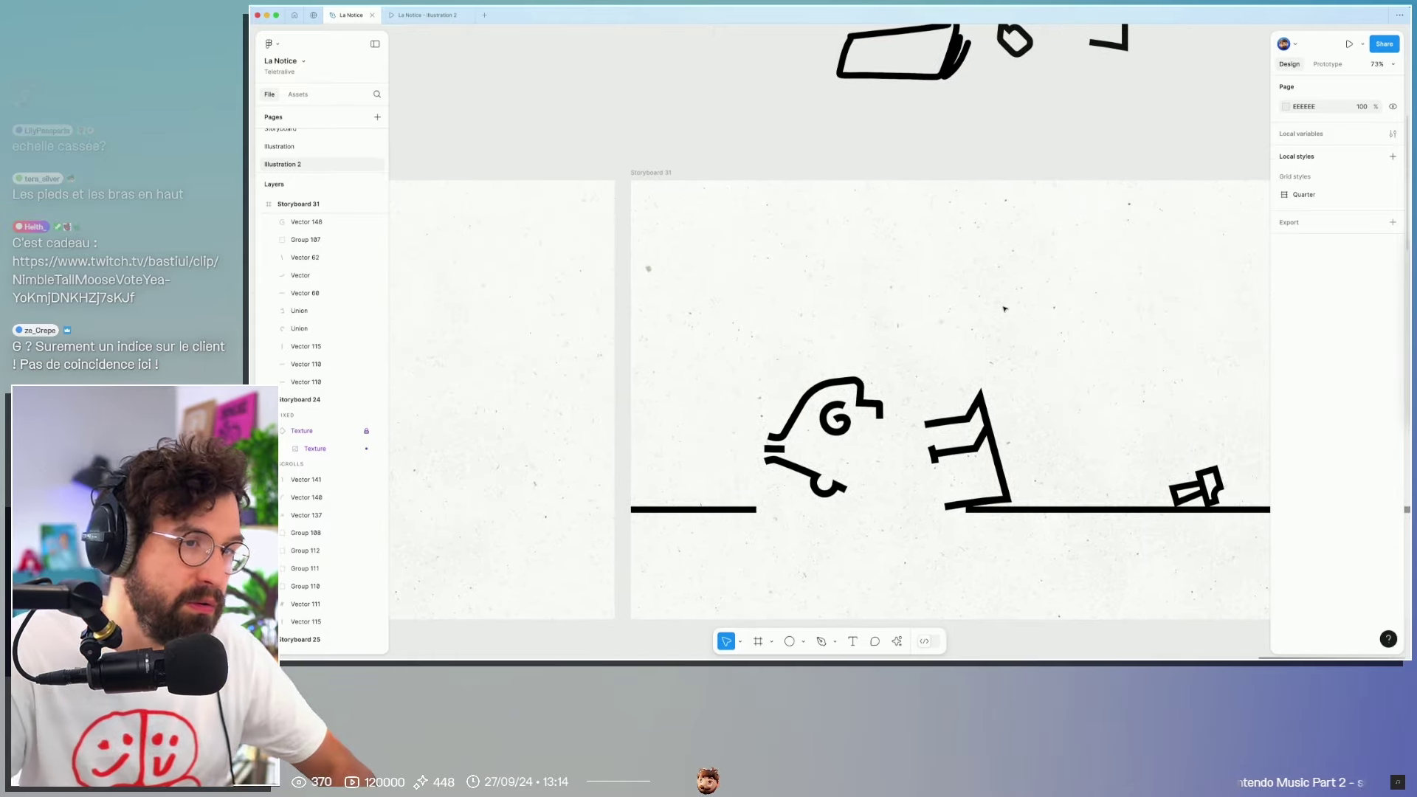
click(981, 451)
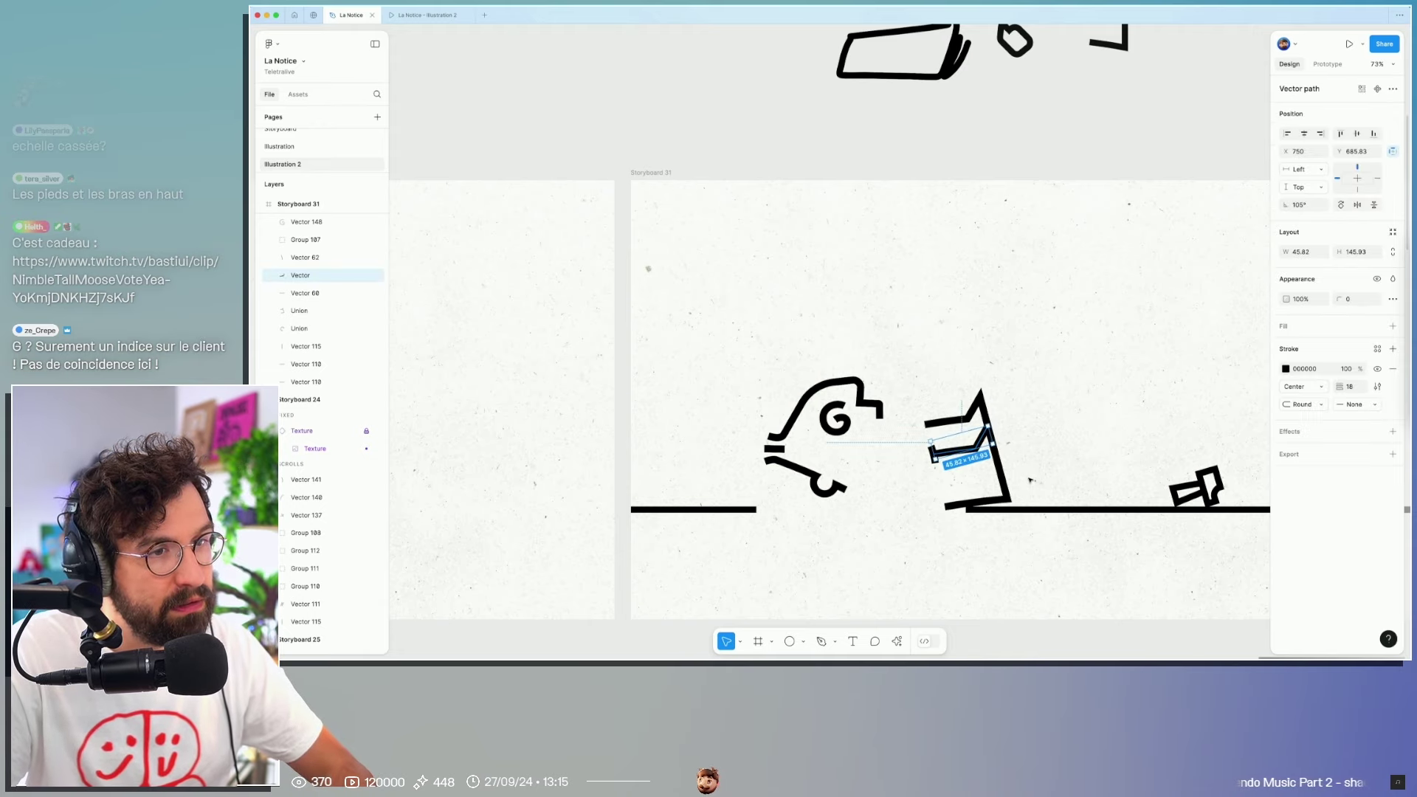
drag(1043, 479, 812, 362)
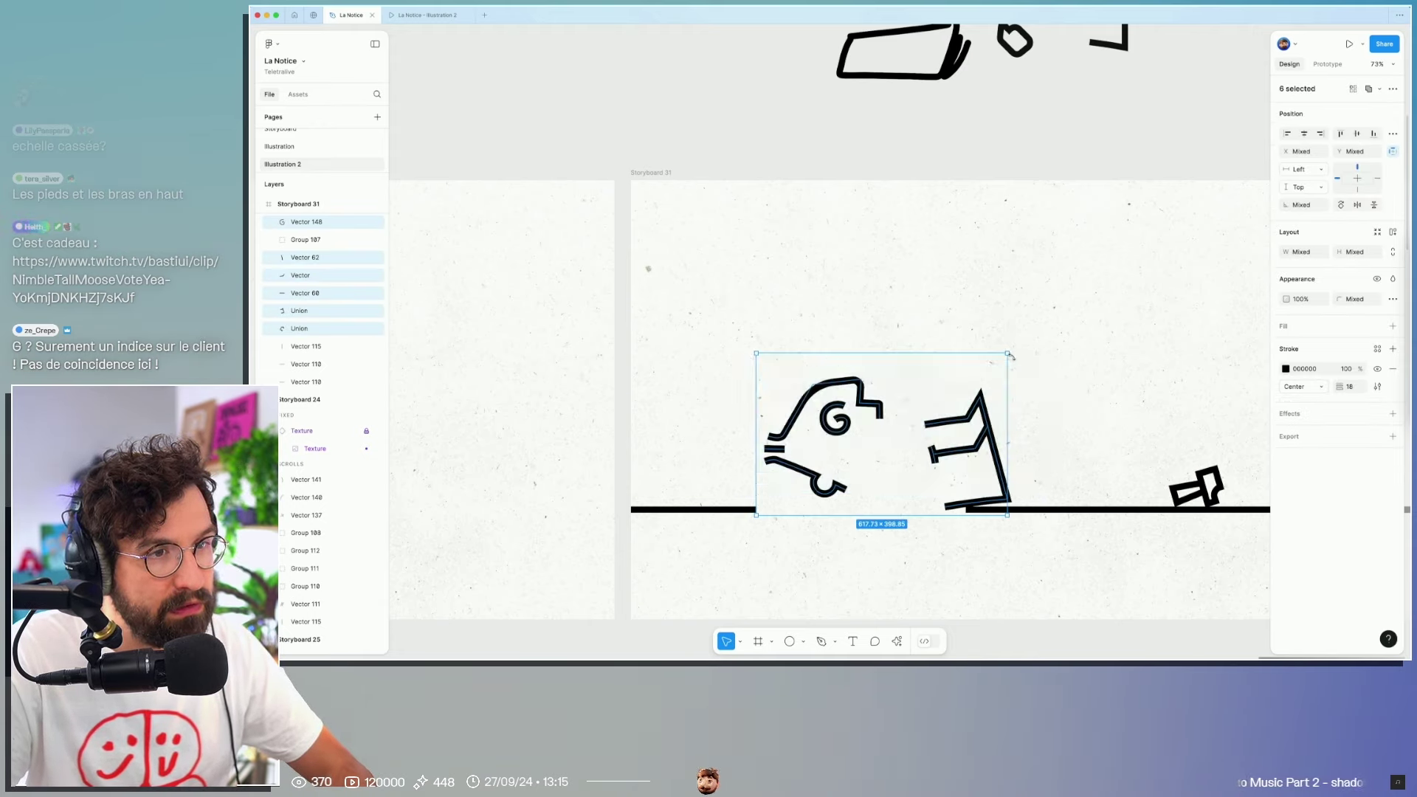
drag(1012, 352, 845, 274)
click(1014, 384)
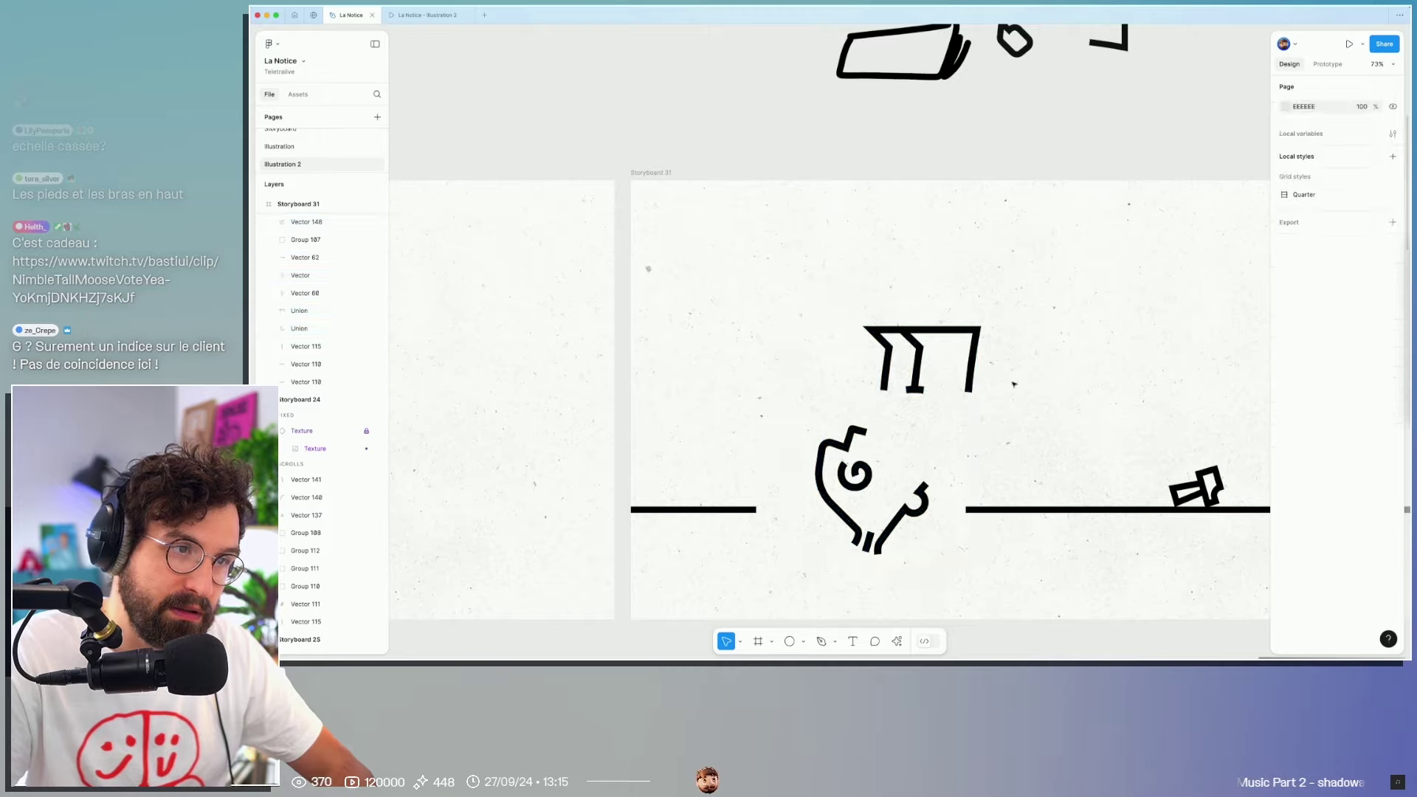
key(ctrl+z)
key(ctrl+z)
key(Escape)
scroll(1050, 413, down, 5)
scroll(1050, 414, up, 2)
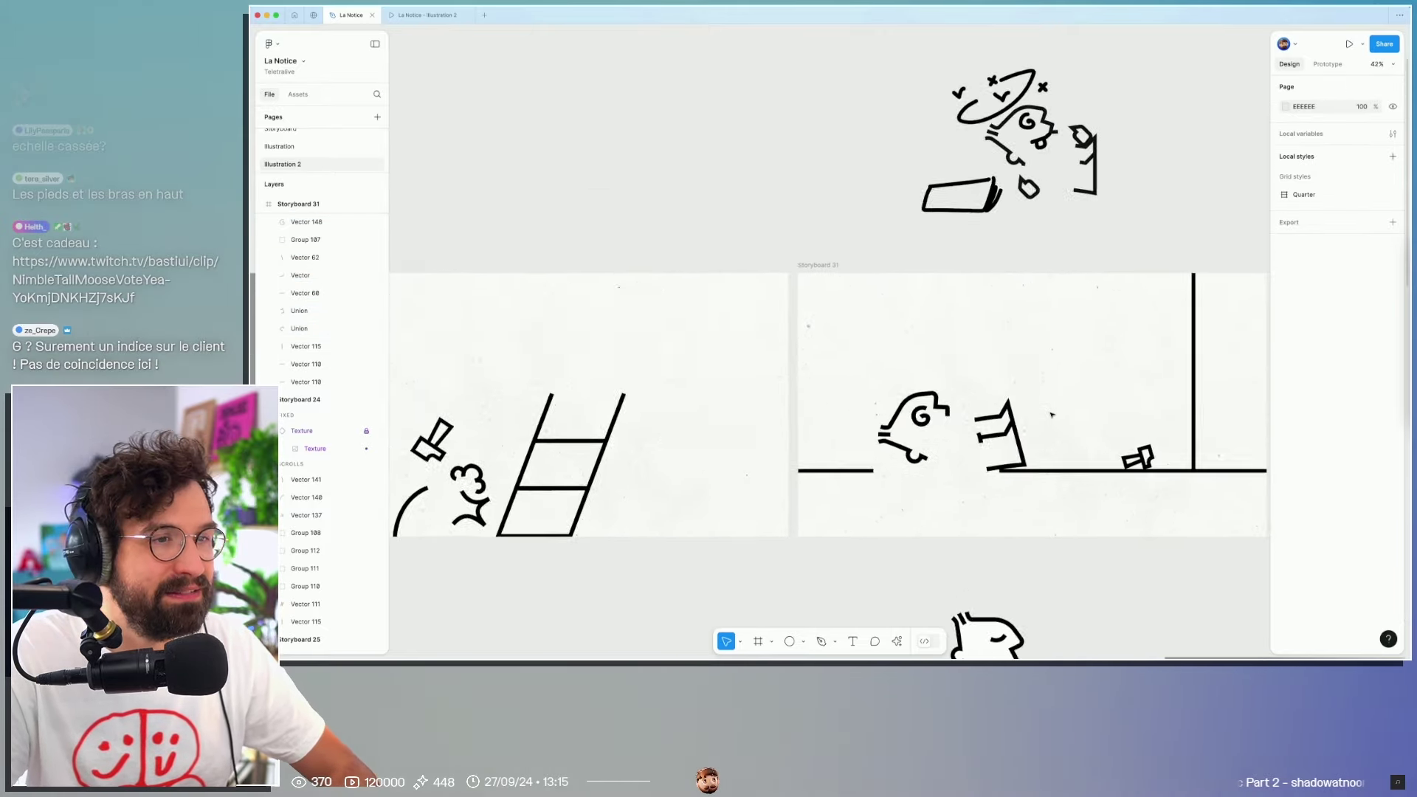
scroll(1051, 415, up, 4)
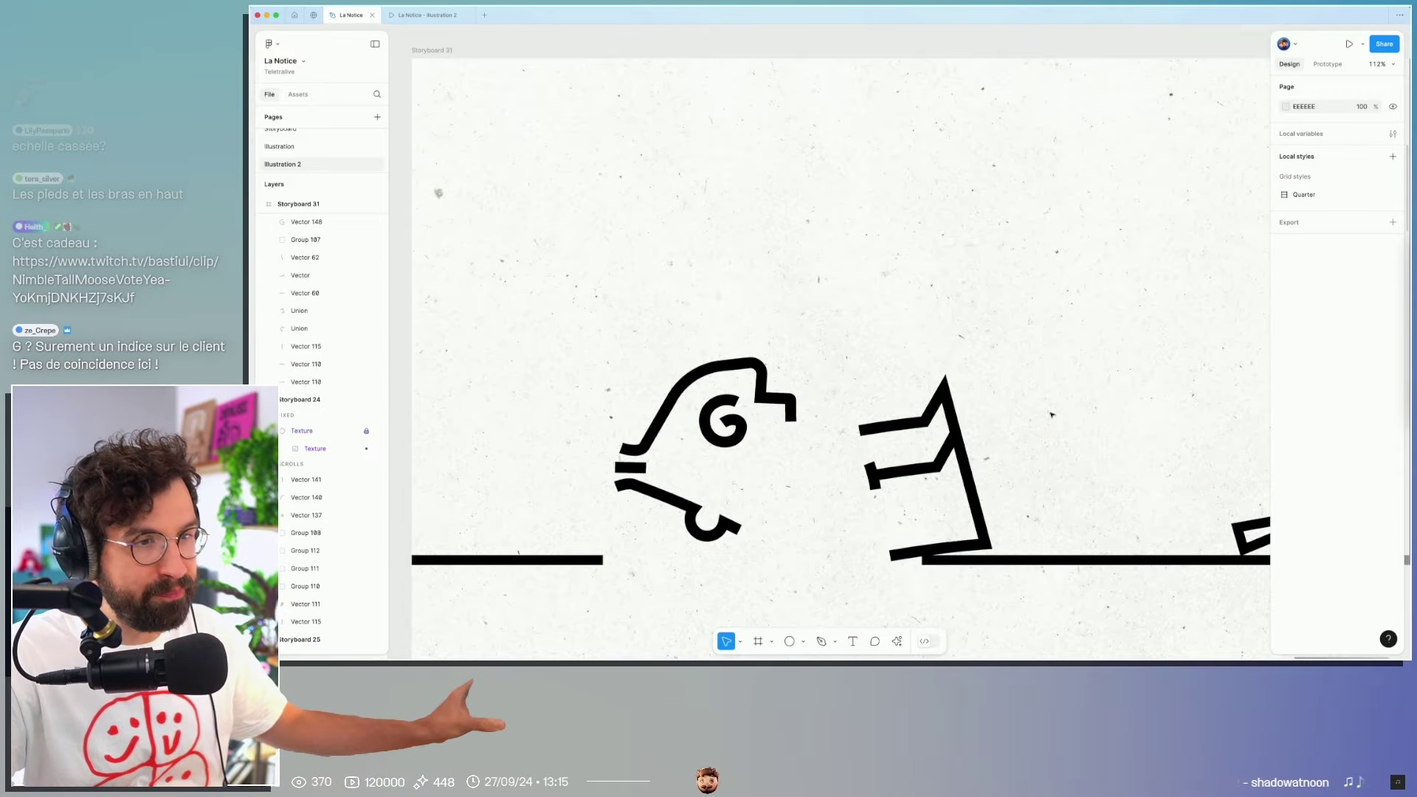
scroll(1051, 415, down, 5)
scroll(1018, 391, down, 2)
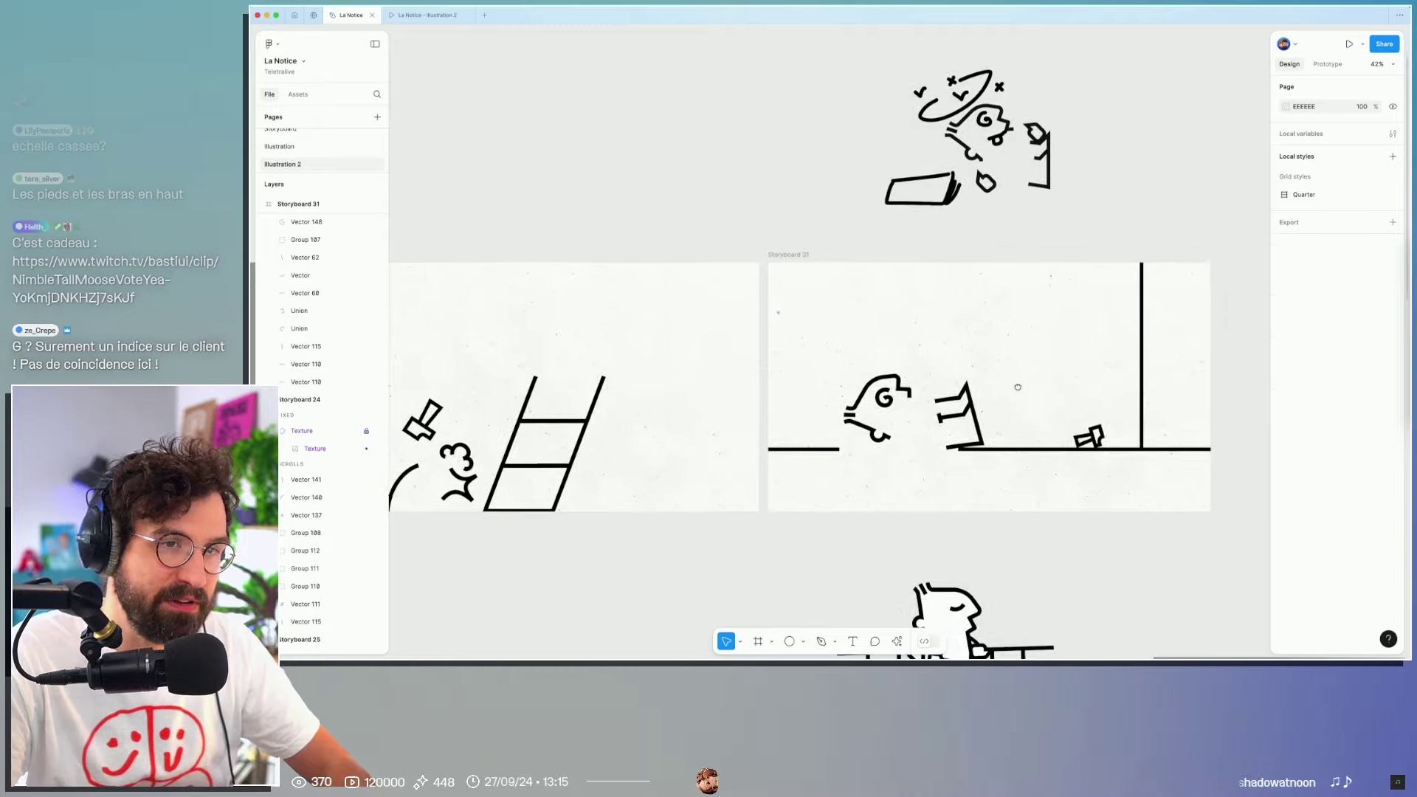
scroll(989, 368, down, 2)
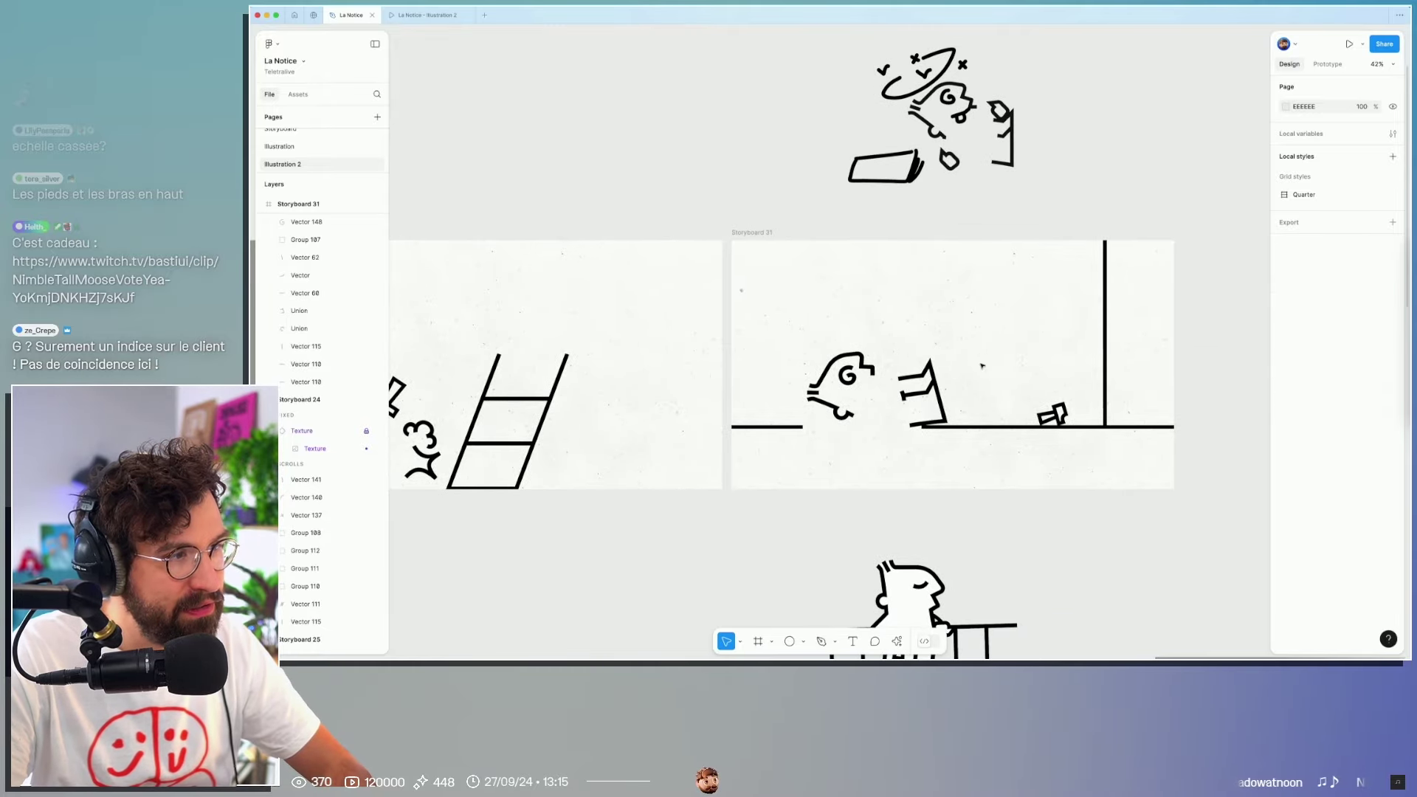
drag(981, 364, 1166, 308)
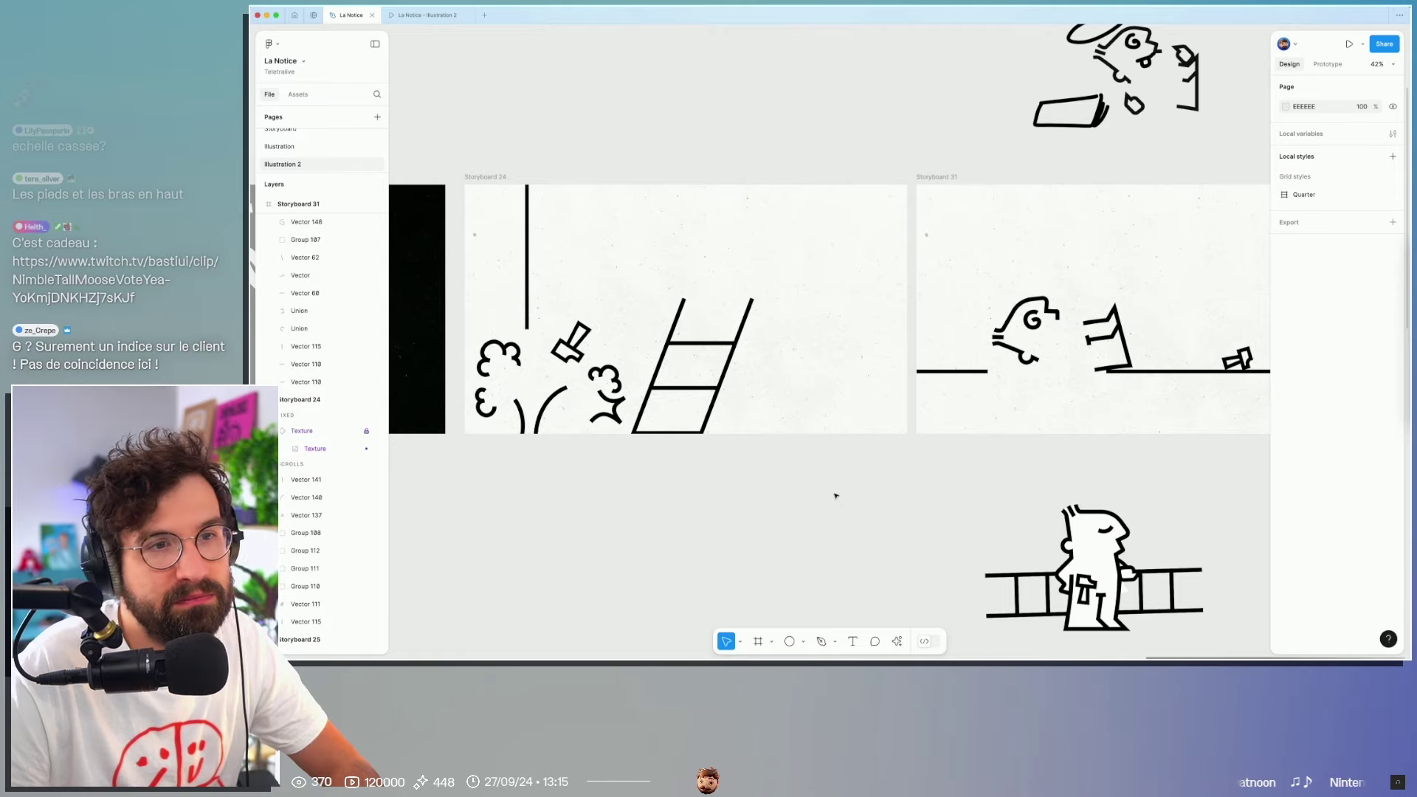
scroll(737, 487, right, 5)
scroll(716, 483, up, 1)
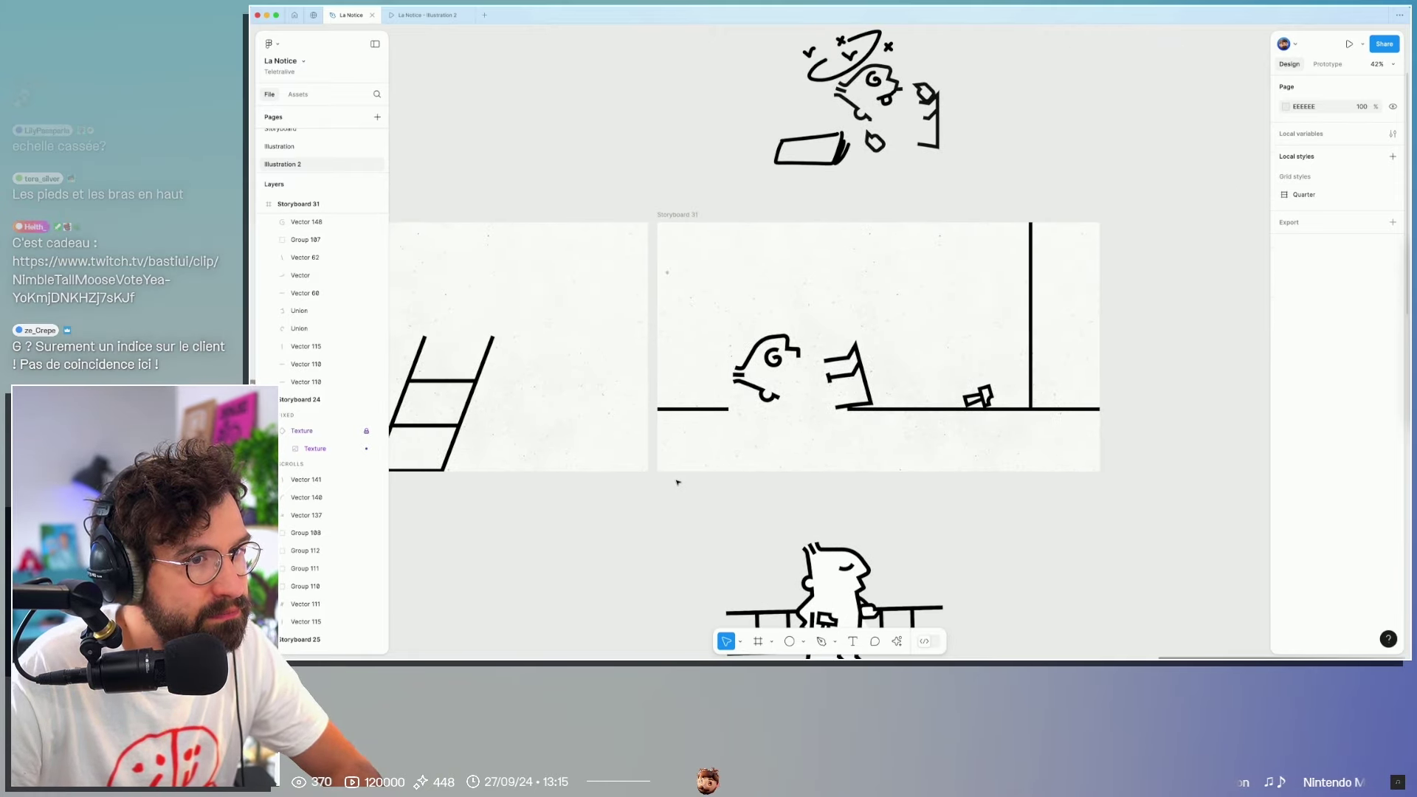
Step: Delete the tall wall line, group the head and arm, and centre the group horizontally
click(1031, 271)
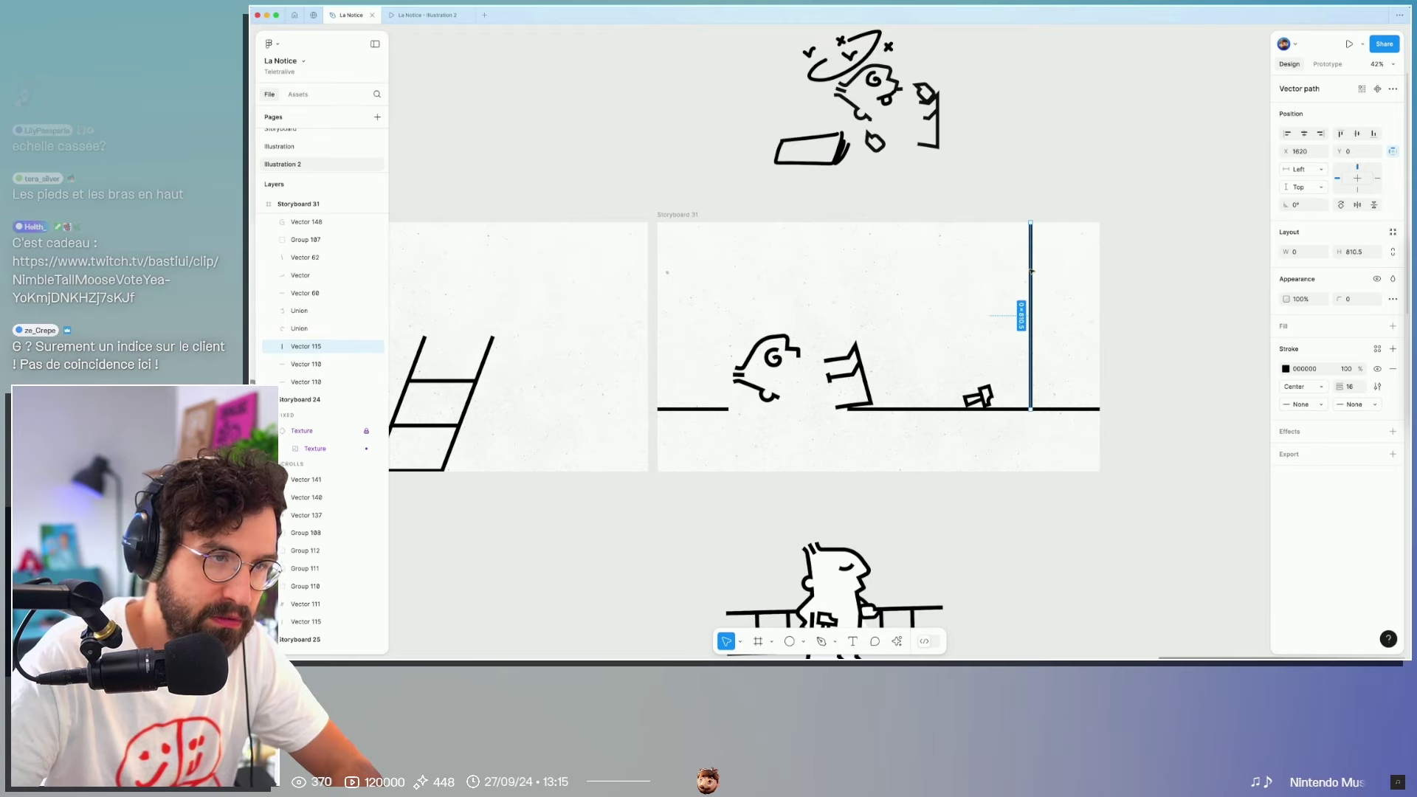
key(Delete)
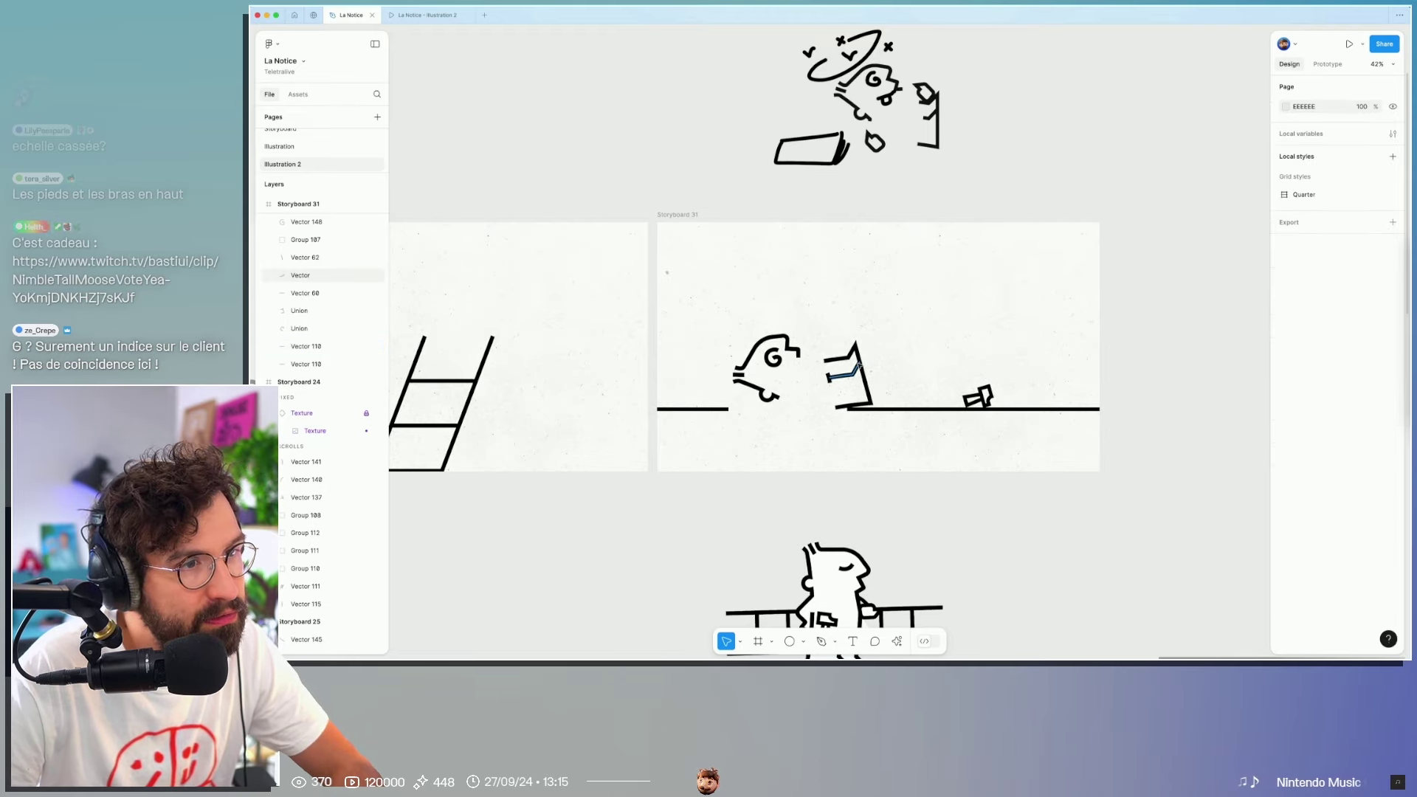
click(848, 369)
drag(714, 315, 850, 382)
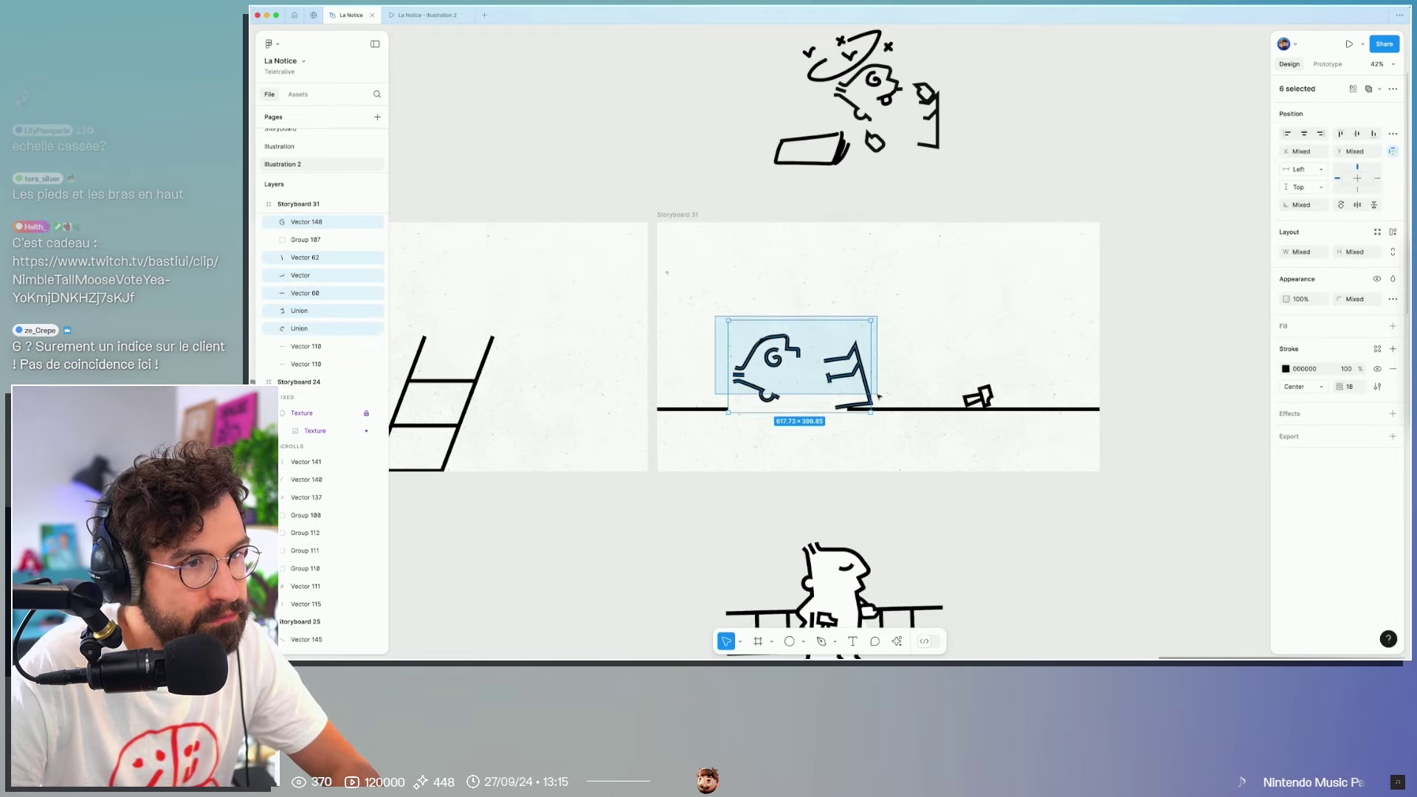
key(ctrl+g)
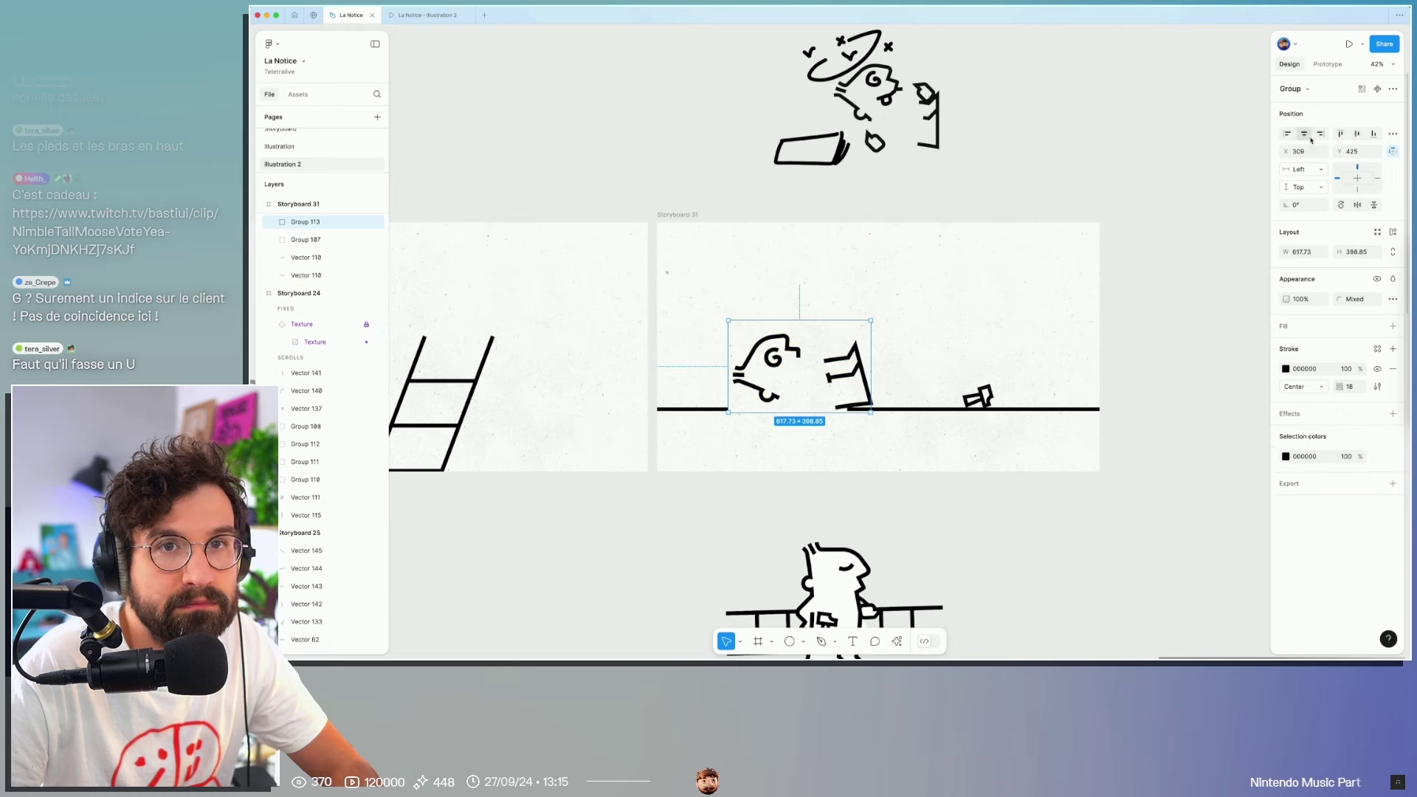
click(1305, 135)
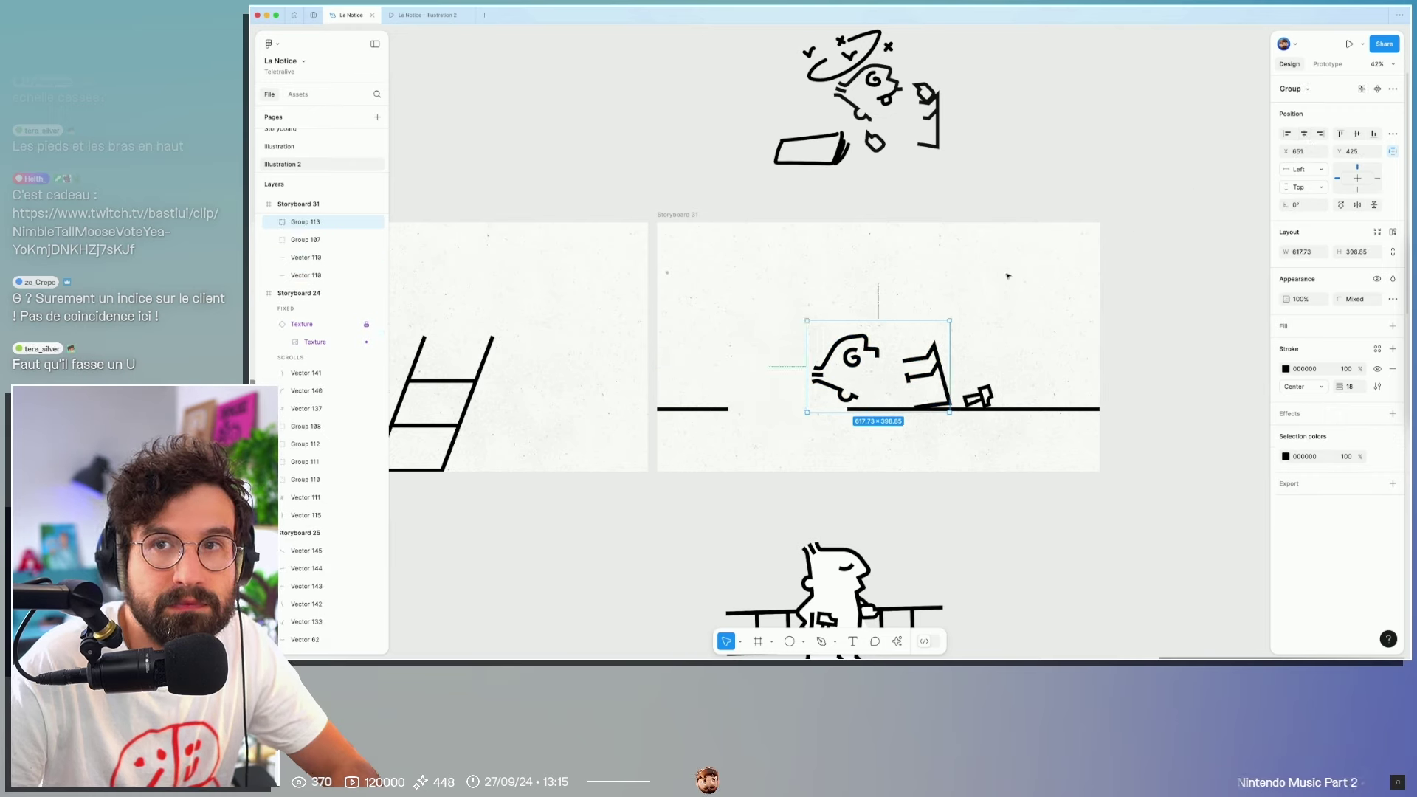
Step: Nudge the head-and-arm group slightly left and adjust the right floor segment to widen the gap
click(974, 287)
click(856, 345)
drag(856, 345, 827, 346)
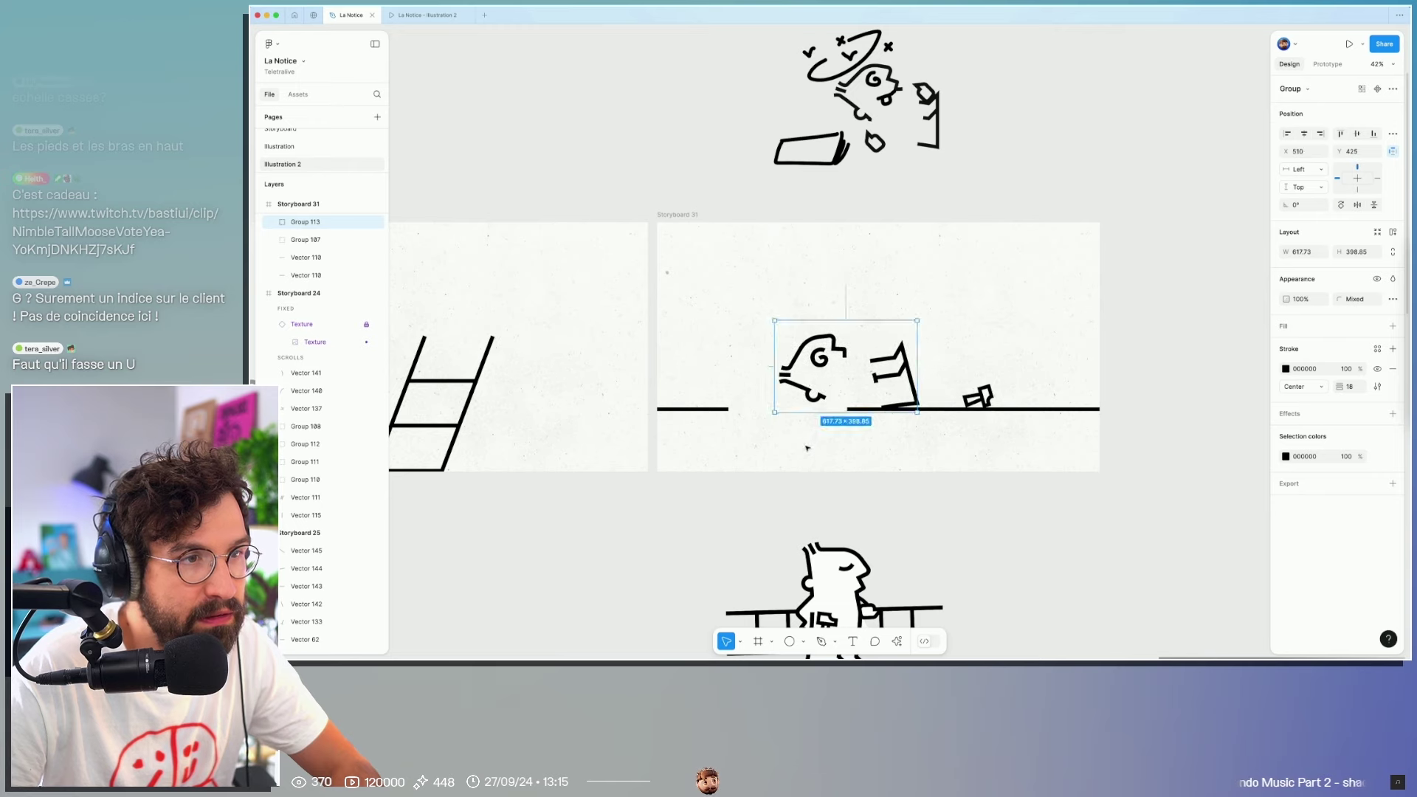
click(730, 410)
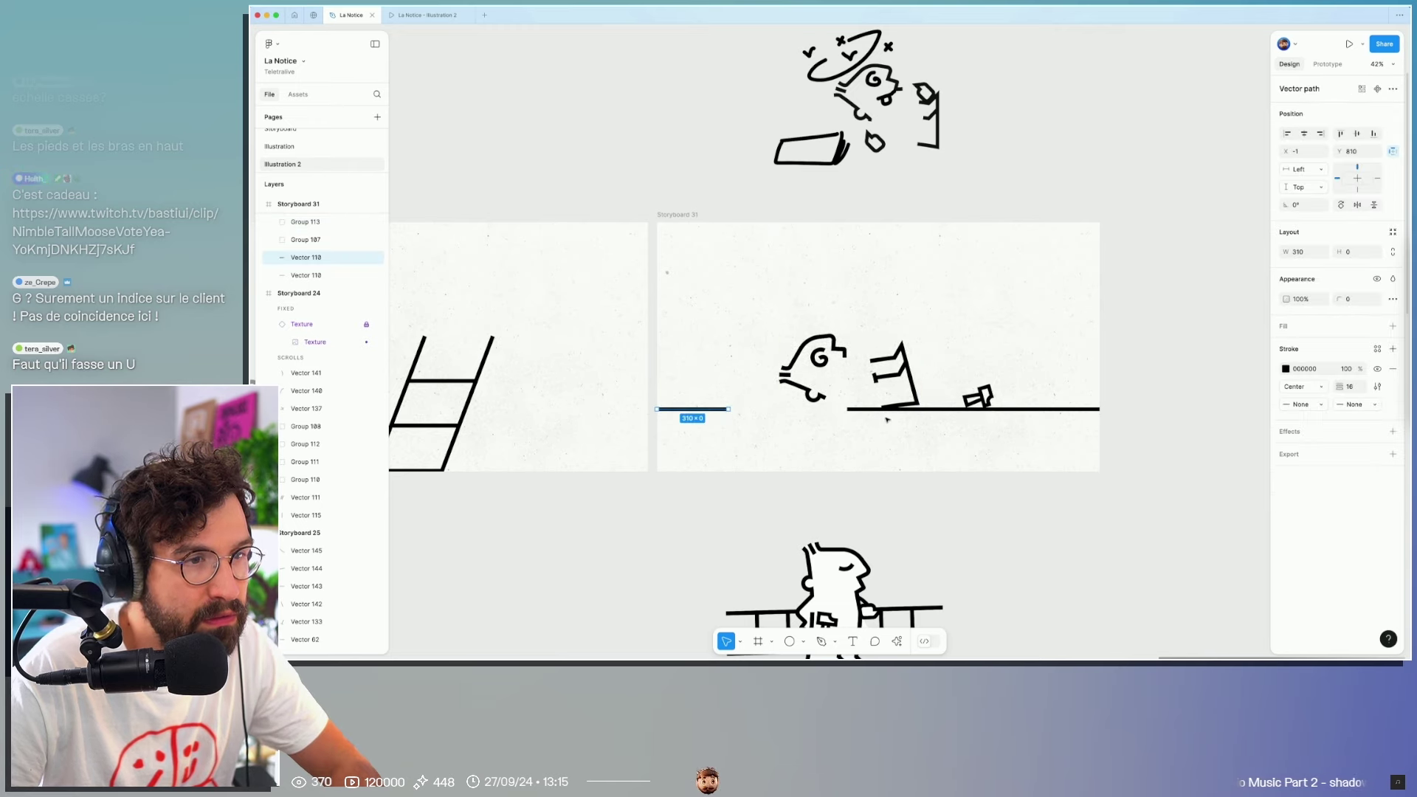
click(963, 410)
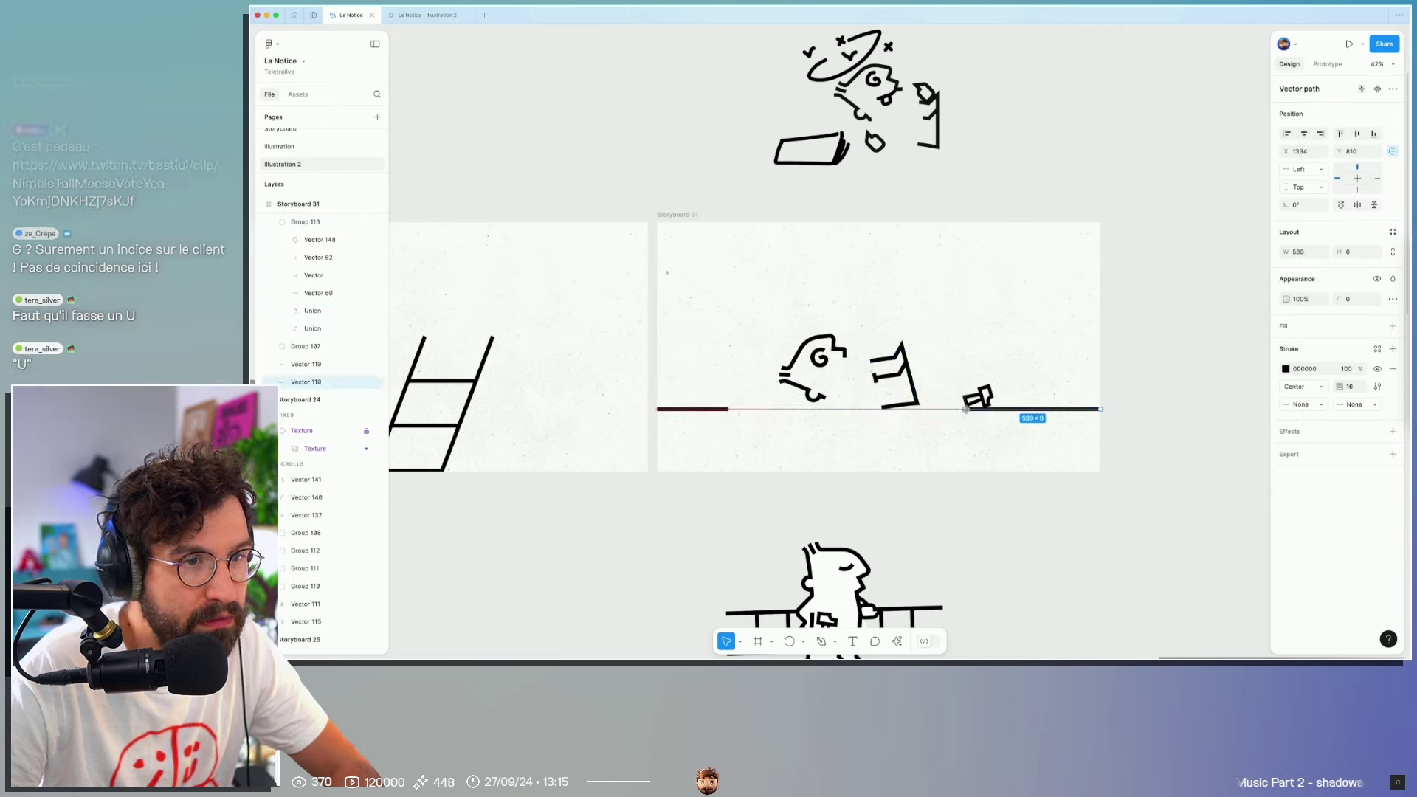
drag(957, 410, 957, 409)
click(959, 441)
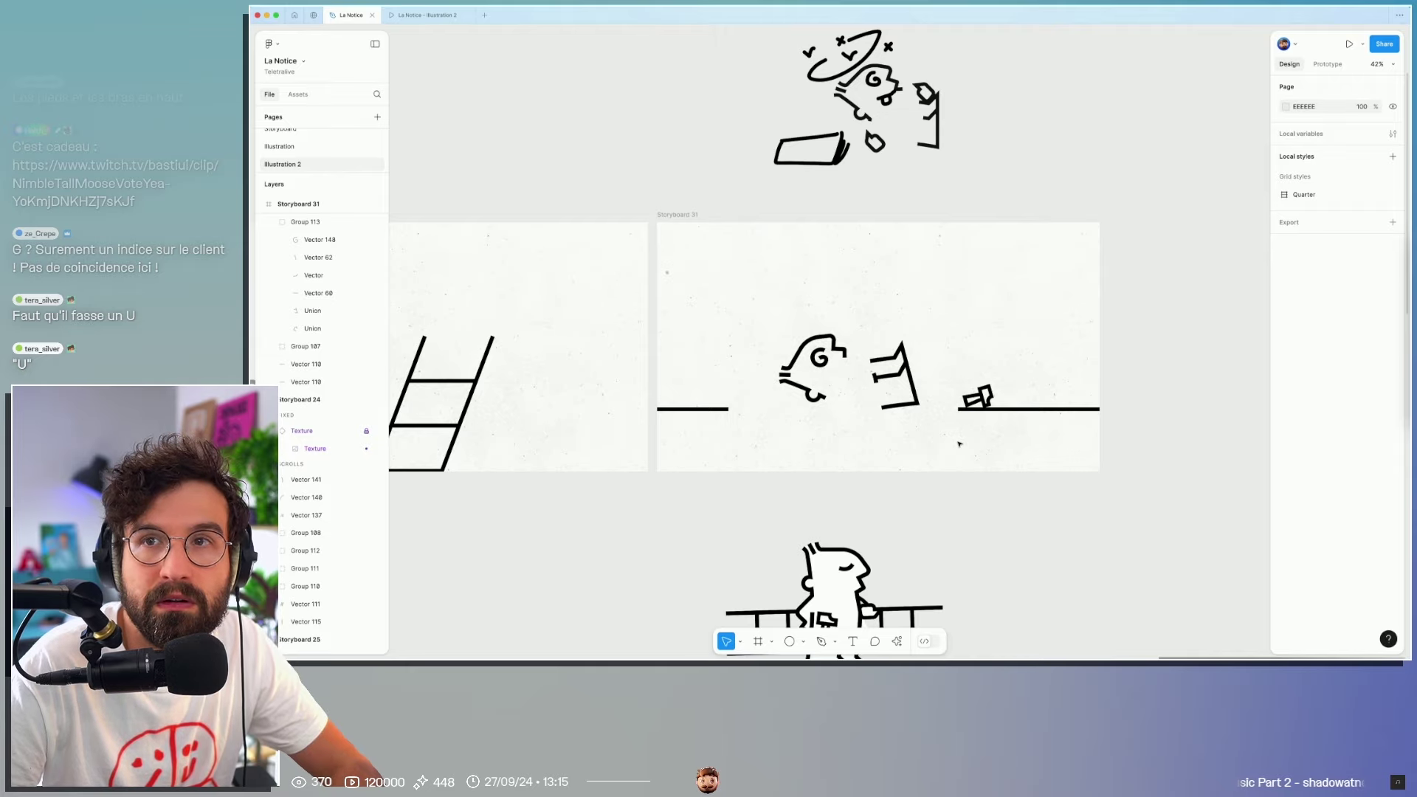
scroll(958, 443, up, 5)
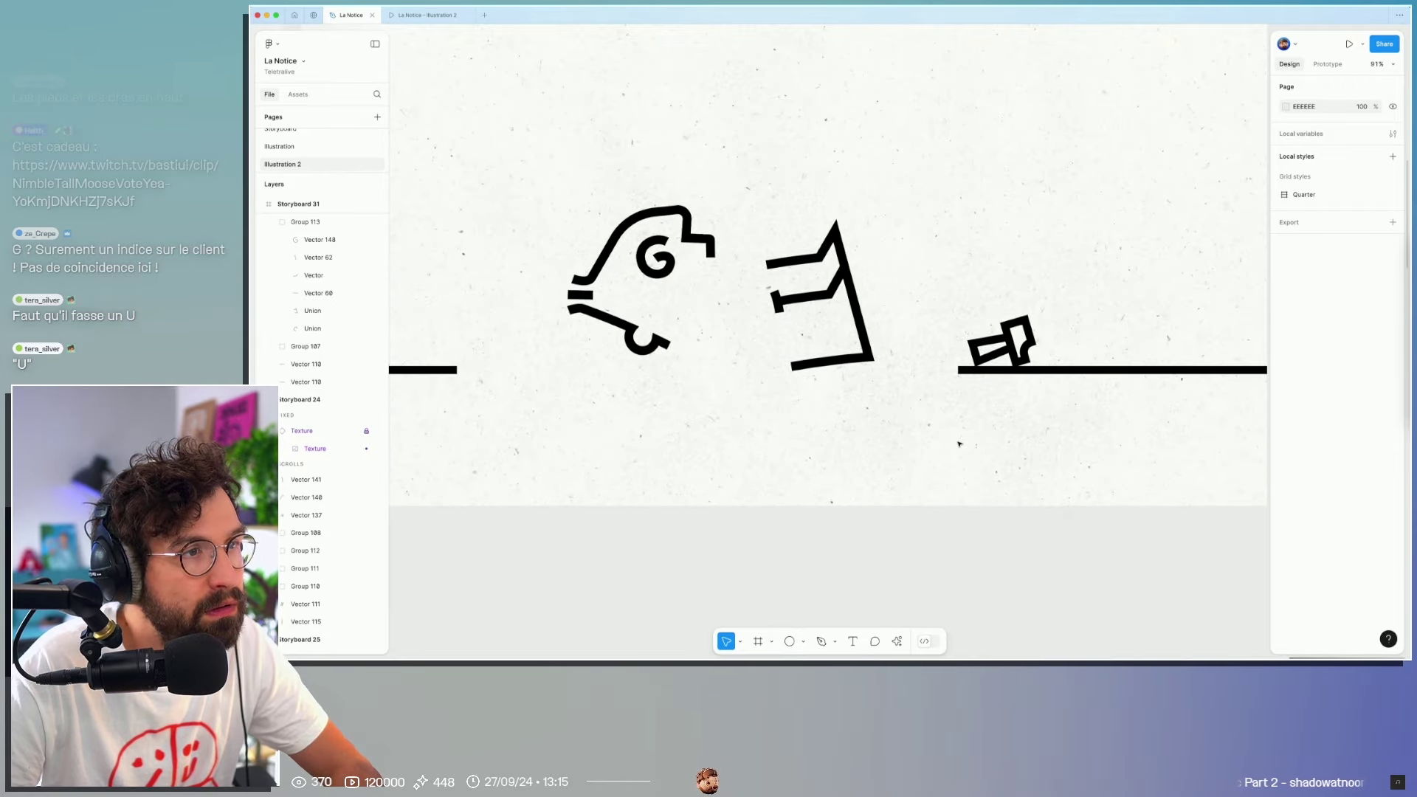
Step: Ungroup Group 113 and extend the Union outline with new points down and across to the arm
click(666, 342)
key(ctrl+shift+g)
click(686, 417)
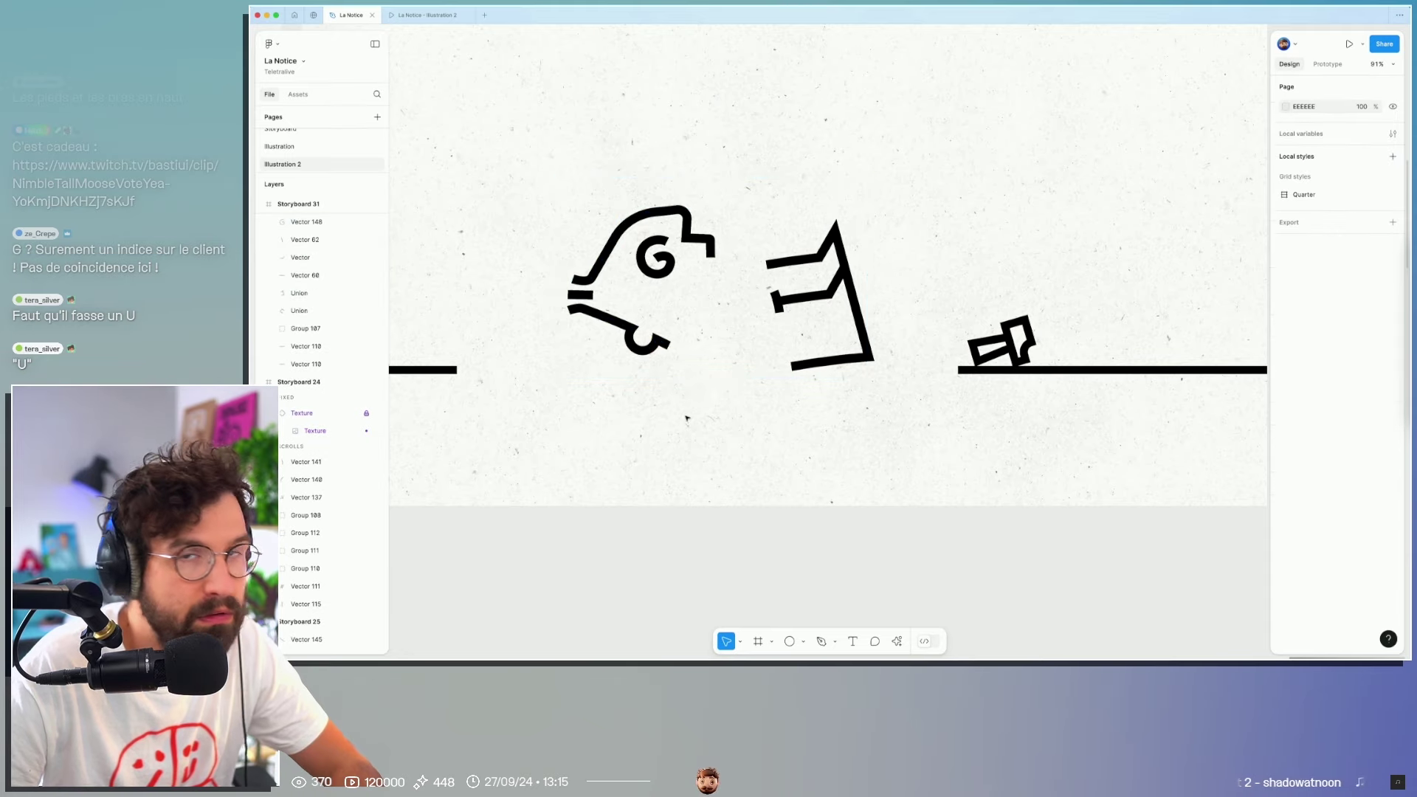
drag(685, 417, 778, 421)
double_click(762, 352)
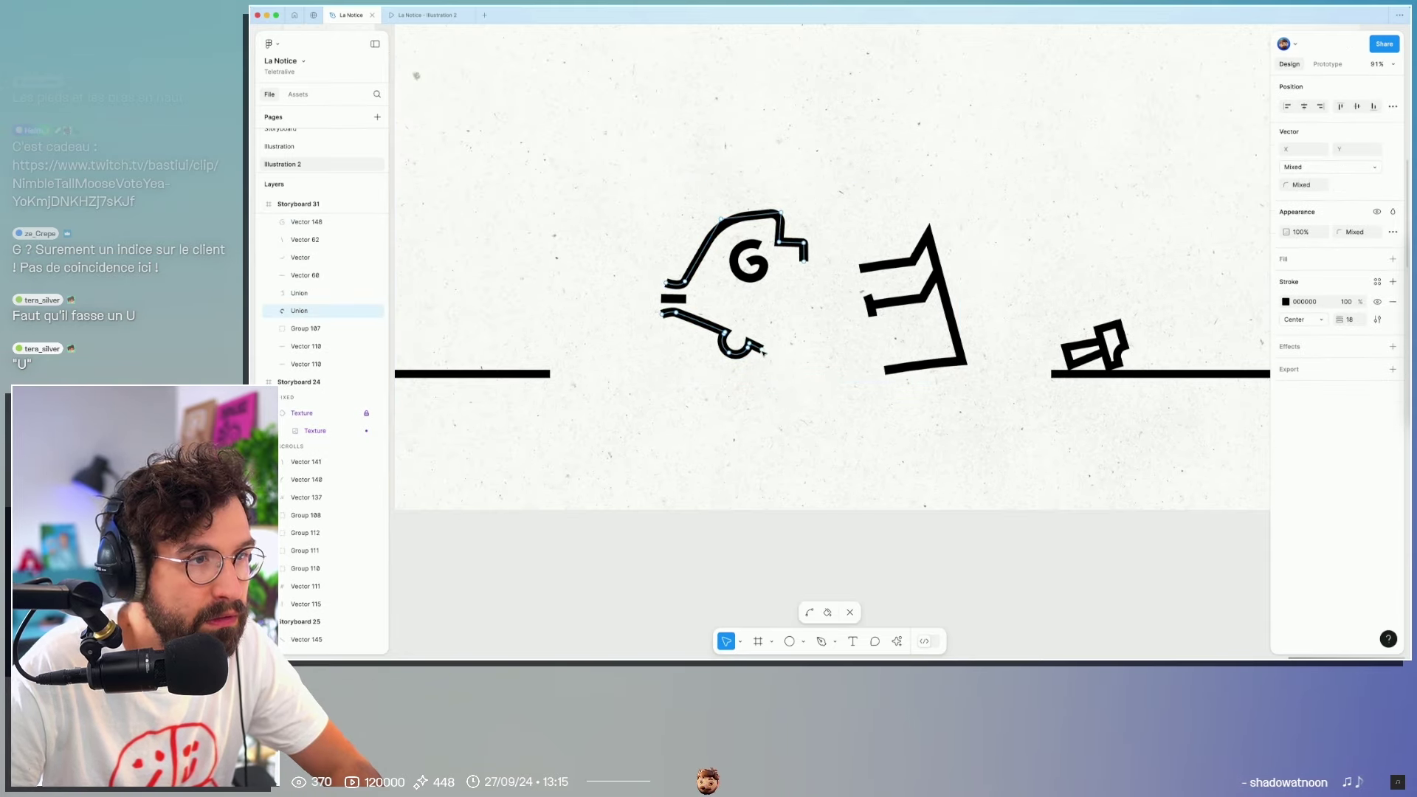
key(p)
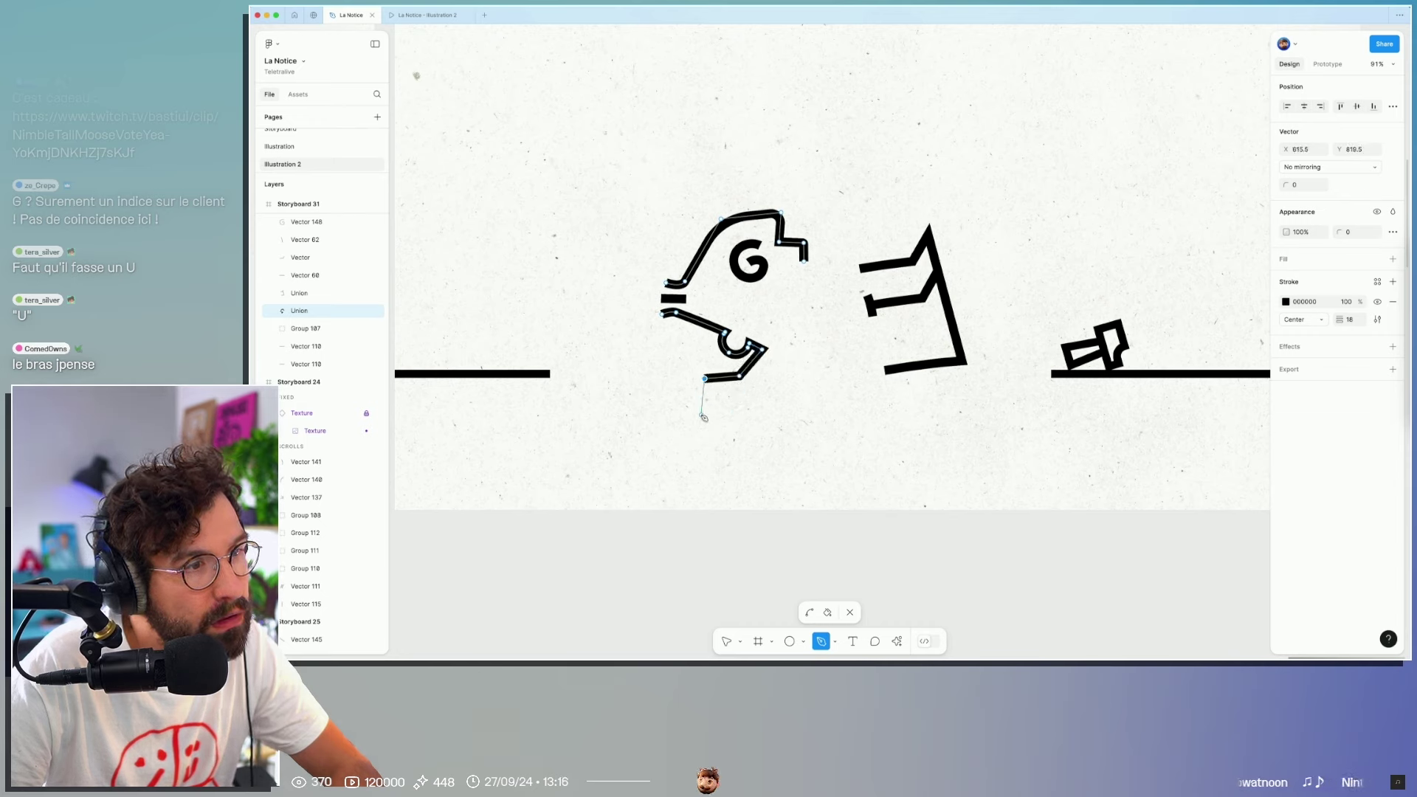
click(762, 405)
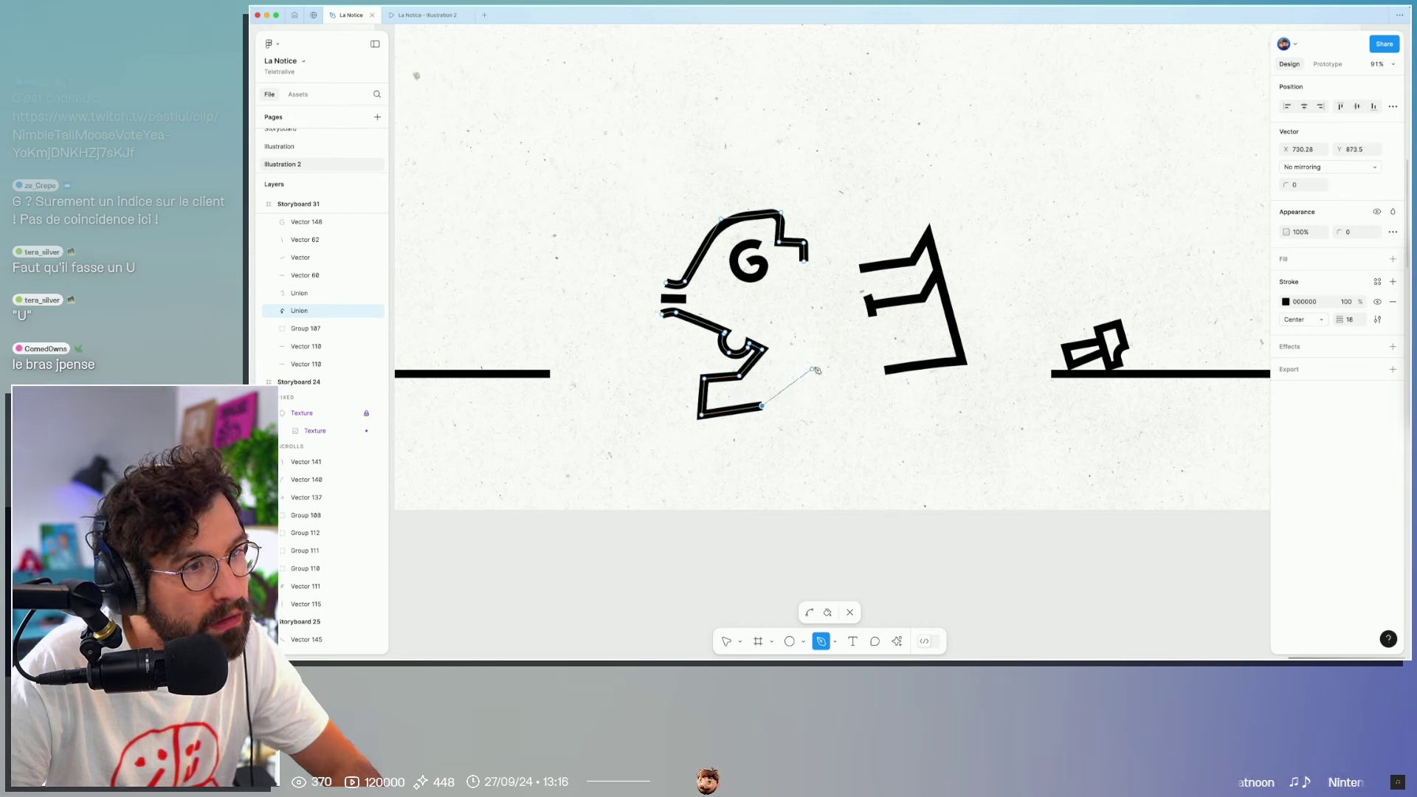
click(821, 368)
key(Escape)
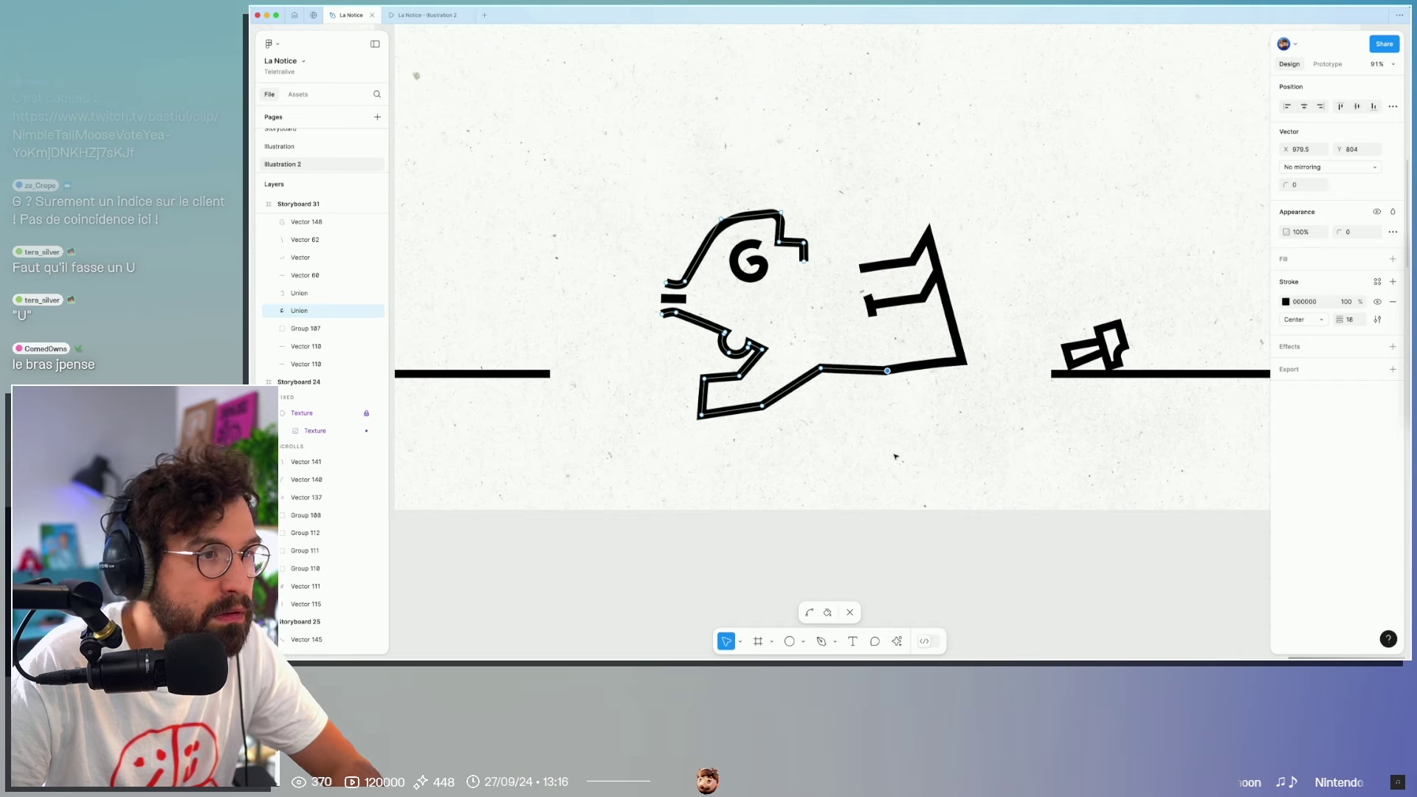
key(Escape)
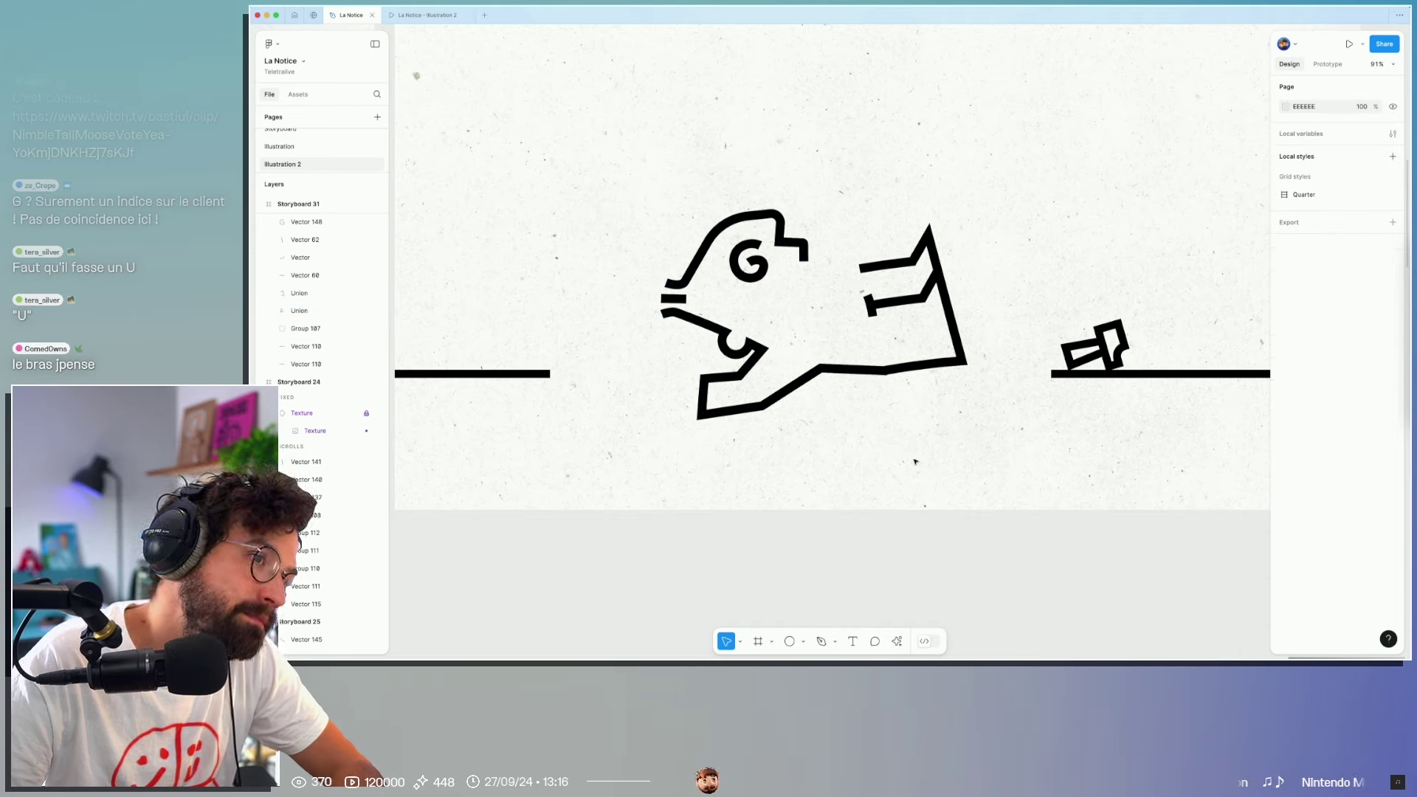
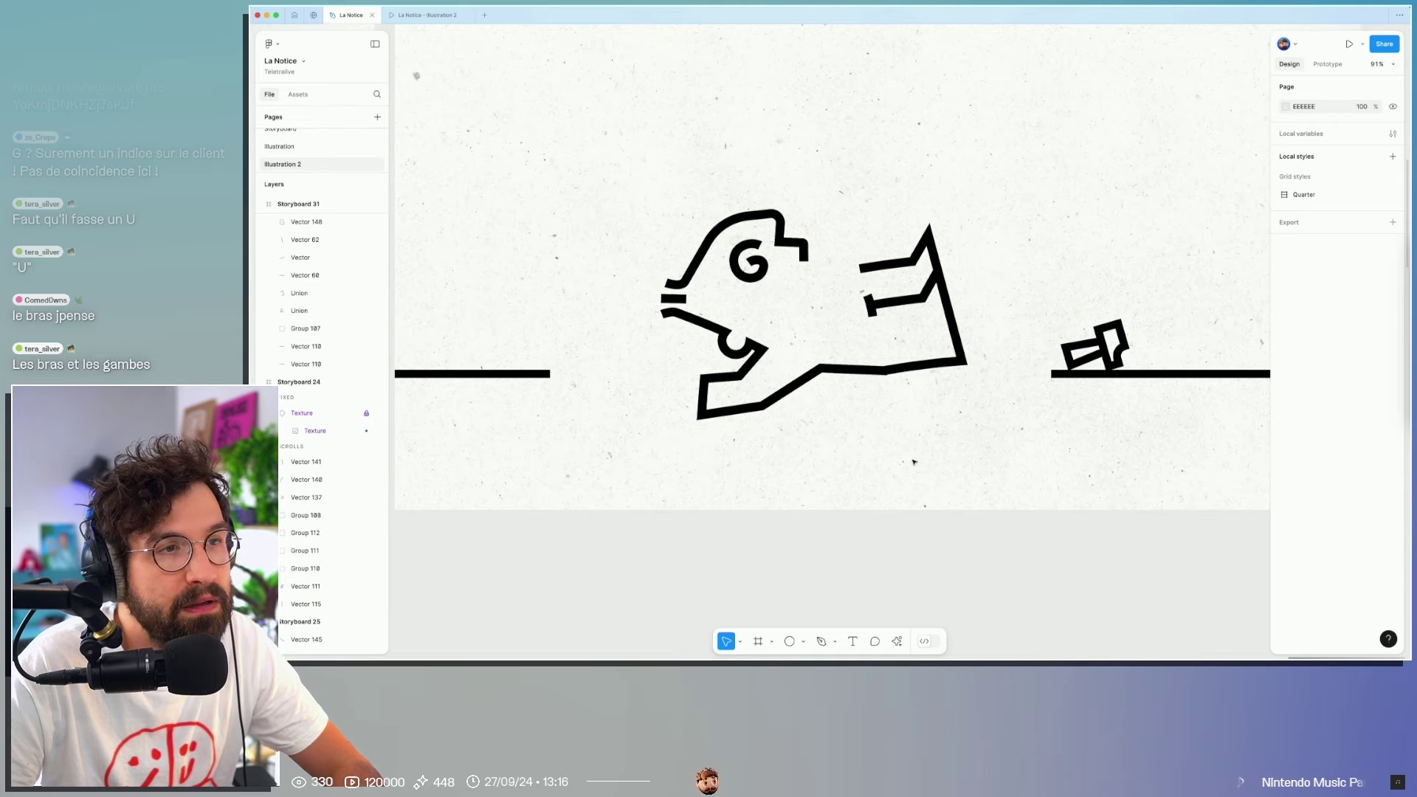
Step: Extend the arm path with the Pen tool, adding two points that reach toward the head
scroll(908, 480, up, 2)
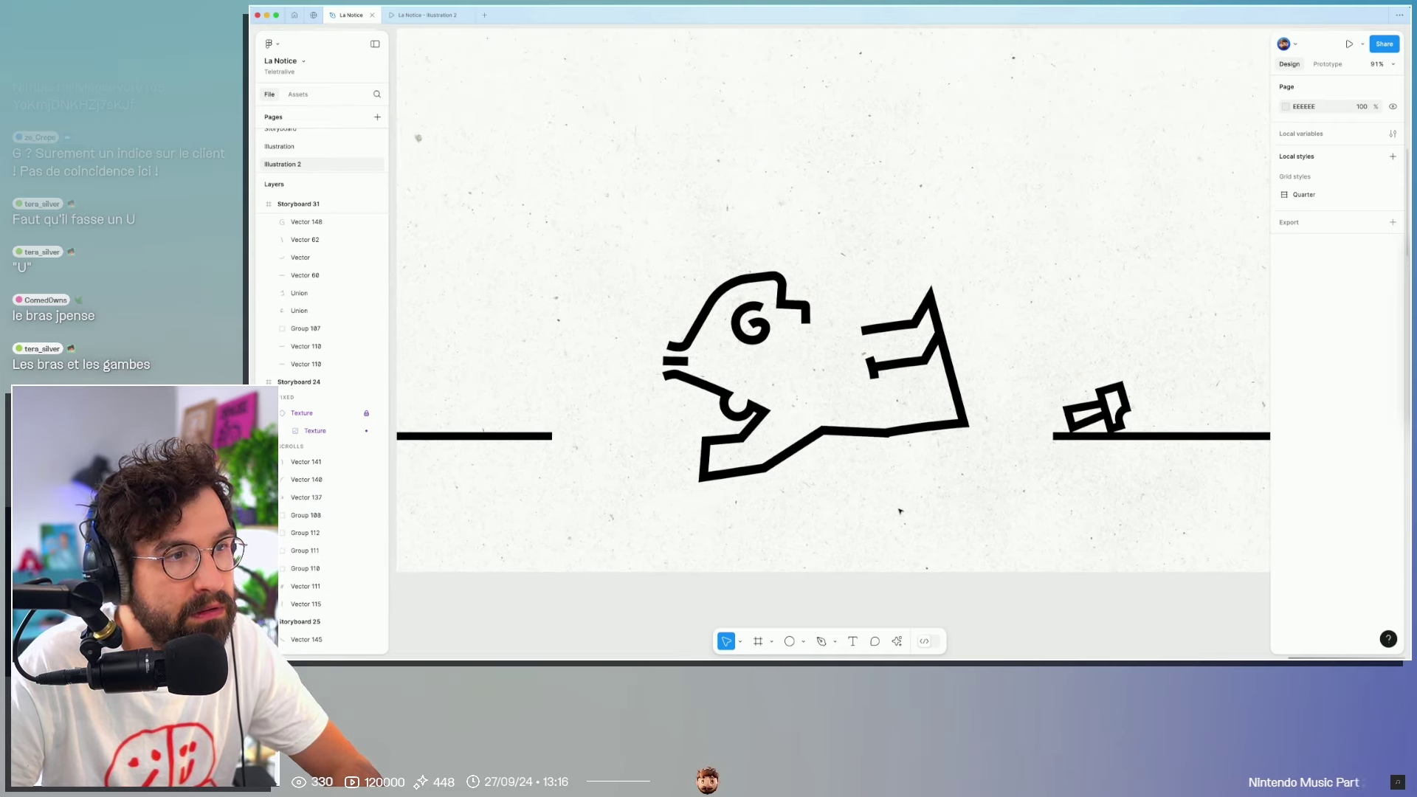
double_click(922, 426)
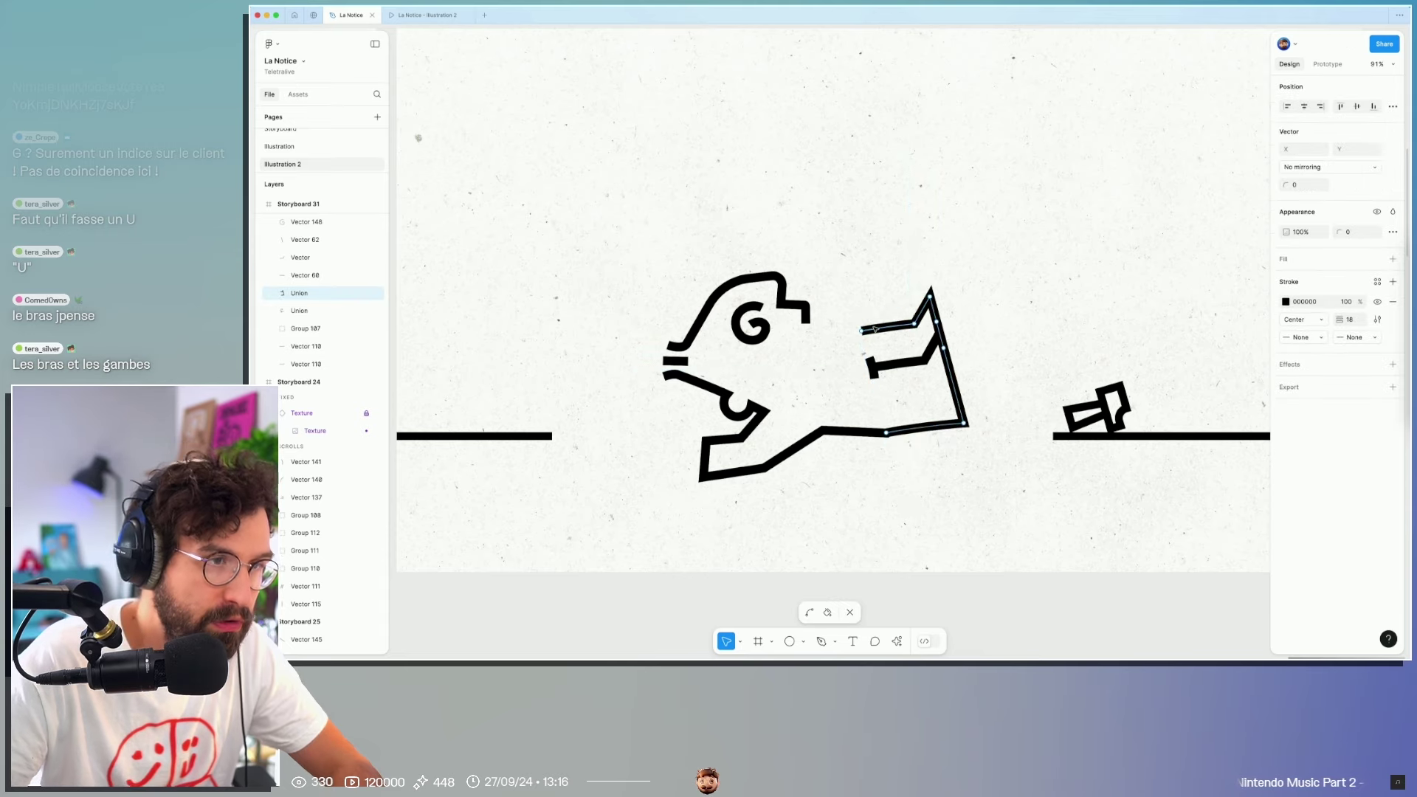
key(p)
click(861, 330)
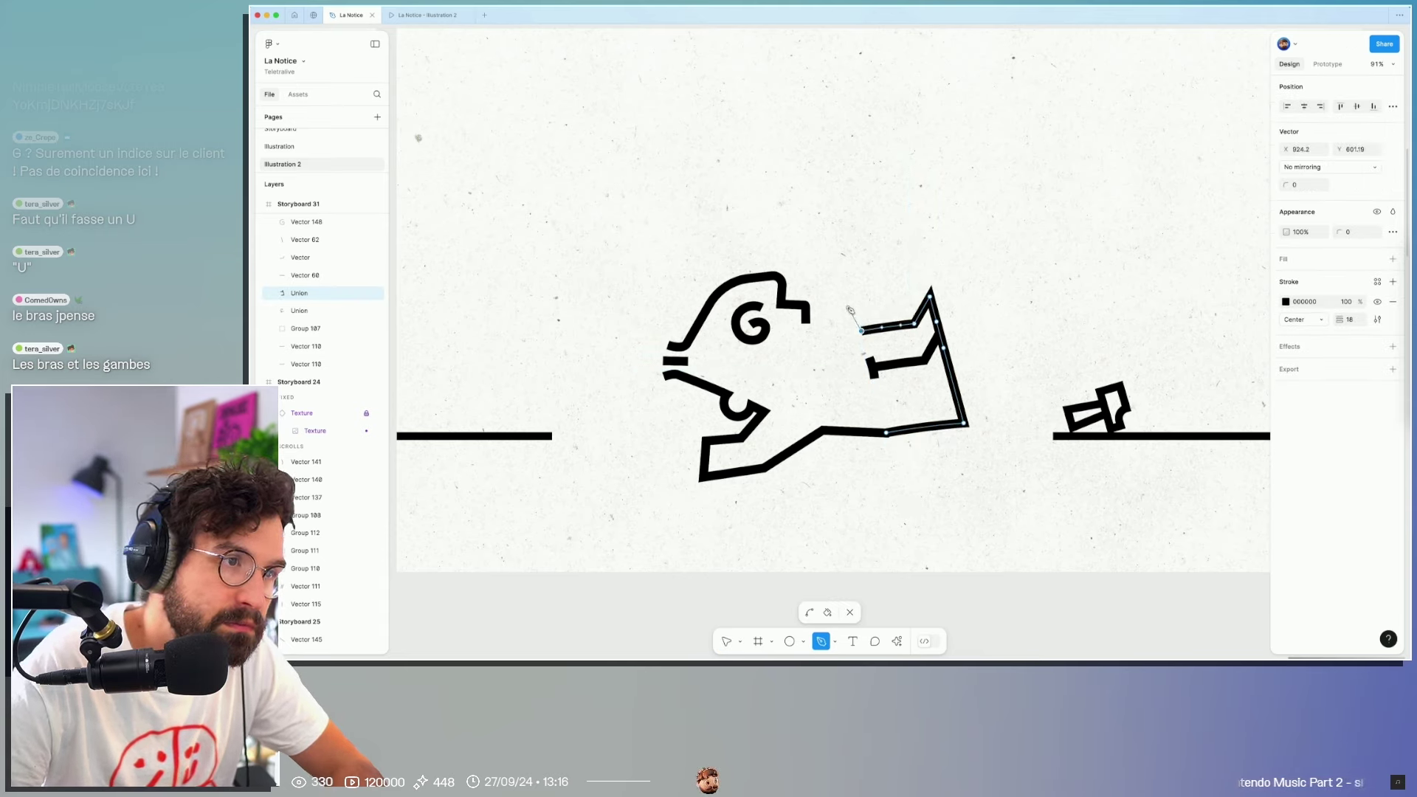
click(841, 303)
click(812, 276)
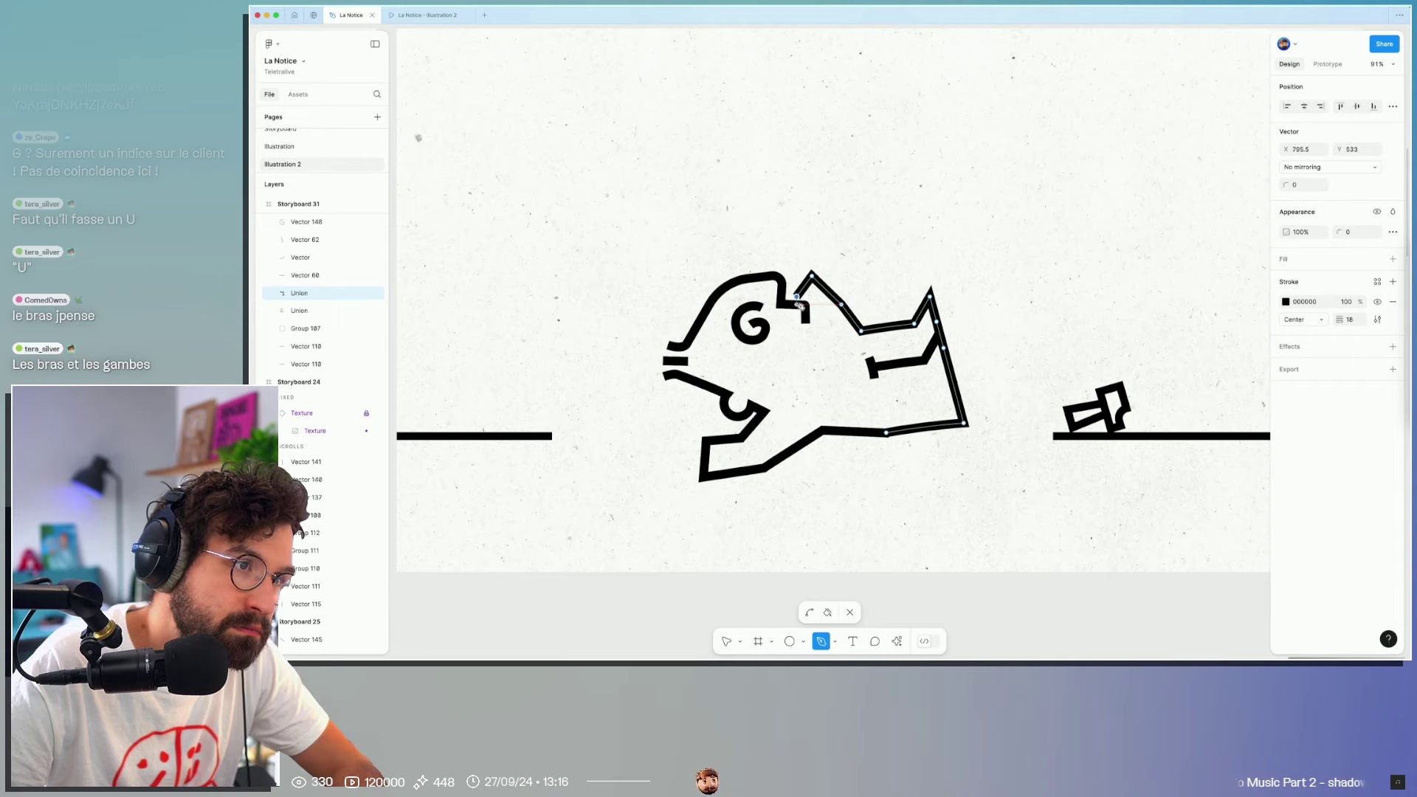
key(Escape)
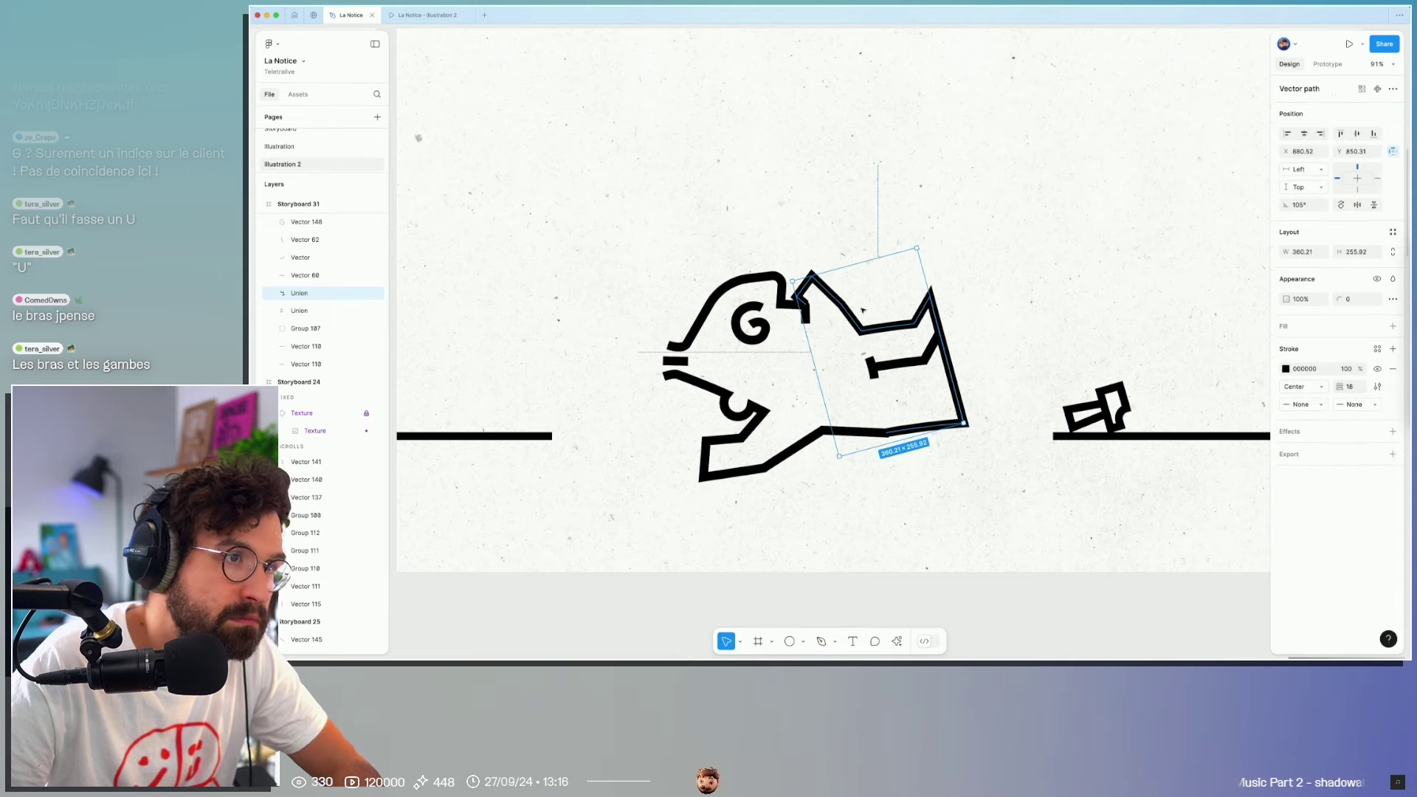
key(Escape)
Step: Bring Storyboard 31 into view and open the arm outline for point editing
scroll(893, 222, down, 5)
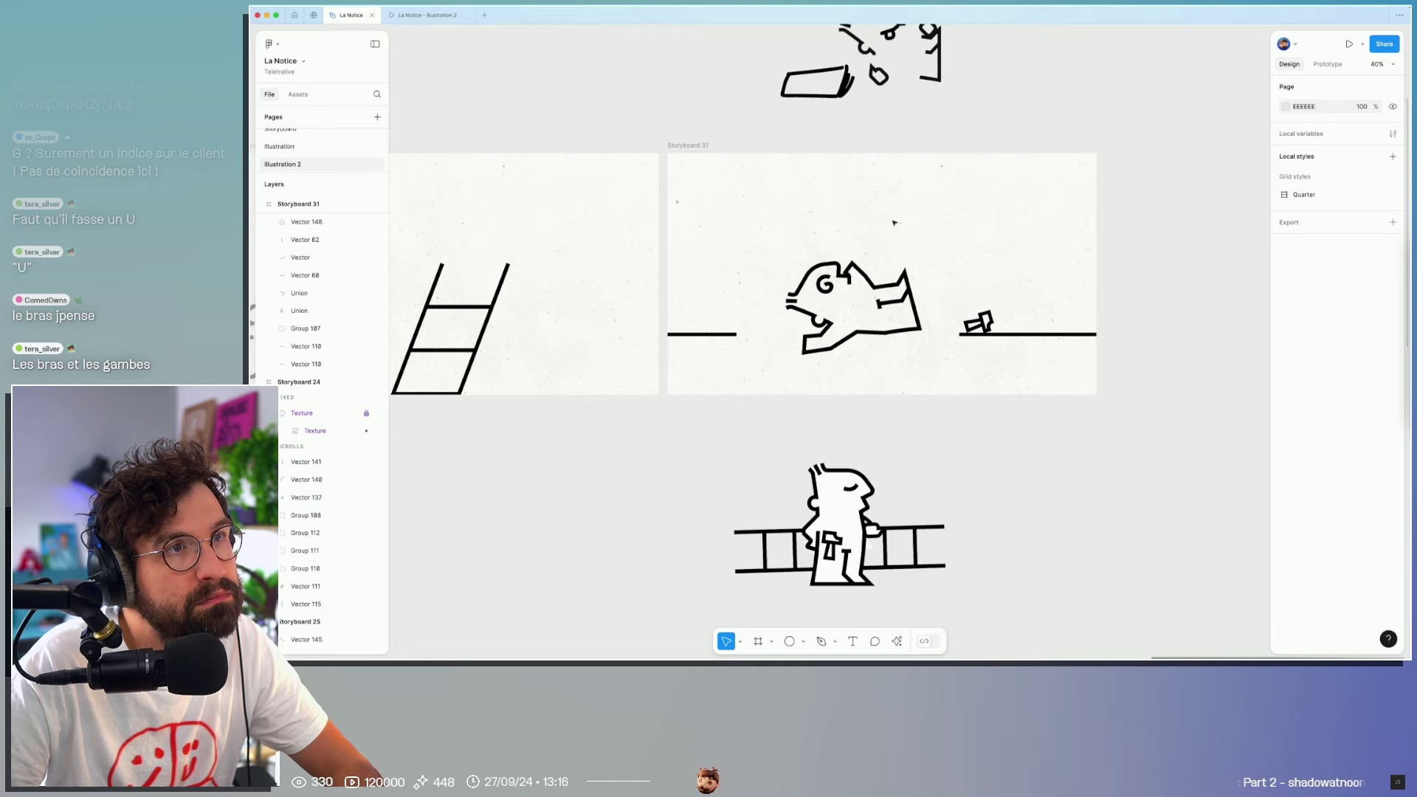
drag(893, 222, 904, 276)
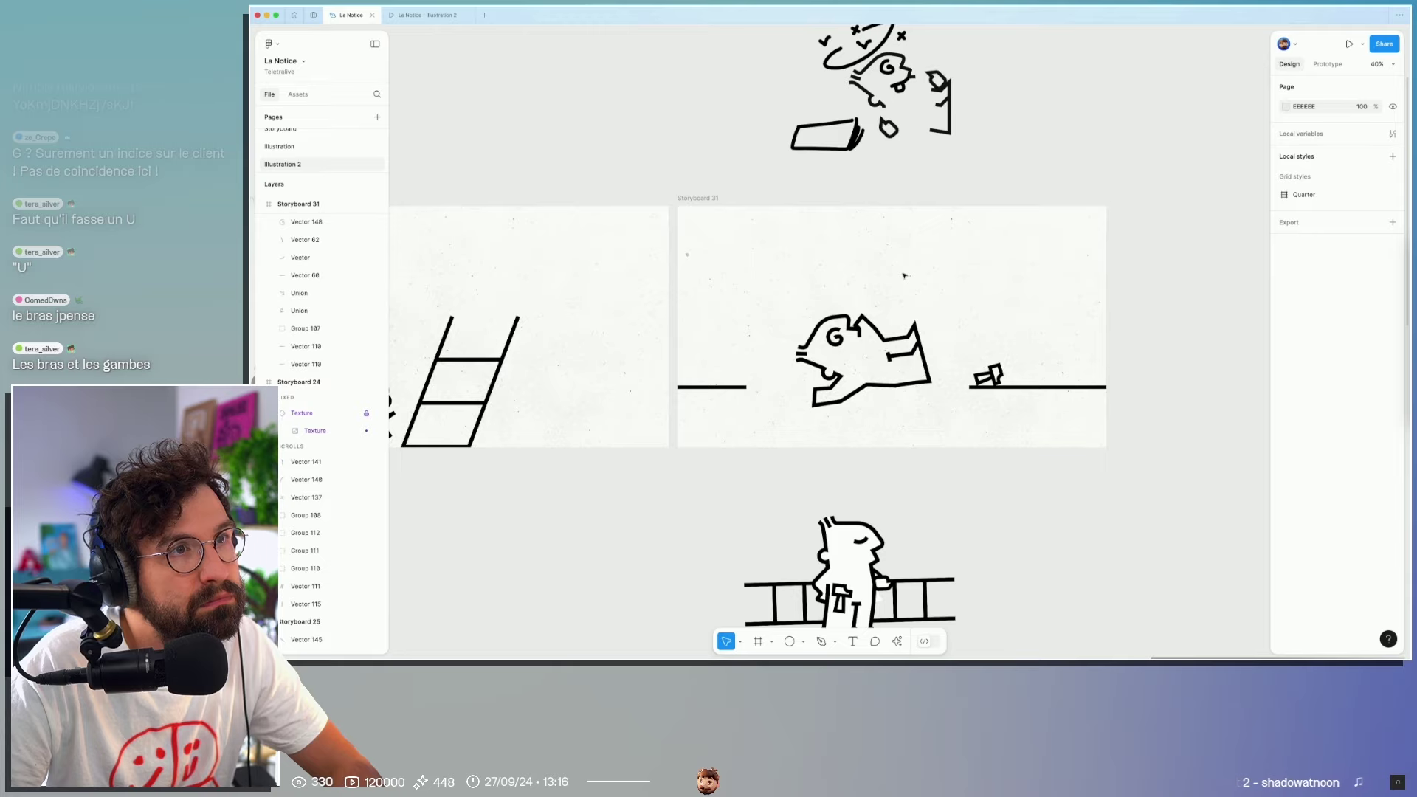
scroll(908, 301, up, 5)
click(861, 287)
double_click(862, 287)
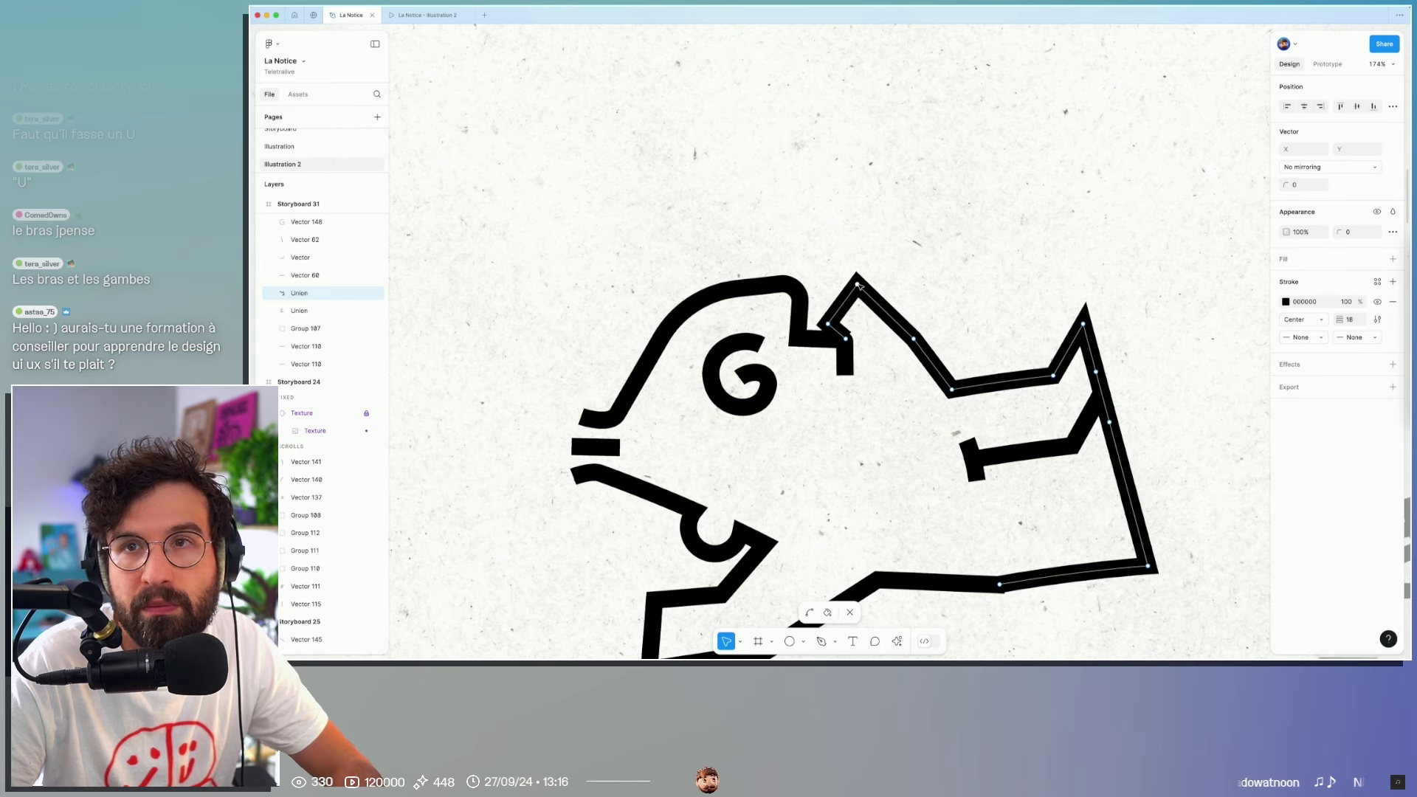
Step: Drag the arm's vertices to raise its peak up and to the left
drag(857, 283, 836, 249)
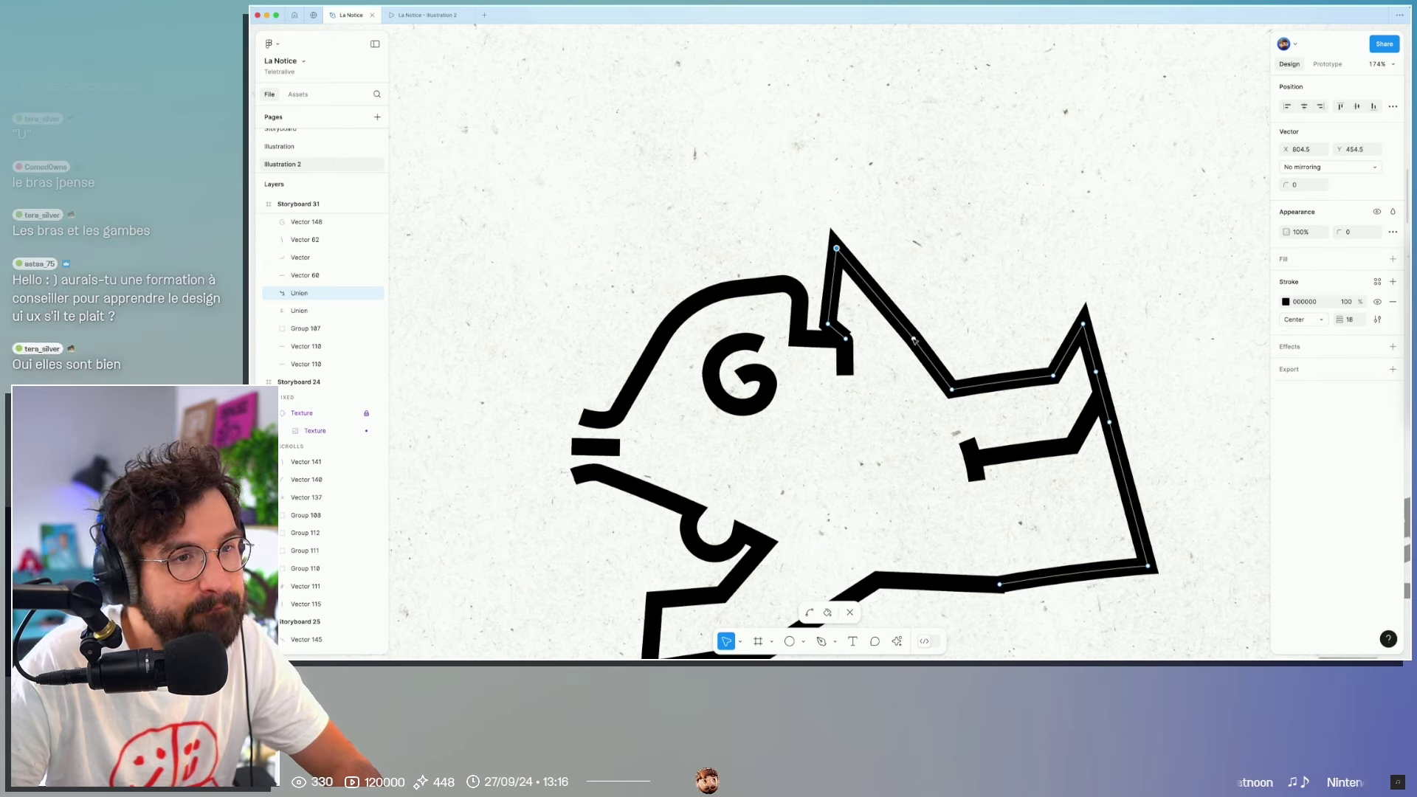
drag(914, 340, 903, 375)
drag(829, 324, 812, 264)
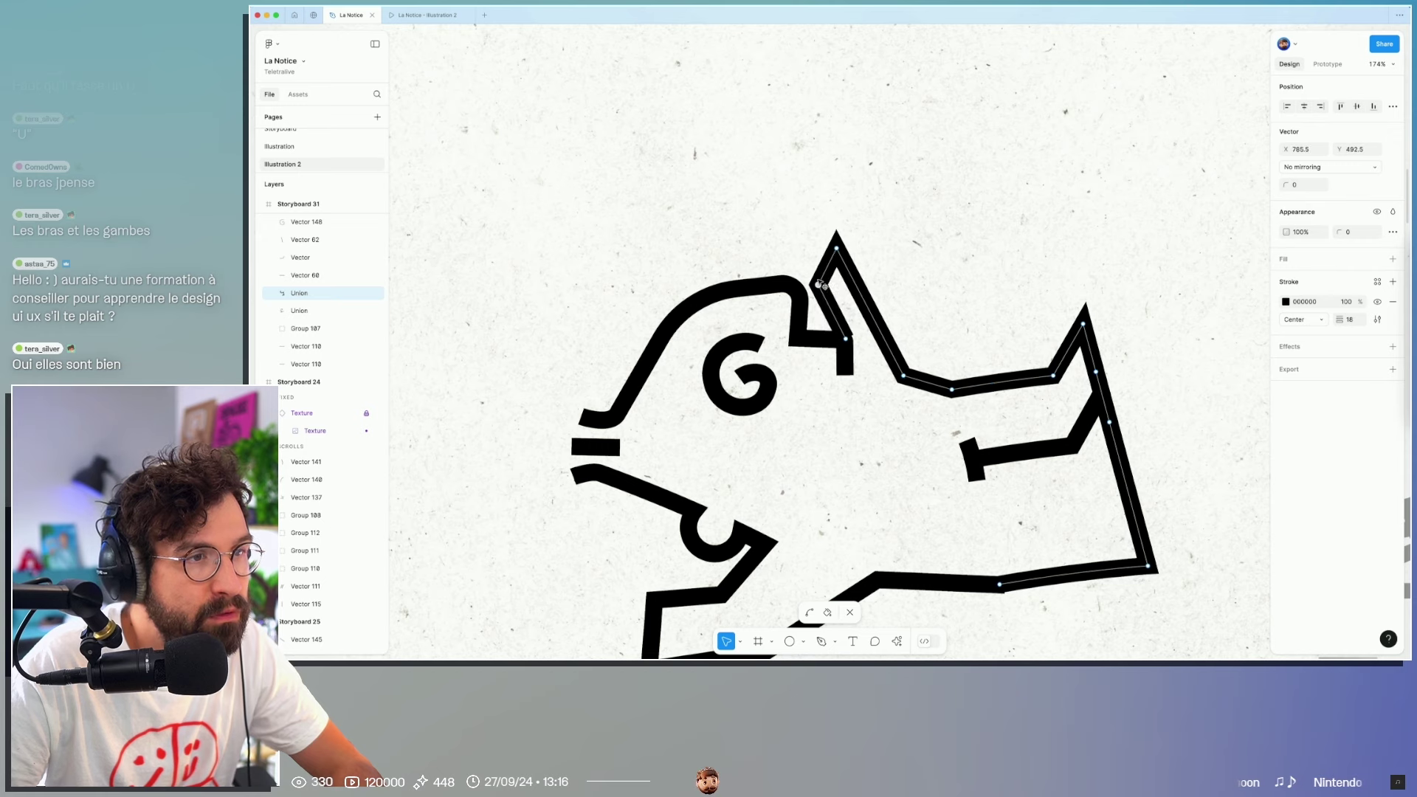
drag(845, 339, 827, 337)
drag(809, 267, 797, 261)
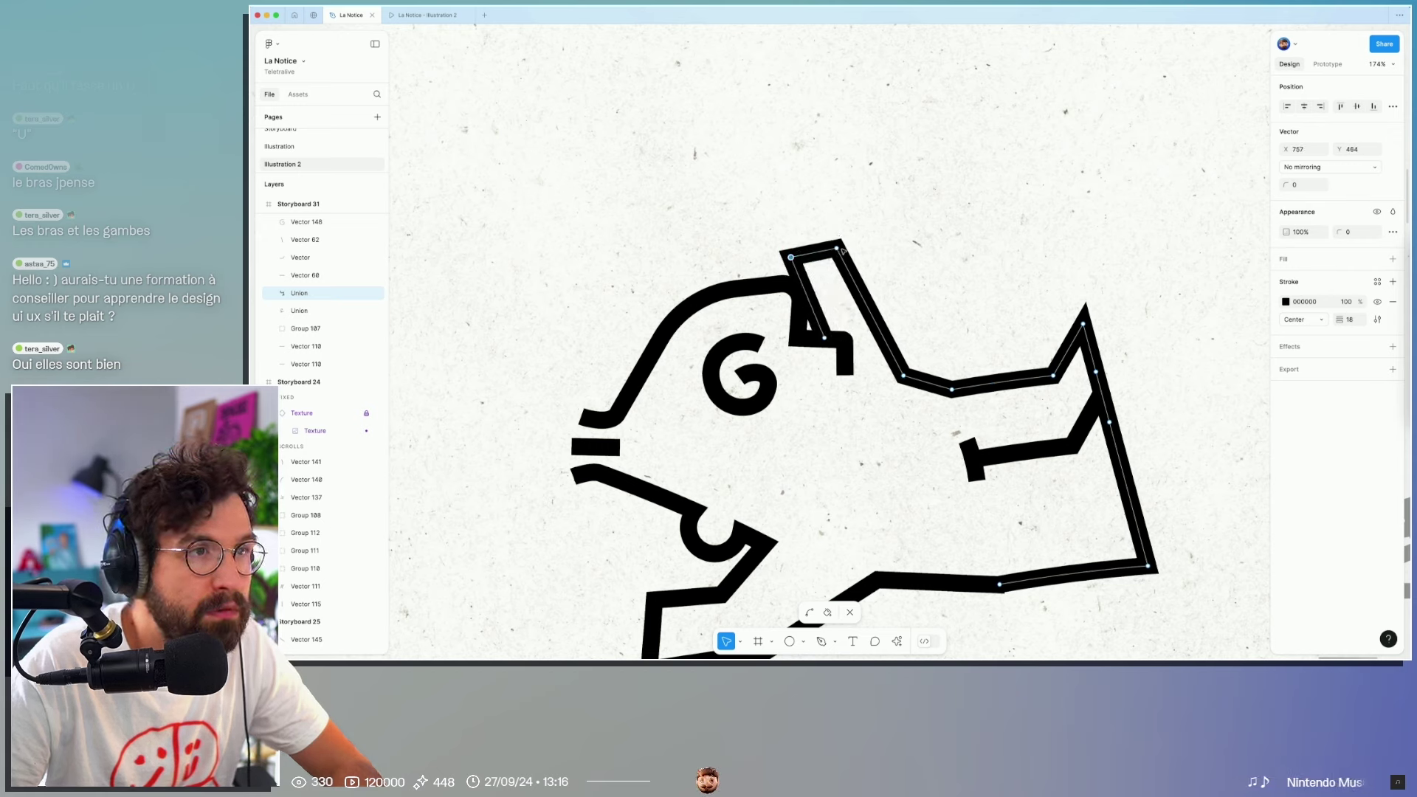
Step: Give the arm a corner radius of 8
click(1361, 236)
text(8)
key(Return)
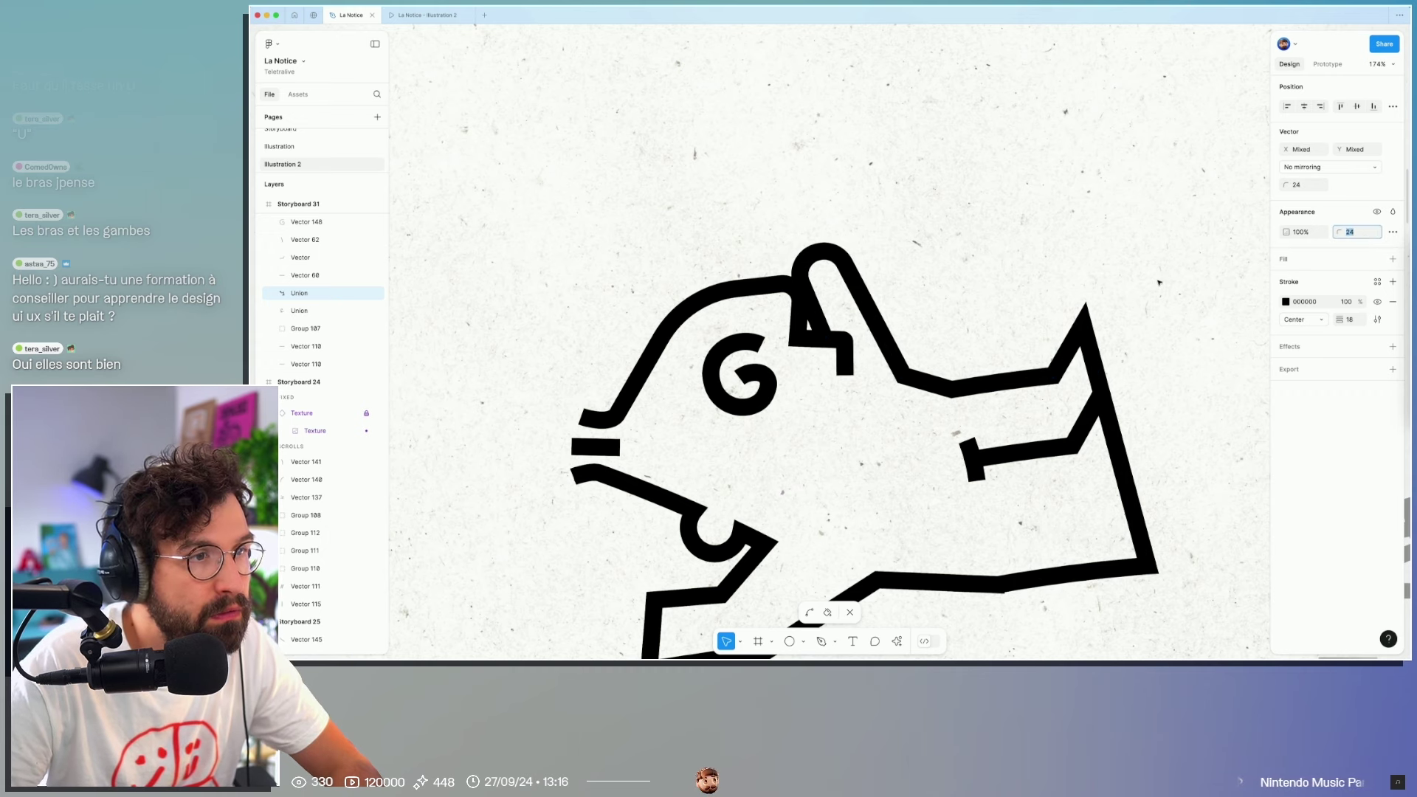
key(Escape)
Step: Give the lower body outline a corner radius of 40
scroll(767, 404, down, 5)
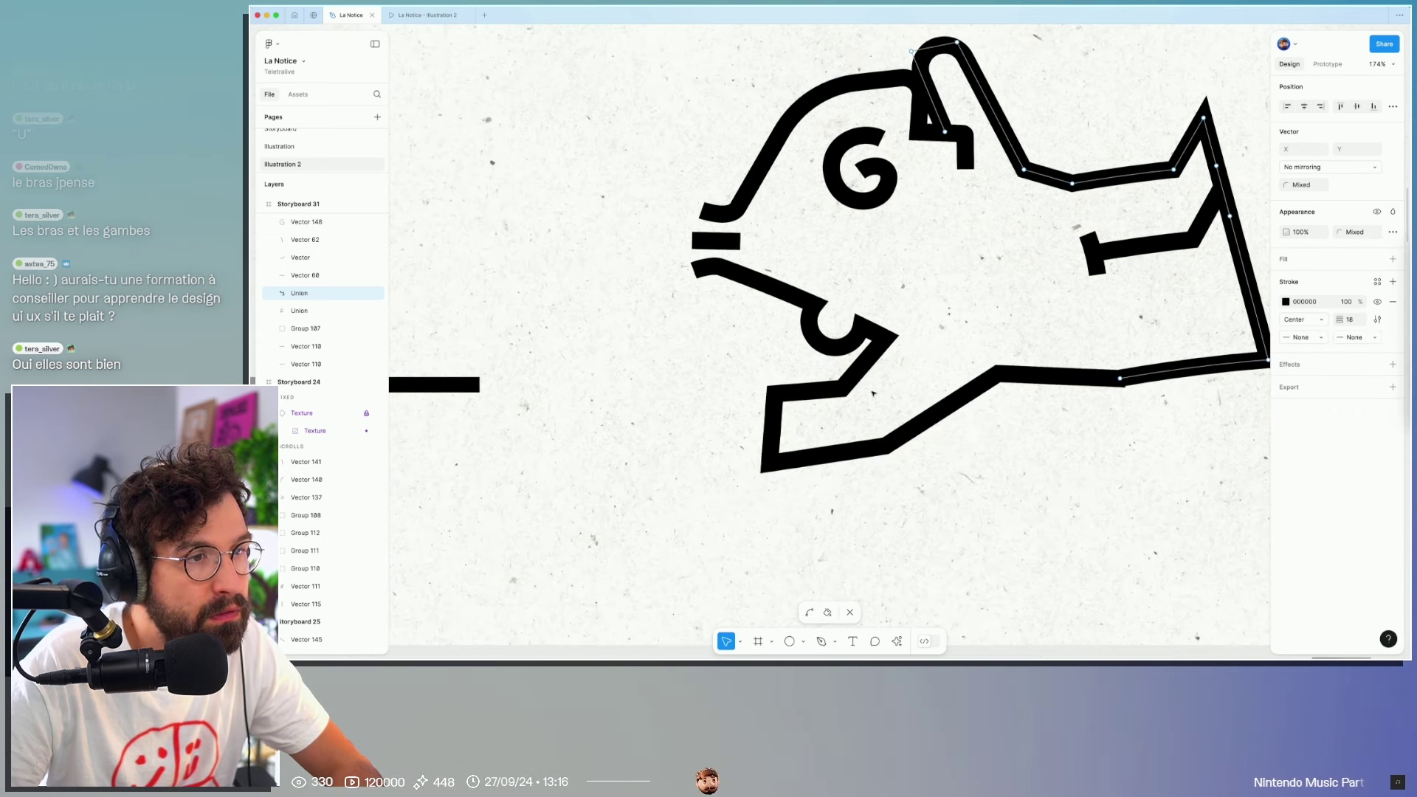
double_click(766, 404)
click(771, 424)
click(1343, 234)
text(40)
key(Return)
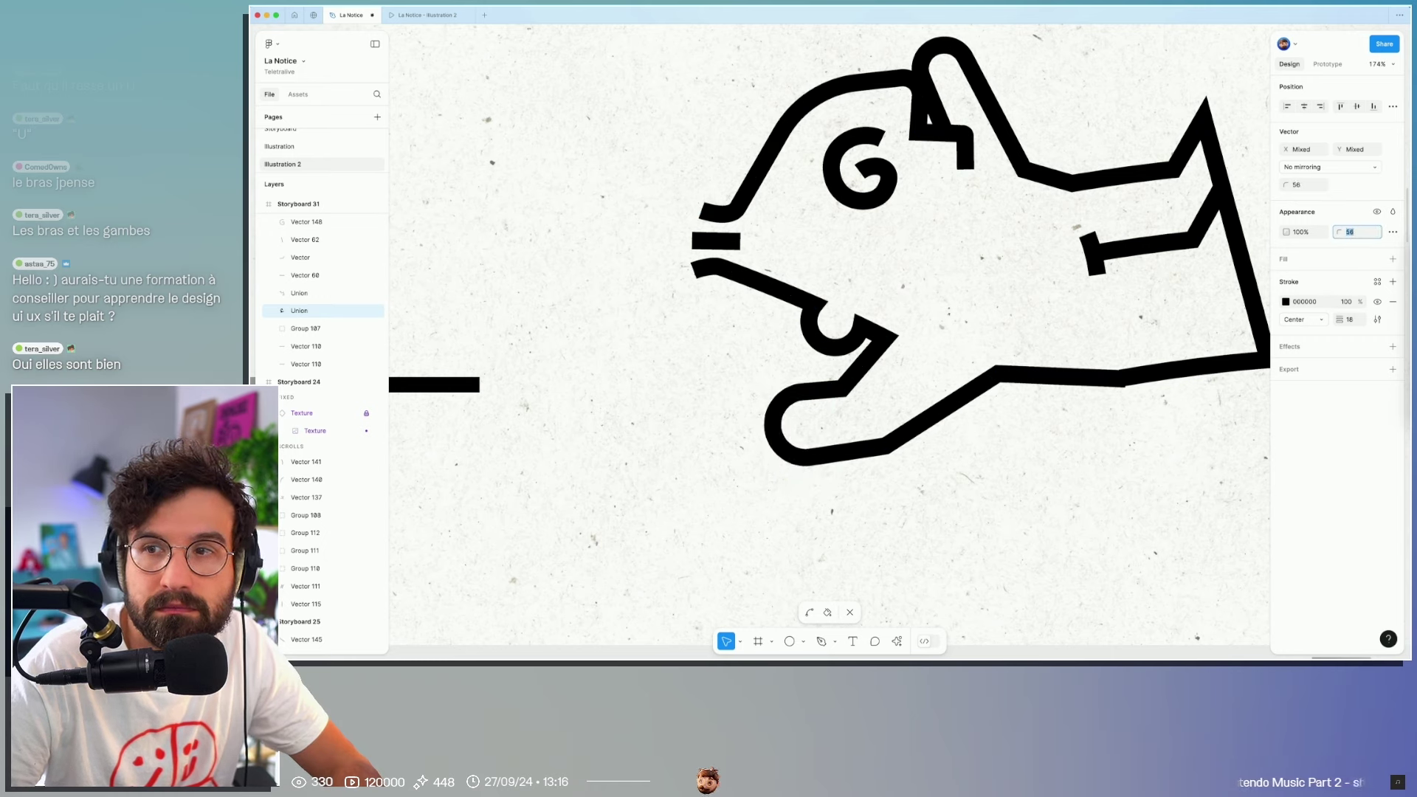
Step: Reshape the lower body outline's loop, hand point and base points
click(785, 402)
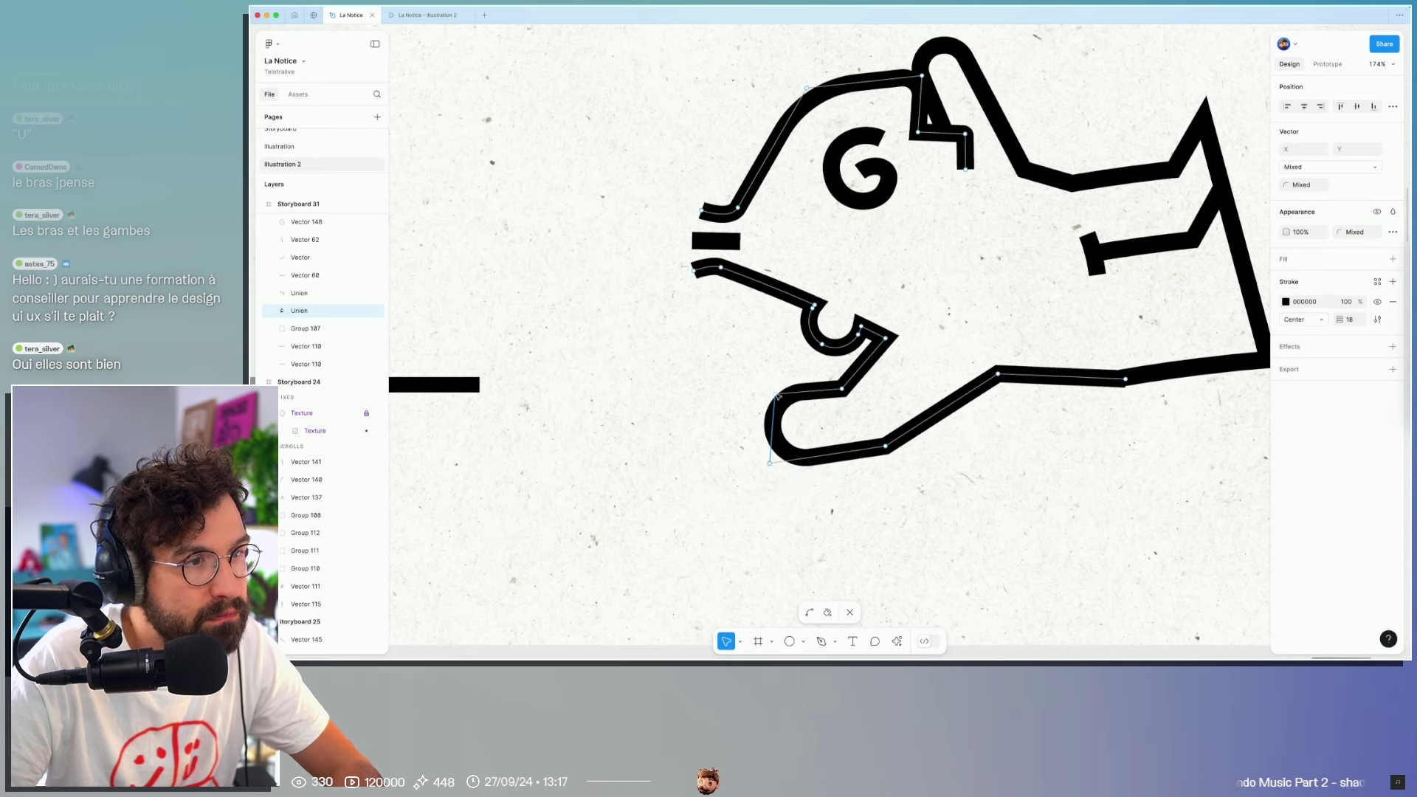
drag(769, 463, 736, 414)
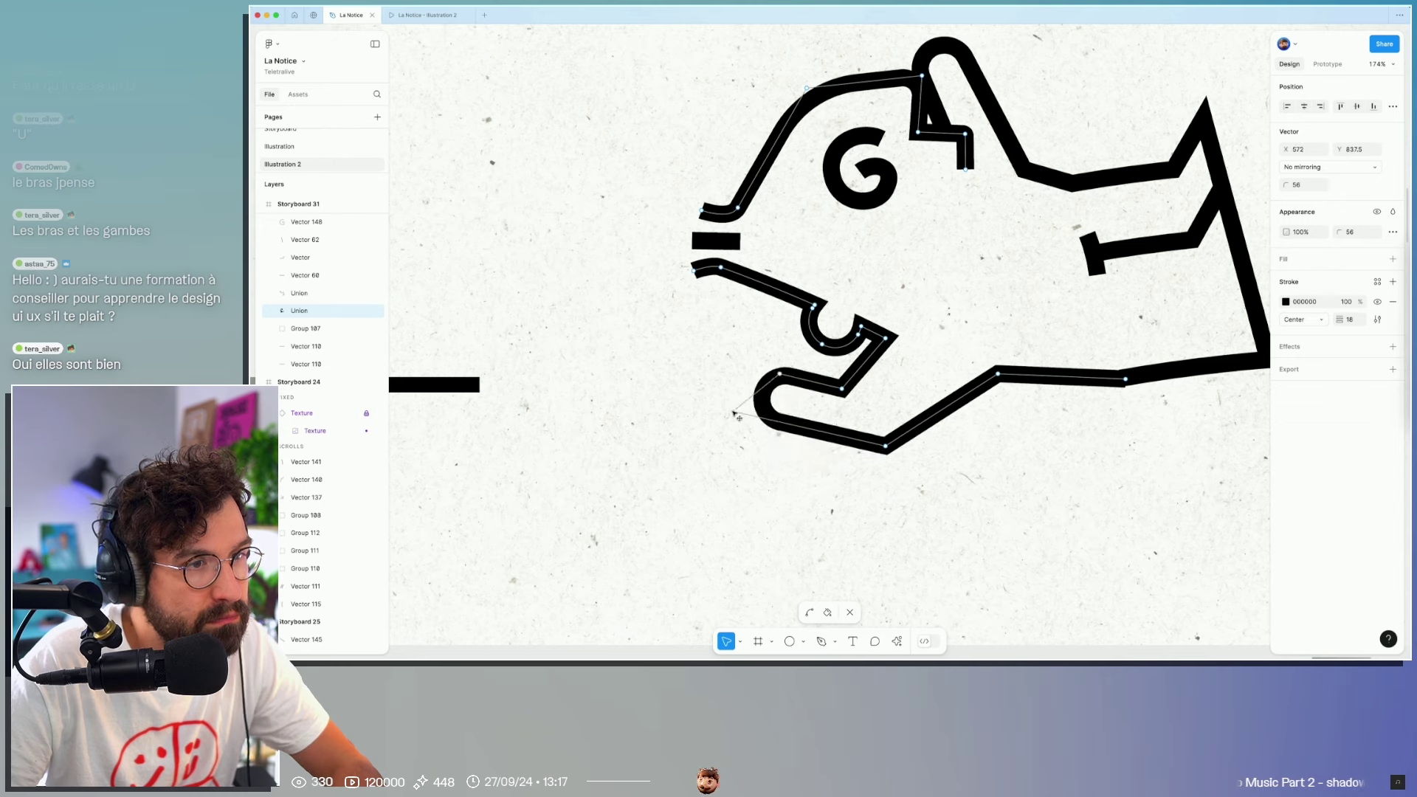
drag(842, 388, 867, 391)
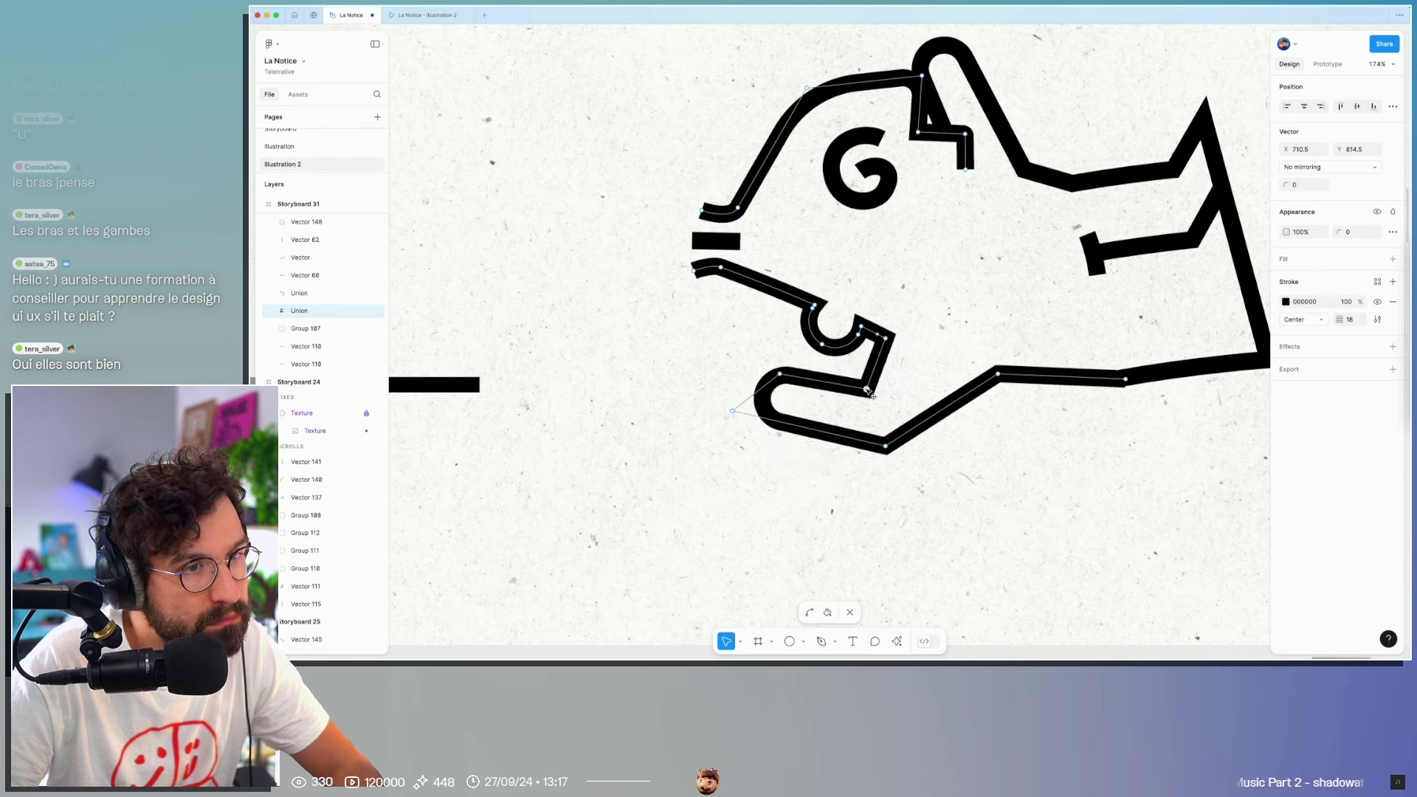
drag(886, 445, 910, 437)
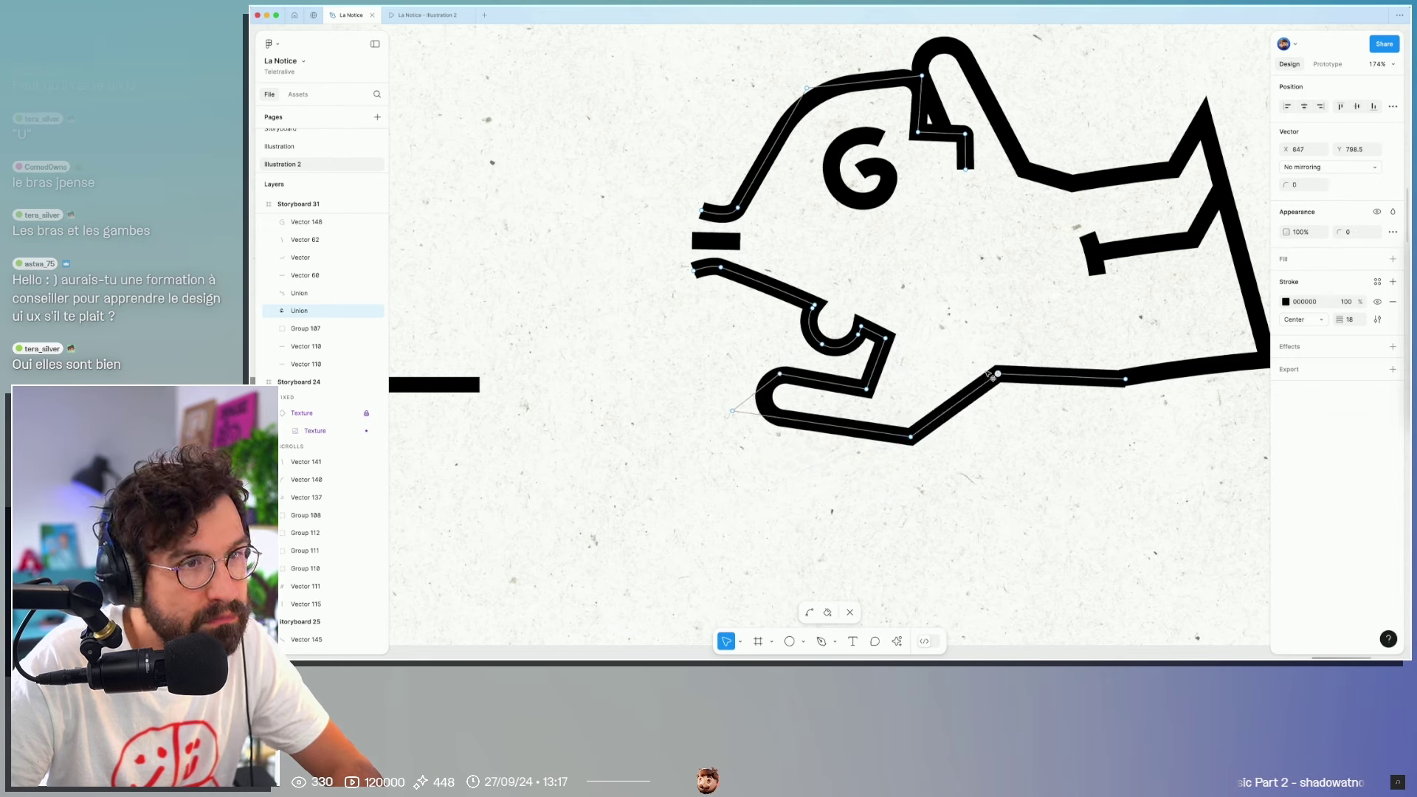
drag(992, 375, 967, 369)
key(Escape)
key(Escape)
scroll(1007, 466, down, 5)
scroll(1069, 509, down, 3)
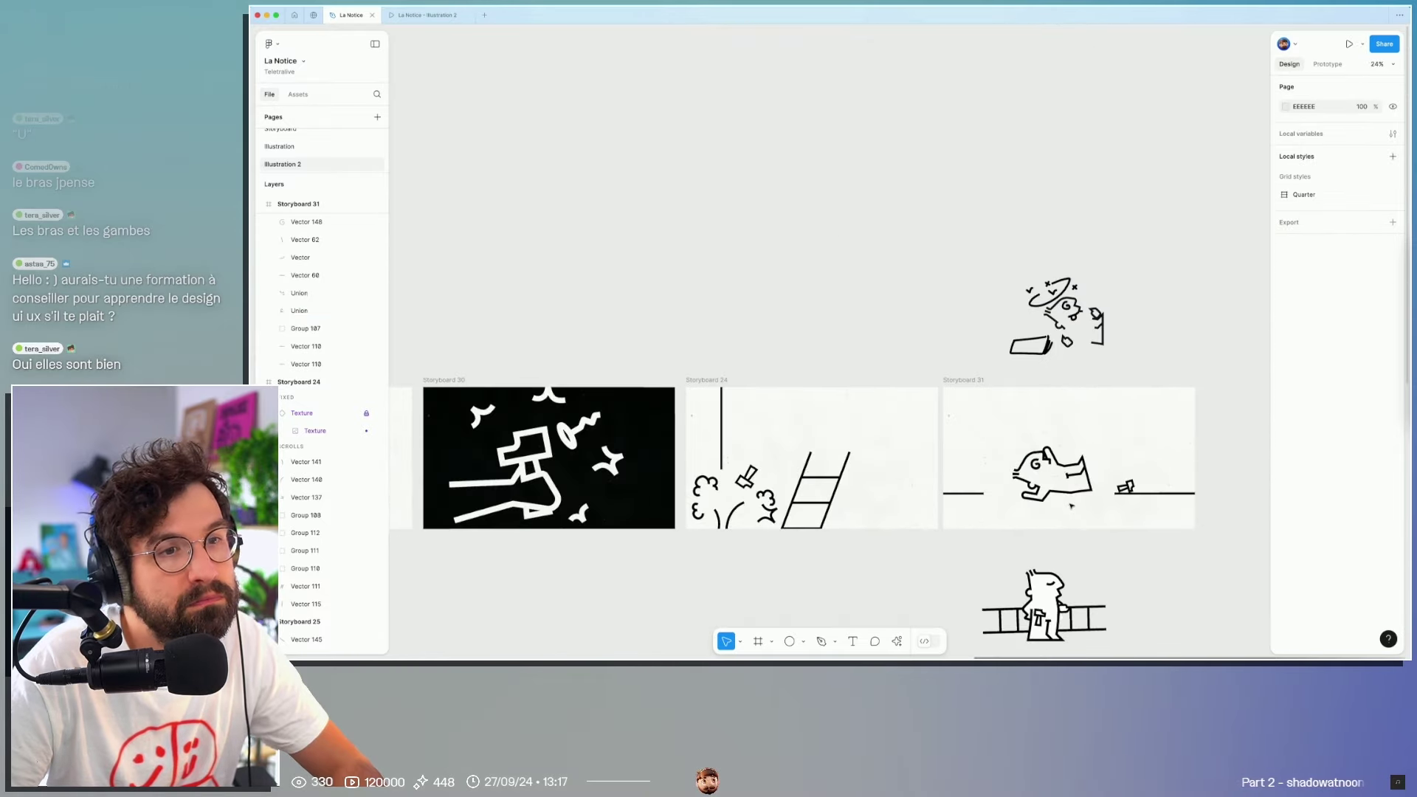
Step: Delete the bottom vertex of the lower outline, leaving a straight segment under the jaw
drag(1116, 520, 1032, 496)
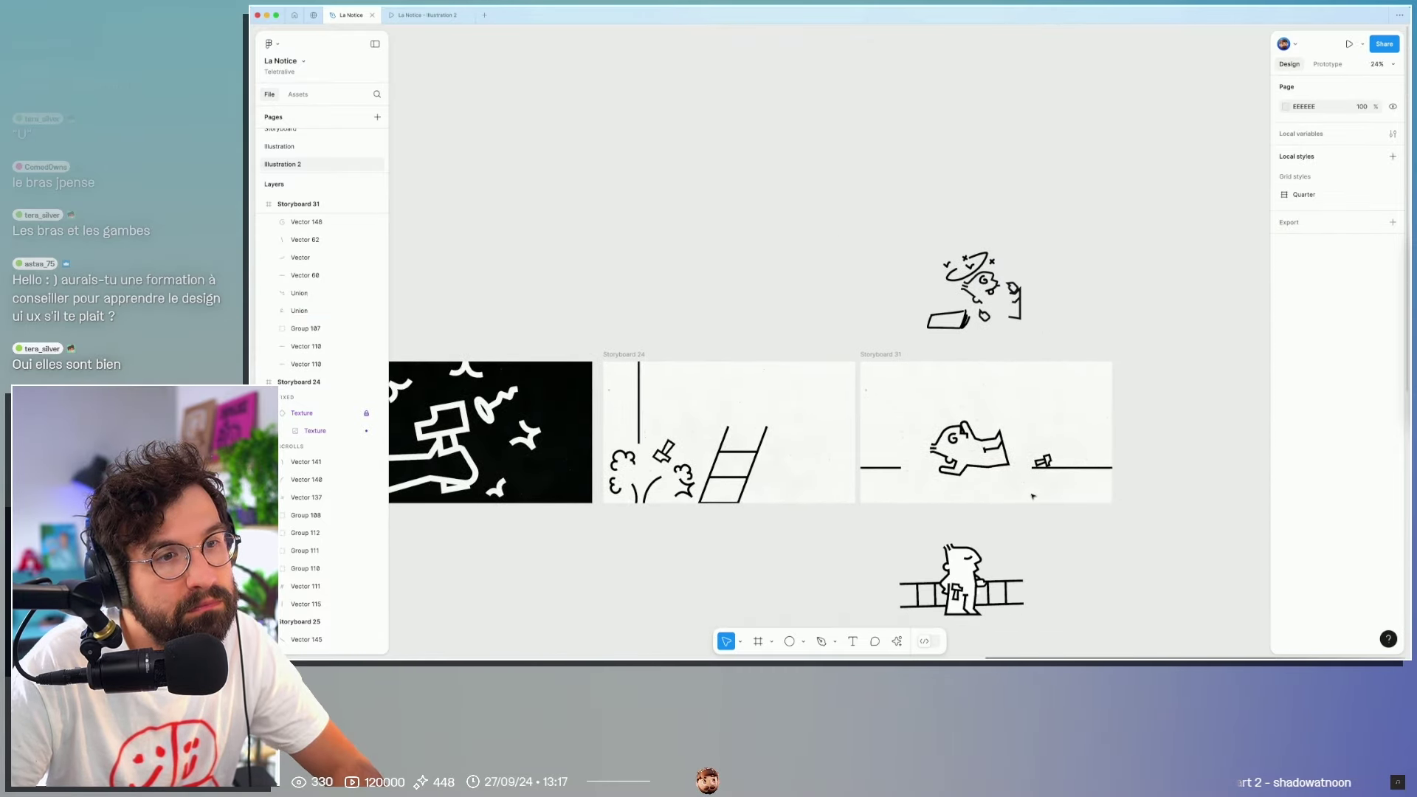
scroll(1037, 502, left, 2)
scroll(1036, 502, up, 1)
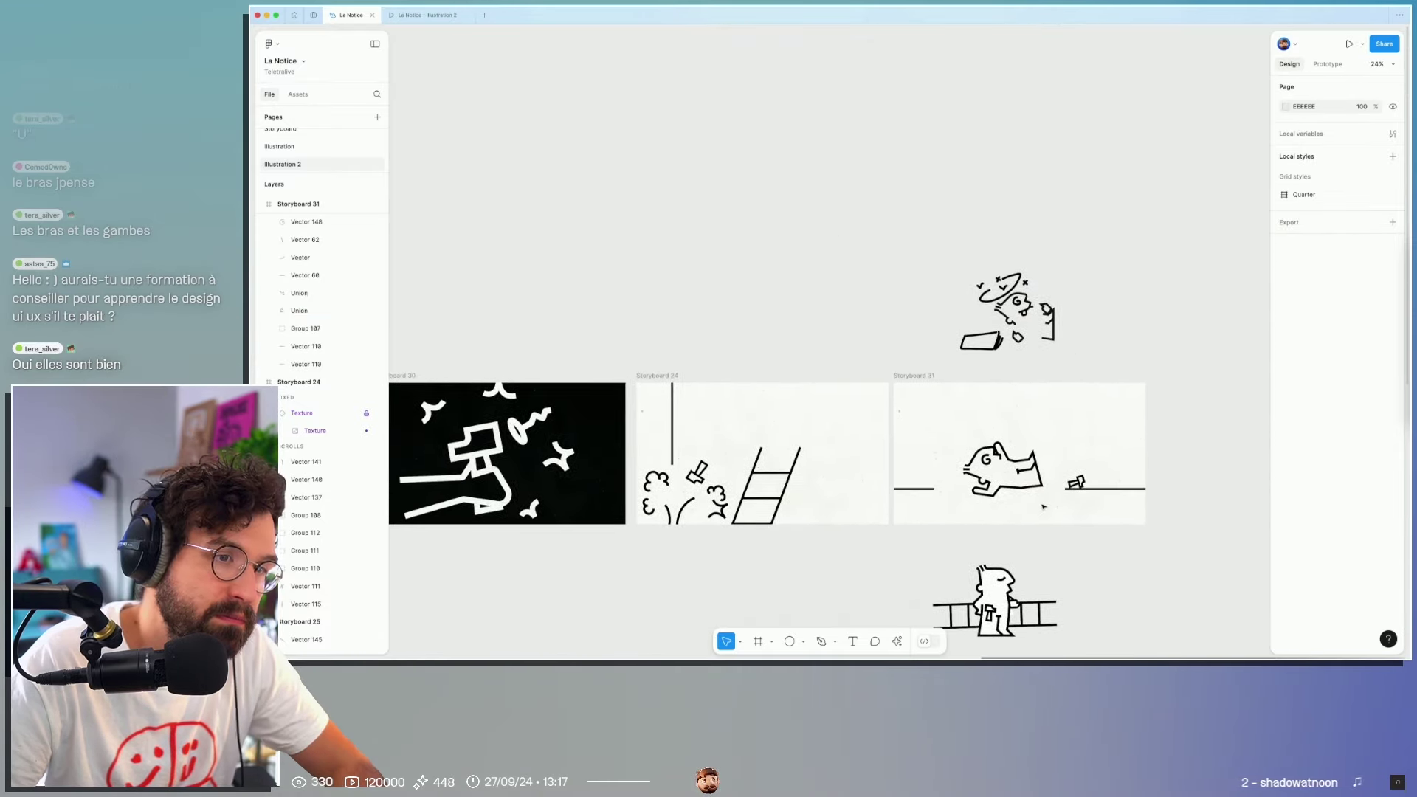
double_click(1037, 488)
key(shift+2)
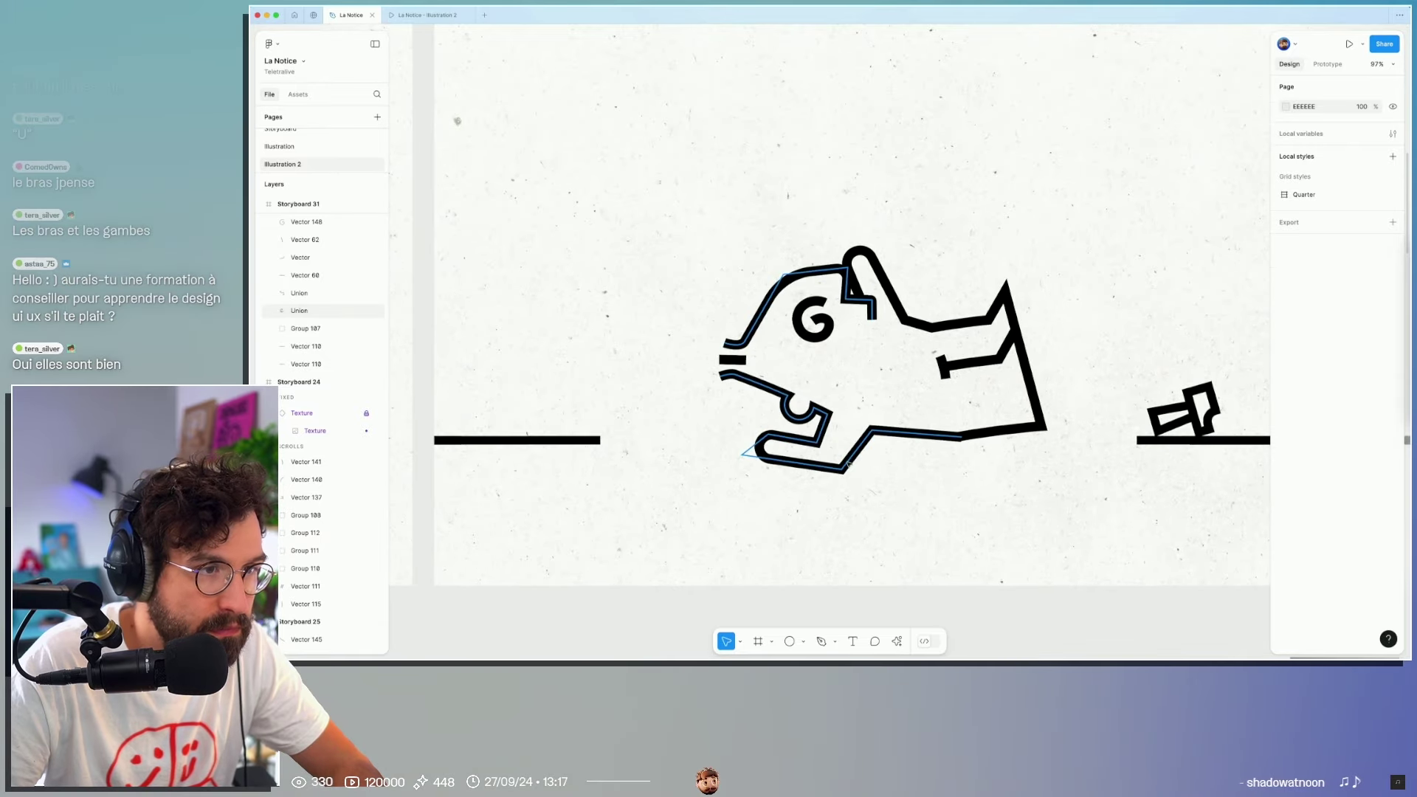
key(p)
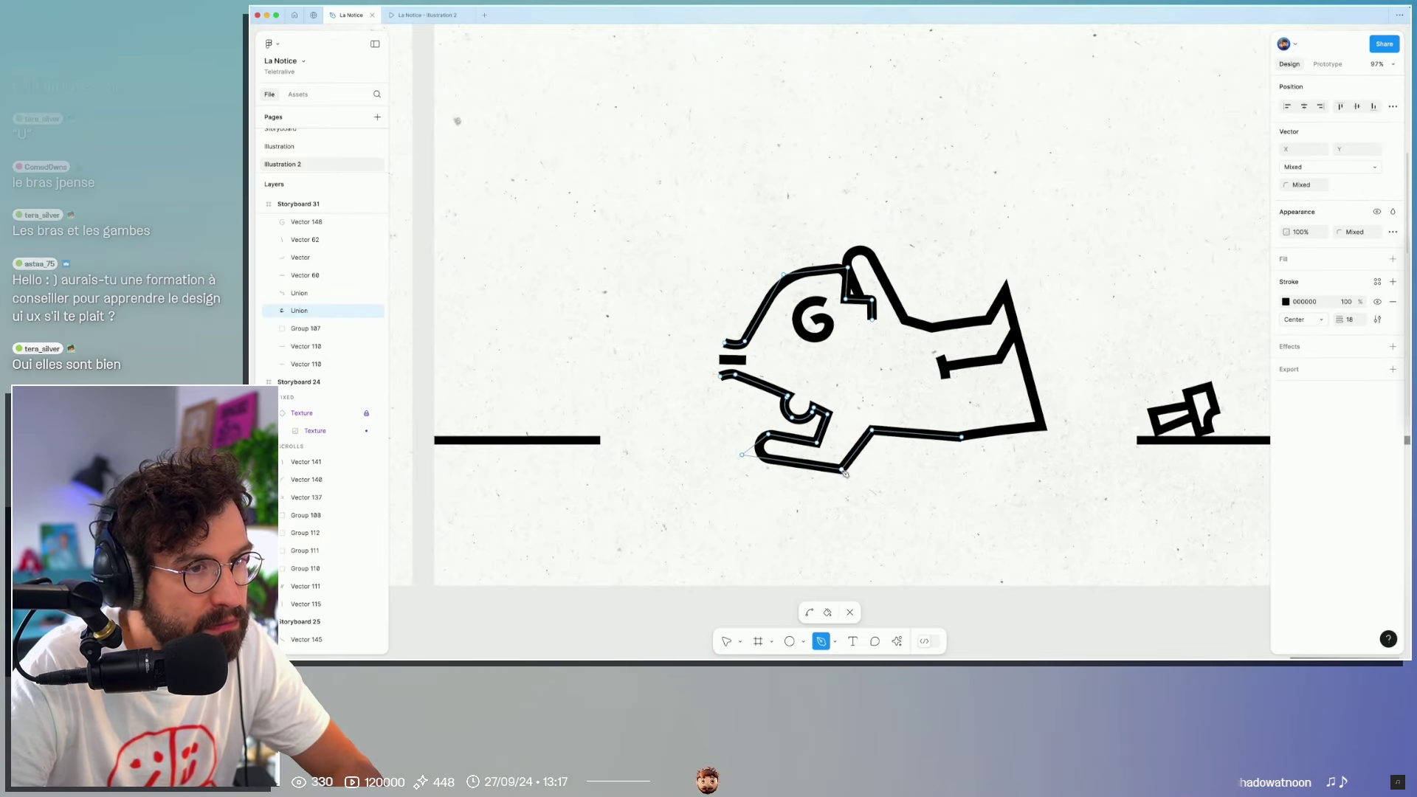
key(Delete)
drag(830, 457, 770, 435)
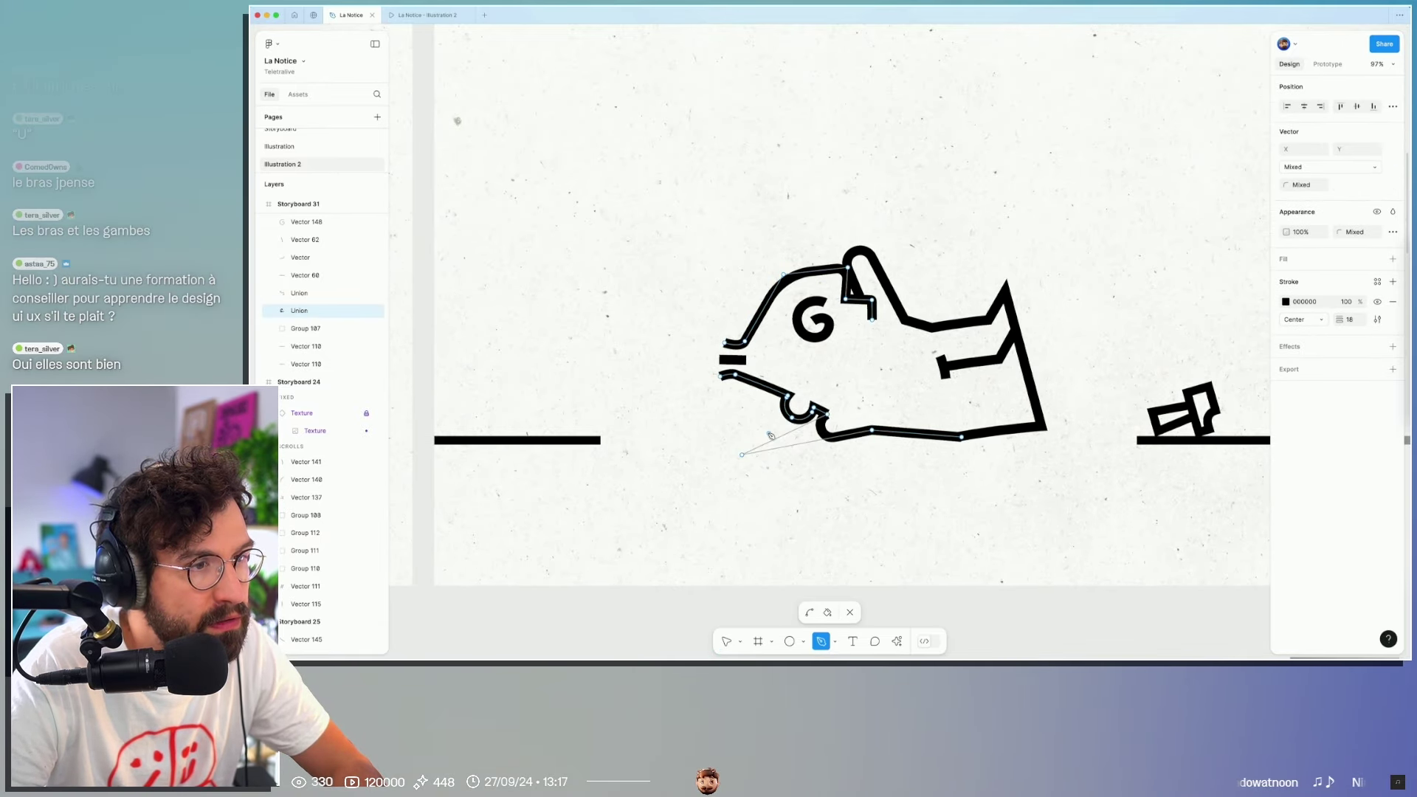
key(ctrl+z)
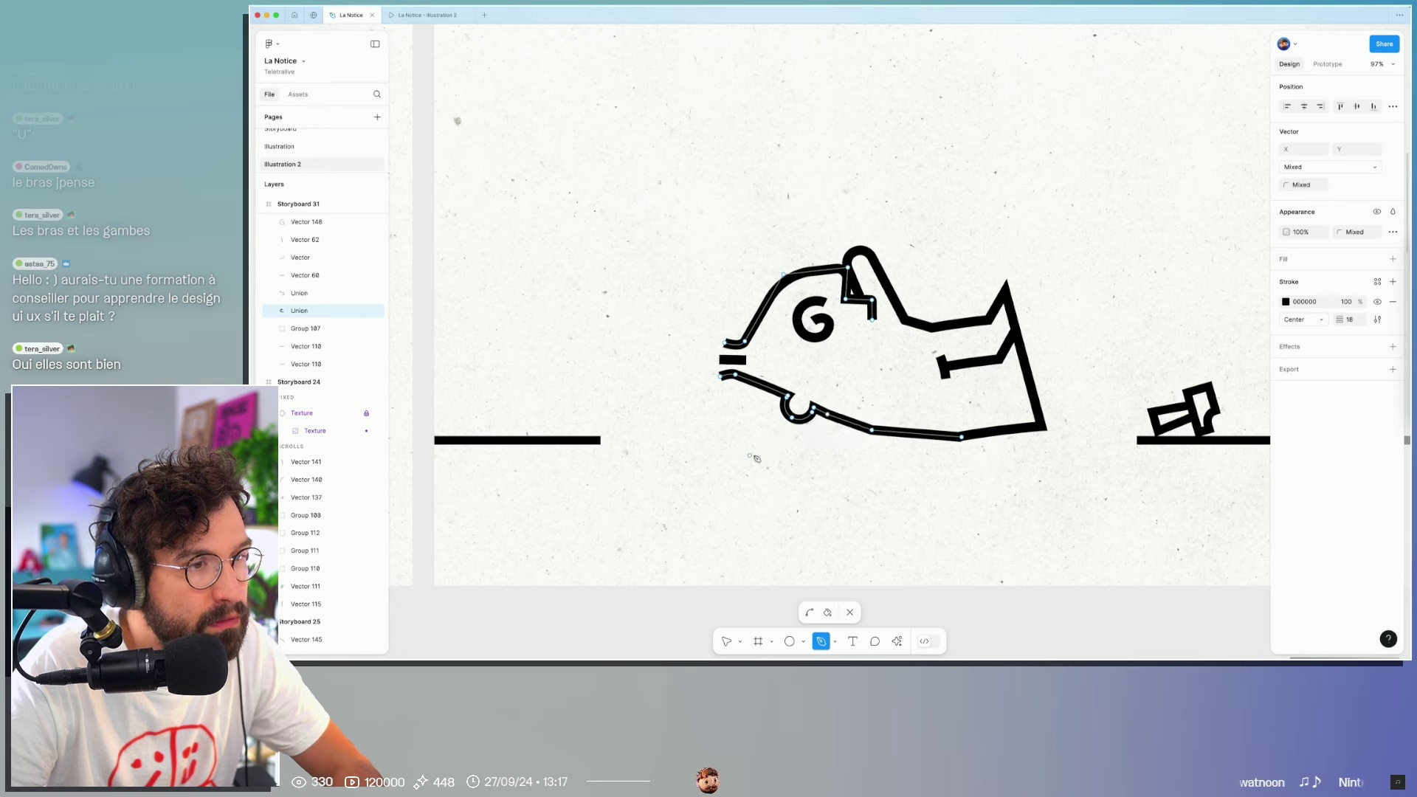
key(Escape)
key(Escape)
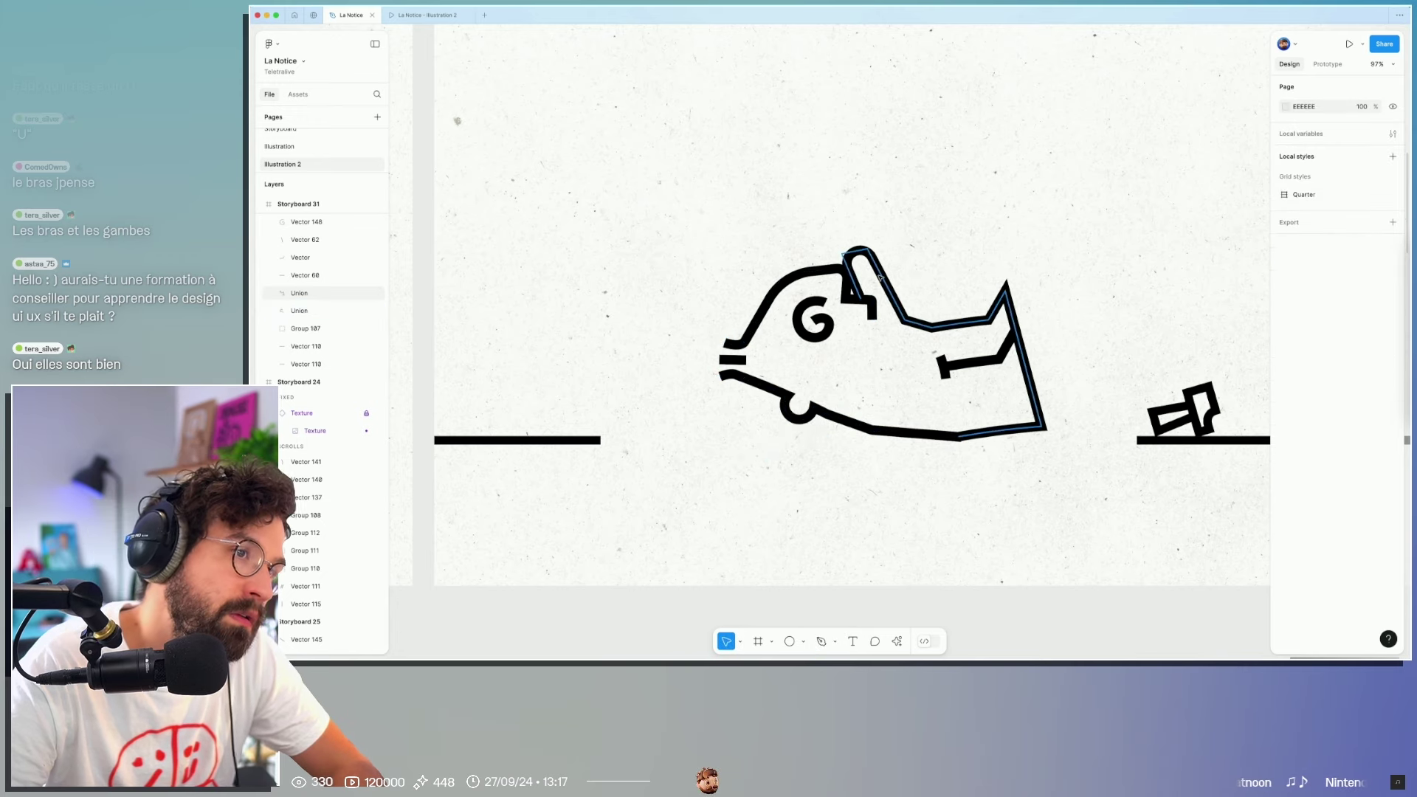
Step: Reshape the arm outline's top so it is left open
double_click(881, 276)
key(p)
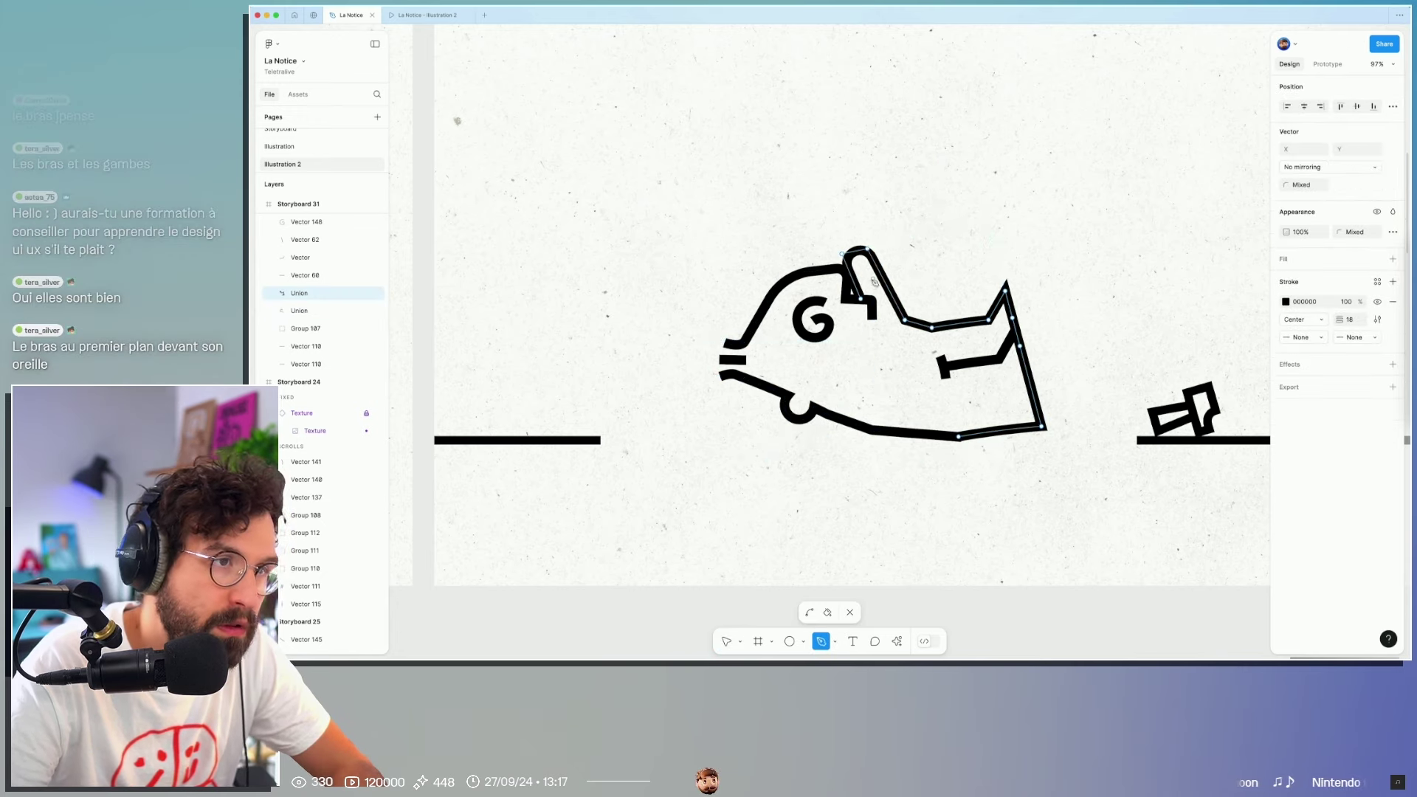
drag(863, 301, 852, 255)
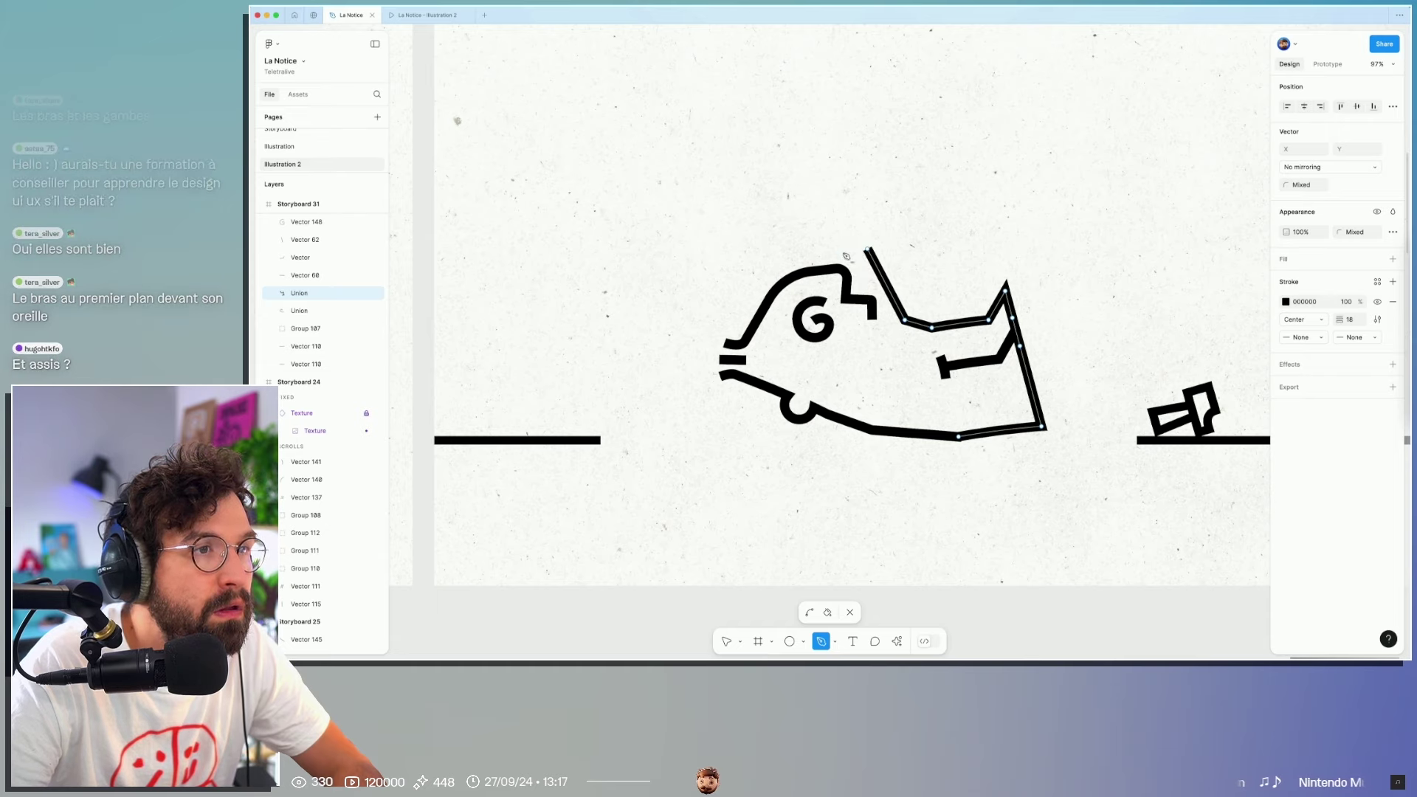
key(Escape)
key(Escape)
ctrl+scroll(915, 496, down, 5)
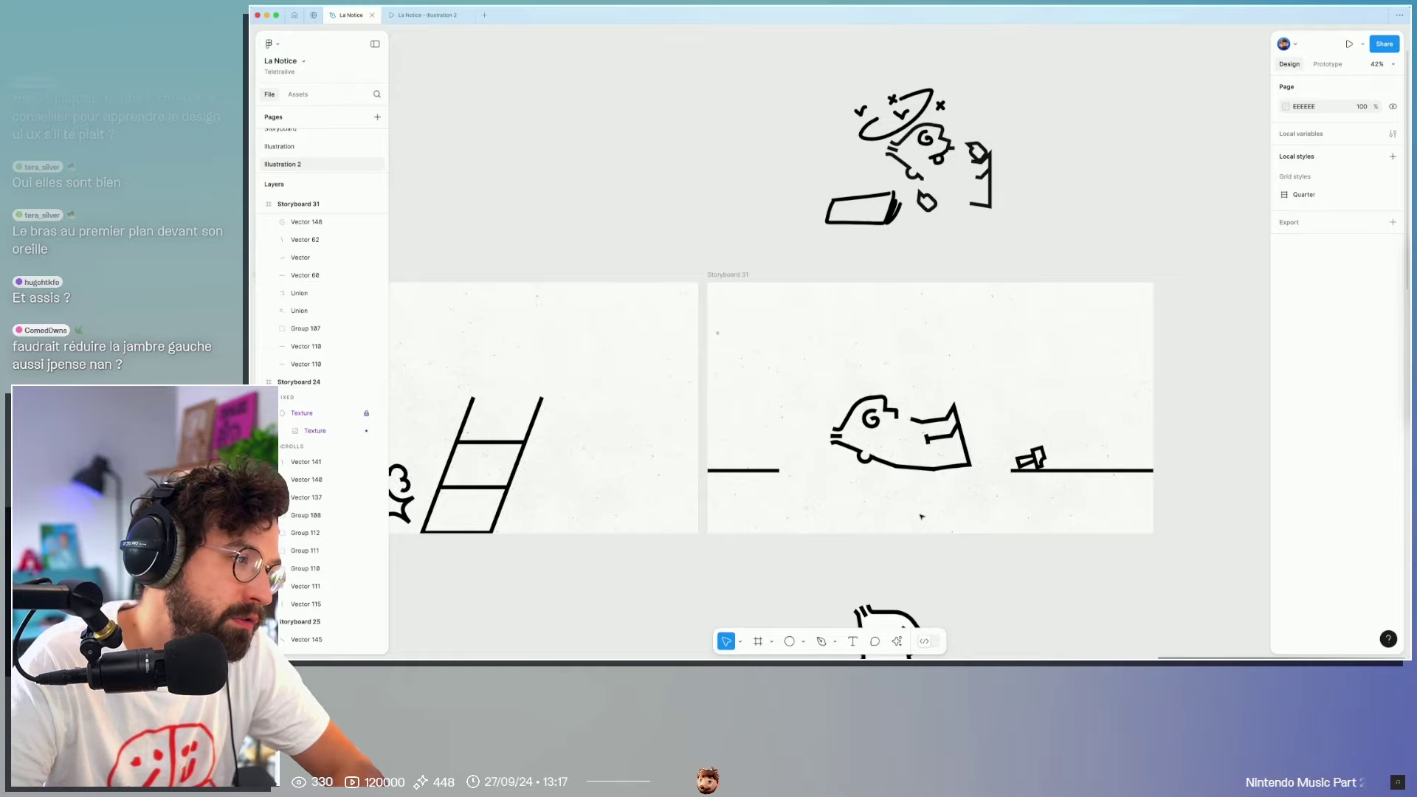
scroll(920, 516, down, 2)
scroll(920, 517, down, 3)
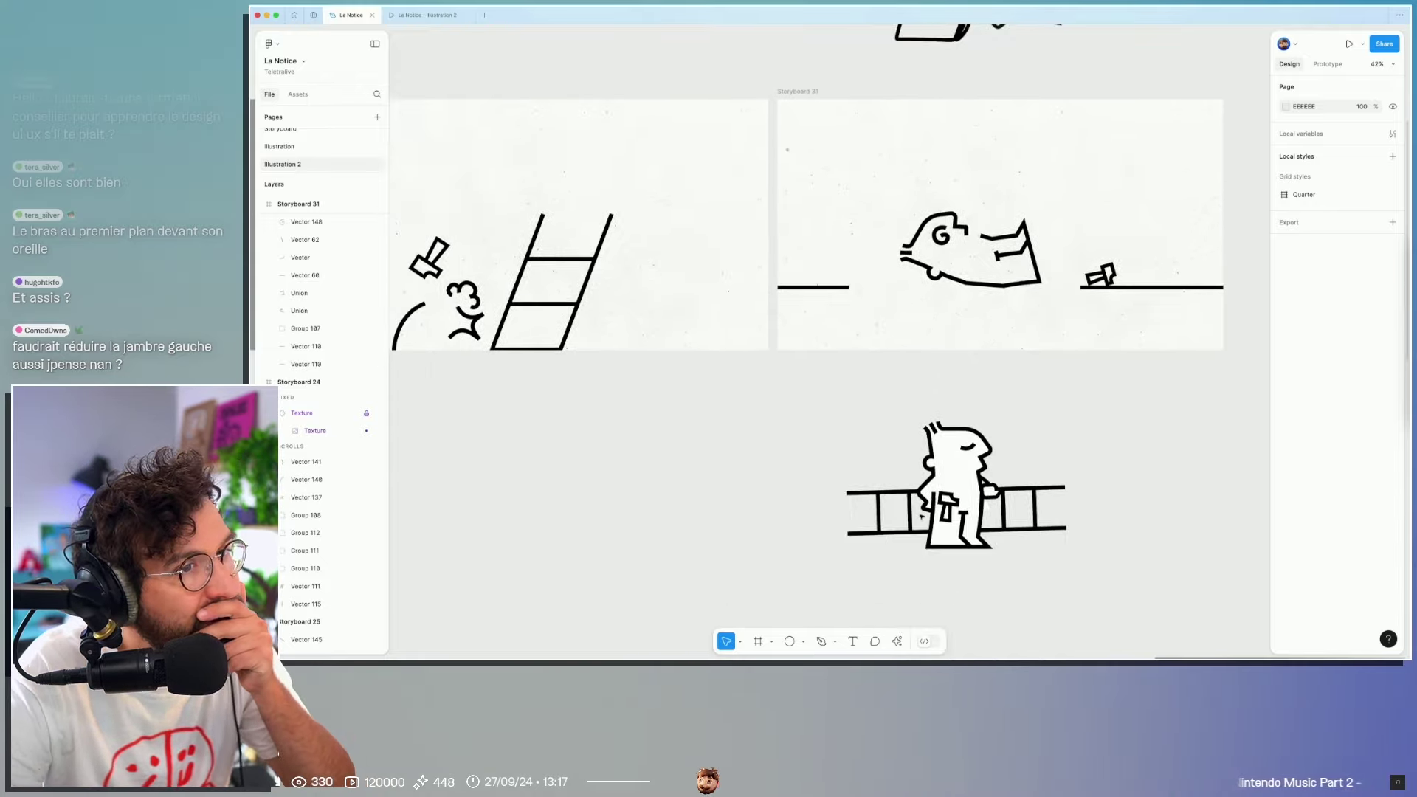
scroll(920, 517, left, 2)
scroll(920, 517, up, 2)
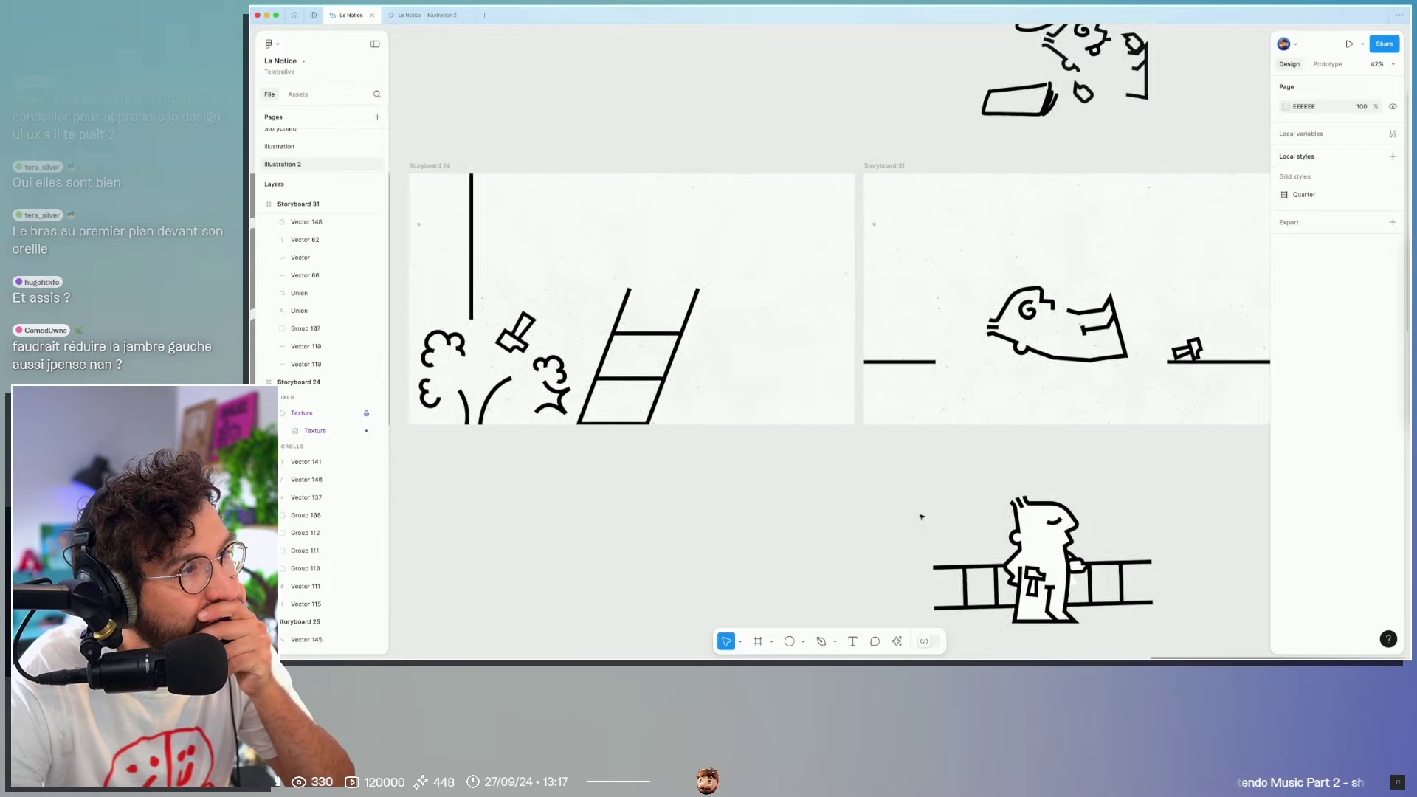
scroll(920, 516, left, 2)
scroll(920, 516, down, 3)
scroll(921, 516, right, 1)
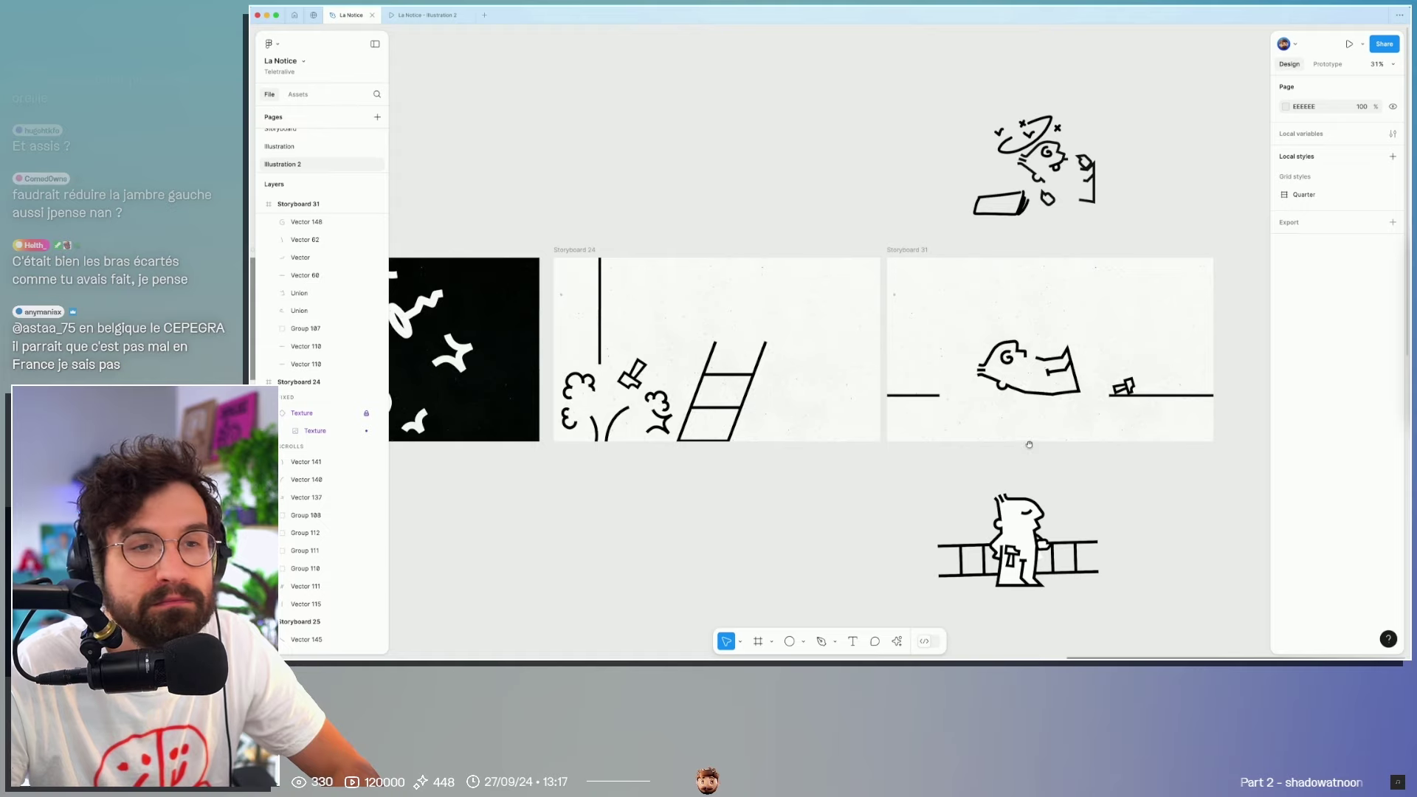
scroll(941, 405, right, 2)
scroll(942, 406, up, 1)
scroll(942, 406, up, 5)
click(1095, 421)
double_click(1095, 421)
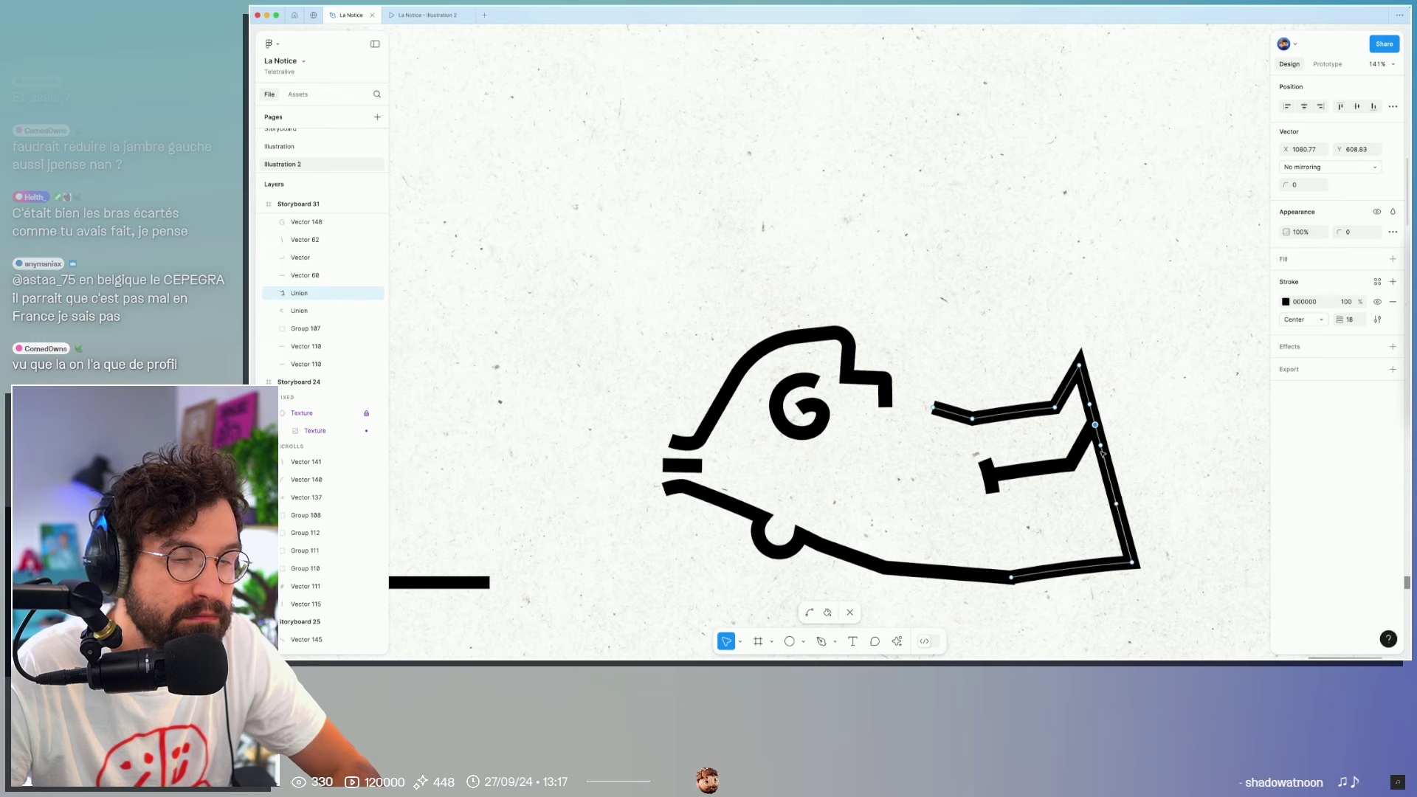
Step: Duplicate the outer angular leg outline and give the copy a red stroke
click(1092, 439)
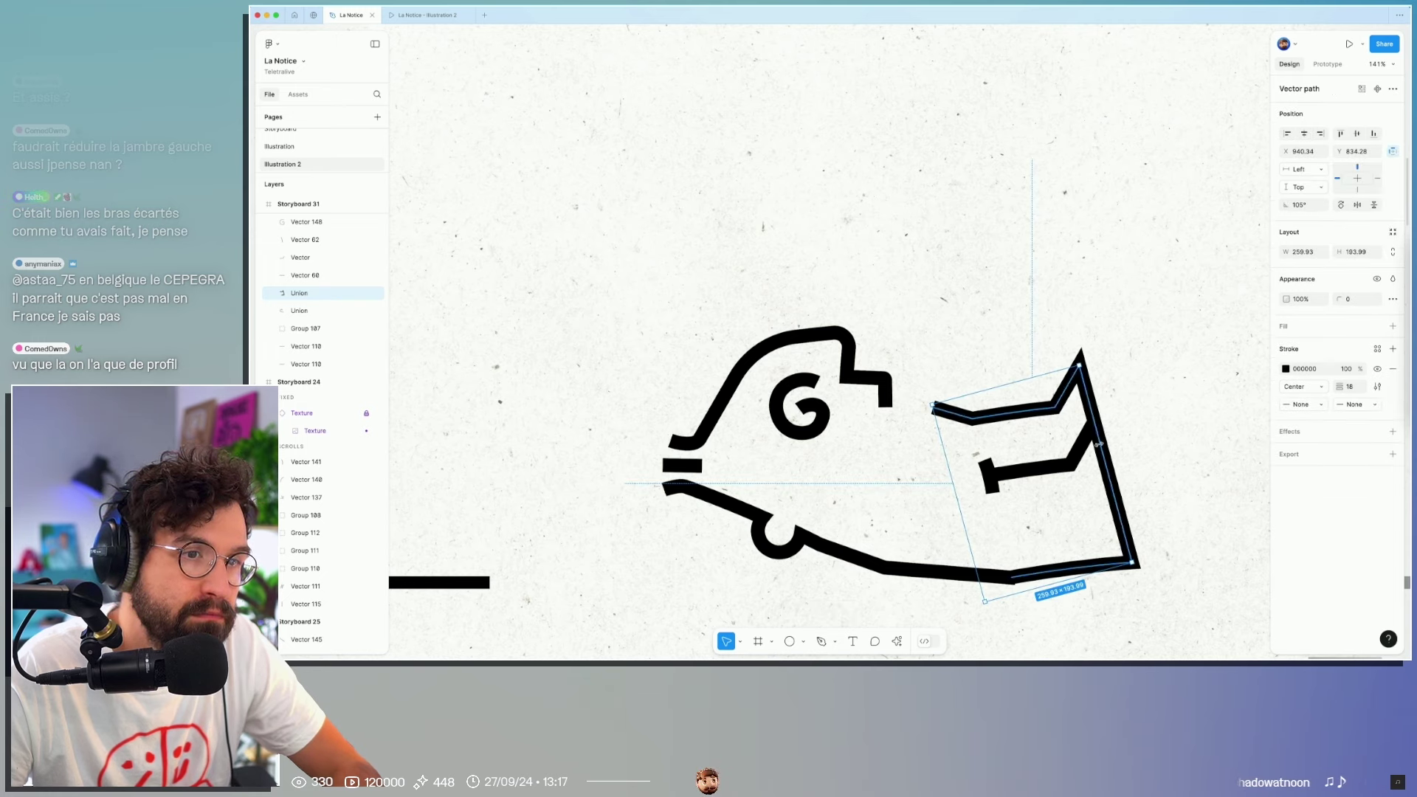
click(1093, 402)
key(ctrl+d)
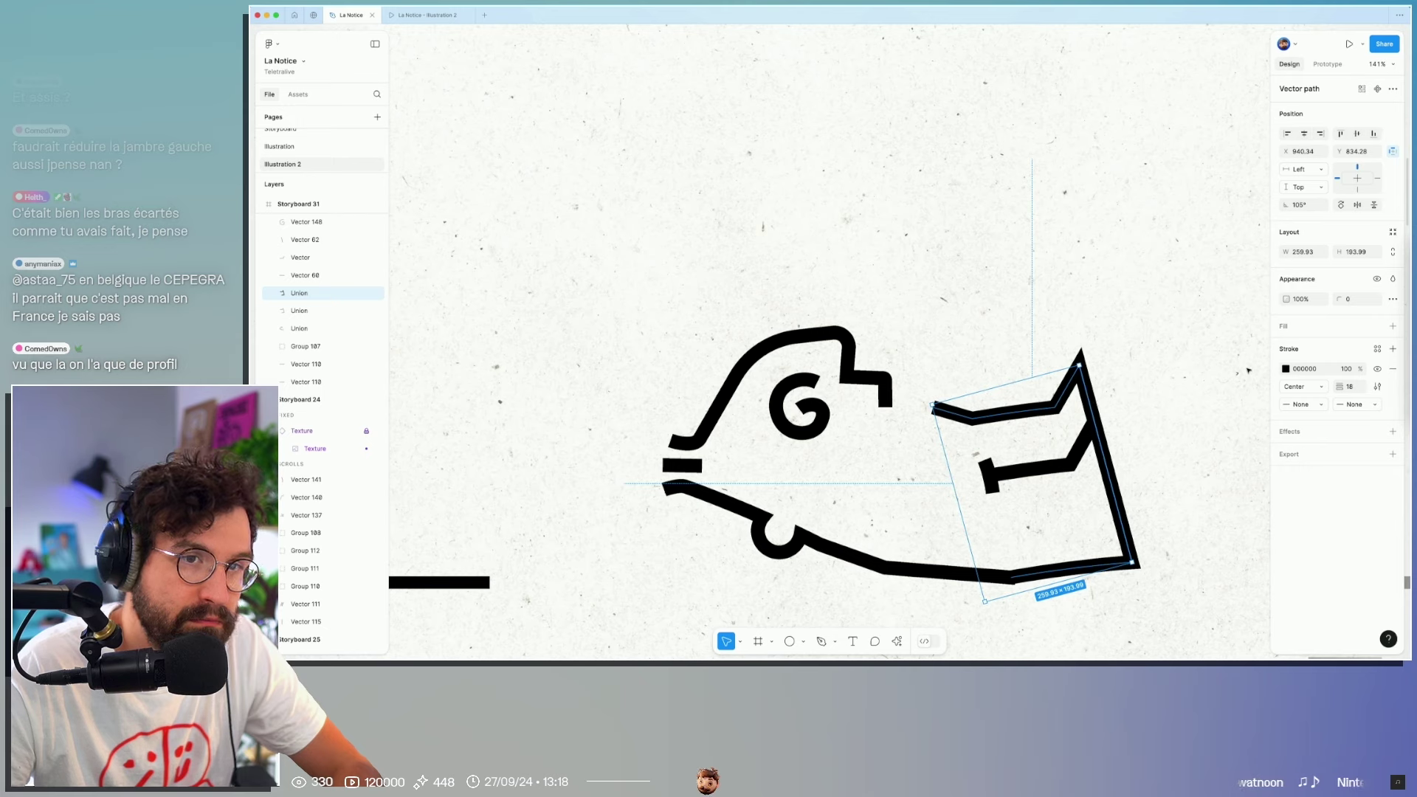
click(1302, 369)
text(red)
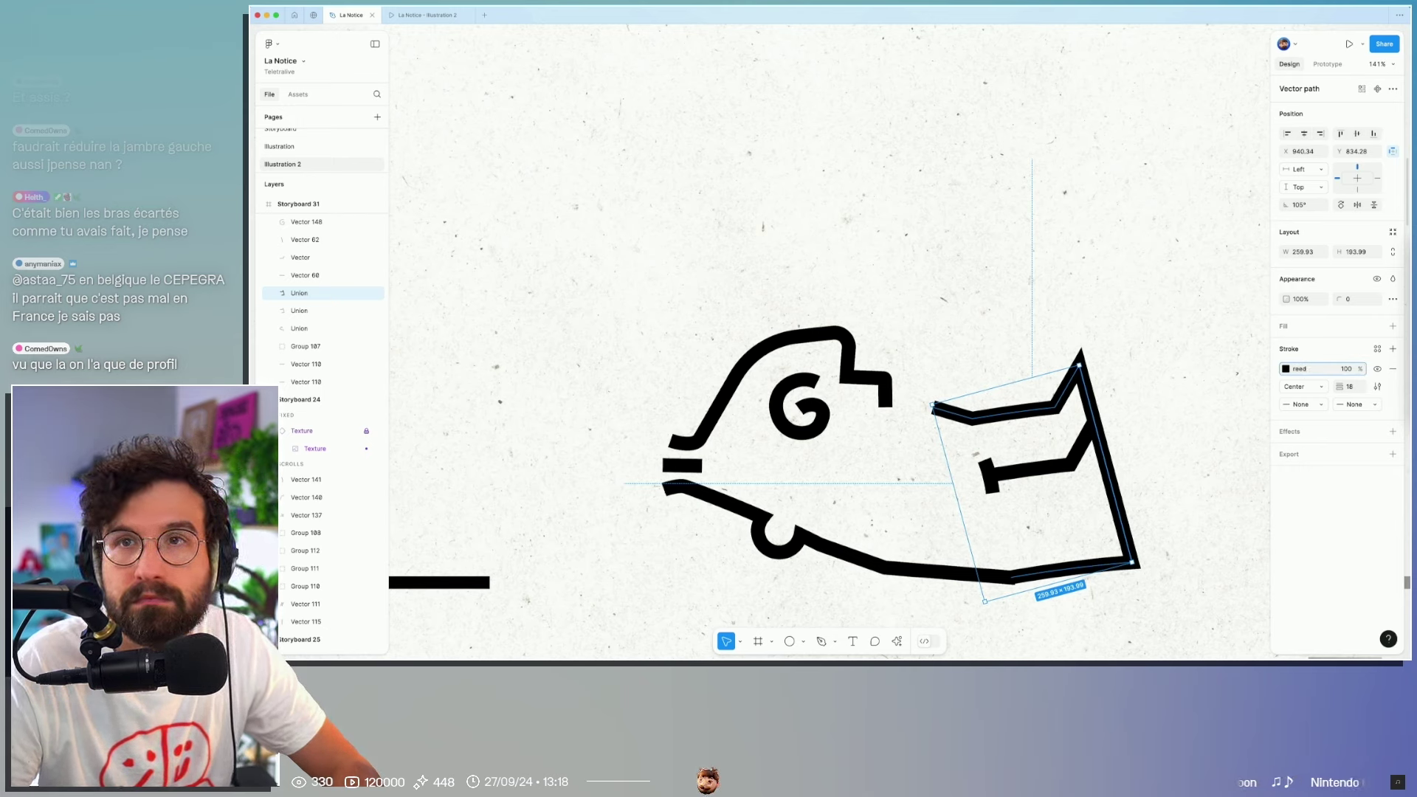
key(Return)
key(ctrl+z)
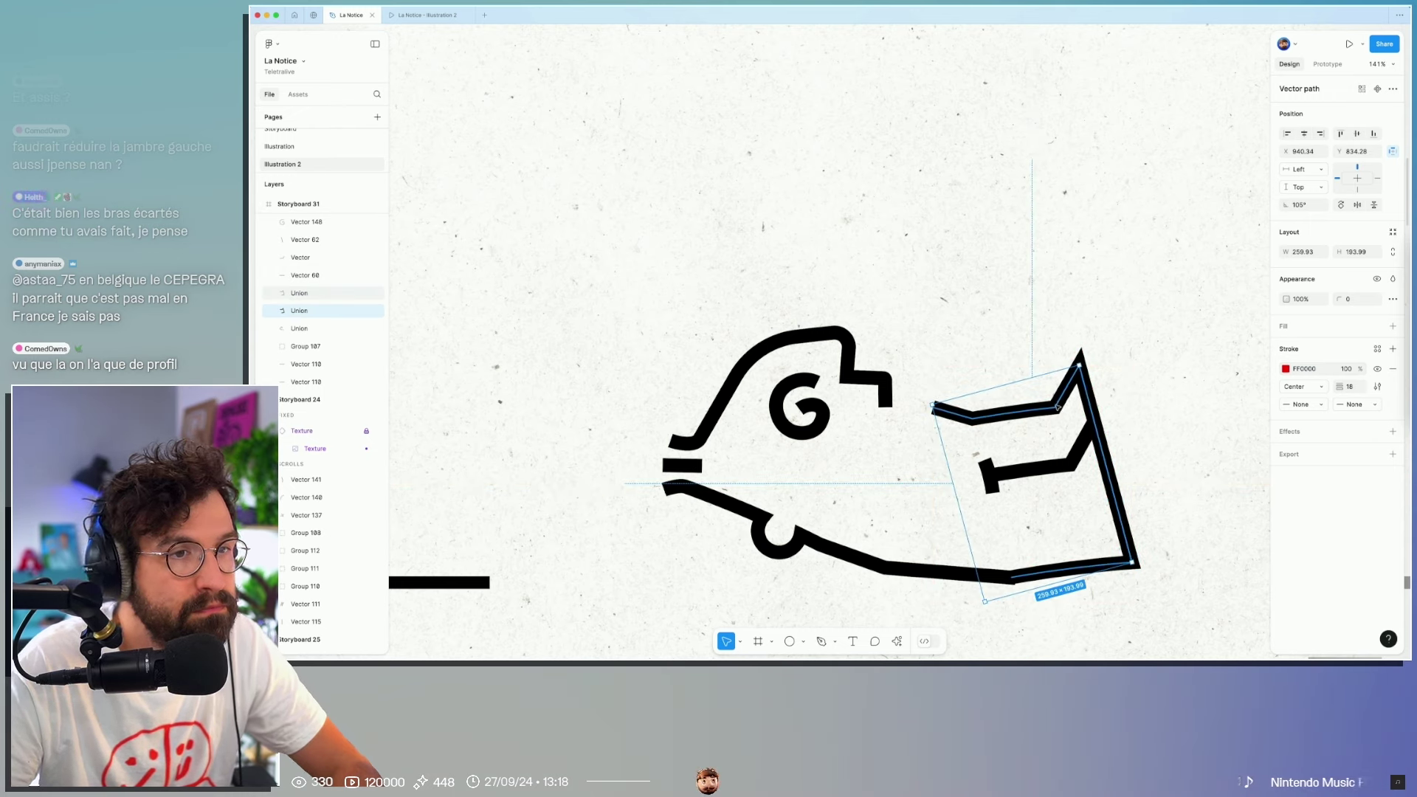
Step: Move the red path's edge, corners and left end onto the bracket
mouse_move(1047, 414)
mouse_down()
mouse_move(1033, 451)
mouse_move(1032, 439)
mouse_up()
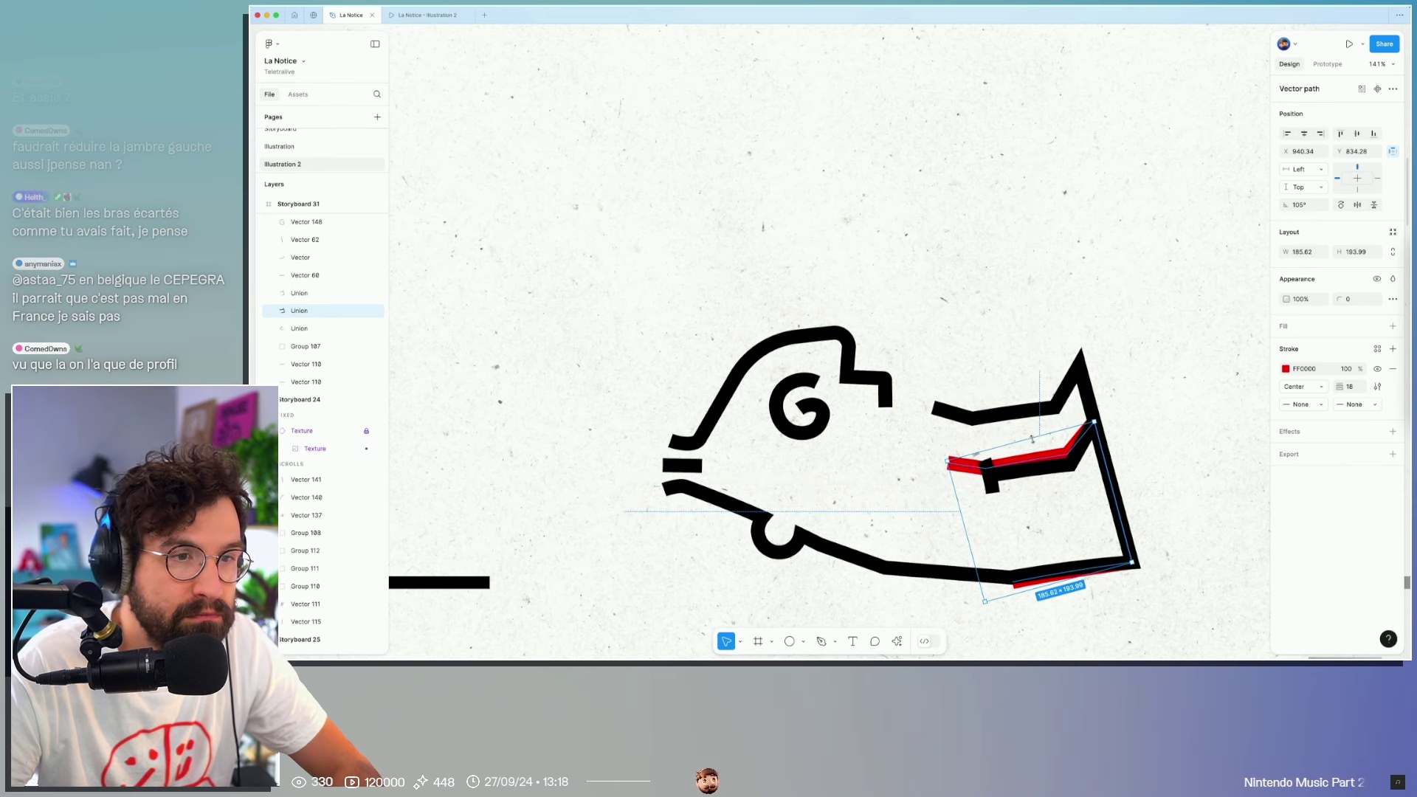
scroll(1047, 440, up, 5)
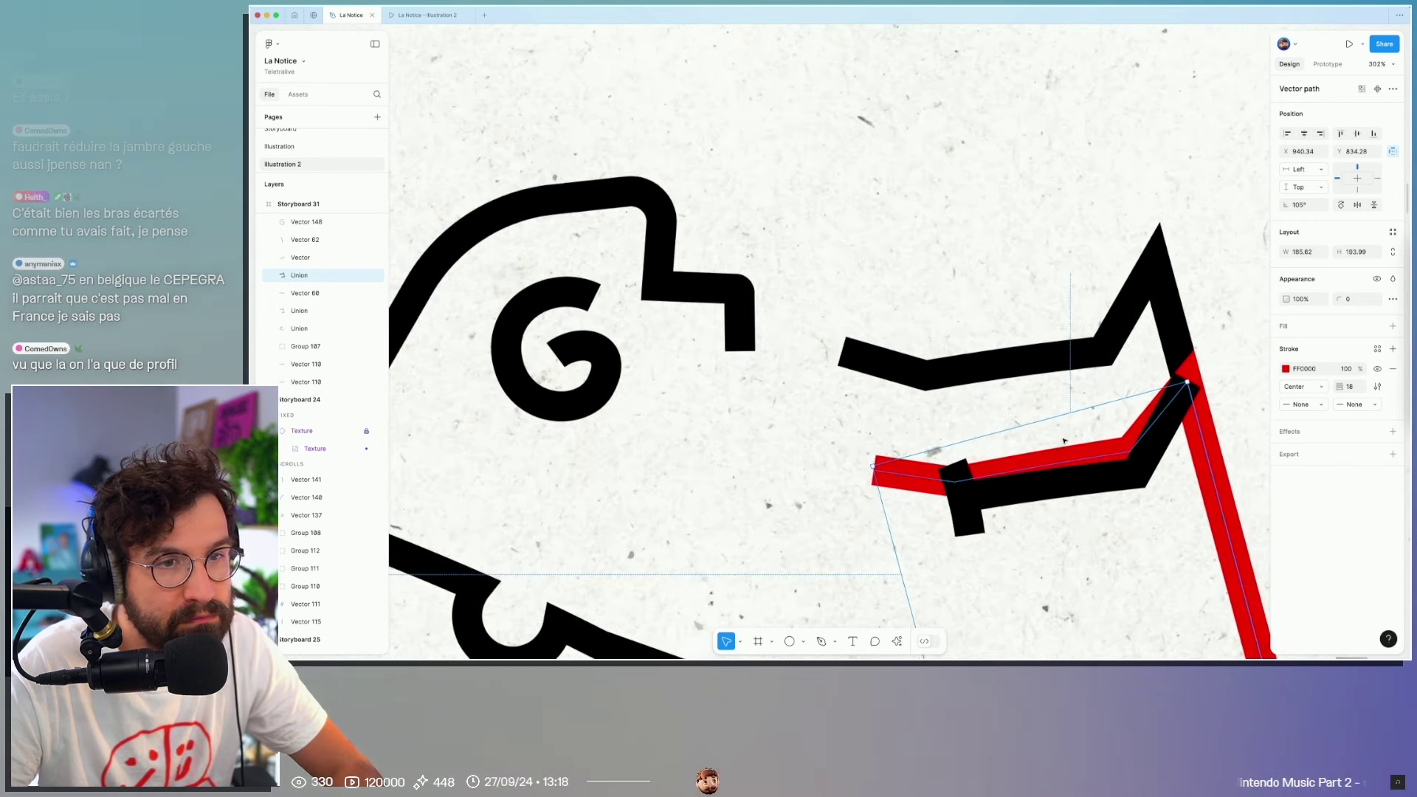
double_click(1129, 456)
drag(1131, 459, 1141, 482)
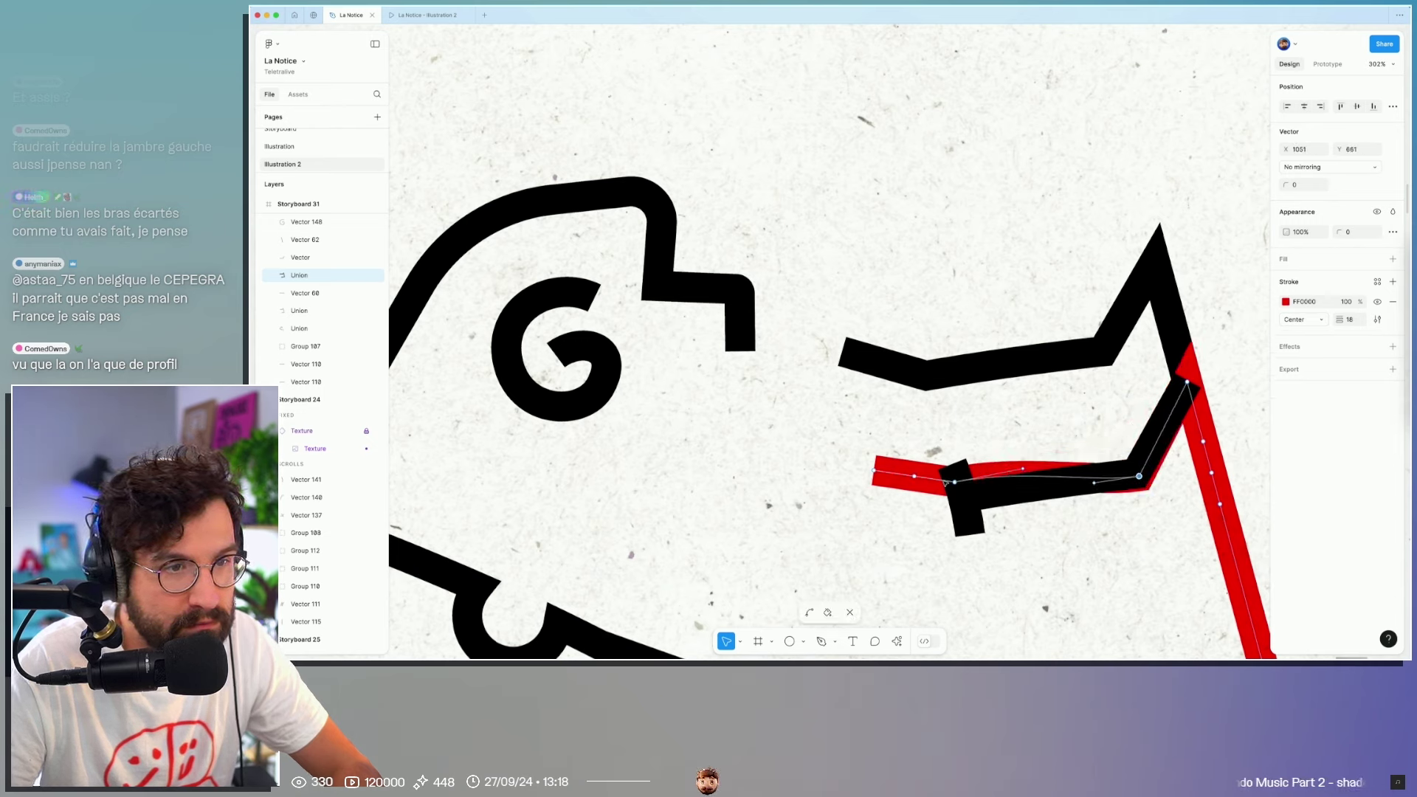
key(ctrl+z)
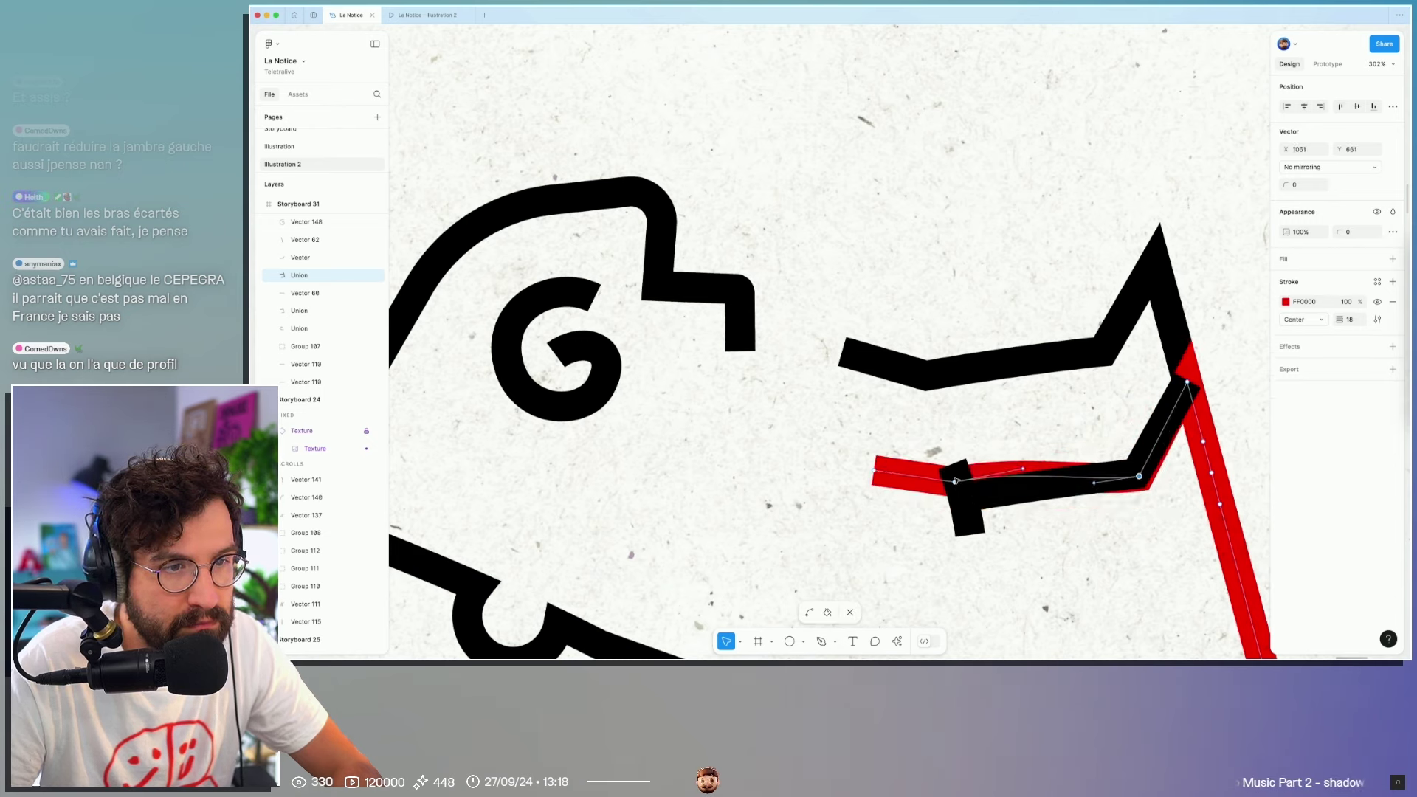
drag(956, 484, 972, 502)
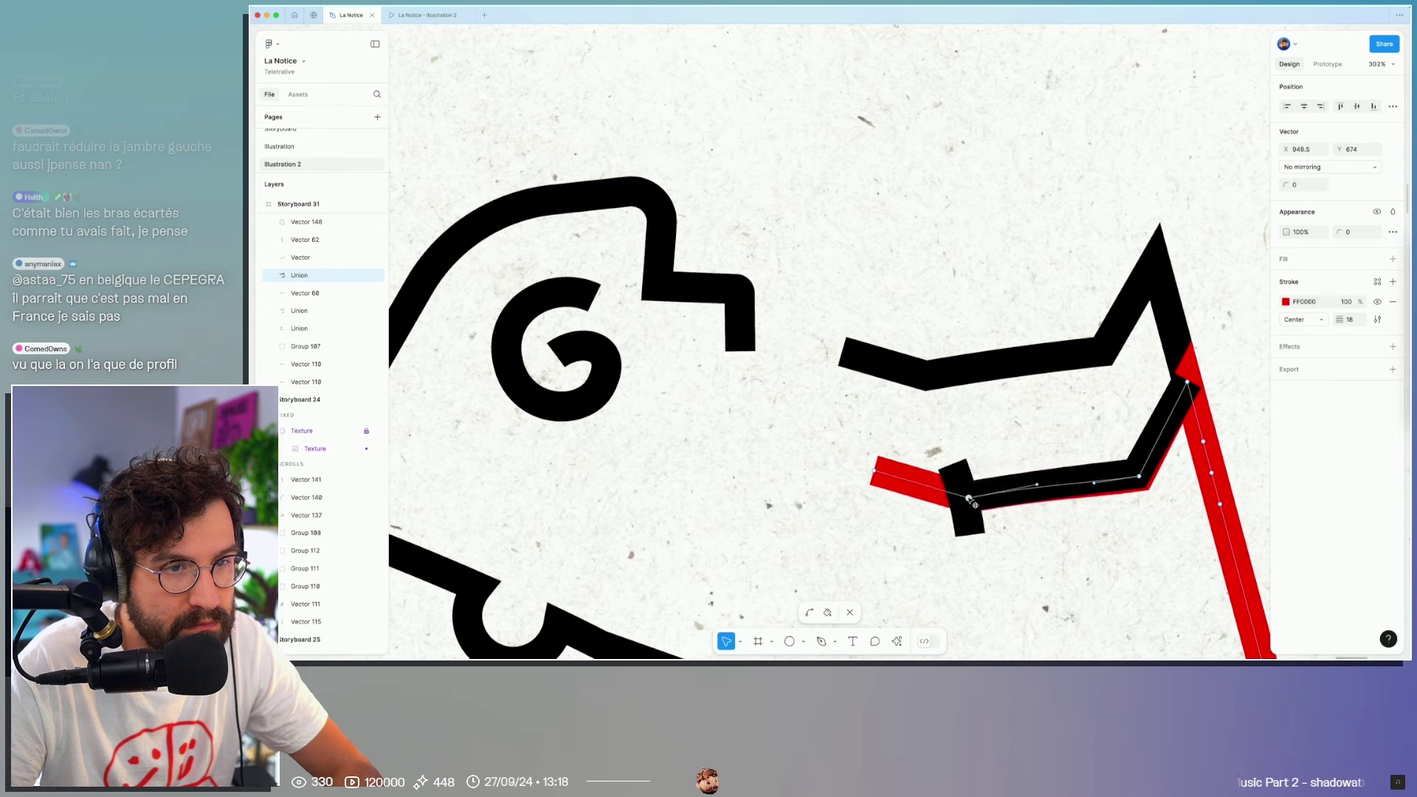
drag(883, 475, 950, 474)
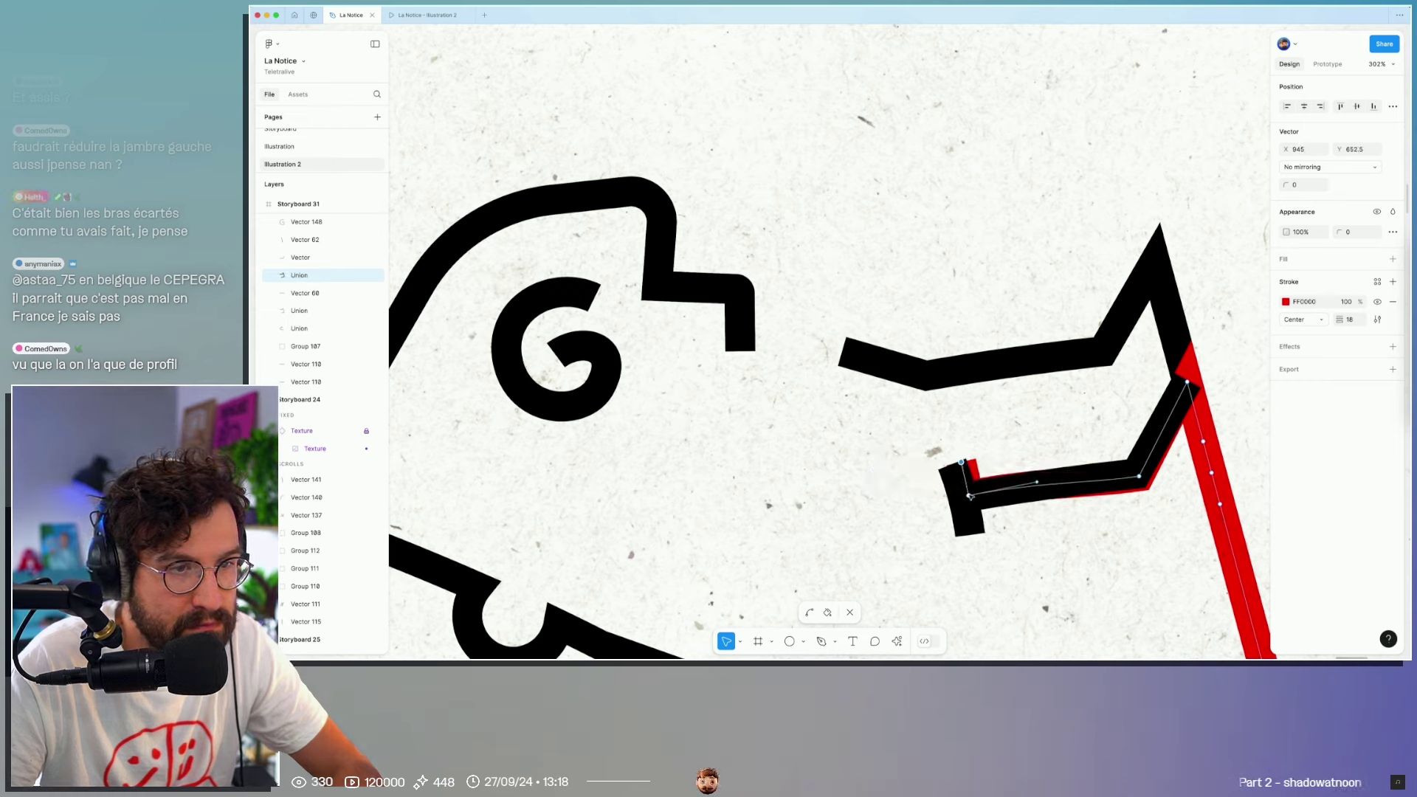
click(963, 498)
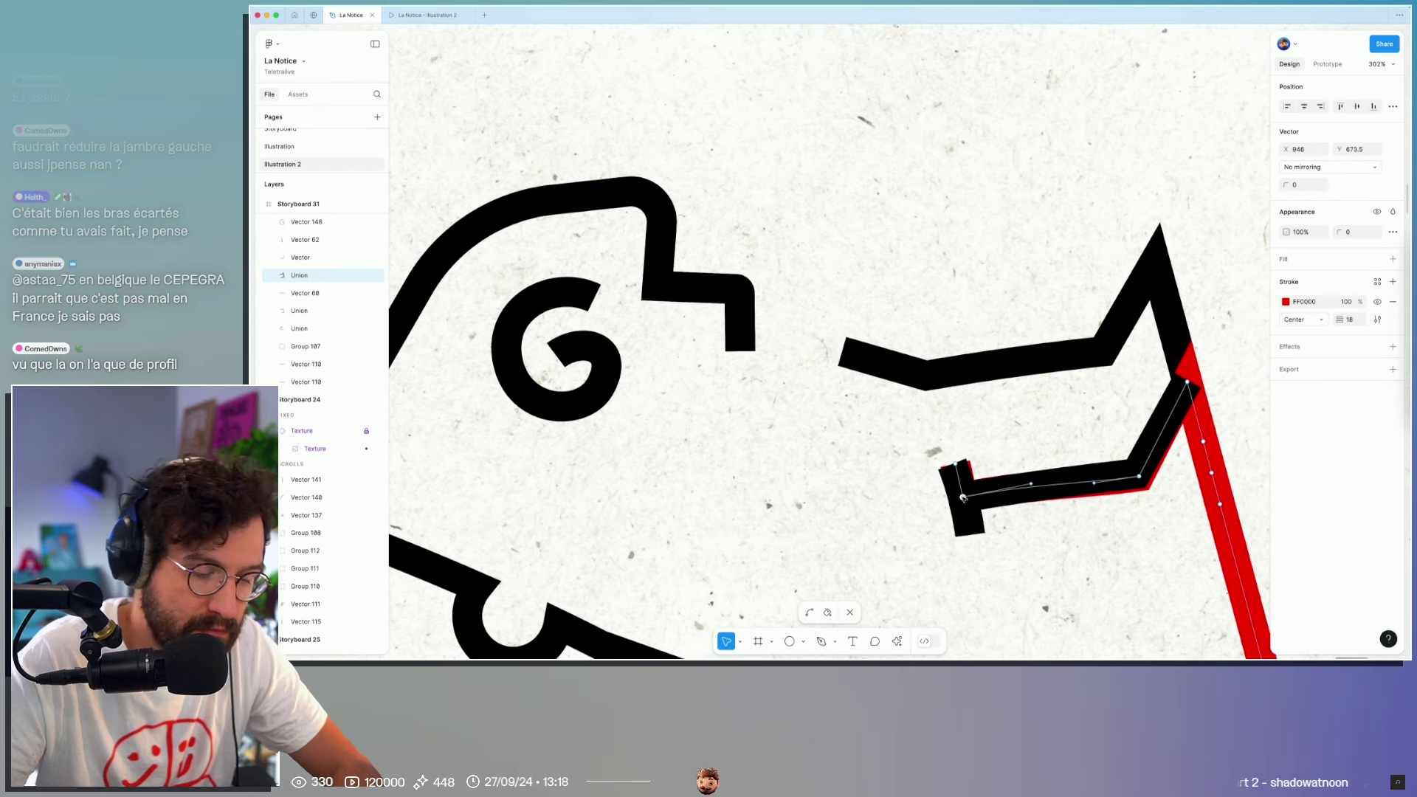
key(p)
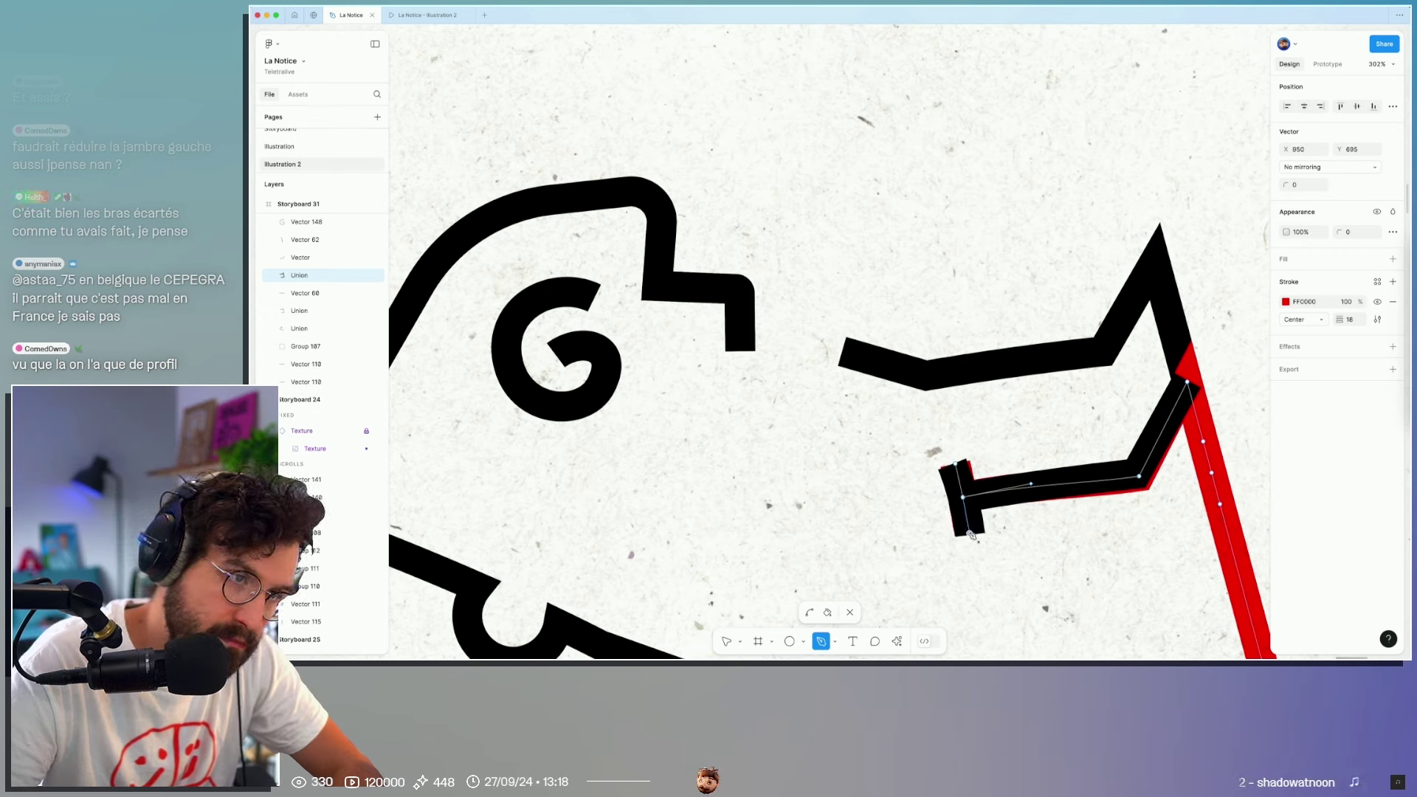
key(Escape)
Step: Delete the overlapping black bracket piece and the leftover black end piece
click(1162, 436)
key(Delete)
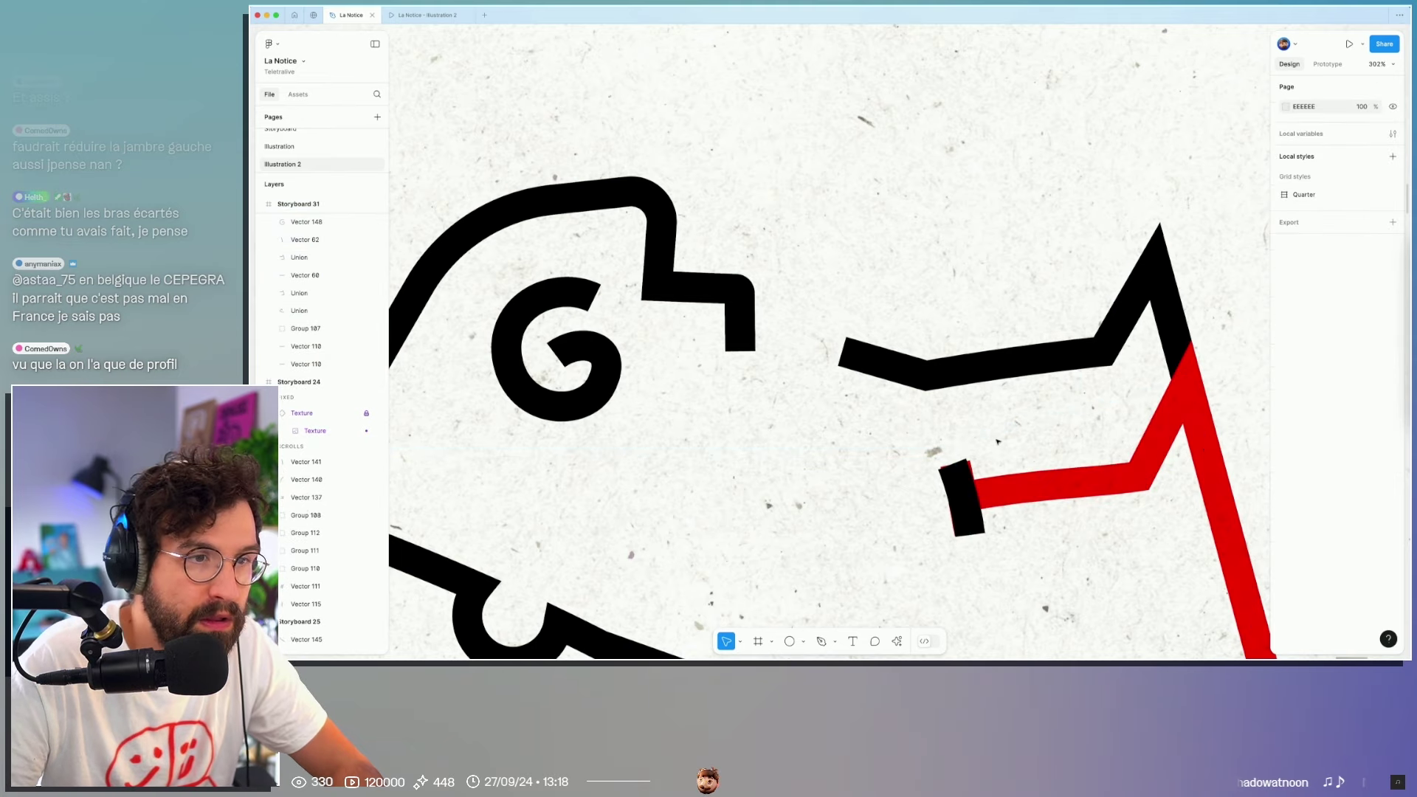
click(959, 509)
key(Delete)
click(966, 483)
scroll(962, 487, down, 5)
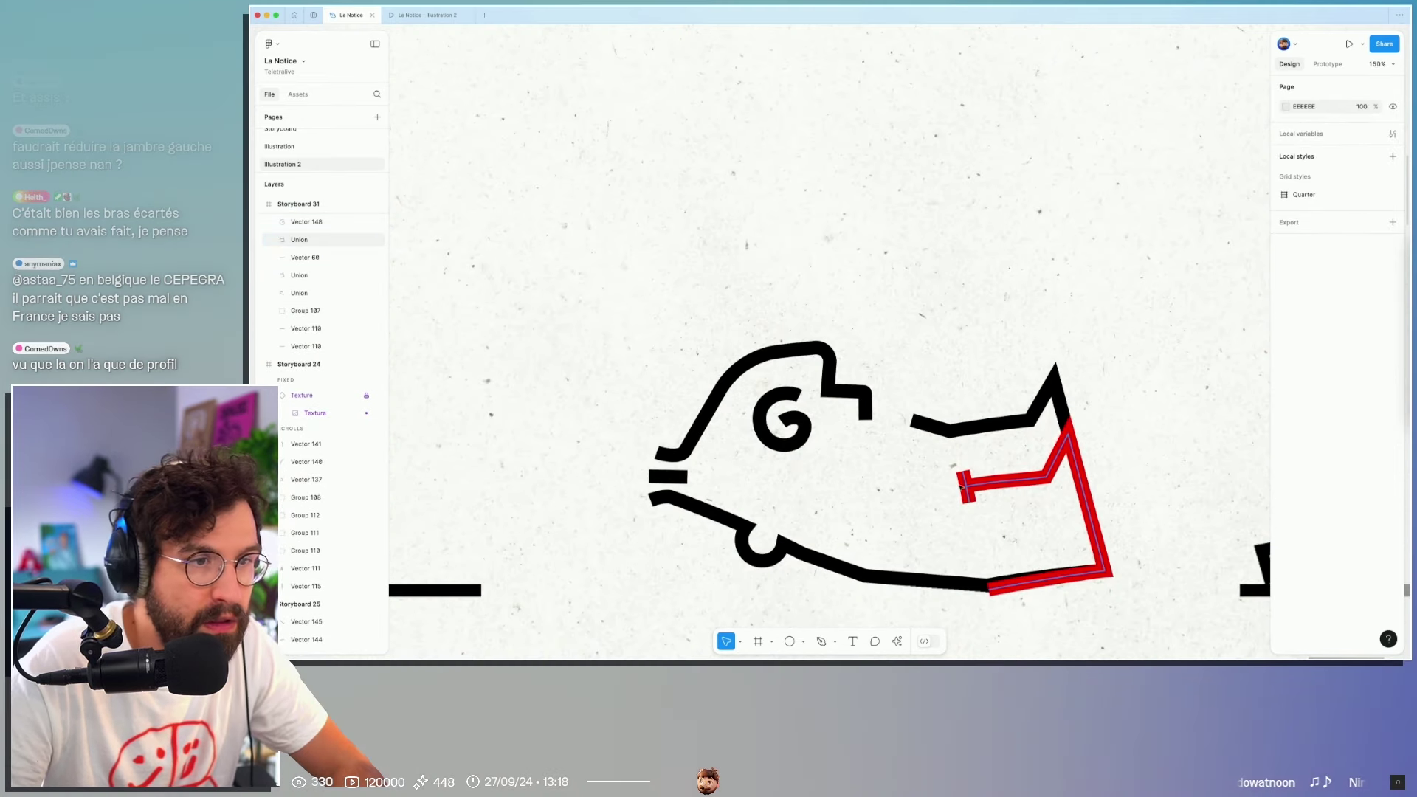
Step: Shift the black zigzag stroke left and down and raise its left end point
click(956, 426)
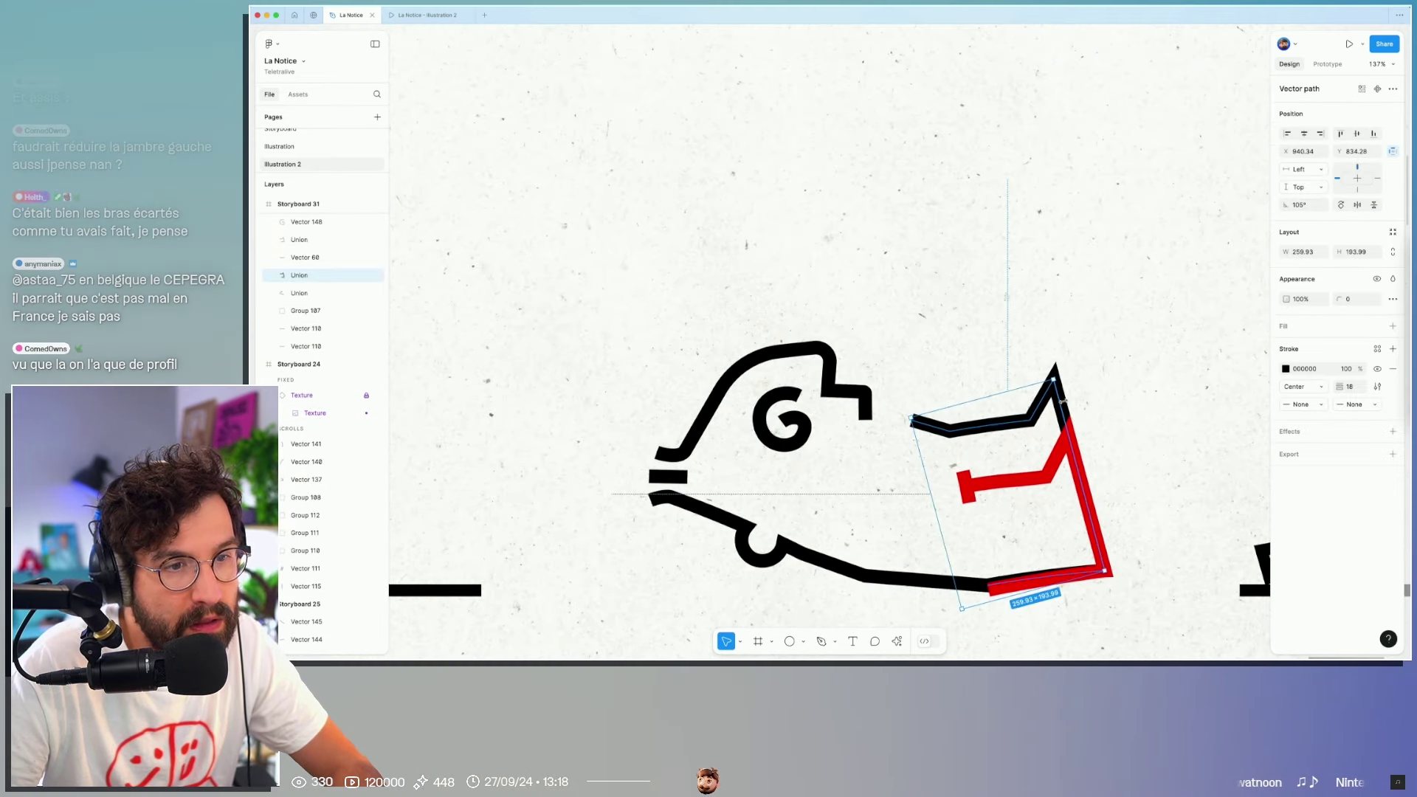
double_click(1024, 578)
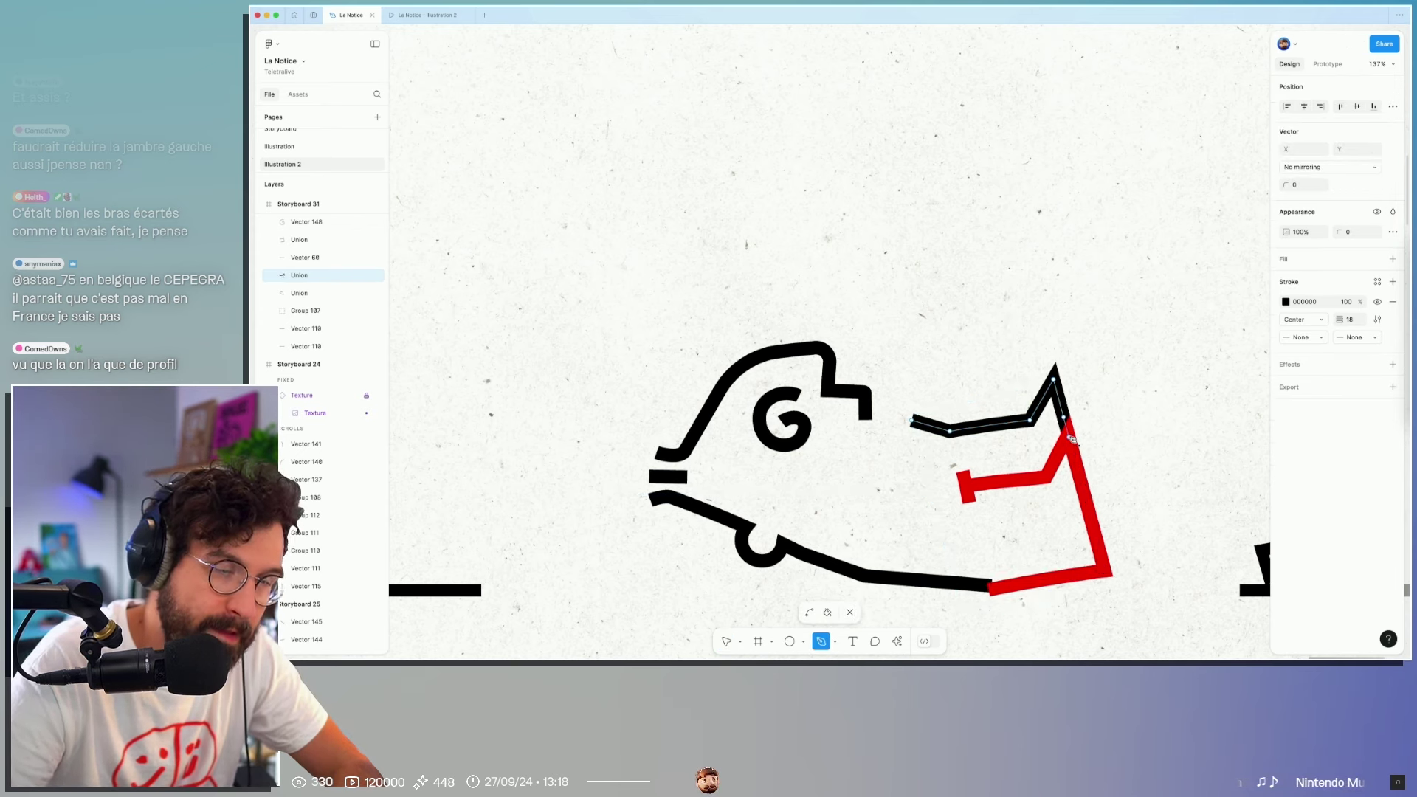
key(Escape)
drag(1043, 406, 1038, 419)
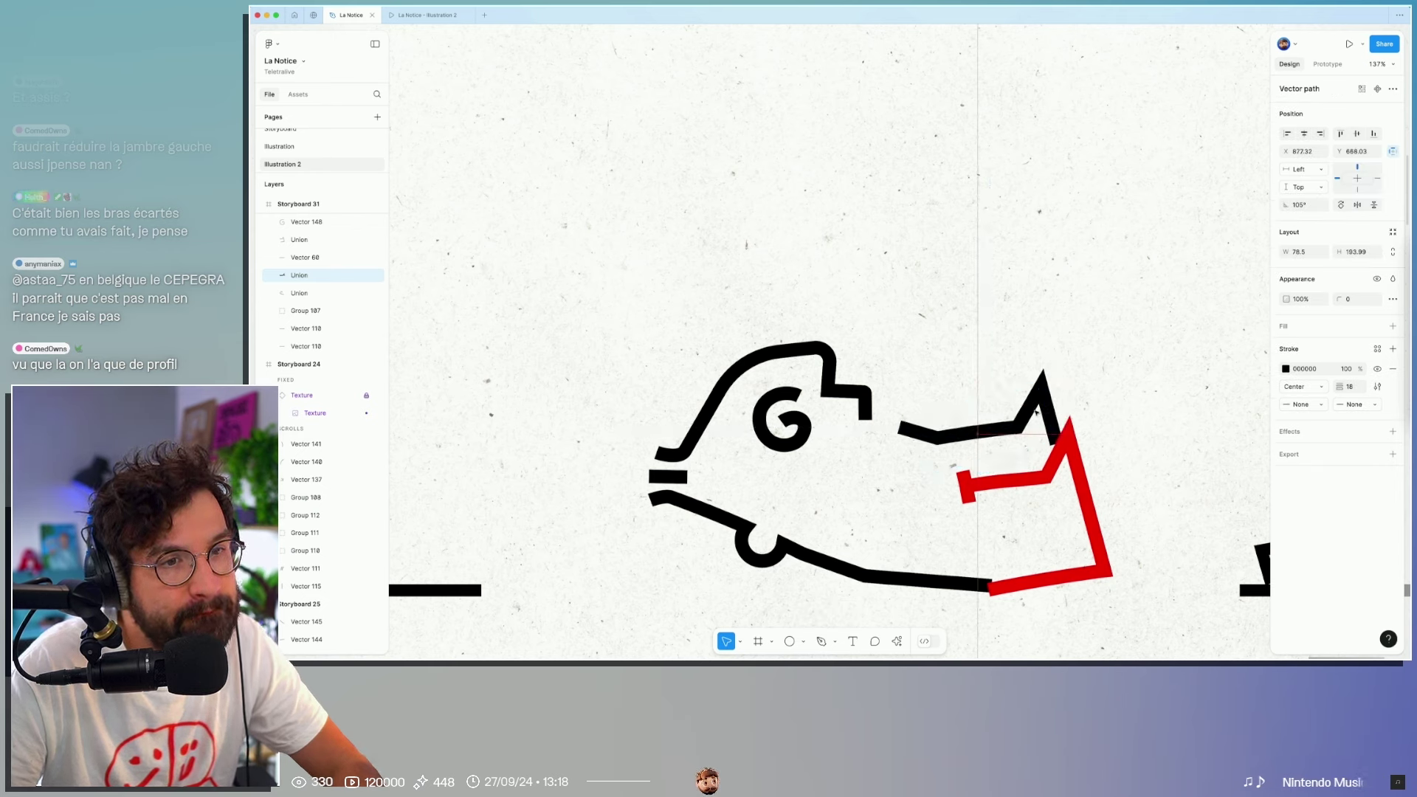
double_click(944, 446)
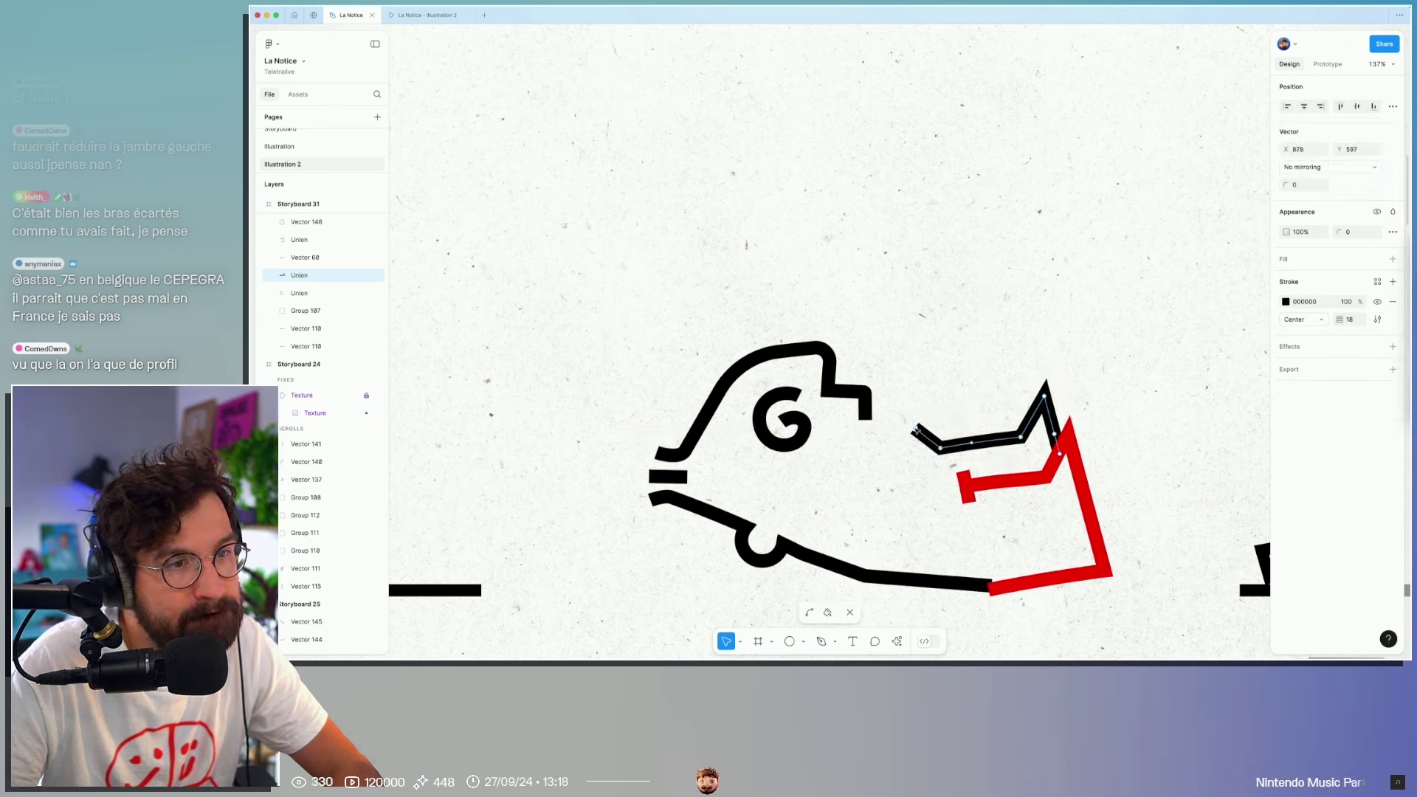
drag(953, 451, 952, 447)
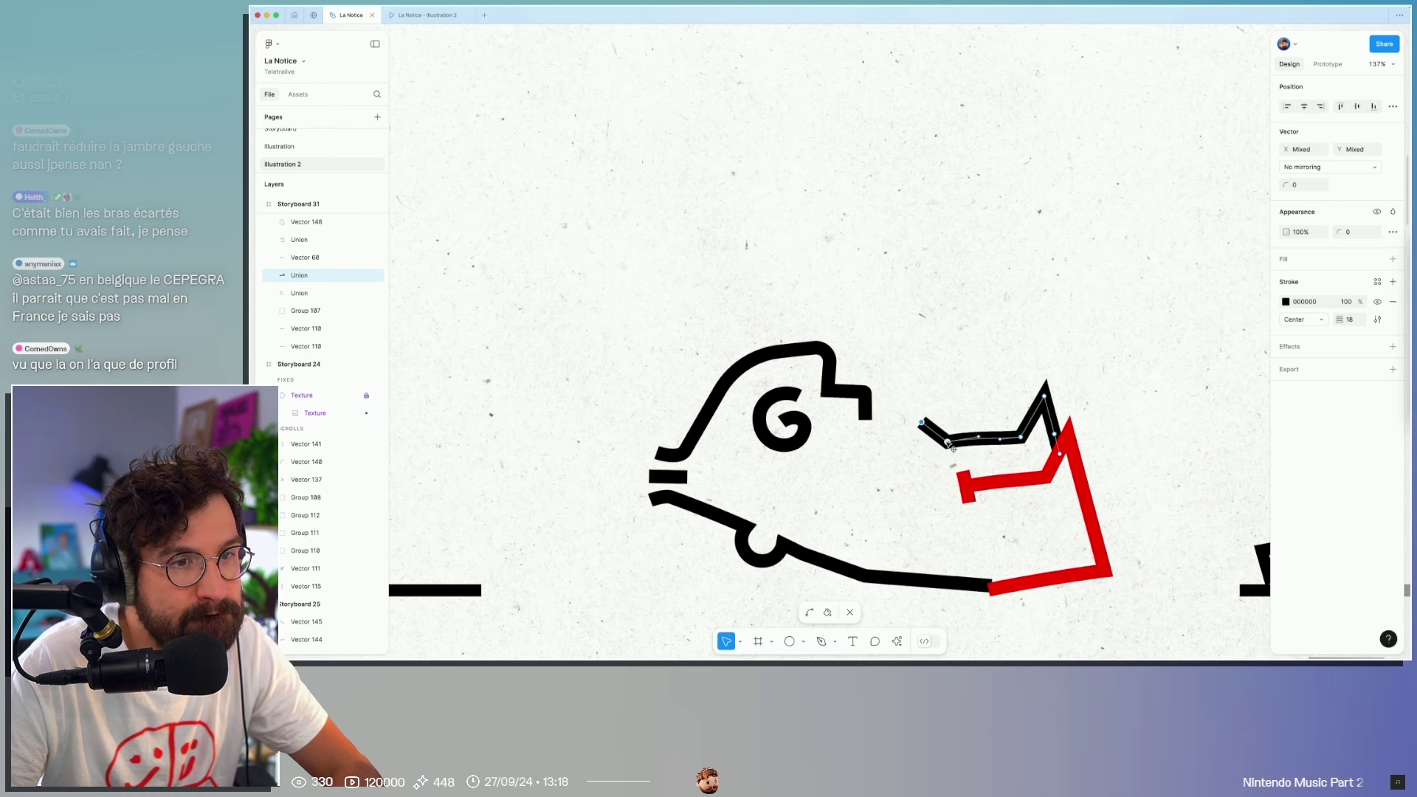
key(Escape)
scroll(1047, 583, up, 3)
Step: Delete the body line segment joining it to the red leg path
click(996, 588)
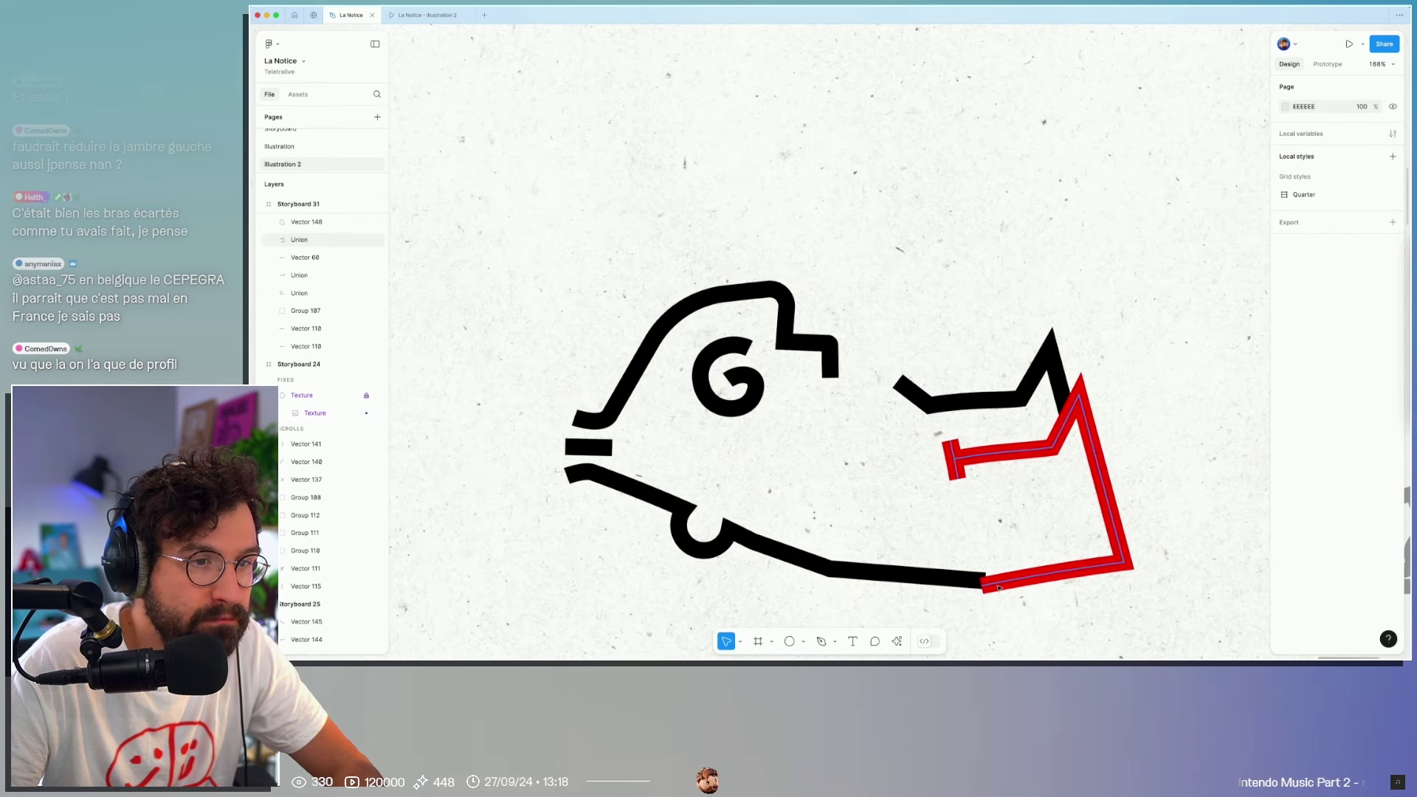
double_click(996, 588)
double_click(958, 584)
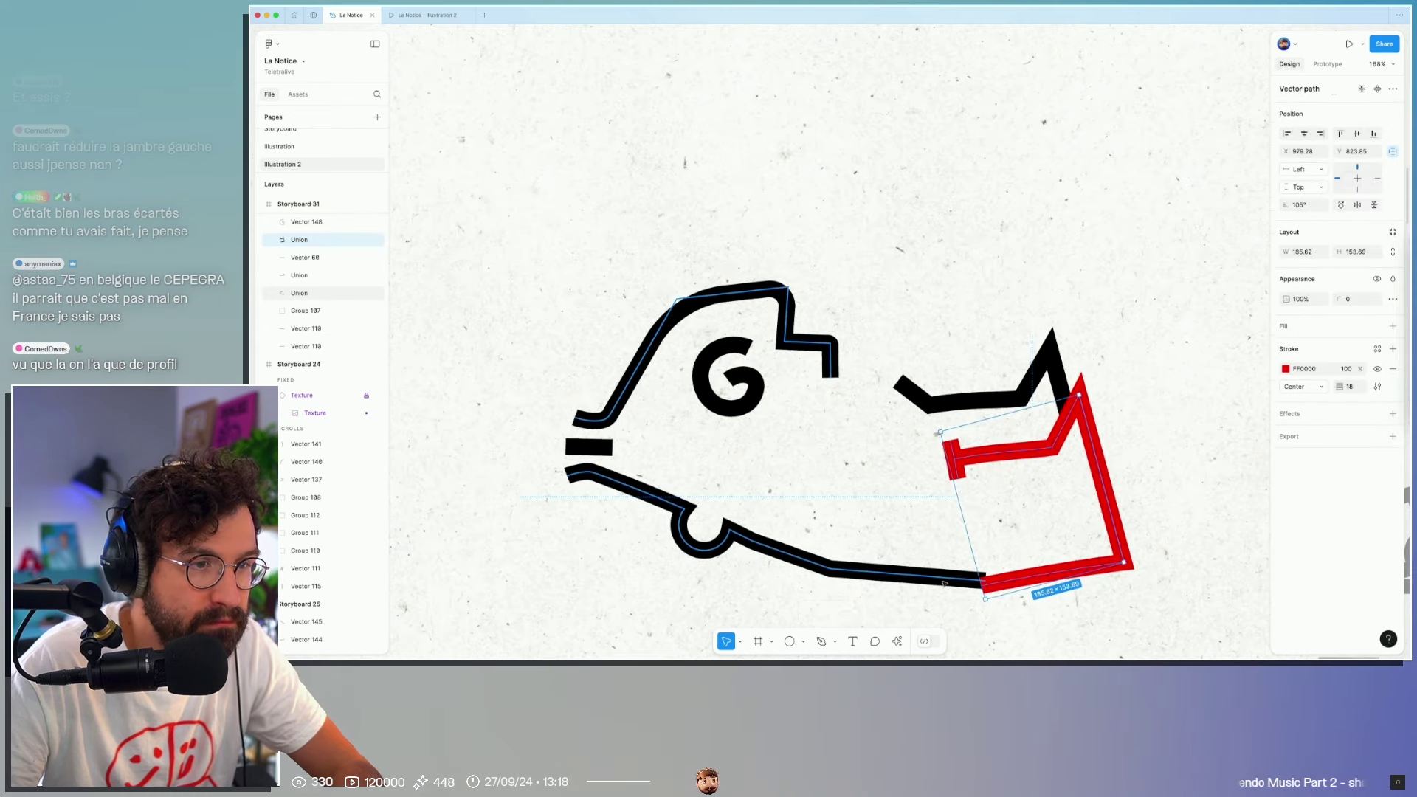
click(985, 582)
key(Delete)
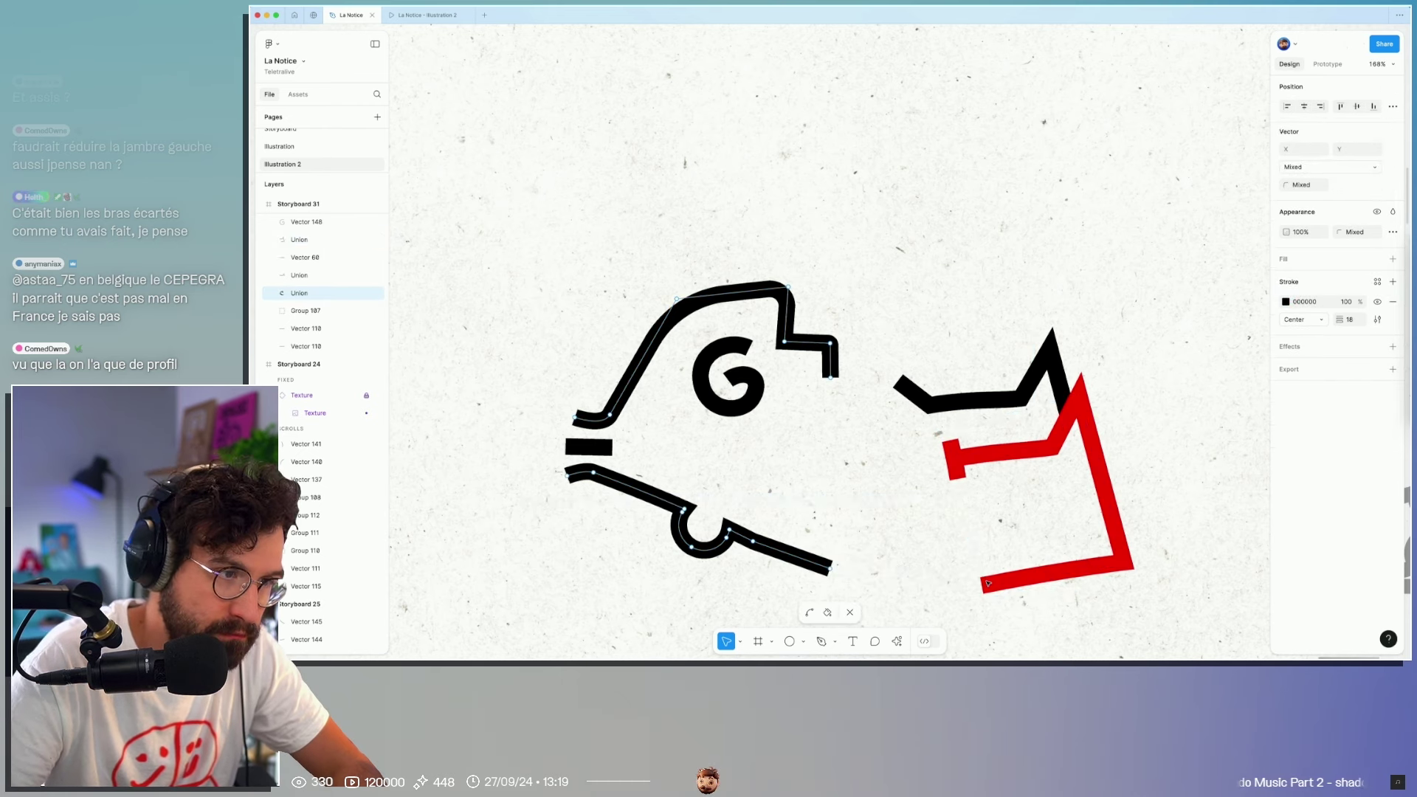
click(1041, 593)
double_click(982, 587)
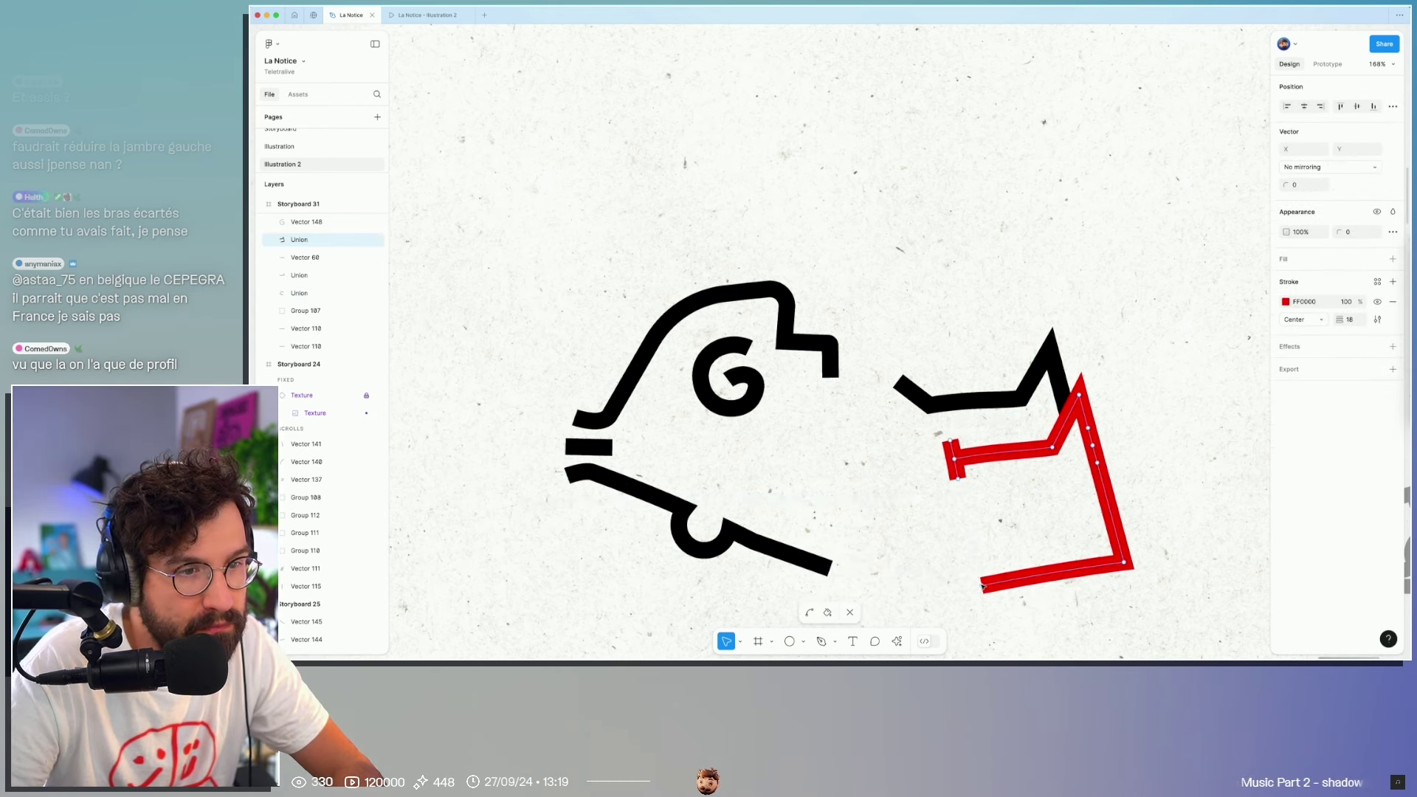
key(Escape)
Step: Change the red path's stroke colour to 000000
click(1296, 366)
text(000000)
key(Return)
click(1150, 299)
scroll(1150, 299, down, 5)
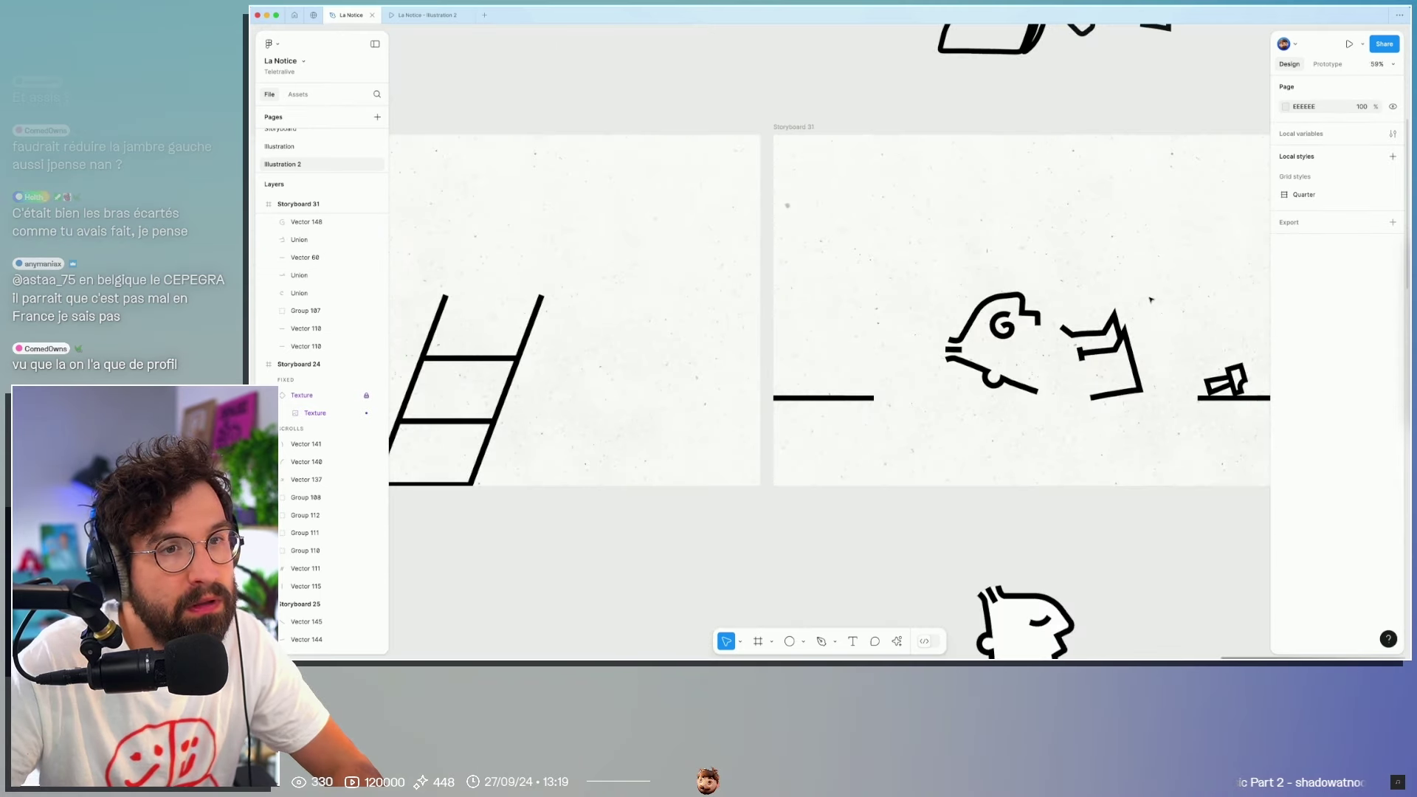
Step: Rotate the angular leg shape on the right so its peak tilts up-left
scroll(1070, 339, up, 2)
scroll(1033, 361, up, 2)
click(1025, 371)
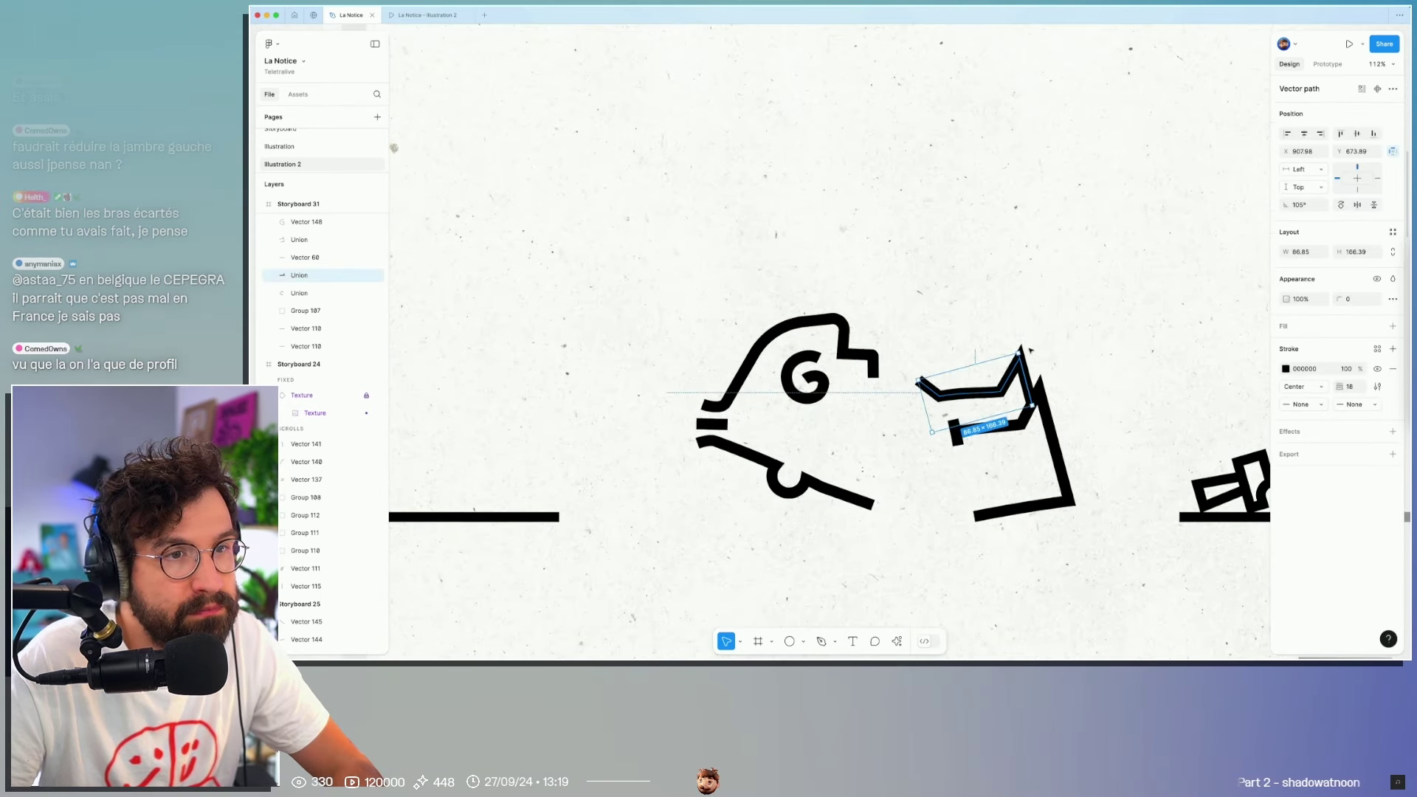
drag(1022, 346, 1012, 338)
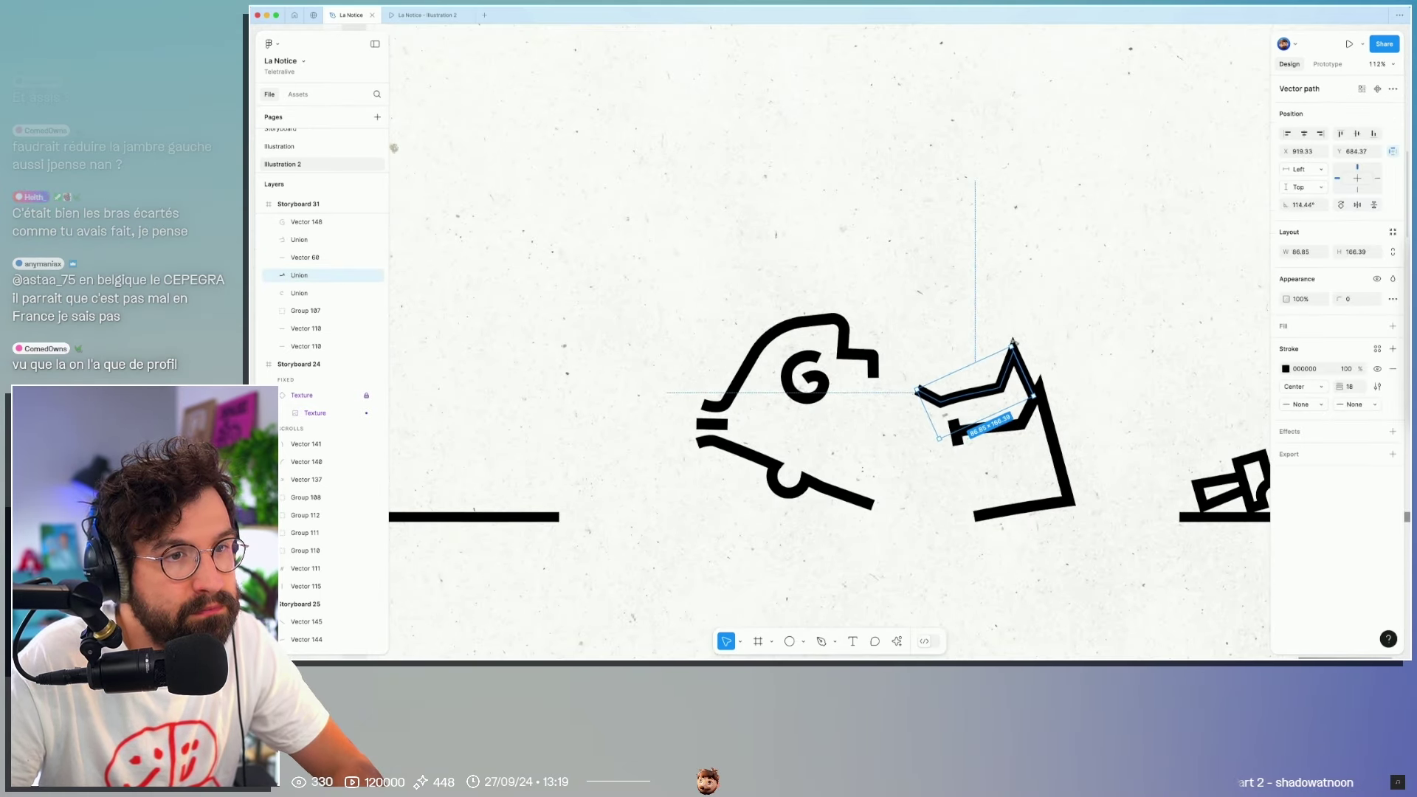
click(1094, 349)
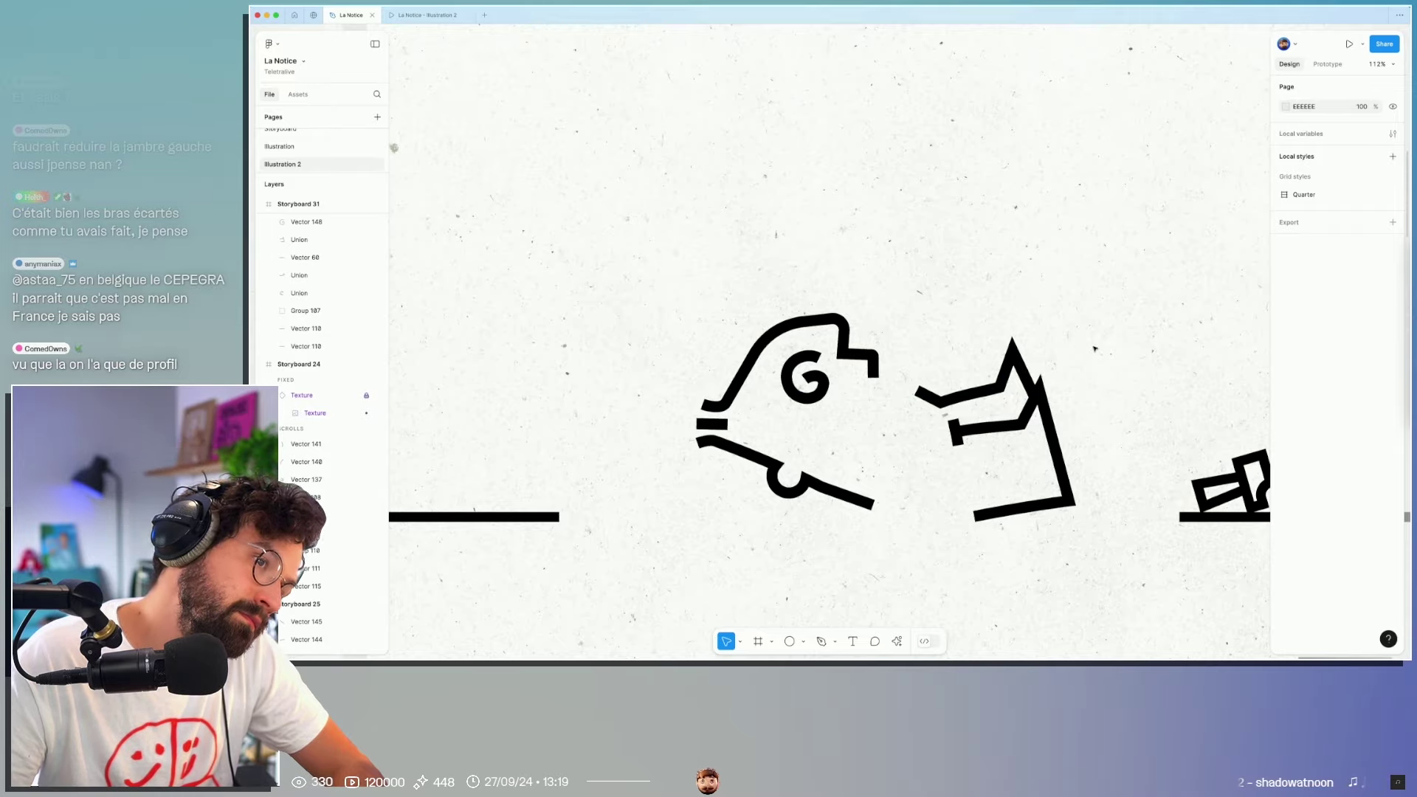
scroll(1094, 349, down, 5)
scroll(1063, 350, down, 2)
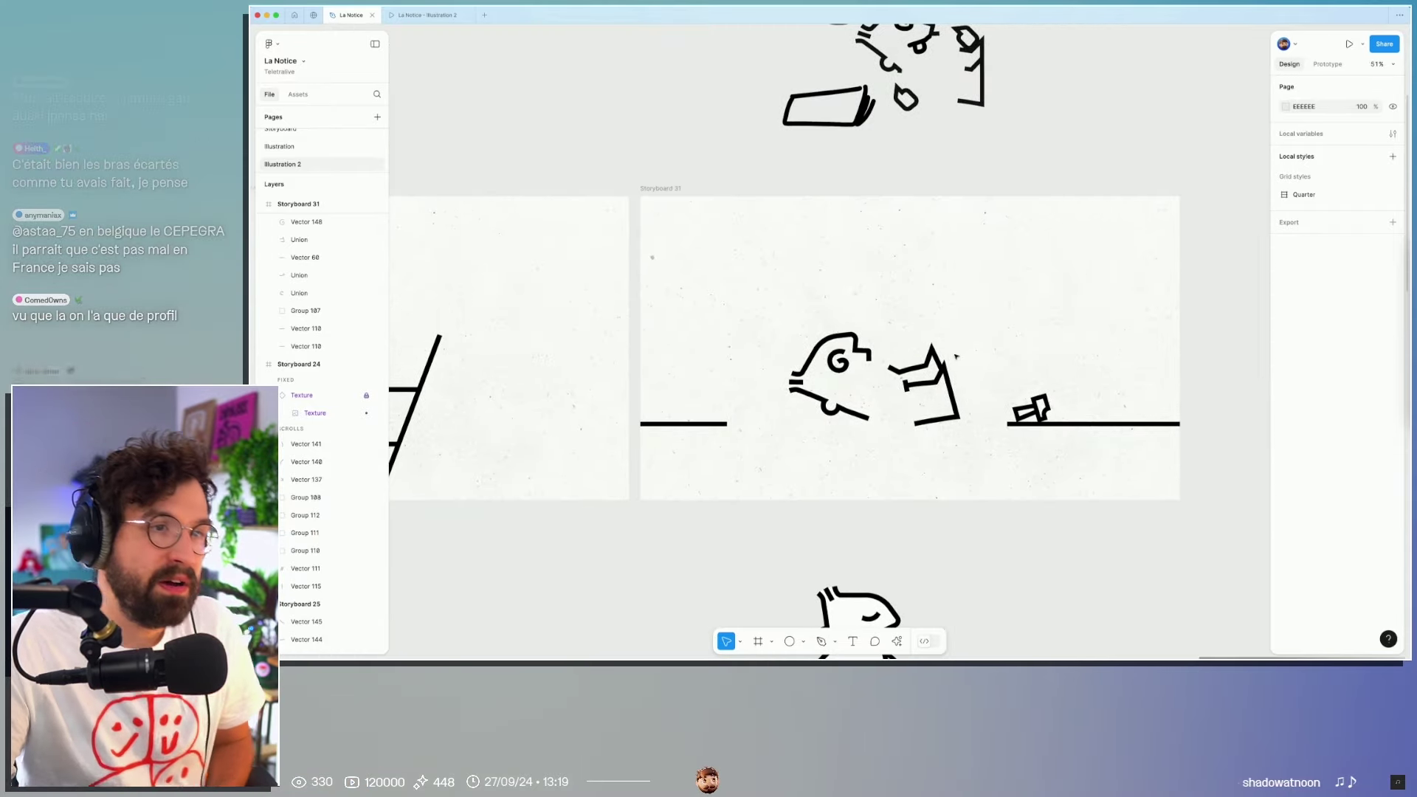
drag(956, 357, 954, 418)
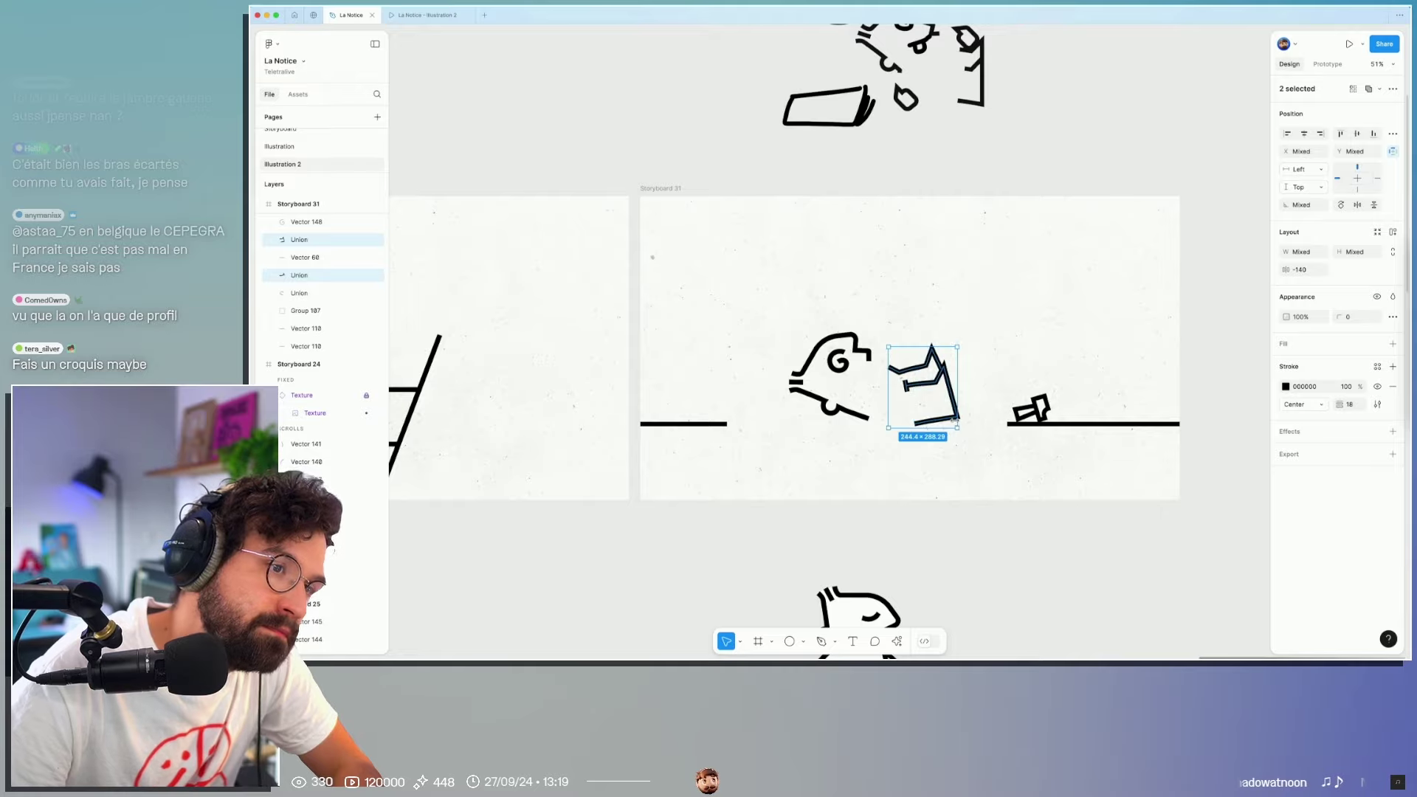
click(976, 459)
scroll(976, 458, down, 1)
scroll(978, 459, down, 2)
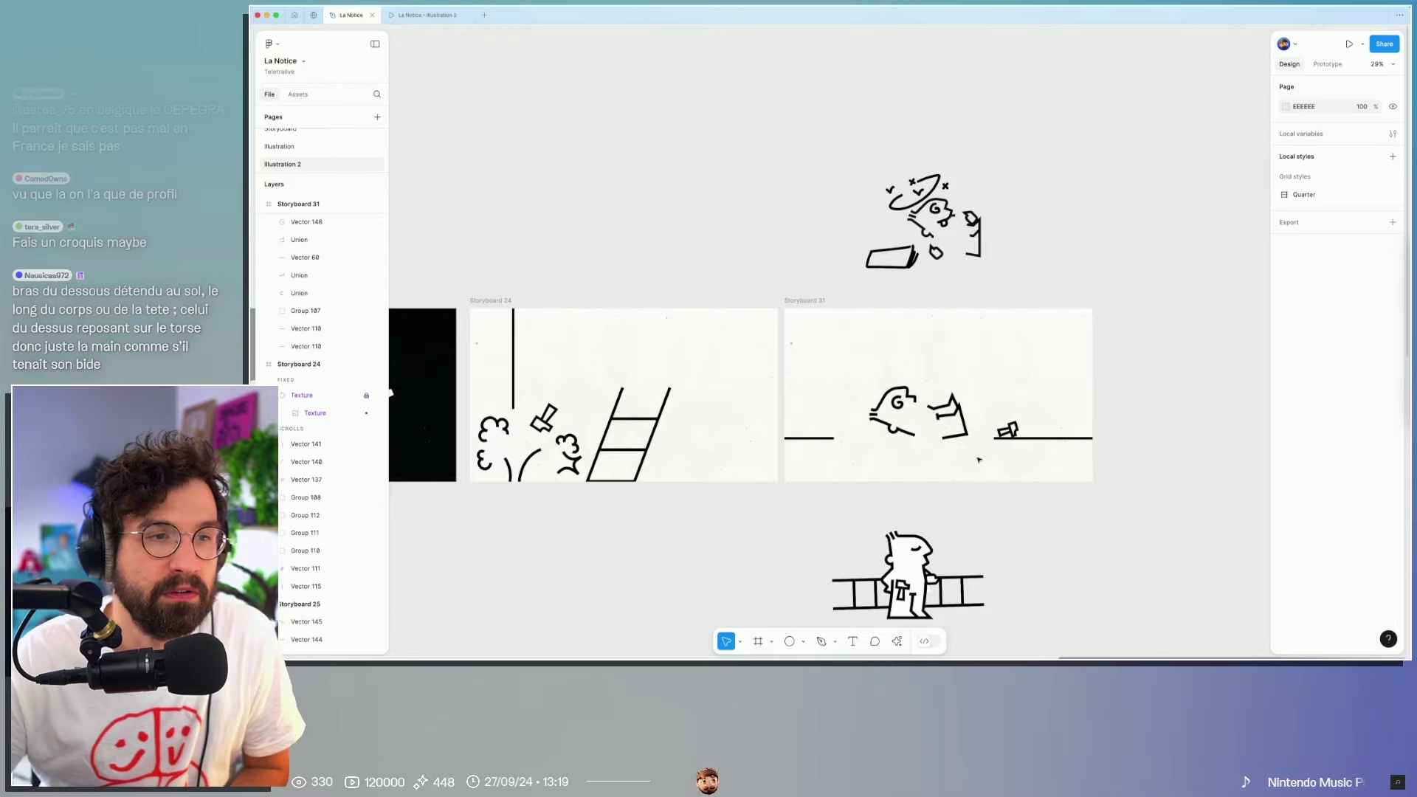
scroll(915, 444, up, 5)
Step: Sketch a lower body outline under the head and a short arm stroke freehand
key(shift+p)
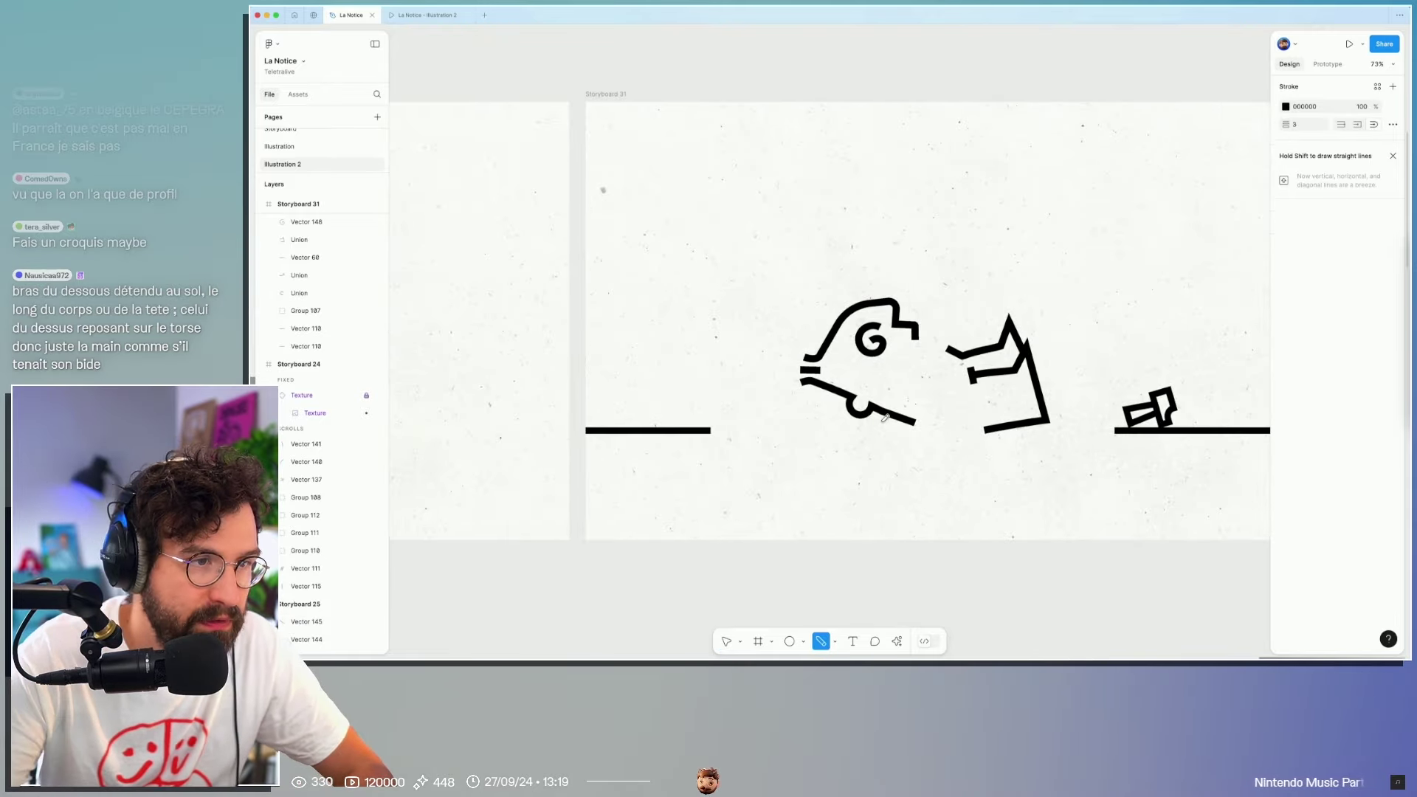
mouse_move(902, 415)
mouse_down()
mouse_move(856, 416)
mouse_move(985, 428)
mouse_up()
drag(925, 340, 951, 337)
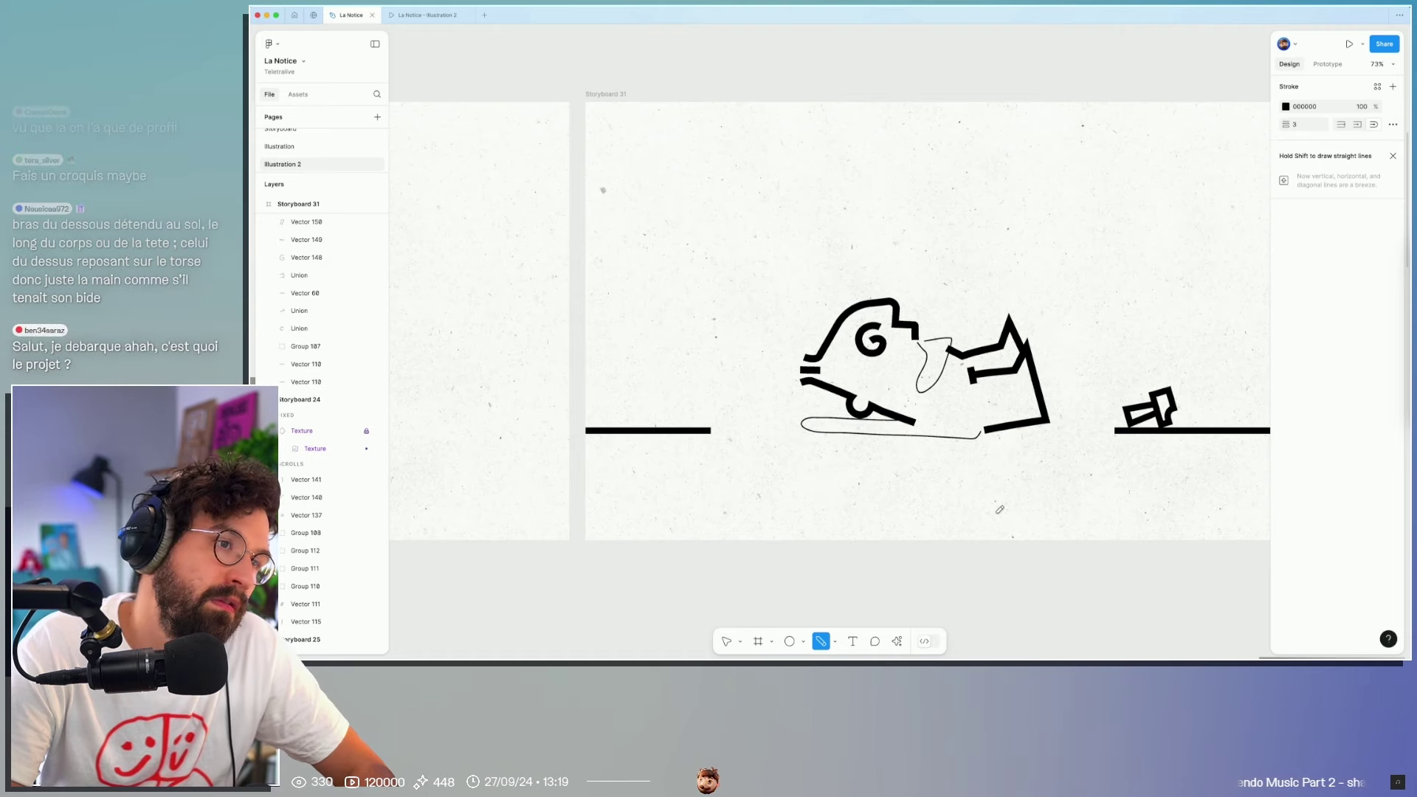
scroll(999, 511, up, 3)
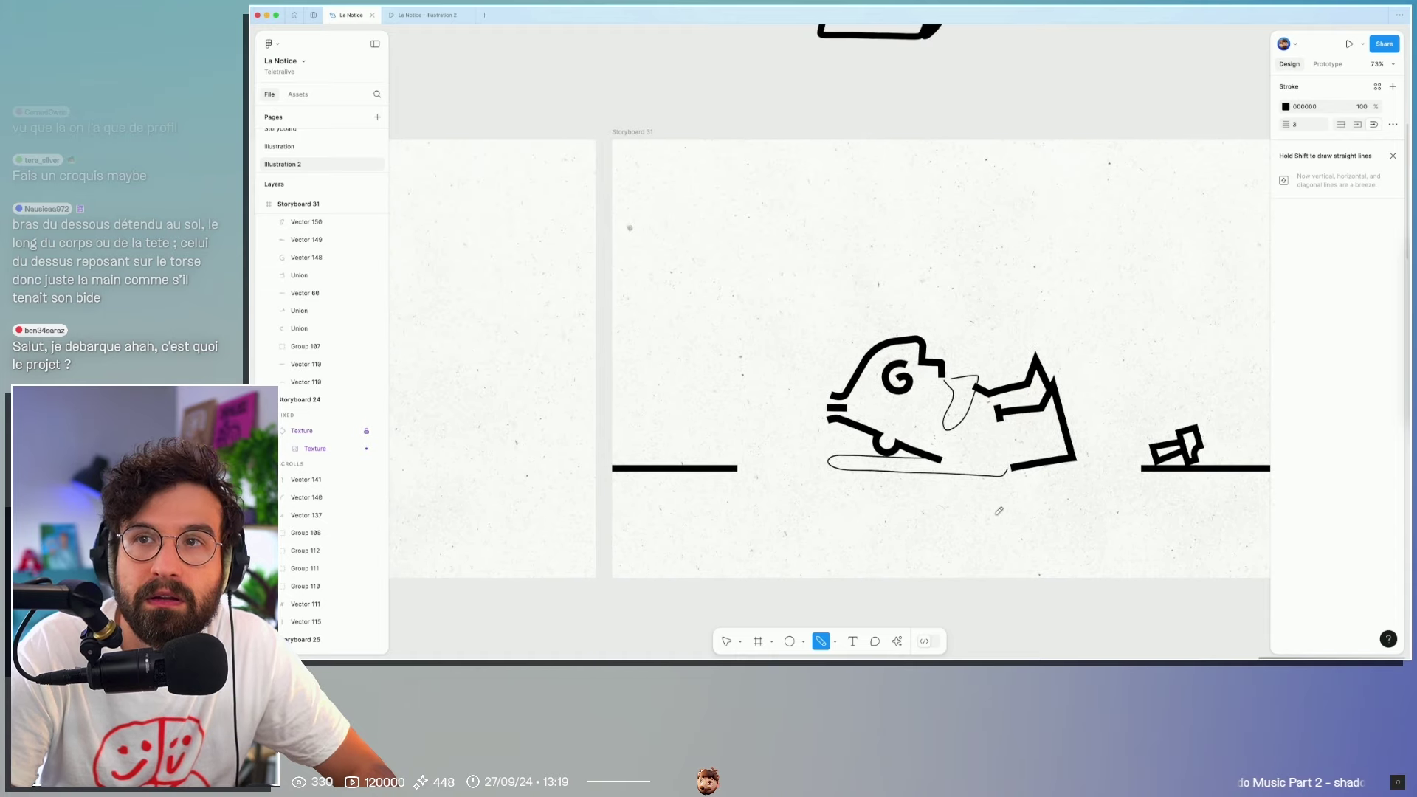
scroll(998, 511, up, 2)
Step: Inspect the points of the head outline and the new lower body outline
key(v)
click(904, 428)
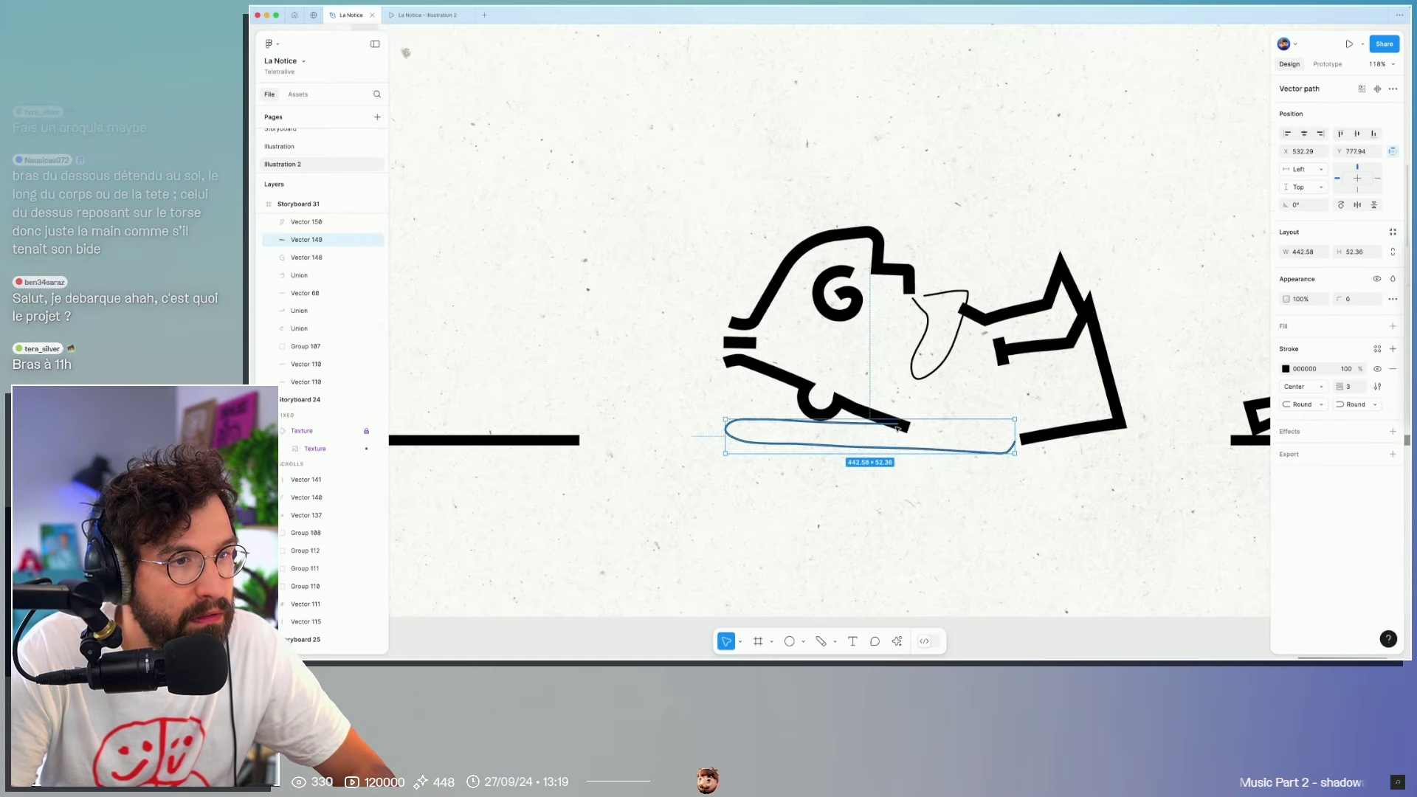
double_click(905, 428)
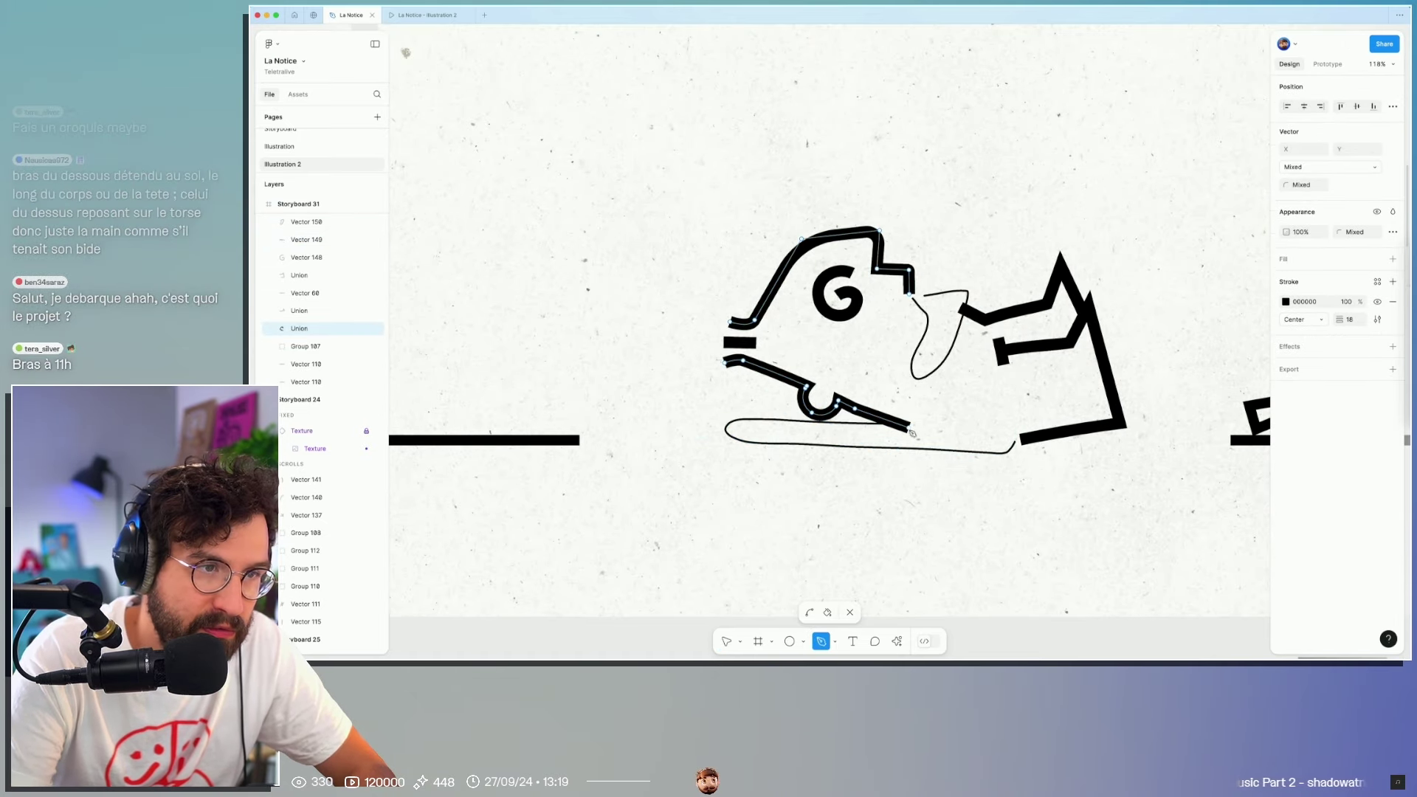
key(Escape)
double_click(891, 426)
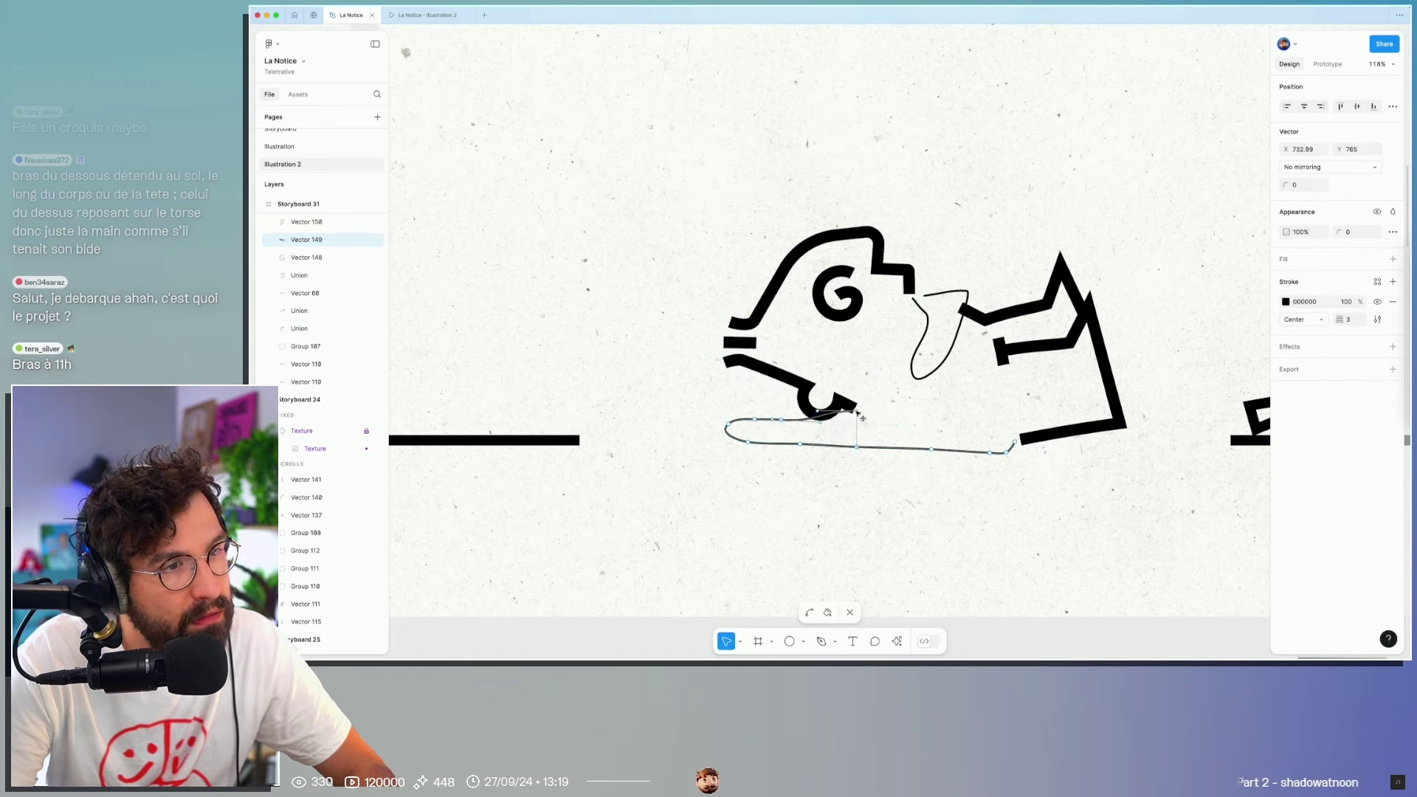
key(Escape)
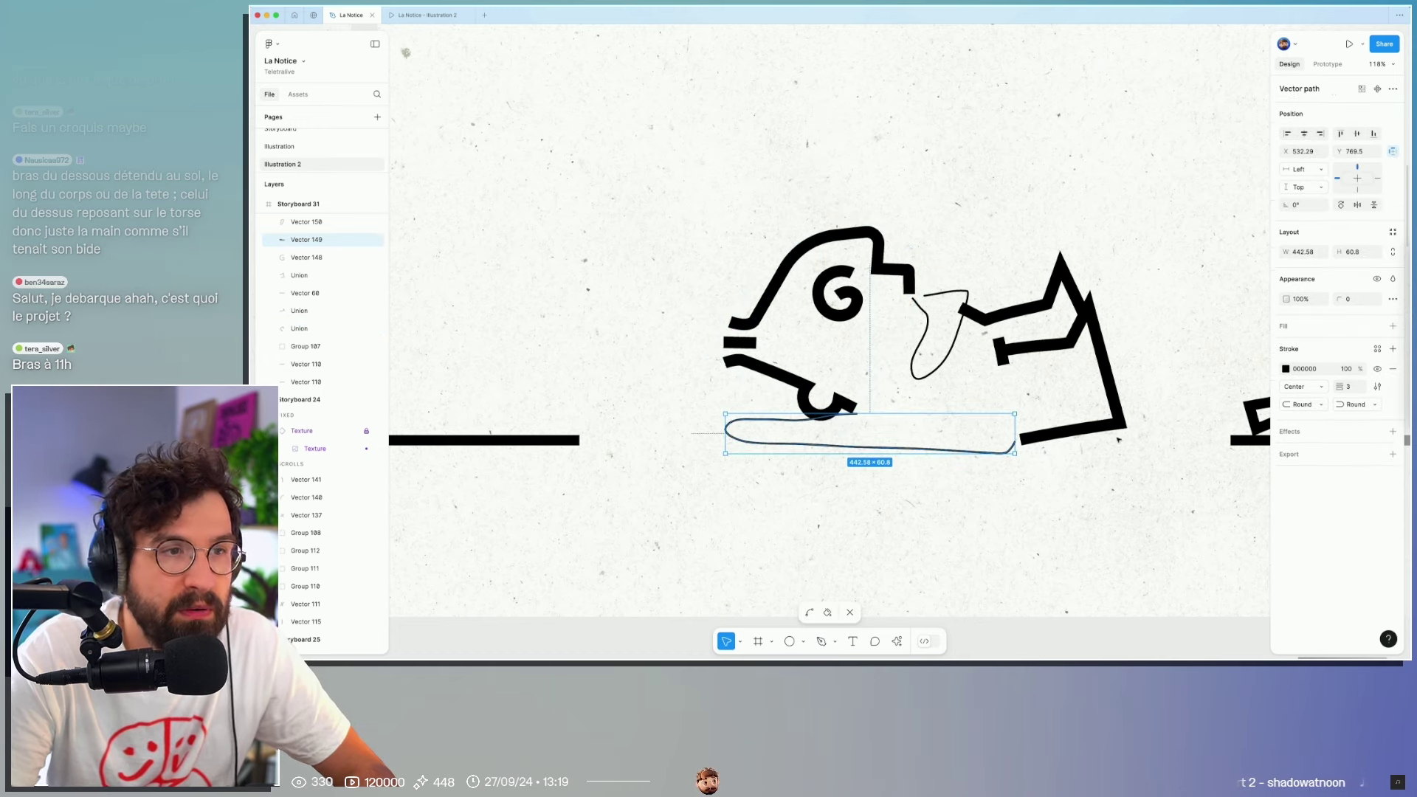
key(Escape)
Step: Set the arm stroke and body outline to stroke weight 27
click(948, 347)
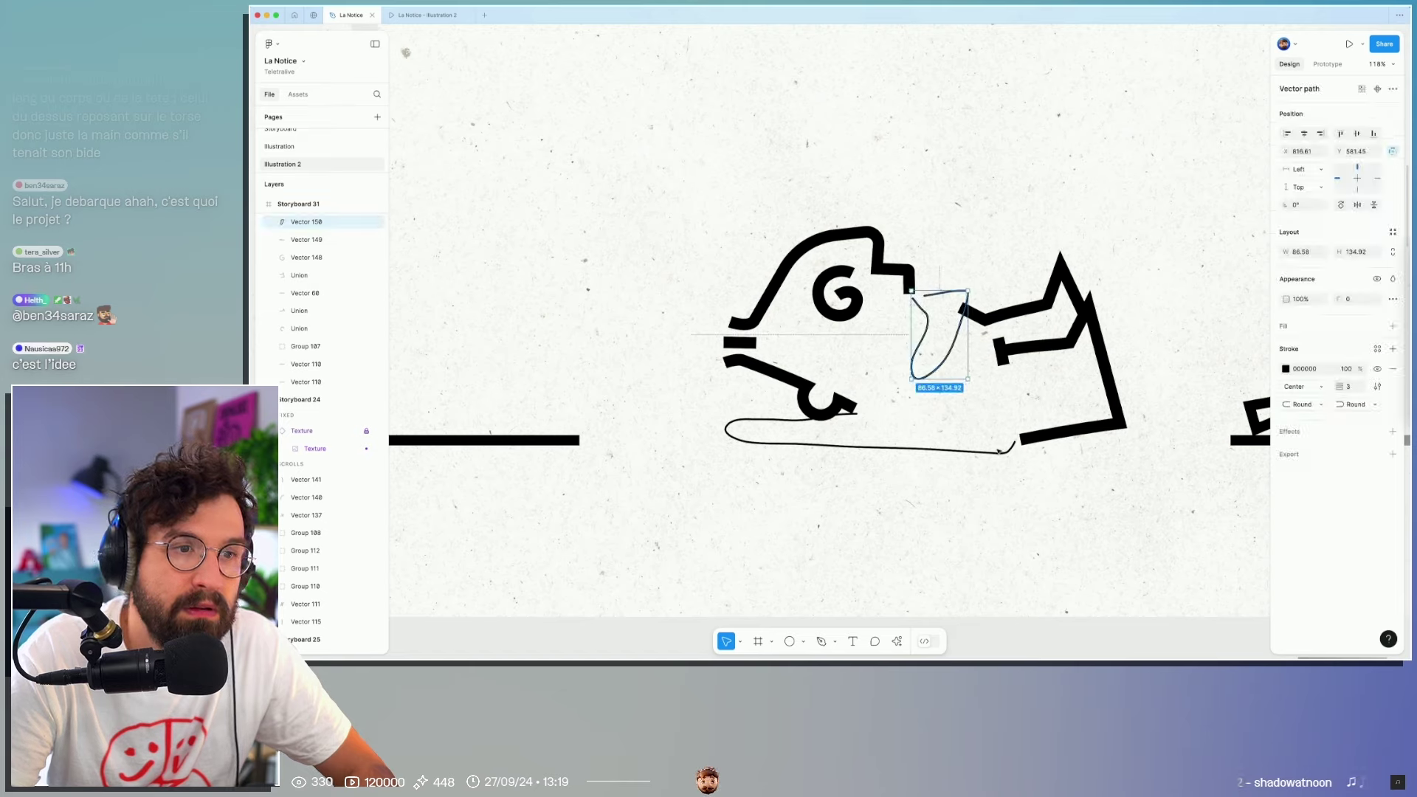
shift+click(307, 239)
click(1351, 404)
text(27)
key(Return)
key(ctrl+z)
key(Escape)
scroll(945, 411, down, 5)
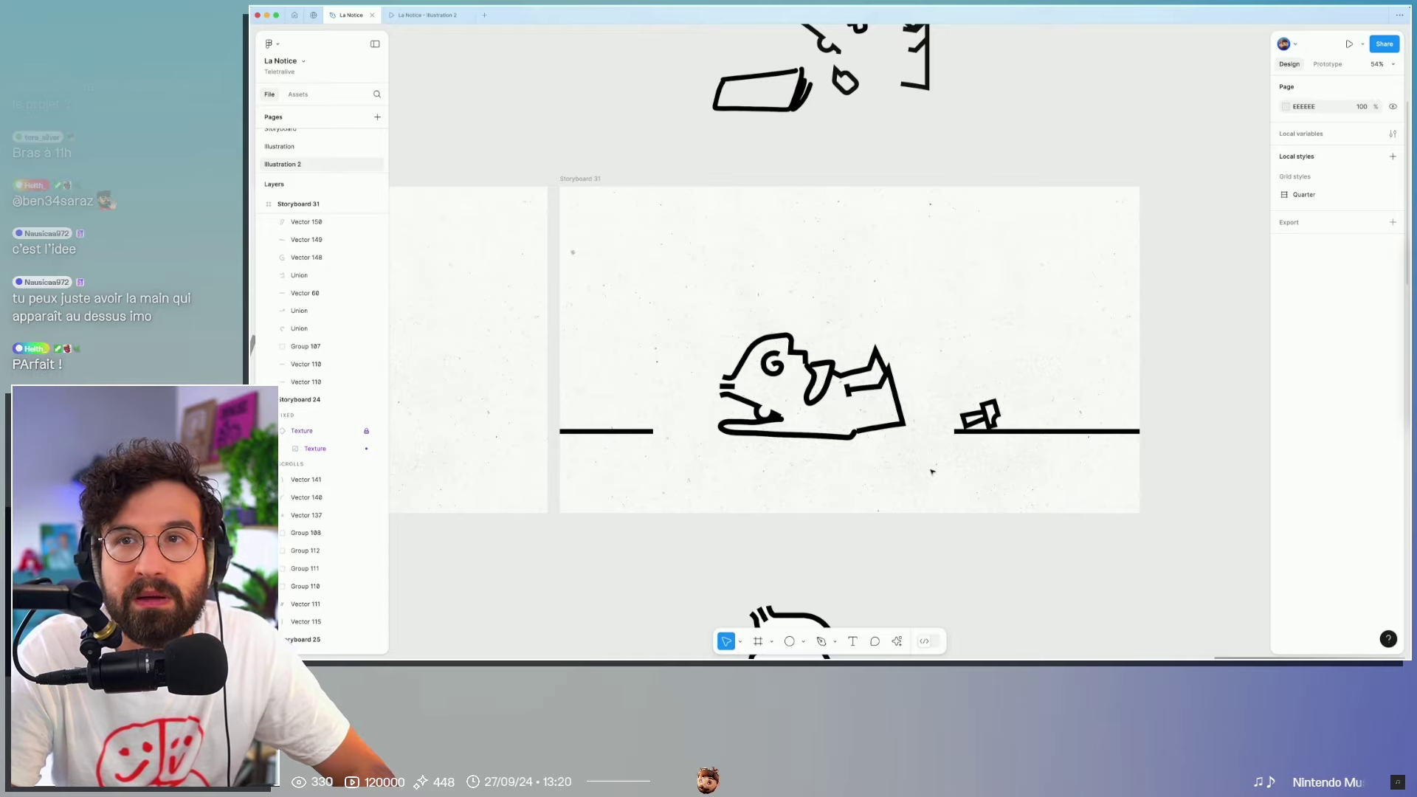
click(821, 401)
Step: Delete the short arm stroke and move the ladder character's hand shape beside the lying head
key(Delete)
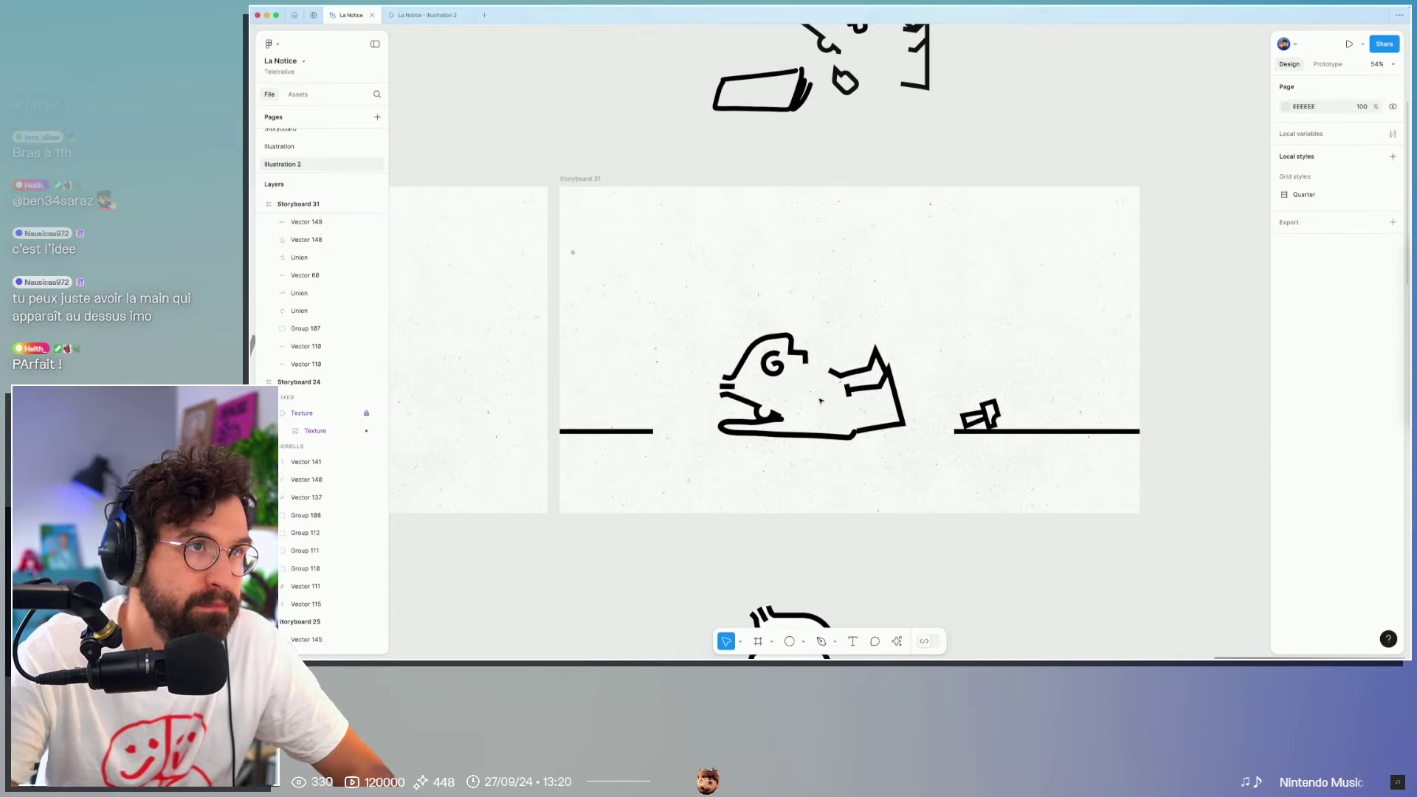
click(855, 82)
scroll(856, 295, down, 3)
scroll(907, 303, down, 2)
click(943, 464)
mouse_move(943, 464)
mouse_down()
mouse_move(931, 113)
mouse_move(904, 160)
mouse_up()
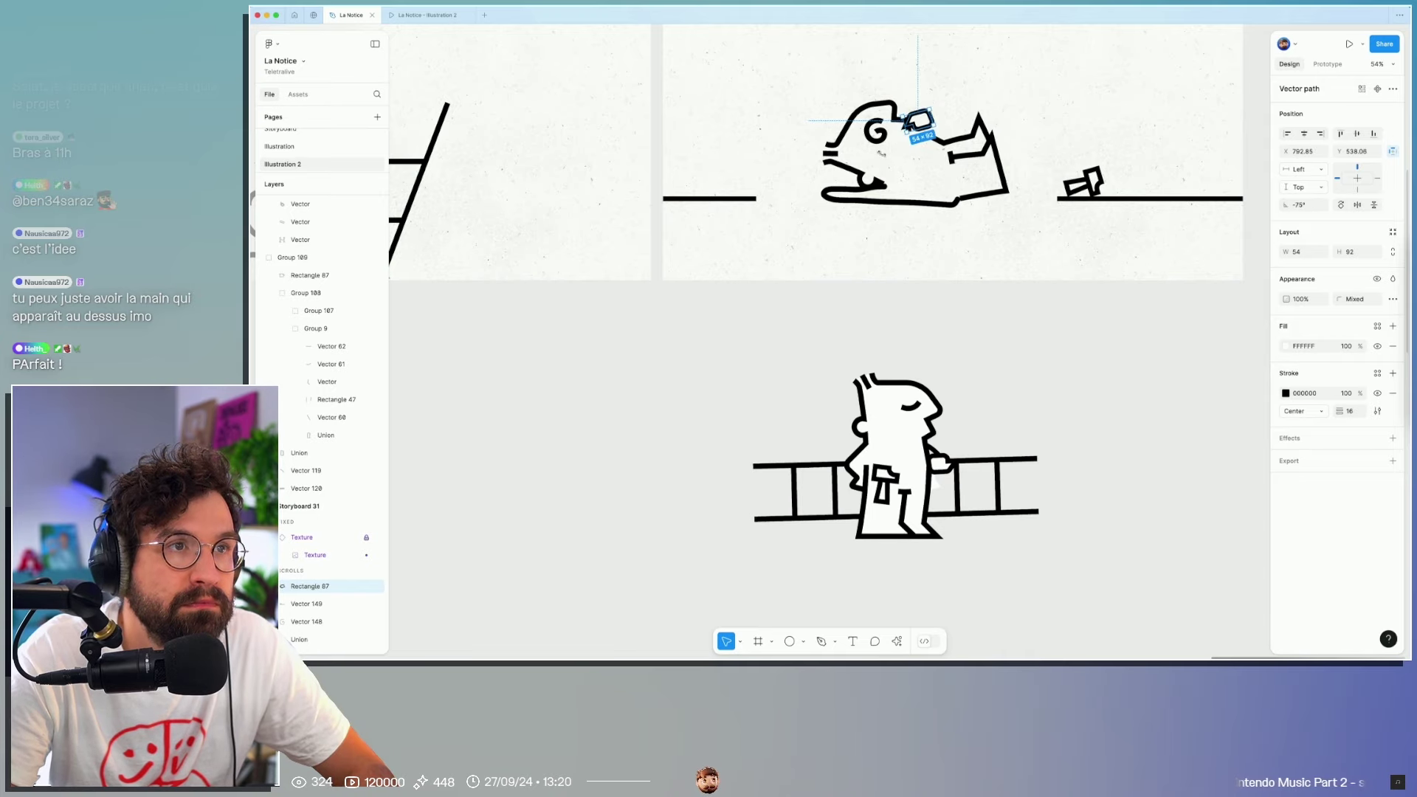
scroll(932, 98, up, 5)
drag(906, 178, 932, 241)
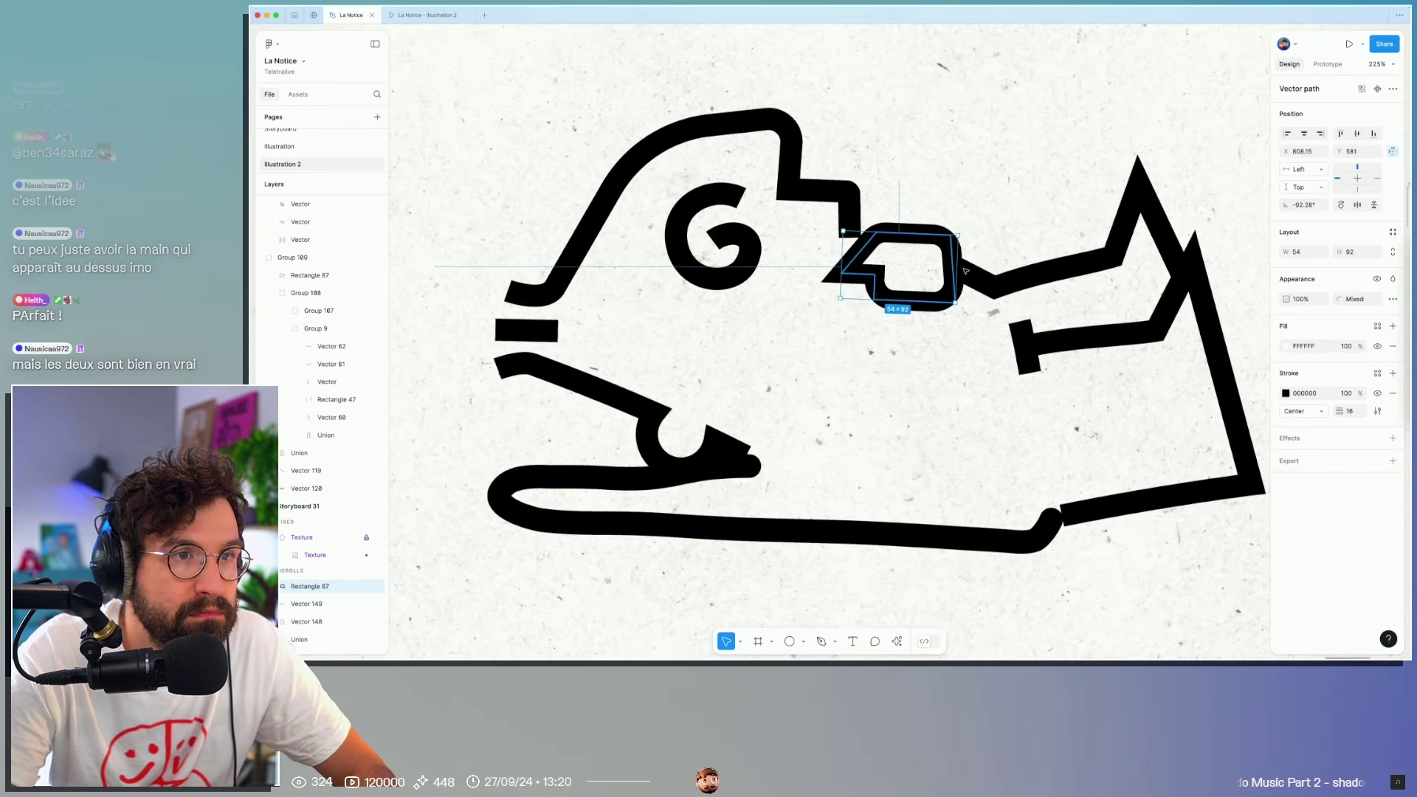
Step: Nudge the hand shape and extend the head outline's end node to meet it
click(952, 264)
double_click(950, 265)
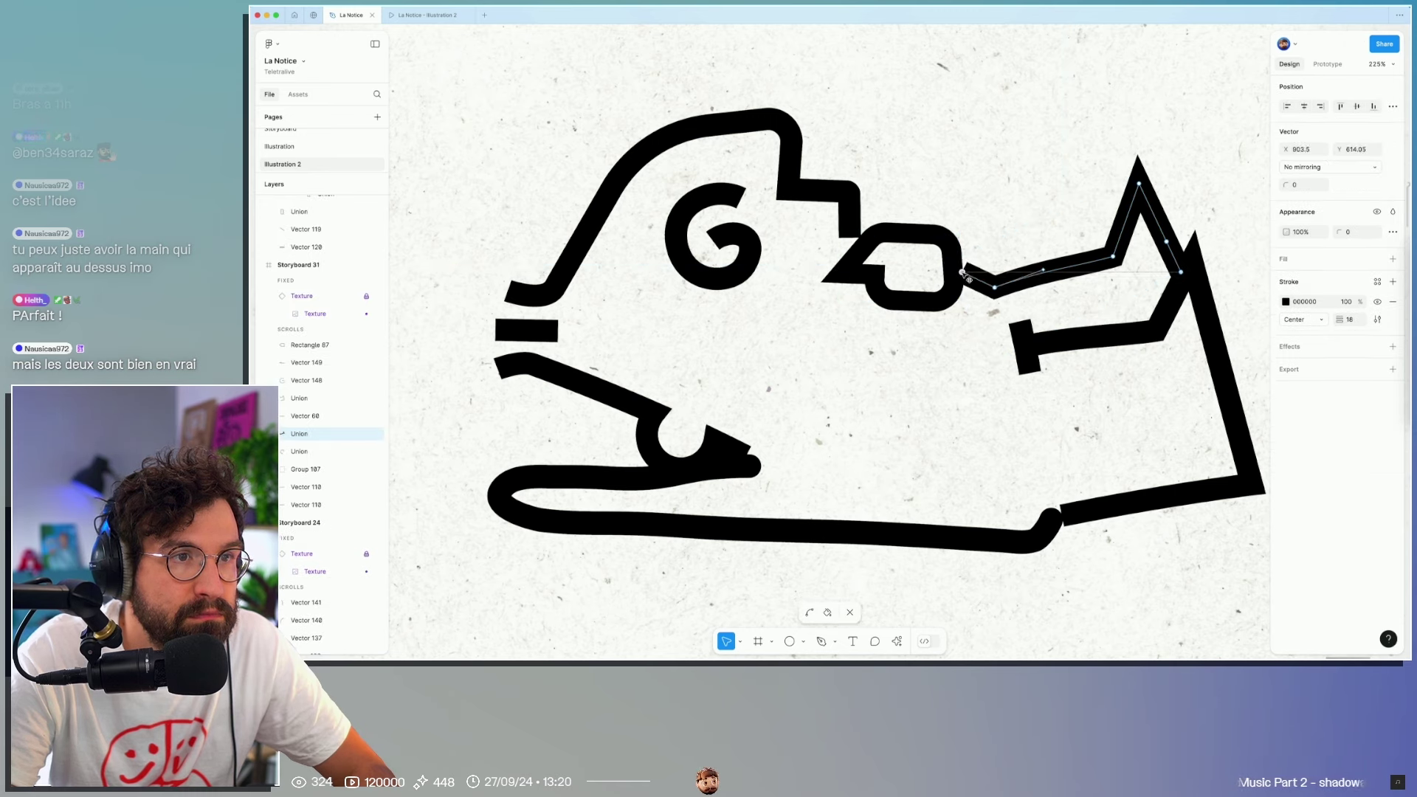
key(Escape)
click(951, 253)
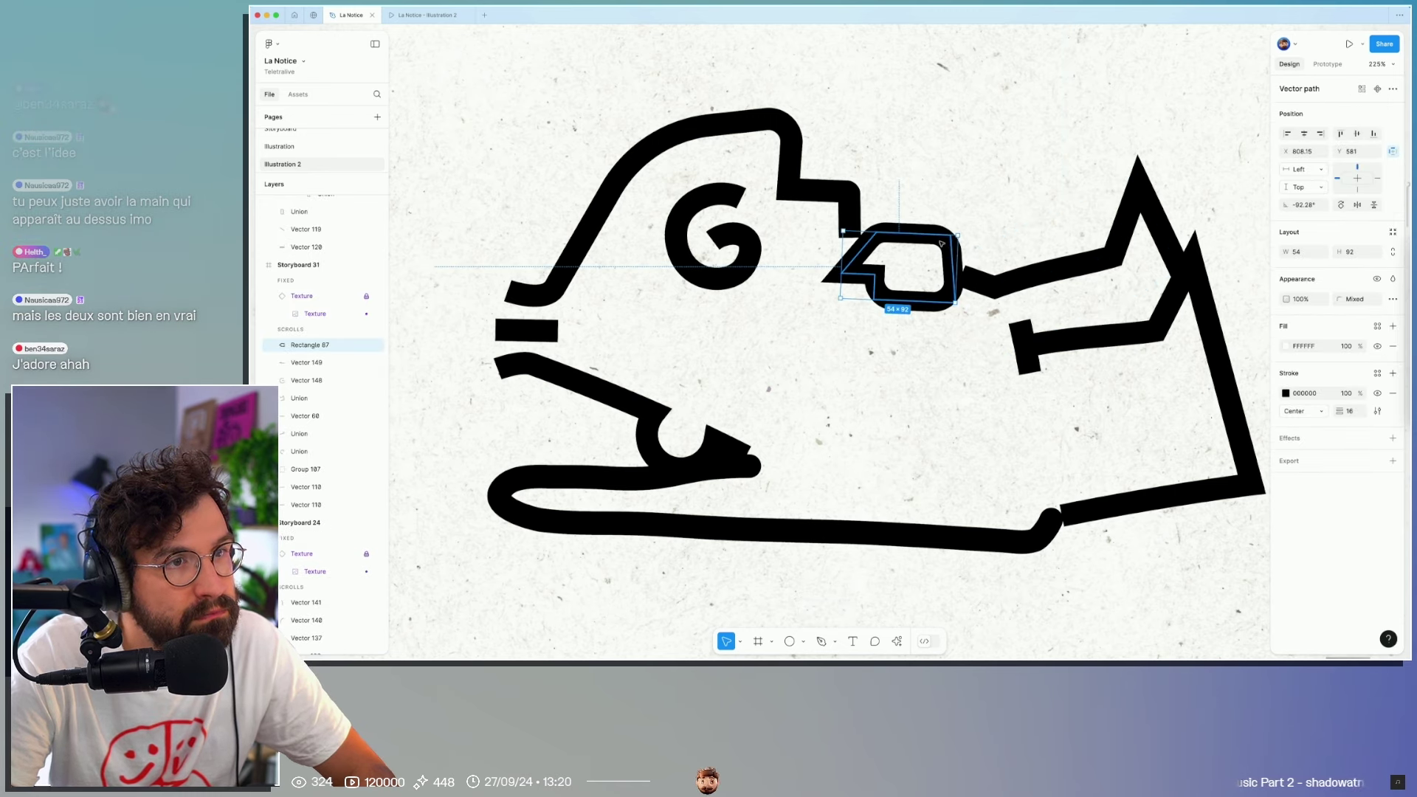
drag(941, 244, 953, 254)
double_click(850, 225)
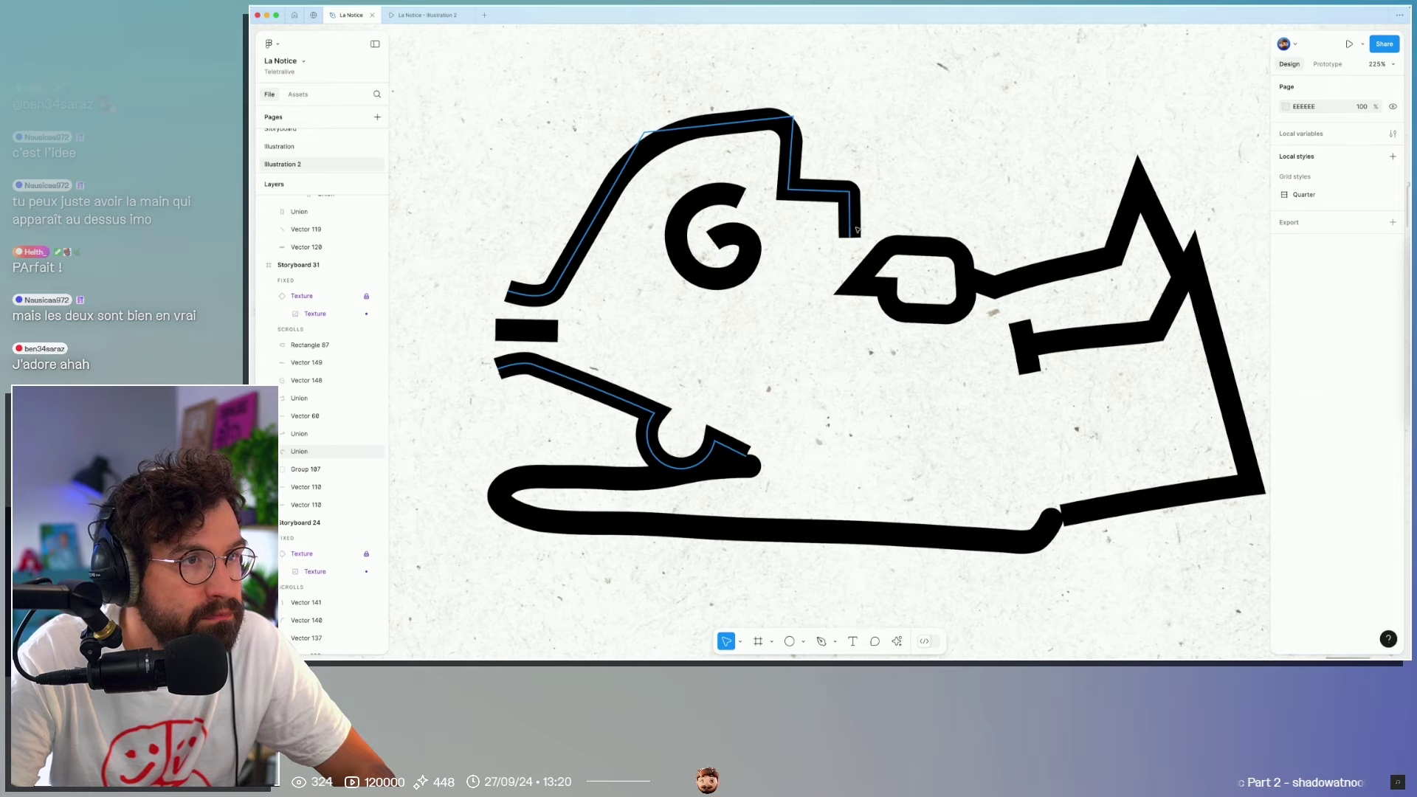
drag(850, 238, 869, 251)
click(935, 215)
Step: Rotate the hand to about -105° and fit it up against the head
ctrl+scroll(936, 215, down, 5)
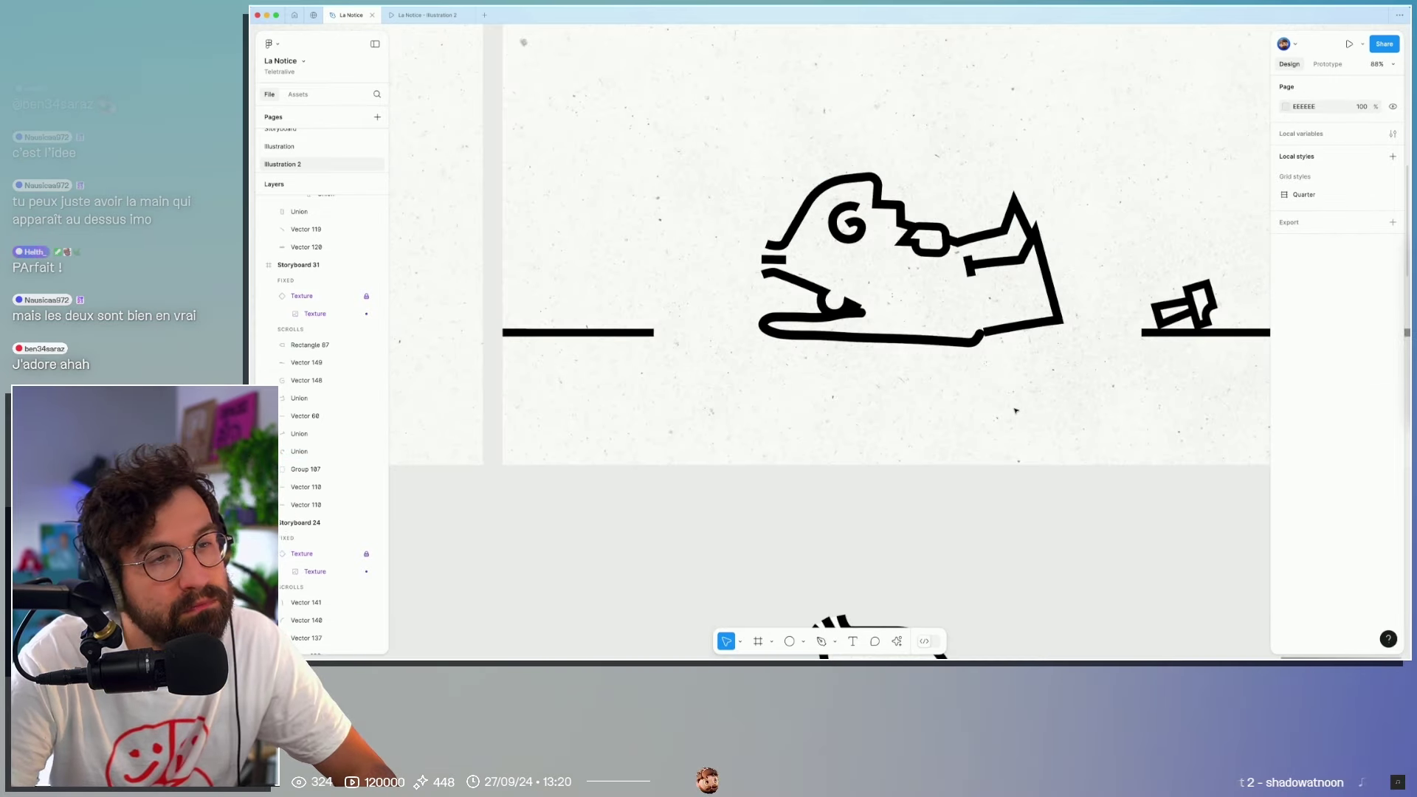
click(949, 227)
ctrl+scroll(950, 225, up, 5)
drag(943, 231, 964, 217)
key(ctrl+z)
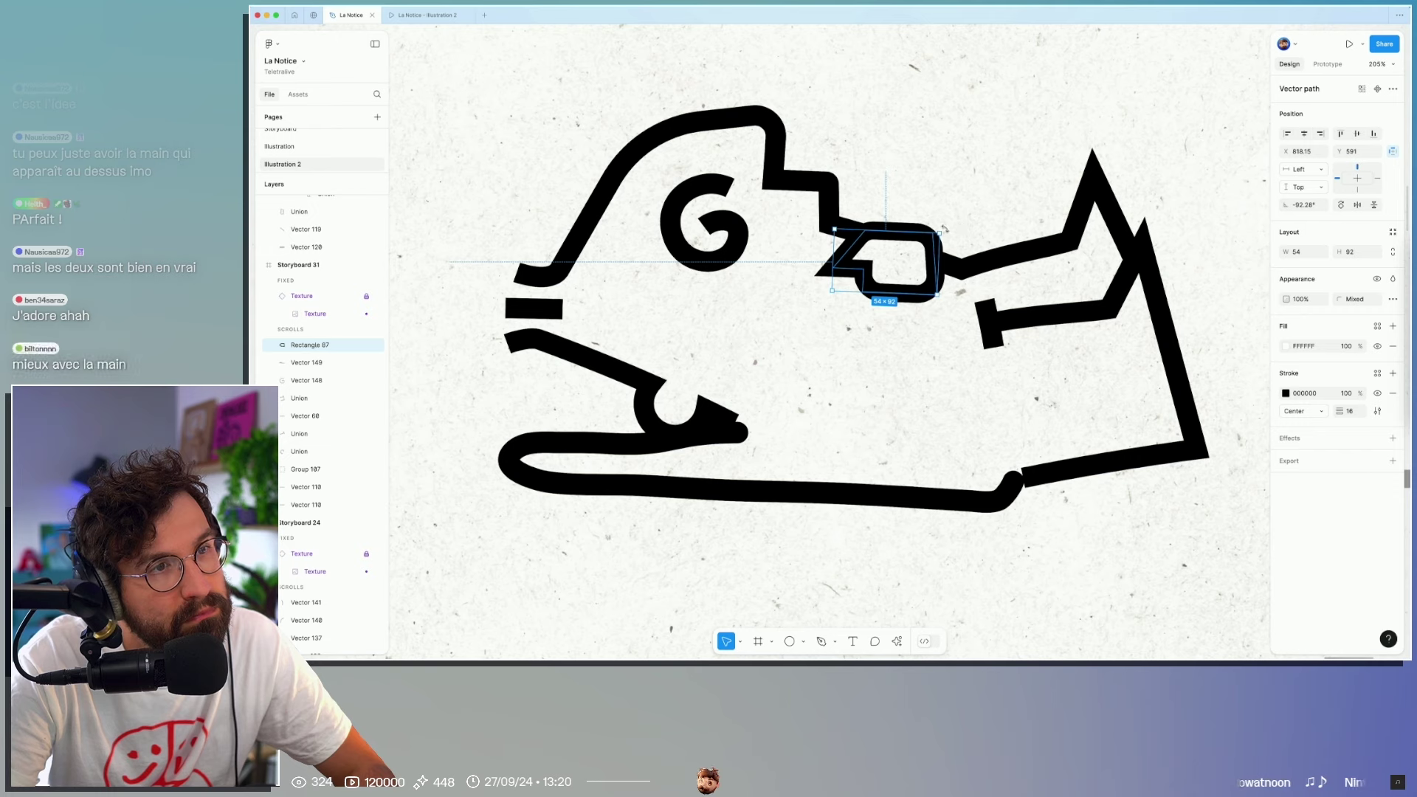
drag(945, 233, 950, 243)
drag(929, 257, 966, 221)
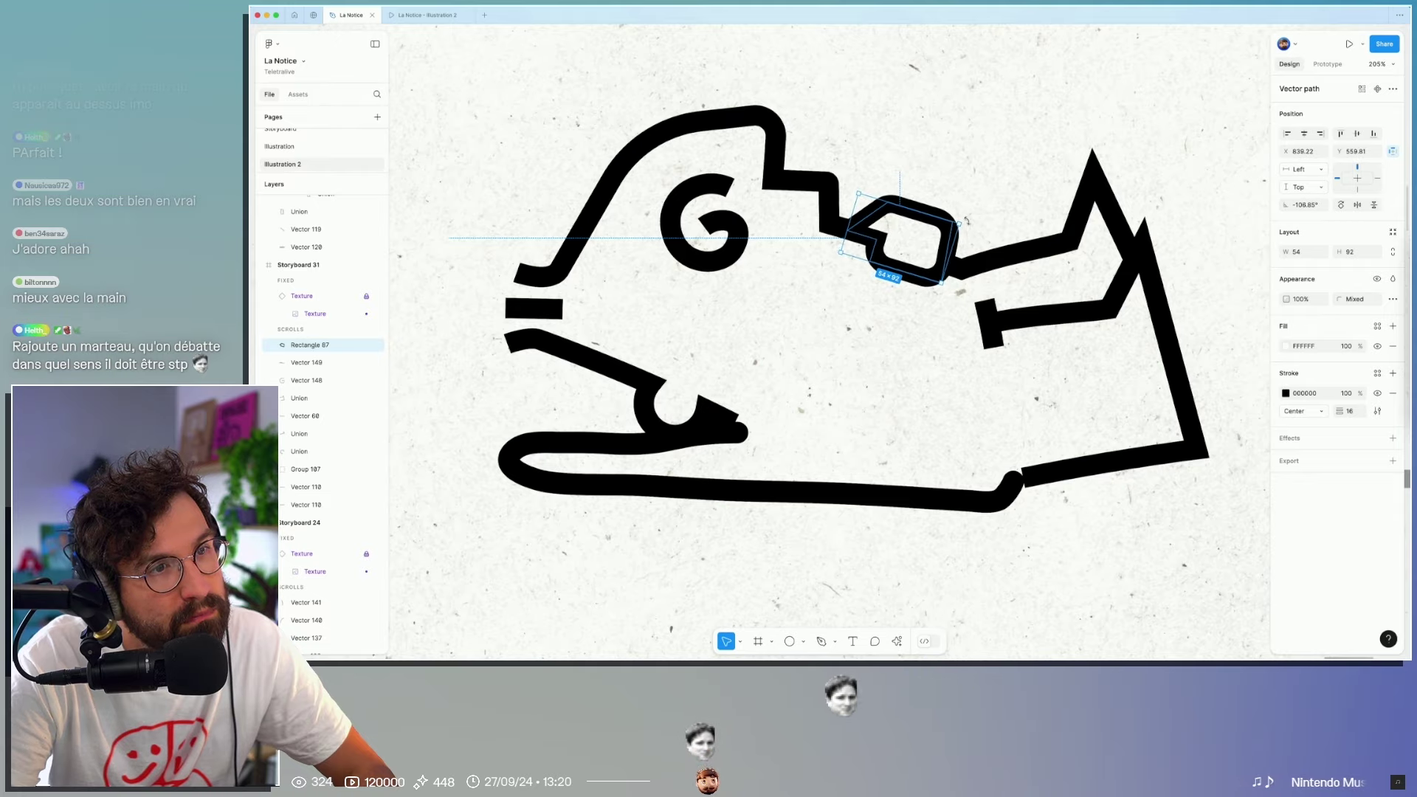
key(Escape)
scroll(1001, 306, down, 5)
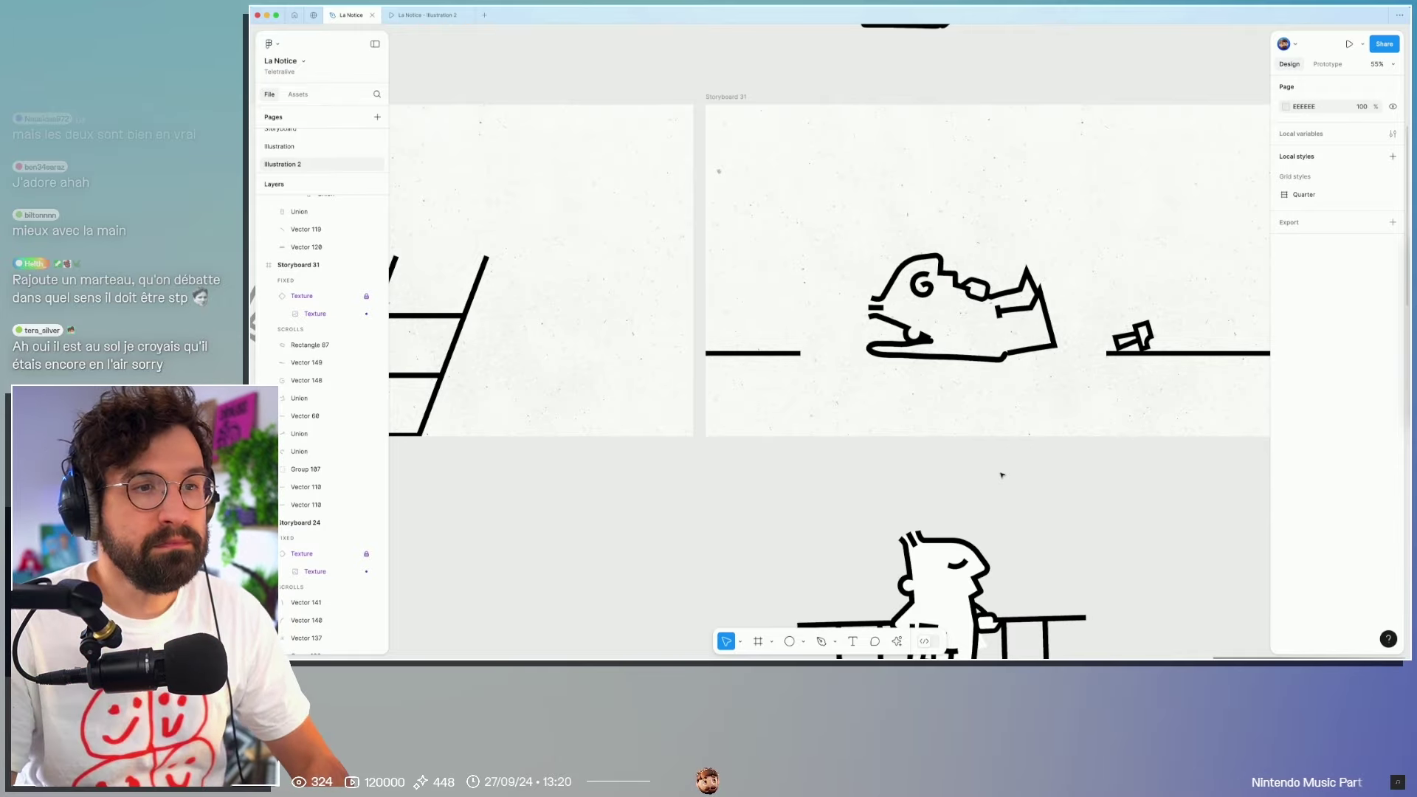
click(995, 360)
Step: Delete the lower body outline and extend the left and right ground lines to meet beneath the figure
key(Delete)
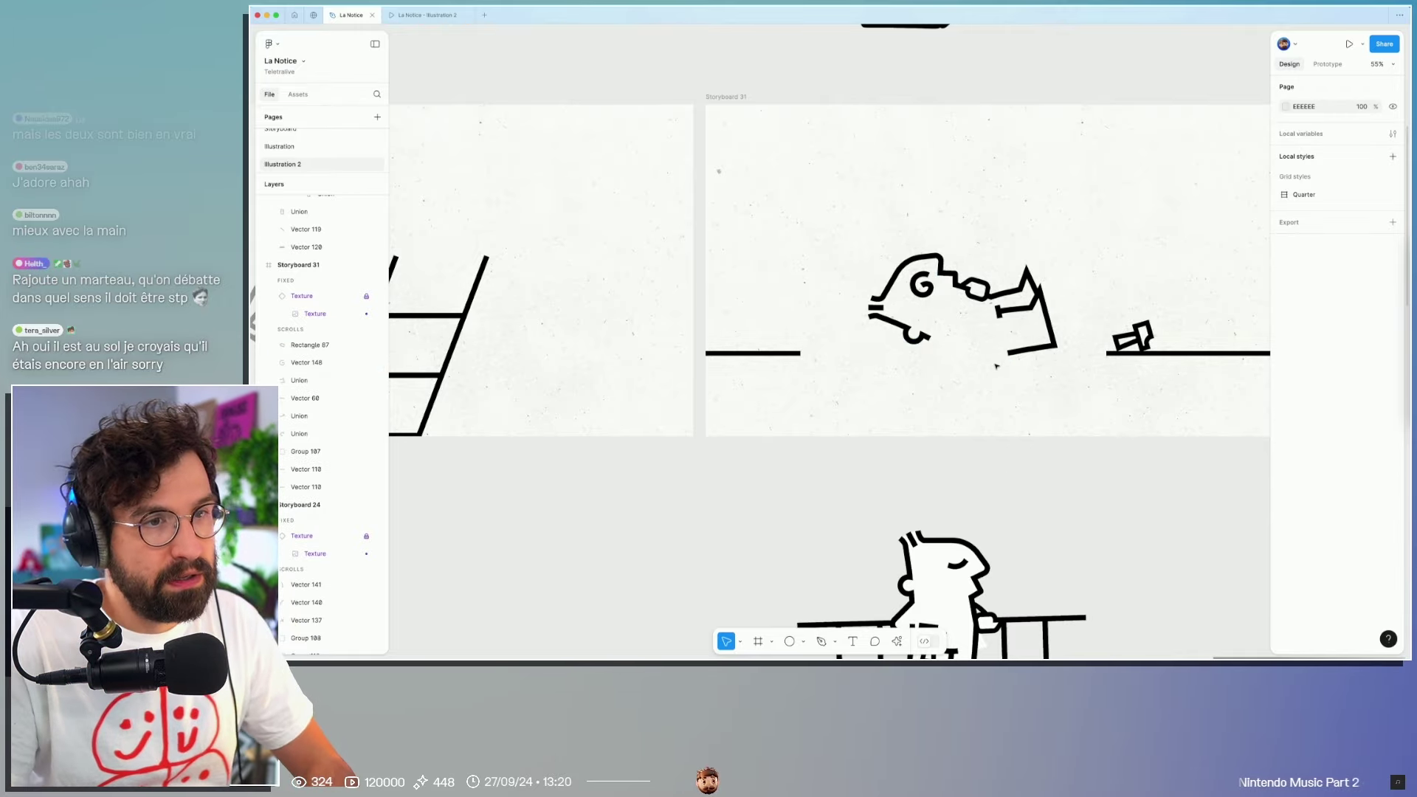
click(799, 354)
double_click(798, 355)
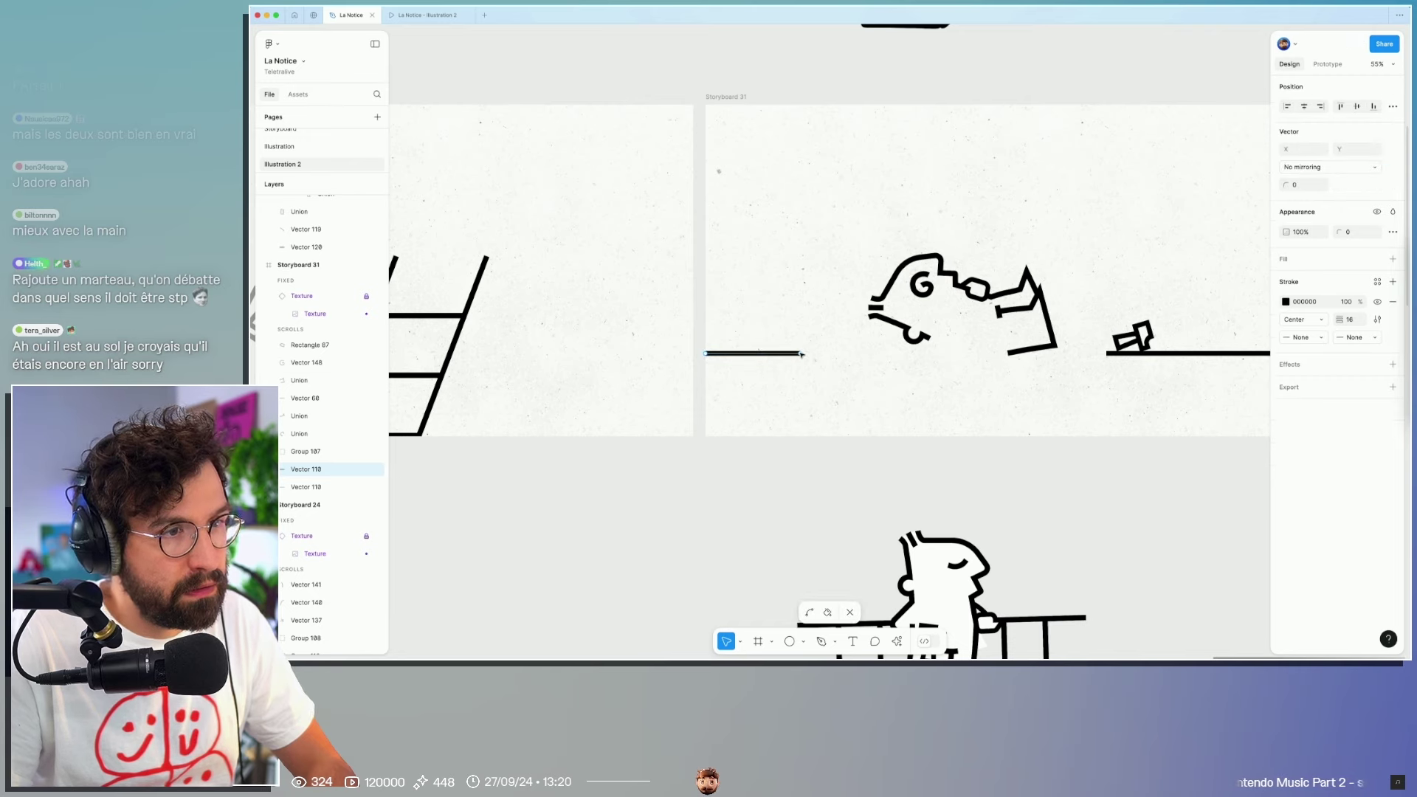
drag(994, 356, 1013, 354)
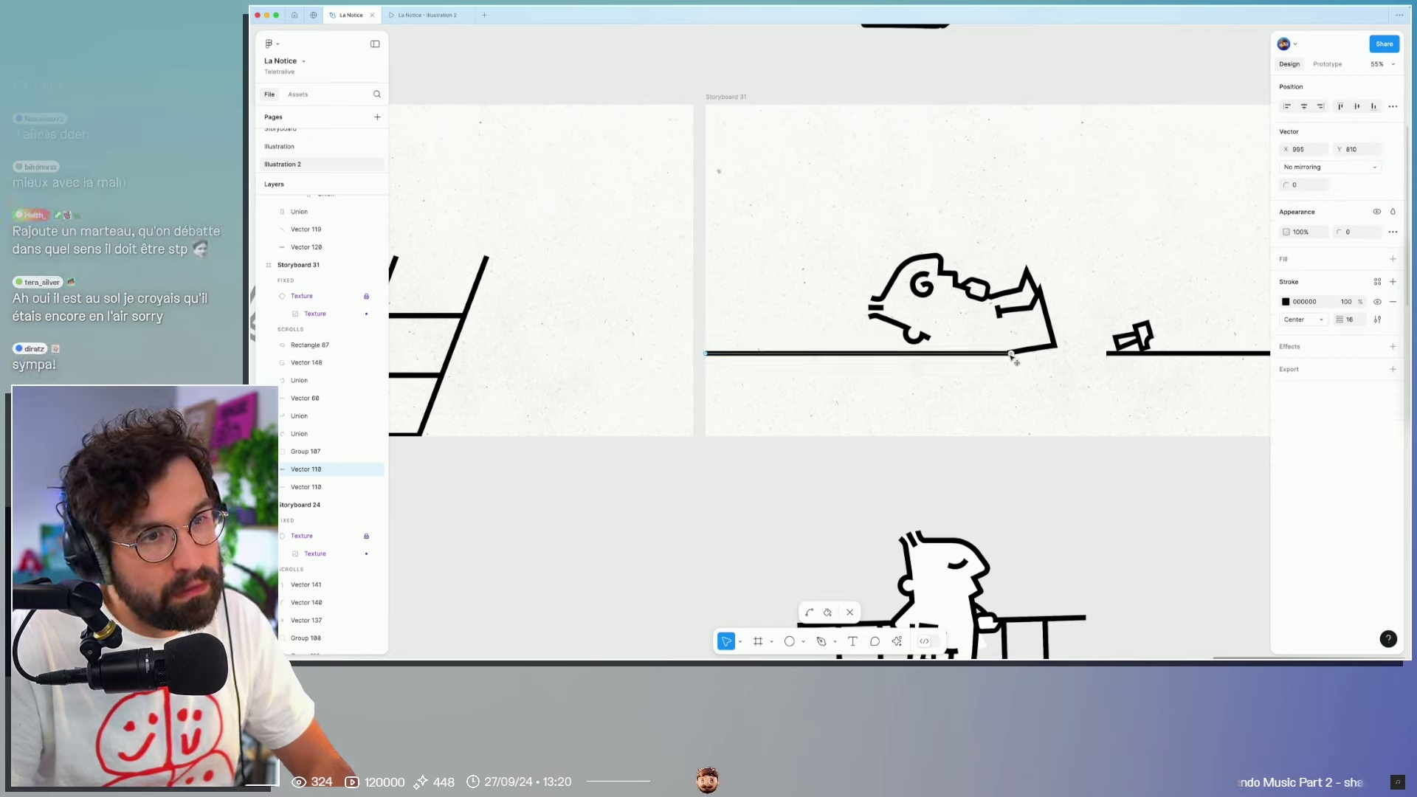
key(Escape)
click(1114, 354)
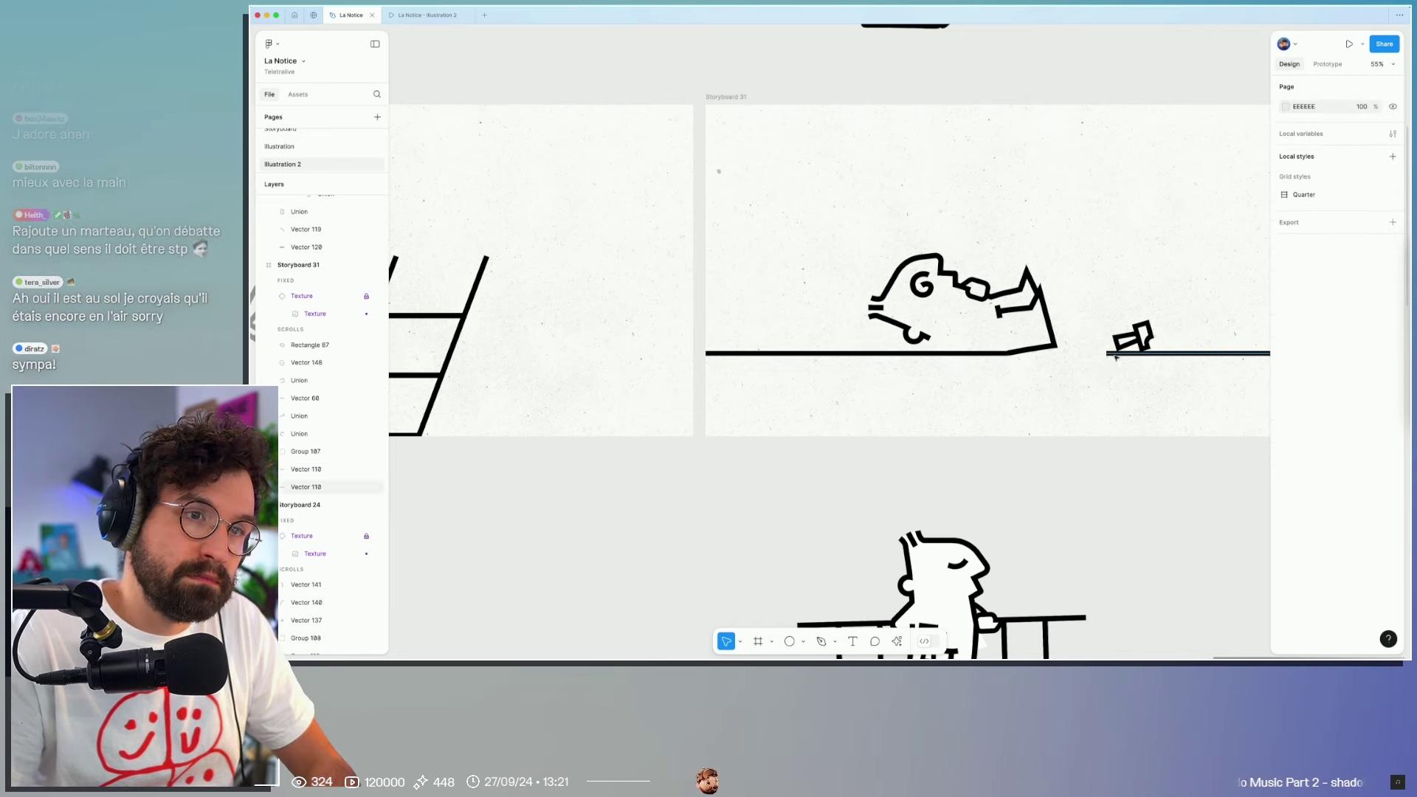
double_click(1110, 355)
drag(1056, 359, 1054, 355)
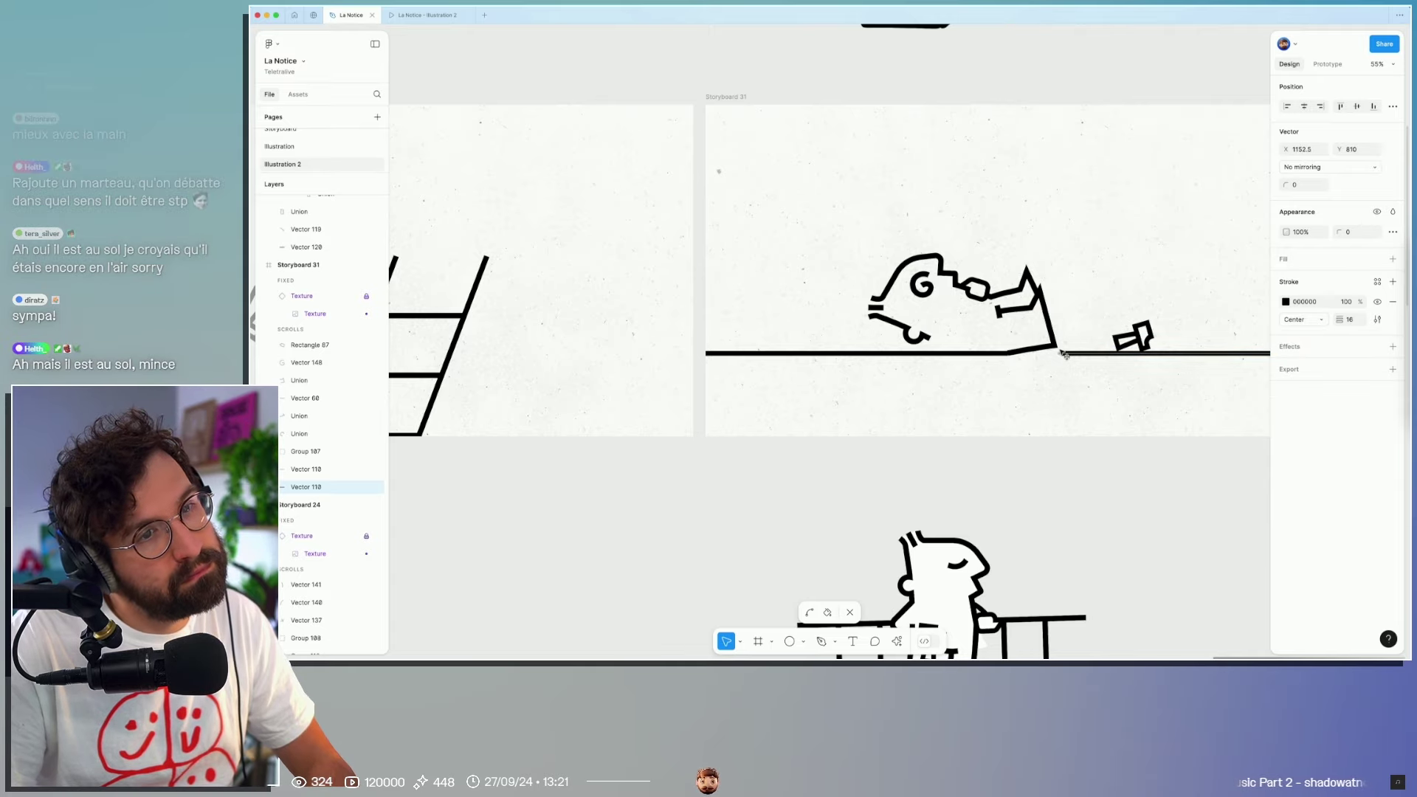
scroll(853, 357, up, 5)
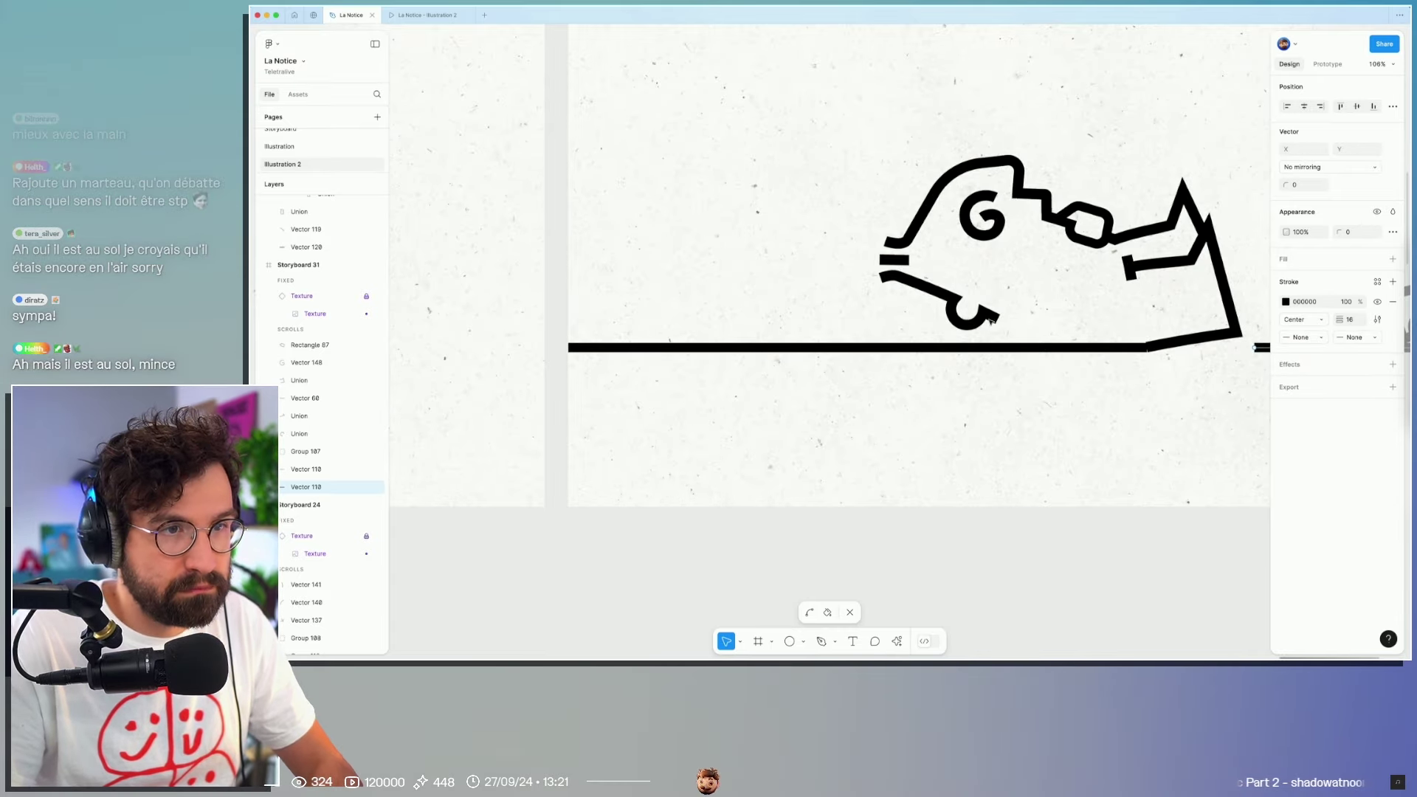
Step: Pen a new path from under the chin, stepping down onto and along the ground line
key(Escape)
click(972, 320)
key(p)
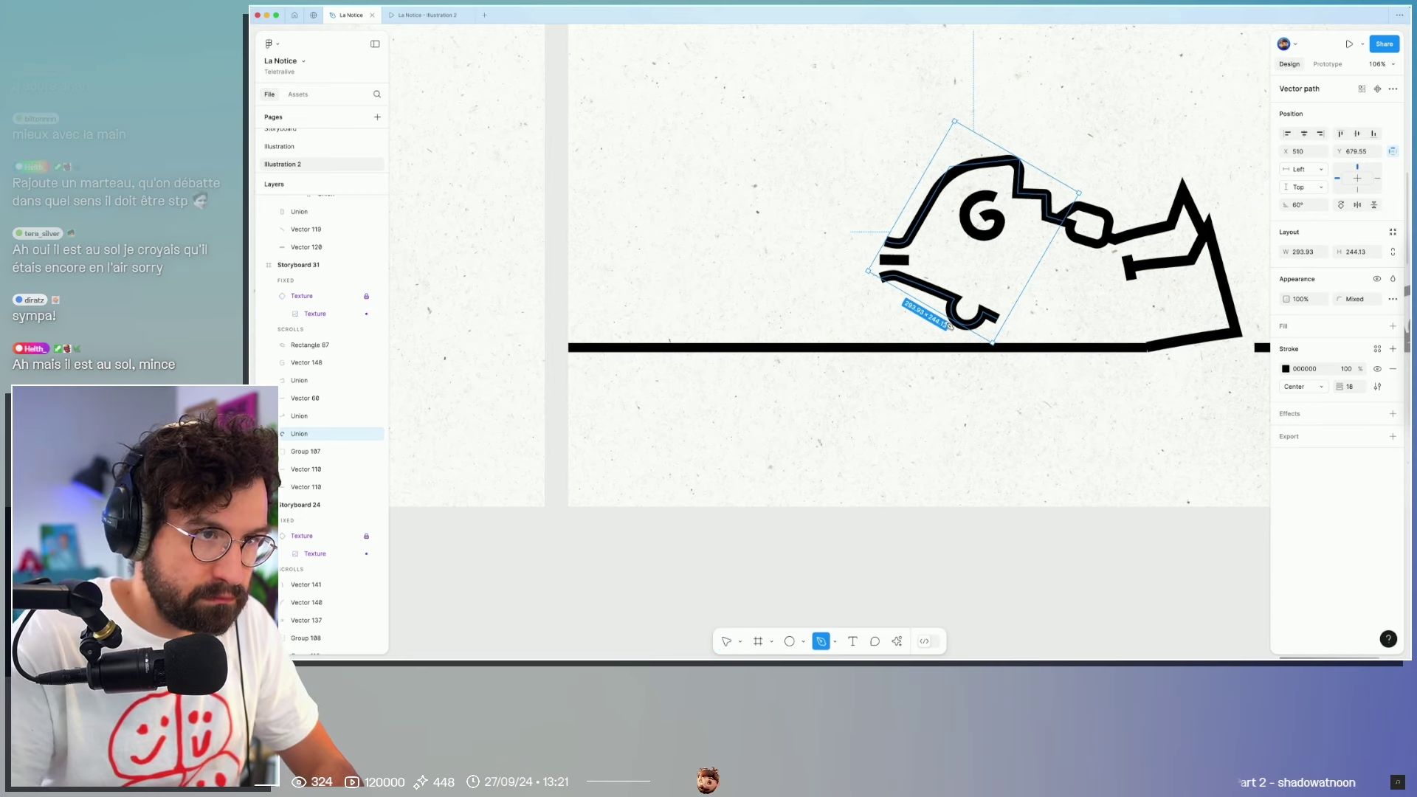
click(937, 327)
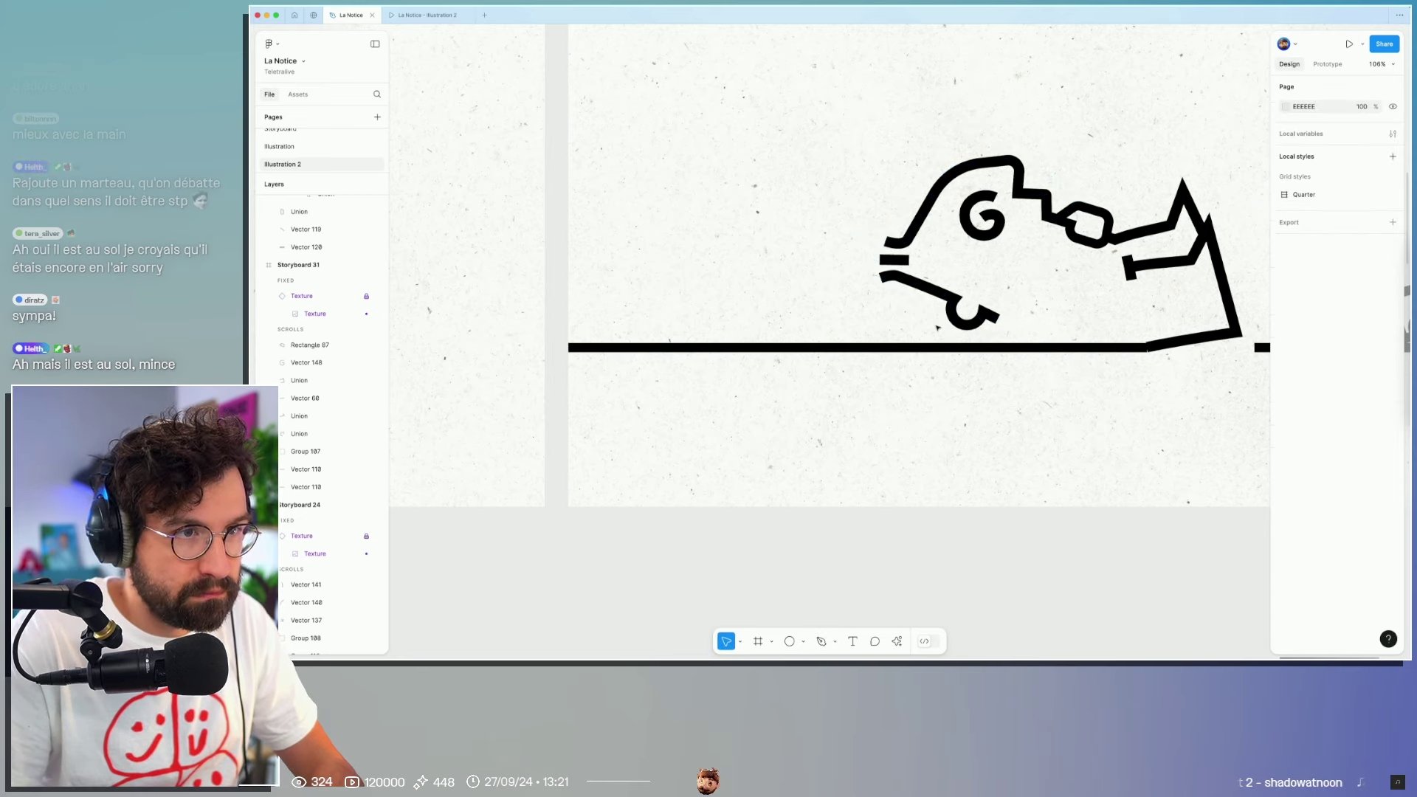
key(p)
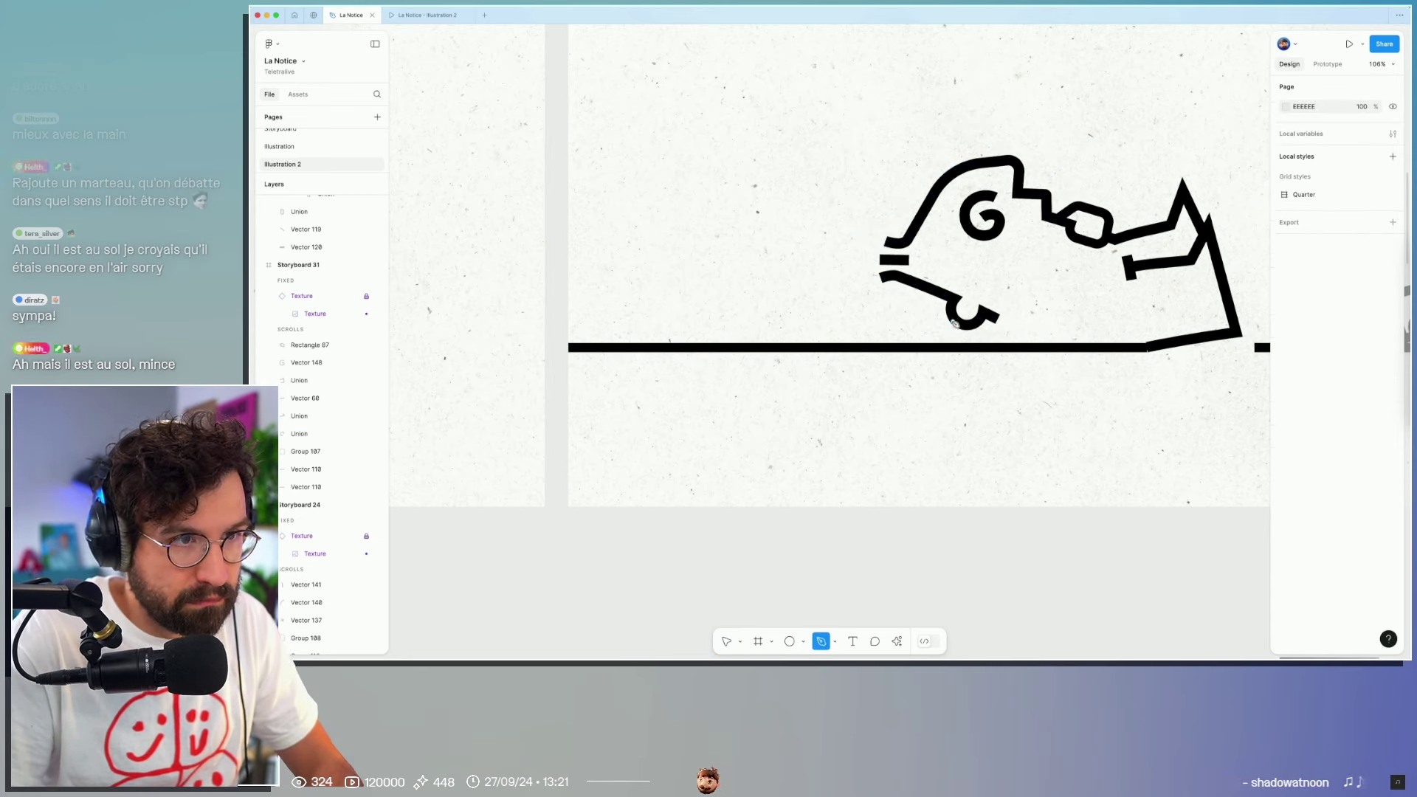
click(954, 322)
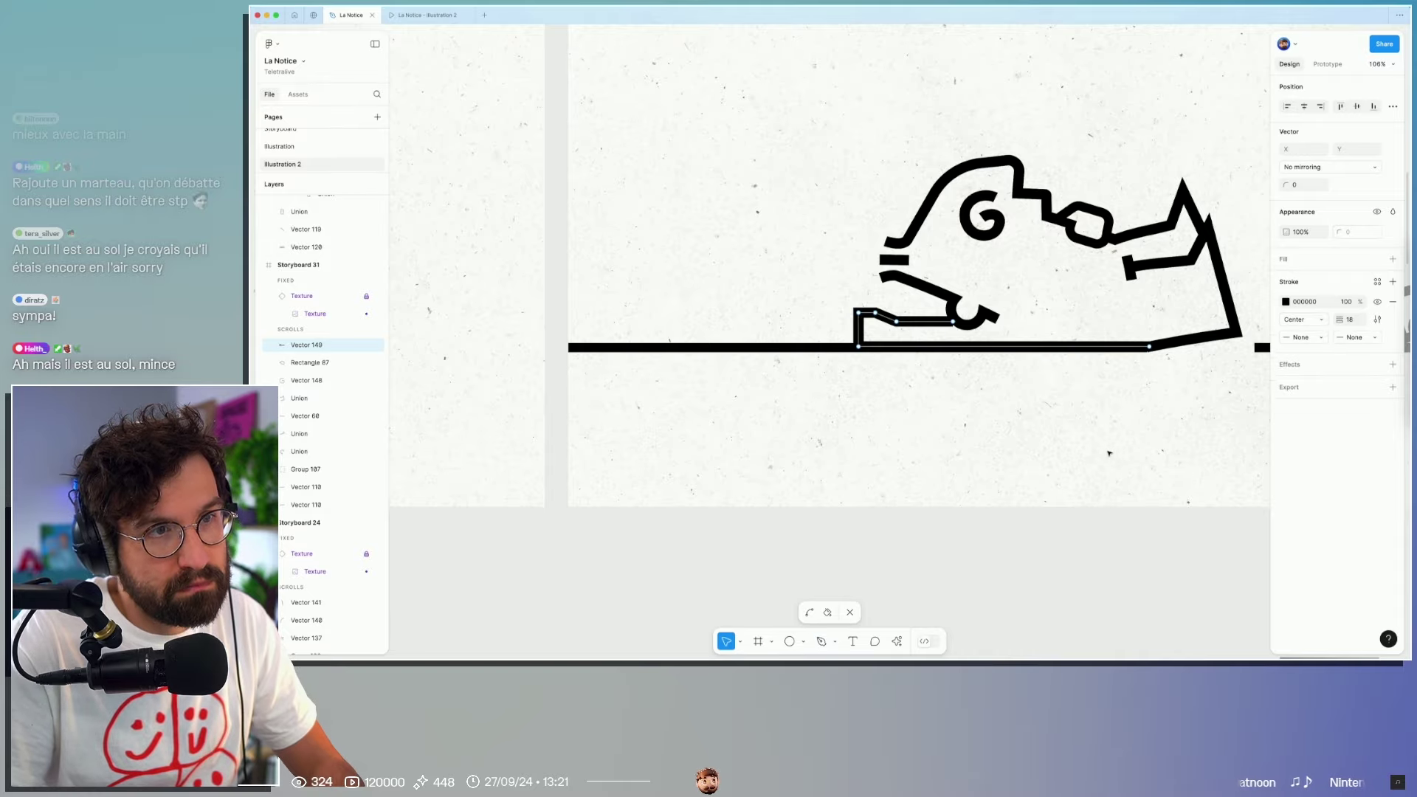
key(Escape)
key(Escape)
Step: Nudge the new stepped line up and stretch it to a height of 73
scroll(1158, 529, down, 5)
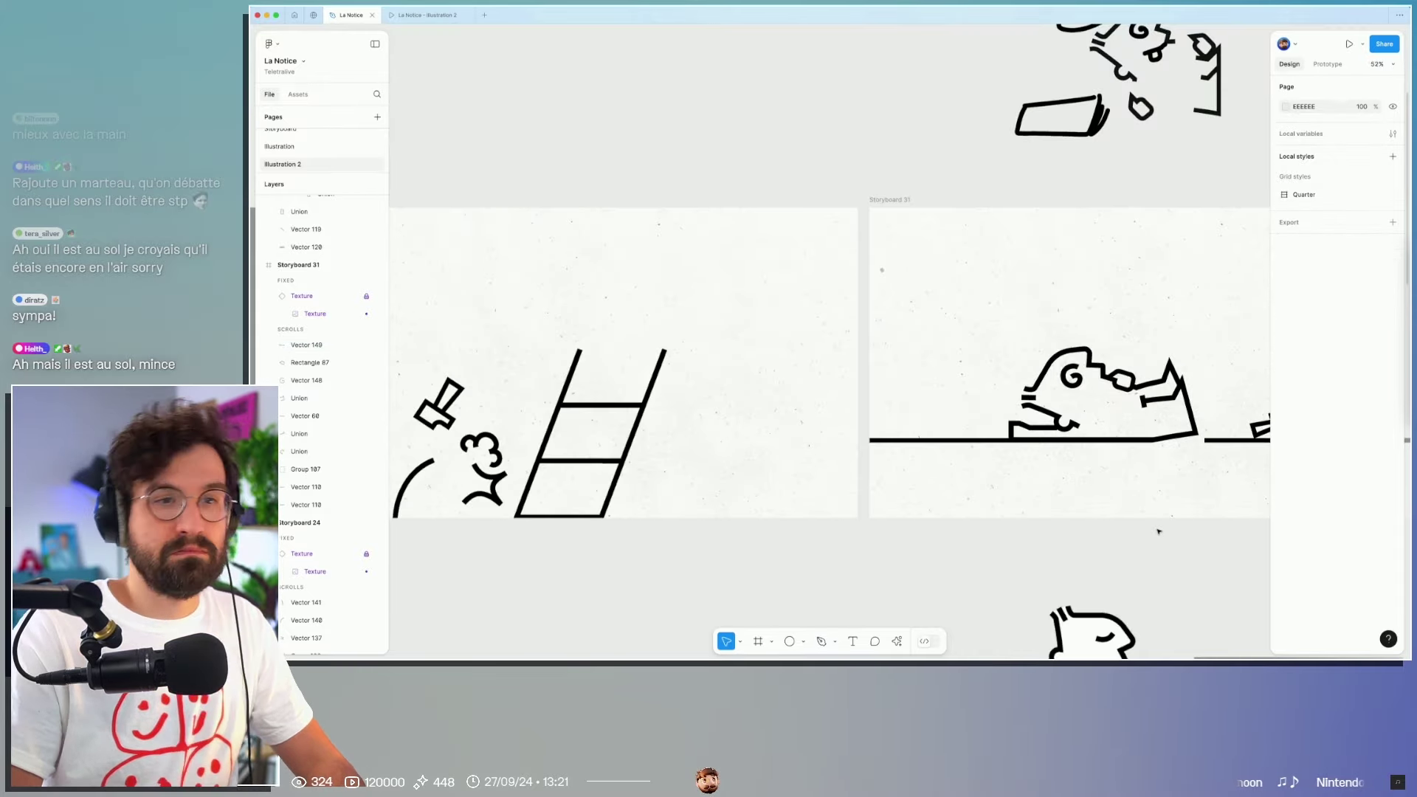
scroll(1159, 530, up, 2)
scroll(1158, 530, up, 6)
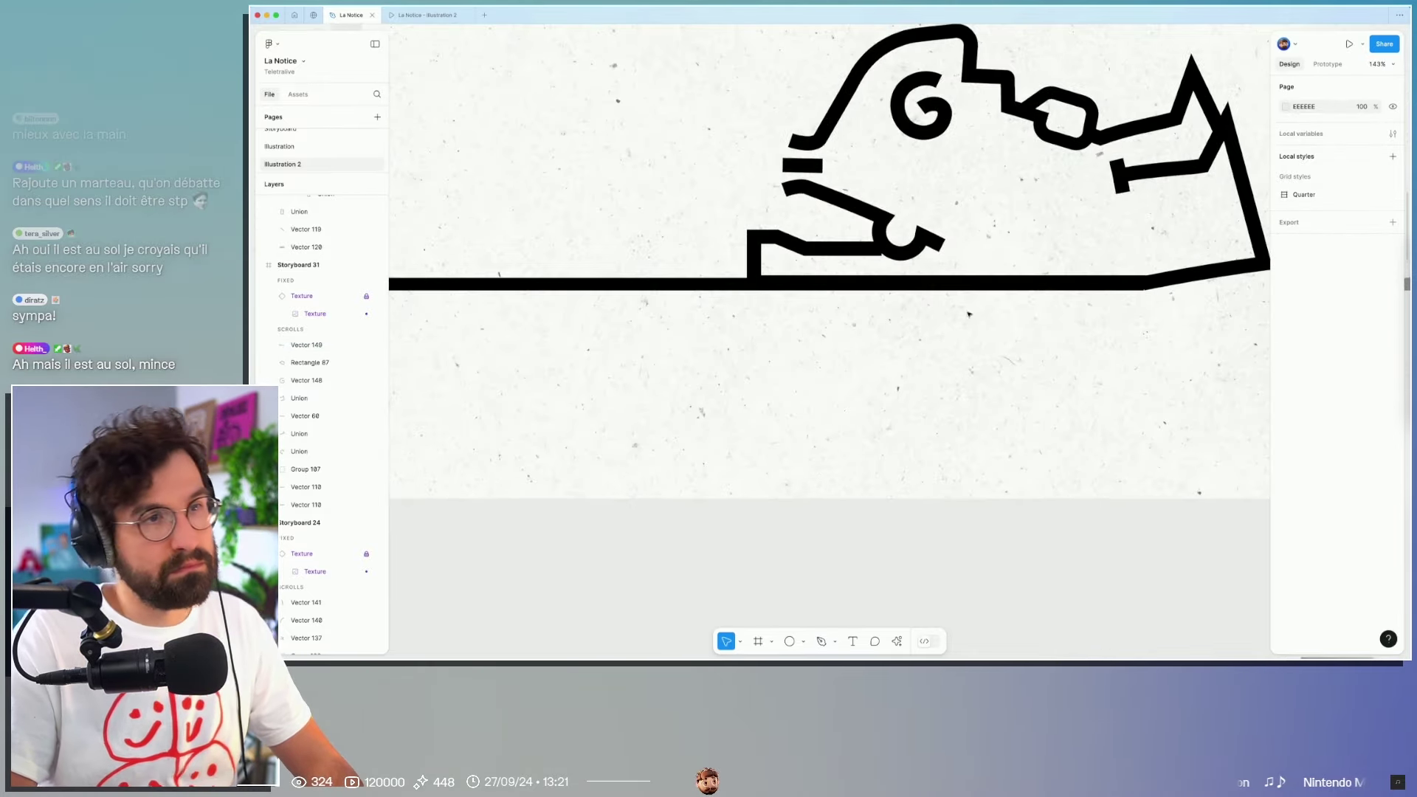
click(864, 254)
drag(865, 254, 867, 242)
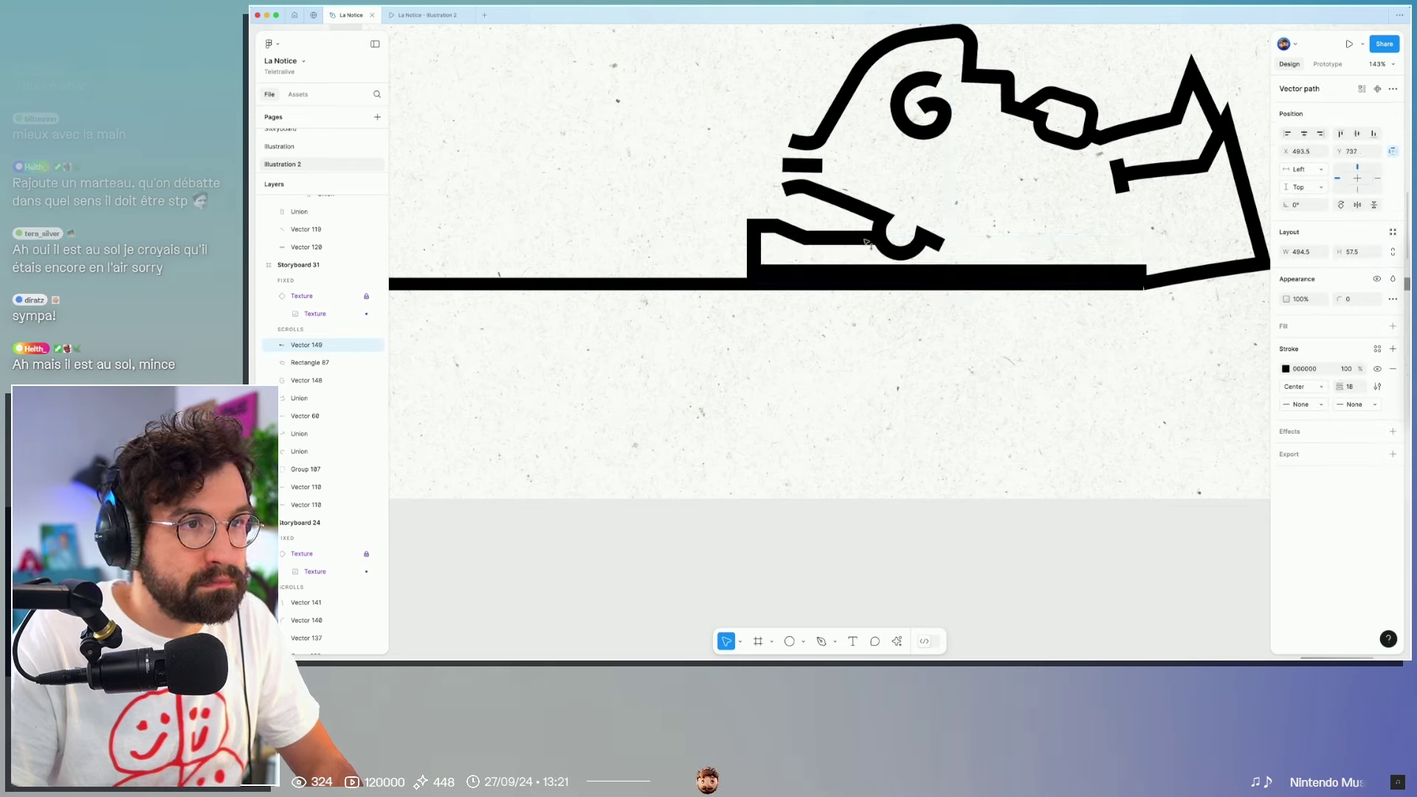
shift+click(883, 222)
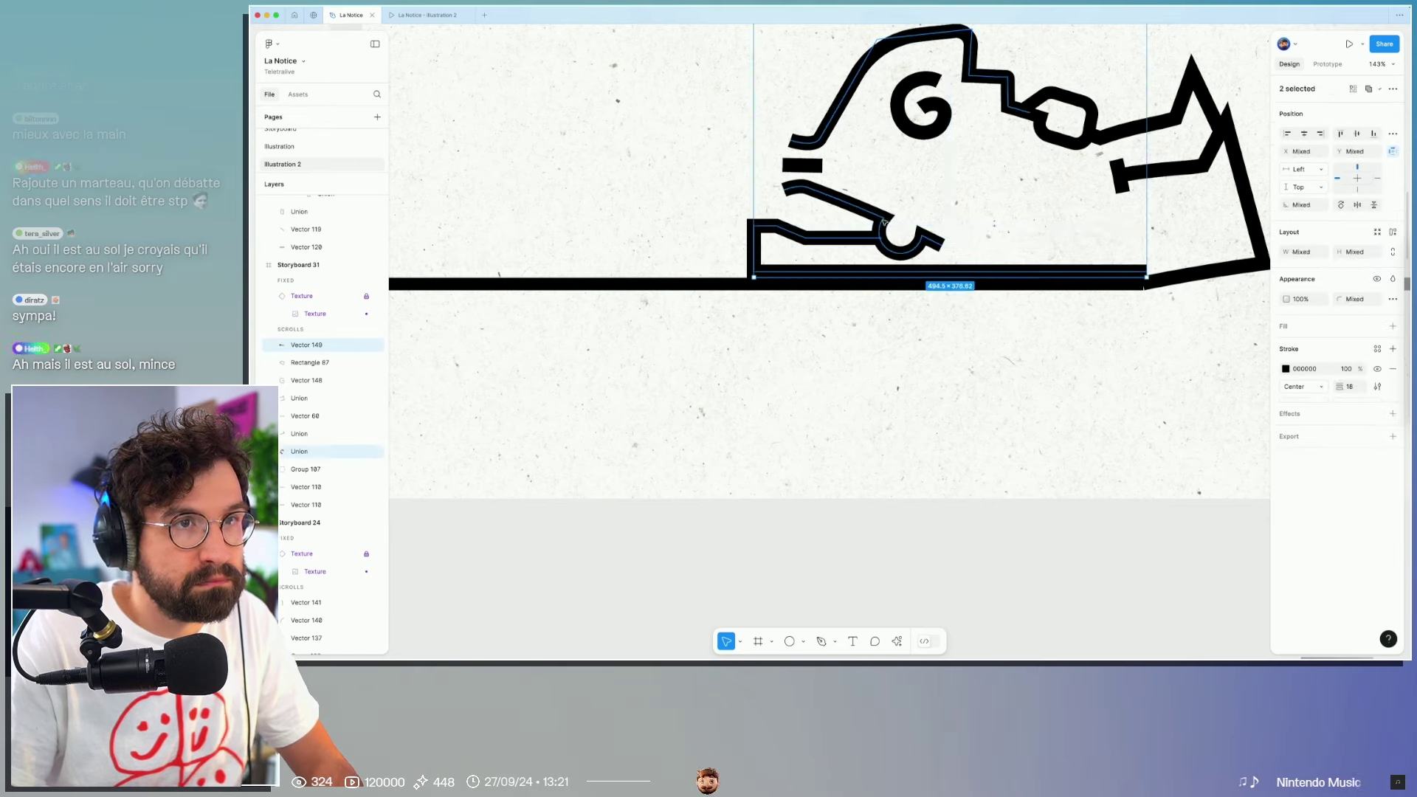
click(1147, 391)
click(806, 272)
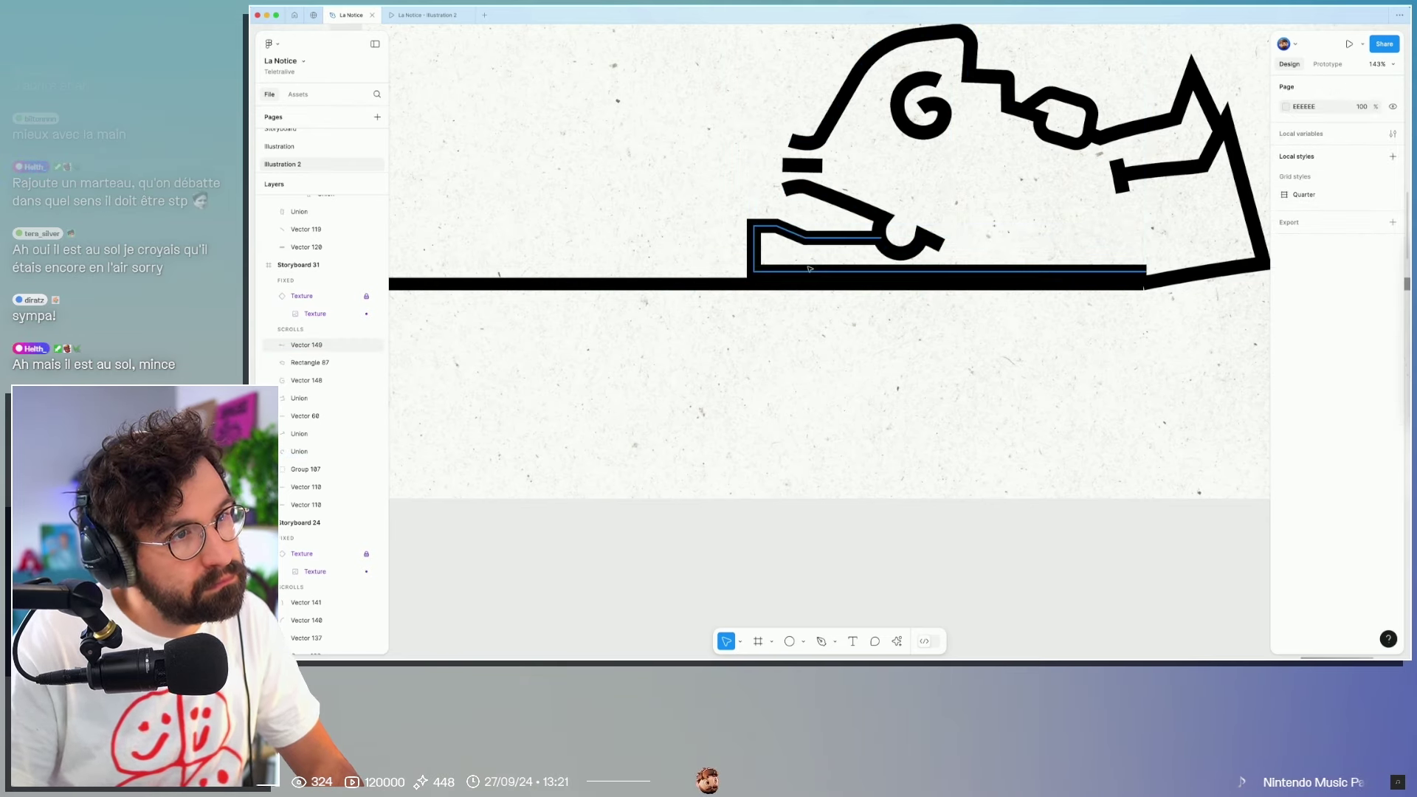
drag(806, 274, 805, 281)
Step: Delete the line's far right endpoint
key(Return)
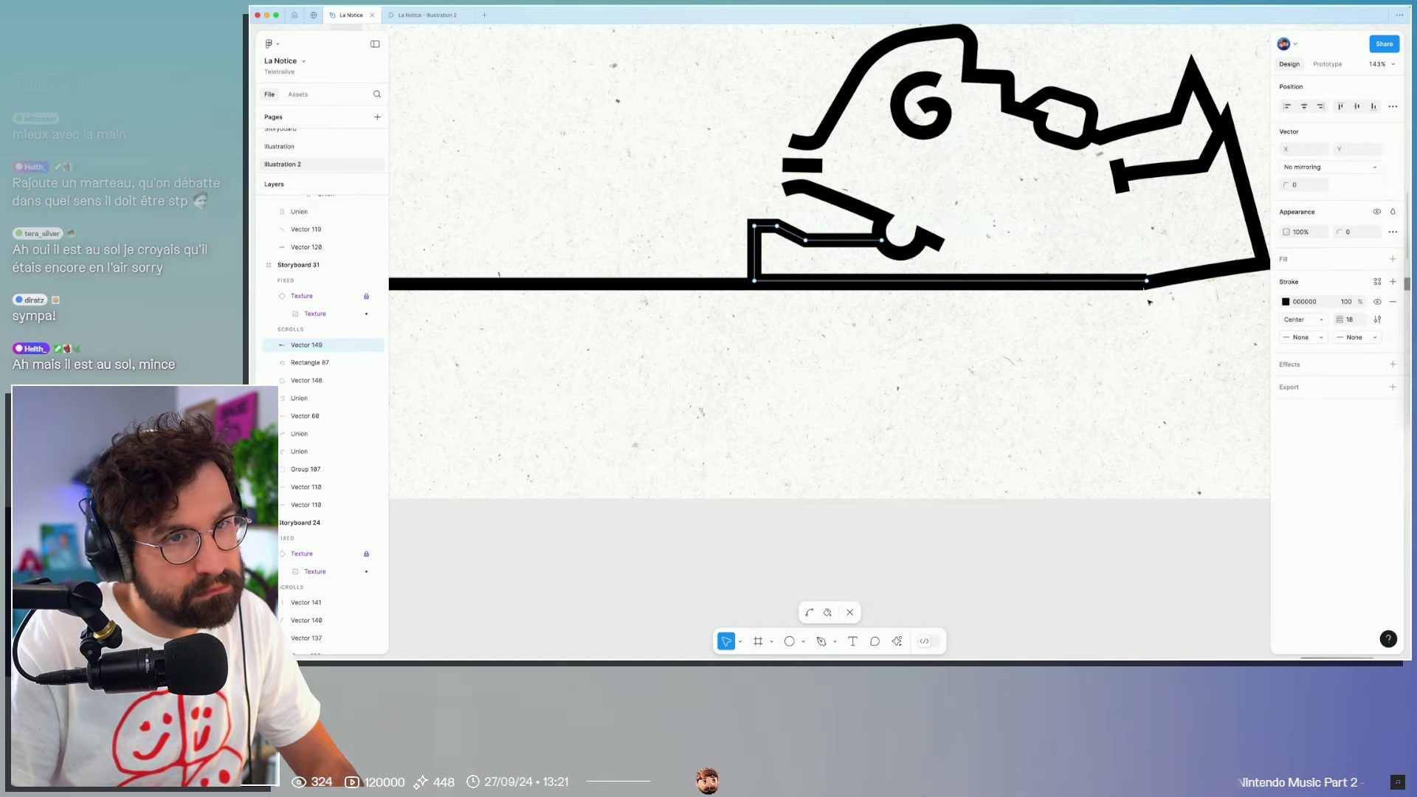
click(1146, 281)
key(Delete)
key(Escape)
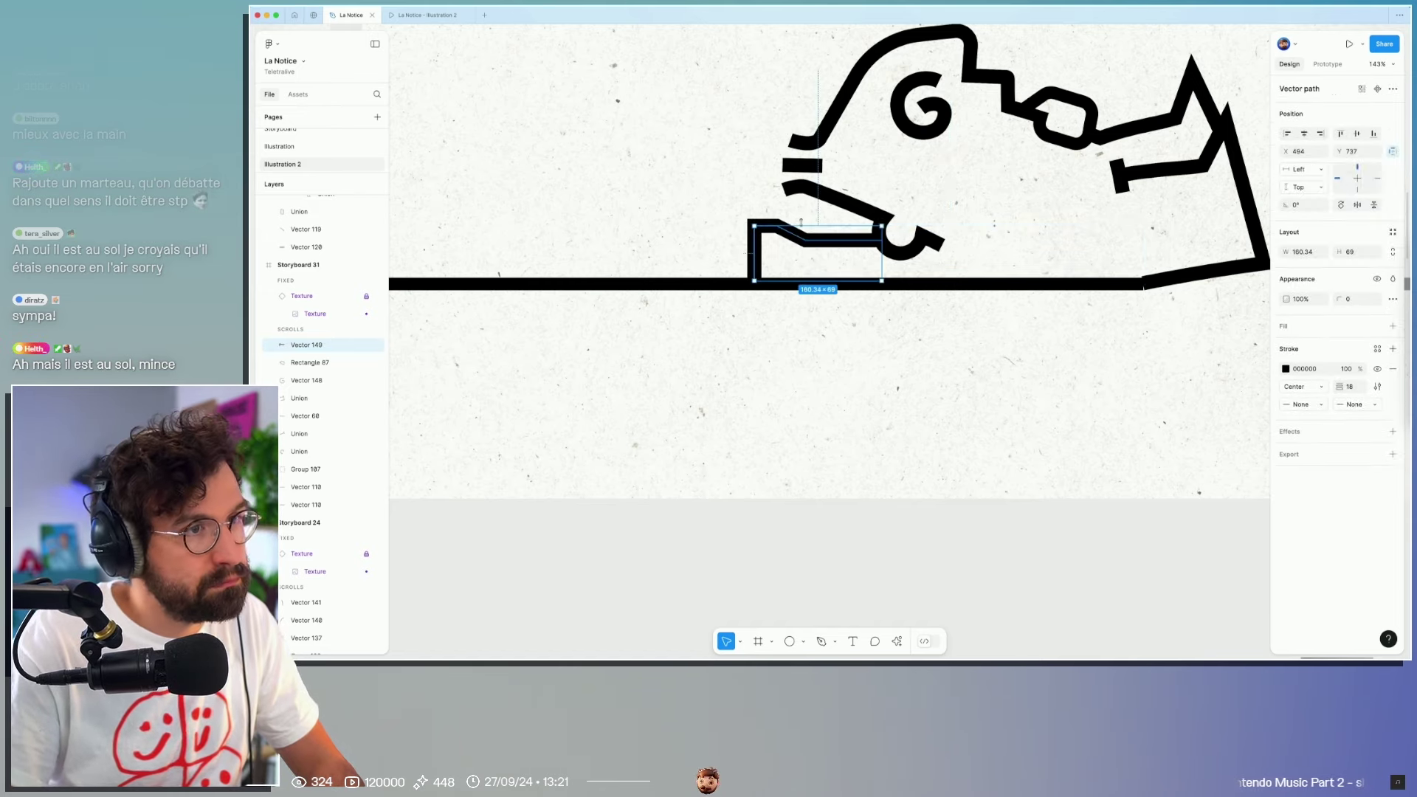
Step: Round the line's two top-left corner points with a 32 radius
key(Return)
drag(695, 213, 811, 248)
click(1355, 232)
text(32)
key(Return)
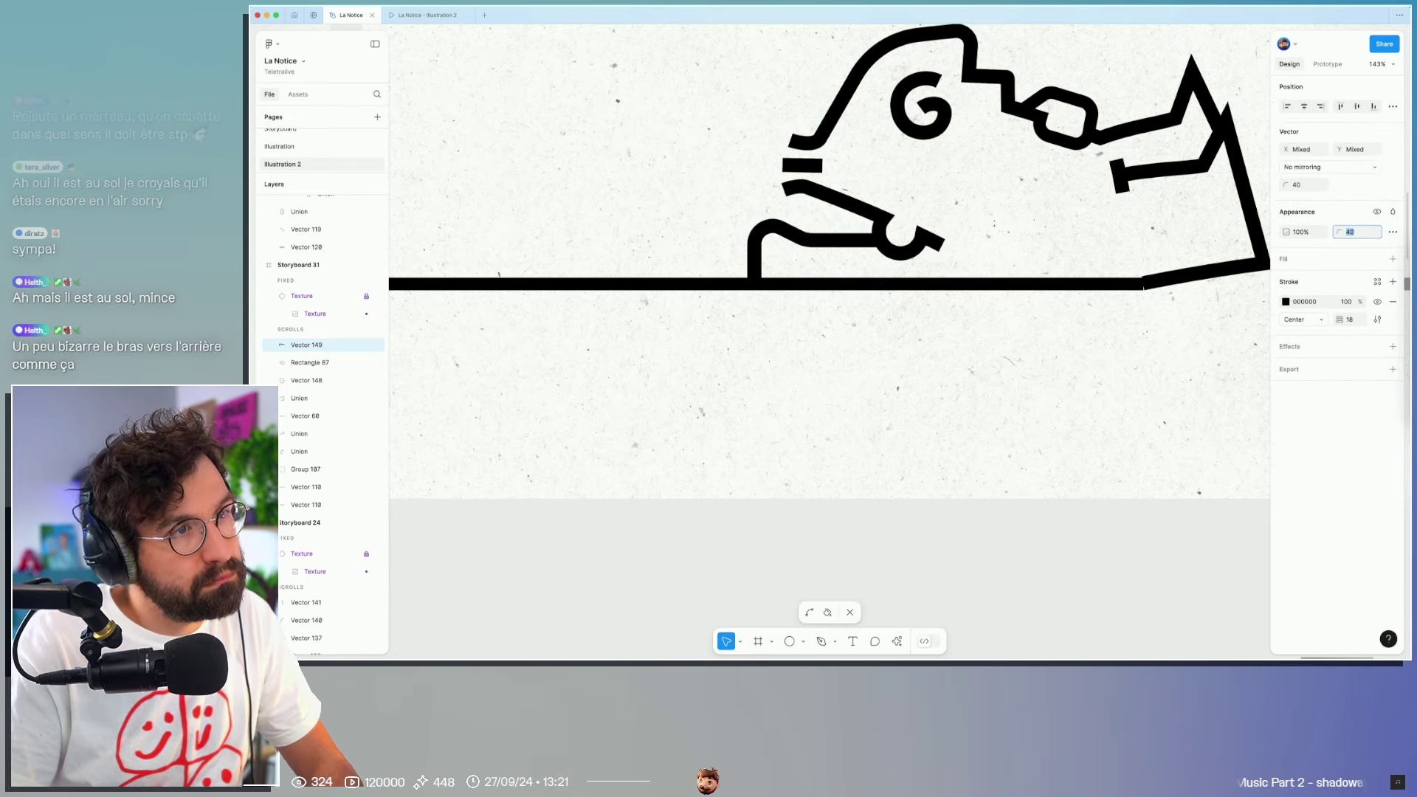
Step: Drag the arm path's points down and right into a curl under the chin
click(799, 235)
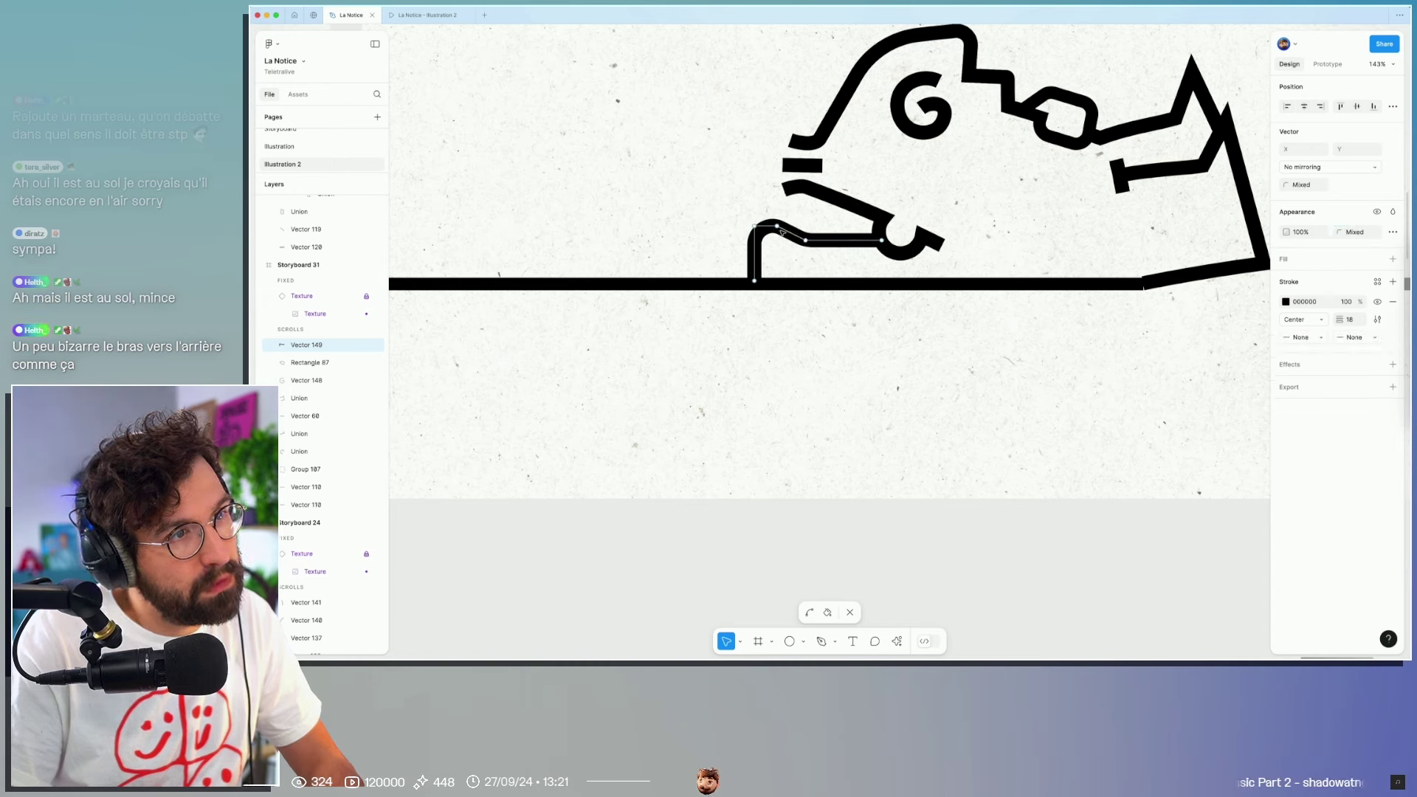
drag(779, 229, 780, 282)
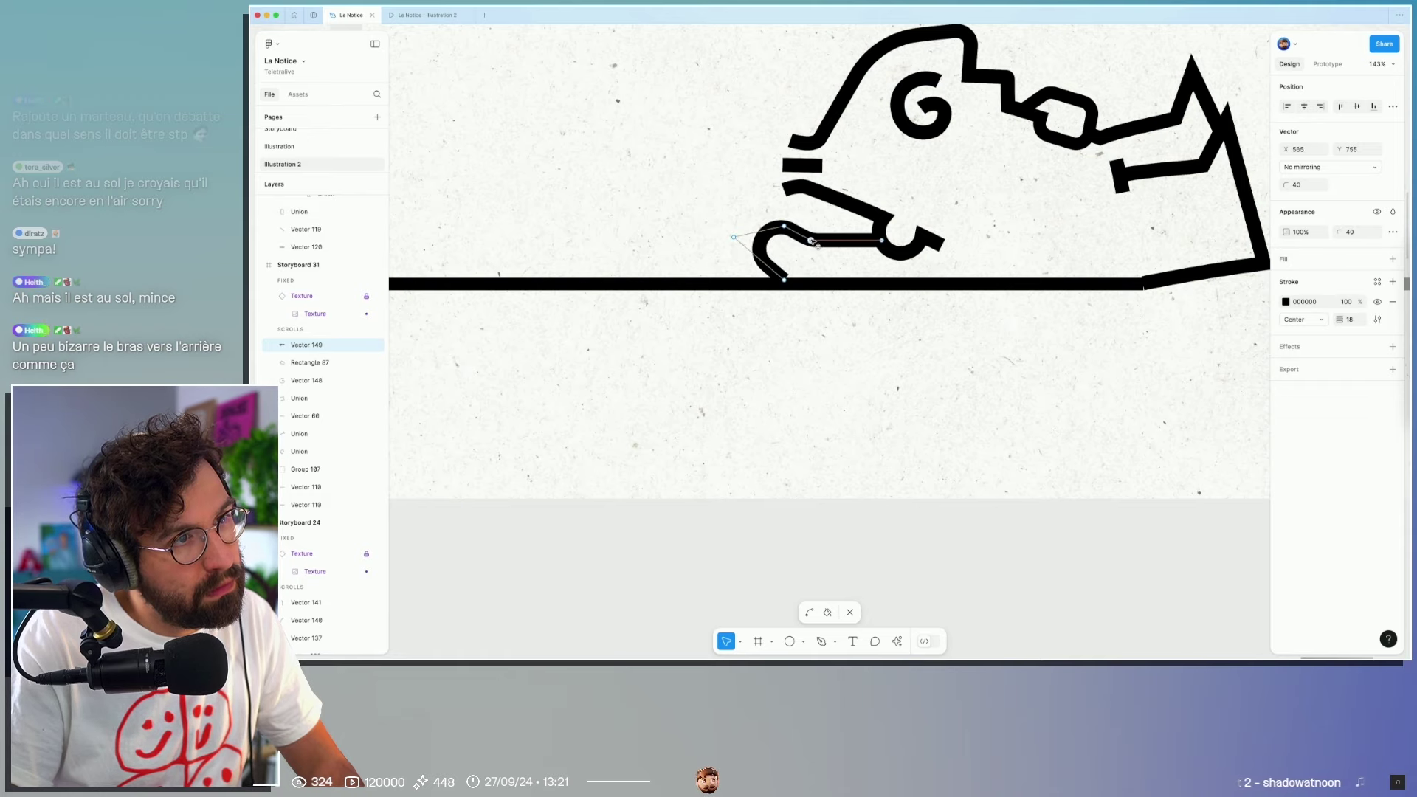
drag(811, 241, 823, 241)
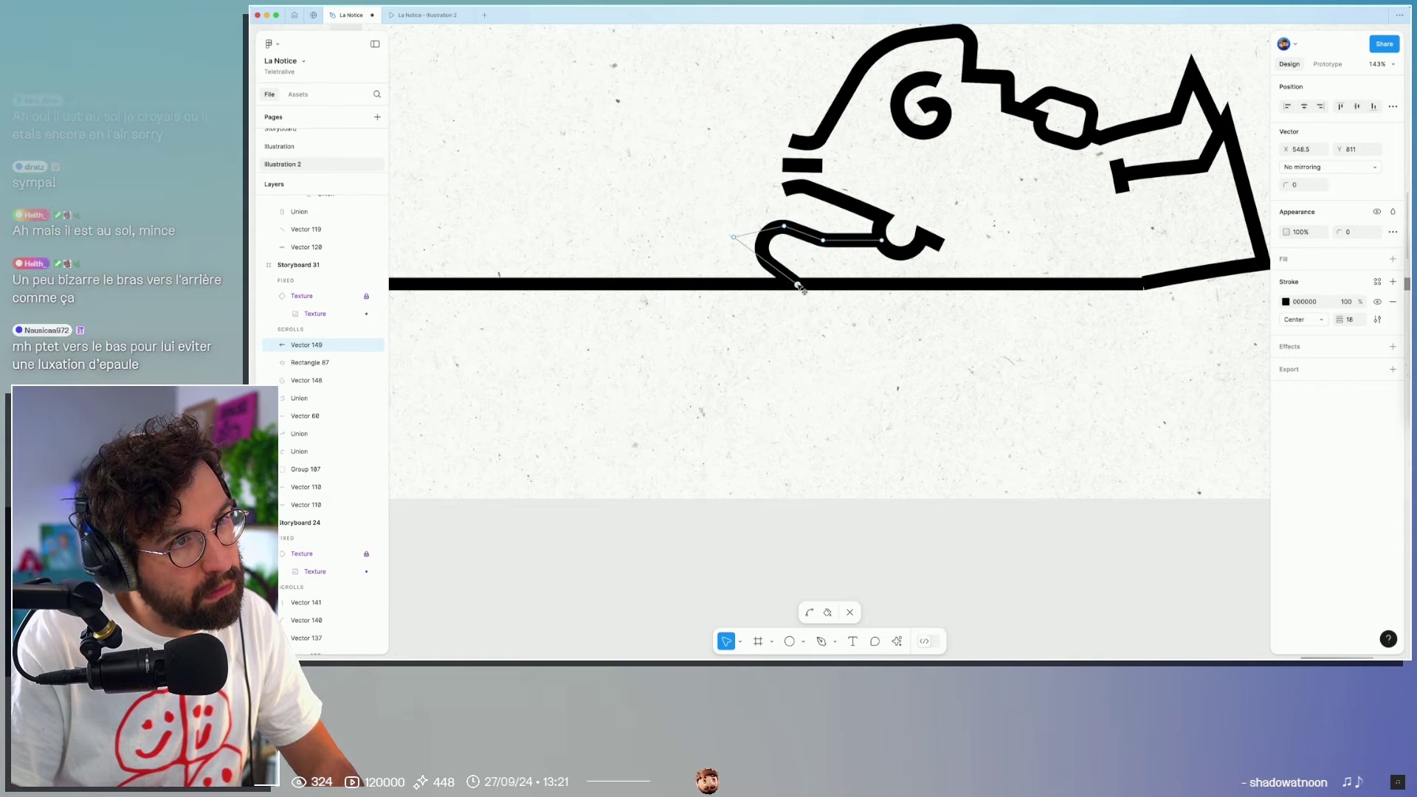
key(Escape)
key(Escape)
ctrl+scroll(878, 384, down, 5)
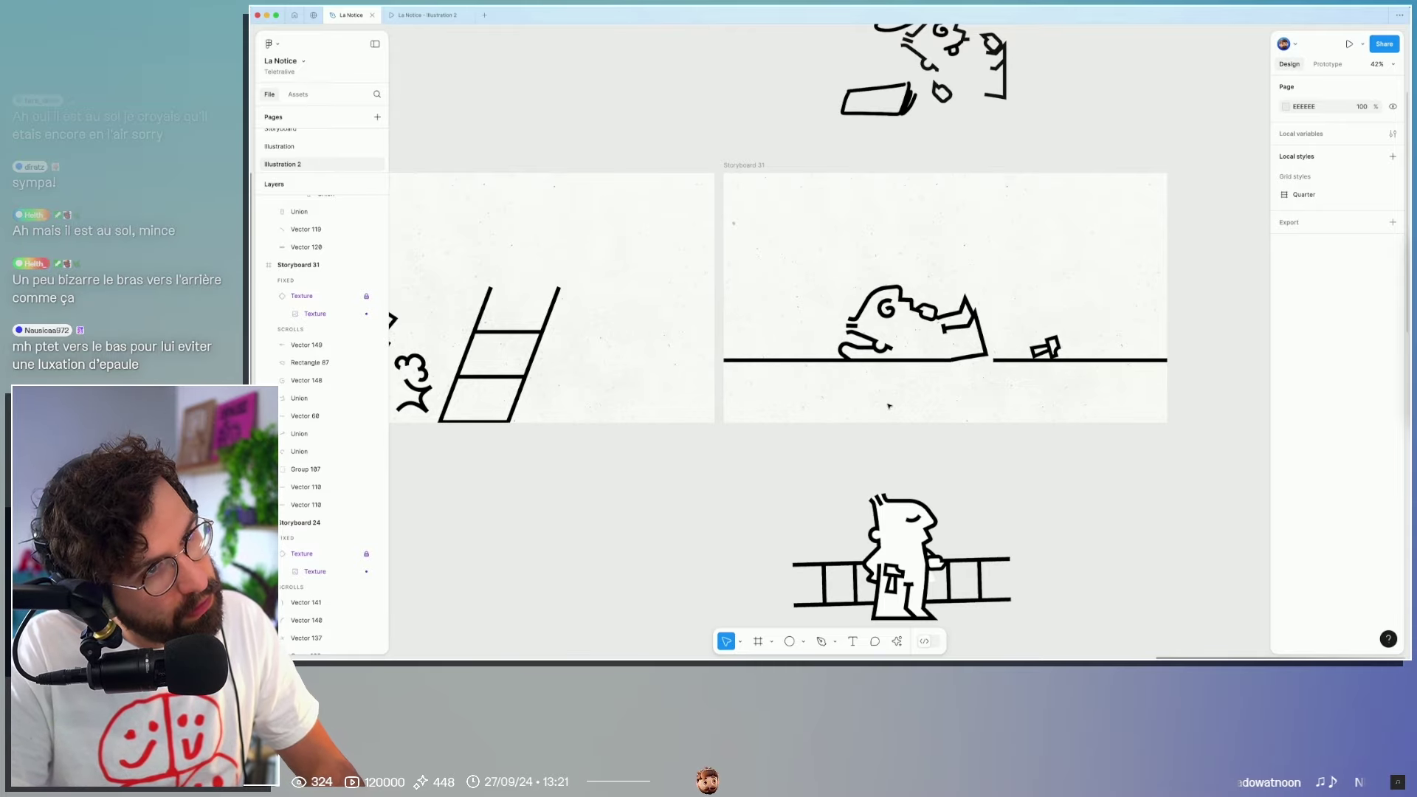
Step: Delete the curled arm stroke
ctrl+scroll(890, 402, up, 5)
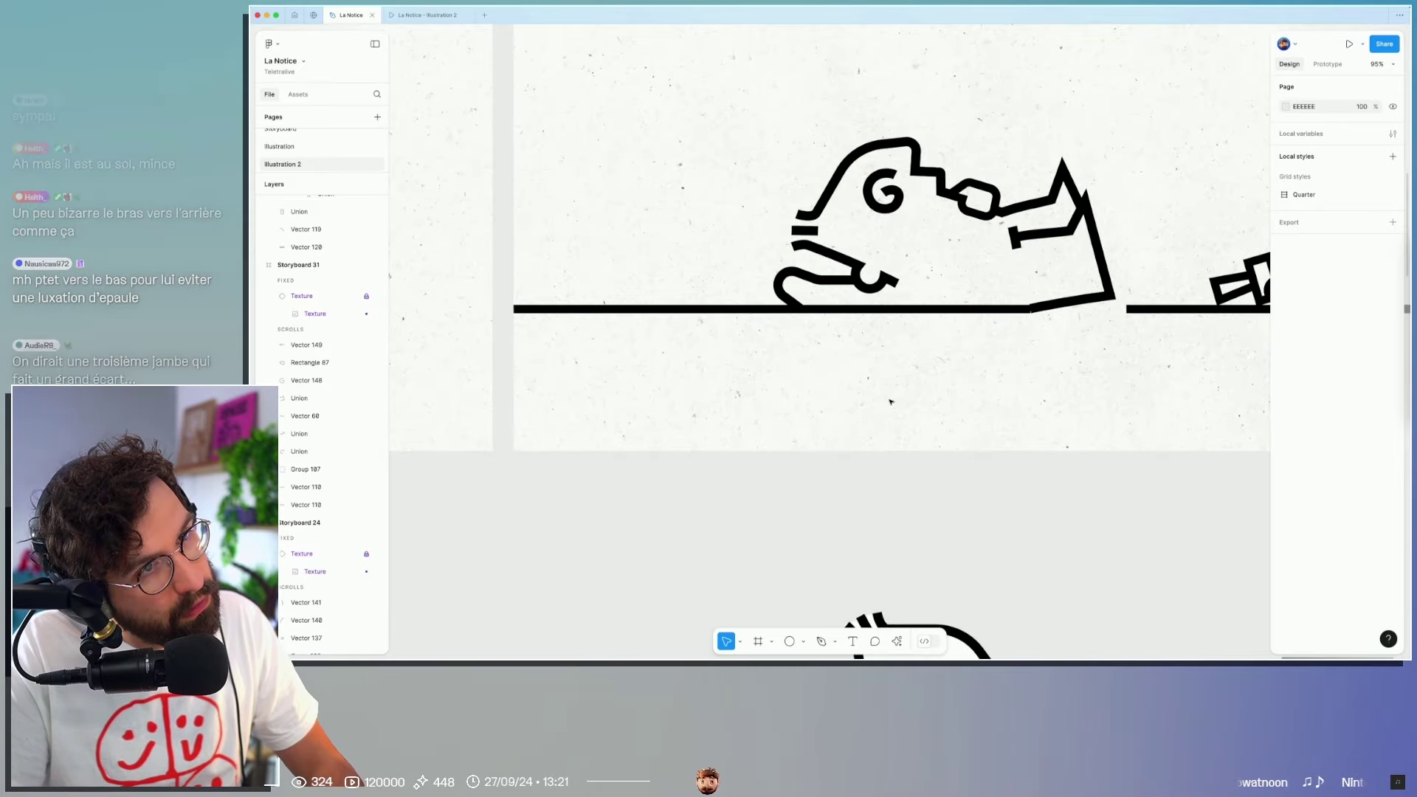
click(828, 292)
key(Delete)
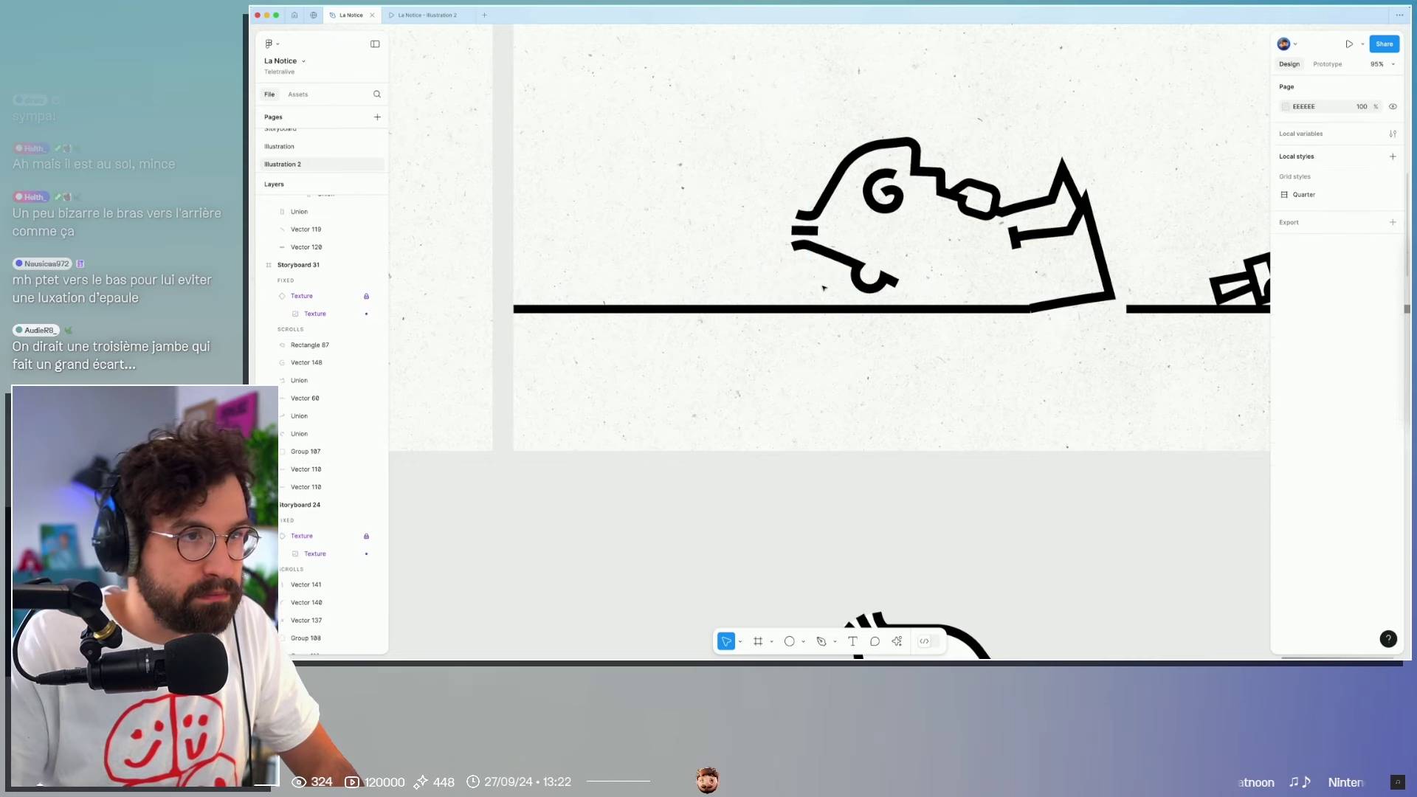
Step: Draw a new flat arm path along the ground starting under the chin
click(847, 307)
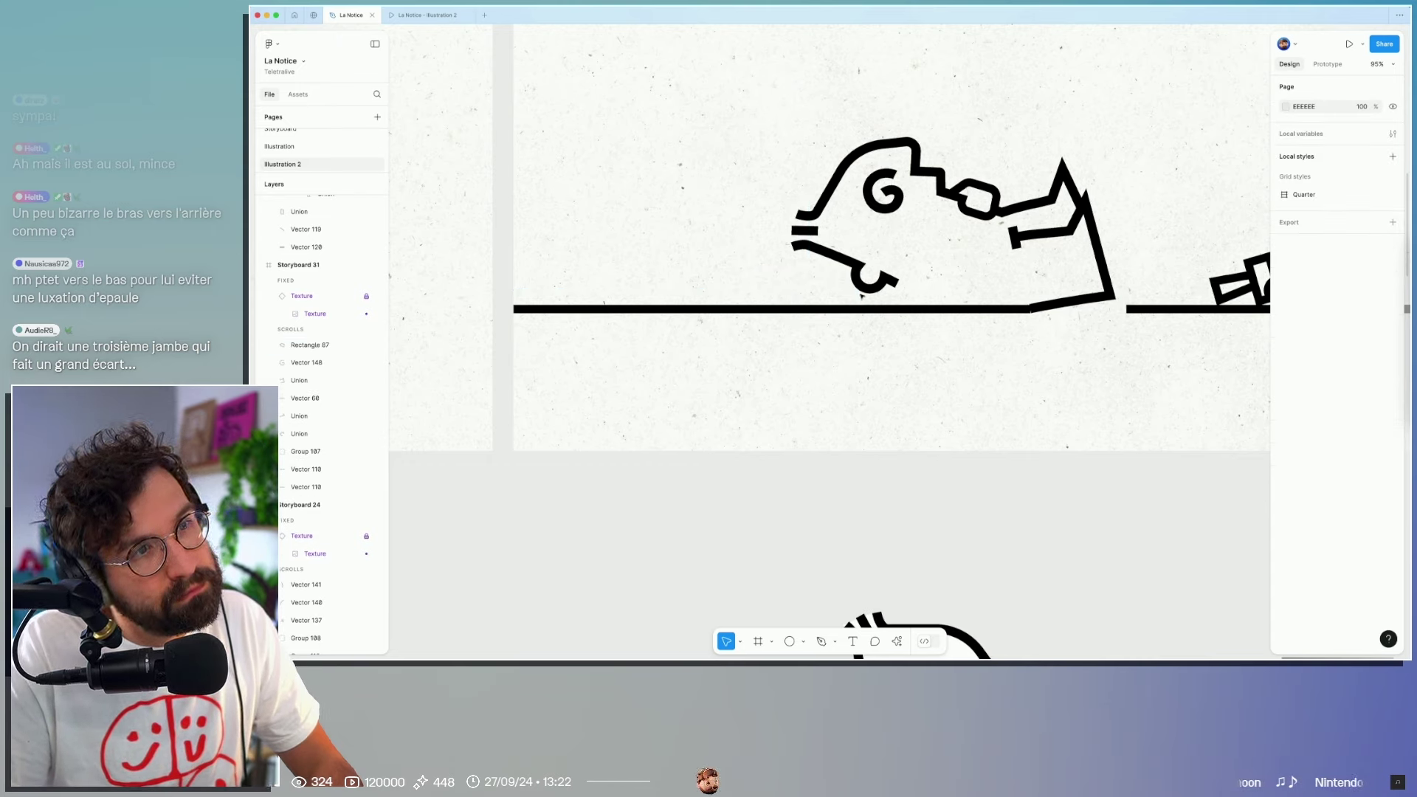
double_click(886, 283)
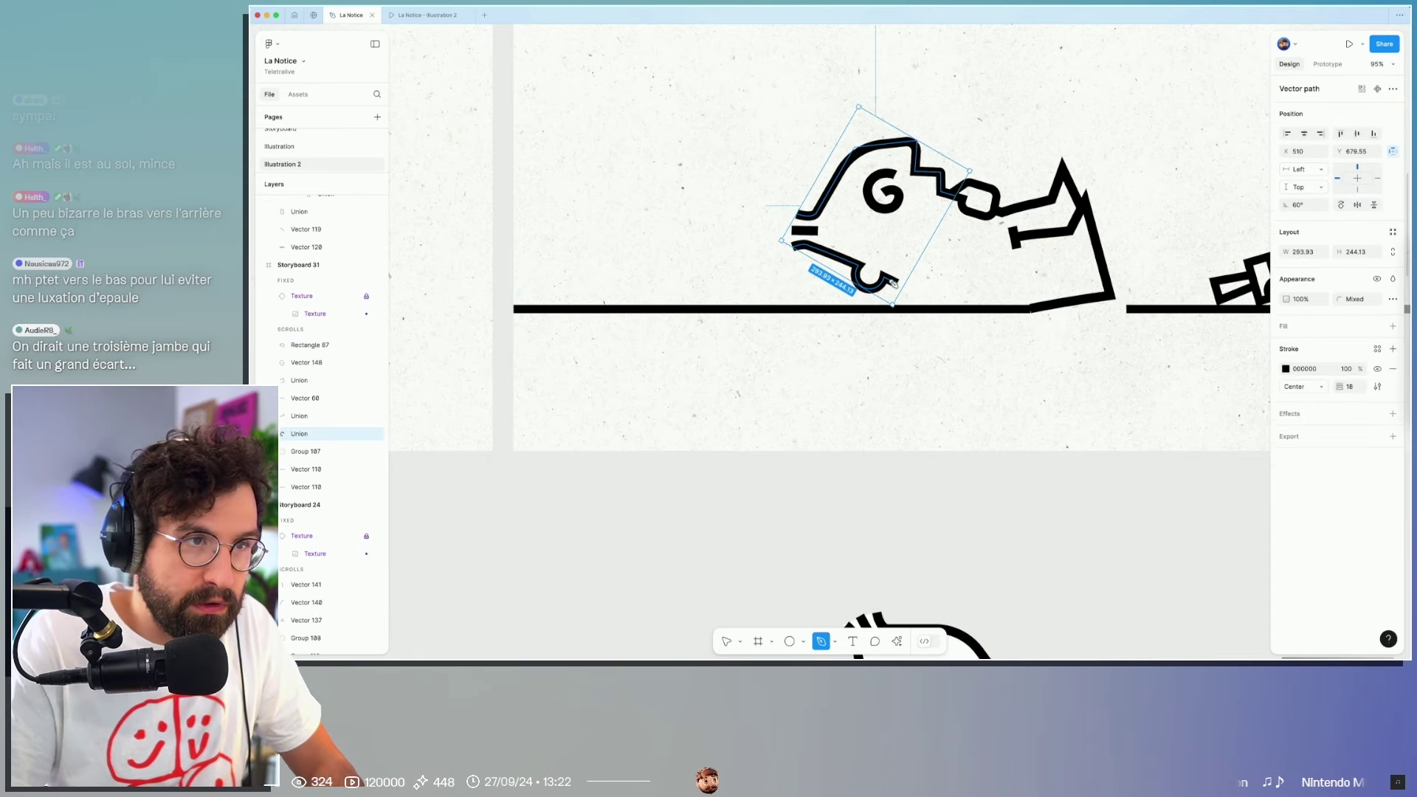
click(917, 275)
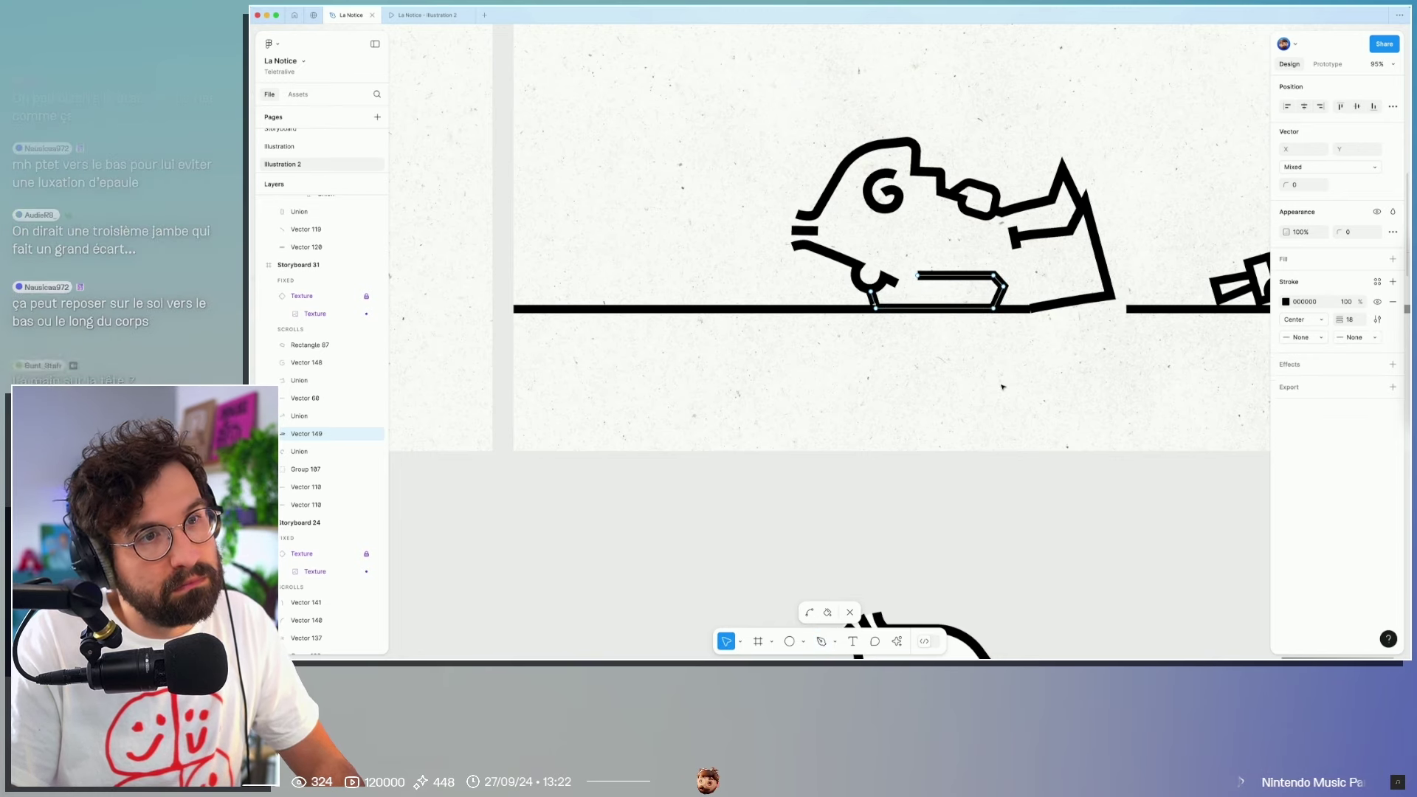
key(Escape)
key(Escape)
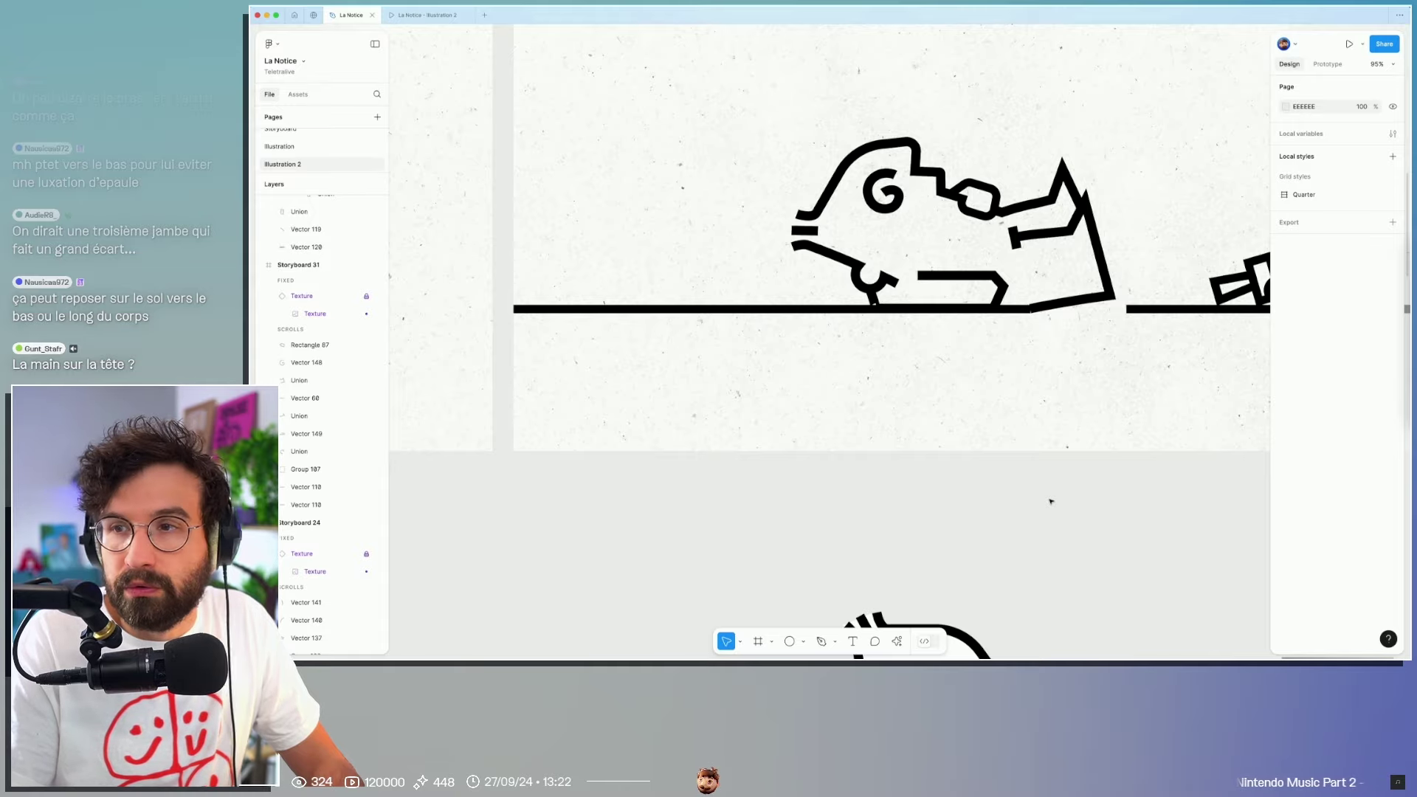
scroll(999, 465, down, 2)
scroll(993, 472, down, 3)
Step: Slide the flat arm shape slightly right along the ground
scroll(993, 472, down, 2)
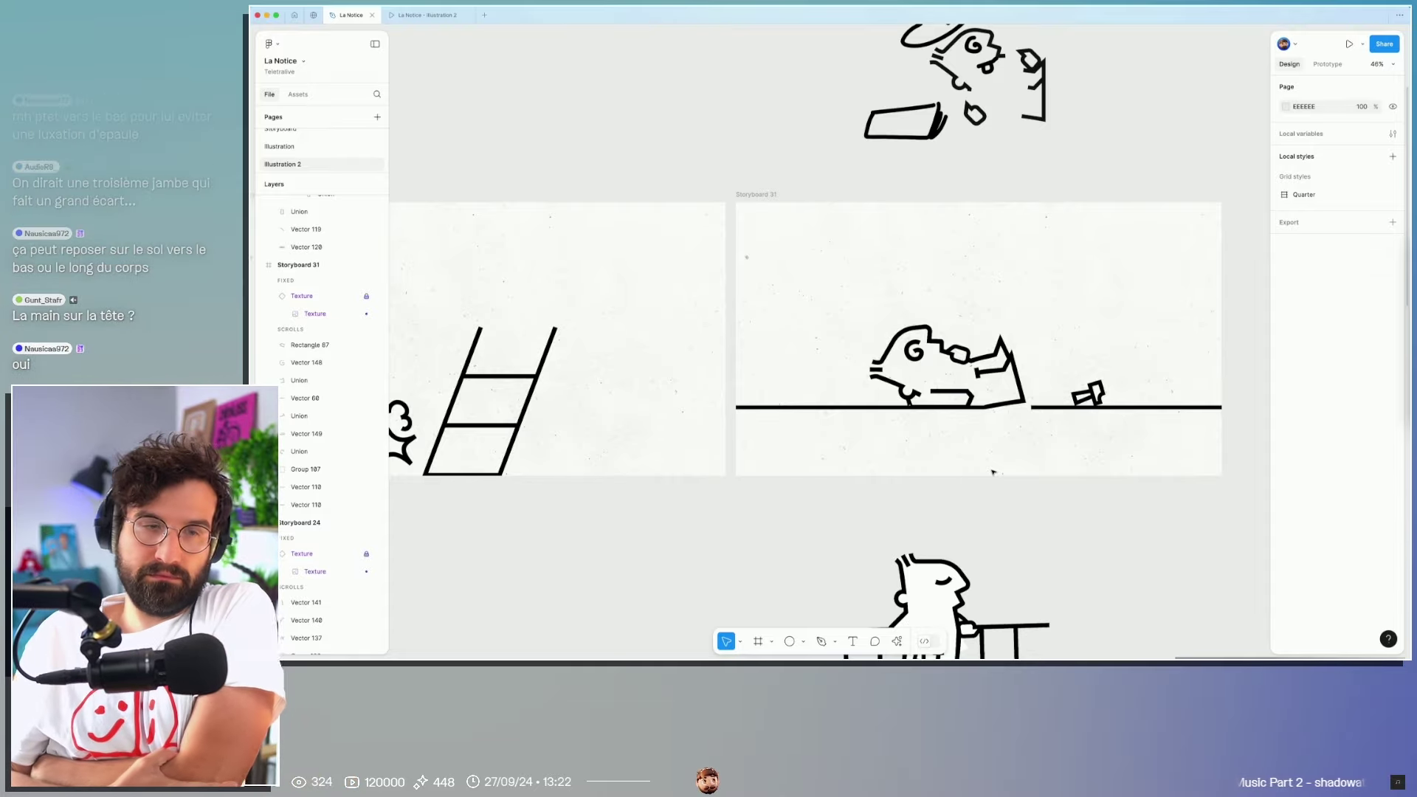
scroll(993, 472, up, 5)
click(860, 324)
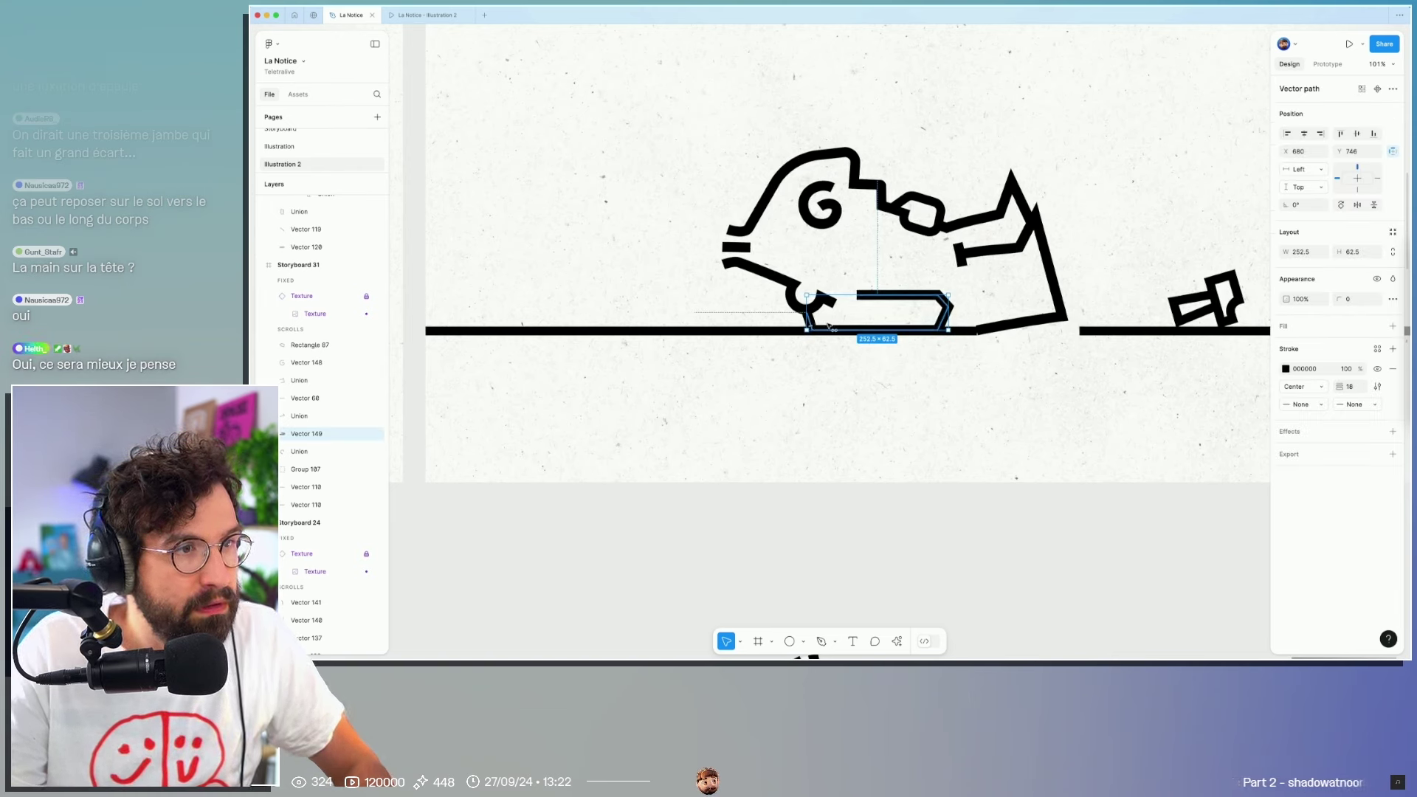
drag(829, 326, 836, 324)
double_click(834, 325)
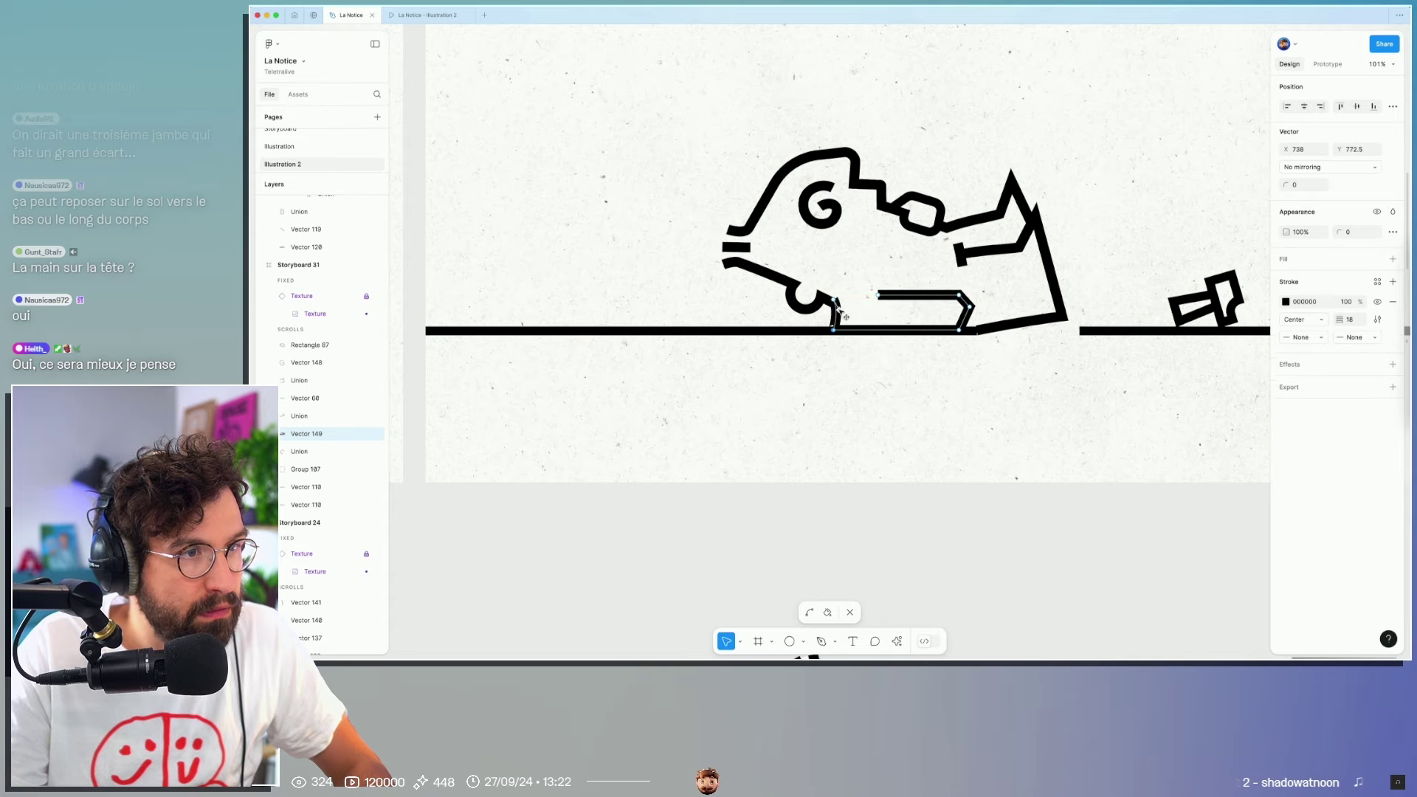
Step: Reshape the arm's bend by lowering its top point and curving its corners
click(830, 302)
scroll(830, 303, up, 5)
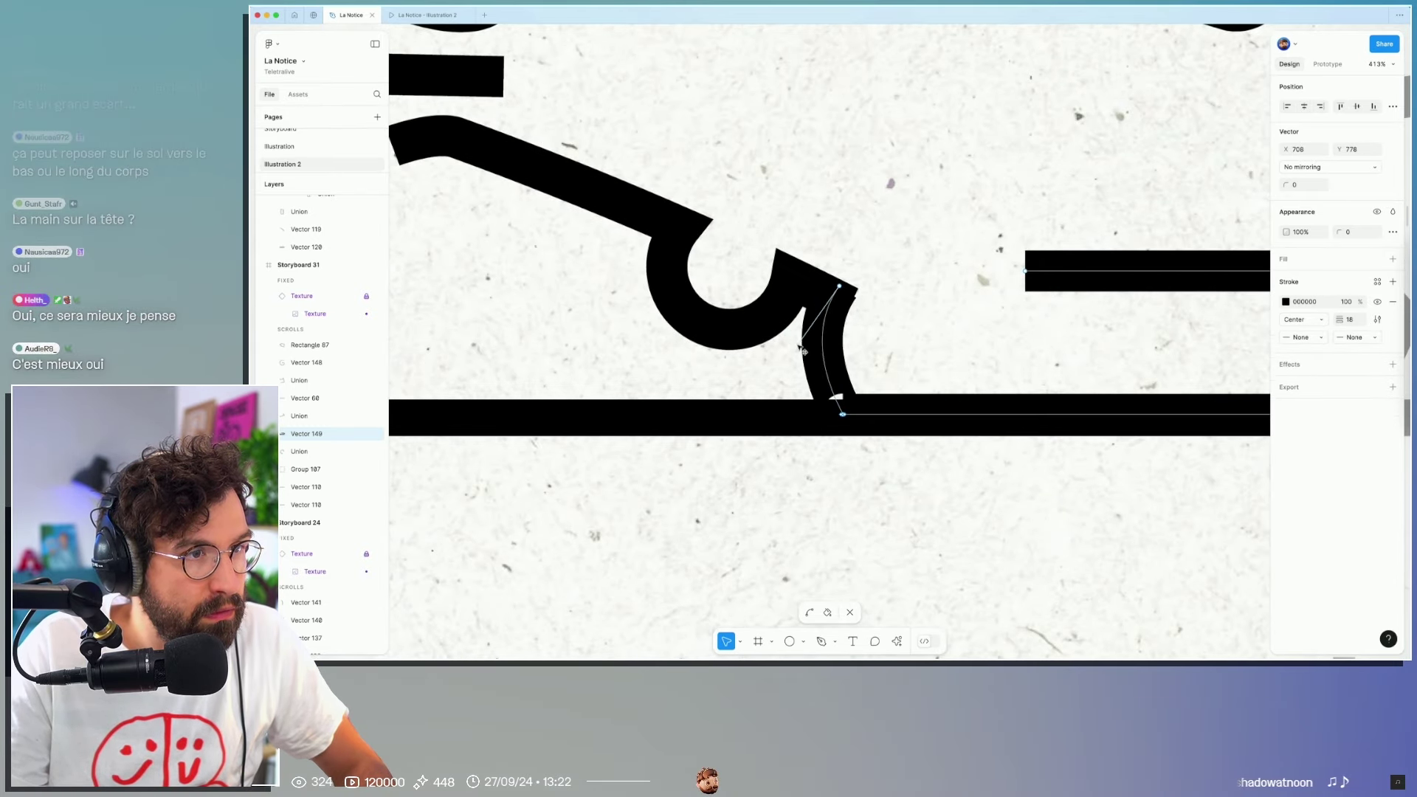
scroll(834, 292, up, 5)
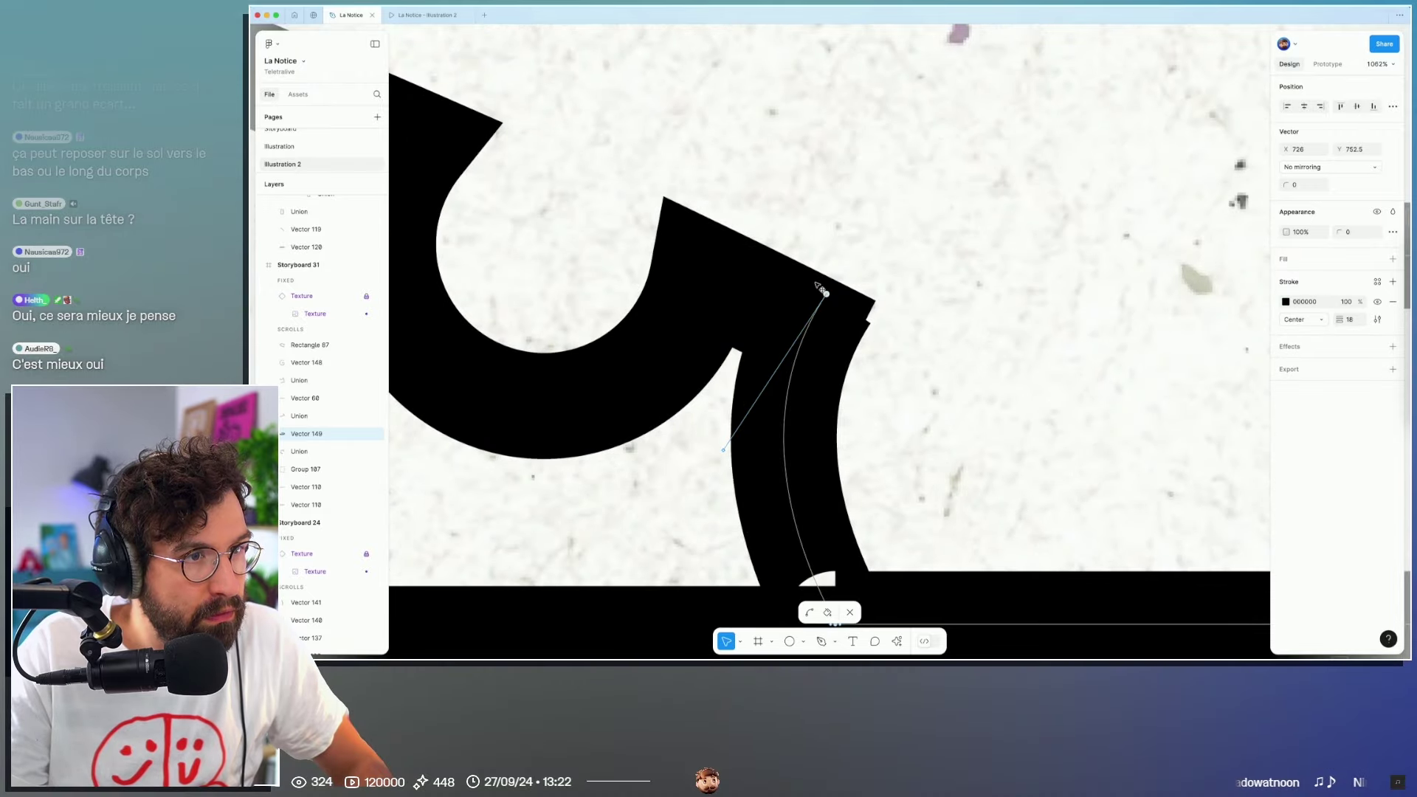
click(821, 280)
drag(821, 281, 821, 285)
scroll(872, 384, down, 5)
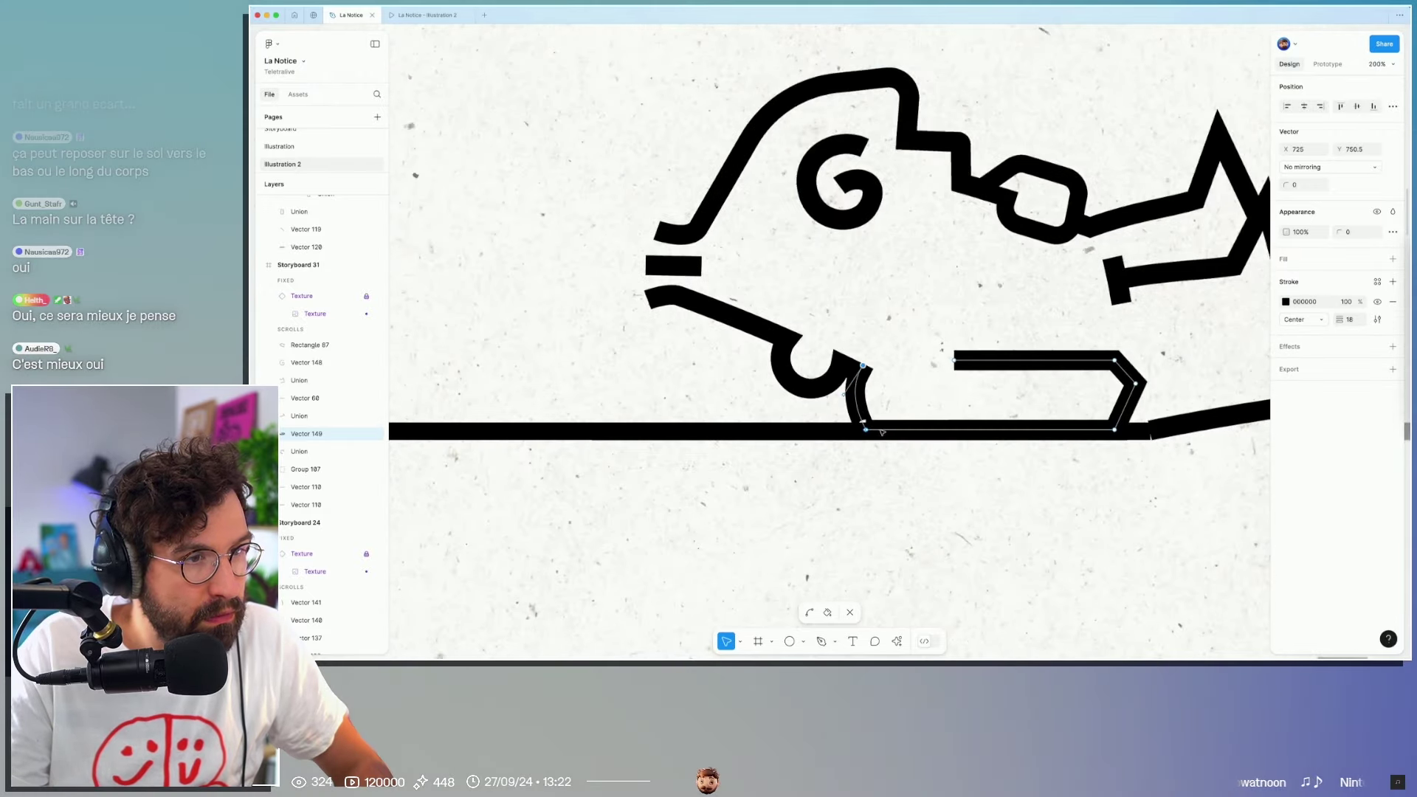
scroll(865, 430, up, 5)
click(864, 417)
key(p)
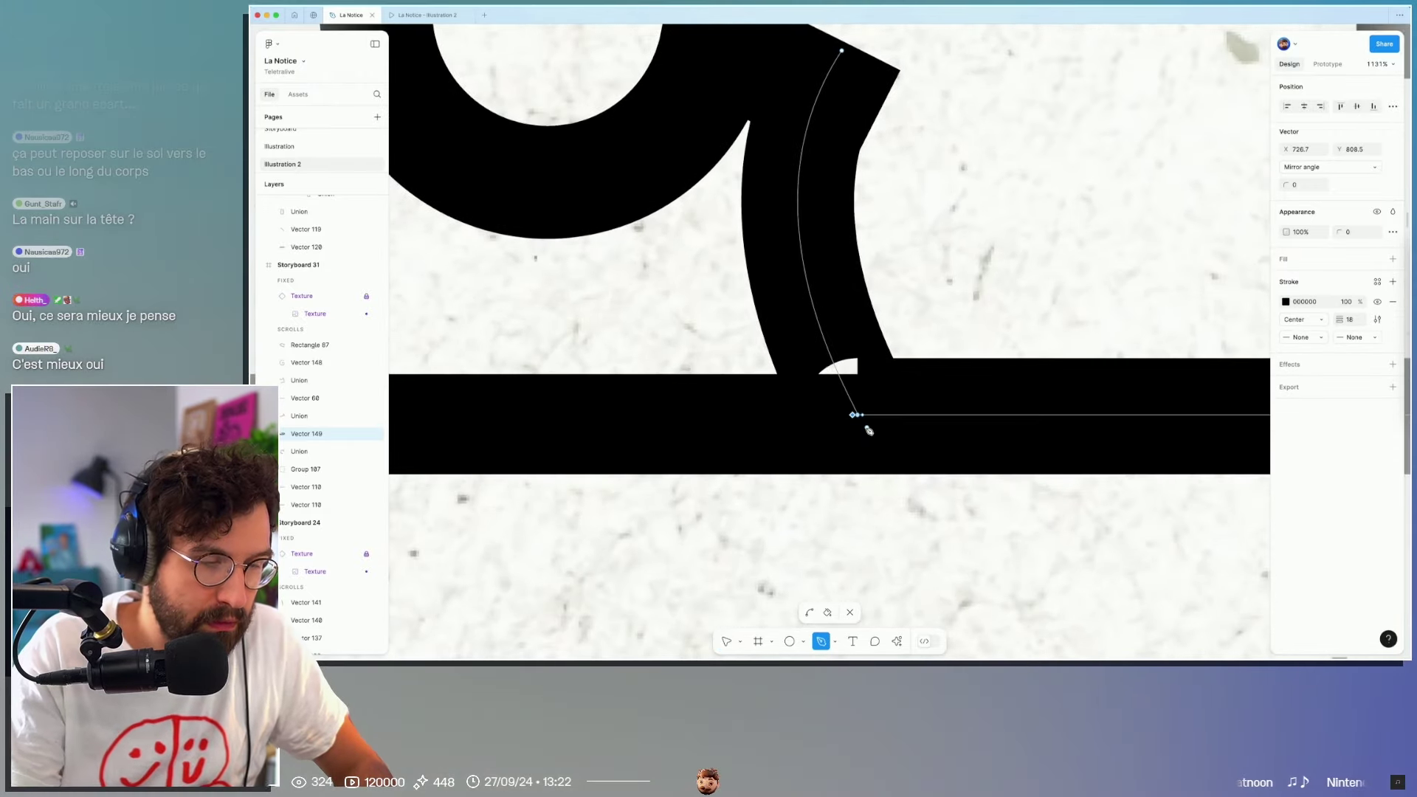
mouse_move(866, 419)
mouse_down()
mouse_move(915, 396)
mouse_move(752, 408)
mouse_up()
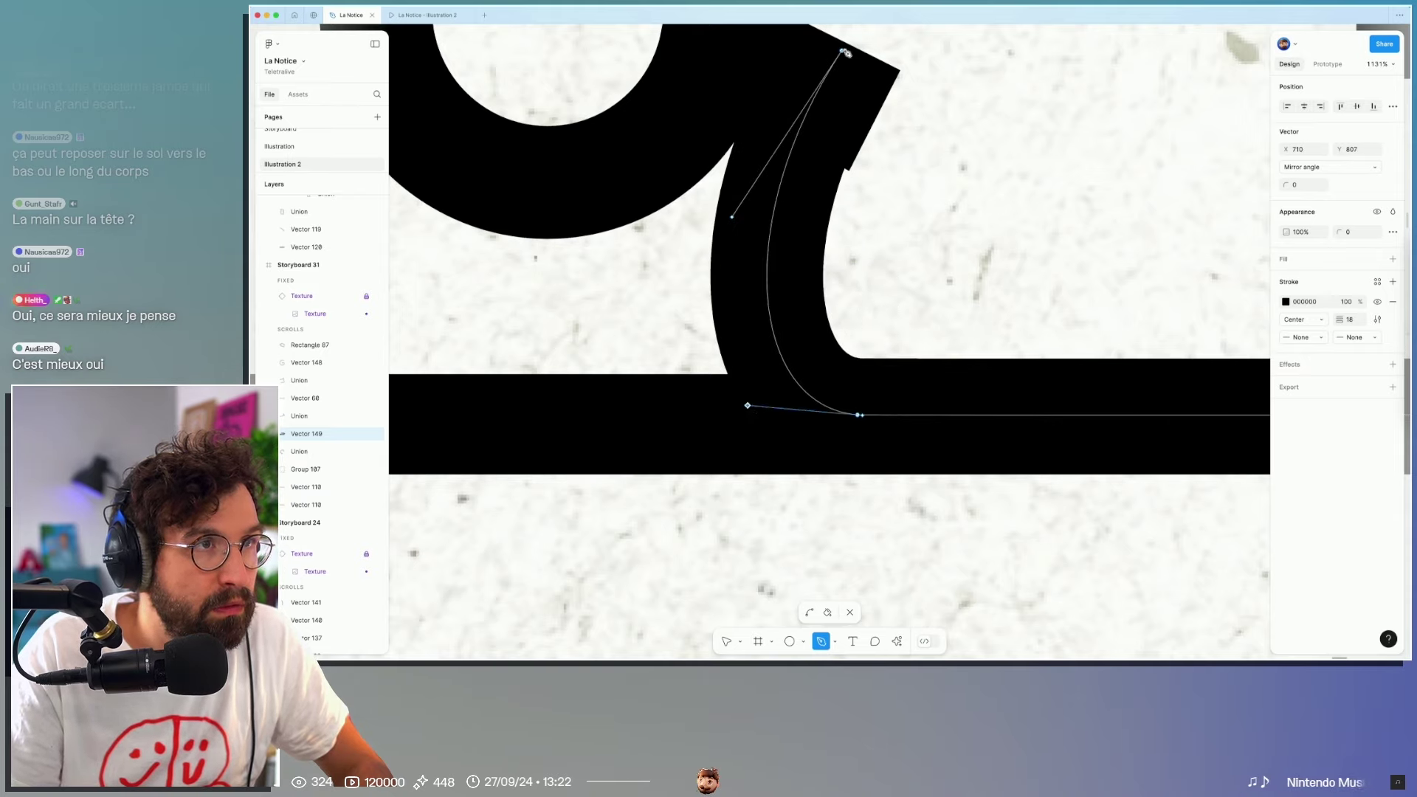
drag(841, 51, 845, 58)
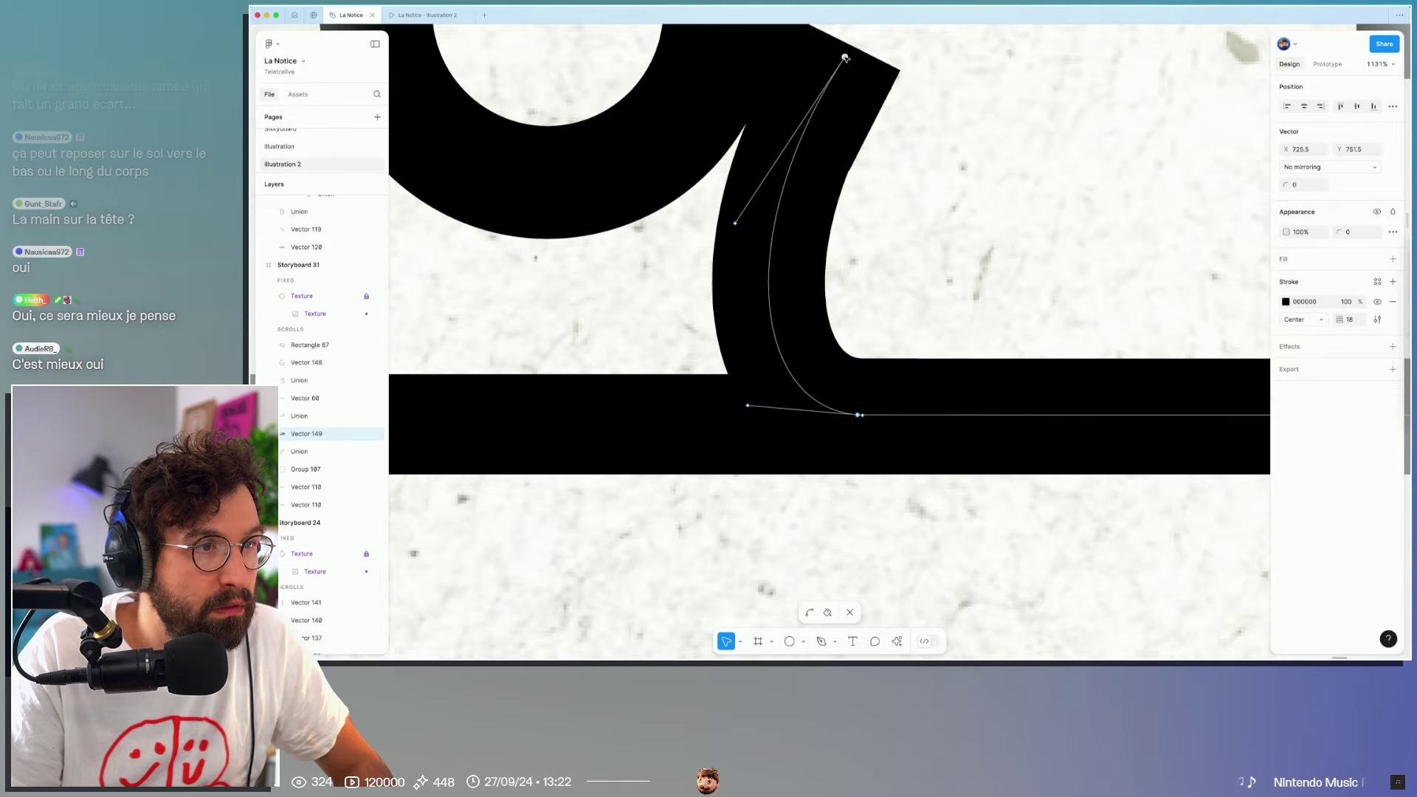
key(Escape)
Step: Shorten the hook-shaped ground stroke by shifting its right-side points left
scroll(845, 58, down, 10)
scroll(945, 347, up, 5)
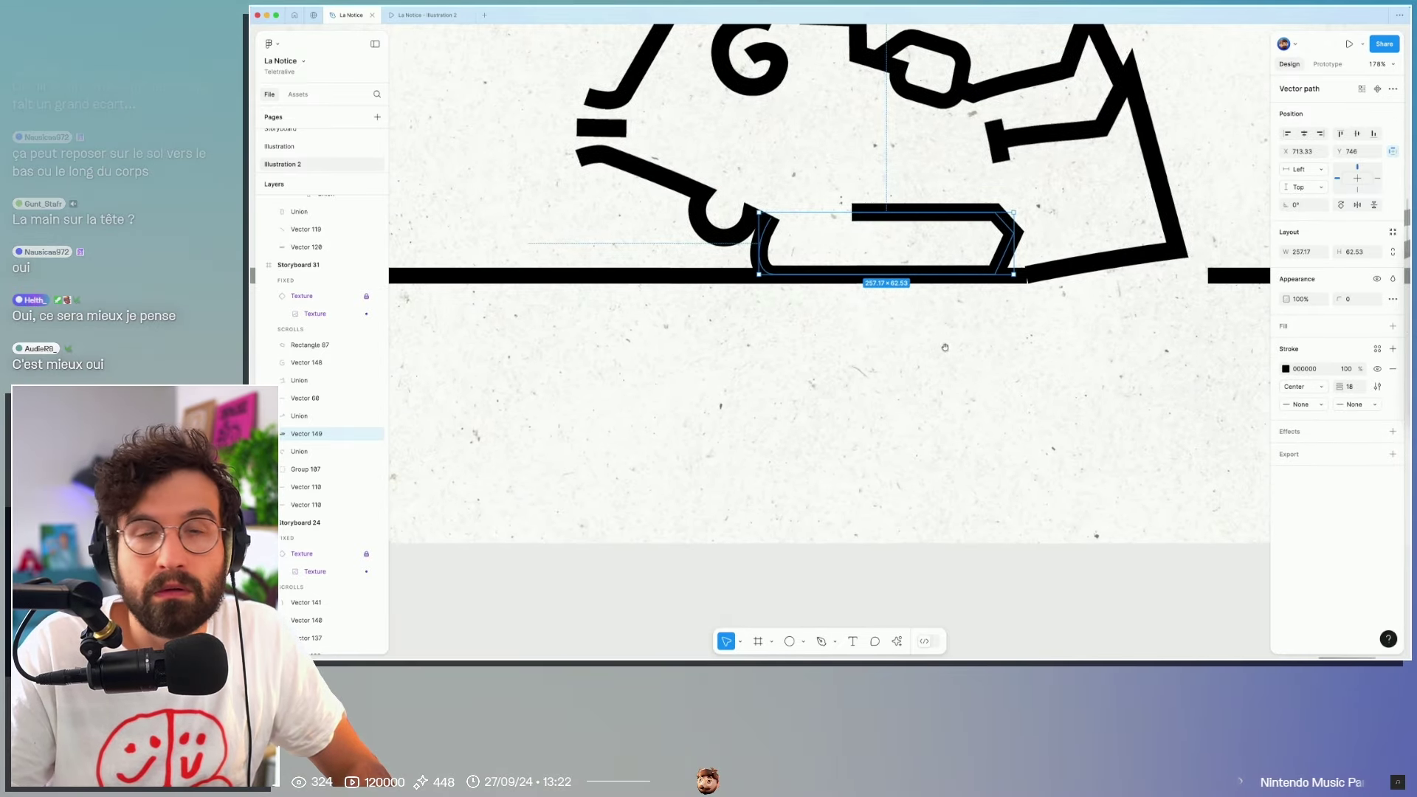
click(944, 348)
double_click(952, 212)
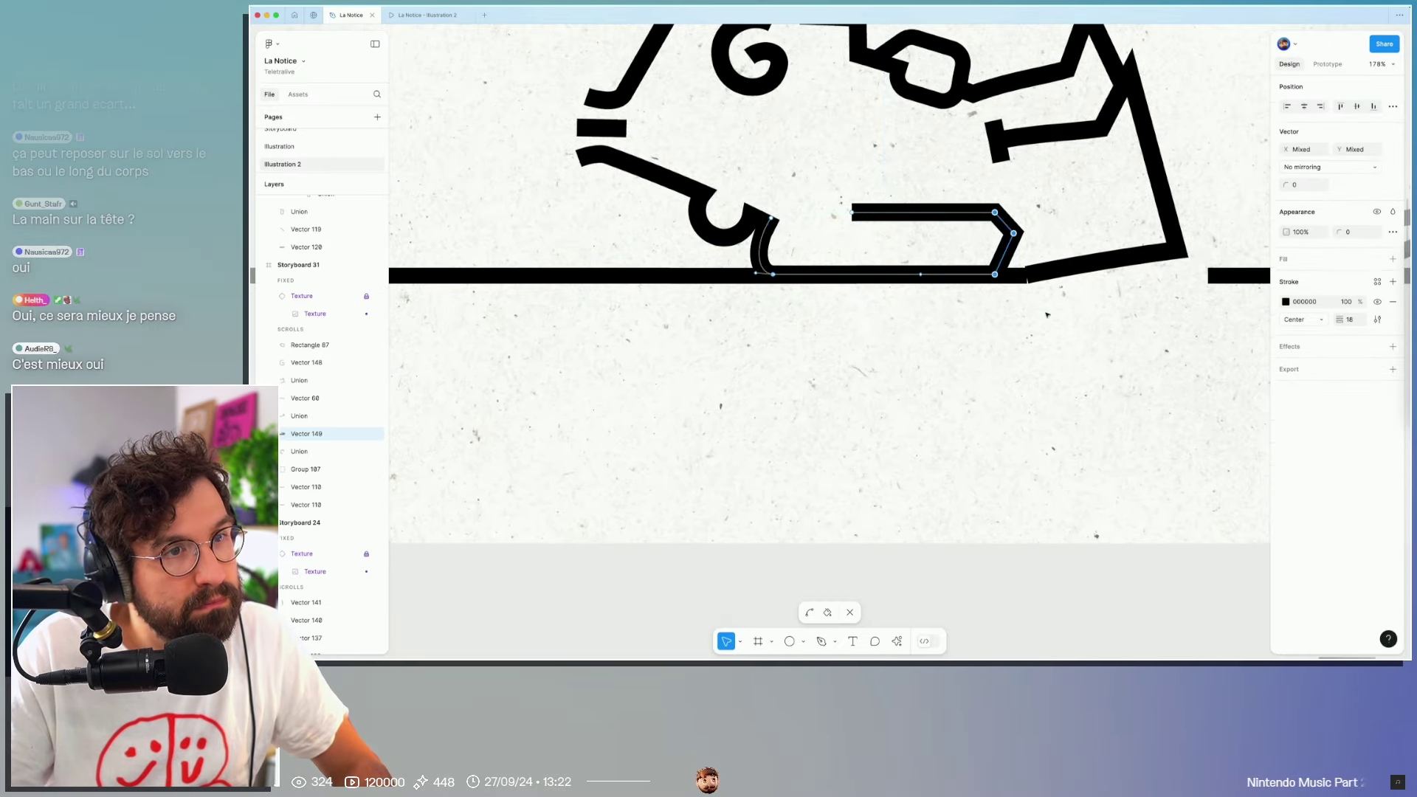
key(Left)
key(Left)
key(Left)
key(Left)
key(Left)
key(Left)
key(Left)
key(Left)
key(Left)
click(1046, 314)
Step: Round the hook's three right-side points with a 16 corner radius
drag(934, 197, 1161, 289)
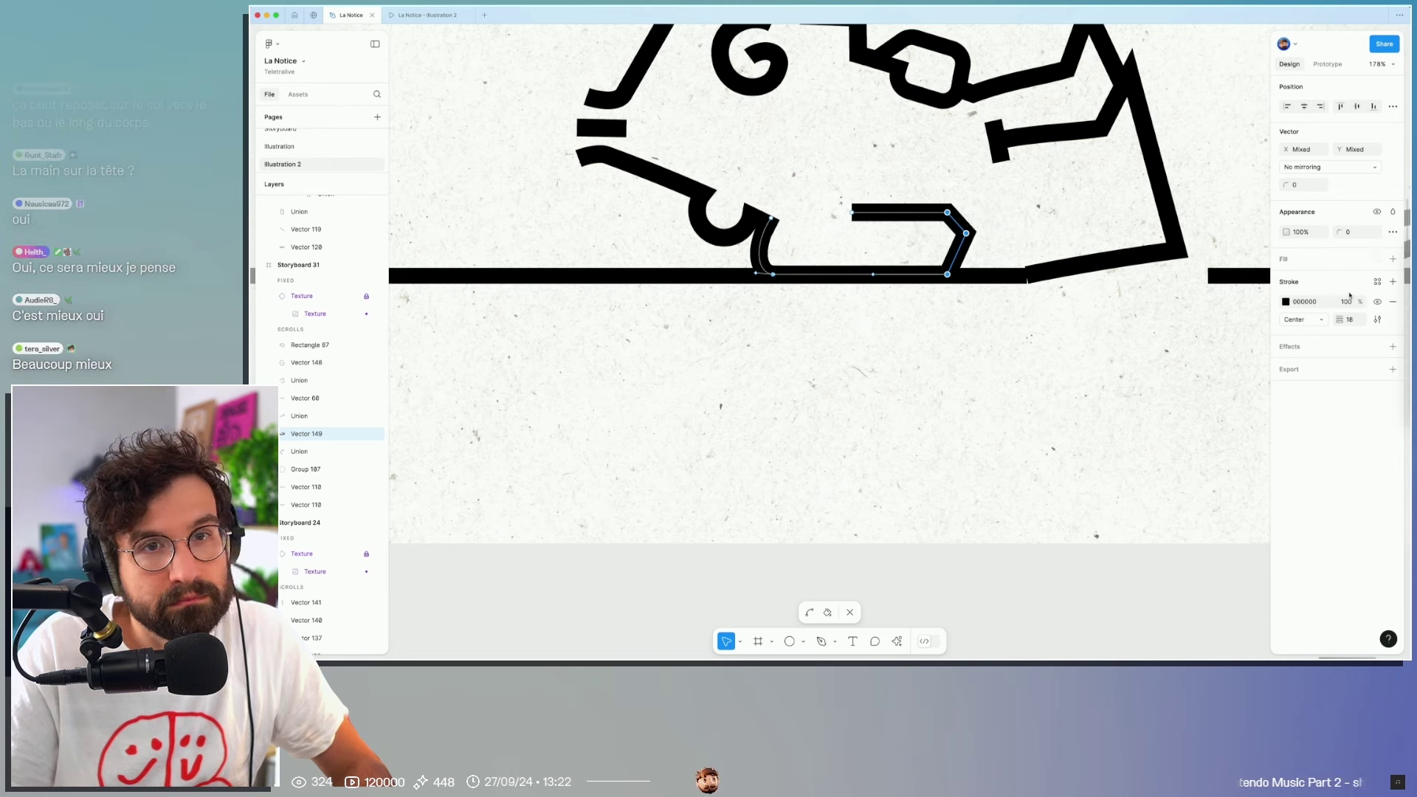
text(16)
key(Return)
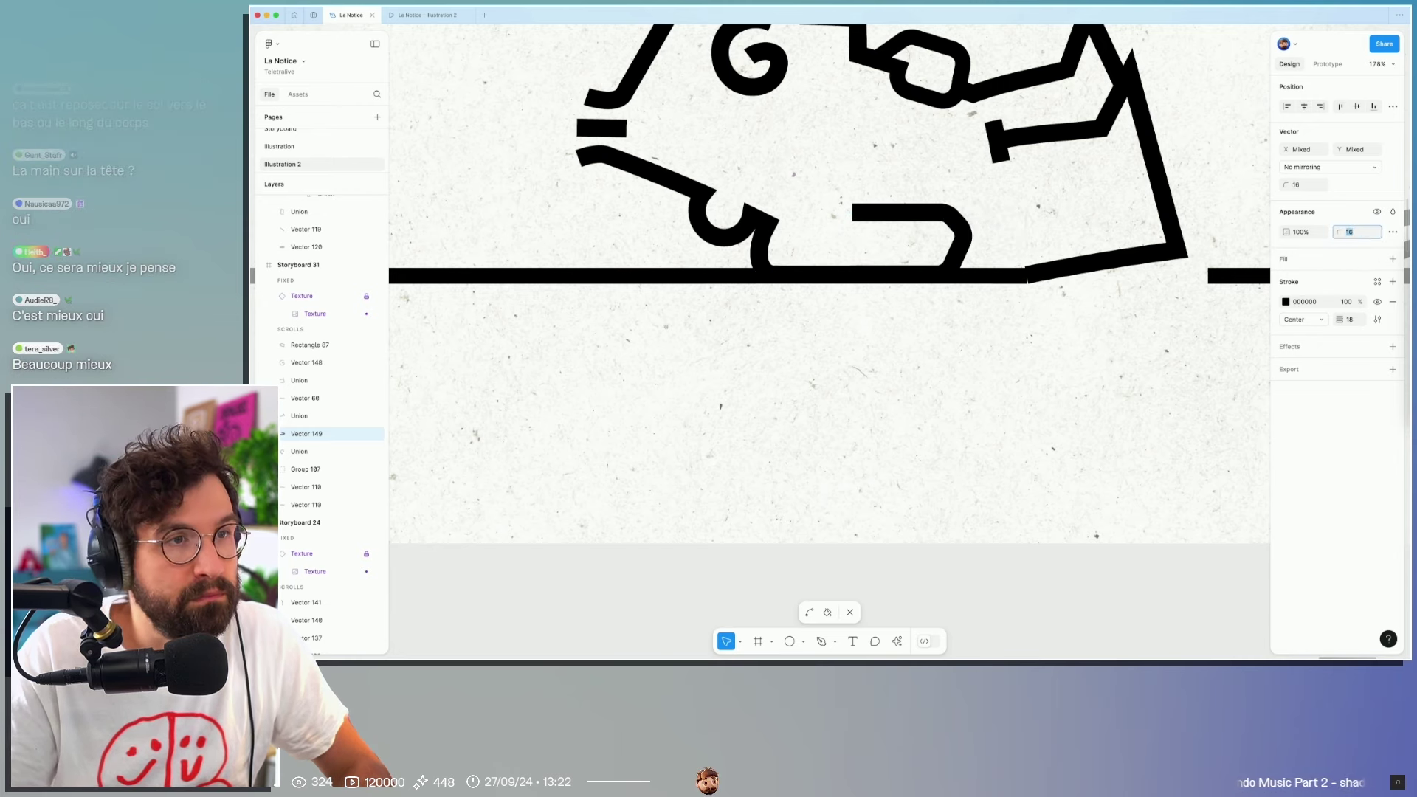
key(Escape)
key(Escape)
scroll(922, 398, down, 5)
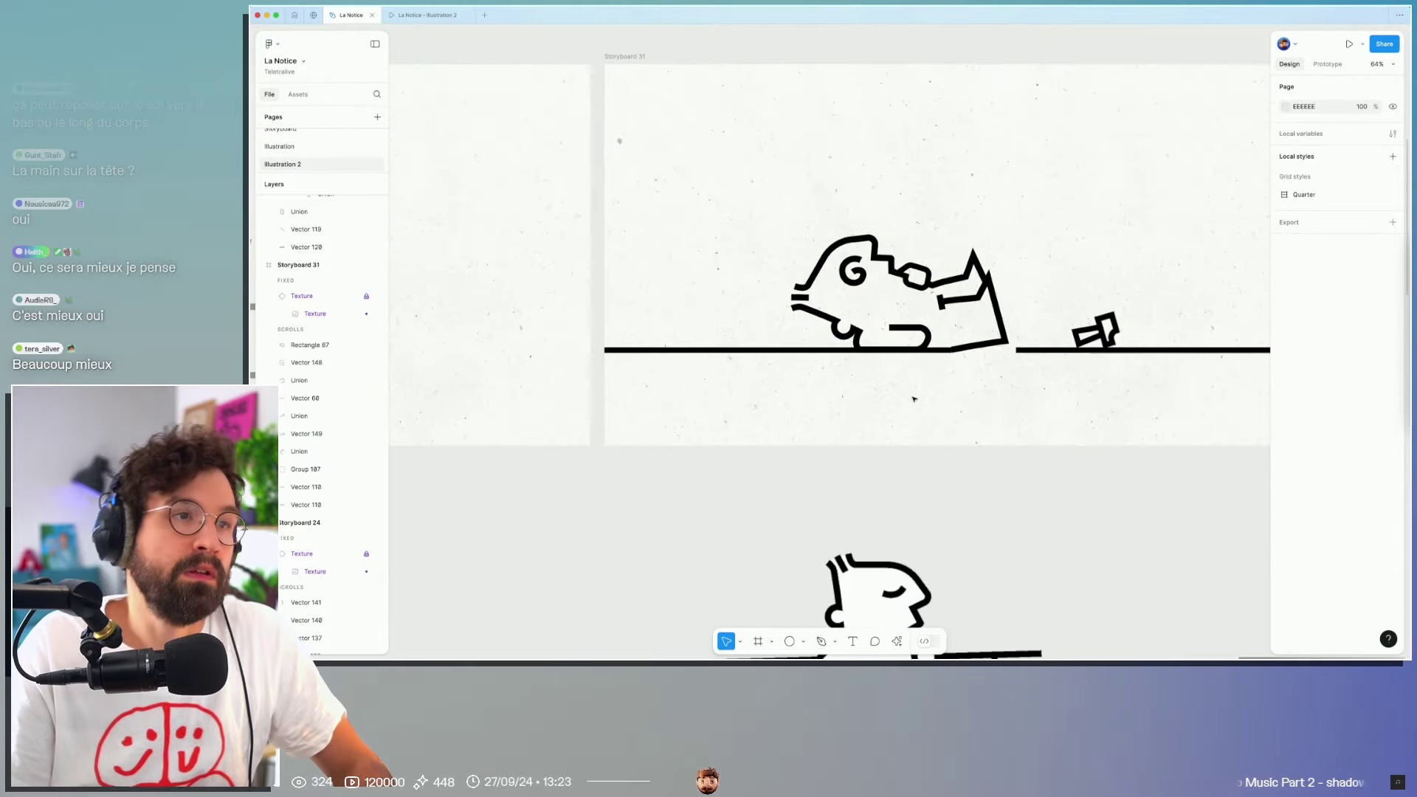
scroll(930, 438, down, 5)
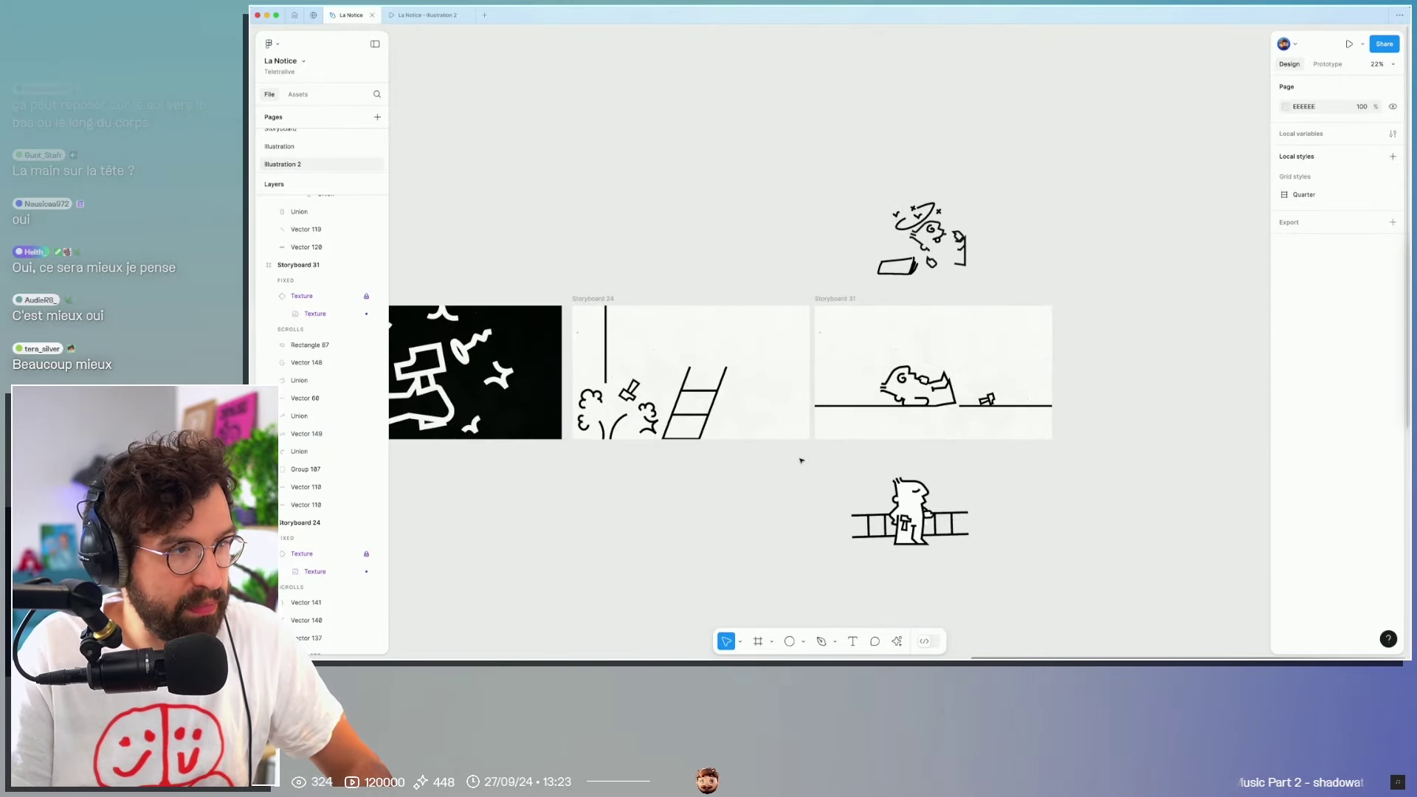
scroll(800, 462, up, 2)
scroll(784, 462, left, 5)
scroll(785, 462, left, 3)
scroll(784, 462, left, 3)
scroll(784, 462, down, 3)
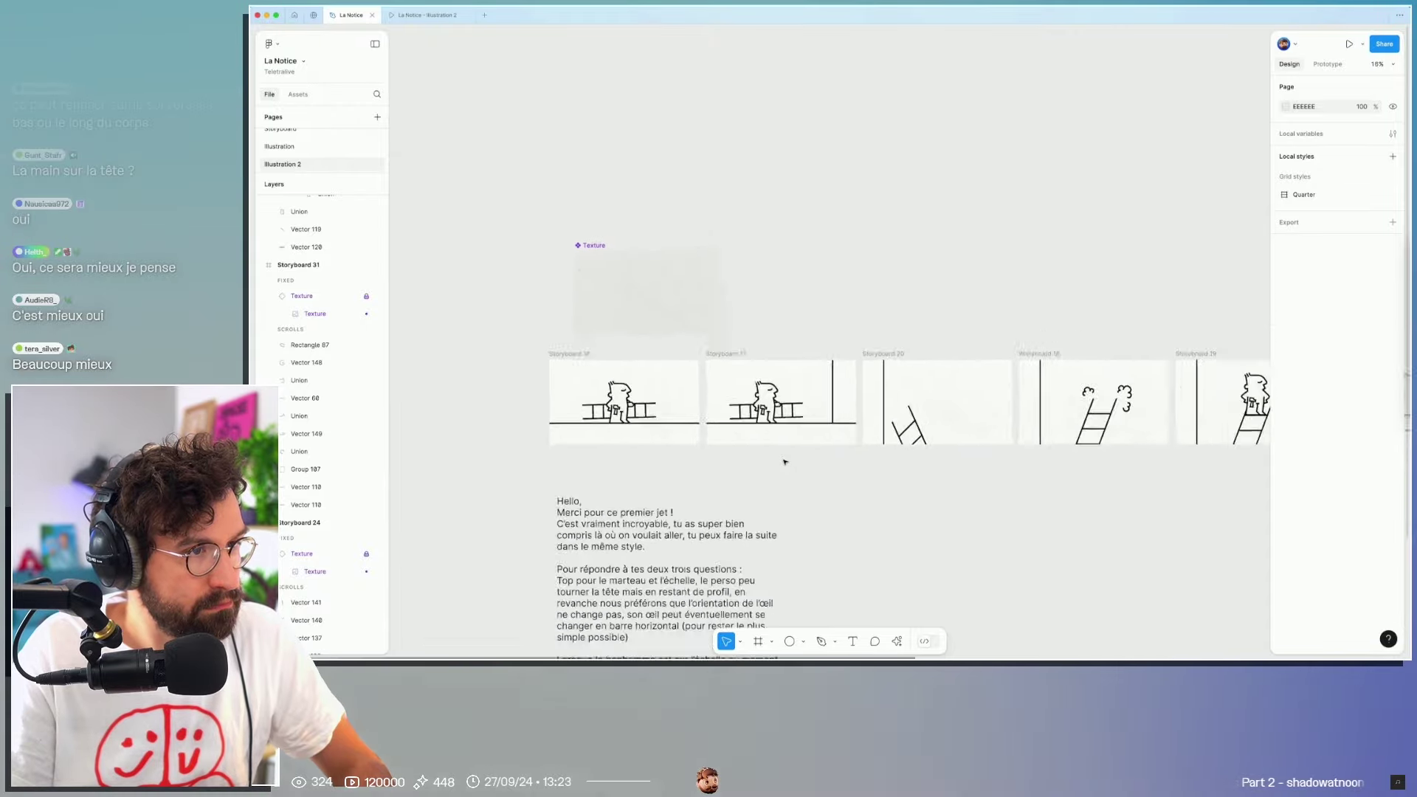
scroll(784, 461, down, 2)
scroll(785, 462, right, 5)
scroll(1079, 428, up, 5)
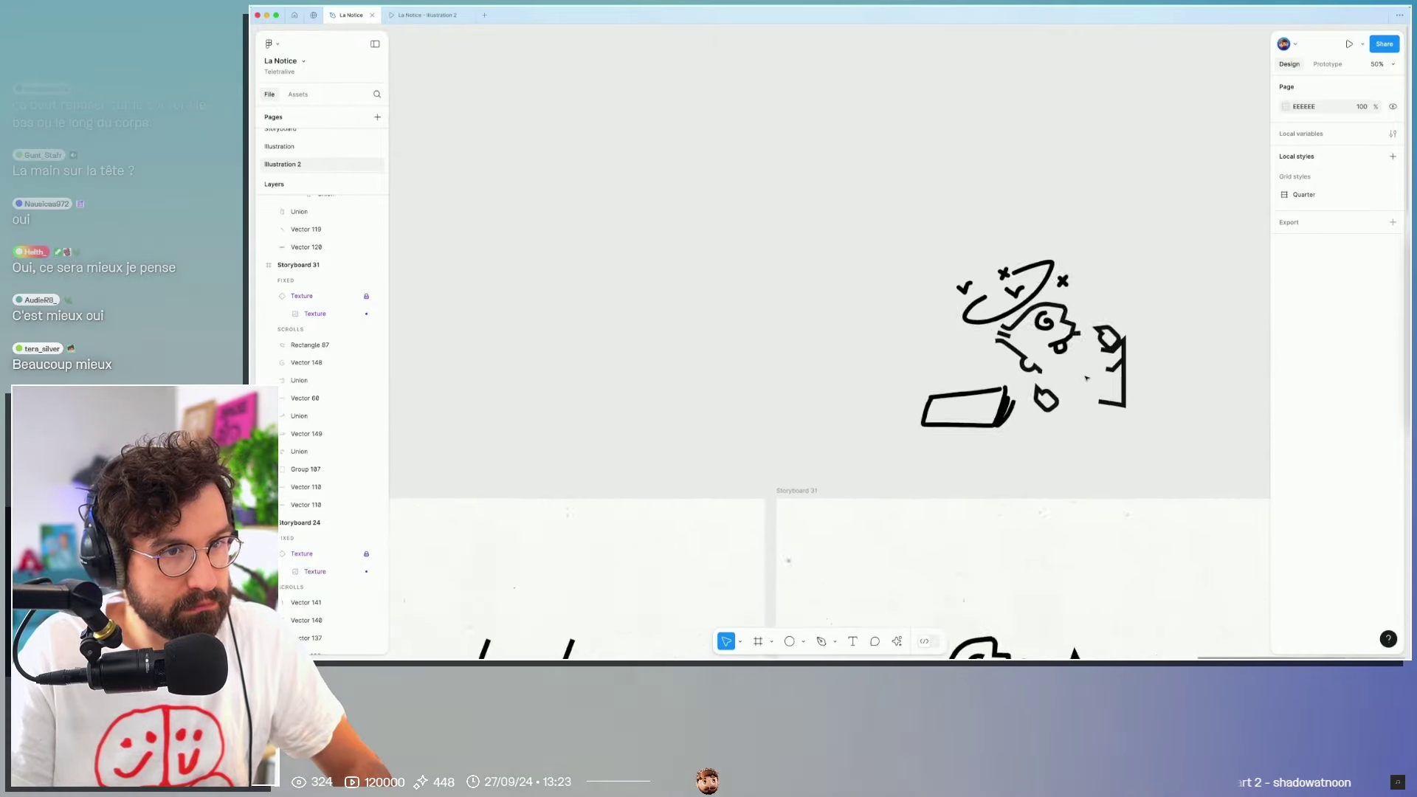
scroll(1060, 384, down, 1)
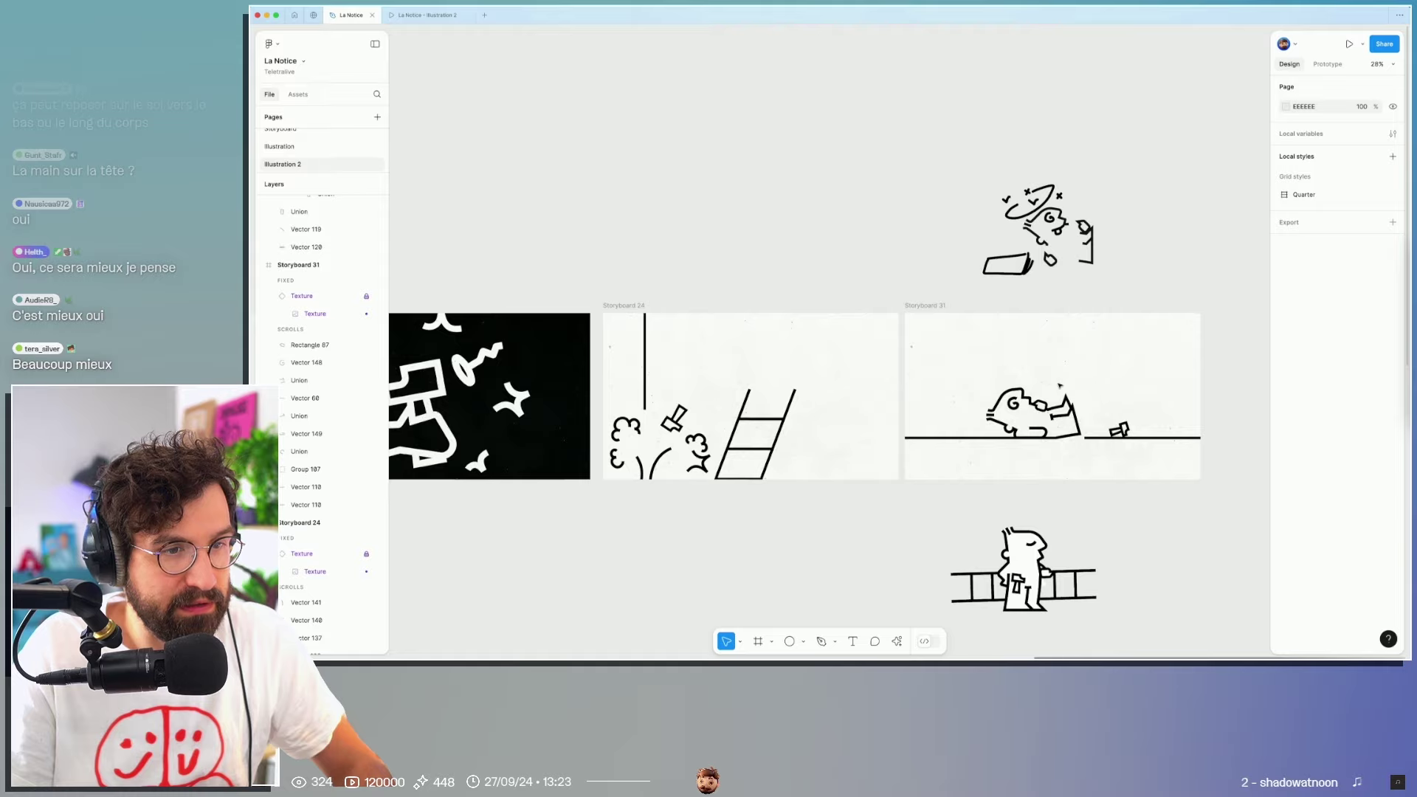
scroll(1059, 384, up, 3)
scroll(1074, 365, up, 2)
scroll(1077, 351, up, 2)
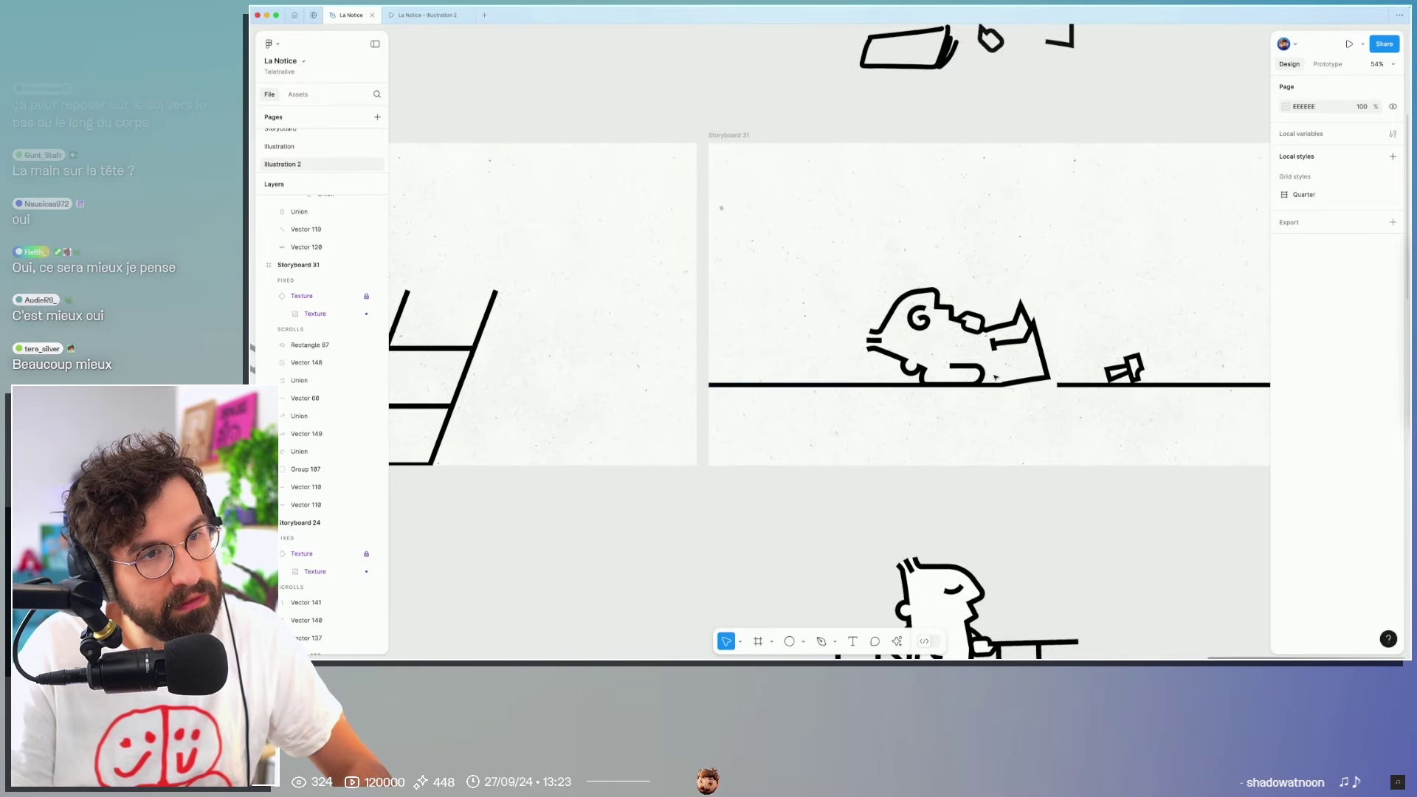
scroll(1077, 351, up, 5)
double_click(958, 366)
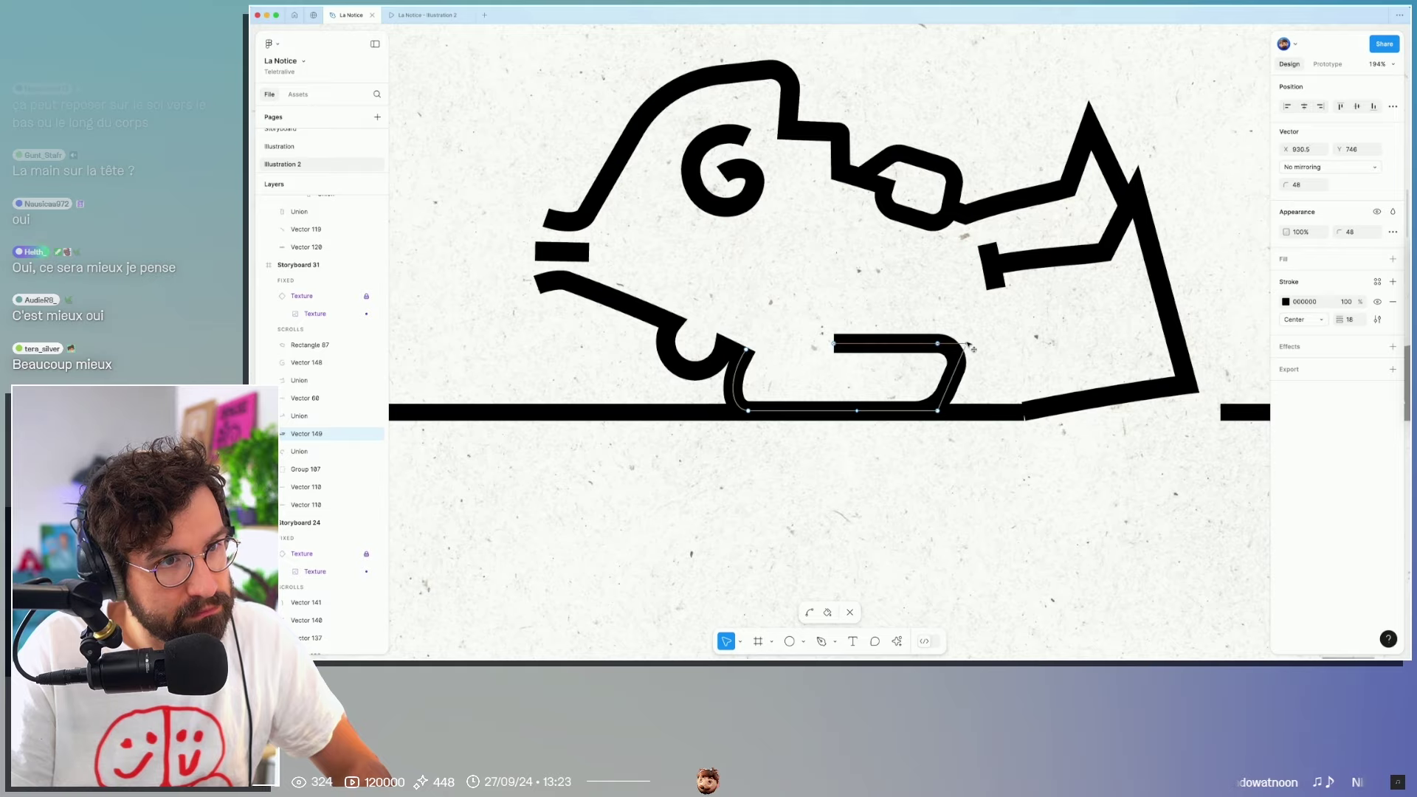
key(Escape)
key(Escape)
scroll(989, 496, down, 2)
scroll(989, 496, down, 3)
drag(990, 496, 848, 410)
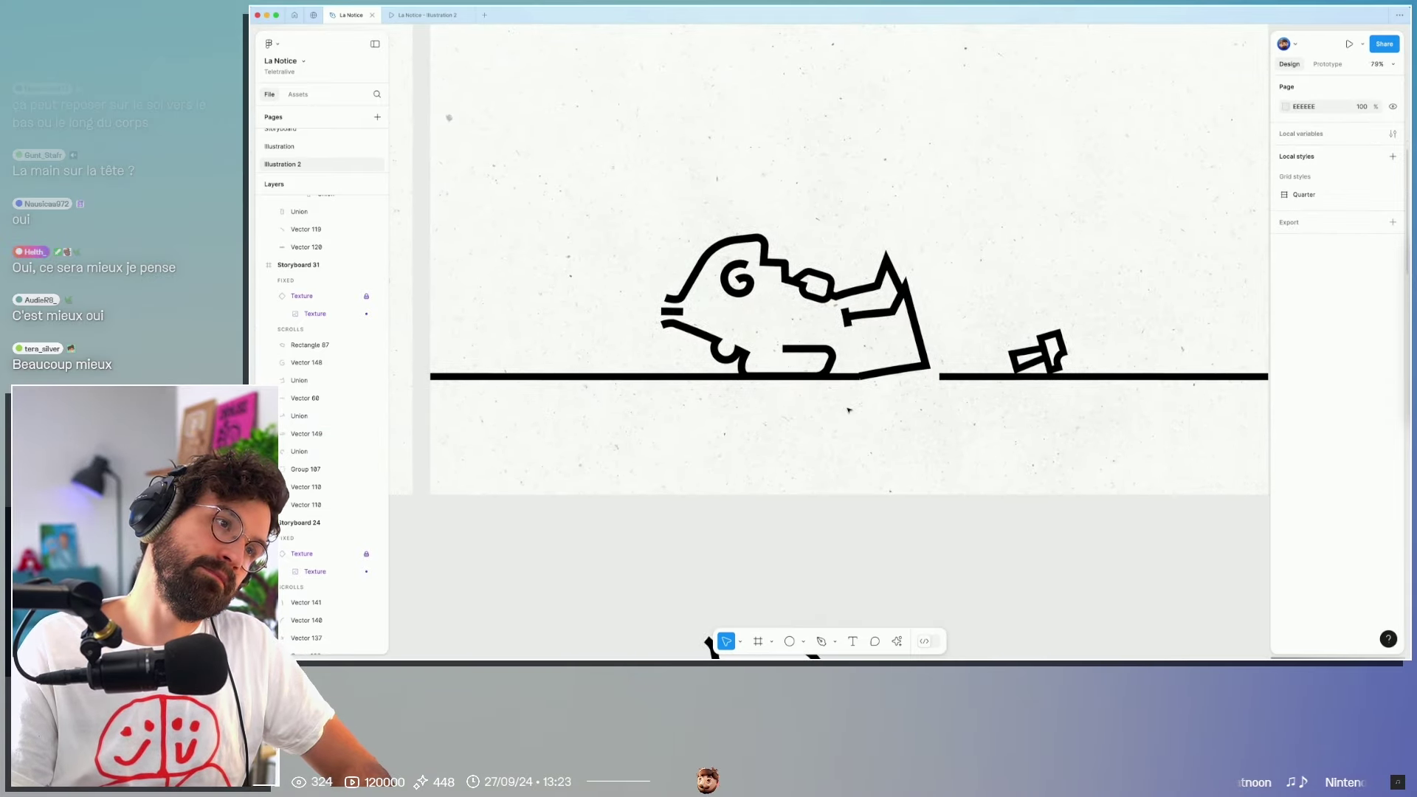
scroll(848, 410, down, 2)
scroll(849, 406, up, 5)
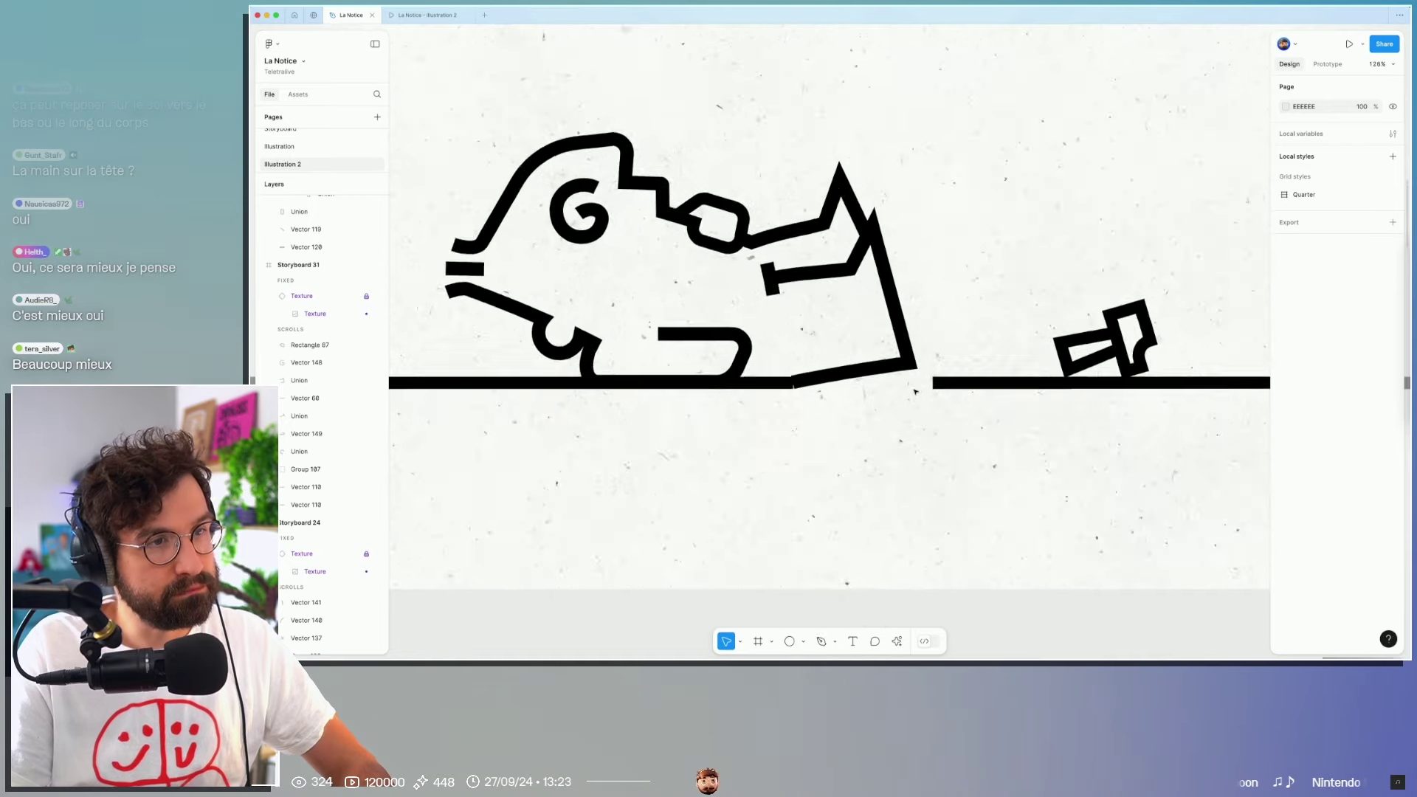
Step: Rotate the angular shape beside the head to about 93.5° and nudge it right
click(886, 364)
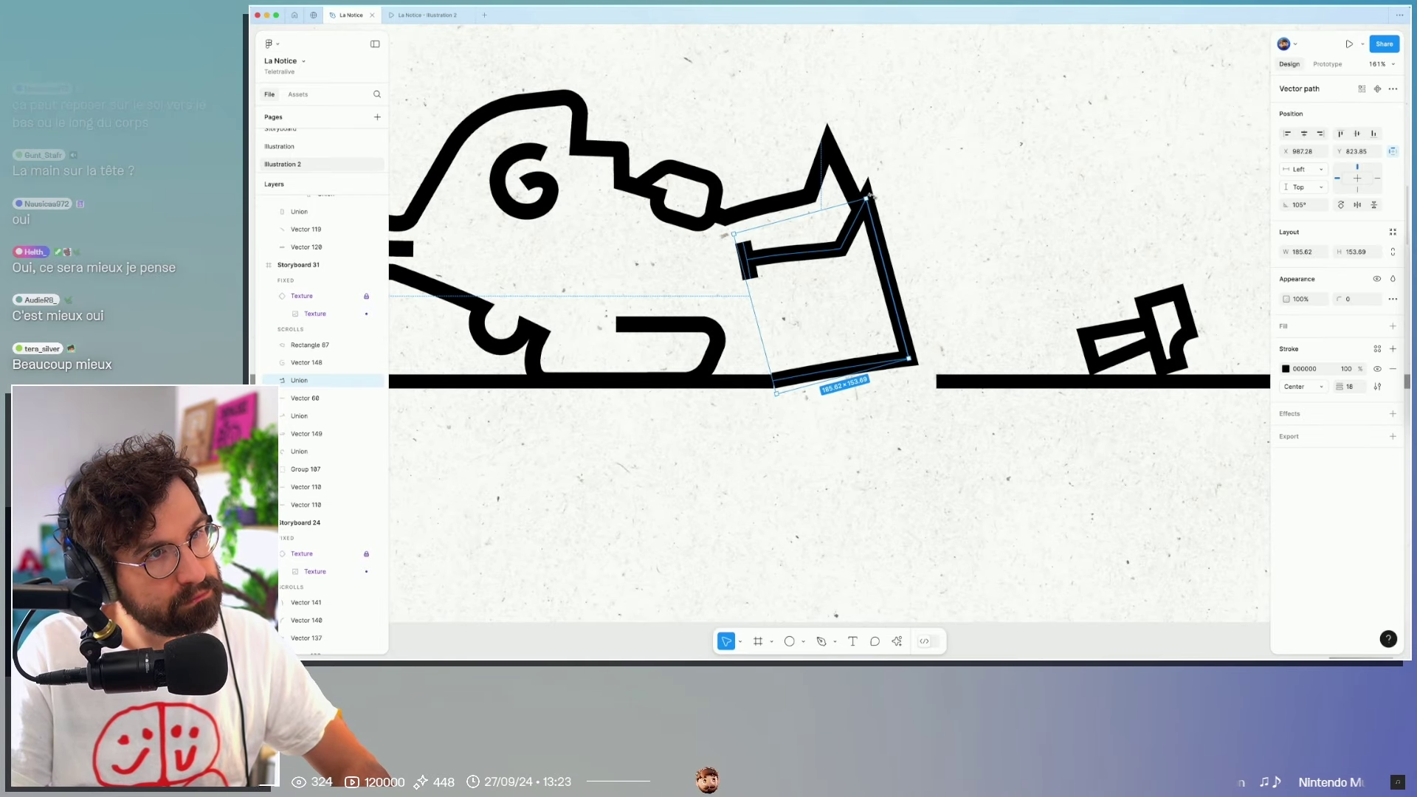
drag(878, 204, 878, 247)
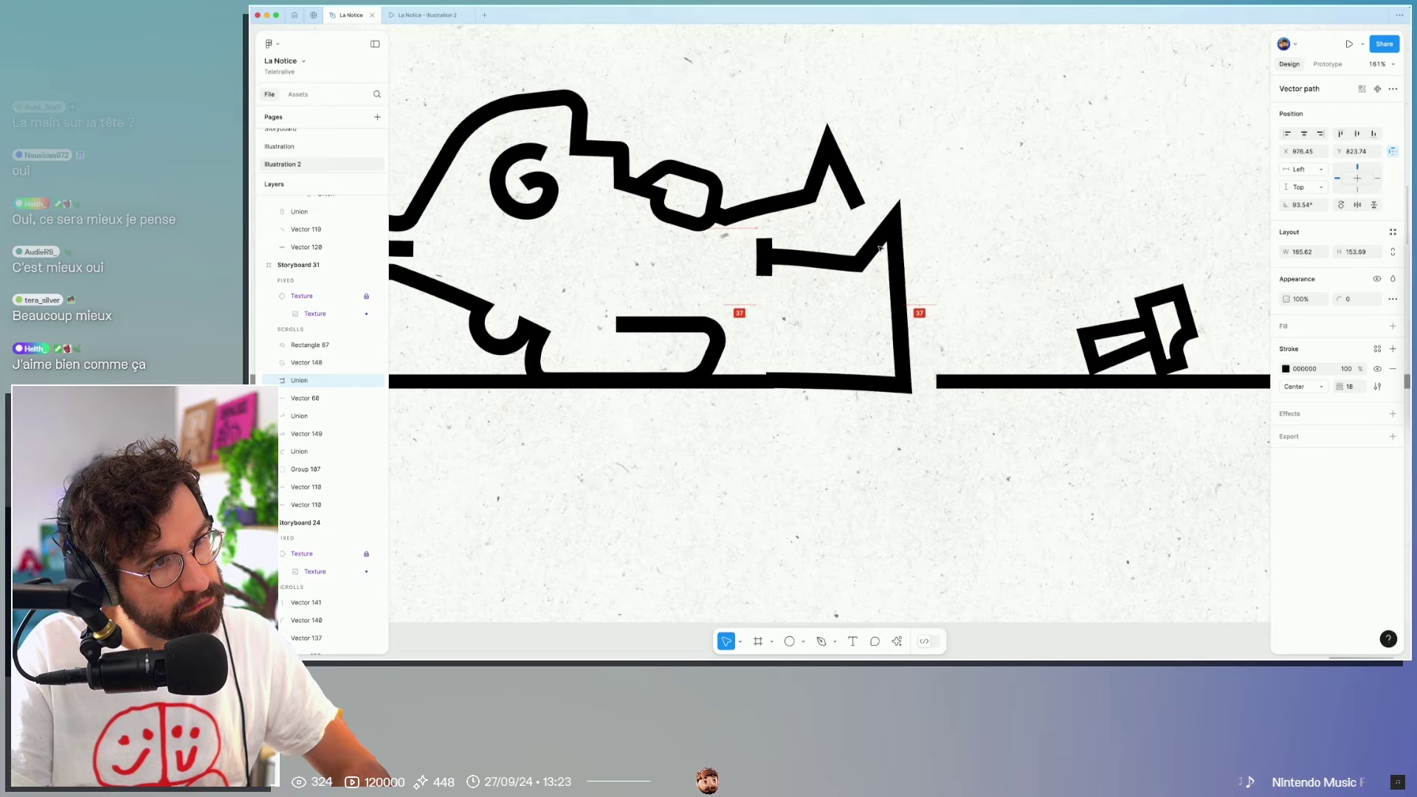
scroll(730, 480, up, 5)
scroll(733, 483, down, 3)
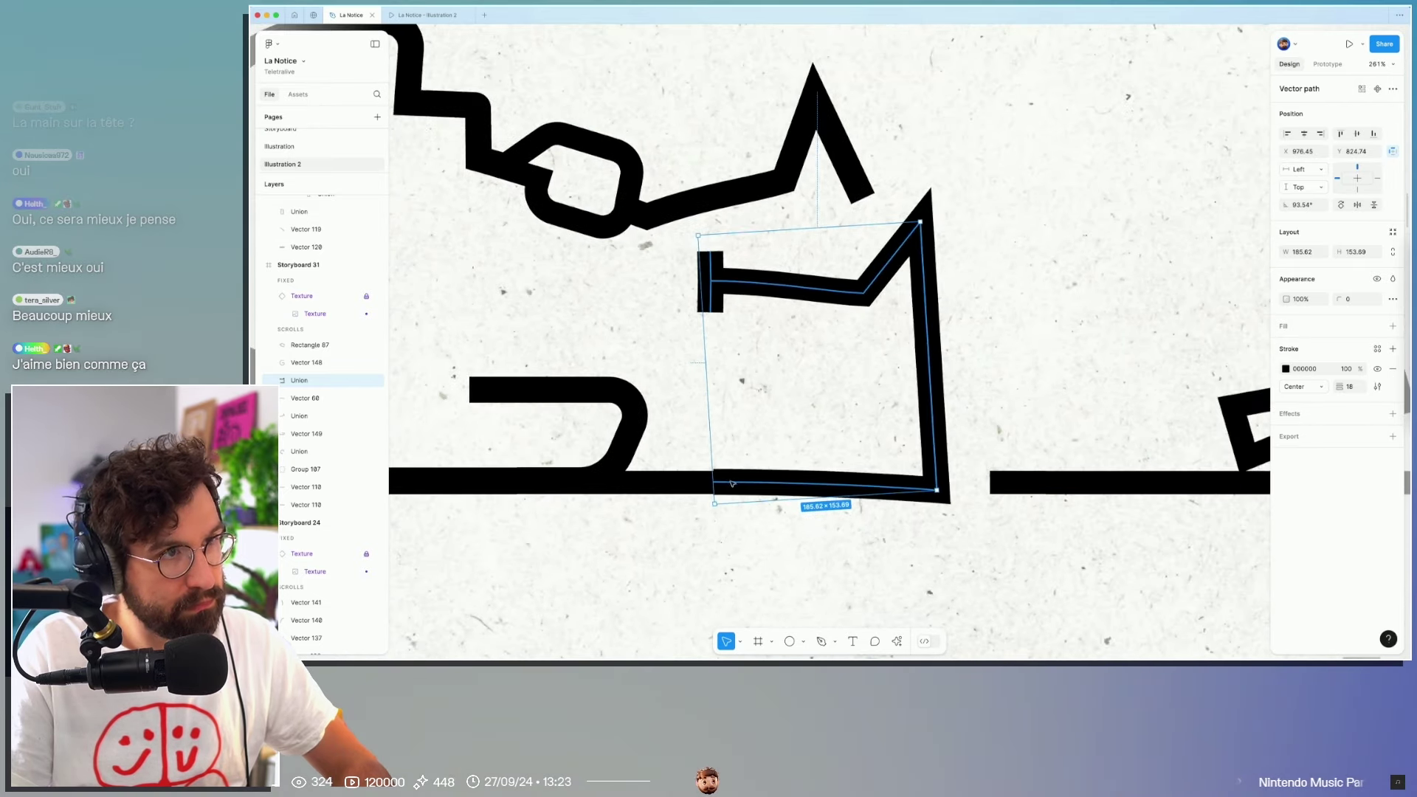
key(Right)
key(Right)
key(Right)
key(Right)
key(Right)
key(Right)
key(Right)
key(Right)
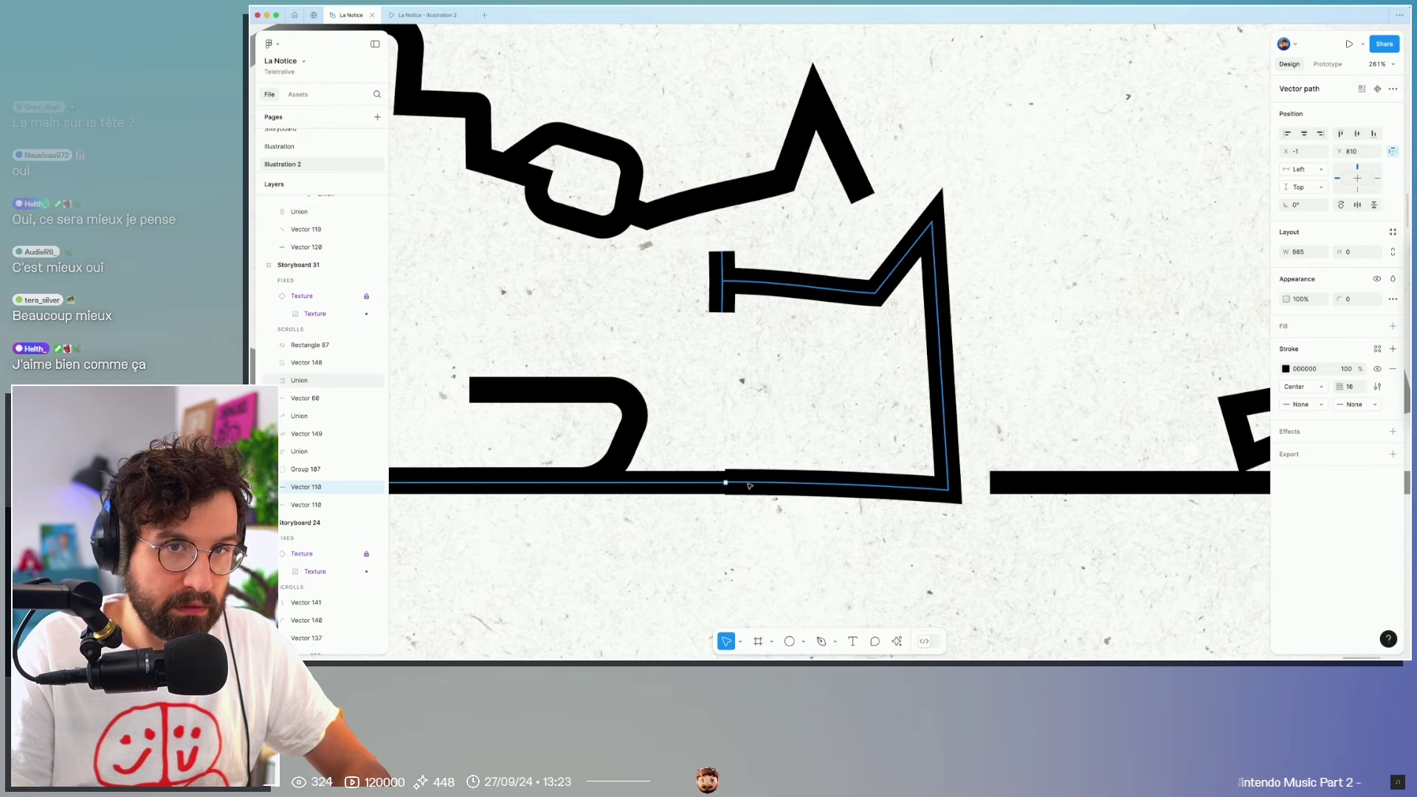
Step: Raise the right ground line's end point to align with the left segment
click(695, 483)
shift+click(1129, 483)
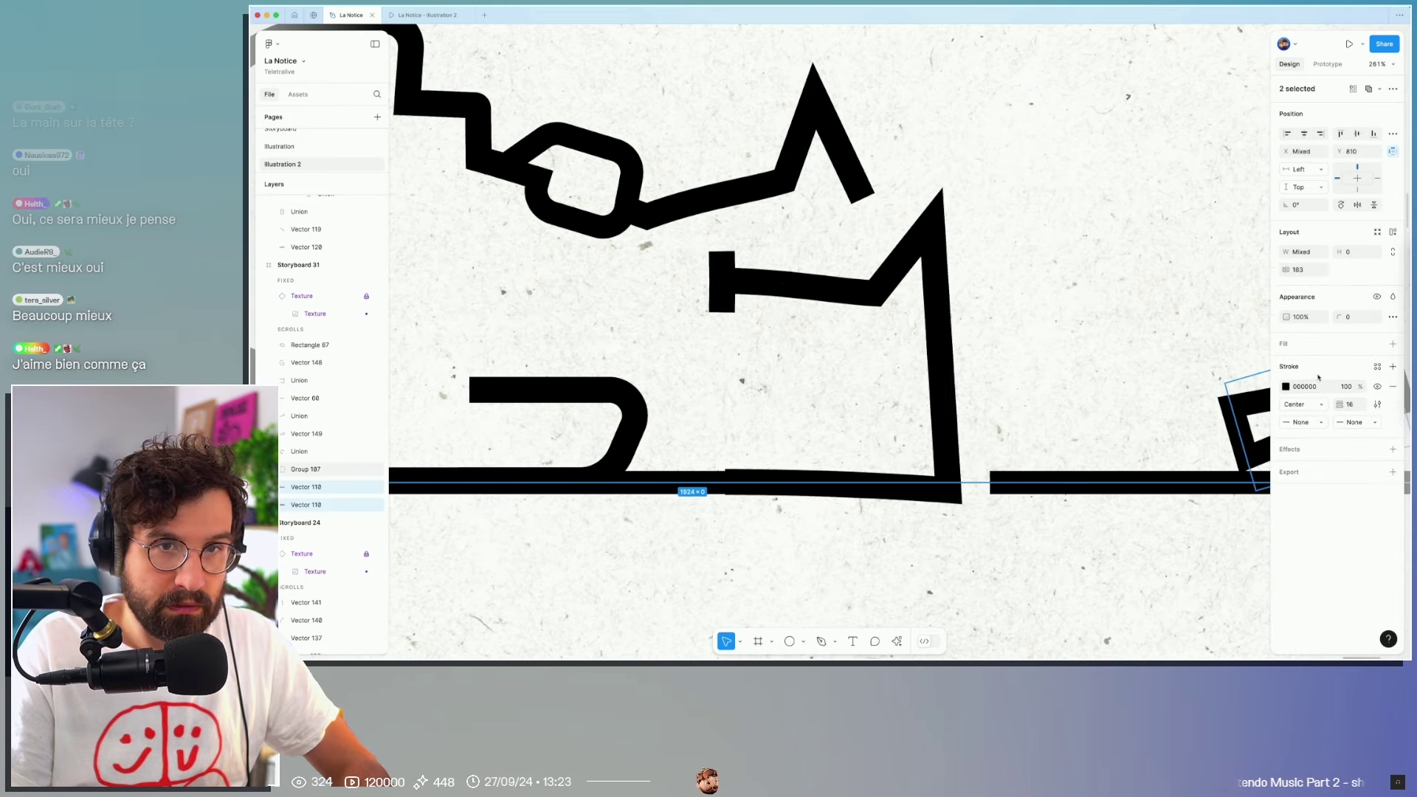
key(Escape)
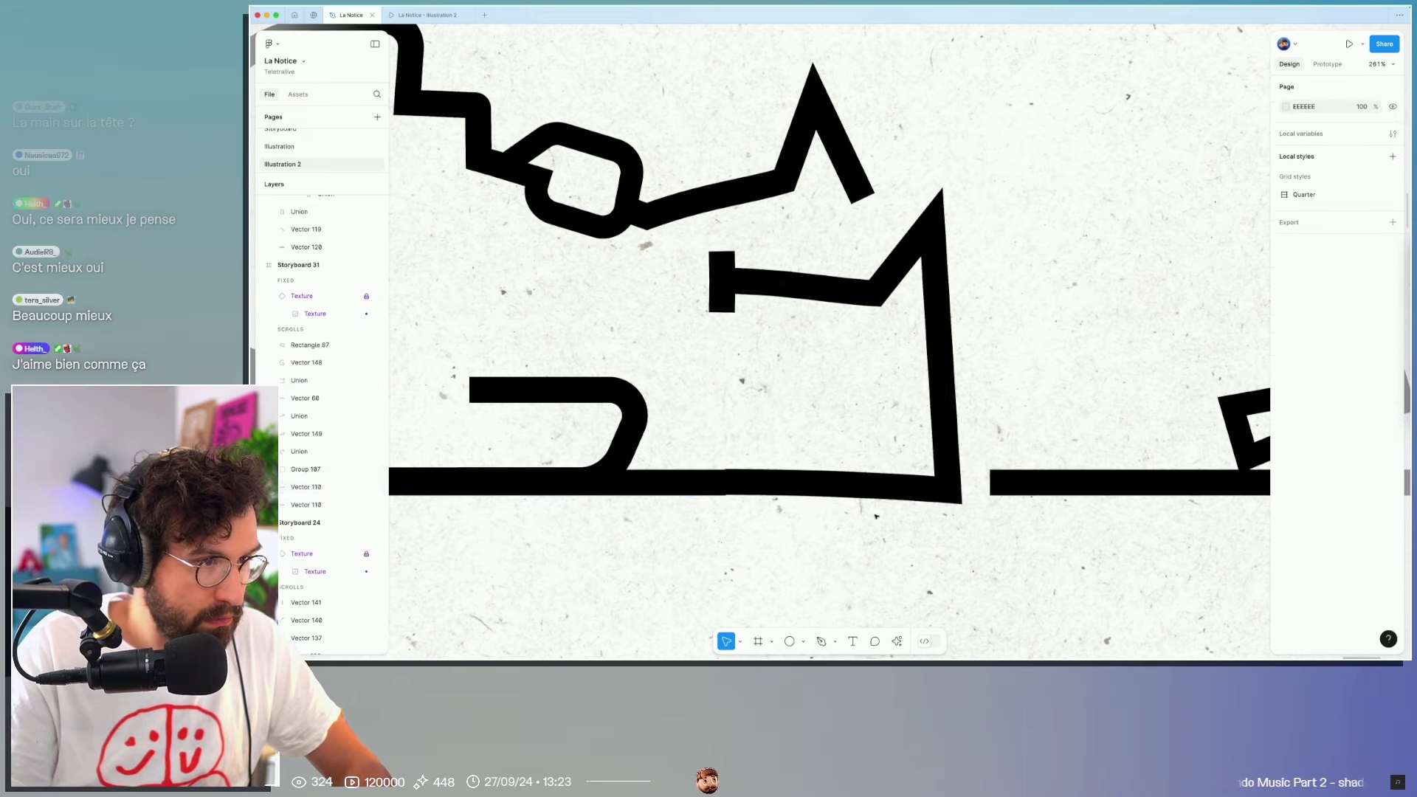
scroll(787, 484, up, 5)
drag(854, 474, 880, 480)
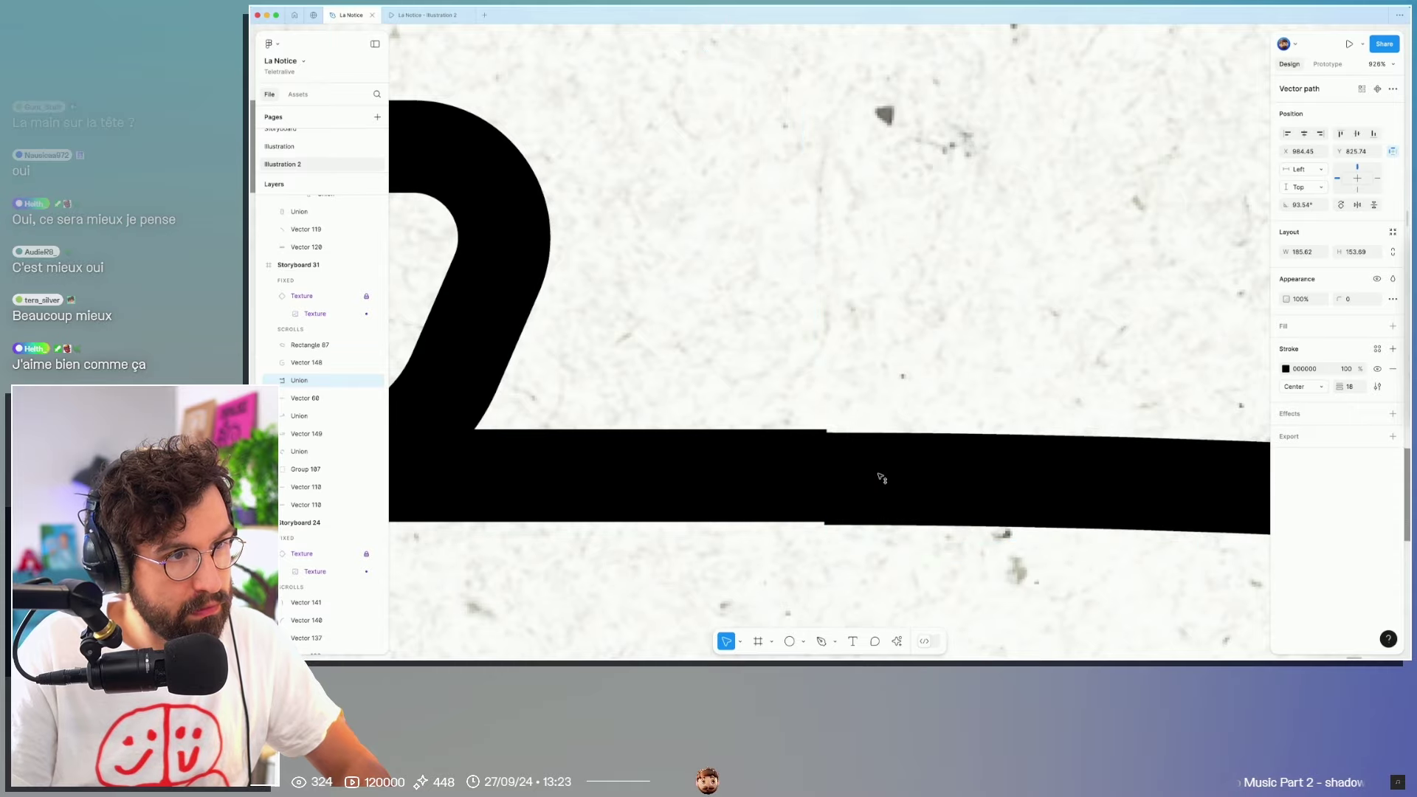
double_click(879, 477)
drag(824, 478, 825, 476)
scroll(1033, 550, down, 10)
click(1049, 546)
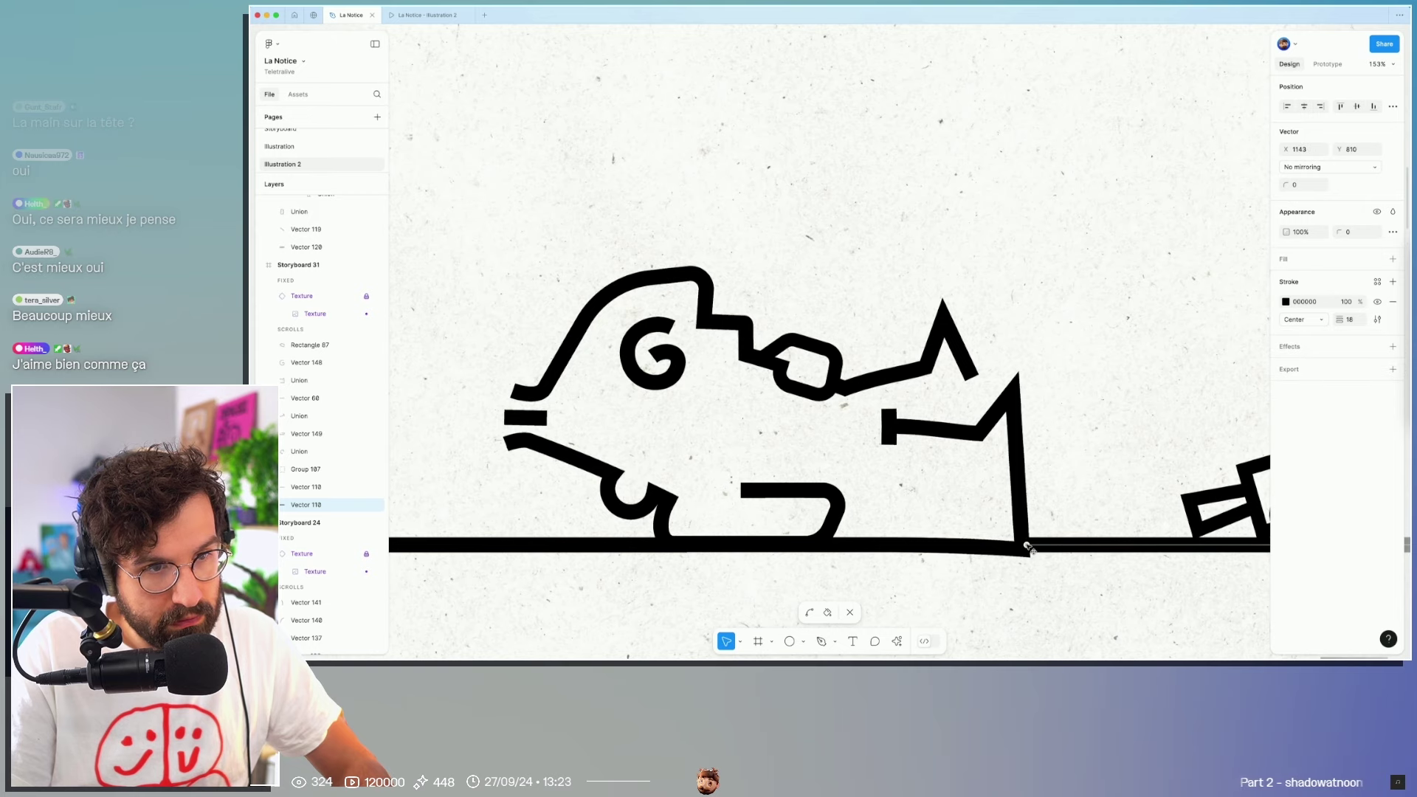
scroll(1029, 593, down, 3)
click(986, 429)
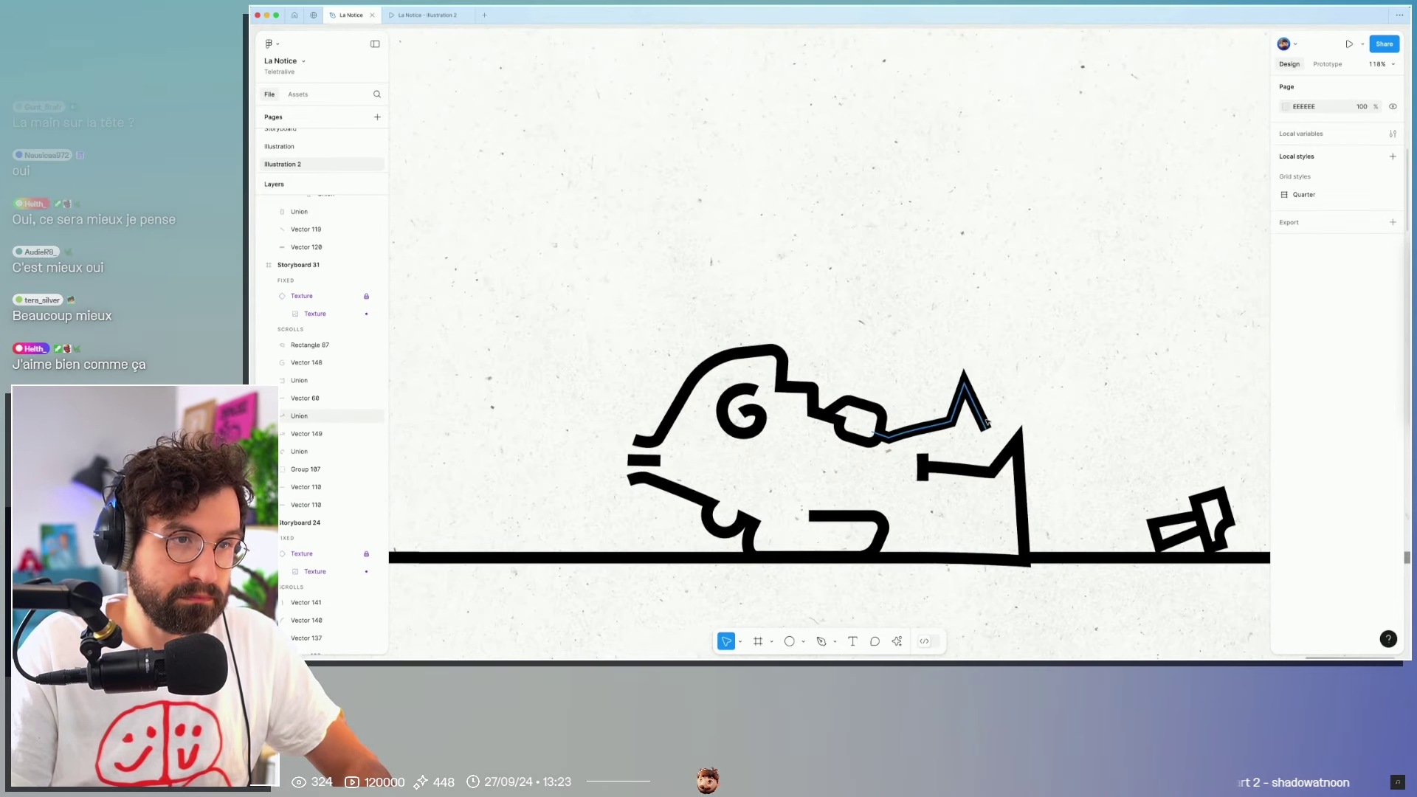
Step: Move the pointed spike's vertex down and to the right
drag(1002, 461, 1009, 464)
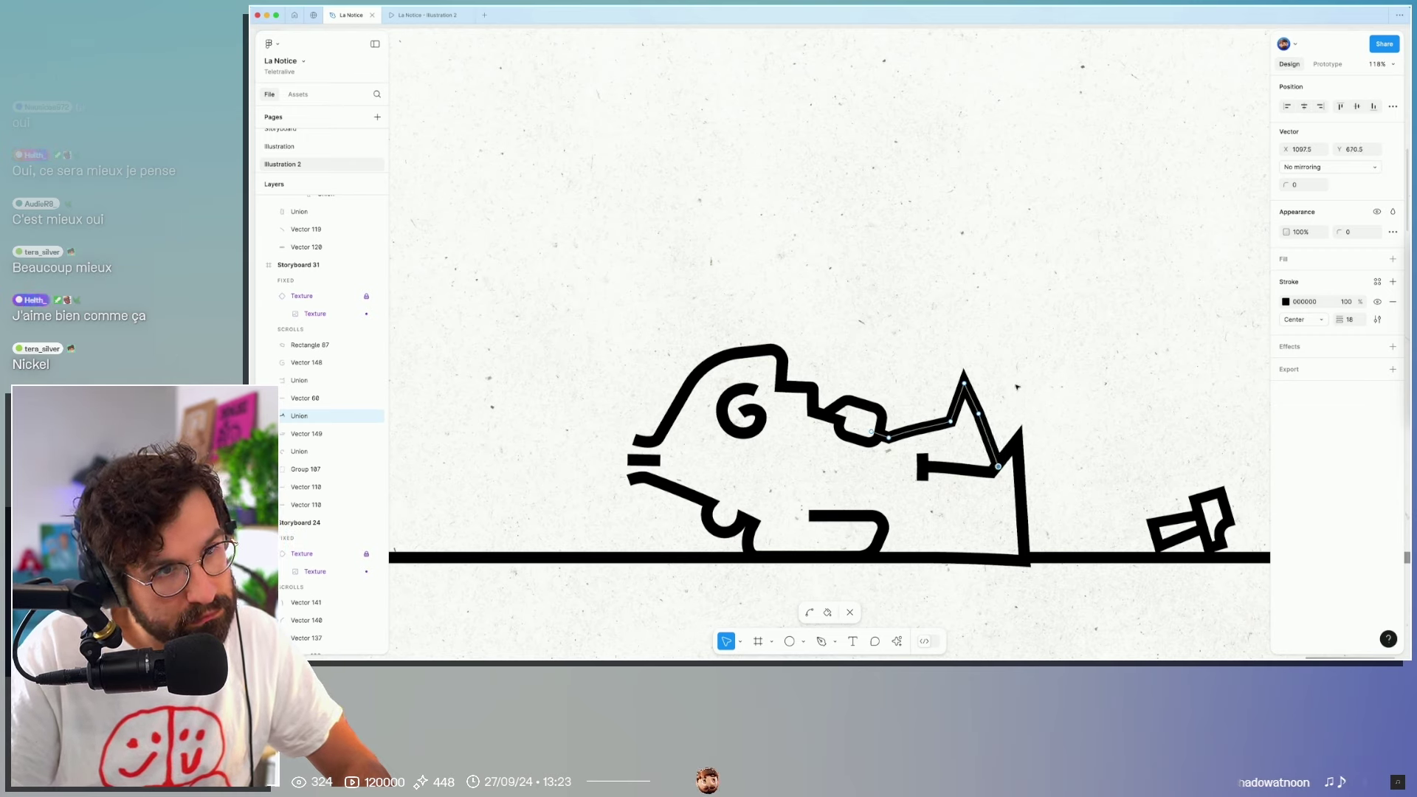
key(p)
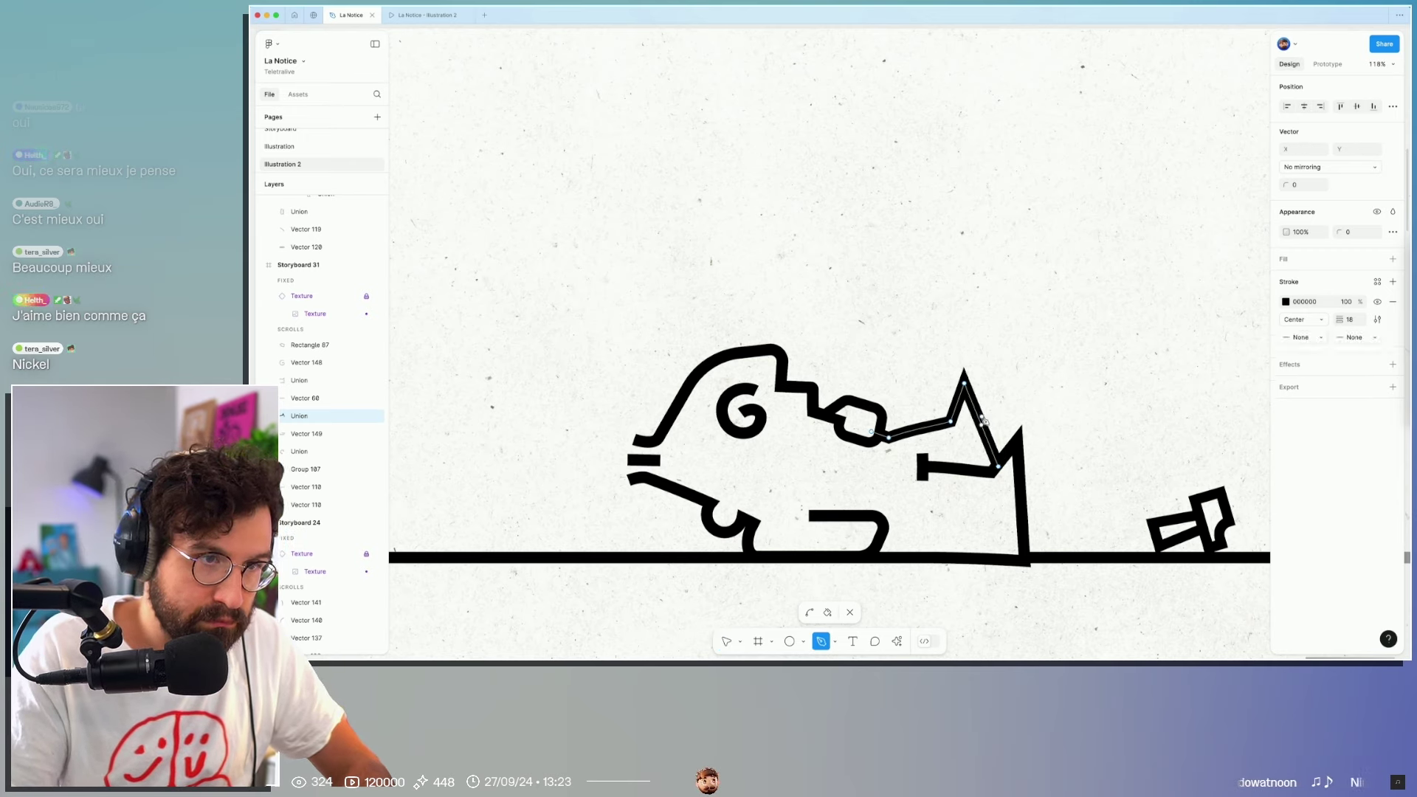
key(Escape)
key(Escape)
scroll(996, 422, down, 5)
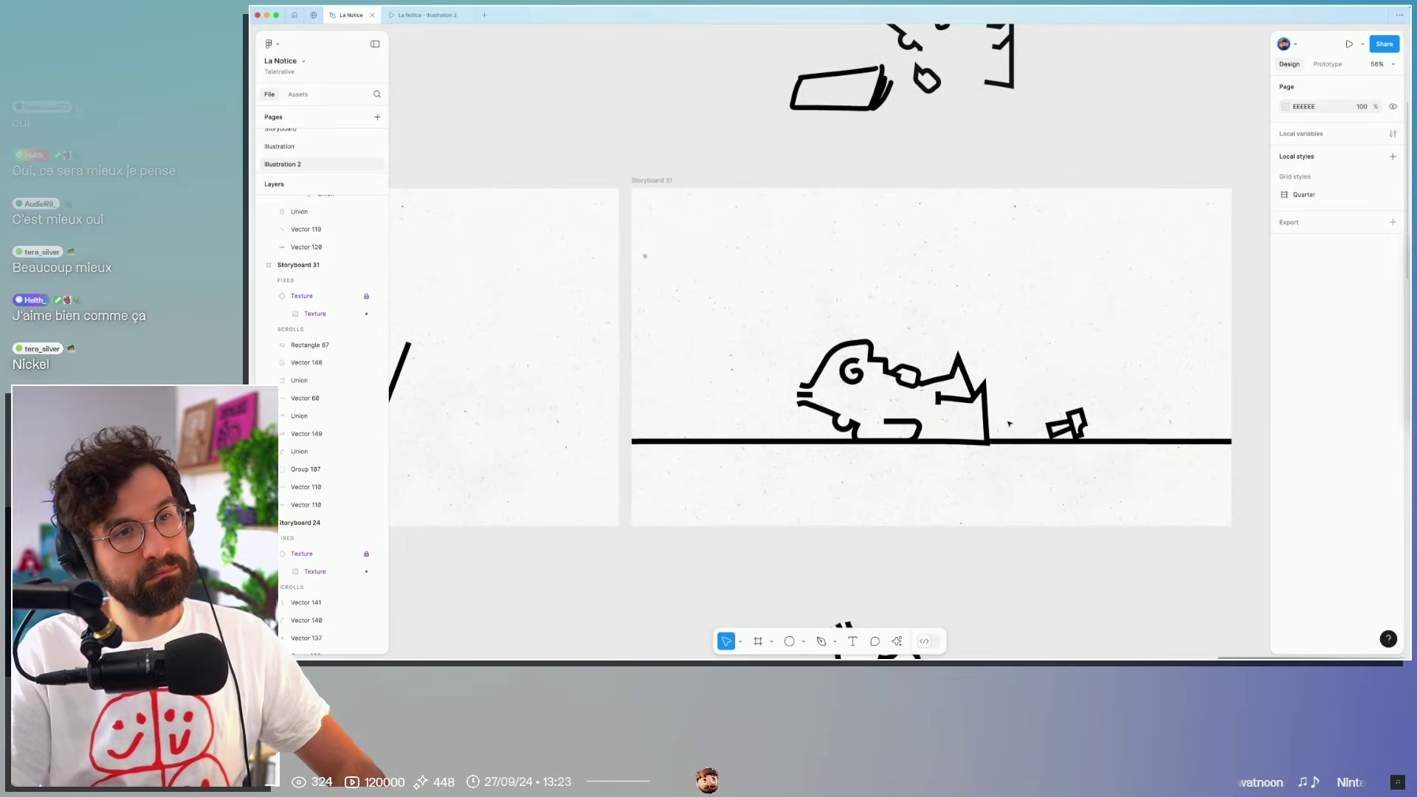
scroll(1009, 423, up, 5)
scroll(974, 454, up, 5)
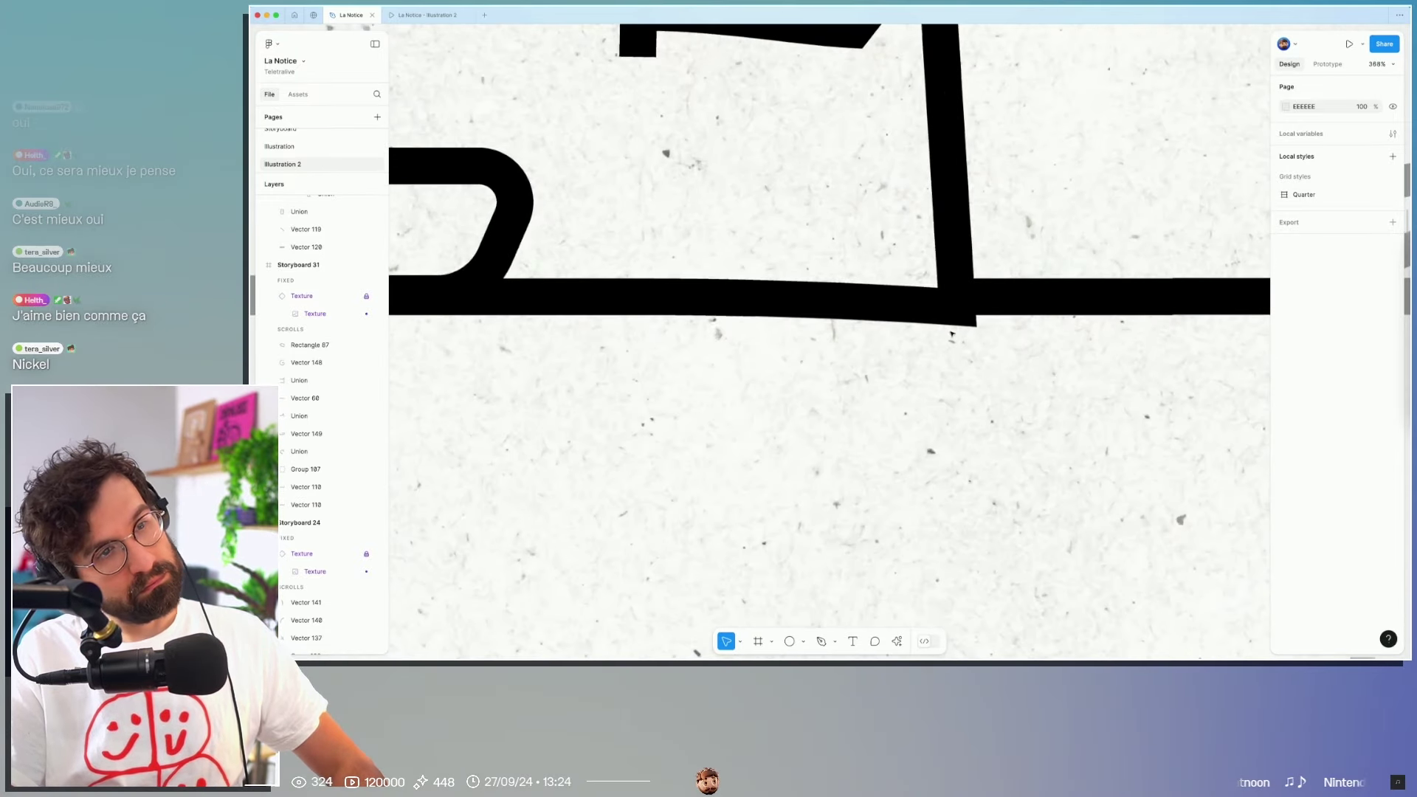
Step: Pull the angular shape's bottom-line corner point downward
click(955, 307)
key(Return)
drag(965, 357, 966, 363)
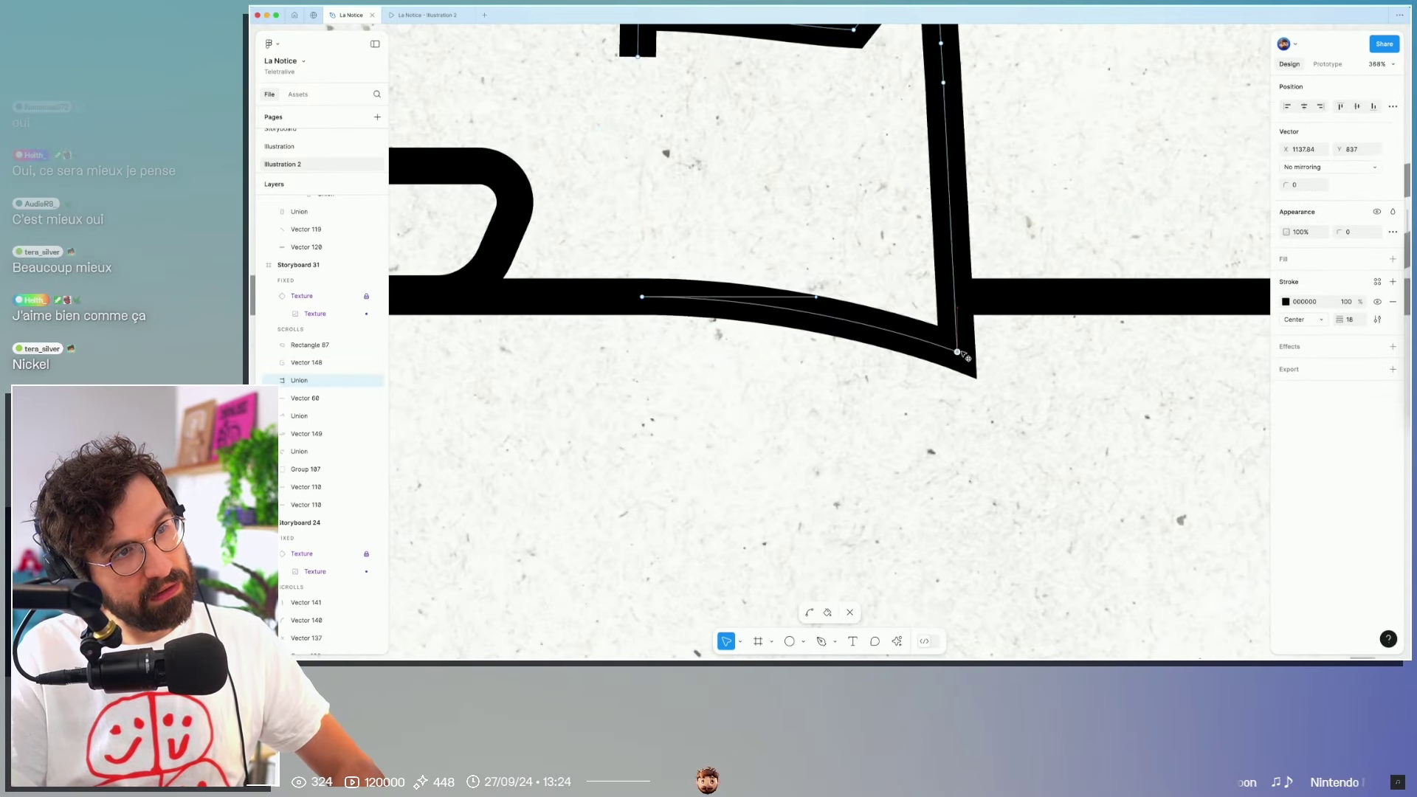
key(Escape)
key(Escape)
scroll(1019, 443, down, 10)
Step: Raise the angular shape's bottom corner so it sits flush on the ground line
click(1018, 444)
scroll(1033, 487, up, 5)
key(Return)
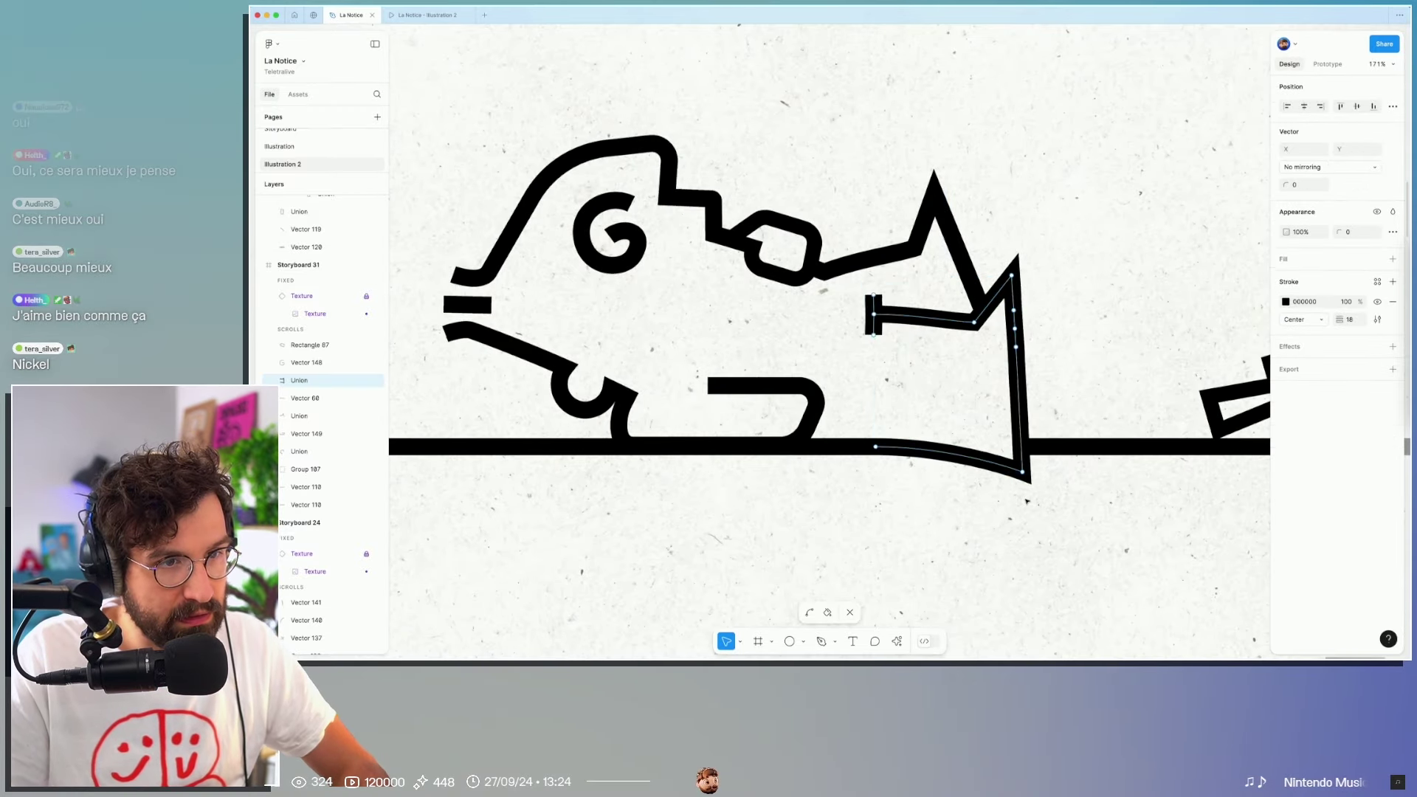
drag(1022, 472, 1015, 416)
scroll(1019, 428, up, 8)
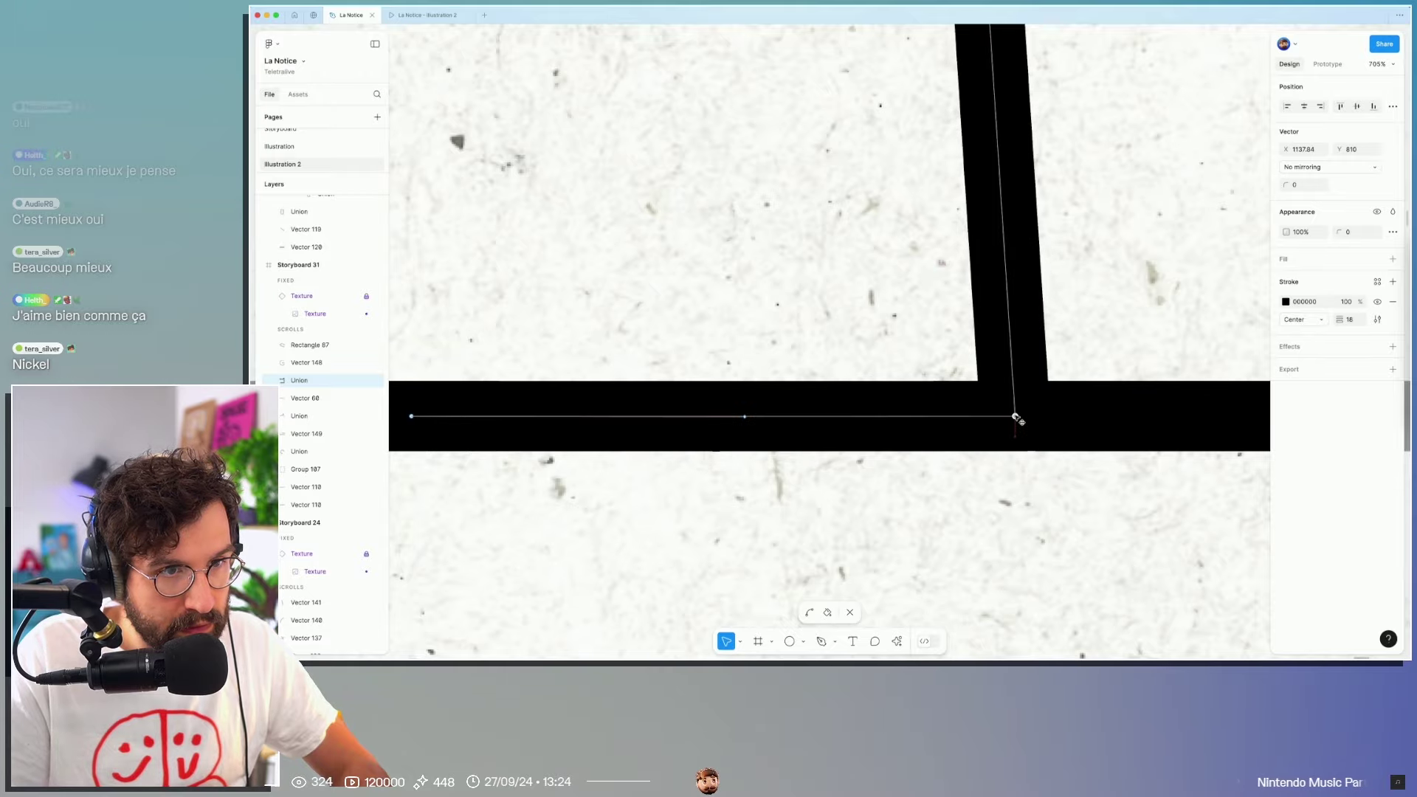
scroll(1010, 517, down, 5)
scroll(1033, 538, down, 5)
key(Escape)
key(Escape)
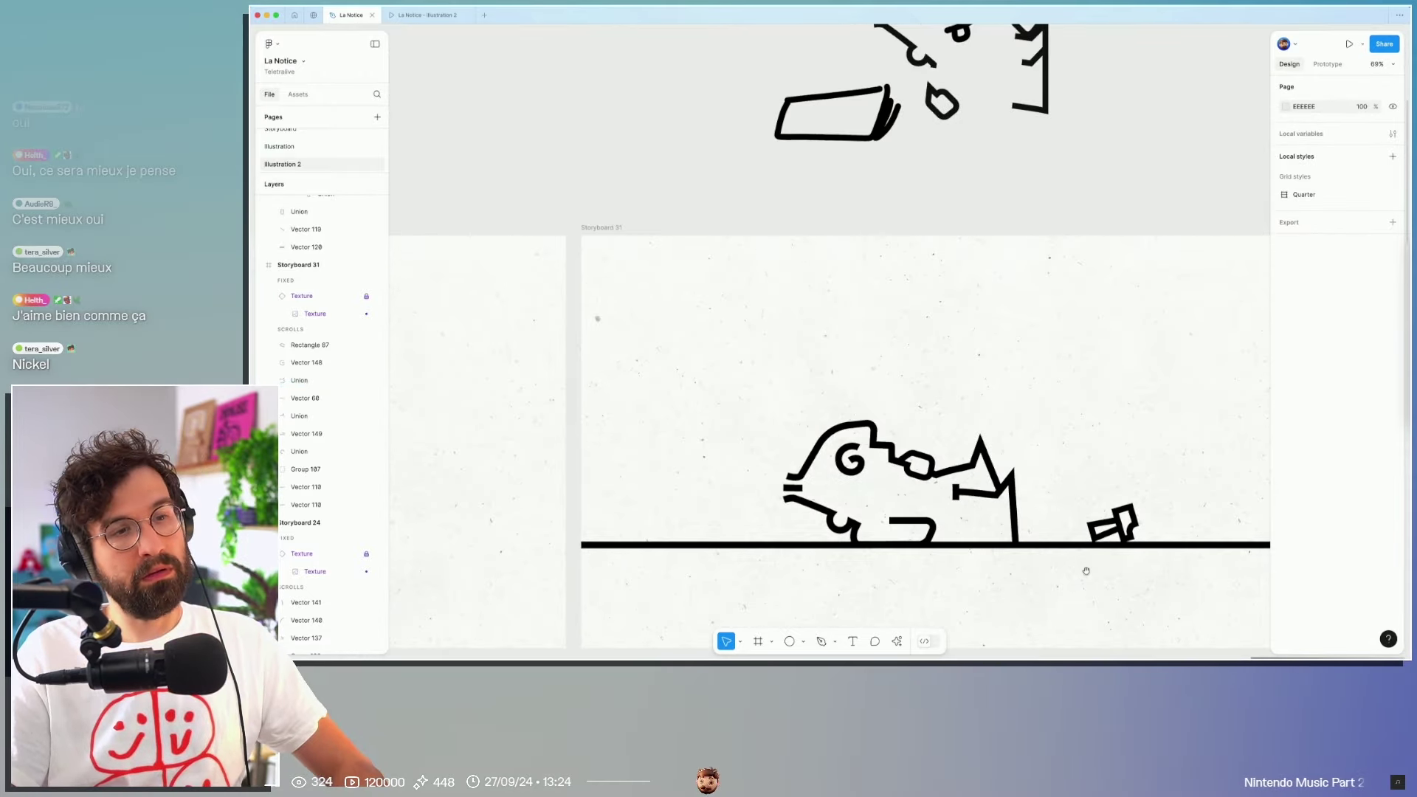
click(981, 496)
scroll(981, 495, up, 5)
Step: Nudge the F-shaped stroke's horizontal middle node slightly upward
scroll(922, 480, up, 3)
key(Return)
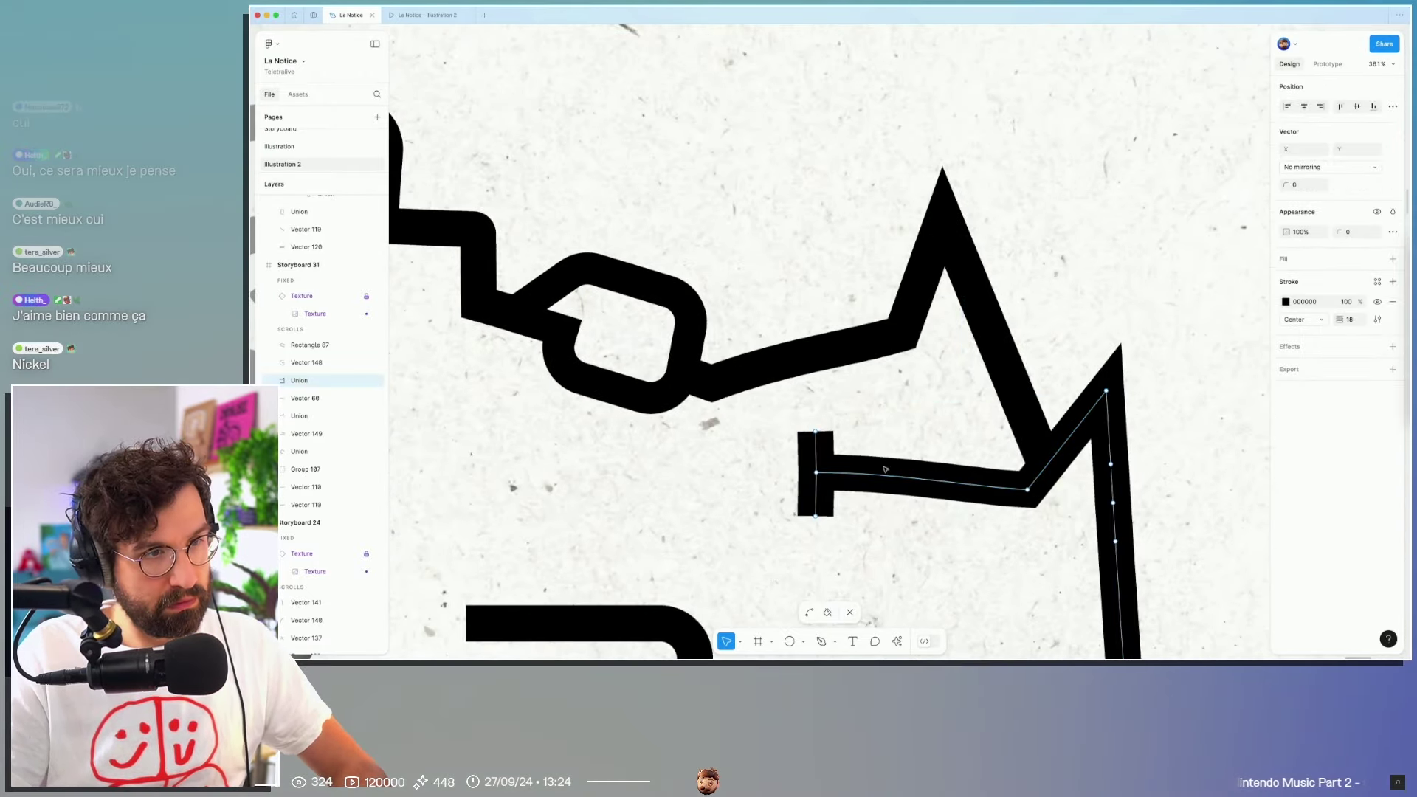
drag(790, 464, 820, 522)
drag(901, 498, 900, 493)
key(Escape)
scroll(1141, 276, down, 5)
key(Escape)
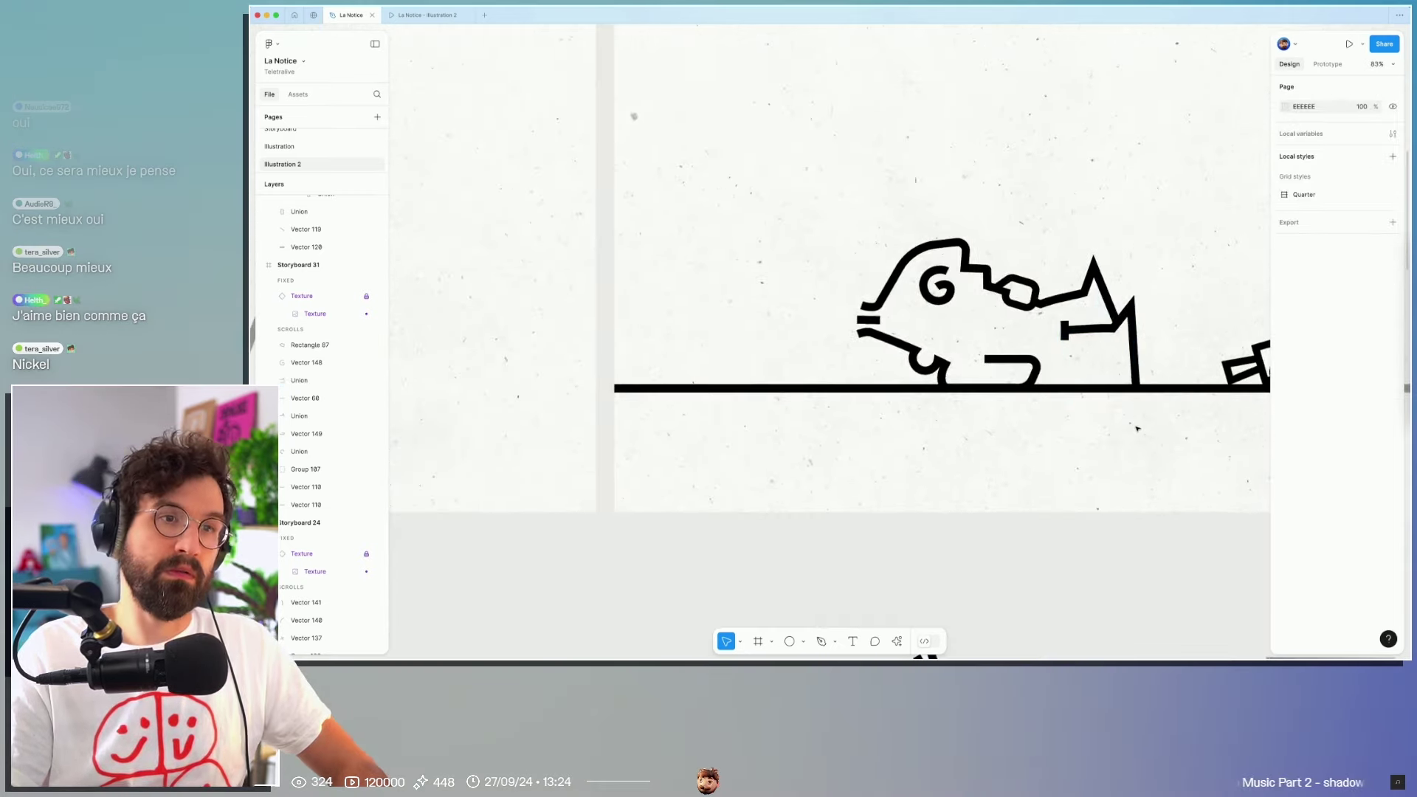
scroll(1106, 369, down, 1)
scroll(1087, 481, up, 5)
scroll(959, 369, up, 4)
Step: Tilt the bracket stroke's left end and slide its corner node slightly right
click(843, 286)
double_click(844, 286)
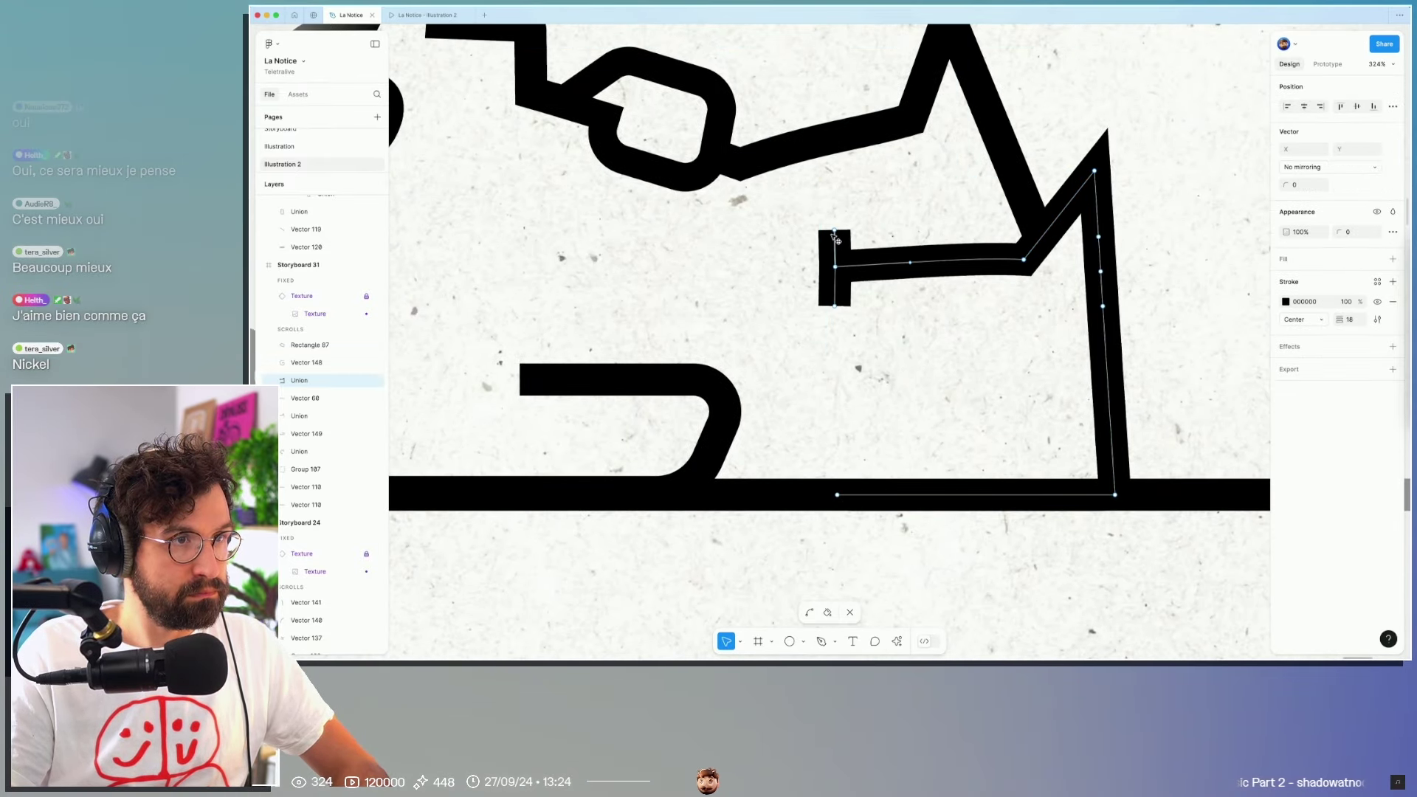
drag(837, 239, 833, 235)
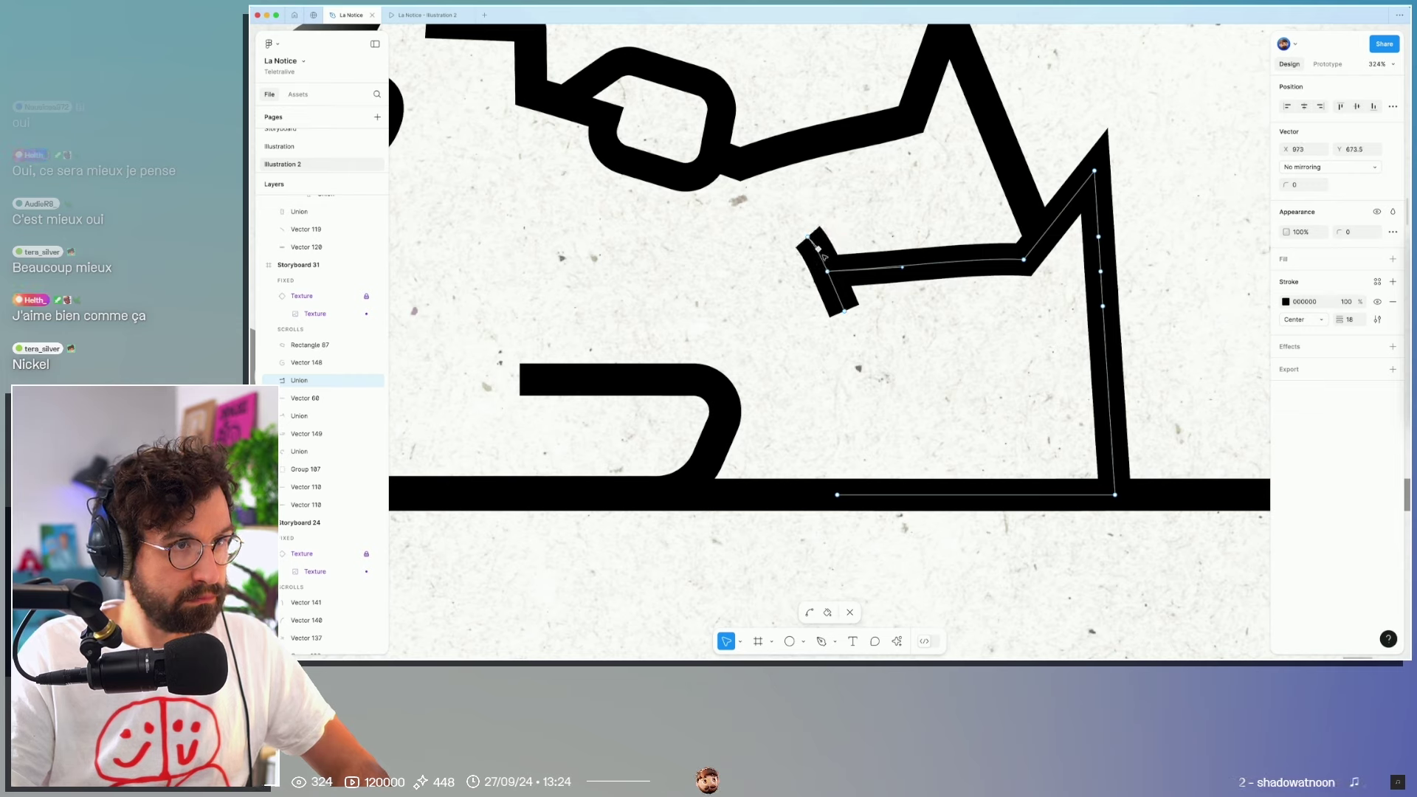
key(super)
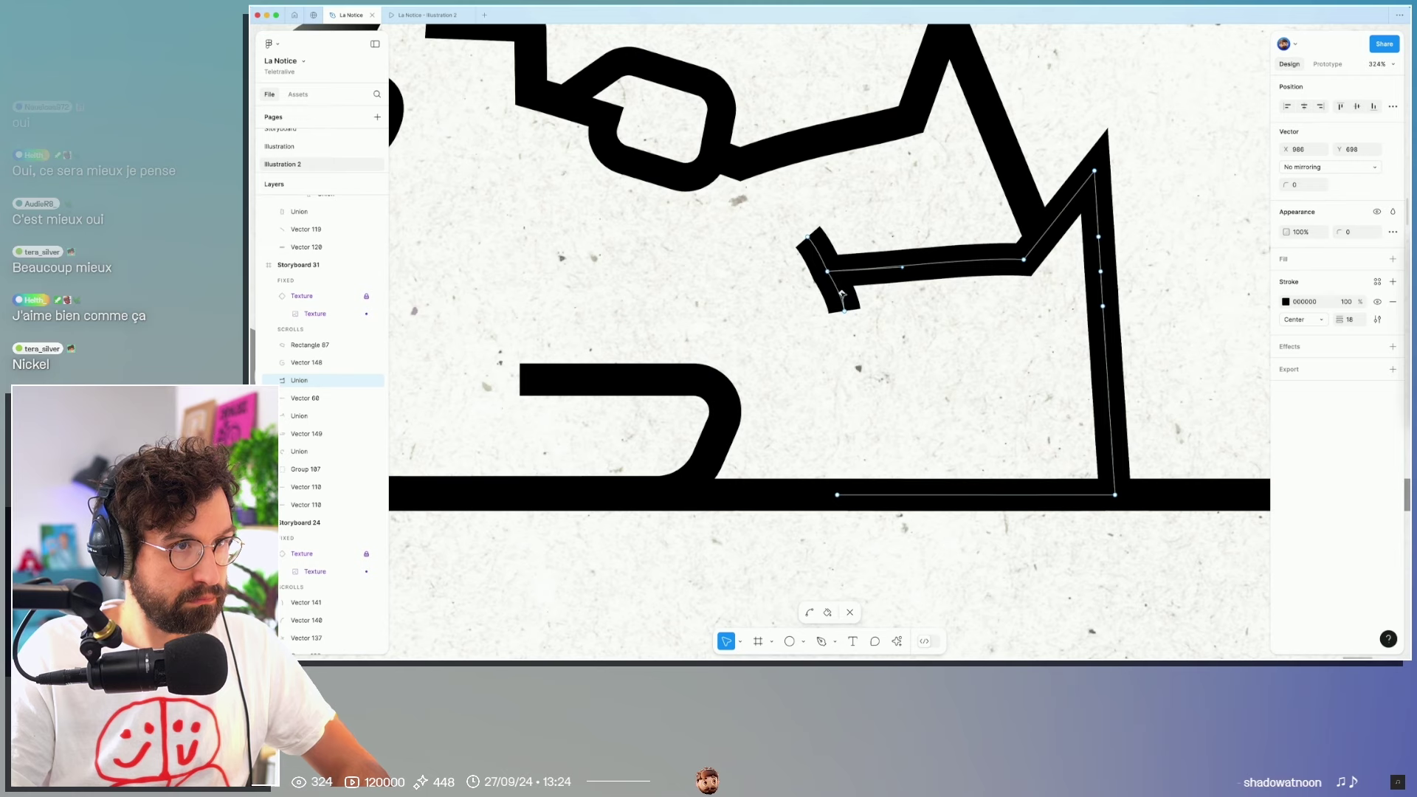
drag(829, 272, 833, 274)
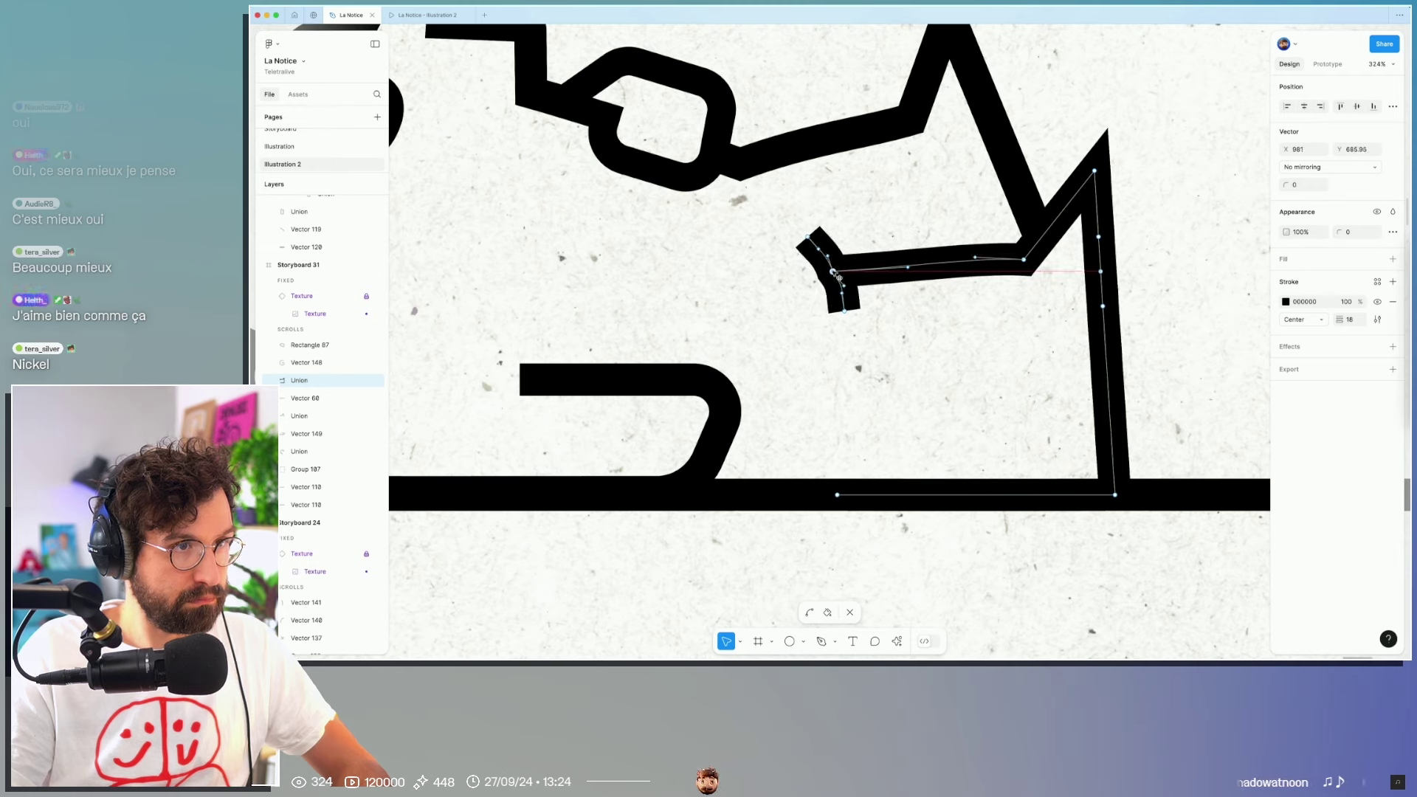
click(845, 311)
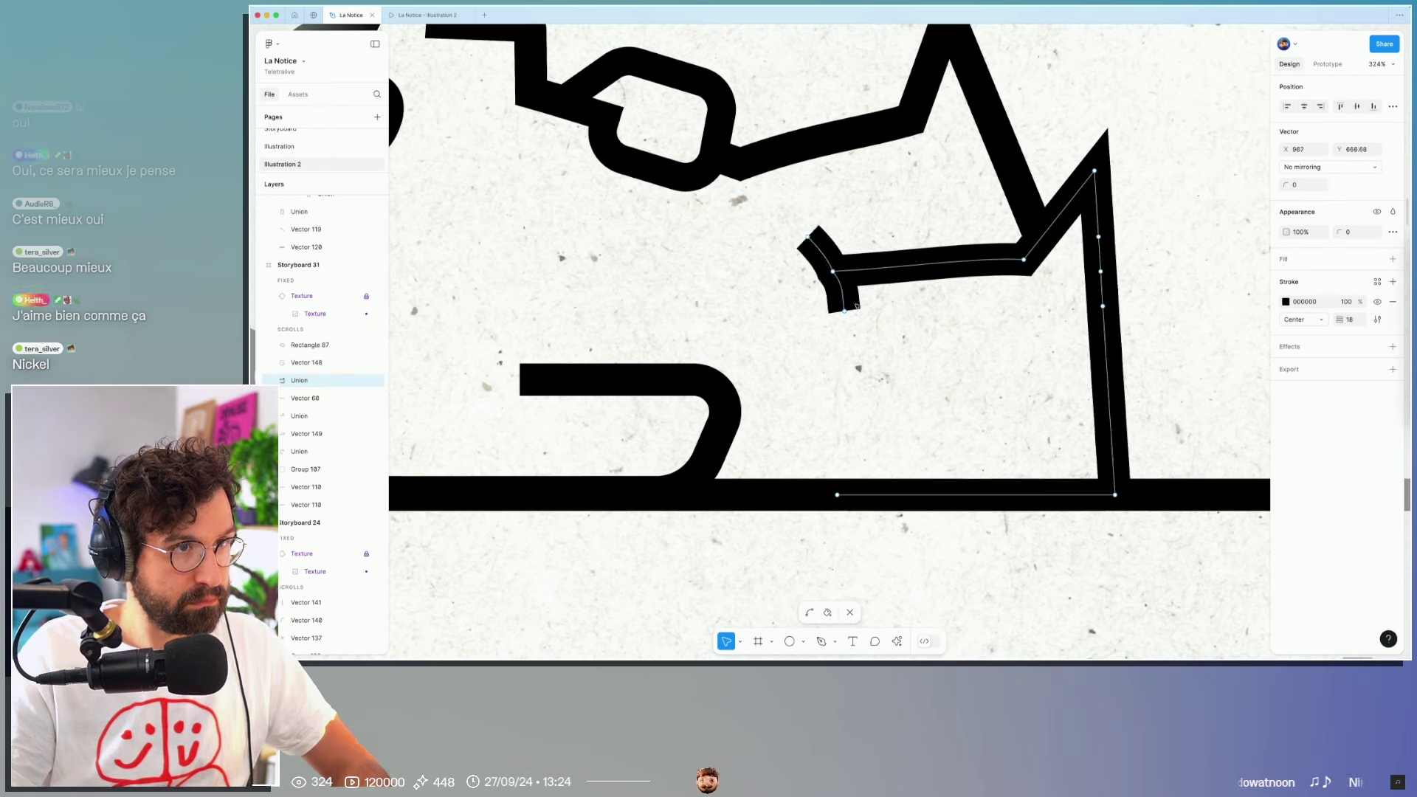
click(833, 271)
Step: Set the corner node to mirror angle and length, then curve the bracket's end
click(1328, 166)
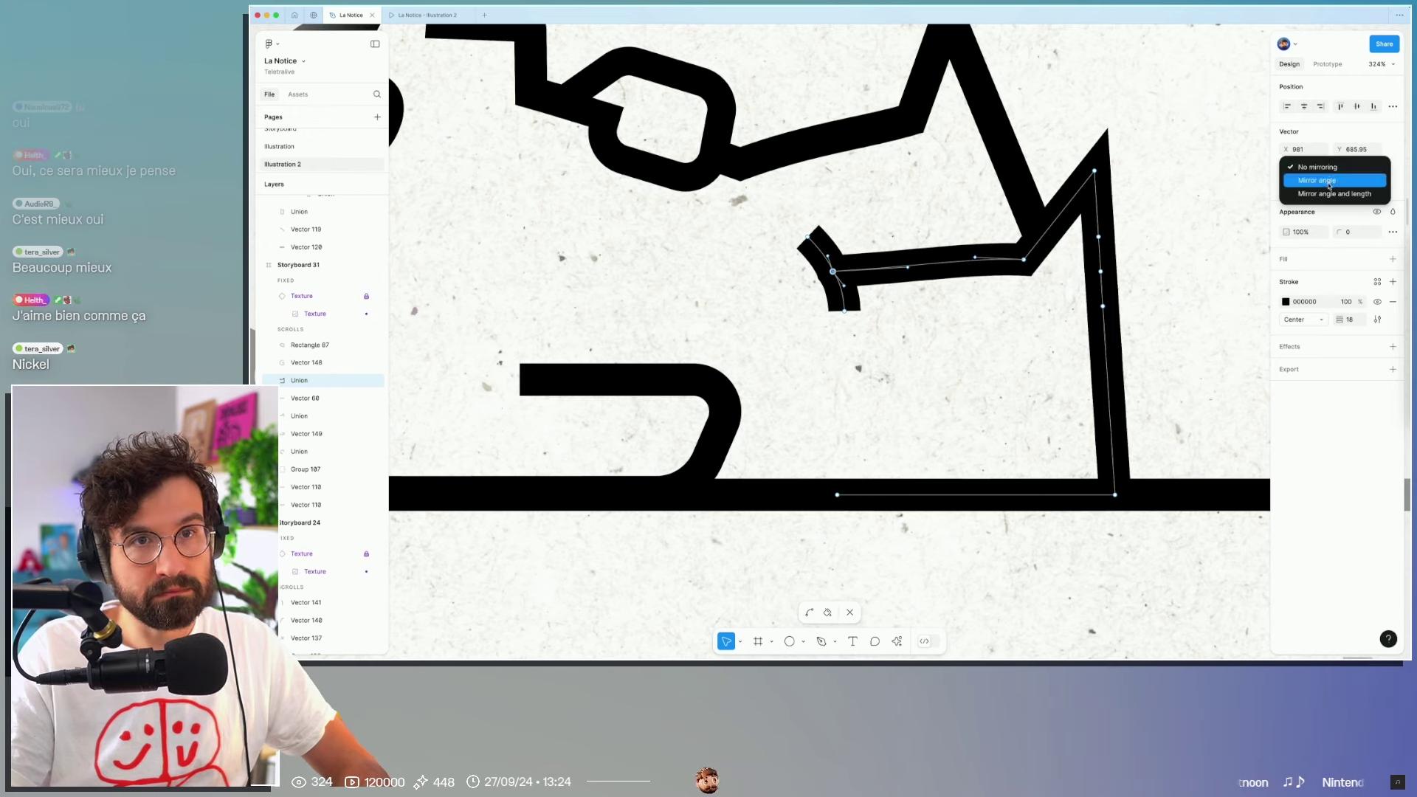
click(1256, 204)
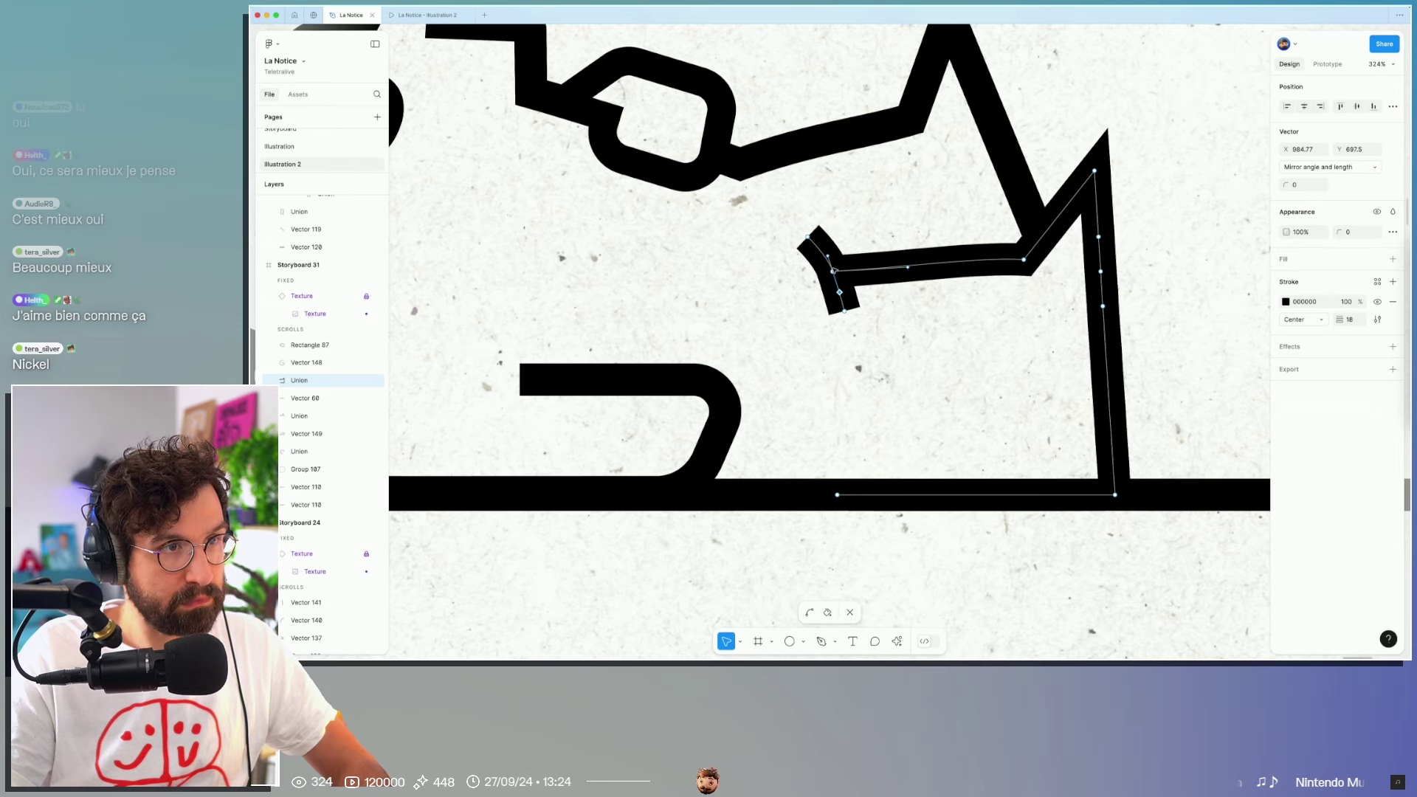
click(1364, 168)
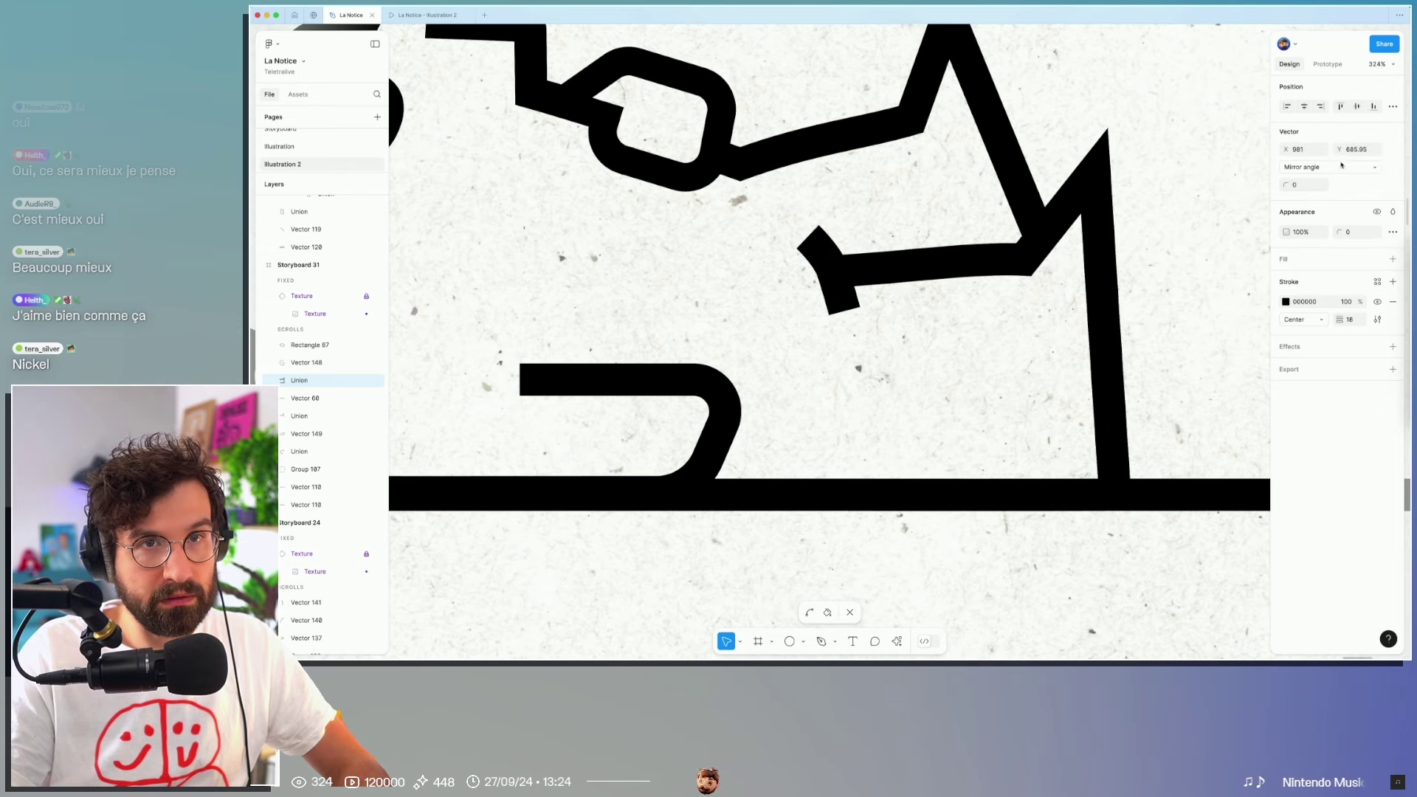
click(1338, 165)
key(ctrl+a)
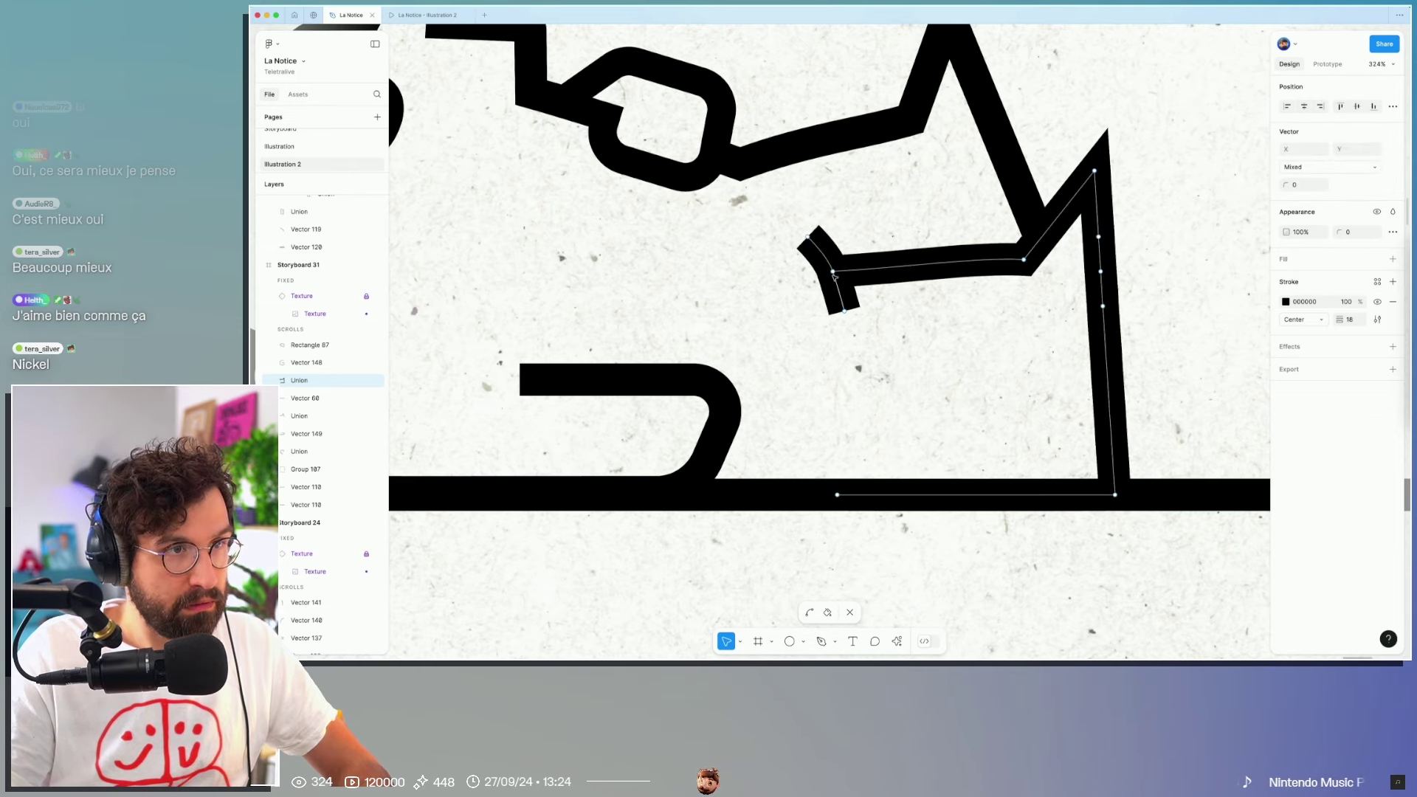
scroll(833, 268, up, 5)
click(833, 267)
drag(819, 226, 819, 235)
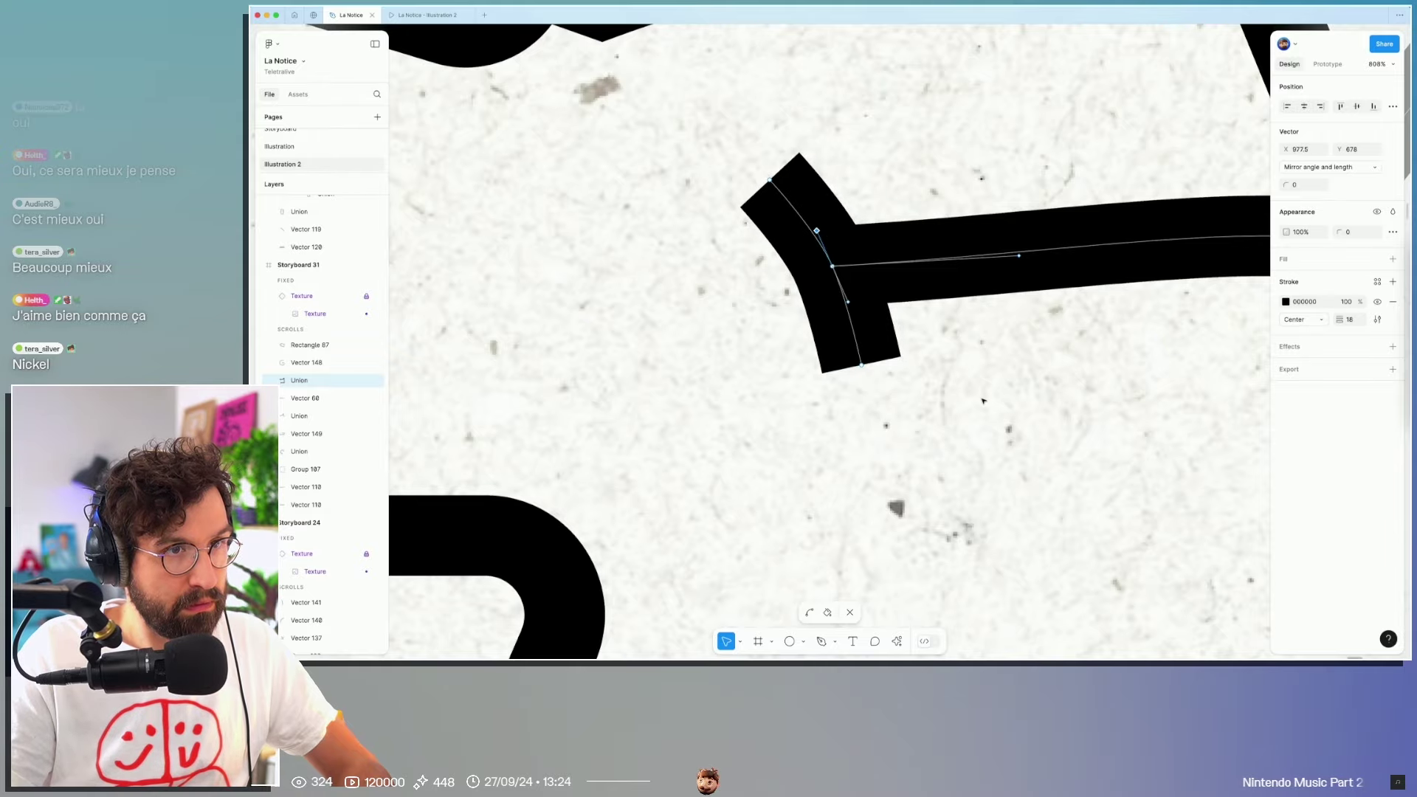
key(Escape)
scroll(983, 400, down, 10)
Step: Move the small object (Group 107) from the floor line to the character's mouth
scroll(1000, 507, down, 5)
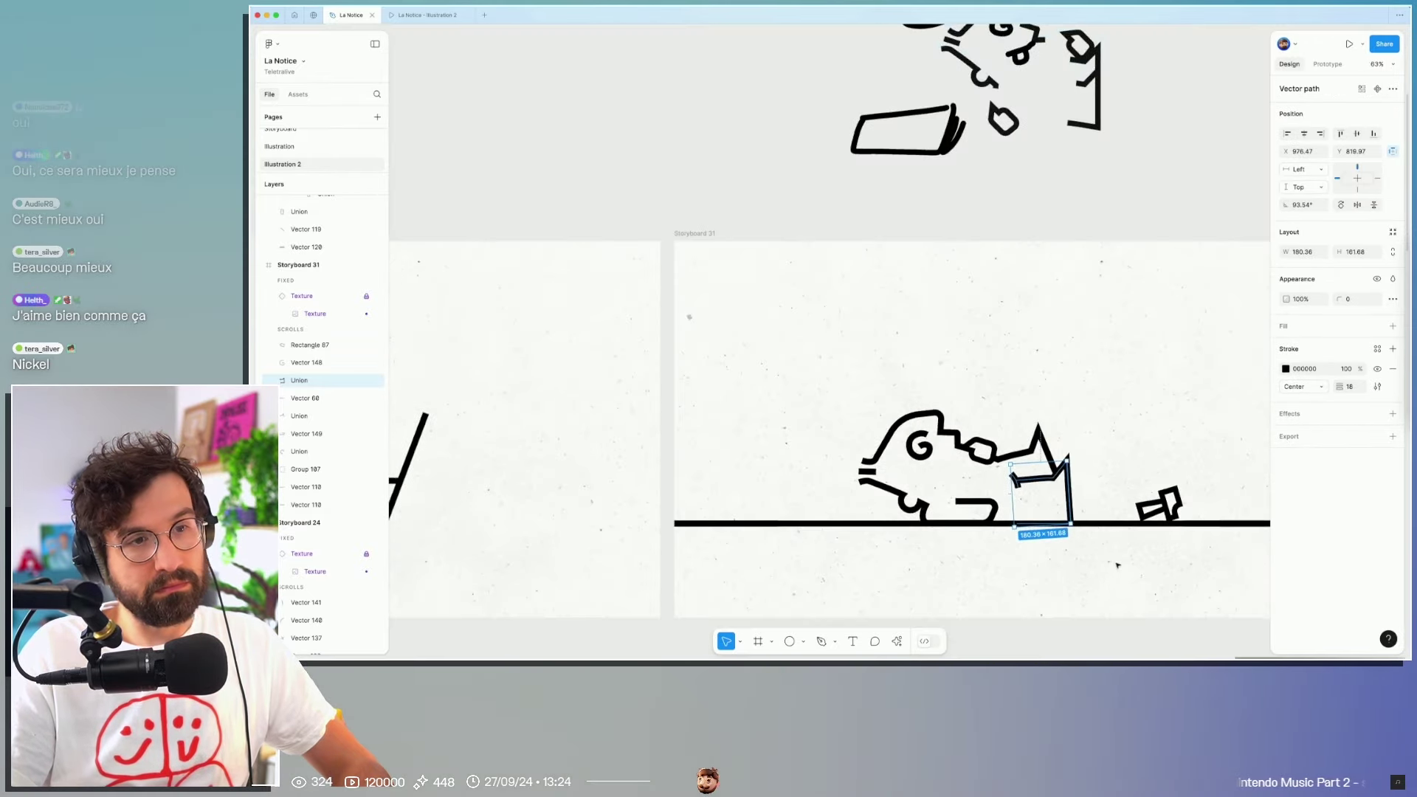
click(1115, 565)
scroll(1163, 579, down, 2)
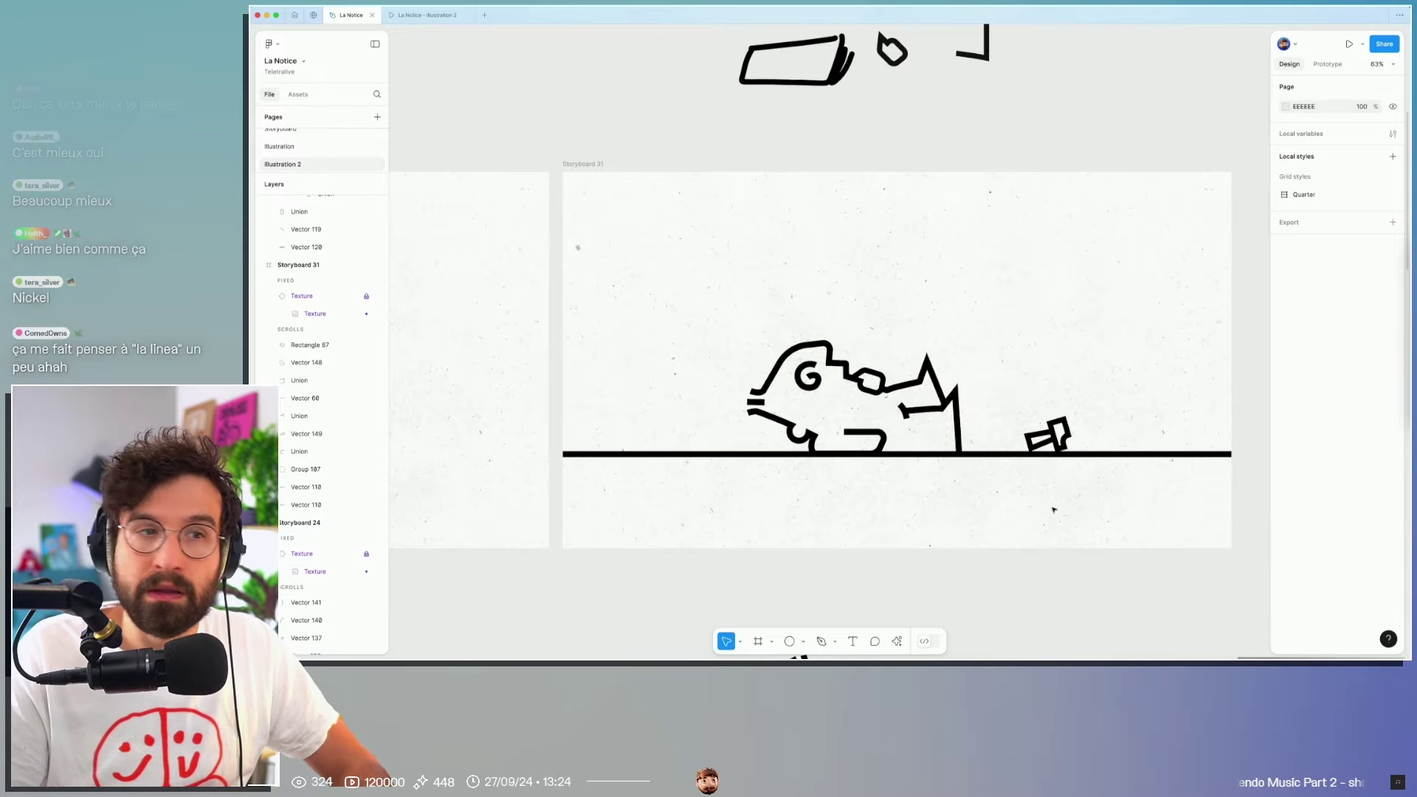
scroll(1053, 509, down, 3)
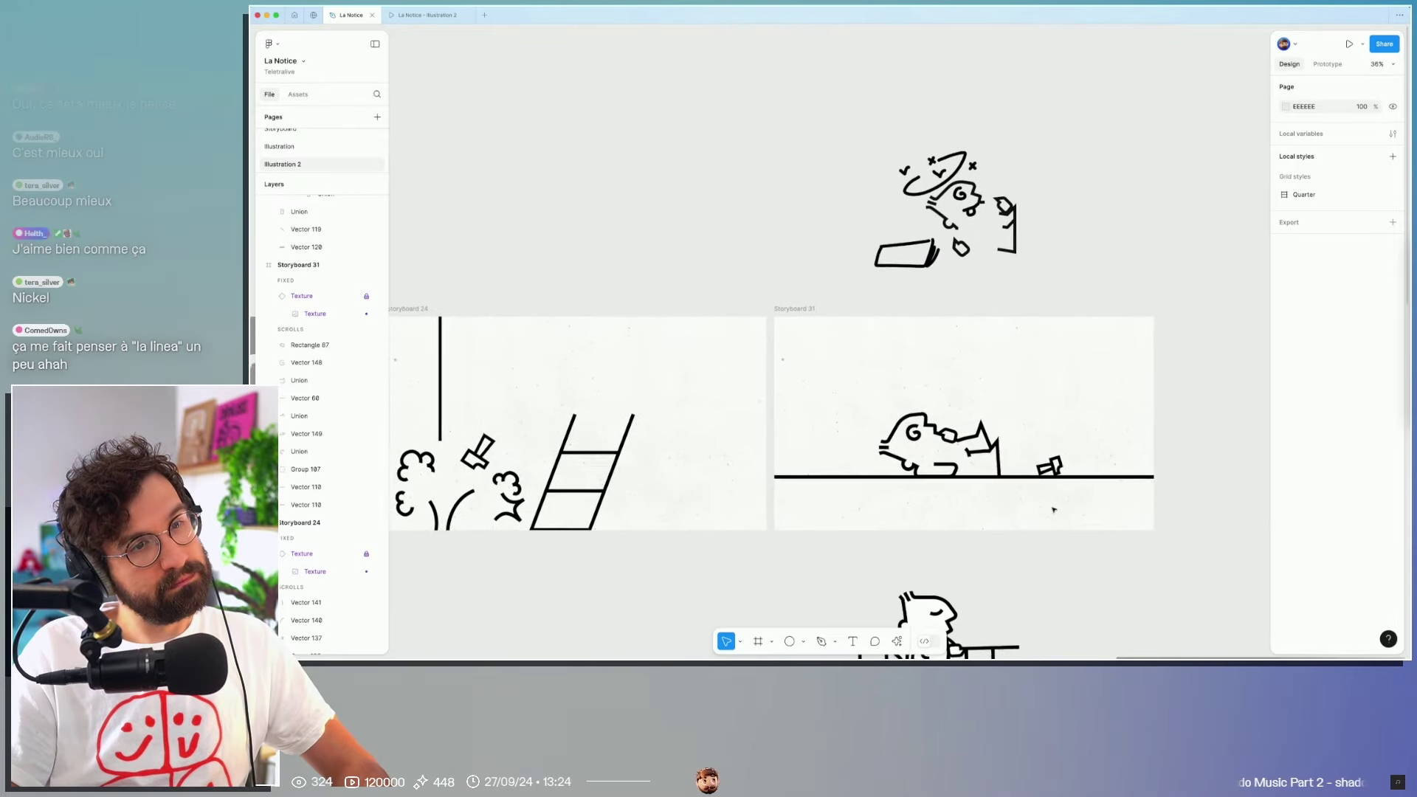
scroll(1052, 509, up, 3)
click(1048, 455)
drag(1049, 455, 839, 456)
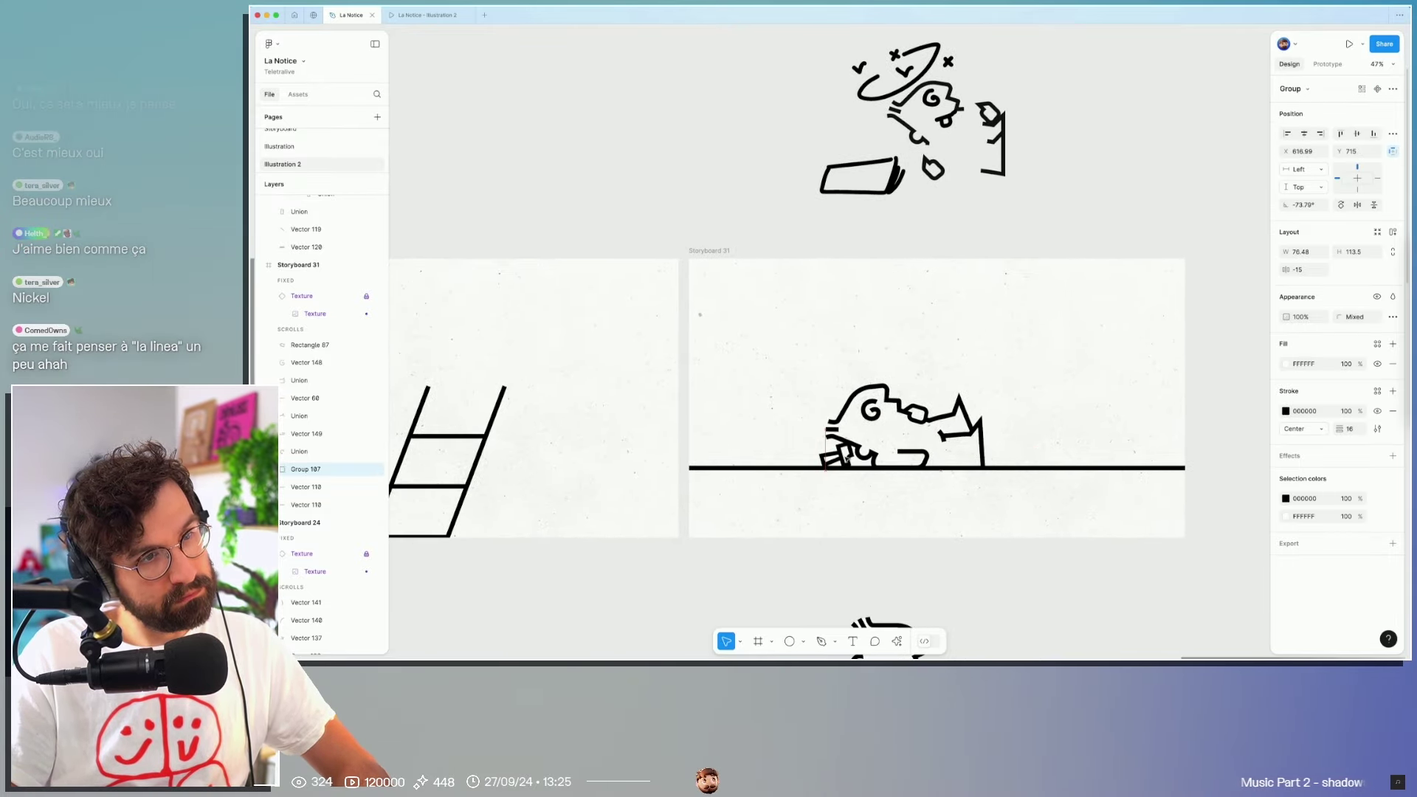
click(871, 546)
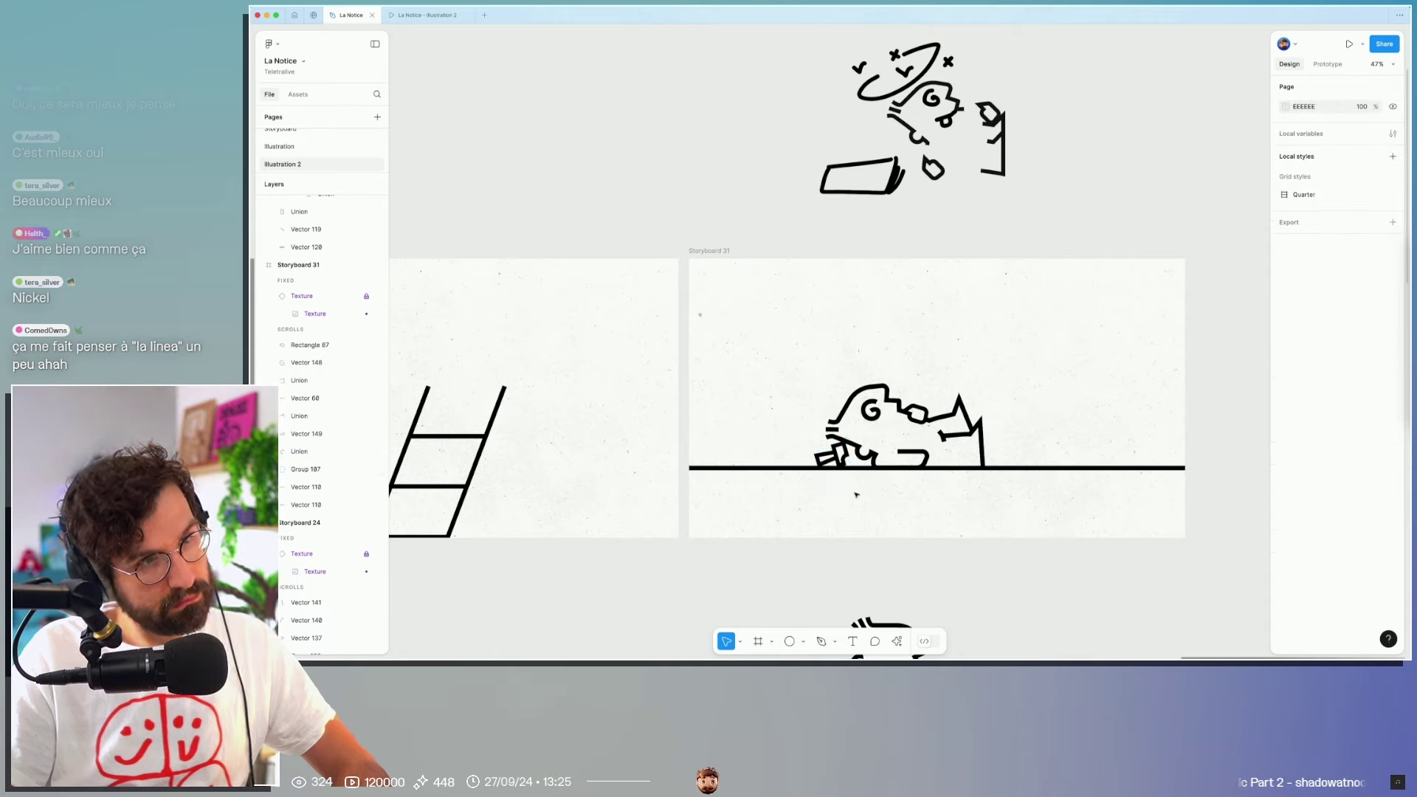
Step: Centre the character horizontally in Storyboard 31 by temporarily grouping its parts
drag(786, 367, 985, 458)
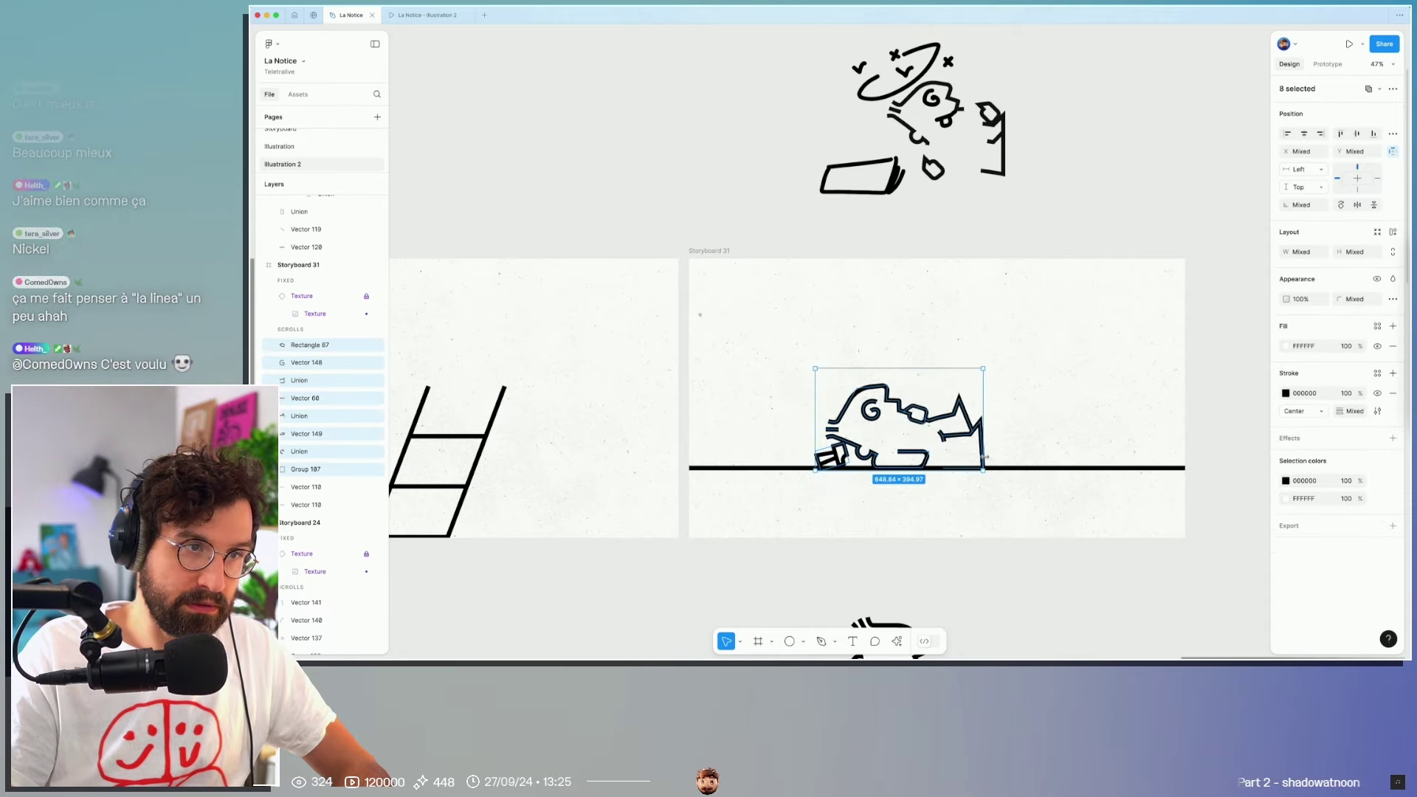
key(ctrl+g)
click(1304, 134)
key(ctrl+shift+g)
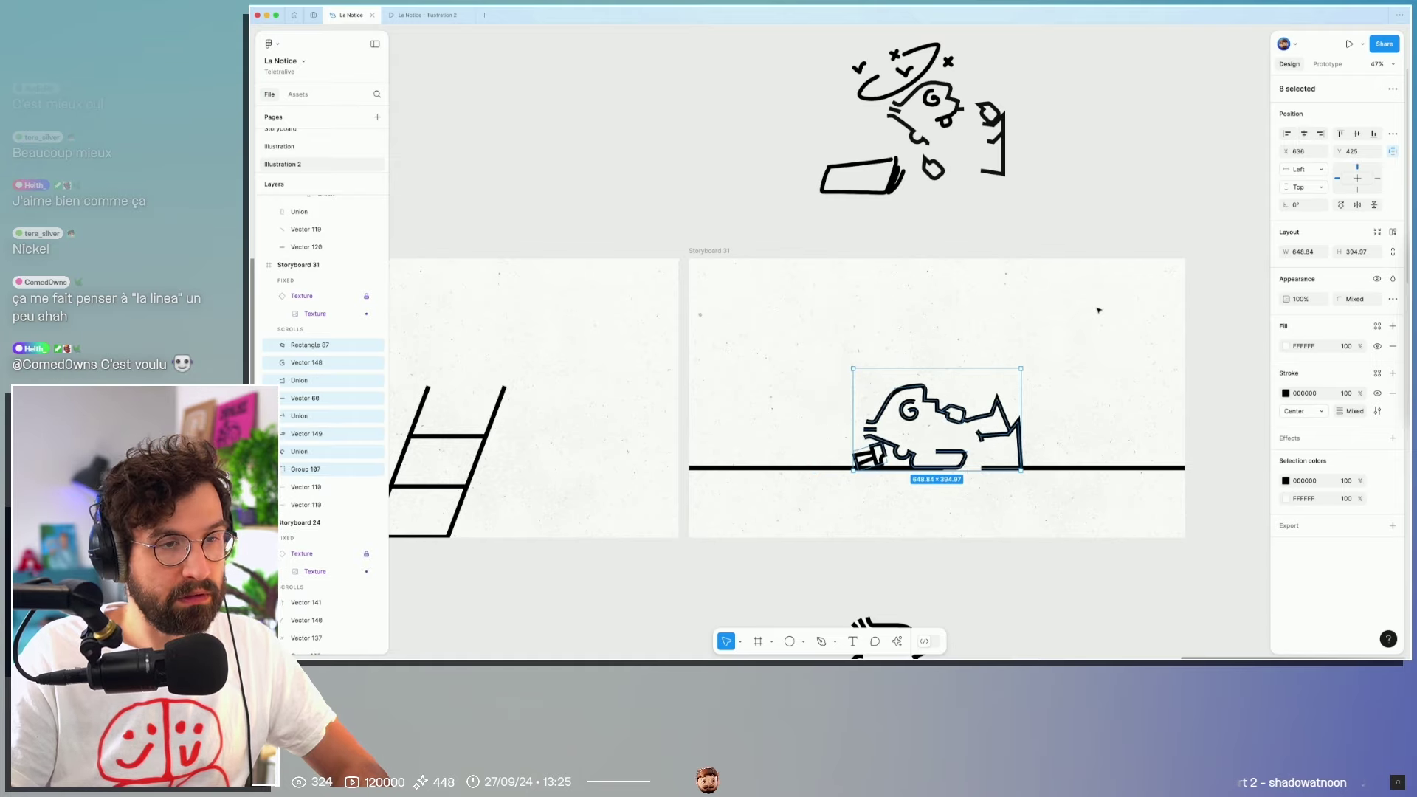
click(1069, 482)
Step: Delete the right ground segment and stretch Vector 110 to the panel's right edge
click(1078, 467)
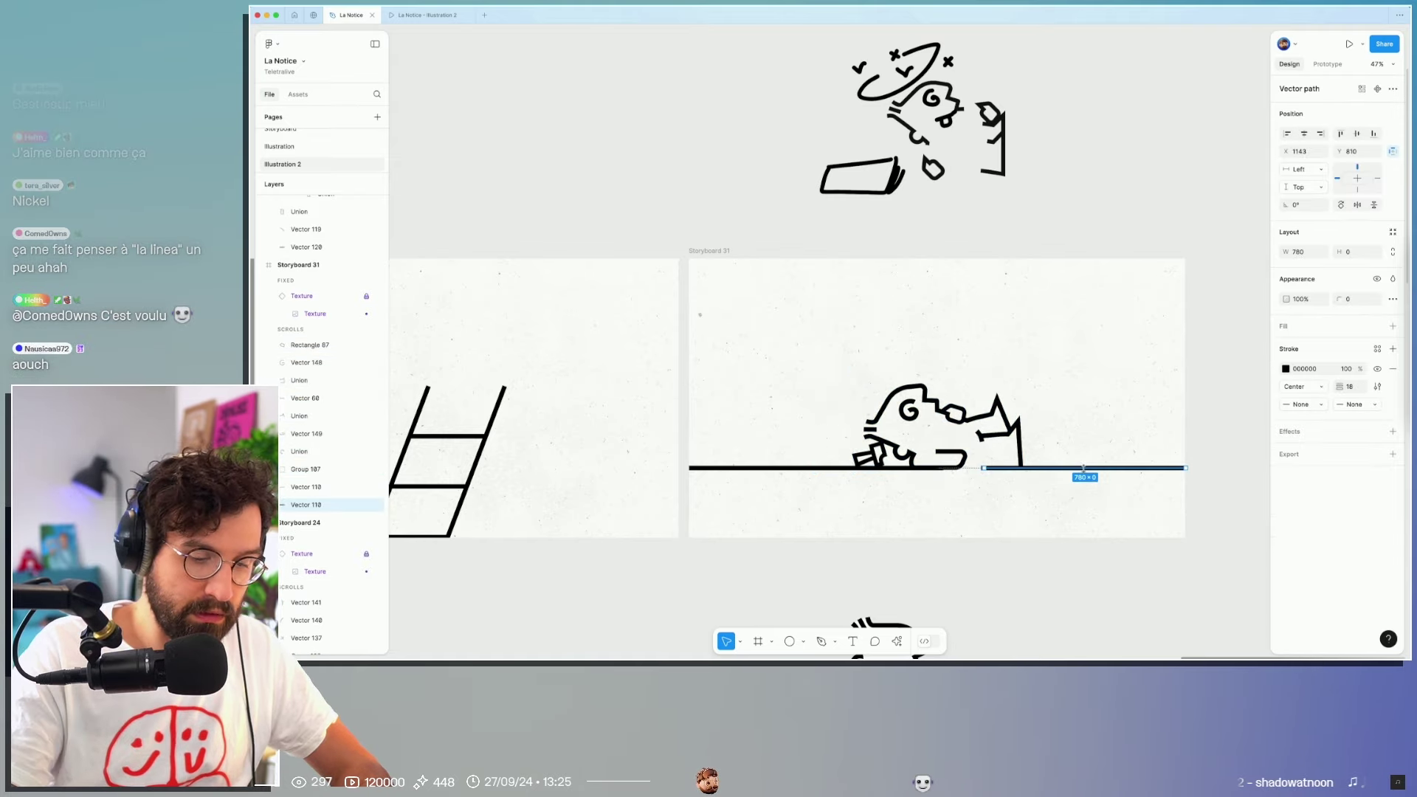
key(Delete)
click(932, 468)
drag(943, 468, 1055, 467)
drag(1157, 468, 1190, 468)
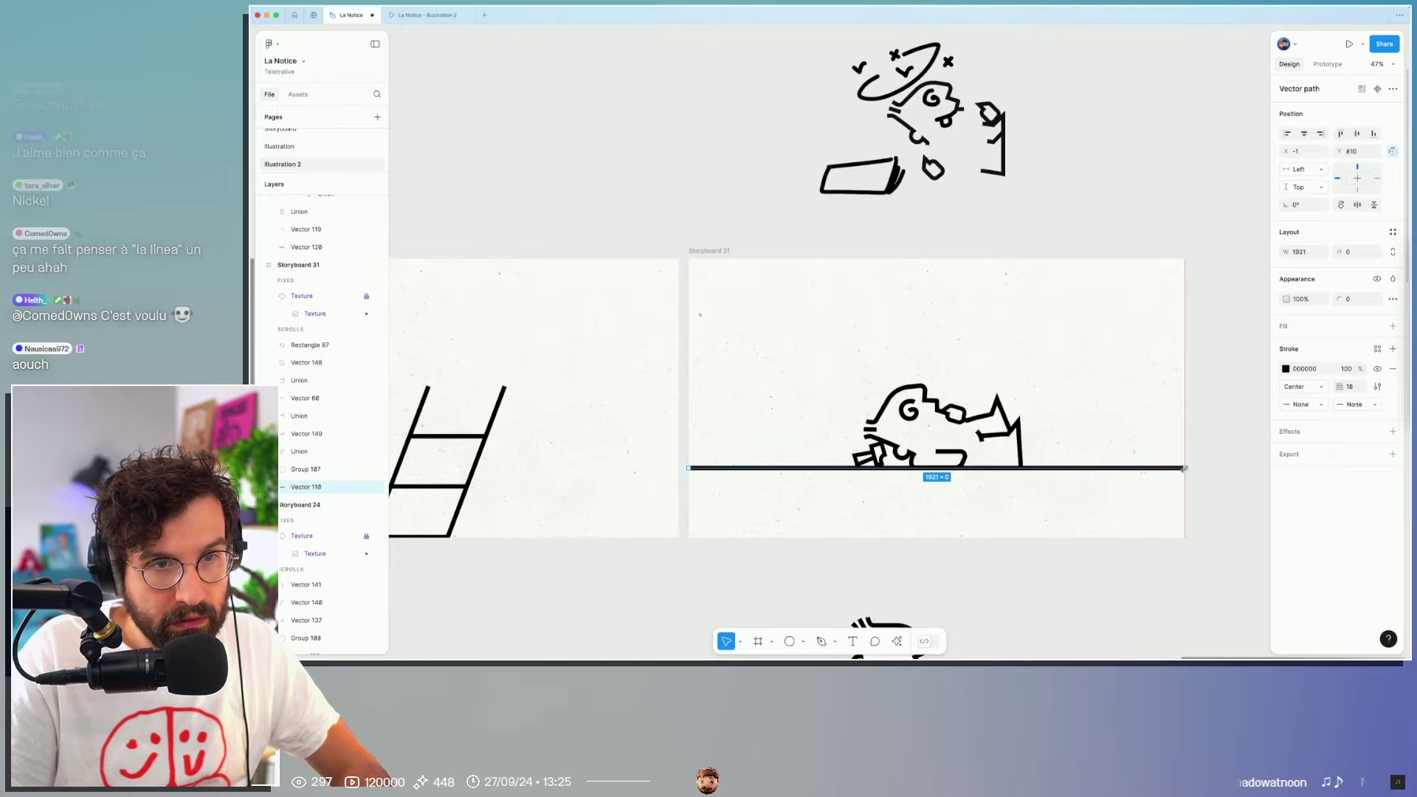
click(1131, 520)
Step: Nudge the small object slightly left against the character's face
scroll(1123, 591, down, 2)
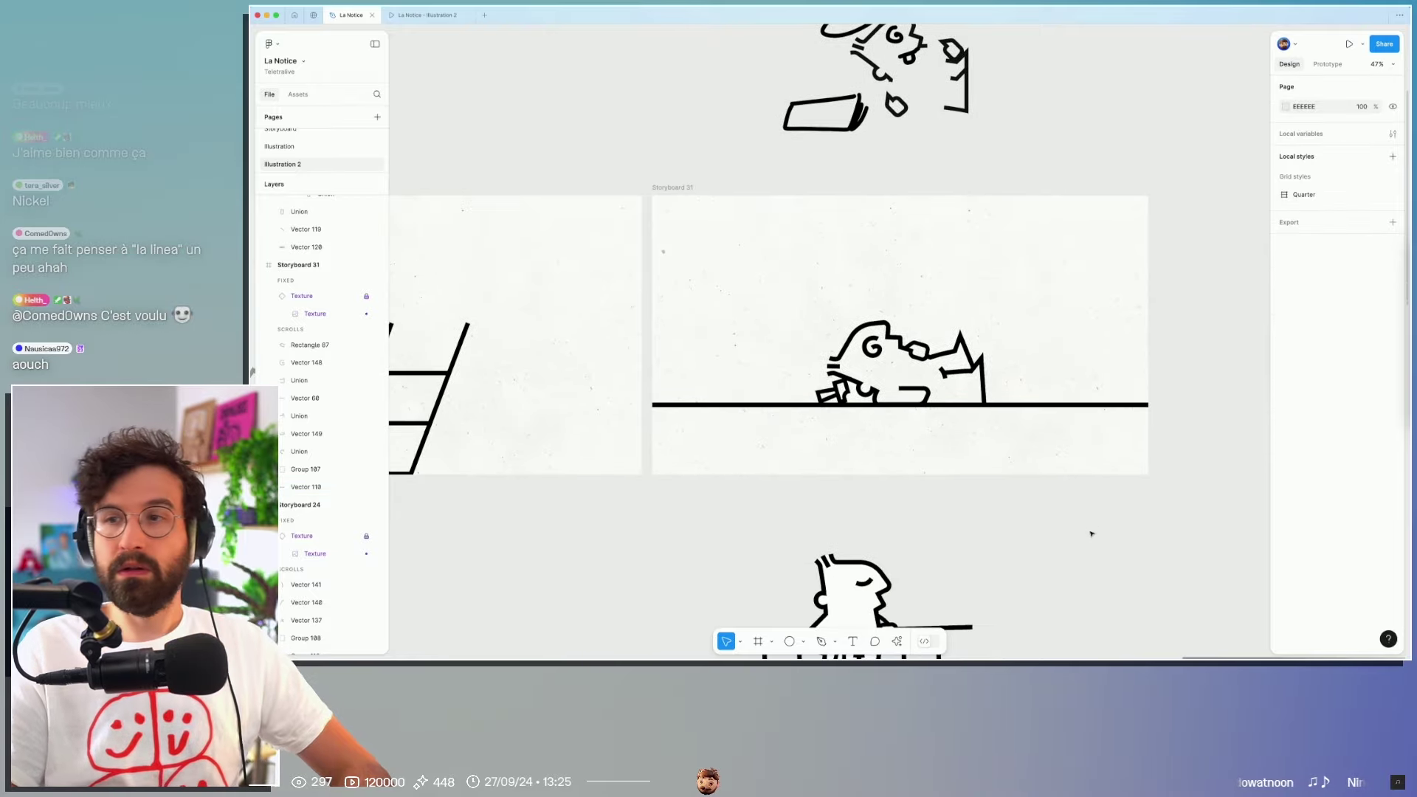
scroll(1091, 534, up, 3)
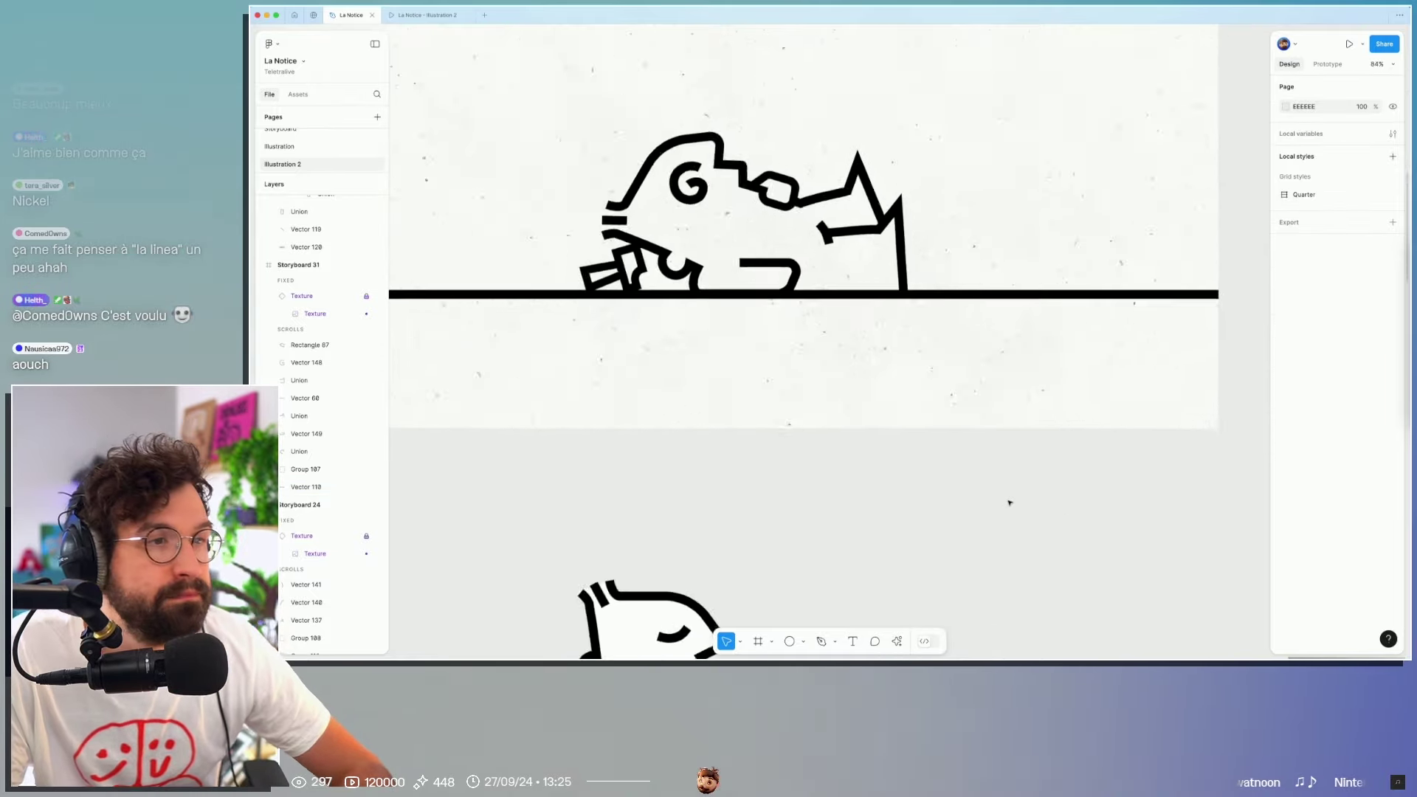
scroll(1008, 496, up, 3)
scroll(973, 366, up, 3)
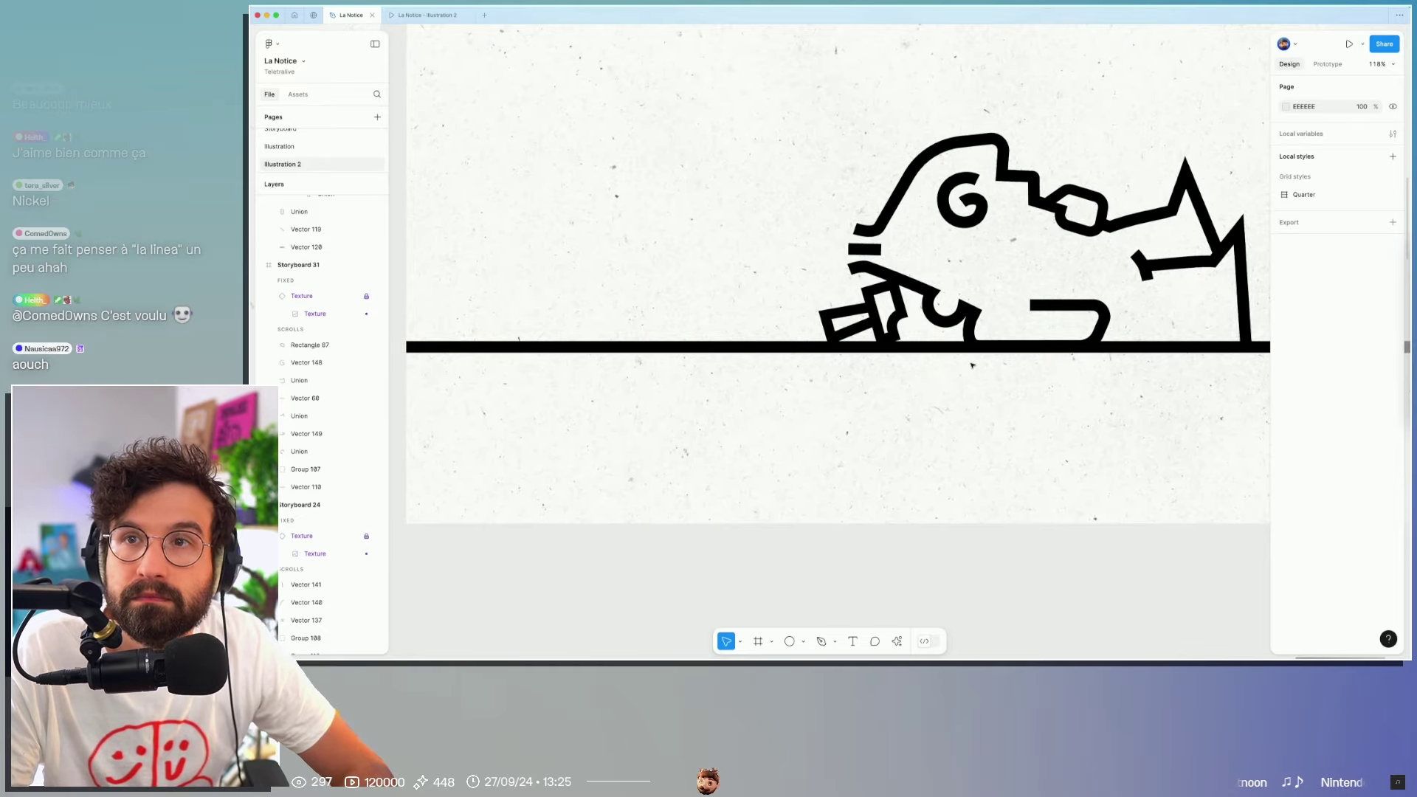
drag(892, 292, 881, 292)
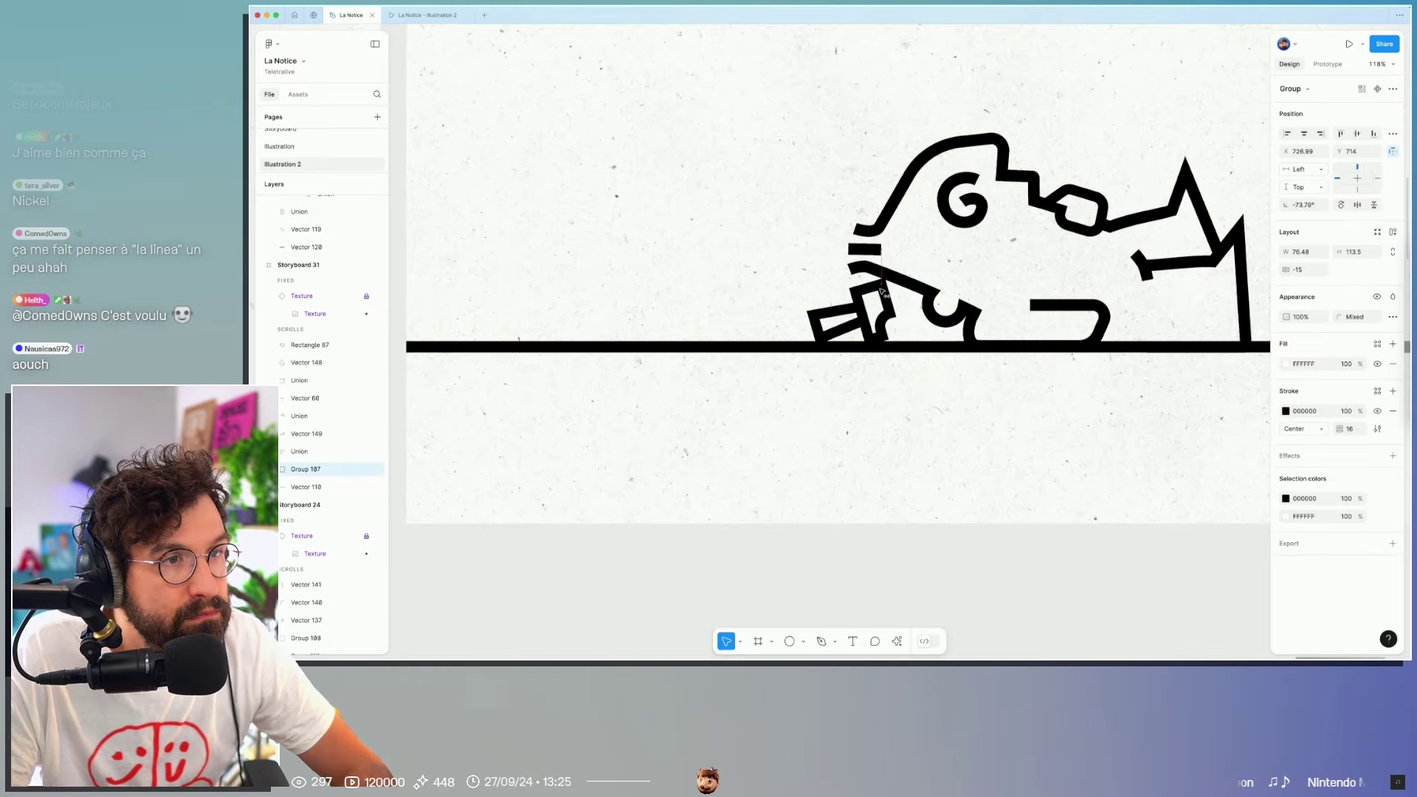
click(906, 354)
scroll(962, 459, down, 3)
scroll(970, 465, down, 3)
scroll(974, 465, down, 3)
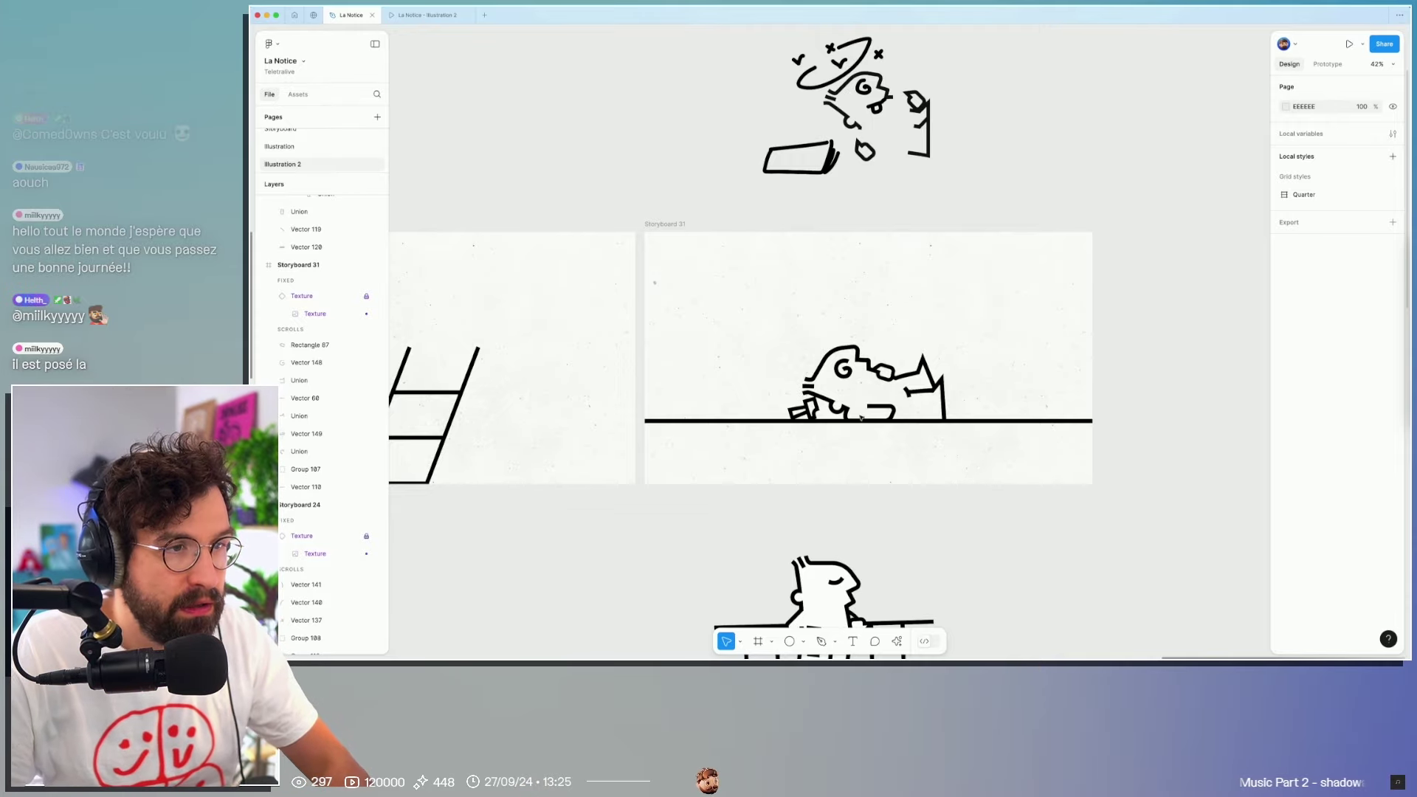
scroll(851, 408, up, 5)
click(912, 444)
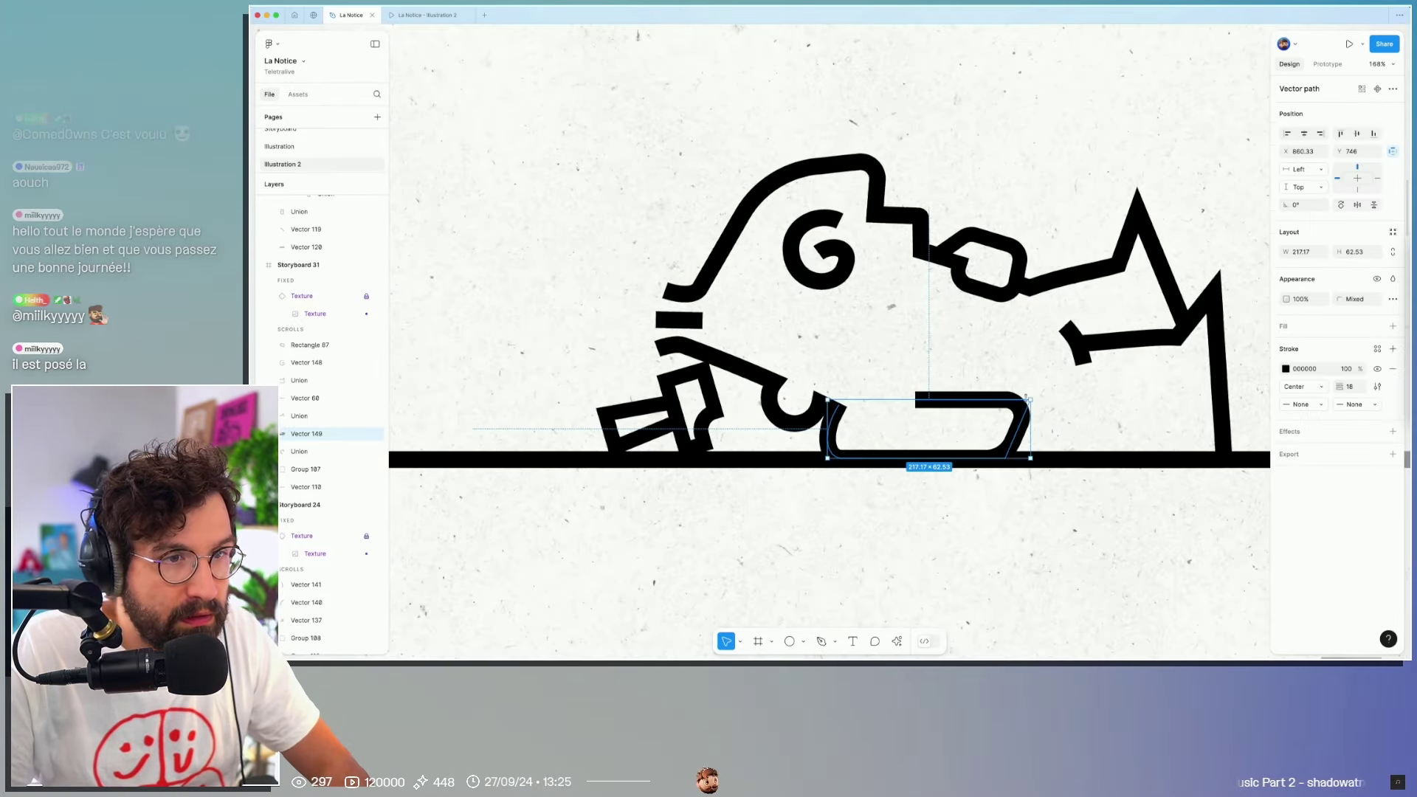
Step: Make Vector 149's right-hand corners sharp (radius 0) and slant its top edge up-left
double_click(1018, 415)
drag(989, 378, 1079, 498)
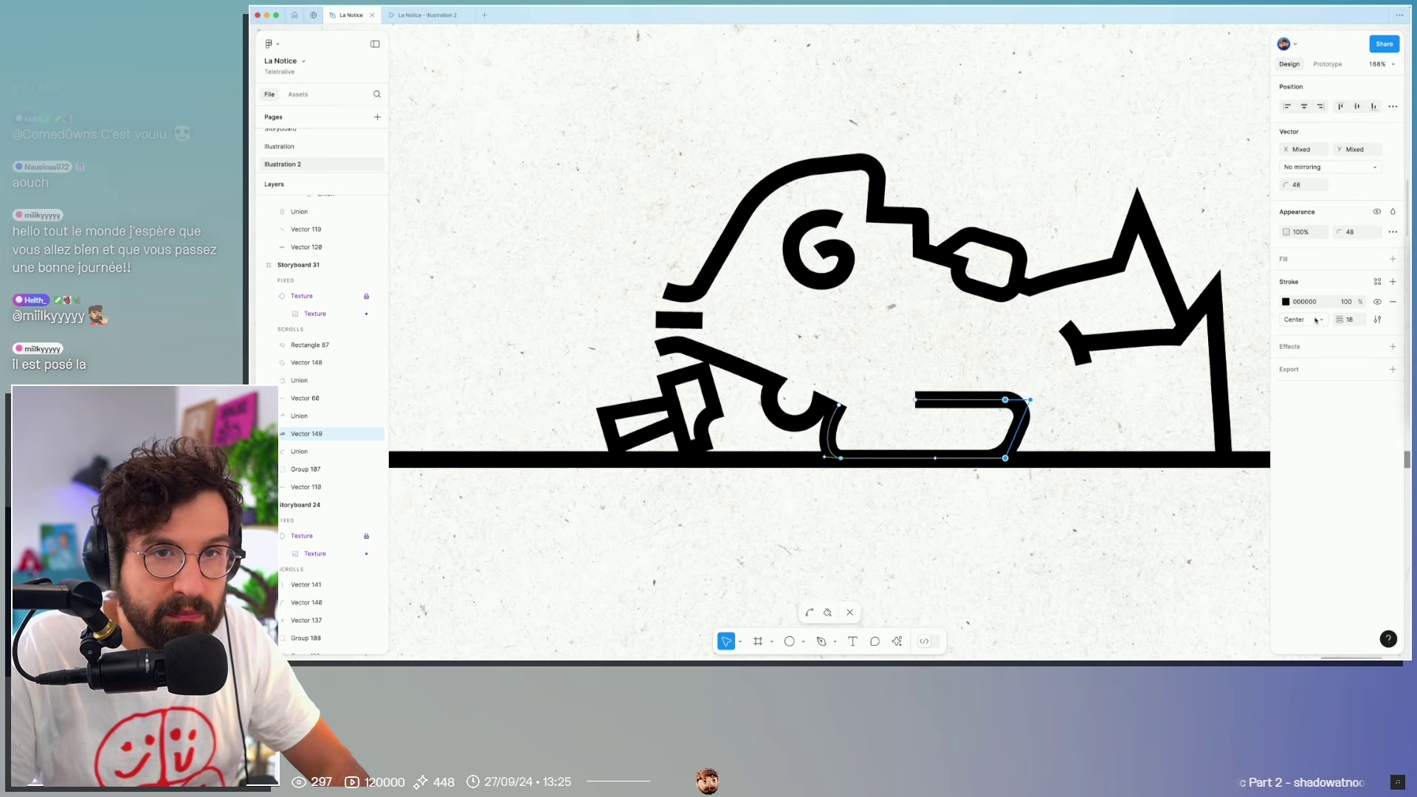
click(1356, 231)
text(24)
key(Return)
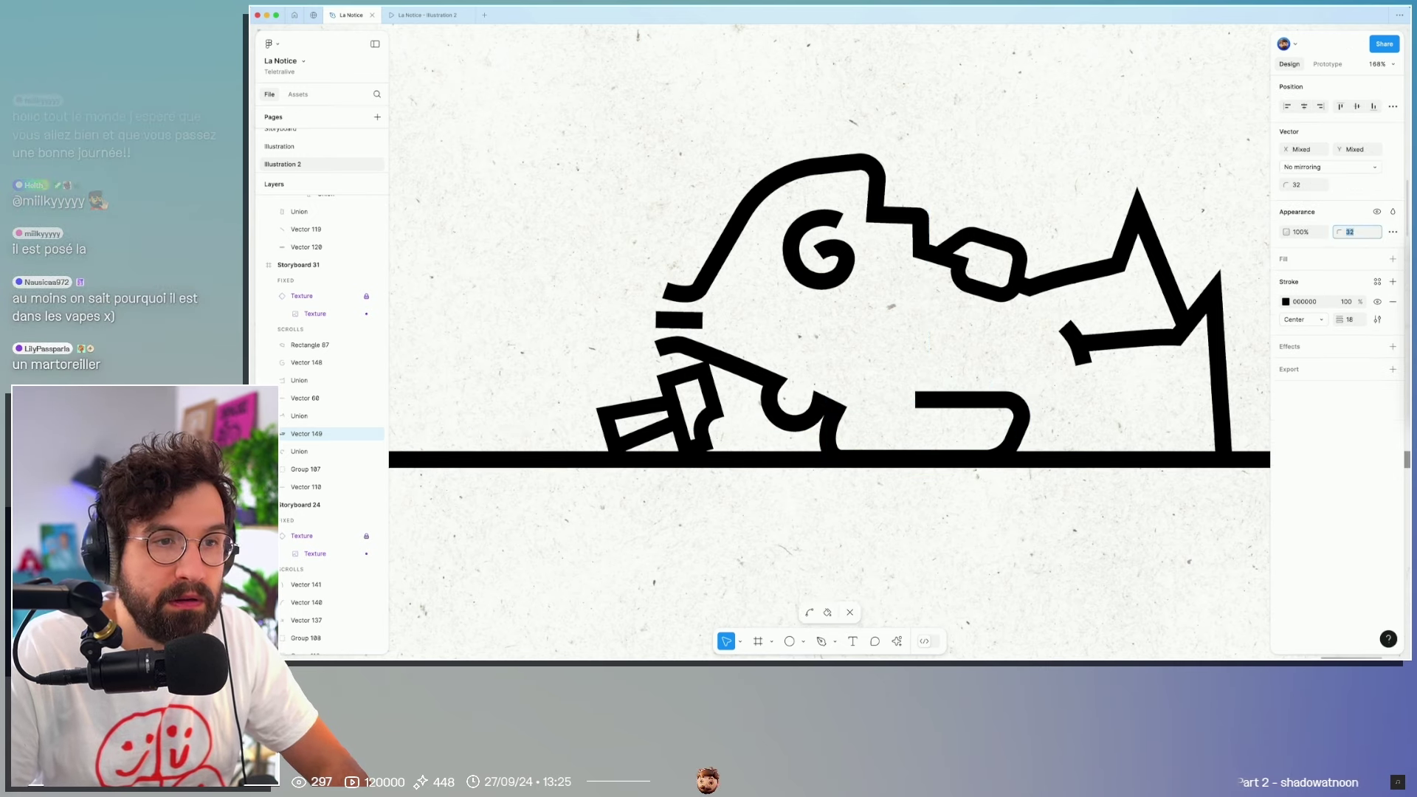
text(0)
key(Return)
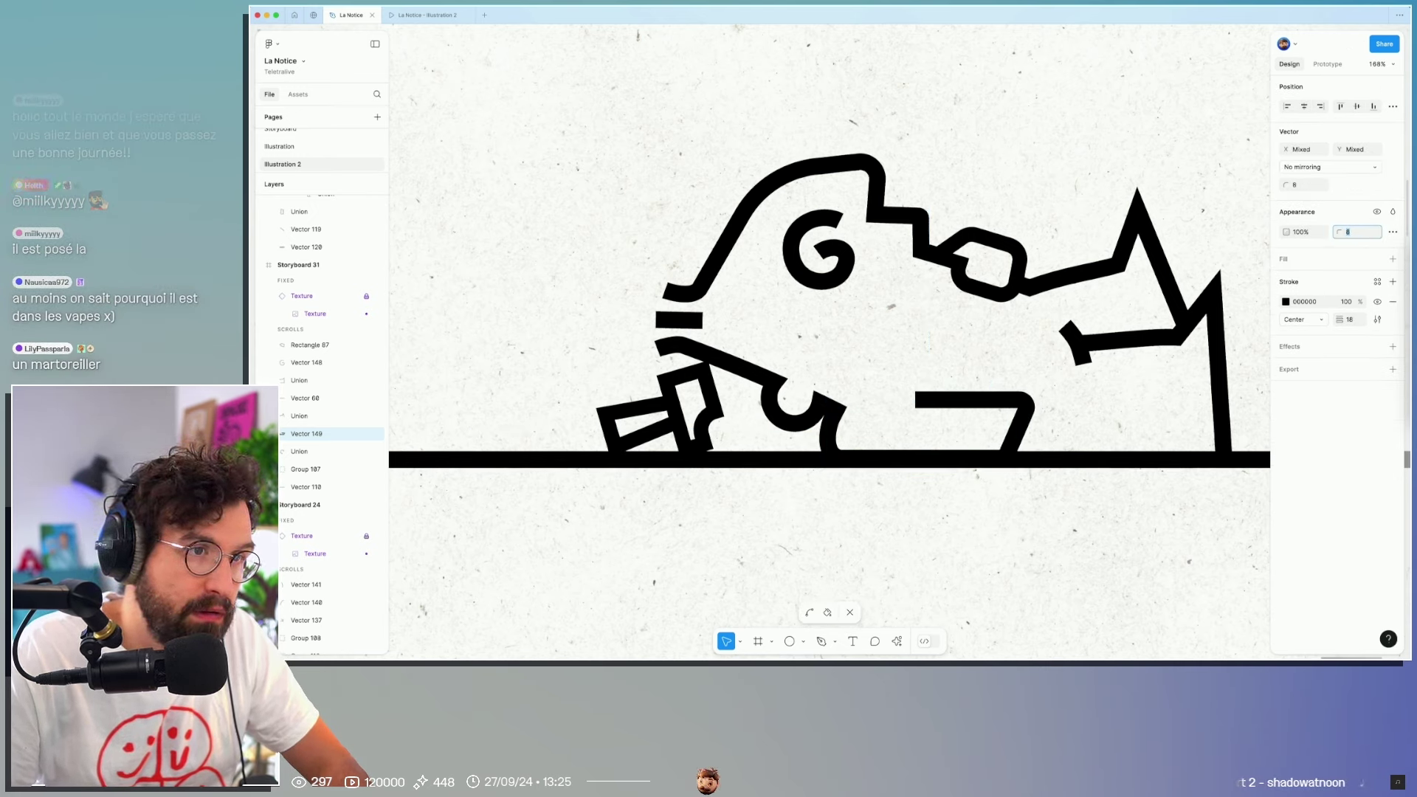
drag(1005, 400, 996, 387)
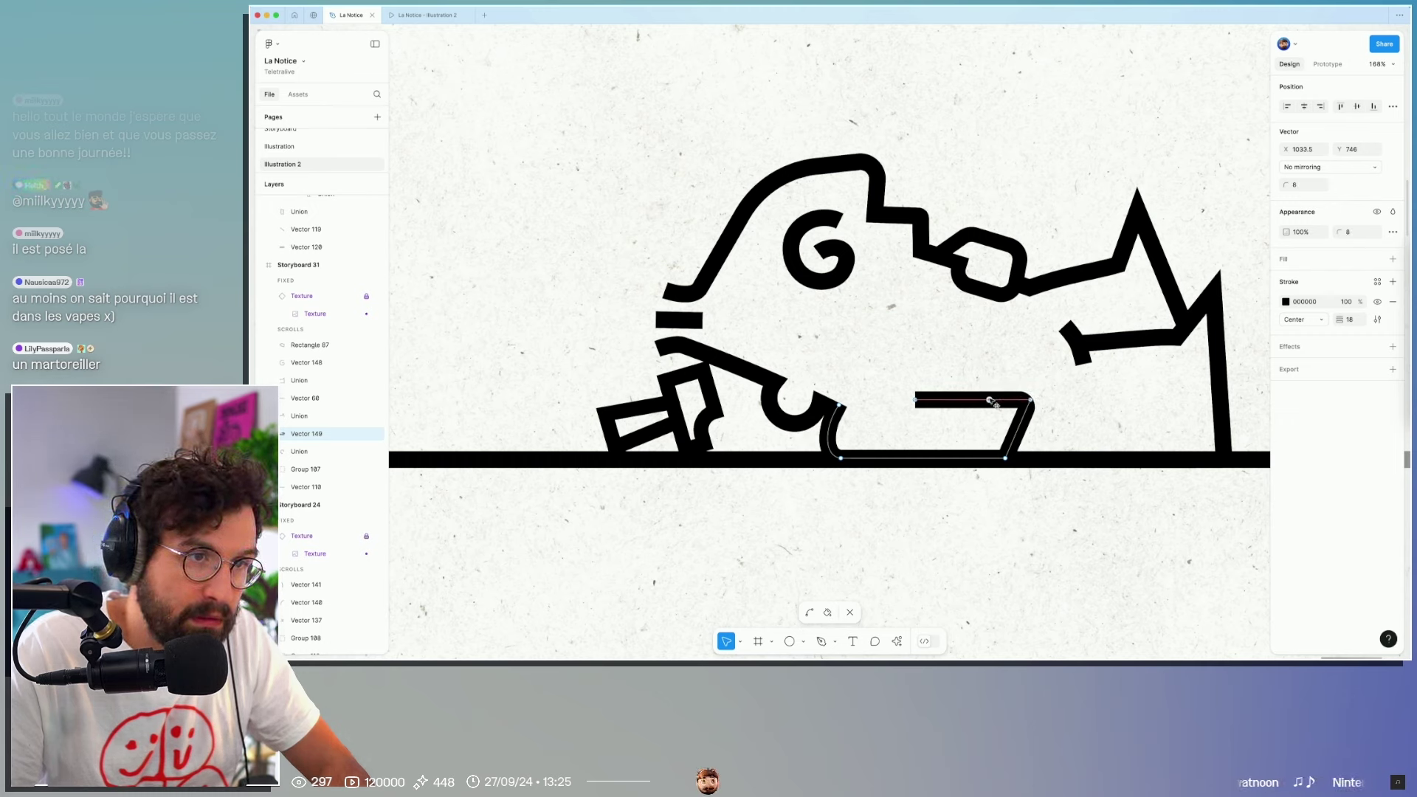
Step: Reposition the thumb's outline point, raise its peak and give it a 5 radius
click(957, 401)
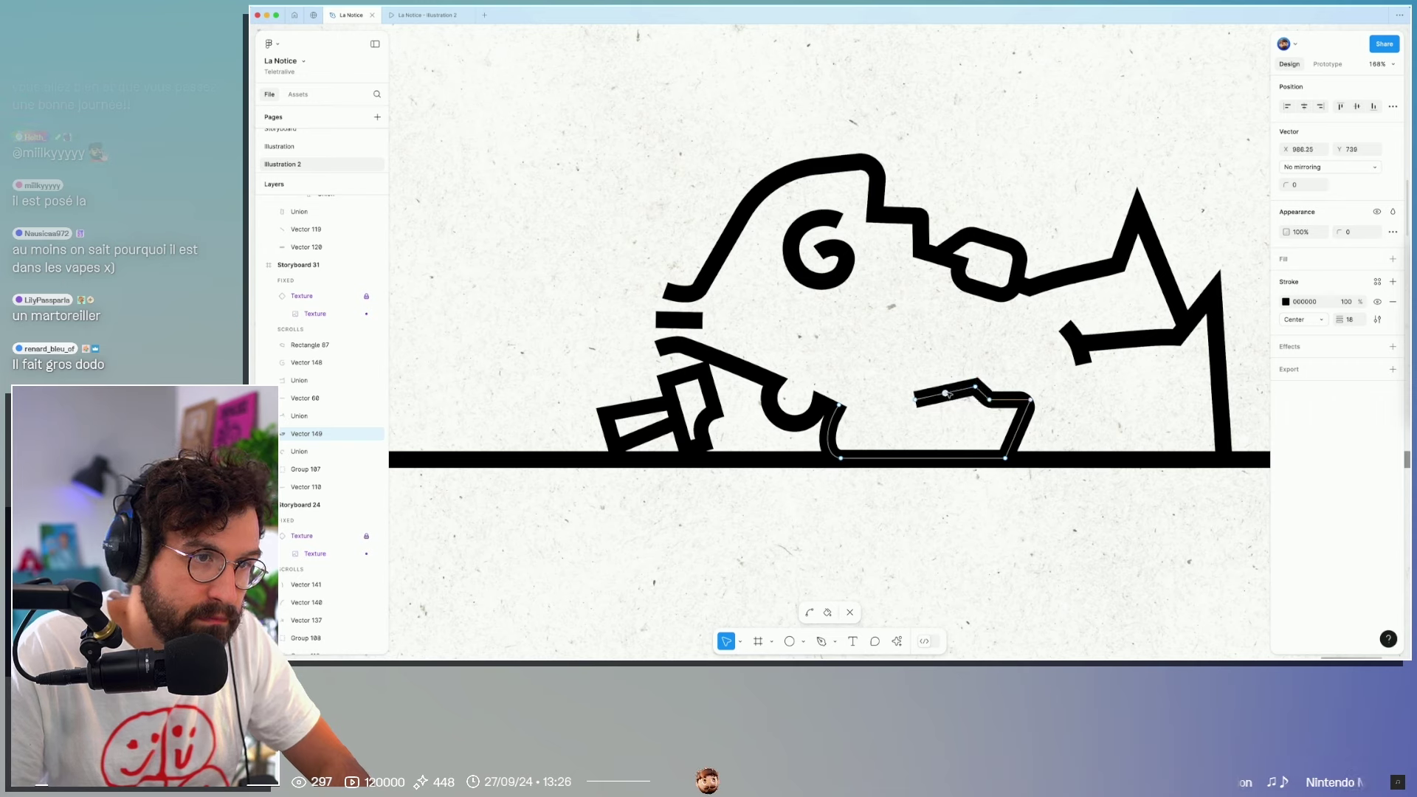
drag(970, 402, 972, 407)
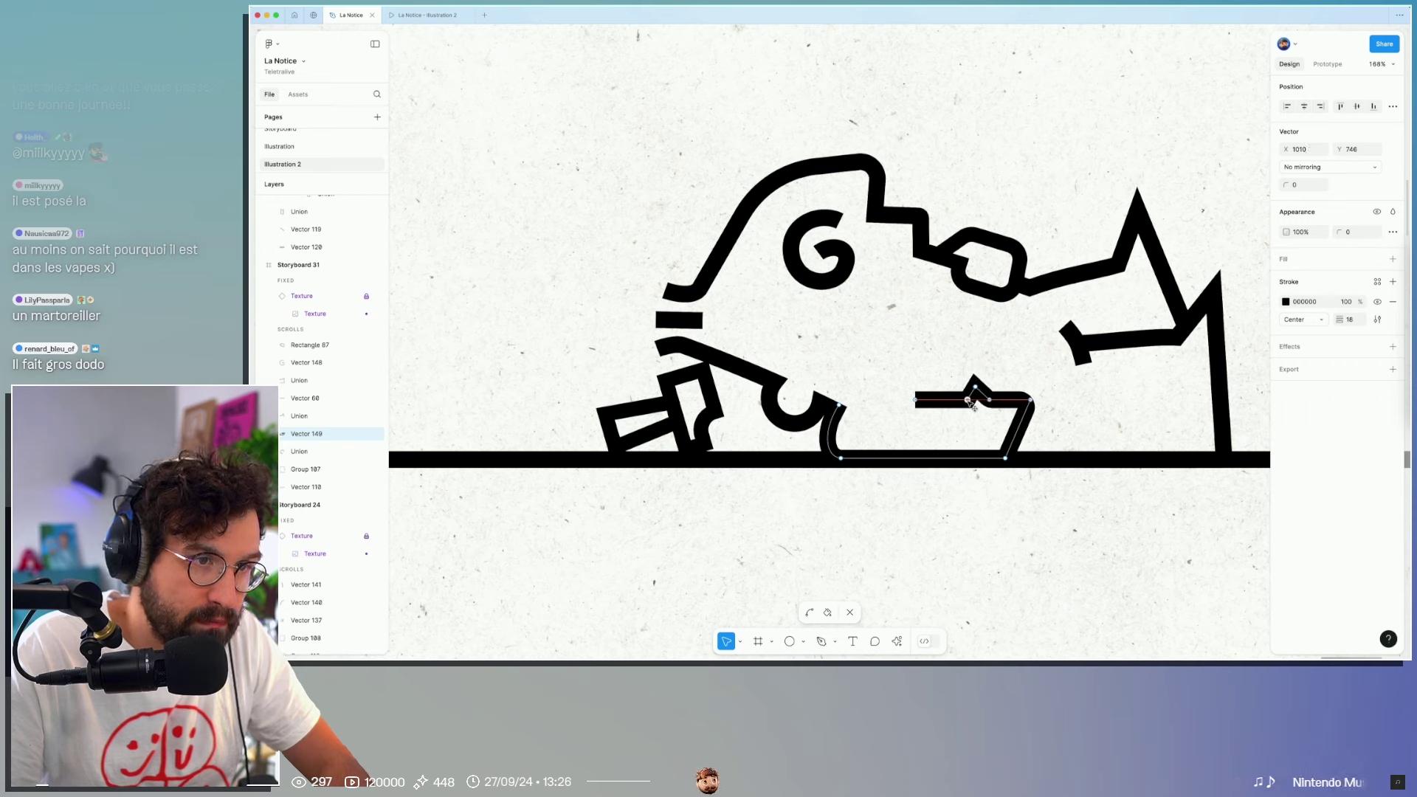
drag(973, 405, 1006, 405)
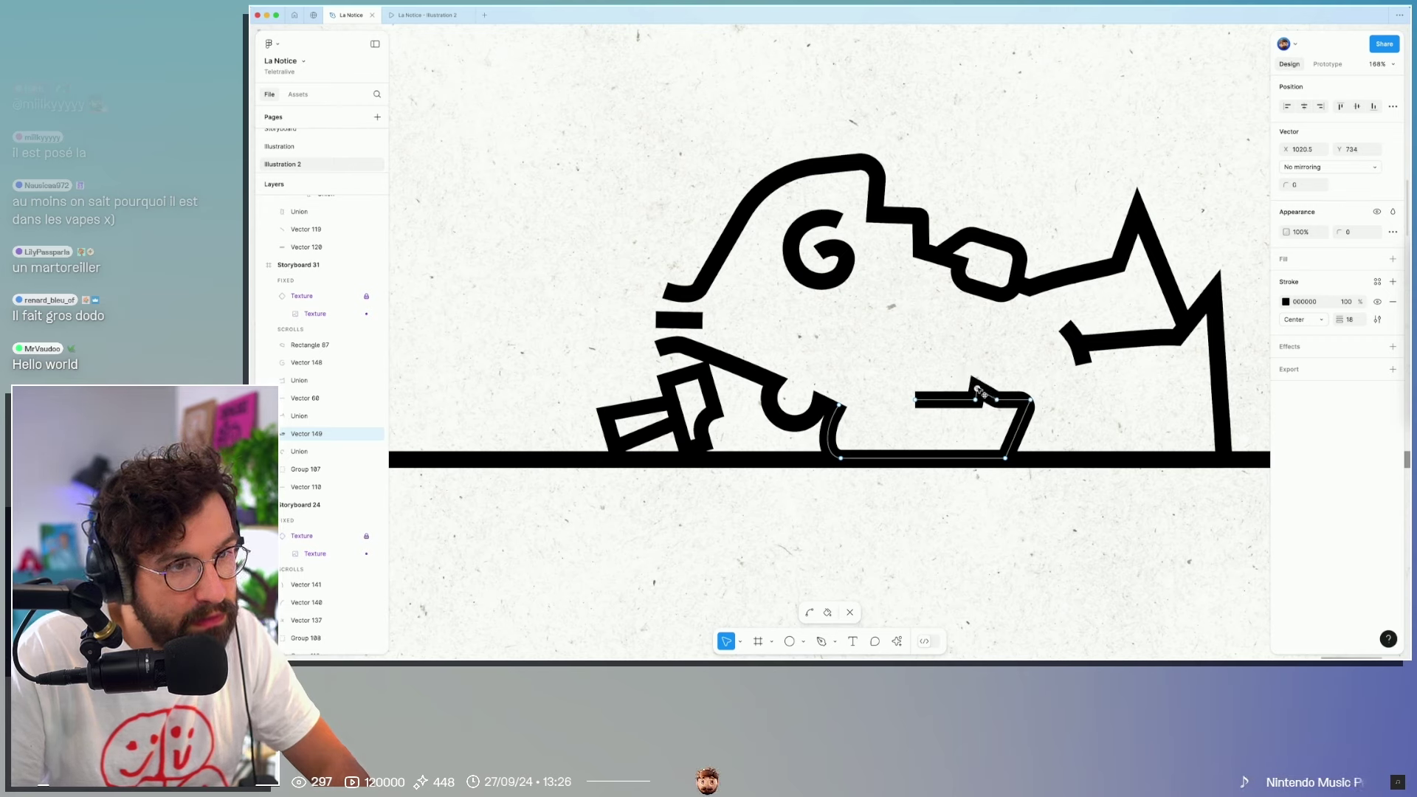
drag(978, 386, 976, 383)
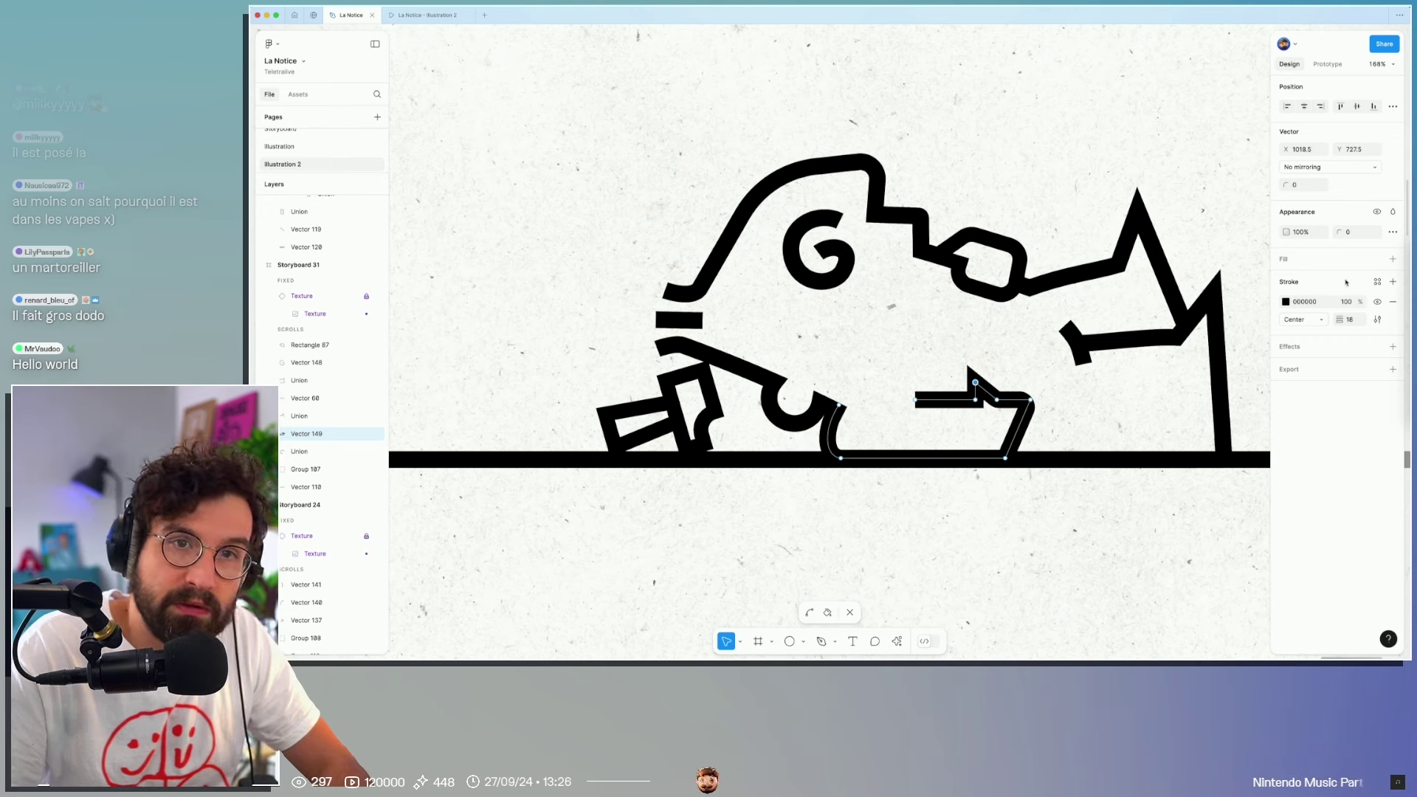
text(5)
key(Return)
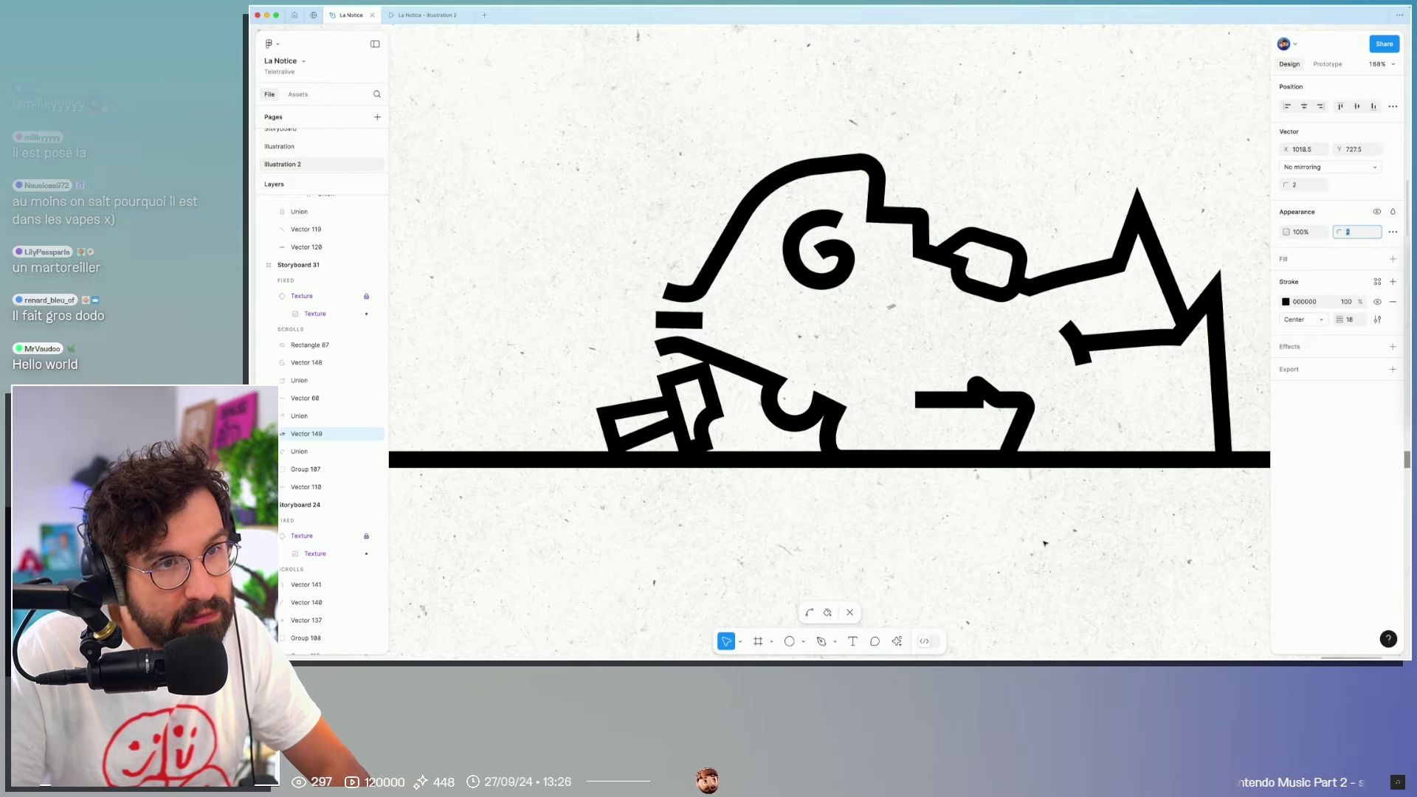
key(Escape)
key(Escape)
scroll(1045, 544, down, 3)
scroll(1048, 477, up, 5)
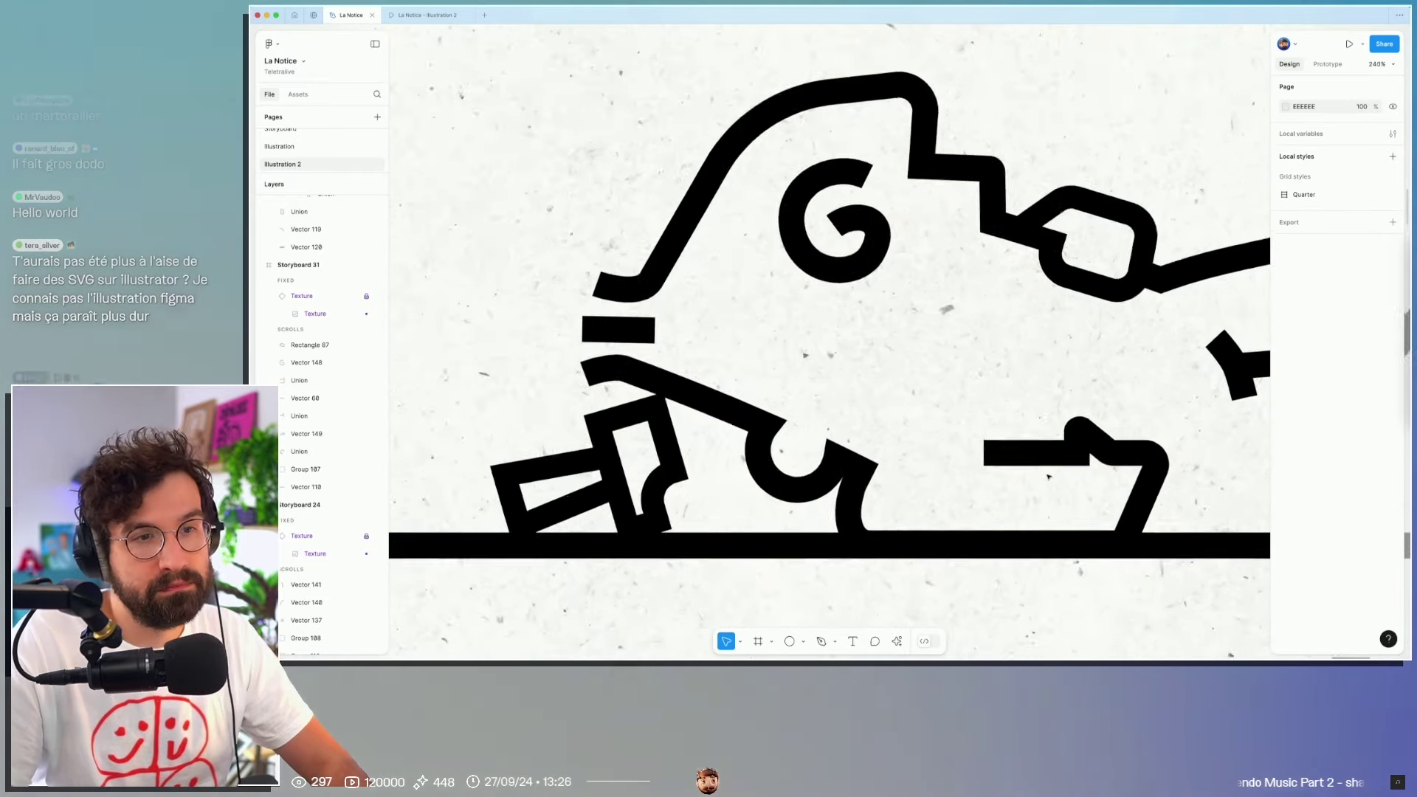
scroll(1049, 477, up, 2)
Step: Raise the thumb's top point and compare a 26 stroke weight before reverting to 18
double_click(1080, 431)
mouse_move(1080, 423)
mouse_down()
mouse_move(1081, 407)
mouse_move(1061, 451)
mouse_move(1058, 410)
mouse_up()
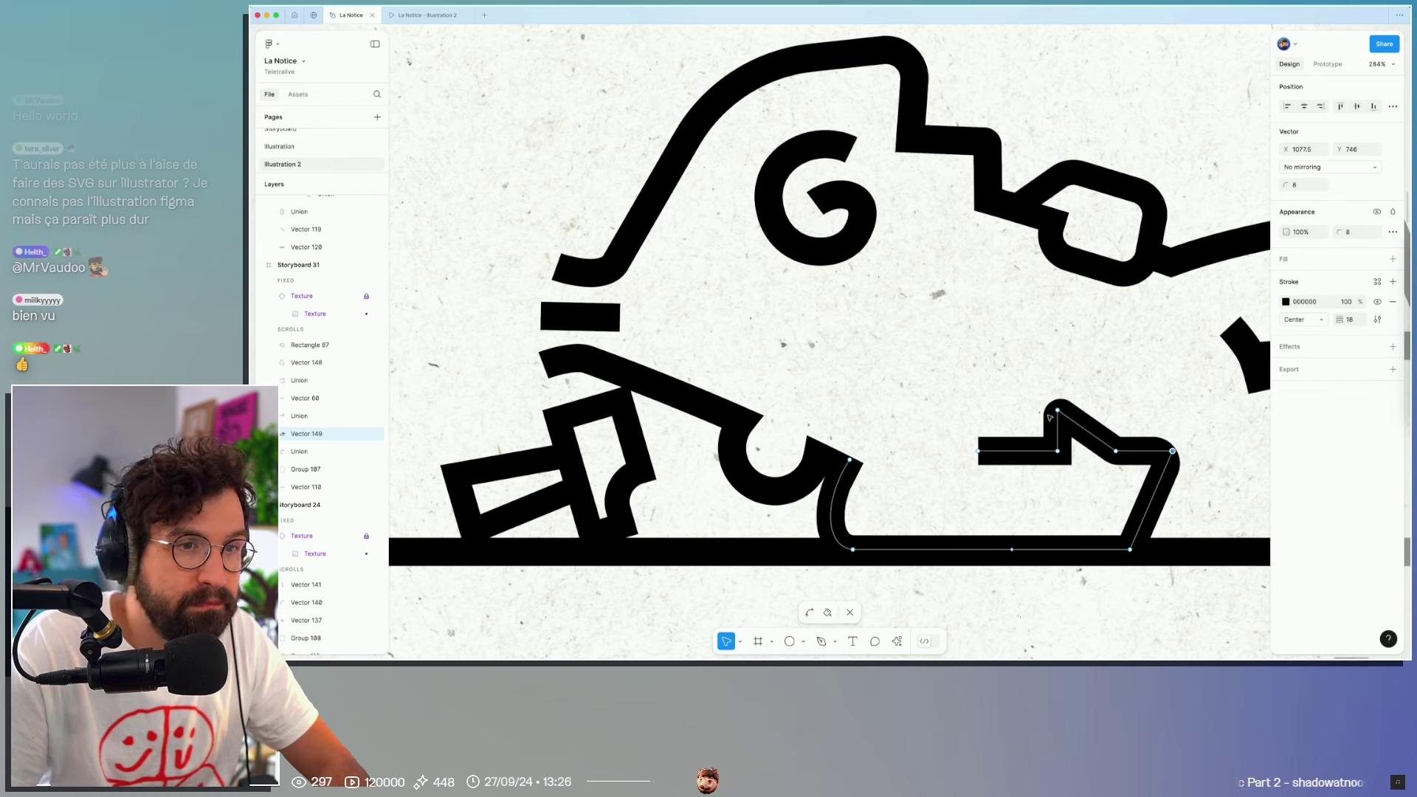
click(1349, 319)
text(26)
key(Return)
key(ctrl+z)
key(ctrl+shift+z)
key(ctrl+z)
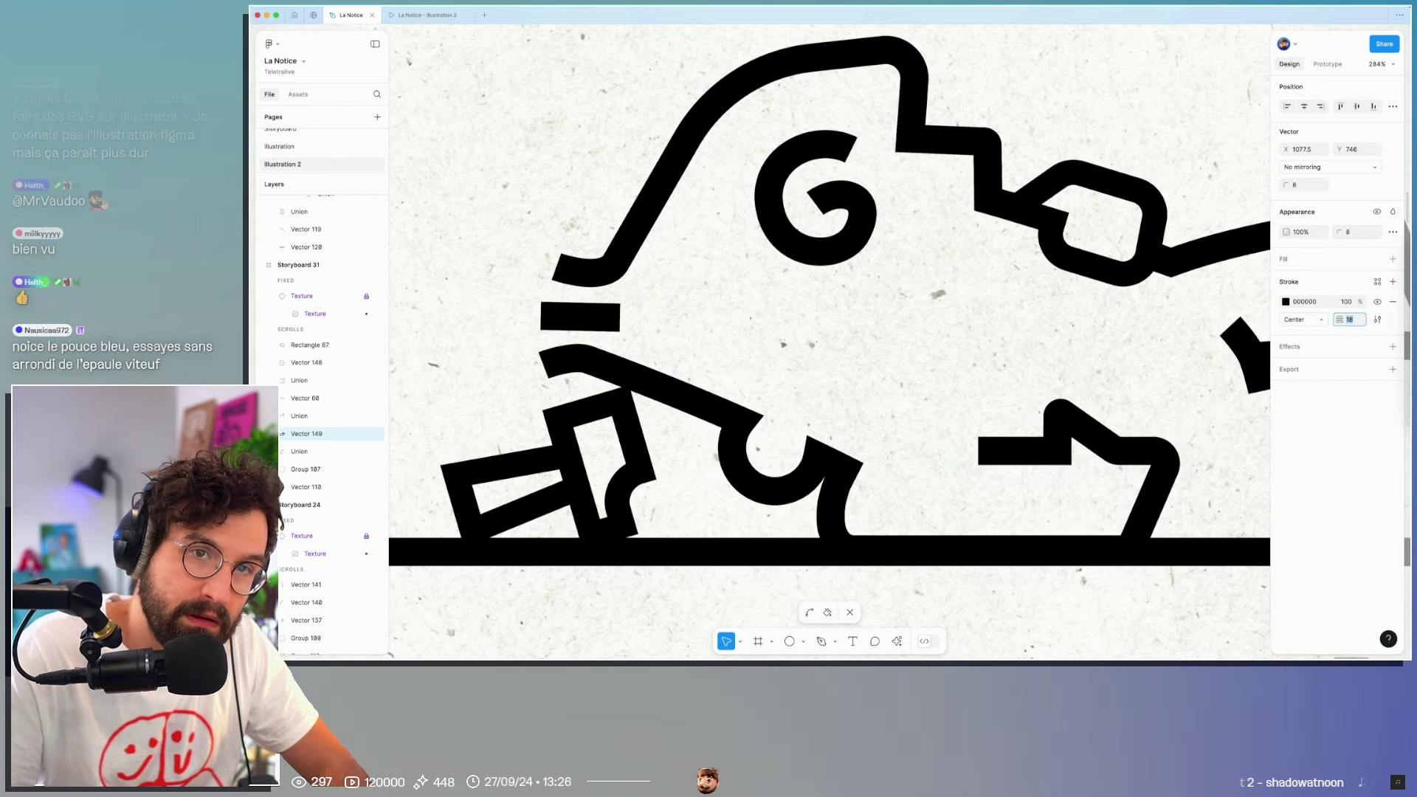
Step: Set the corner radius to 9 and bend the thumb's diagonal segment upward
click(1357, 232)
text(9)
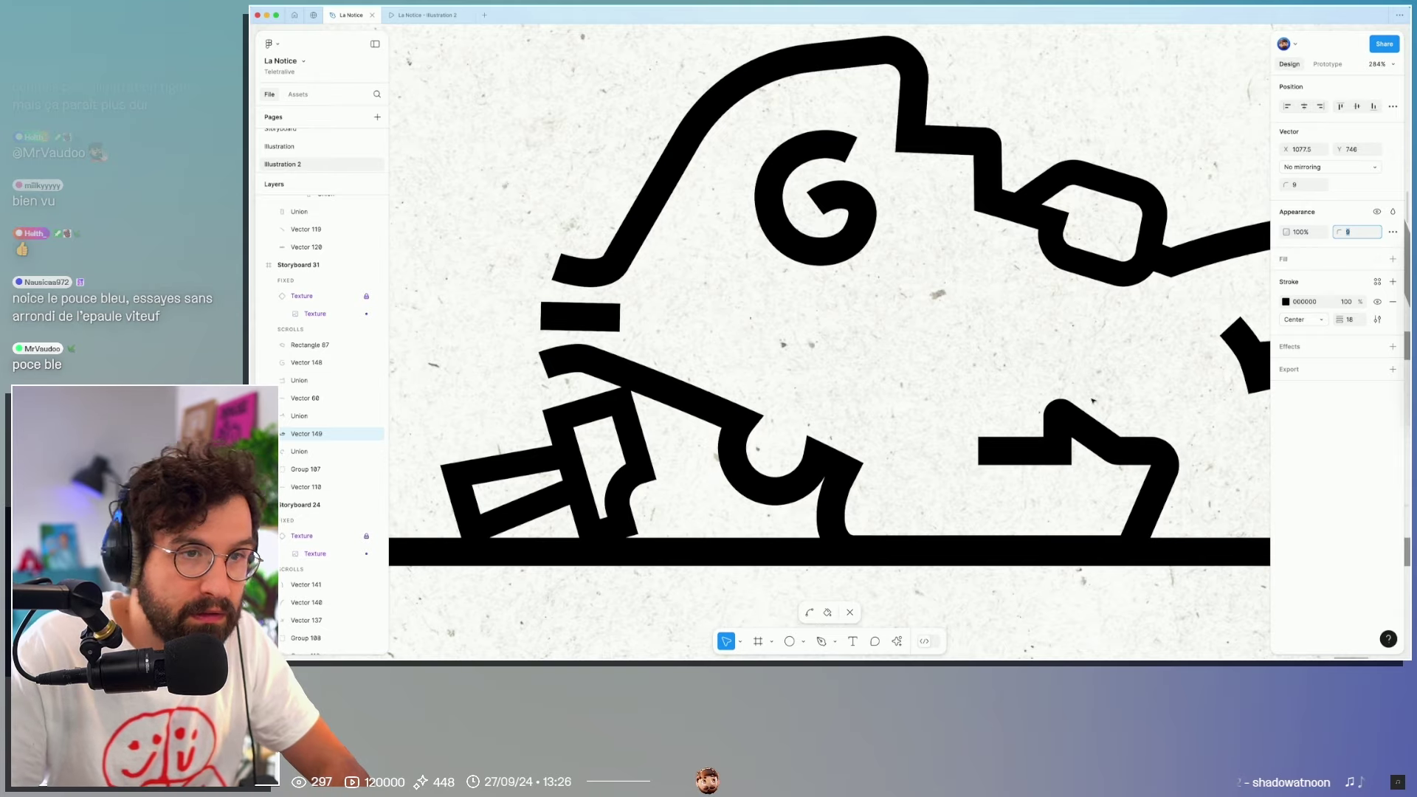
click(1076, 421)
drag(1086, 431, 1088, 415)
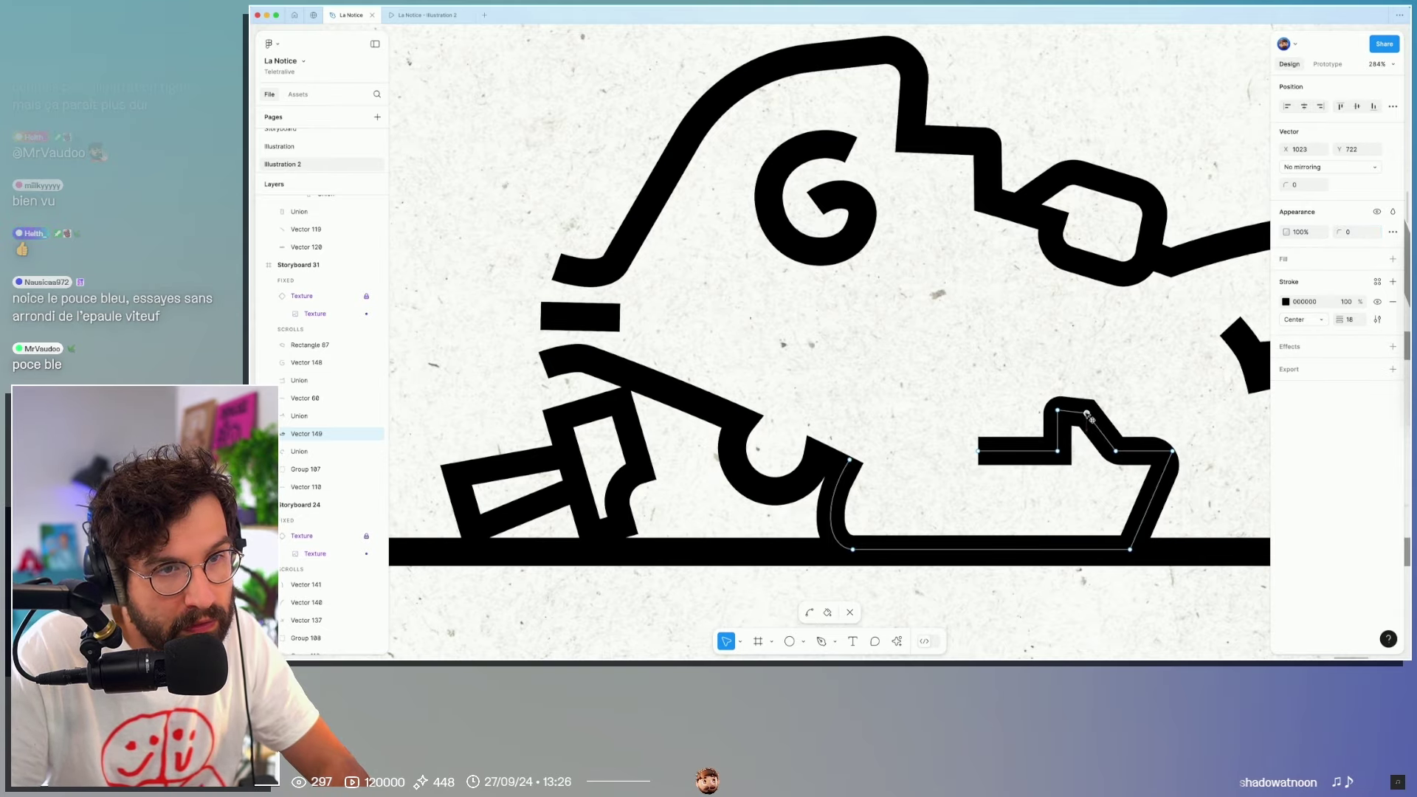
key(Escape)
key(Escape)
Step: Round all corners of the thumb shape (Vector 149) with radius 8
scroll(1059, 417, down, 5)
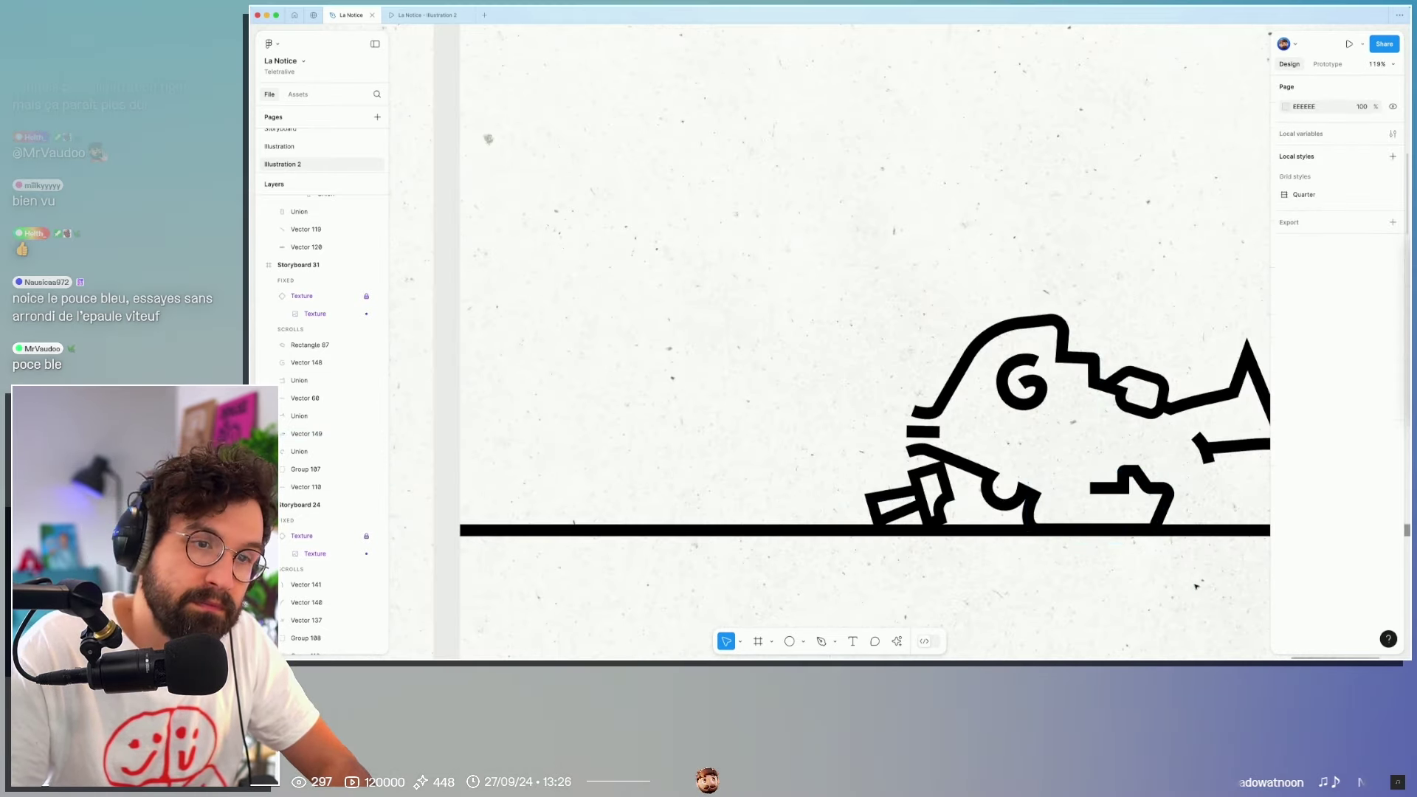
scroll(1048, 442, down, 3)
scroll(1031, 476, down, 2)
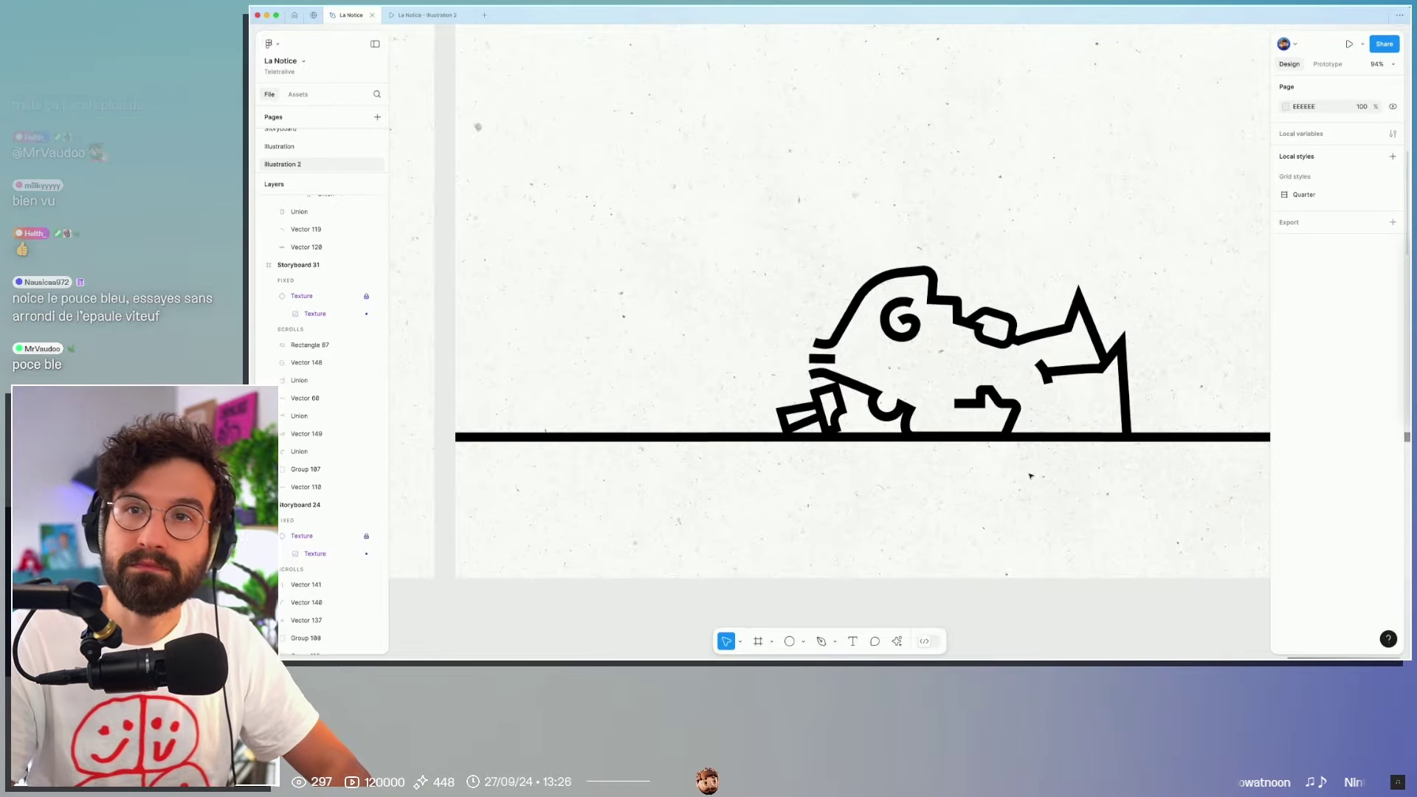
scroll(1028, 475, down, 3)
drag(1027, 474, 871, 473)
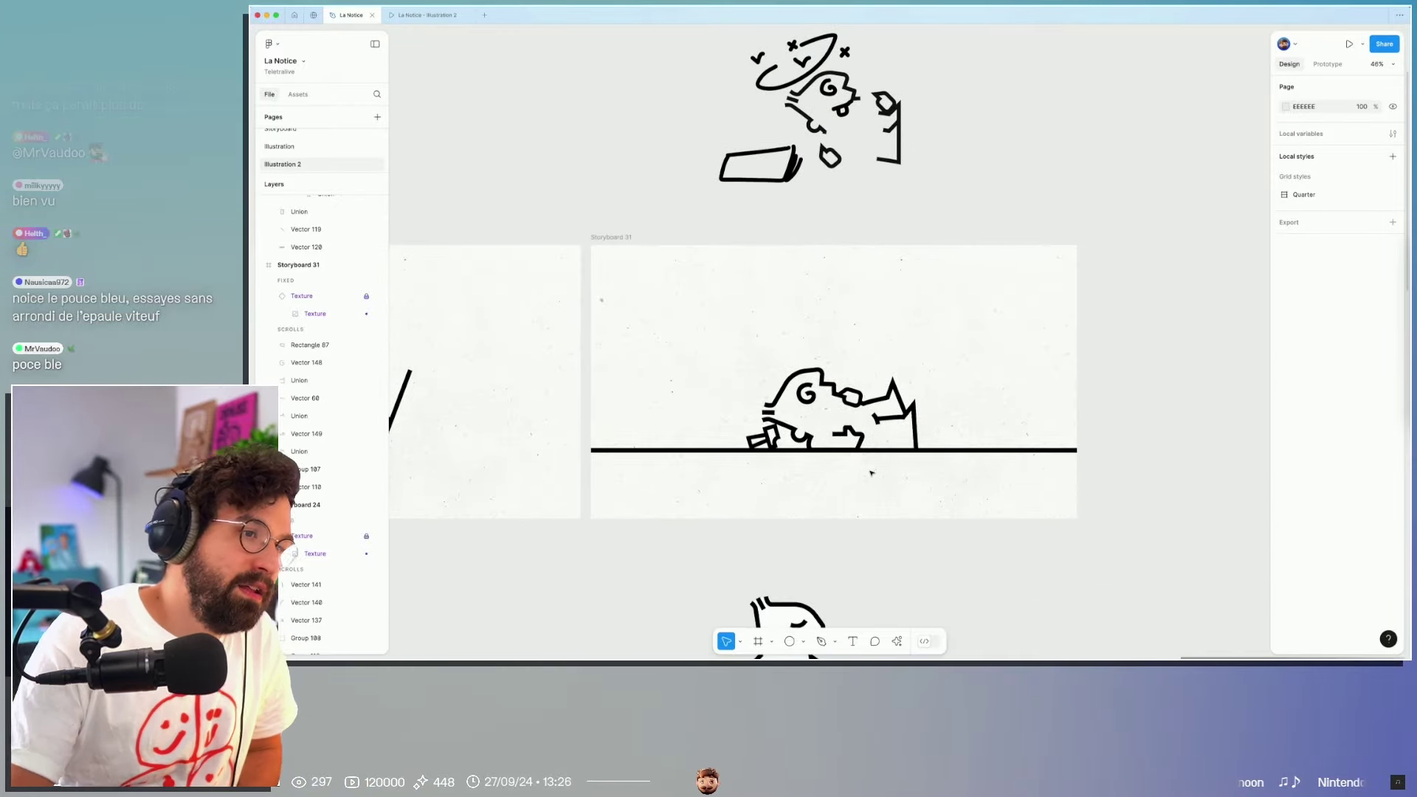
scroll(870, 473, up, 5)
click(817, 378)
double_click(818, 378)
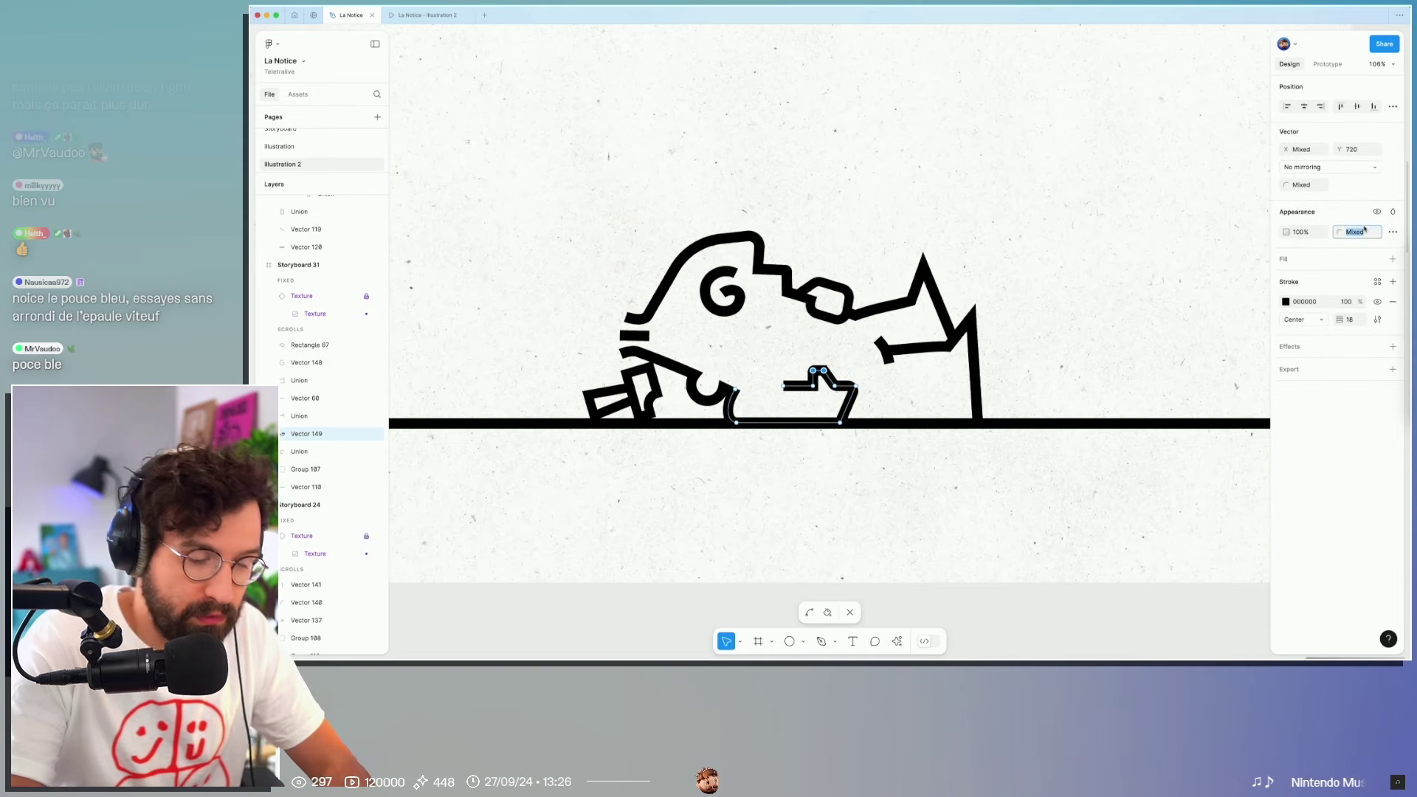
text(8)
key(Return)
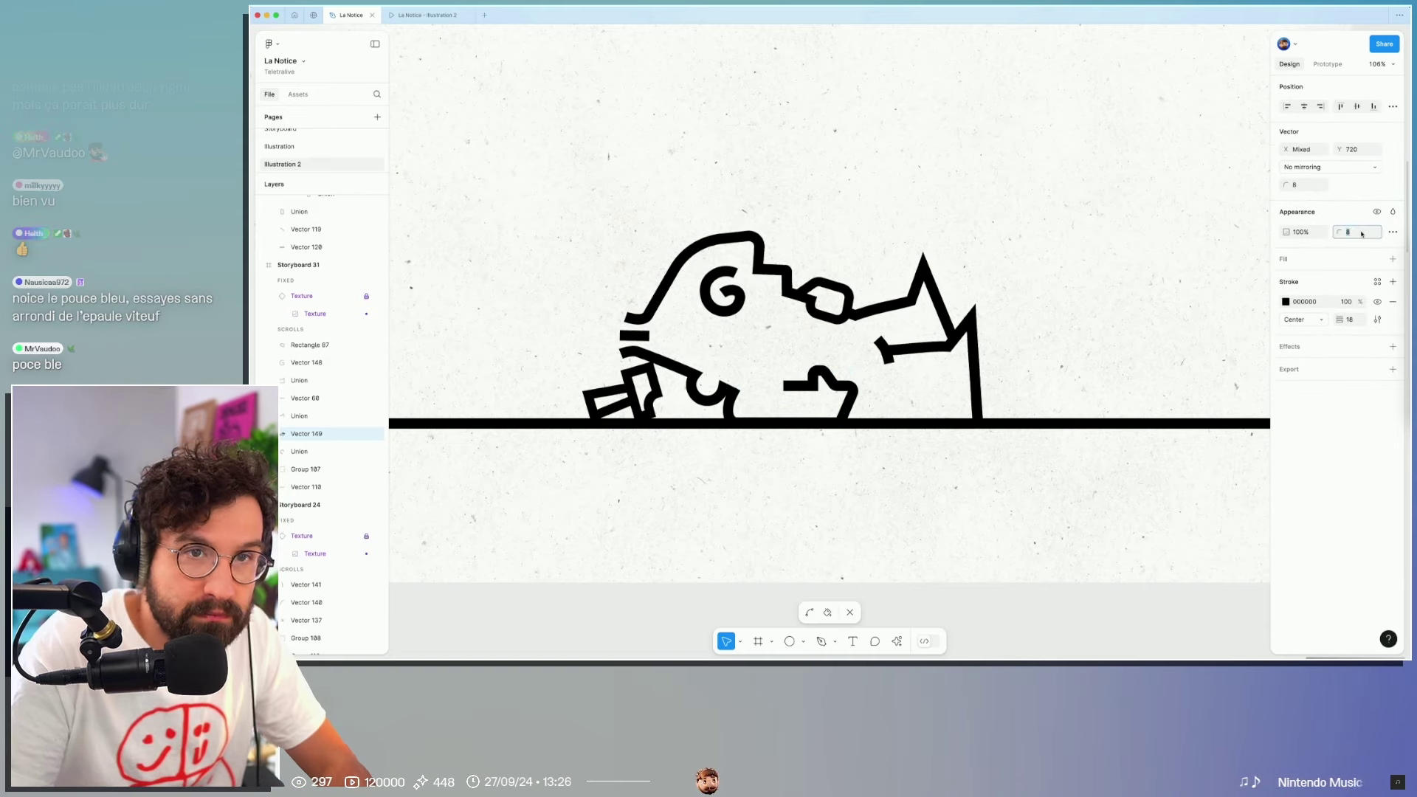
key(Escape)
key(Escape)
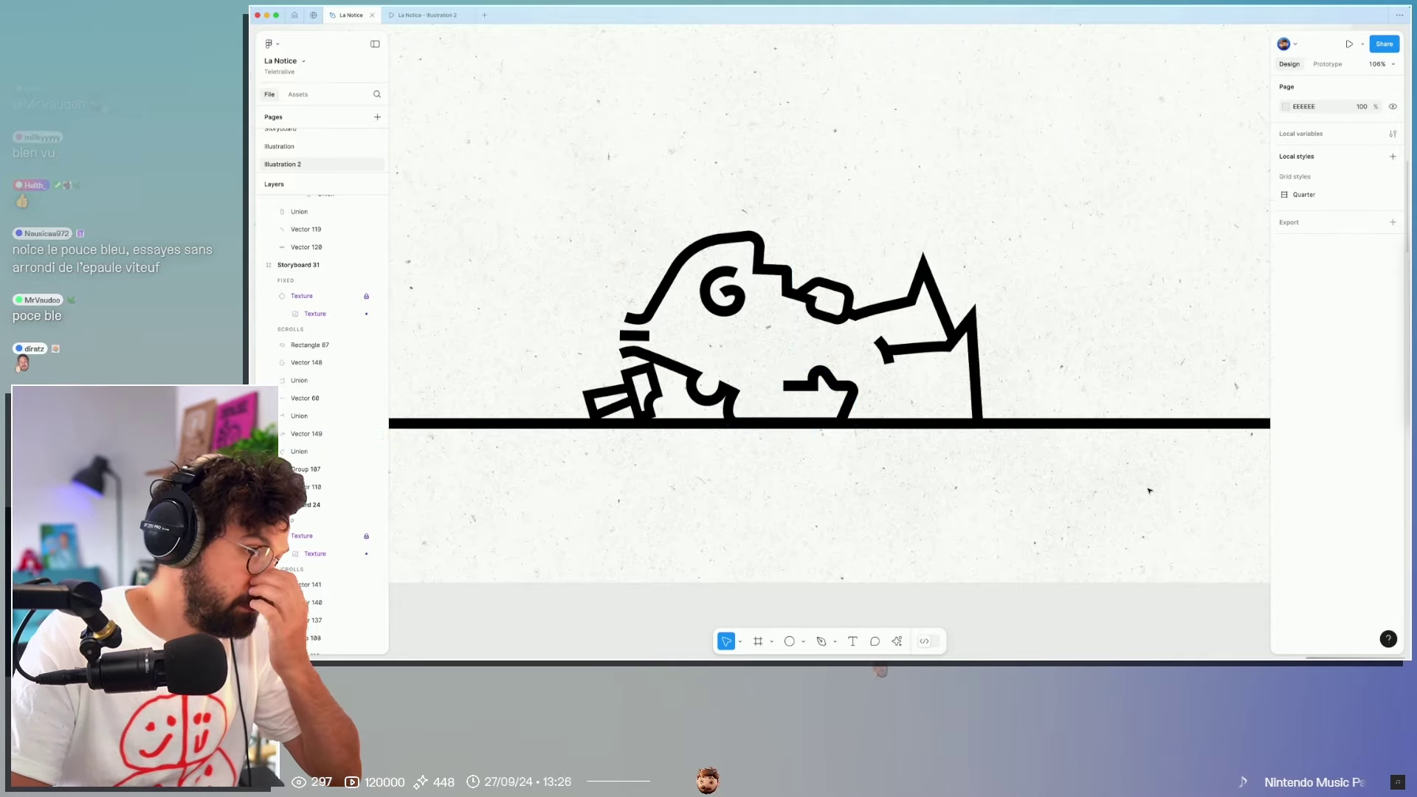
Step: Scale the spiral G (Vector 148) down to 48×55 and nudge it left
scroll(1149, 490, down, 2)
scroll(1149, 491, down, 2)
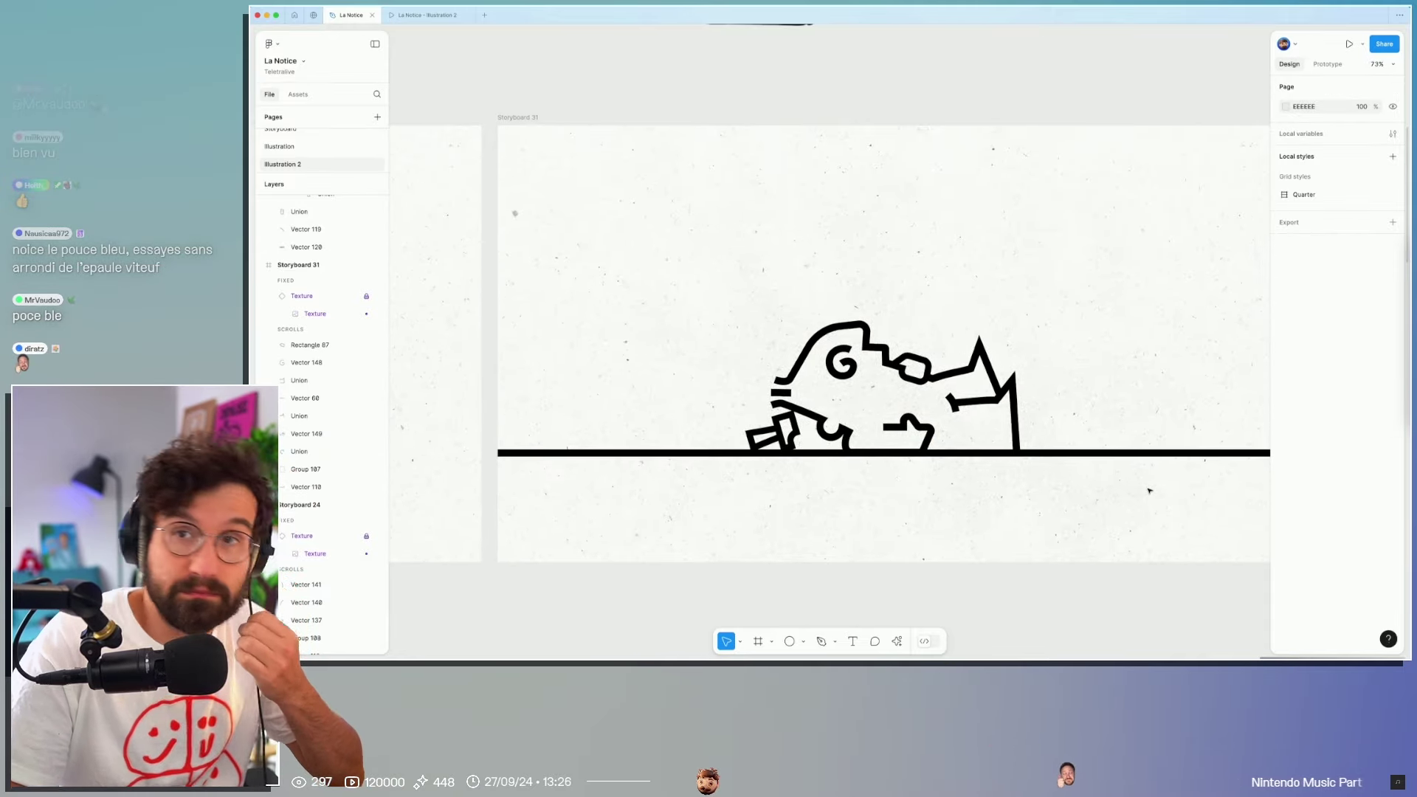
scroll(767, 446, up, 1)
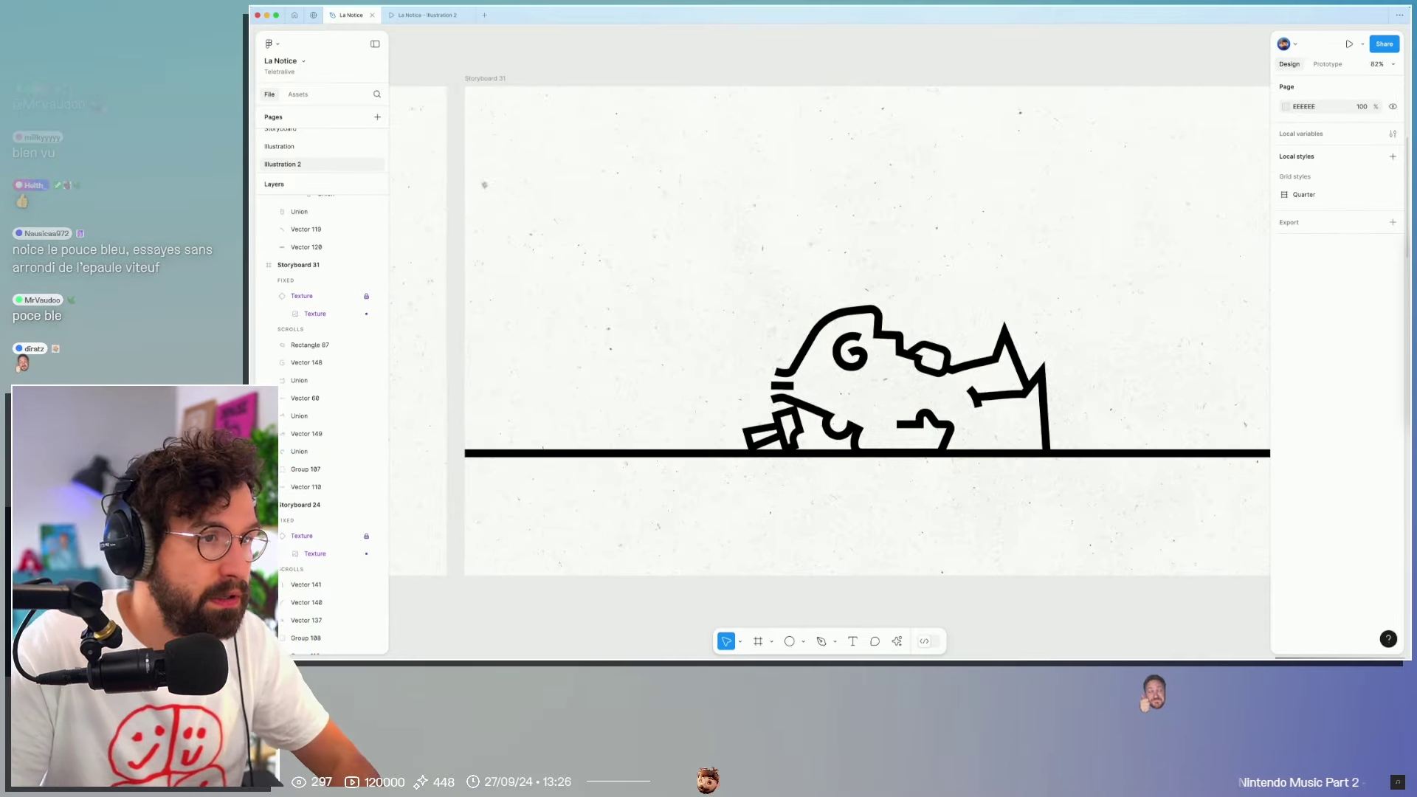
scroll(863, 354, up, 5)
click(863, 354)
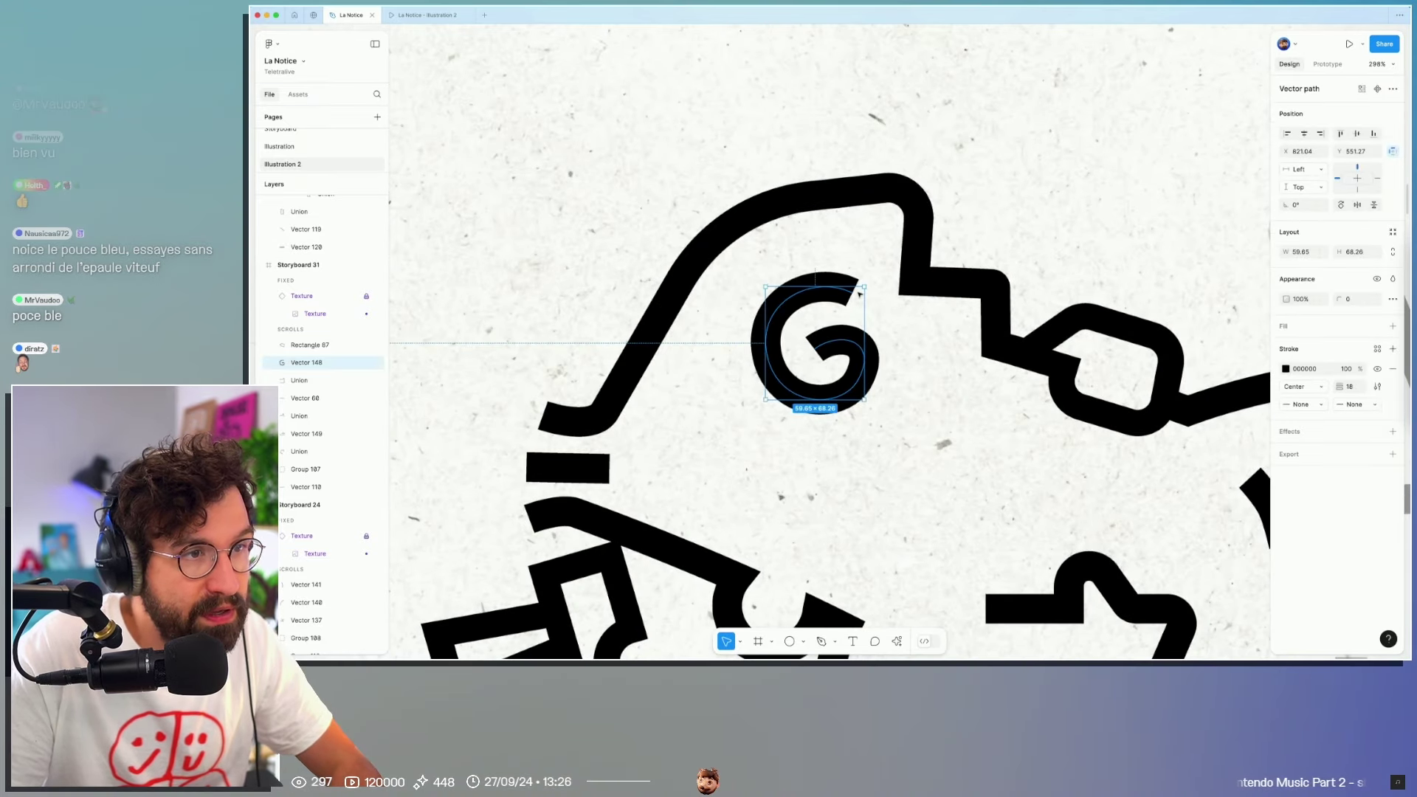
drag(863, 287, 856, 297)
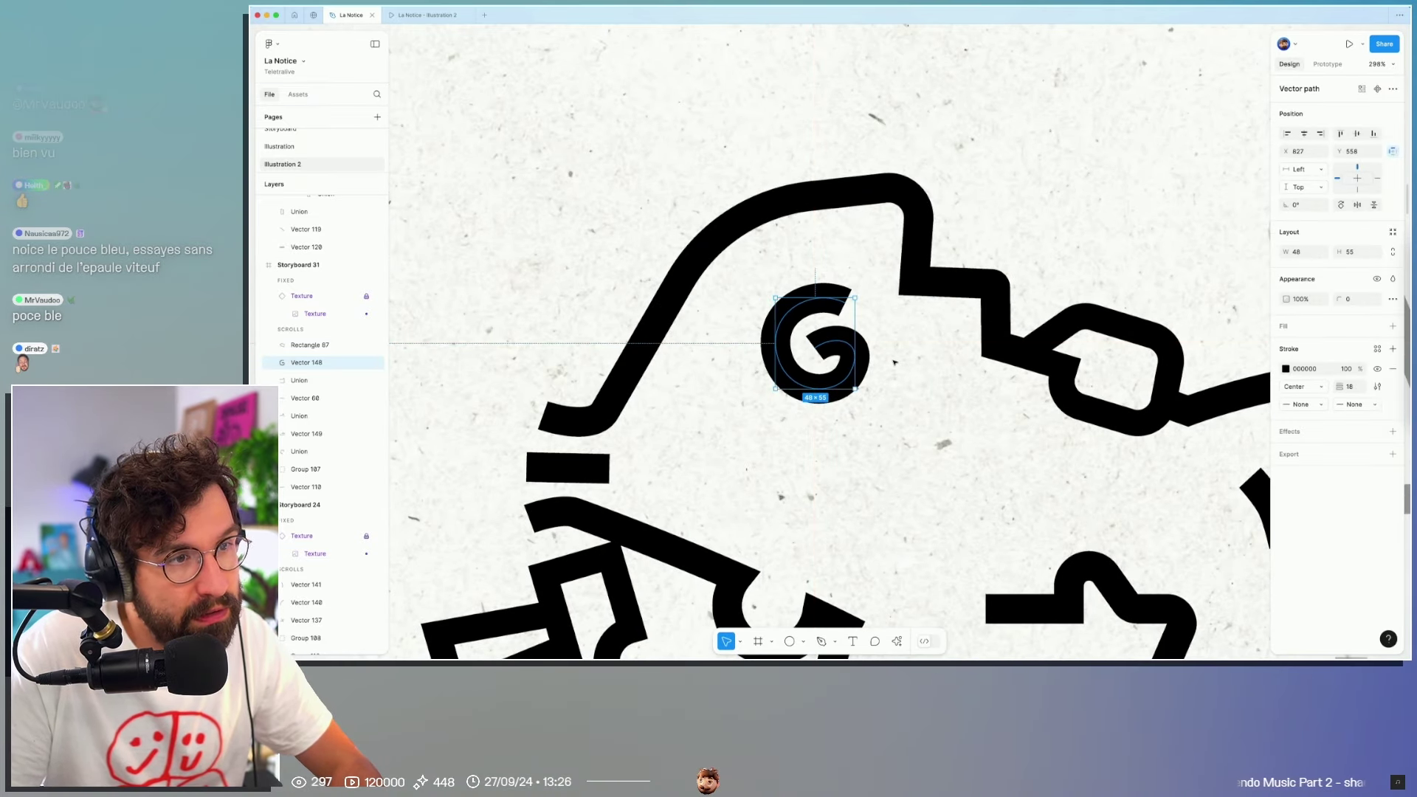
drag(861, 355, 854, 355)
key(Escape)
scroll(856, 355, down, 5)
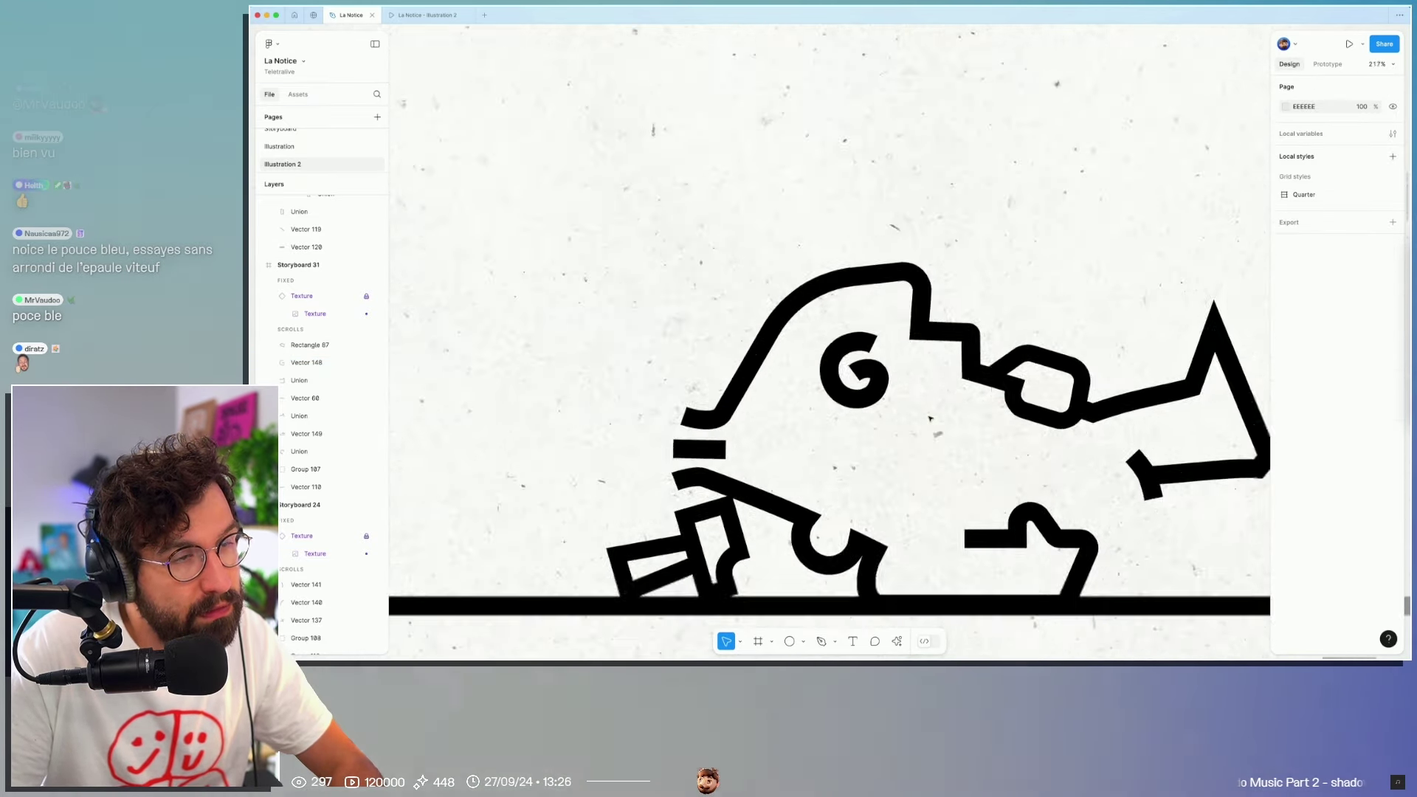
scroll(885, 358, down, 5)
scroll(920, 360, up, 2)
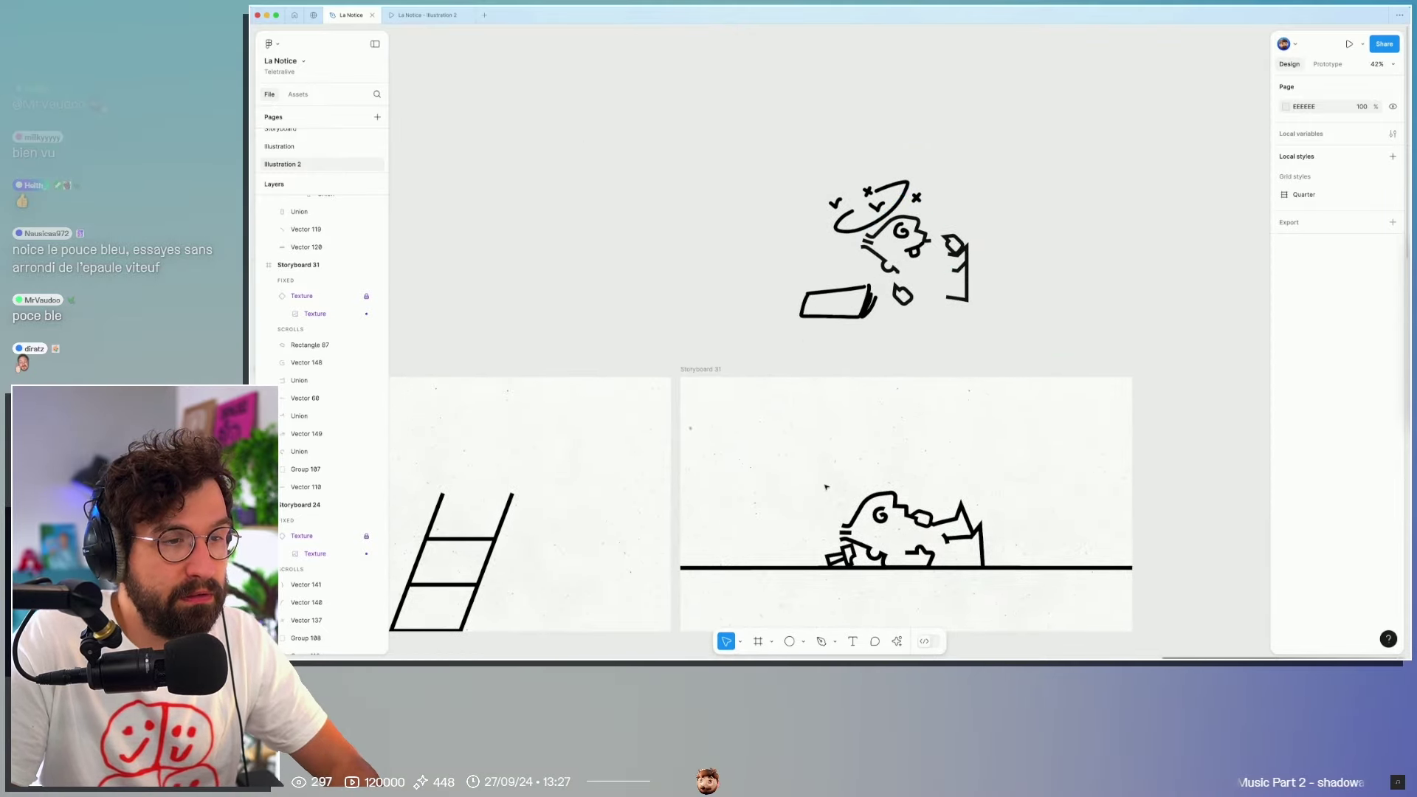
scroll(920, 360, down, 1)
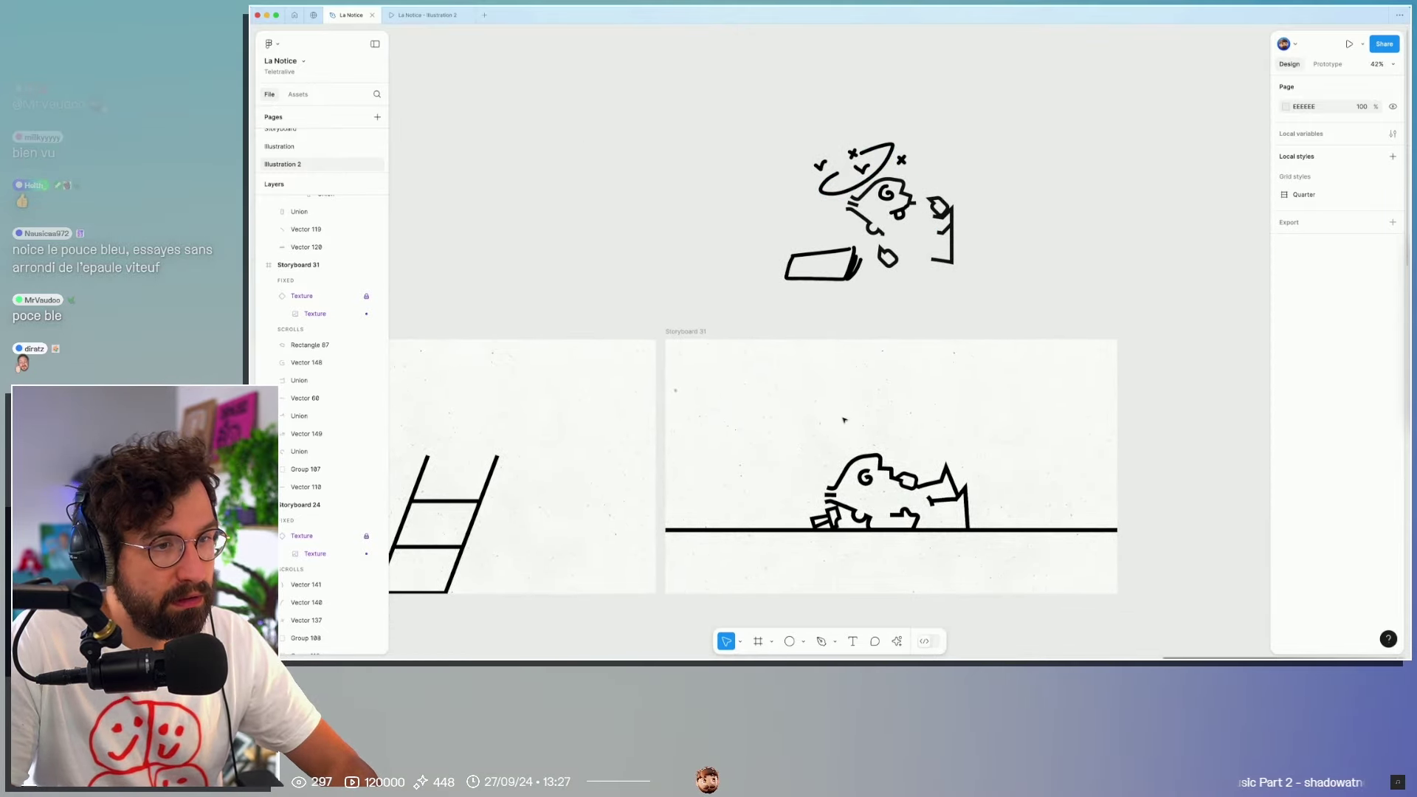
Step: Draw a new ellipse above the figure's head
key(o)
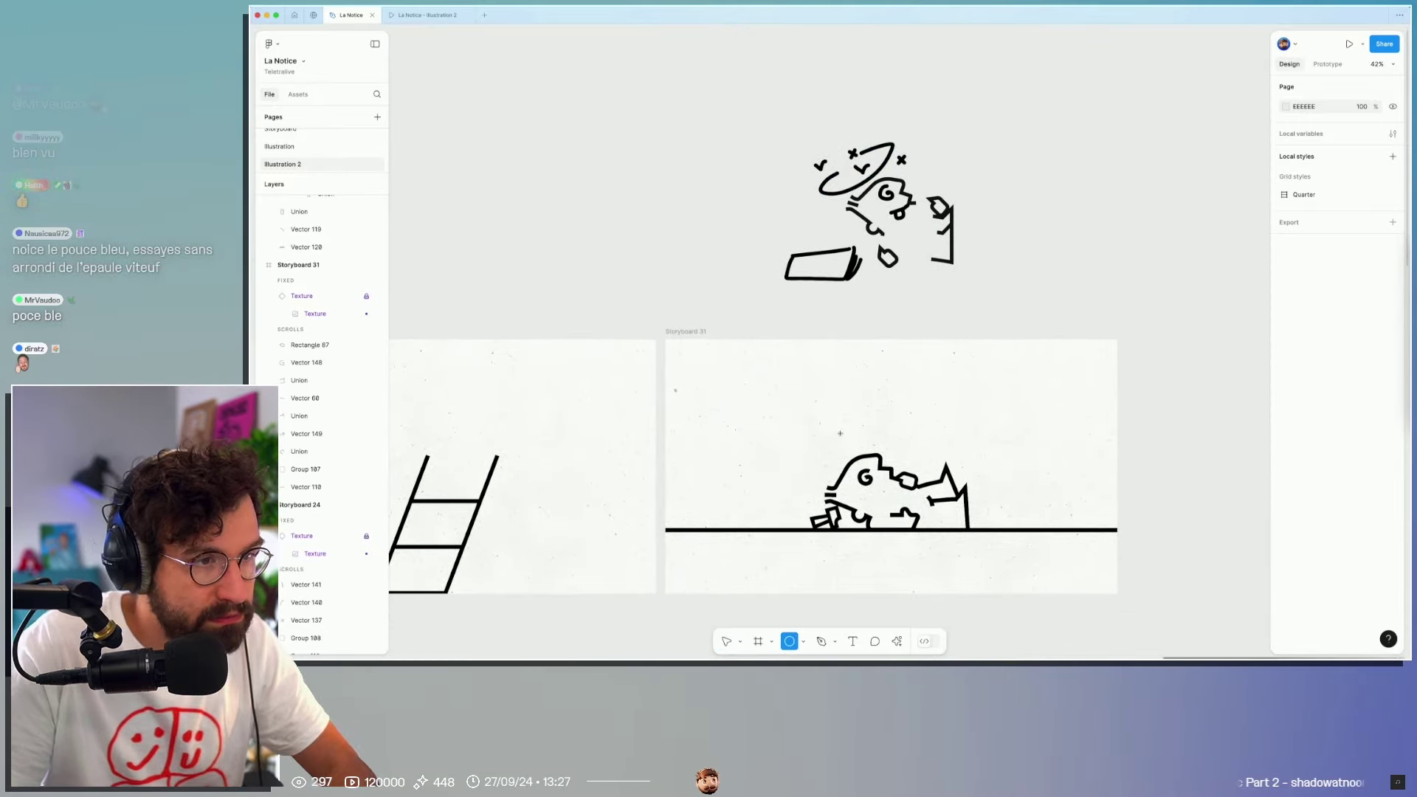
drag(786, 471, 869, 433)
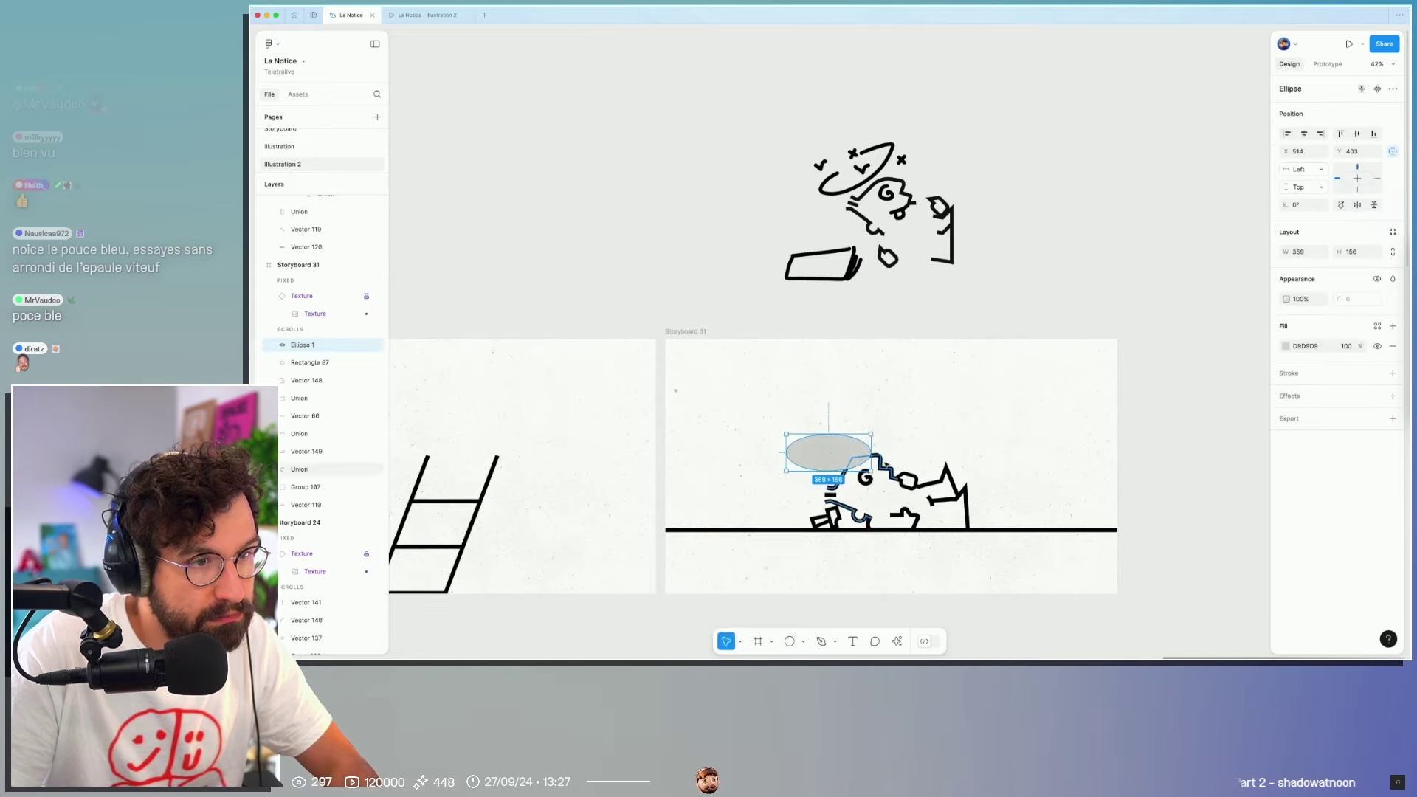
click(827, 448)
click(824, 448)
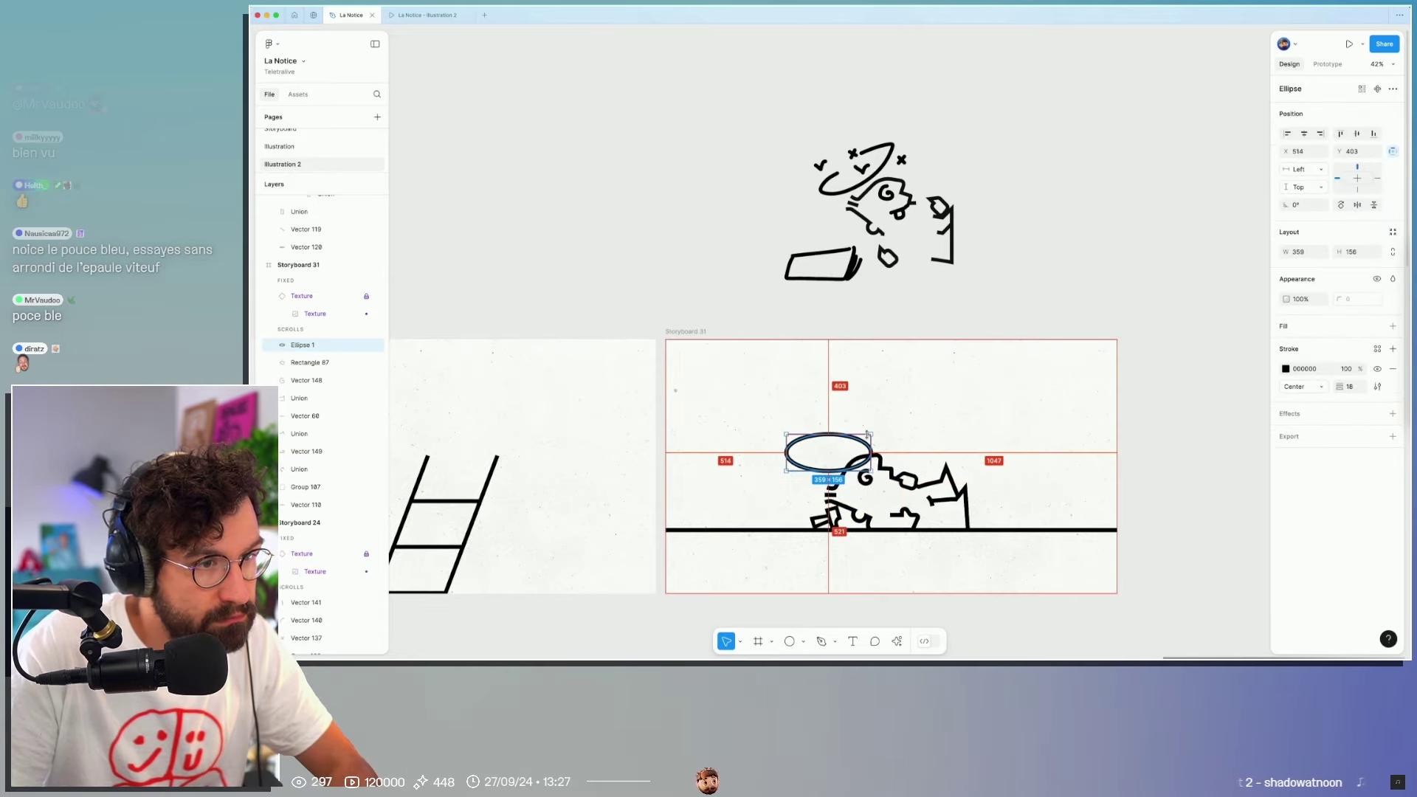
mouse_move(875, 431)
mouse_down()
mouse_move(855, 415)
mouse_move(868, 404)
mouse_move(856, 408)
mouse_up()
key(ctrl+z)
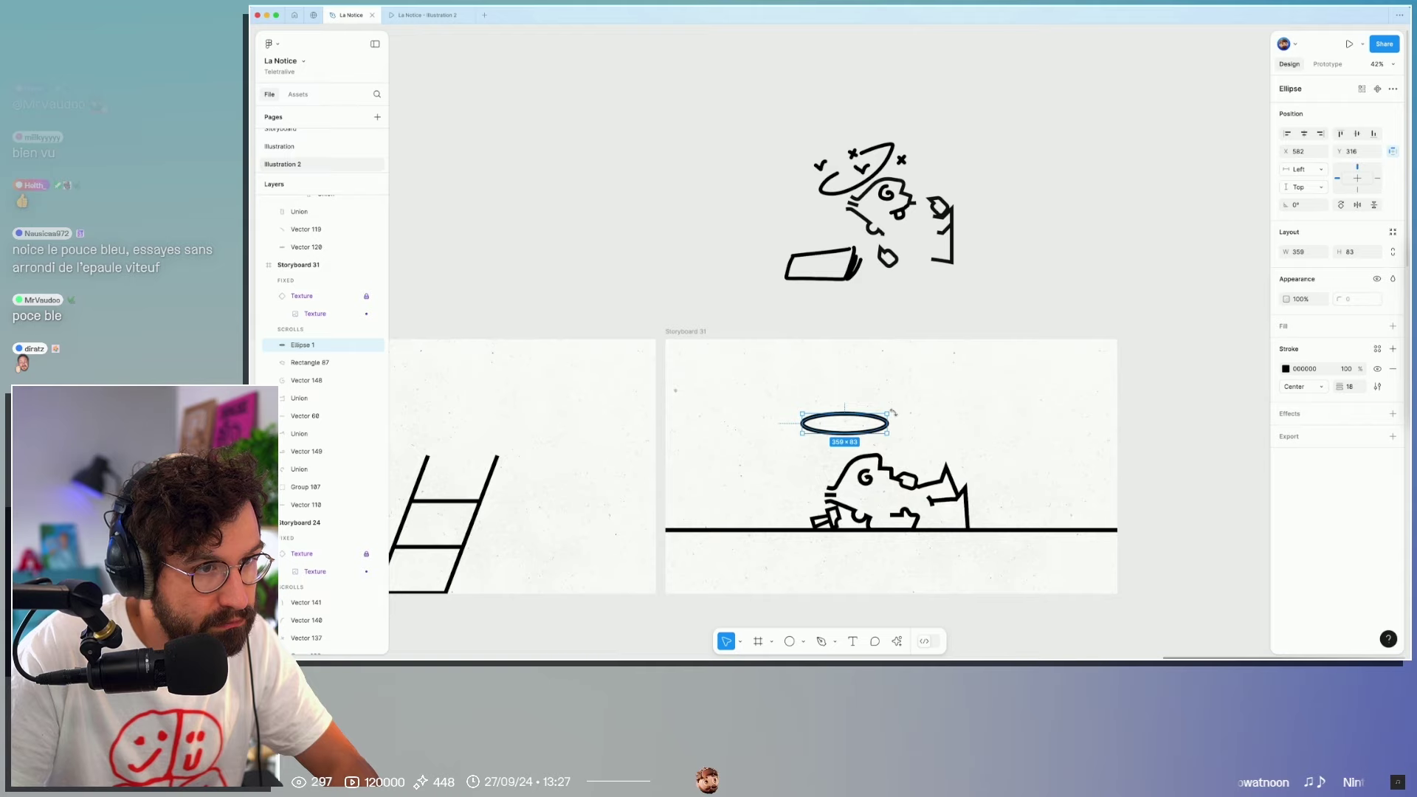
Step: Tilt the halo ellipse about 30° and nudge it slightly up and right
drag(893, 413, 884, 397)
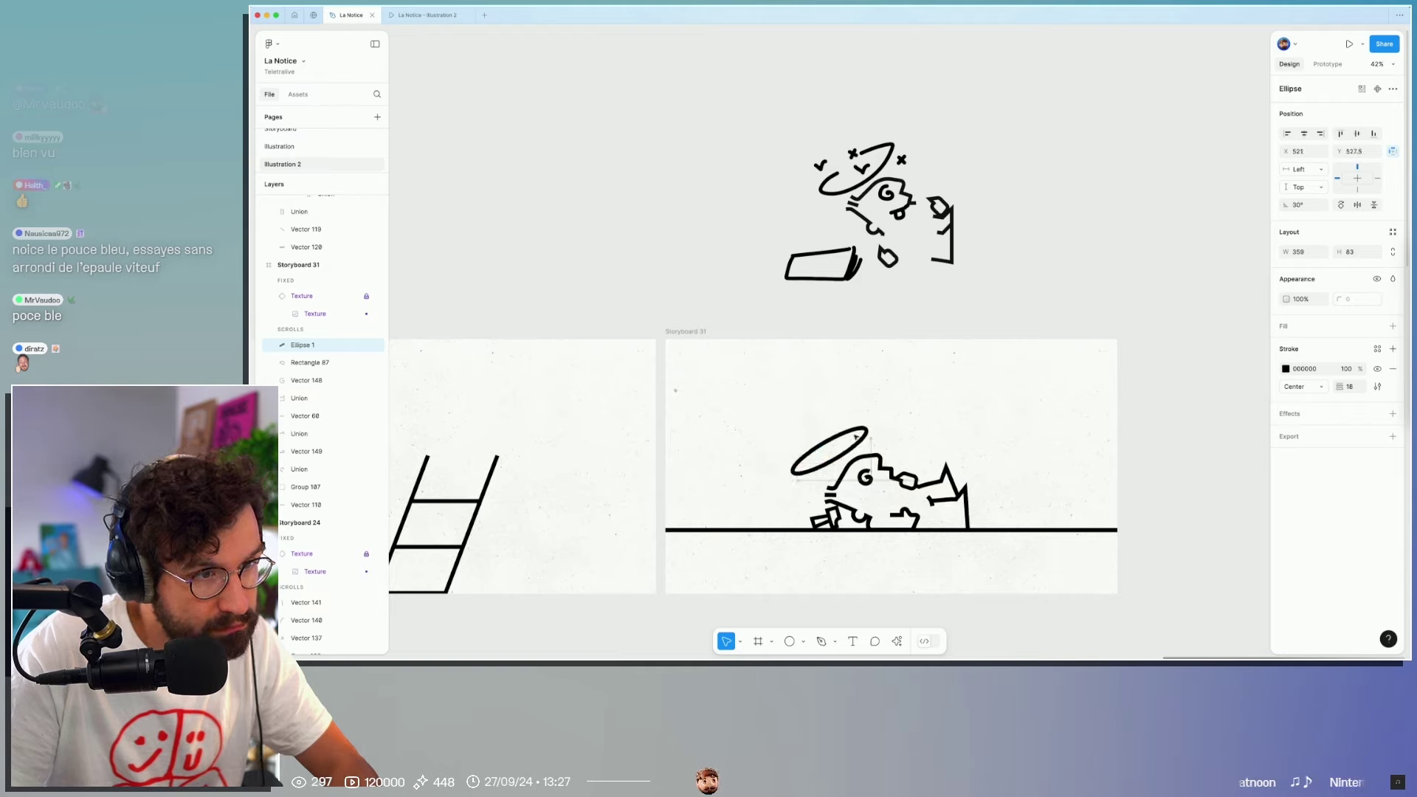
click(929, 417)
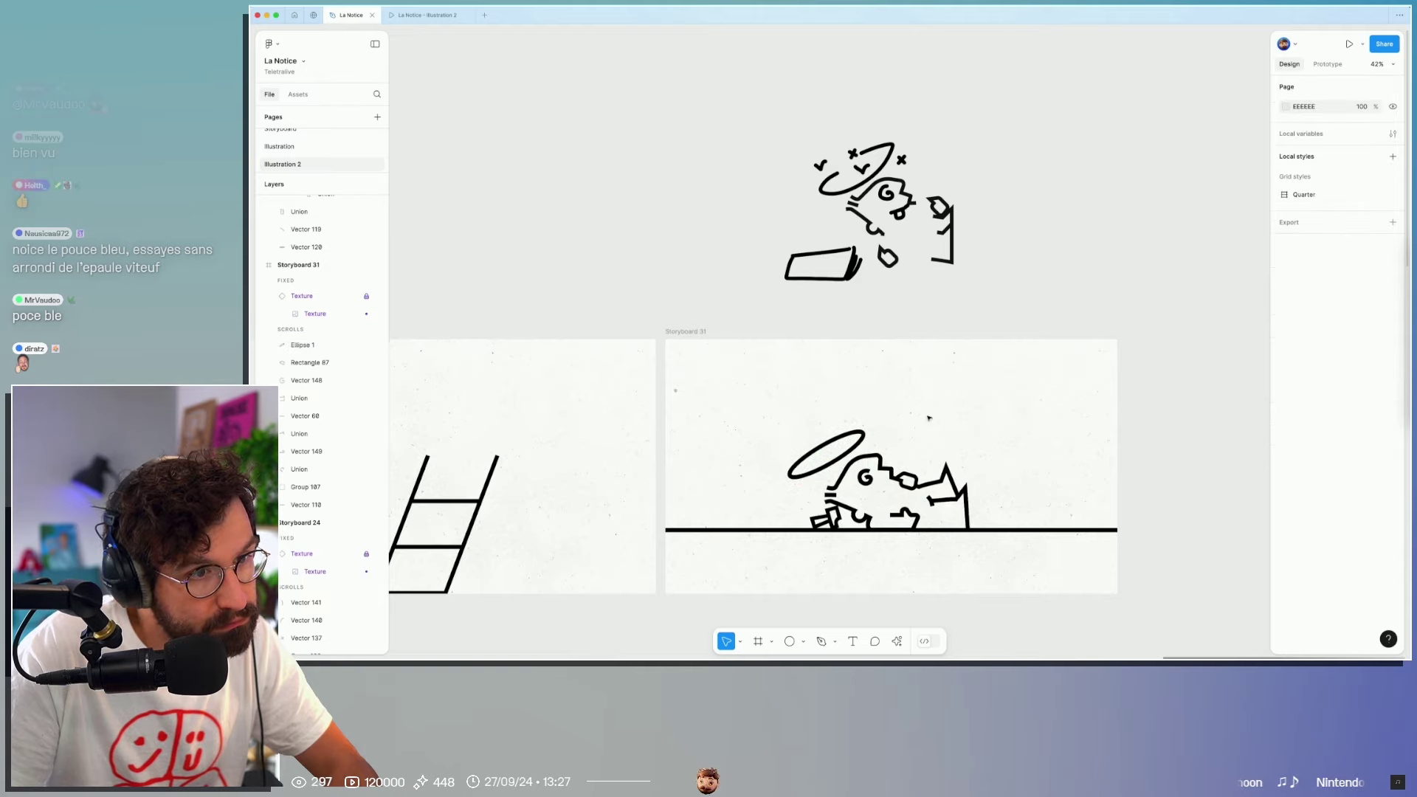
drag(858, 451, 861, 448)
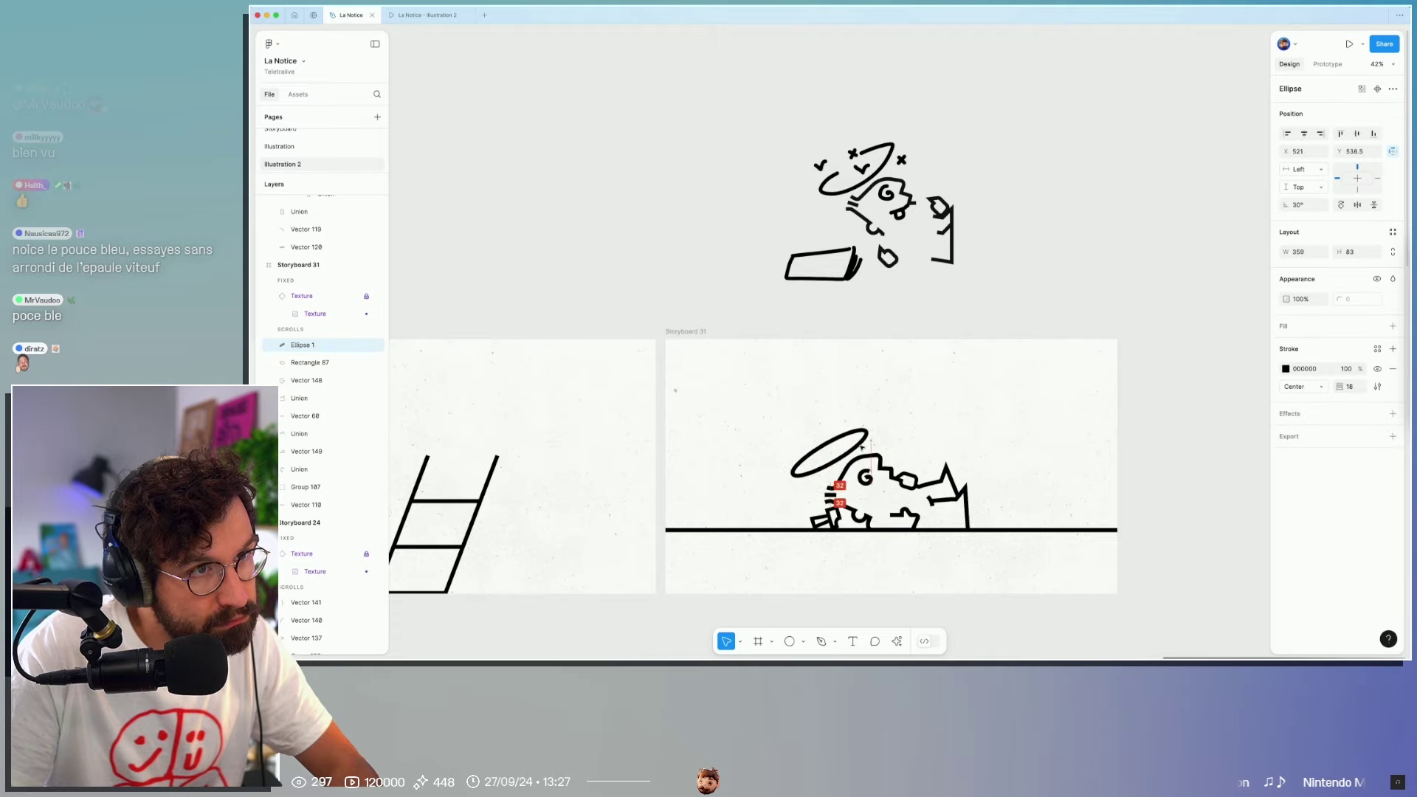
ctrl+scroll(878, 491, up, 10)
key(p)
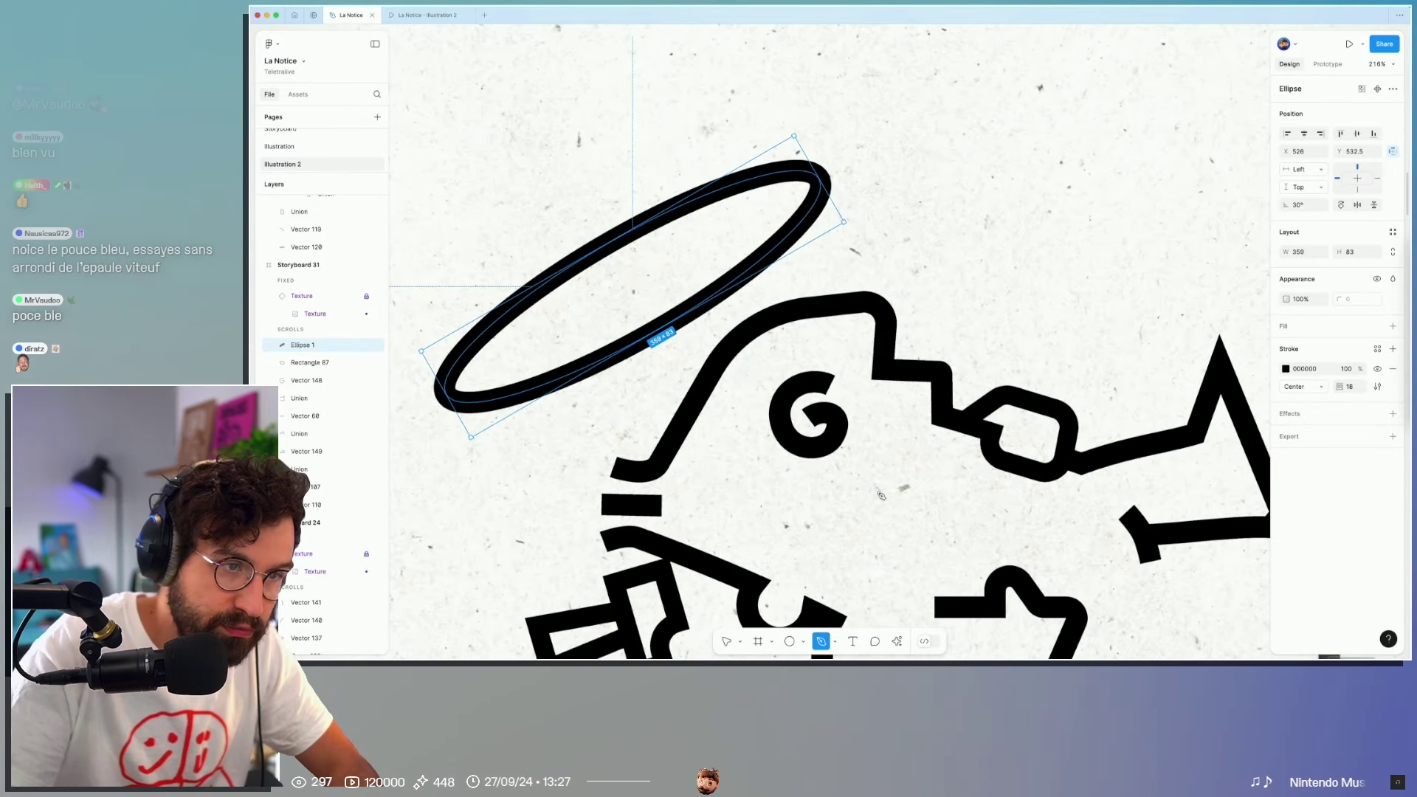
click(944, 417)
drag(849, 501, 762, 509)
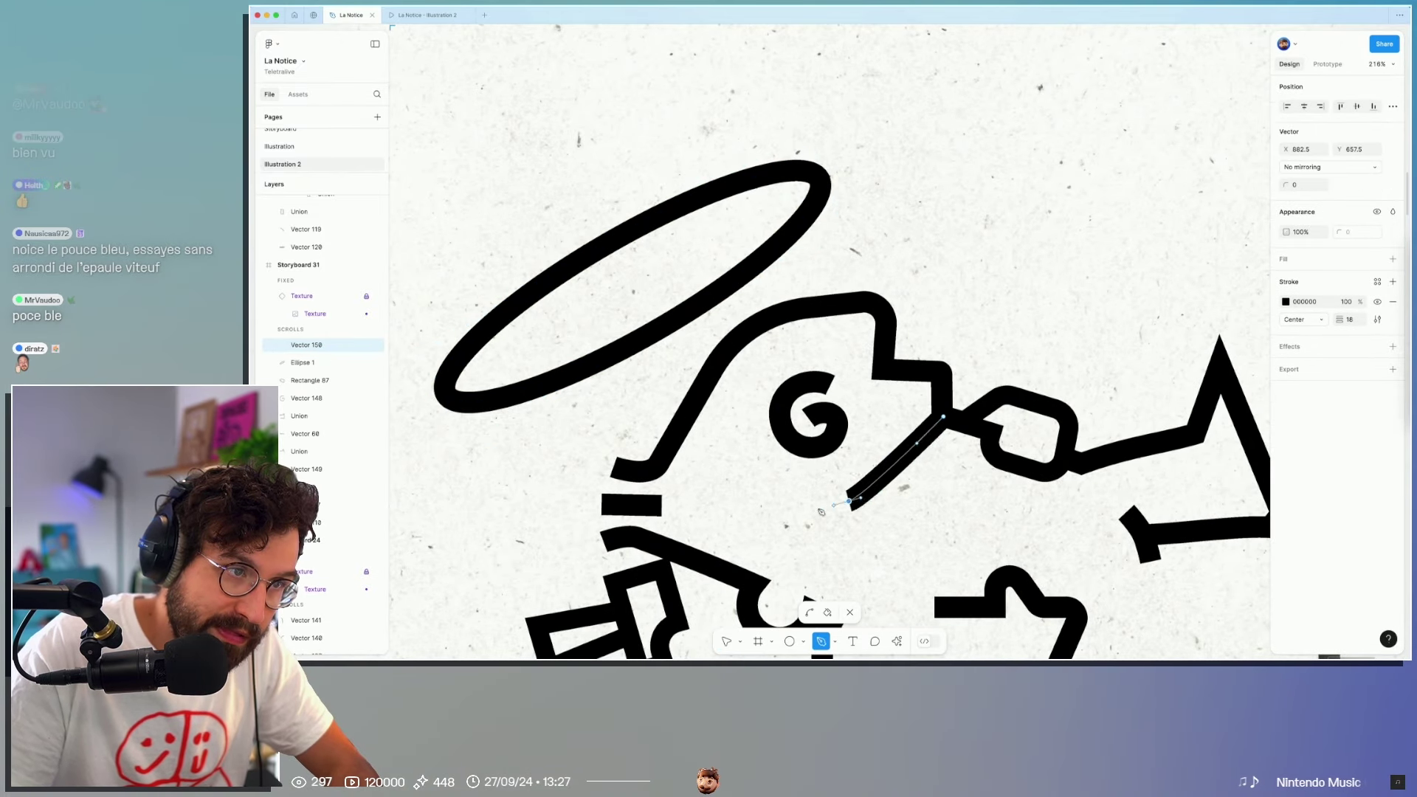
drag(851, 506, 838, 508)
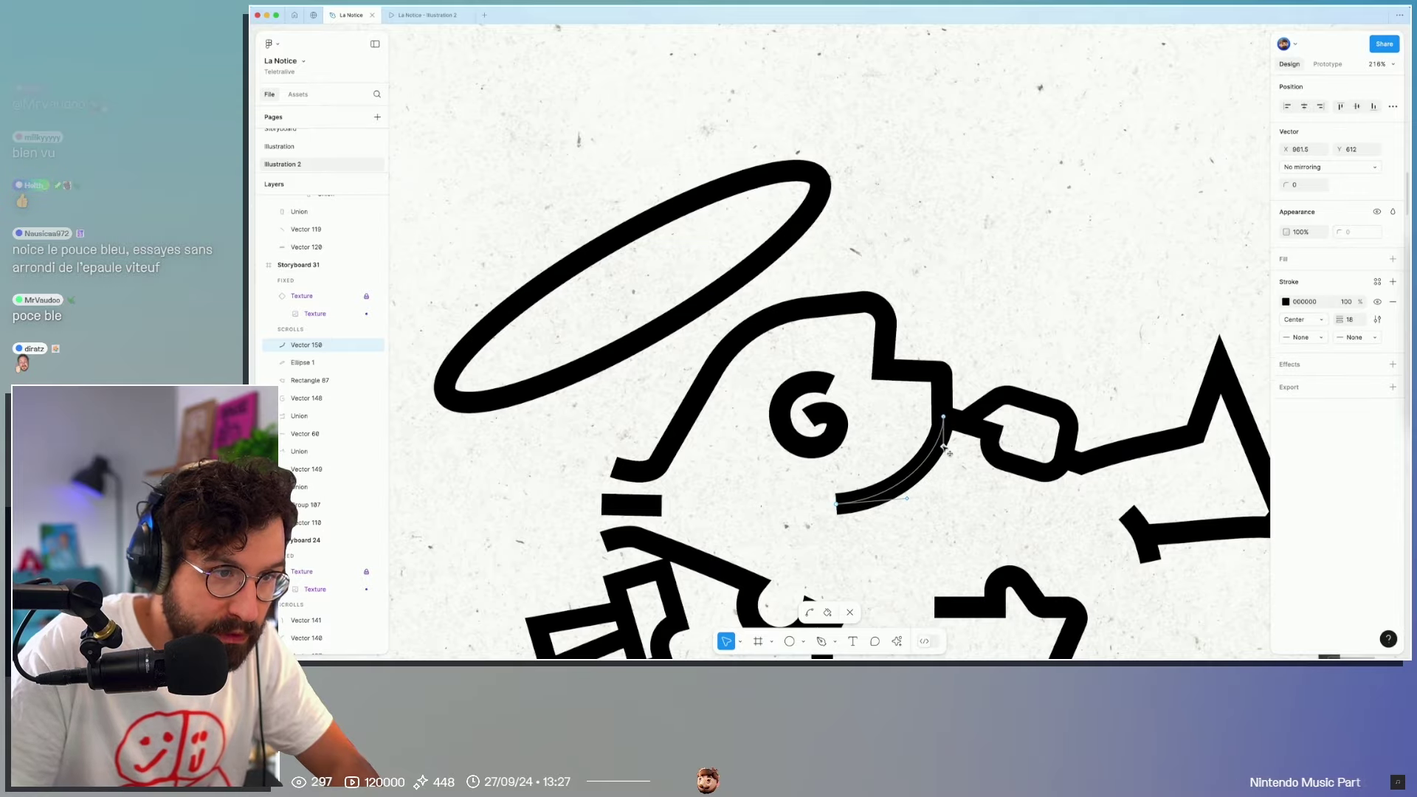
key(Escape)
ctrl+scroll(864, 473, up, 3)
click(939, 532)
ctrl+scroll(938, 532, down, 10)
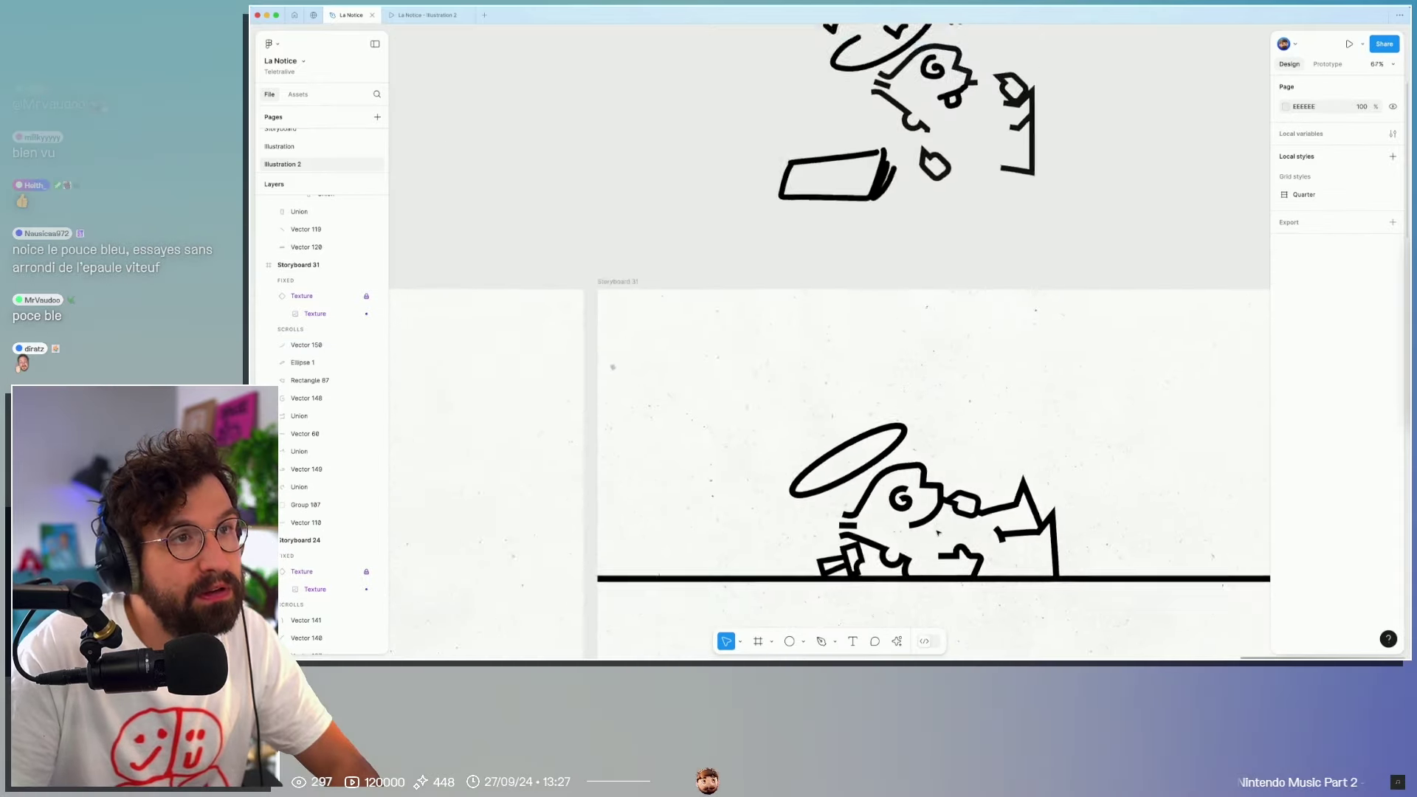
ctrl+scroll(915, 509, up, 10)
click(811, 444)
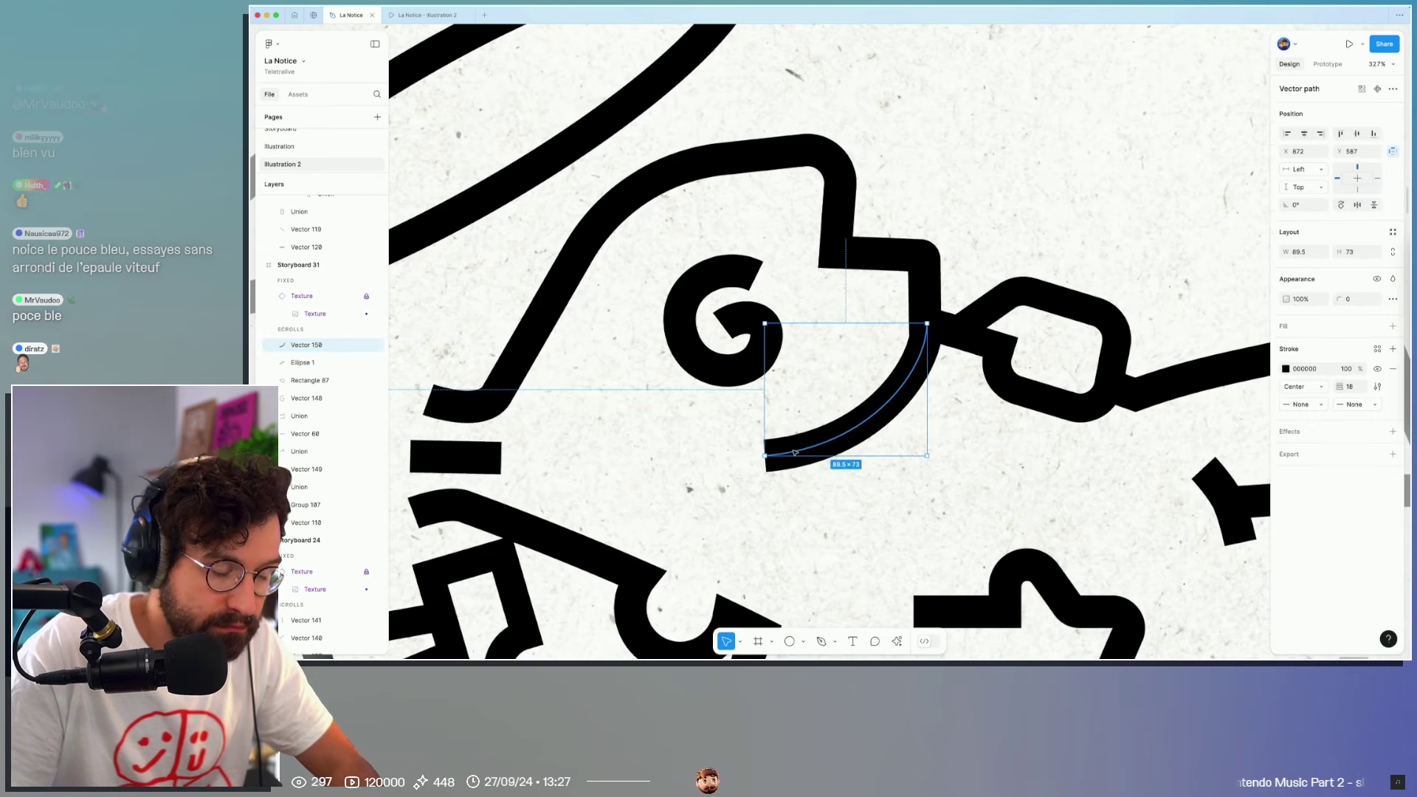
key(p)
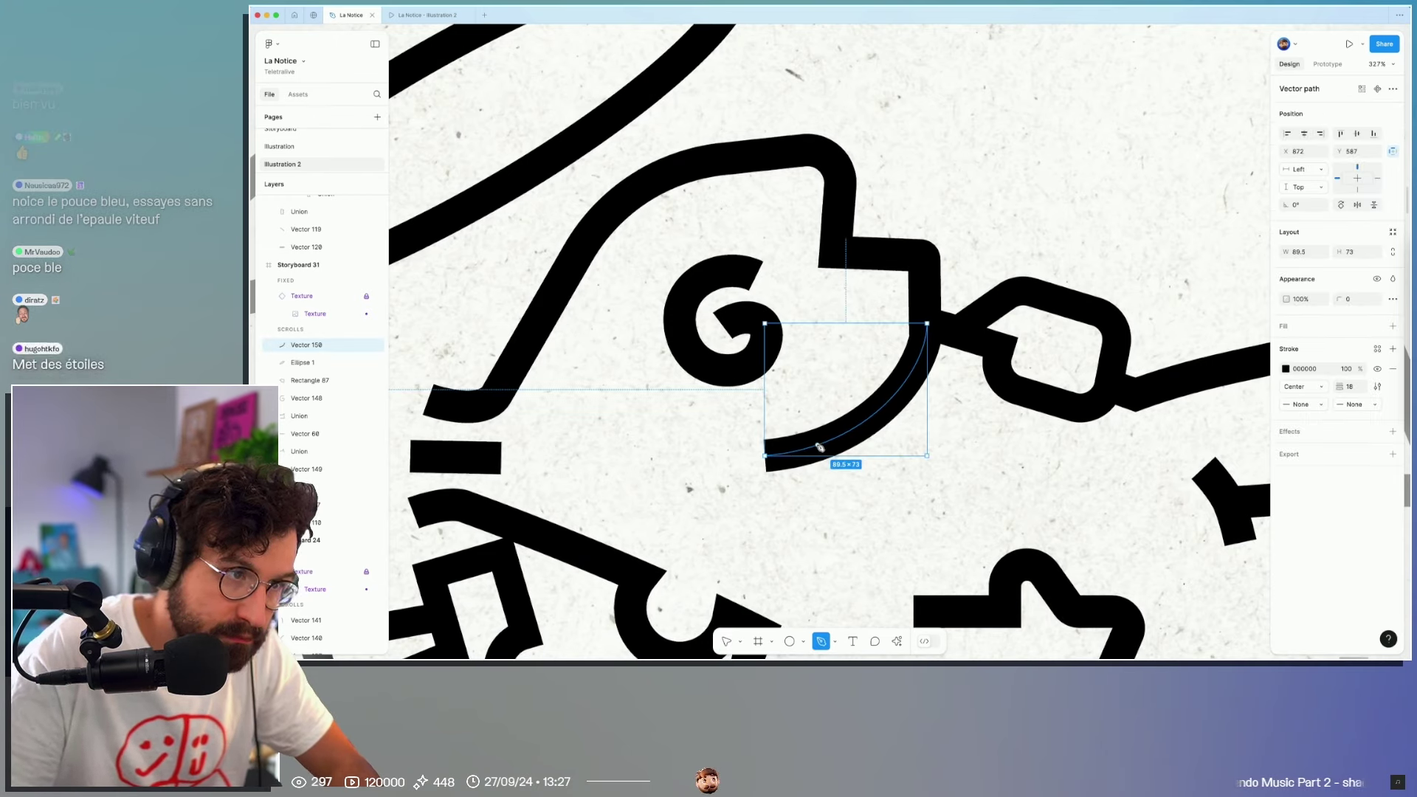
click(816, 445)
click(841, 529)
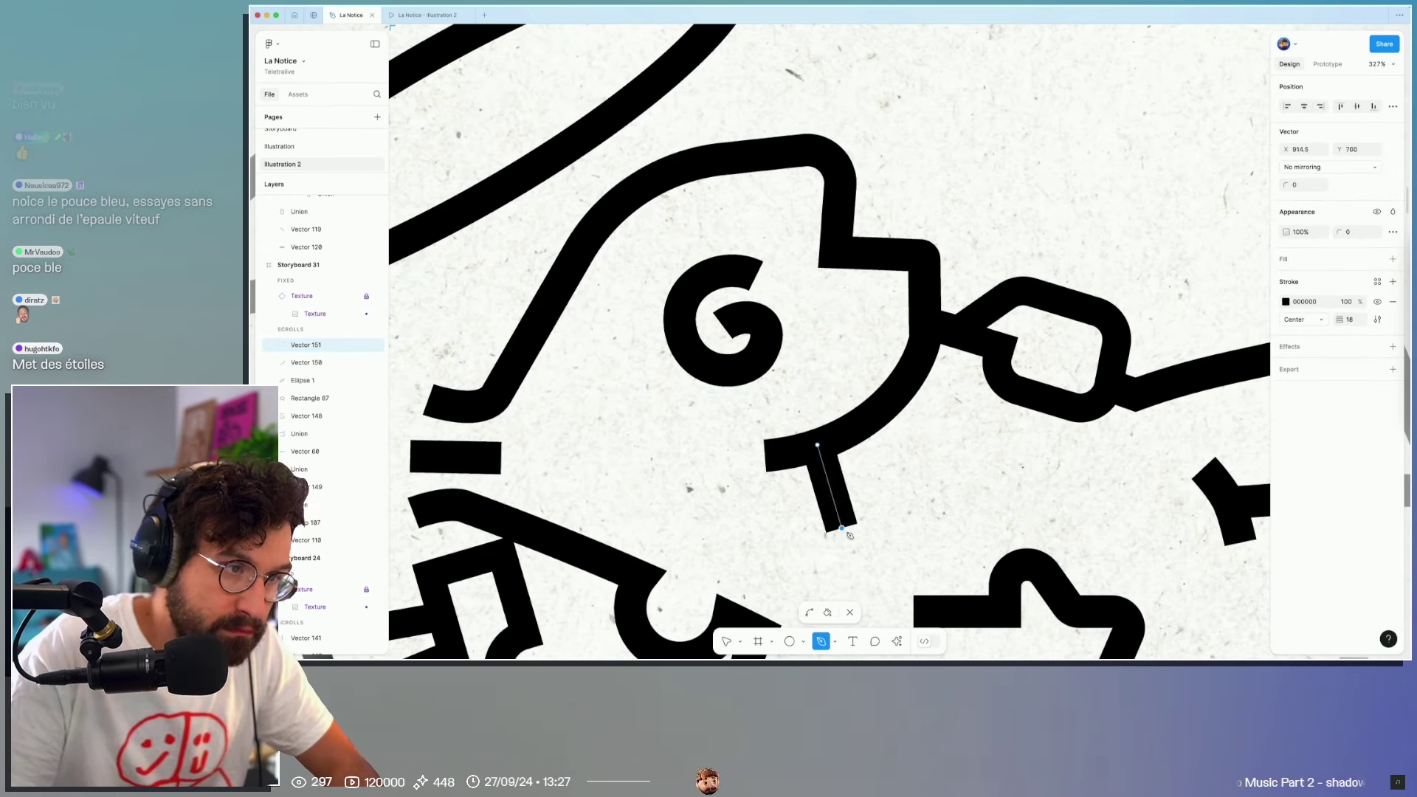
click(895, 484)
click(864, 426)
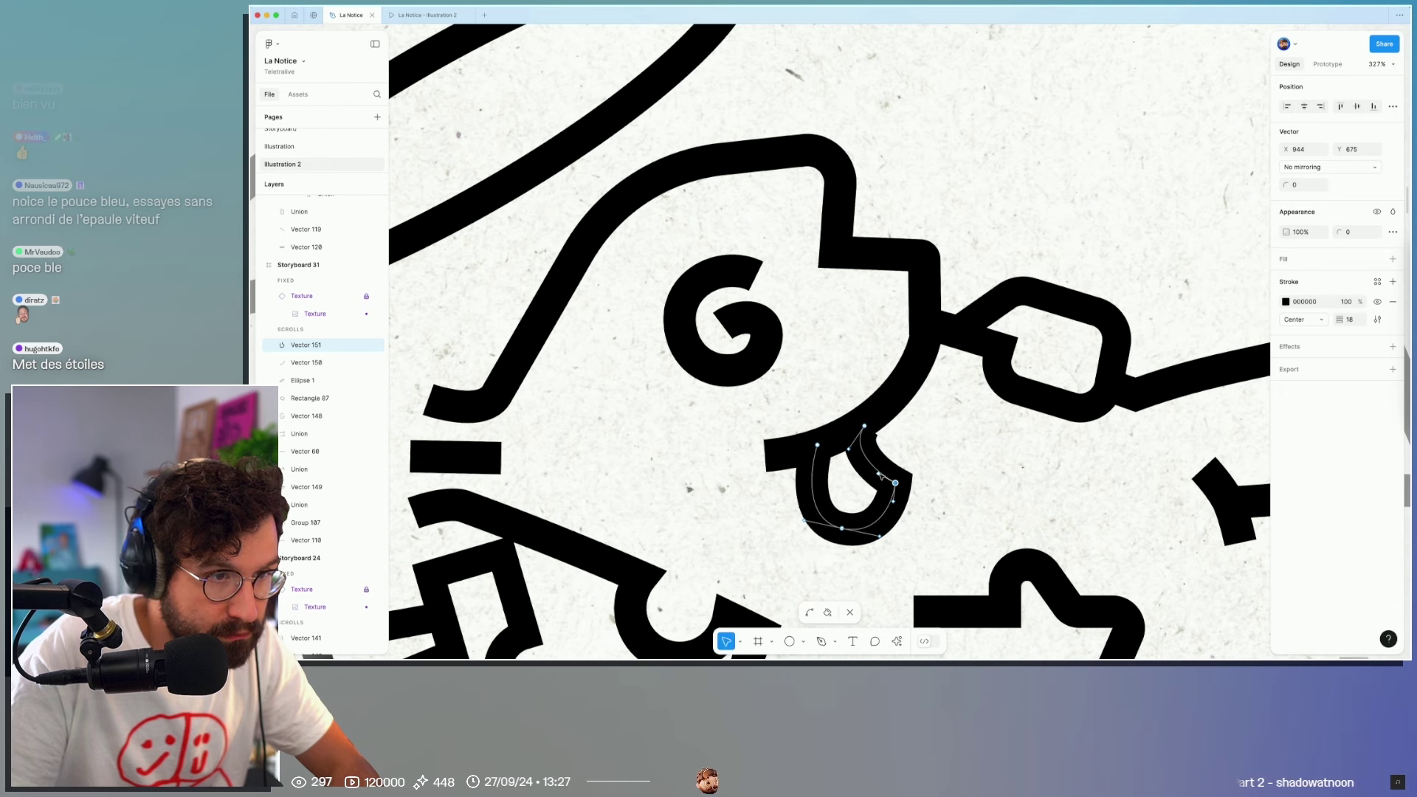
drag(891, 465, 887, 503)
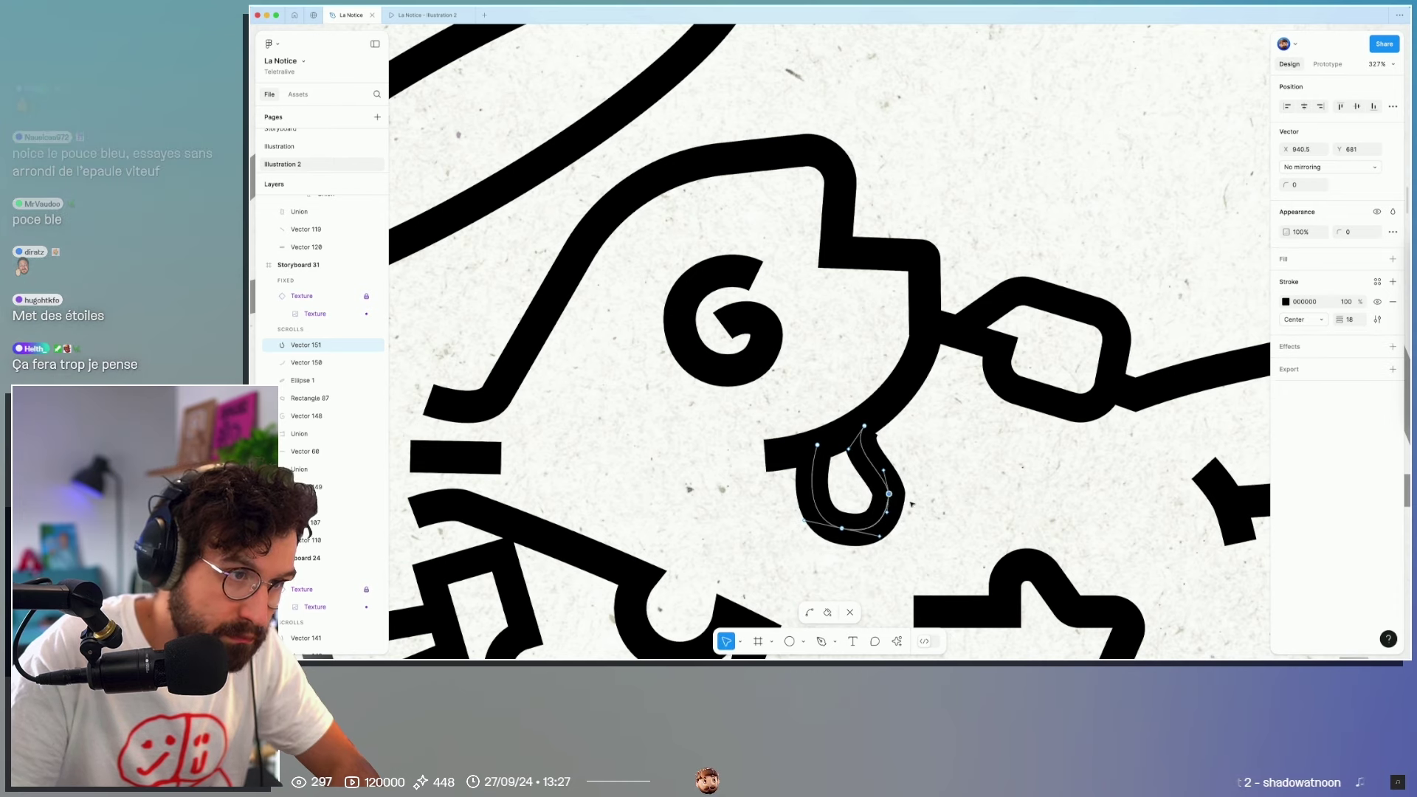
key(ctrl+a)
ctrl+scroll(929, 503, down, 5)
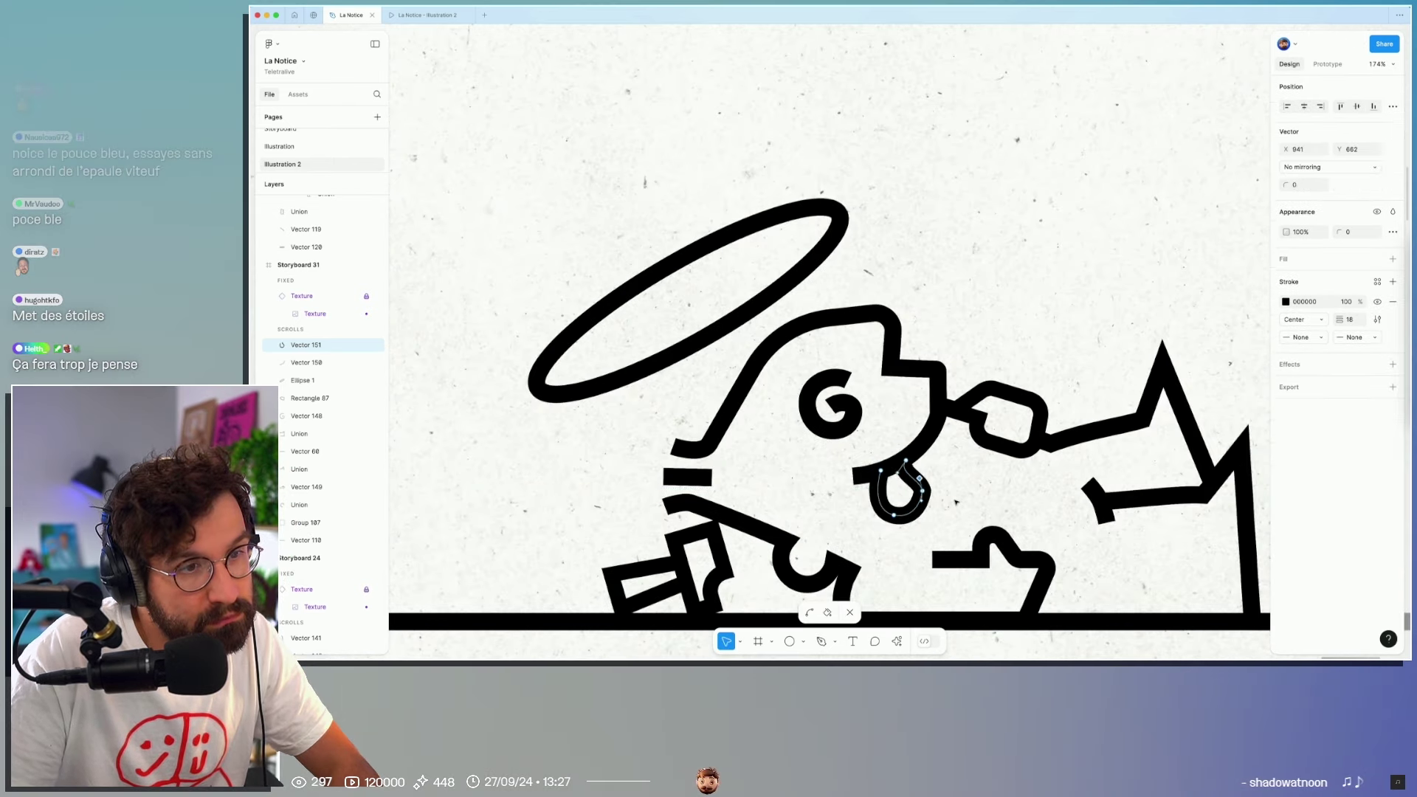
key(Escape)
key(Escape)
ctrl+scroll(947, 490, down, 4)
ctrl+scroll(959, 516, down, 2)
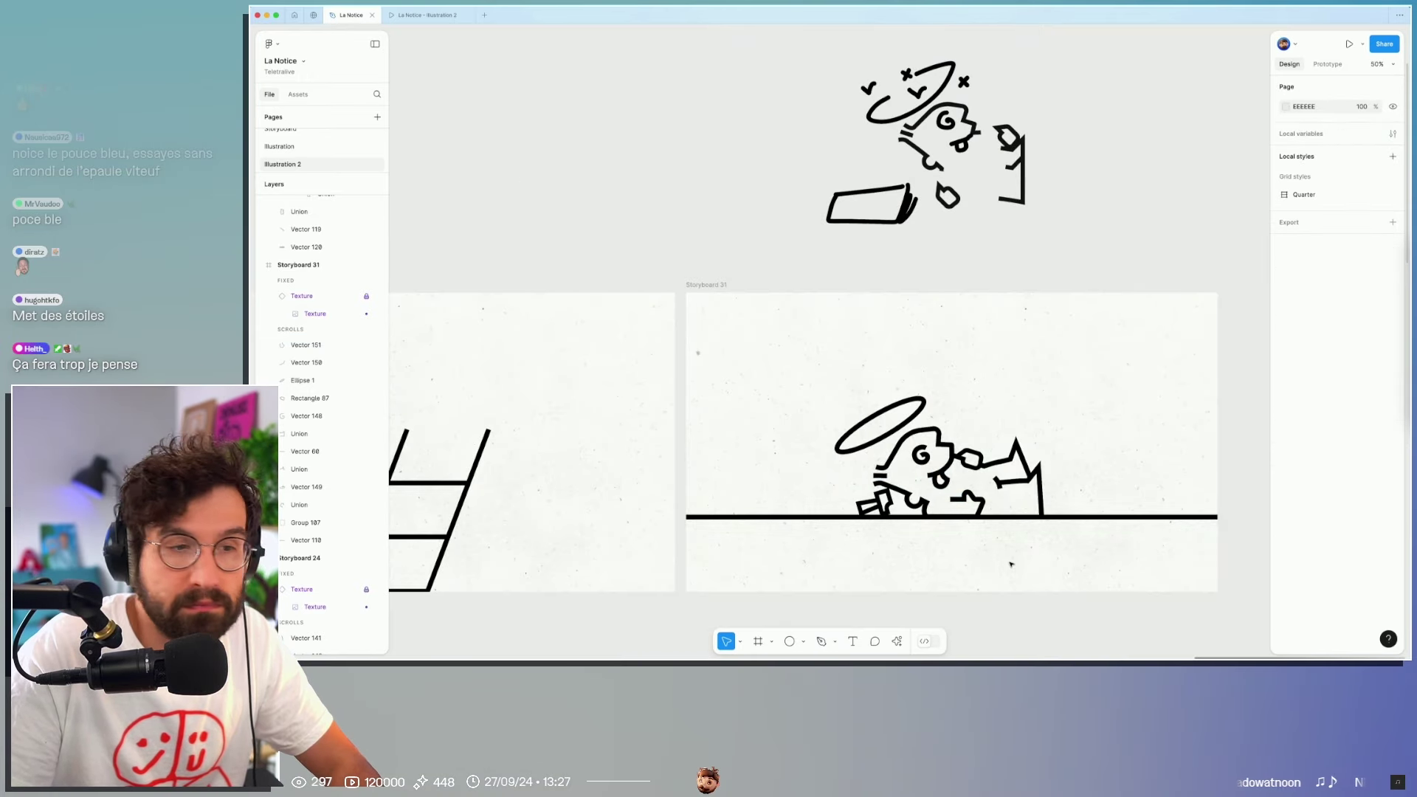
ctrl+scroll(990, 527, up, 4)
click(896, 404)
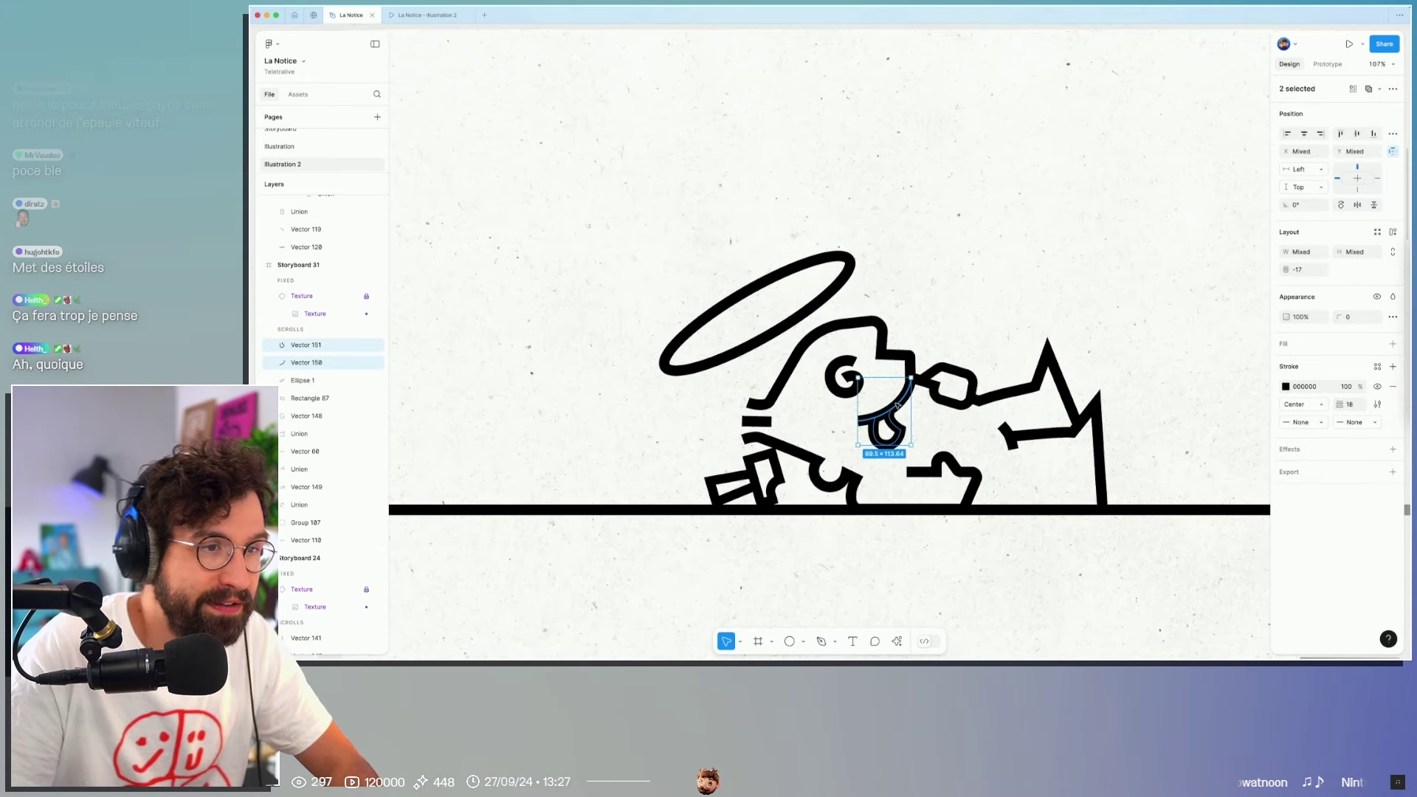
key(Delete)
ctrl+scroll(957, 523, down, 3)
ctrl+scroll(956, 524, down, 2)
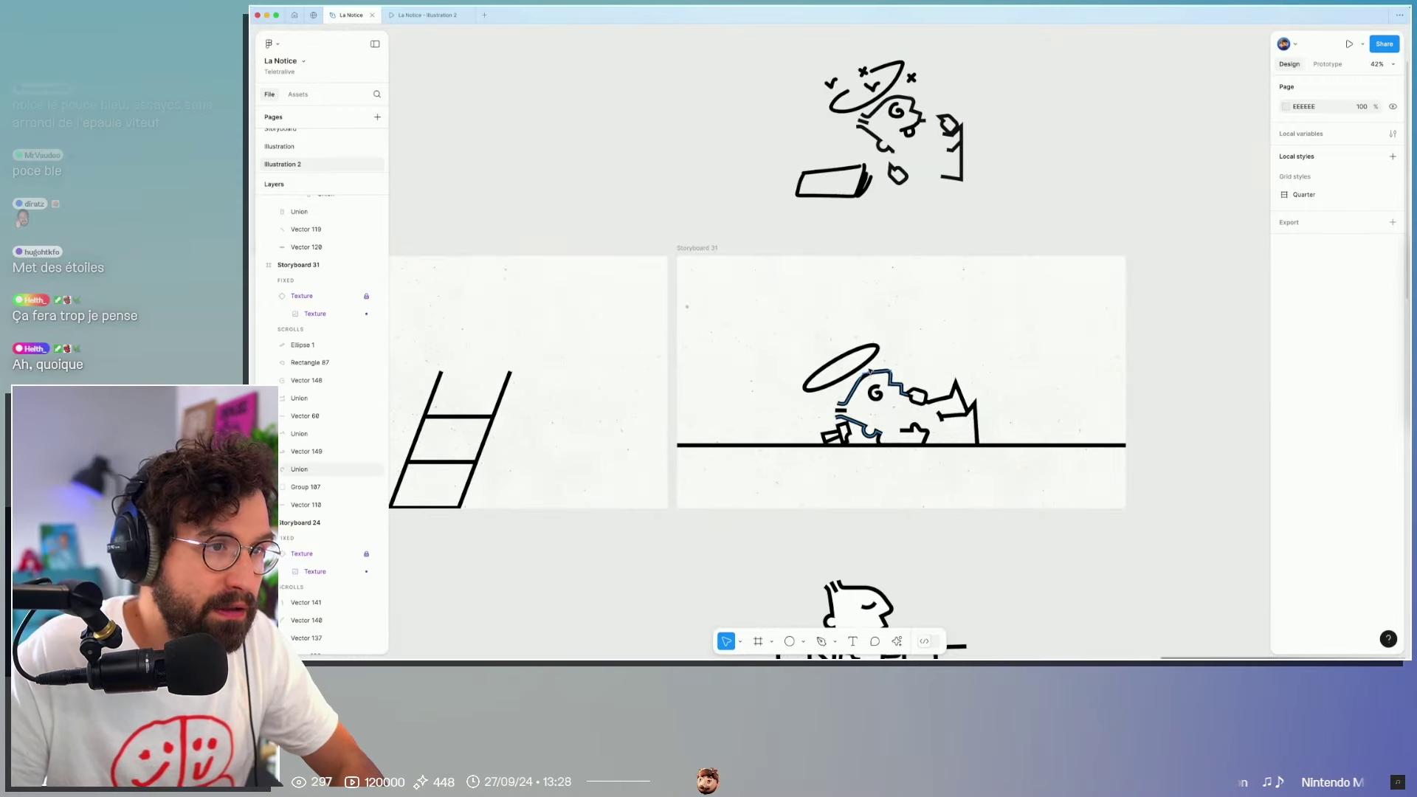
click(841, 378)
key(Escape)
click(799, 388)
key(Escape)
scroll(750, 386, down, 5)
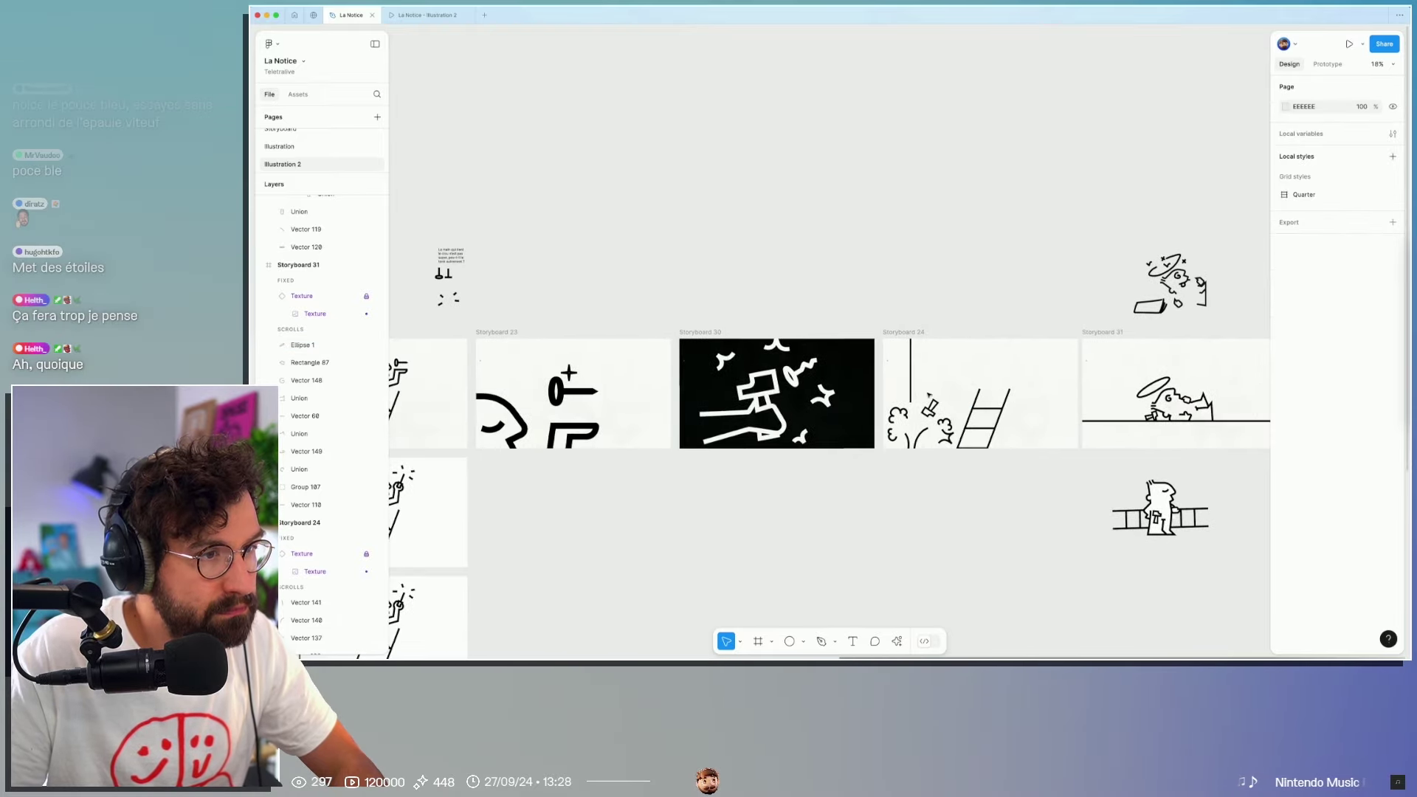
Step: Copy the cross star into Storyboard 31 and tilt it 30 degrees, undoing trial resizes
drag(568, 373, 1138, 373)
scroll(1138, 373, up, 10)
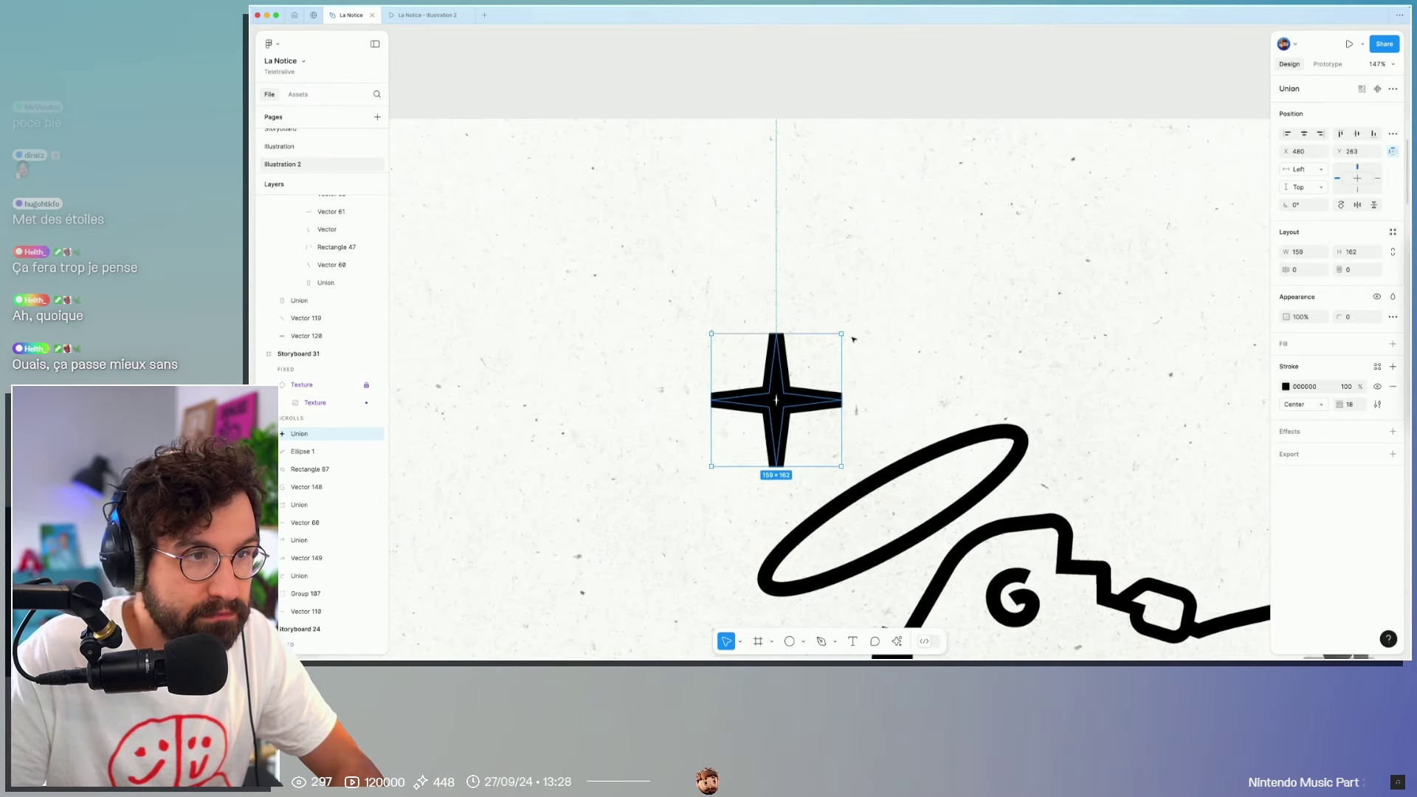
drag(850, 335, 860, 373)
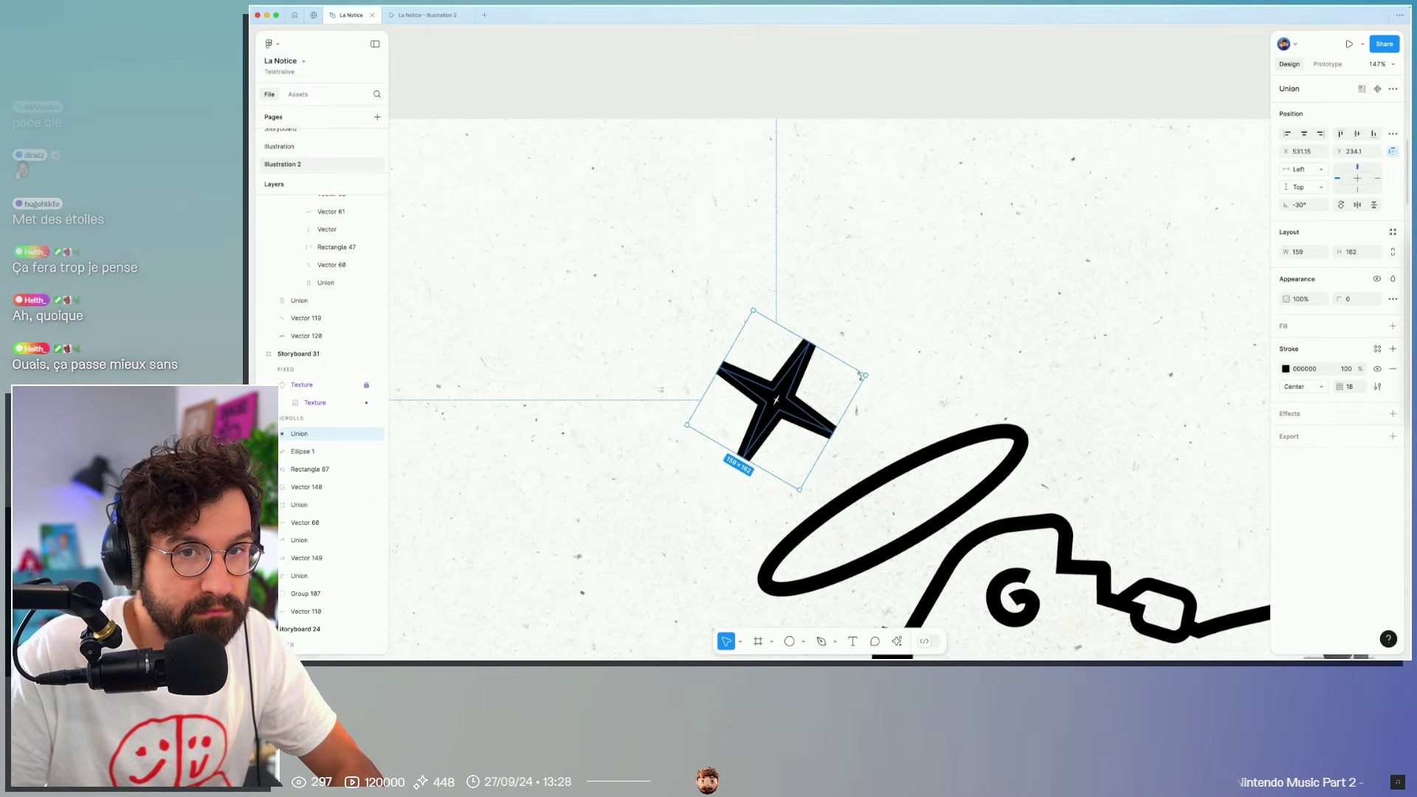
drag(752, 310, 766, 361)
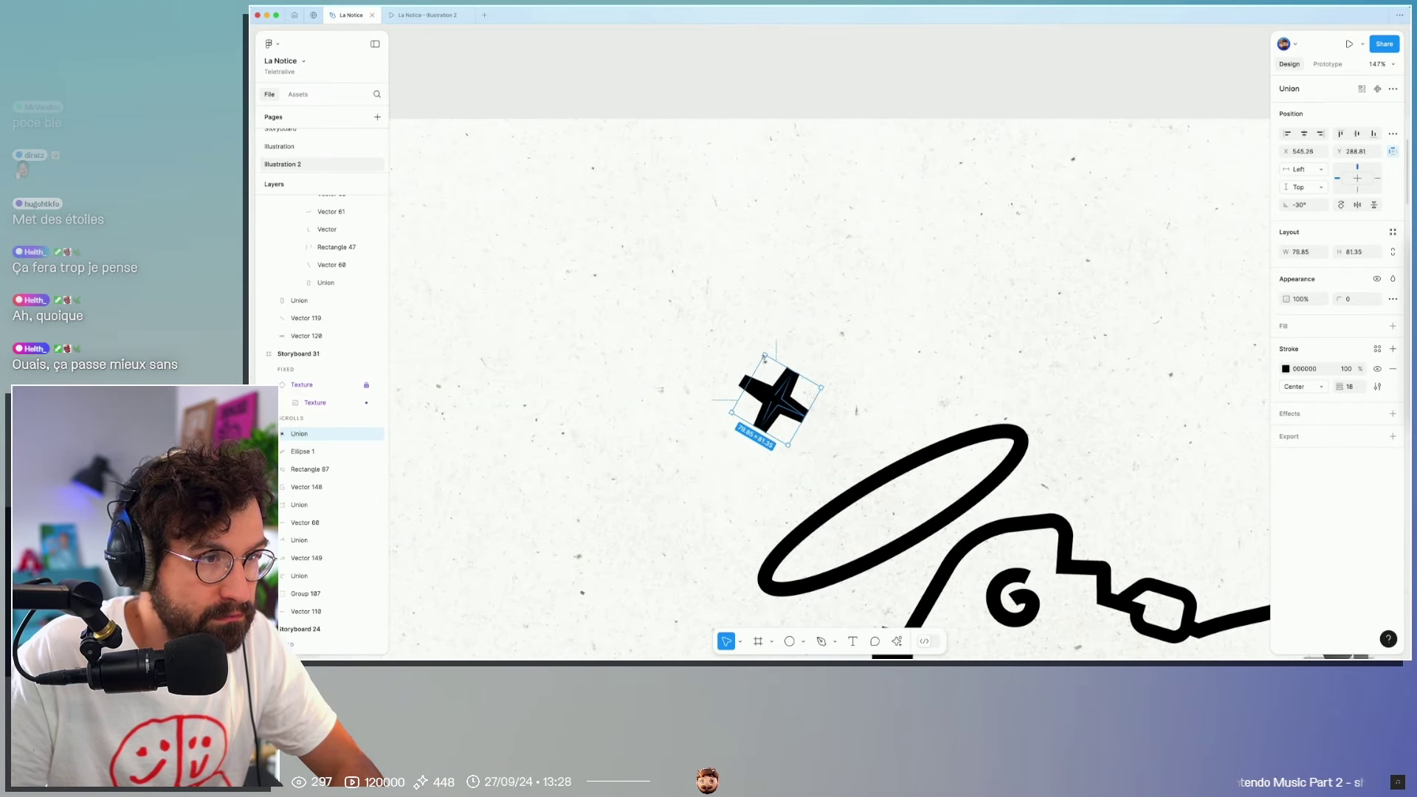
drag(766, 361, 1019, 380)
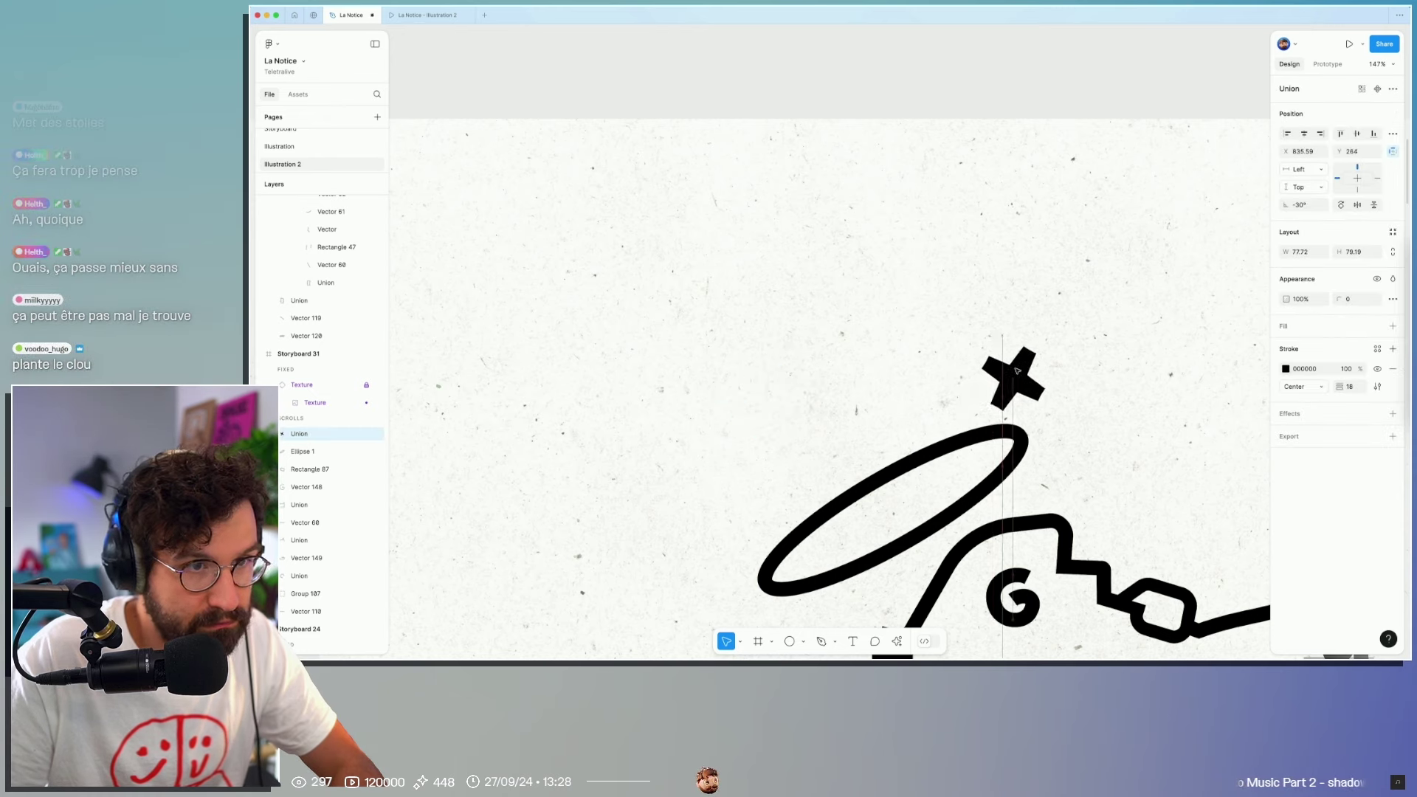
key(ctrl+z)
key(ctrl+z)
key(ctrl+z)
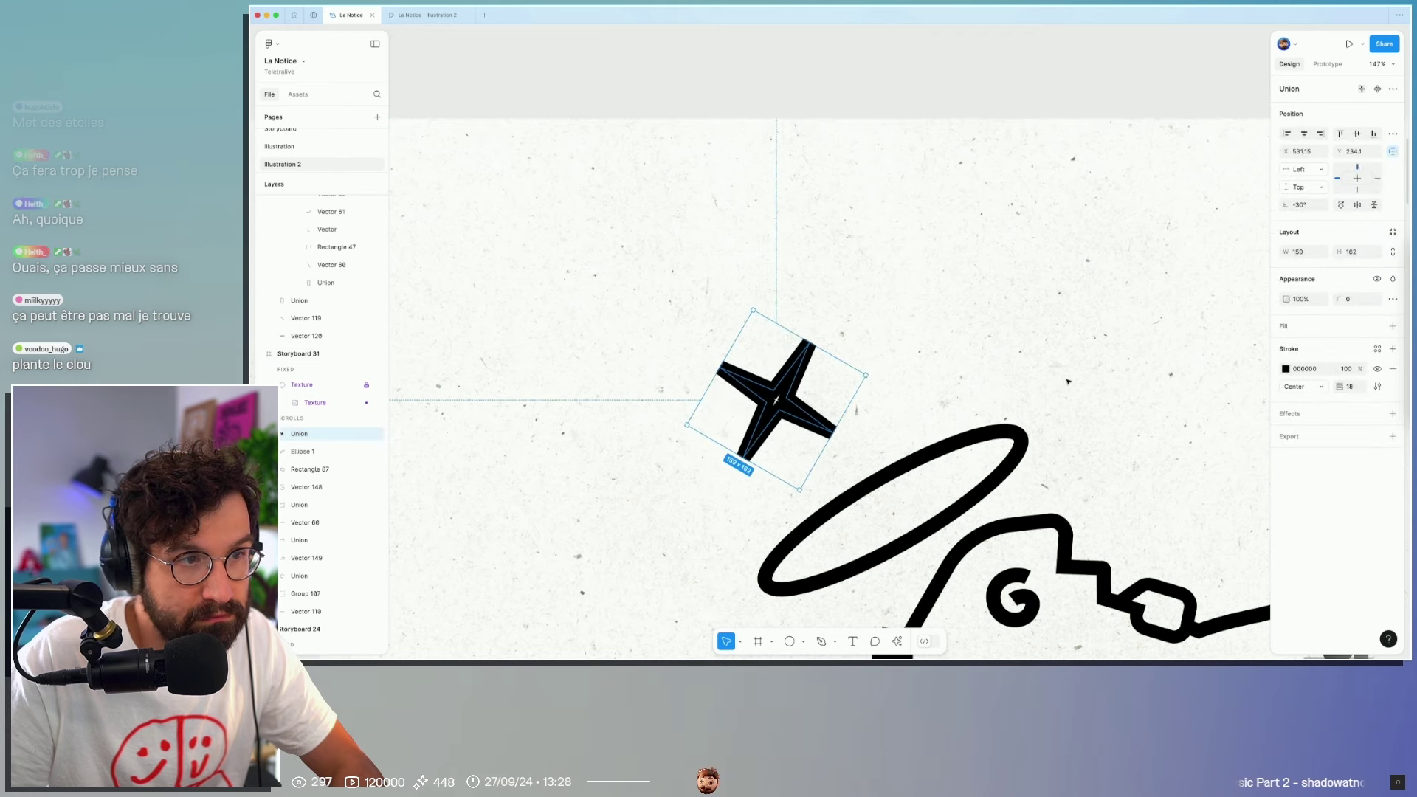
key(ctrl+z)
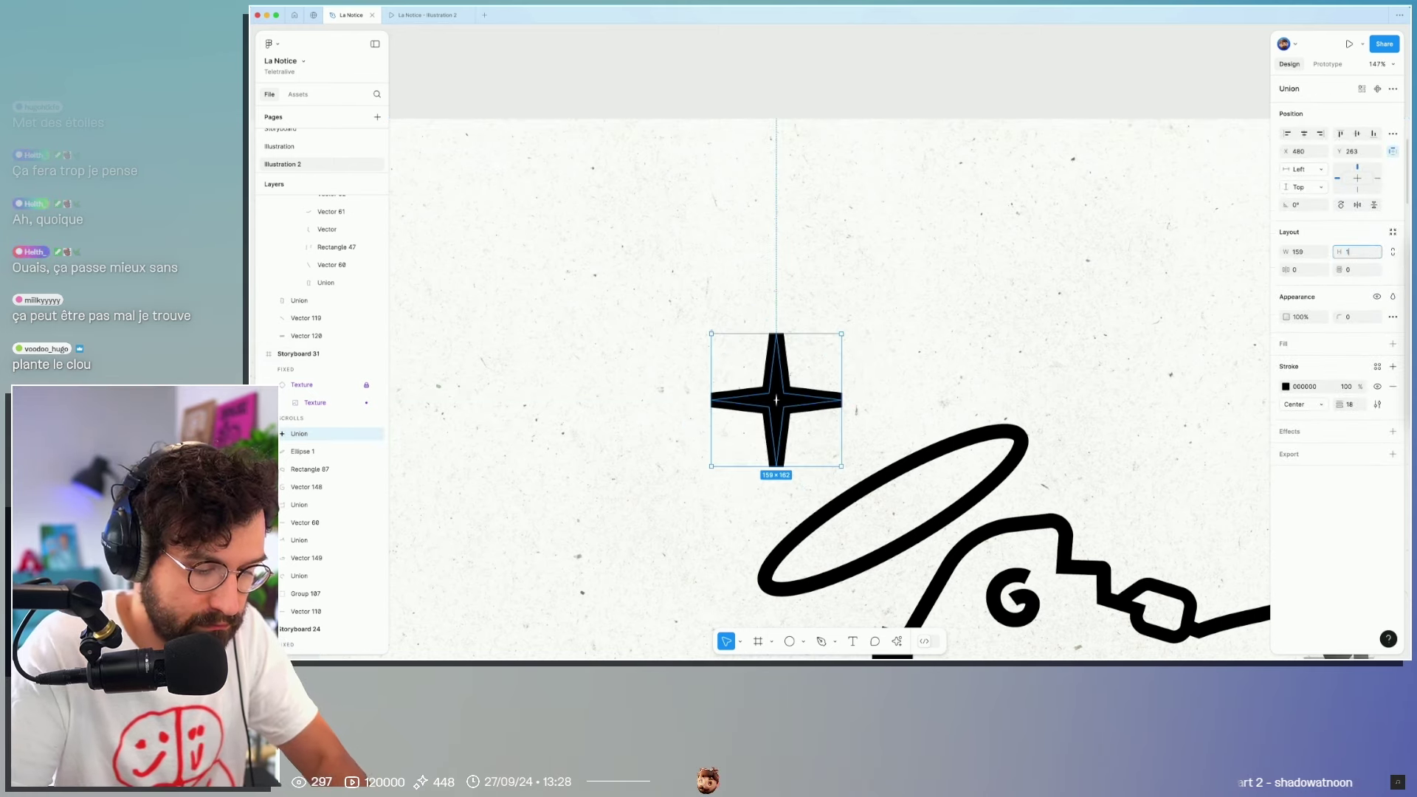
Step: Size the cross to 160 by 160, then shrink it to 54 by 54
text(160)
key(shift+Tab)
text(160)
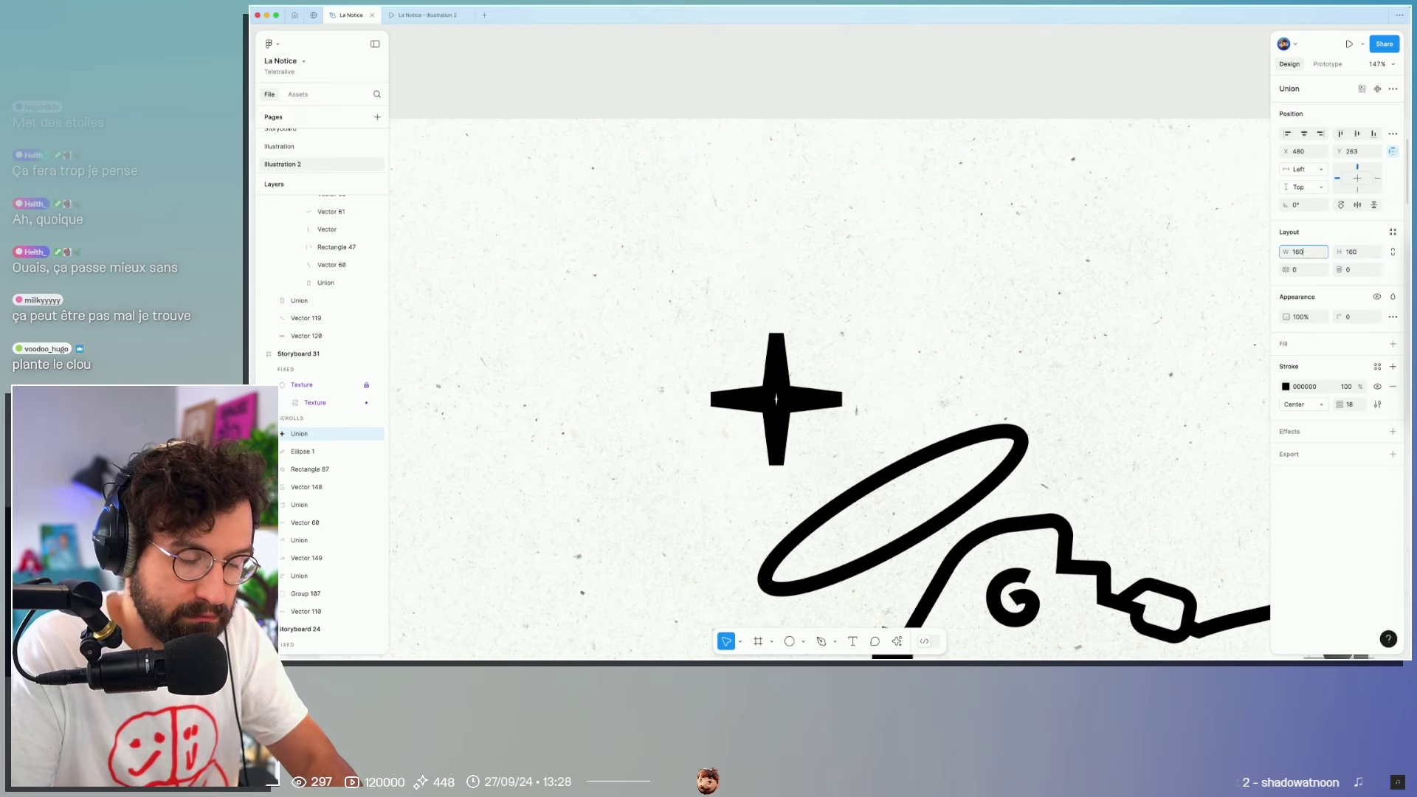
key(Return)
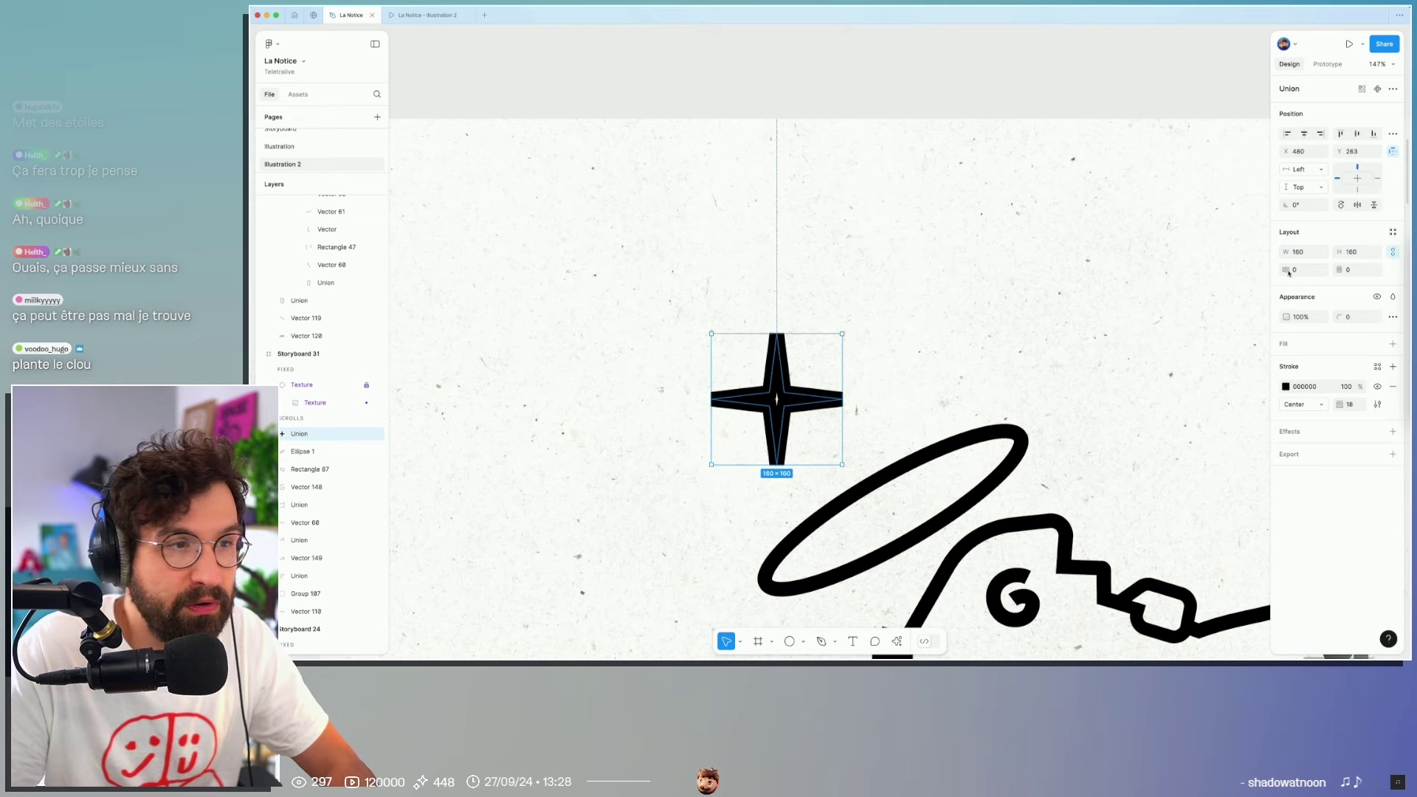
mouse_move(842, 334)
mouse_down()
mouse_move(803, 377)
mouse_move(809, 394)
mouse_move(1040, 405)
mouse_up()
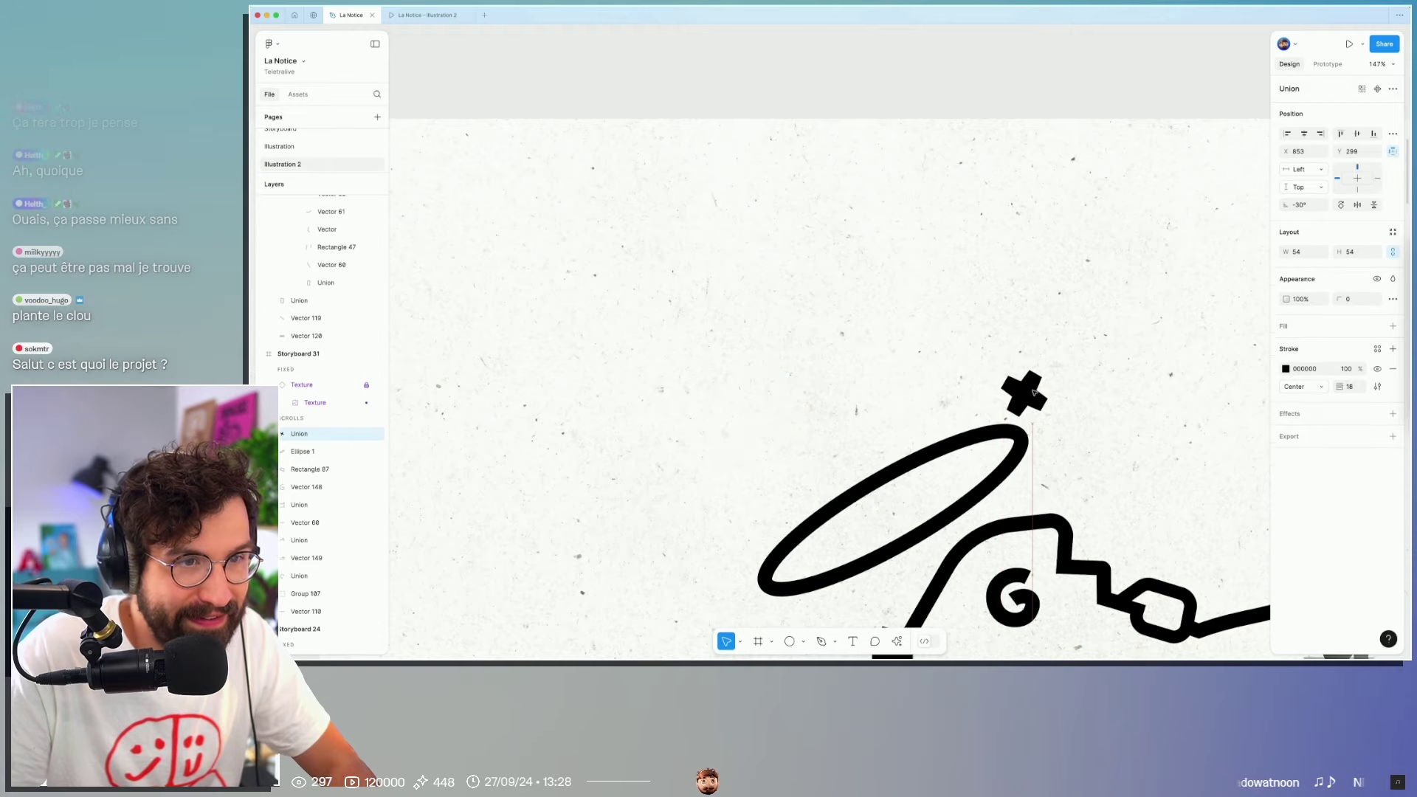
Step: Duplicate the small cross and position the copy on the halo ellipse
drag(1033, 391, 714, 552)
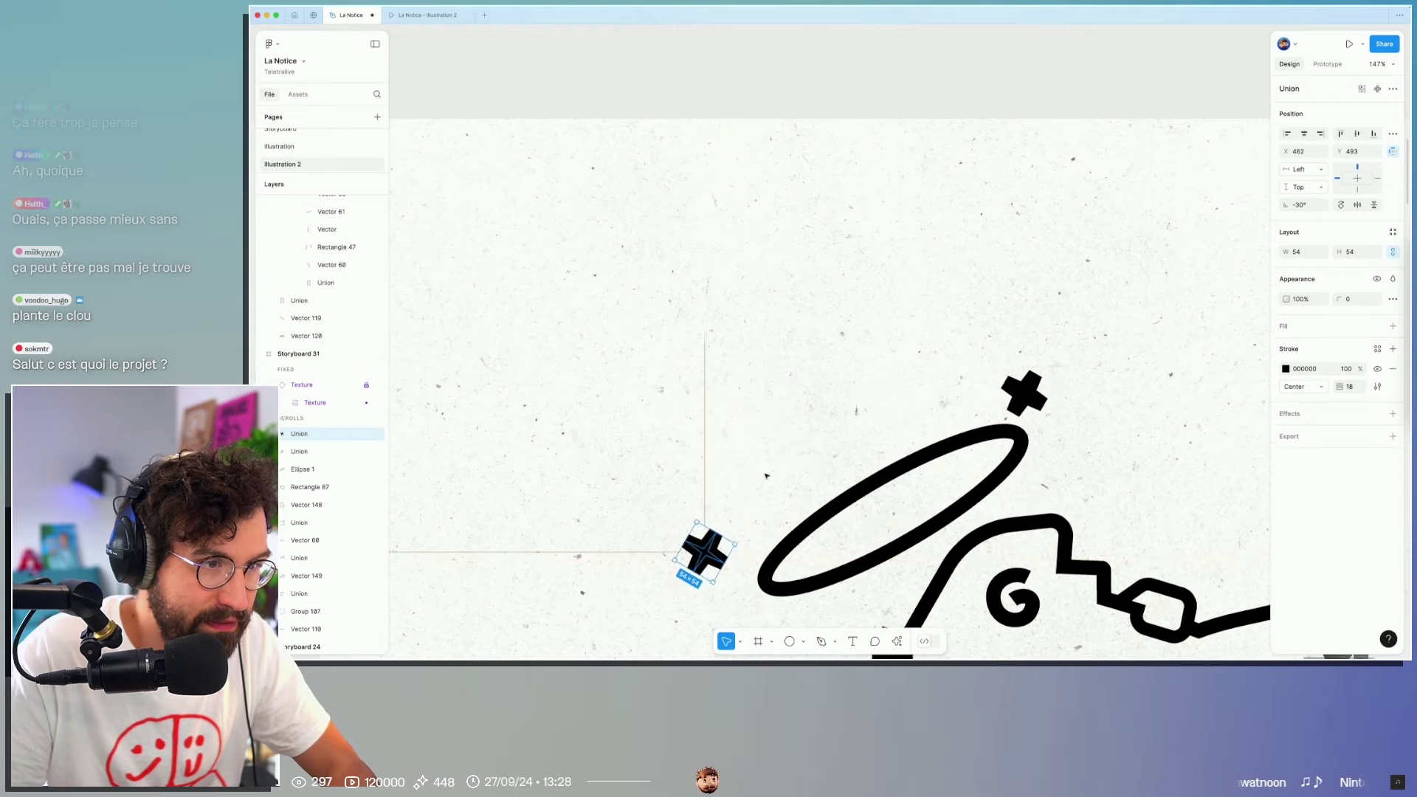
click(766, 476)
scroll(766, 476, down, 5)
scroll(769, 390, down, 1)
drag(758, 451, 845, 444)
scroll(864, 443, up, 5)
scroll(812, 435, up, 5)
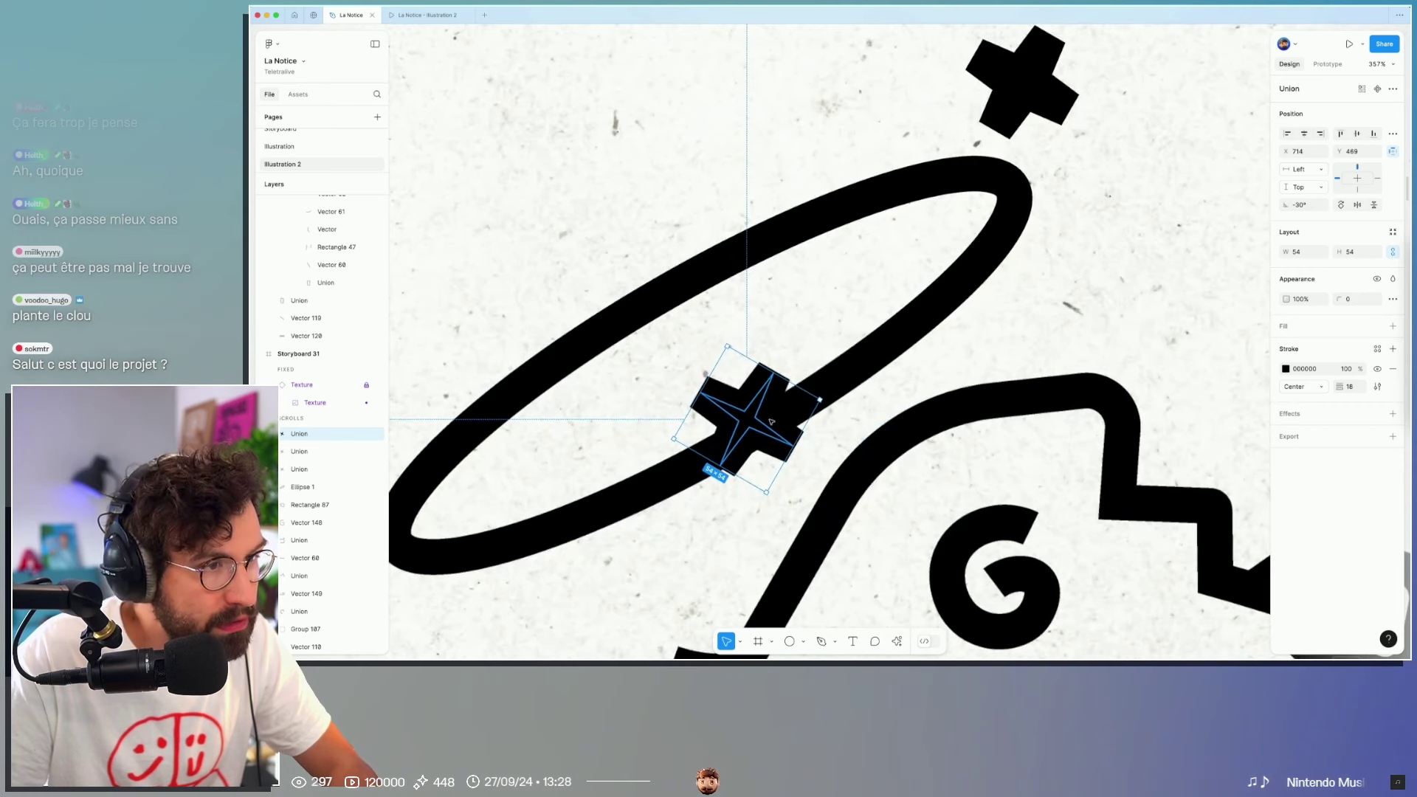
drag(774, 430, 774, 428)
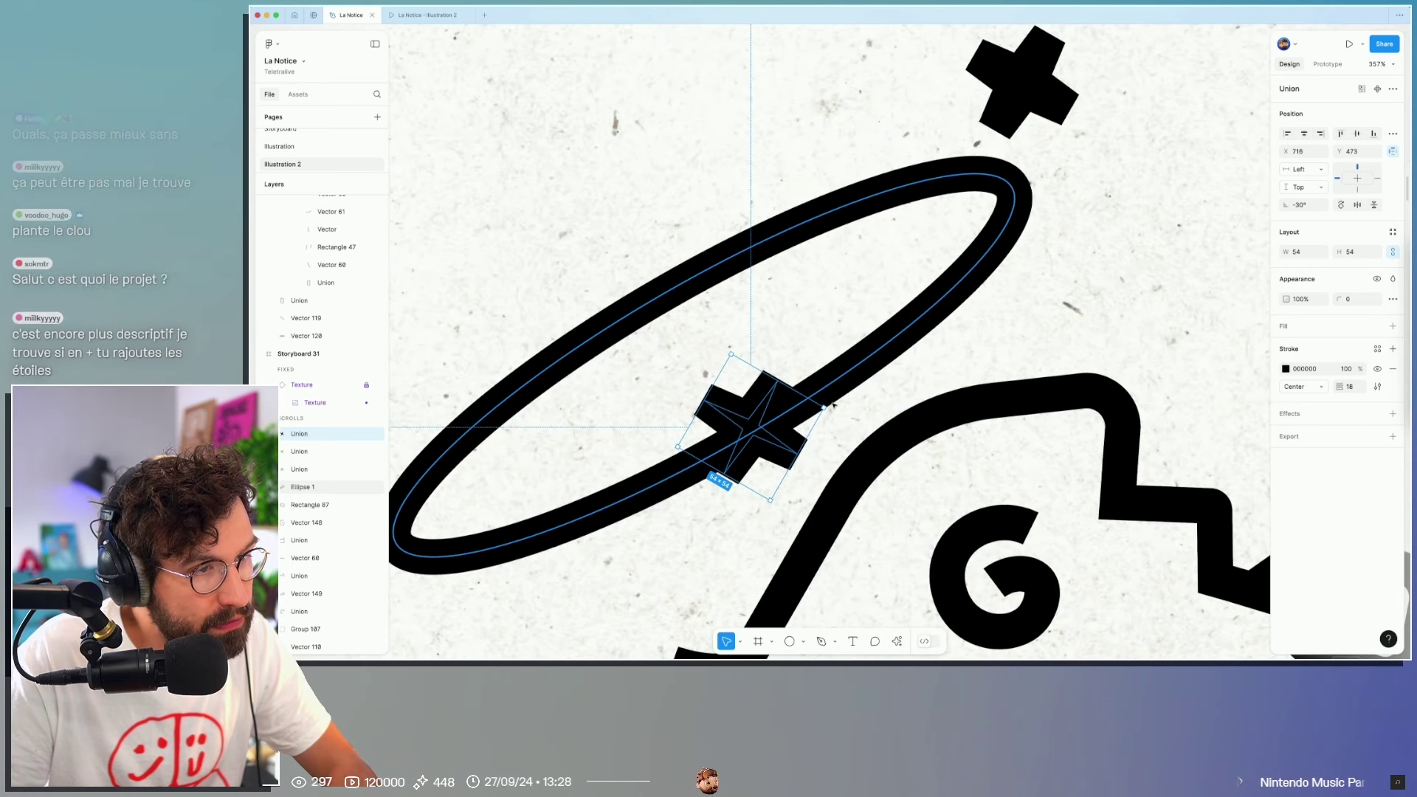
Step: Outline the cross's stroke and add a wider white Outside stroke that cuts the halo
click(834, 402)
click(758, 411)
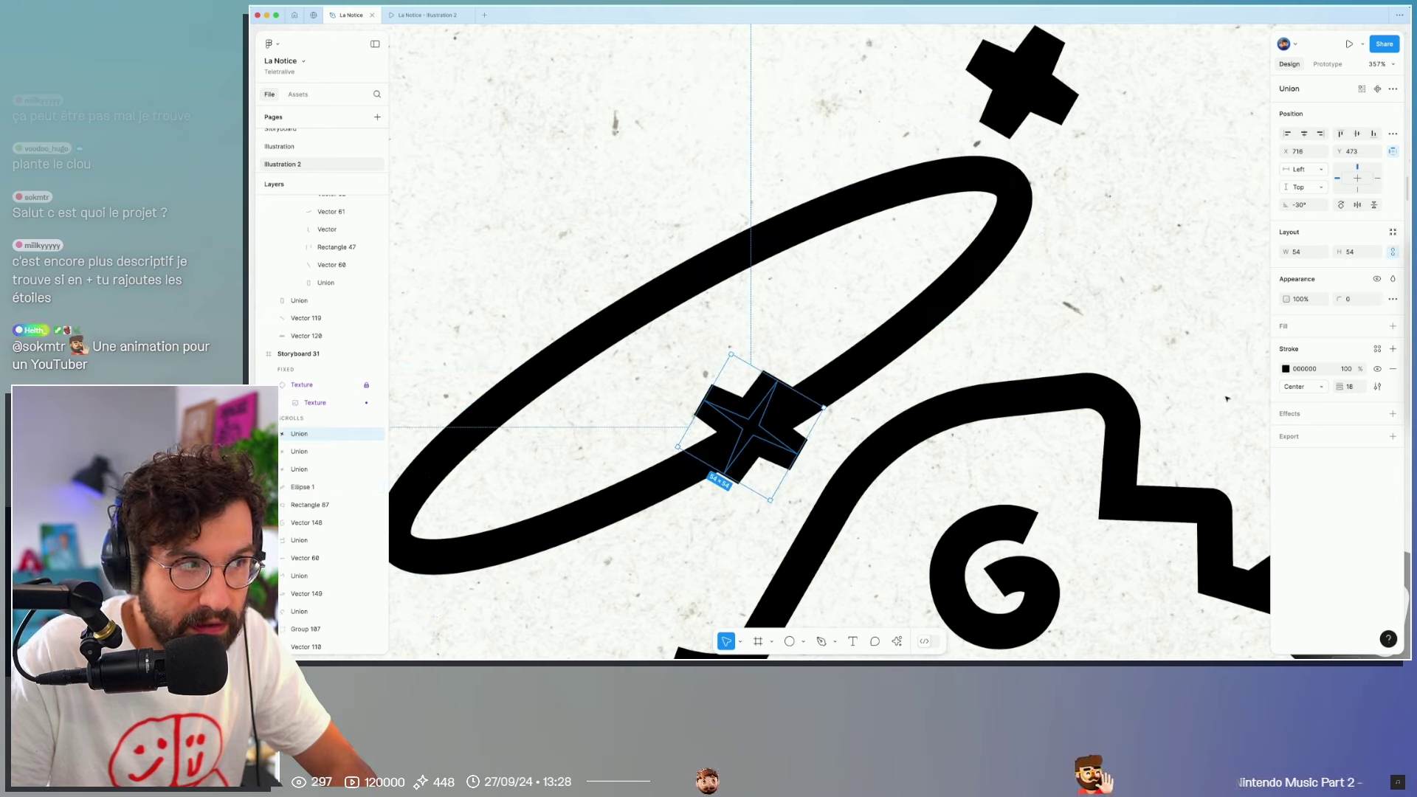
key(ctrl+alt+o)
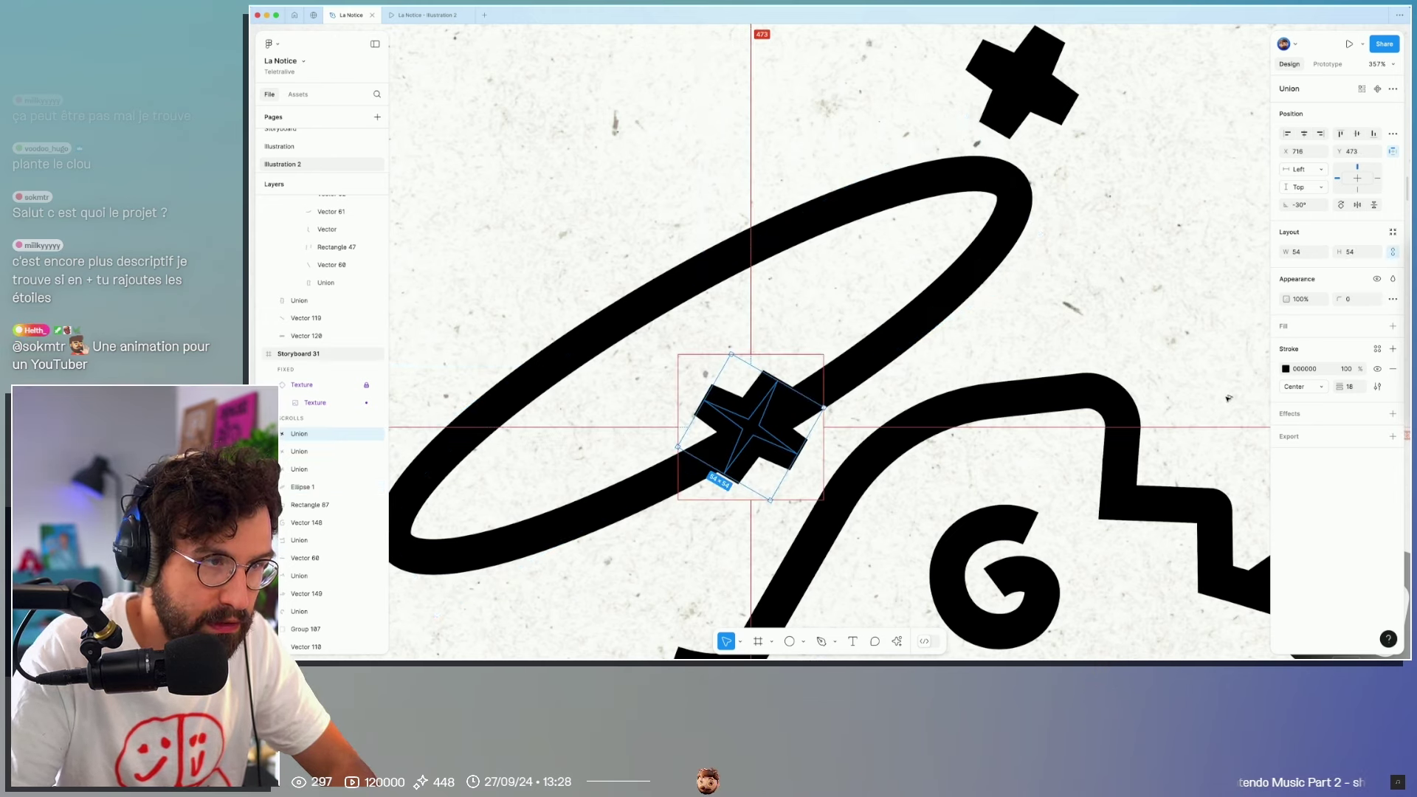
click(1392, 373)
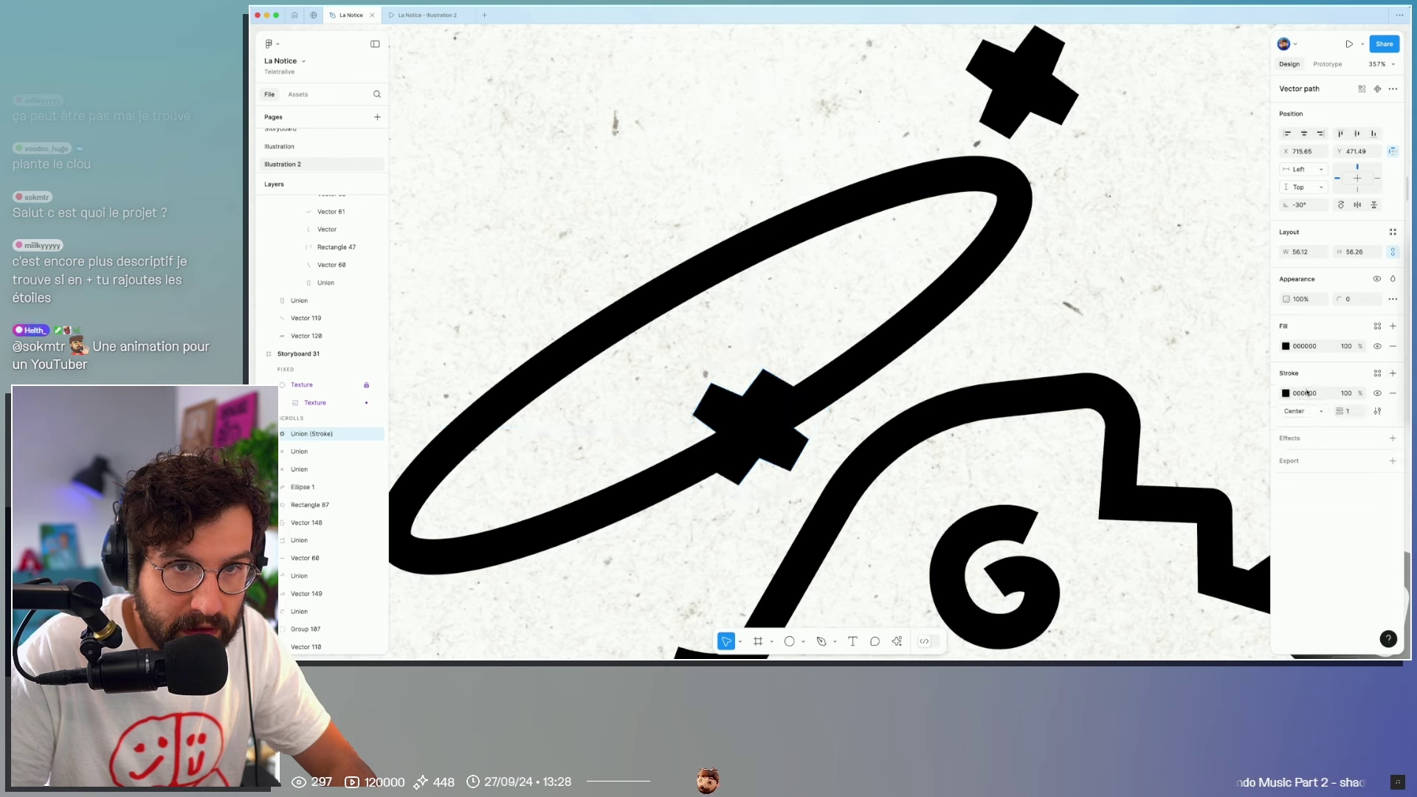
click(1320, 411)
click(1318, 437)
key(Return)
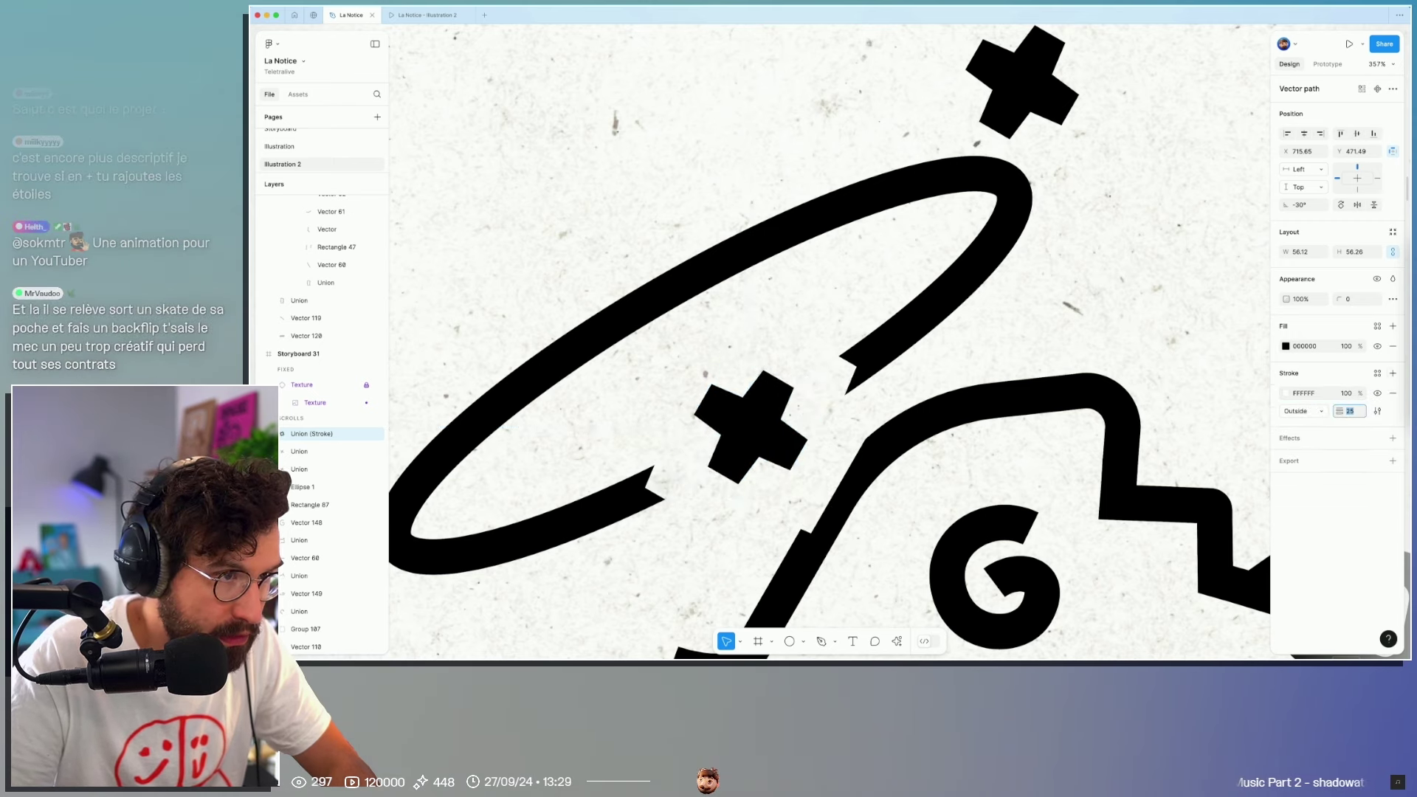
click(1189, 298)
scroll(1189, 298, down, 5)
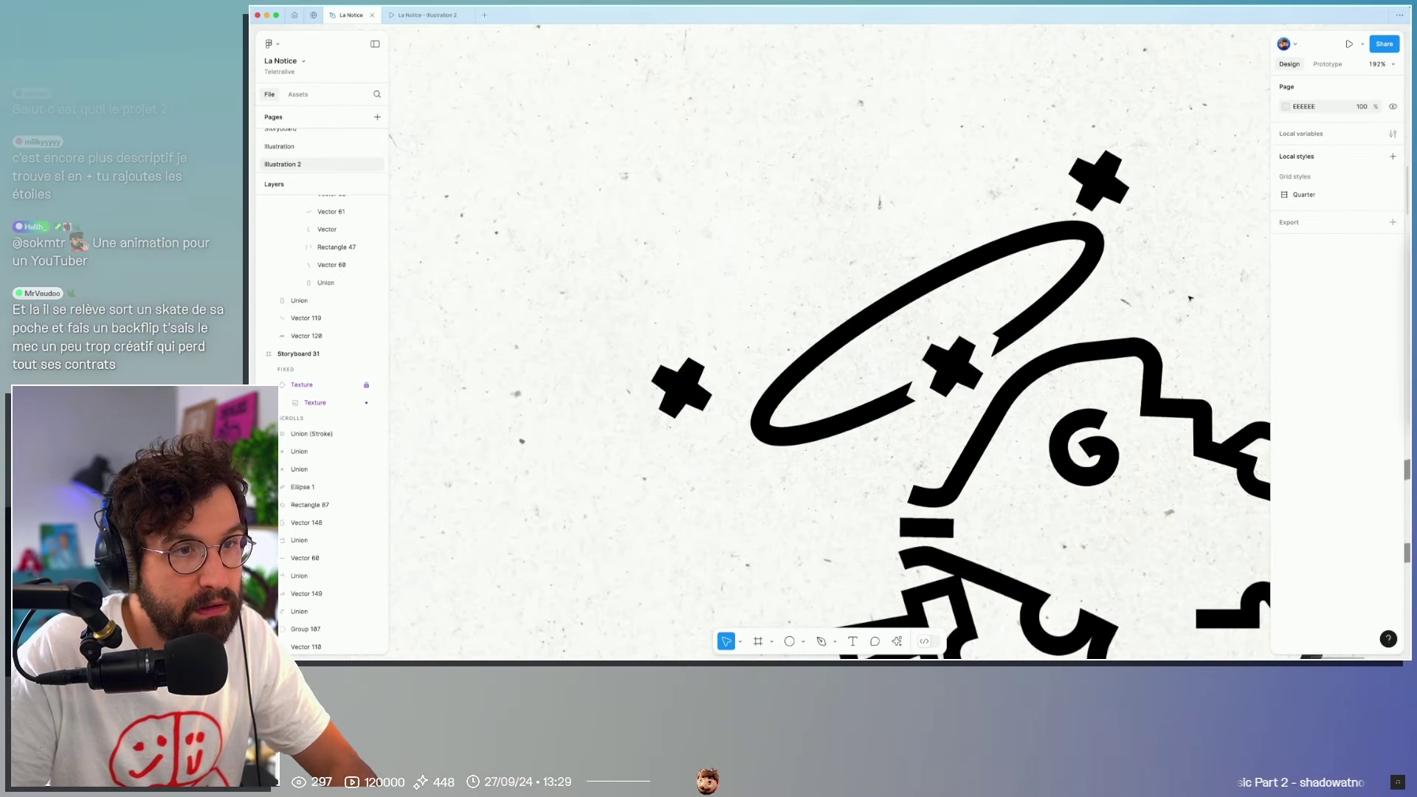
Step: Duplicate a star onto the halo's end, rotated to 60 degrees and nudged into place
scroll(1095, 318, up, 2)
scroll(1095, 317, down, 5)
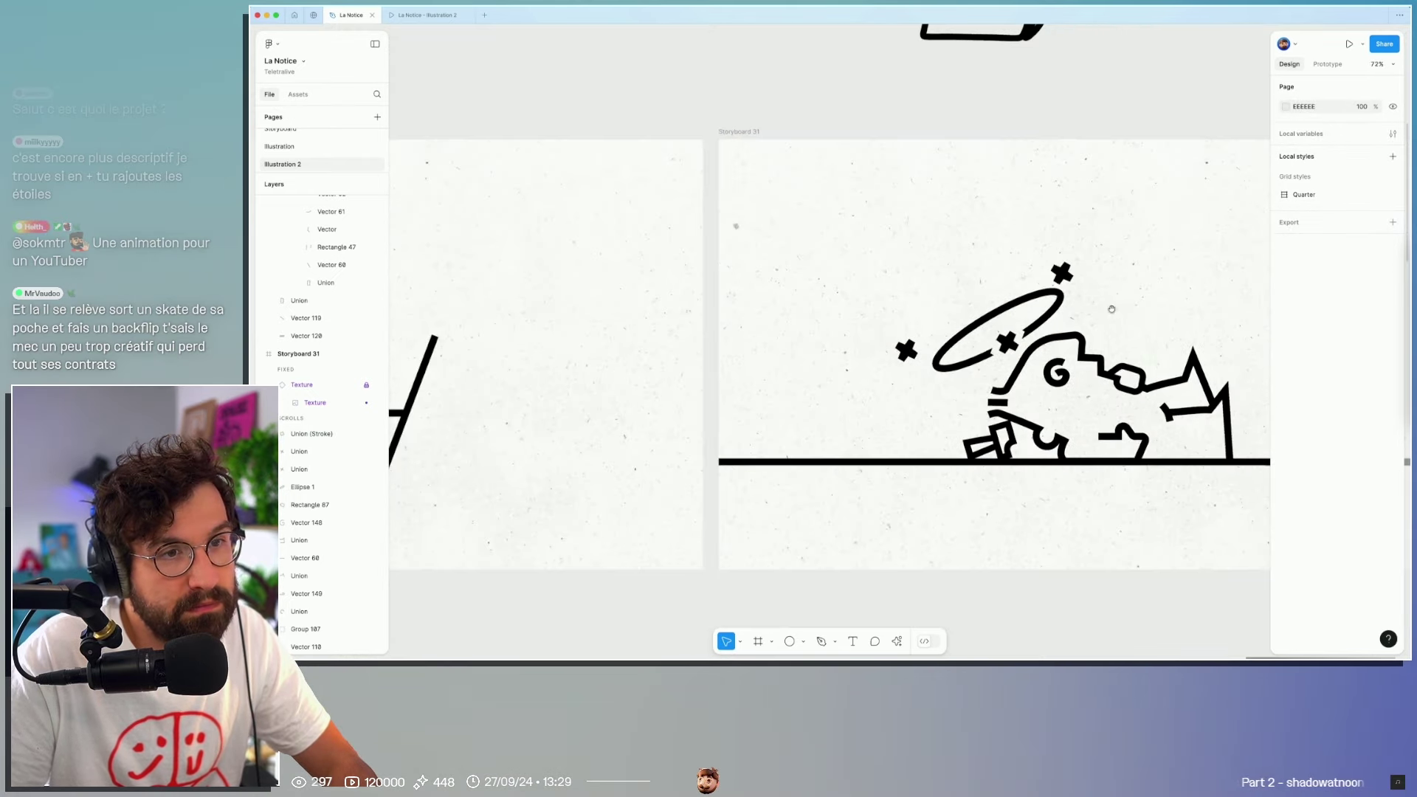
click(963, 277)
double_click(963, 277)
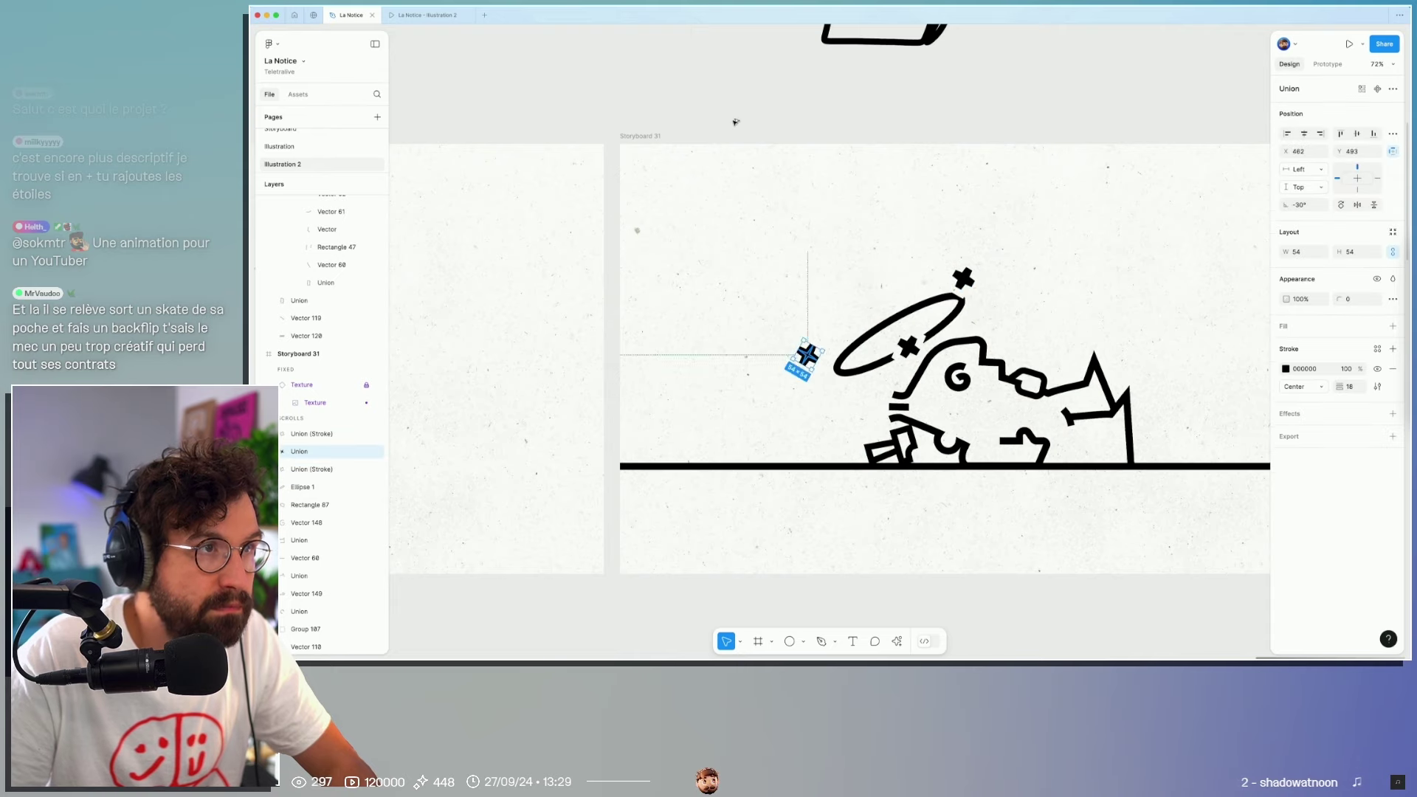
drag(807, 354, 731, 117)
scroll(964, 274, up, 3)
drag(962, 273, 942, 281)
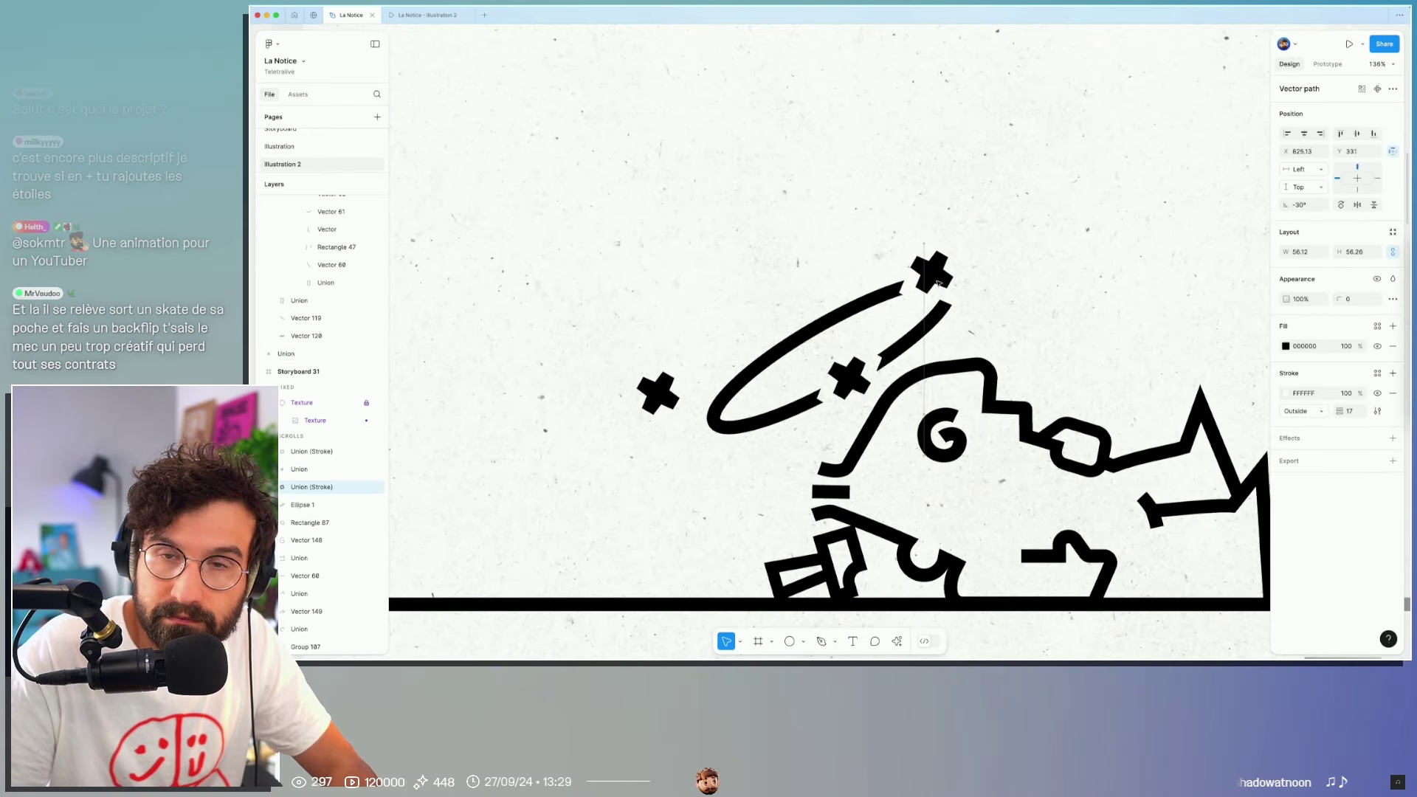
drag(971, 262, 931, 251)
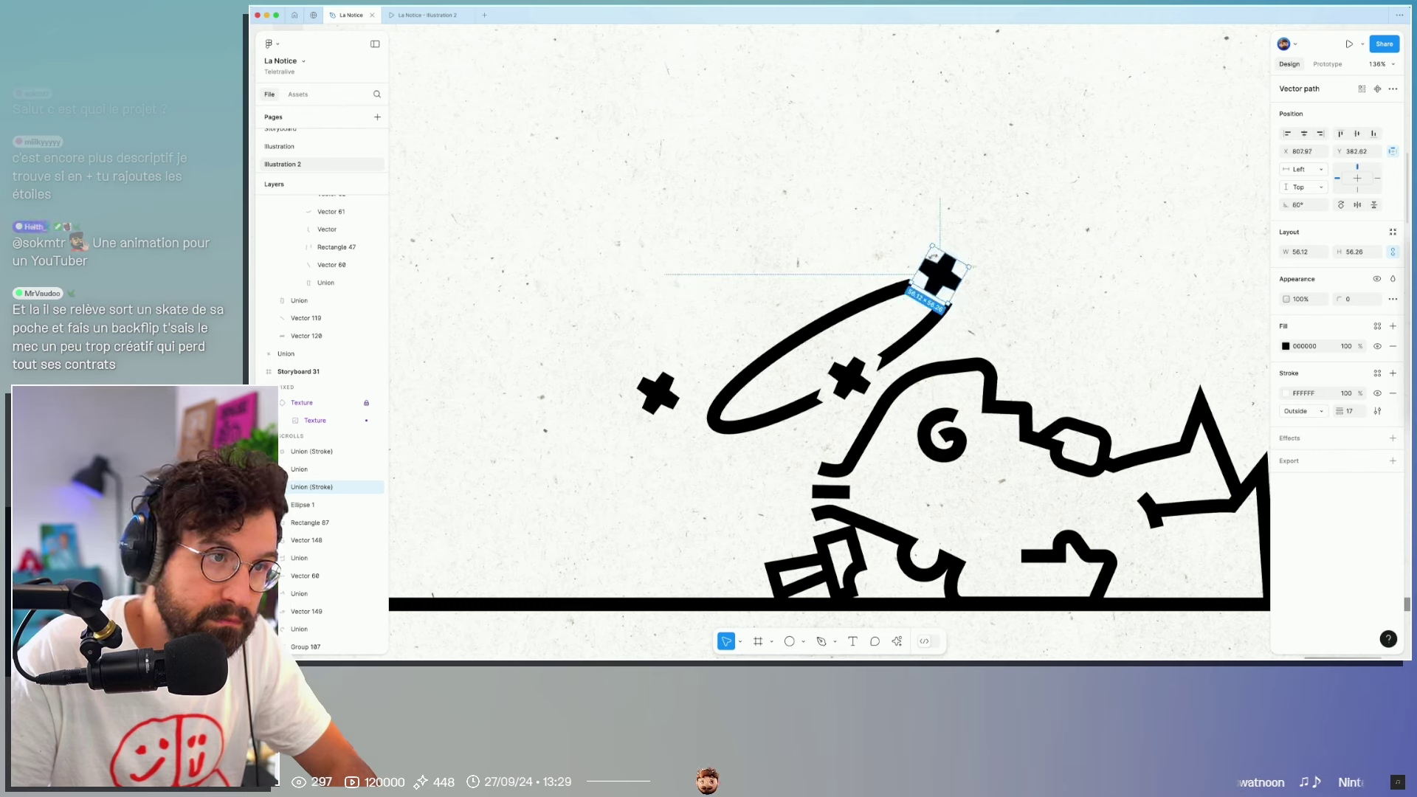
drag(948, 267, 939, 277)
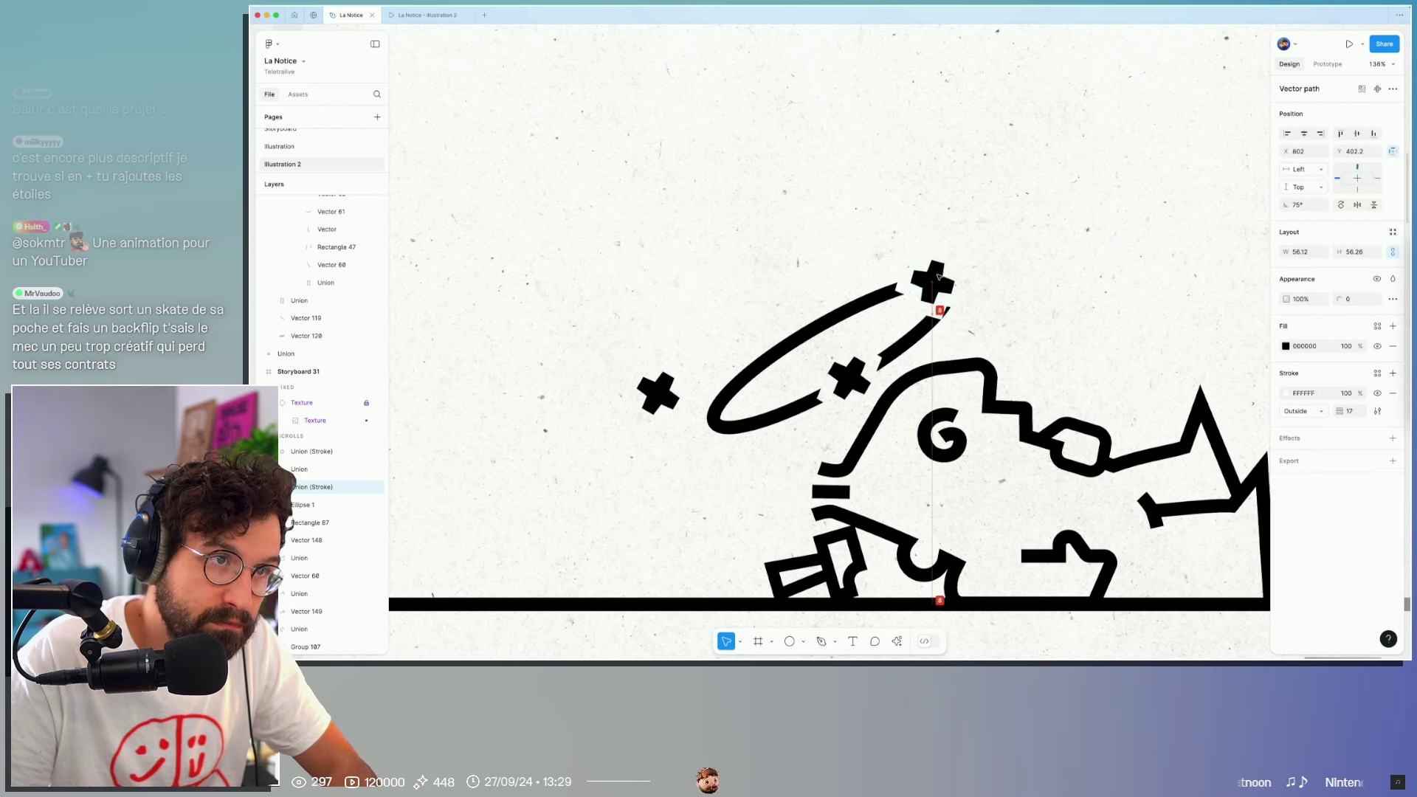
key(Down)
Step: Move the left star up onto the halo rim, sliding it up-left along the ring
drag(669, 391, 742, 360)
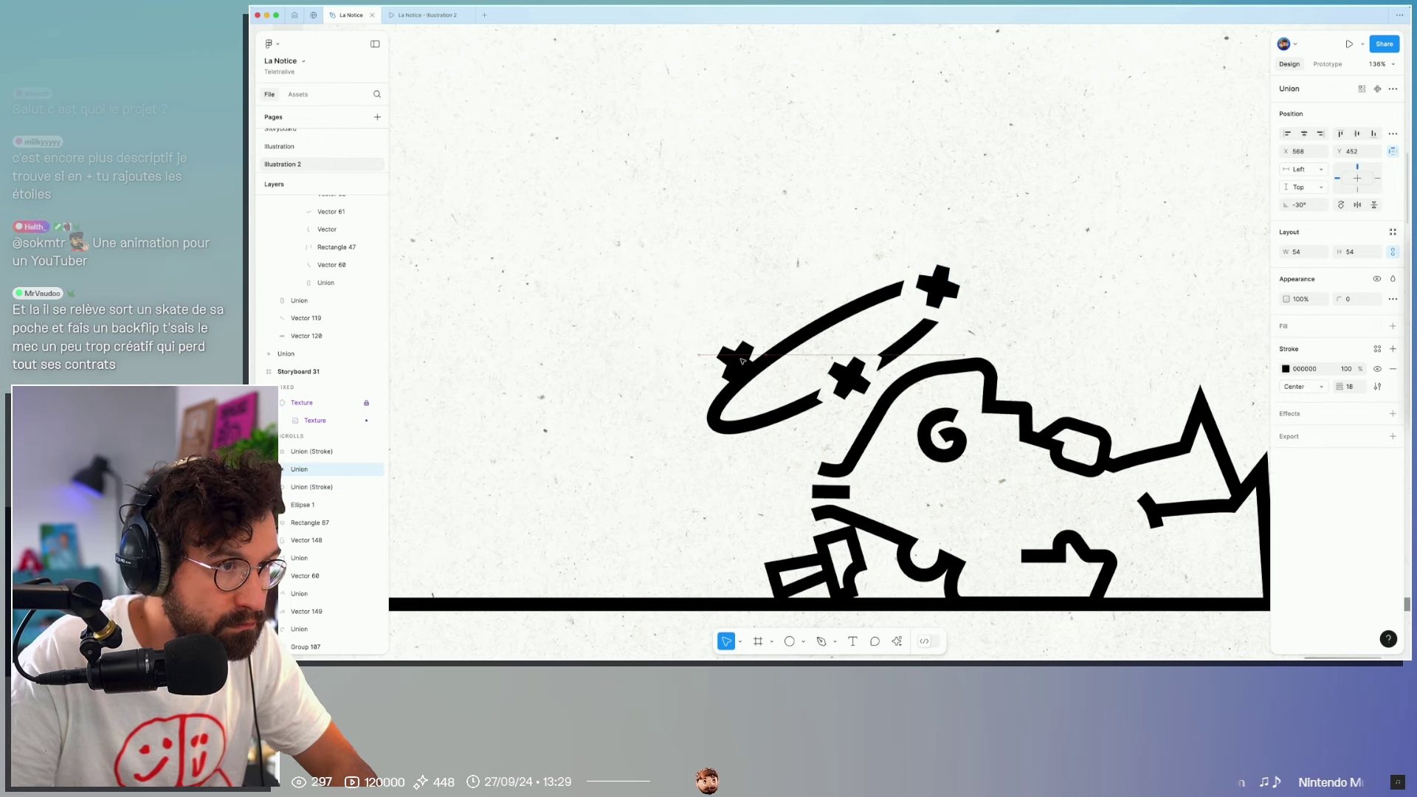
double_click(768, 353)
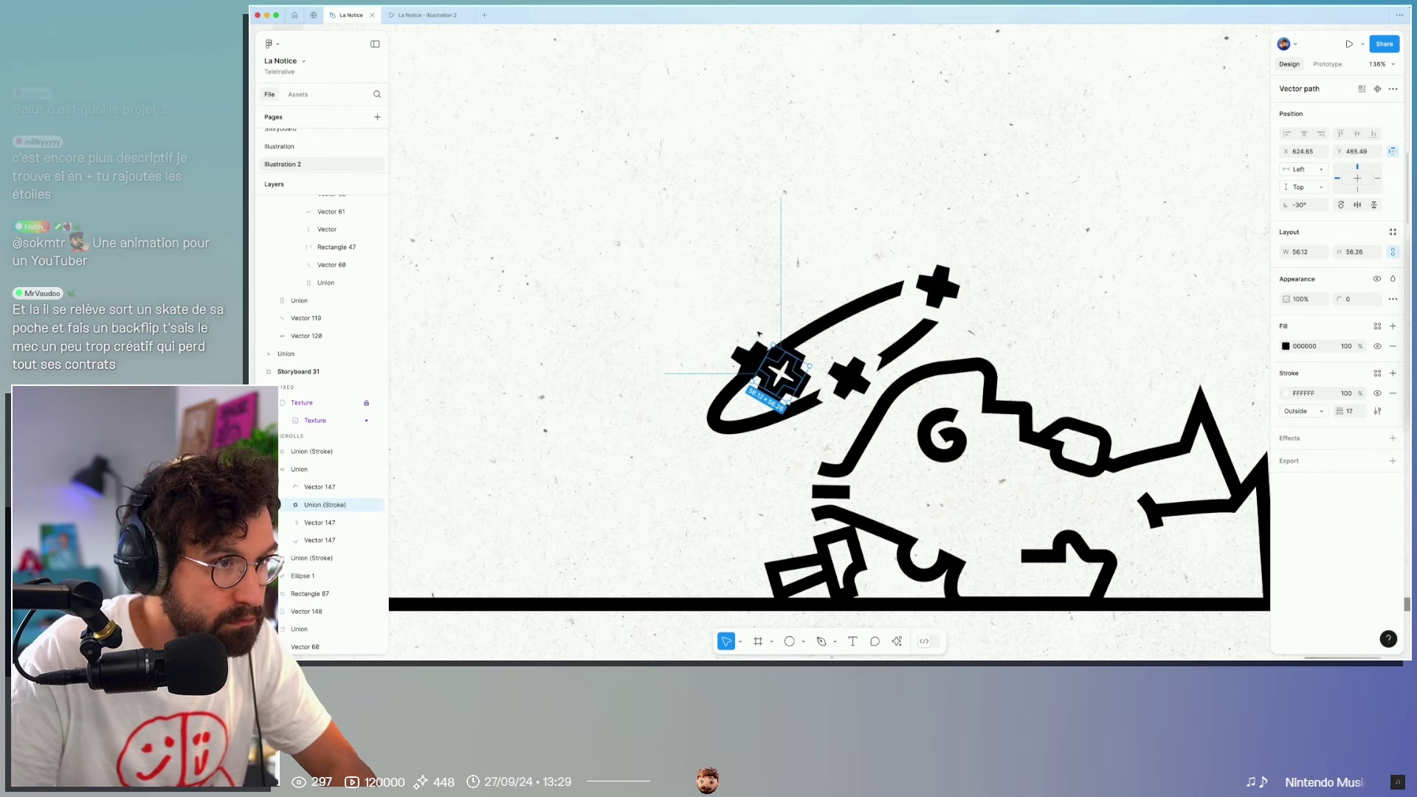
drag(781, 373, 754, 363)
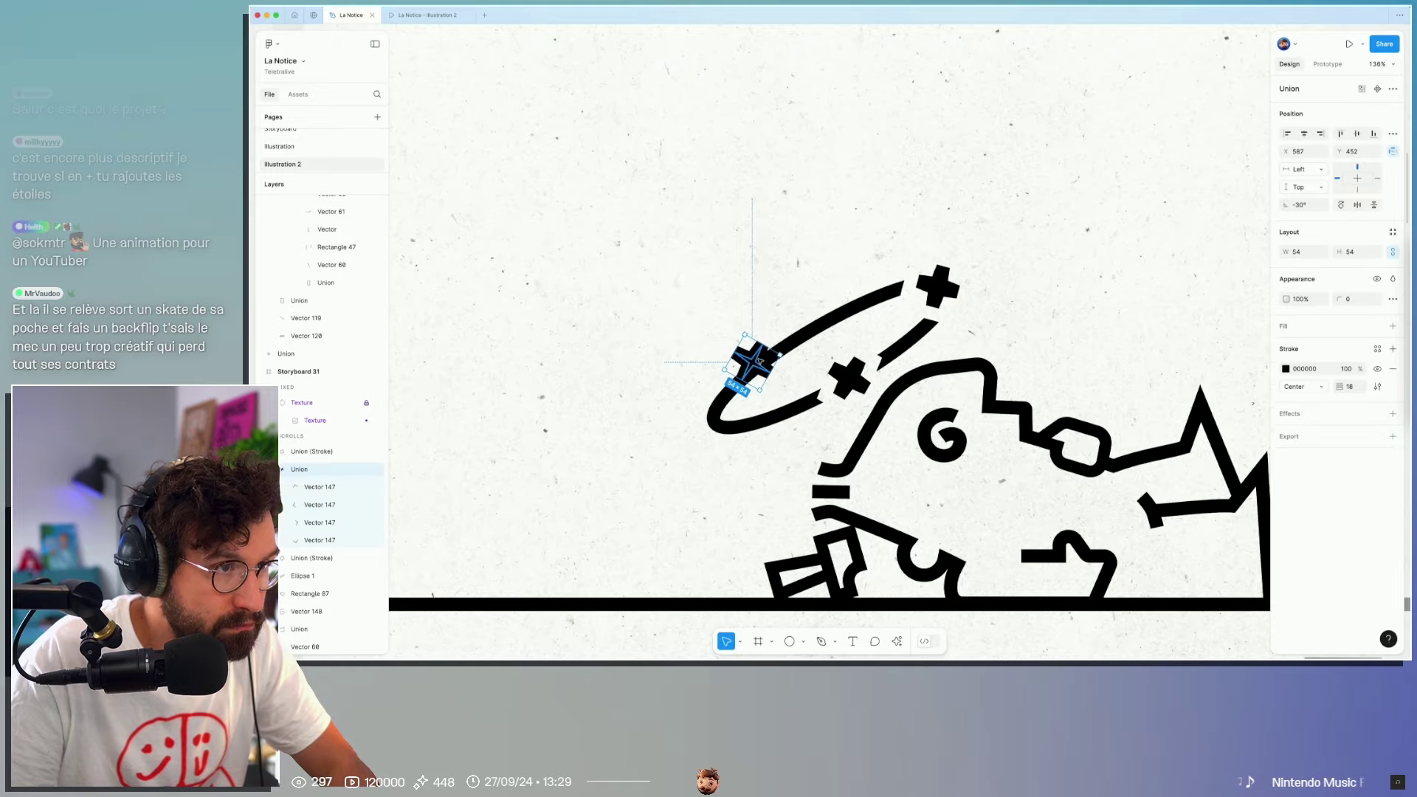
click(756, 313)
scroll(760, 295, down, 5)
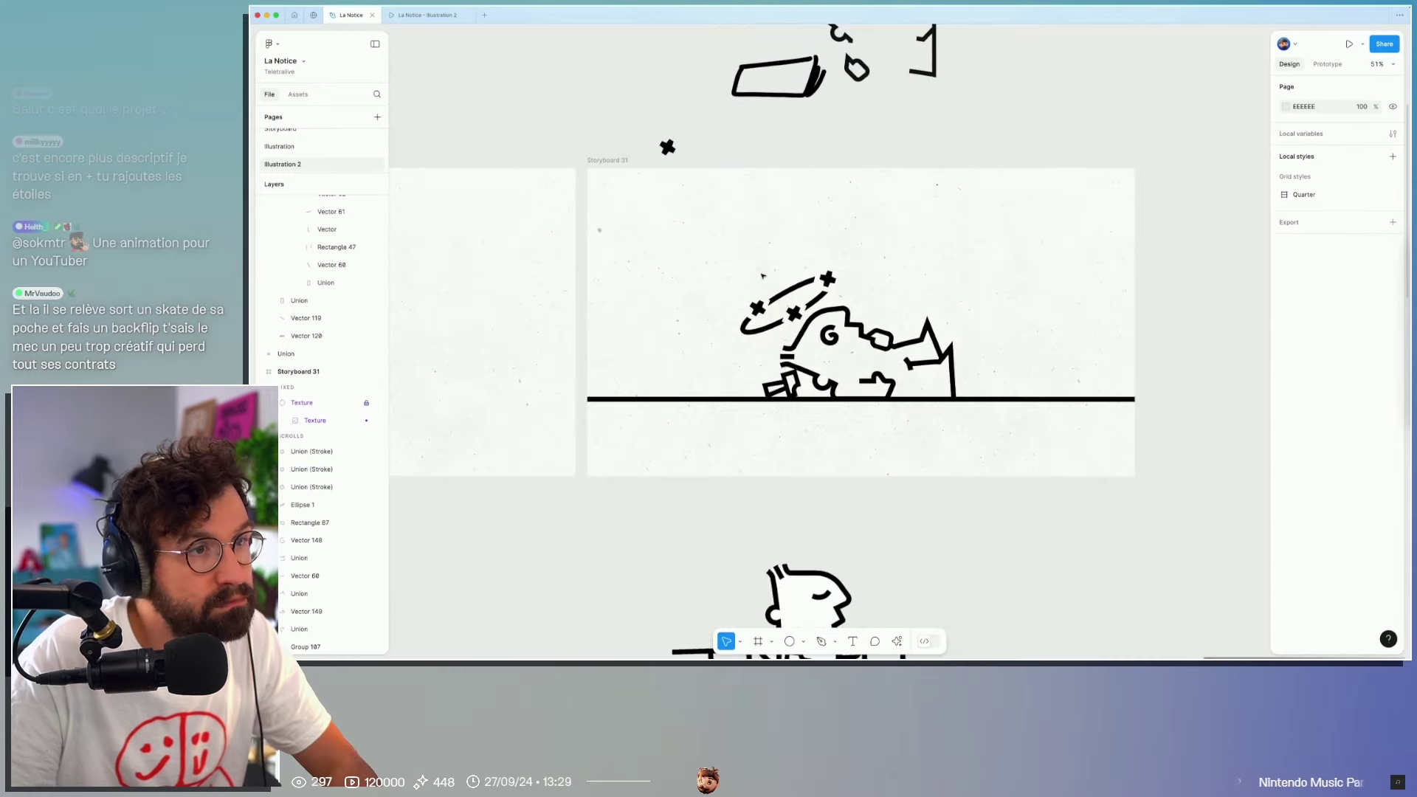
scroll(762, 276, up, 5)
scroll(762, 275, down, 6)
scroll(822, 304, up, 1)
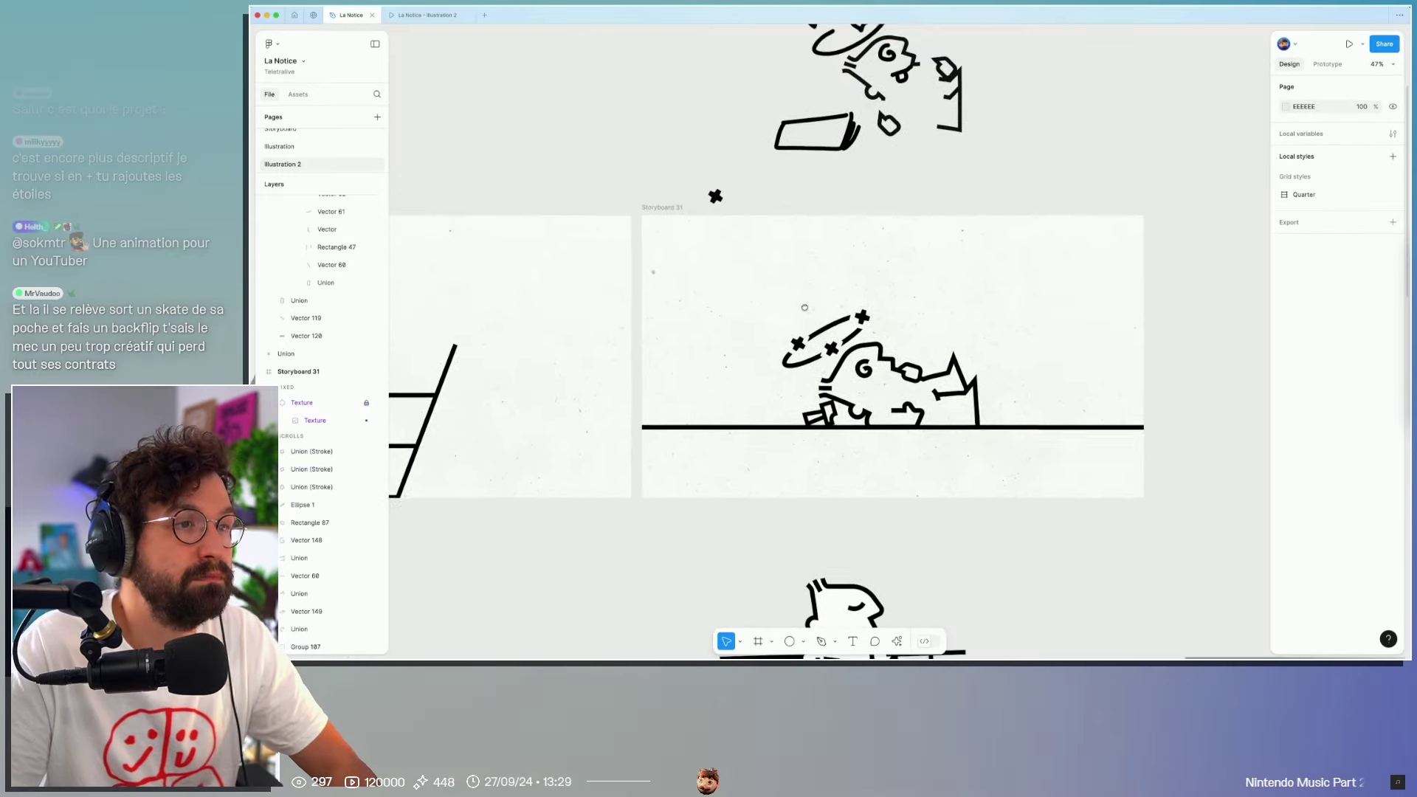
scroll(823, 304, down, 3)
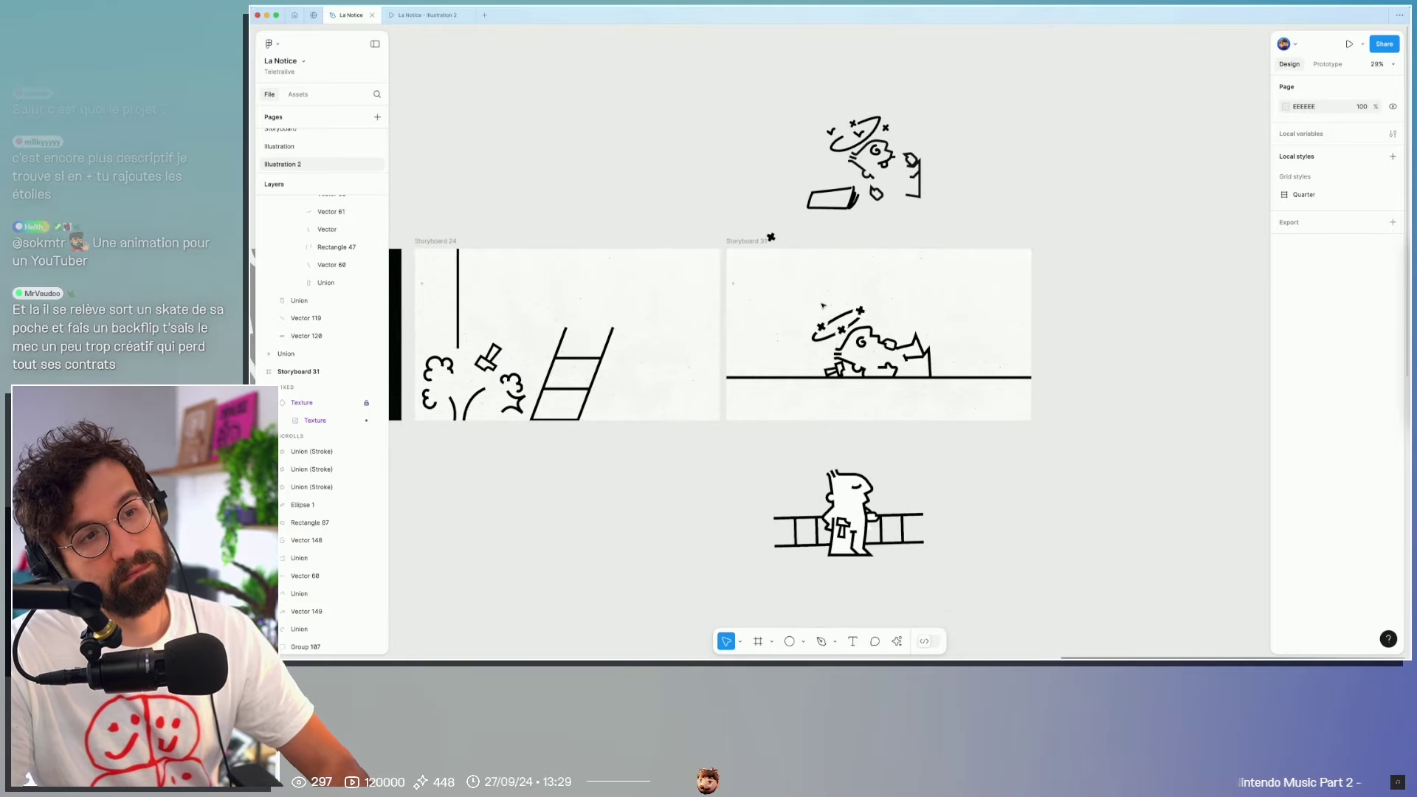
scroll(823, 305, up, 3)
scroll(824, 346, up, 4)
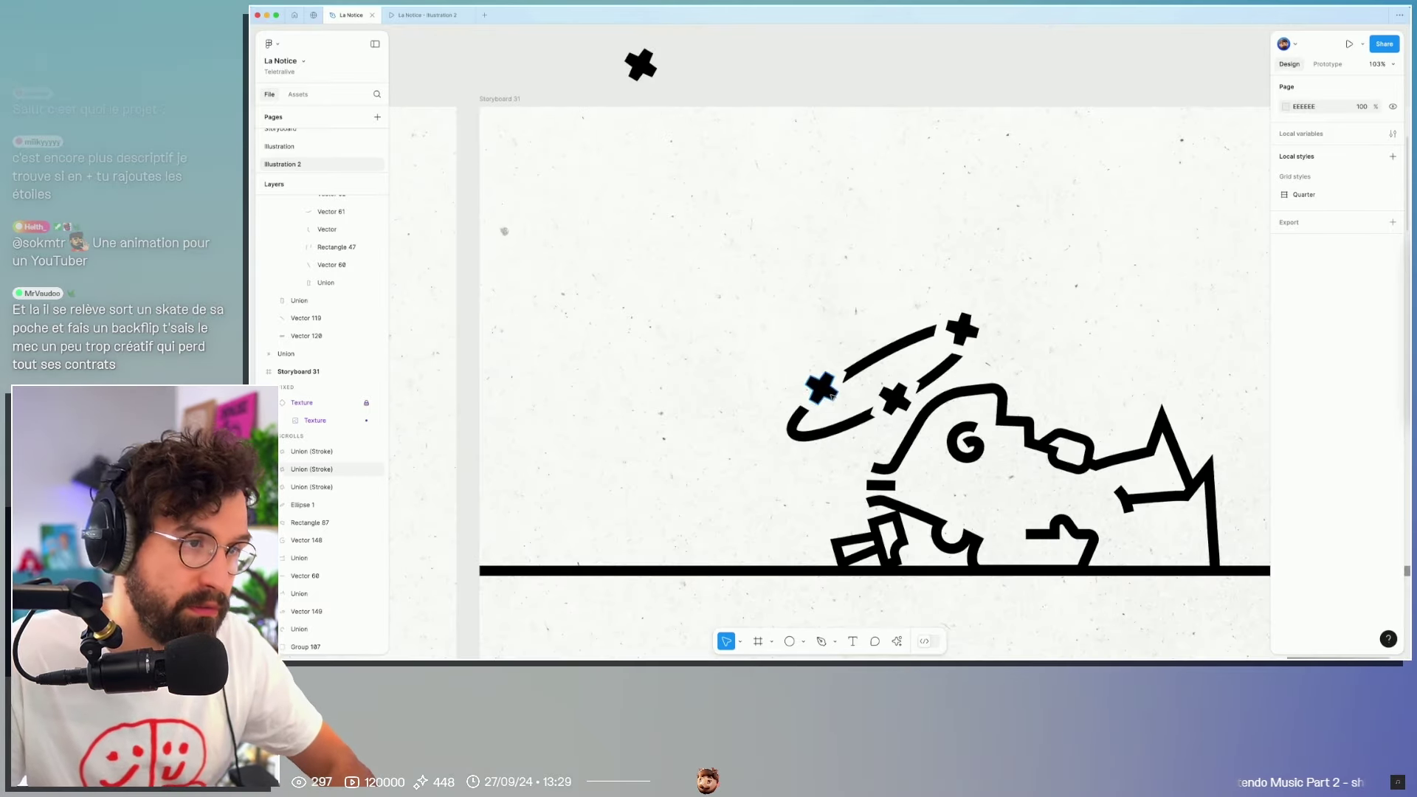
Step: Rotate the halo and its stars counter-clockwise and shift them slightly up-left
click(829, 383)
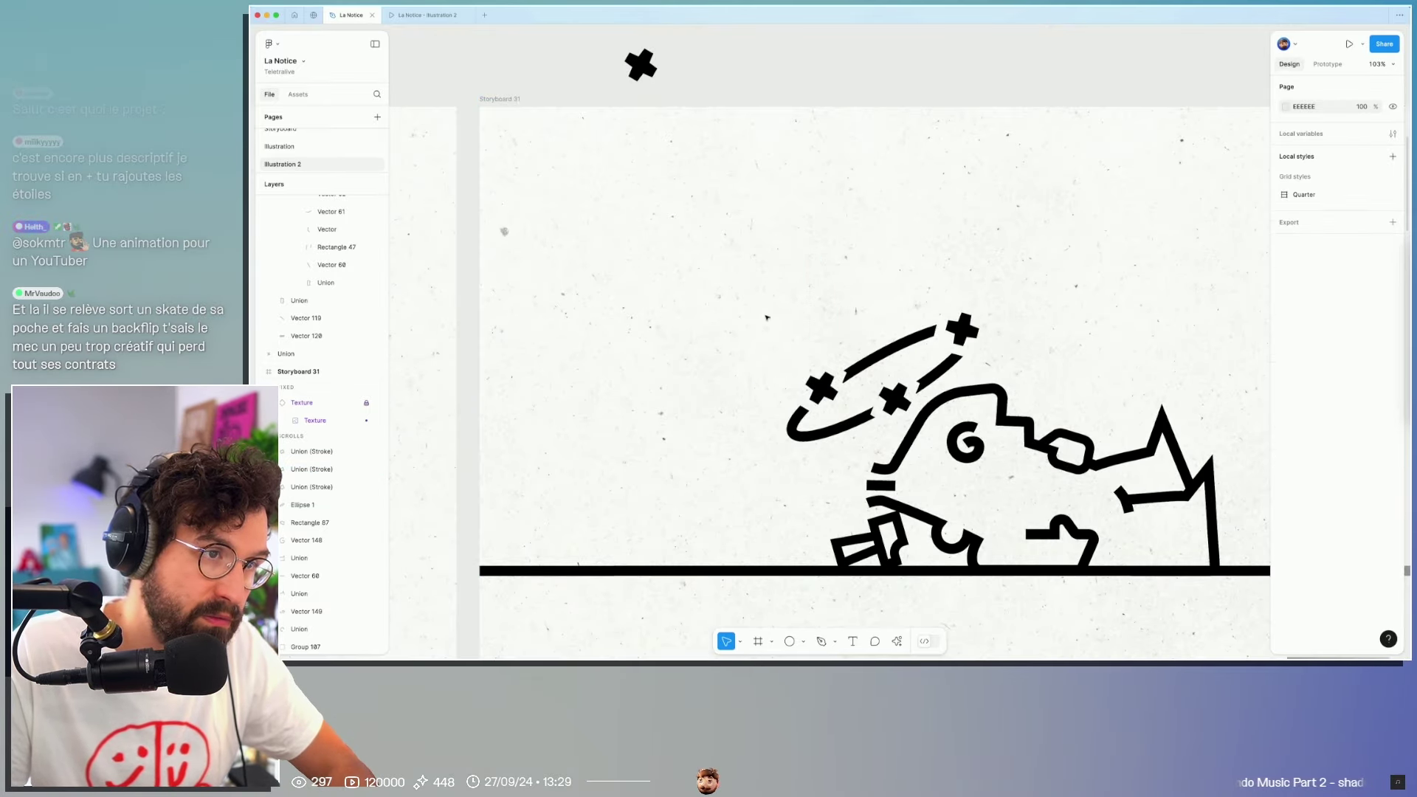
drag(767, 308, 977, 456)
shift+click(974, 331)
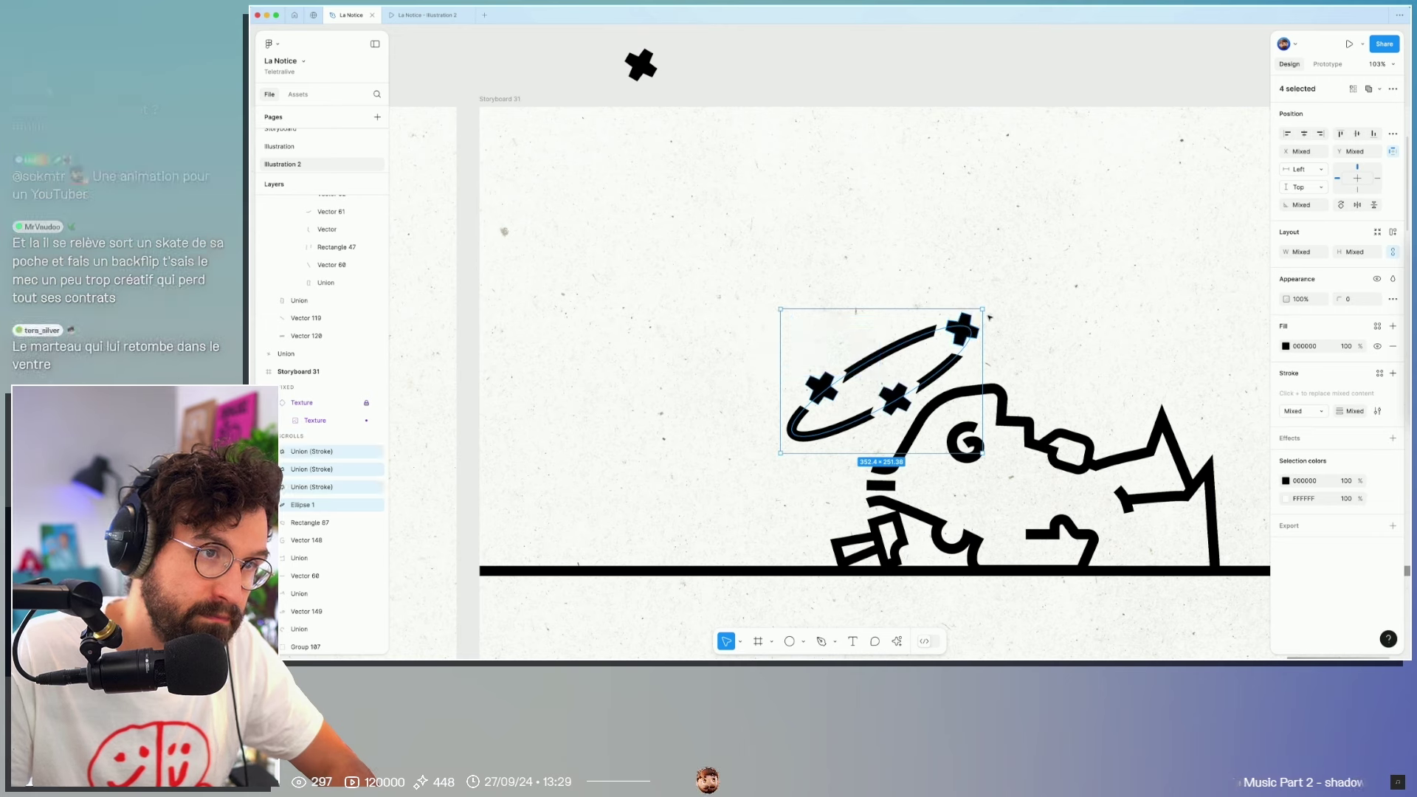
drag(987, 308, 971, 293)
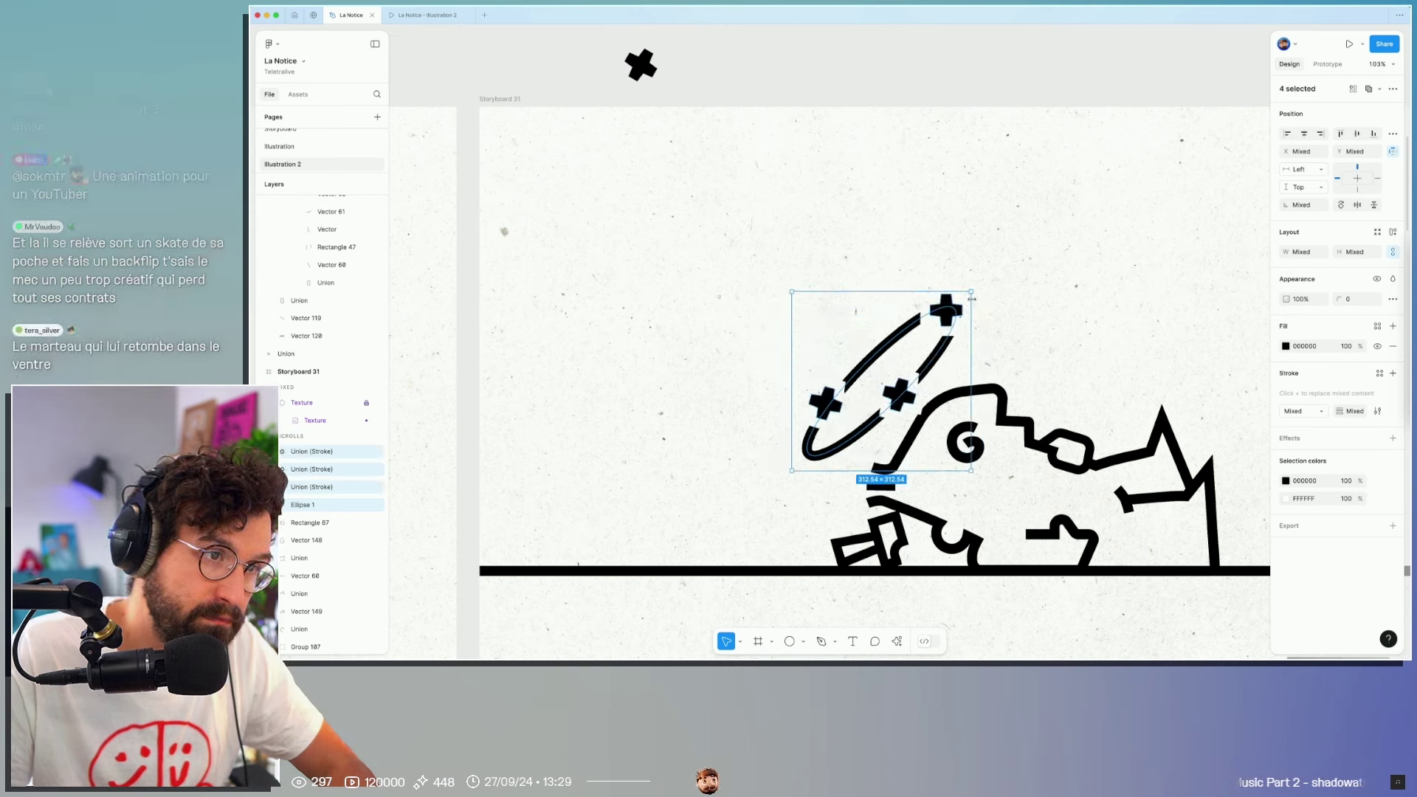
drag(935, 355, 927, 351)
click(927, 390)
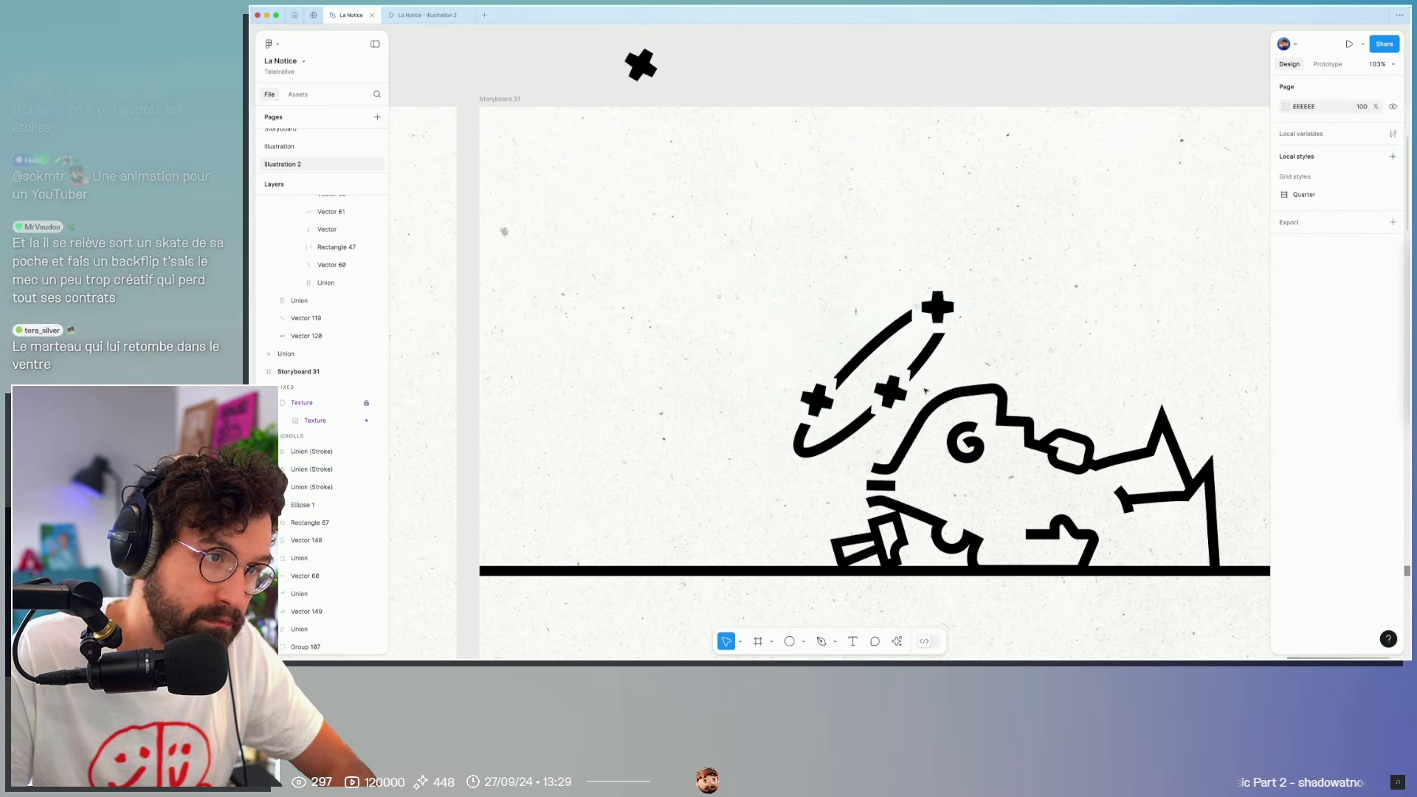
Step: Set all three stars' rotation to 45° and nudge the top star slightly down-right
click(891, 391)
shift+click(816, 400)
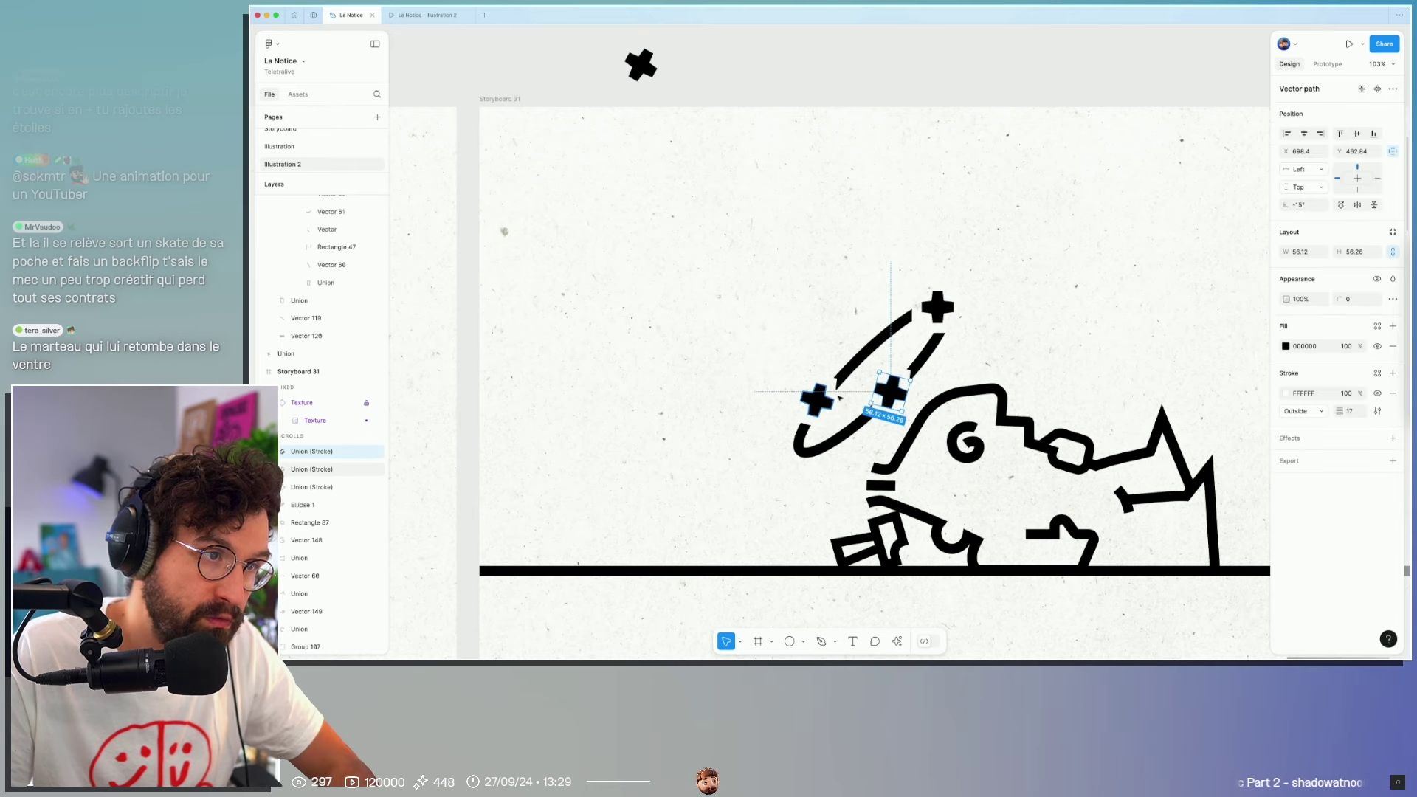
shift+click(935, 316)
click(1305, 204)
text(45)
key(Return)
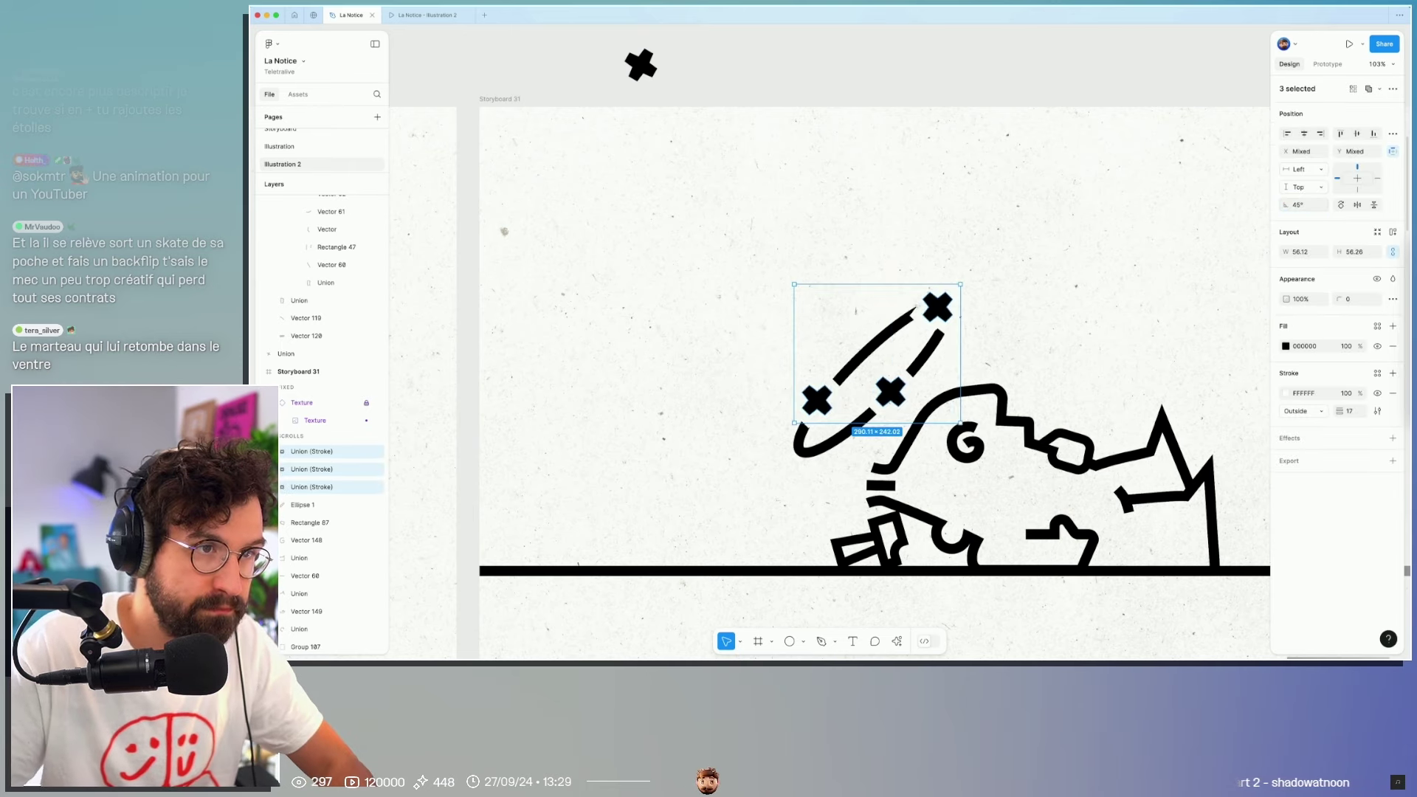
click(969, 314)
drag(942, 312, 943, 316)
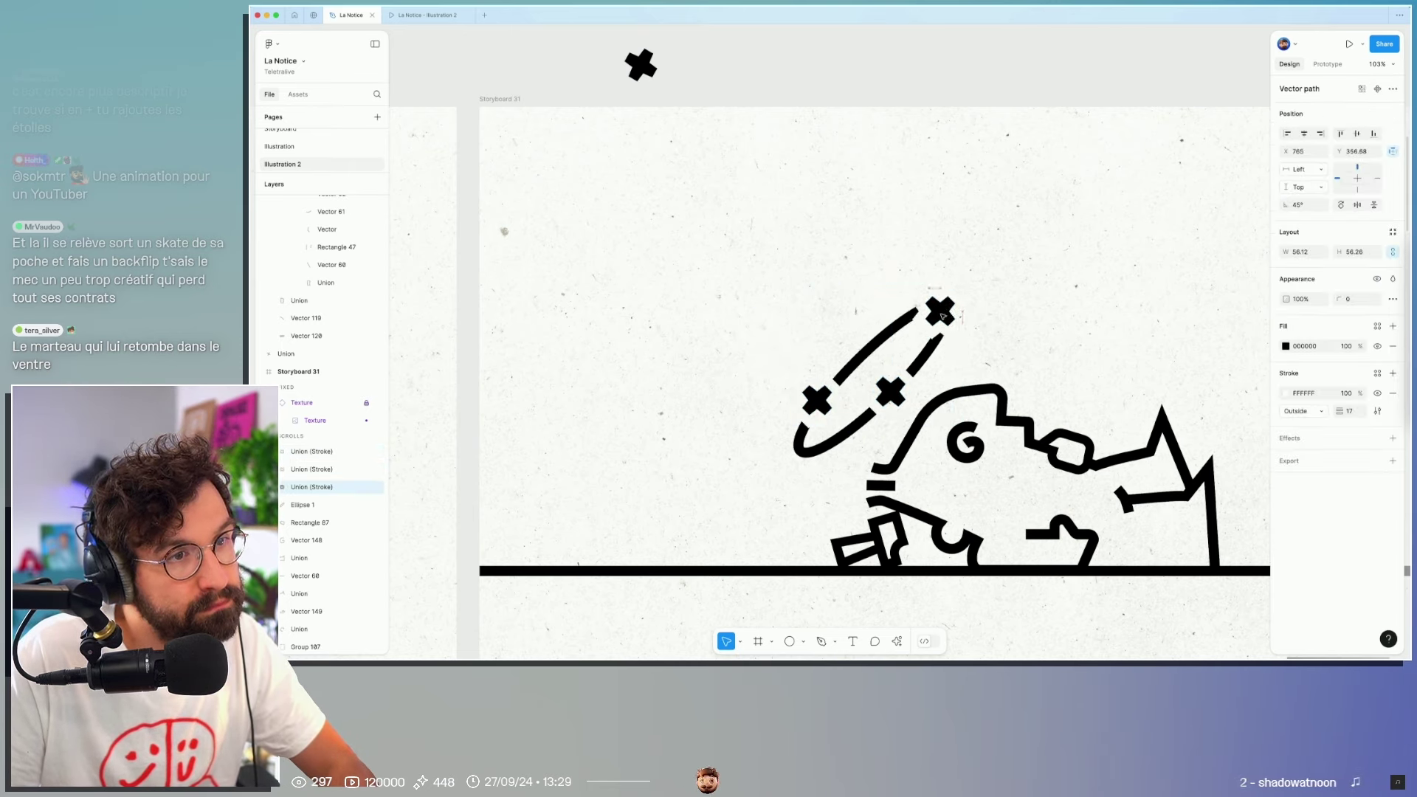
click(1018, 314)
scroll(1018, 314, down, 5)
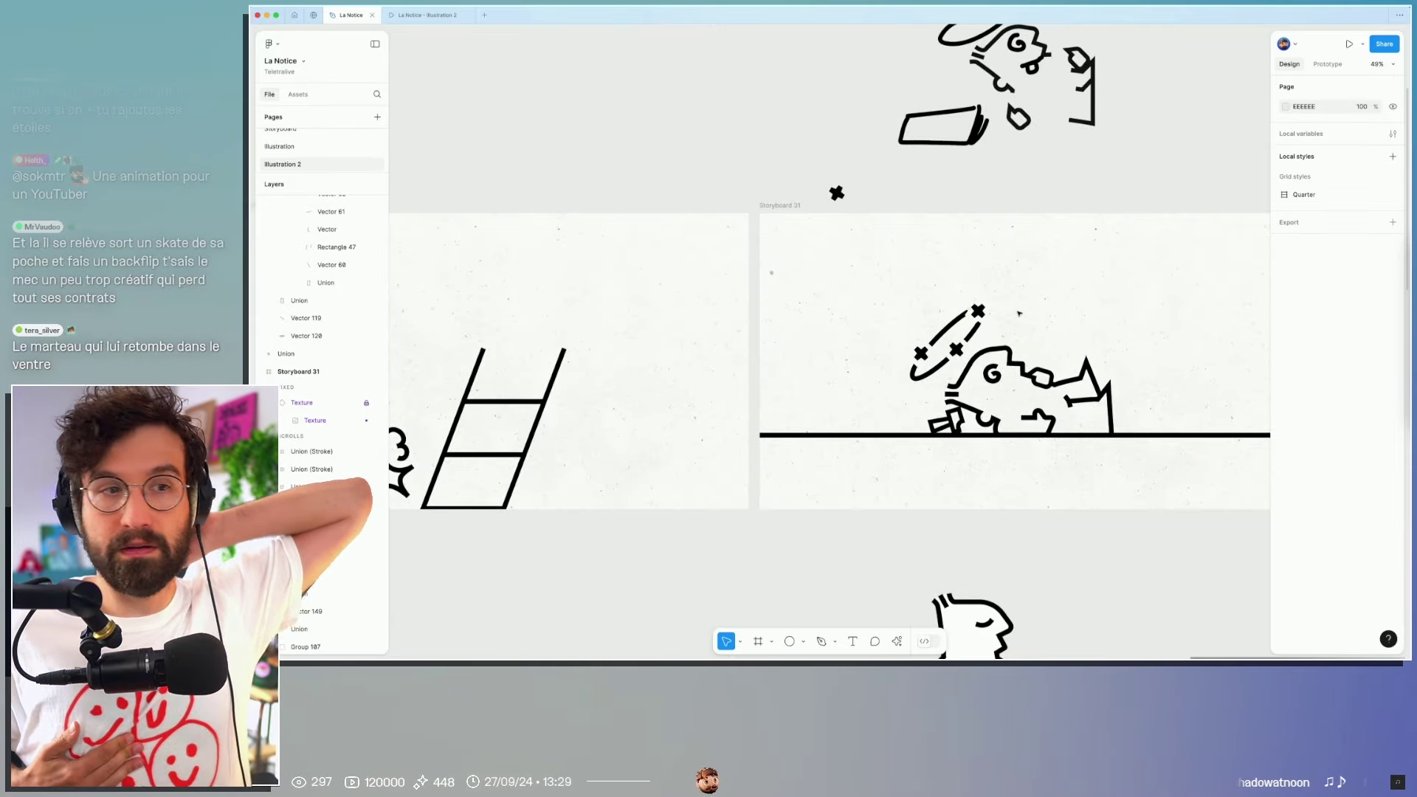
scroll(1018, 314, down, 2)
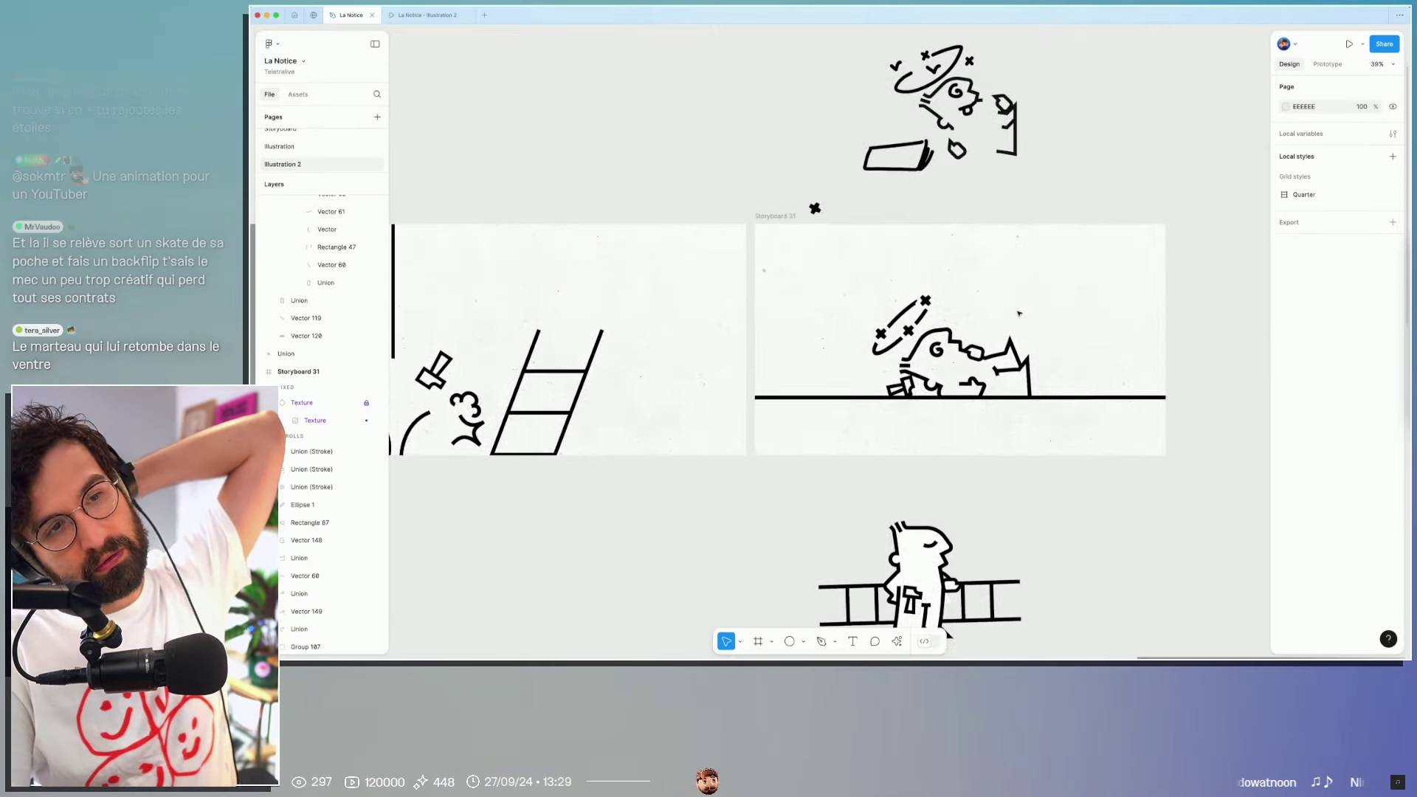
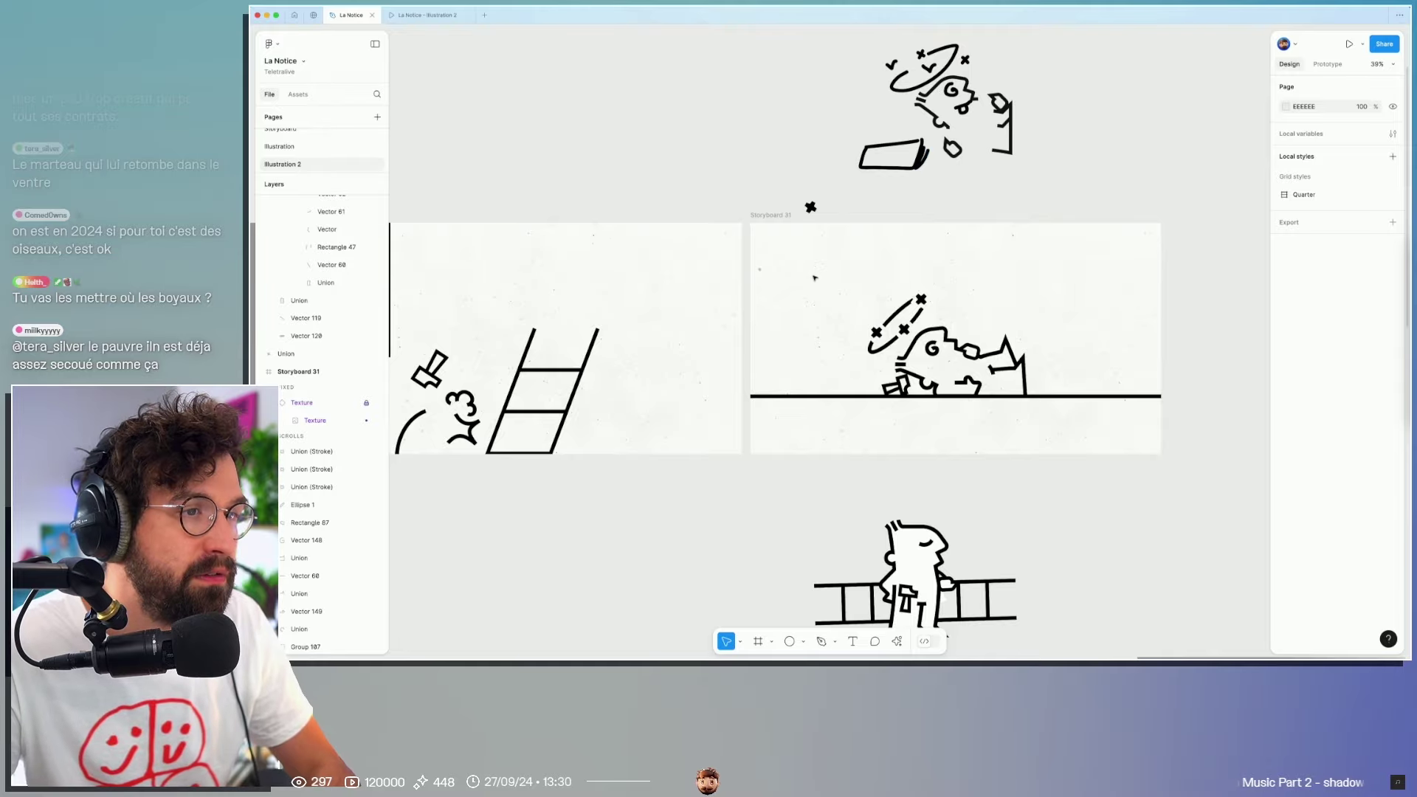
Step: Move the small hammer group up into the fallen character's raised hand, flipped upright (about −176.8°)
scroll(815, 277, down, 5)
drag(815, 277, 1191, 294)
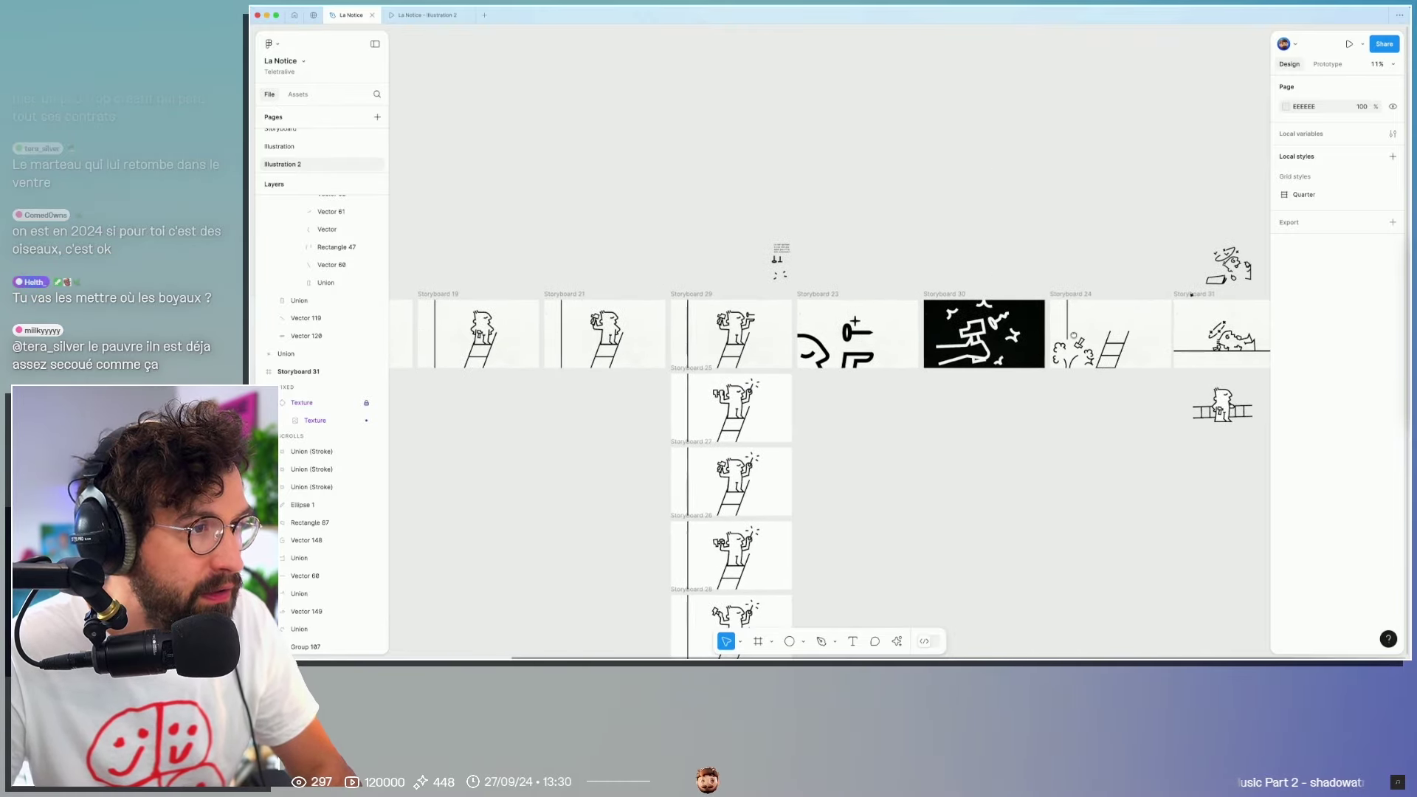
scroll(1191, 295, up, 10)
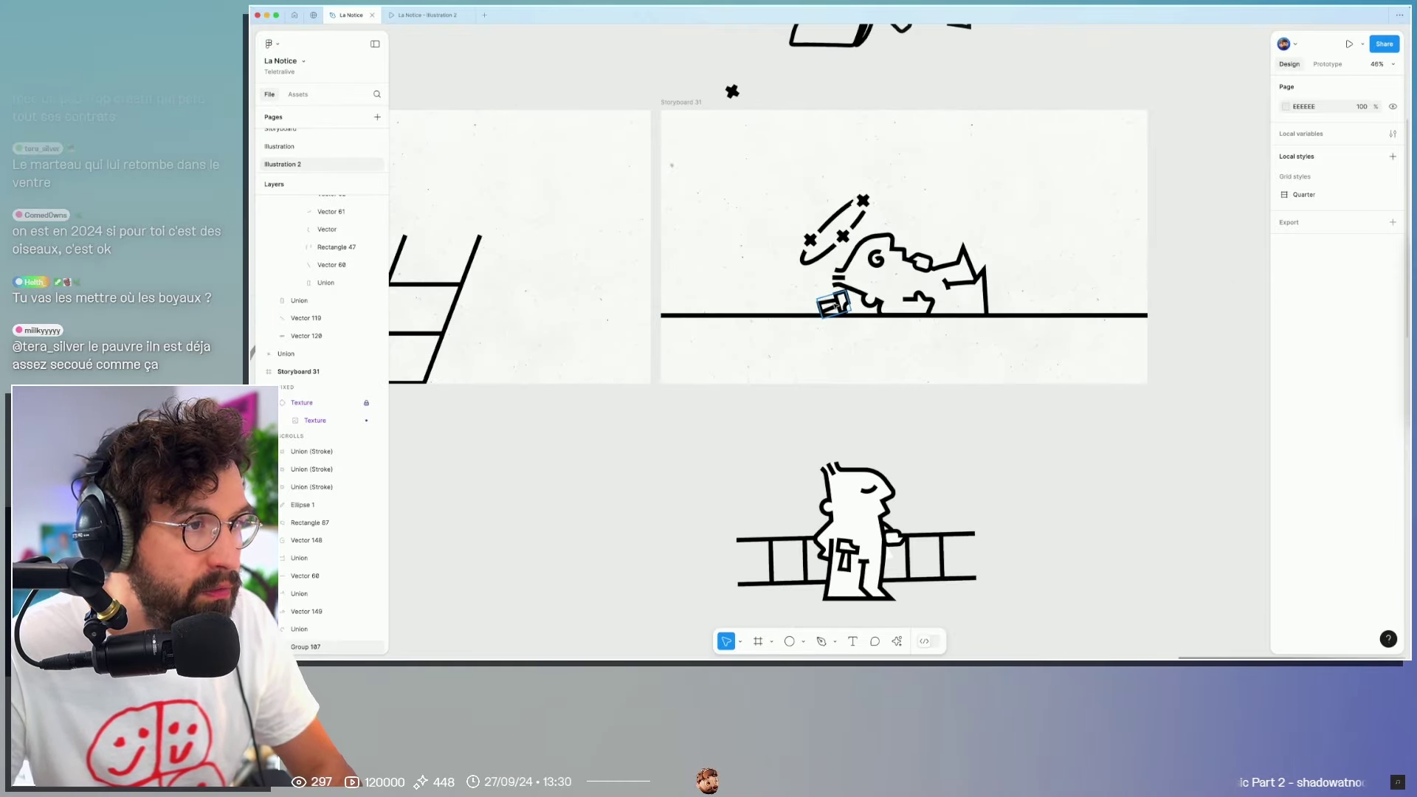
click(832, 304)
drag(955, 222, 975, 199)
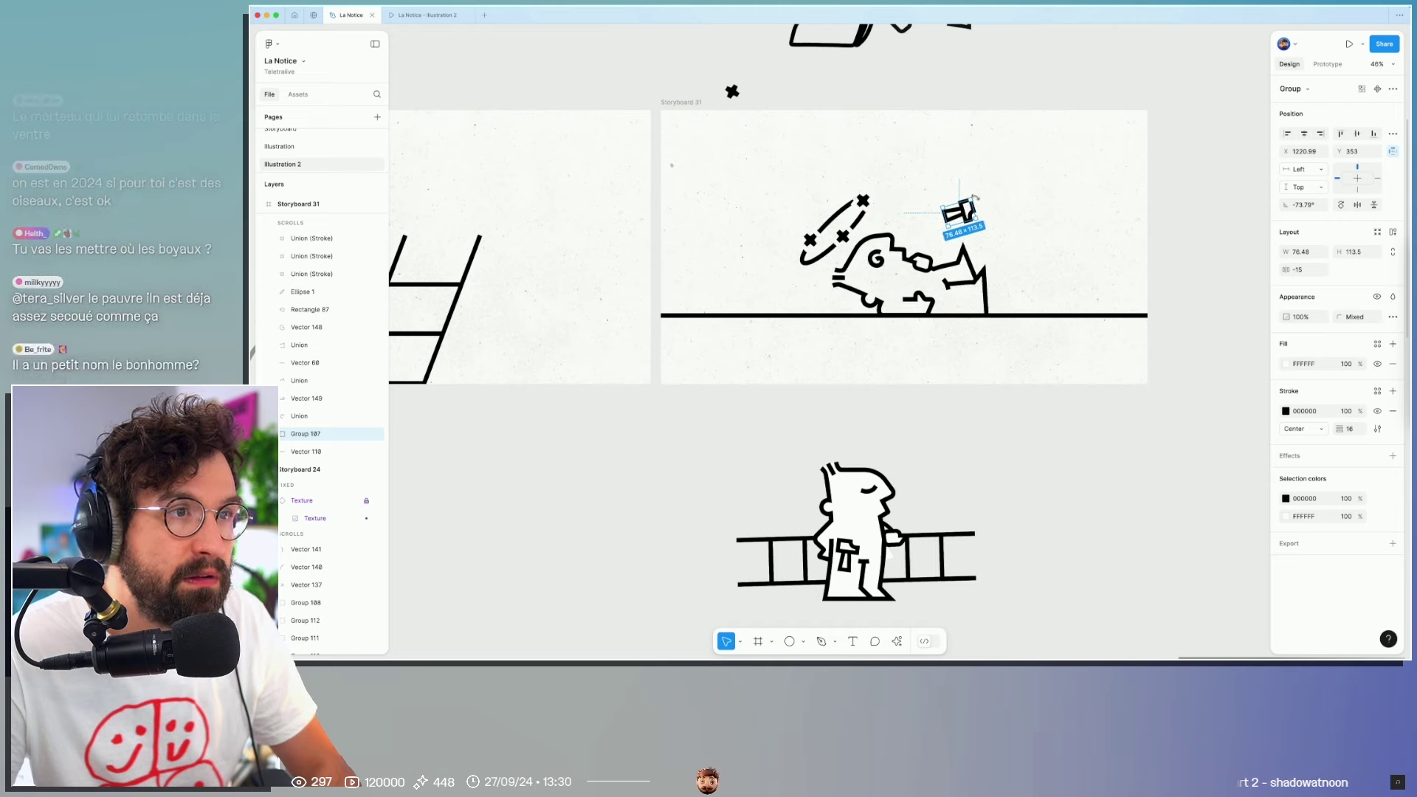
key(ctrl+z)
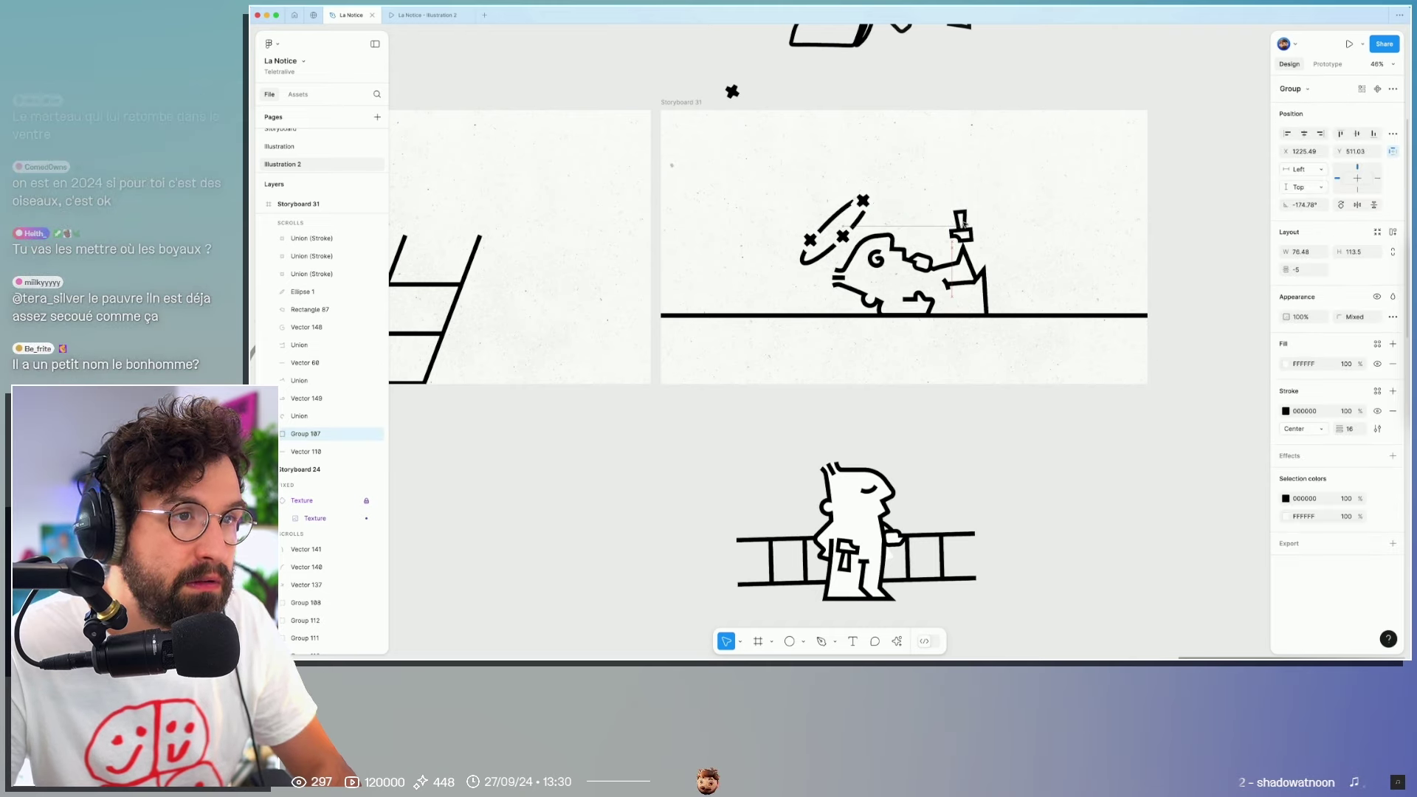
click(1060, 244)
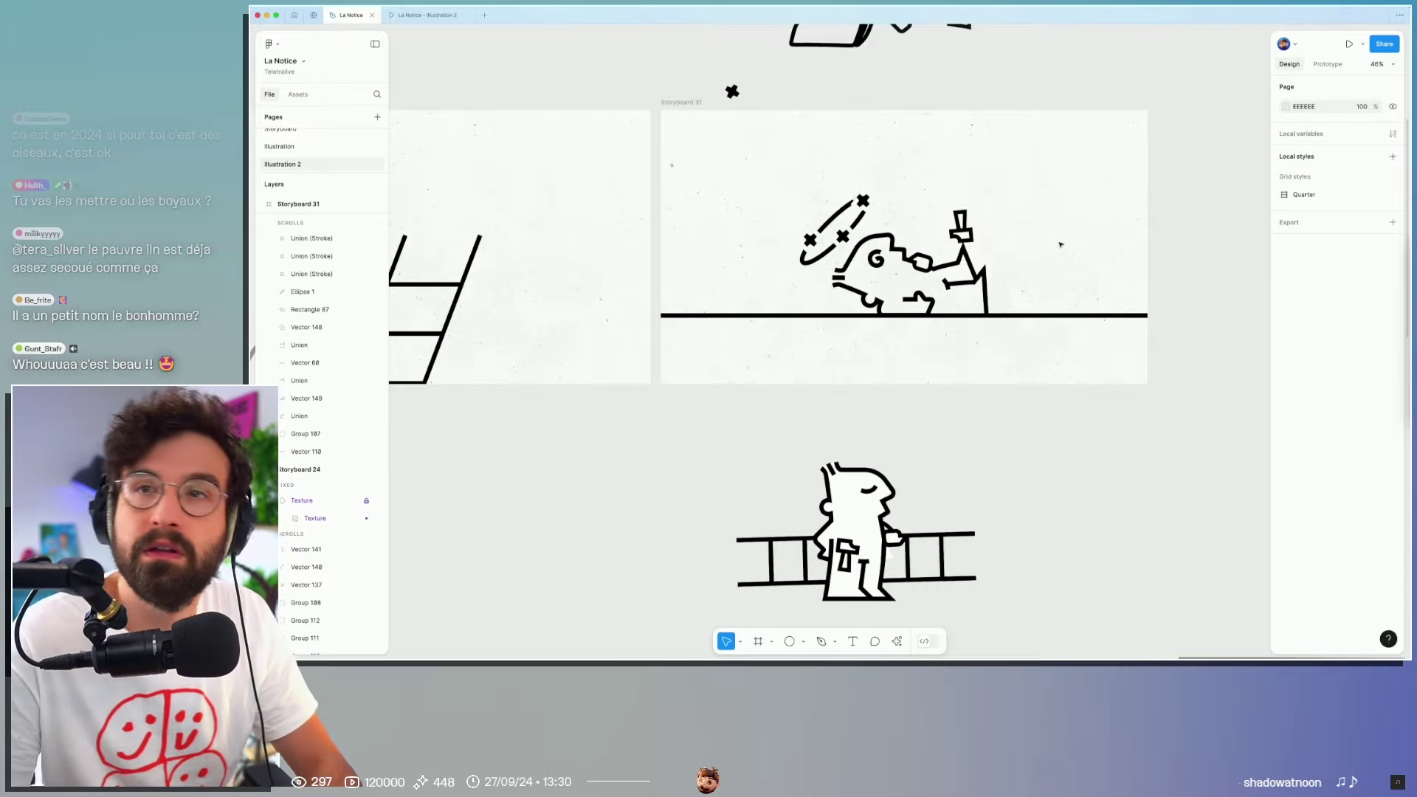
ctrl+scroll(1060, 244, down, 5)
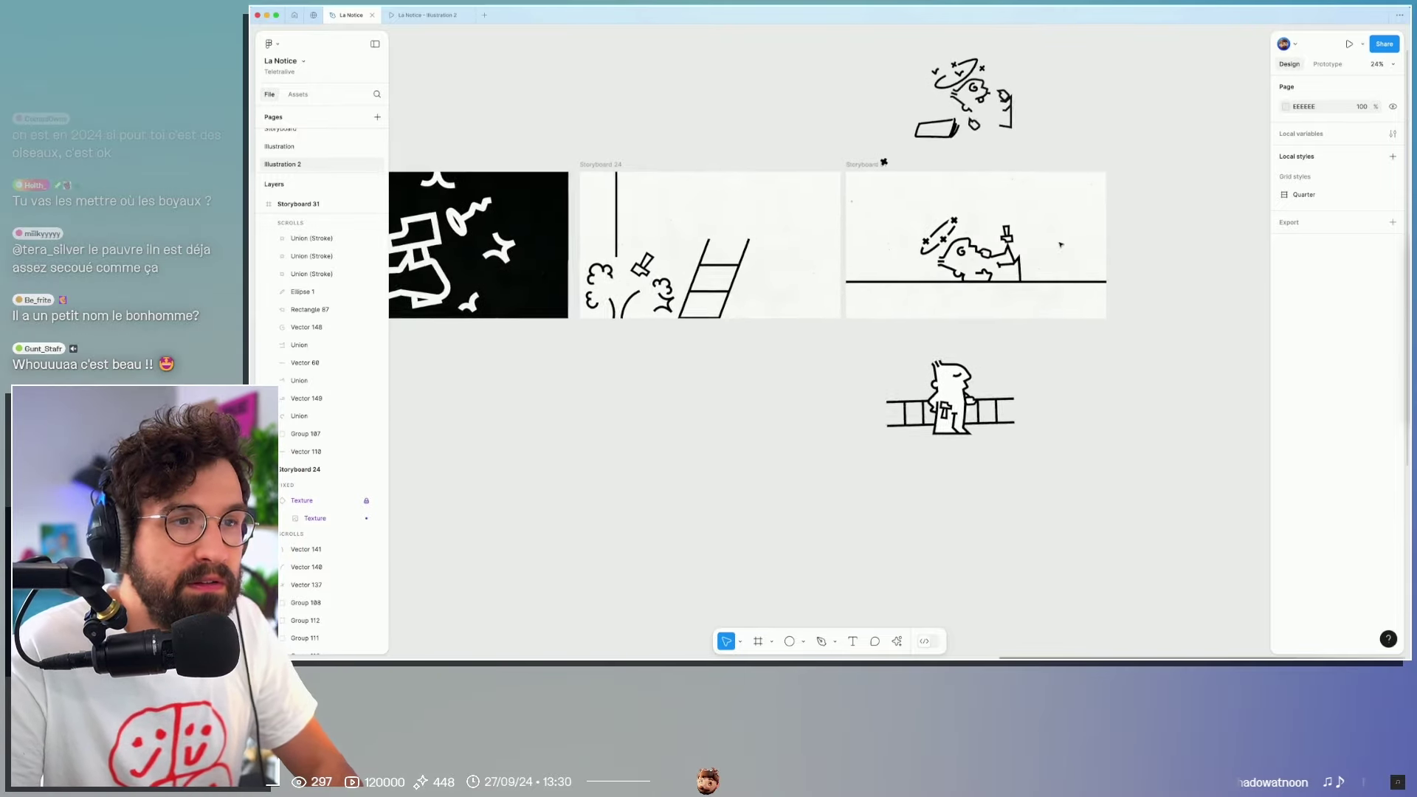
ctrl+scroll(1060, 244, down, 5)
mouse_move(808, 313)
mouse_down()
mouse_move(961, 307)
mouse_move(690, 367)
mouse_up()
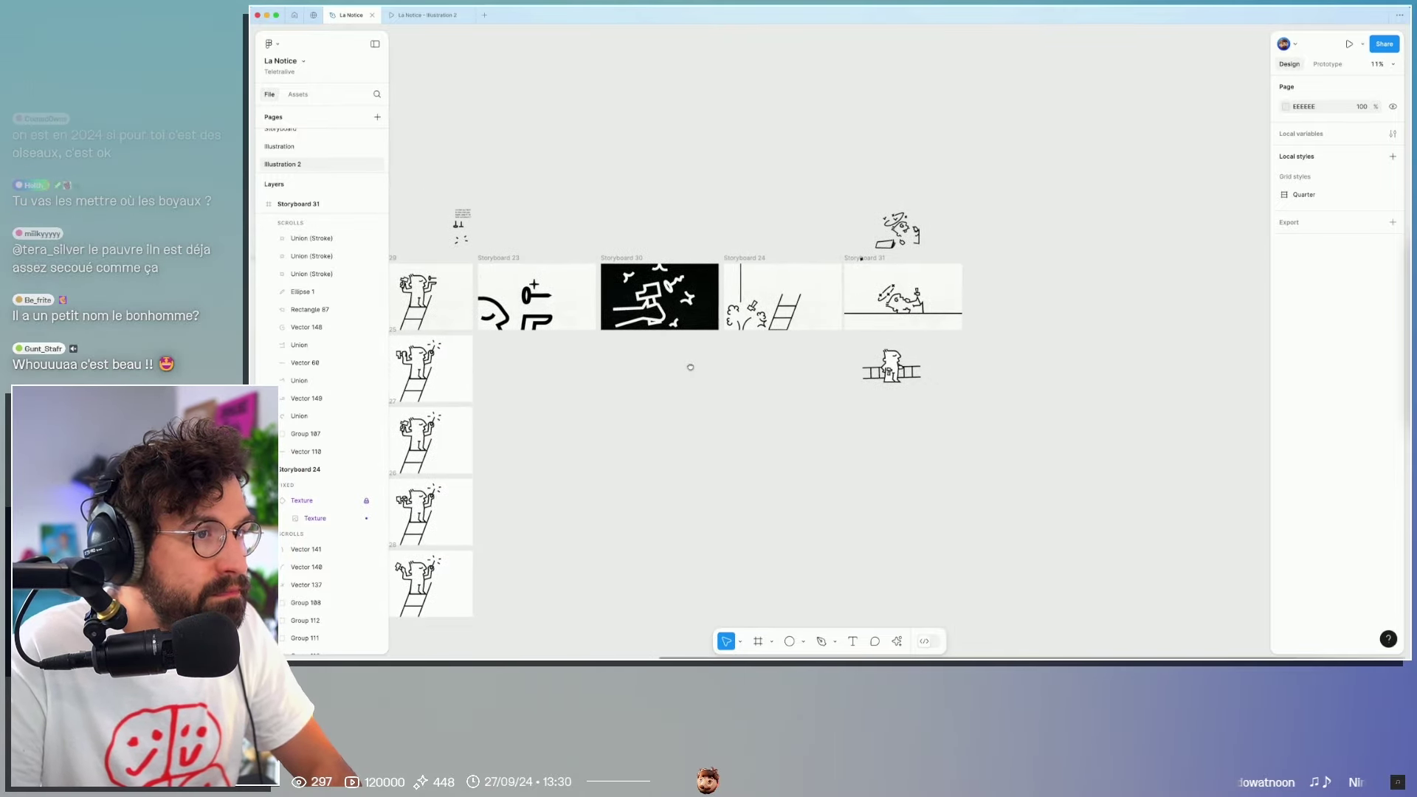
ctrl+scroll(939, 289, up, 5)
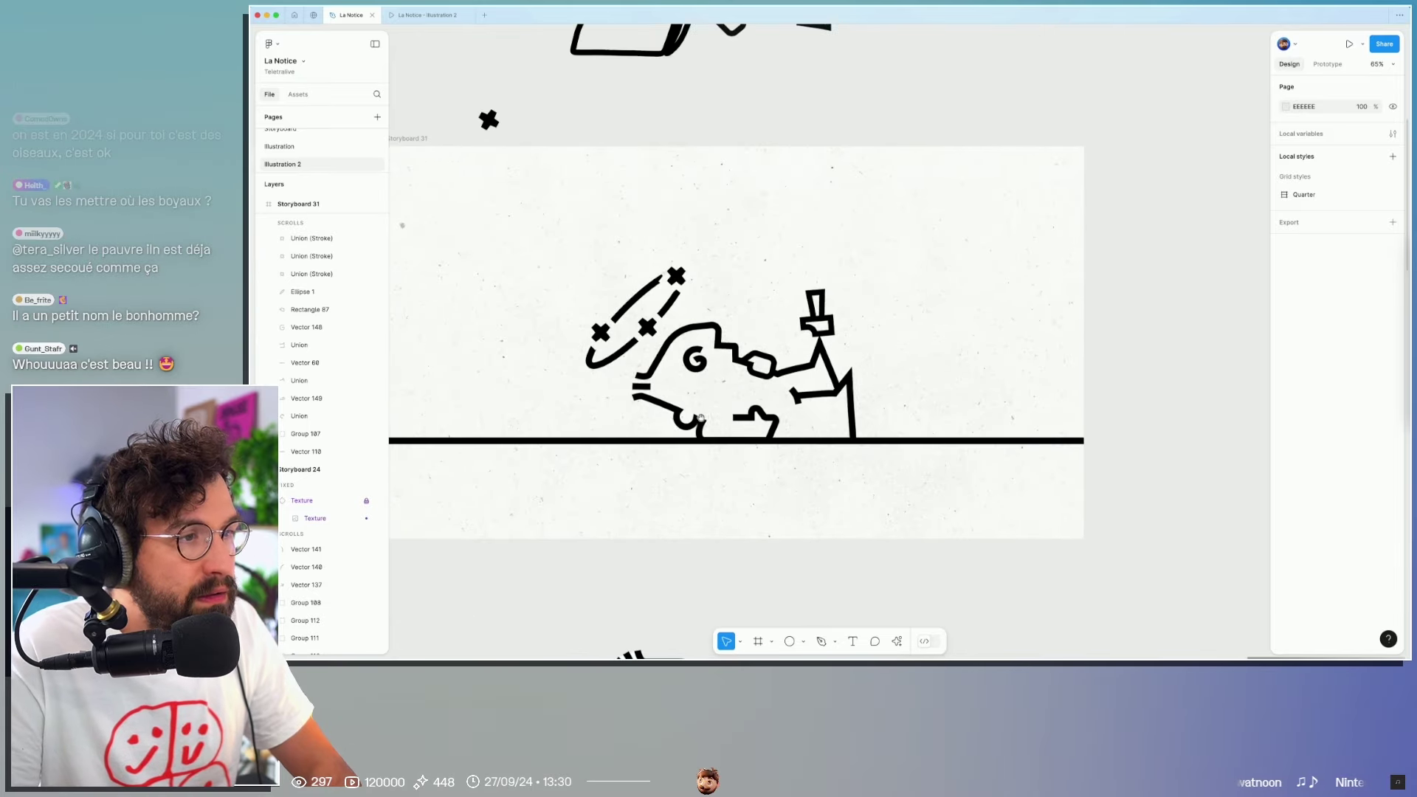
drag(785, 395, 903, 433)
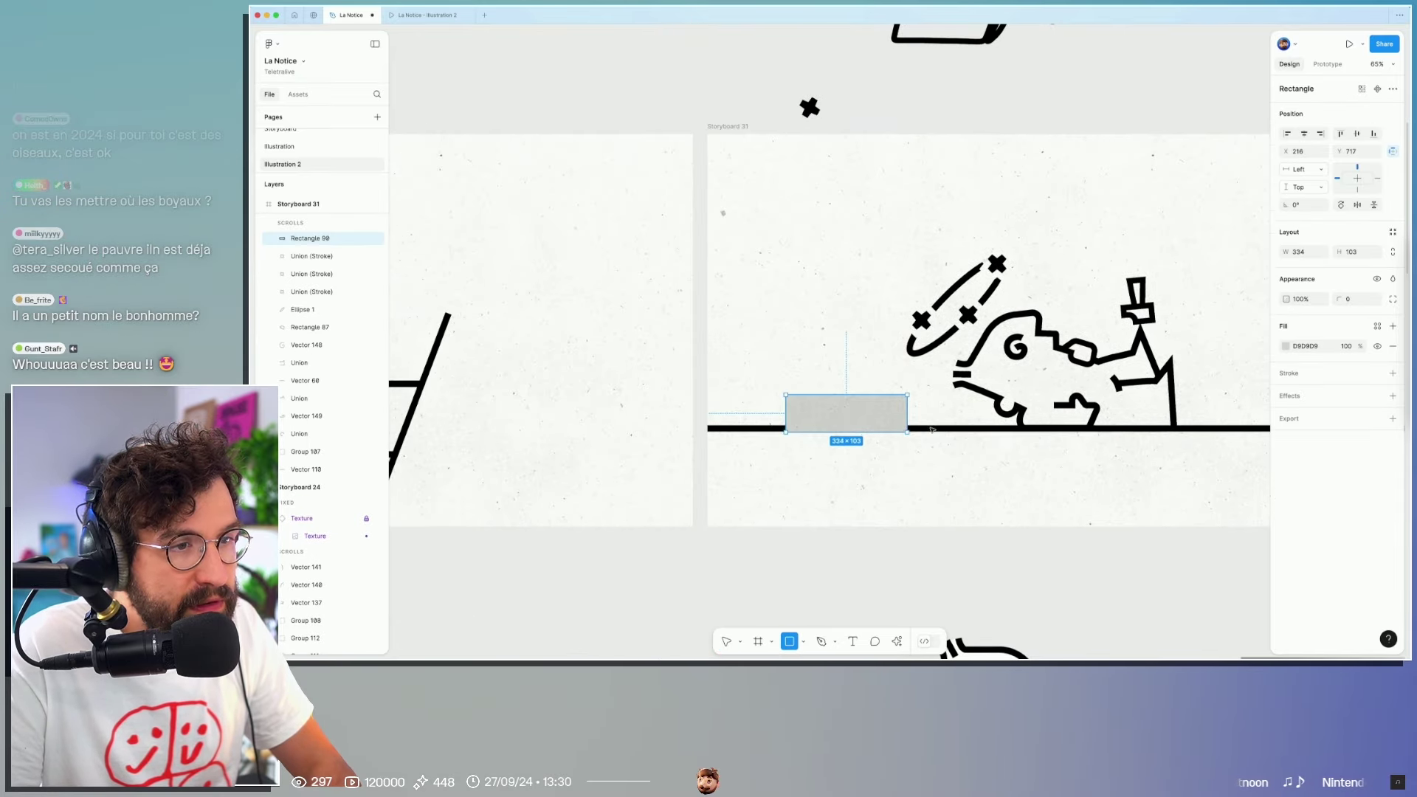
key(alt)
drag(871, 396, 870, 409)
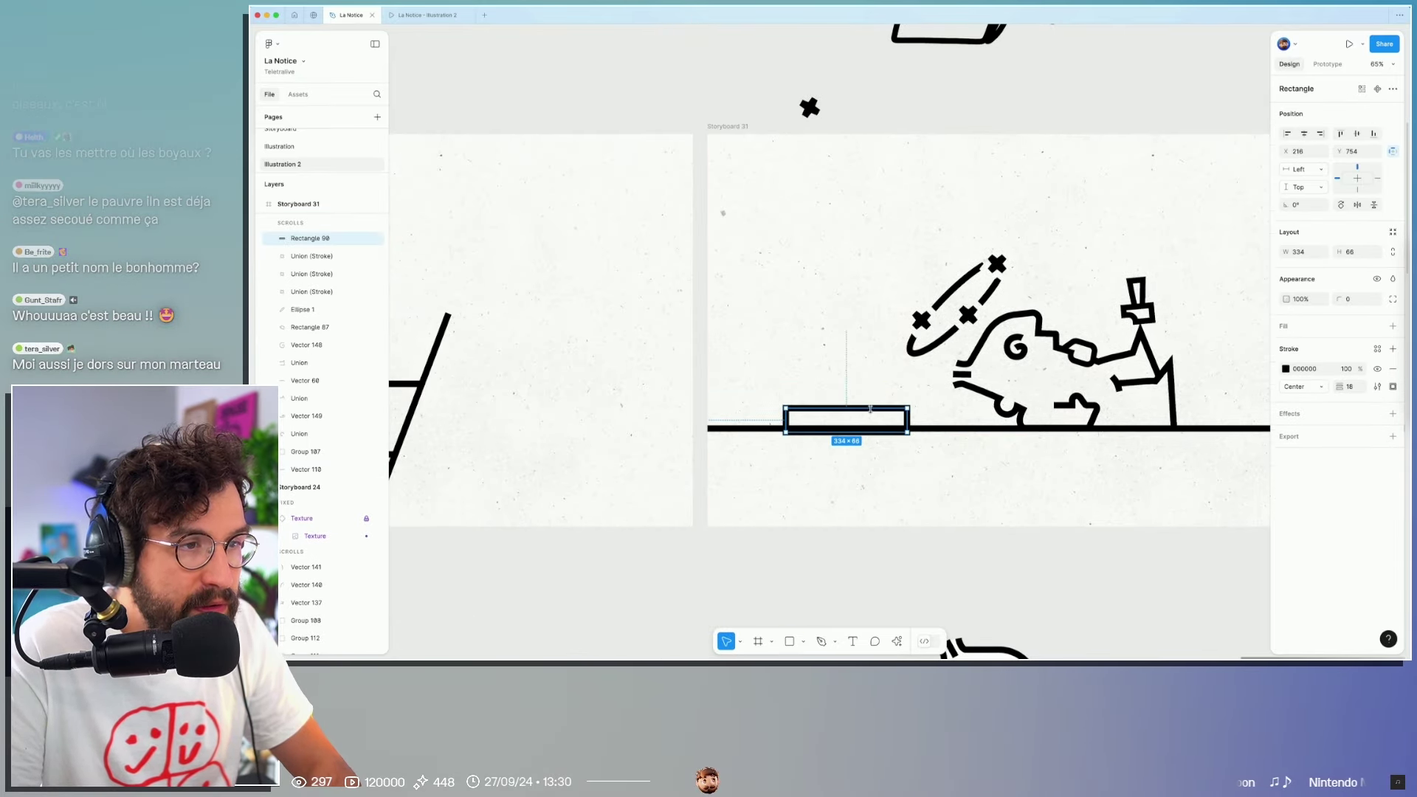
scroll(871, 419, up, 3)
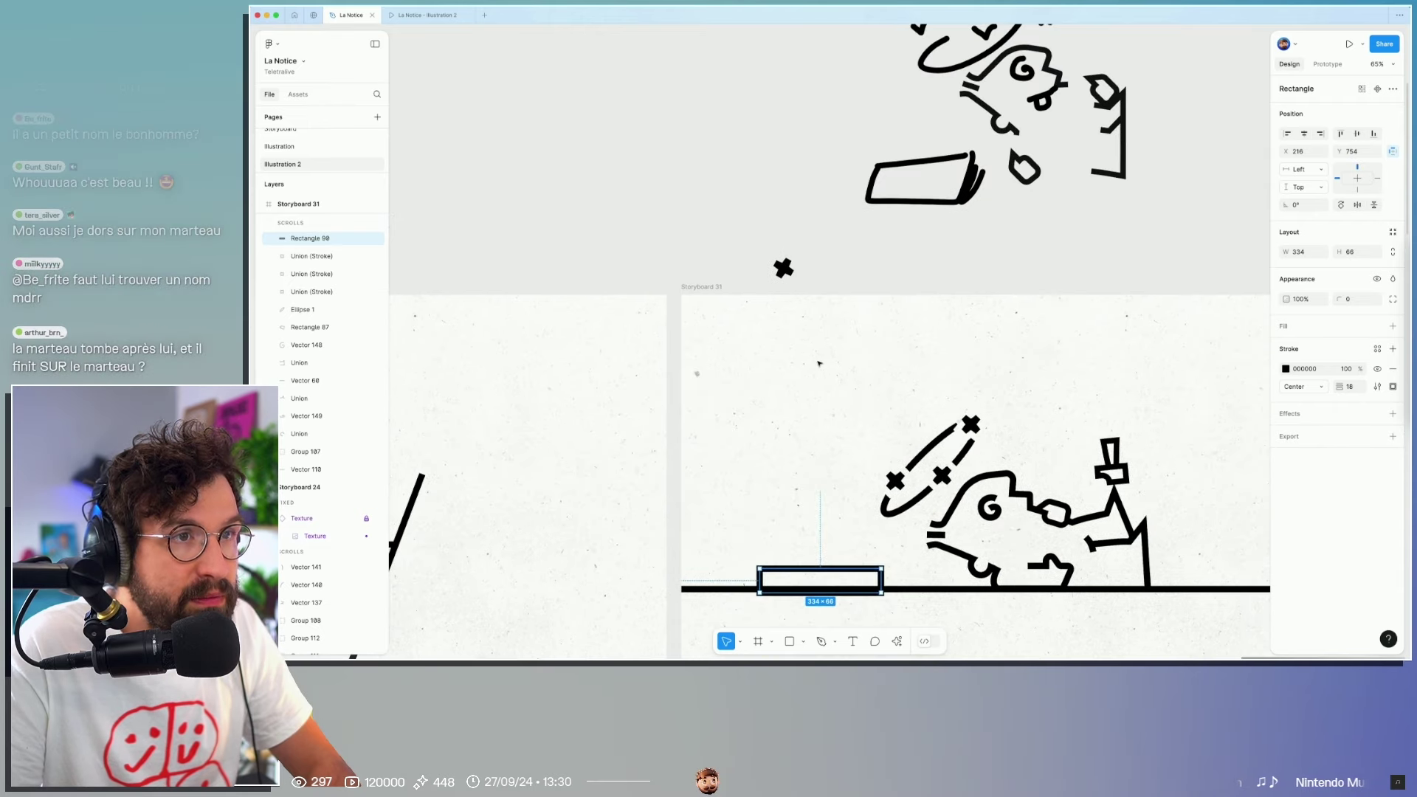
click(821, 552)
mouse_move(821, 569)
mouse_down()
mouse_move(892, 560)
mouse_move(815, 536)
mouse_up()
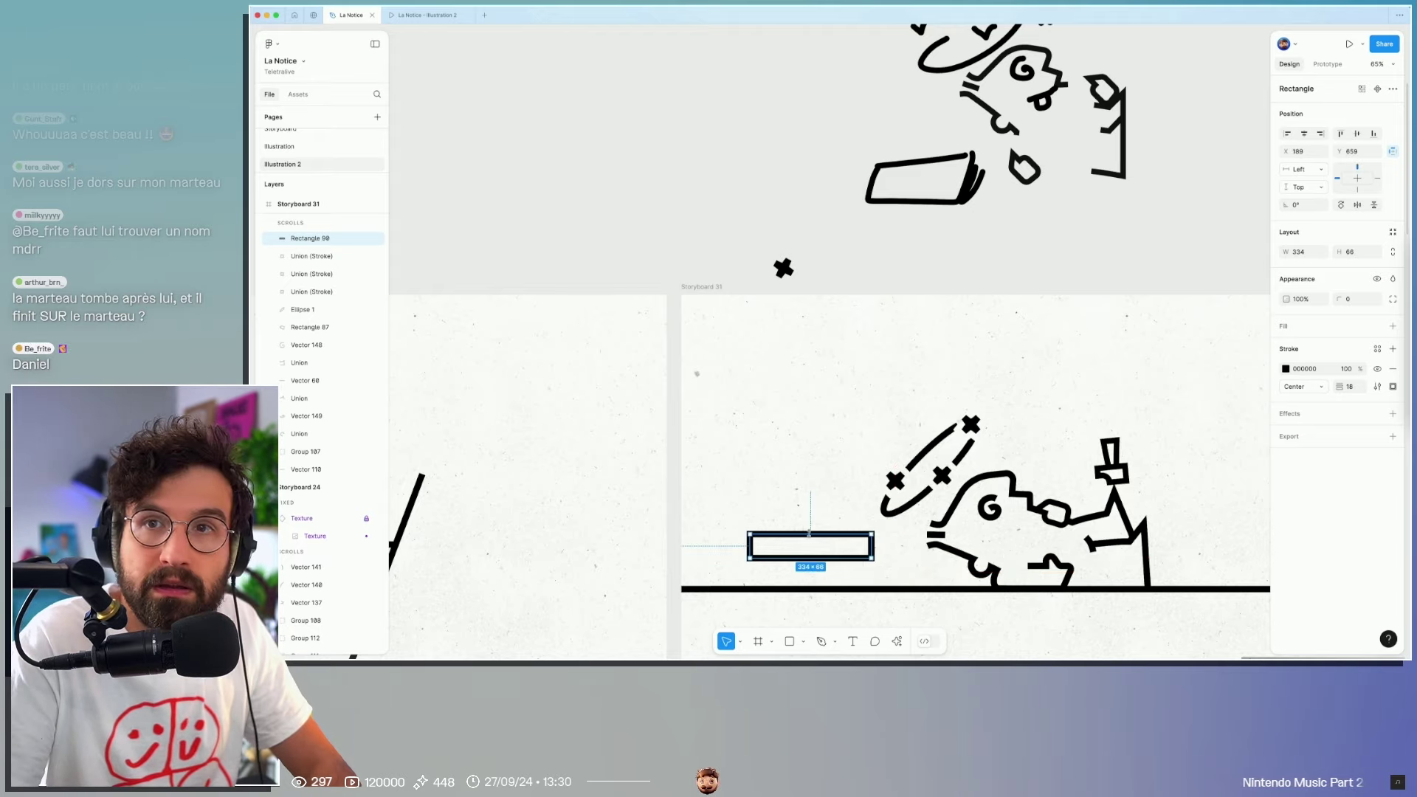
key(Delete)
drag(860, 512, 771, 569)
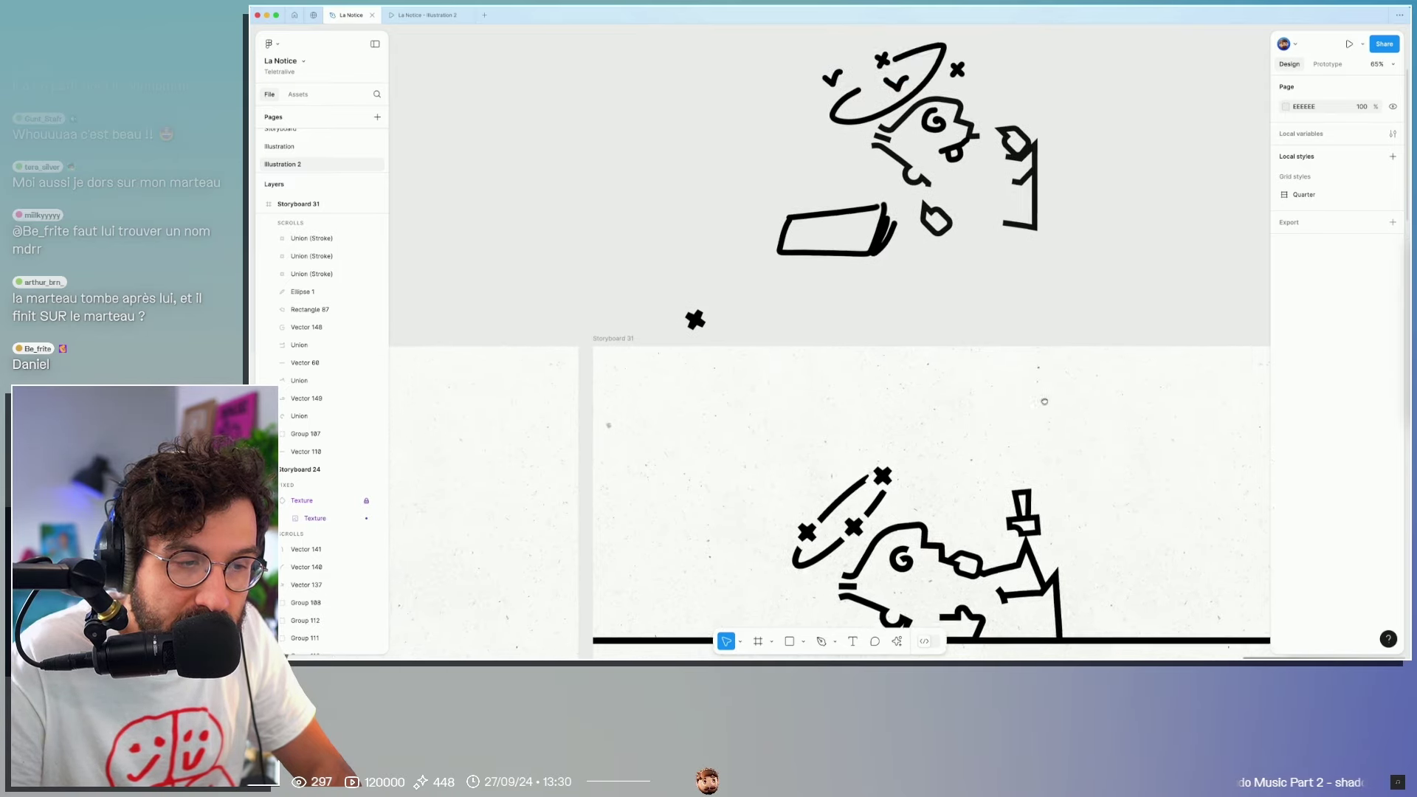
drag(1038, 414, 1094, 327)
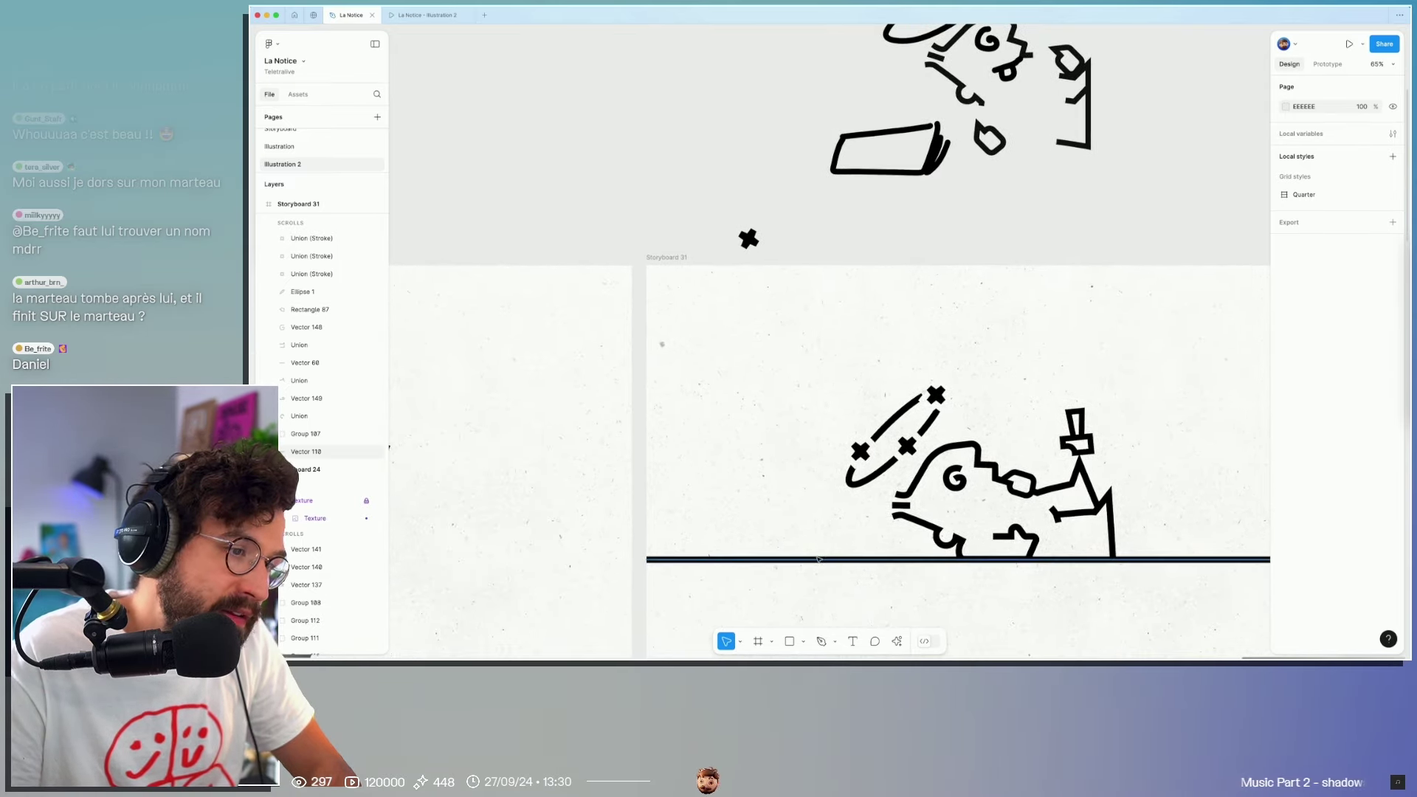
drag(856, 539, 620, 528)
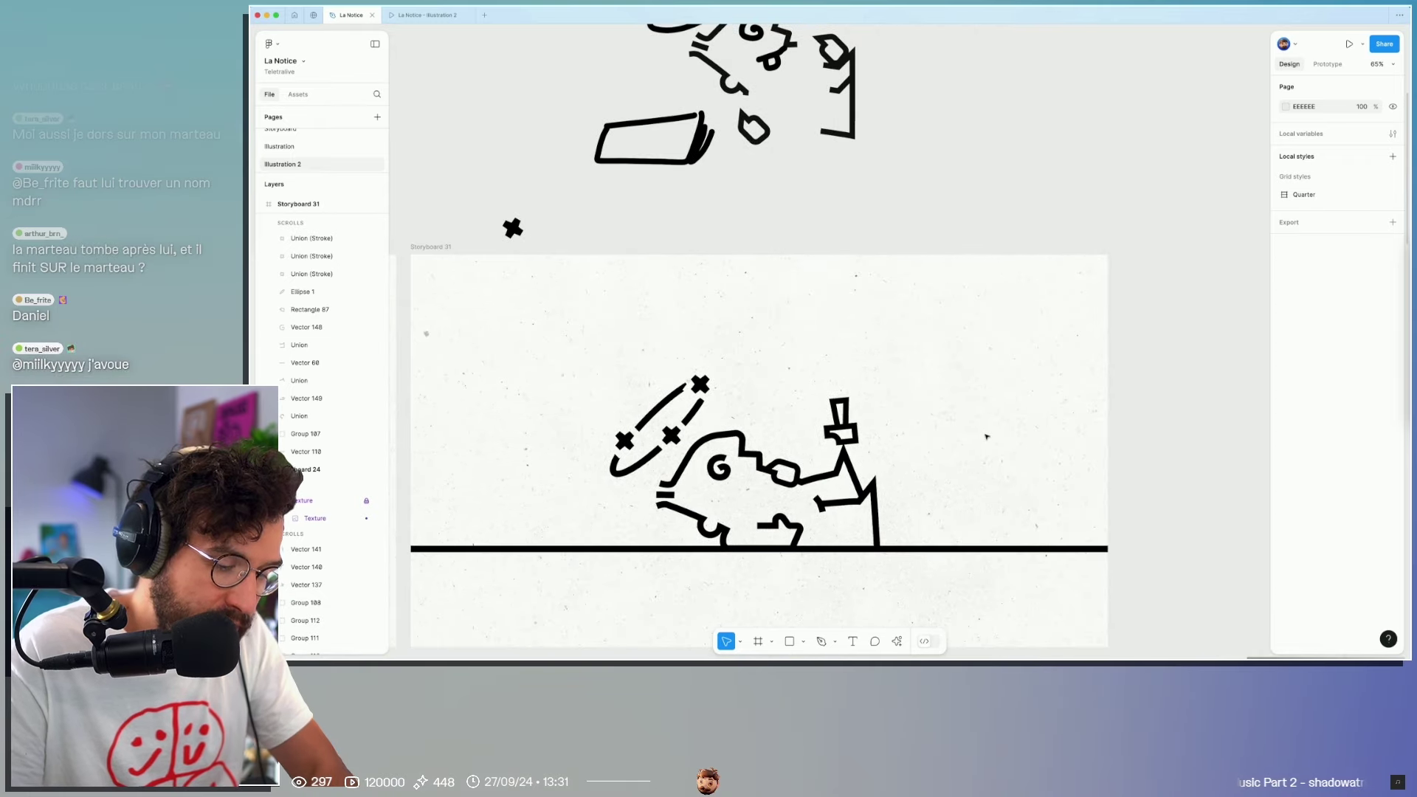
key(p)
click(922, 418)
click(1069, 418)
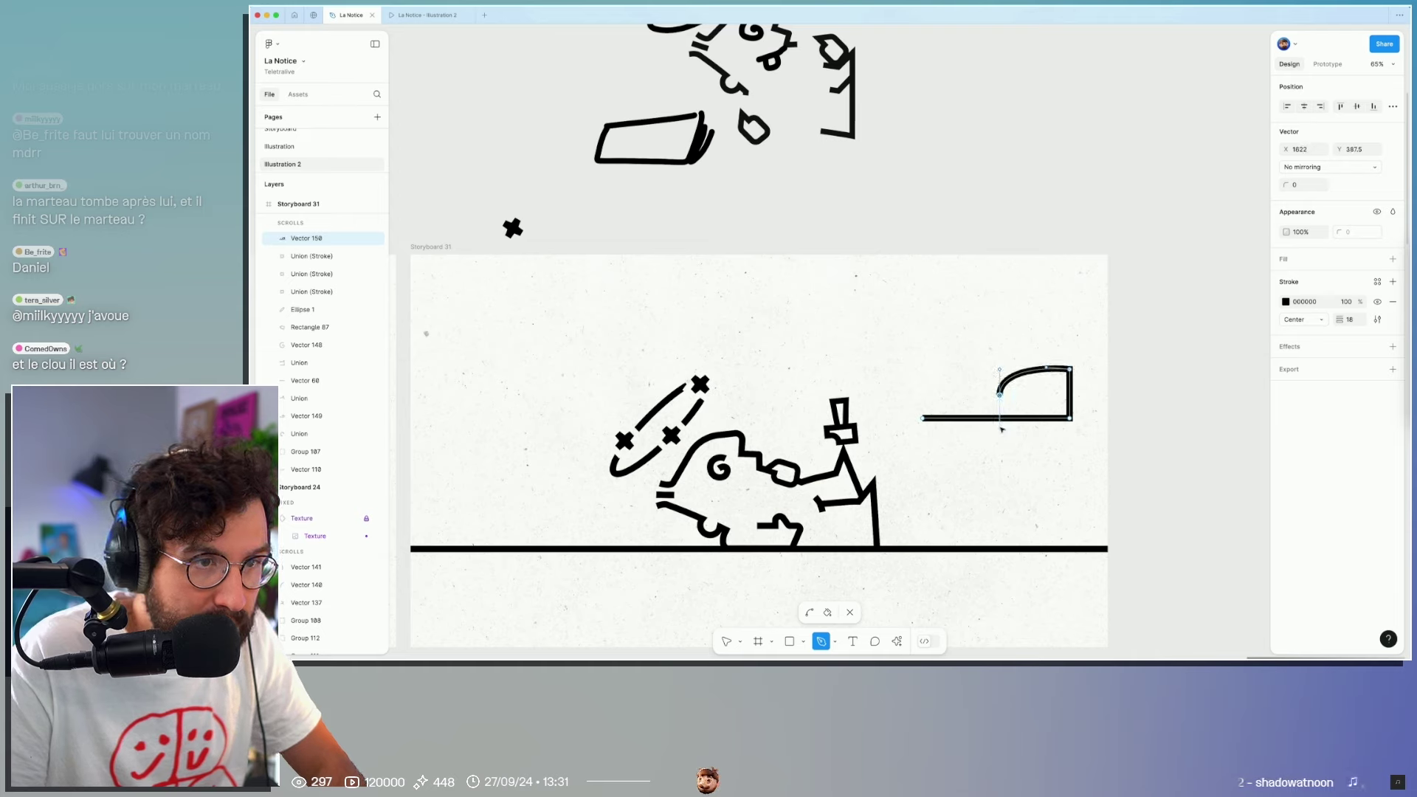
drag(1001, 429, 1001, 427)
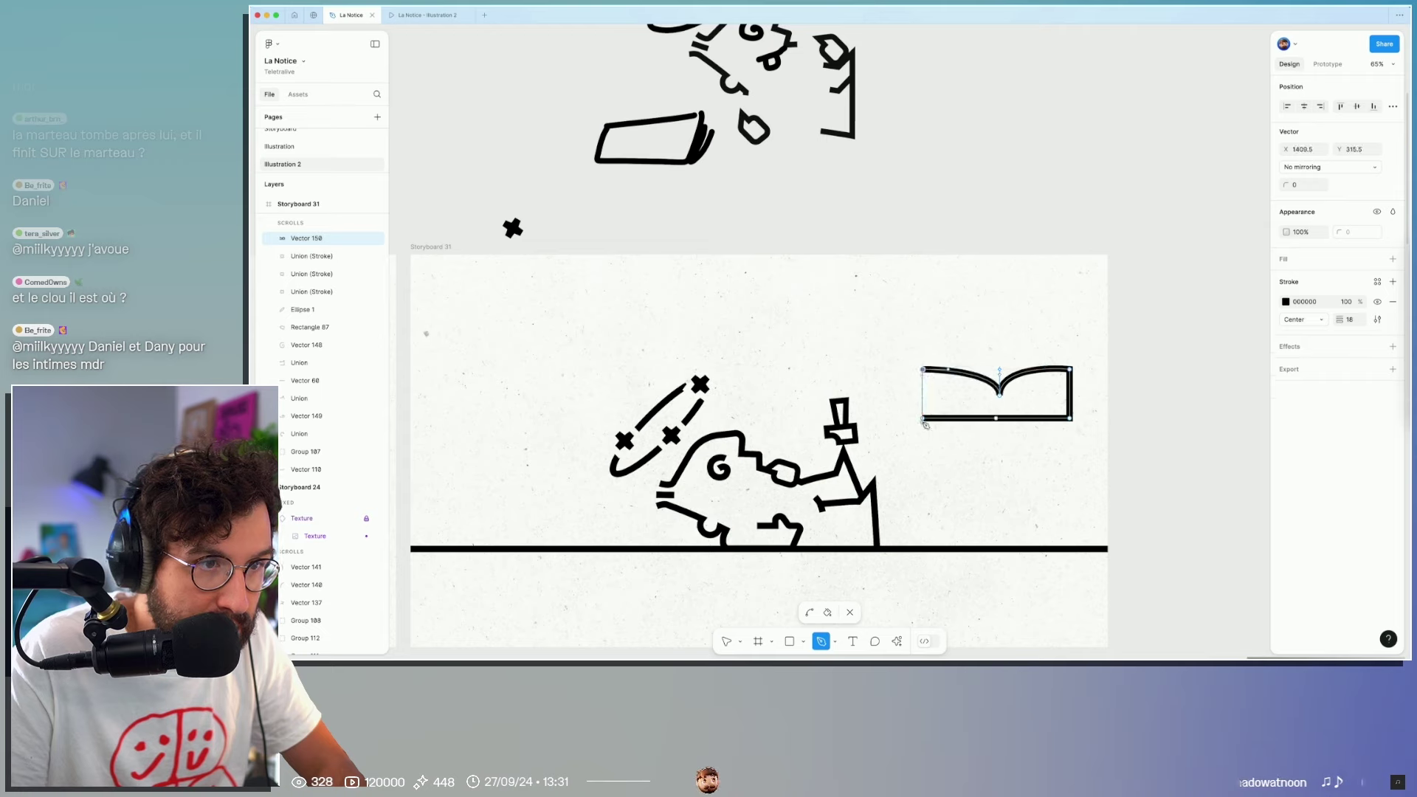
key(Escape)
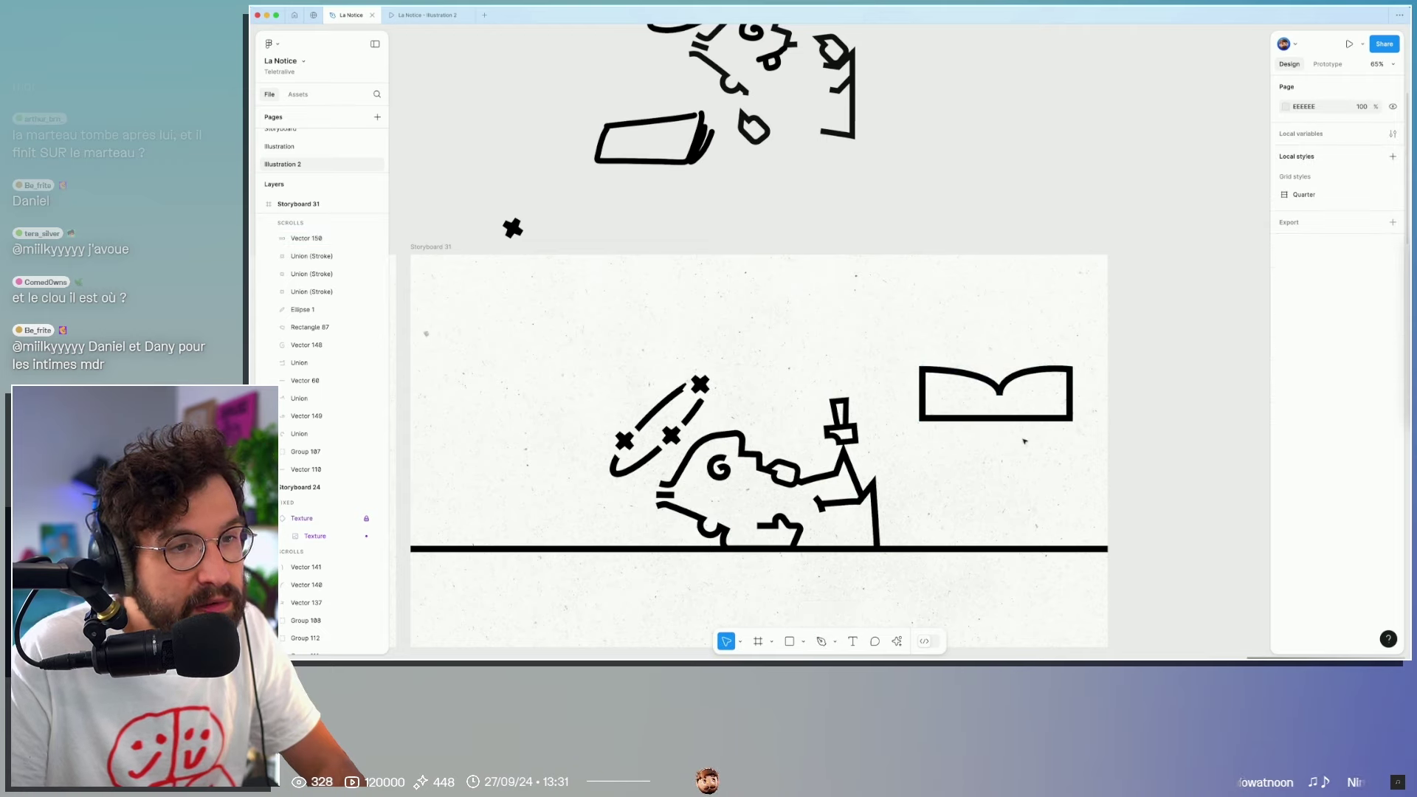
double_click(999, 395)
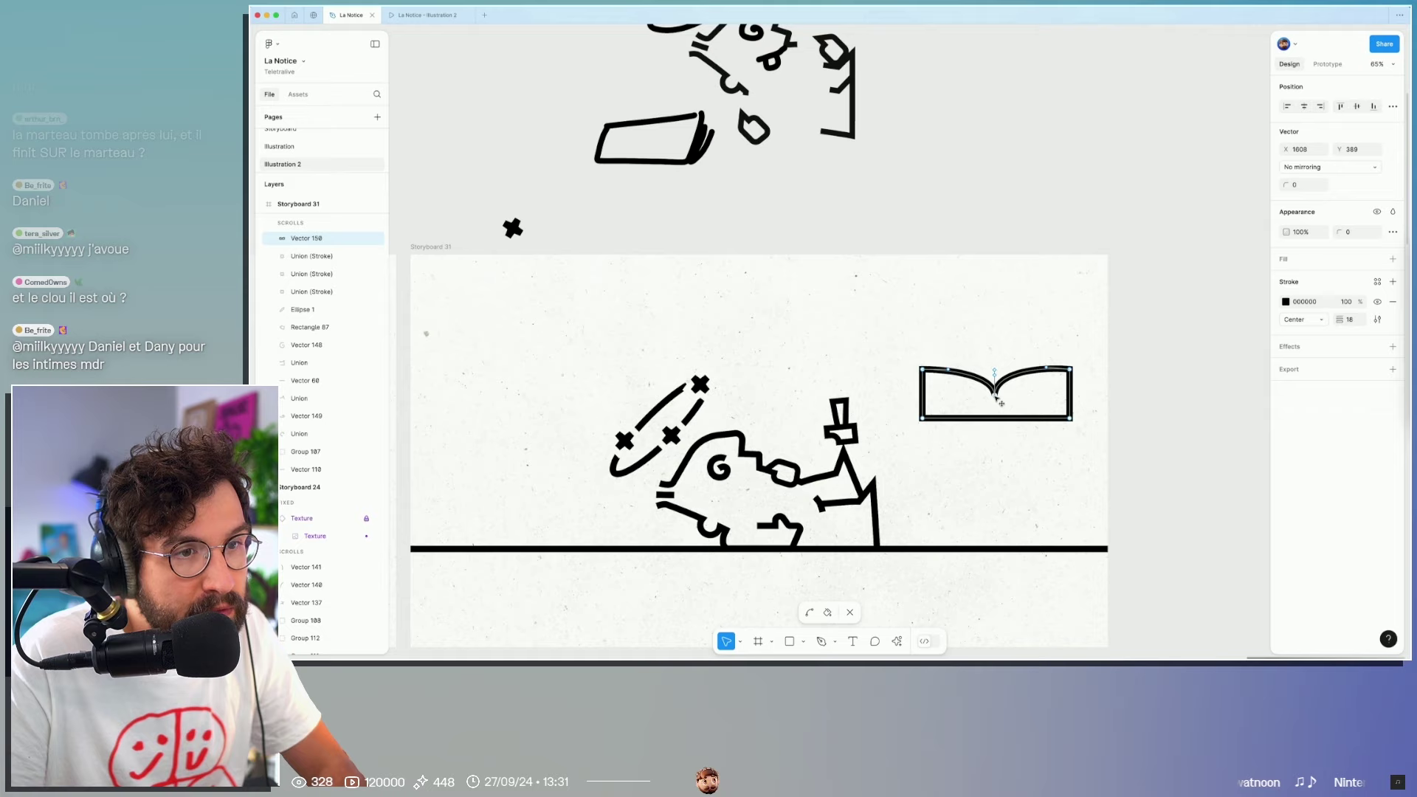
drag(995, 397, 995, 398)
click(1010, 431)
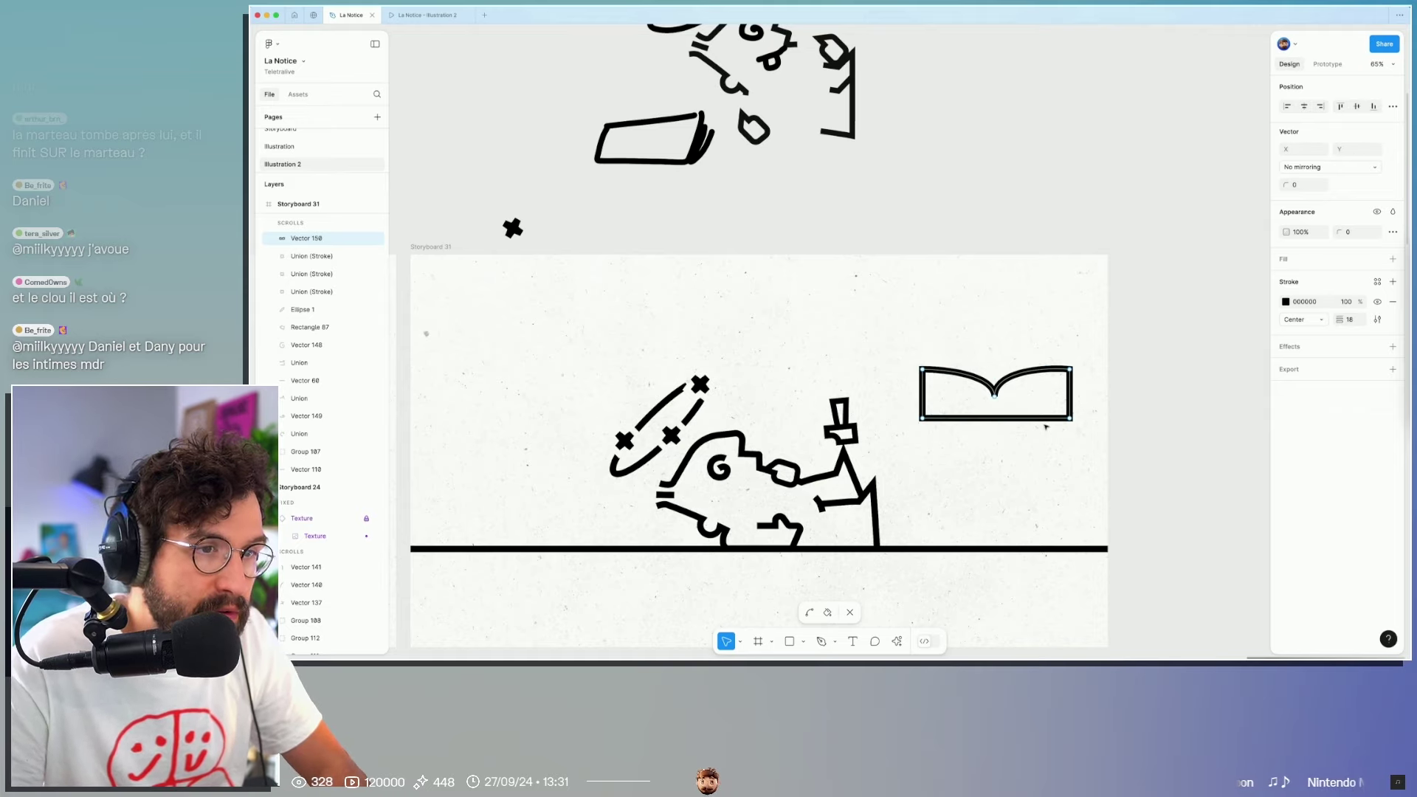
key(Escape)
key(Delete)
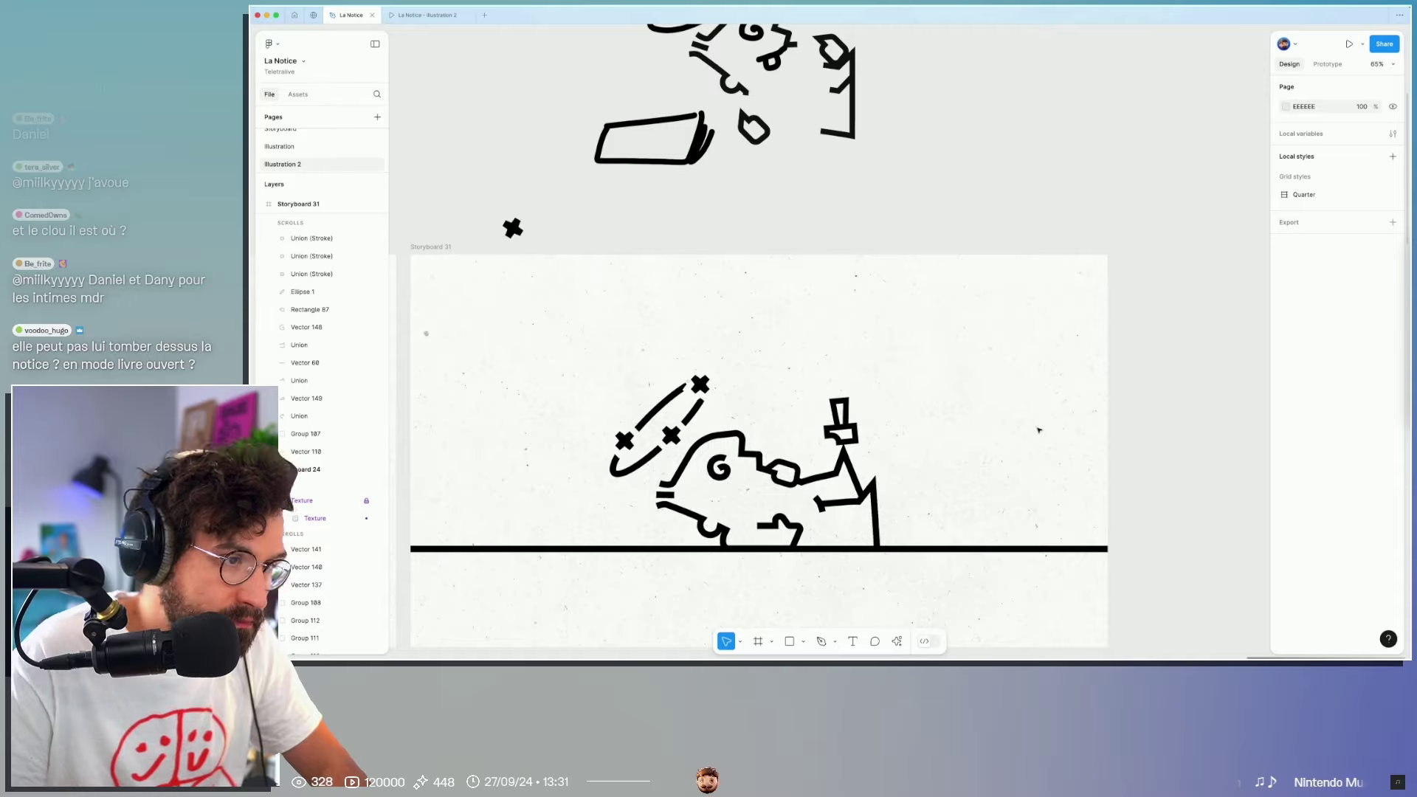
Step: Bring the nail from Storyboard 29 into Storyboard 31, tilted to −60°
scroll(1039, 429, down, 5)
scroll(1181, 413, left, 3)
scroll(1280, 399, left, 3)
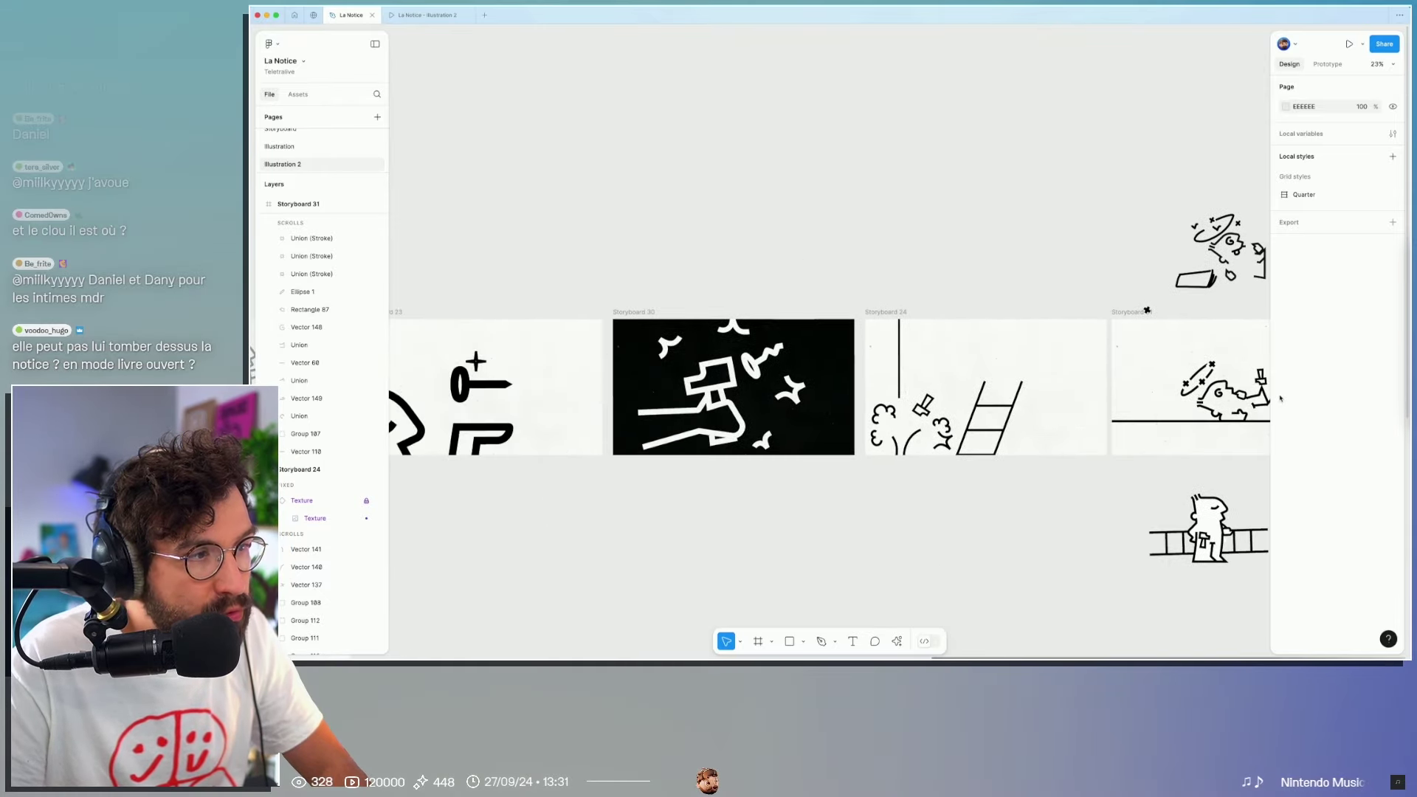
scroll(1280, 398, left, 5)
scroll(1280, 398, left, 1)
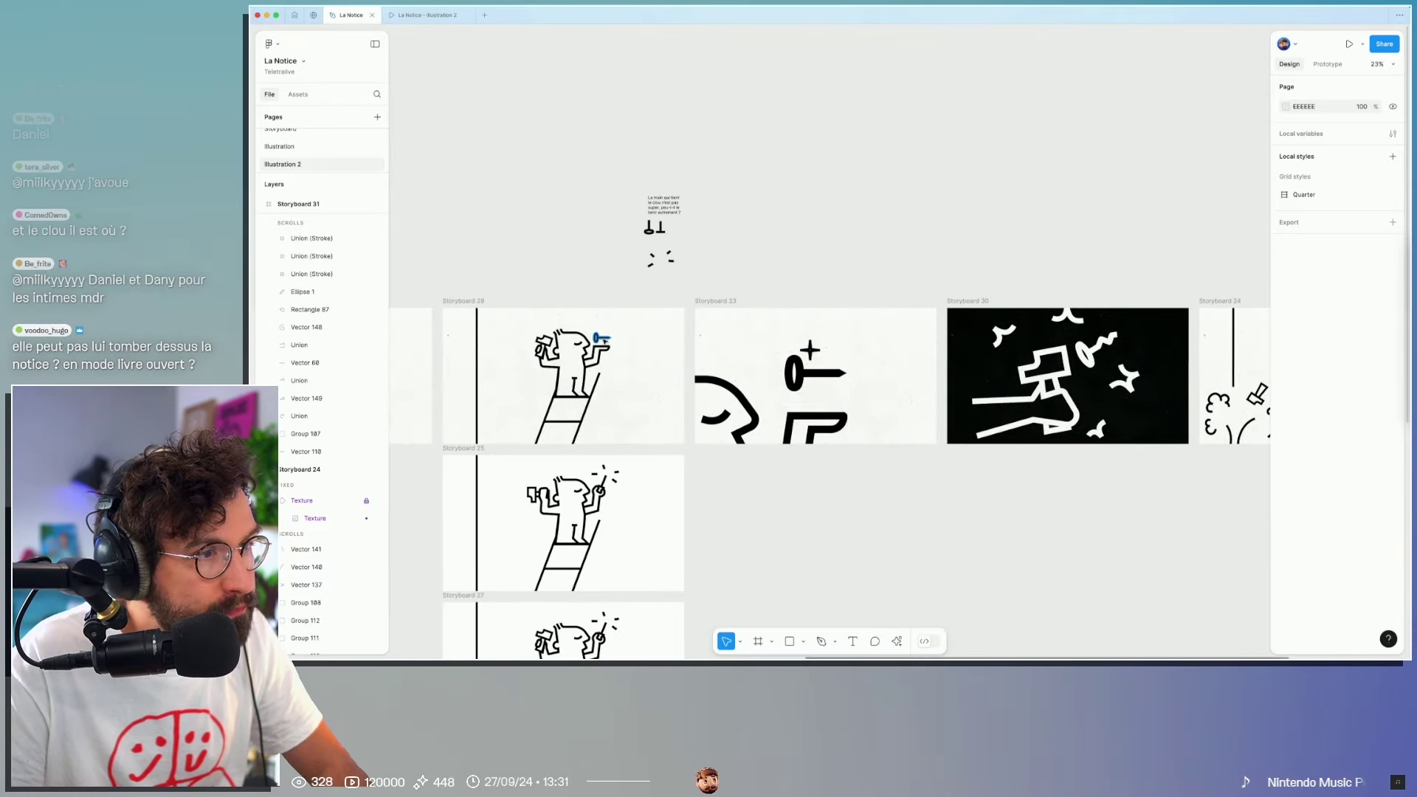
click(601, 338)
scroll(977, 478, right, 8)
scroll(949, 391, up, 5)
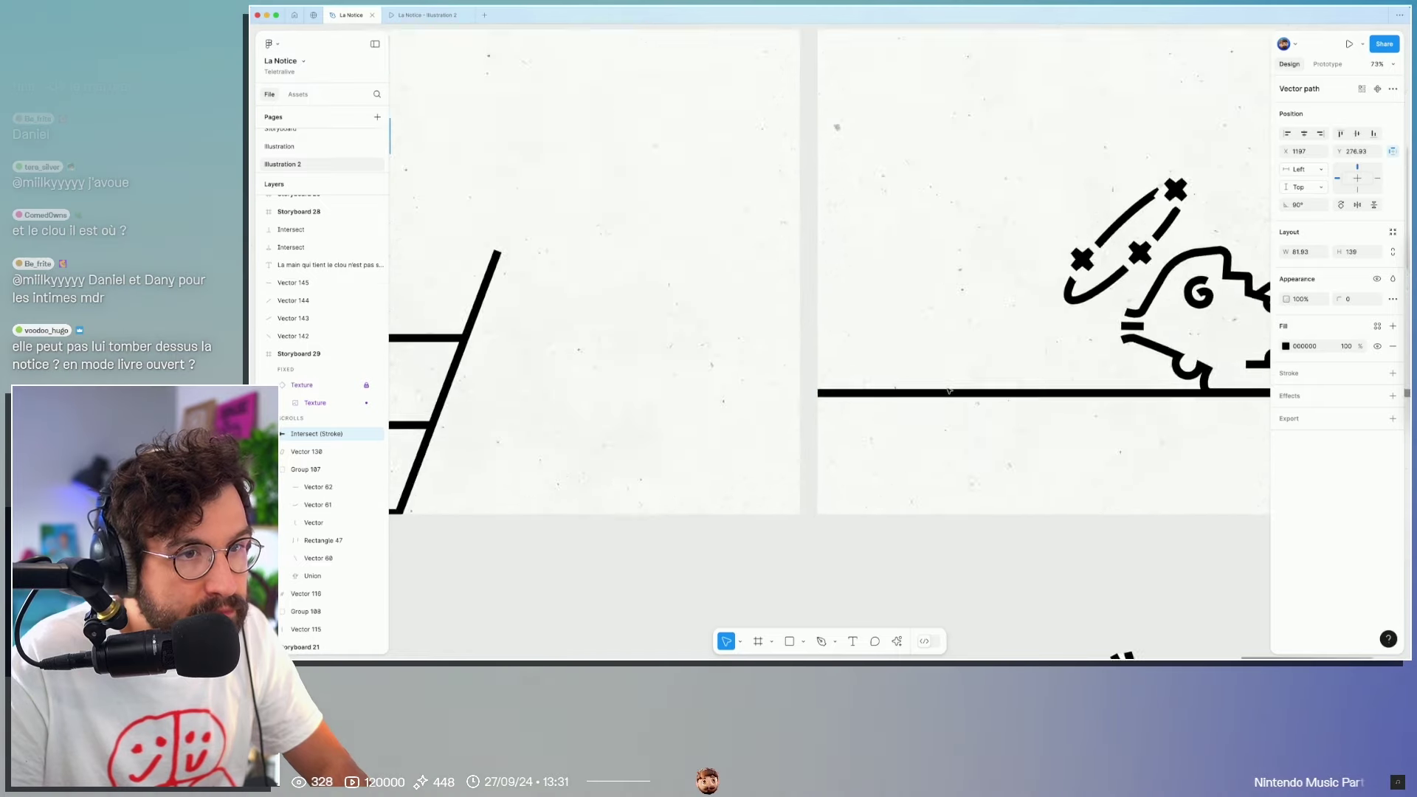
scroll(949, 391, up, 5)
click(826, 339)
drag(877, 313, 805, 408)
drag(815, 349, 775, 299)
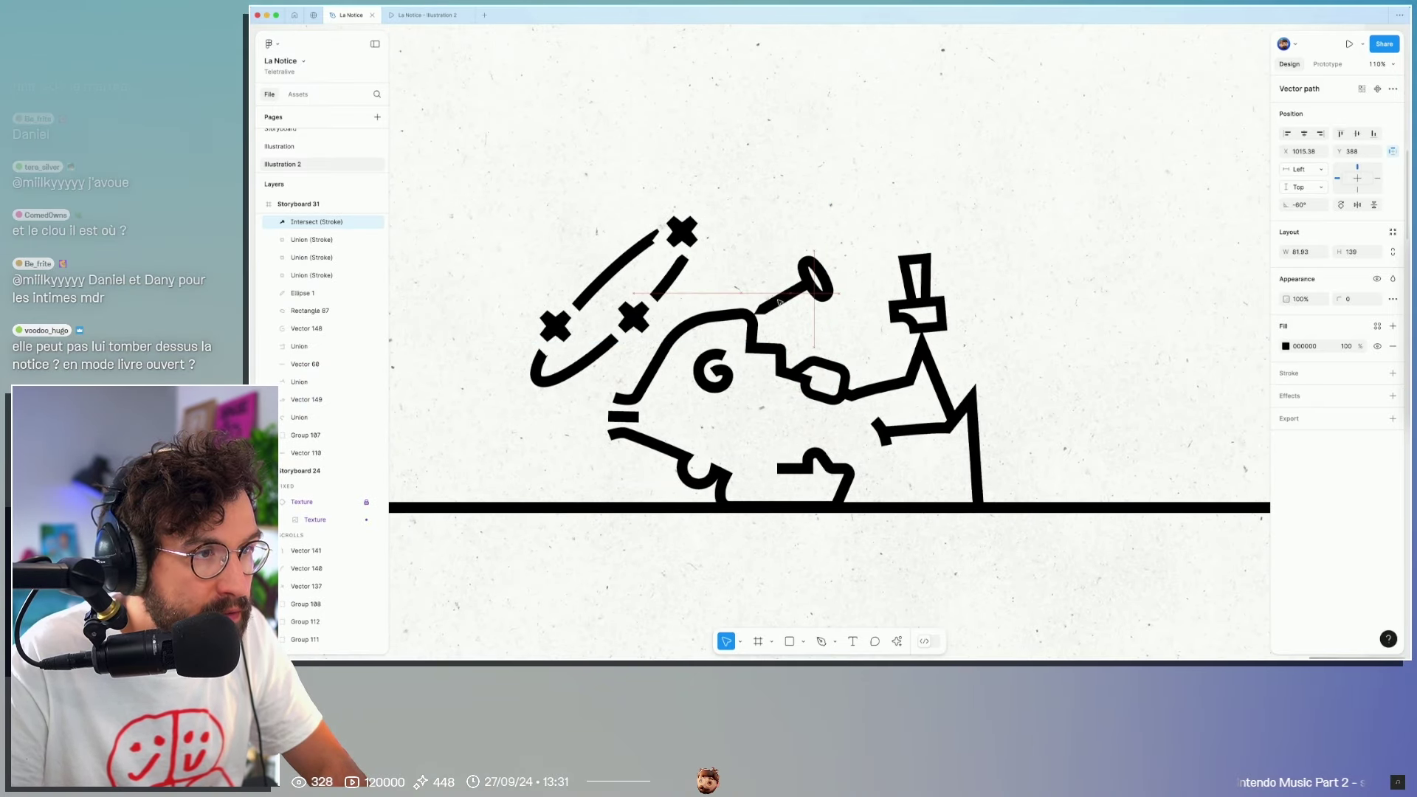
click(853, 284)
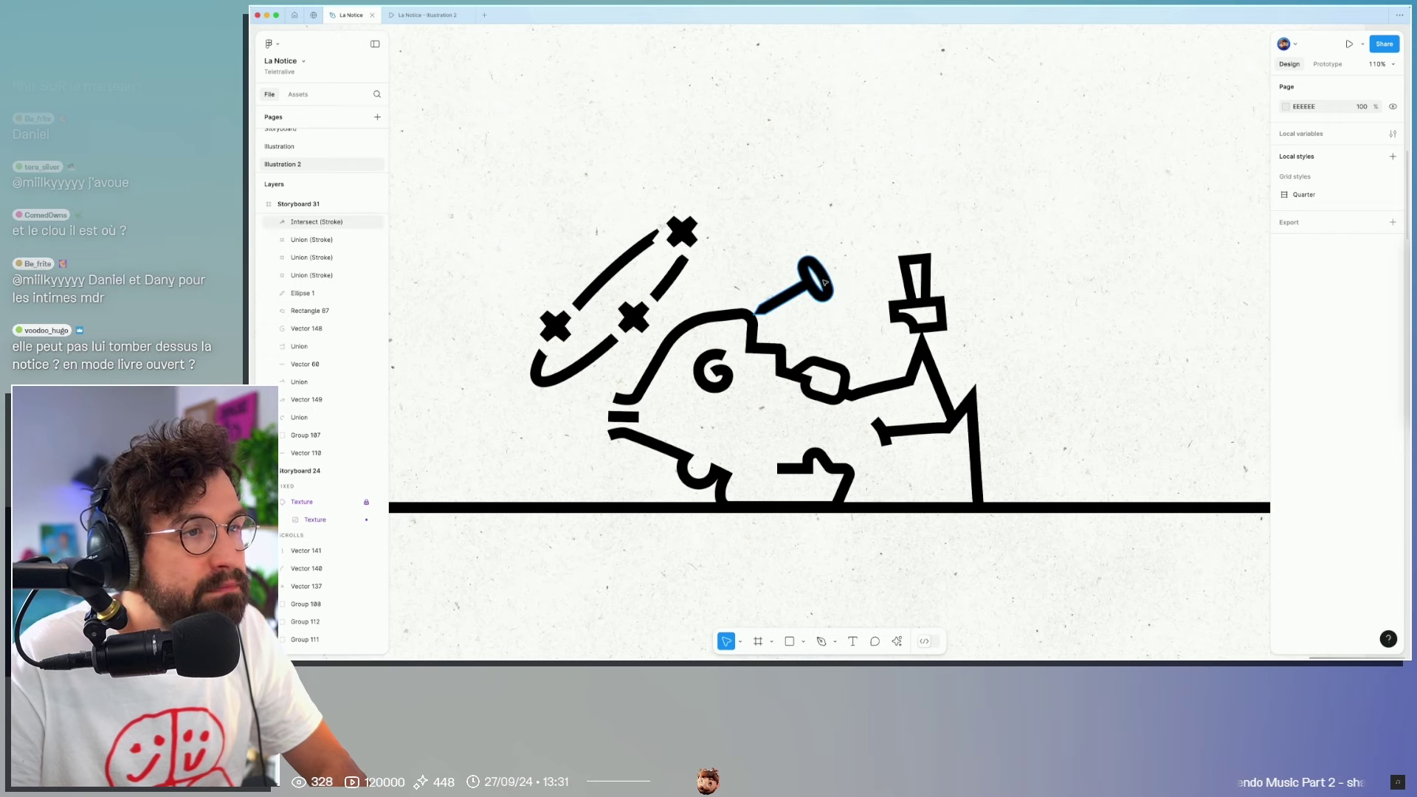
Step: Lay the nail on the ground line right of the character, slightly tilted so its tip touches ground
drag(815, 280, 1173, 444)
scroll(1033, 443, right, 5)
drag(878, 431, 917, 492)
click(920, 442)
click(922, 490)
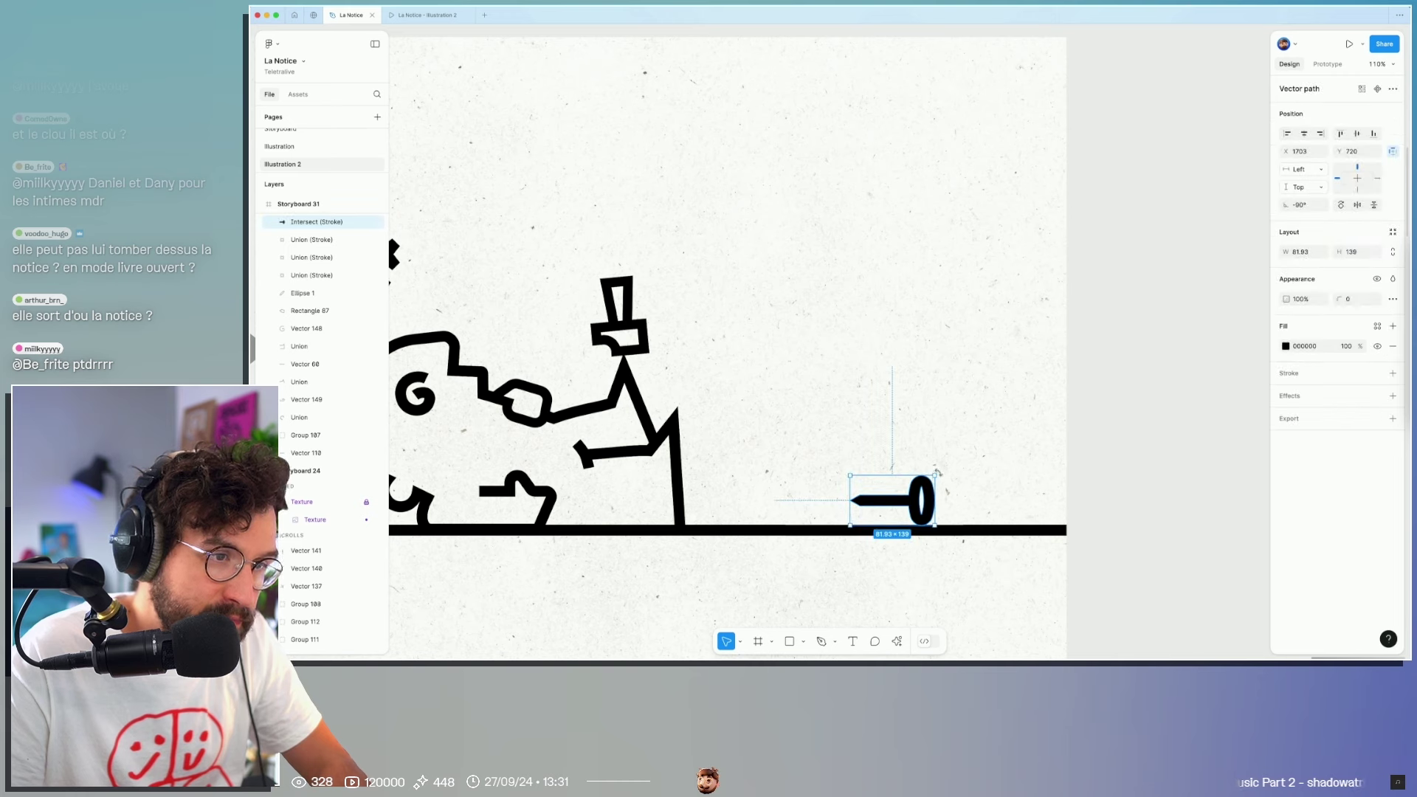
drag(937, 471, 912, 491)
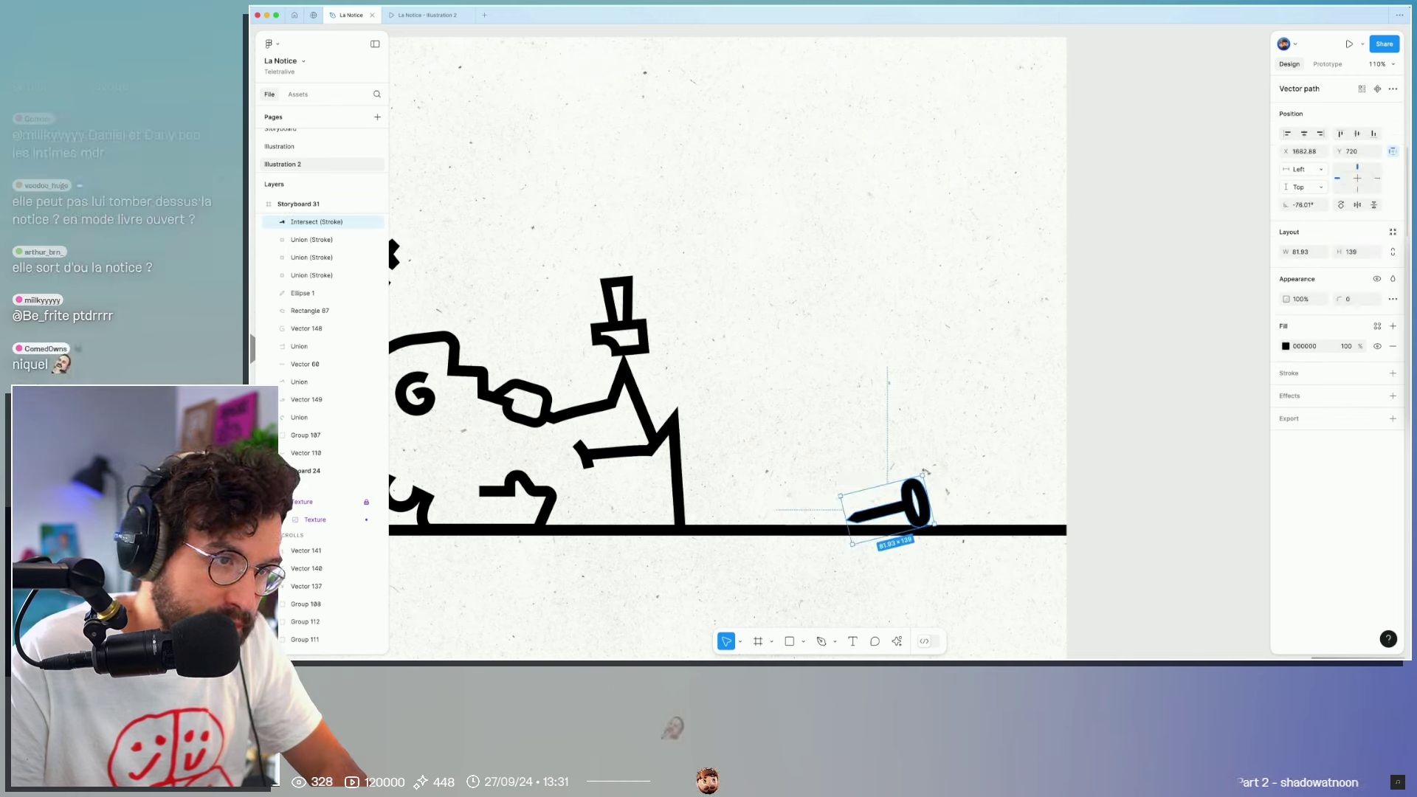
click(971, 478)
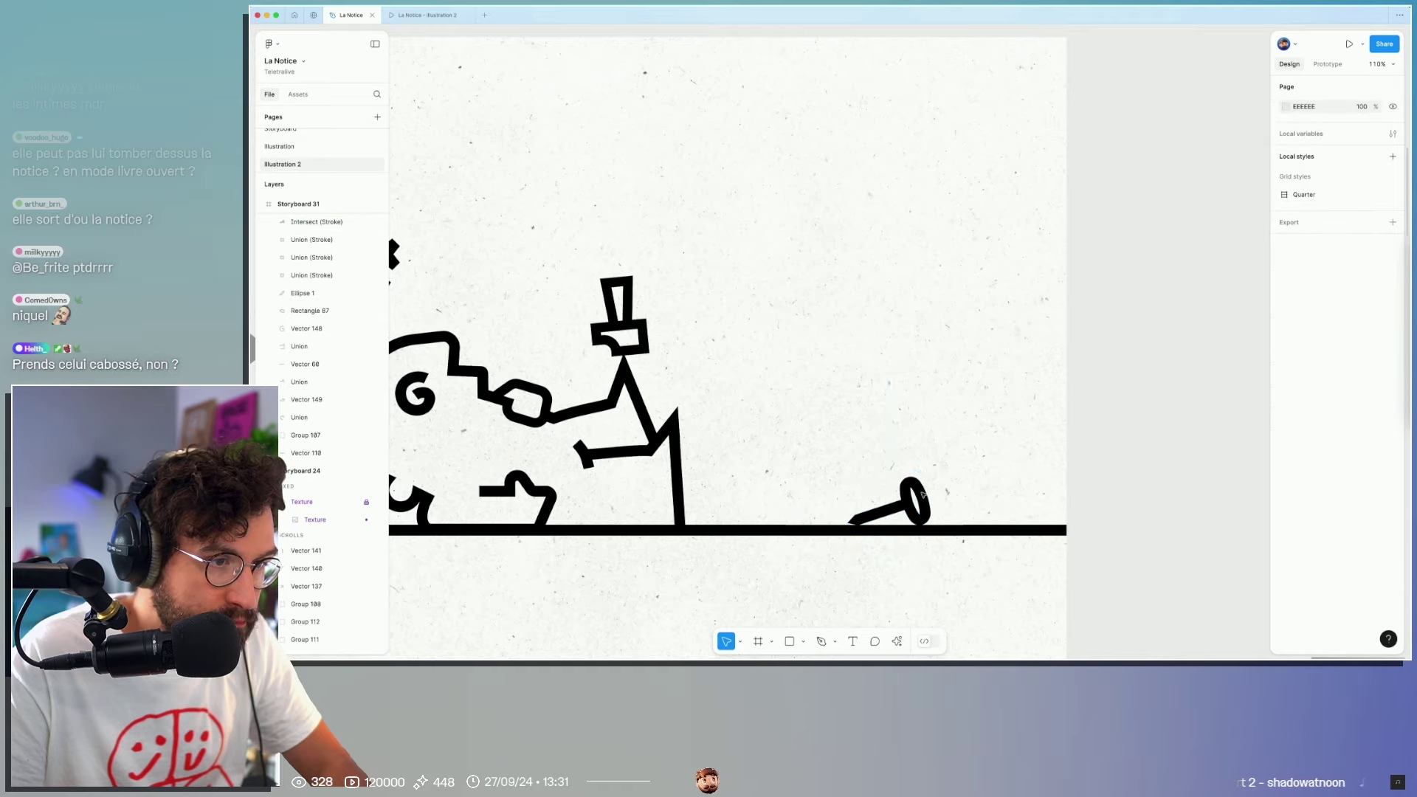
scroll(963, 451, down, 5)
scroll(965, 451, left, 1)
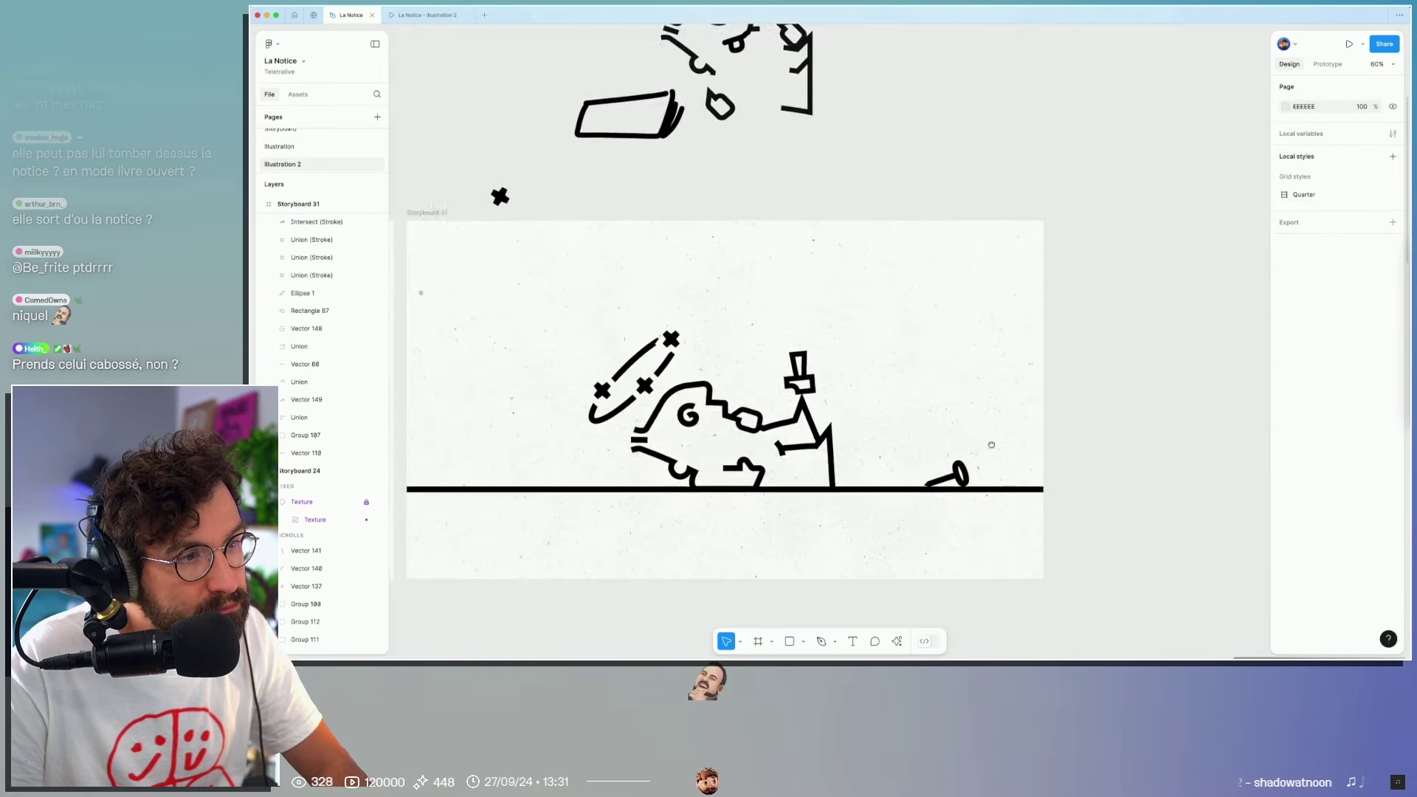
scroll(988, 454, left, 2)
click(1007, 463)
click(901, 386)
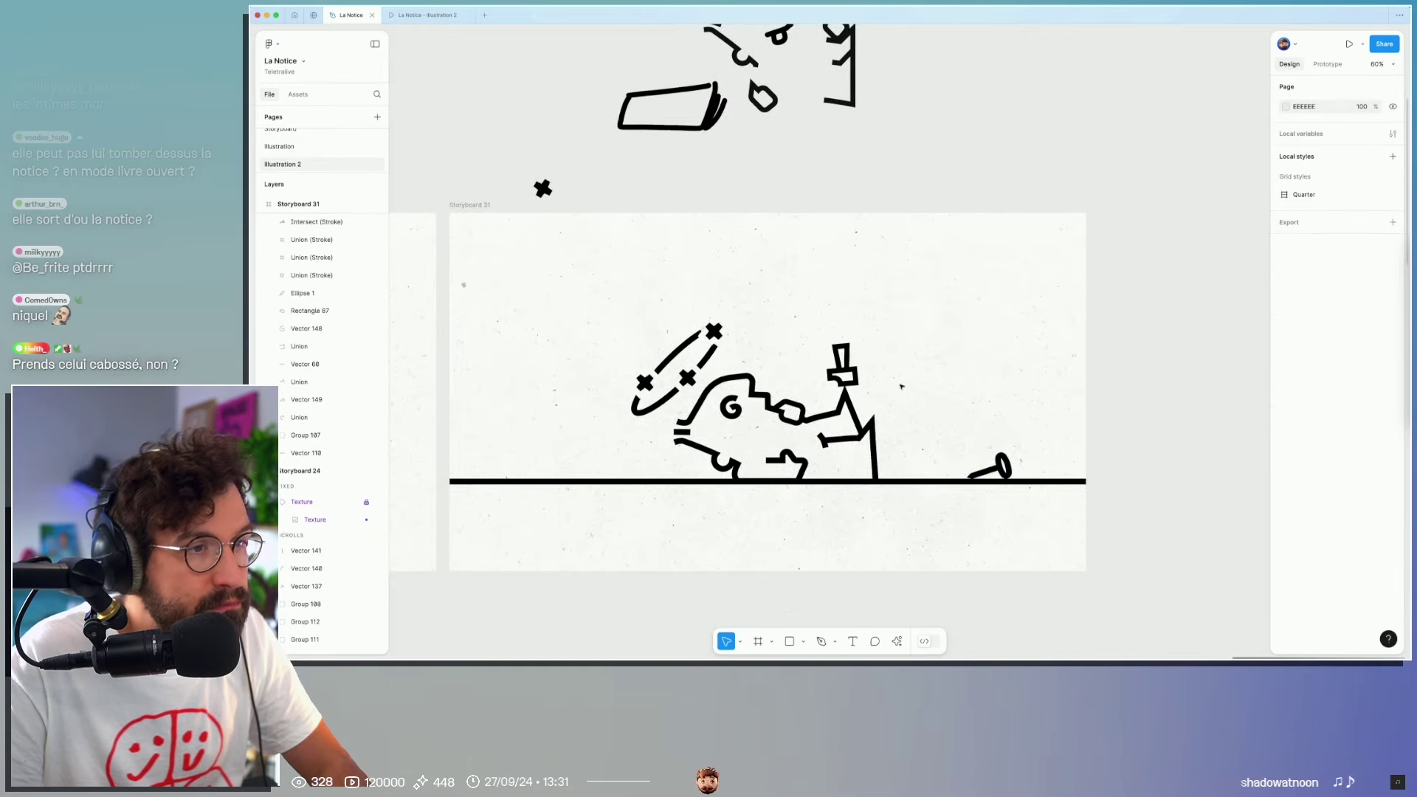
scroll(997, 449, up, 5)
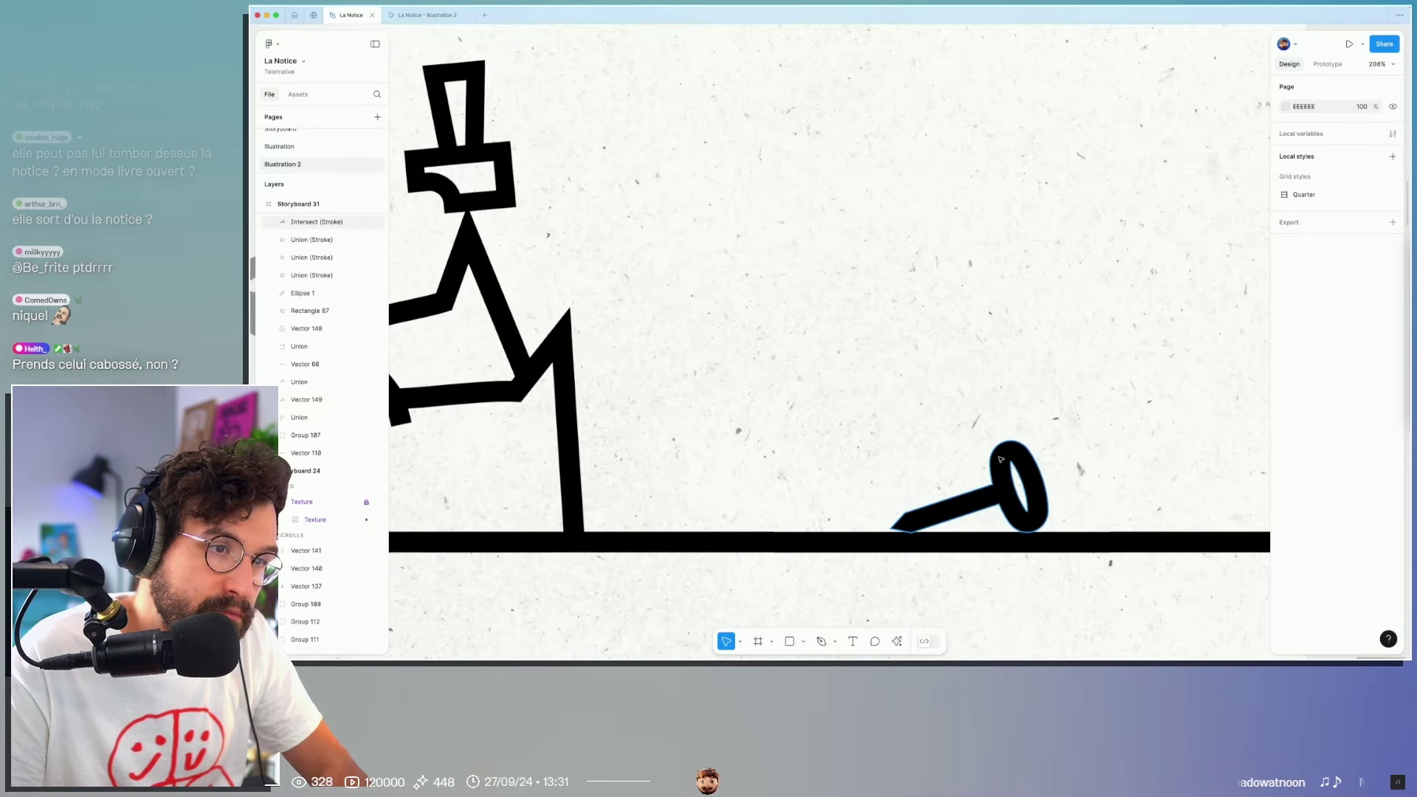
click(997, 463)
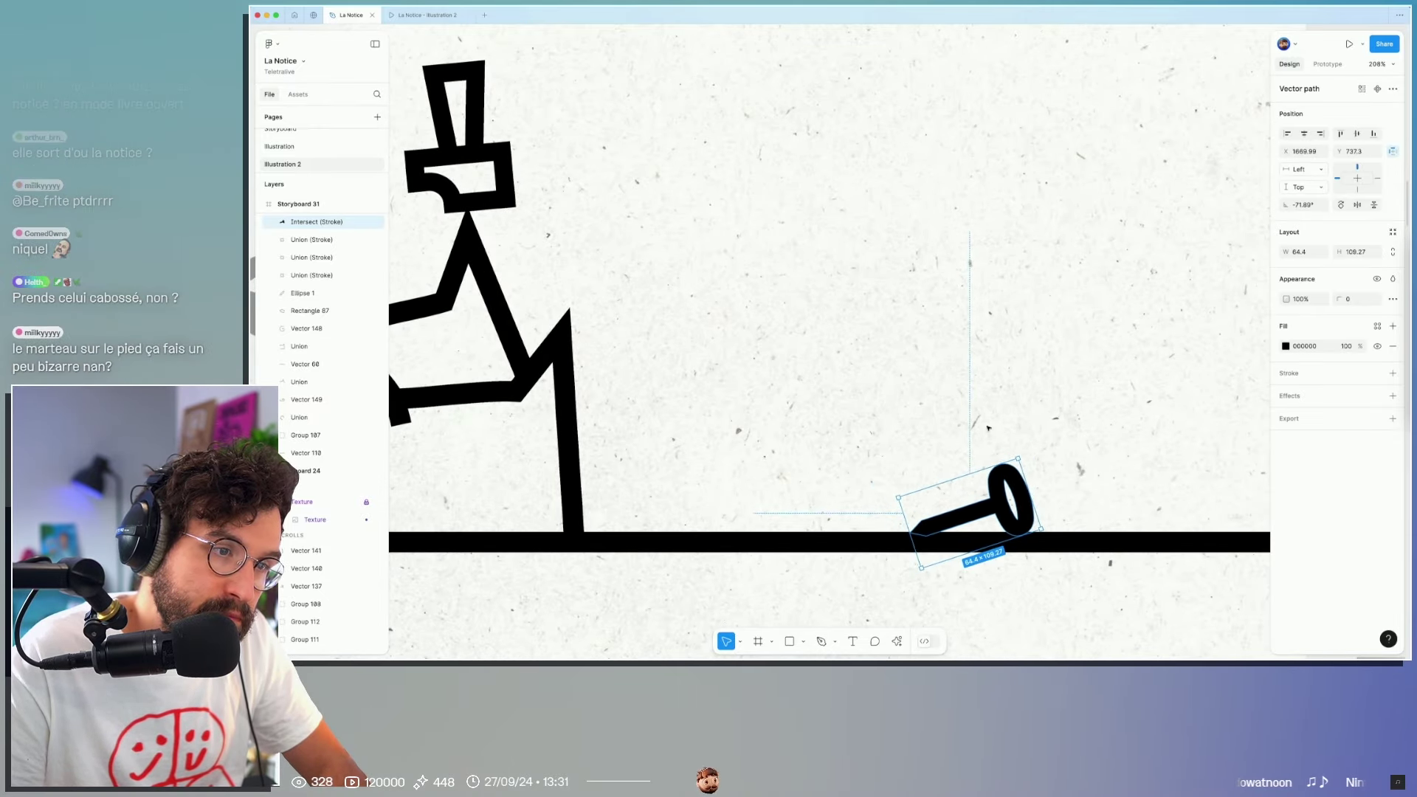
click(1003, 428)
scroll(1007, 404, down, 5)
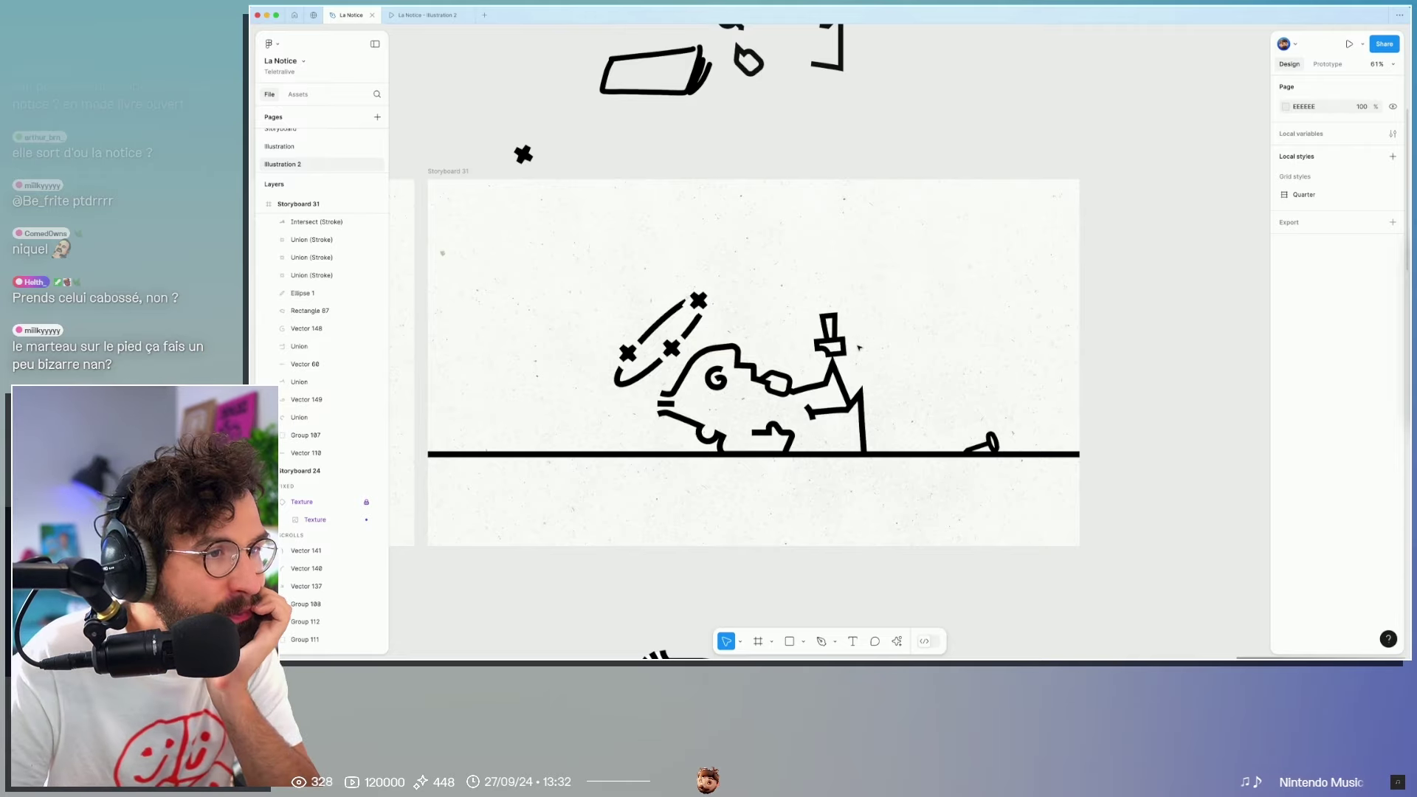
drag(829, 334, 802, 366)
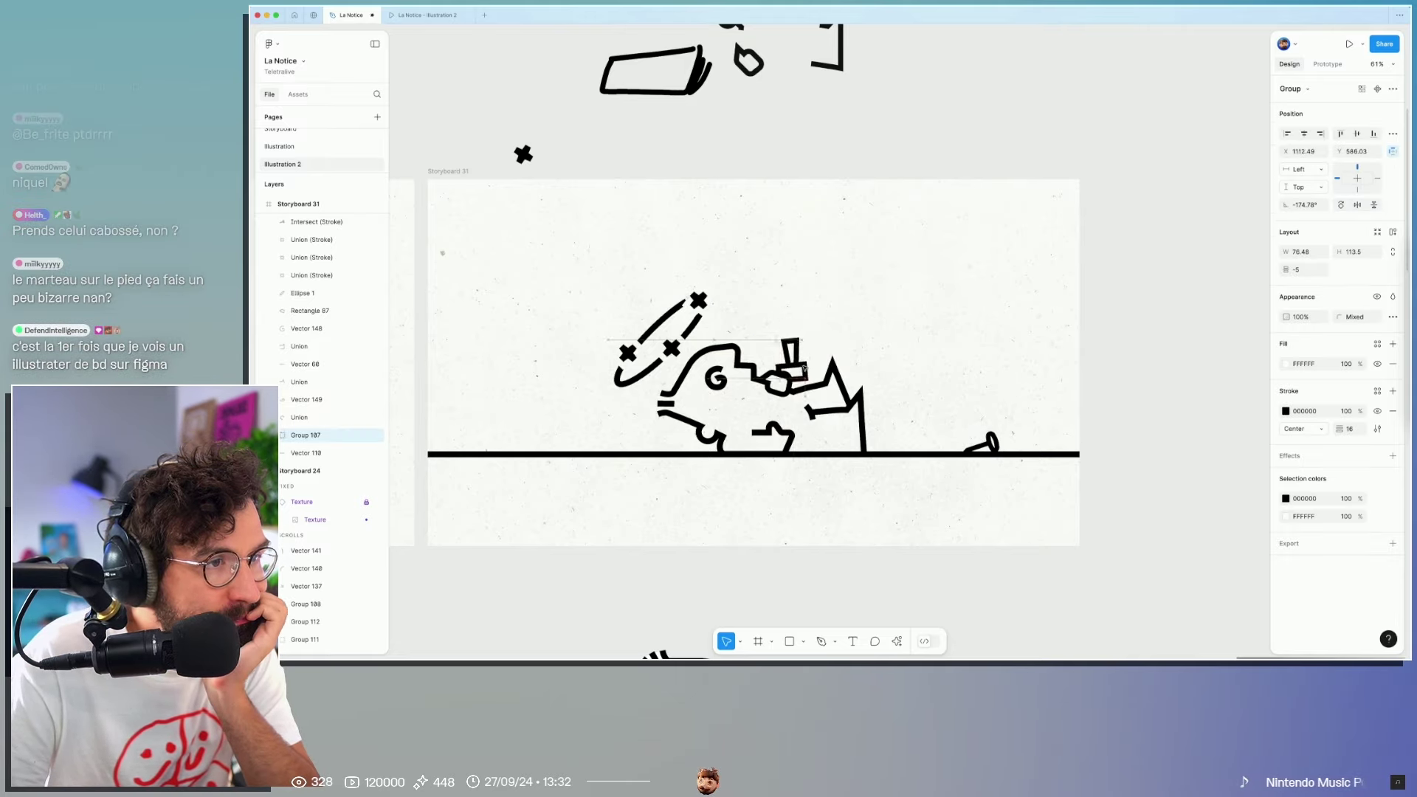
drag(827, 405, 840, 335)
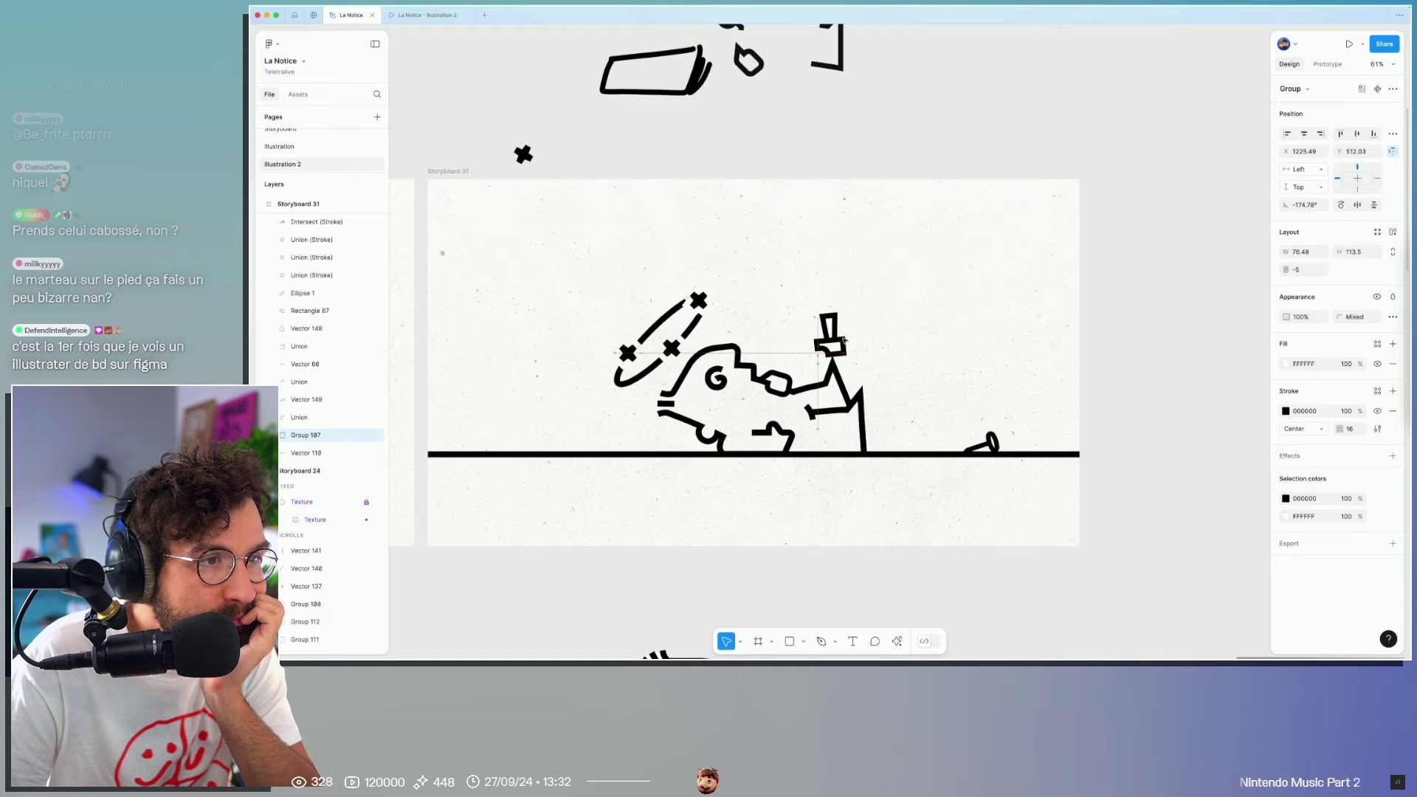
click(908, 306)
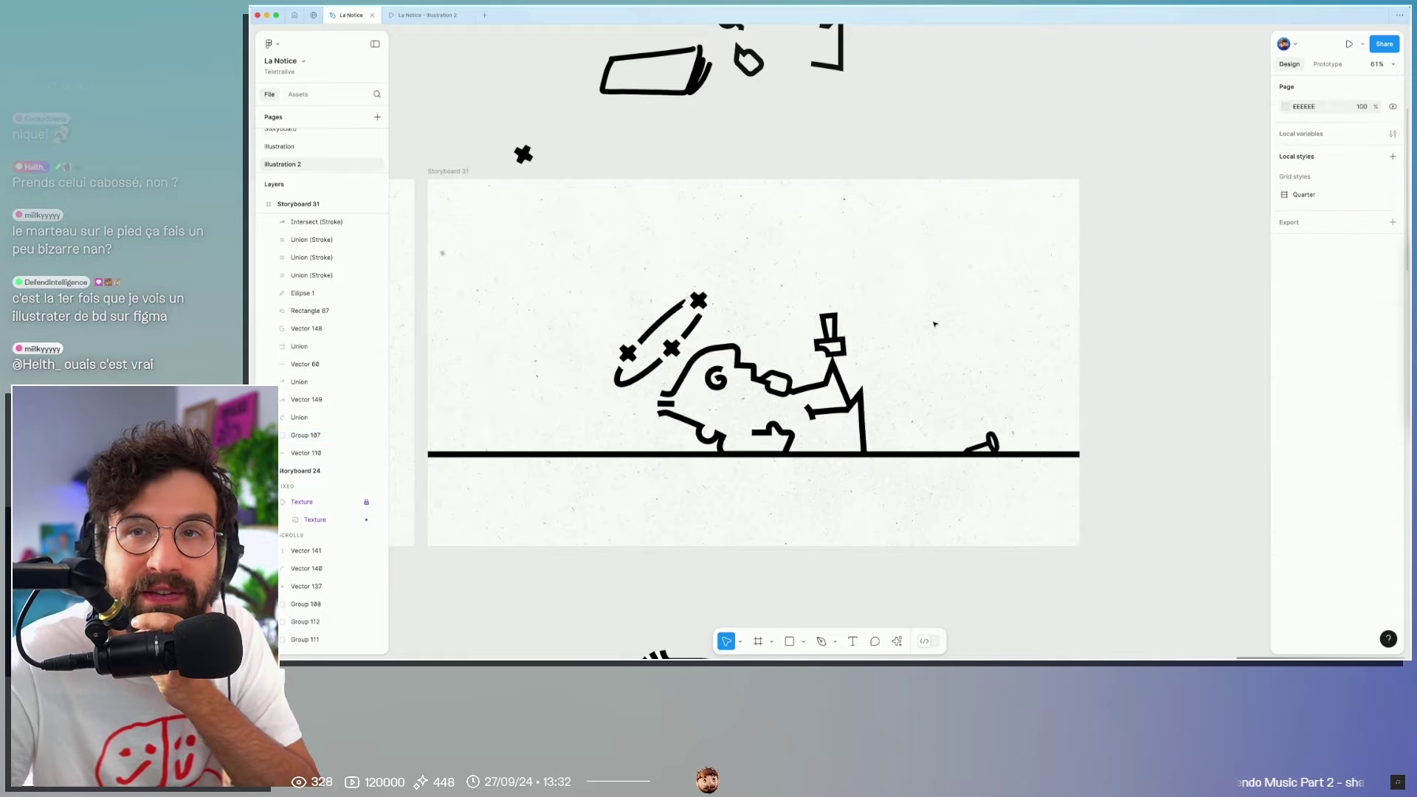
scroll(934, 323, left, 3)
scroll(644, 550, left, 4)
scroll(664, 522, right, 3)
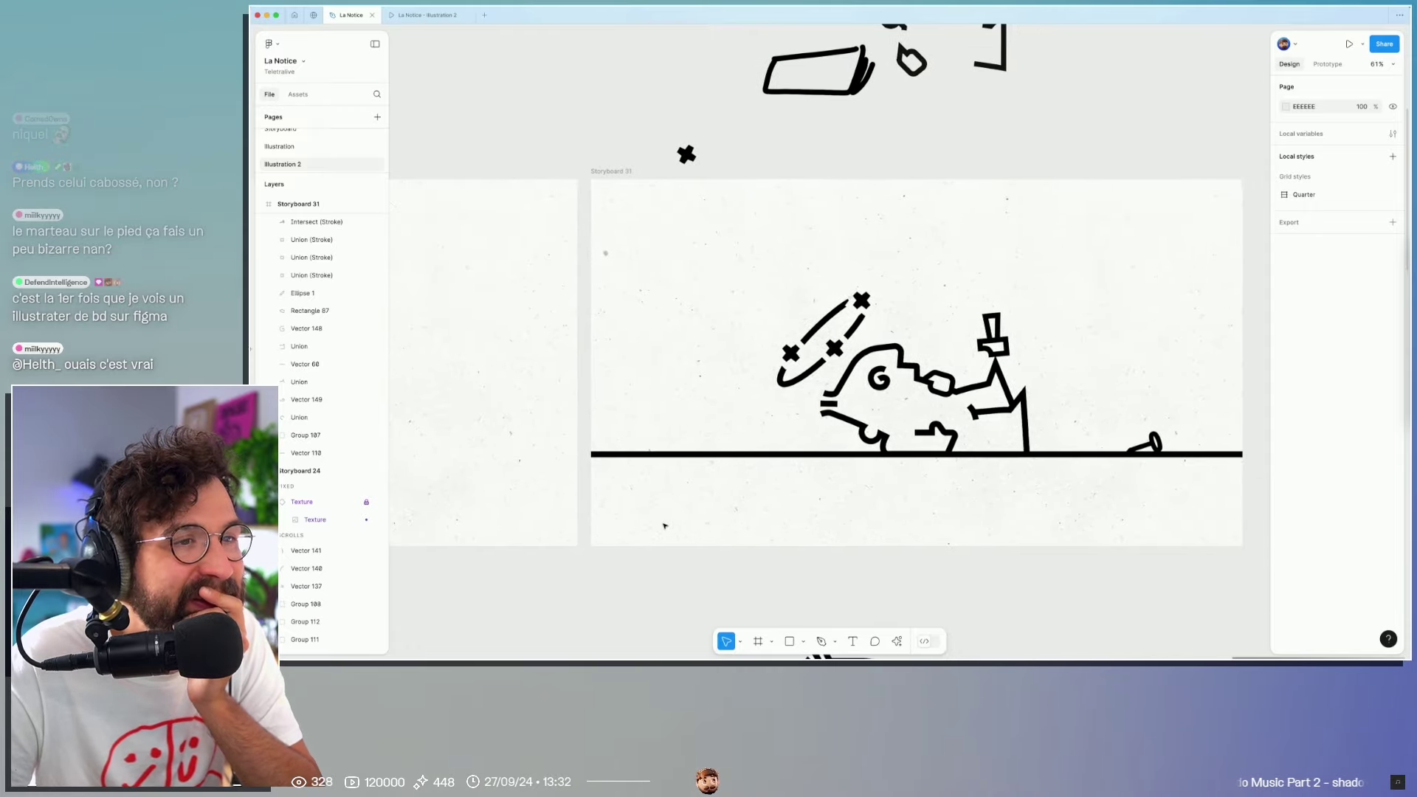
scroll(661, 525, up, 2)
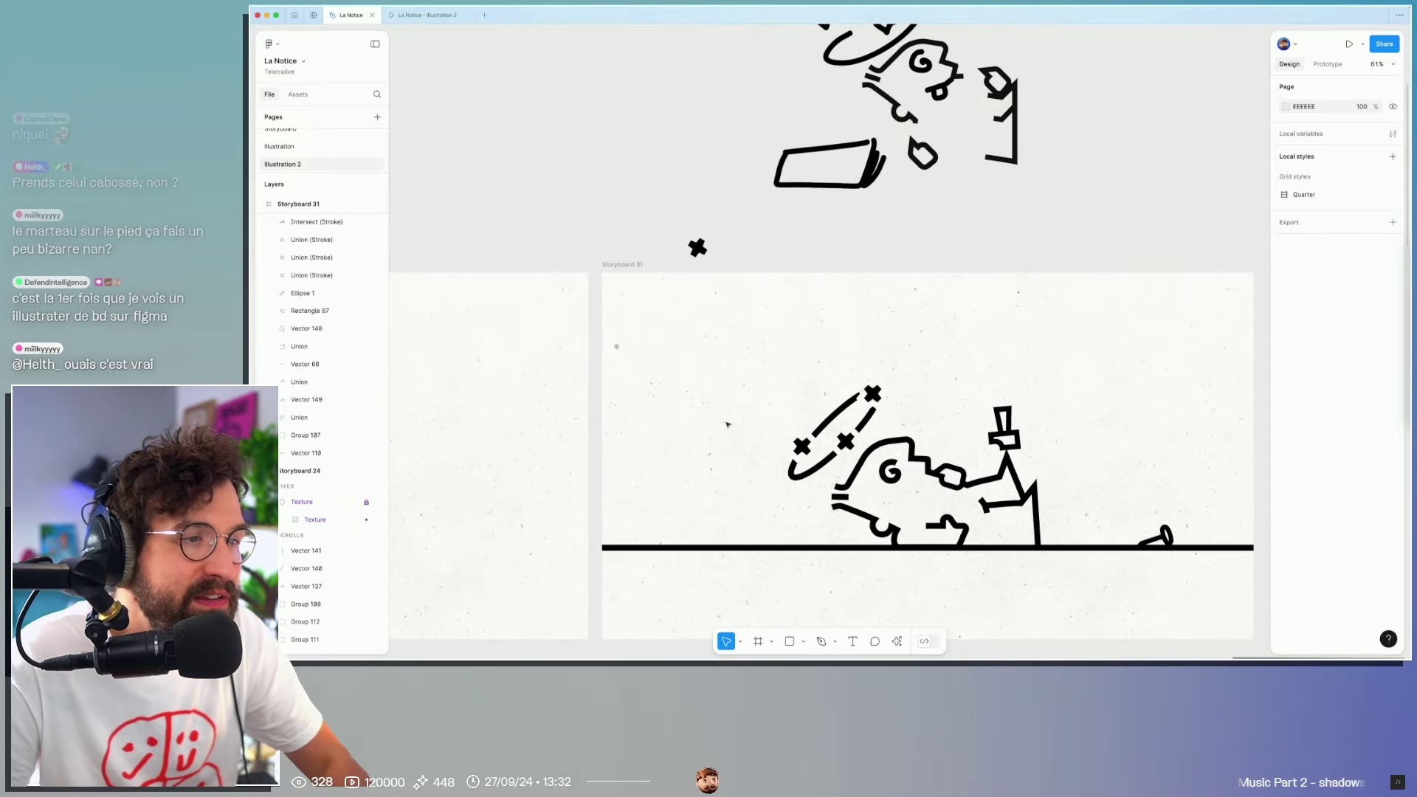
scroll(814, 148, up, 2)
scroll(813, 148, right, 1)
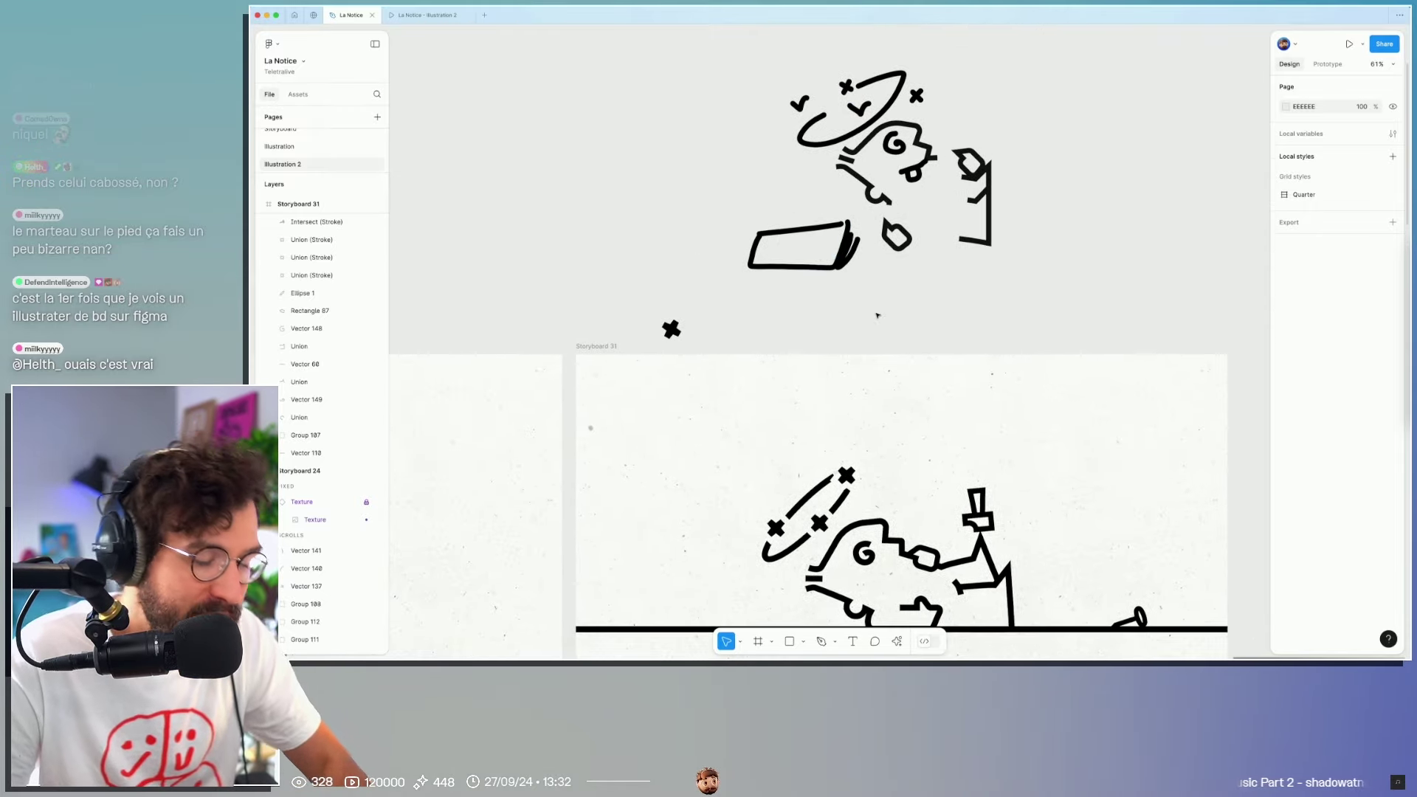
Step: Draw a closed, slanted parallelogram outline for the booklet with the Pen tool
key(p)
click(849, 328)
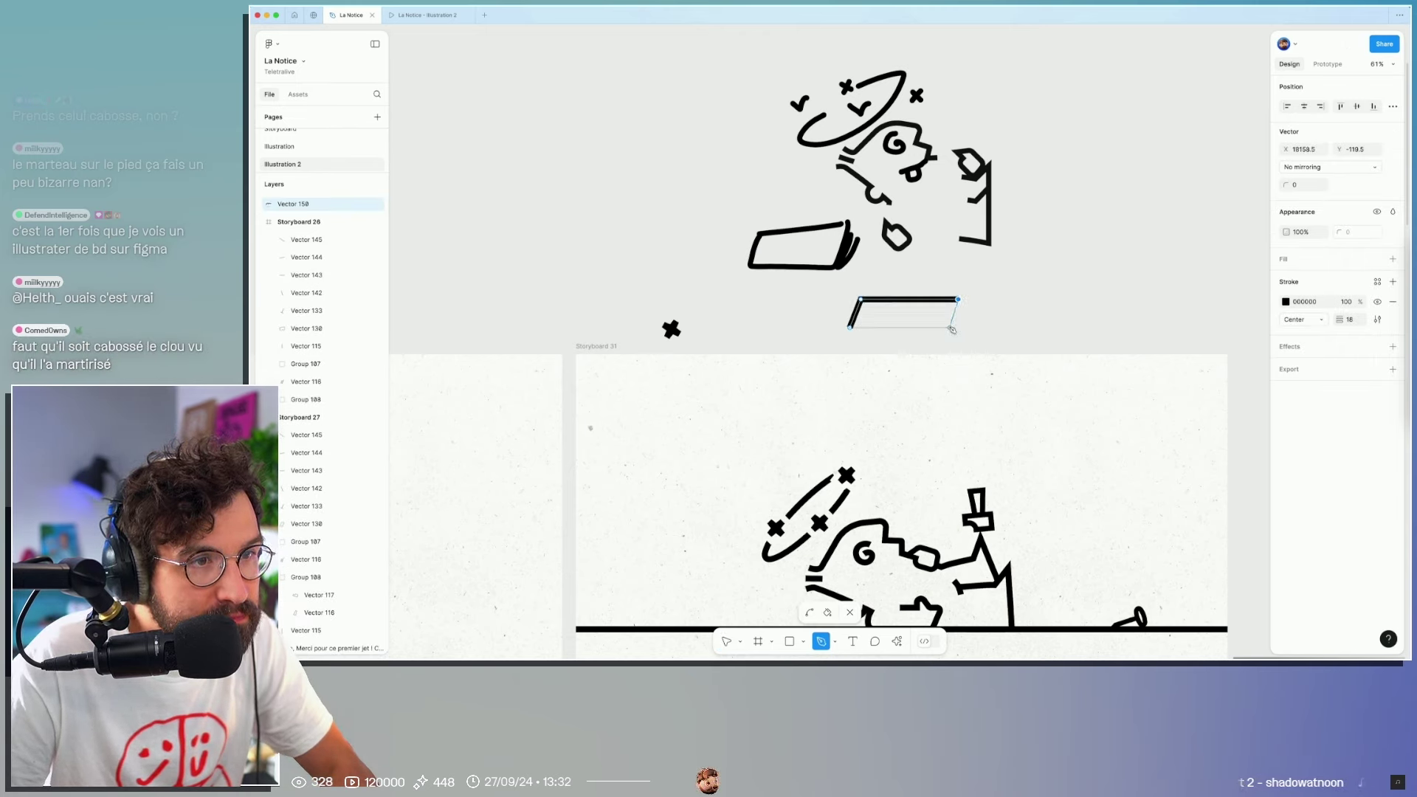
scroll(993, 320, up, 5)
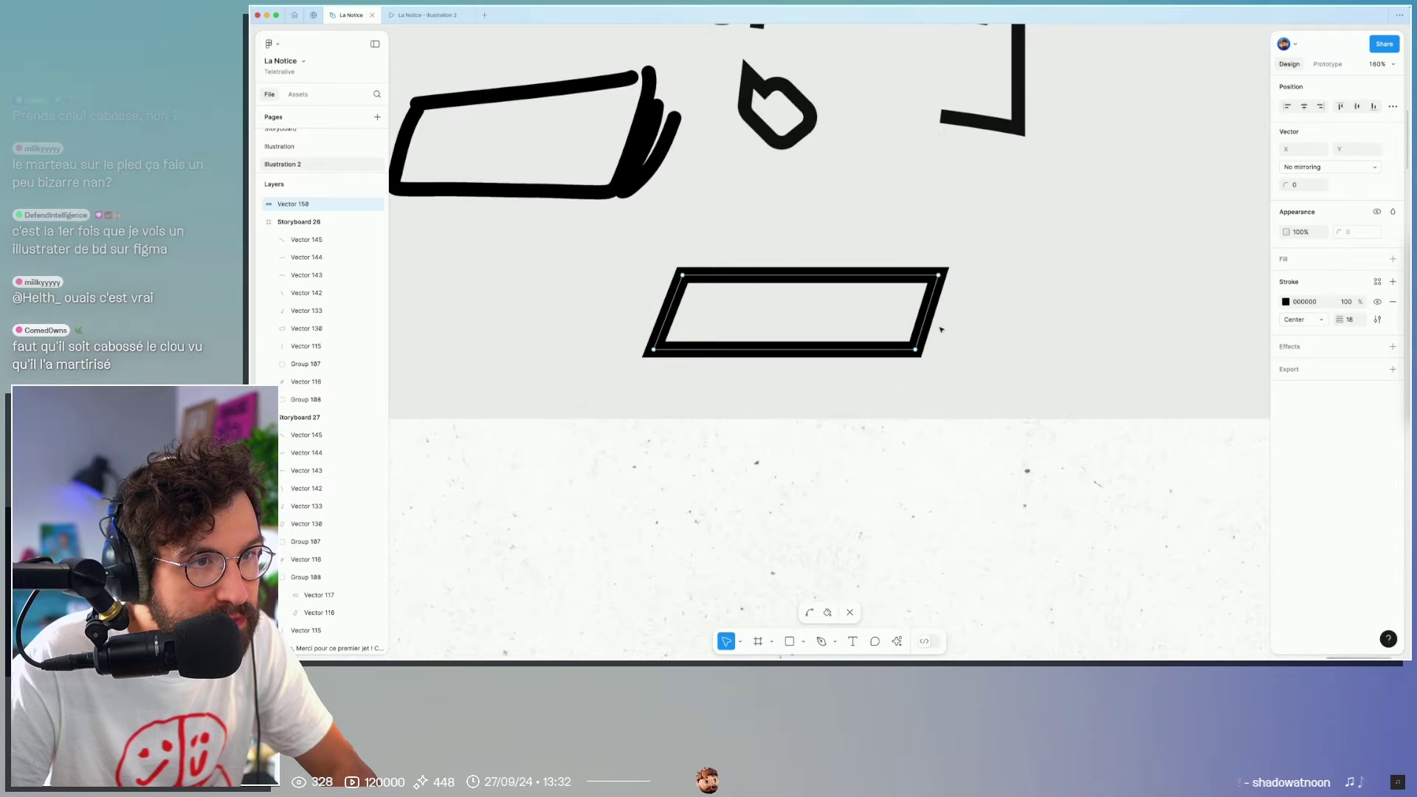
key(p)
click(915, 350)
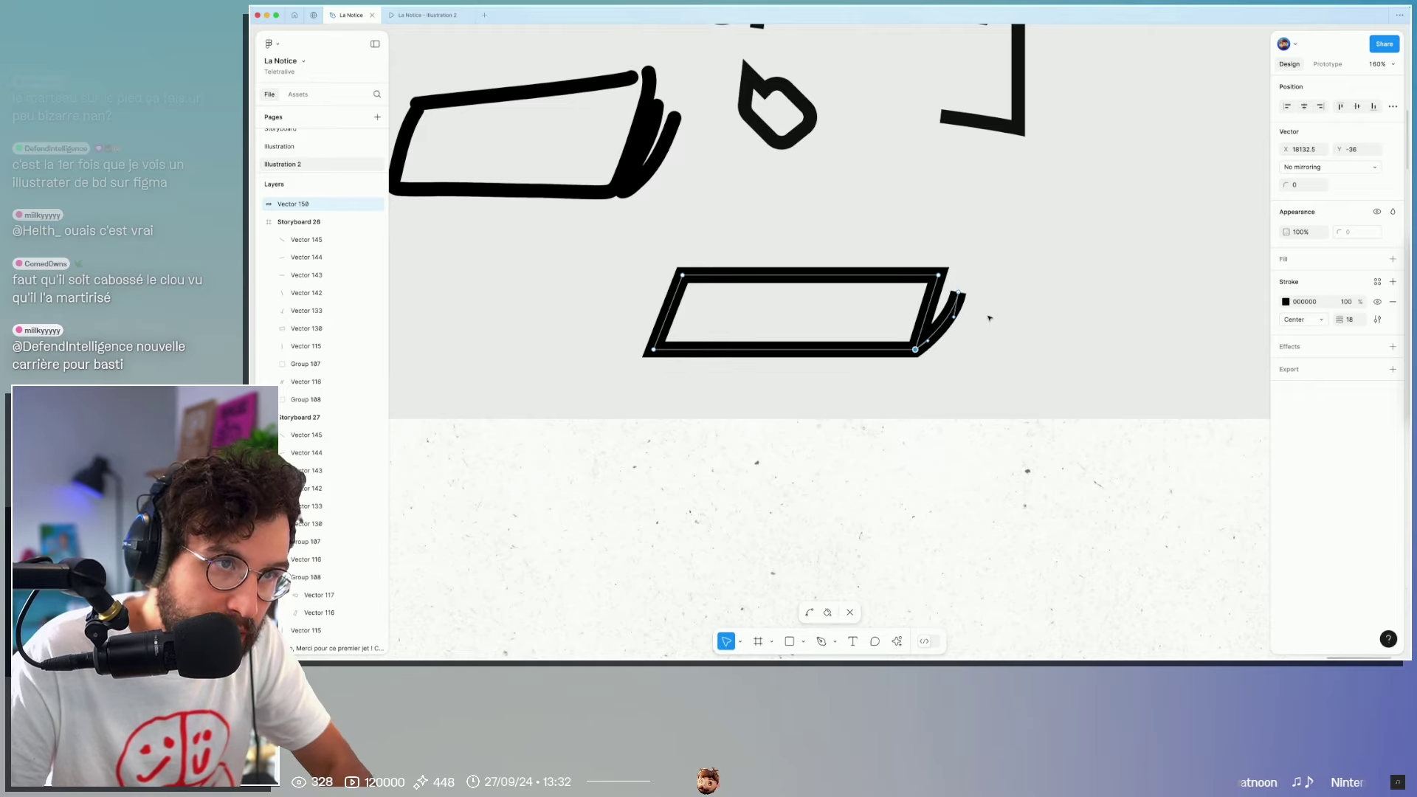
Step: Add curved page-edge strokes at the right corner and pull the left edge inward to shorten it
key(p)
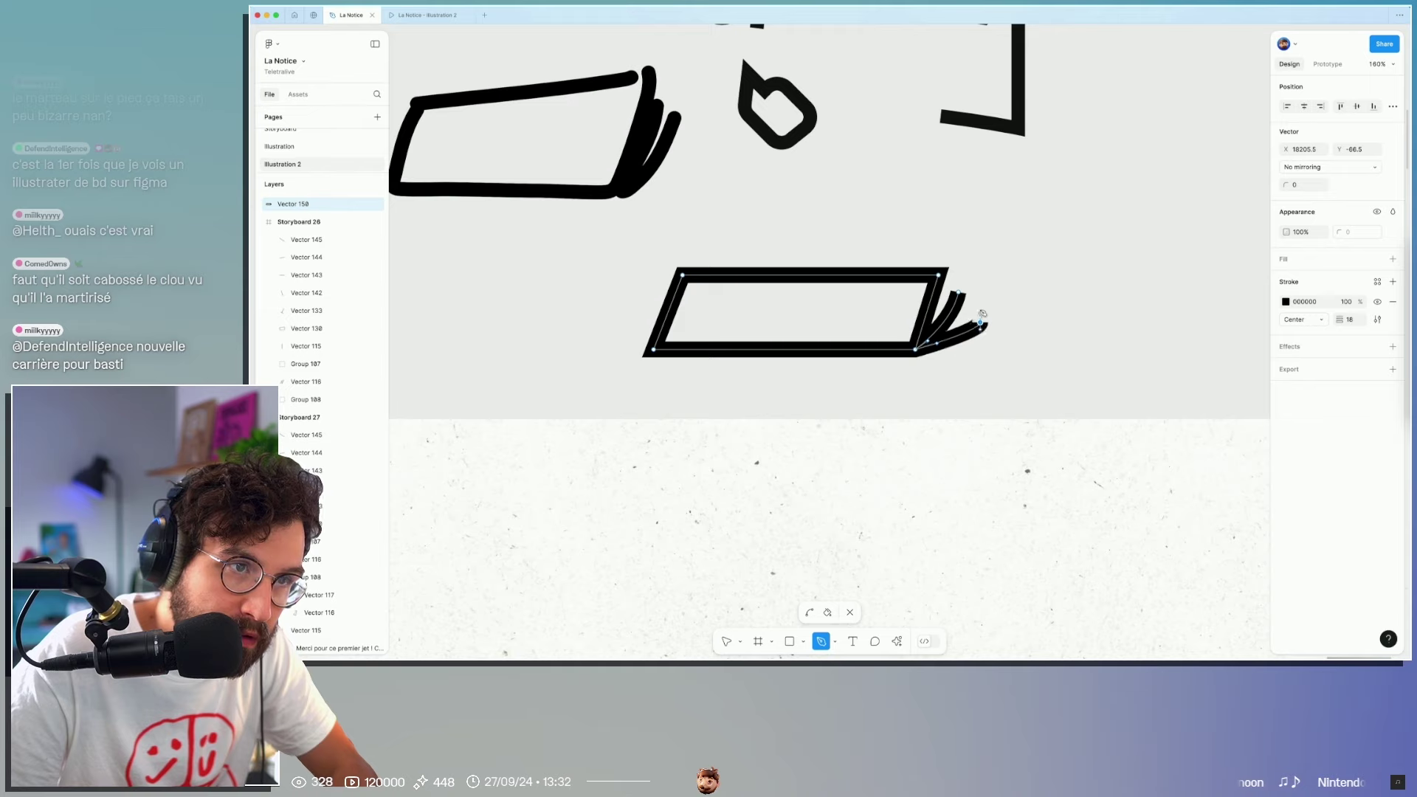
drag(980, 322, 985, 304)
click(963, 287)
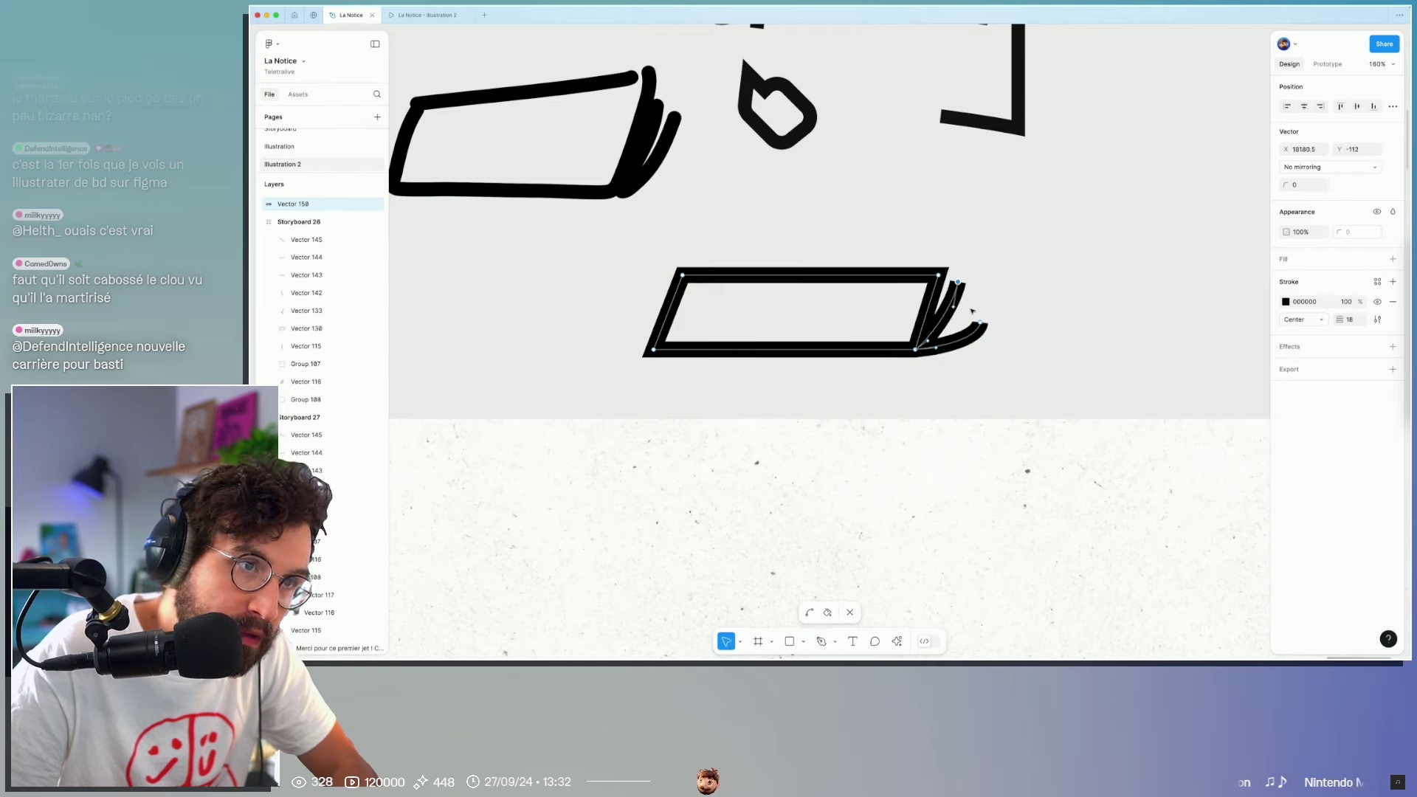
drag(980, 325, 980, 307)
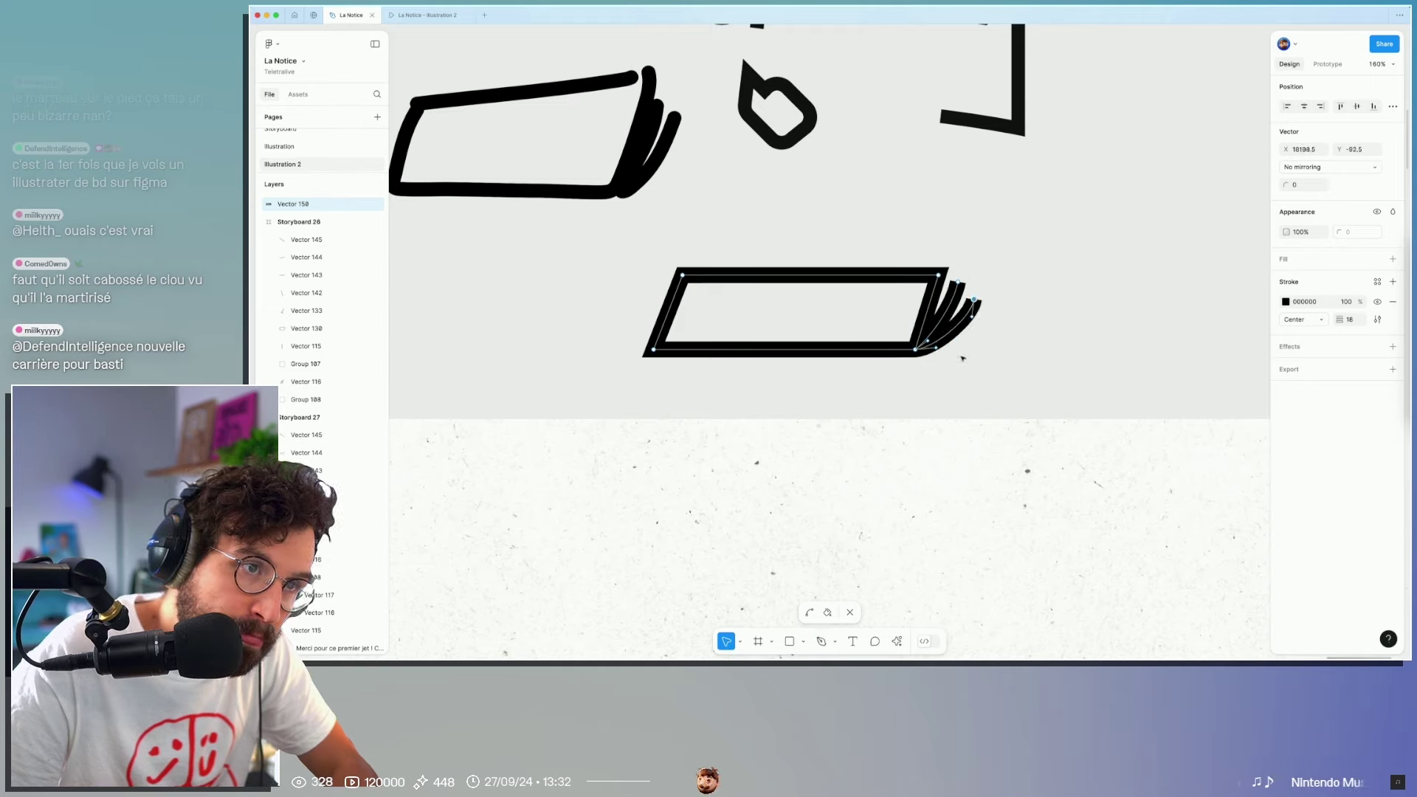
key(Escape)
double_click(765, 351)
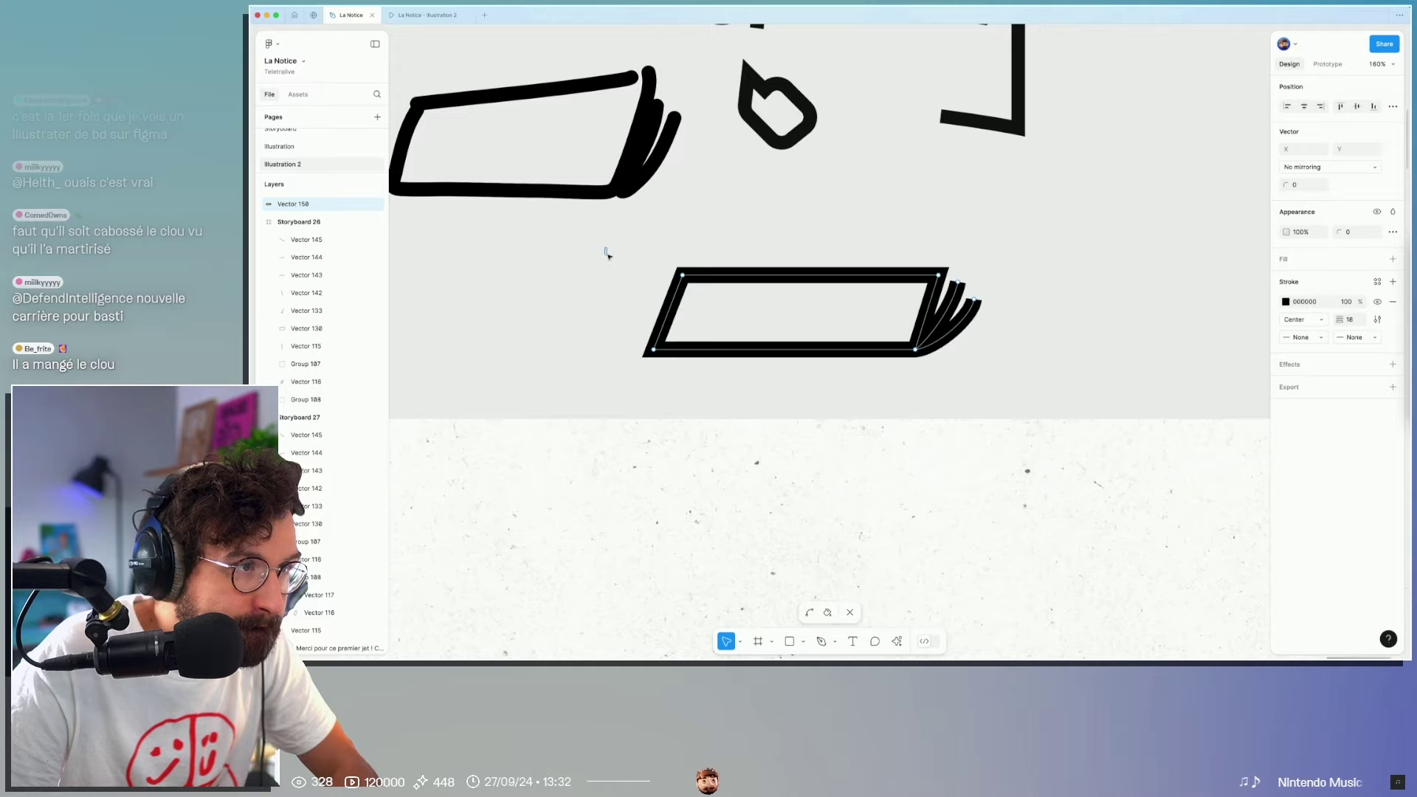
drag(687, 276, 823, 281)
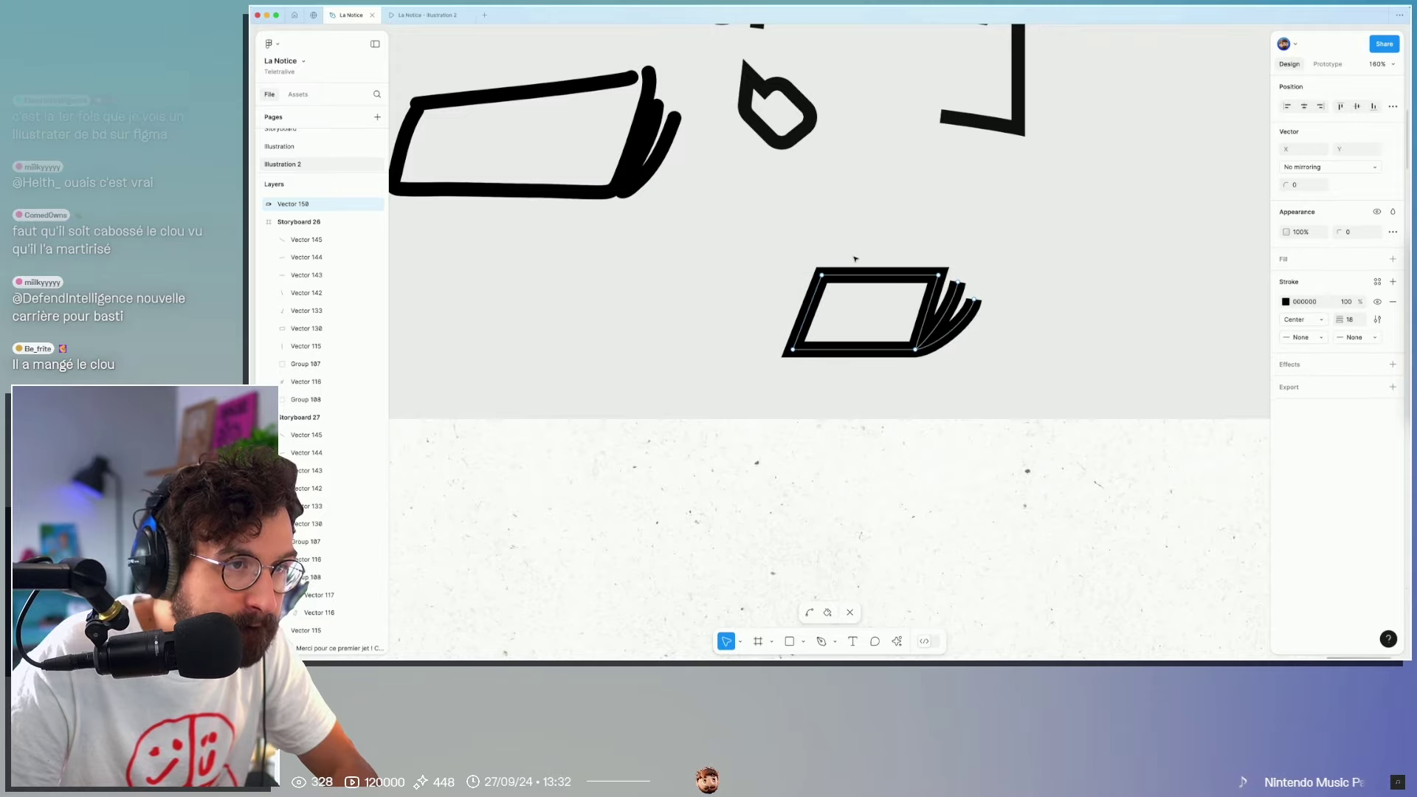
Step: Move the booklet into Storyboard 31 and tilt it beside the fallen character's face
ctrl+scroll(855, 259, down, 5)
key(Escape)
drag(940, 276, 791, 540)
click(874, 597)
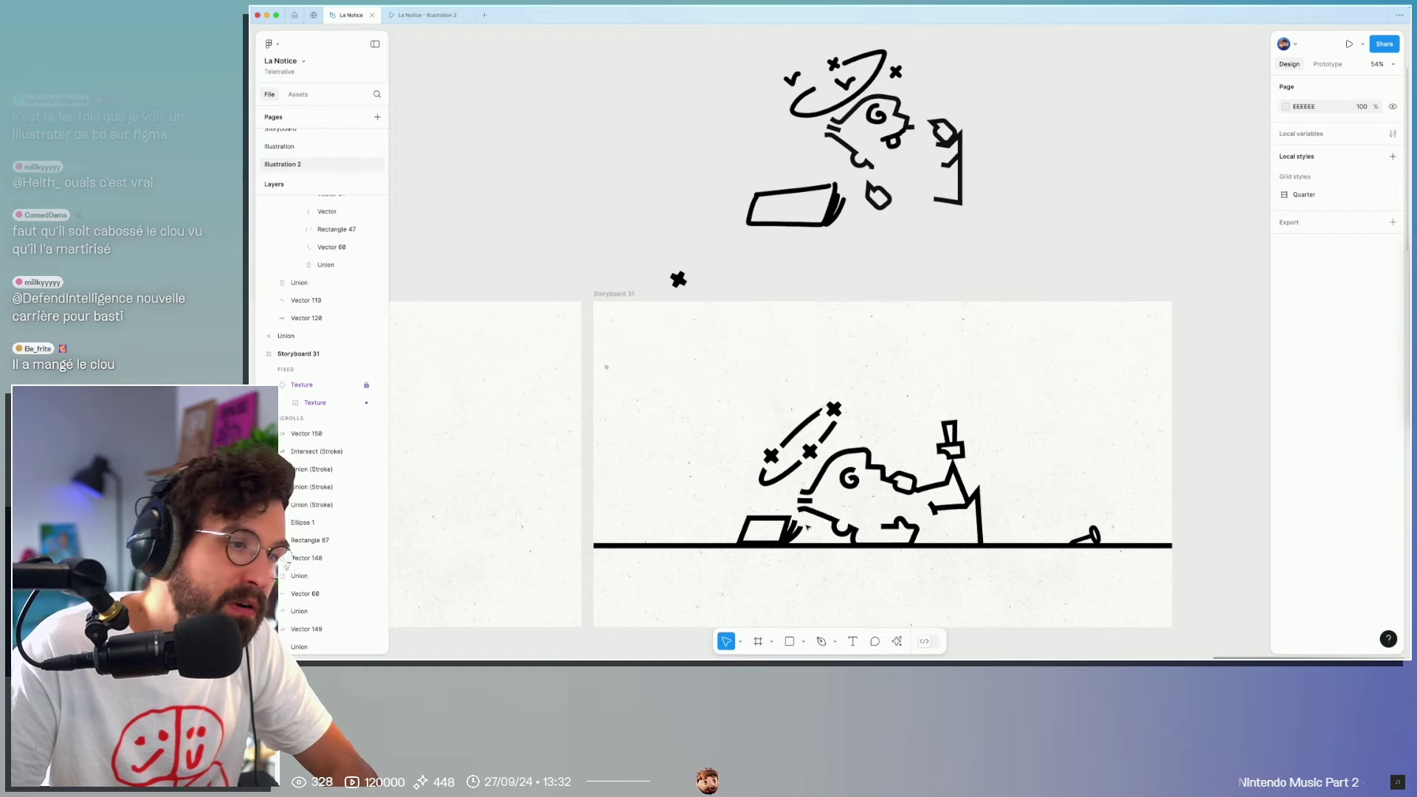
click(797, 529)
mouse_move(805, 519)
mouse_down()
mouse_move(831, 496)
mouse_move(835, 509)
mouse_up()
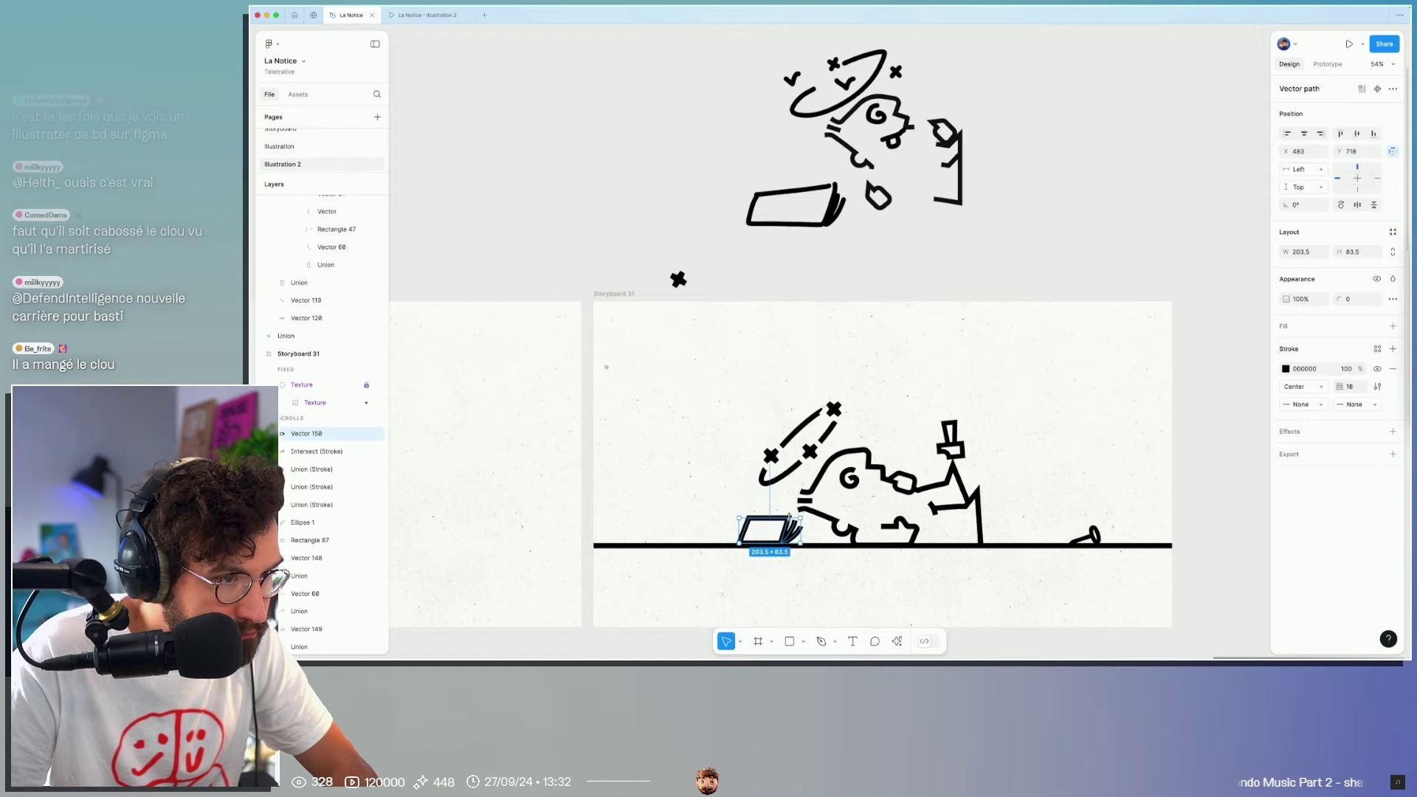
click(828, 568)
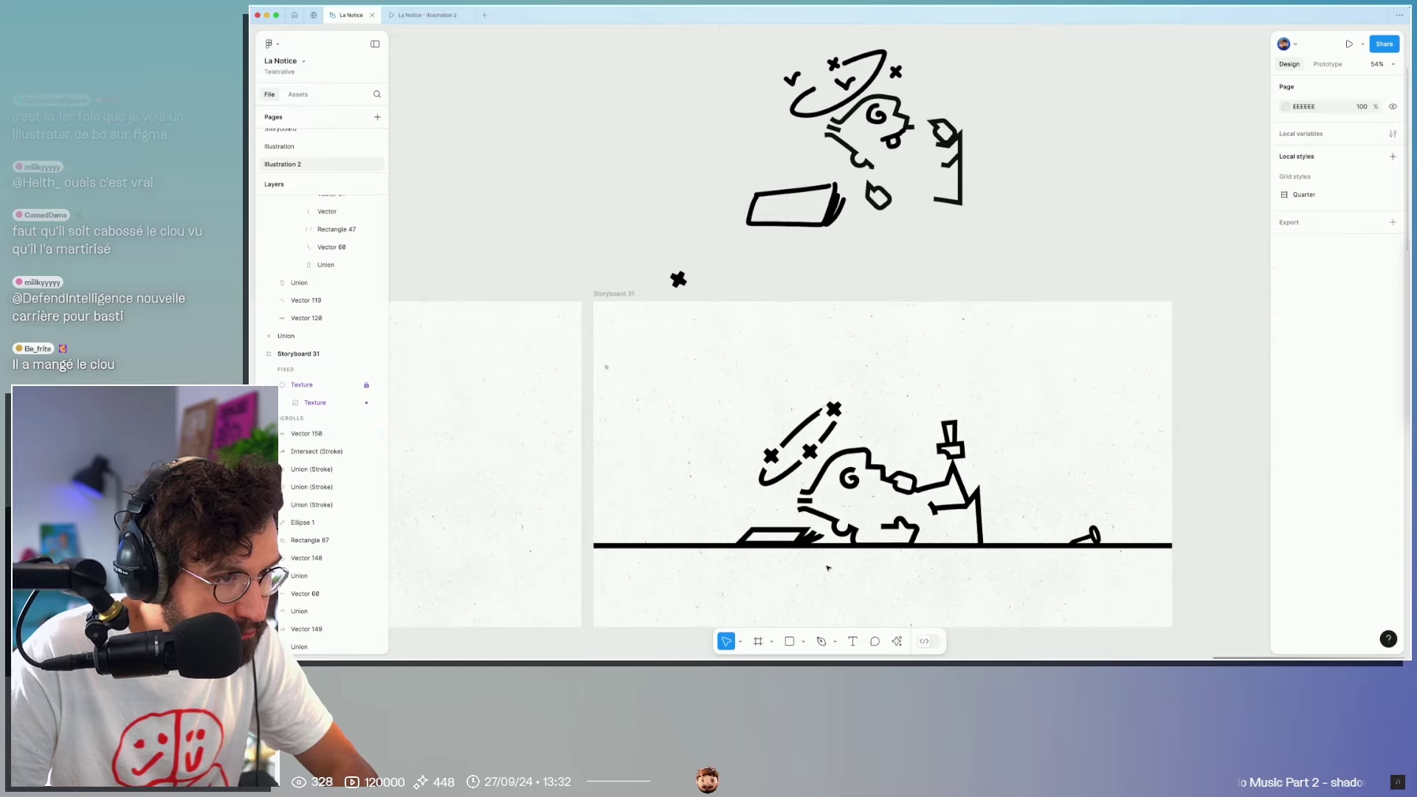
drag(801, 541, 807, 541)
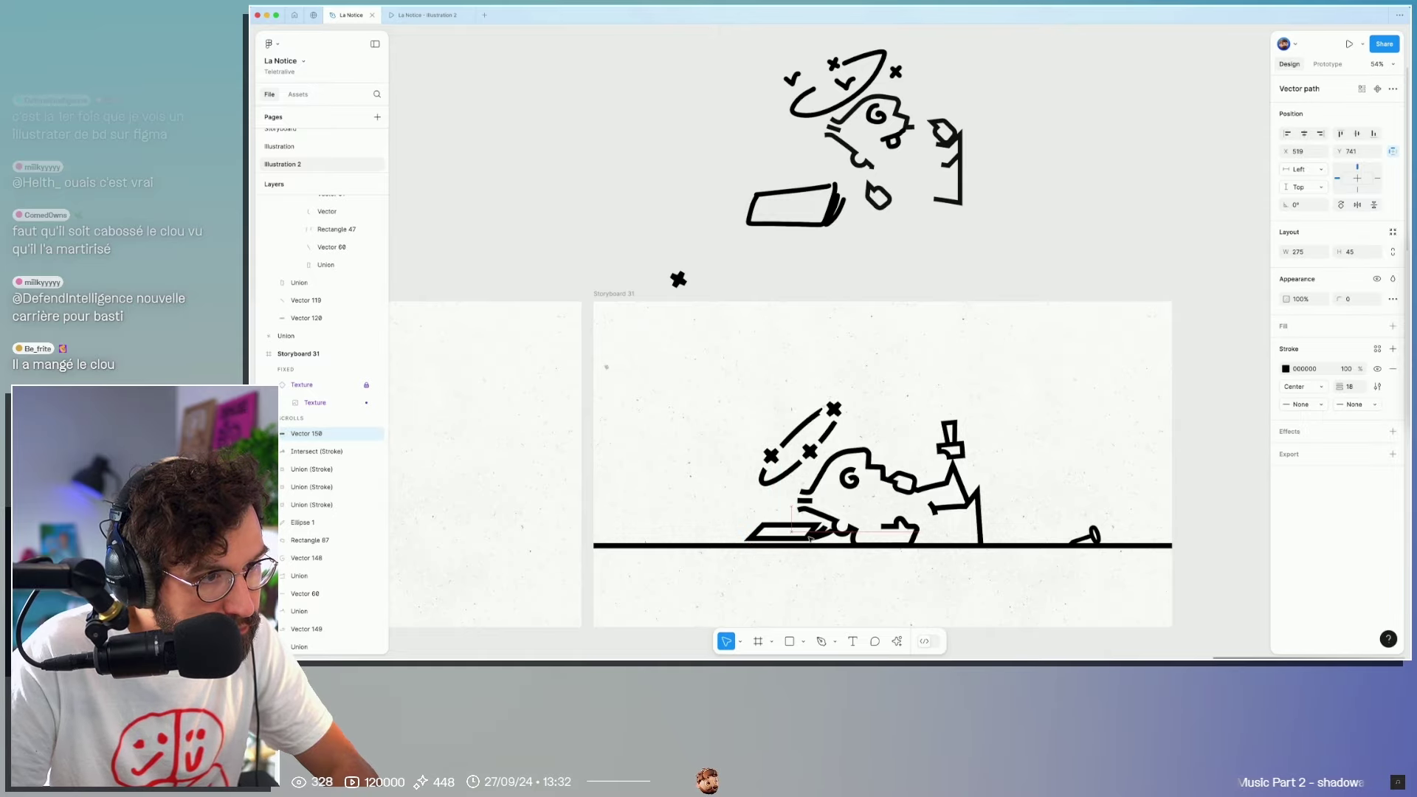
scroll(819, 561, up, 2)
scroll(816, 557, up, 5)
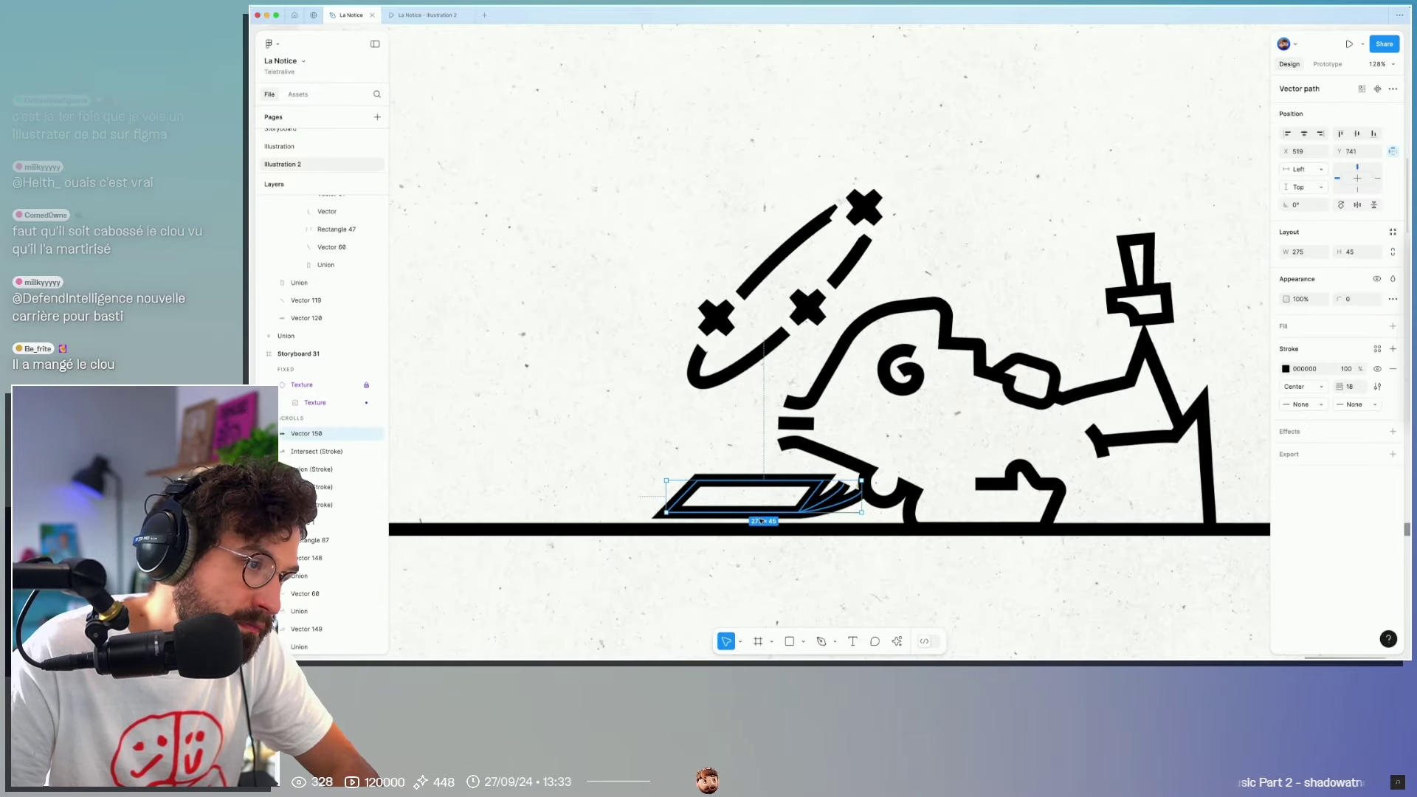
drag(800, 511, 757, 520)
key(Escape)
Step: Lift the booklet into mid-air above the ground, left of the character
scroll(812, 553, down, 5)
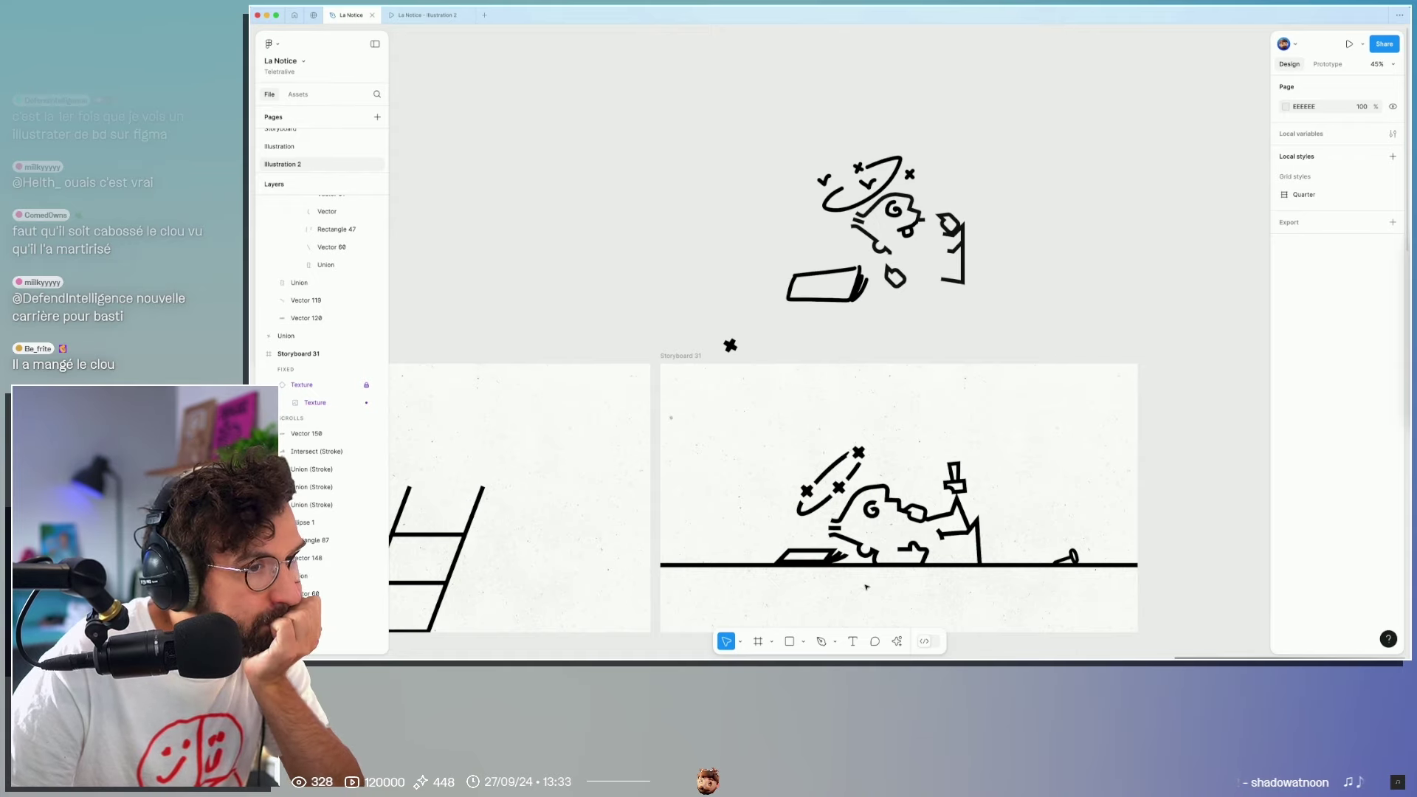
drag(830, 554, 772, 471)
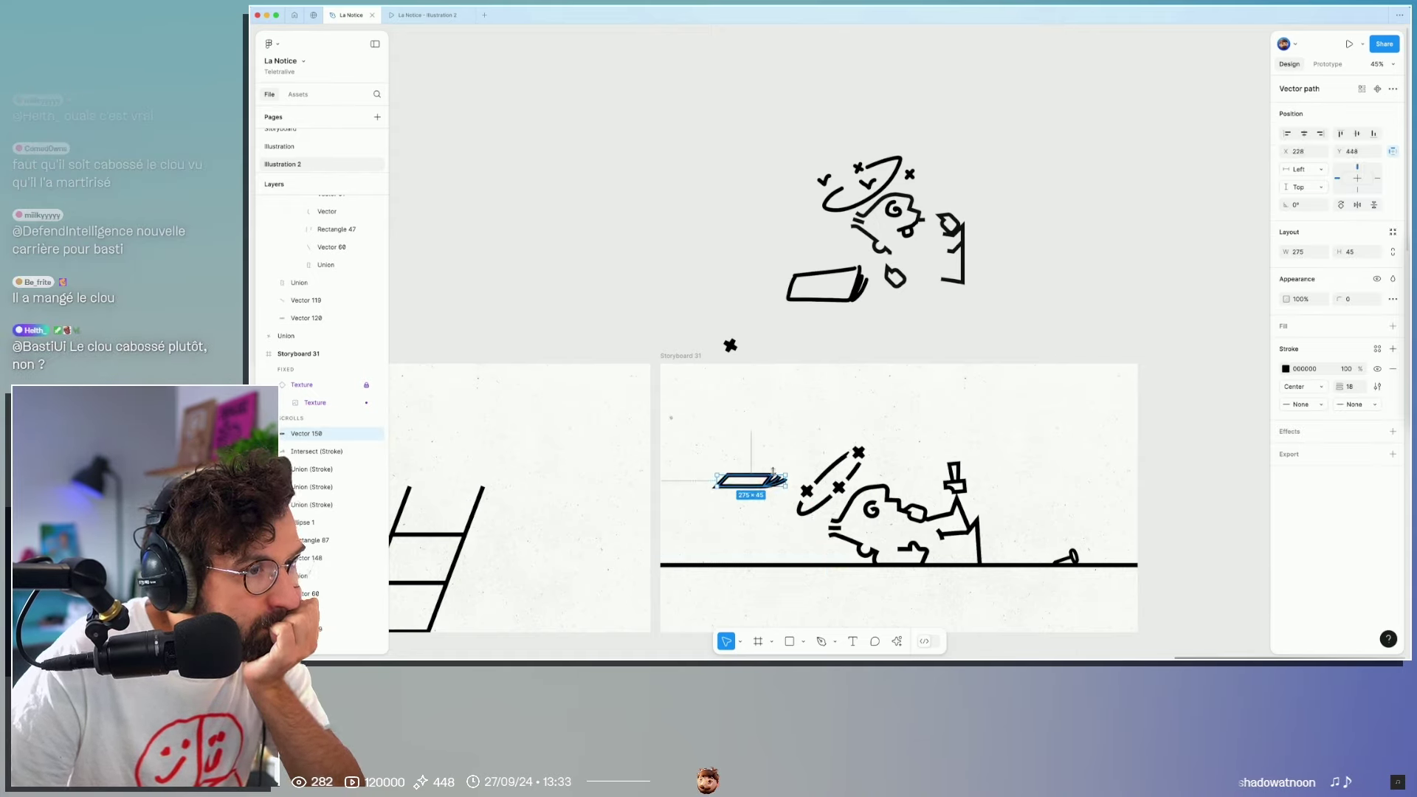
click(778, 456)
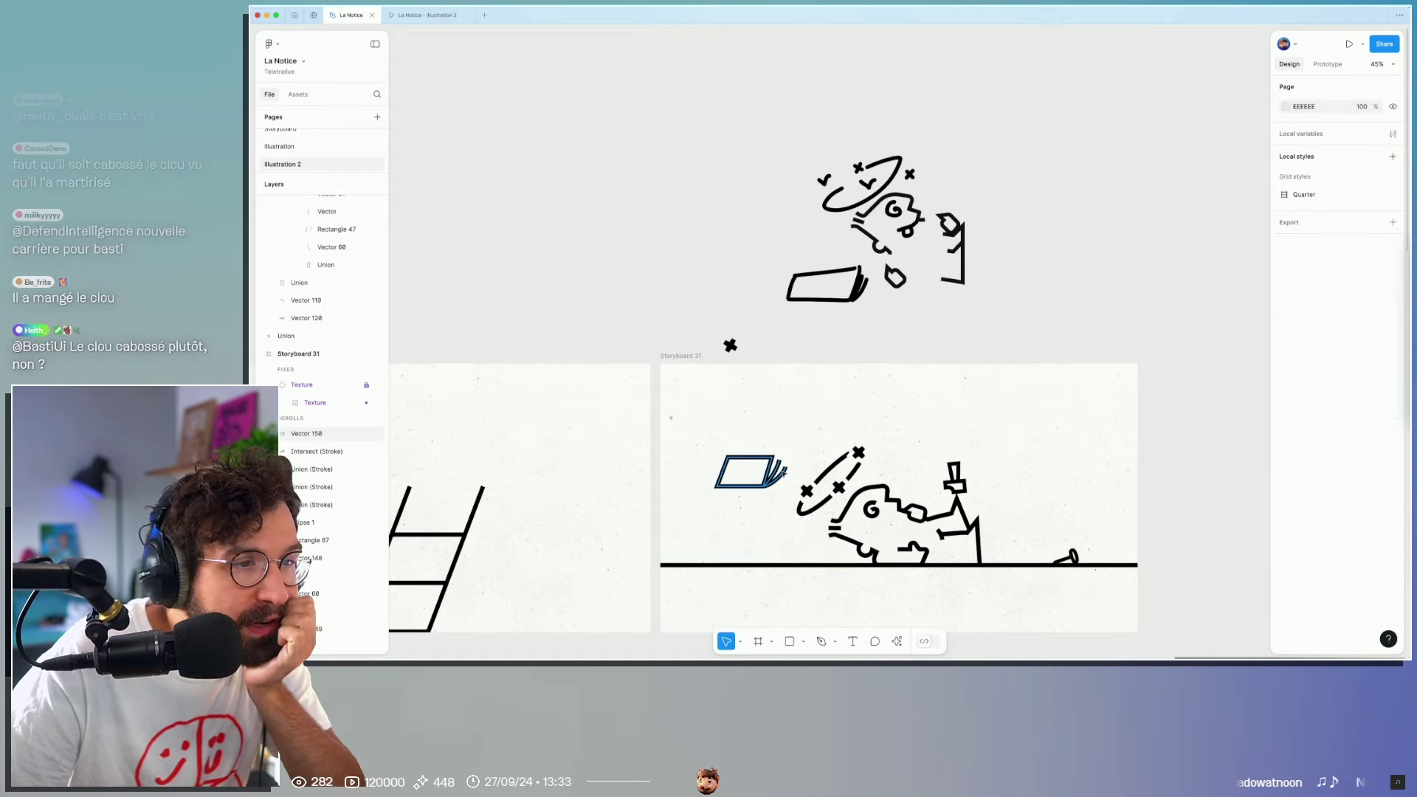
click(781, 473)
scroll(801, 435, left, 5)
scroll(800, 435, right, 3)
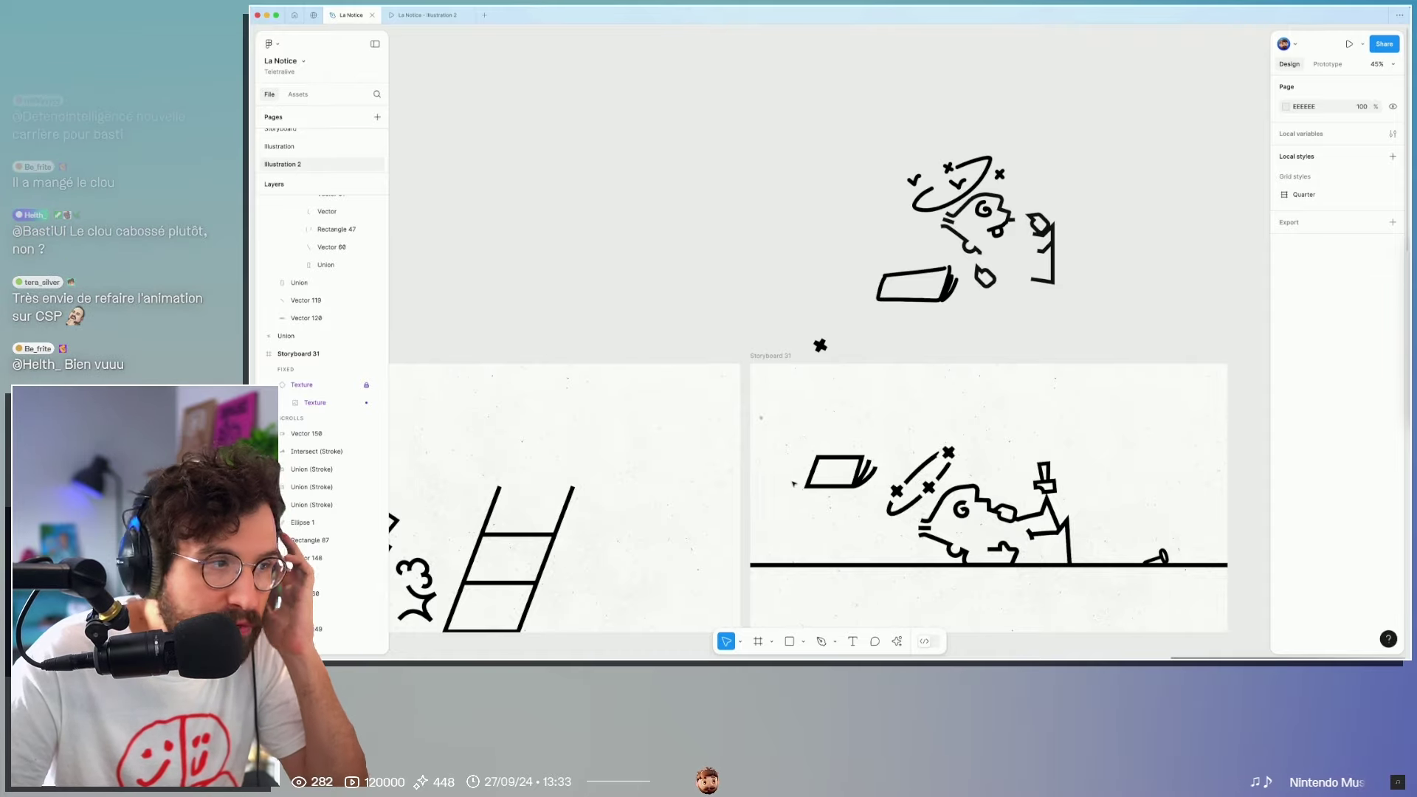
Step: Outline the squiggly hammer drawing's stroke into a solid filled shape and check its points
scroll(793, 484, left, 9)
click(541, 431)
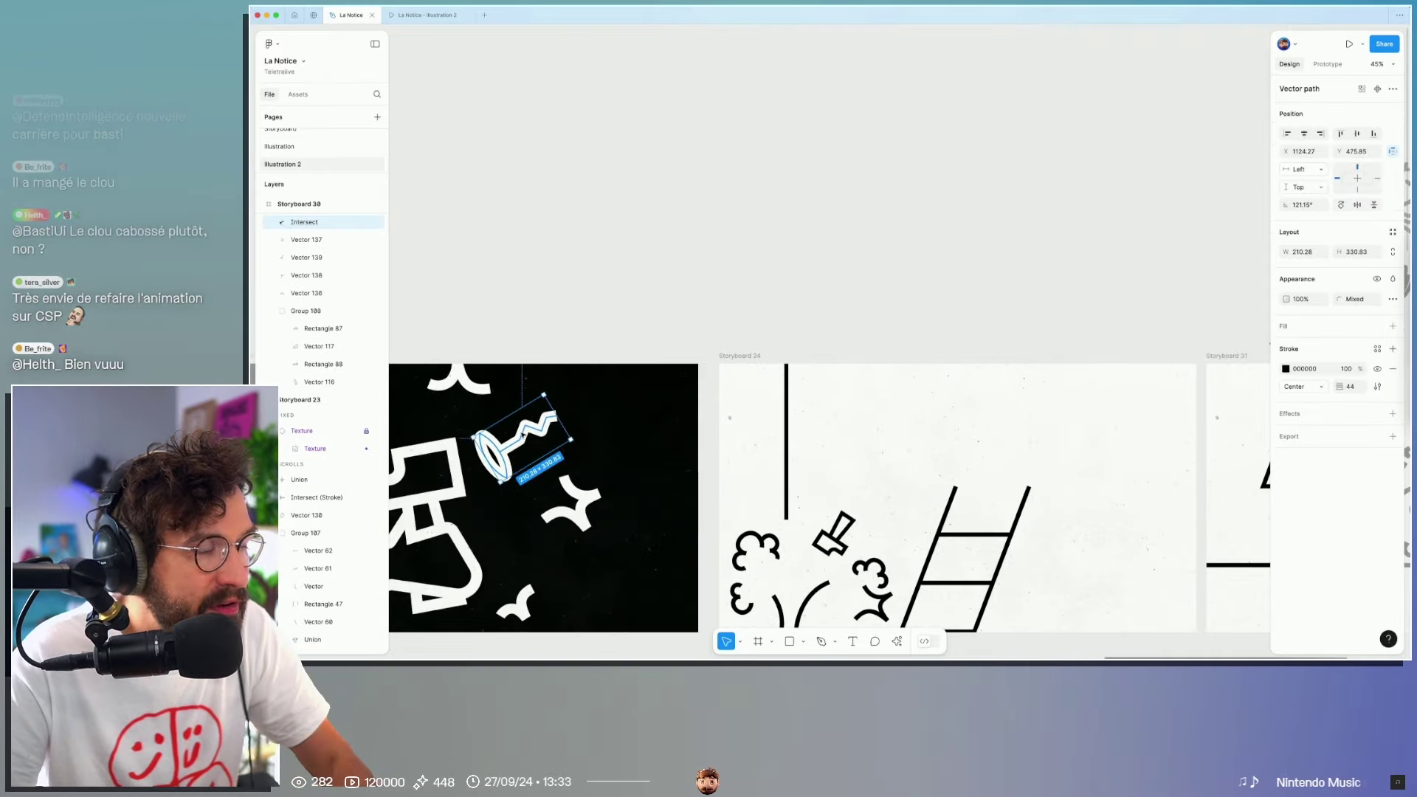
scroll(540, 431, up, 5)
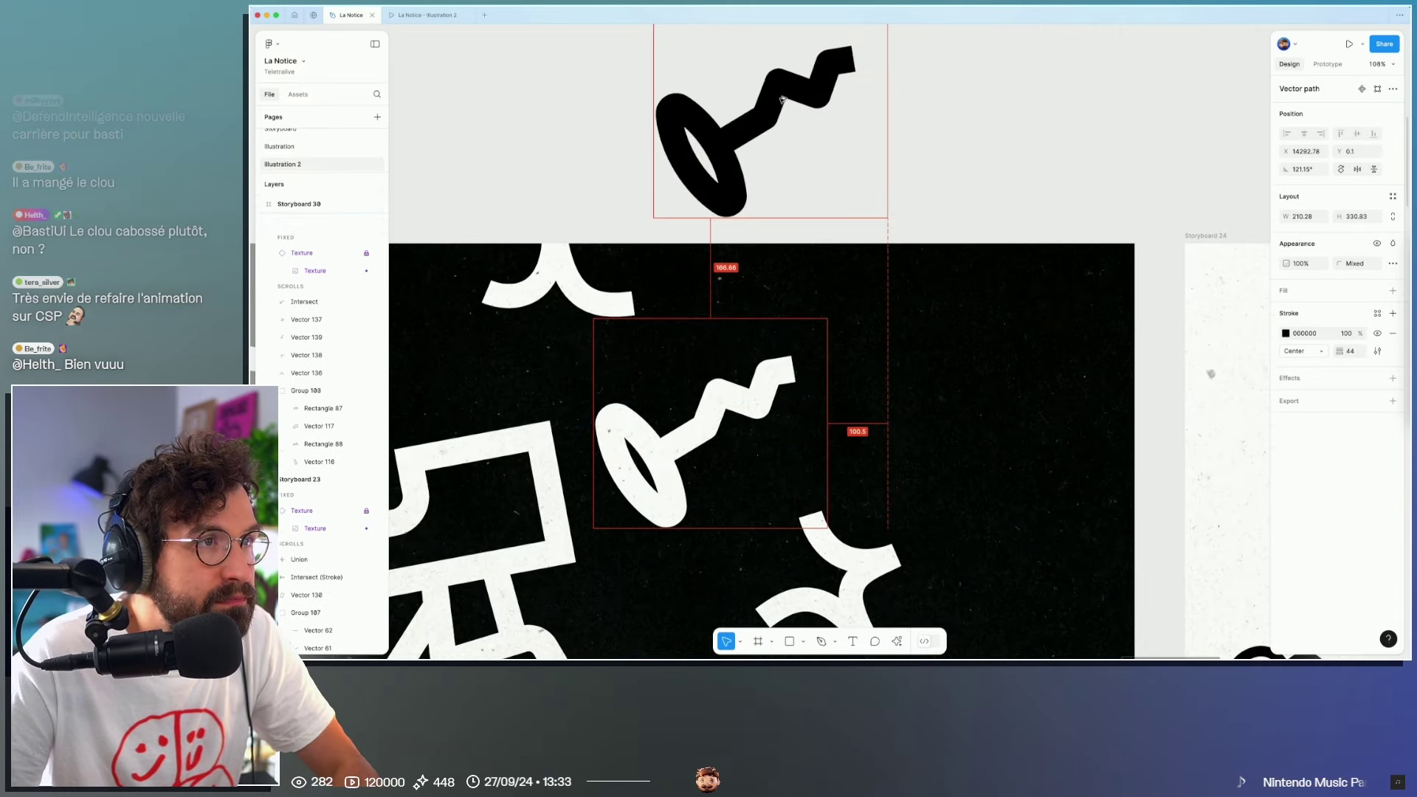
scroll(776, 384, up, 5)
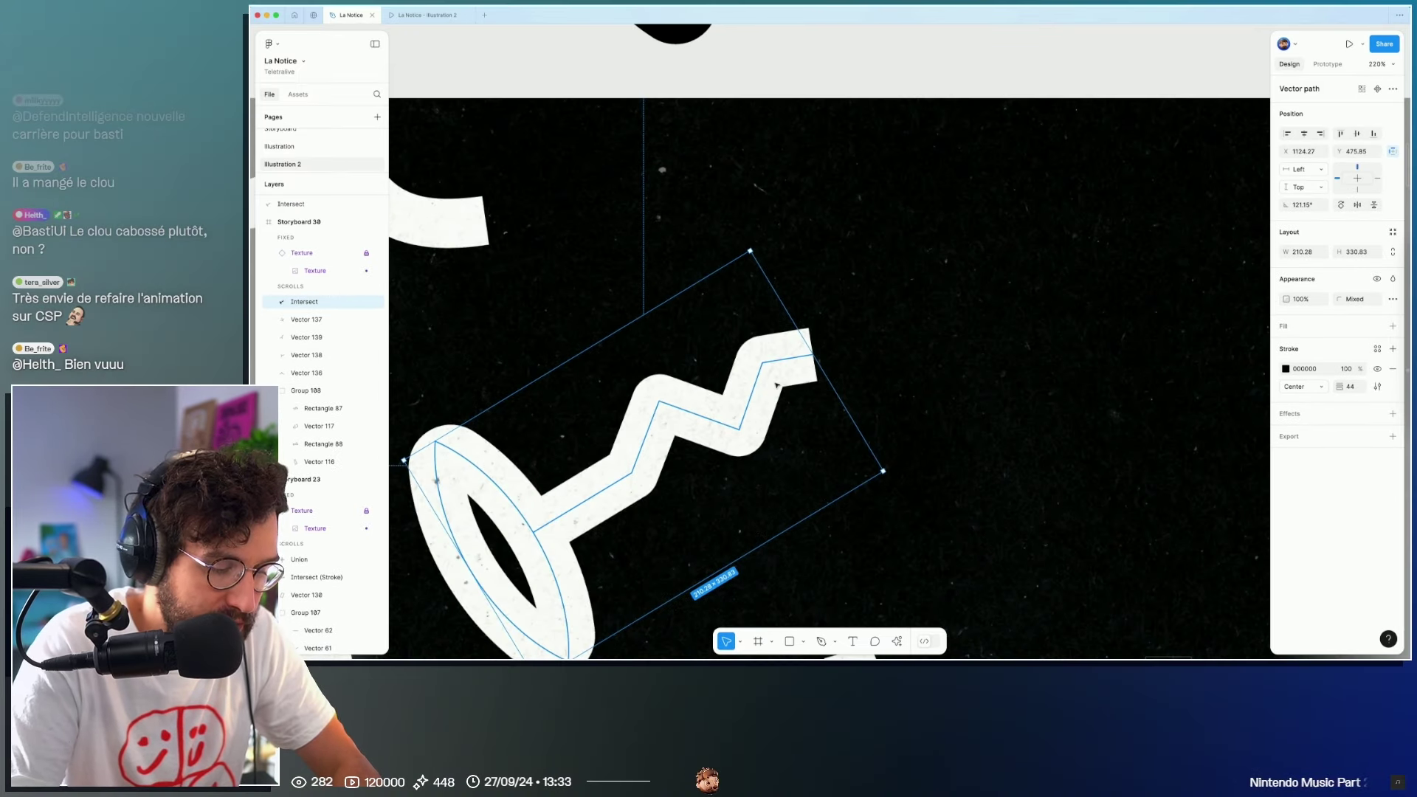
key(alt+super+o)
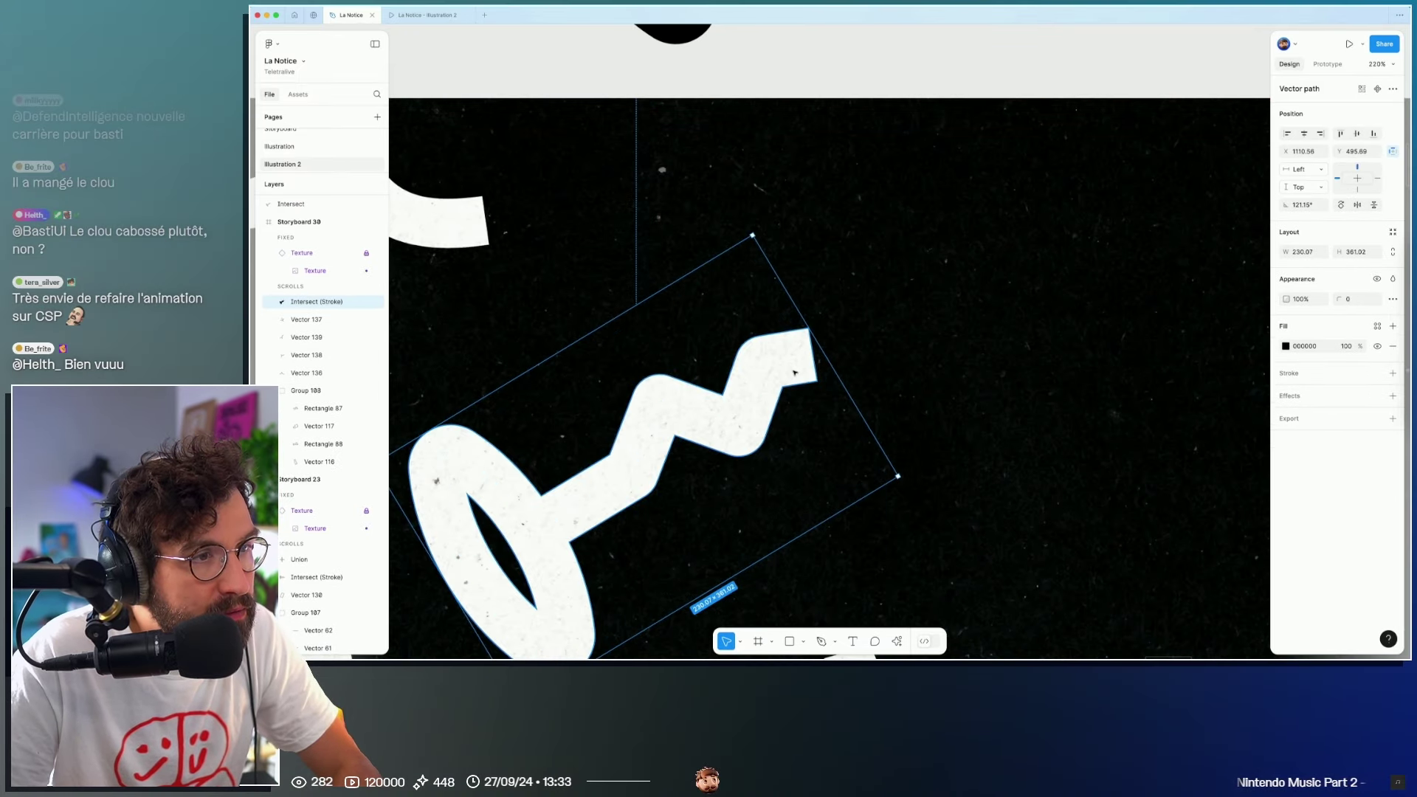
double_click(795, 372)
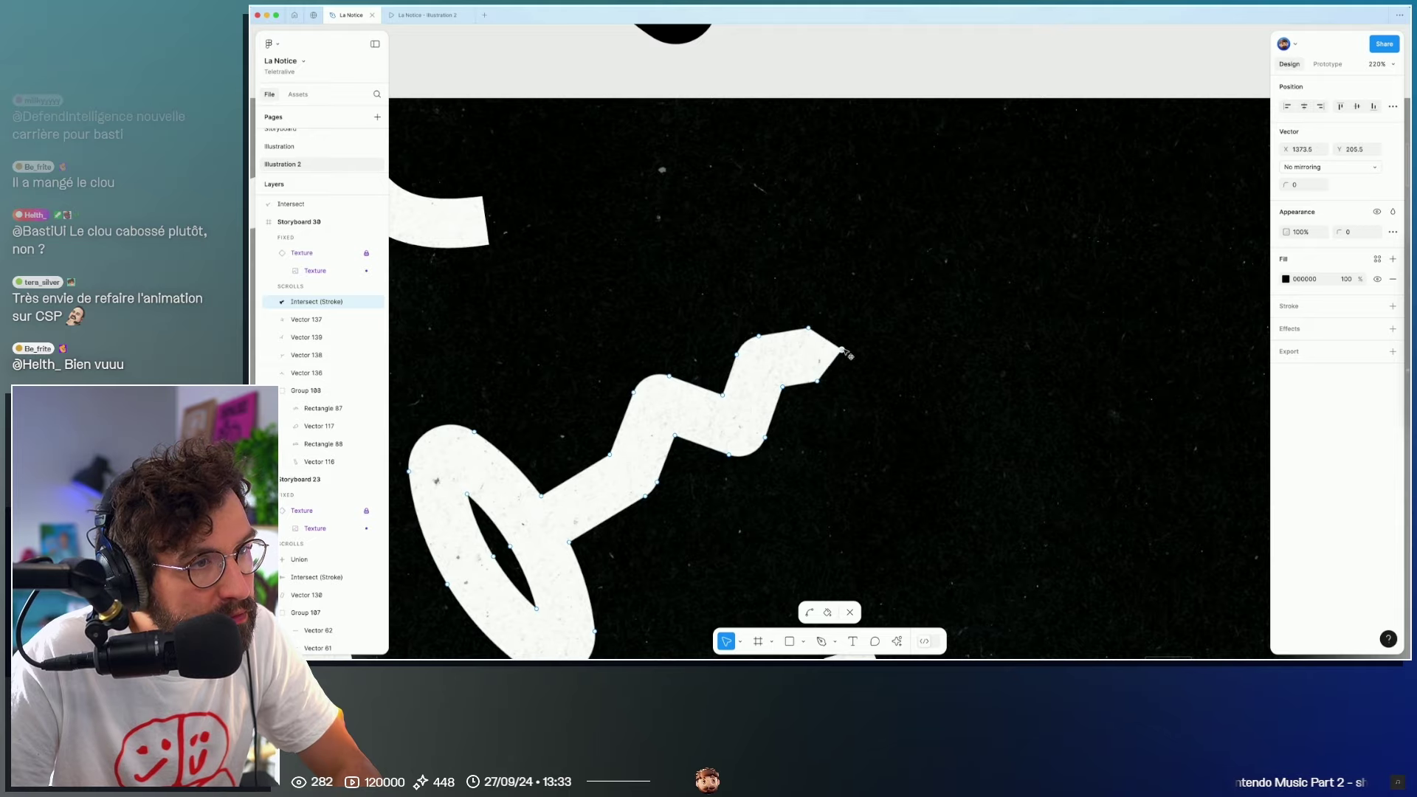
key(Escape)
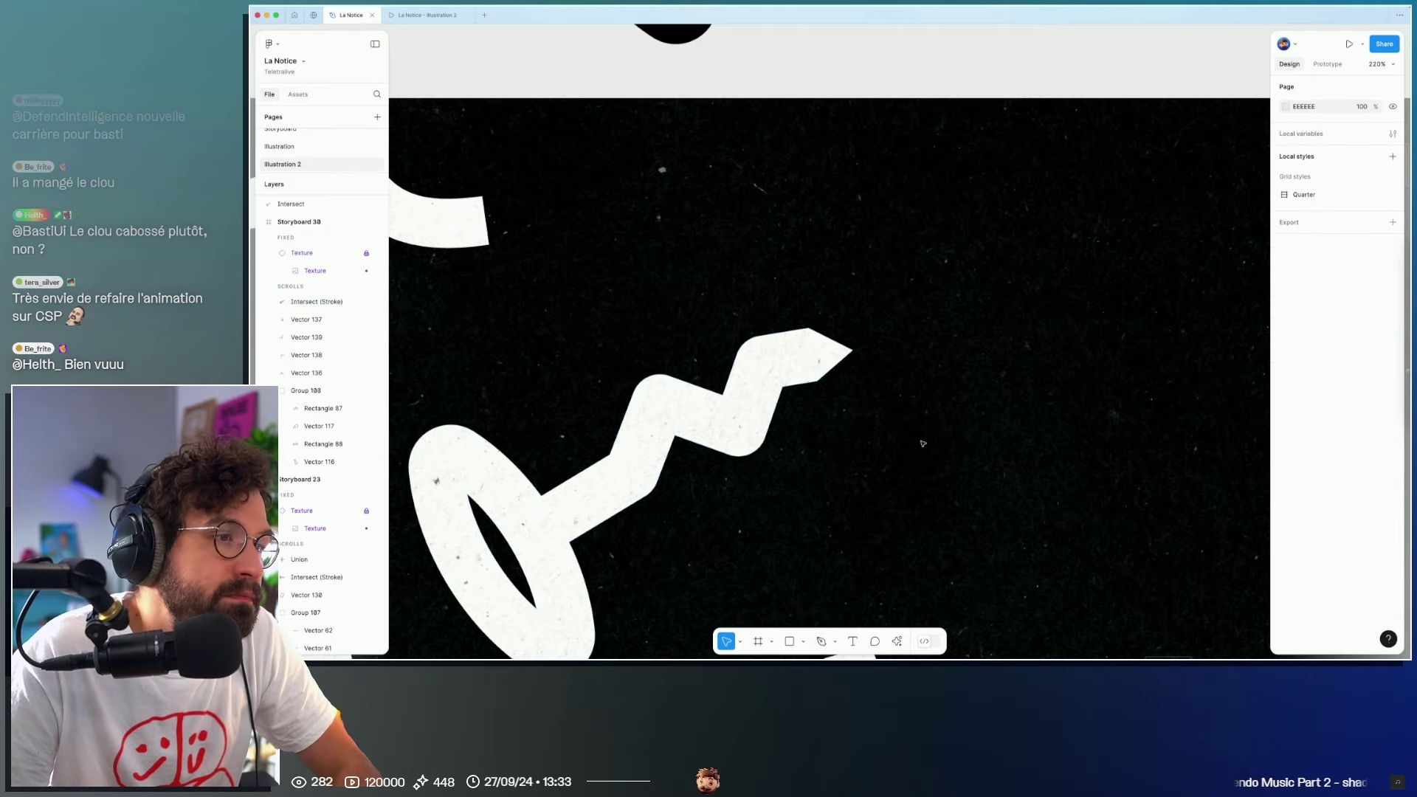
Step: Pan over to Storyboard 31 and select the hammer in the fallen-character scene
scroll(832, 439, down, 5)
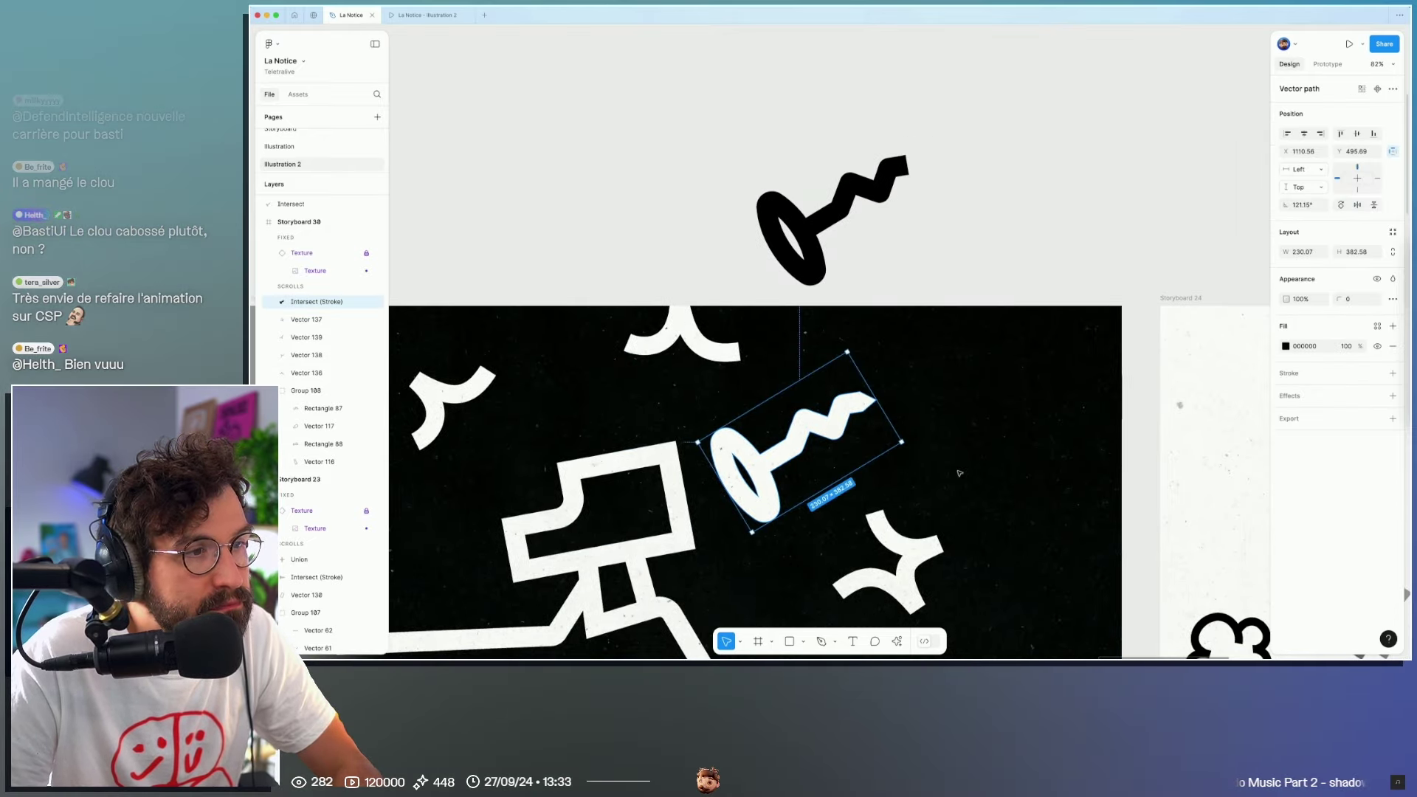
key(Escape)
scroll(833, 439, right, 10)
scroll(959, 443, right, 10)
scroll(1063, 443, right, 10)
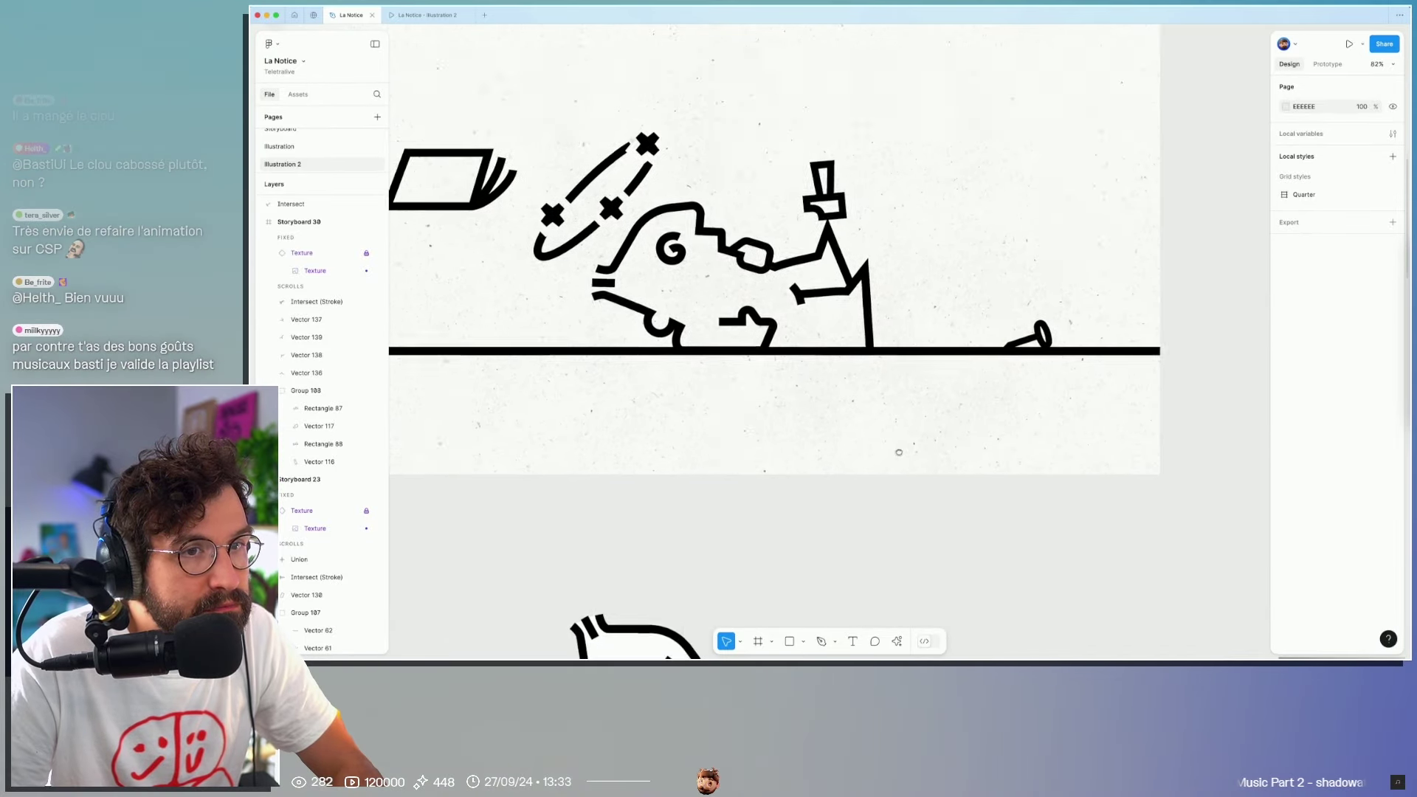
click(959, 336)
Step: Lay the hammer on the ground line, flipped horizontally and shrunk to about 77×128
mouse_move(1048, 380)
mouse_down()
mouse_move(996, 196)
mouse_move(1043, 250)
mouse_move(985, 292)
mouse_up()
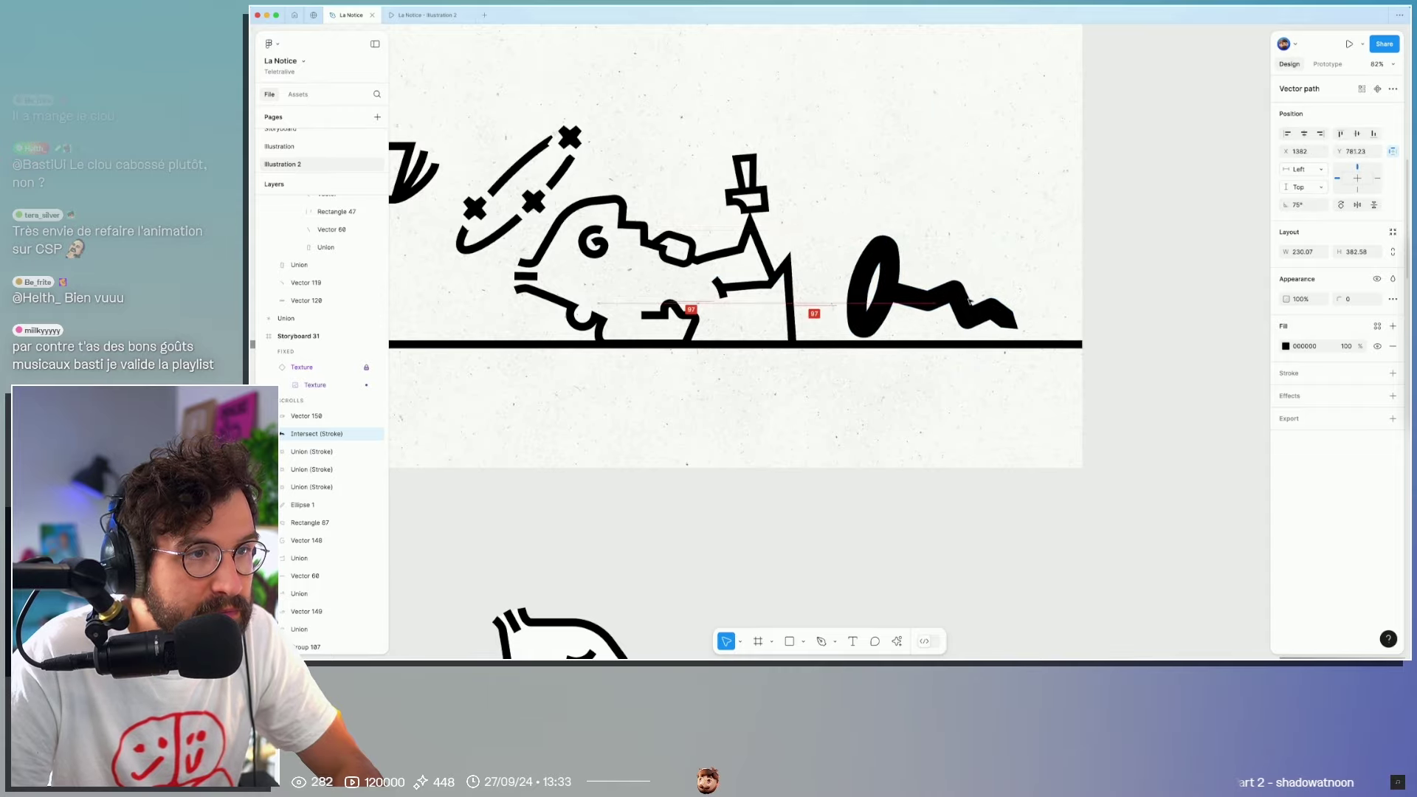
scroll(1162, 264, down, 5)
scroll(1064, 276, up, 5)
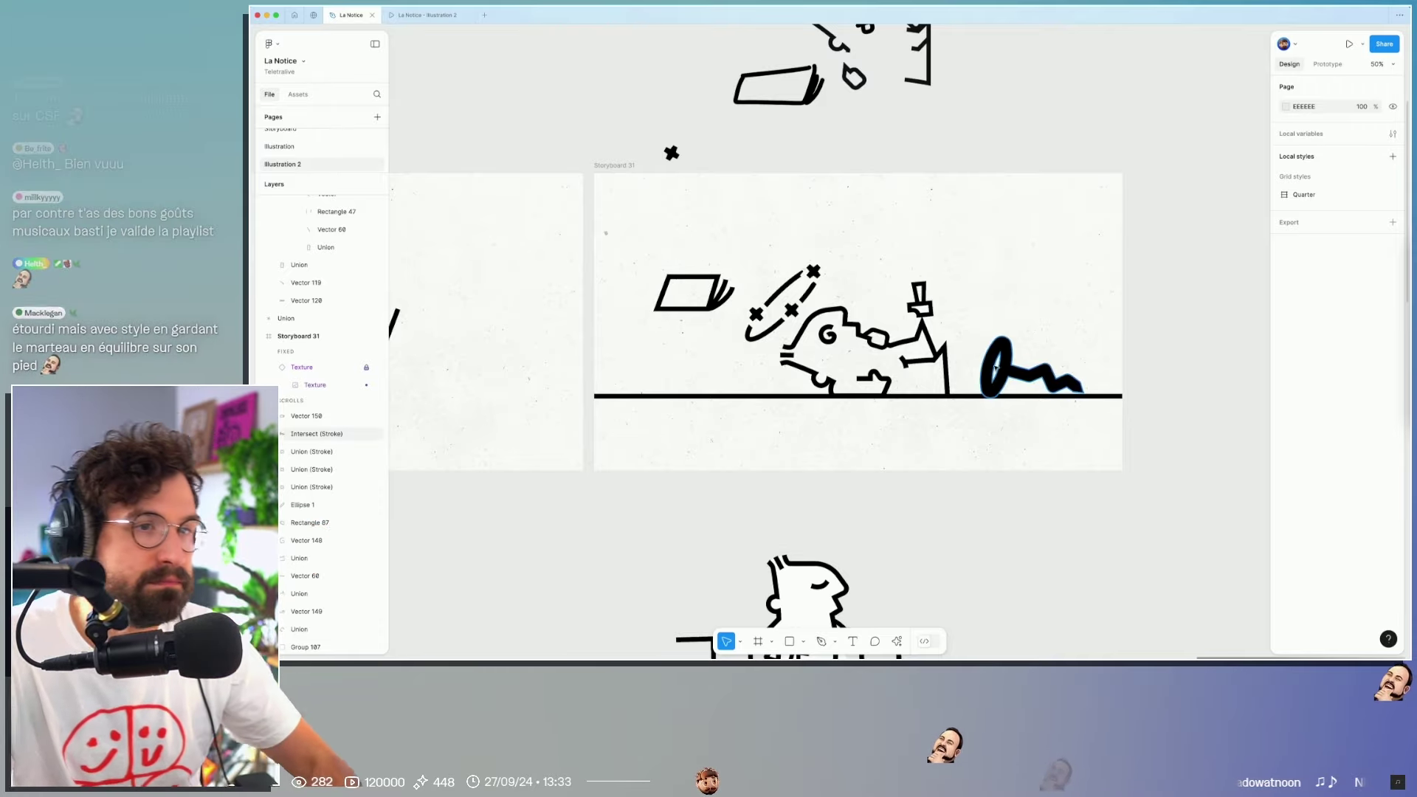
click(1066, 380)
key(shift+h)
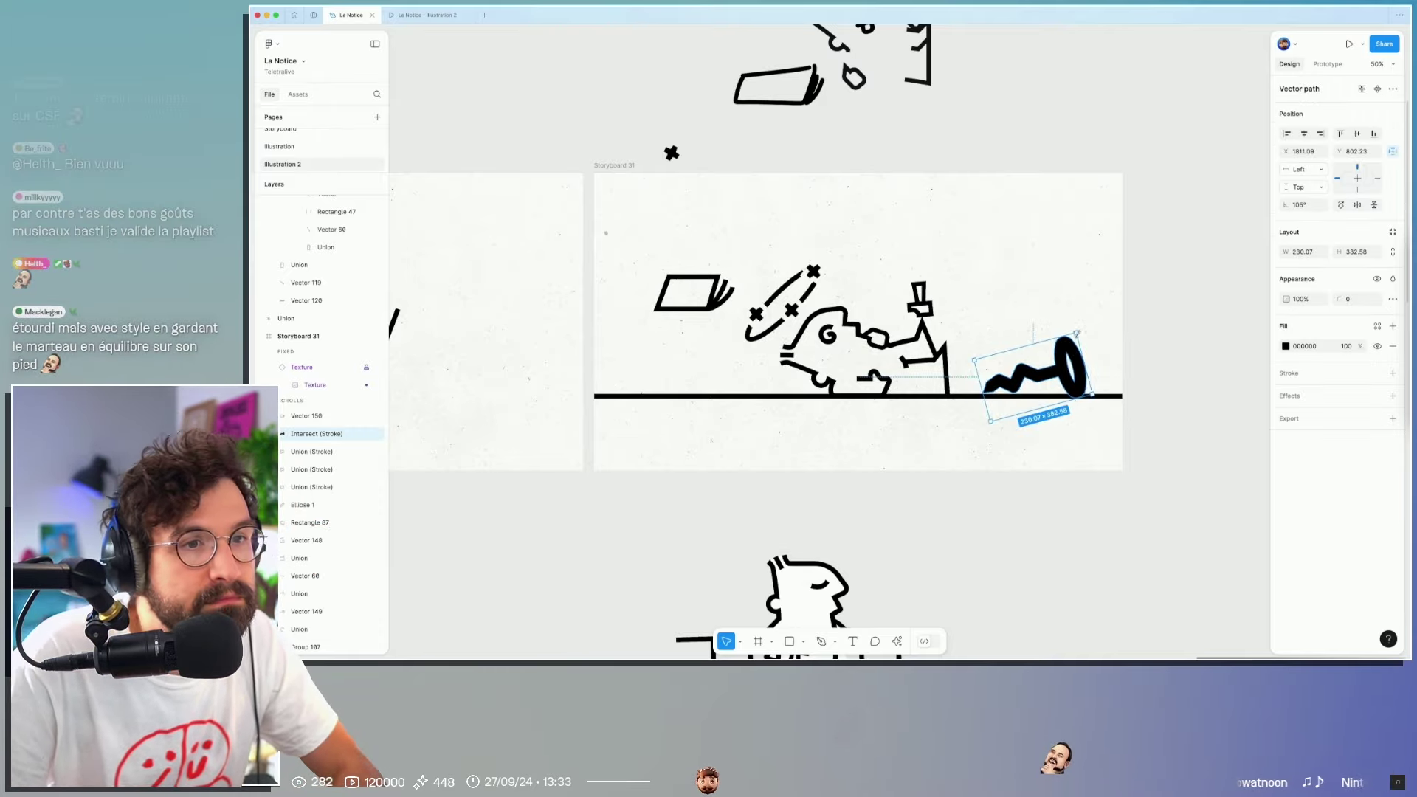
drag(1078, 334, 1003, 367)
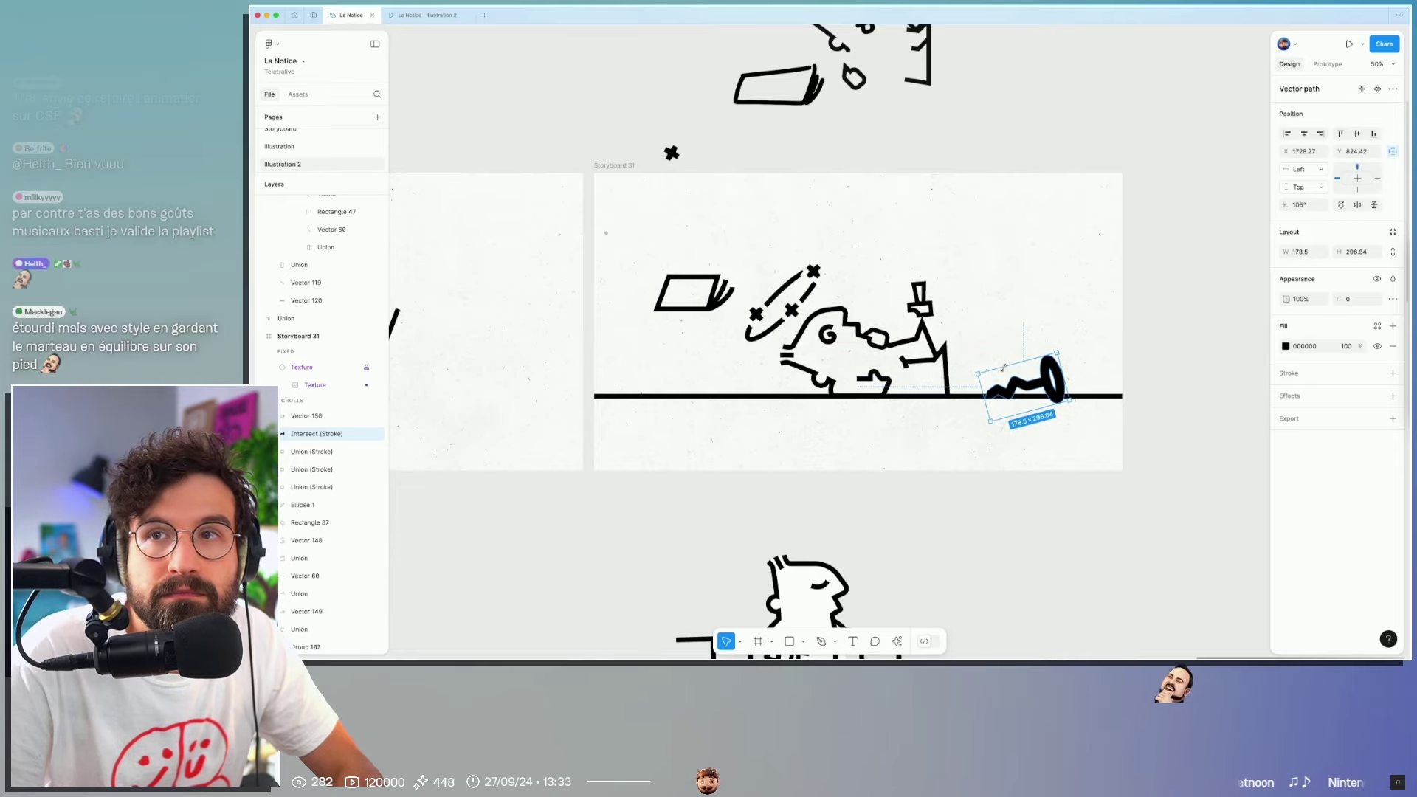
drag(1003, 367, 993, 389)
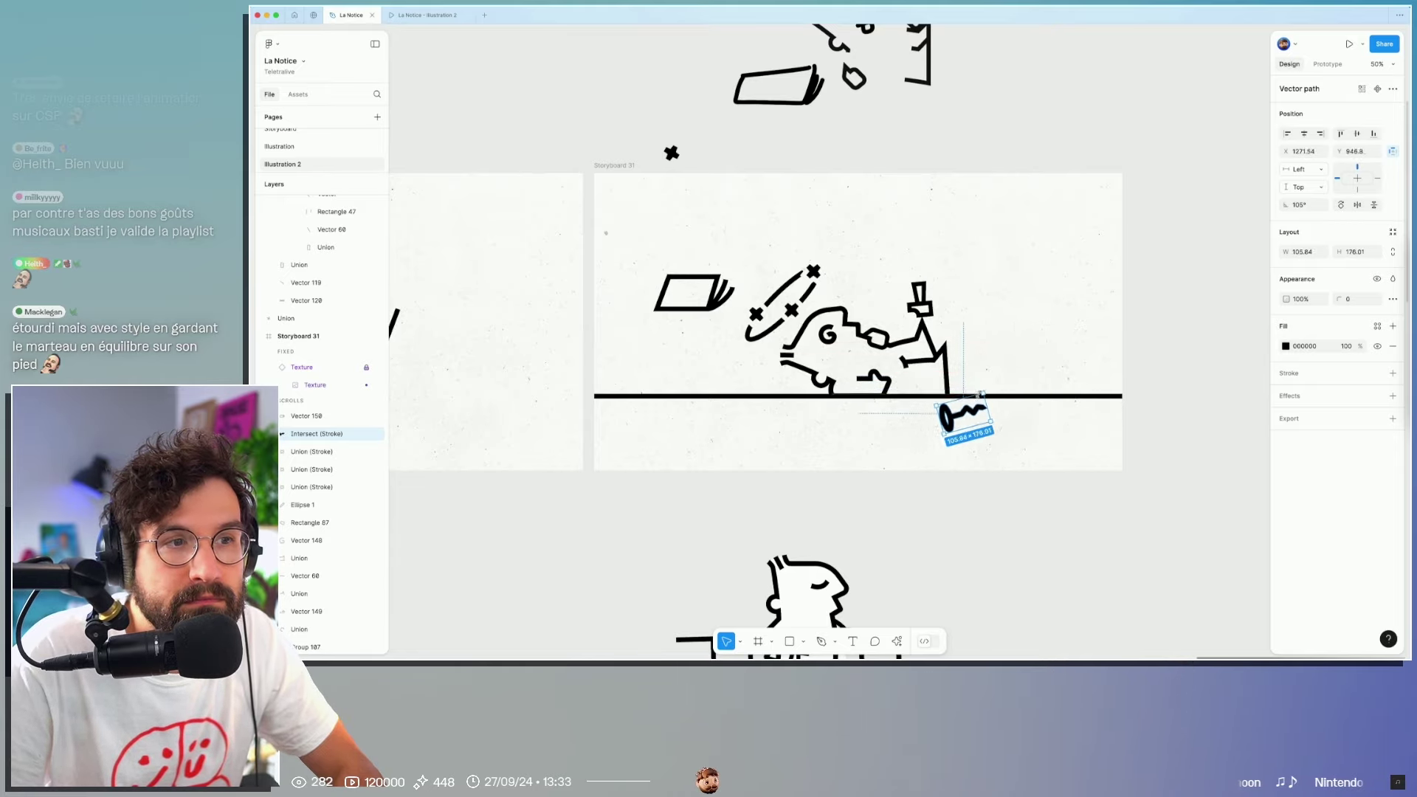
scroll(1033, 401, up, 5)
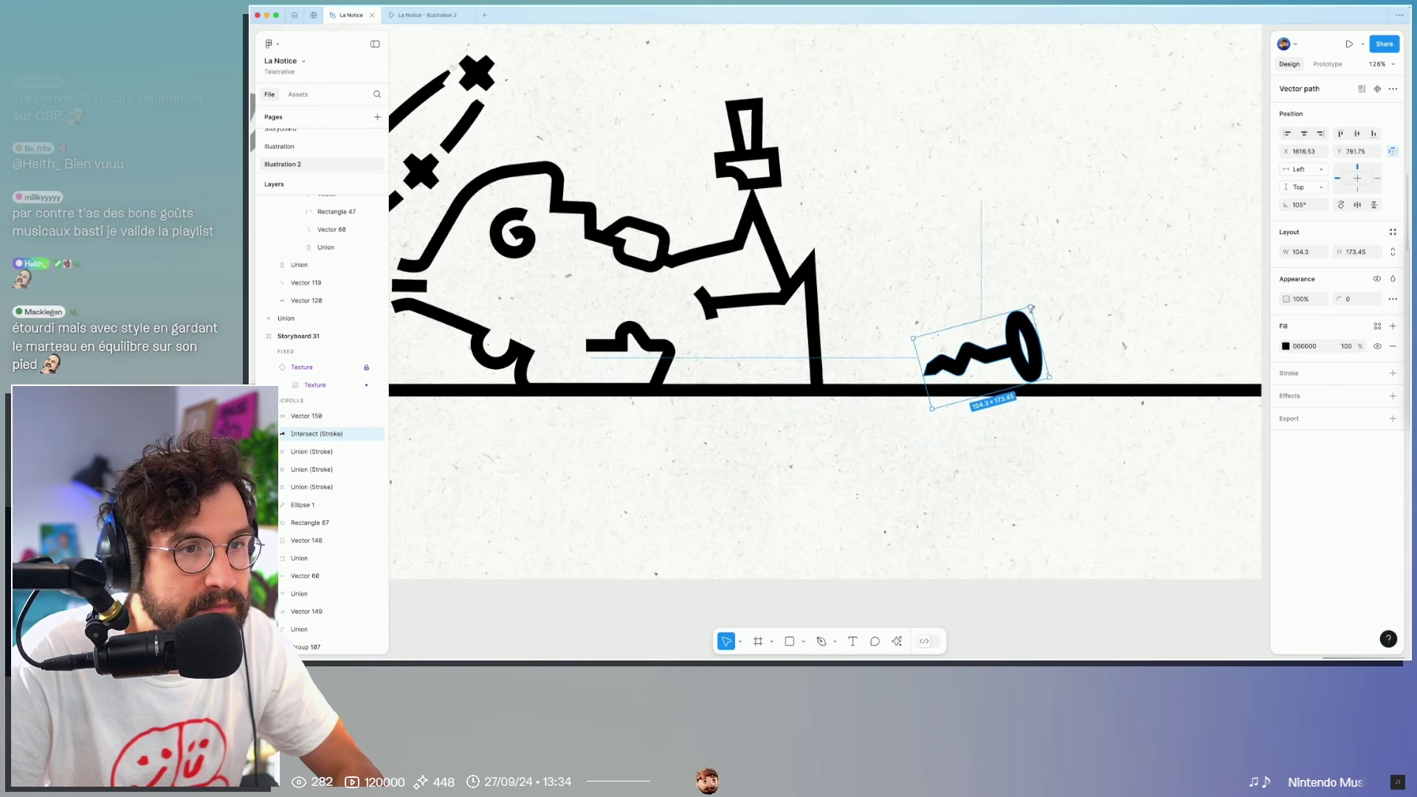
mouse_move(1031, 308)
mouse_down()
mouse_move(1002, 325)
mouse_move(1036, 326)
mouse_up()
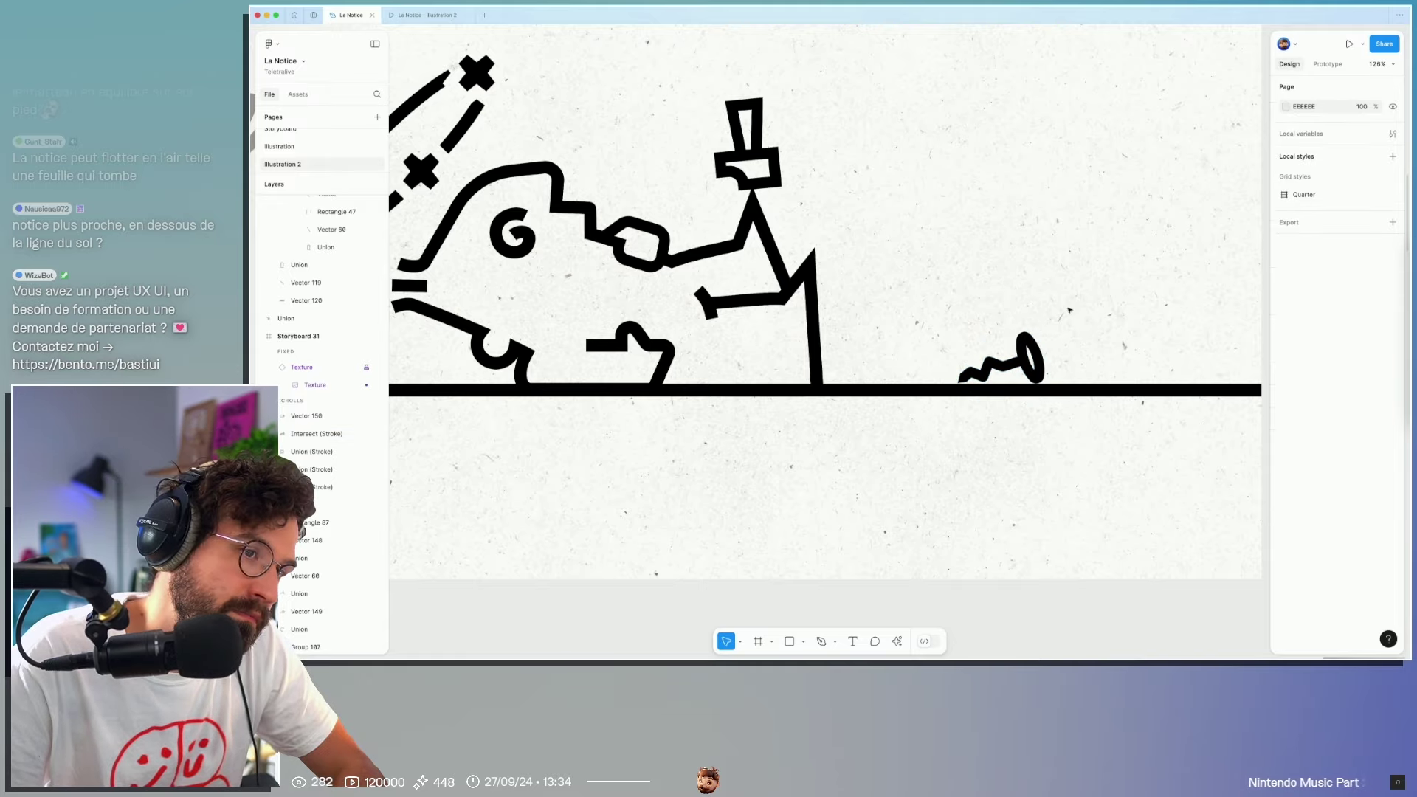
scroll(1036, 326, up, 5)
scroll(947, 402, down, 5)
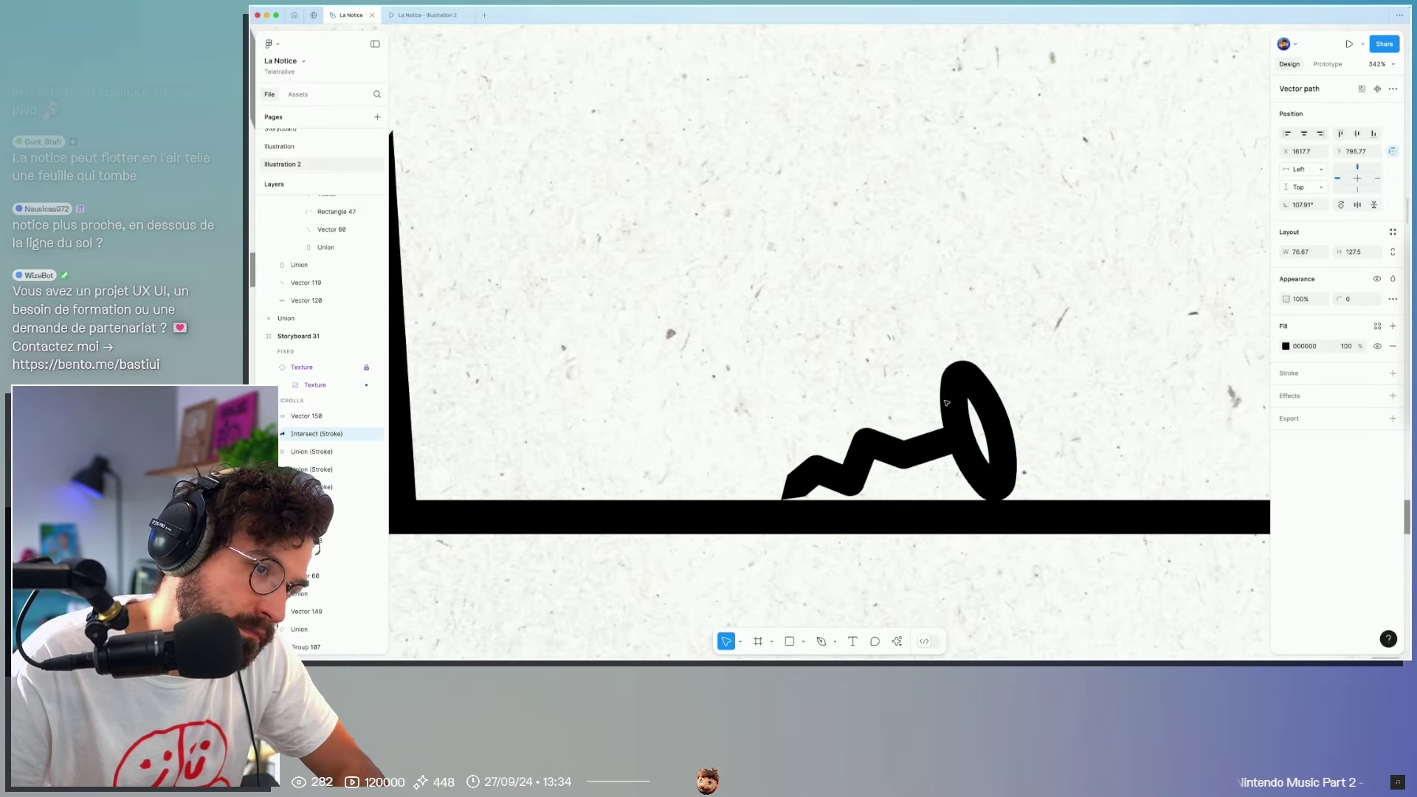
click(1037, 500)
Step: Move the floating booklet out of Storyboard 31 to sit above the panel
scroll(1038, 501, down, 3)
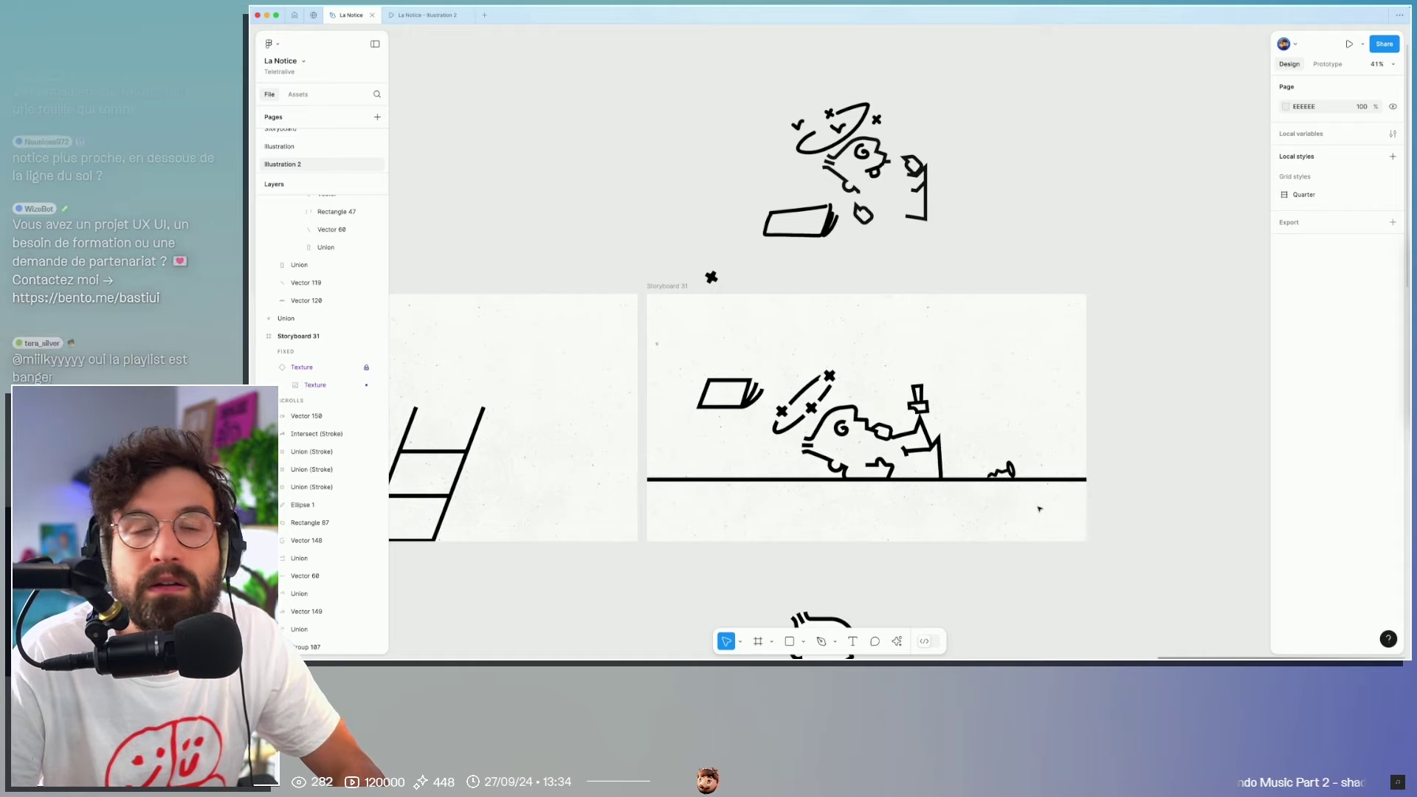
mouse_move(667, 367)
mouse_down()
mouse_move(749, 397)
mouse_move(746, 516)
mouse_move(1002, 267)
mouse_up()
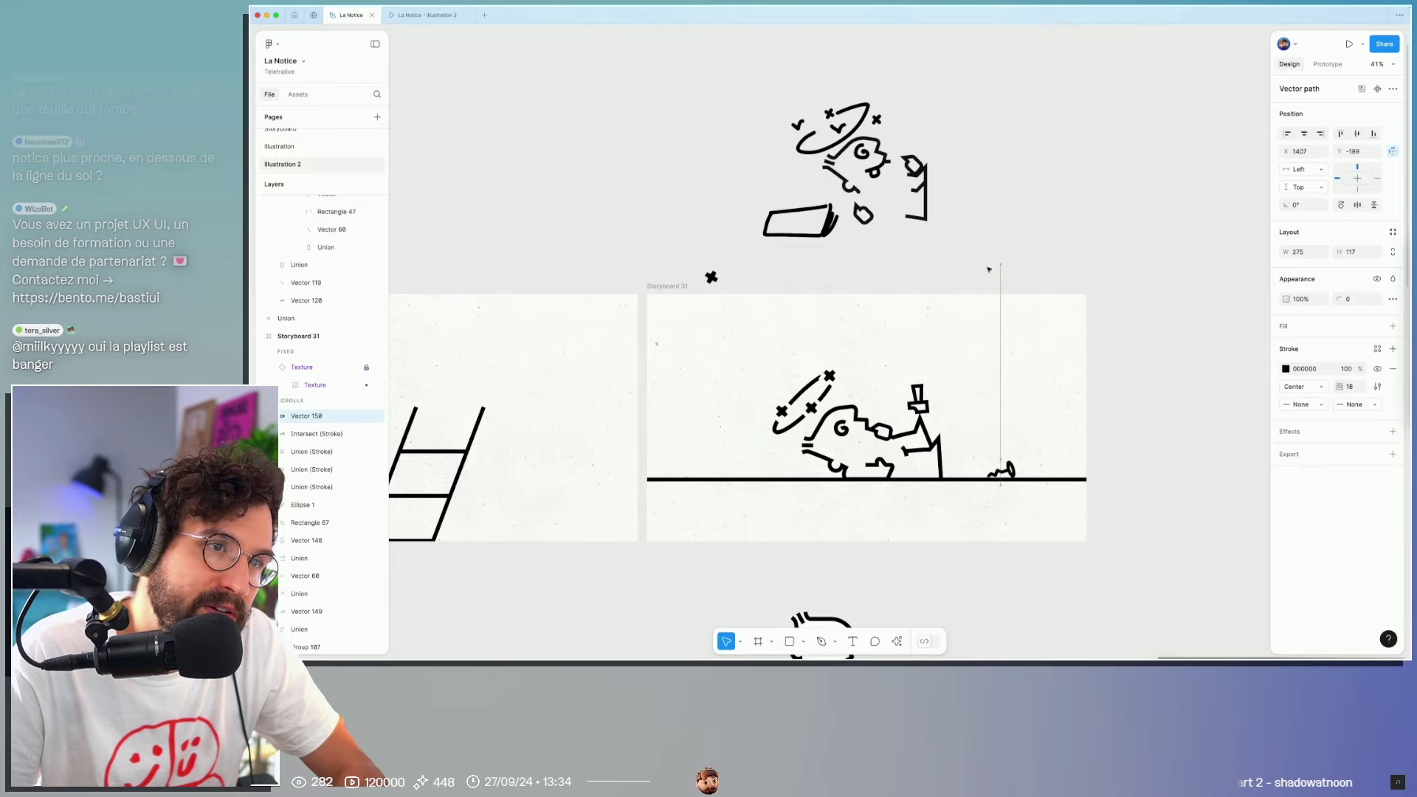
drag(1002, 267, 721, 260)
Step: Draw a parallelogram top for the booklet on the ground line left of the character
click(712, 465)
scroll(715, 465, up, 5)
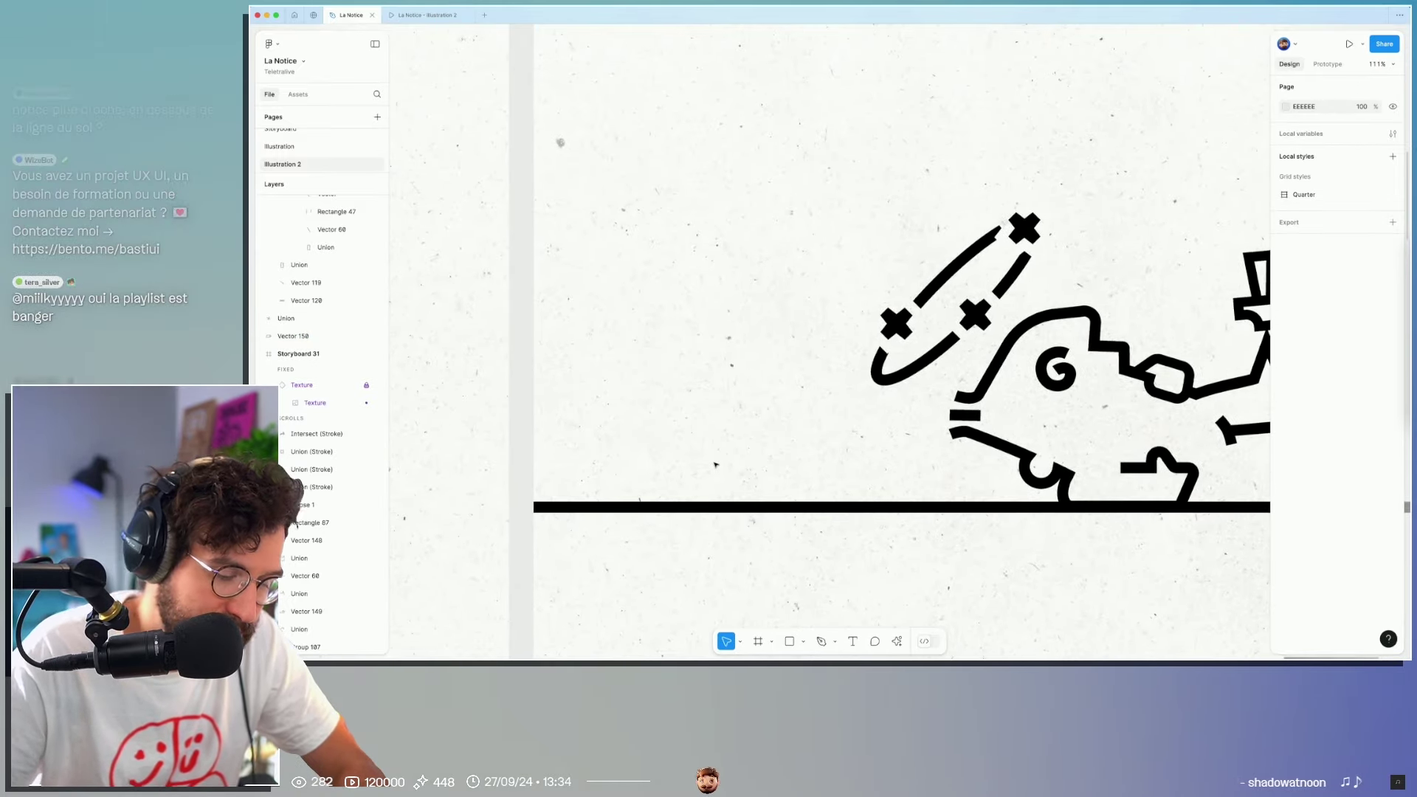
key(p)
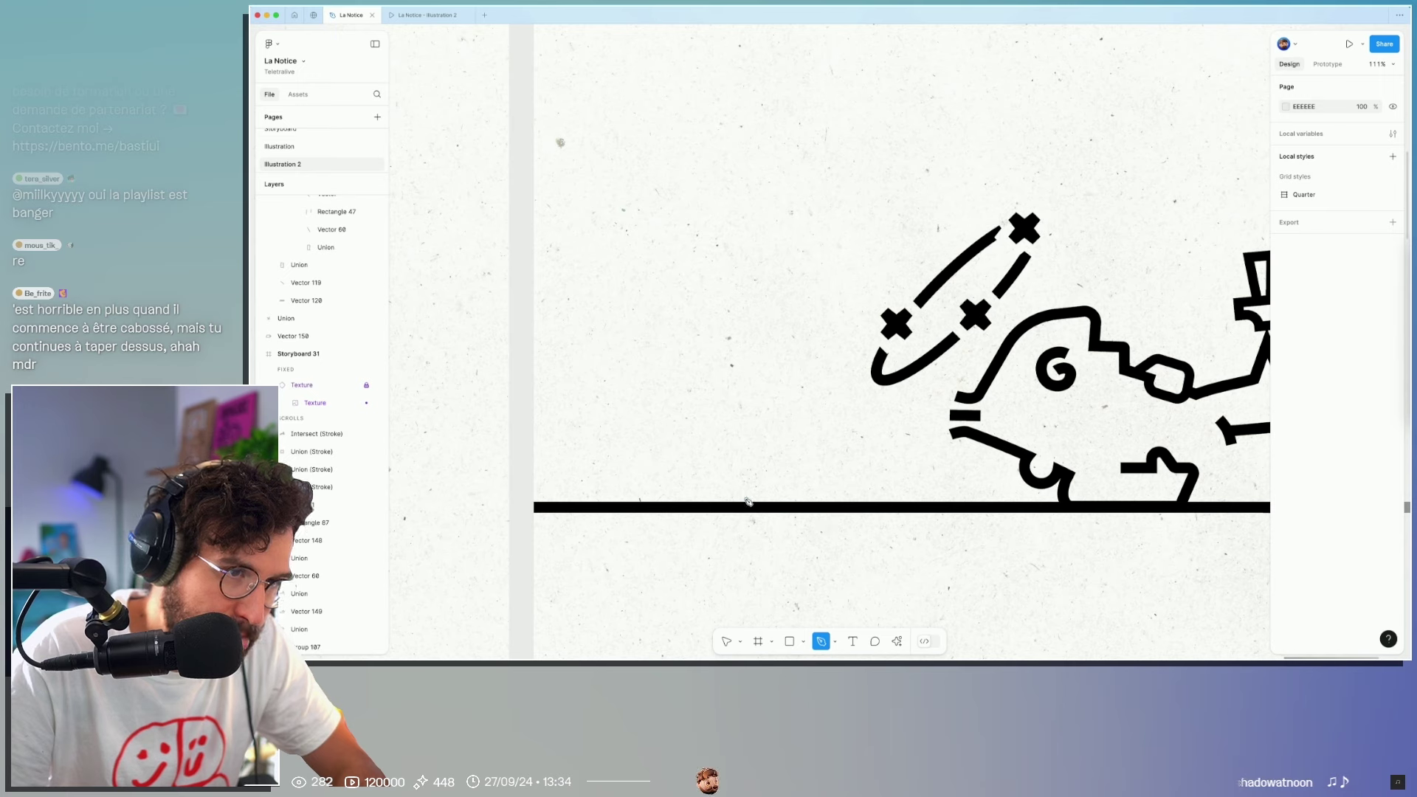
click(744, 501)
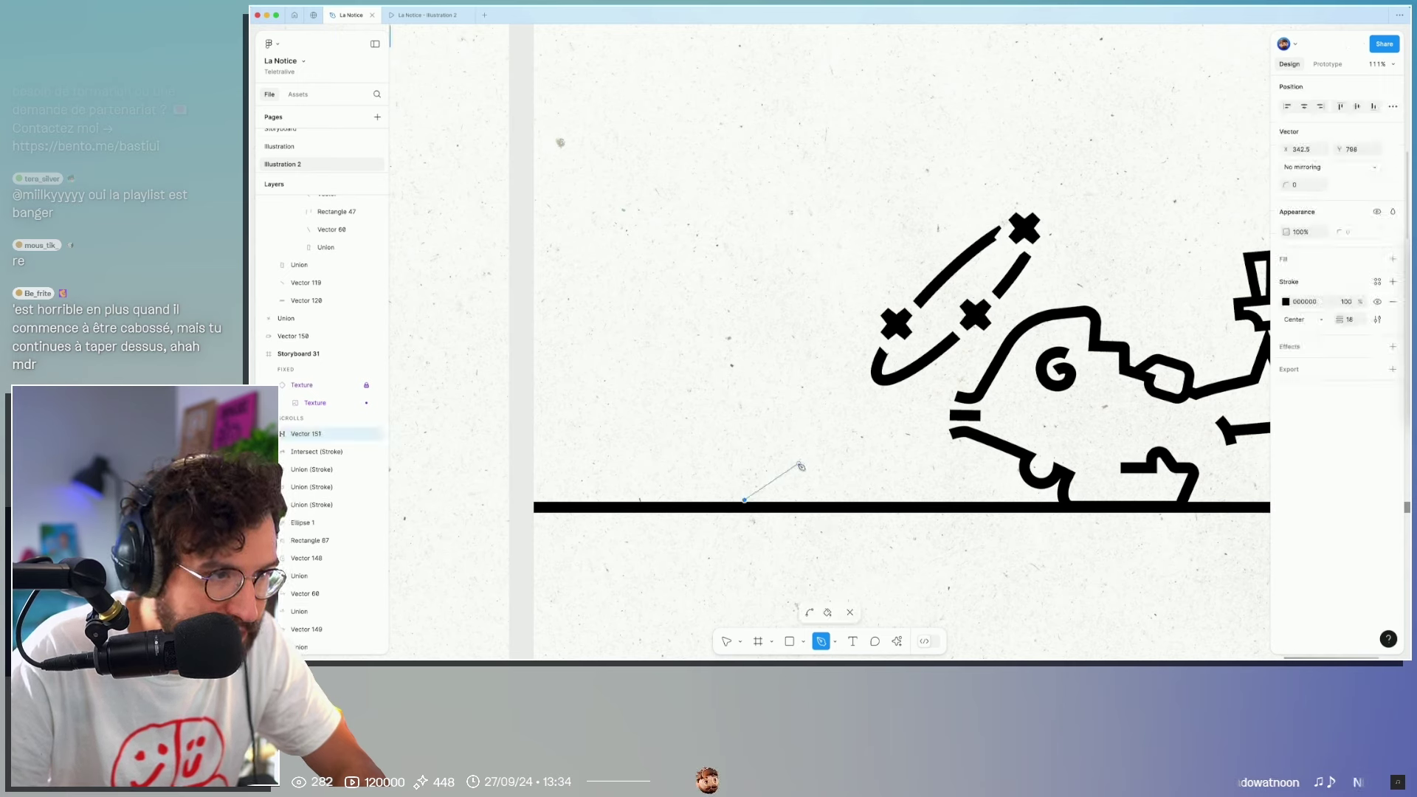
click(923, 465)
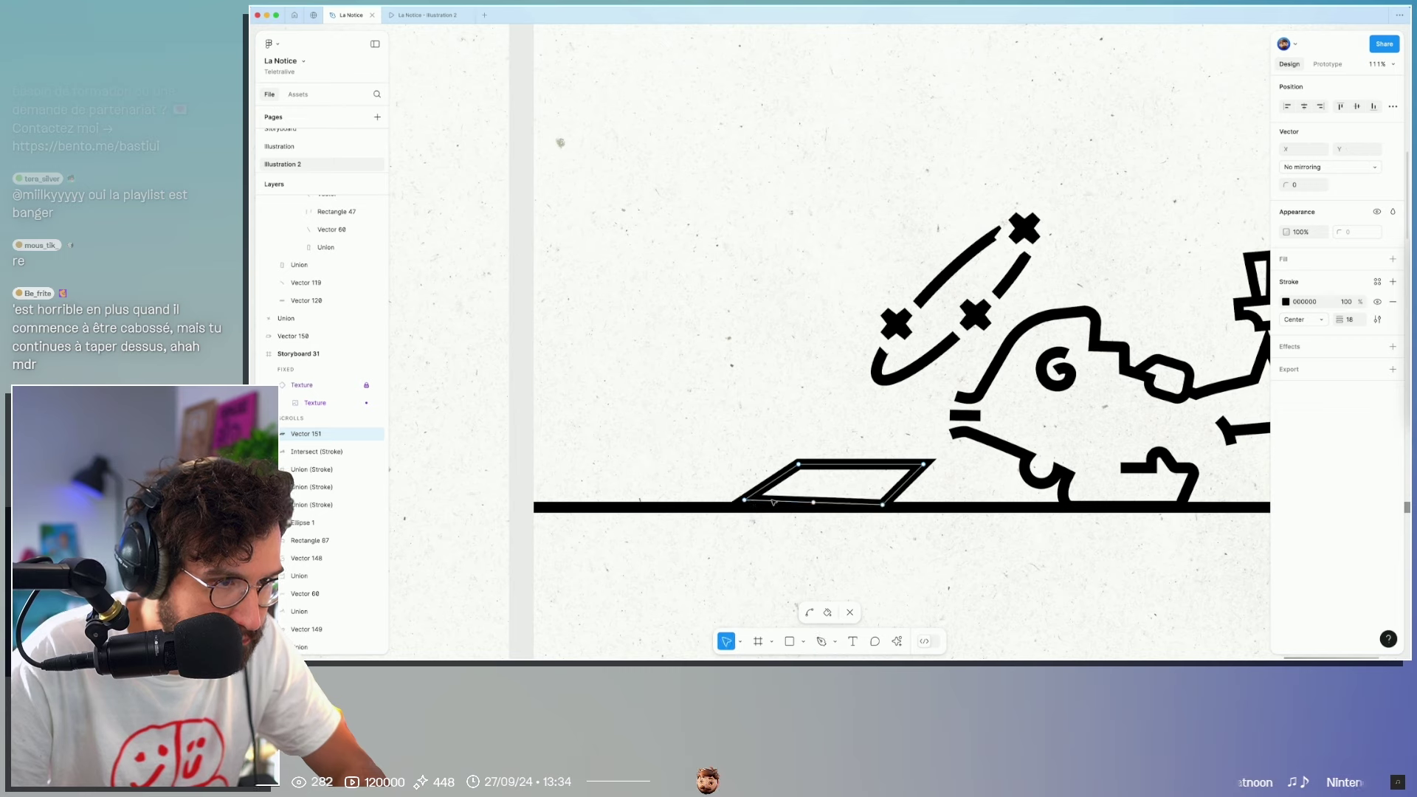
drag(744, 502, 741, 509)
key(Escape)
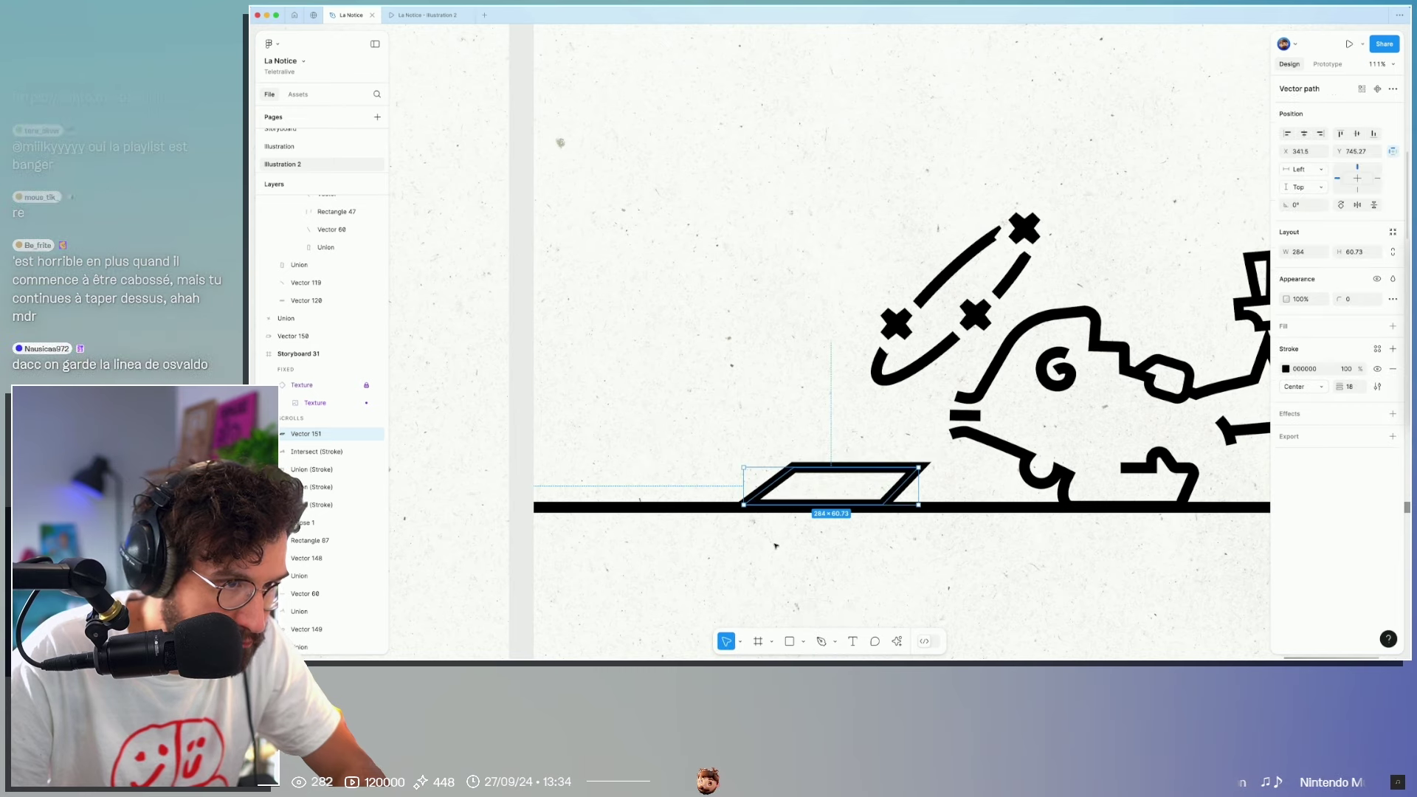
key(Escape)
drag(827, 491, 826, 470)
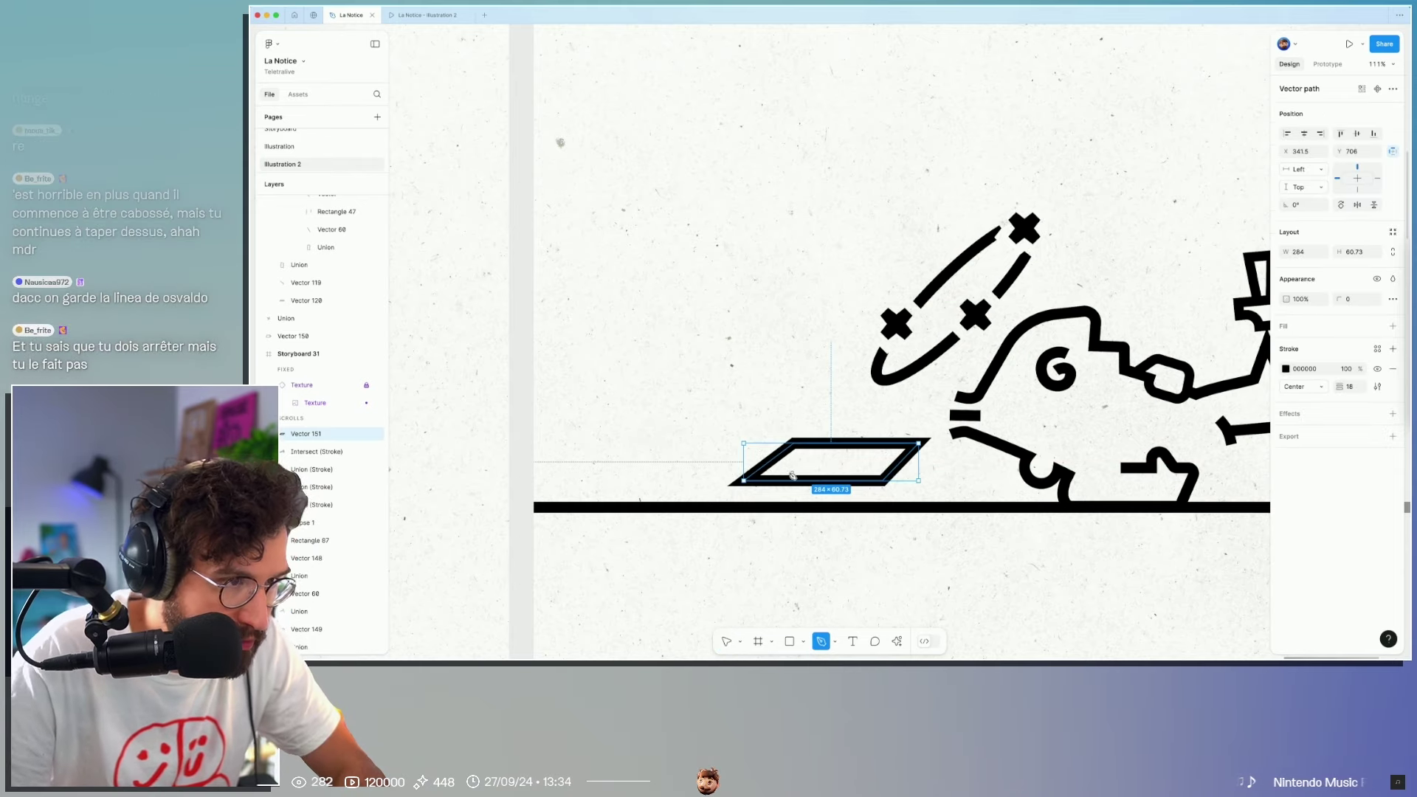
Step: Add left, bottom and right side edges to give the booklet a front face
double_click(745, 481)
click(744, 481)
click(743, 506)
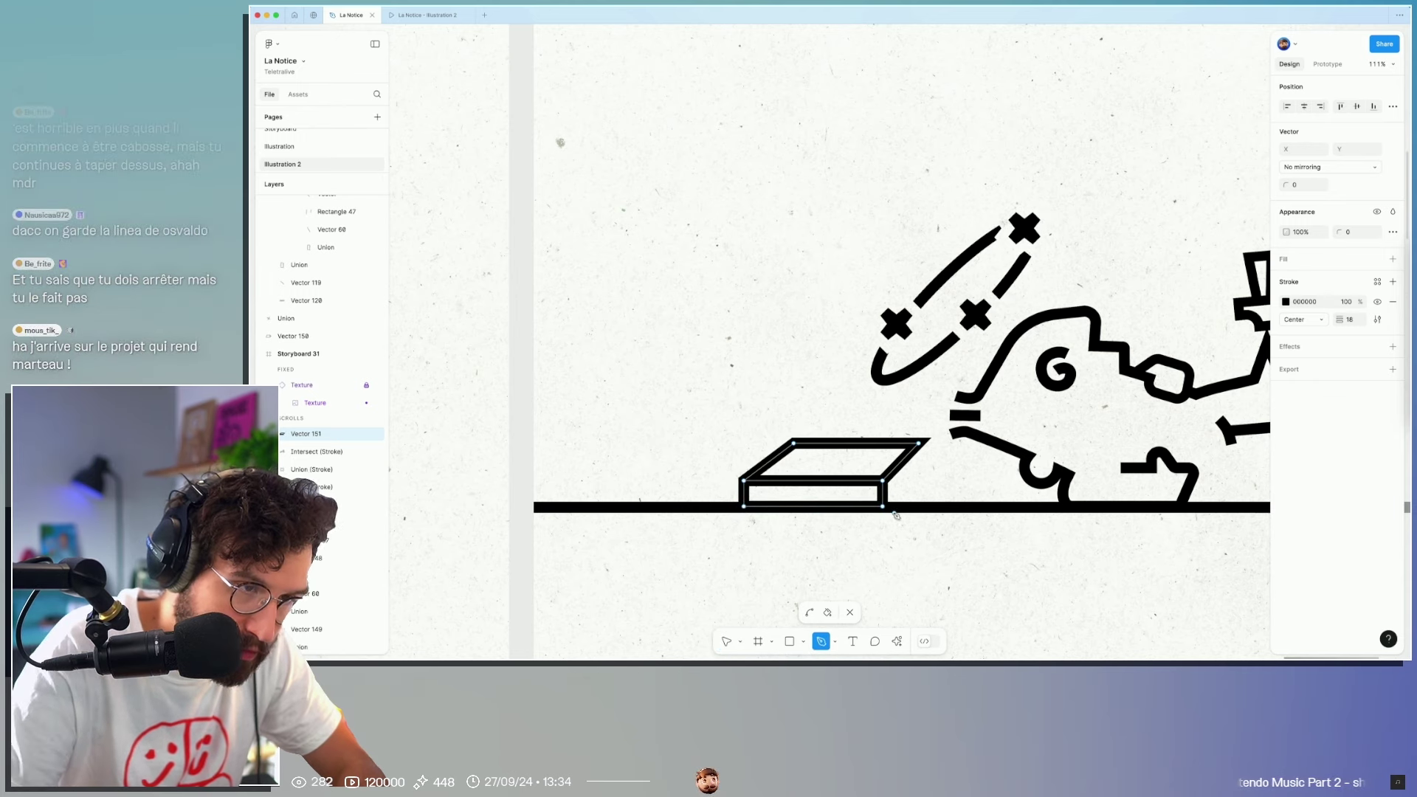
click(883, 507)
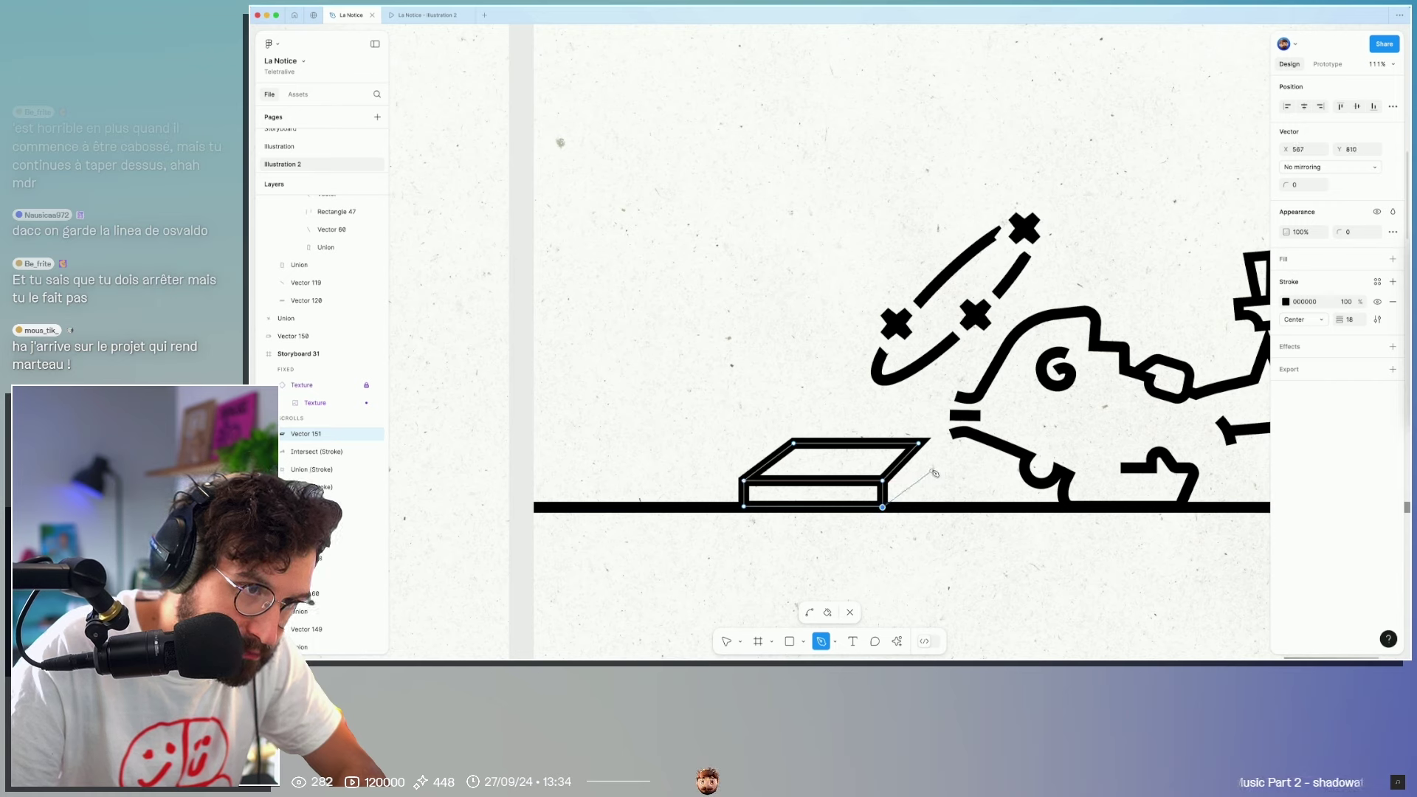
key(ctrl+z)
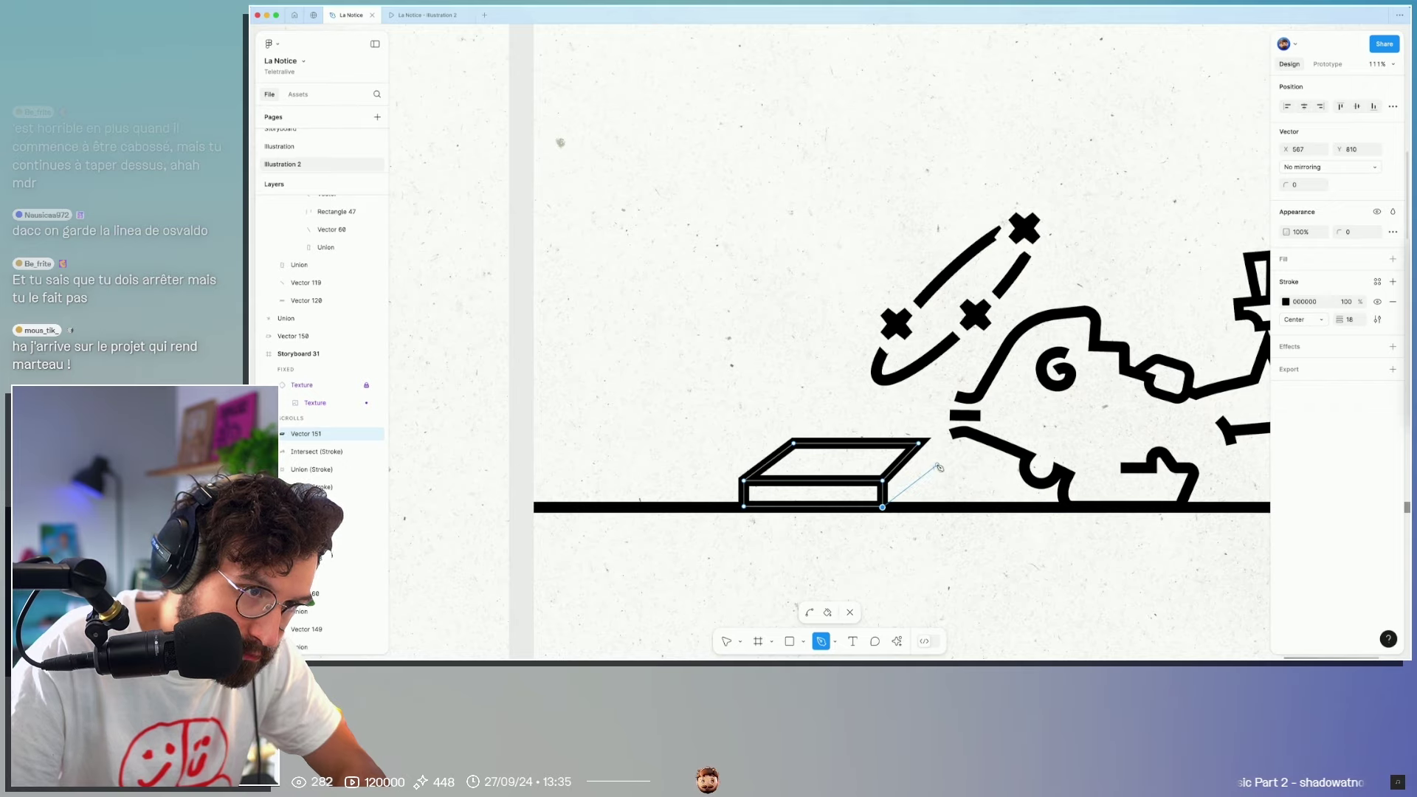
click(934, 461)
key(Escape)
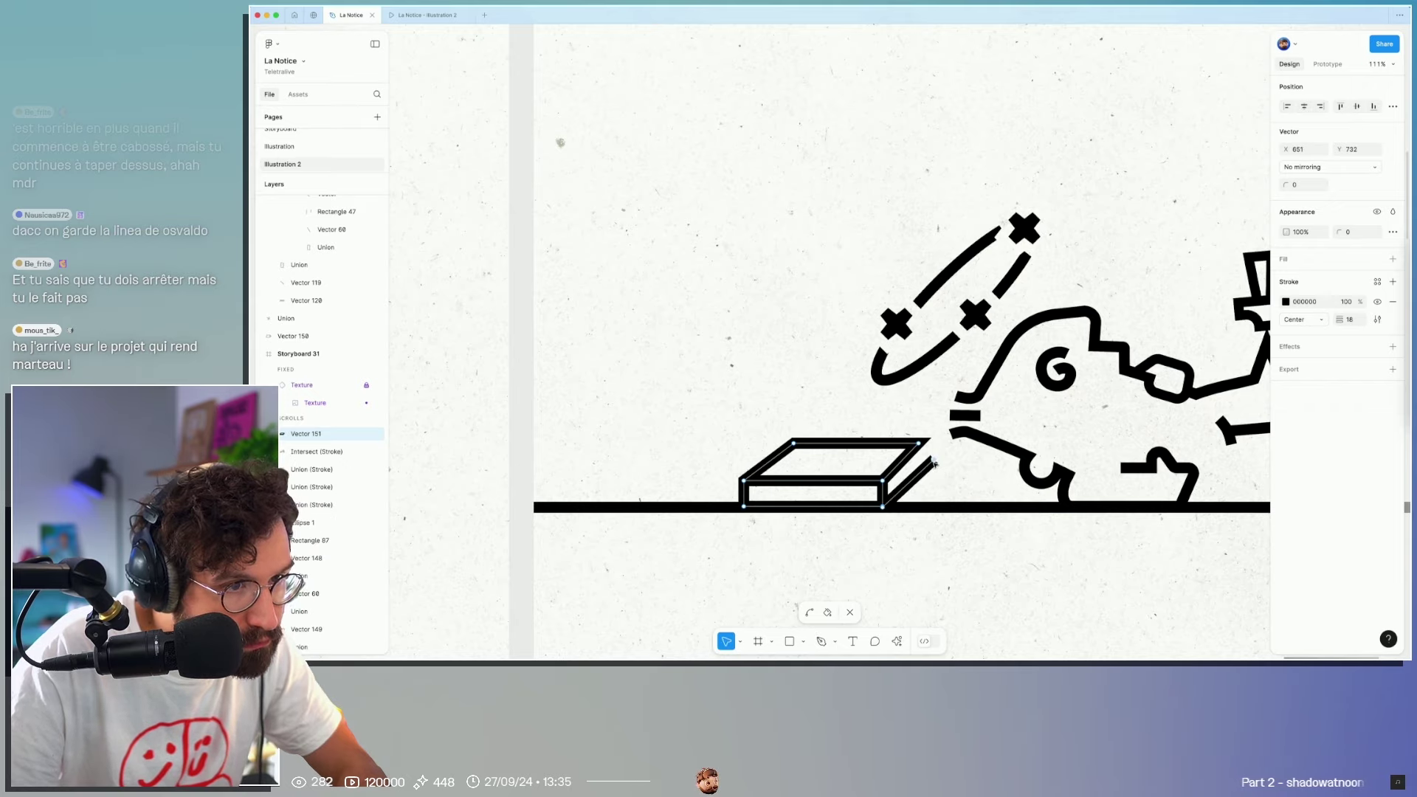
Step: Add the remaining corner edge joining the side to the top face, completing the box
scroll(922, 466, up, 5)
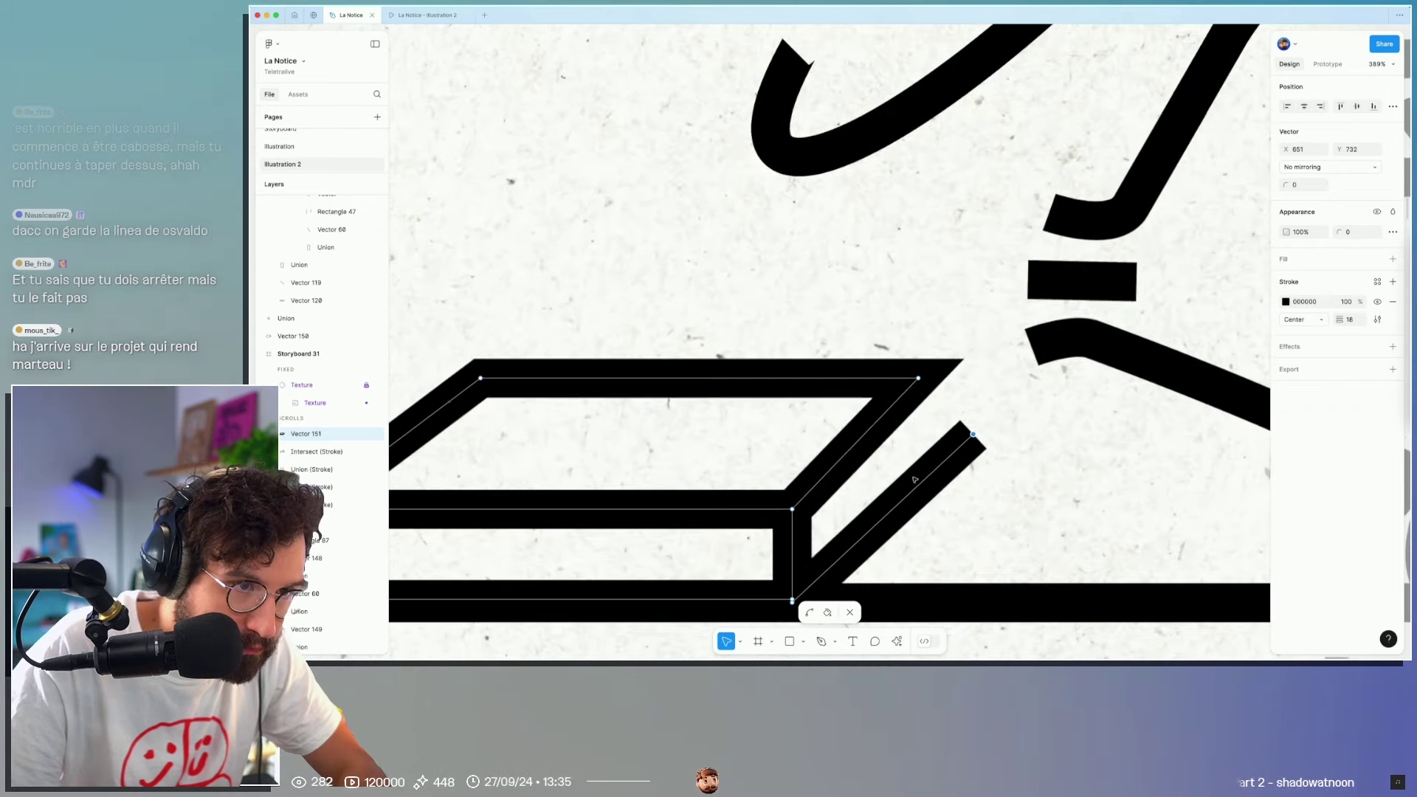
click(883, 519)
key(p)
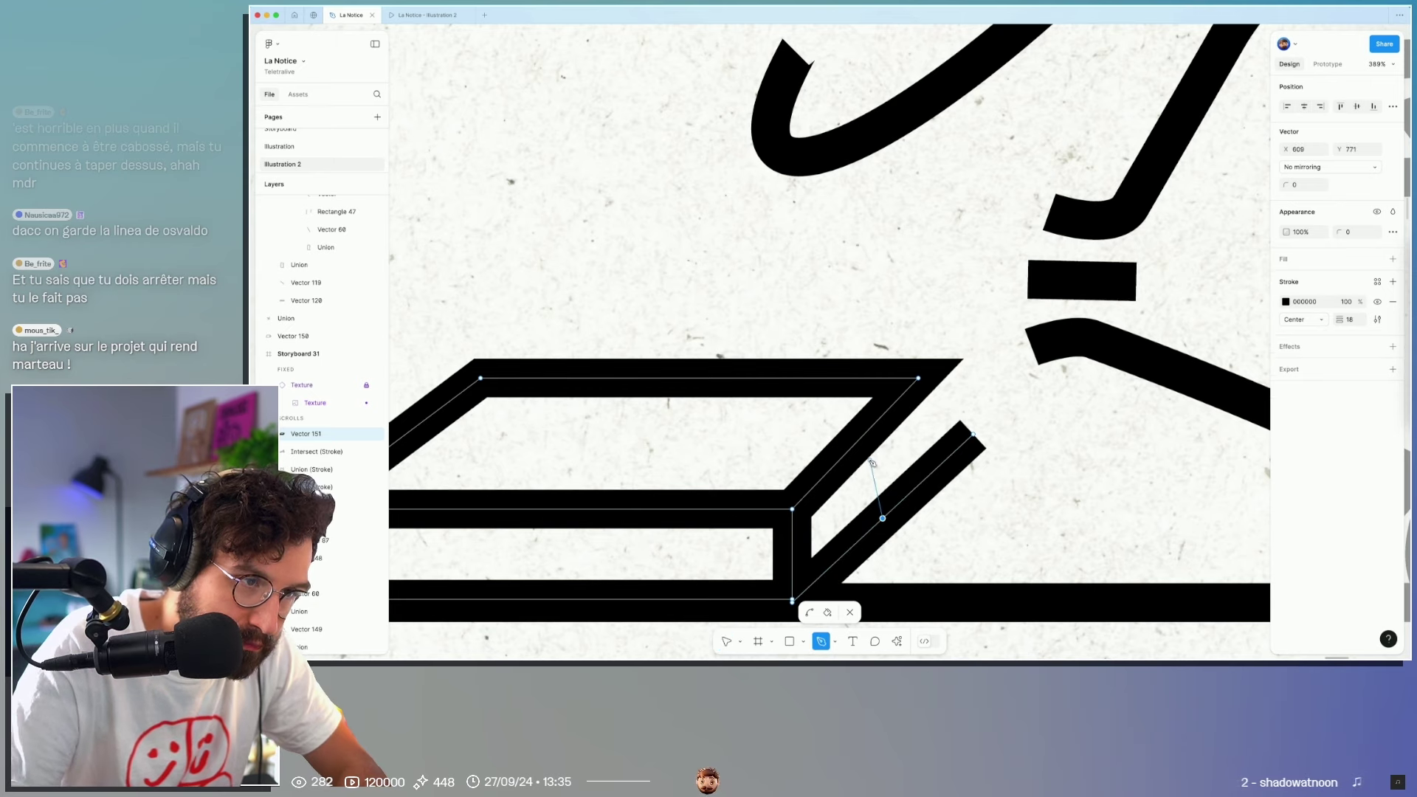
click(892, 407)
drag(883, 520, 923, 474)
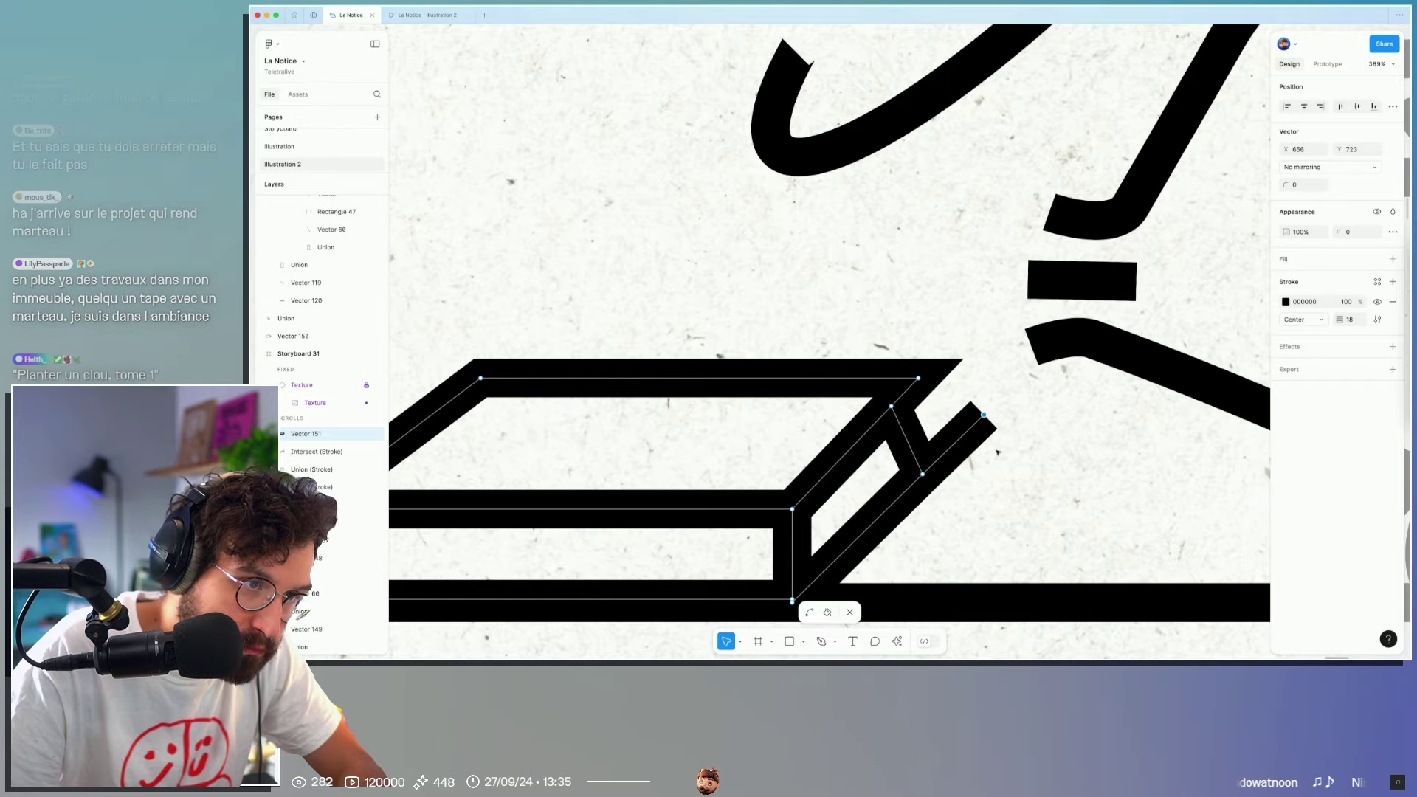
key(Escape)
key(Escape)
scroll(1050, 582, down, 10)
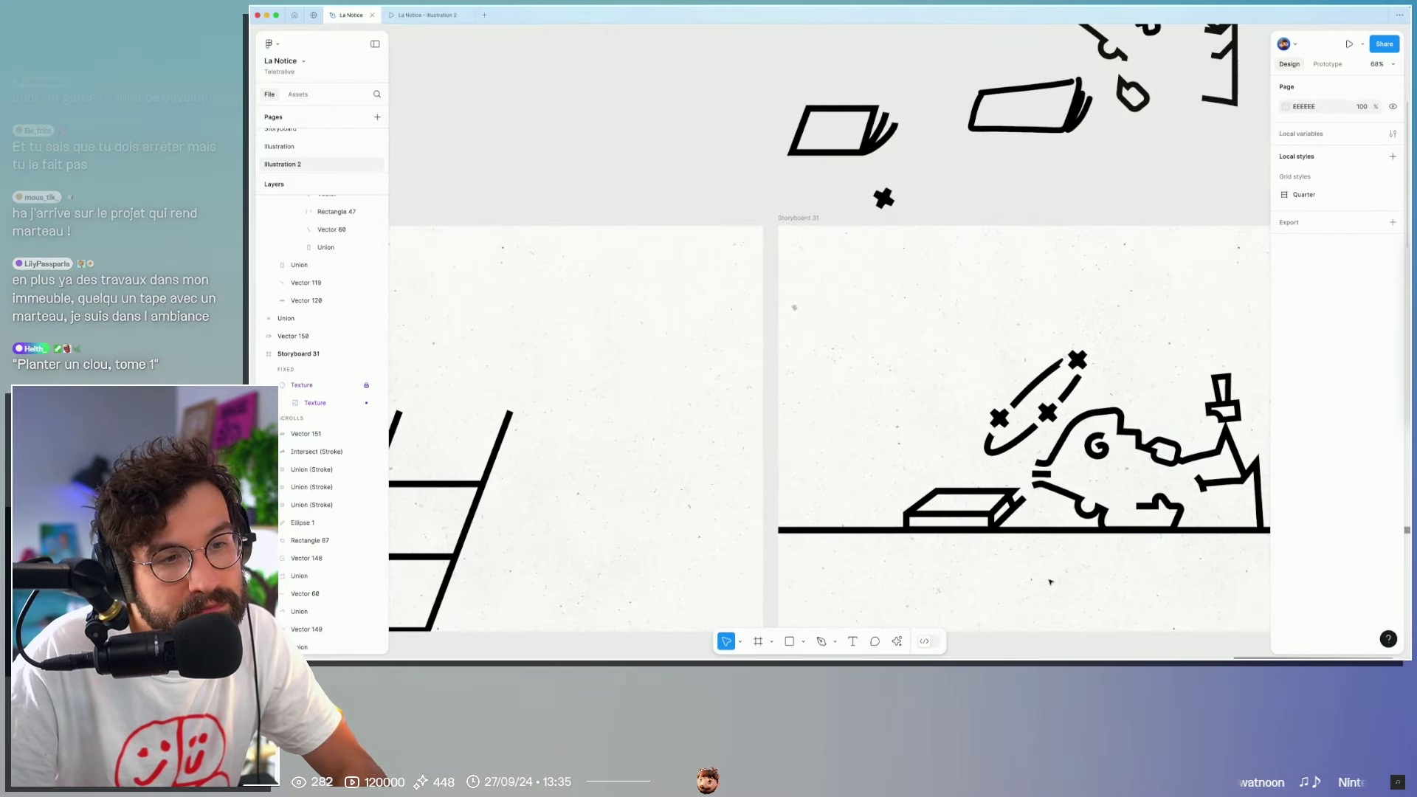
Step: Delete the box-shaped booklet vector (Vector 151) and zoom out to all storyboards
scroll(1050, 582, up, 5)
click(939, 403)
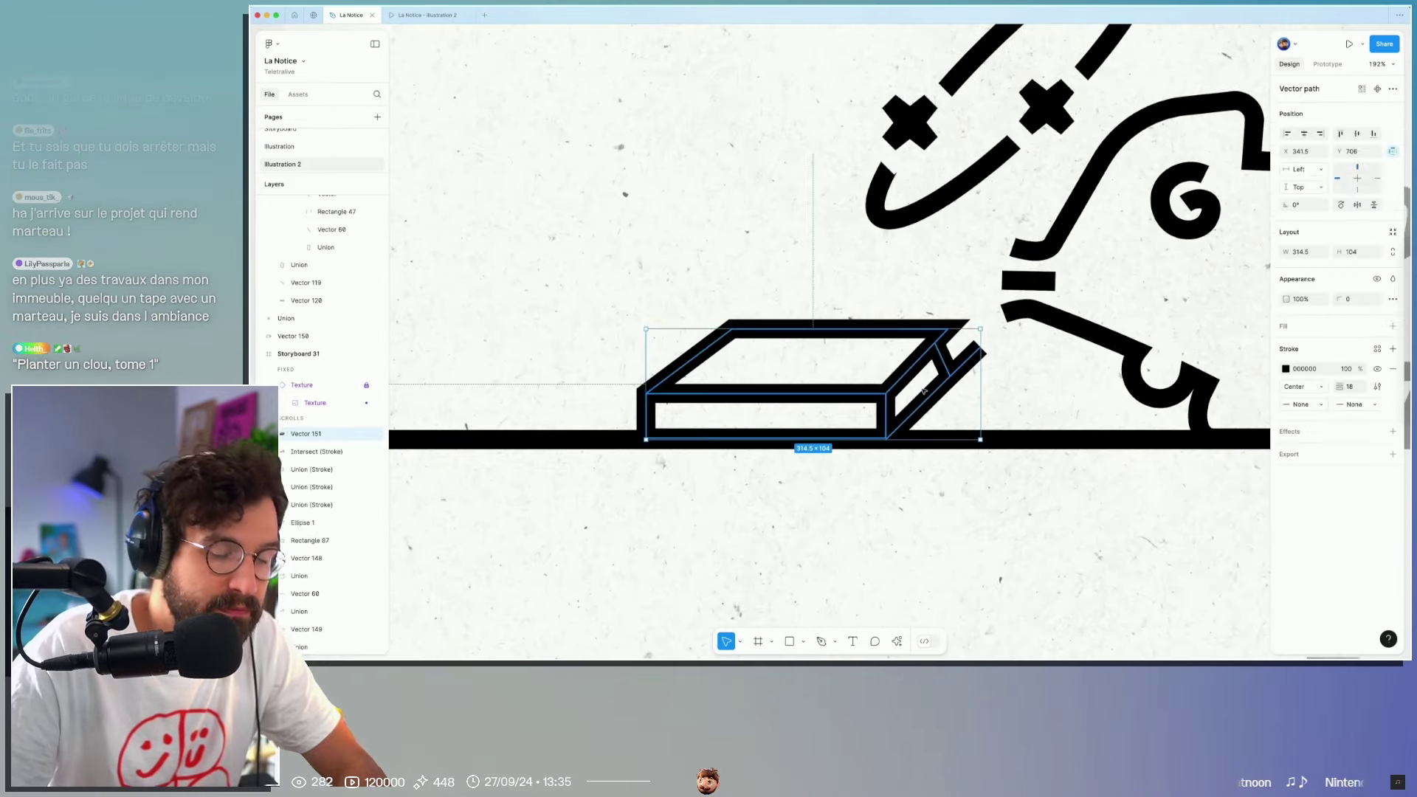
key(Delete)
scroll(951, 468, down, 5)
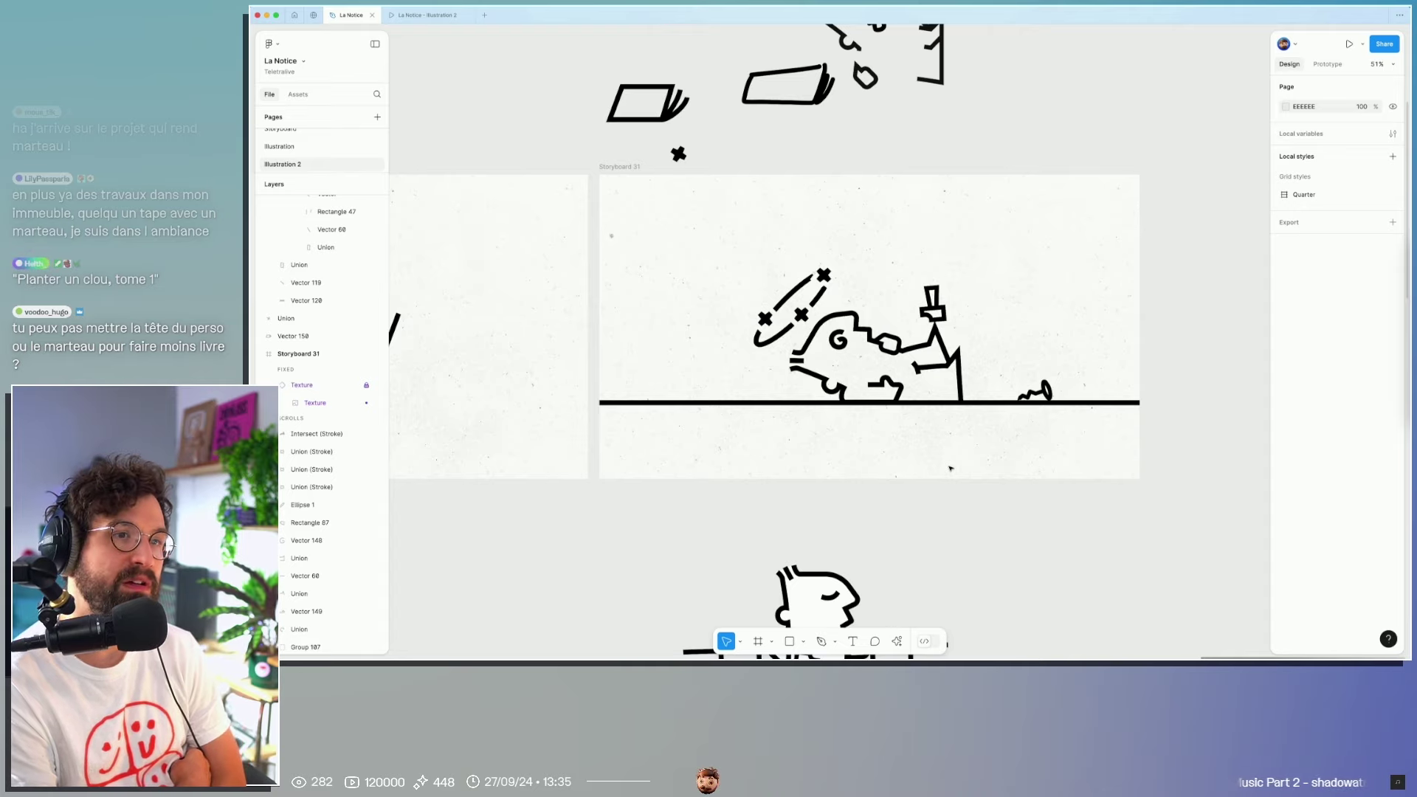
key(shift+1)
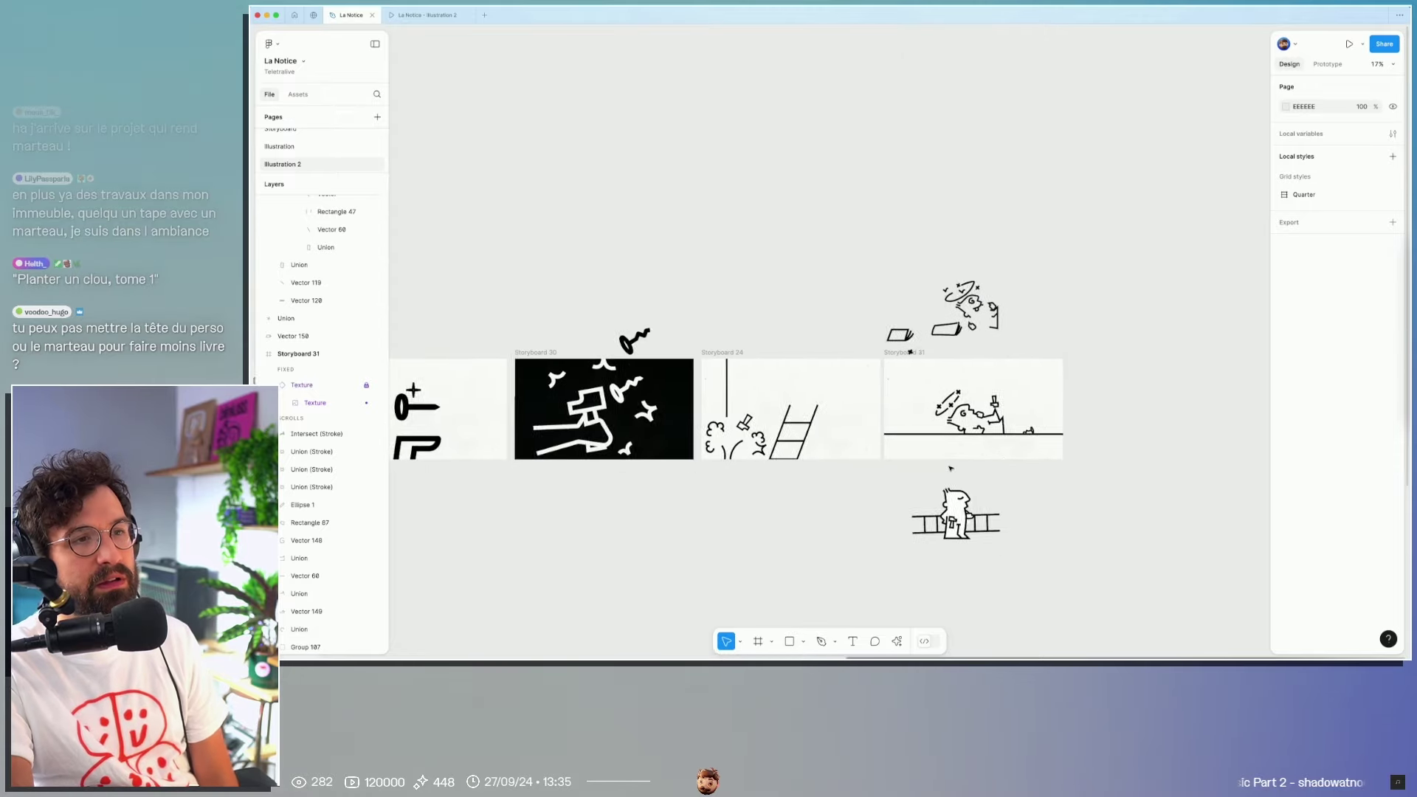
scroll(950, 467, left, 7)
scroll(950, 468, down, 3)
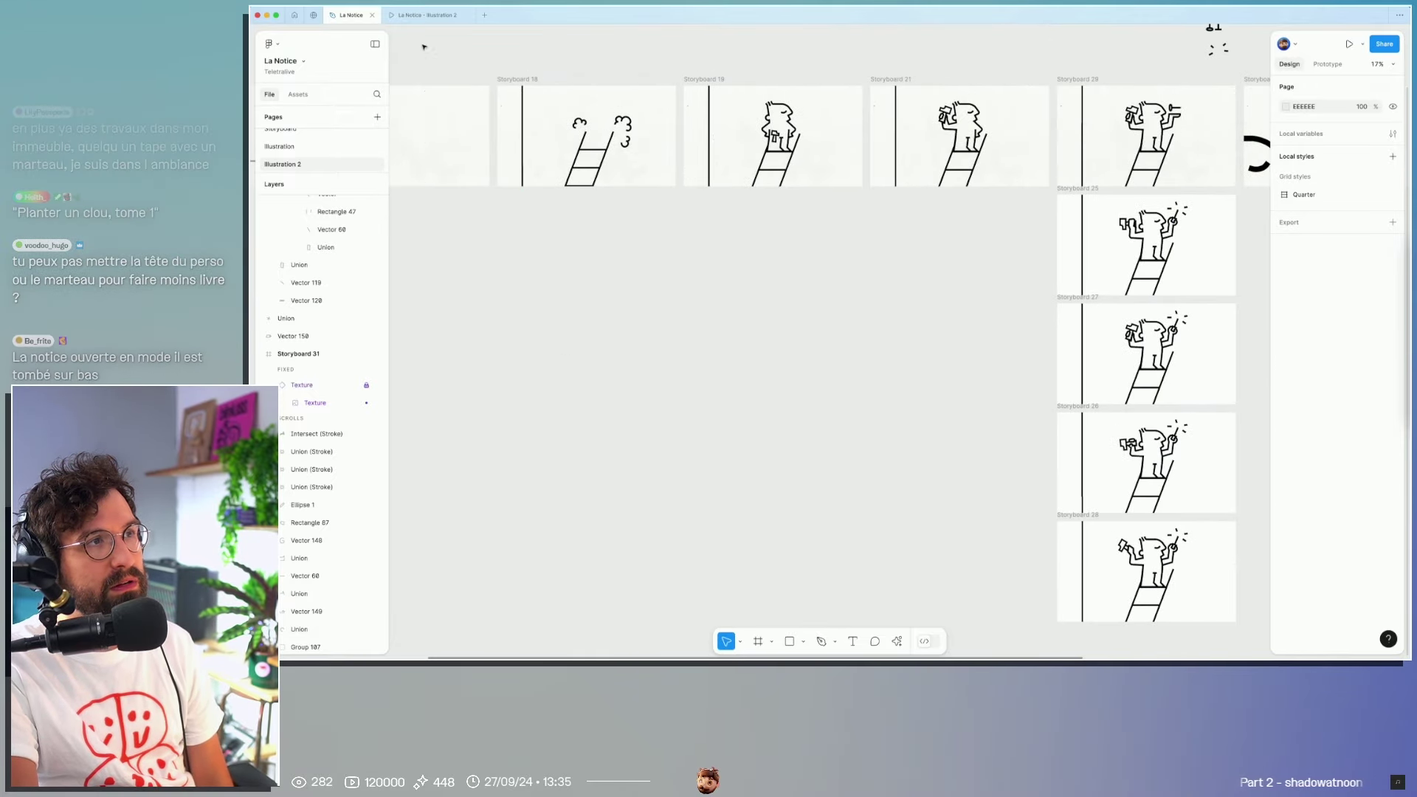
click(420, 15)
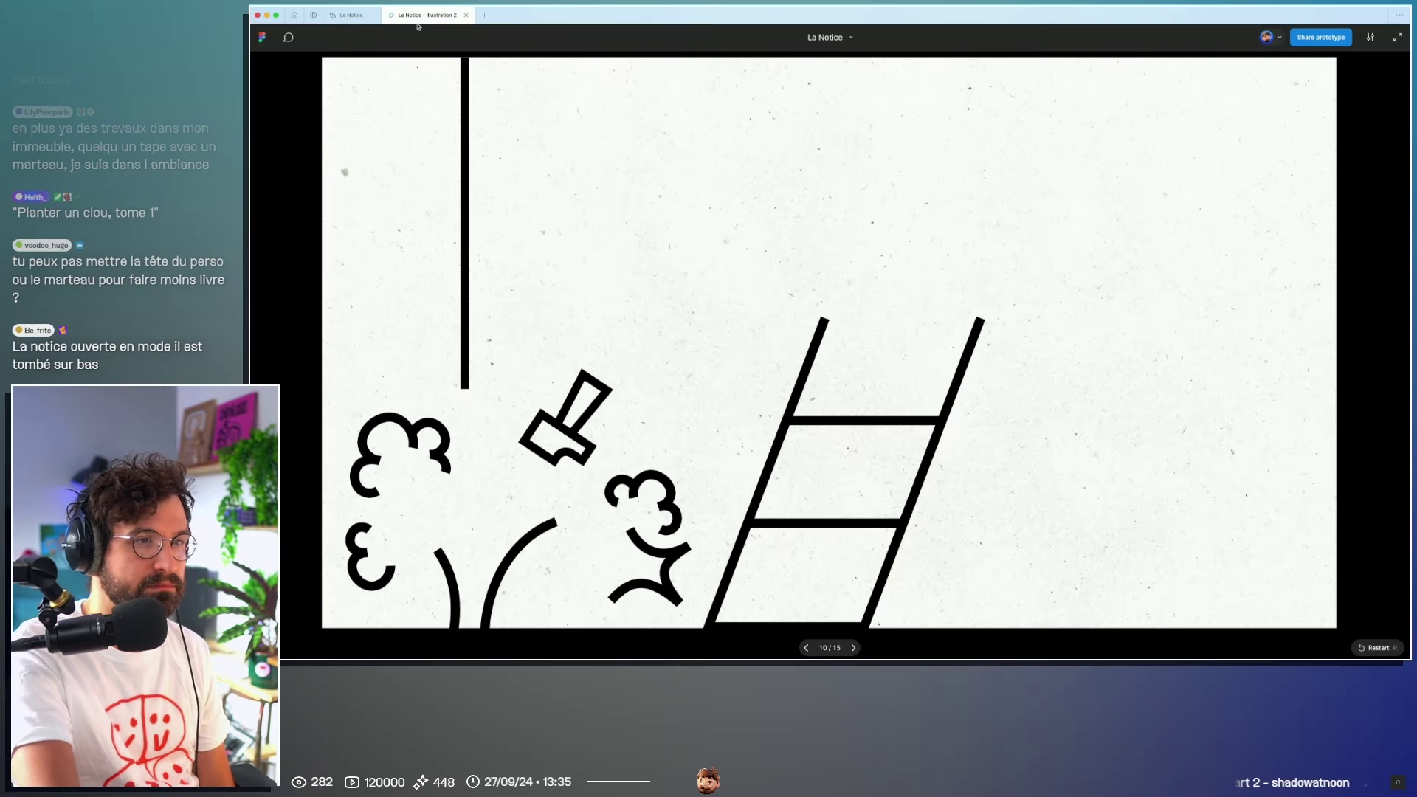
key(Right)
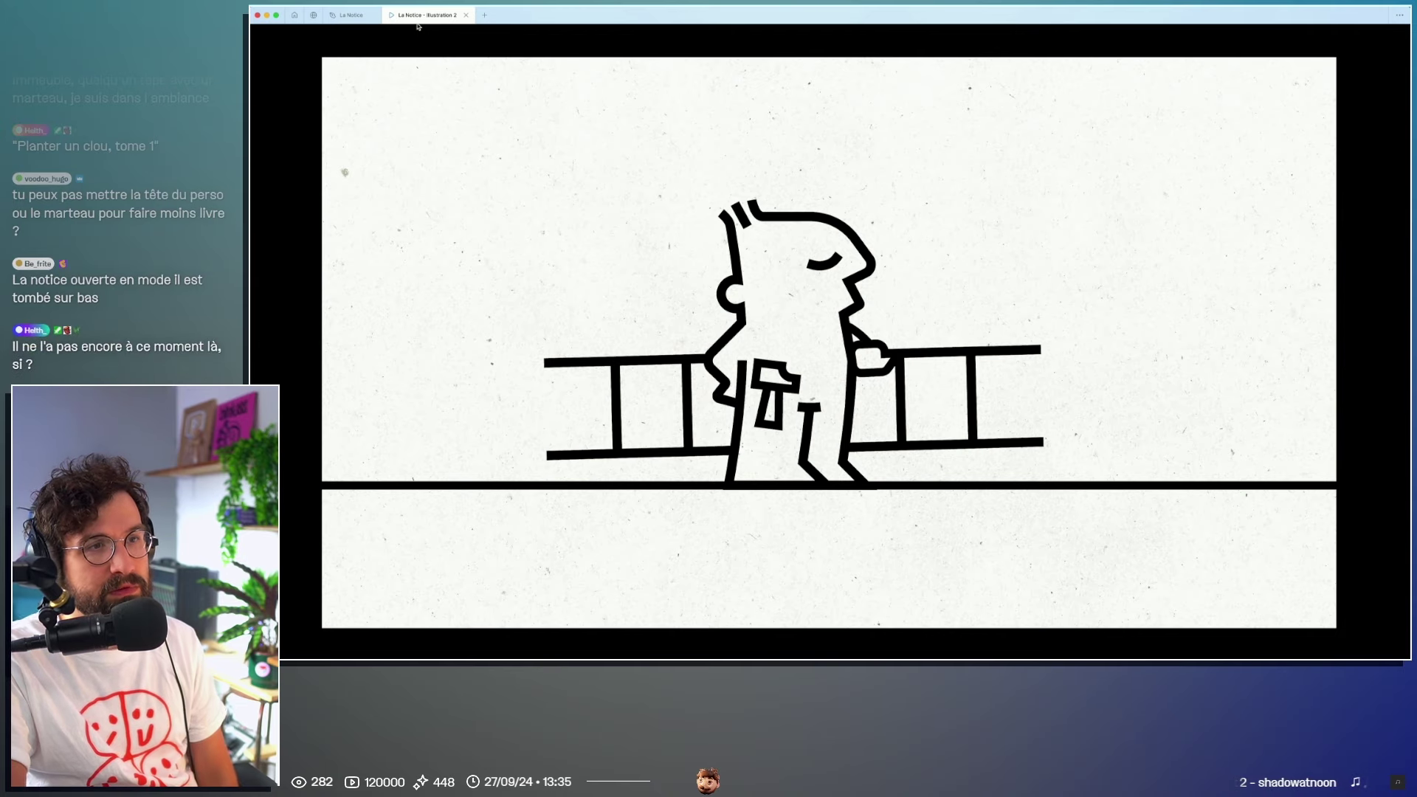
key(Right)
key(Right)
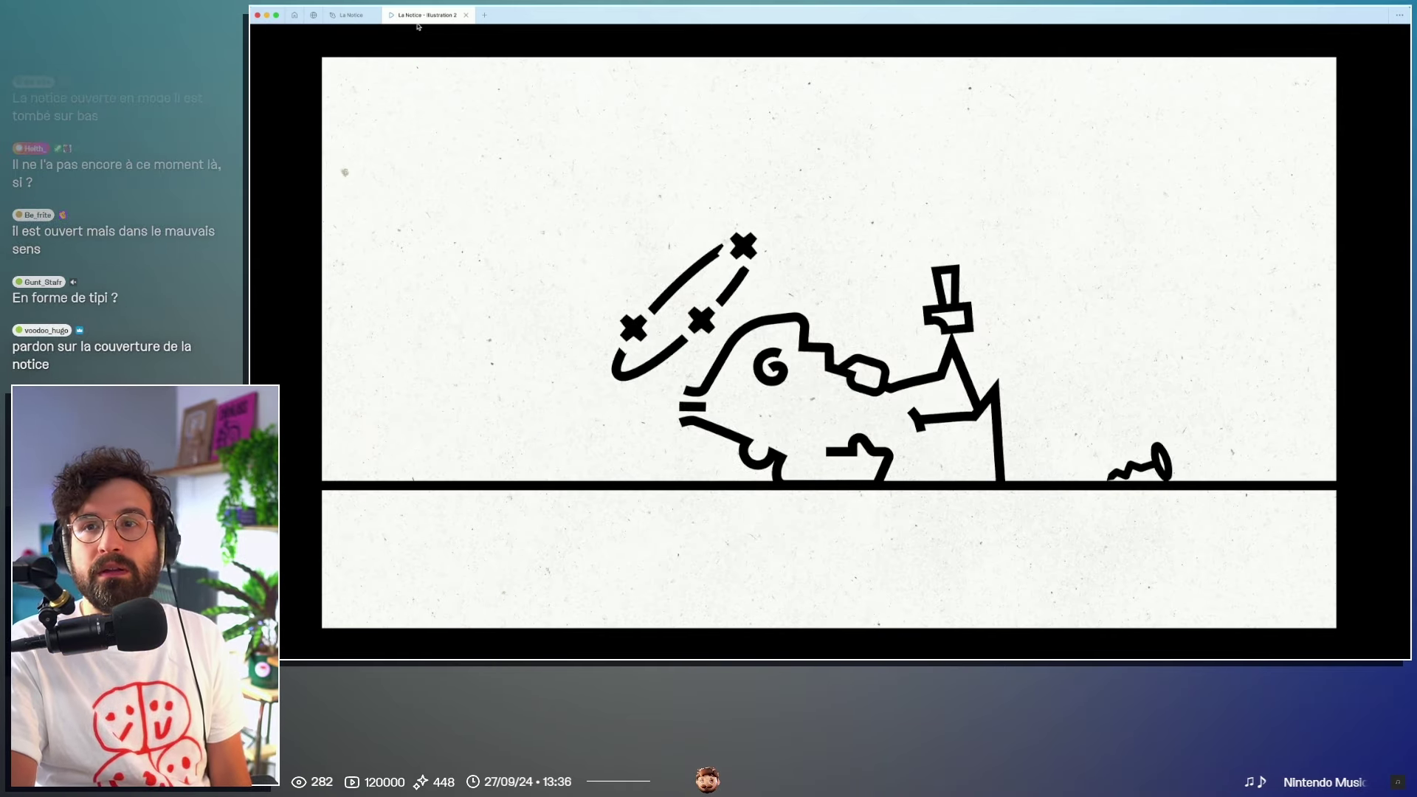
click(350, 15)
scroll(876, 386, right, 5)
scroll(877, 386, up, 3)
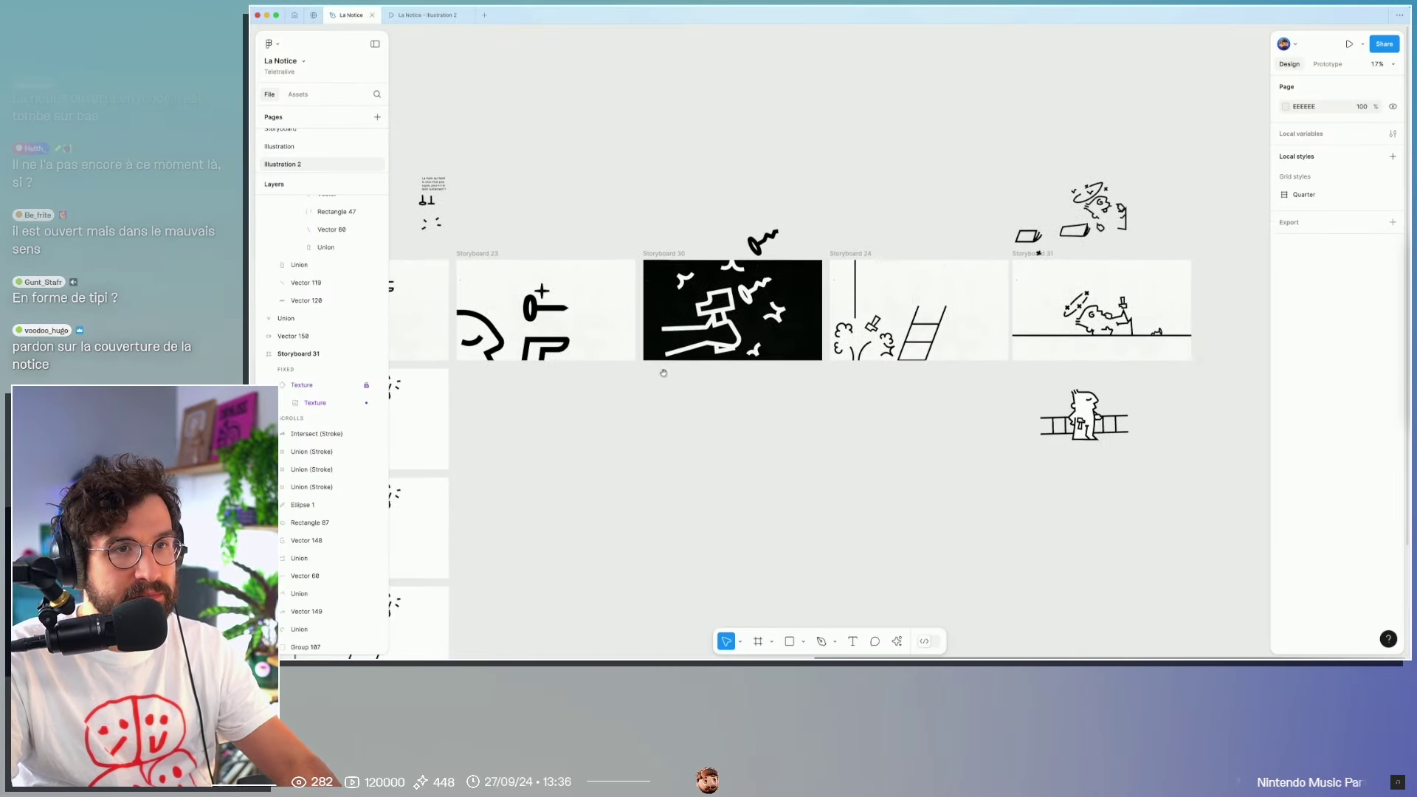
scroll(919, 339, up, 3)
scroll(919, 339, up, 5)
scroll(918, 338, right, 2)
double_click(842, 465)
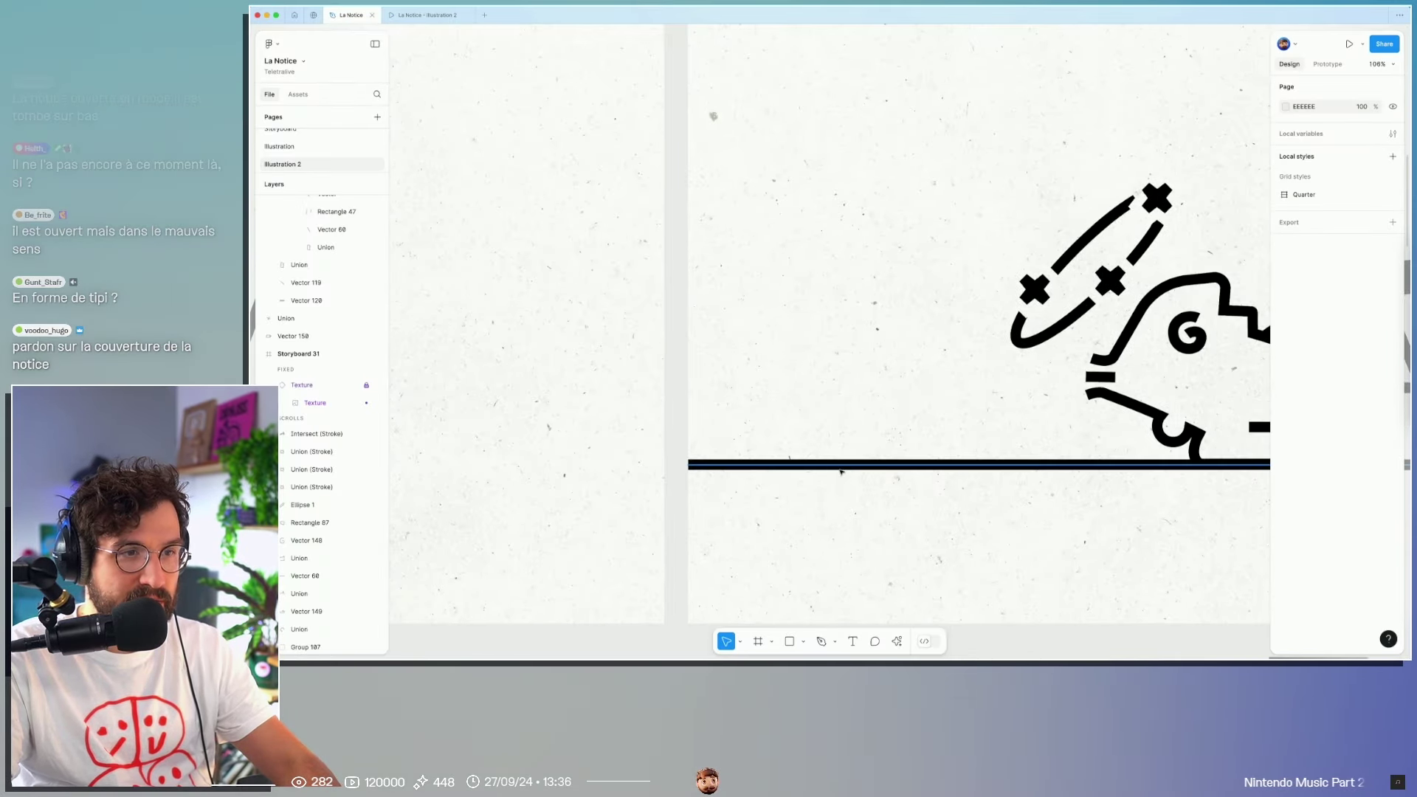
Step: Draw a horizontal line and pull its middle up into a curved, symmetric tent peak
click(807, 432)
click(965, 432)
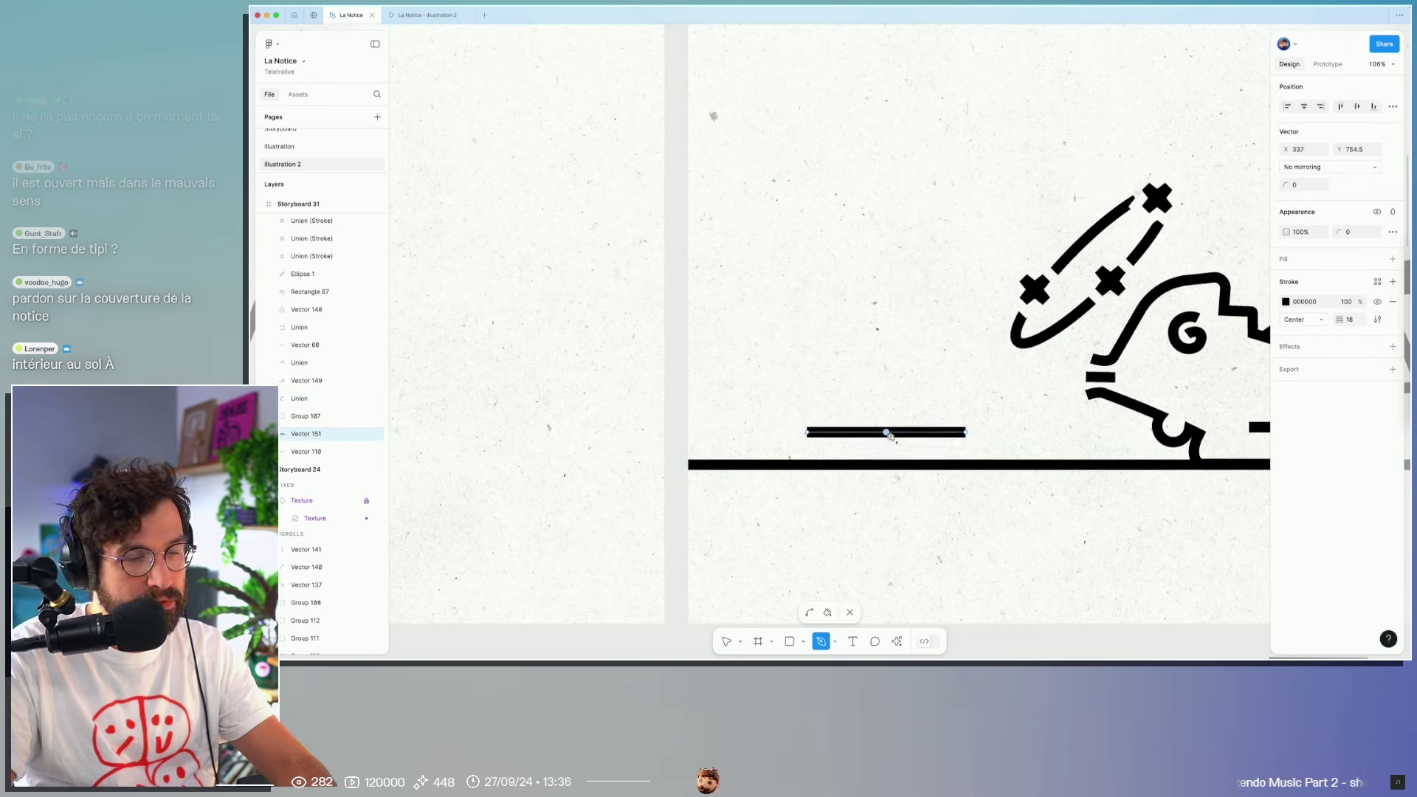
drag(887, 435, 887, 365)
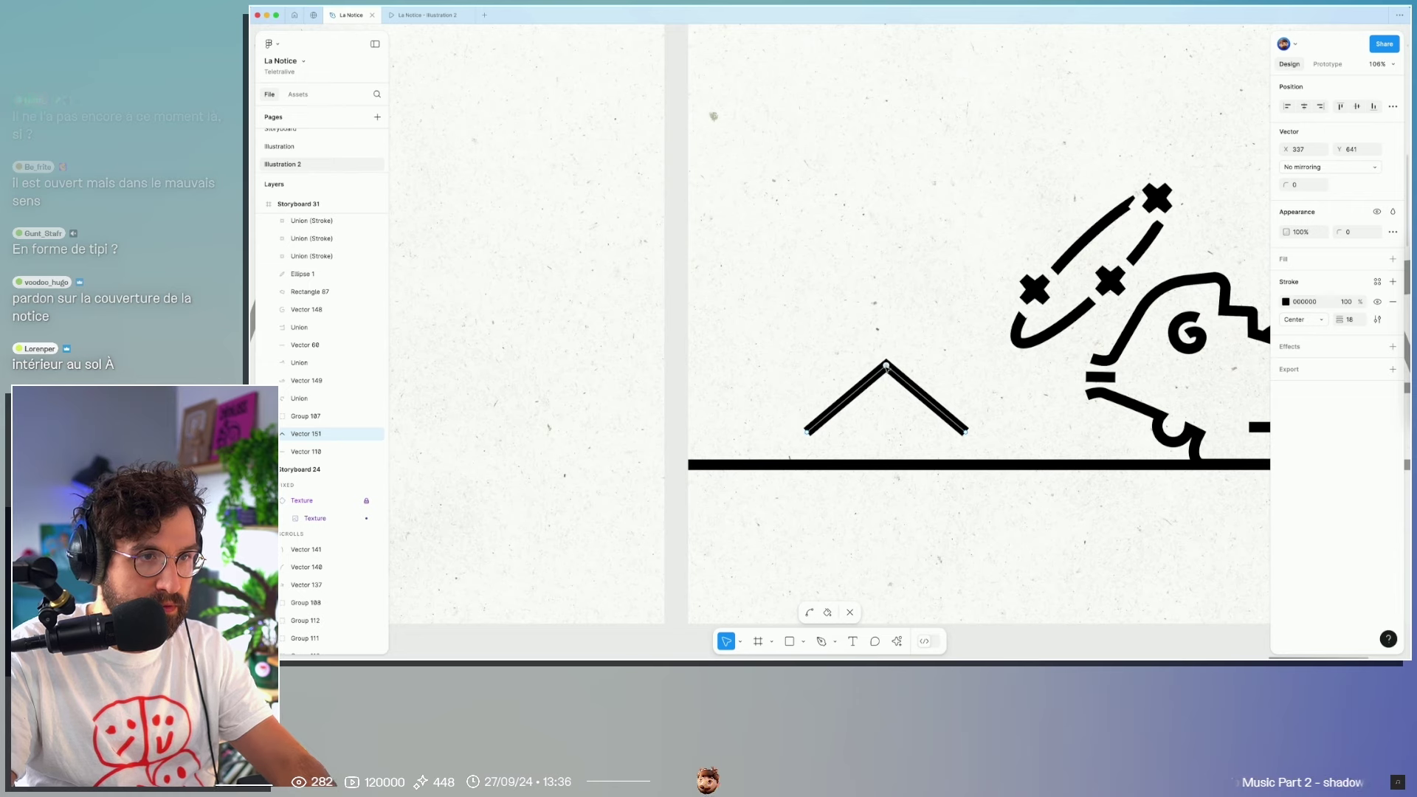
super+click(886, 364)
mouse_move(848, 369)
mouse_down()
mouse_move(898, 428)
mouse_move(890, 434)
mouse_up()
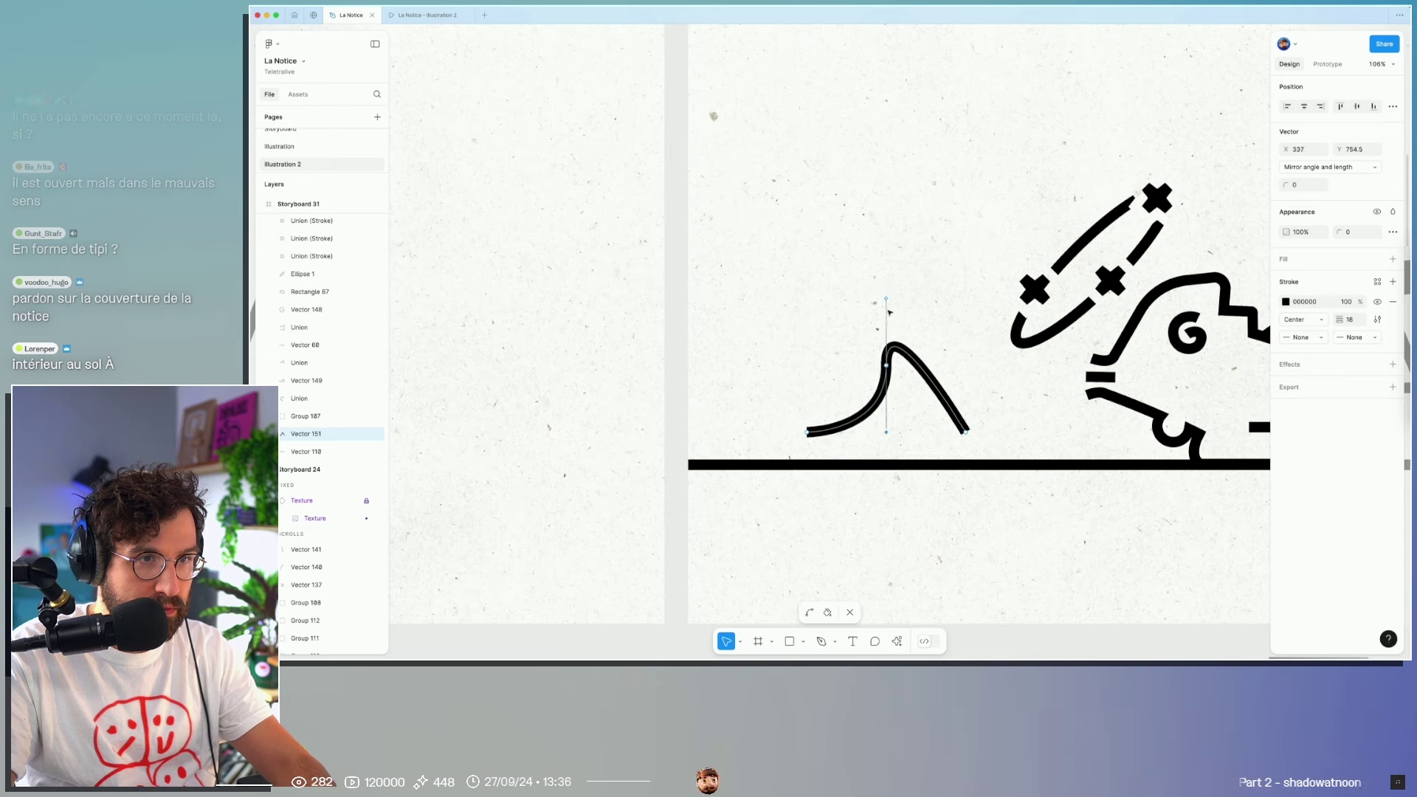
drag(887, 301, 888, 436)
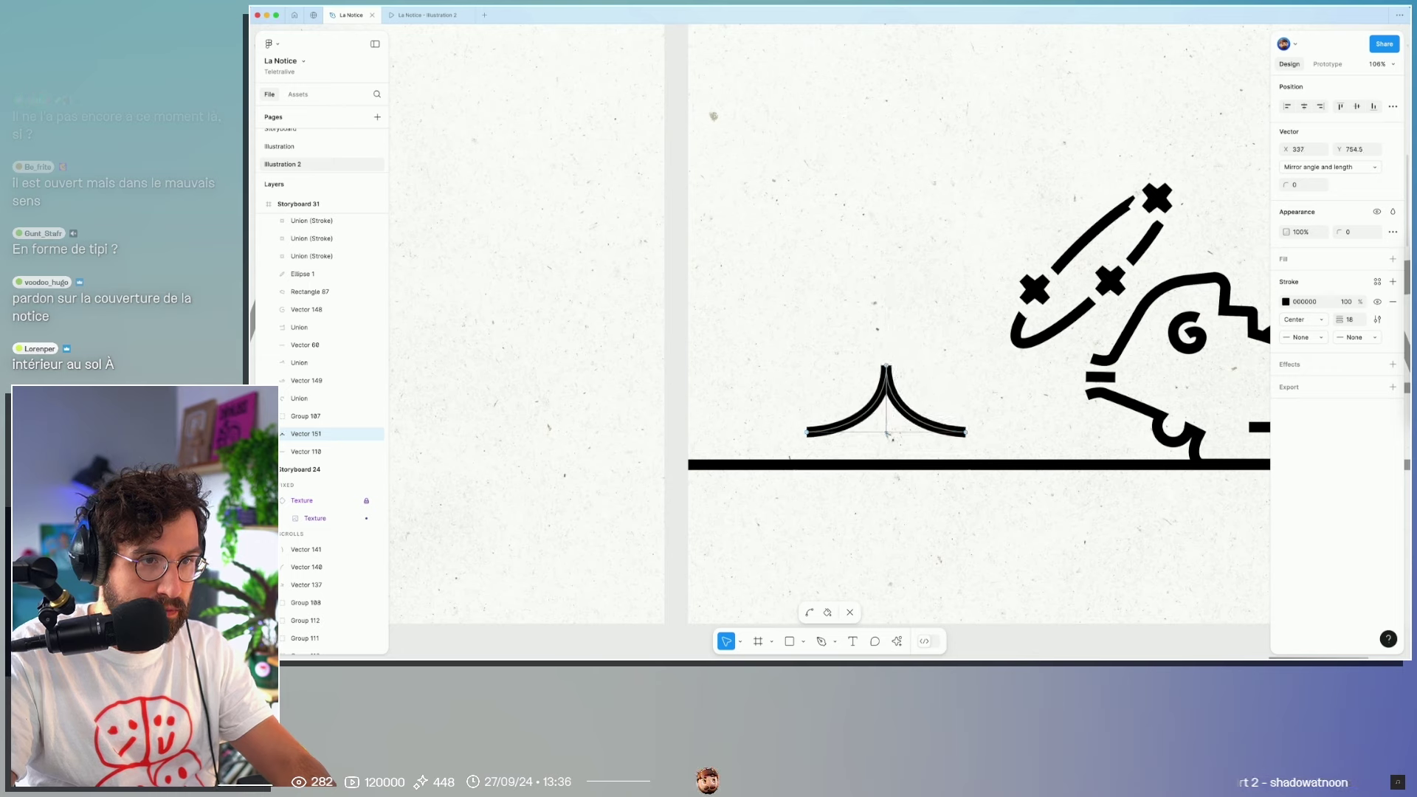
key(Escape)
key(Escape)
Step: Move the tent curve down onto the ground line, left of the fallen character
drag(915, 411, 1035, 448)
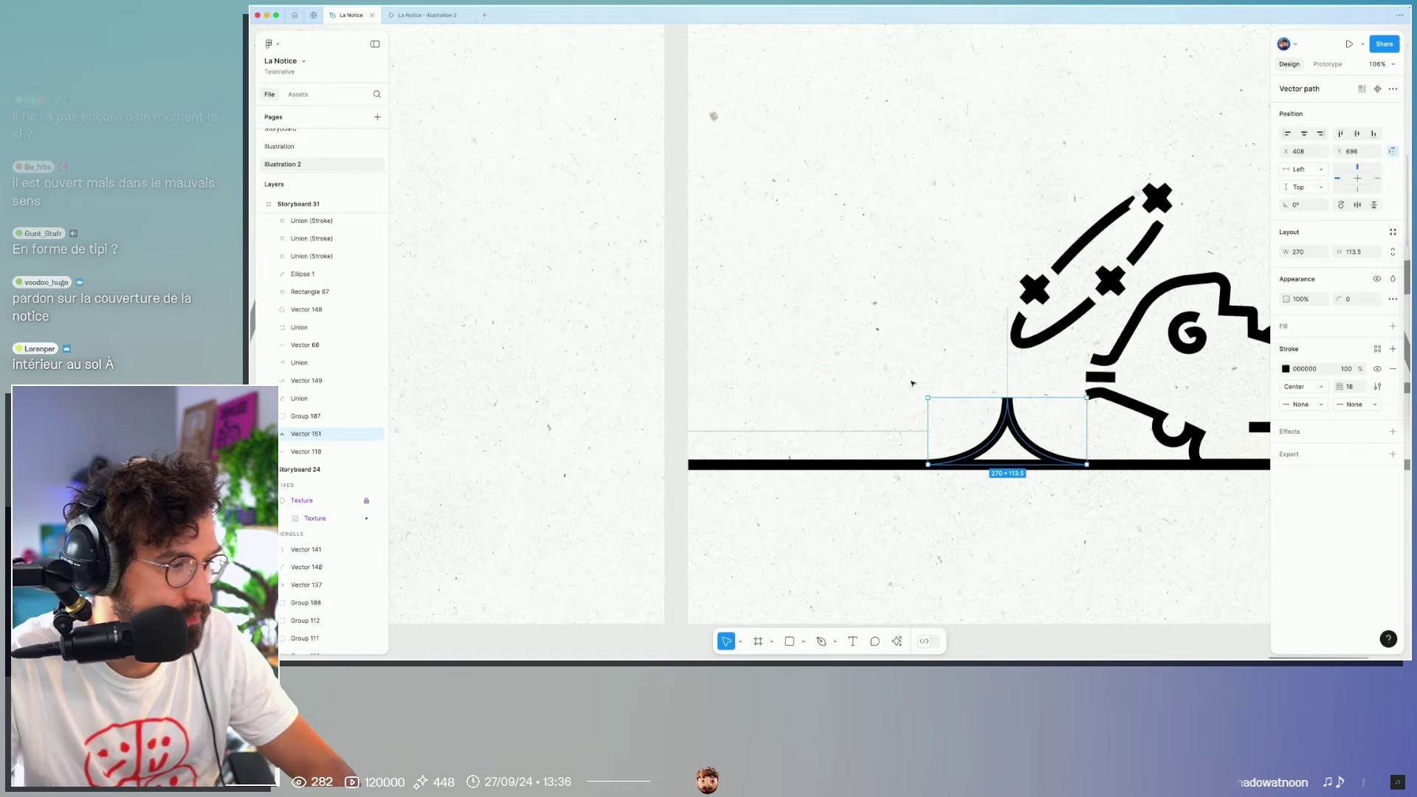
click(914, 386)
scroll(1017, 435, up, 3)
drag(1016, 435, 1013, 407)
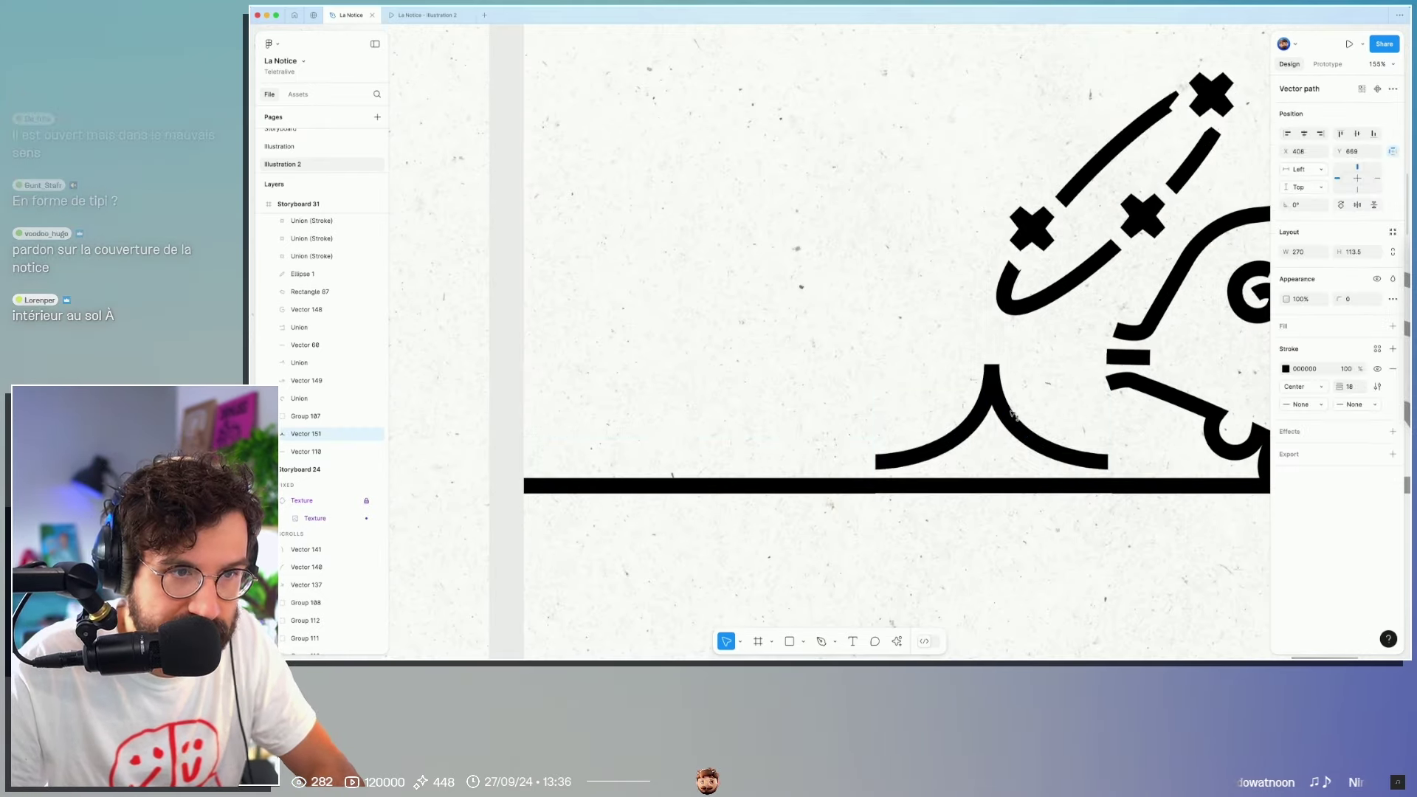
Step: Rework the peak's points, bending the flanks and deleting the stray stroke below the peak
double_click(1004, 373)
click(991, 360)
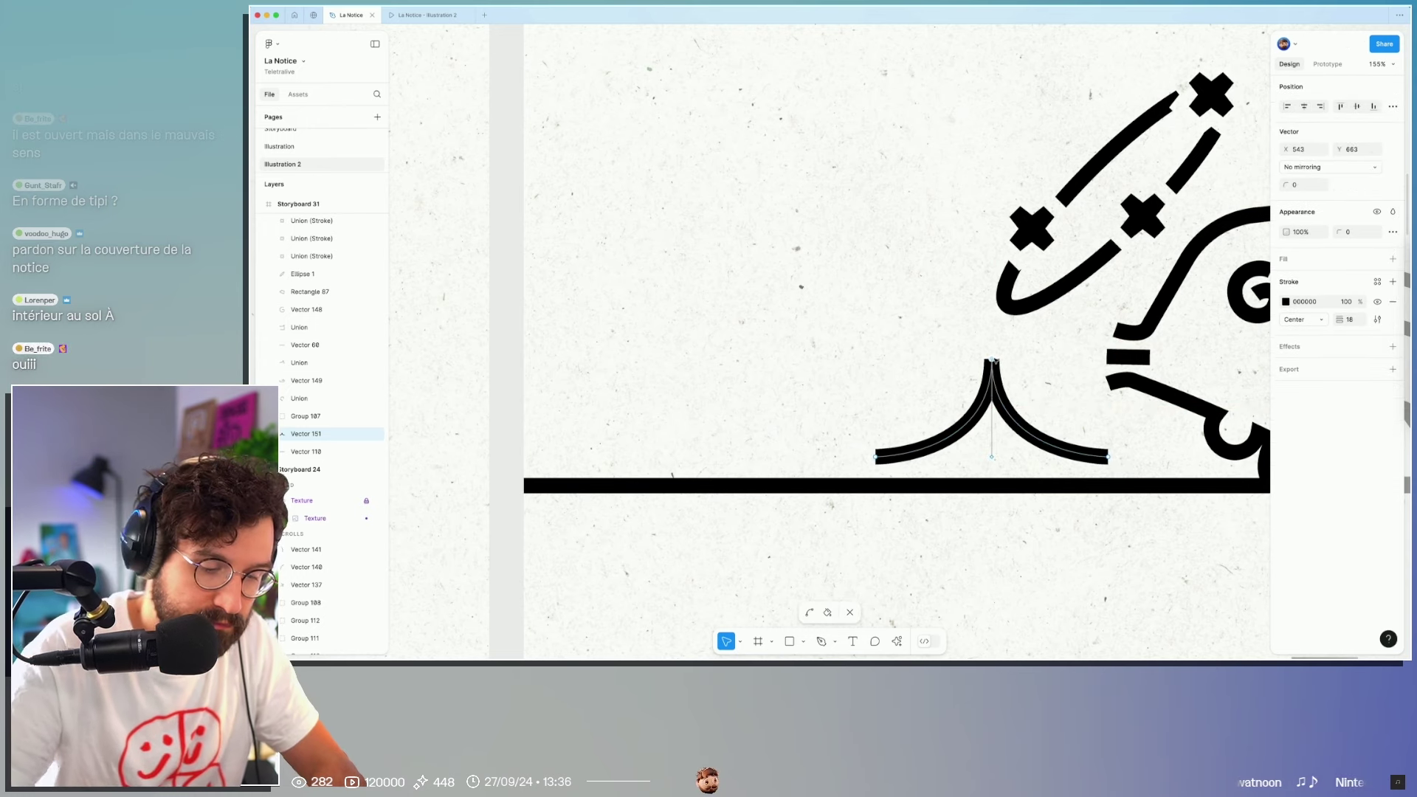
key(p)
drag(947, 453, 948, 459)
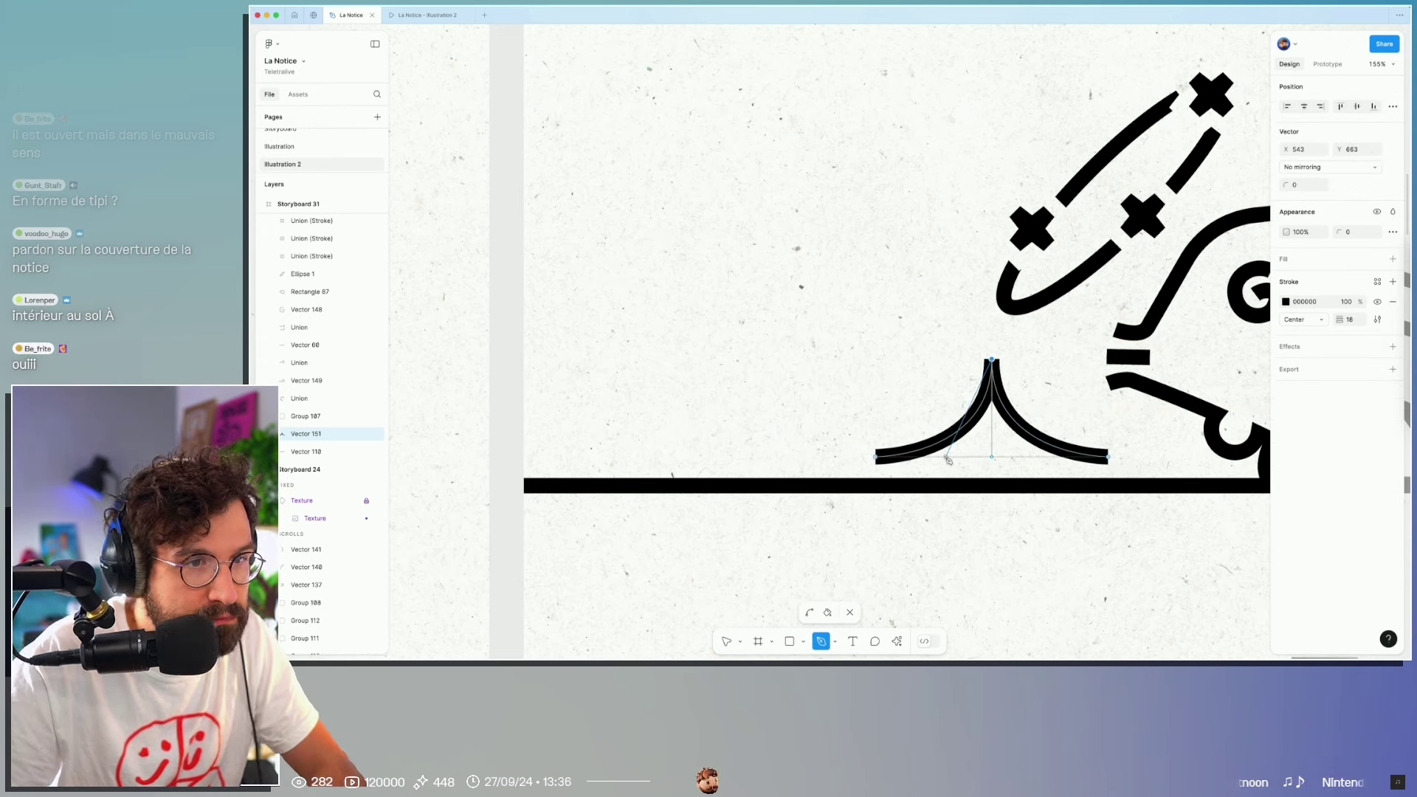
click(949, 460)
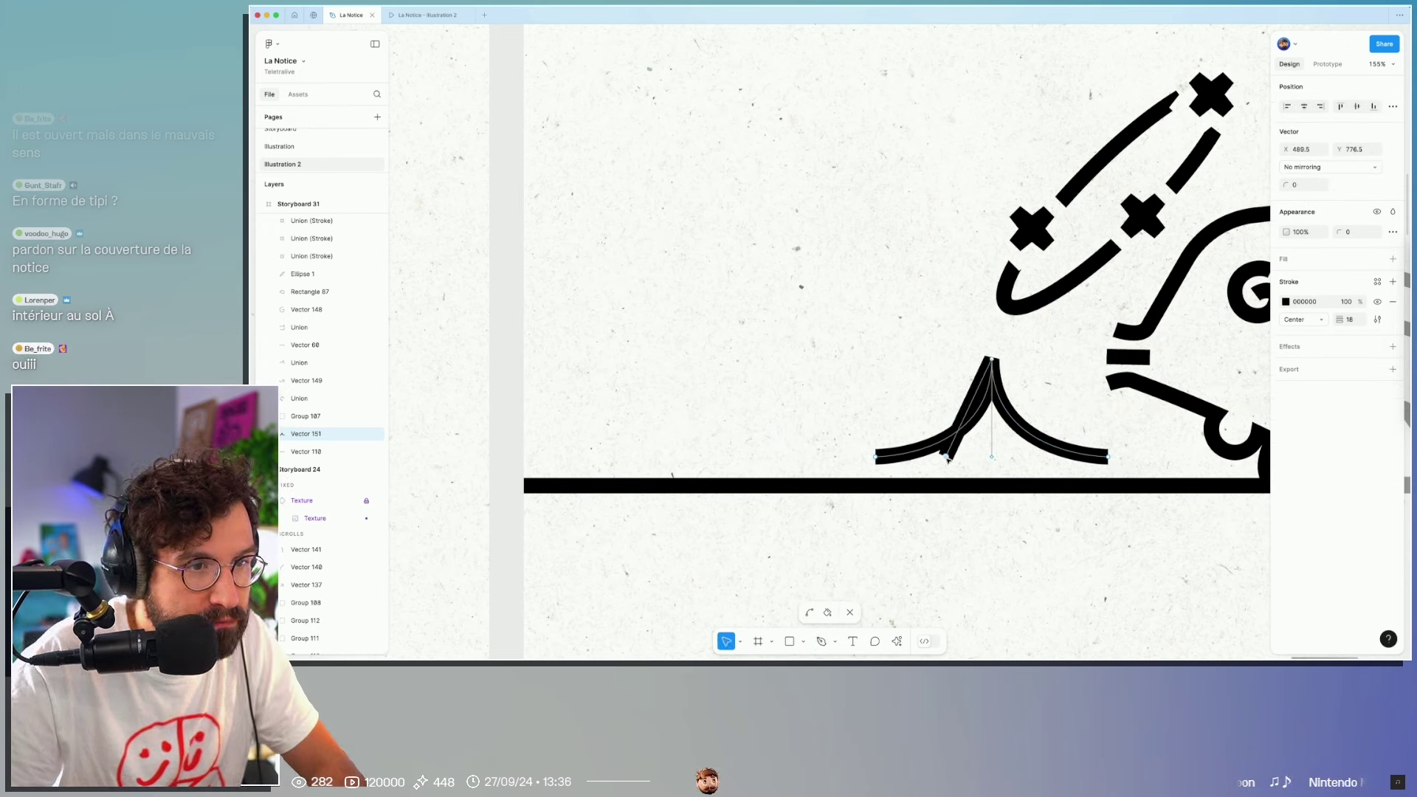
key(super)
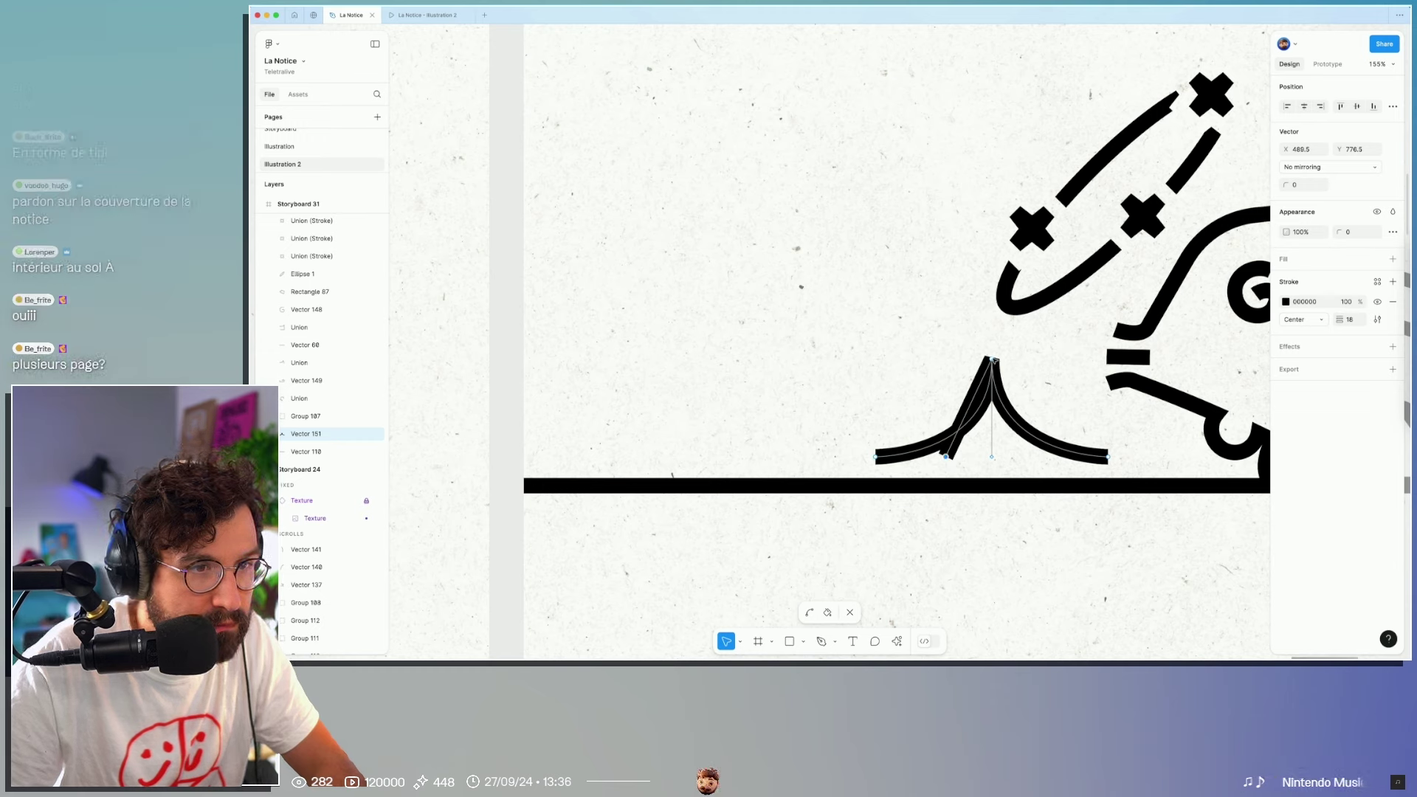
drag(994, 359, 951, 449)
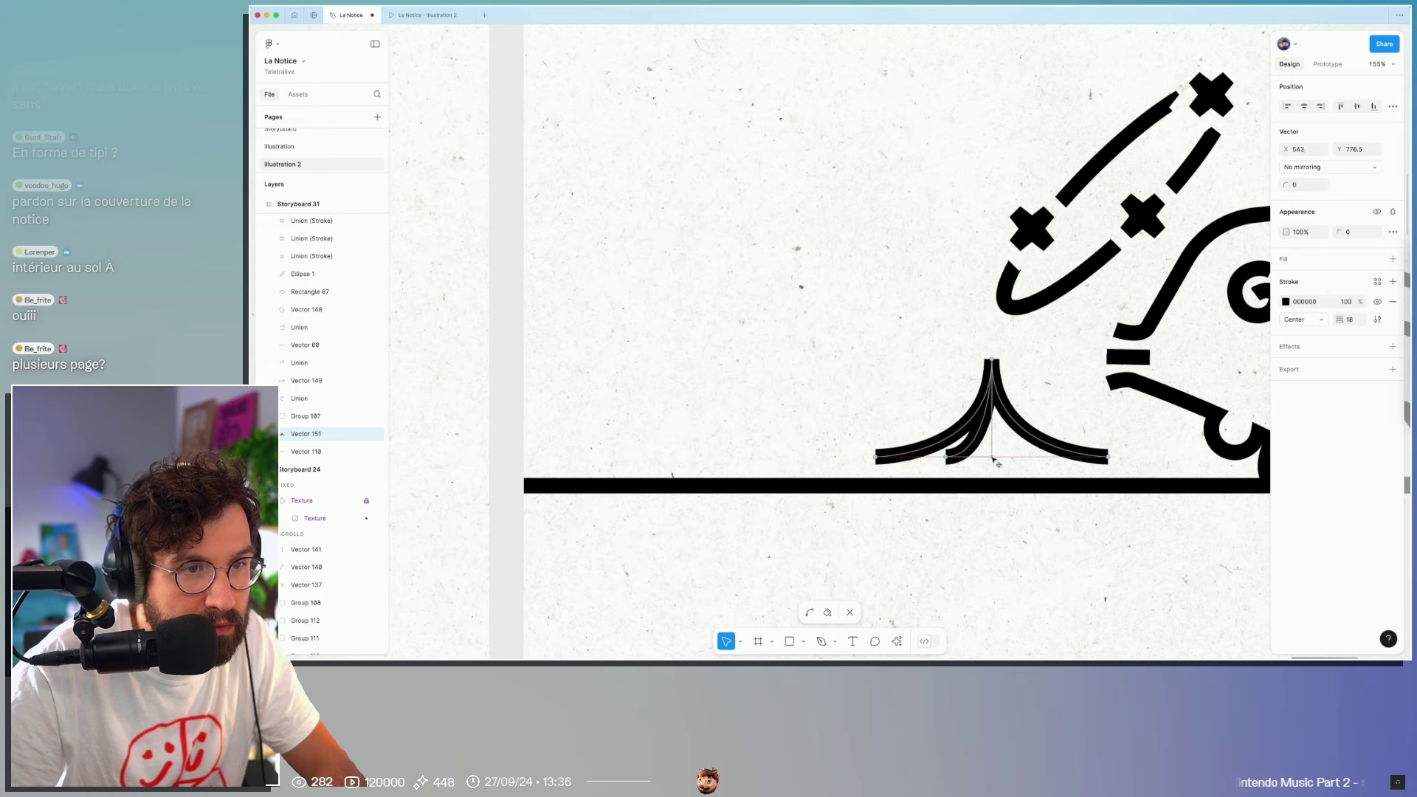
key(Escape)
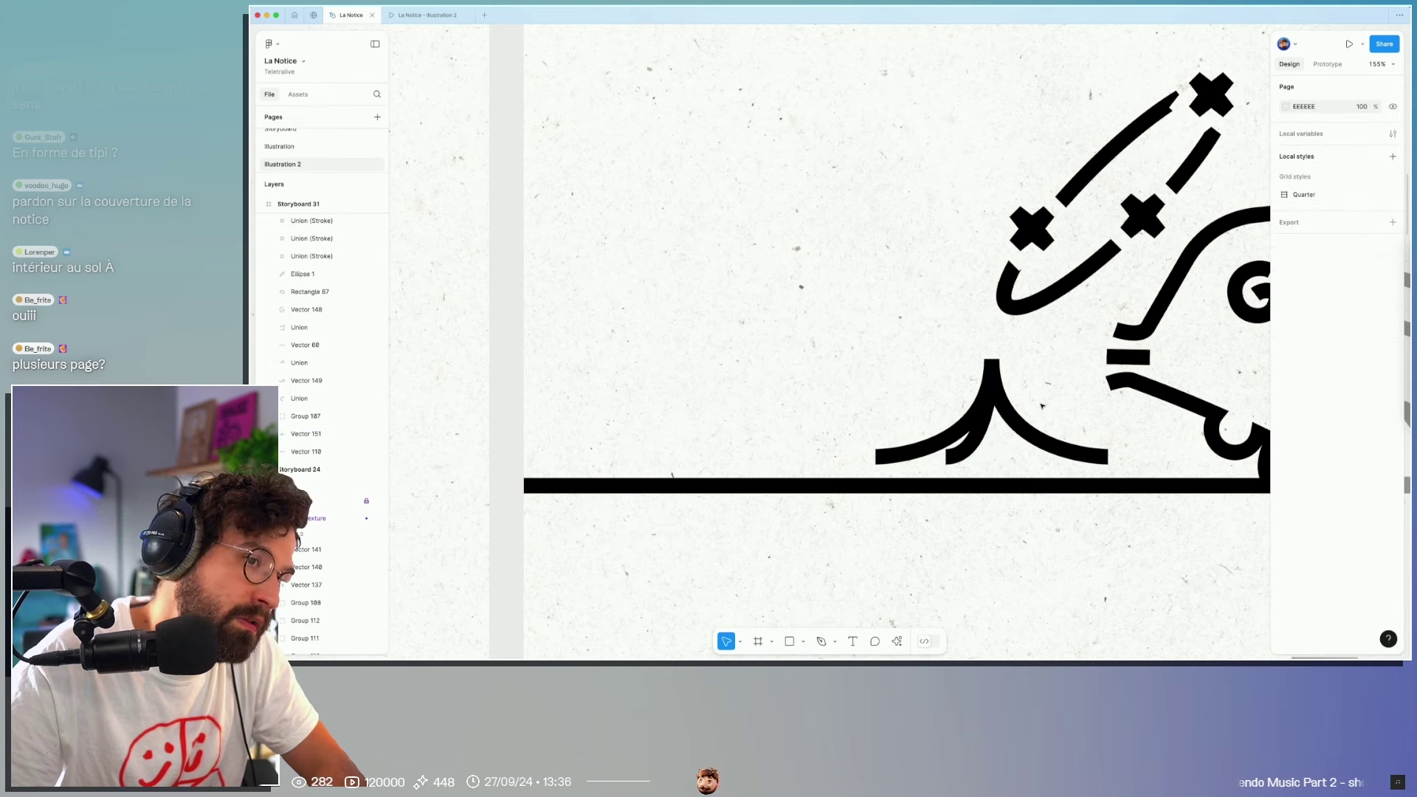
key(Return)
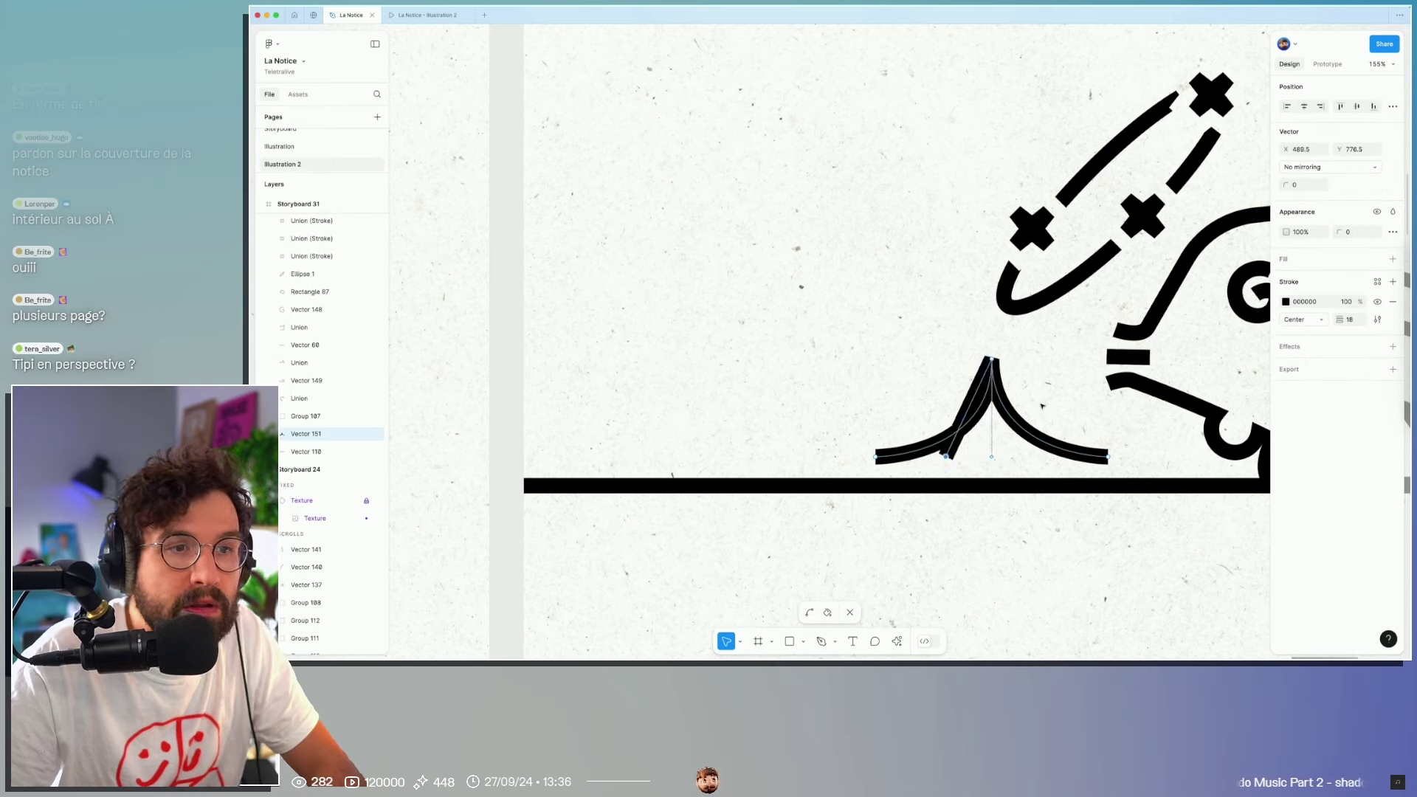
key(Delete)
key(Escape)
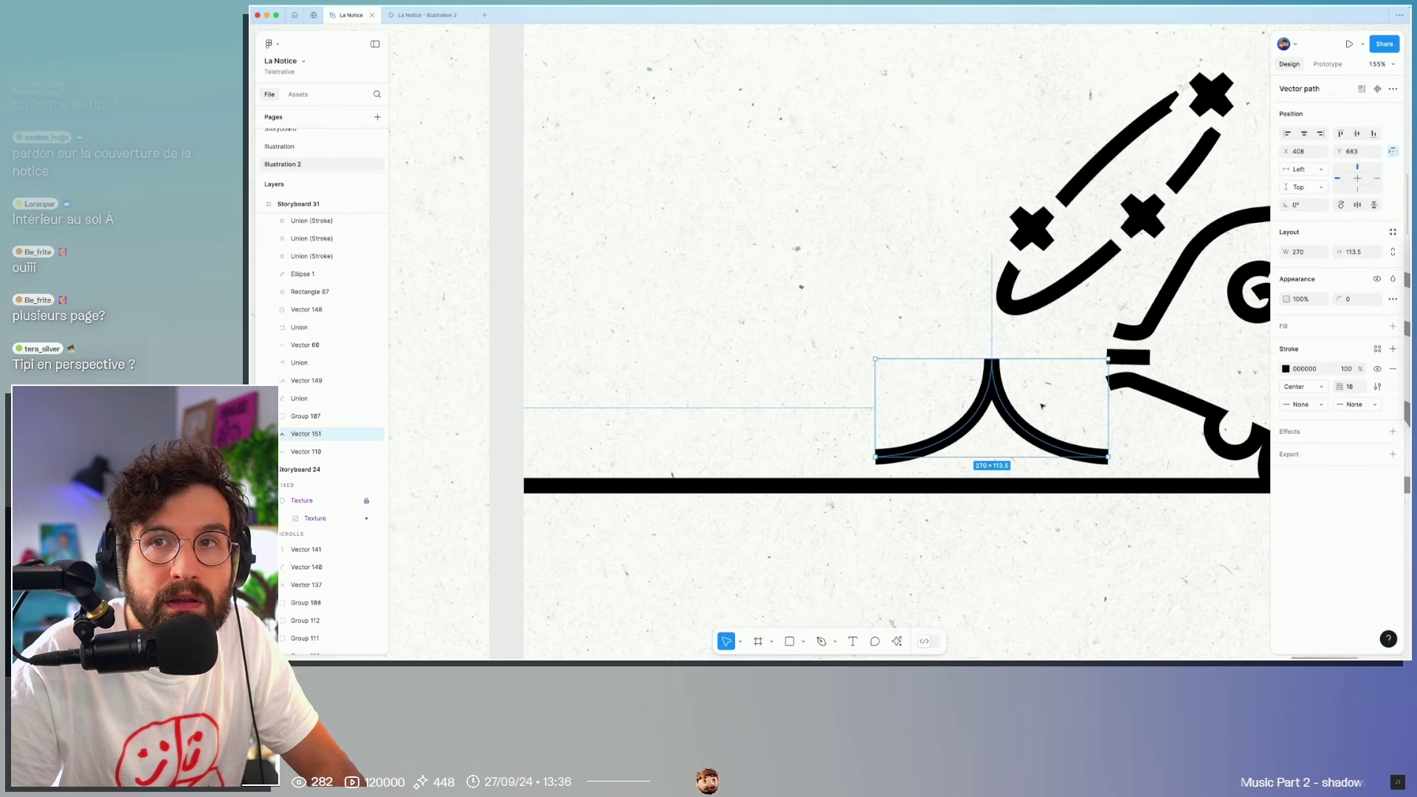
Step: Duplicate the tent curve and narrow the copy into an inner curve
key(ctrl+d)
drag(1108, 385, 1033, 385)
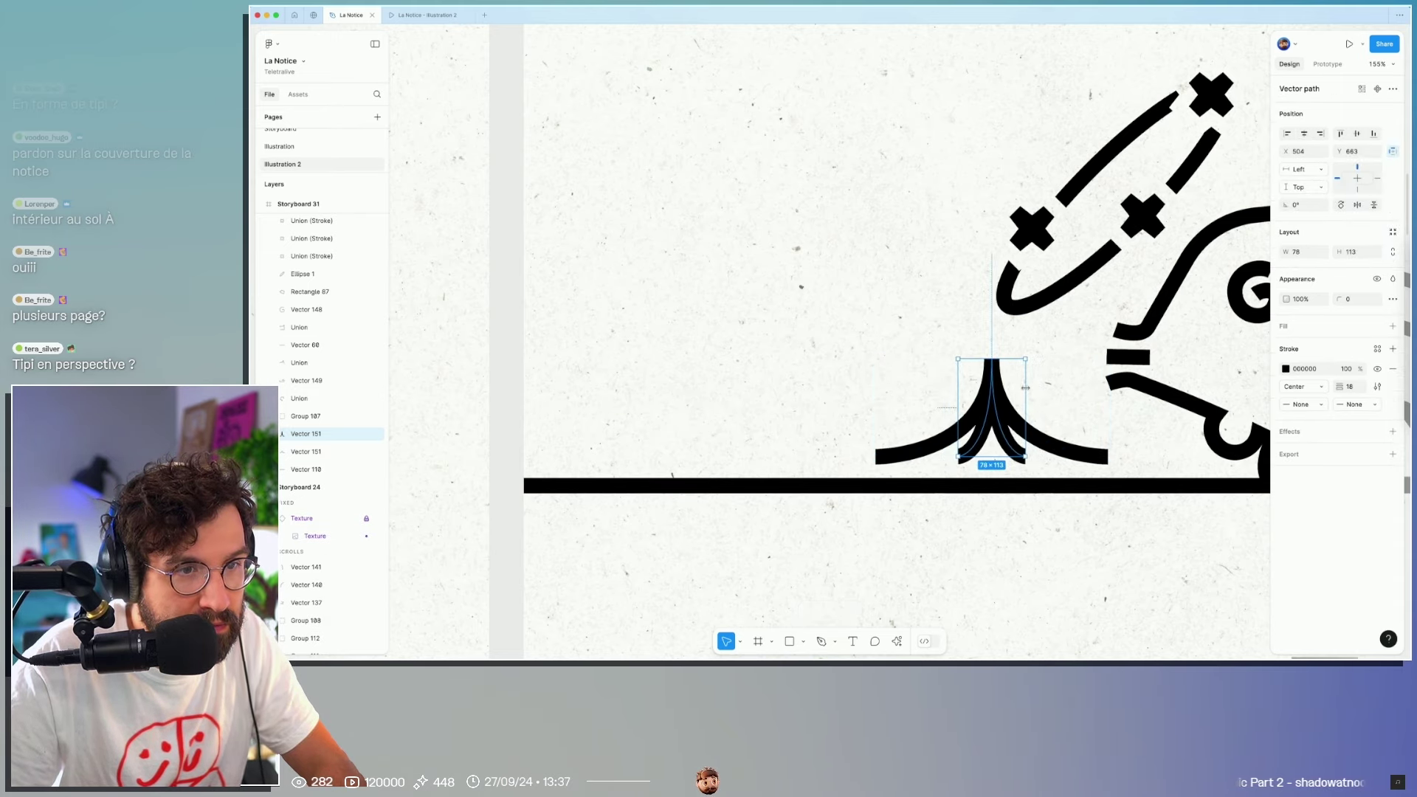
key(Escape)
ctrl+scroll(1052, 391, down, 3)
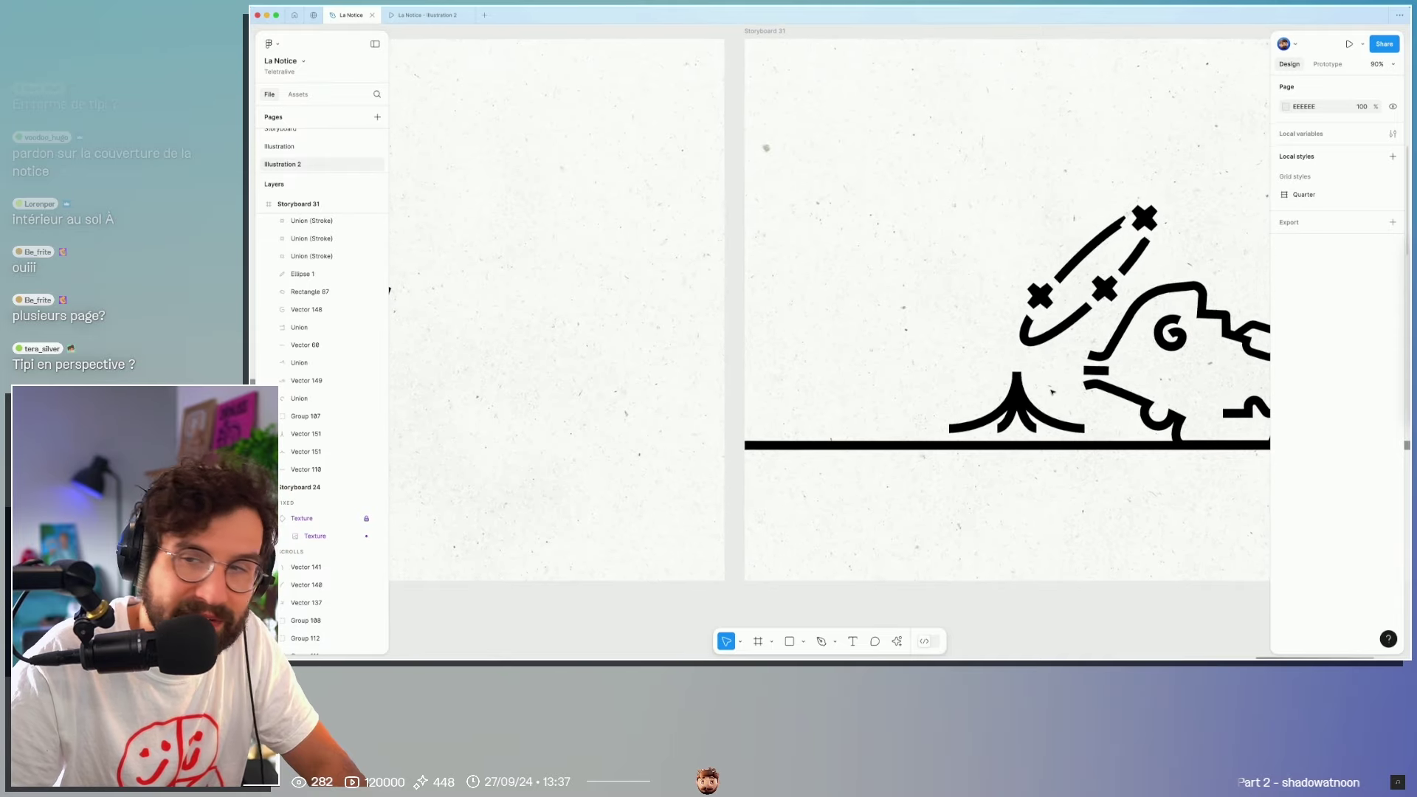
Step: Delete the inner curve, rotate the tent curve 180° and flatten it to 38 high
ctrl+scroll(1052, 391, up, 5)
click(980, 443)
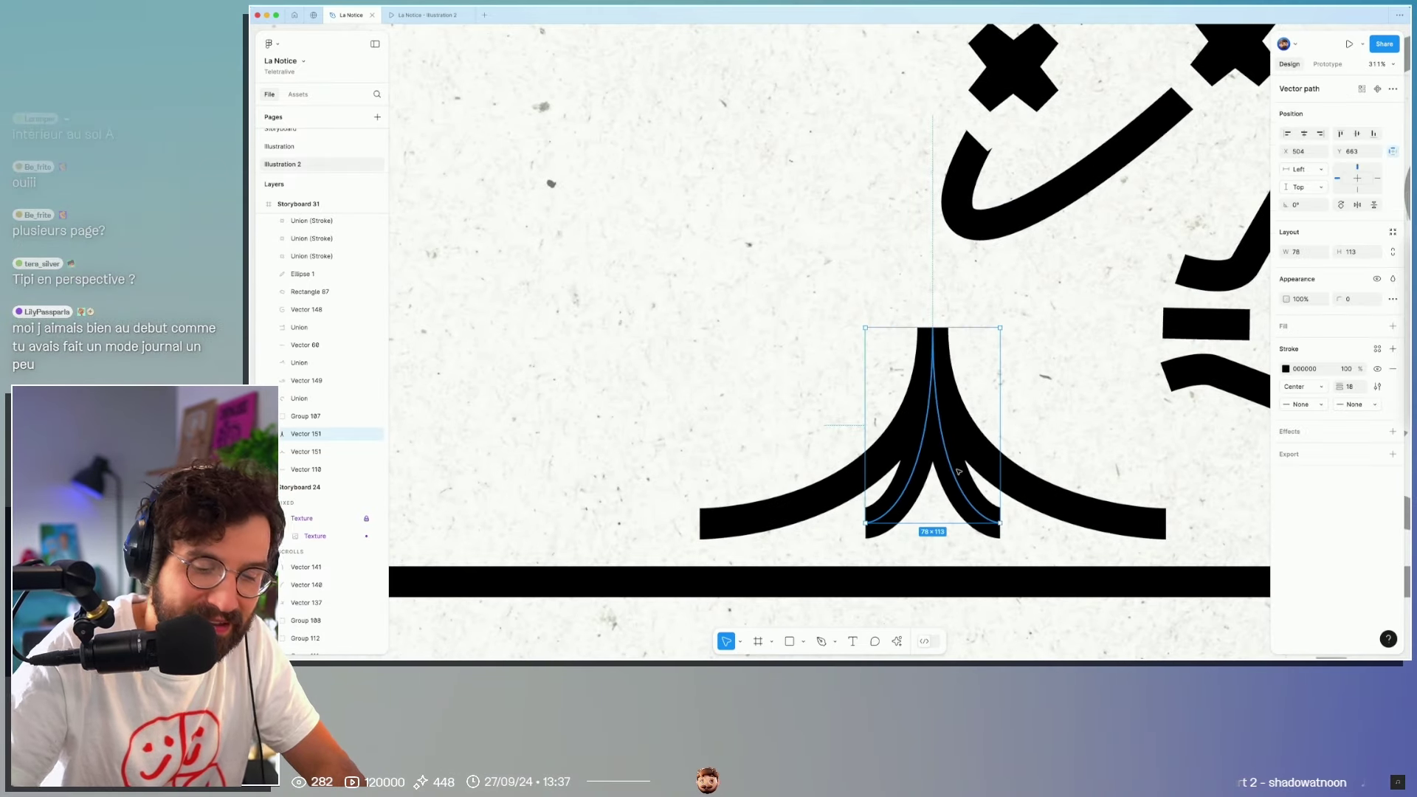
key(Delete)
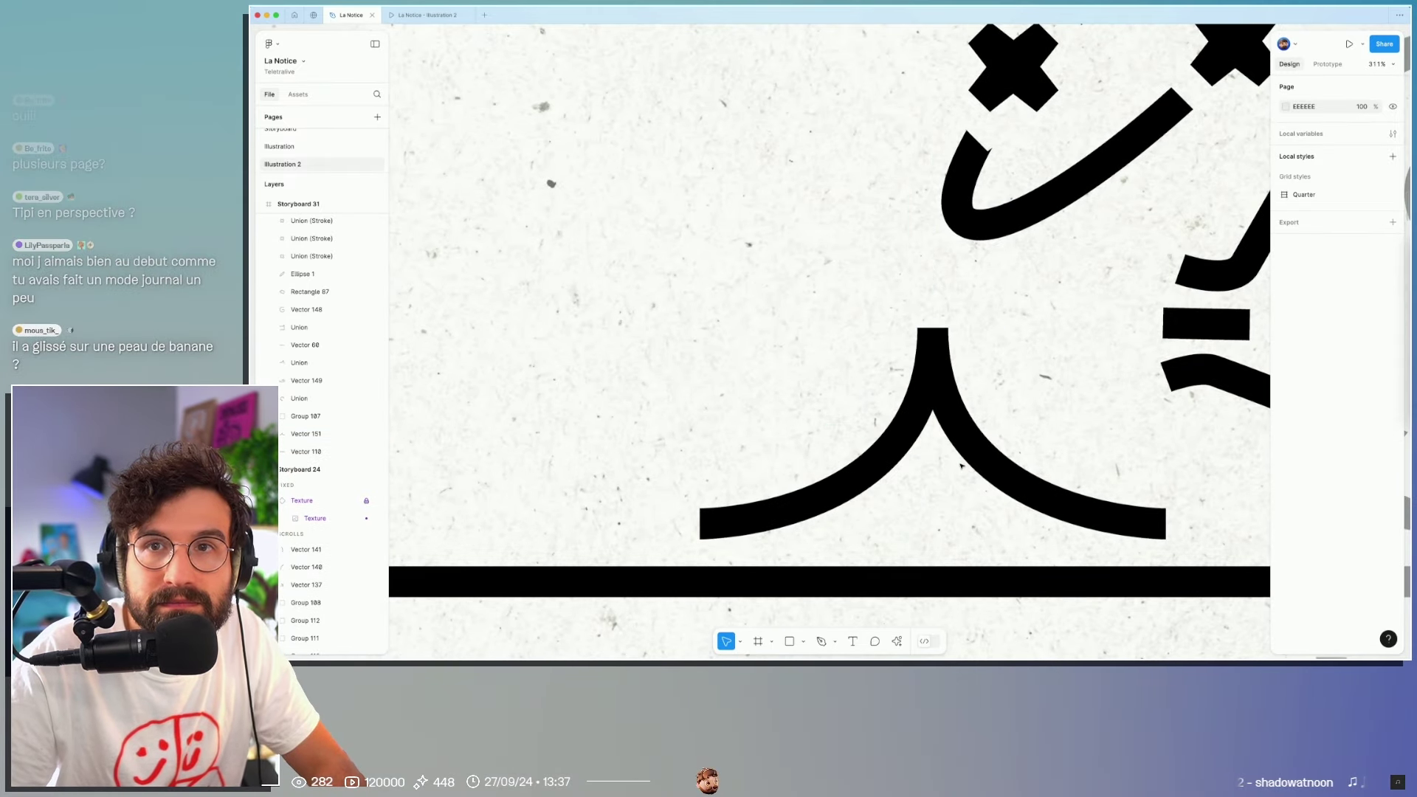
click(947, 420)
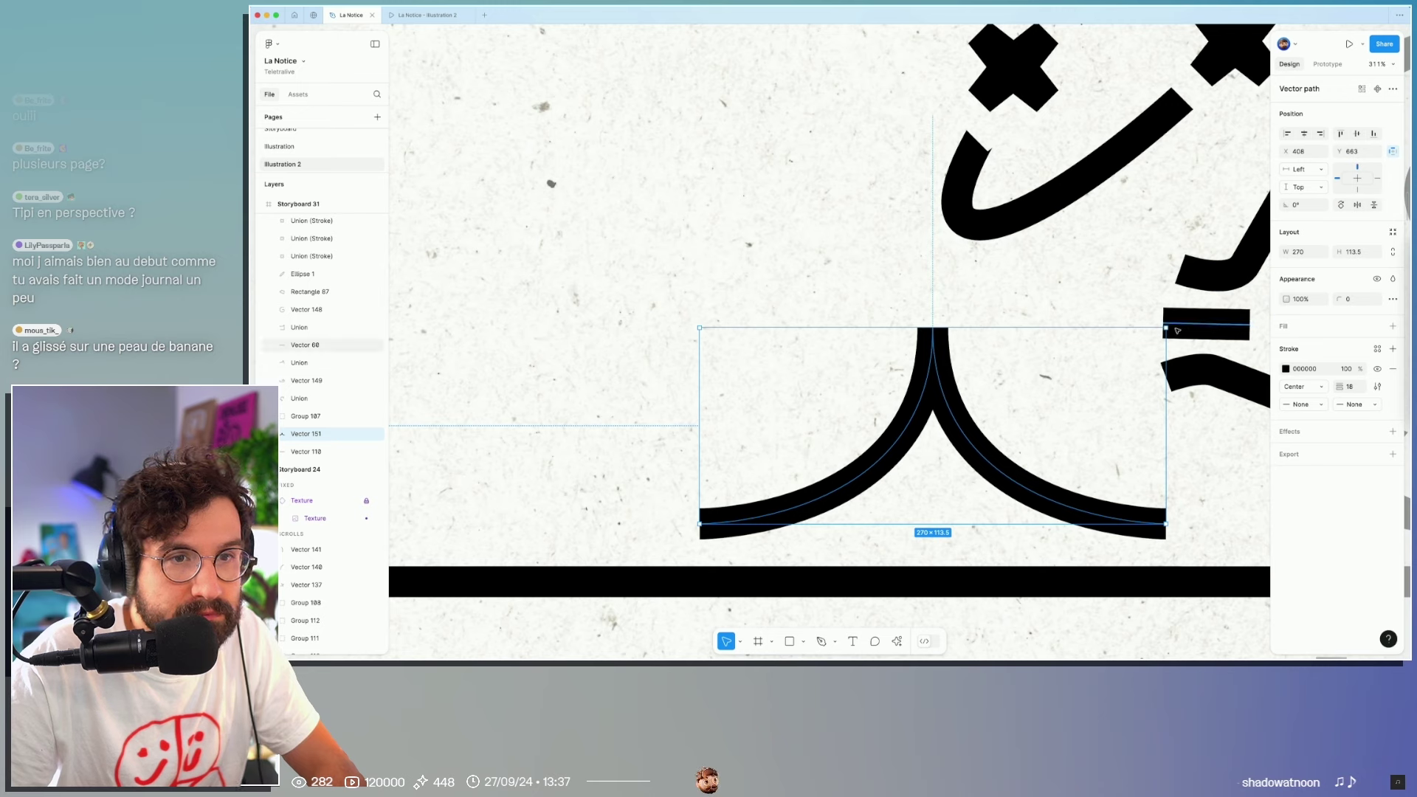
drag(1172, 326, 751, 448)
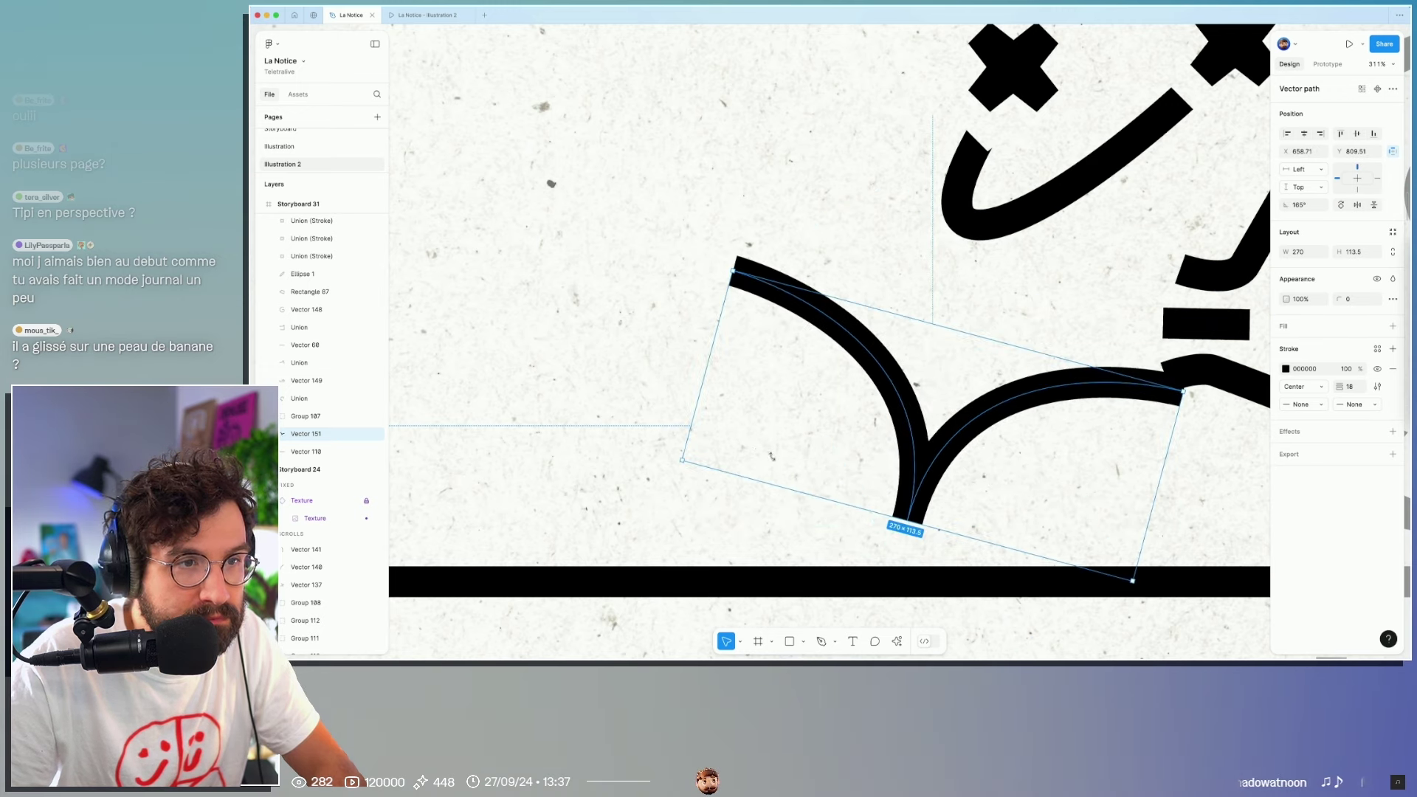
drag(797, 461, 813, 495)
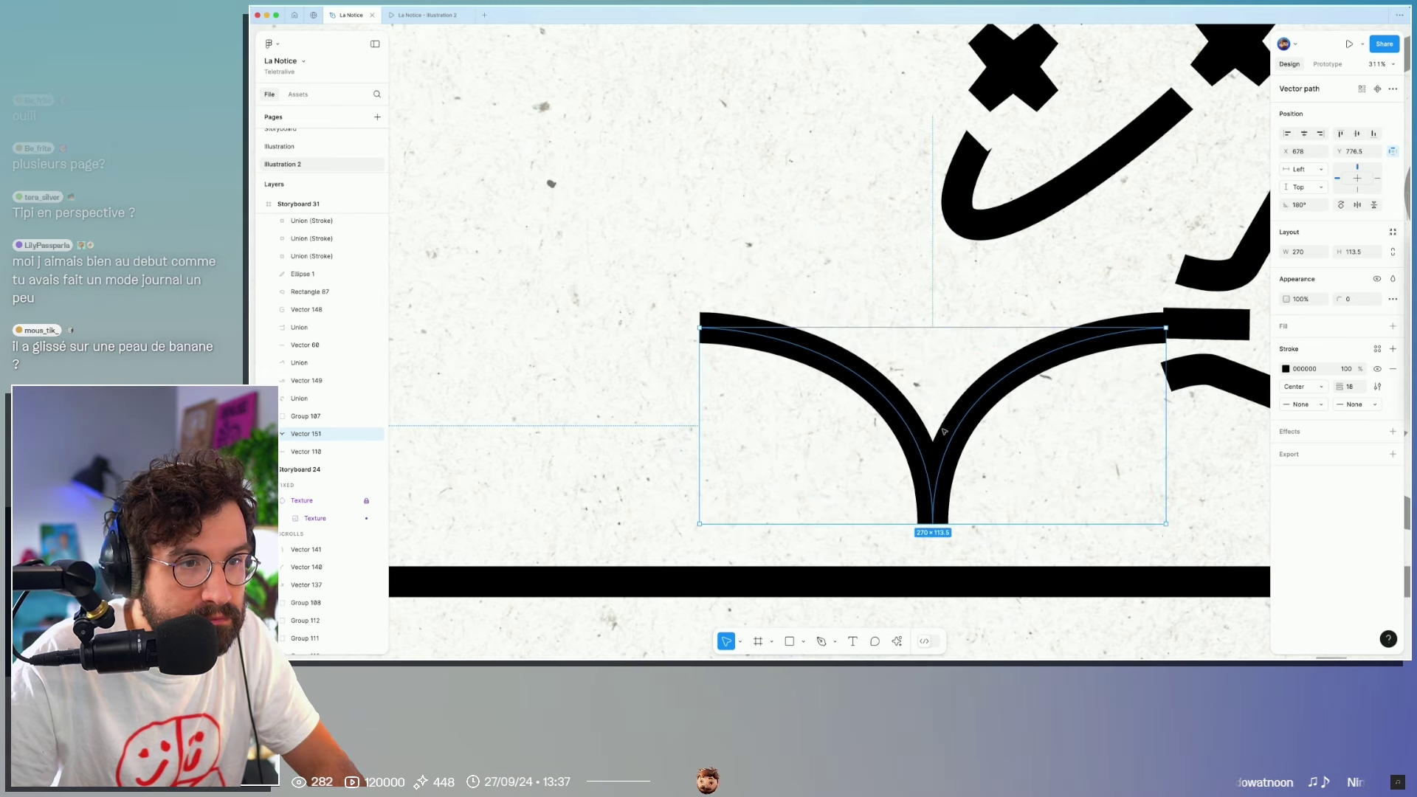
drag(916, 373, 917, 501)
Step: Duplicate the page arc twice, making each copy narrower and taller to fan the pages
key(ctrl+d)
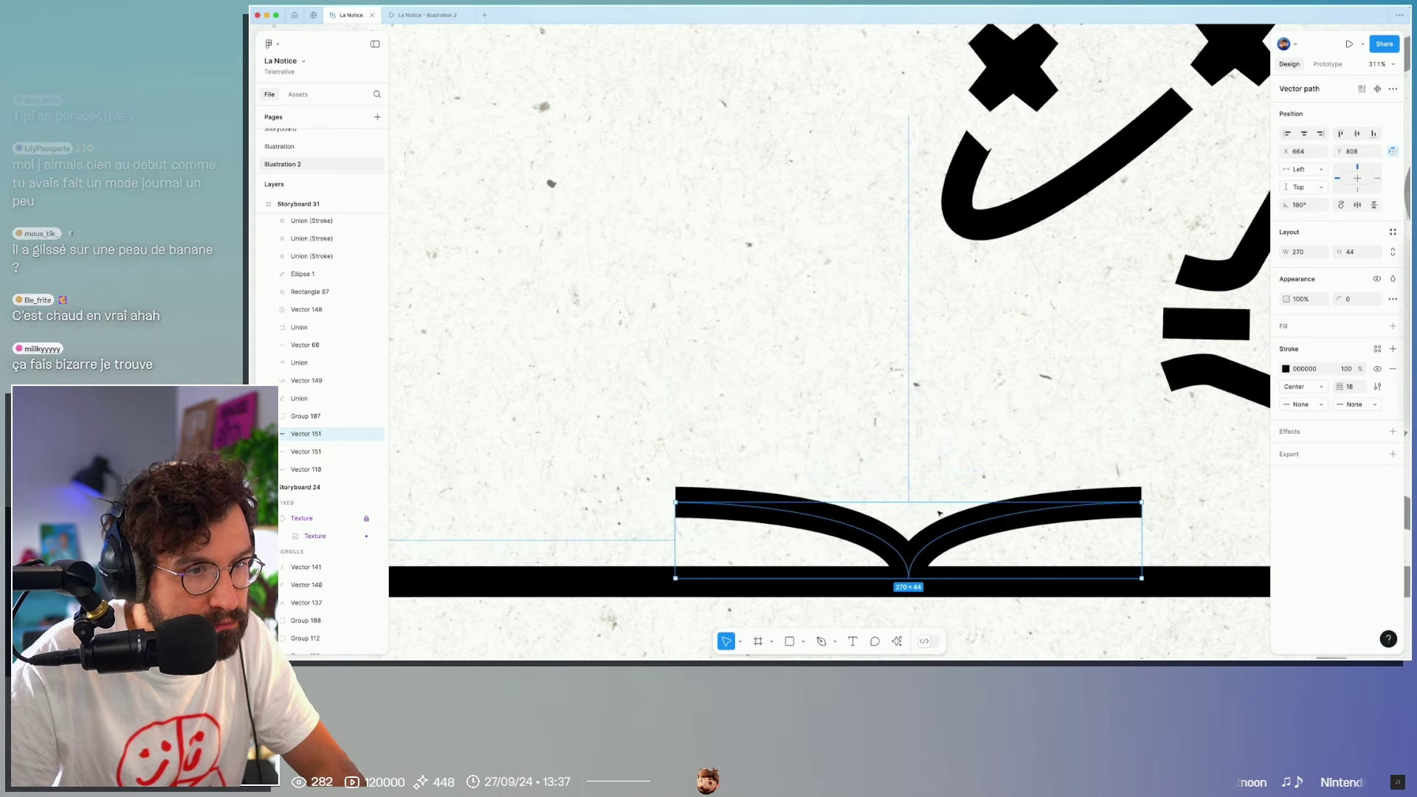
drag(1136, 529, 1062, 529)
drag(951, 502, 951, 463)
drag(1062, 502, 1105, 497)
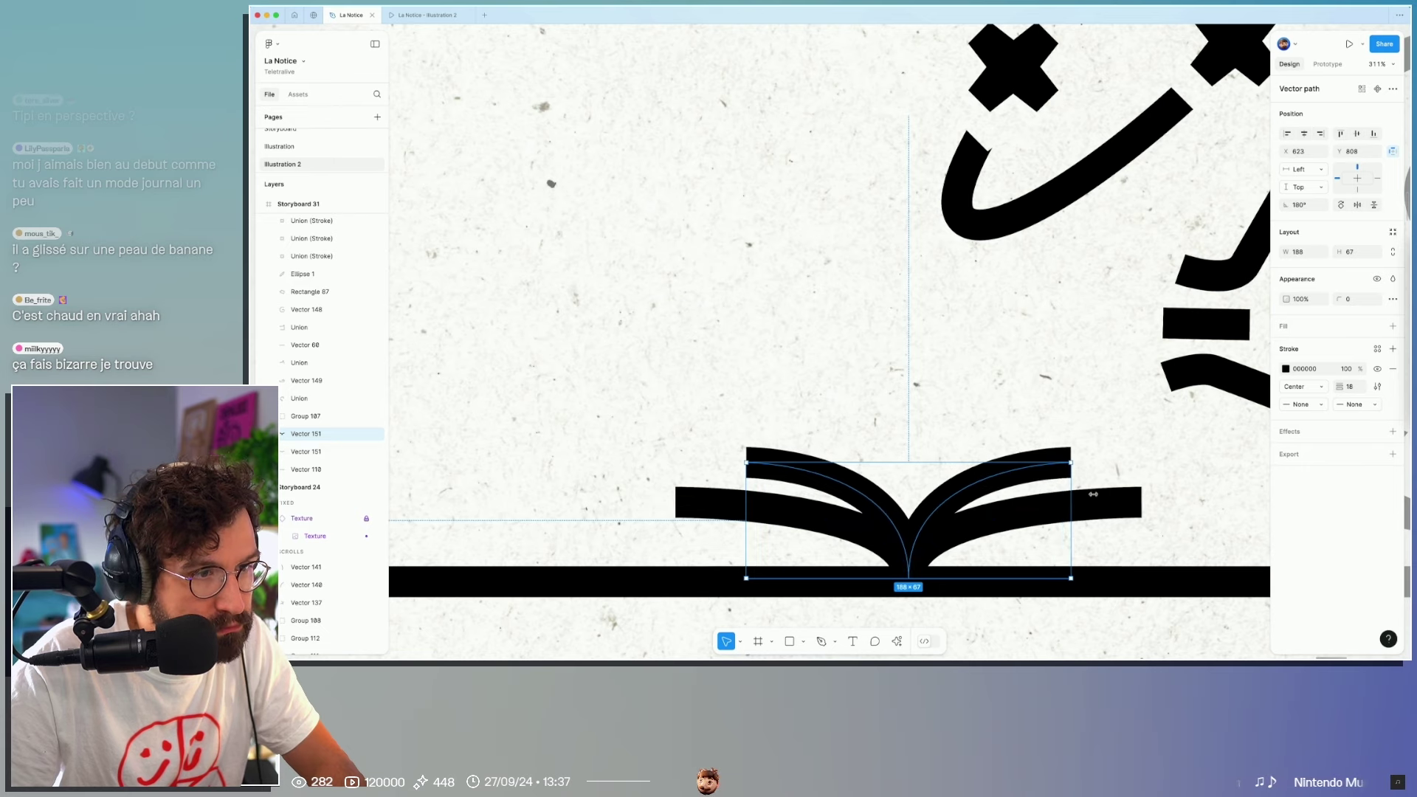
click(990, 404)
click(968, 485)
key(ctrl+d)
drag(1105, 509, 1029, 500)
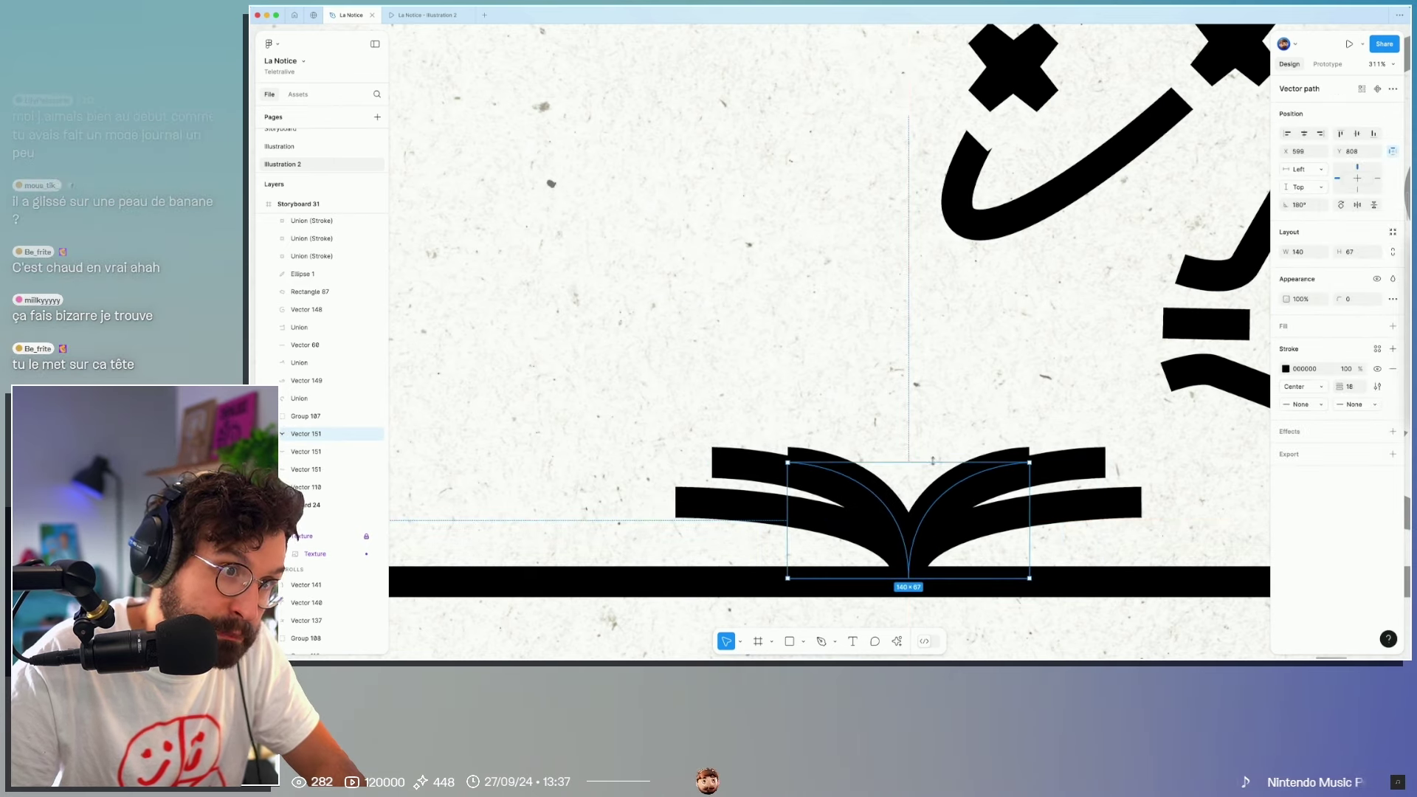
drag(938, 462, 939, 430)
key(Escape)
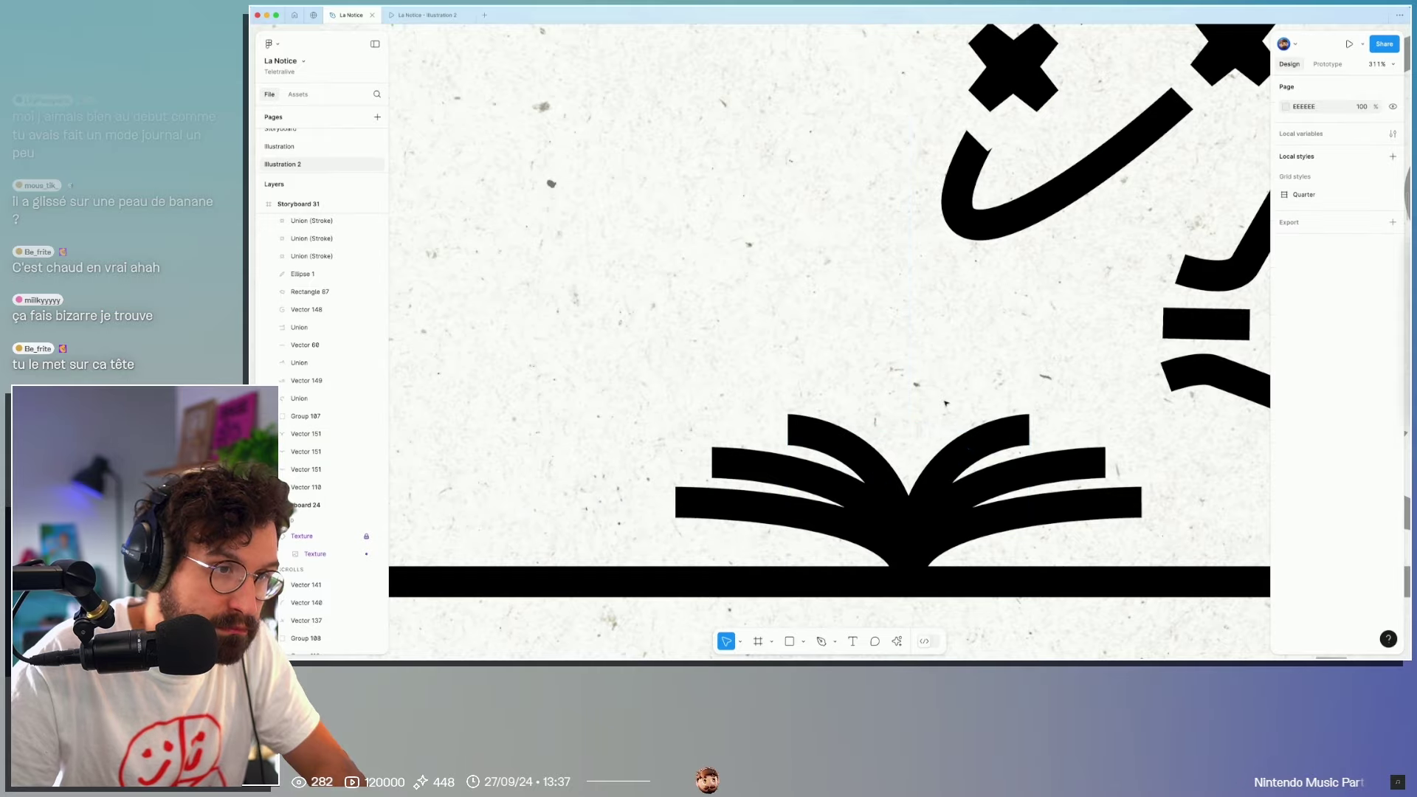
scroll(948, 414, down, 10)
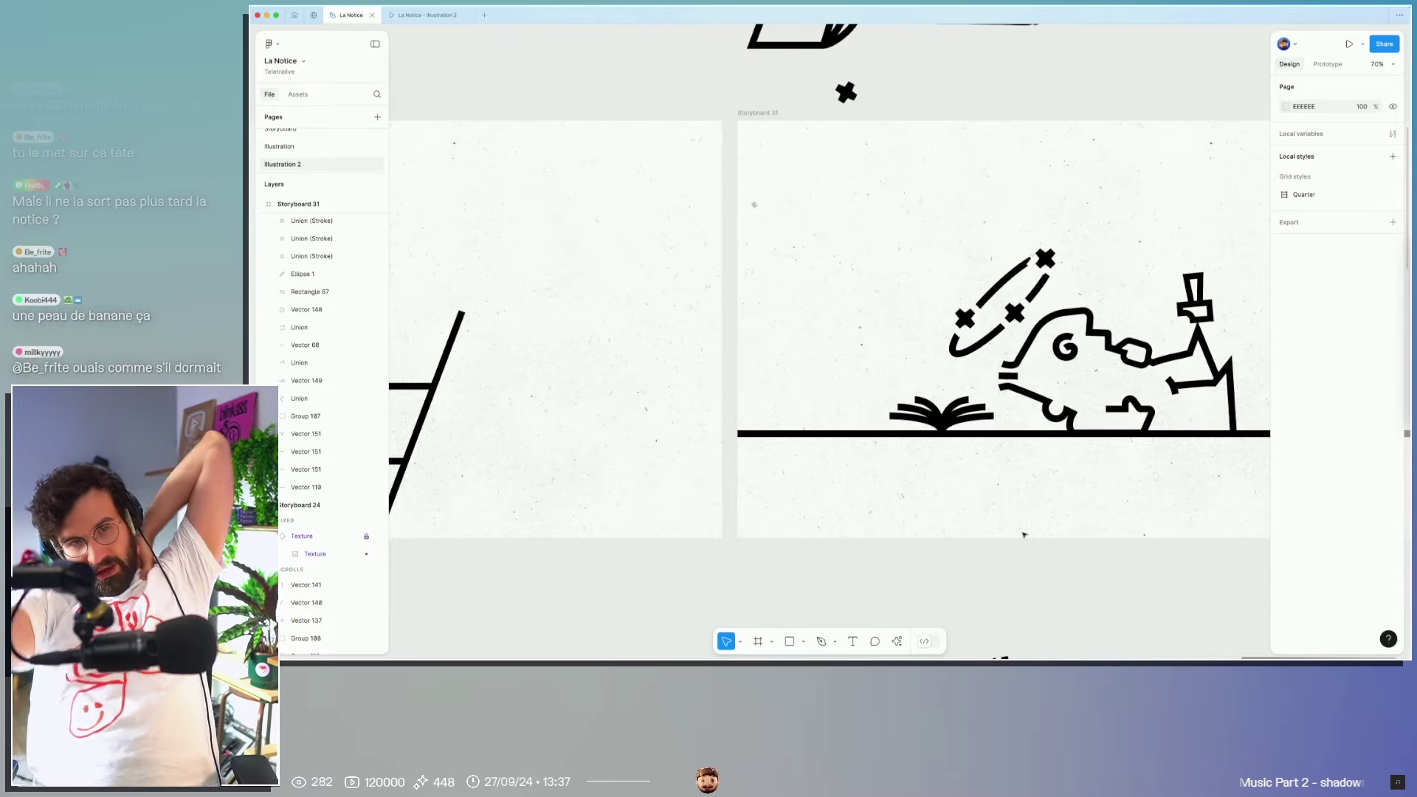
Step: Go to the Illustration page and view Storyboard 9, 'Une main lui tend une notice'
scroll(293, 137, up, 1)
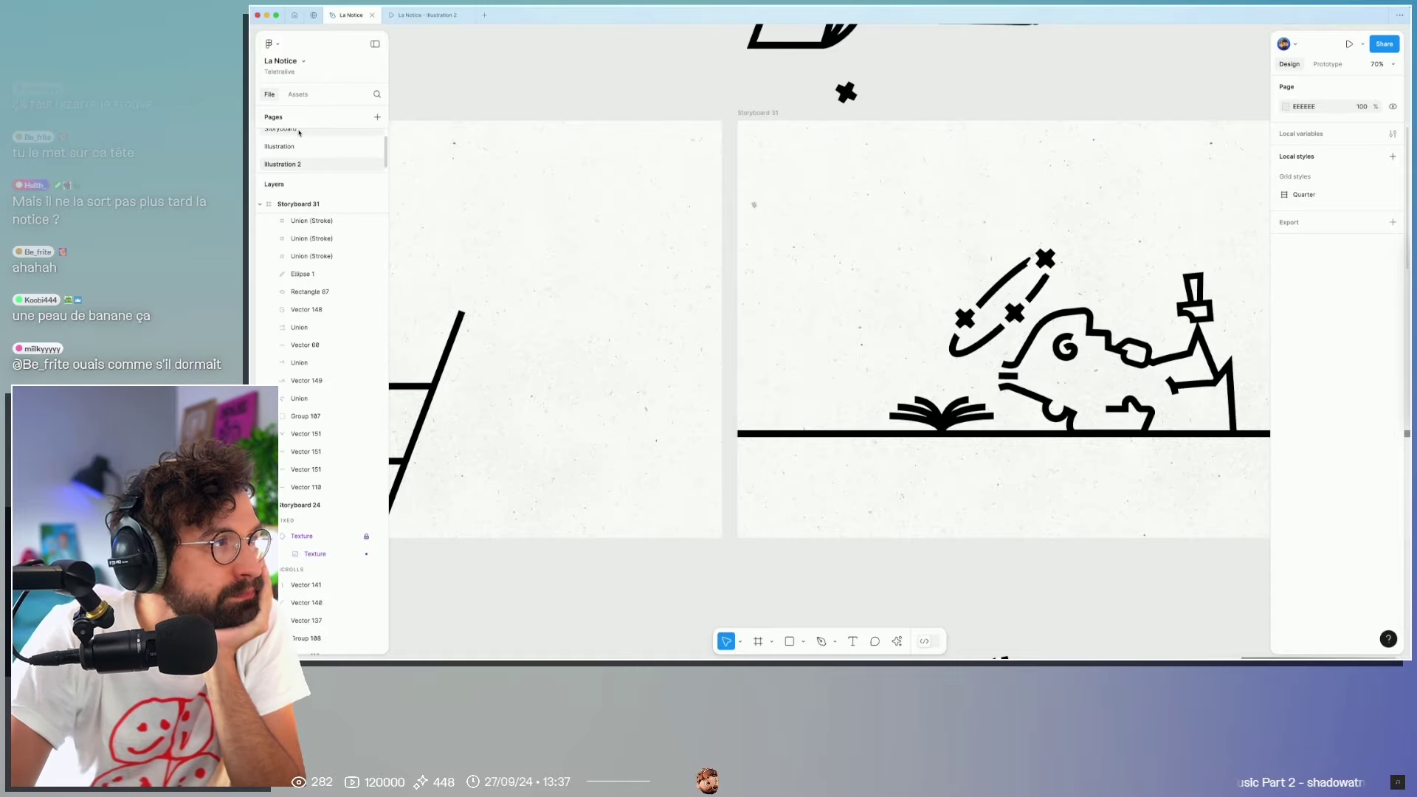
click(297, 136)
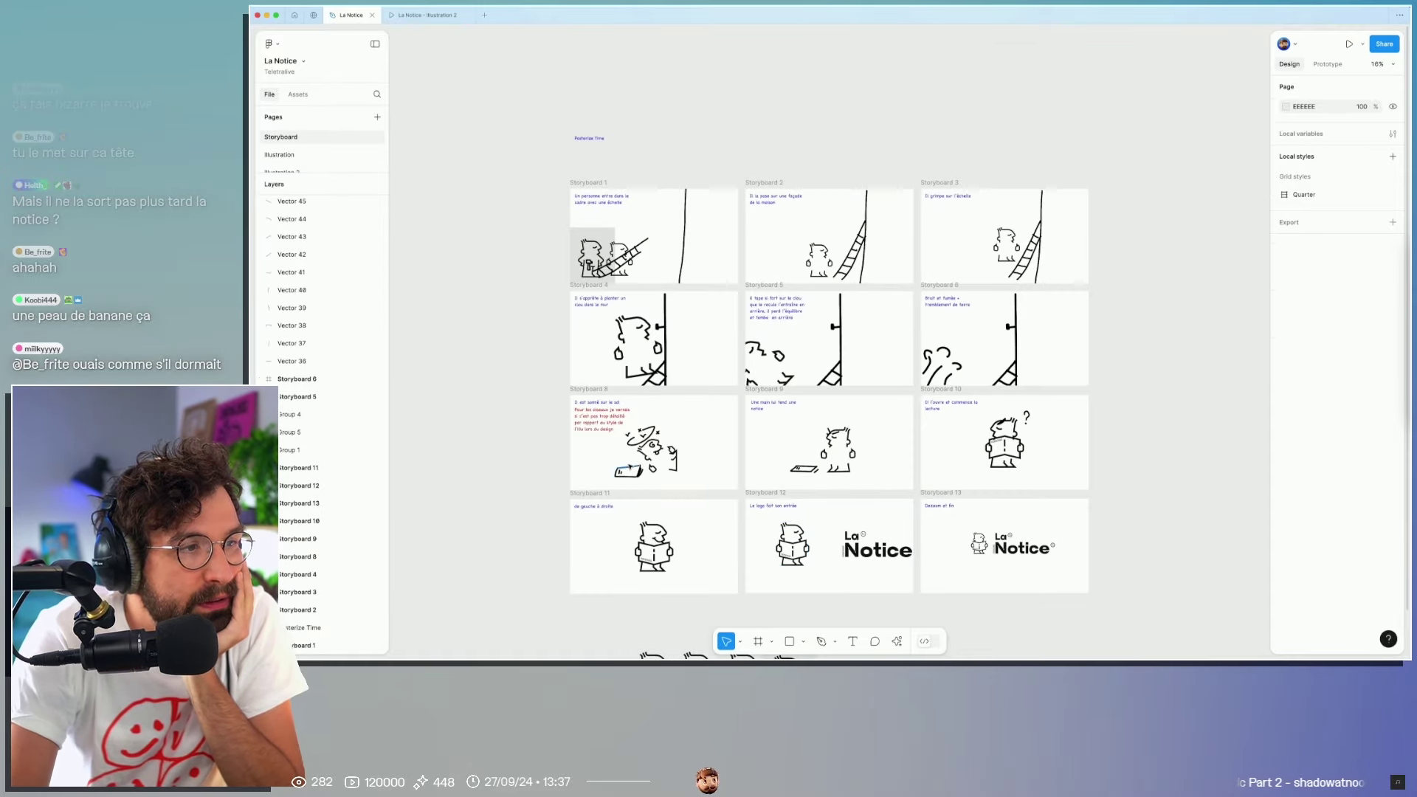
scroll(605, 473, up, 5)
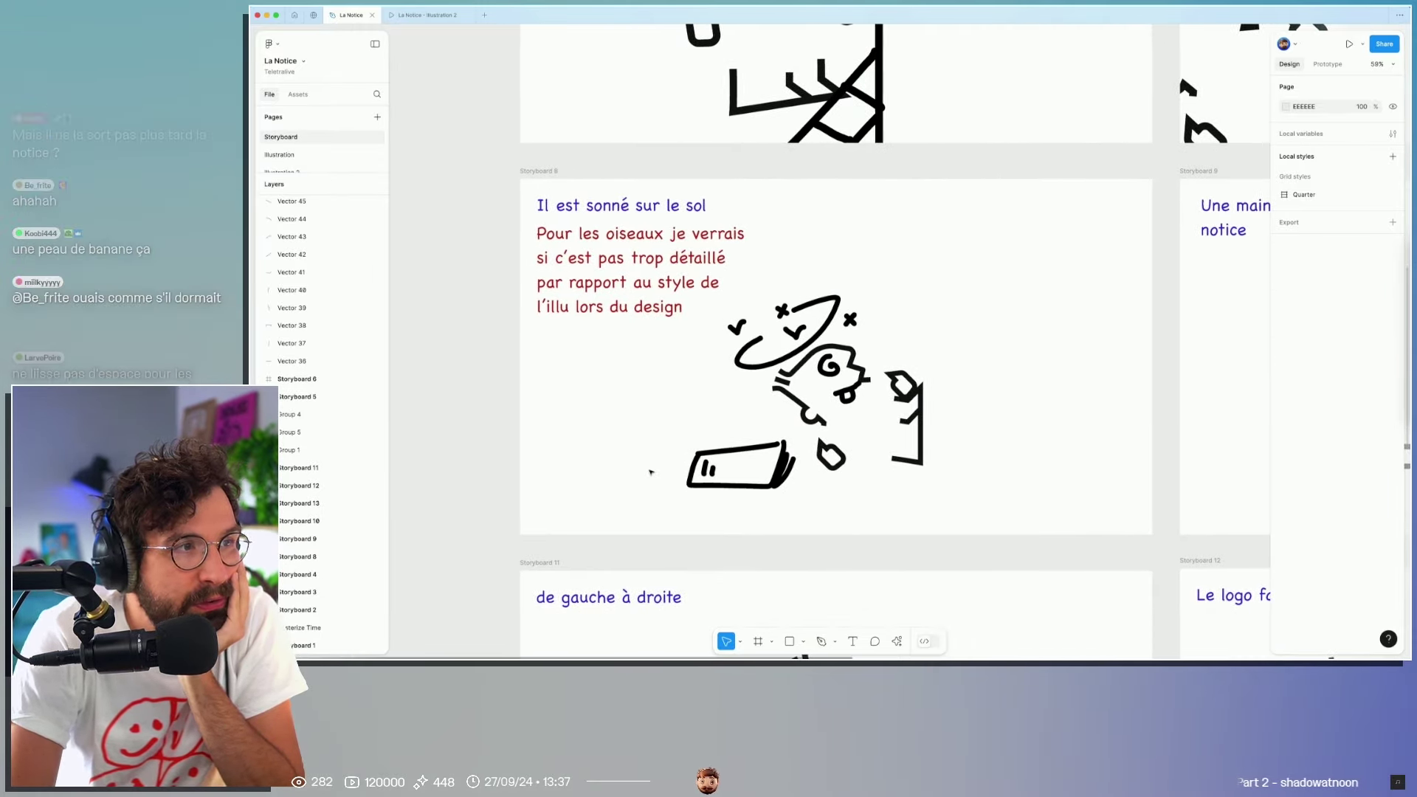
scroll(650, 472, right, 5)
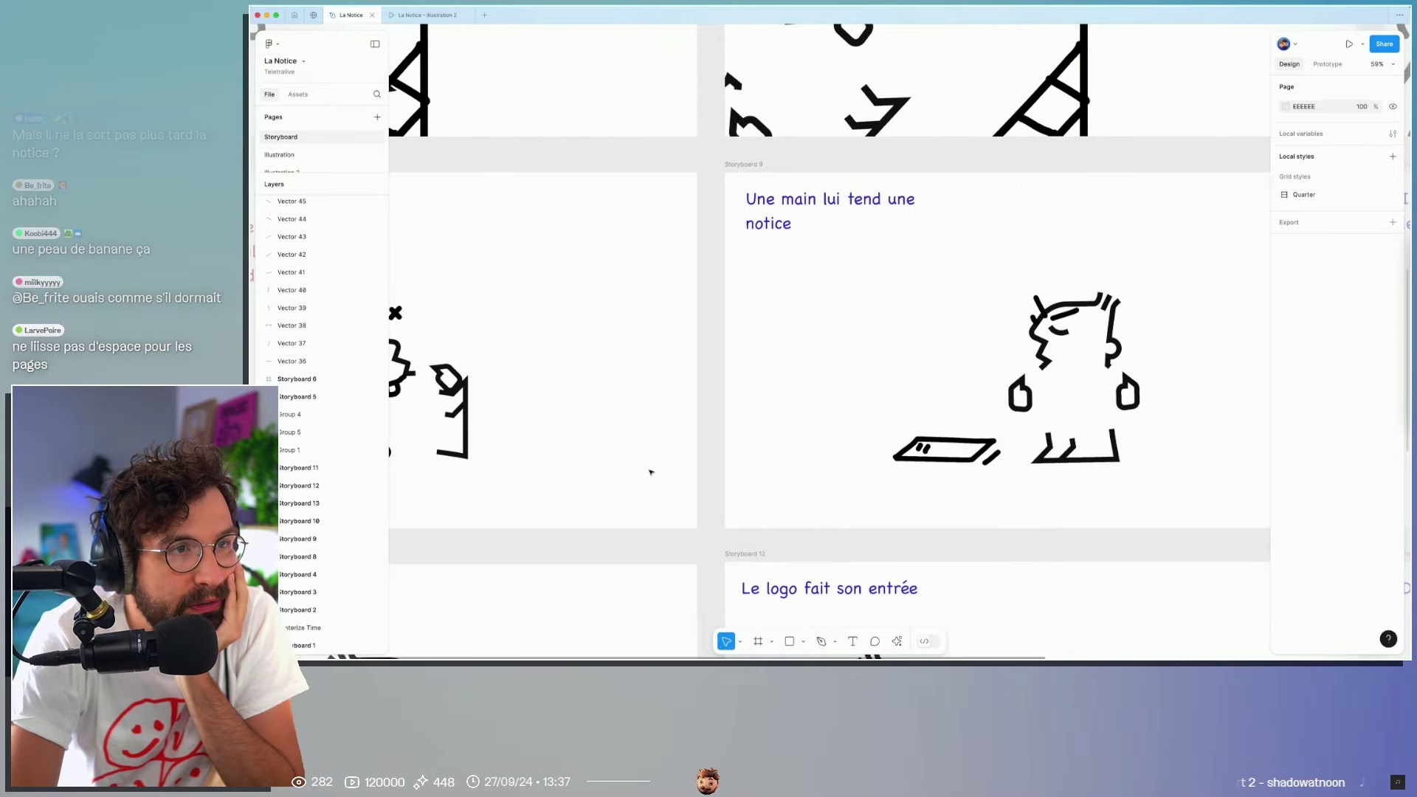
scroll(650, 472, down, 5)
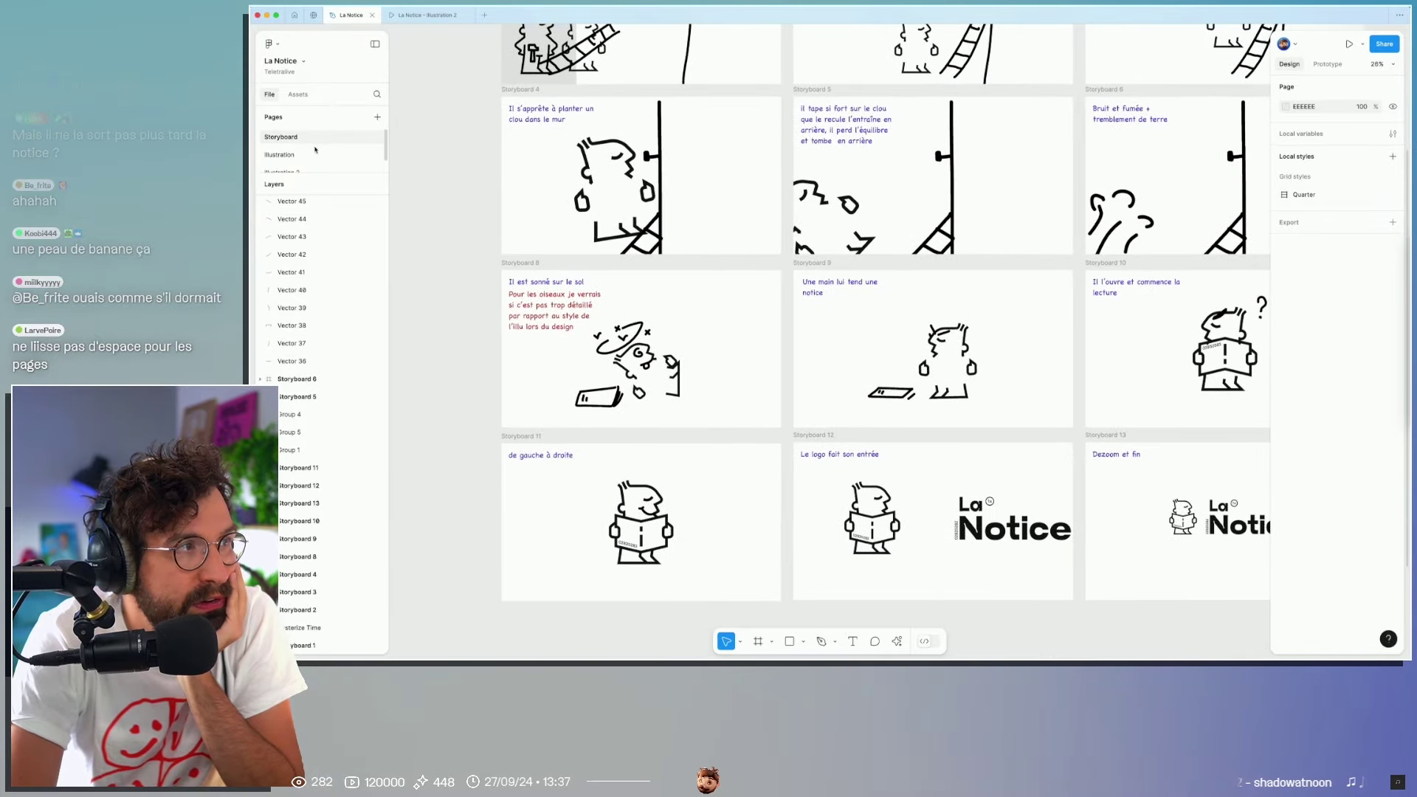
click(316, 148)
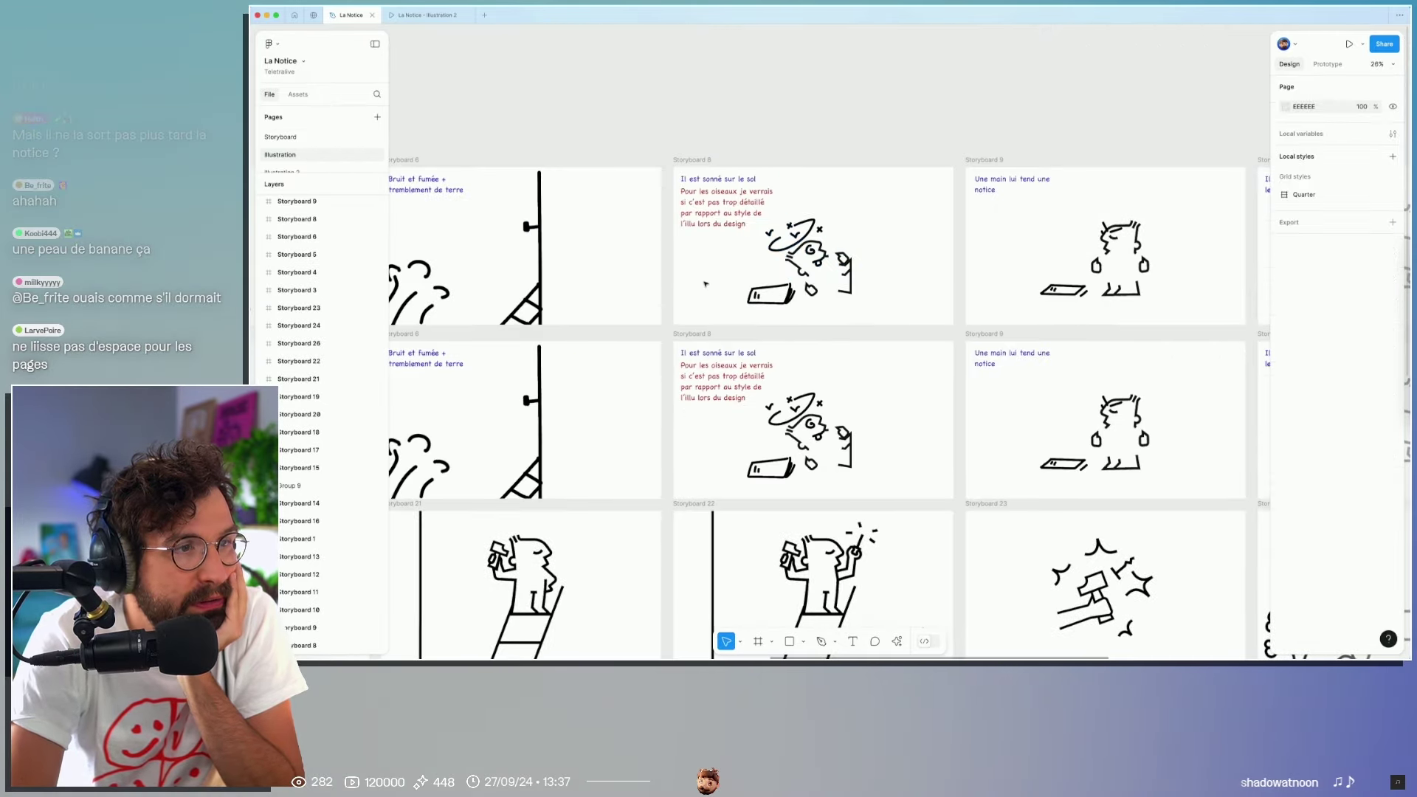
scroll(748, 256, up, 5)
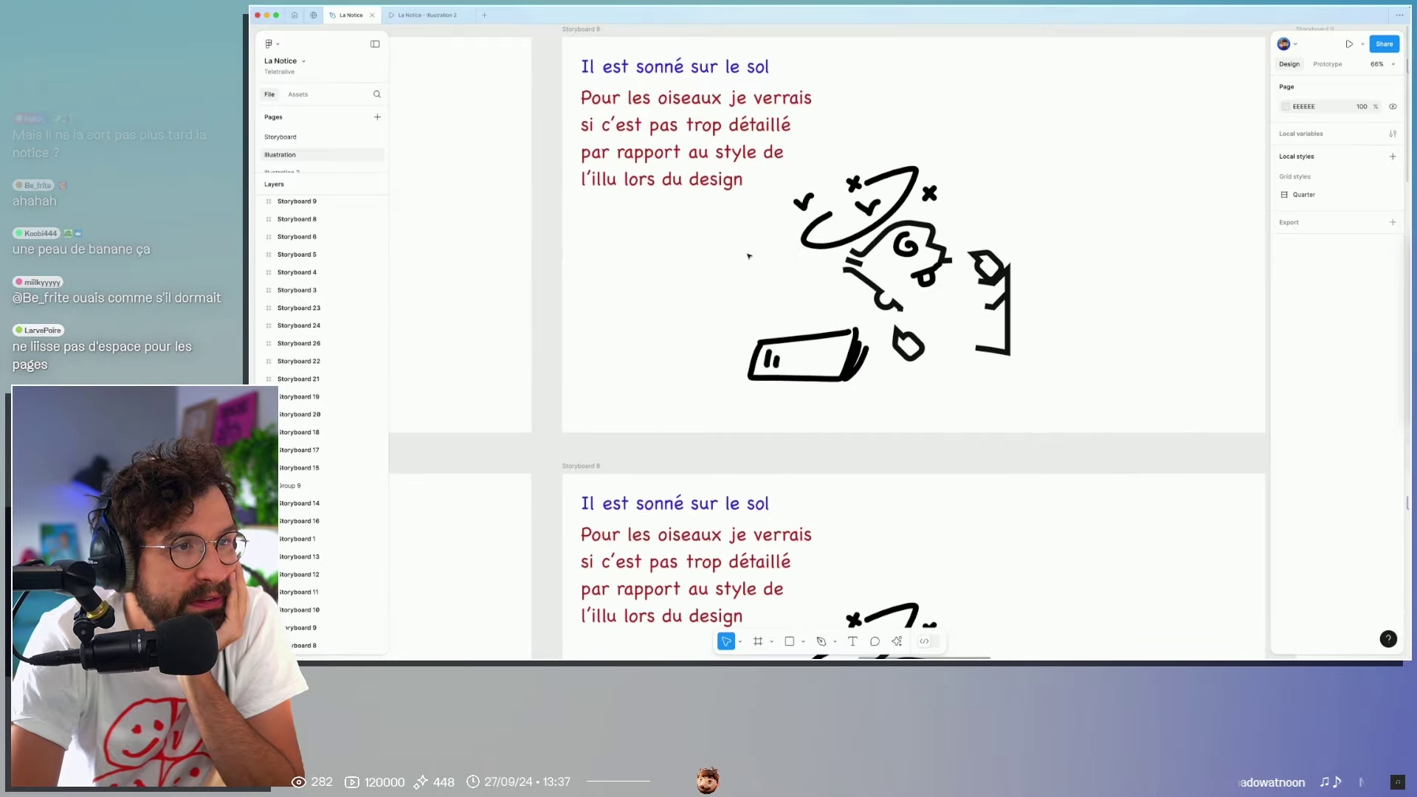
scroll(823, 256, right, 10)
scroll(823, 256, right, 2)
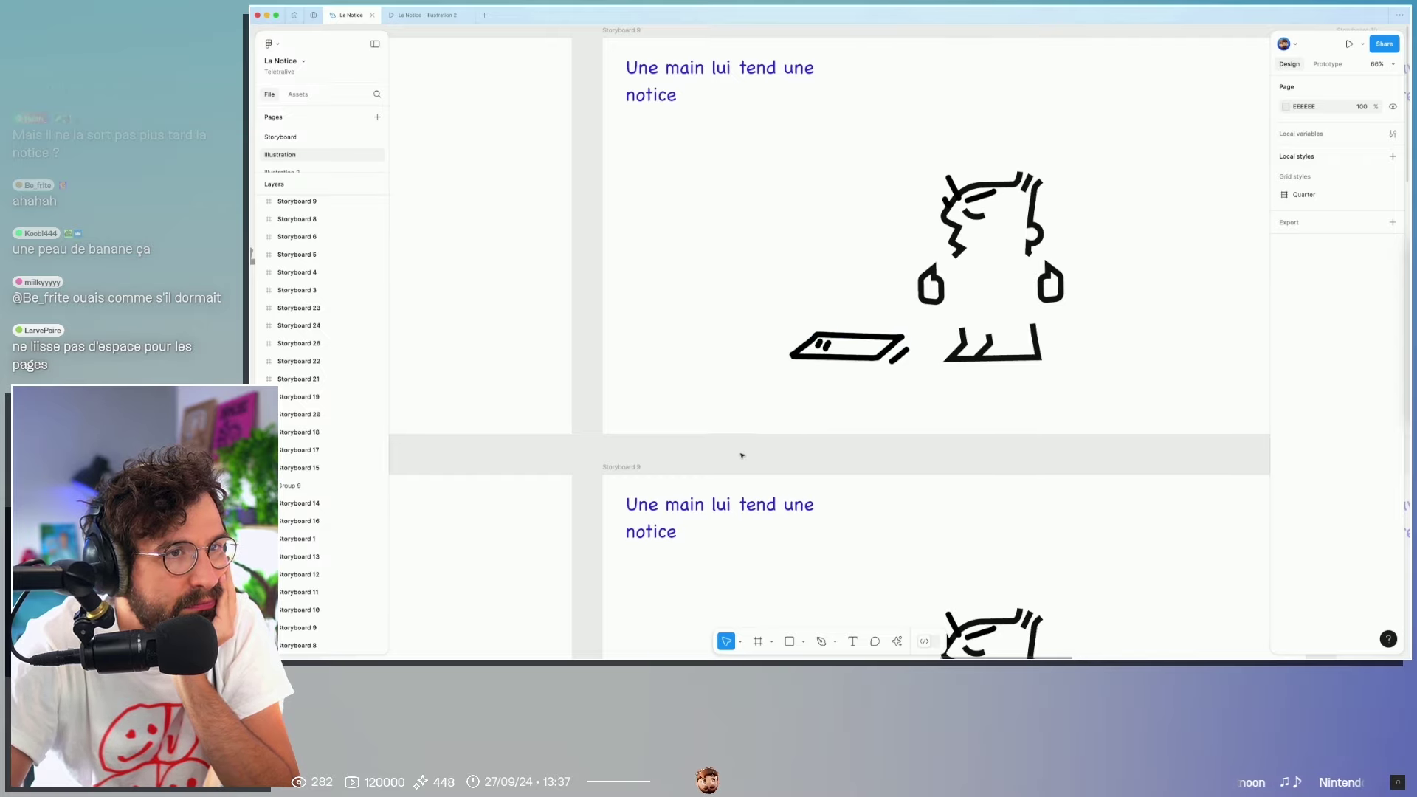
Step: On the Illustration 2 page, delete the open book drawing from Storyboard 31
click(314, 171)
drag(904, 397, 915, 414)
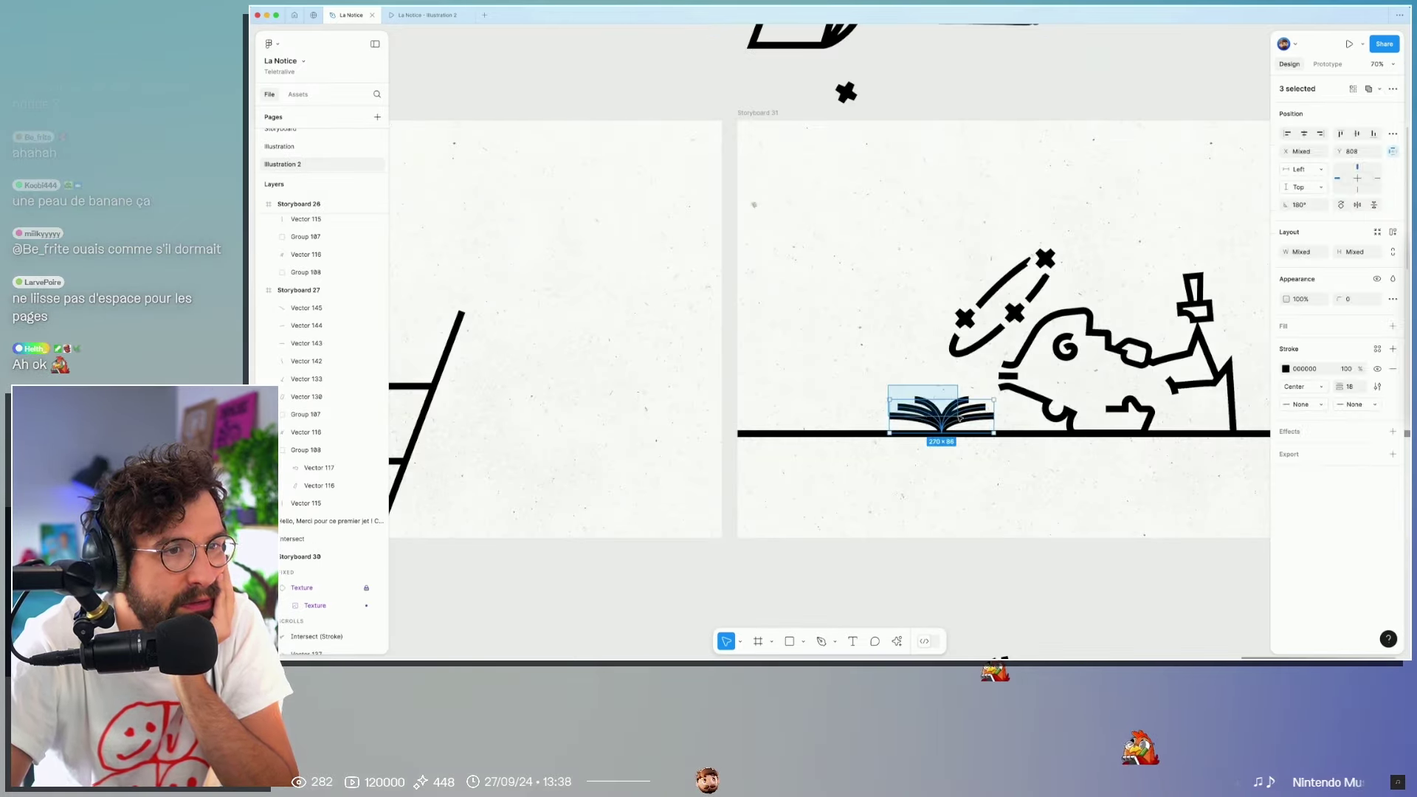
key(Delete)
scroll(912, 419, right, 2)
scroll(911, 418, right, 5)
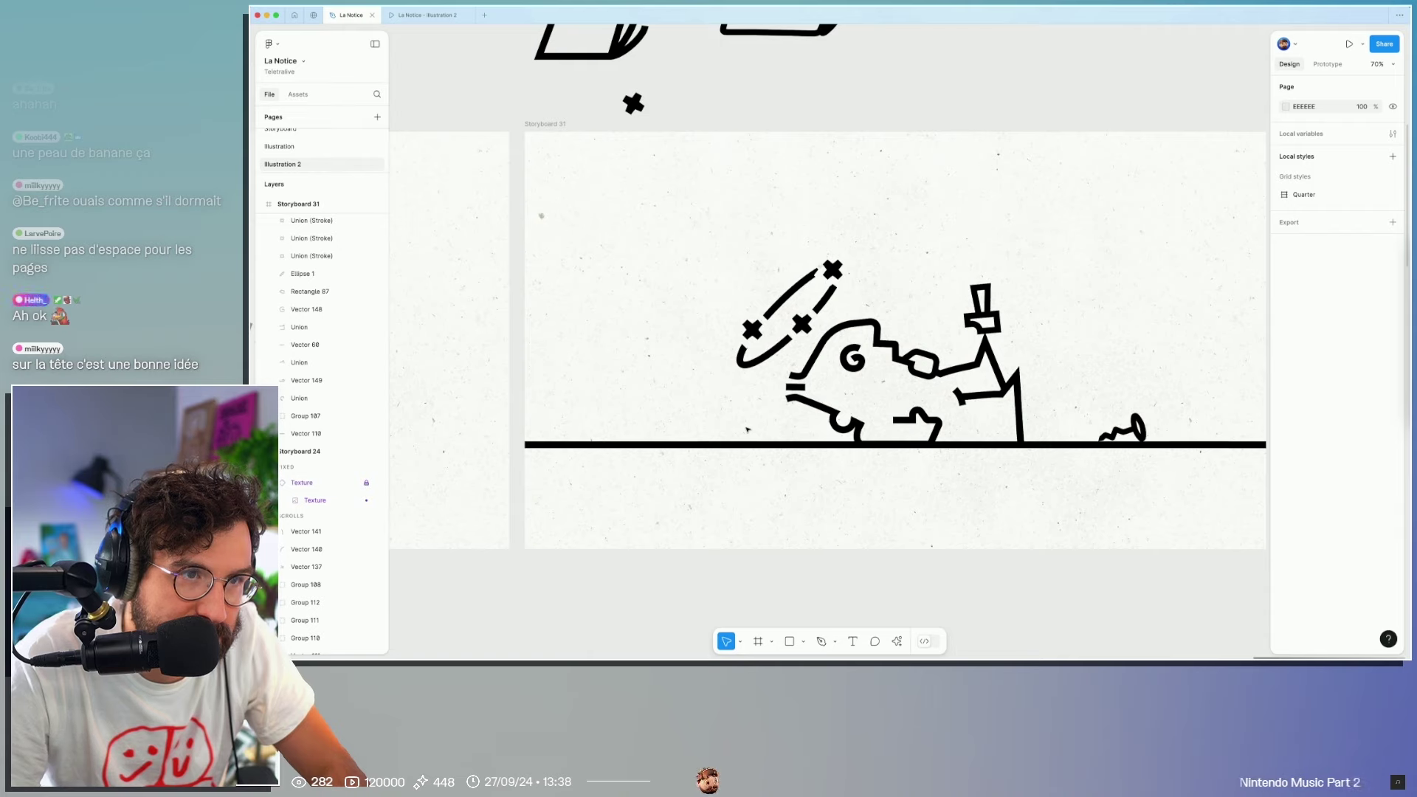
Step: Try moving the small top piece lower, undo it, and return to the Storyboard page
mouse_move(979, 319)
mouse_down()
mouse_move(795, 418)
mouse_move(738, 367)
mouse_up()
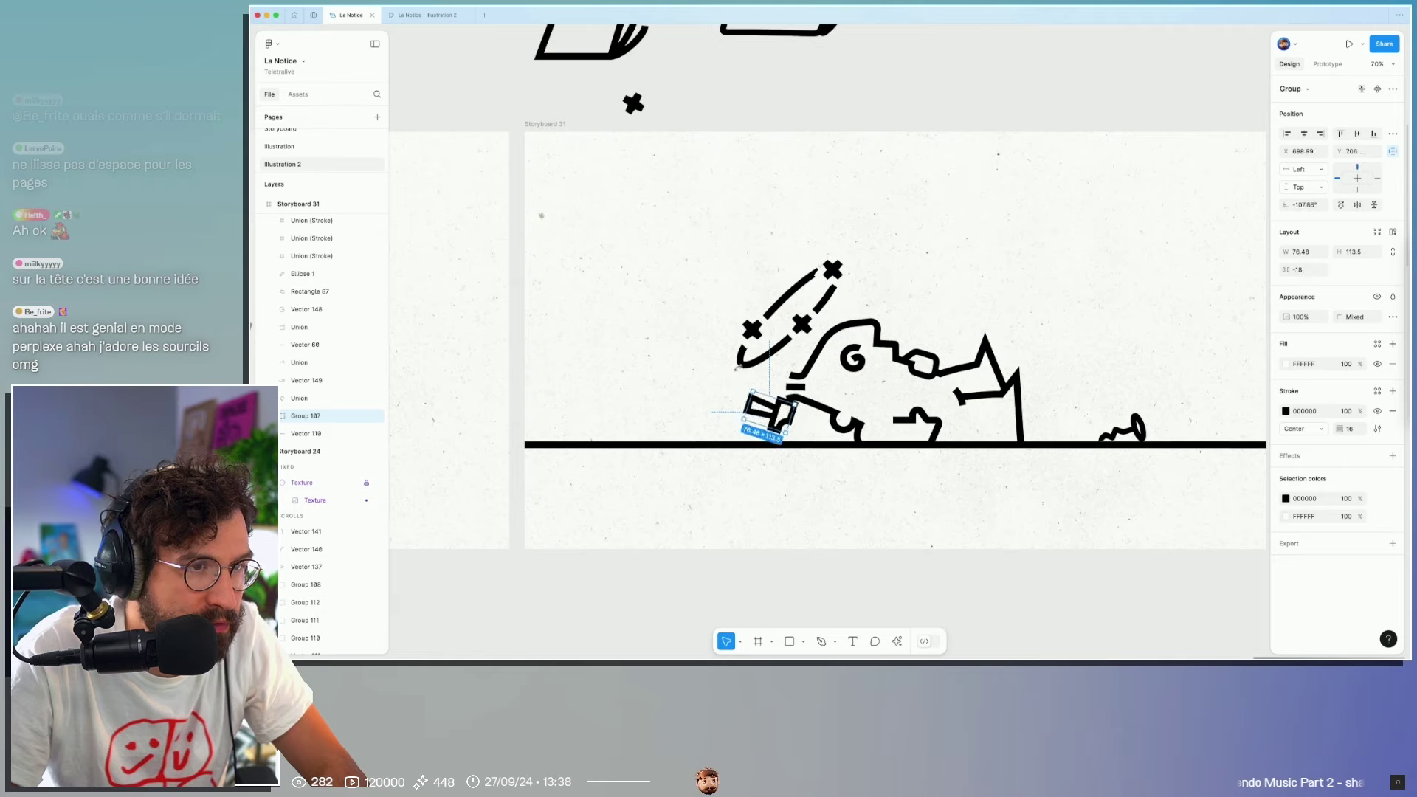
key(ctrl+z)
key(ctrl+z)
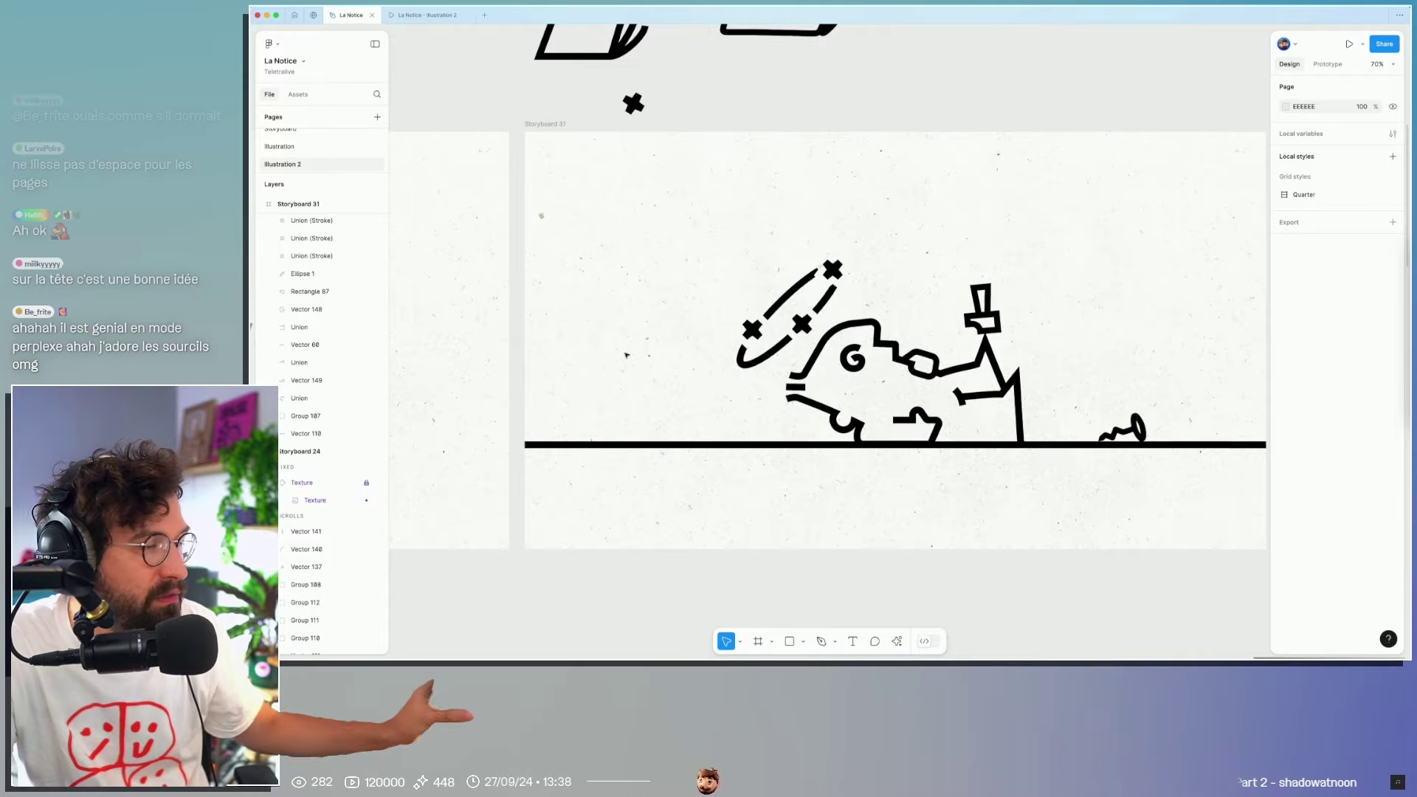
scroll(626, 355, up, 2)
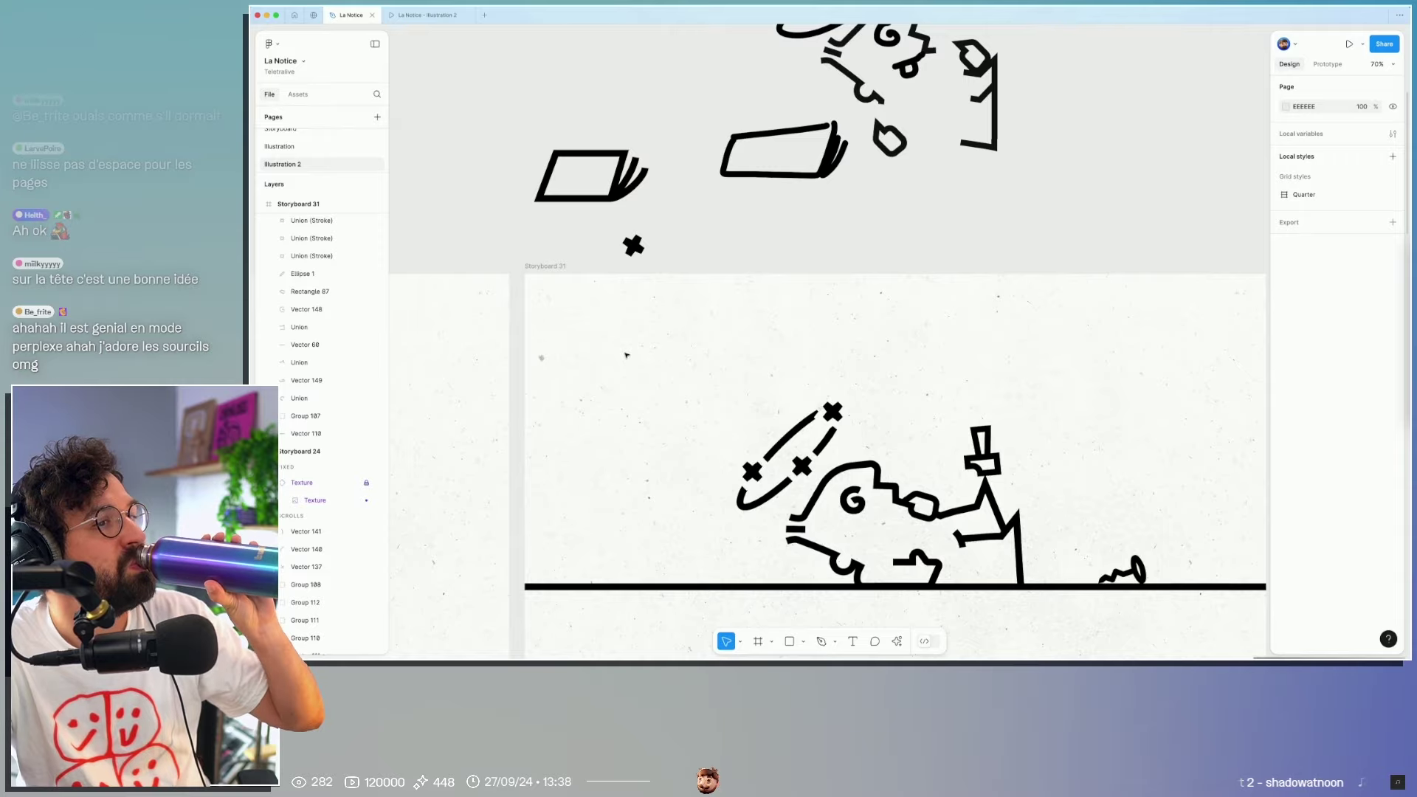
scroll(627, 355, left, 1)
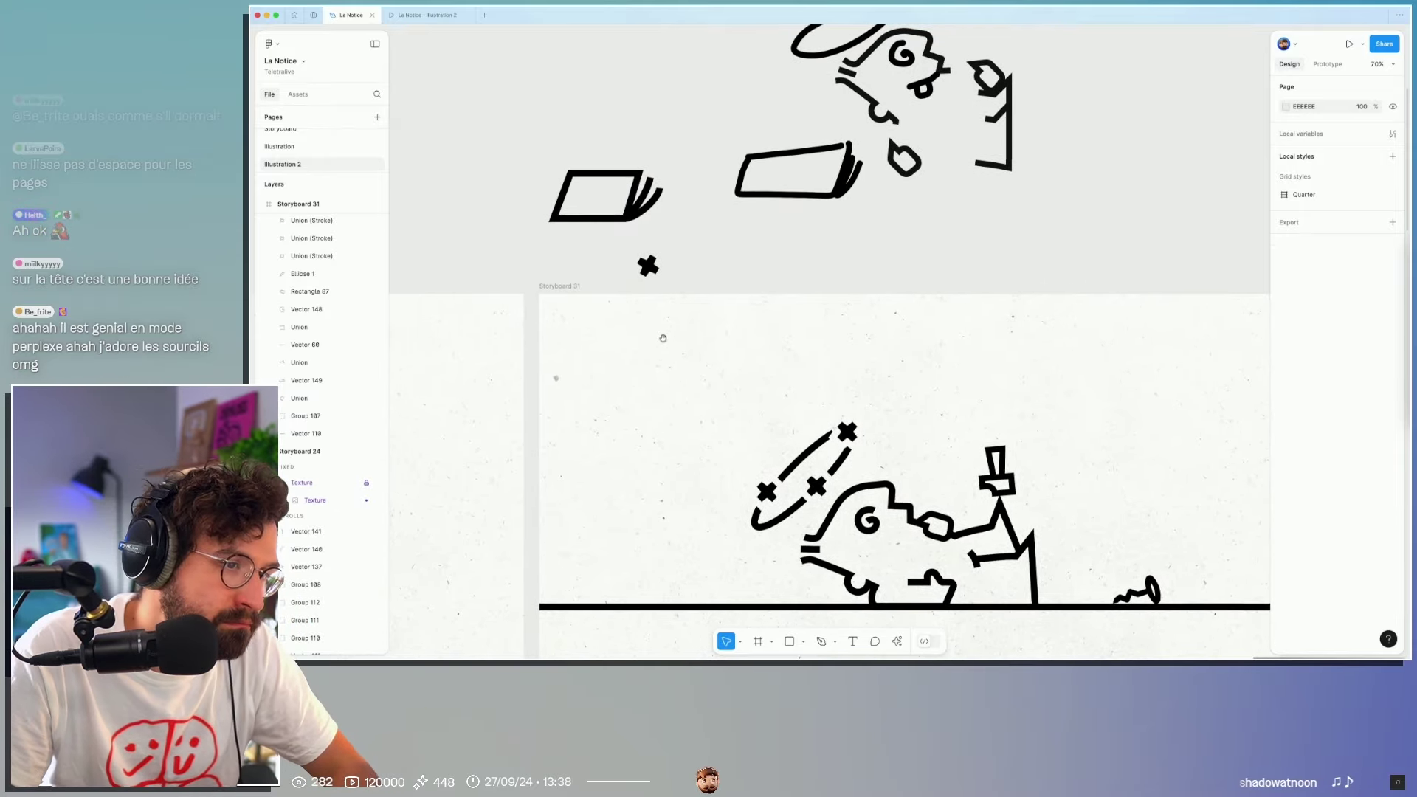
scroll(645, 260, down, 1)
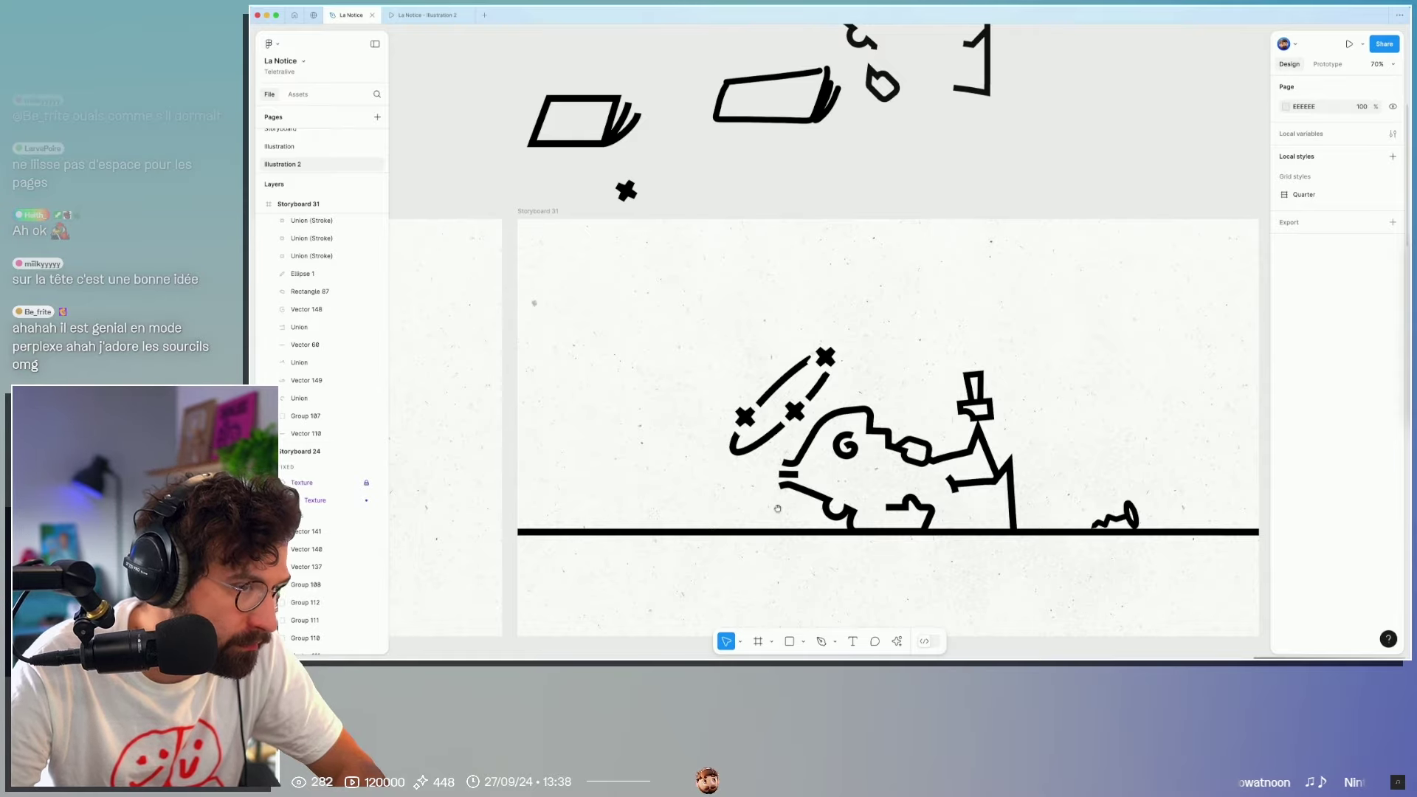
scroll(776, 509, up, 5)
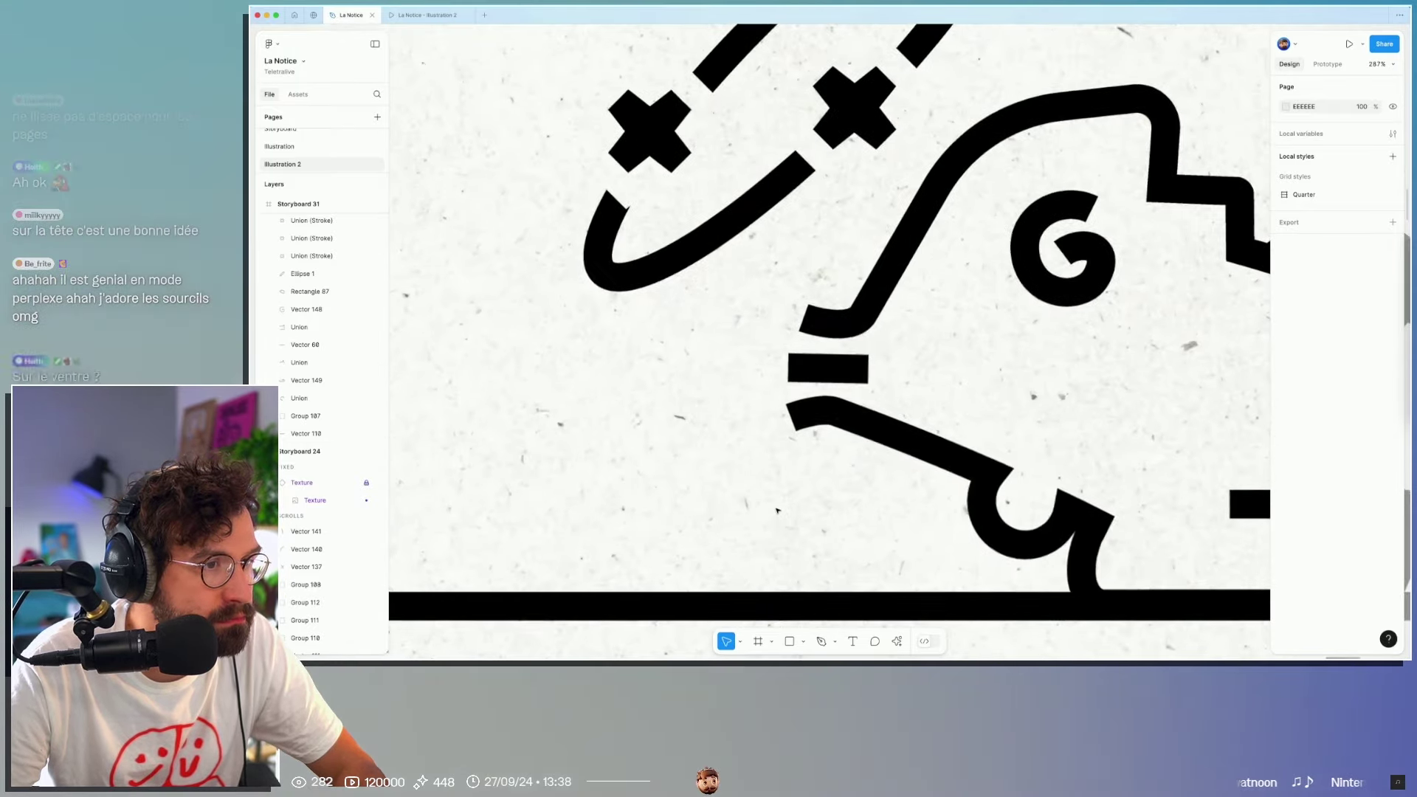
scroll(776, 509, down, 5)
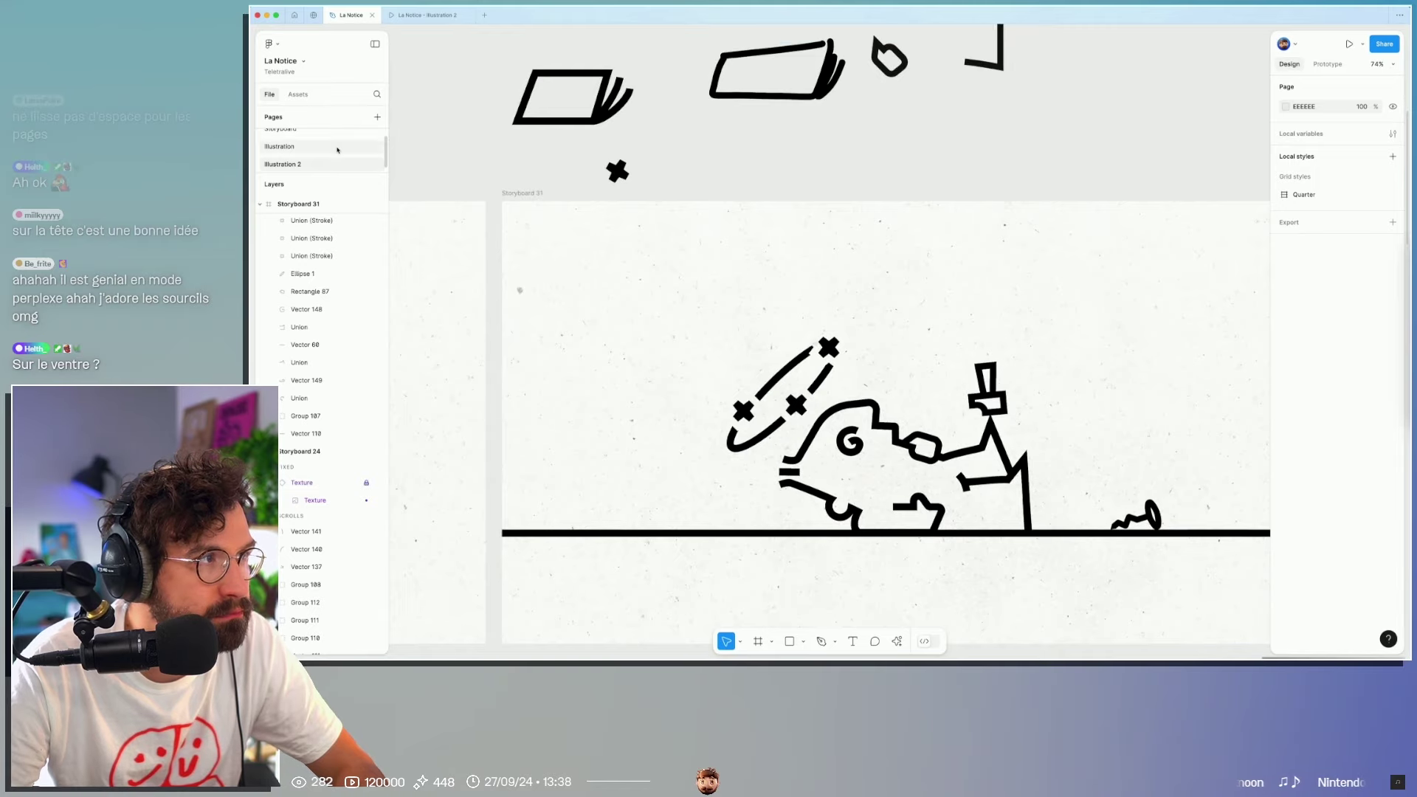
click(320, 137)
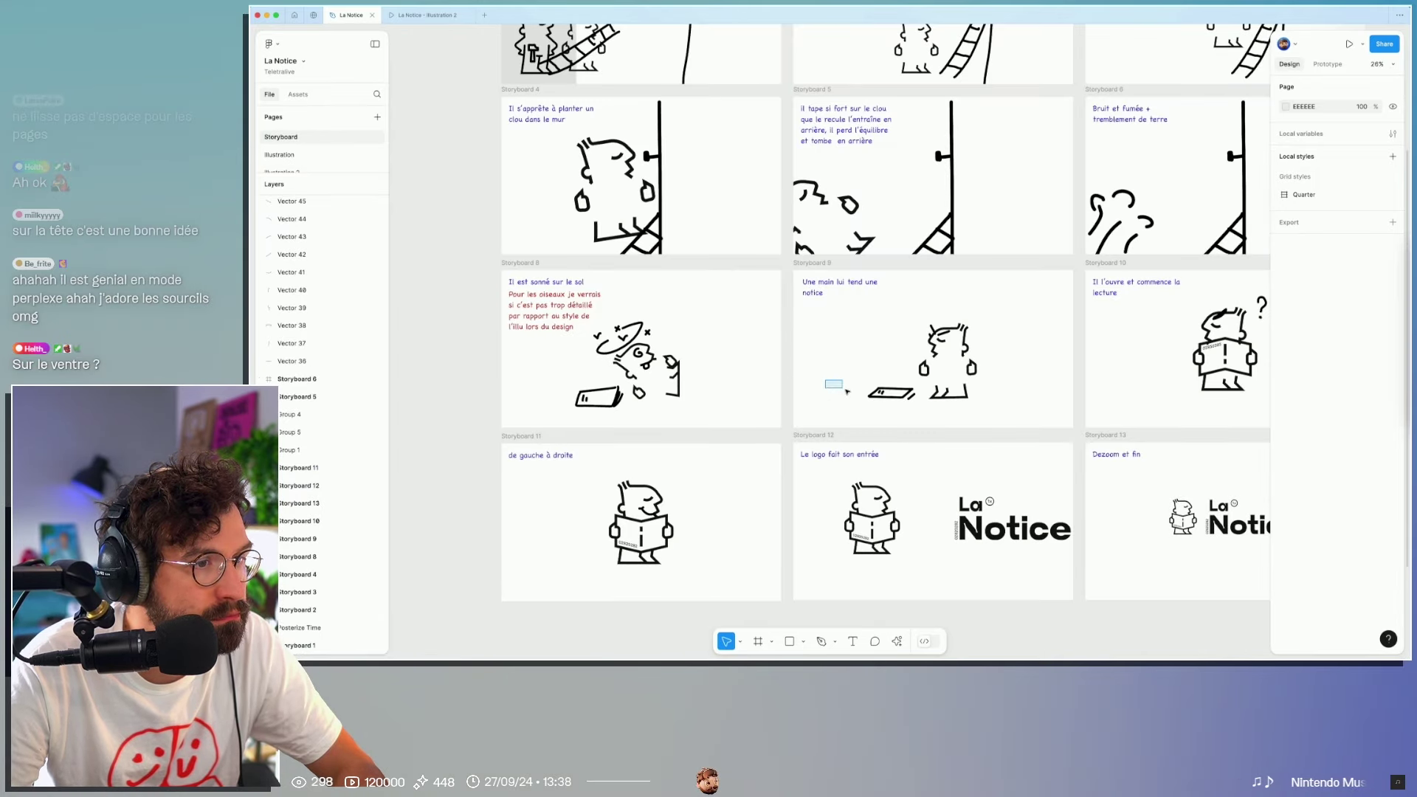
drag(846, 391, 917, 413)
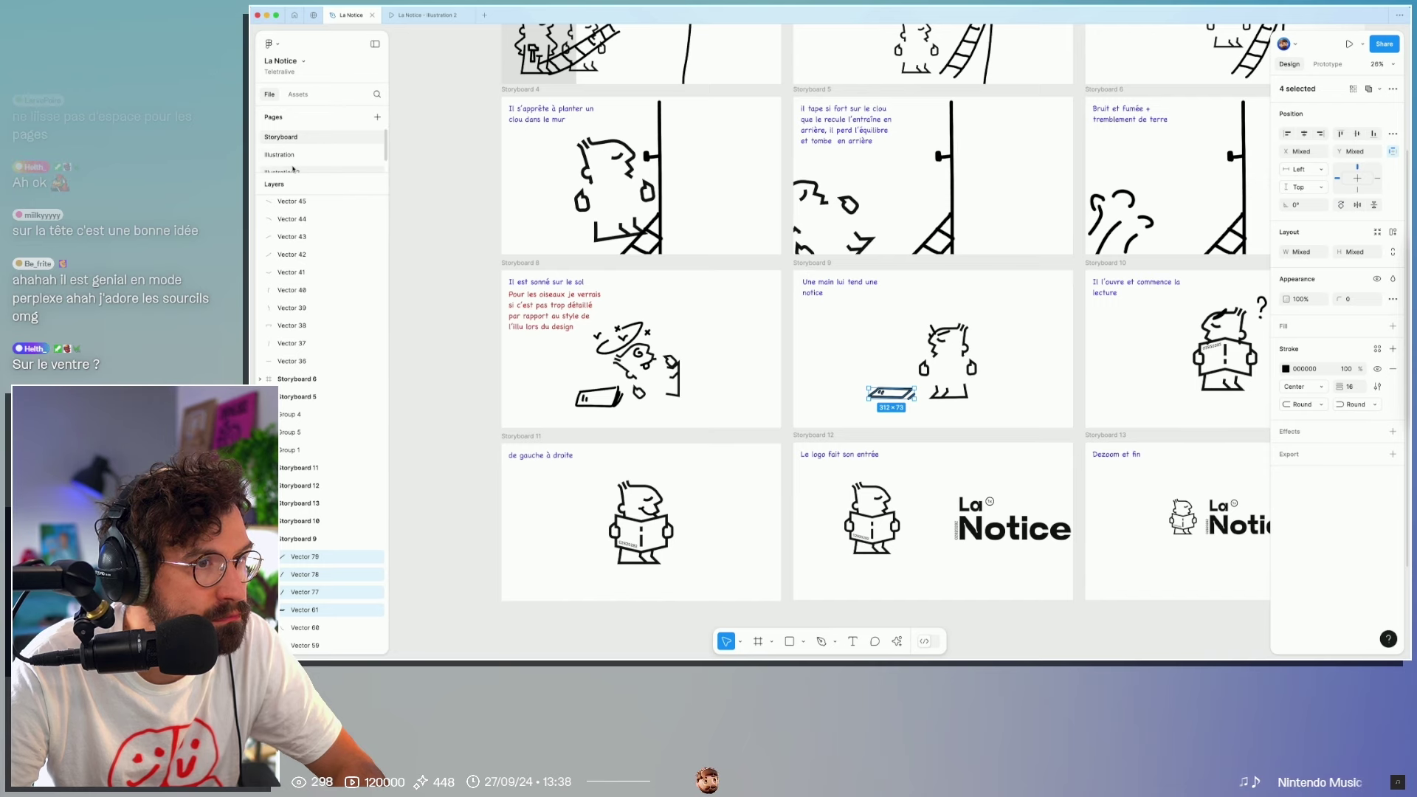
click(293, 170)
key(ctrl+v)
drag(859, 353, 751, 541)
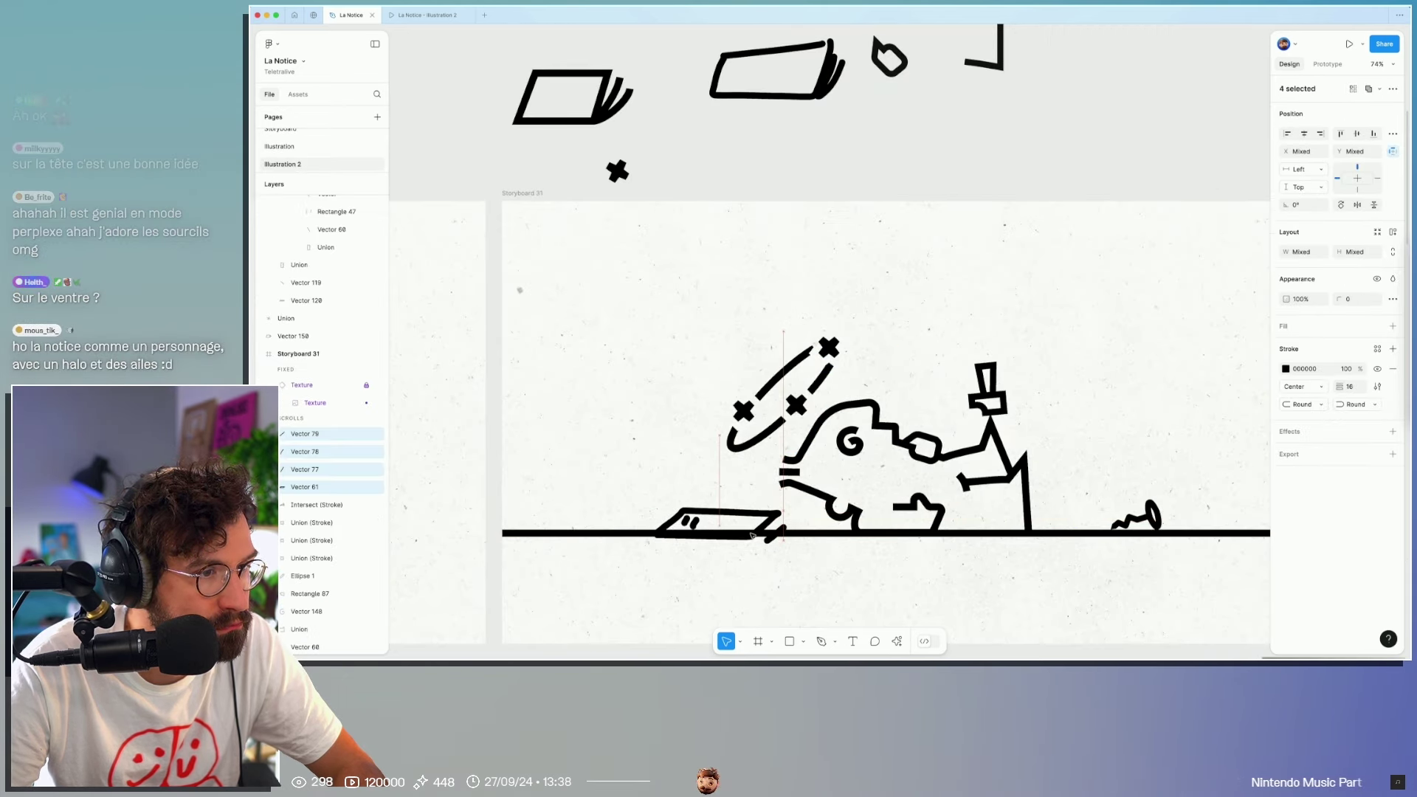
drag(751, 540, 754, 531)
click(757, 561)
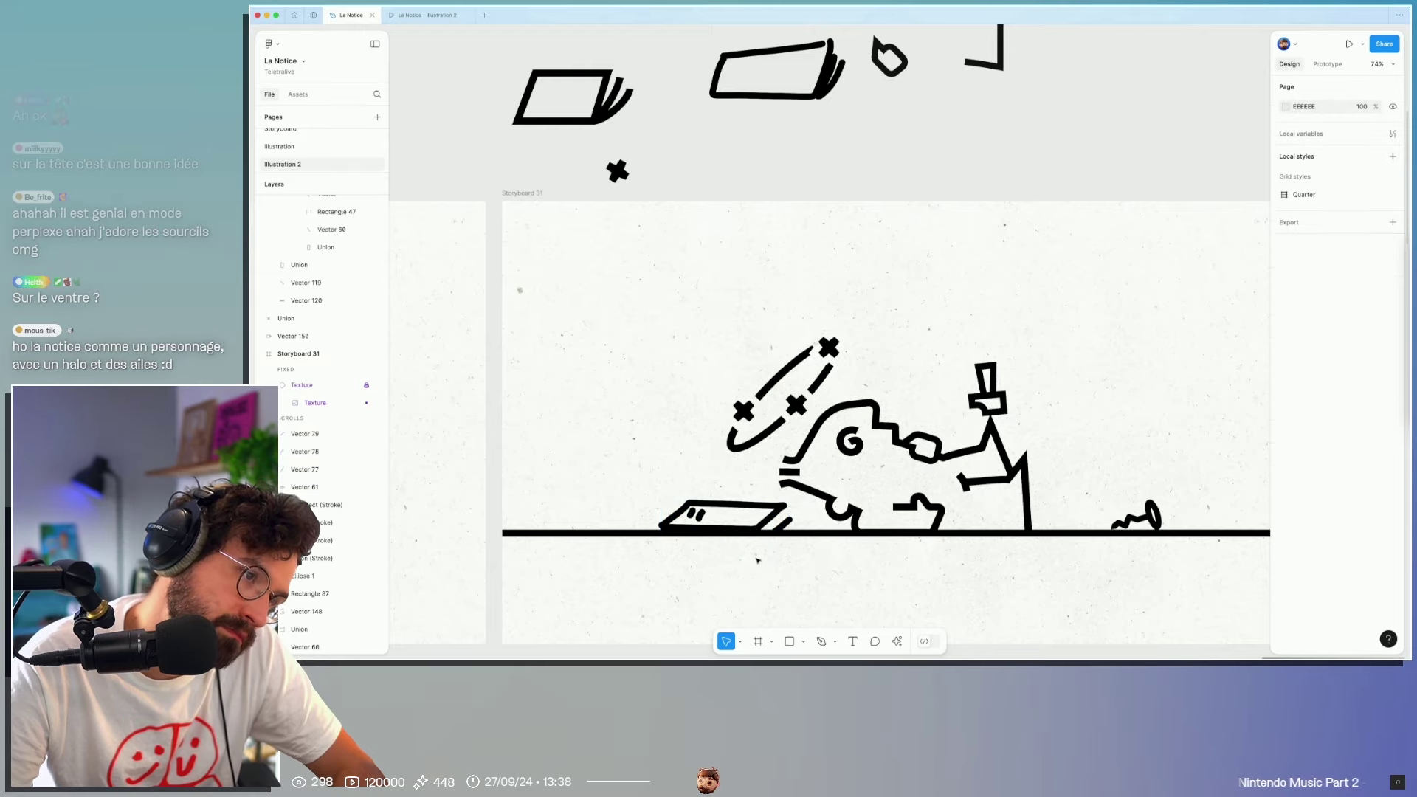
key(minus)
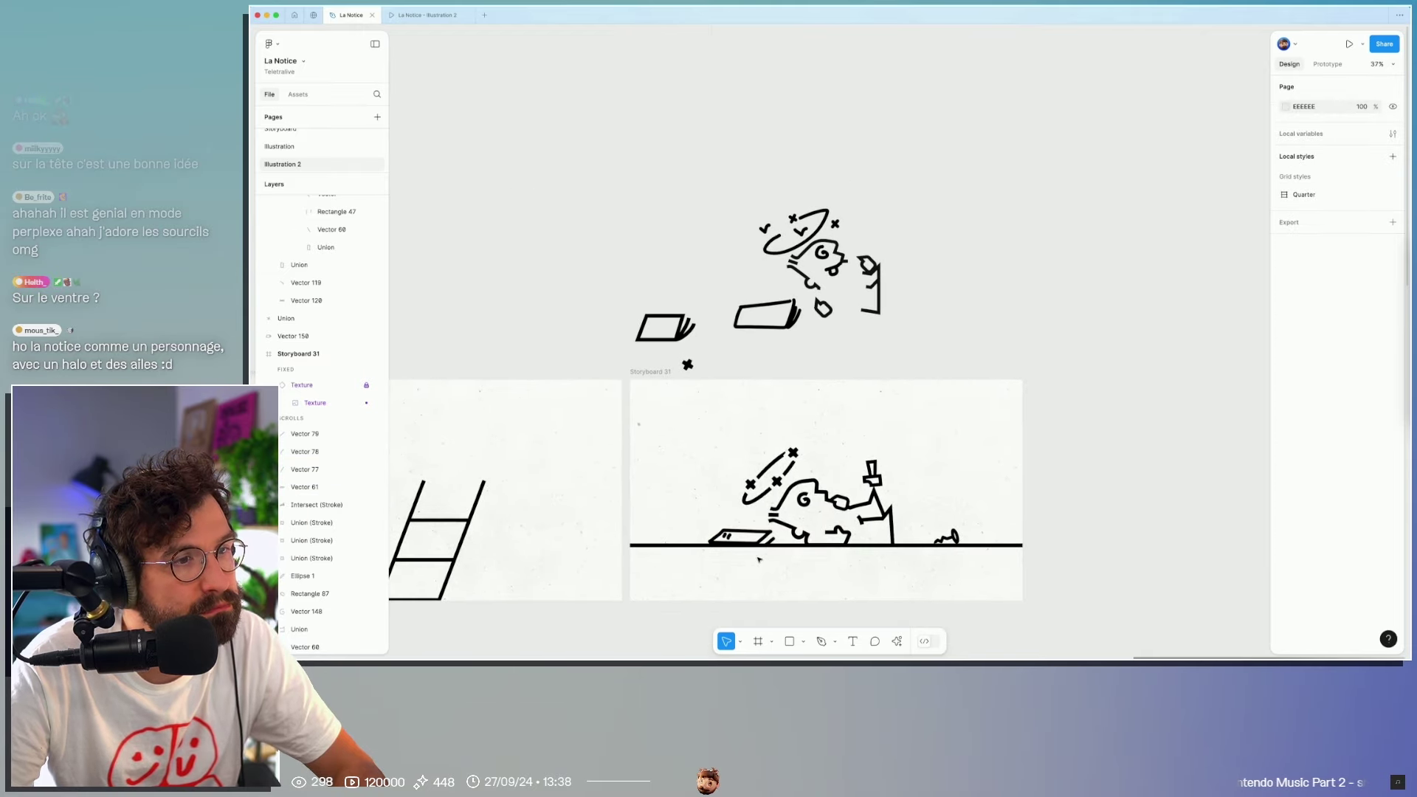
scroll(759, 559, up, 3)
scroll(759, 559, up, 3)
drag(573, 447, 815, 496)
key(Delete)
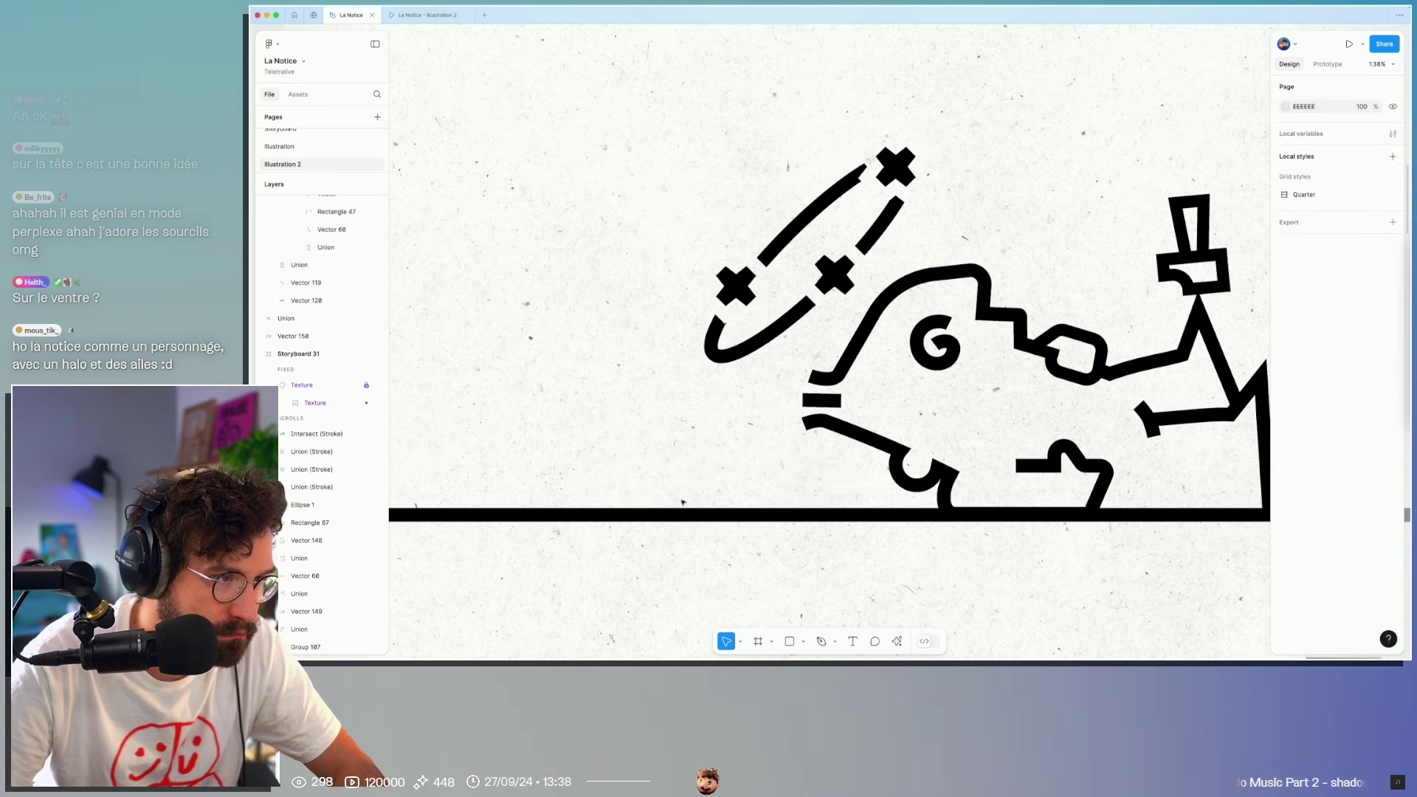
Step: Draw a slanted booklet line left of the character and shift it up and left
key(p)
click(546, 507)
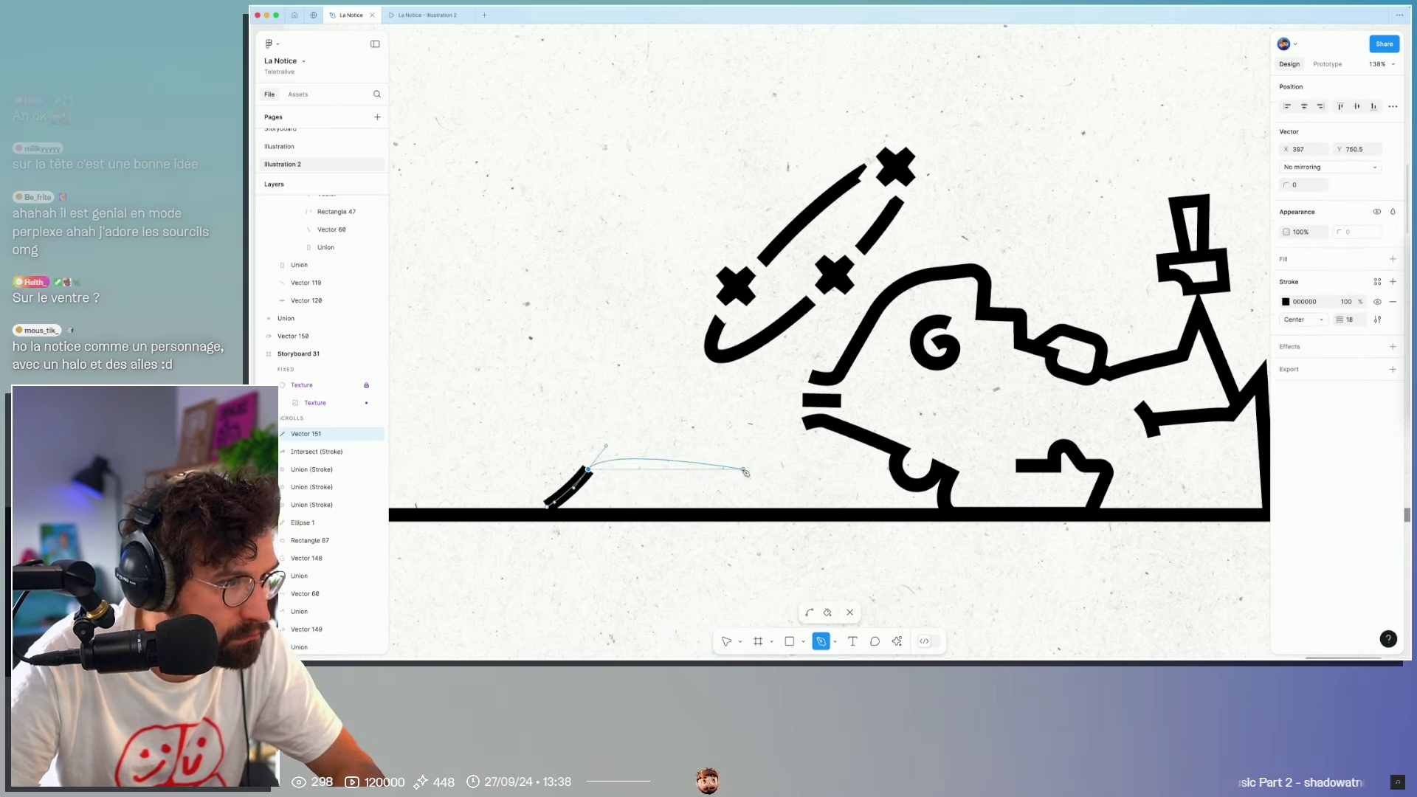
click(747, 470)
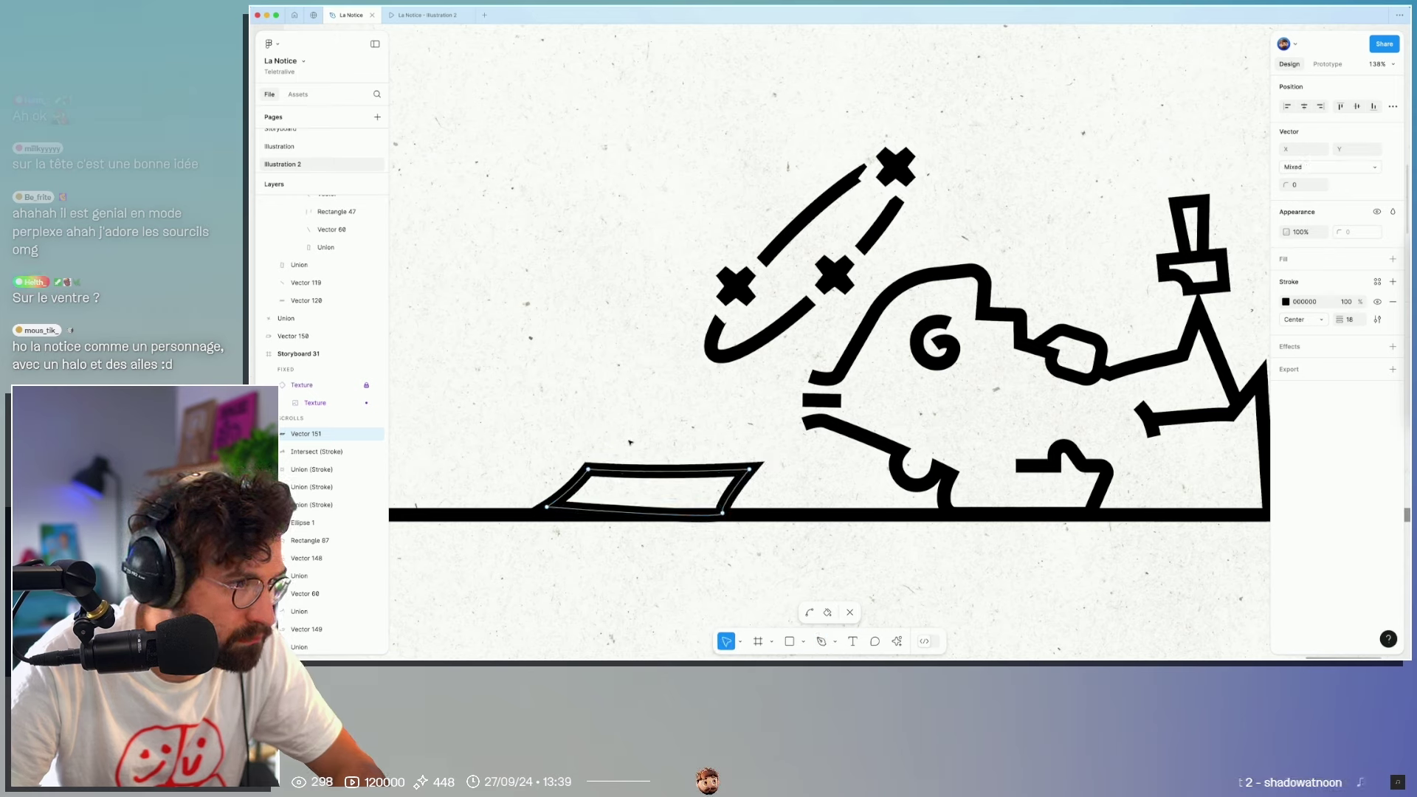
key(Escape)
drag(708, 478, 702, 441)
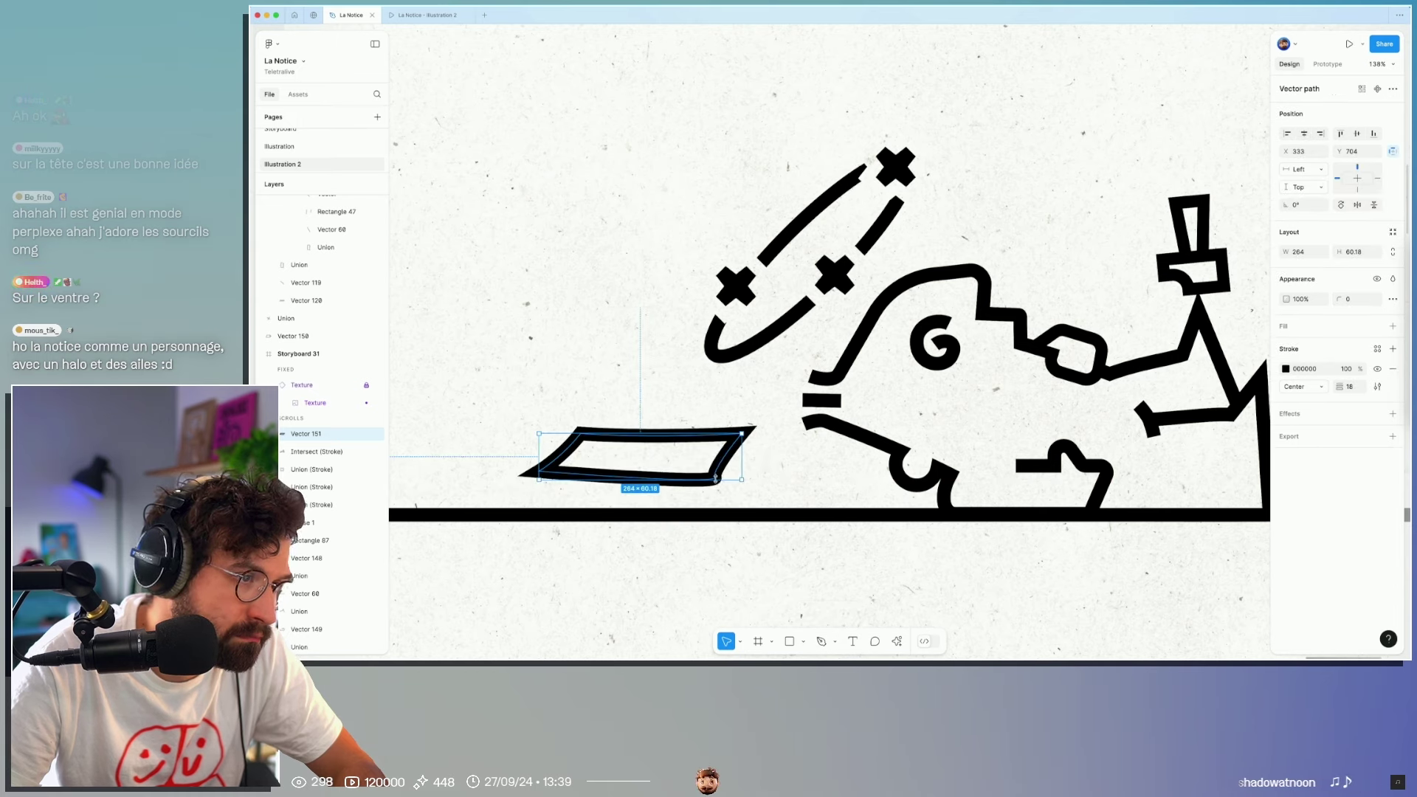
Step: Add two points forming a wedge page edge and set the booklet on the ground line
double_click(715, 479)
key(p)
click(754, 447)
click(775, 442)
key(Escape)
key(Escape)
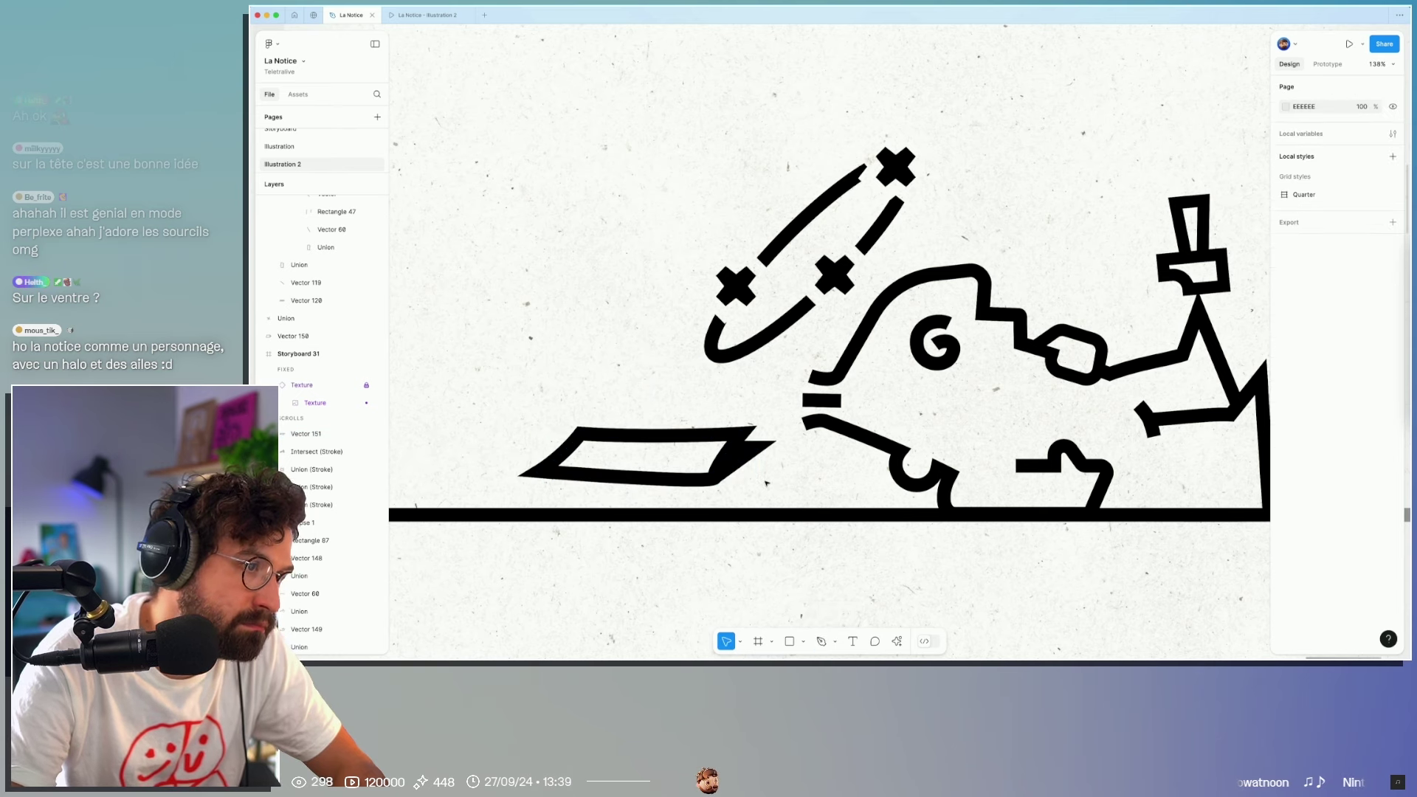
drag(748, 475, 779, 459)
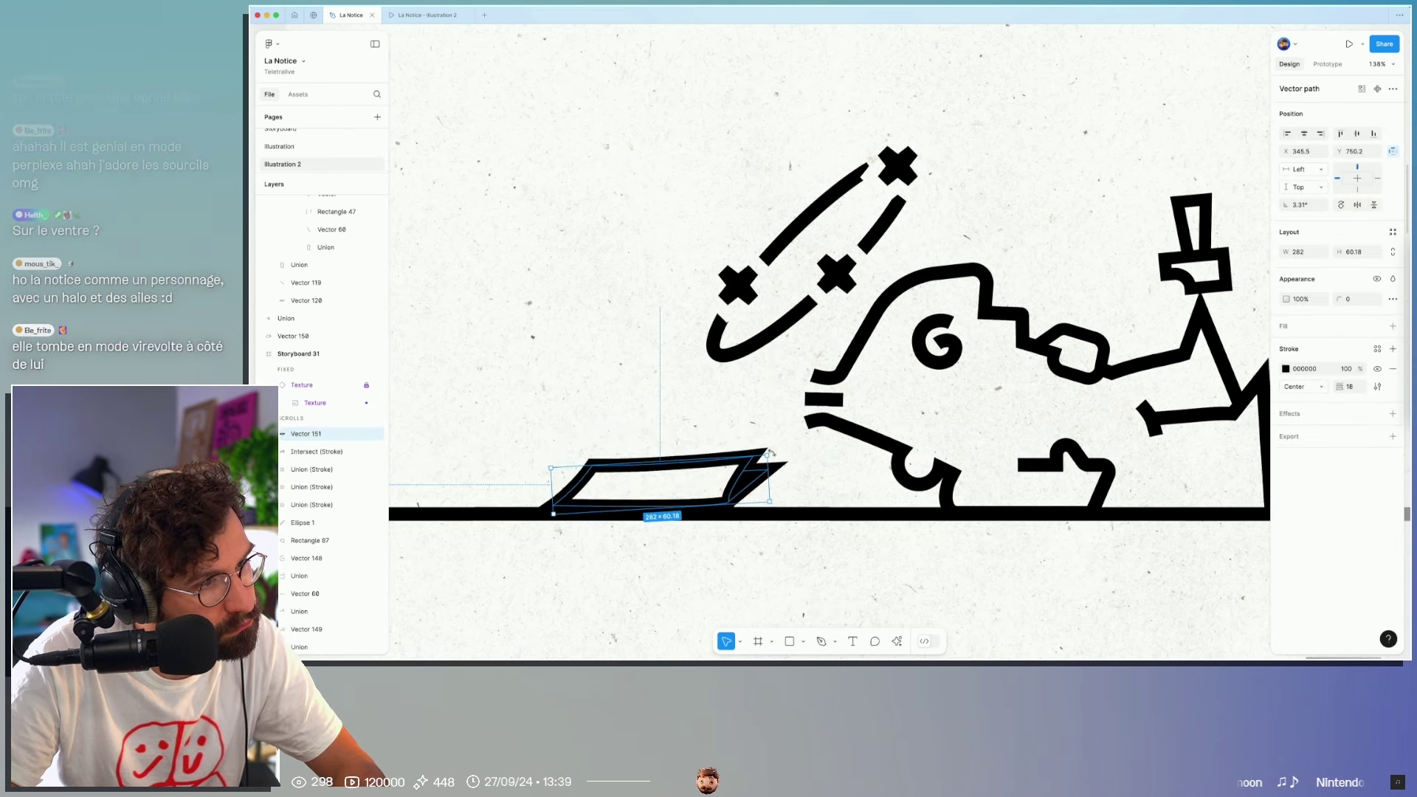
scroll(773, 459, down, 5)
drag(772, 480, 735, 405)
Step: Lift the booklet off the ground and hang it tilted above the character's dizzy halo
click(728, 438)
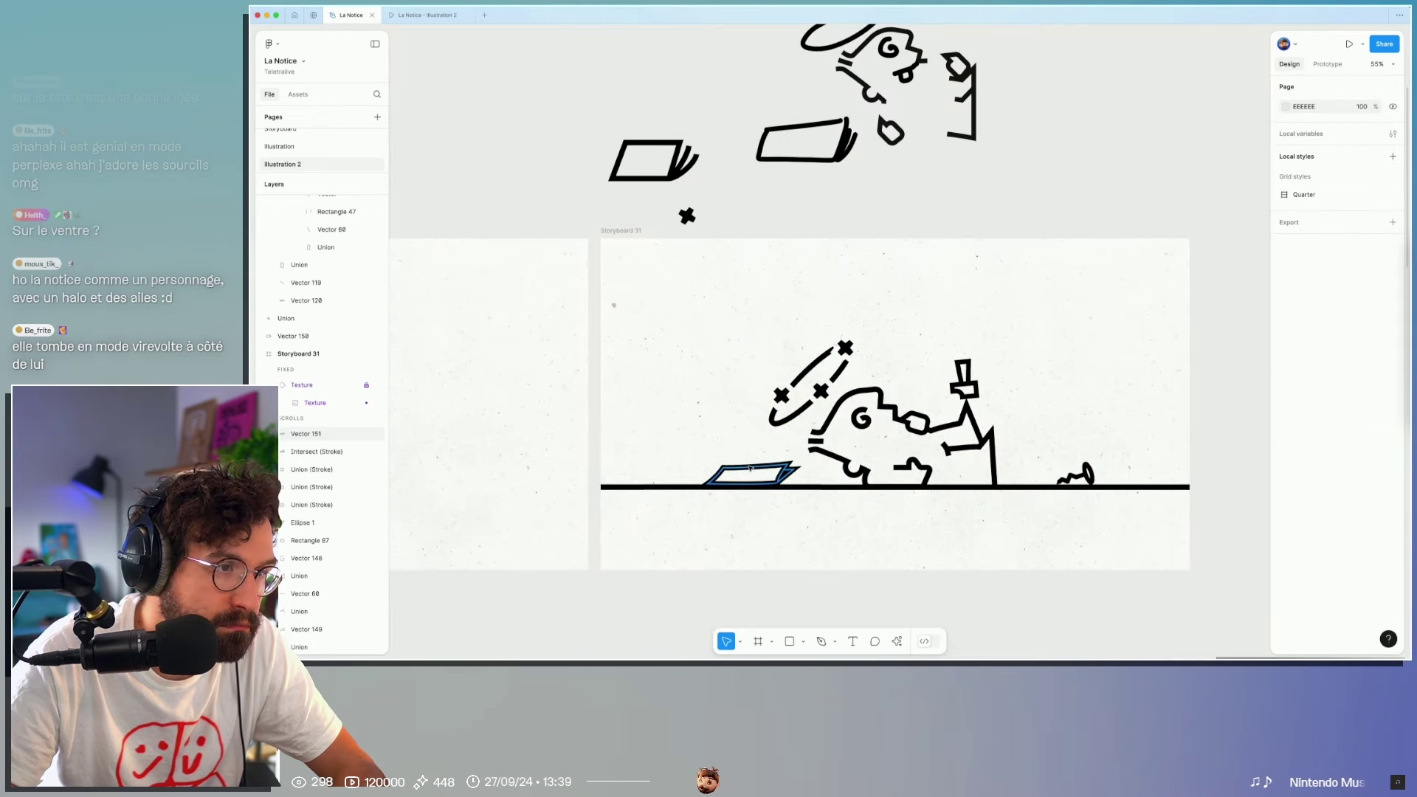
drag(750, 467, 749, 323)
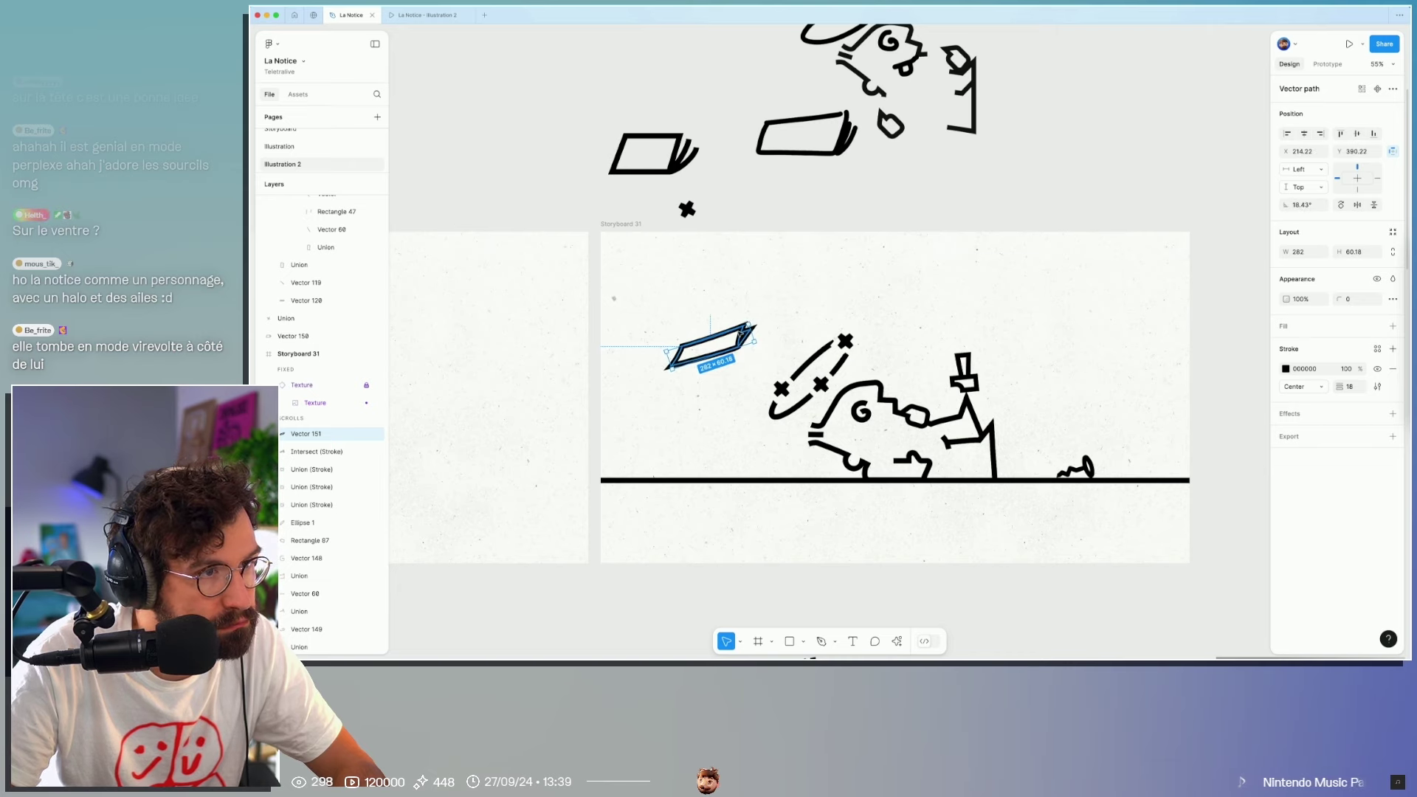
mouse_move(740, 331)
mouse_down()
mouse_move(961, 291)
mouse_move(908, 377)
mouse_up()
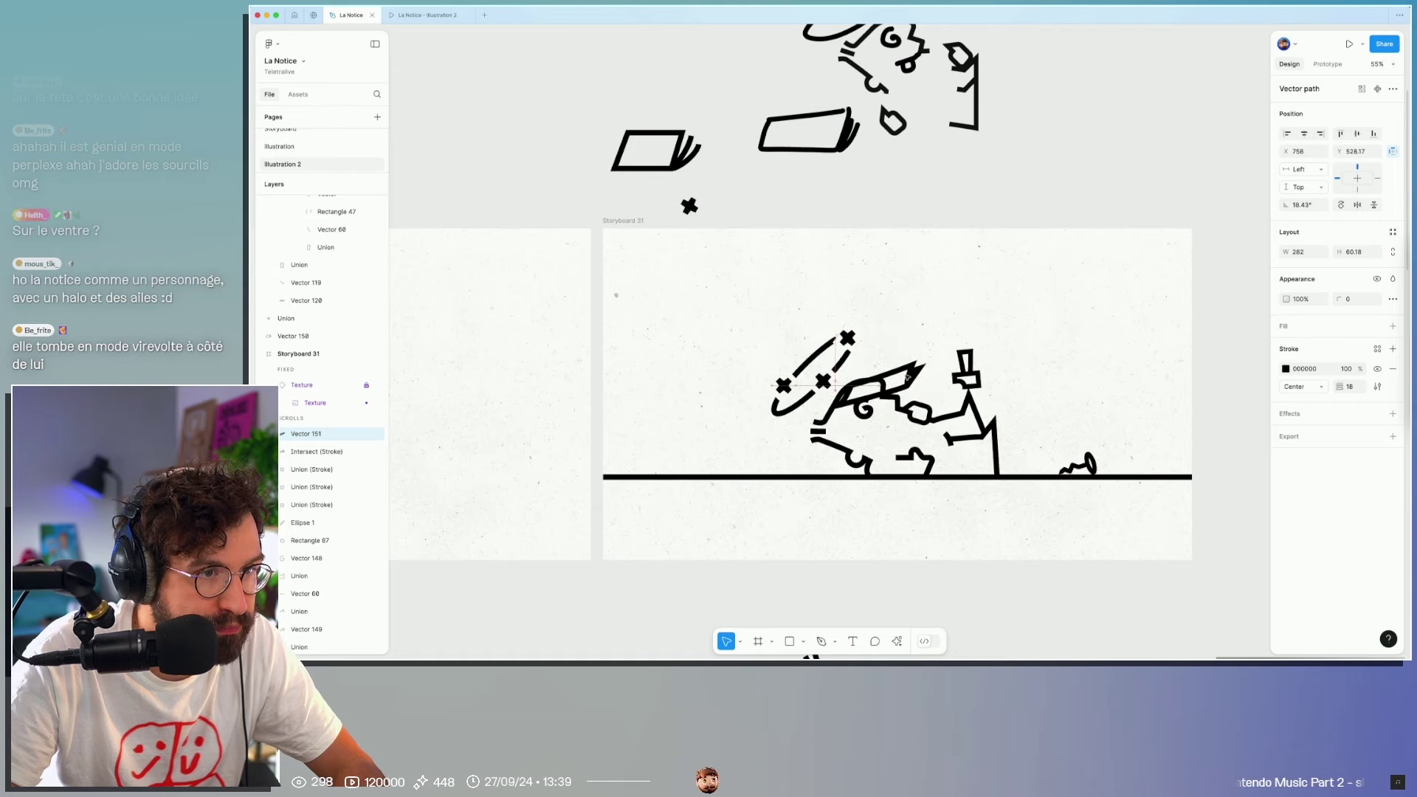
drag(908, 377, 904, 389)
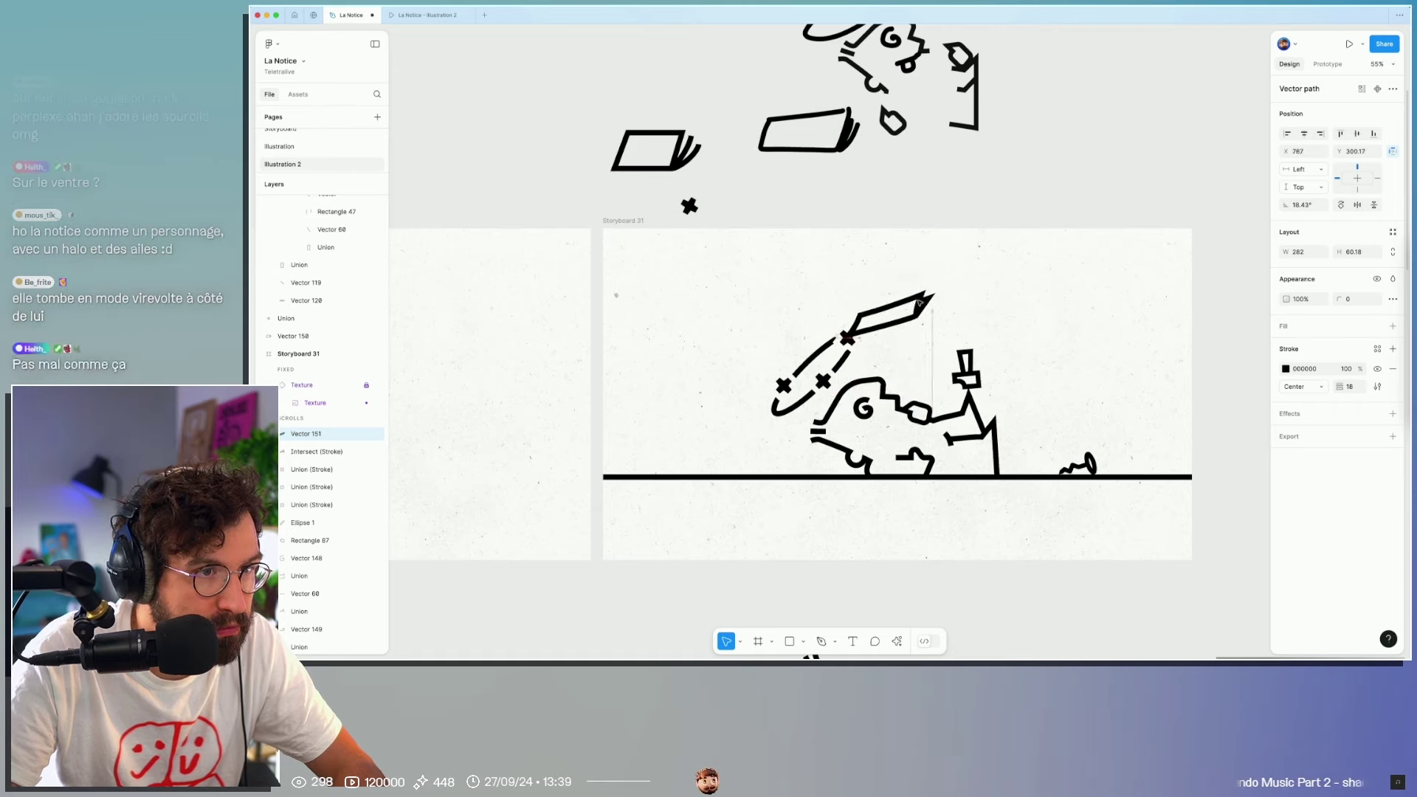
drag(904, 389, 940, 270)
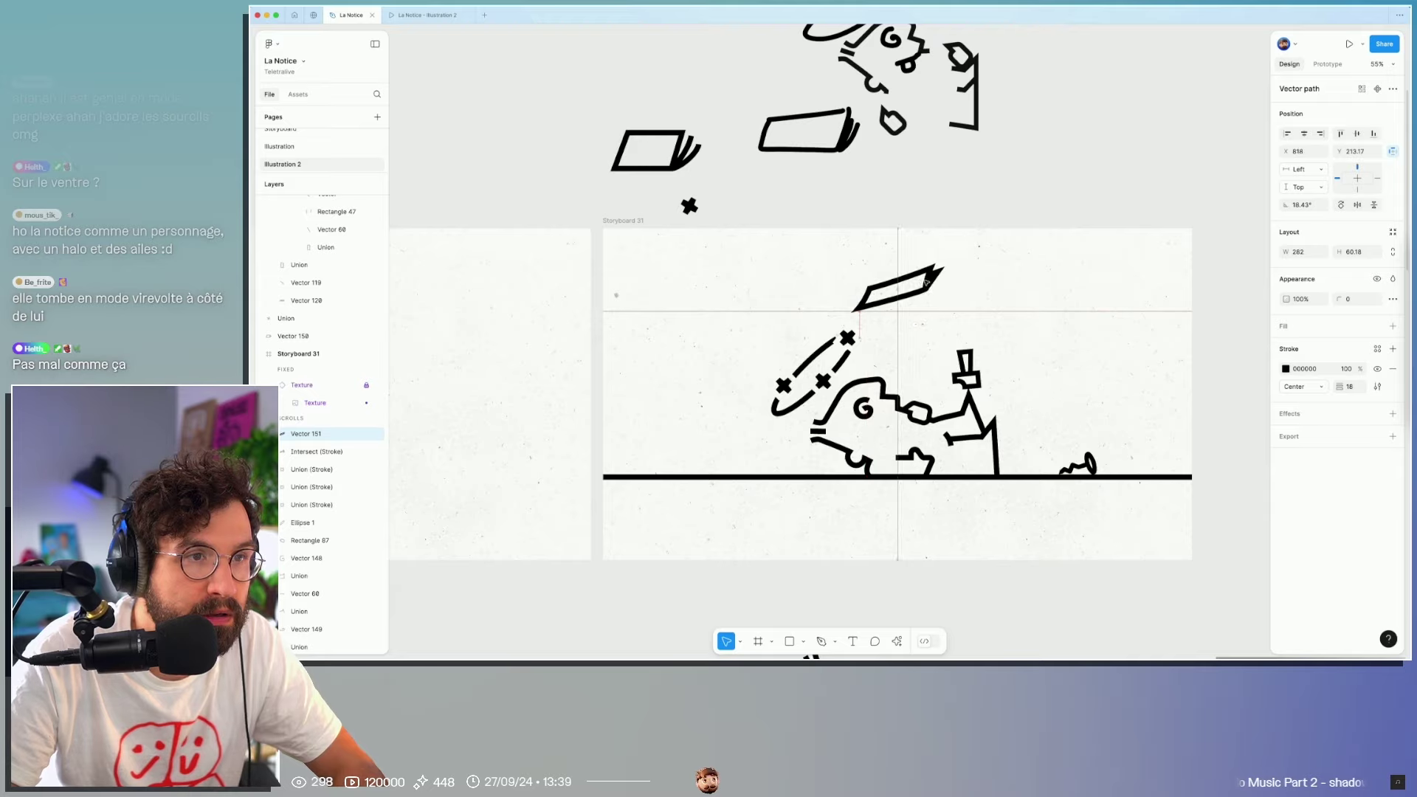
scroll(939, 270, down, 1)
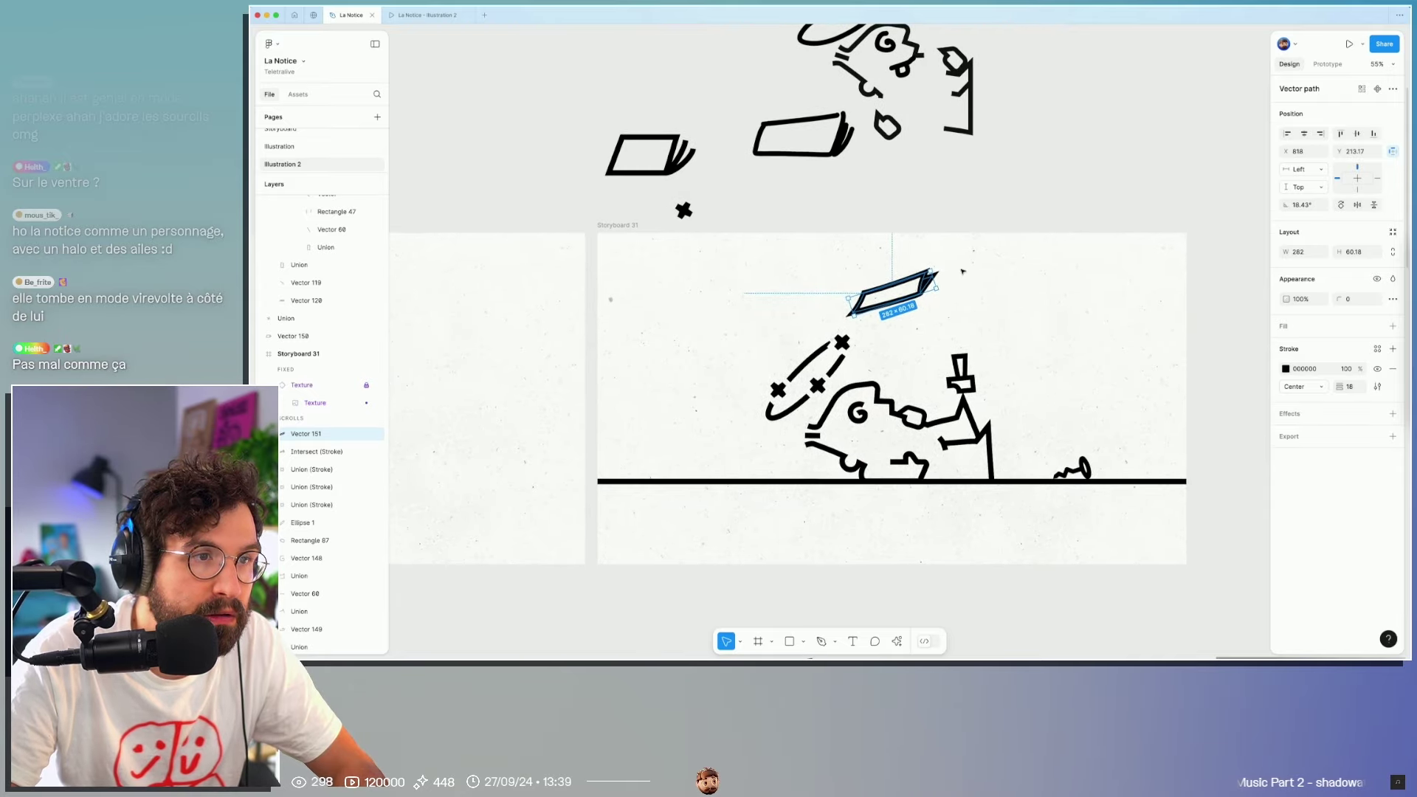
click(962, 271)
scroll(959, 295, down, 2)
scroll(959, 316, down, 2)
scroll(886, 302, down, 3)
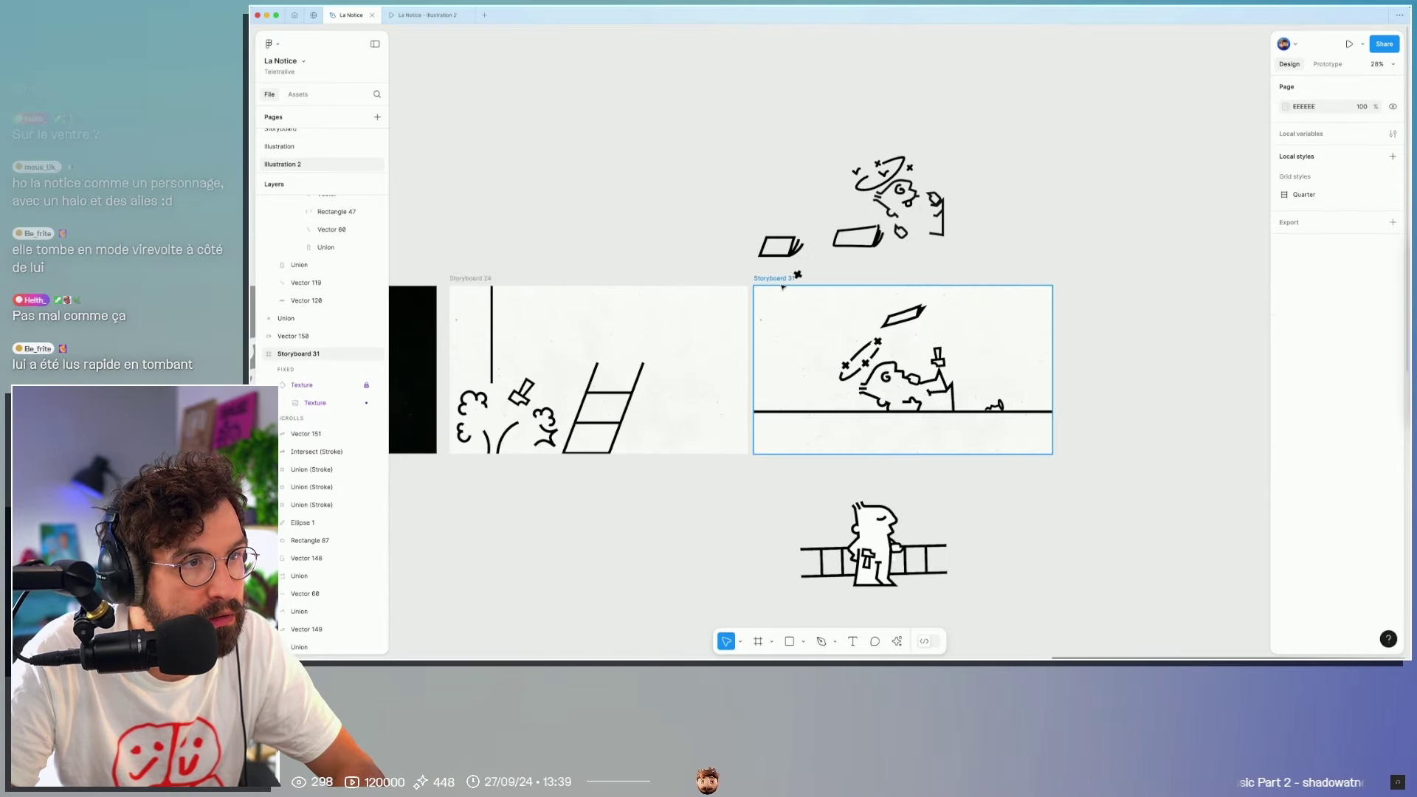
Step: Duplicate Storyboard 31 to create Storyboard 32
click(782, 287)
key(ctrl+d)
click(1136, 254)
scroll(773, 313, right, 5)
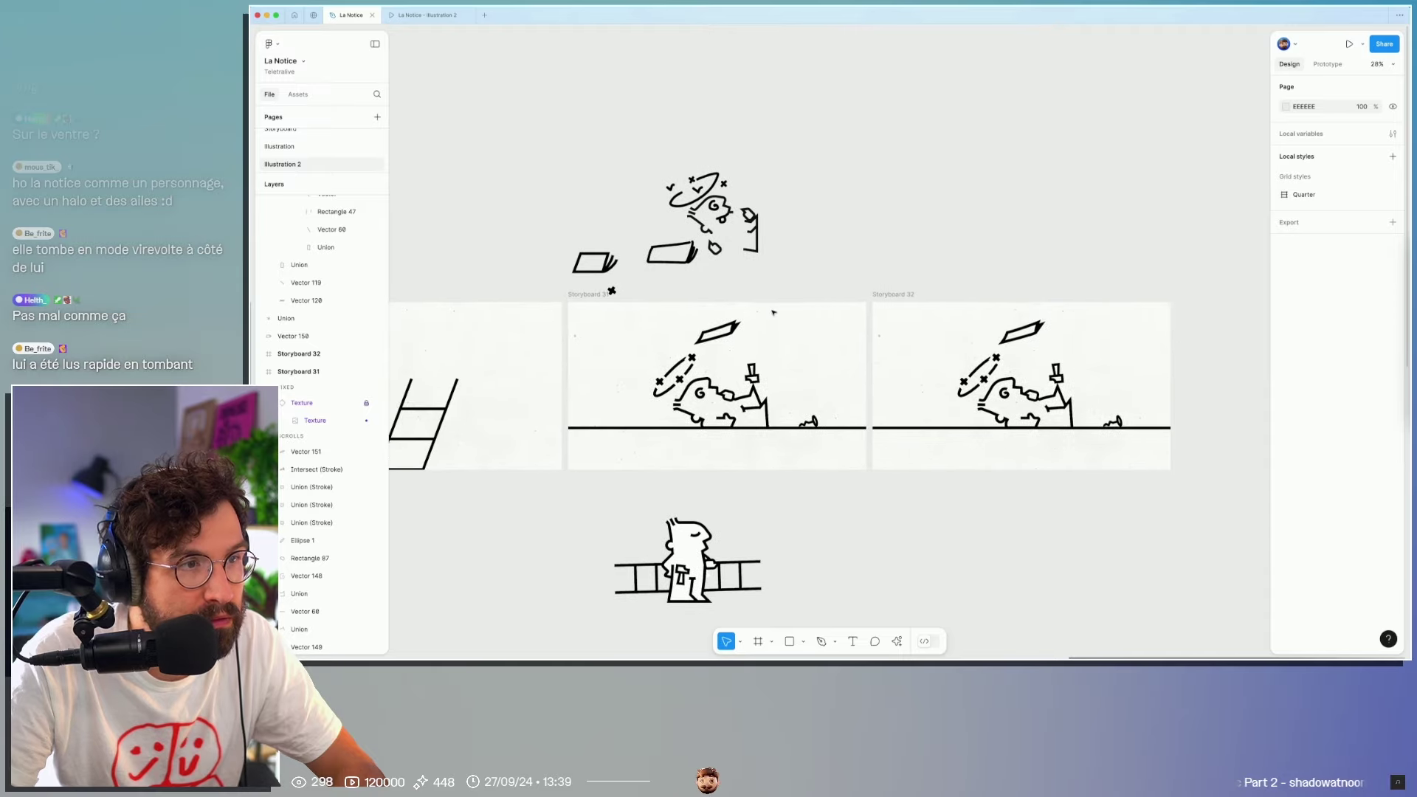
Step: Delete the floating booklet from Storyboard 31
click(721, 338)
key(Delete)
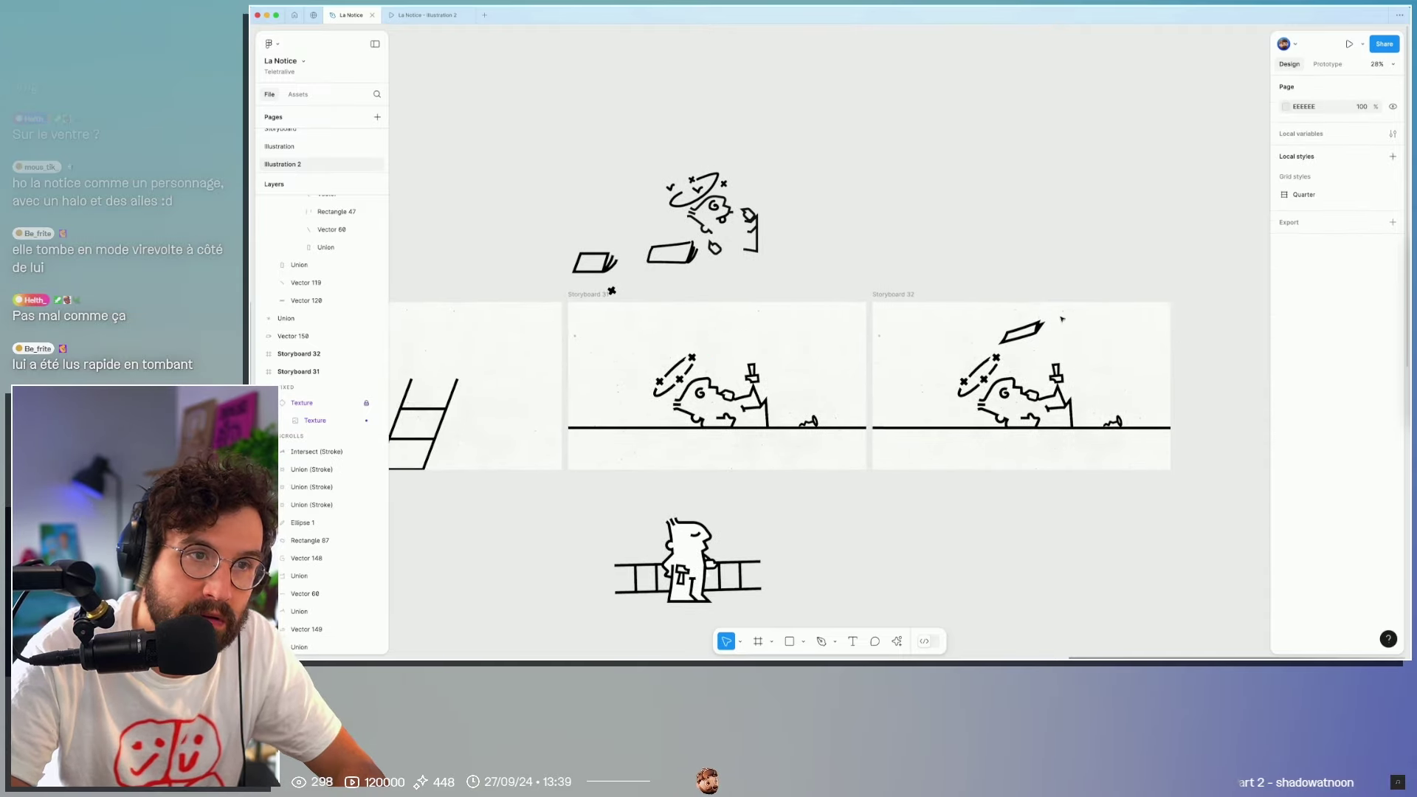
scroll(990, 333, right, 3)
scroll(990, 334, right, 1)
scroll(957, 335, right, 2)
scroll(899, 335, right, 2)
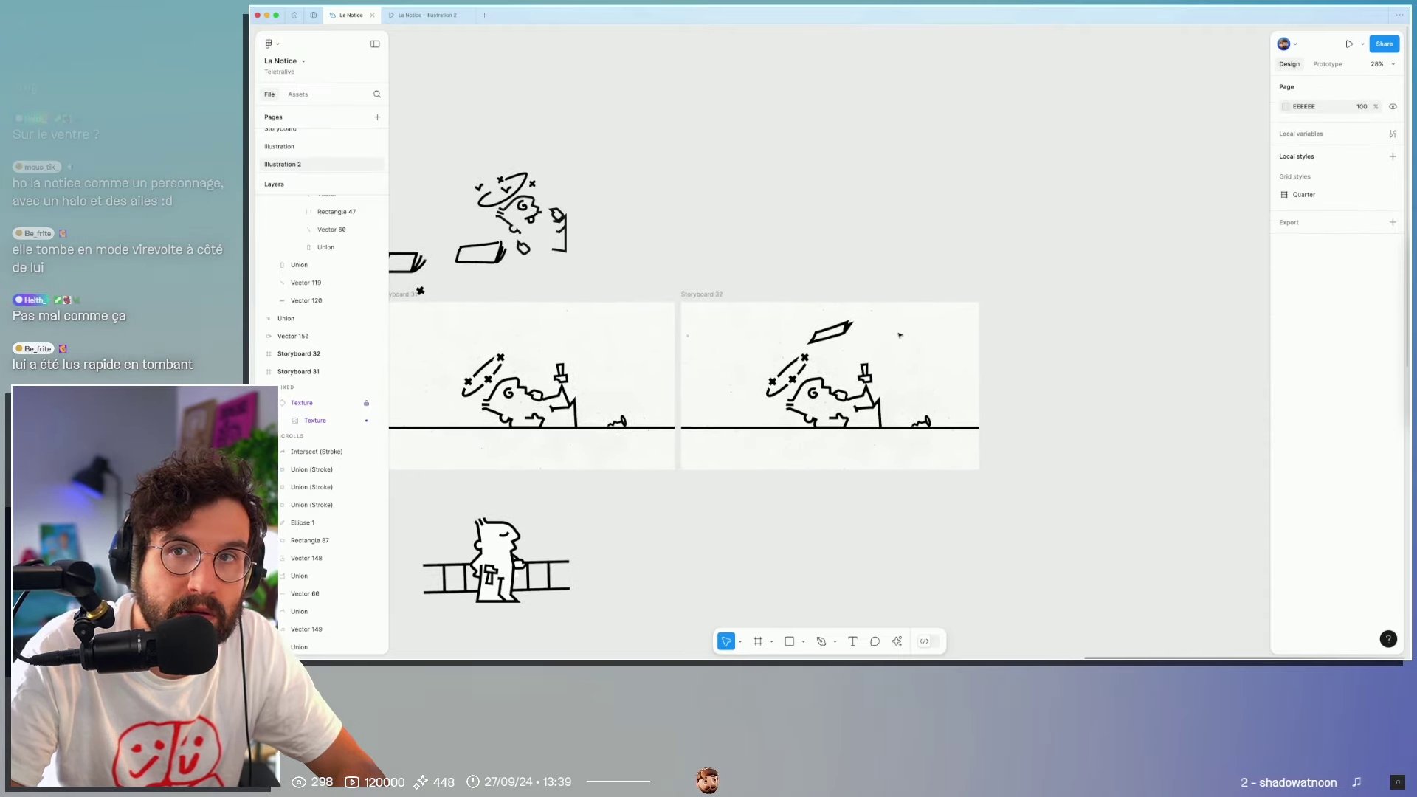
Step: Duplicate Storyboard 32 and select the star and dashed halo in the new copy
click(705, 298)
key(super+d)
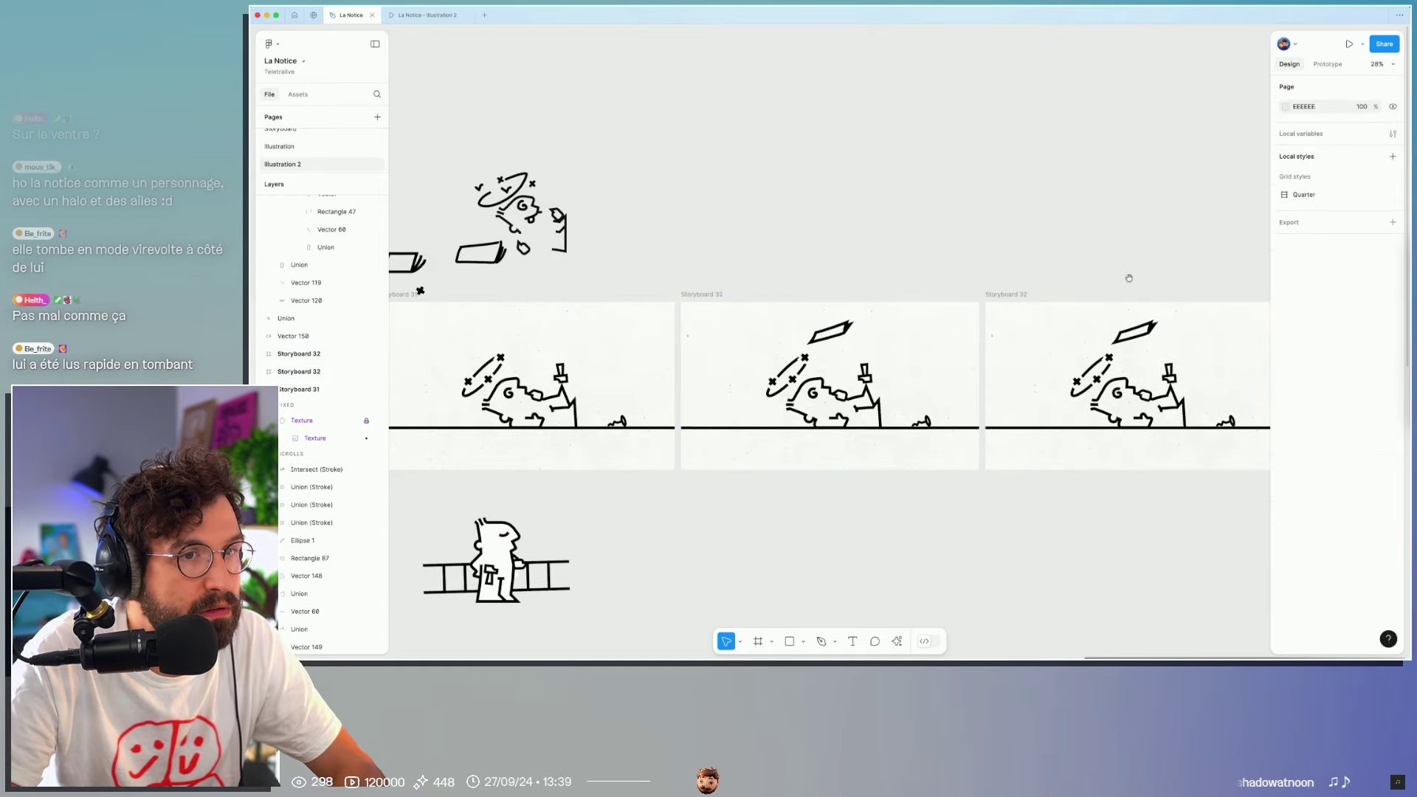
scroll(830, 384, right, 5)
click(891, 373)
click(878, 385)
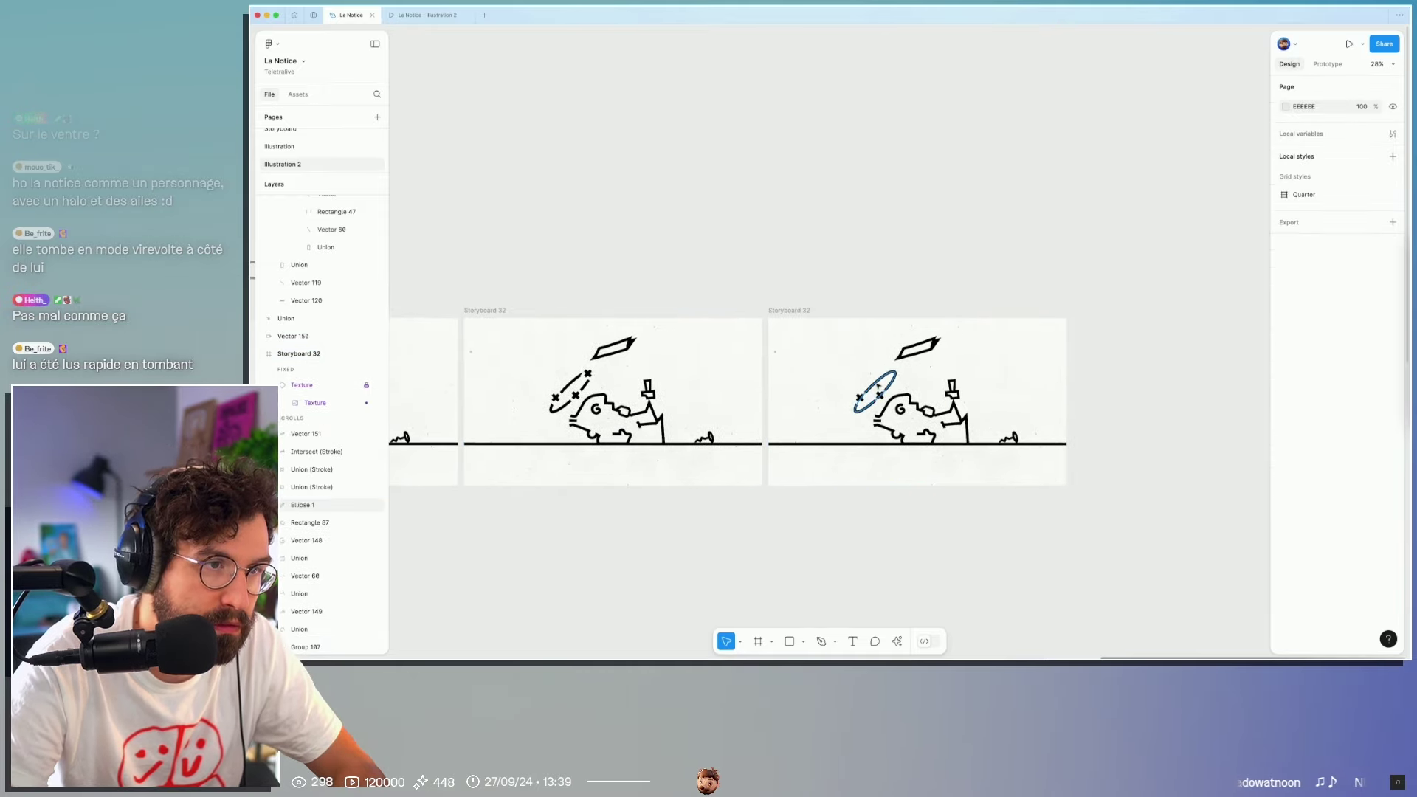
Step: Delete the dashed halo and stars from the newest panel
key(Delete)
click(860, 397)
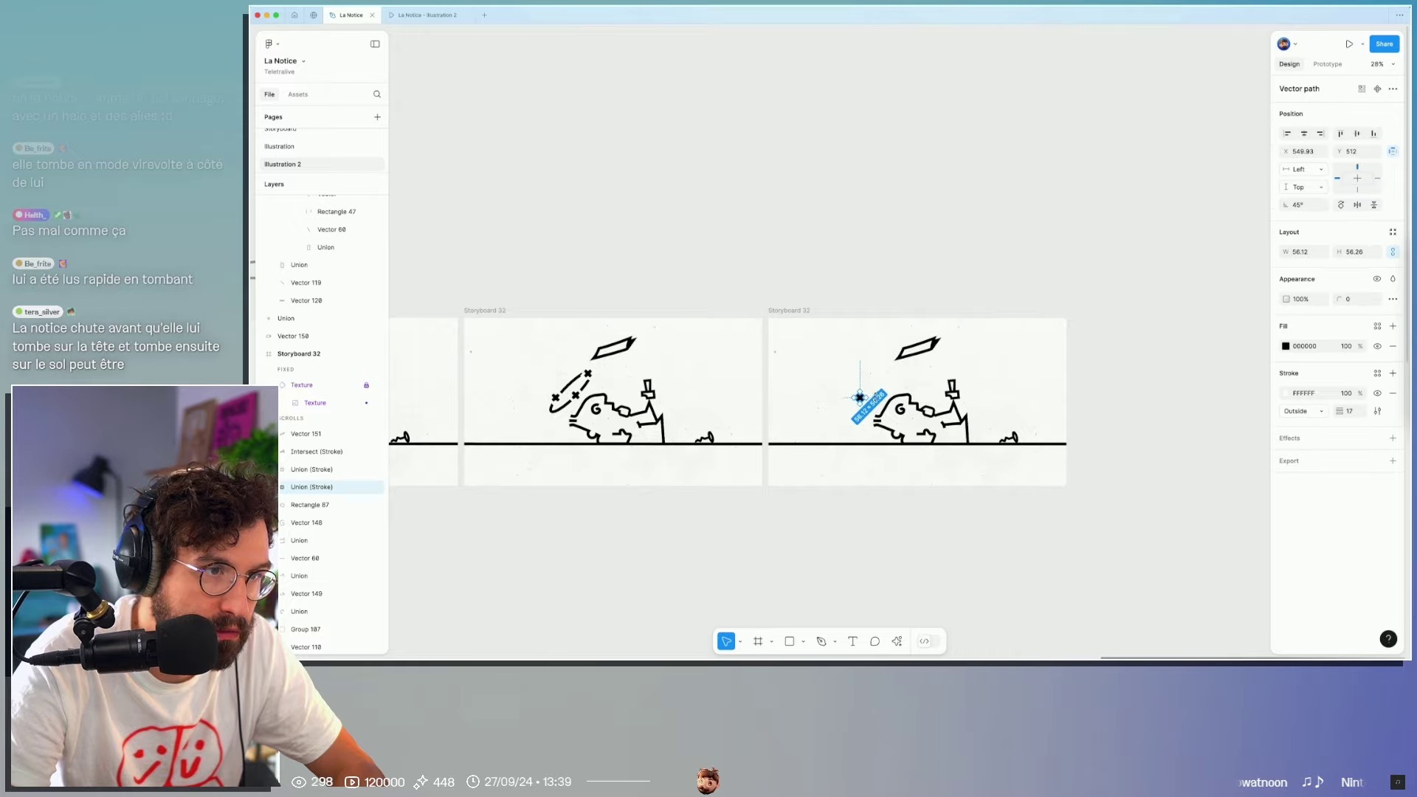
key(Delete)
drag(789, 400, 993, 388)
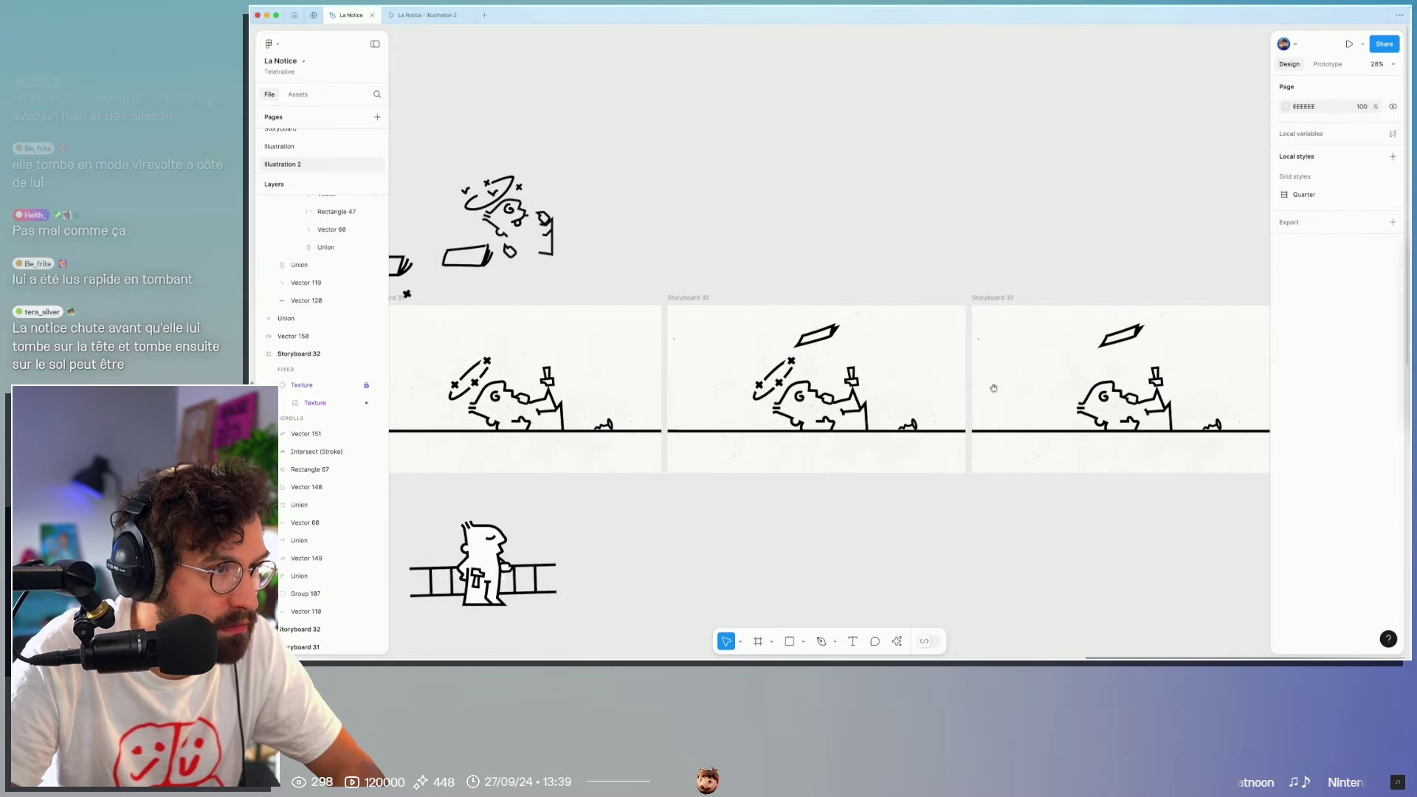
drag(561, 347, 705, 341)
click(694, 369)
key(Escape)
Step: Select the hammer in the new panel, then the airborne booklet in the last panel
scroll(997, 383, right, 5)
click(1046, 357)
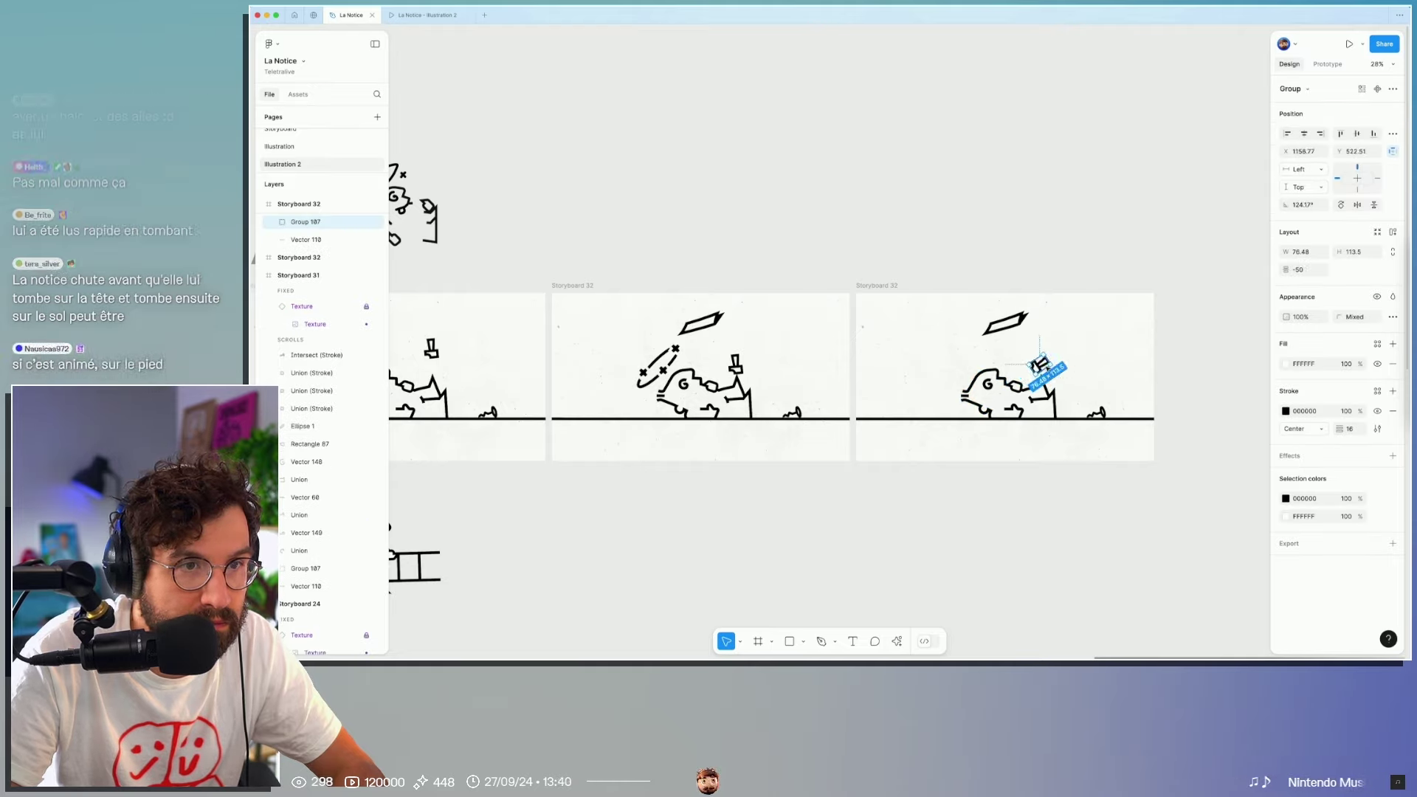
click(1113, 357)
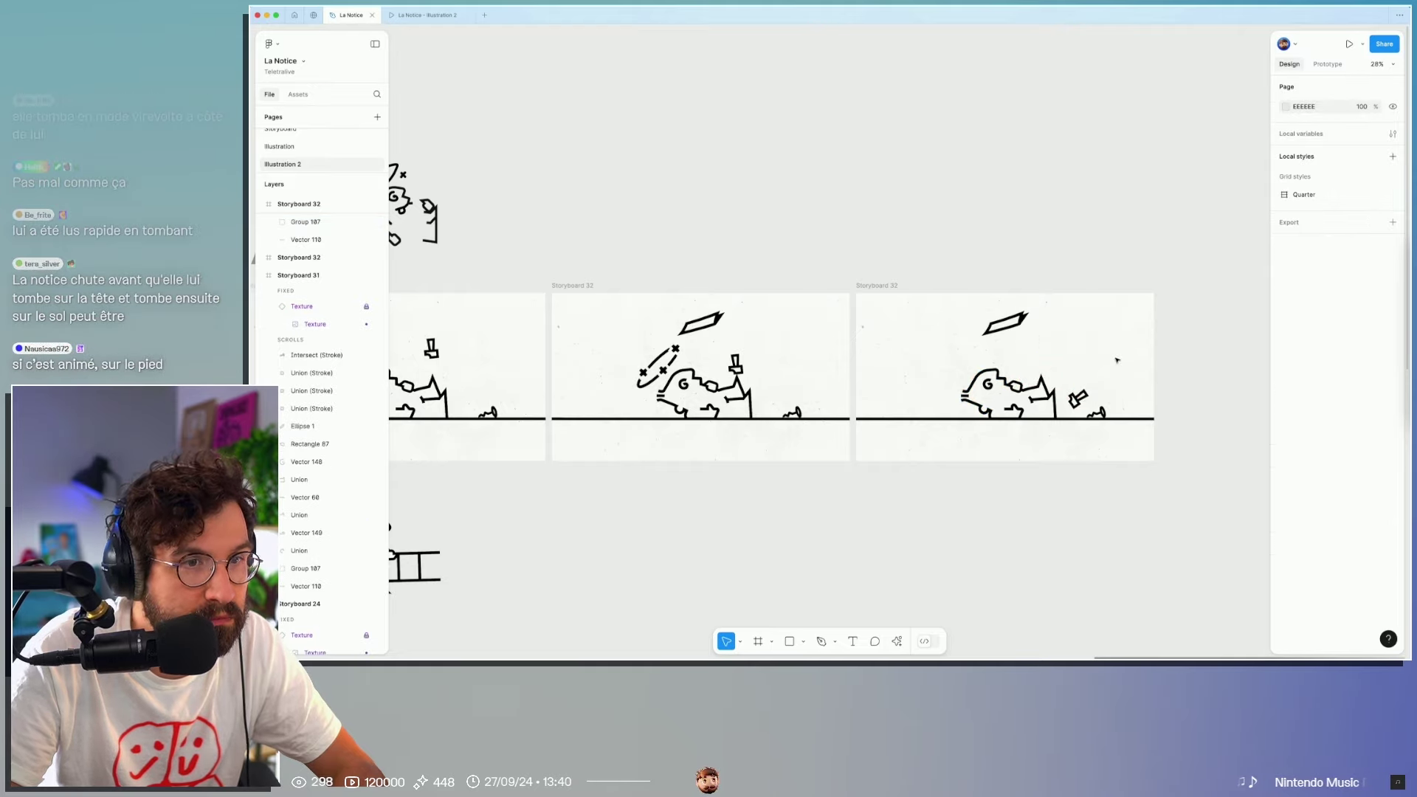
scroll(1009, 329, up, 5)
click(988, 308)
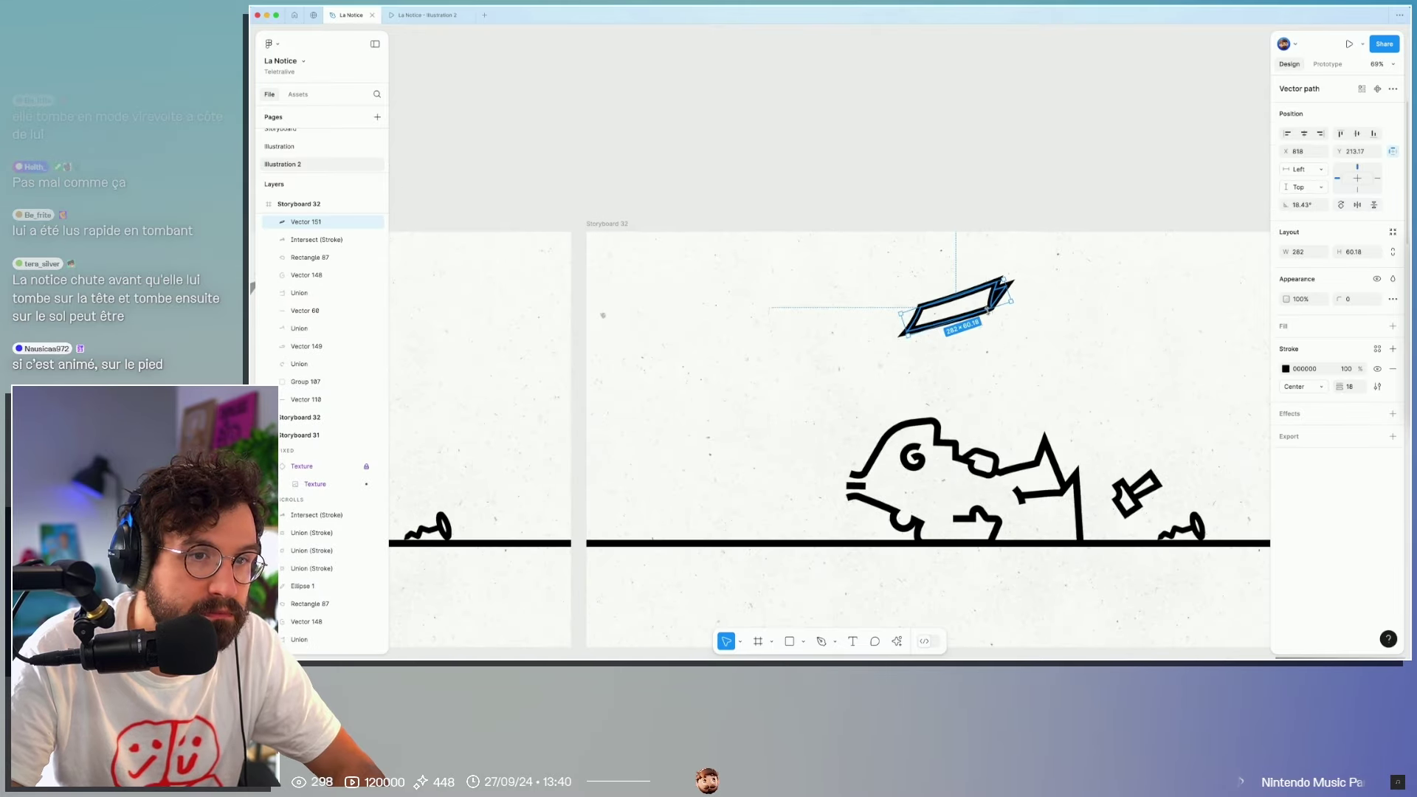
Step: Replace the airborne booklet with a four-corner booklet outline drawn over the character's face
key(Delete)
scroll(951, 369, up, 4)
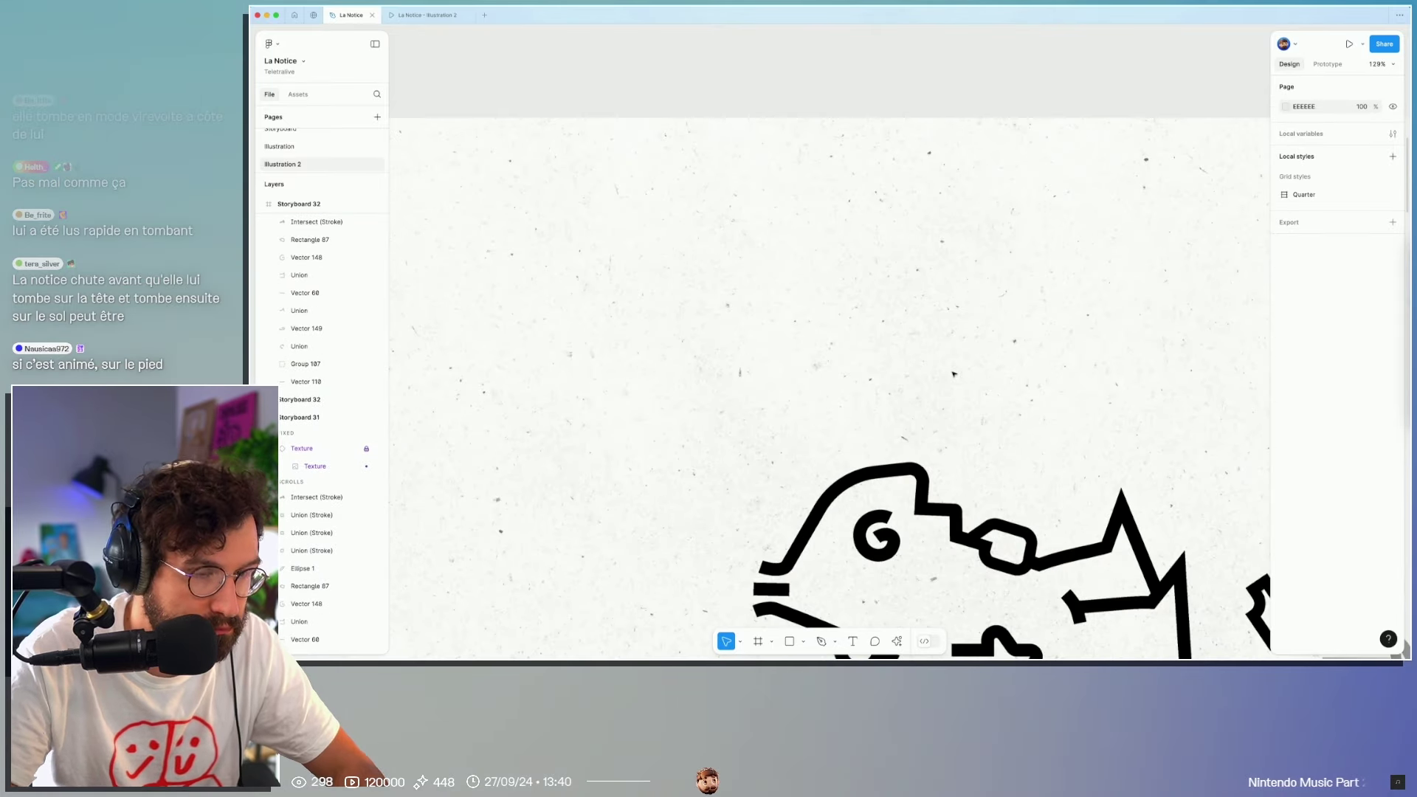
key(p)
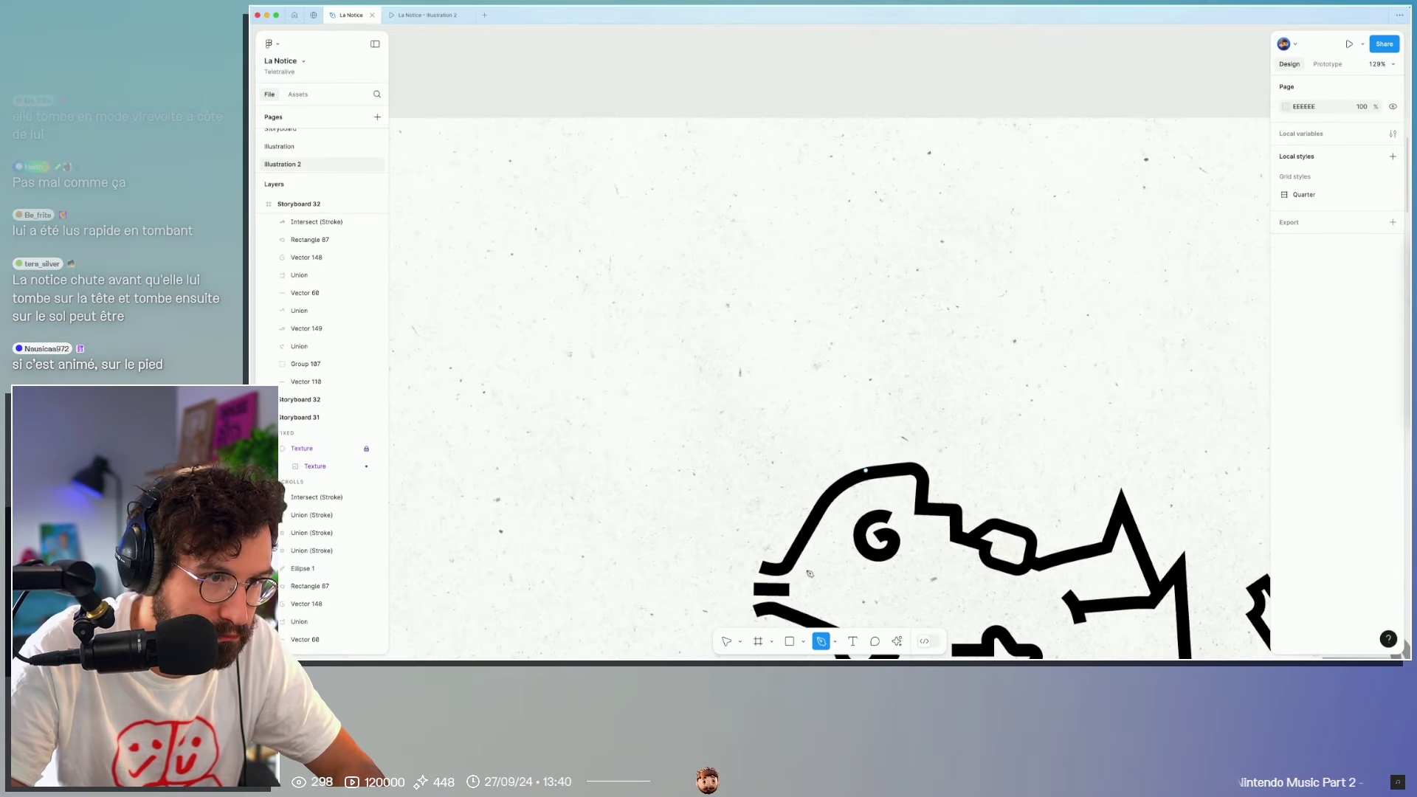
click(866, 470)
click(823, 585)
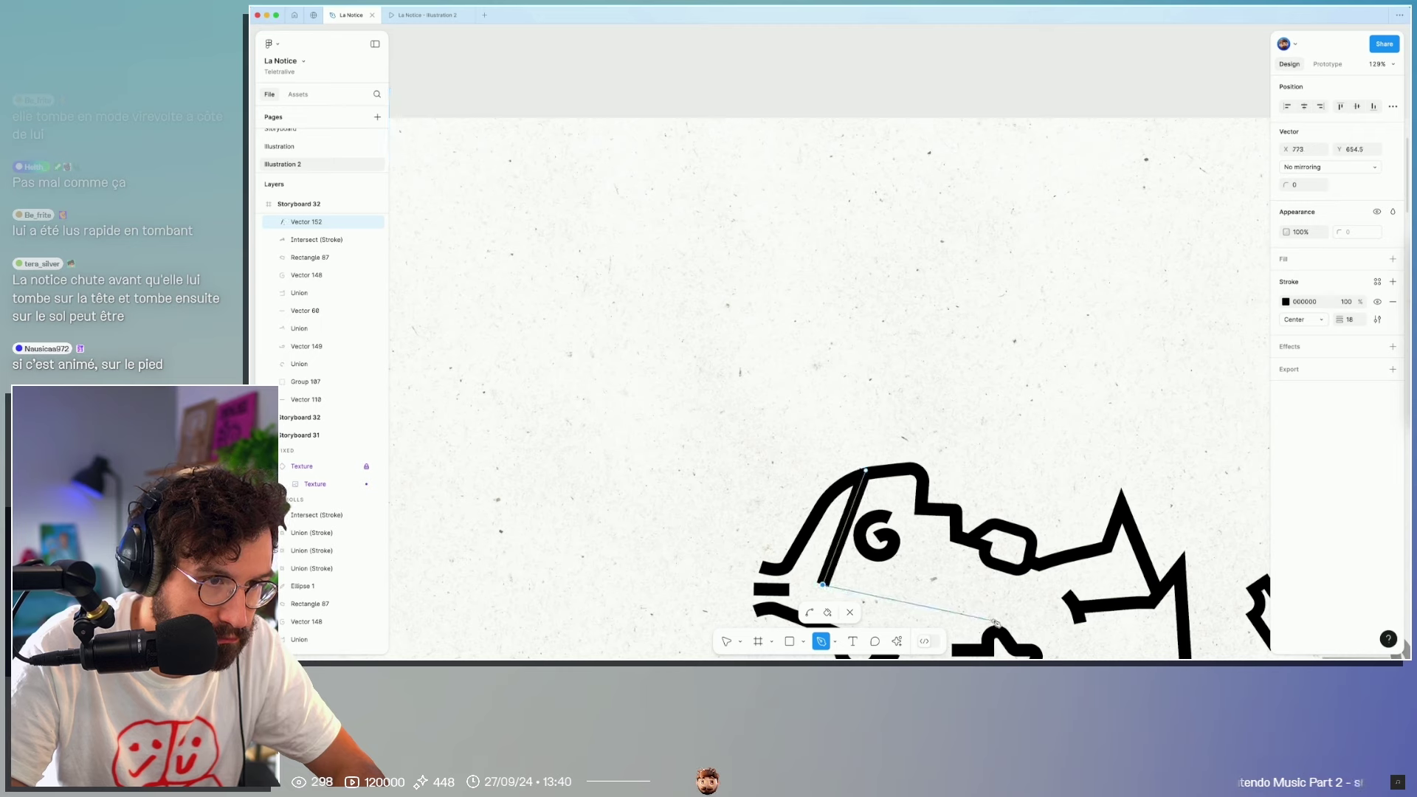
click(994, 620)
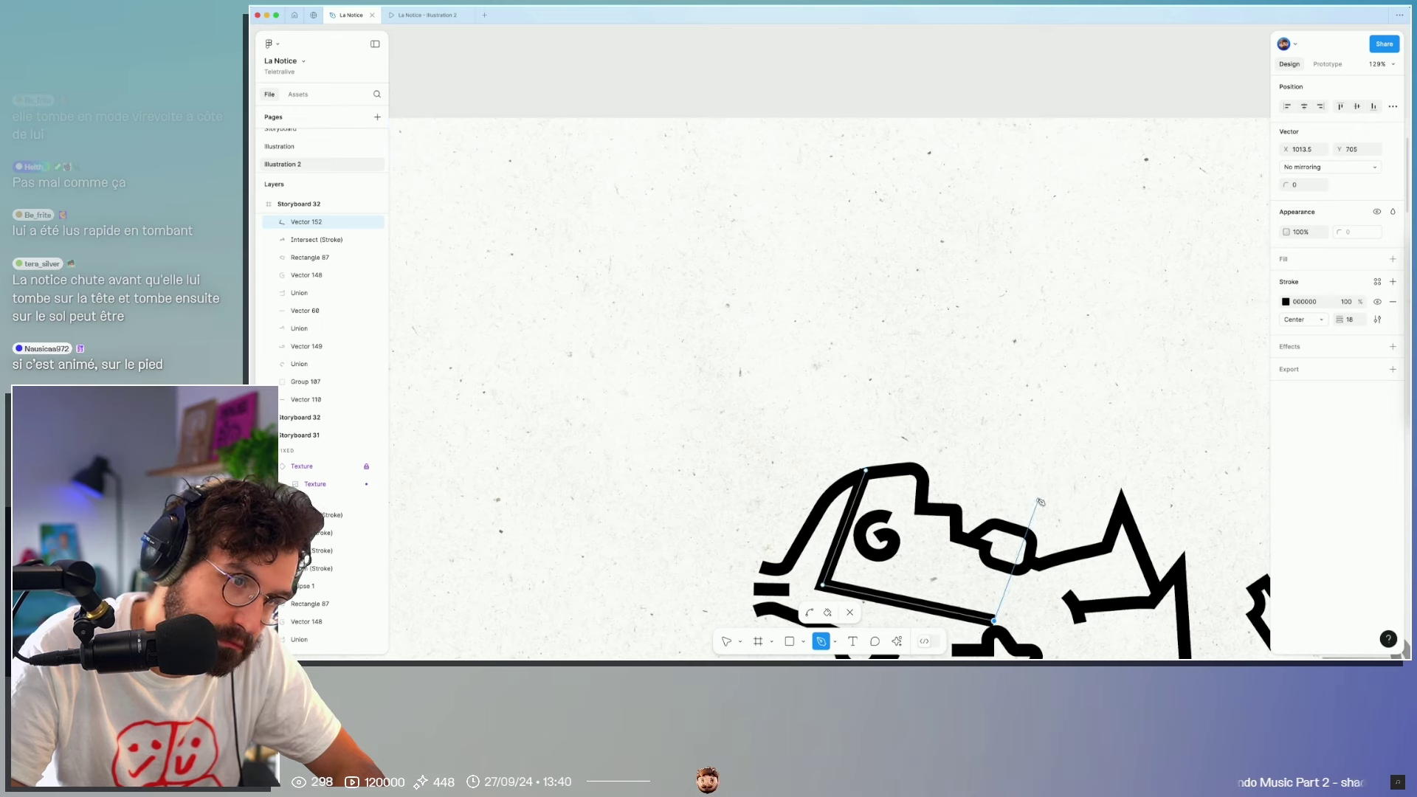
click(1038, 501)
click(866, 472)
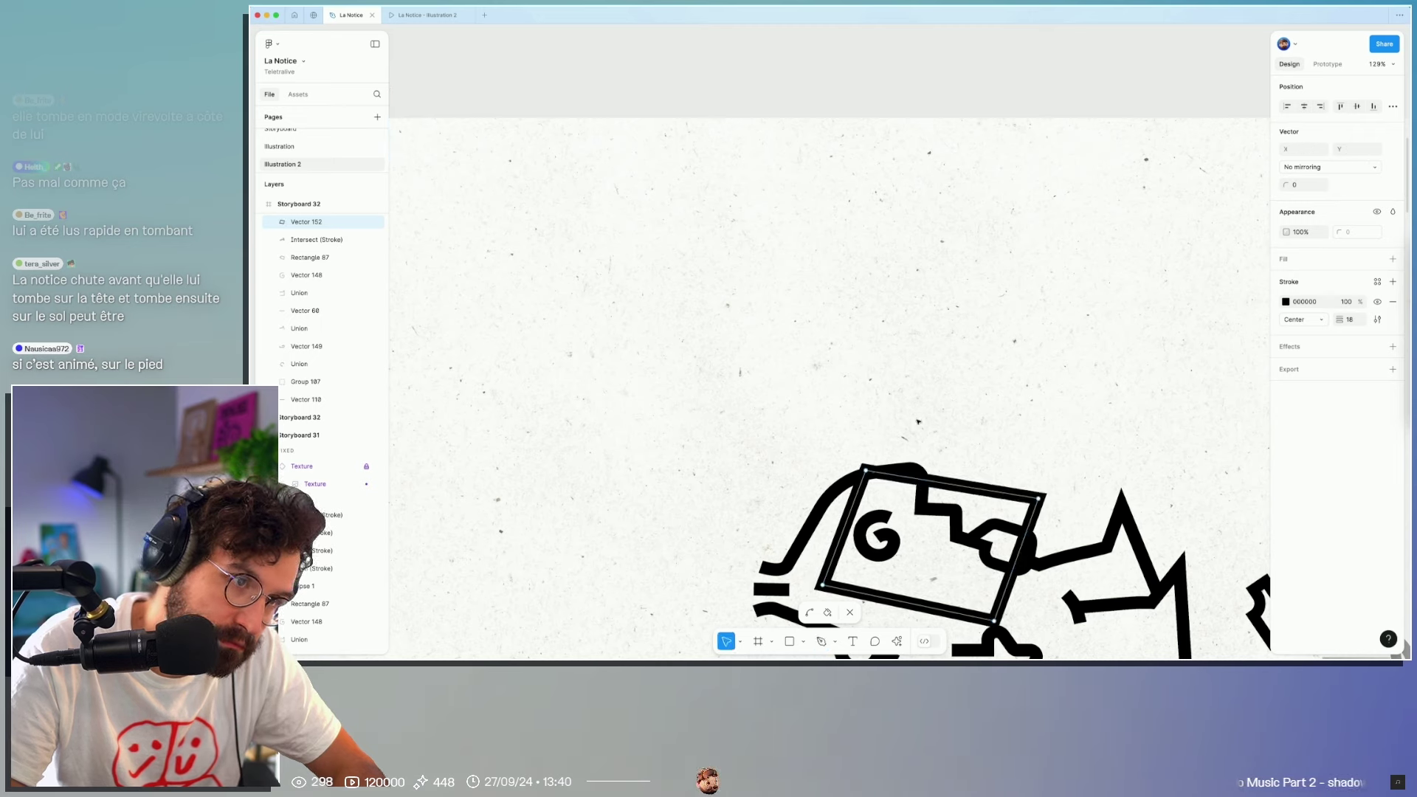
drag(1039, 500, 1037, 470)
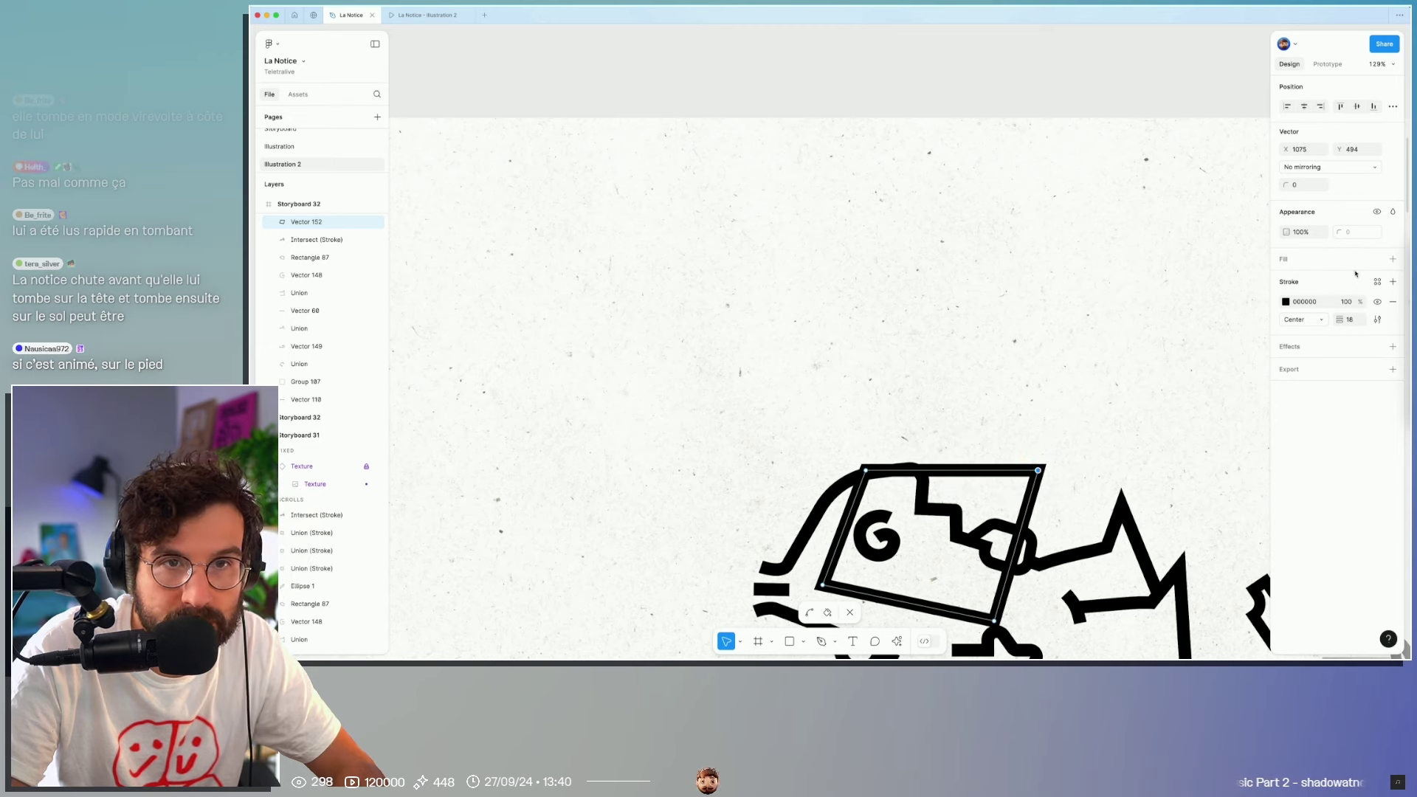
Step: Give the booklet shape a white FFFFFF fill
click(1391, 260)
click(1304, 279)
text(FFFFFF)
key(Return)
scroll(909, 292, down, 3)
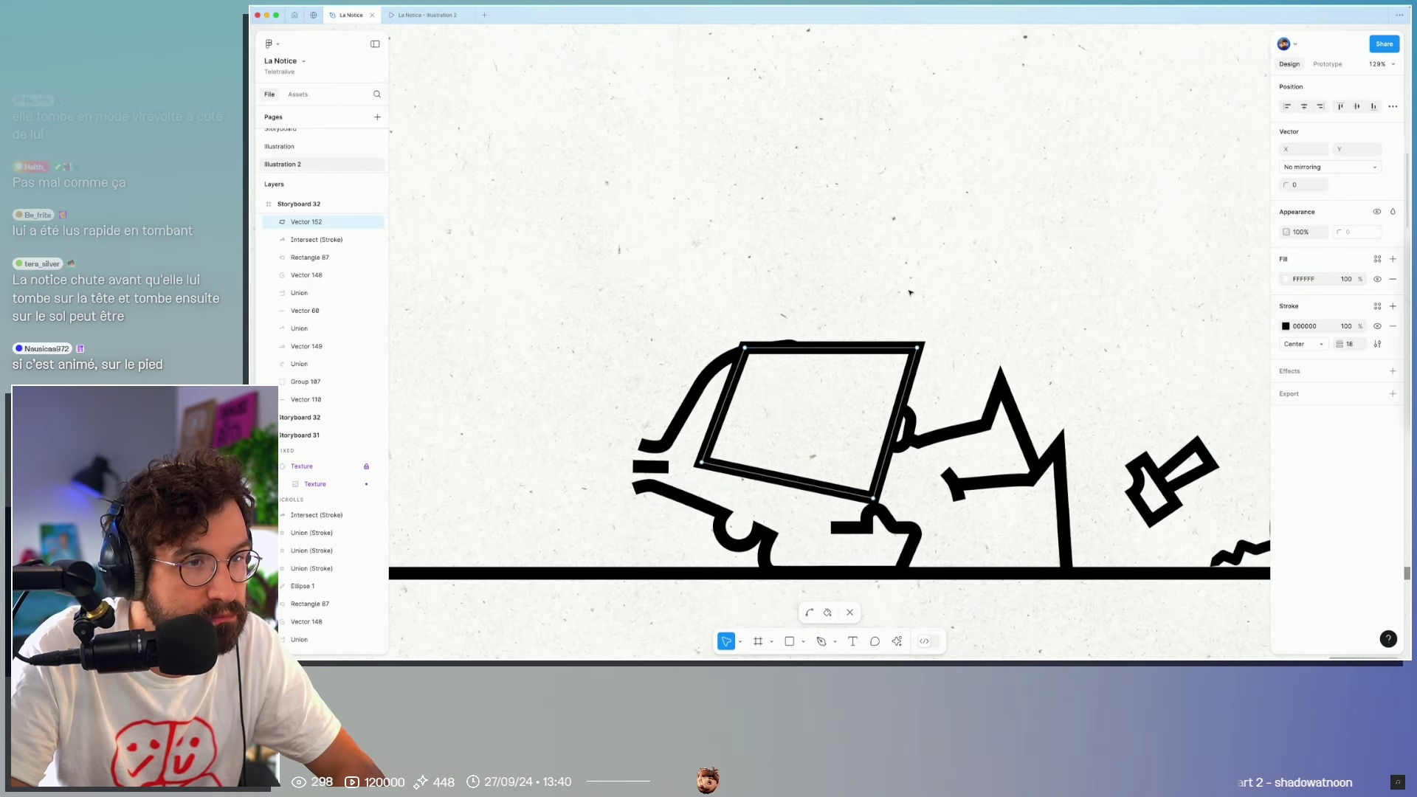
key(Escape)
Step: Draw a short page-edge stroke on the booklet's cover
key(p)
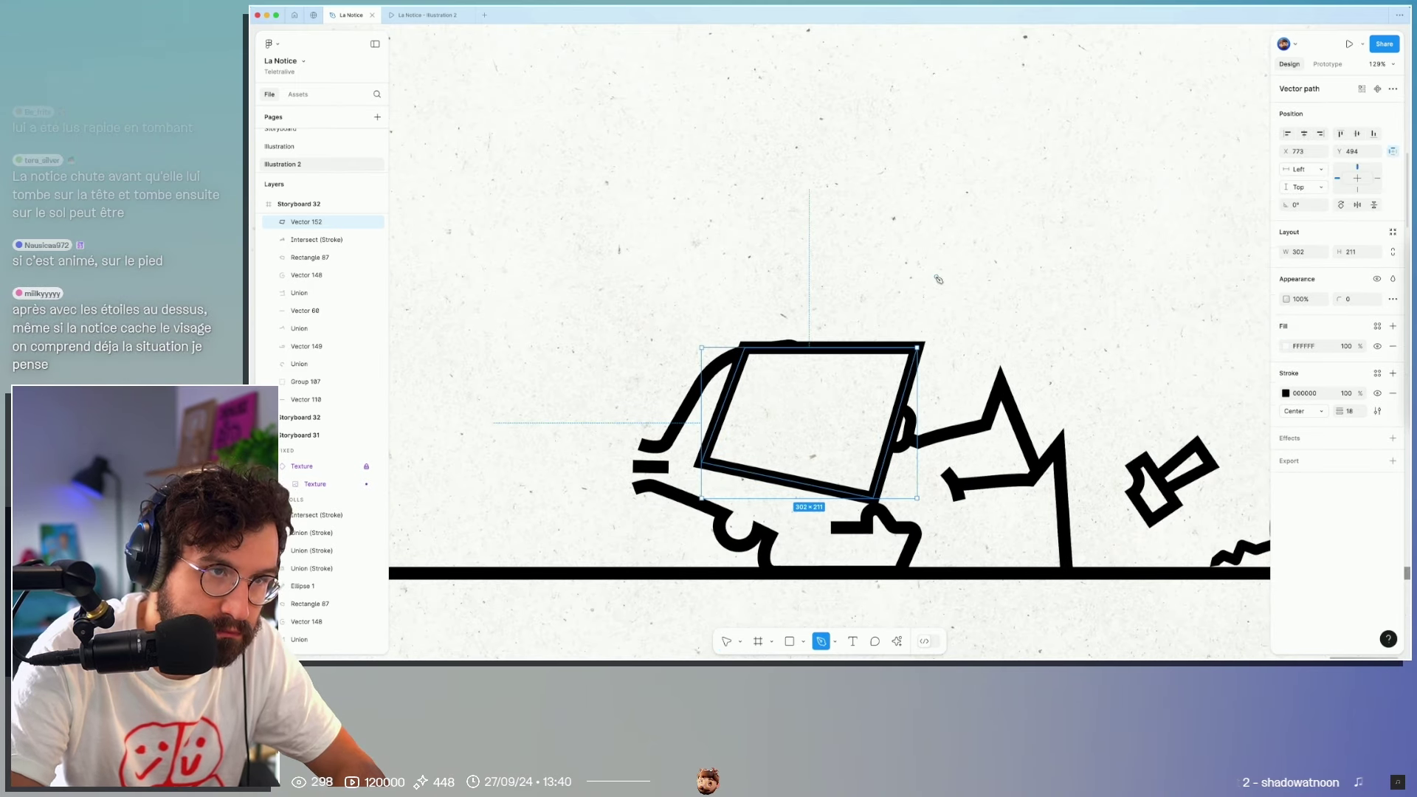
click(918, 349)
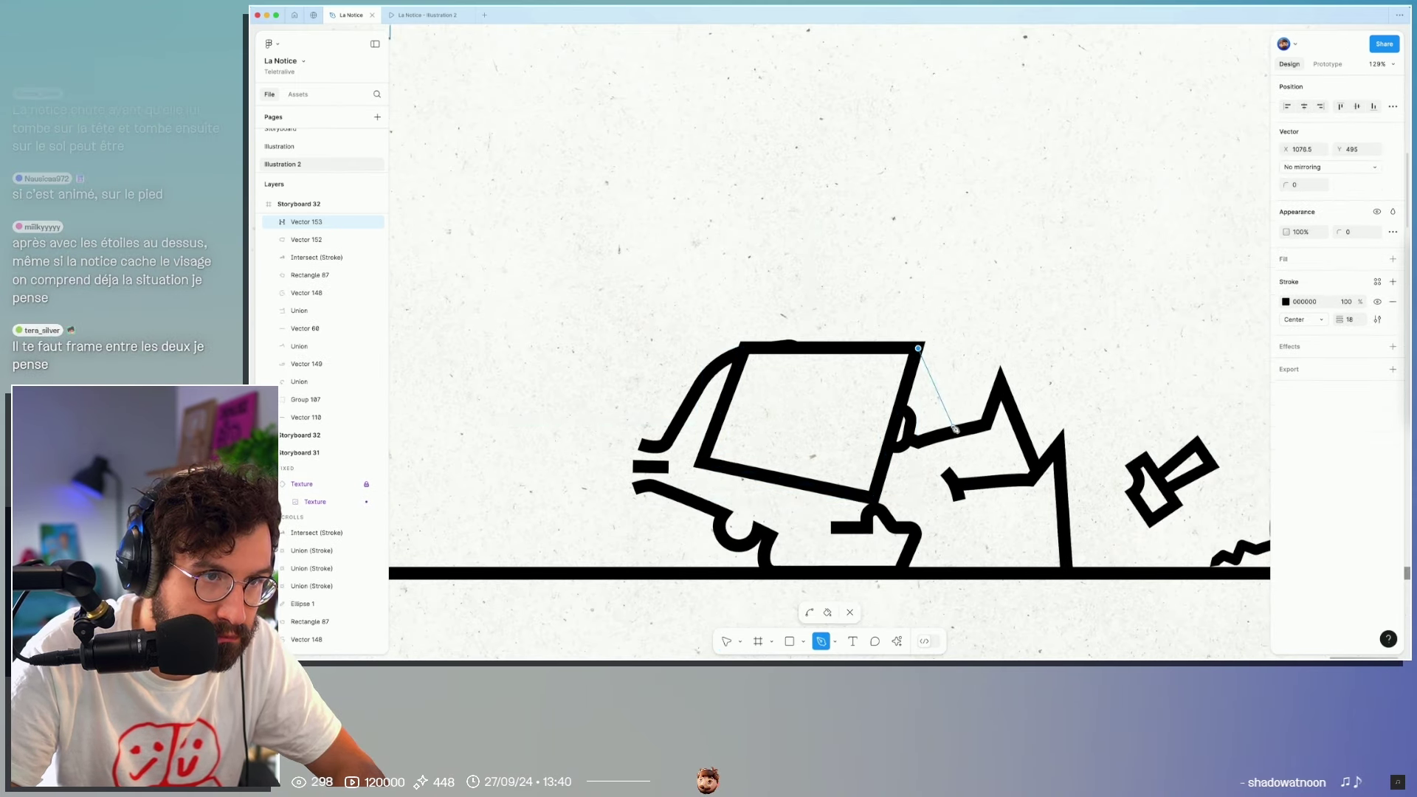
click(951, 431)
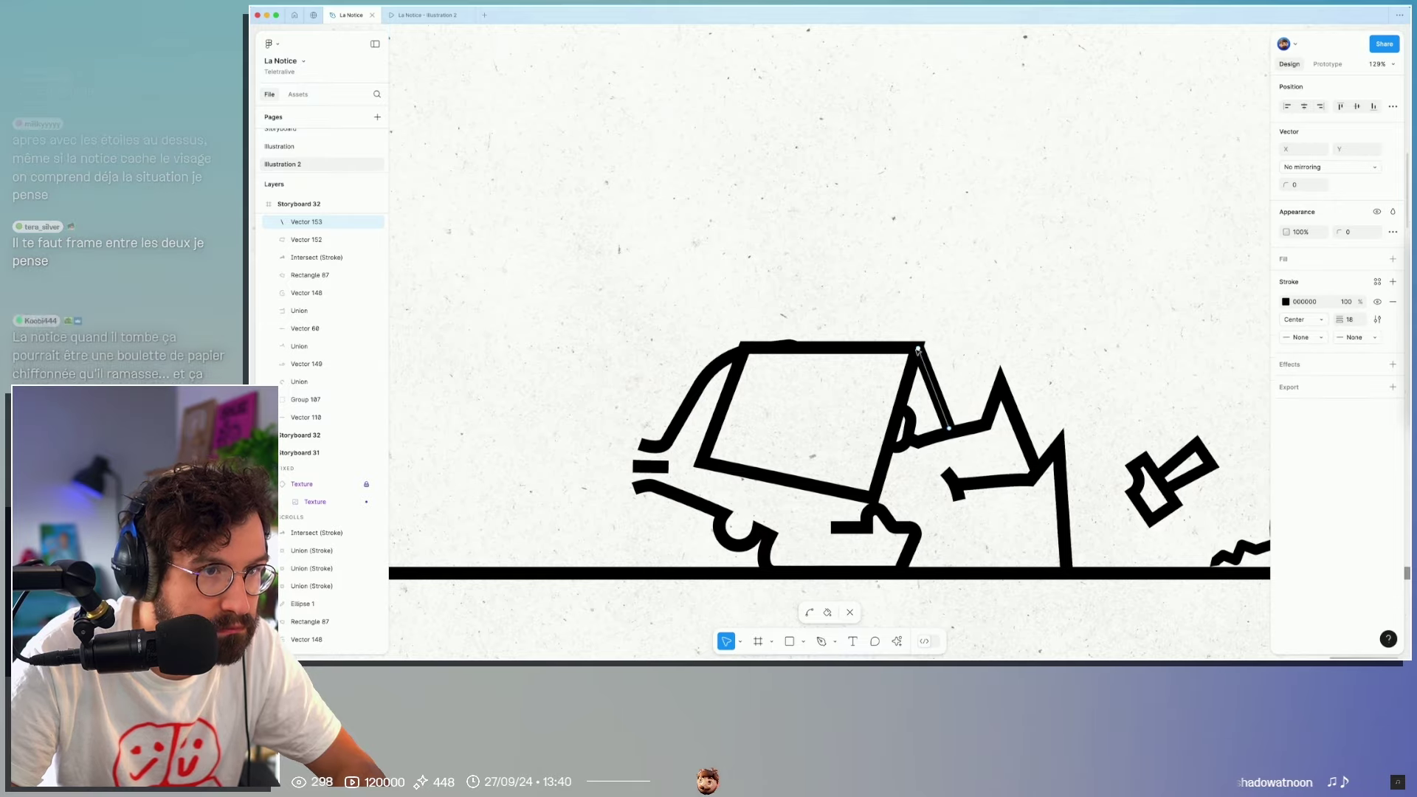
scroll(918, 348, up, 5)
click(928, 338)
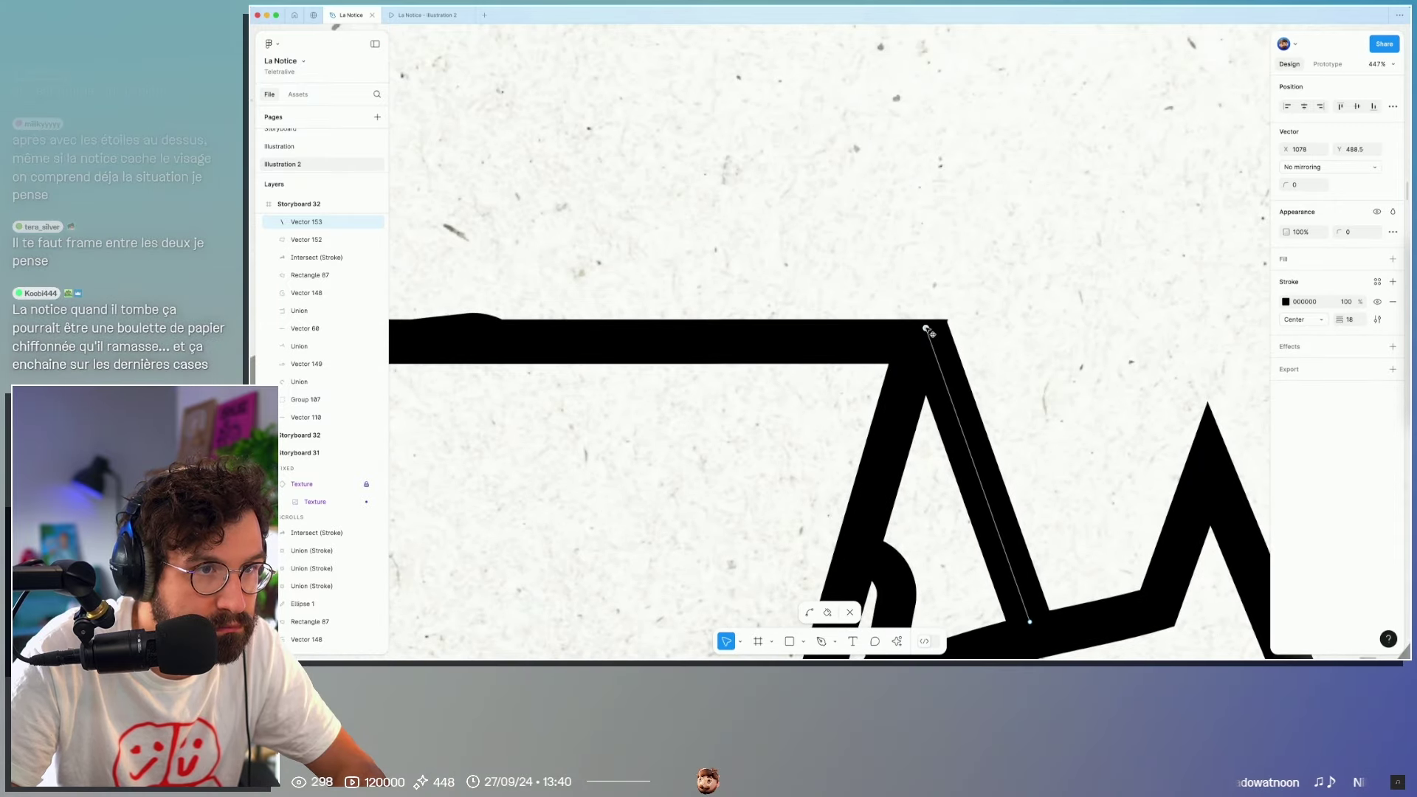
key(Escape)
scroll(834, 219, down, 5)
key(Escape)
scroll(749, 221, up, 5)
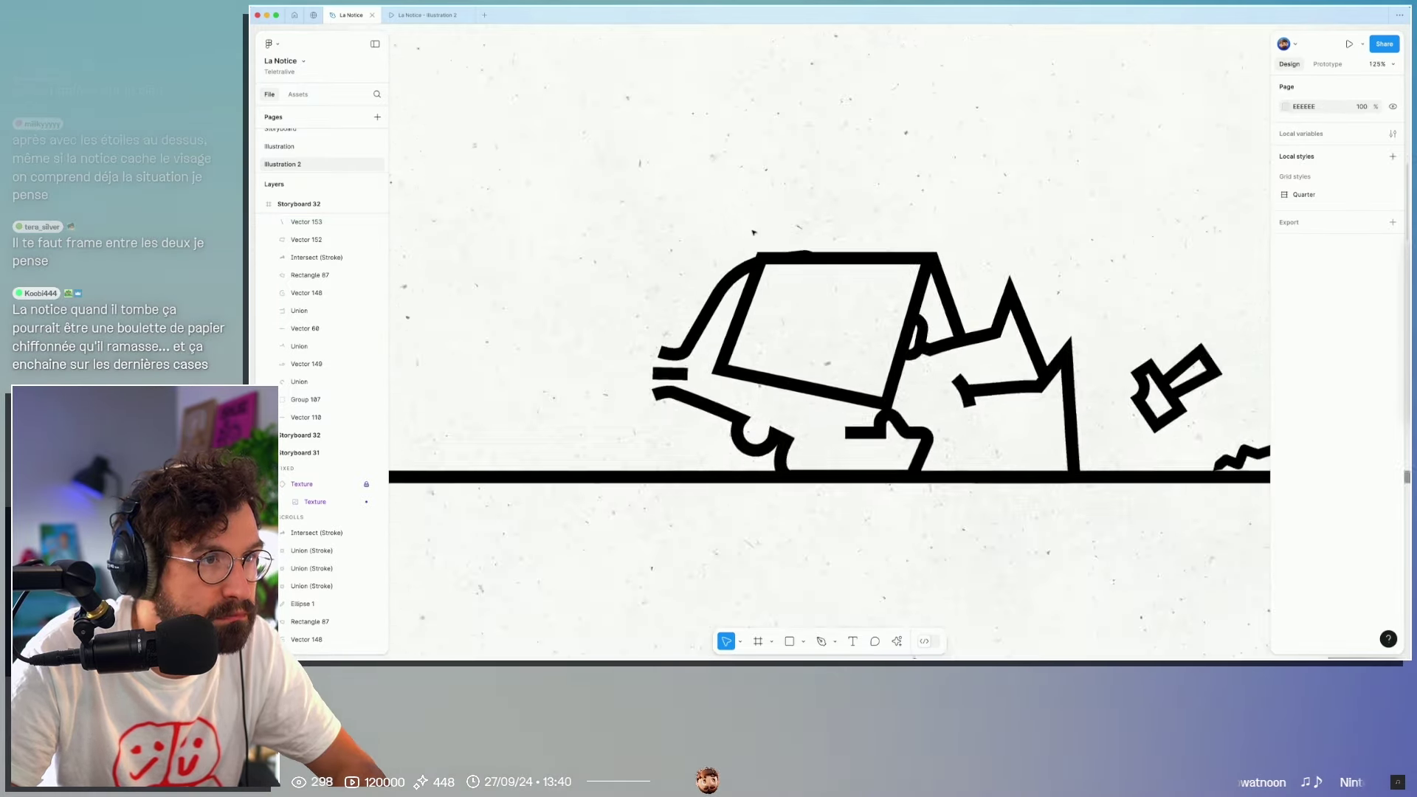
Step: Draw a second short parallel stroke on the booklet
key(p)
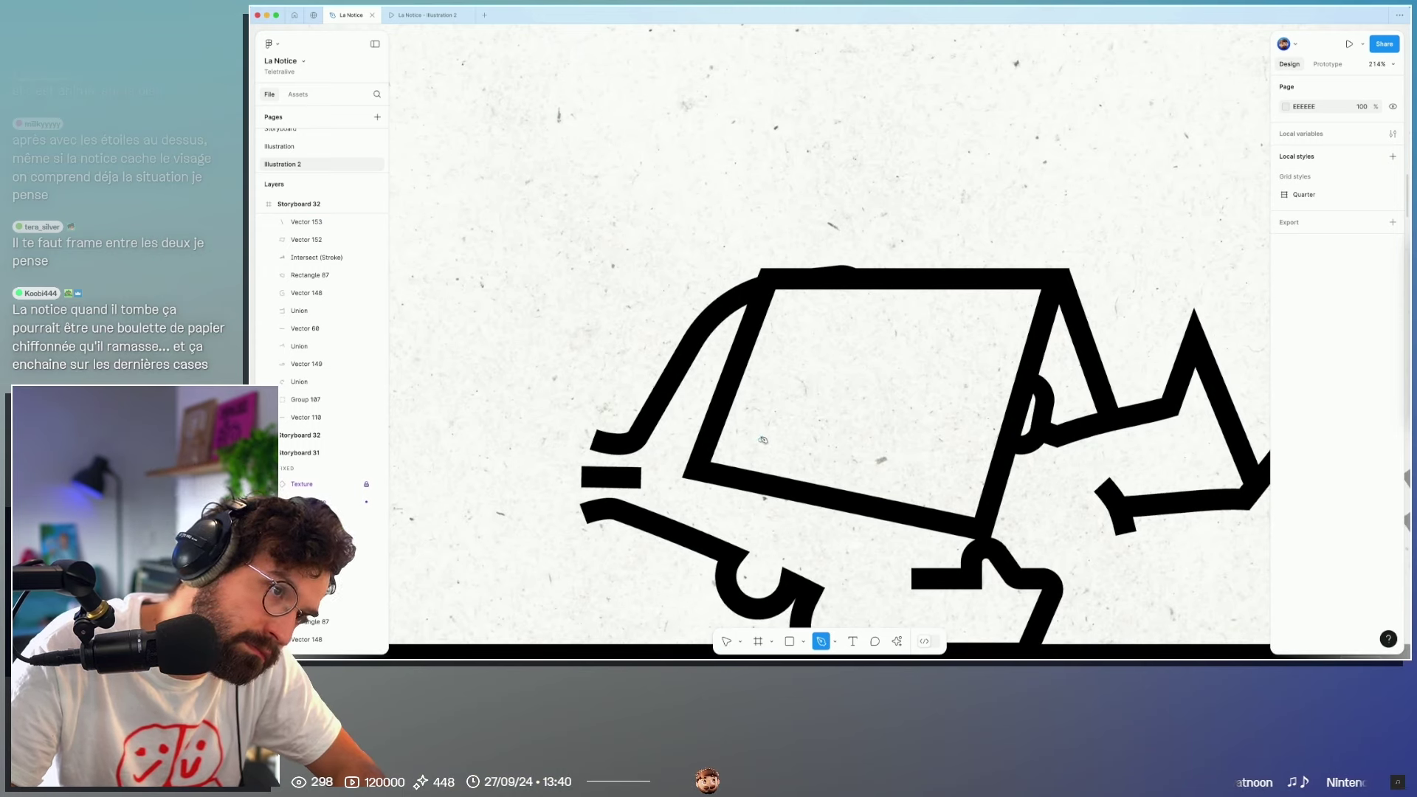
click(760, 439)
click(786, 355)
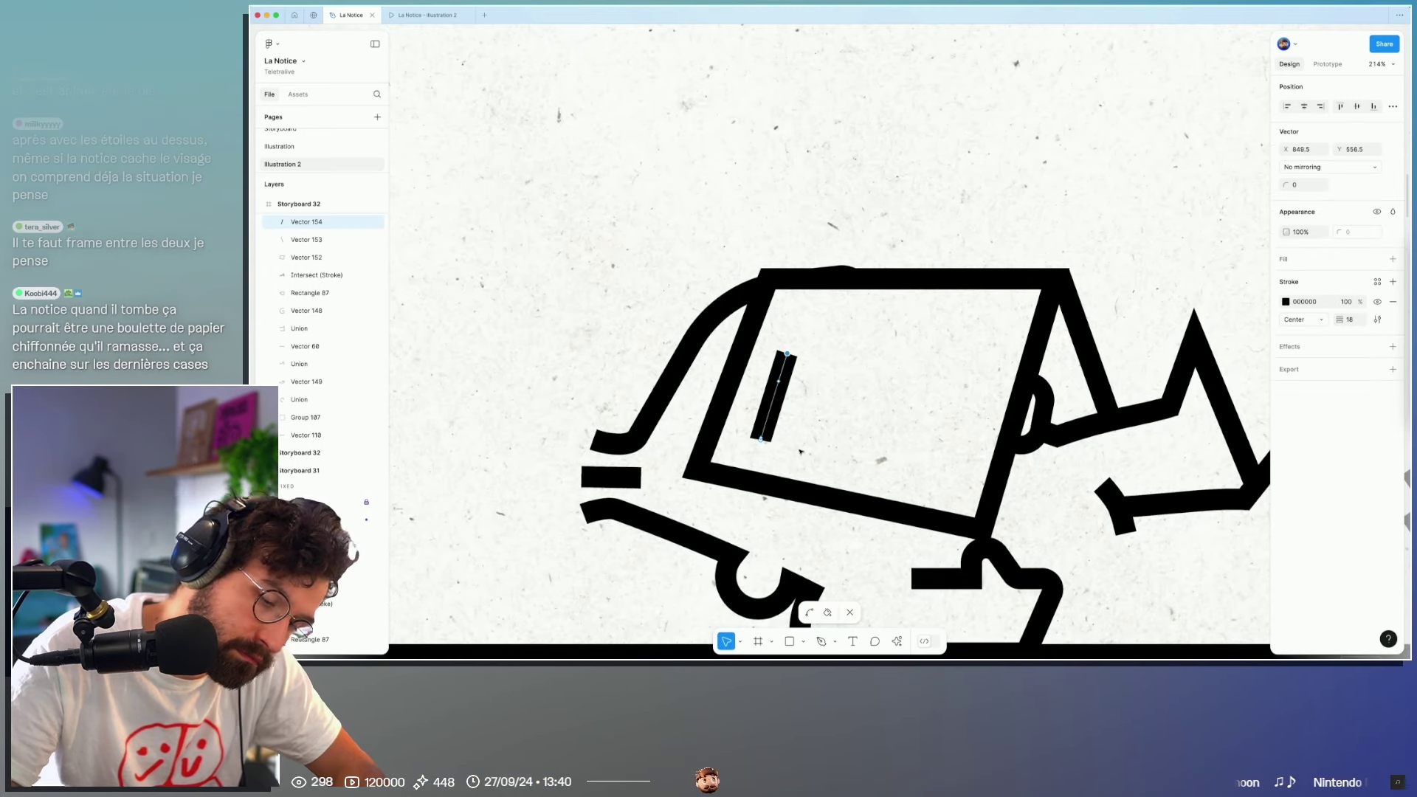
key(p)
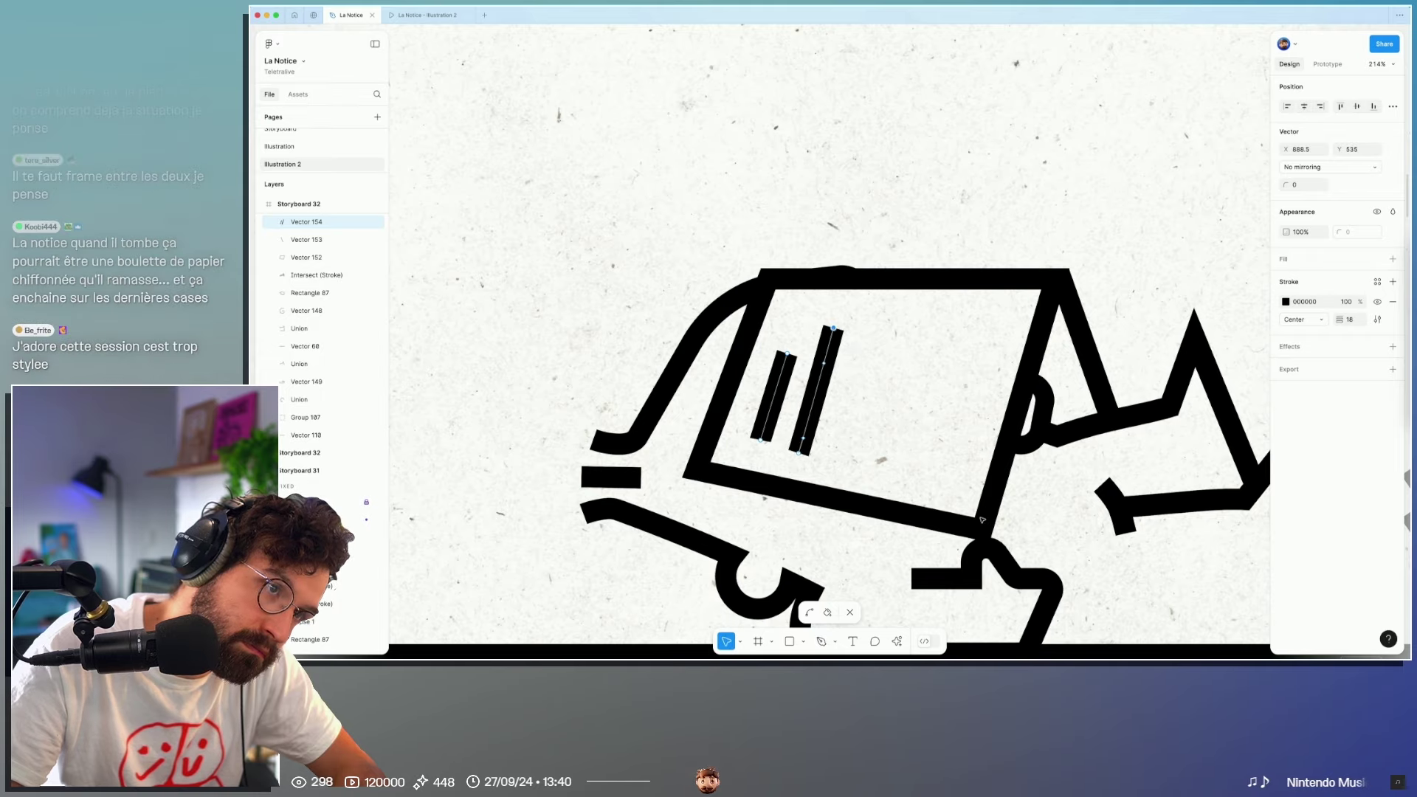
key(Escape)
key(Escape)
scroll(958, 147, down, 5)
scroll(958, 147, down, 2)
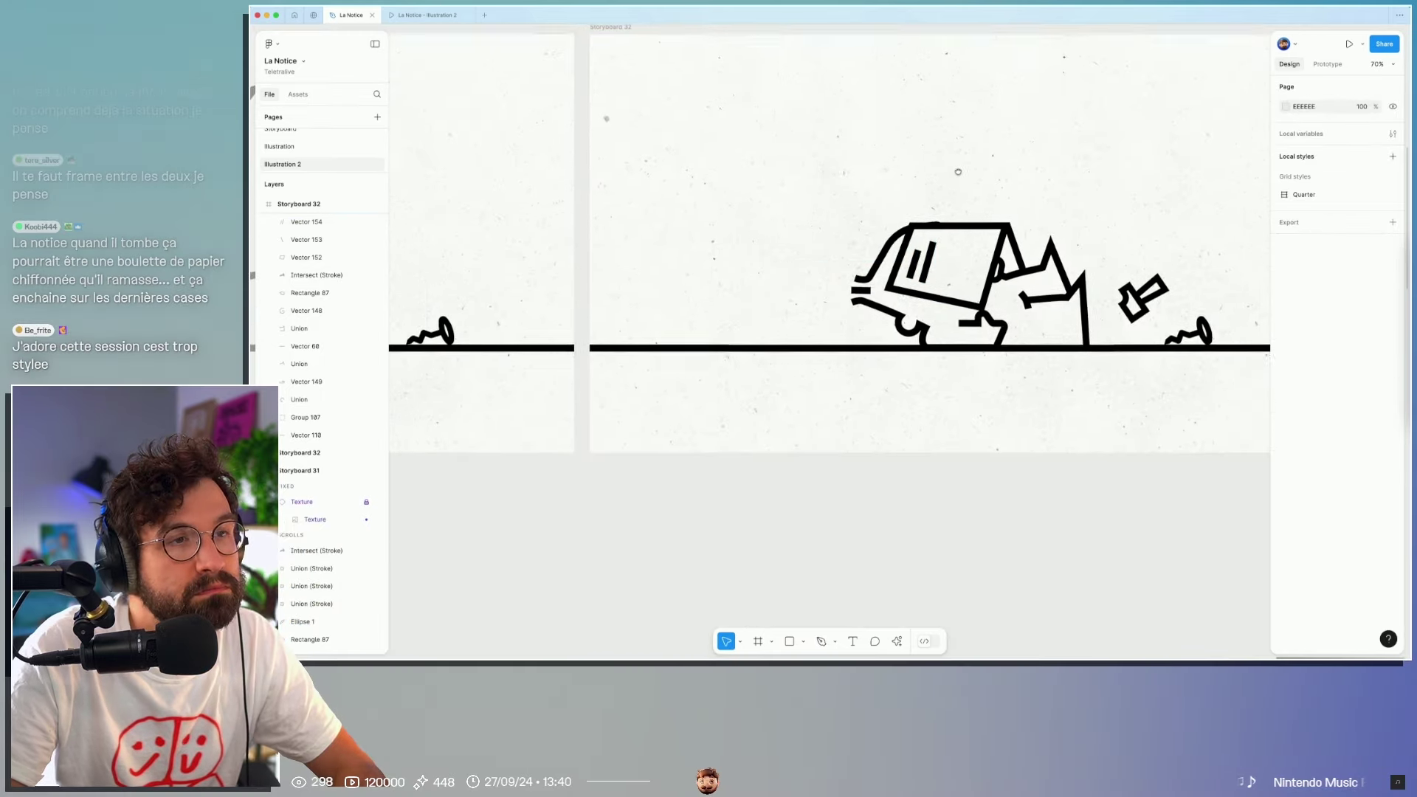
scroll(955, 166, down, 3)
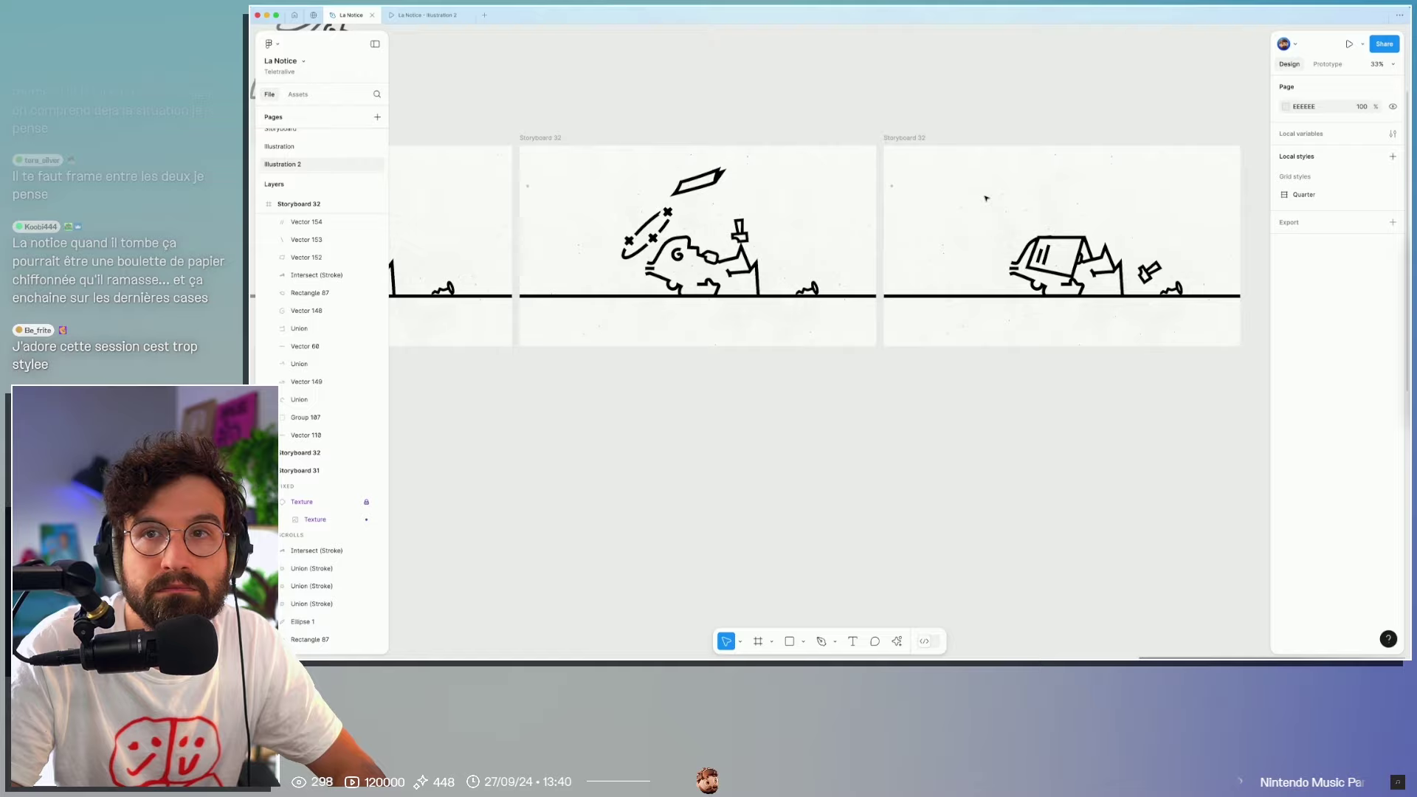
scroll(986, 198, left, 2)
scroll(922, 192, left, 3)
scroll(855, 184, left, 3)
scroll(797, 177, up, 2)
click(781, 175)
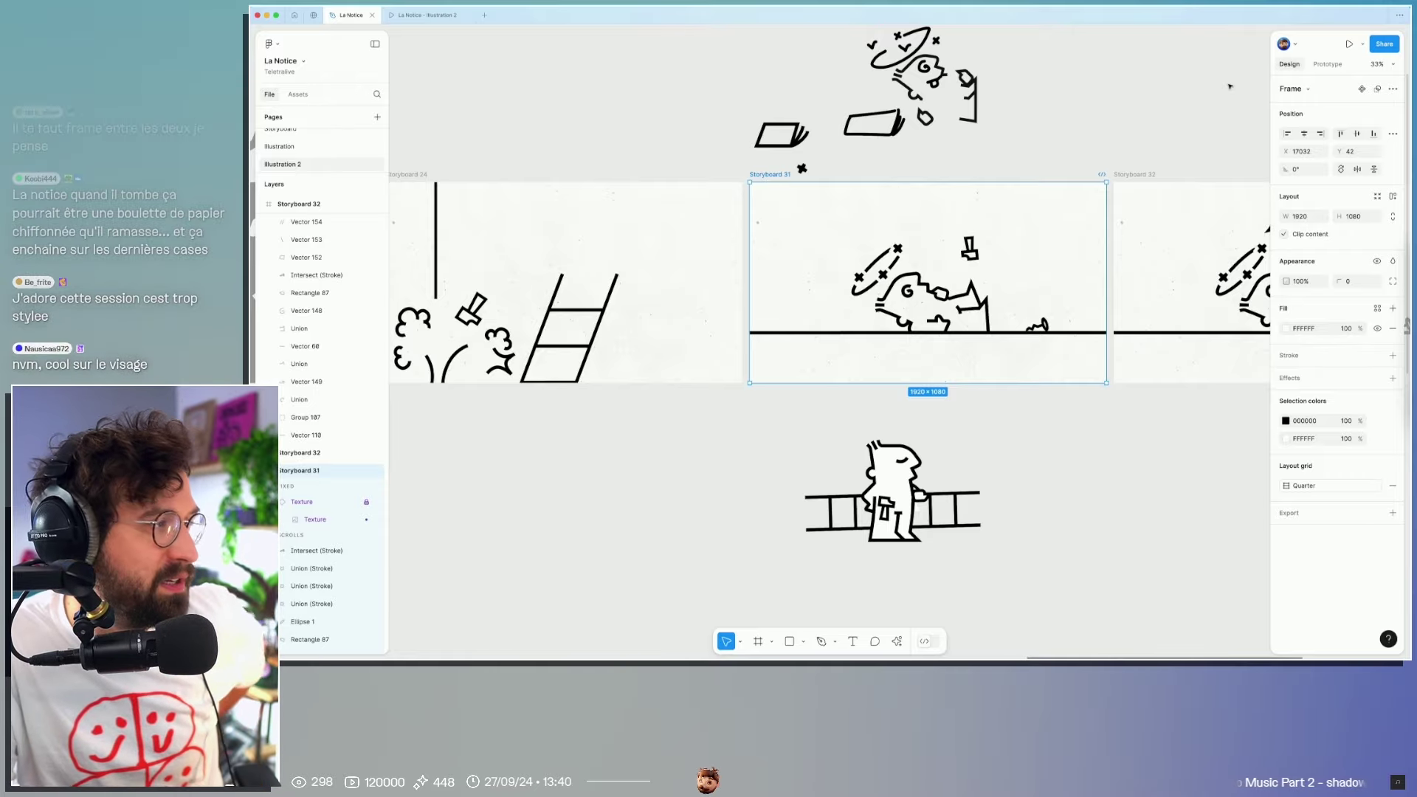
click(1347, 44)
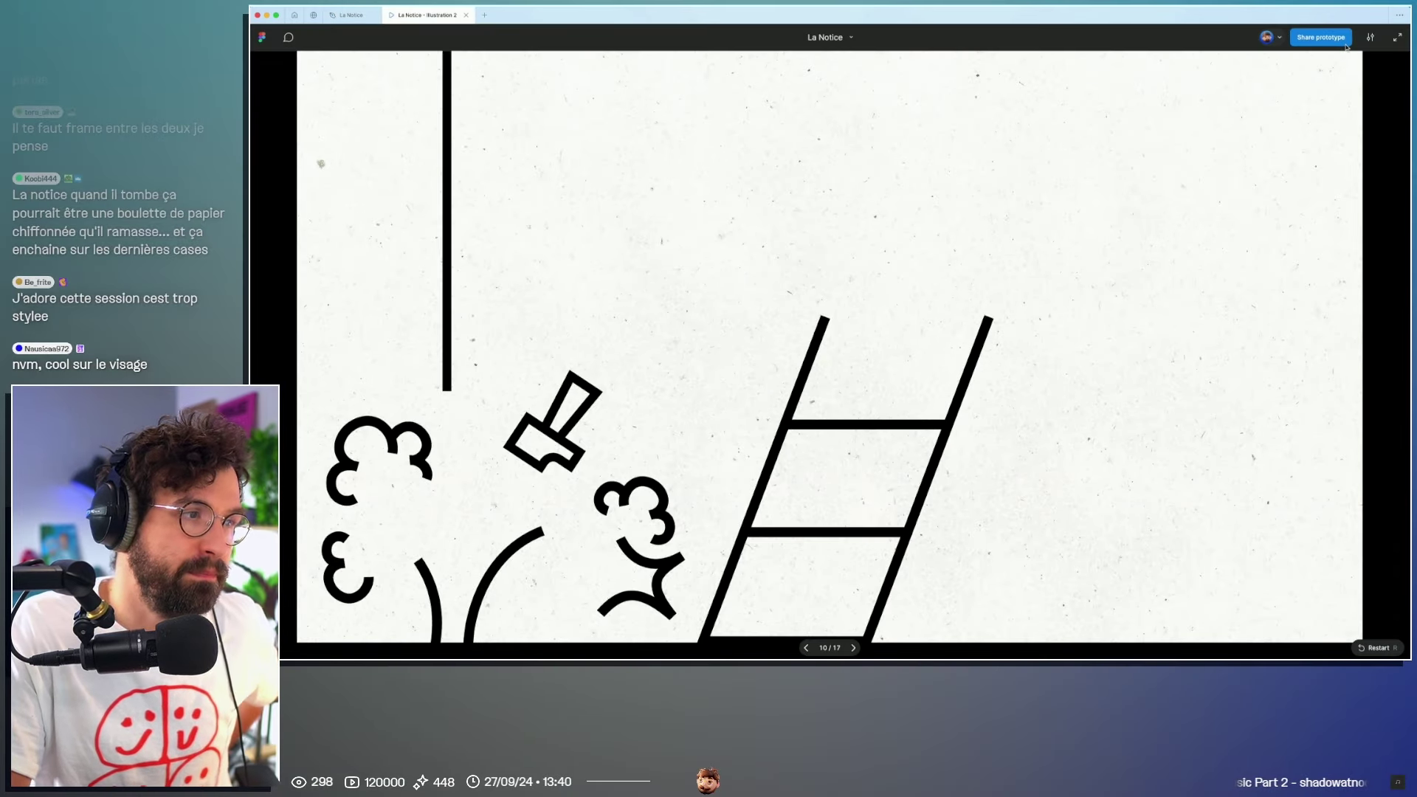
key(Right)
key(Right)
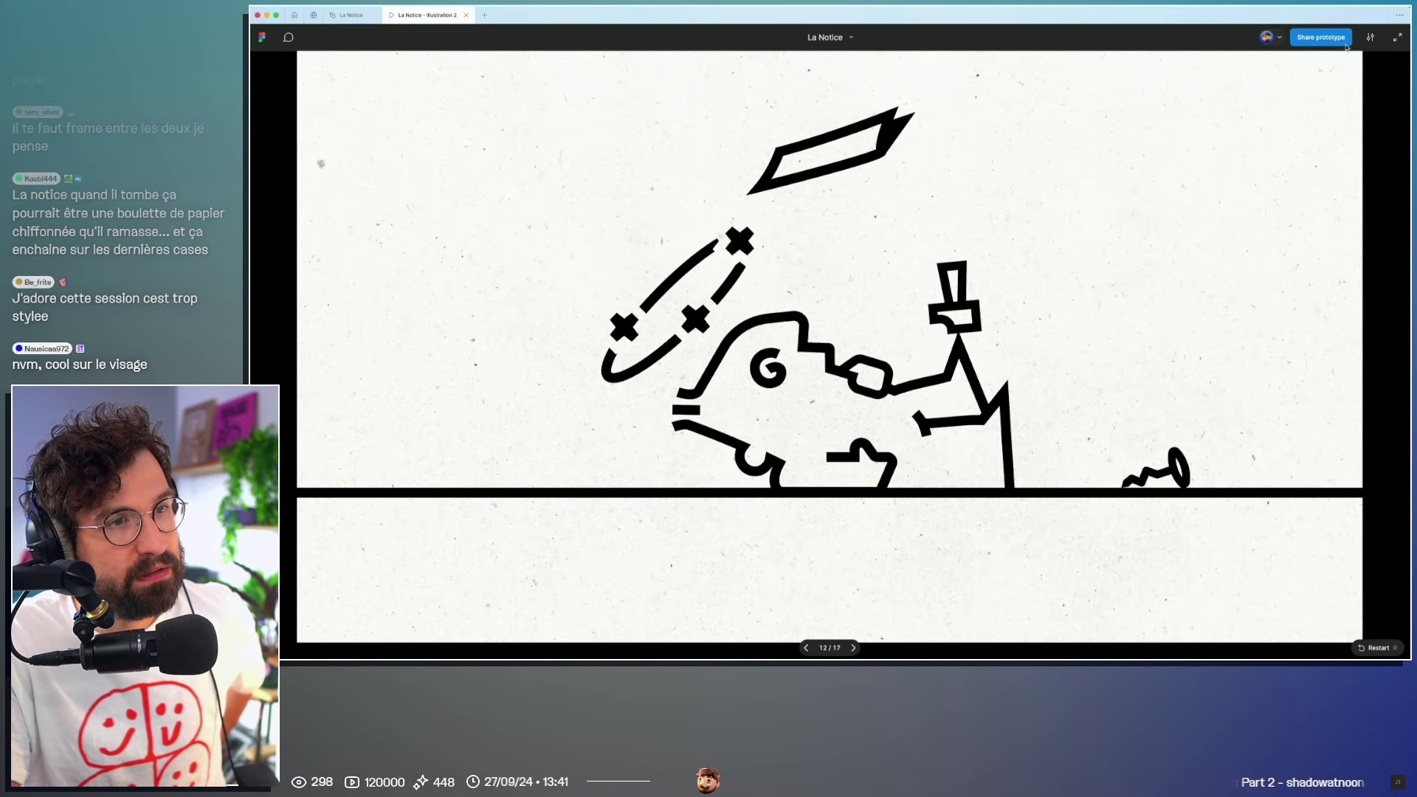
key(Right)
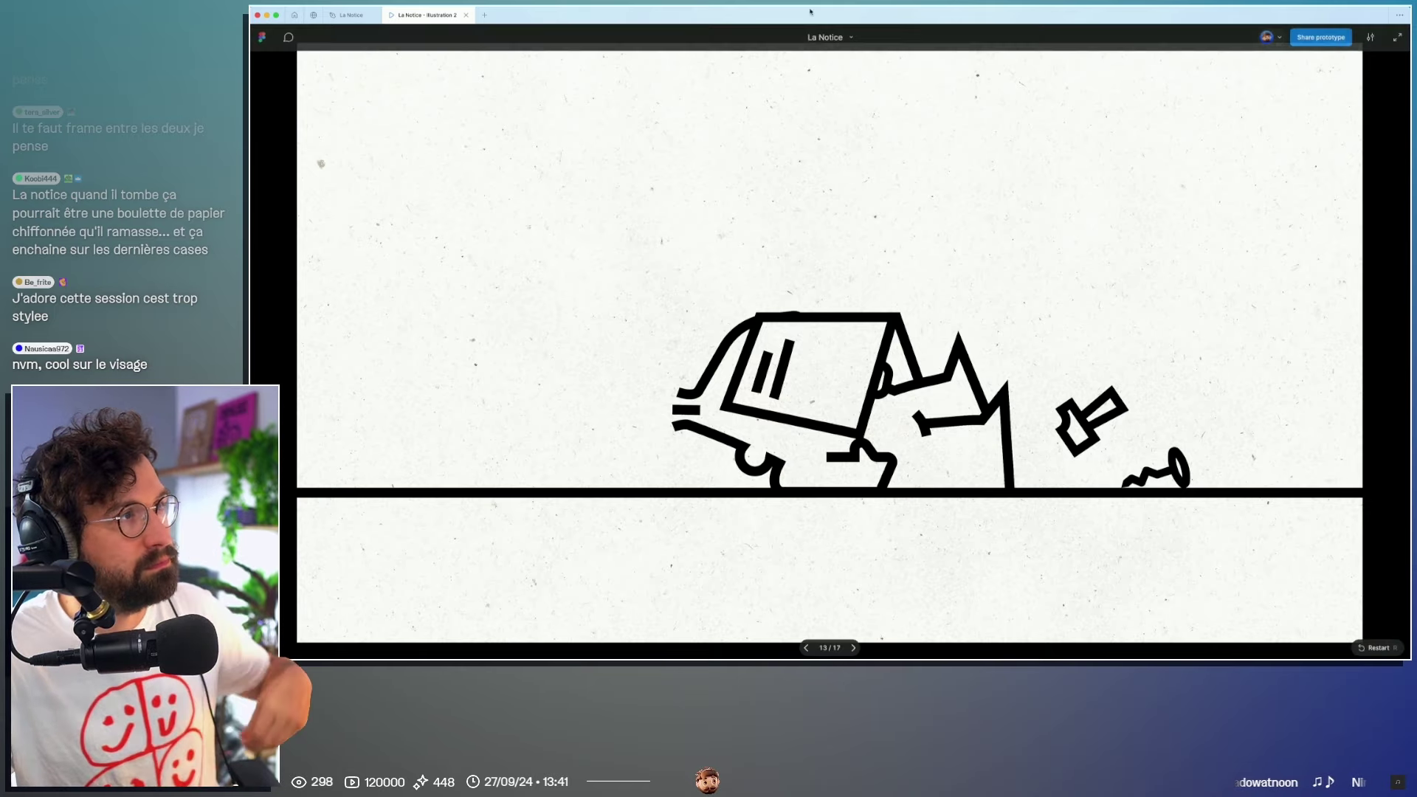
mouse_move(351, 15)
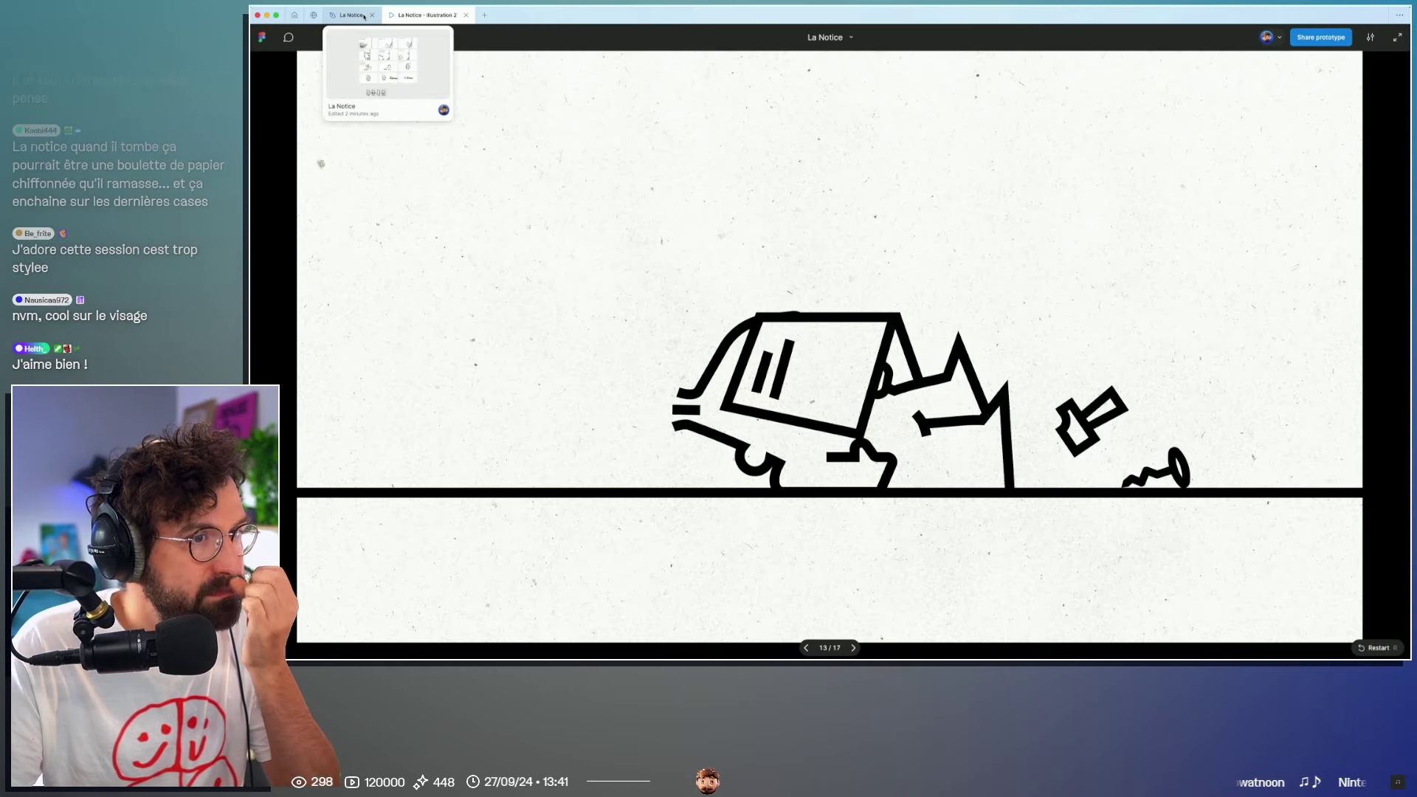
click(364, 16)
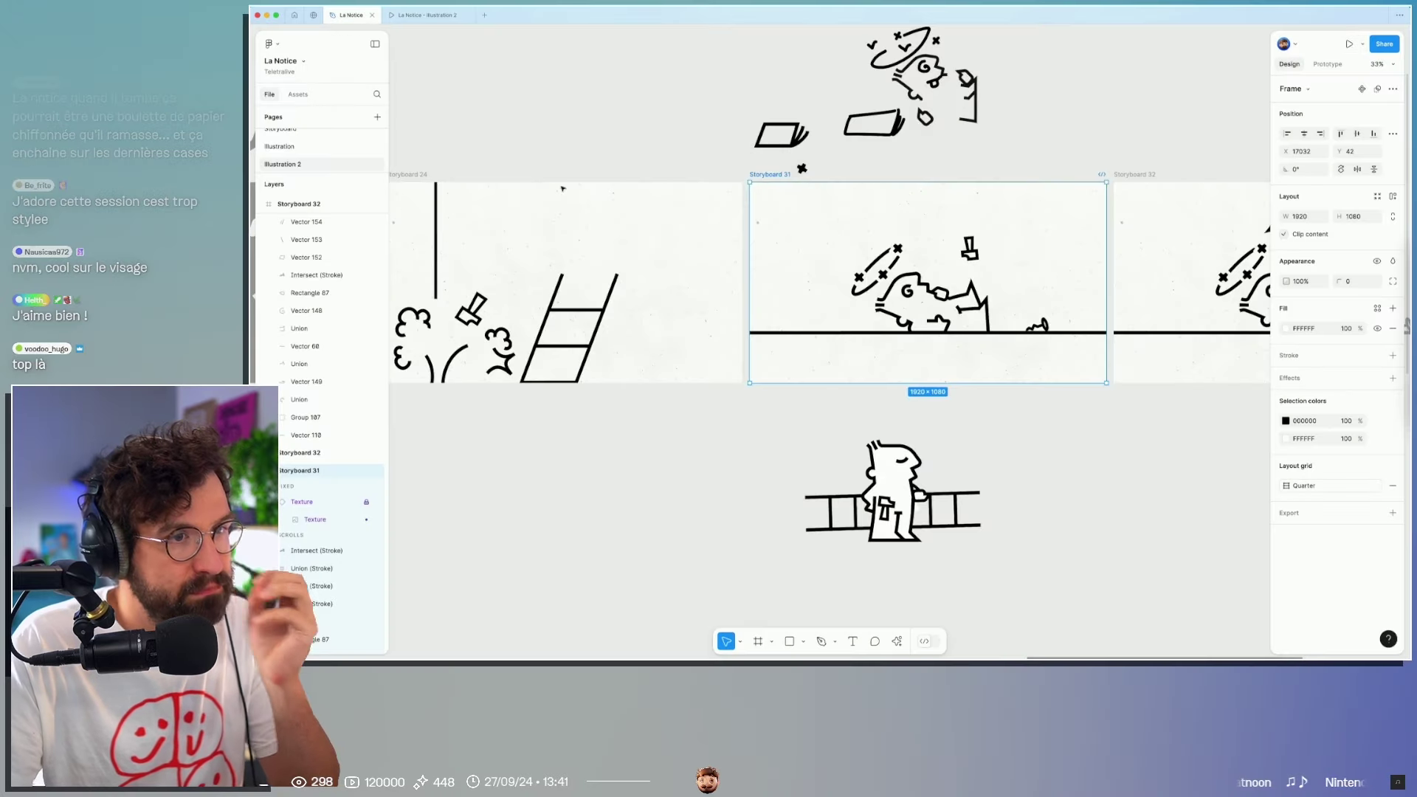
scroll(1081, 374, up, 3)
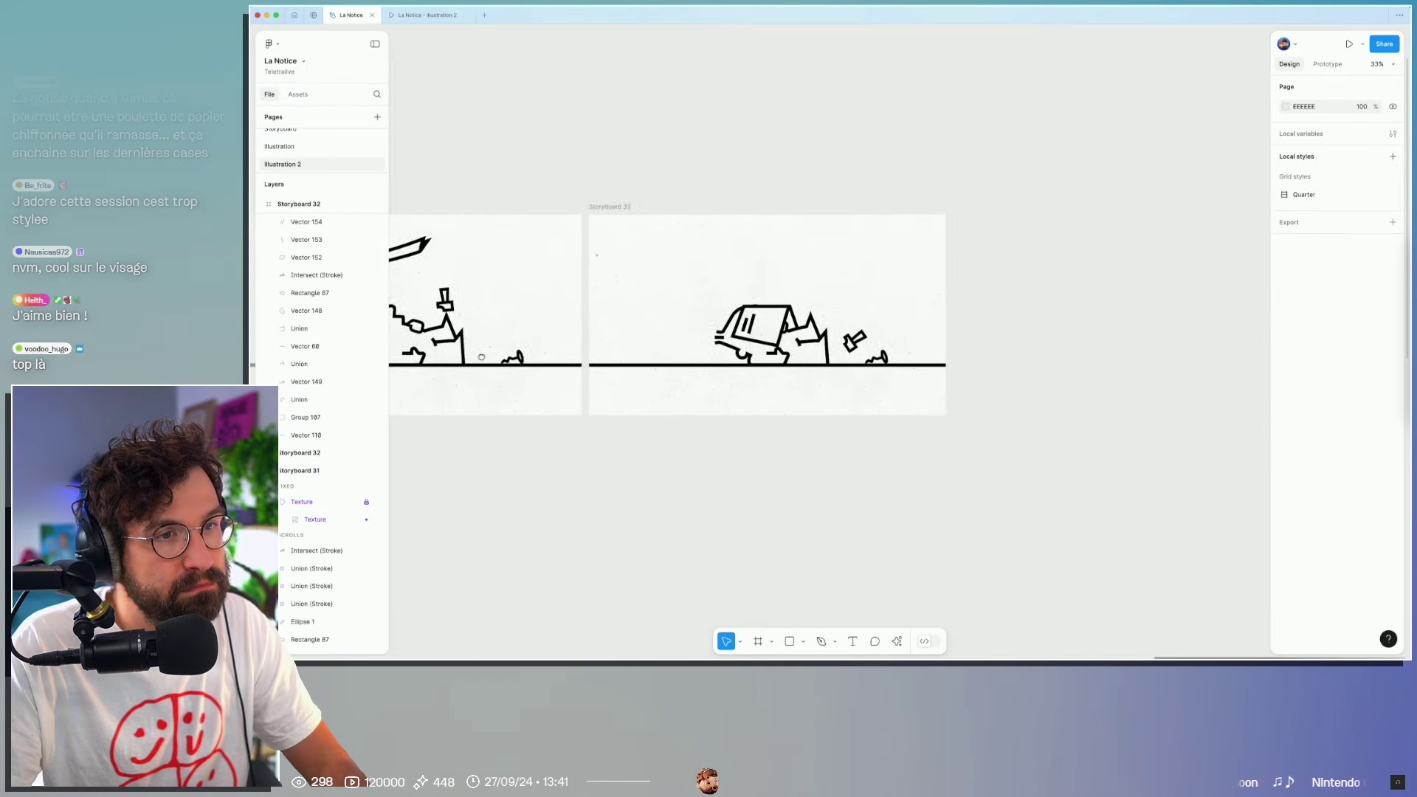
Step: Rotate the Union arm path from 115° to about 102°
scroll(960, 354, up, 2)
scroll(849, 332, up, 5)
click(812, 325)
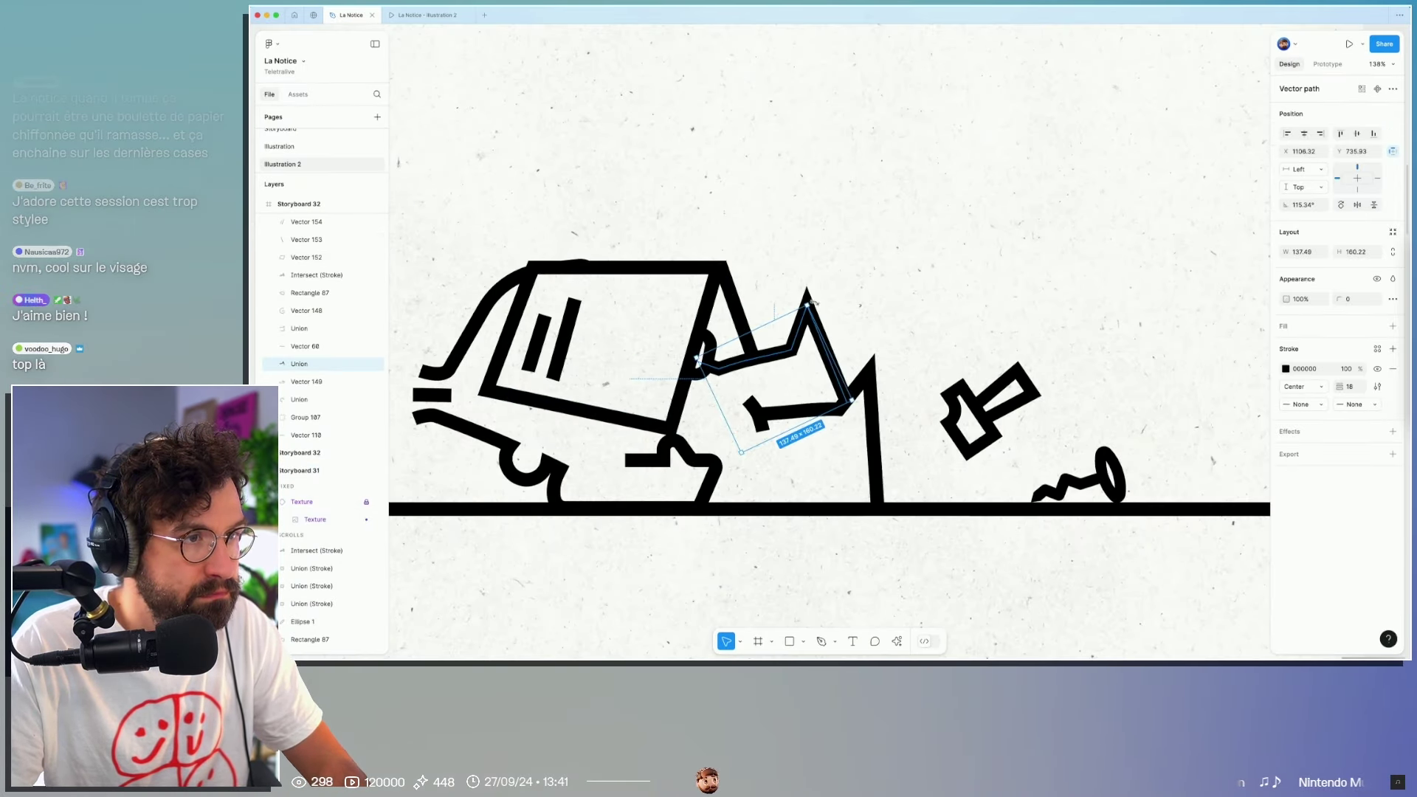
drag(828, 304, 841, 343)
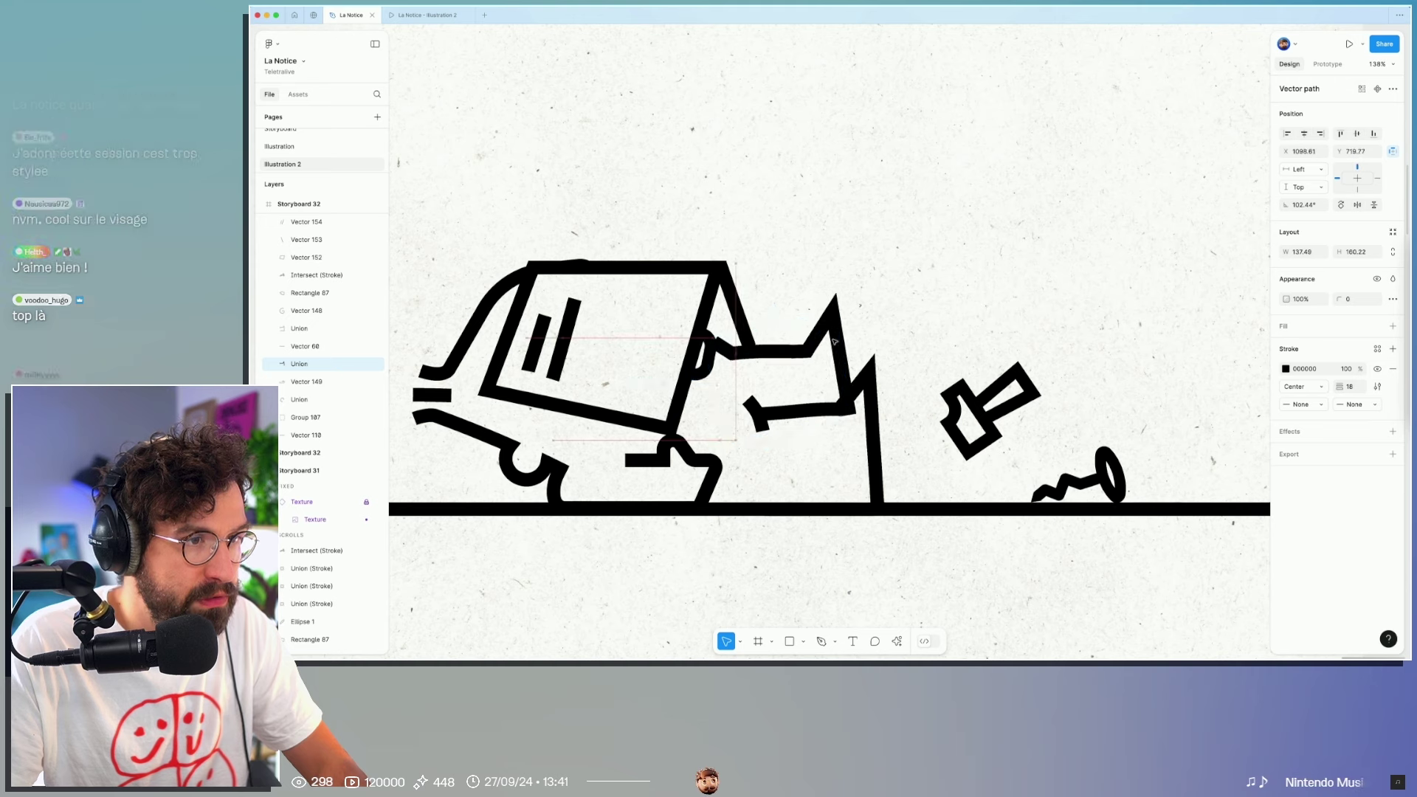
double_click(843, 376)
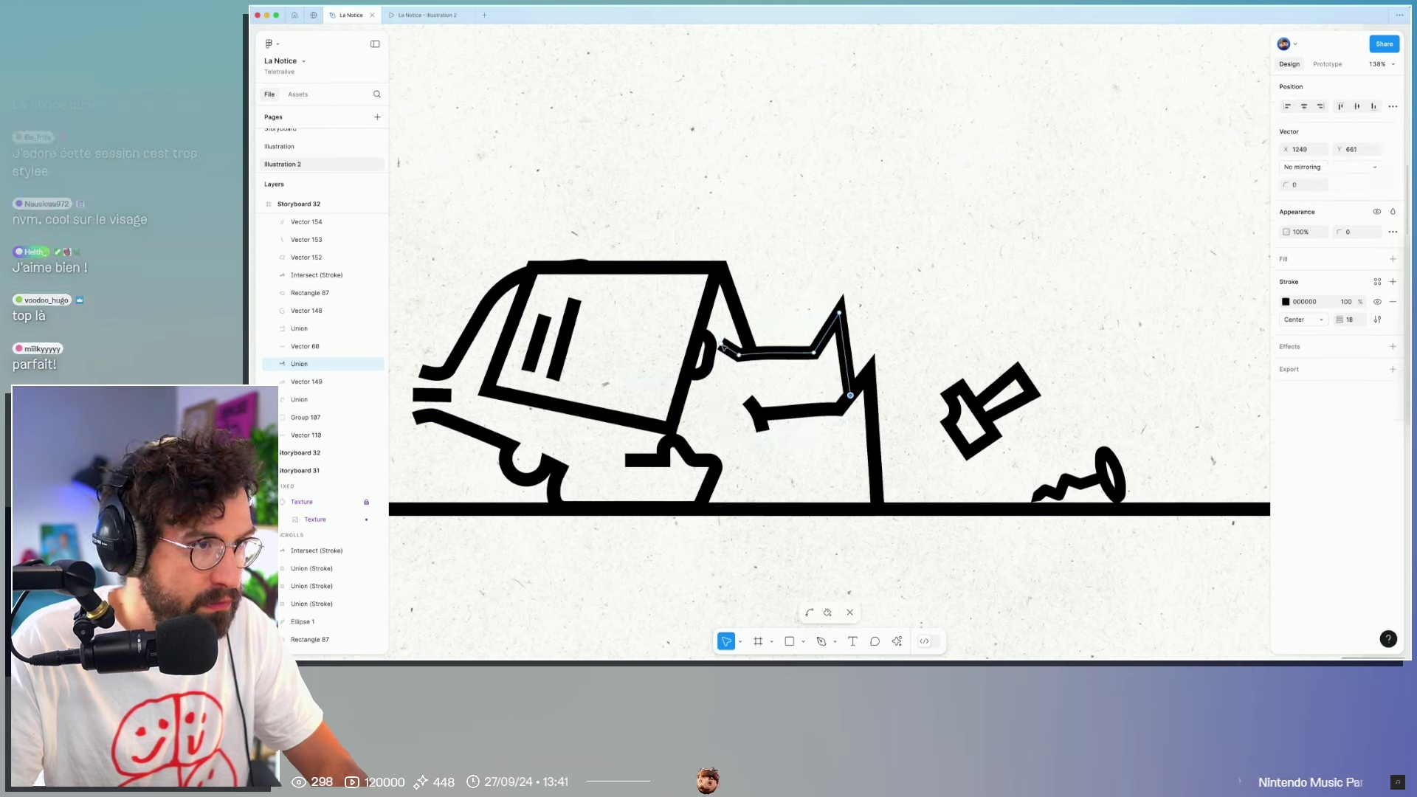
key(Escape)
key(Escape)
Step: Preview the updated panel in the prototype presentation, then switch to the web browser
scroll(793, 306, down, 5)
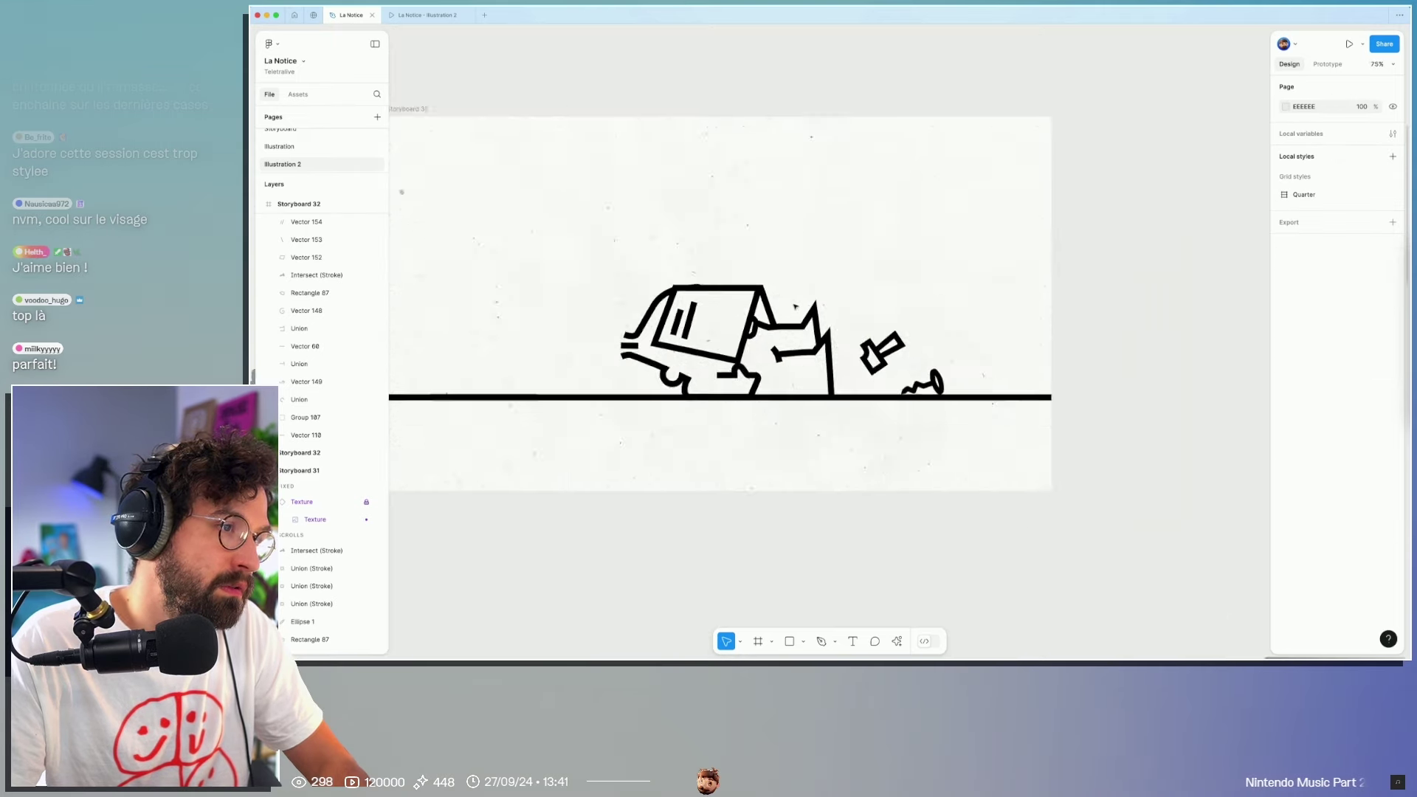
scroll(793, 307, down, 5)
click(426, 16)
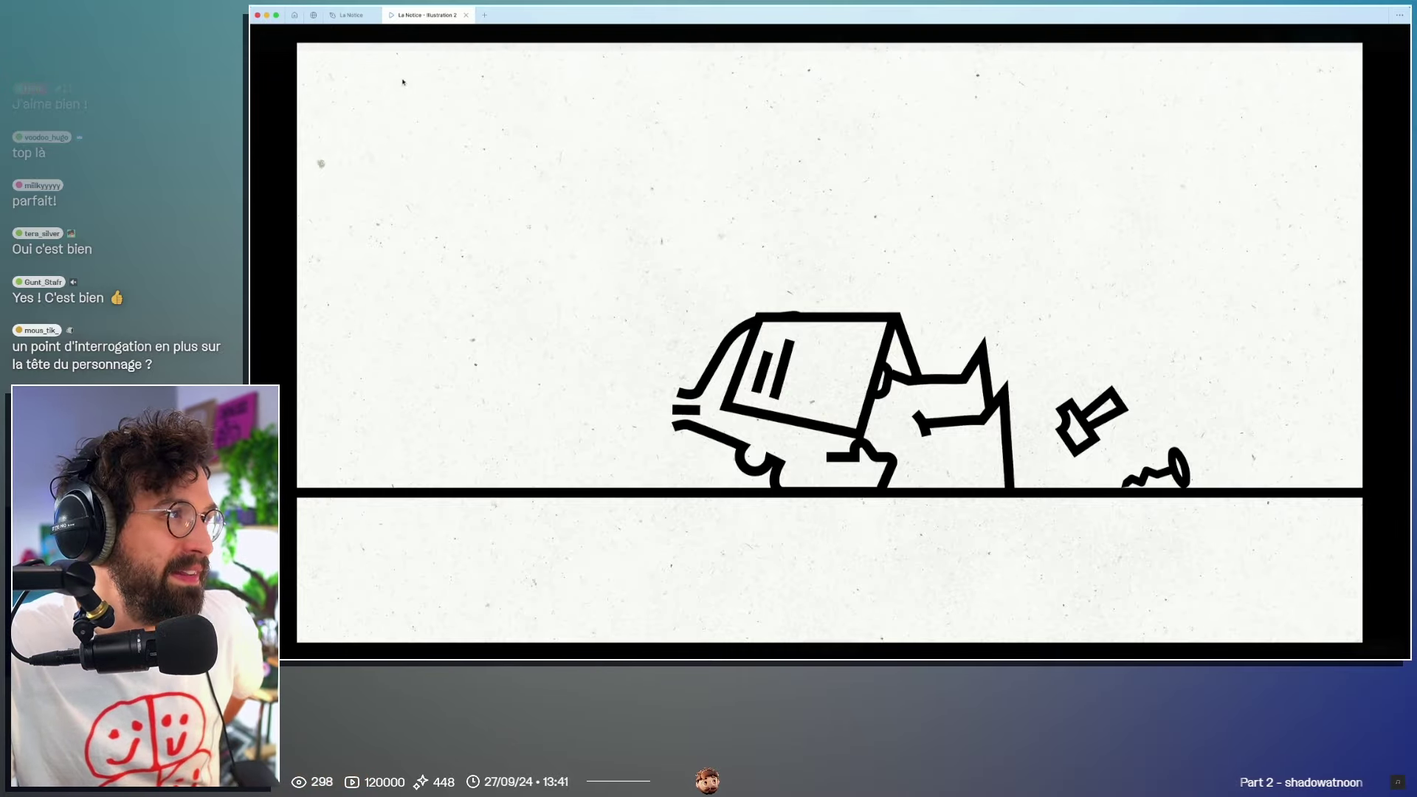
key(super+Tab)
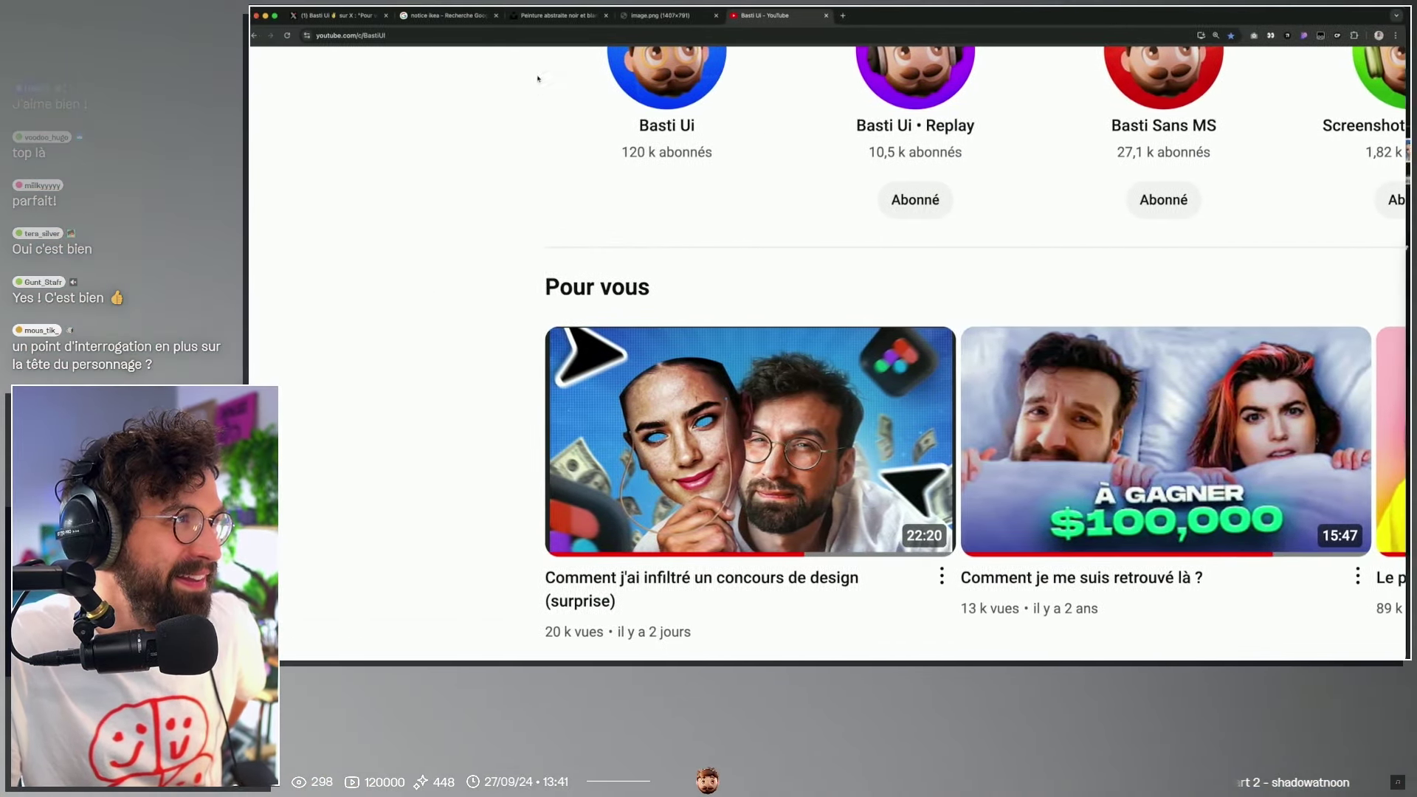
Step: Preview the Radio-Canada IKEA manual image of a puzzled man, then return to Figma
click(452, 16)
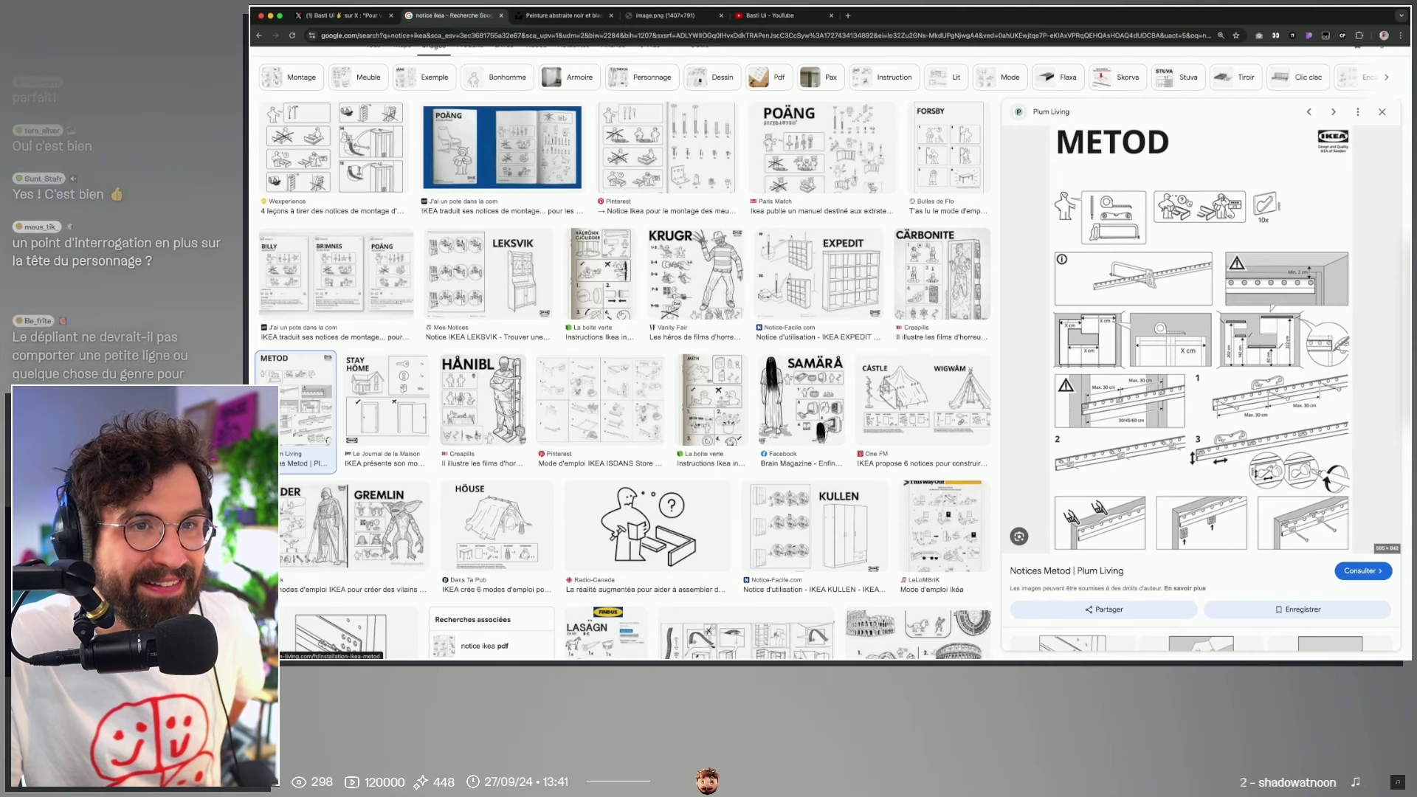
click(645, 555)
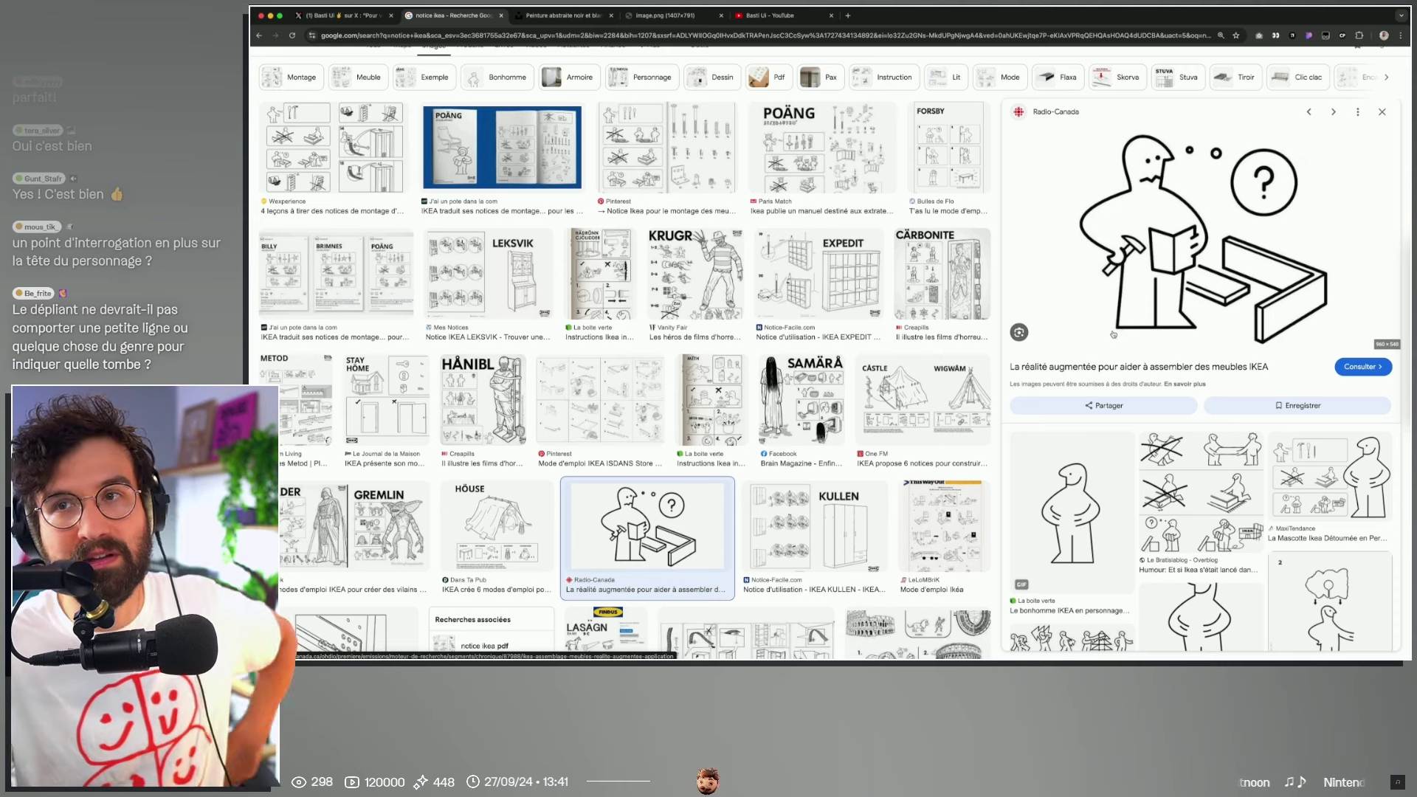
key(ctrl+Right)
click(346, 15)
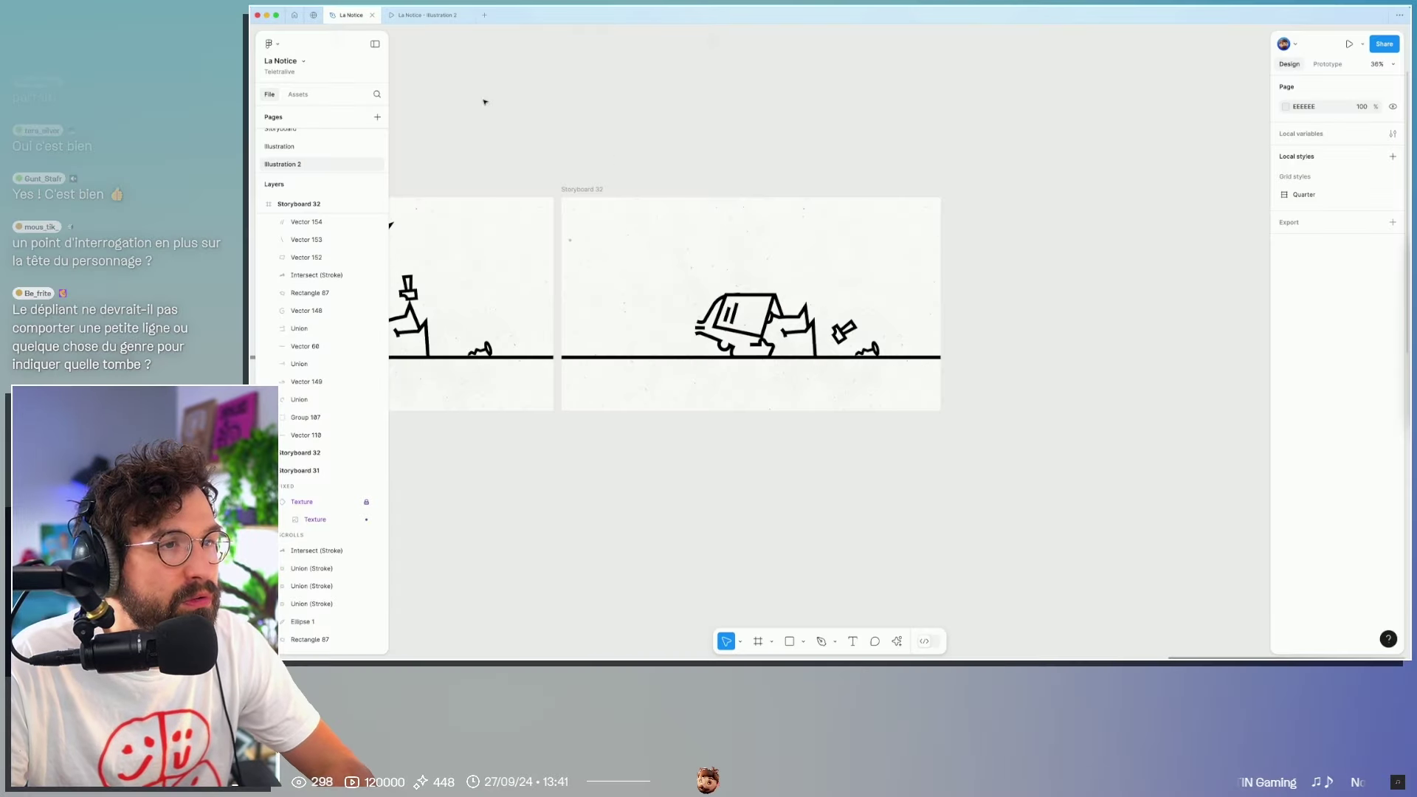
Step: Draw a new stroke and place it just above the falling booklet
drag(577, 184, 1010, 253)
drag(861, 251, 1033, 255)
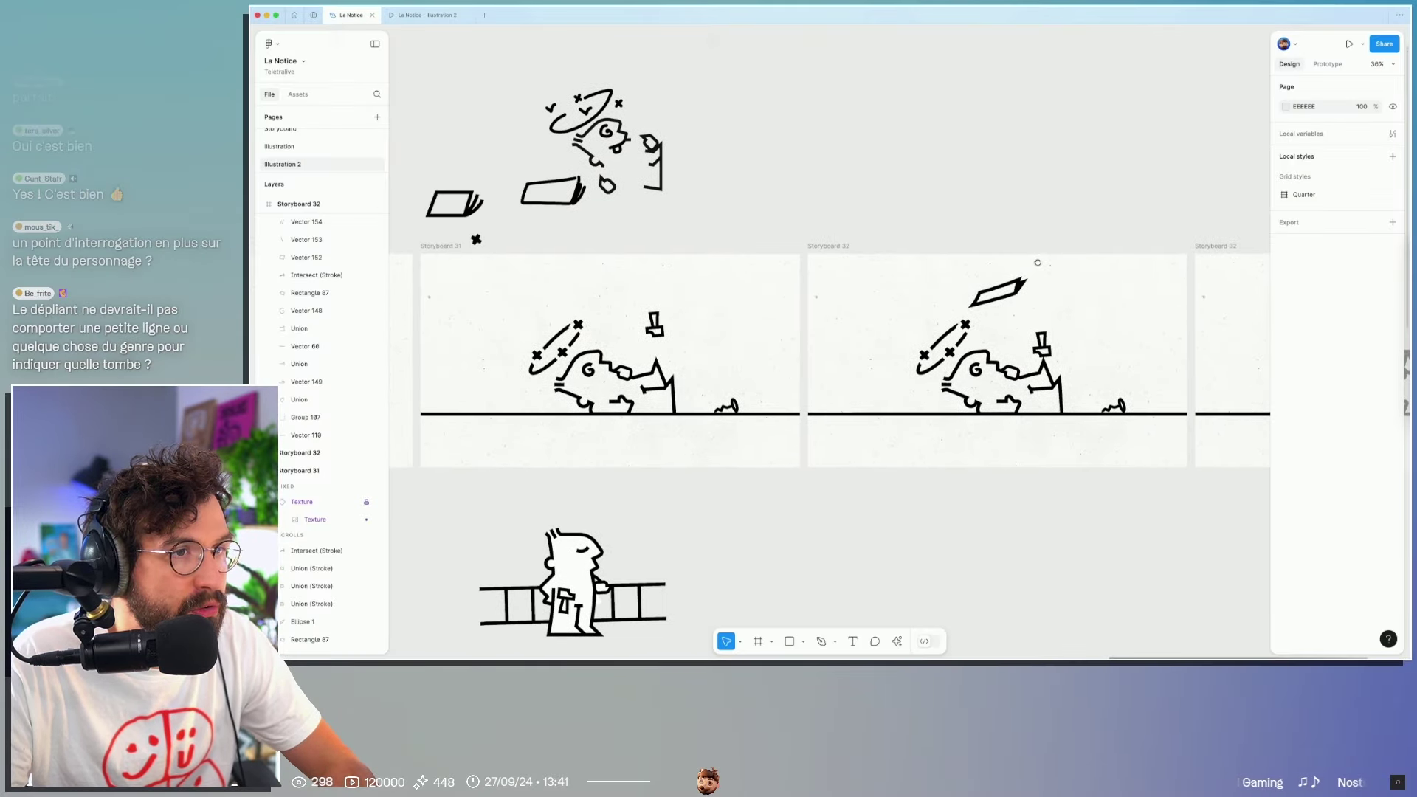
ctrl+scroll(1036, 254, up, 5)
key(p)
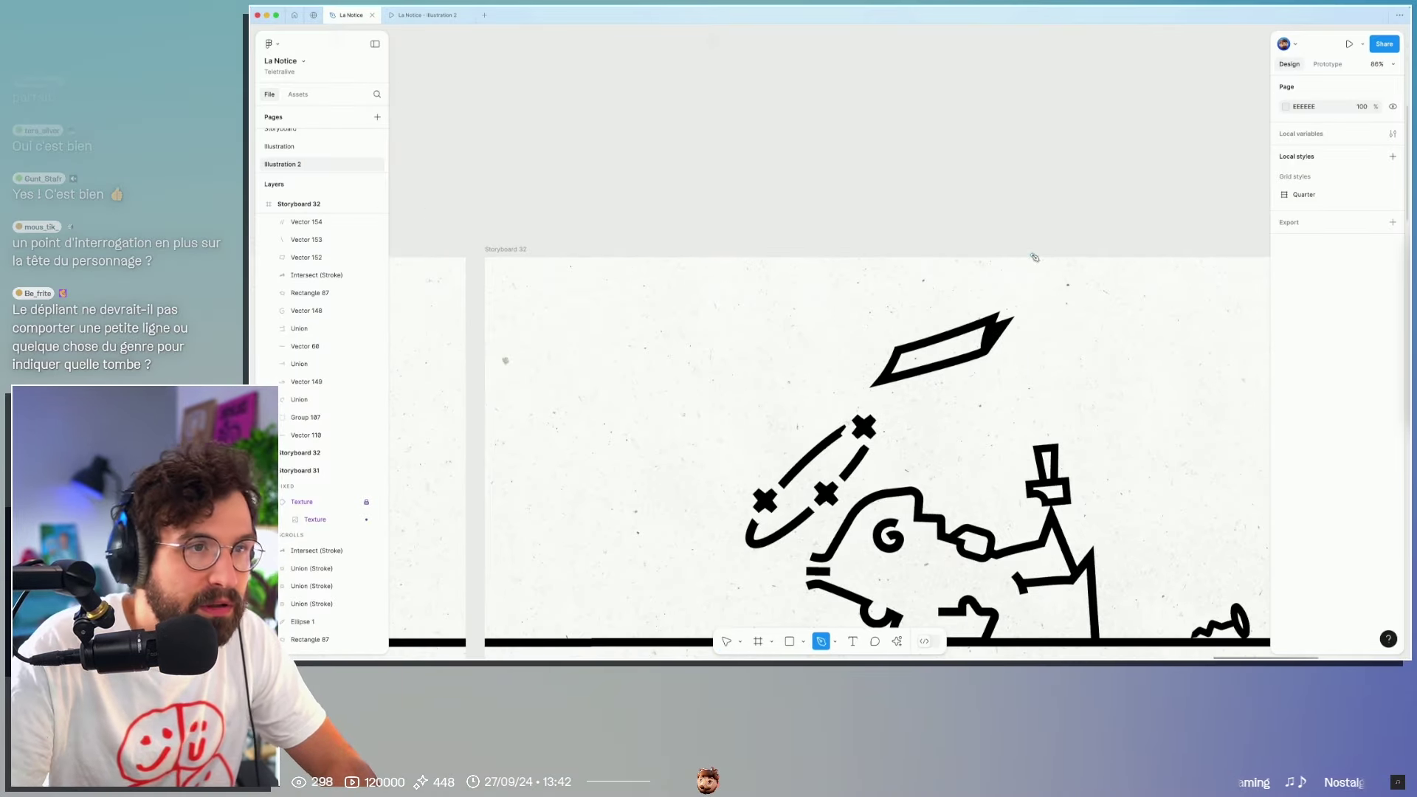
click(913, 319)
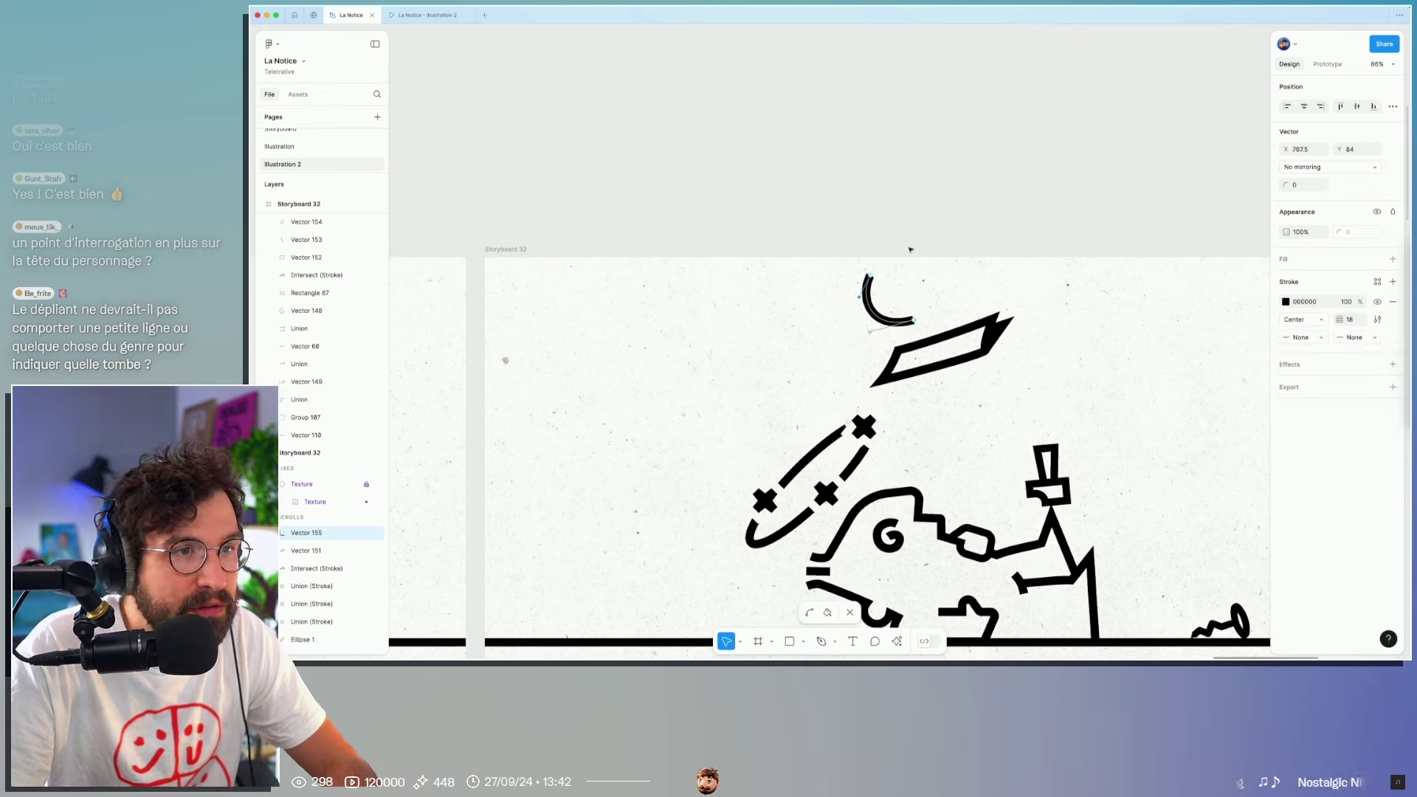
key(Escape)
drag(892, 325, 900, 317)
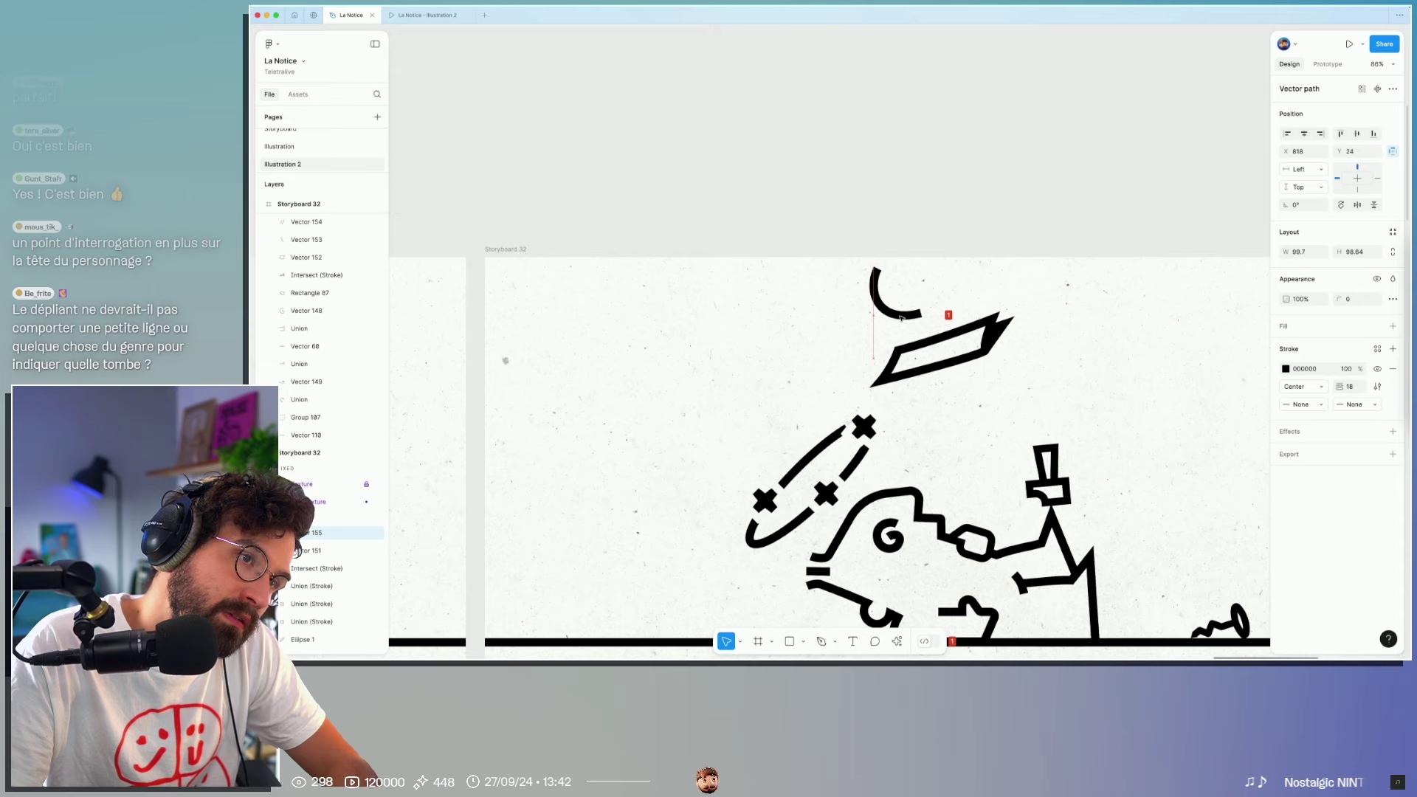
Step: Bend the stroke's bezier handles into an S-shaped squiggle
double_click(919, 316)
click(920, 314)
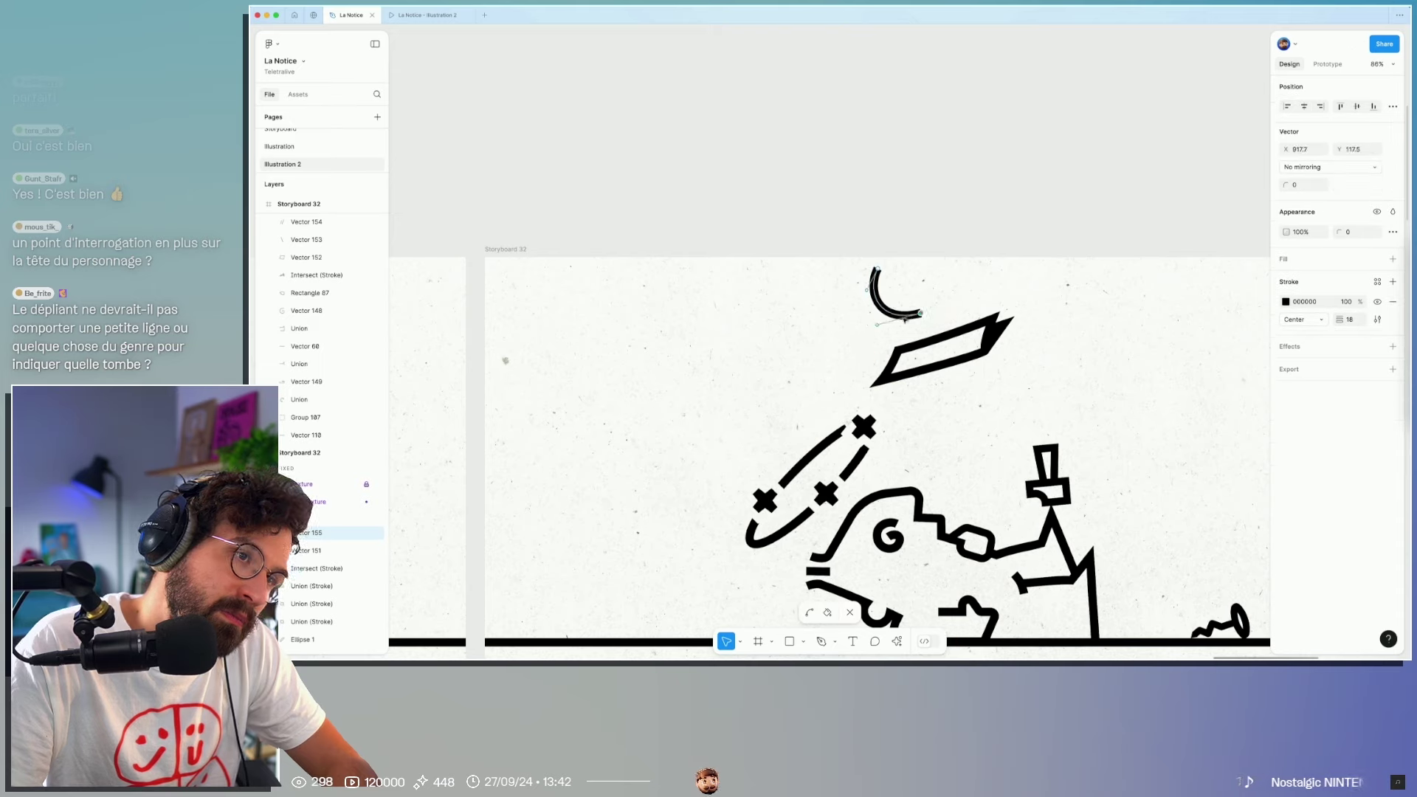
drag(882, 325, 924, 277)
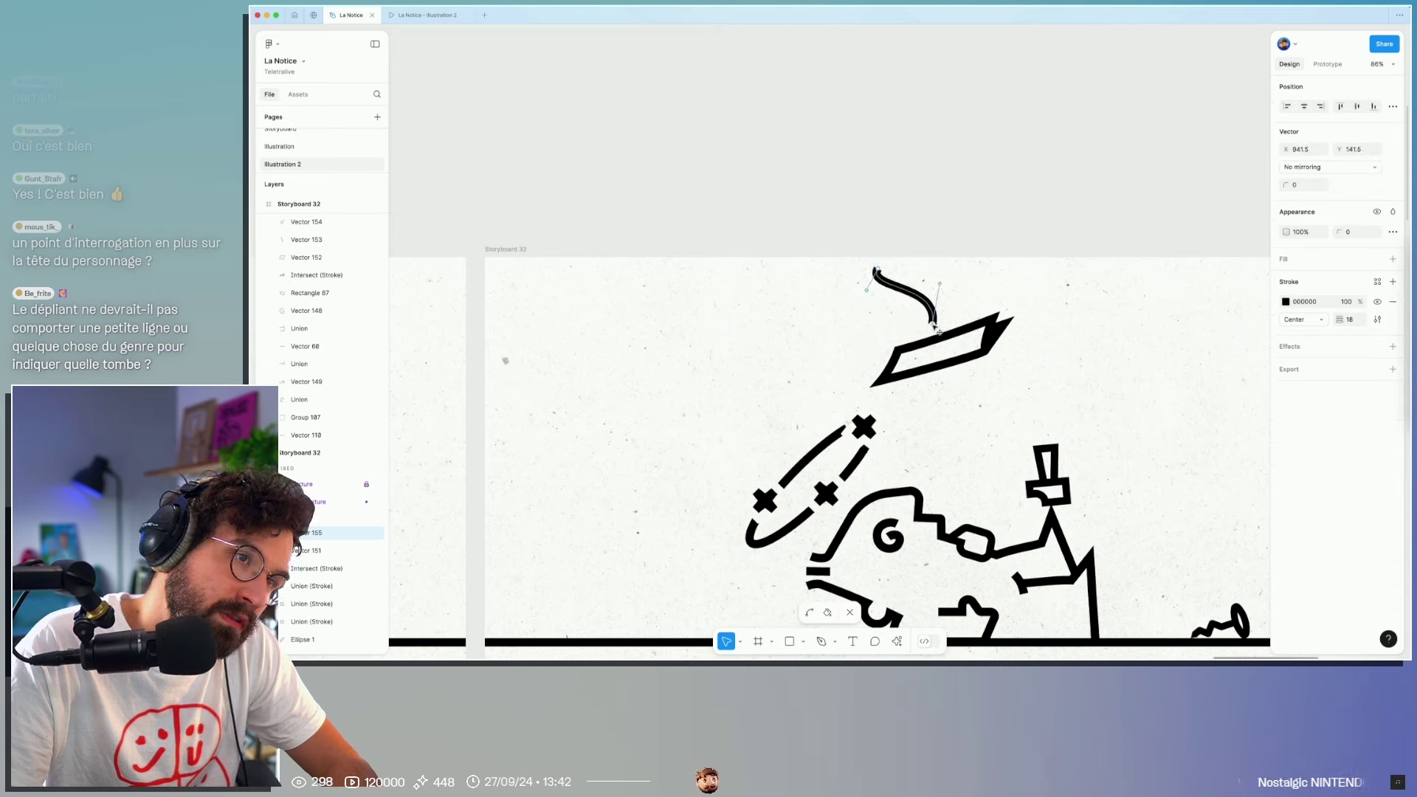
drag(867, 290, 852, 325)
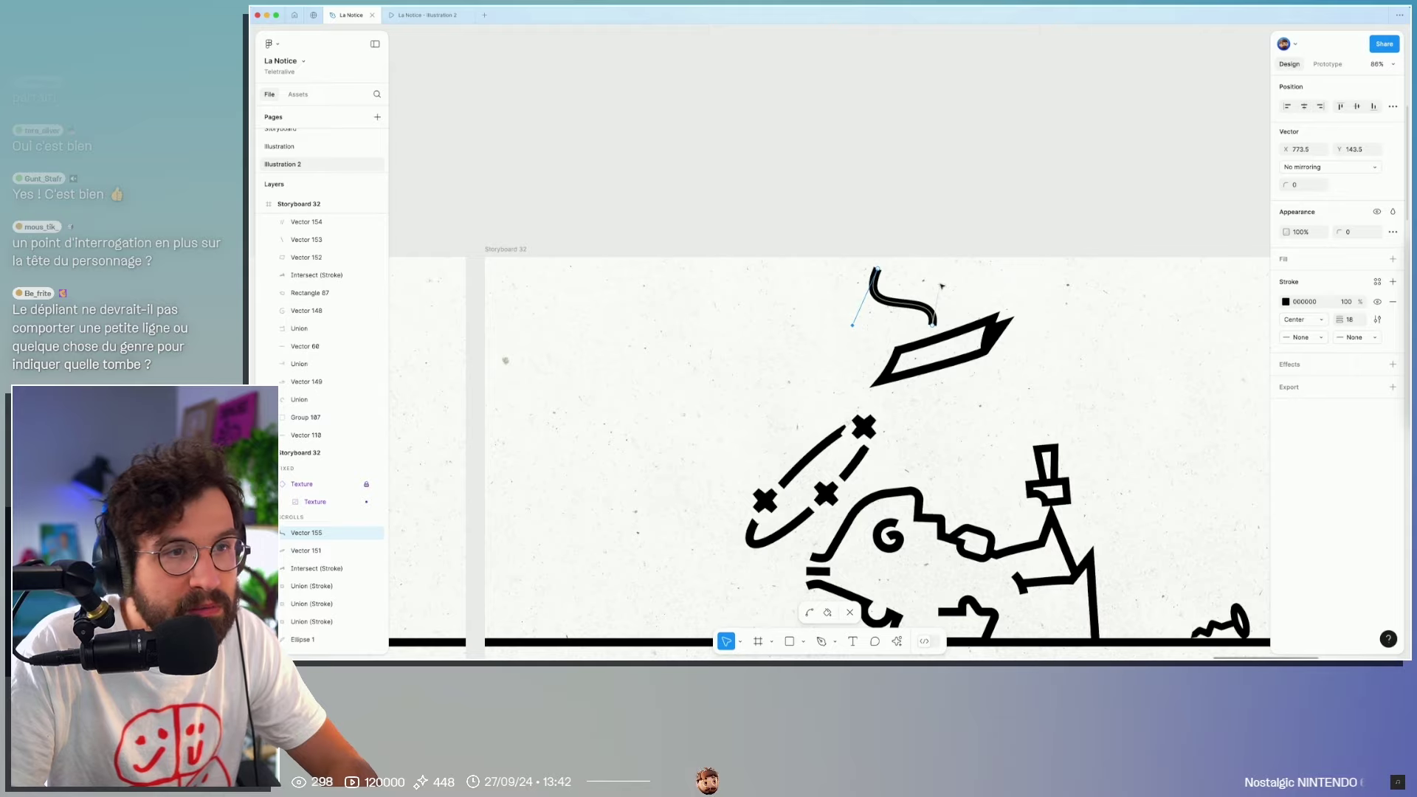
click(953, 248)
scroll(960, 243, down, 5)
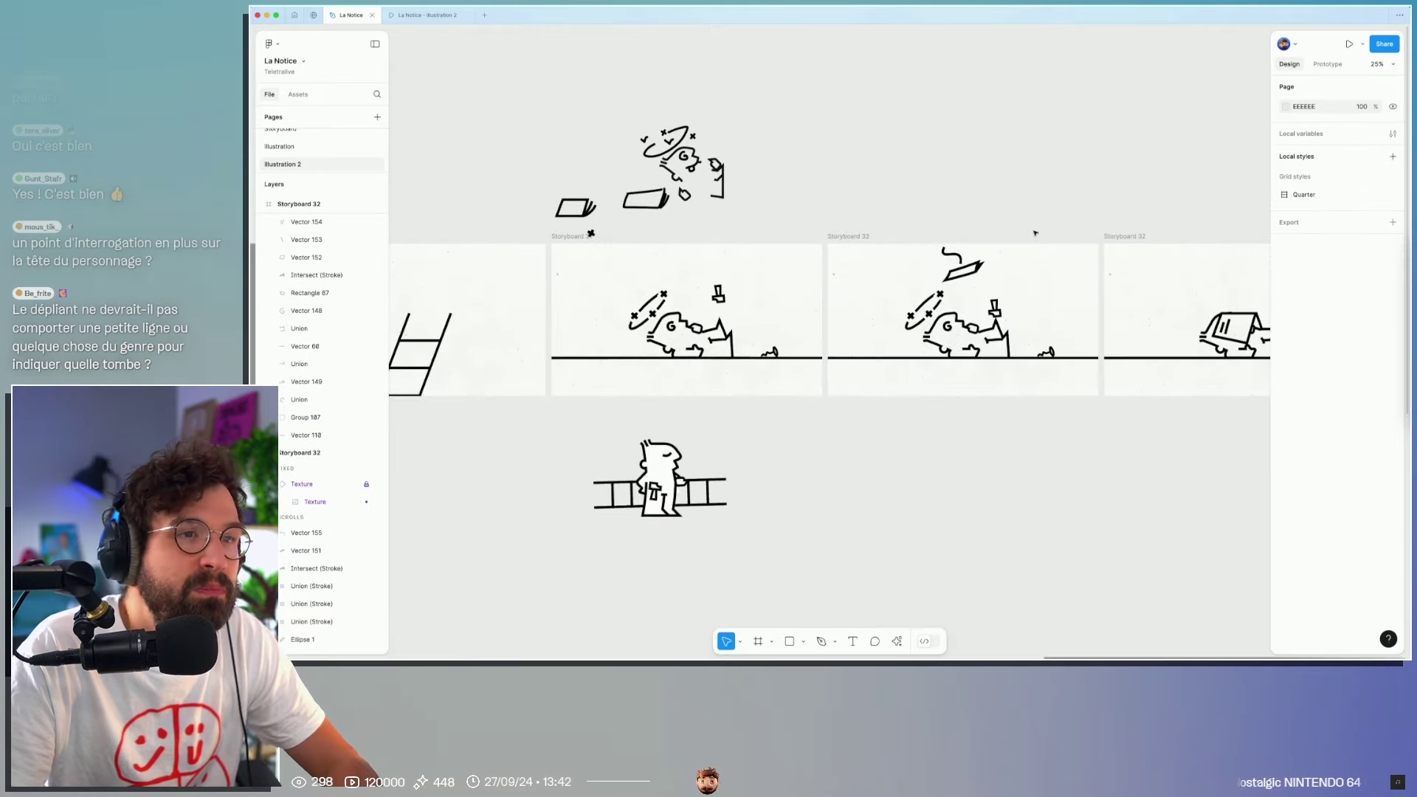
Step: Delete the X marks and Ellipse 1 above the character
scroll(1035, 233, up, 3)
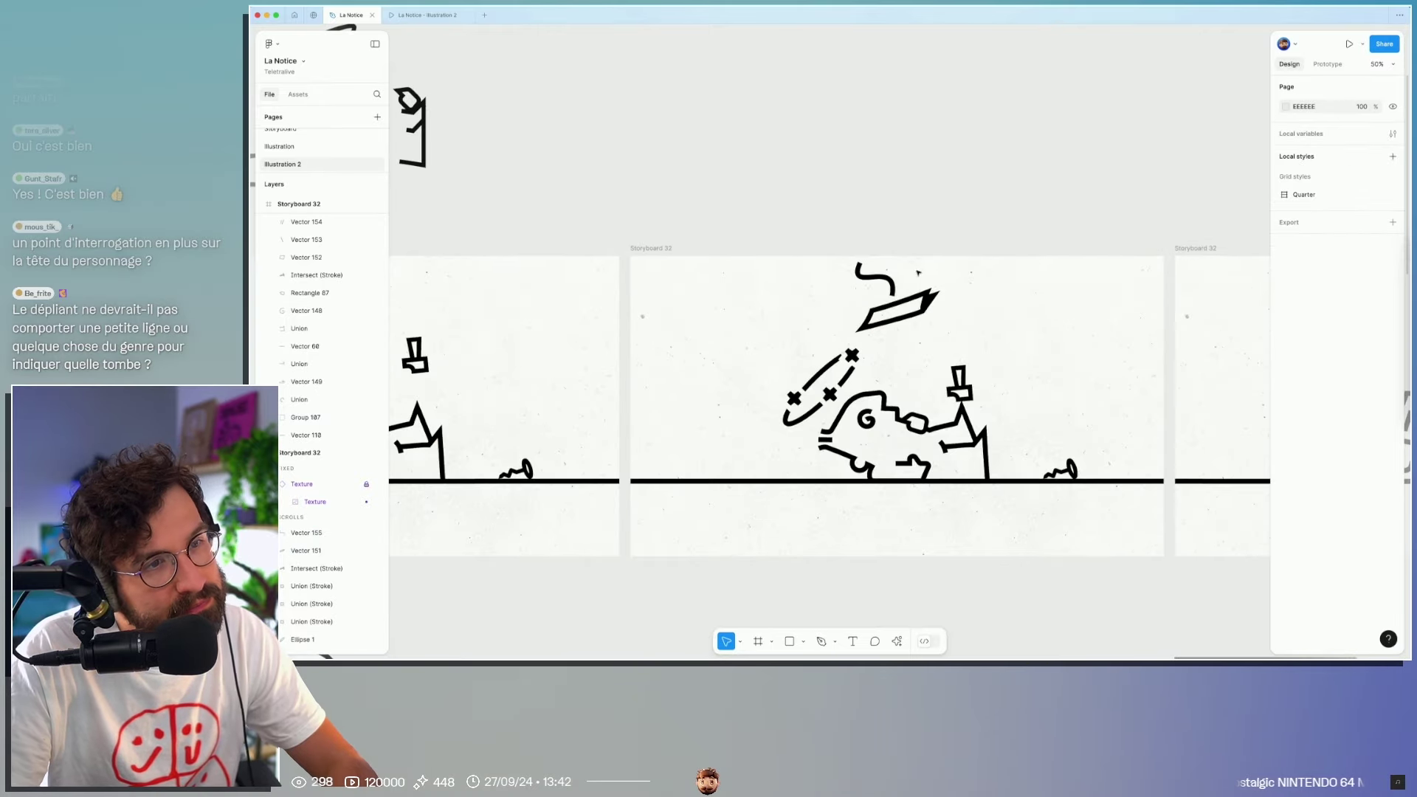
click(852, 356)
shift+click(852, 374)
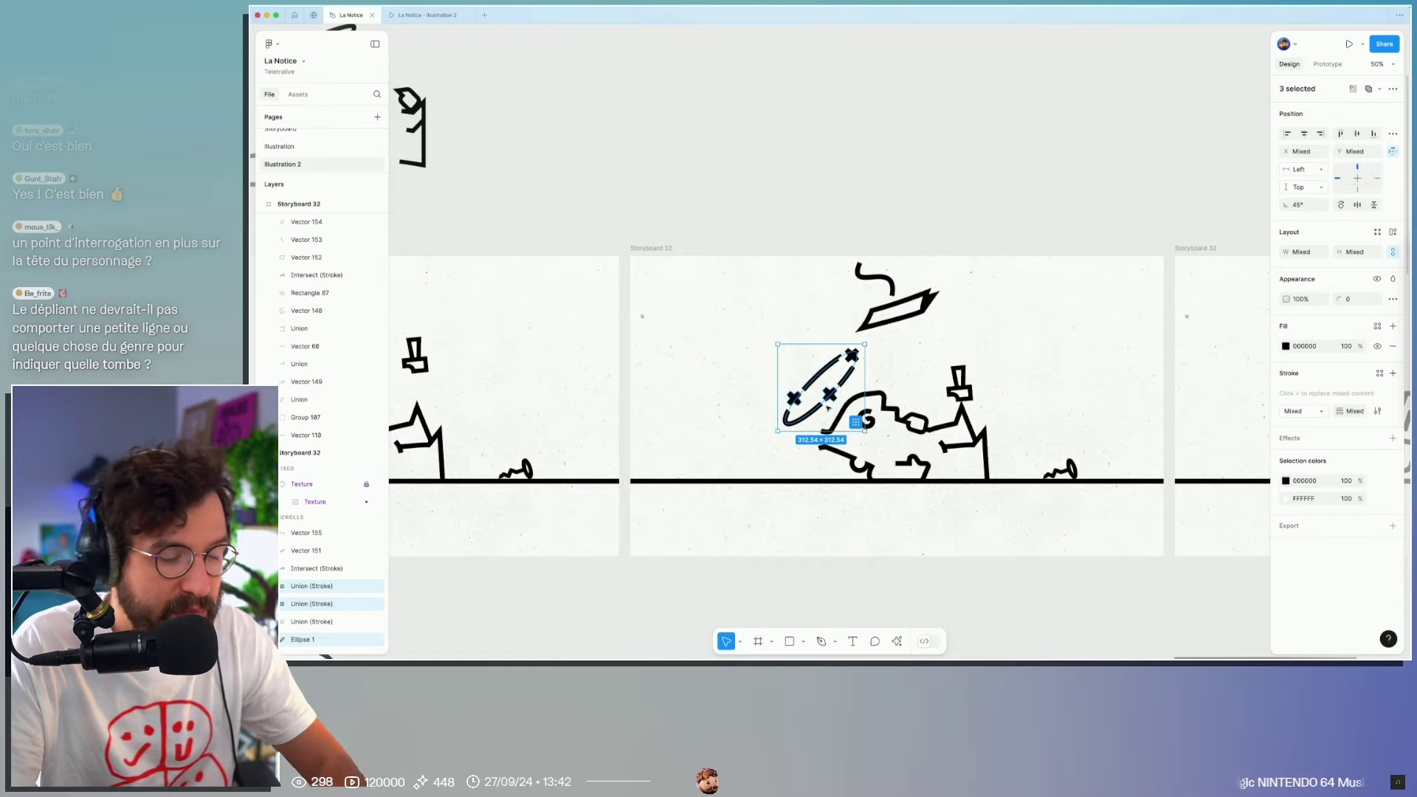
key(Delete)
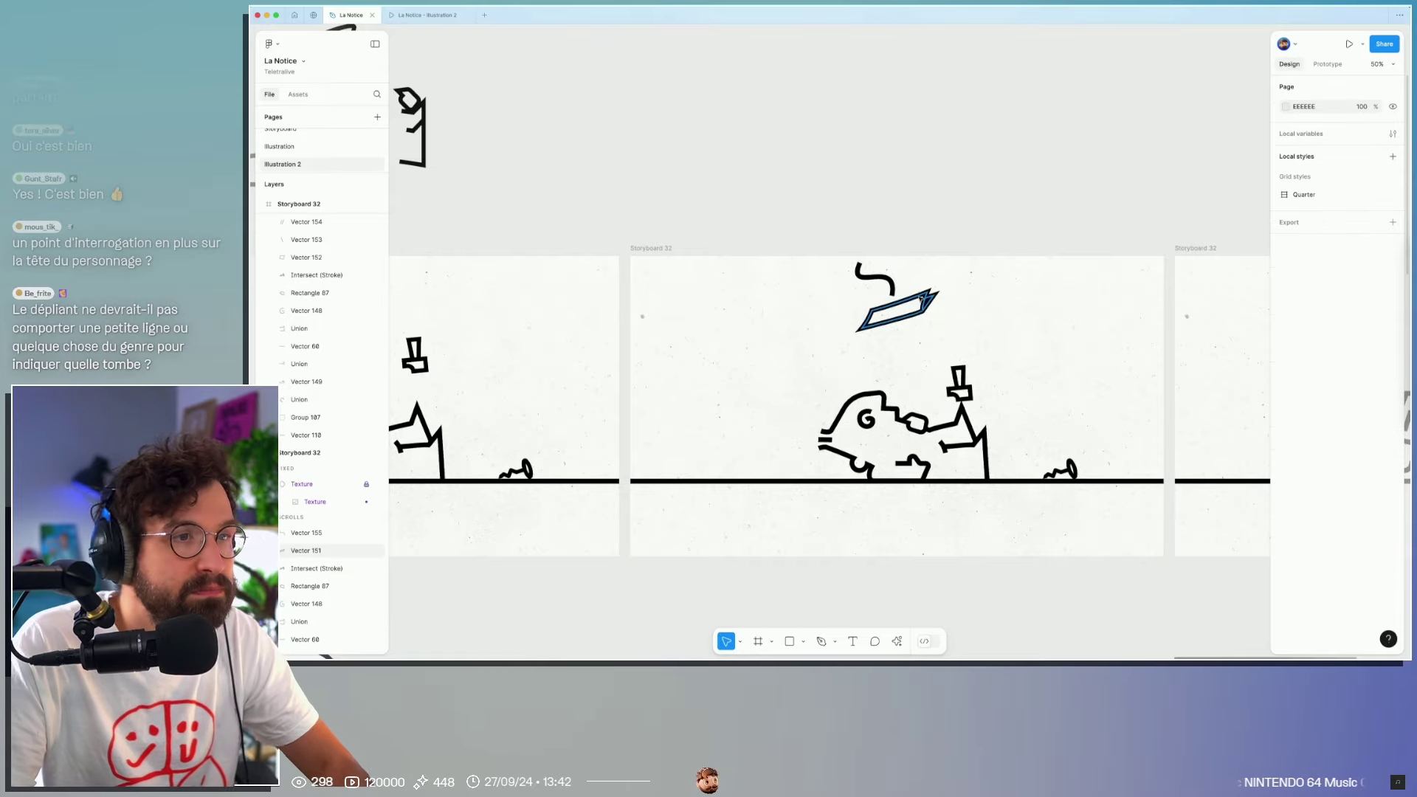
Step: Check the remaining stroke and squiggle in Storyboard 32, then pan toward the next panel
scroll(956, 234, down, 2)
click(937, 280)
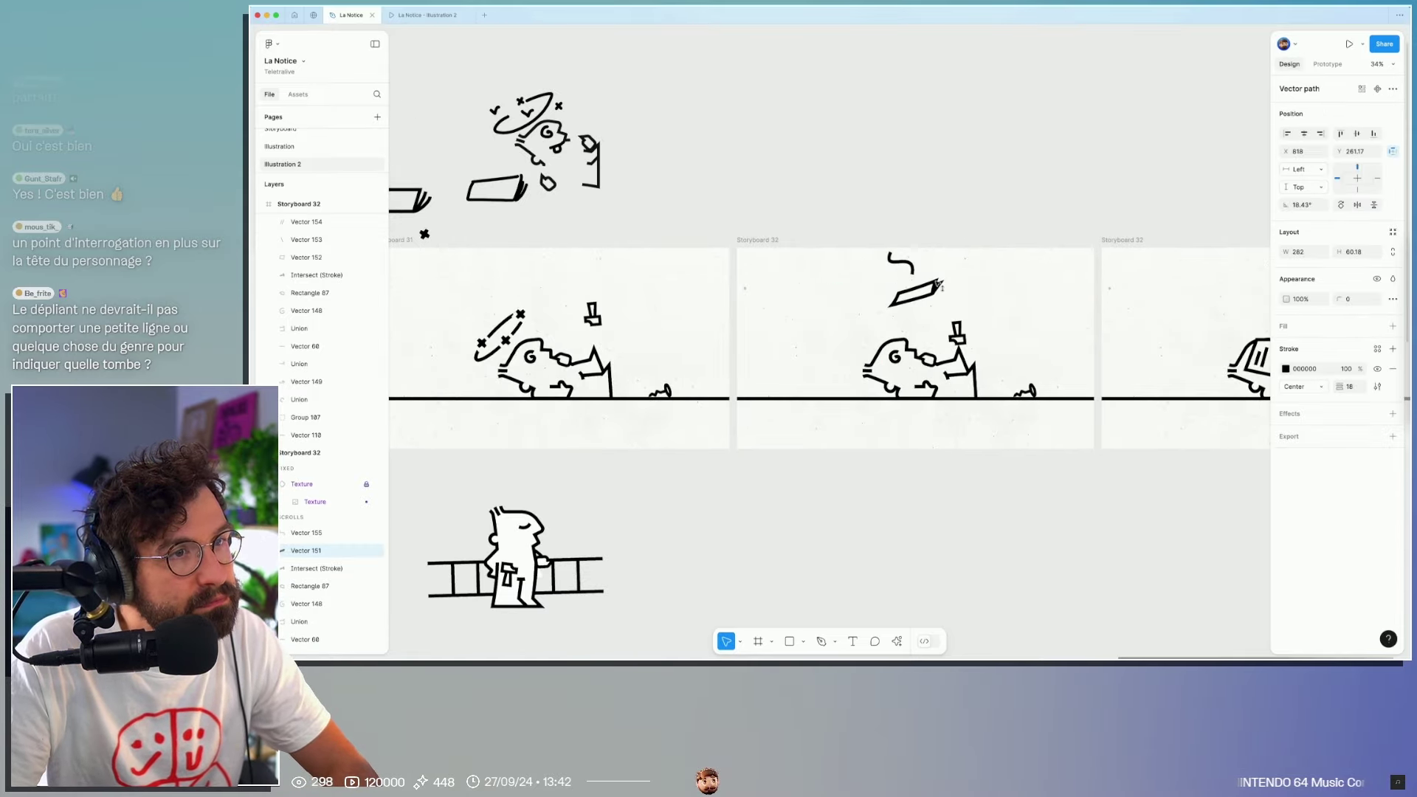
click(963, 229)
scroll(885, 231, down, 3)
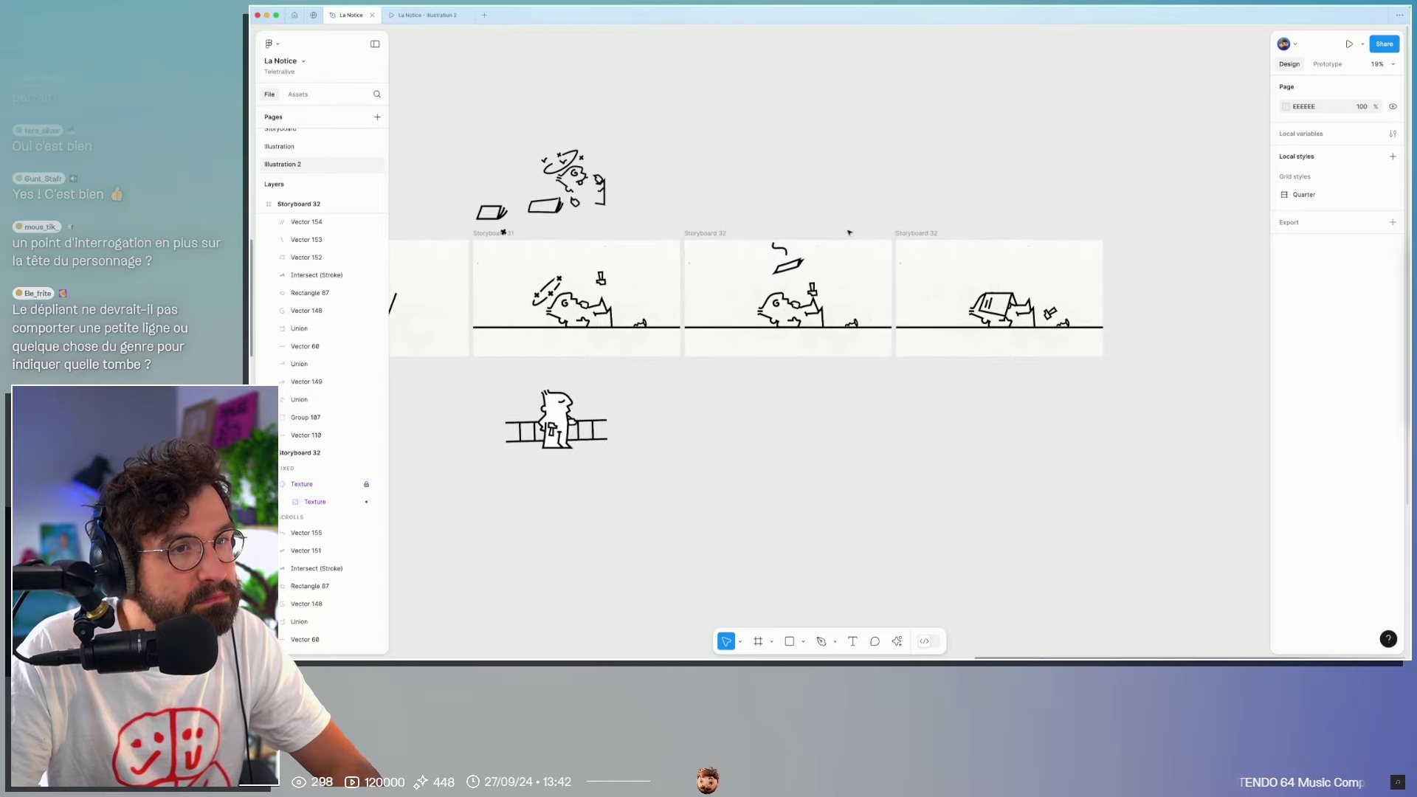
scroll(812, 247, up, 2)
scroll(802, 251, up, 4)
click(751, 255)
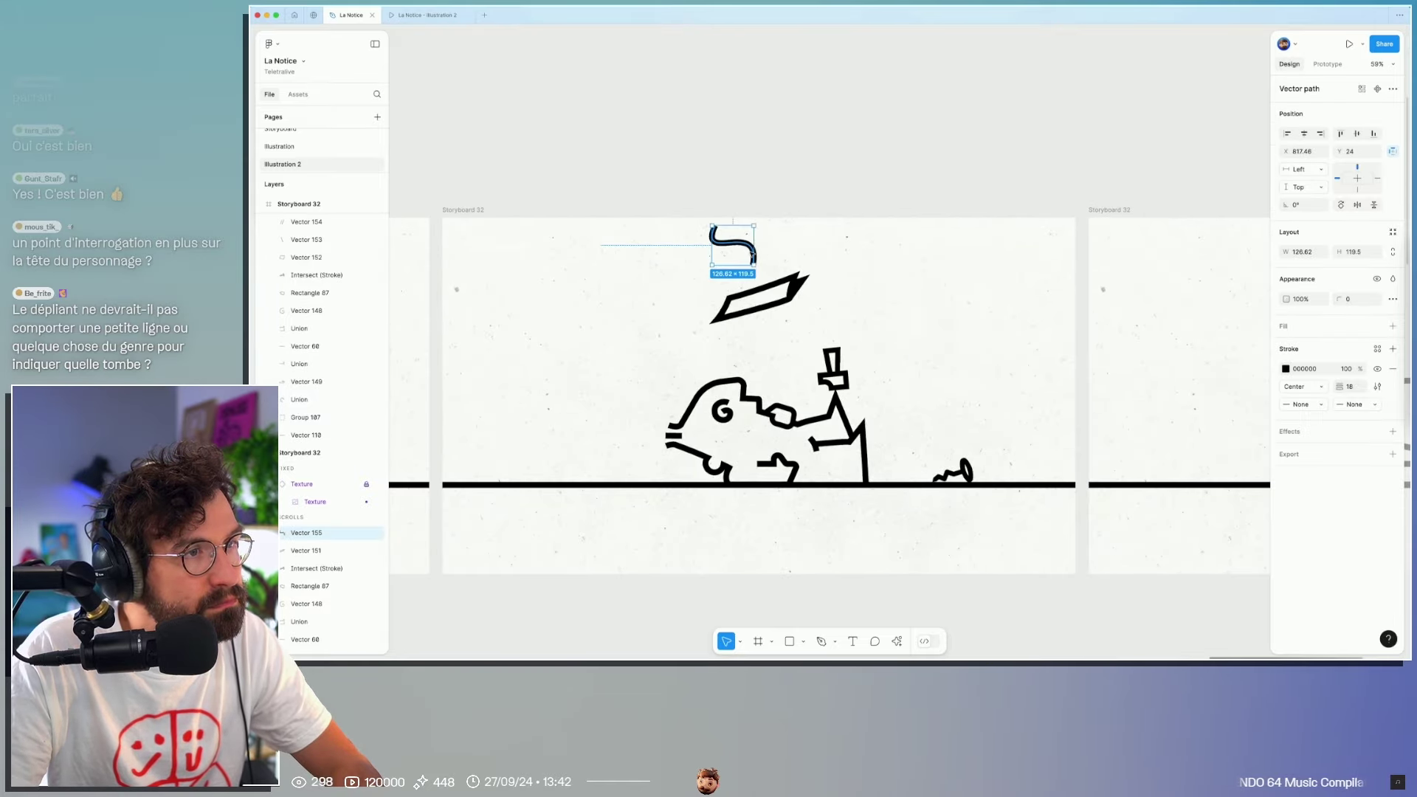
click(838, 203)
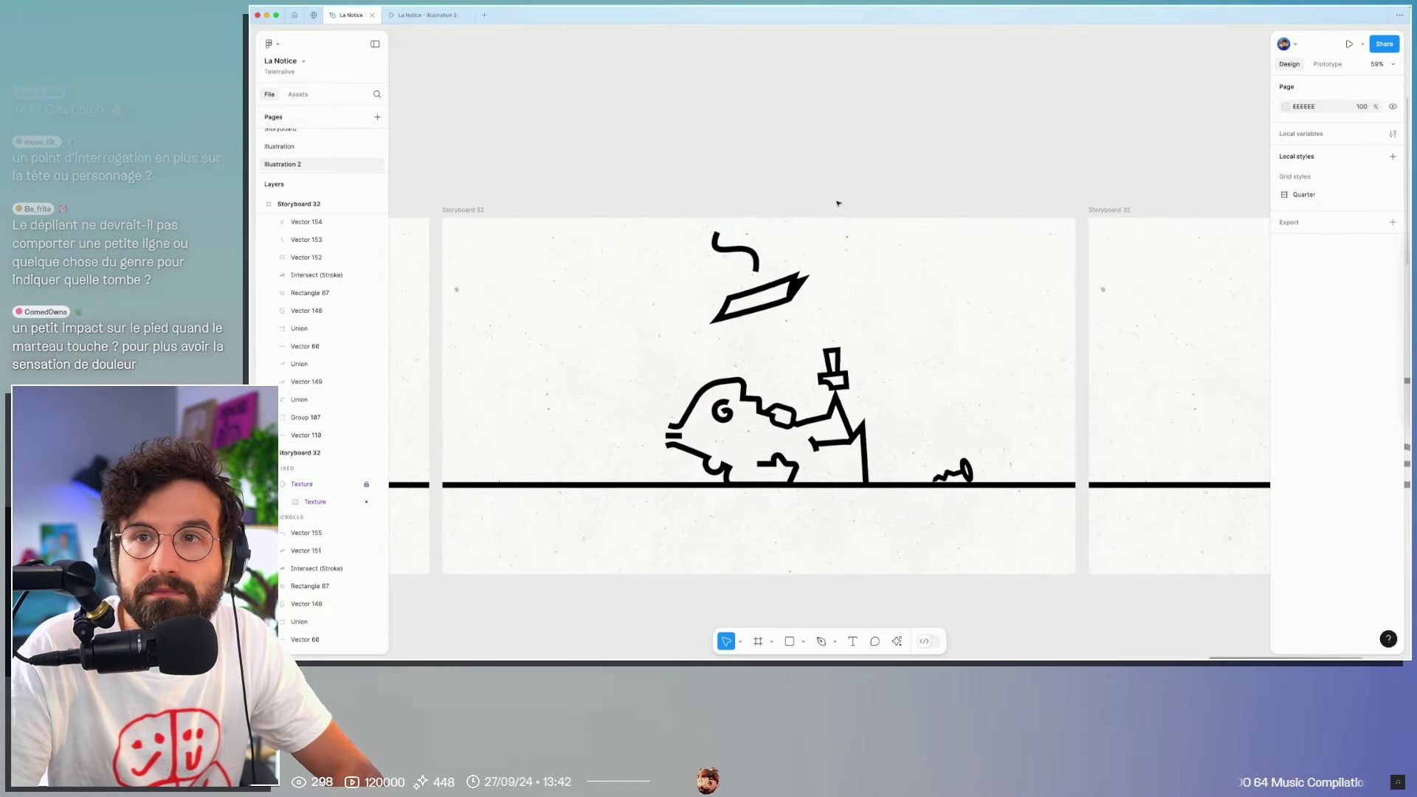
scroll(899, 322, right, 5)
scroll(900, 339, right, 3)
scroll(894, 368, up, 3)
scroll(892, 396, up, 3)
Step: Draw a short impact dash above the character's head
key(p)
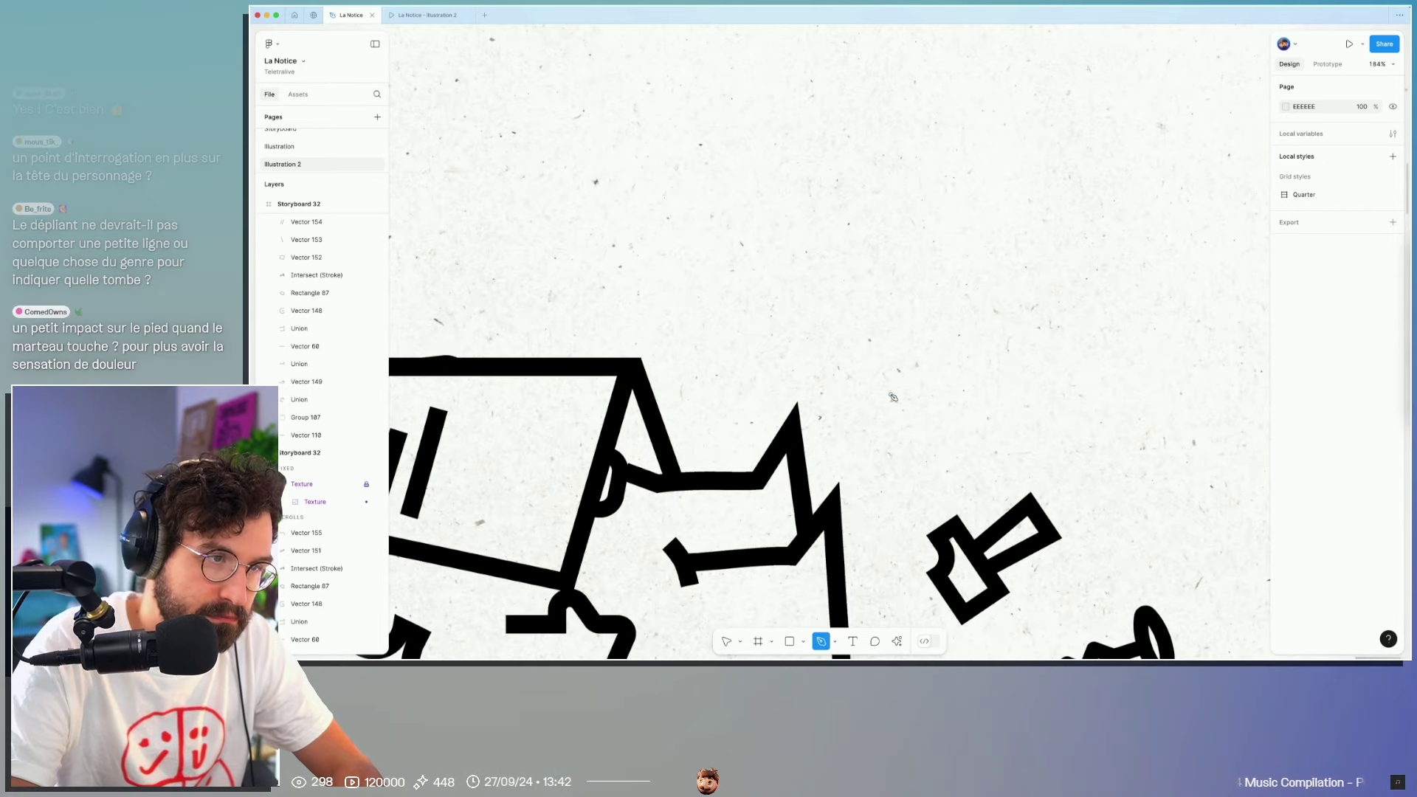
click(768, 374)
click(756, 340)
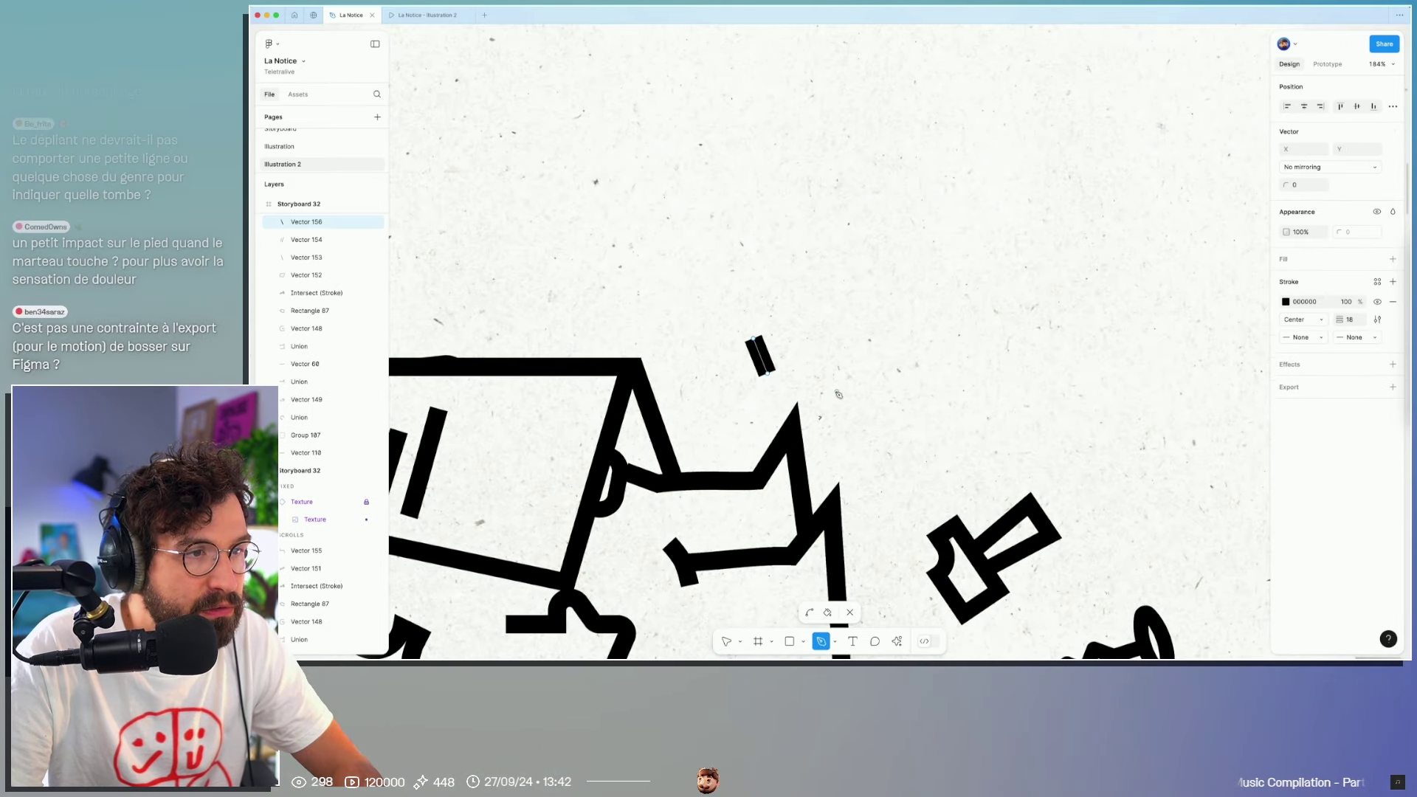
scroll(873, 427, down, 10)
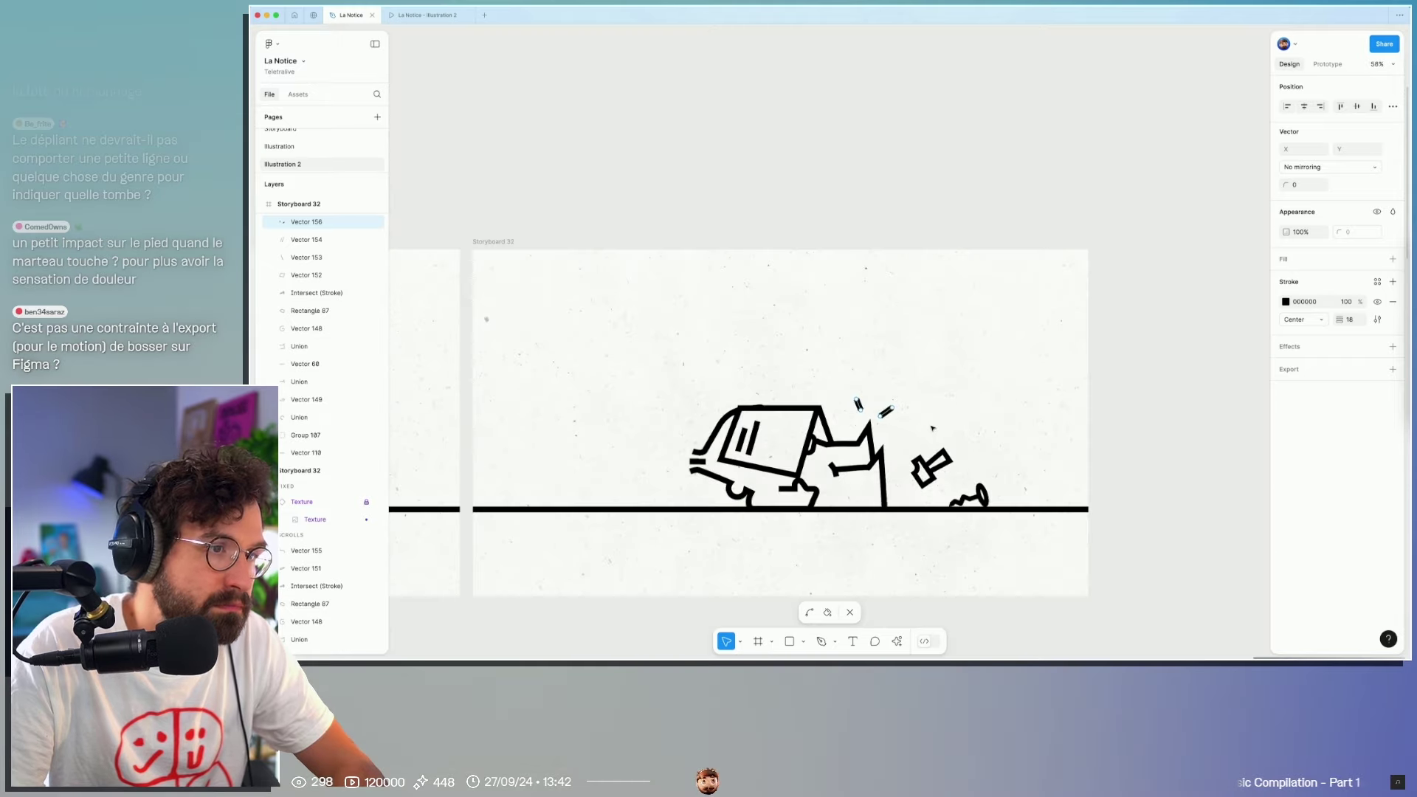
key(Escape)
click(840, 338)
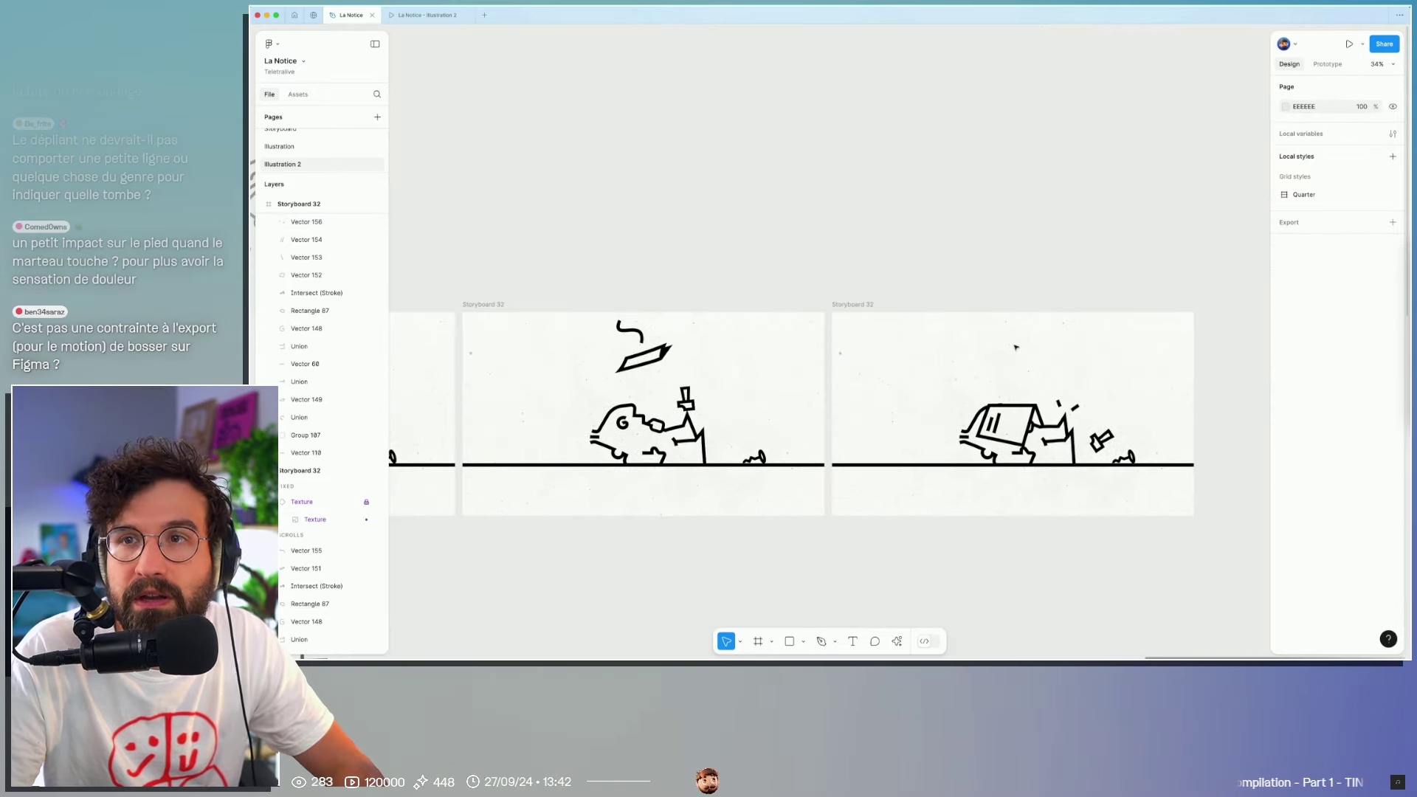
Step: Review the panels, select the squiggle, and bring the landing panel into view
scroll(1015, 347, down, 2)
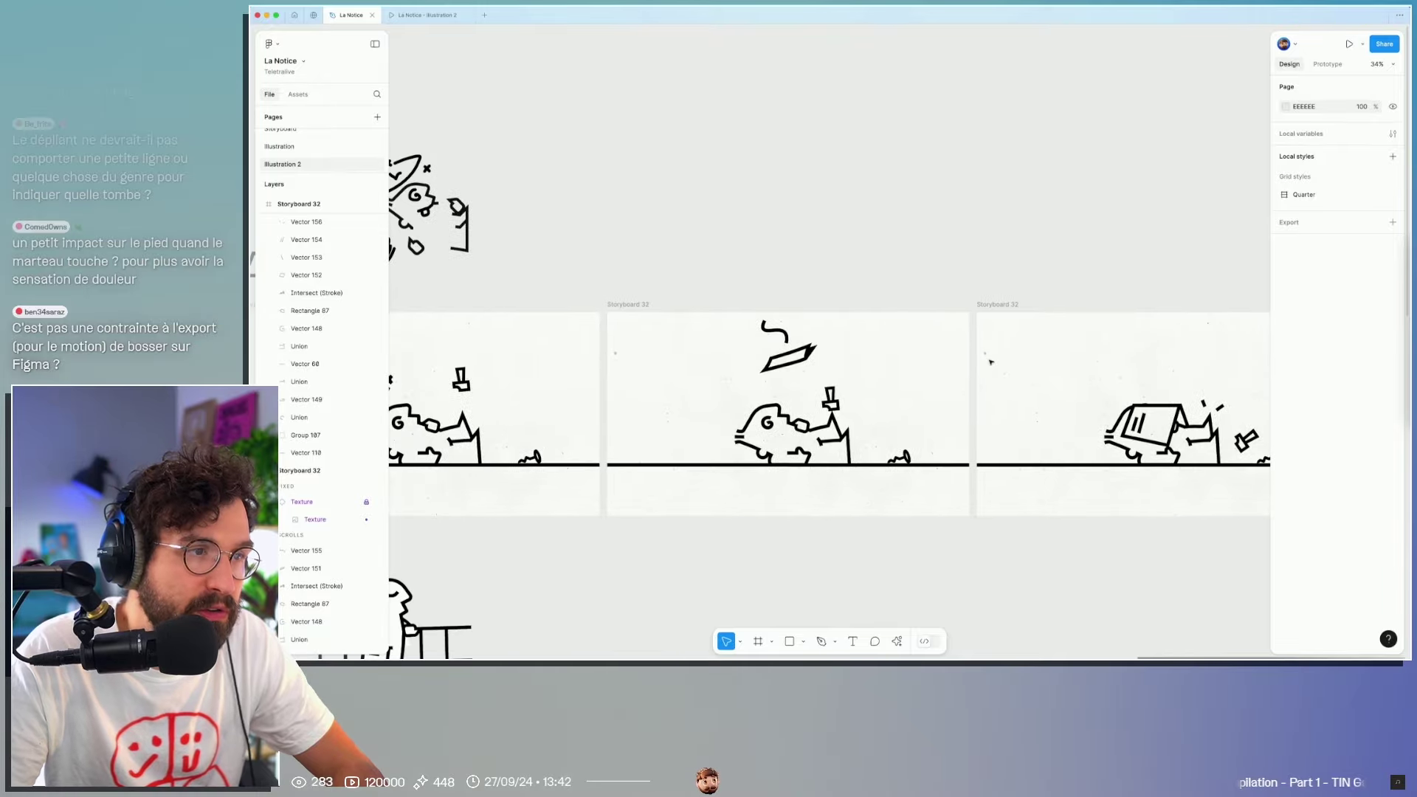
scroll(1007, 351, down, 3)
scroll(997, 358, down, 3)
scroll(989, 363, down, 3)
scroll(989, 364, down, 2)
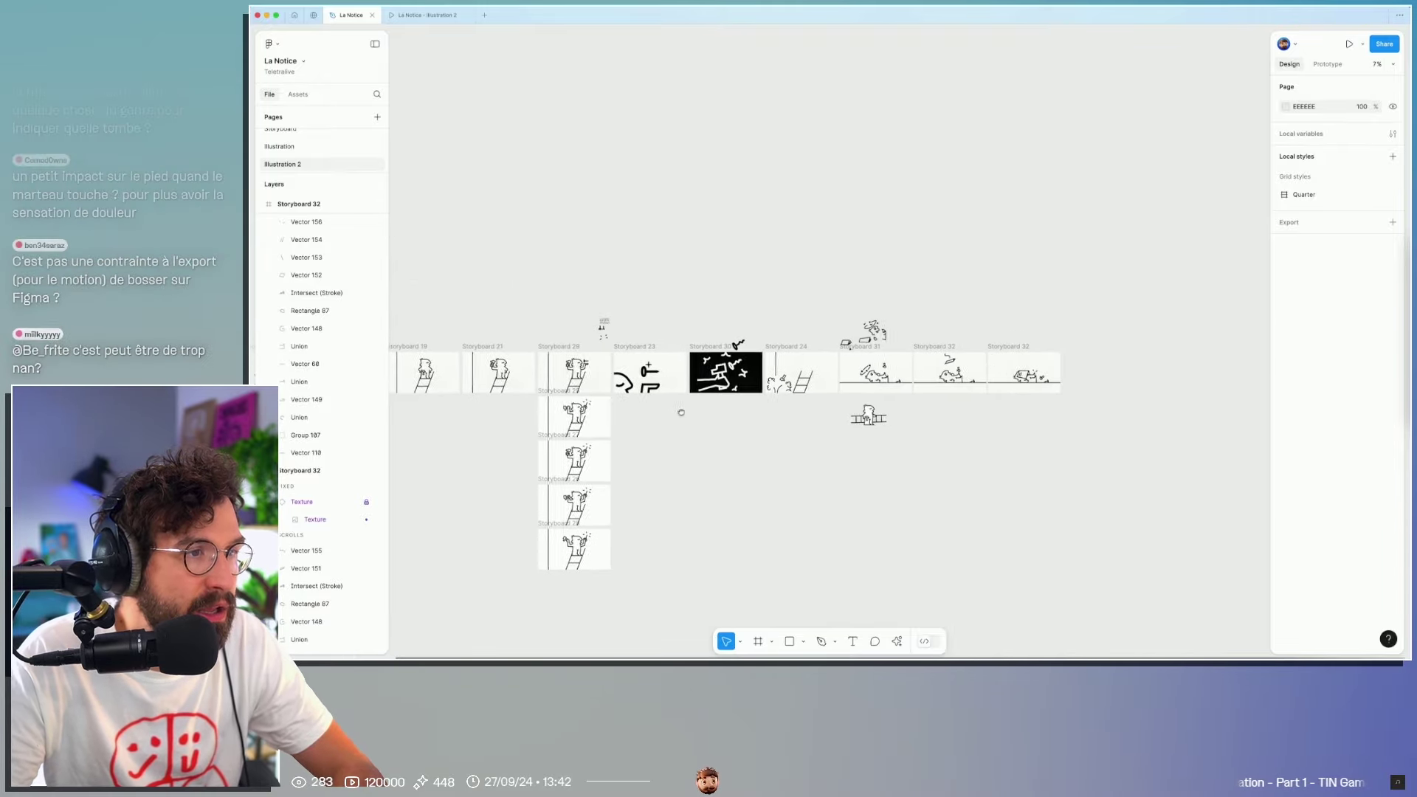
scroll(1033, 398, left, 5)
scroll(1082, 426, right, 5)
scroll(959, 413, right, 1)
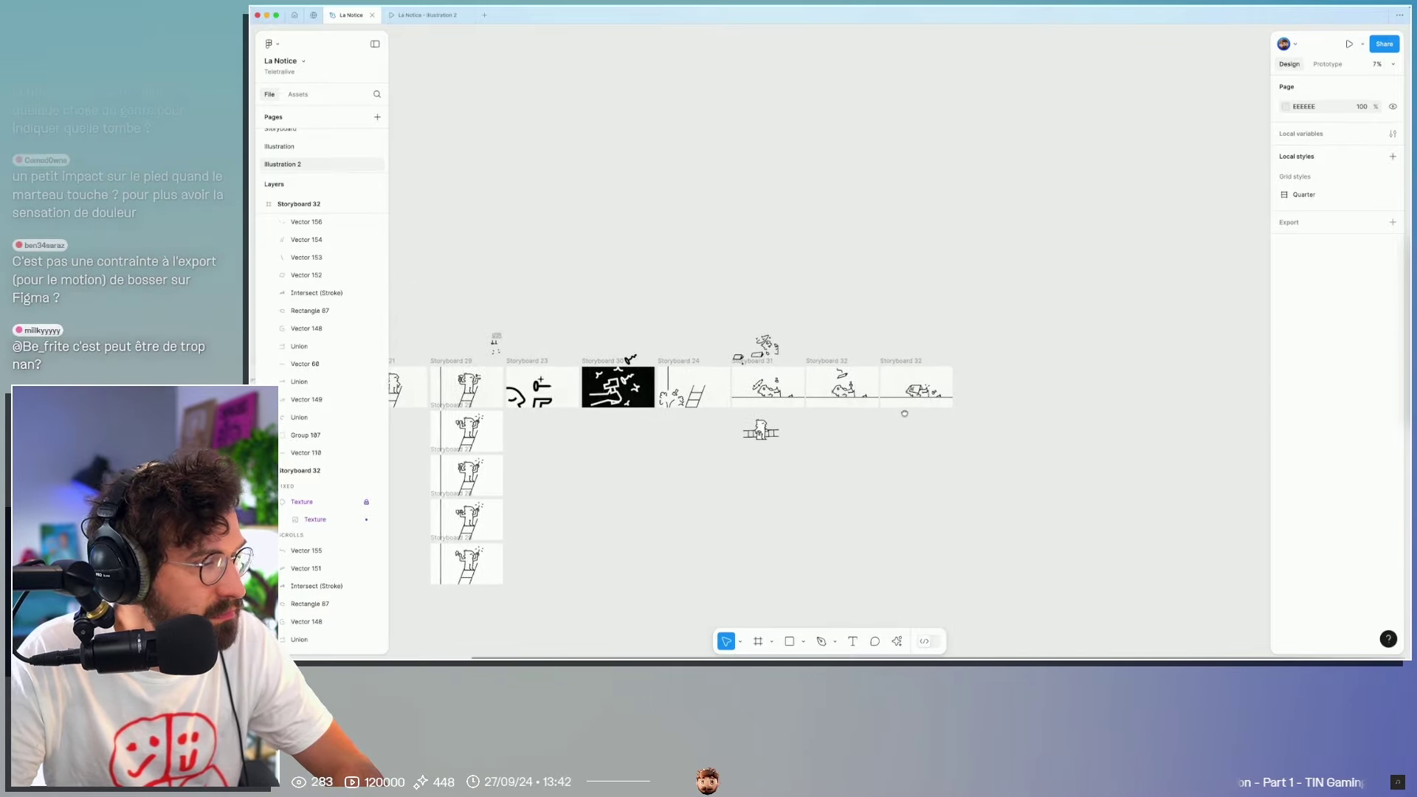
scroll(903, 409, up, 5)
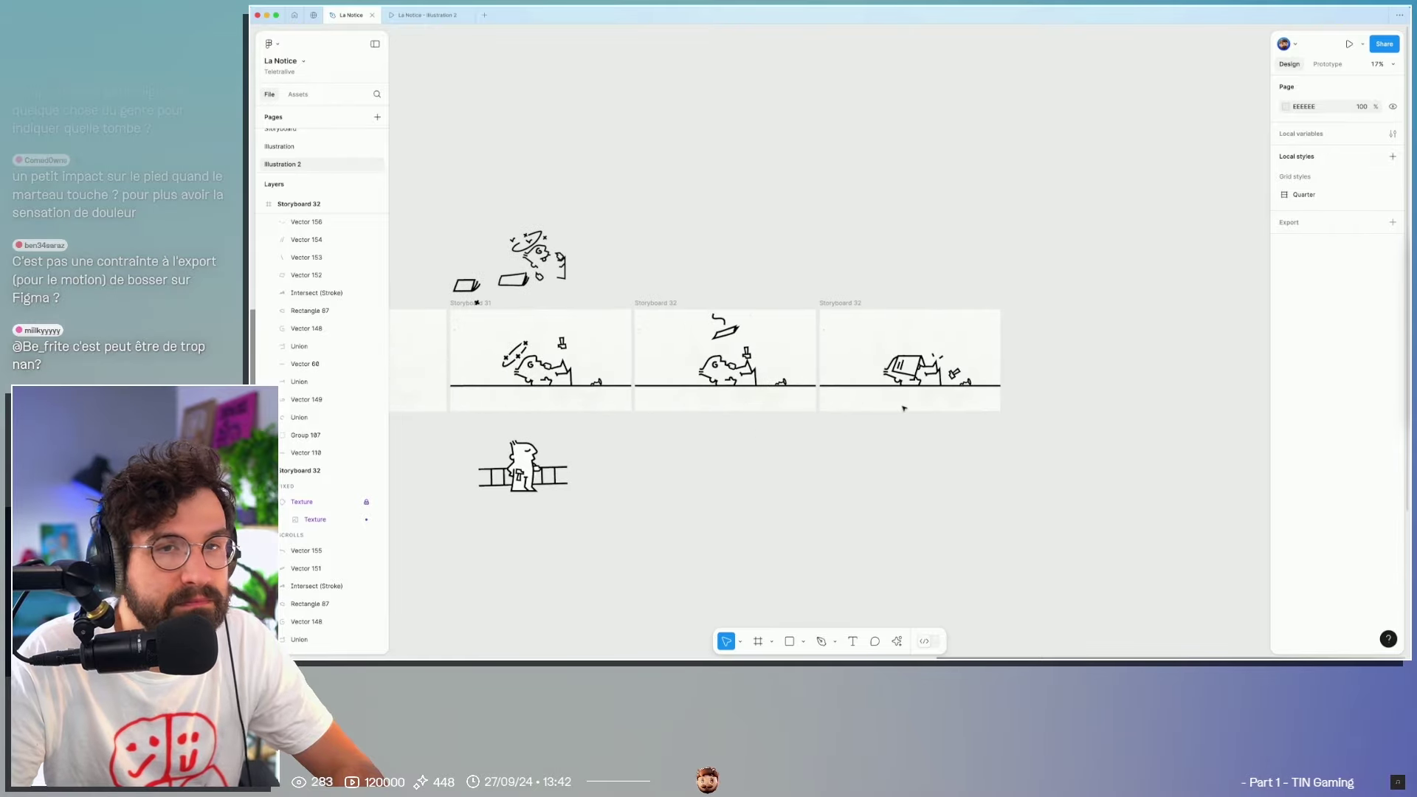
scroll(901, 405, up, 1)
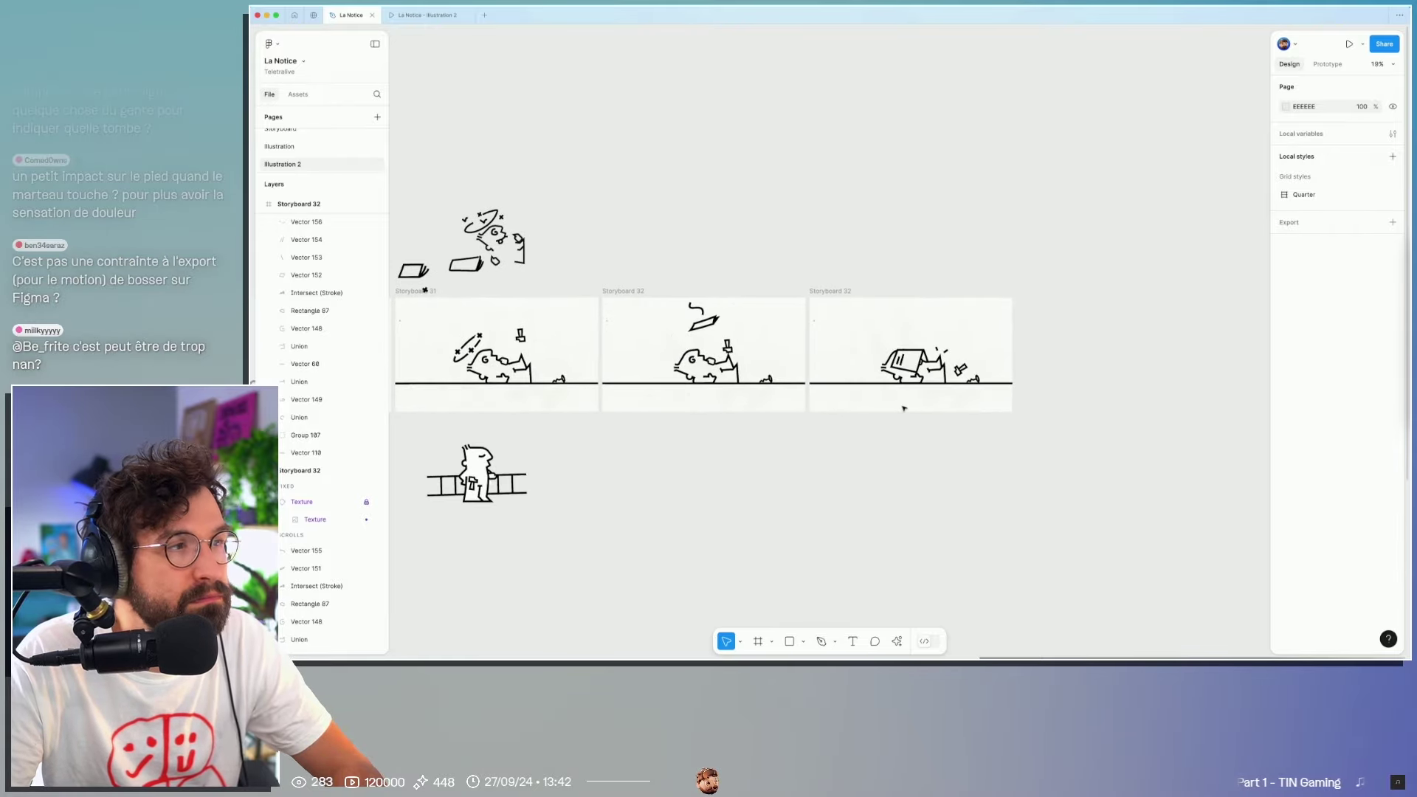
scroll(893, 416, up, 2)
scroll(848, 383, up, 3)
scroll(738, 310, up, 5)
click(686, 283)
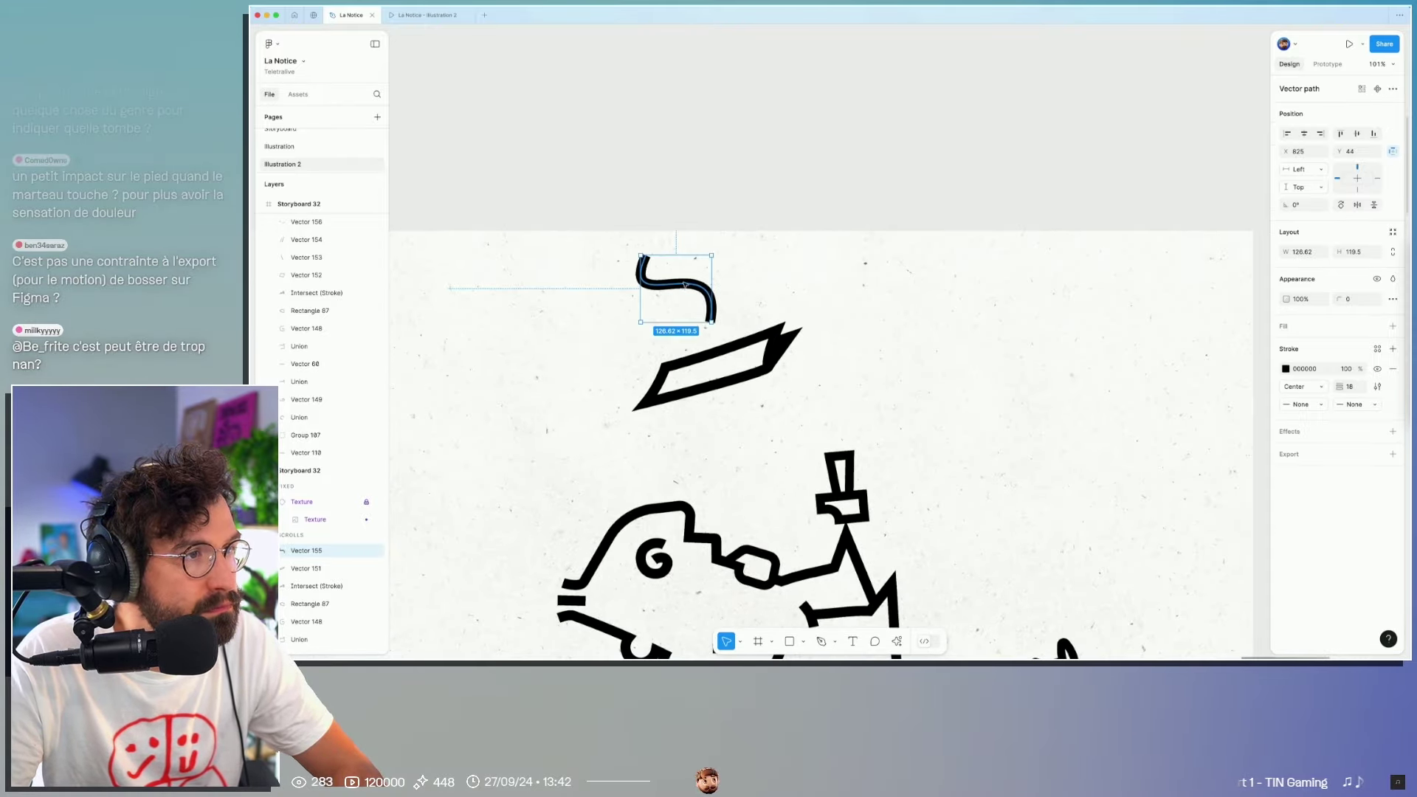
scroll(781, 258, down, 3)
drag(881, 282, 598, 285)
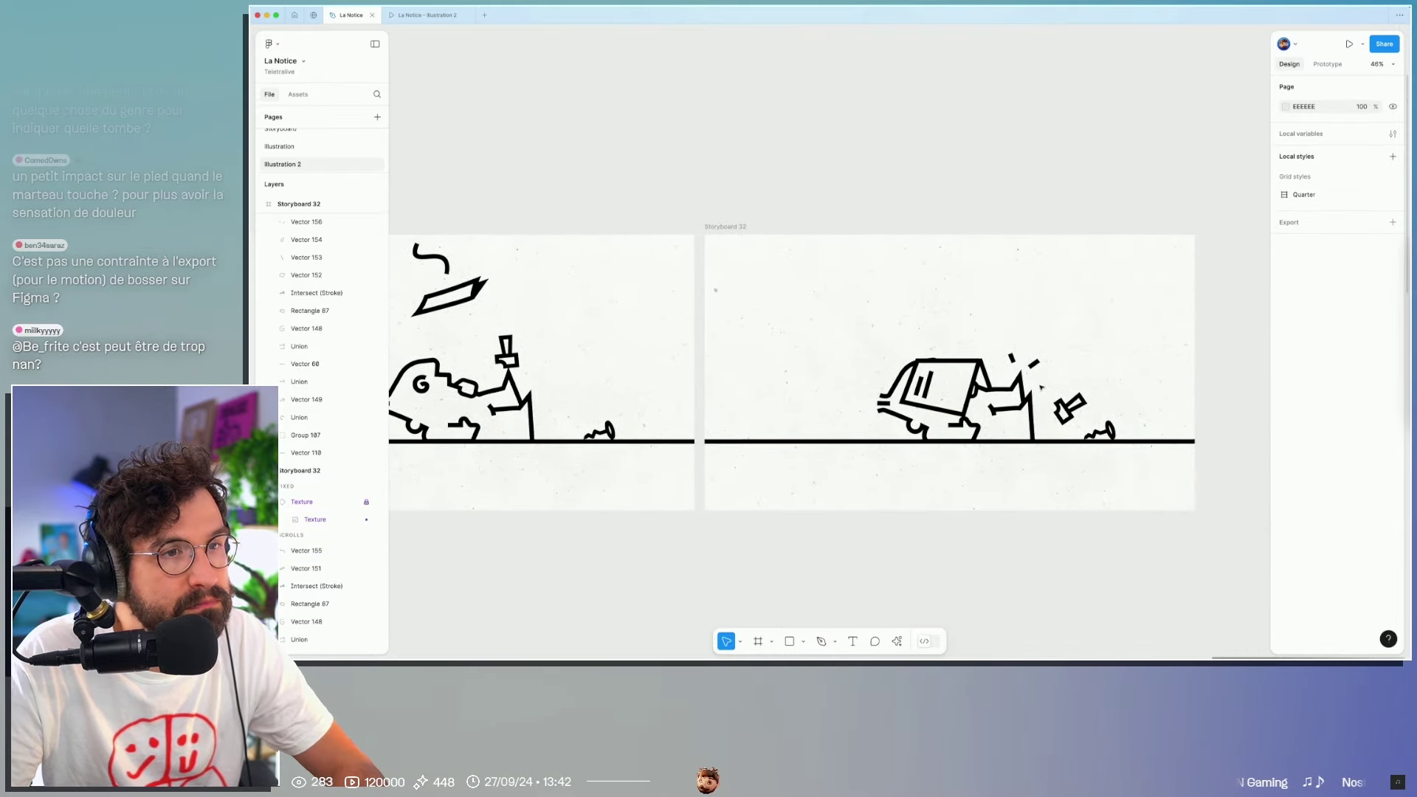
scroll(967, 317, up, 3)
key(o)
key(v)
scroll(887, 346, down, 5)
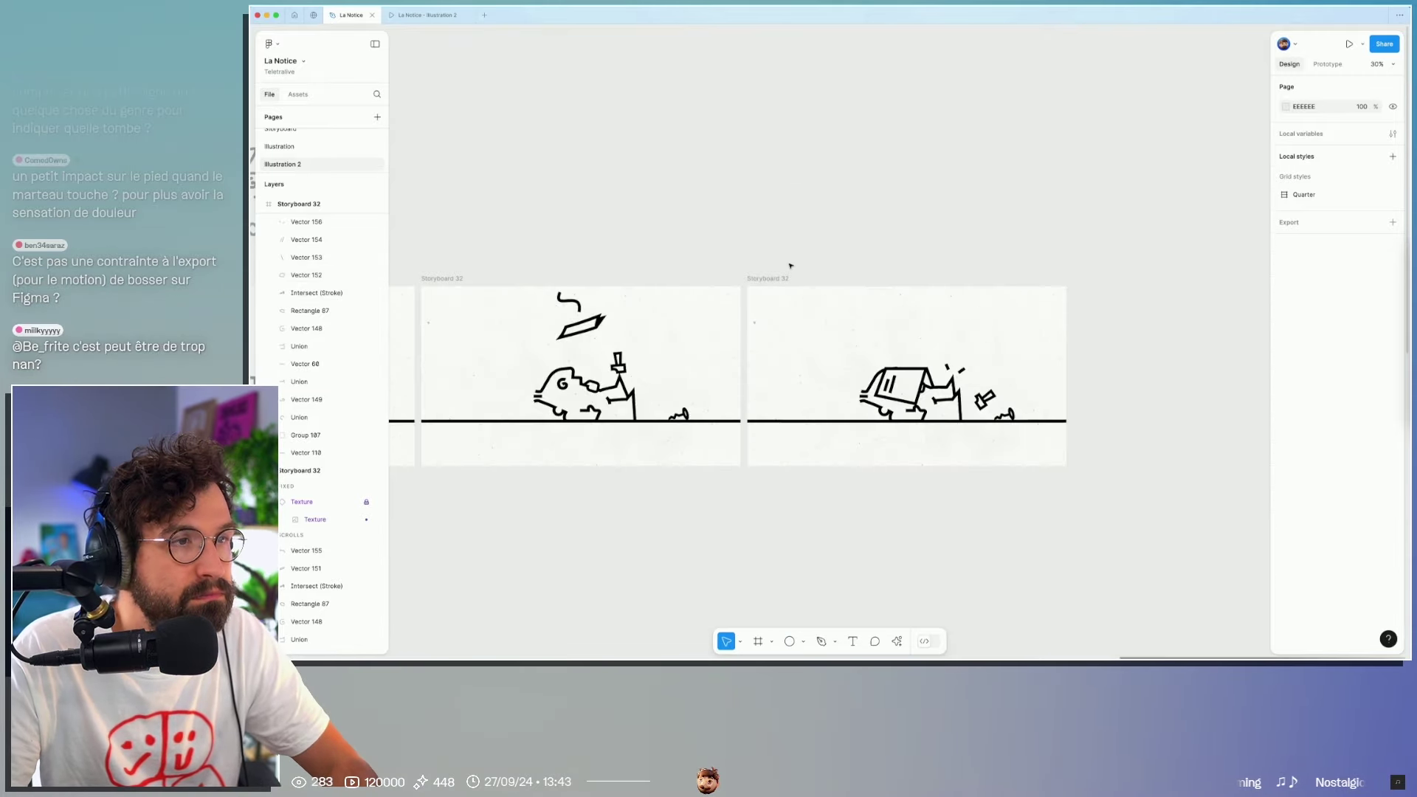
Step: Duplicate the Storyboard 32 landing panel beside the original
click(767, 278)
drag(767, 278, 1031, 248)
click(1031, 249)
scroll(1129, 233, right, 3)
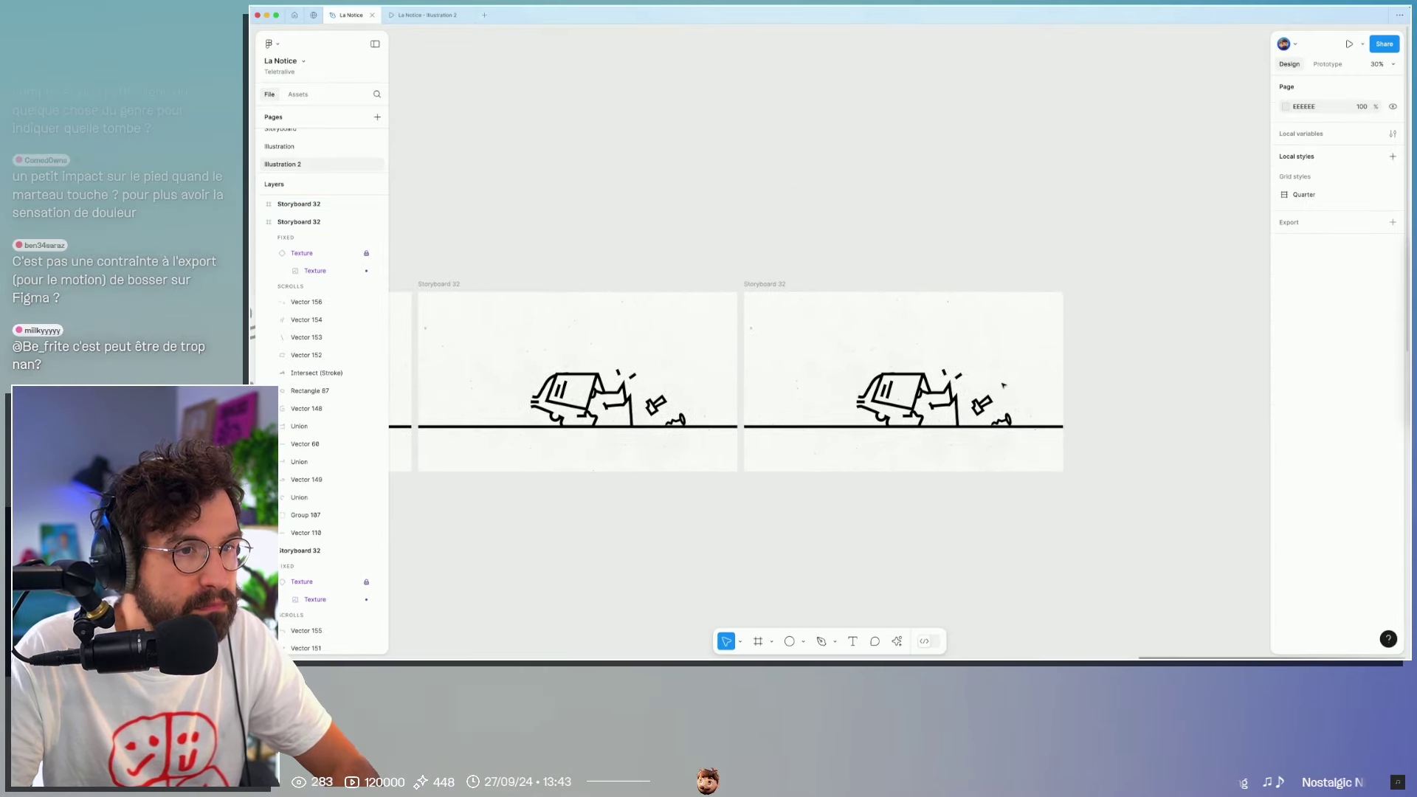
scroll(943, 371, up, 2)
scroll(943, 371, up, 3)
Step: In the copy, delete impact dashes Vector 156 and lay the hammer beside the nail at about 108°
click(943, 371)
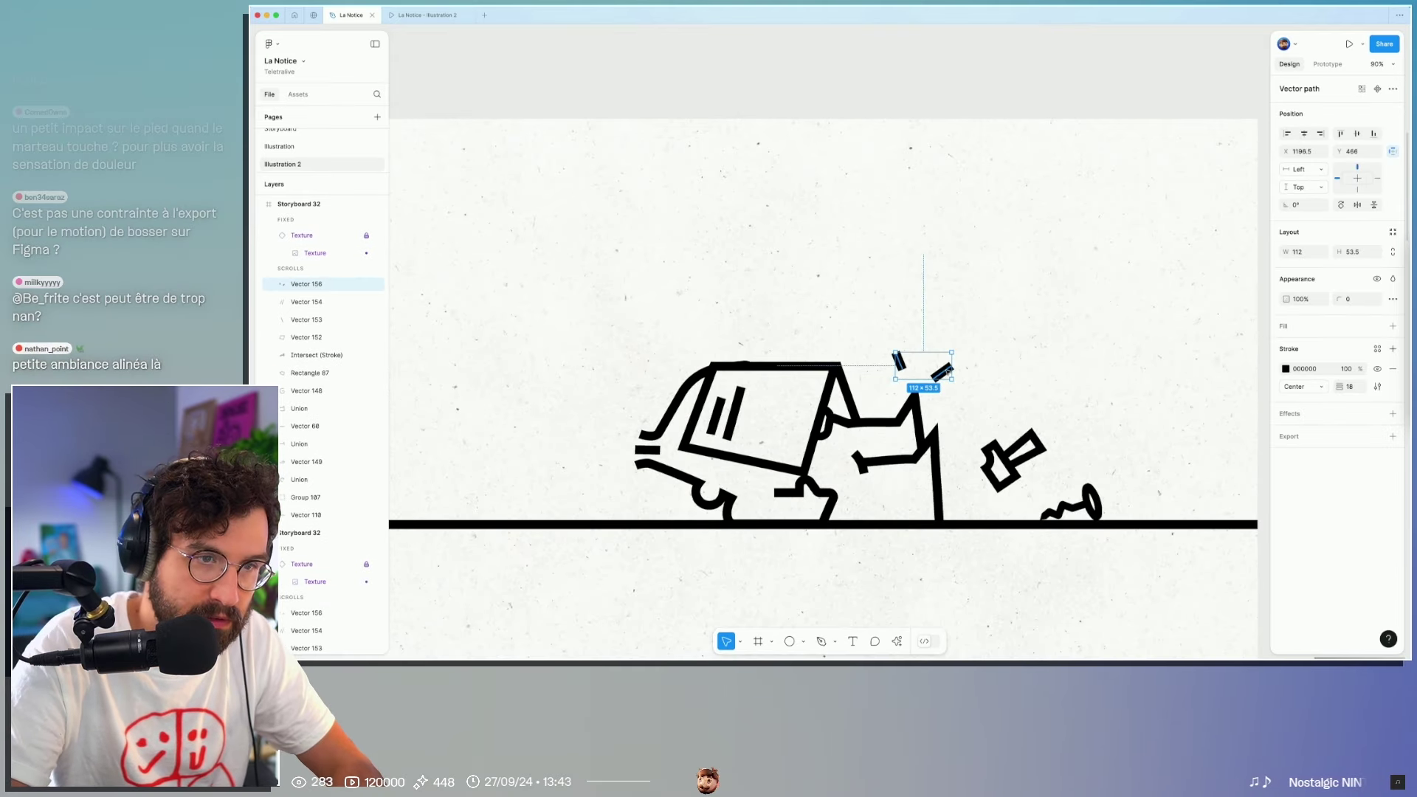
key(Delete)
mouse_move(1043, 455)
mouse_down()
mouse_move(1053, 476)
mouse_move(1041, 450)
mouse_move(1038, 489)
mouse_up()
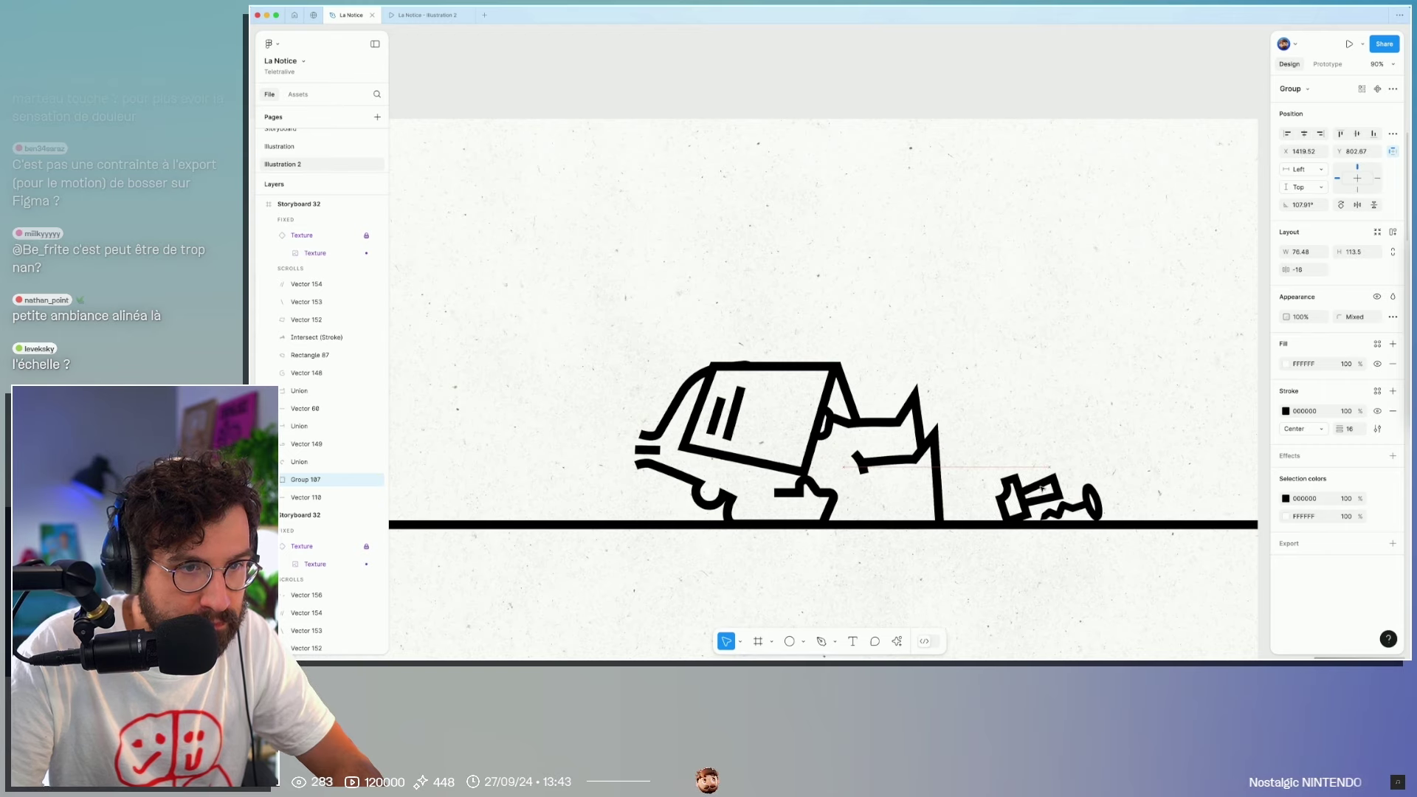
click(1089, 462)
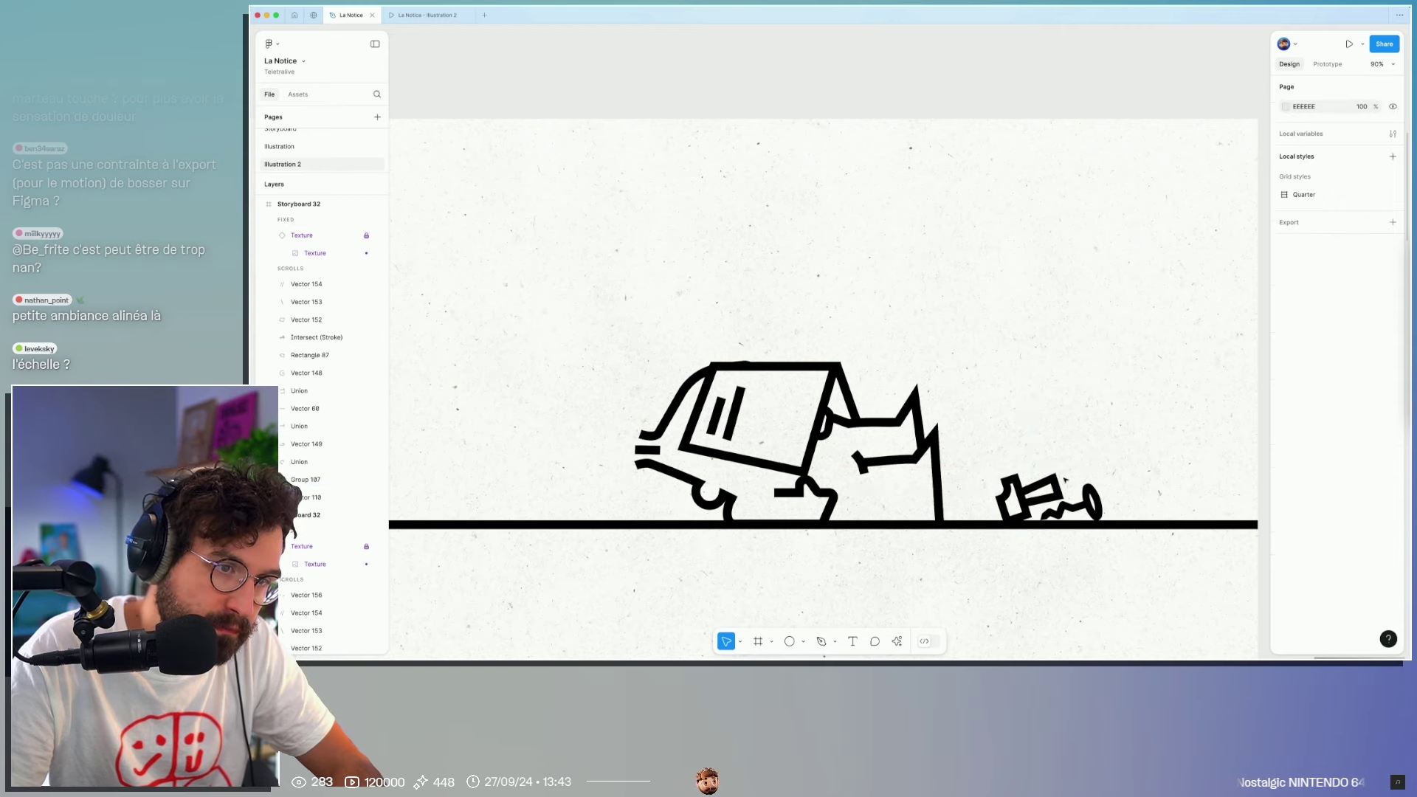
click(1090, 493)
click(1091, 465)
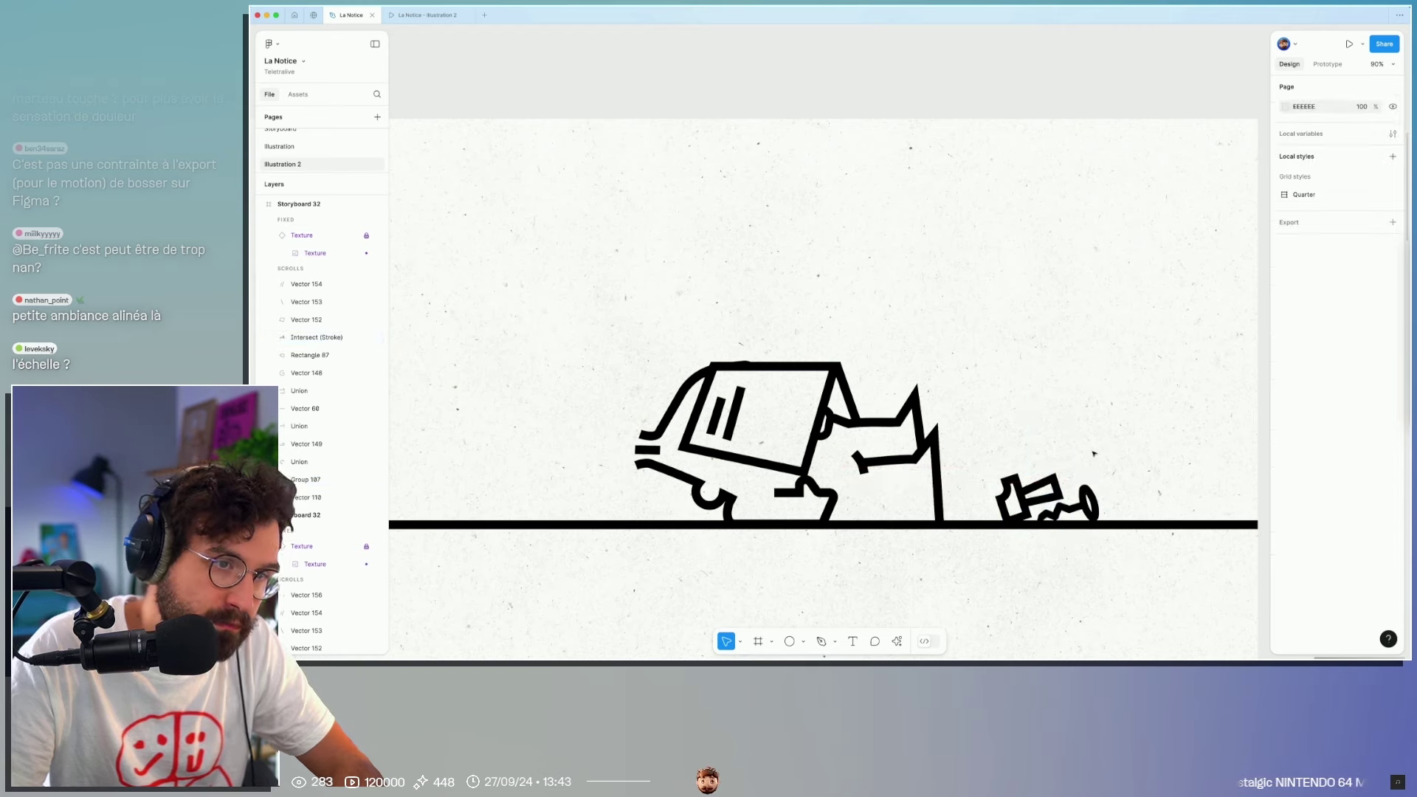
scroll(1092, 516, down, 5)
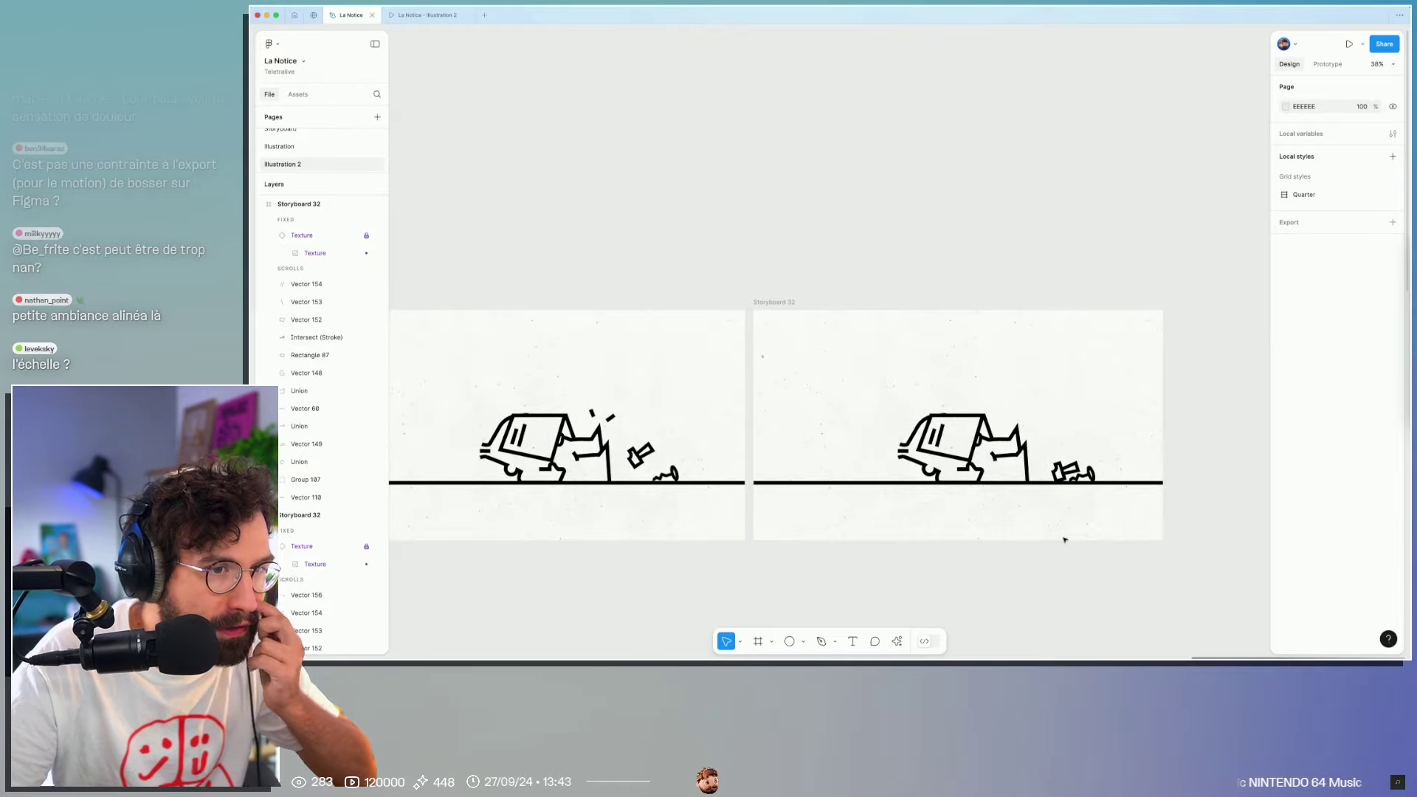
scroll(1063, 540, left, 3)
scroll(1063, 540, right, 3)
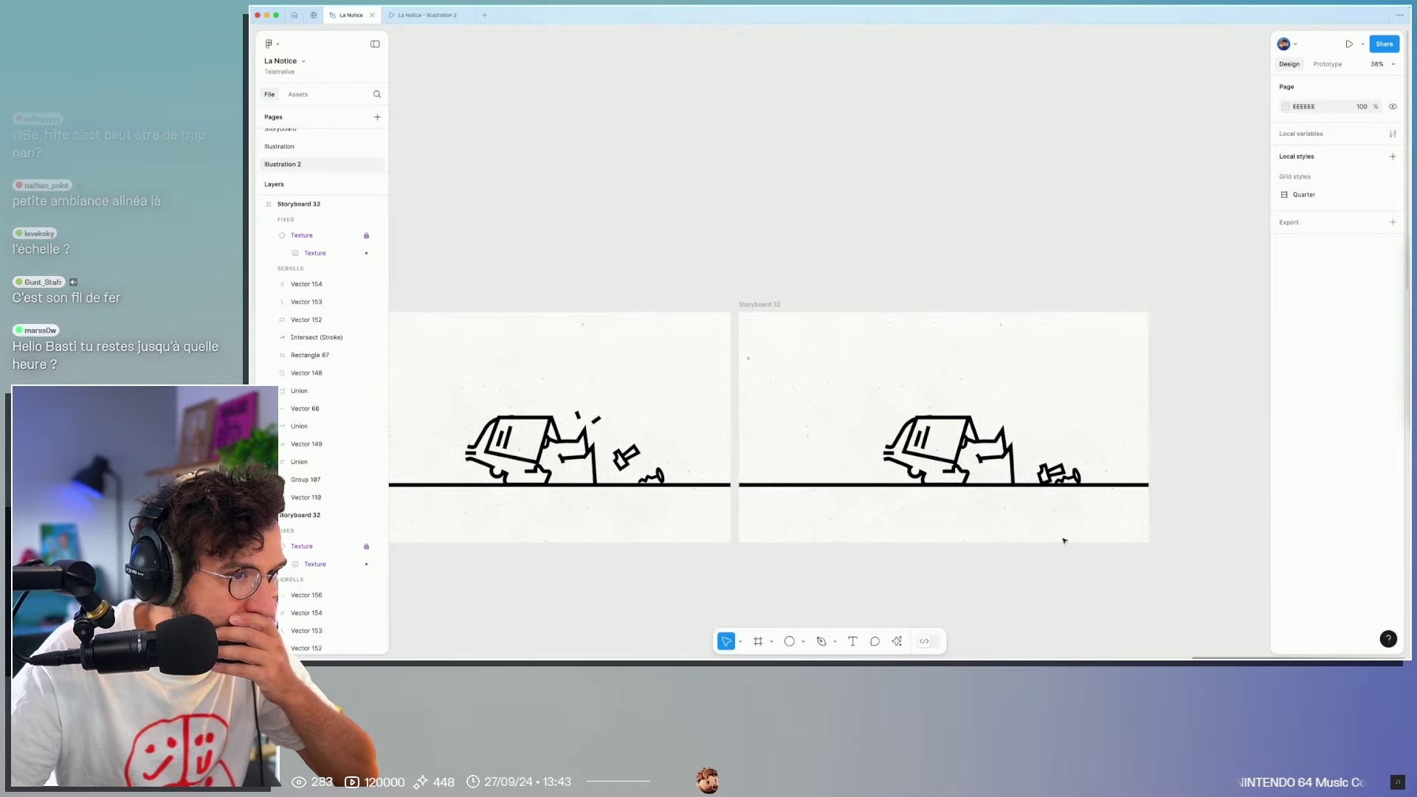
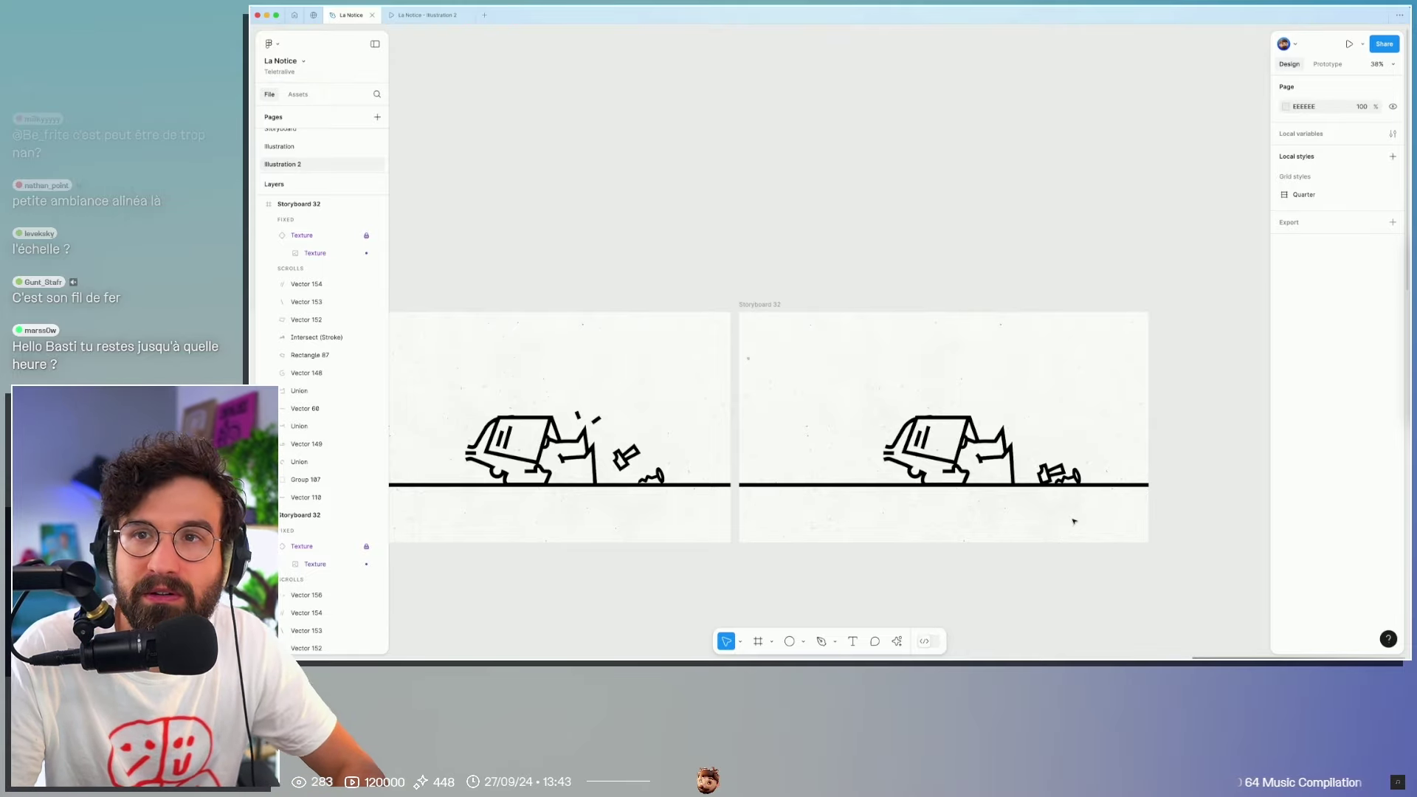
Step: Draw a small circle above the character's head and duplicate it up and to the right
scroll(1074, 516, up, 3)
scroll(1073, 510, up, 3)
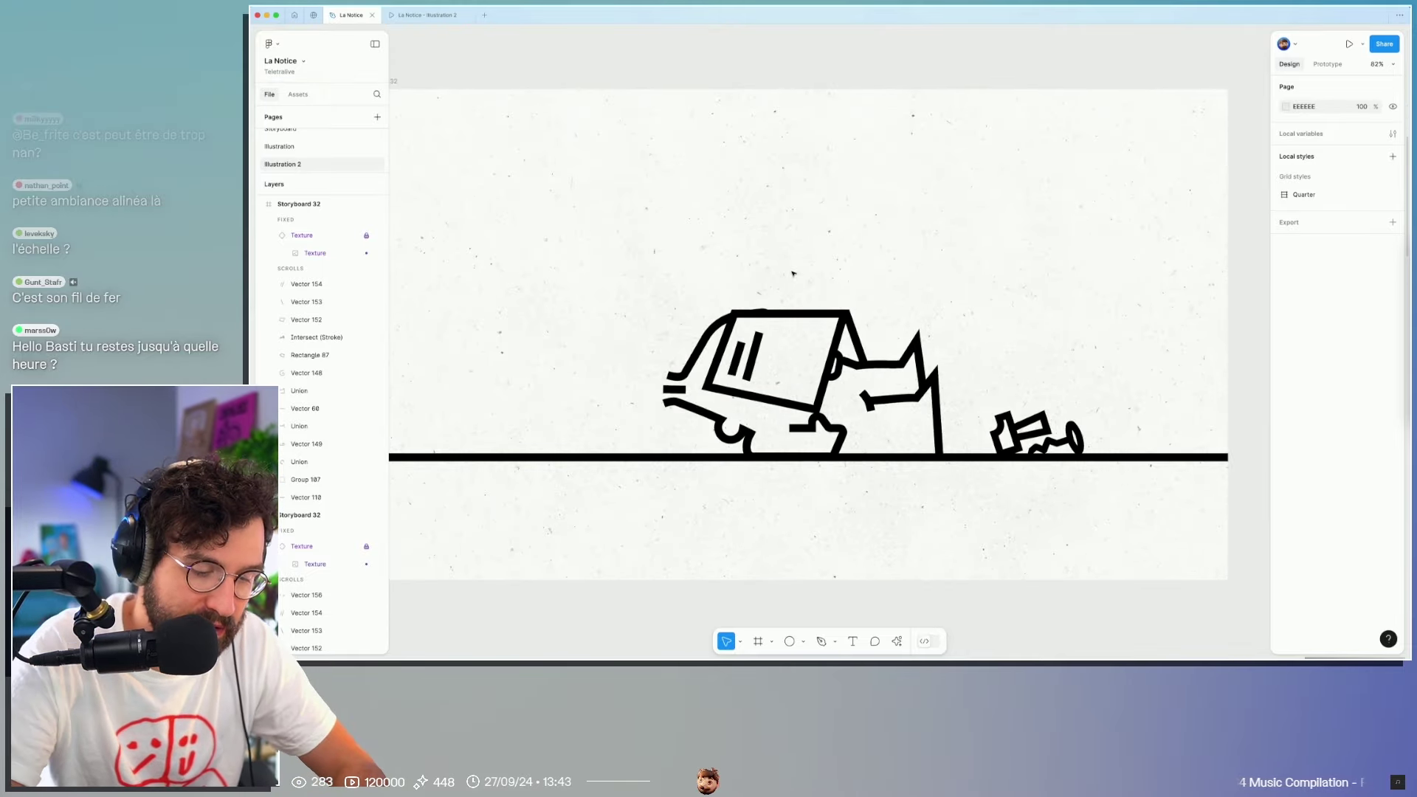
key(o)
drag(791, 272, 804, 285)
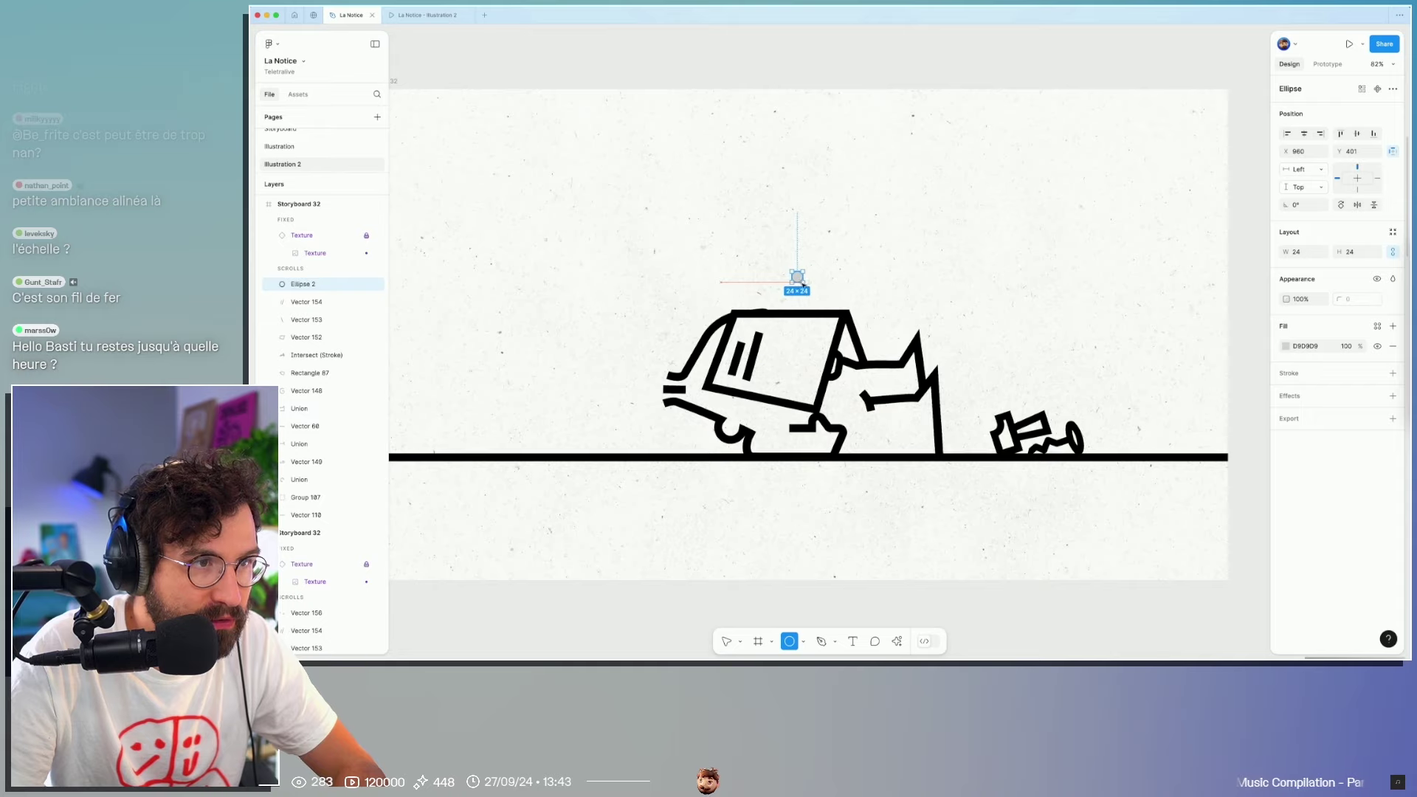
scroll(816, 294, up, 5)
click(819, 333)
drag(819, 333, 906, 222)
scroll(907, 222, down, 5)
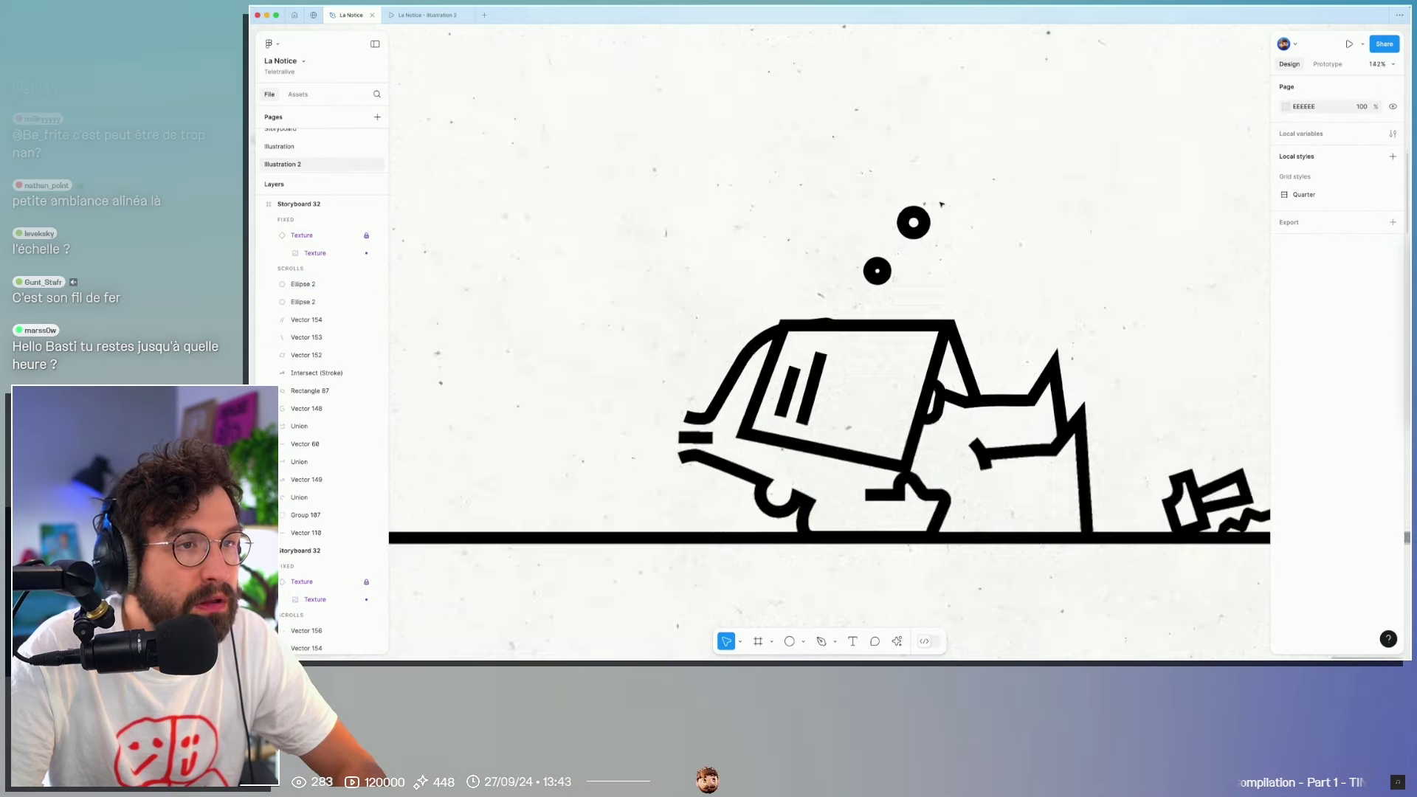
scroll(907, 222, up, 3)
mouse_move(891, 287)
mouse_down()
mouse_move(857, 287)
mouse_move(870, 310)
mouse_up()
Step: Shift the two small circles left so they trail toward the character's head
key(Escape)
click(847, 285)
shift+click(883, 312)
mouse_move(881, 314)
mouse_down()
mouse_move(817, 320)
mouse_move(689, 245)
mouse_move(770, 175)
mouse_up()
key(Escape)
drag(791, 295, 777, 309)
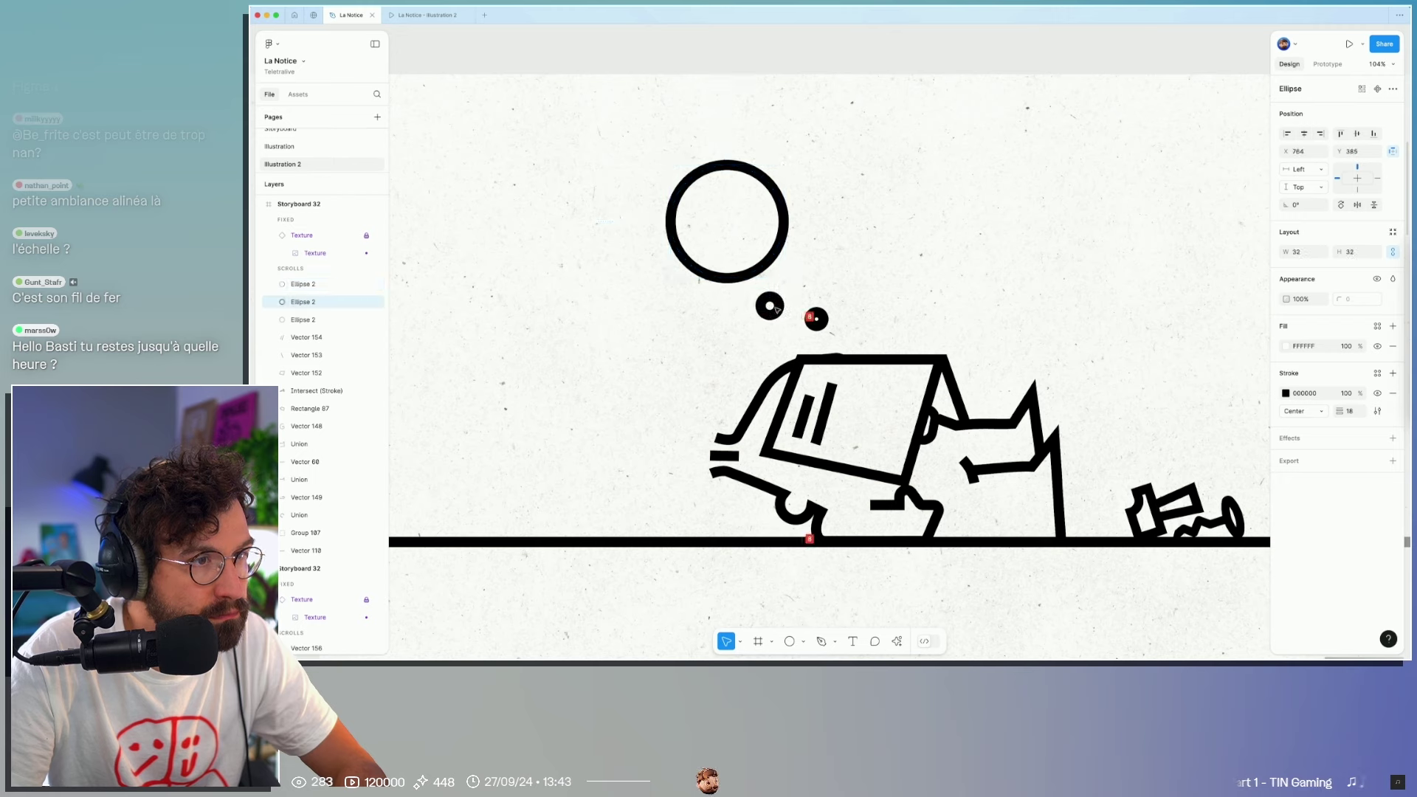
key(Escape)
key(ctrl+z)
mouse_move(793, 293)
mouse_down()
mouse_move(806, 289)
mouse_move(810, 326)
mouse_up()
key(Escape)
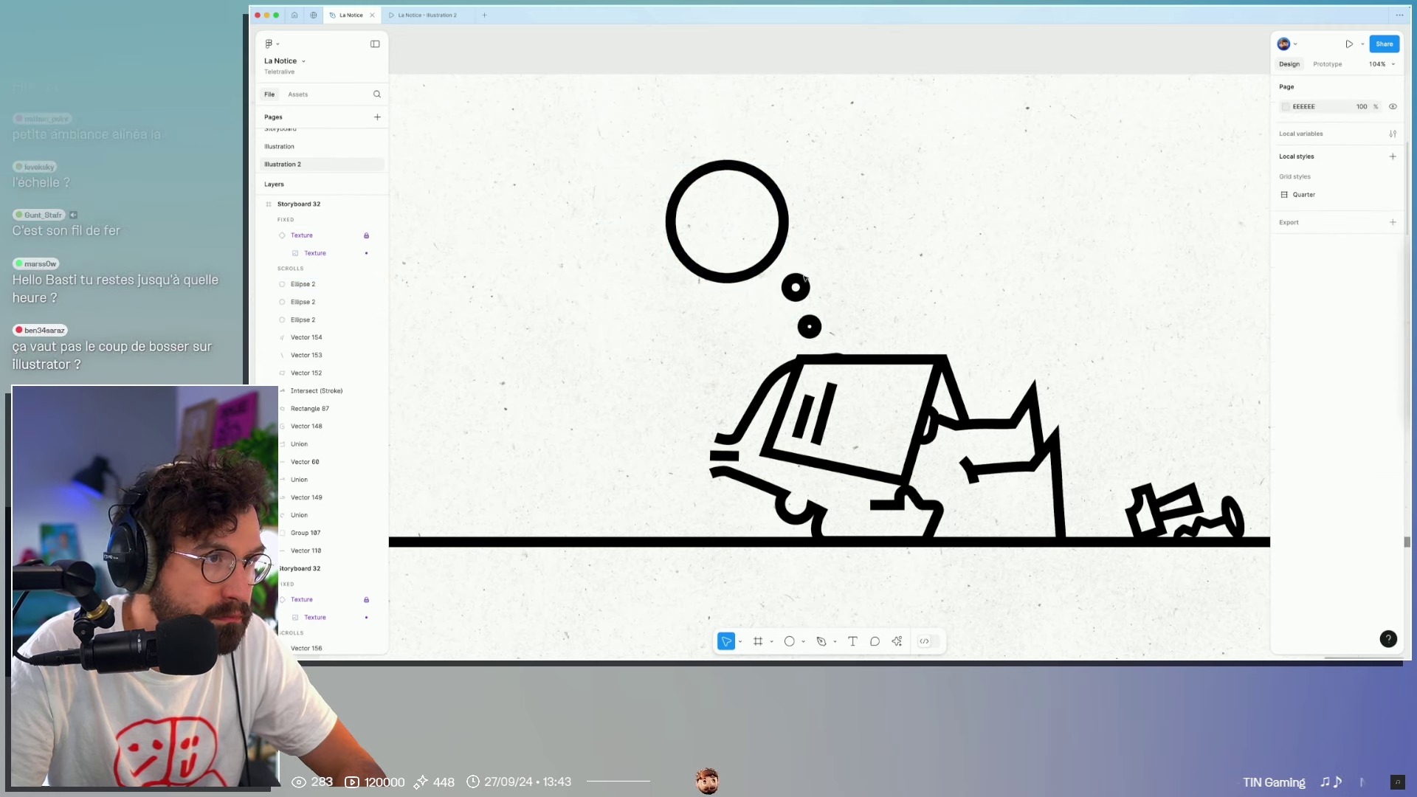
Step: Enlarge the large circle to 255×255 and move it up and left
click(683, 269)
drag(668, 280, 638, 297)
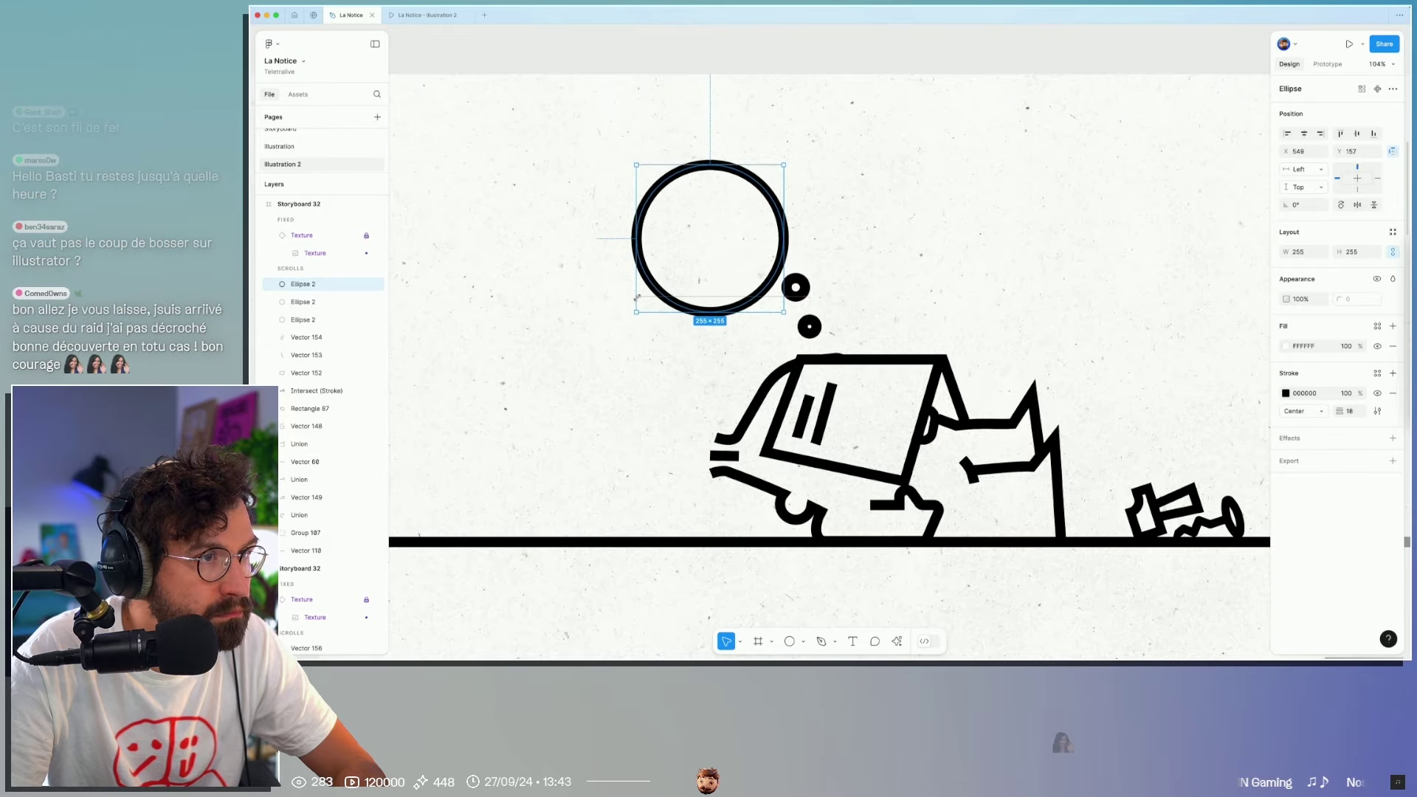
drag(757, 185, 750, 179)
key(ctrl+Left)
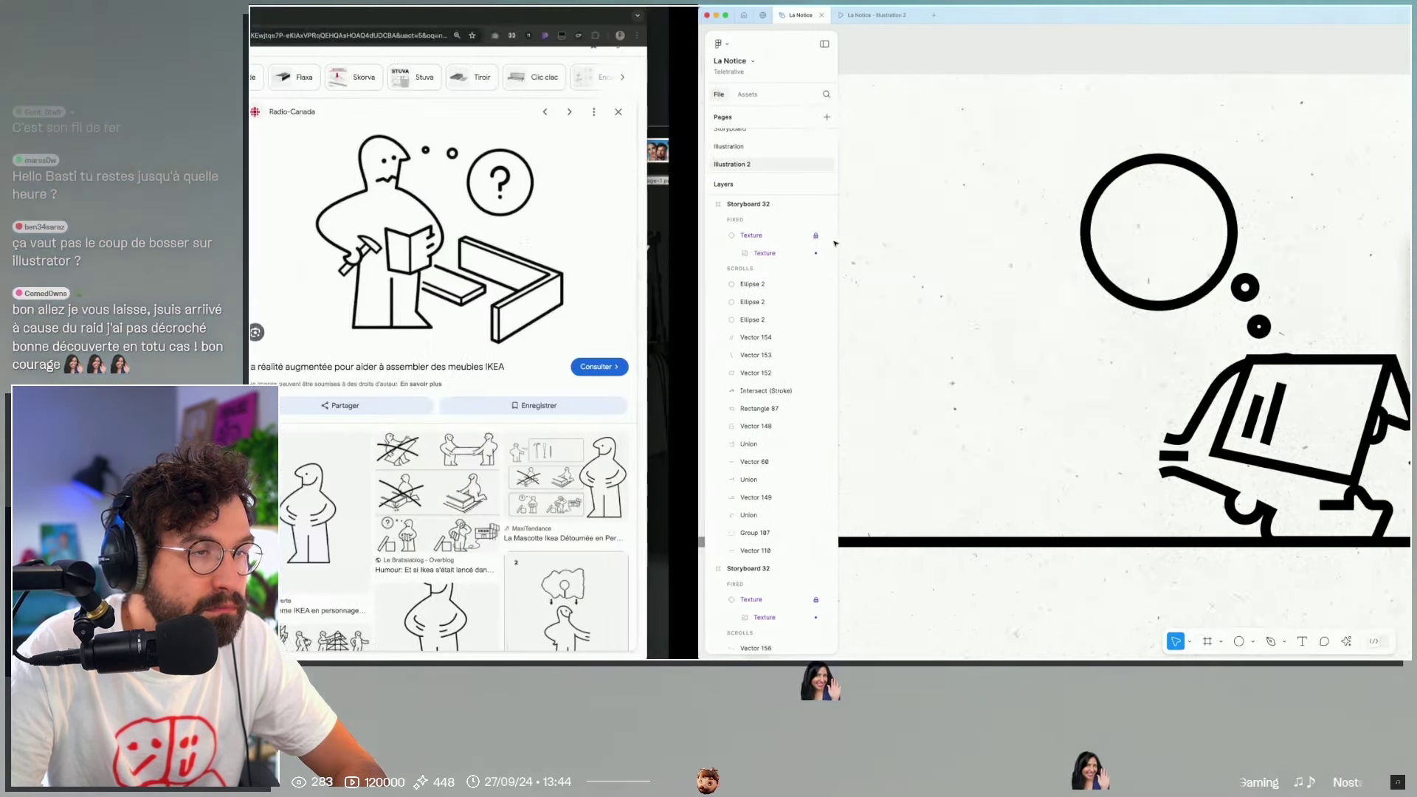
key(ctrl+Right)
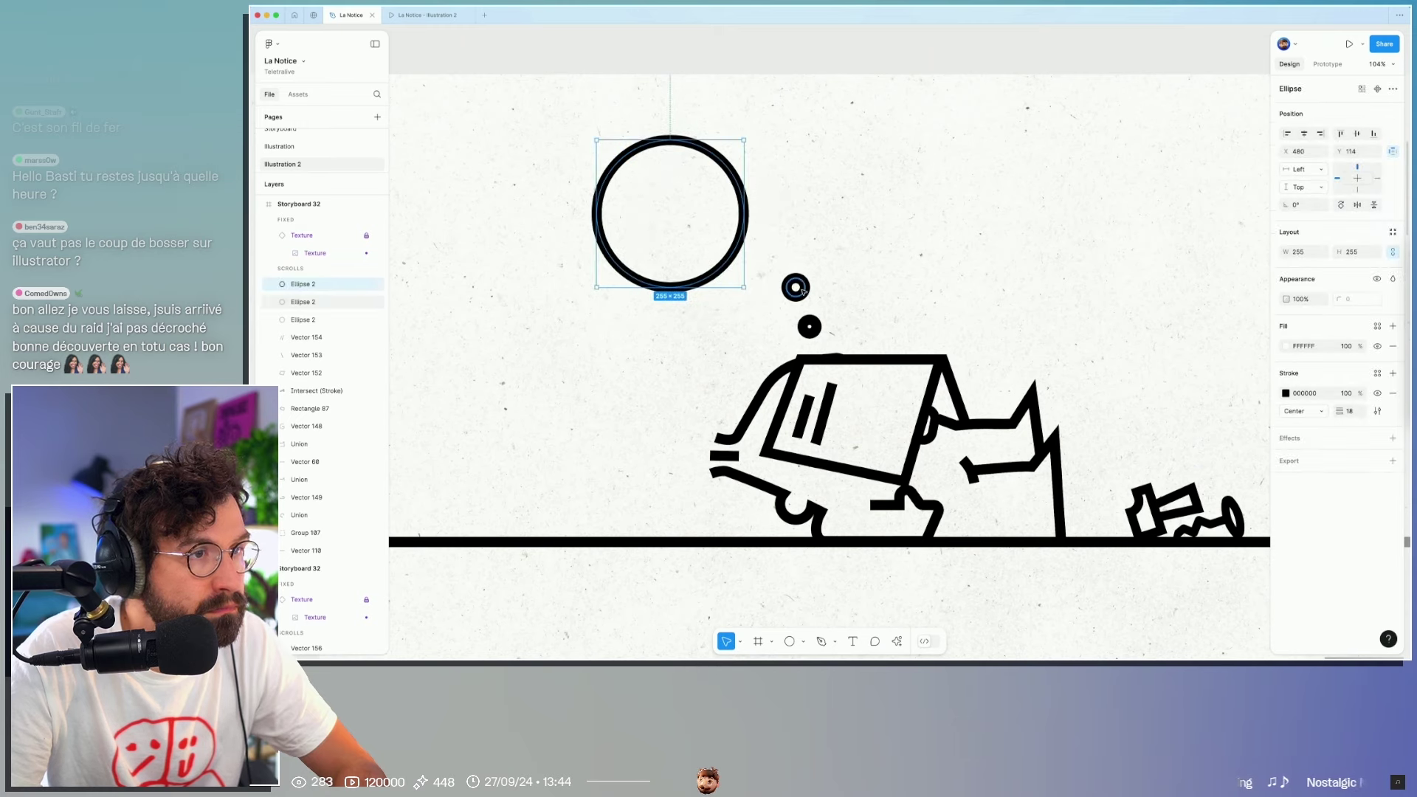
Step: Move the small ring and dot closer to the large circle
mouse_move(801, 294)
mouse_down()
mouse_move(793, 286)
mouse_move(802, 324)
mouse_up()
click(825, 343)
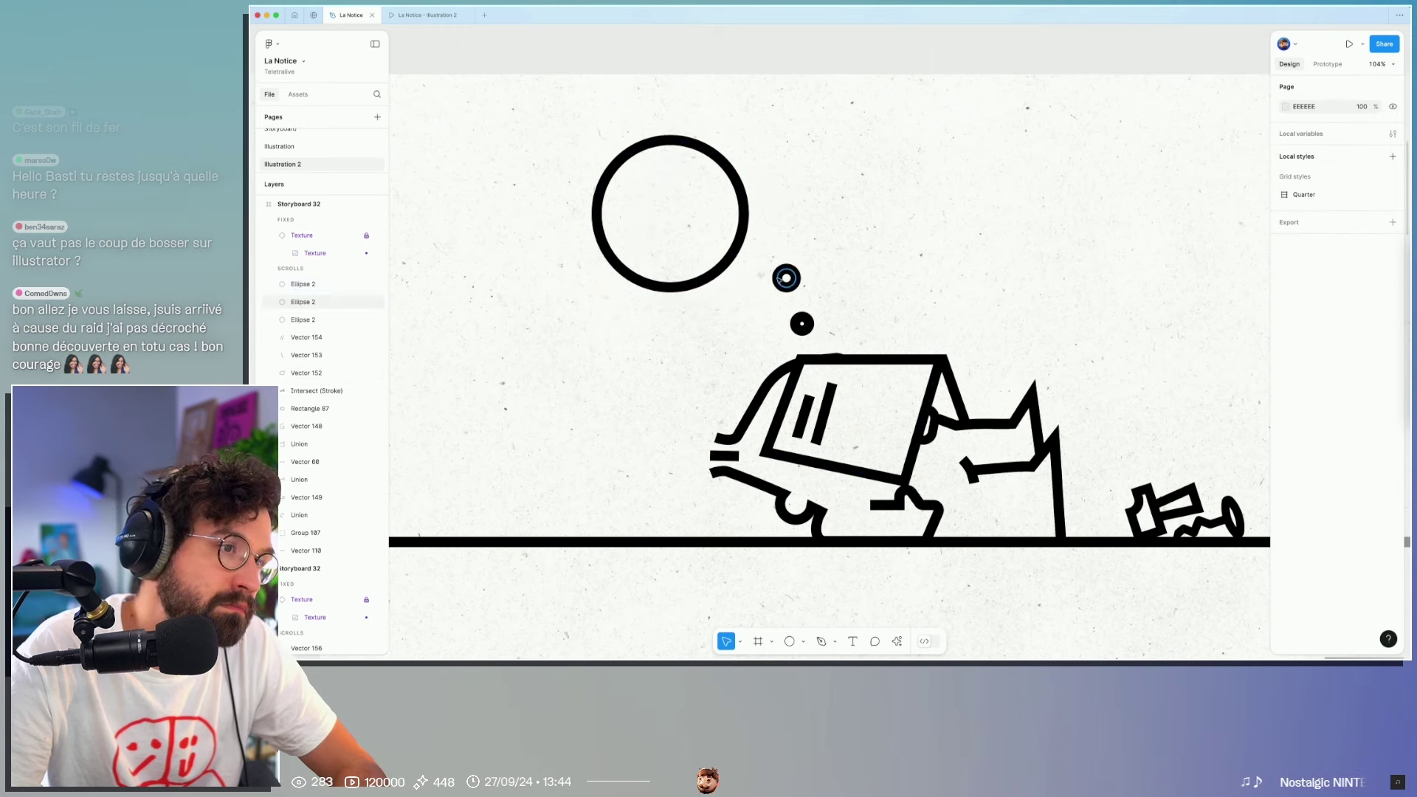
drag(786, 278, 774, 273)
mouse_move(811, 321)
mouse_down()
mouse_move(775, 274)
mouse_move(710, 278)
mouse_up()
click(713, 276)
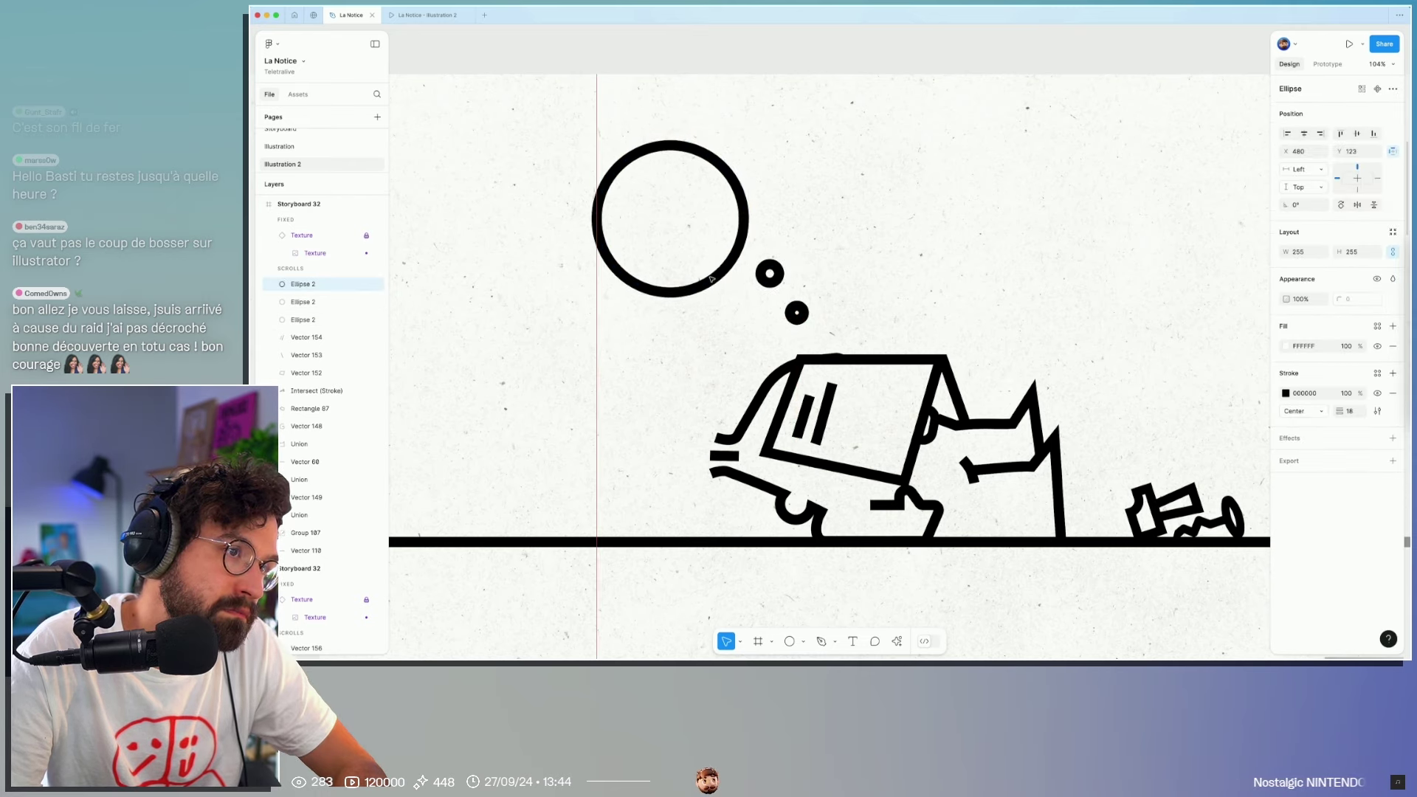
click(822, 209)
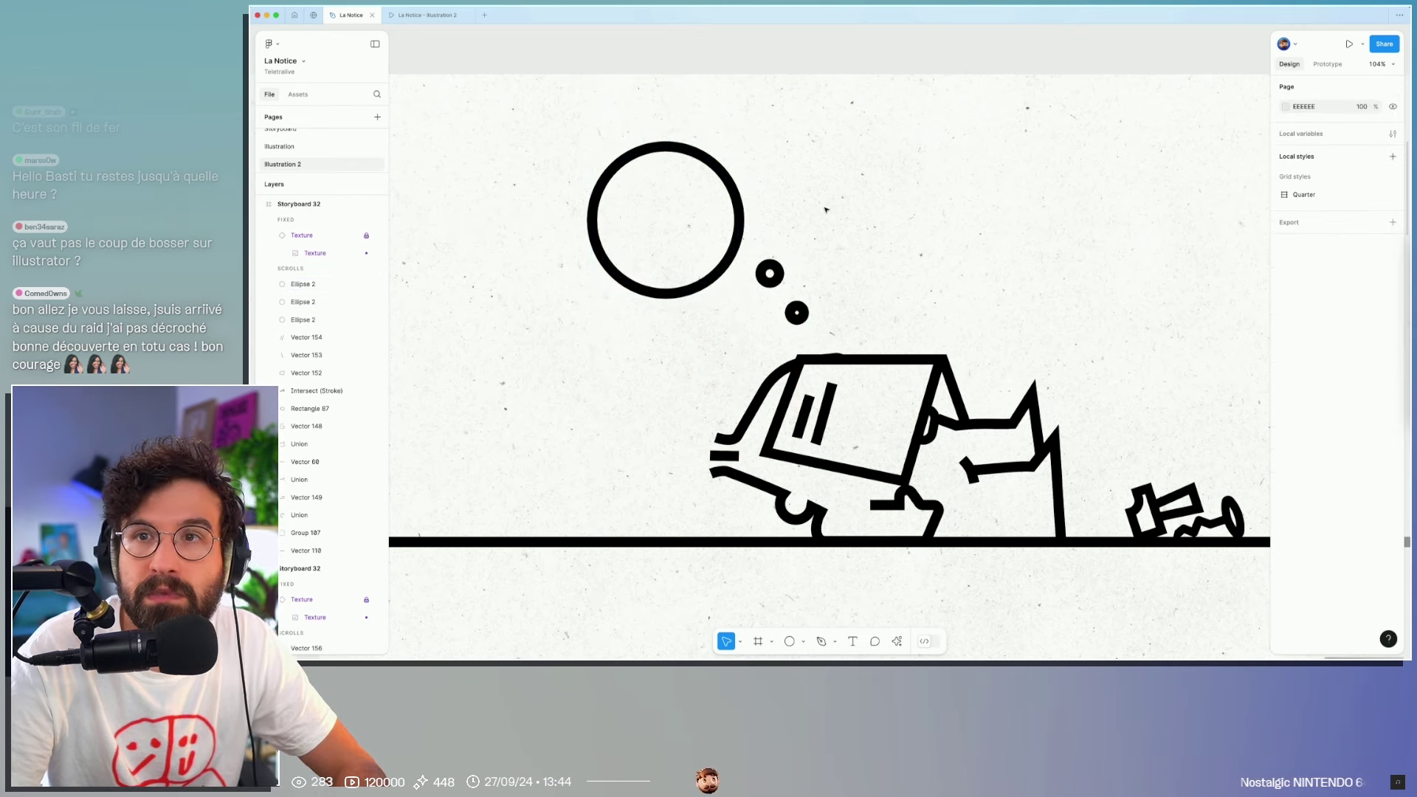
scroll(886, 295, up, 3)
scroll(957, 300, left, 4)
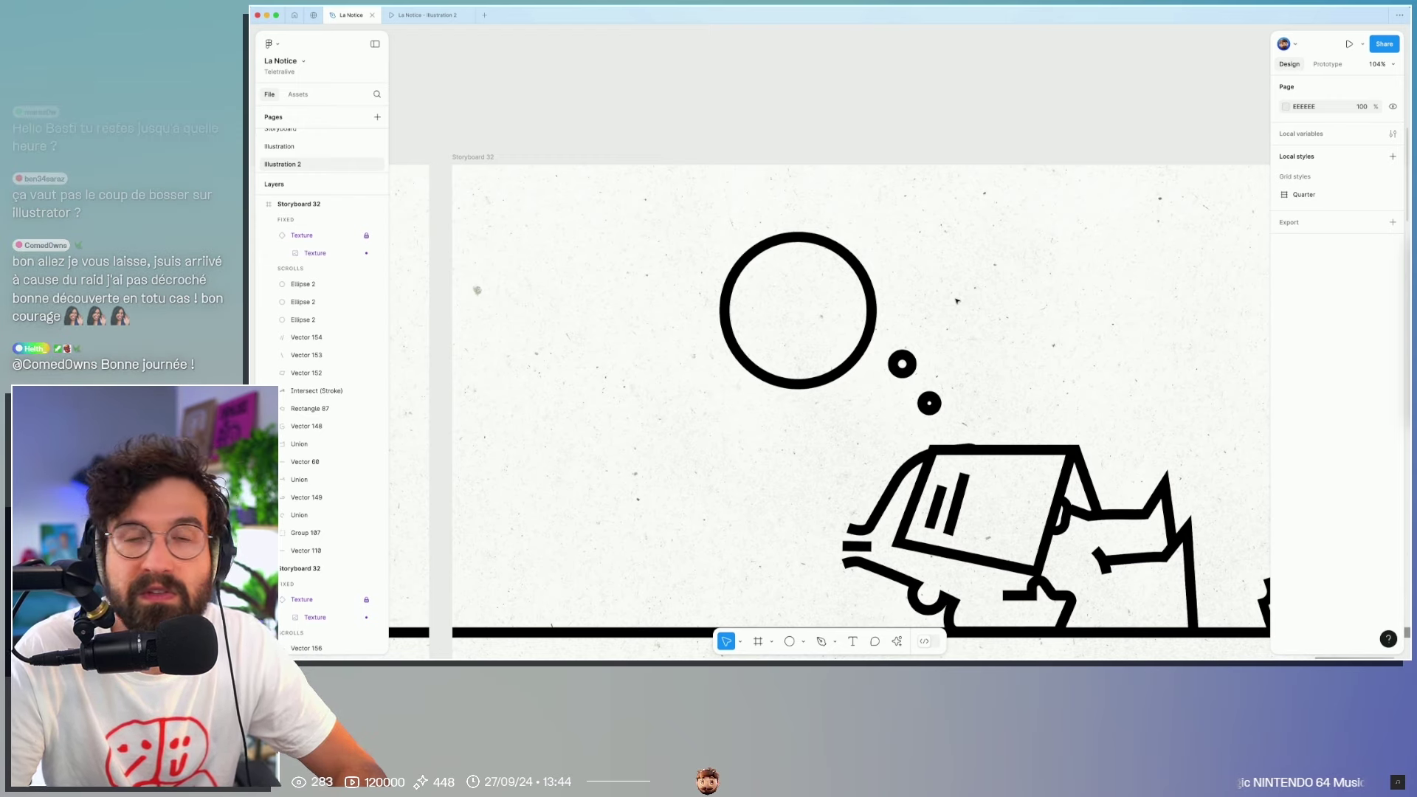
Step: Duplicate the big circle into a smaller inner ring and delete its lower-left segment, leaving an arc
scroll(782, 294, up, 3)
key(super+Tab)
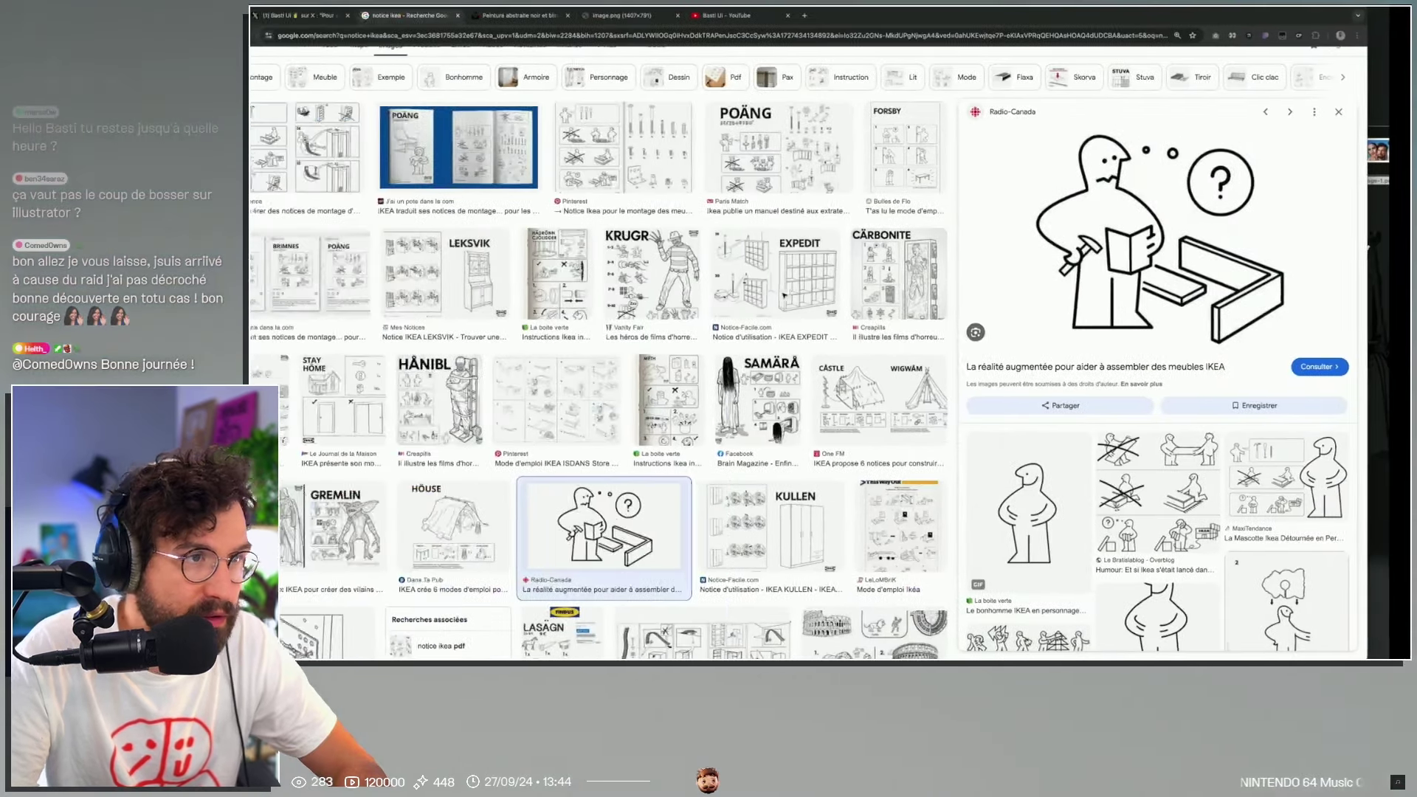
key(super+Tab)
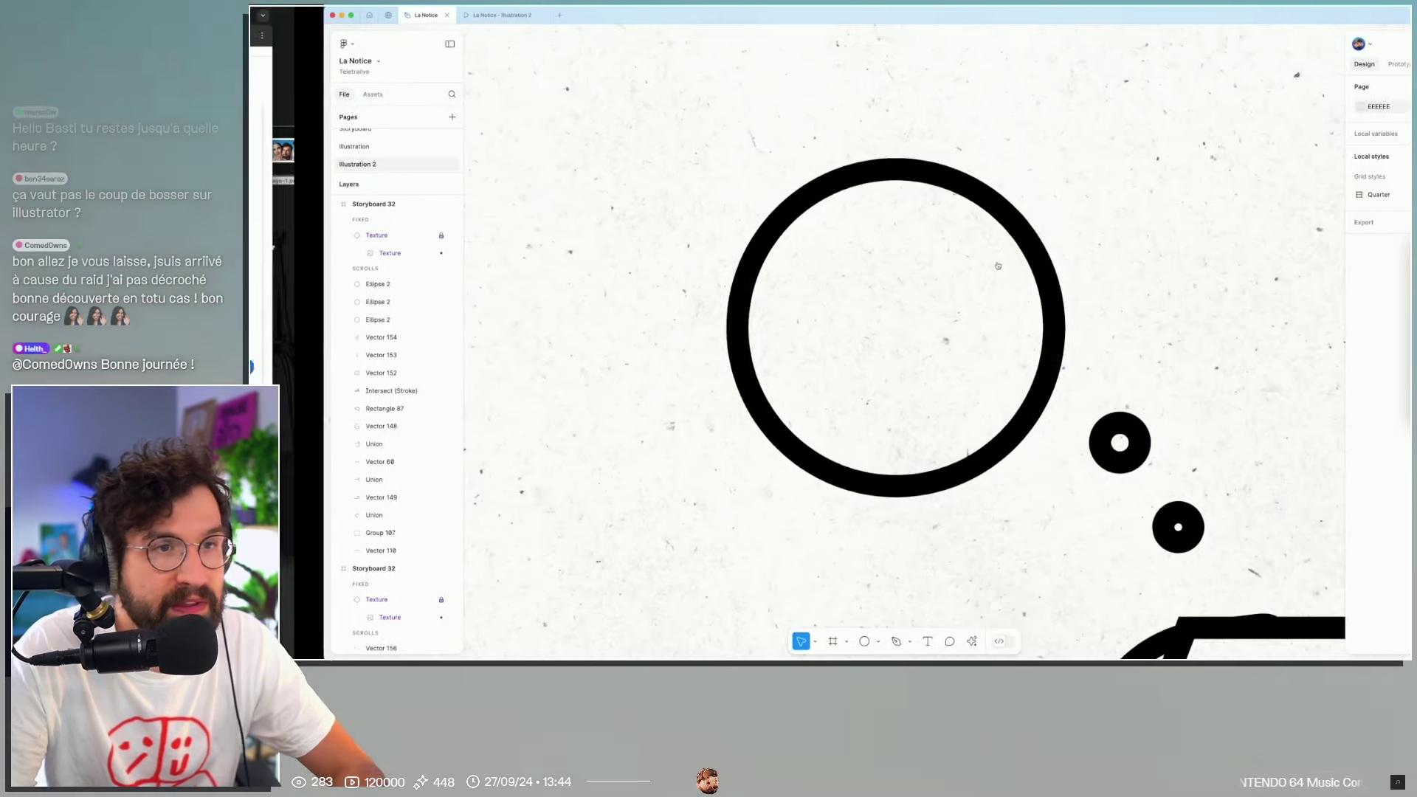
key(ctrl+d)
drag(981, 173, 892, 255)
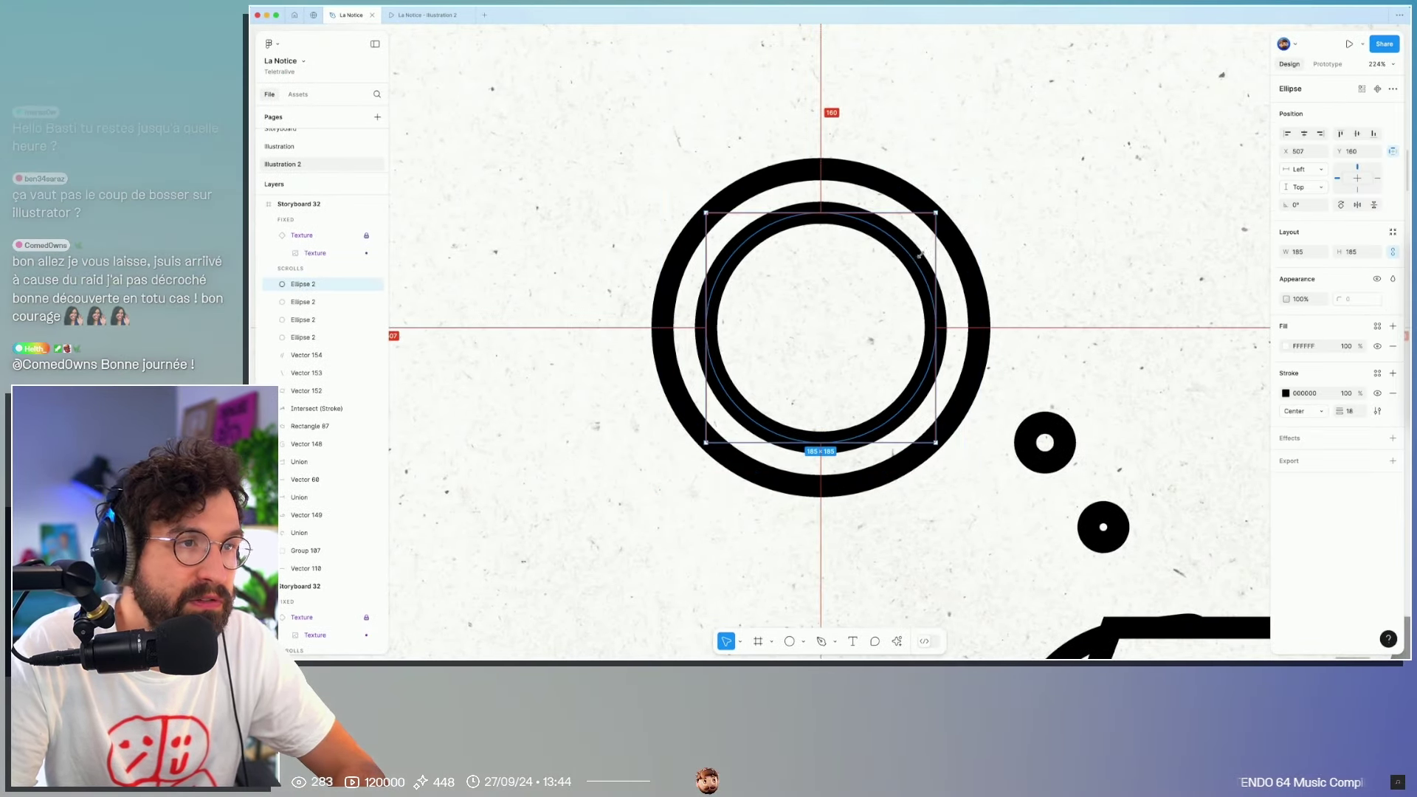
double_click(883, 295)
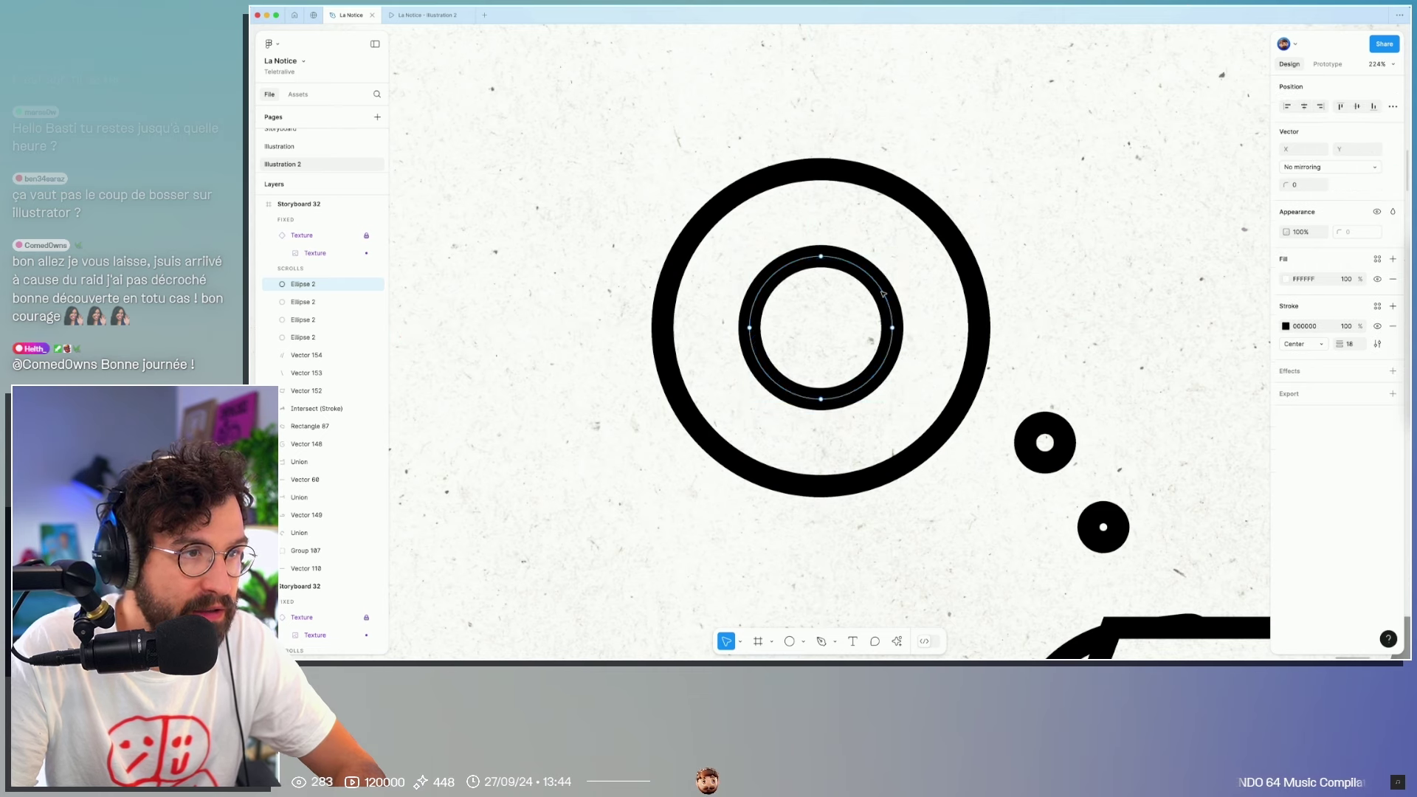
click(772, 380)
key(Delete)
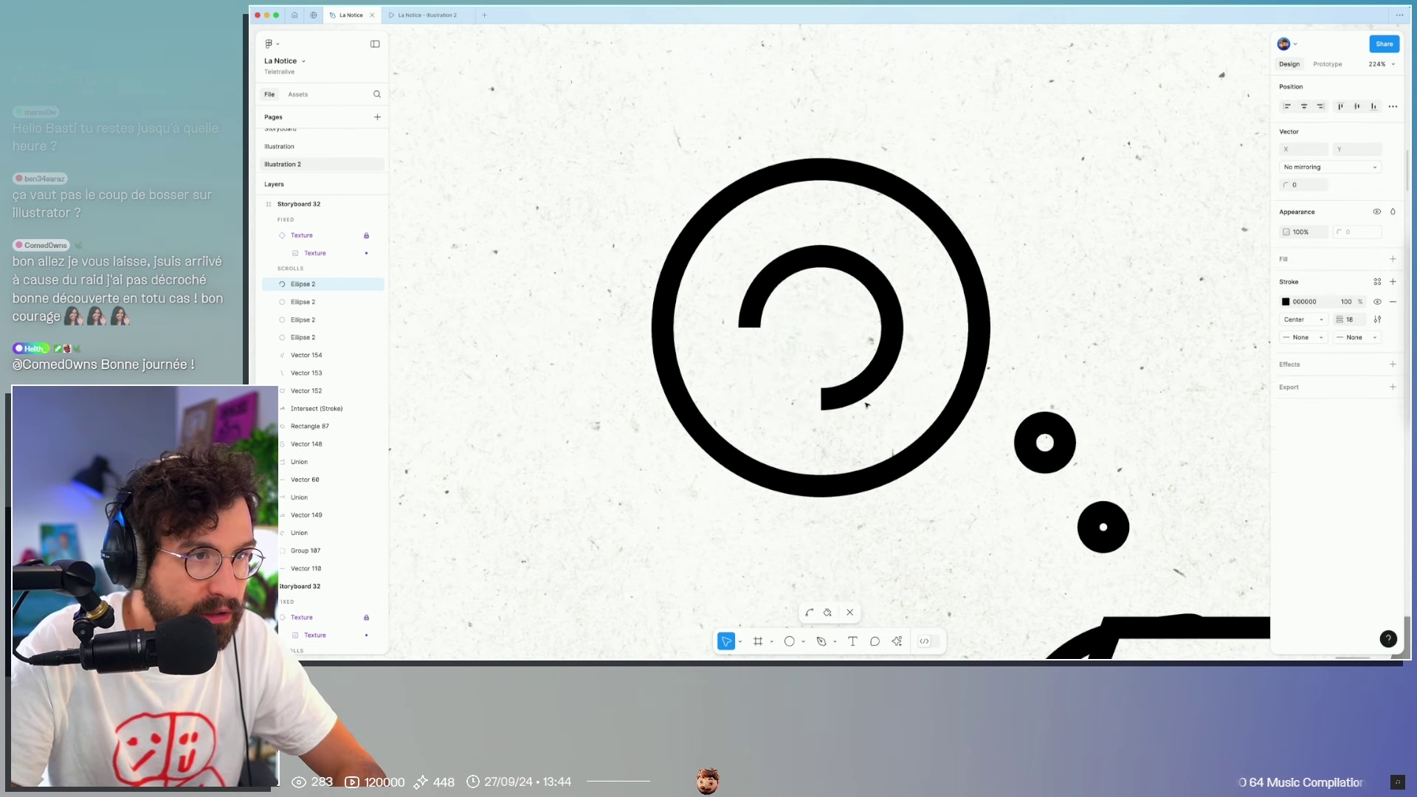
key(Escape)
Step: Extend the arc into a question mark, shrink it inside the ring, and round both stroke caps
double_click(822, 399)
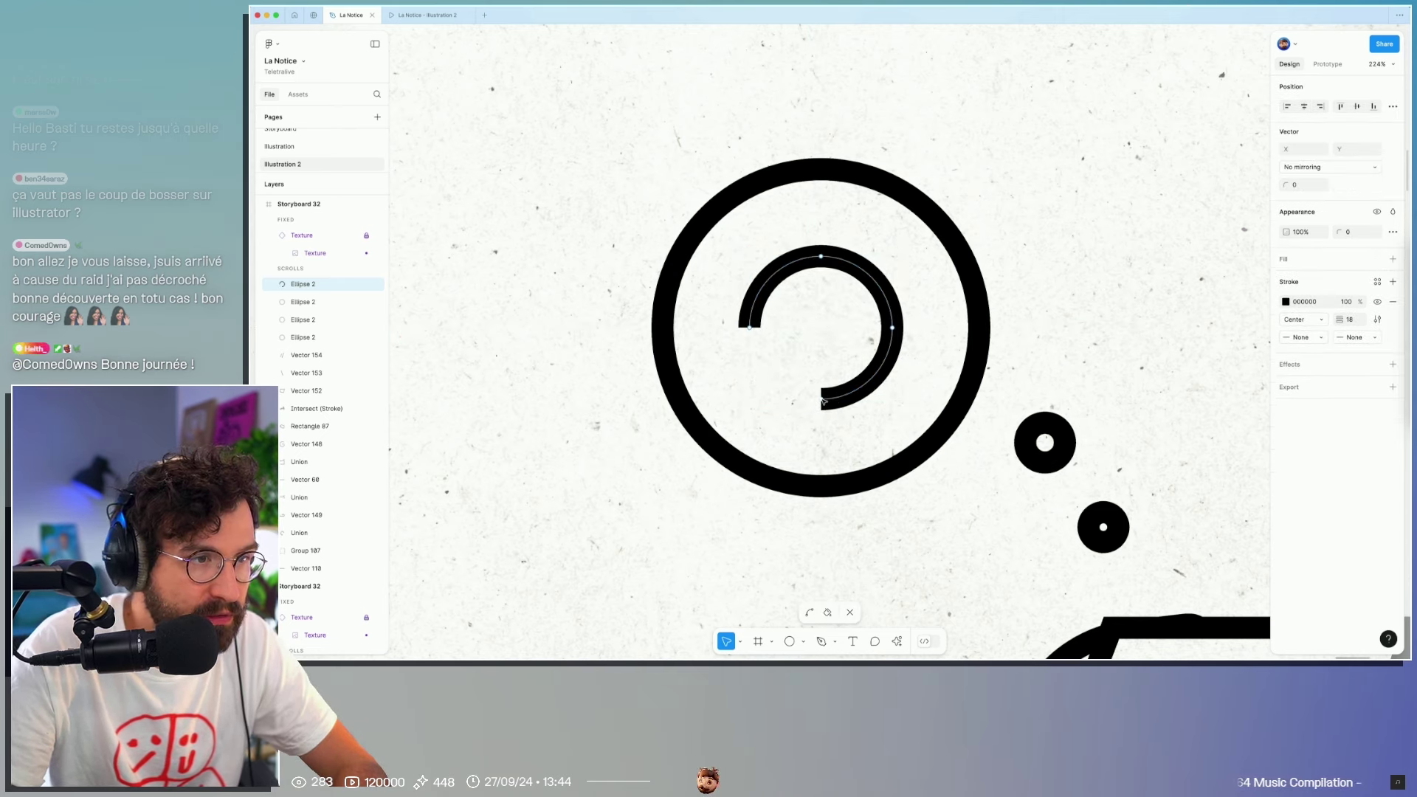
key(p)
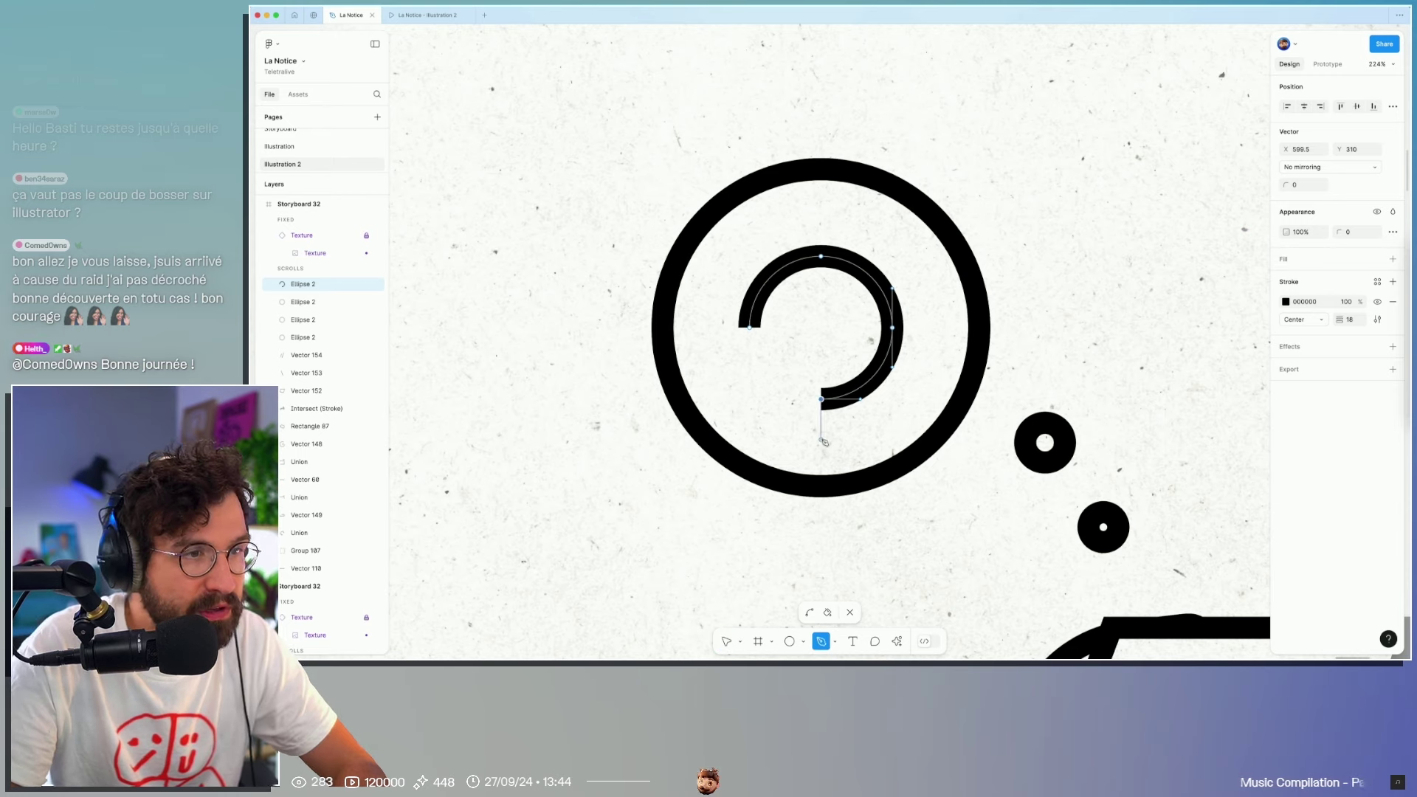
key(Escape)
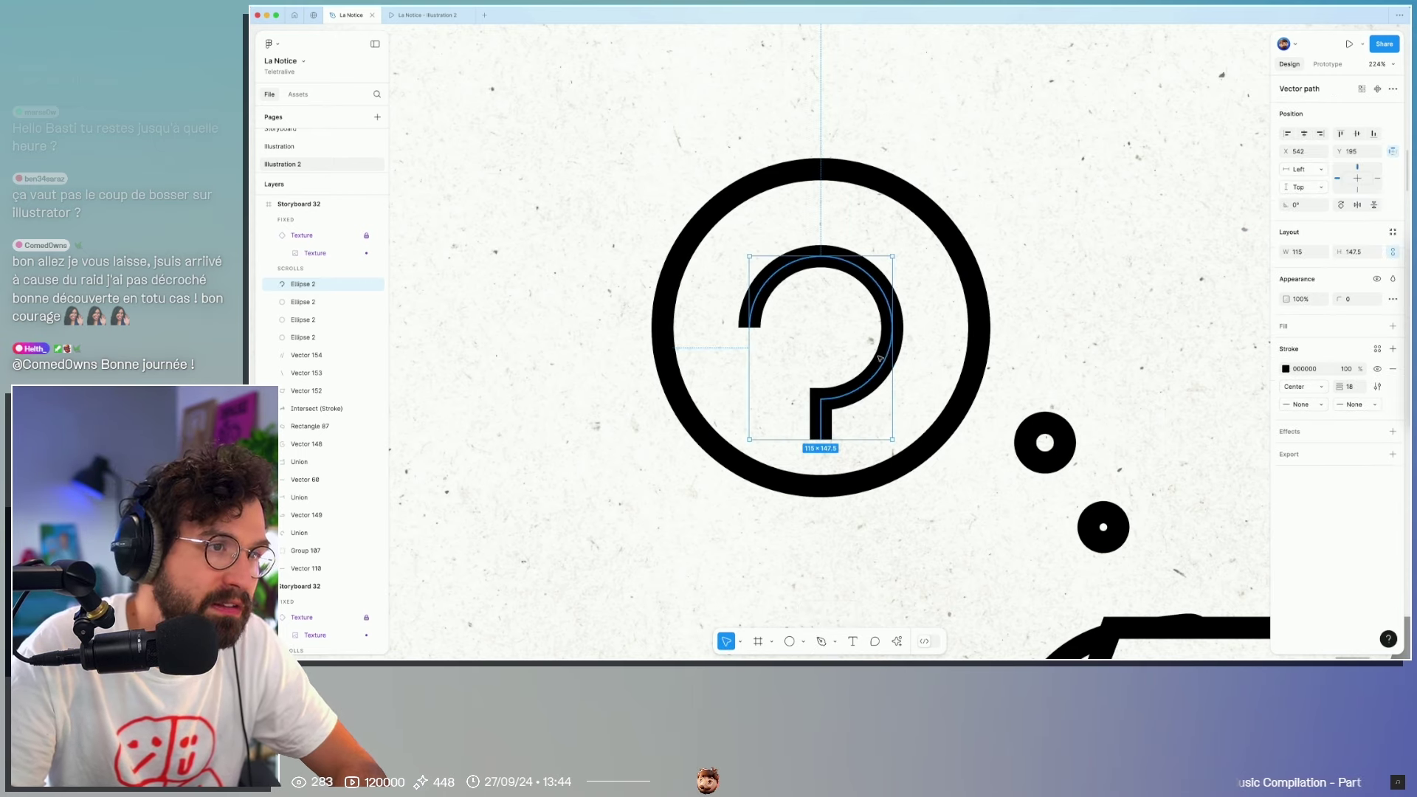
mouse_move(889, 255)
mouse_down()
mouse_move(854, 288)
mouse_move(859, 256)
mouse_up()
click(1362, 402)
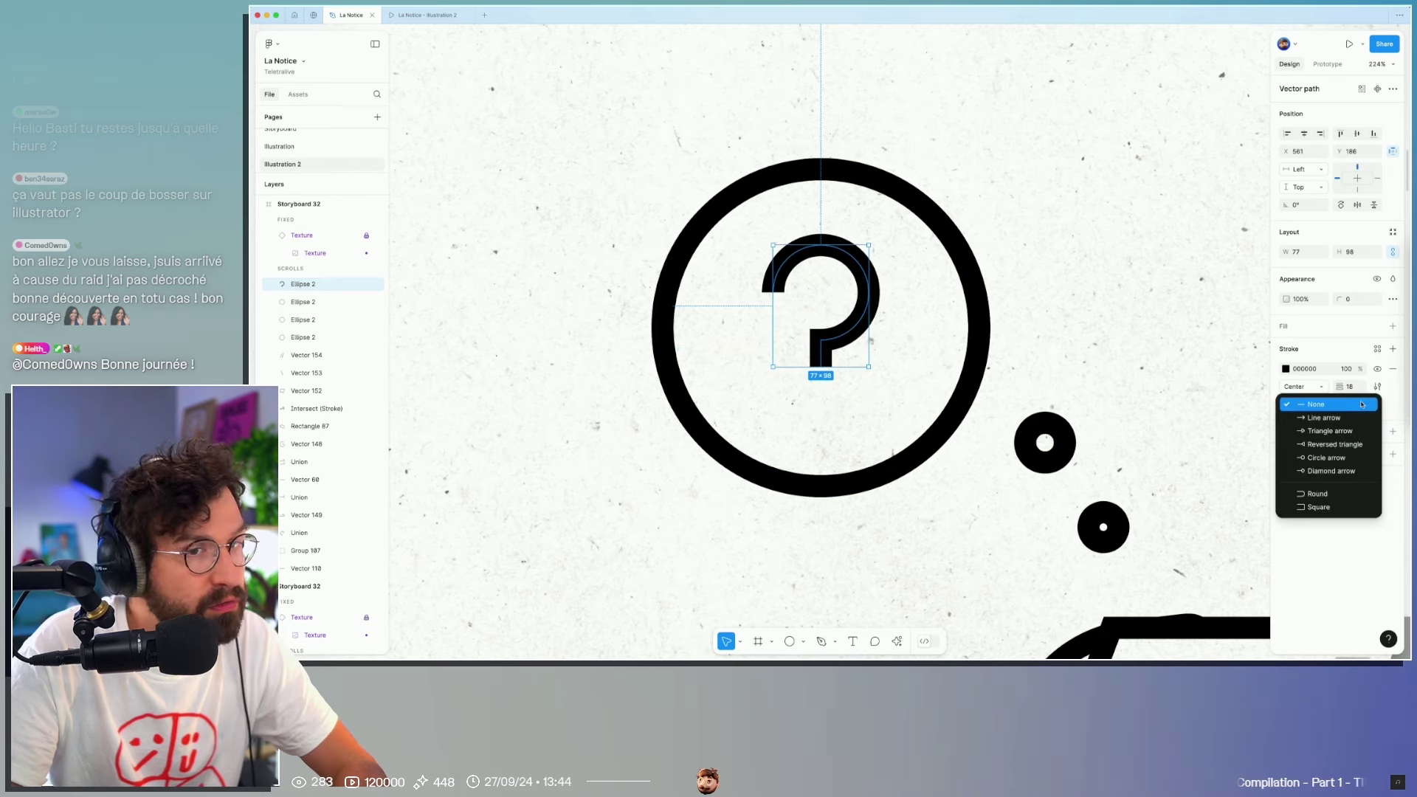
click(1334, 493)
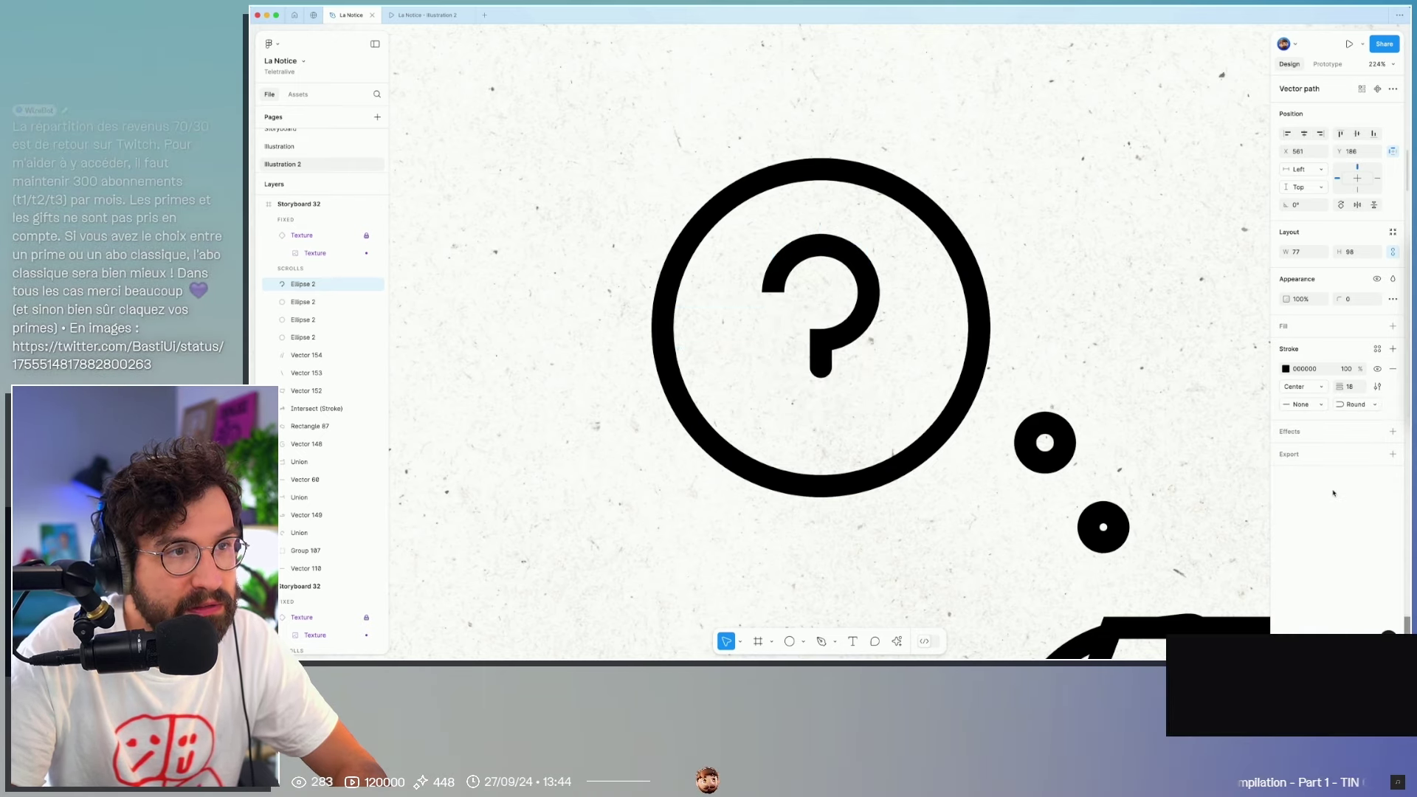
click(1302, 405)
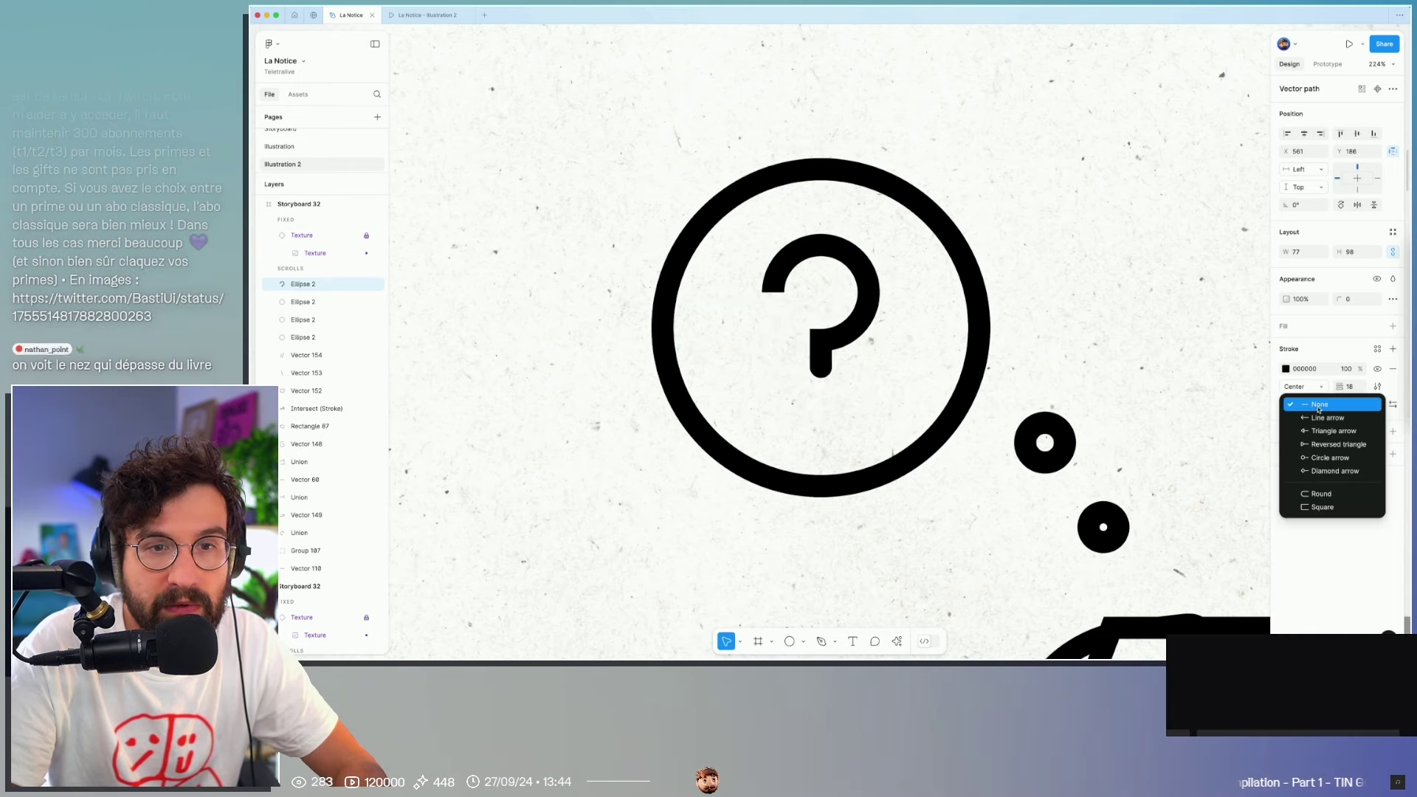
click(1320, 496)
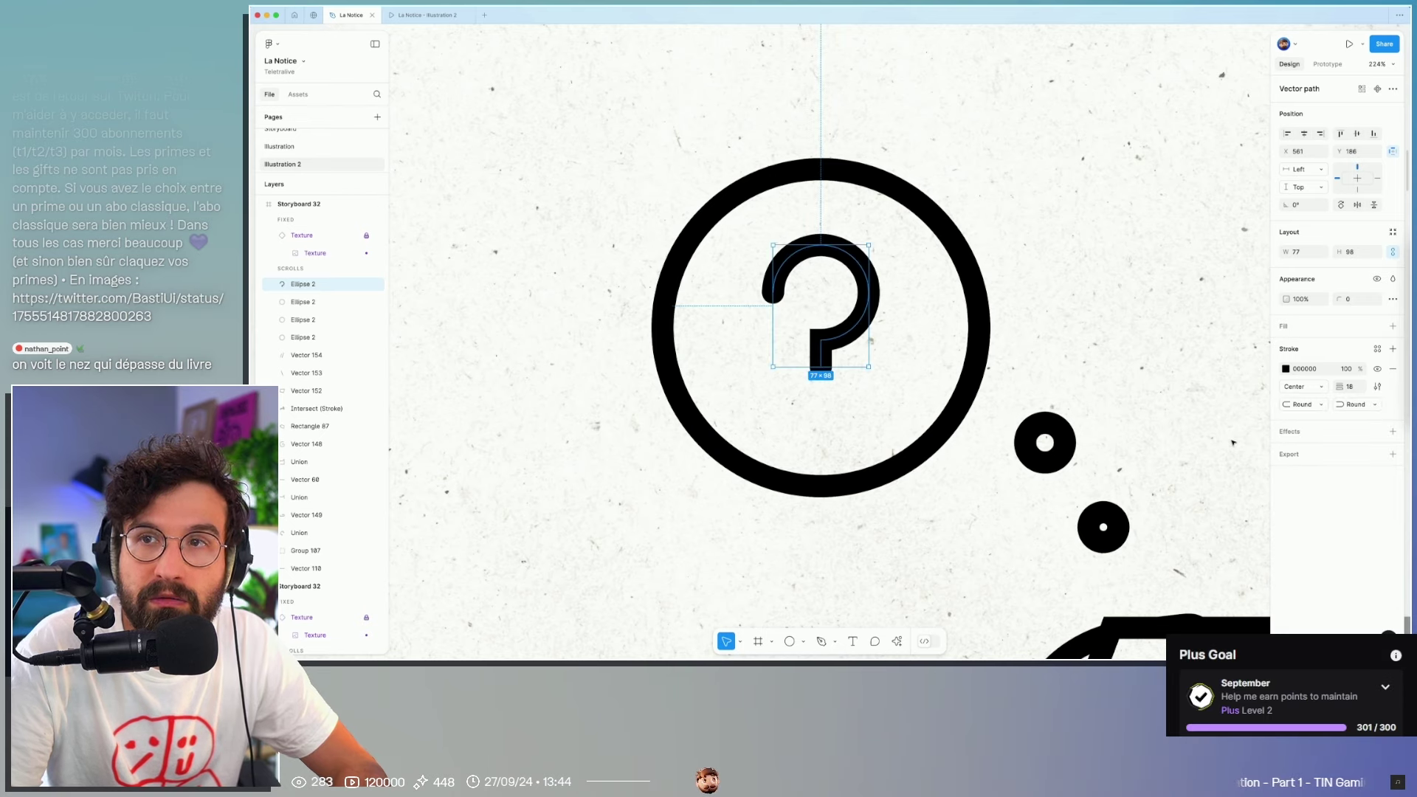
click(1070, 327)
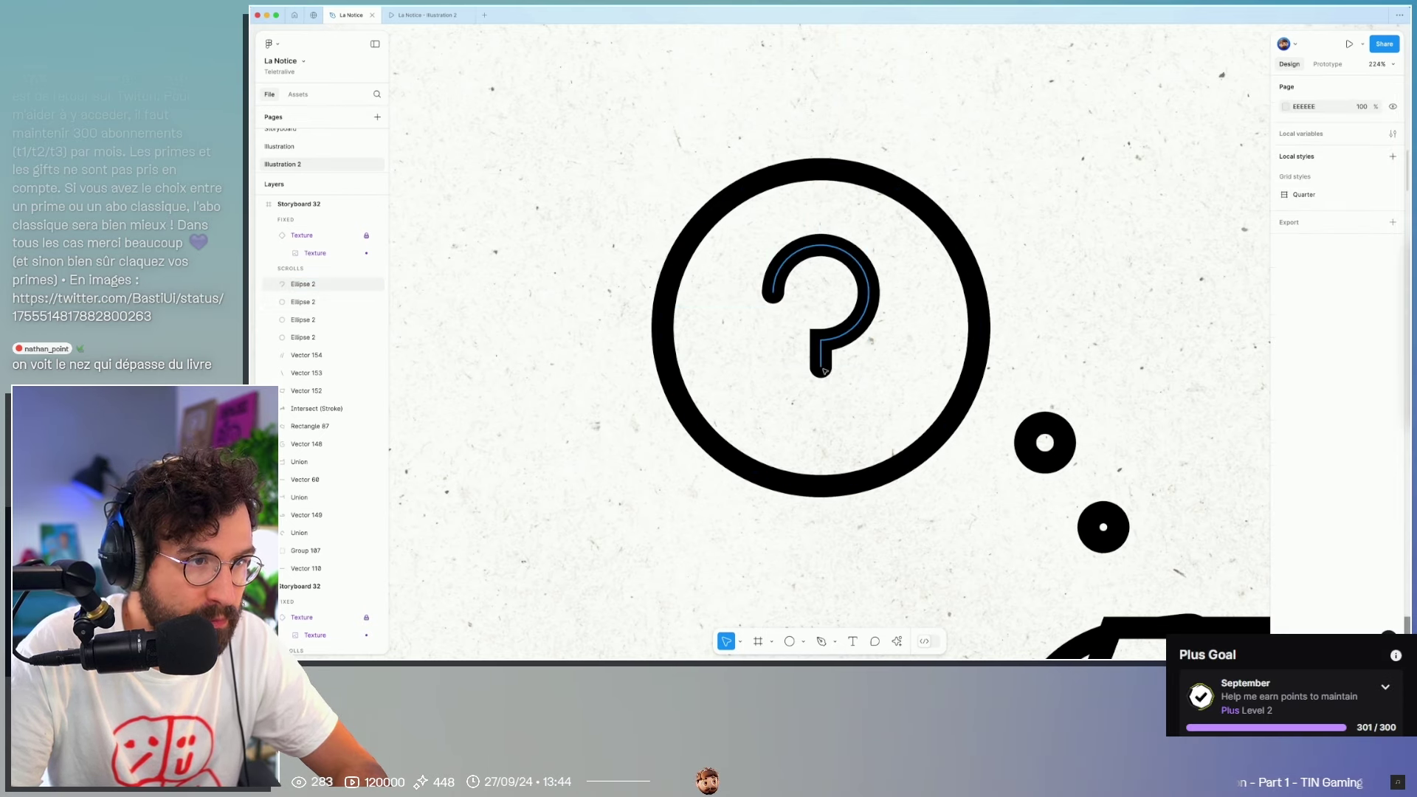
Step: Draw an 18×18 circle beneath the question mark as its dot
click(822, 402)
ctrl+scroll(821, 400, up, 5)
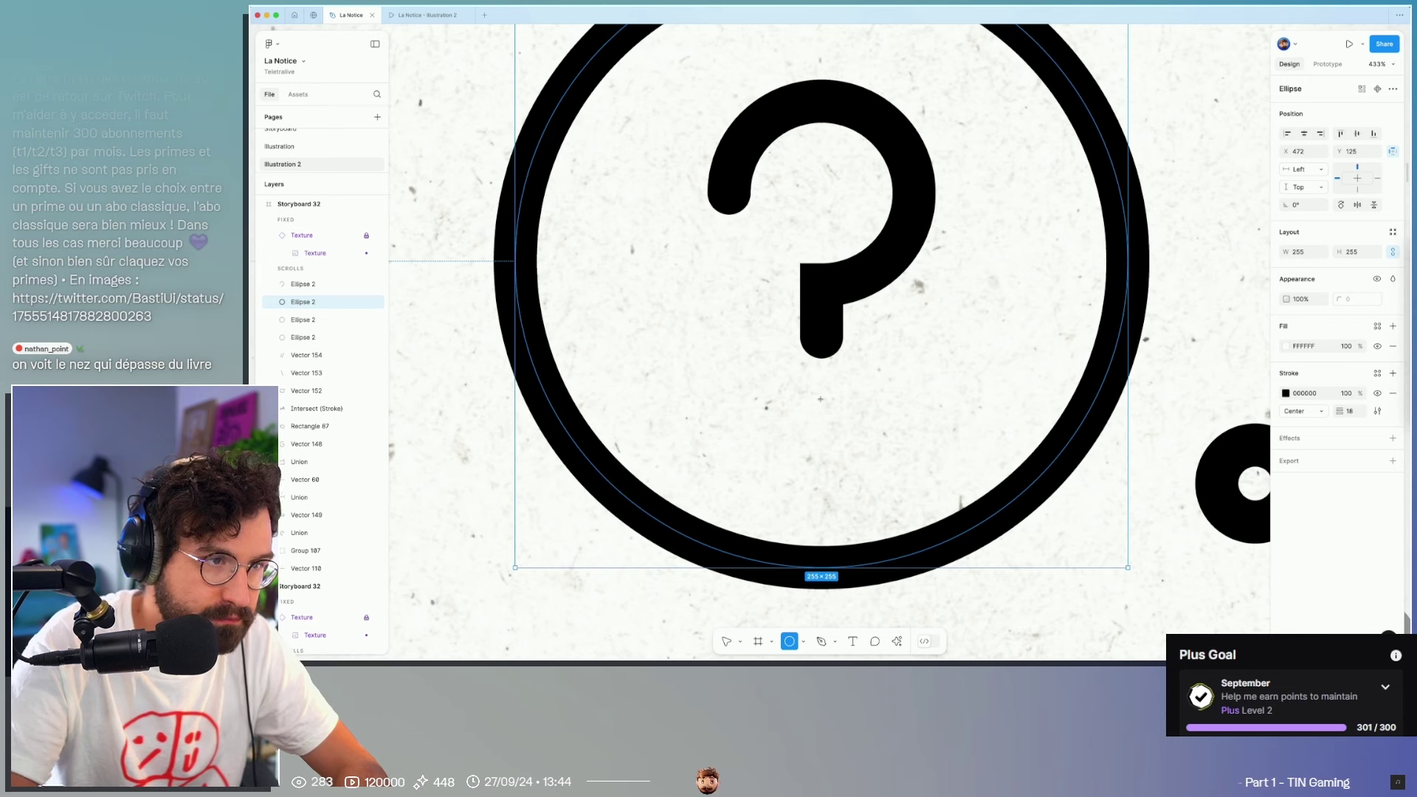
key(o)
drag(810, 394, 837, 420)
click(829, 341)
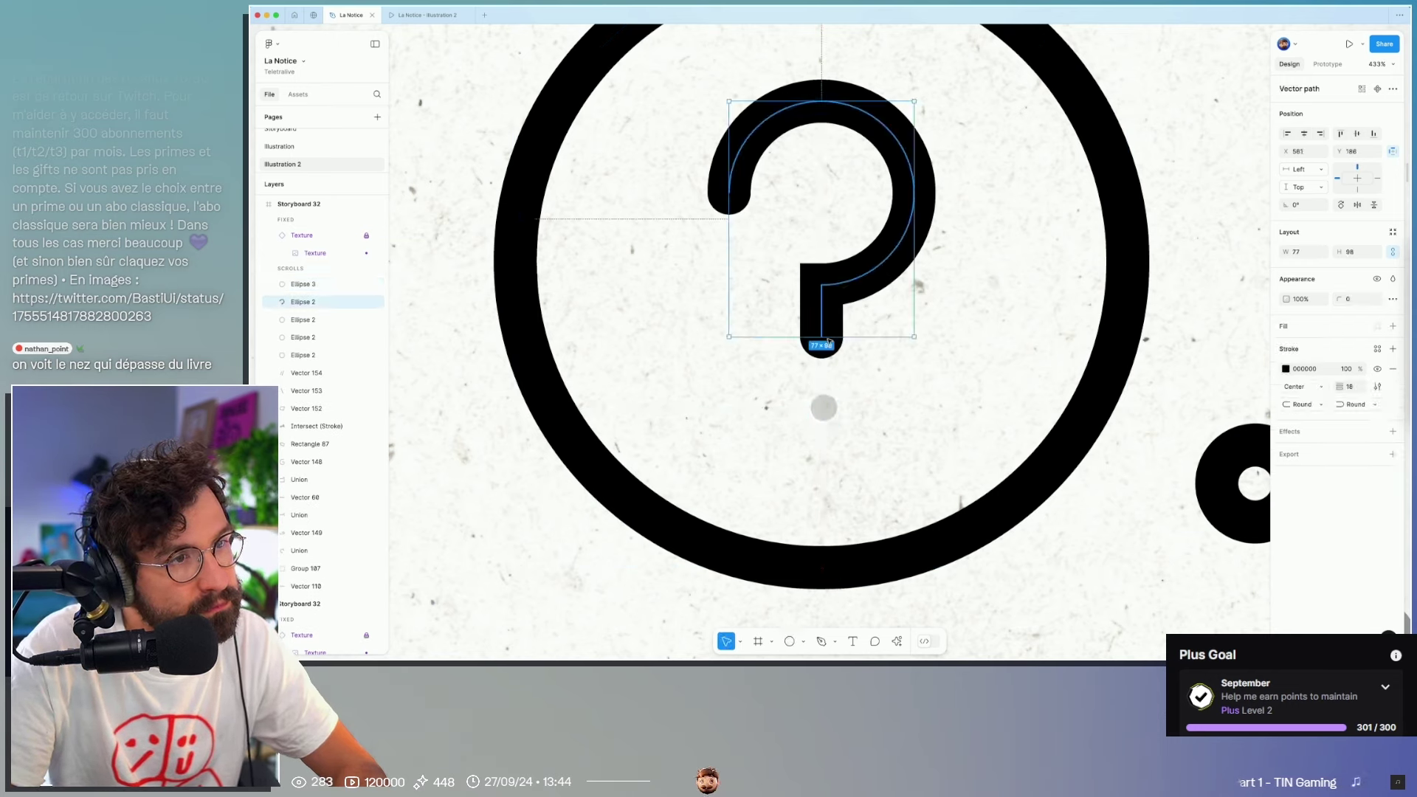
click(832, 414)
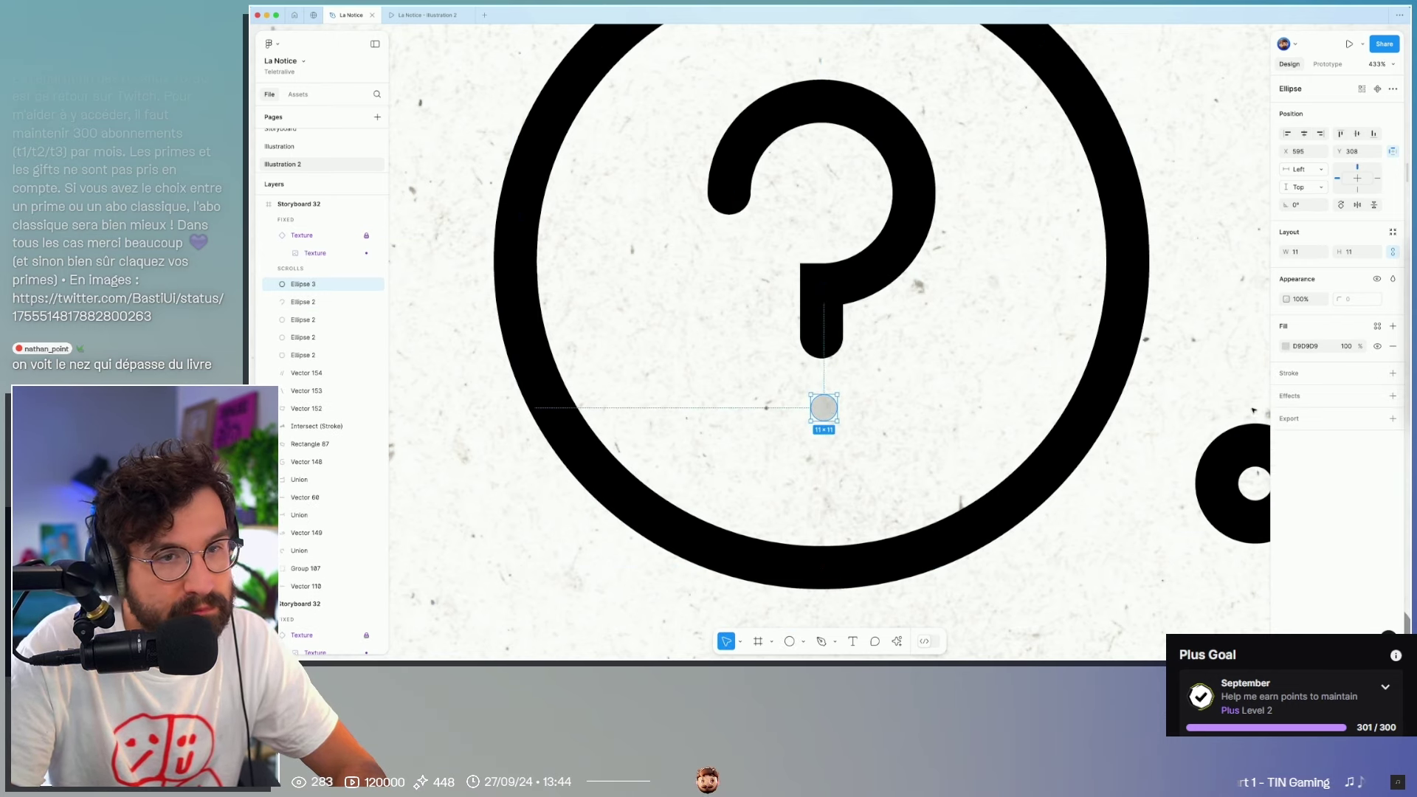
click(1350, 252)
text(18)
key(Return)
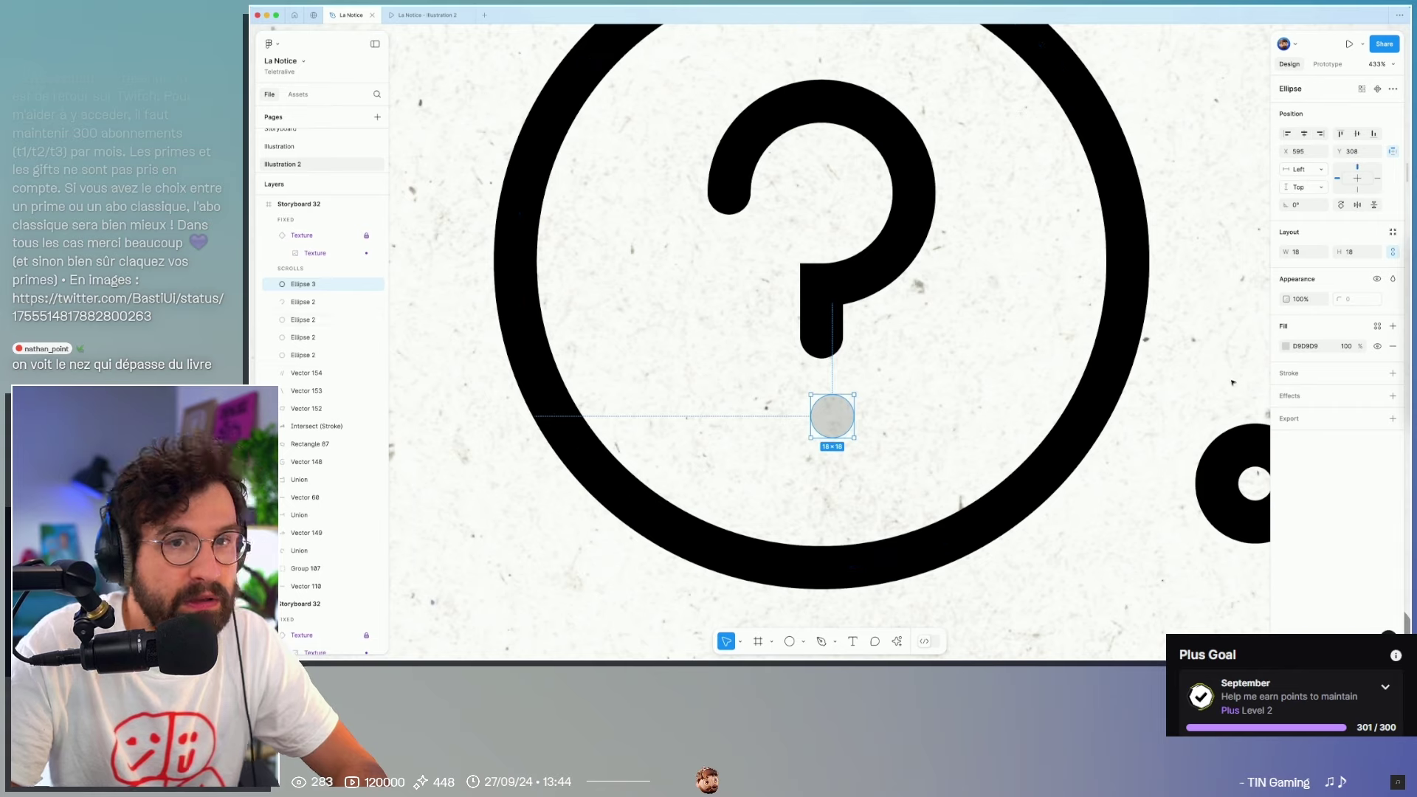
Step: Fill the dot with 000000 and centre it under the question mark's stem
click(878, 288)
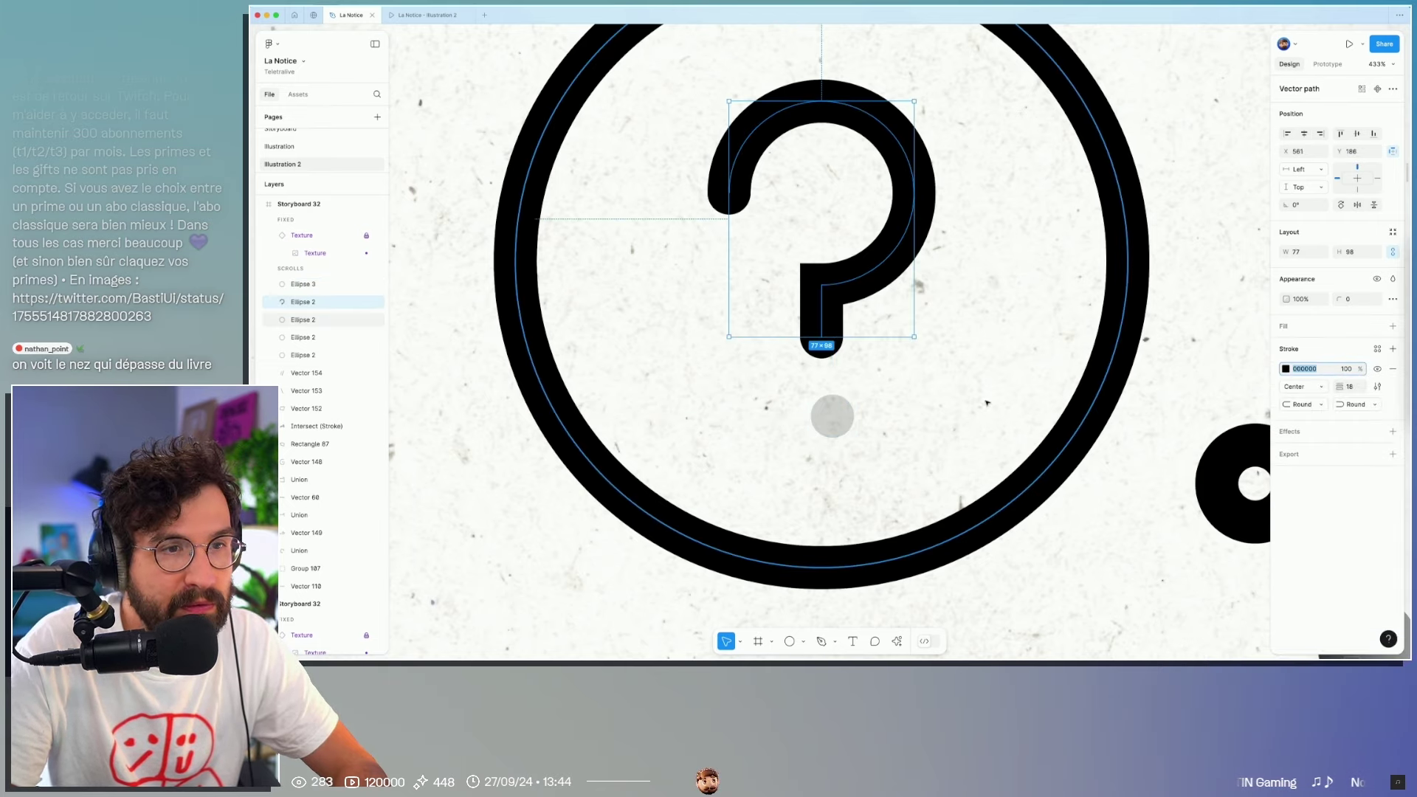
click(848, 418)
key(Return)
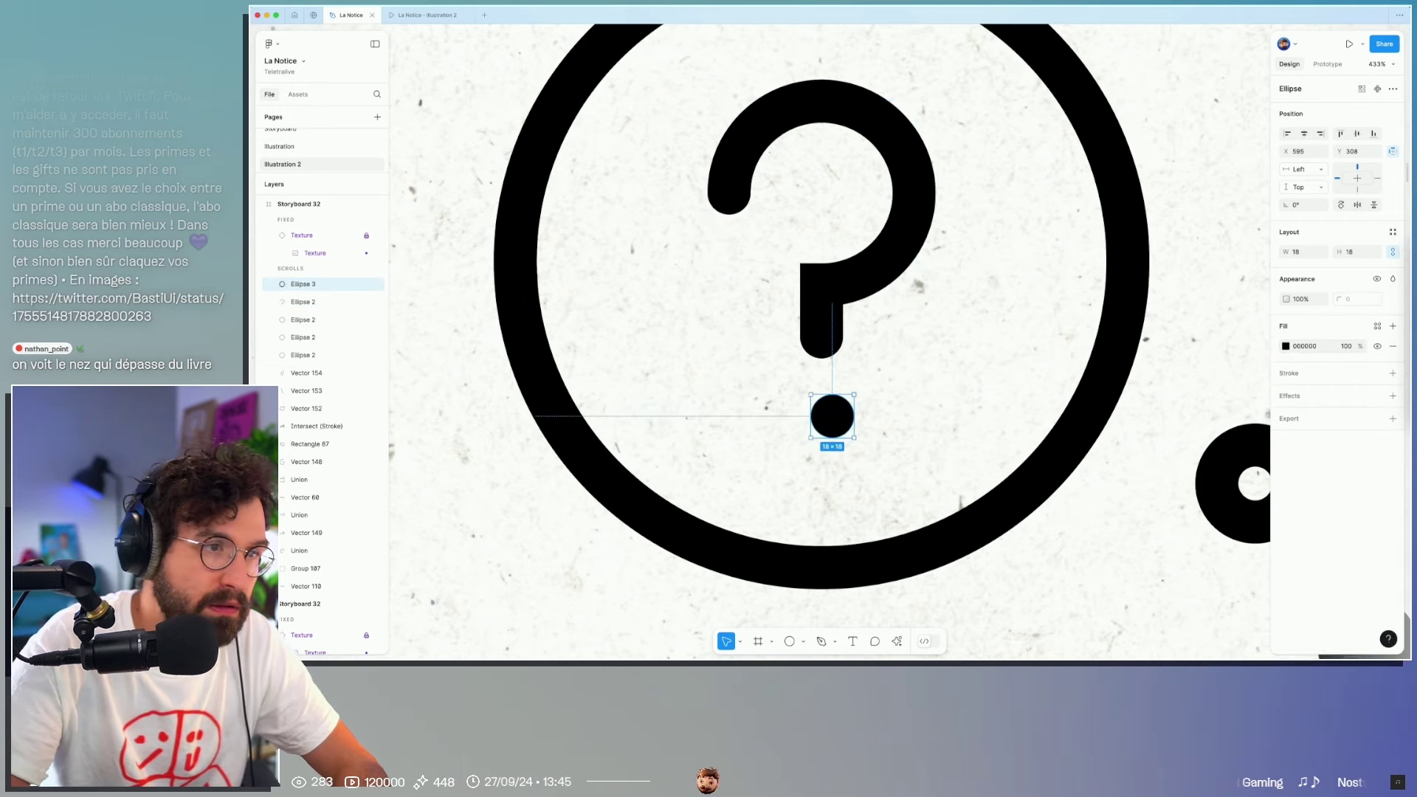
drag(831, 417, 823, 420)
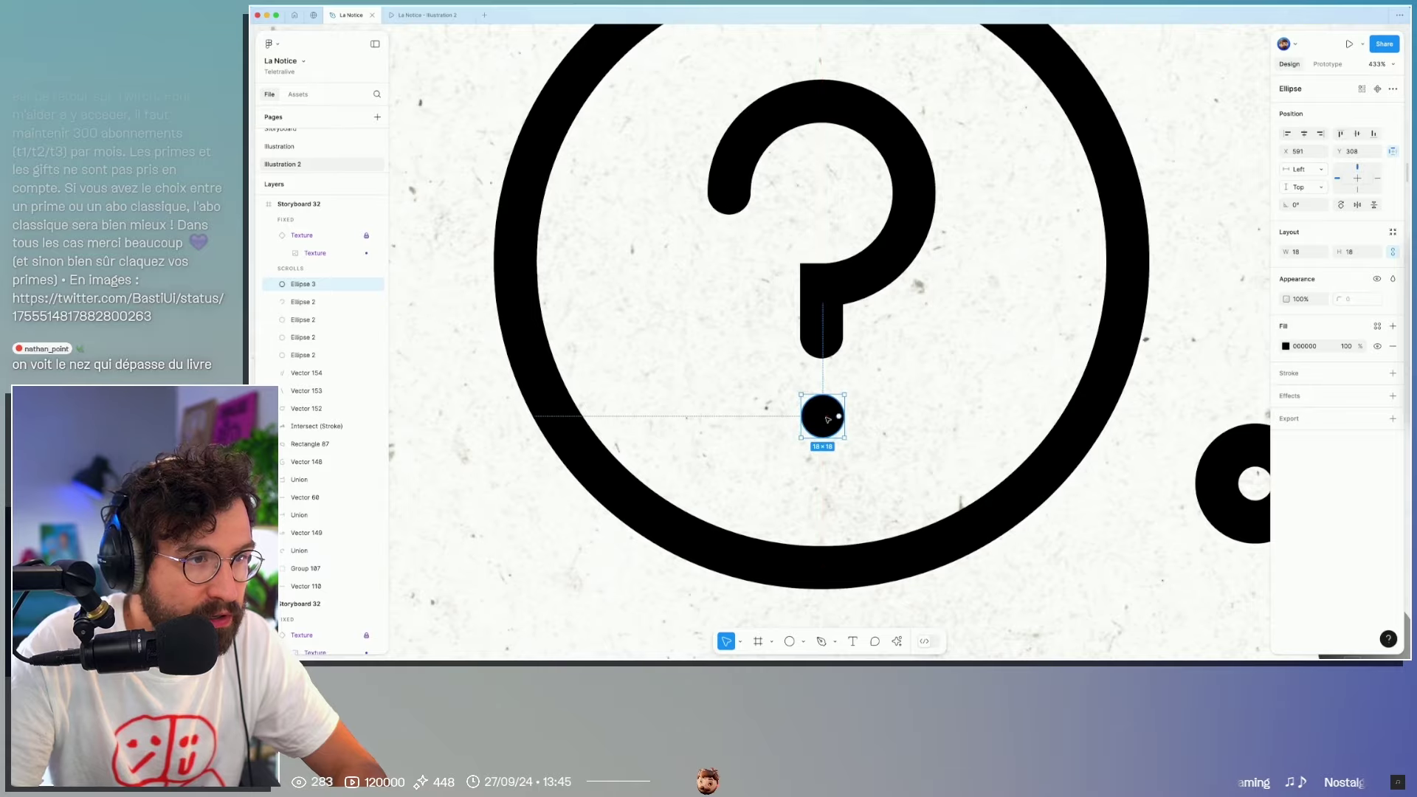
key(Escape)
scroll(849, 443, down, 10)
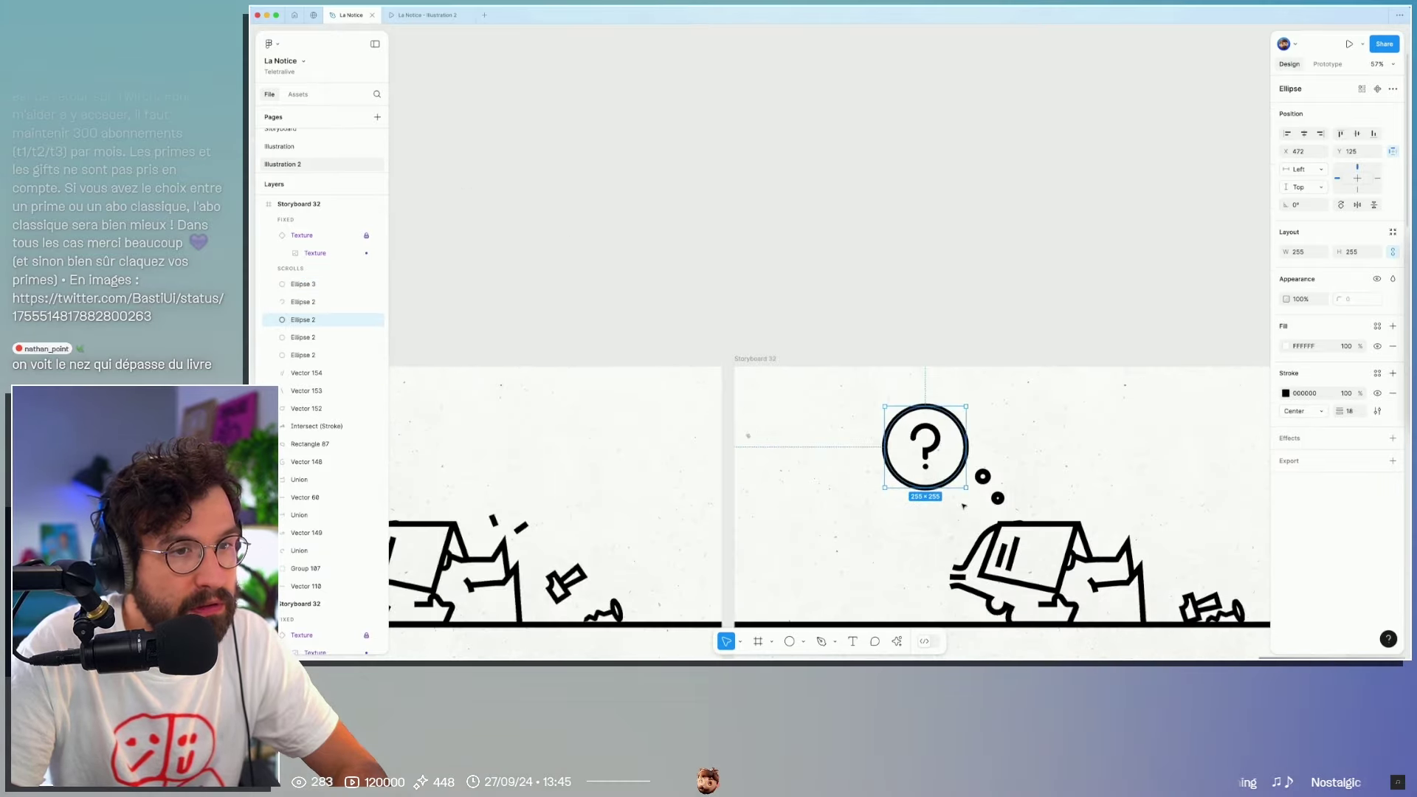
key(Escape)
scroll(886, 516, down, 2)
scroll(834, 519, down, 2)
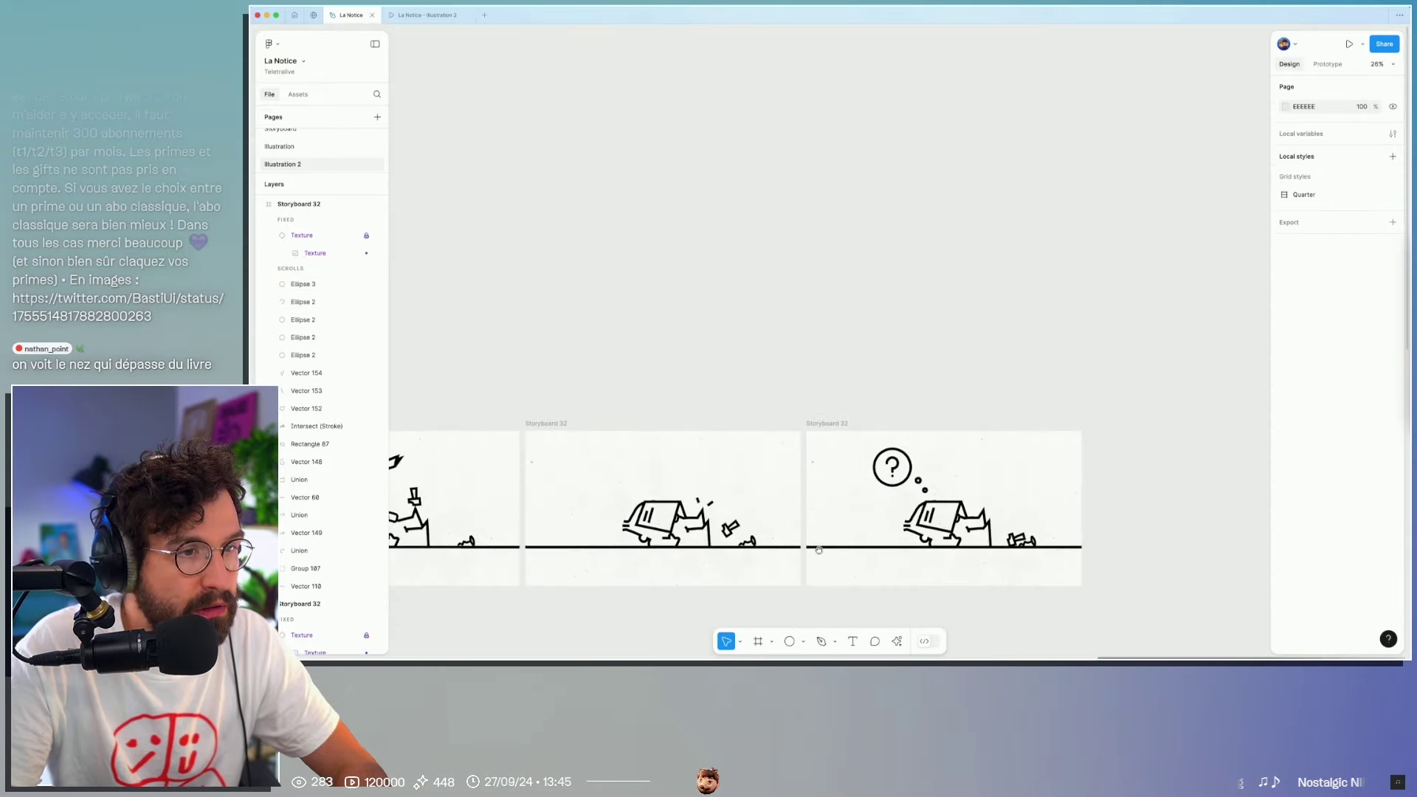
scroll(782, 521, down, 2)
scroll(725, 525, down, 2)
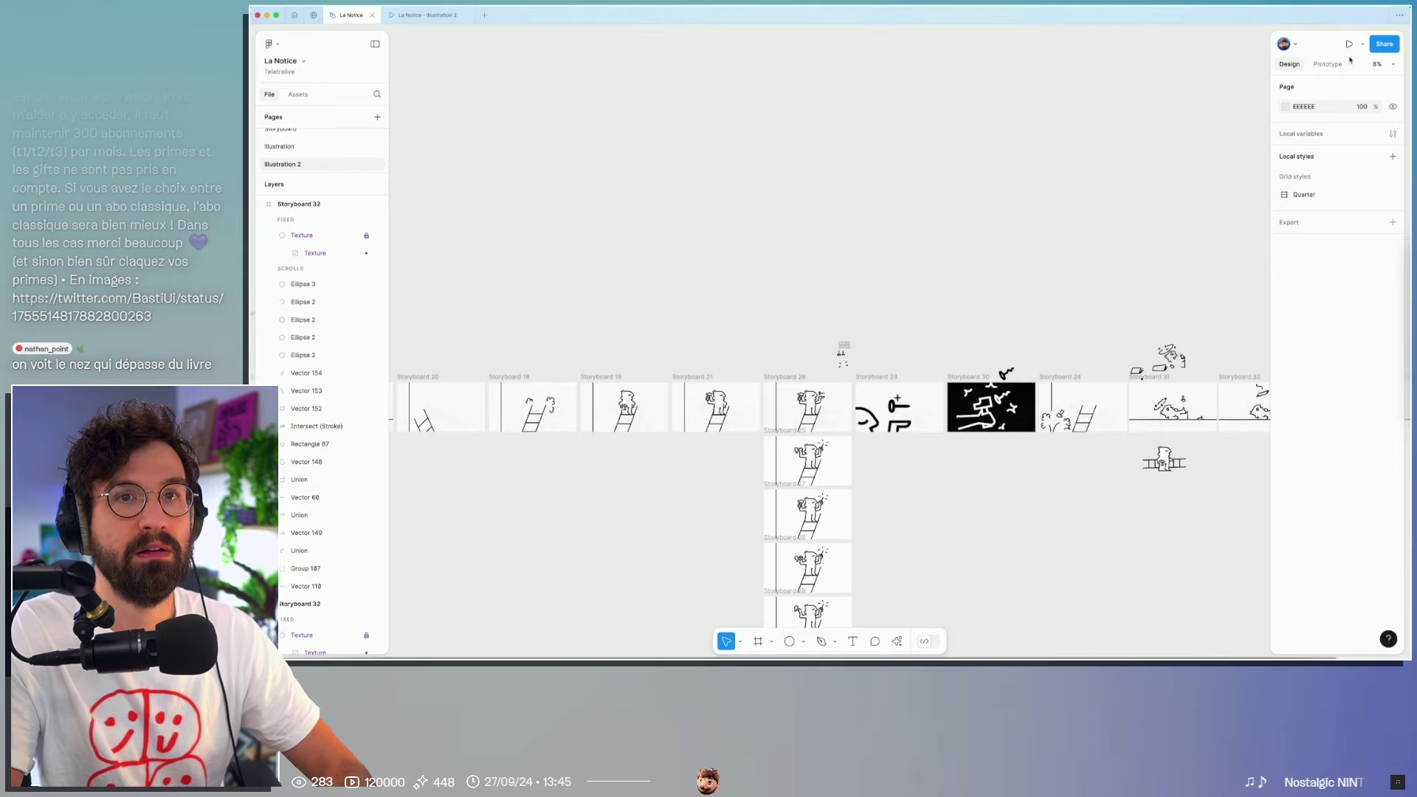
key(ctrl+alt+Return)
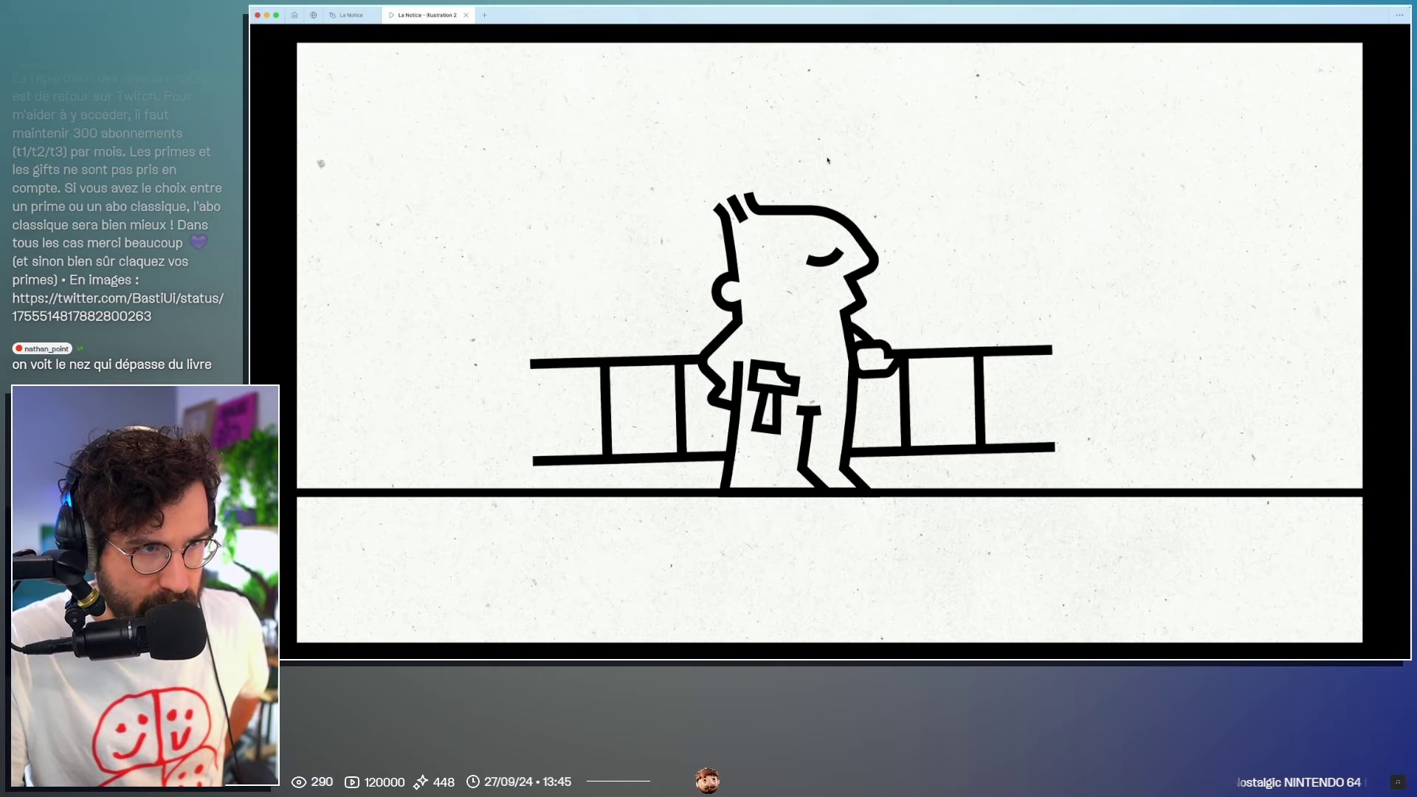
click(827, 160)
click(827, 160)
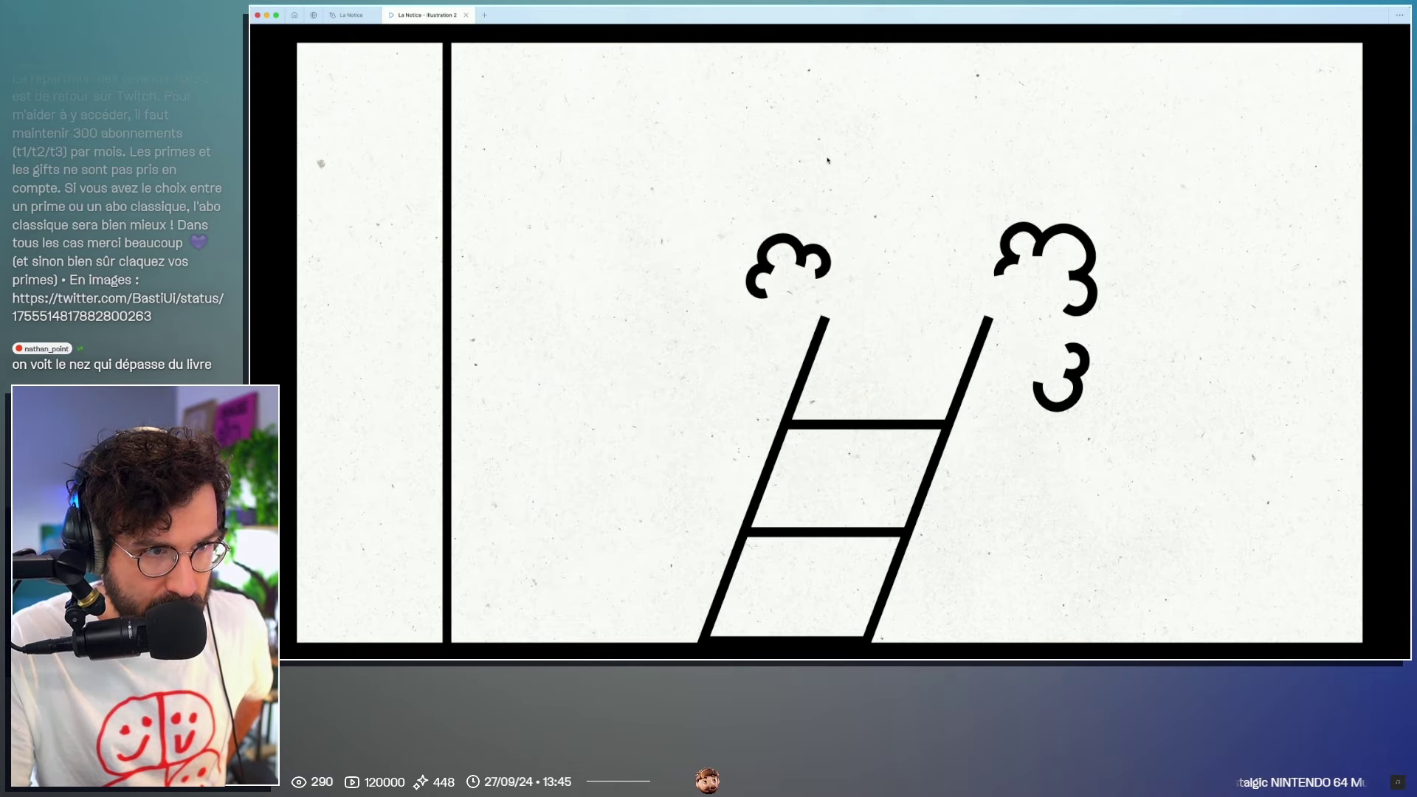
click(827, 160)
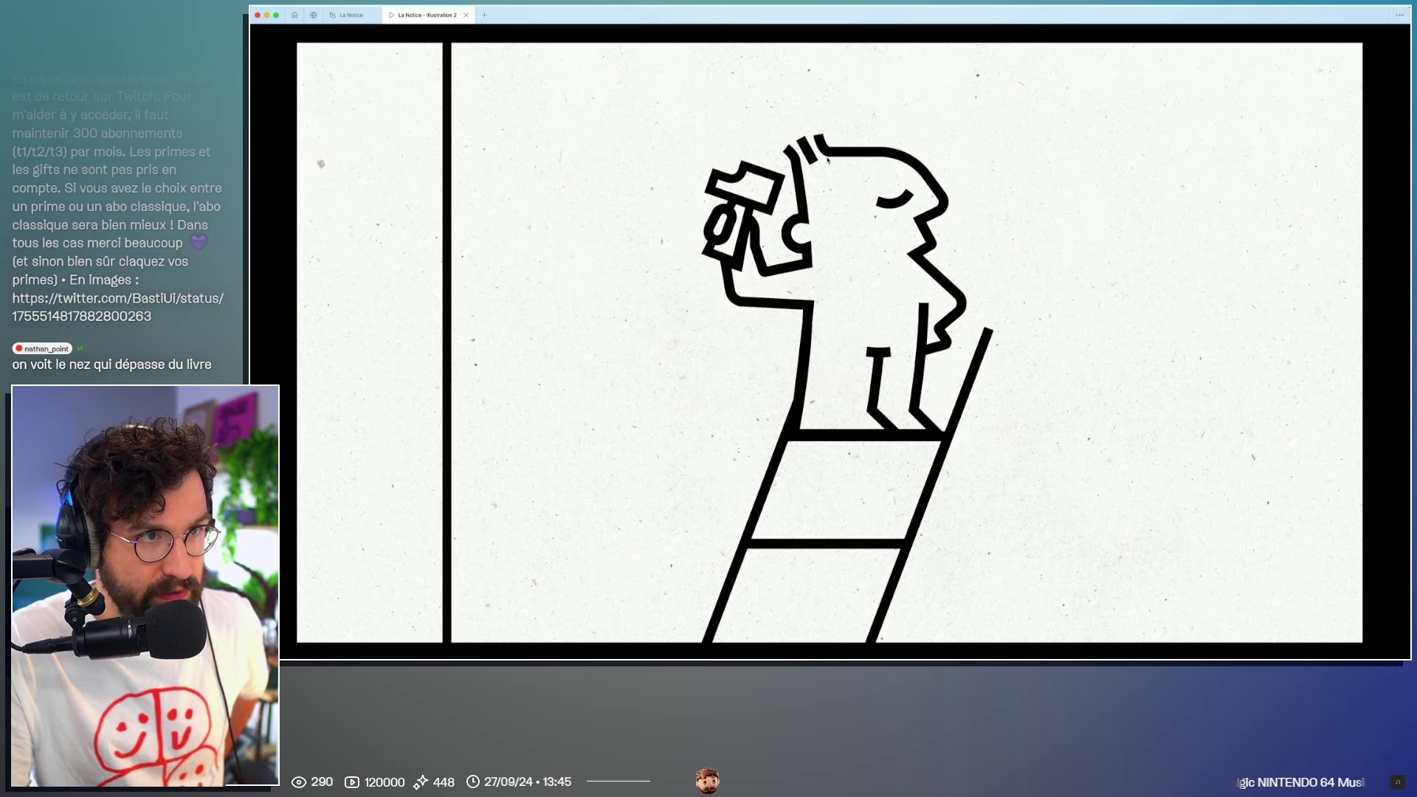
click(827, 160)
click(827, 160)
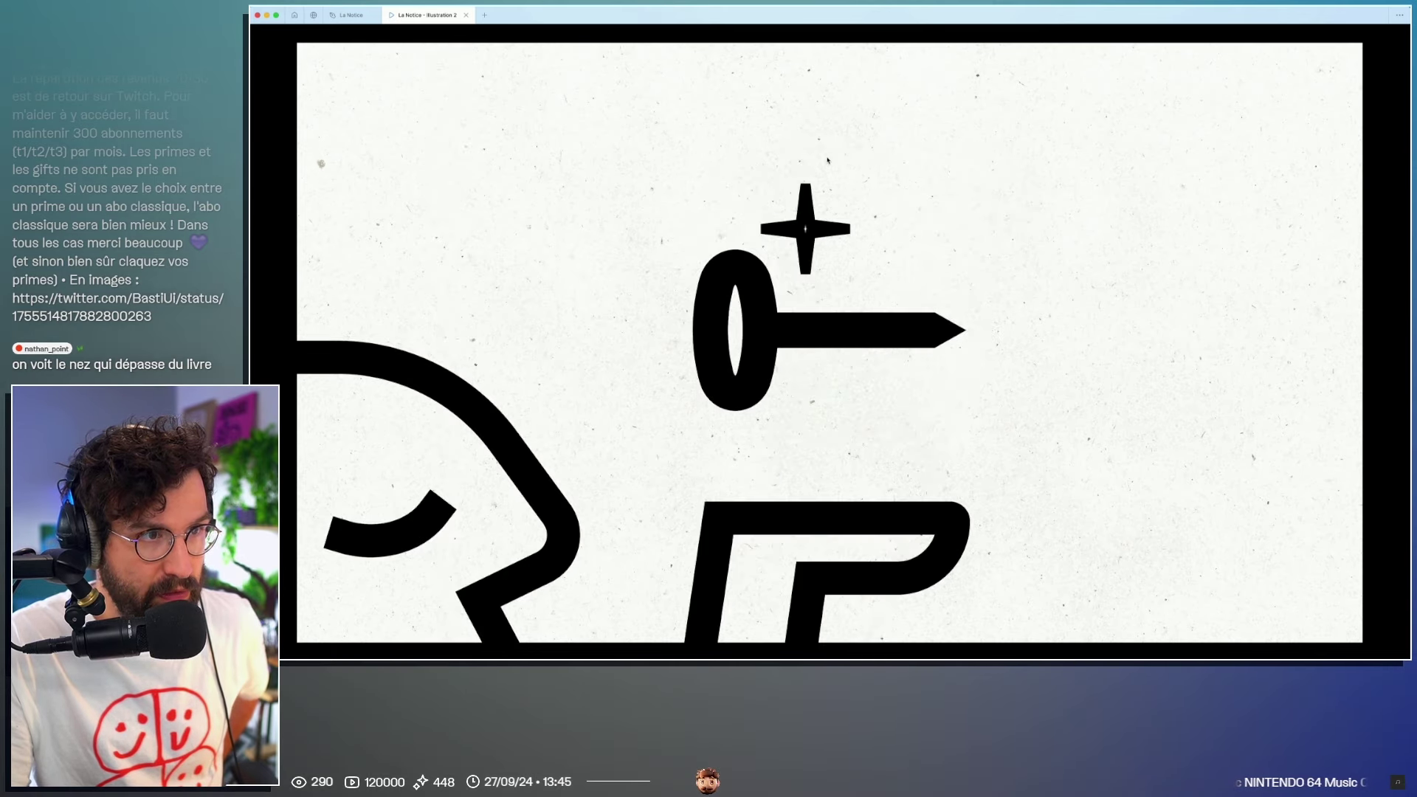
click(827, 160)
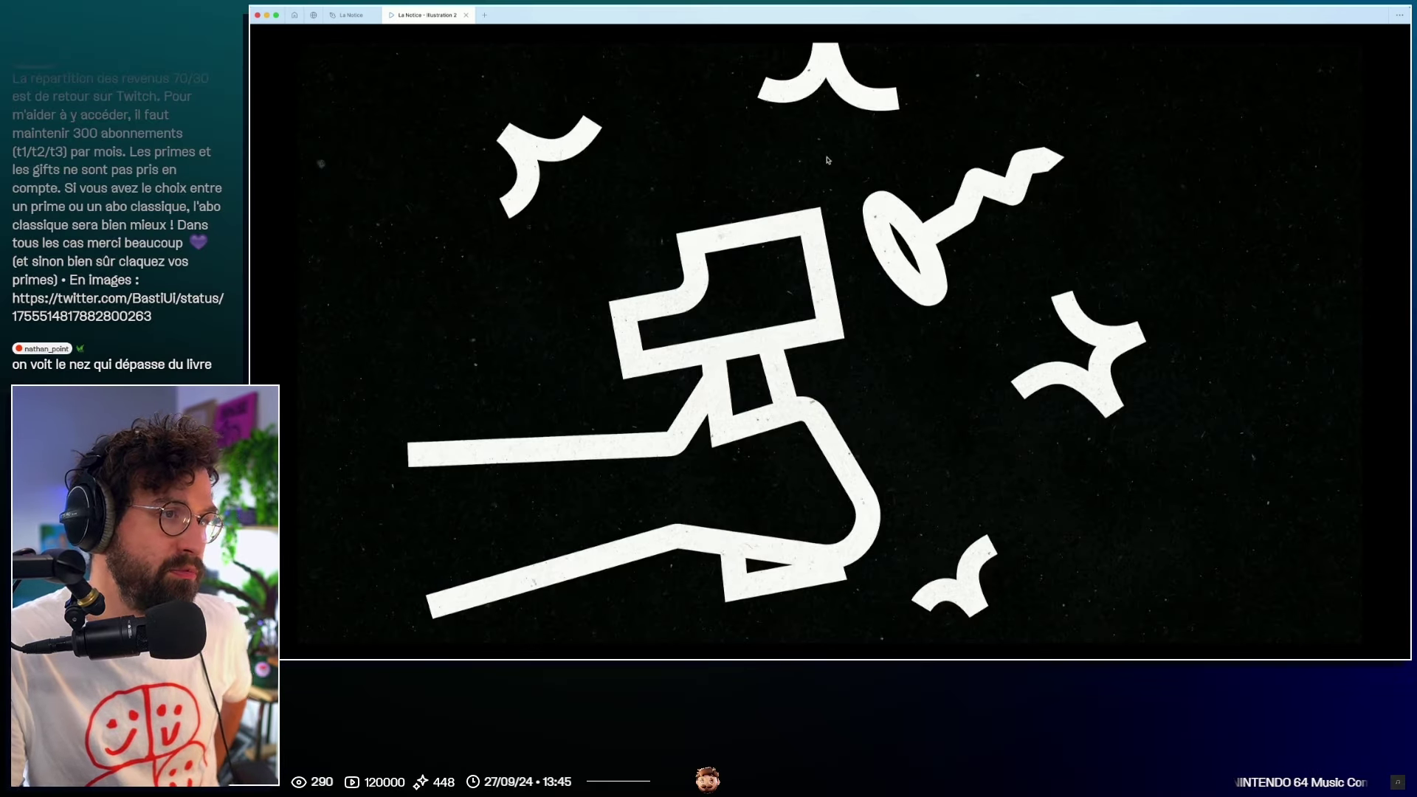
click(827, 160)
click(827, 160)
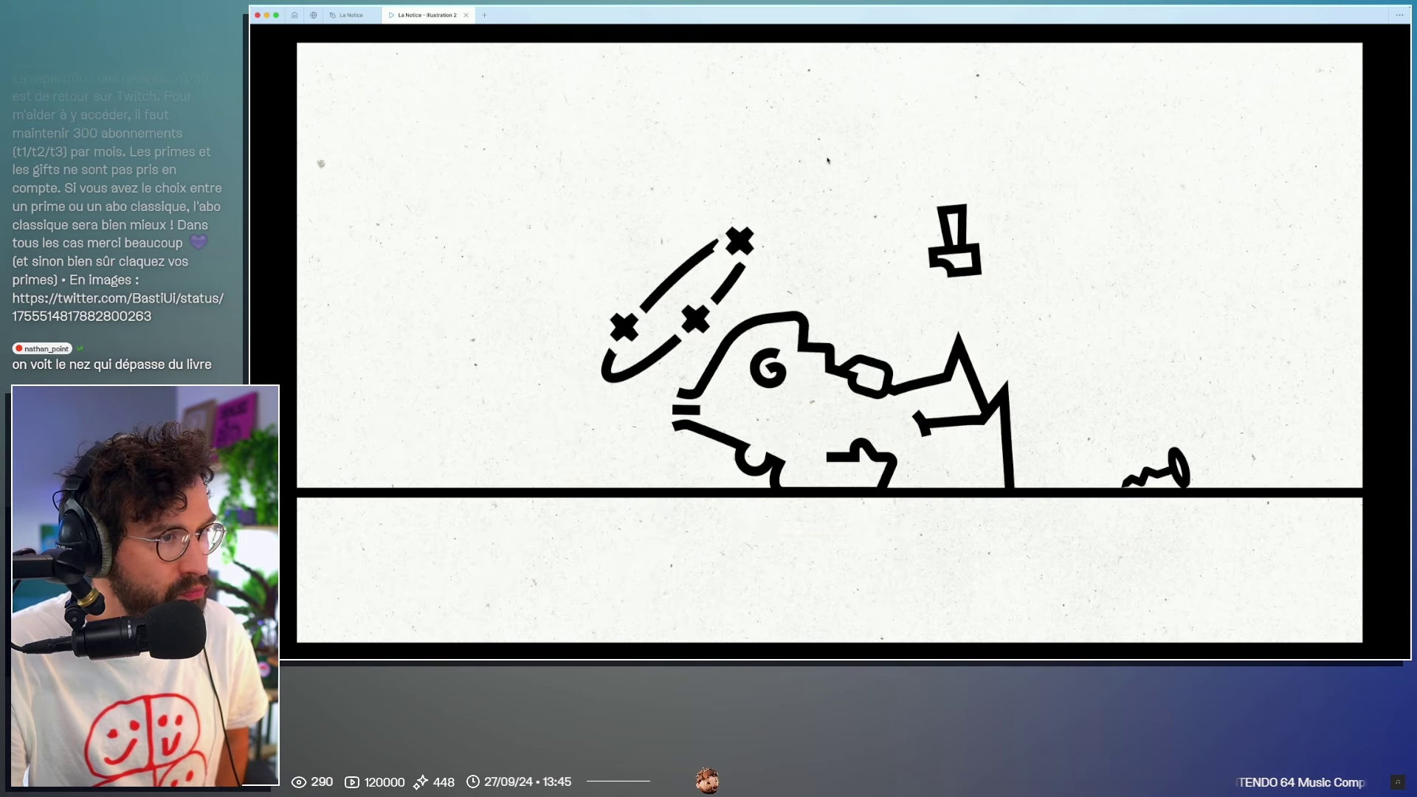
click(827, 160)
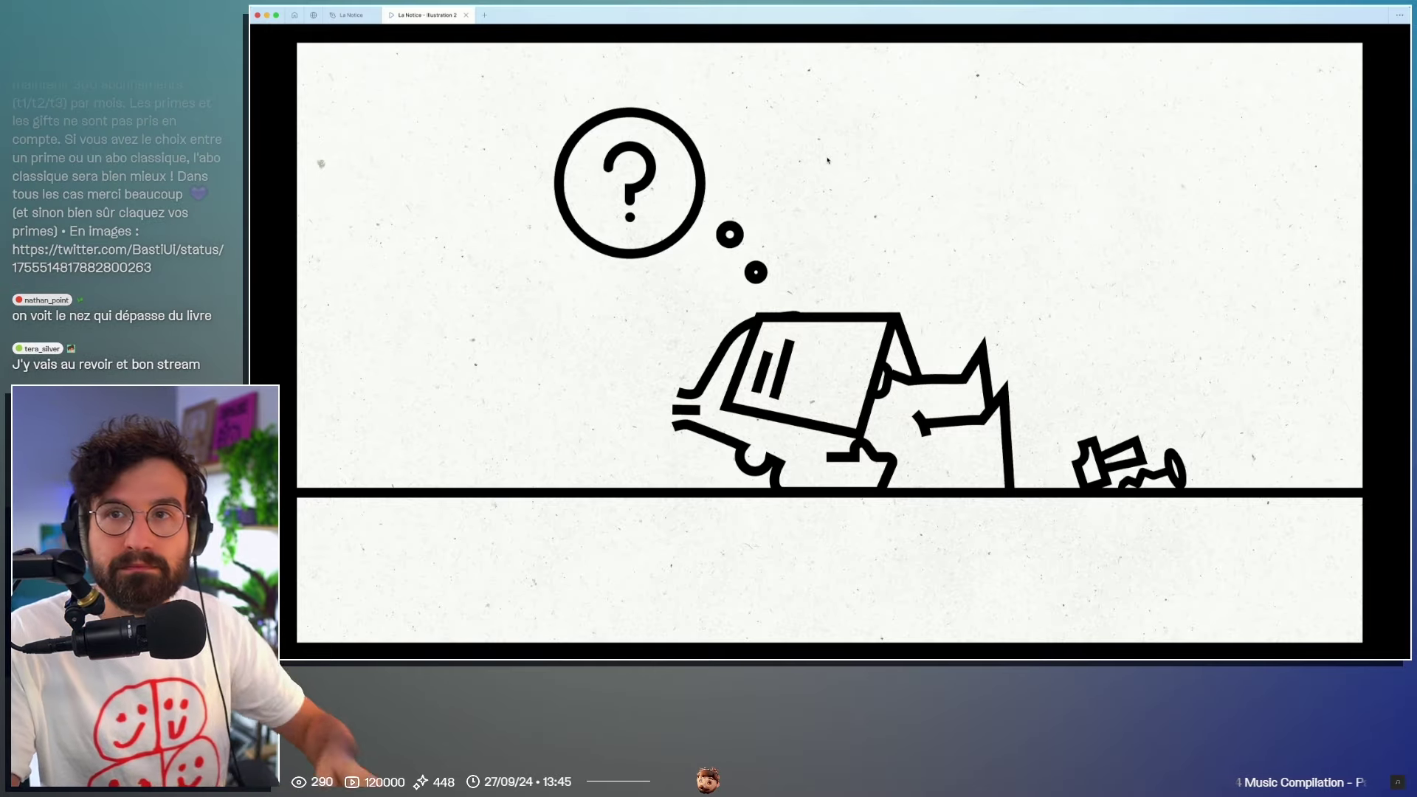
click(347, 14)
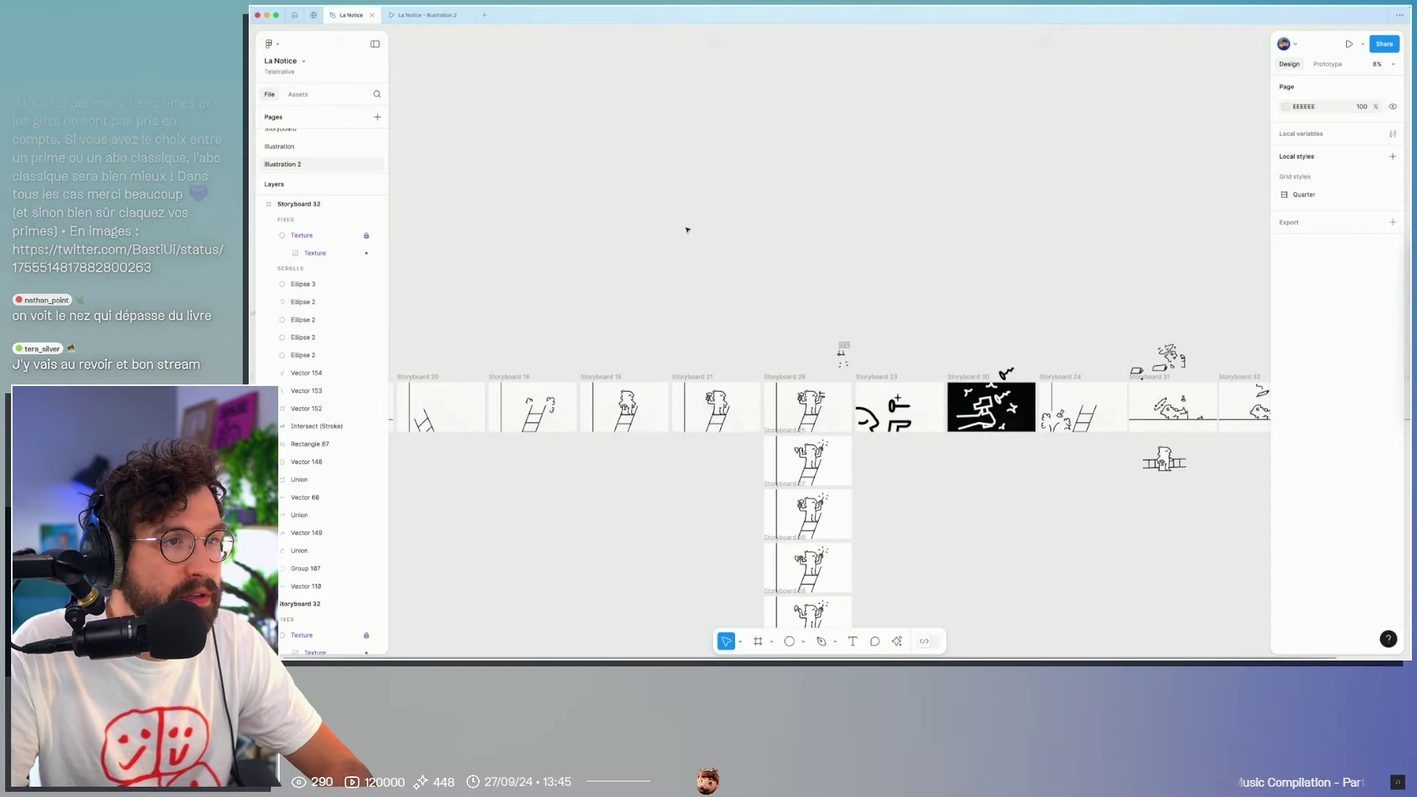
Step: Duplicate the last Storyboard 32 frame and delete the copy's drawing, keeping only the ground line
scroll(883, 329, up, 5)
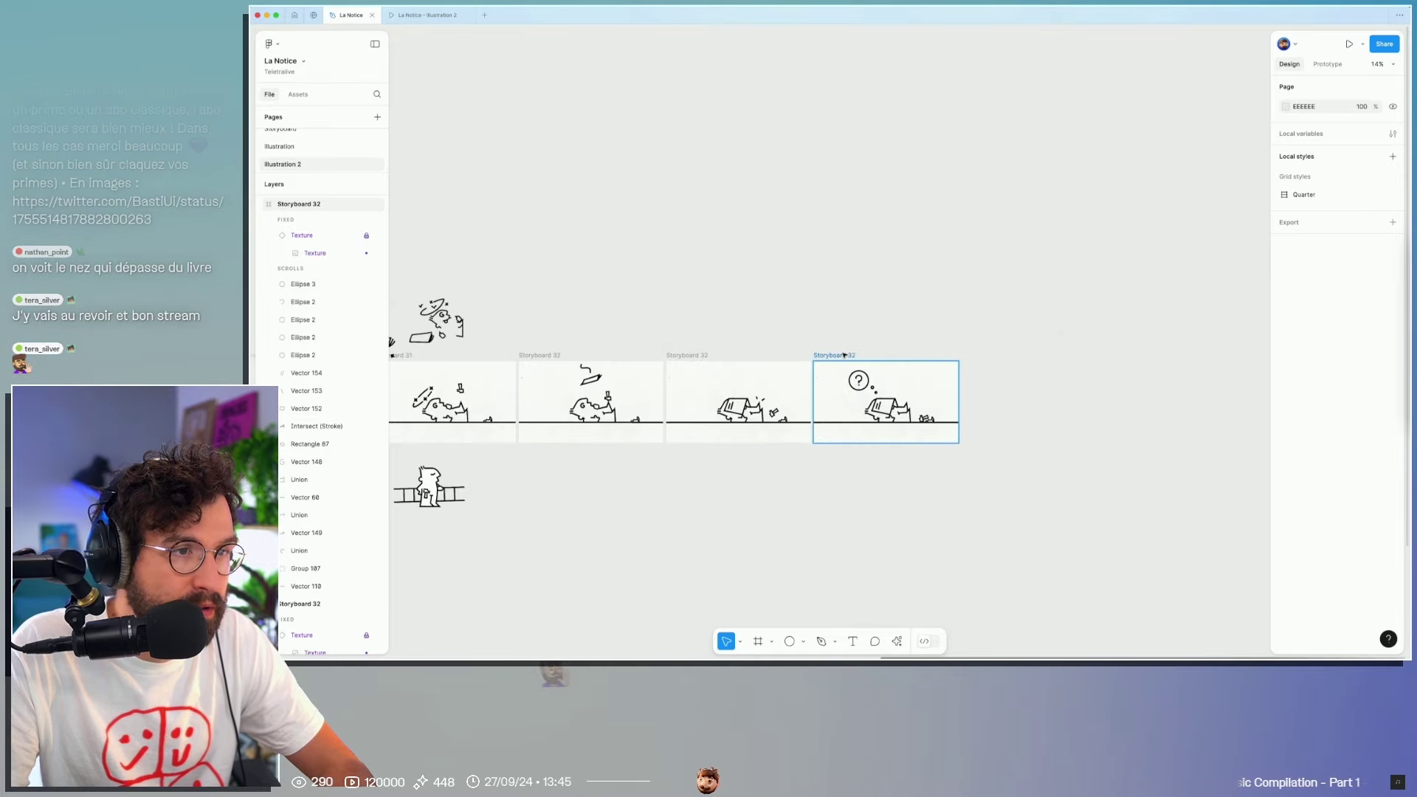
click(878, 384)
key(ctrl+d)
click(983, 288)
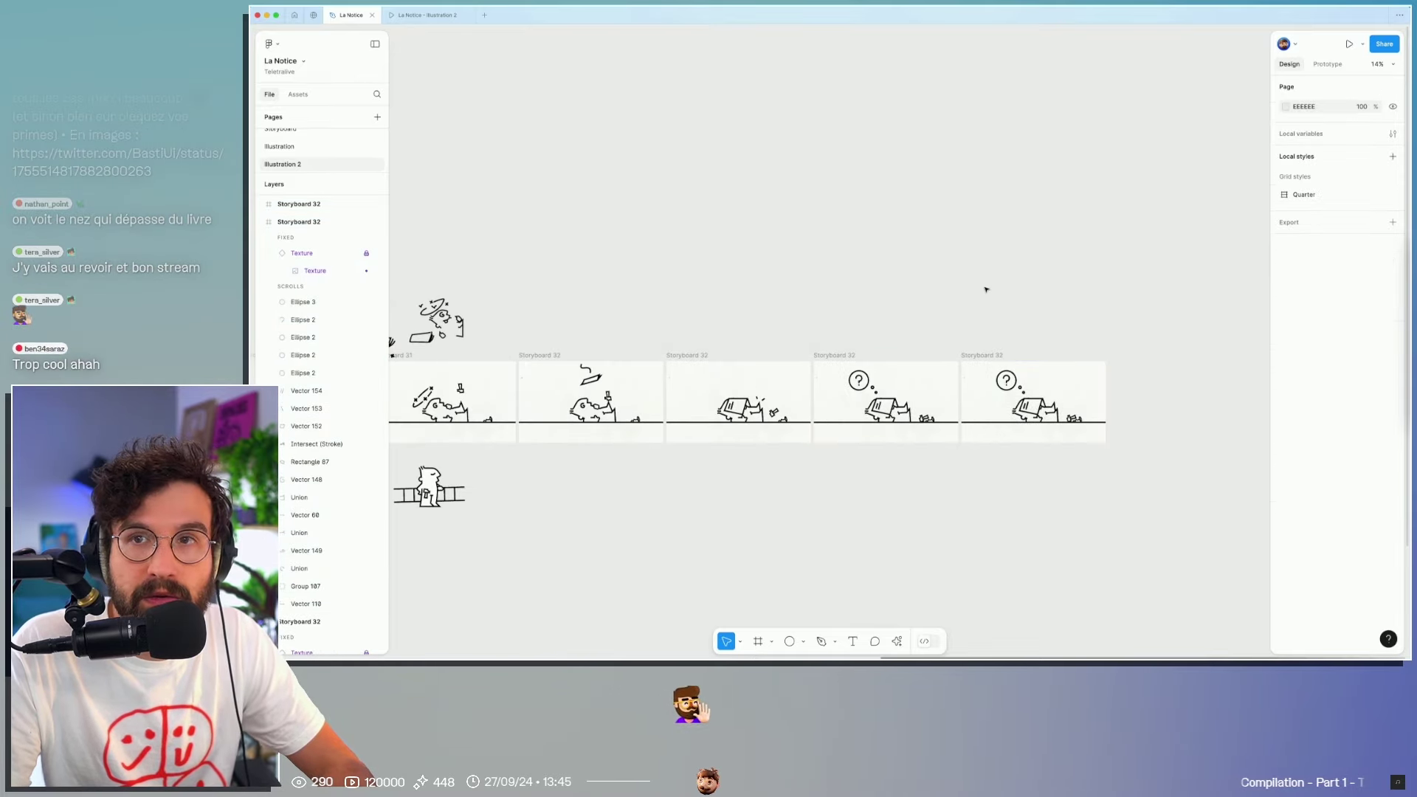
scroll(1119, 490, up, 3)
drag(1120, 494, 996, 401)
drag(912, 323, 1093, 415)
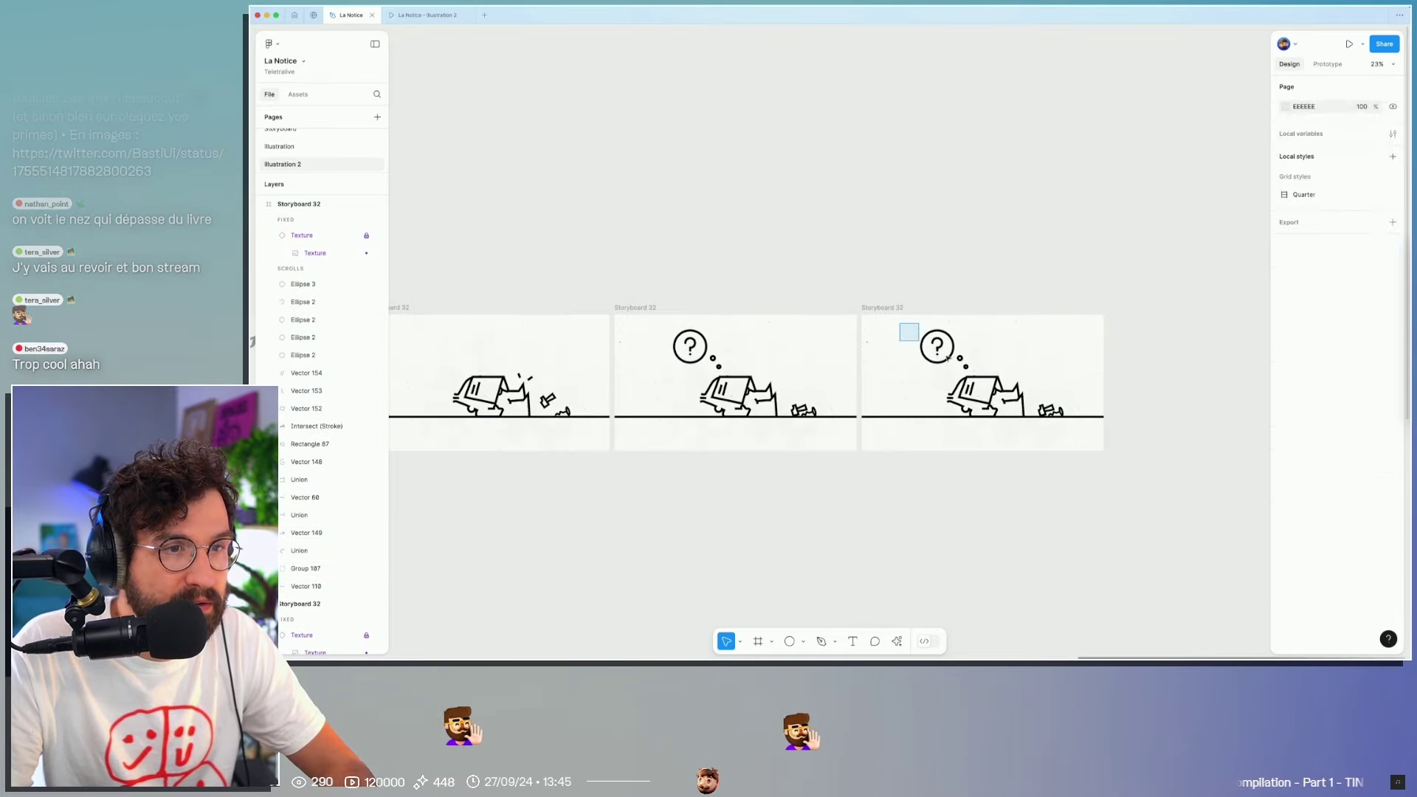
key(Delete)
scroll(1094, 415, down, 1)
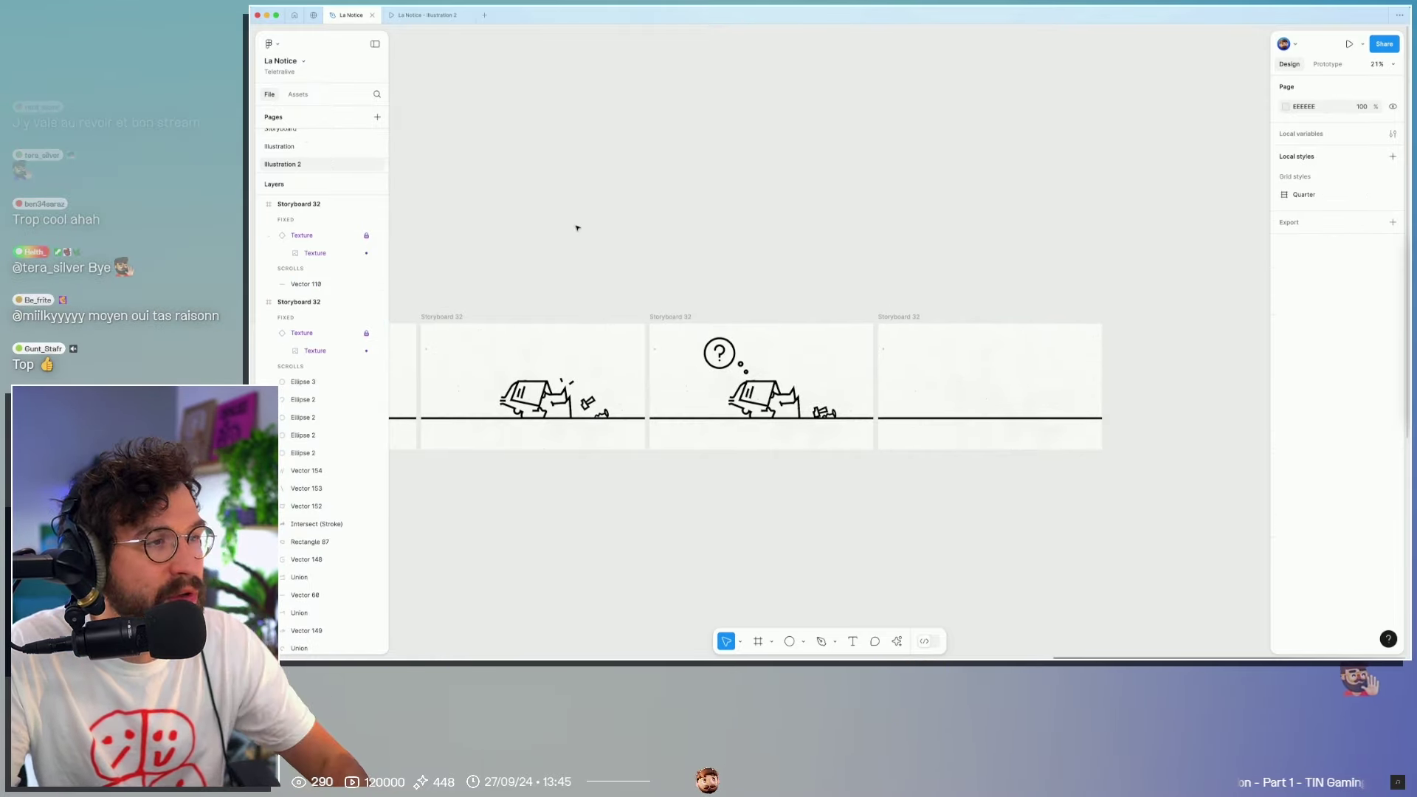
Step: Check the Storyboard page for reference and pan along the Illustration 2 storyboard row
click(284, 129)
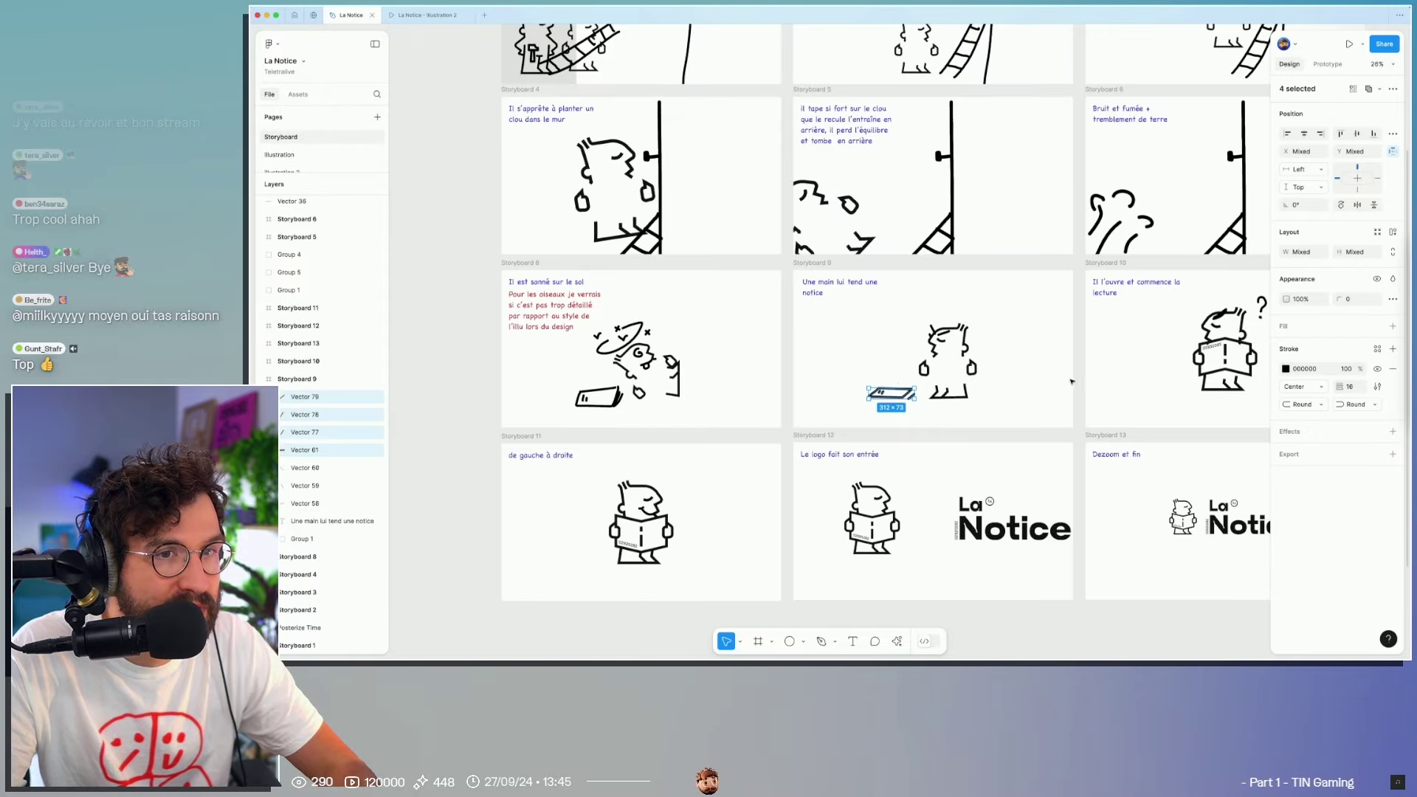
scroll(1048, 361, up, 5)
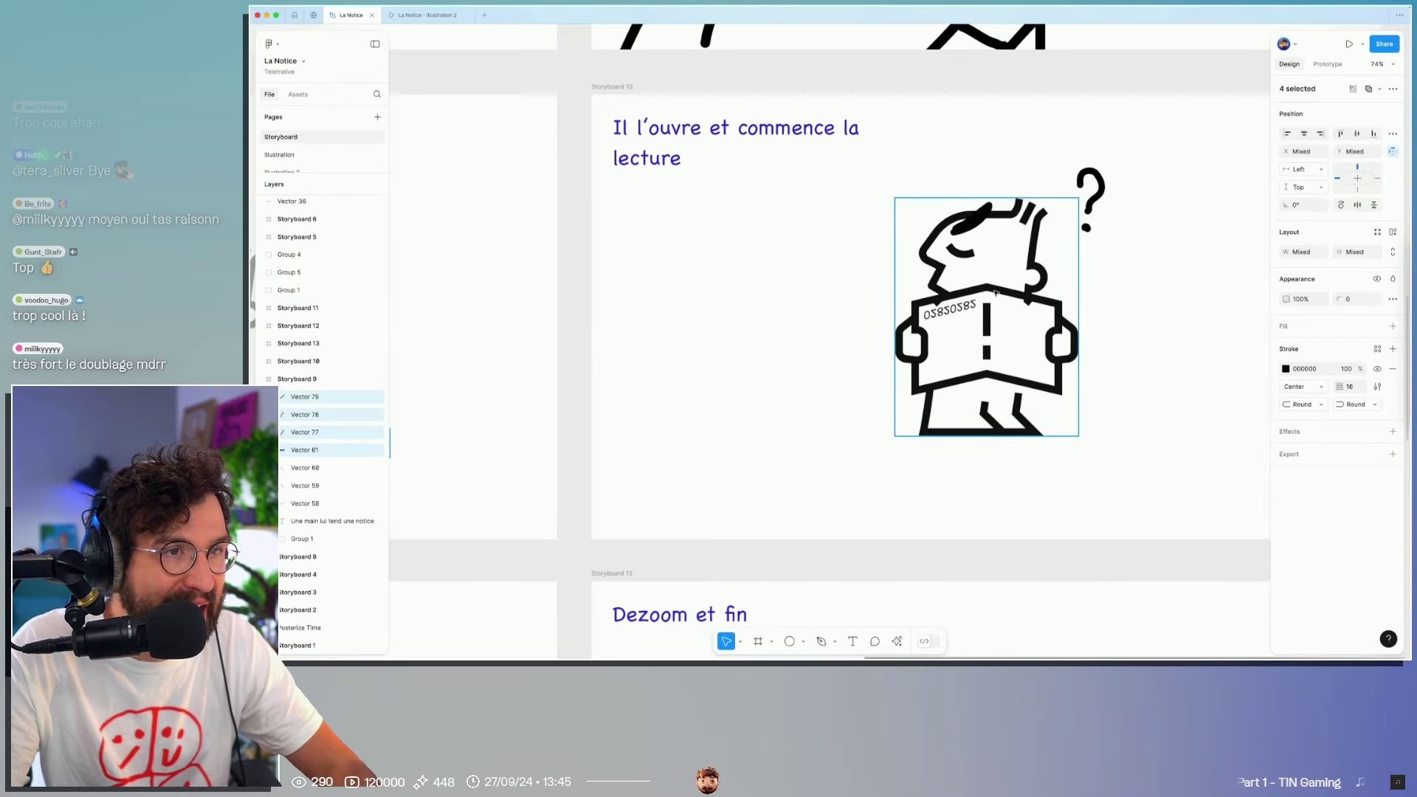
scroll(994, 292, down, 5)
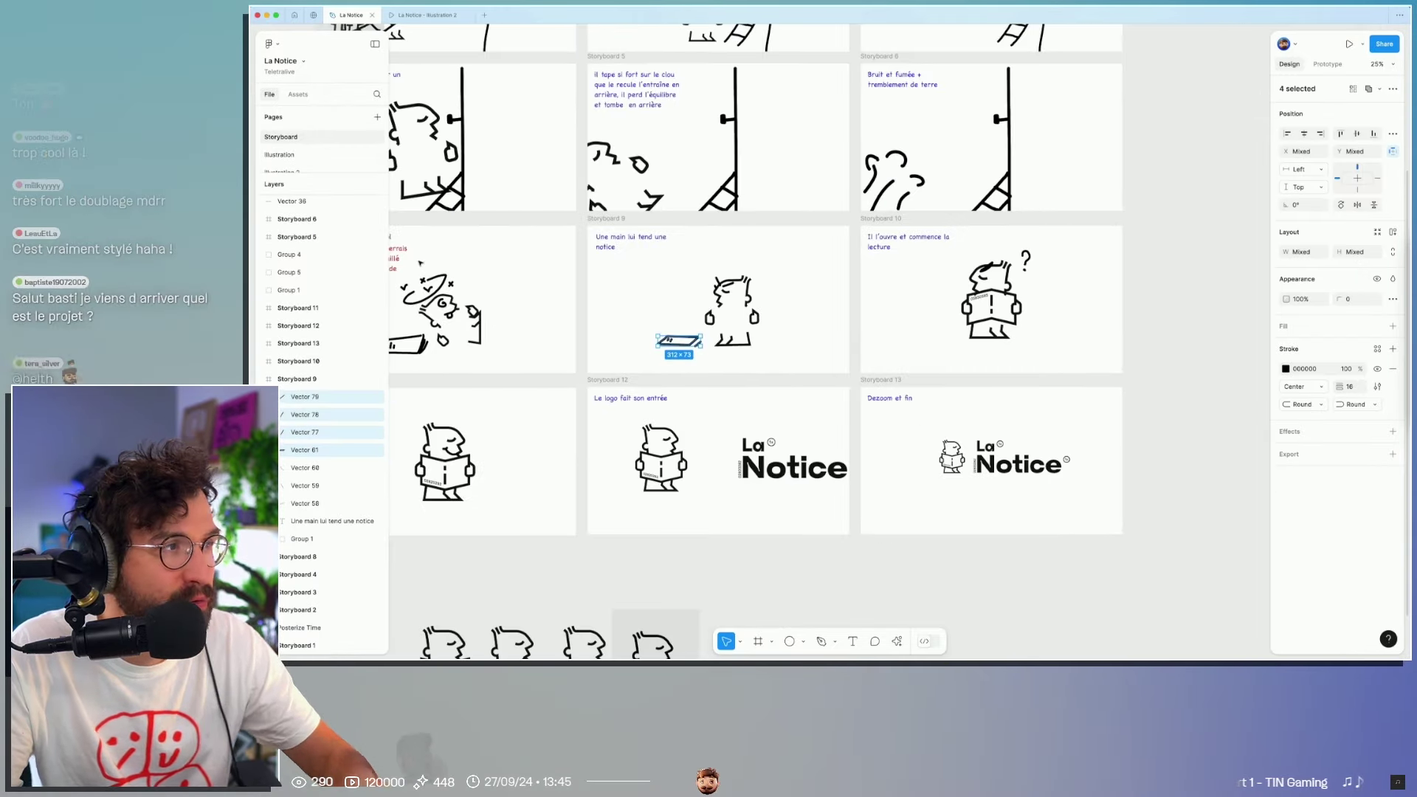
click(320, 155)
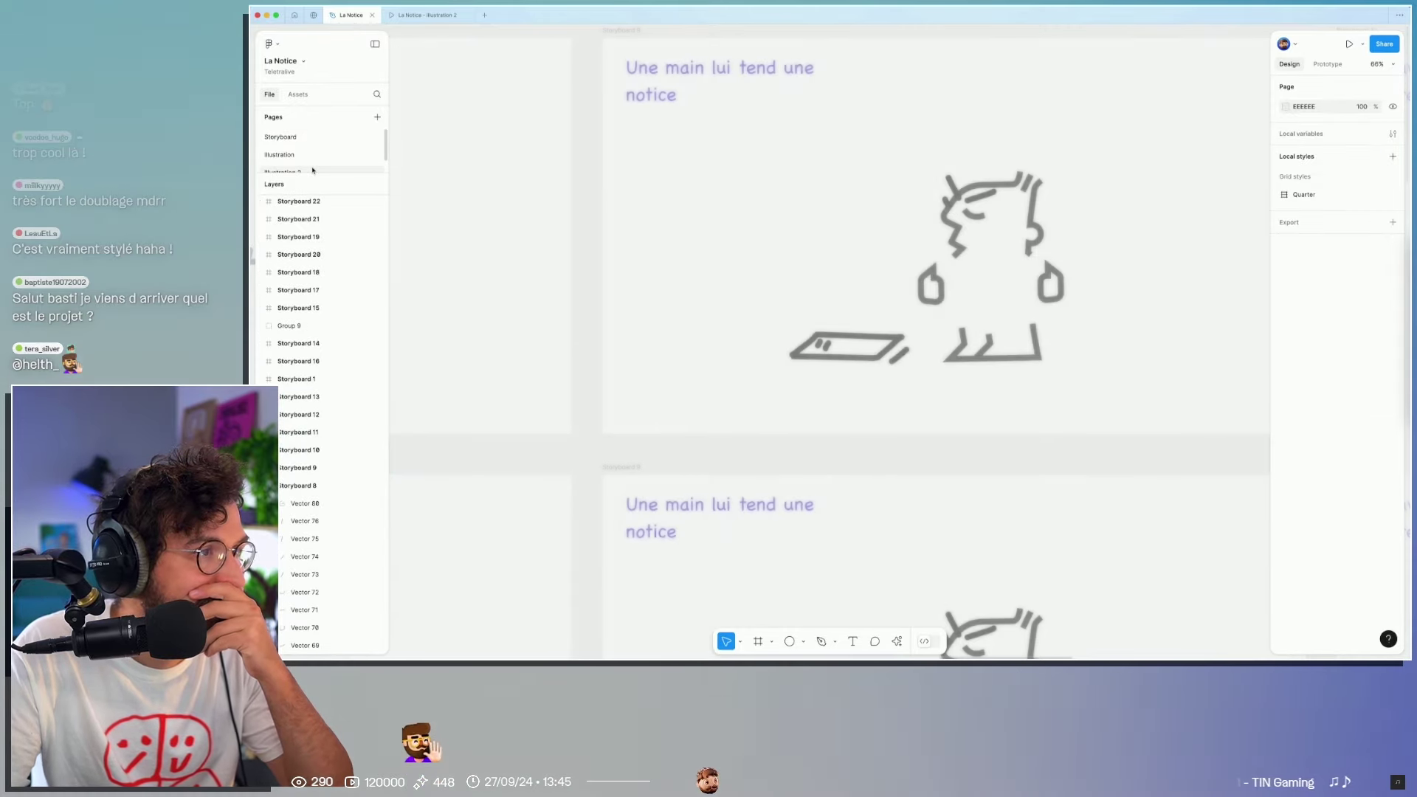
scroll(632, 279, down, 5)
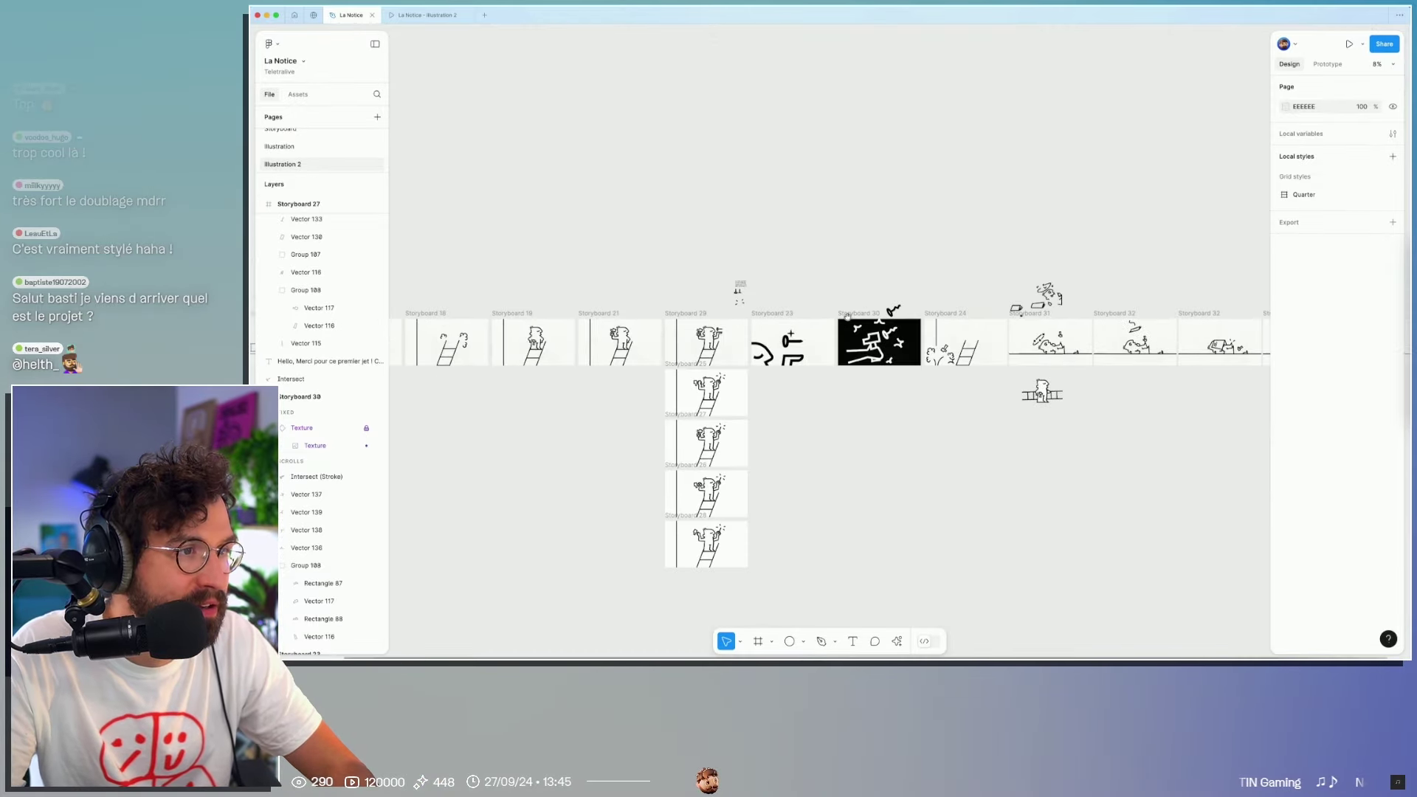
drag(683, 317, 532, 319)
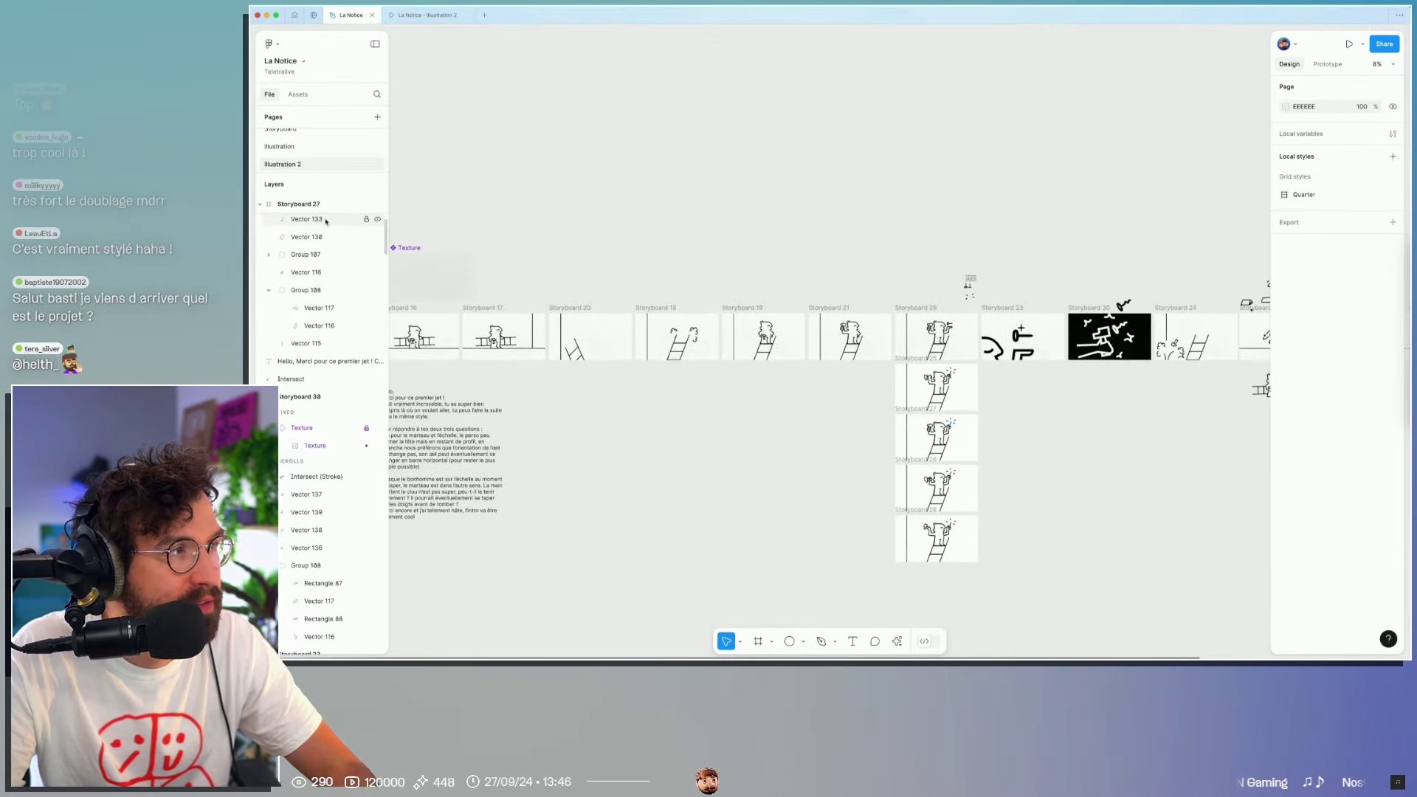
Step: Group the book-reading figure's parts on the Illustration page, then return to Illustration 2
click(314, 151)
scroll(663, 260, down, 10)
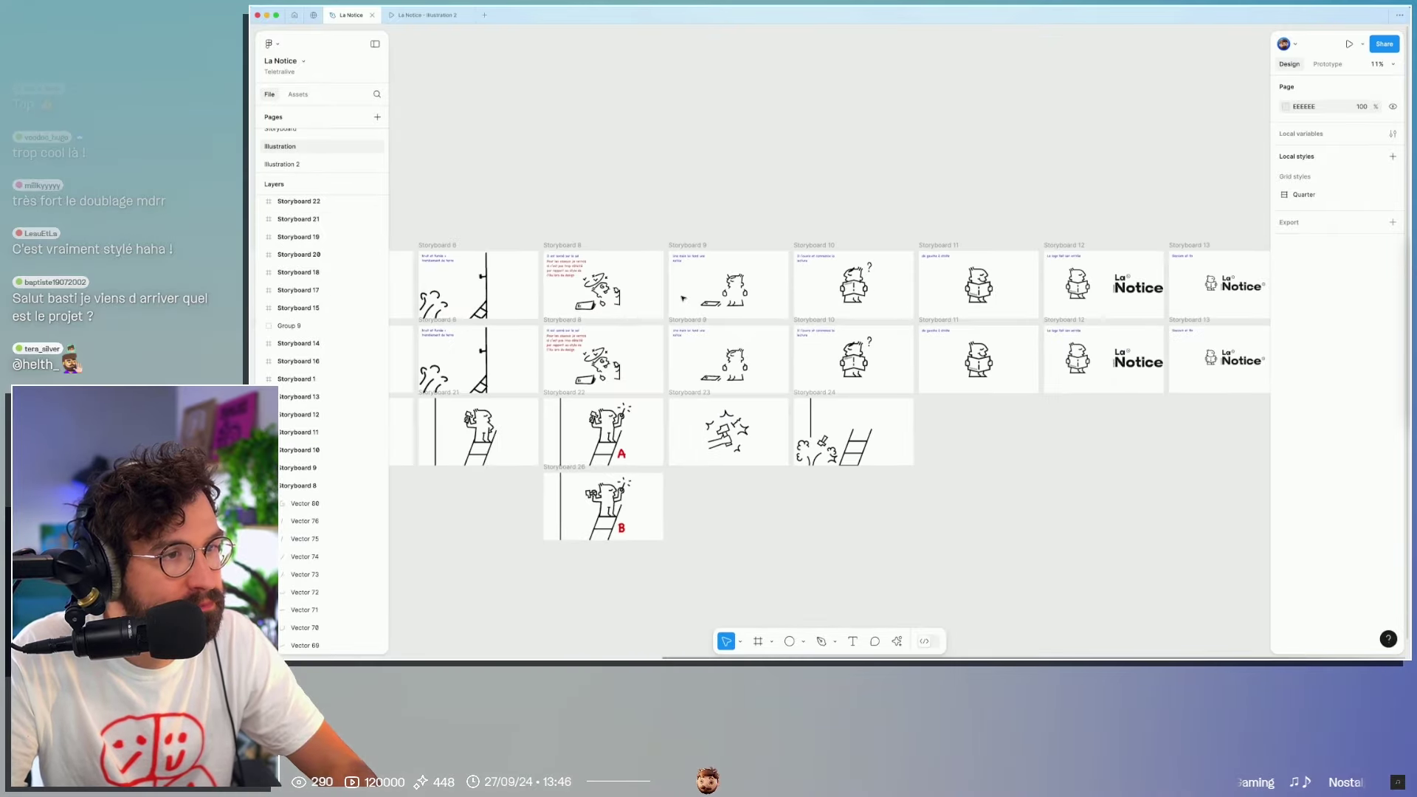
scroll(677, 371, left, 5)
scroll(561, 369, left, 3)
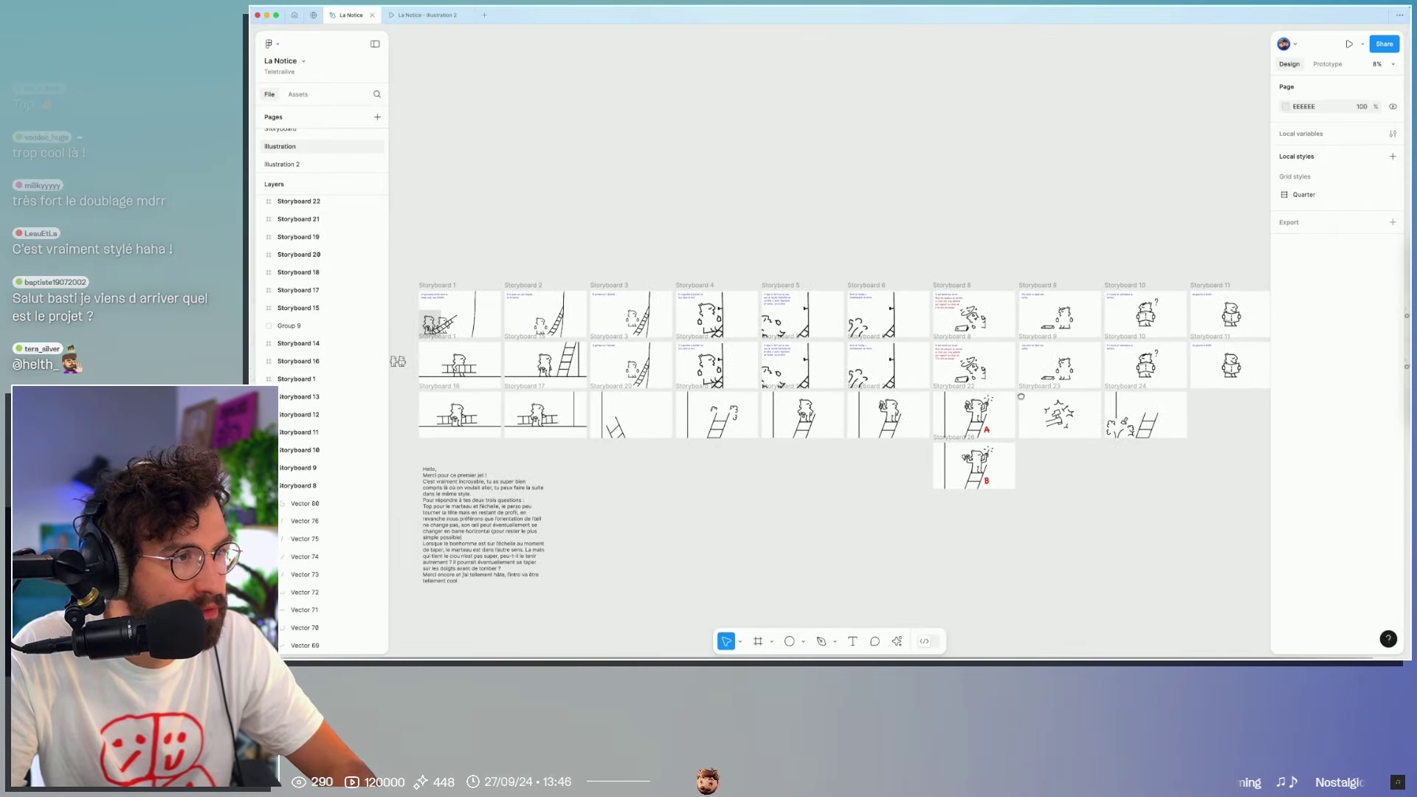
scroll(453, 367, left, 3)
scroll(622, 366, up, 5)
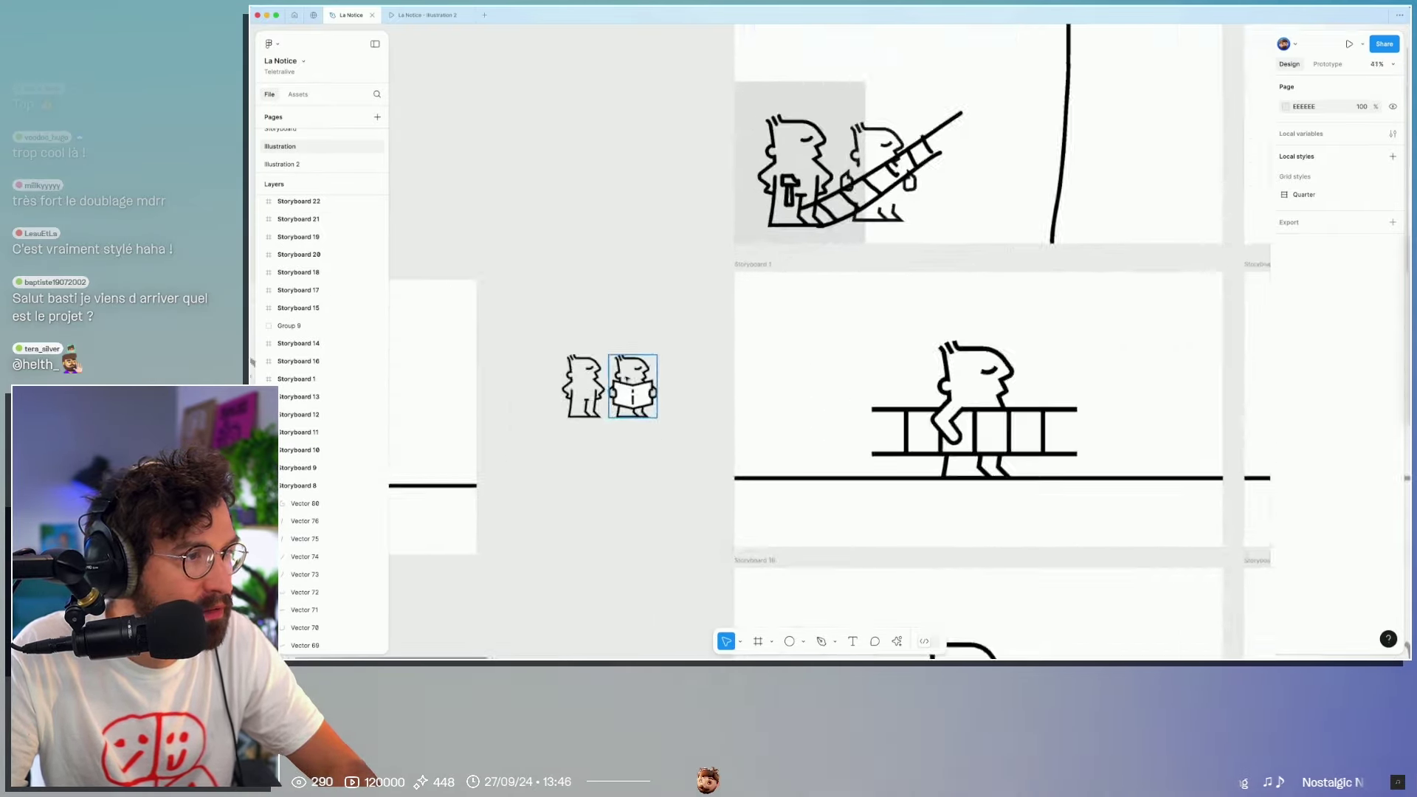
scroll(622, 365, up, 5)
click(637, 406)
drag(602, 326, 689, 485)
key(ctrl+g)
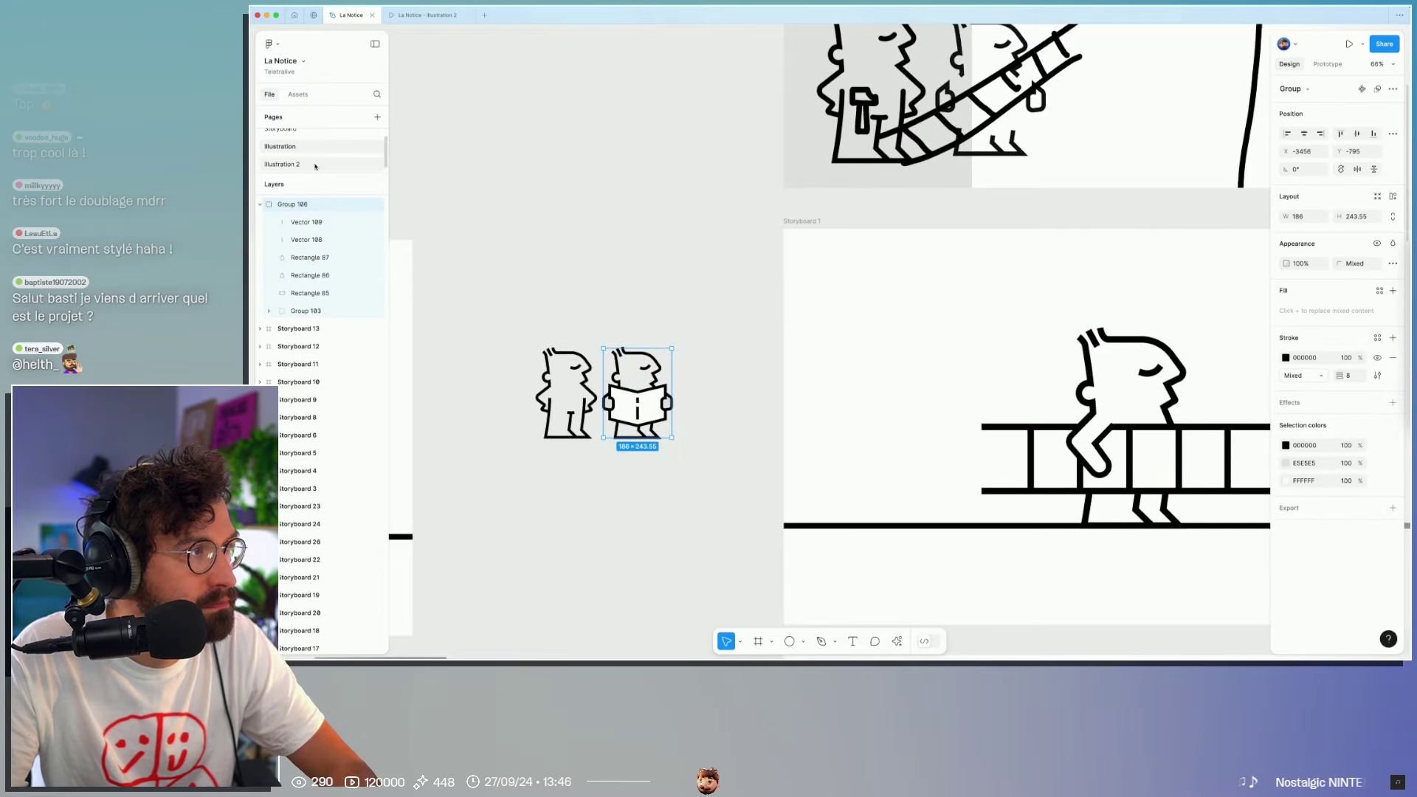
click(315, 164)
scroll(1018, 384, right, 10)
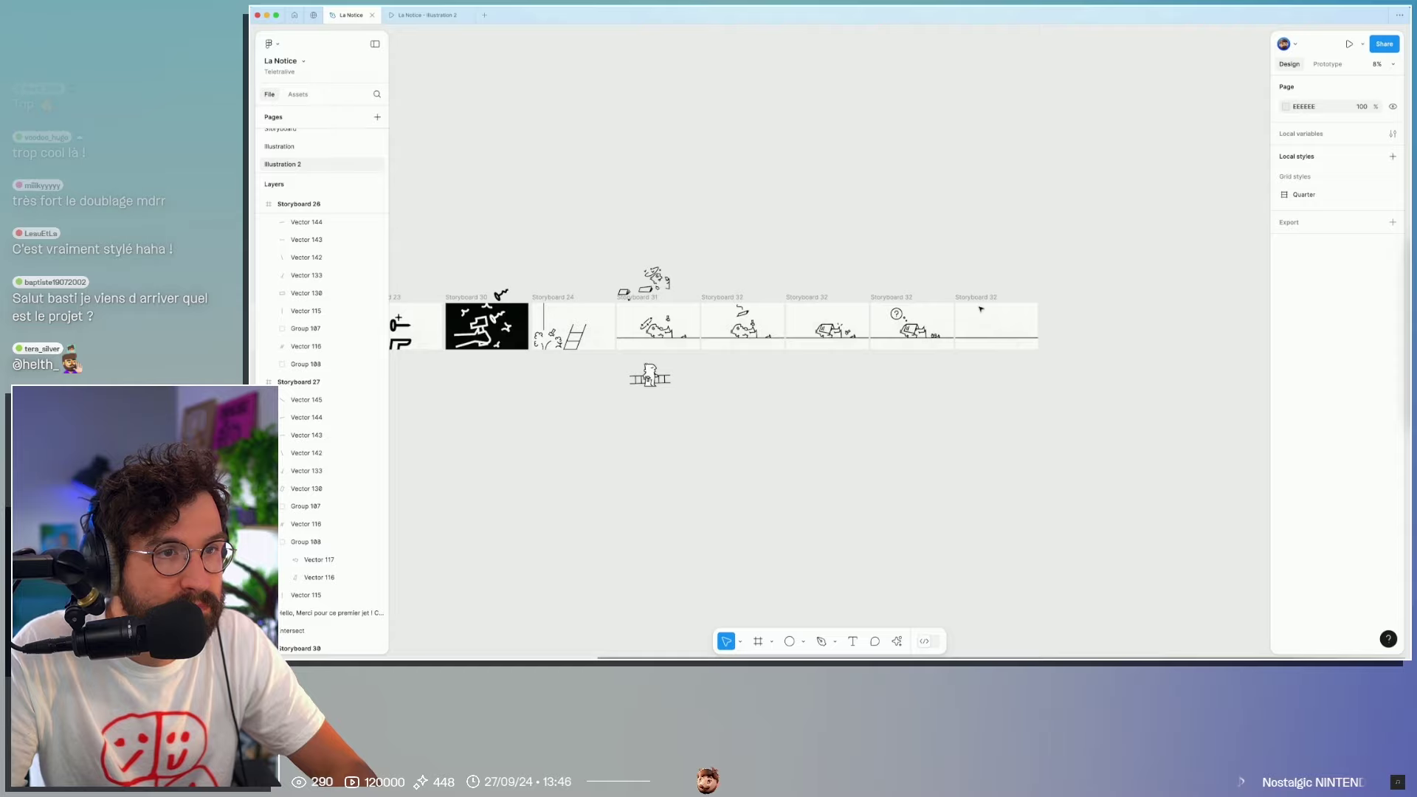
Step: Paste the book-reading figure into the empty Storyboard 32 frame, scale it up and centre it horizontally
scroll(989, 340, up, 2)
scroll(1005, 331, up, 4)
click(957, 327)
key(shift+g)
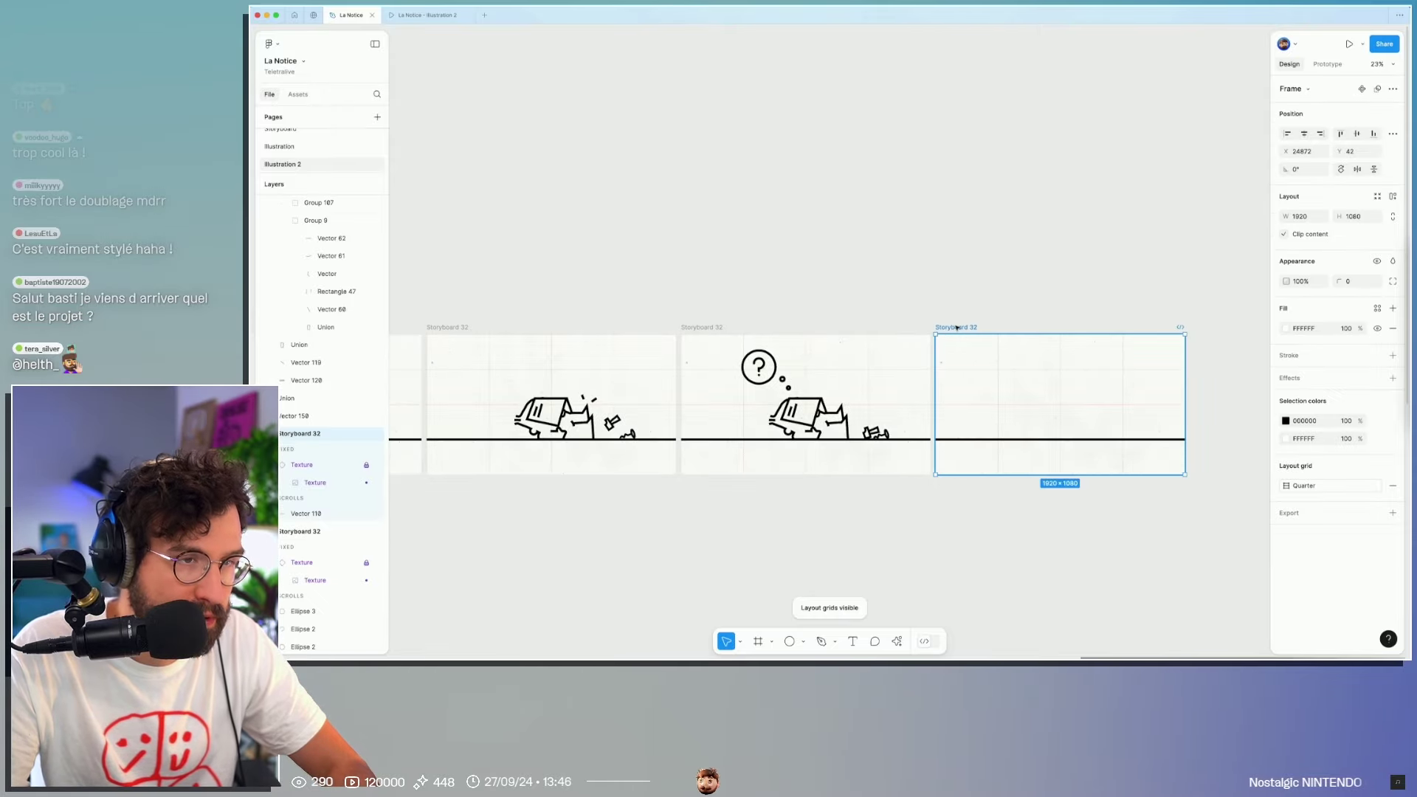
key(ctrl+v)
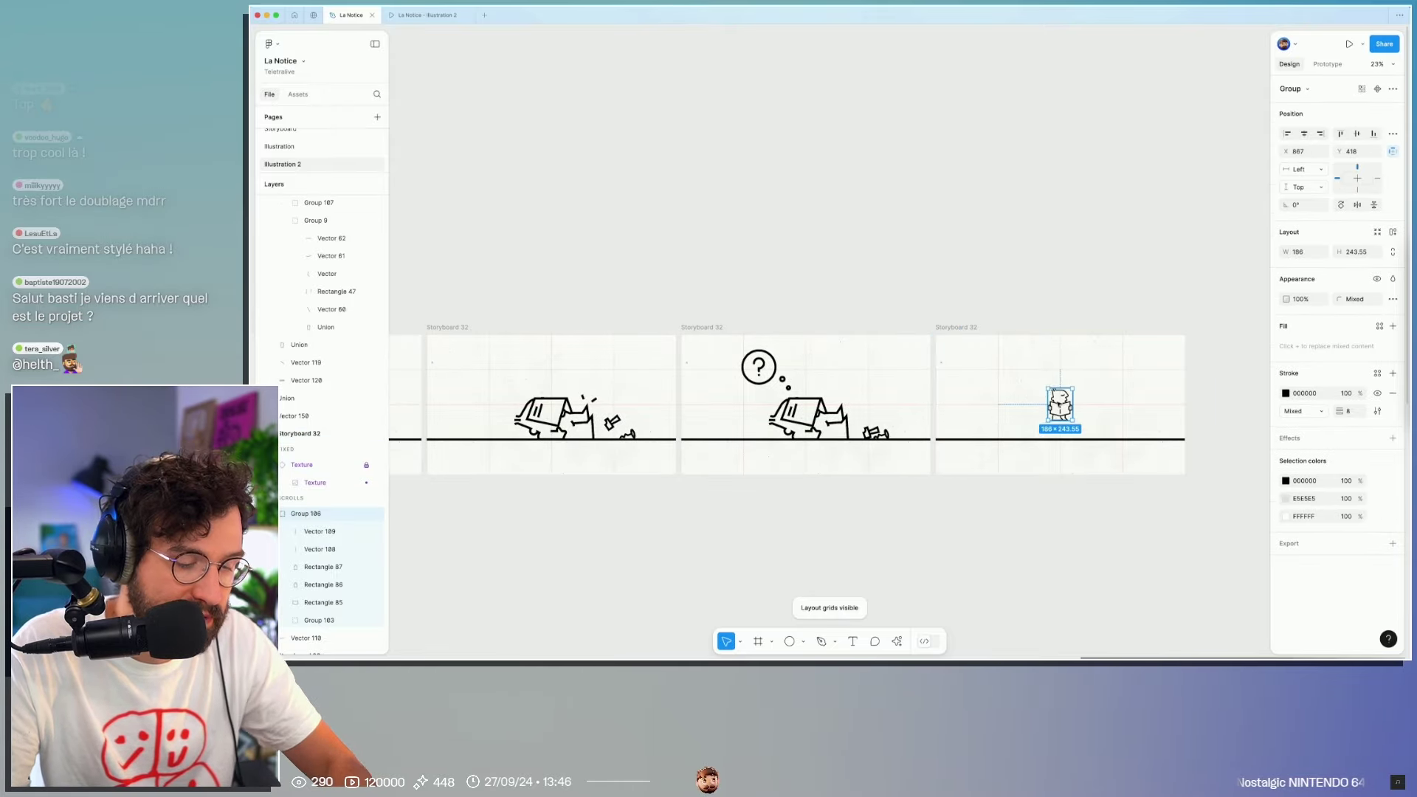
key(k)
drag(1071, 420, 1084, 436)
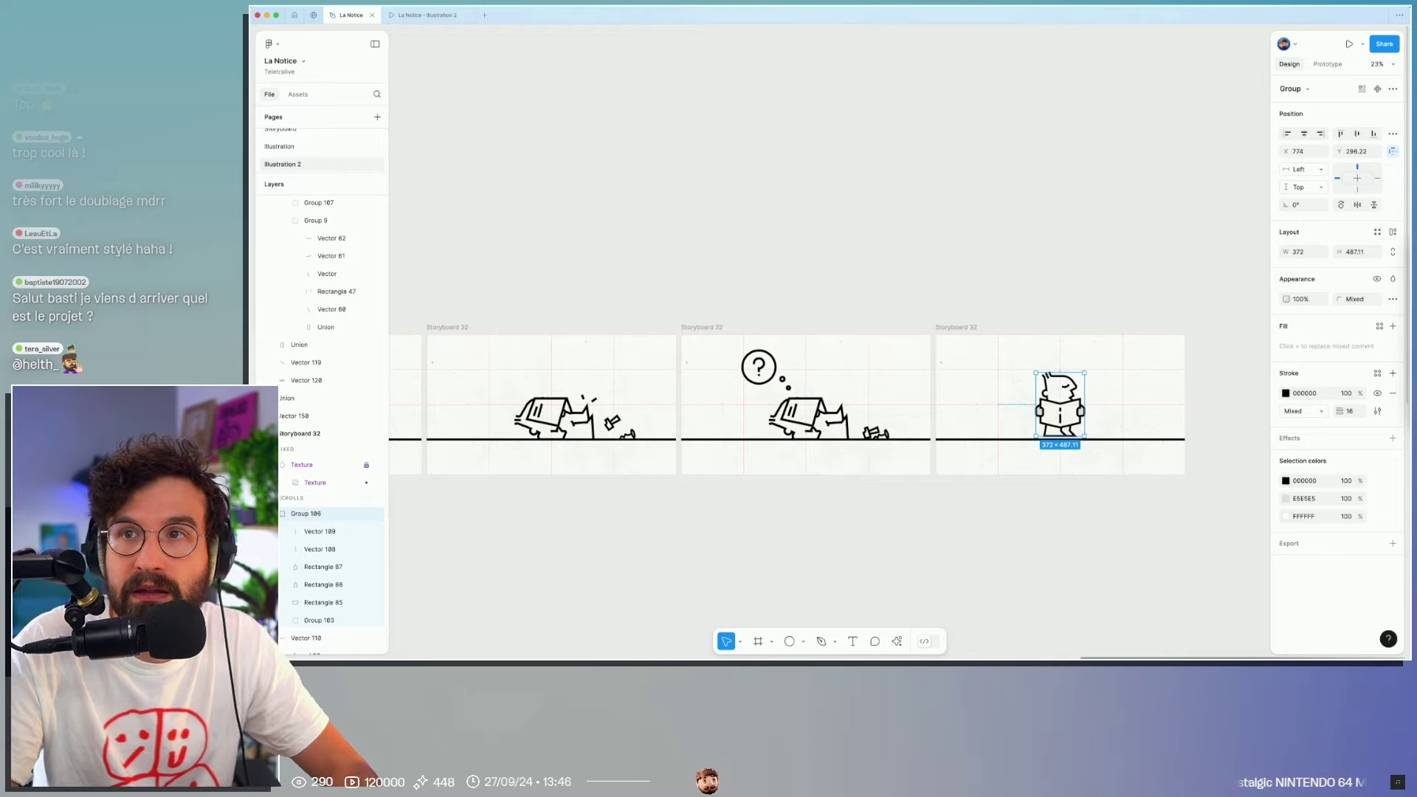
key(shift+2)
drag(892, 396, 917, 408)
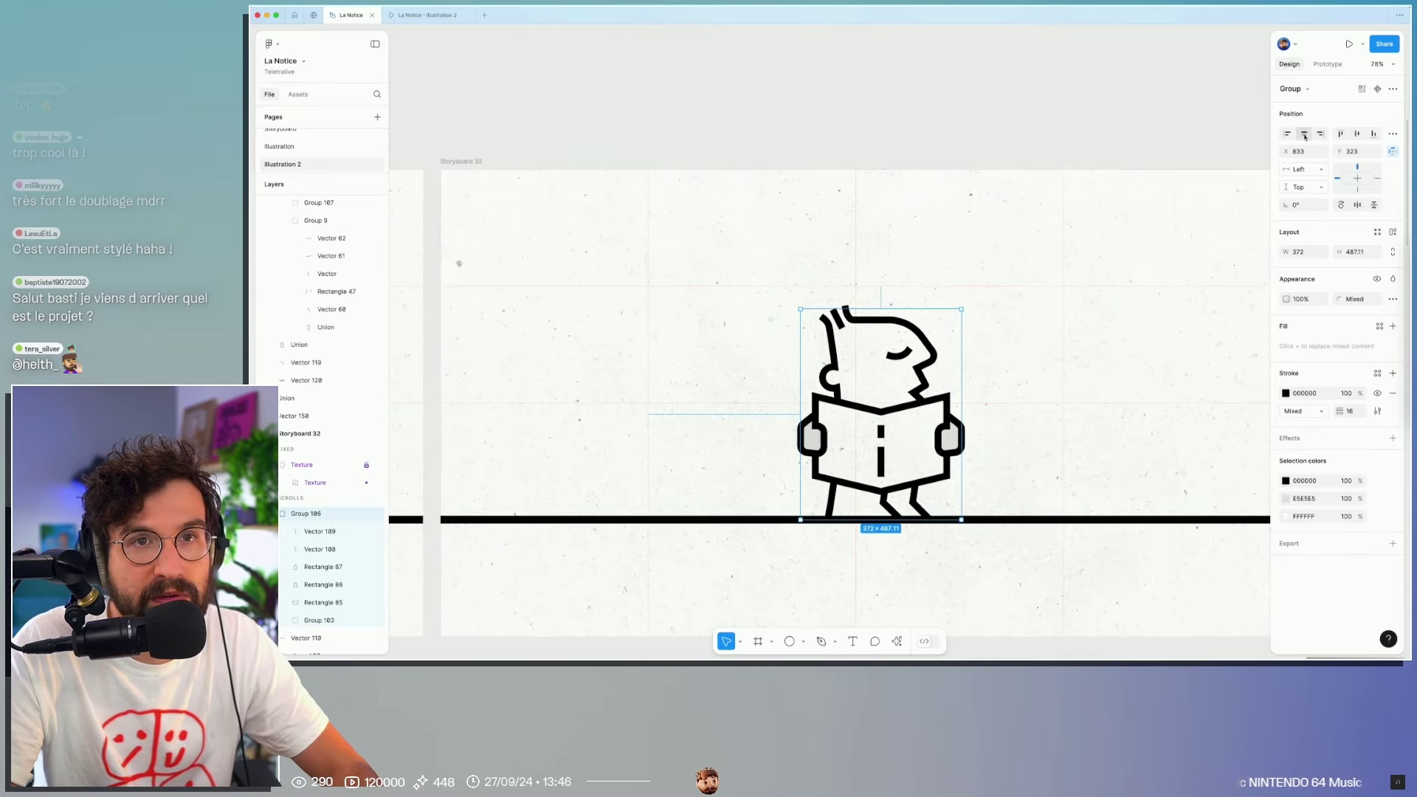
click(1304, 135)
double_click(898, 412)
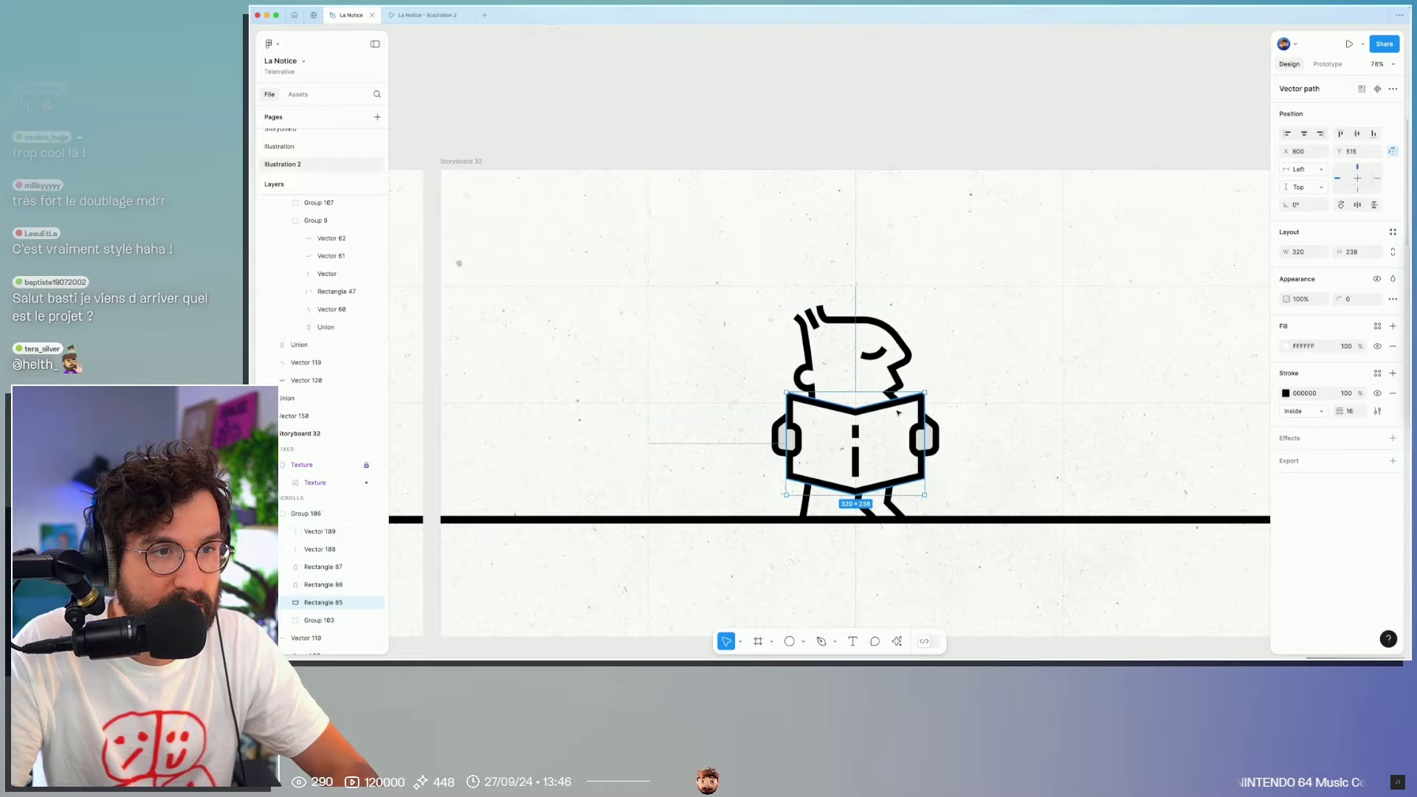
click(969, 377)
Step: Copy the ladder-carrying character from another storyboard and paste it beside the reader as a size reference
scroll(969, 377, down, 5)
scroll(922, 391, down, 3)
drag(853, 412, 879, 412)
scroll(880, 411, left, 10)
scroll(848, 410, left, 10)
scroll(797, 406, left, 10)
scroll(732, 402, left, 5)
click(732, 402)
scroll(664, 398, right, 10)
scroll(590, 384, right, 10)
scroll(542, 363, right, 10)
scroll(561, 365, right, 10)
scroll(650, 369, right, 10)
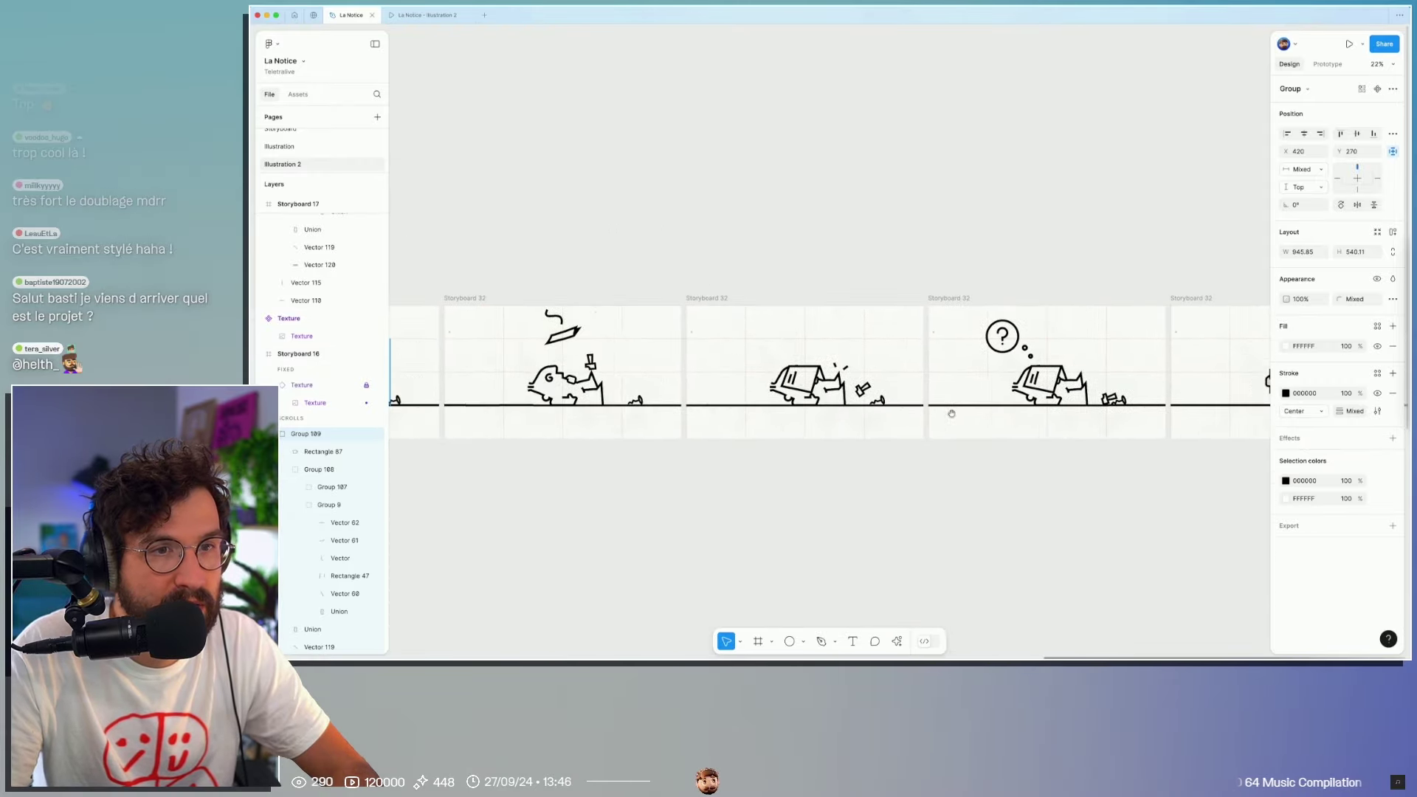
scroll(738, 375, right, 10)
key(ctrl+v)
scroll(699, 305, up, 5)
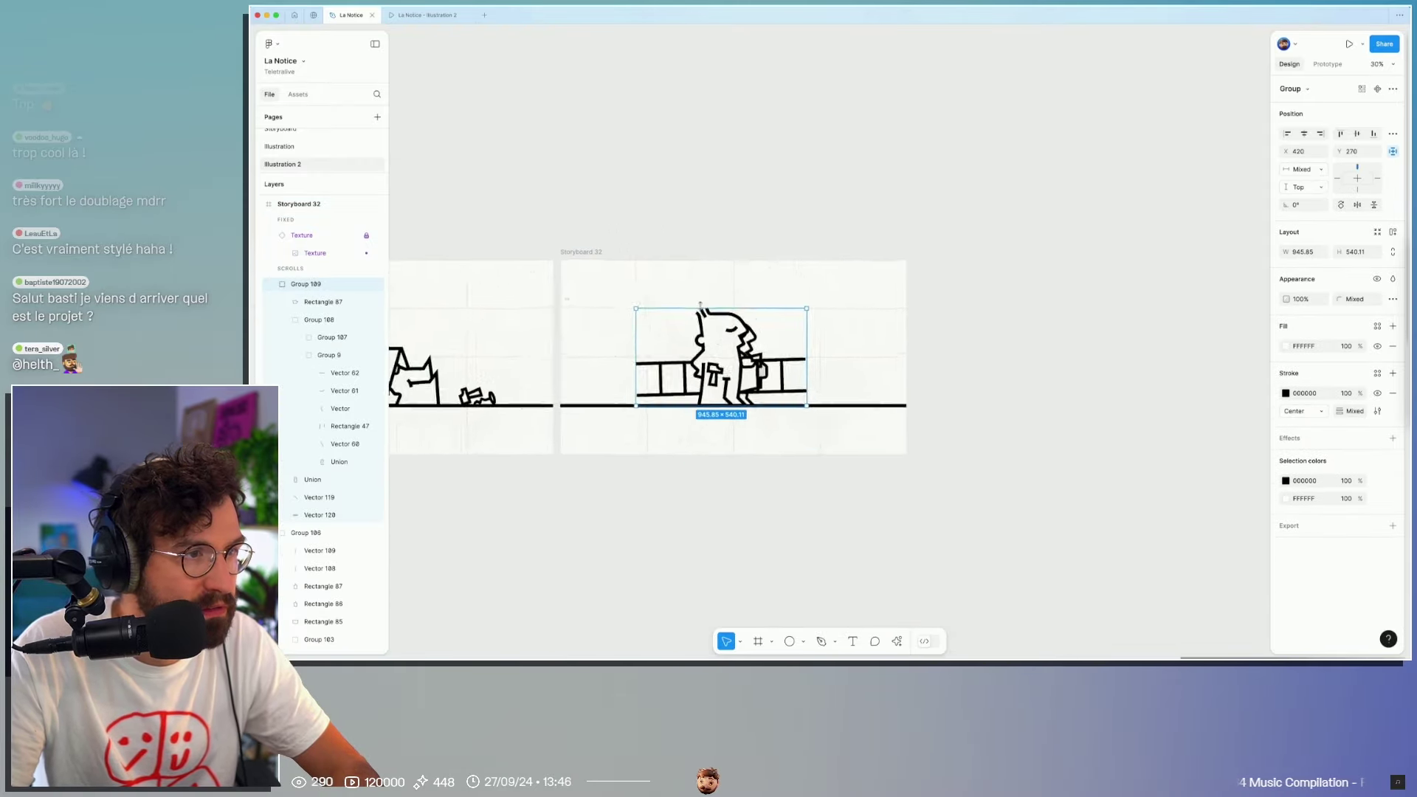
scroll(700, 306, up, 5)
drag(877, 333, 888, 333)
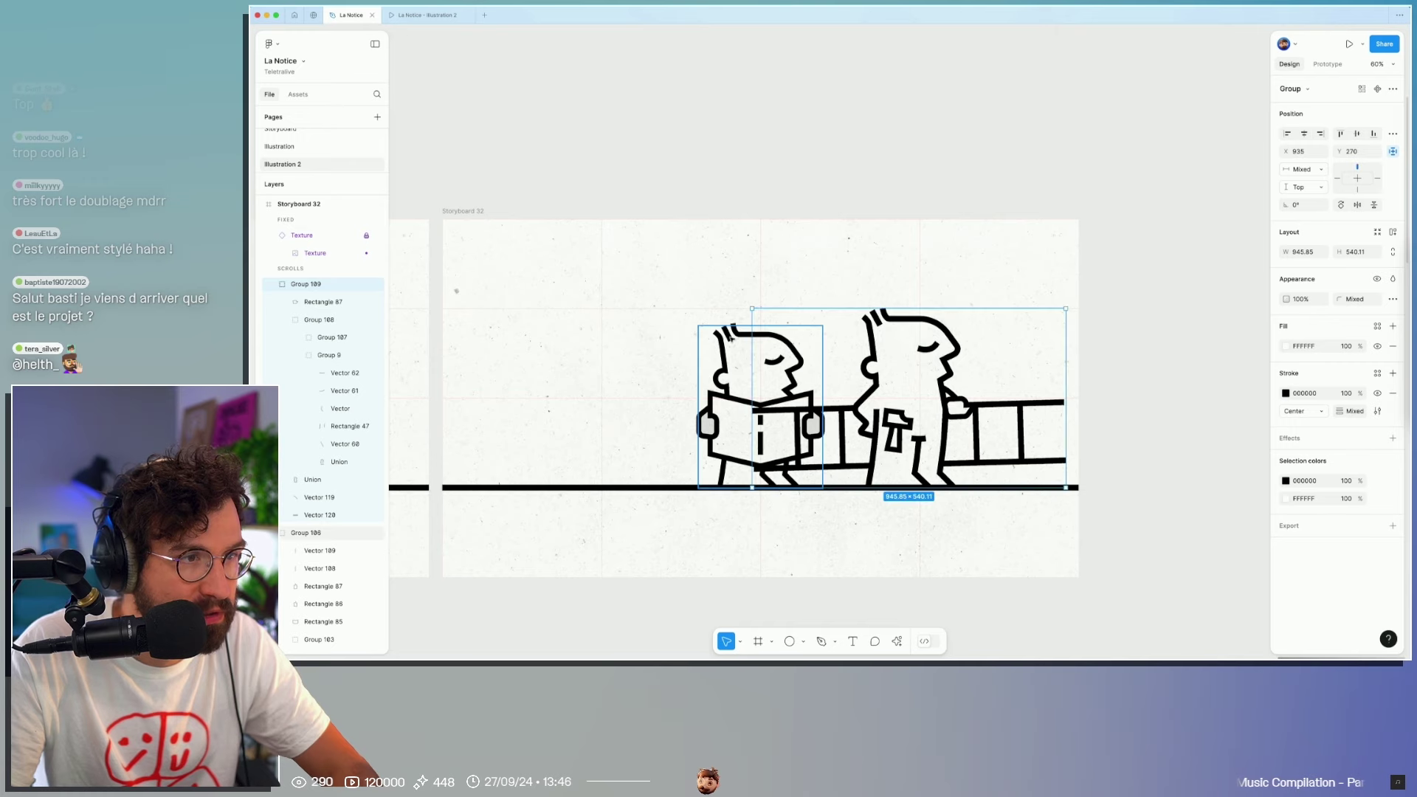
Step: Scale the reader up to 407×533 to match, then delete the reference character
click(736, 336)
key(k)
drag(747, 324, 751, 311)
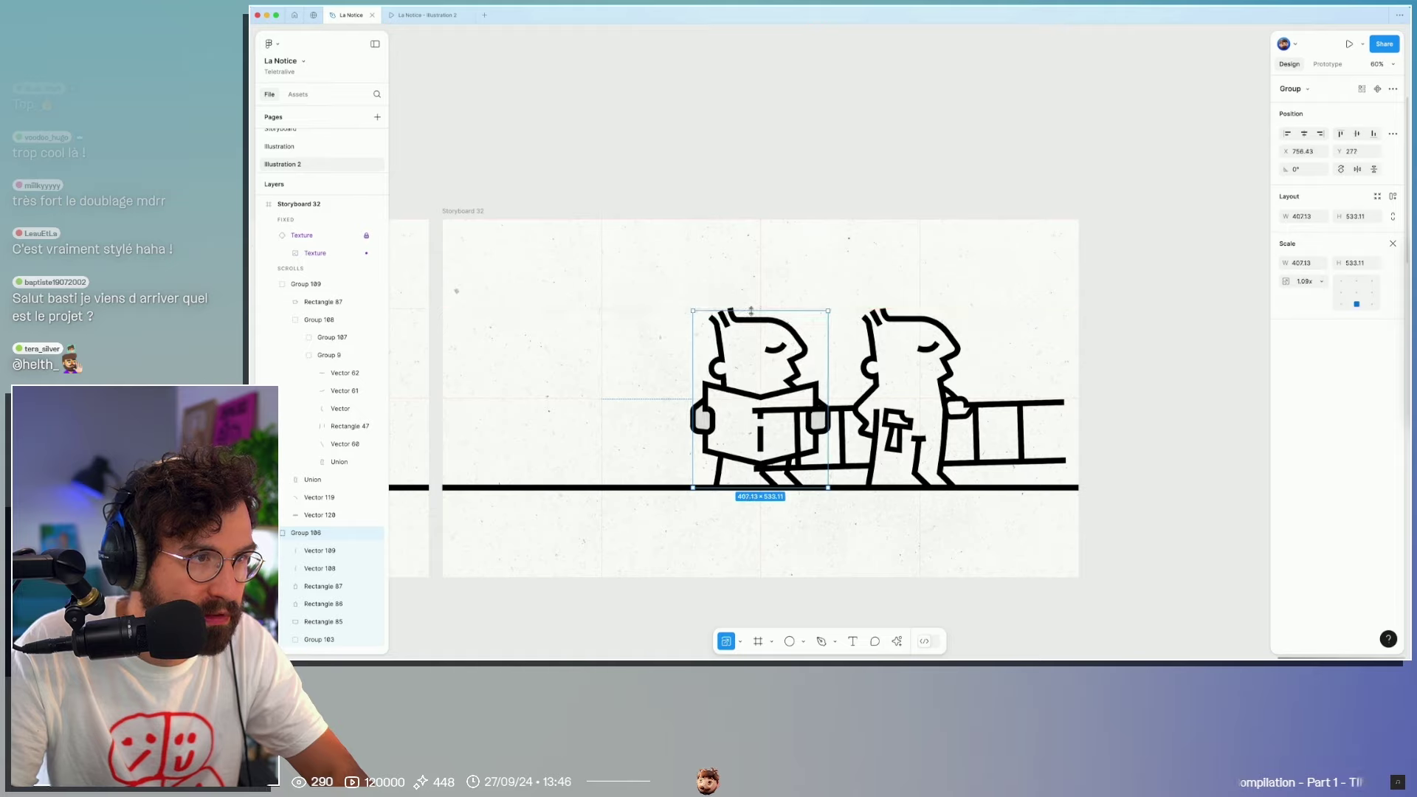
click(894, 330)
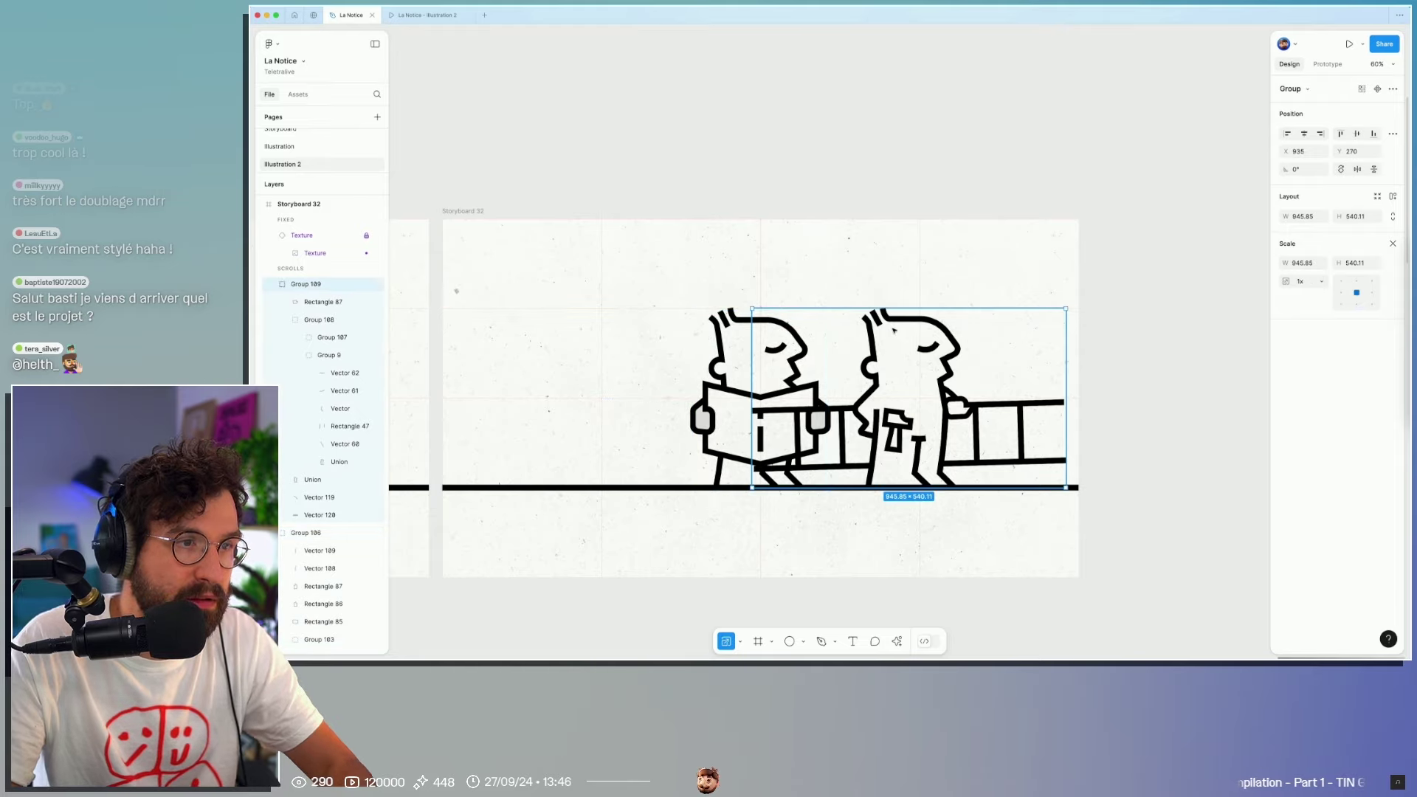
key(Delete)
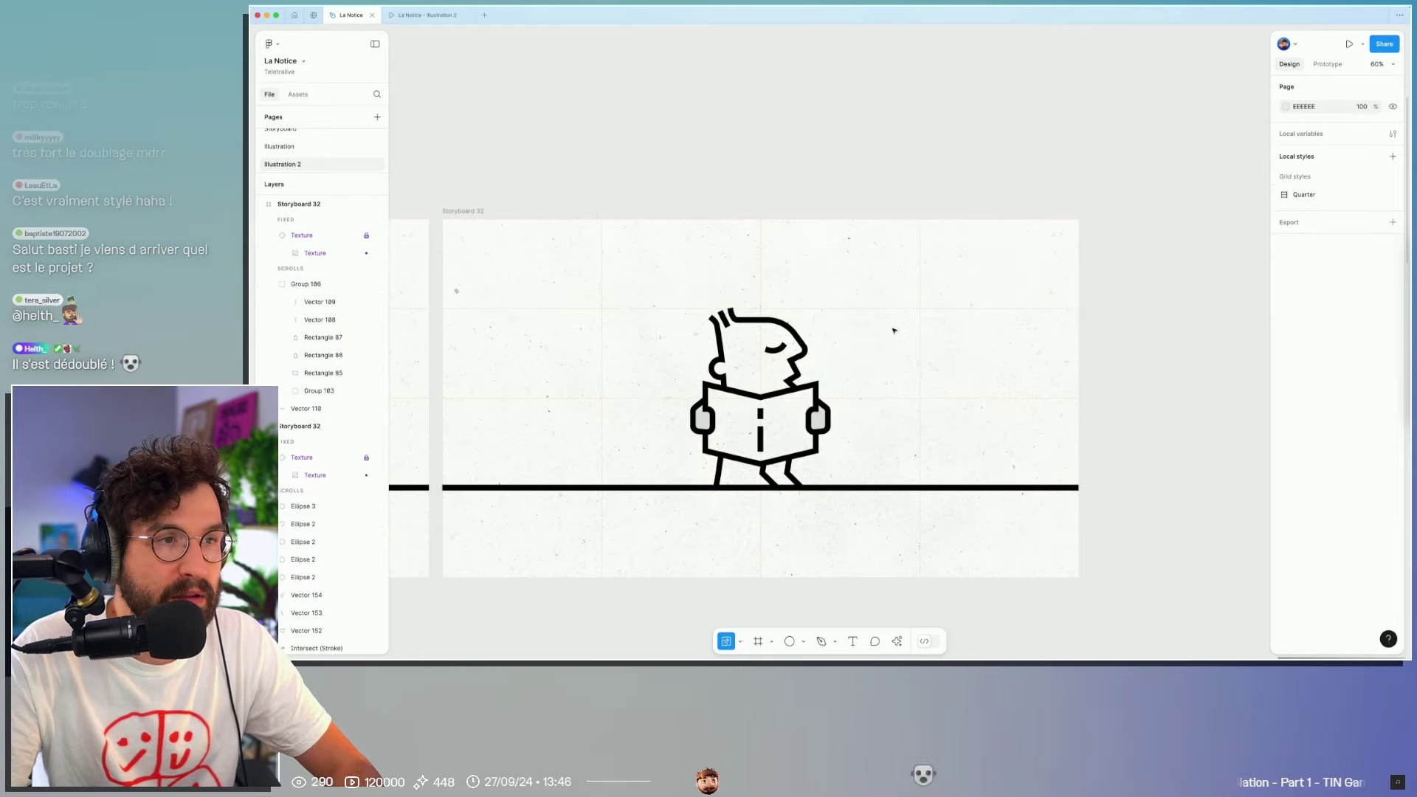
Step: Select the reader's six outline shapes and raise their stroke weight to 18
click(760, 413)
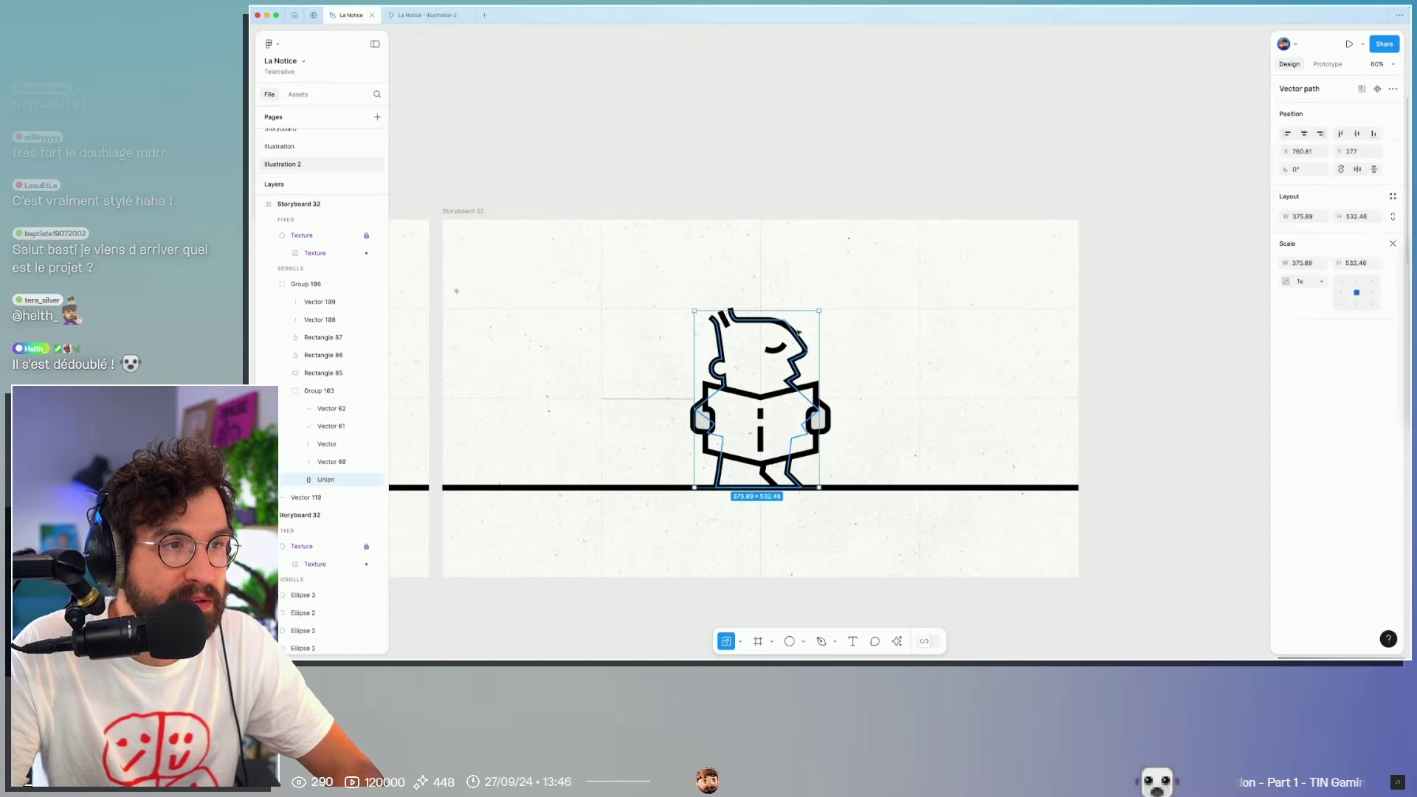
click(859, 388)
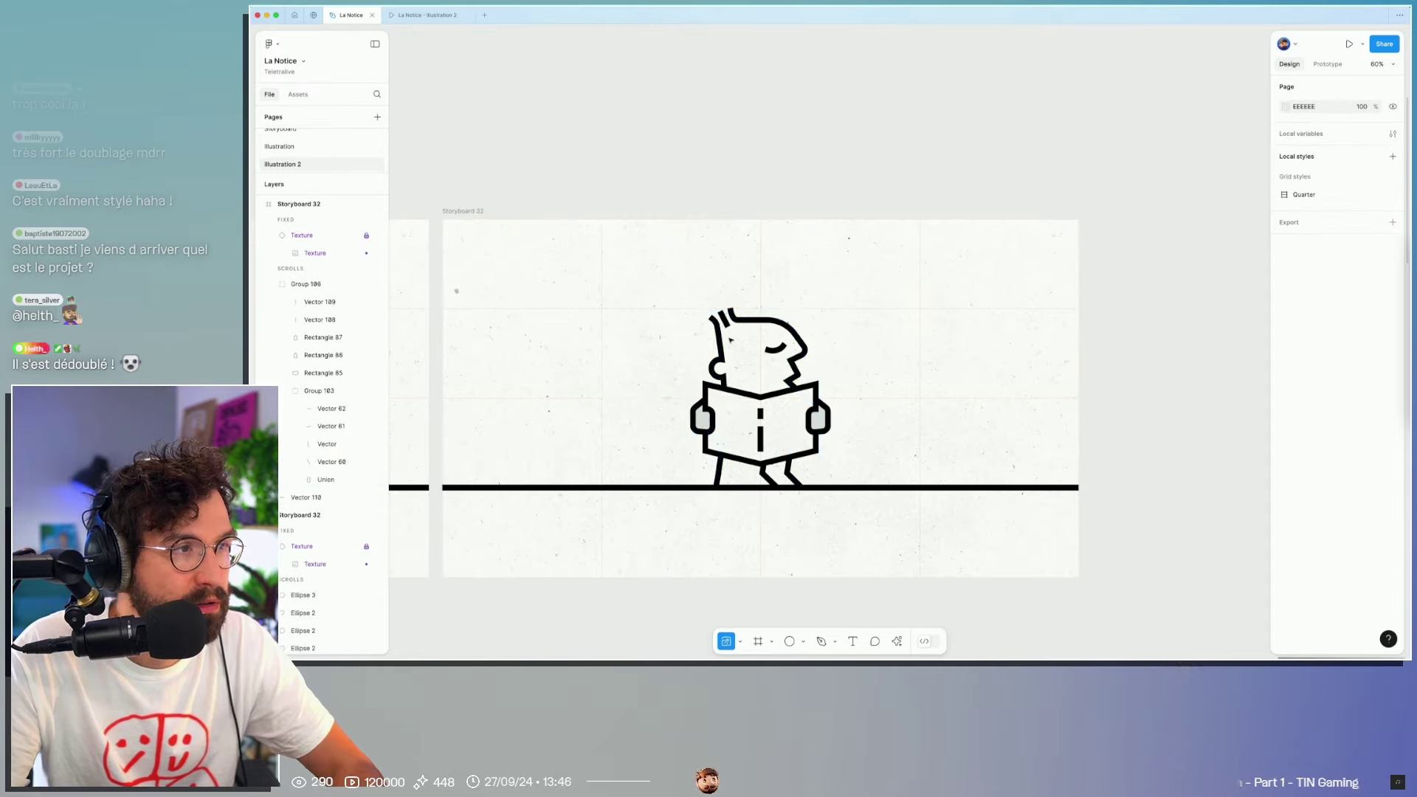
click(730, 338)
drag(636, 281, 860, 480)
key(v)
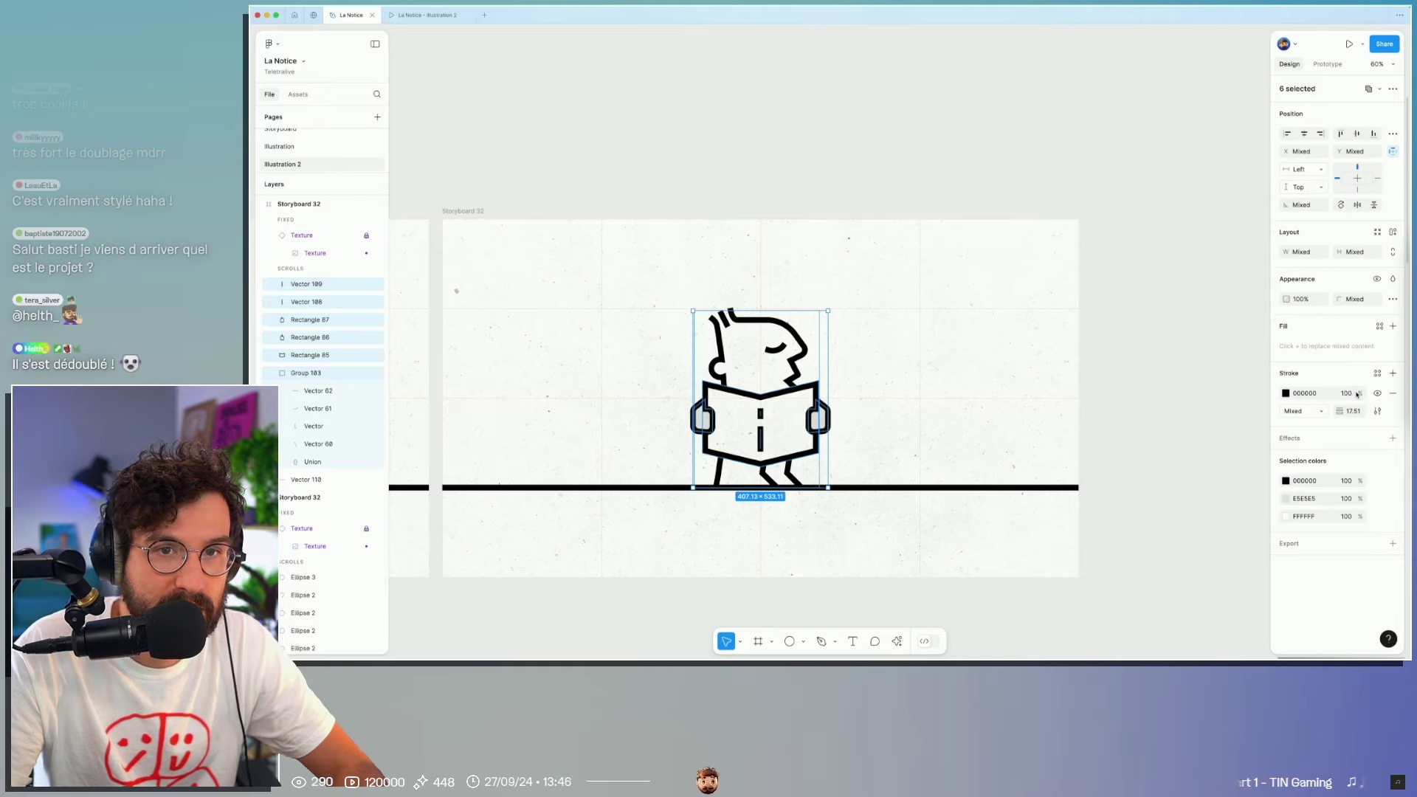
drag(1352, 410, 1361, 410)
text(18)
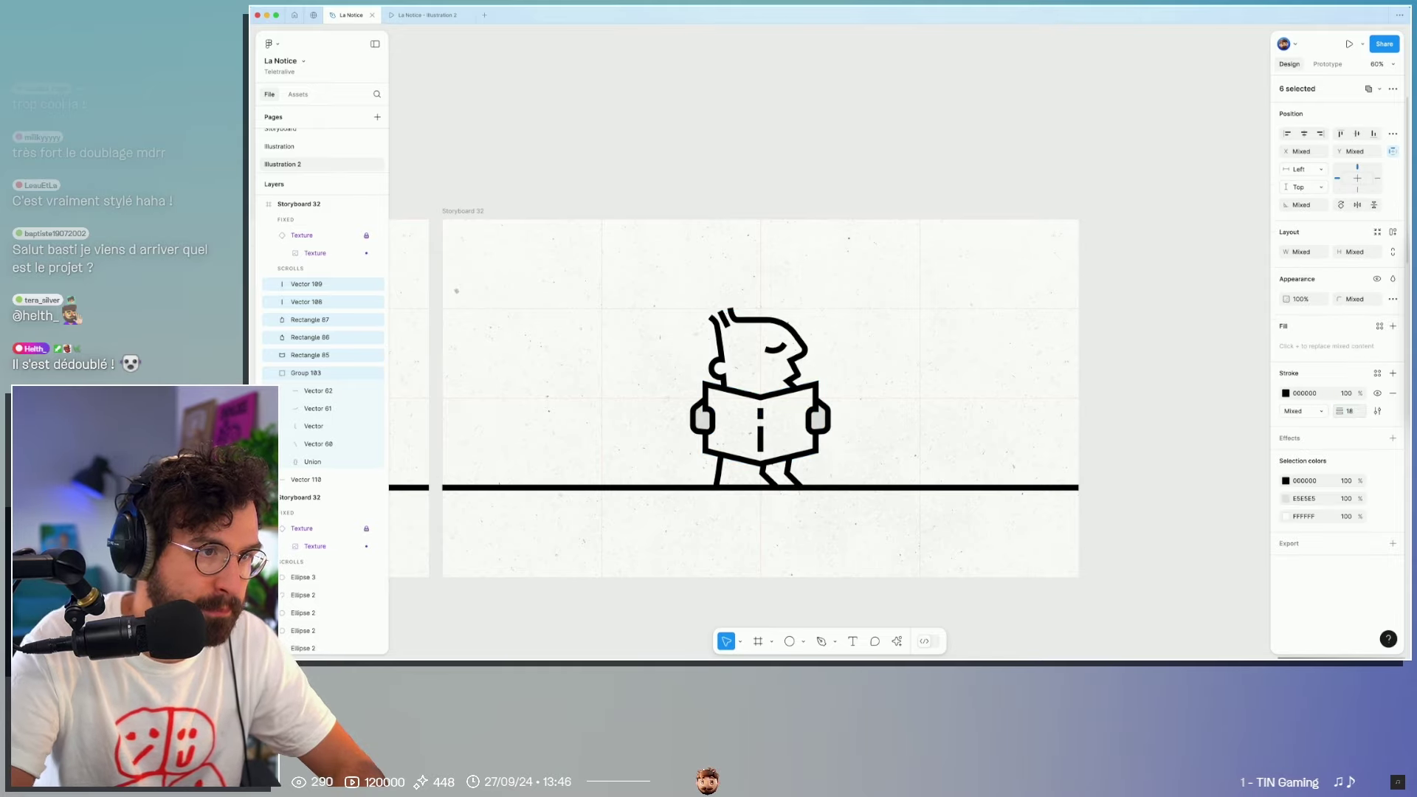
Step: Select the reader's hands and book, and flip the book parts vertically
click(1059, 422)
click(816, 420)
shift+click(701, 419)
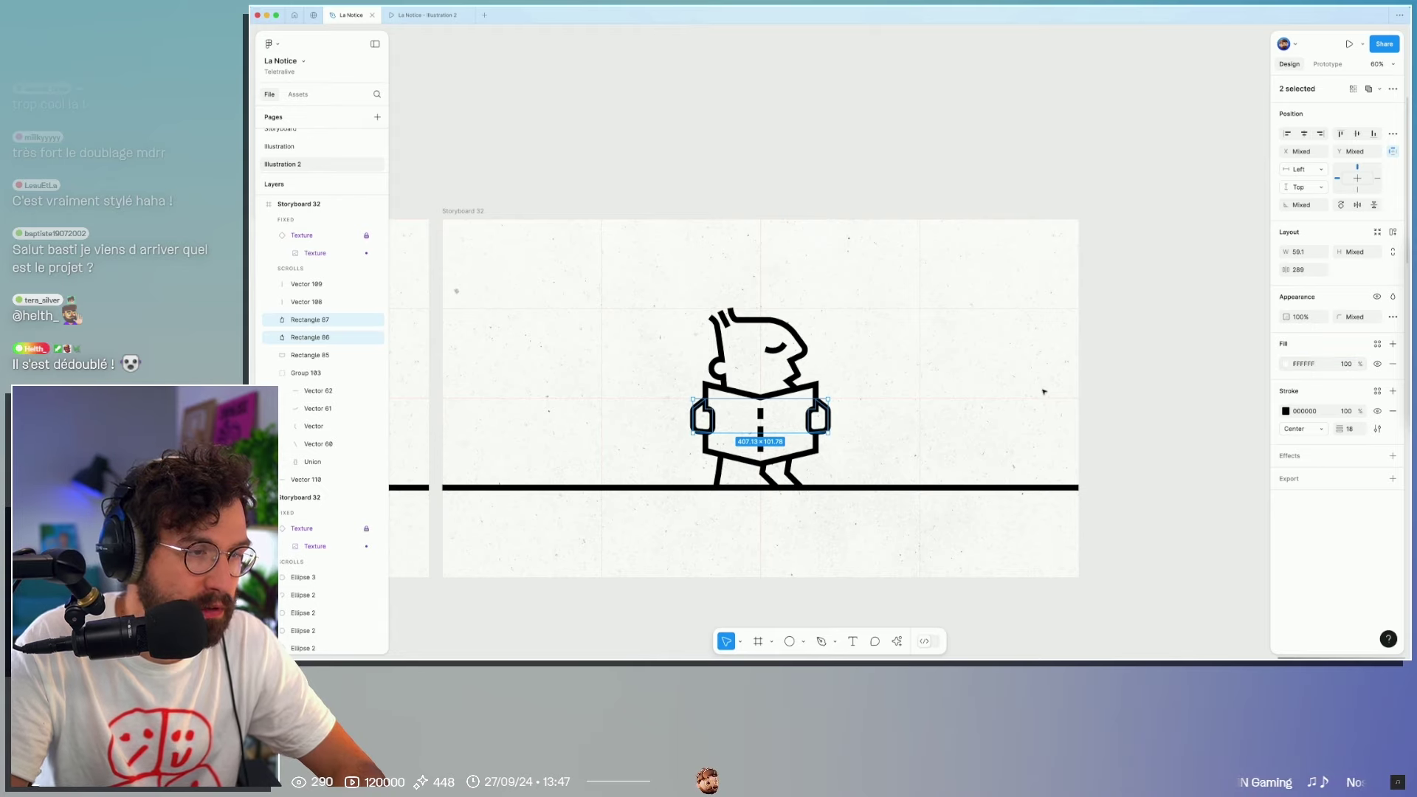
click(788, 388)
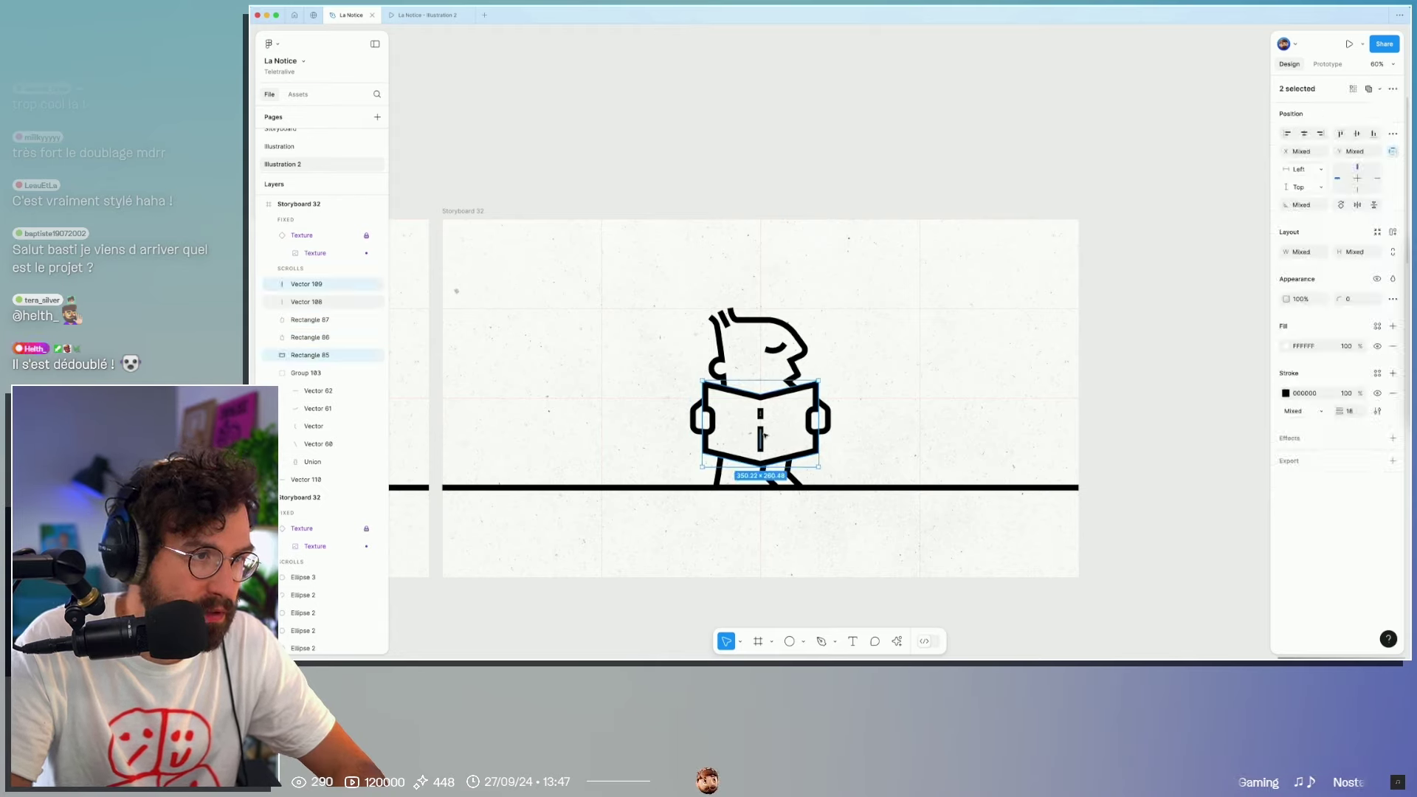
key(super+shift+h)
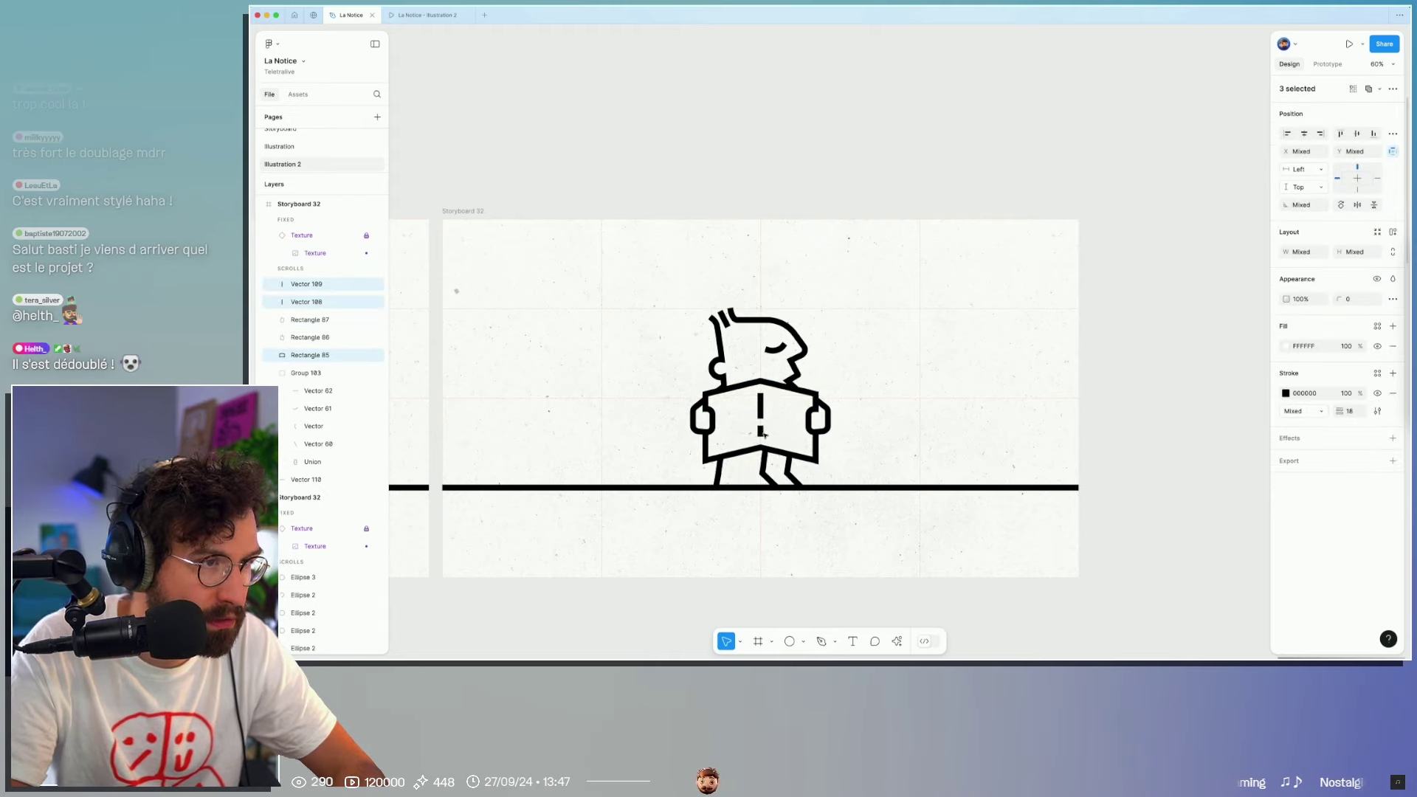
click(870, 370)
scroll(870, 371, down, 5)
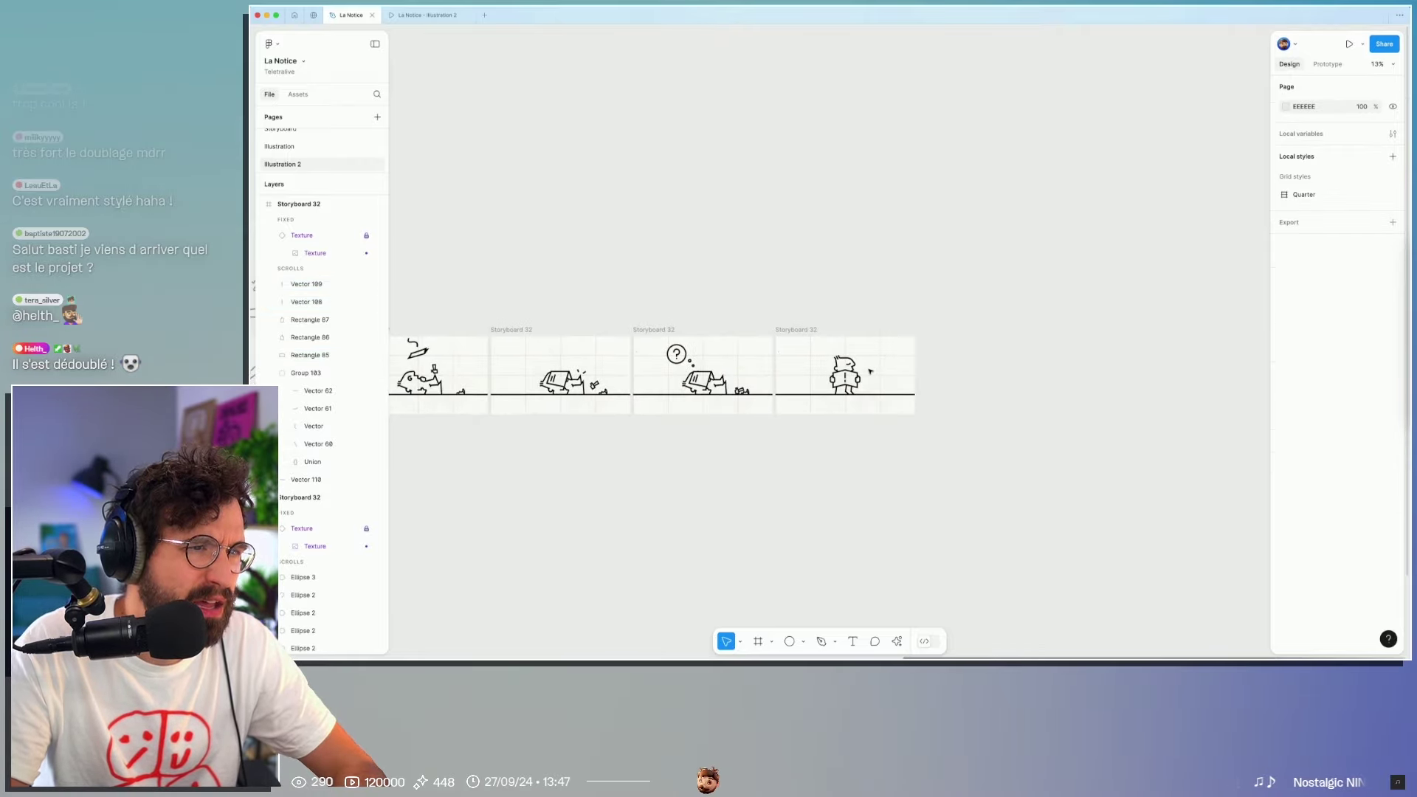
Step: Select the eight digits on the Storyboard sketch's book and group them
scroll(870, 371, up, 5)
scroll(868, 372, down, 5)
scroll(794, 417, up, 5)
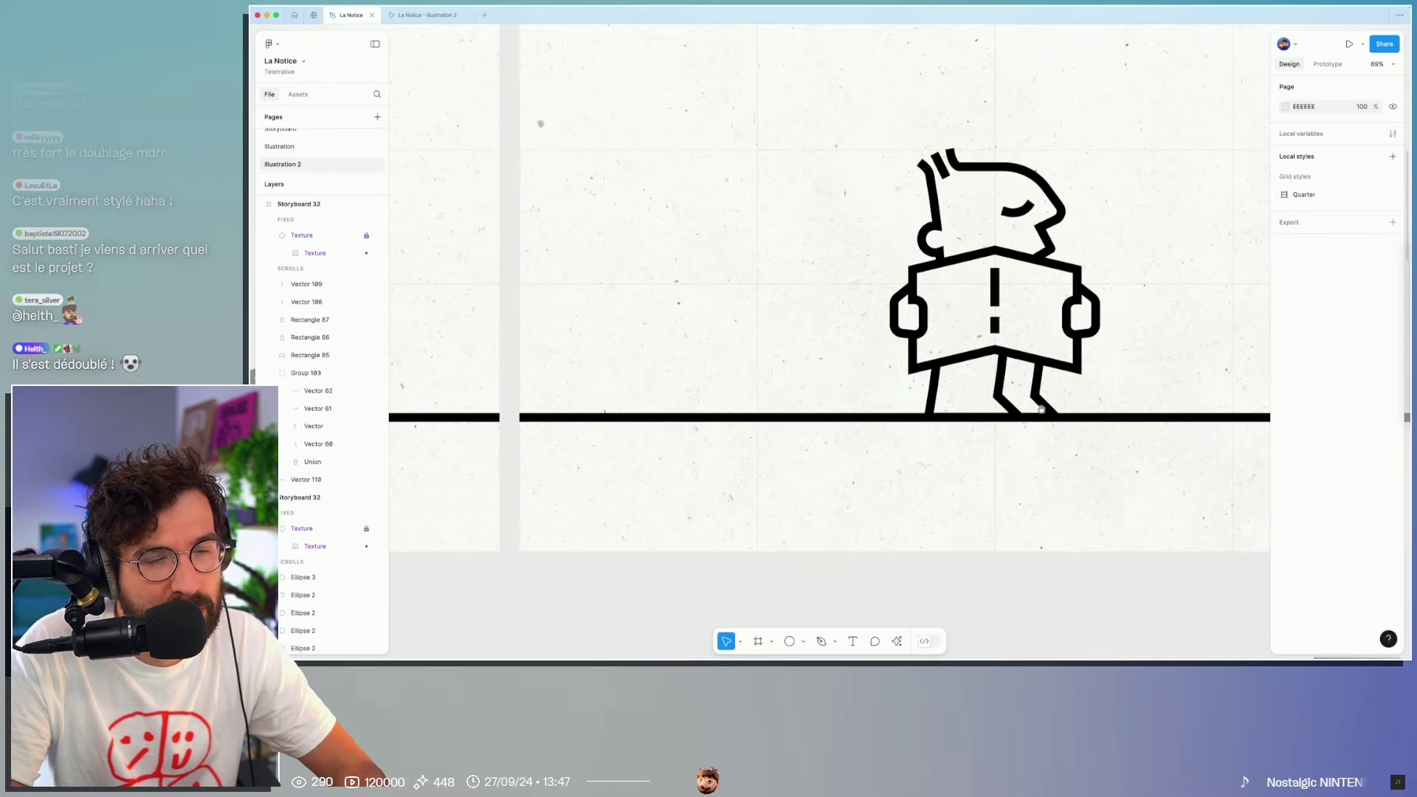
scroll(794, 417, right, 3)
scroll(773, 414, up, 5)
scroll(702, 455, down, 4)
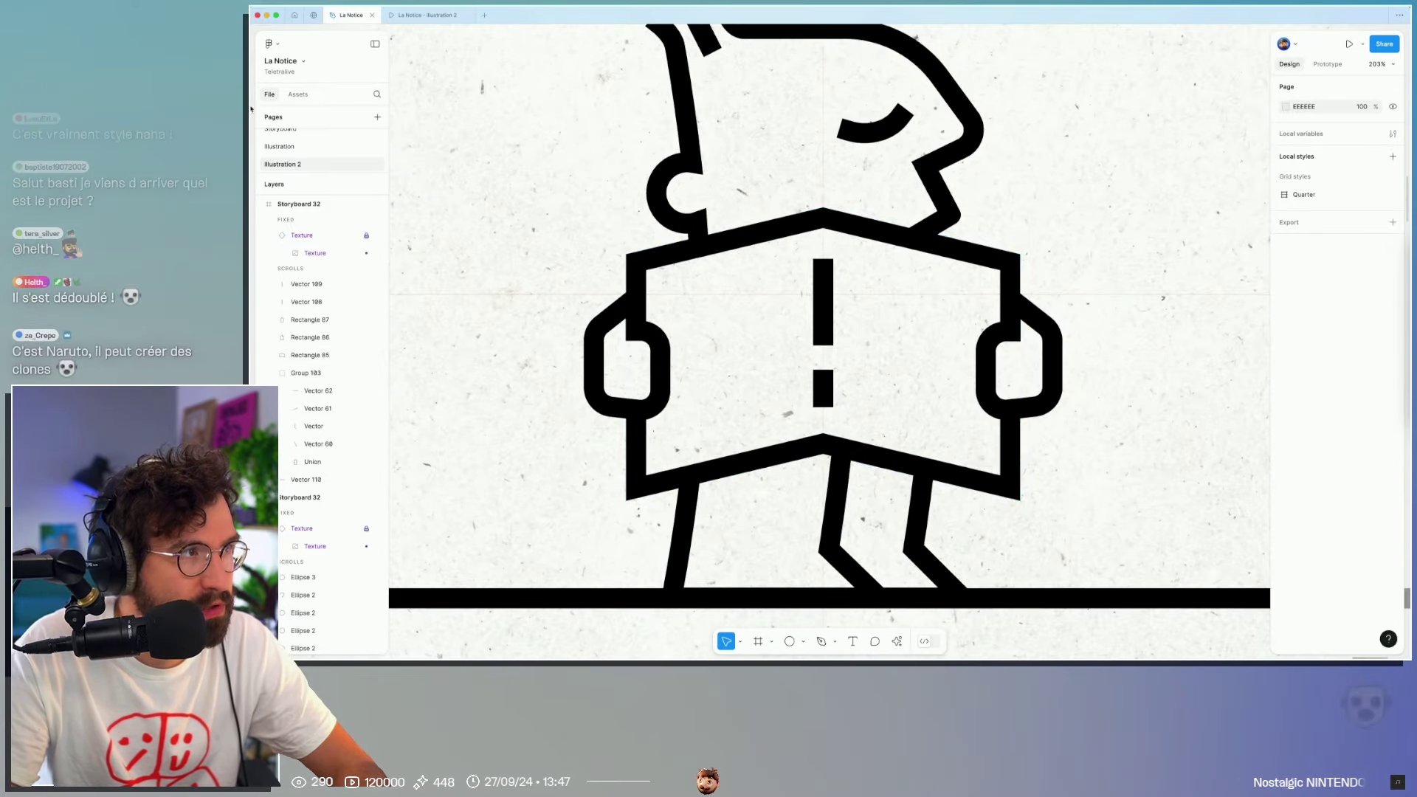
click(299, 146)
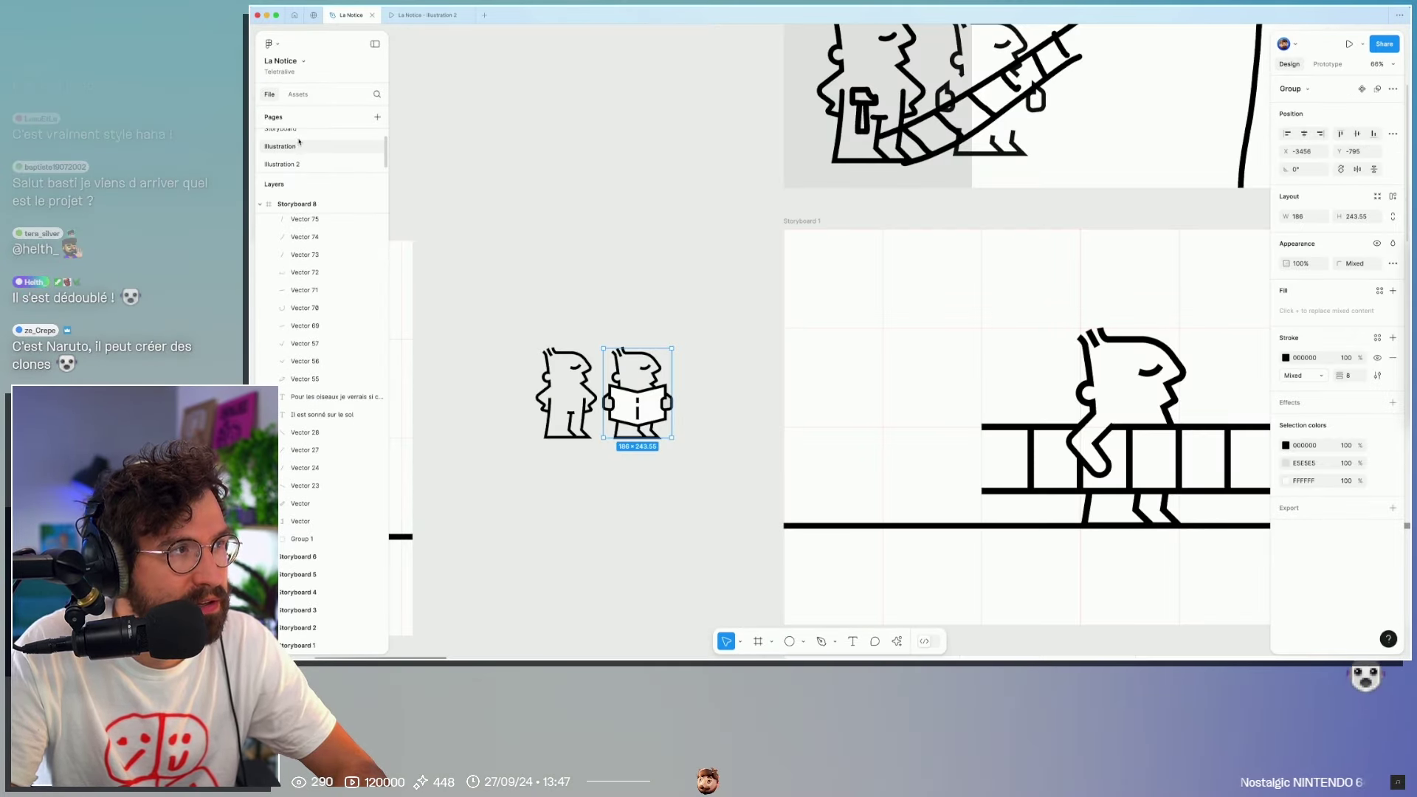
click(302, 130)
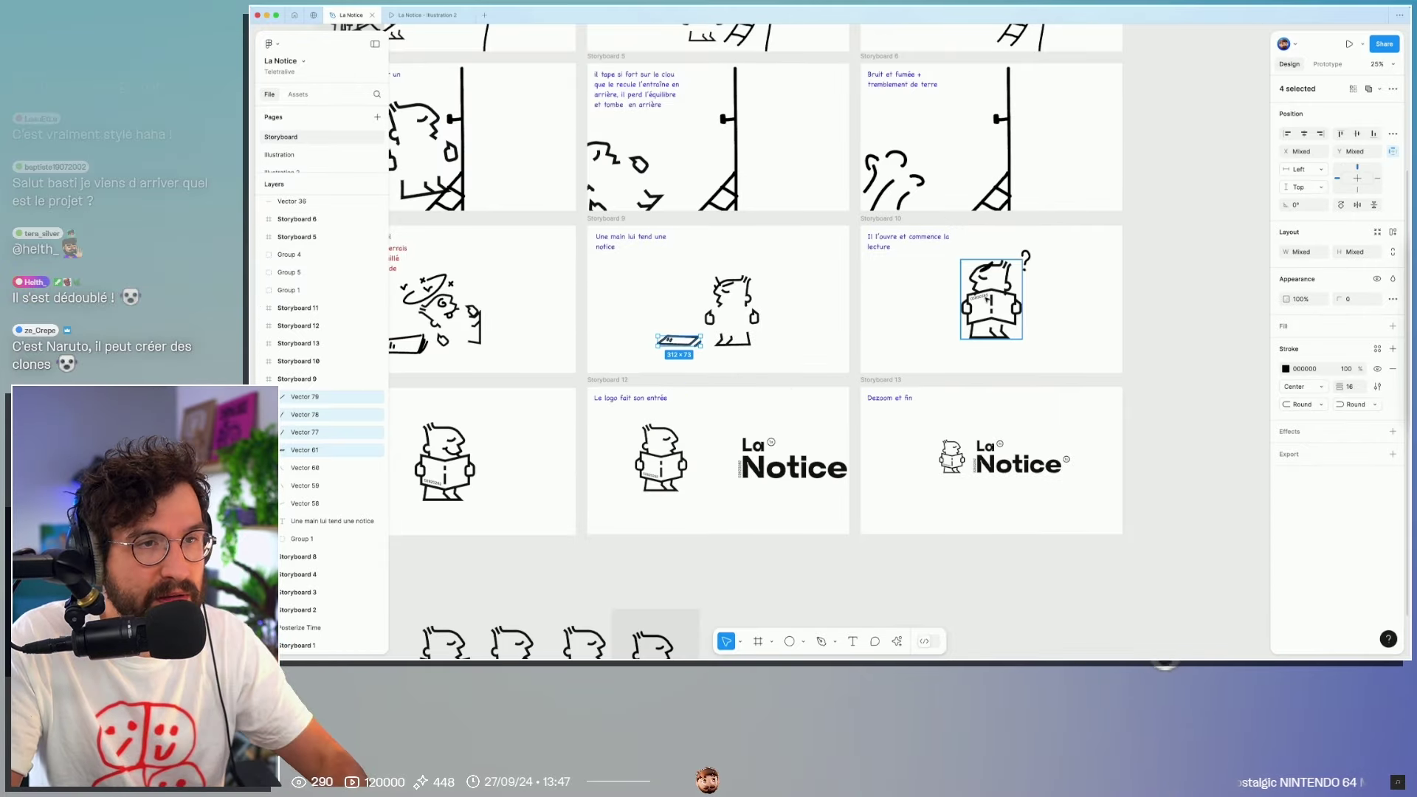
scroll(975, 300, up, 5)
double_click(975, 301)
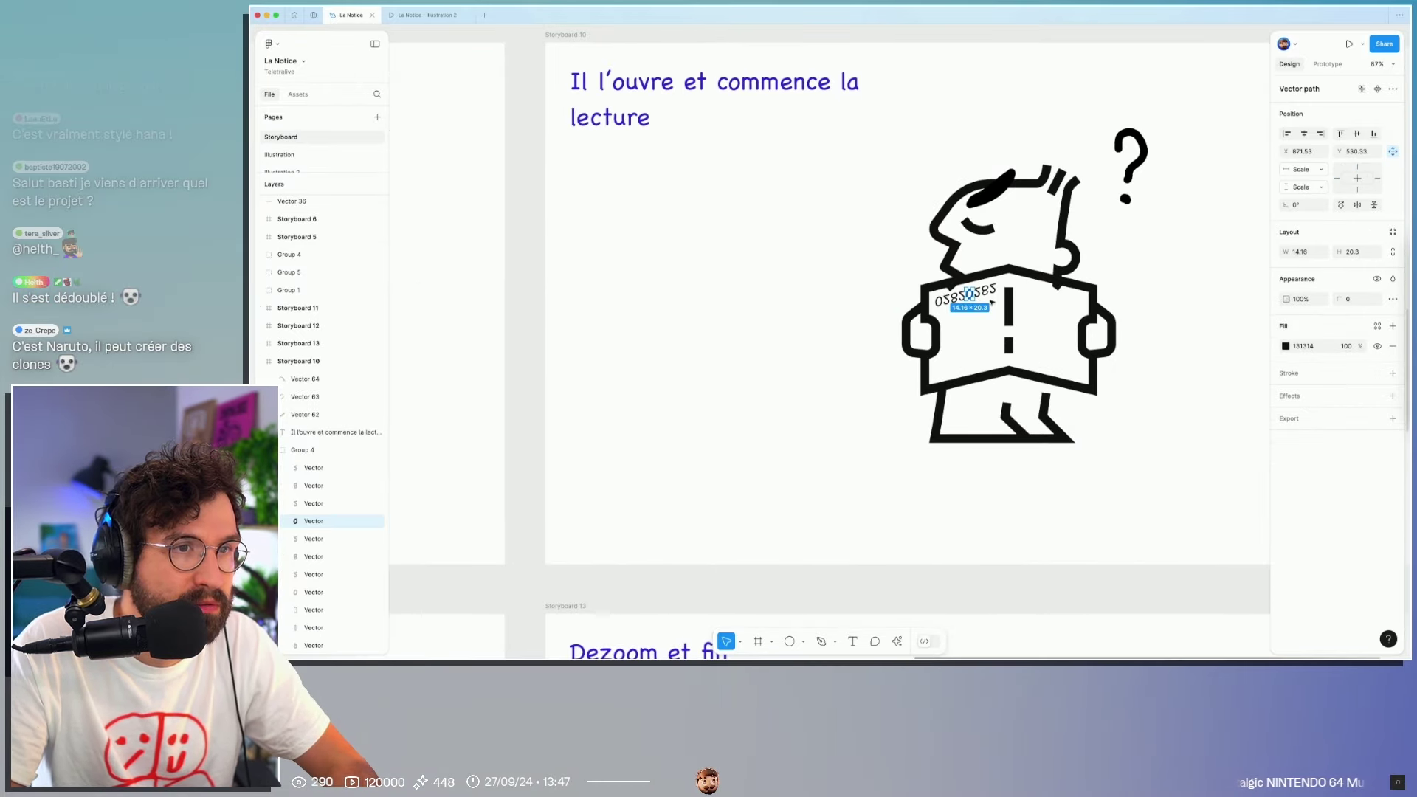
scroll(991, 301, up, 5)
drag(1010, 262, 822, 303)
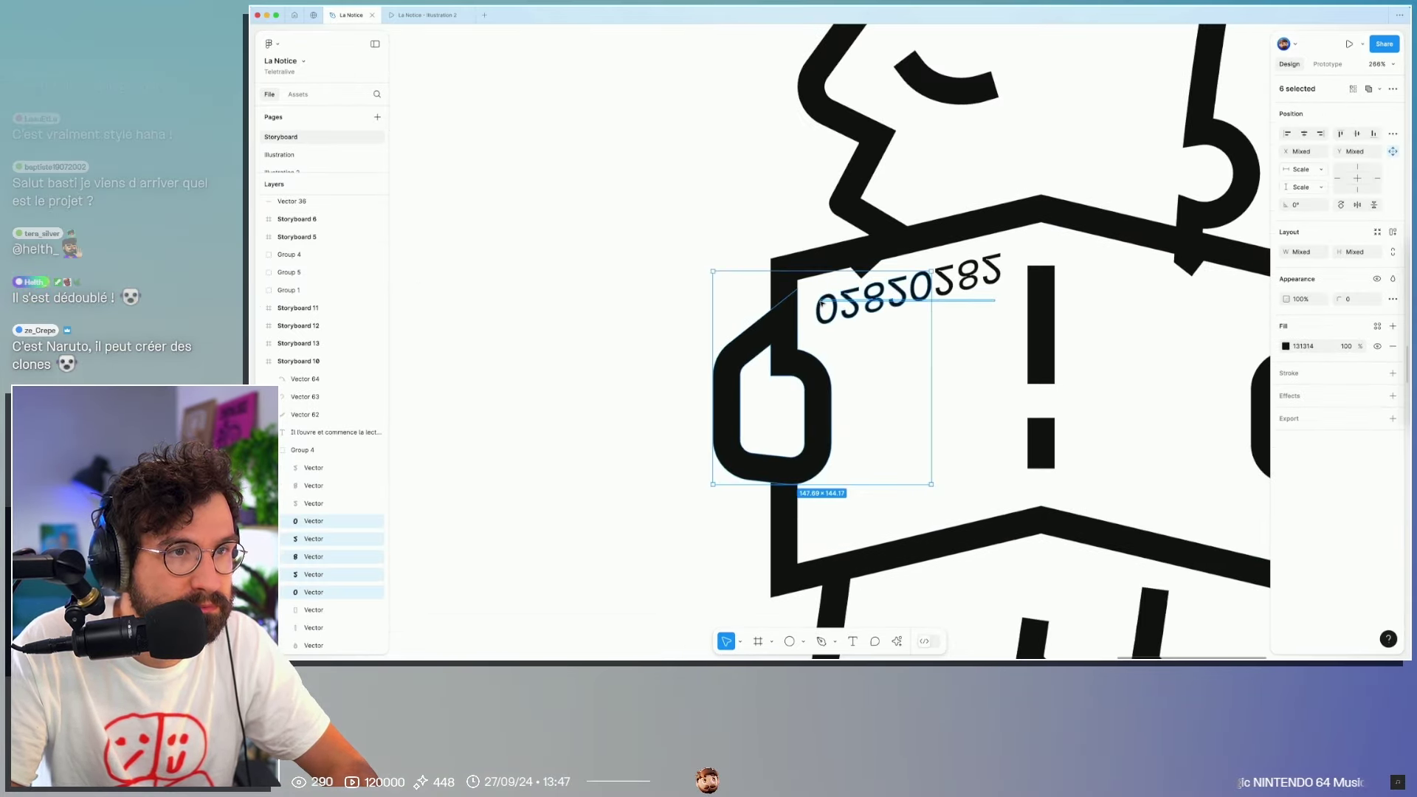
click(988, 269)
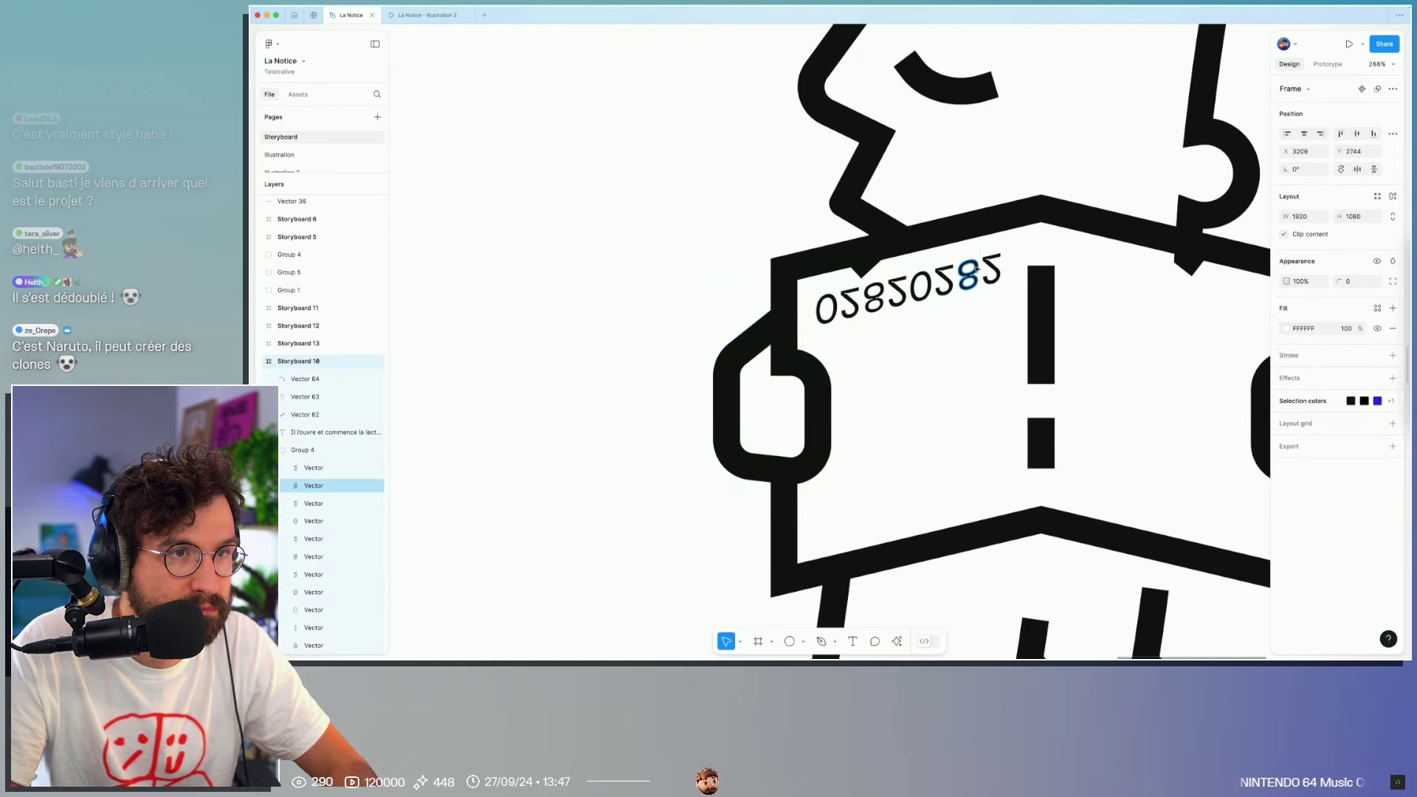
double_click(968, 275)
shift+click(942, 276)
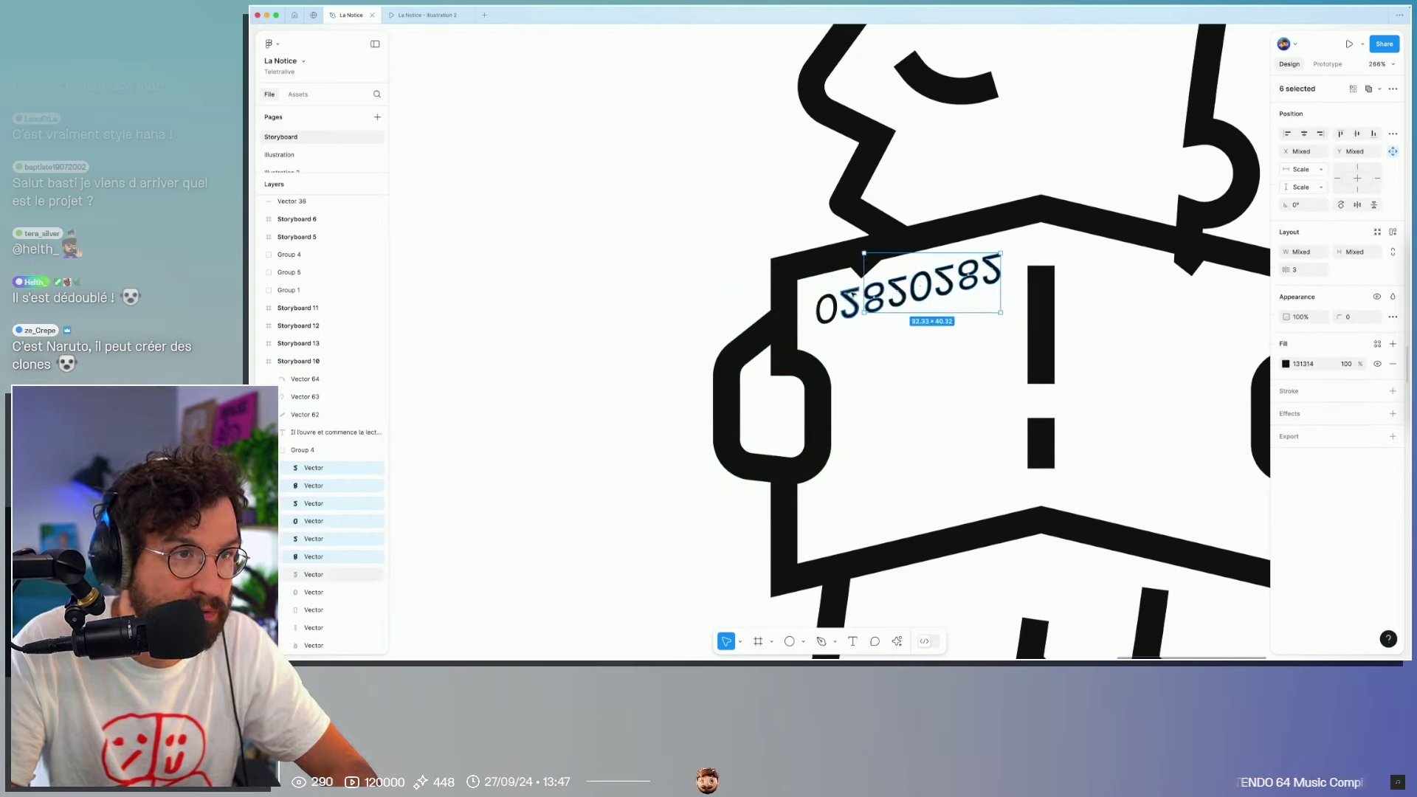
drag(1007, 254, 810, 328)
key(ctrl+g)
mouse_move(320, 332)
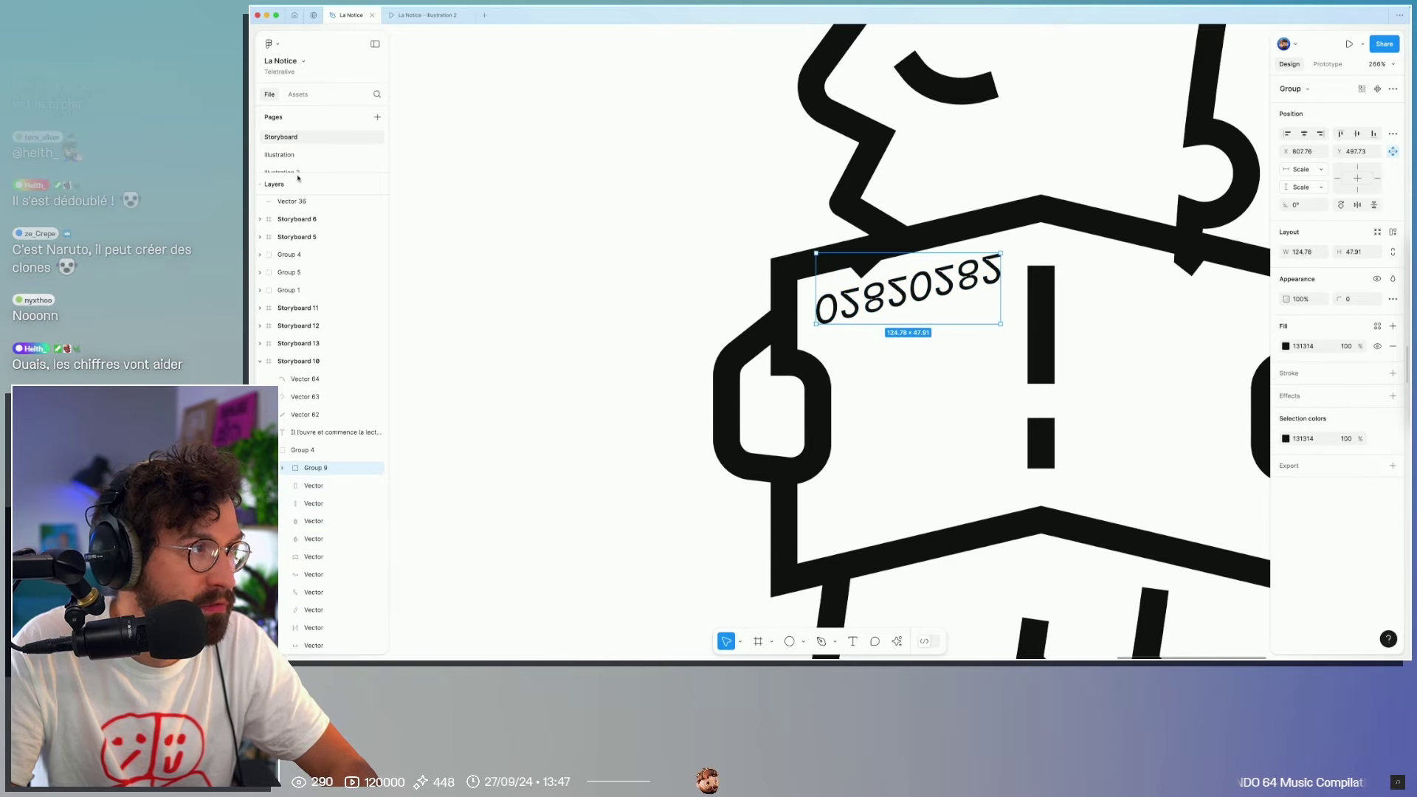
Step: Paste the digit group onto the reader's book in Illustration 2's Storyboard 32
click(304, 172)
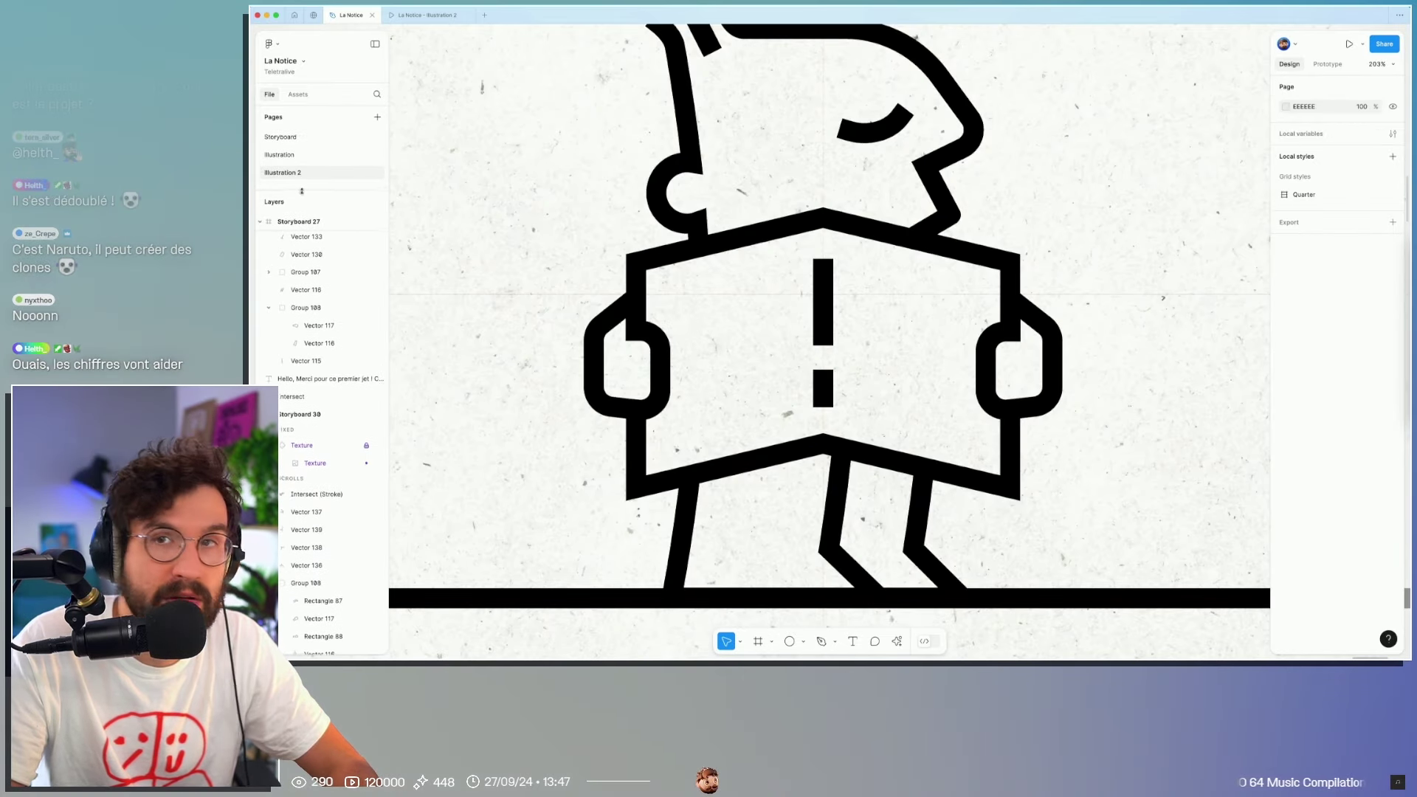
click(702, 253)
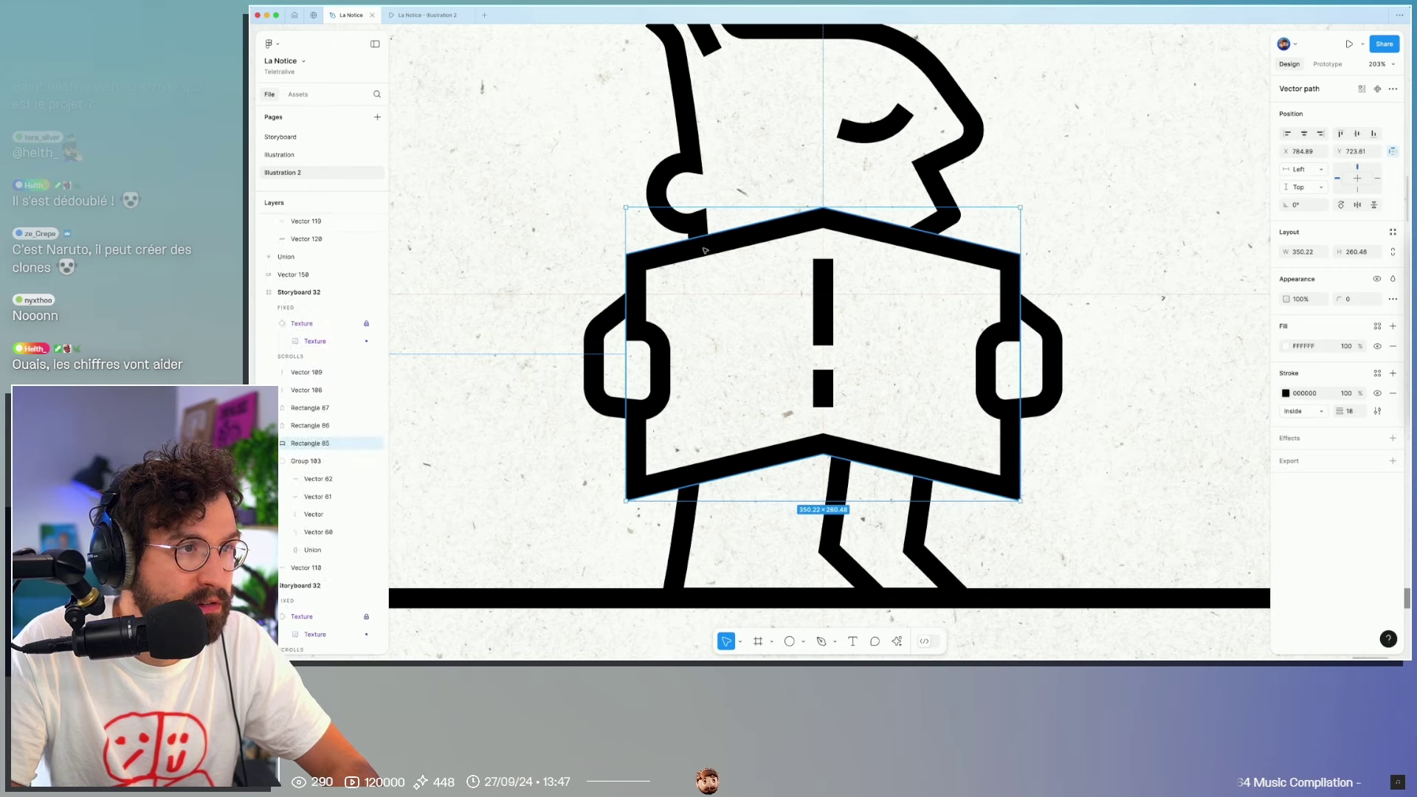
key(Tab)
drag(430, 106, 927, 366)
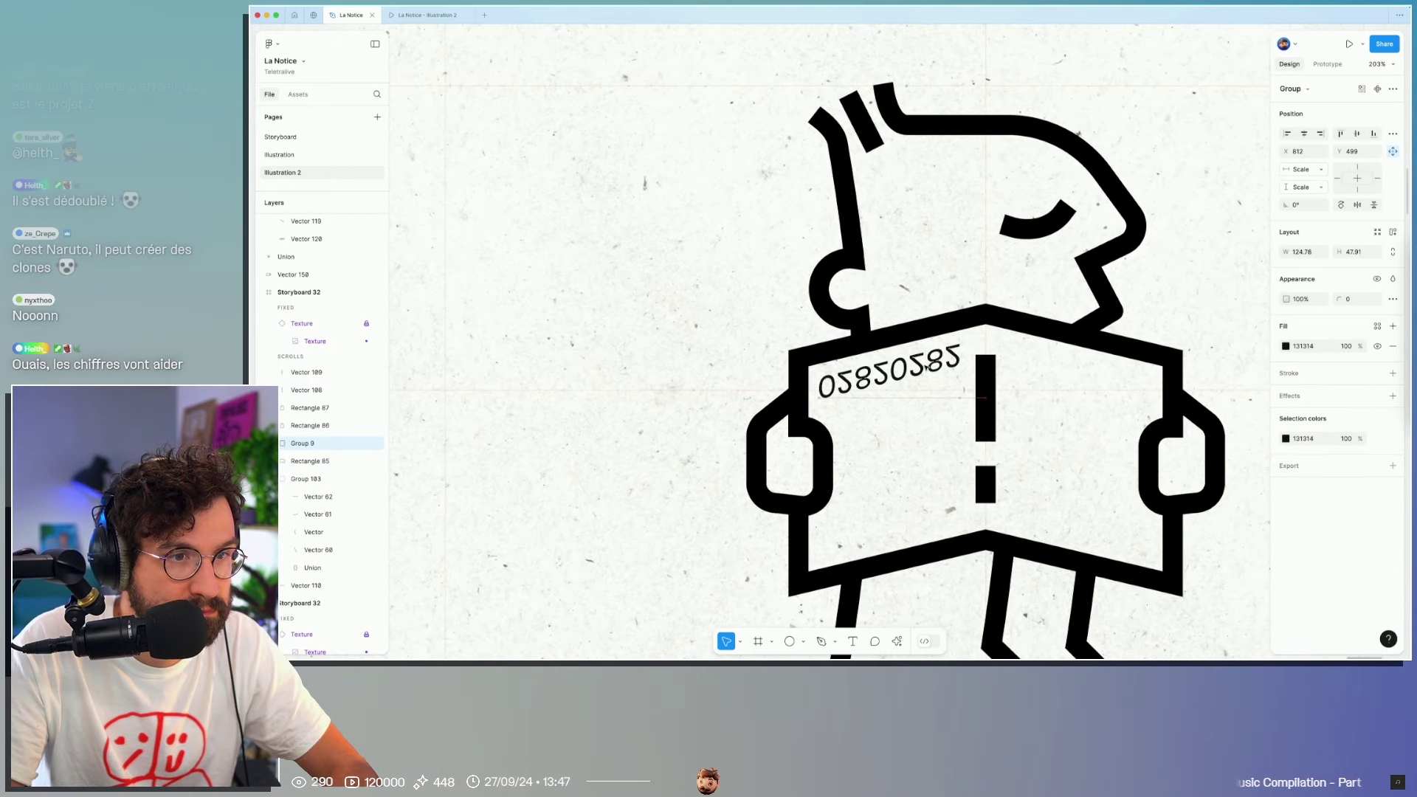
scroll(1062, 356, down, 5)
click(1144, 293)
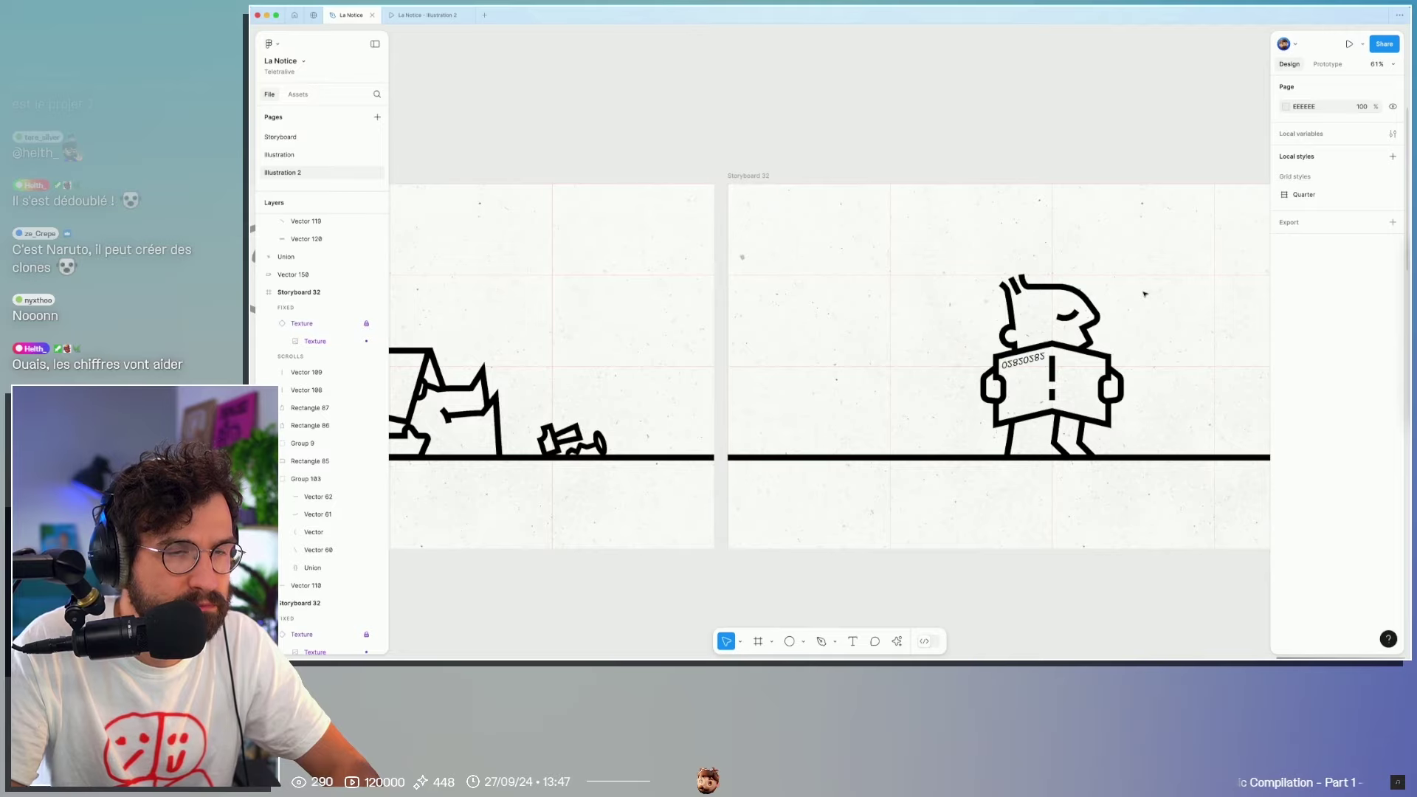
Step: Draw a short pen stroke above the reader's closed eye as an eyebrow
scroll(1144, 290, up, 5)
click(916, 414)
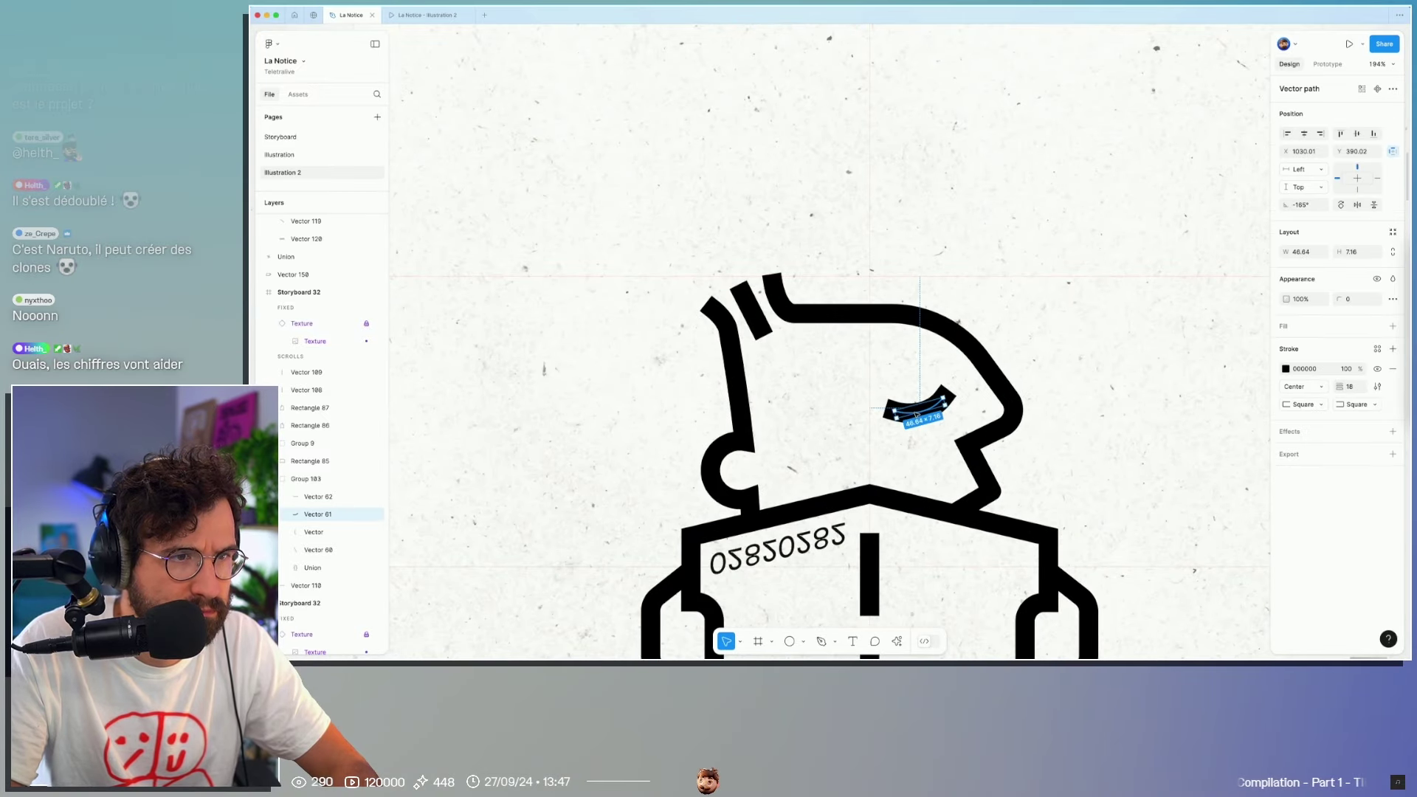
key(p)
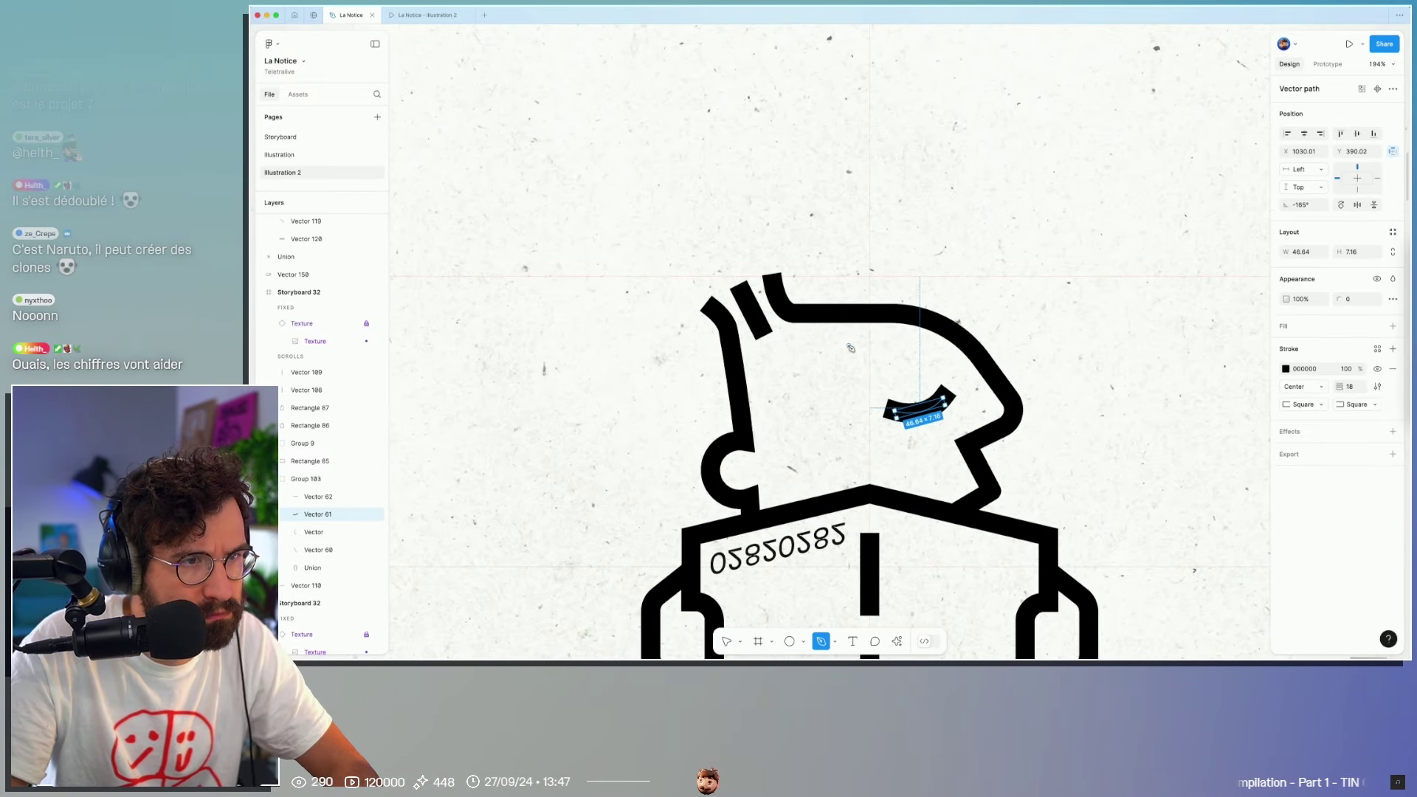
click(849, 344)
click(926, 364)
key(Escape)
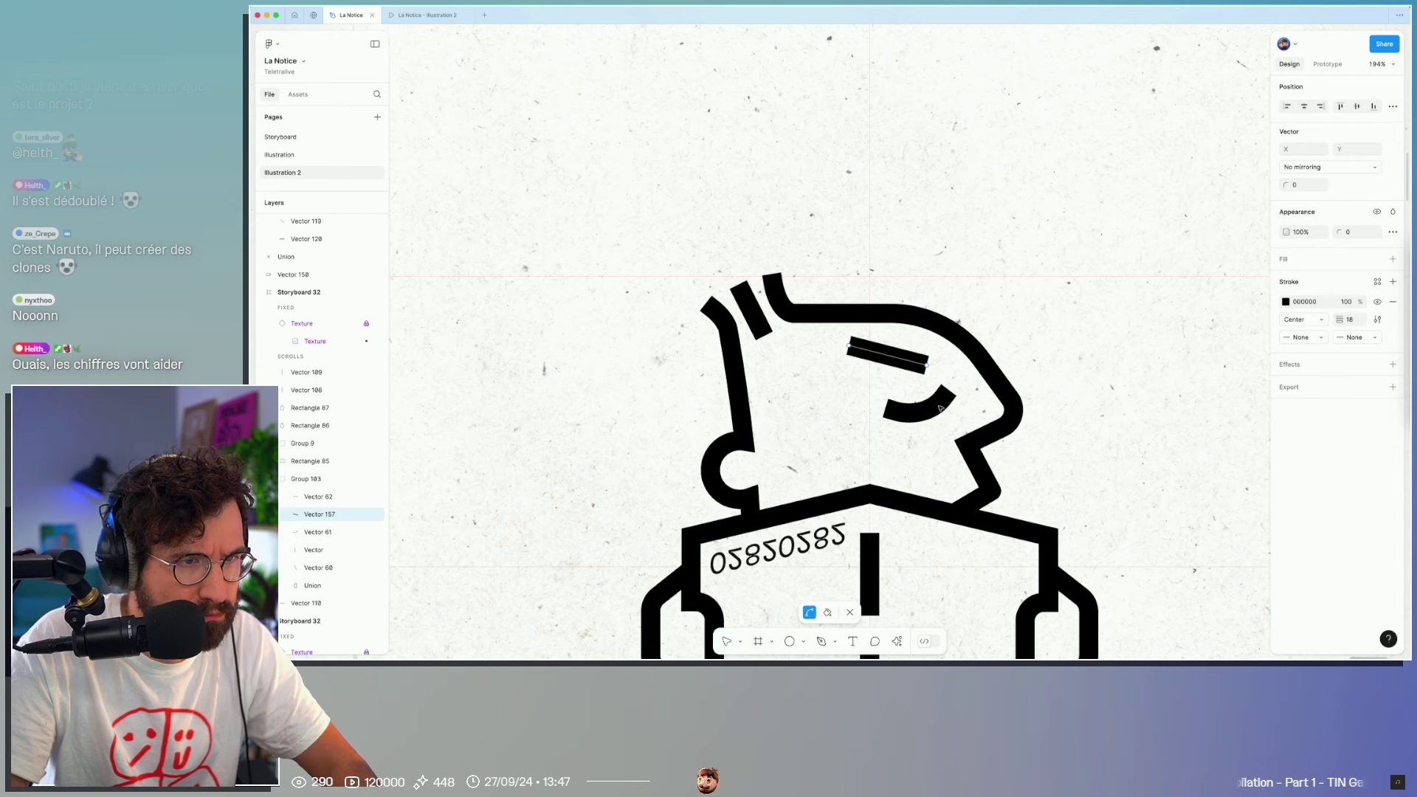
key(Escape)
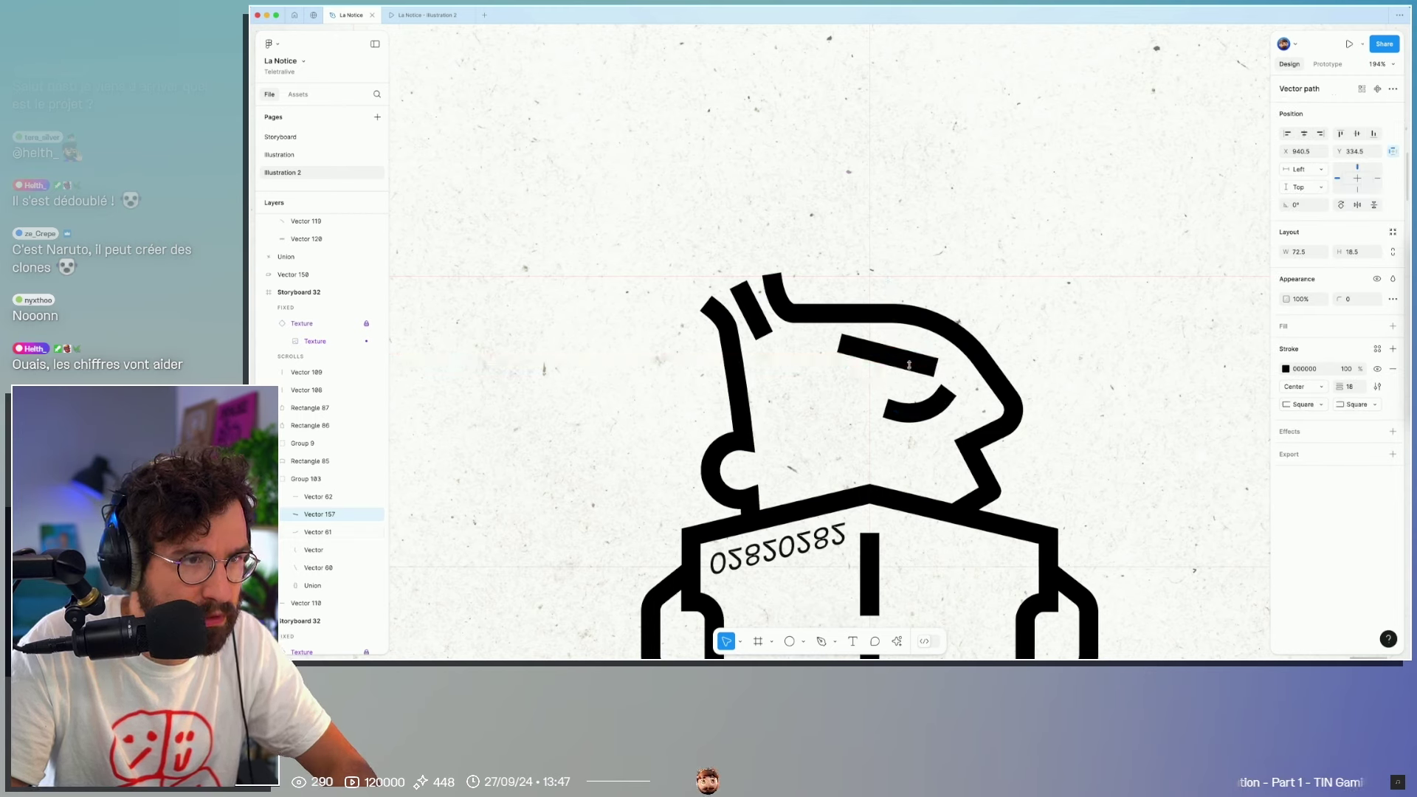
Step: Adjust the eyebrow stroke's points and try a 13-degree tilt, then undo it
double_click(909, 364)
key(Escape)
key(Escape)
click(917, 367)
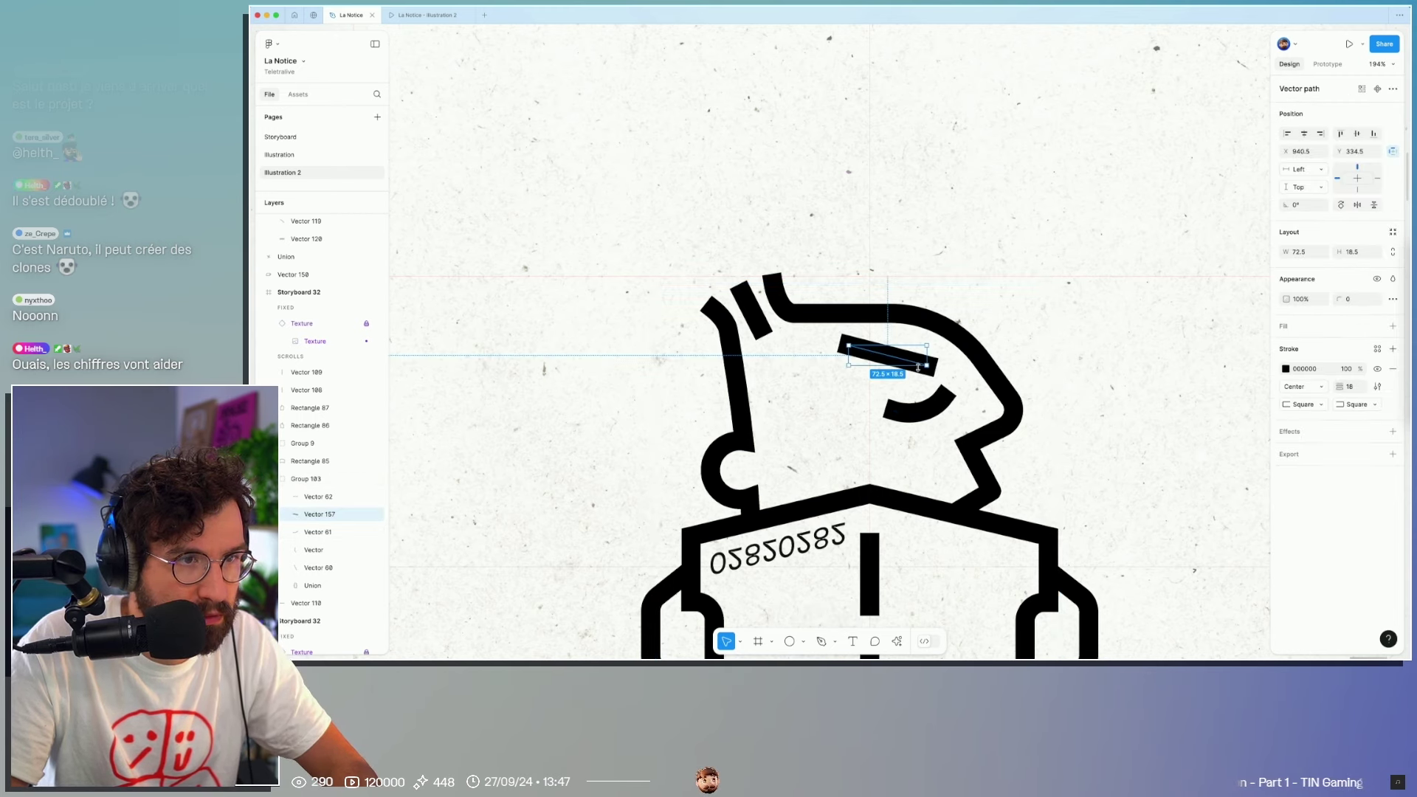
double_click(921, 366)
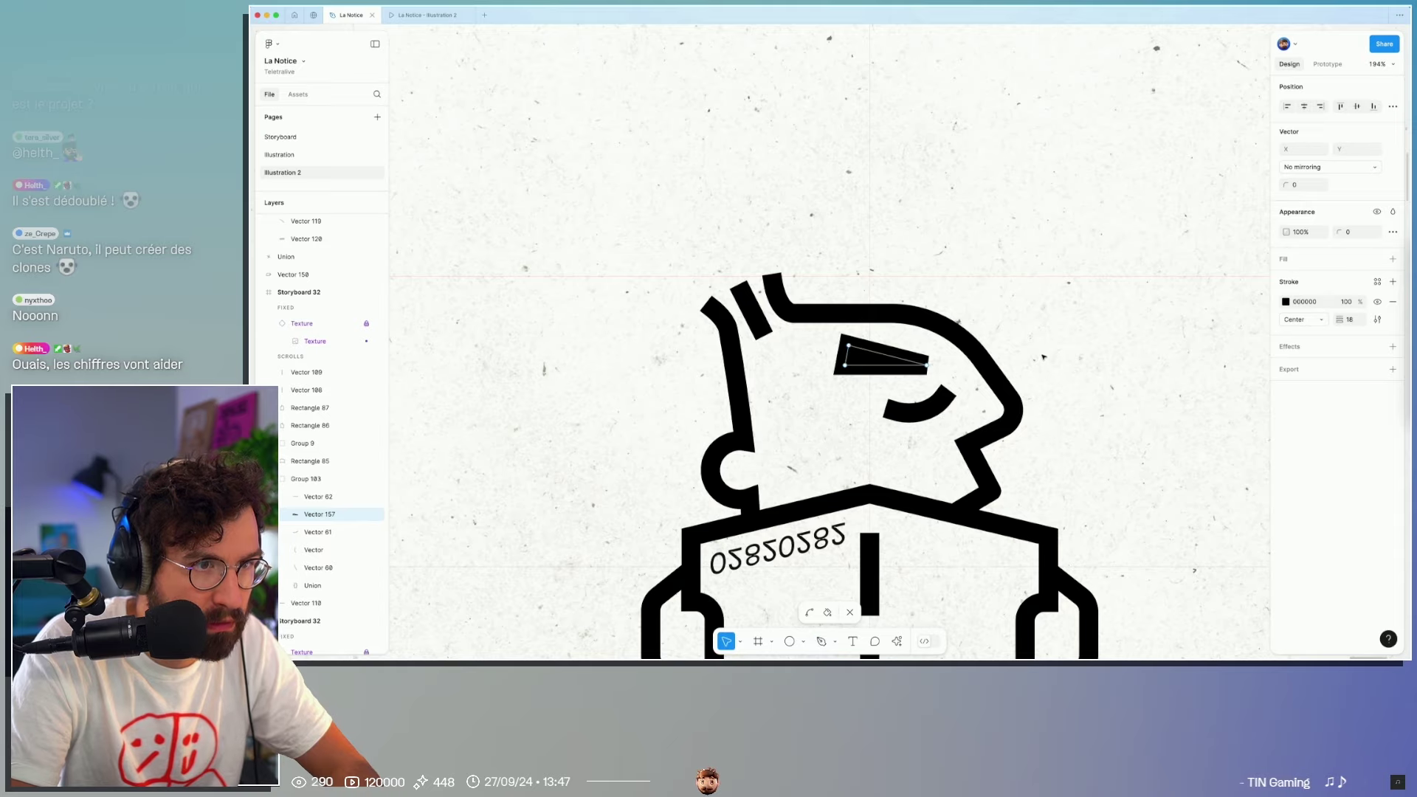
key(Escape)
drag(927, 342, 898, 340)
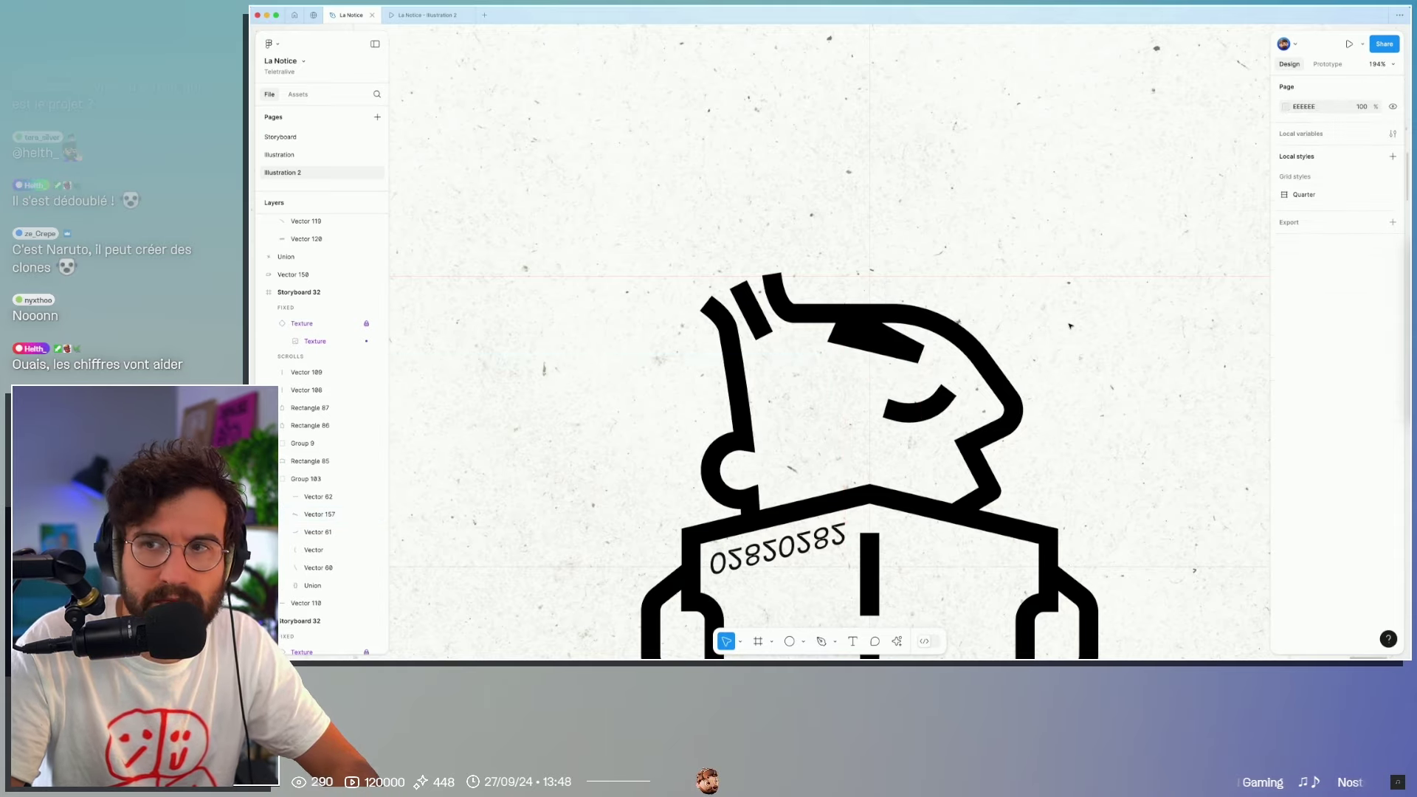
ctrl+scroll(899, 340, down, 5)
ctrl+scroll(1049, 361, up, 5)
key(ctrl+z)
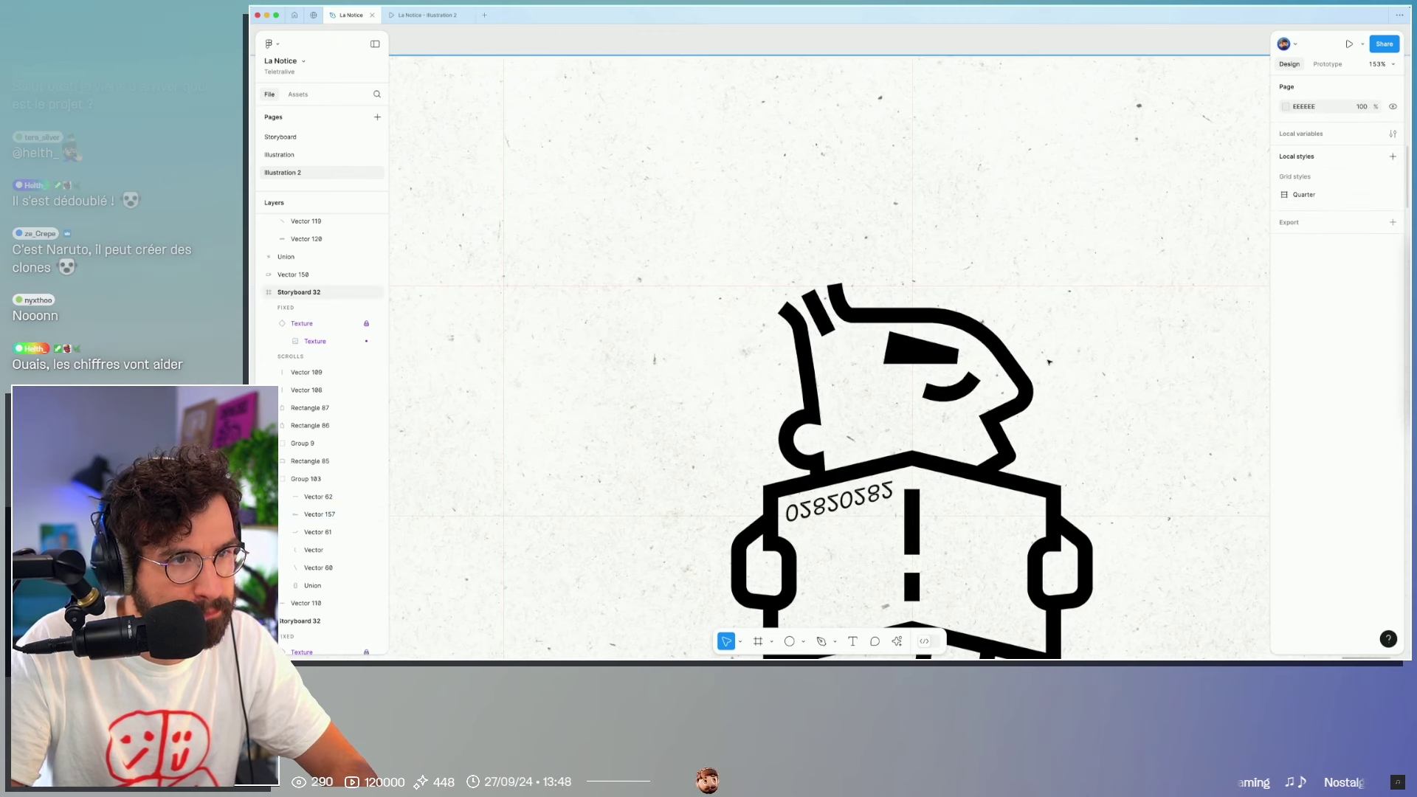
key(Return)
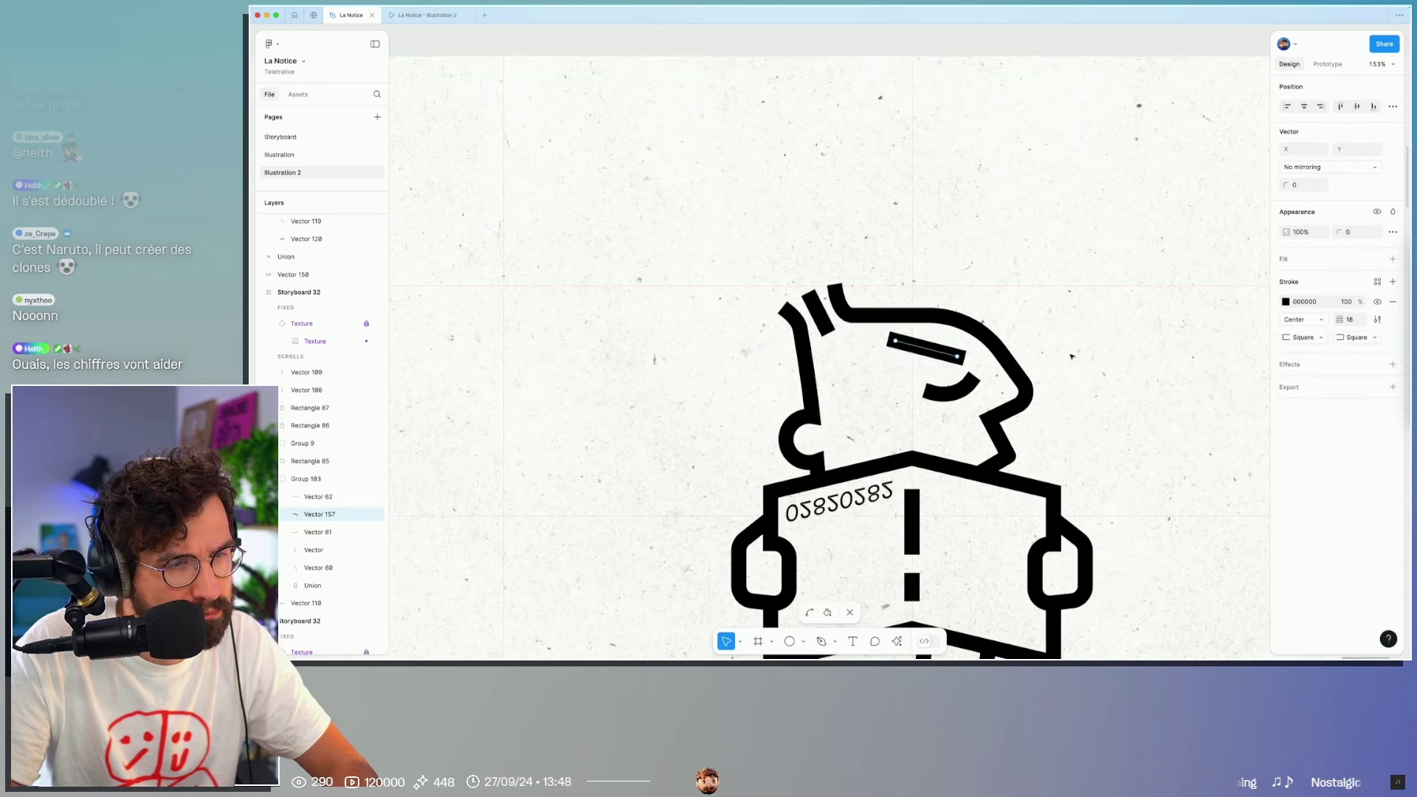
key(Escape)
key(Return)
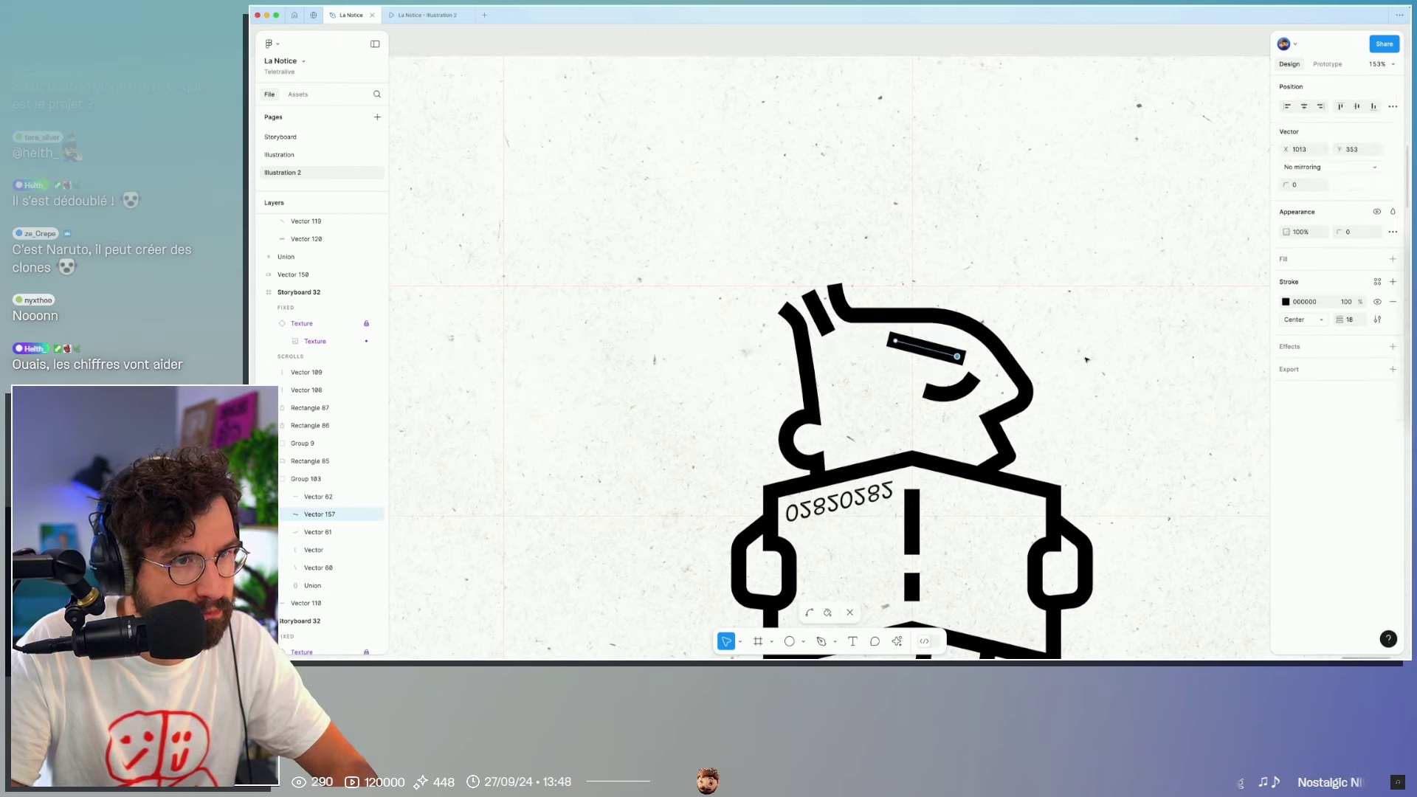
key(Escape)
key(Escape)
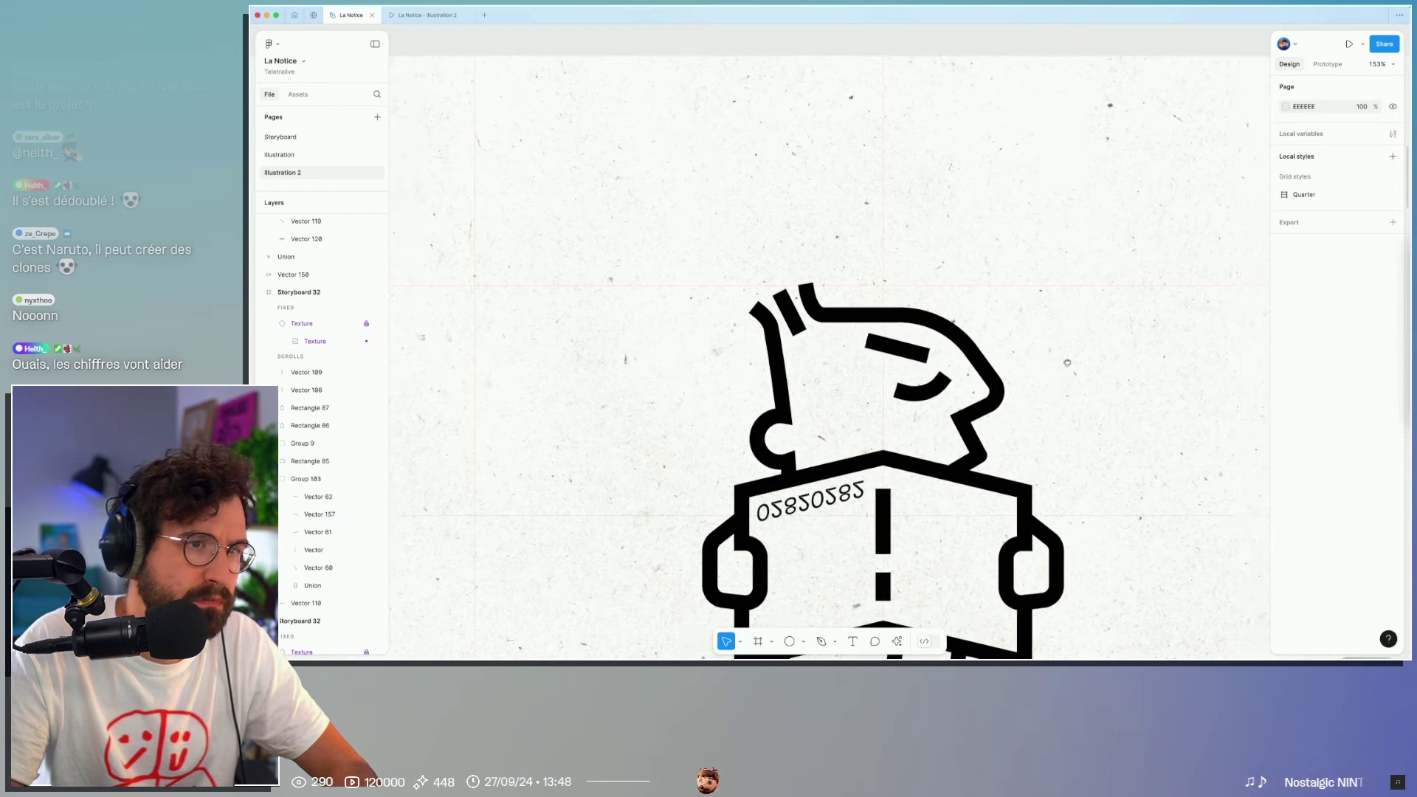
Step: Nudge the eyebrow slightly right, test a flipped duplicate, then delete the copy
scroll(742, 322, right, 5)
drag(753, 324, 765, 327)
key(ctrl+d)
key(shift+h)
drag(765, 327, 820, 306)
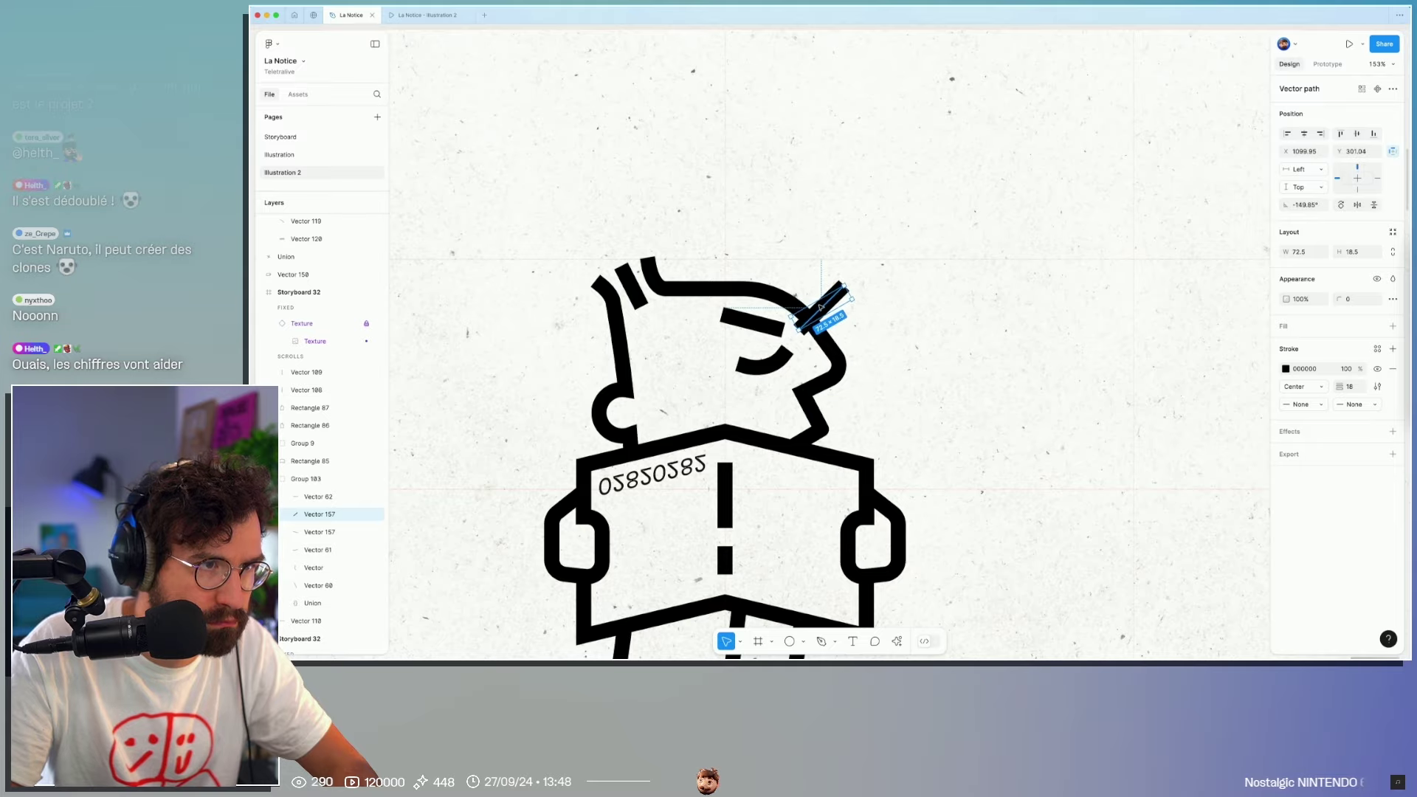
key(Delete)
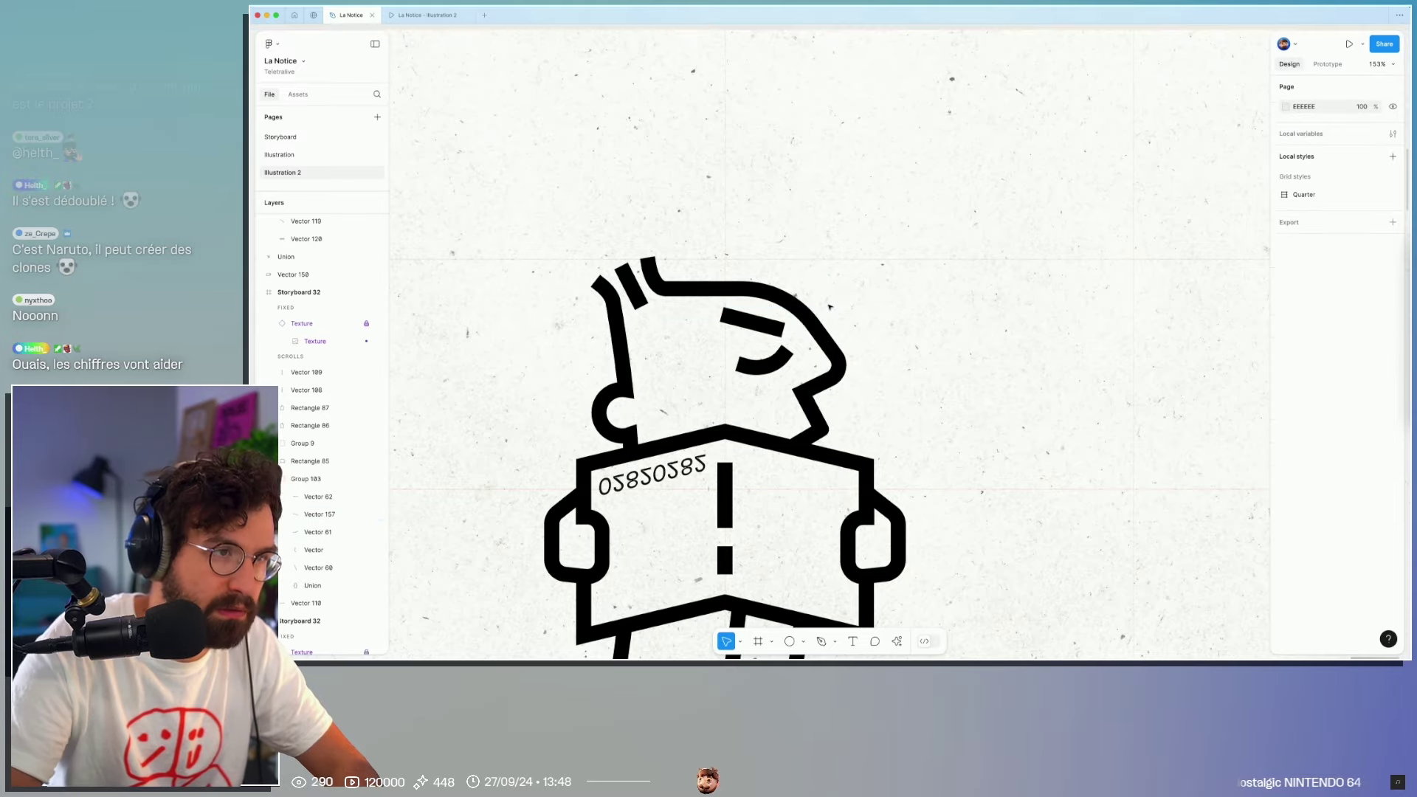
scroll(829, 306, down, 5)
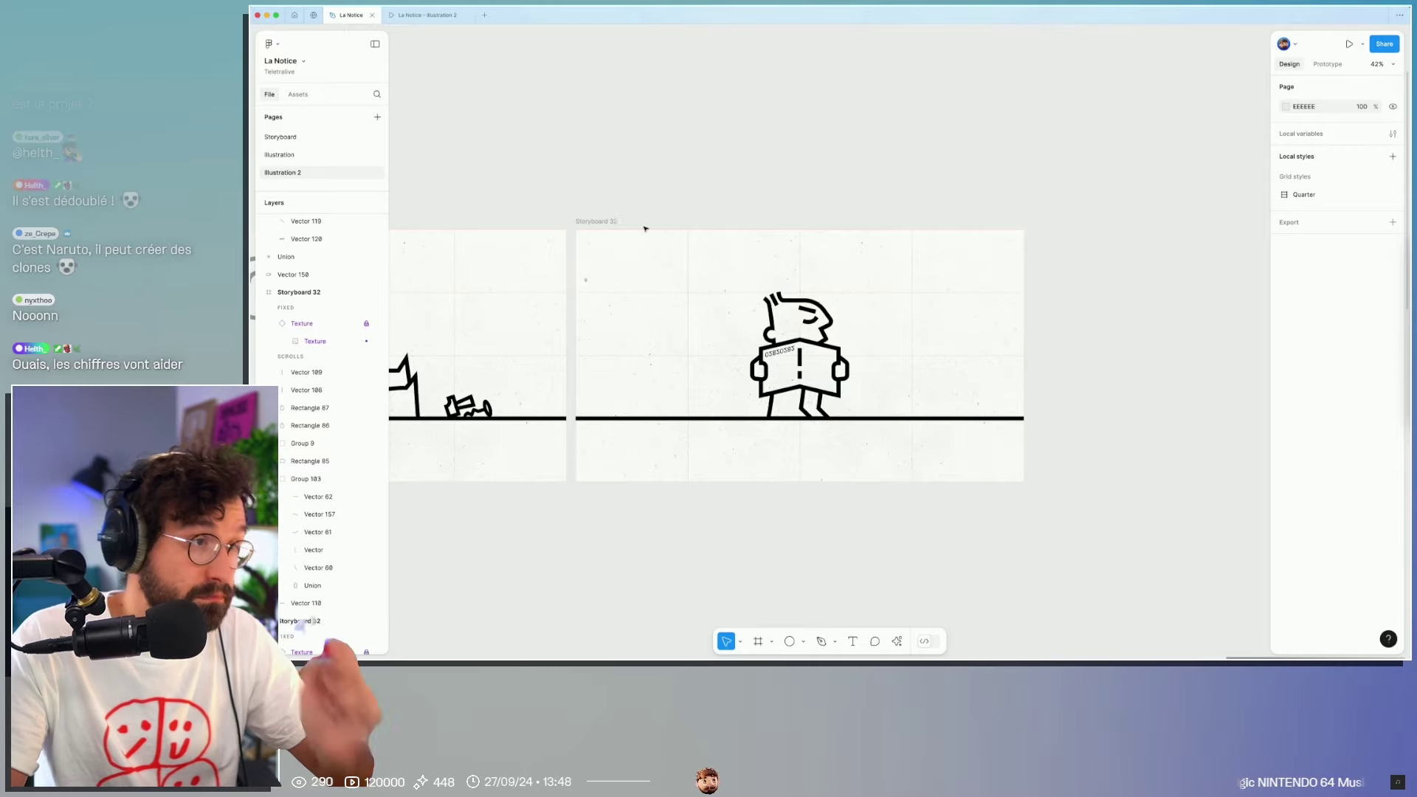
Step: Duplicate the Storyboard 32 frame beside the original
click(611, 221)
key(ctrl+d)
key(Escape)
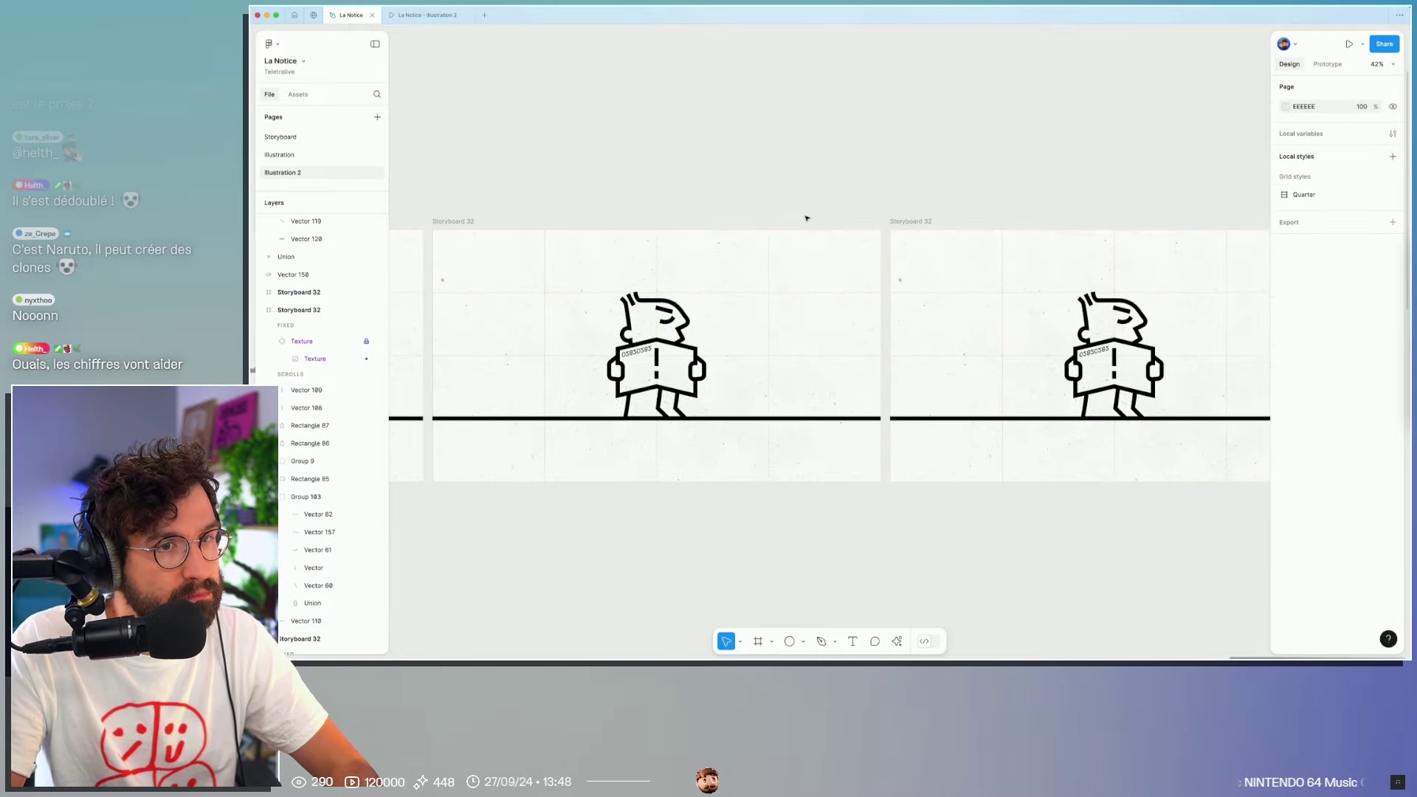
Step: Review the Storyboard page sketches, then return to Illustration 2 and select the reading figure
click(311, 138)
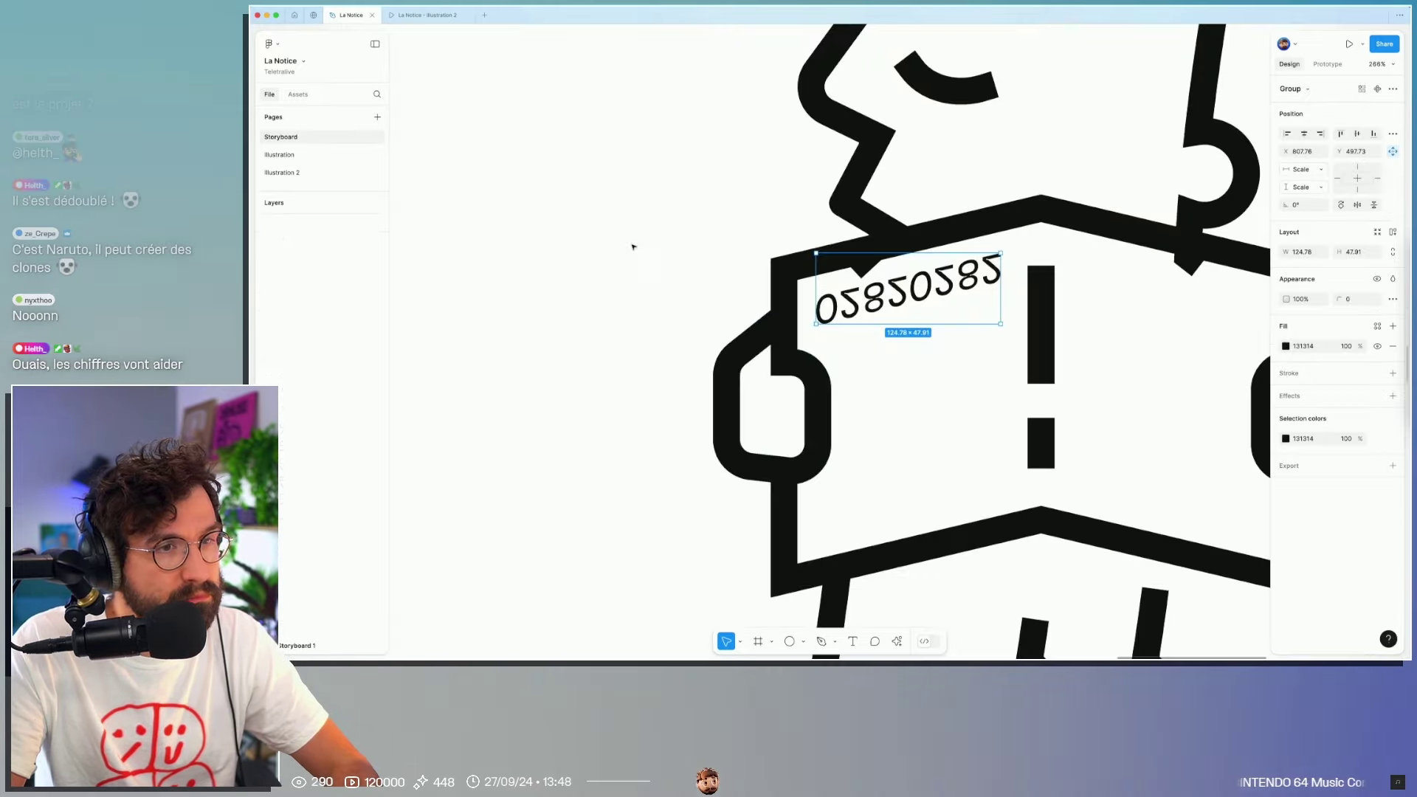
scroll(934, 351, down, 10)
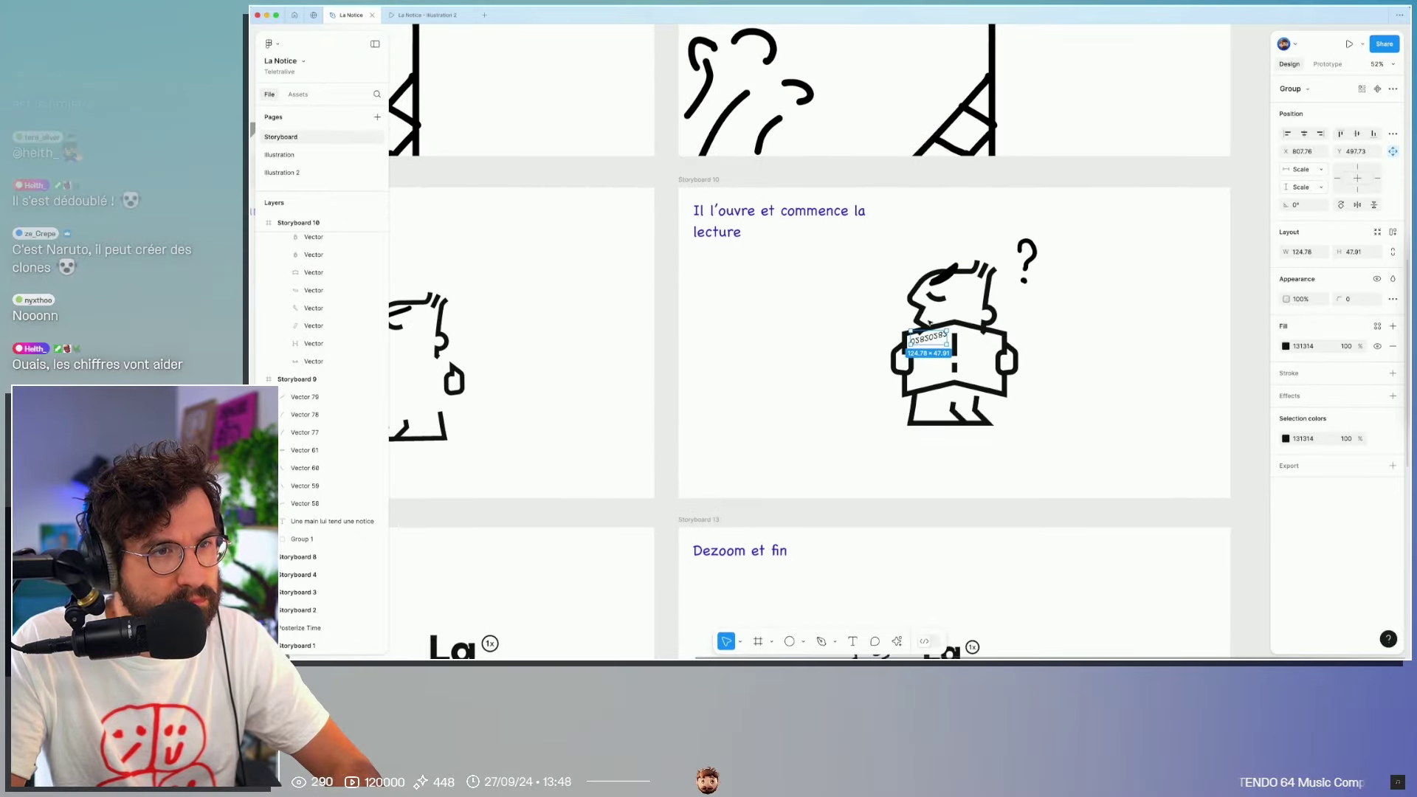
scroll(934, 351, down, 5)
scroll(860, 366, up, 2)
scroll(860, 366, right, 2)
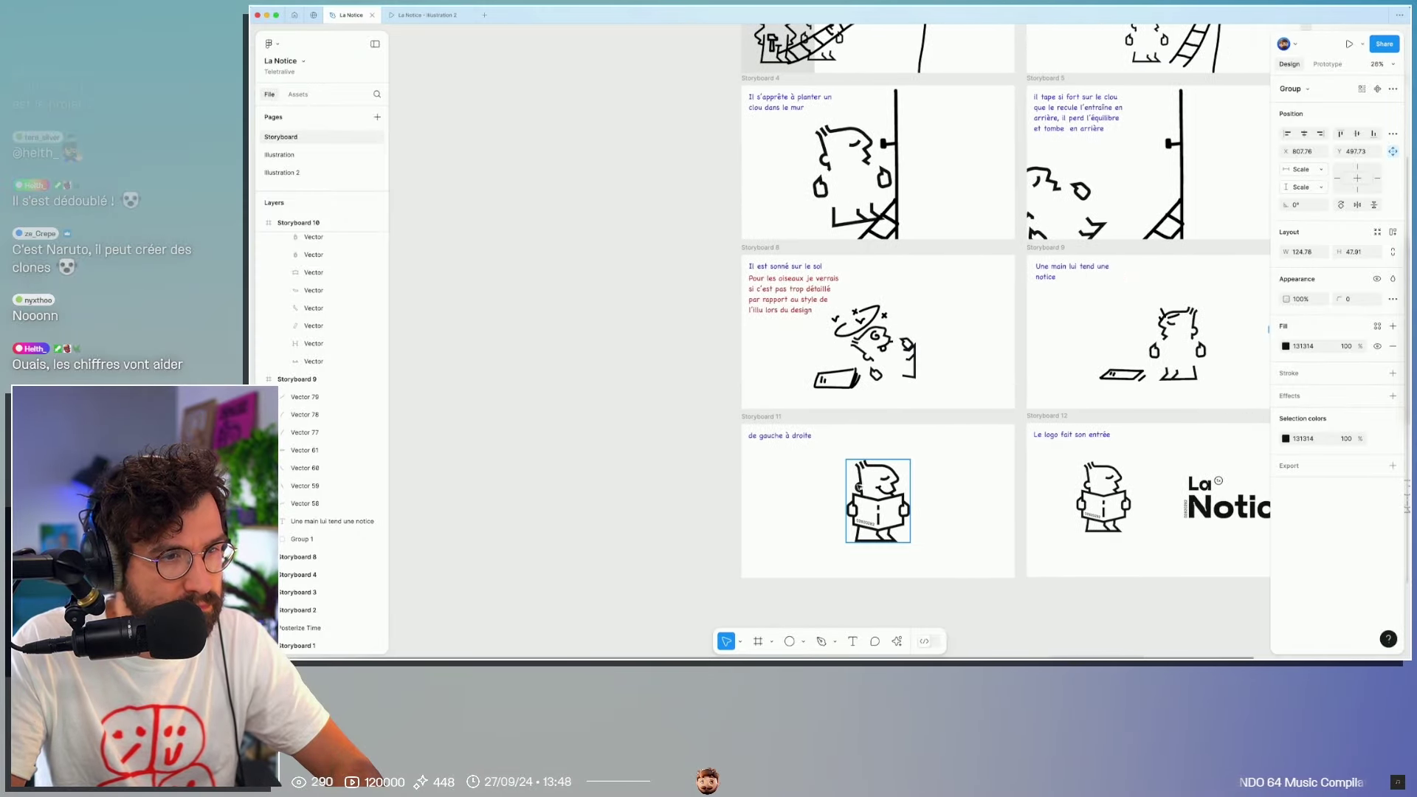
scroll(915, 507, up, 5)
scroll(915, 506, down, 3)
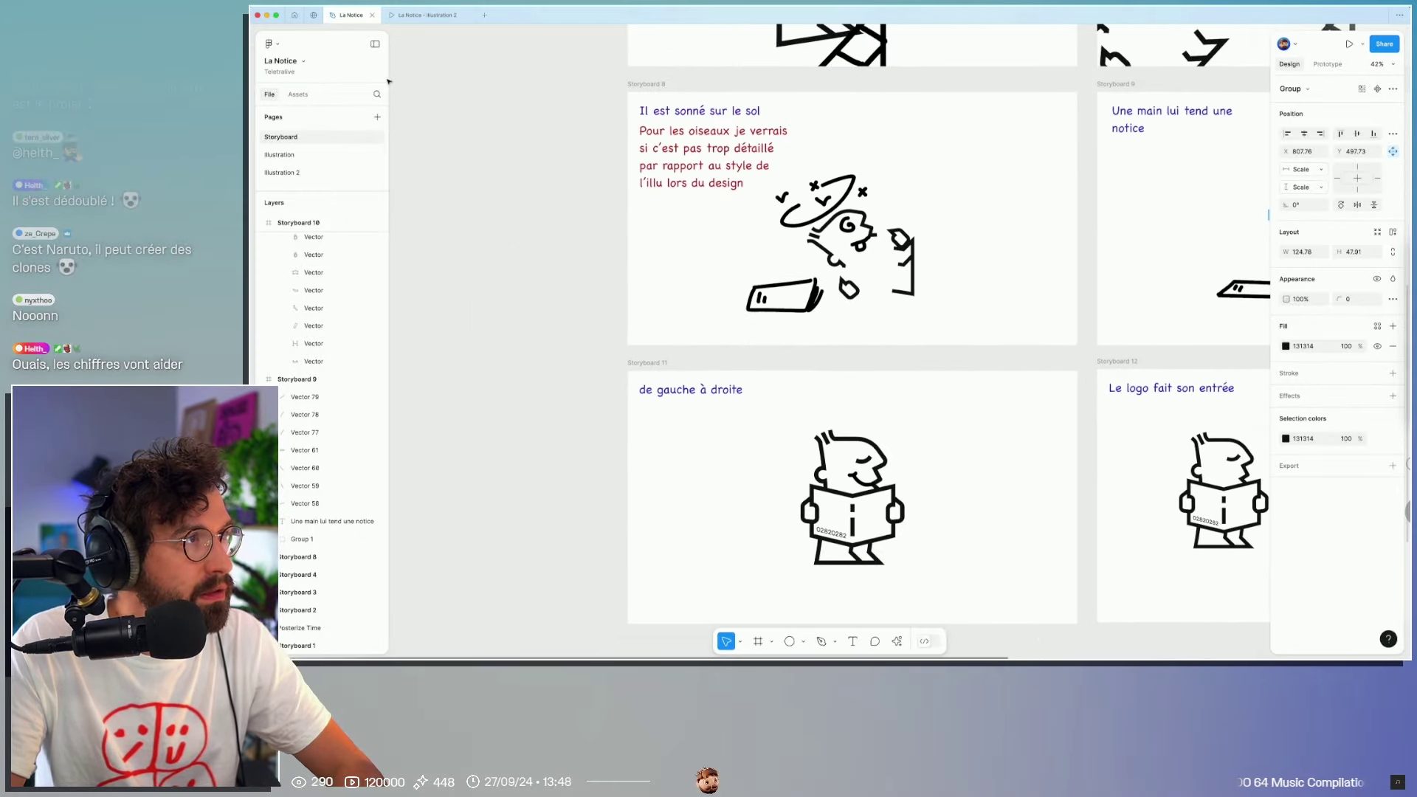
click(305, 169)
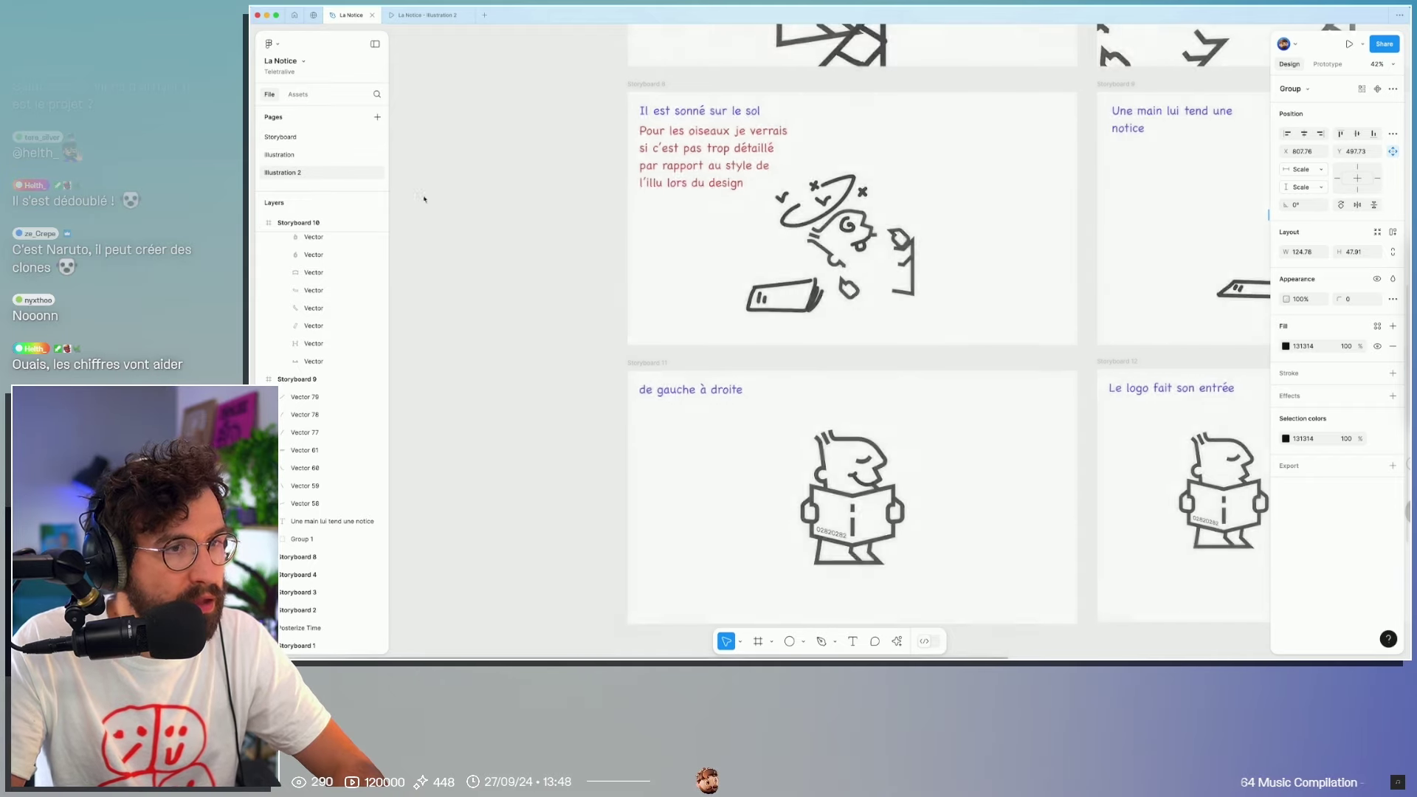
scroll(1048, 299, right, 3)
scroll(1028, 317, up, 5)
click(1027, 318)
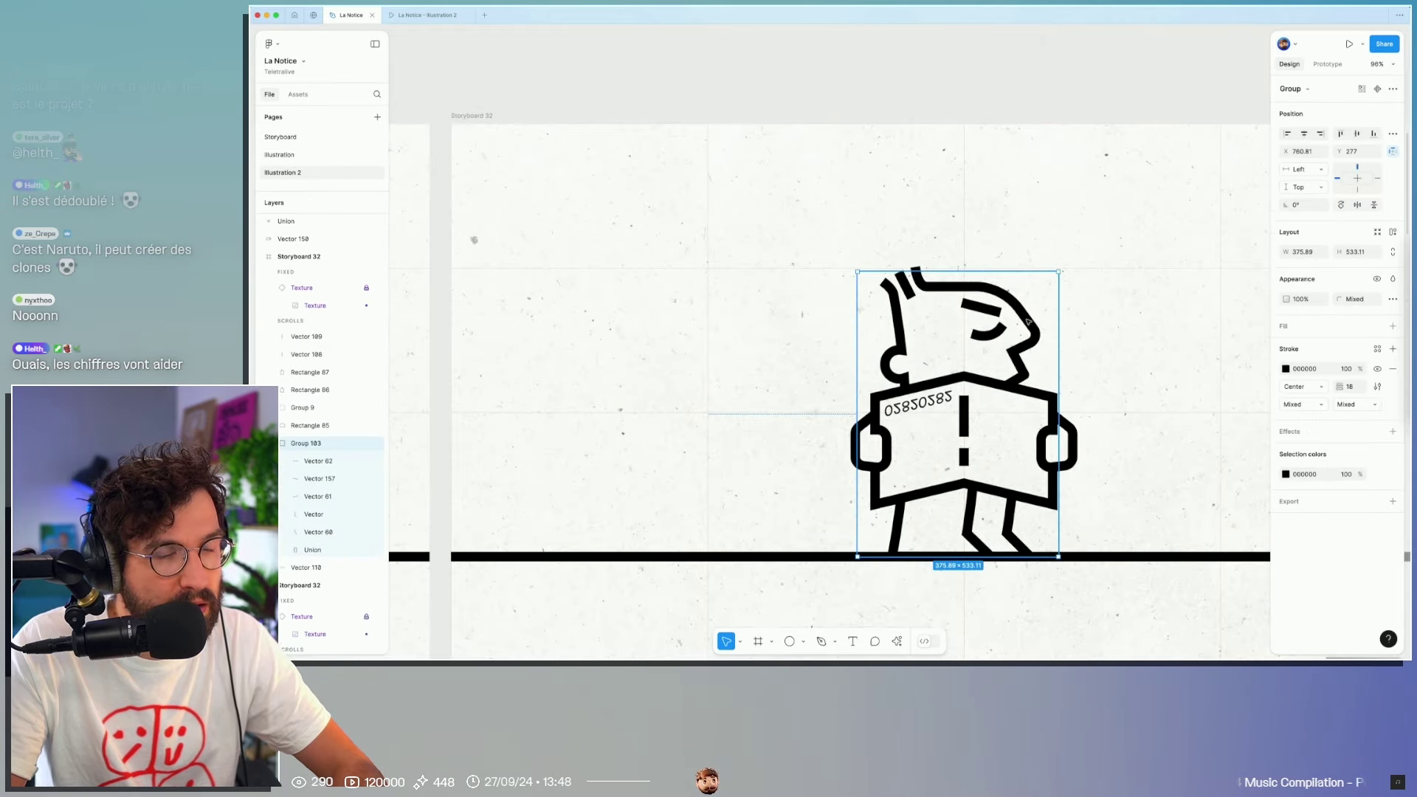
Step: Flip the reader's head pieces horizontally so it faces left
double_click(1028, 323)
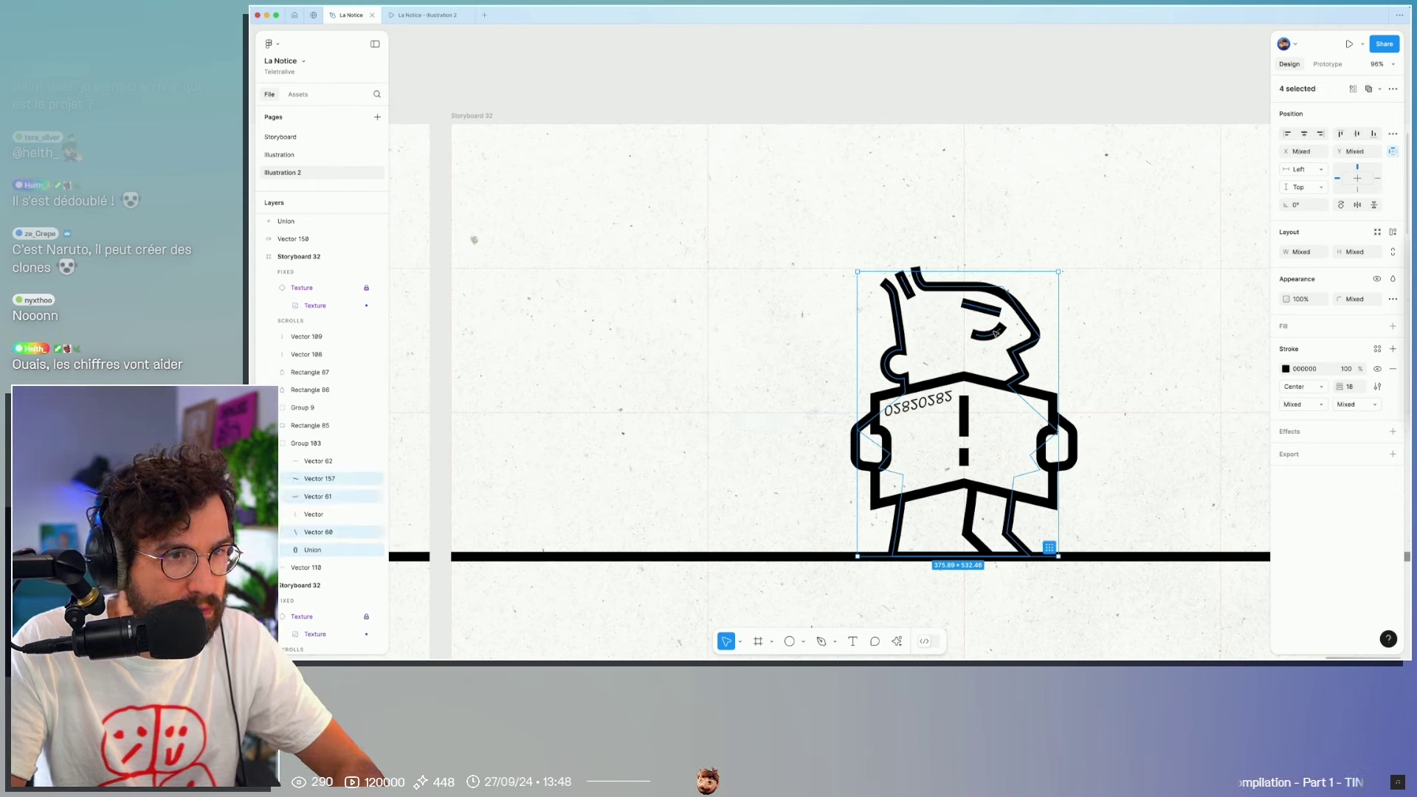
key(shift+h)
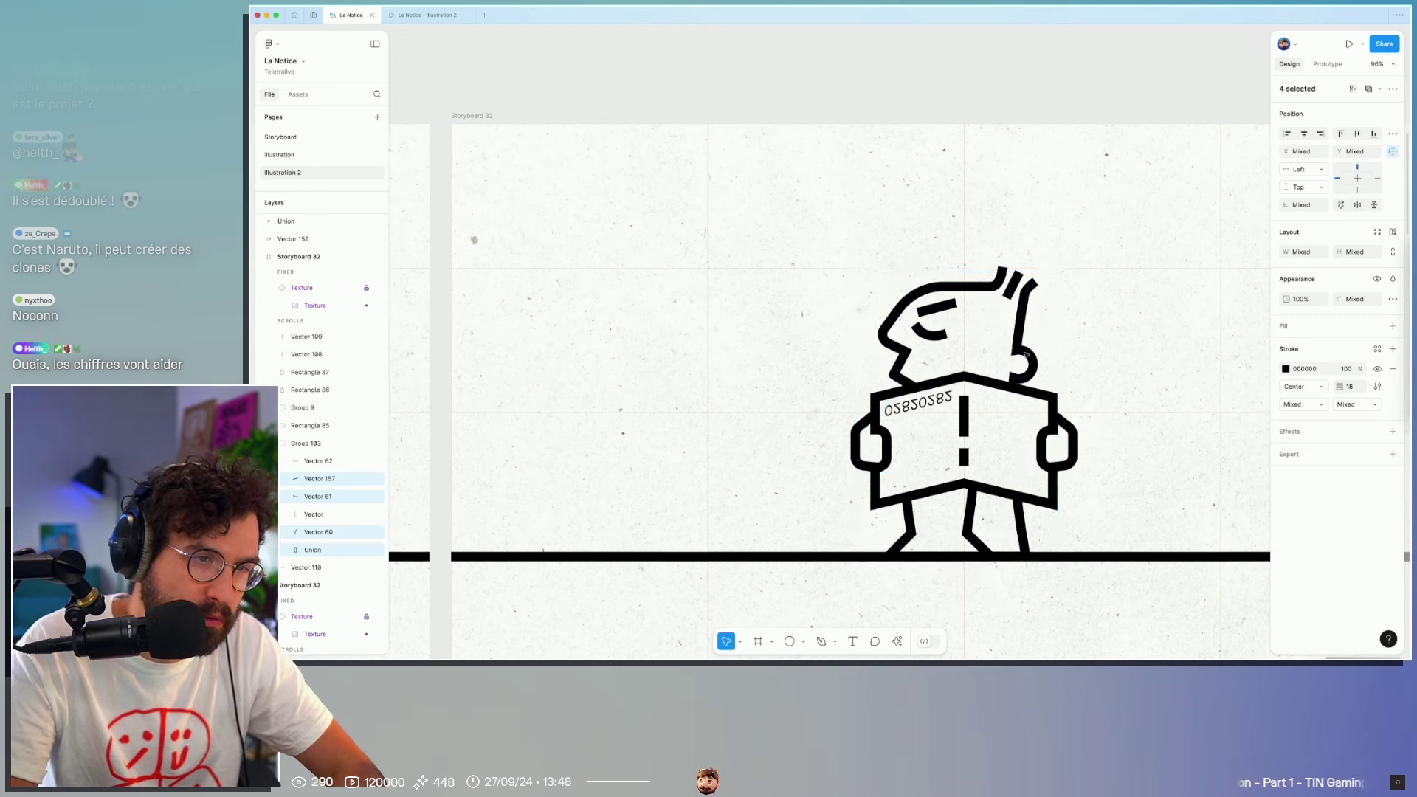
click(969, 516)
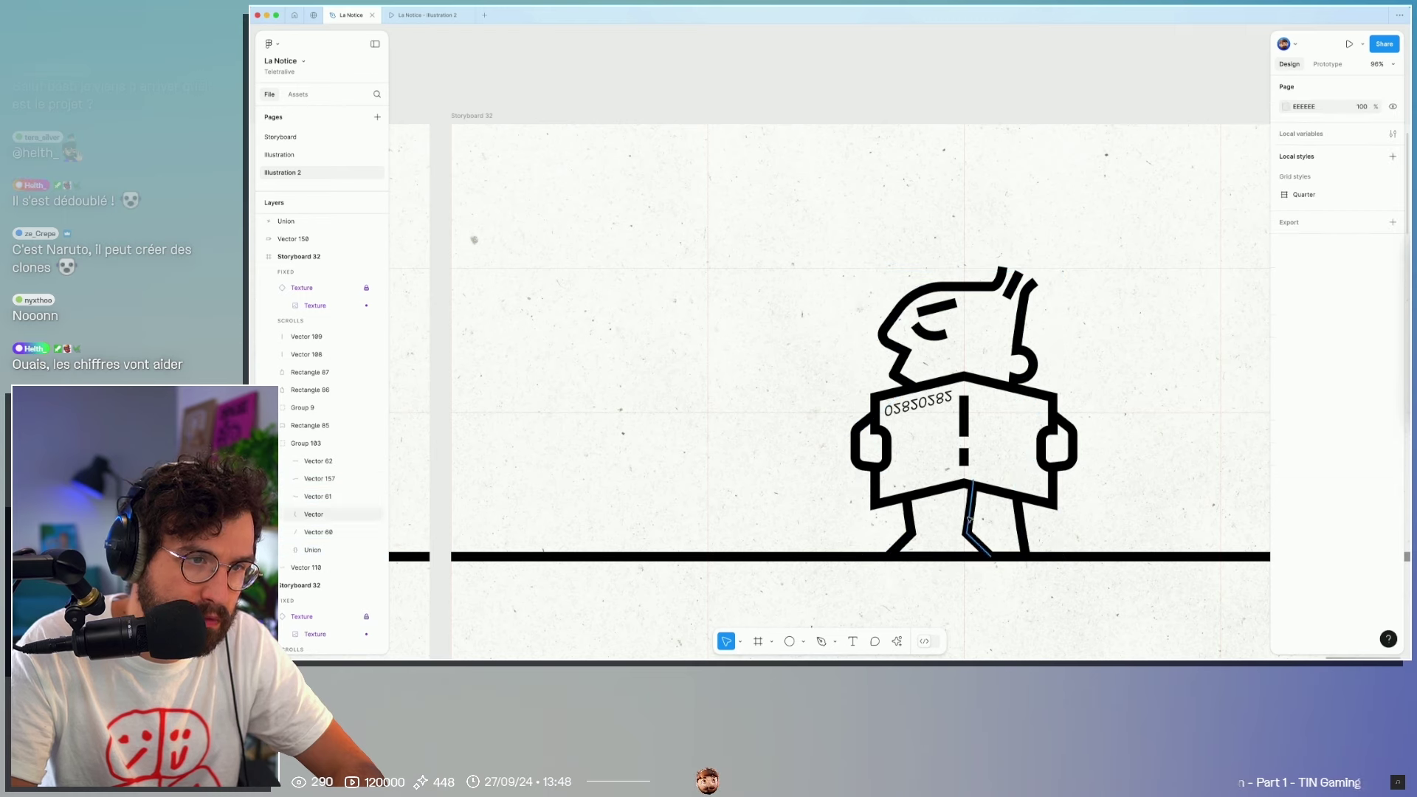
Step: Try deleting the bottom leg points of the body Union, then undo it
click(912, 522)
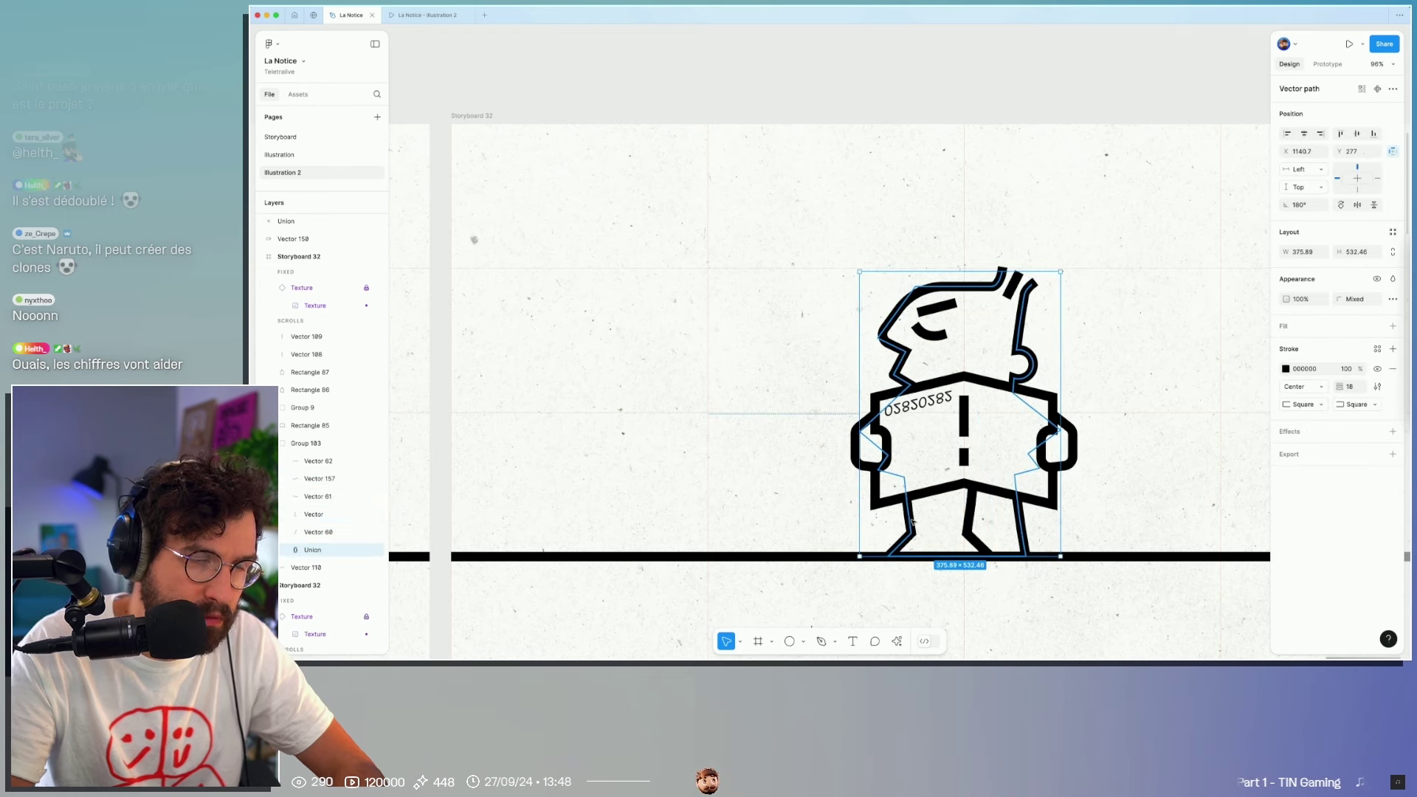
double_click(912, 521)
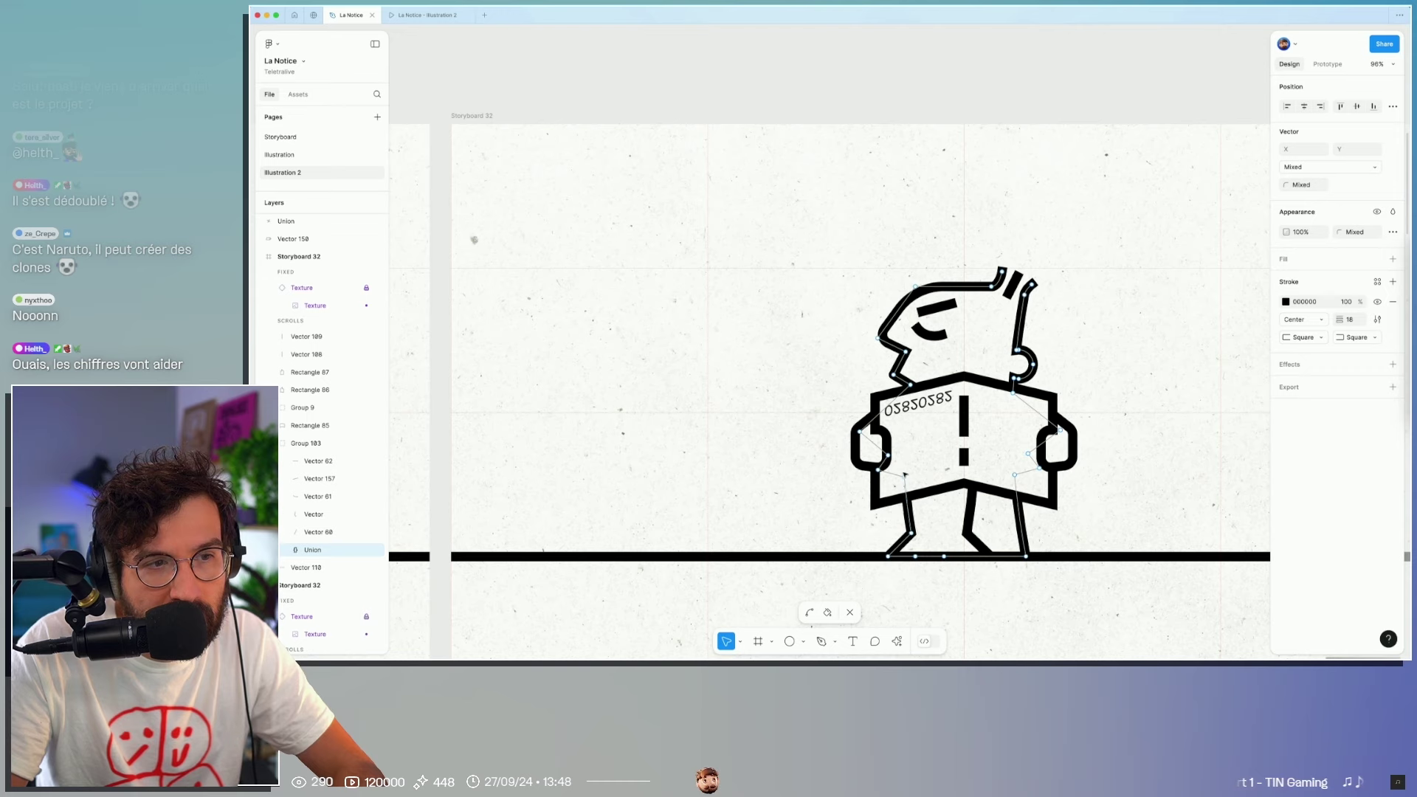
drag(893, 469, 912, 546)
drag(1076, 592, 870, 509)
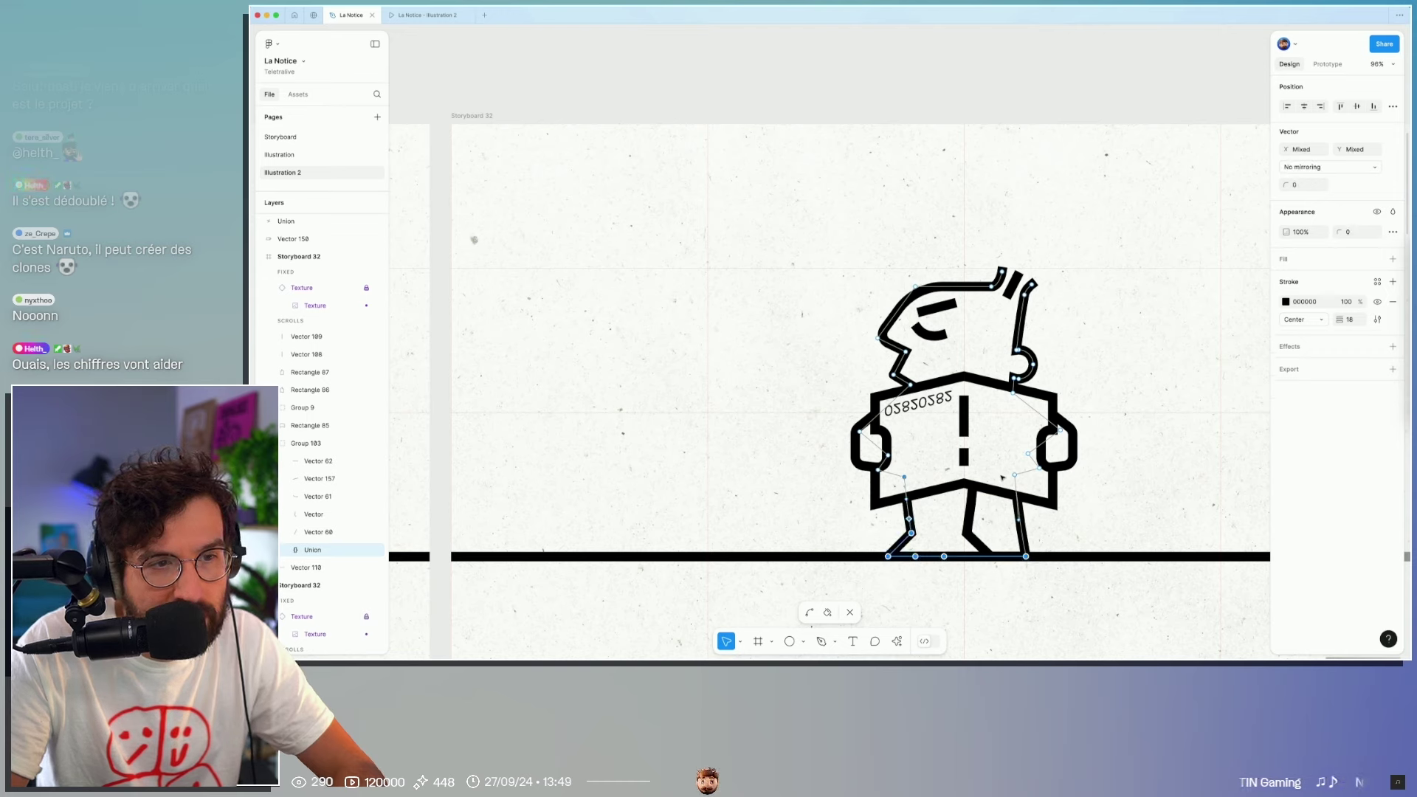
key(Delete)
key(Escape)
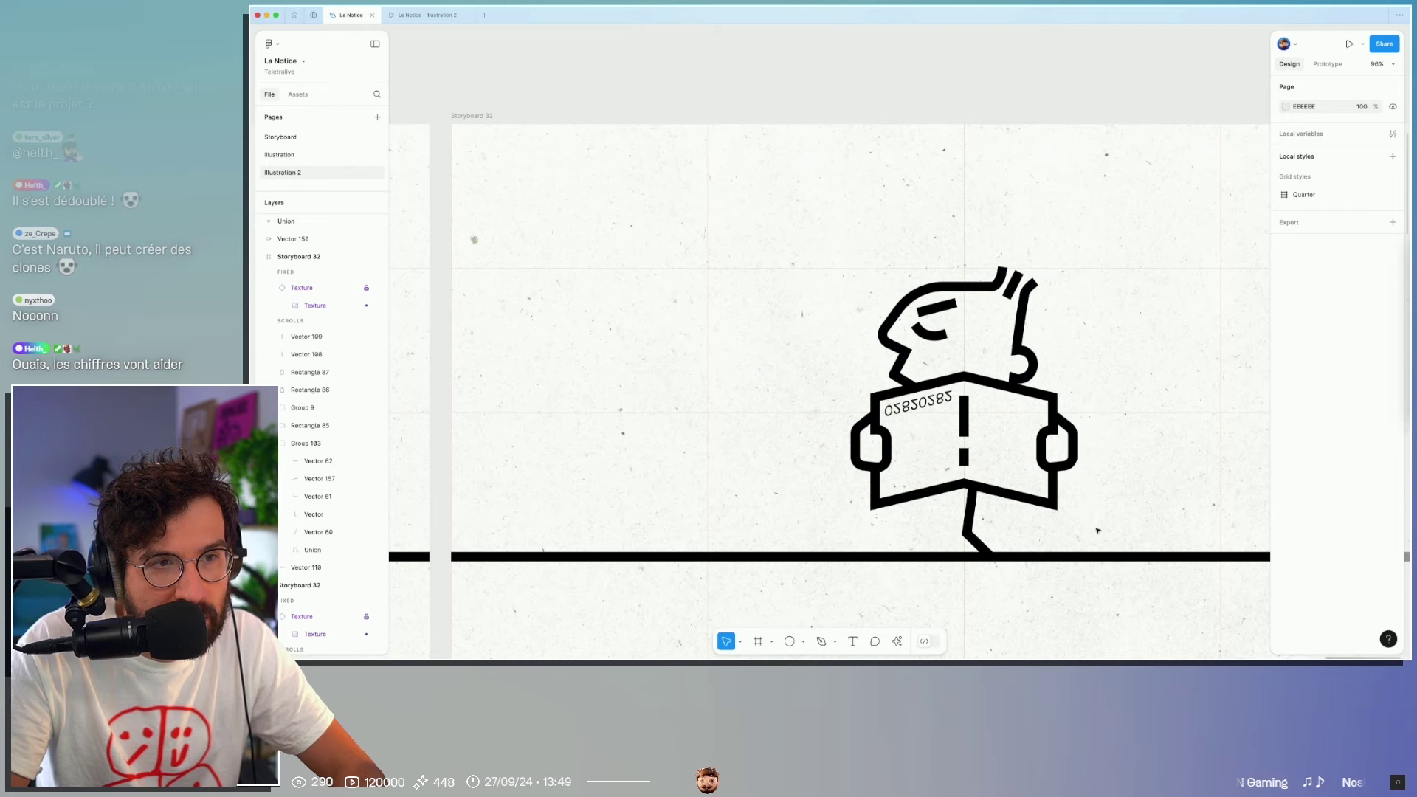
key(ctrl+v)
key(ctrl+z)
key(ctrl+z)
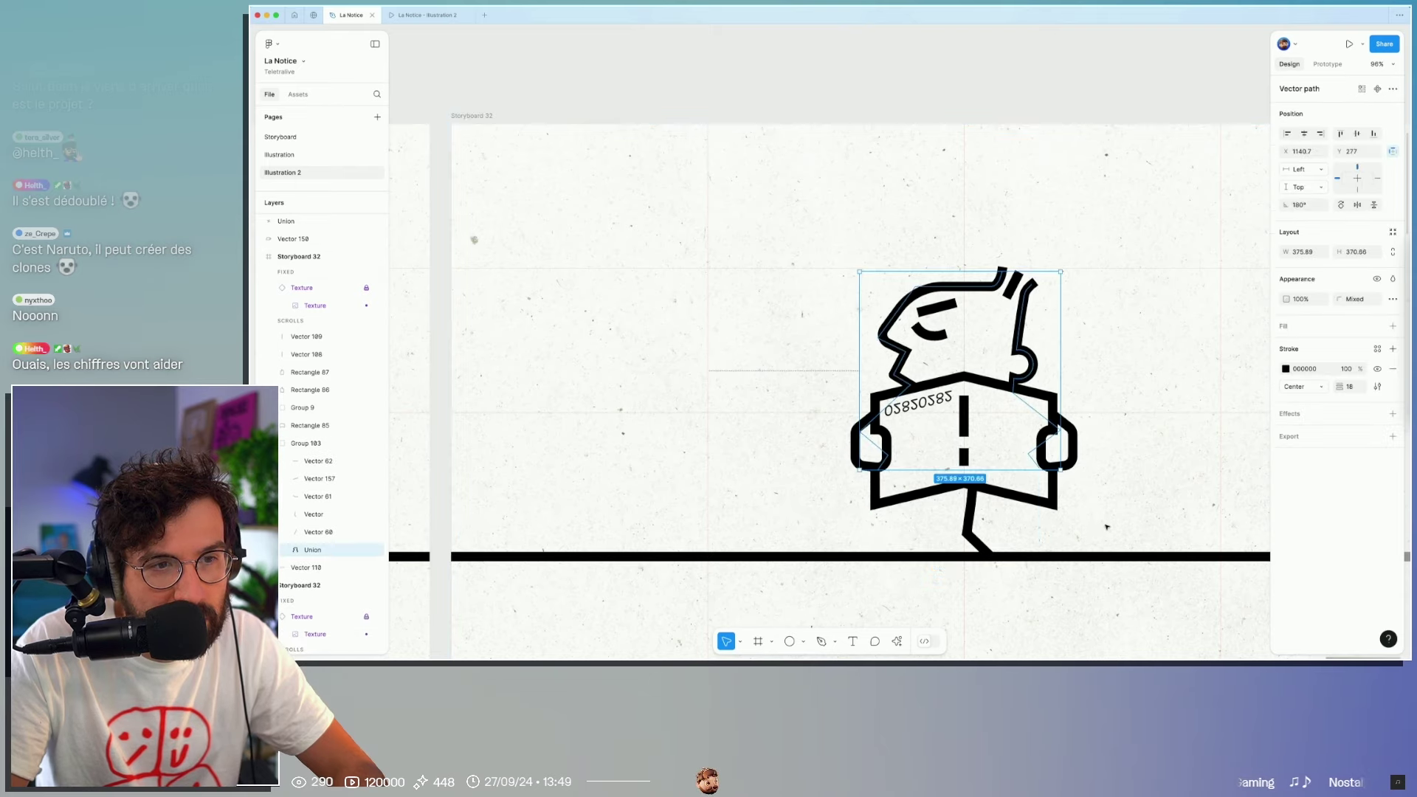
key(ctrl+z)
key(ctrl+z)
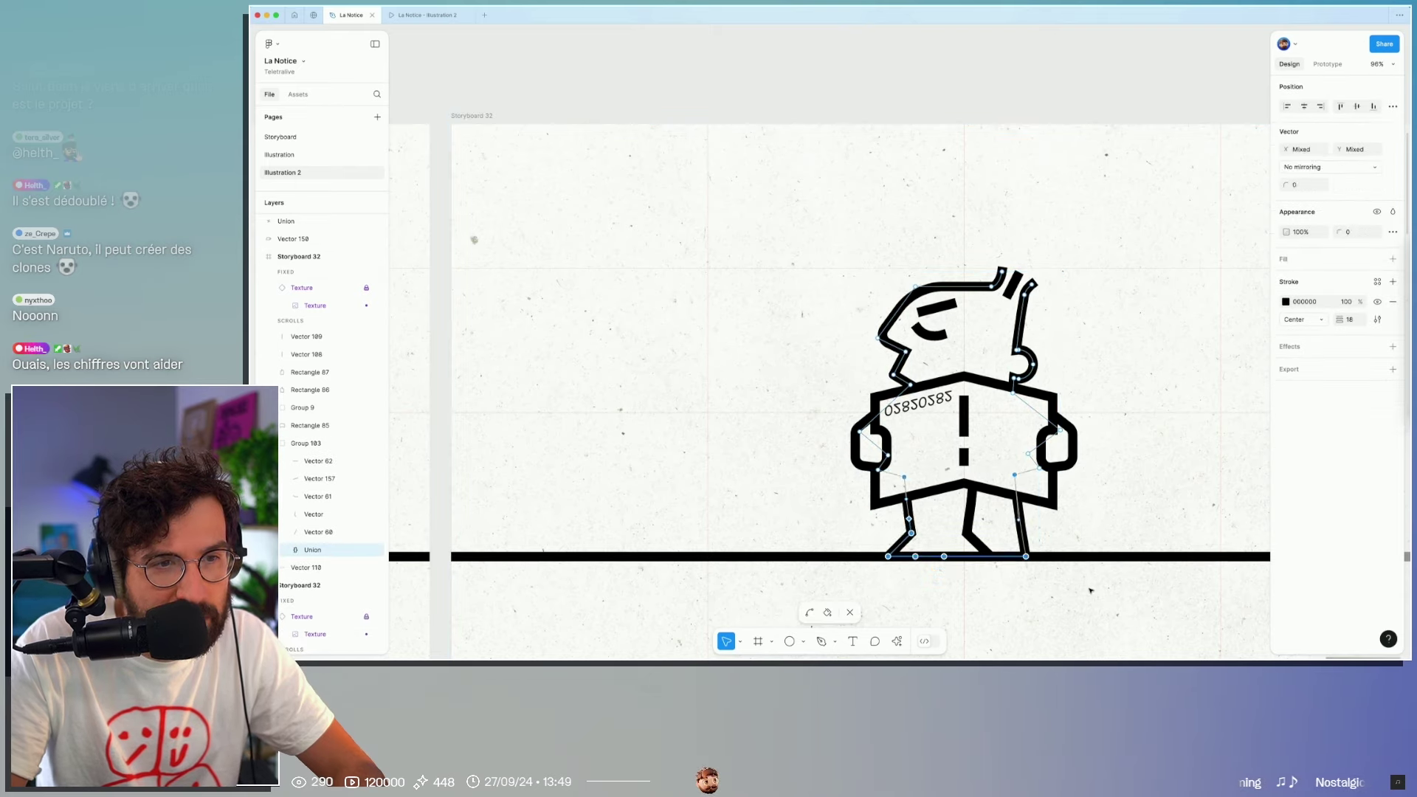
Step: Cut the two side legs from the body, paste them as a separate shape, nudge right
drag(1092, 591, 861, 476)
key(Delete)
key(Escape)
key(ctrl+v)
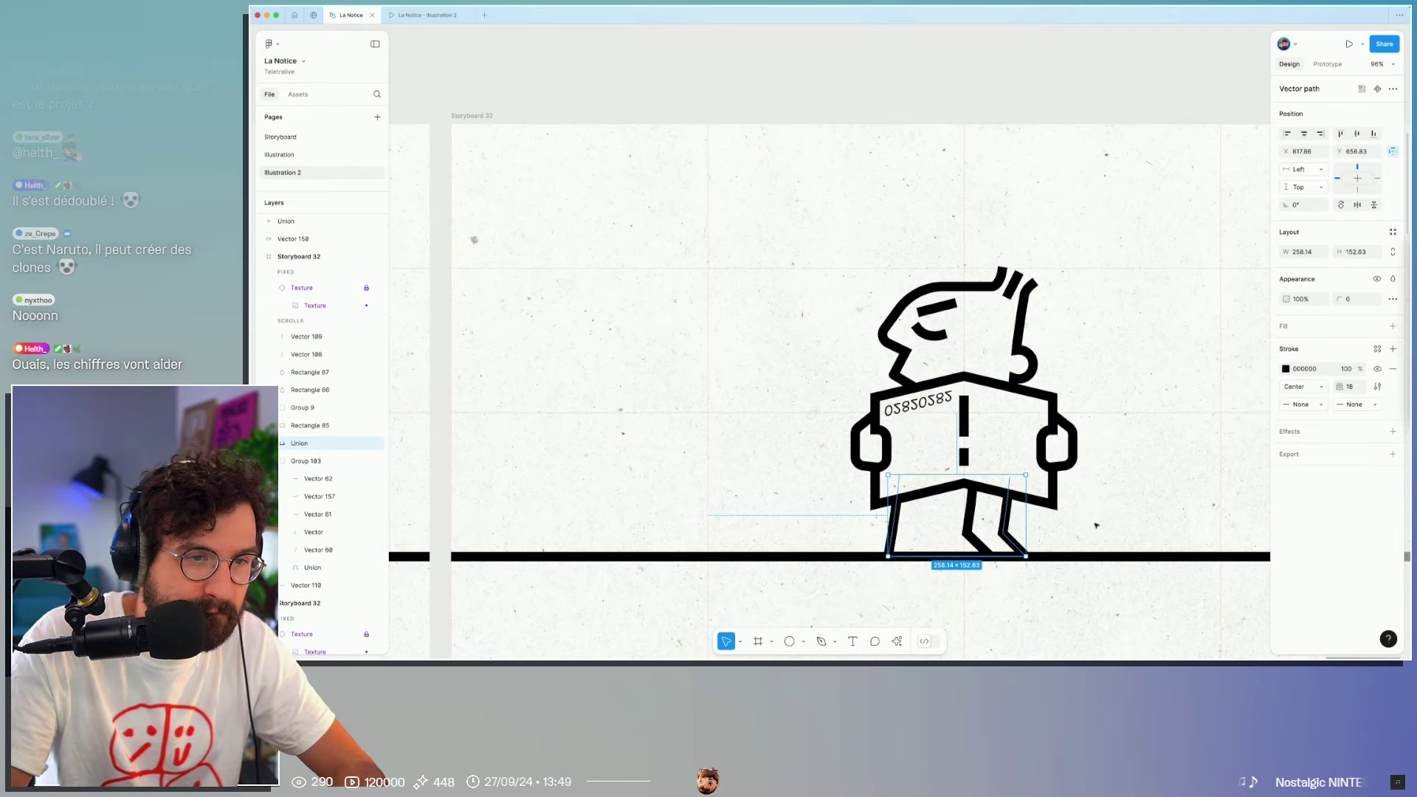
key(shift+Right)
key(shift+Right)
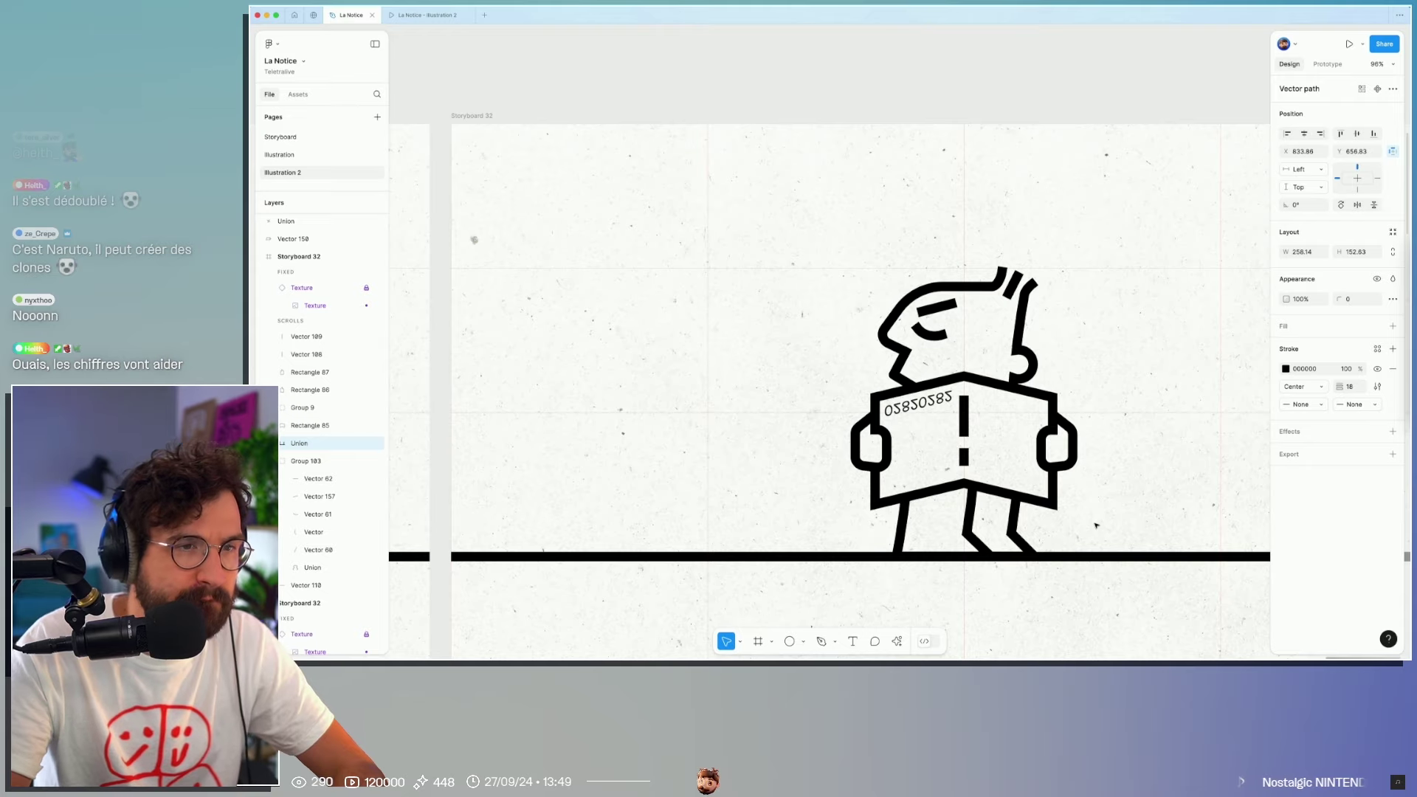
ctrl+scroll(1095, 525, down, 5)
click(1112, 453)
scroll(1033, 405, up, 5)
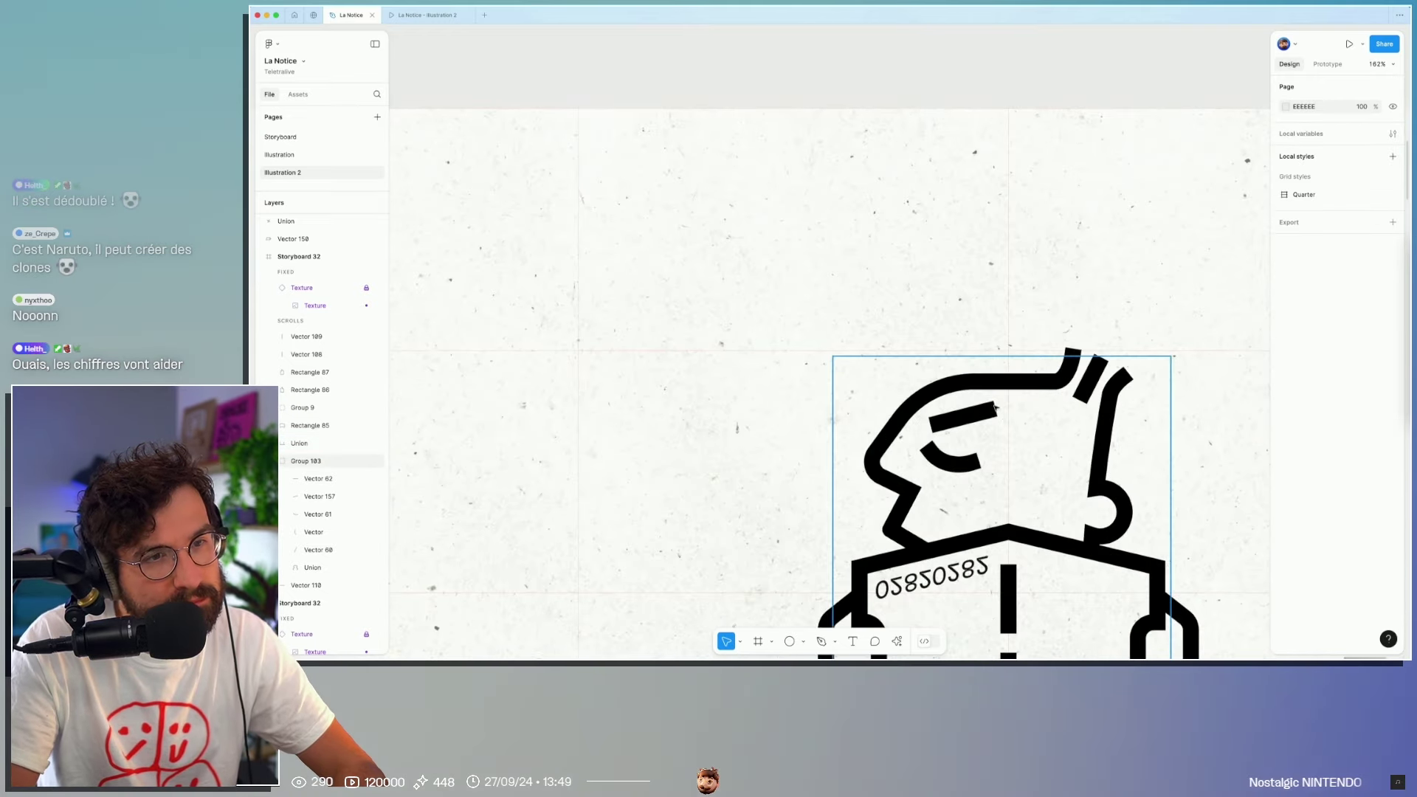
Step: Drag the eyebrow stroke's right endpoint slightly down
double_click(963, 415)
double_click(996, 412)
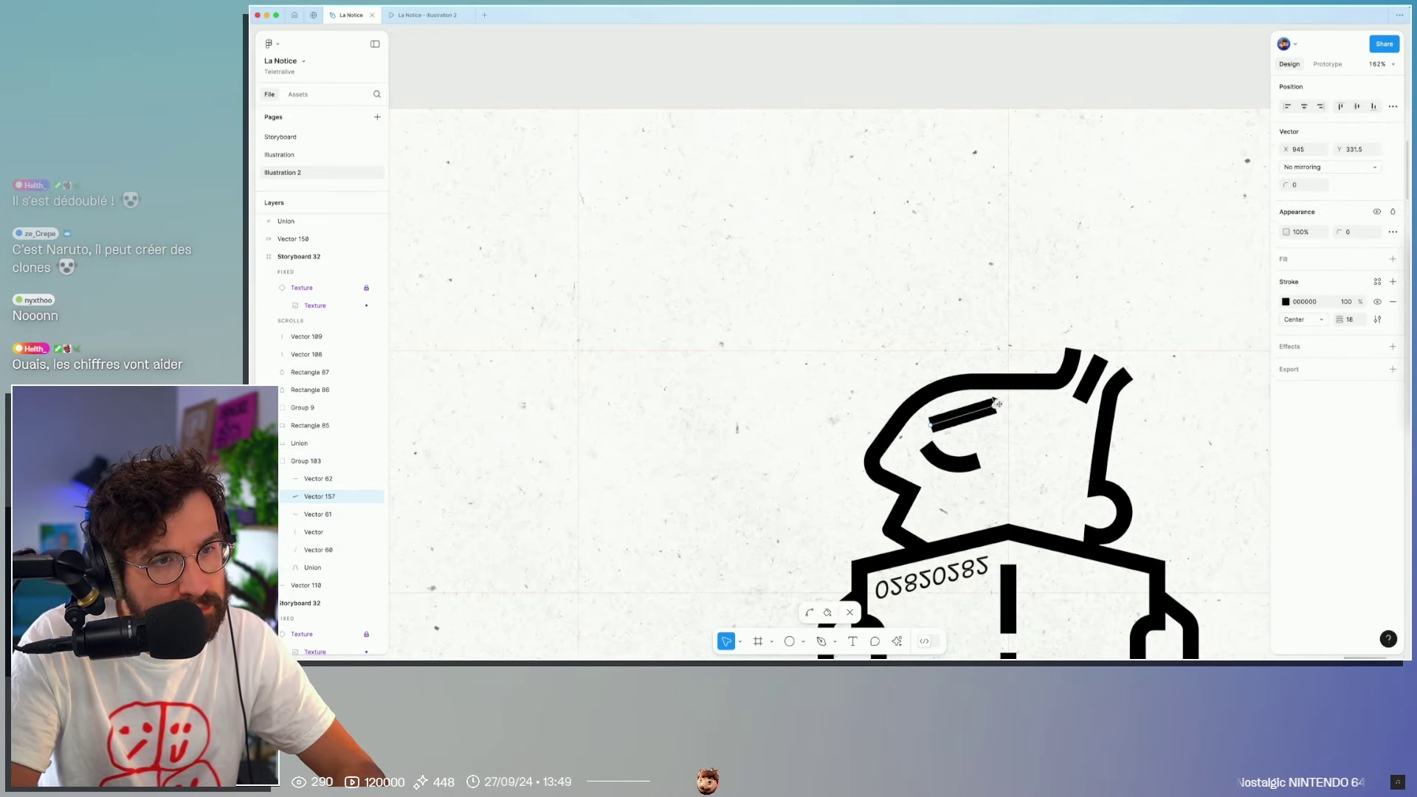
drag(996, 403, 993, 408)
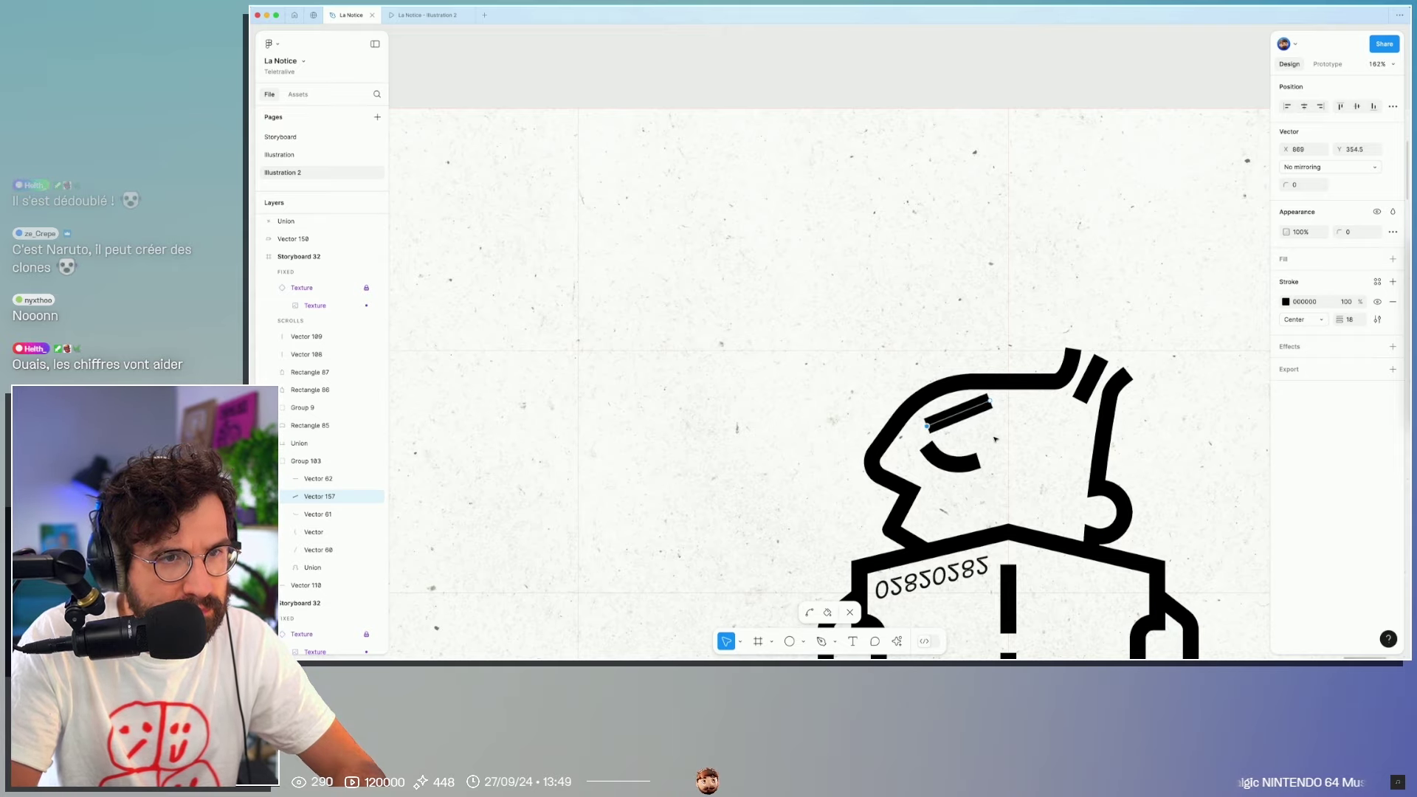
key(Escape)
key(Escape)
Step: Pan across the Storyboard 32 frames, briefly selecting the middle one, and return to the reader
ctrl+scroll(989, 440, down, 2)
ctrl+scroll(966, 443, down, 3)
ctrl+scroll(937, 446, down, 3)
ctrl+scroll(906, 452, down, 2)
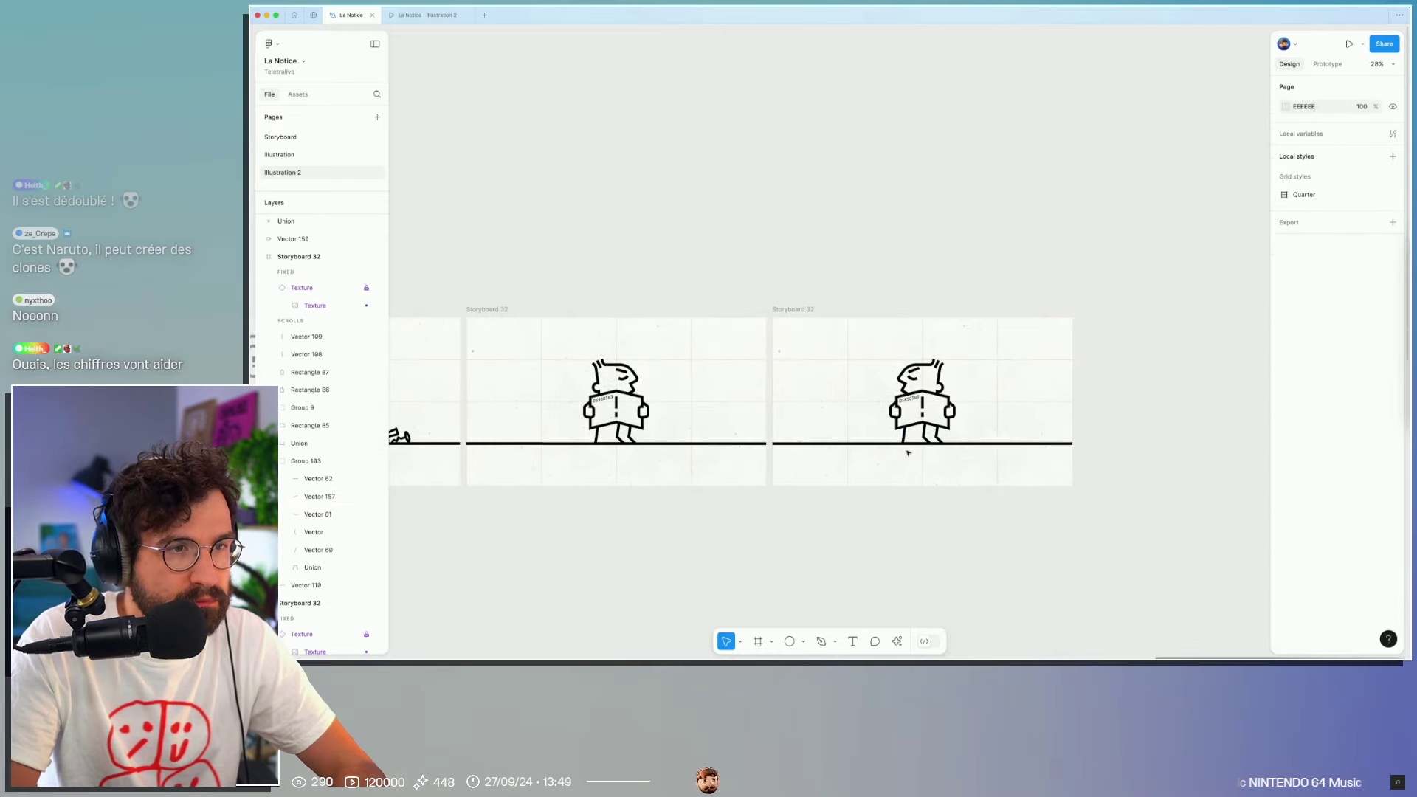
scroll(871, 311, left, 3)
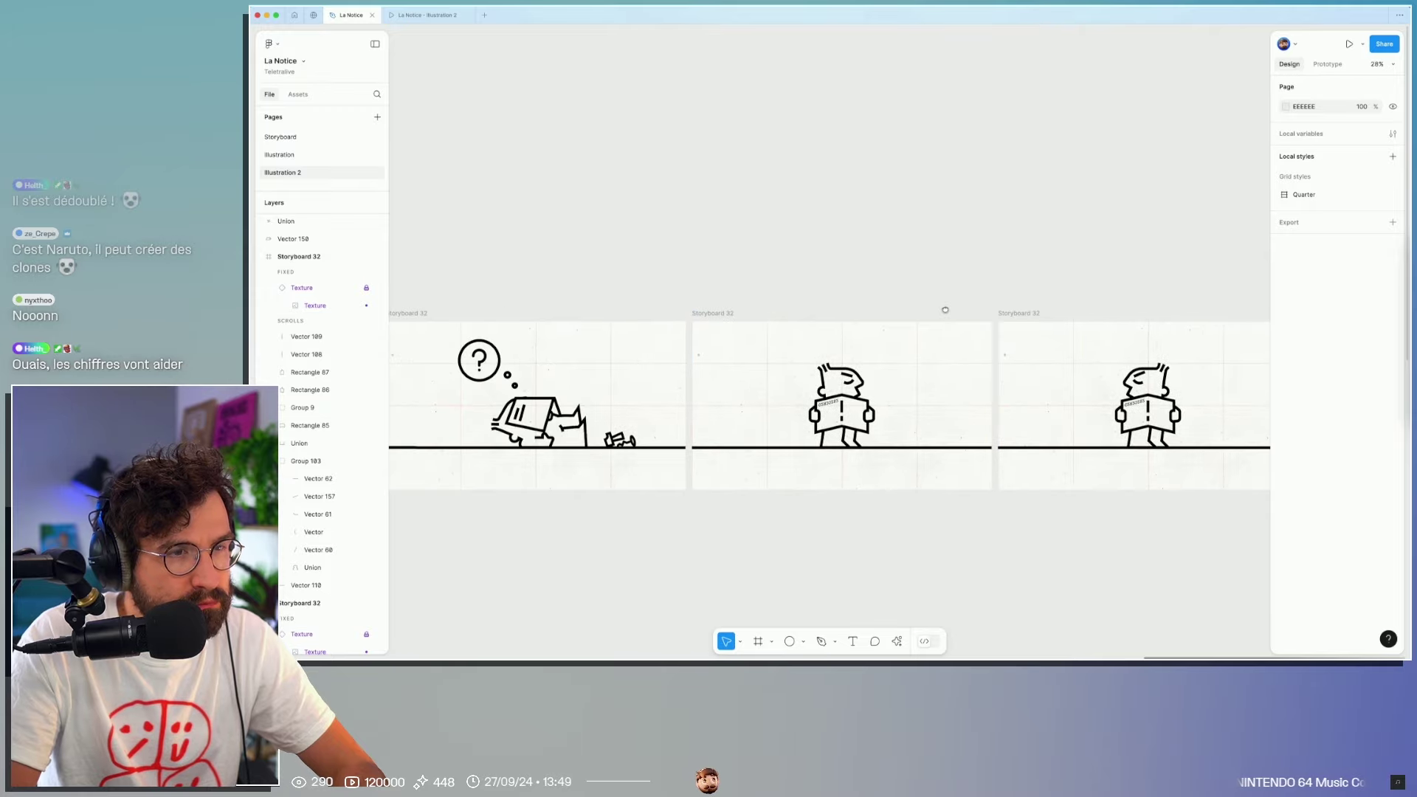
click(1024, 313)
click(707, 313)
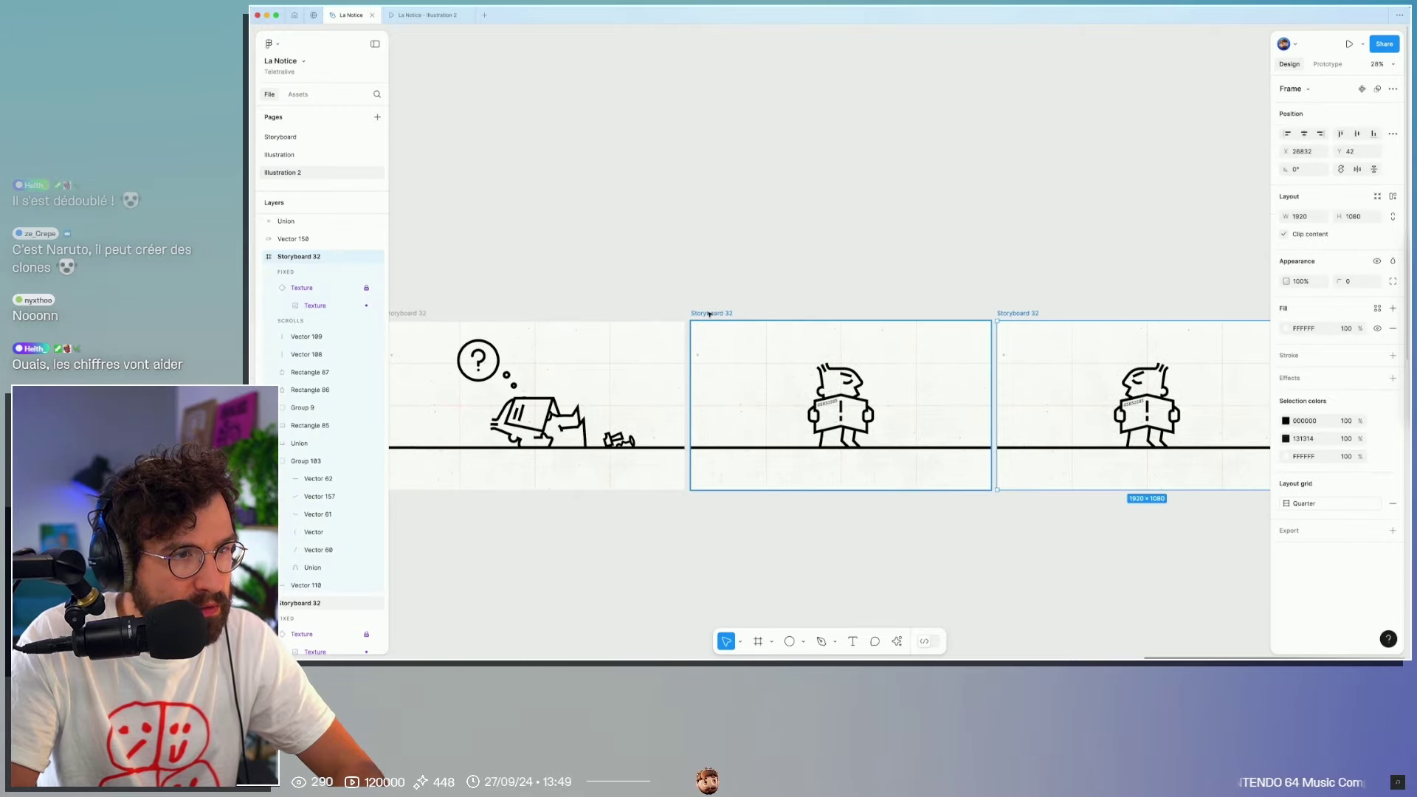
click(932, 300)
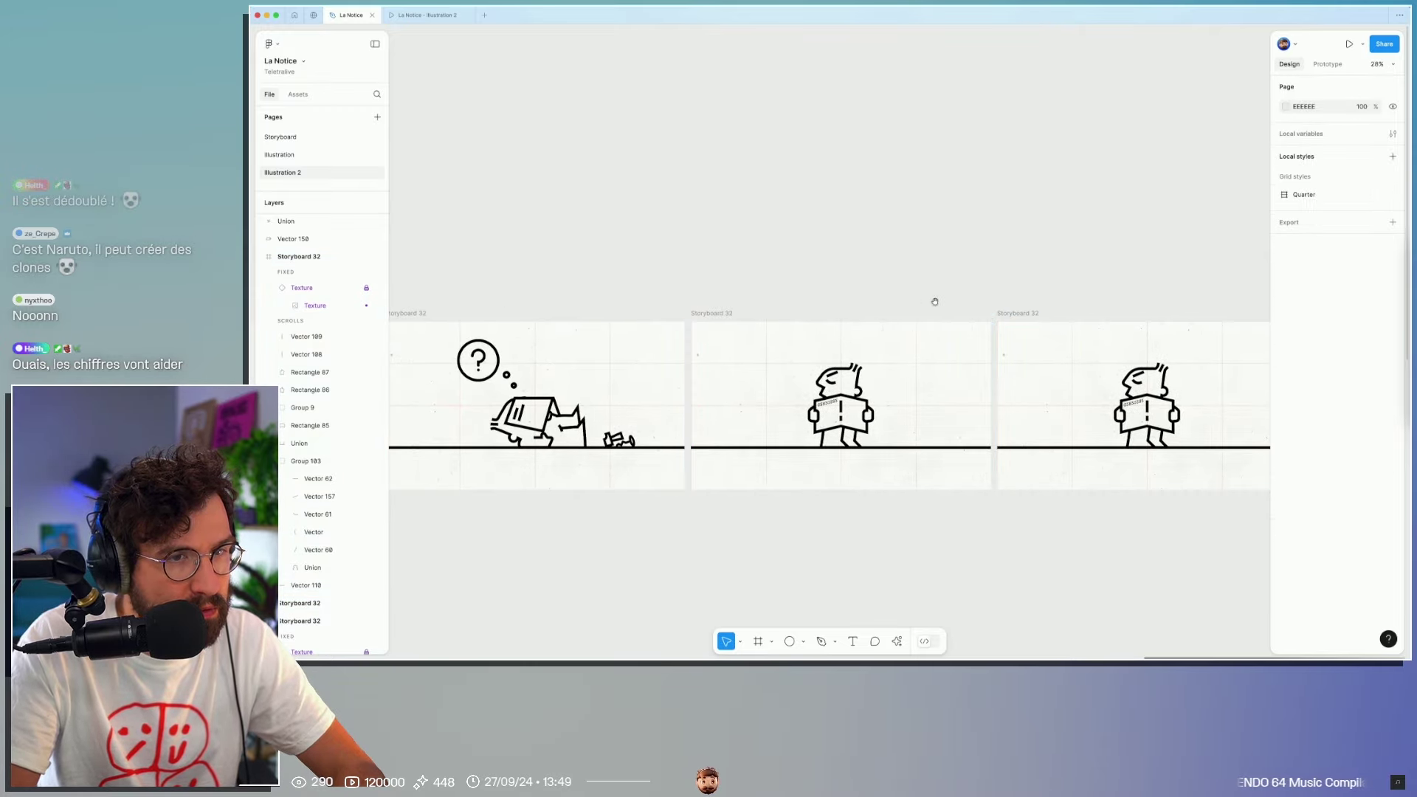
scroll(860, 342, right, 3)
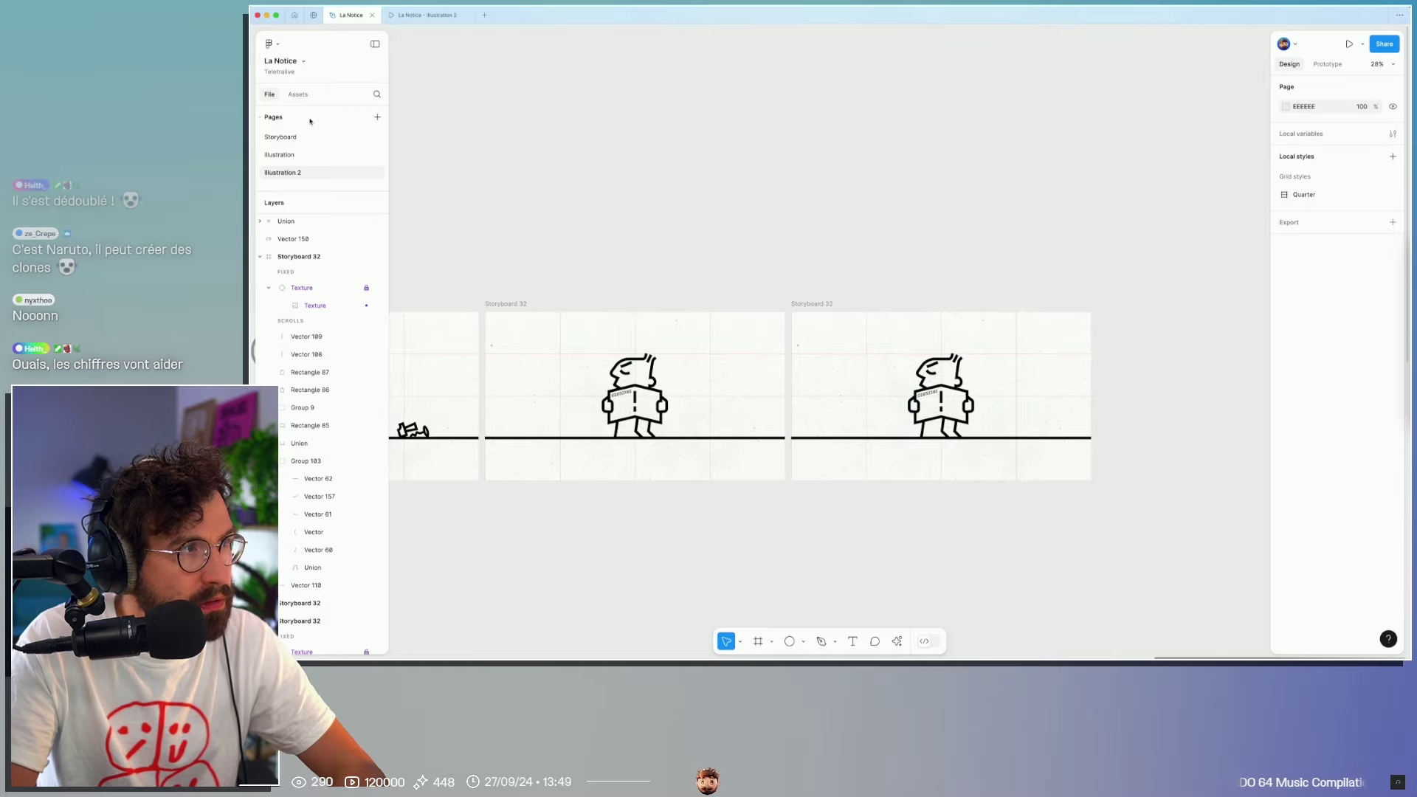
scroll(940, 372, up, 4)
scroll(931, 360, up, 2)
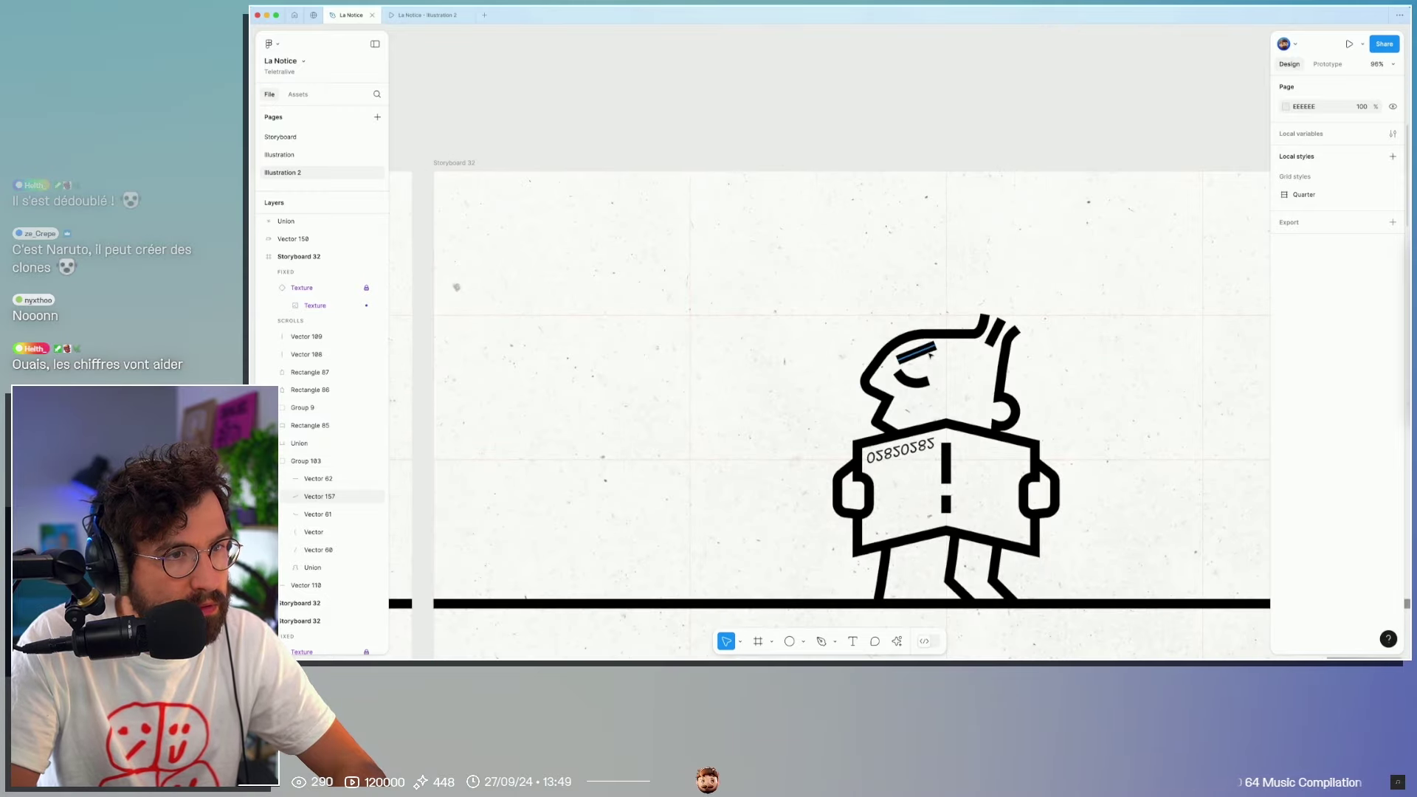
Step: Delete the eyebrow stroke and try mirroring the whole reader horizontally and back
click(929, 354)
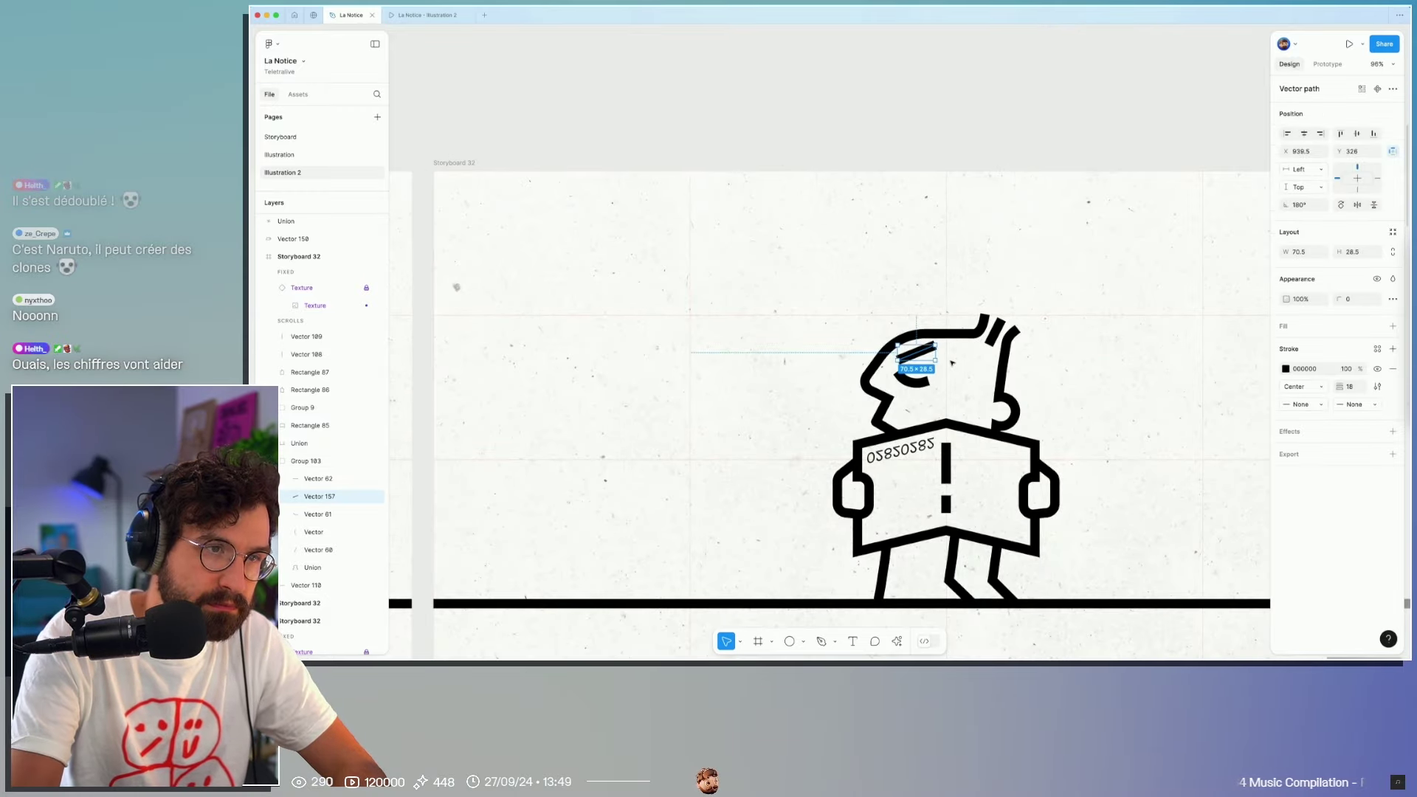
key(Delete)
click(942, 337)
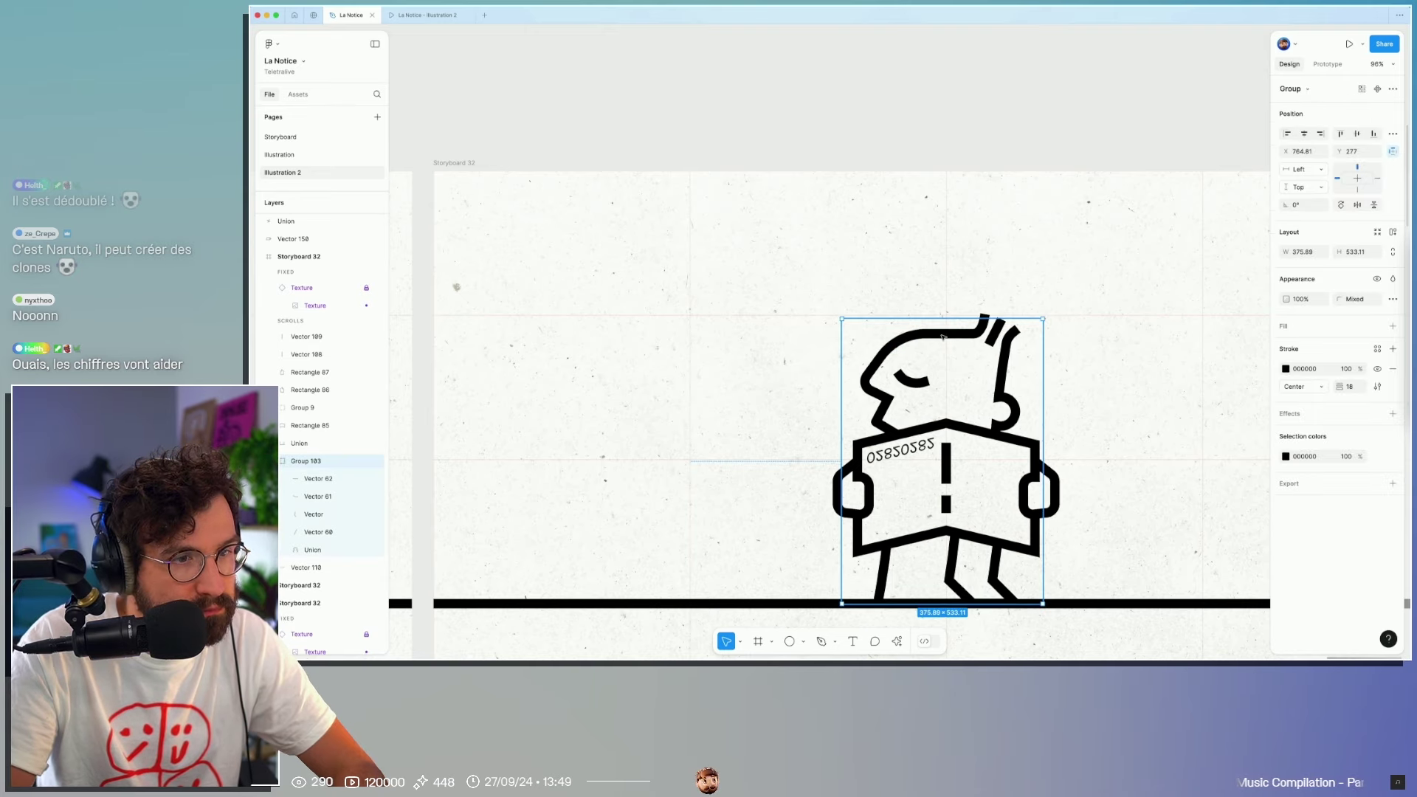
key(shift+h)
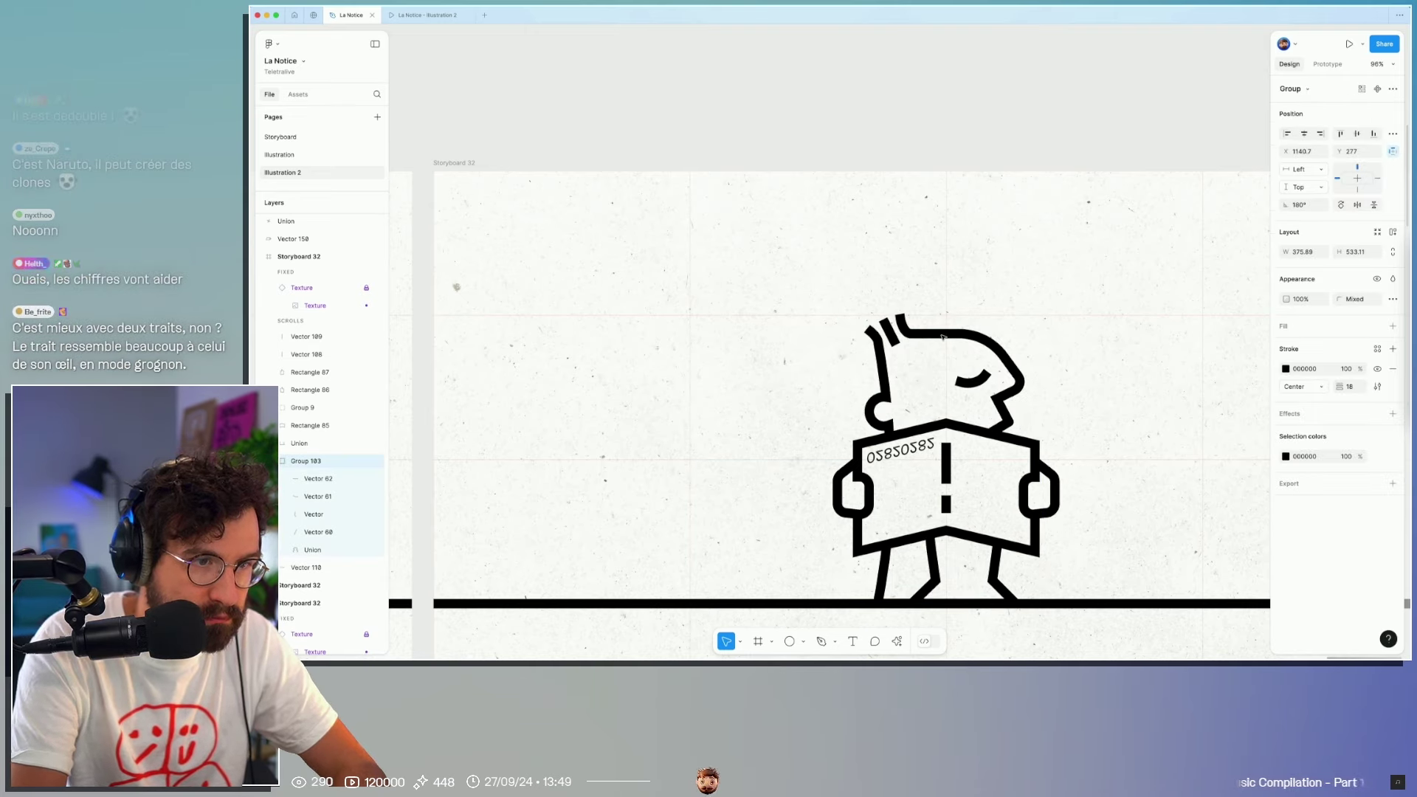
key(shift+h)
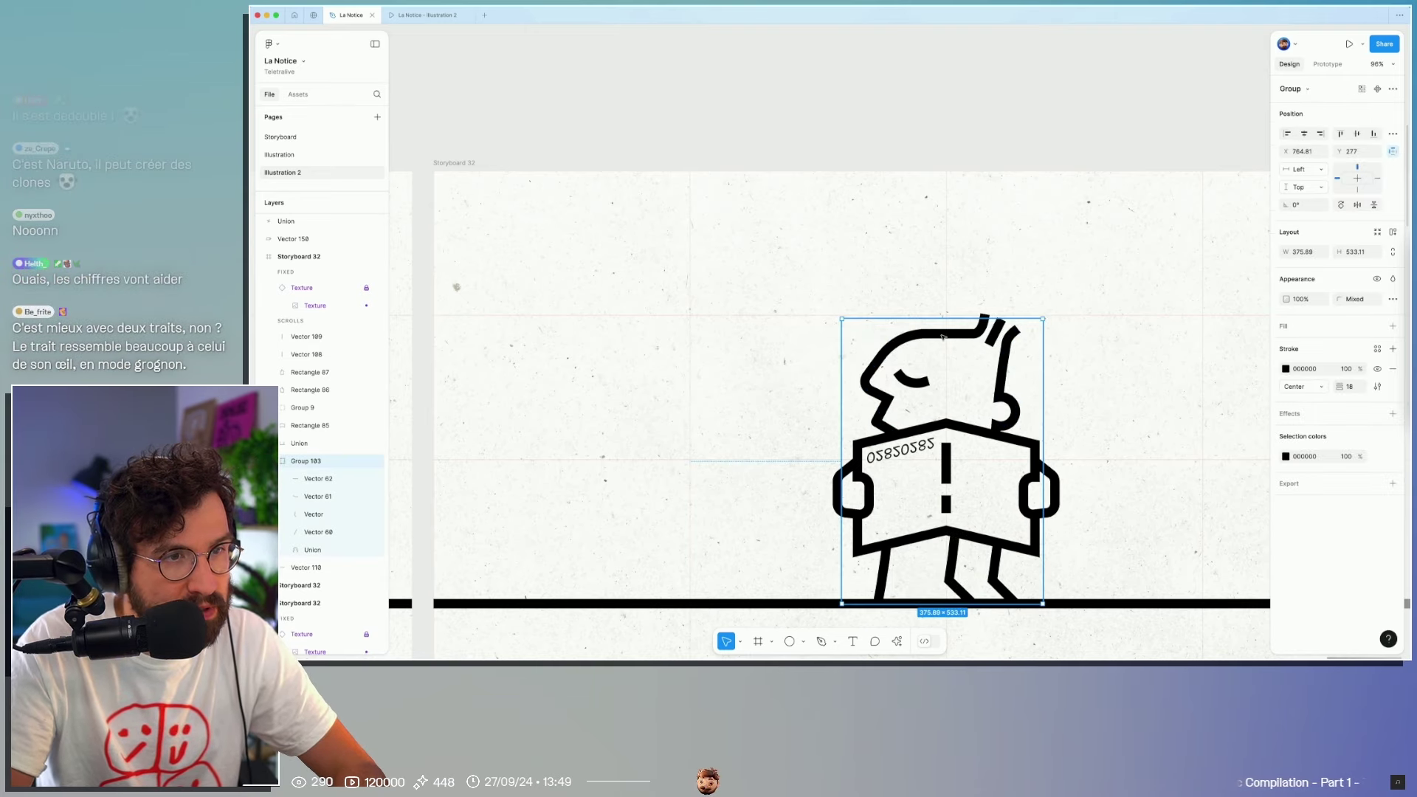
Step: Mirror the whole reader to face right, then flip its legs back horizontally
double_click(955, 551)
click(997, 566)
key(Escape)
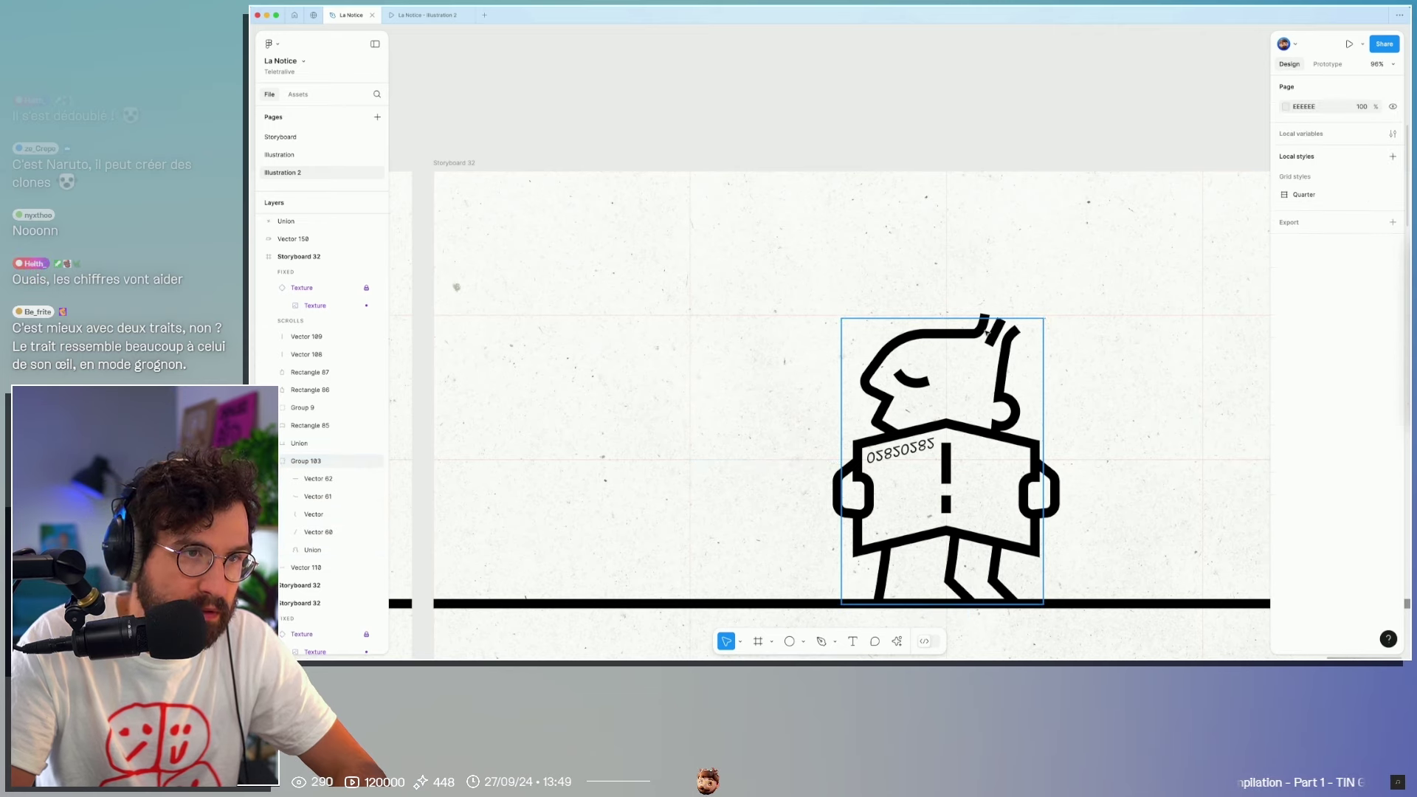
key(shift+h)
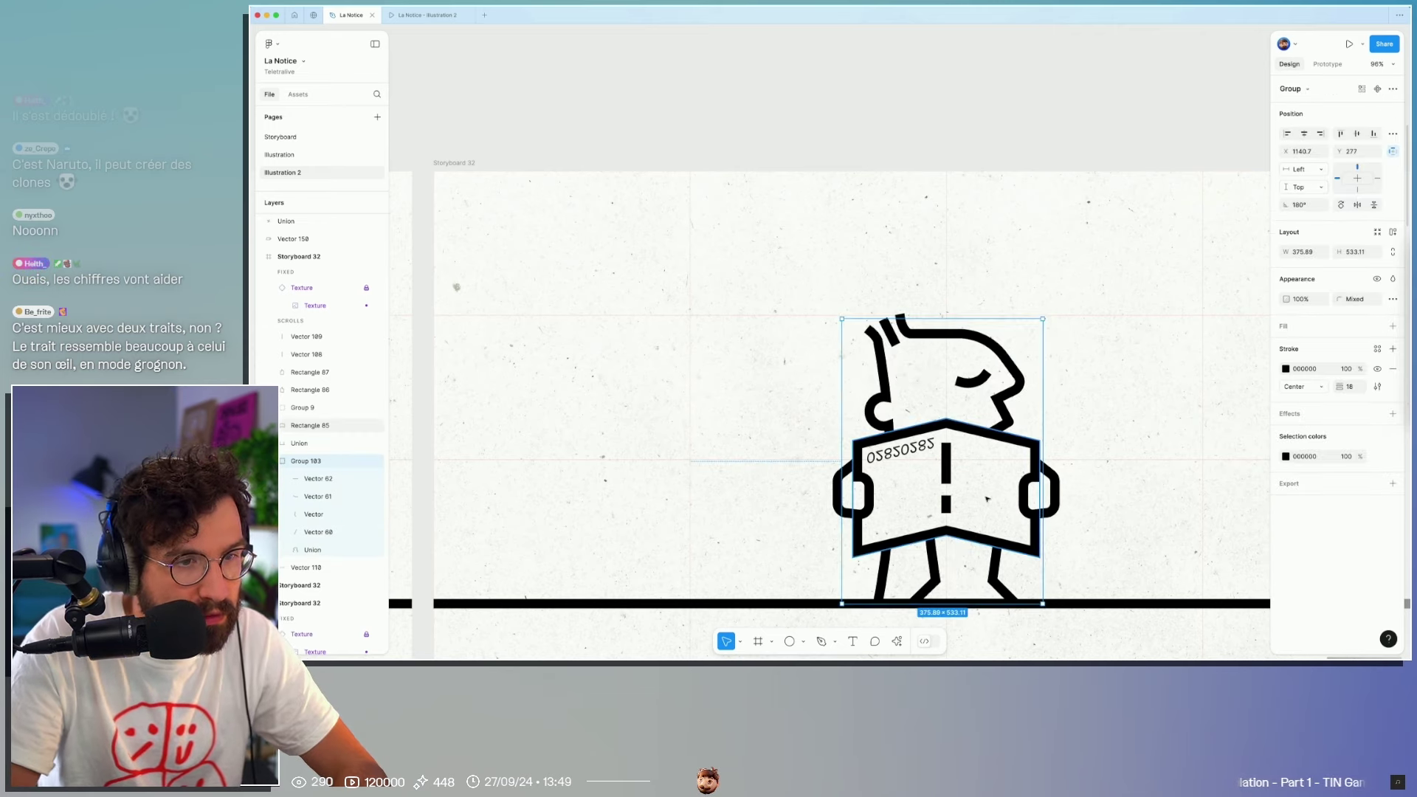
click(1000, 568)
key(shift+h)
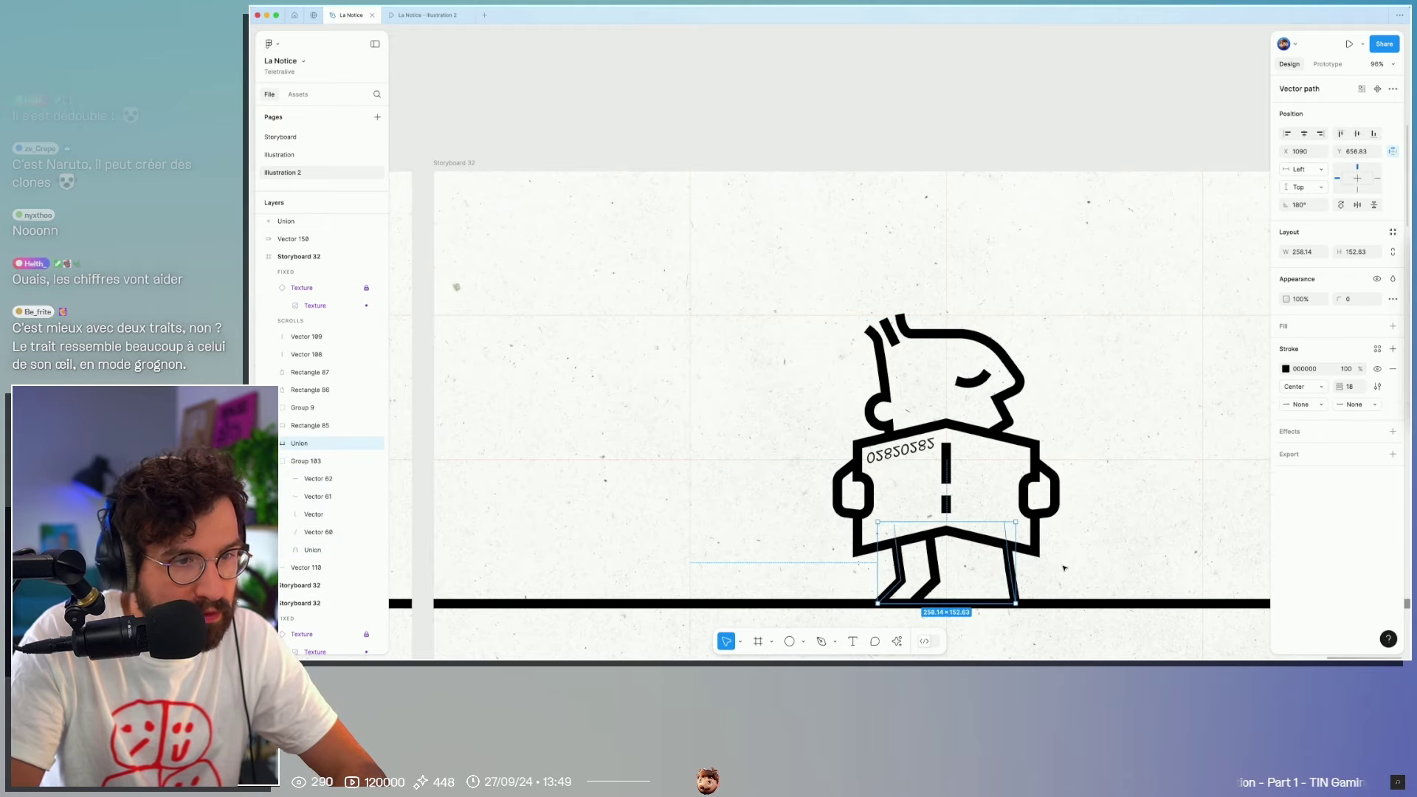
Step: Reselect both legs and mirror them horizontally once more
click(1062, 565)
scroll(1066, 566, down, 5)
scroll(1065, 566, up, 6)
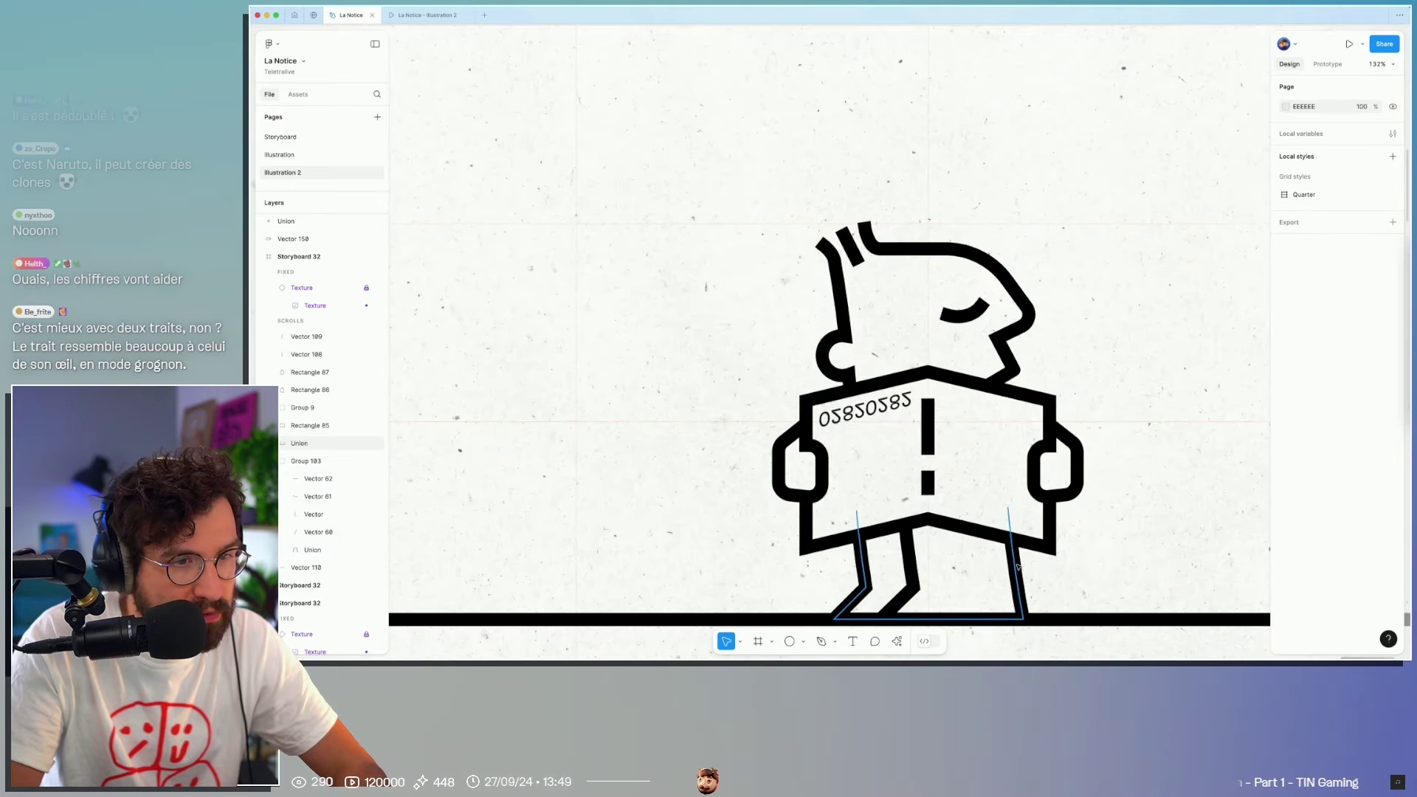
click(910, 557)
double_click(910, 557)
shift+click(867, 561)
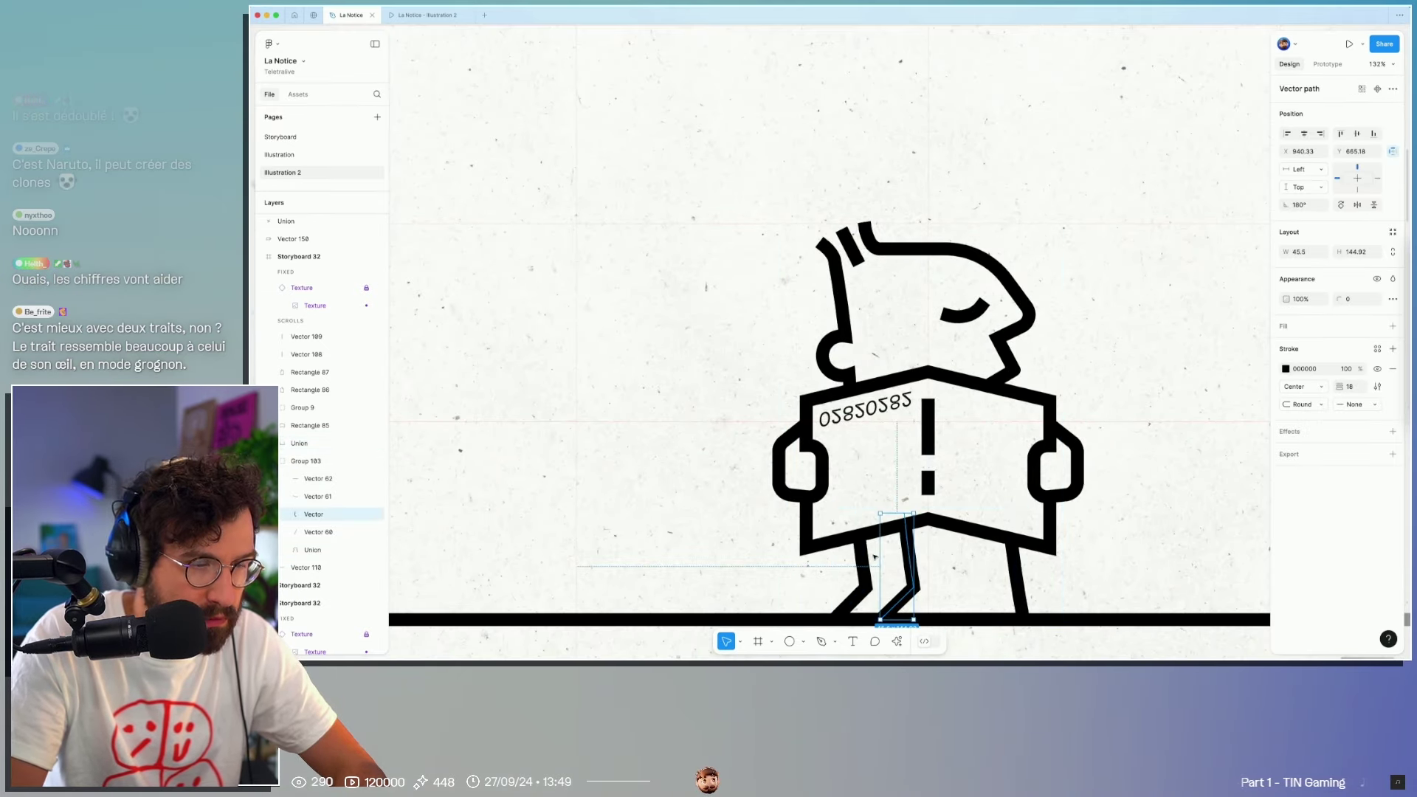
key(shift+h)
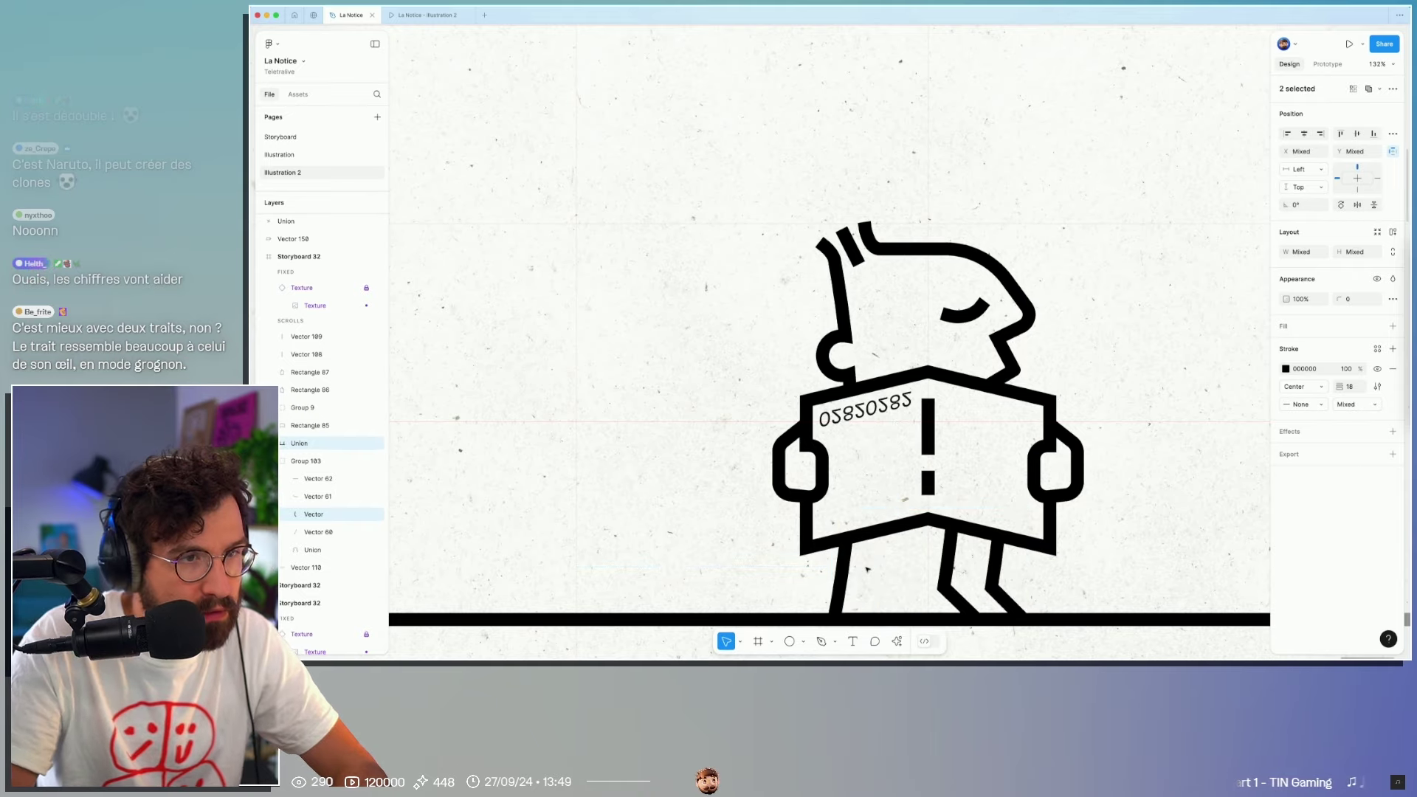
Step: Flip the right character's newspaper and exclamation bar horizontally
scroll(866, 561, down, 5)
scroll(1068, 495, right, 3)
scroll(1069, 495, down, 4)
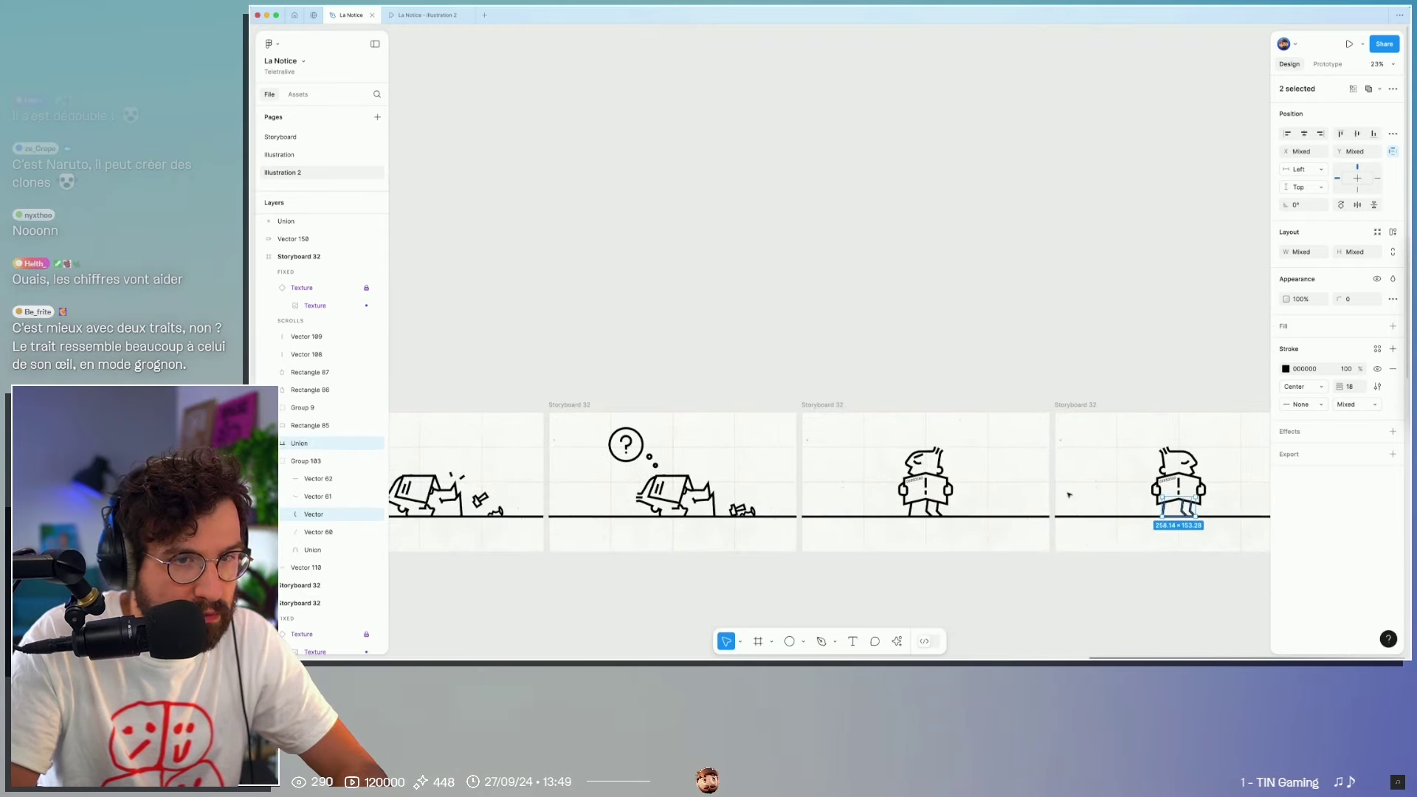
click(1070, 494)
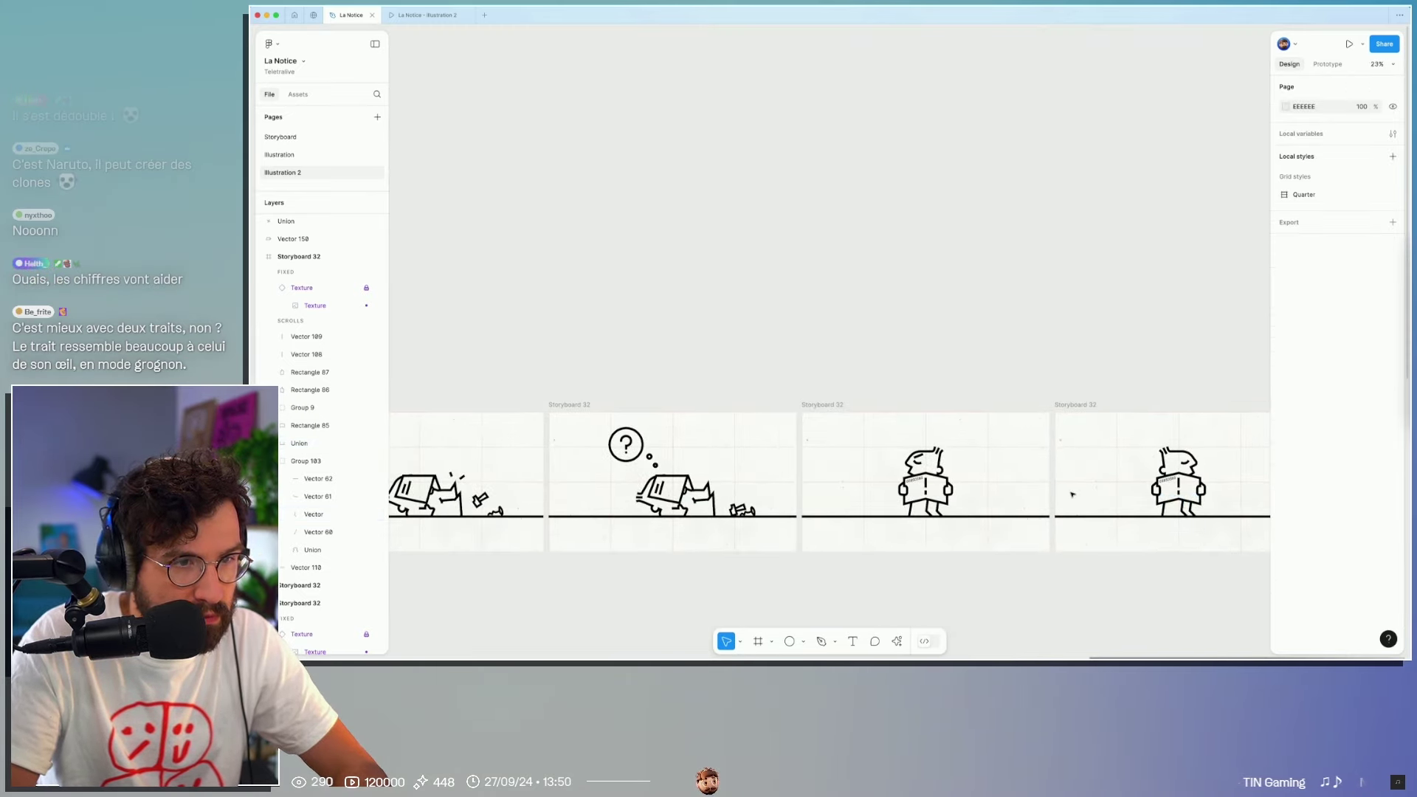
scroll(1072, 494, right, 1)
scroll(1033, 490, right, 5)
click(959, 487)
scroll(948, 472, up, 6)
shift+click(938, 491)
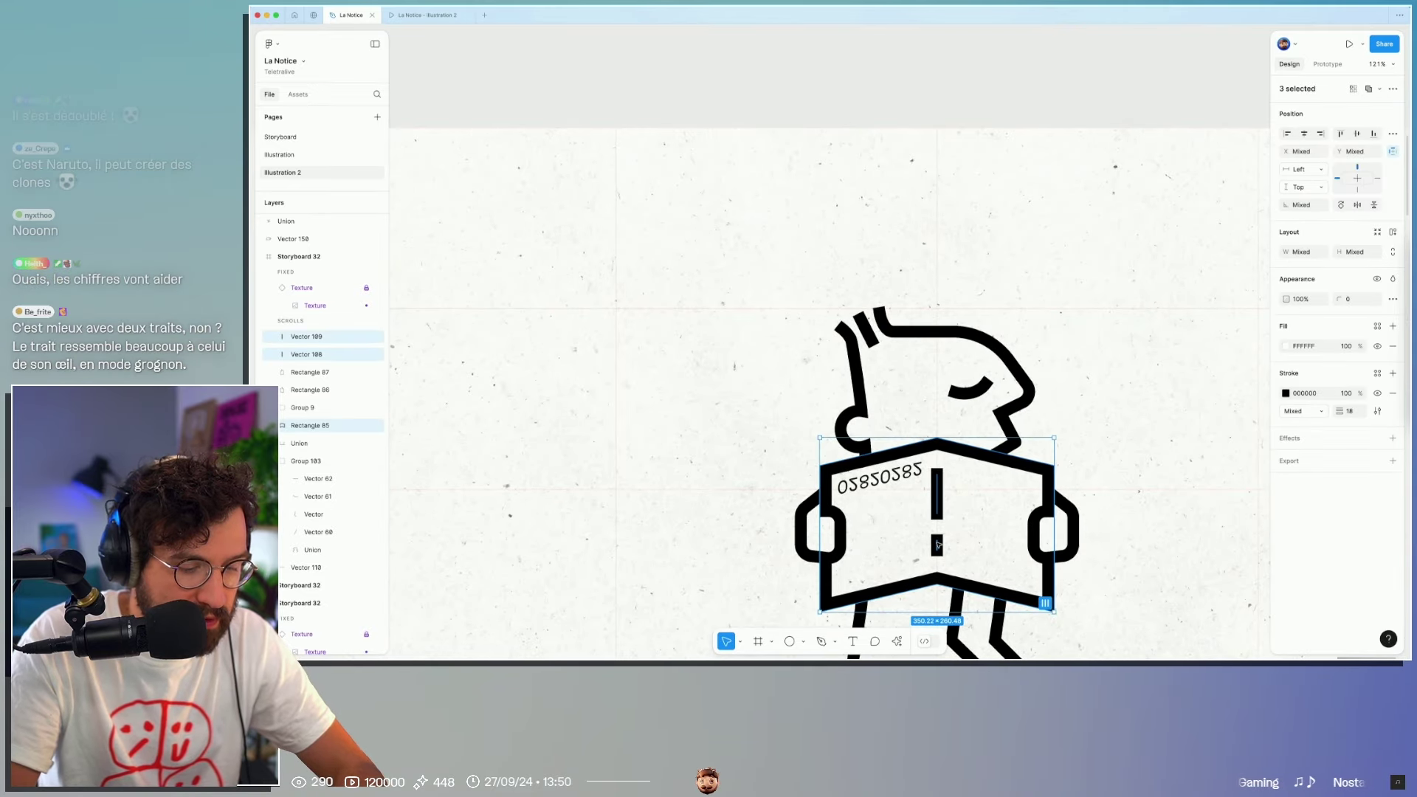
key(shift+v)
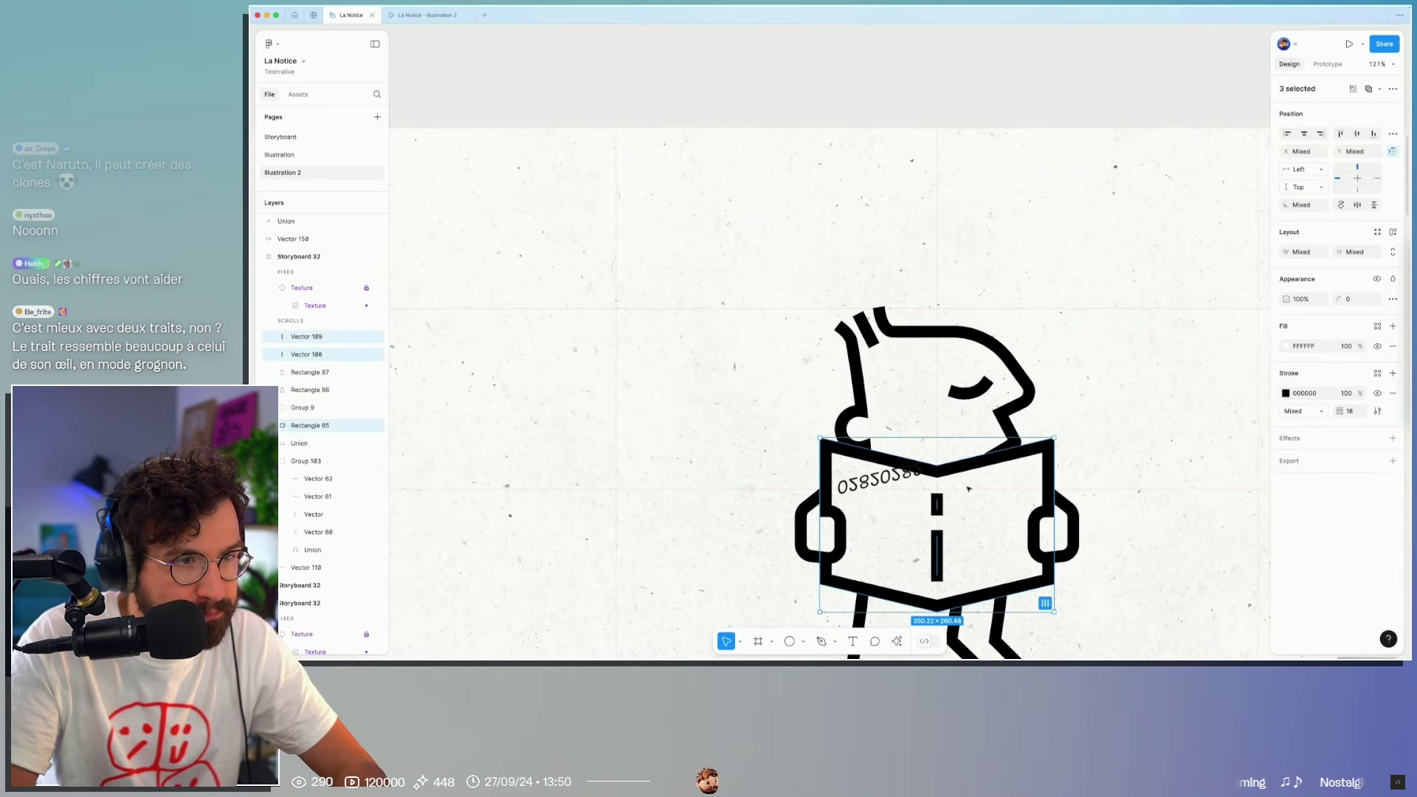
key(ctrl+z)
key(shift+h)
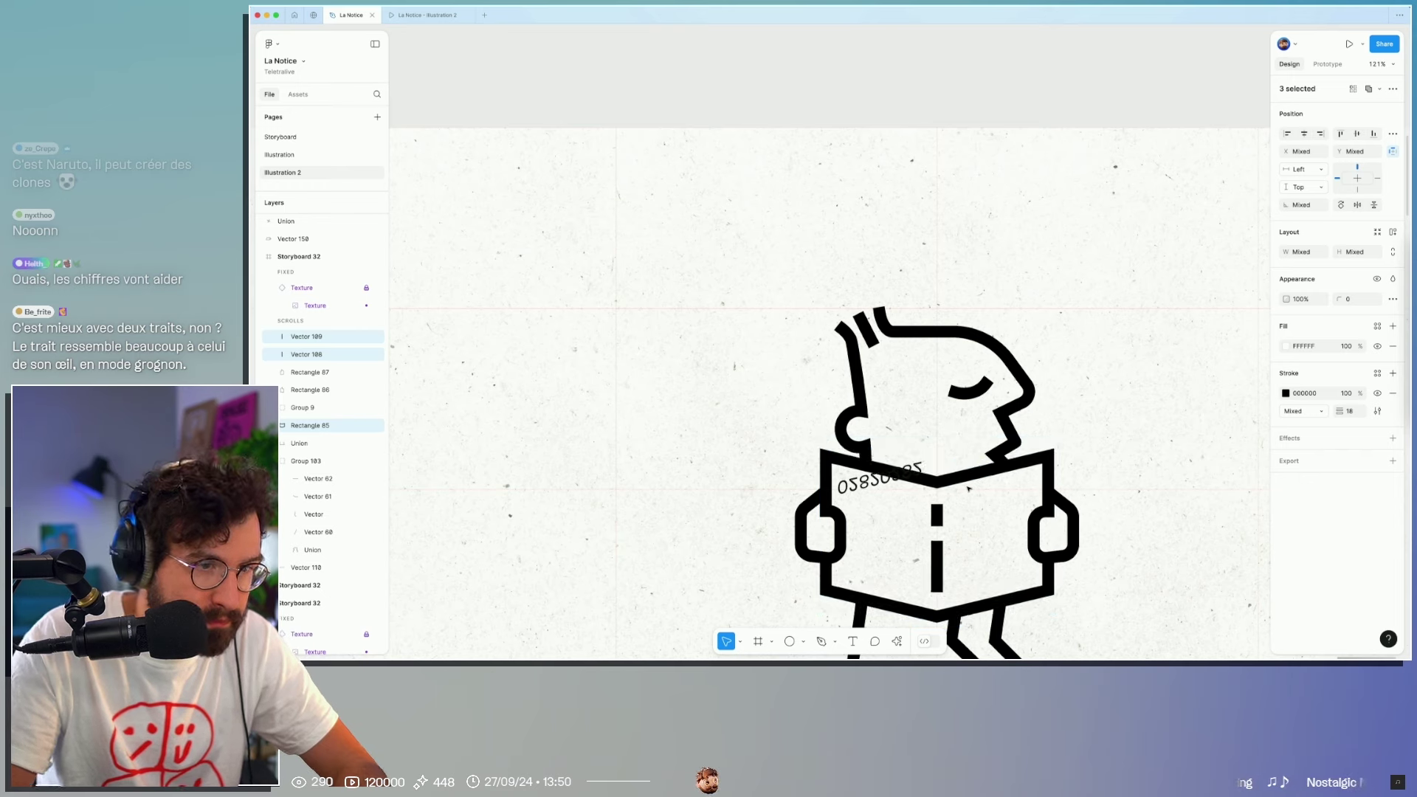
Step: Flip the right character's number group upside down and move it onto the lower page
double_click(875, 479)
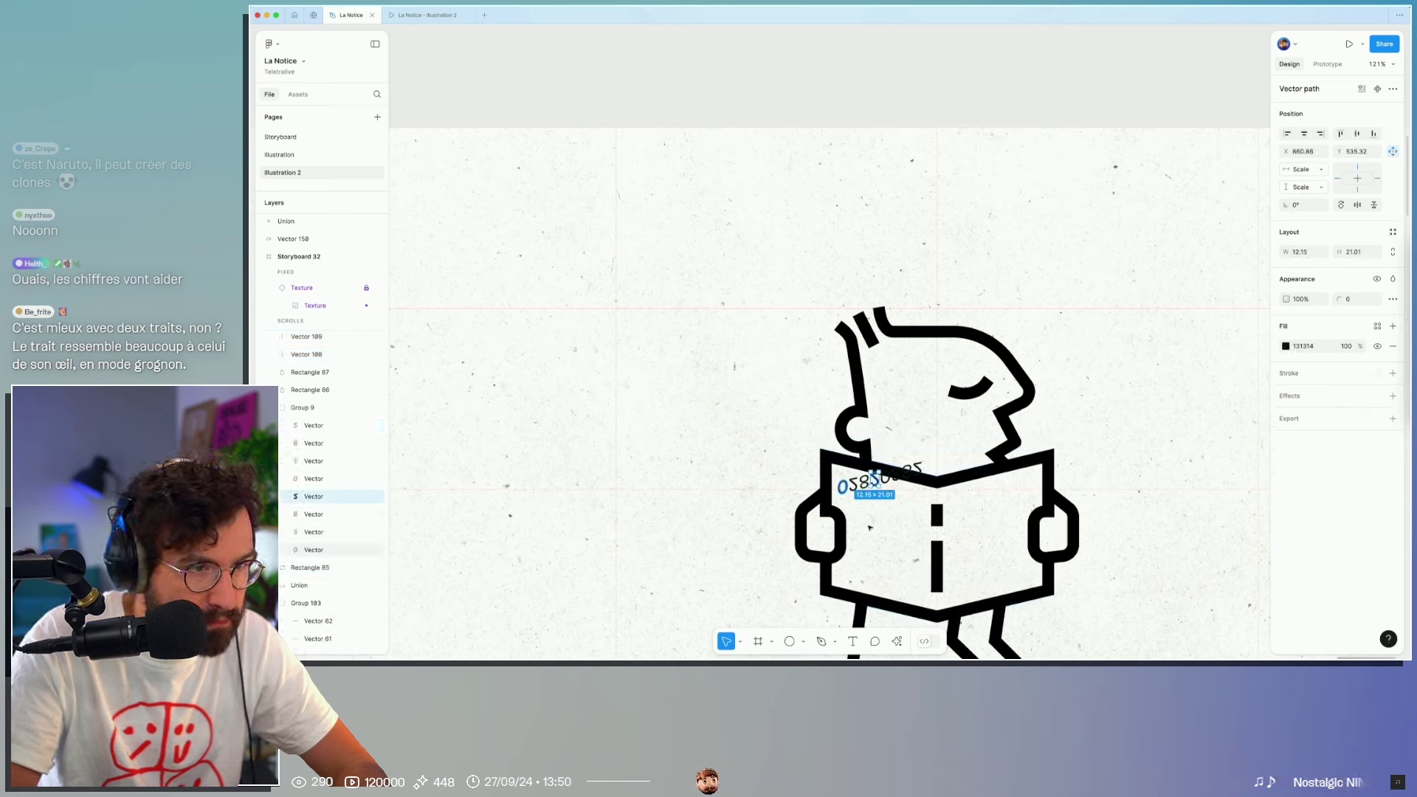
key(Escape)
key(shift+v)
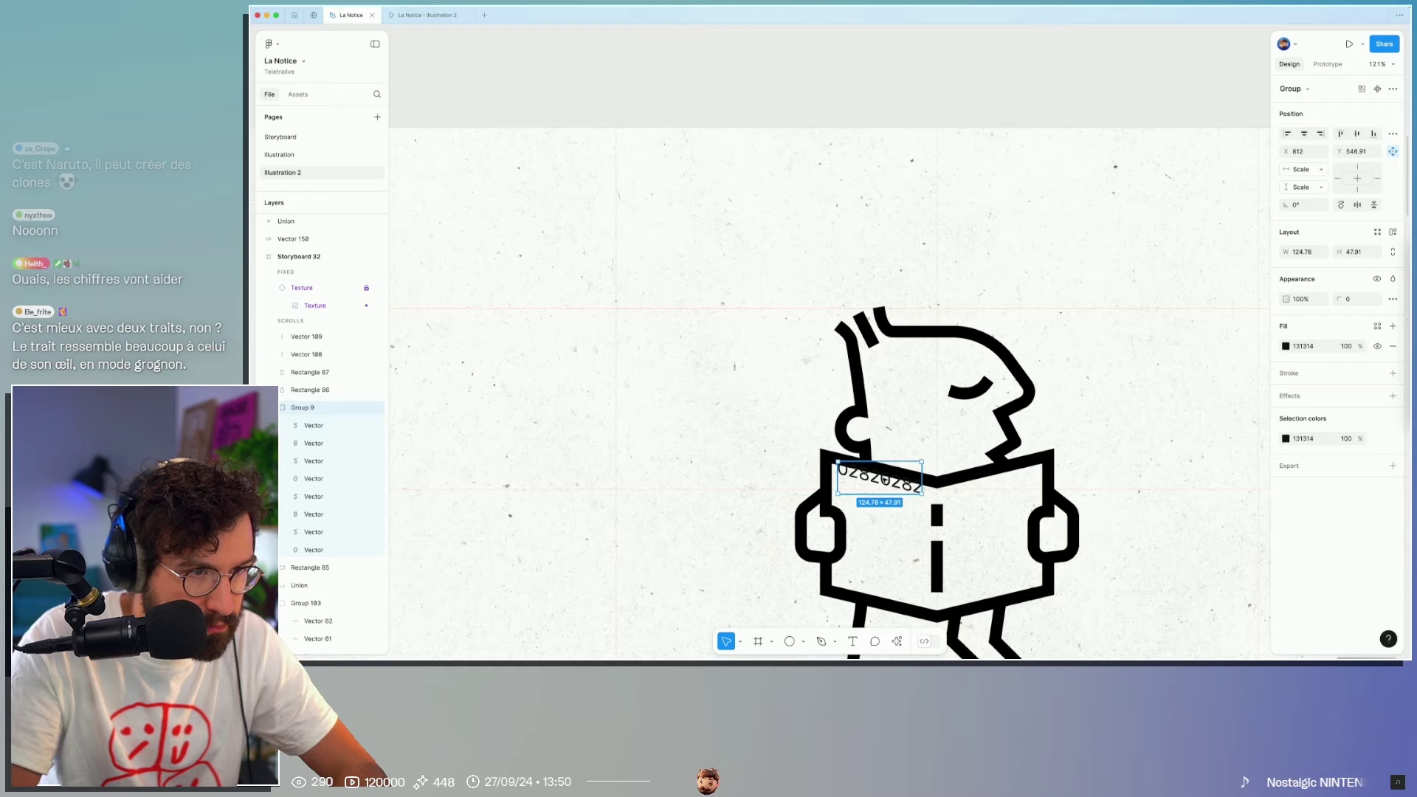
drag(884, 480, 887, 582)
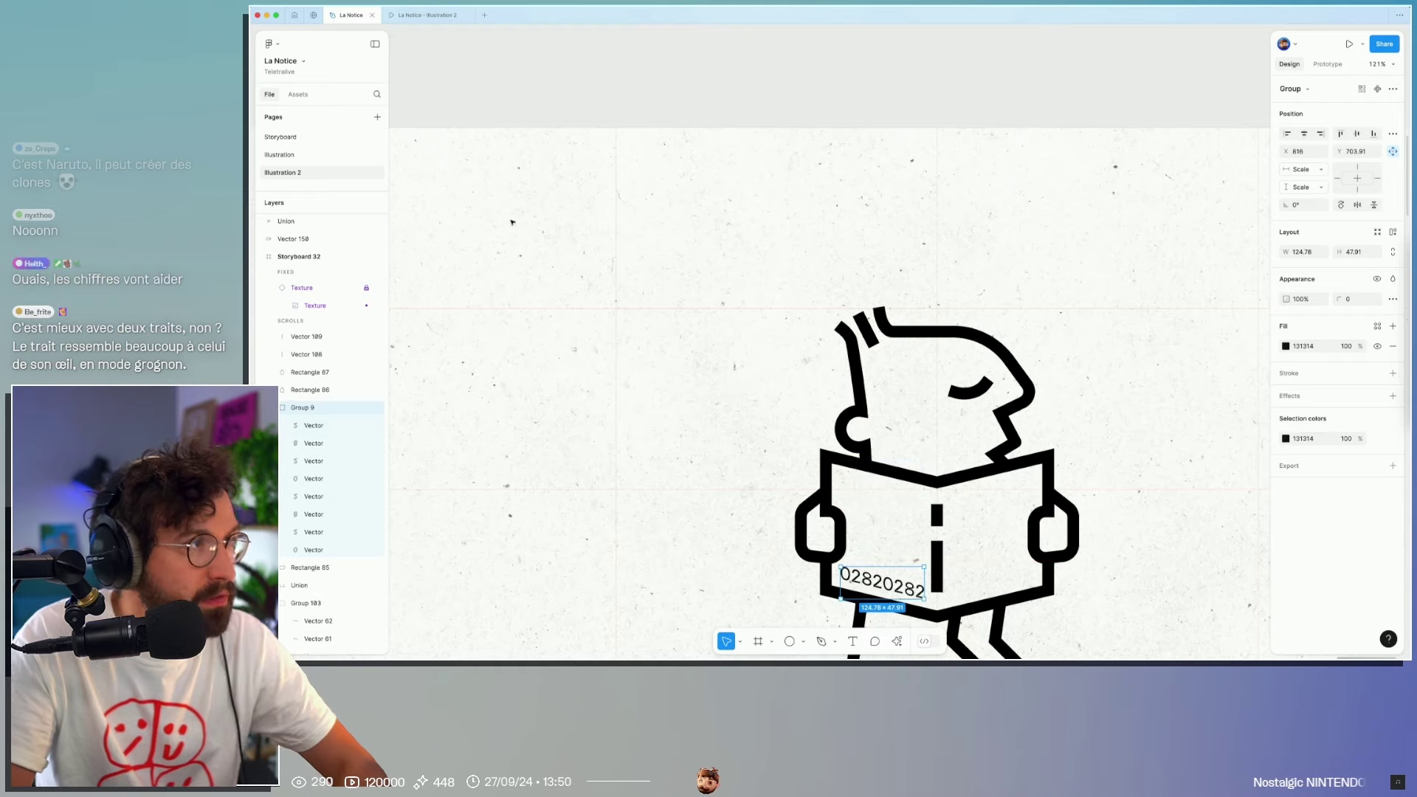
Step: Move the left character's number beside its exclamation mark and flip it upside down
click(280, 137)
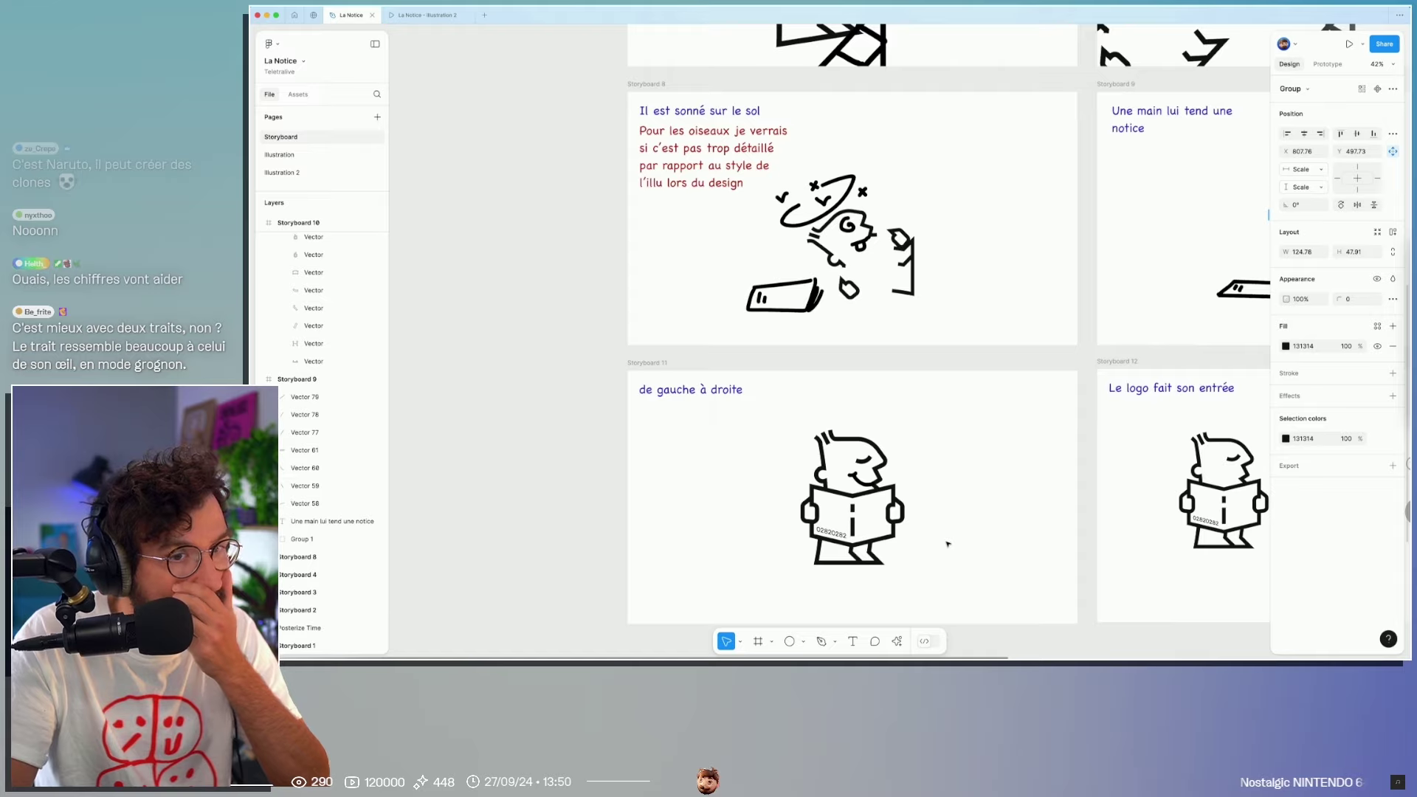
click(282, 171)
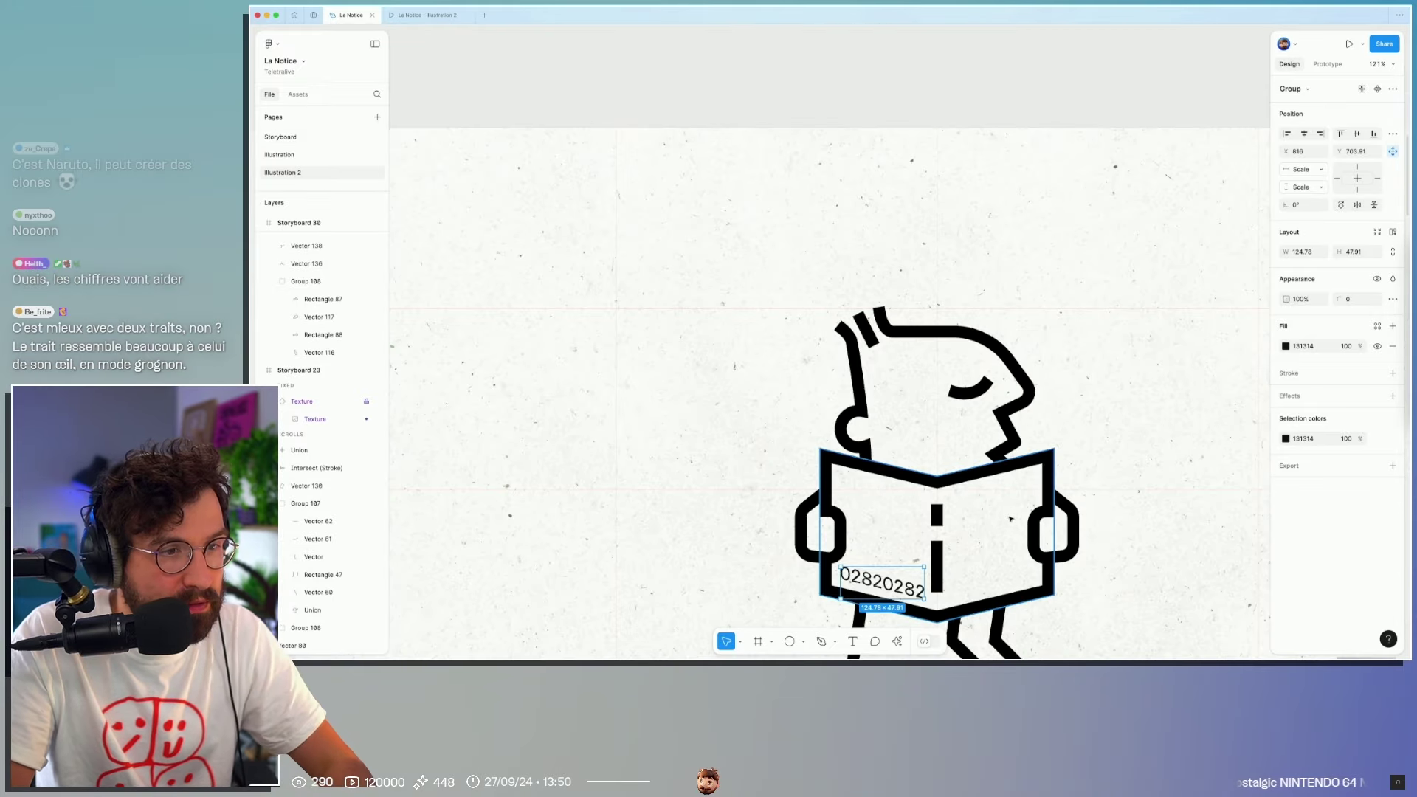
scroll(1092, 491, up, 5)
click(622, 414)
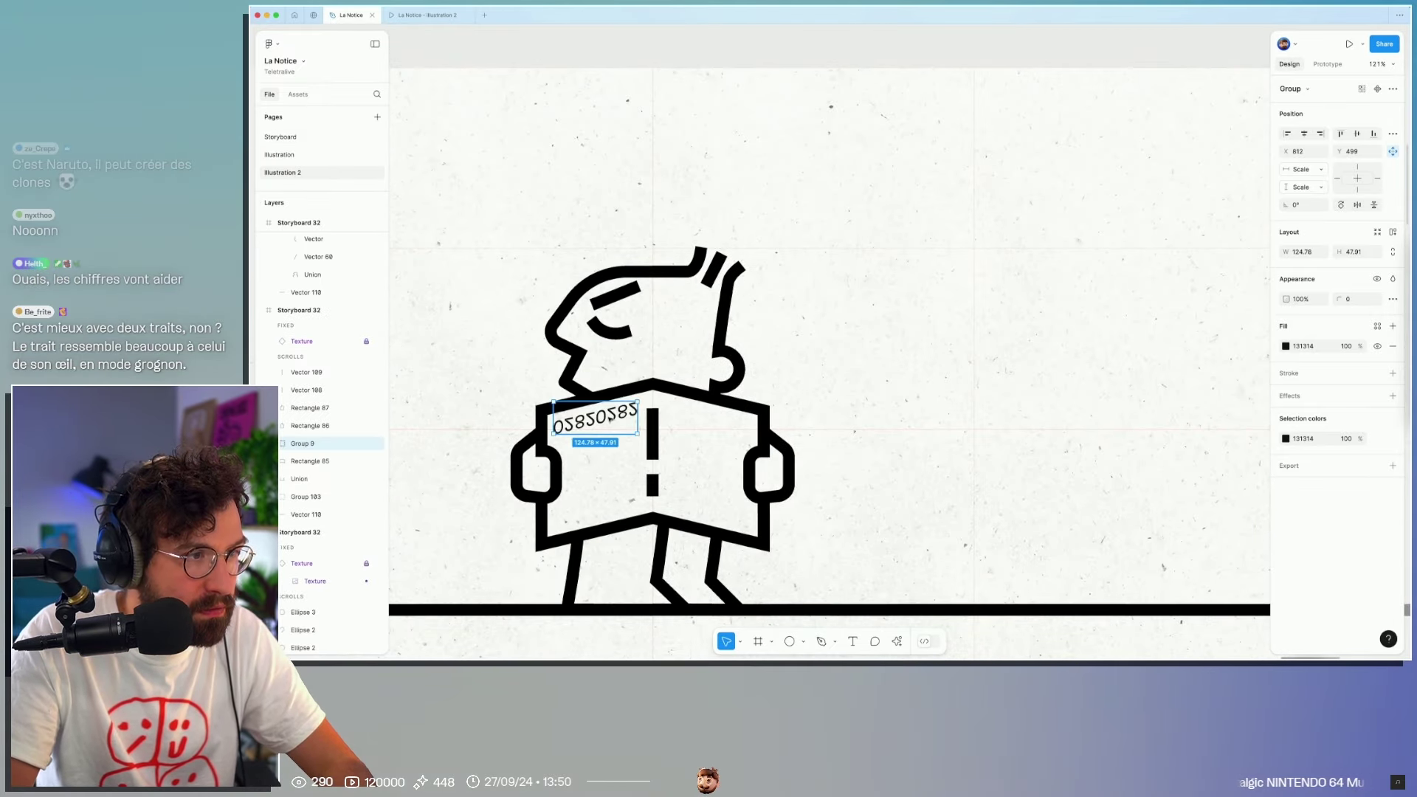
drag(622, 413, 739, 417)
key(shift+v)
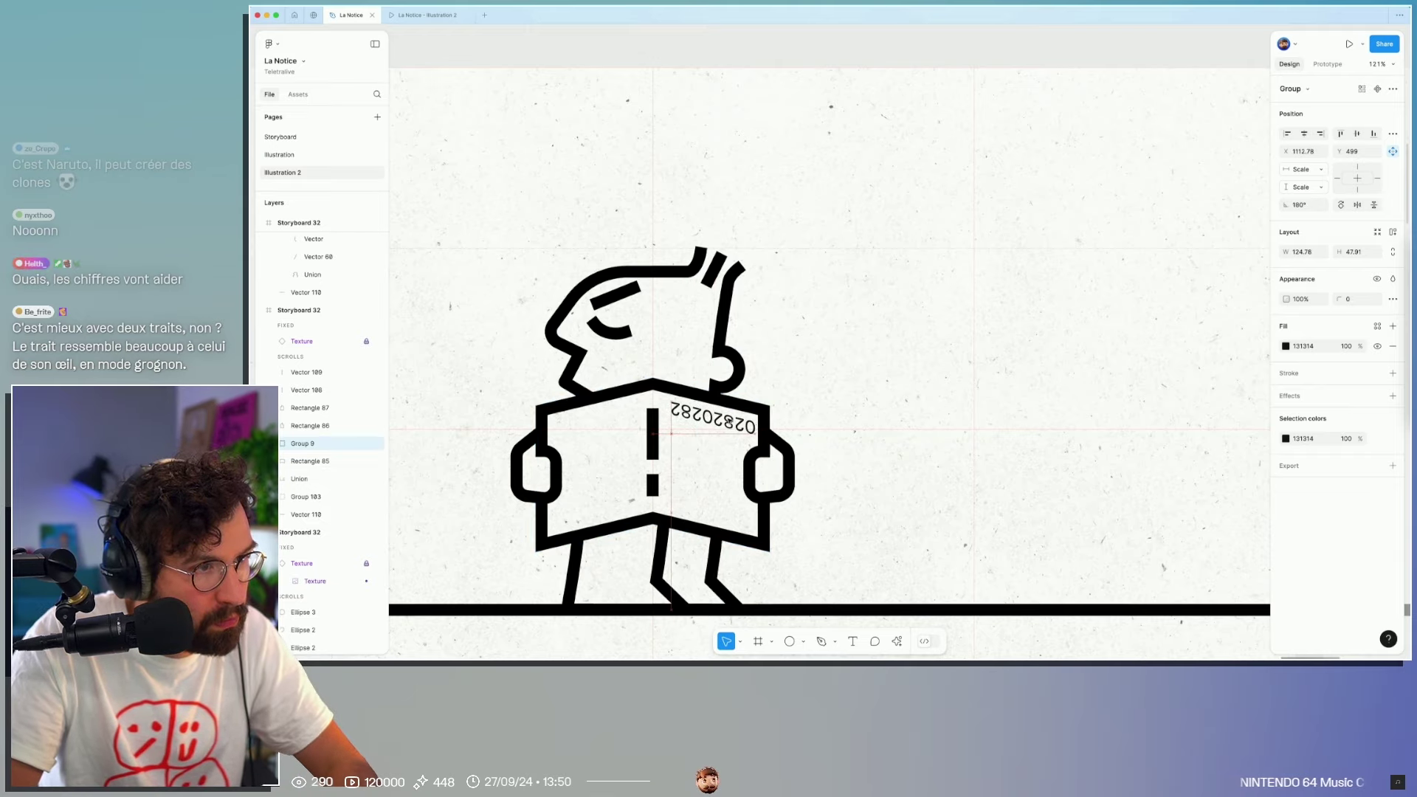
key(Escape)
scroll(903, 396, down, 5)
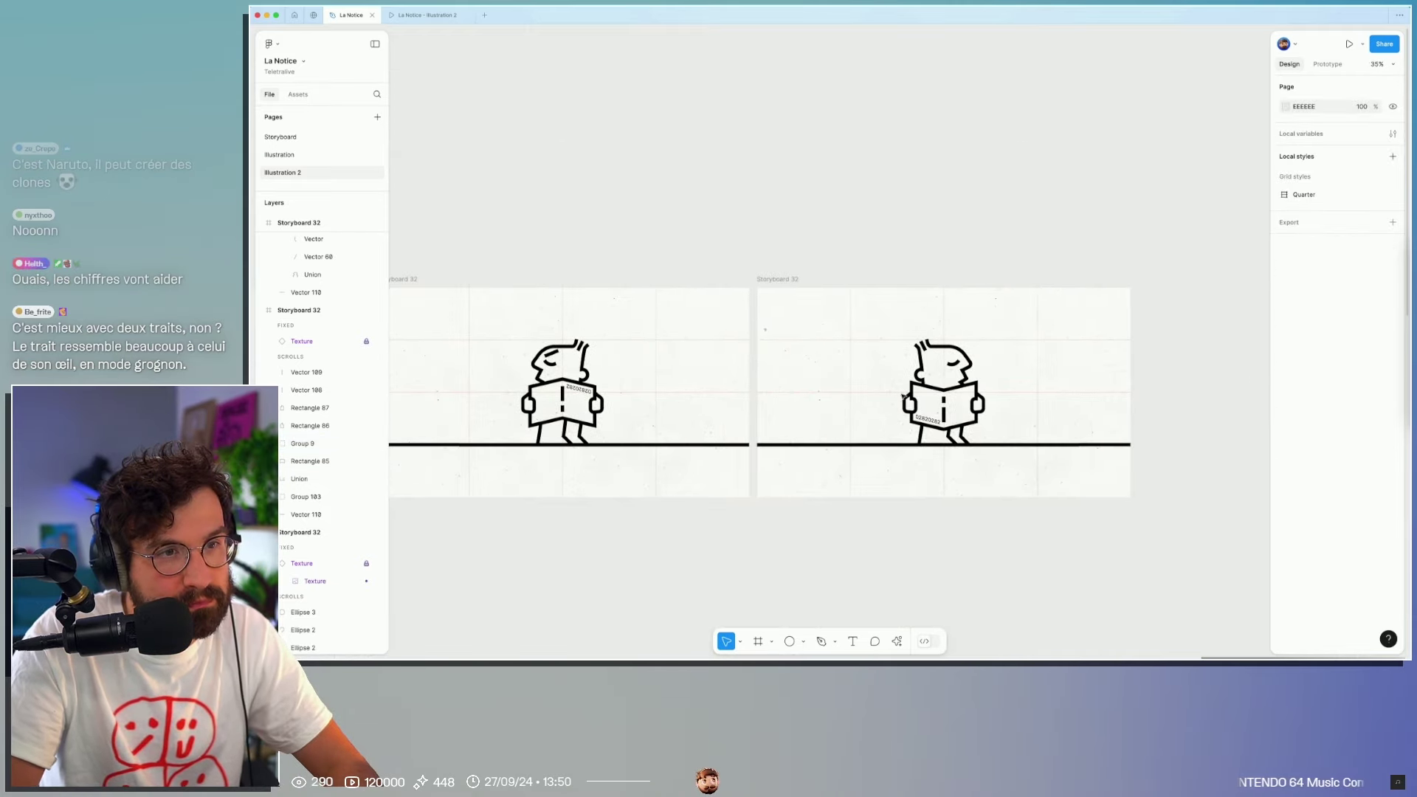
scroll(730, 383, up, 10)
Step: Draw a rectangle on the book's right page, then slant and widen its points
key(r)
drag(788, 449, 730, 380)
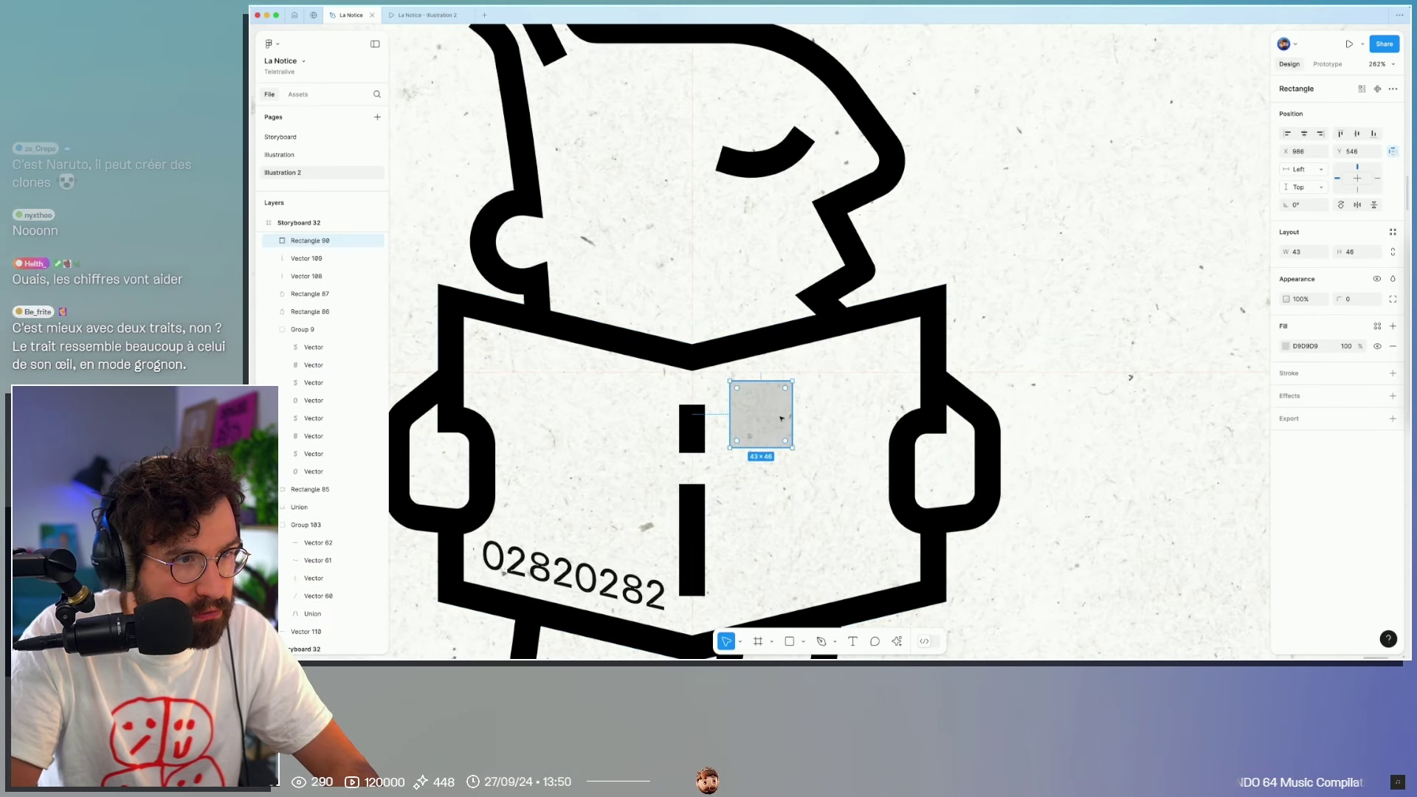
click(793, 445)
drag(767, 413, 780, 421)
click(804, 382)
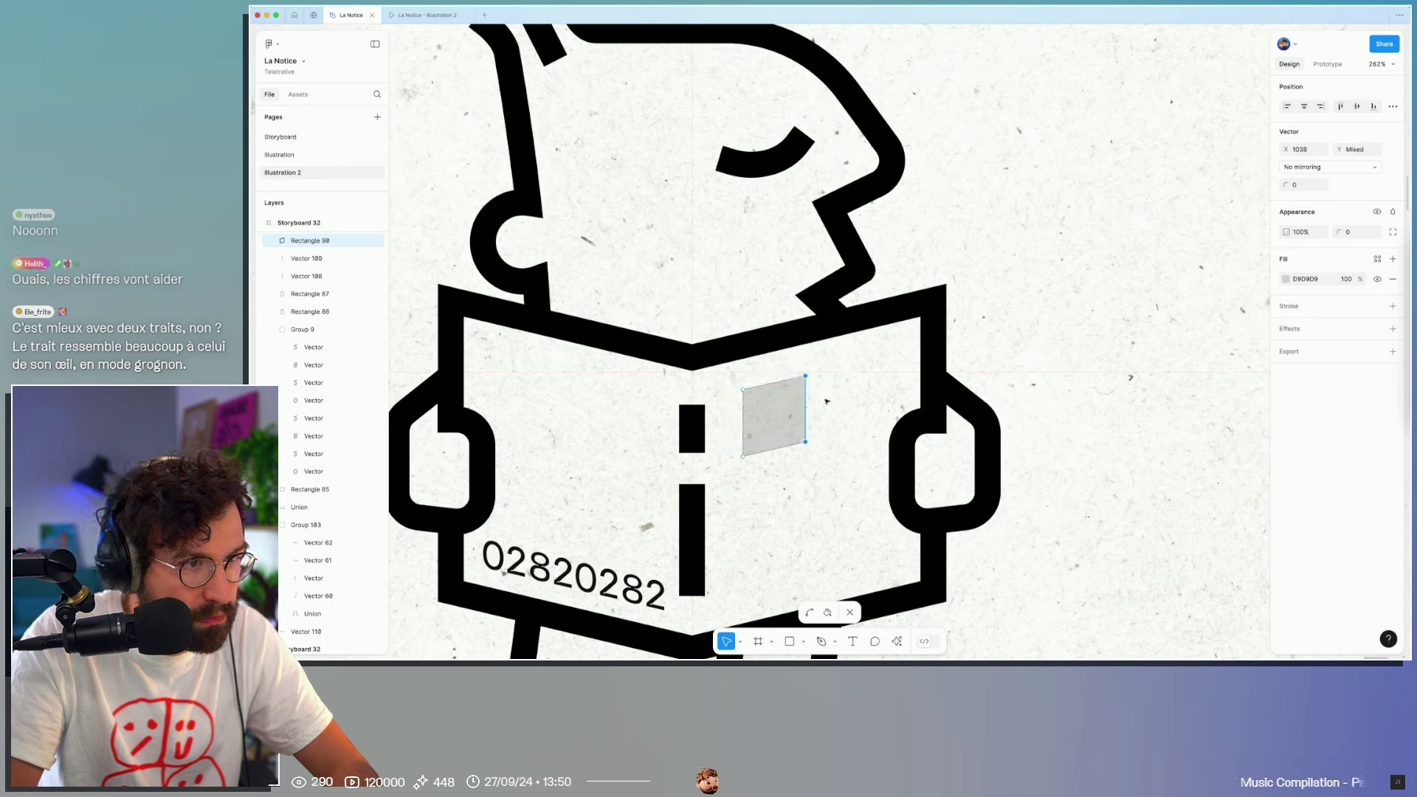
drag(810, 377, 880, 363)
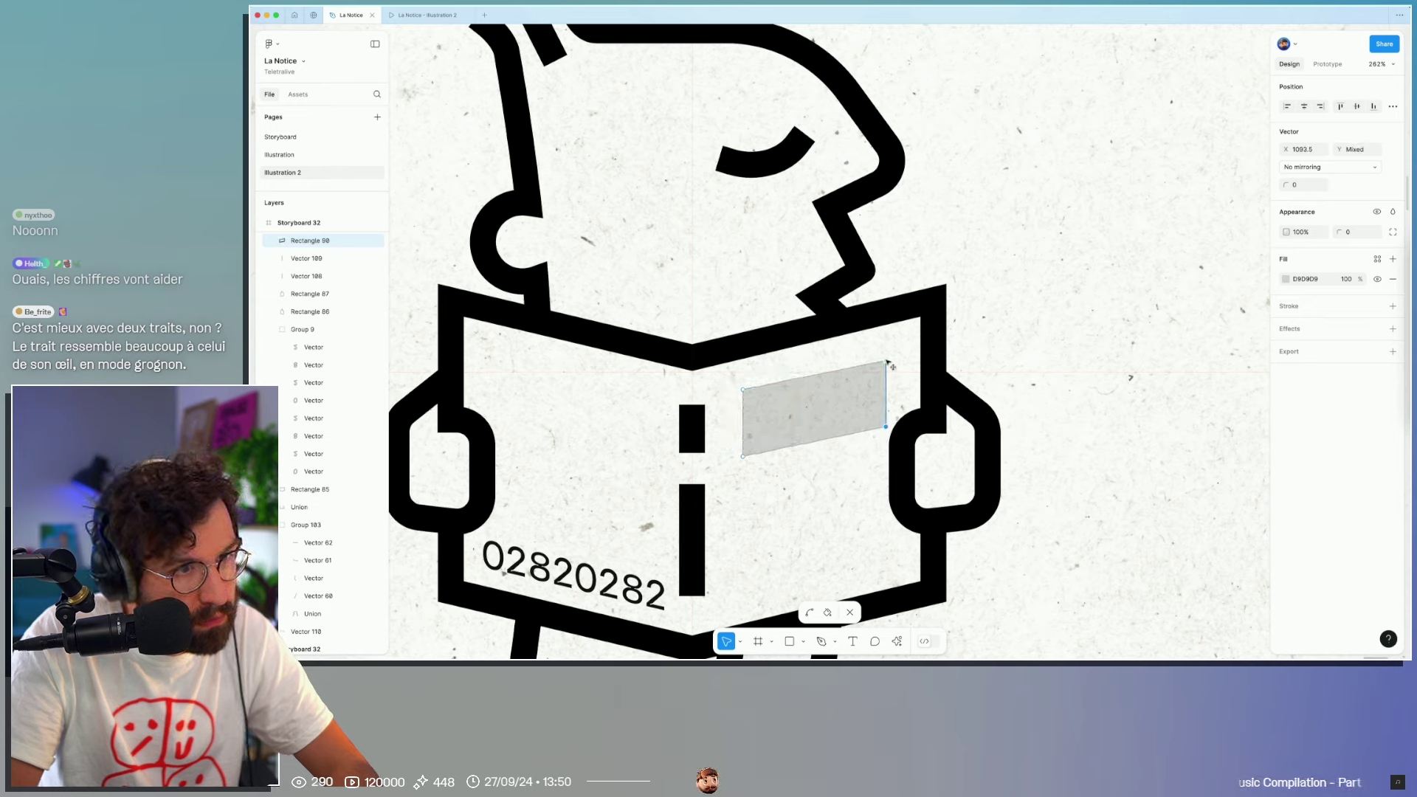
drag(878, 363, 876, 360)
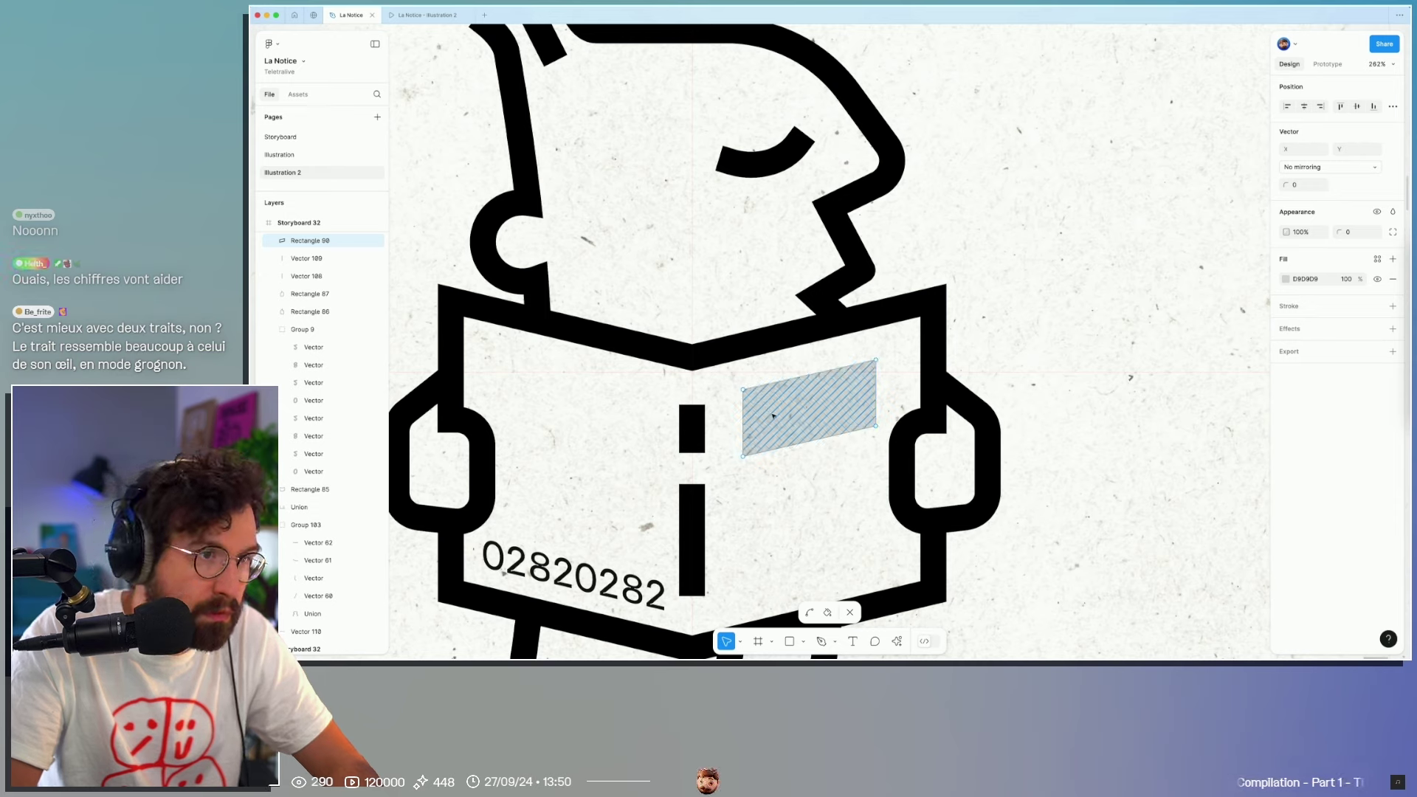
key(Escape)
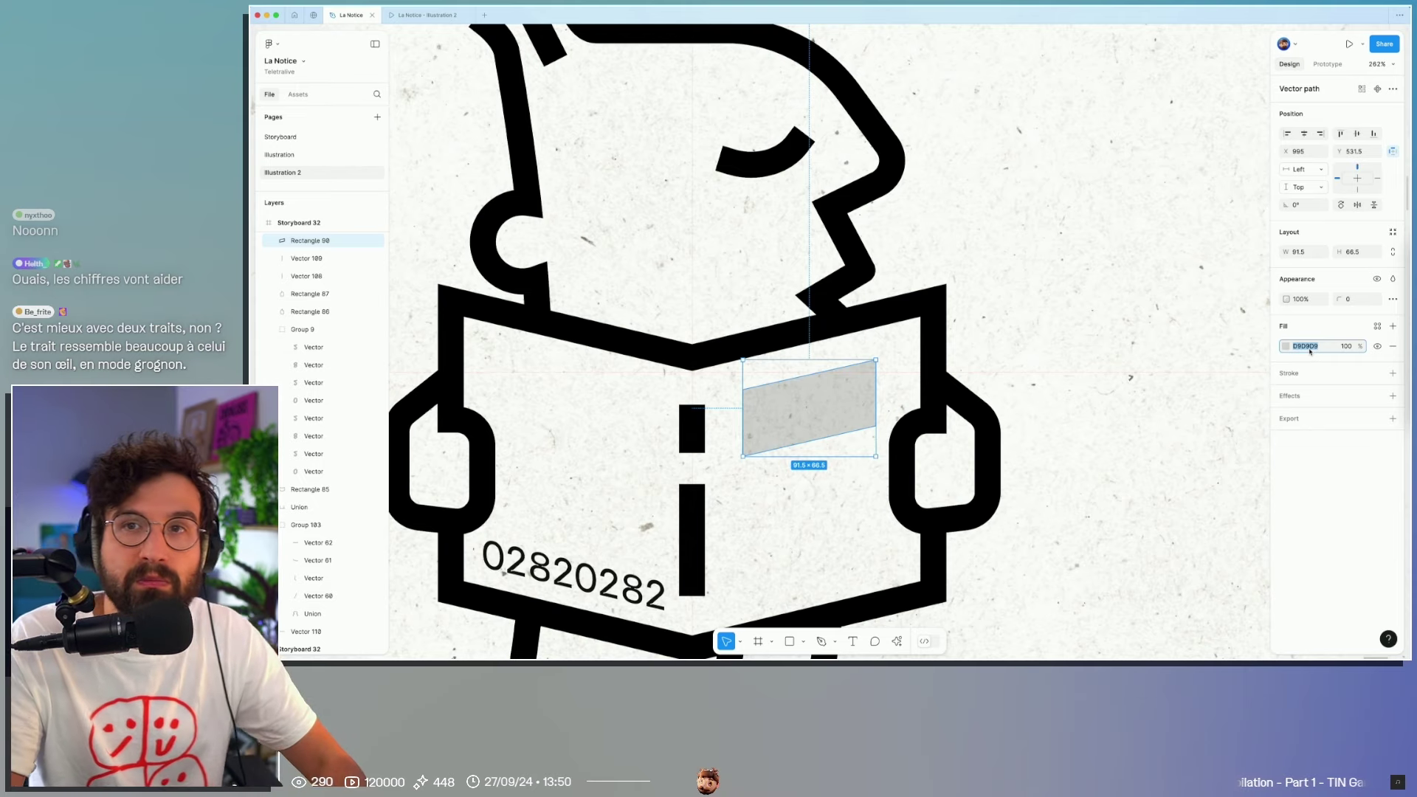
text(0)
text(00000)
Step: Fill the slanted block with black (000000) and trim its left edge inward
key(Return)
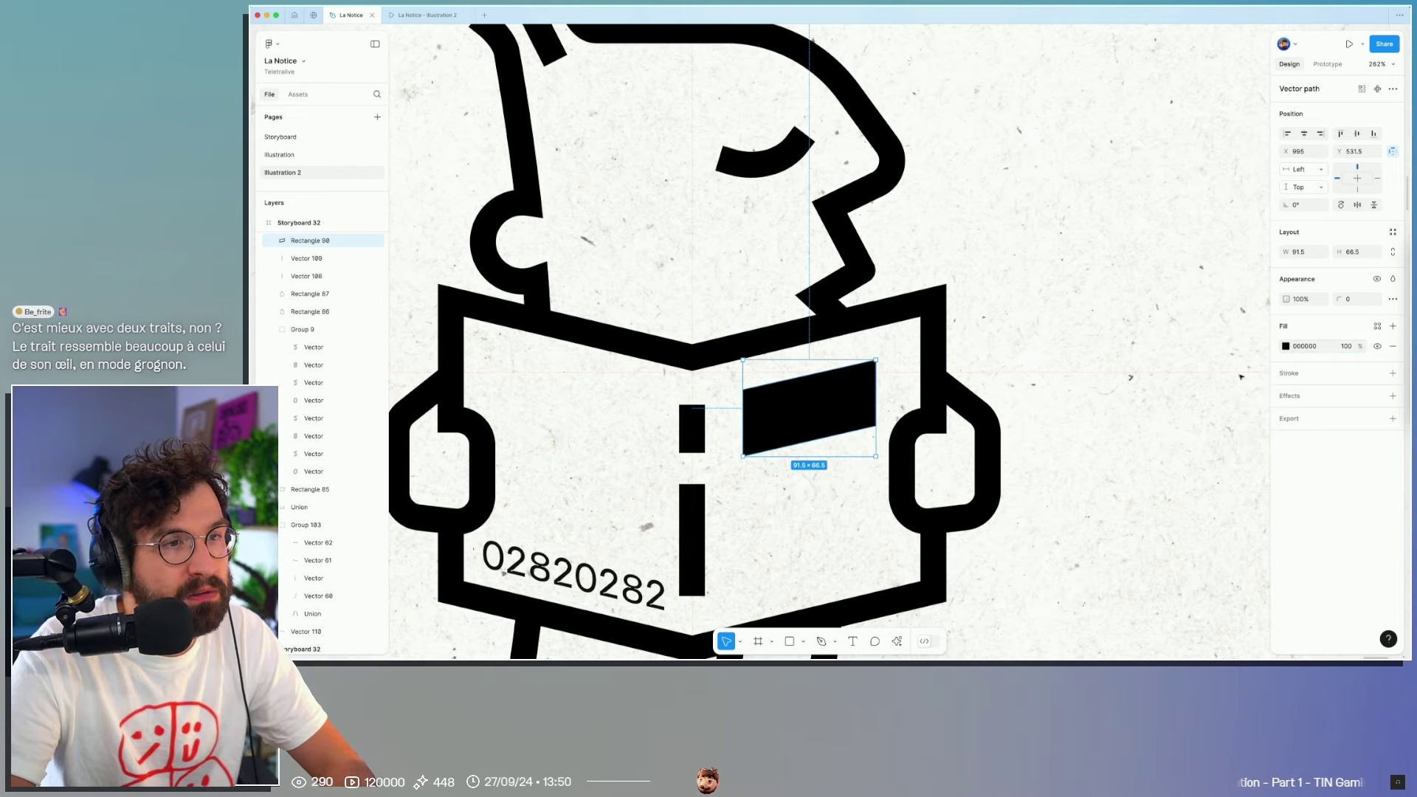
click(1108, 379)
click(865, 402)
drag(750, 405, 761, 406)
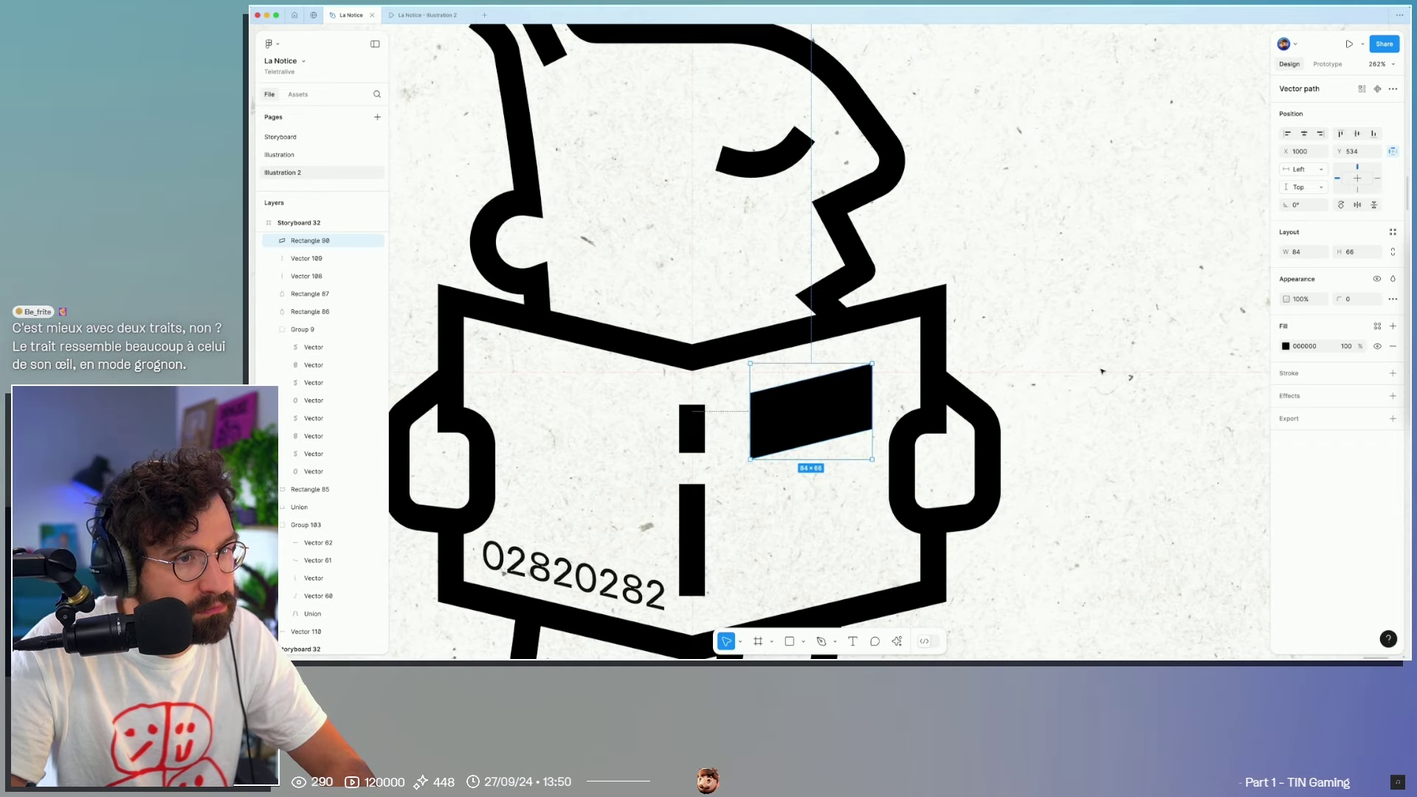
click(1102, 371)
ctrl+scroll(1099, 373, down, 5)
click(991, 389)
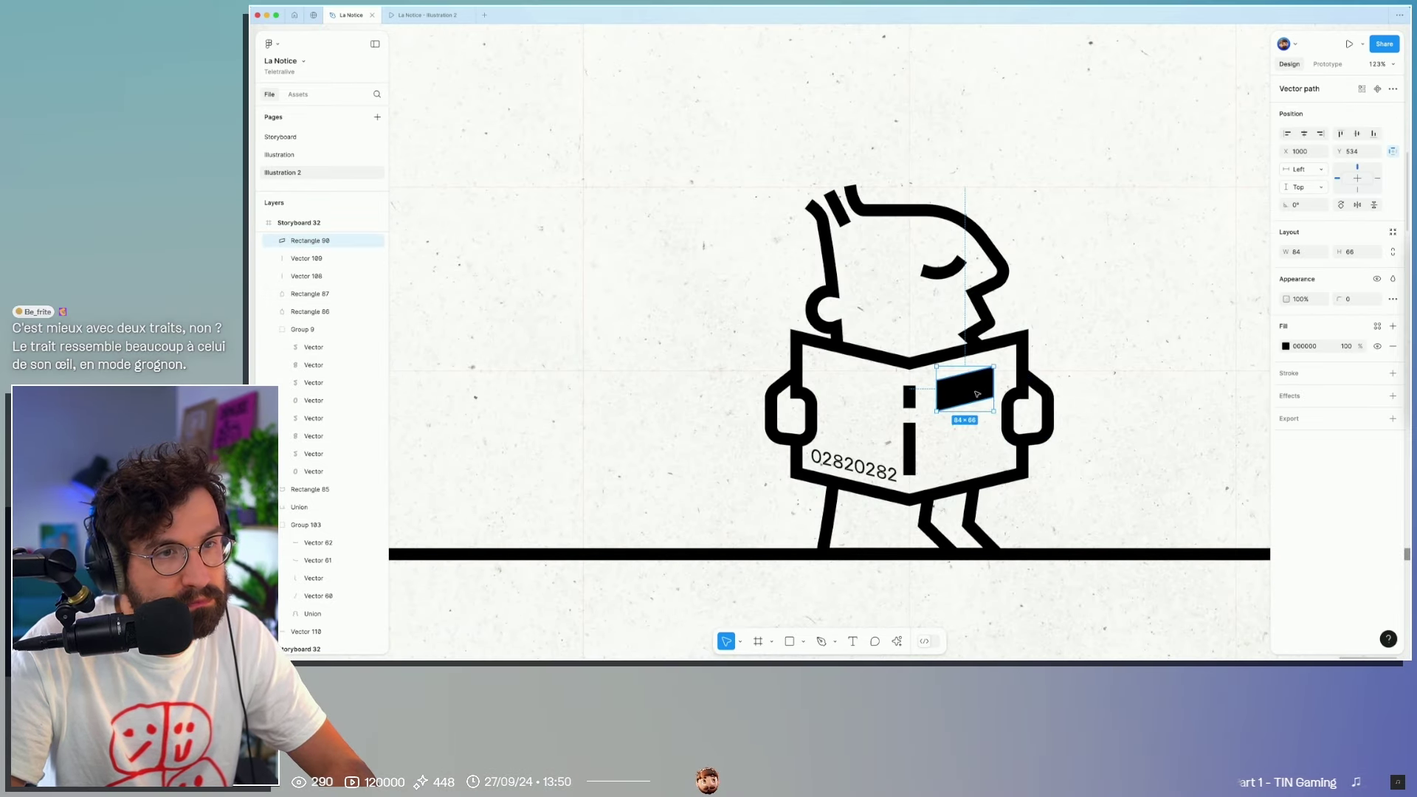
ctrl+scroll(978, 398, down, 5)
ctrl+scroll(664, 383, up, 2)
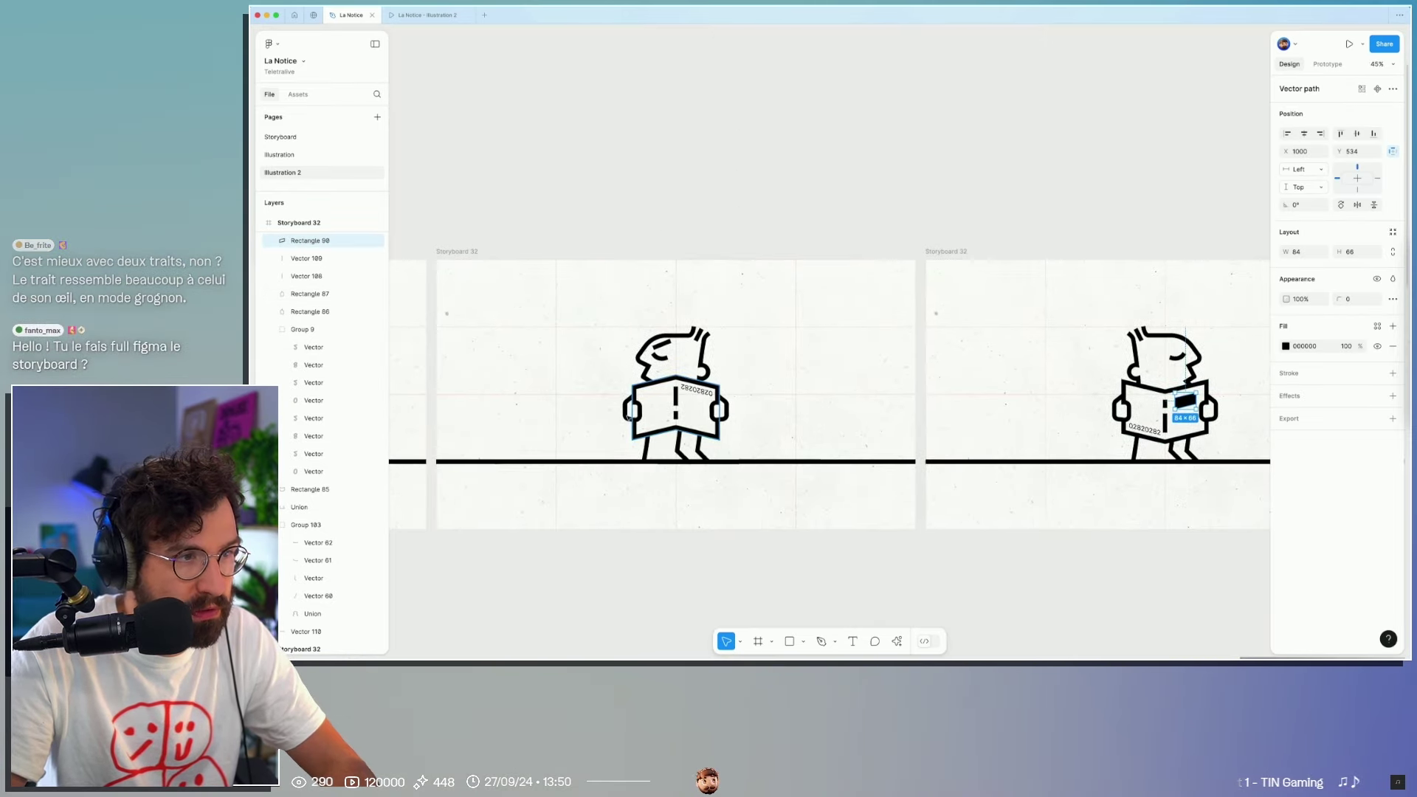
ctrl+scroll(664, 369, up, 3)
click(732, 343)
Step: Paste the black block onto the mirrored reader's newspaper at its lower-left corner
key(ctrl+v)
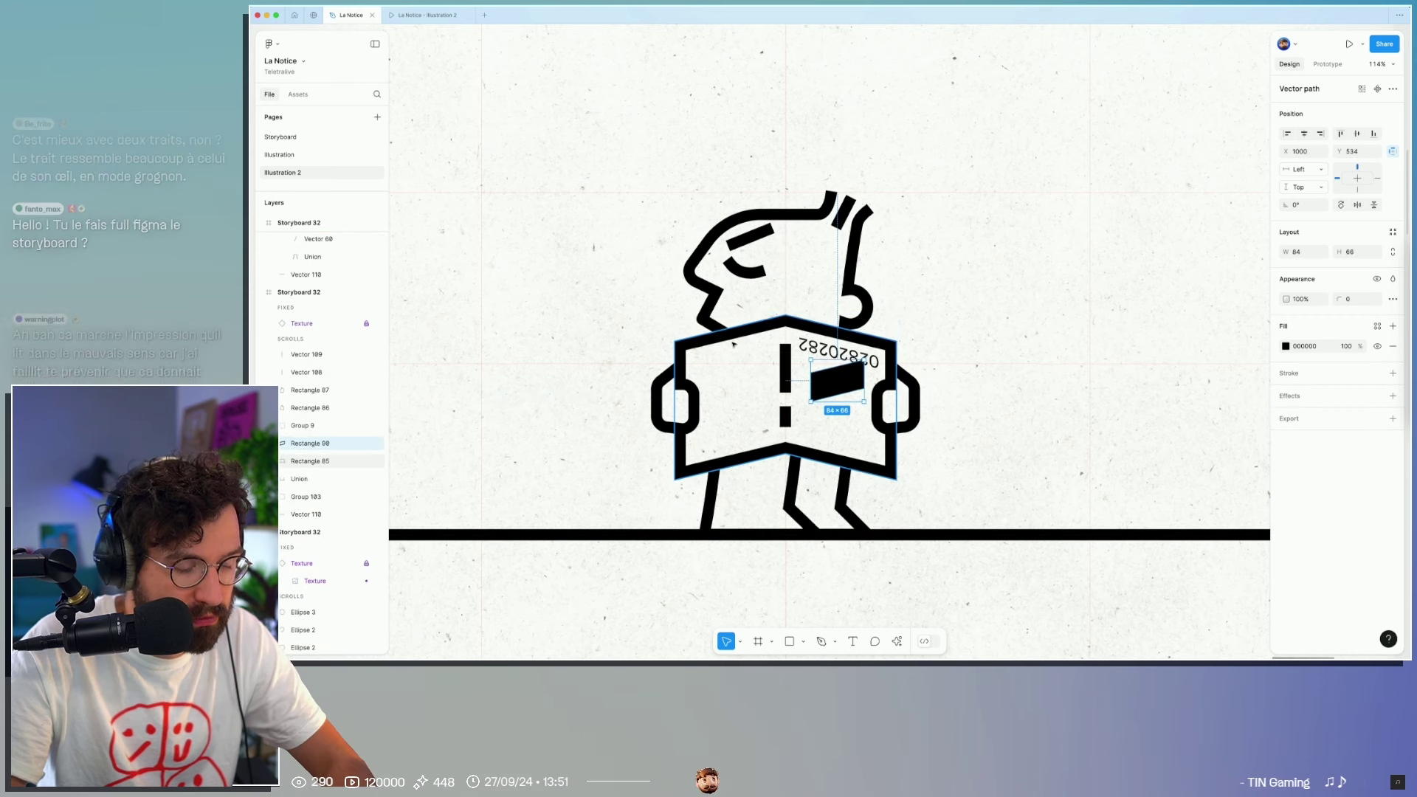
click(830, 372)
drag(693, 436, 726, 436)
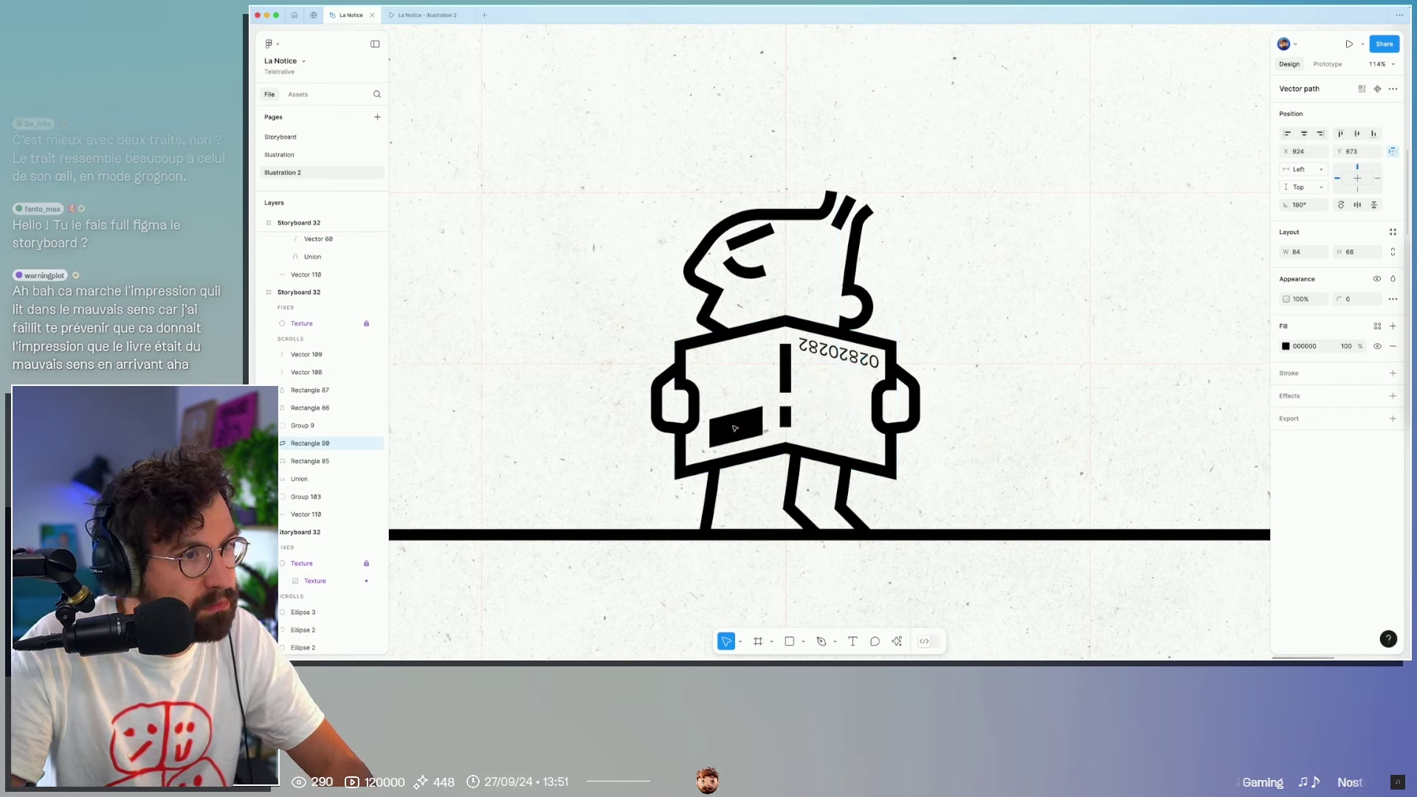
scroll(808, 463, down, 5)
click(775, 530)
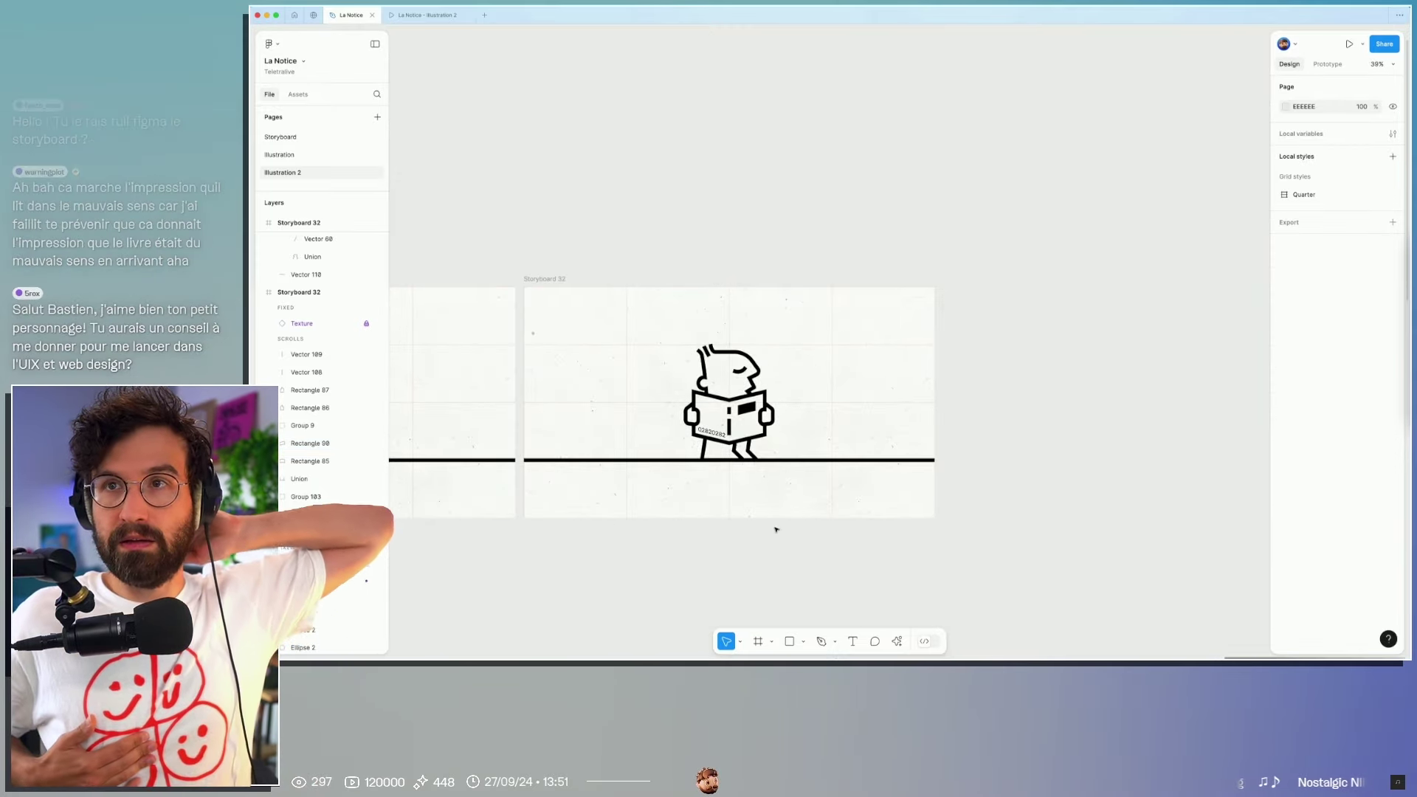
scroll(776, 530, down, 5)
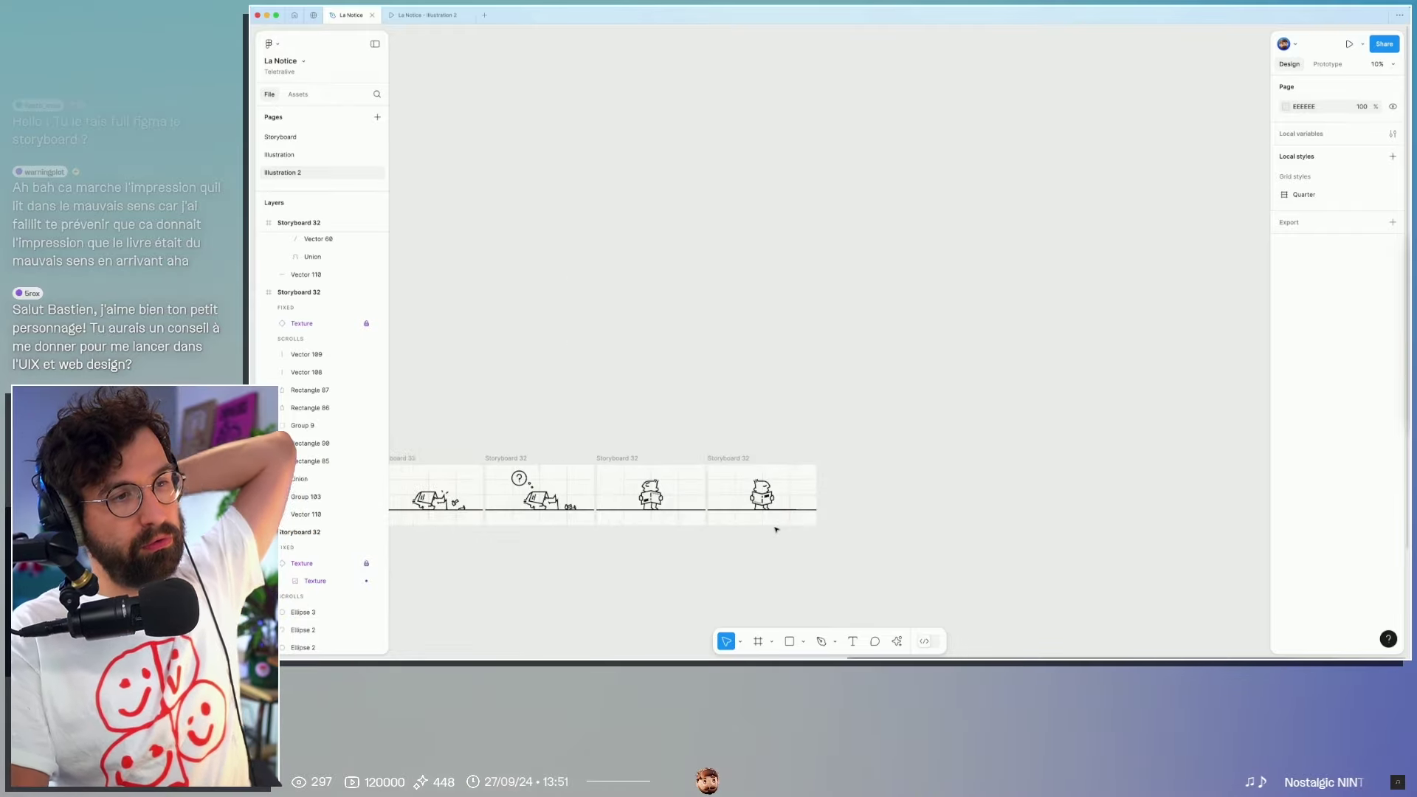
Step: Toggle the storyboard frames' layout grids off with Ctrl+G and look over the frames
scroll(775, 530, left, 5)
key(ctrl+g)
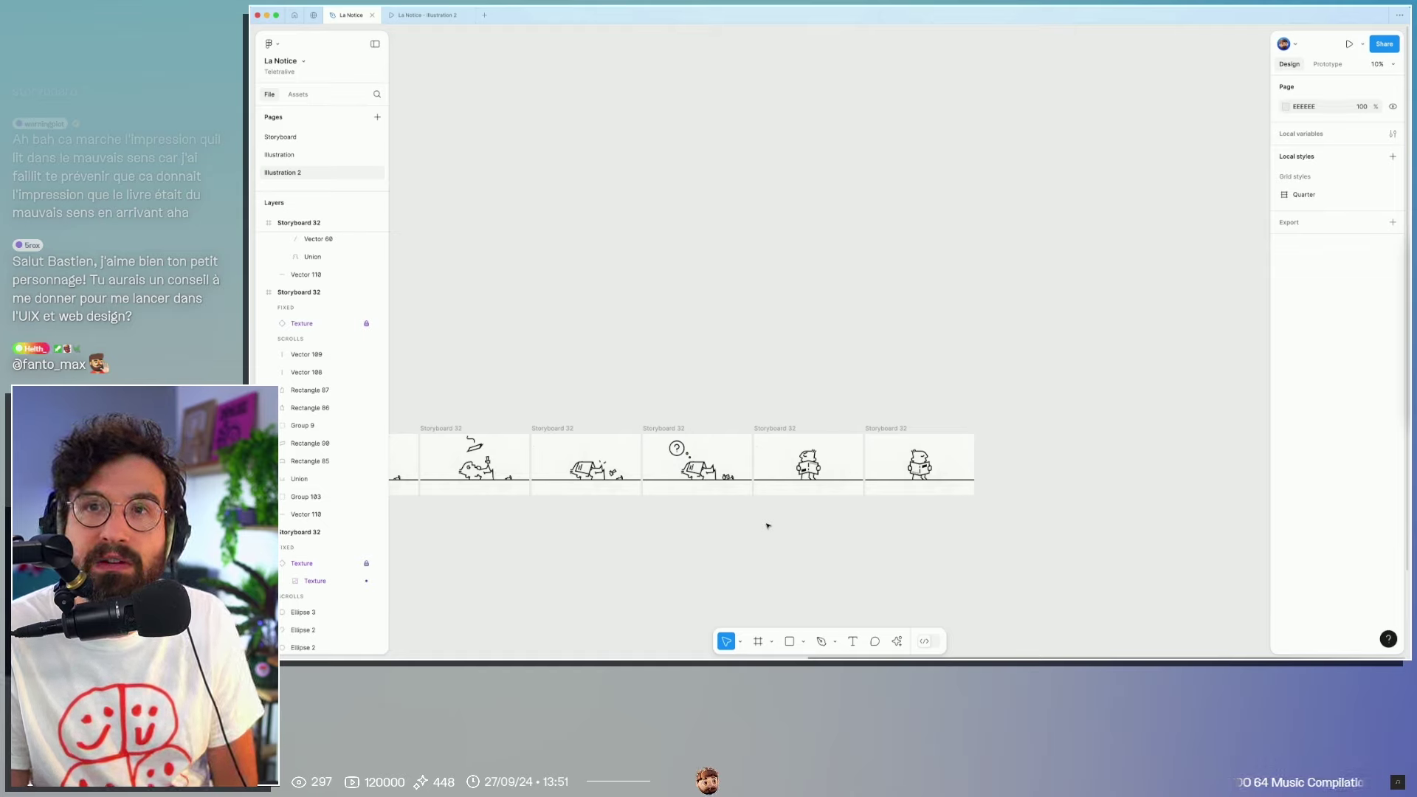
ctrl+scroll(932, 457, up, 5)
ctrl+scroll(915, 435, up, 2)
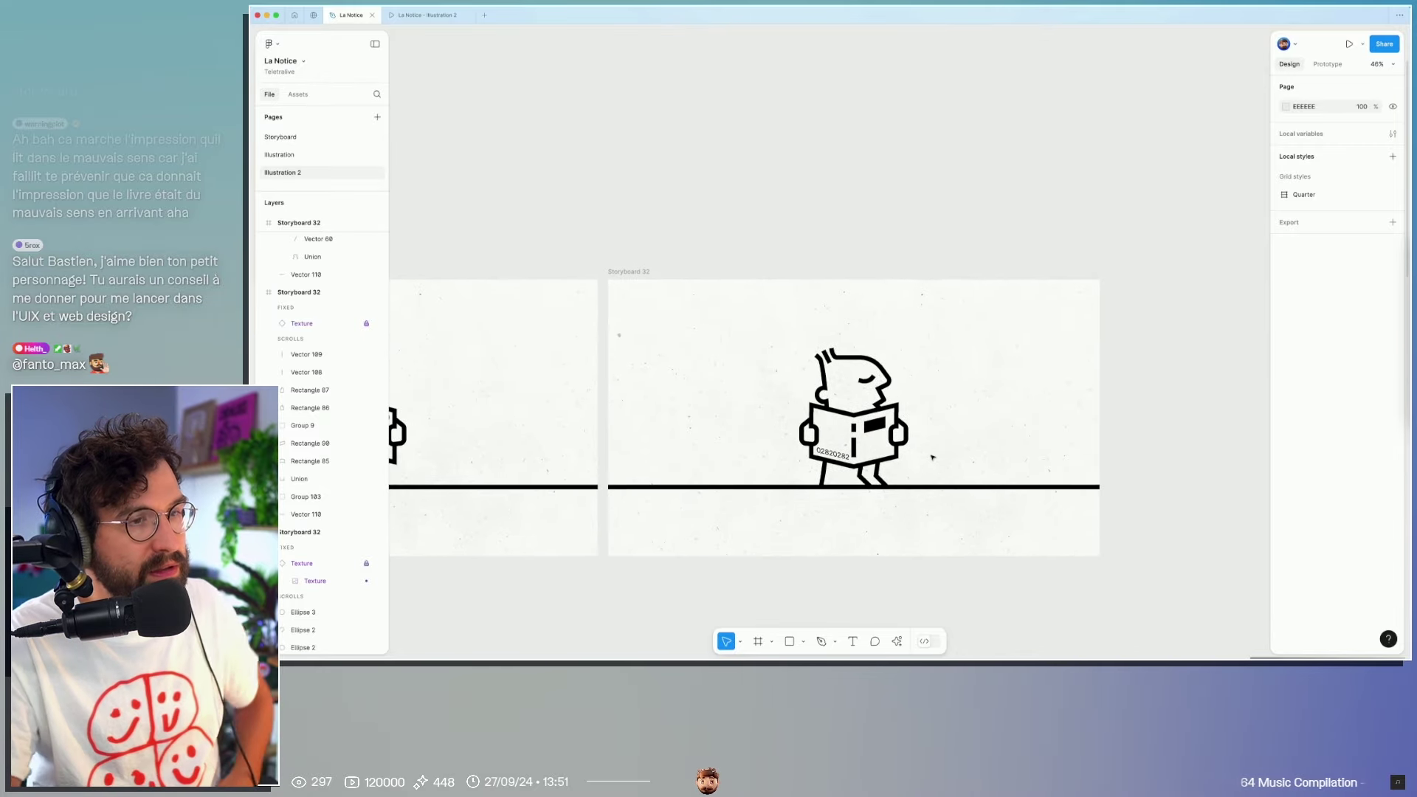
Step: Continue the reader's head outline from its end point with a new curved pen segment
ctrl+scroll(909, 428, up, 5)
double_click(796, 340)
click(795, 339)
key(p)
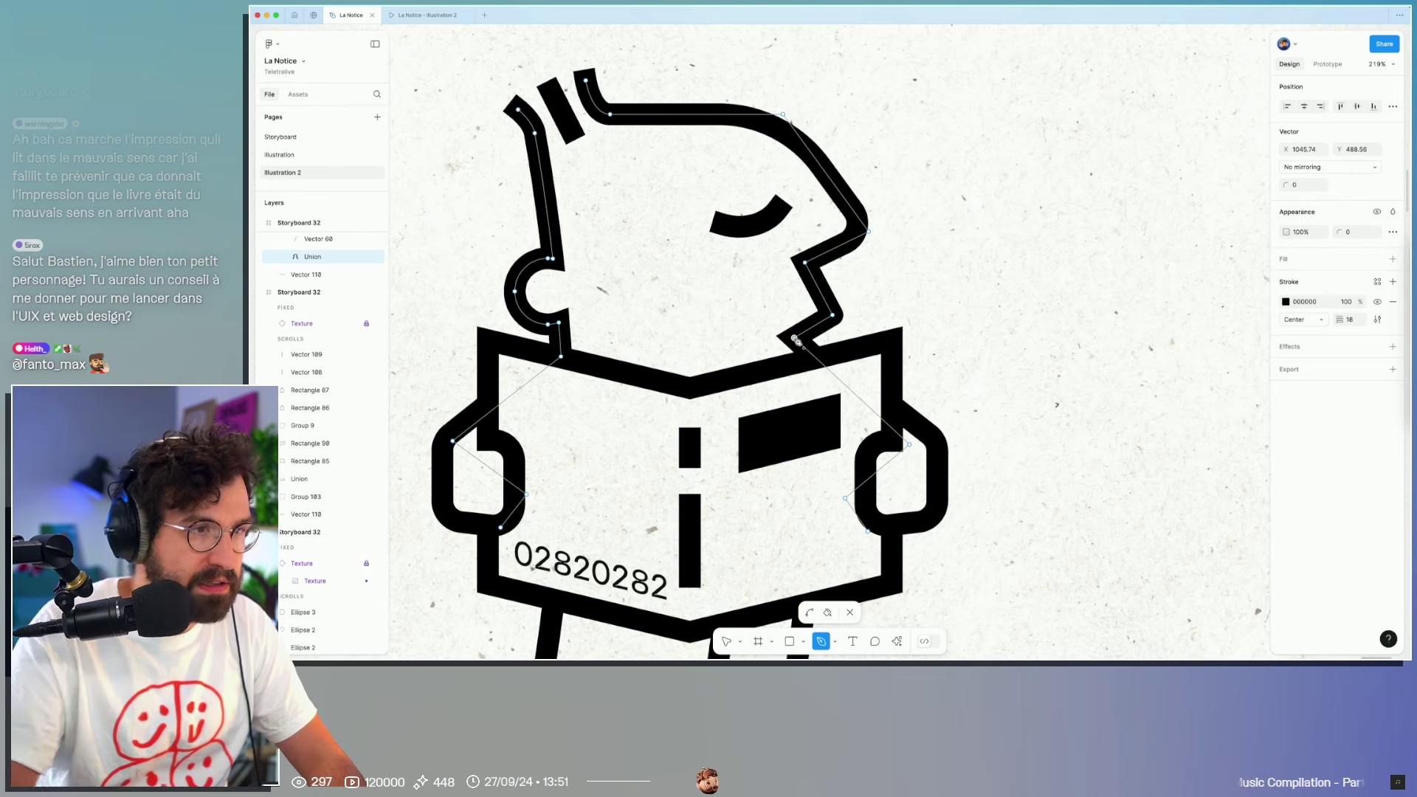
drag(670, 270, 670, 220)
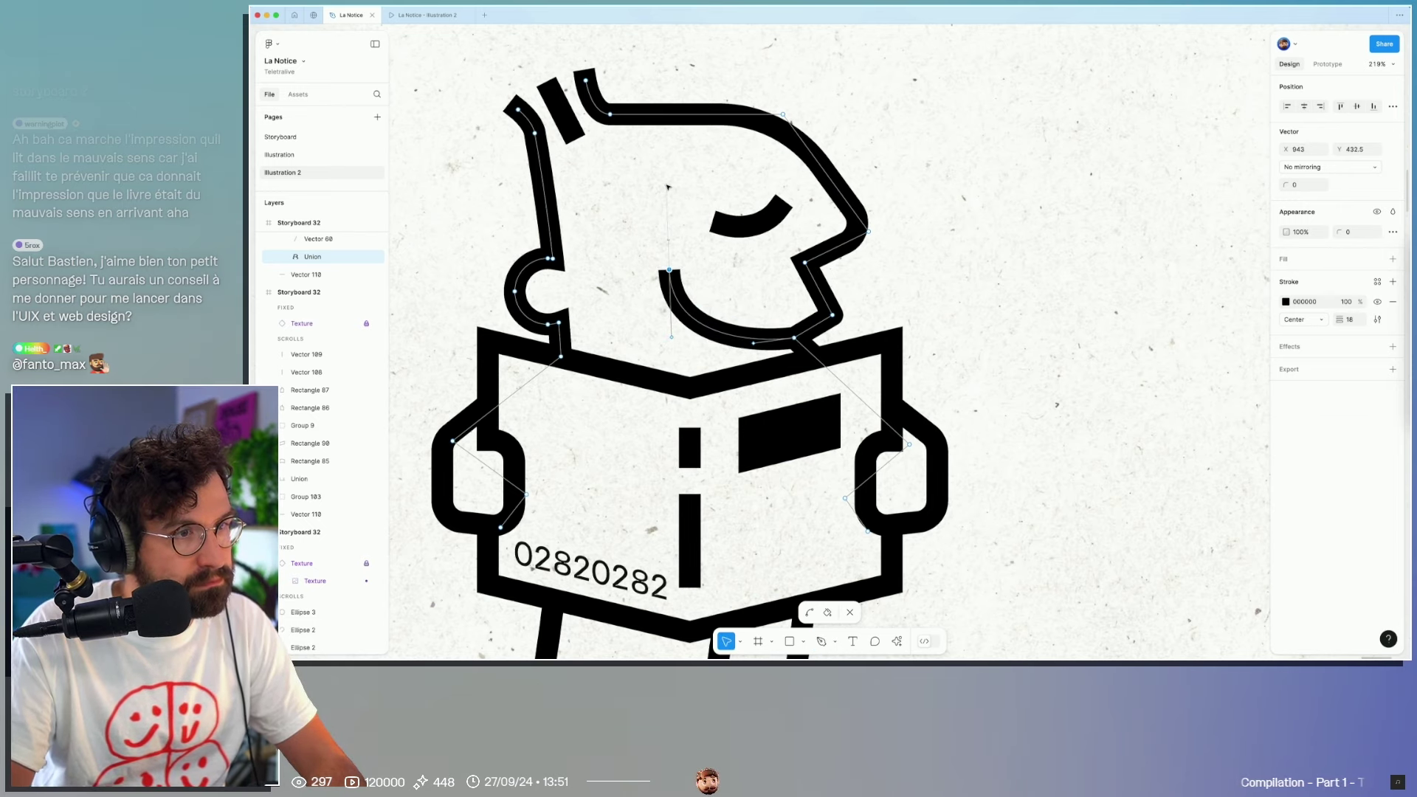
click(790, 340)
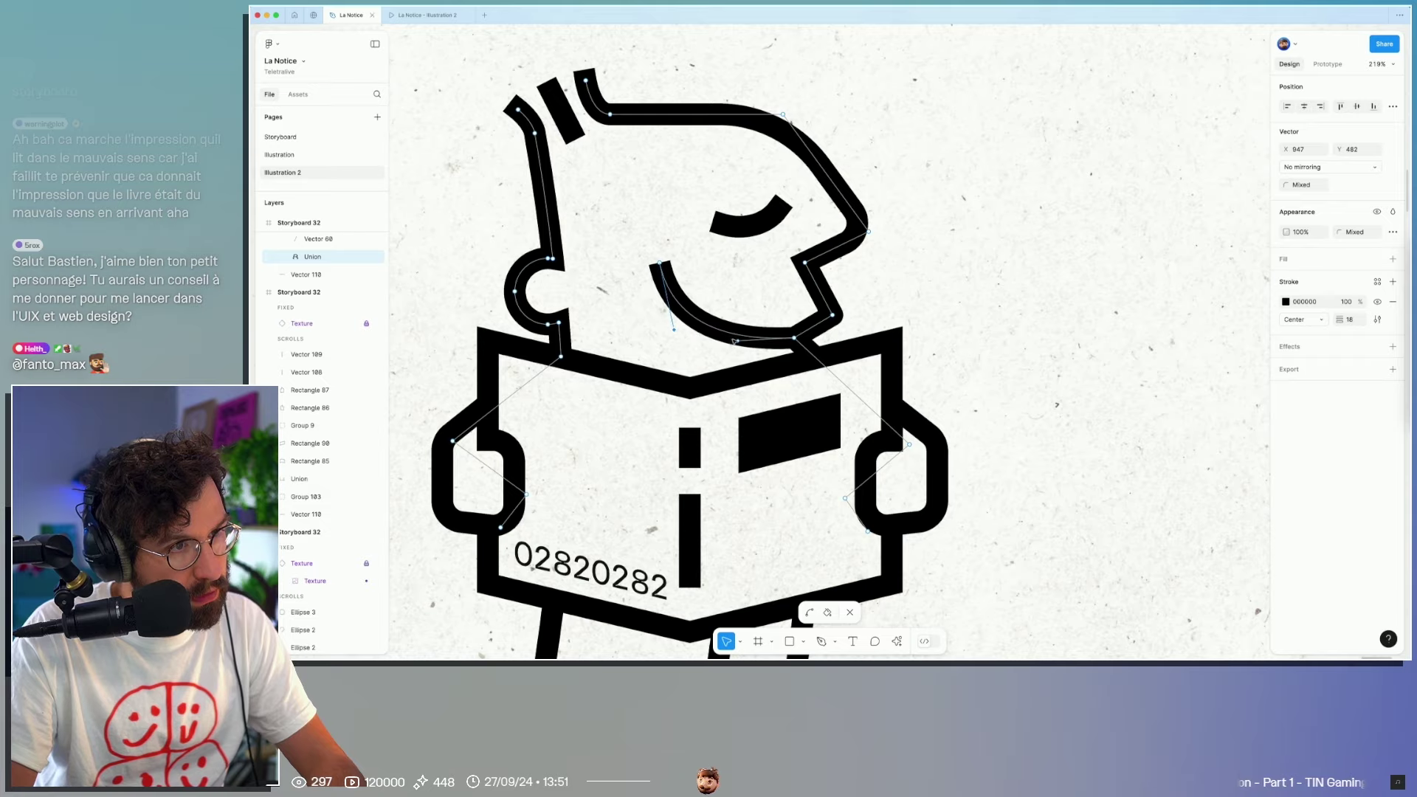
key(Escape)
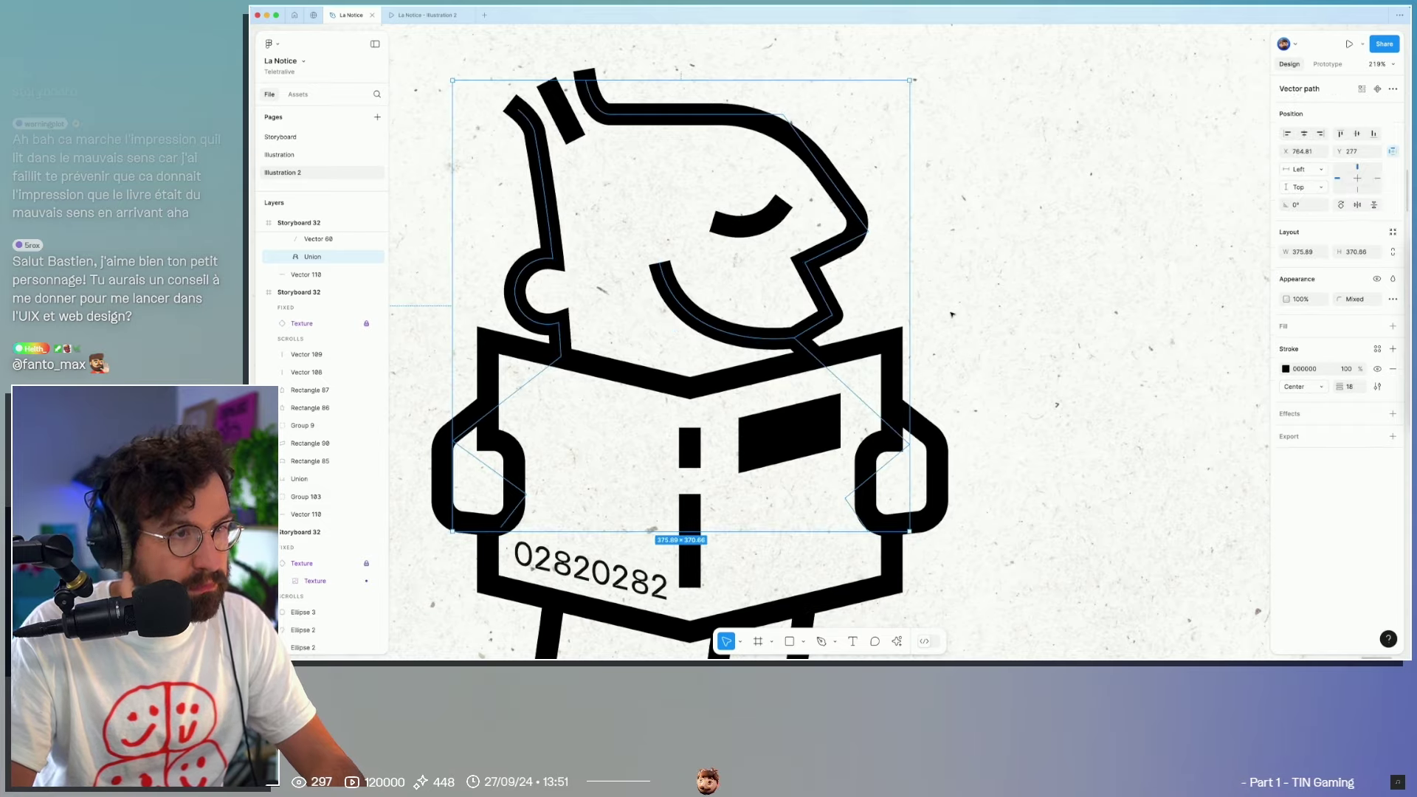
key(Escape)
Step: Scroll over the storyboard row and switch to the IKEA image search results
scroll(1033, 354, down, 5)
scroll(1105, 421, down, 5)
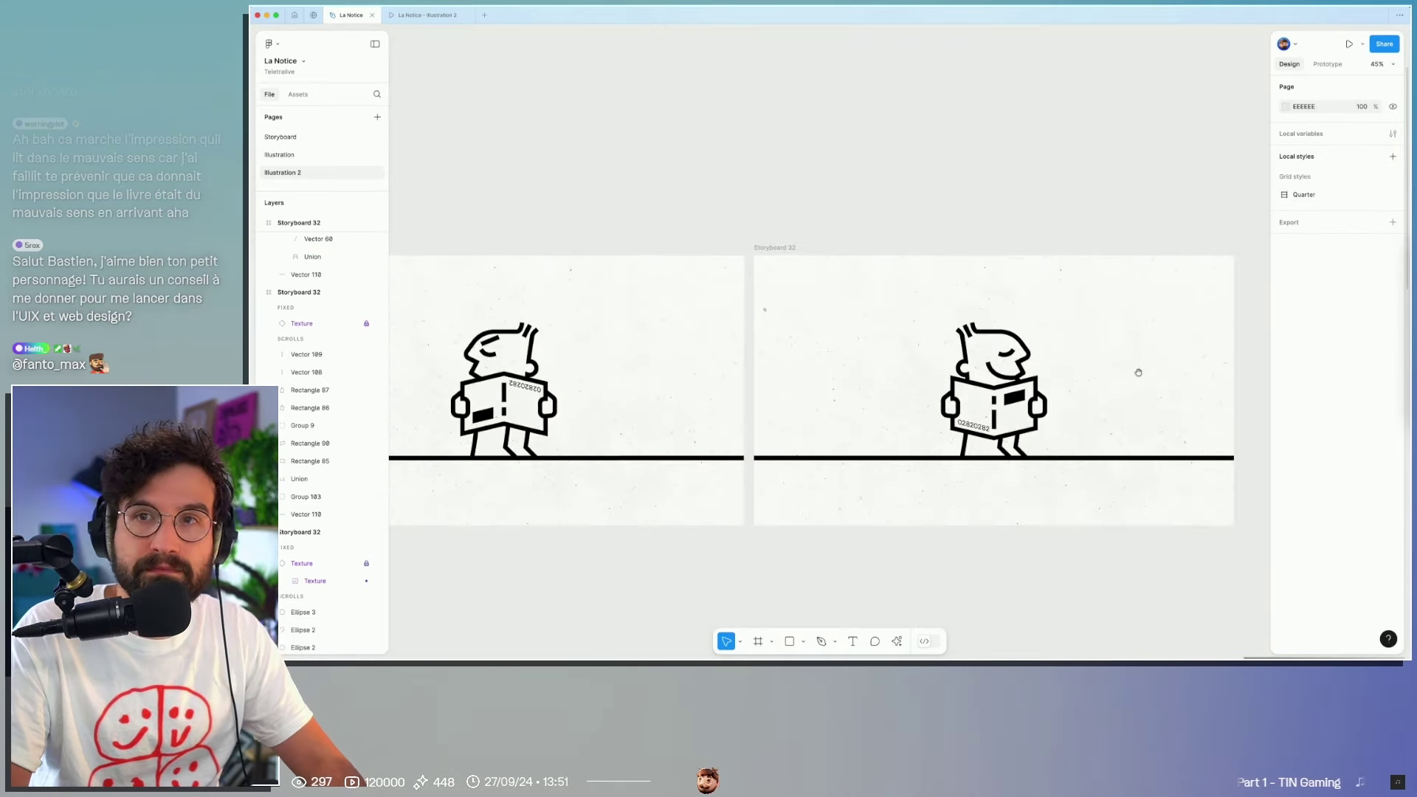
scroll(893, 427, up, 1)
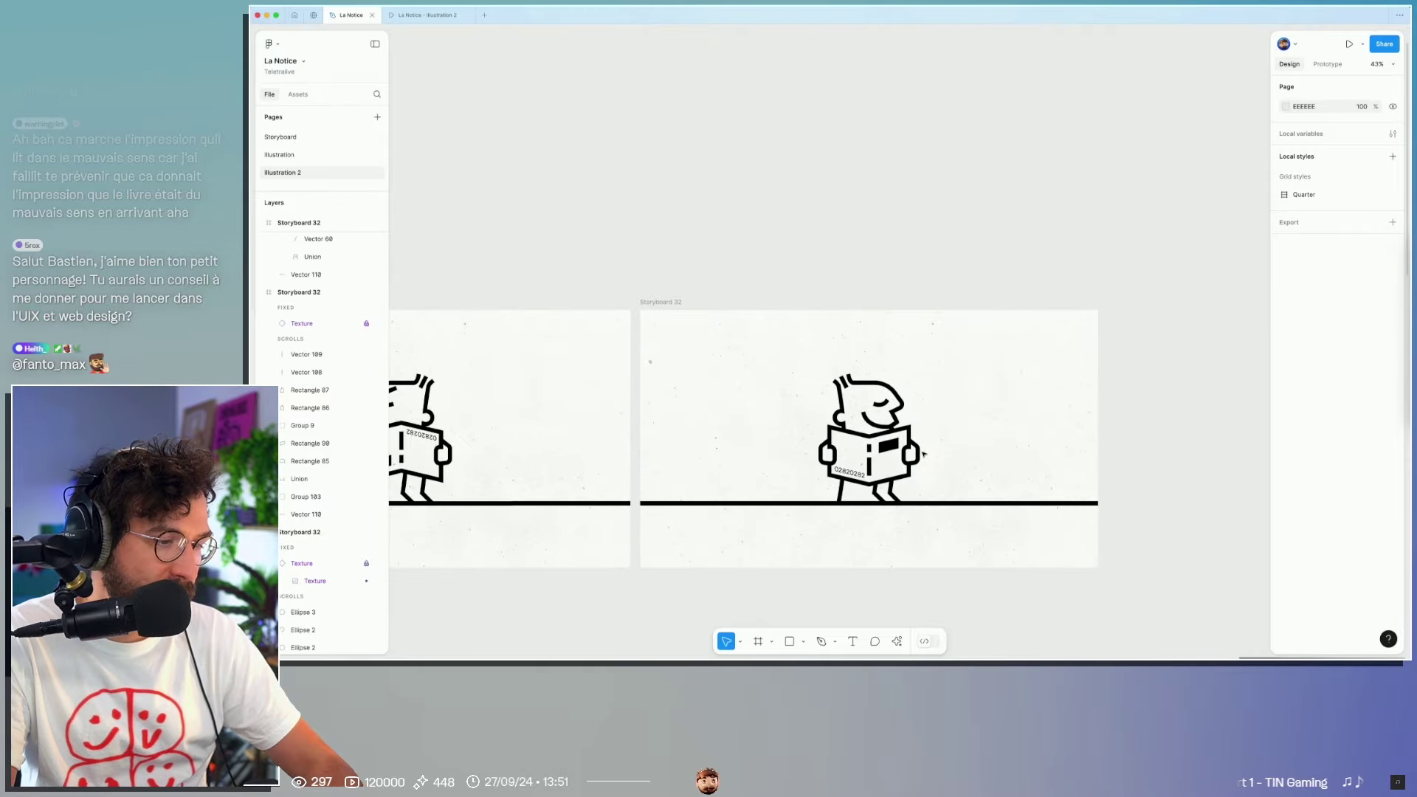
scroll(1010, 257, down, 3)
scroll(1009, 257, down, 2)
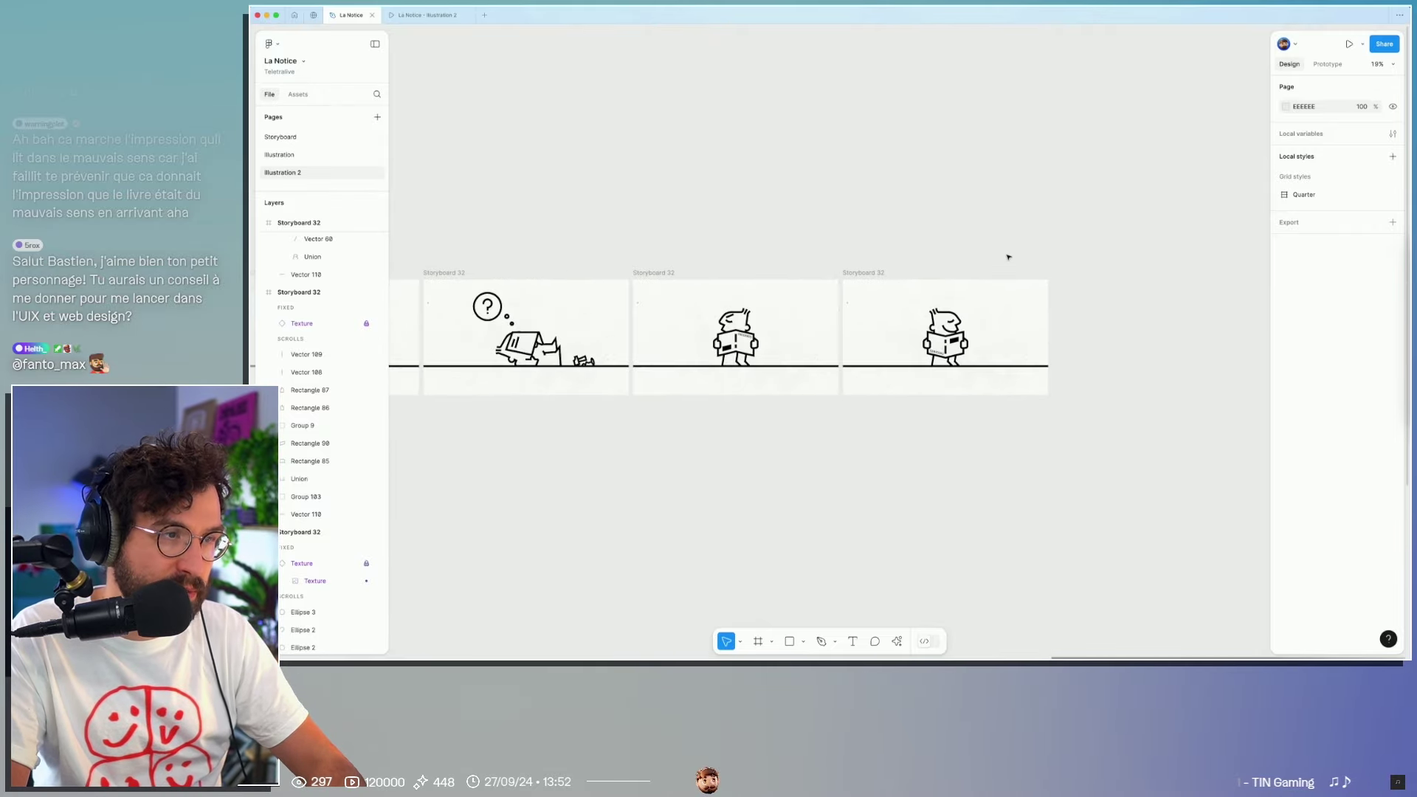
scroll(1009, 257, down, 2)
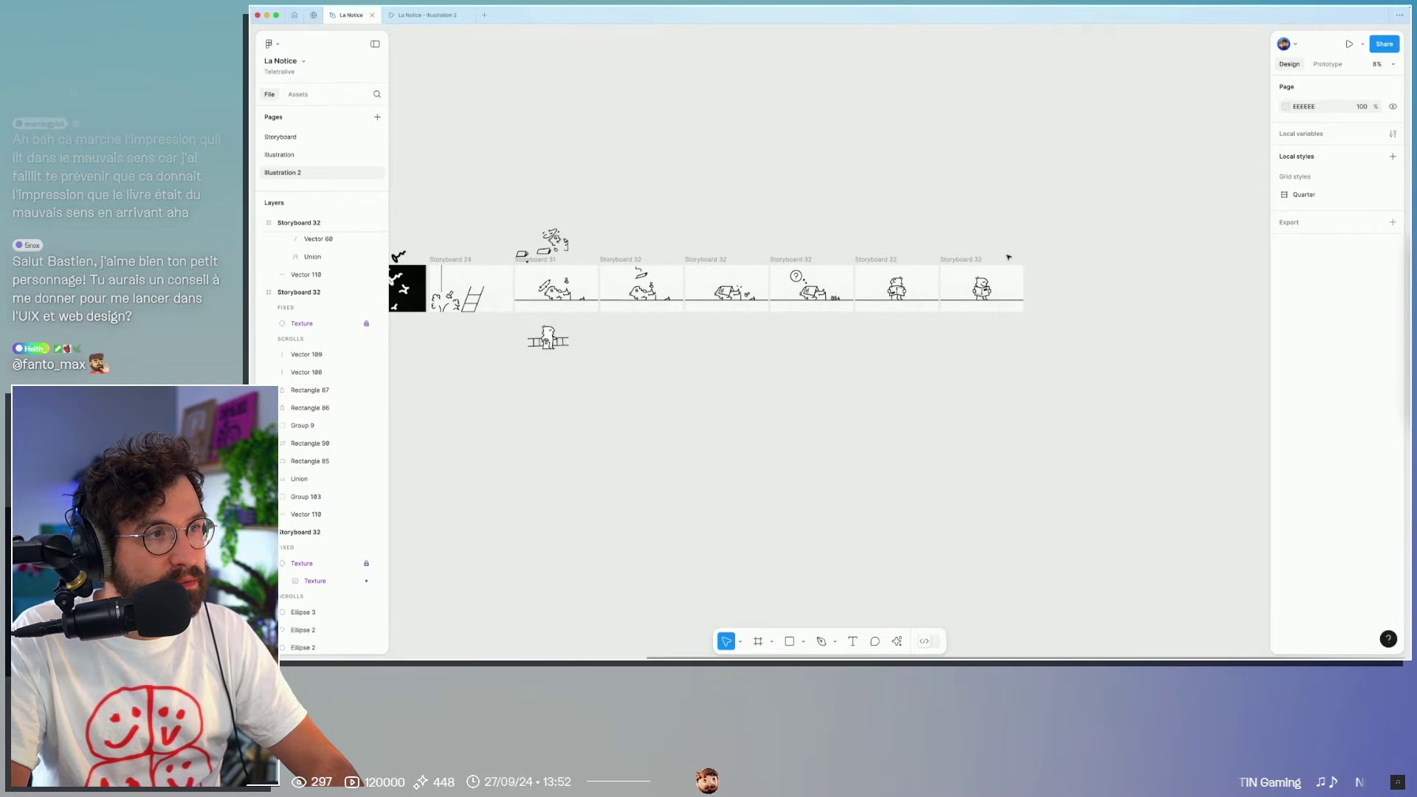
key(super+Tab)
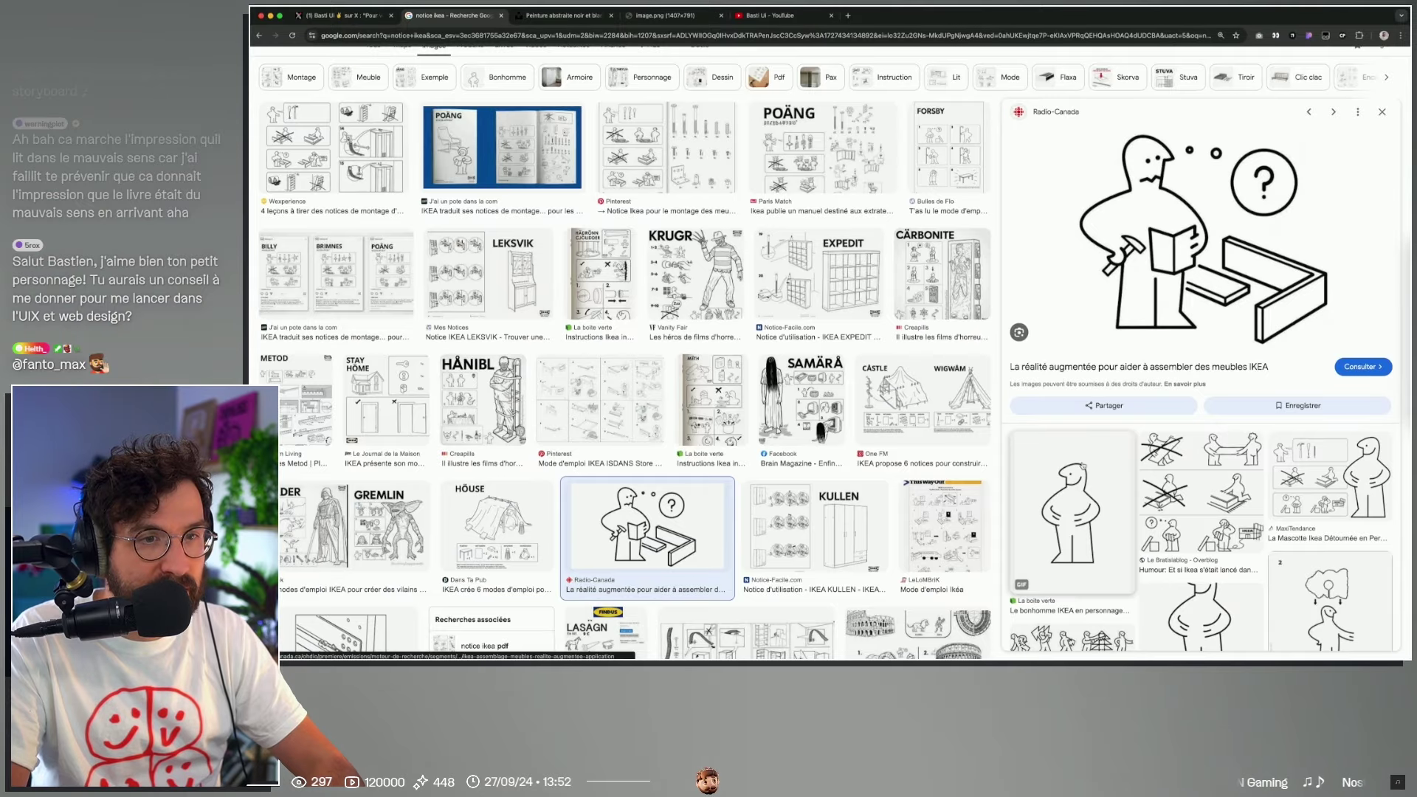
Step: Preview the IKEA-man characters image and reset its zoom
click(1071, 509)
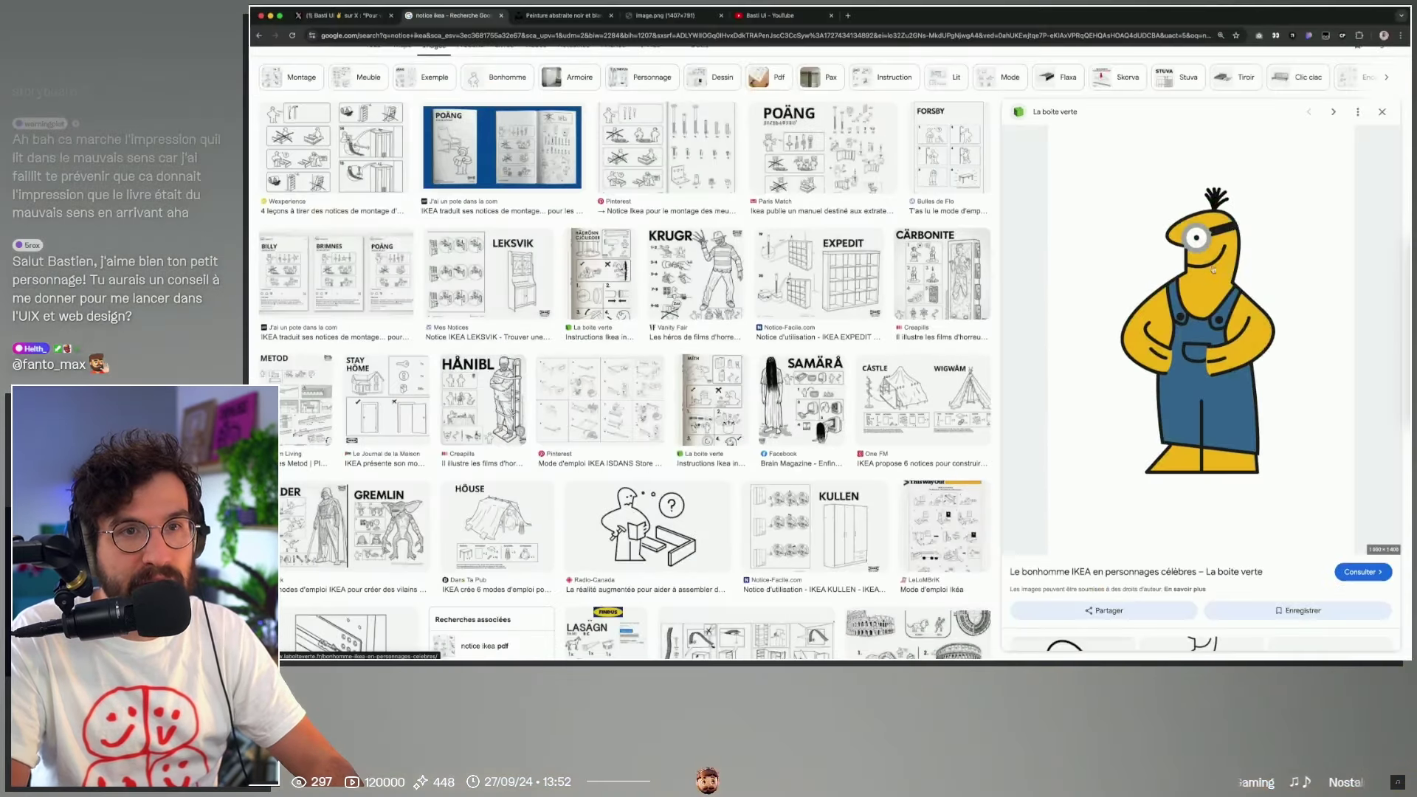
scroll(1239, 267, up, 5)
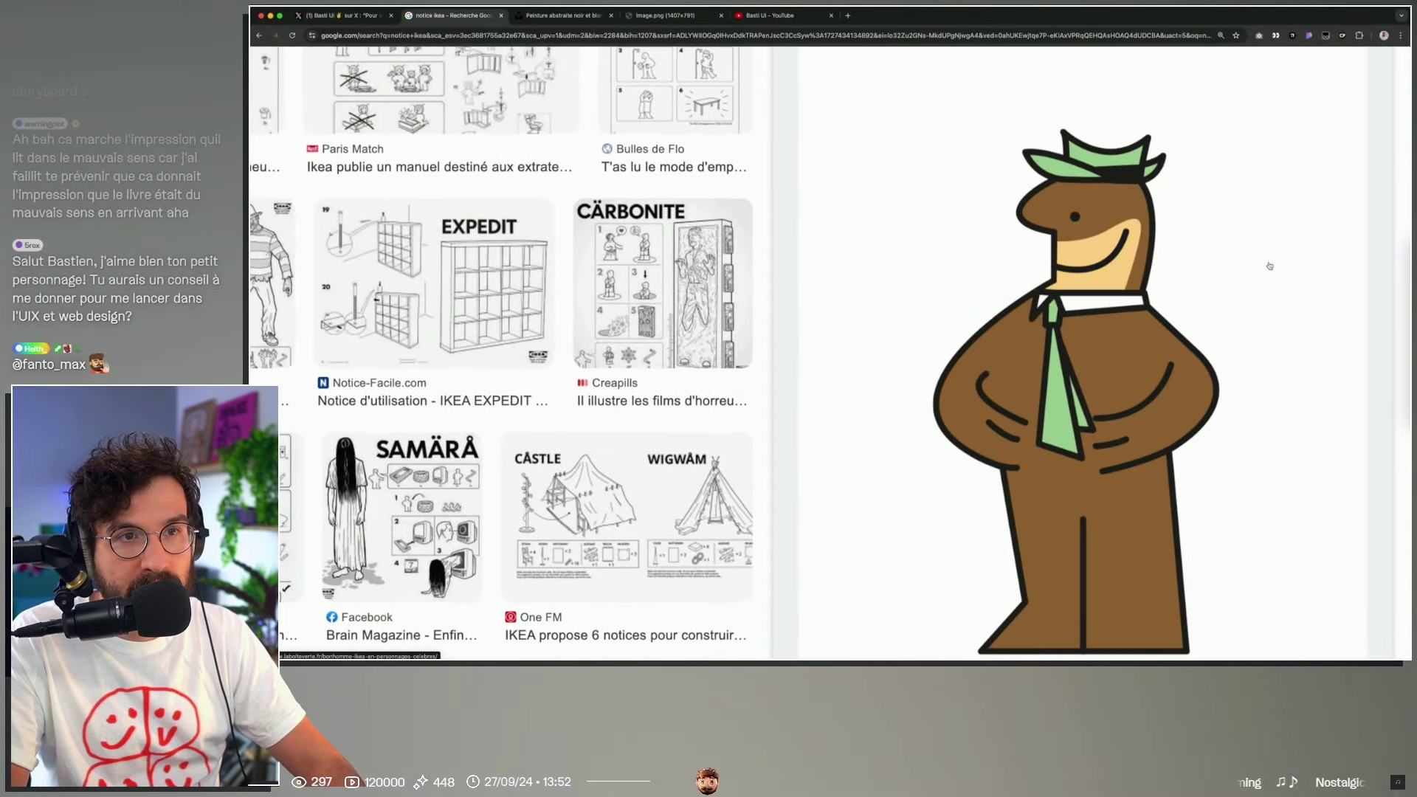
scroll(1269, 266, up, 3)
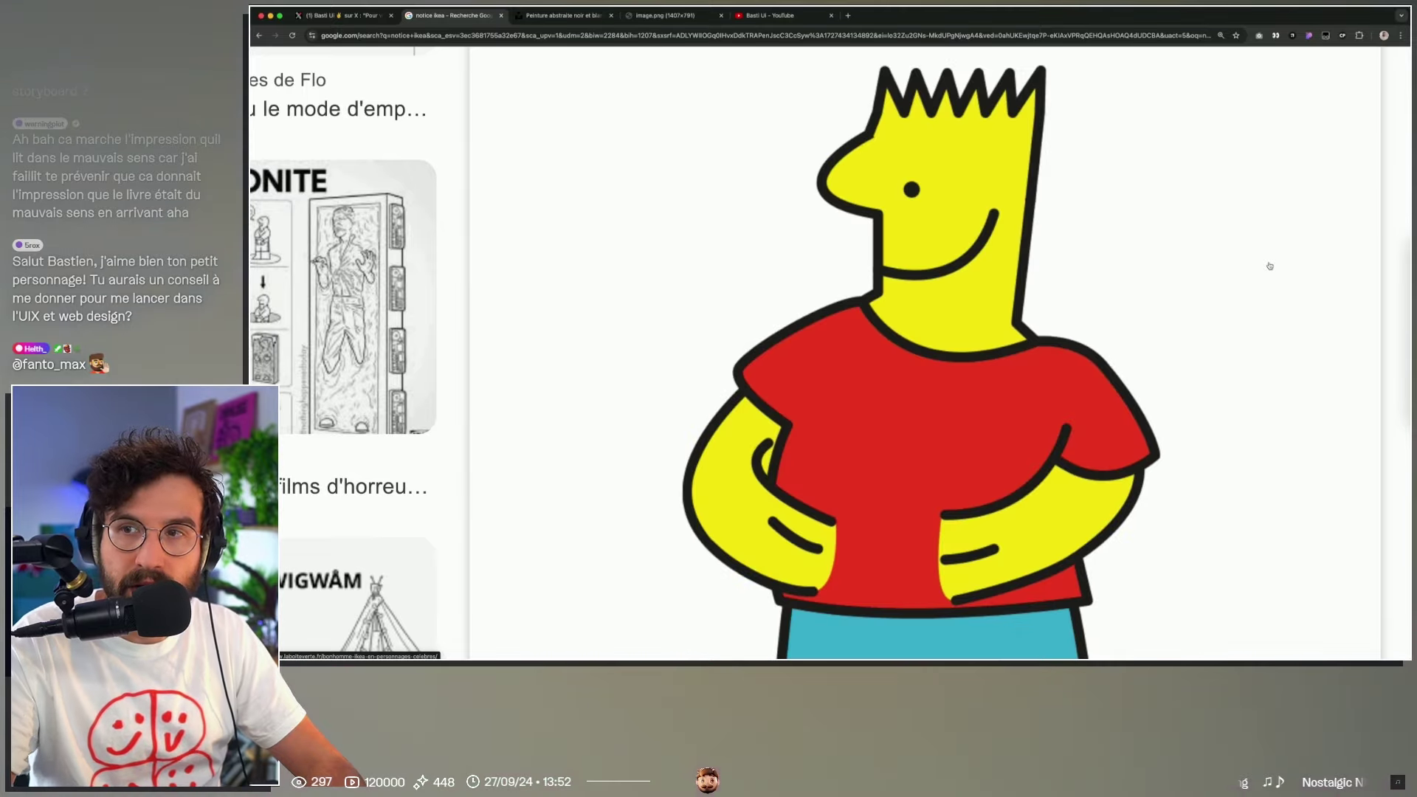
scroll(1269, 265, up, 1)
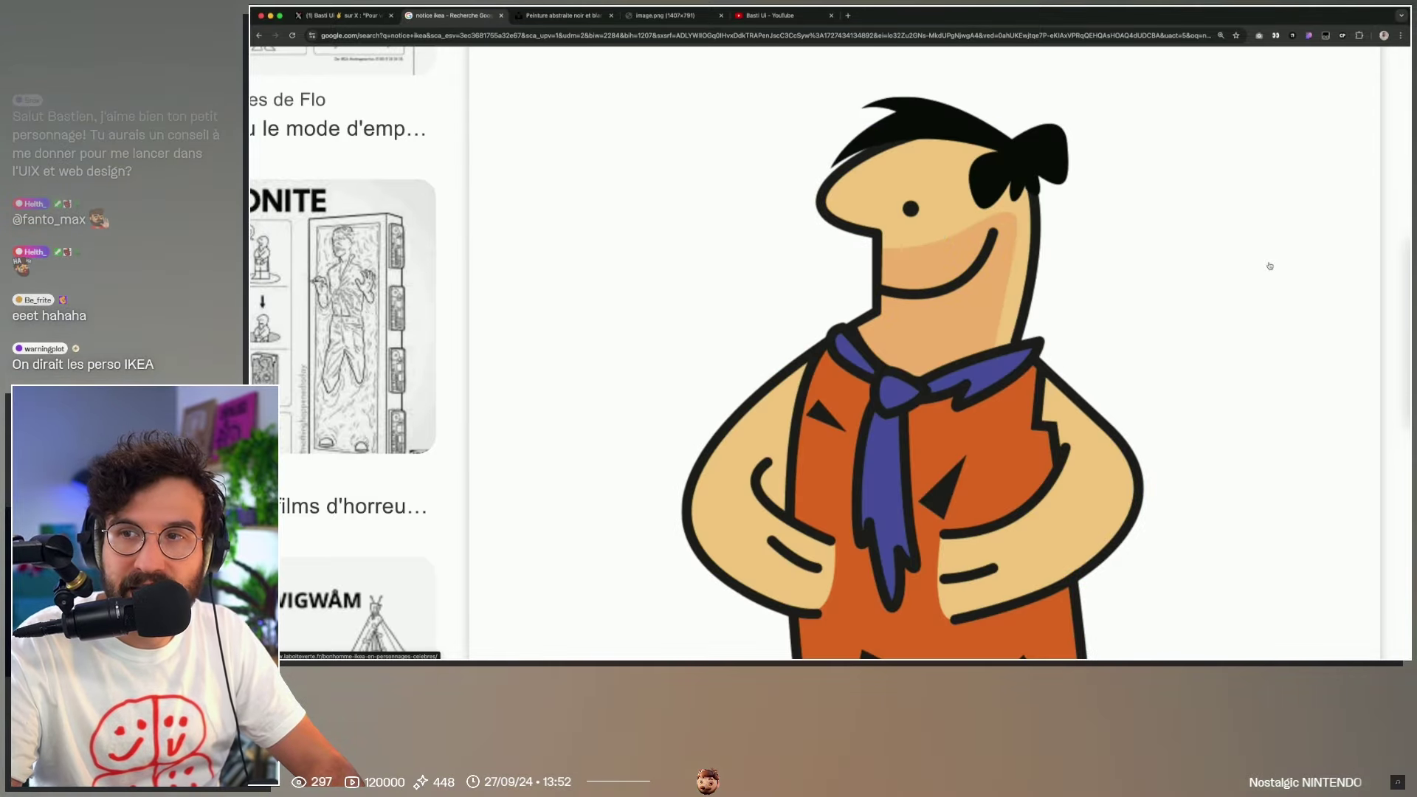
key(ctrl+0)
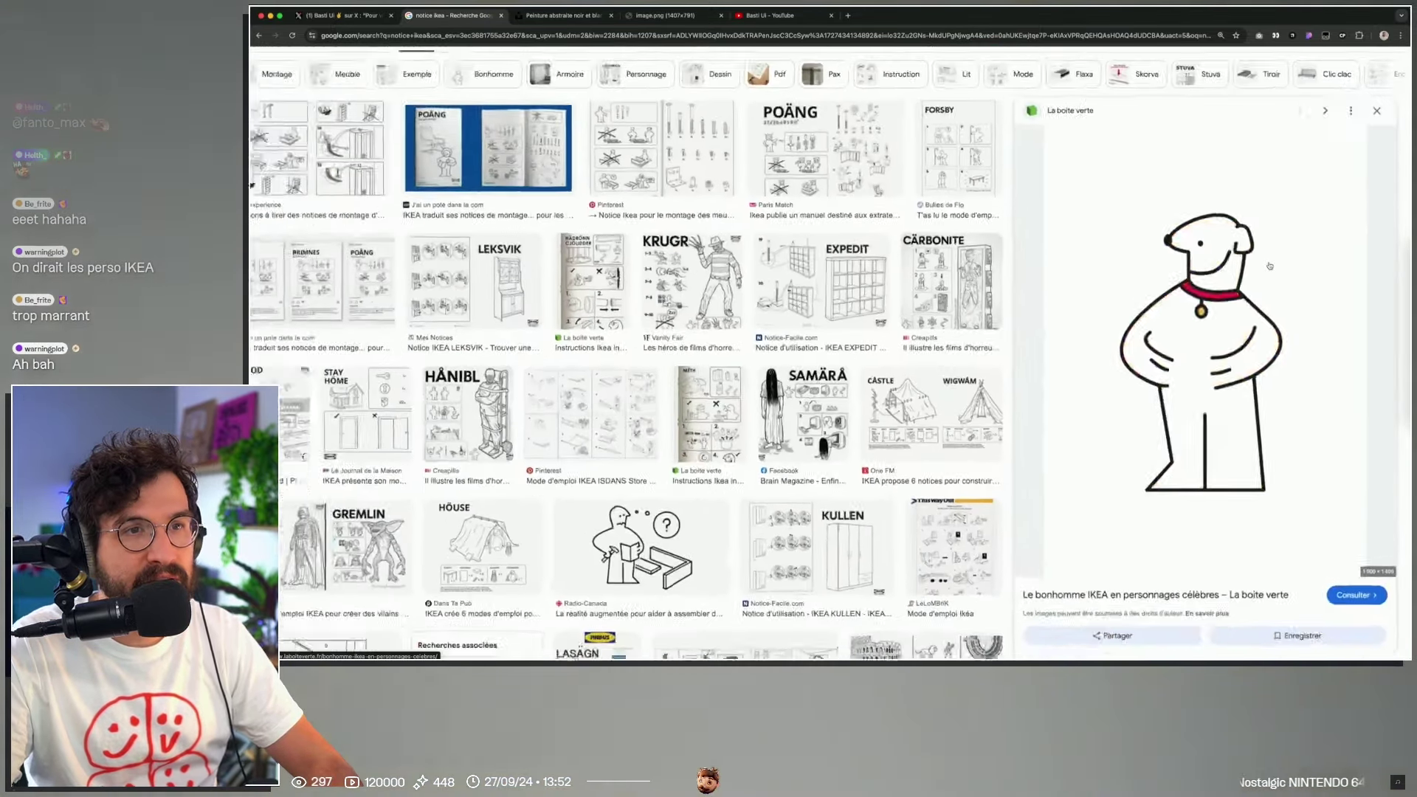
Step: Switch back to the La Notice Figma file and show the Storyboard page
key(super+Tab)
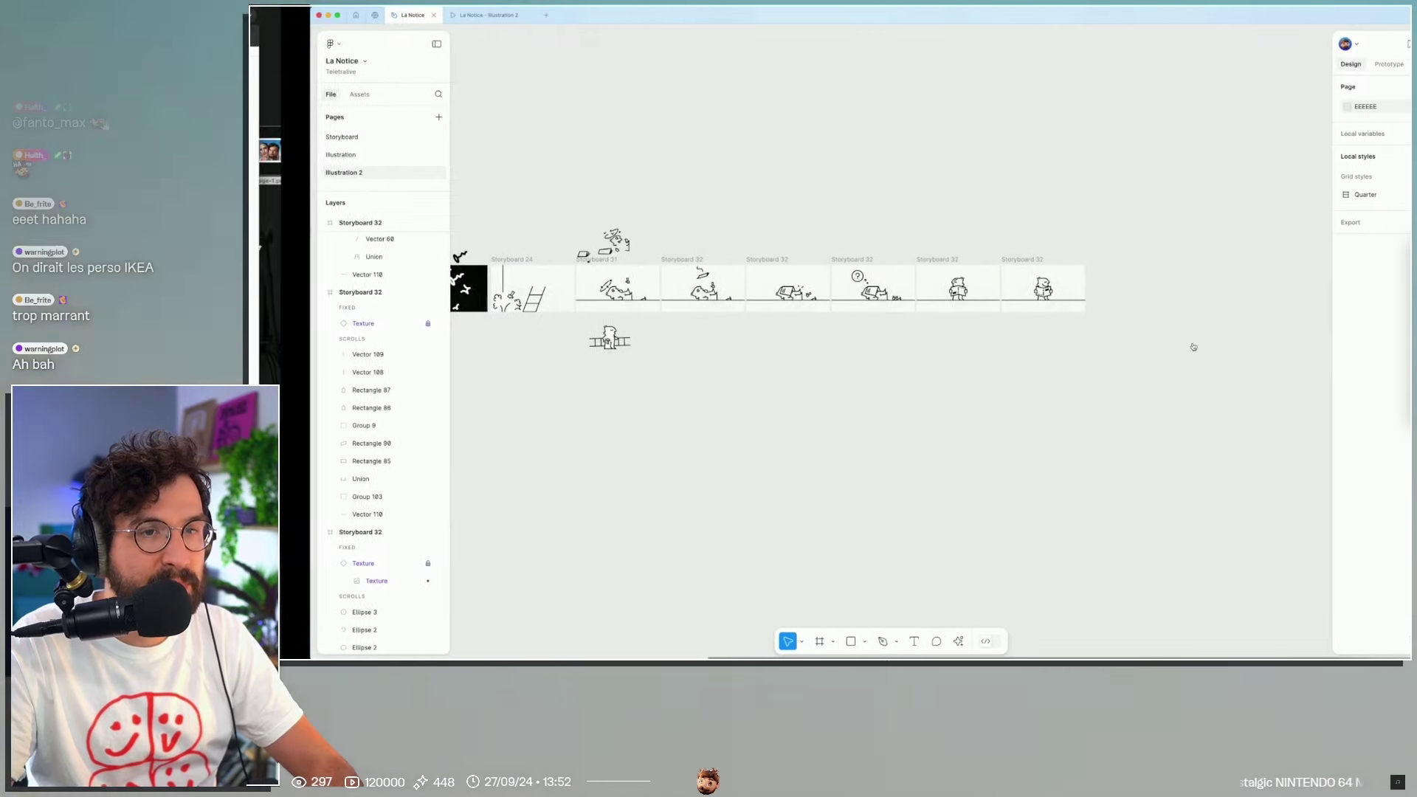
key(super+Tab)
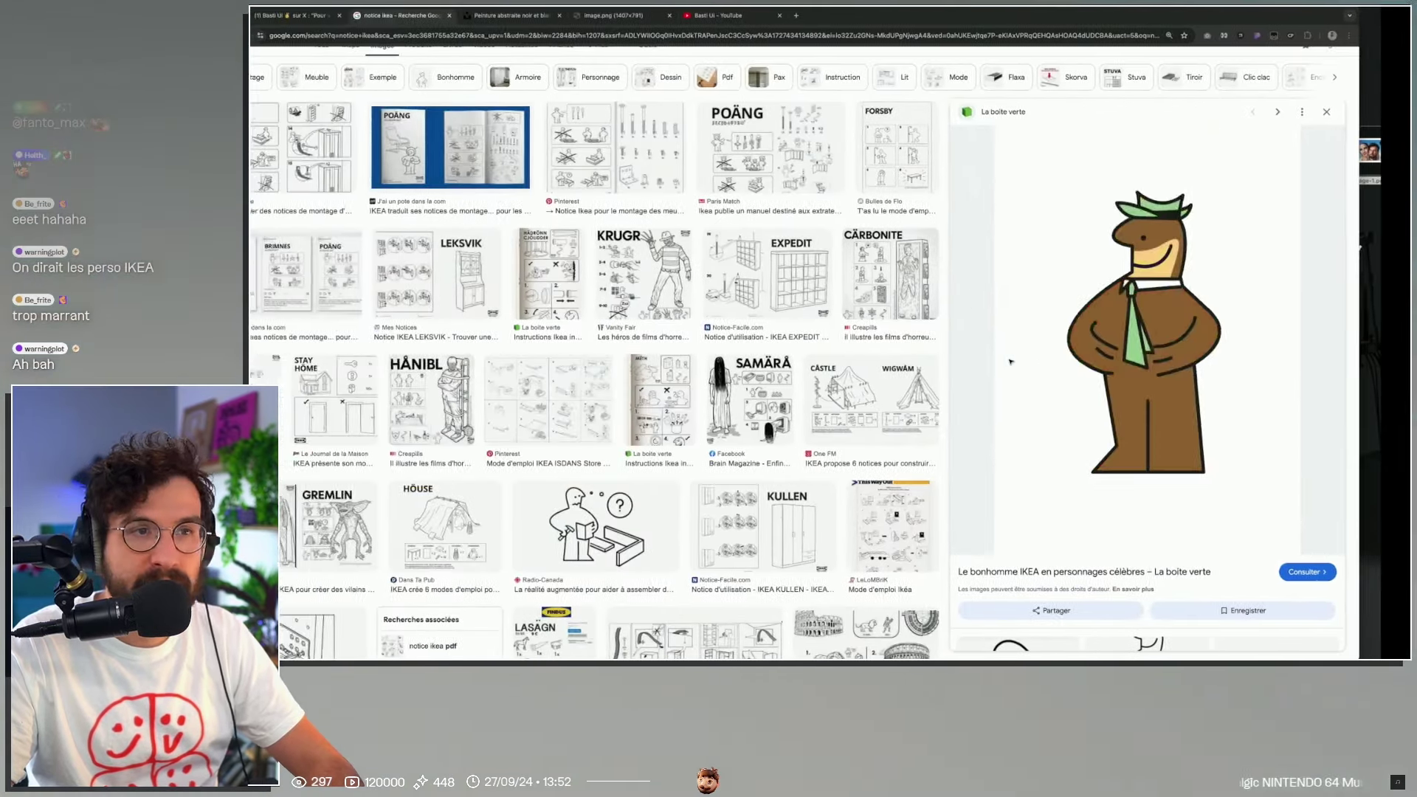
key(super+Tab)
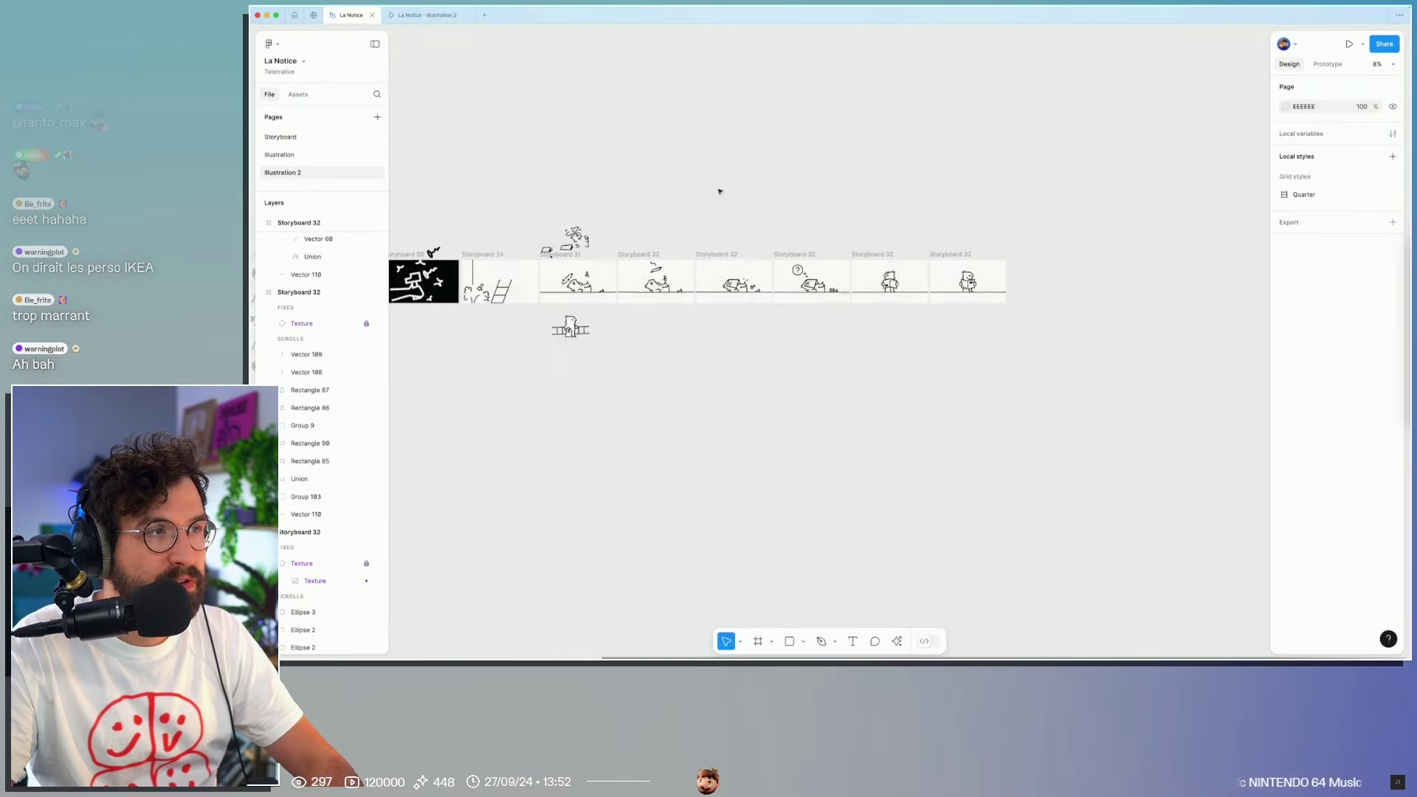
click(286, 138)
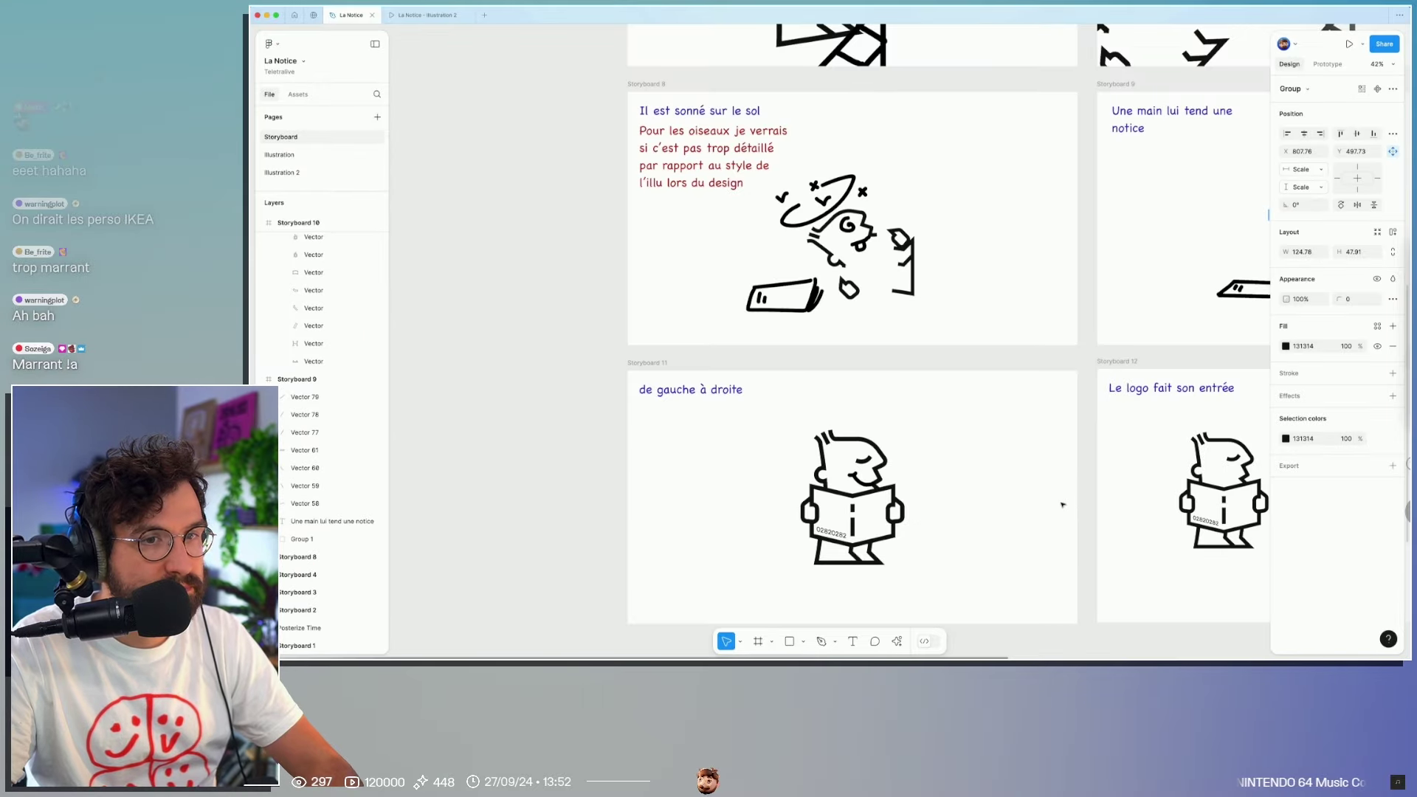
scroll(1066, 506, down, 3)
scroll(1066, 506, down, 3)
scroll(1066, 506, down, 2)
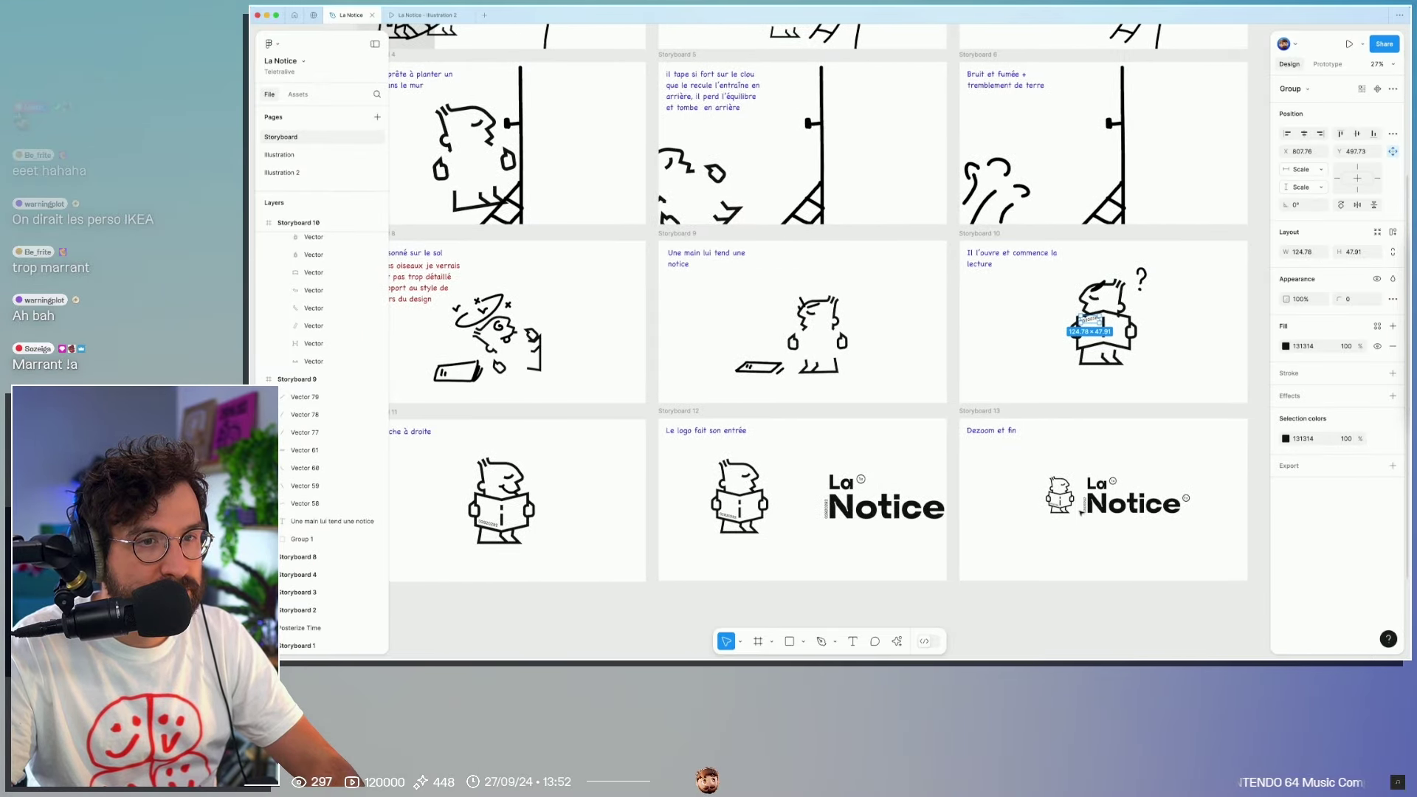
Step: Select the La Notice lettering from the Storyboard 13 logo scene
scroll(1180, 538, up, 5)
drag(1184, 548, 1063, 491)
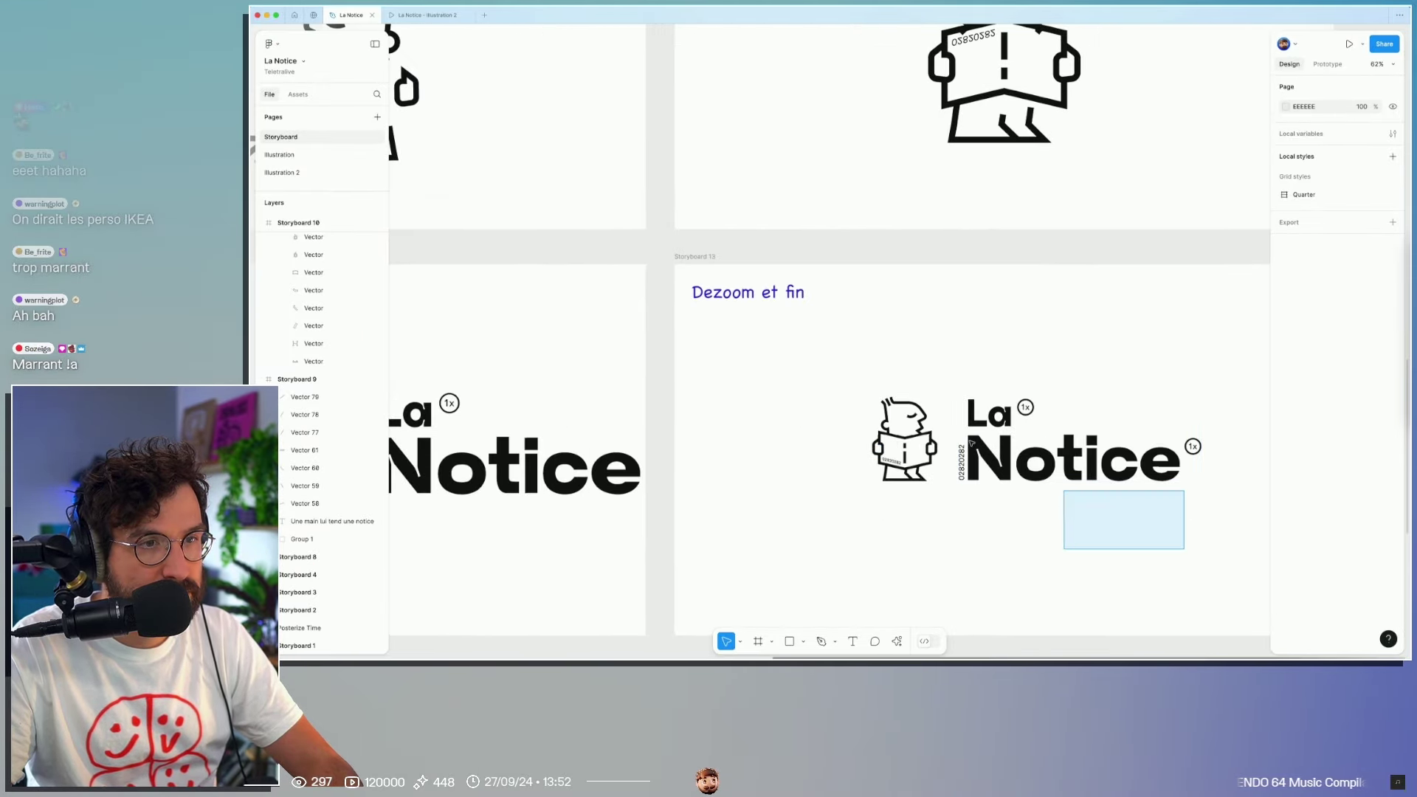
drag(998, 456, 907, 404)
click(987, 458)
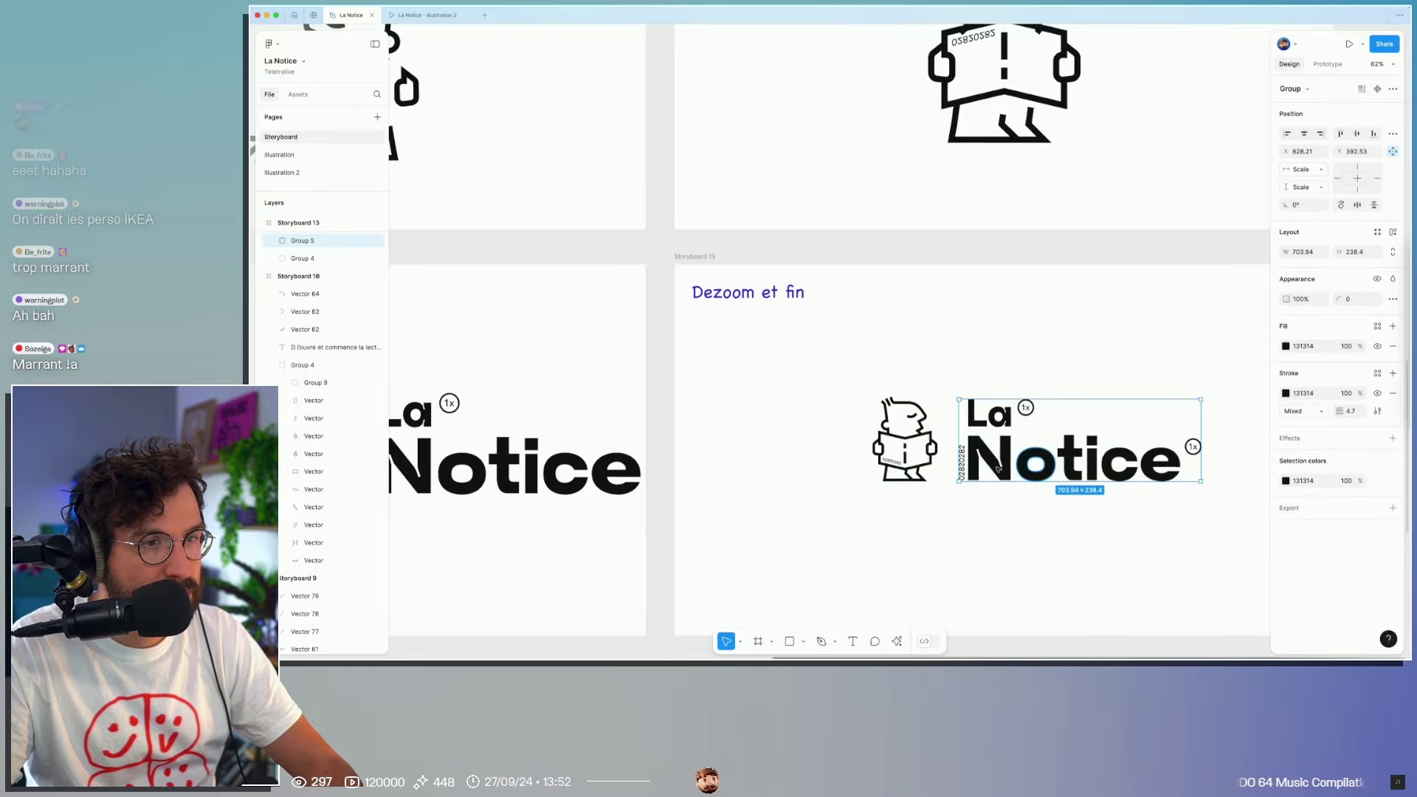
Step: Duplicate the last Storyboard 32 frame on the Illustration 2 page
click(320, 164)
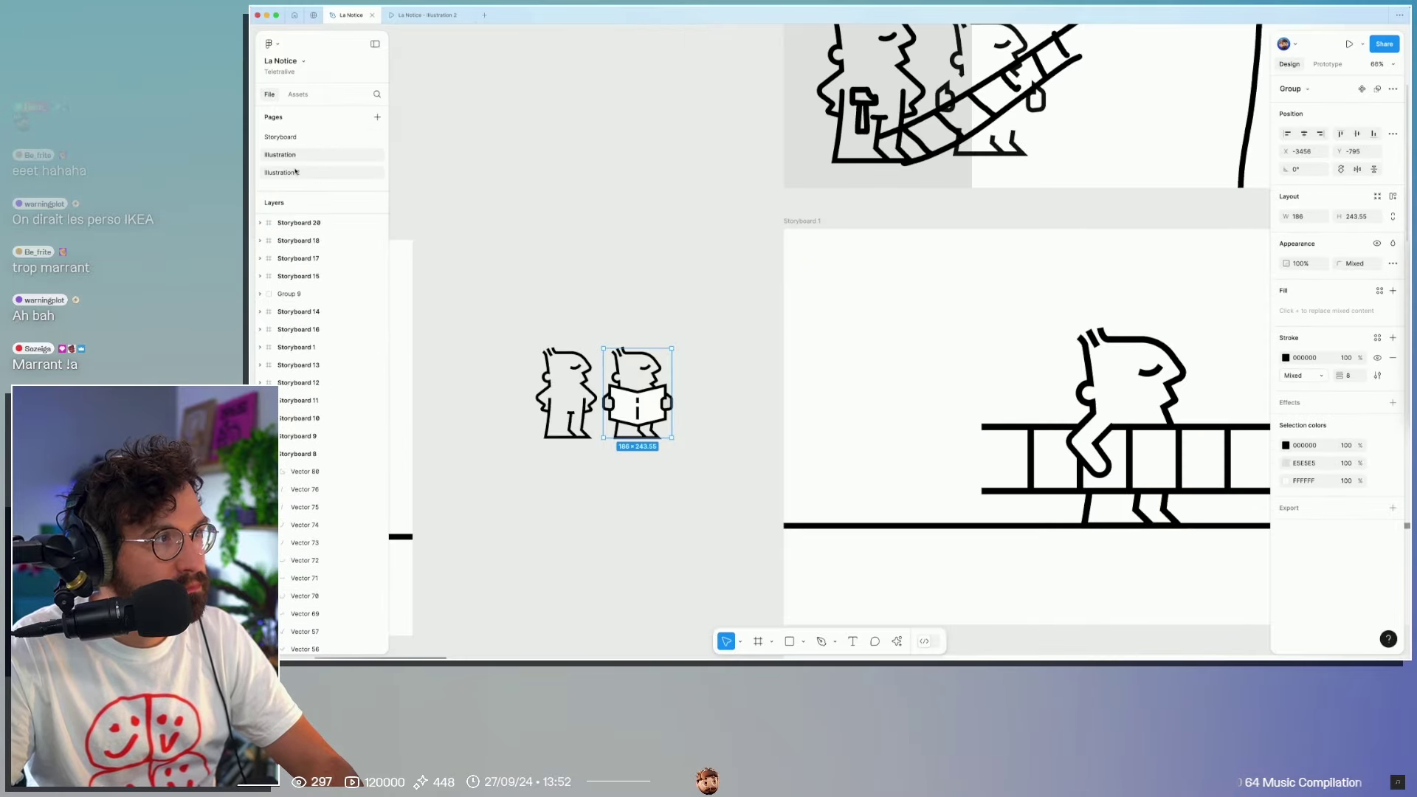
click(295, 171)
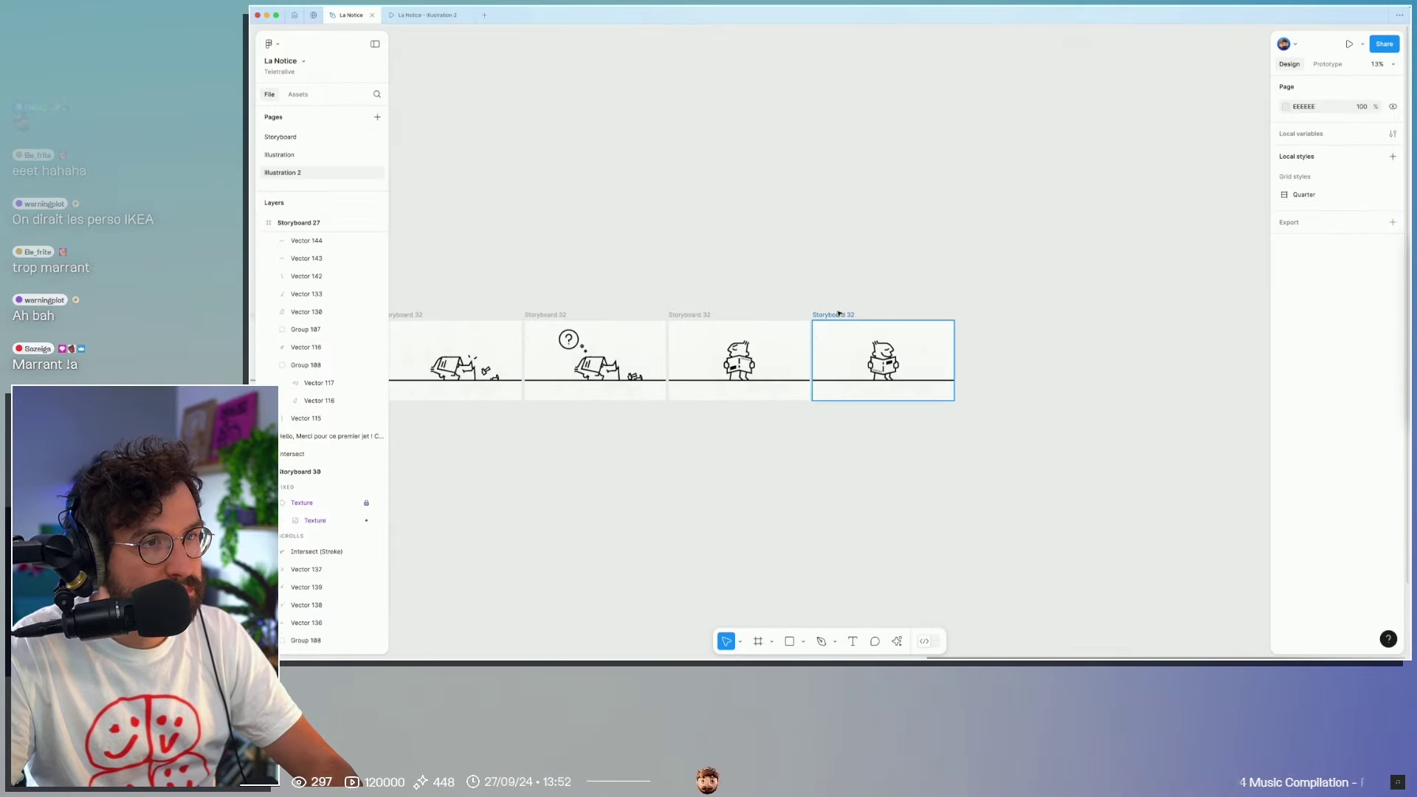
click(838, 313)
key(ctrl+d)
click(848, 299)
Step: Shorten the new frame's ground line to 142 px
scroll(847, 300, right, 3)
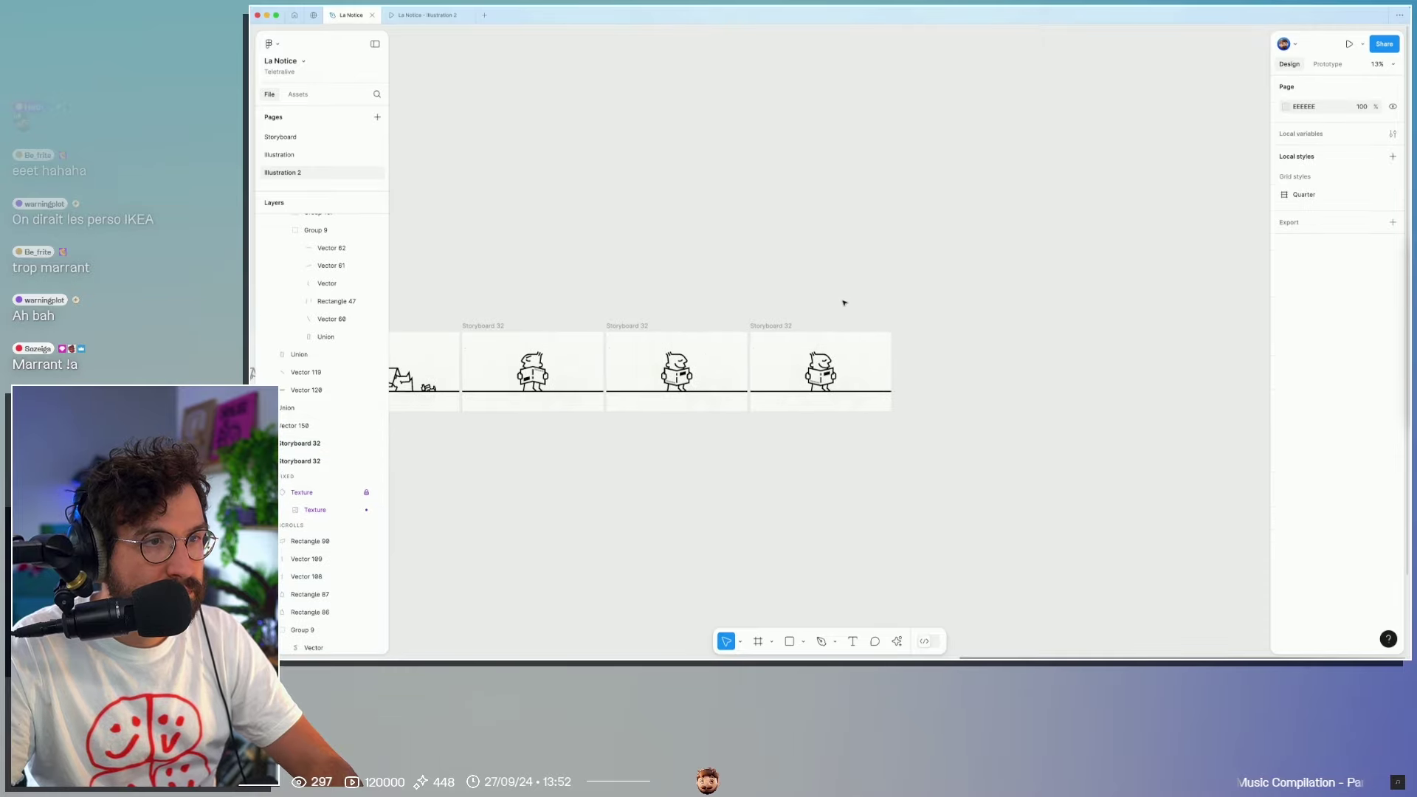
scroll(844, 302, up, 2)
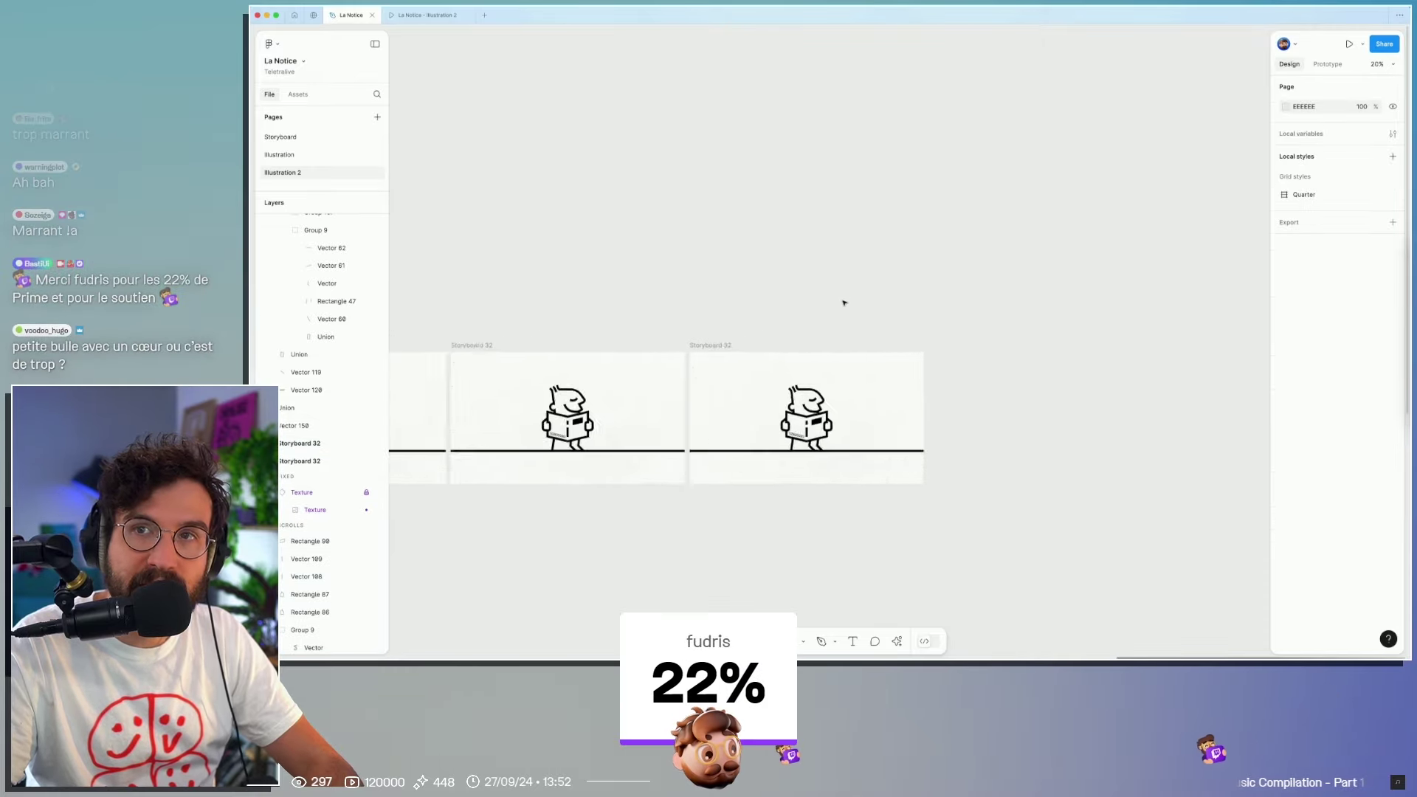
scroll(844, 303, up, 2)
click(922, 481)
drag(939, 481, 679, 481)
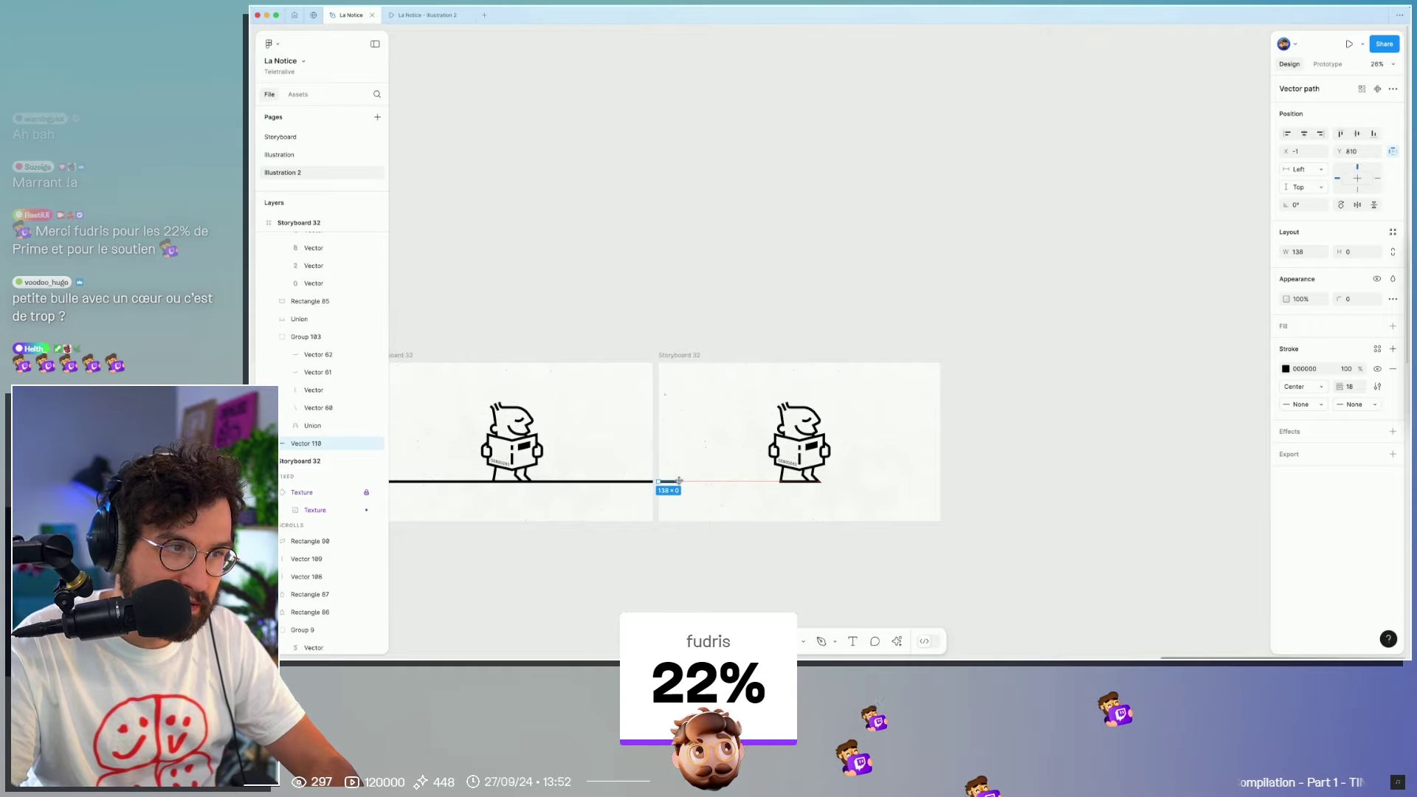
click(764, 432)
Step: Paste the La Notice lettering right of the character and show the layout grids
scroll(803, 427, up, 2)
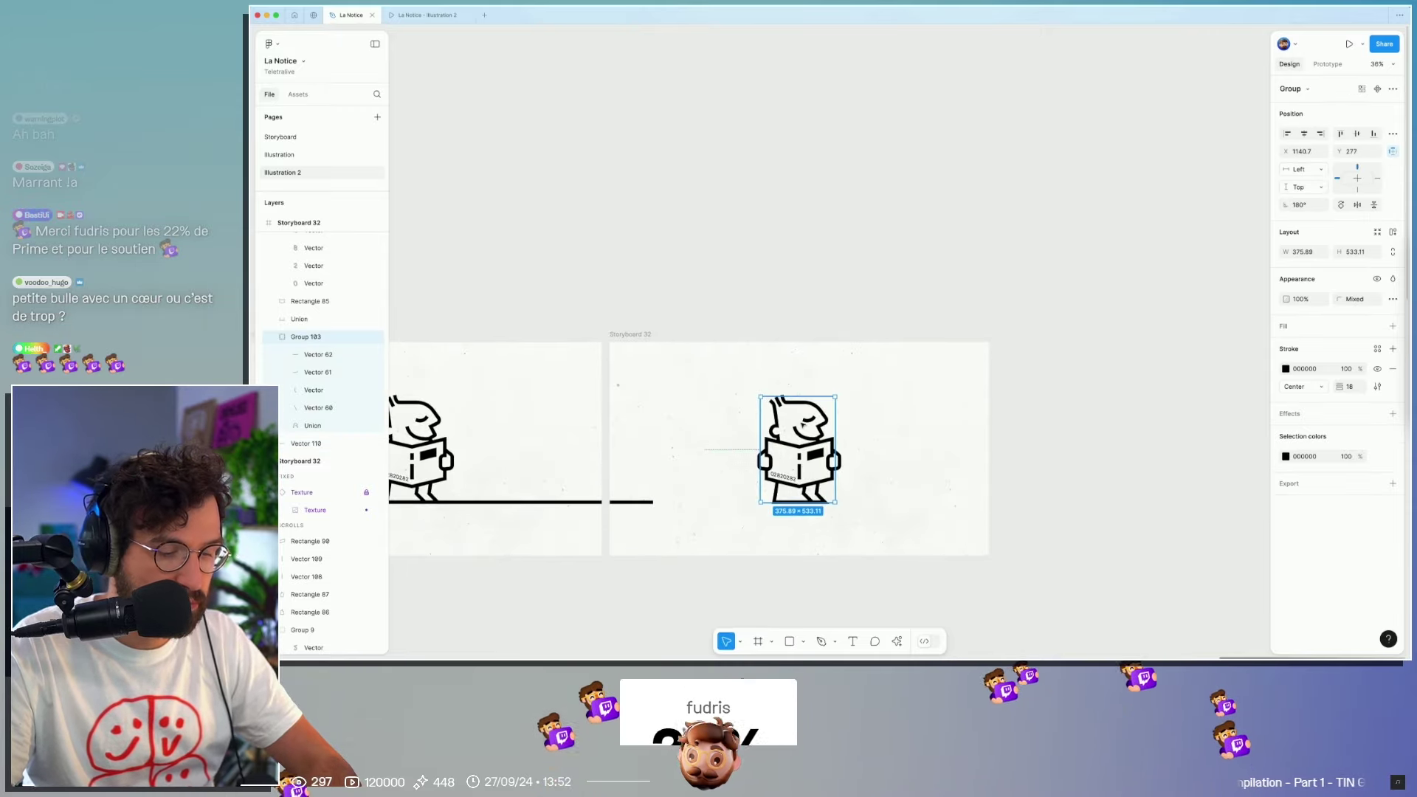
key(ctrl+v)
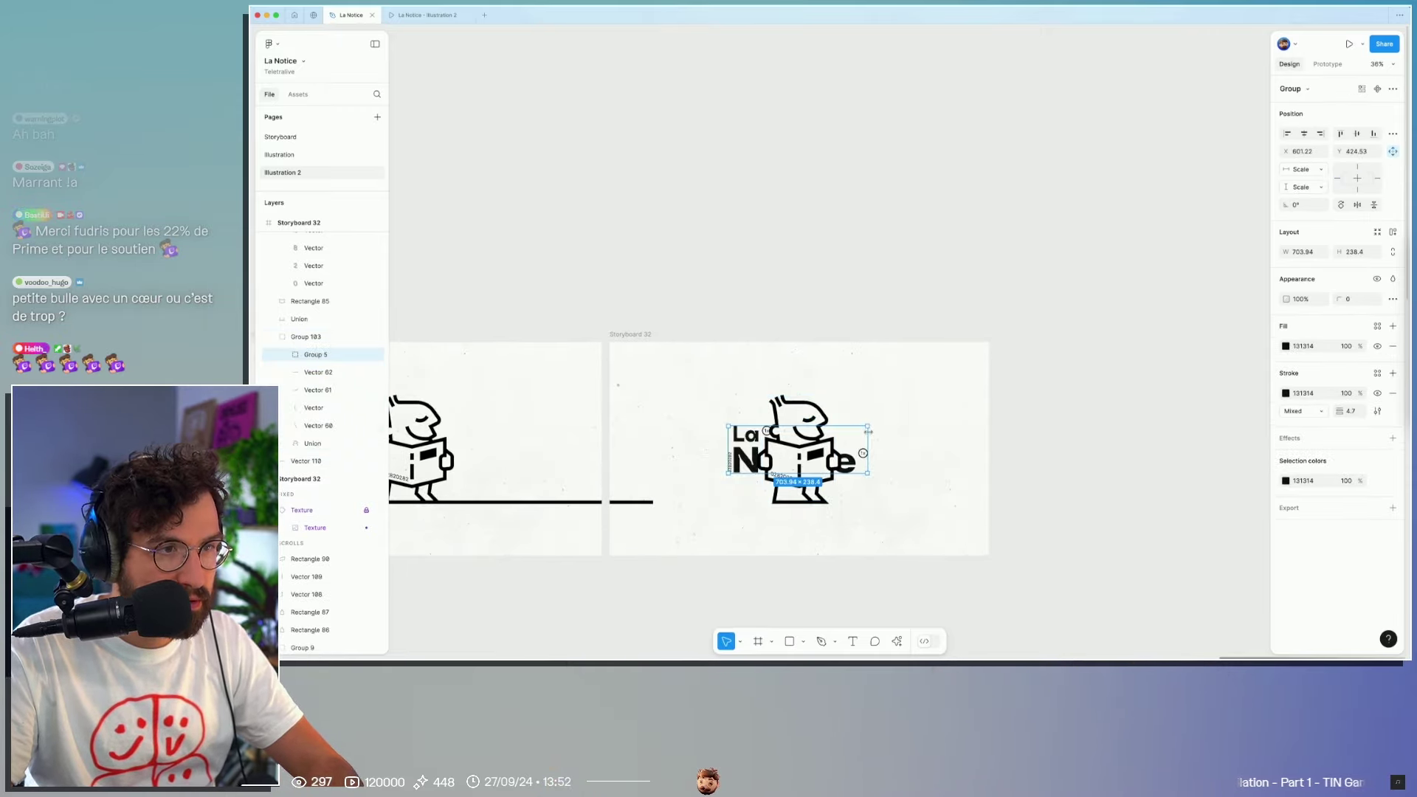
drag(848, 462, 977, 463)
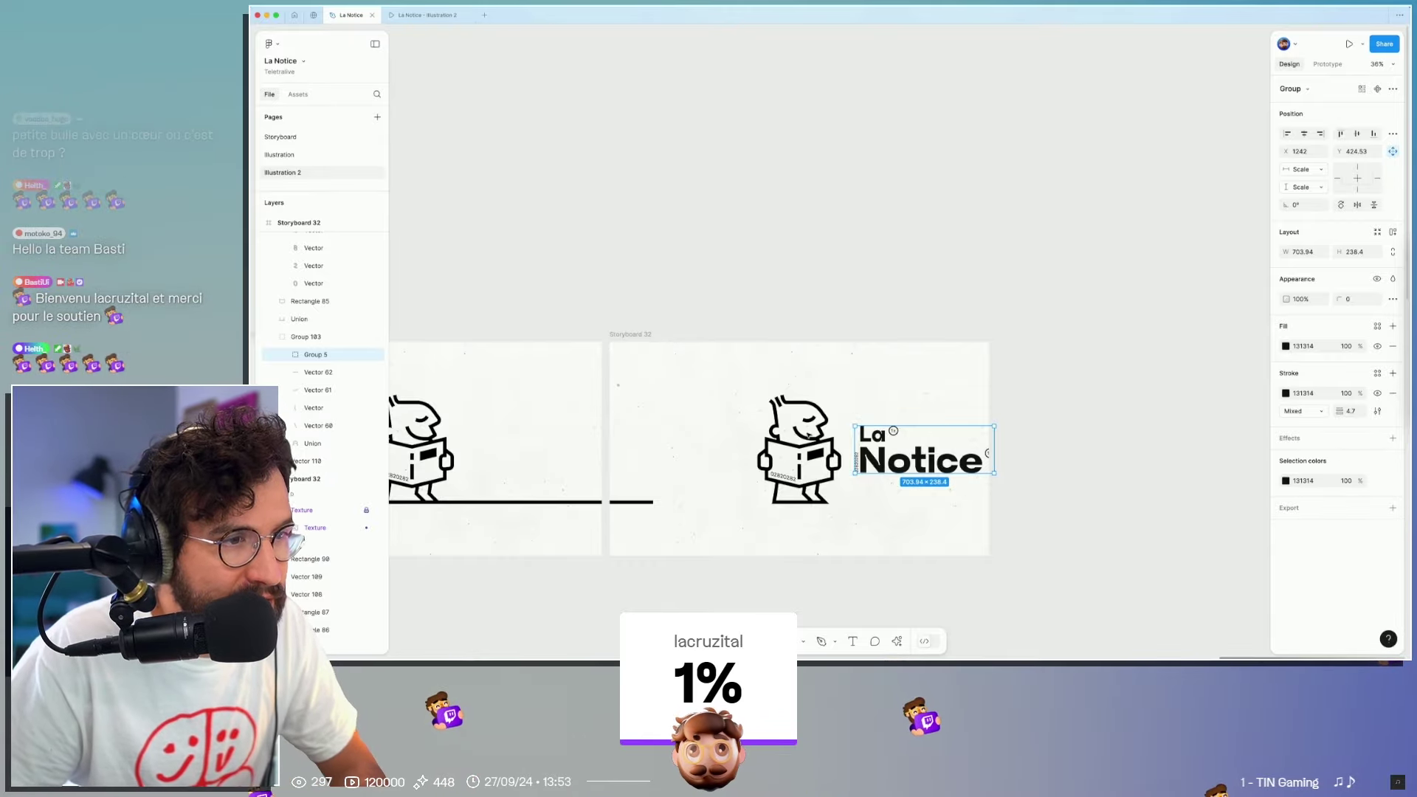
key(ctrl+g)
click(778, 377)
Step: Place the La Notice lettering beside the reader, centred vertically in the frame
drag(738, 374, 849, 529)
key(Escape)
click(880, 453)
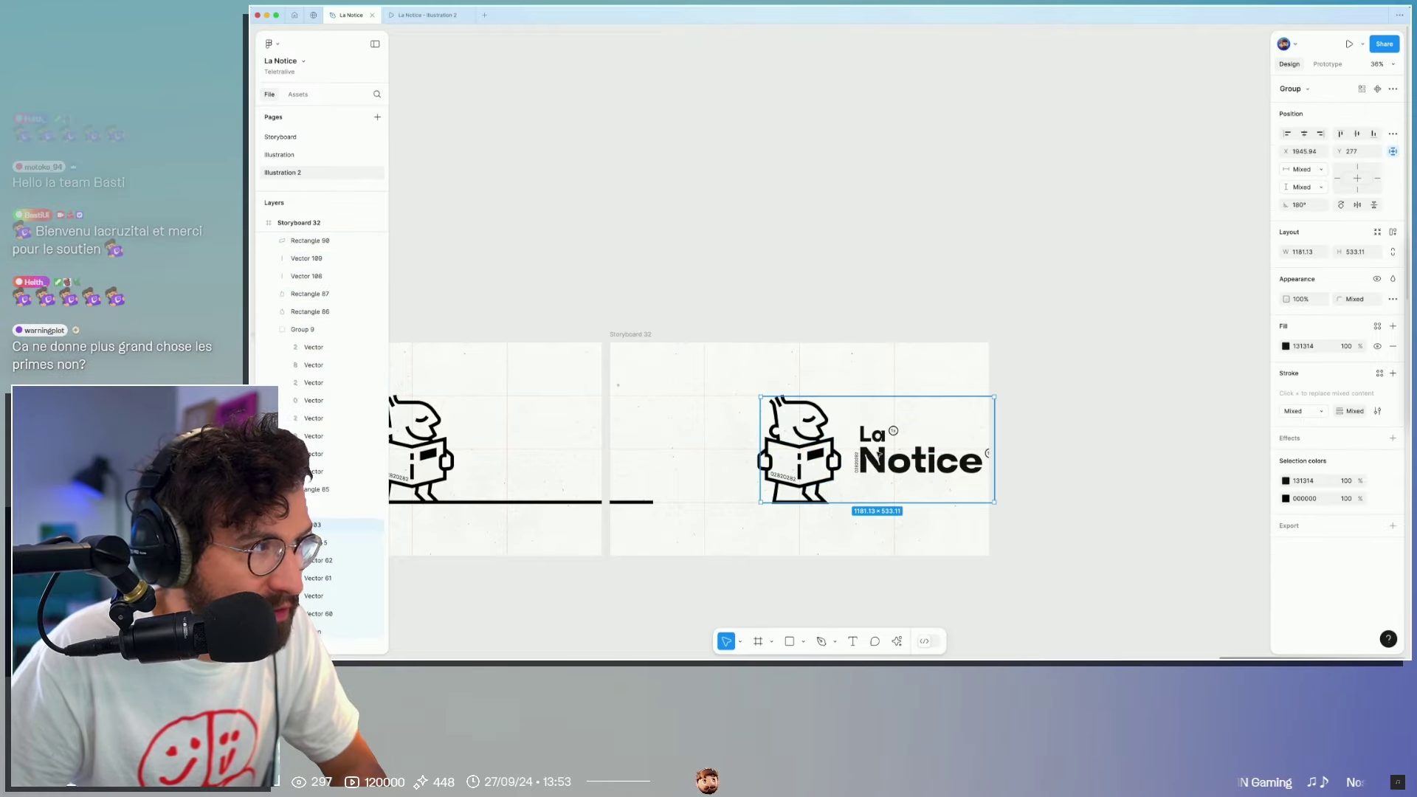
double_click(881, 453)
key(Delete)
click(674, 349)
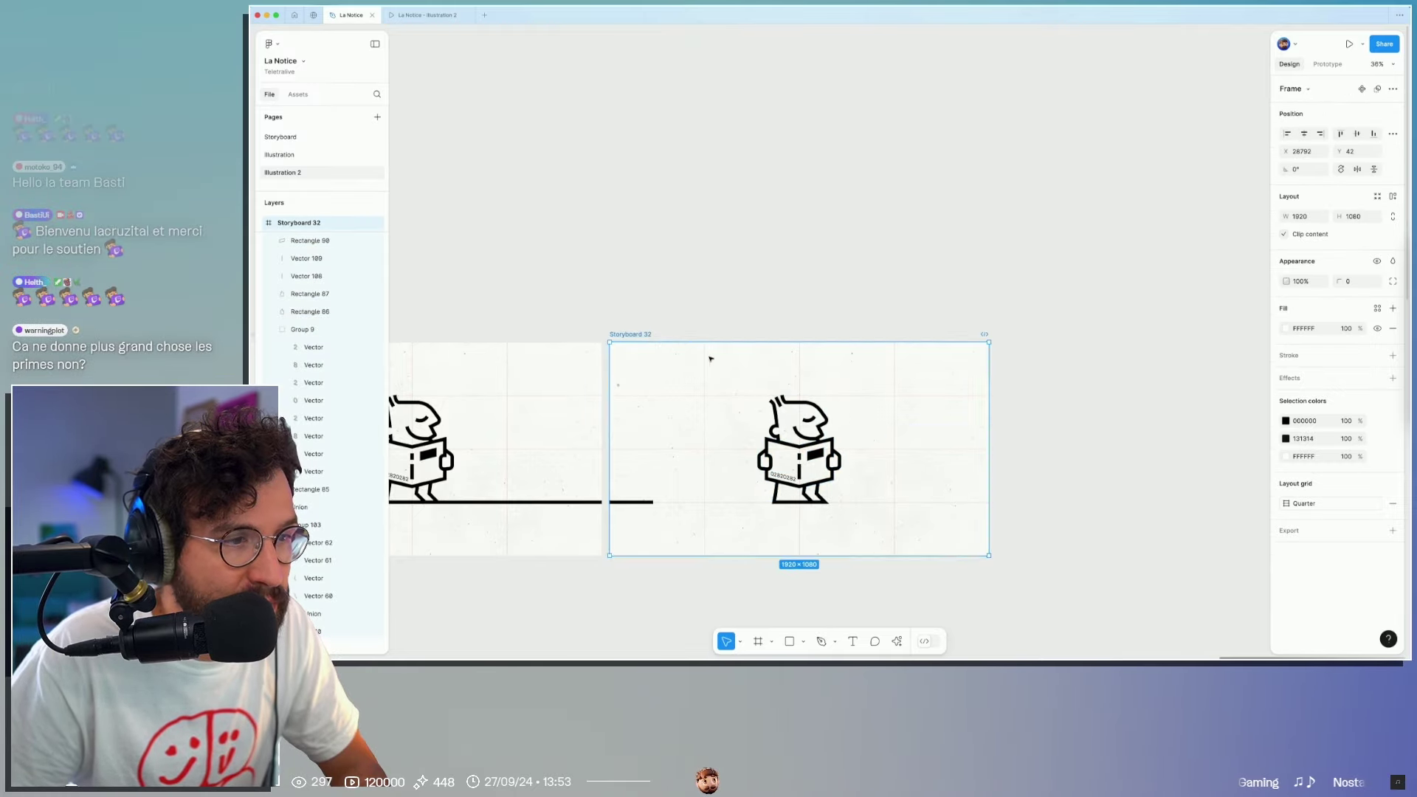
key(ctrl+z)
drag(780, 405, 969, 455)
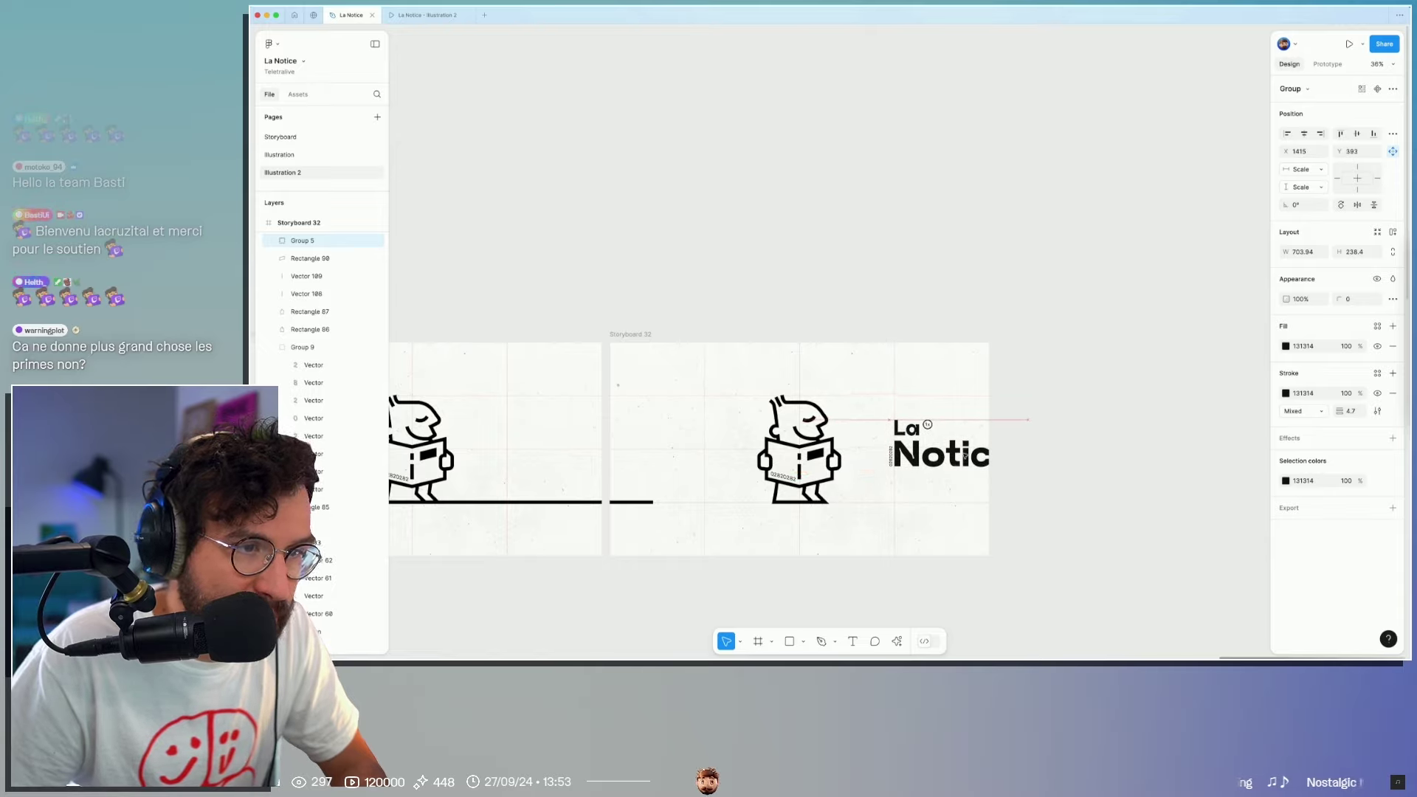
click(1357, 134)
click(1014, 360)
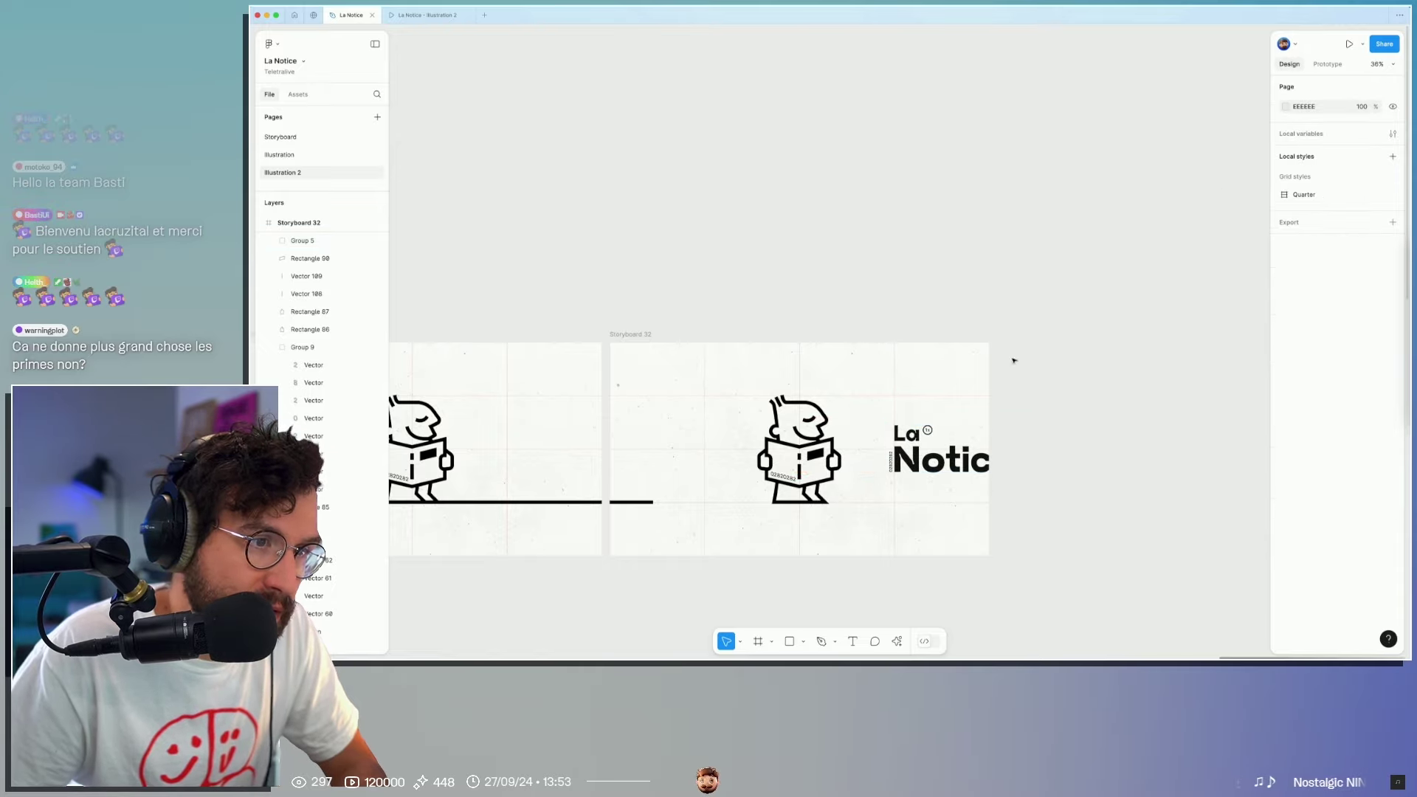
Step: Duplicate Storyboard 32 and delete the line, character and lettering from the copy
click(934, 455)
key(shift+Return)
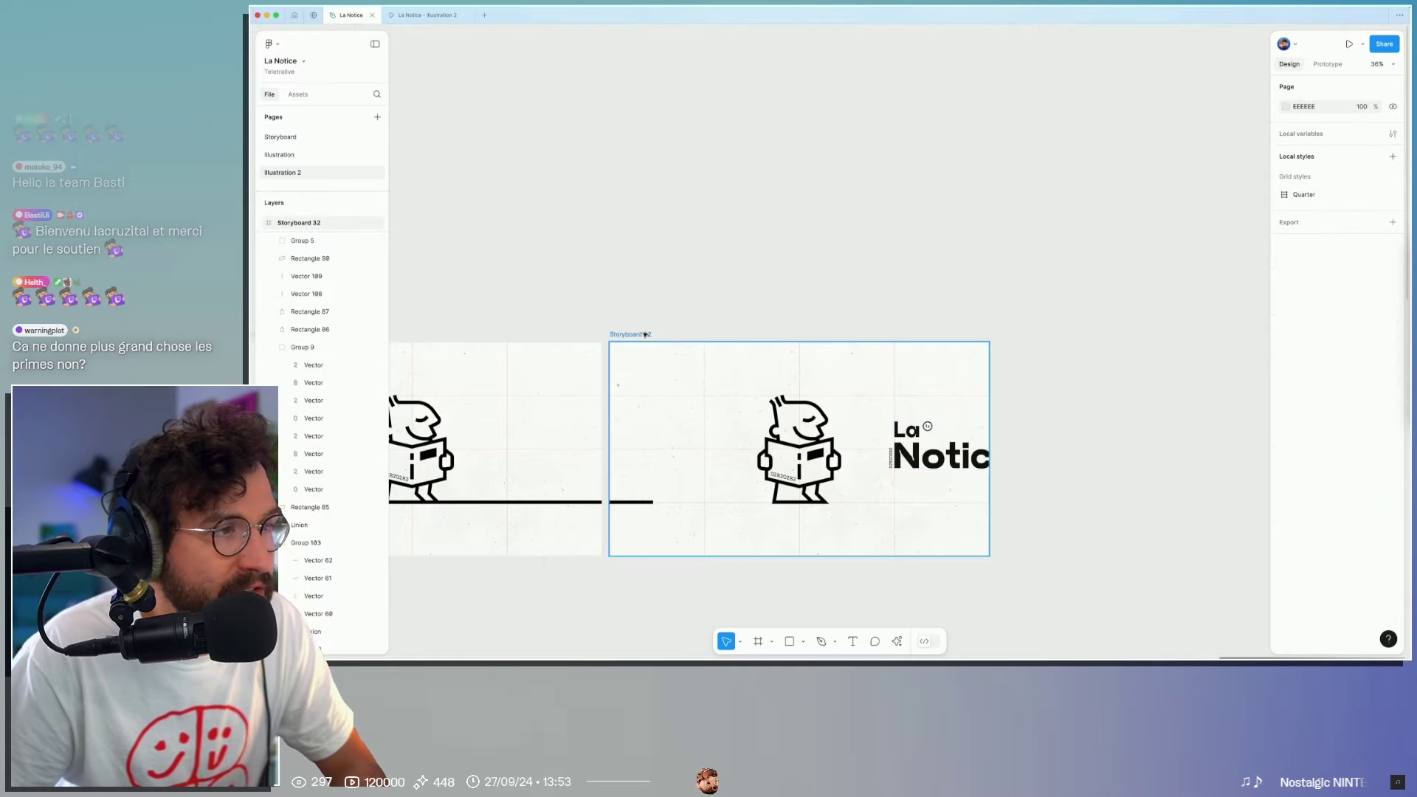
key(ctrl+d)
click(1011, 293)
scroll(922, 369, right, 5)
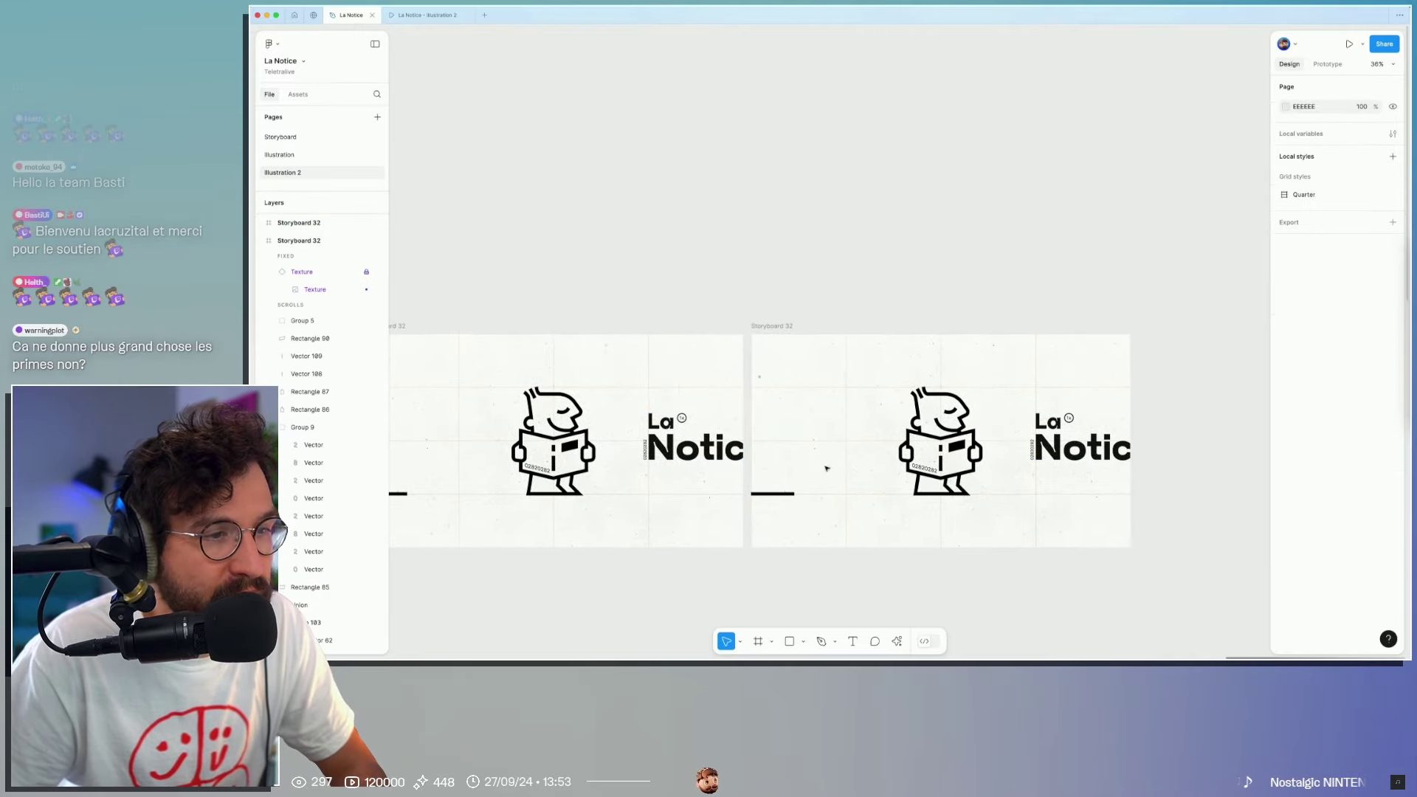
click(788, 497)
key(Delete)
click(932, 392)
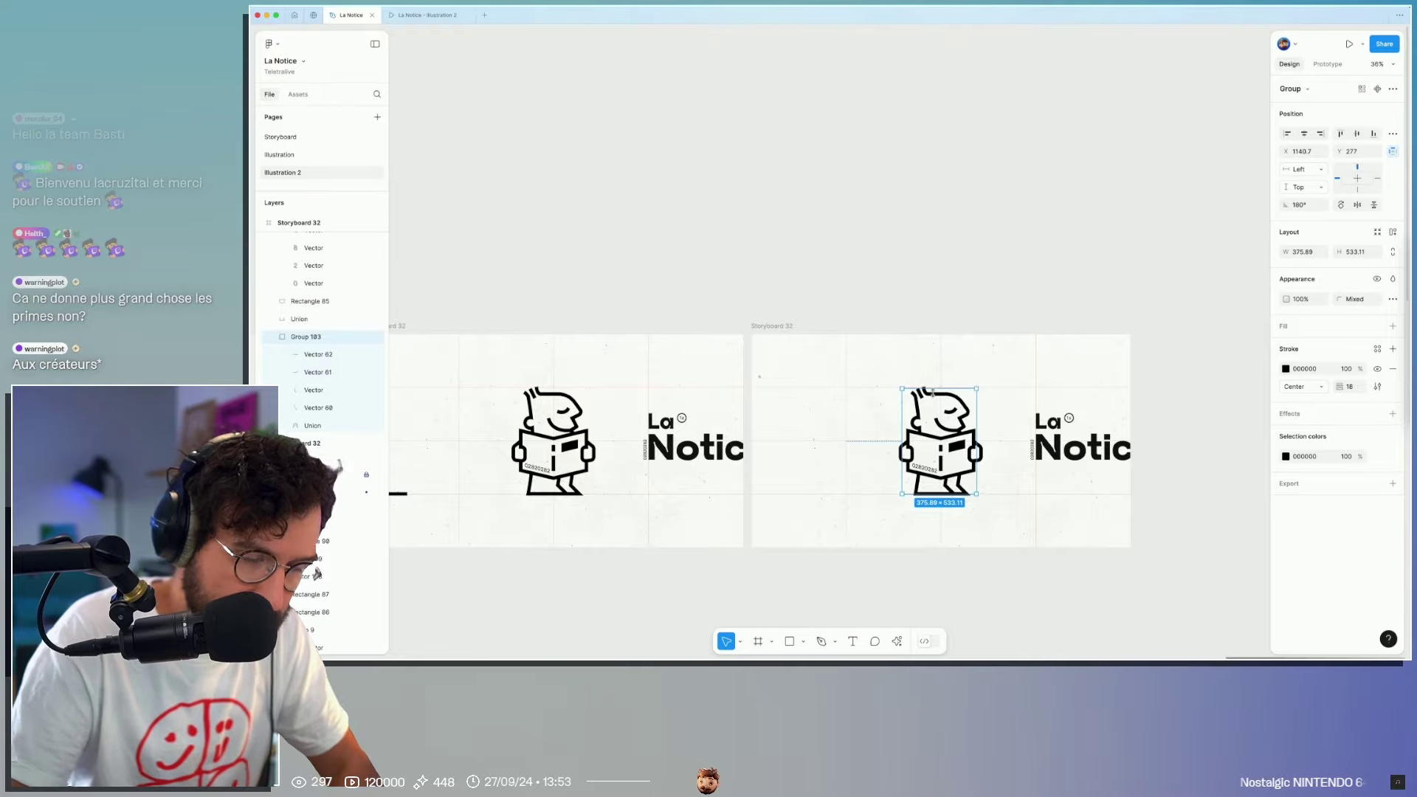
key(Delete)
drag(852, 373, 1135, 545)
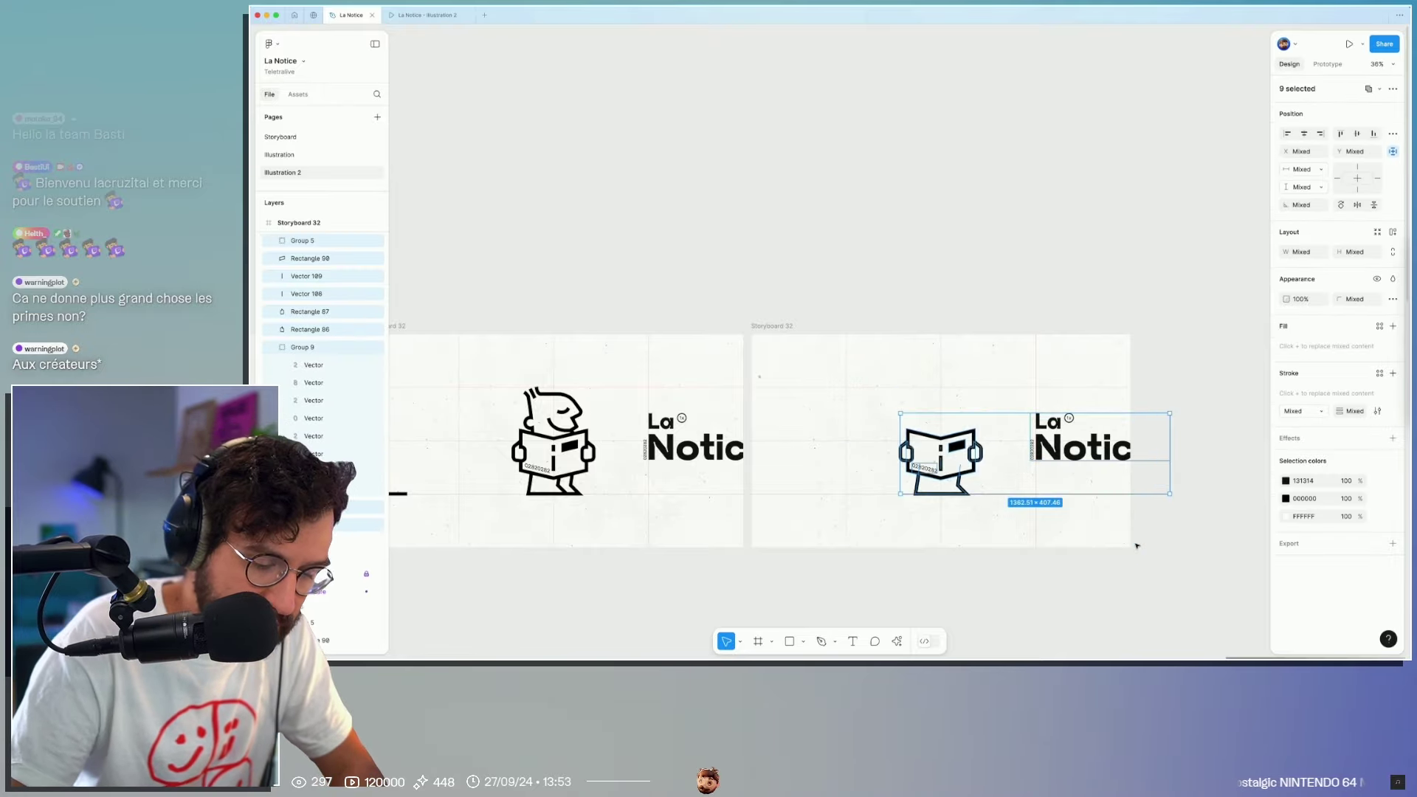
key(Delete)
scroll(1134, 543, down, 5)
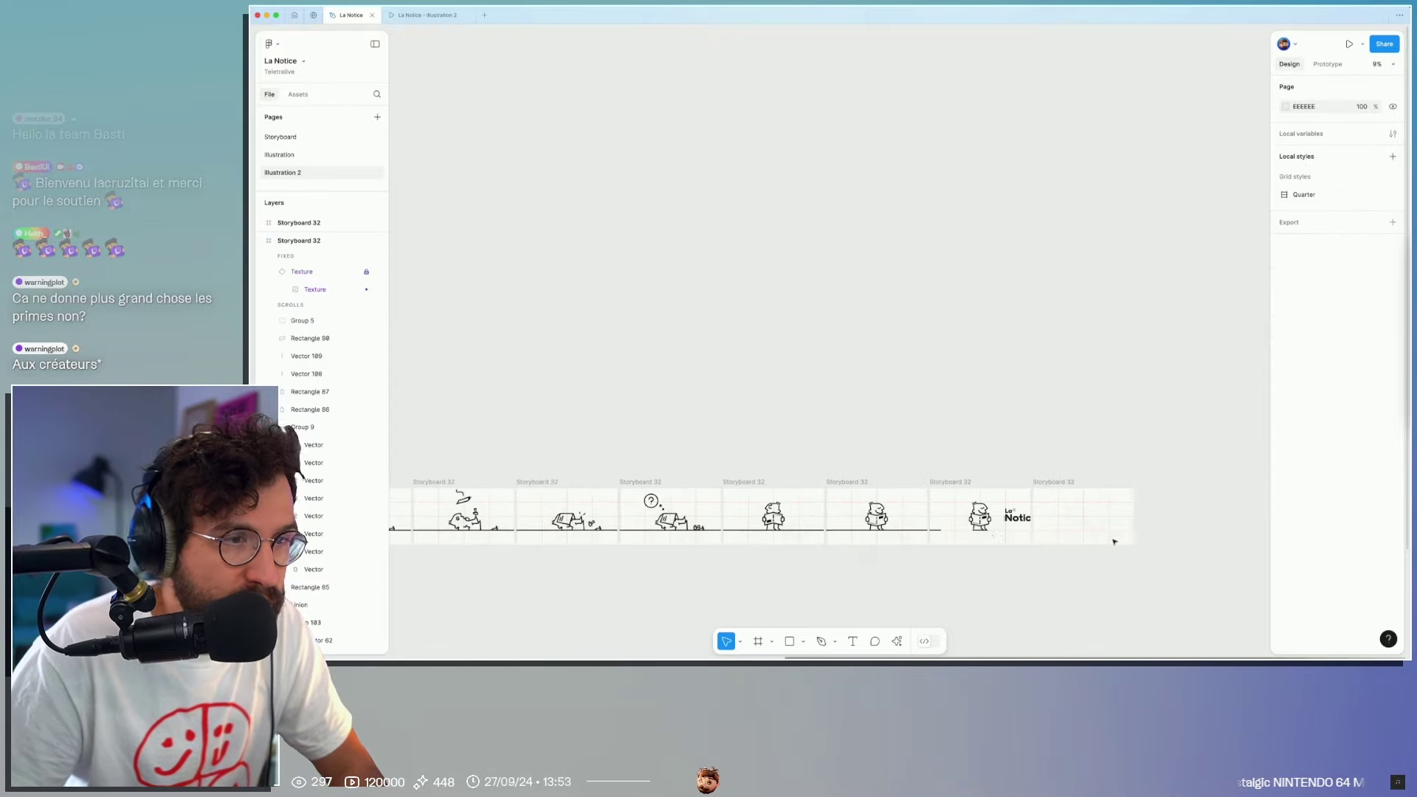
Step: Copy the reader and La Notice logo into the empty last frame of Illustration 2
click(301, 156)
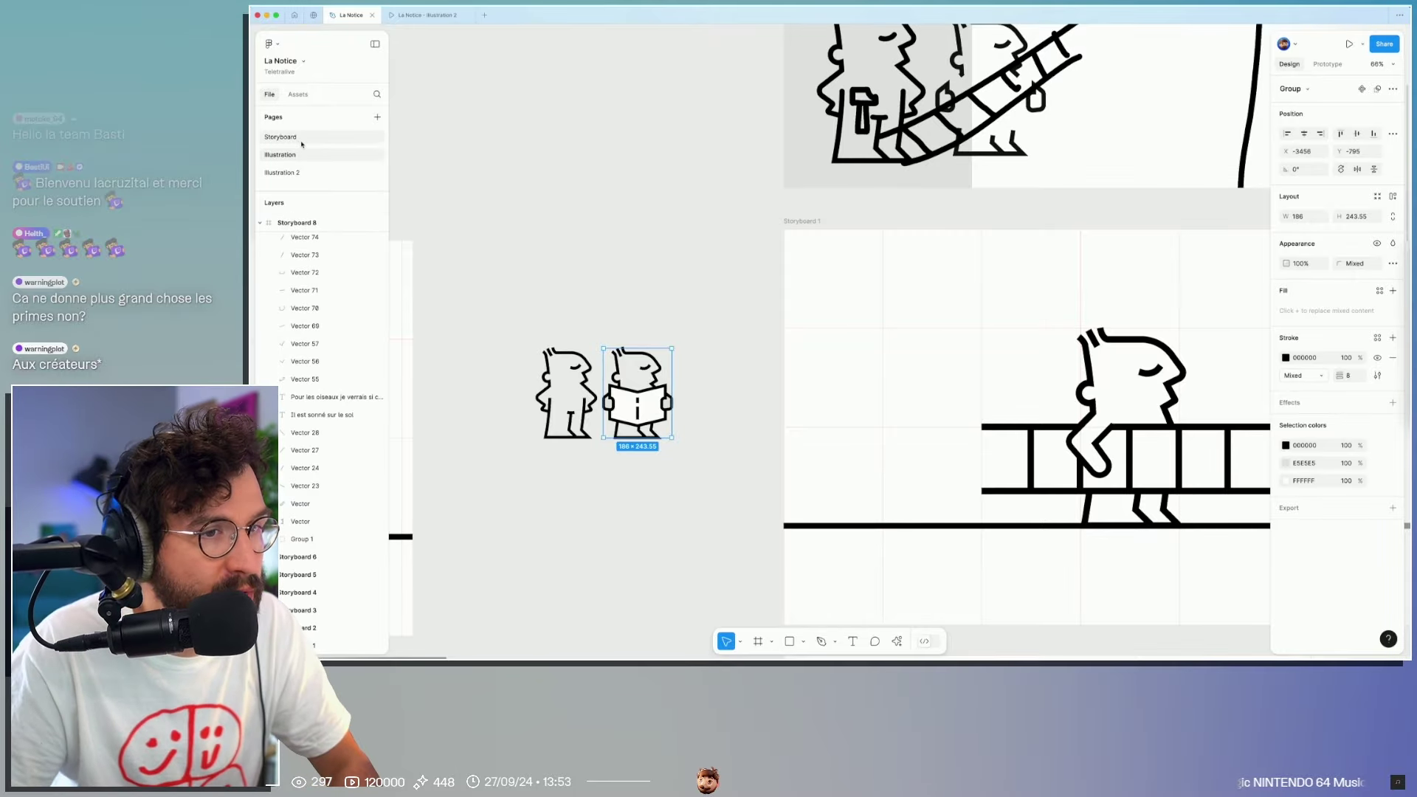
scroll(670, 337, down, 5)
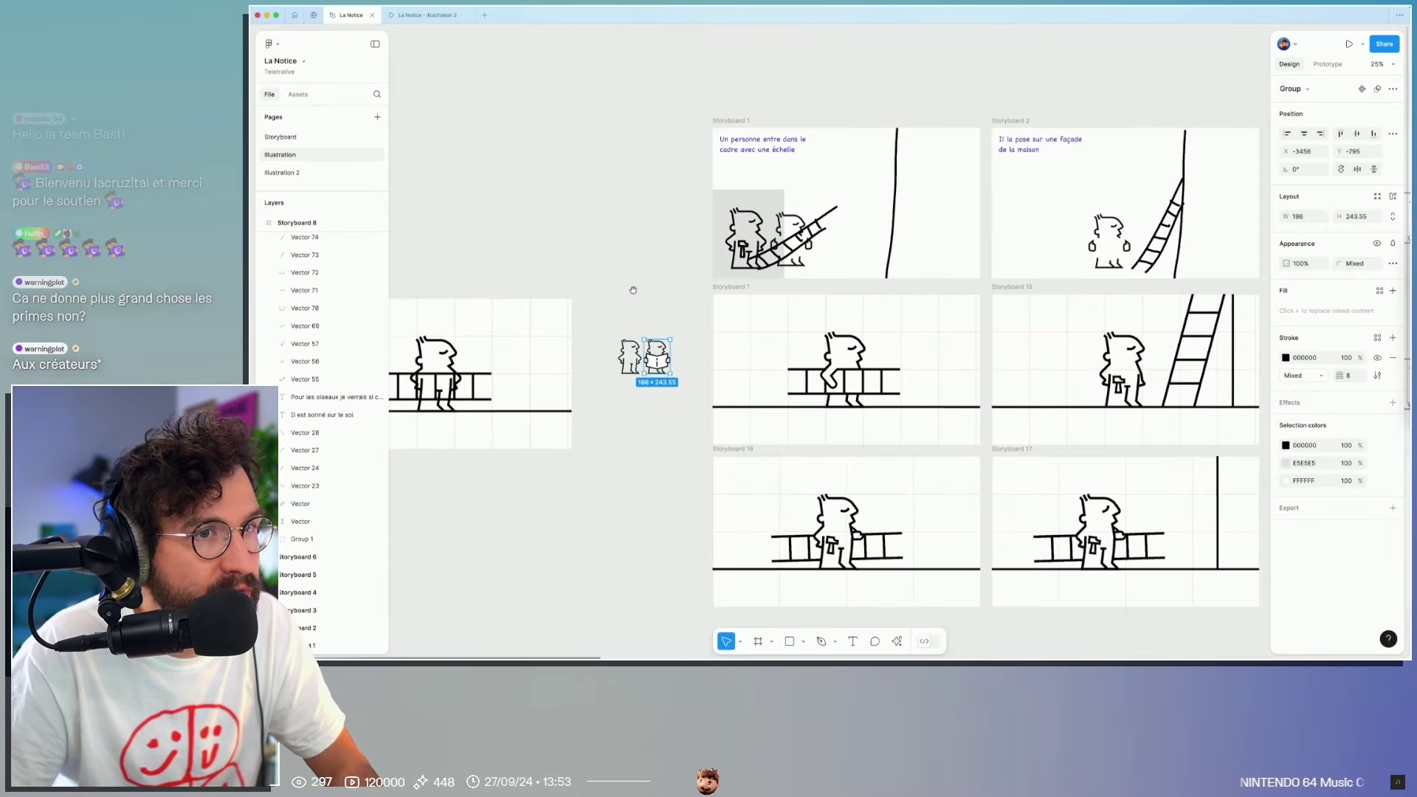
scroll(634, 290, down, 4)
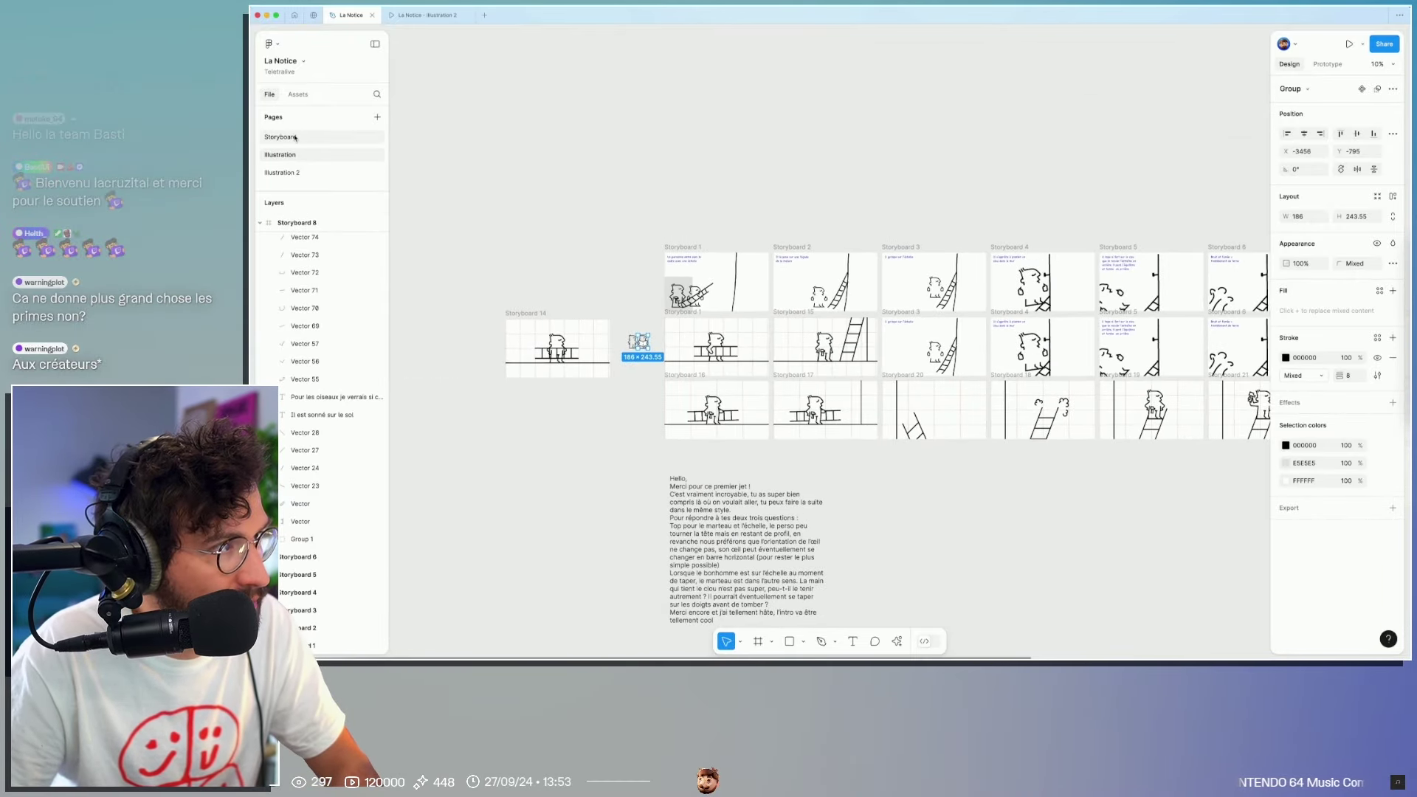
click(296, 137)
drag(838, 364, 1266, 568)
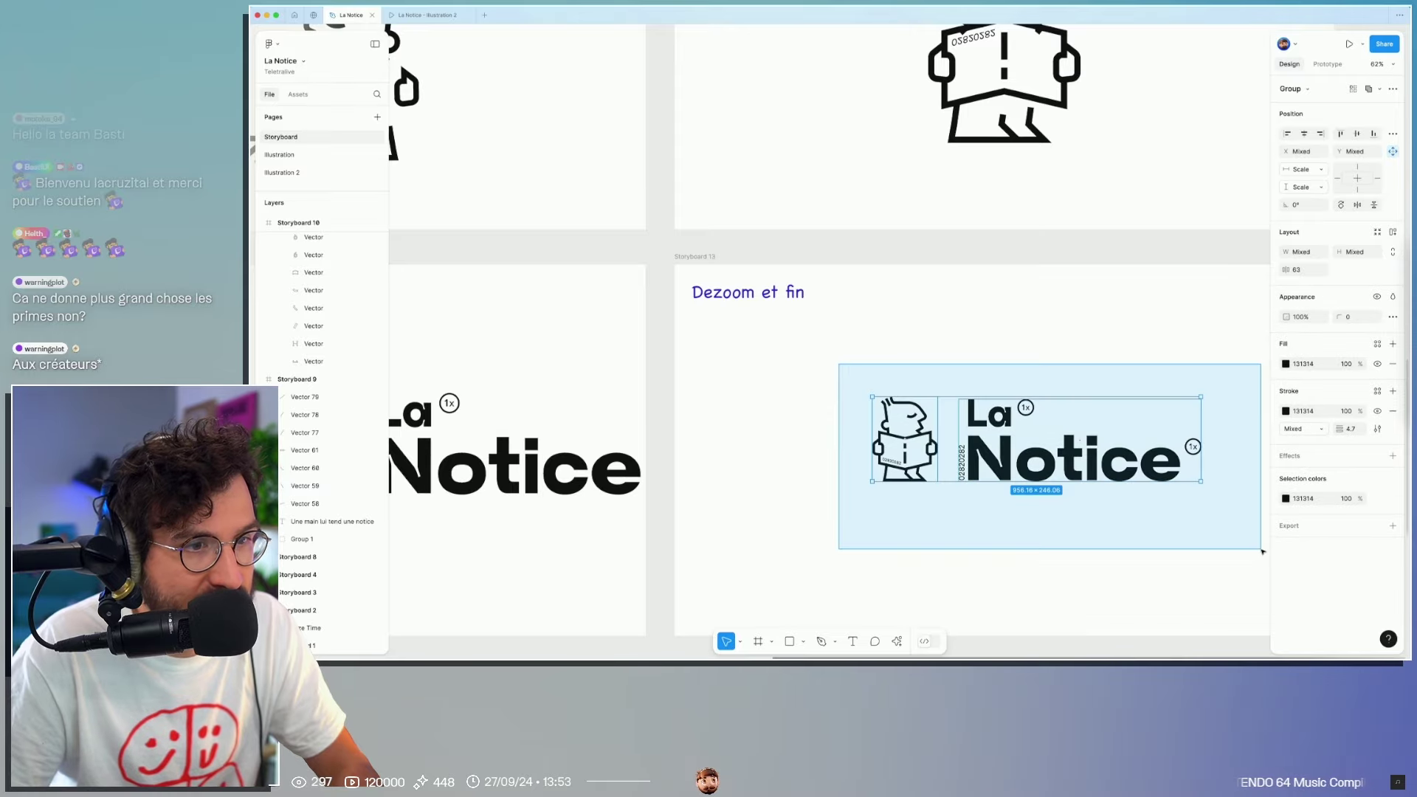
click(285, 175)
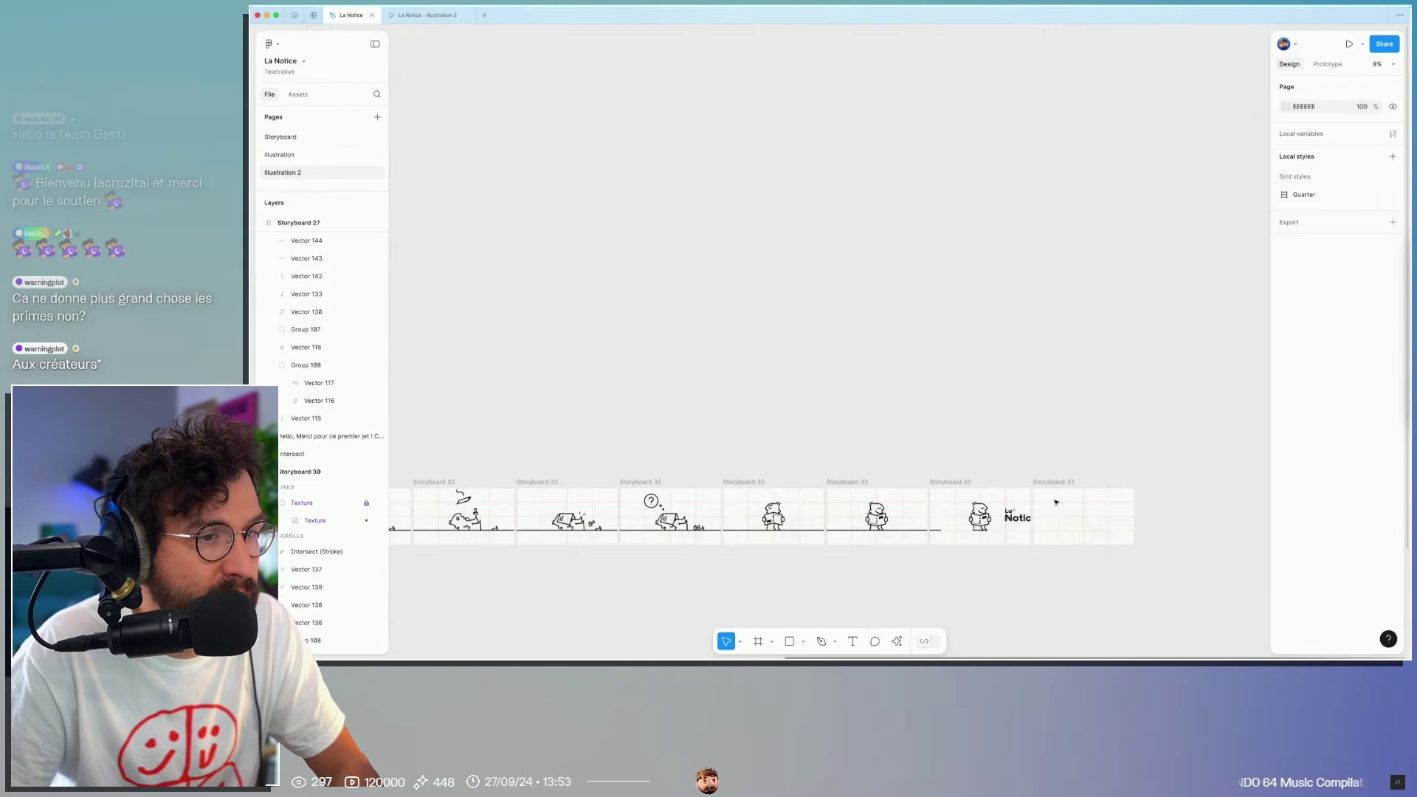
key(ctrl+v)
Step: Change the logo's colour from 131314 to pure black 000000
scroll(928, 521, up, 5)
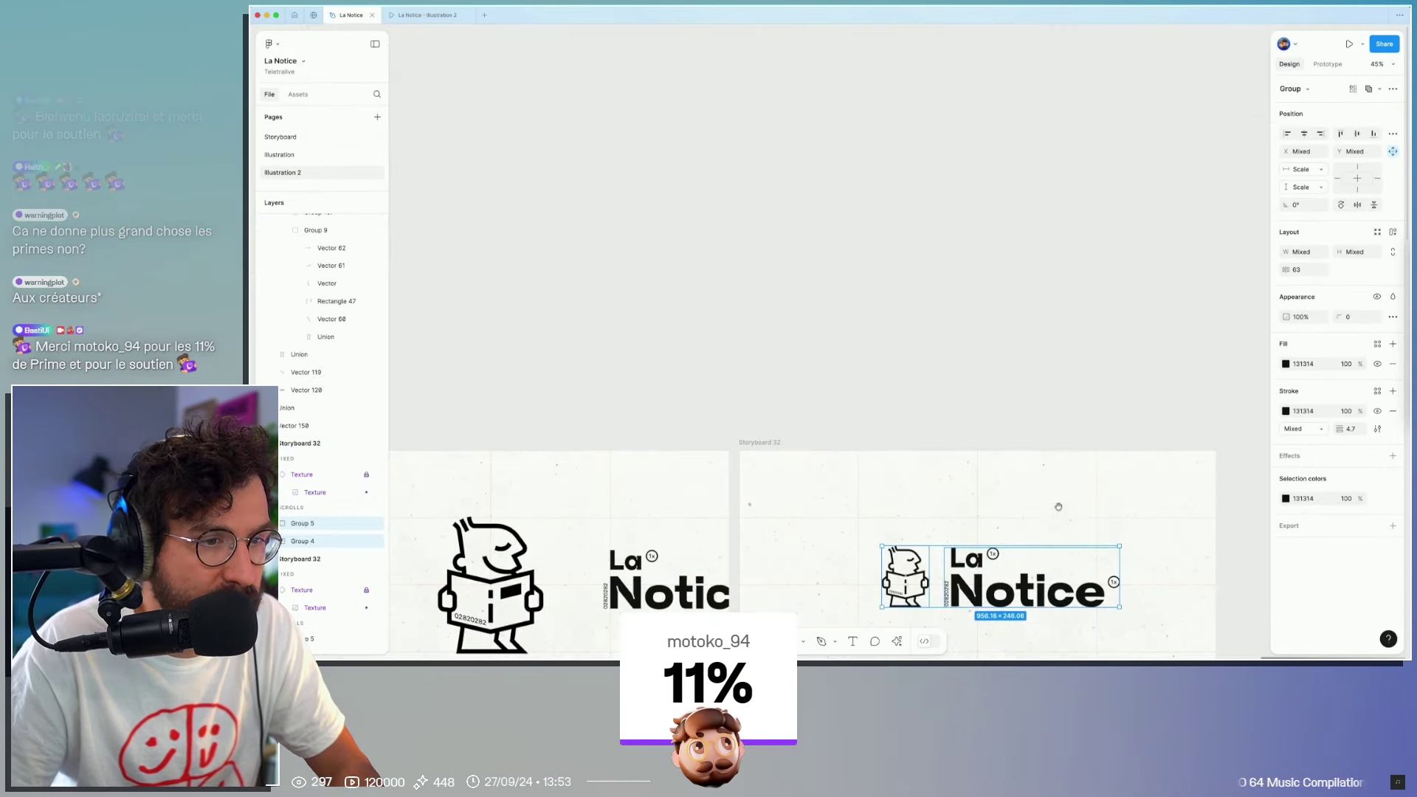
click(1303, 364)
text(0)
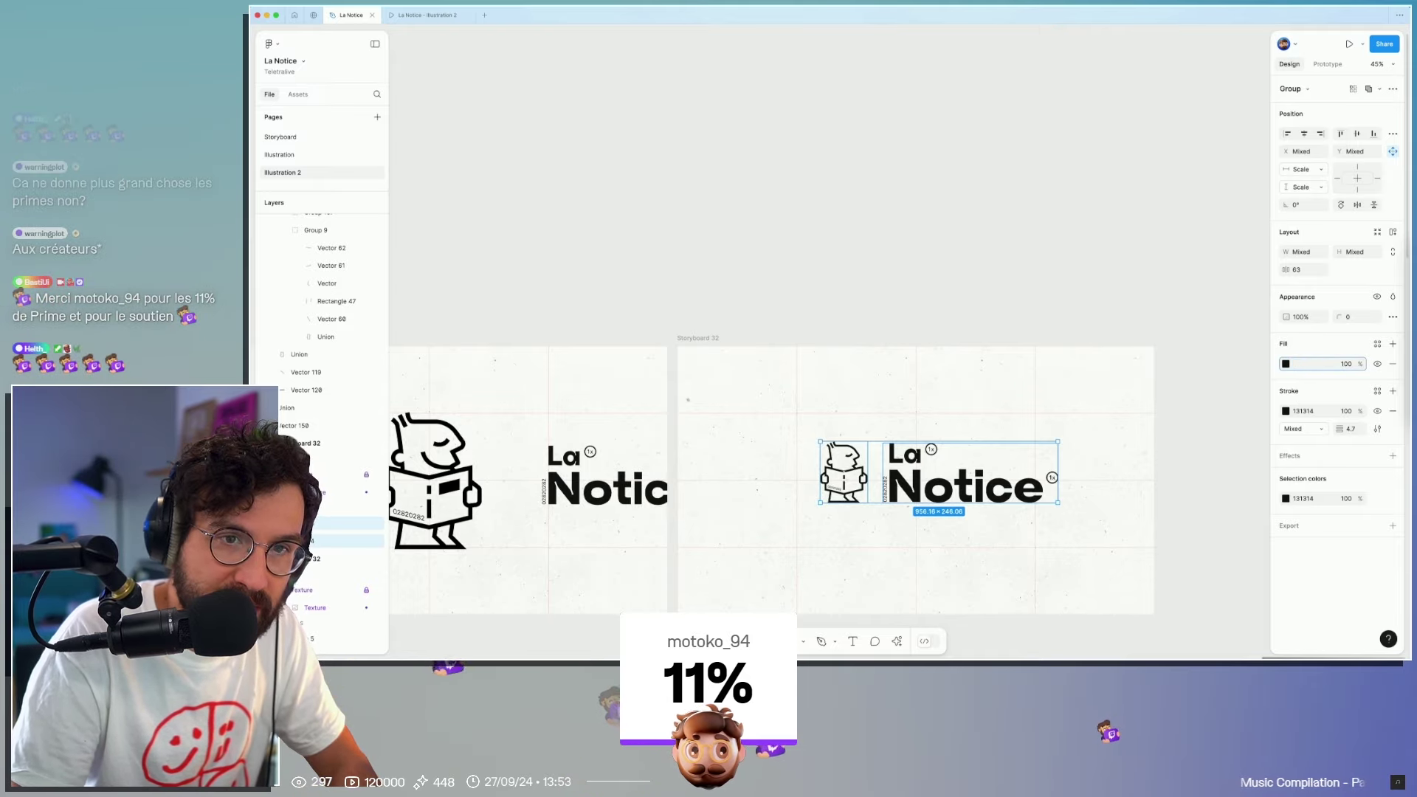
key(Tab)
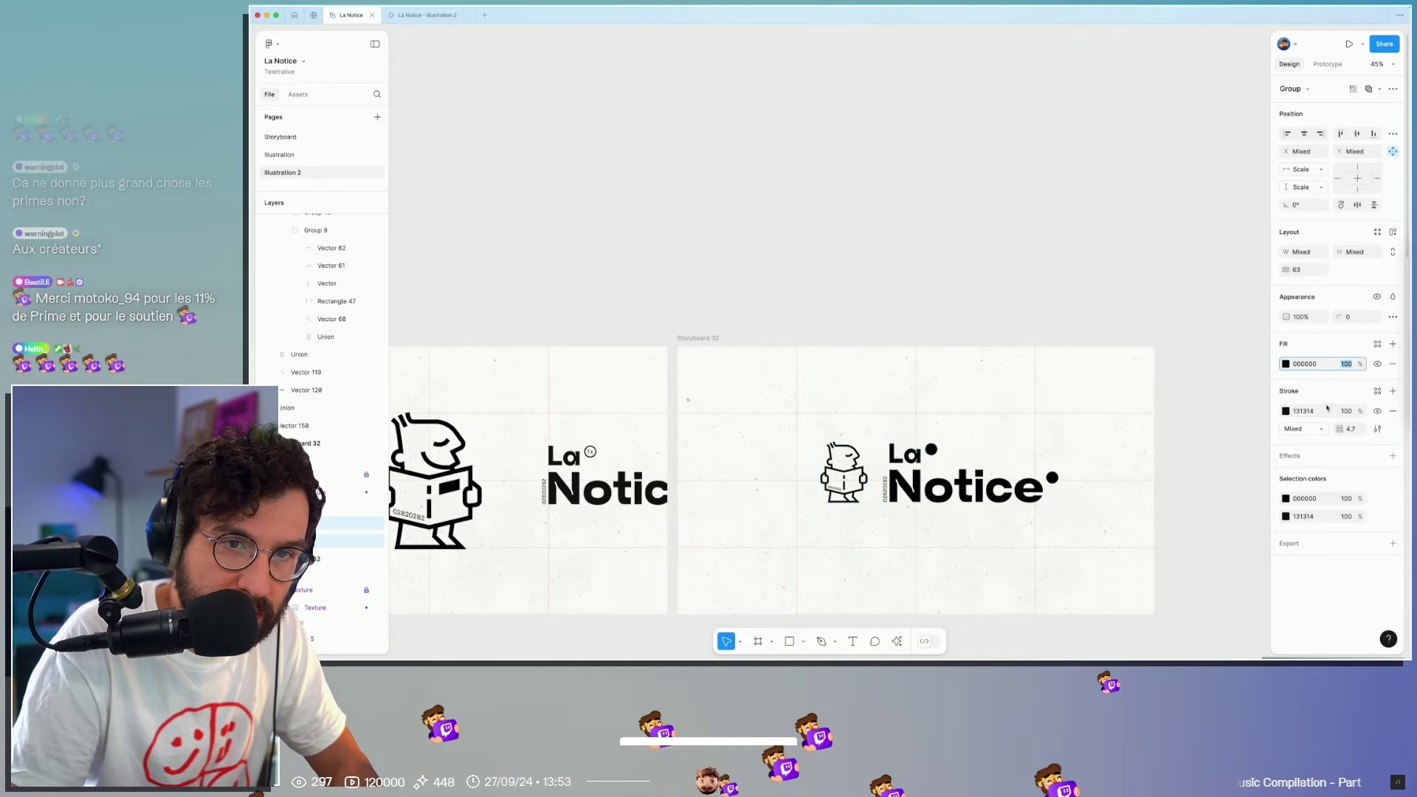
key(ctrl+z)
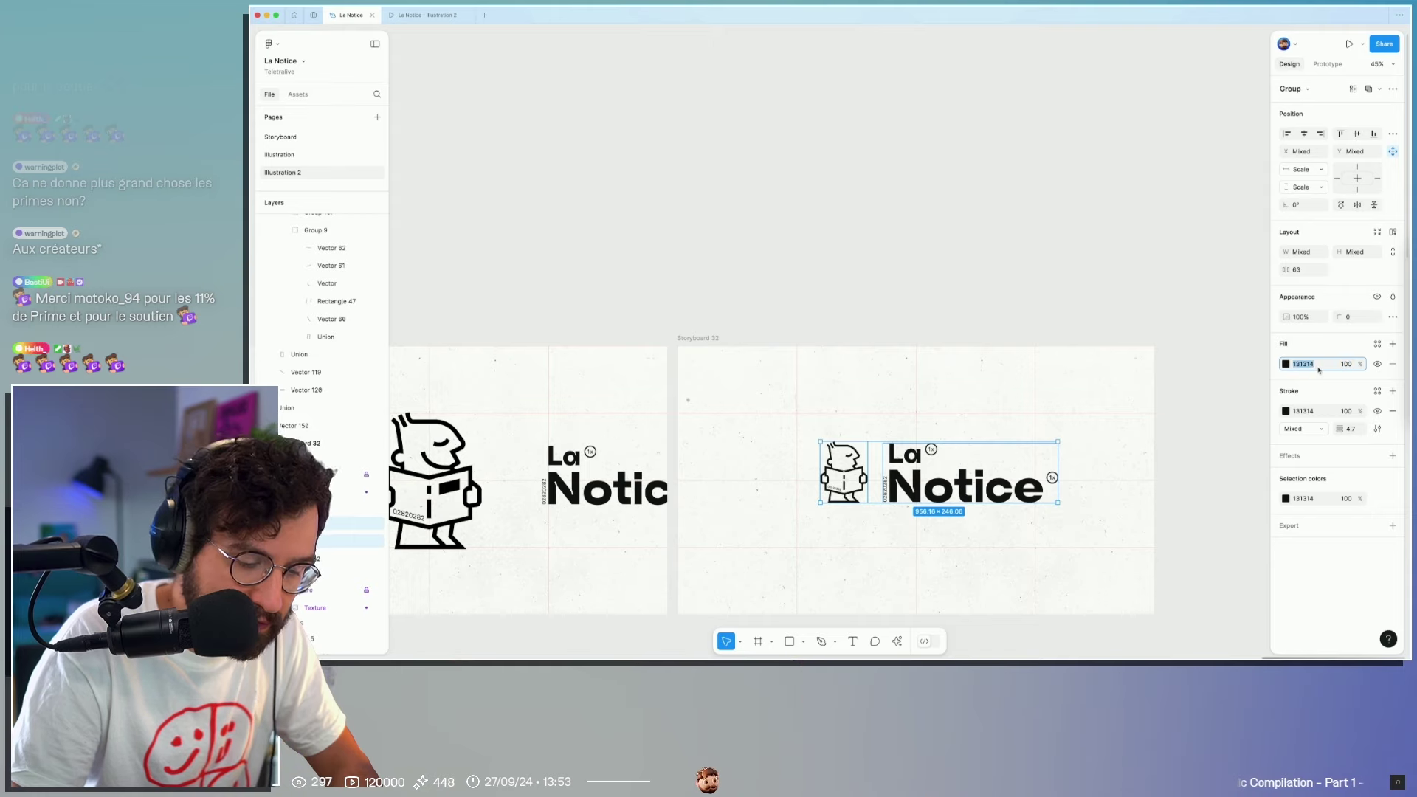
click(1306, 411)
key(Escape)
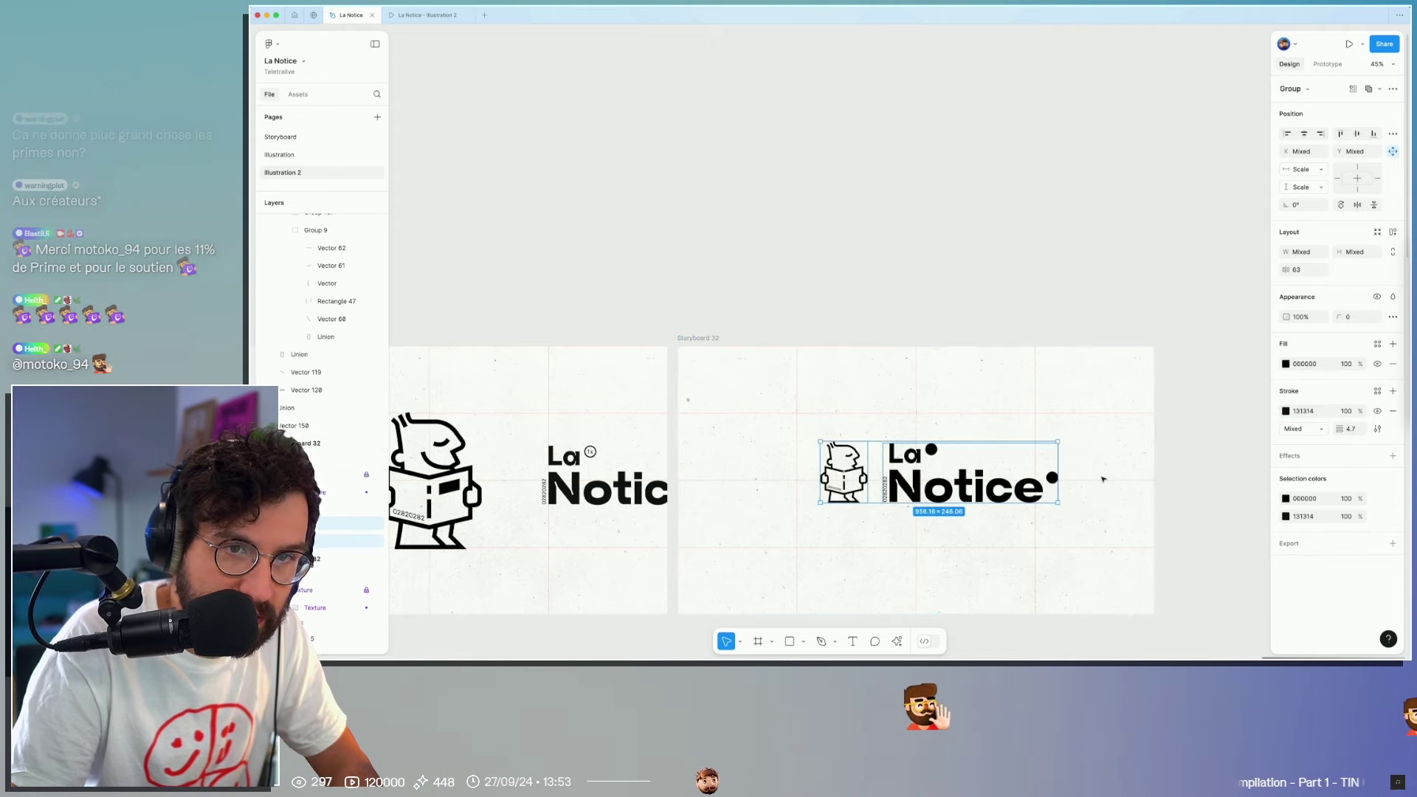
key(ctrl+z)
text(0)
key(Return)
click(1060, 395)
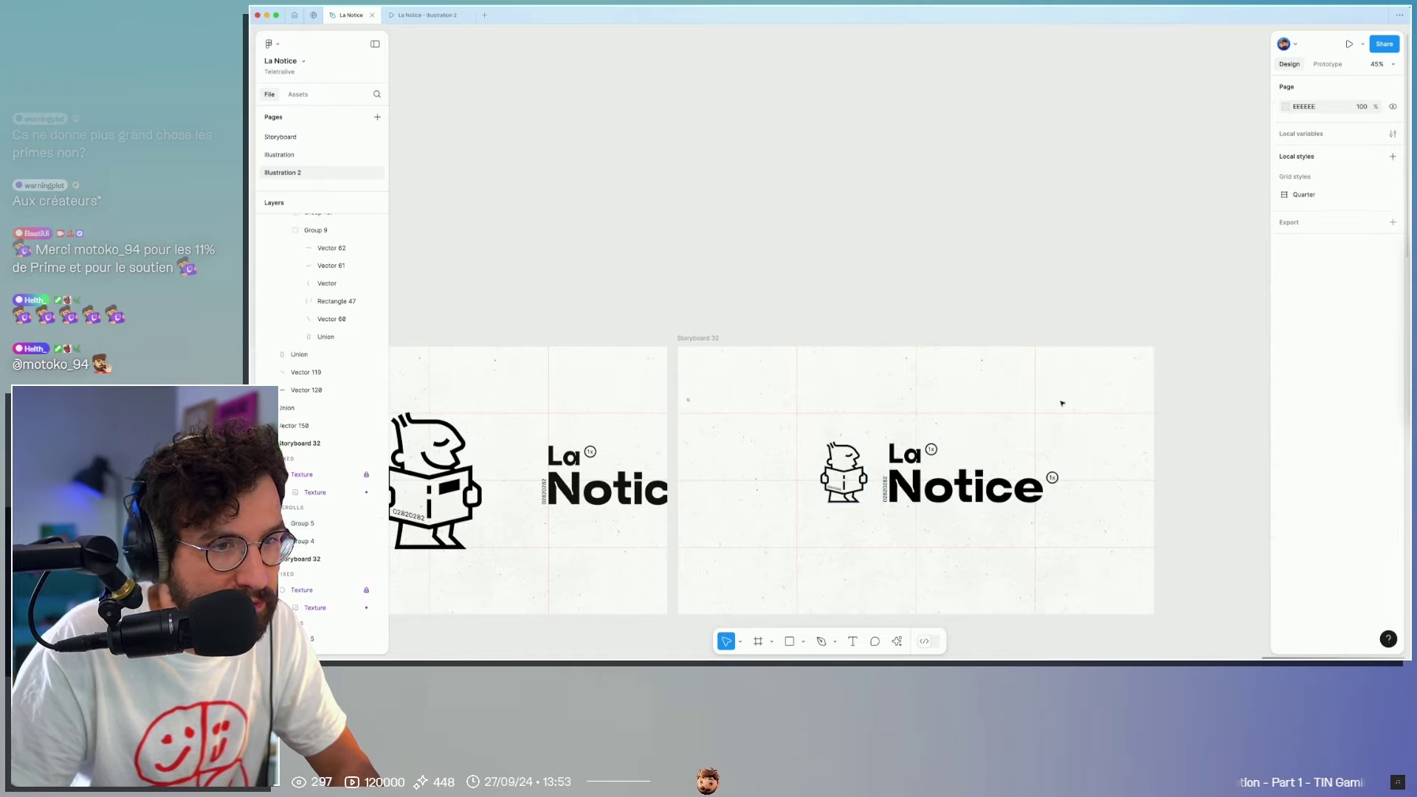
drag(1081, 535, 847, 433)
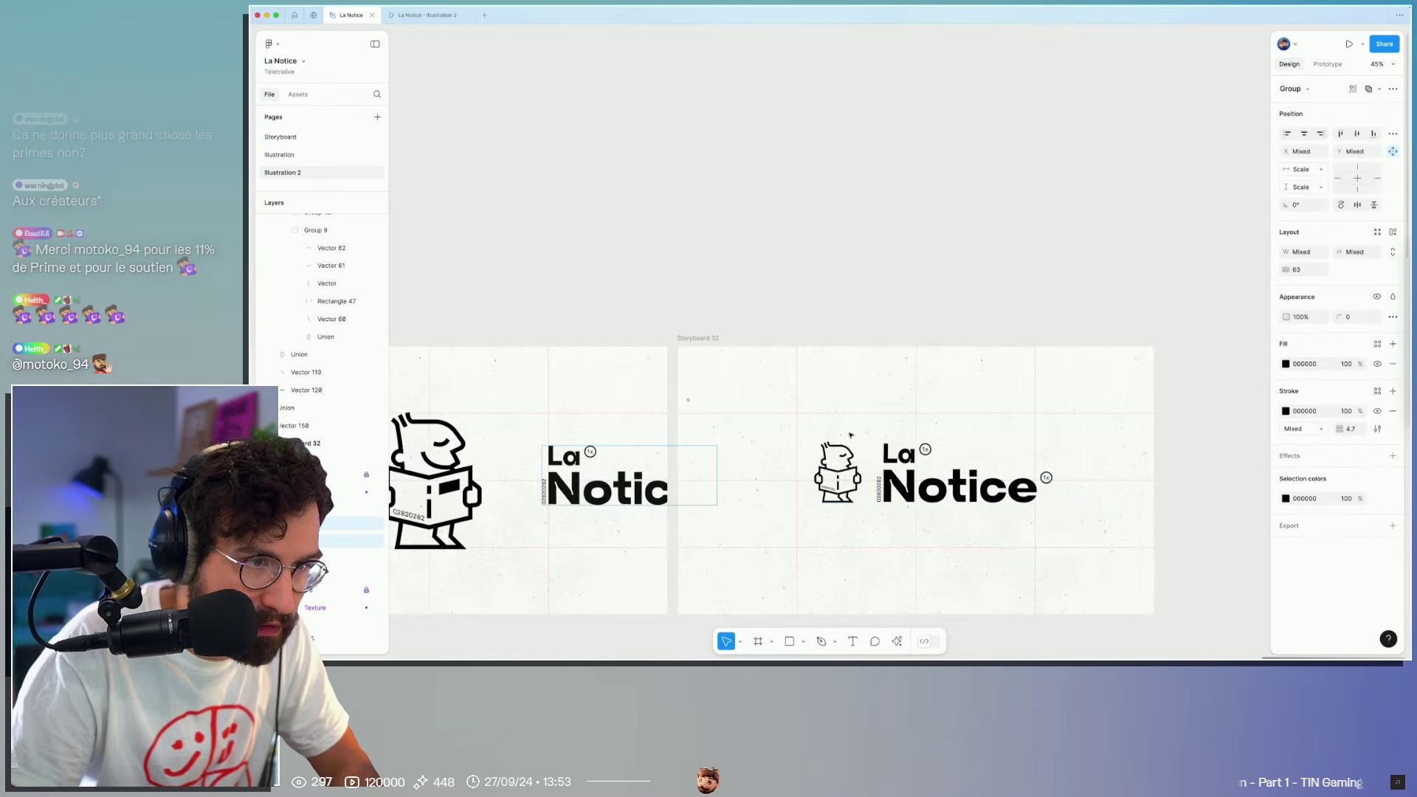
click(872, 350)
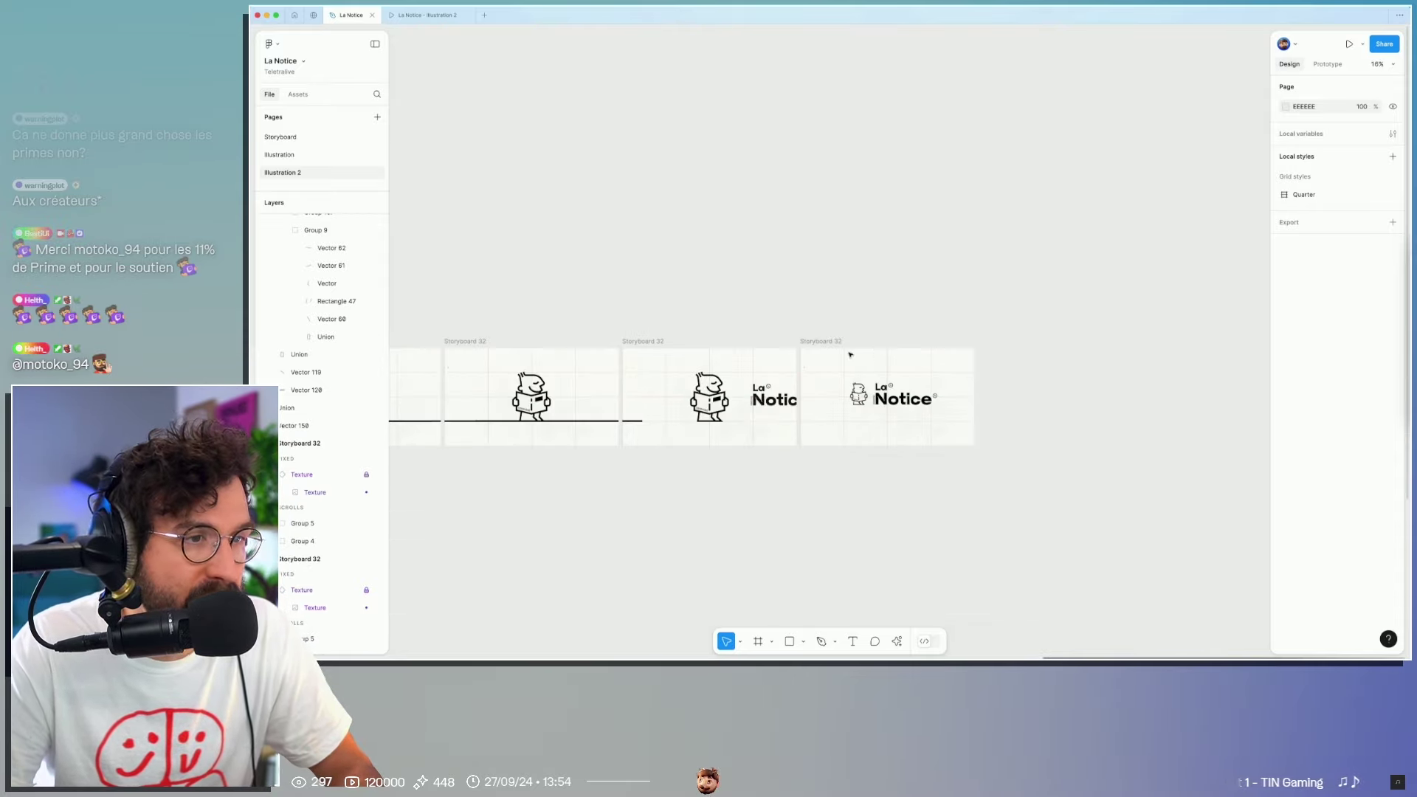
Step: Hide the layout grids and set the storyboard frames' stroke colour to 131314
key(ctrl+g)
scroll(832, 337, down, 5)
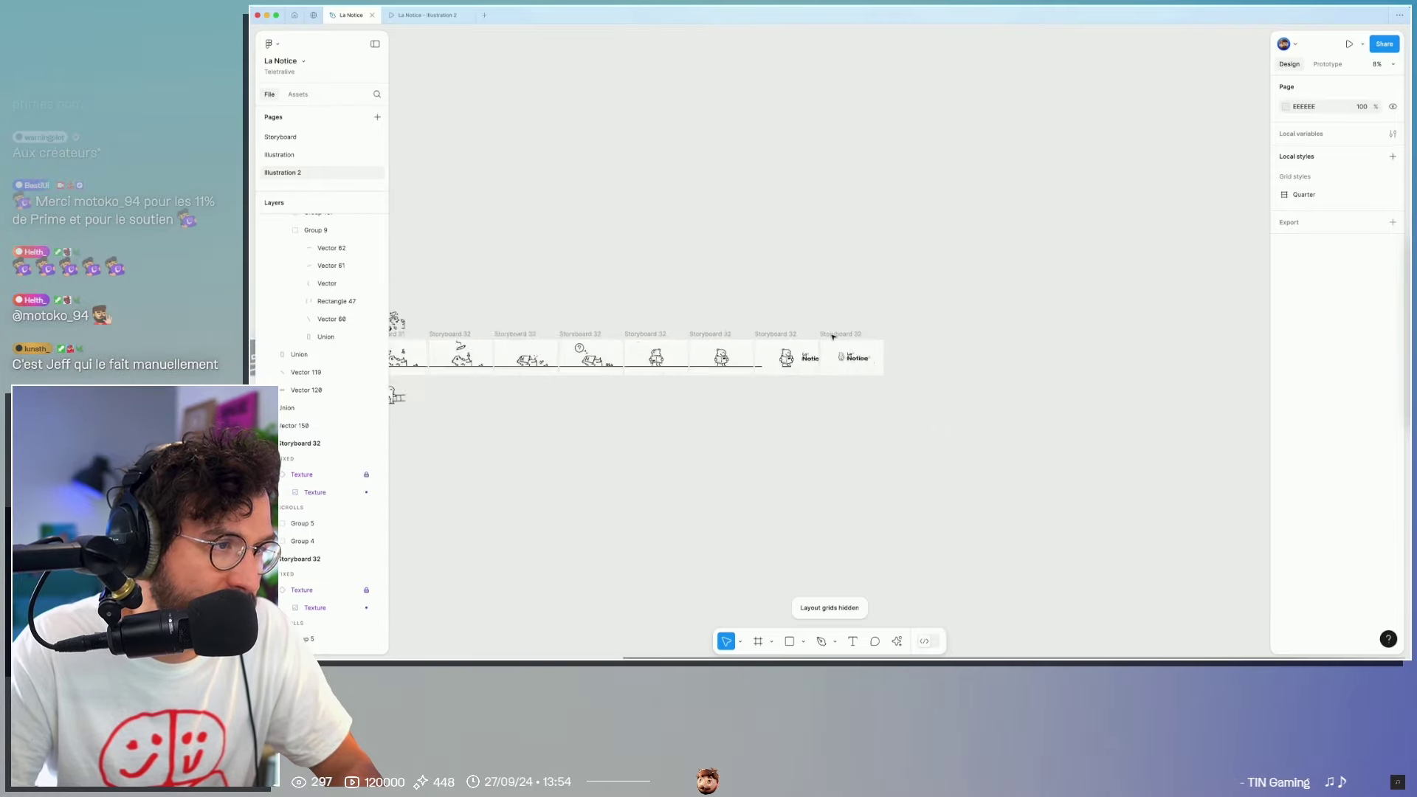
scroll(832, 336, down, 5)
drag(578, 274, 1107, 522)
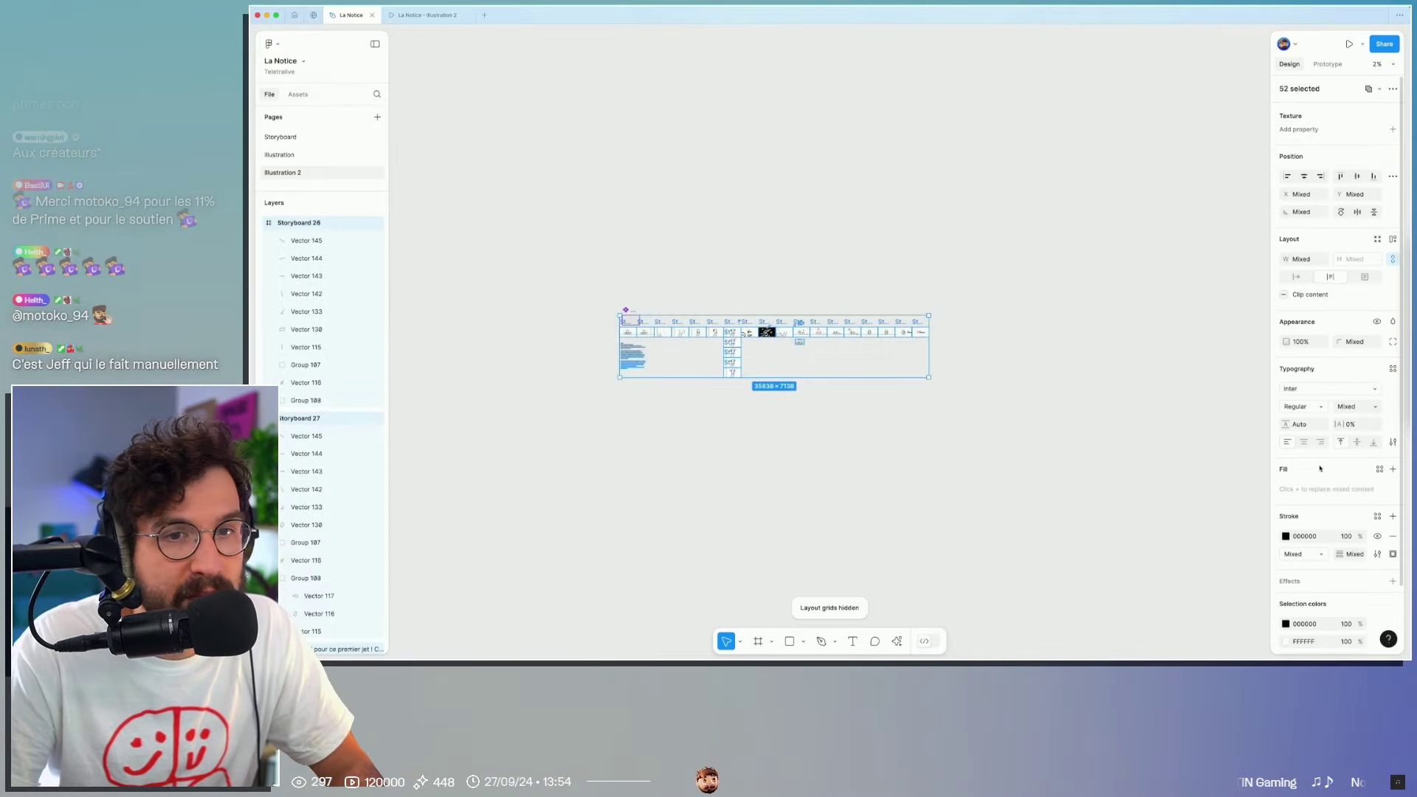
click(1303, 535)
text(12)
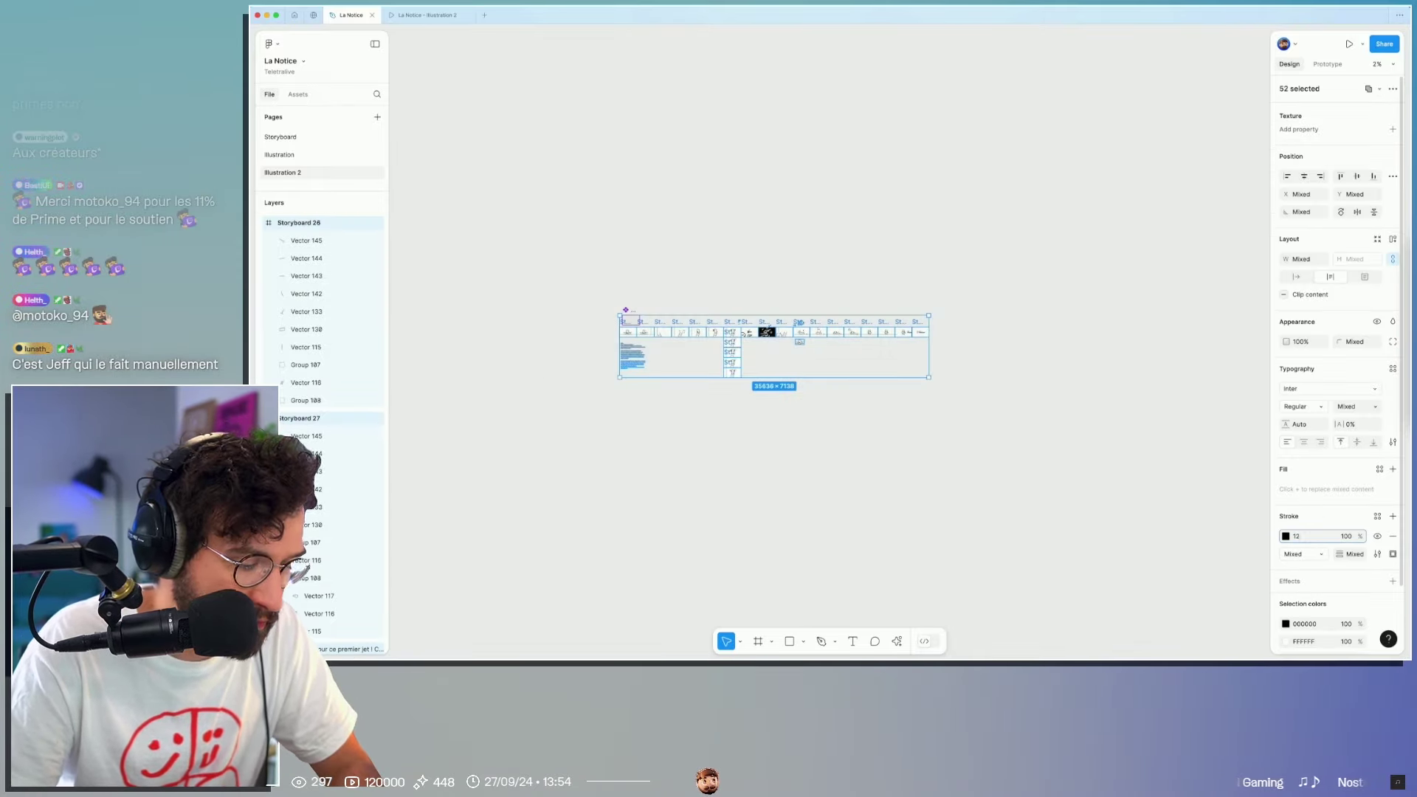
key(BackSpace)
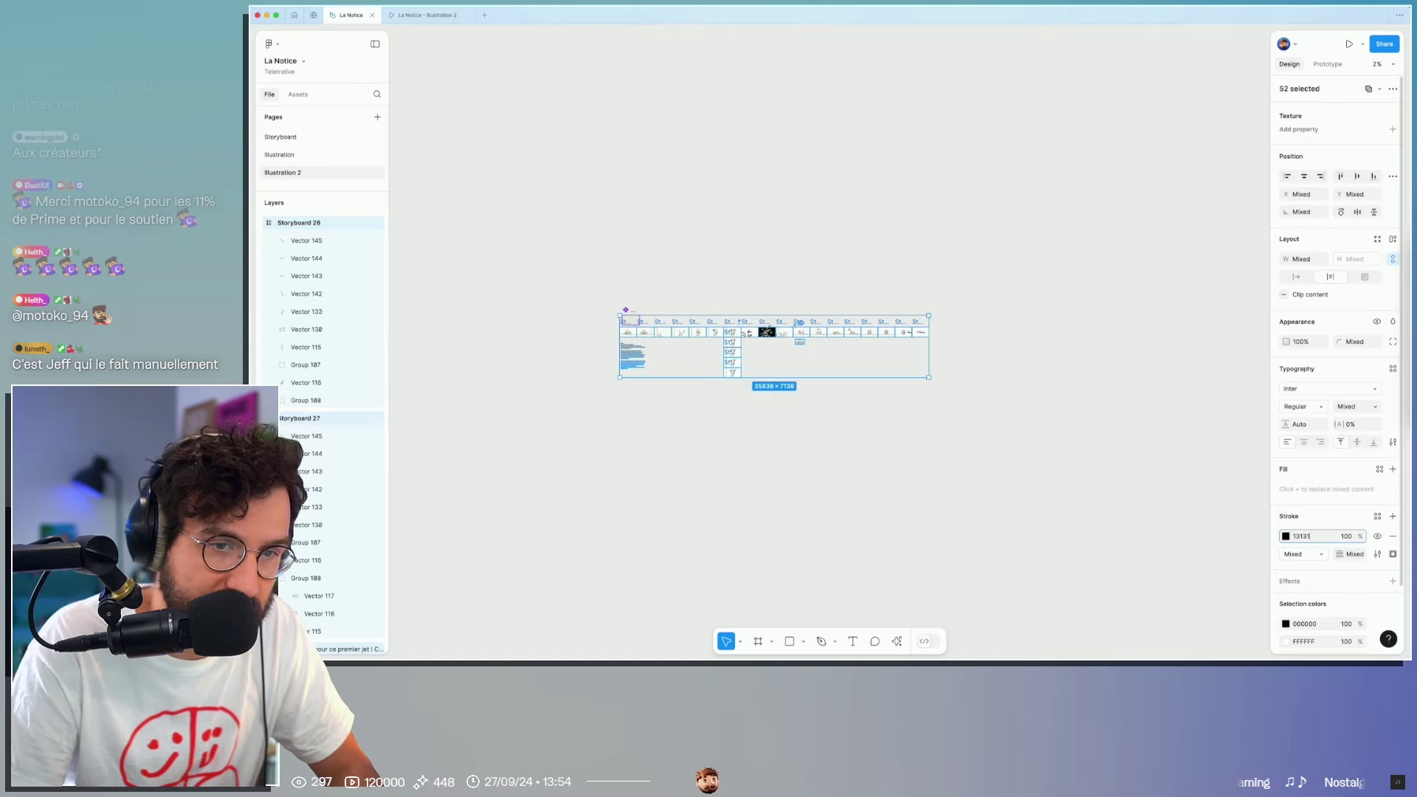
text(314)
key(Return)
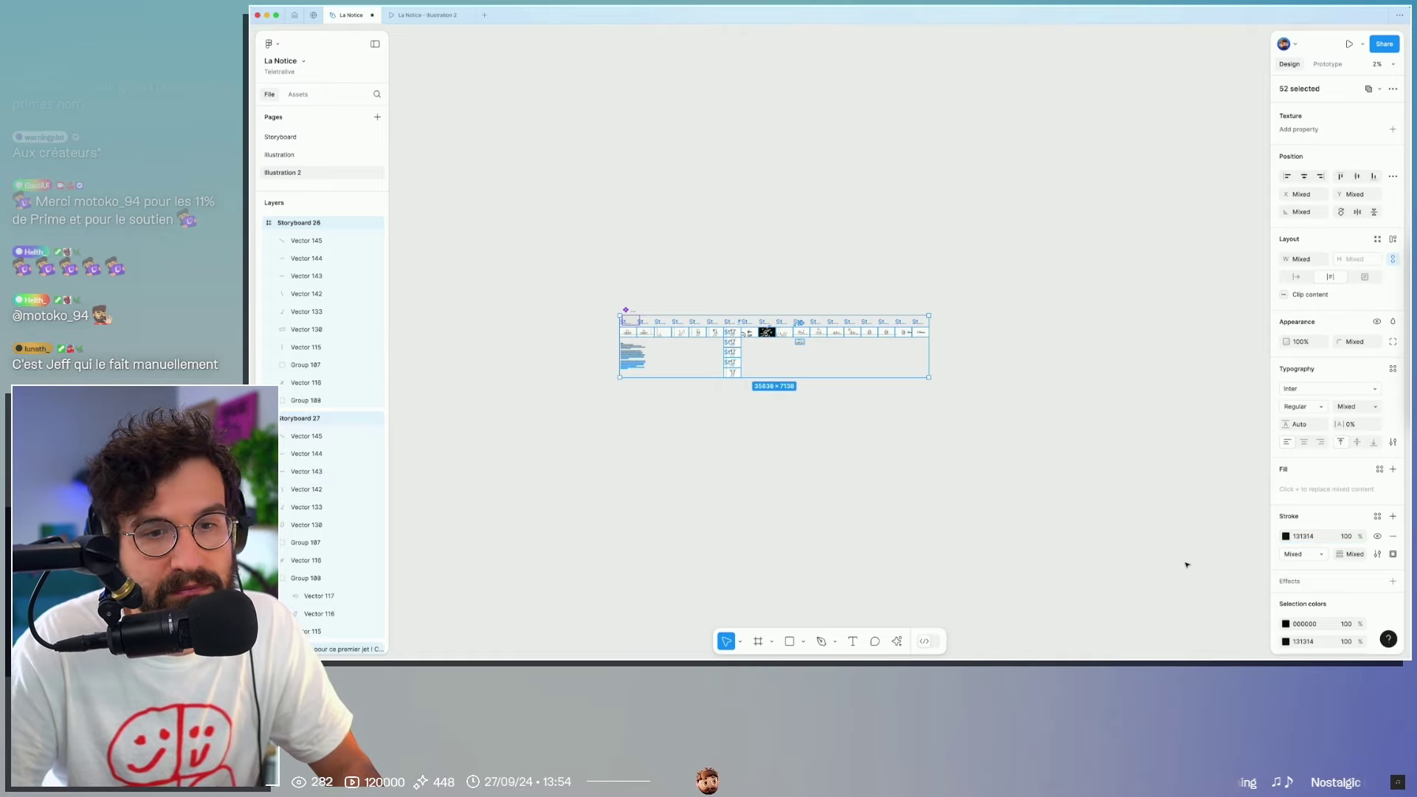
click(1310, 624)
text(1313)
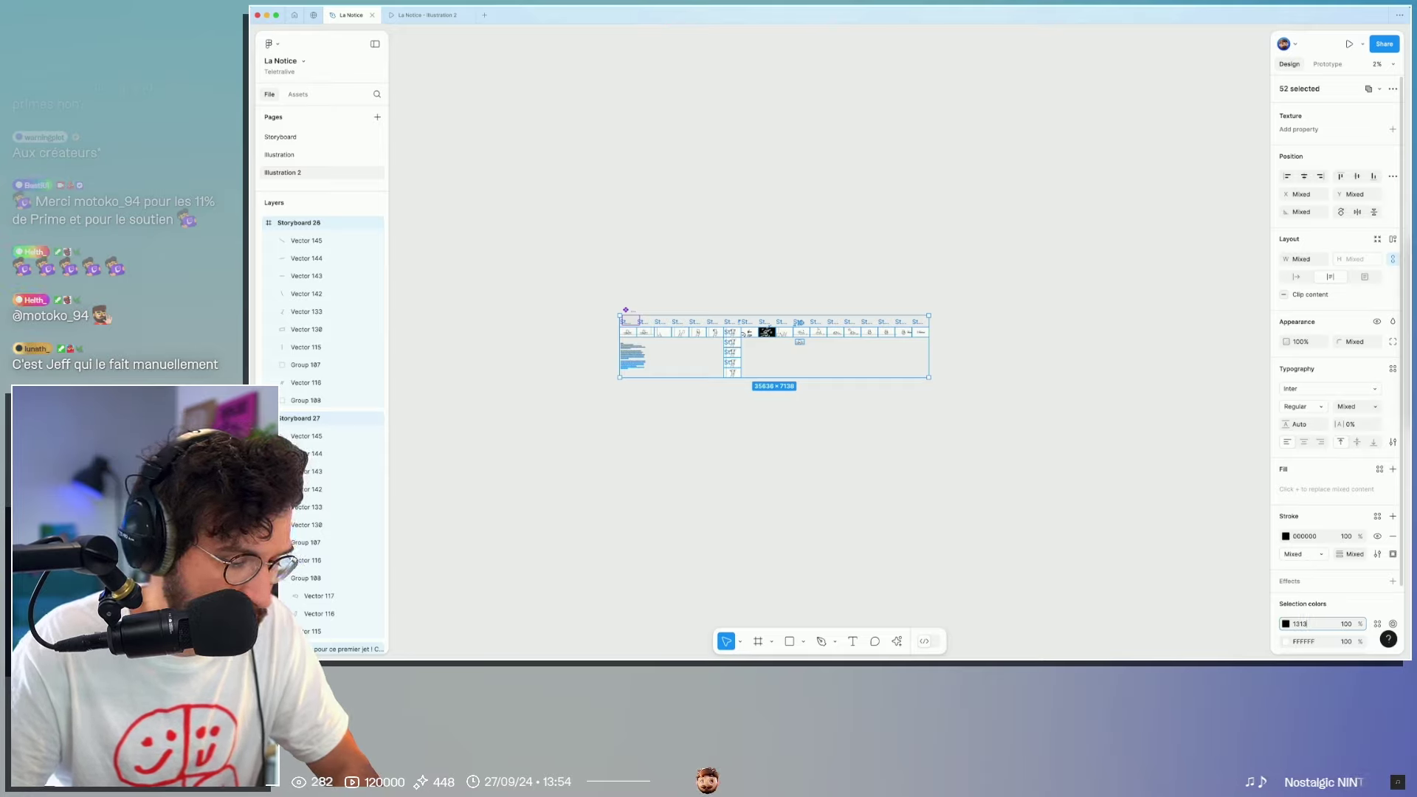
text(14)
key(Return)
Step: Move the vertical stack of spare frames onto the Illustration page
click(724, 414)
scroll(724, 414, up, 3)
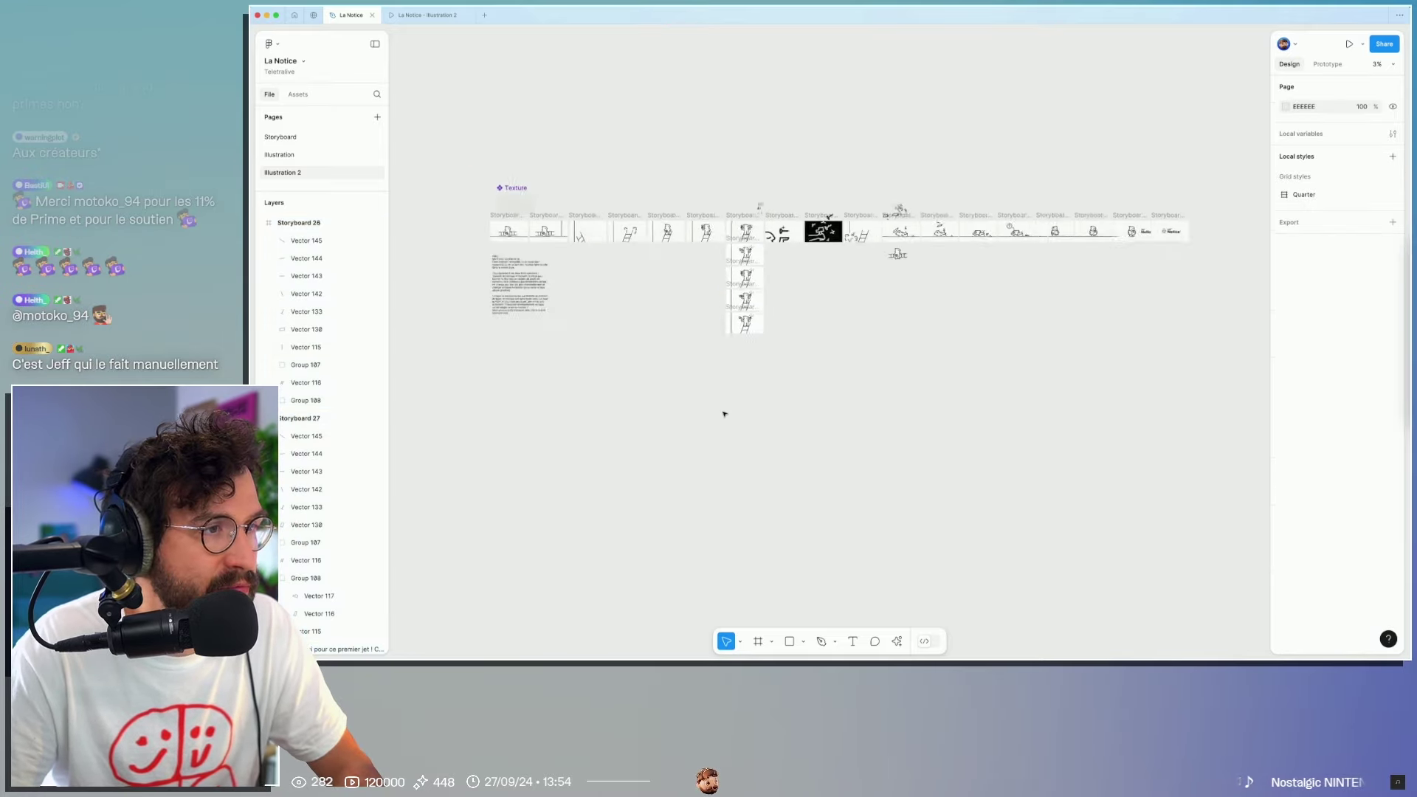
scroll(724, 414, up, 2)
drag(815, 415, 713, 230)
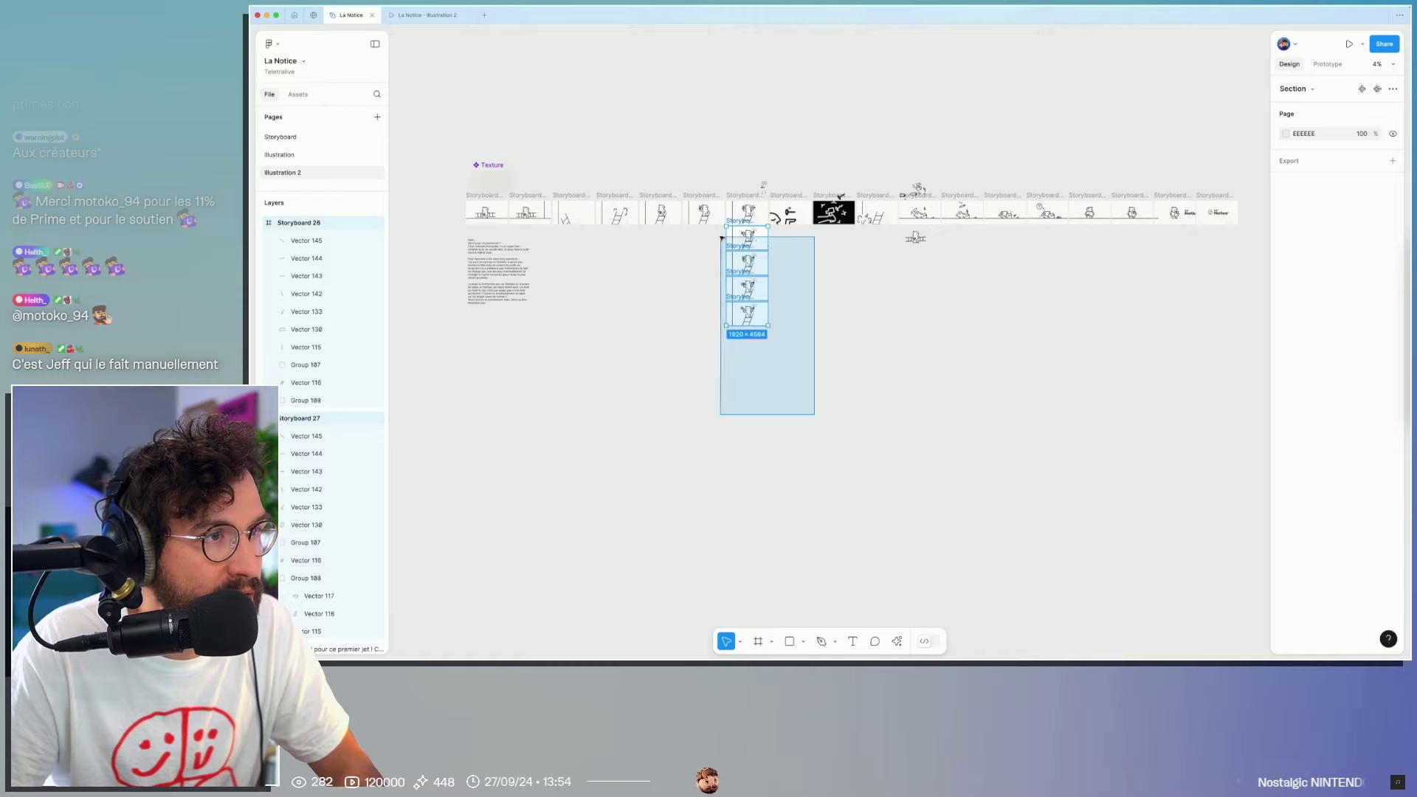
key(ctrl+c)
click(279, 154)
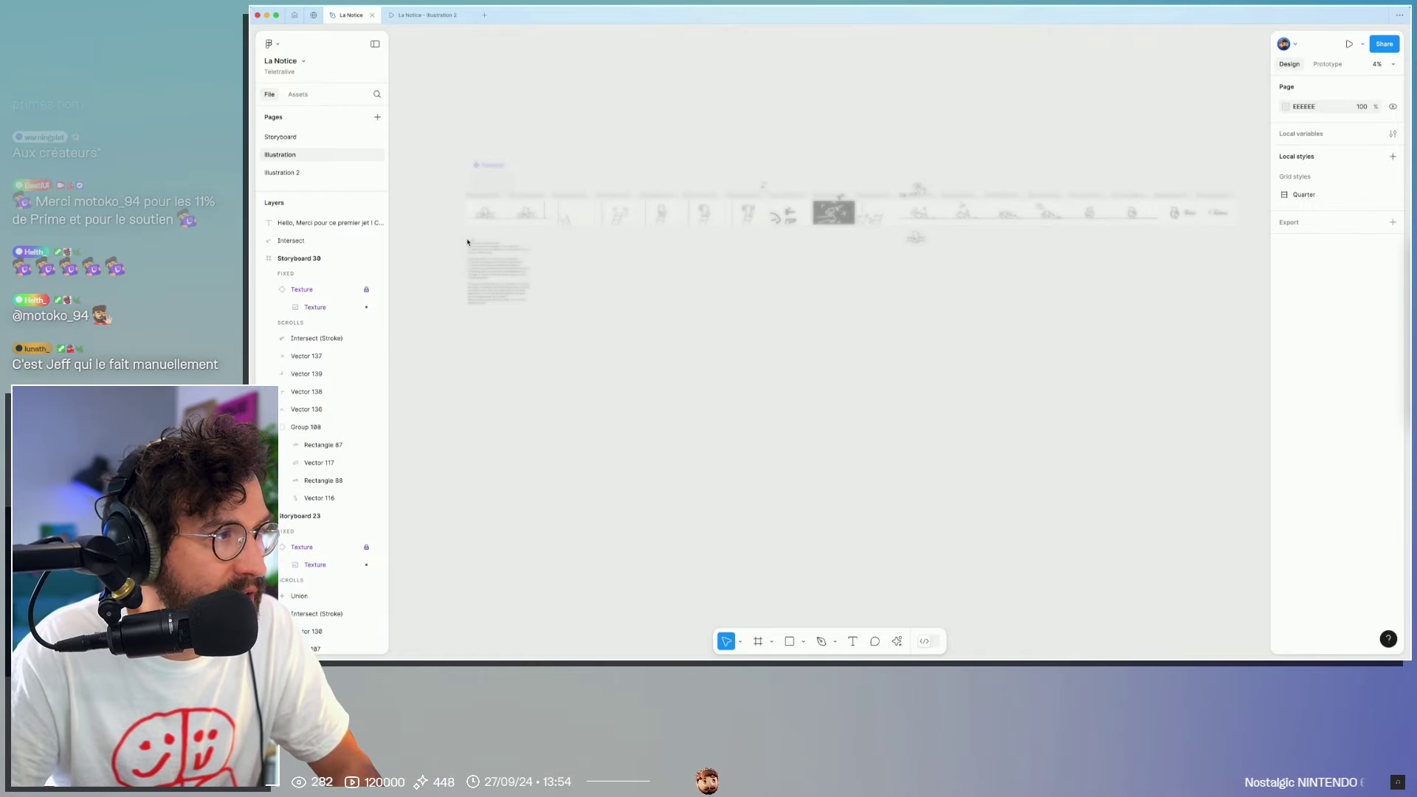
key(ctrl+v)
scroll(940, 521, down, 3)
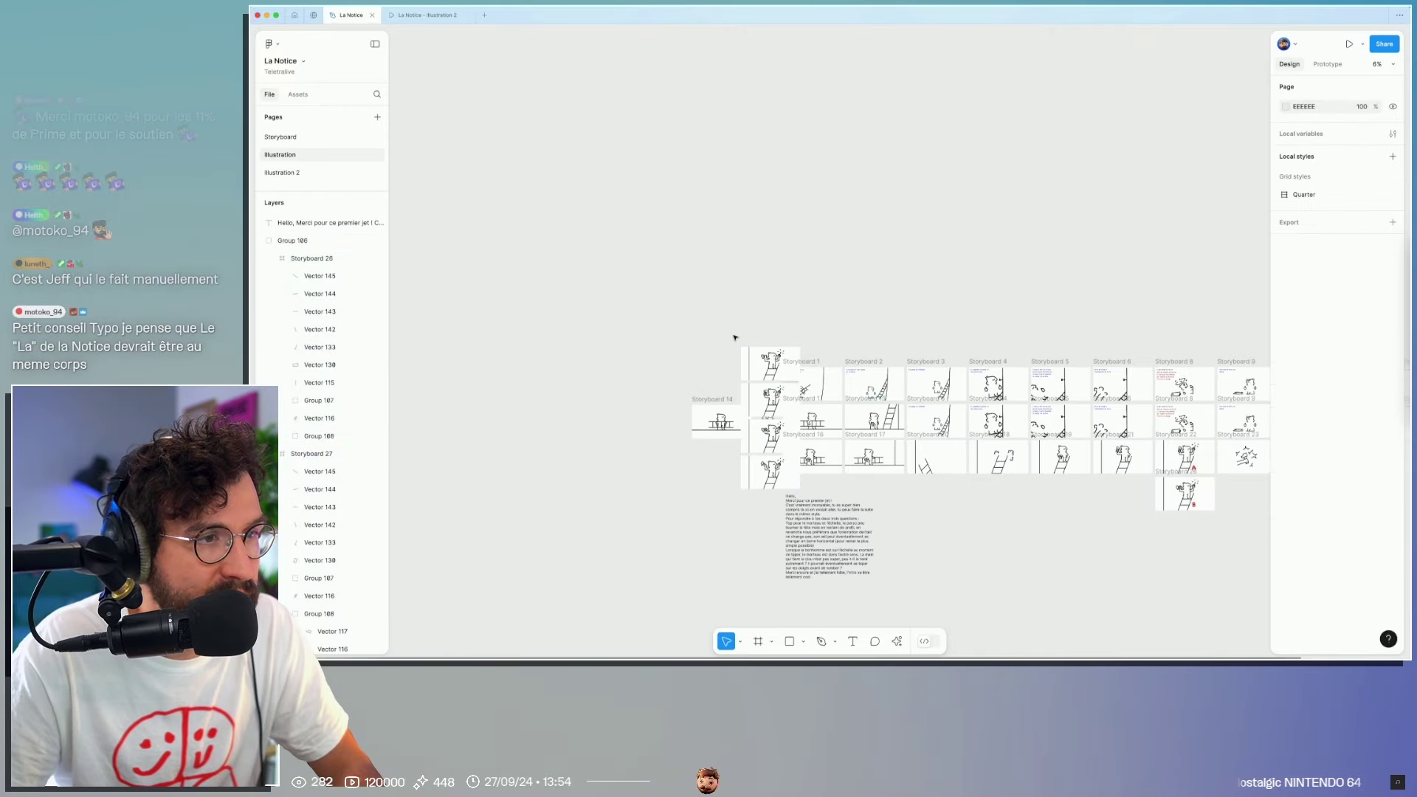
drag(770, 415, 711, 578)
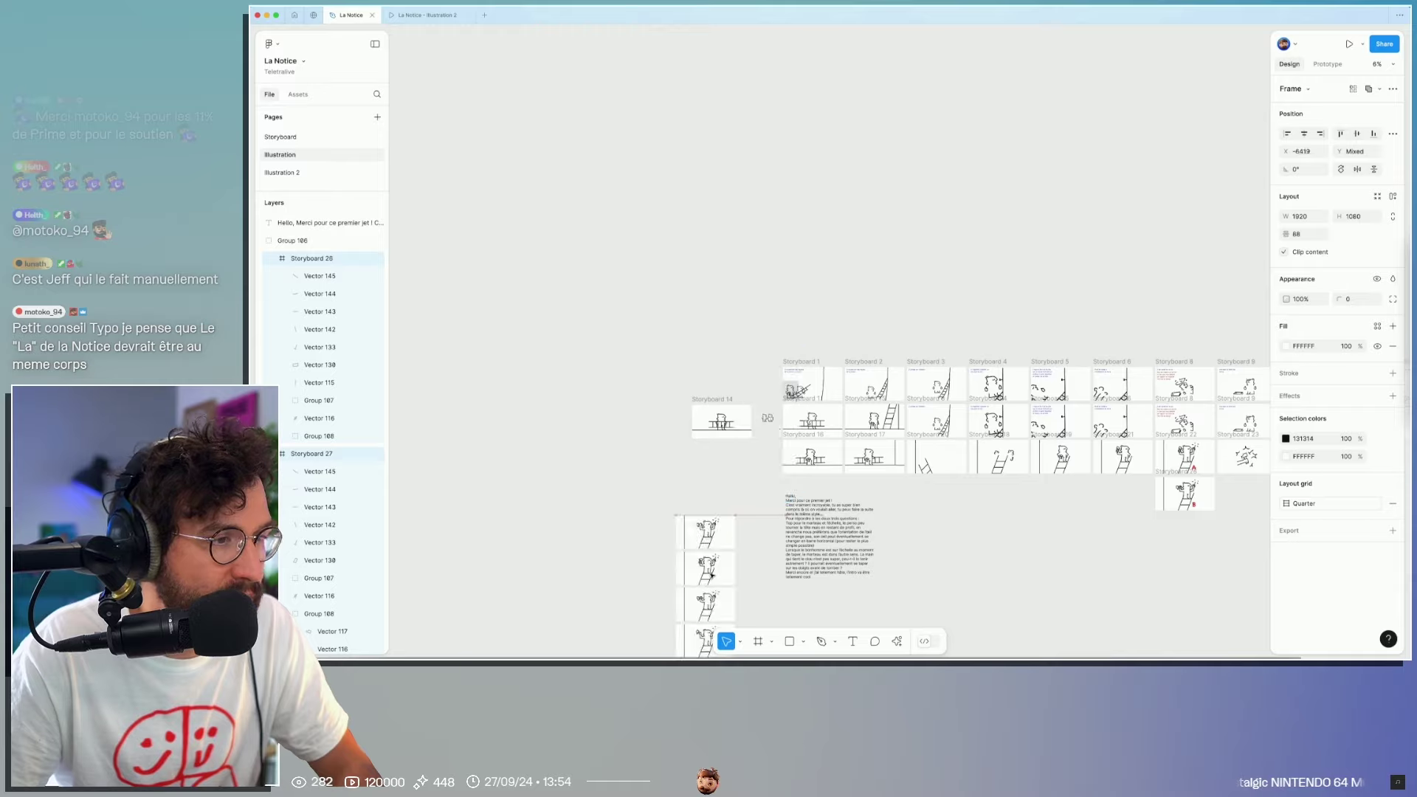
Step: Delete the notes text and the stray figure from the Illustration 2 page
click(283, 172)
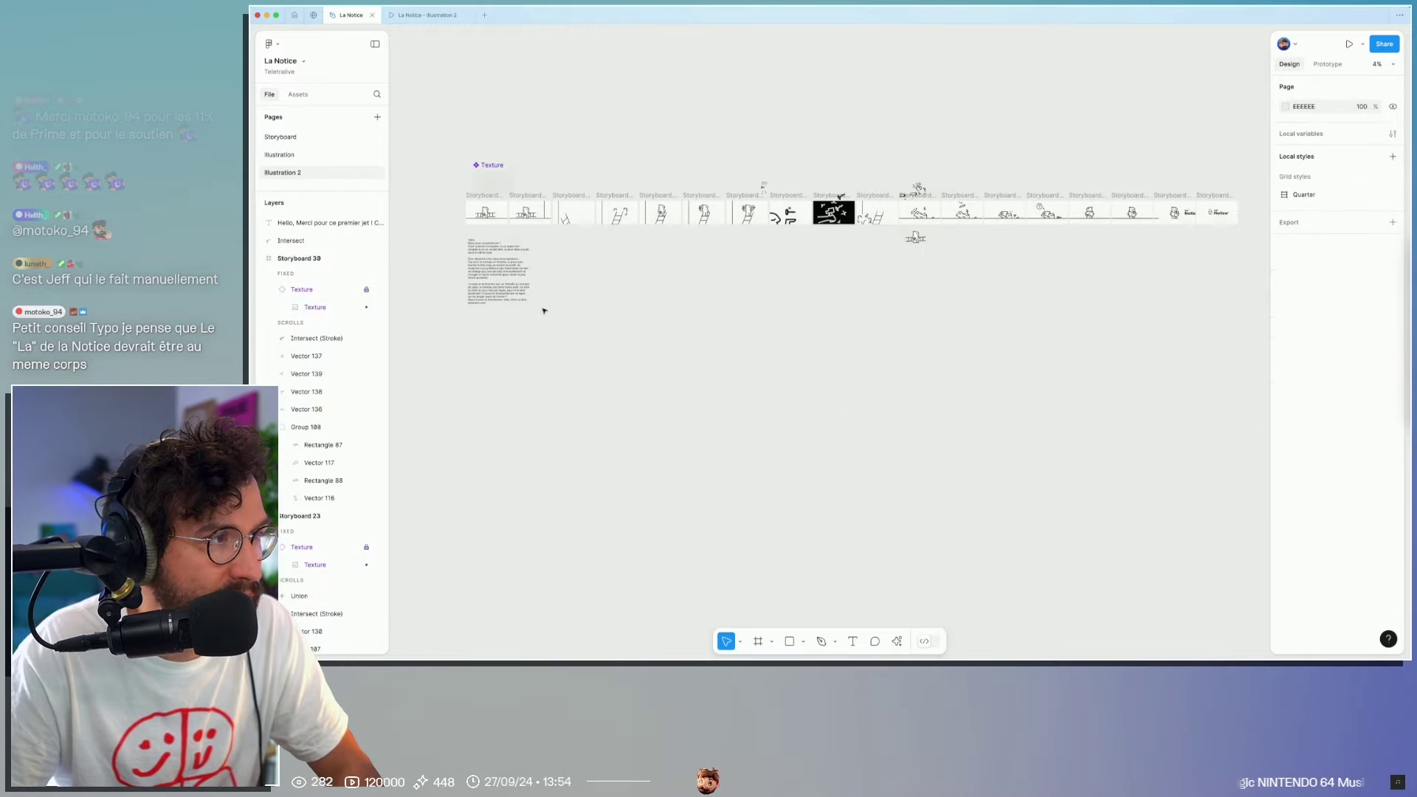
click(516, 298)
key(Delete)
scroll(937, 247, up, 3)
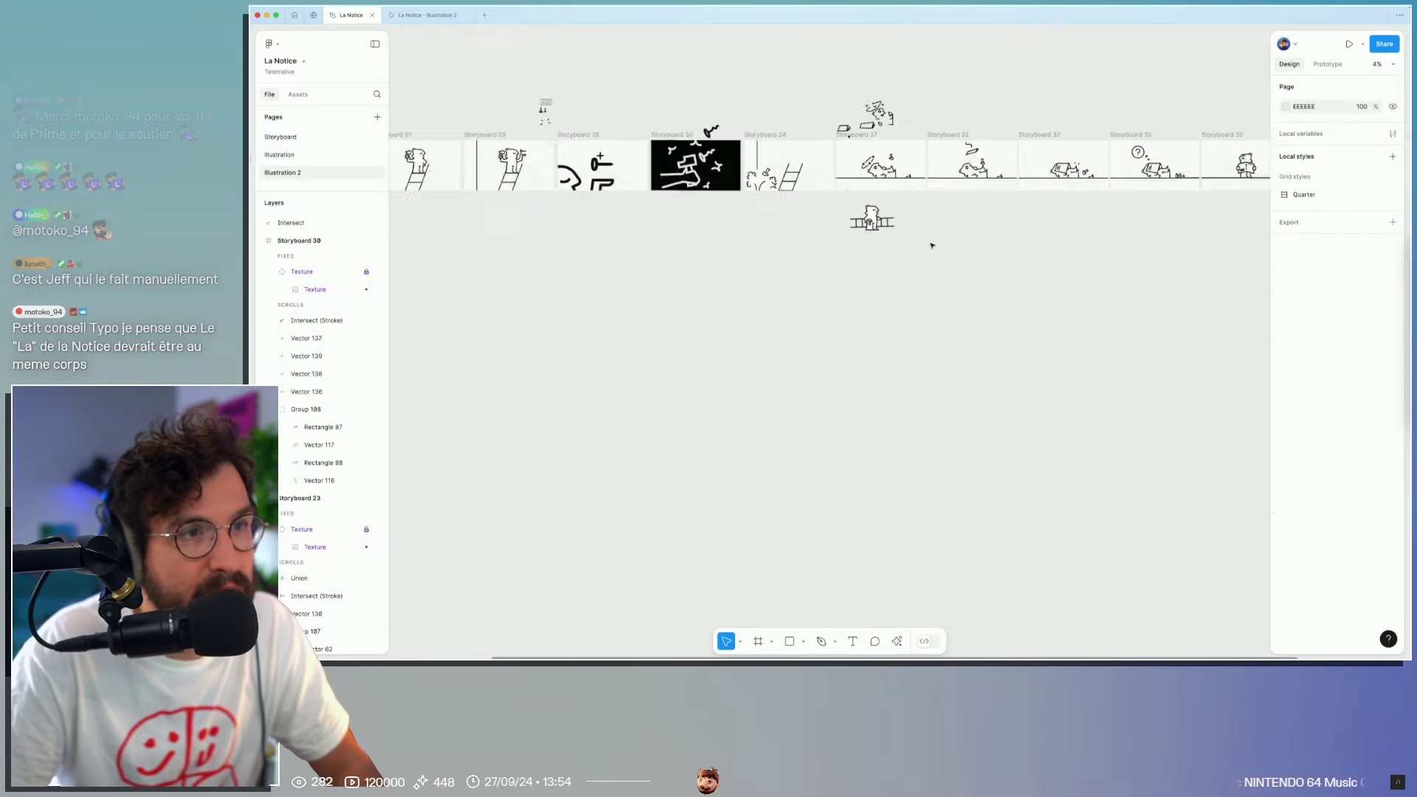
scroll(937, 247, up, 5)
drag(921, 247, 791, 175)
key(Delete)
scroll(807, 360, up, 3)
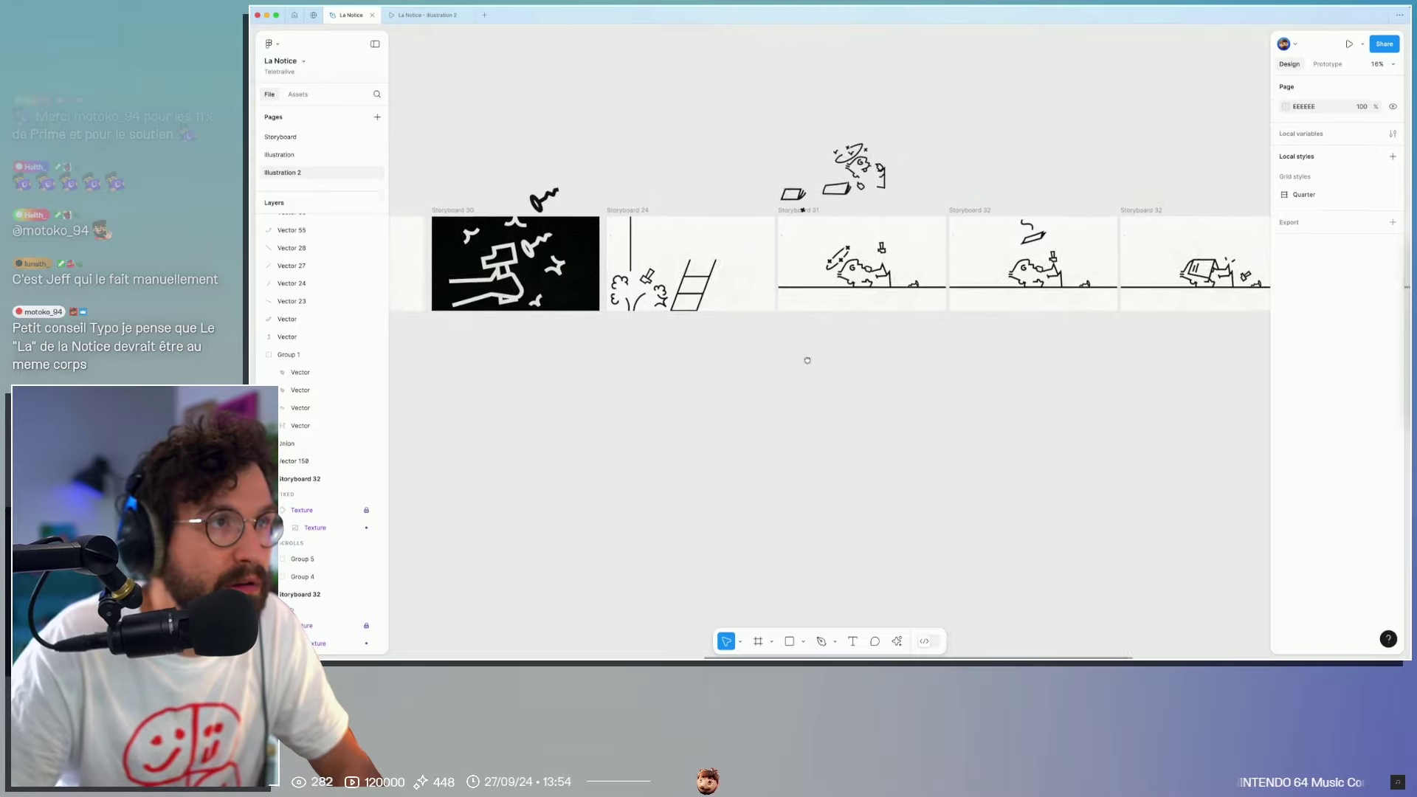
scroll(807, 360, up, 2)
drag(717, 164, 922, 266)
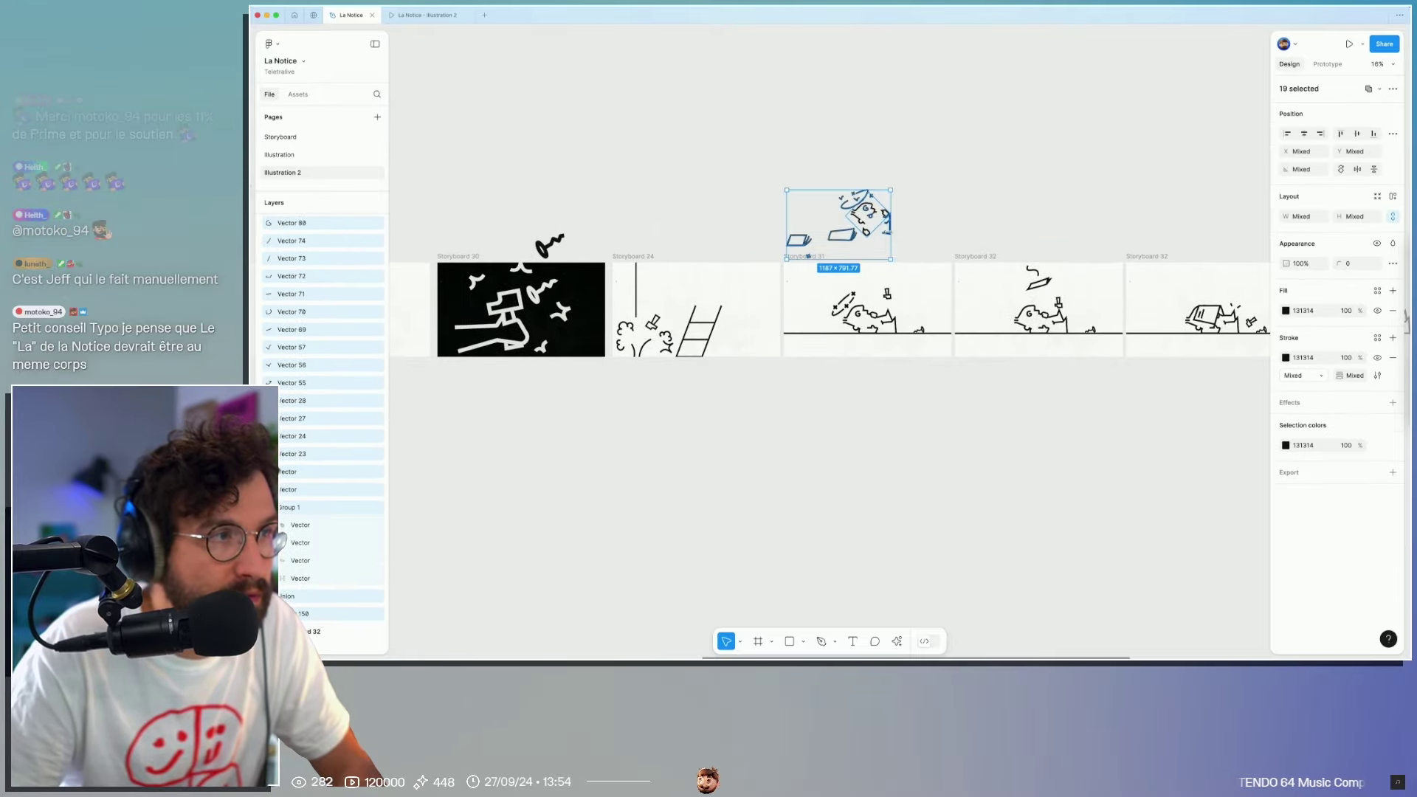
Step: Select the 20 storyboard frames and try Figma's built-in numbered rename, then undo it
click(962, 189)
scroll(1060, 266, down, 5)
scroll(973, 314, down, 1)
drag(1135, 298, 502, 244)
key(super+r)
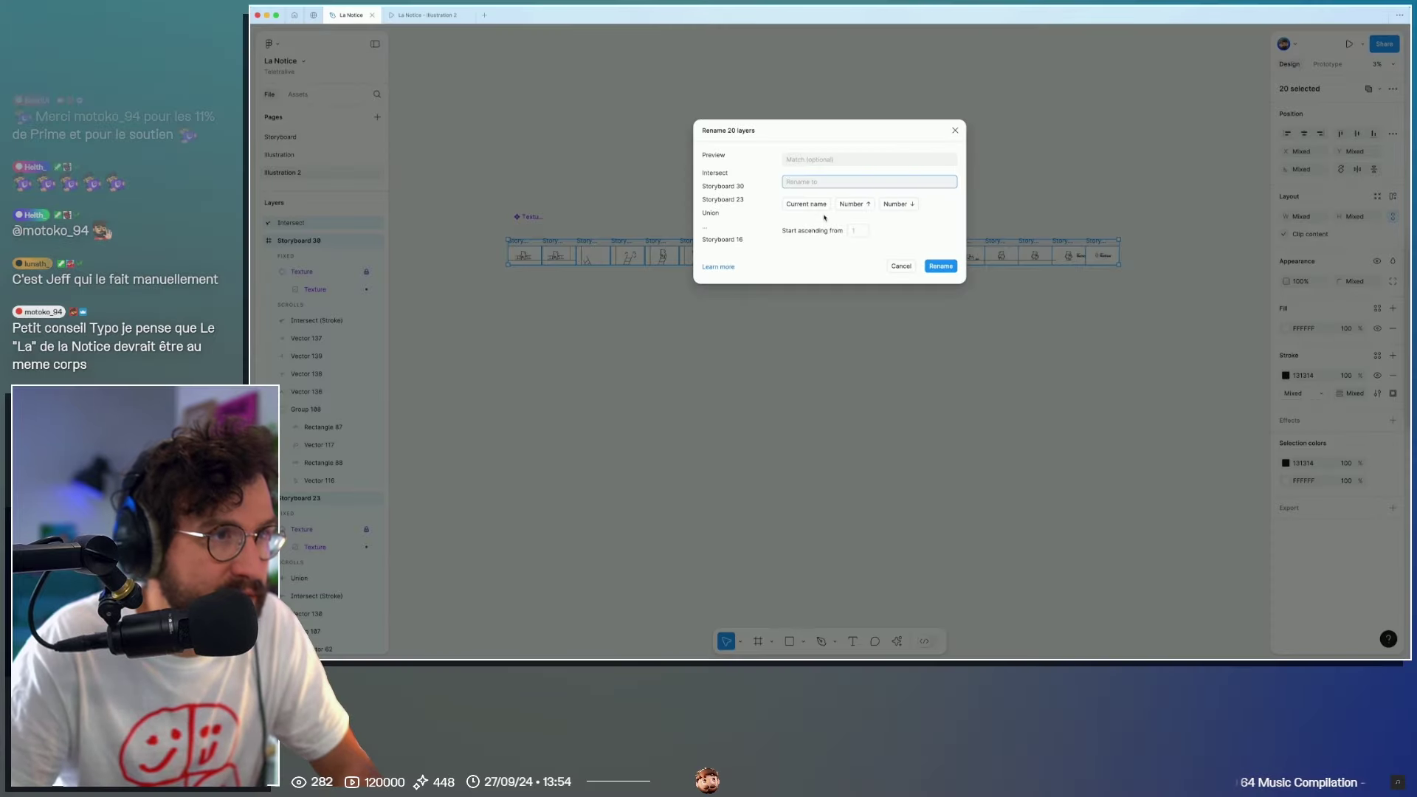
click(853, 206)
key(Return)
click(585, 314)
key(super+z)
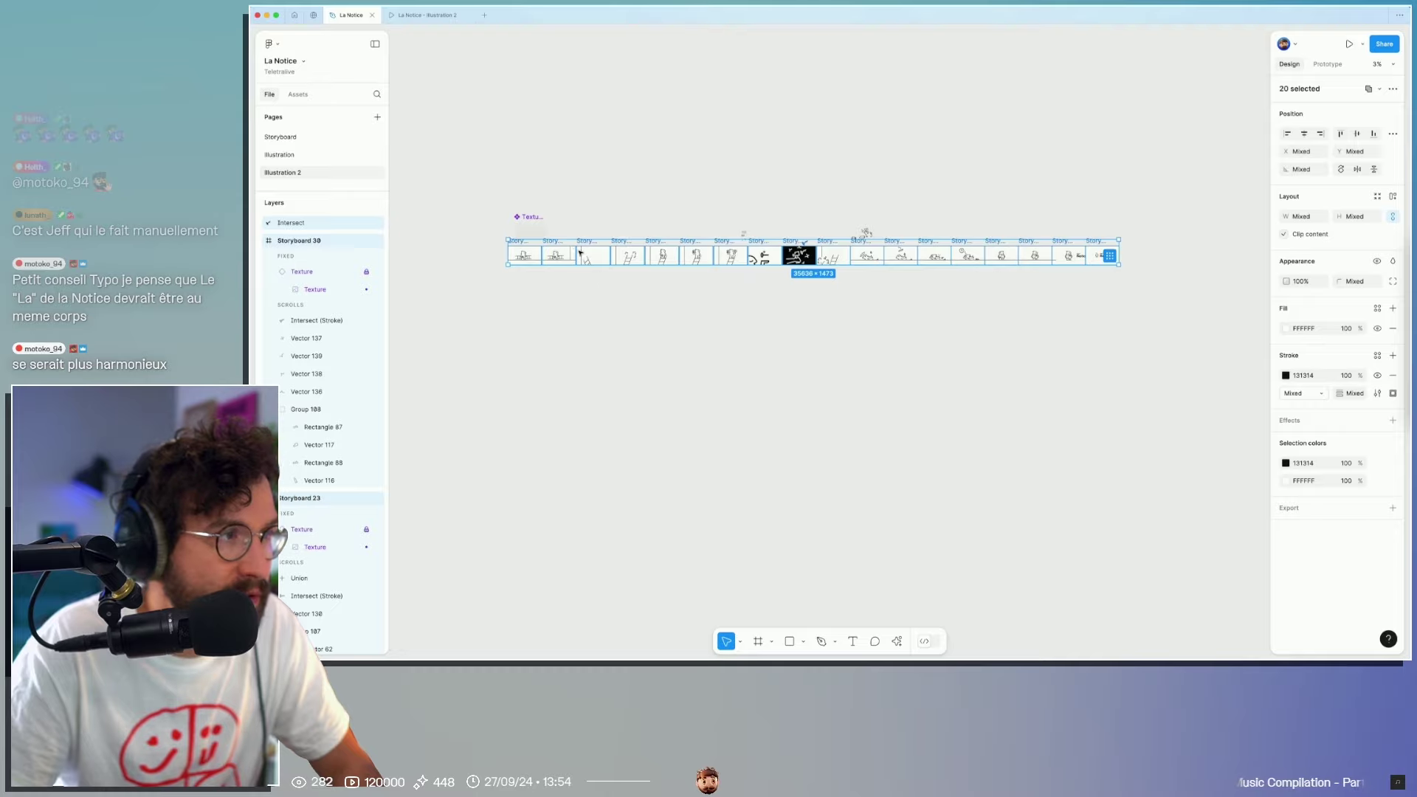
Step: Number the frames left to right with Rename It's Rename Selected Layers using %N
right_click(585, 241)
key(Escape)
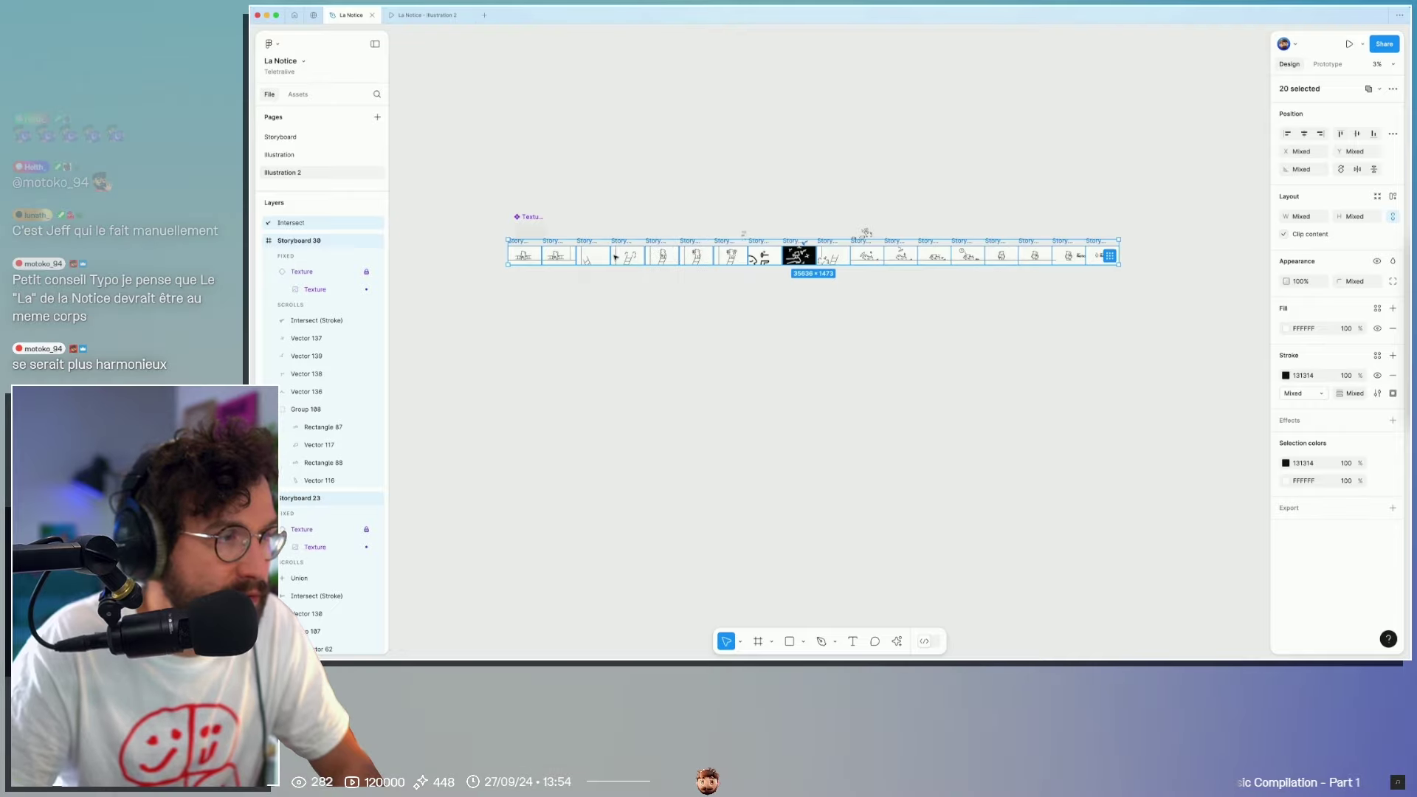
key(super+k)
text(rne)
key(BackSpace)
key(BackSpace)
text(ename it)
key(Return)
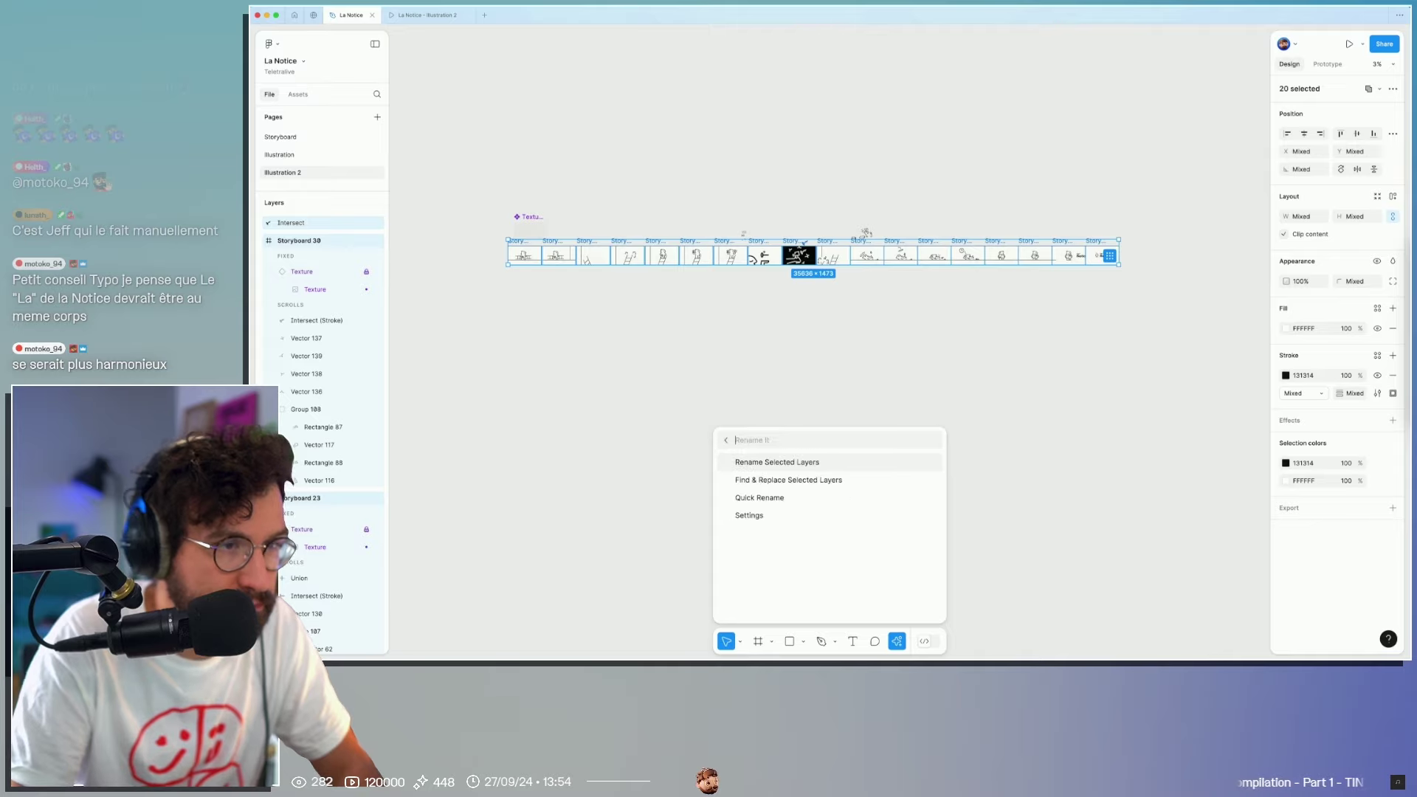
click(791, 464)
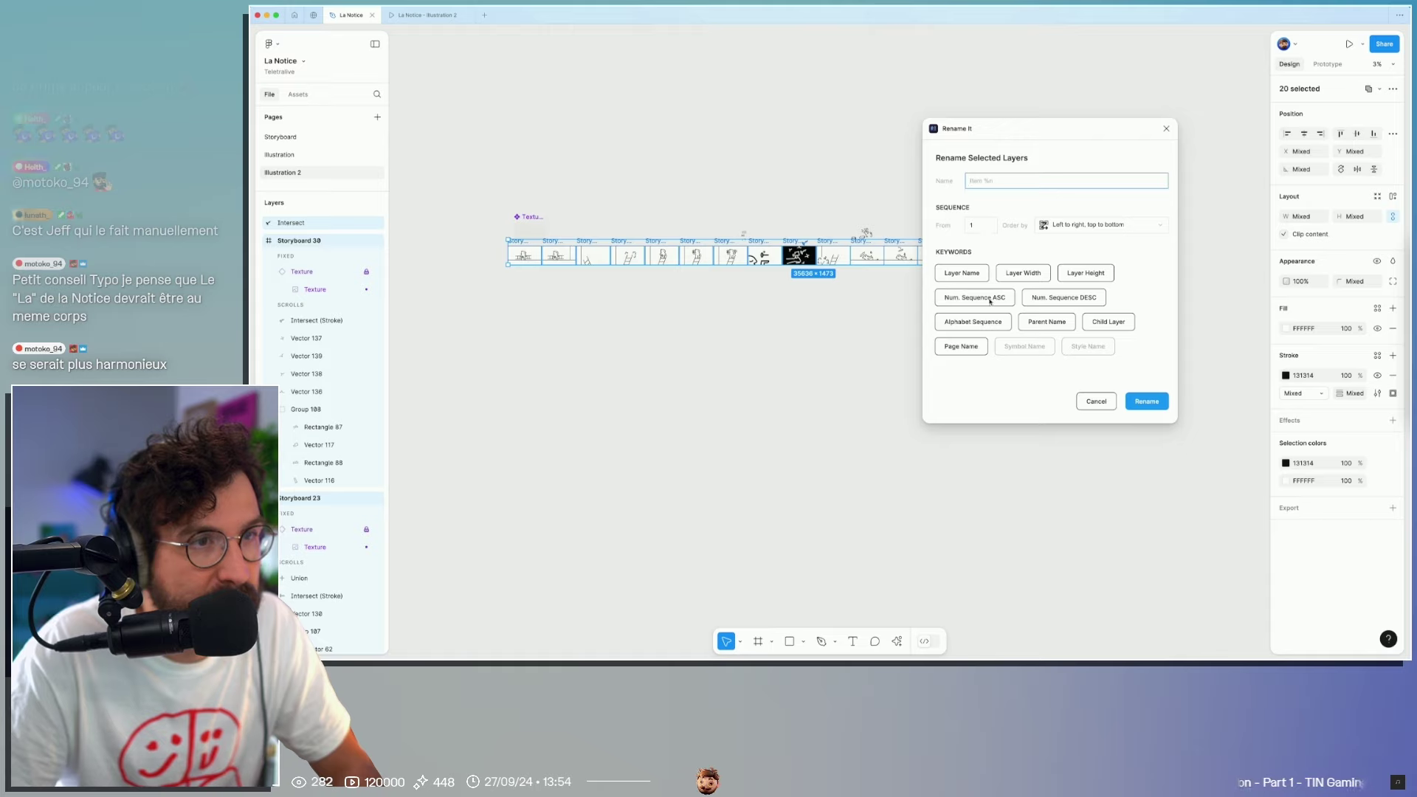
click(1148, 402)
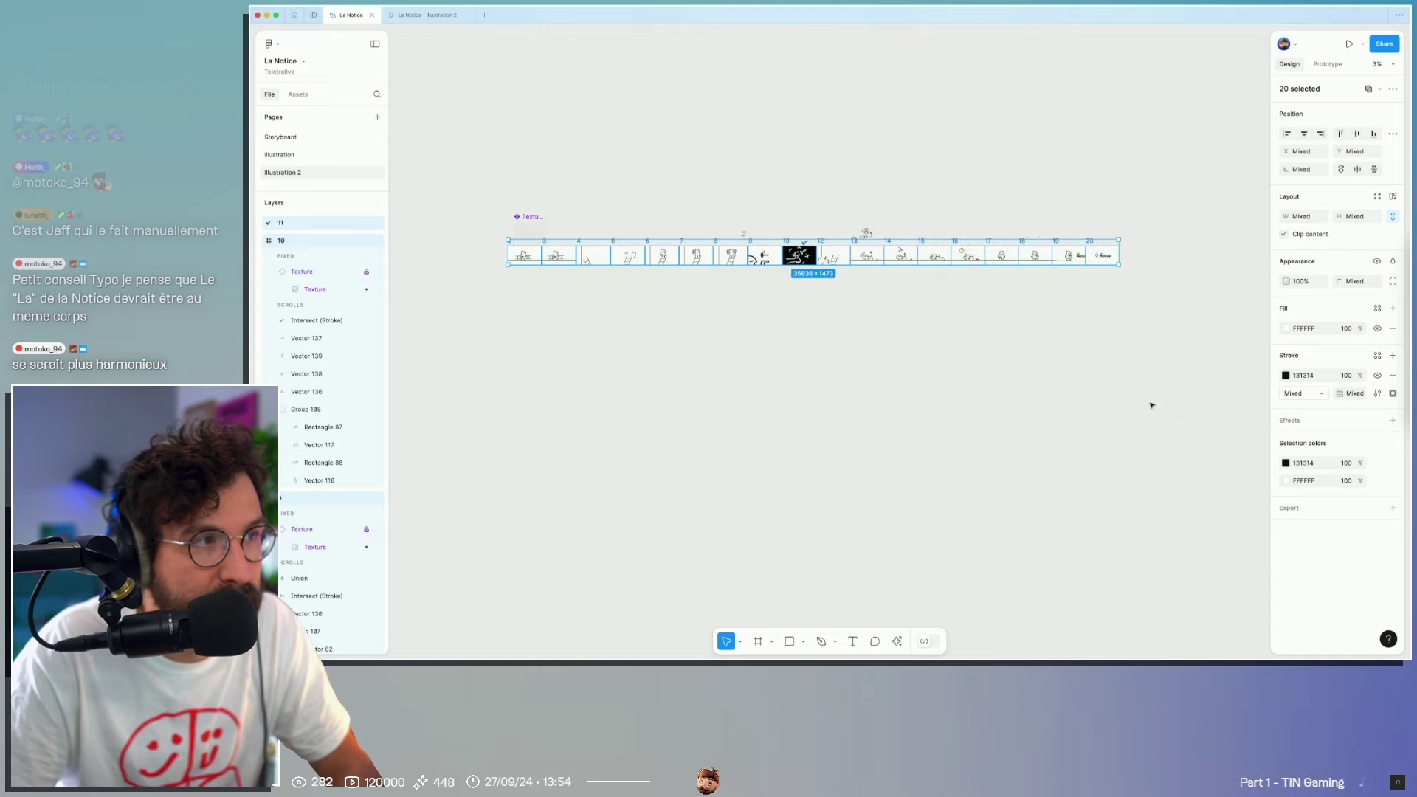
click(874, 359)
scroll(557, 241, up, 3)
Step: Reselect the storyboard frames along the Illustration 2 row
scroll(556, 241, down, 1)
key(ctrl+a)
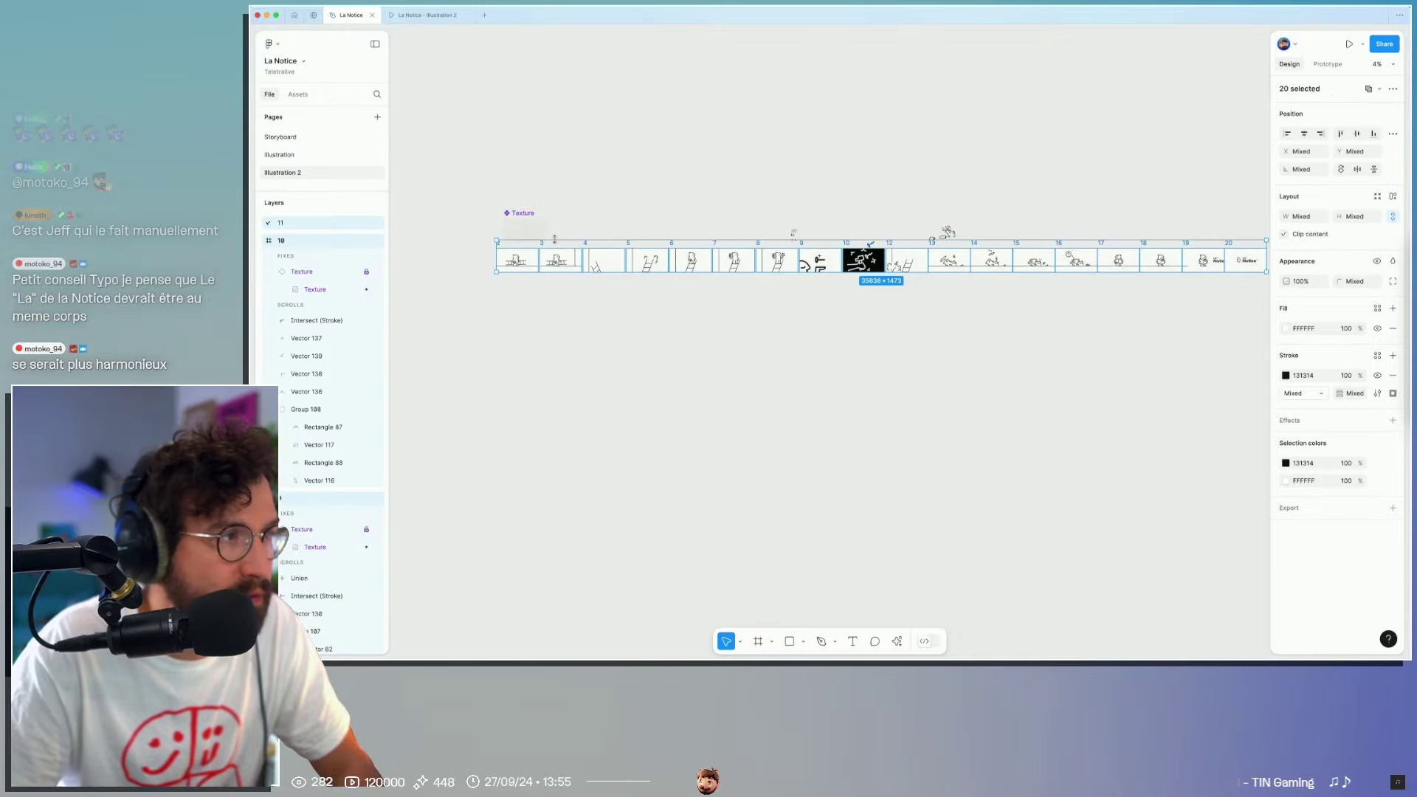
scroll(473, 233, right, 1)
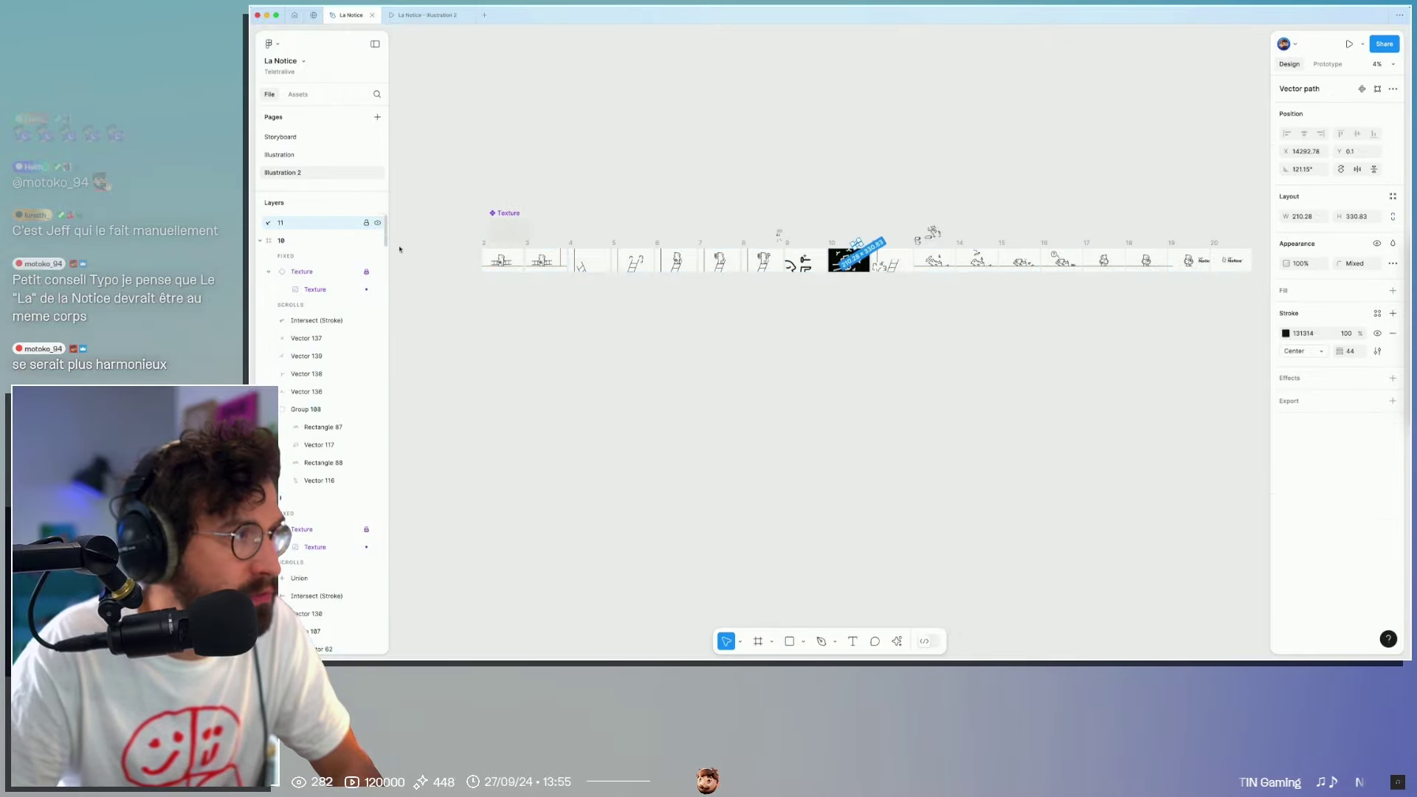
click(525, 291)
scroll(469, 245, up, 3)
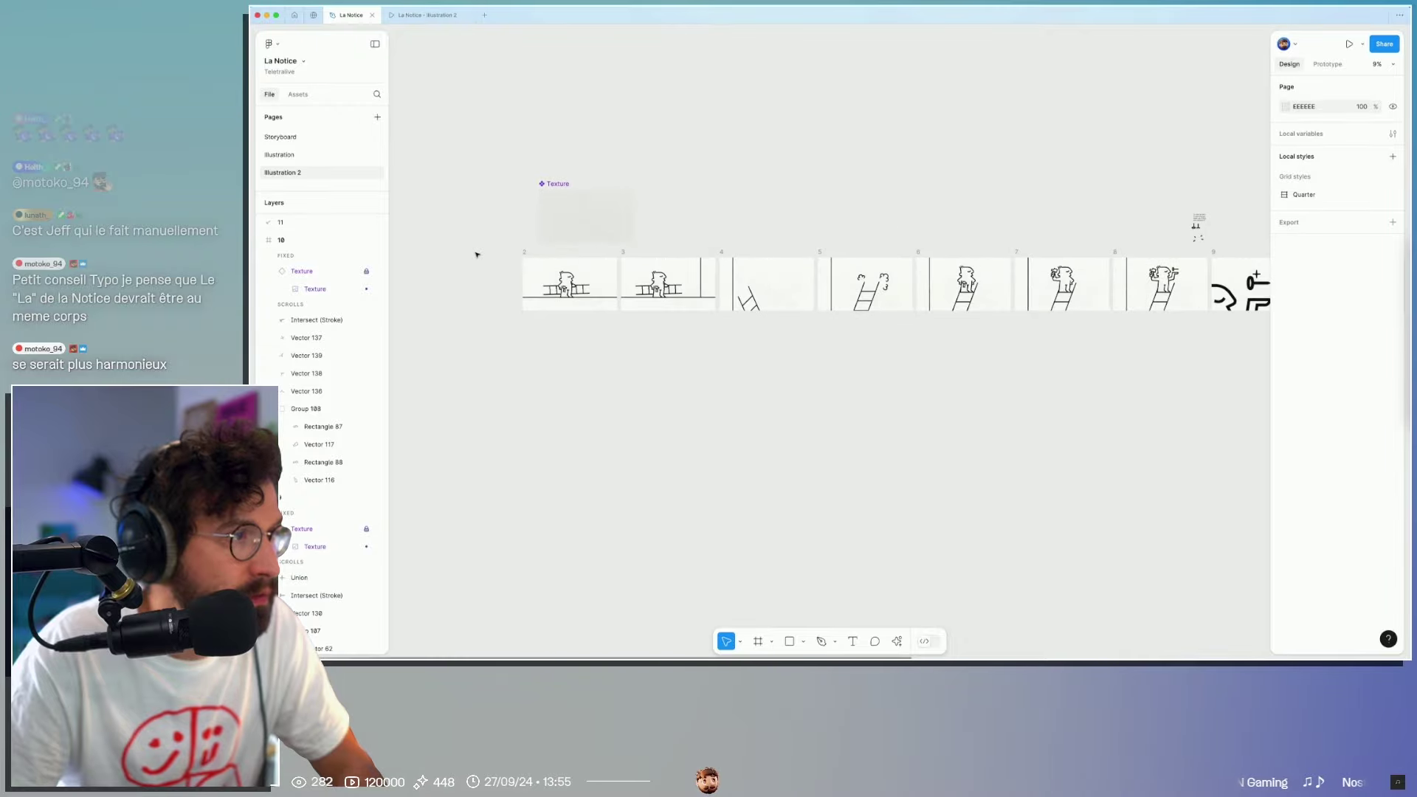
drag(475, 253, 1271, 376)
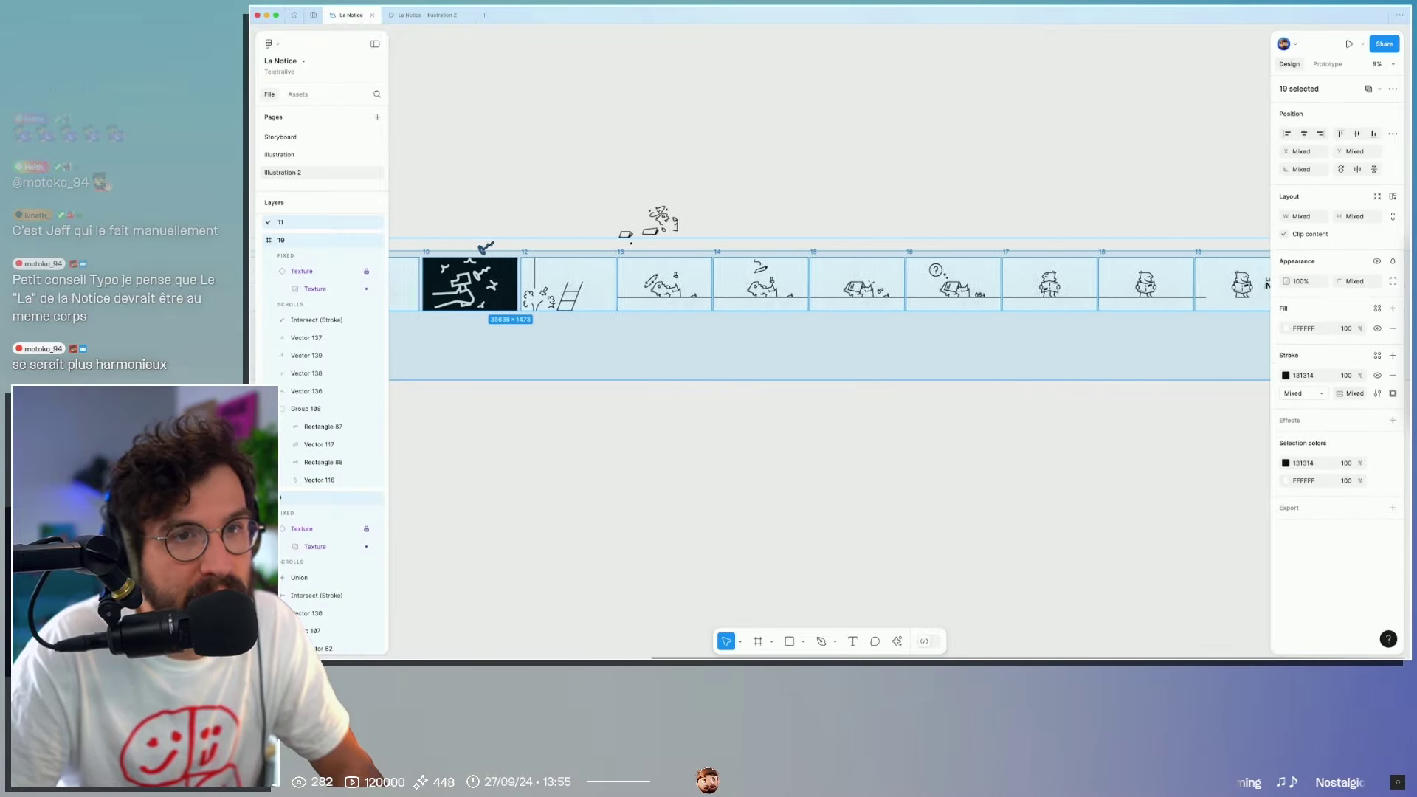
drag(1270, 375, 1270, 376)
scroll(908, 354, left, 10)
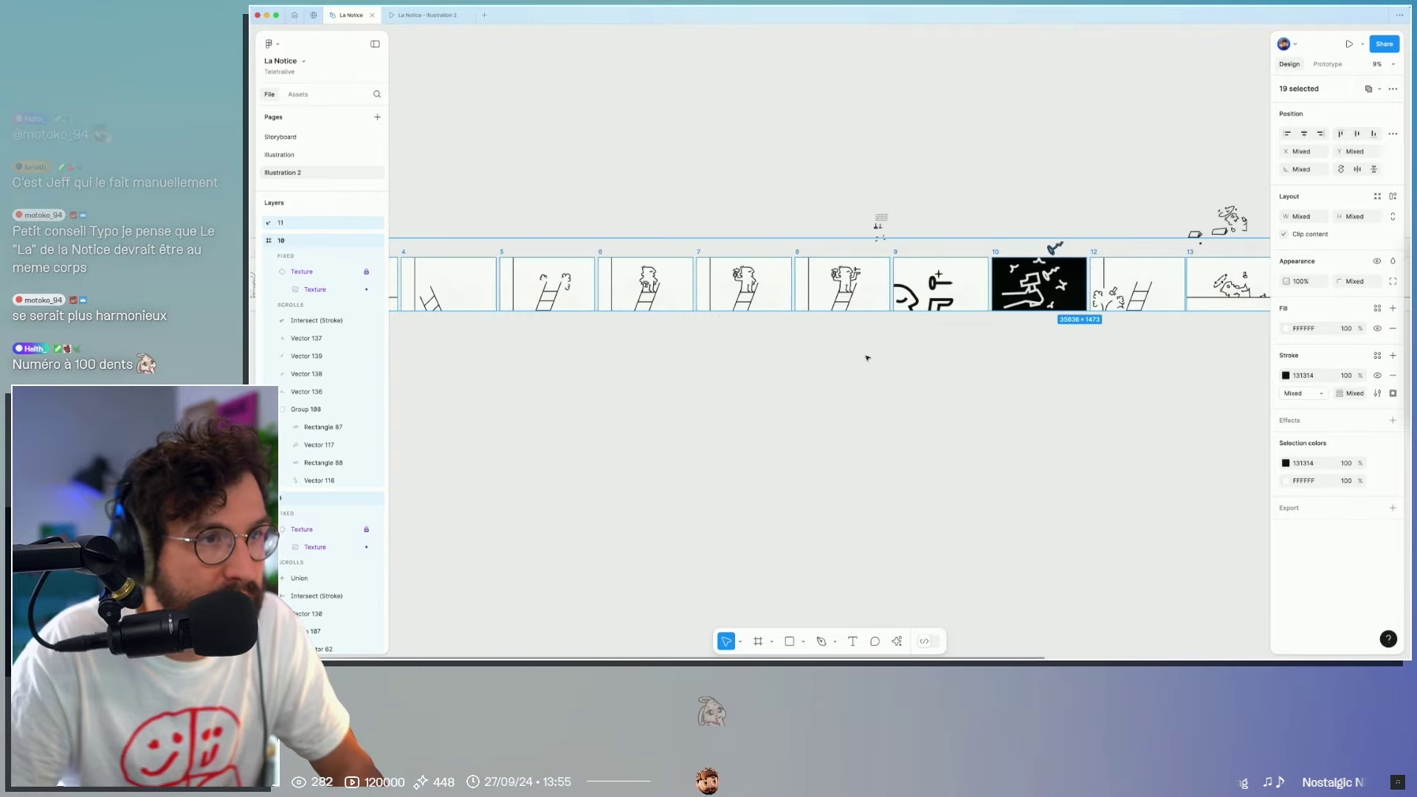
click(1051, 284)
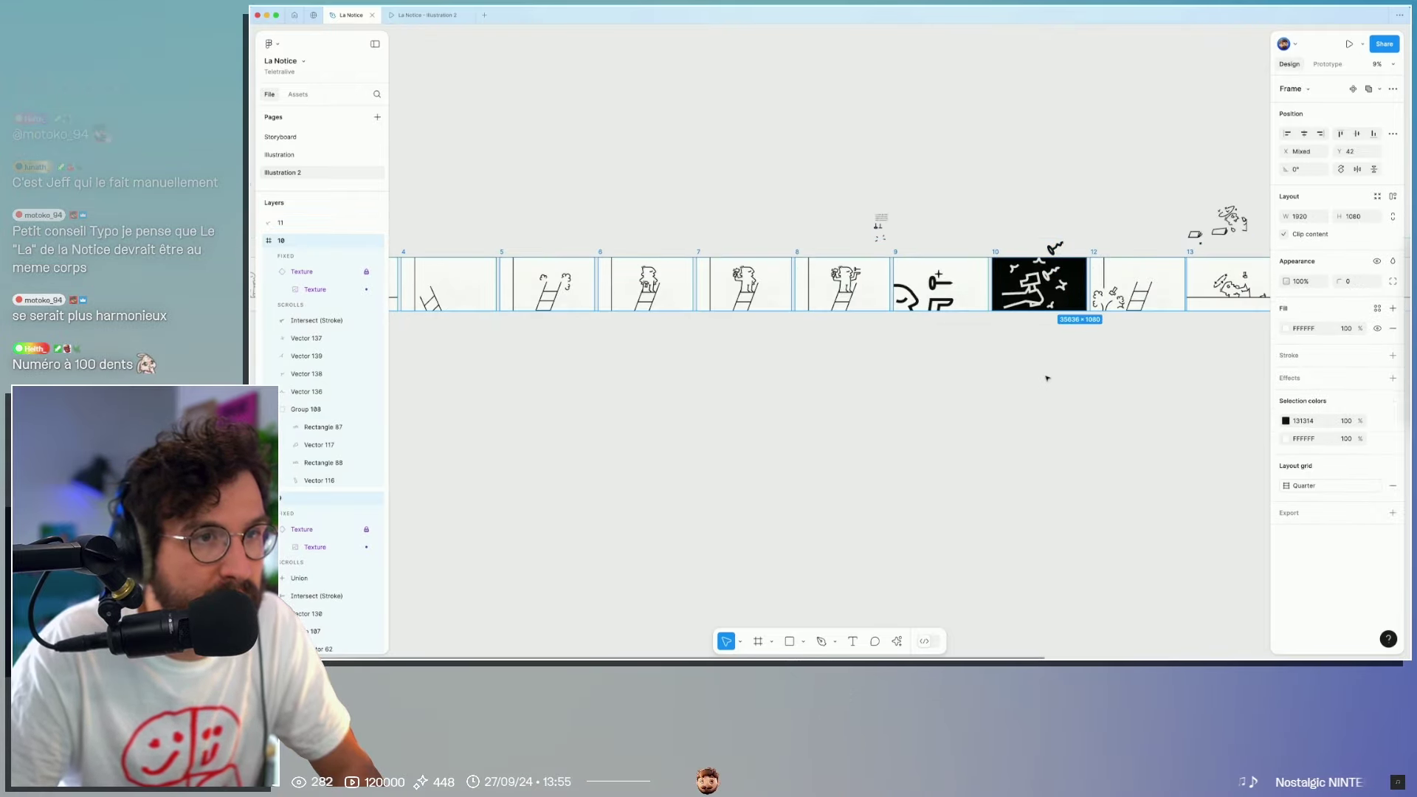
Step: Rename the frames 'LaNotice' plus an ascending Num. Sequence with Rename It
key(ctrl+alt+p)
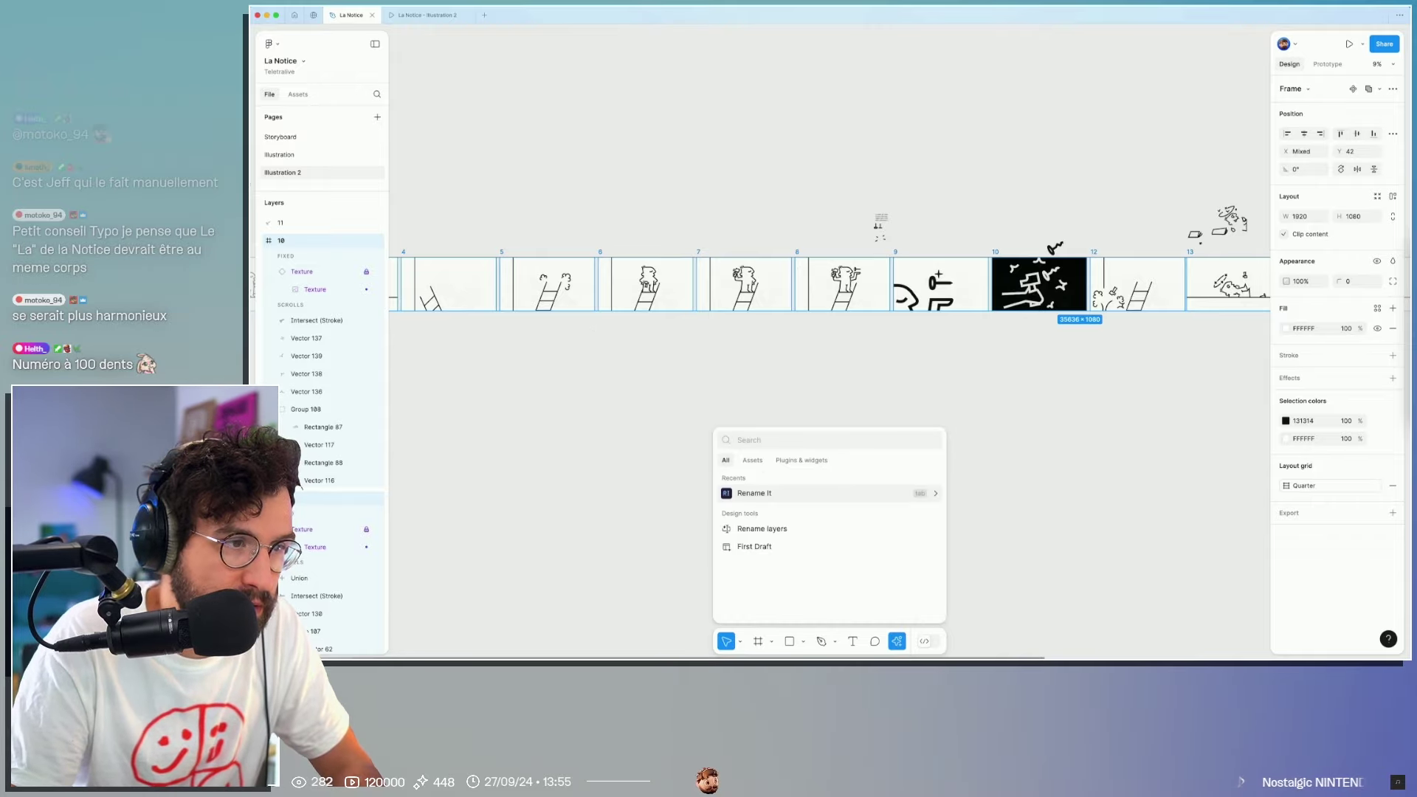
key(Return)
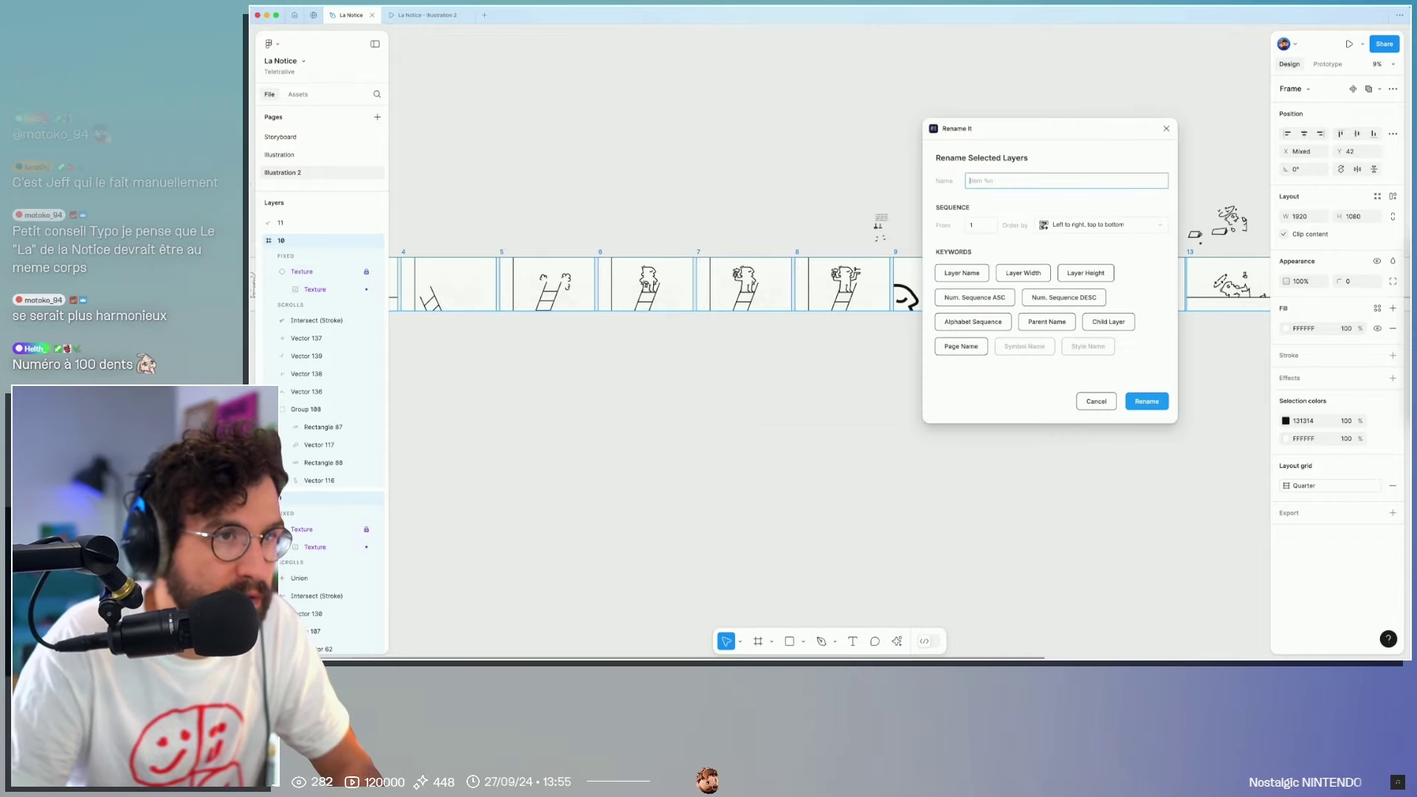
text(LaNotice %N)
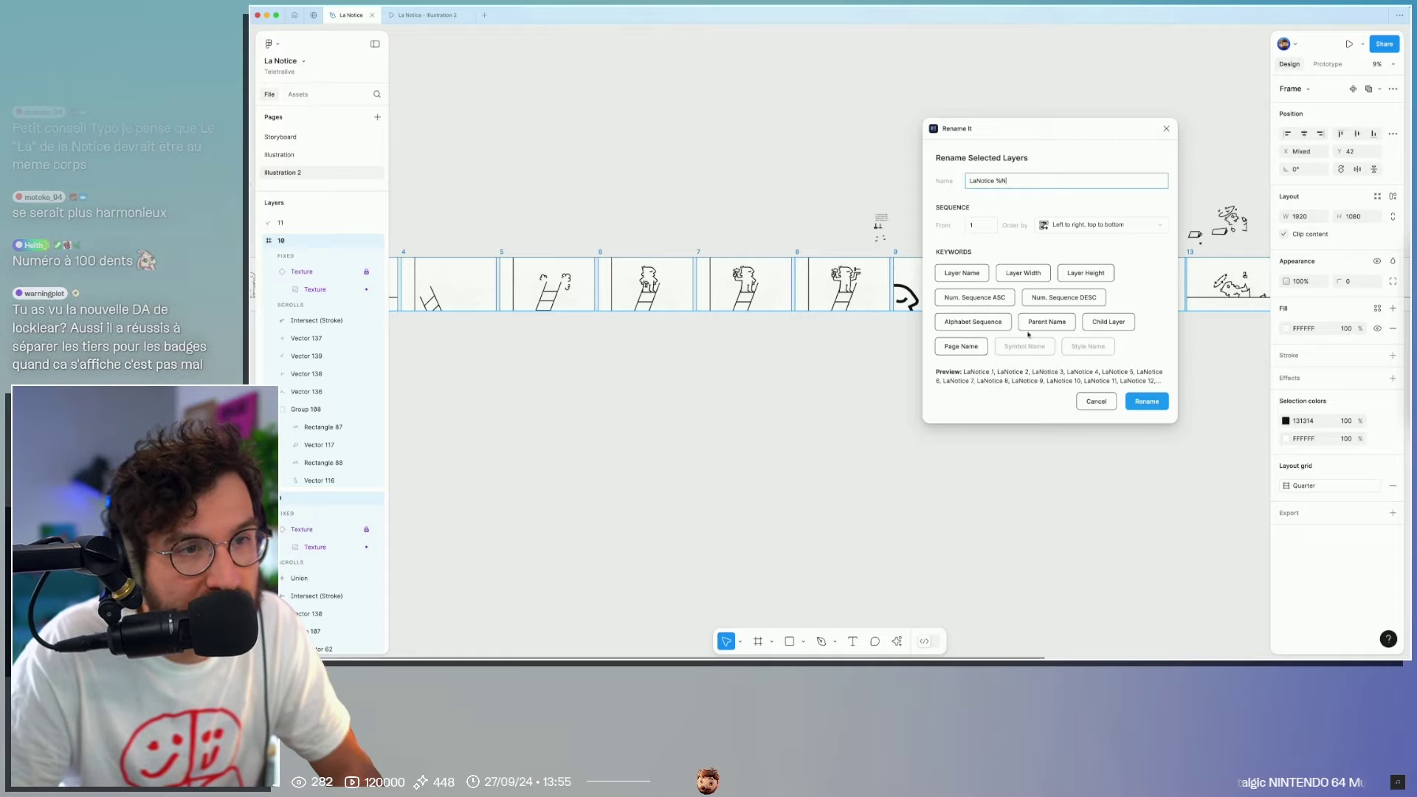
click(975, 299)
key(Return)
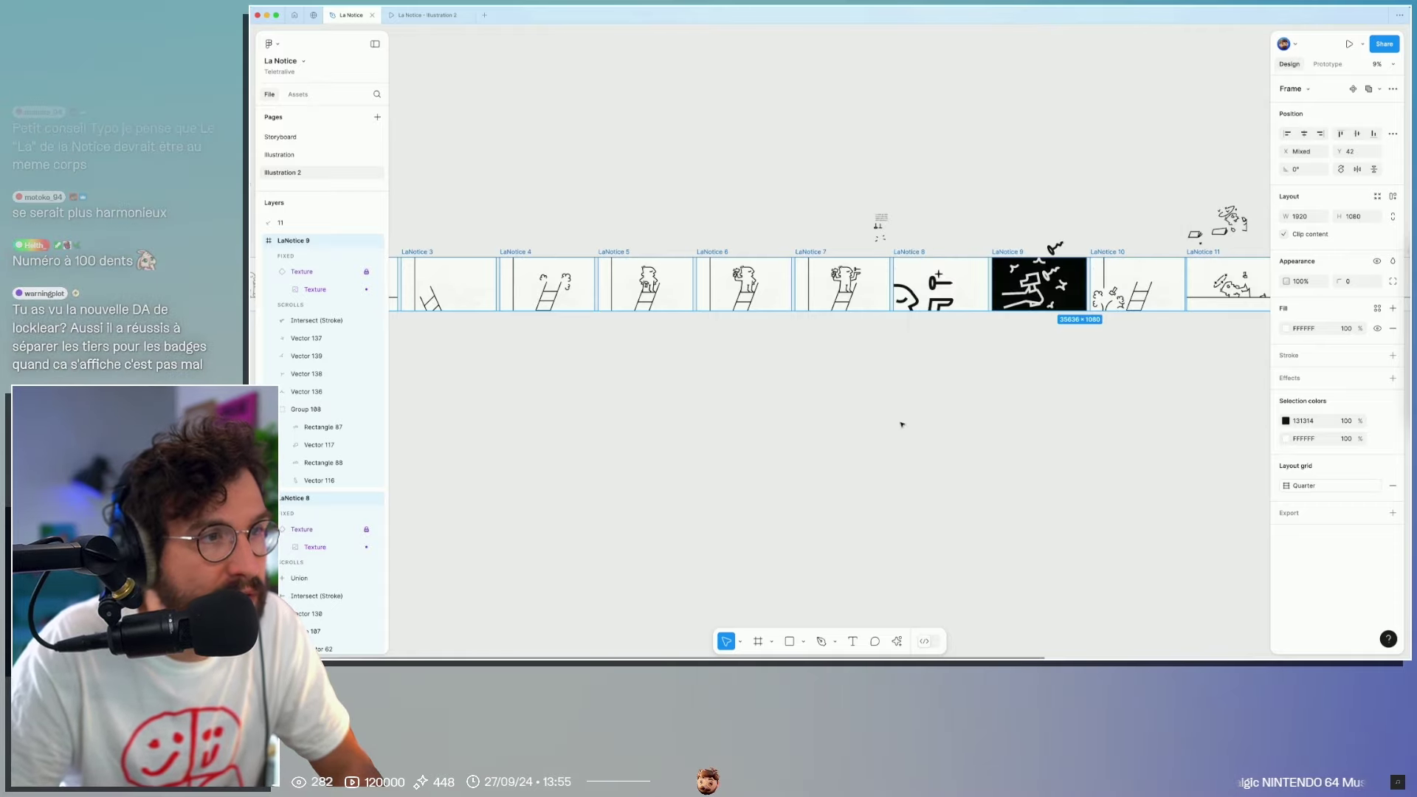
click(898, 427)
scroll(898, 427, down, 2)
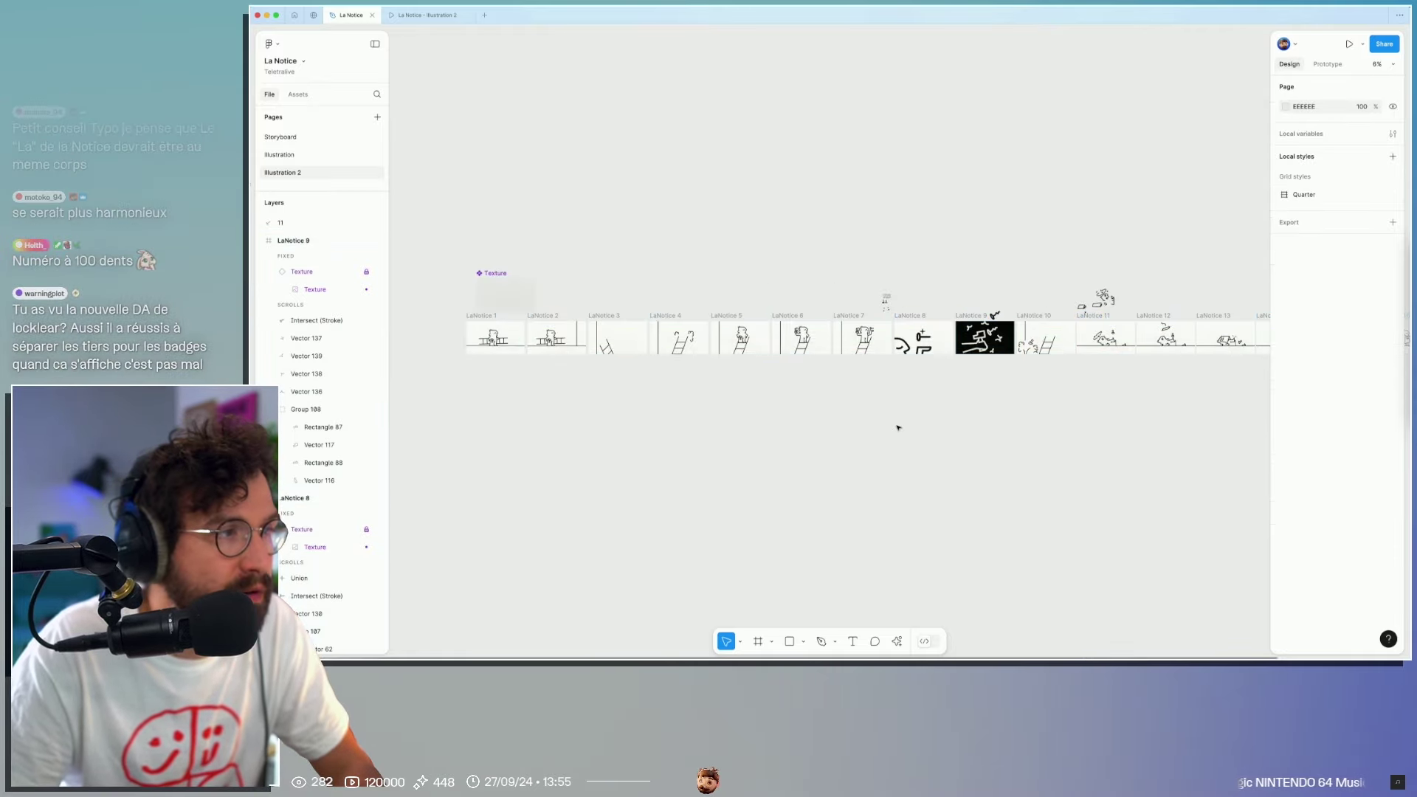
Step: Bring up the running storyboard prototype and launch Screen Studio to record it
click(427, 15)
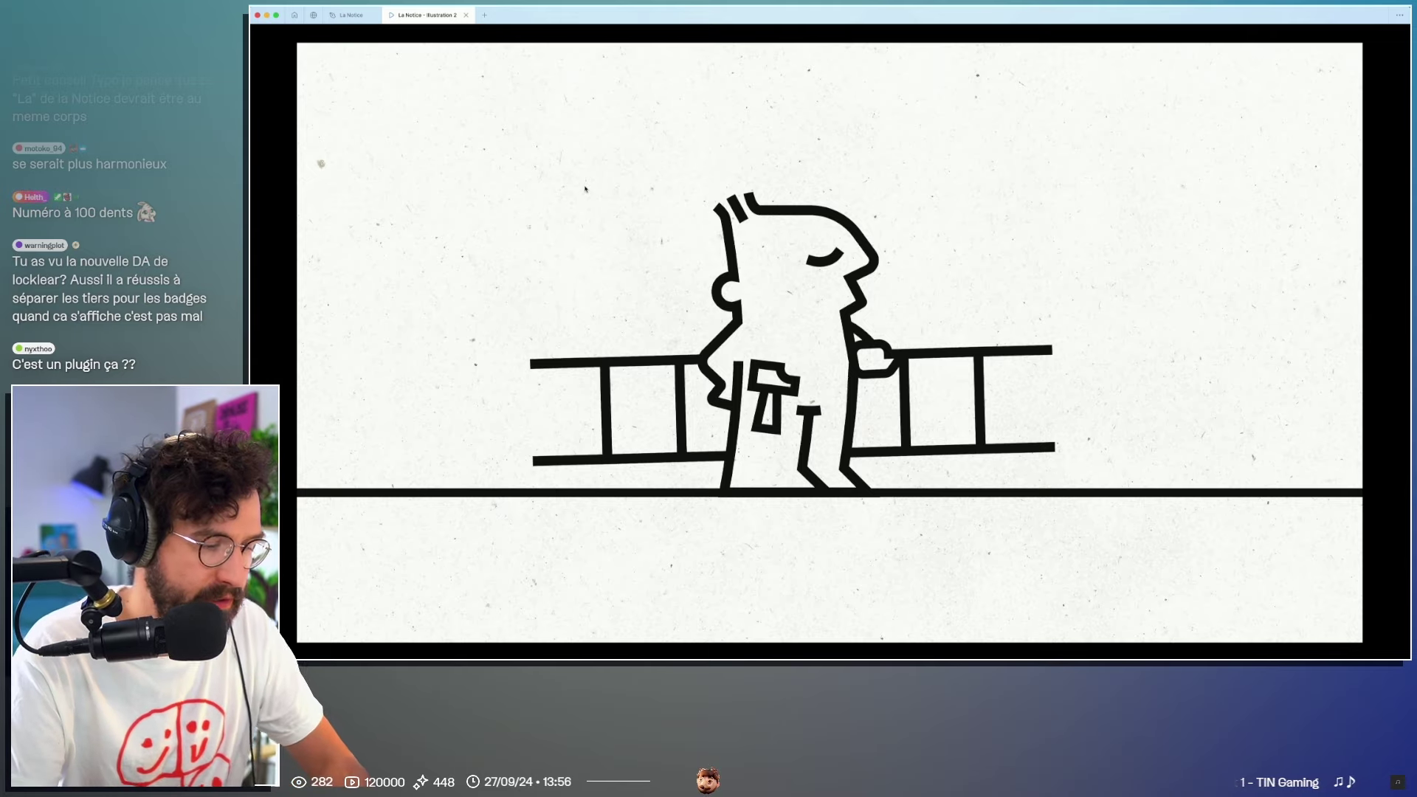
key(super+space)
text(screen)
key(Return)
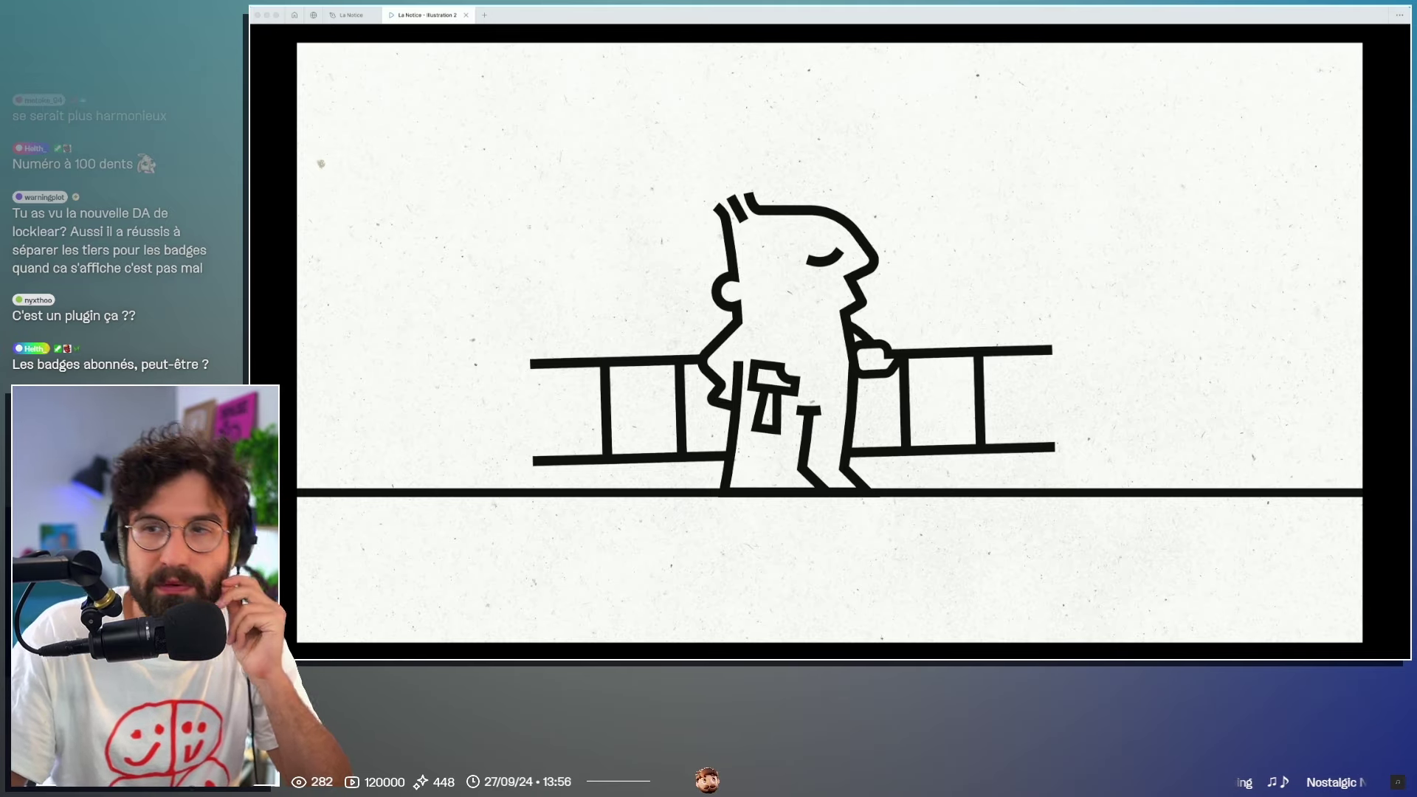
click(1353, 574)
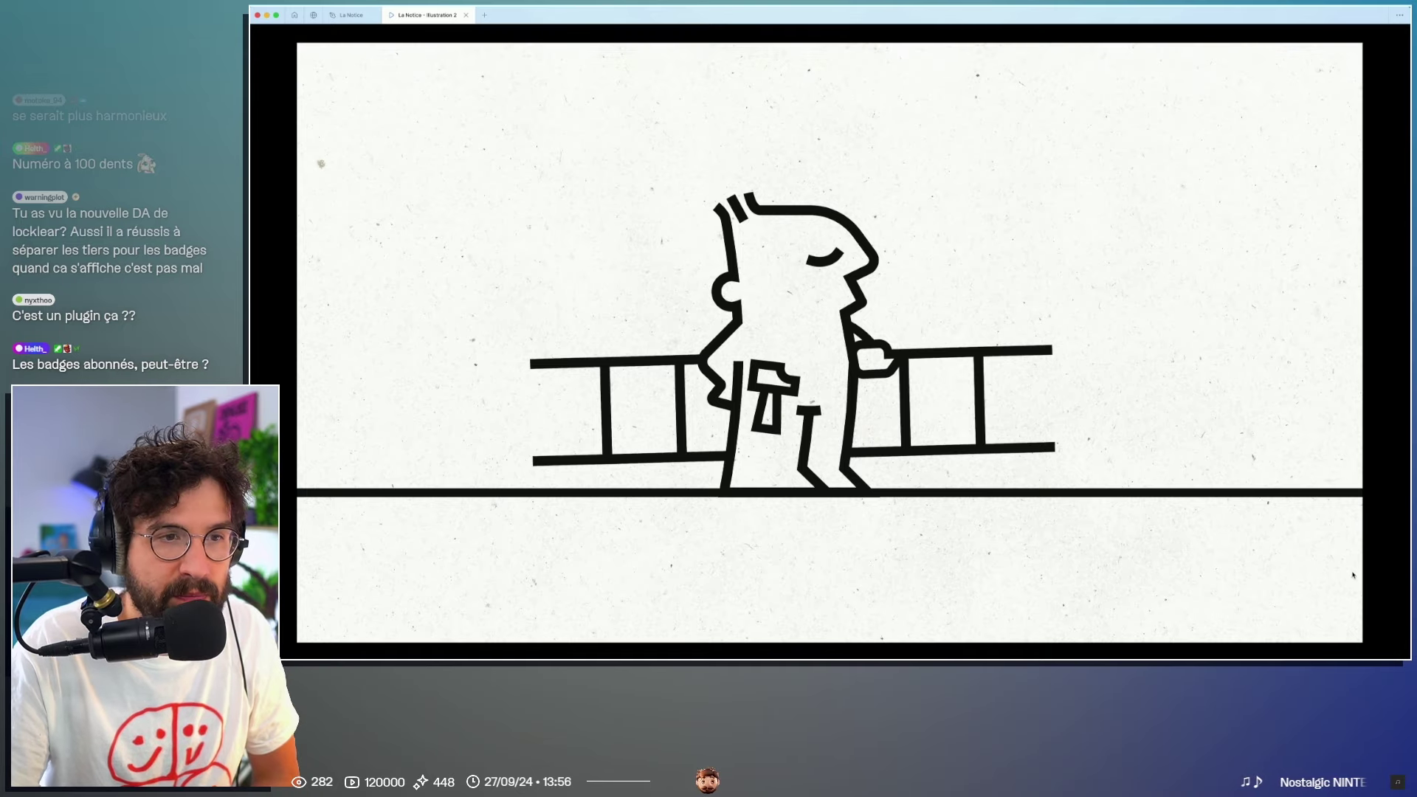
Step: Advance the prototype frame by frame to the closing La Notice logo
key(Right)
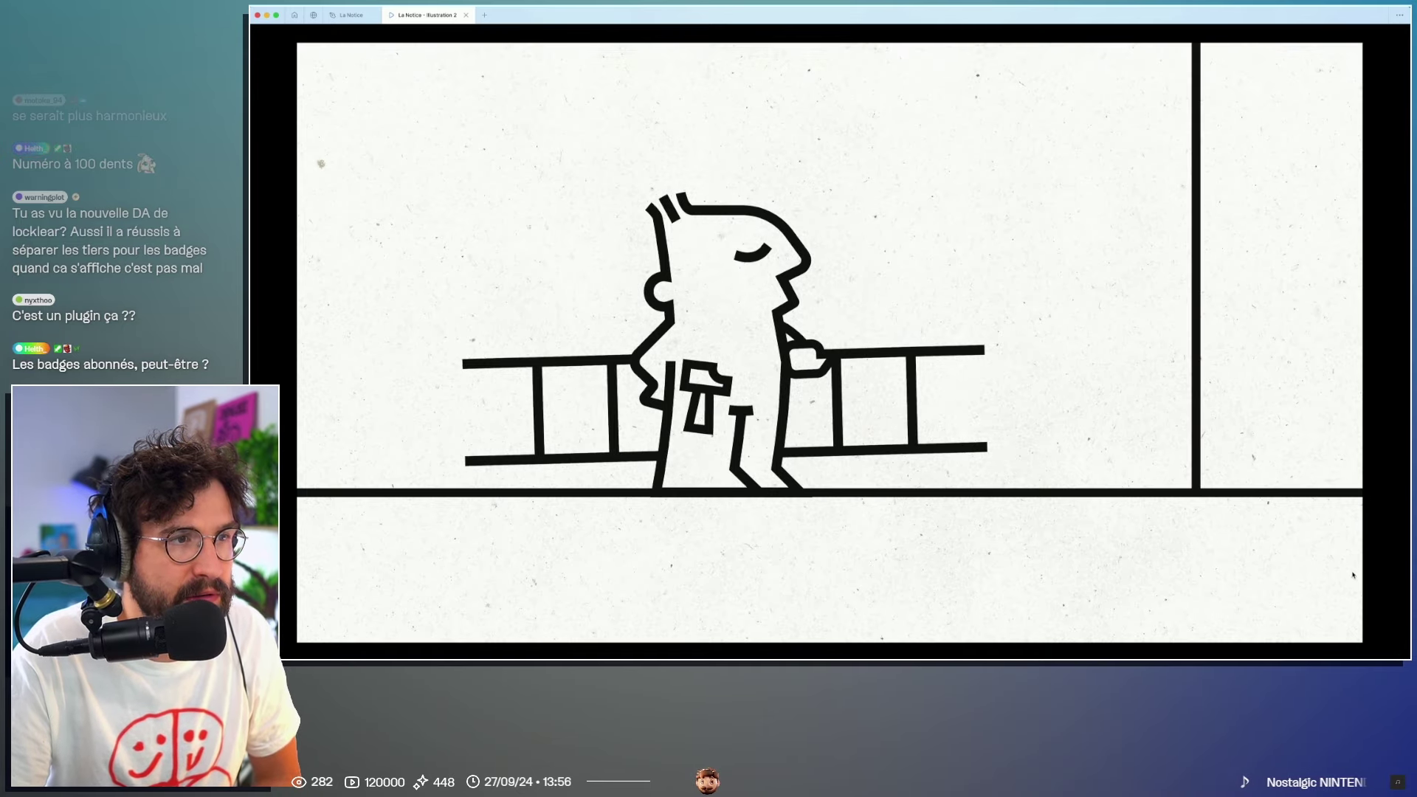
key(Right)
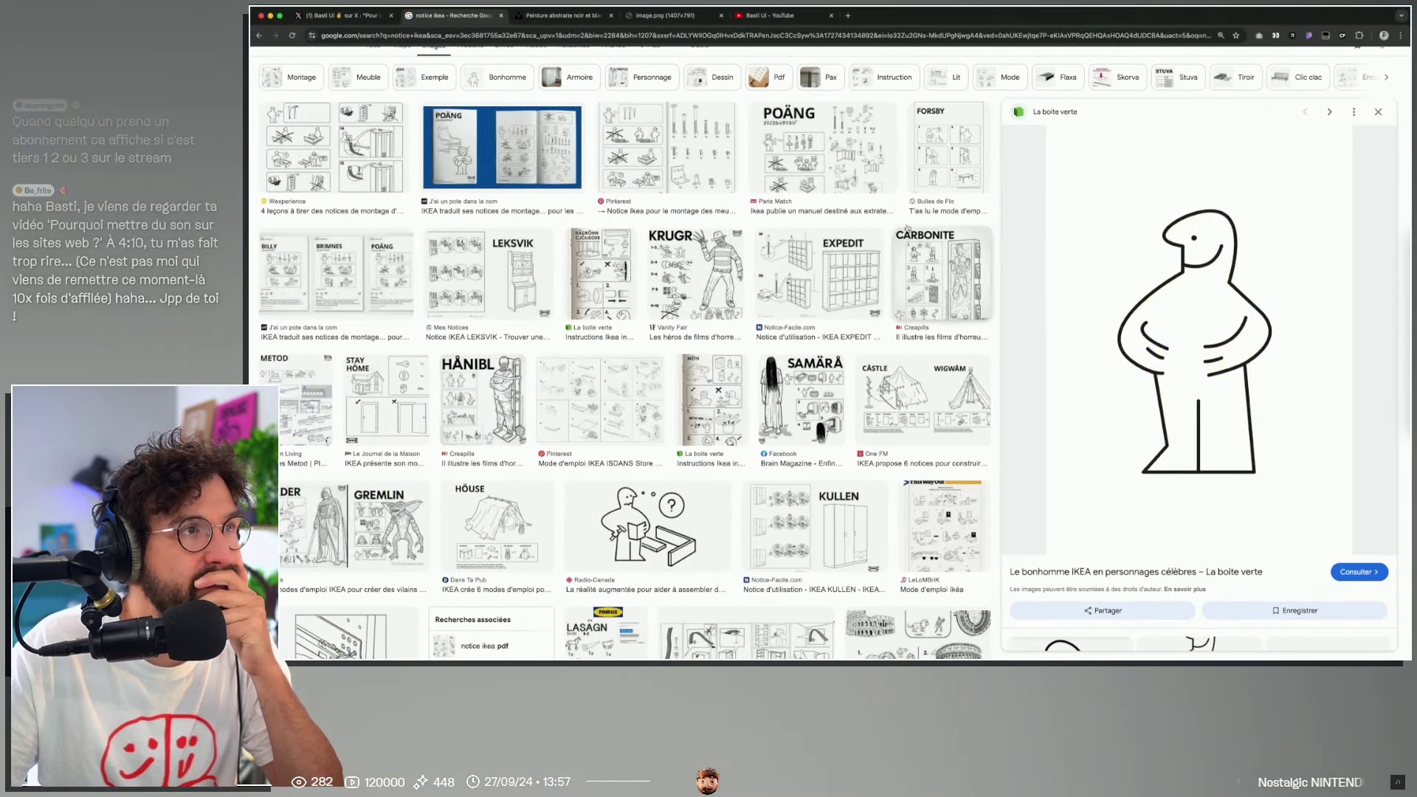
Step: Open the Twitch channel in a new Chrome tab and start a clip of the stream
key(Right)
key(ctrl+t)
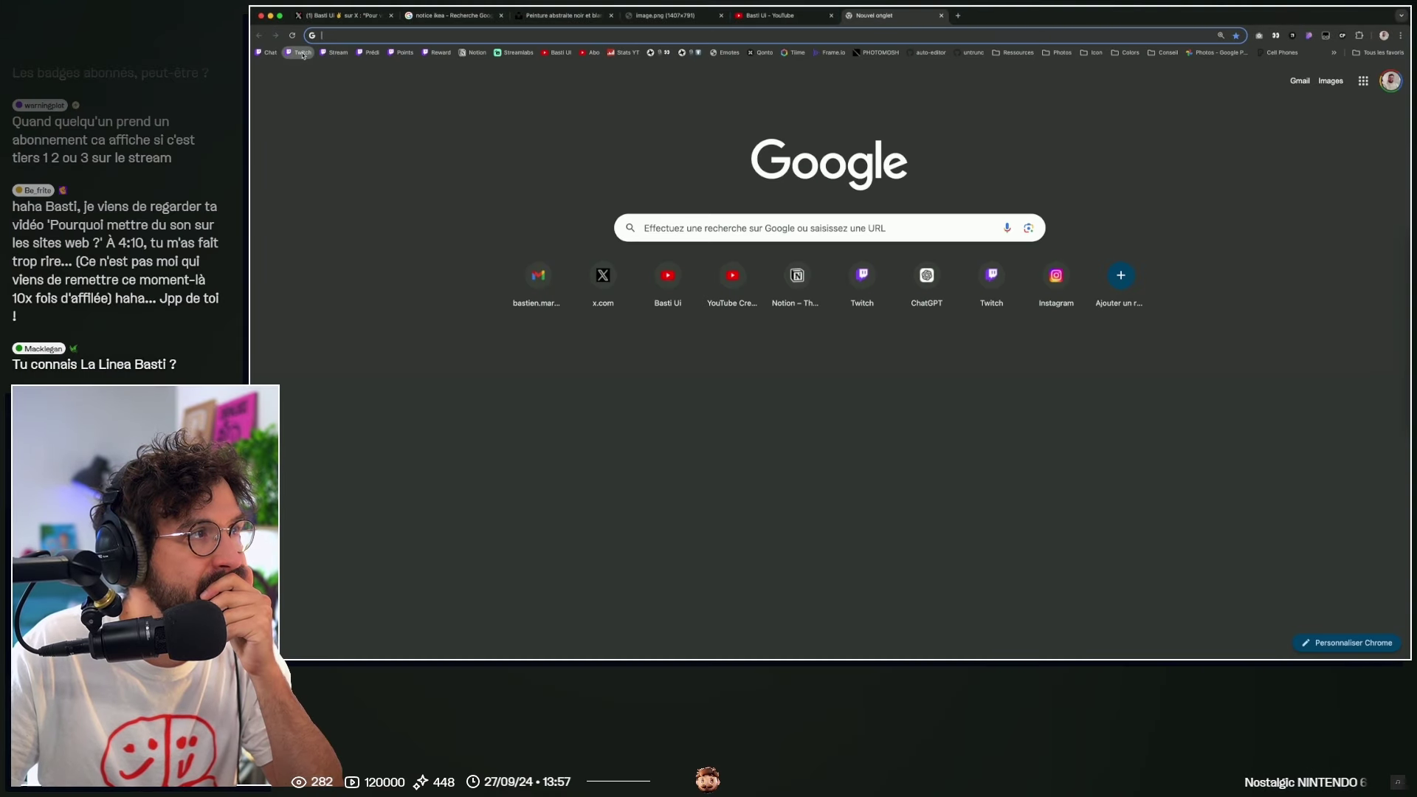
click(301, 52)
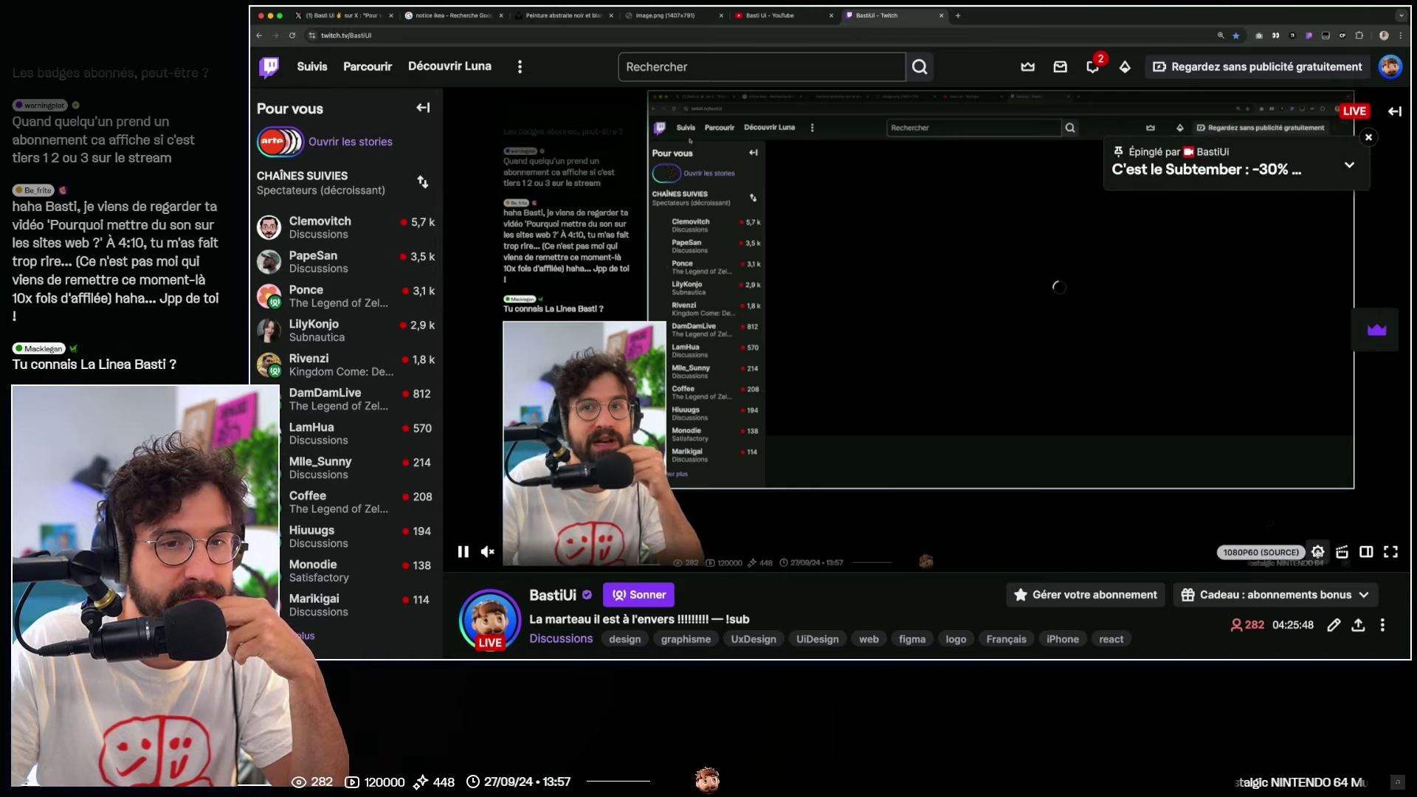
click(1341, 552)
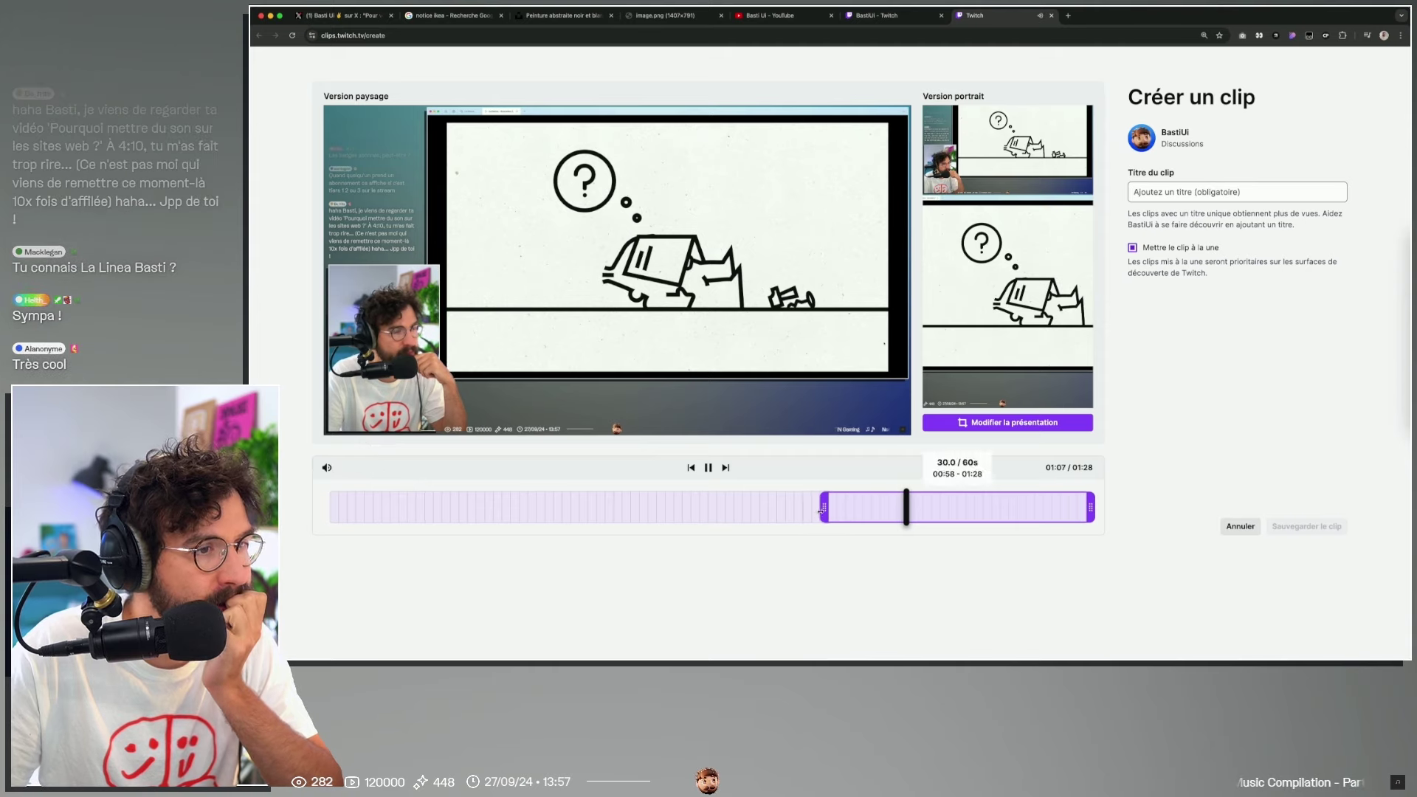
Step: Place the clip window at about 00:17–01:17 and preview it to the logo
drag(824, 507, 566, 506)
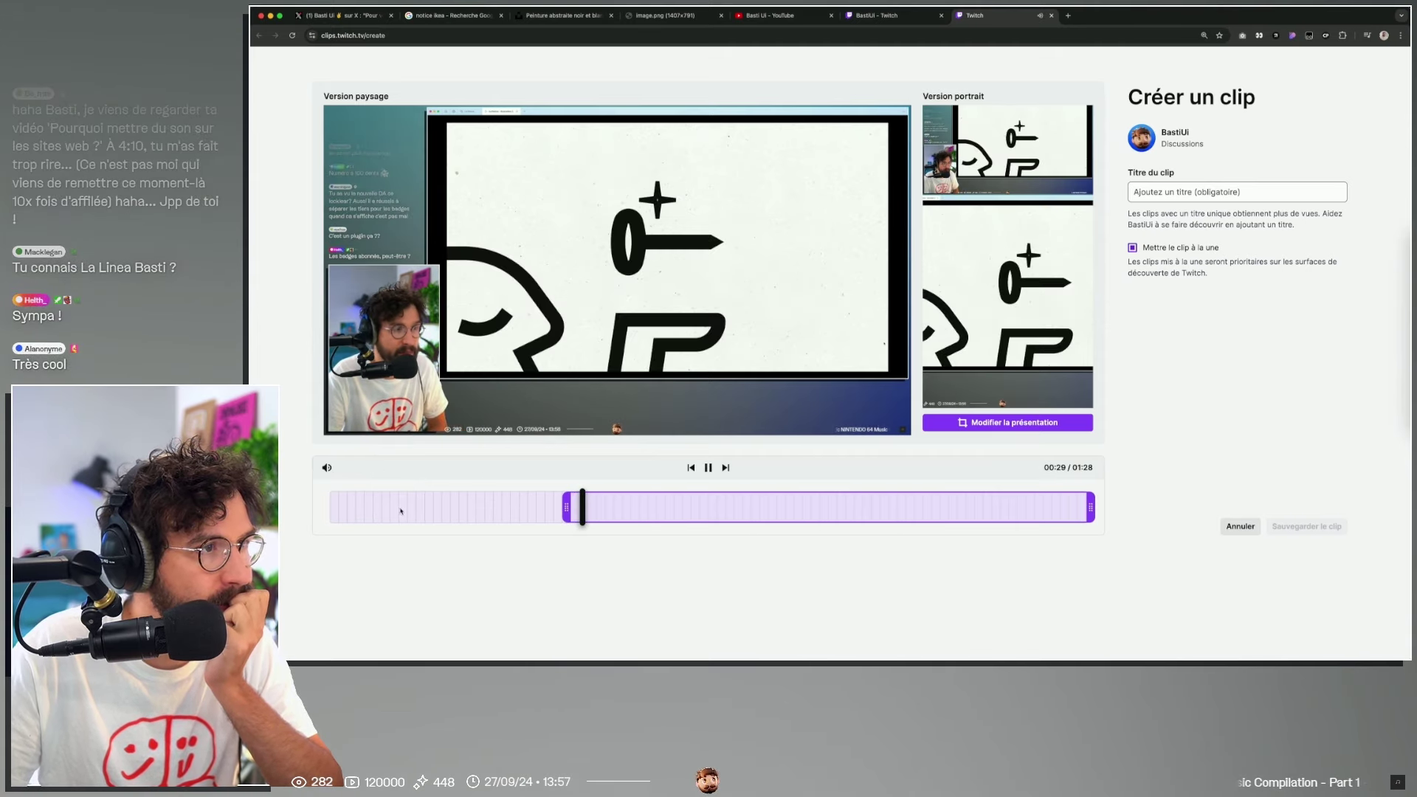
mouse_move(664, 512)
mouse_down()
mouse_move(526, 513)
mouse_move(591, 509)
mouse_up()
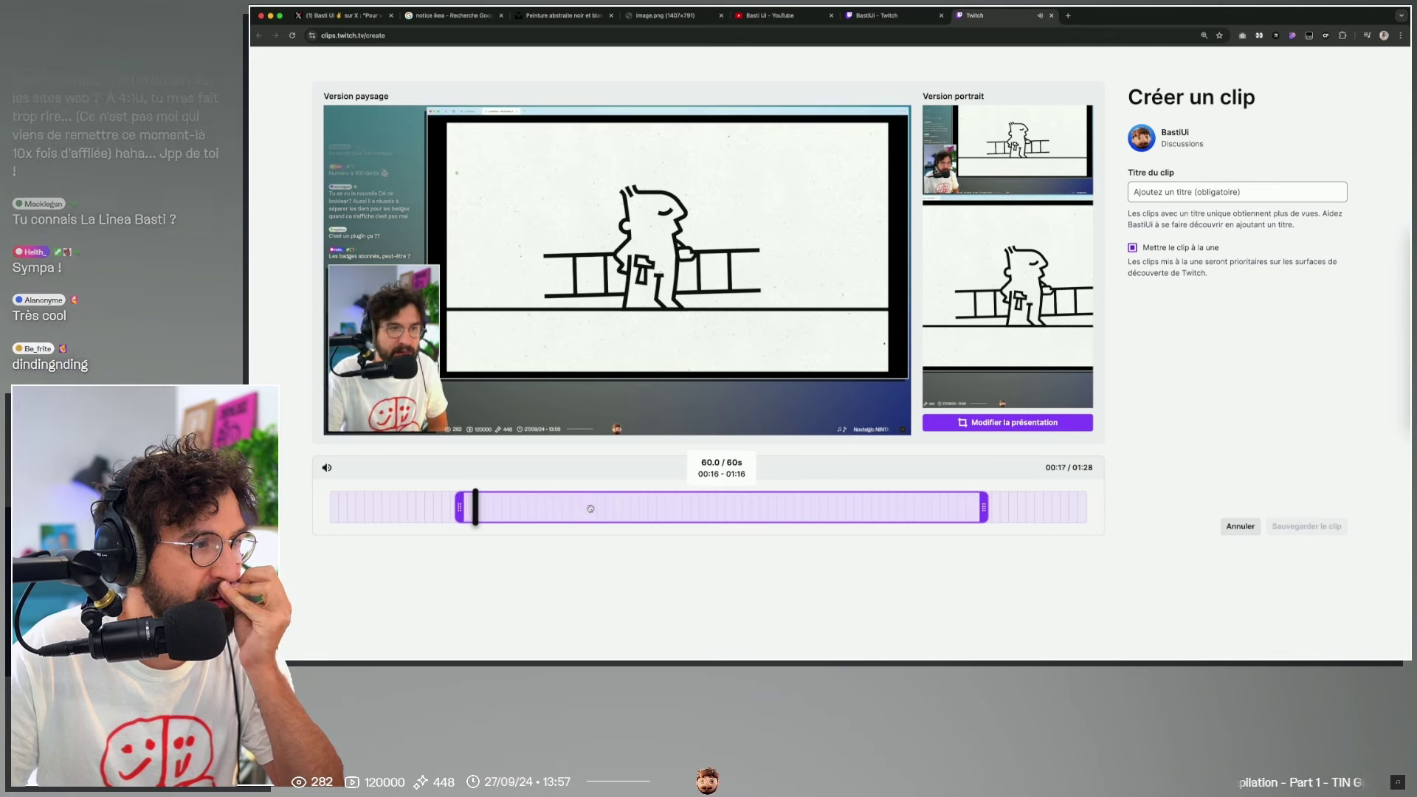
drag(590, 509, 604, 509)
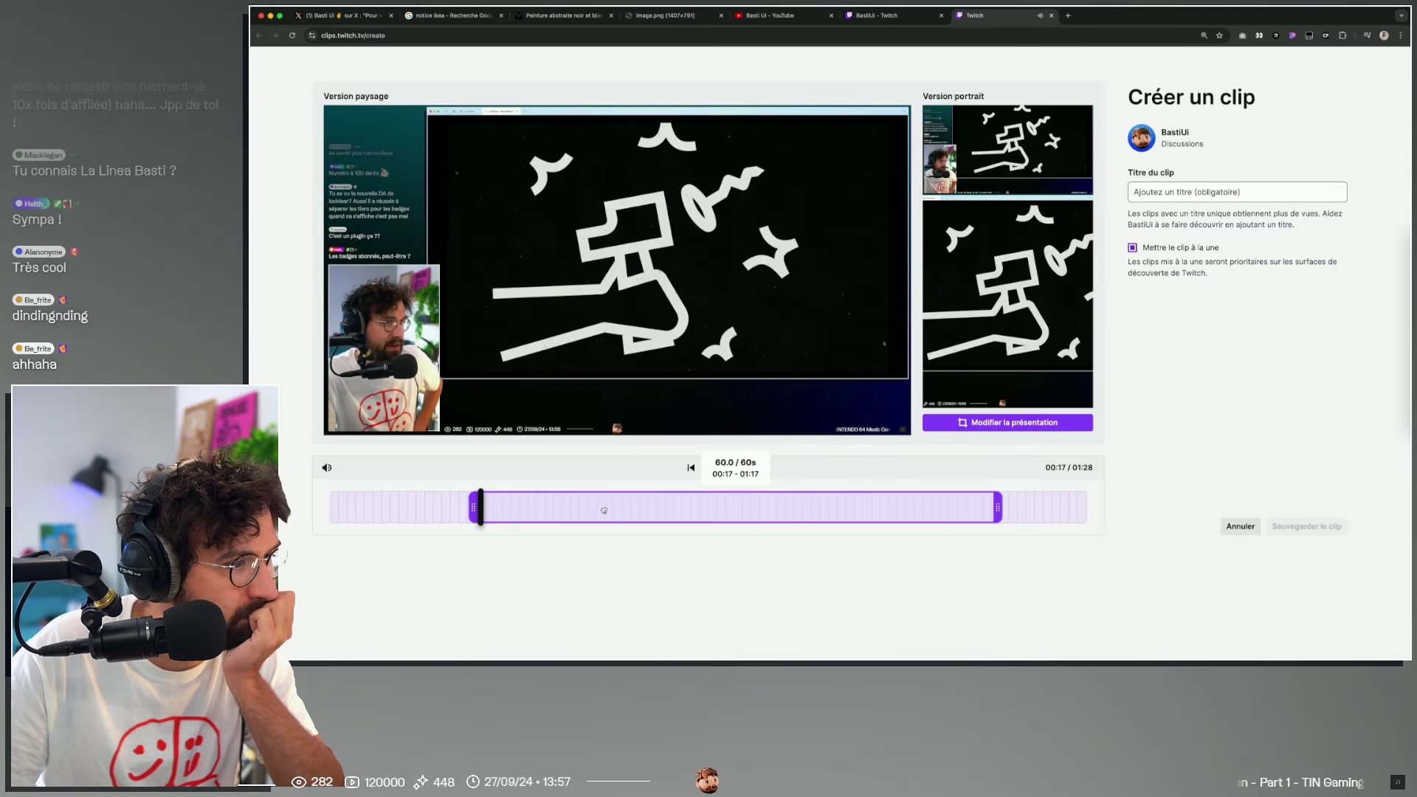
drag(604, 509, 600, 509)
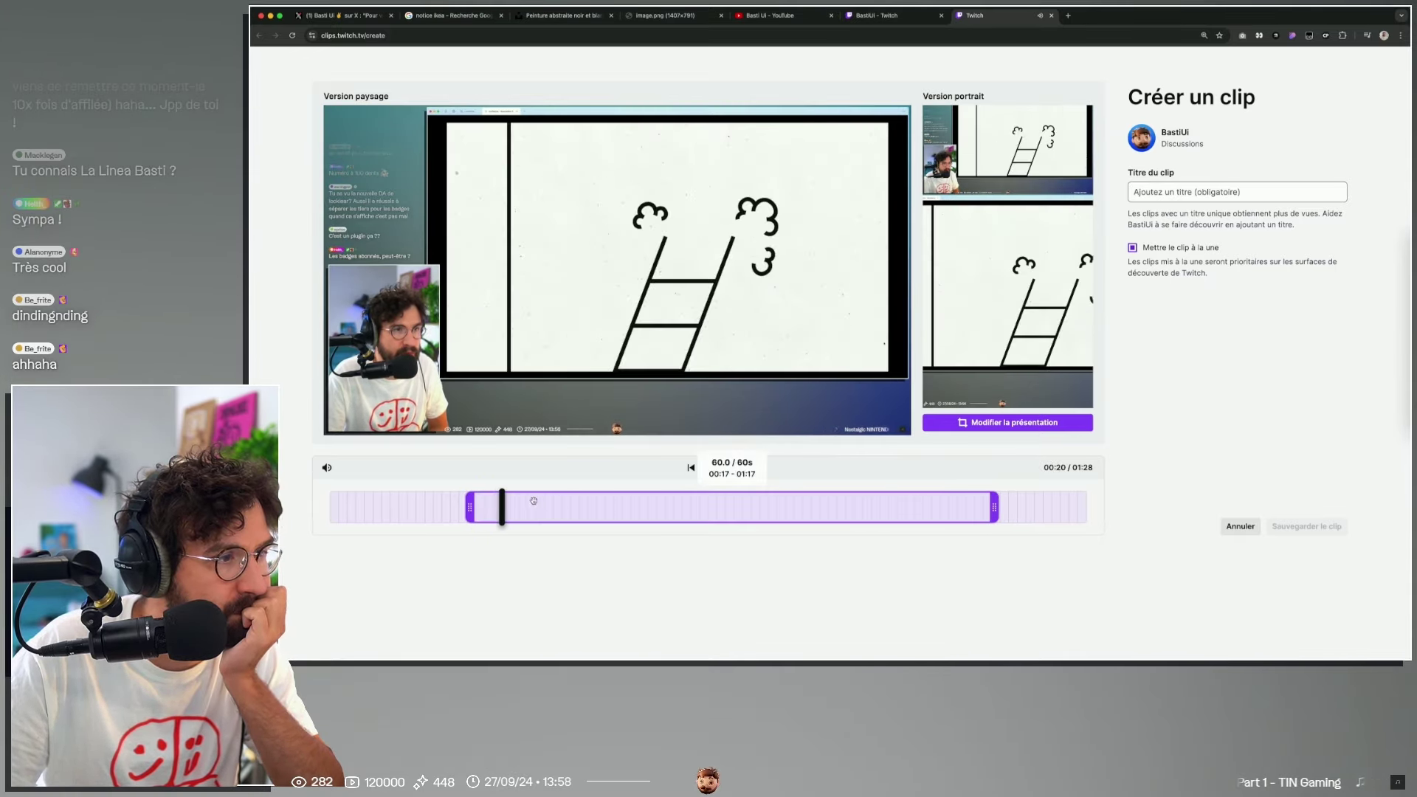
click(691, 507)
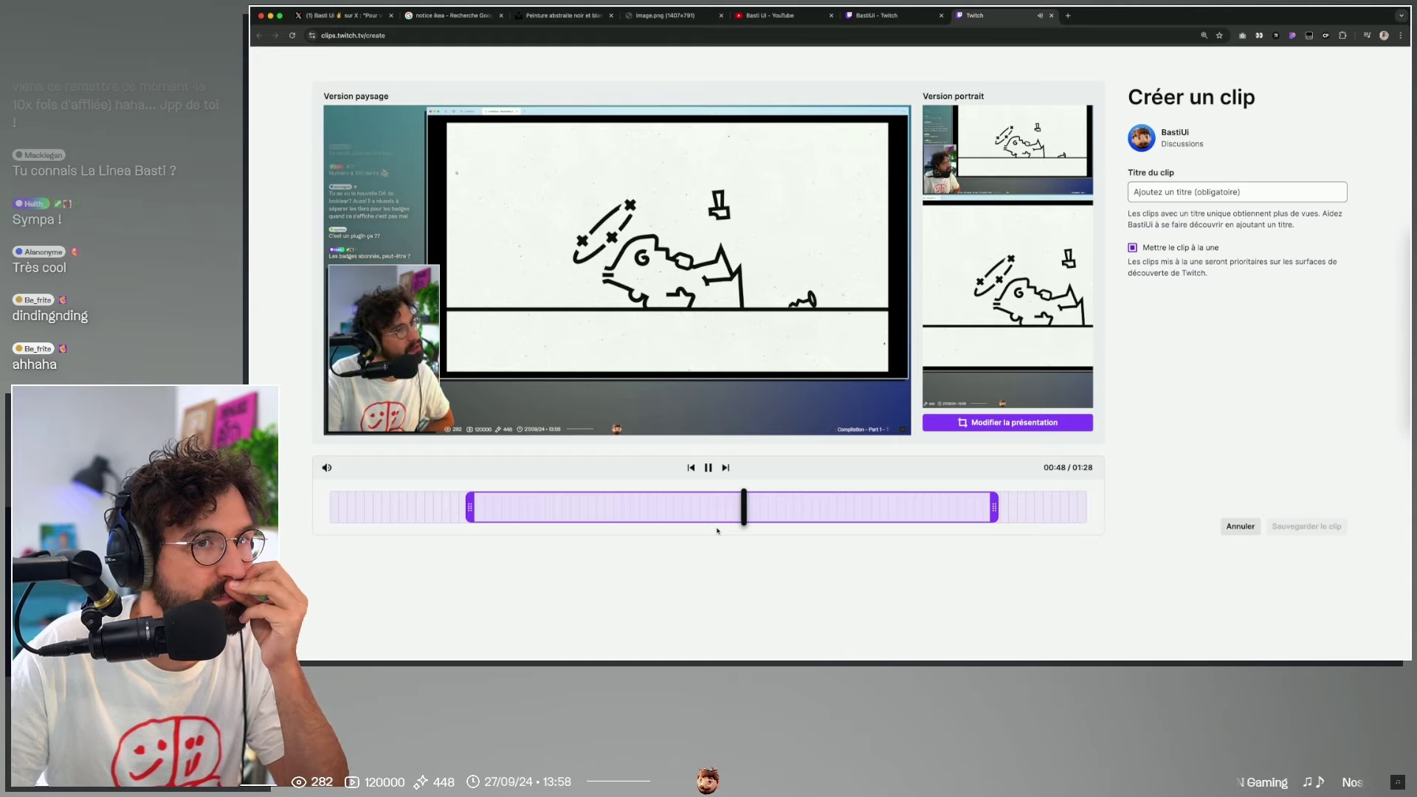
click(1155, 193)
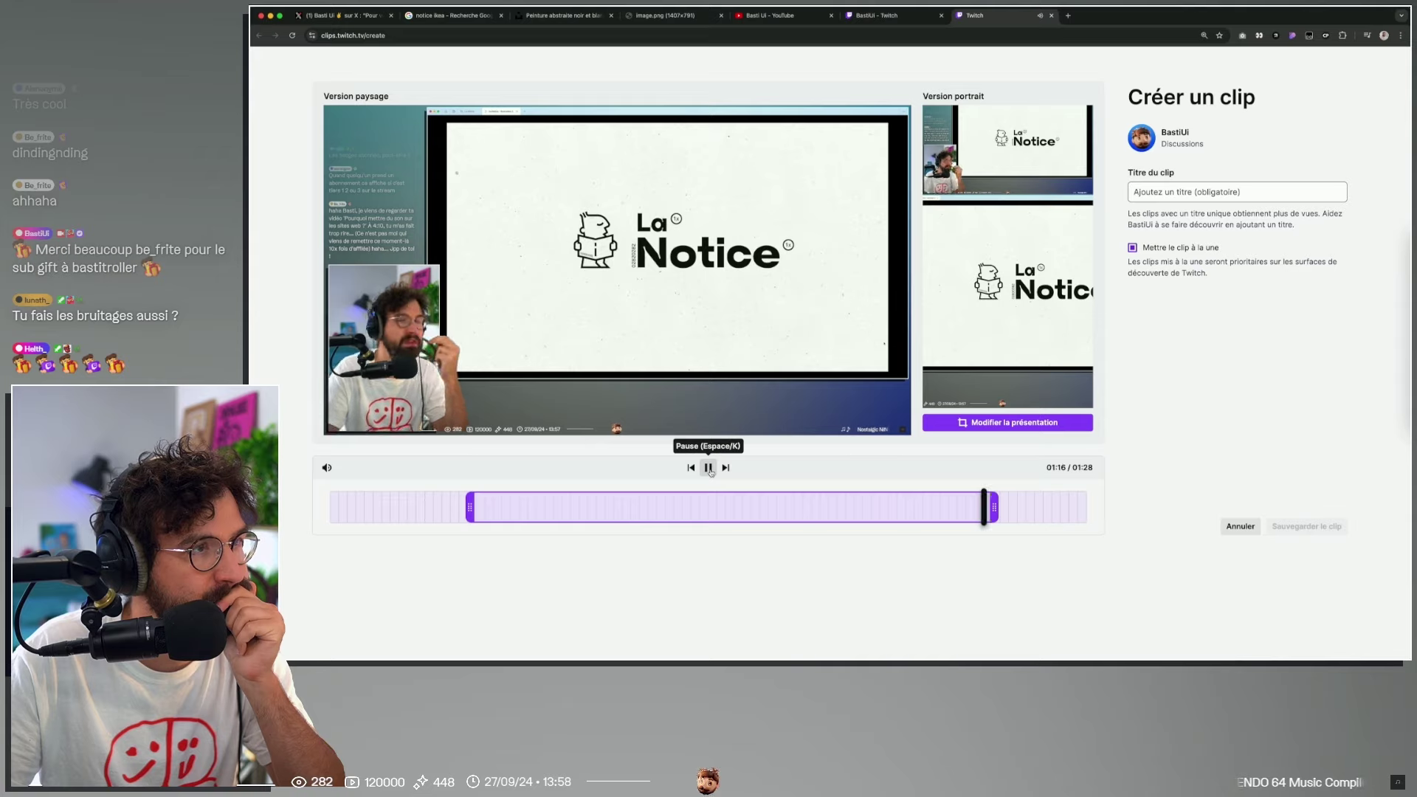
click(1210, 185)
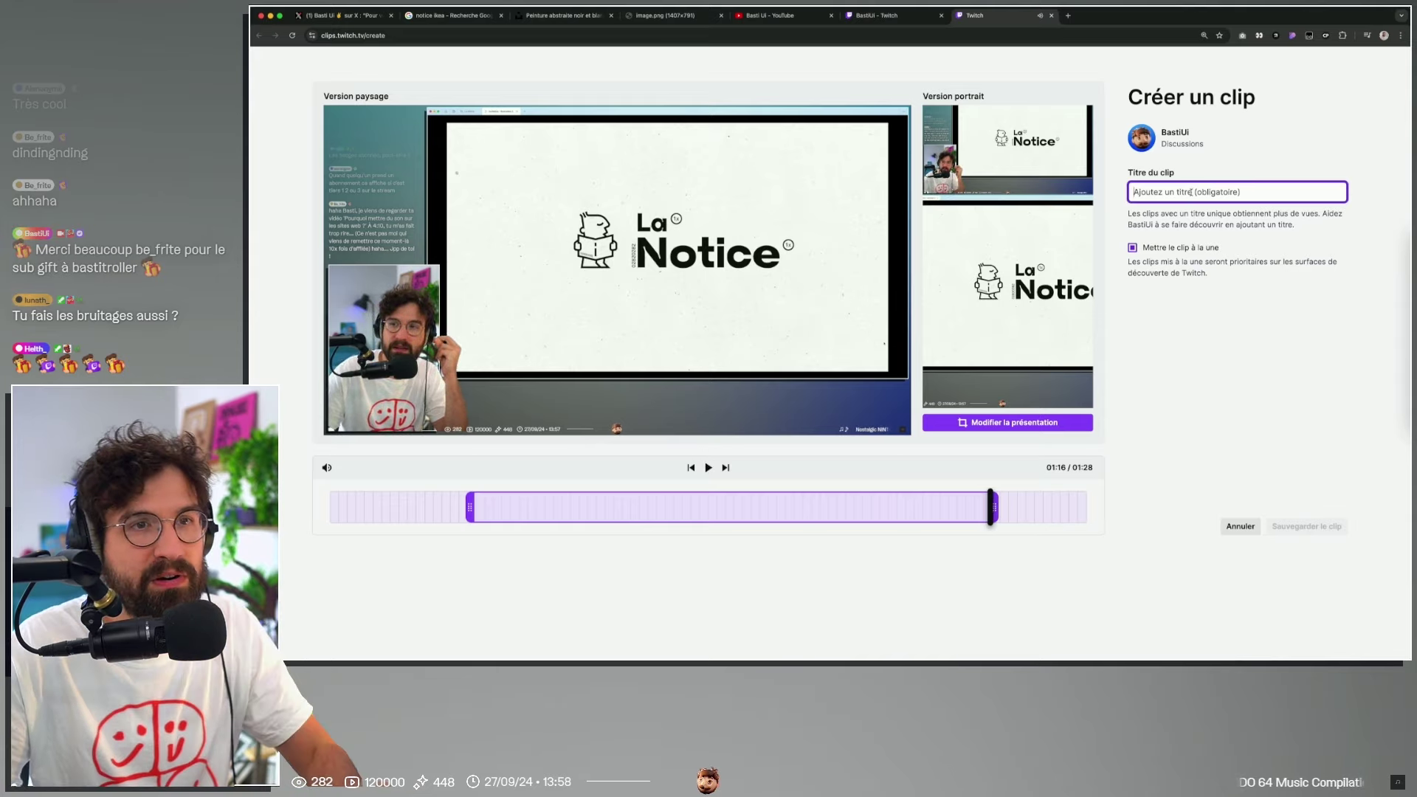
Step: Title the clip 'Dessin animé', correcting the spelling
text(Dessin animé)
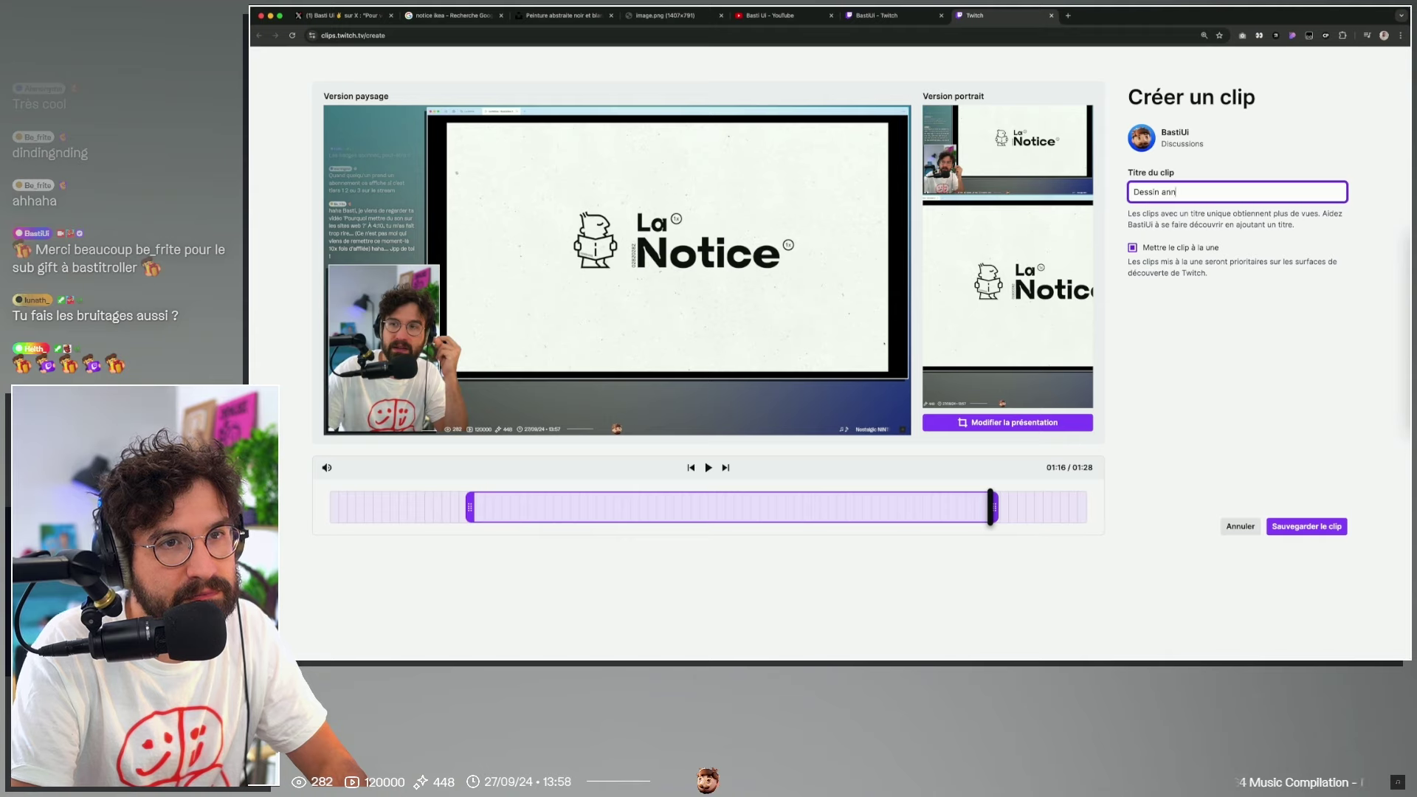
right_click(1179, 194)
click(1194, 208)
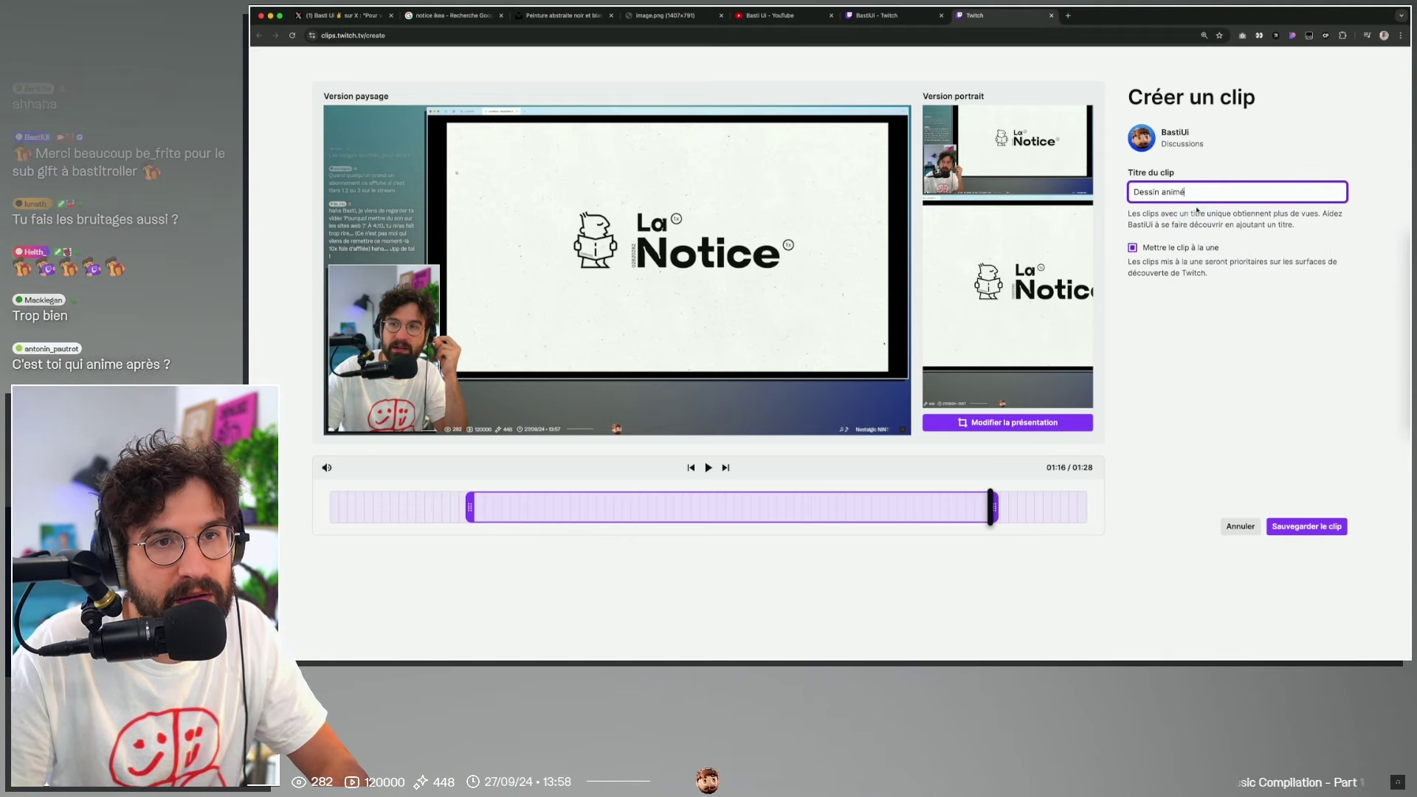
Step: Crop the portrait layout with the La Notice slide above the webcam, then publish
click(1035, 422)
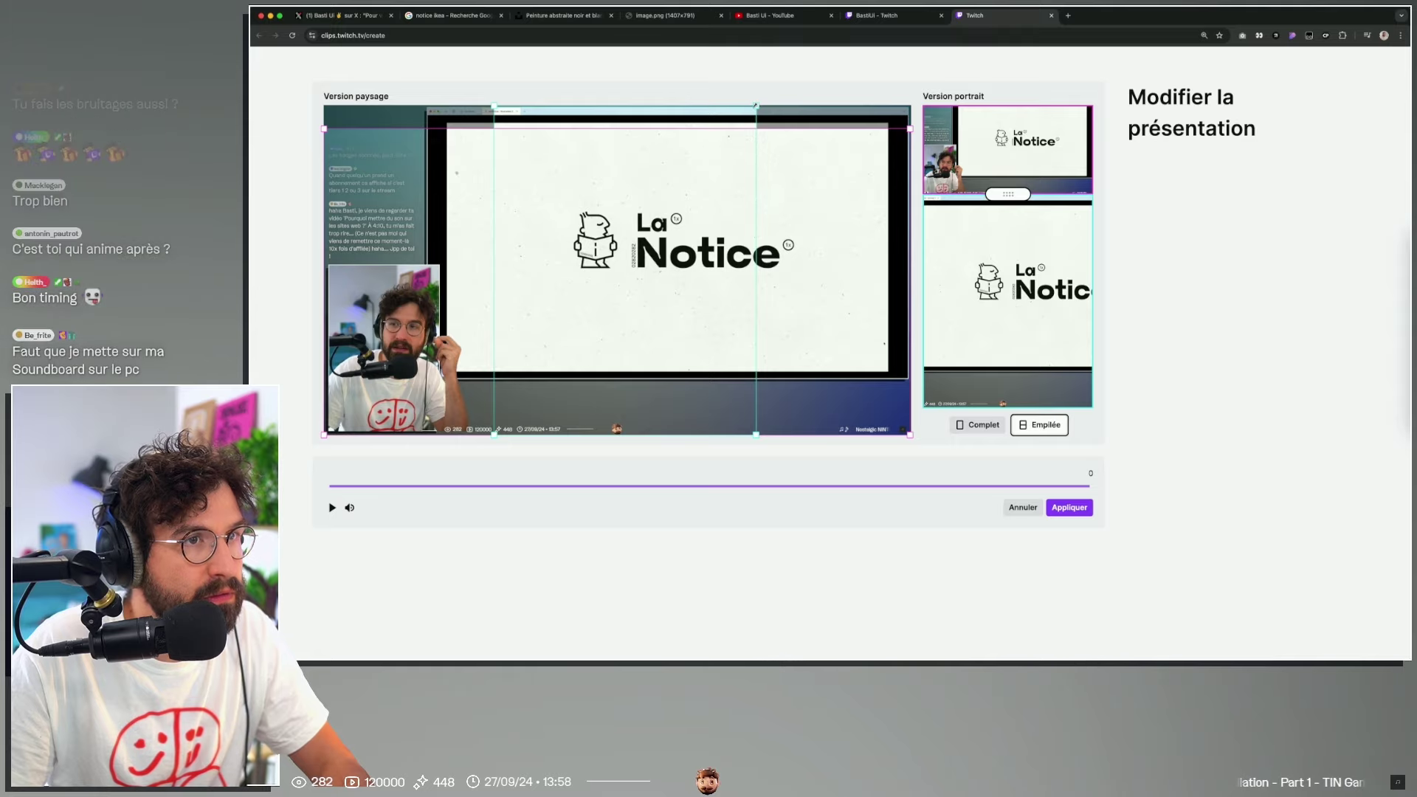
drag(758, 106, 907, 196)
drag(1013, 193, 1008, 218)
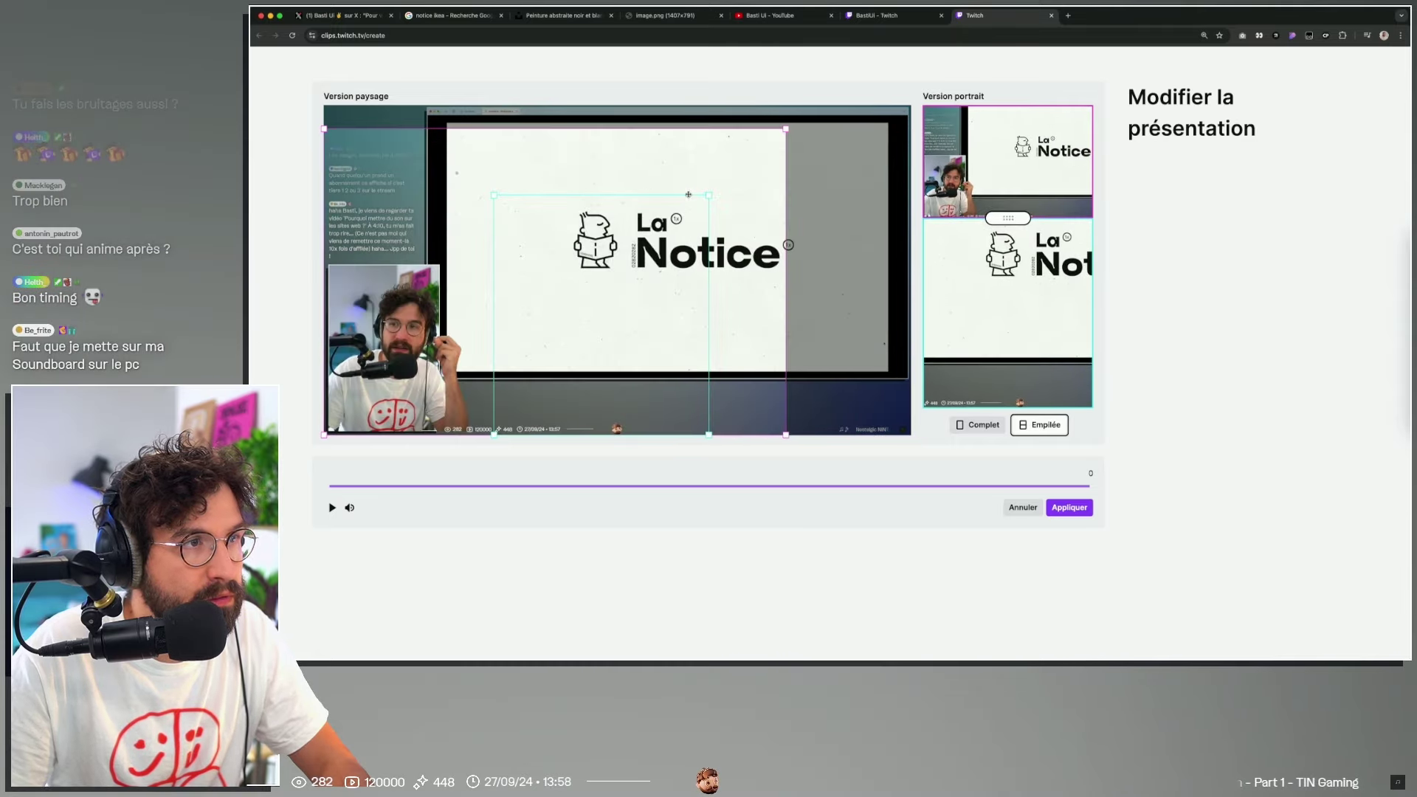
drag(689, 194, 627, 304)
drag(556, 336, 391, 313)
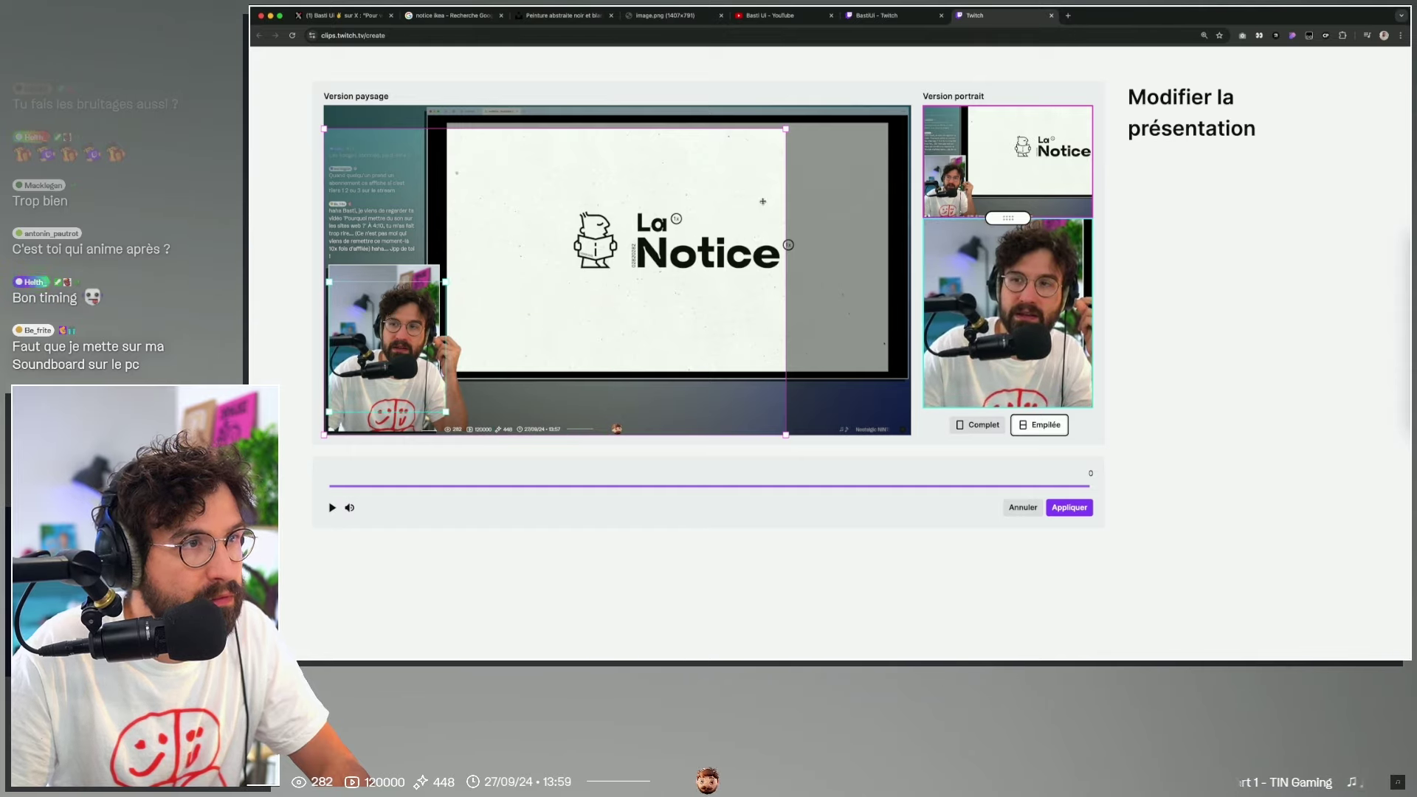
drag(762, 201, 849, 192)
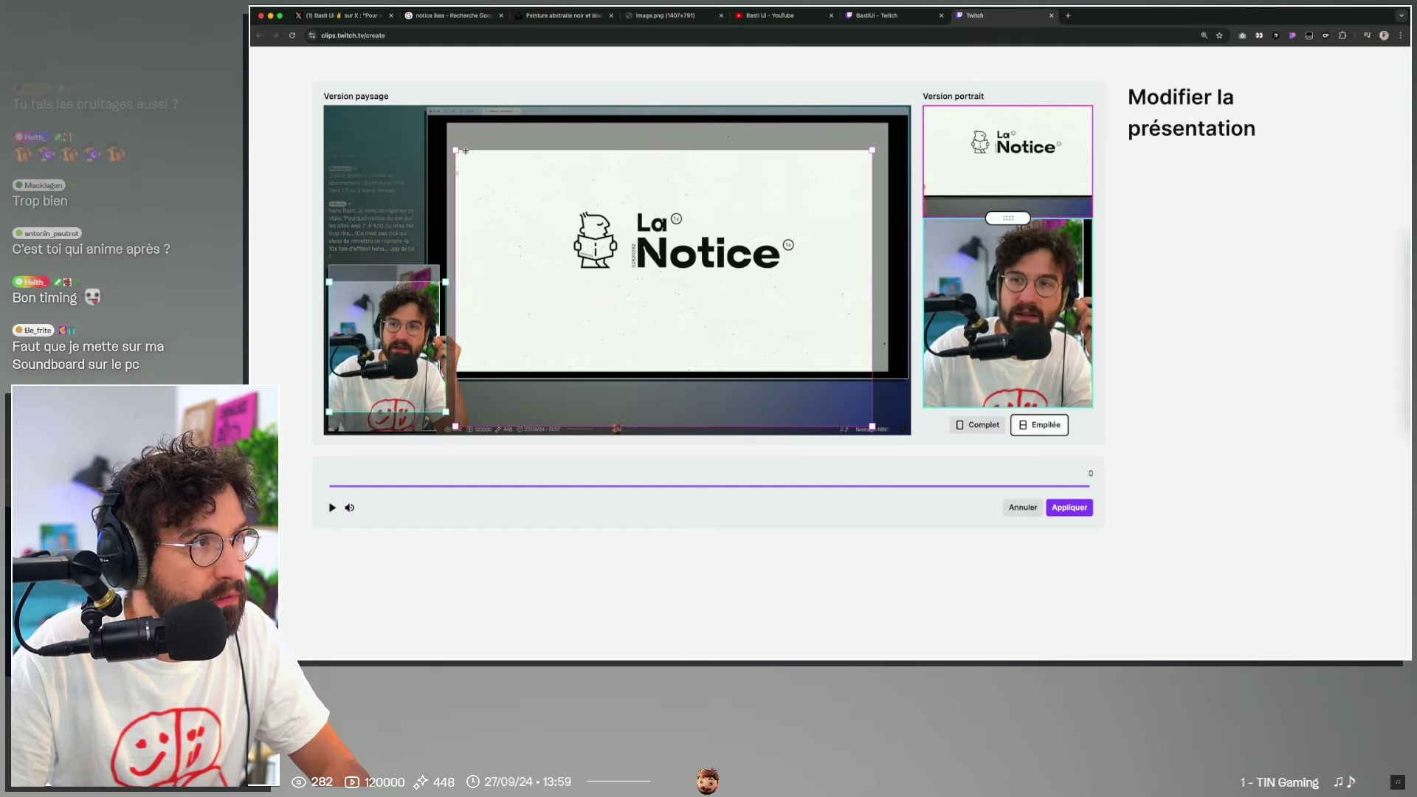
drag(408, 116, 511, 187)
drag(580, 247, 562, 187)
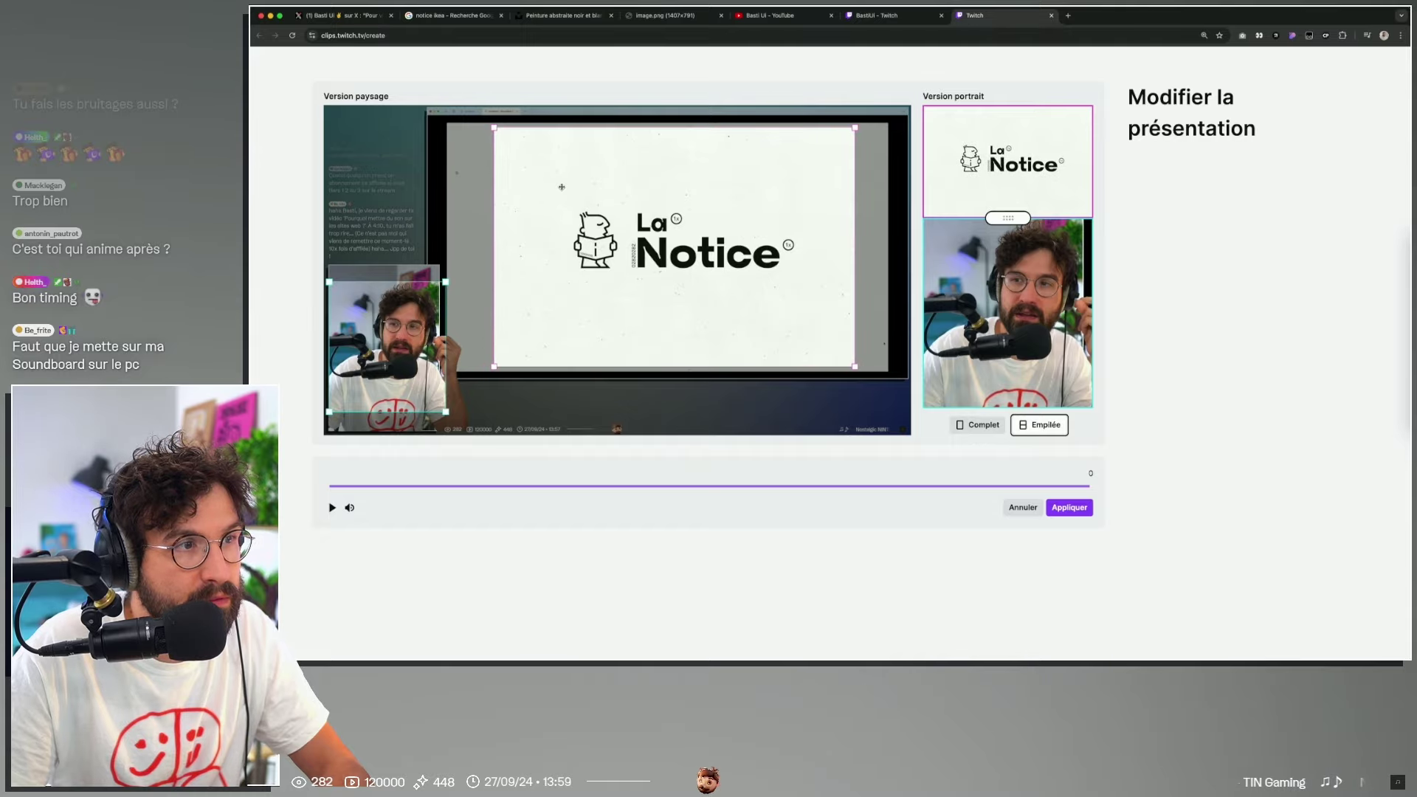
click(1070, 508)
click(1332, 529)
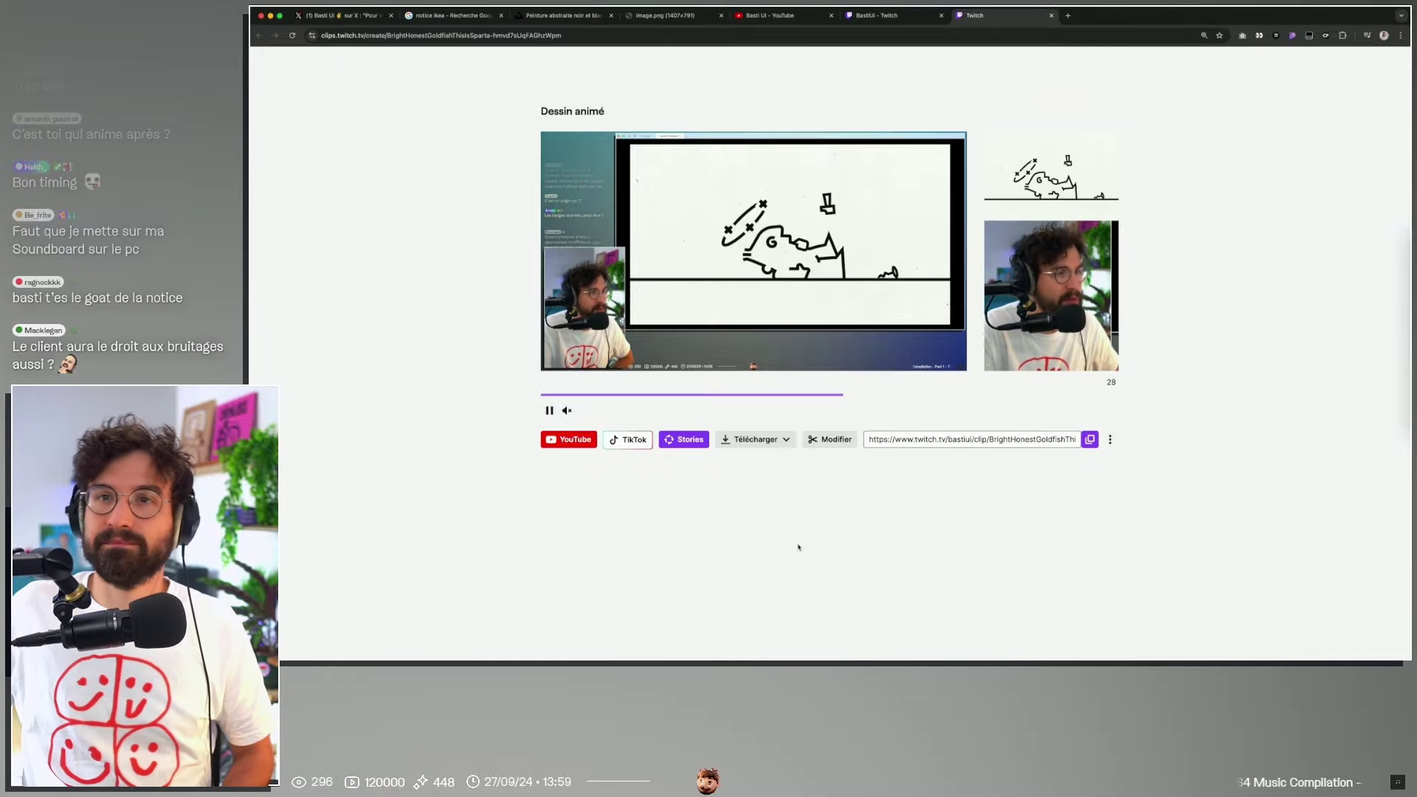
Step: Show the clip's landscape and portrait download options
click(766, 438)
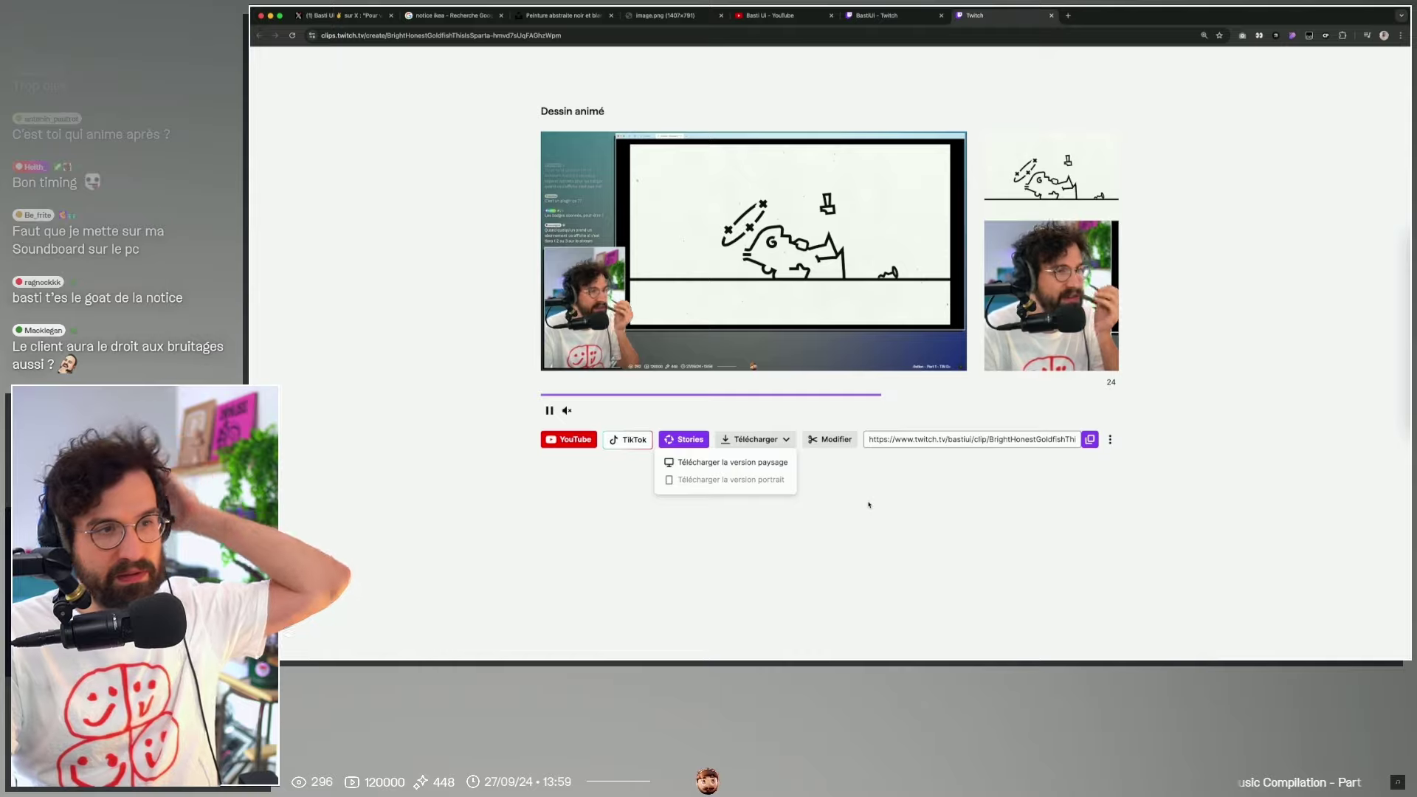